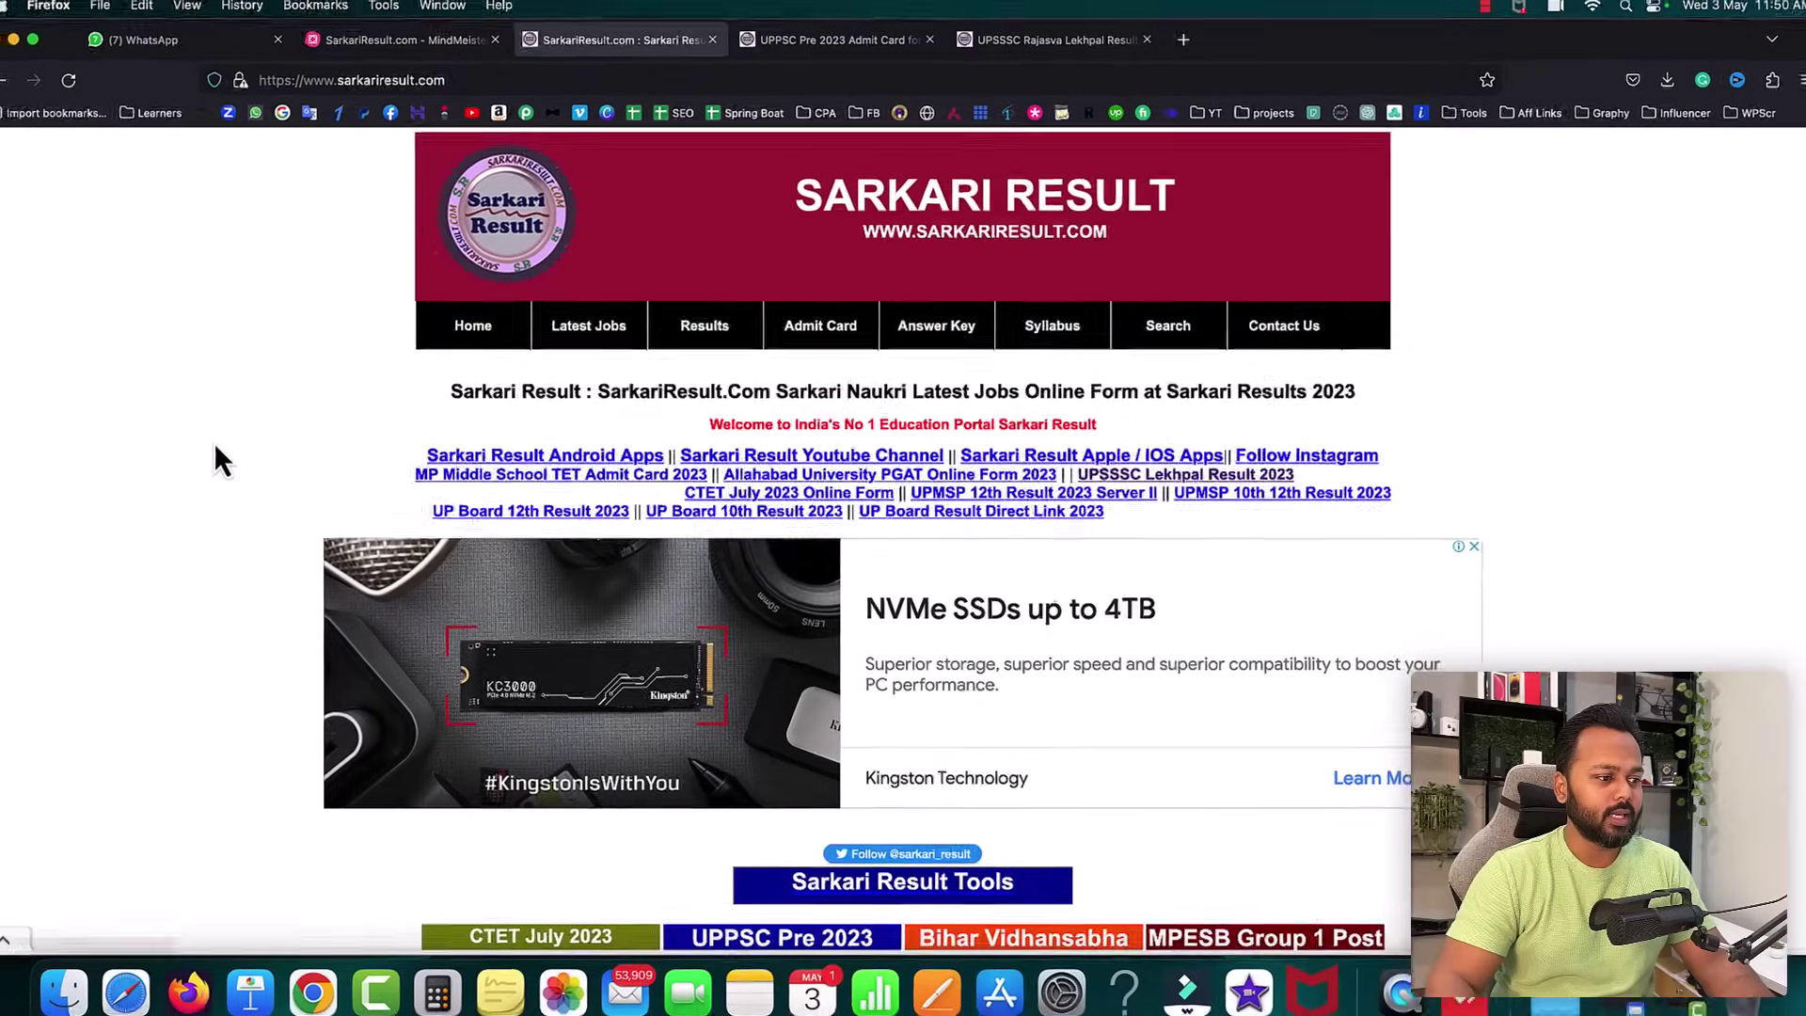
- Scroll through the SarkariResult.com homepage to look it over
{"action": "scroll", "coordinate": [232, 437], "scroll_direction": "down", "scroll_amount": 5}
{"action": "scroll", "coordinate": [232, 436], "scroll_direction": "down", "scroll_amount": 6}
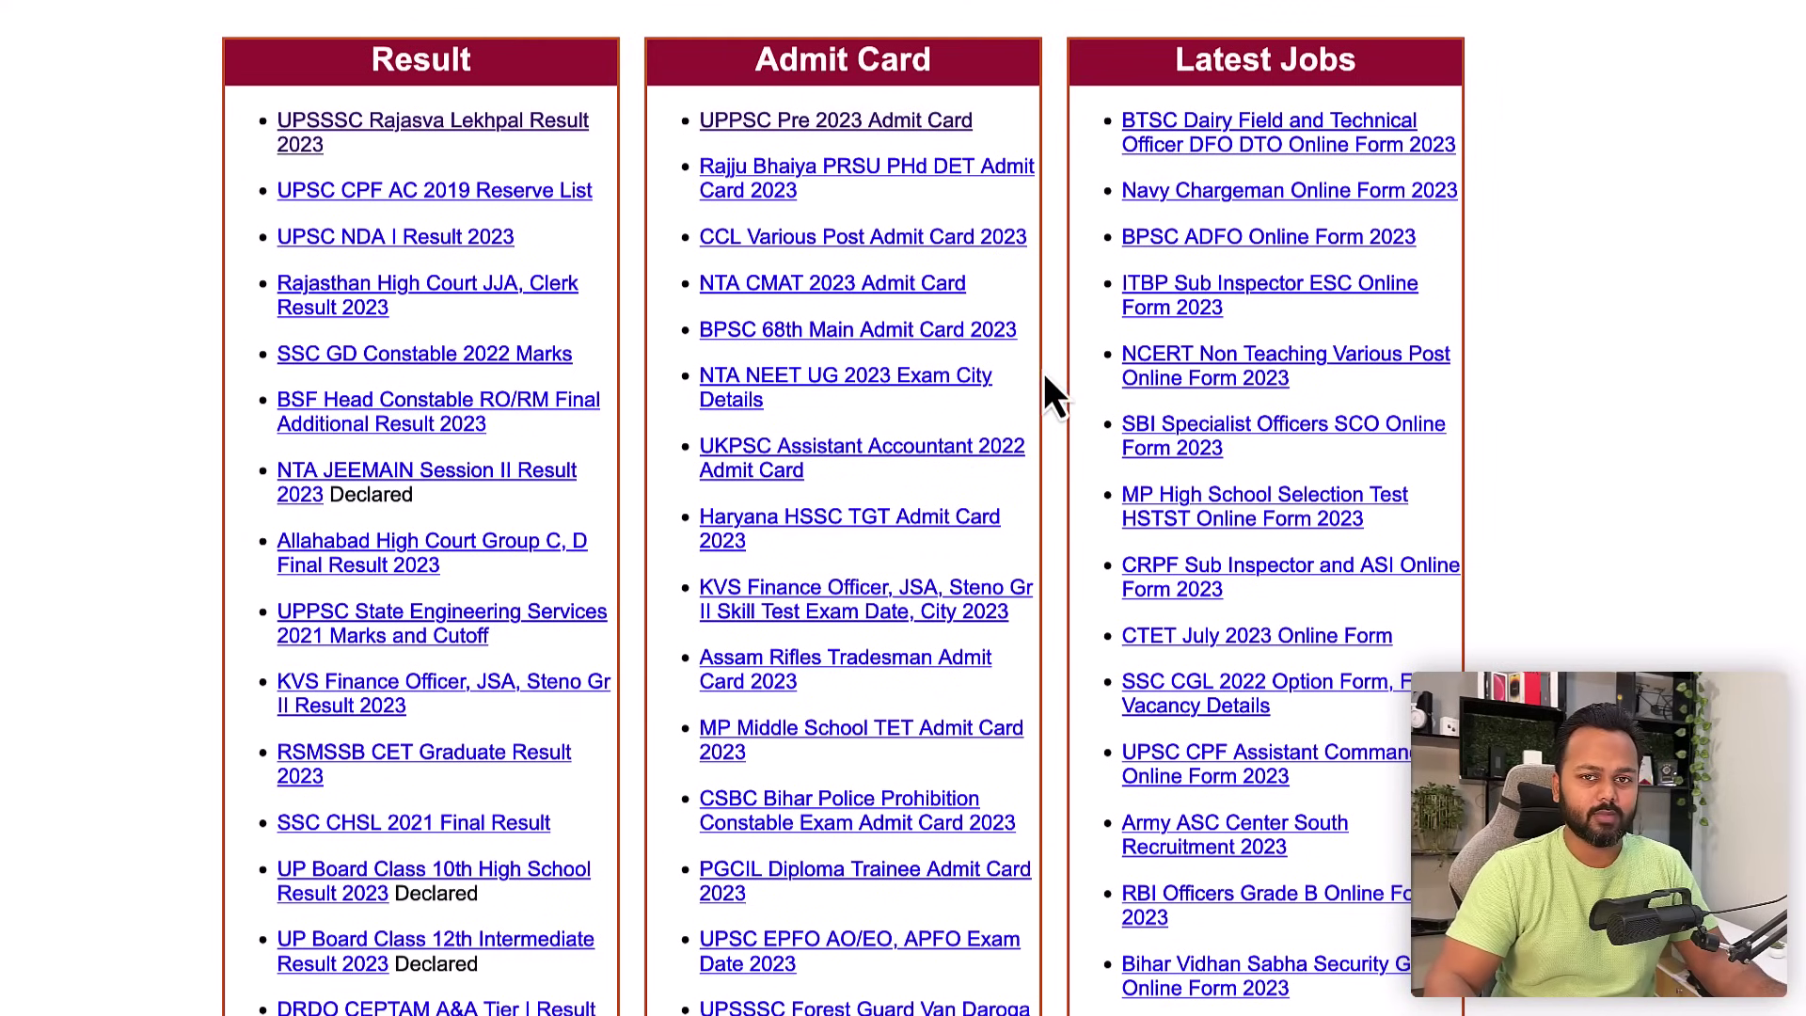
{"action": "scroll", "coordinate": [1054, 348], "scroll_direction": "down", "scroll_amount": 1}
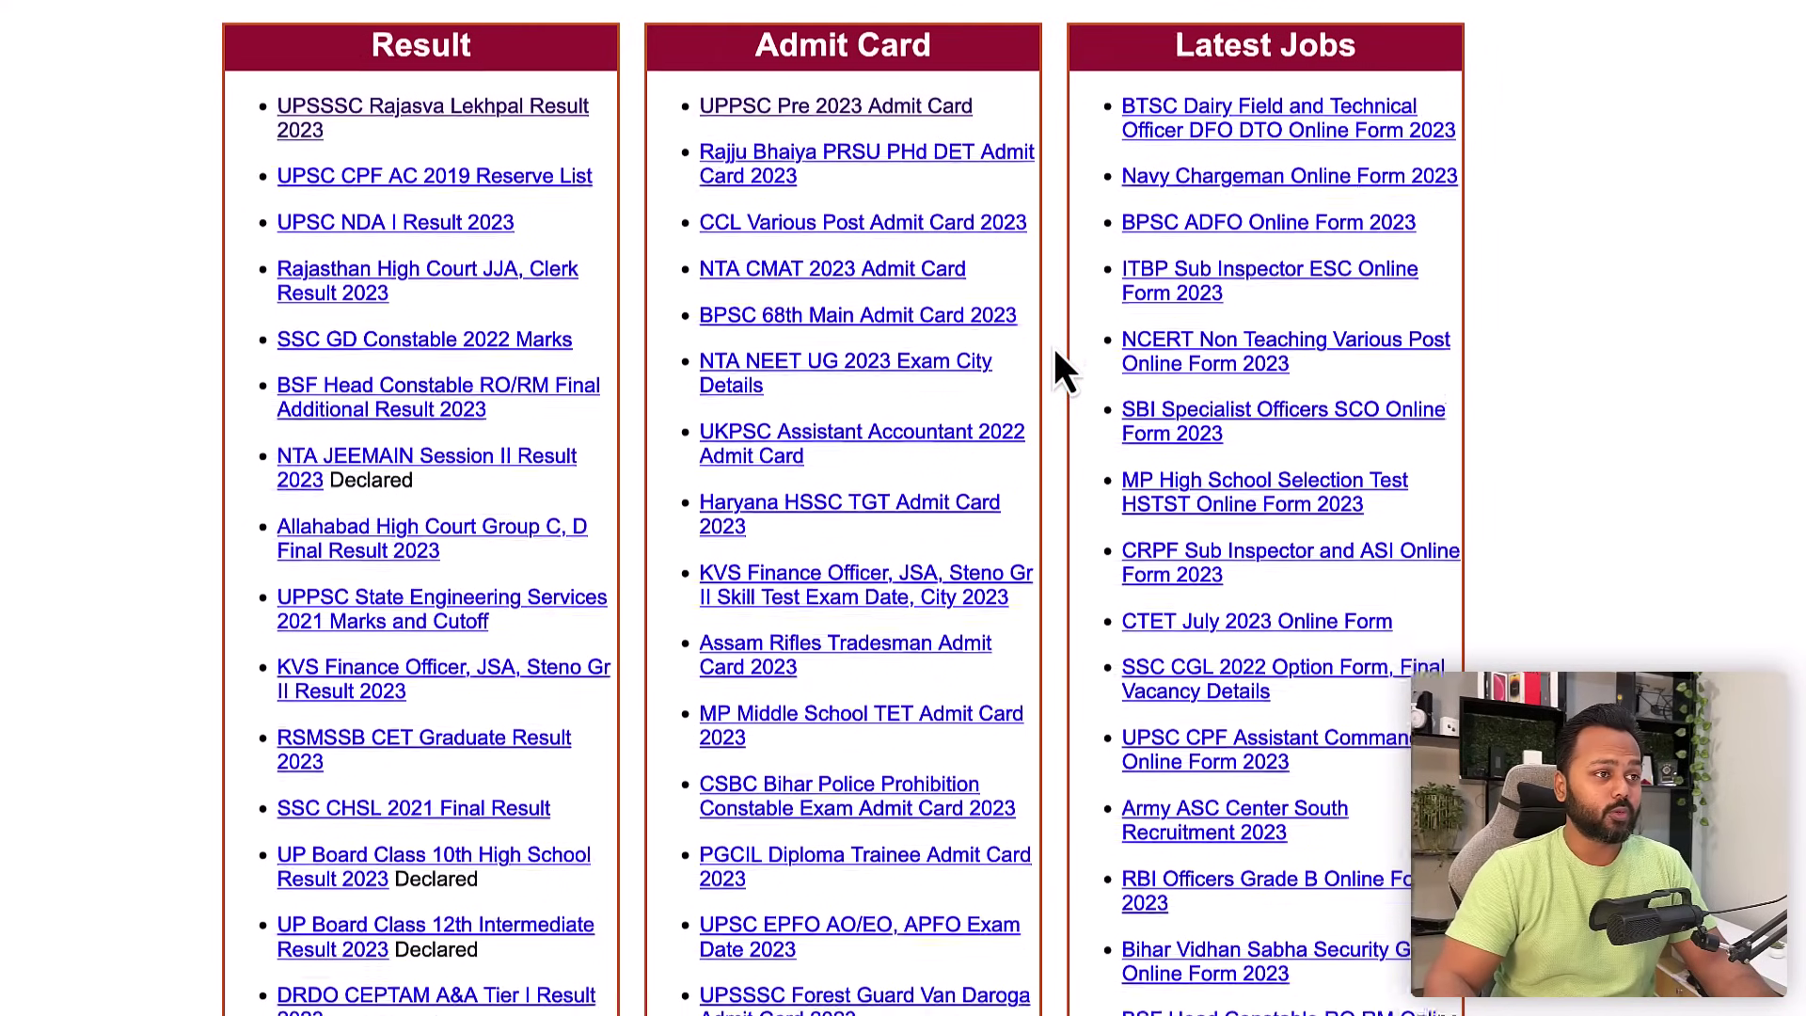
{"action": "scroll", "coordinate": [1116, 458], "scroll_direction": "up", "scroll_amount": 1}
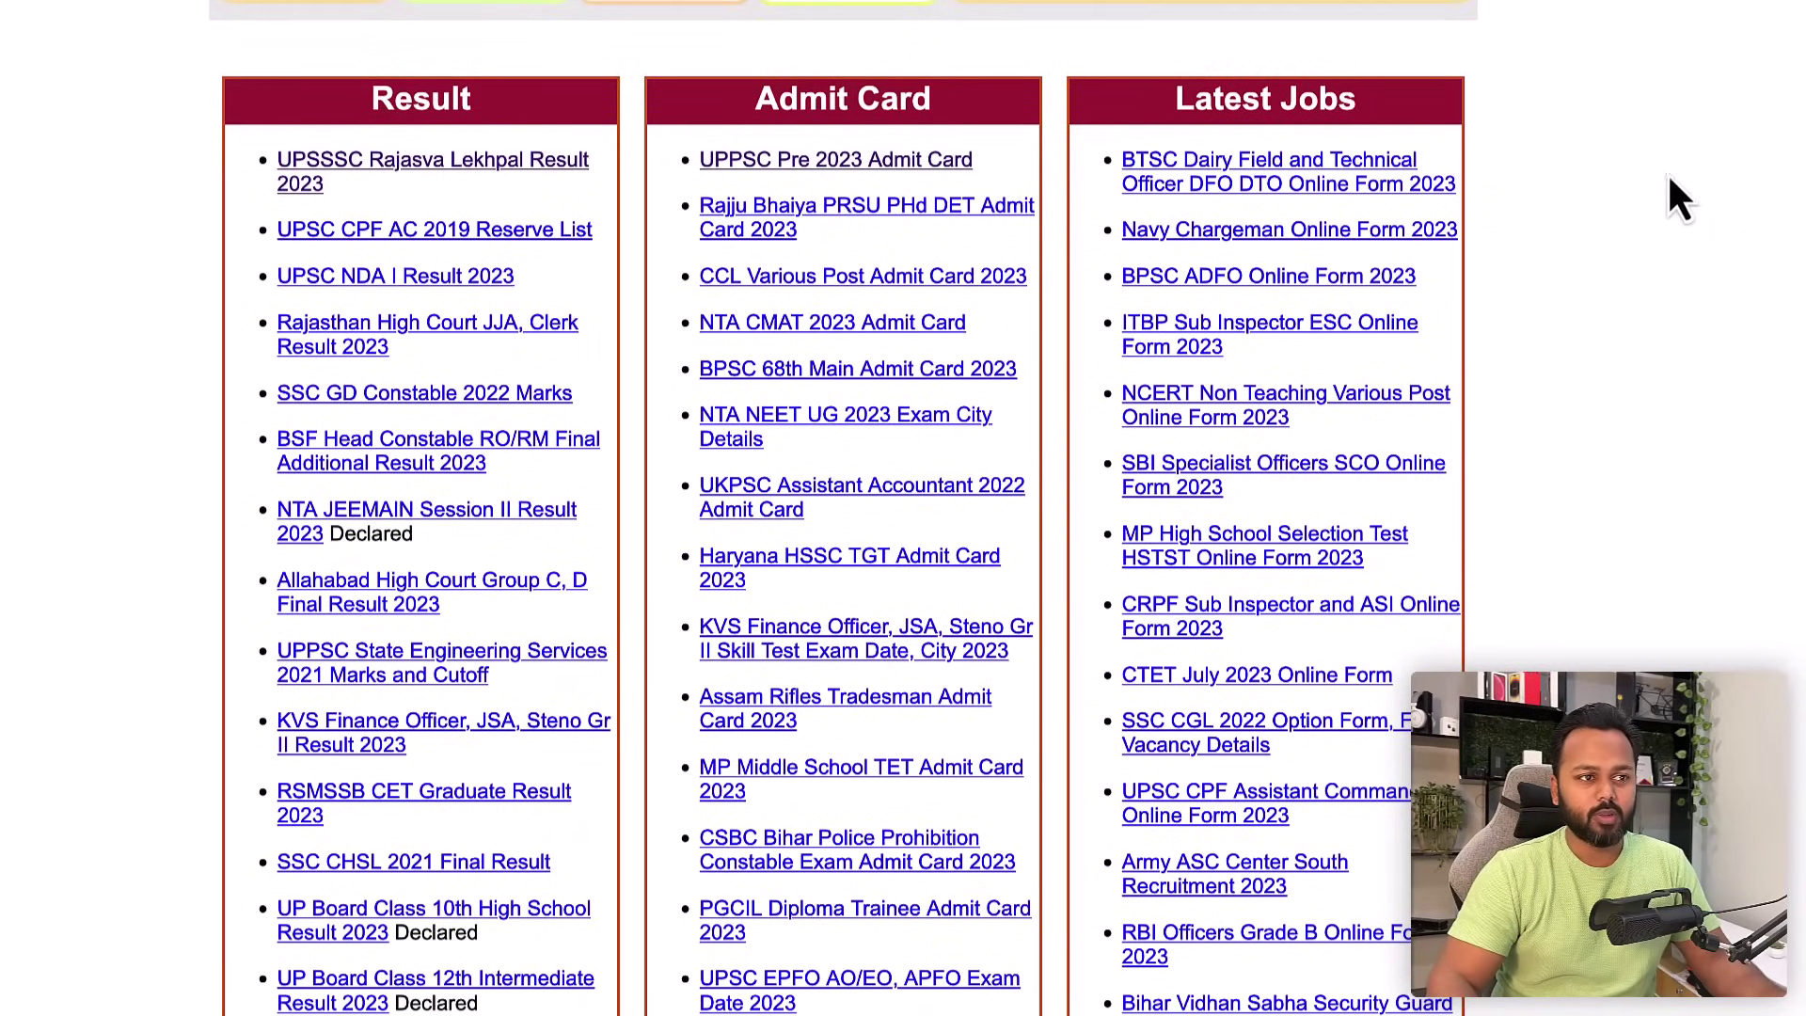
{"action": "scroll", "coordinate": [1486, 404], "scroll_direction": "down", "scroll_amount": 15}
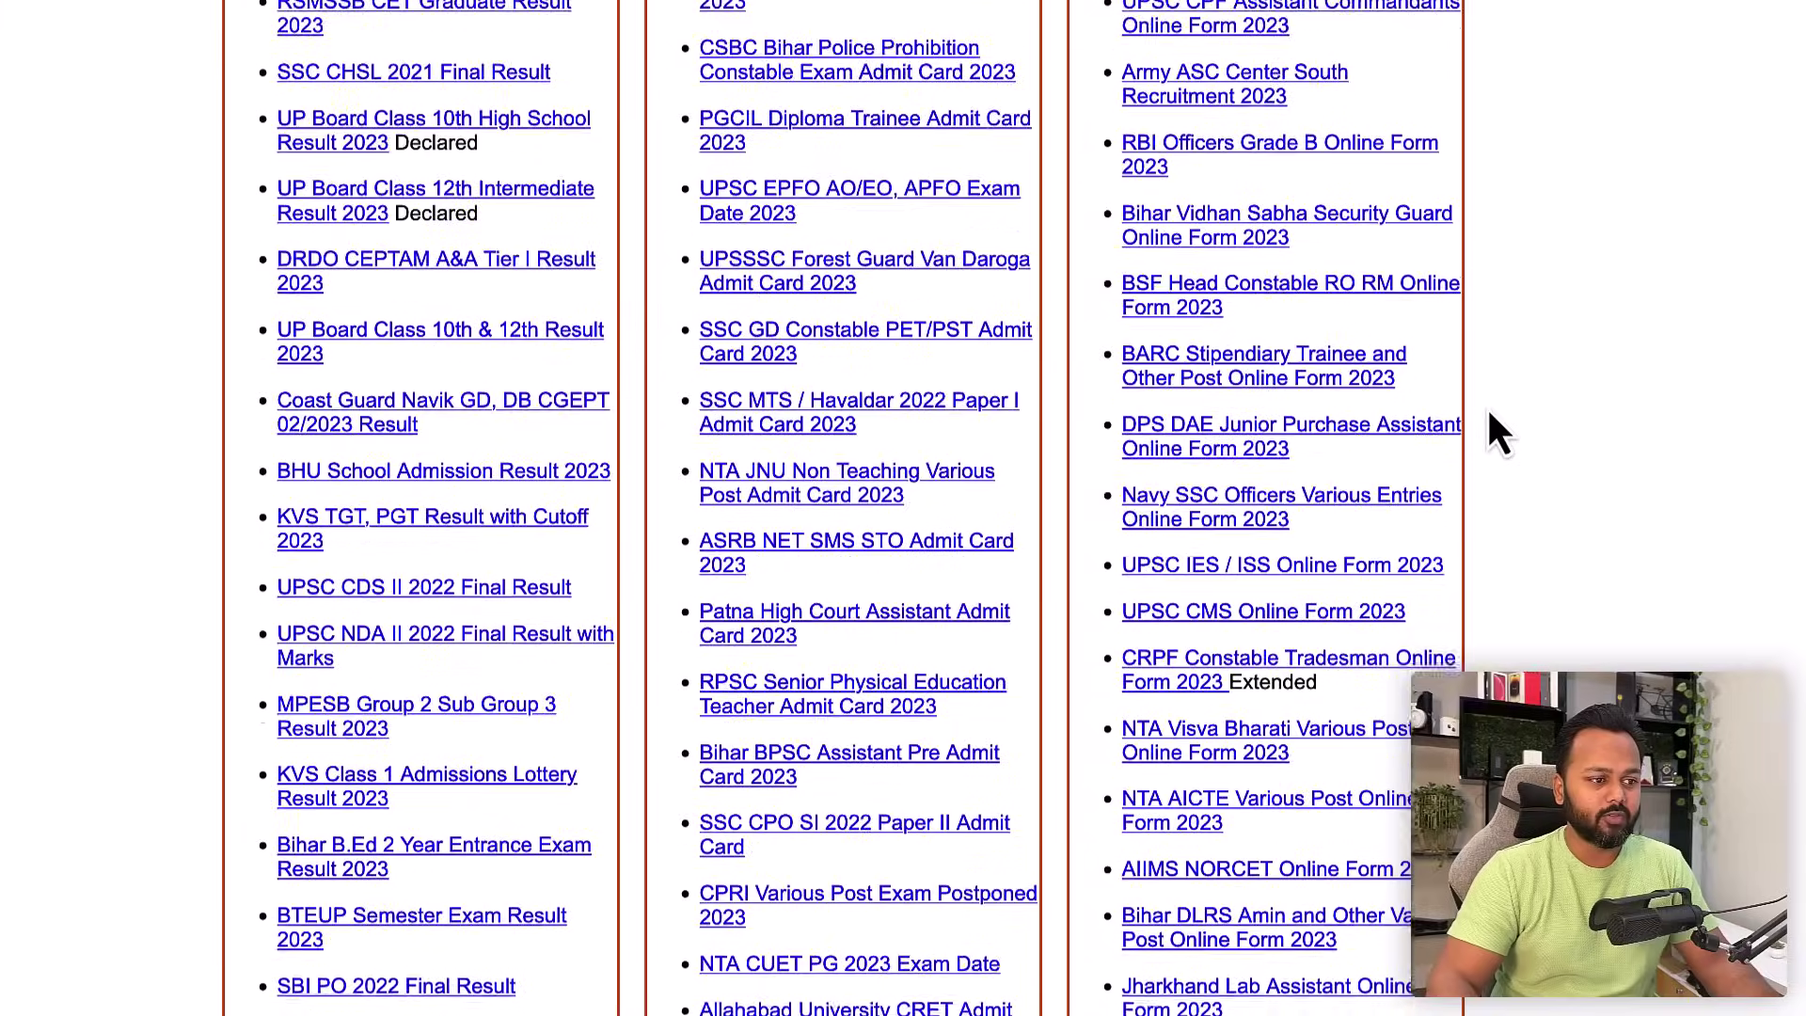
{"action": "scroll", "coordinate": [1499, 434], "scroll_direction": "down", "scroll_amount": 1}
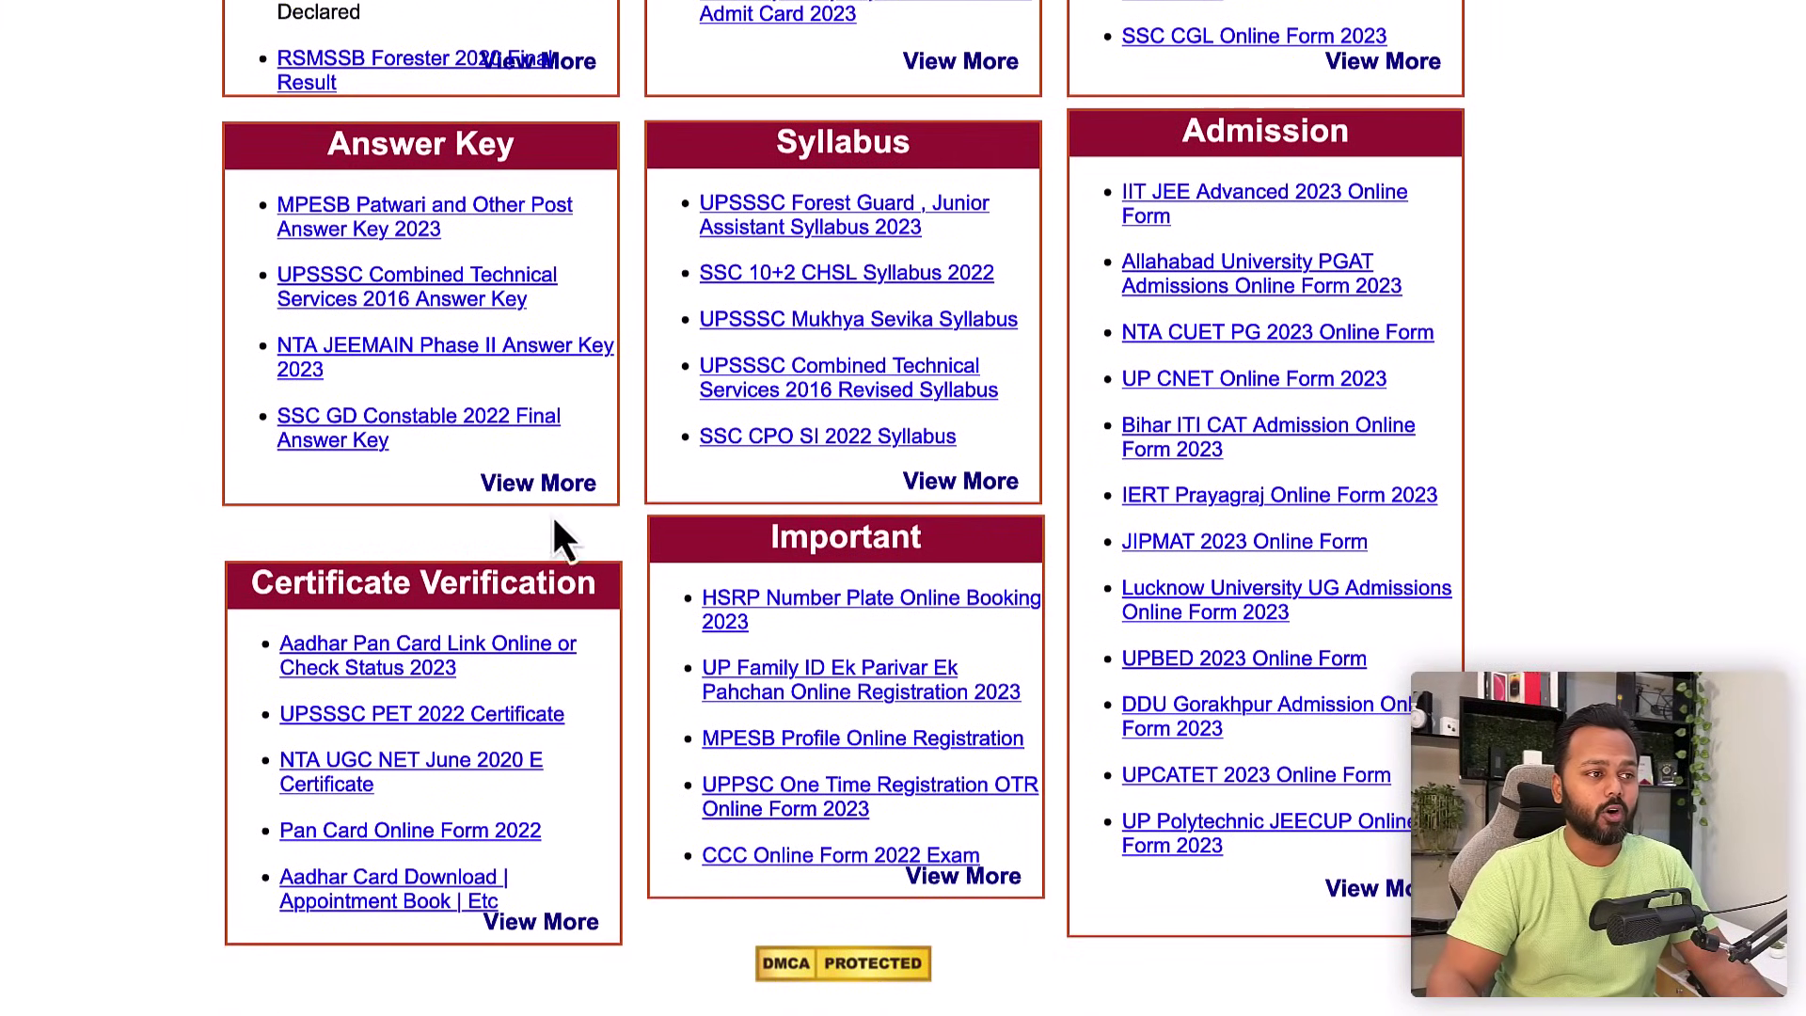
{"action": "scroll", "coordinate": [1133, 513], "scroll_direction": "up", "scroll_amount": 20}
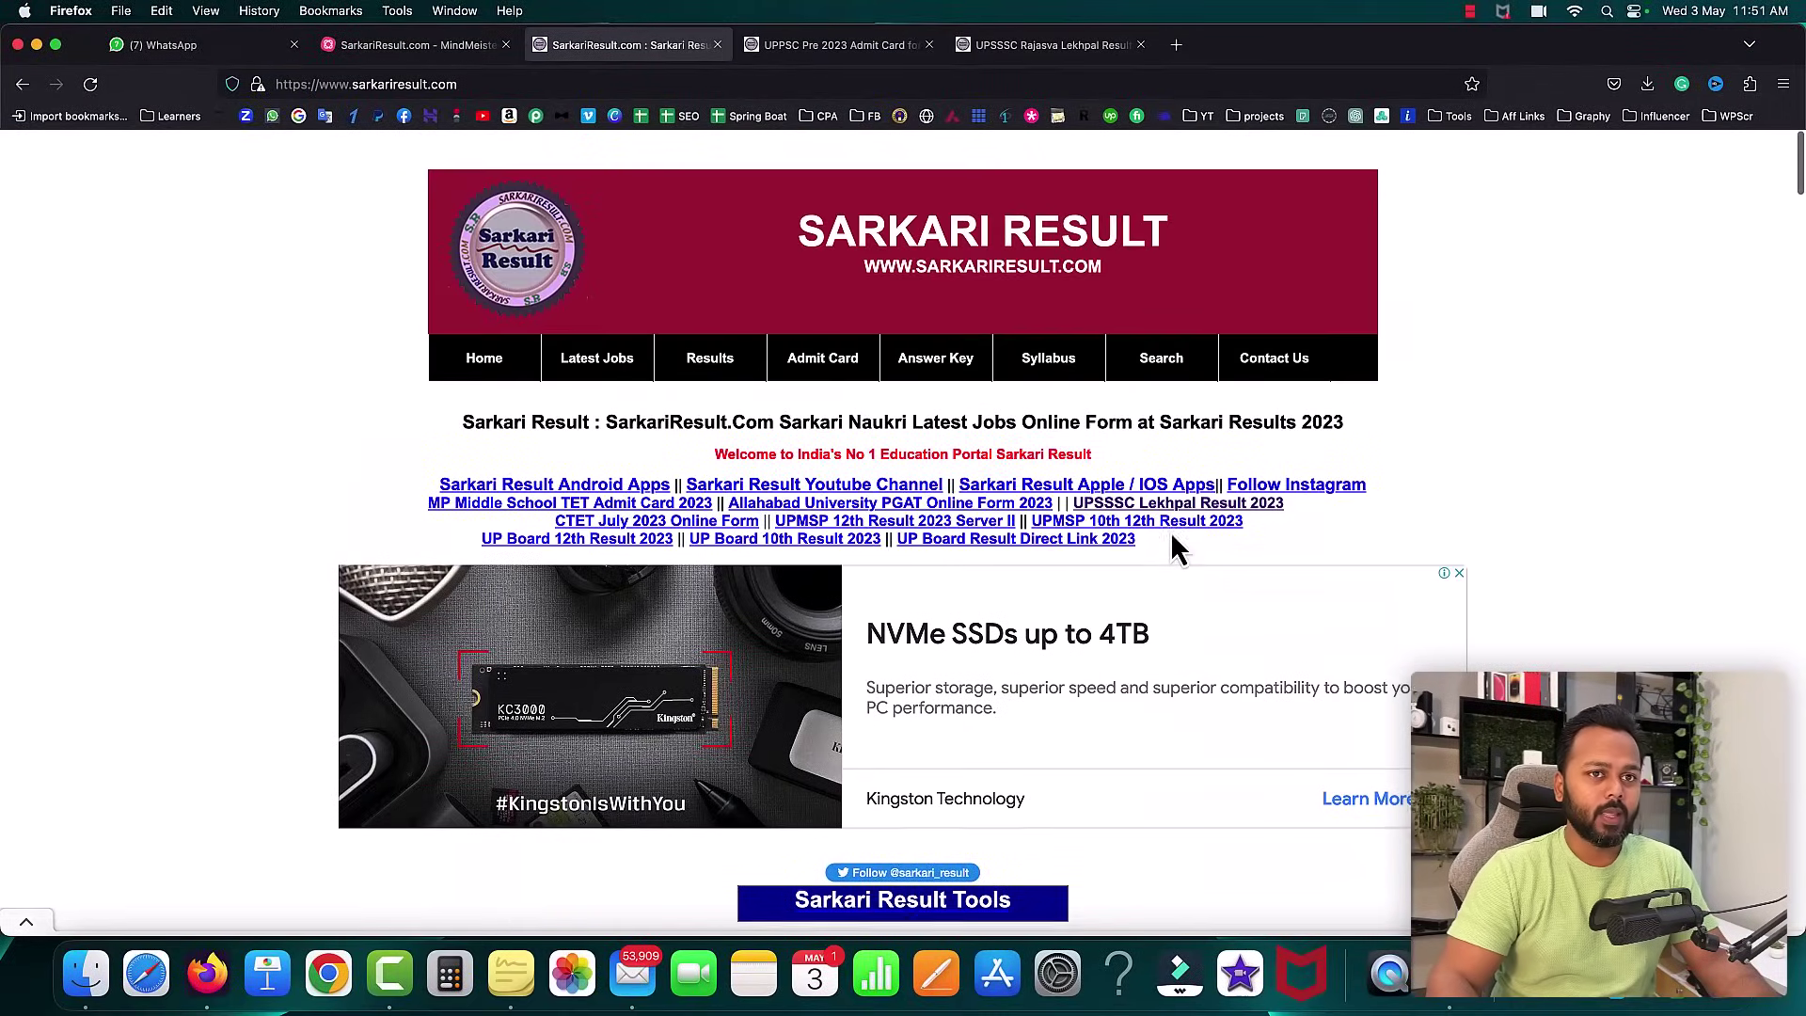
- Check sarkariresult.com's traffic statistics, noting its India rank of #68, then dismiss the panel
{"action": "left_click", "coordinate": [1749, 84]}
{"action": "left_click", "coordinate": [1580, 162]}
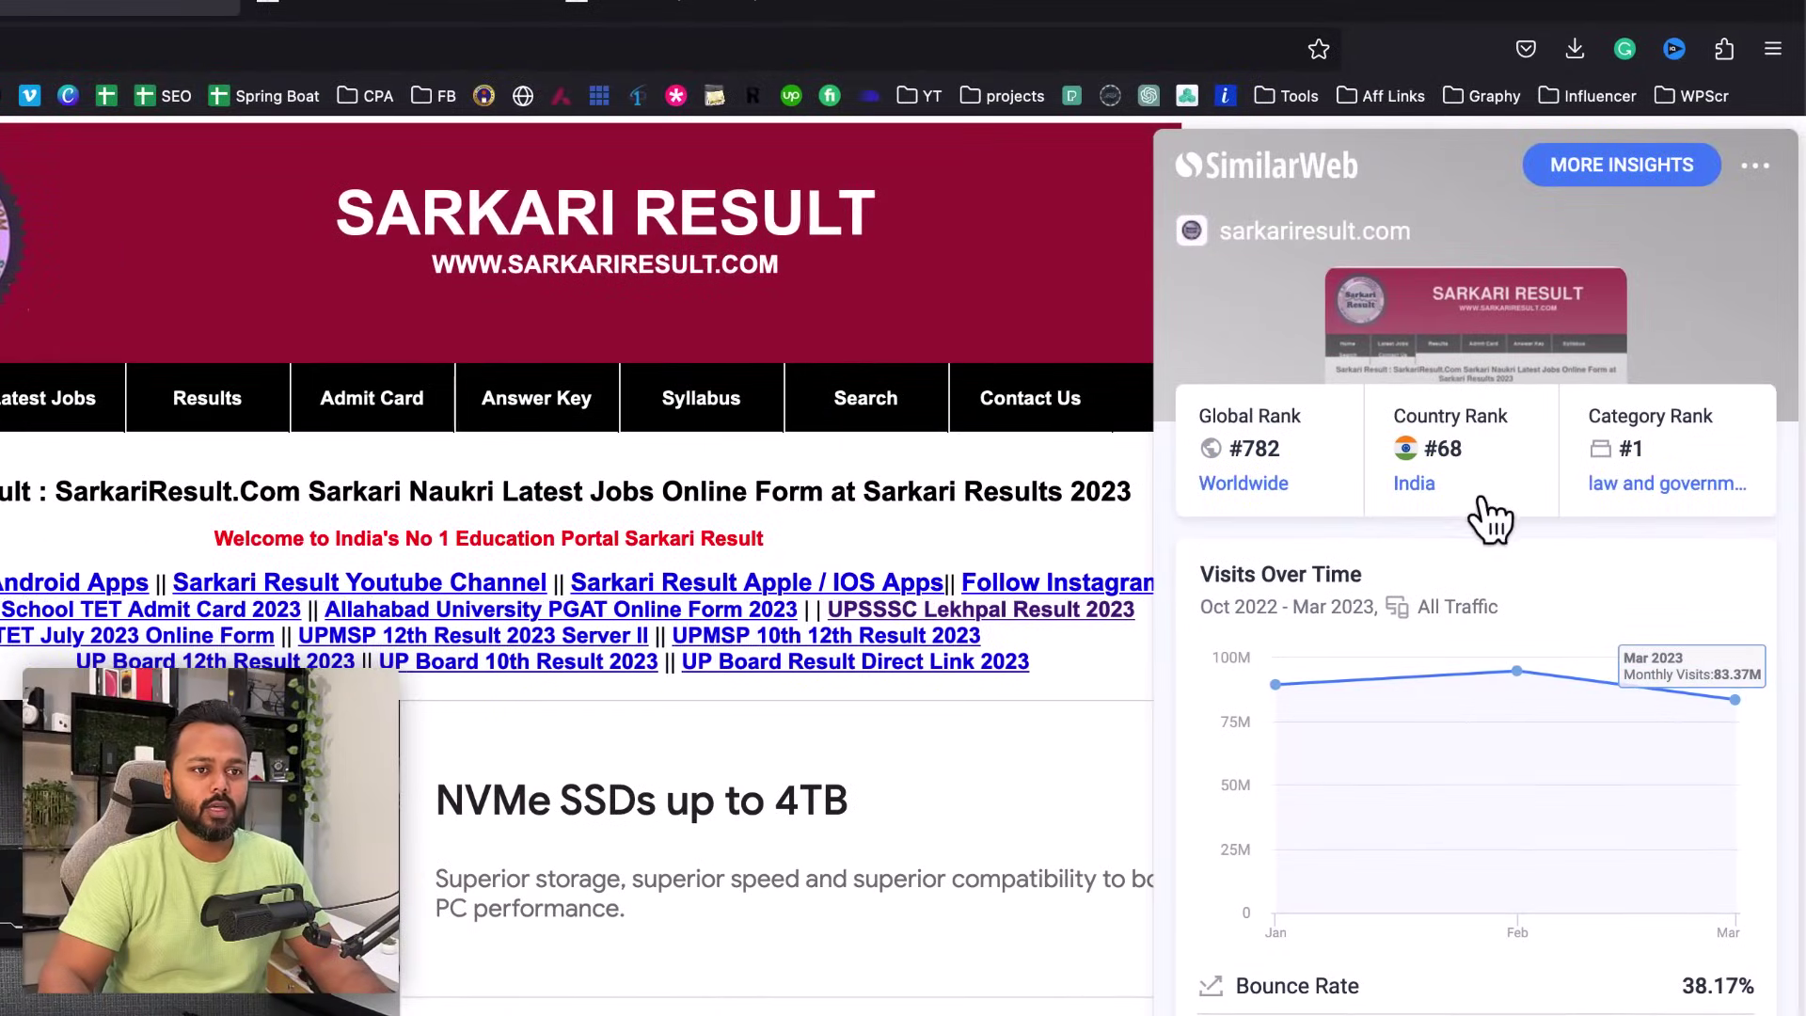
{"action": "left_click_drag", "start_coordinate": [1419, 453], "coordinate": [1465, 461]}
{"action": "left_click", "coordinate": [1469, 453]}
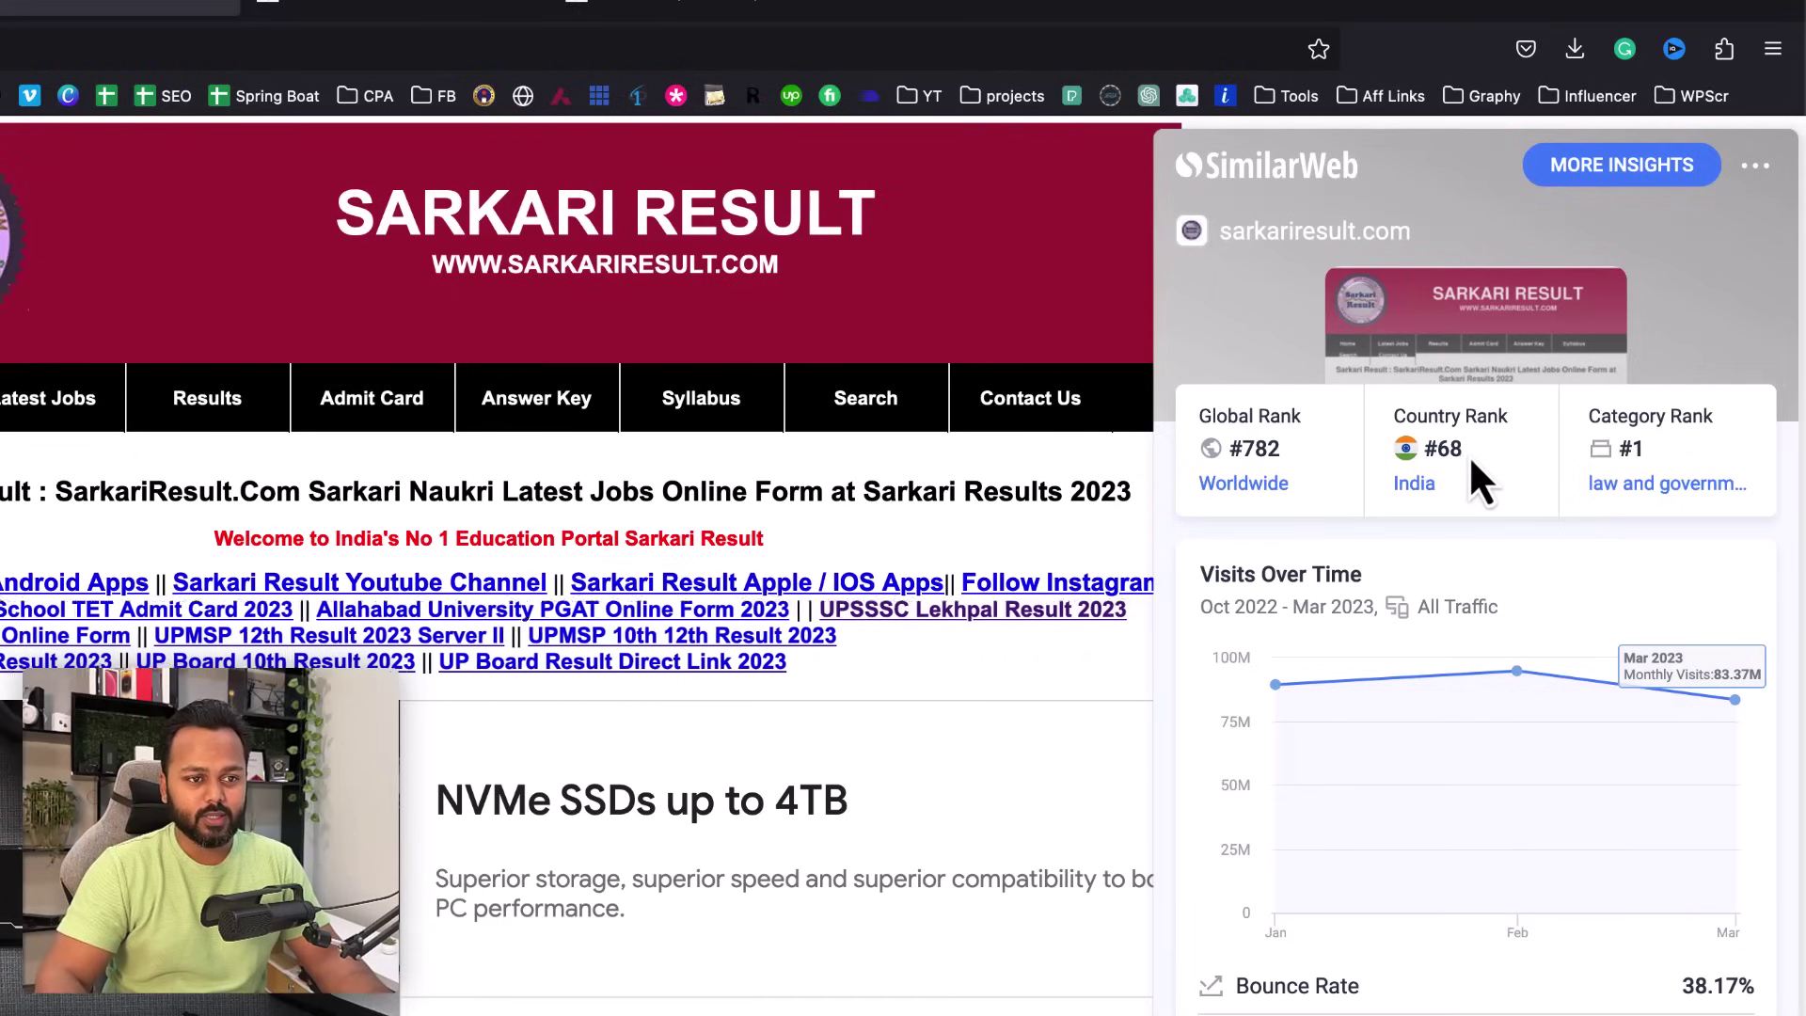
{"action": "mouse_move", "coordinate": [1275, 687]}
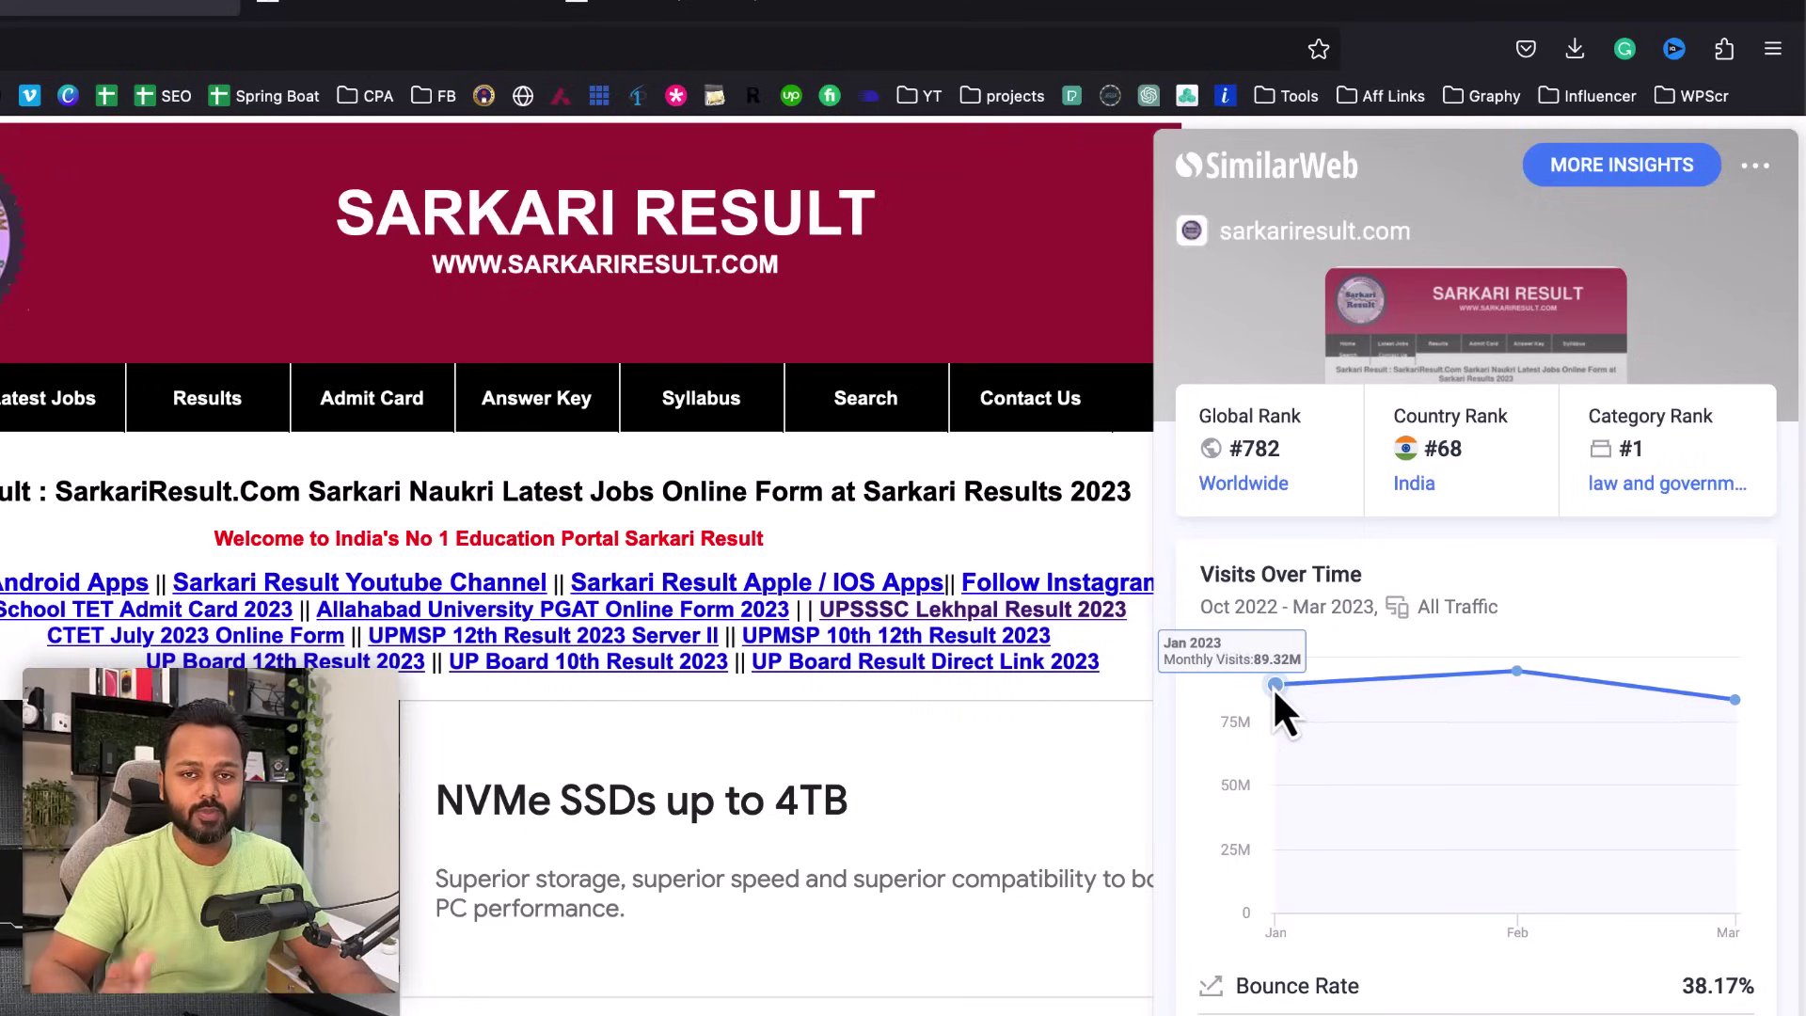
{"action": "mouse_move", "coordinate": [1503, 677]}
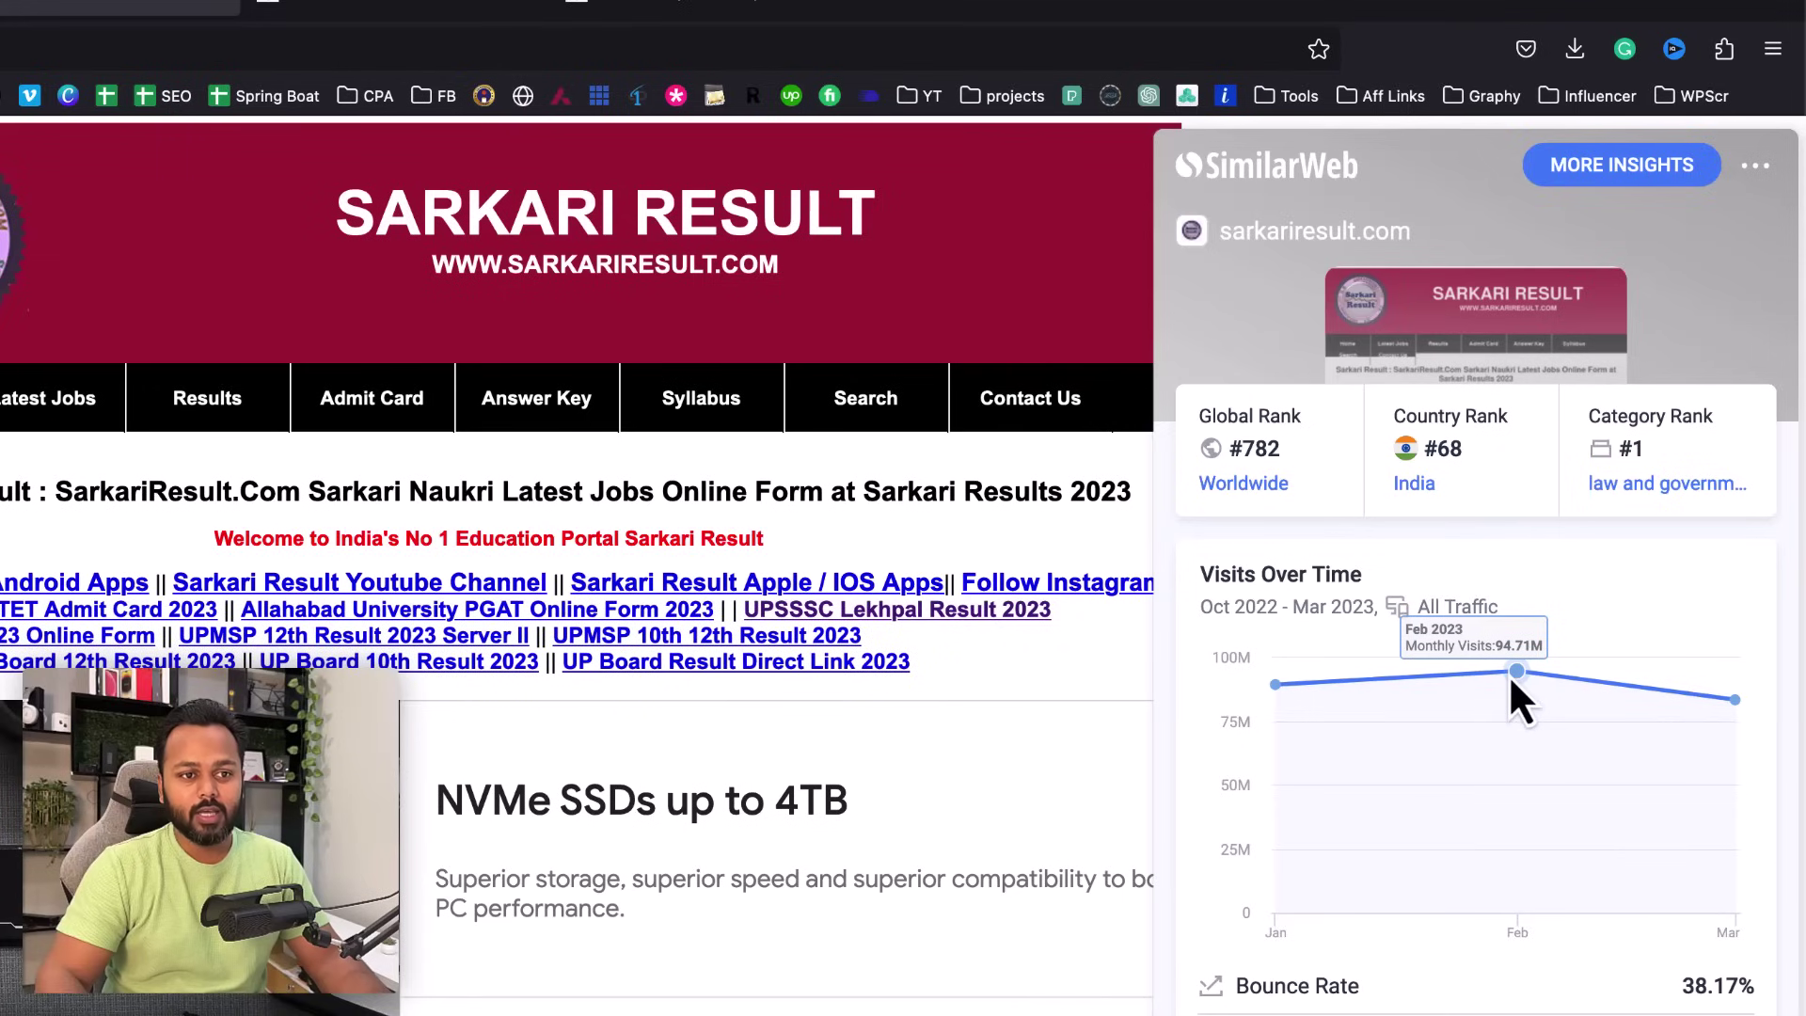
{"action": "mouse_move", "coordinate": [1734, 699]}
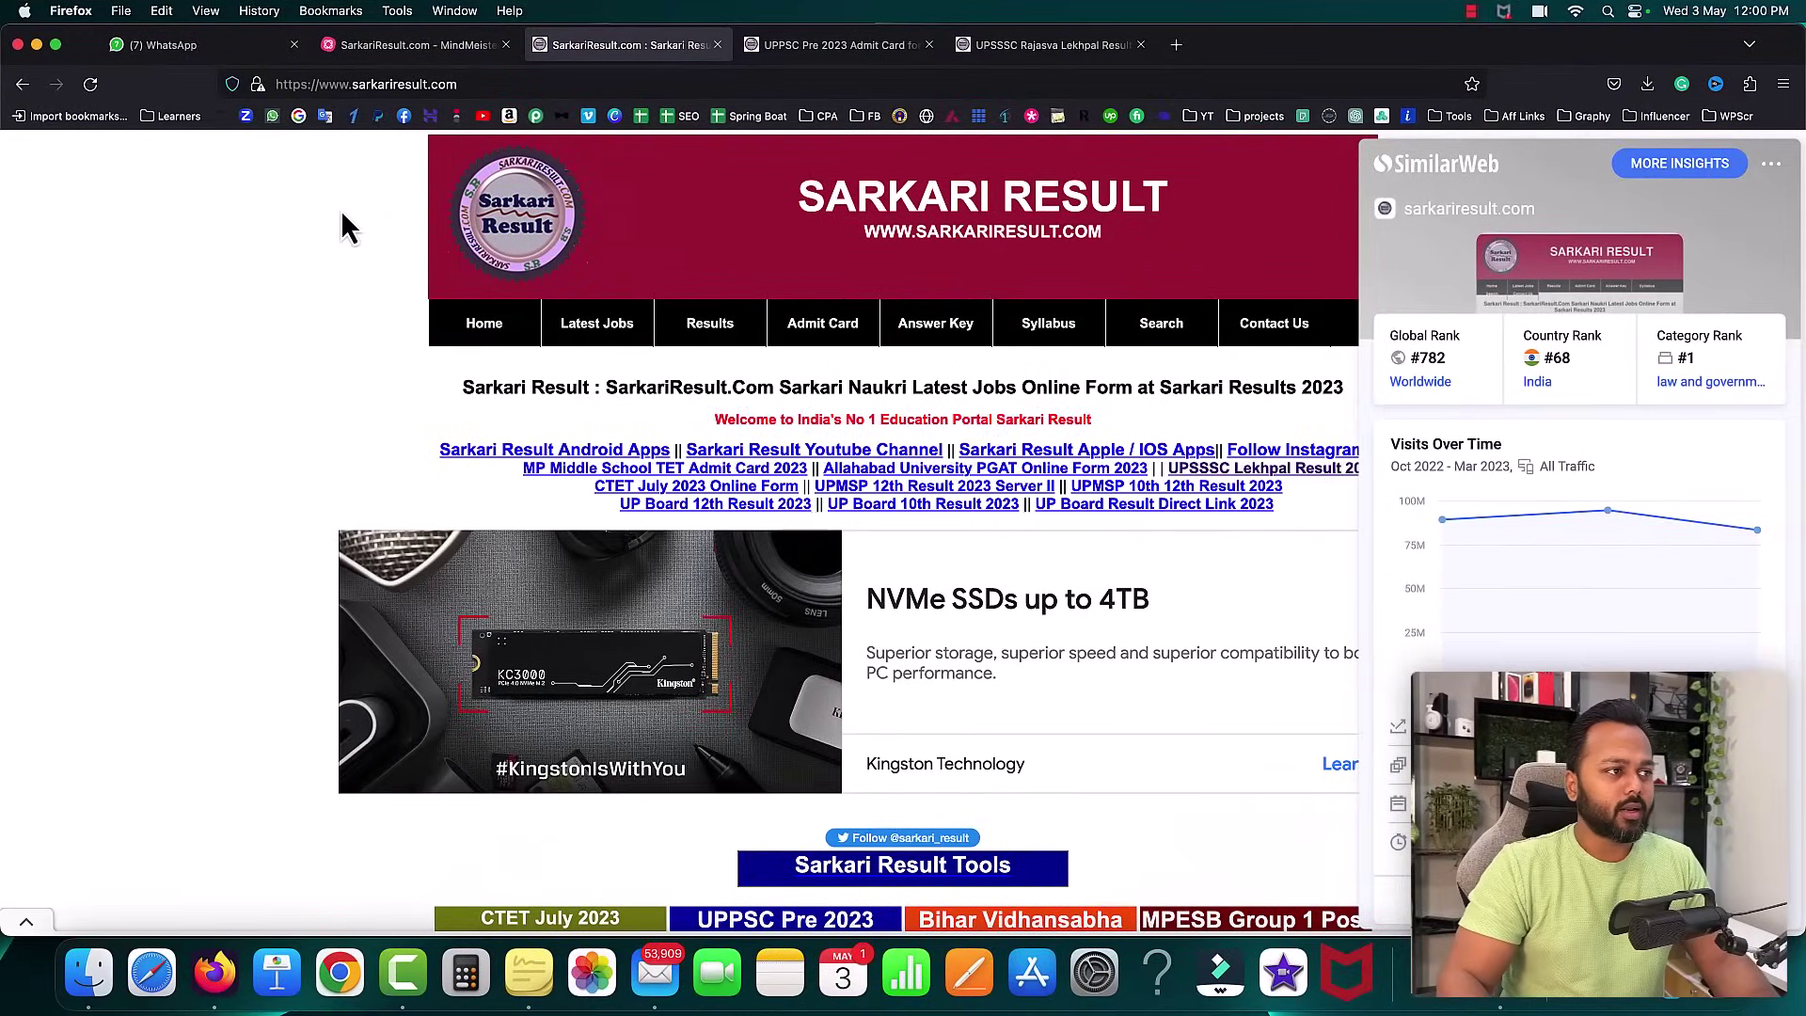
{"action": "left_click", "coordinate": [293, 252]}
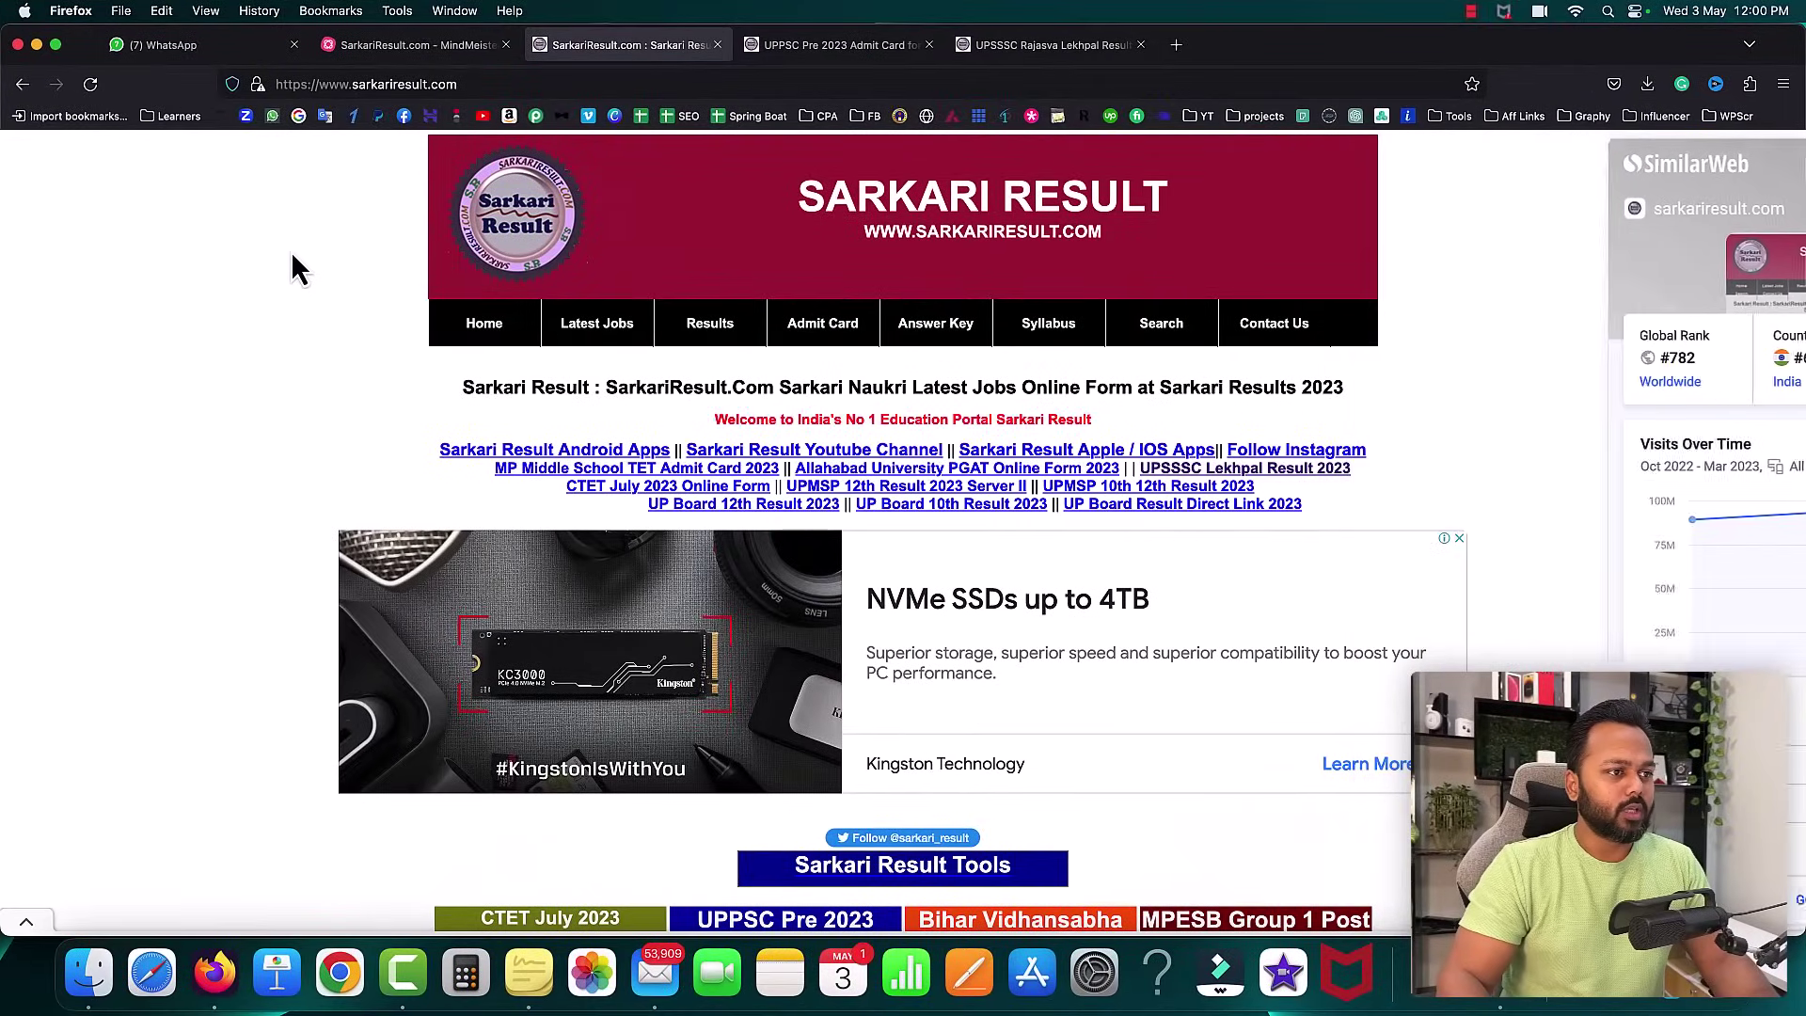
- Collapse the advertisement bar at the bottom of the page
{"action": "scroll", "coordinate": [293, 252], "scroll_direction": "down", "scroll_amount": 2}
{"action": "scroll", "coordinate": [872, 347], "scroll_direction": "down", "scroll_amount": 3}
{"action": "scroll", "coordinate": [1020, 351], "scroll_direction": "up", "scroll_amount": 2}
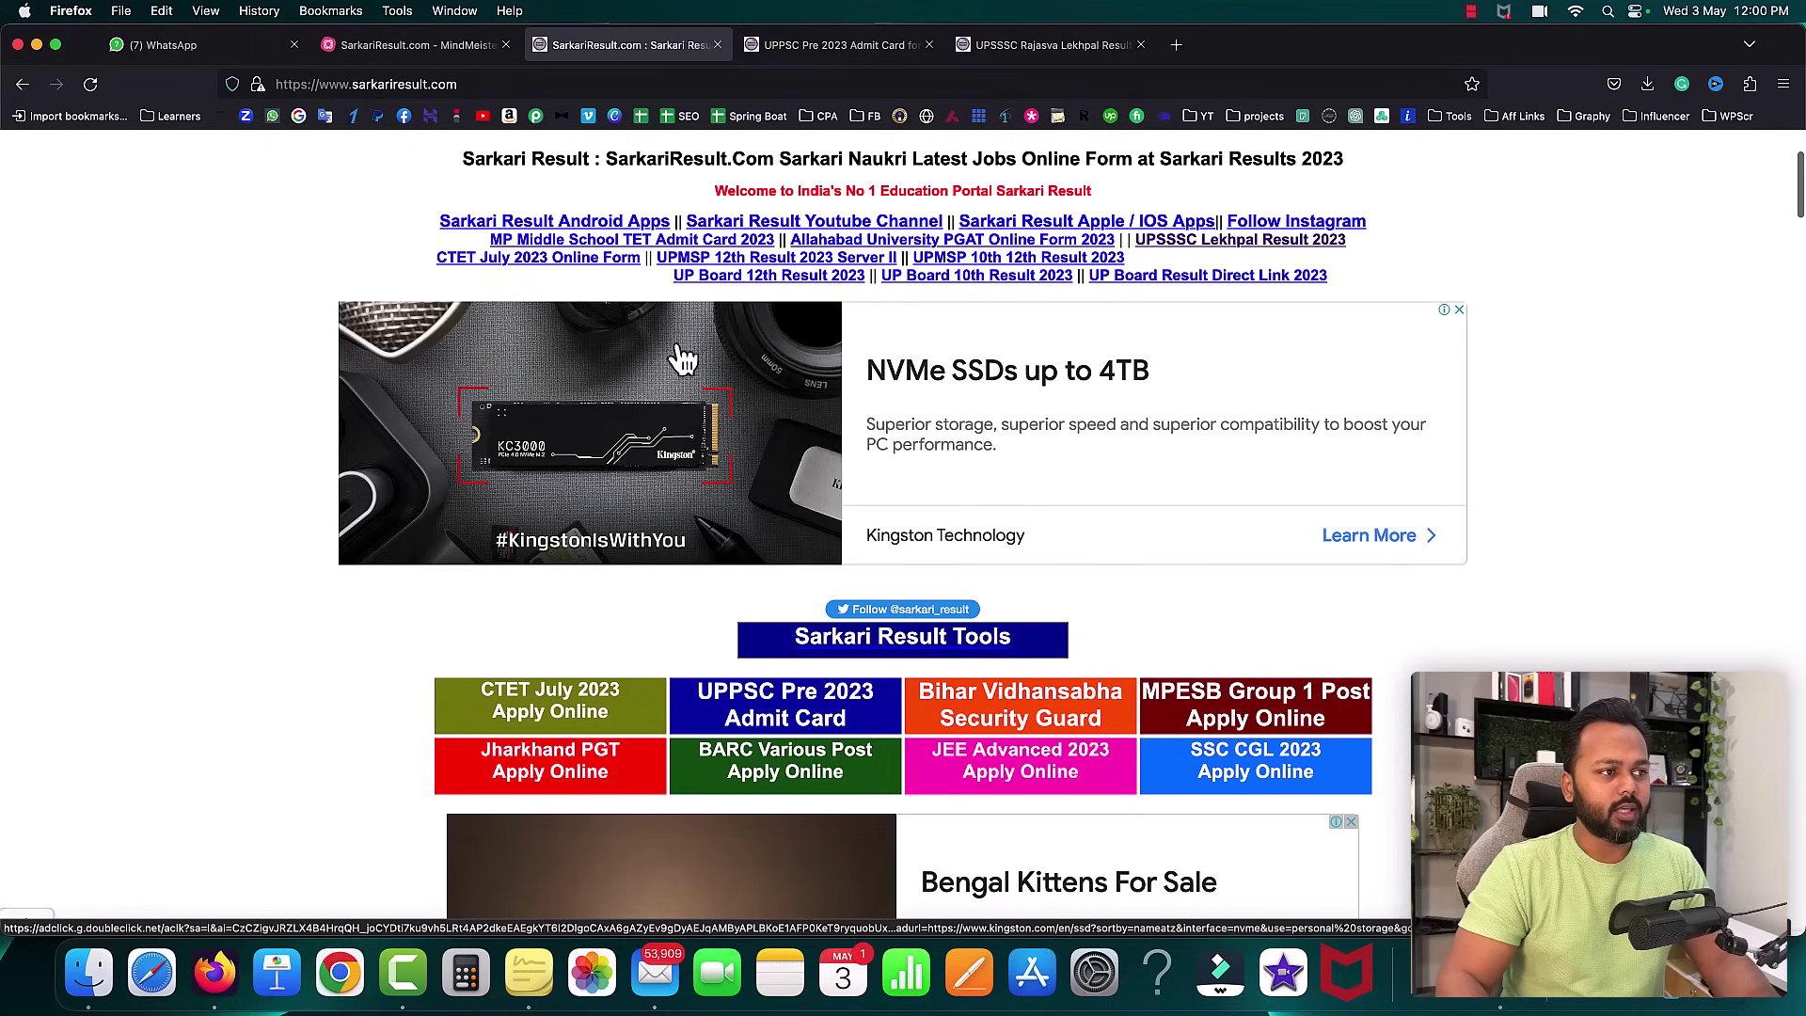
{"action": "scroll", "coordinate": [1194, 498], "scroll_direction": "down", "scroll_amount": 5}
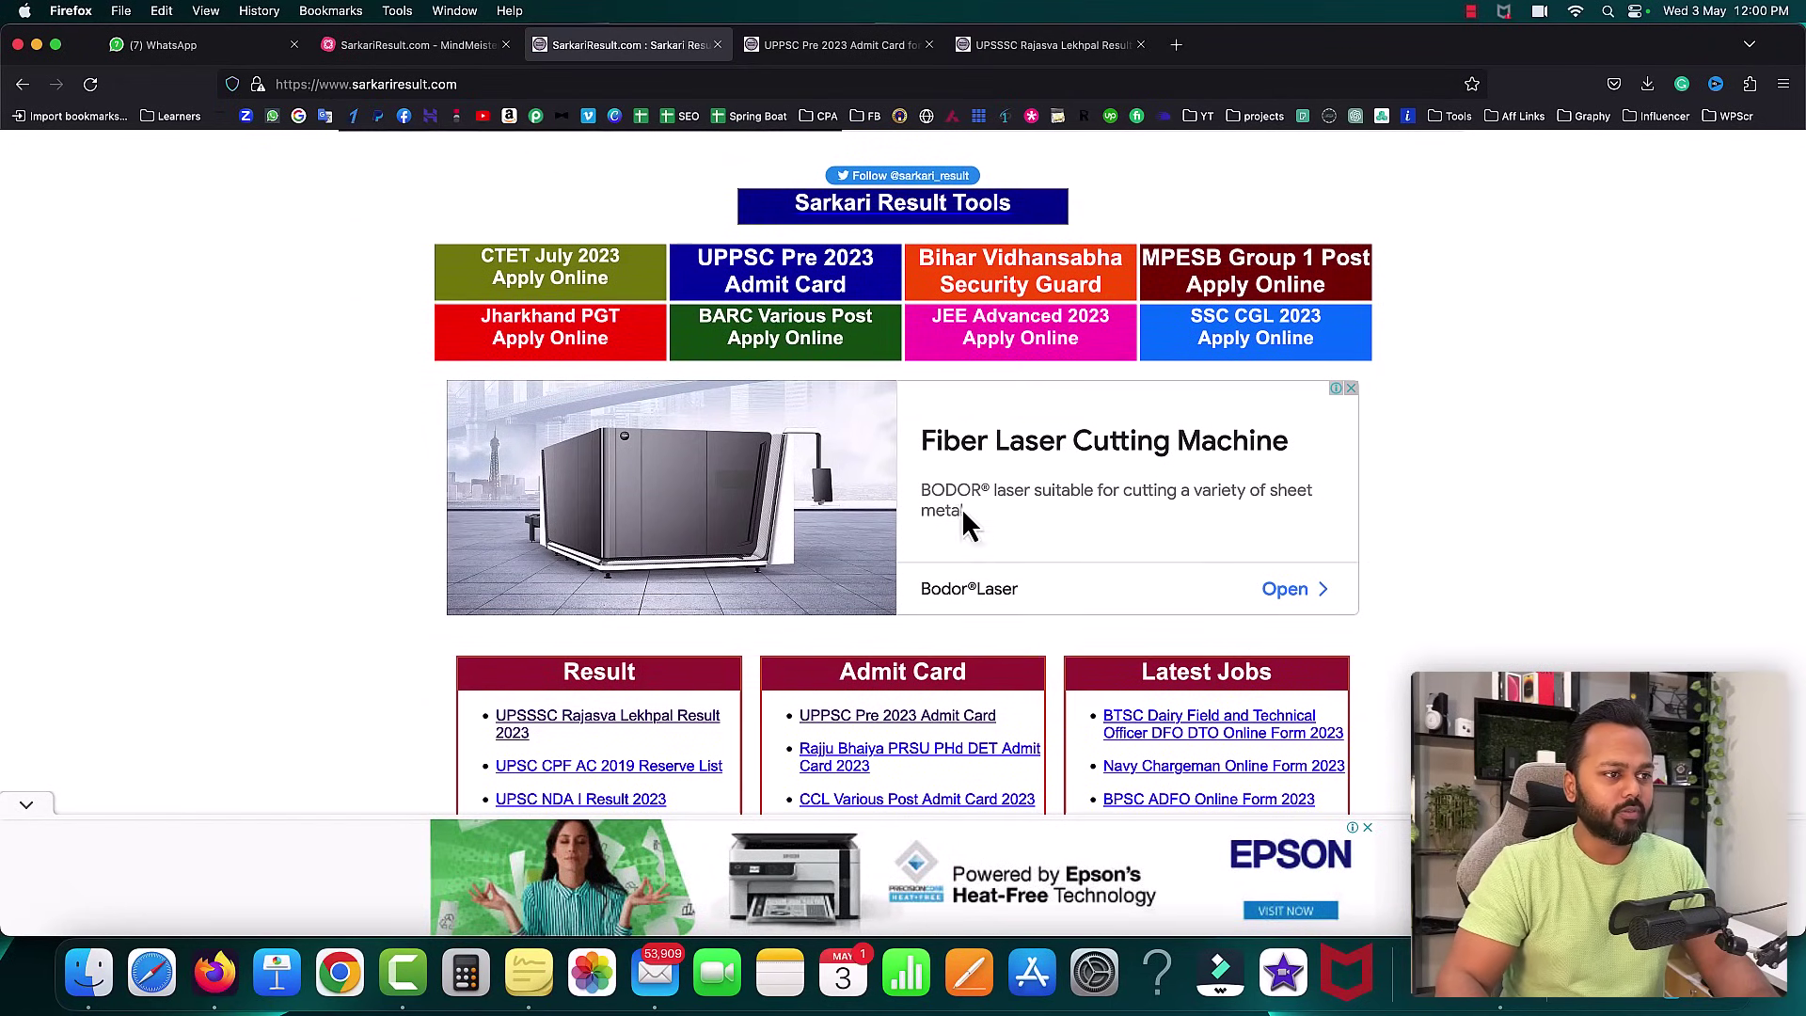
{"action": "scroll", "coordinate": [1425, 579], "scroll_direction": "down", "scroll_amount": 20}
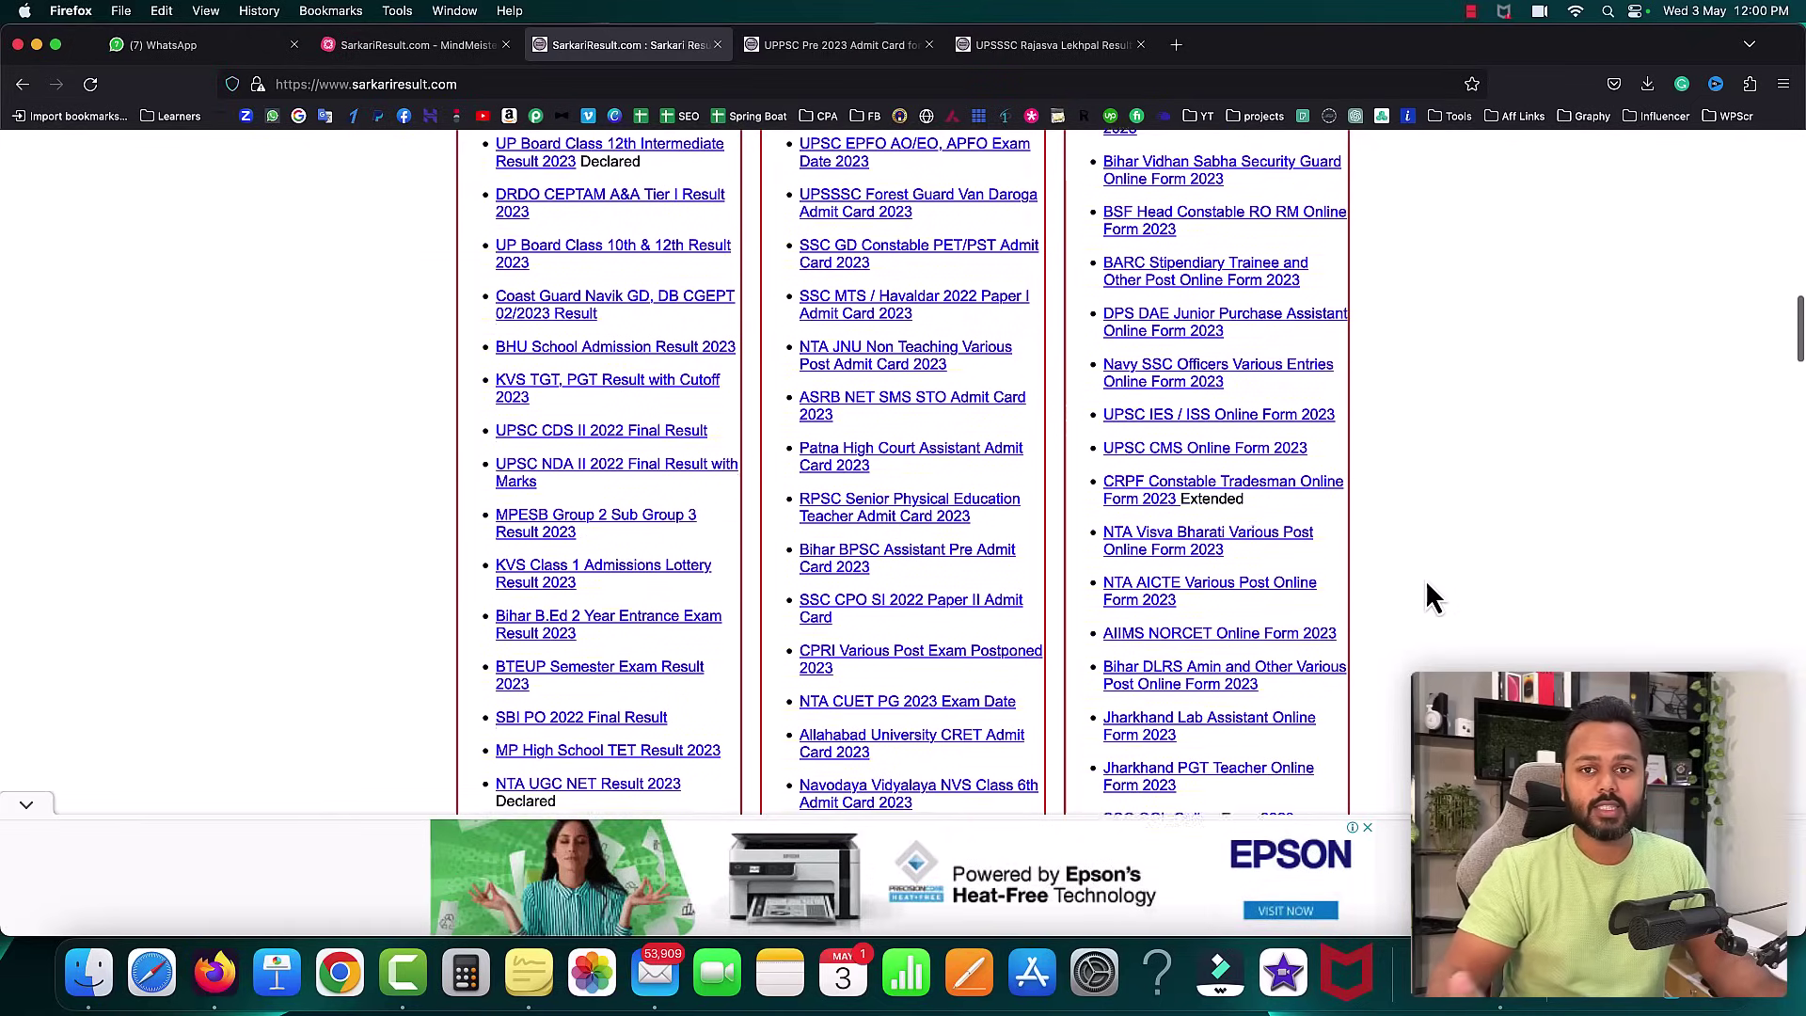
{"action": "scroll", "coordinate": [1427, 585], "scroll_direction": "down", "scroll_amount": 5}
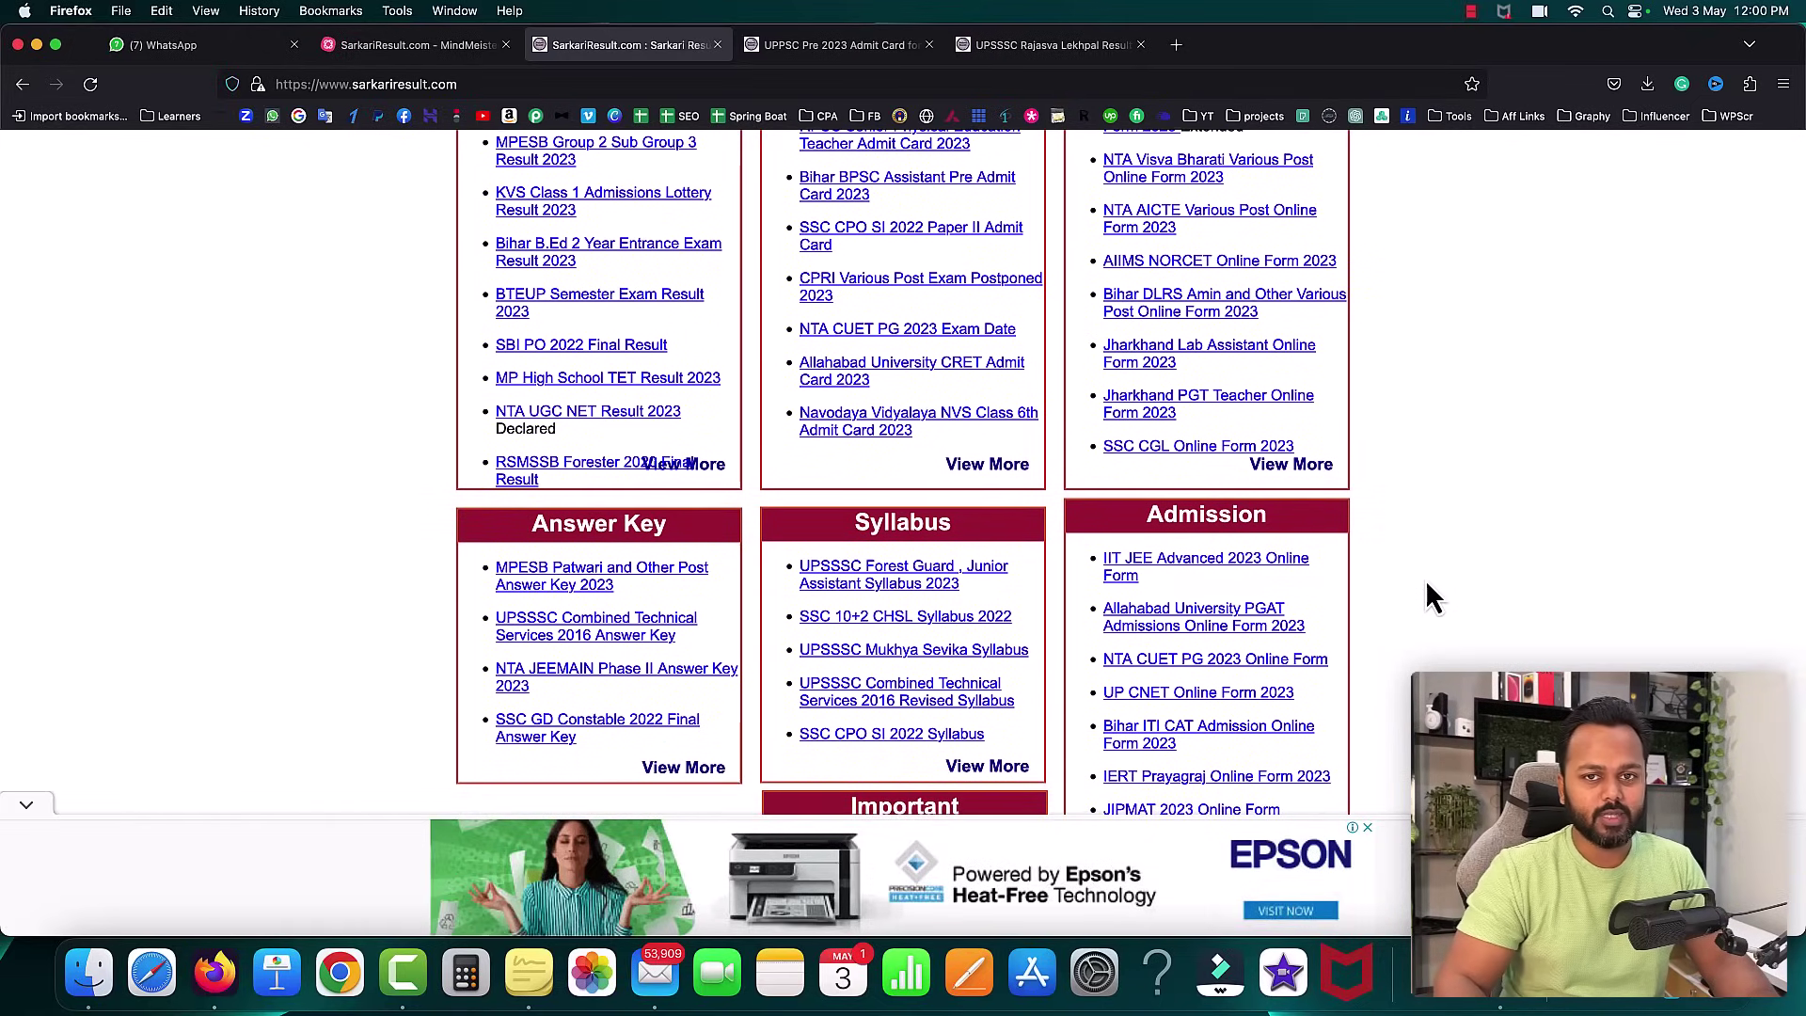
{"action": "left_click", "coordinate": [27, 807]}
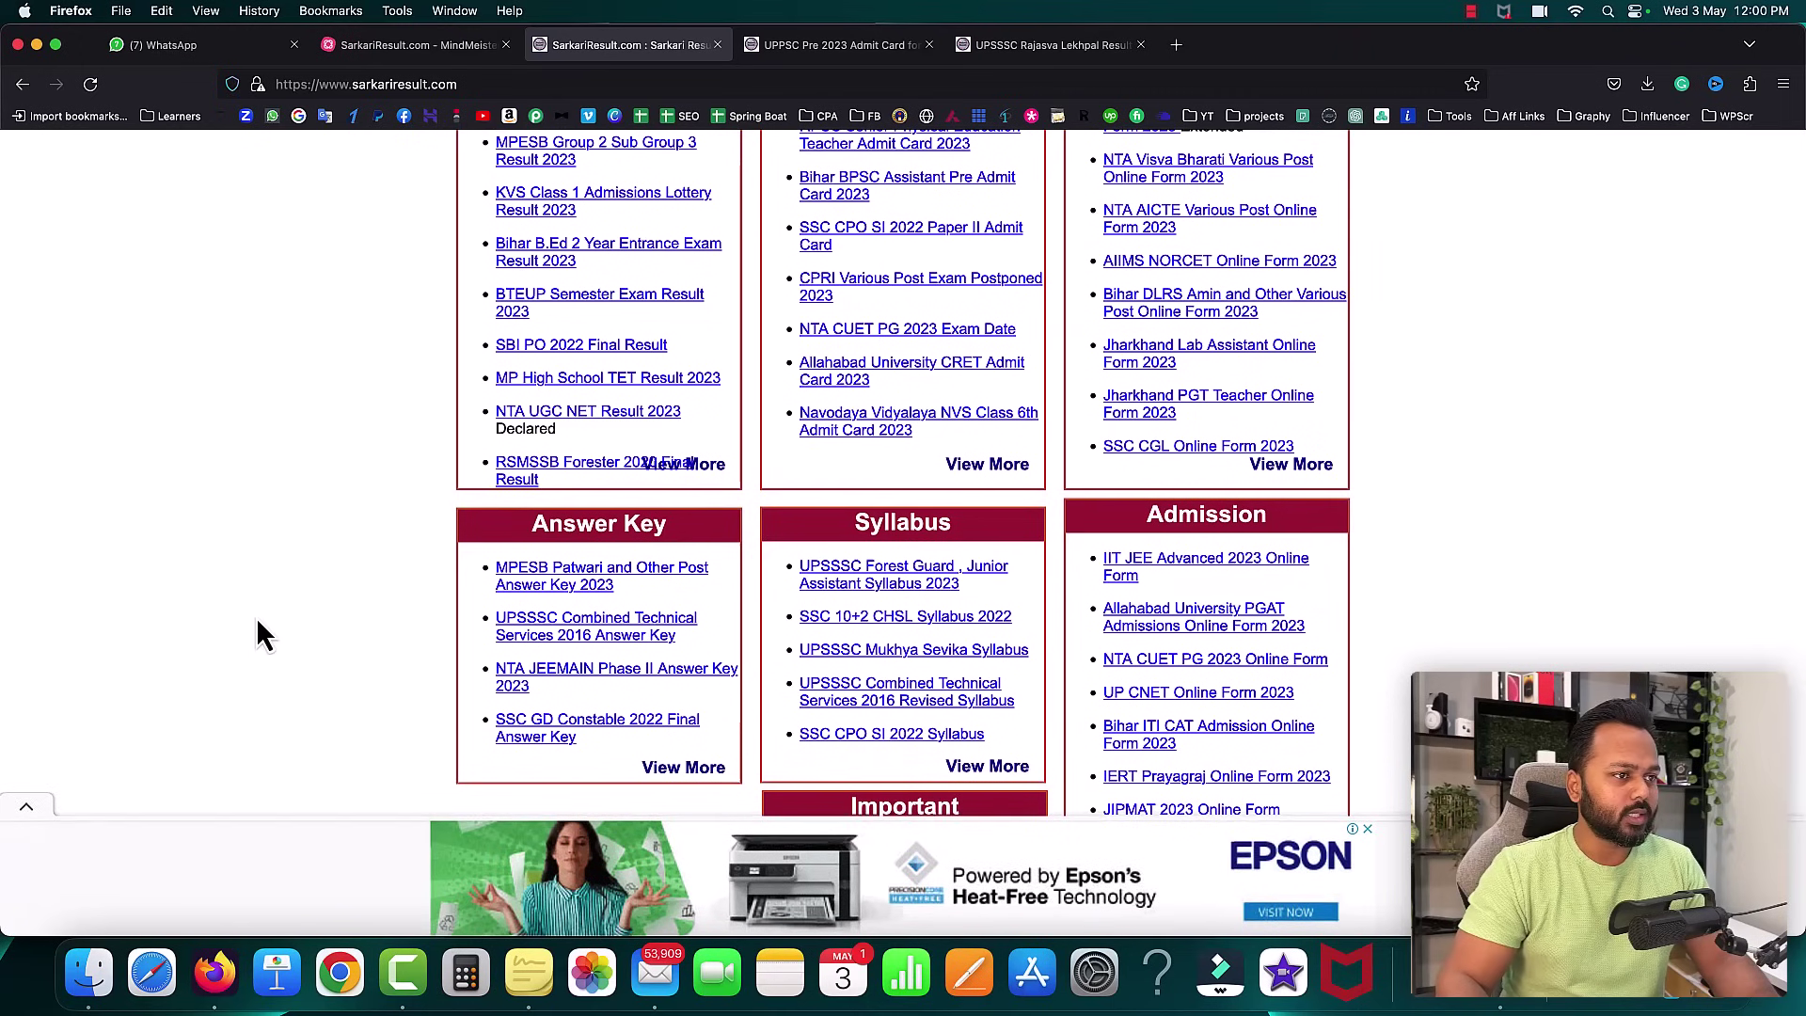
- Switch to the SarkariResult.com MindMeister mind map
{"action": "scroll", "coordinate": [257, 617], "scroll_direction": "up", "scroll_amount": 15}
{"action": "scroll", "coordinate": [258, 617], "scroll_direction": "up", "scroll_amount": 5}
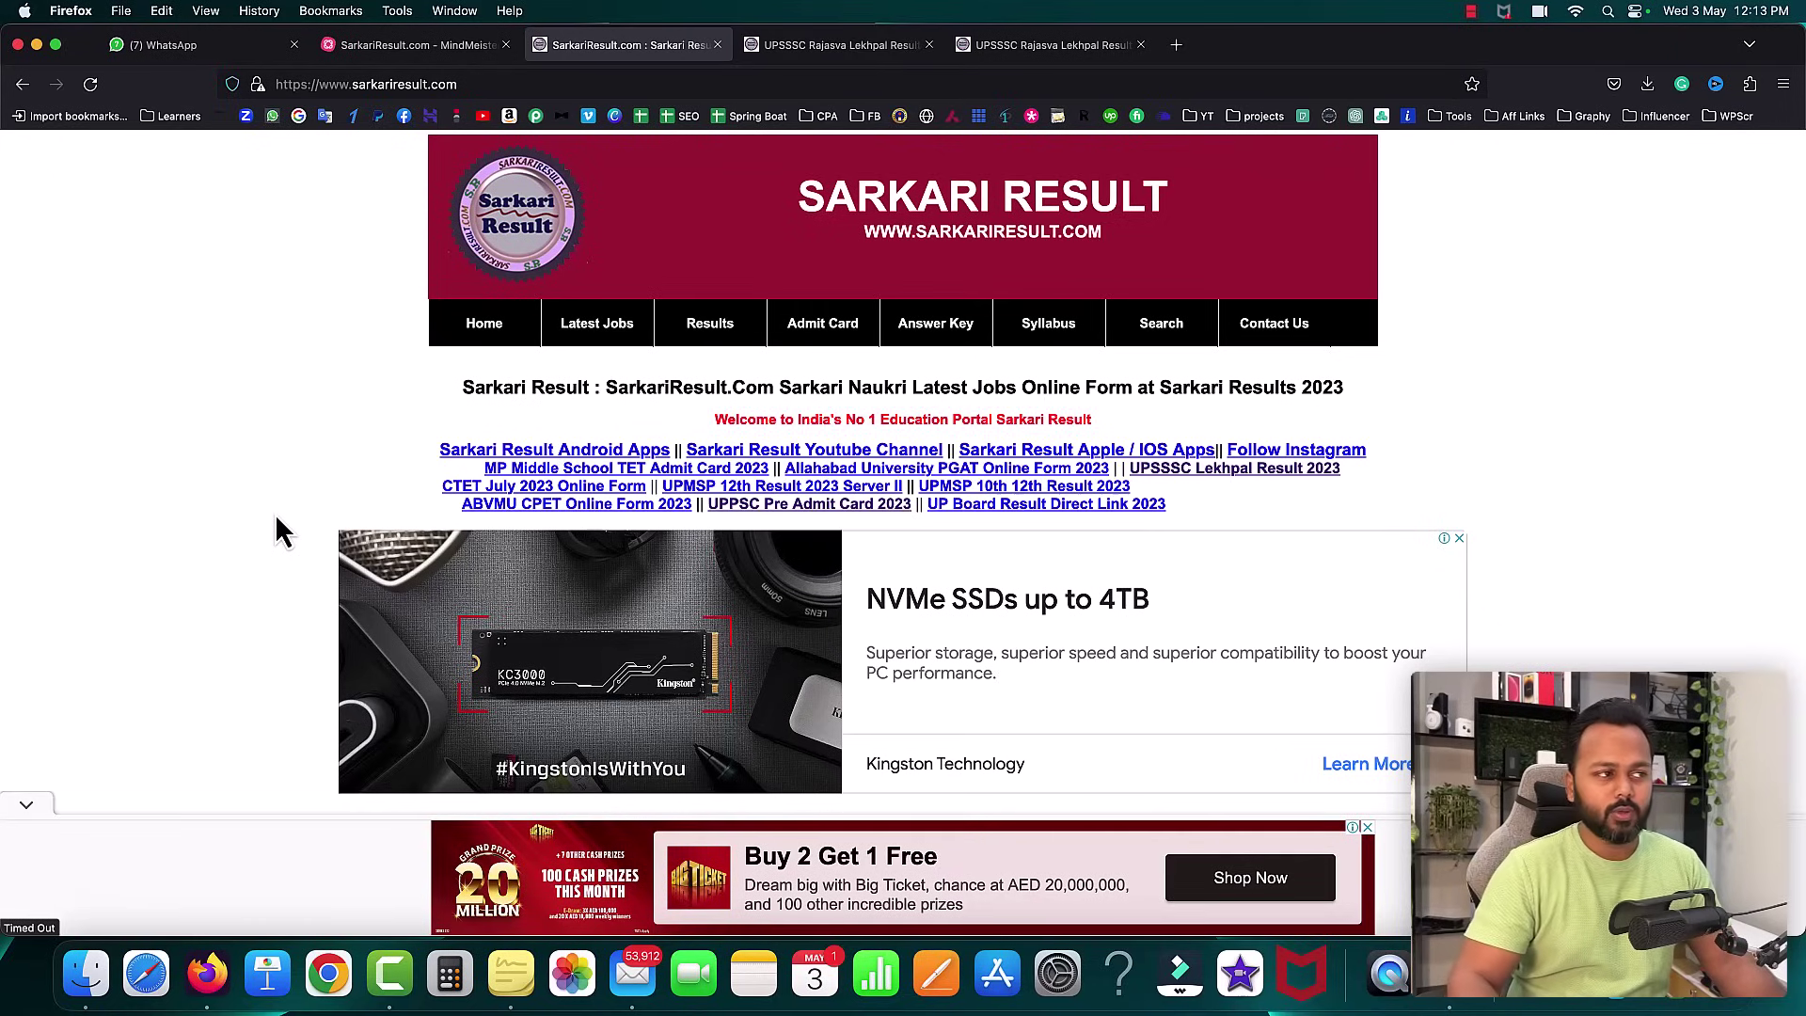
{"action": "left_click", "coordinate": [412, 45]}
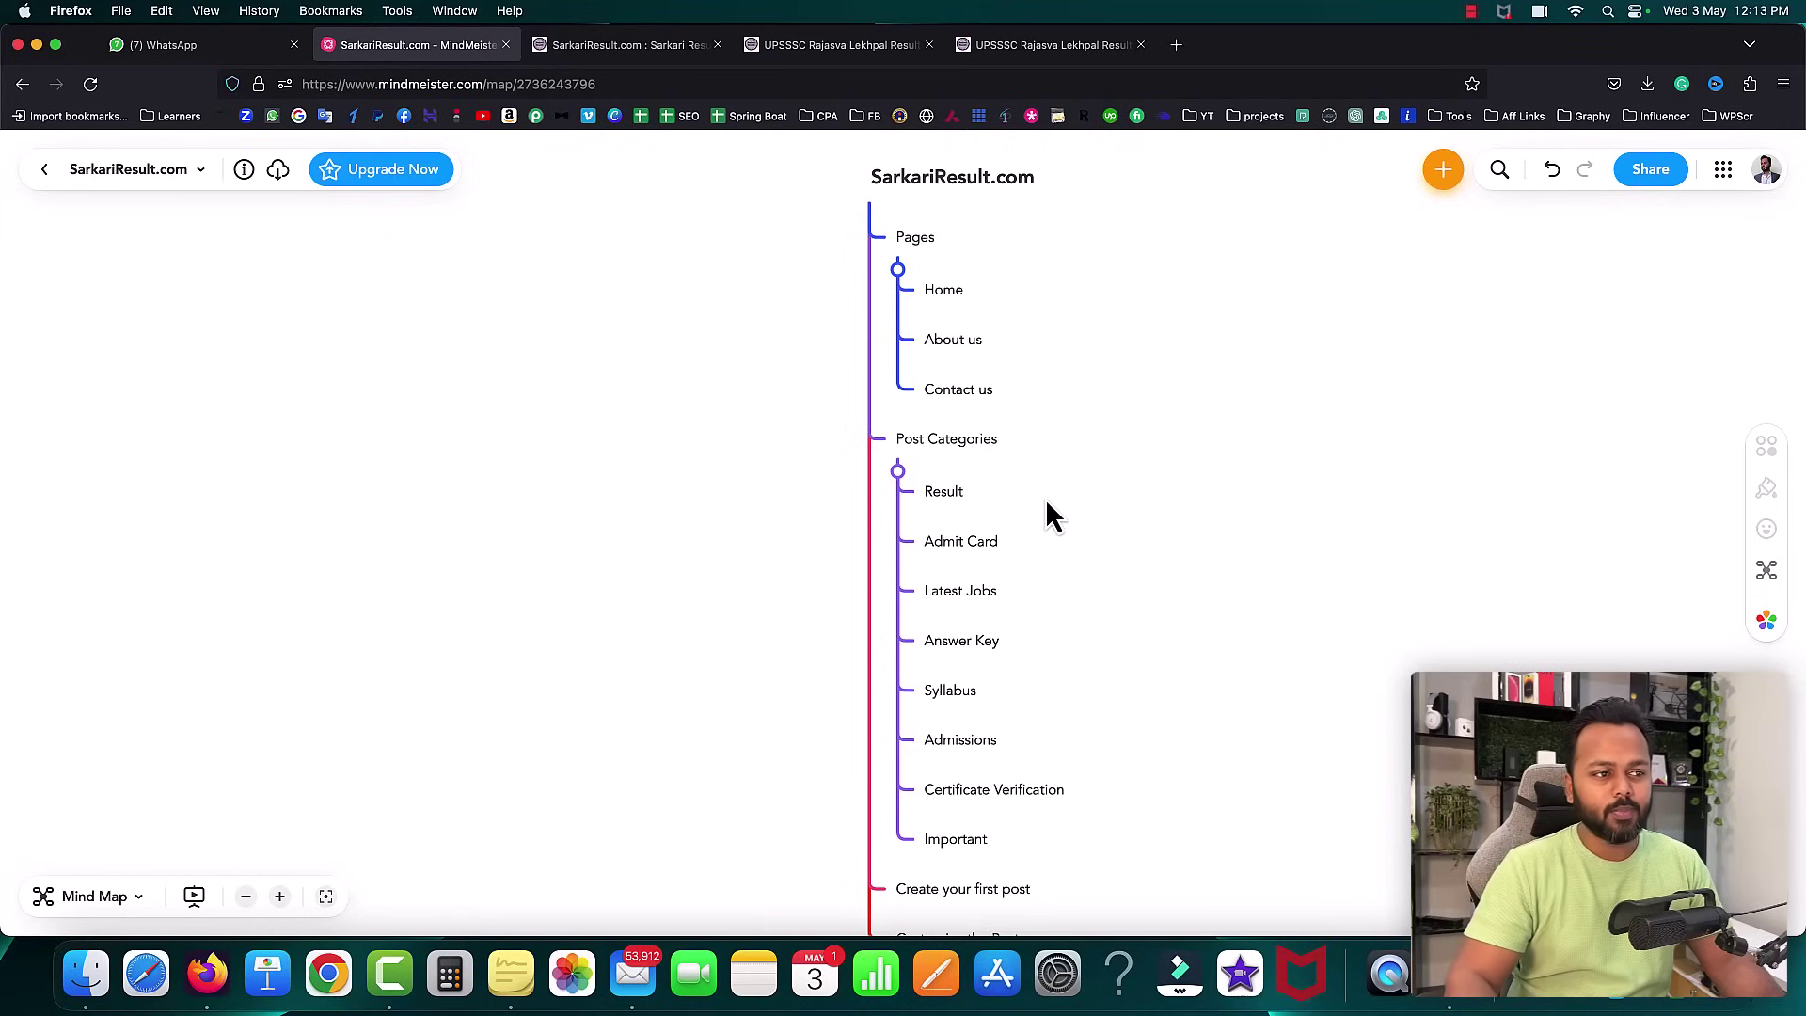
- Compare the mind map with the site, ending on its Result, Admit Card and Latest Jobs lists
{"action": "scroll", "coordinate": [1138, 483], "scroll_direction": "down", "scroll_amount": 2}
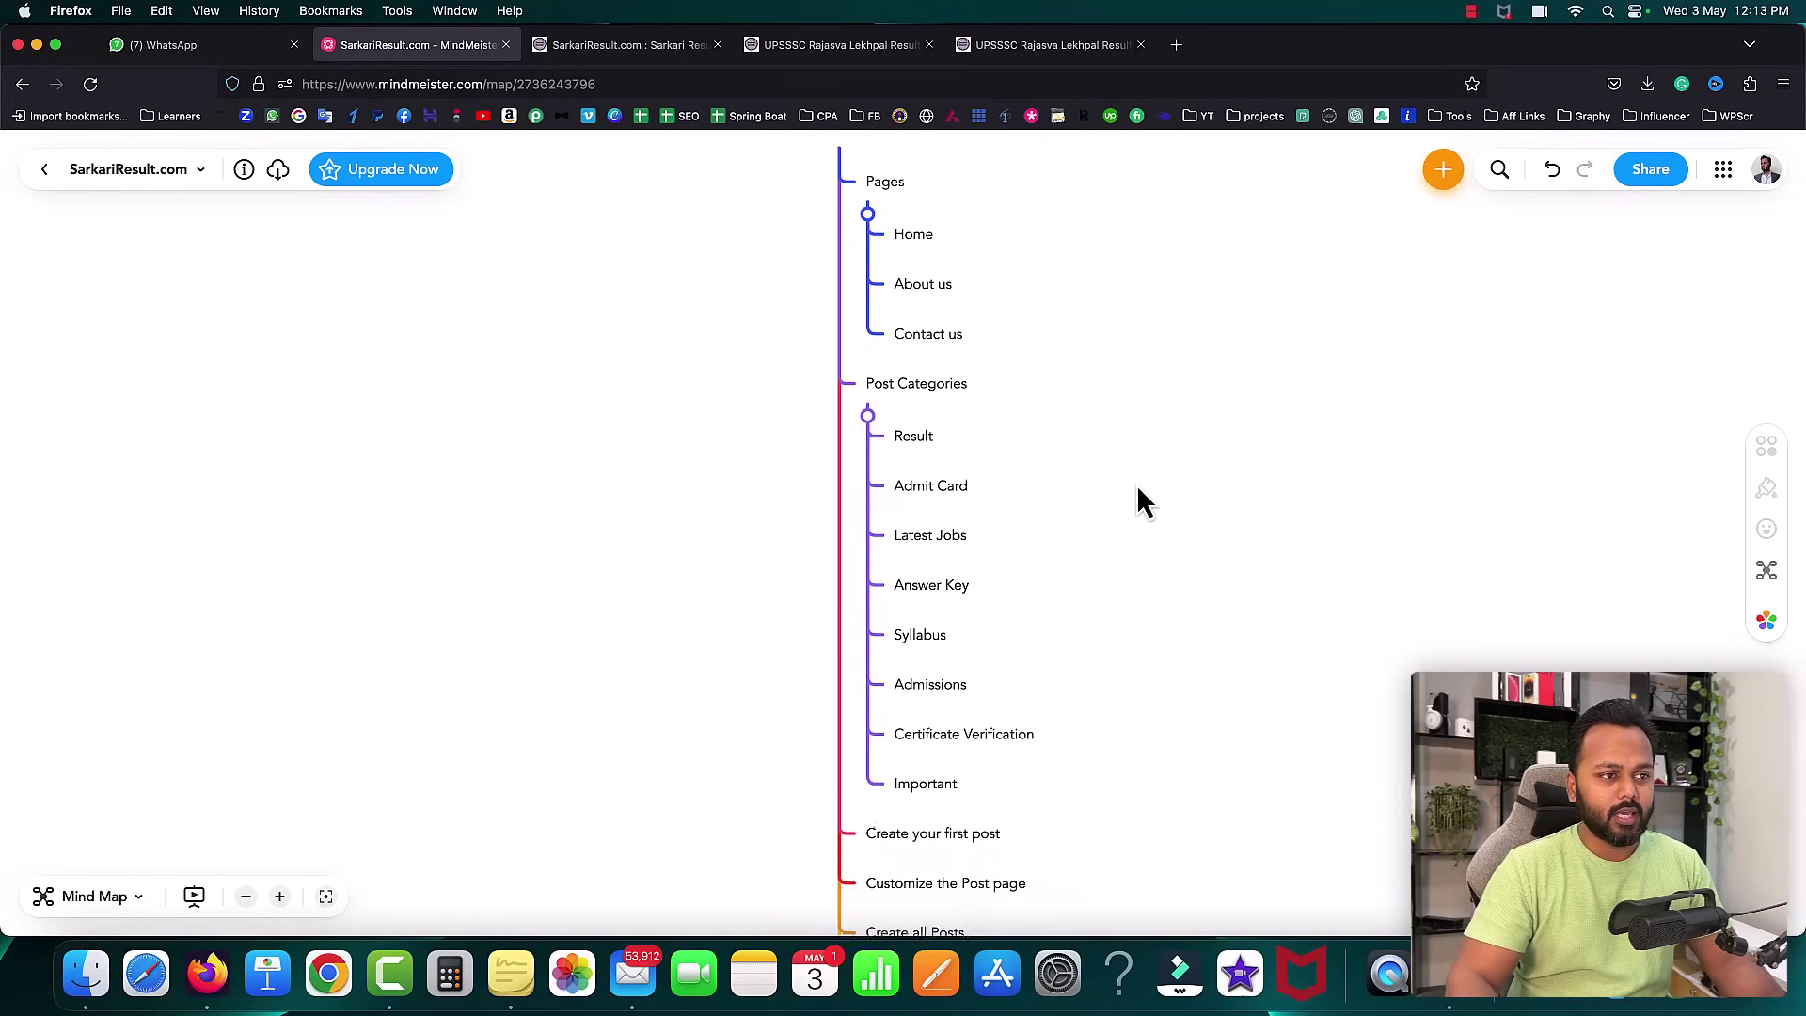
{"action": "left_click", "coordinate": [626, 44]}
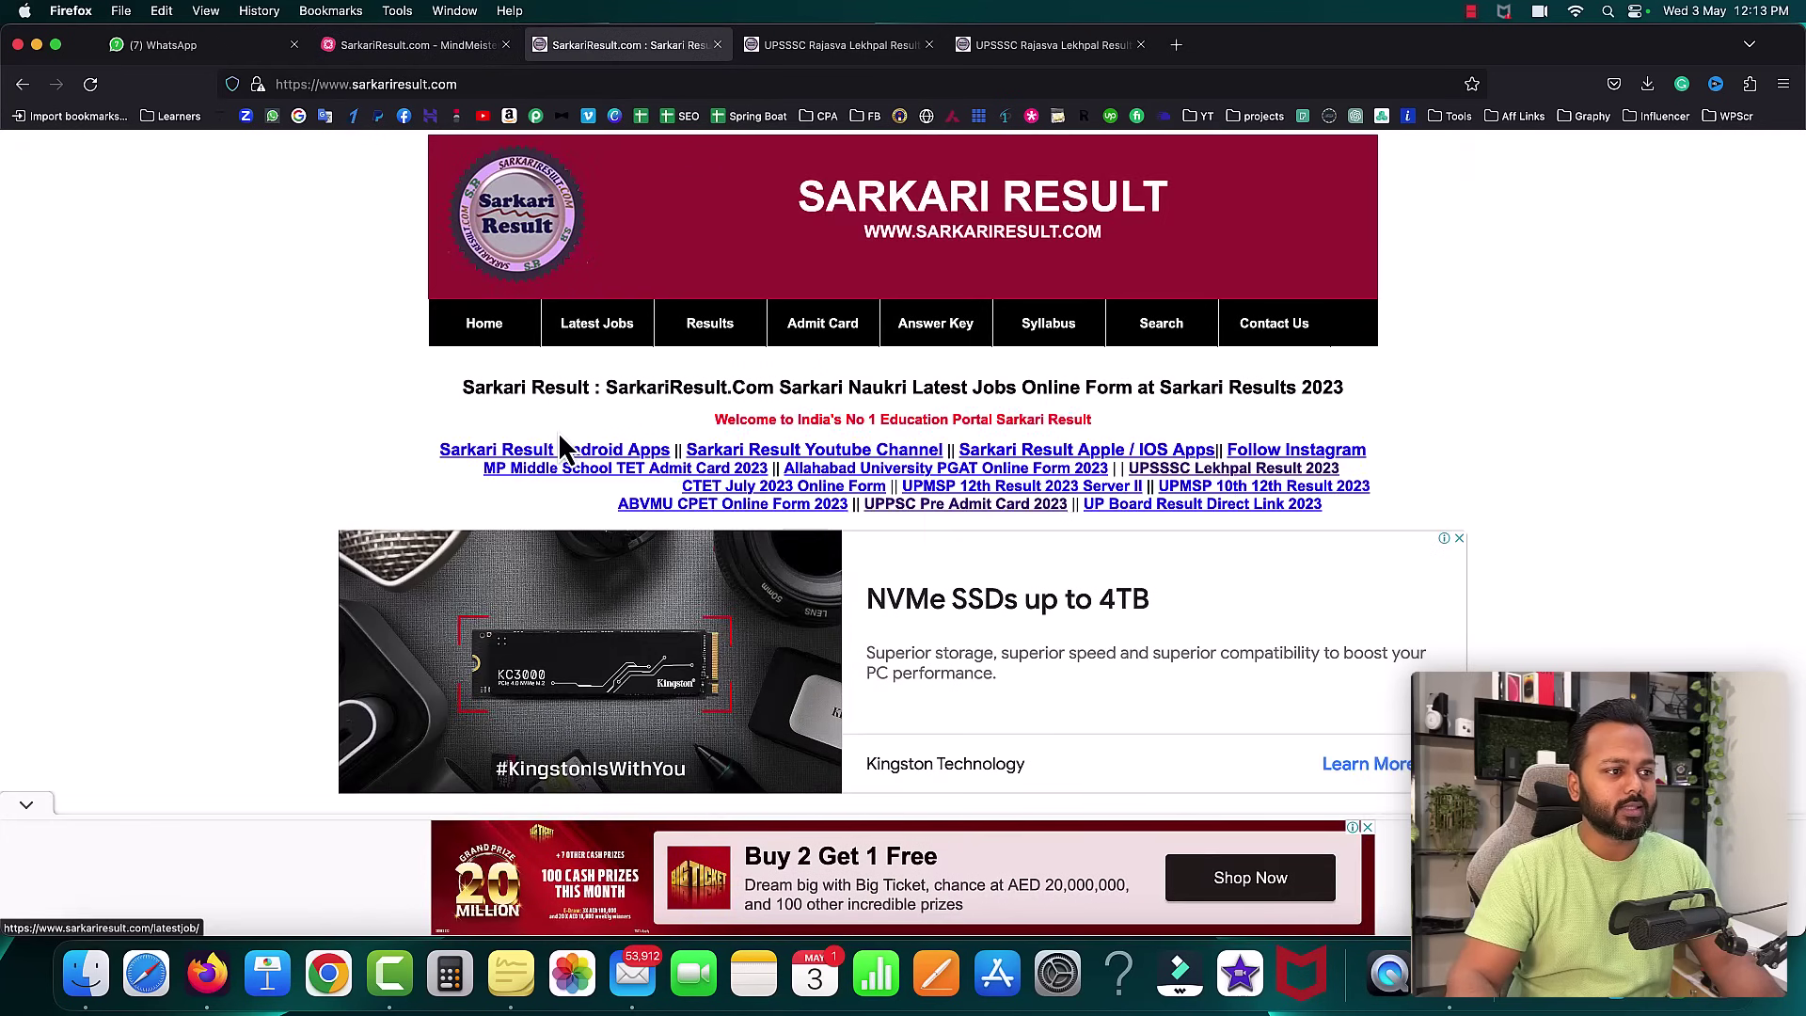
{"action": "scroll", "coordinate": [560, 435], "scroll_direction": "down", "scroll_amount": 10}
{"action": "scroll", "coordinate": [564, 442], "scroll_direction": "down", "scroll_amount": 3}
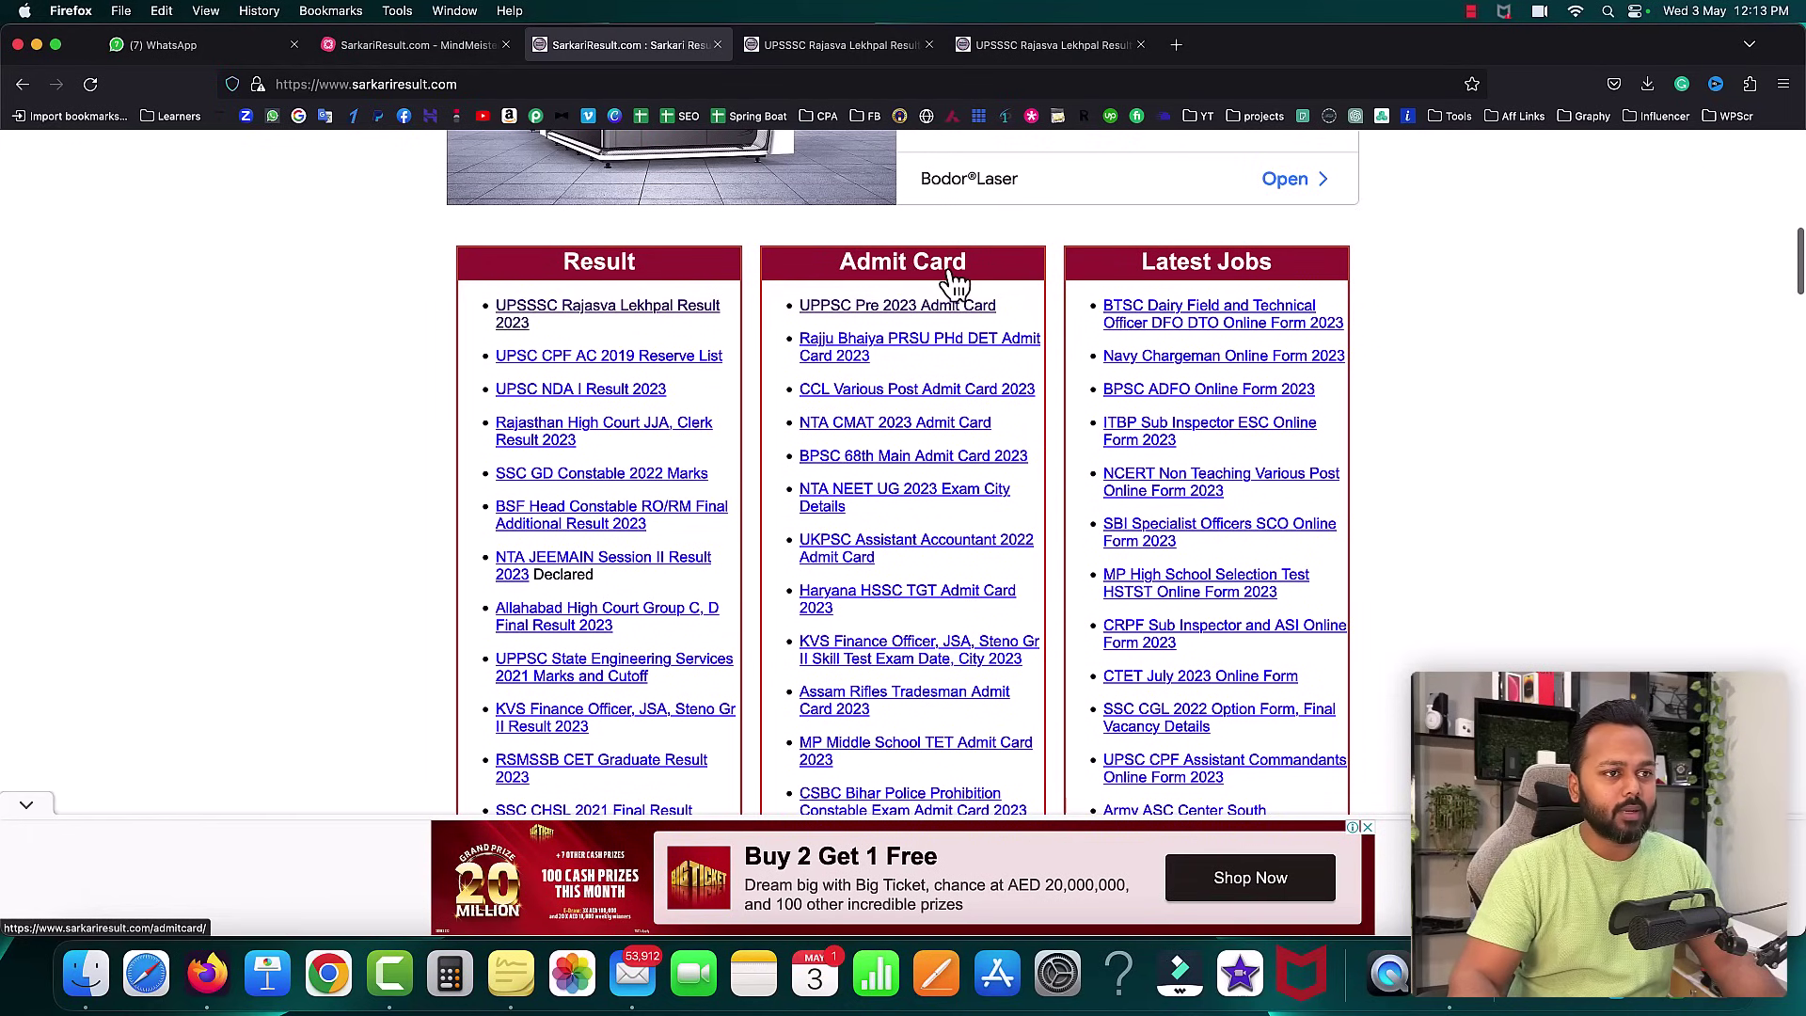
{"action": "scroll", "coordinate": [1056, 363], "scroll_direction": "down", "scroll_amount": 15}
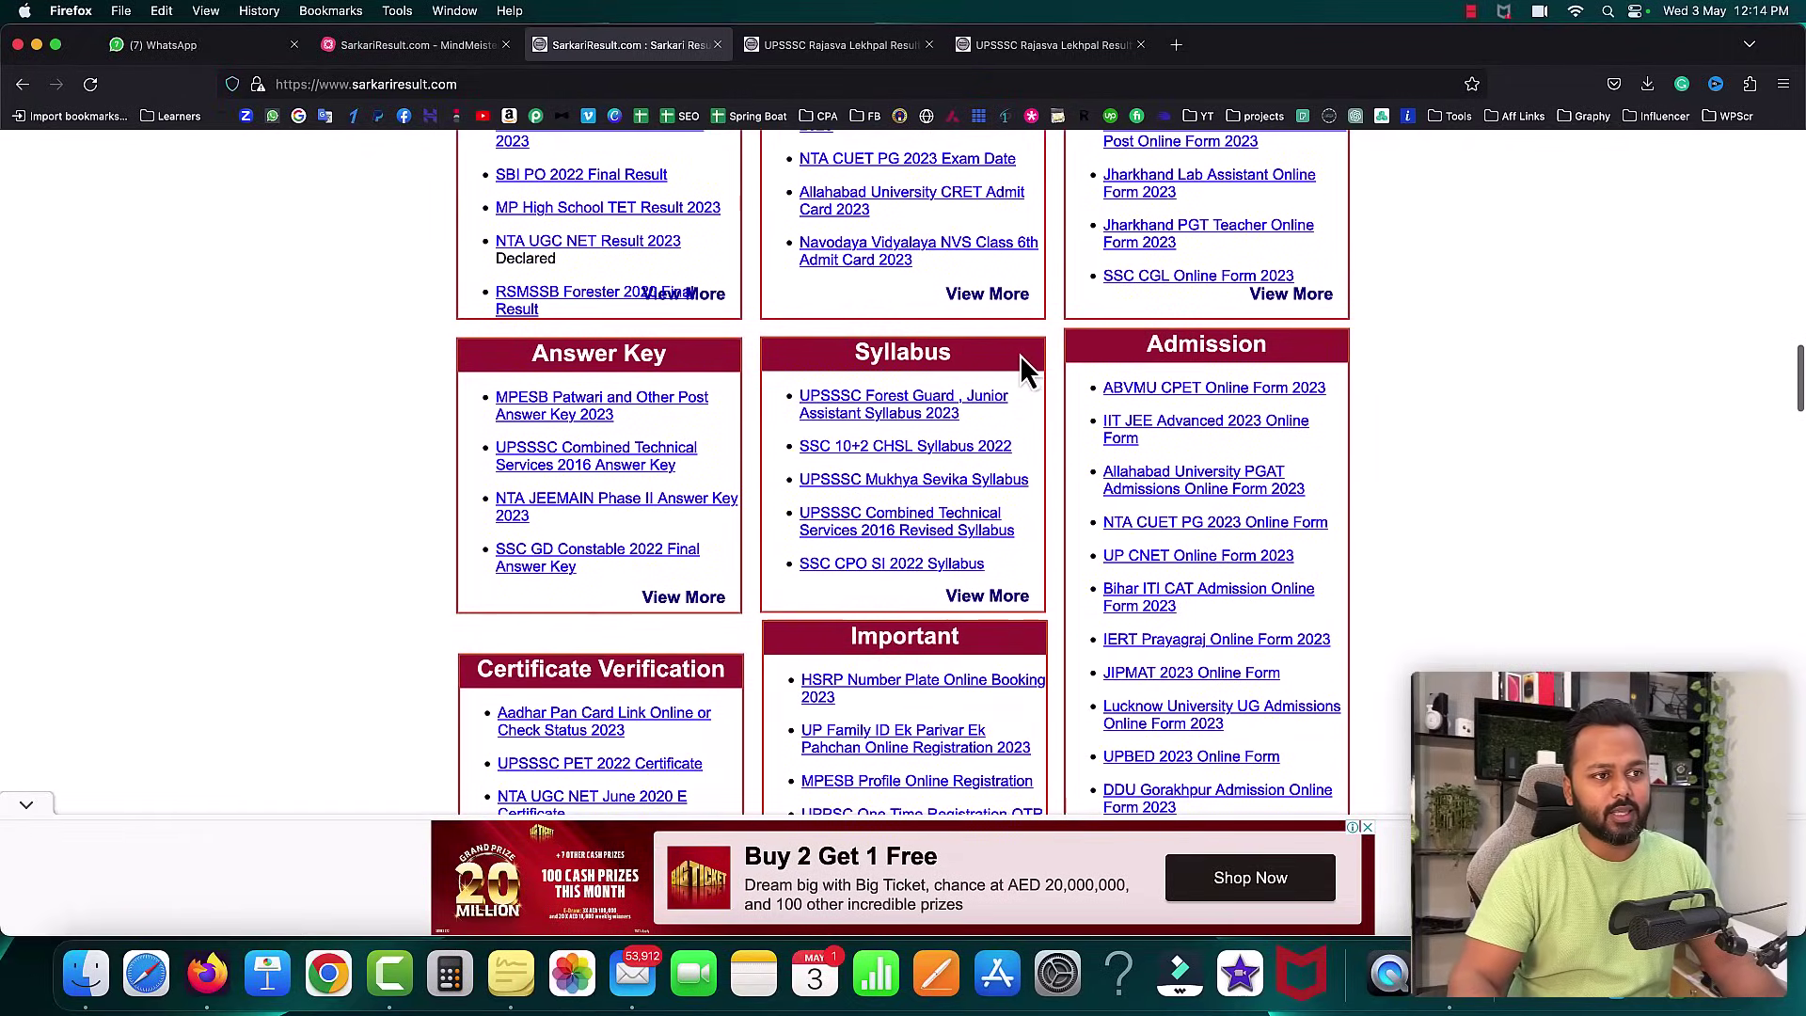
{"action": "left_click", "coordinate": [433, 49]}
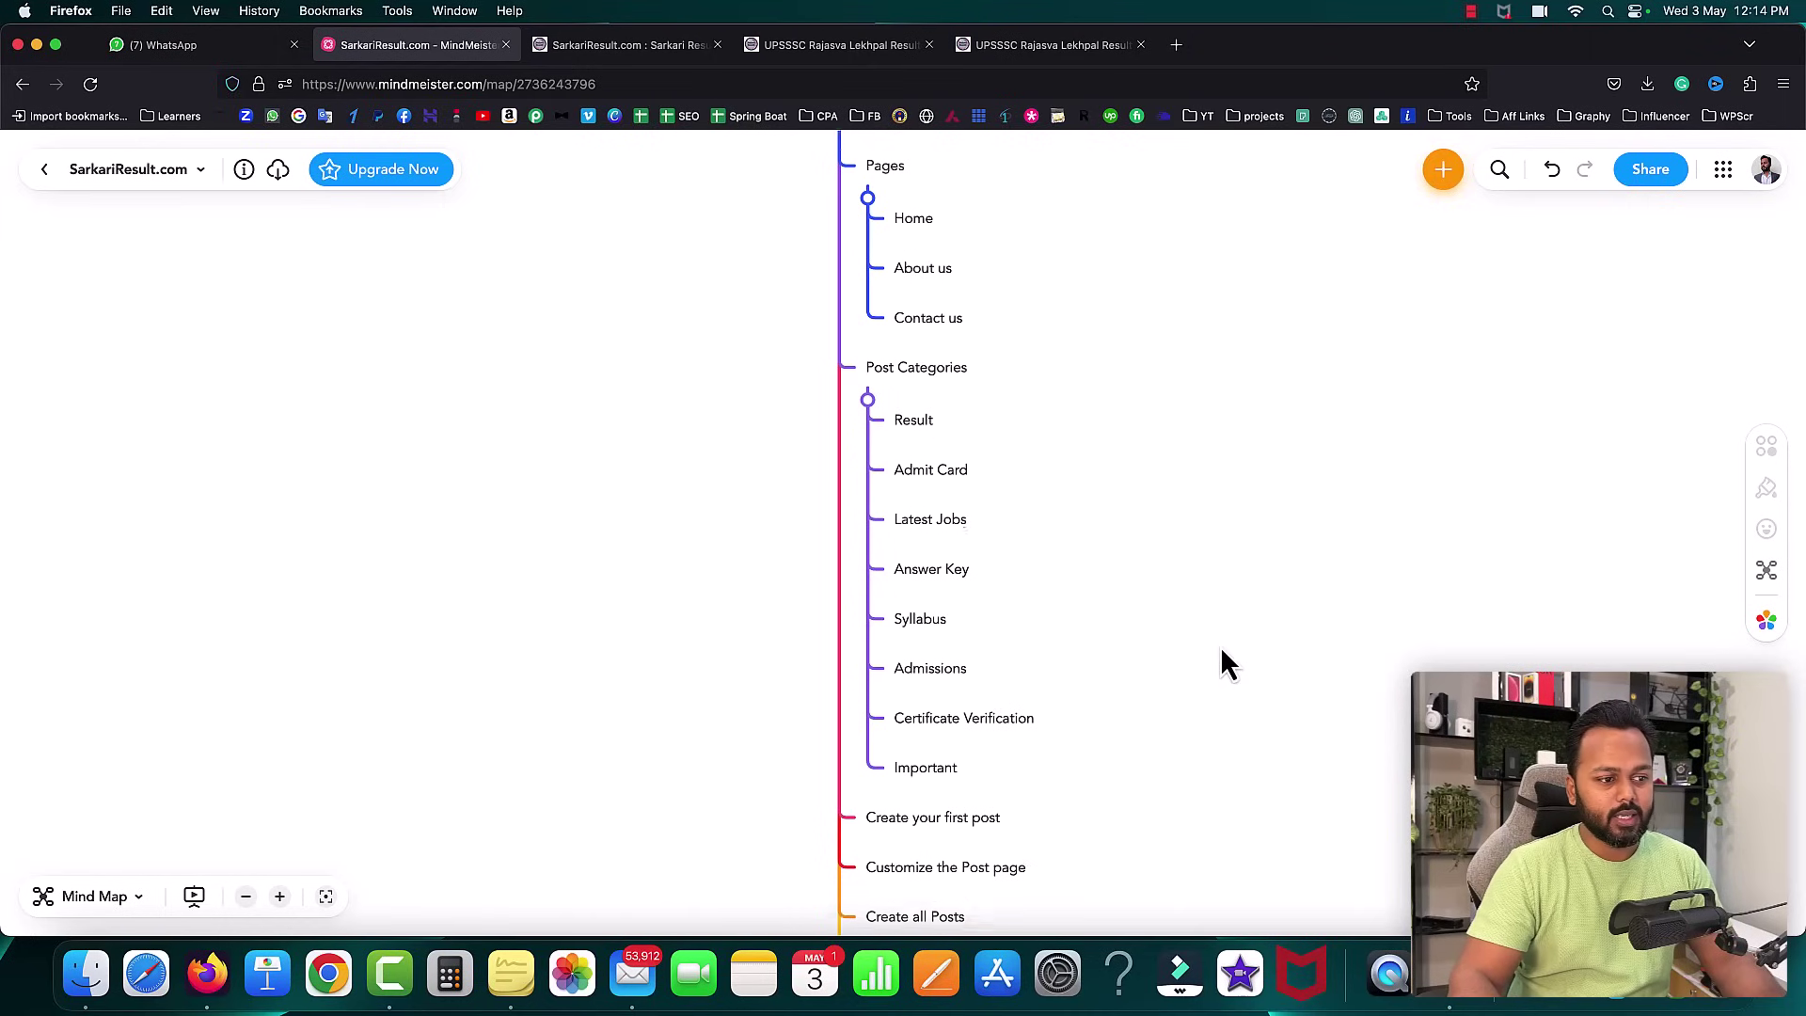
{"action": "scroll", "coordinate": [1221, 649], "scroll_direction": "down", "scroll_amount": 4}
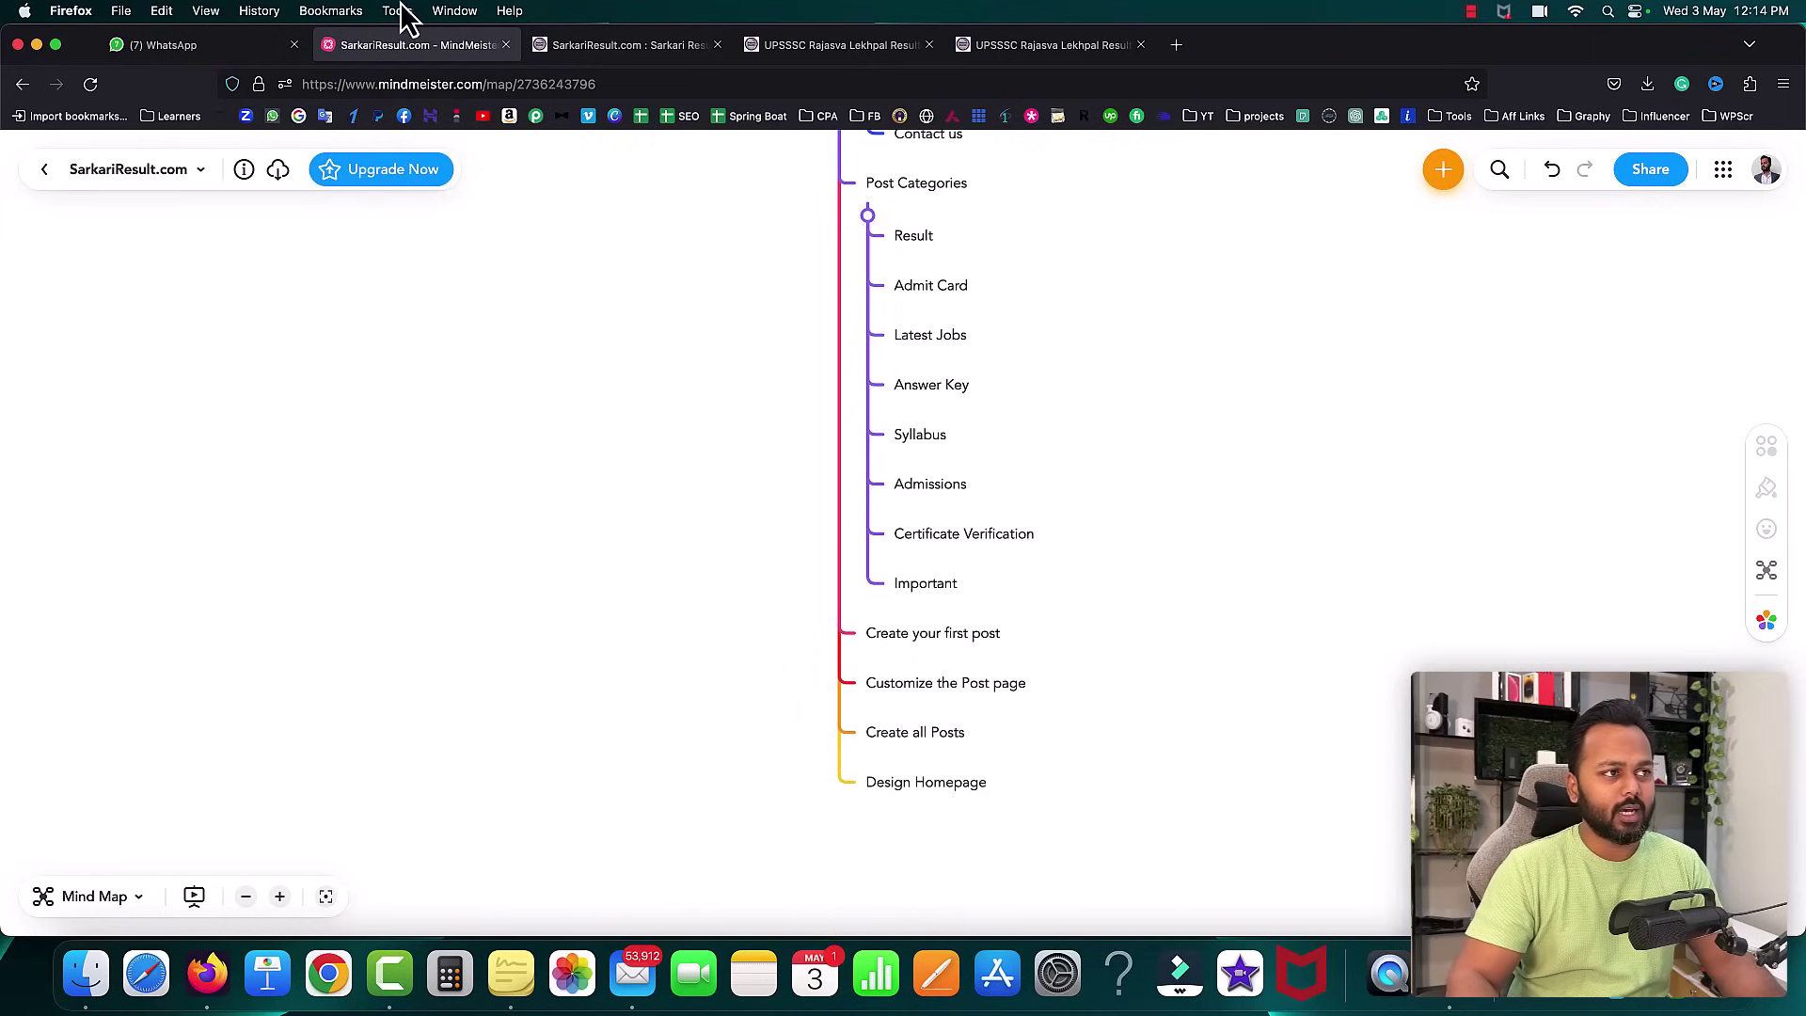
{"action": "left_click", "coordinate": [559, 44]}
{"action": "scroll", "coordinate": [551, 382], "scroll_direction": "up", "scroll_amount": 10}
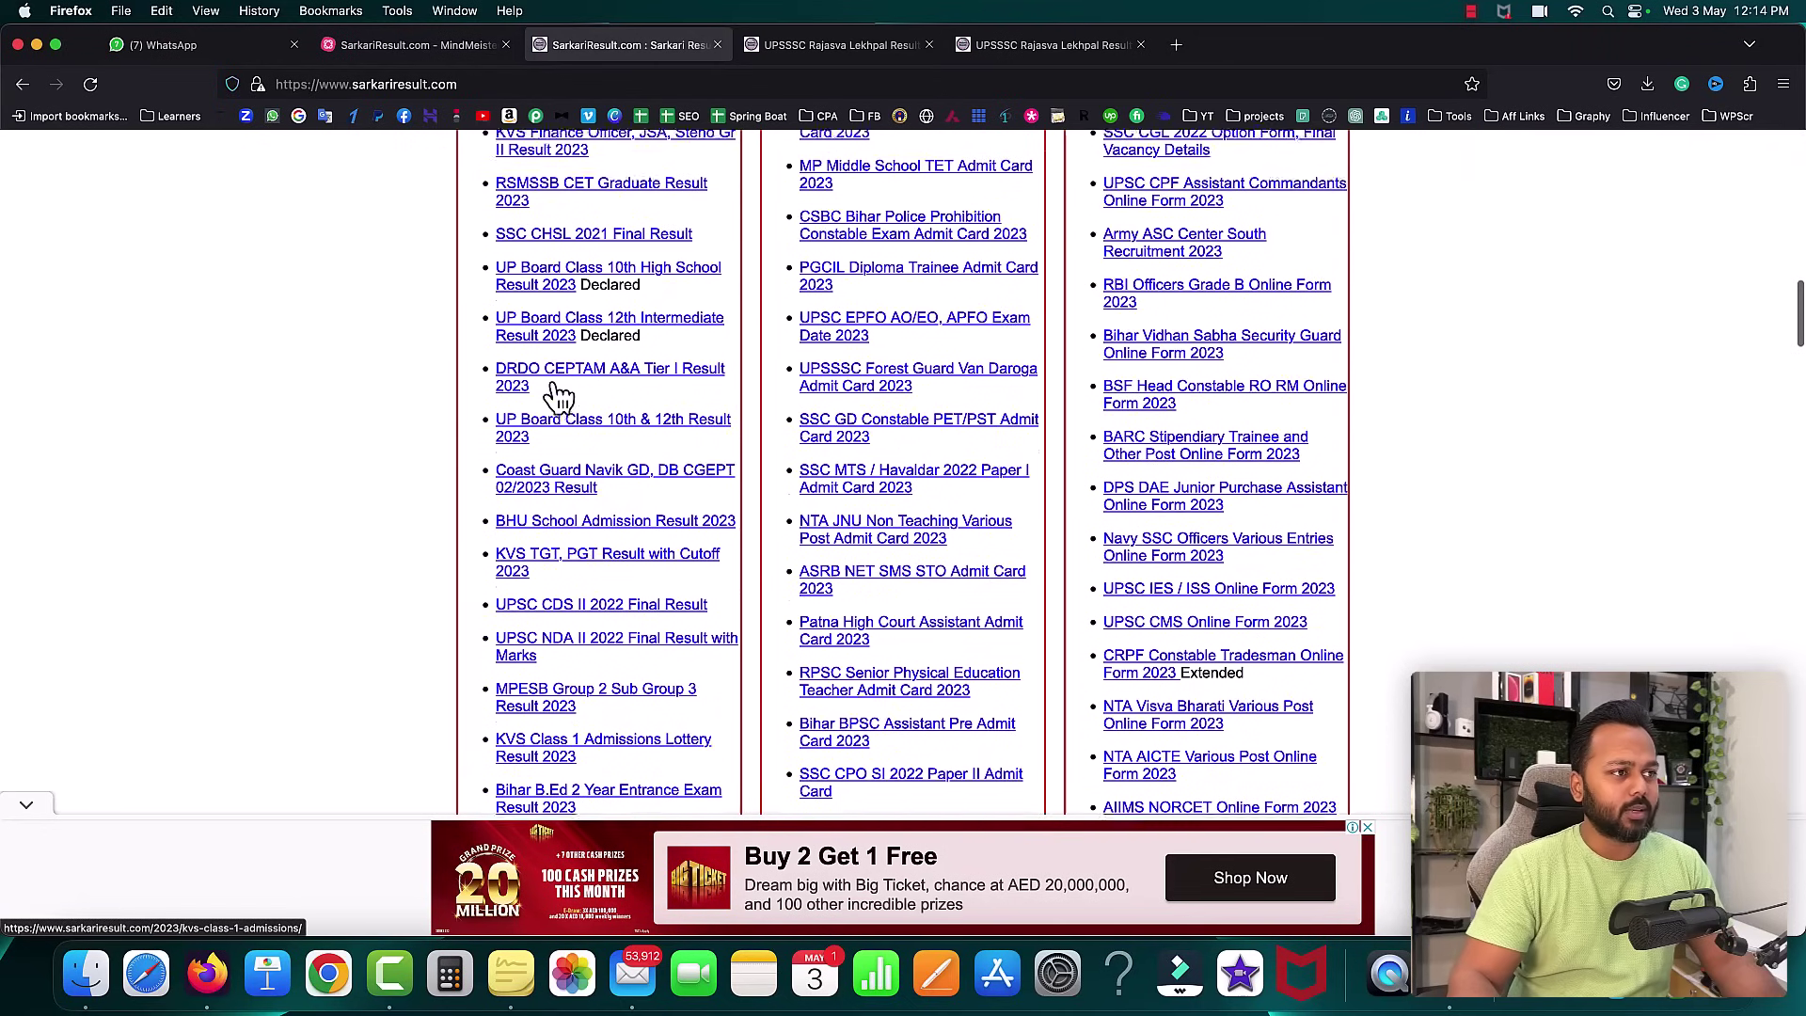
{"action": "scroll", "coordinate": [559, 395], "scroll_direction": "up", "scroll_amount": 8}
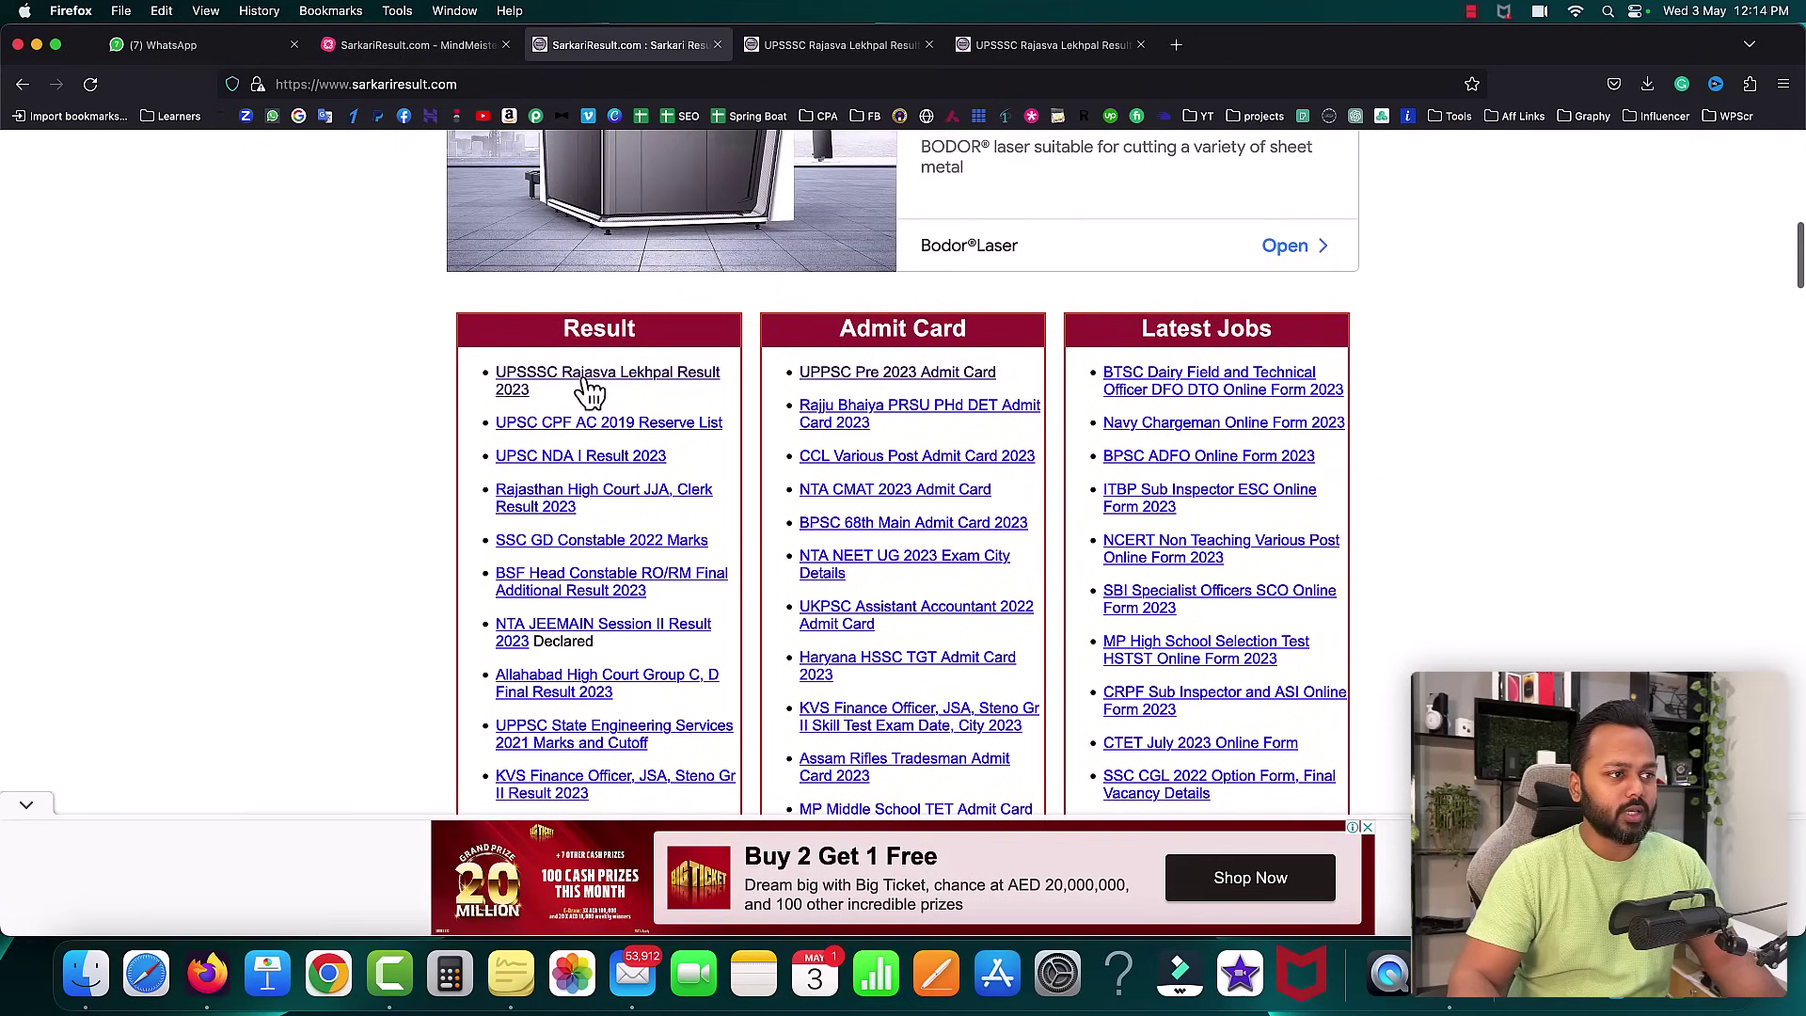
- Open the UPSSSC Rajasva Lekhpal Result 2023 post and review its post date and update line
{"action": "left_click", "coordinate": [584, 378]}
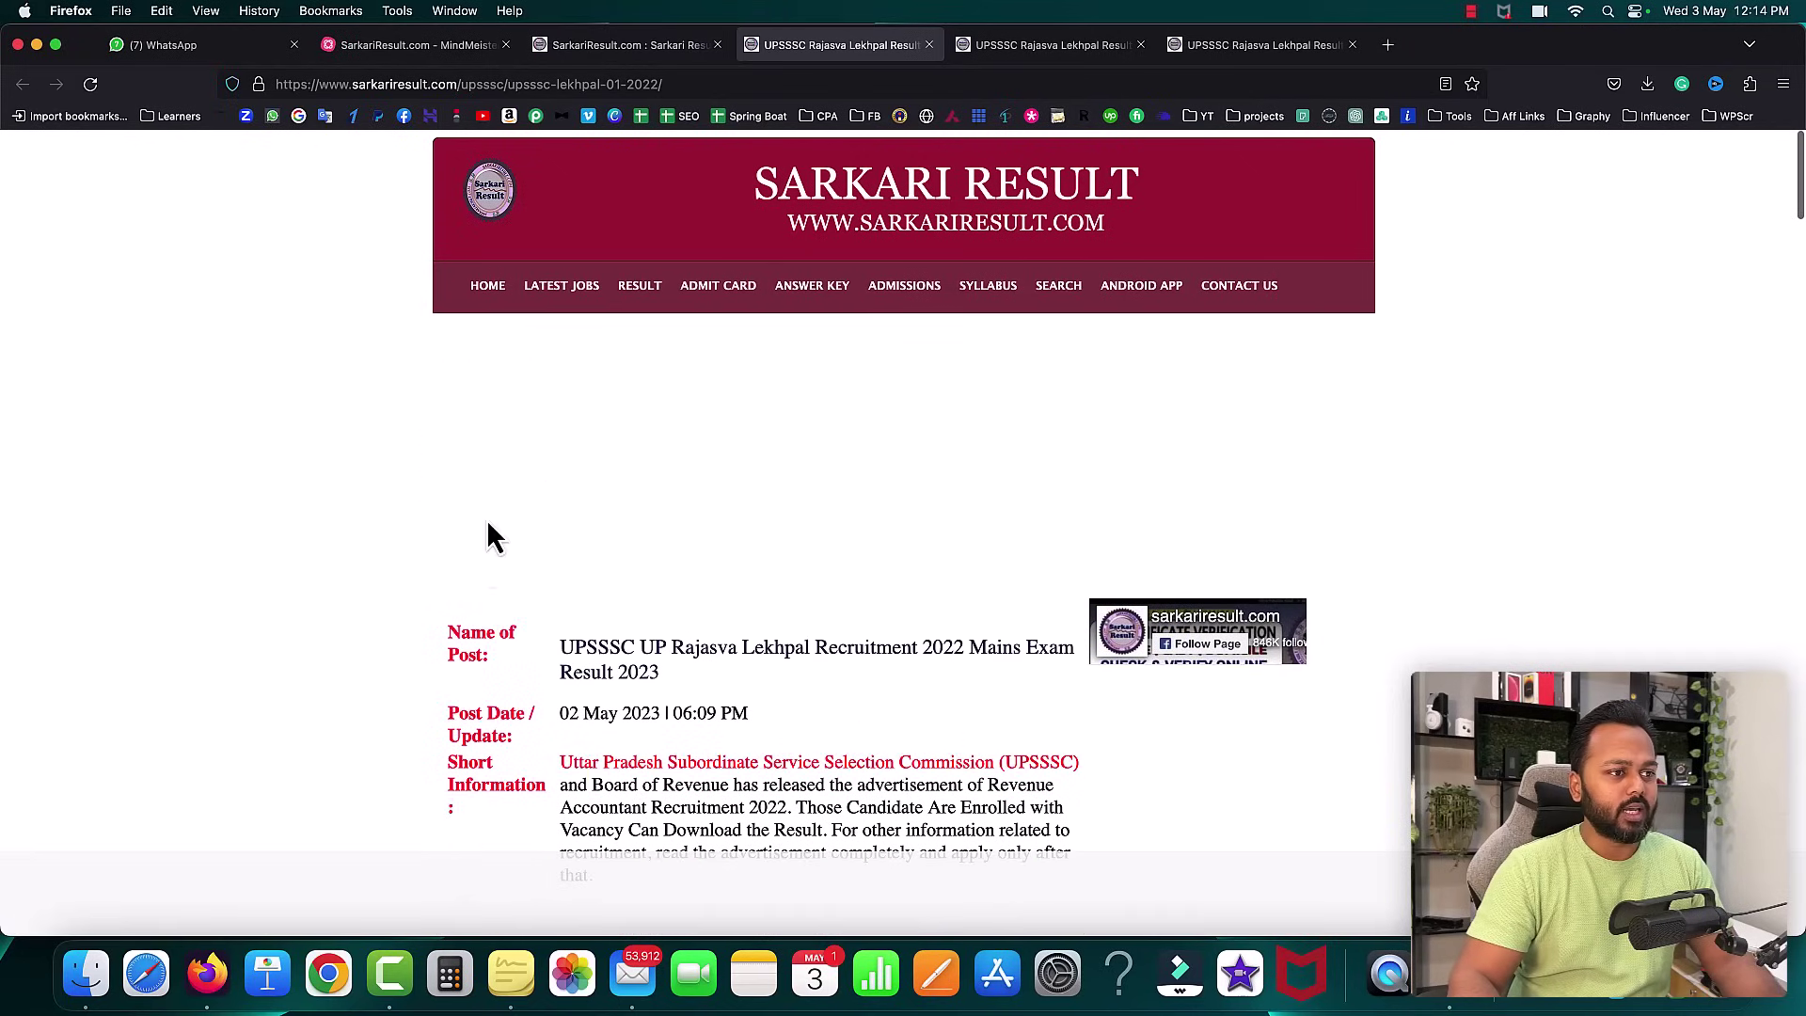
{"action": "scroll", "coordinate": [480, 626], "scroll_direction": "down", "scroll_amount": 3}
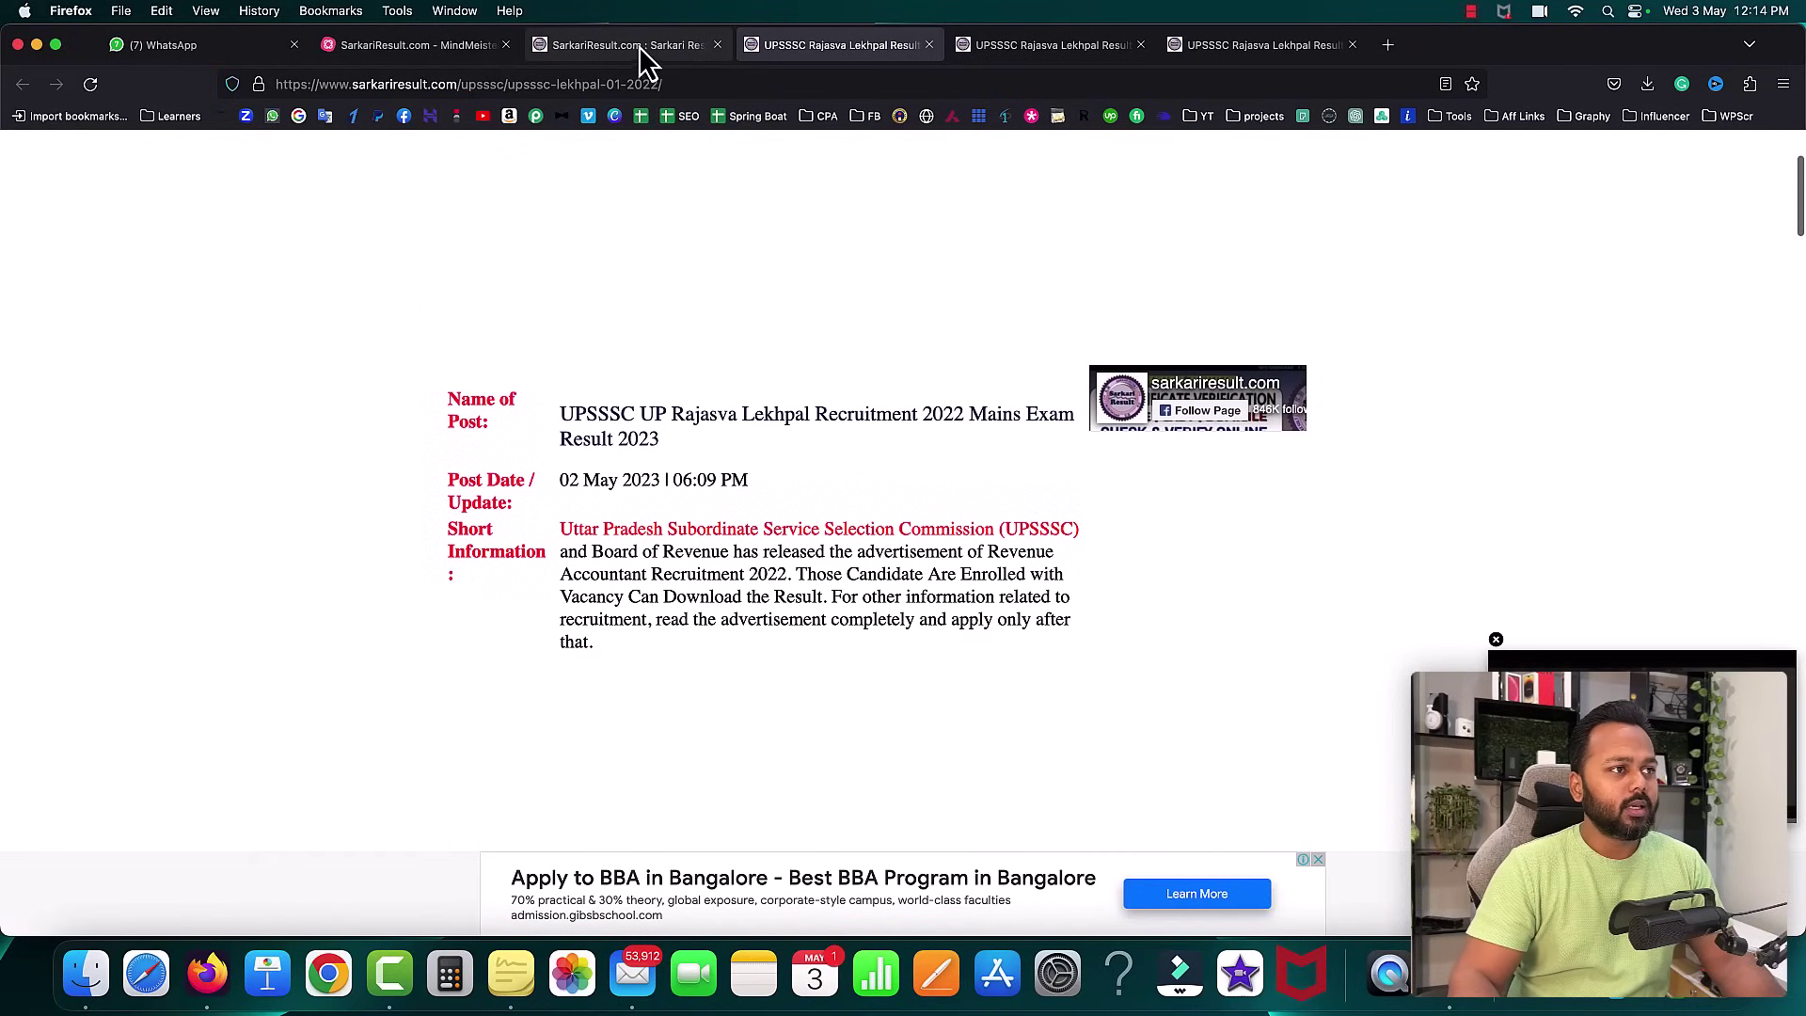
{"action": "left_click", "coordinate": [637, 45]}
{"action": "left_click", "coordinate": [860, 47]}
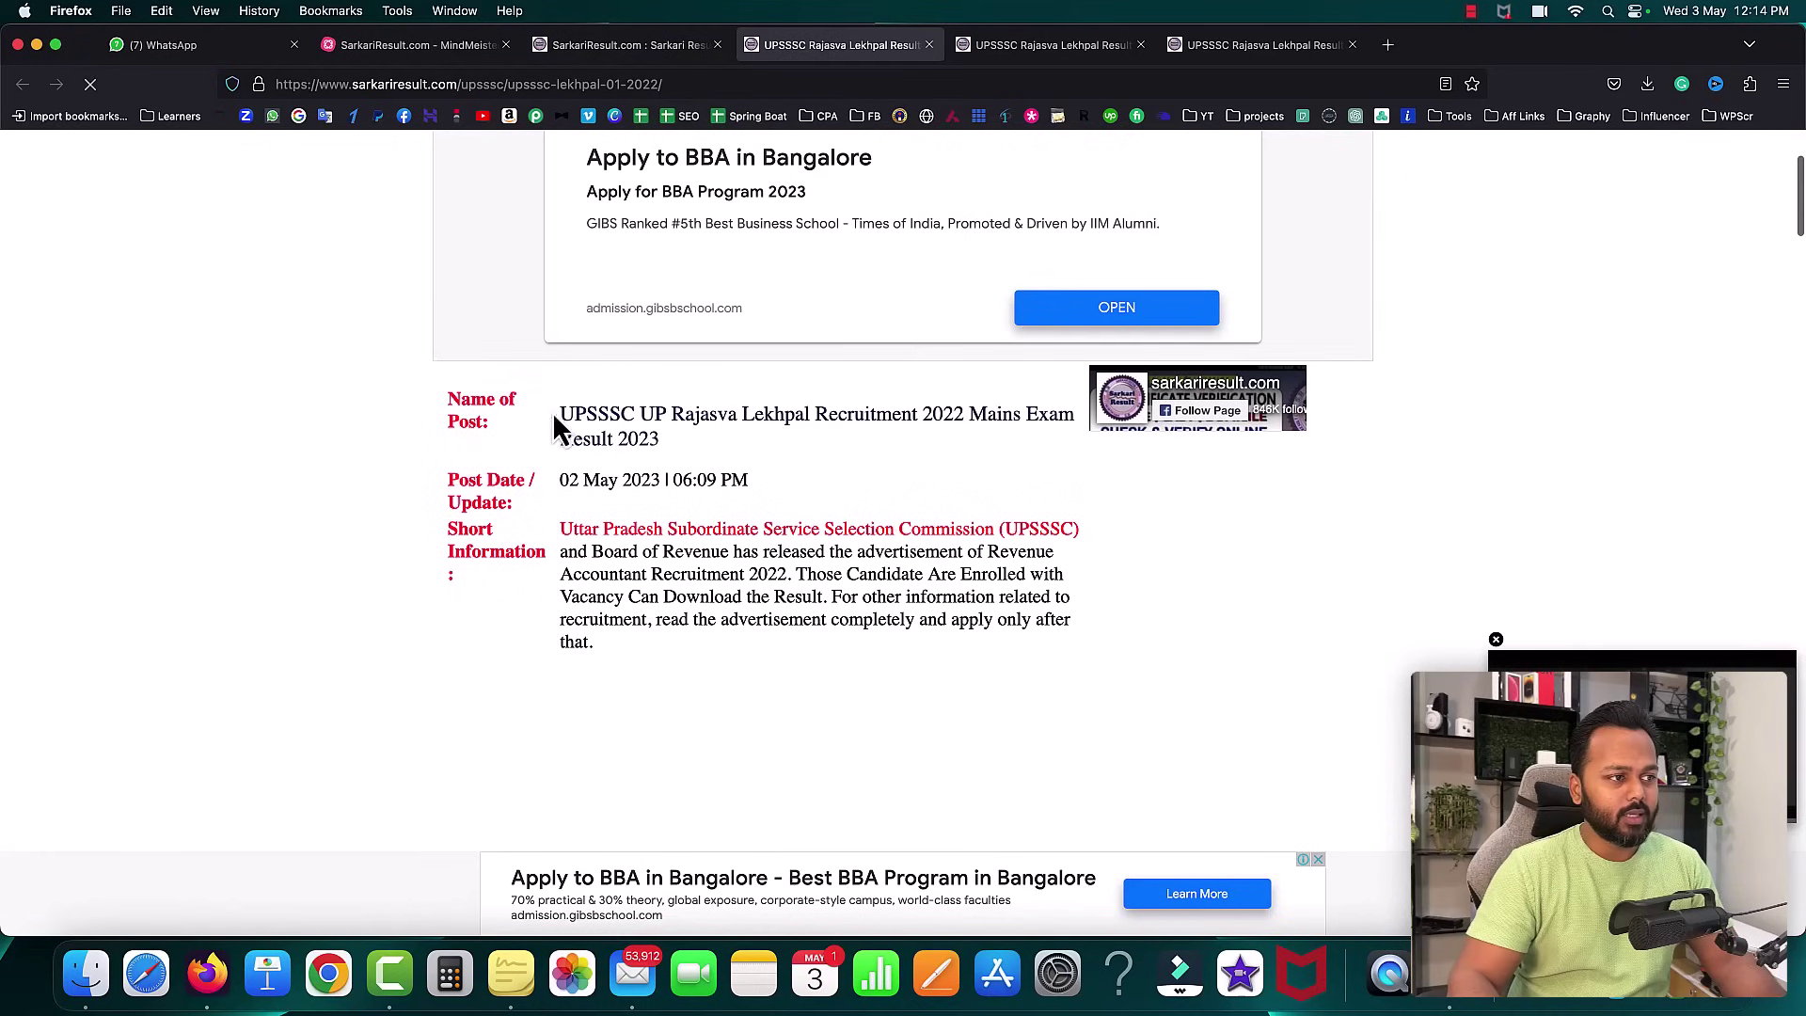
{"action": "left_click_drag", "start_coordinate": [653, 447], "coordinate": [699, 478]}
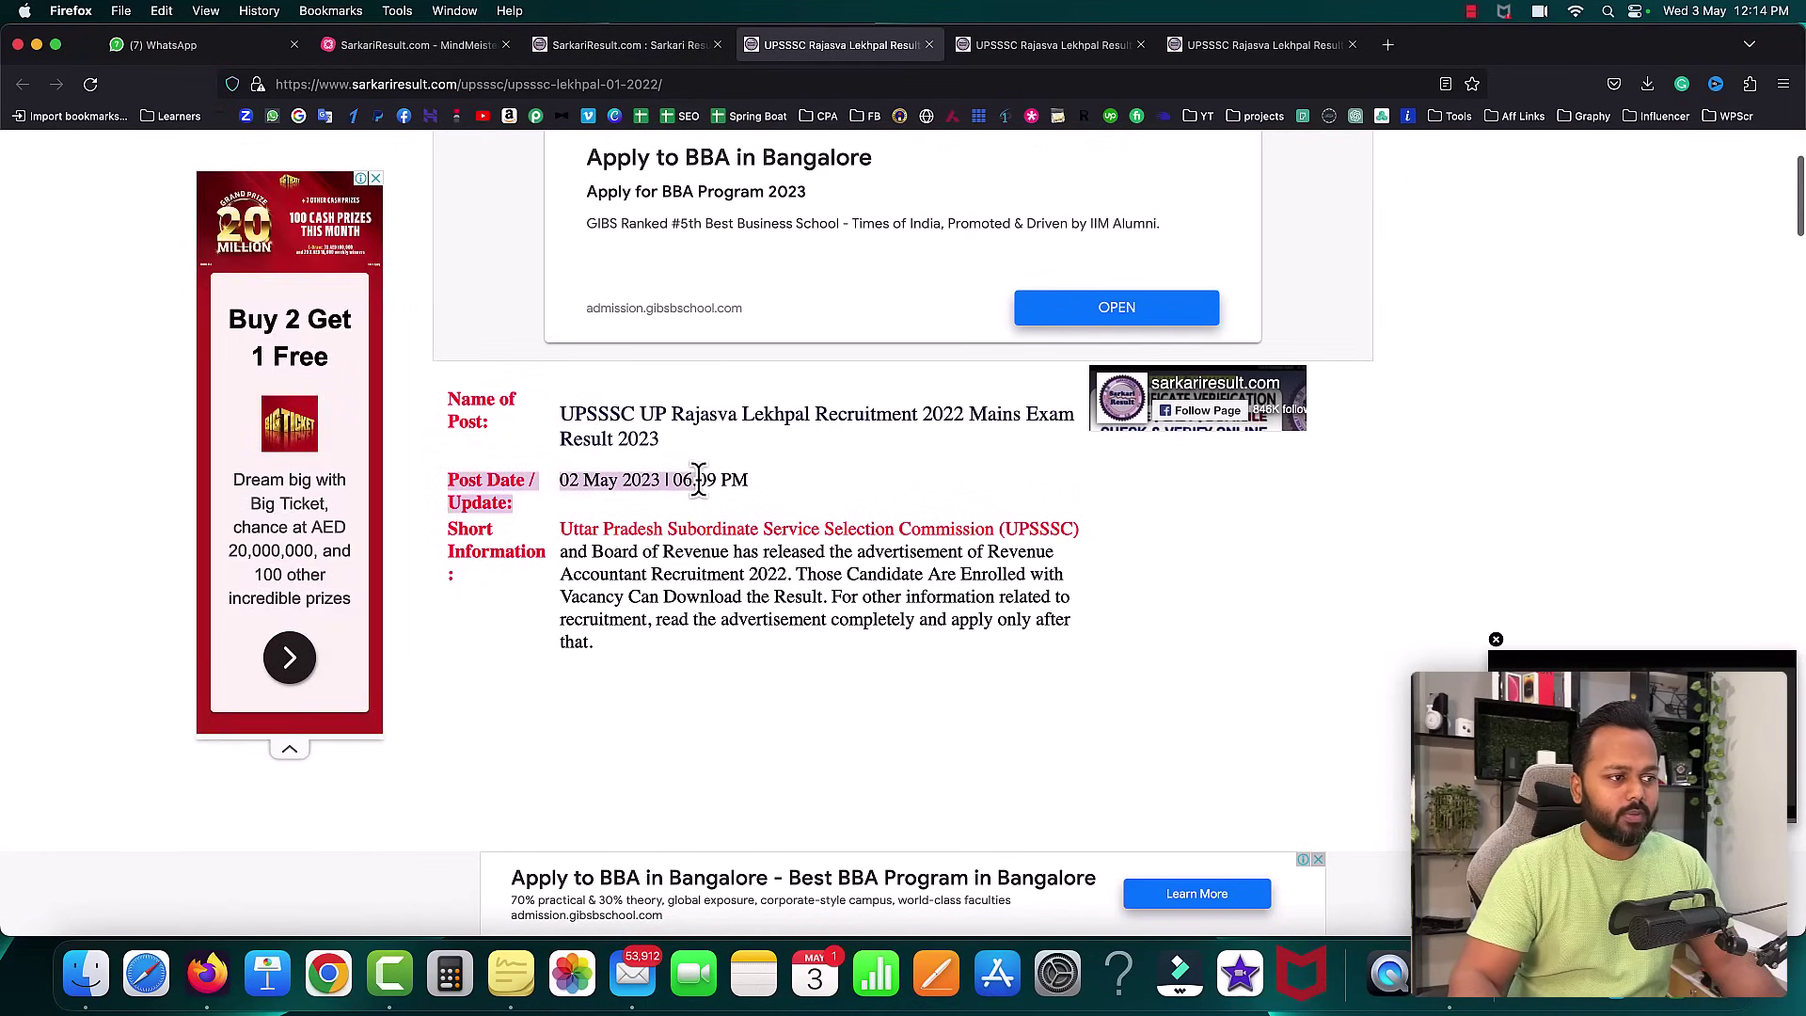
{"action": "left_click", "coordinate": [561, 602]}
{"action": "scroll", "coordinate": [824, 618], "scroll_direction": "down", "scroll_amount": 10}
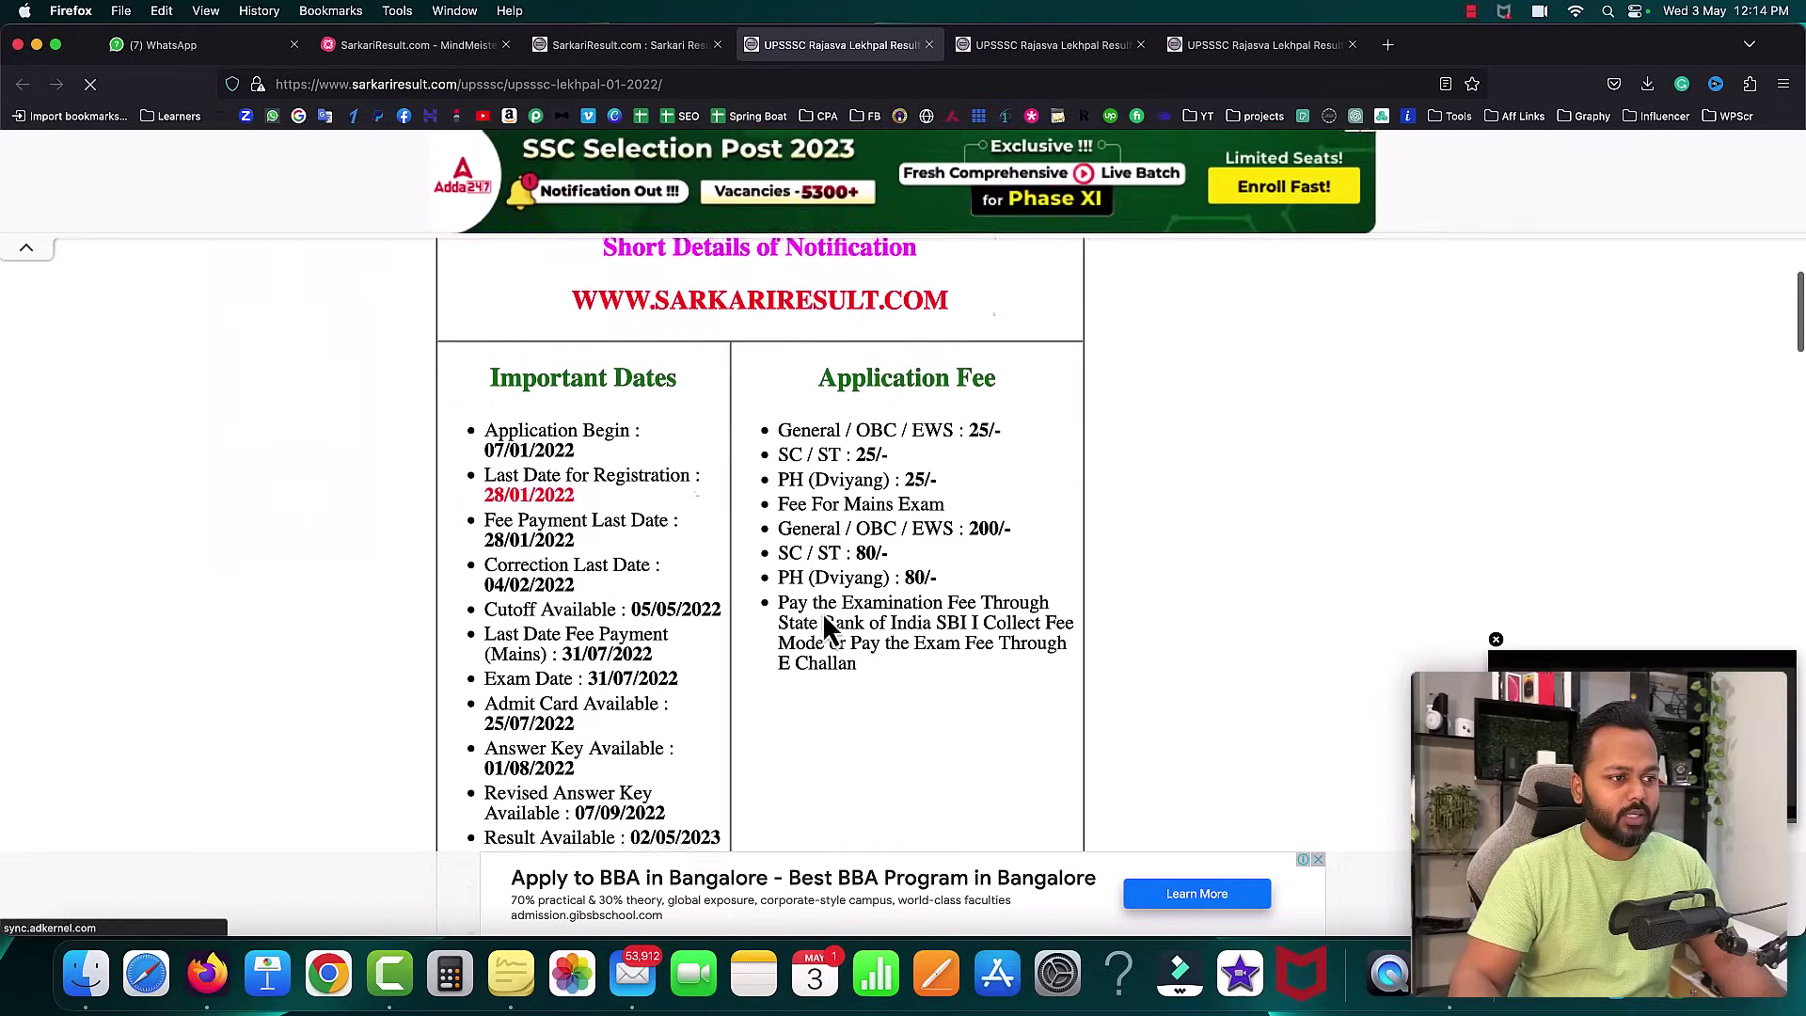
{"action": "scroll", "coordinate": [827, 604], "scroll_direction": "up", "scroll_amount": 9}
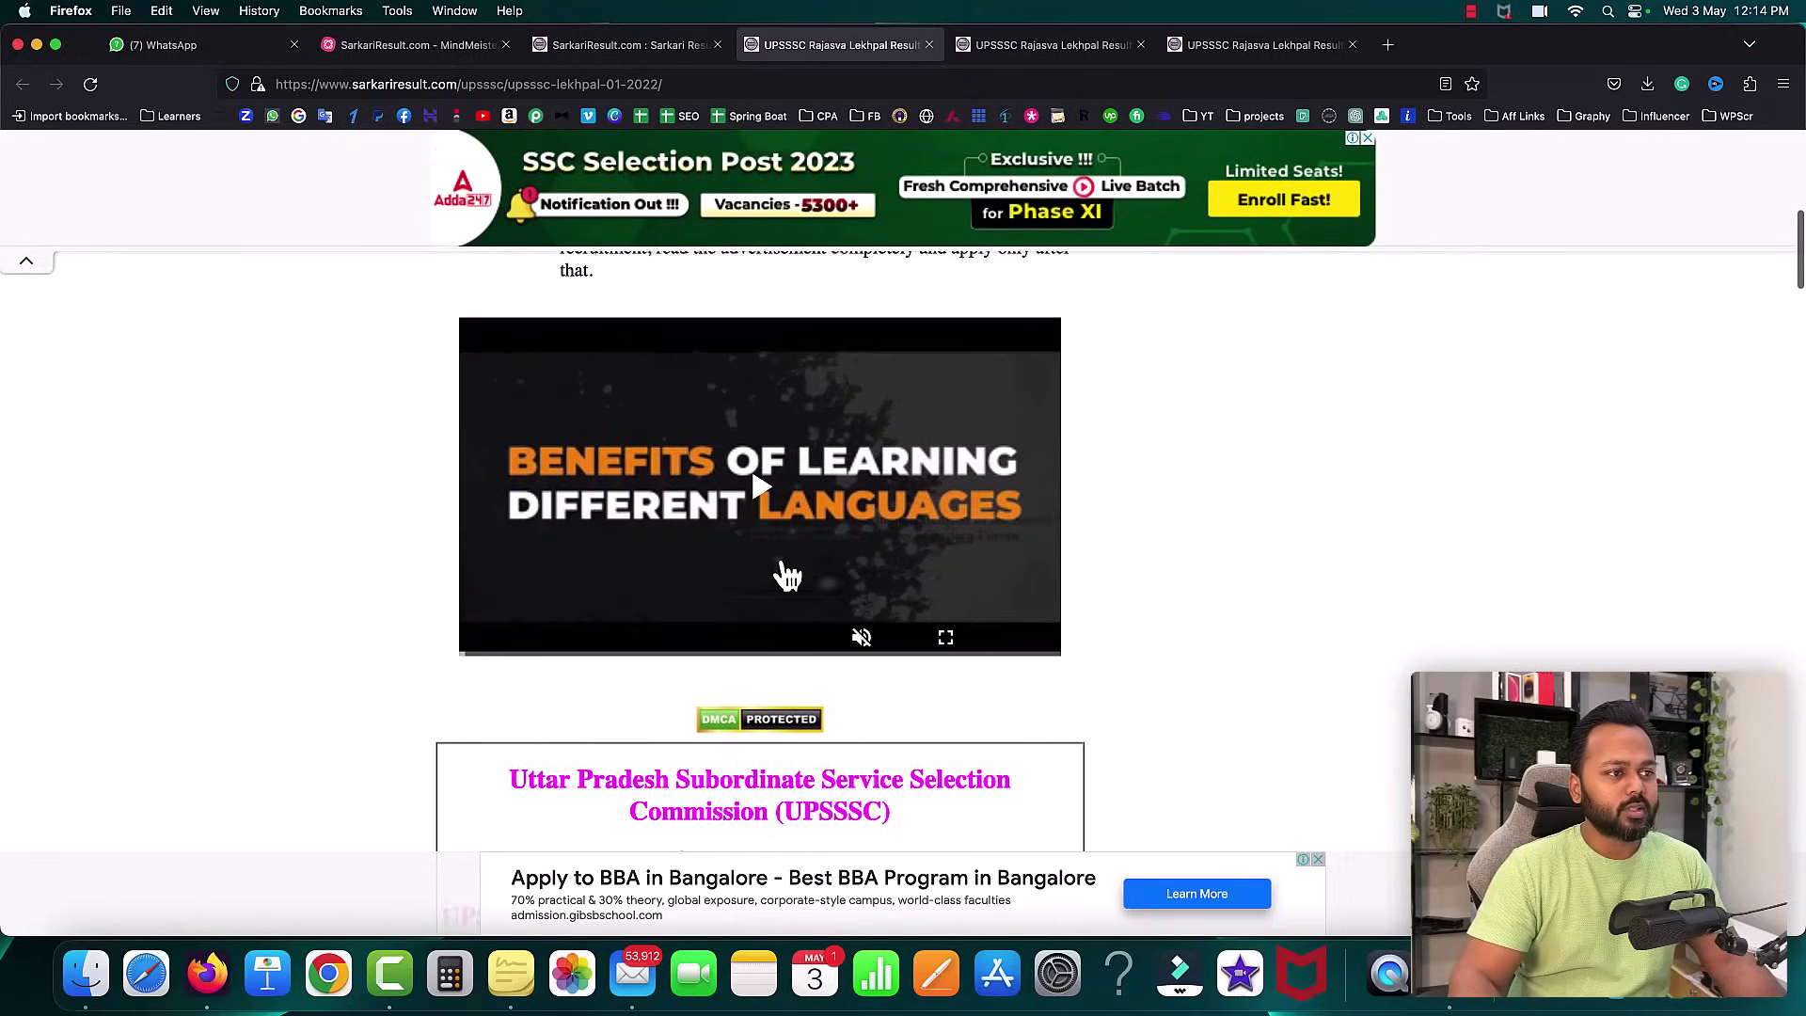
- Compare the Lekhpal post and homepage with the mind map, ending on MindMeister
{"action": "left_click", "coordinate": [420, 47]}
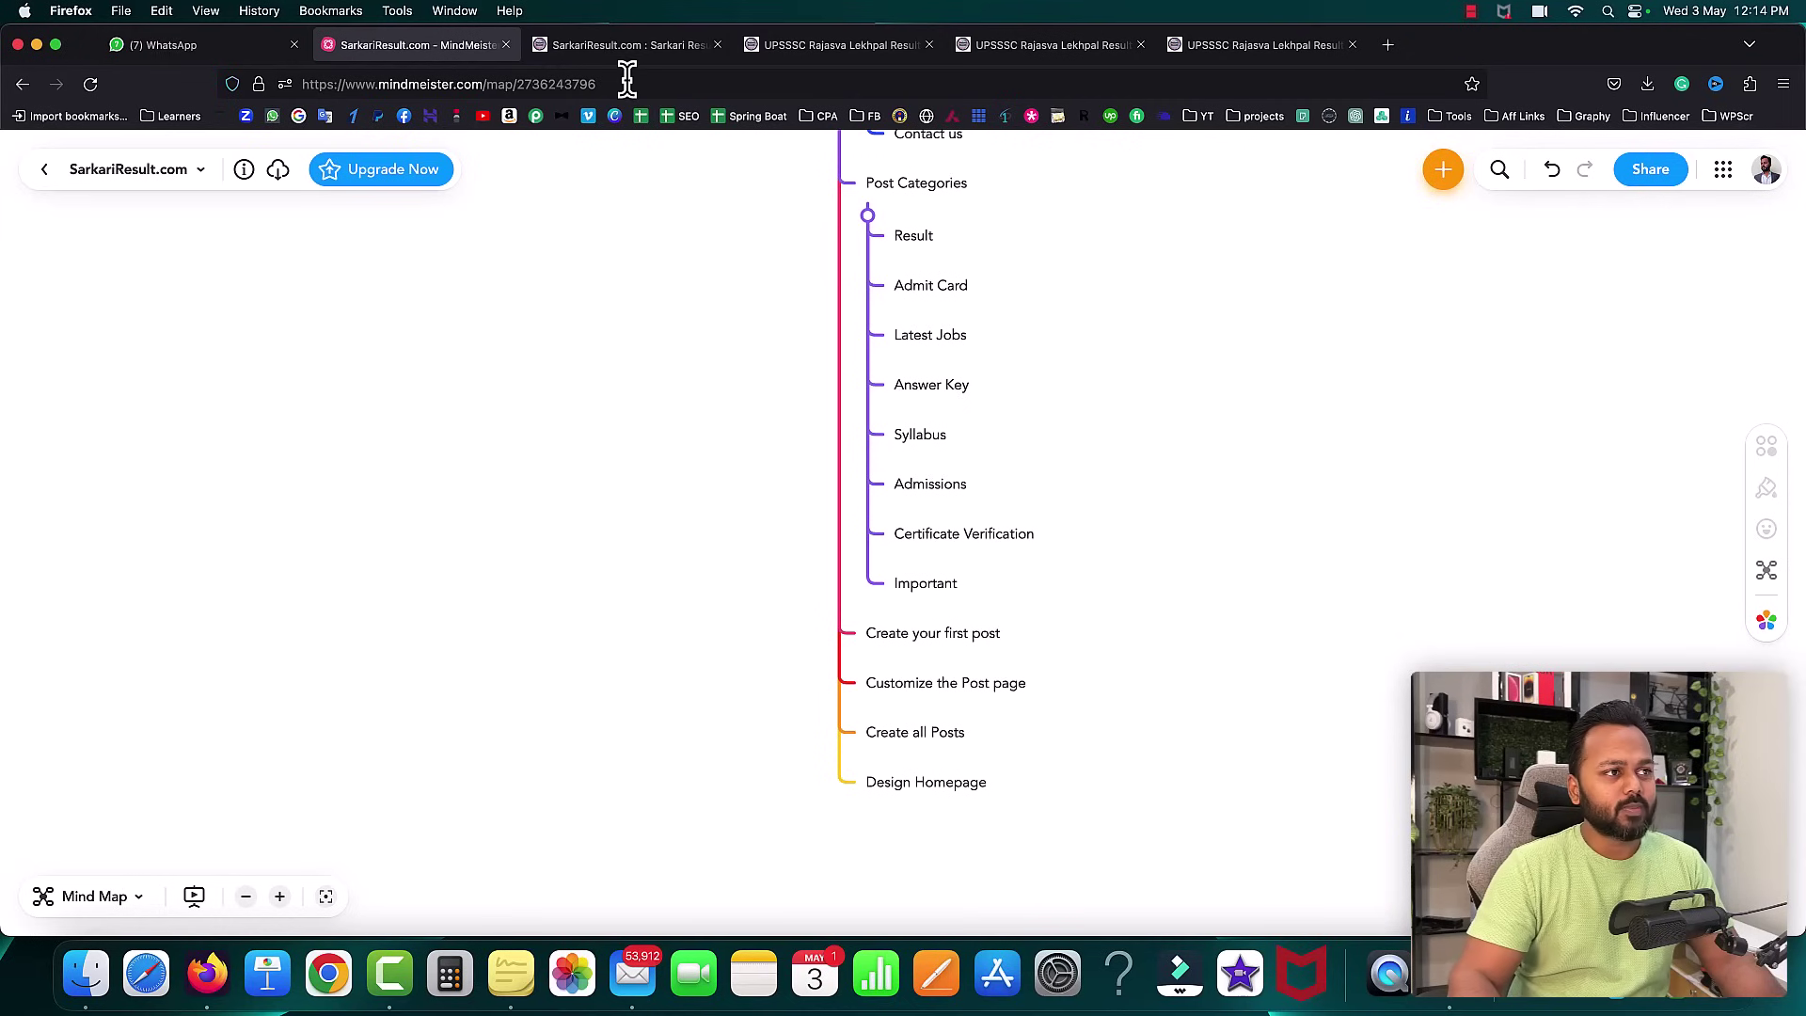
{"action": "left_click", "coordinate": [628, 47]}
{"action": "left_click", "coordinate": [843, 47]}
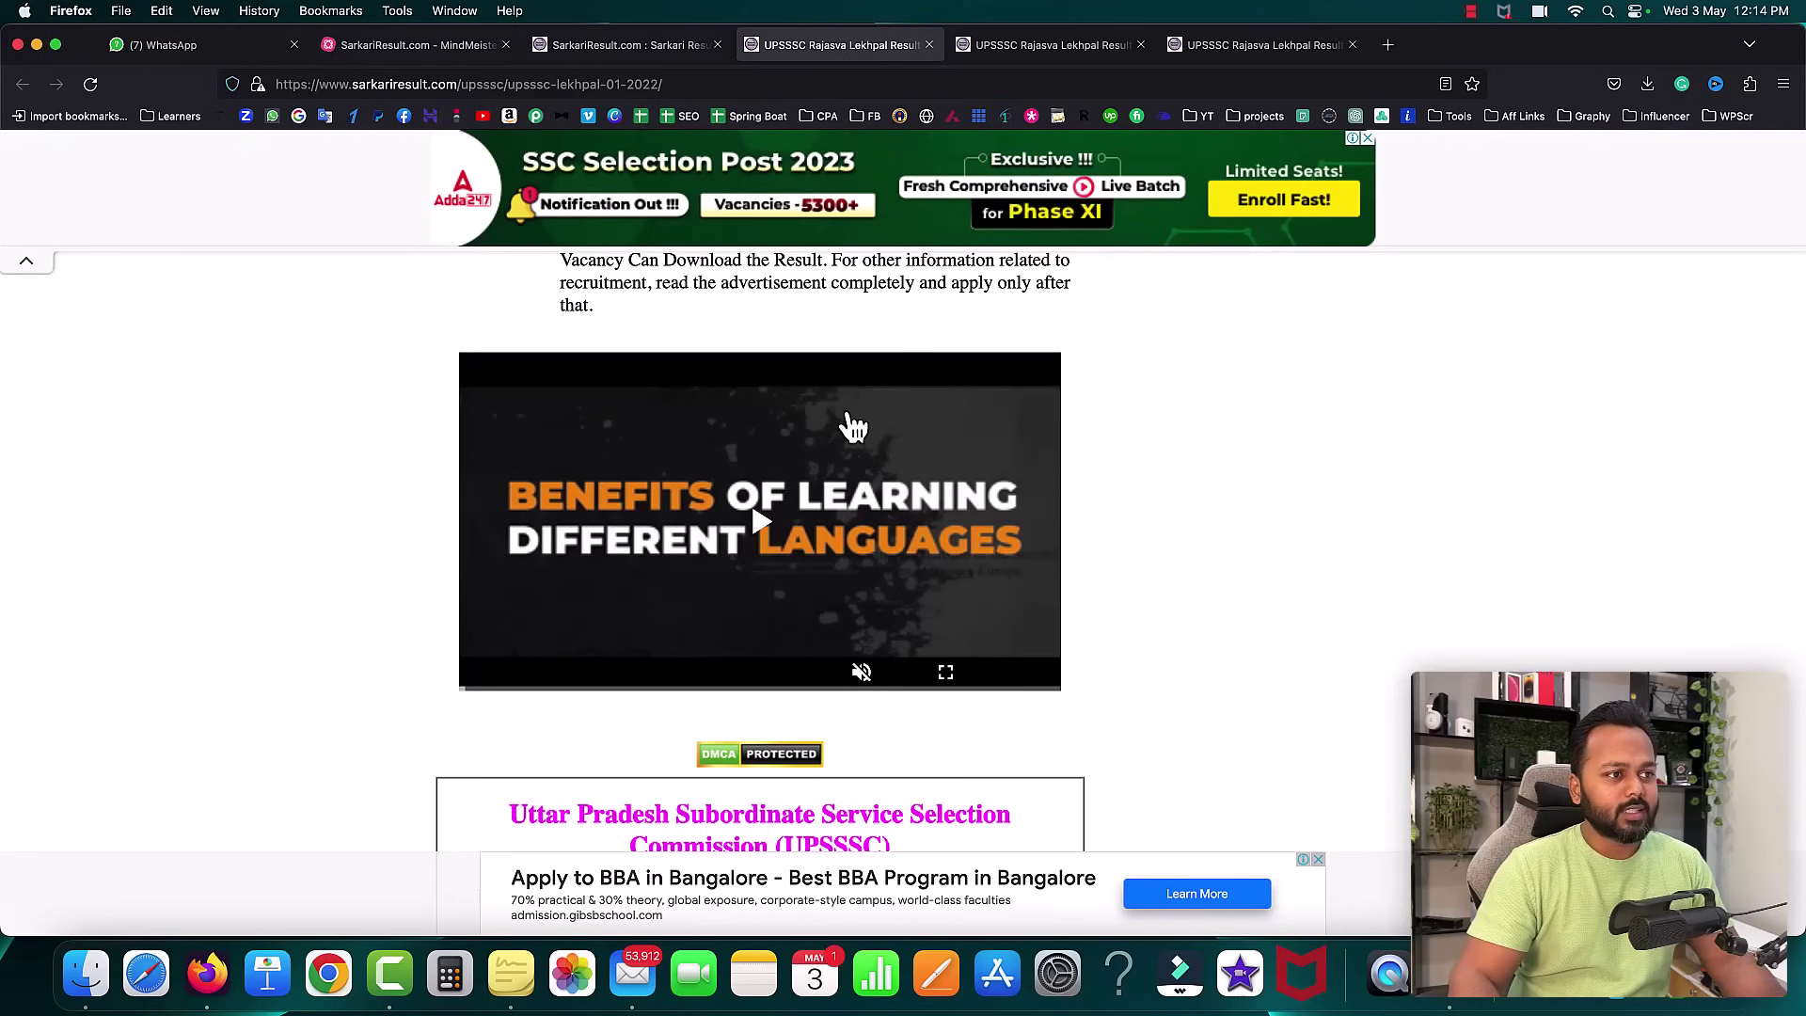
{"action": "scroll", "coordinate": [329, 418], "scroll_direction": "up", "scroll_amount": 10}
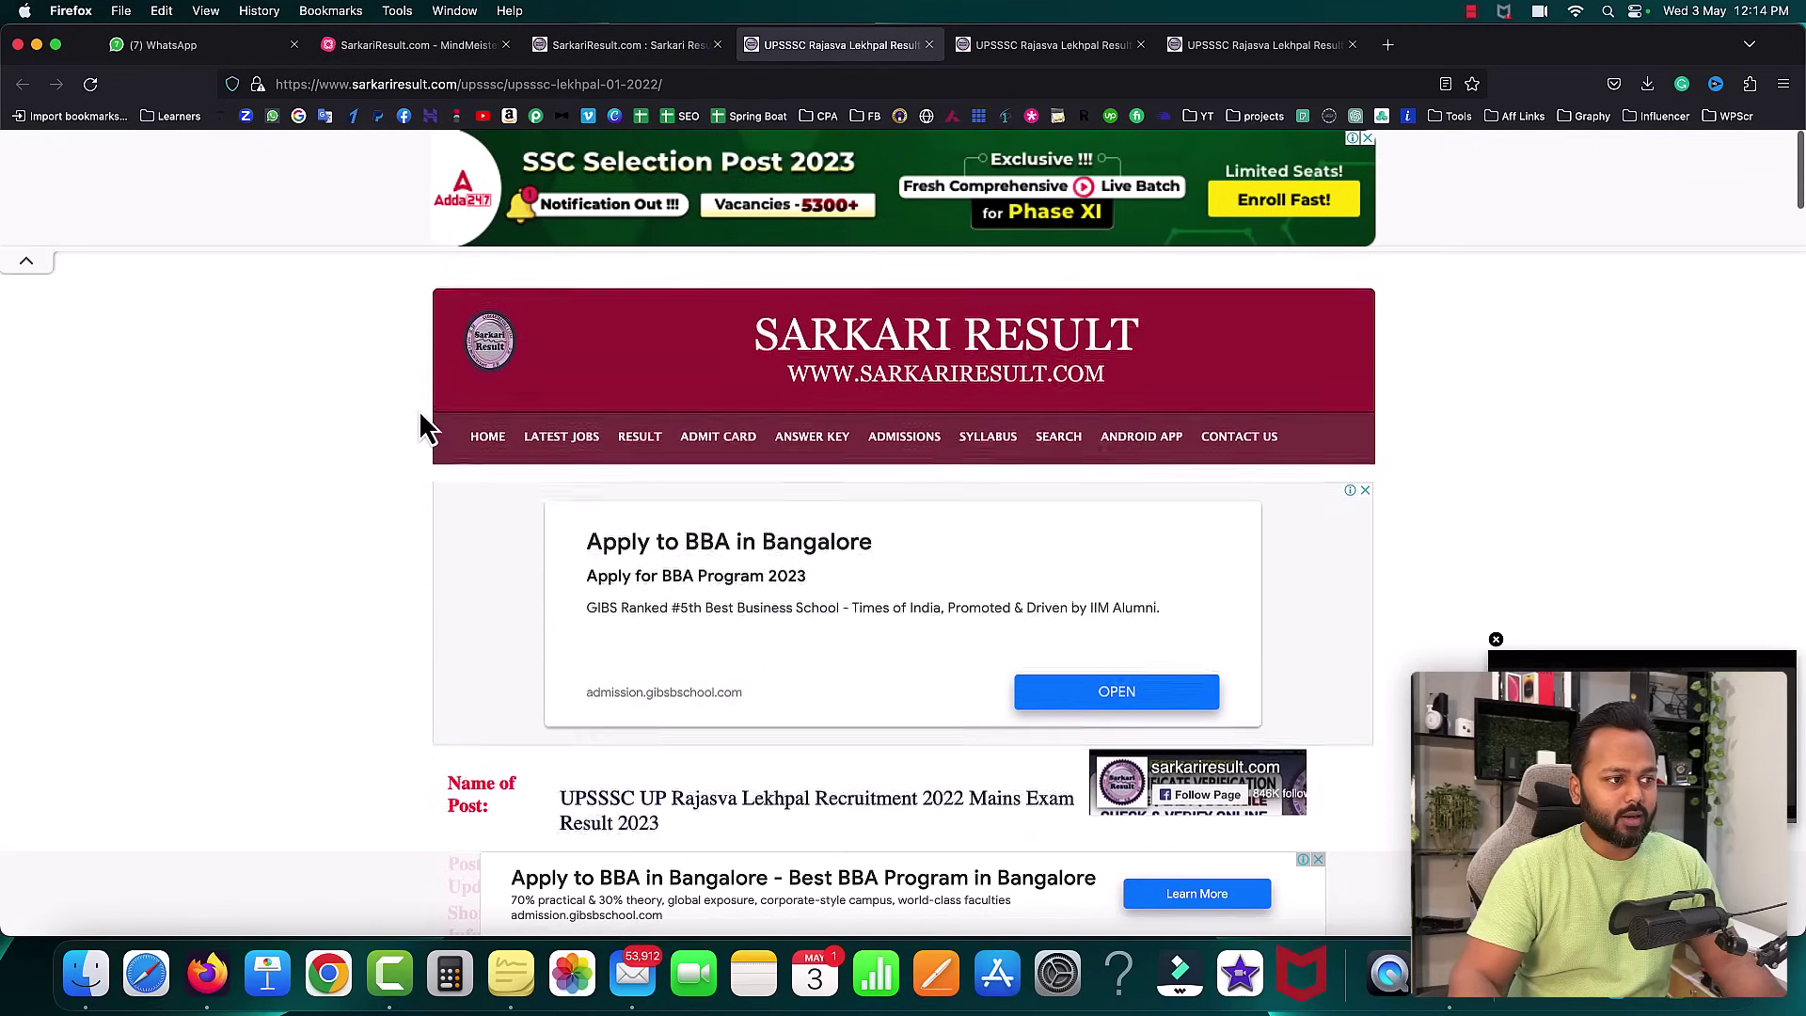
{"action": "scroll", "coordinate": [420, 428], "scroll_direction": "down", "scroll_amount": 5}
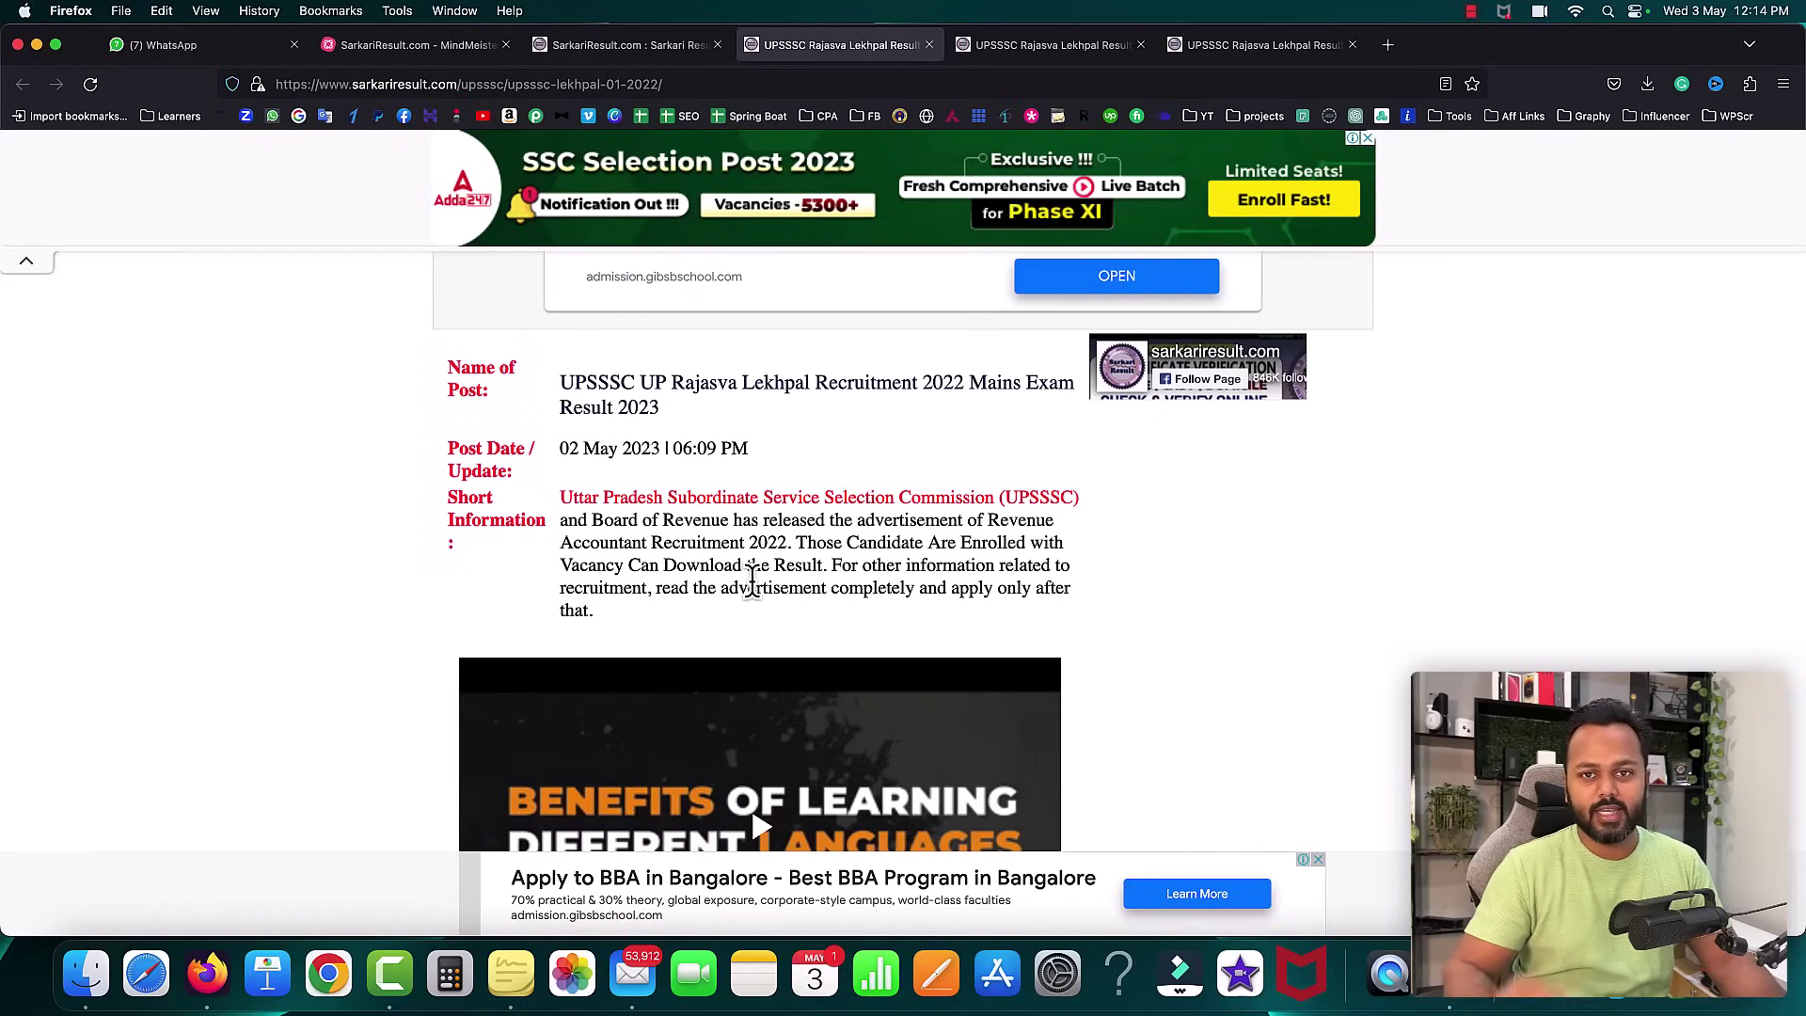
{"action": "left_click", "coordinate": [391, 47]}
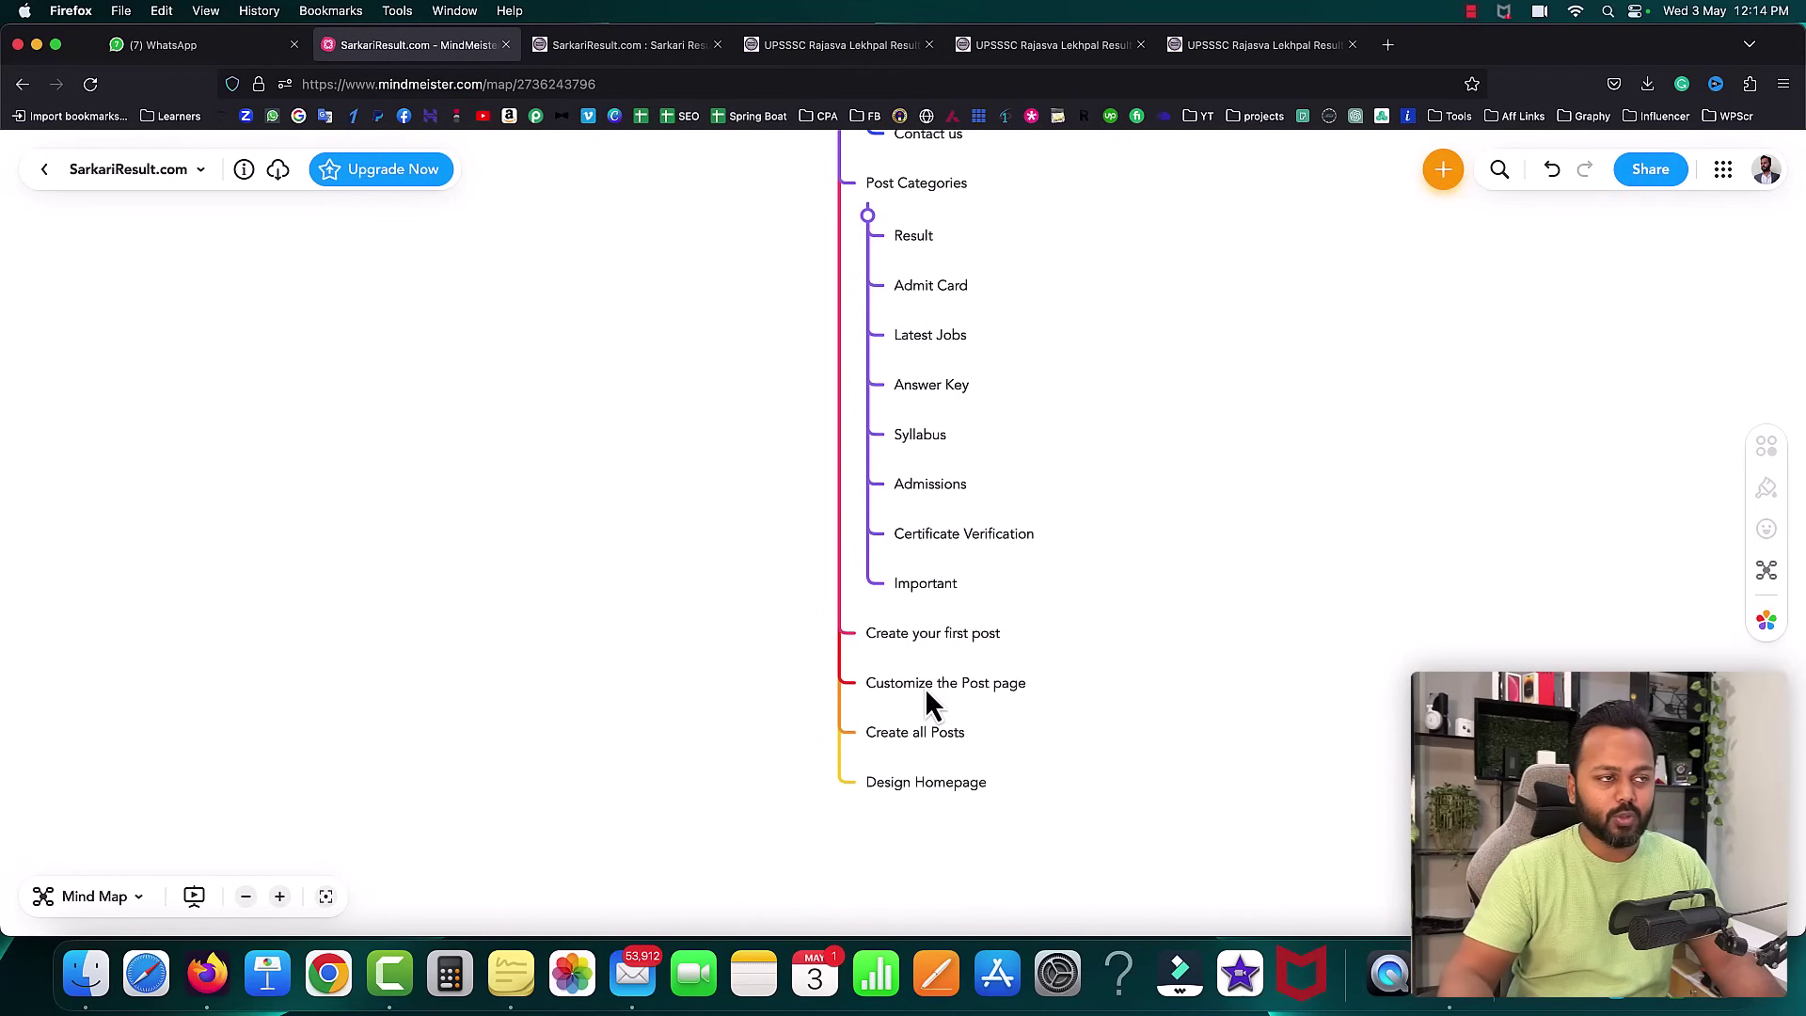
- Compare the post categories mind map with the Sarkari Result homepage, ending at the homepage's top
{"action": "left_click", "coordinate": [607, 47]}
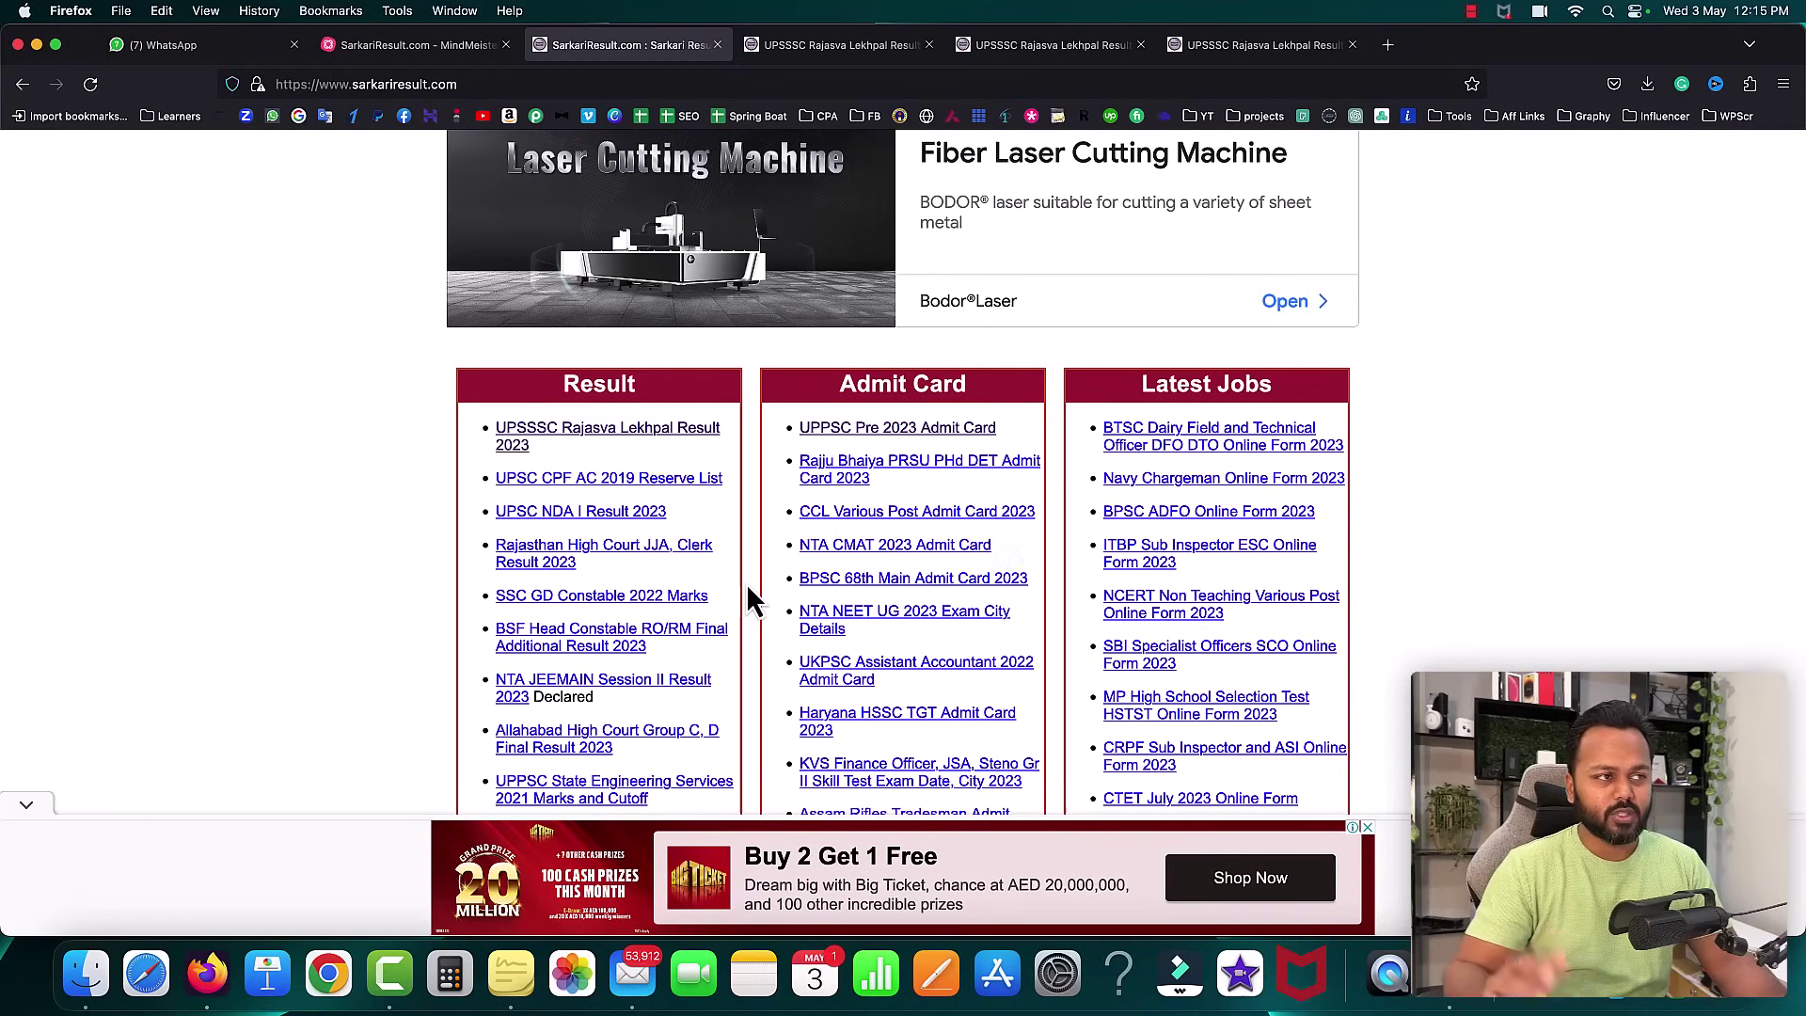
{"action": "left_click", "coordinate": [397, 47]}
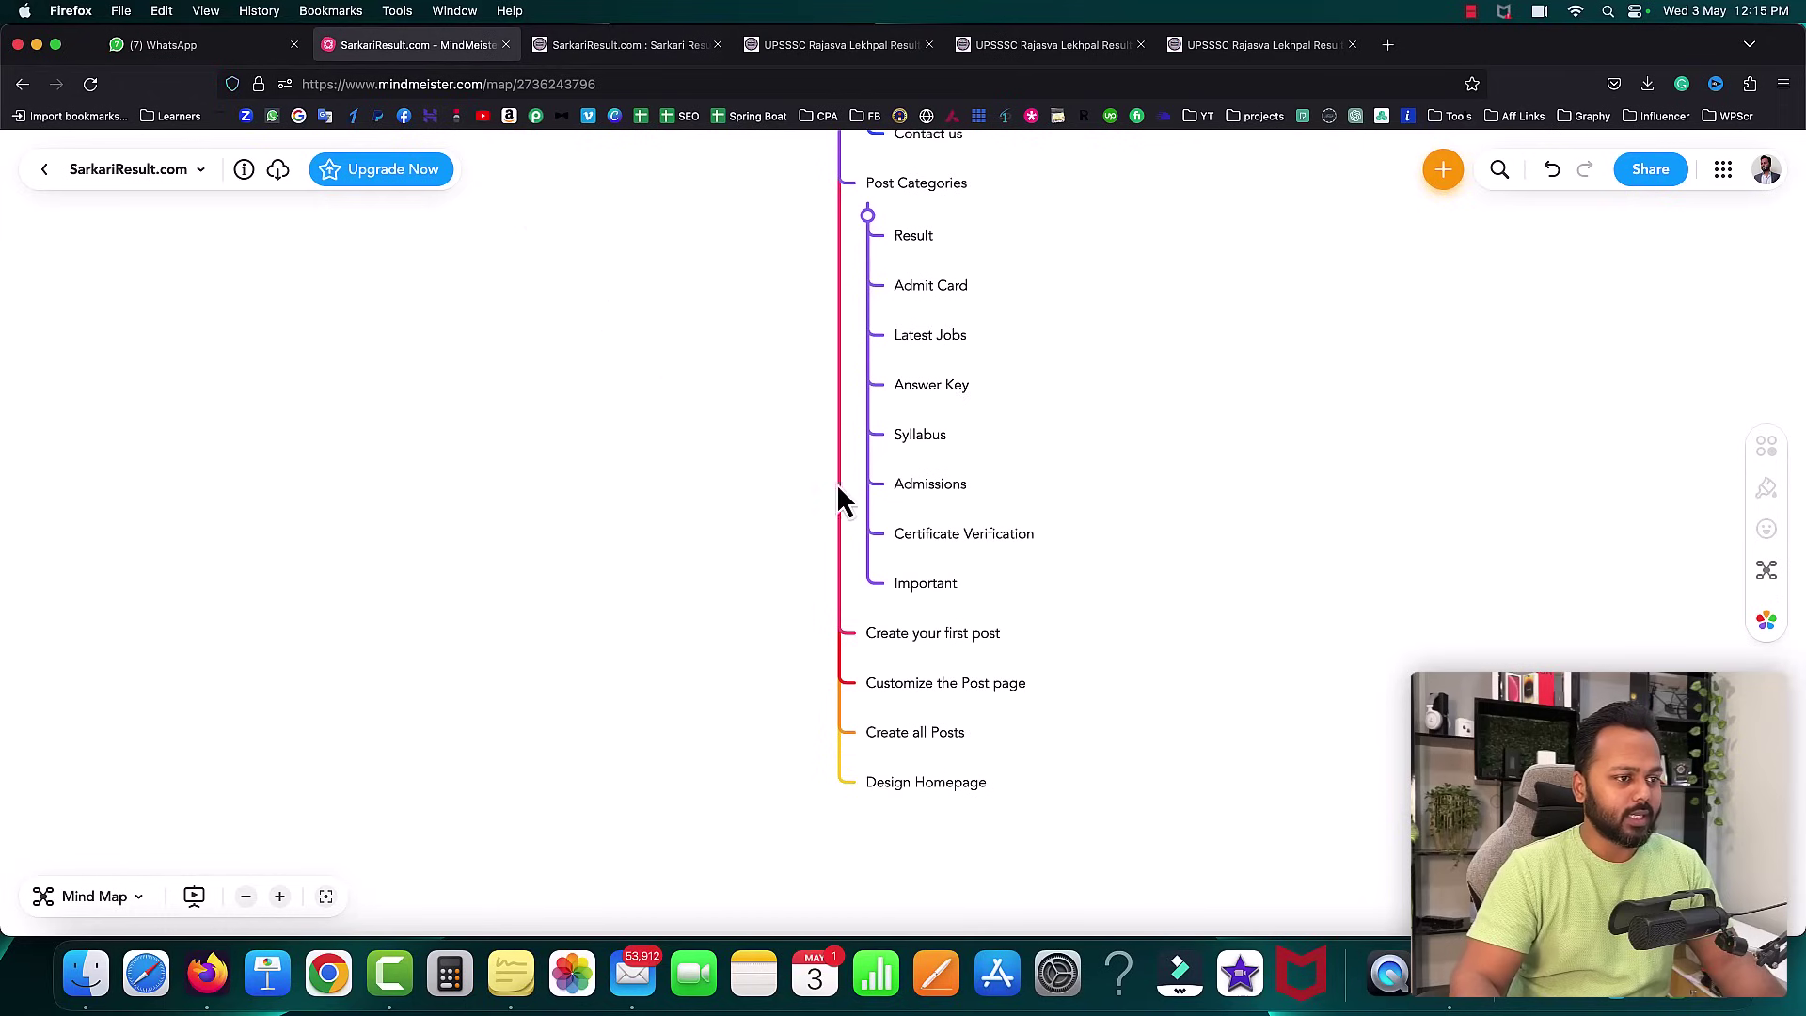
{"action": "scroll", "coordinate": [885, 527], "scroll_direction": "down", "scroll_amount": 1}
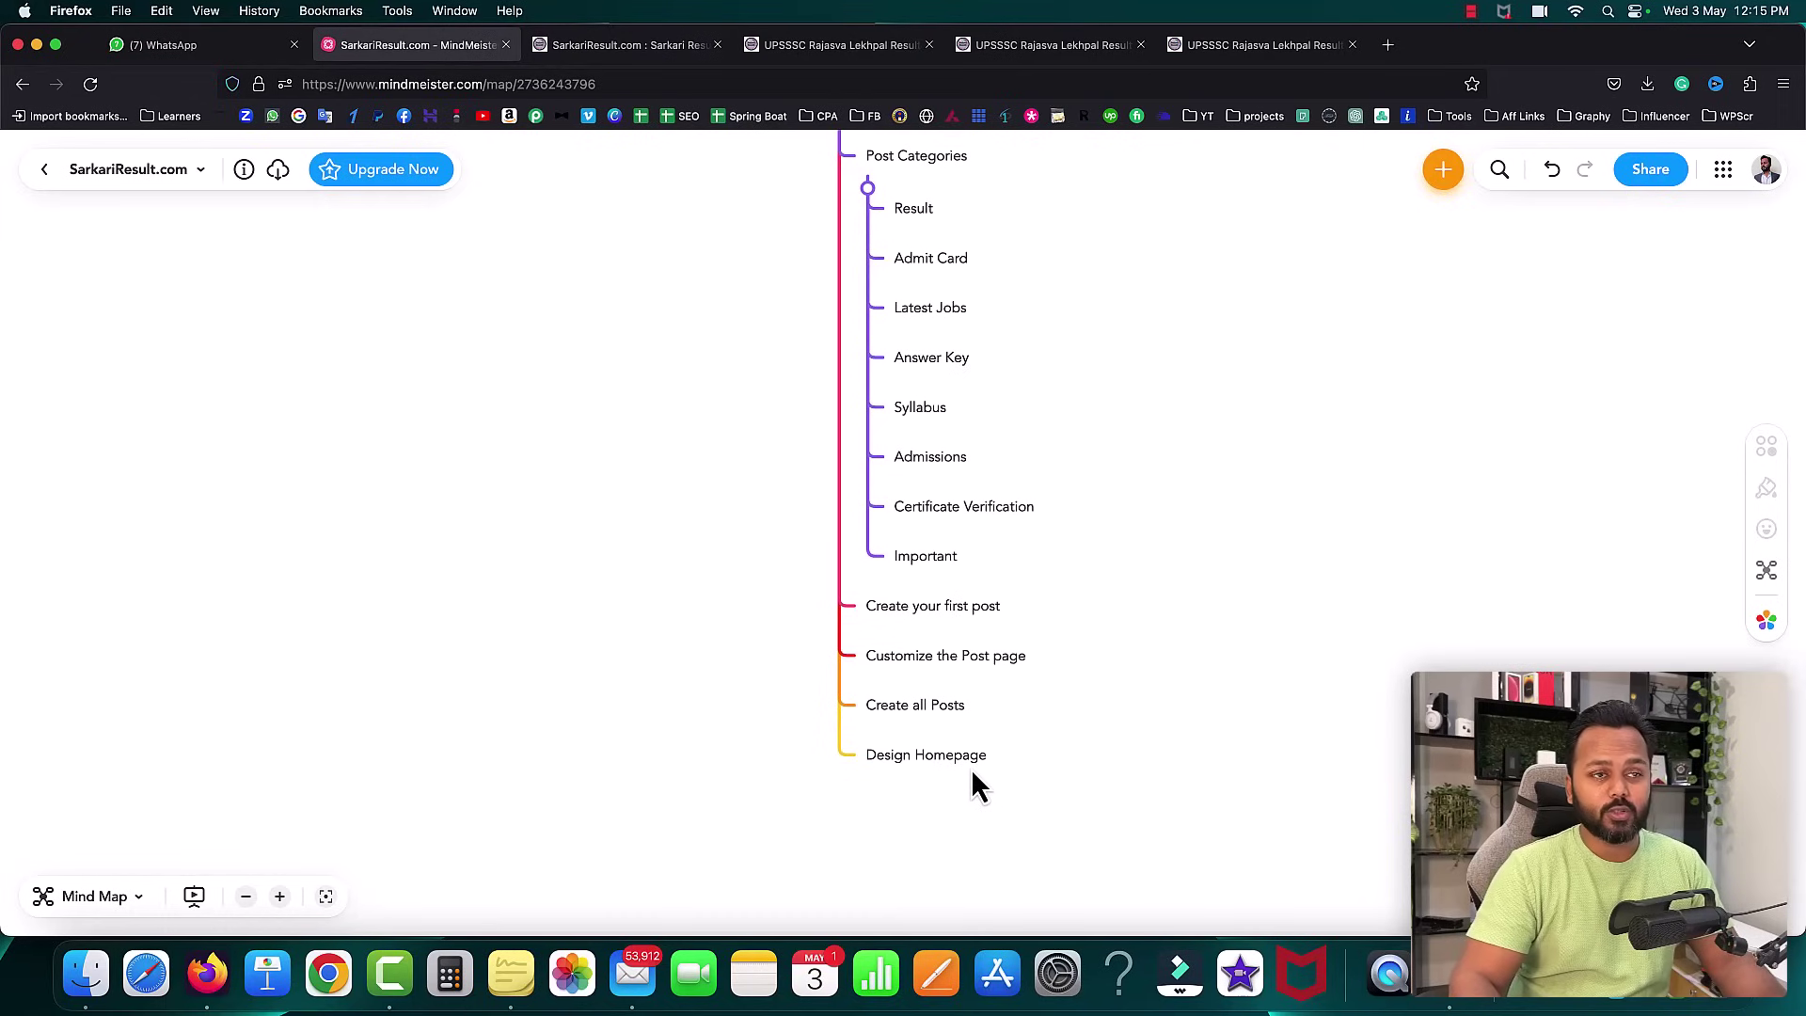
{"action": "left_click", "coordinate": [630, 45]}
{"action": "scroll", "coordinate": [518, 316], "scroll_direction": "up", "scroll_amount": 10}
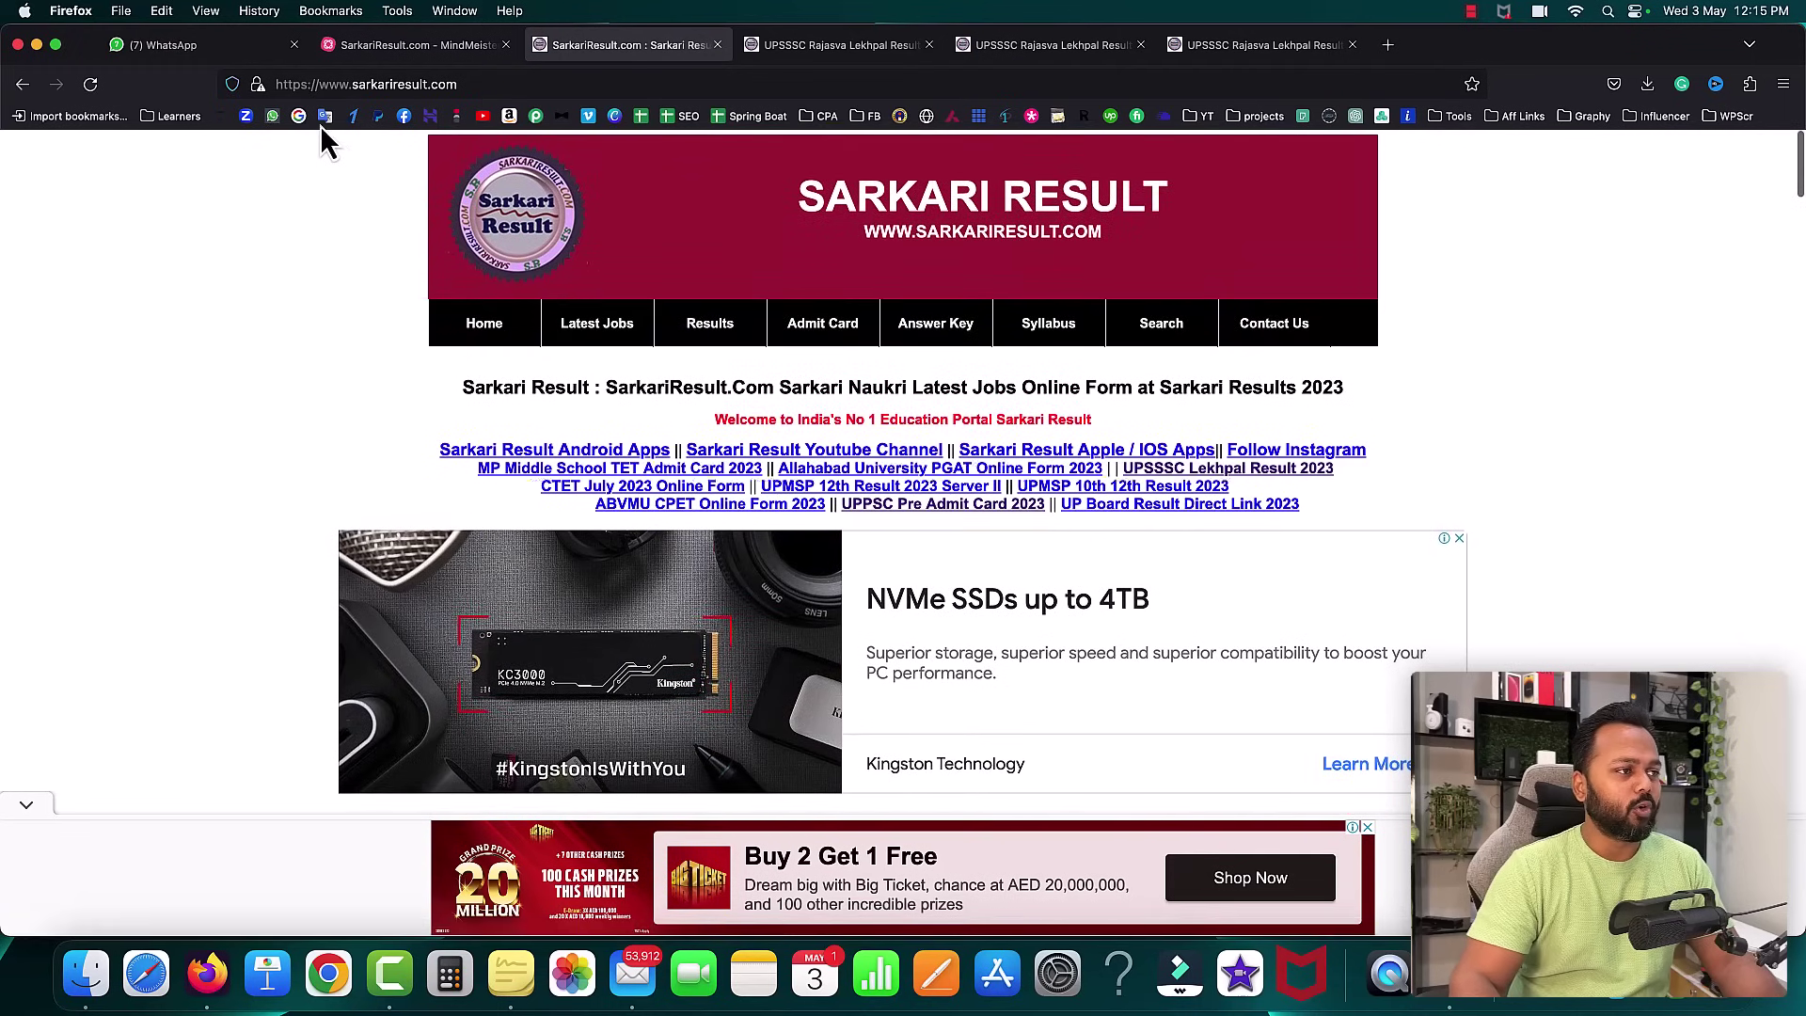
- Reload sarkariresult.com and scroll down to its Quick Links, Apps and More footer
{"action": "left_click", "coordinate": [486, 87]}
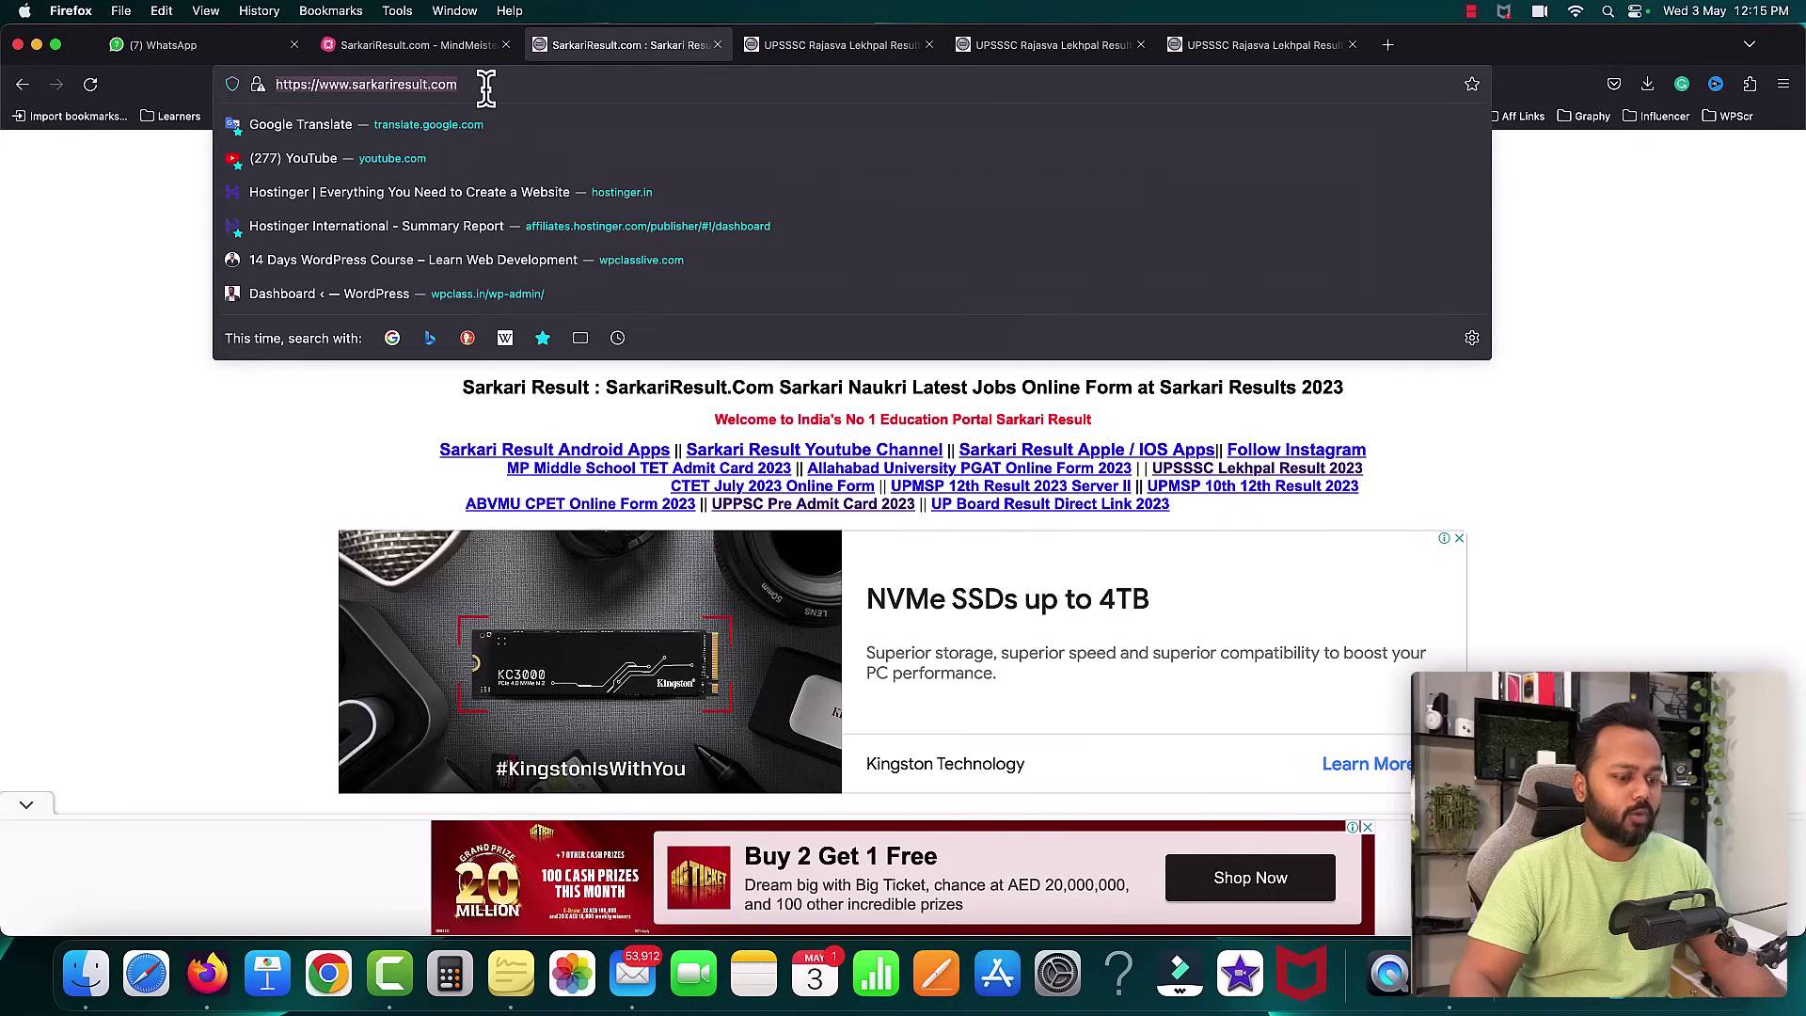
{"action": "key", "text": "Return"}
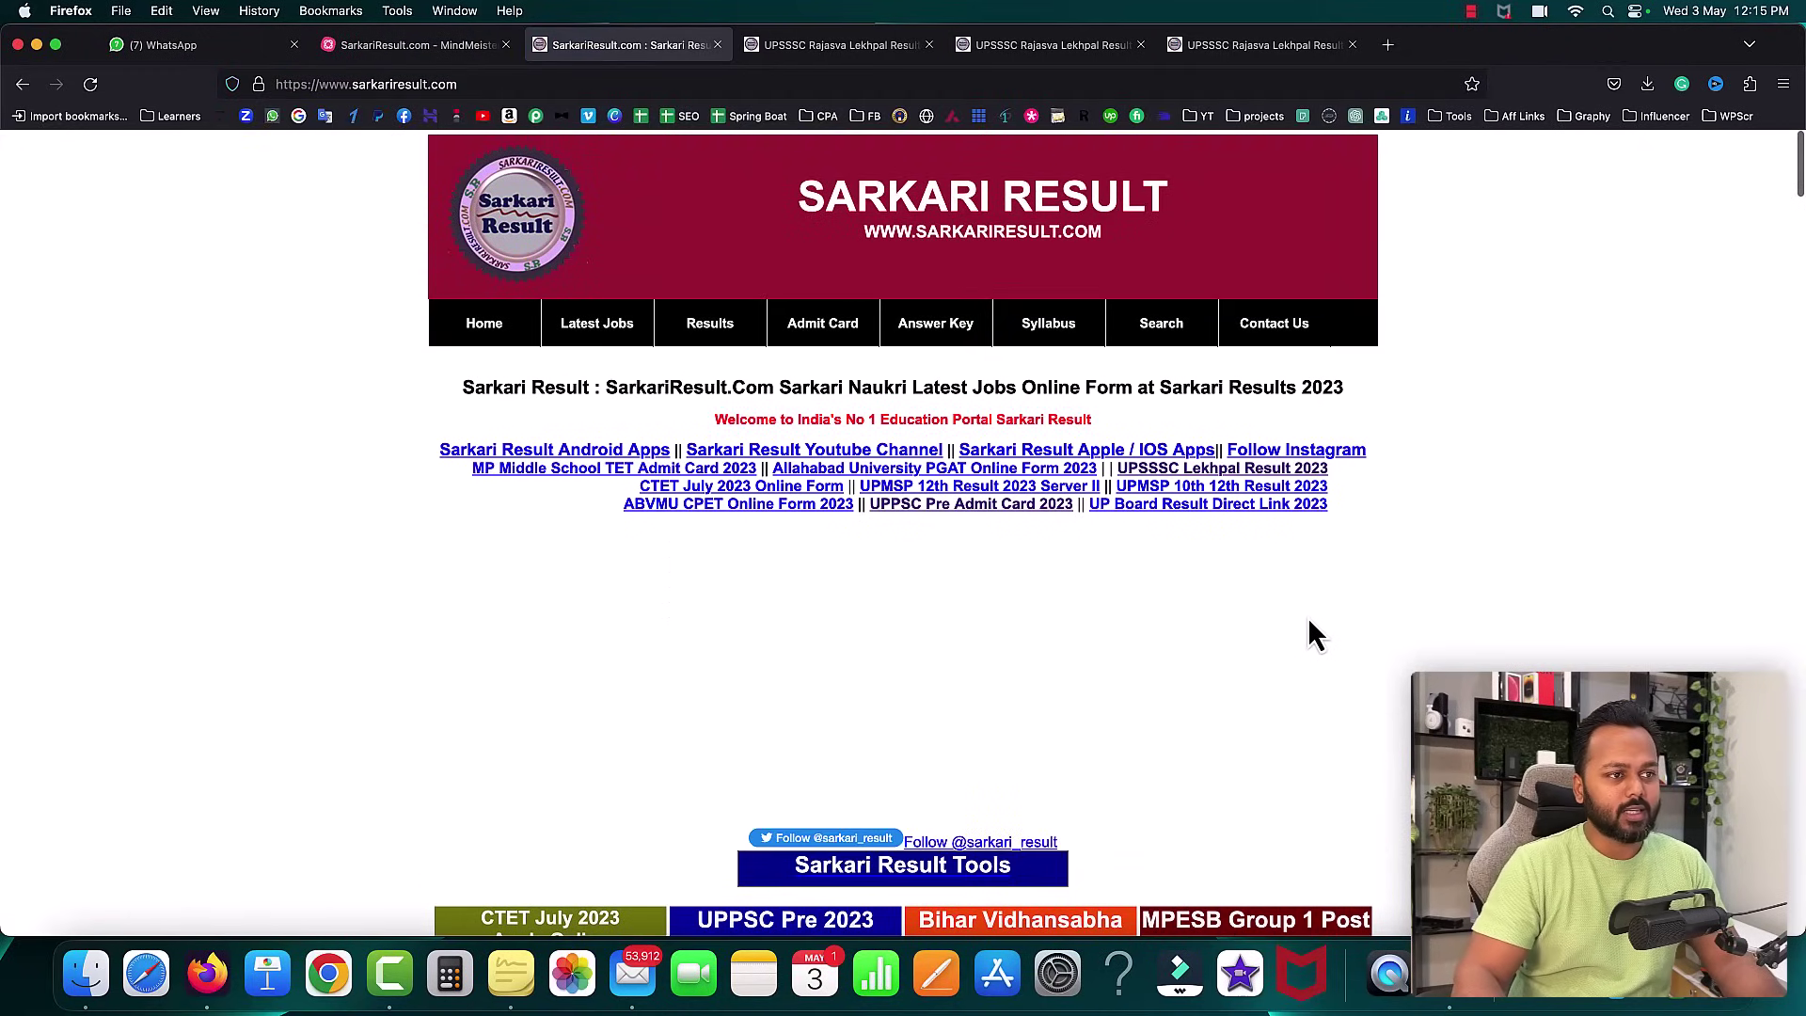
{"action": "scroll", "coordinate": [1387, 473], "scroll_direction": "down", "scroll_amount": 6}
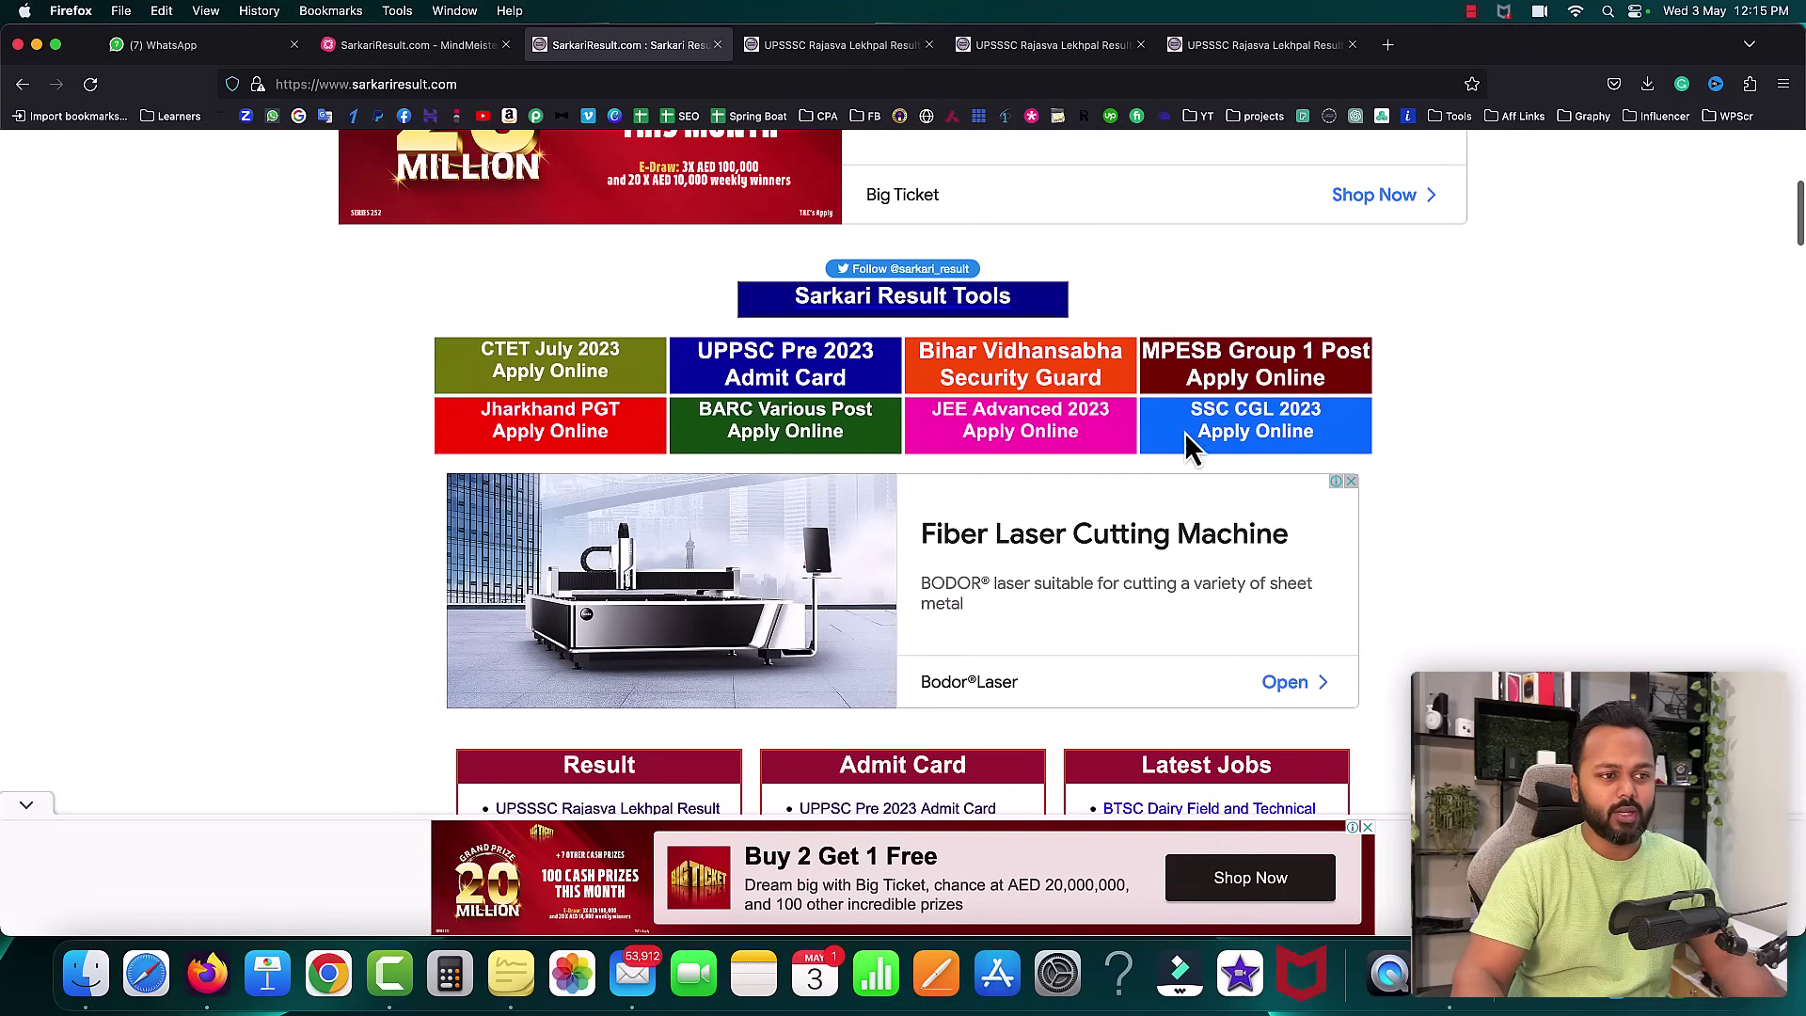
{"action": "scroll", "coordinate": [1185, 451], "scroll_direction": "down", "scroll_amount": 6}
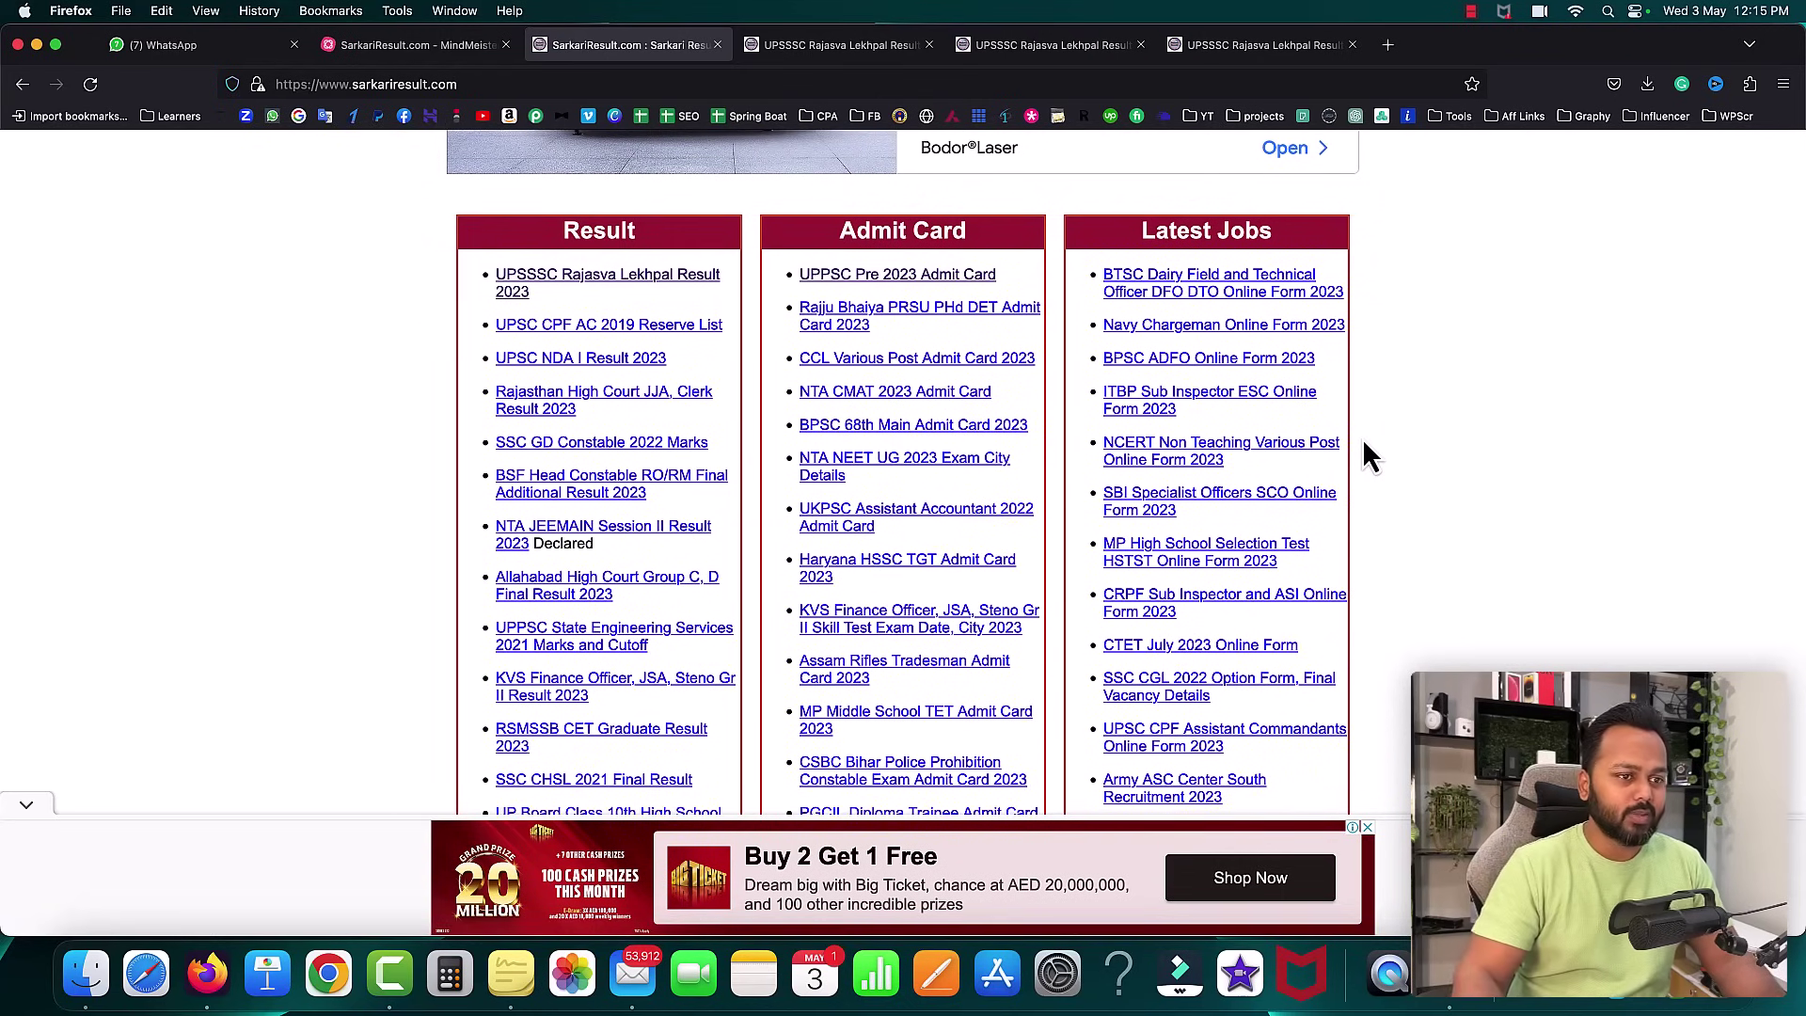
{"action": "scroll", "coordinate": [1362, 438], "scroll_direction": "down", "scroll_amount": 15}
{"action": "scroll", "coordinate": [1362, 439], "scroll_direction": "down", "scroll_amount": 2}
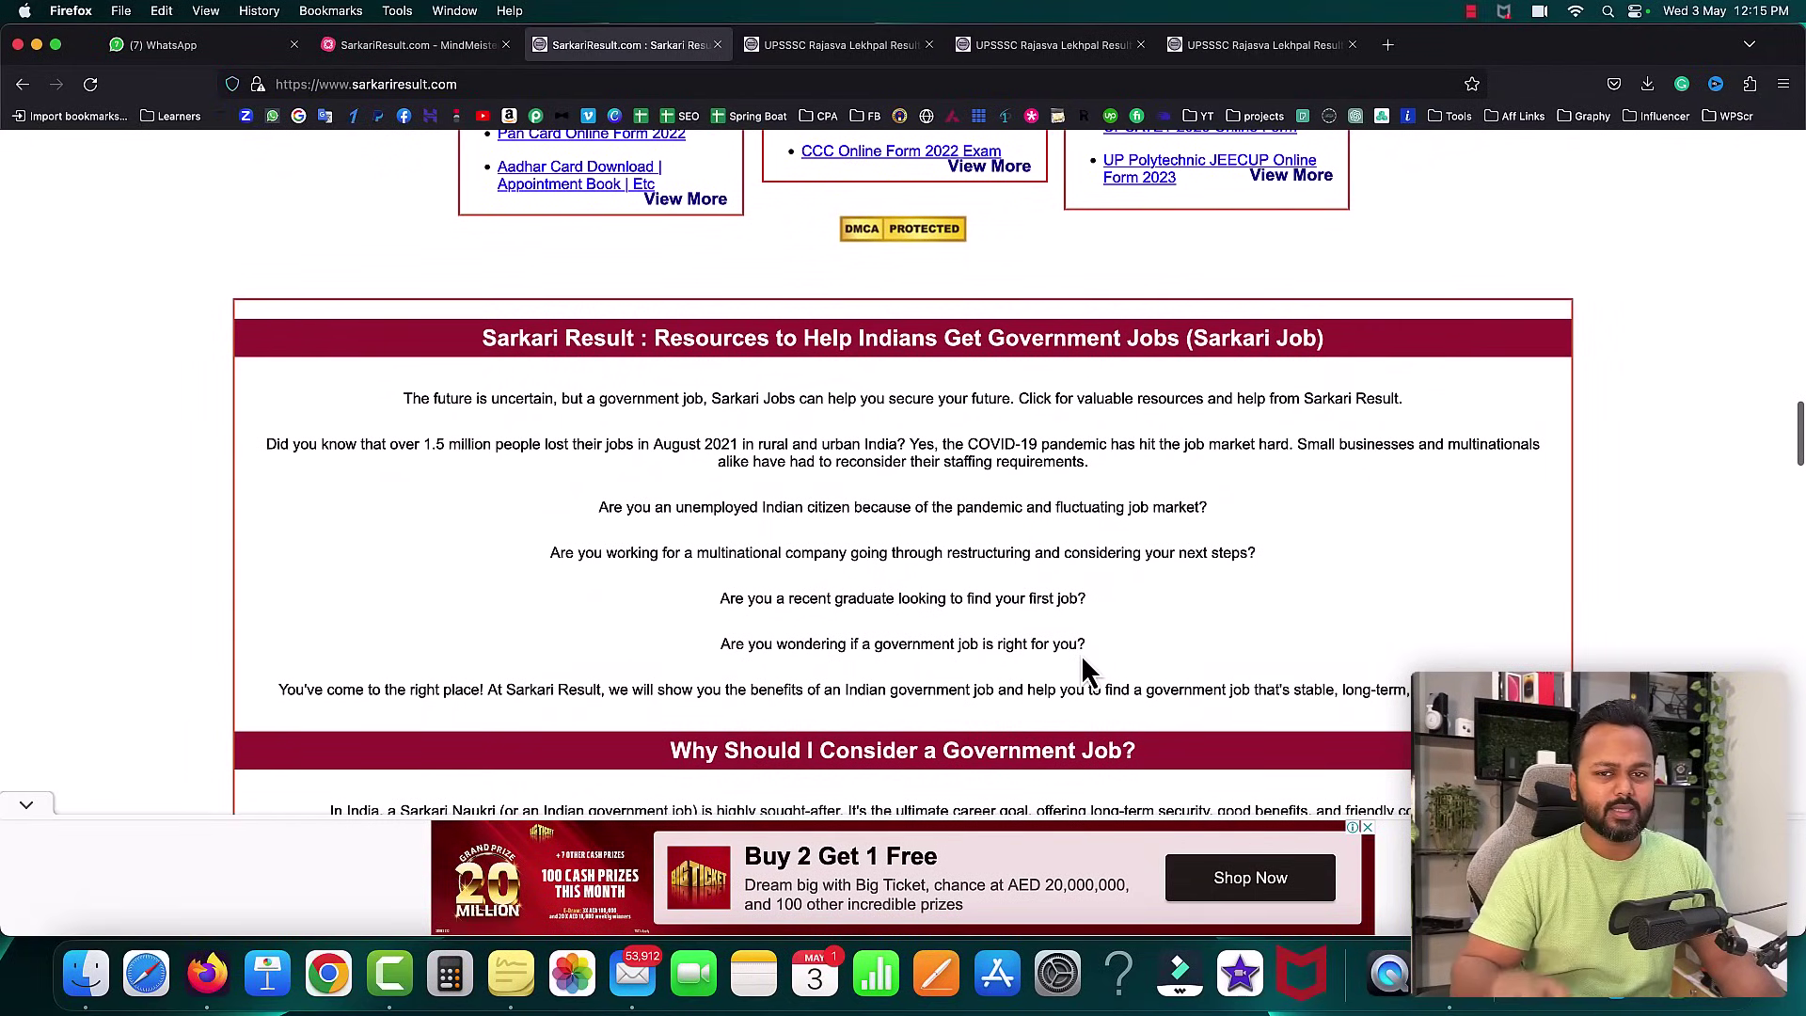
{"action": "scroll", "coordinate": [1081, 653], "scroll_direction": "down", "scroll_amount": 2}
{"action": "scroll", "coordinate": [1082, 658], "scroll_direction": "down", "scroll_amount": 15}
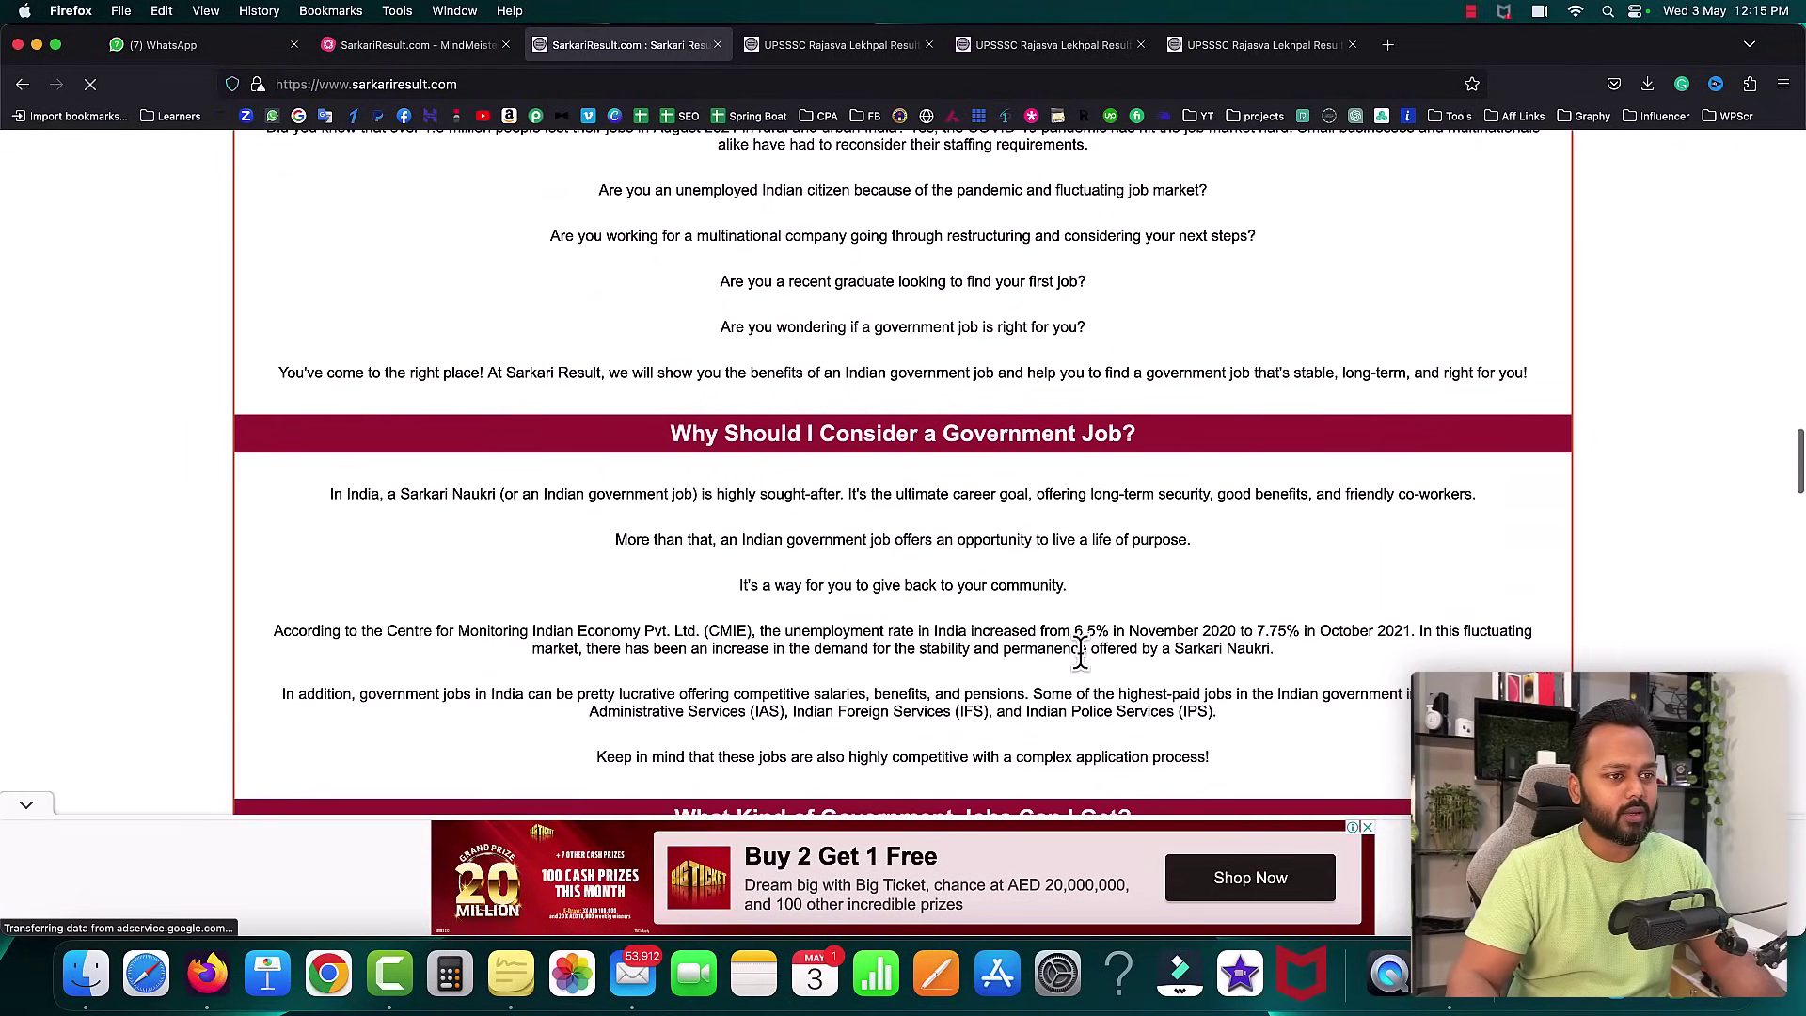
{"action": "scroll", "coordinate": [1080, 671], "scroll_direction": "down", "scroll_amount": 20}
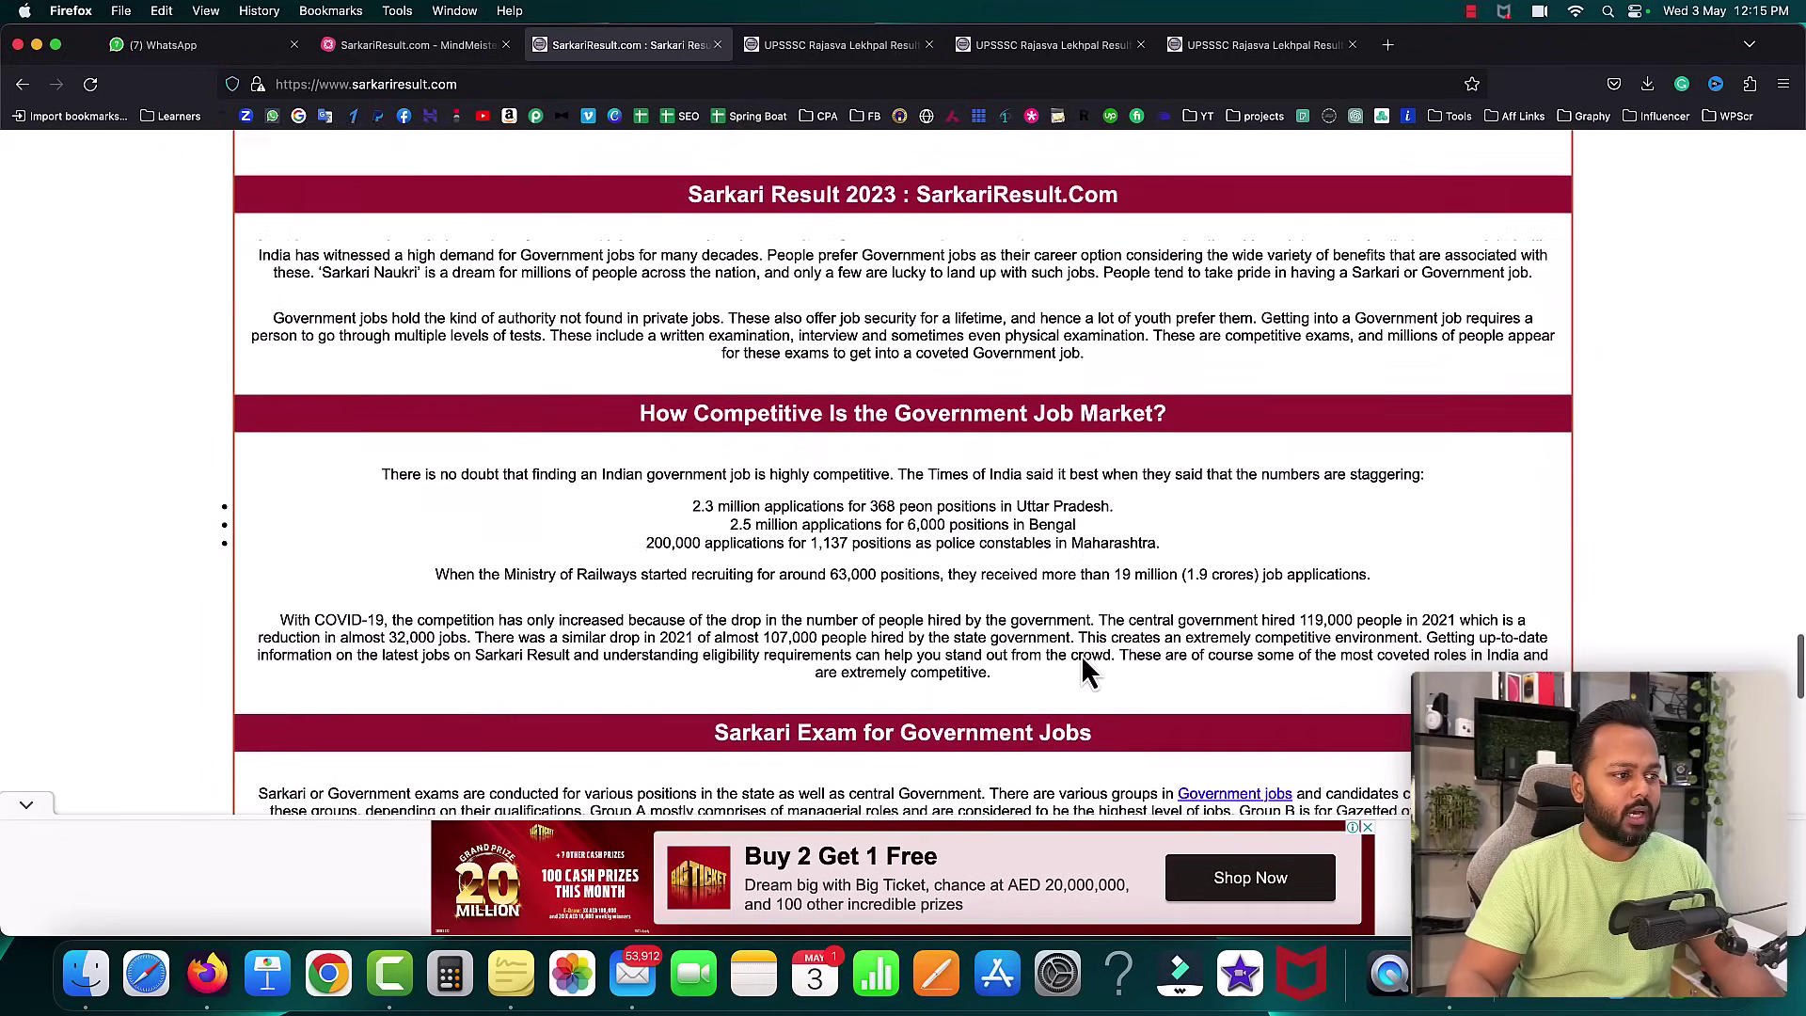
{"action": "scroll", "coordinate": [1081, 653], "scroll_direction": "down", "scroll_amount": 20}
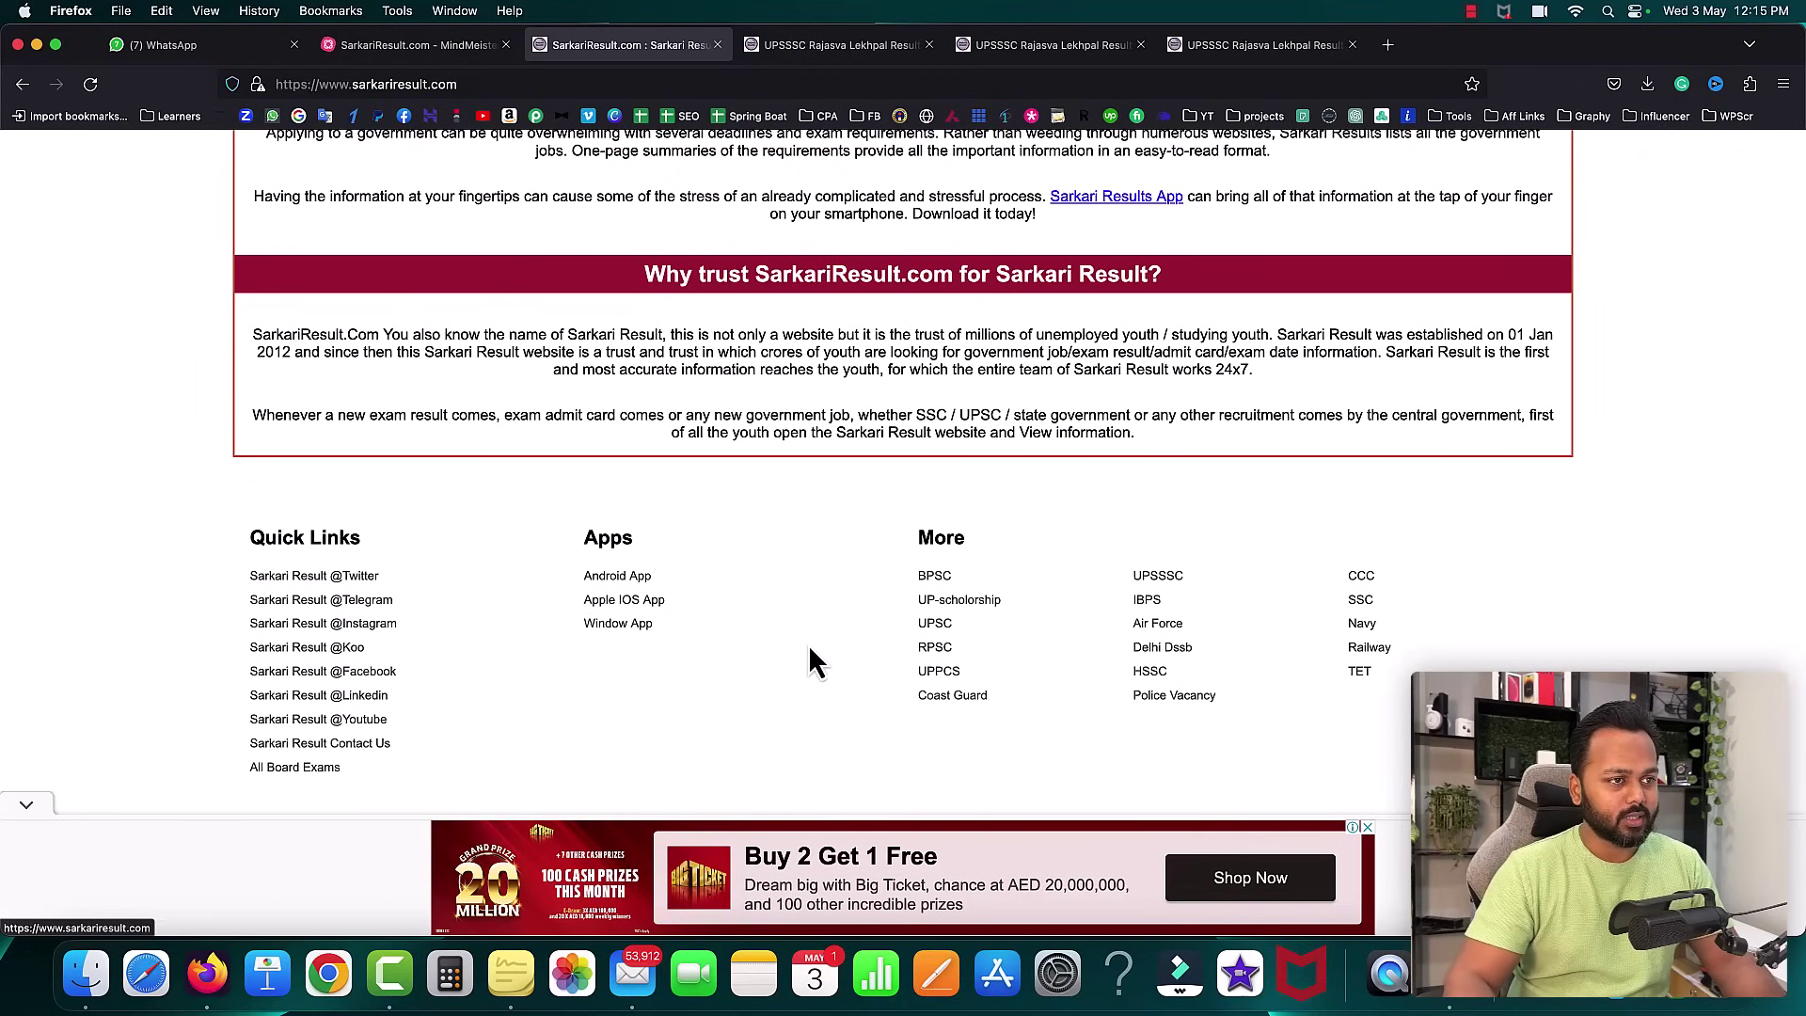
{"action": "scroll", "coordinate": [807, 645], "scroll_direction": "up", "scroll_amount": 20}
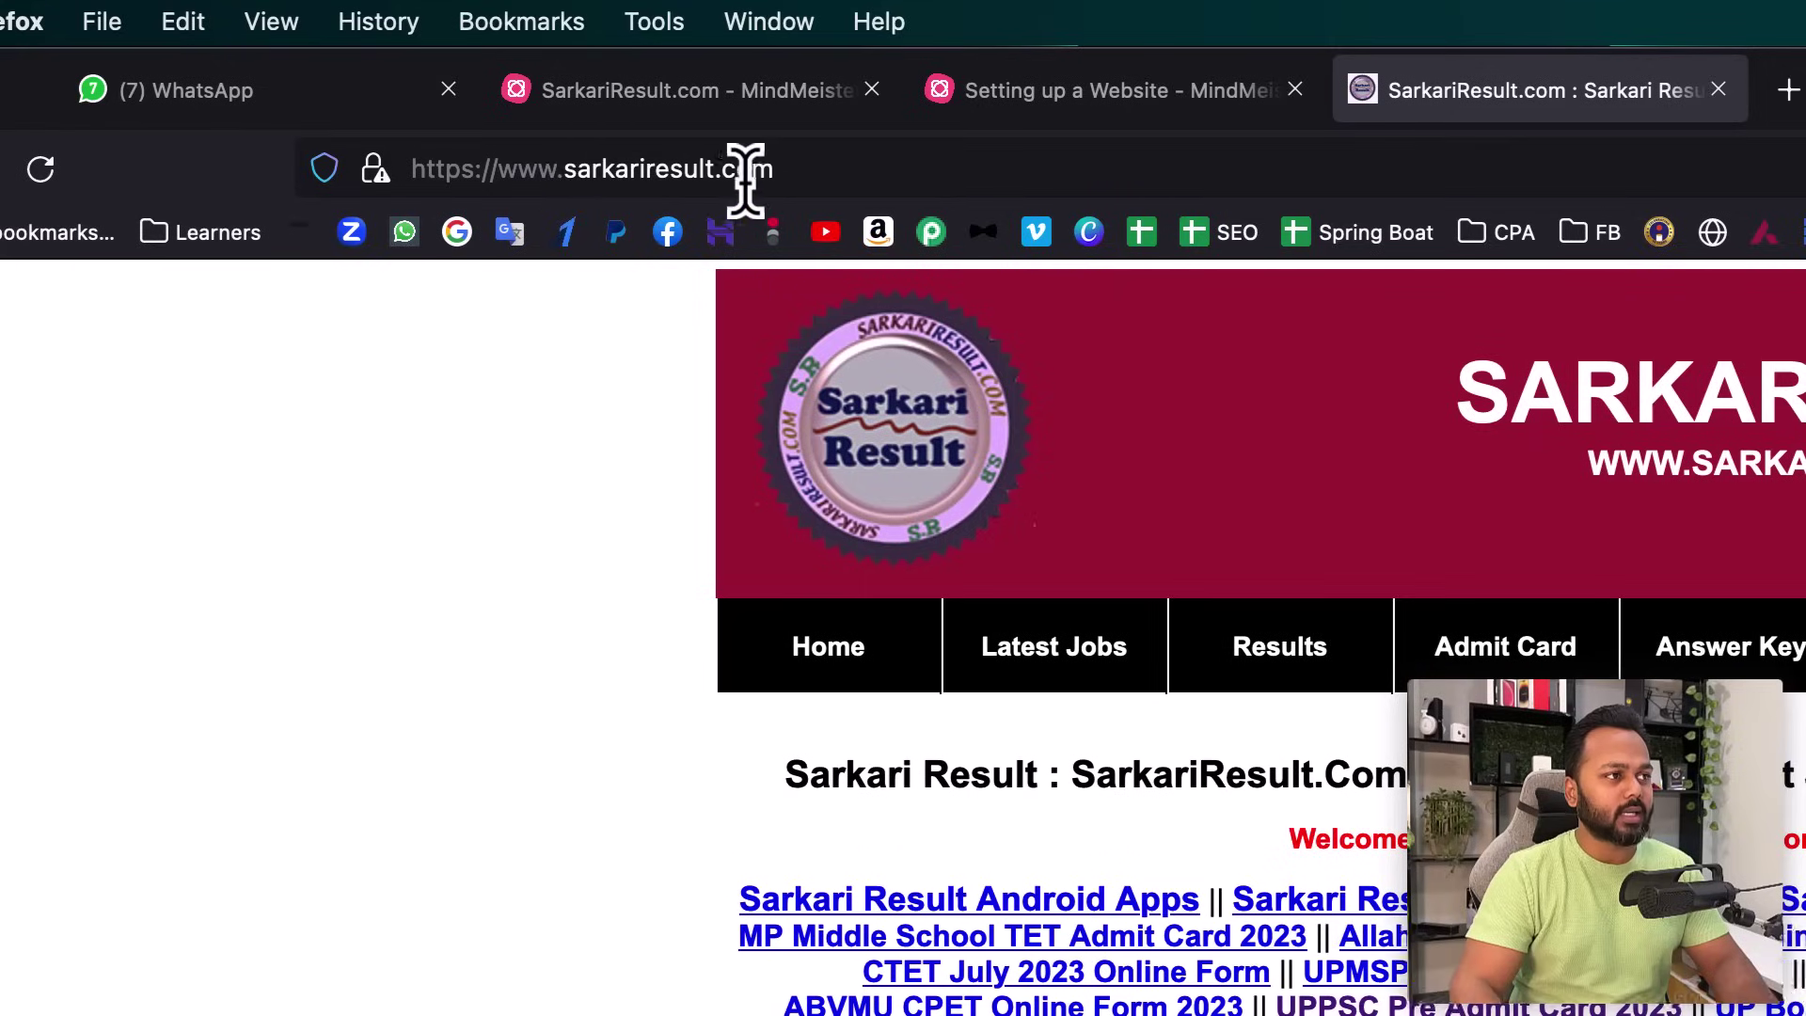
{"action": "left_click", "coordinate": [1114, 94]}
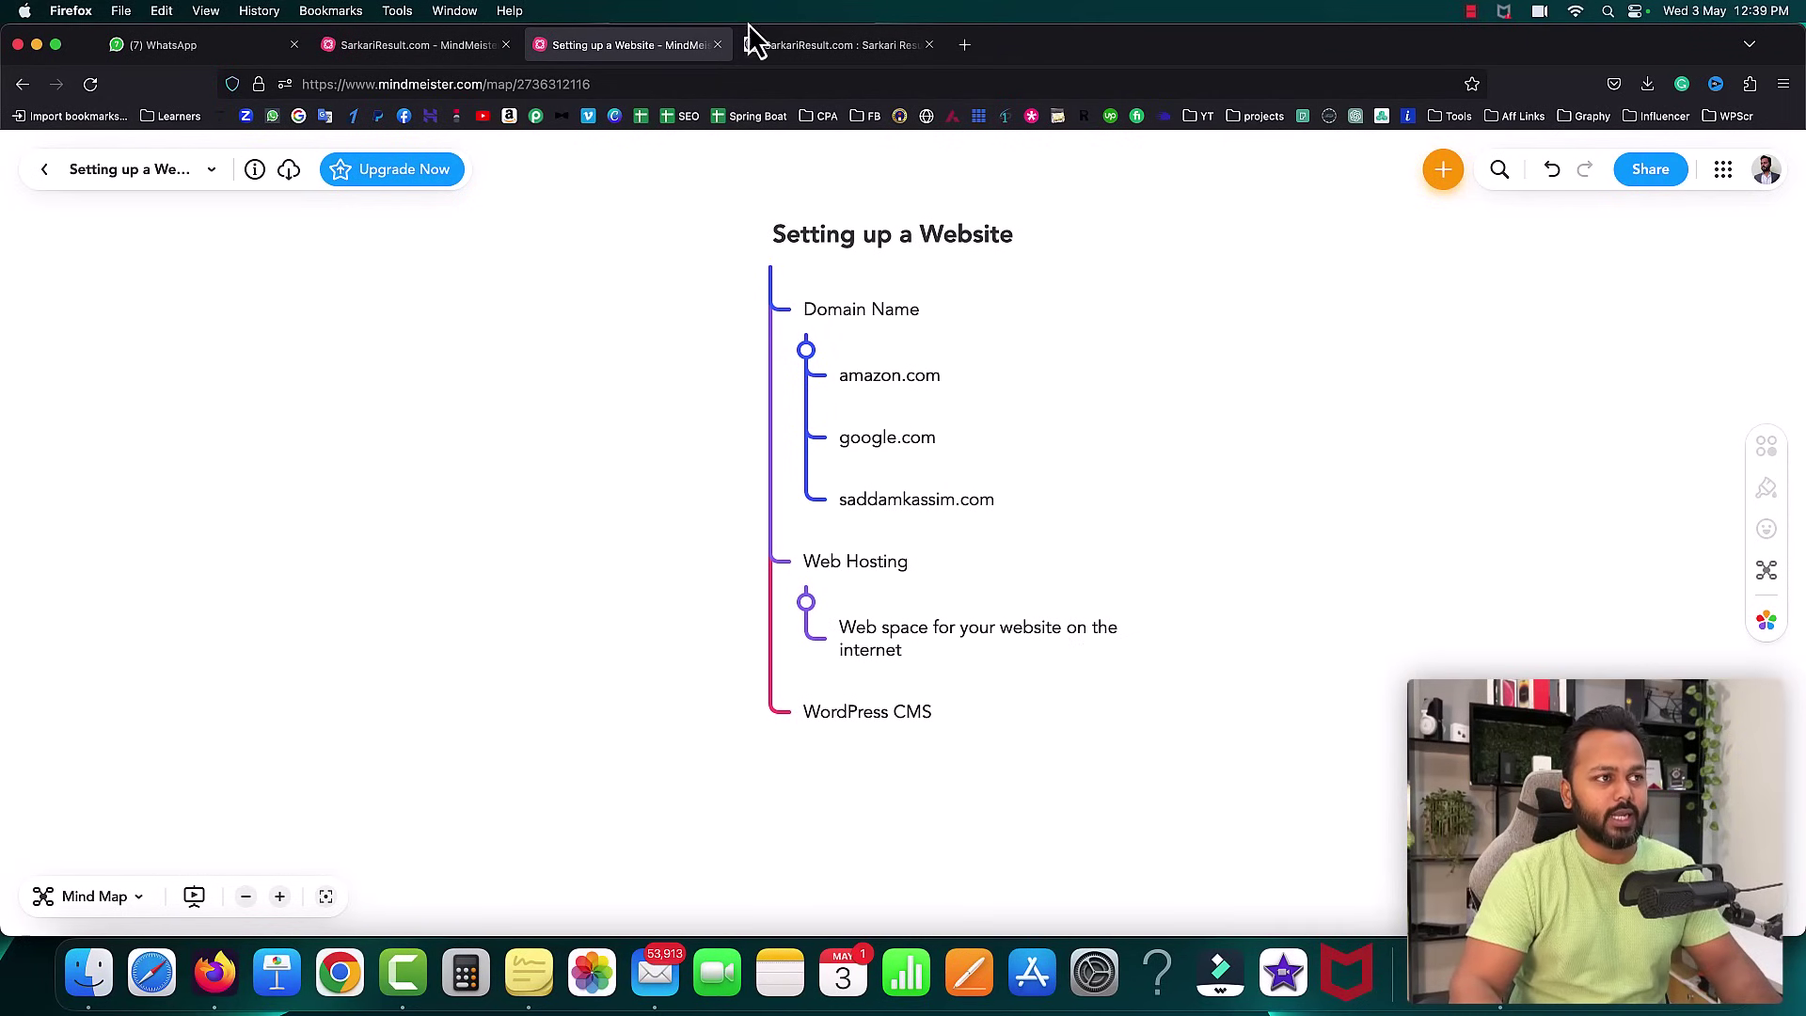
{"action": "left_click", "coordinate": [791, 45]}
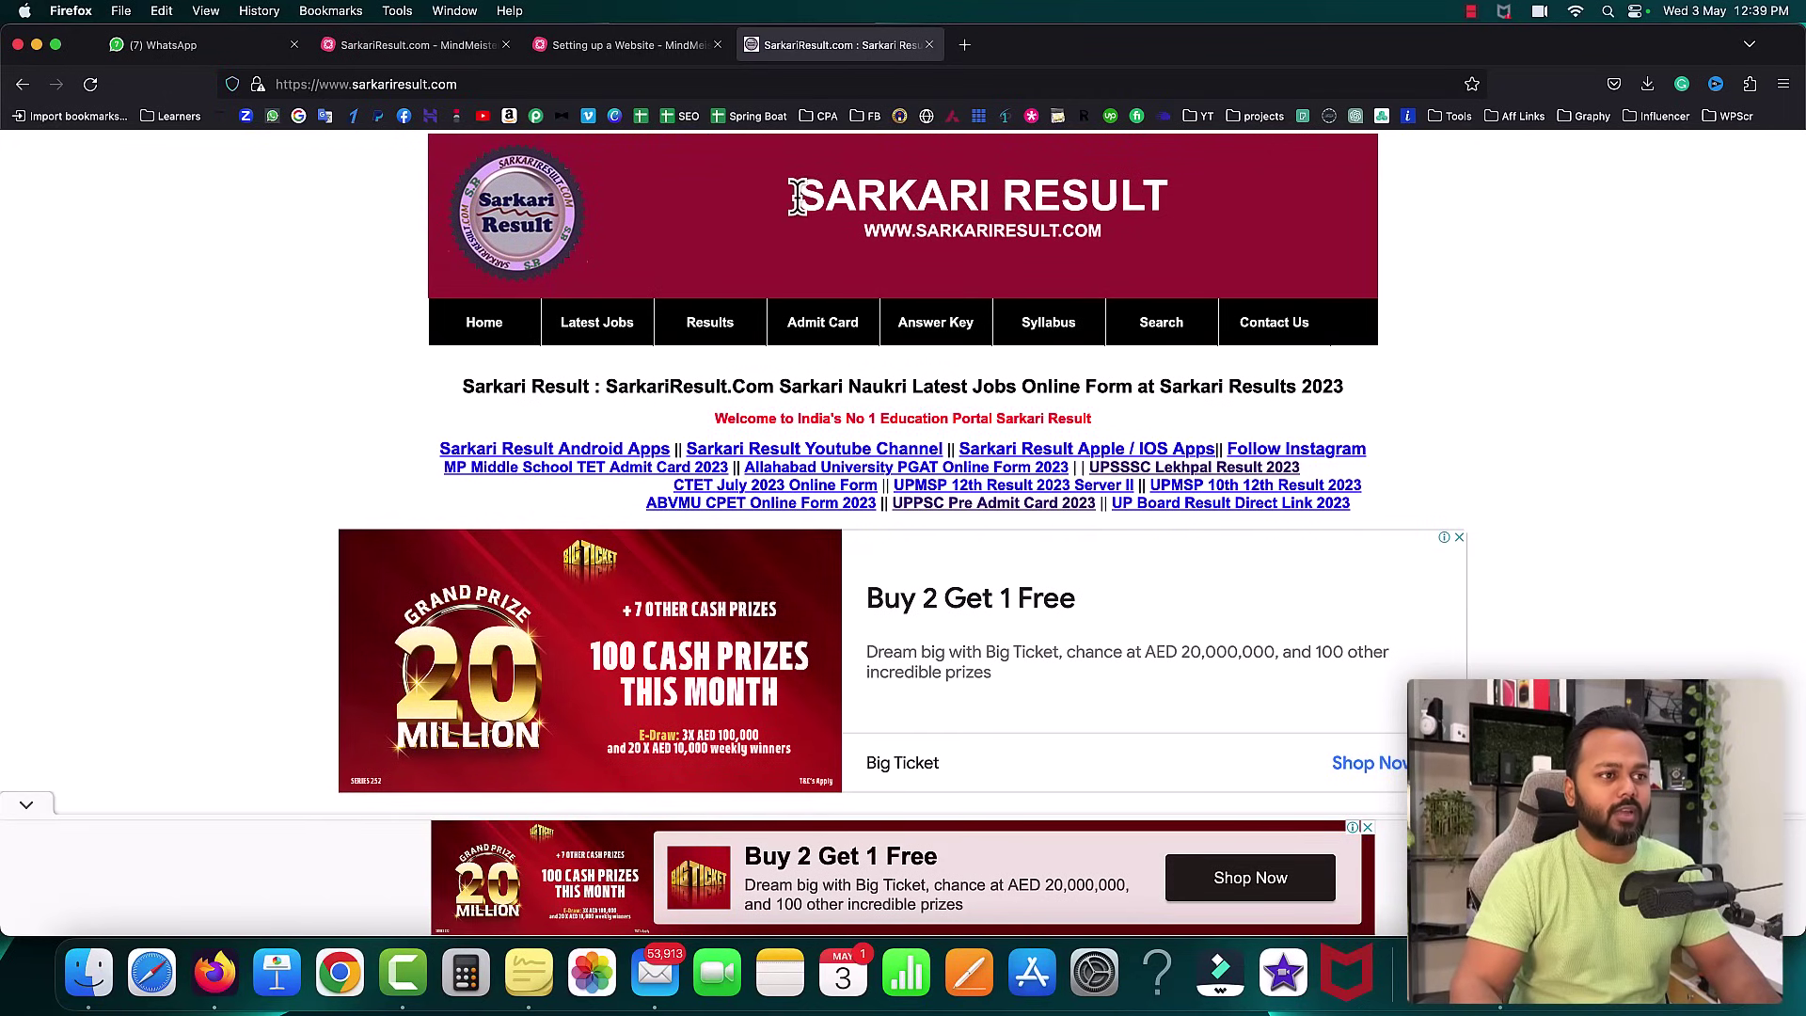
- Review the homepage and the Setting up a Website mind map, then open a blank tab
{"action": "scroll", "coordinate": [1251, 623], "scroll_direction": "down", "scroll_amount": 15}
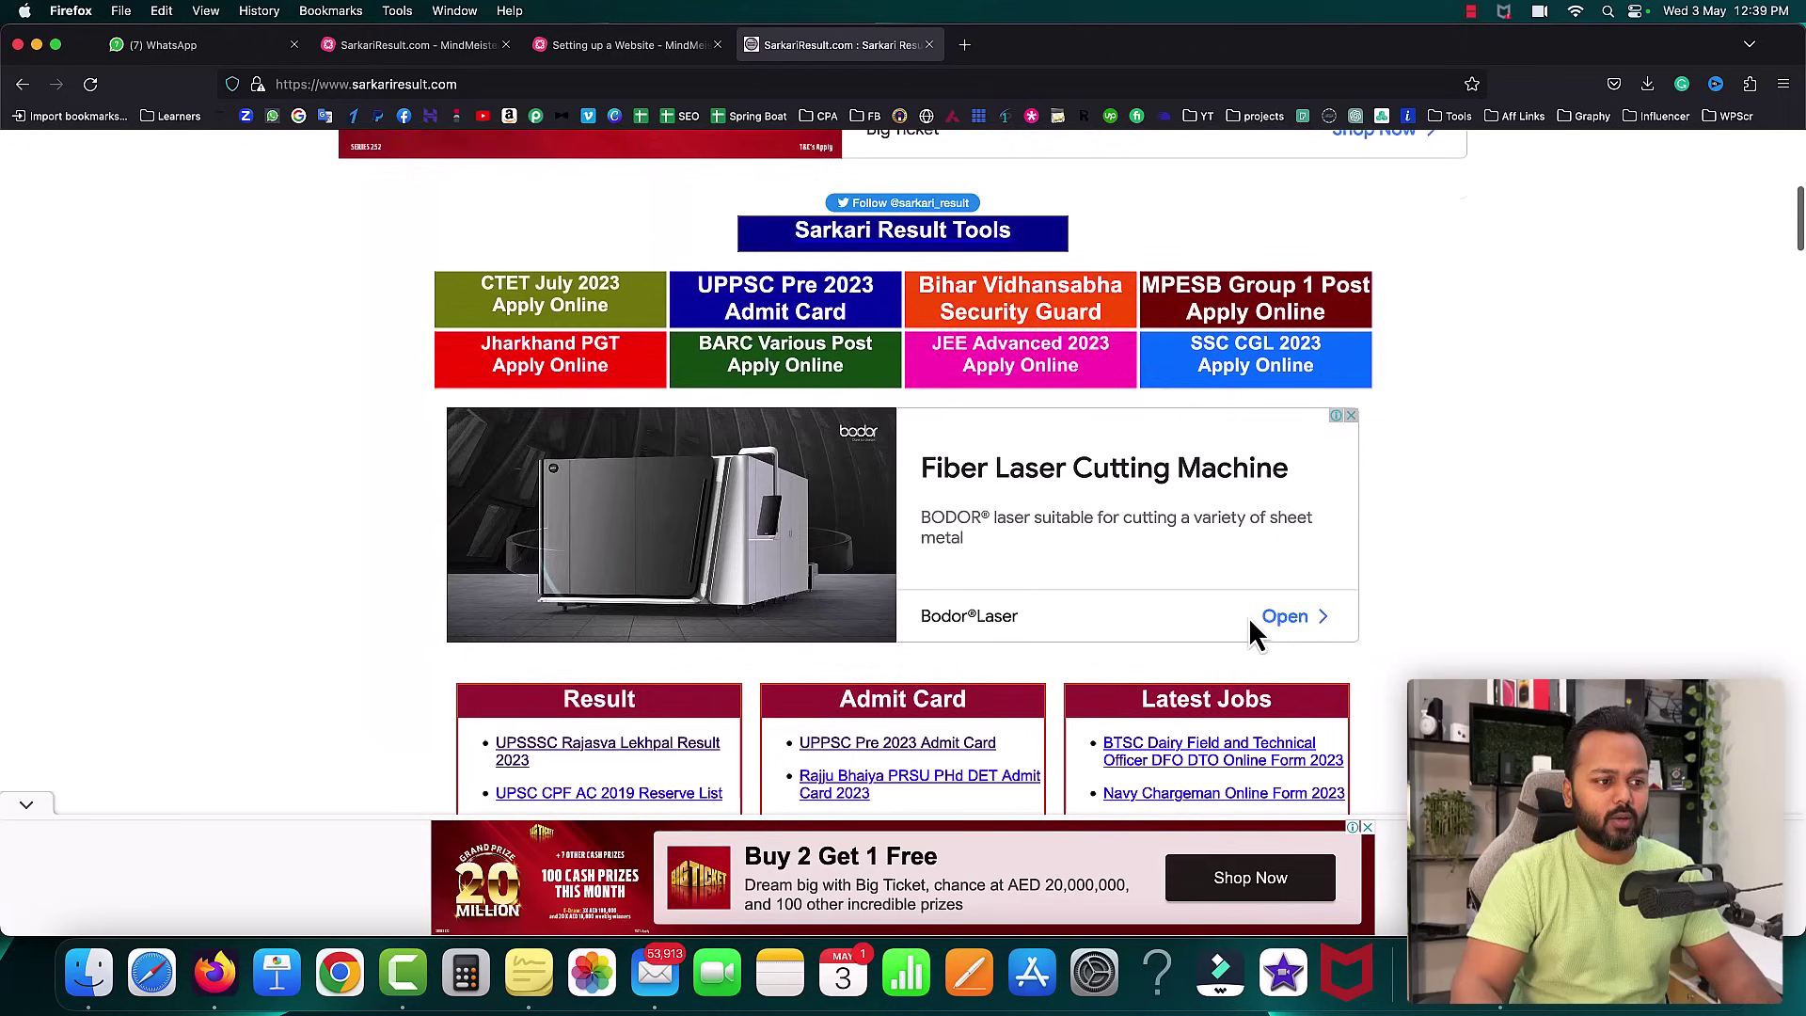
{"action": "scroll", "coordinate": [1157, 410], "scroll_direction": "down", "scroll_amount": 1}
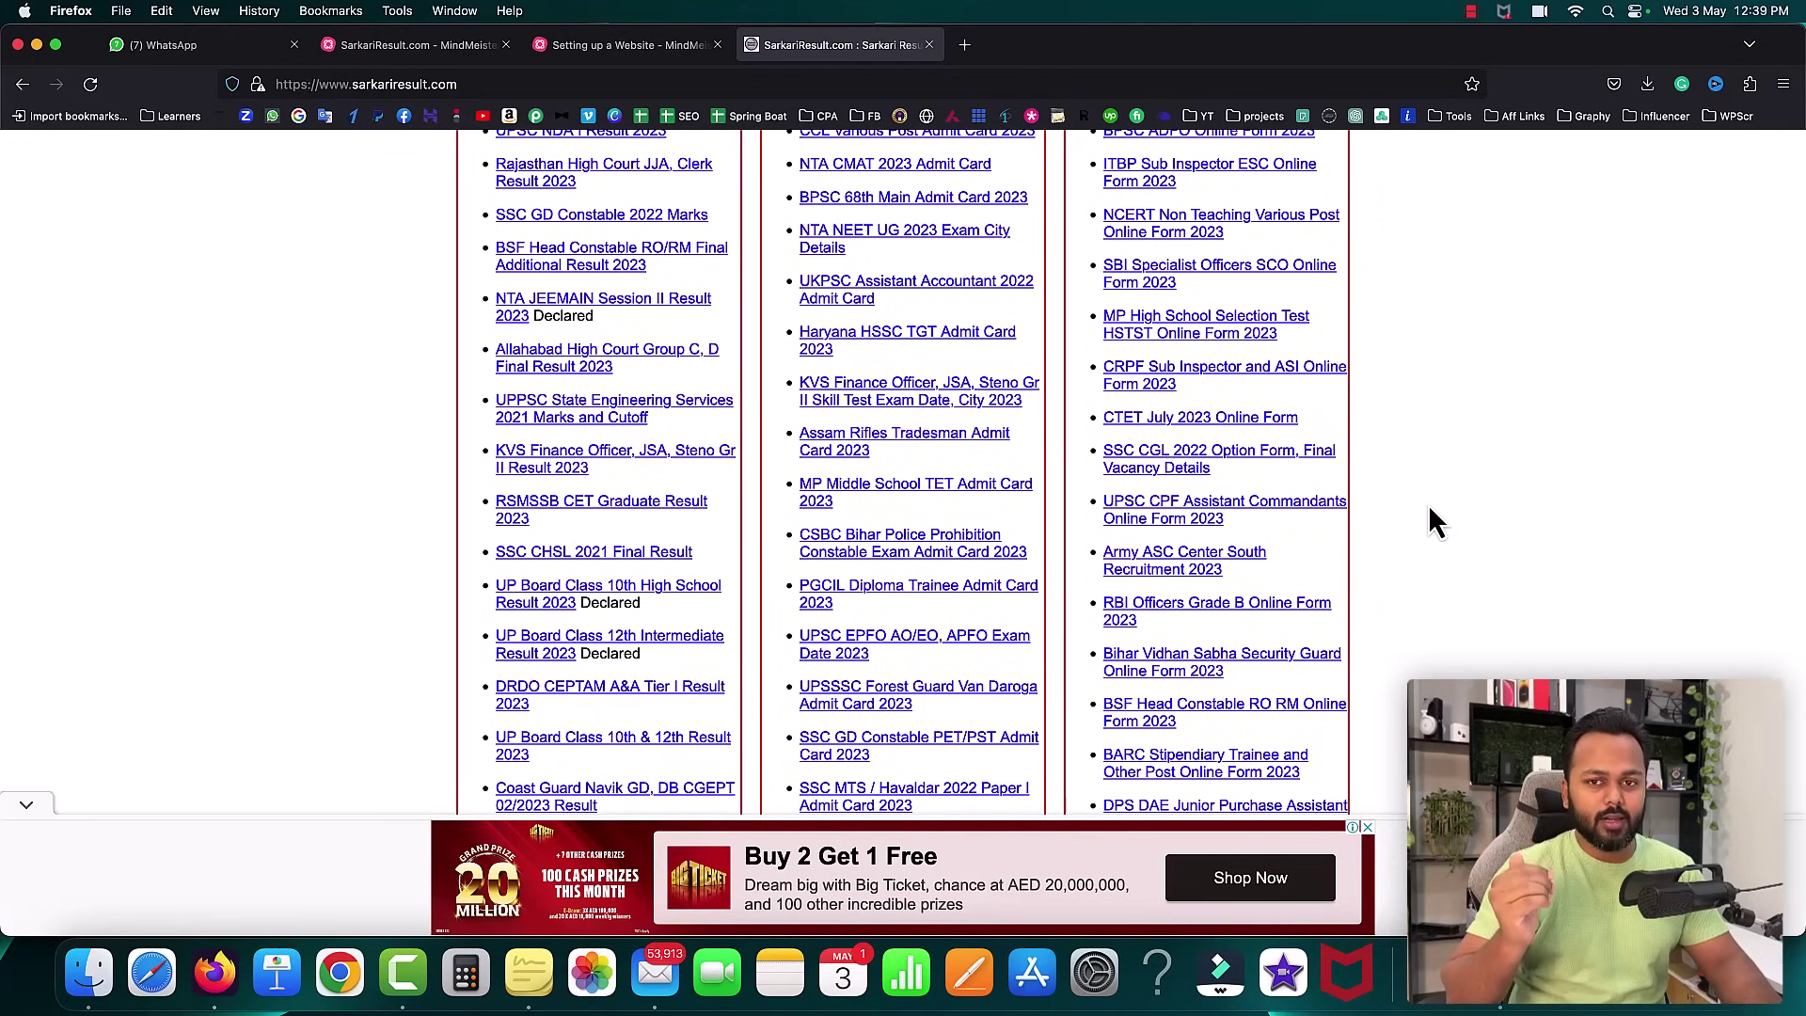
{"action": "scroll", "coordinate": [1428, 516], "scroll_direction": "up", "scroll_amount": 20}
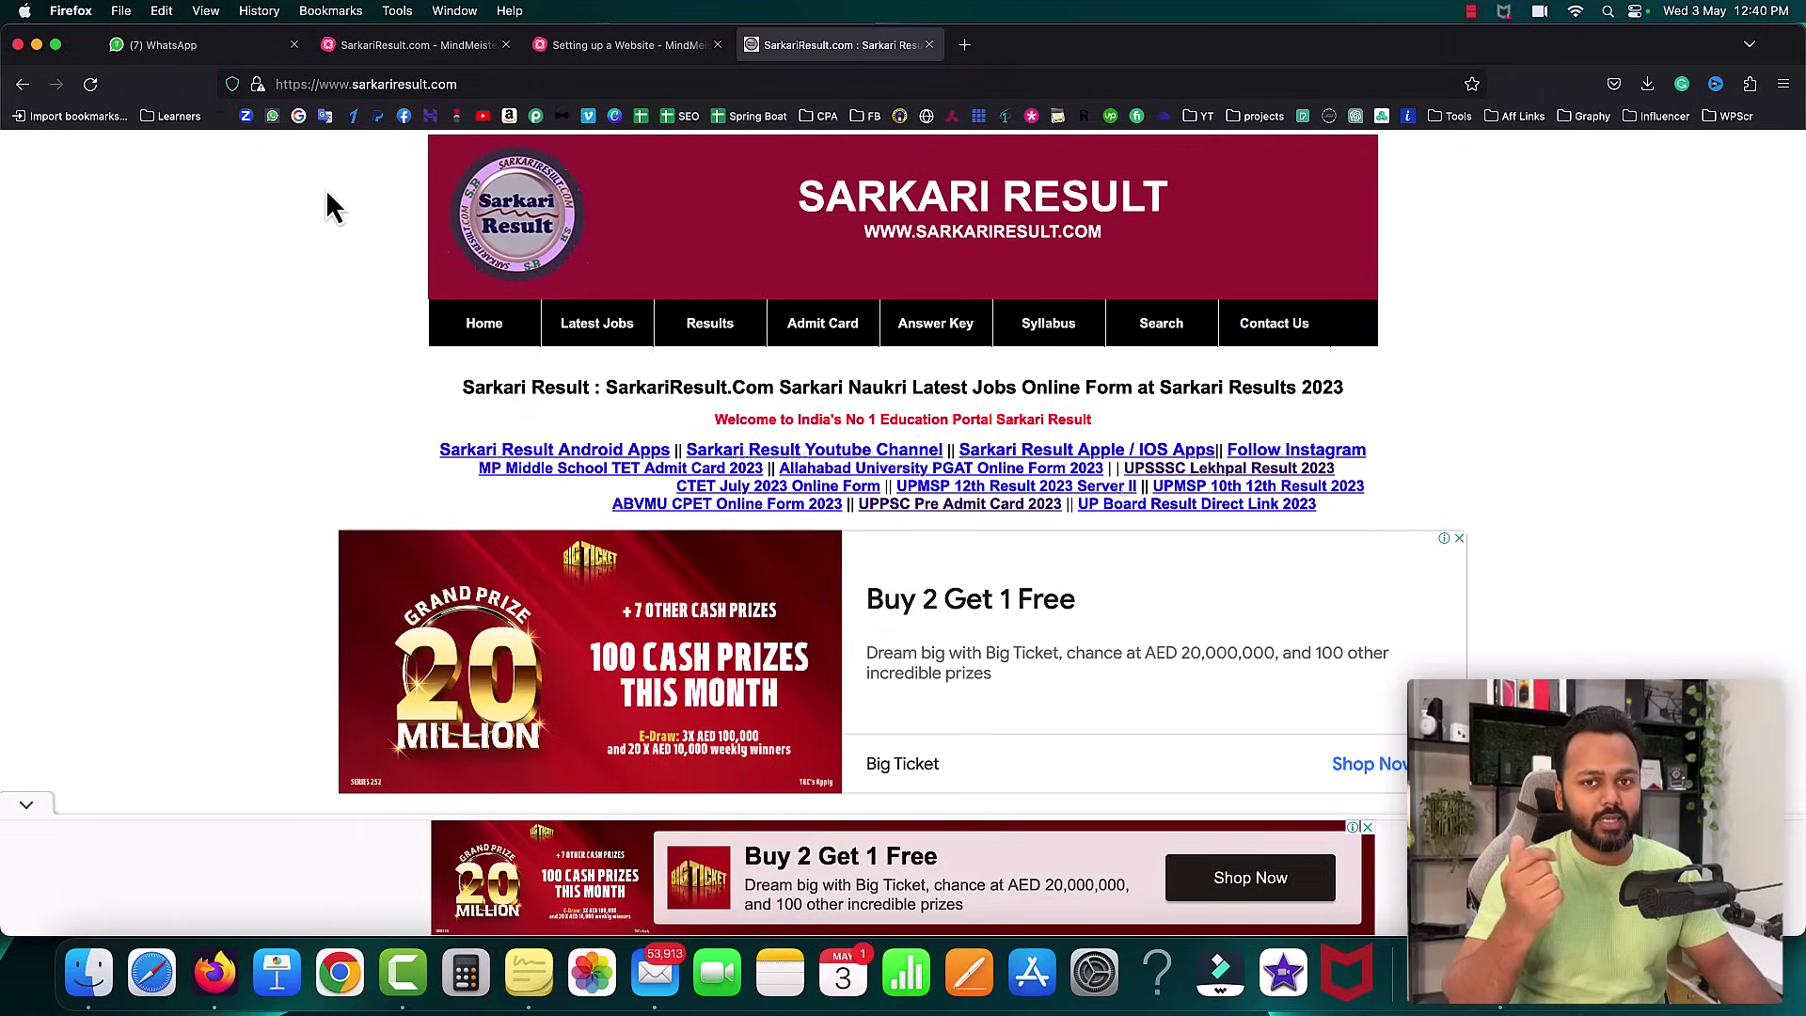
{"action": "left_click", "coordinate": [569, 47]}
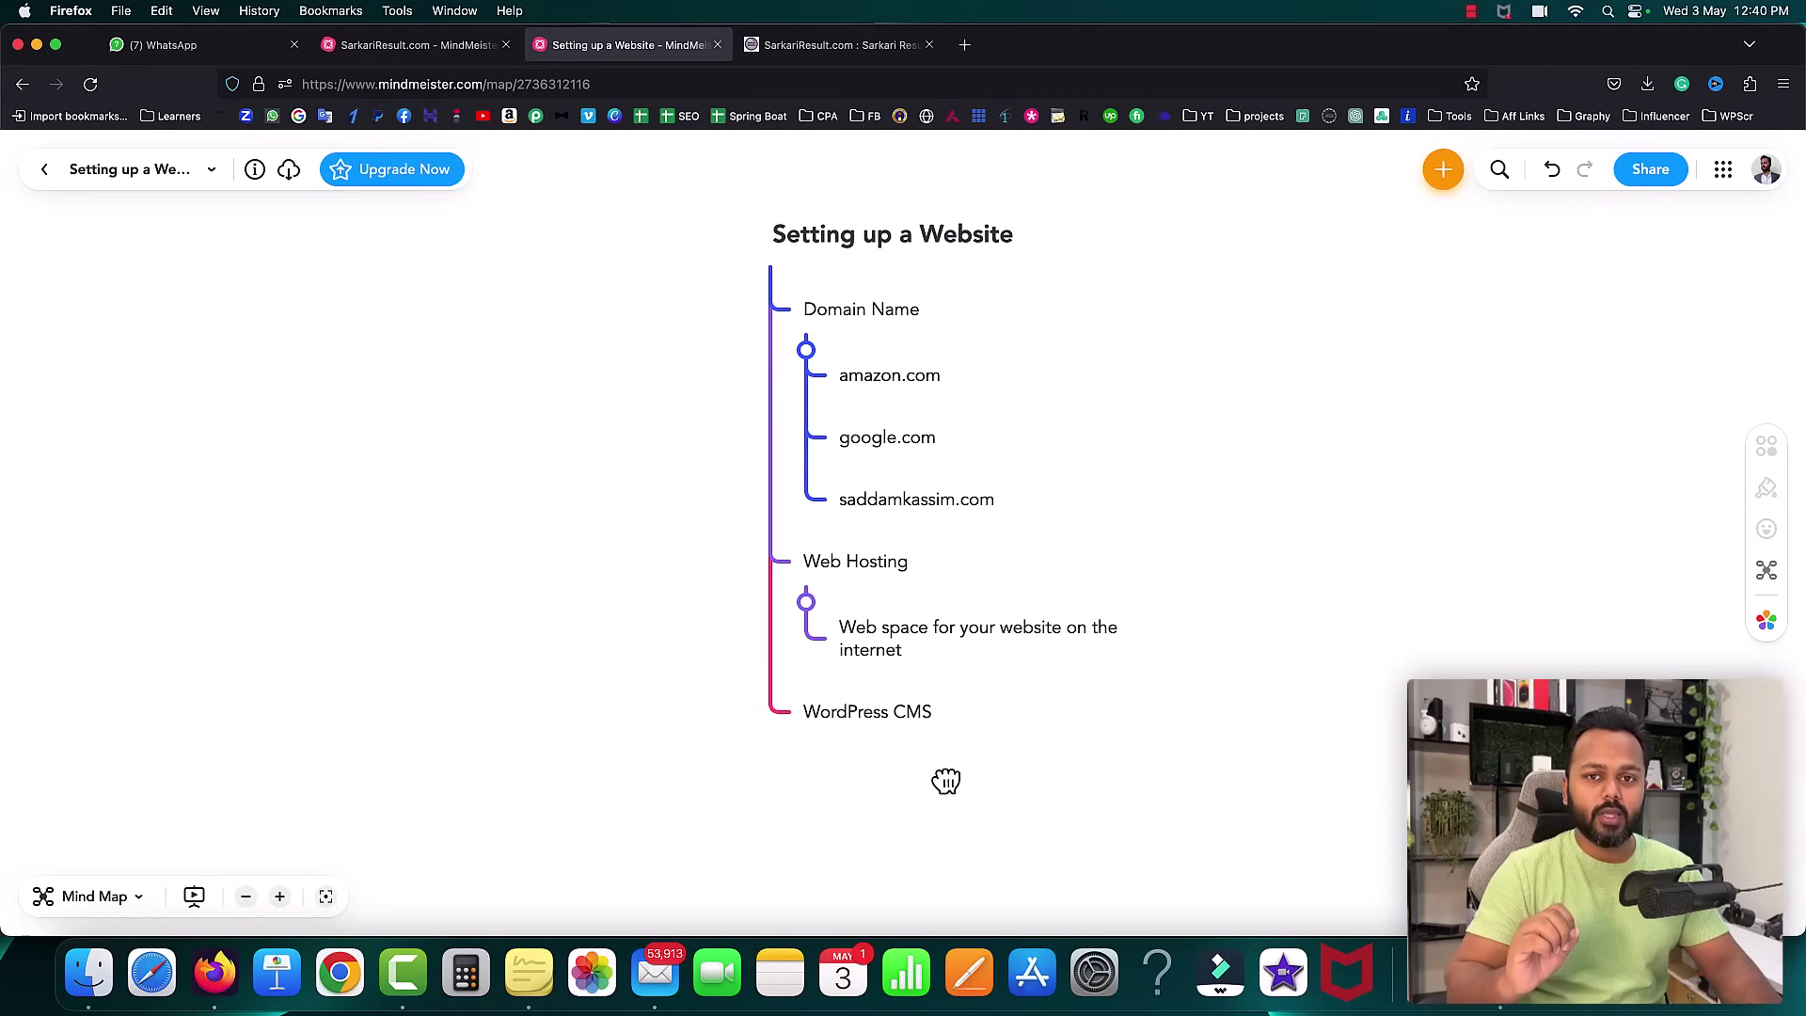
{"action": "left_click", "coordinate": [832, 47]}
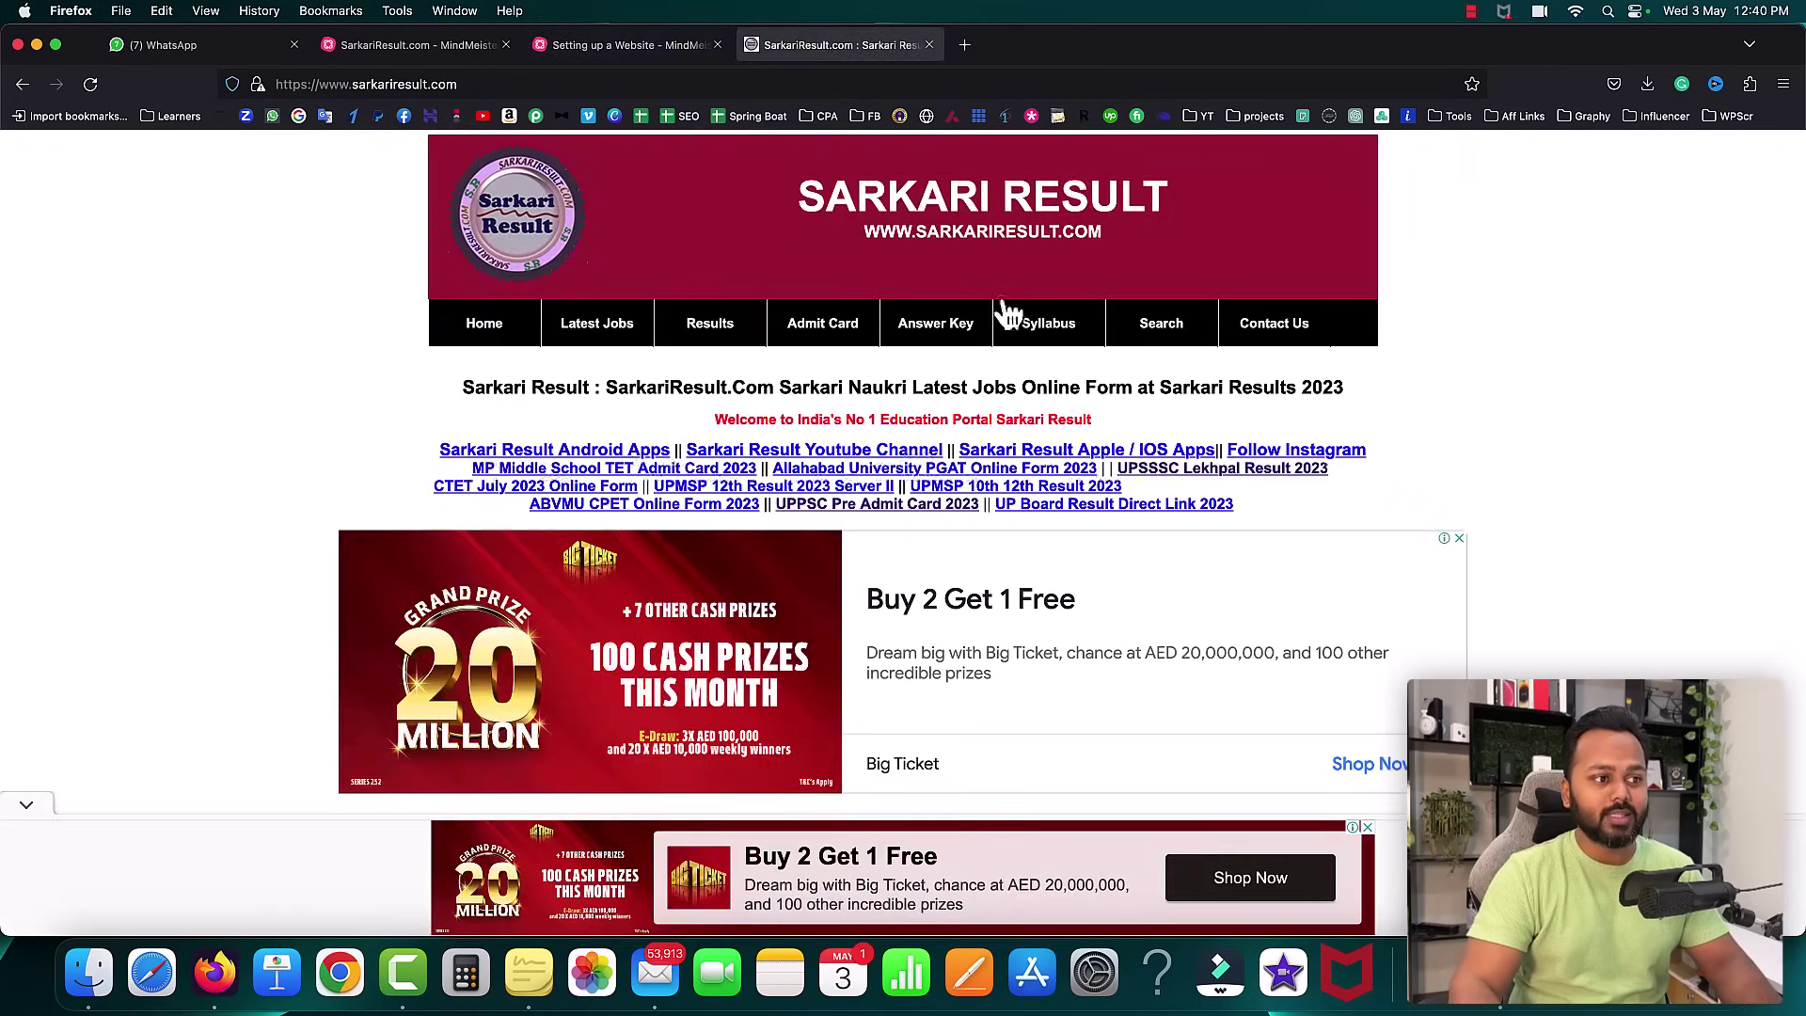
{"action": "scroll", "coordinate": [1524, 442], "scroll_direction": "down", "scroll_amount": 10}
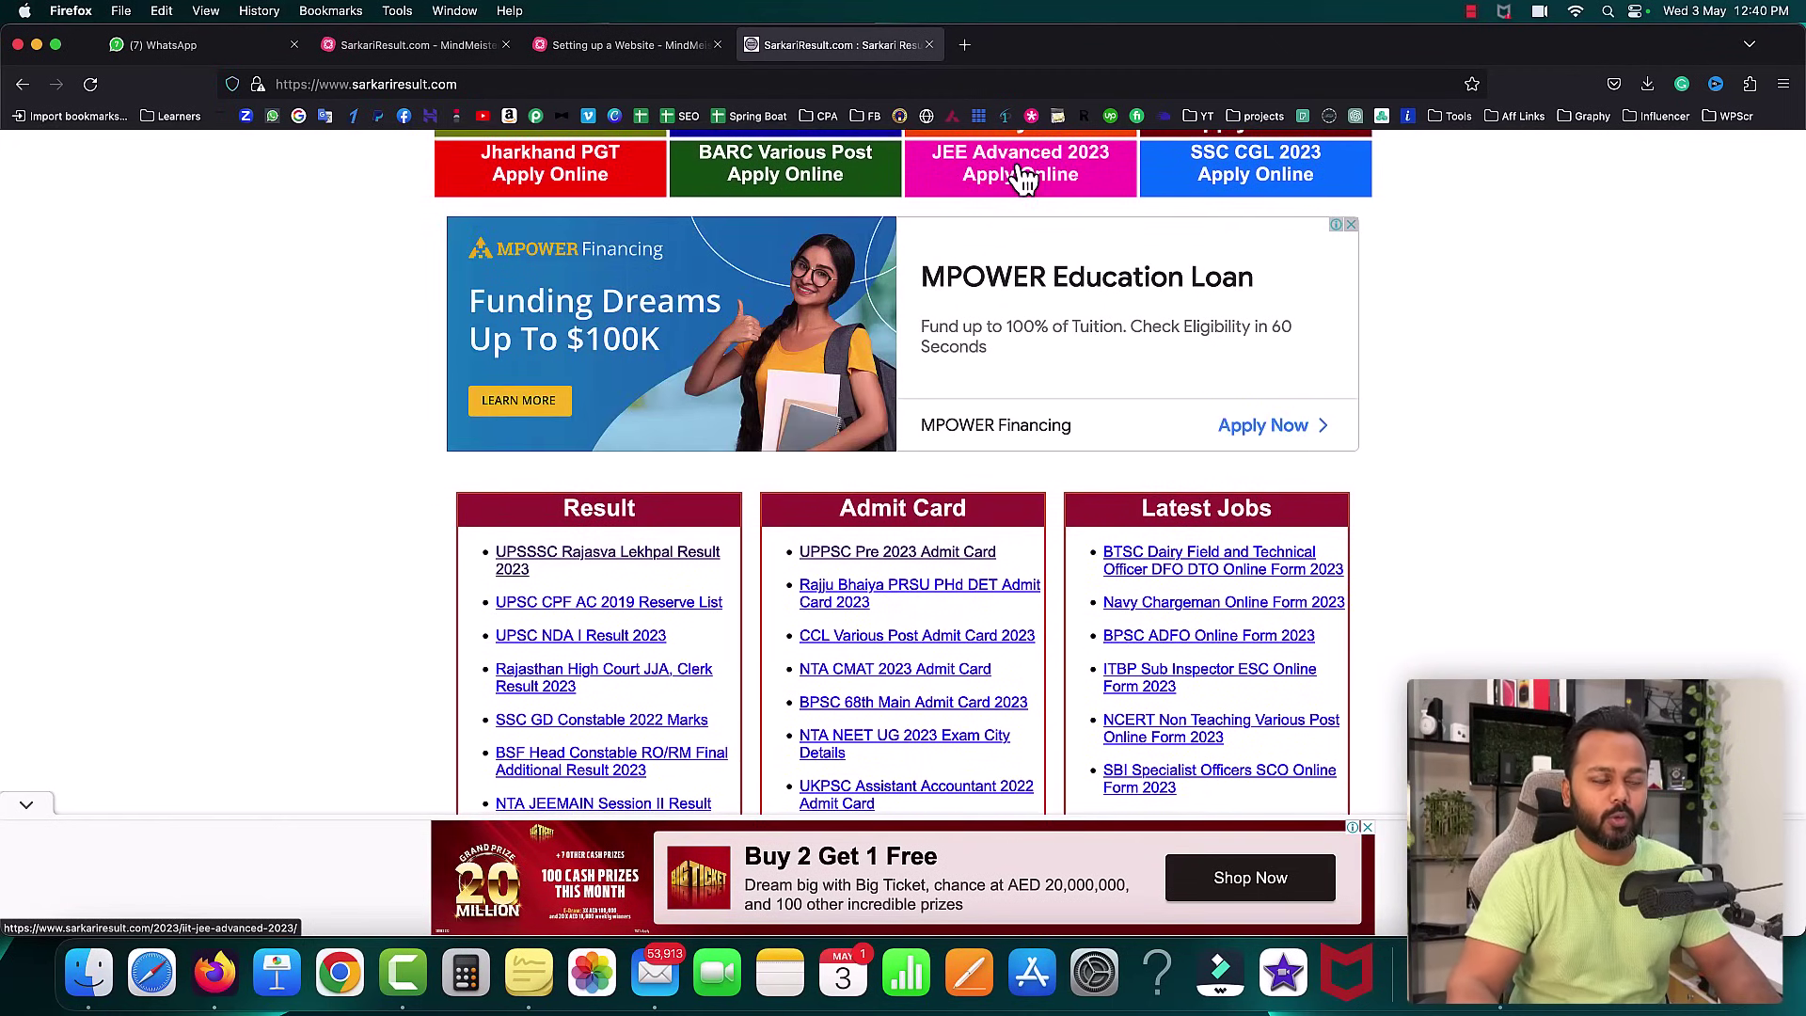
{"action": "left_click", "coordinate": [965, 45]}
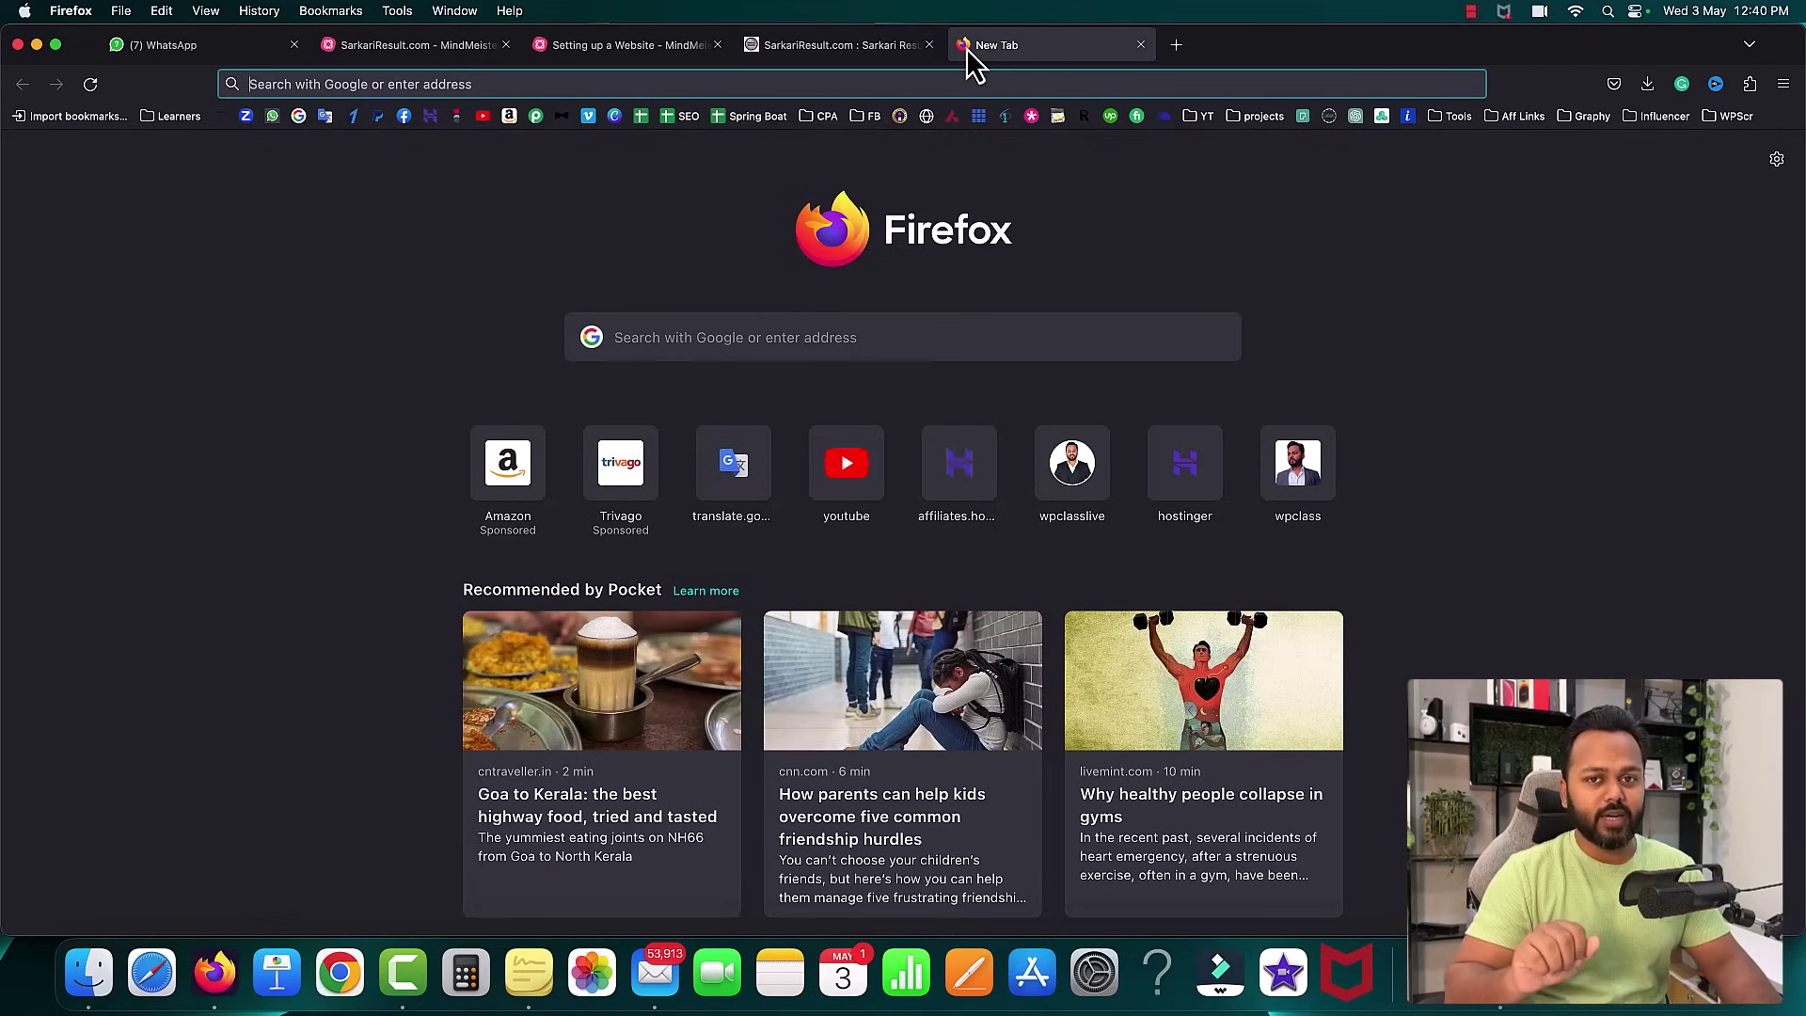
- Load hostinger.in and bring up the WordPress hosting plans from ₹69.00/mo to ₹699.00/mo
{"action": "type", "text": "h"}
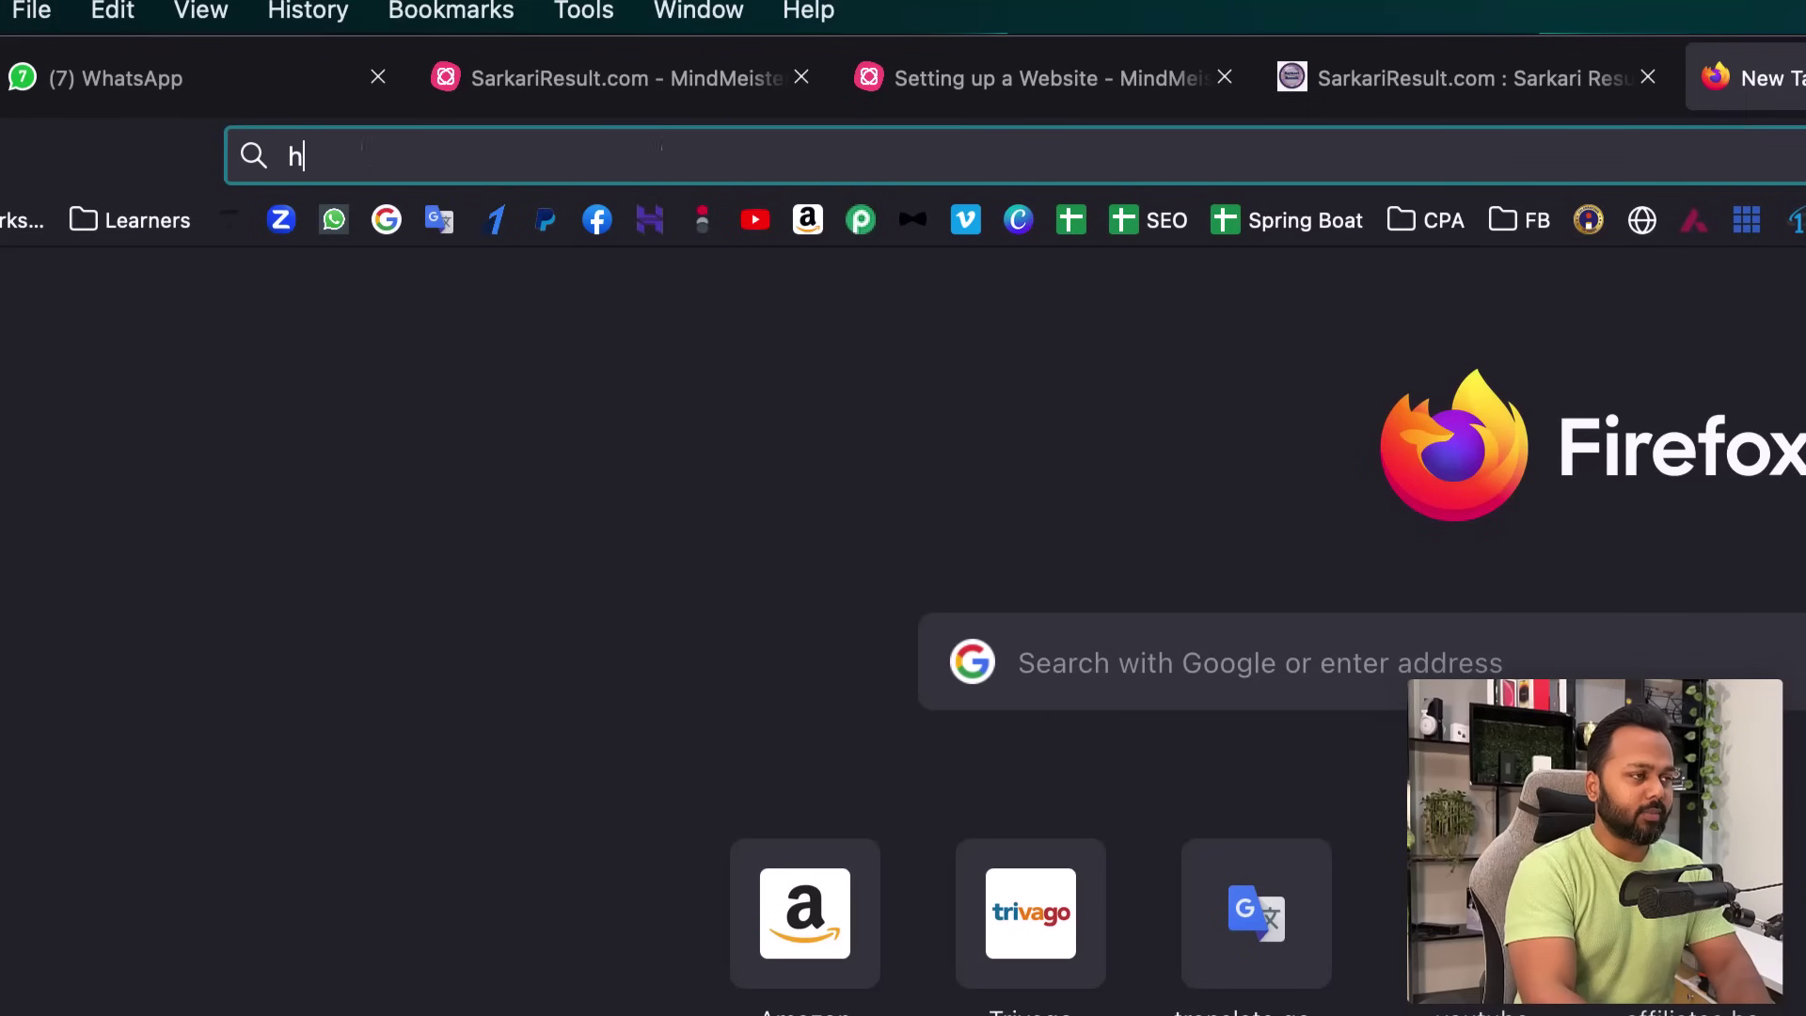
{"action": "type", "text": "os"}
{"action": "key", "text": "Return"}
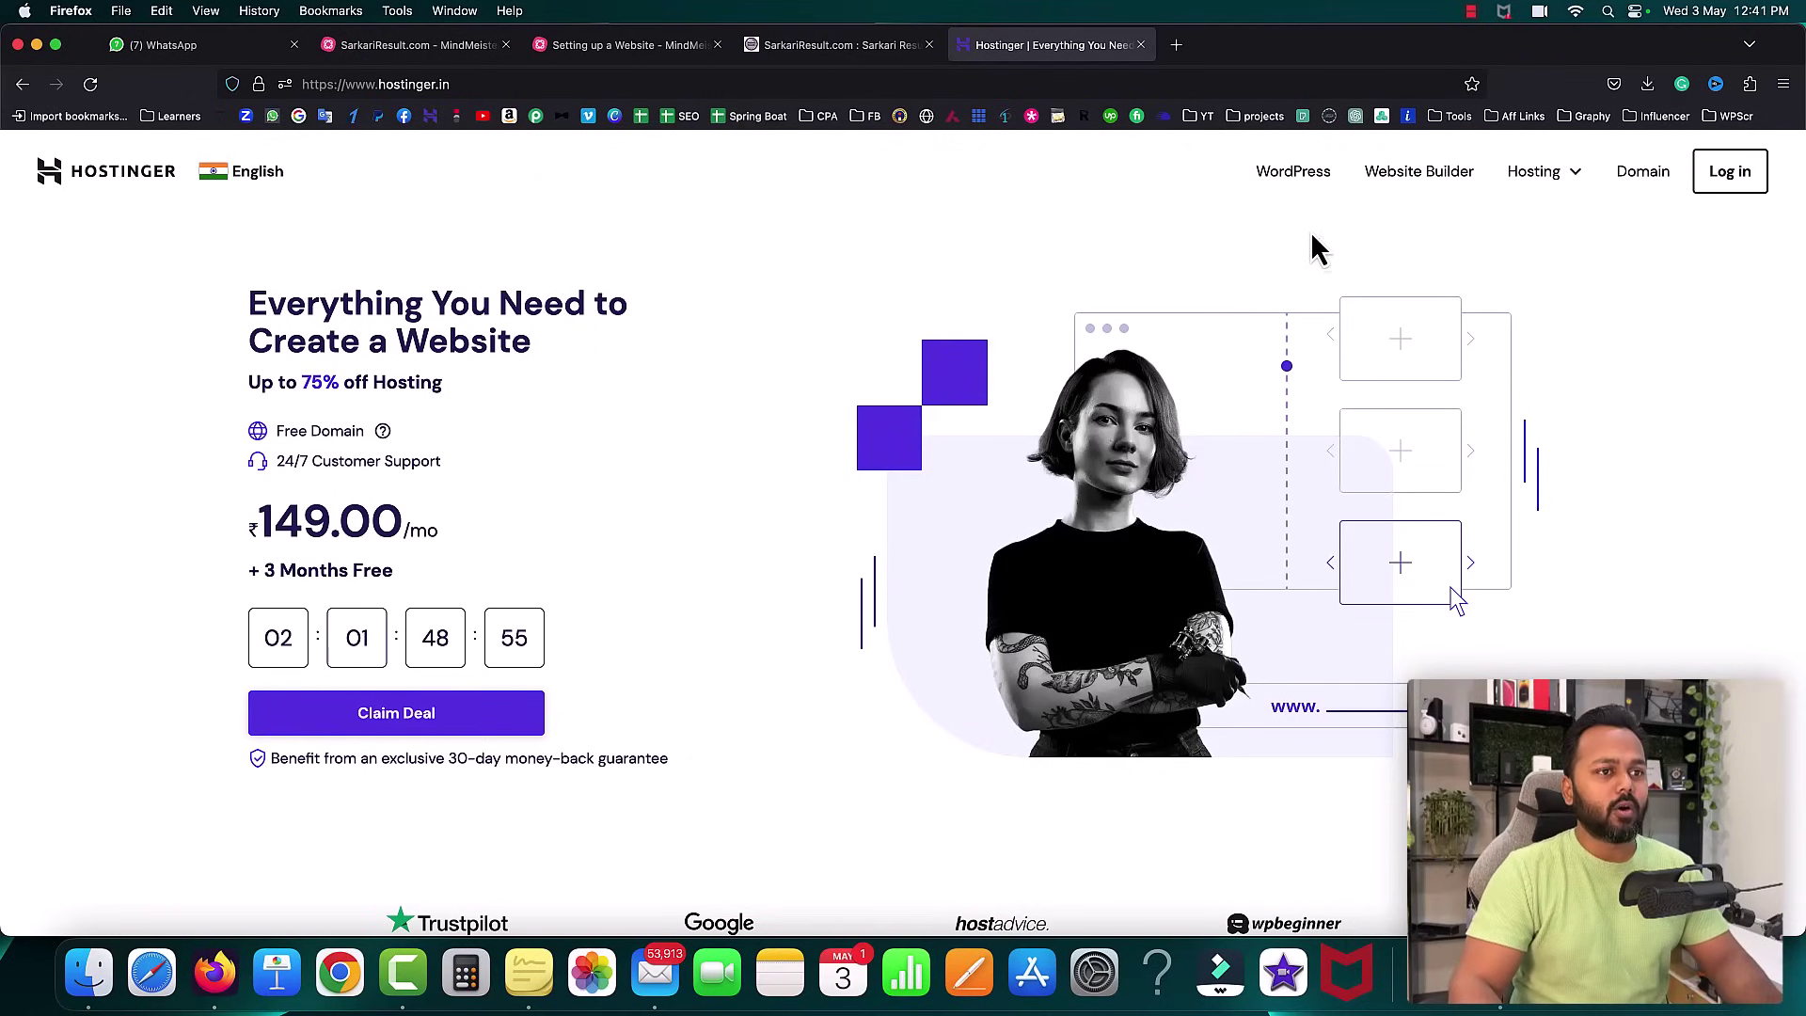
{"action": "left_click", "coordinate": [1300, 179]}
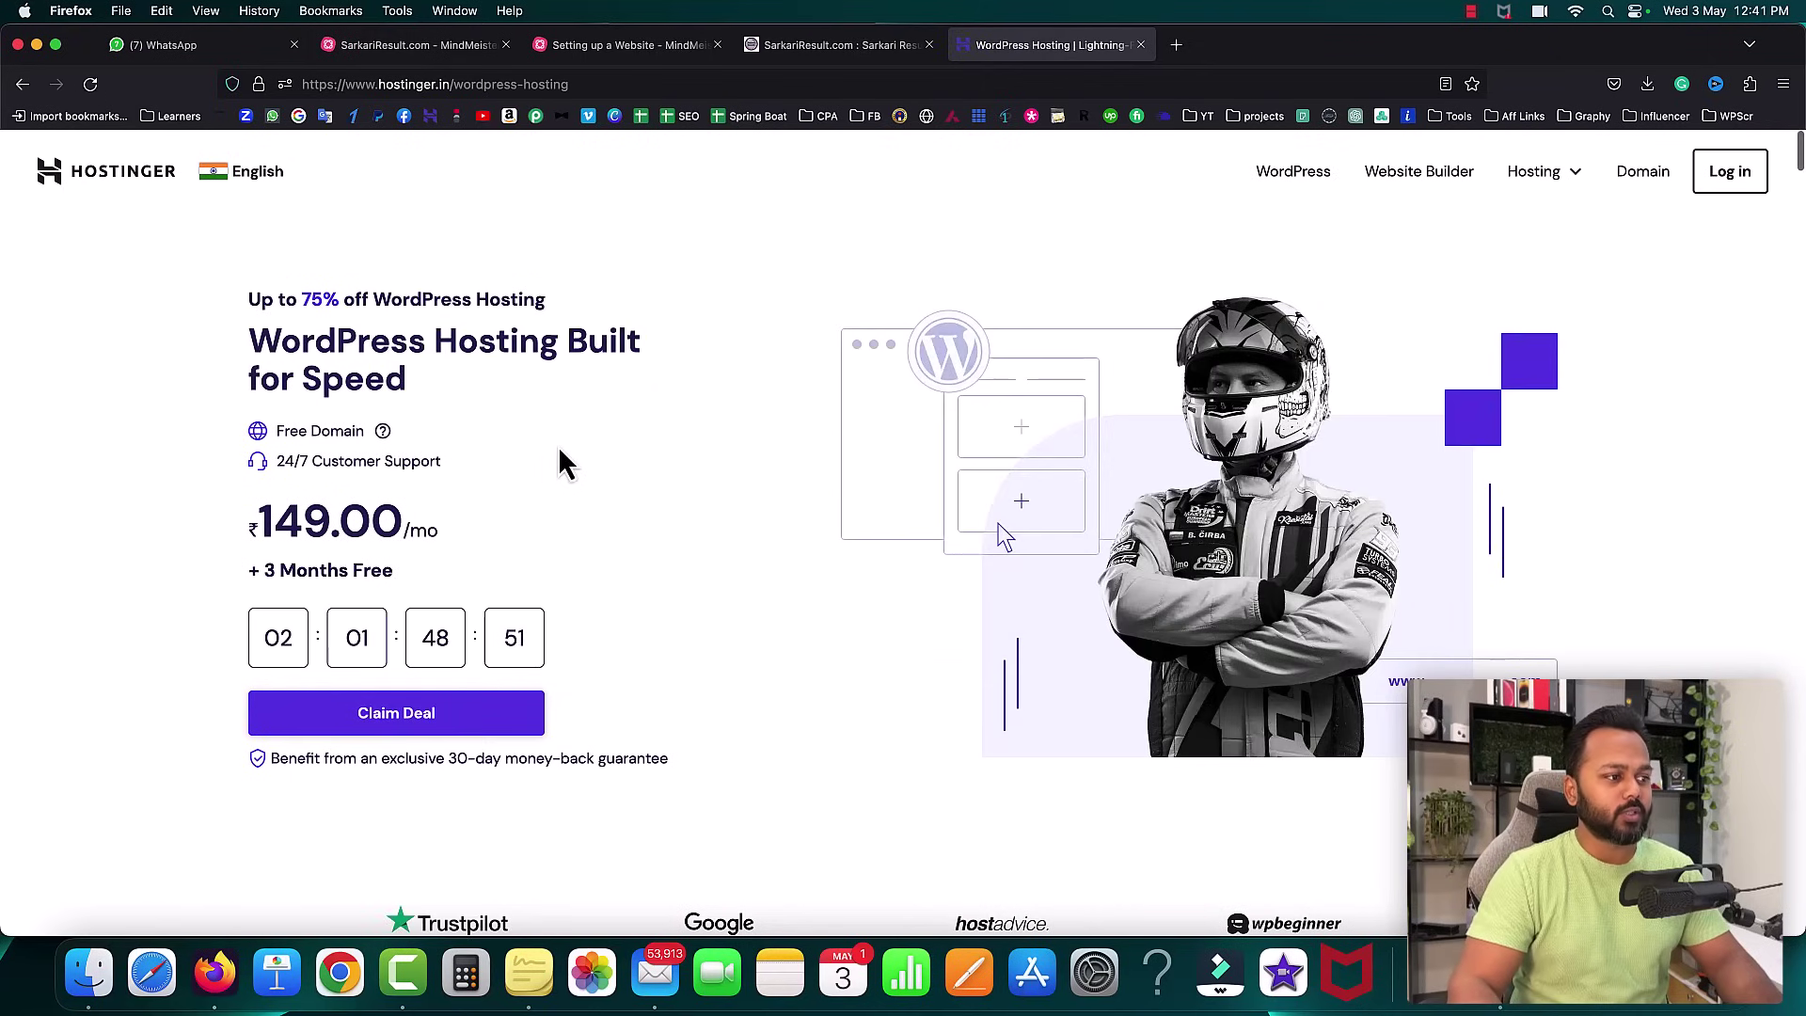
{"action": "scroll", "coordinate": [561, 452], "scroll_direction": "down", "scroll_amount": 10}
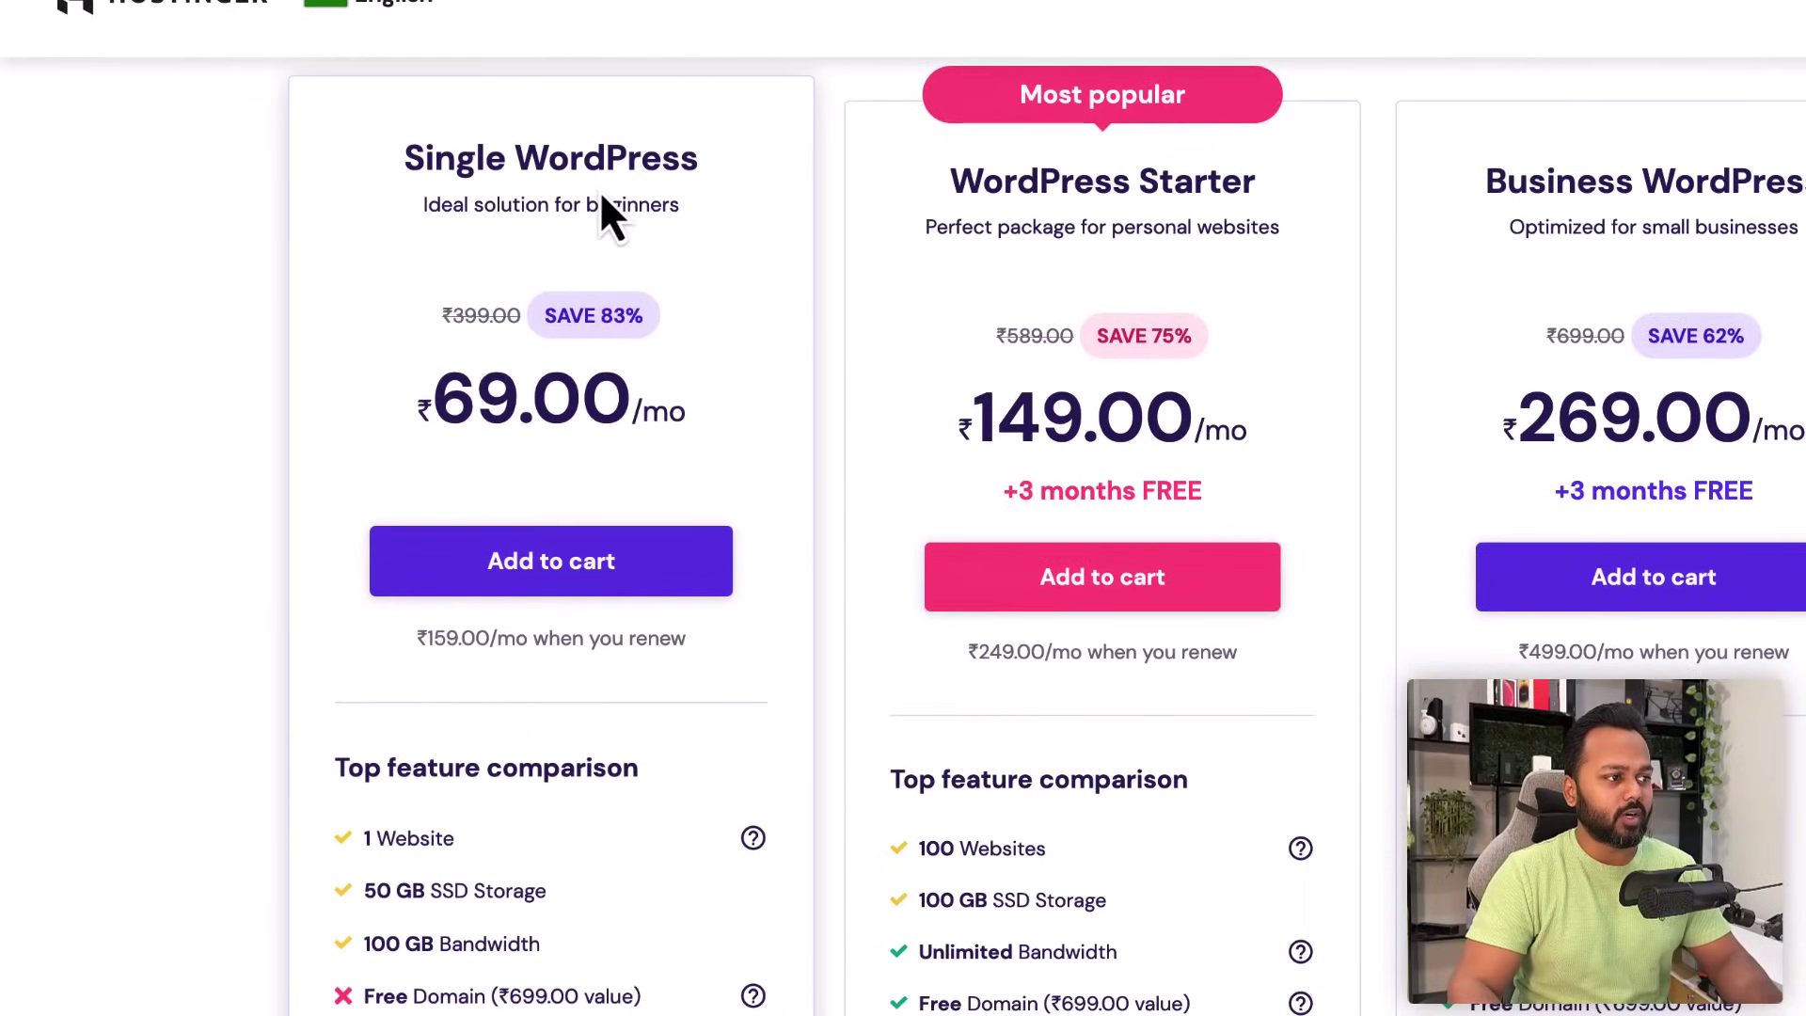
{"action": "left_click_drag", "start_coordinate": [433, 400], "coordinate": [633, 424]}
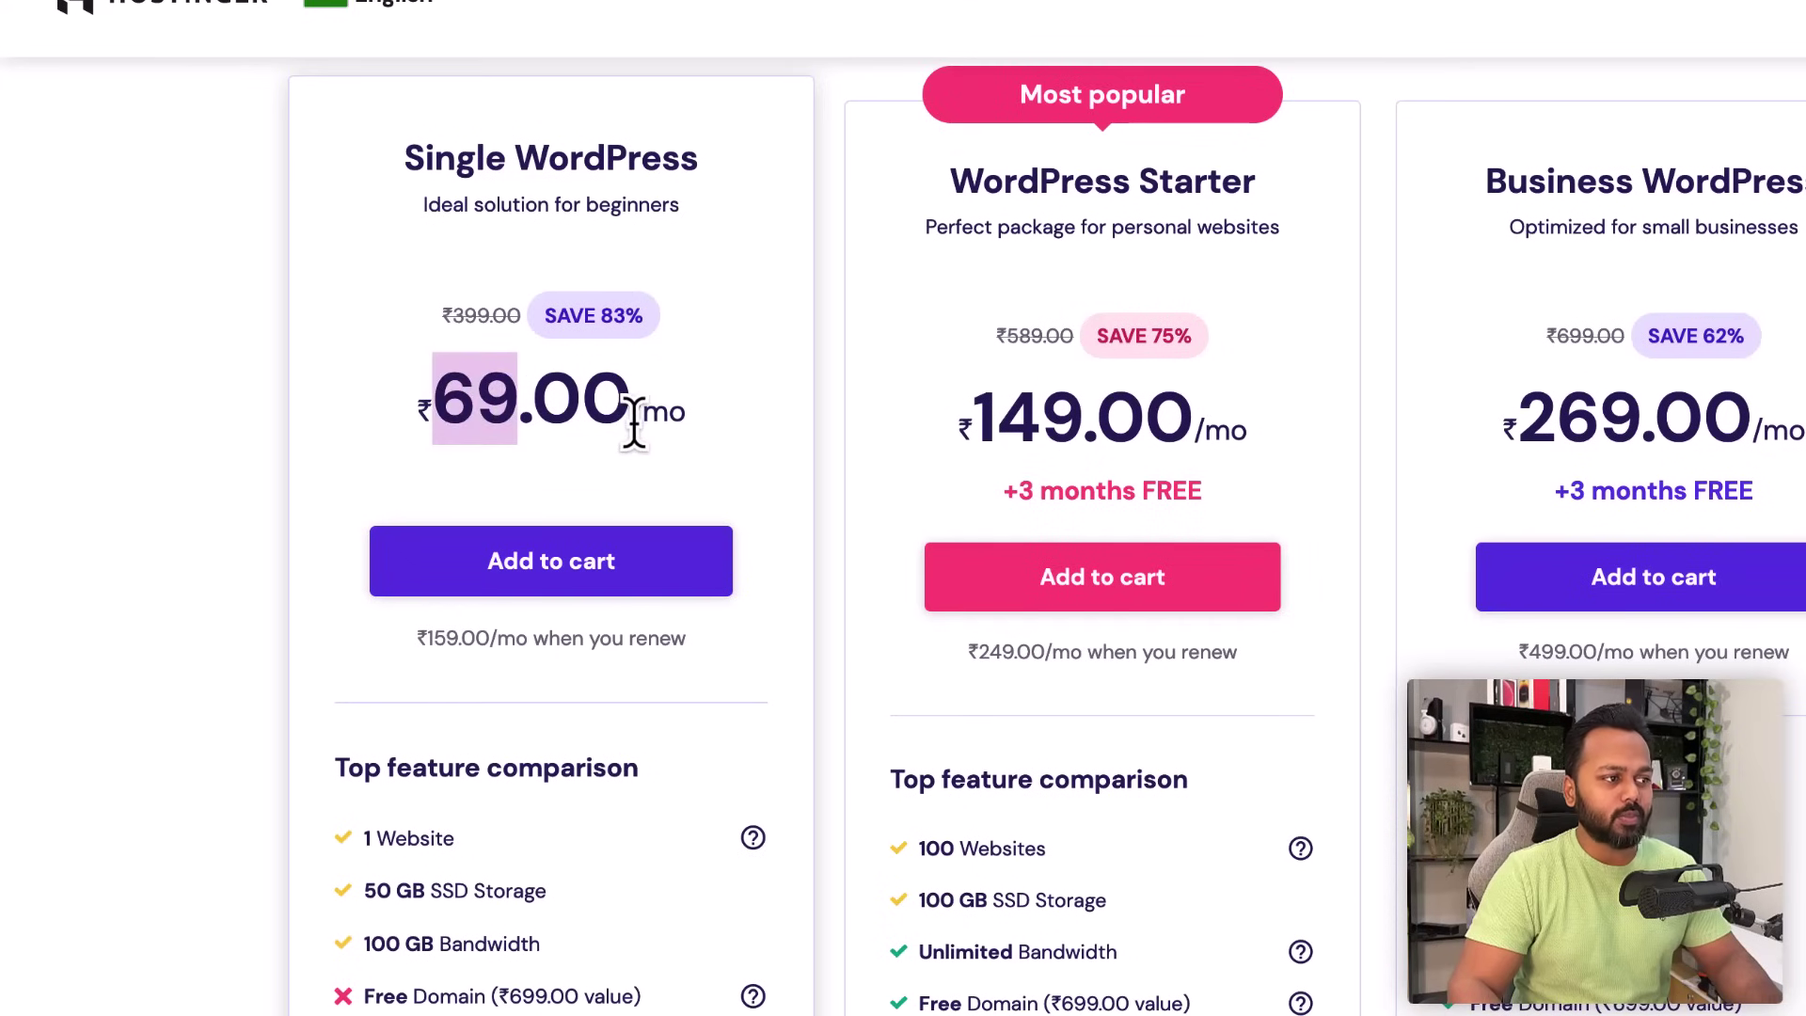
{"action": "scroll", "coordinate": [782, 596], "scroll_direction": "down", "scroll_amount": 3}
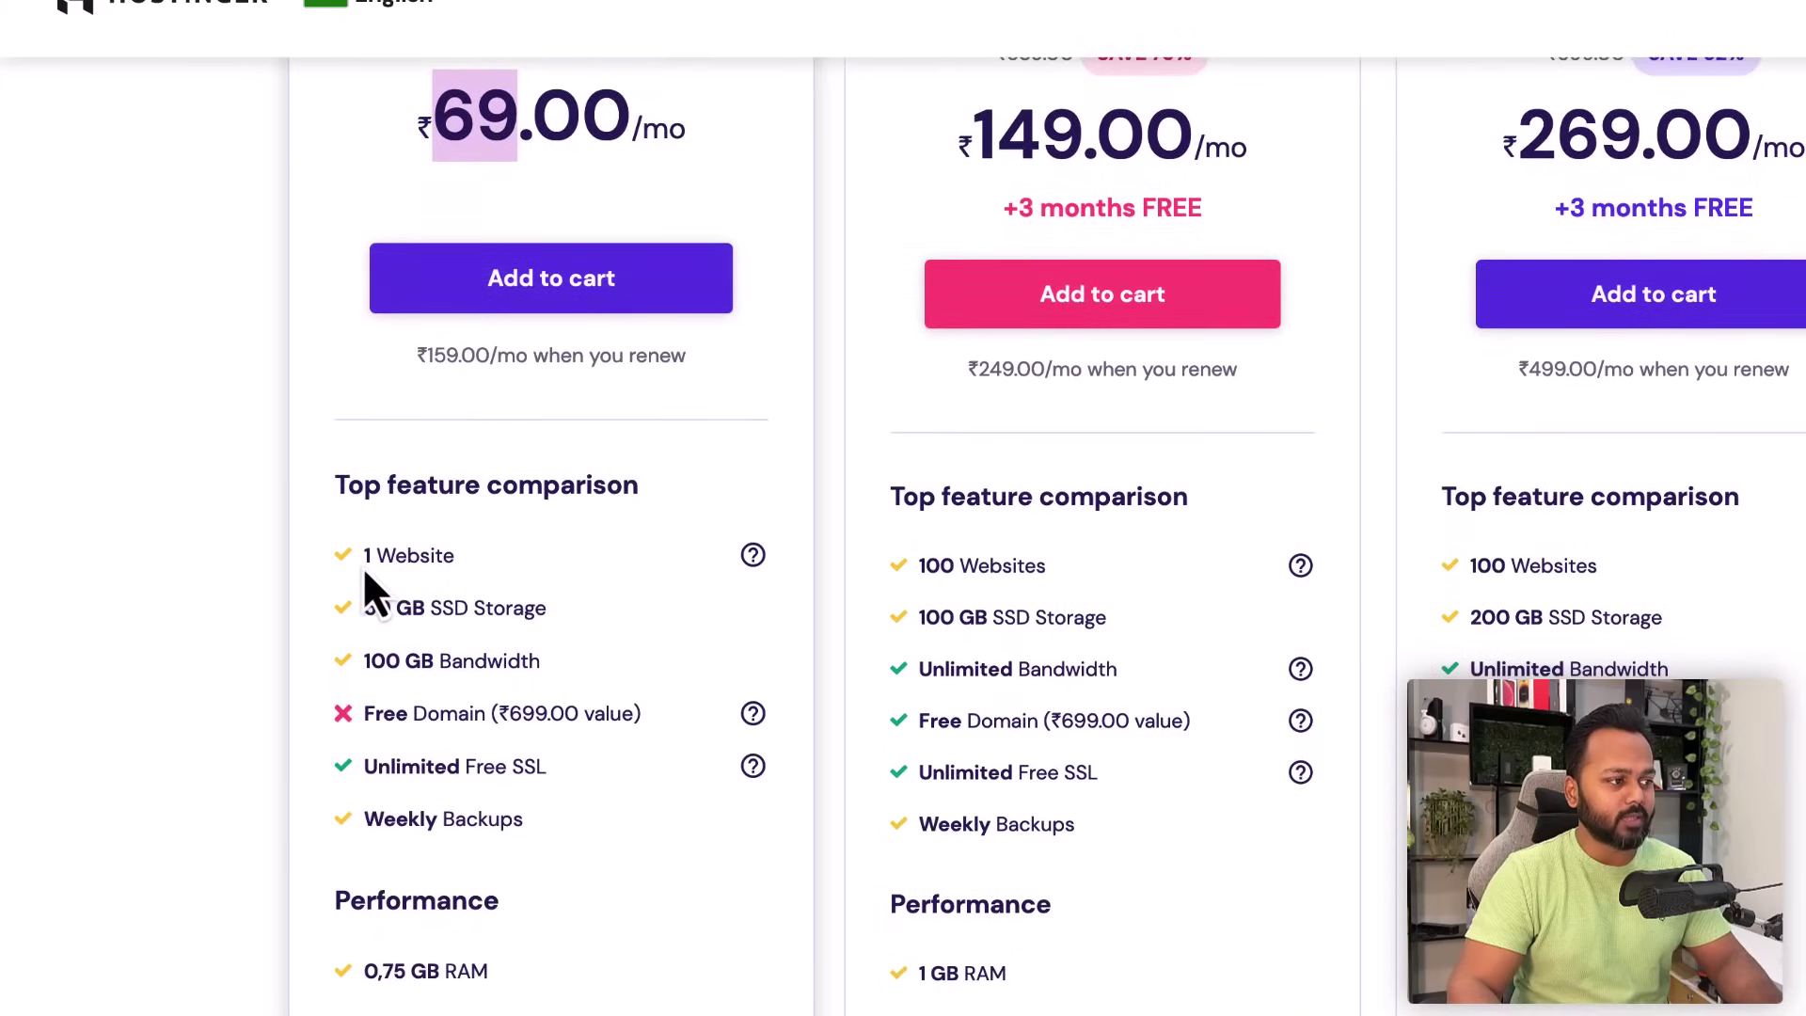
{"action": "left_click", "coordinate": [420, 556]}
{"action": "left_click_drag", "start_coordinate": [363, 605], "coordinate": [538, 609]}
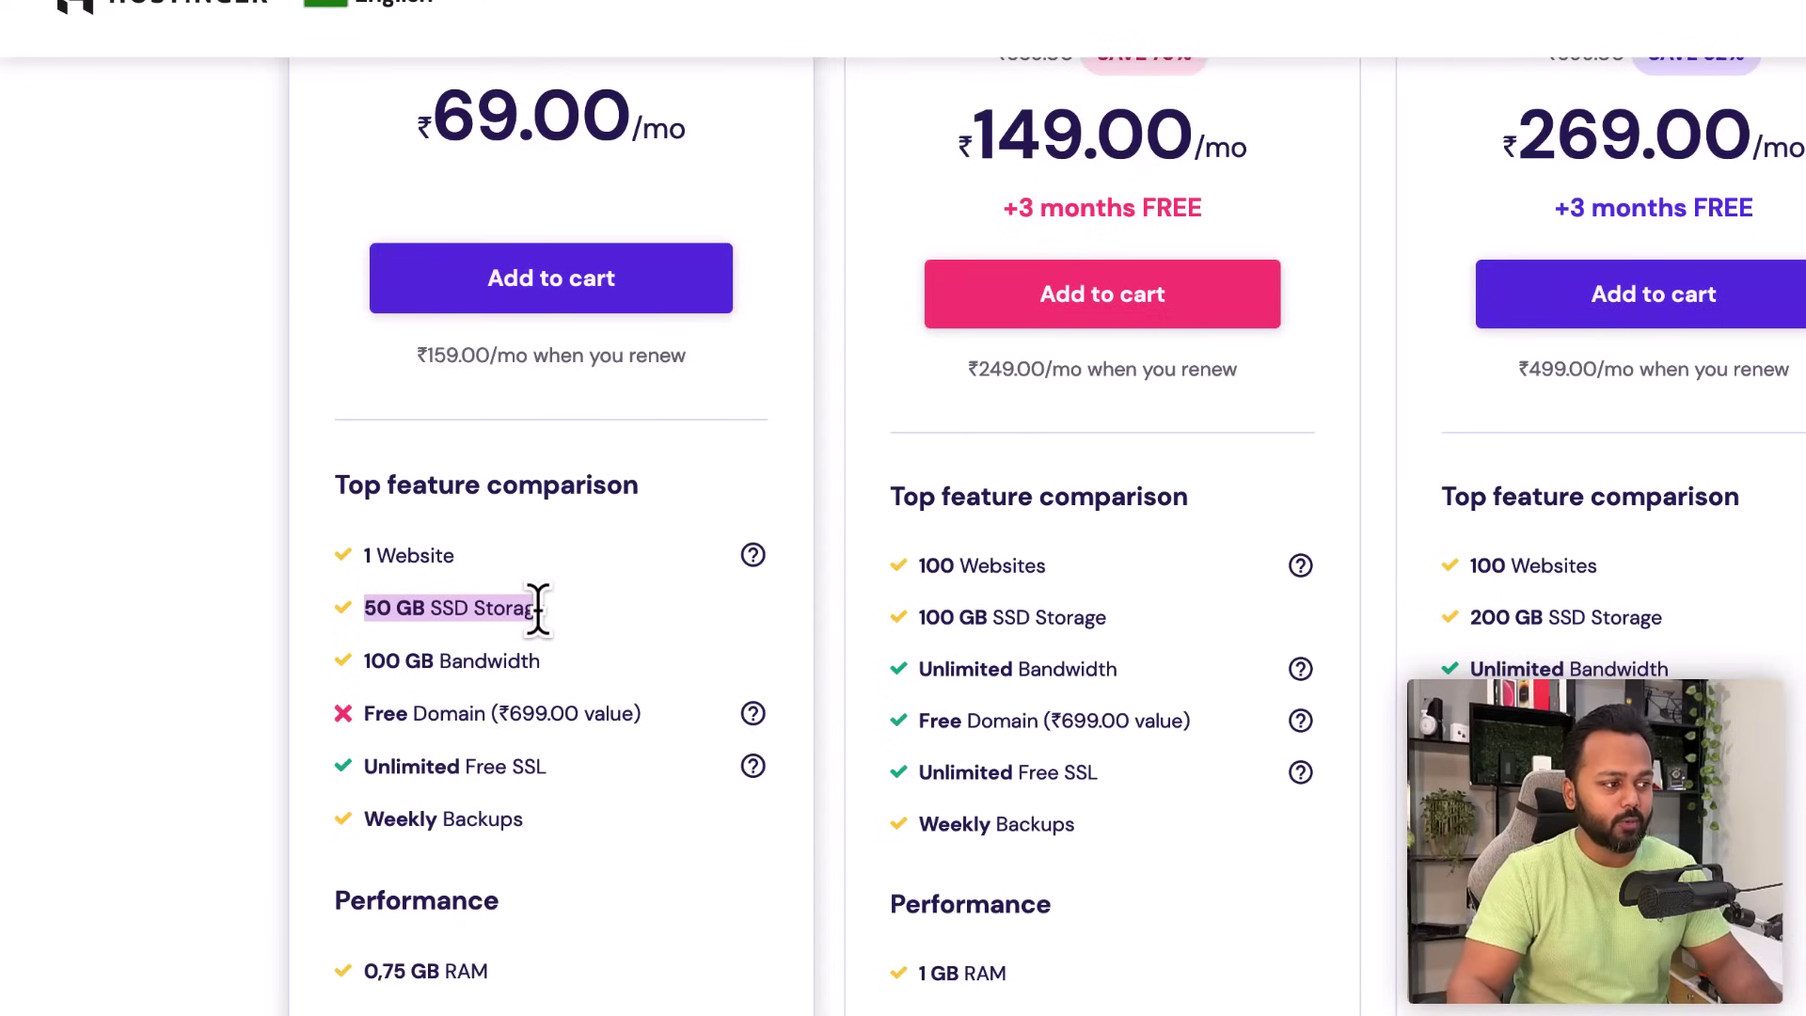
{"action": "left_click_drag", "start_coordinate": [366, 713], "coordinate": [484, 713]}
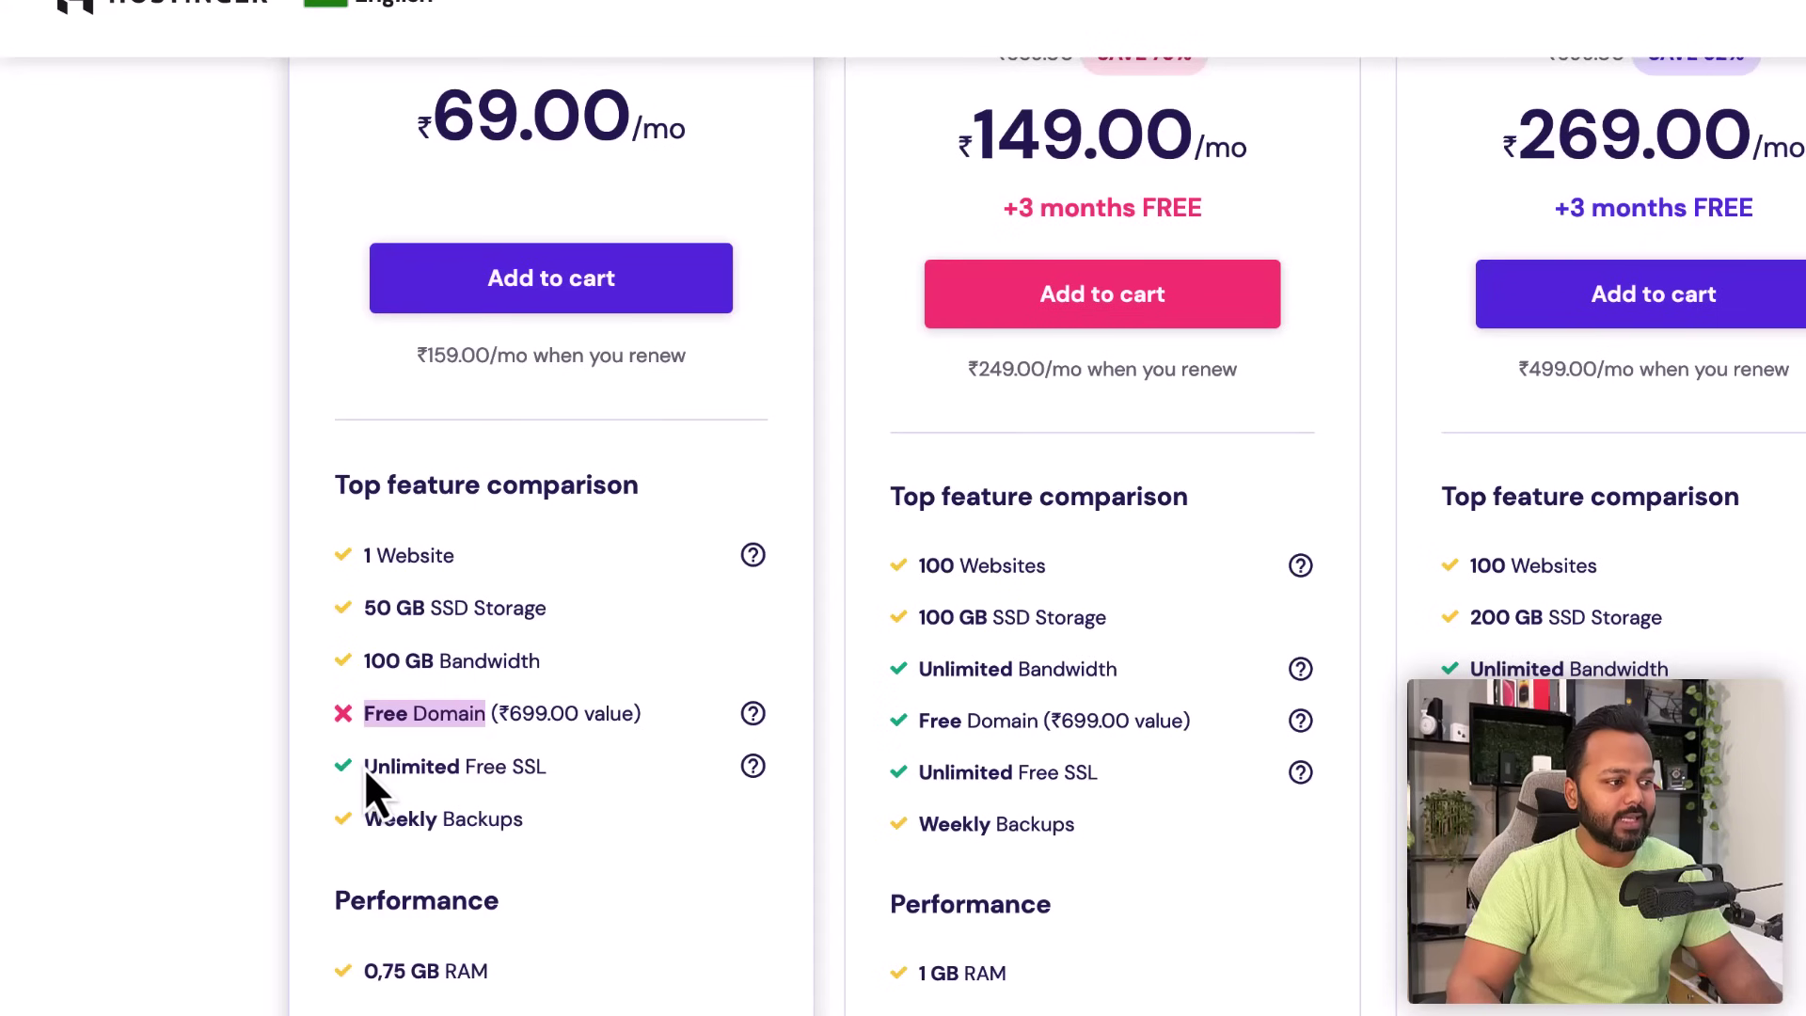
{"action": "left_click_drag", "start_coordinate": [366, 768], "coordinate": [545, 767]}
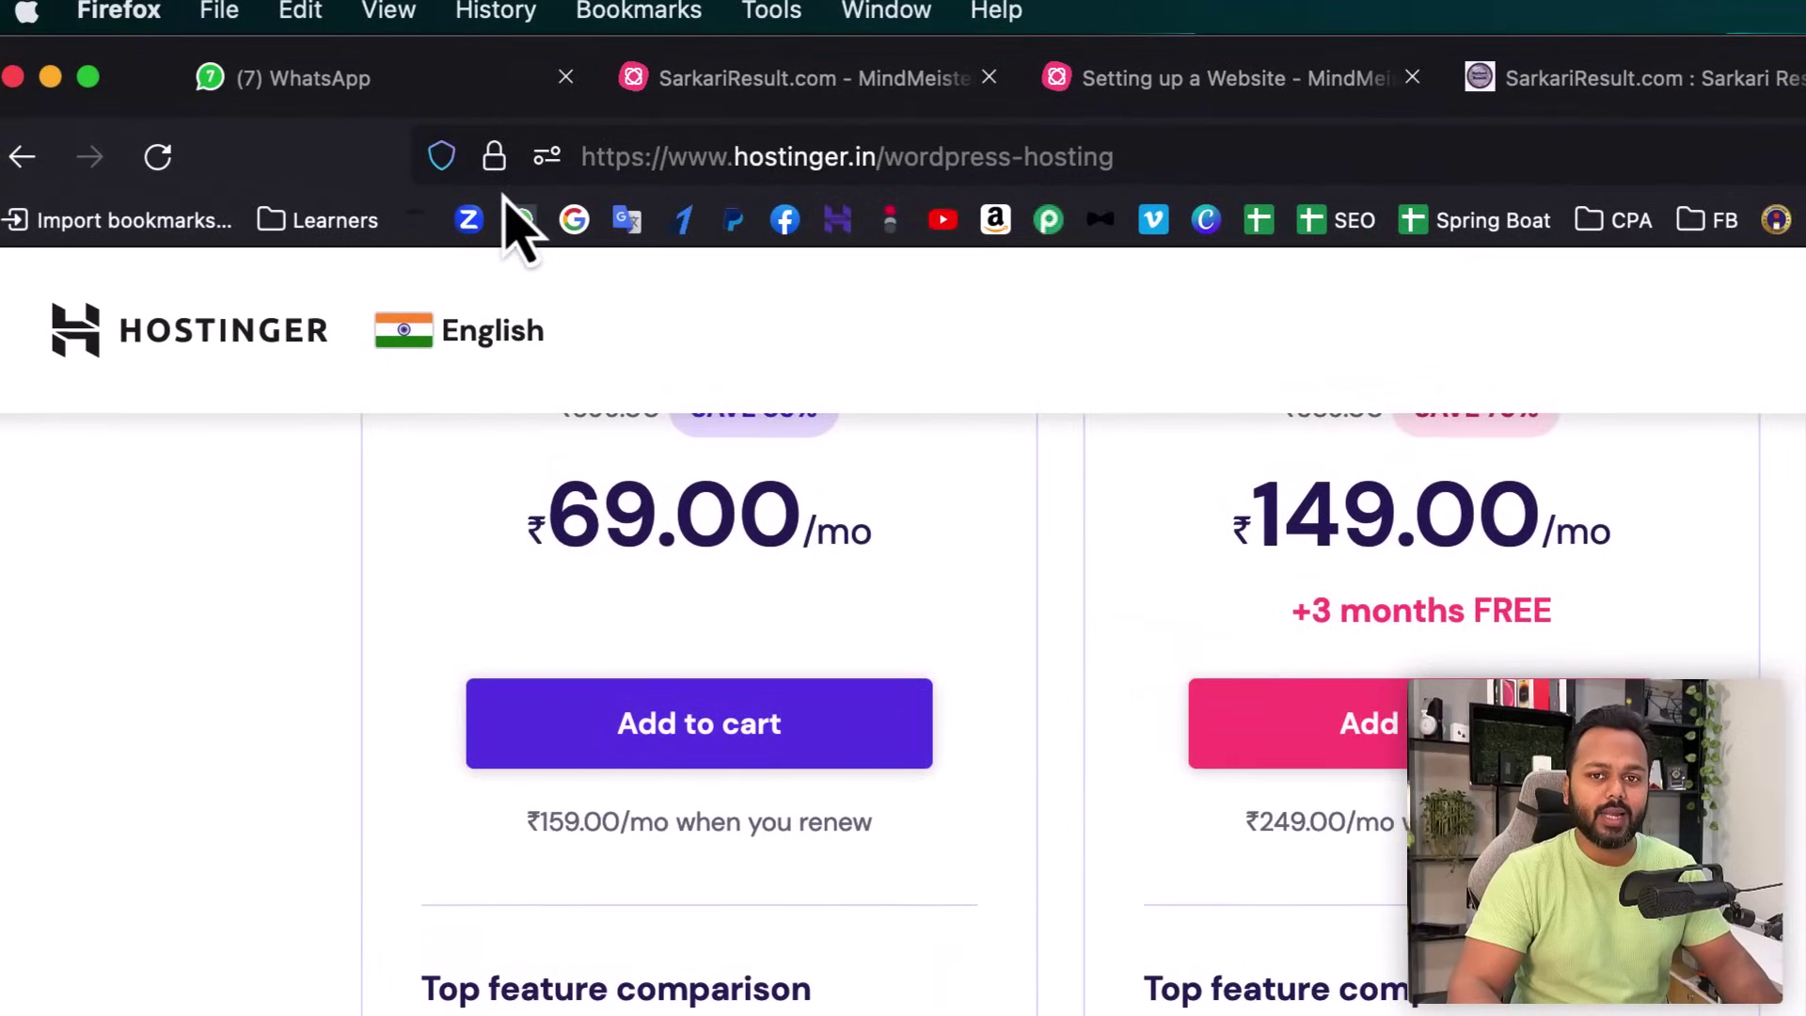
{"action": "left_click", "coordinate": [493, 157]}
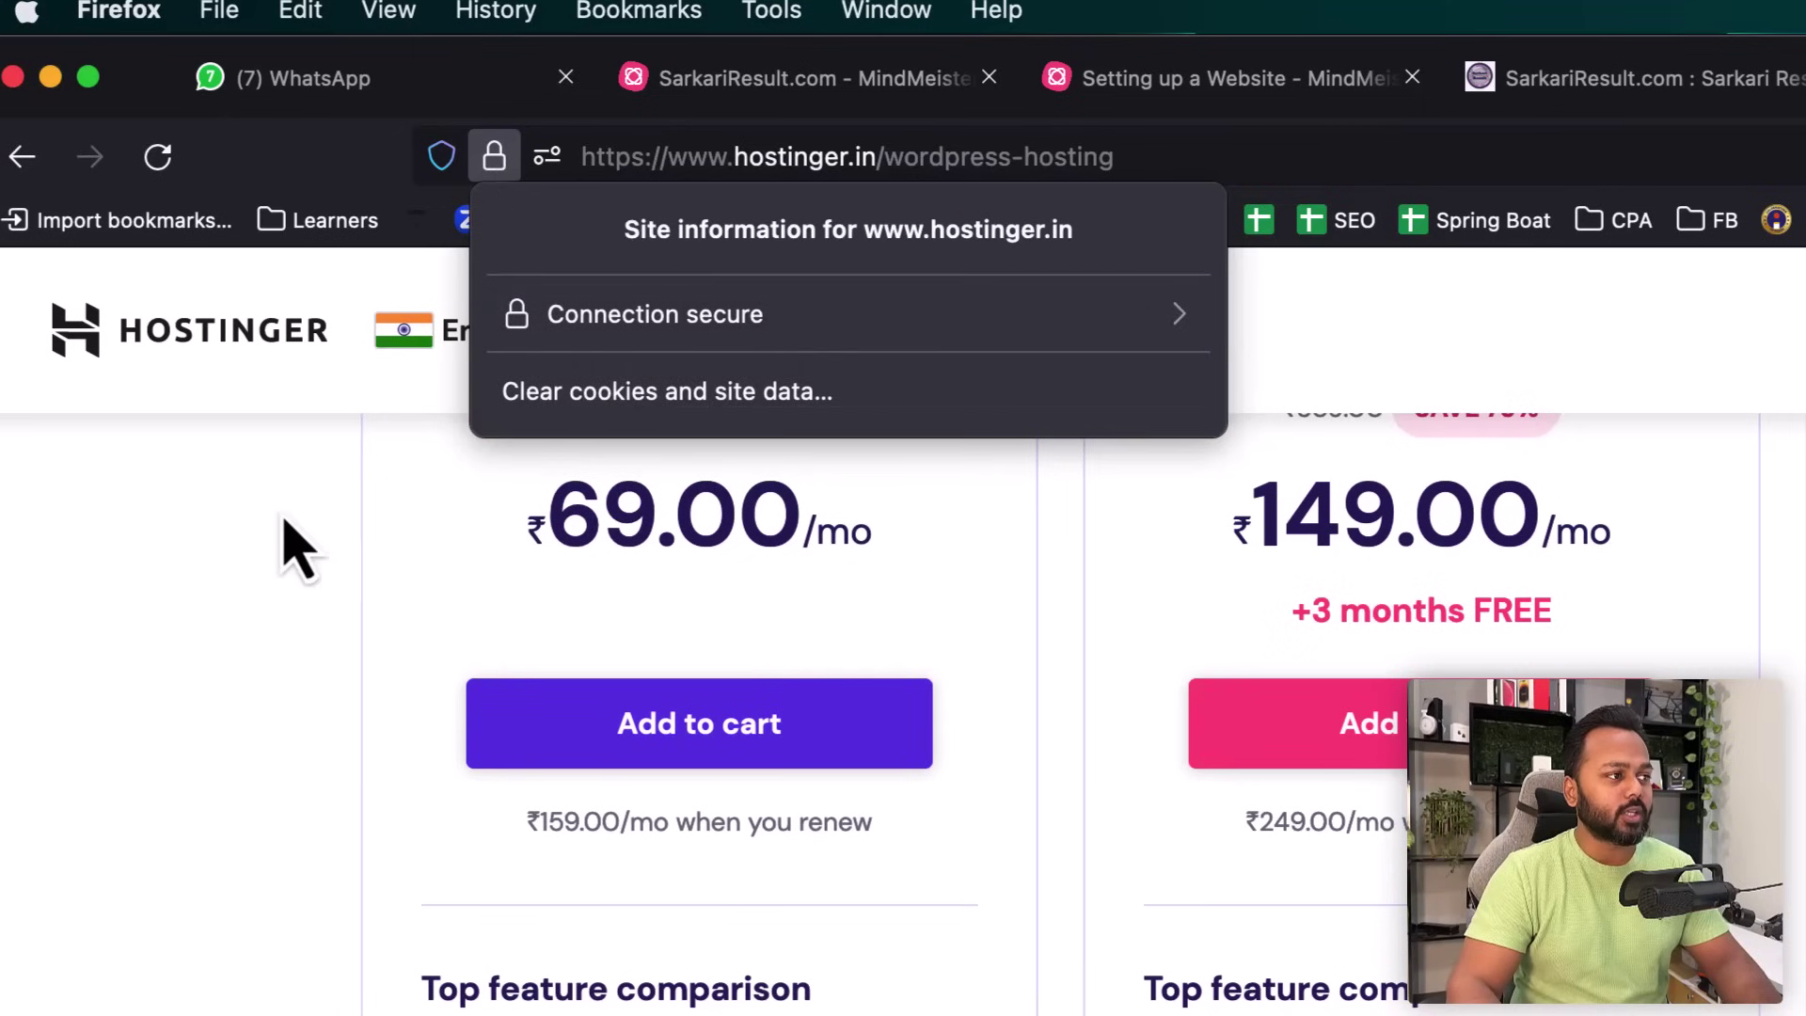
{"action": "left_click", "coordinate": [240, 510]}
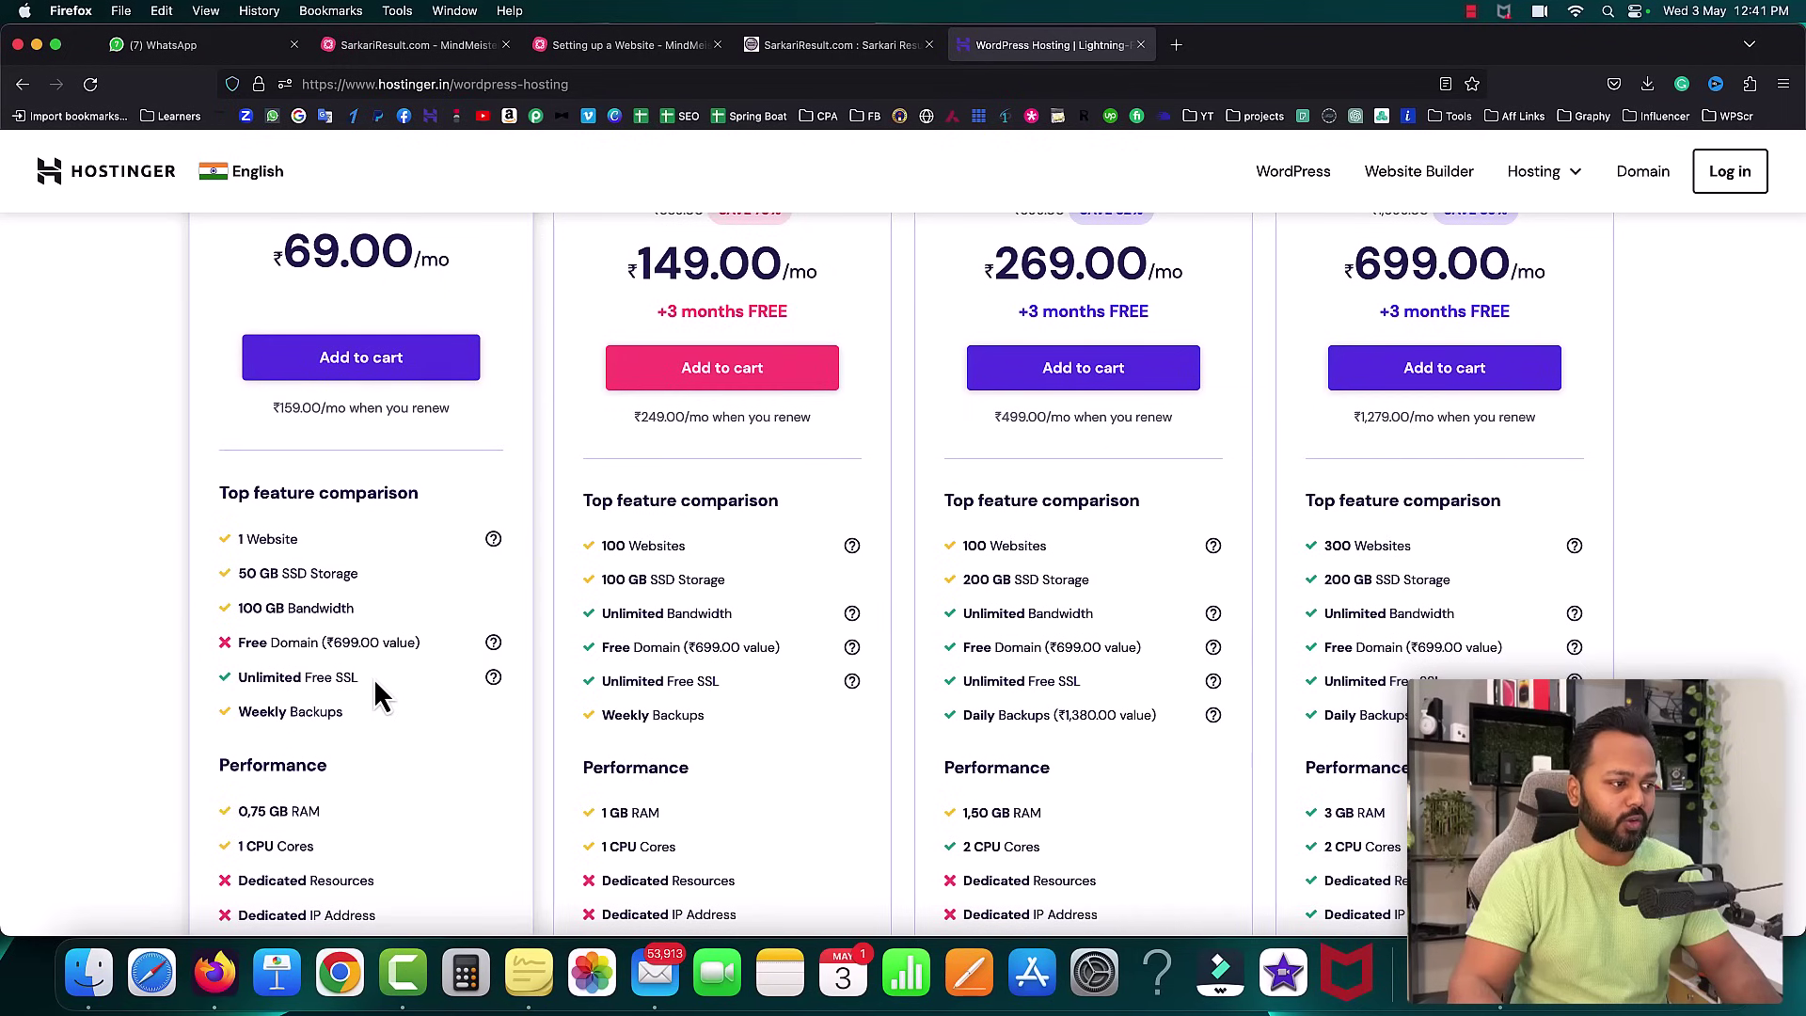
- Highlight WordPress Starter's title, ₹149 price, 100 GB storage, unlimited bandwidth and free domain
{"action": "scroll", "coordinate": [382, 693], "scroll_direction": "down", "scroll_amount": 3}
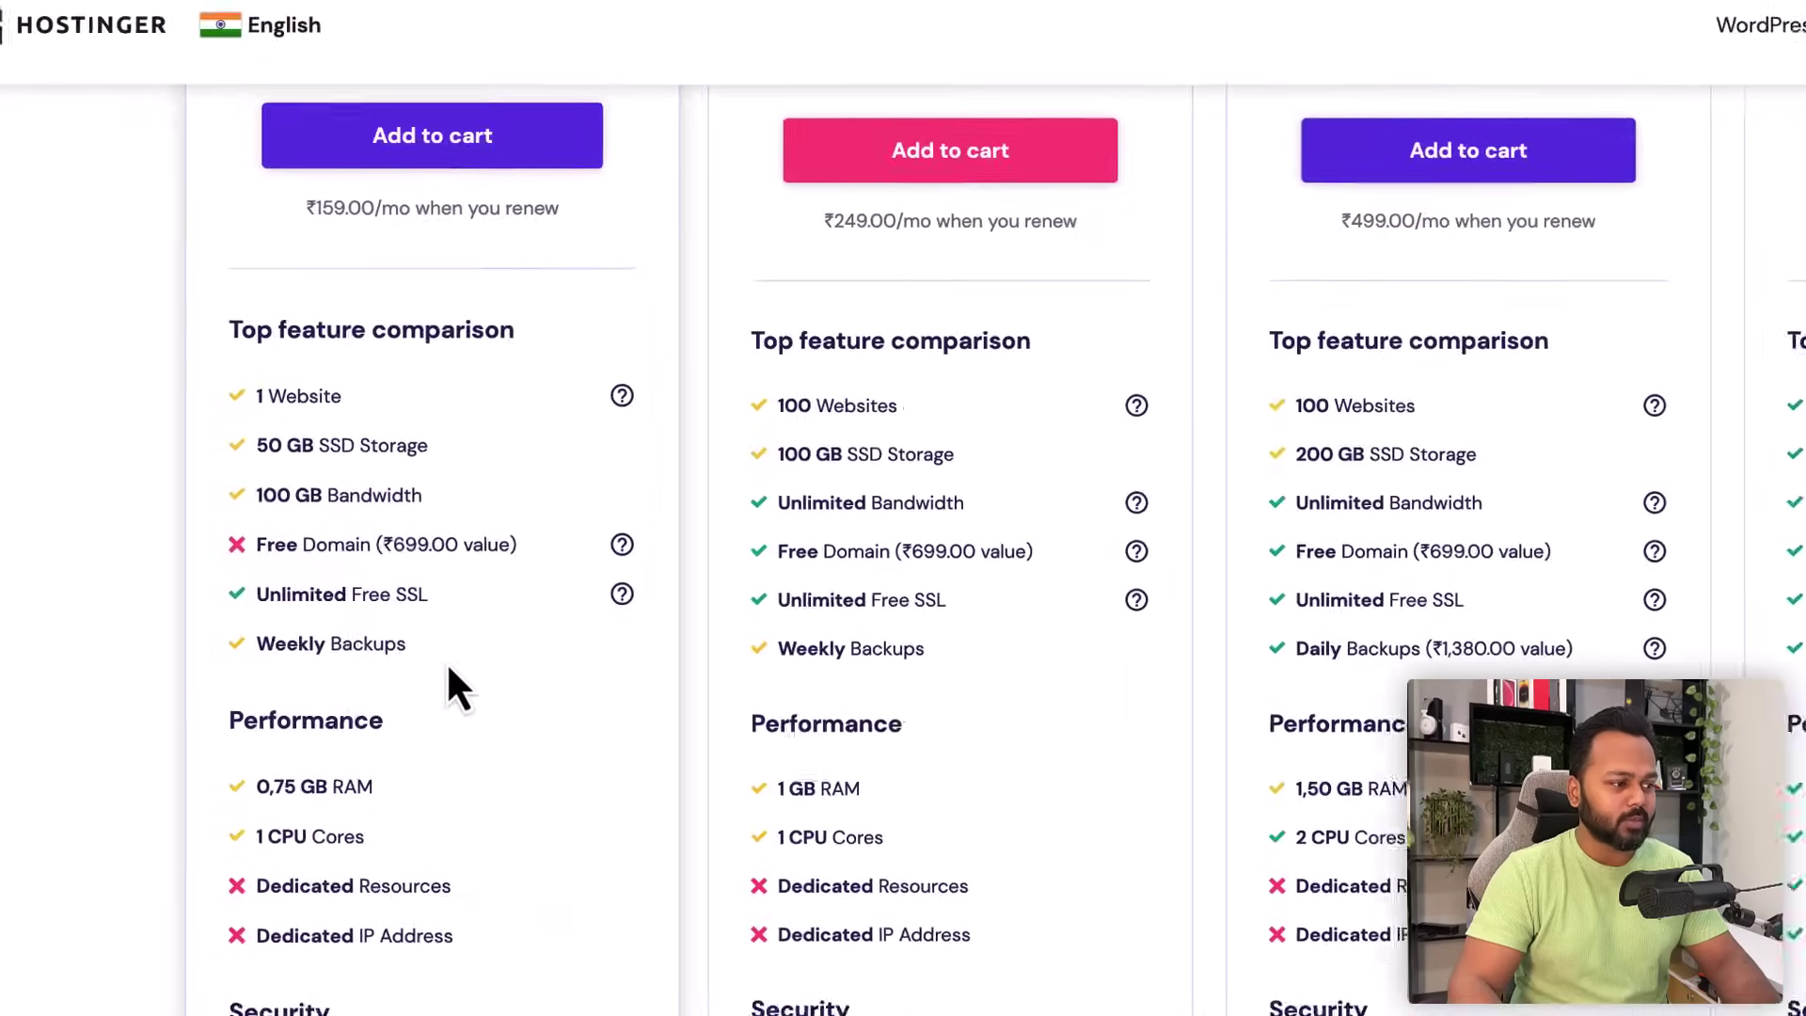
{"action": "scroll", "coordinate": [448, 664], "scroll_direction": "down", "scroll_amount": 6}
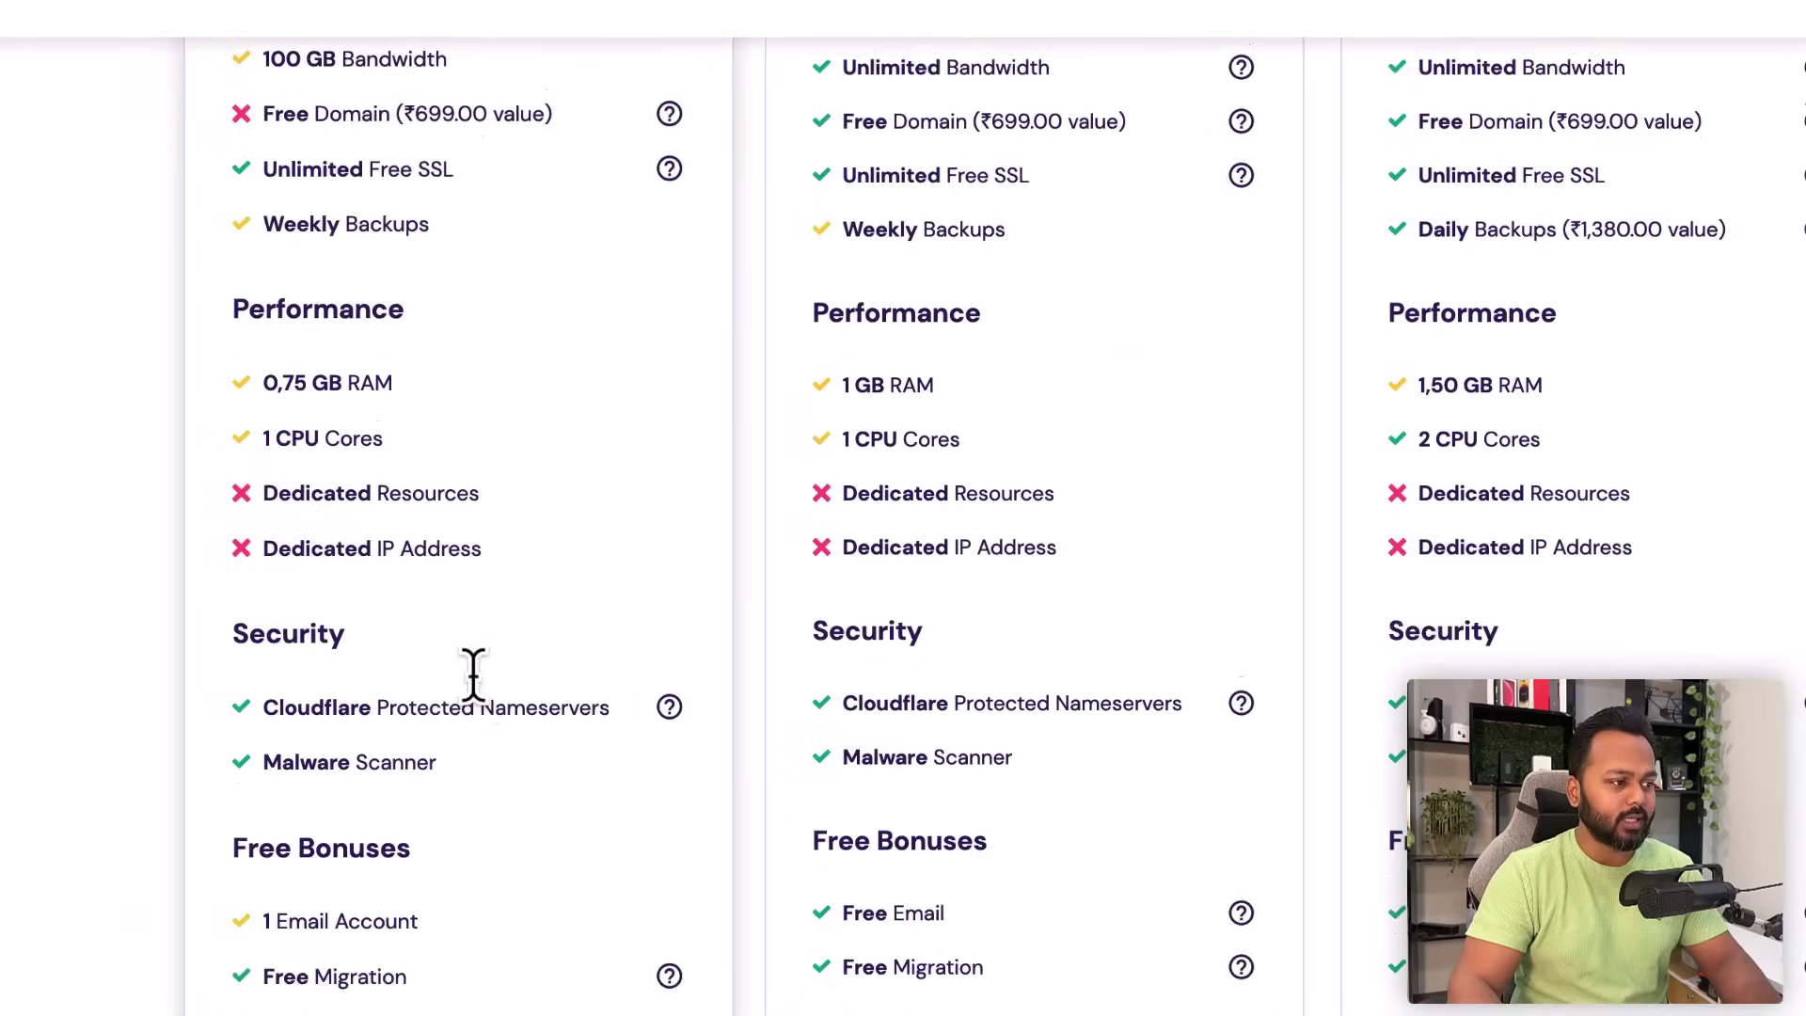
{"action": "scroll", "coordinate": [374, 765], "scroll_direction": "up", "scroll_amount": 5}
{"action": "scroll", "coordinate": [374, 765], "scroll_direction": "up", "scroll_amount": 5}
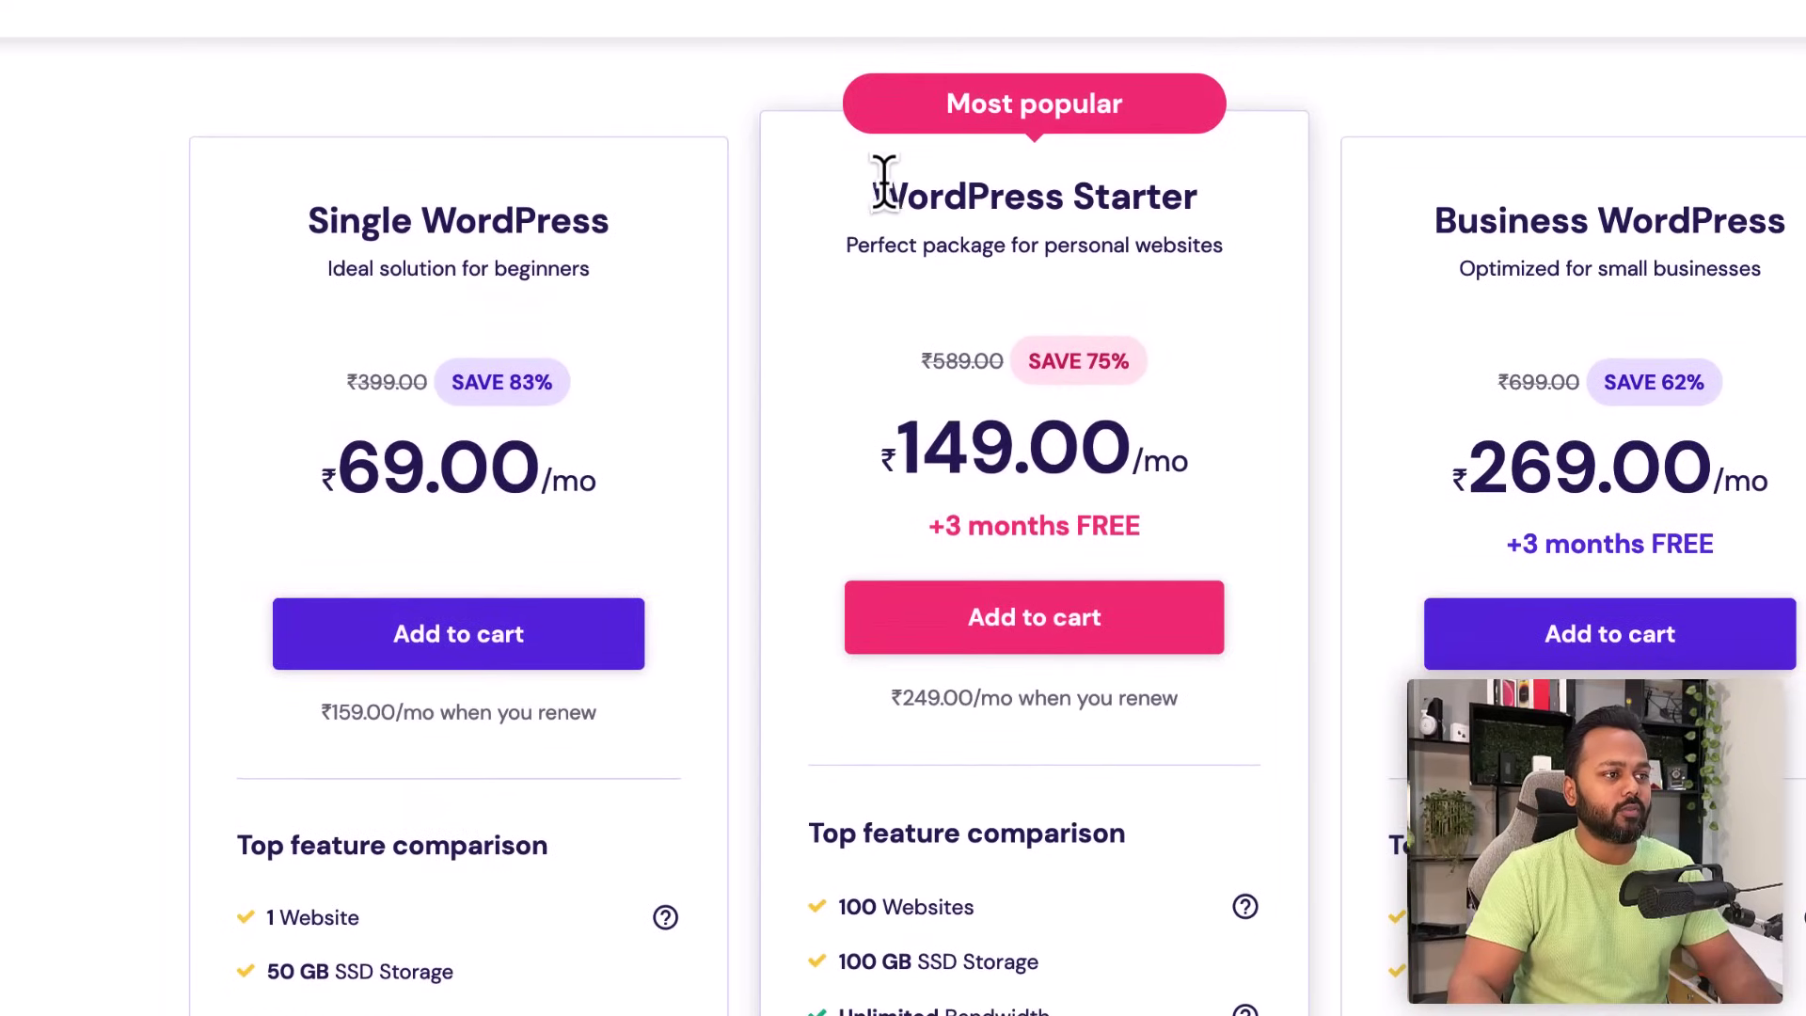
{"action": "left_click_drag", "start_coordinate": [876, 188], "coordinate": [1199, 196]}
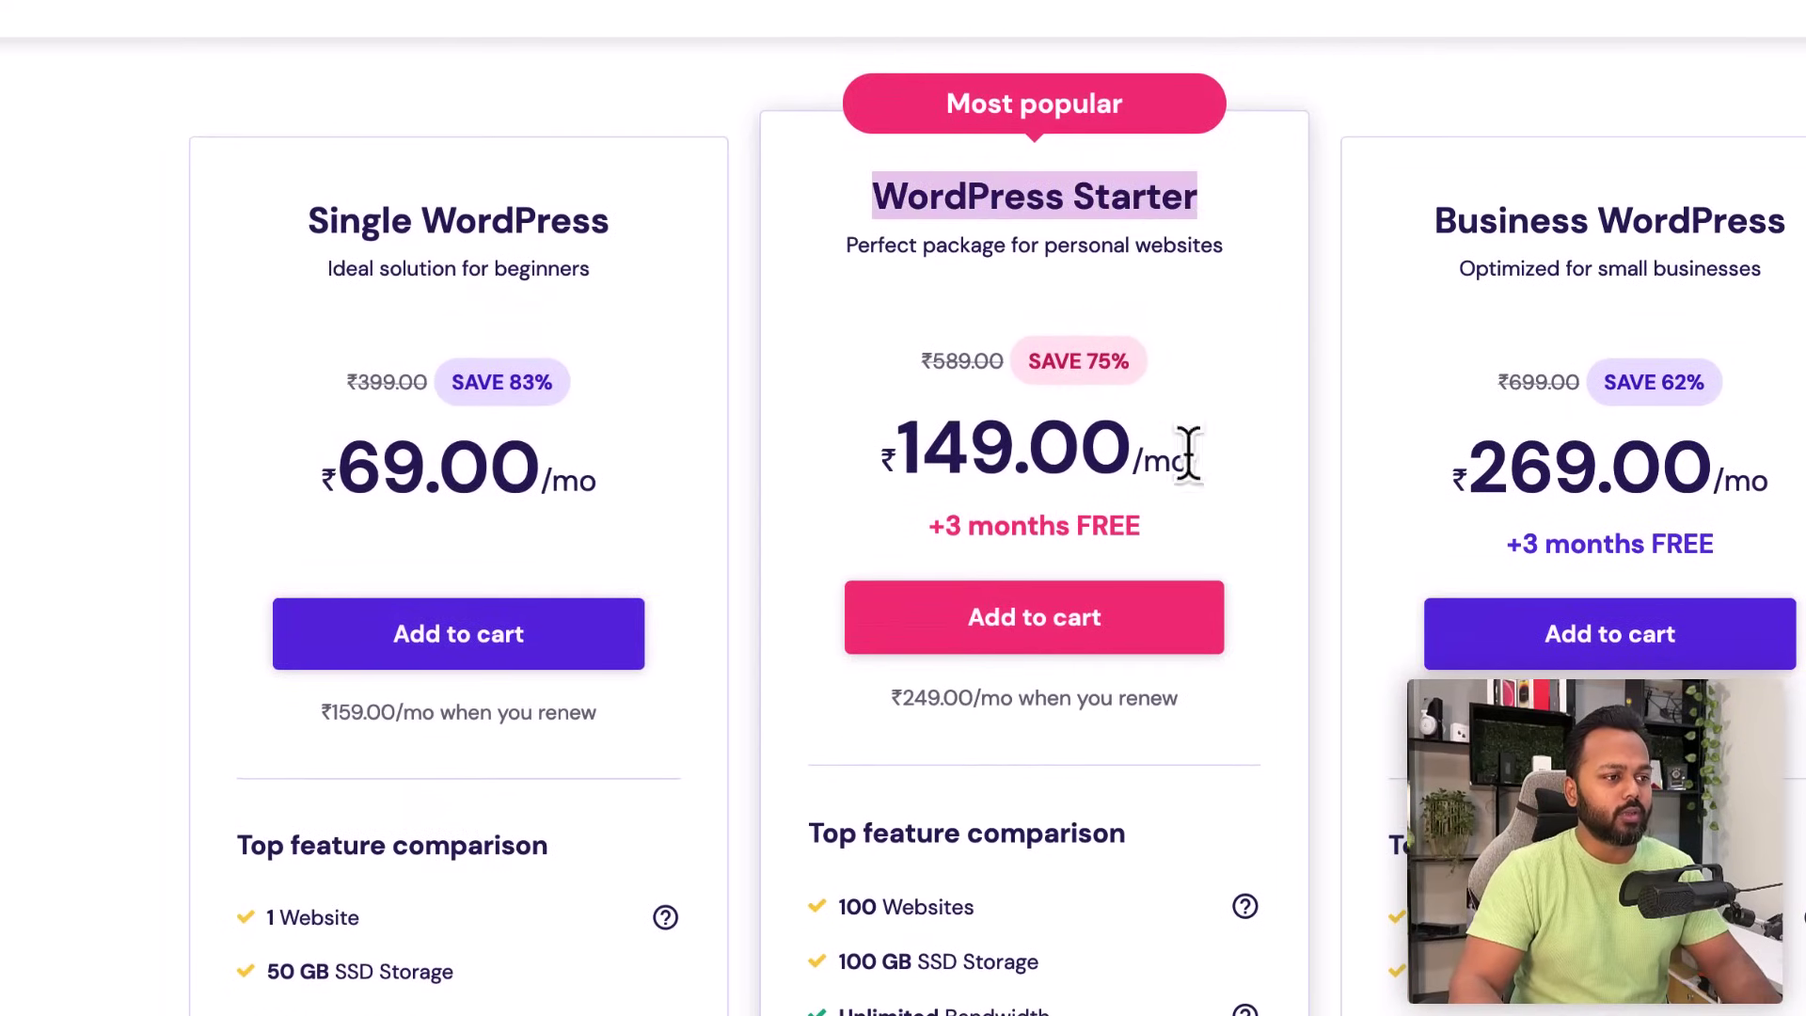
{"action": "left_click_drag", "start_coordinate": [898, 450], "coordinate": [1103, 448]}
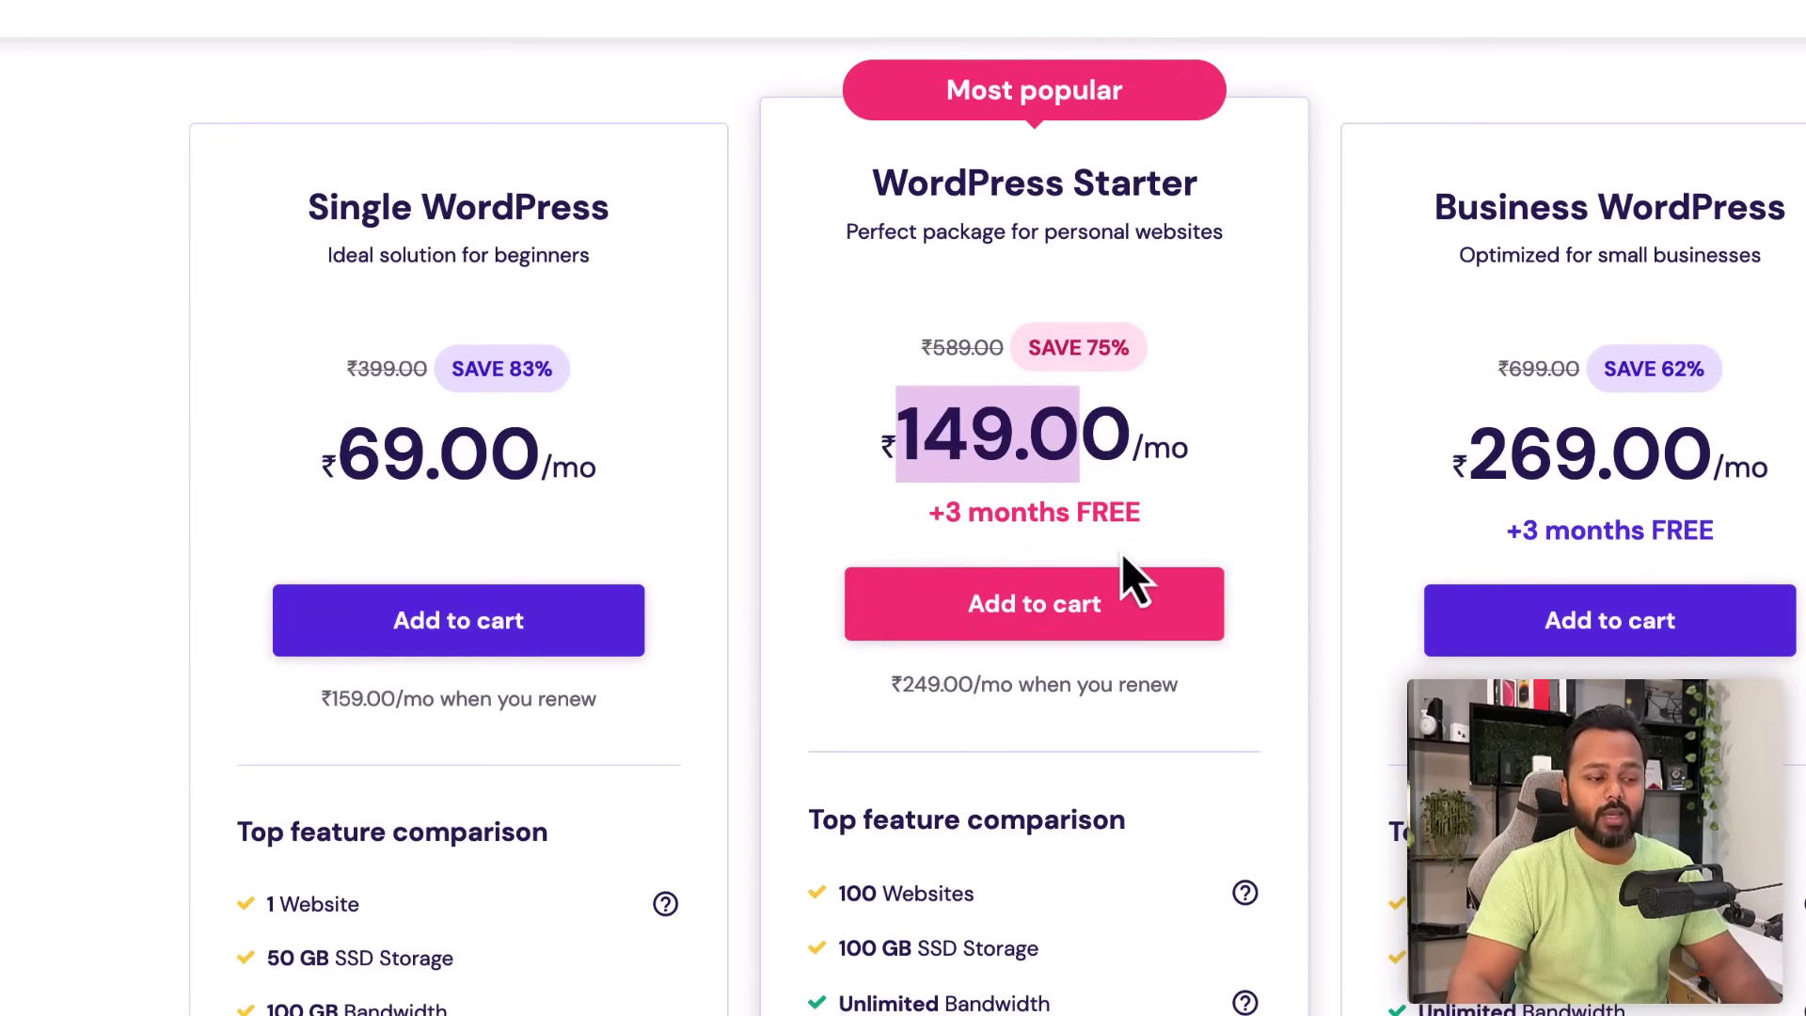
{"action": "scroll", "coordinate": [1129, 574], "scroll_direction": "down", "scroll_amount": 5}
{"action": "left_click_drag", "start_coordinate": [837, 387], "coordinate": [991, 392]}
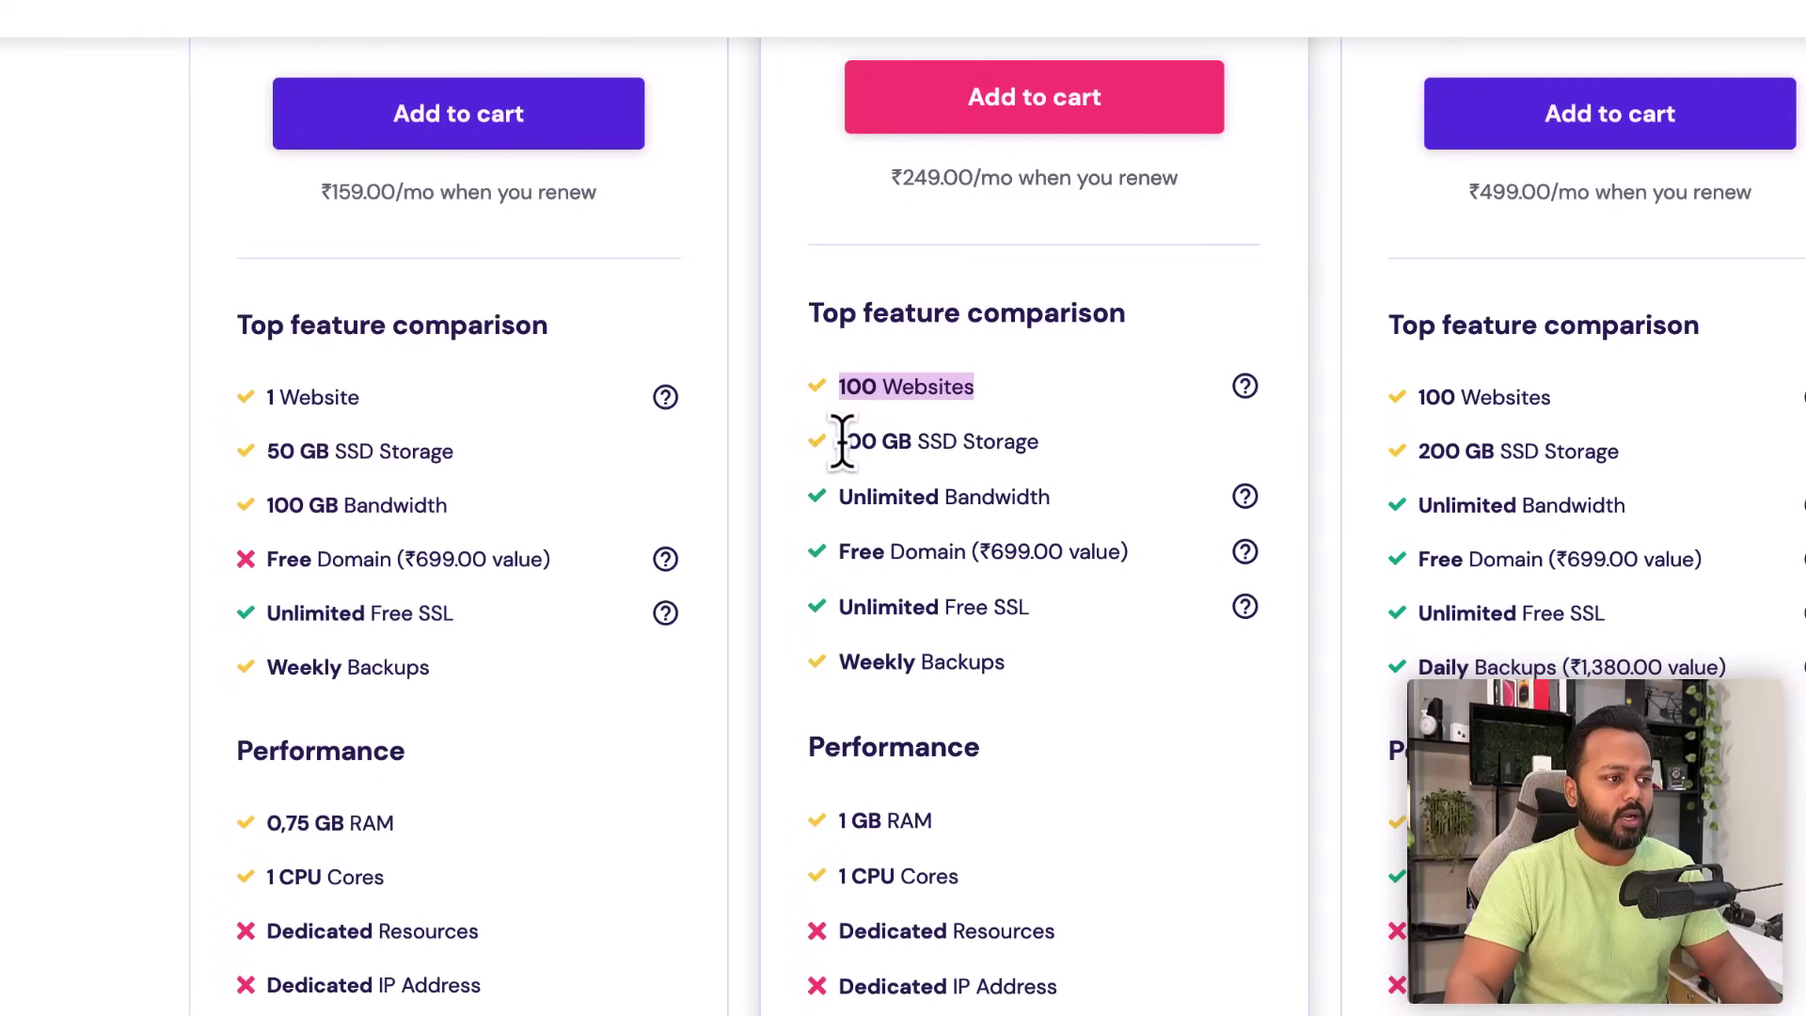
{"action": "left_click_drag", "start_coordinate": [838, 442], "coordinate": [1023, 442]}
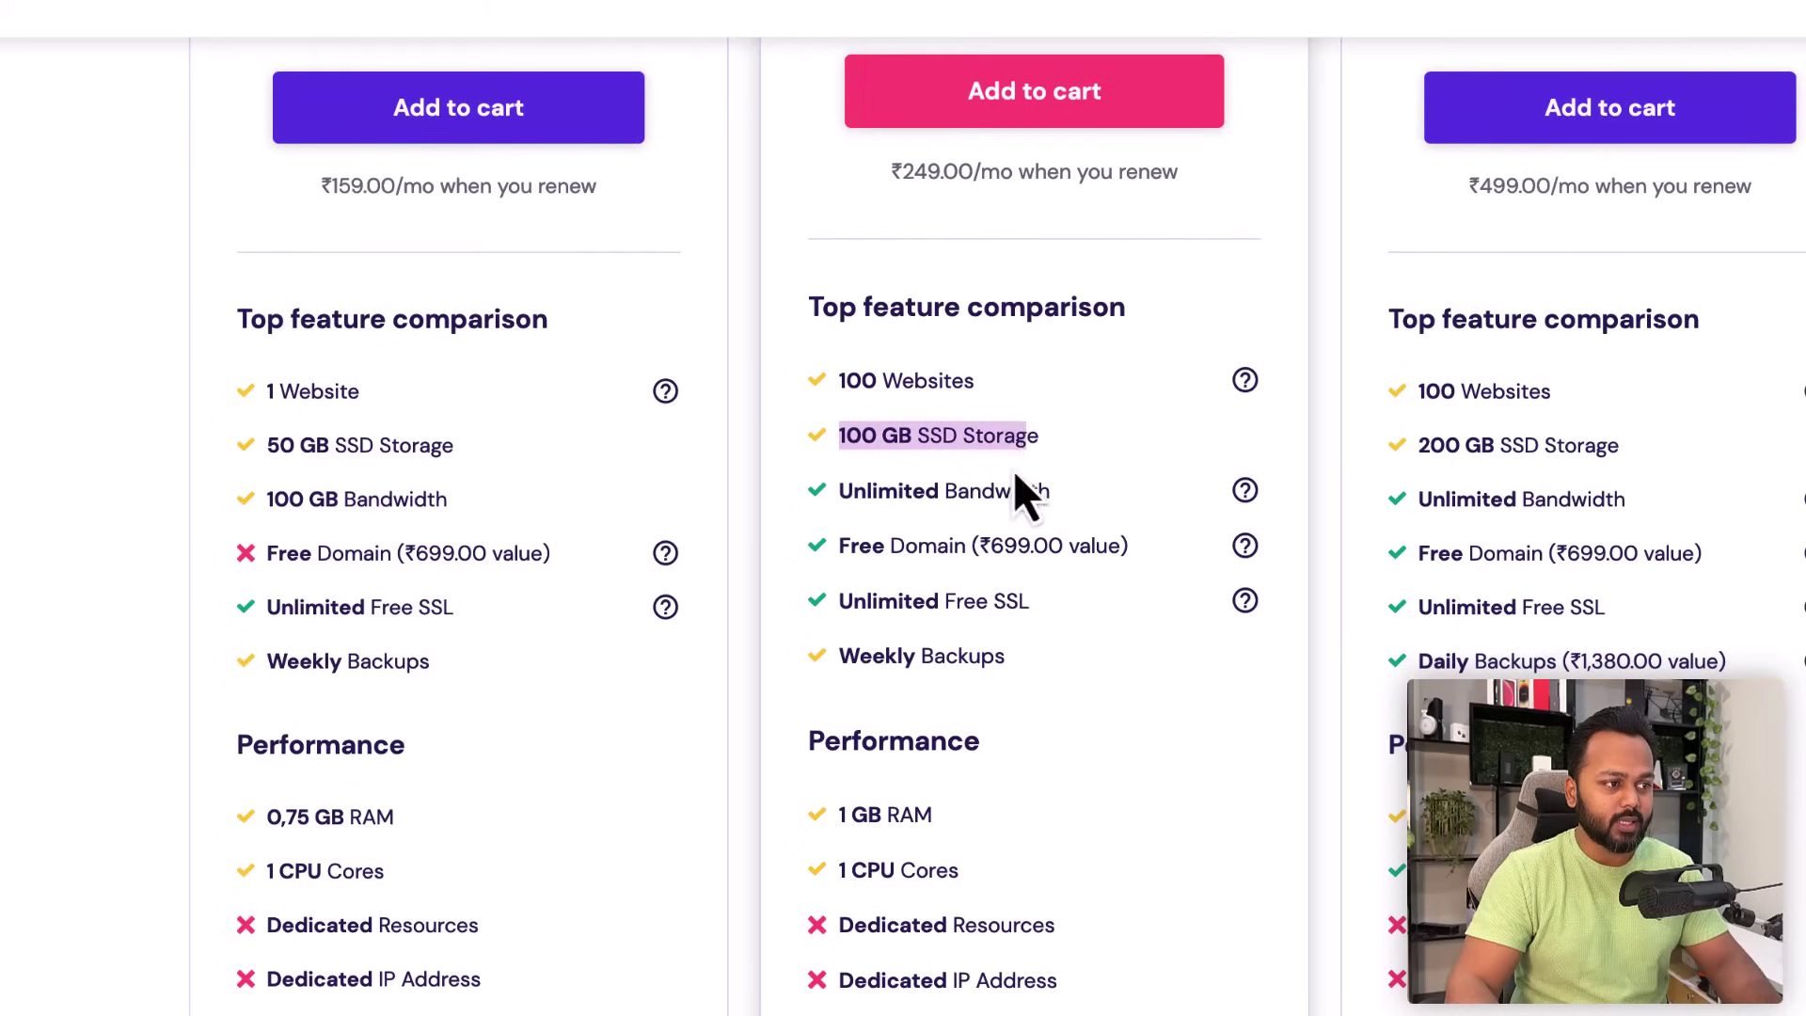
{"action": "left_click_drag", "start_coordinate": [852, 490], "coordinate": [1006, 491]}
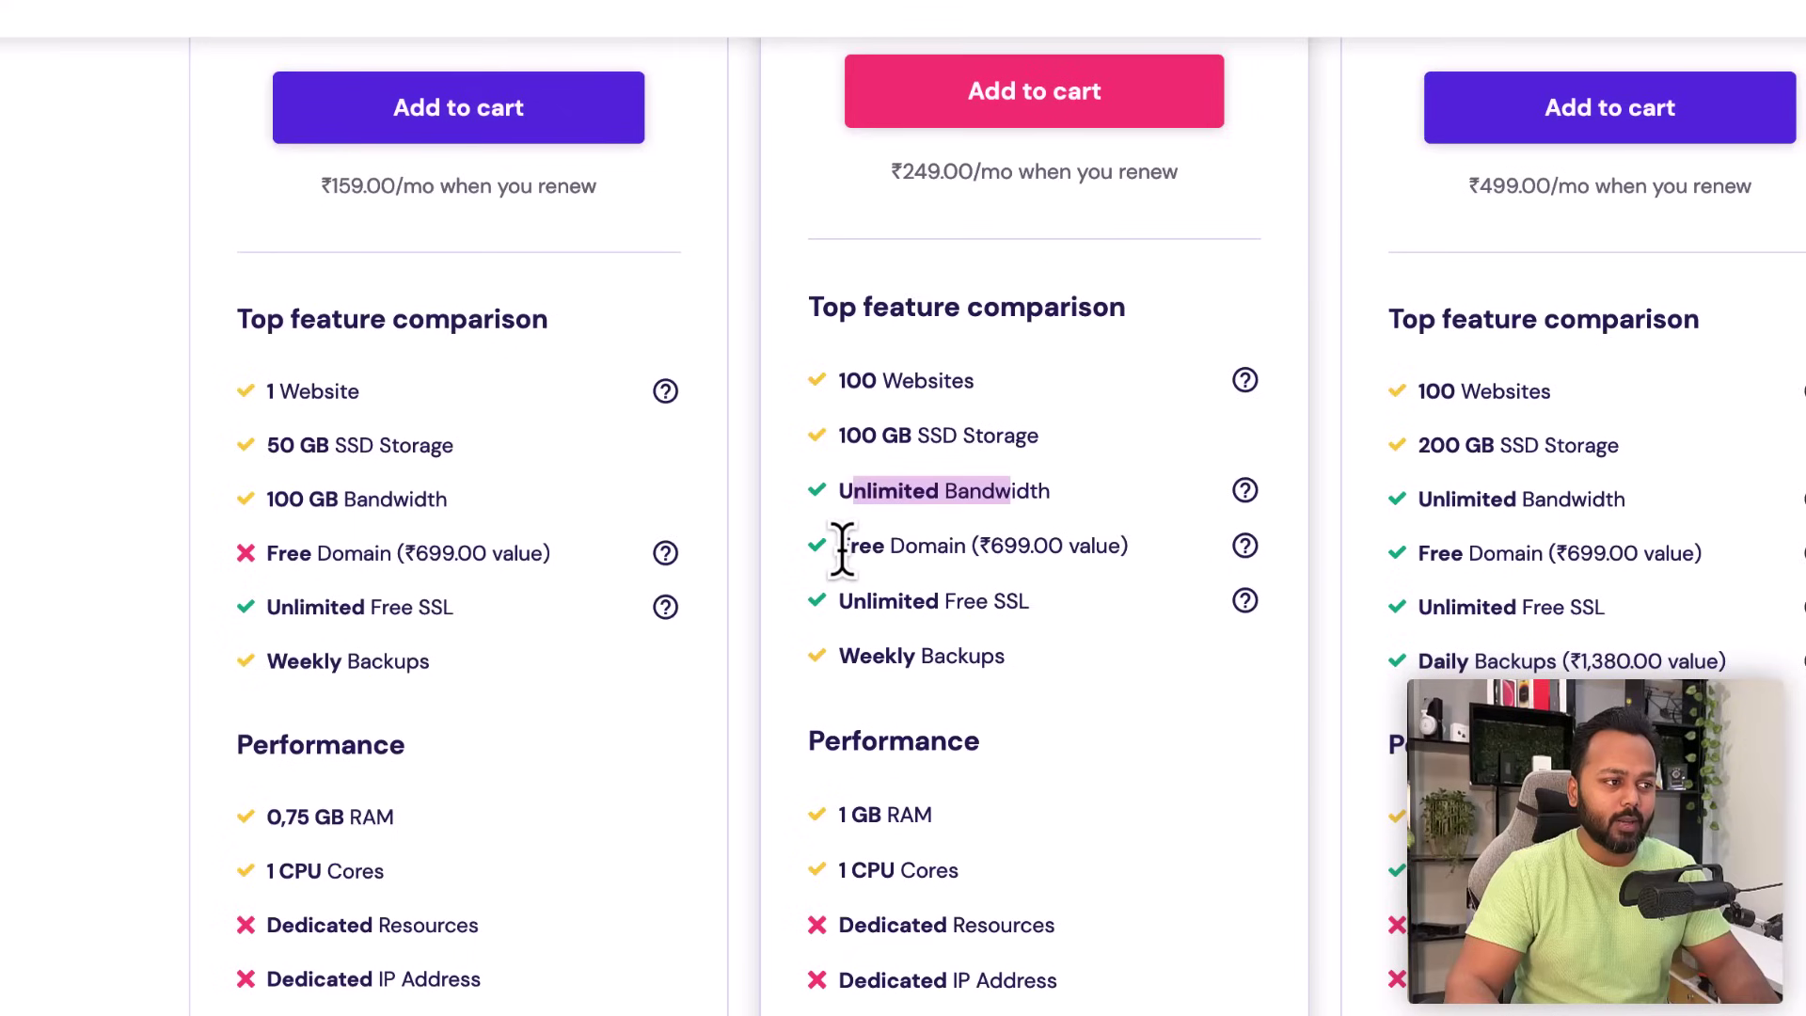
{"action": "left_click_drag", "start_coordinate": [838, 545], "coordinate": [1028, 548]}
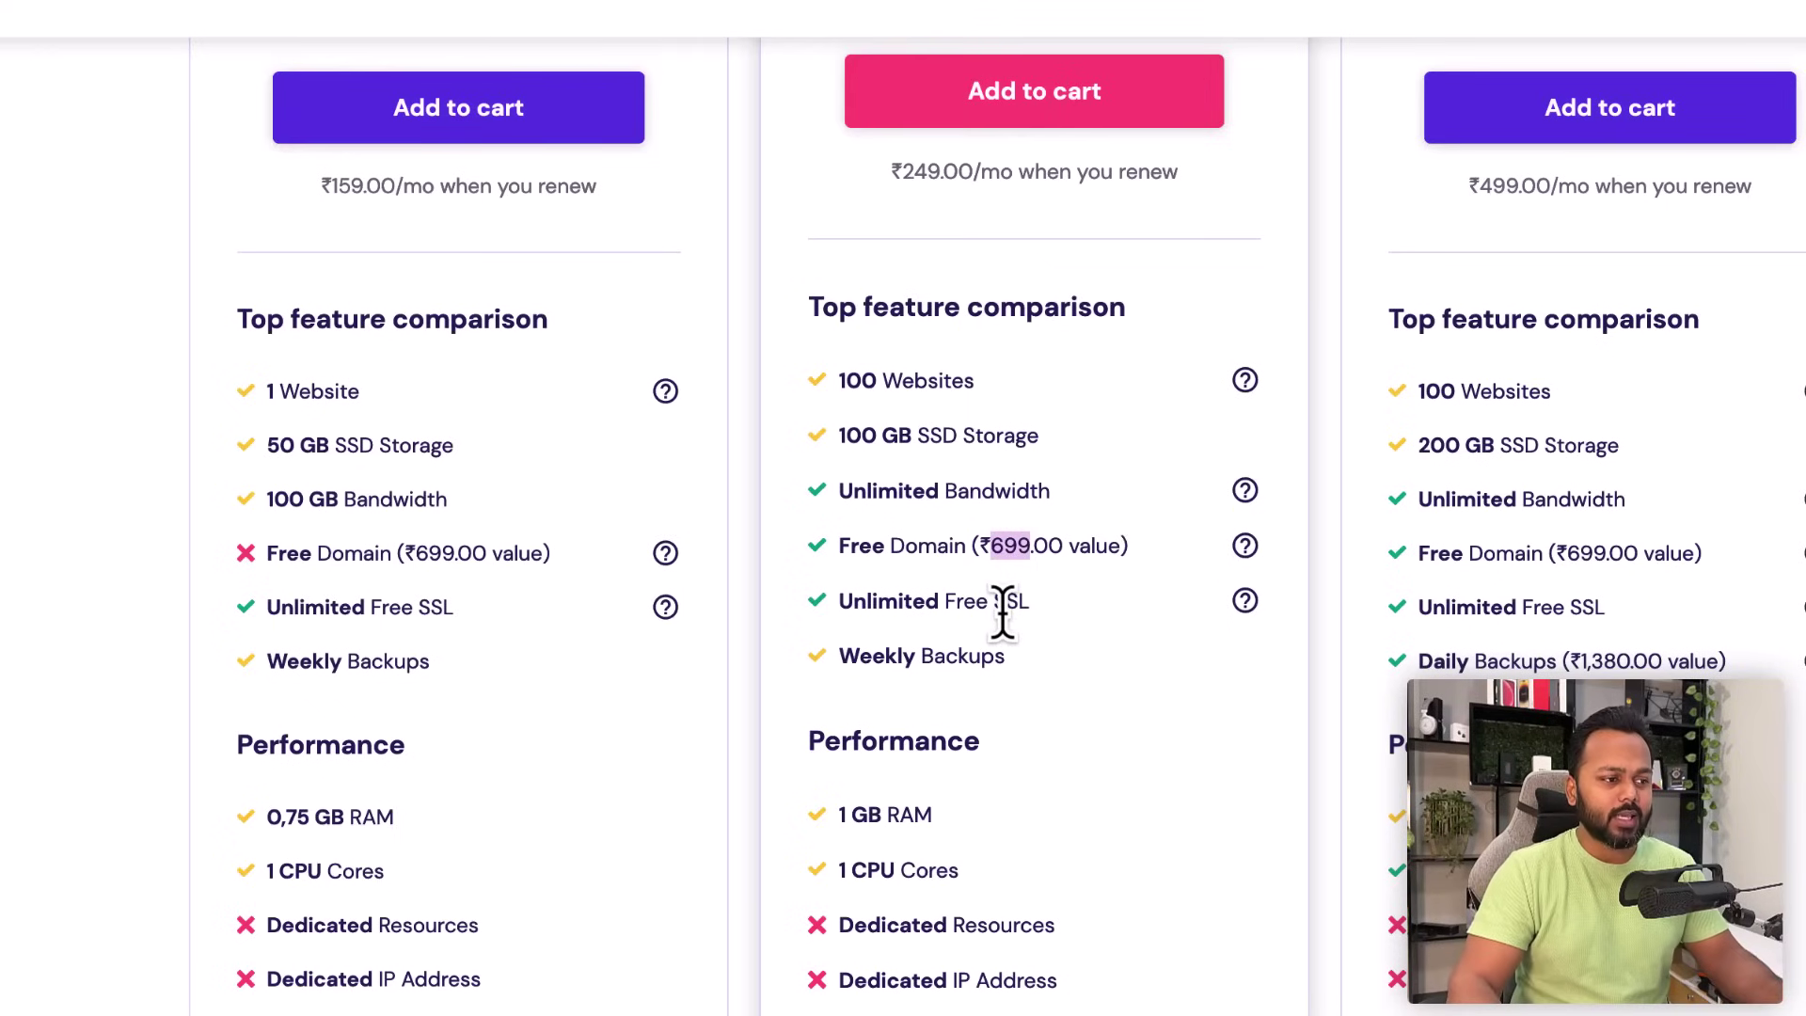
- Add the WordPress Starter plan at ₹149.00/mo to the cart
{"action": "scroll", "coordinate": [1069, 676], "scroll_direction": "down", "scroll_amount": 5}
{"action": "scroll", "coordinate": [1070, 684], "scroll_direction": "down", "scroll_amount": 1}
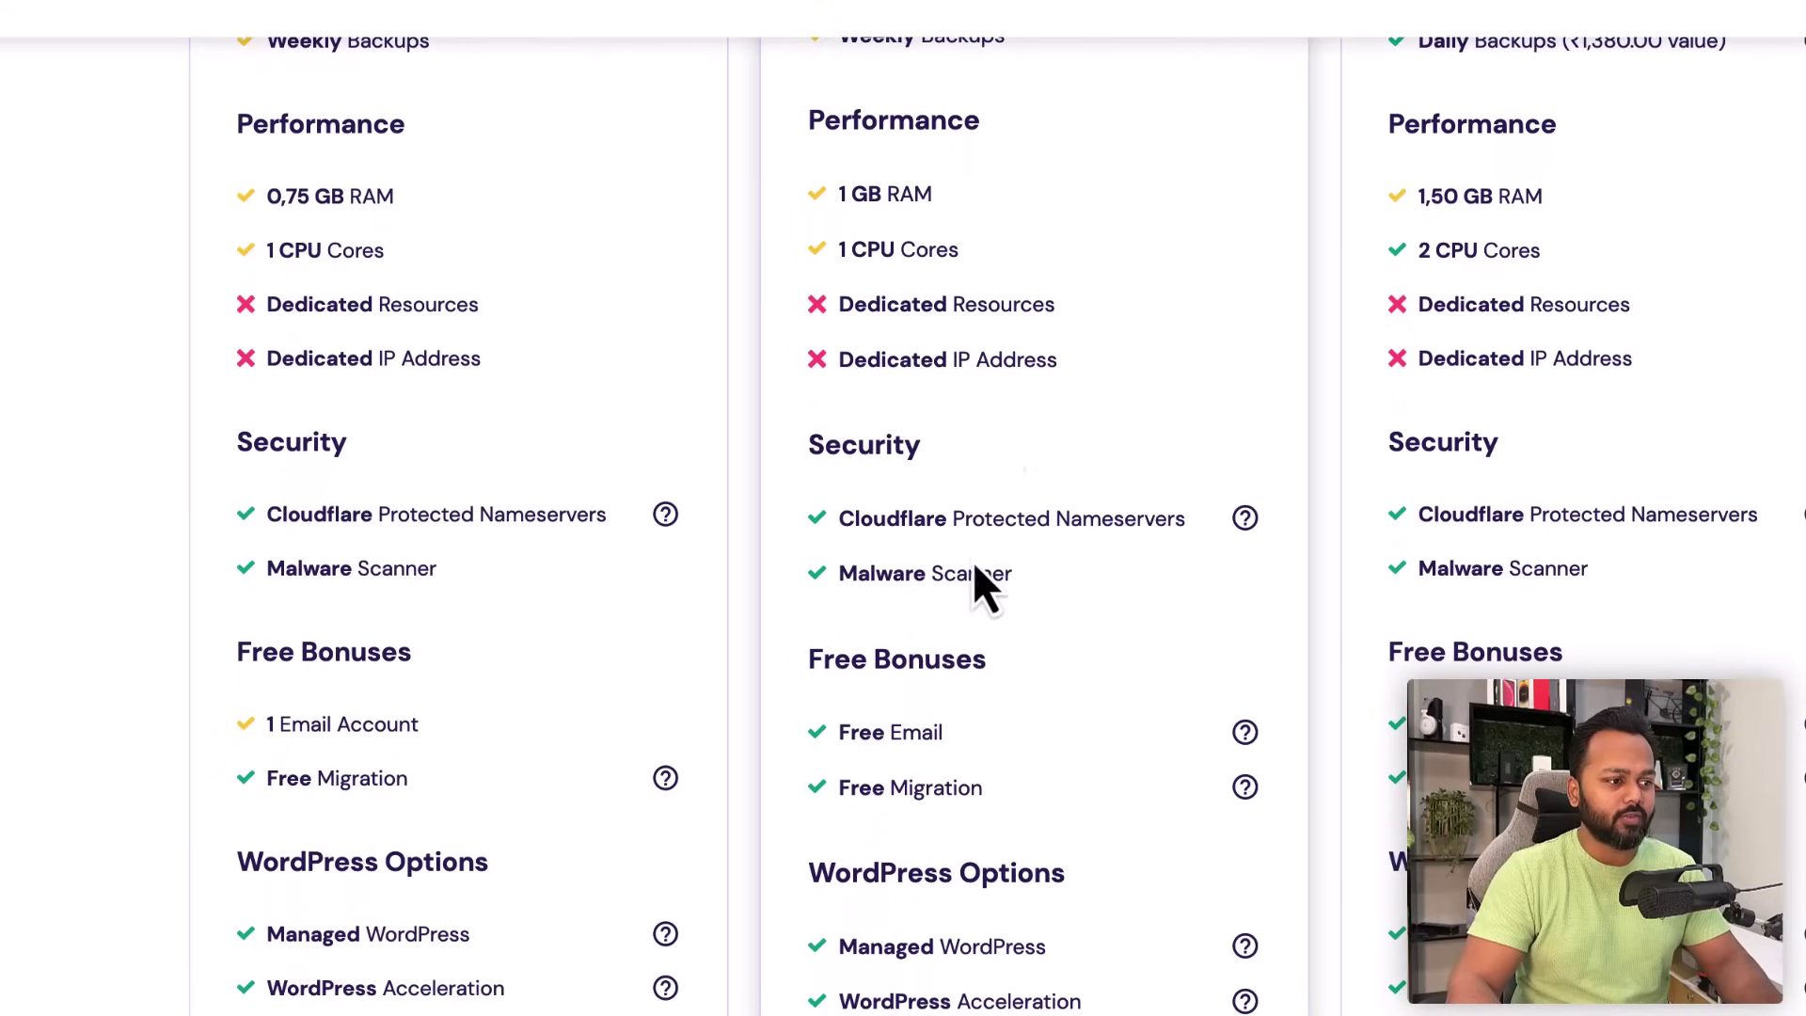
{"action": "scroll", "coordinate": [1027, 790], "scroll_direction": "up", "scroll_amount": 7}
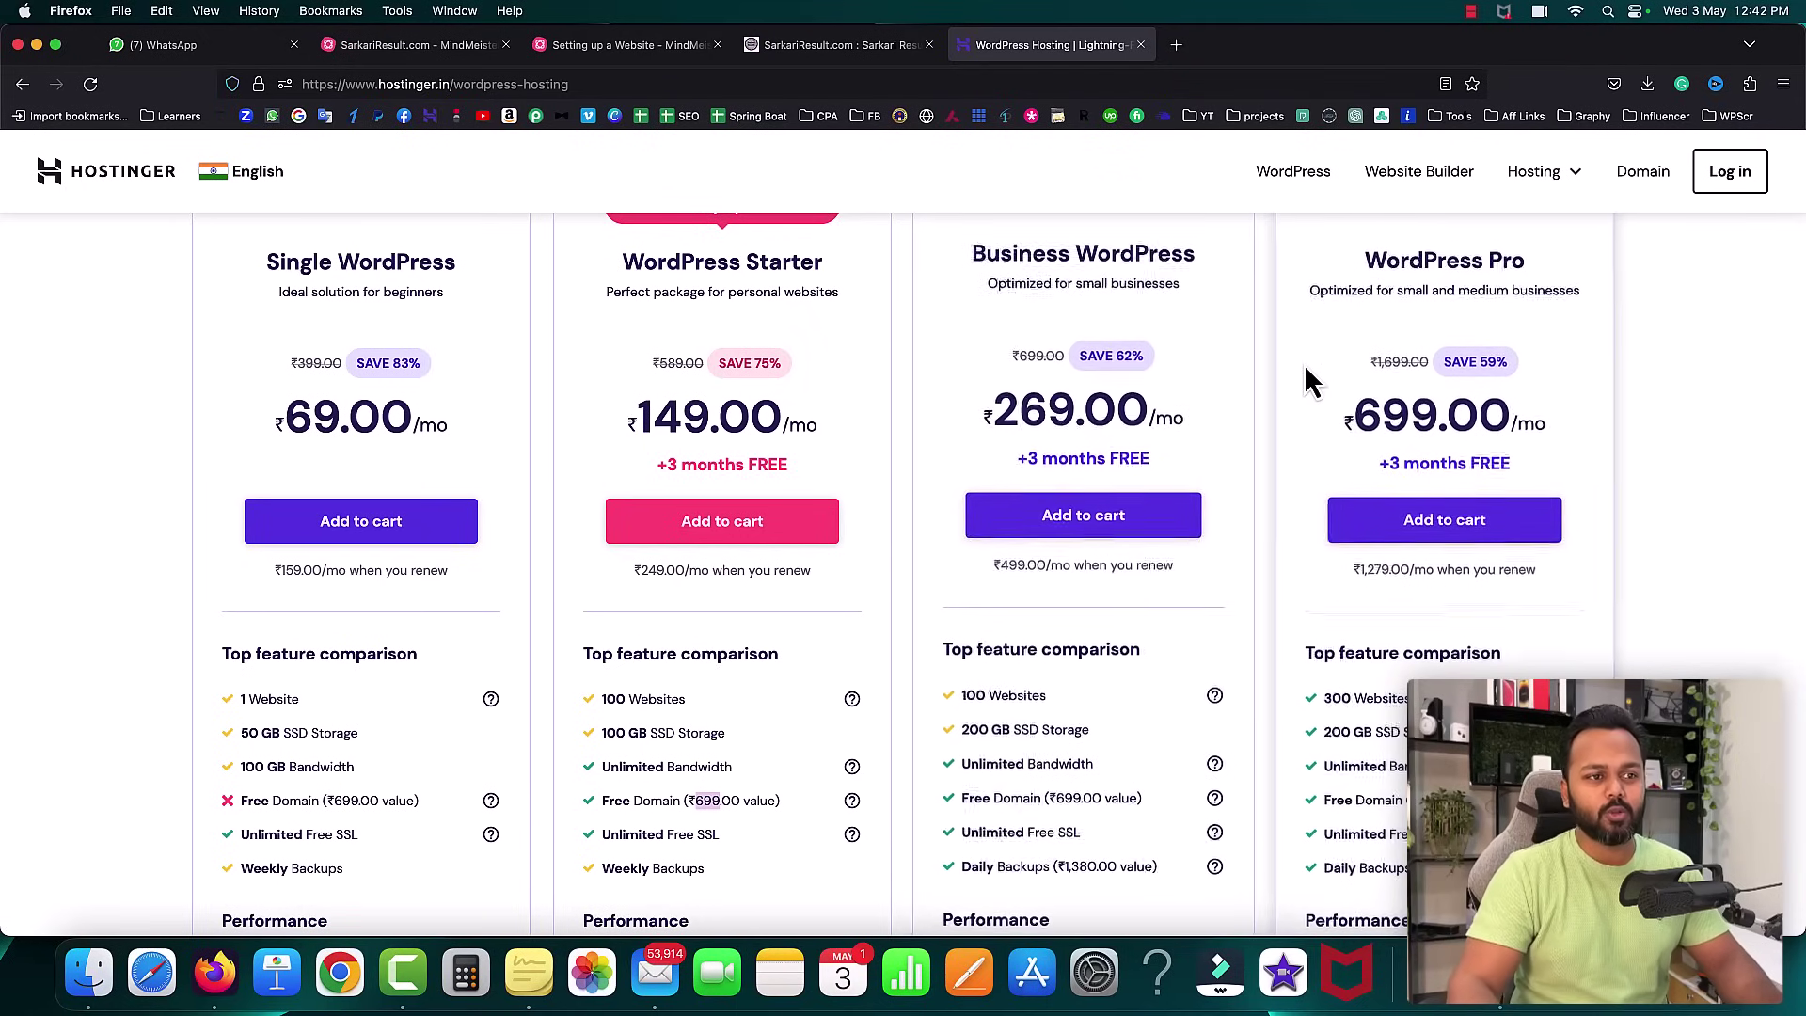
{"action": "scroll", "coordinate": [646, 435], "scroll_direction": "up", "scroll_amount": 3}
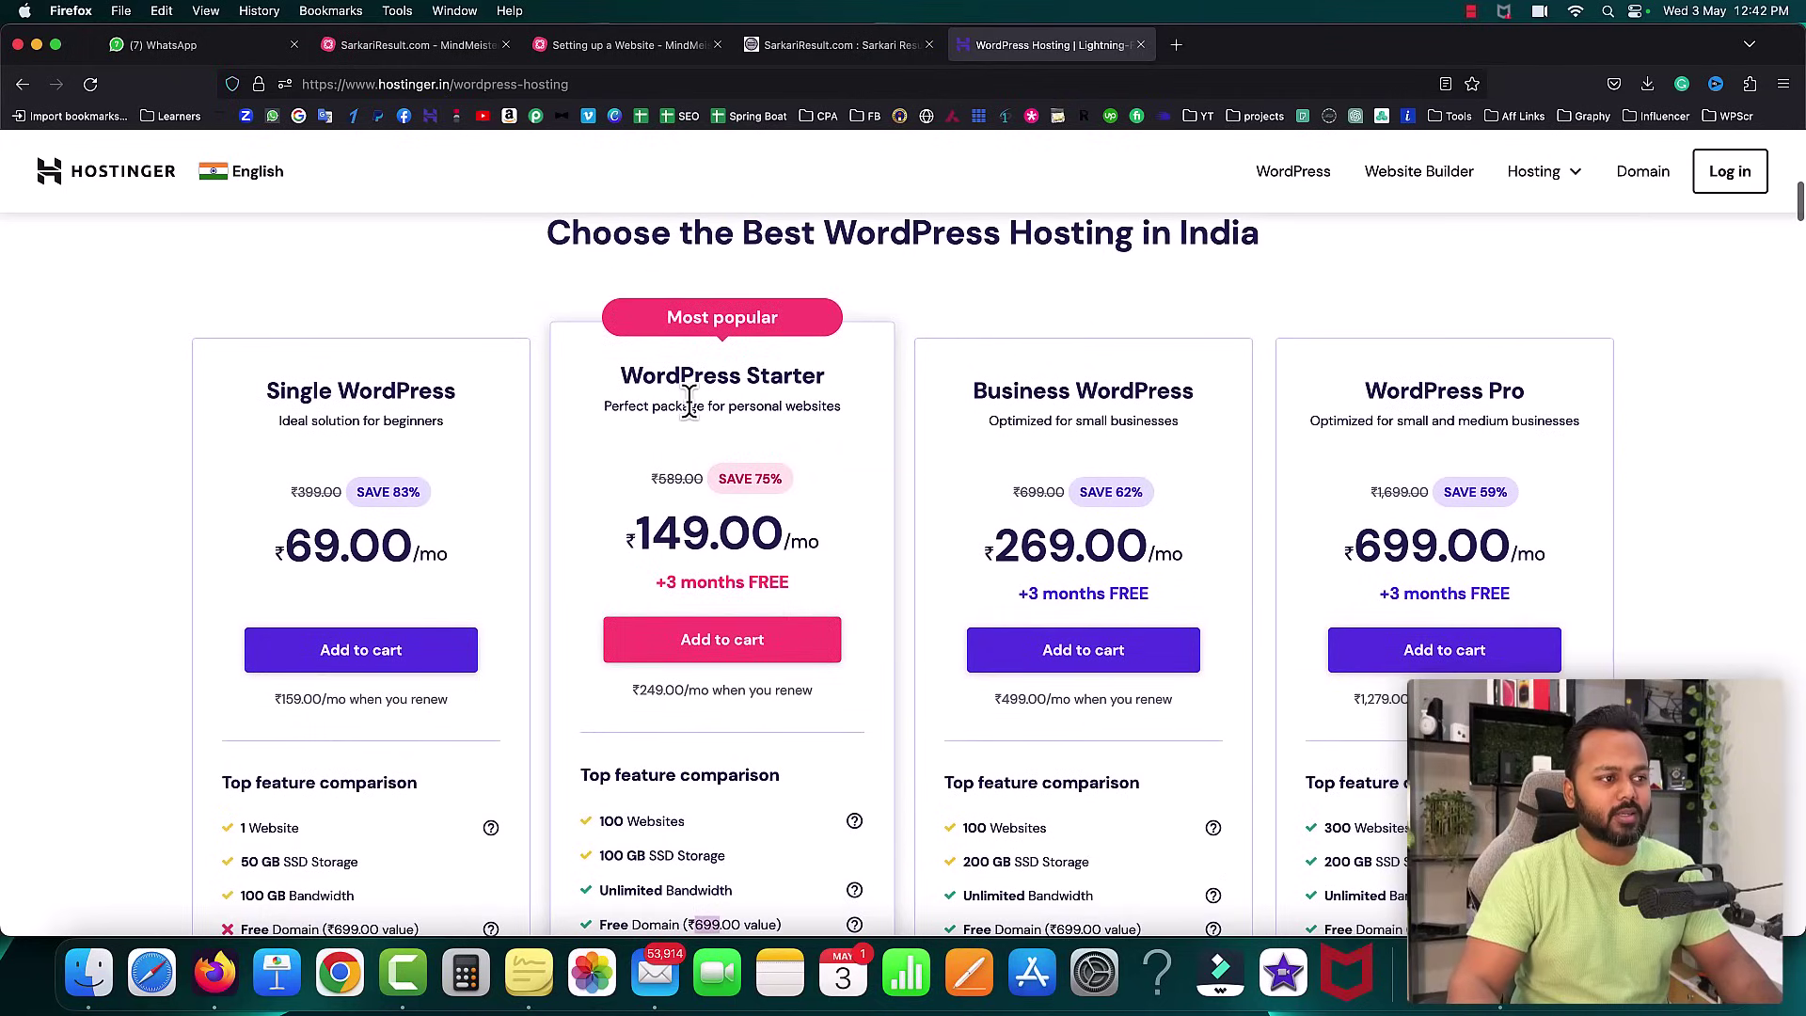
{"action": "left_click_drag", "start_coordinate": [621, 371], "coordinate": [813, 372]}
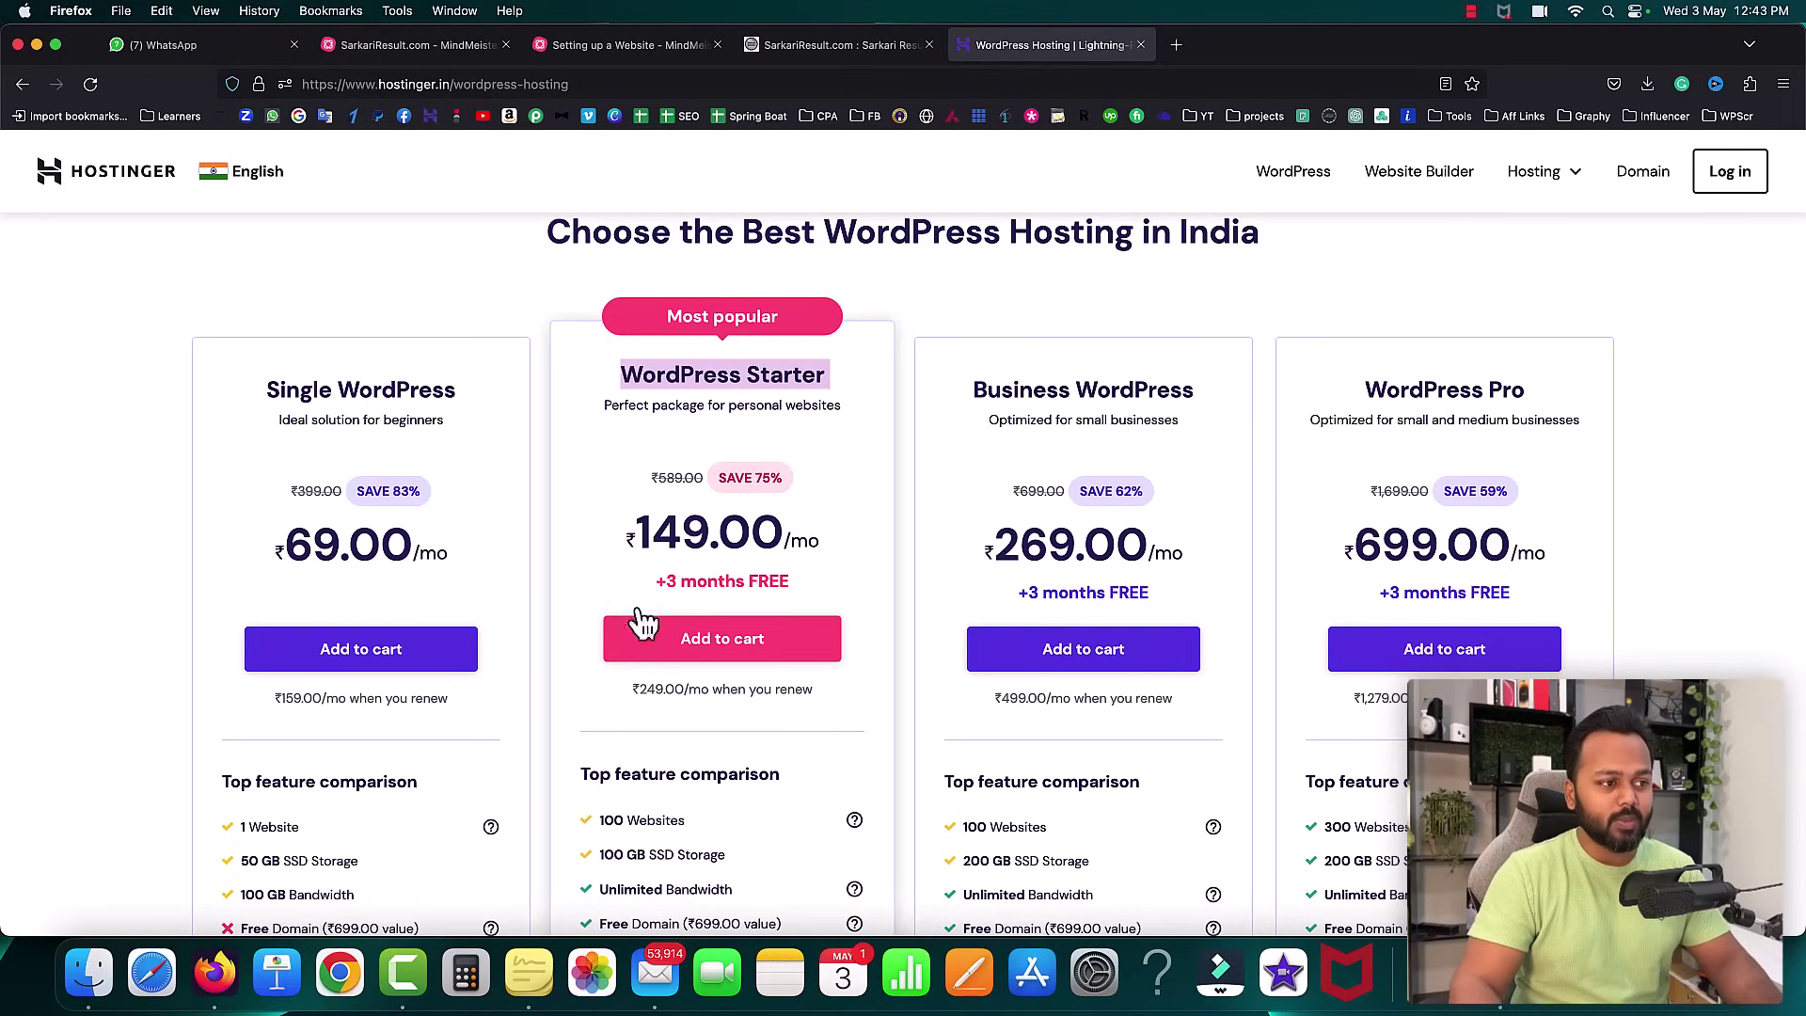
{"action": "left_click", "coordinate": [764, 734]}
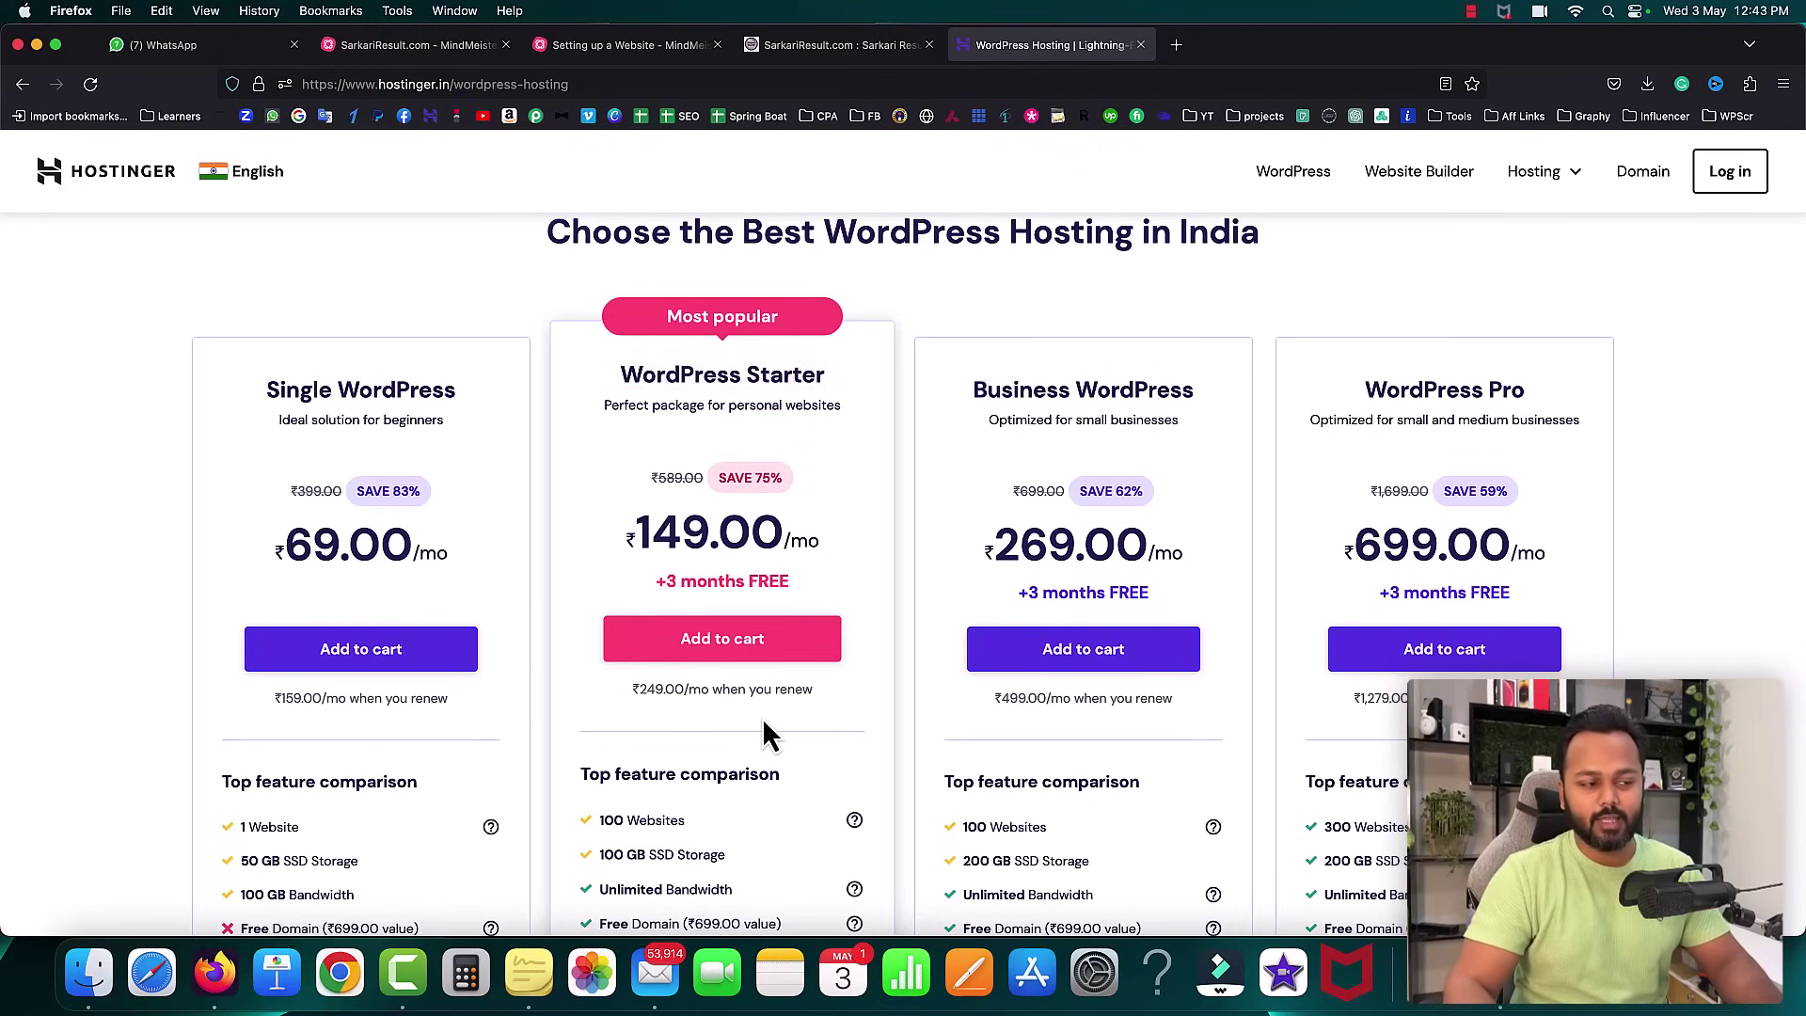
{"action": "left_click", "coordinate": [717, 642]}
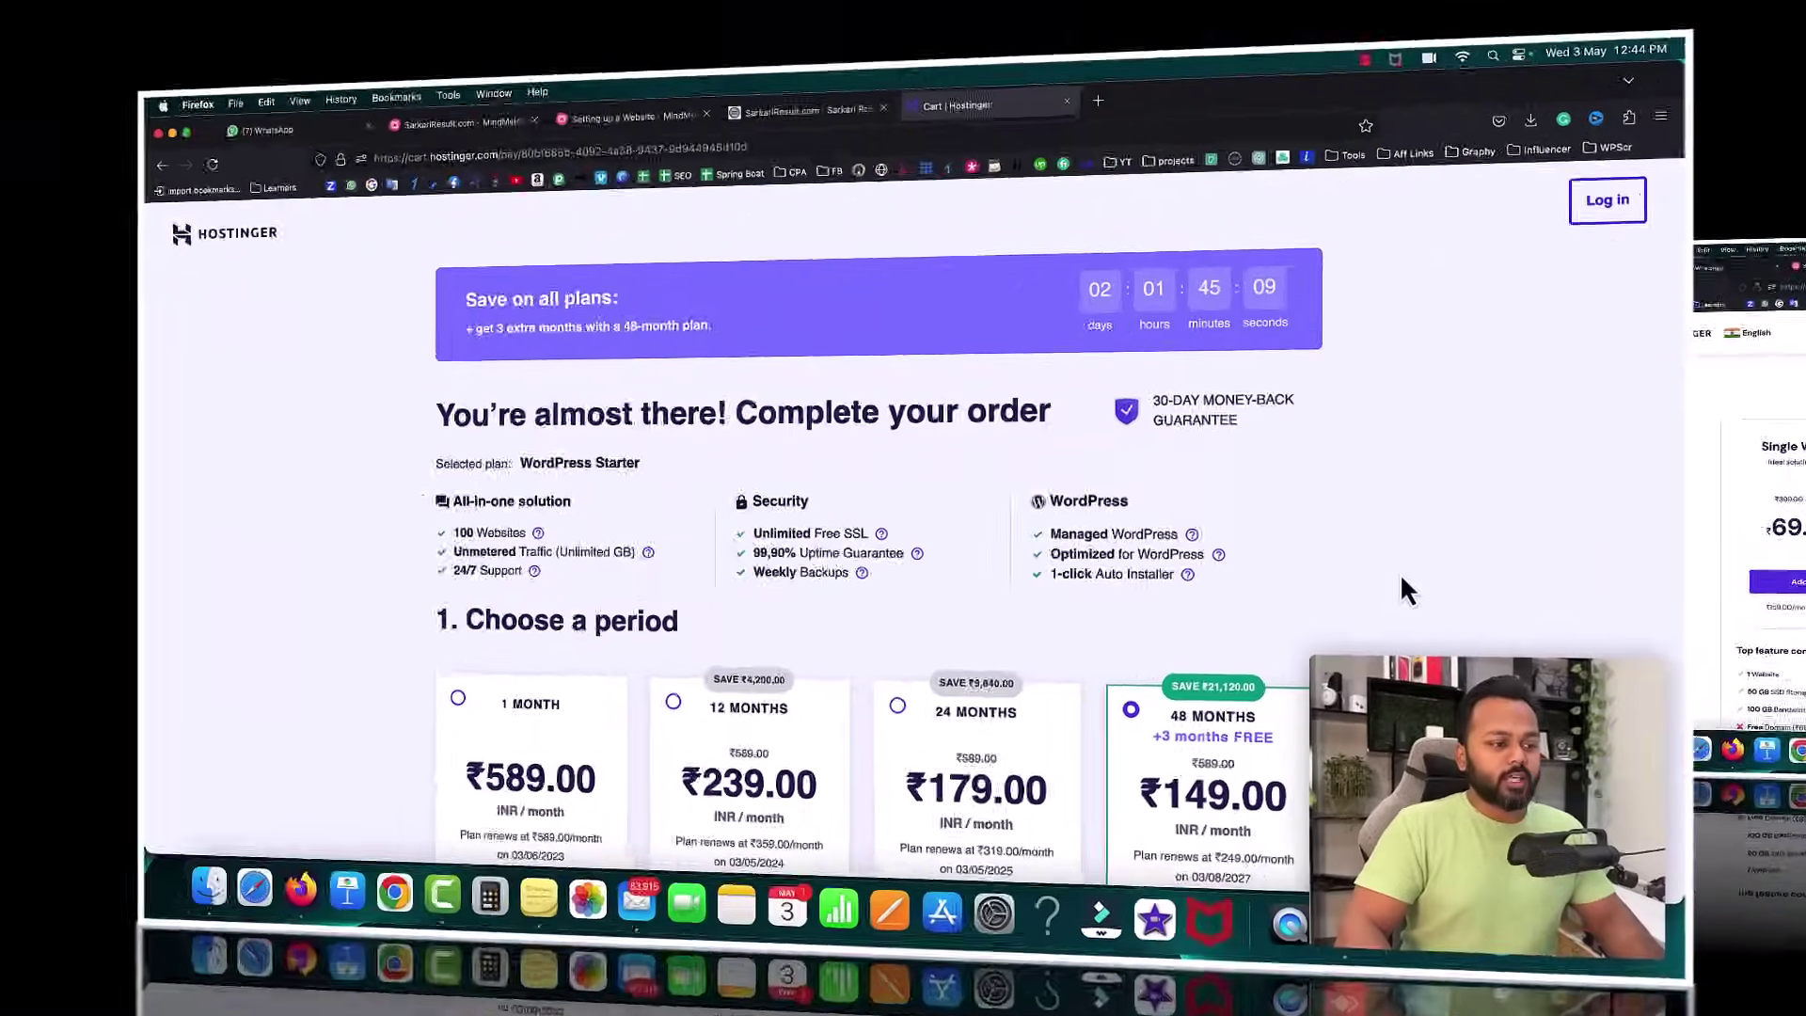
- Compare the 1, 12, 24 and 48-month periods, settling on 48 months at ₹149.00/month
{"action": "scroll", "coordinate": [1508, 580], "scroll_direction": "down", "scroll_amount": 5}
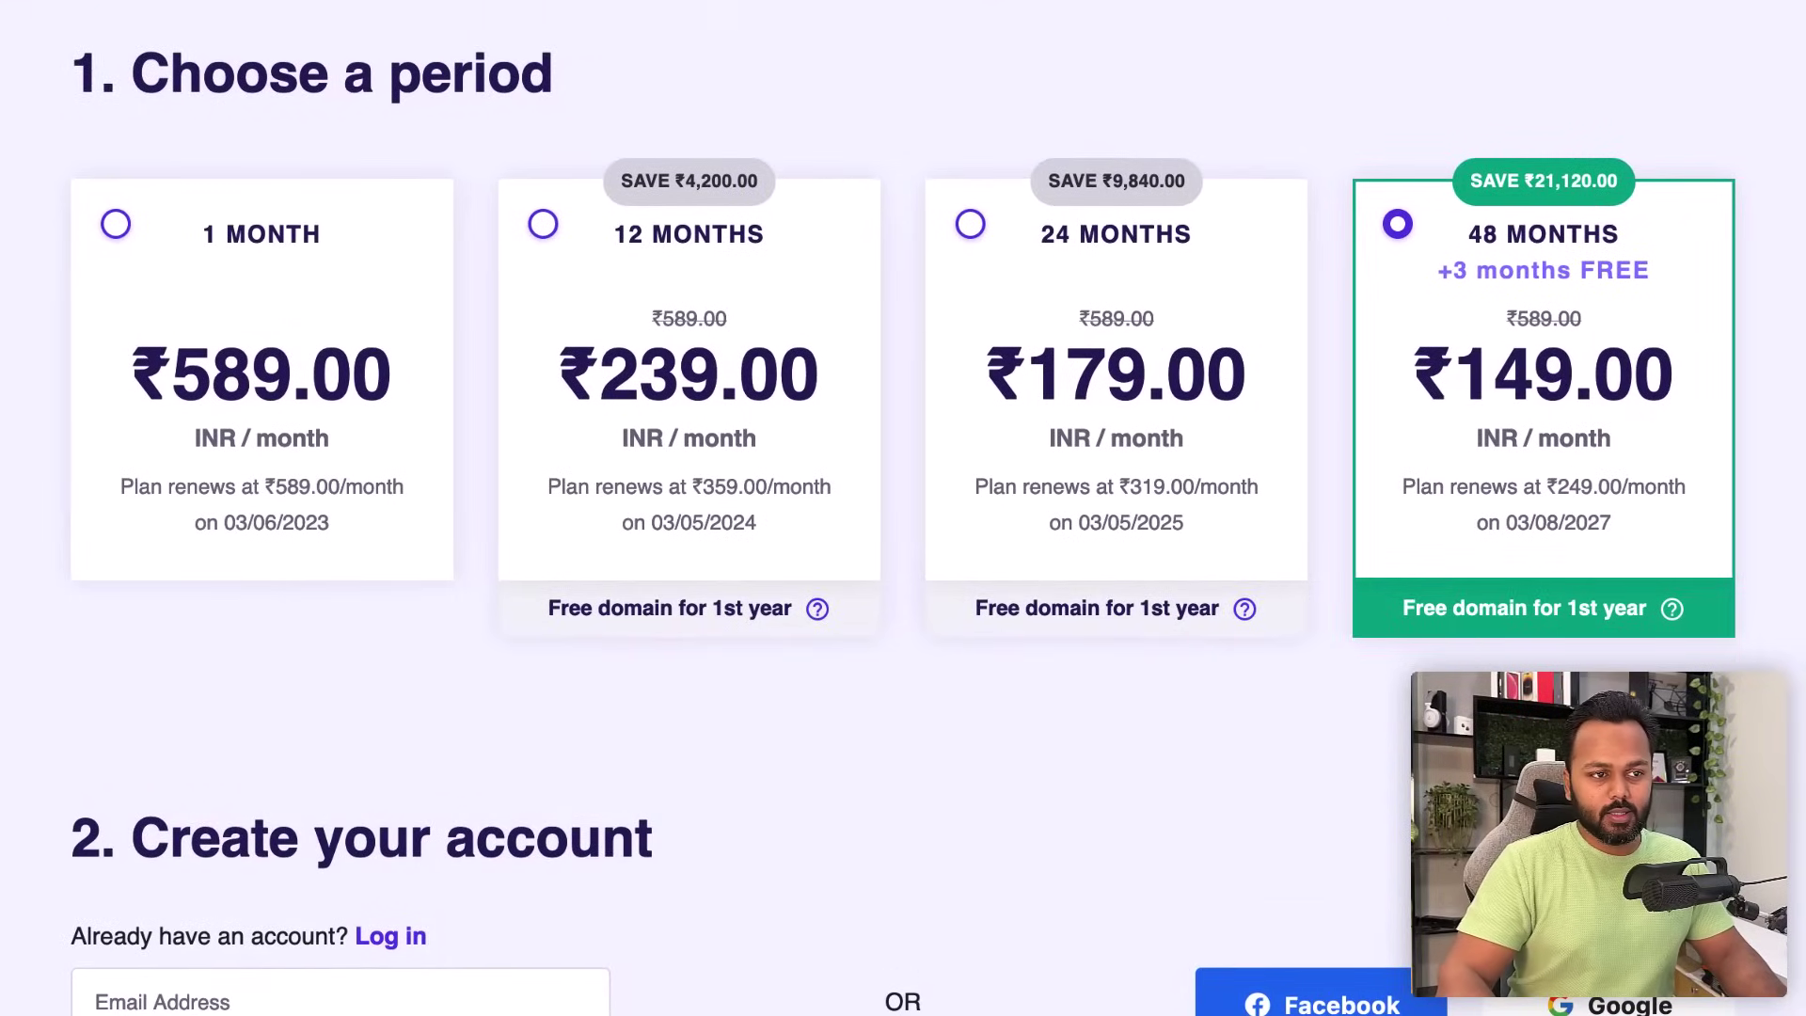
{"action": "left_click", "coordinate": [120, 227]}
{"action": "left_click", "coordinate": [544, 225]}
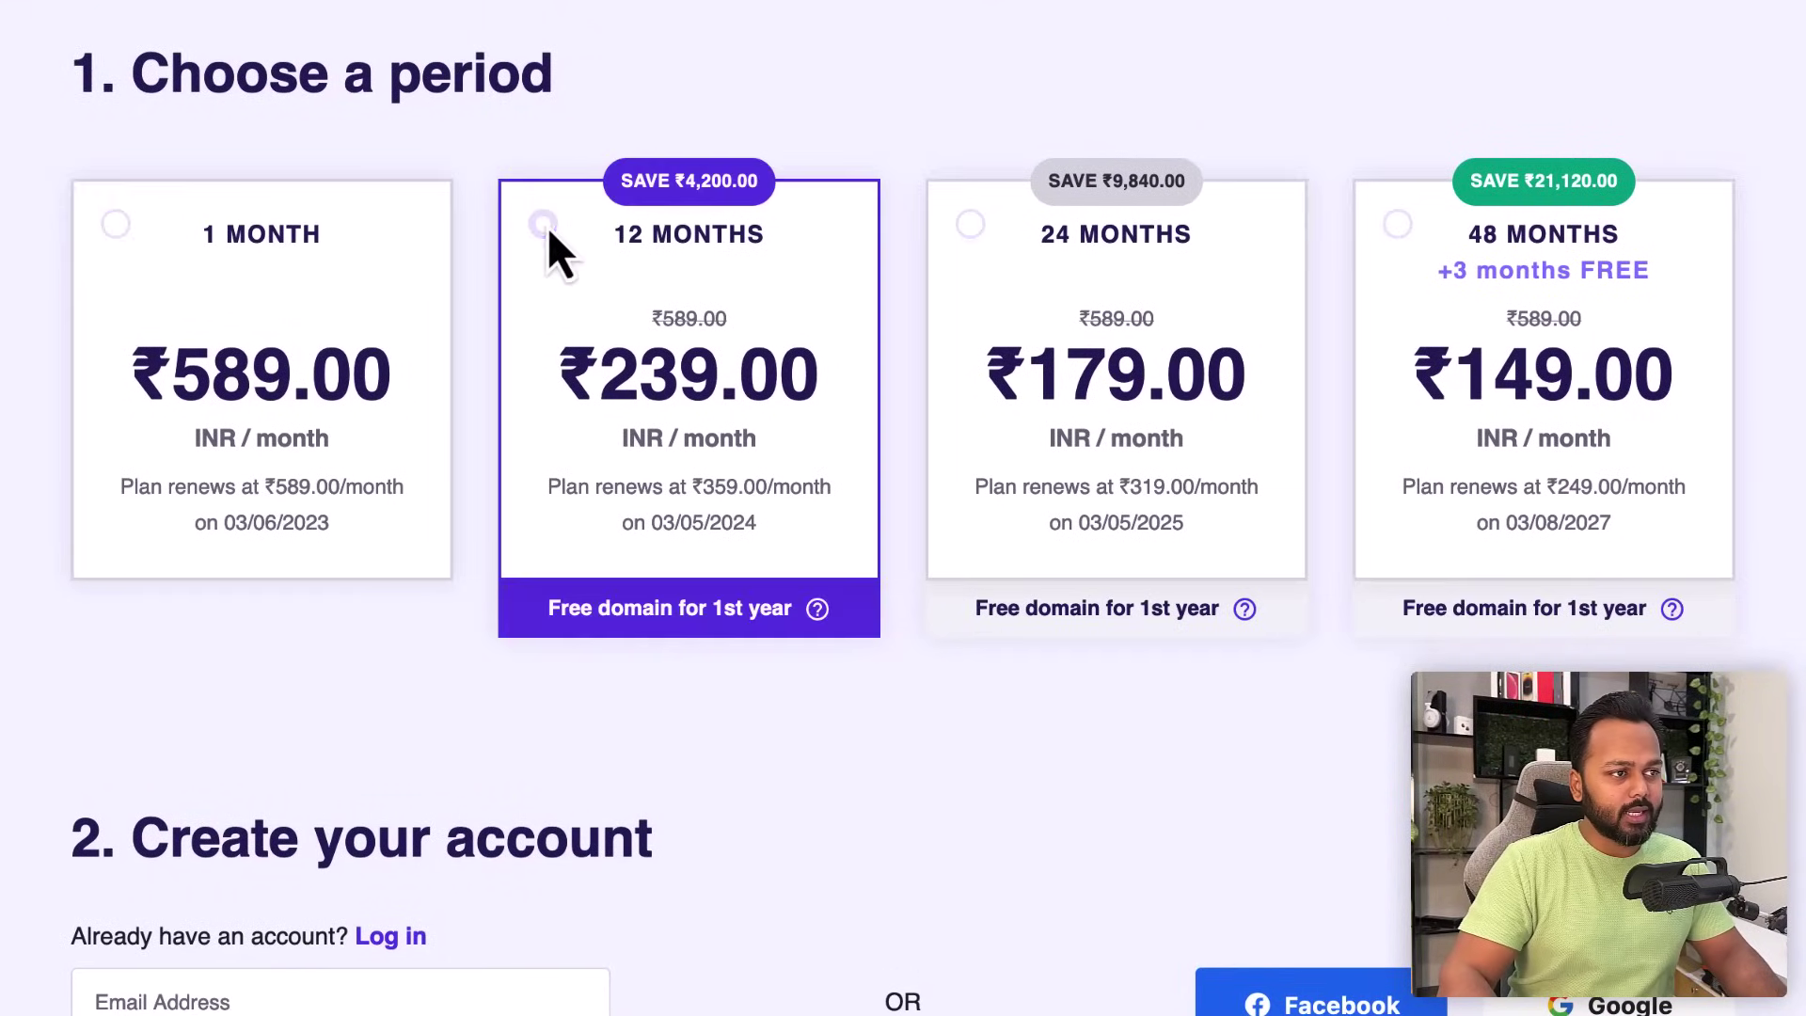
{"action": "left_click", "coordinate": [969, 226]}
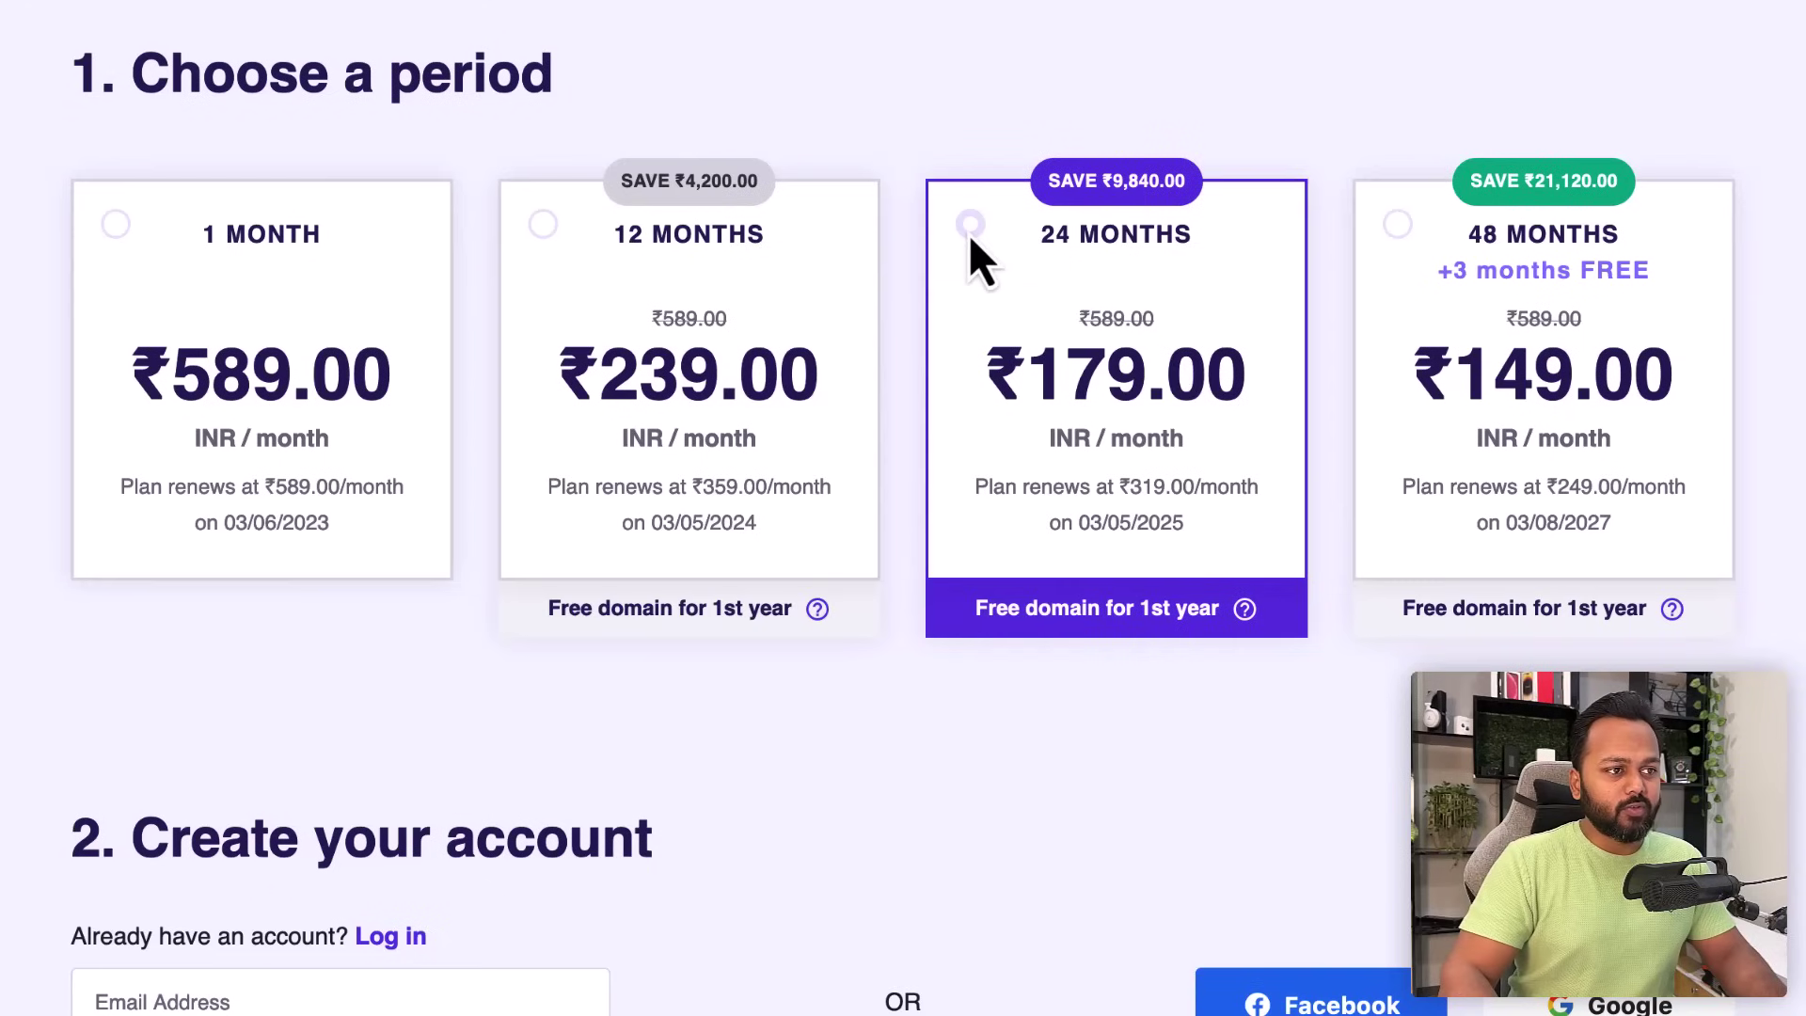
{"action": "left_click", "coordinate": [1398, 226]}
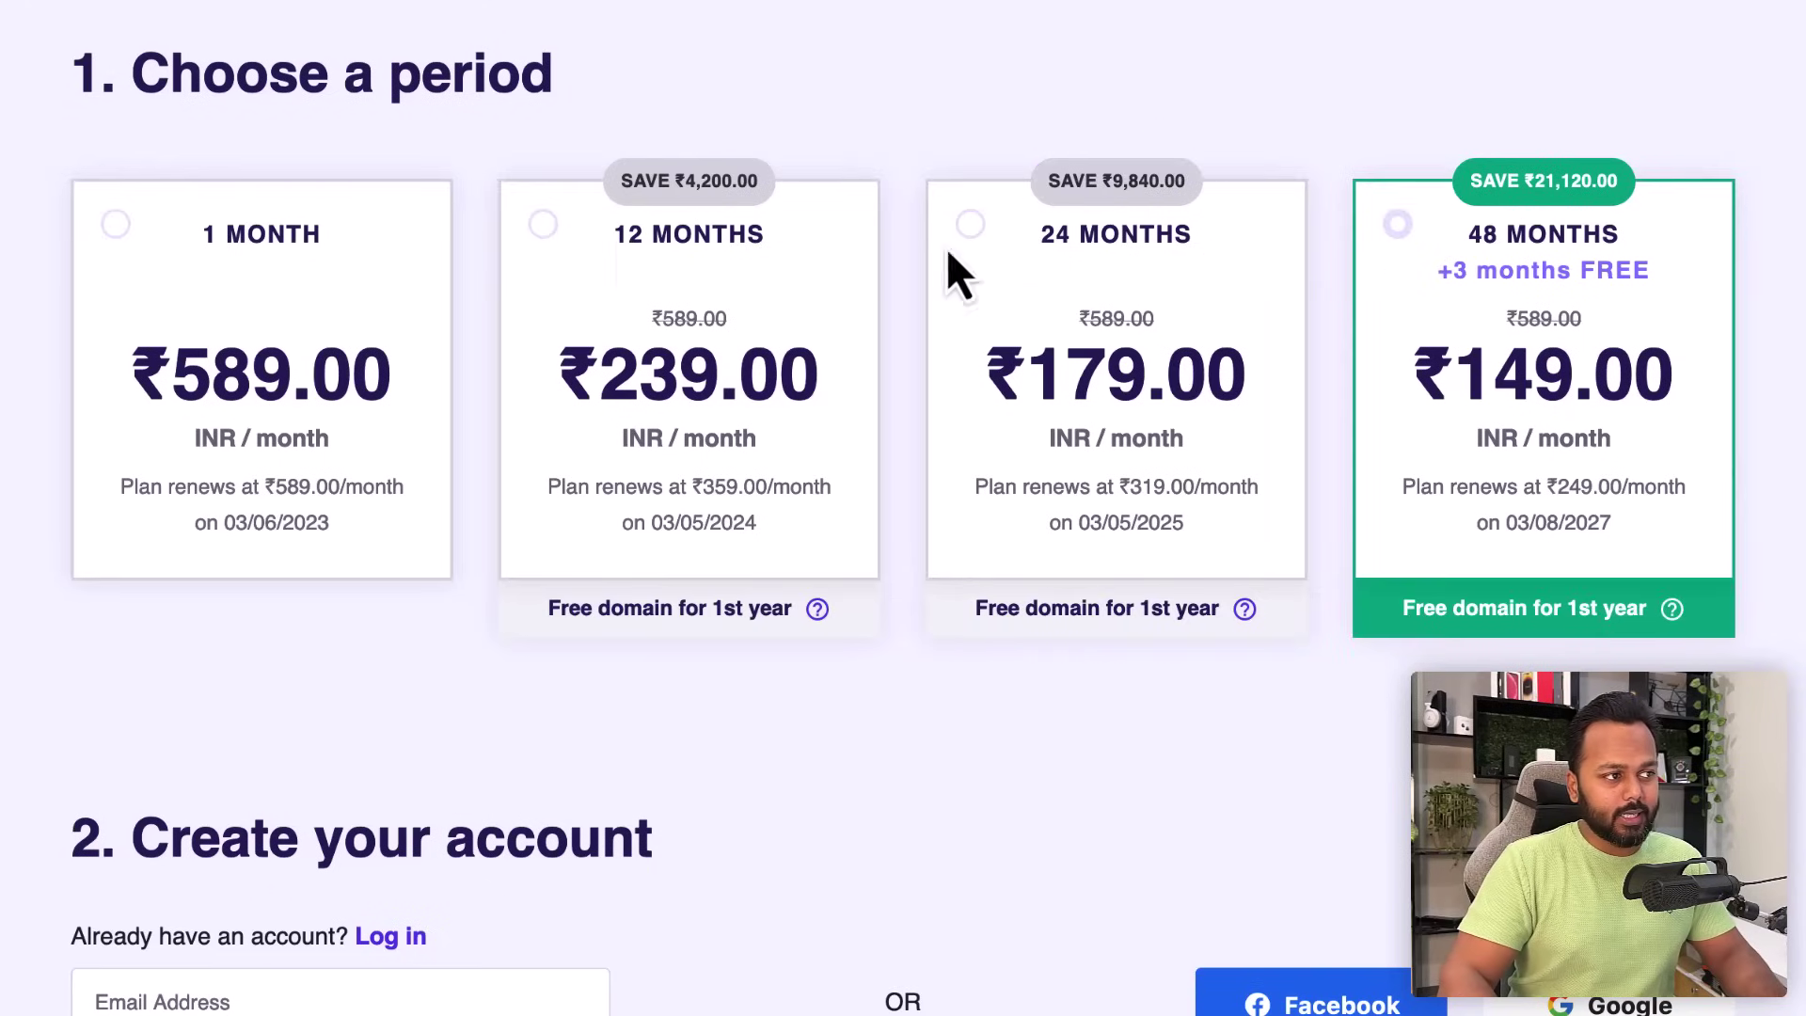
{"action": "left_click", "coordinate": [115, 226]}
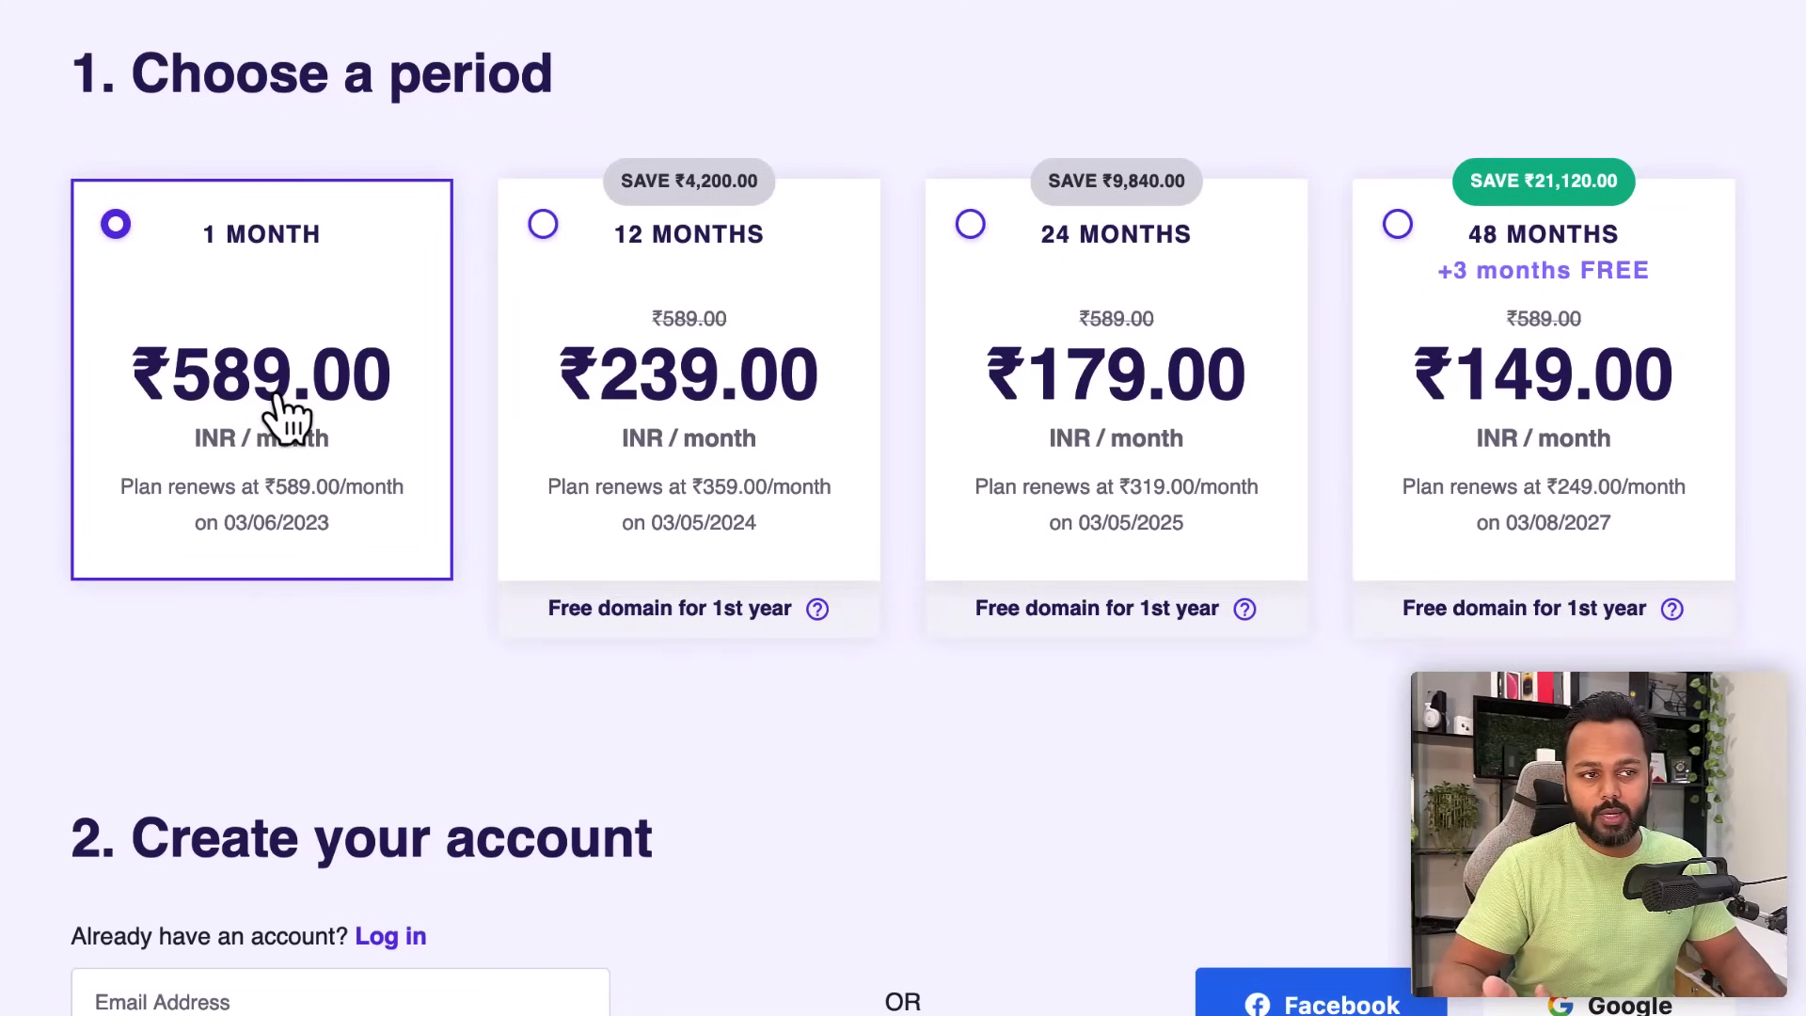
{"action": "left_click", "coordinate": [543, 225]}
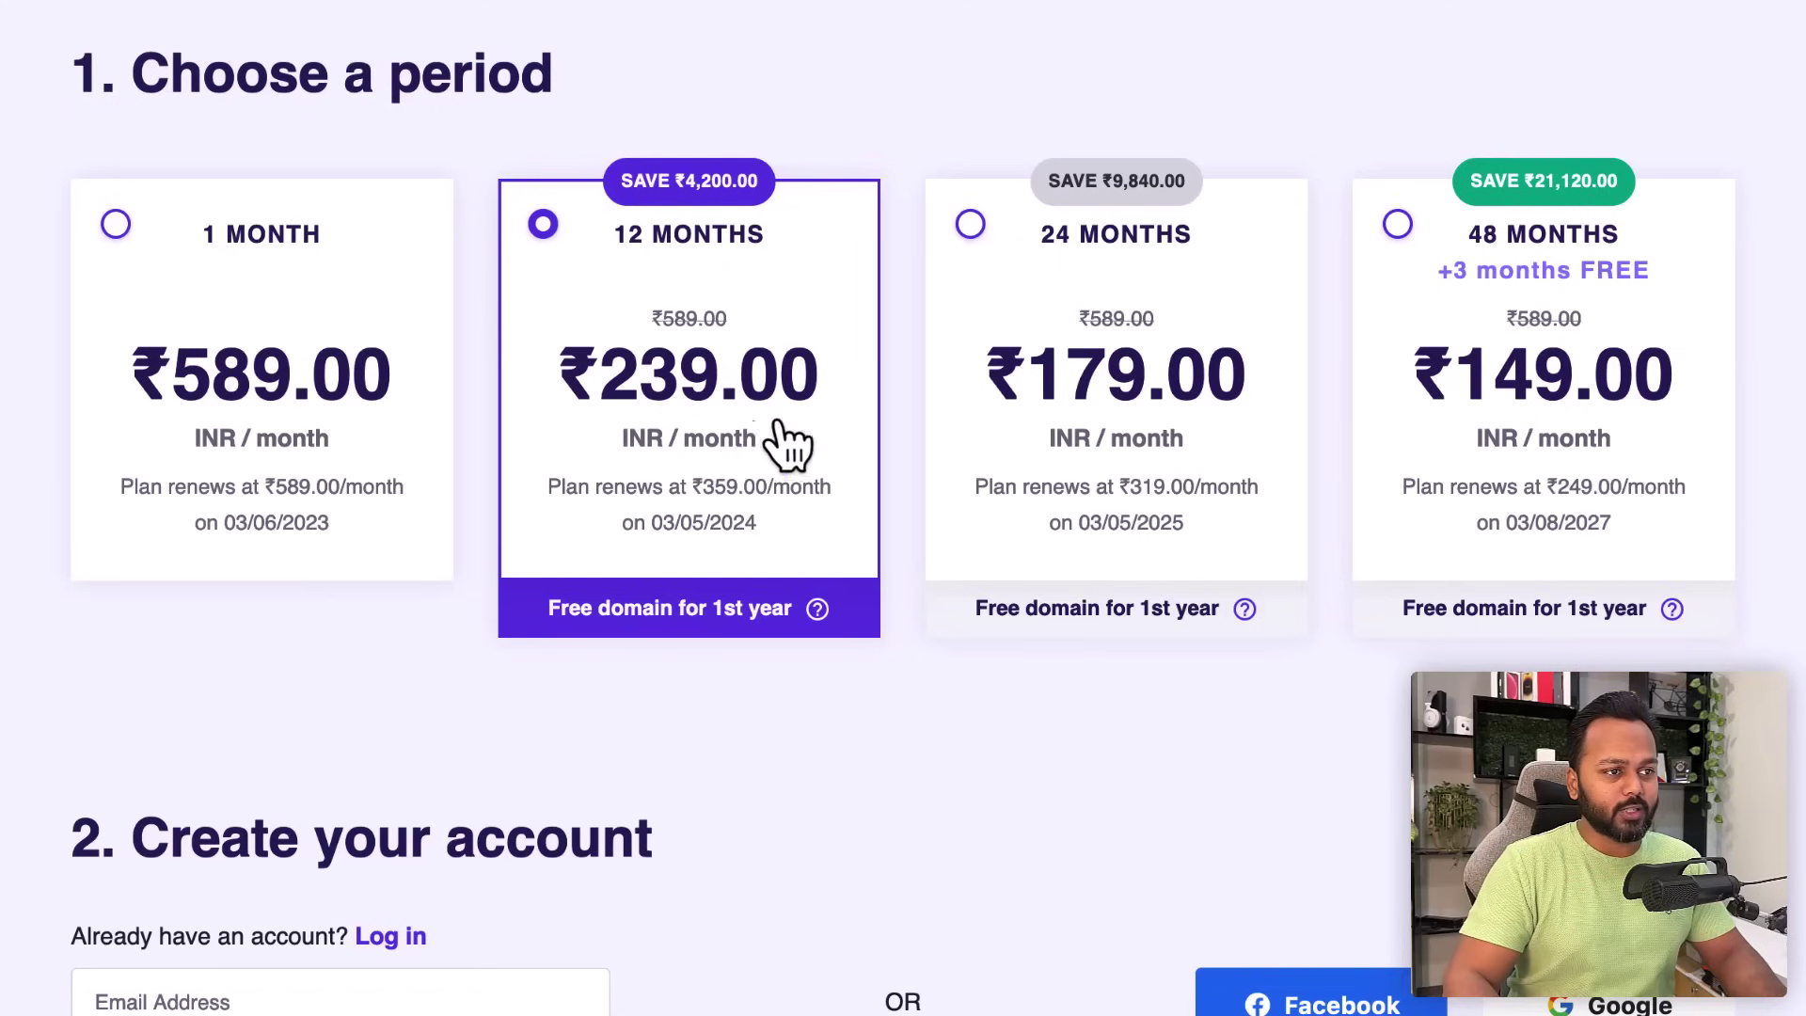
{"action": "left_click", "coordinate": [970, 226]}
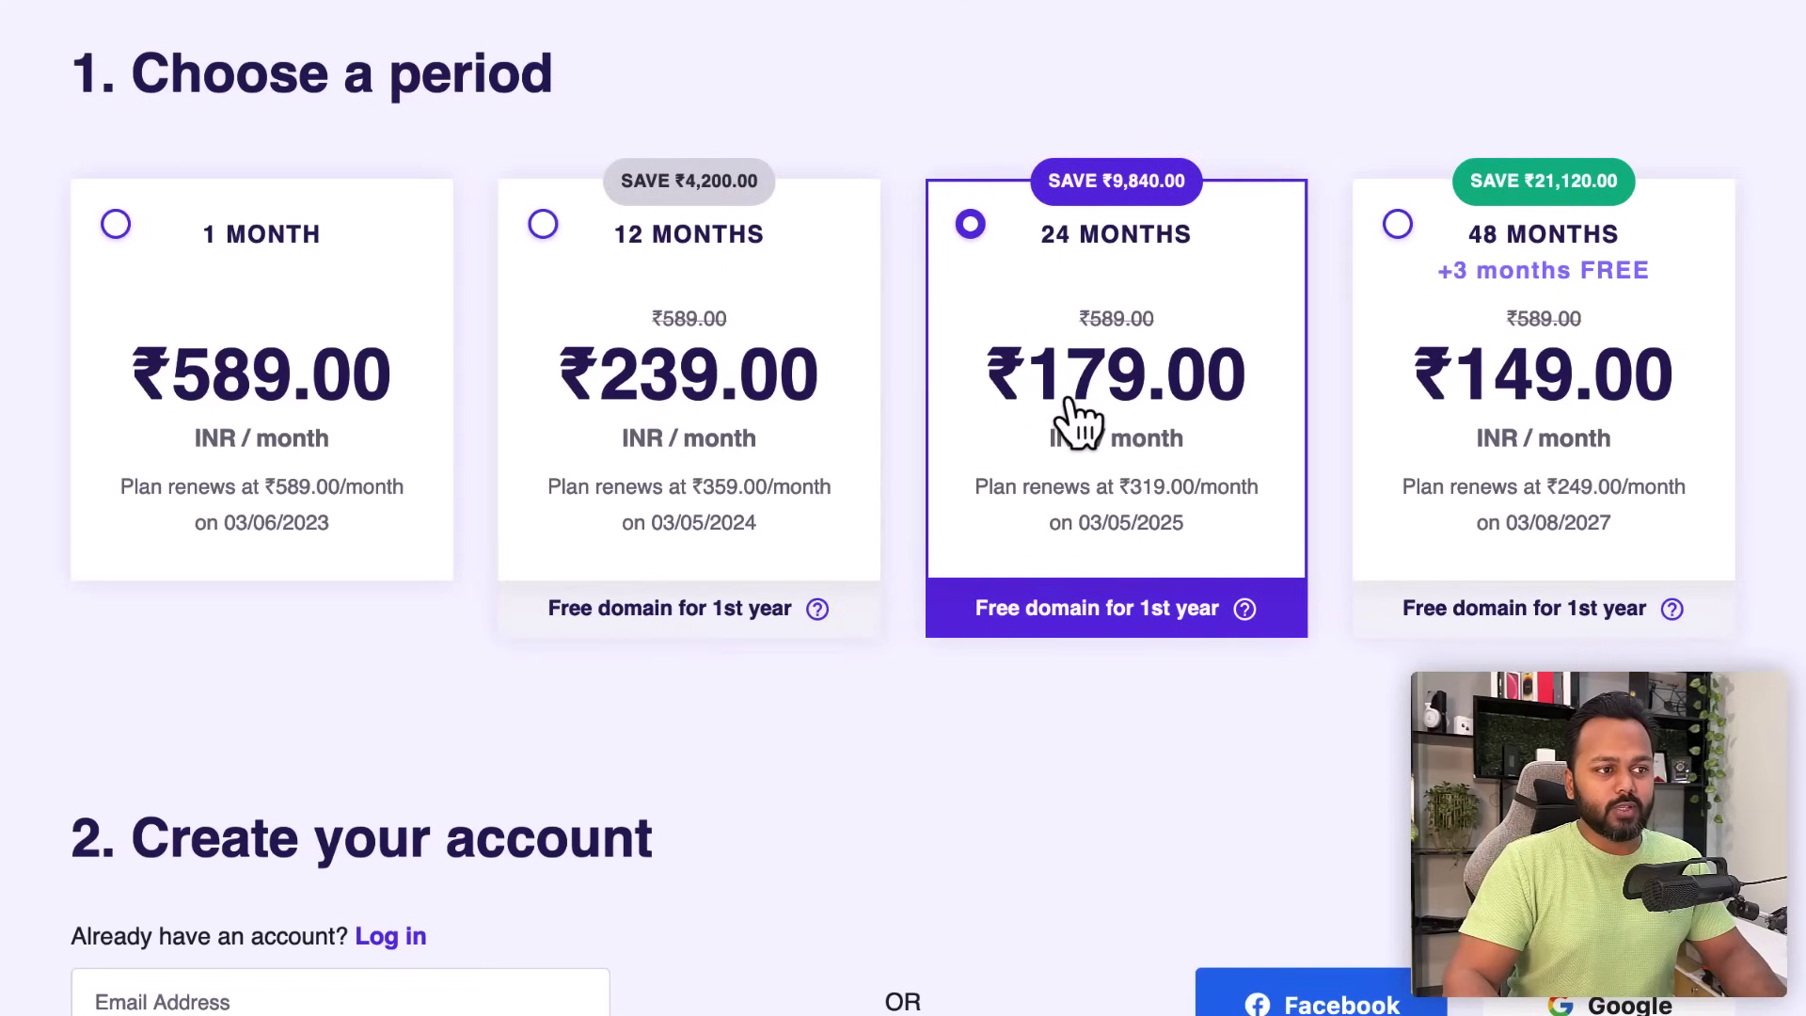
{"action": "left_click", "coordinate": [1397, 226]}
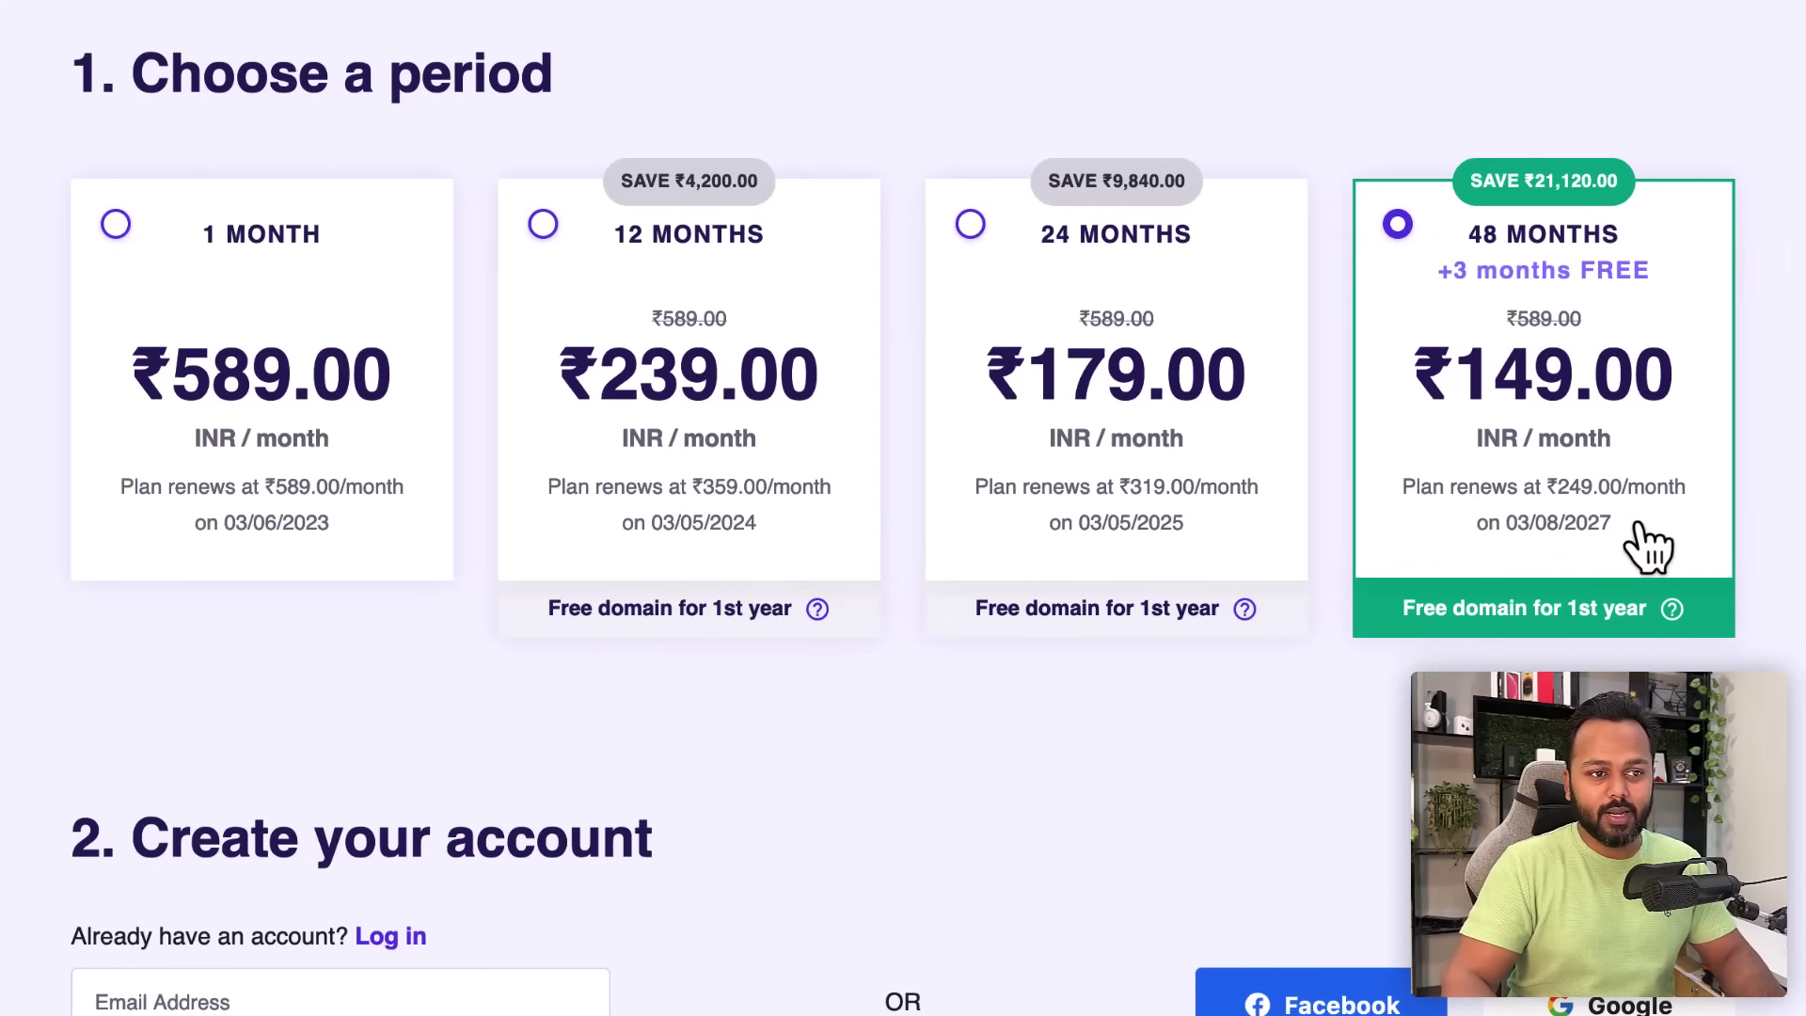
{"action": "scroll", "coordinate": [1552, 522], "scroll_direction": "down", "scroll_amount": 5}
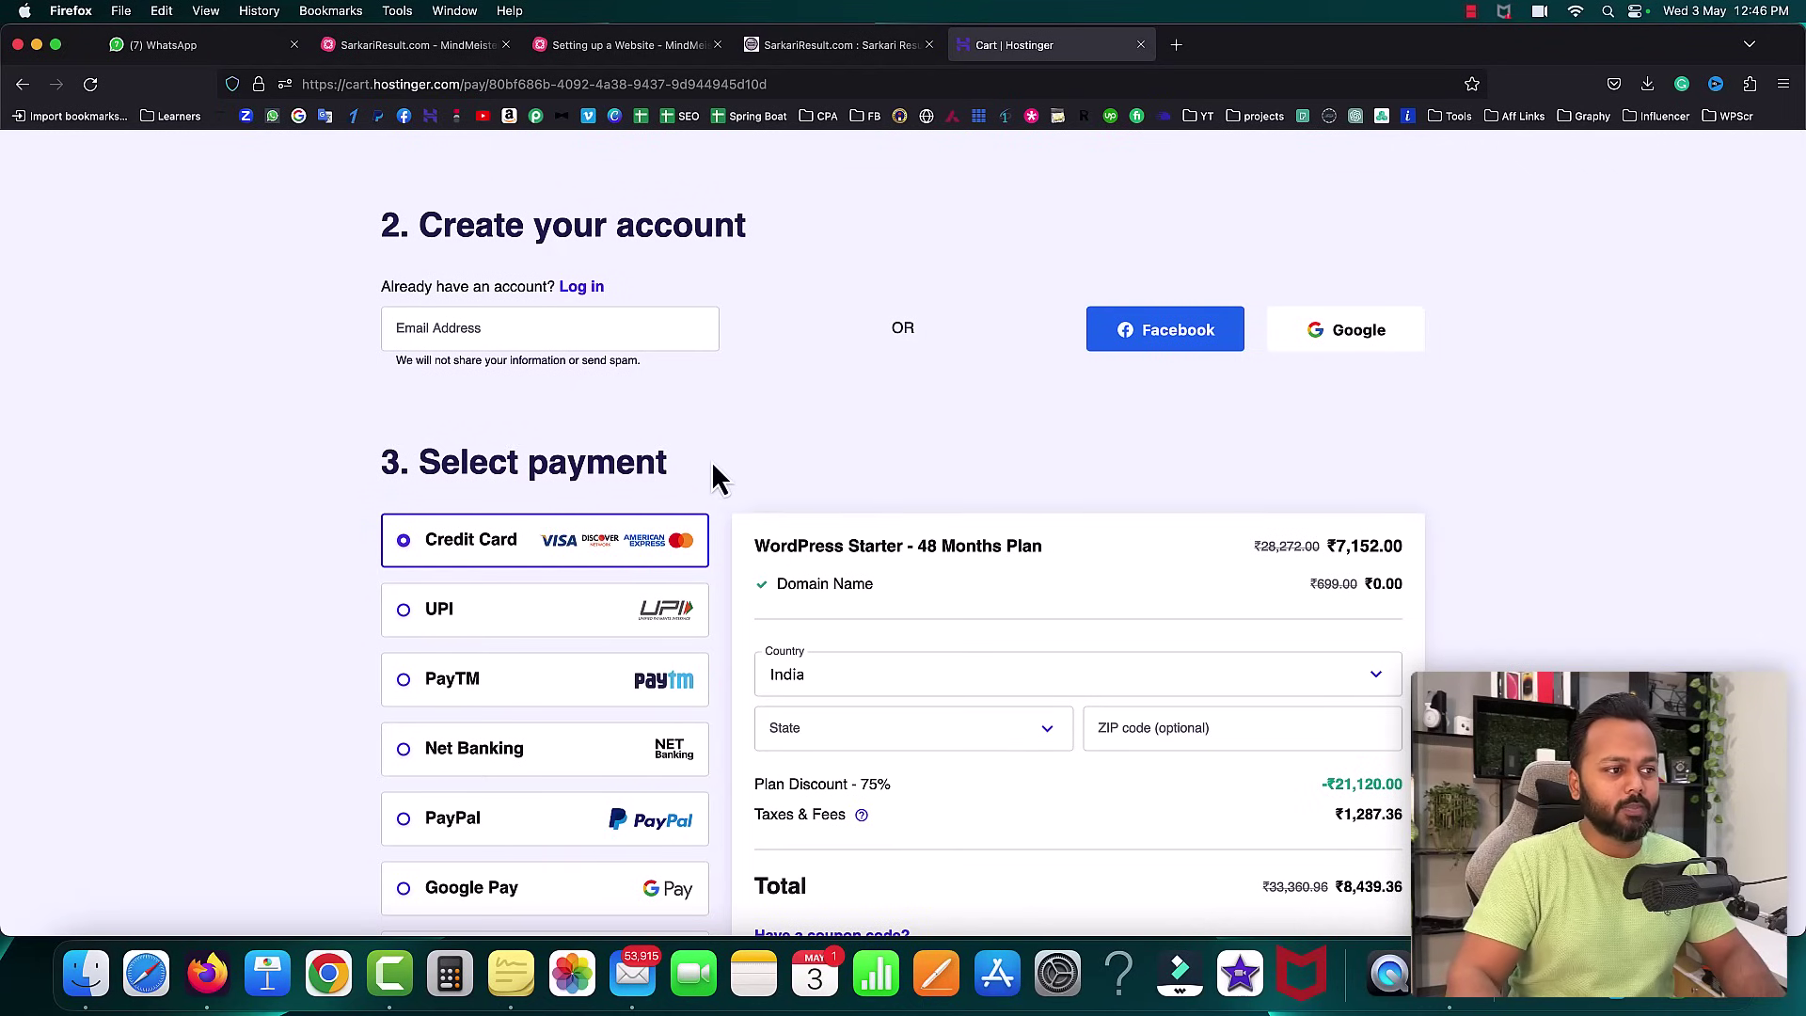
{"action": "scroll", "coordinate": [712, 462], "scroll_direction": "down", "scroll_amount": 3}
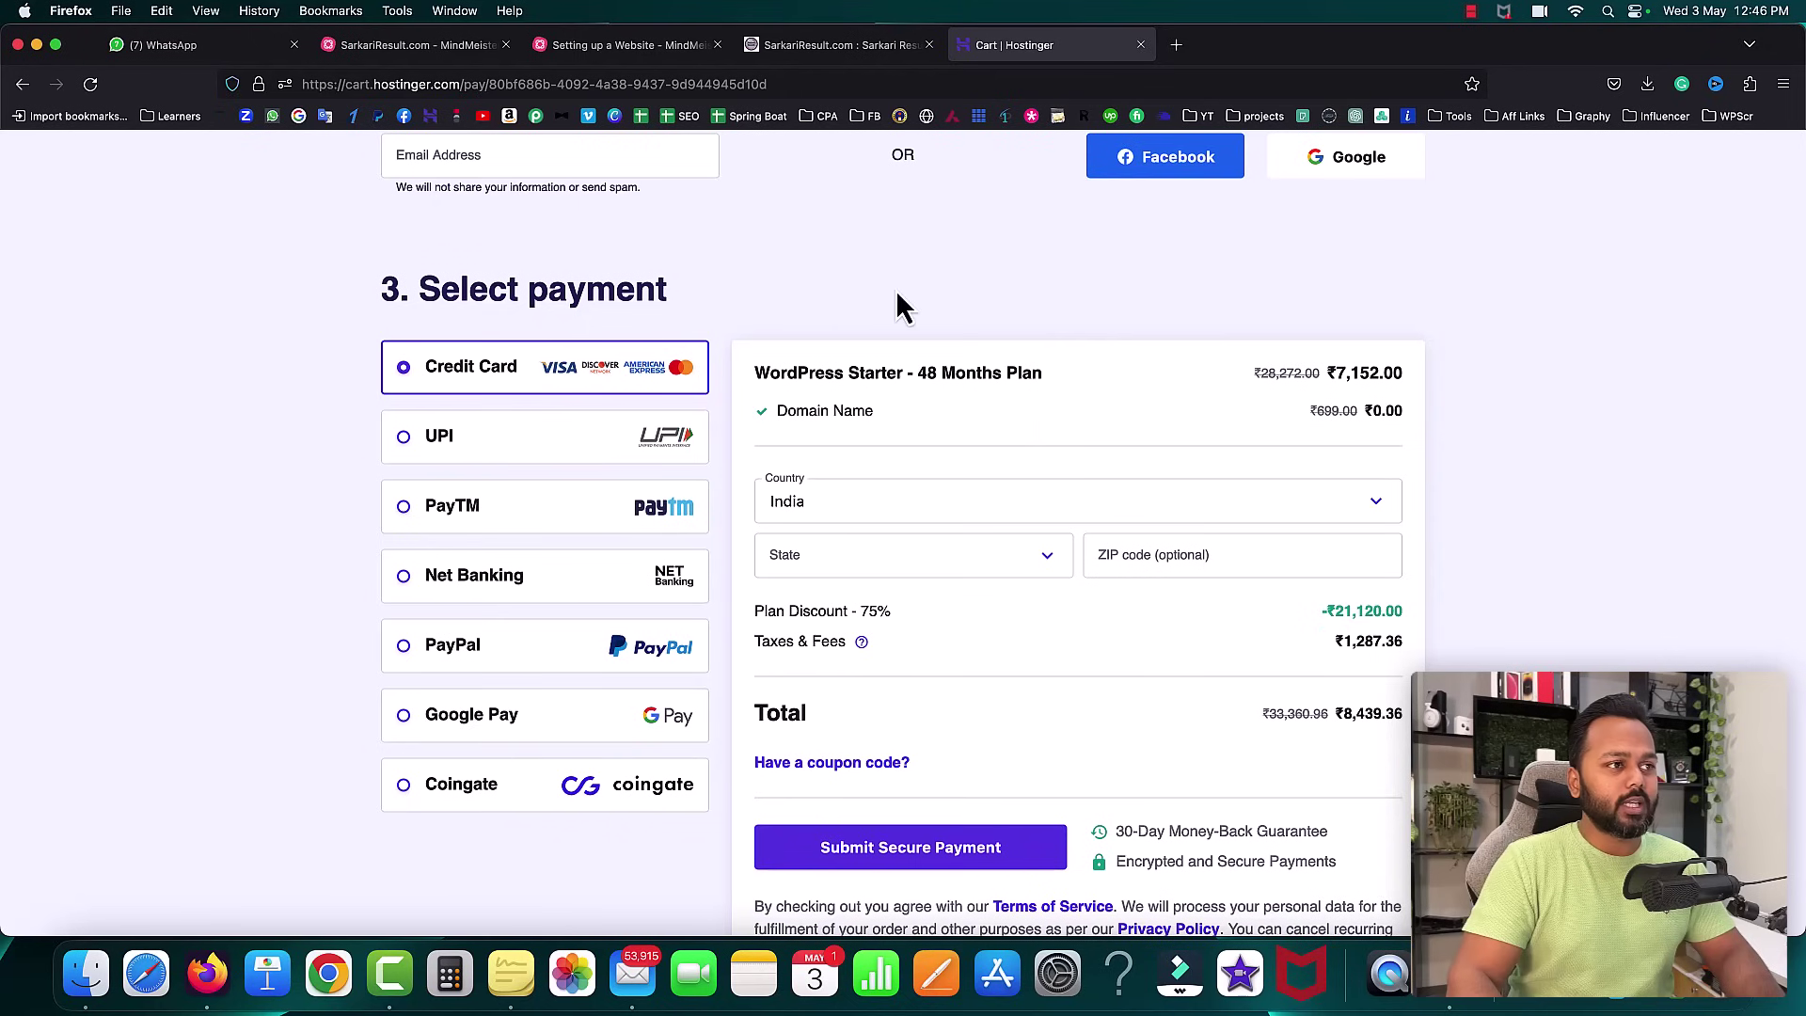
{"action": "scroll", "coordinate": [1235, 329], "scroll_direction": "up", "scroll_amount": 10}
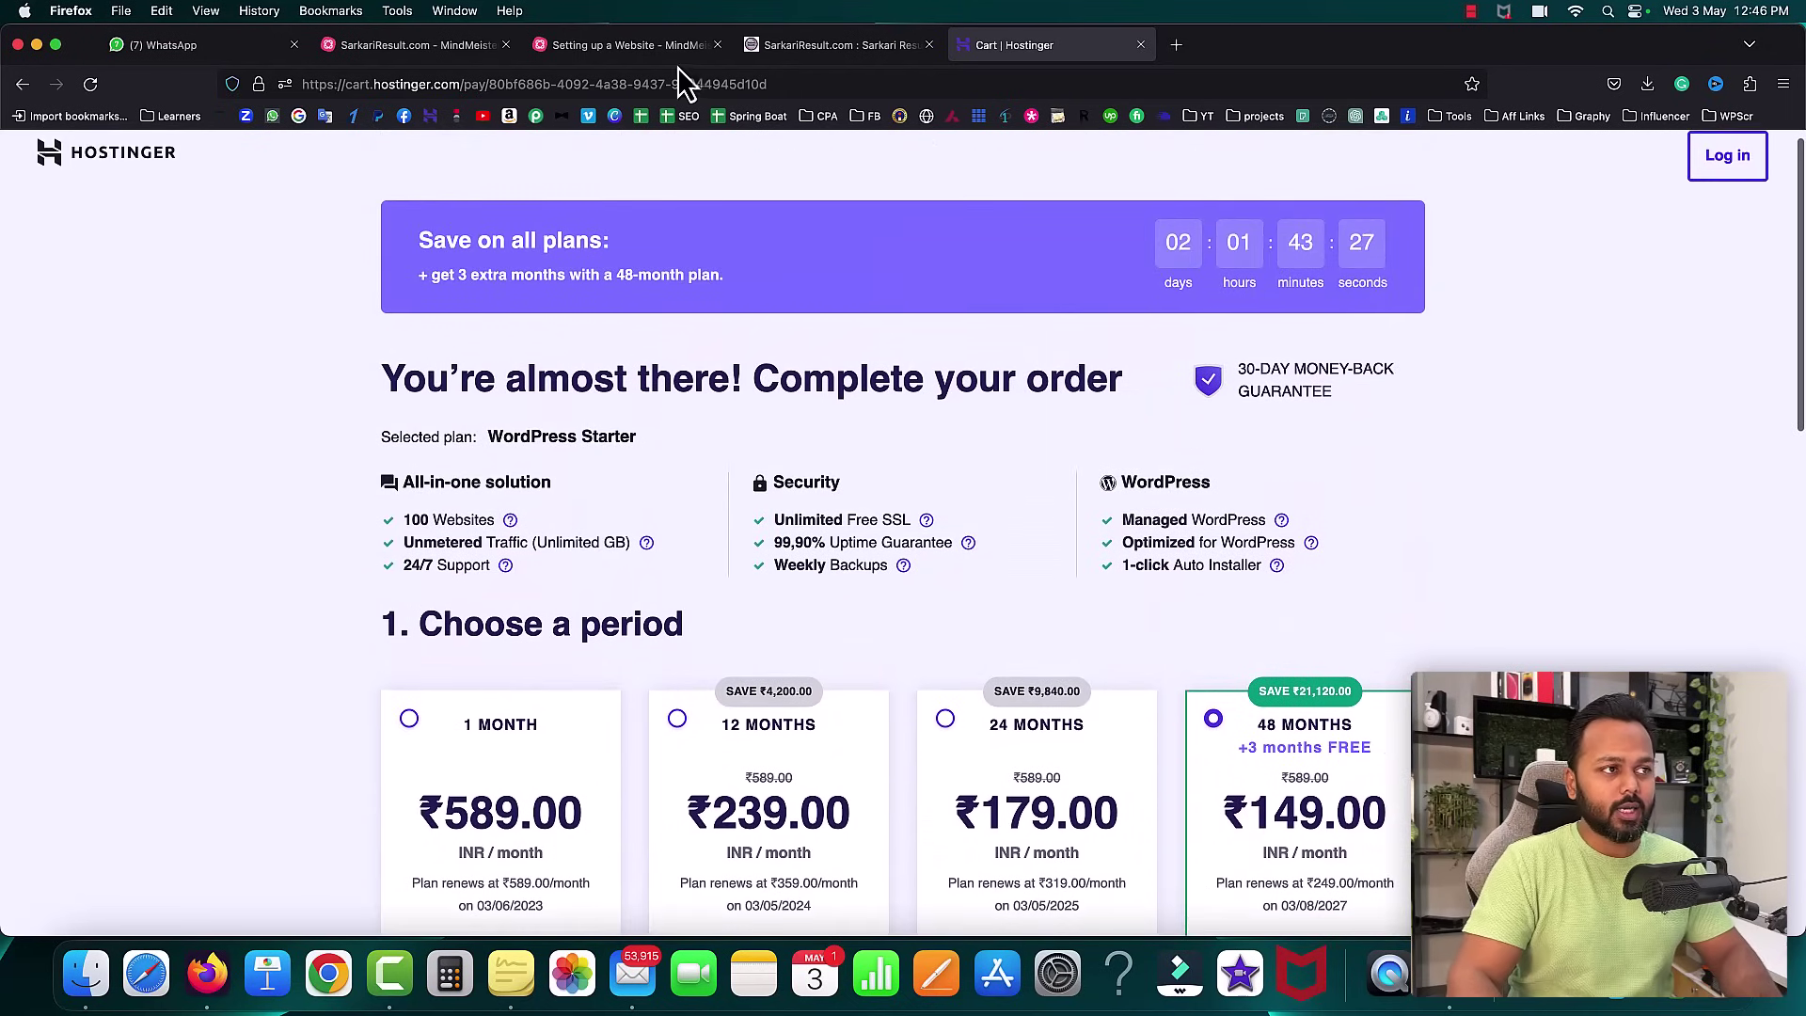
- Open the Hostinger referral link from the address bar
{"action": "left_click", "coordinate": [450, 83]}
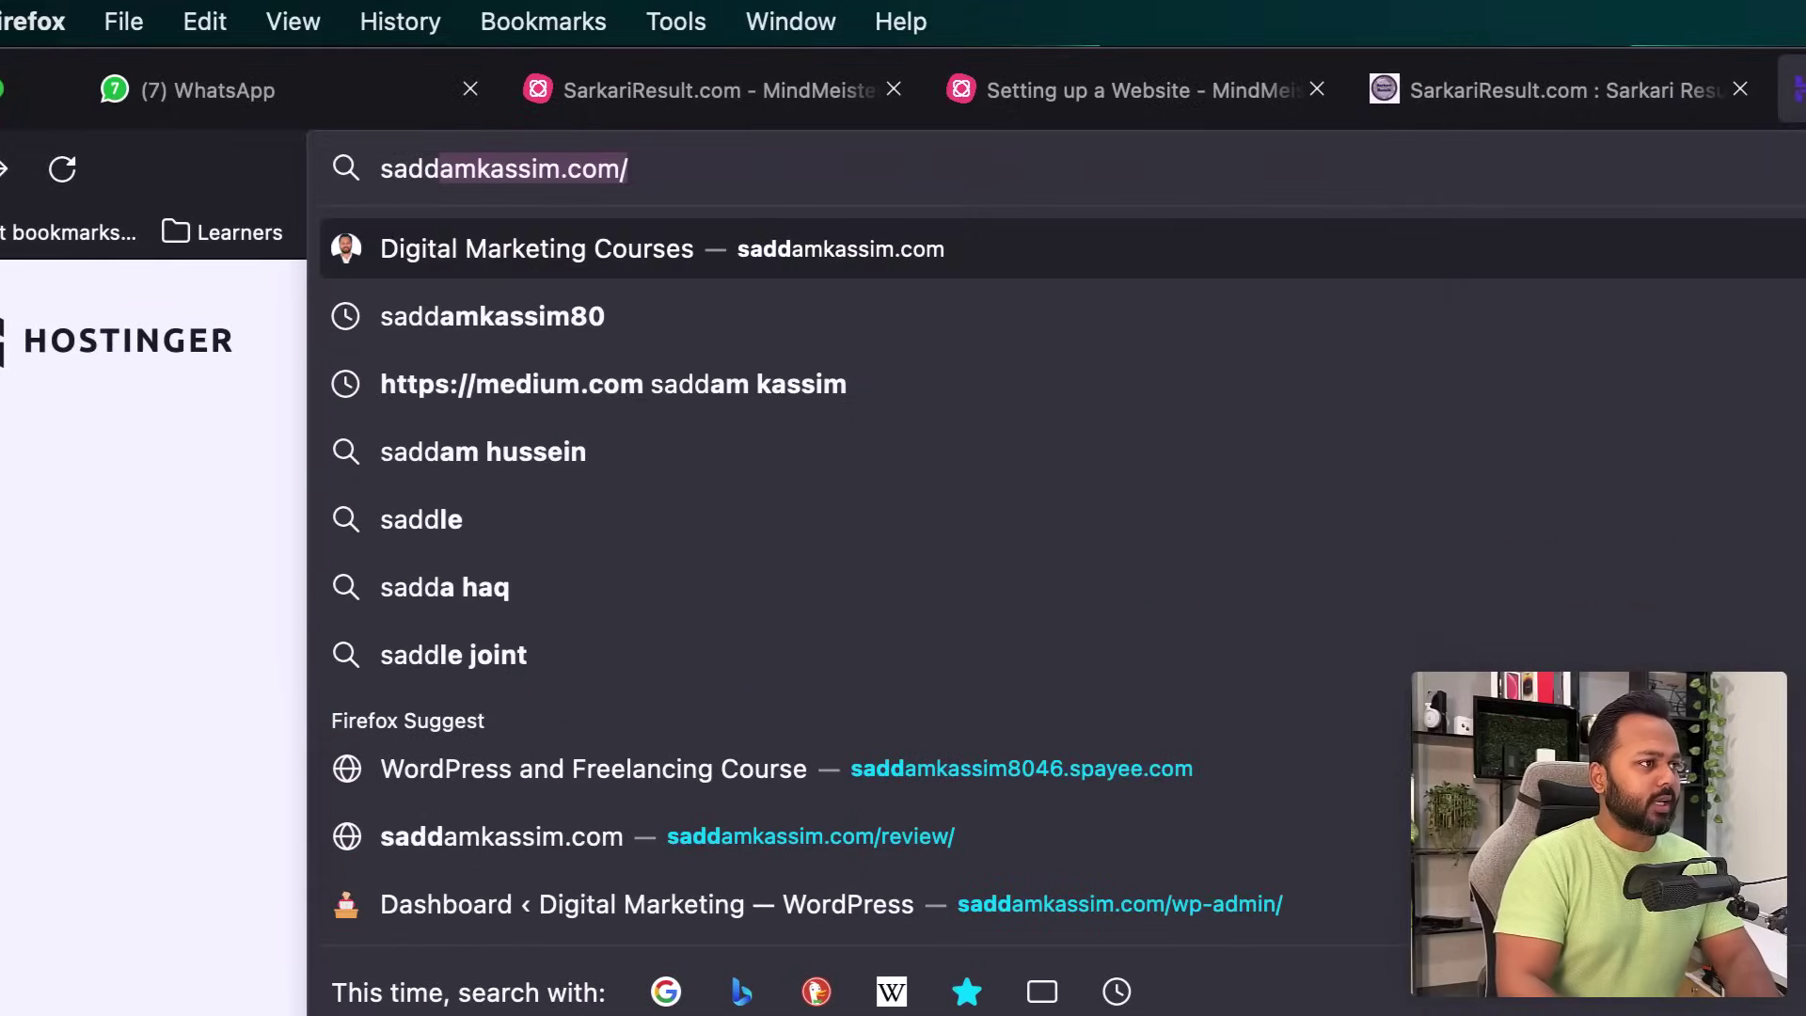
{"action": "key", "text": "Right"}
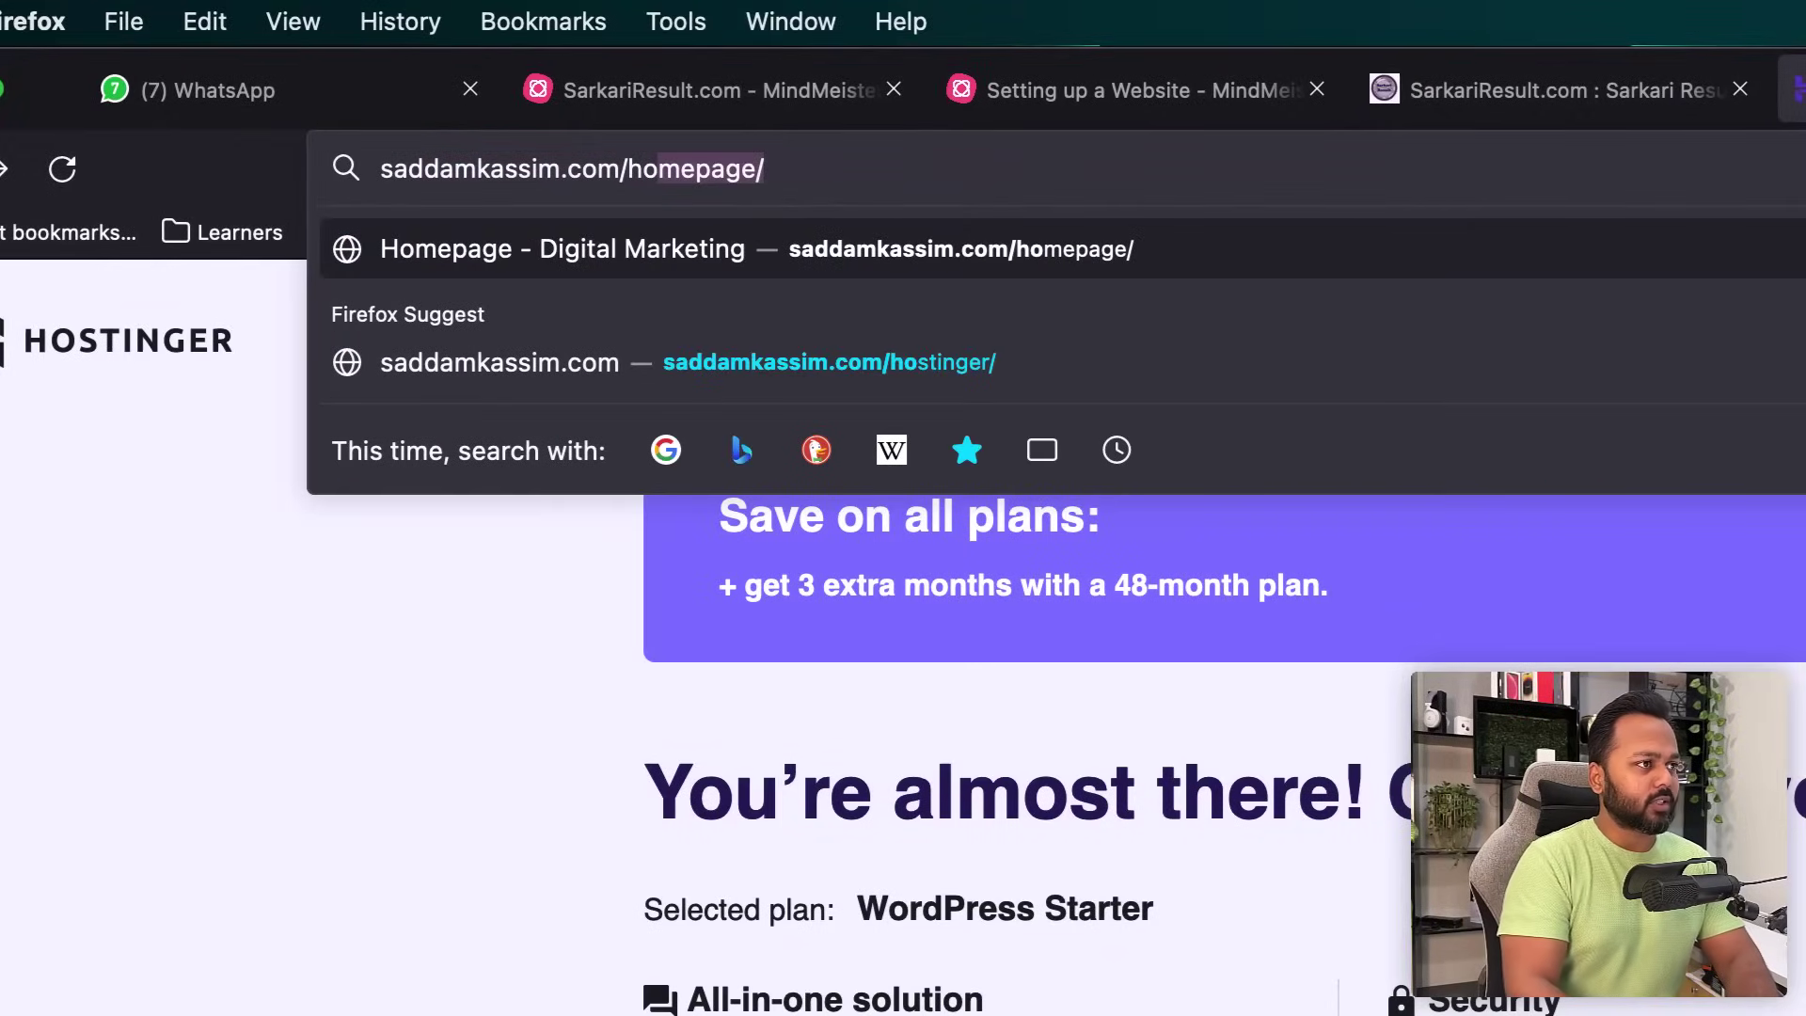
{"action": "key", "text": "Return"}
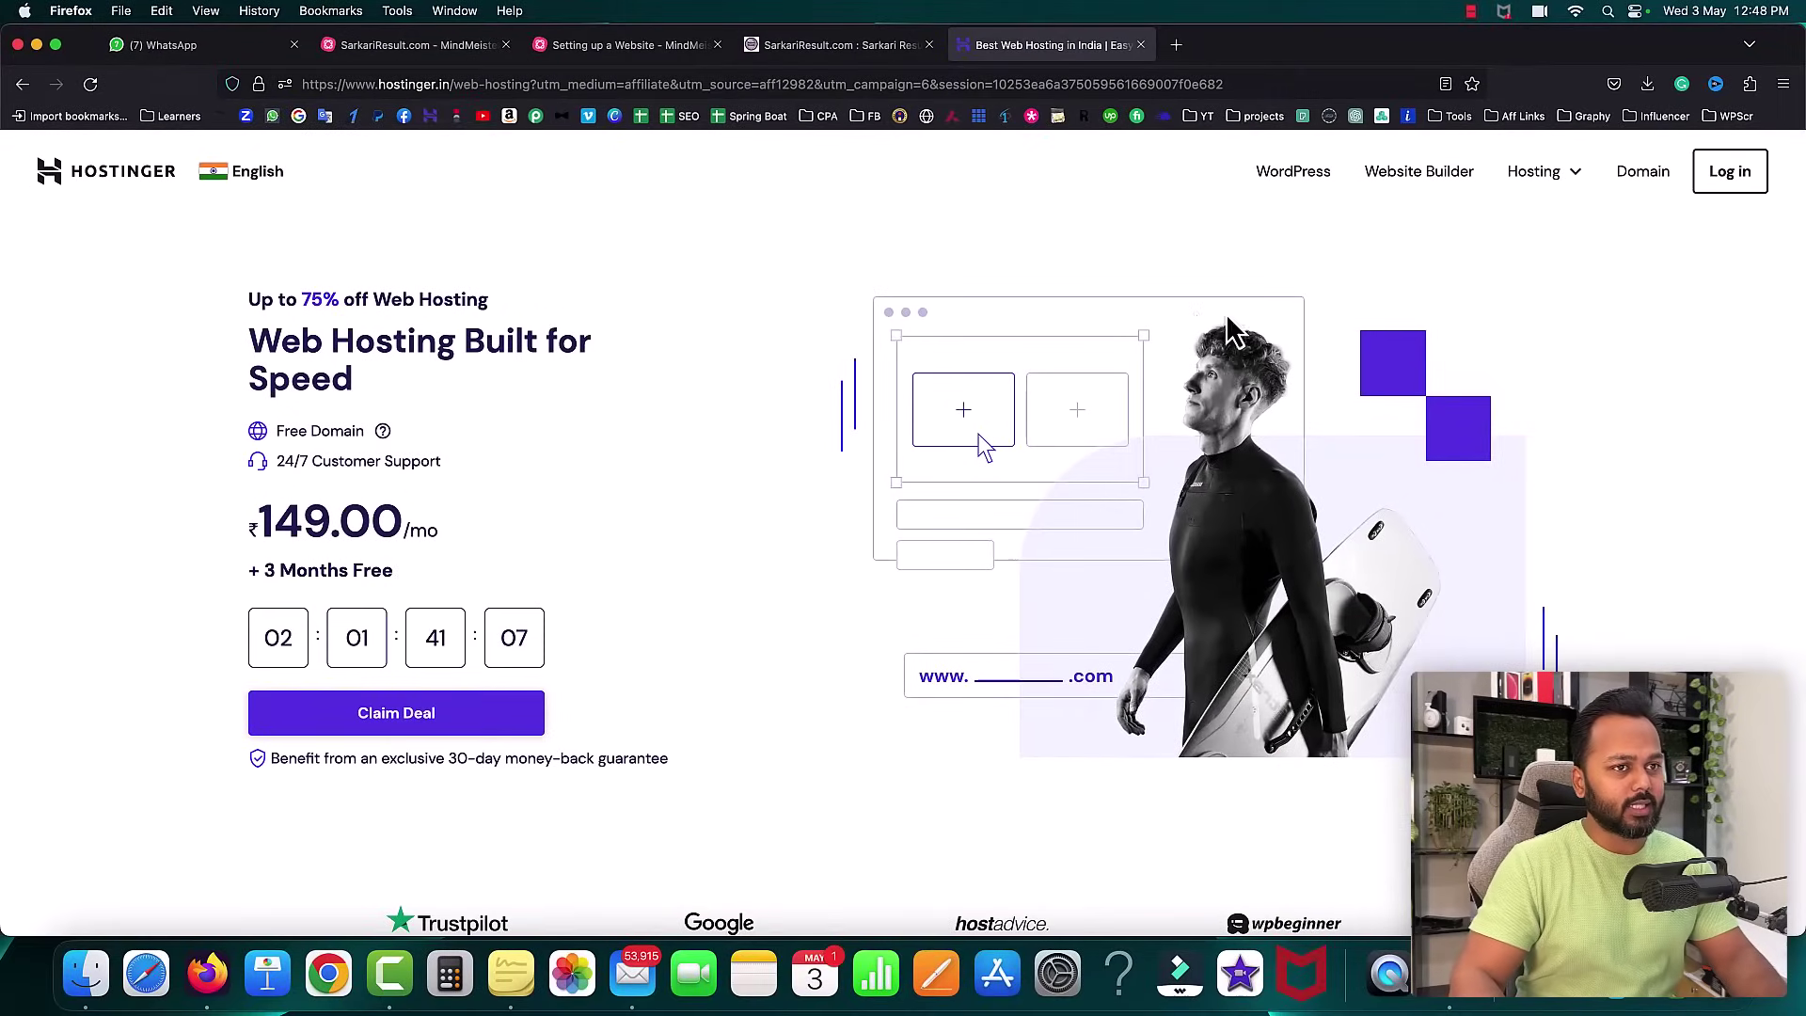
- Add the WordPress Starter plan to the cart from the WordPress hosting page
{"action": "left_click", "coordinate": [1296, 174]}
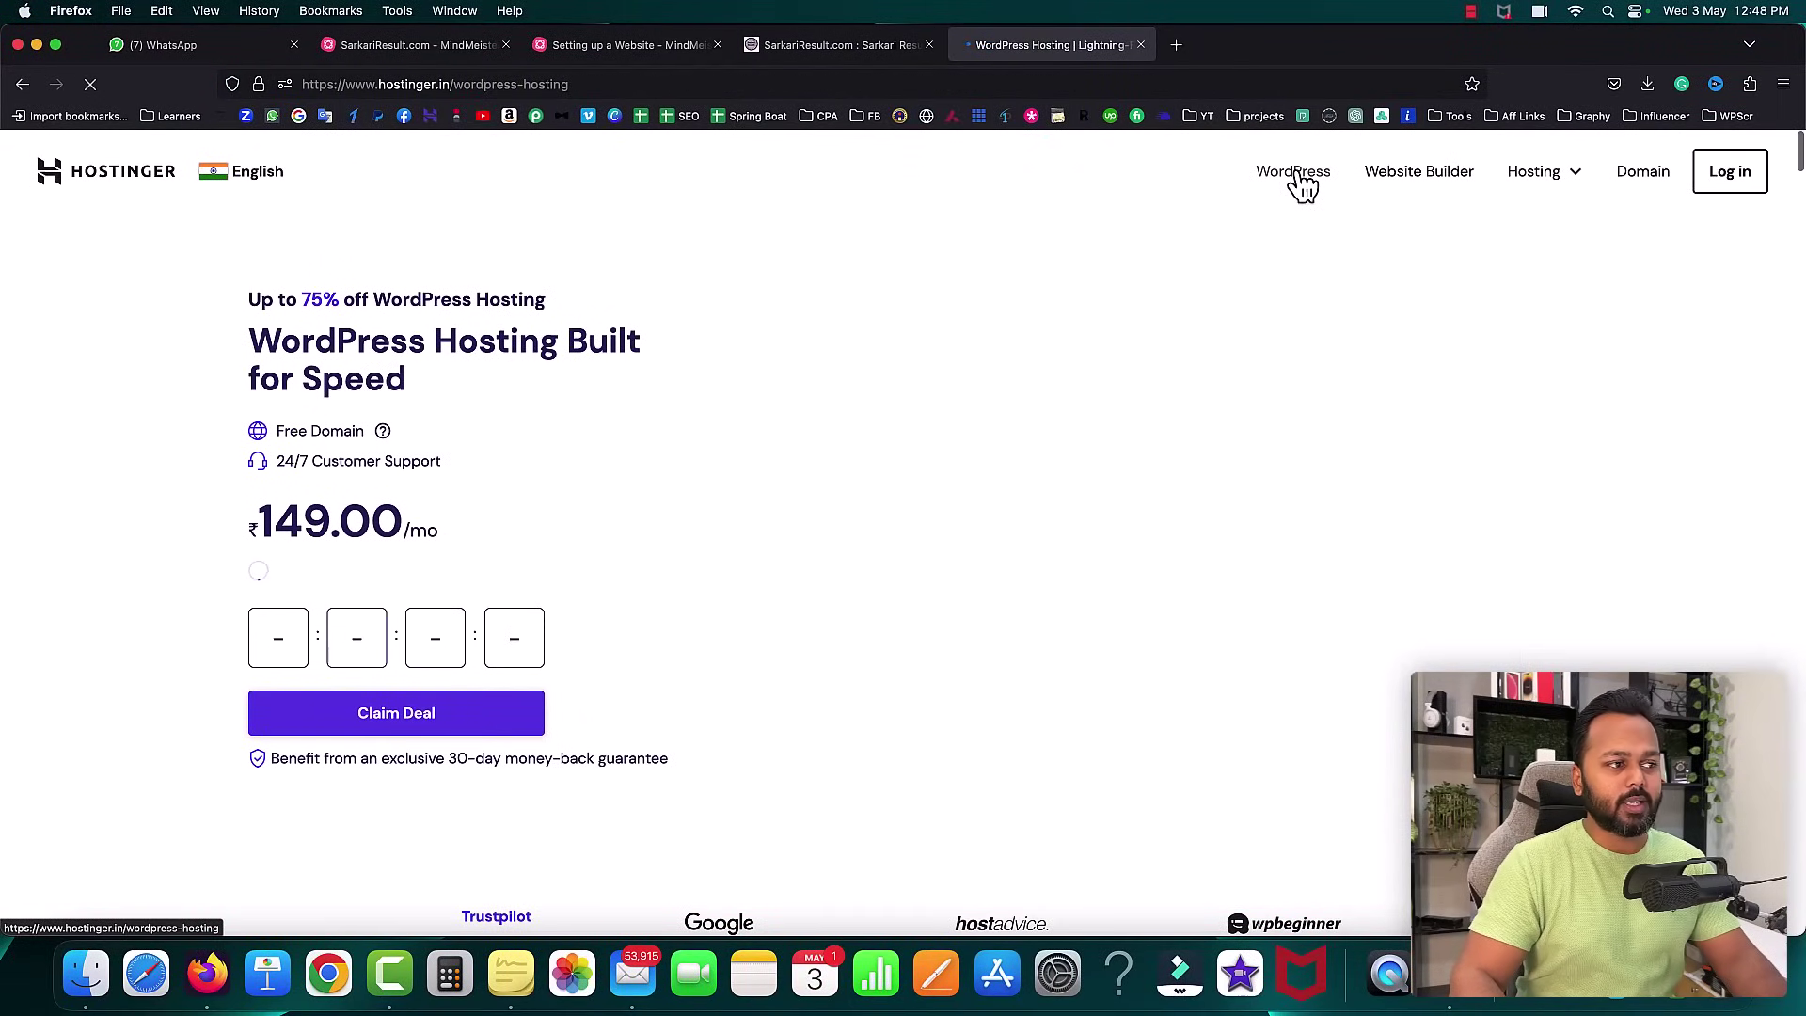
{"action": "left_click", "coordinate": [464, 713]}
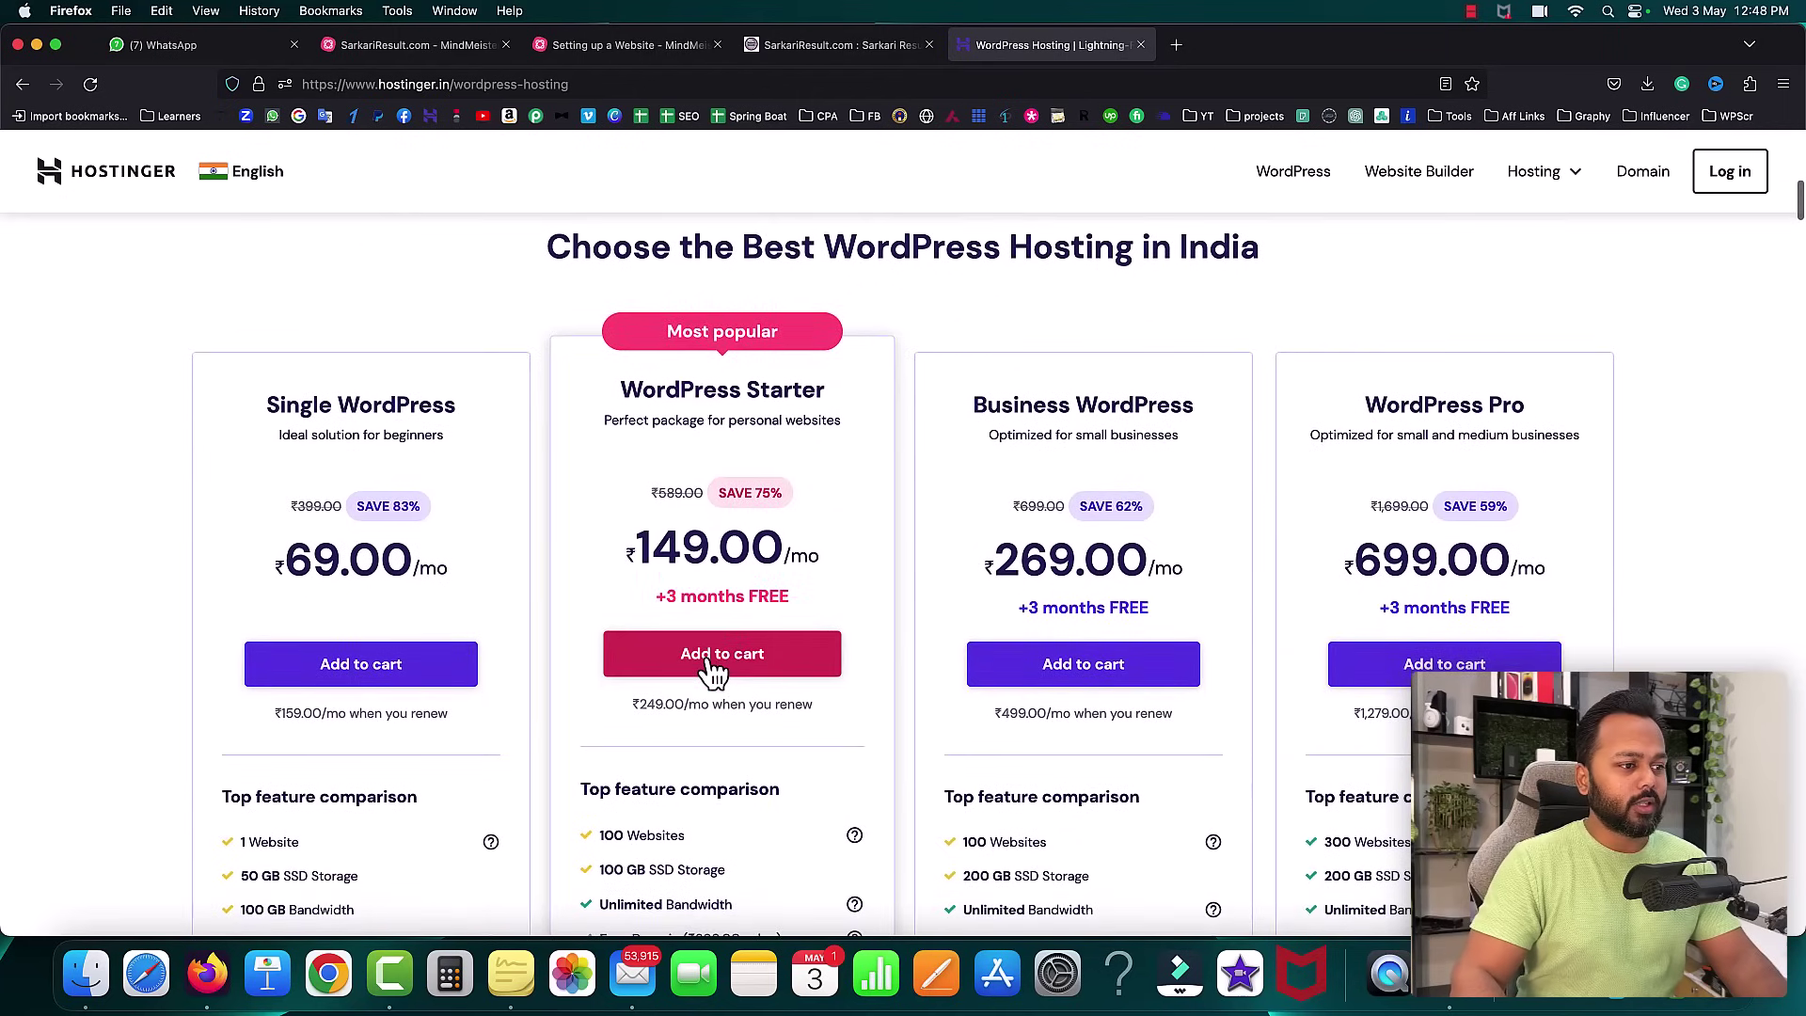
{"action": "left_click", "coordinate": [707, 659]}
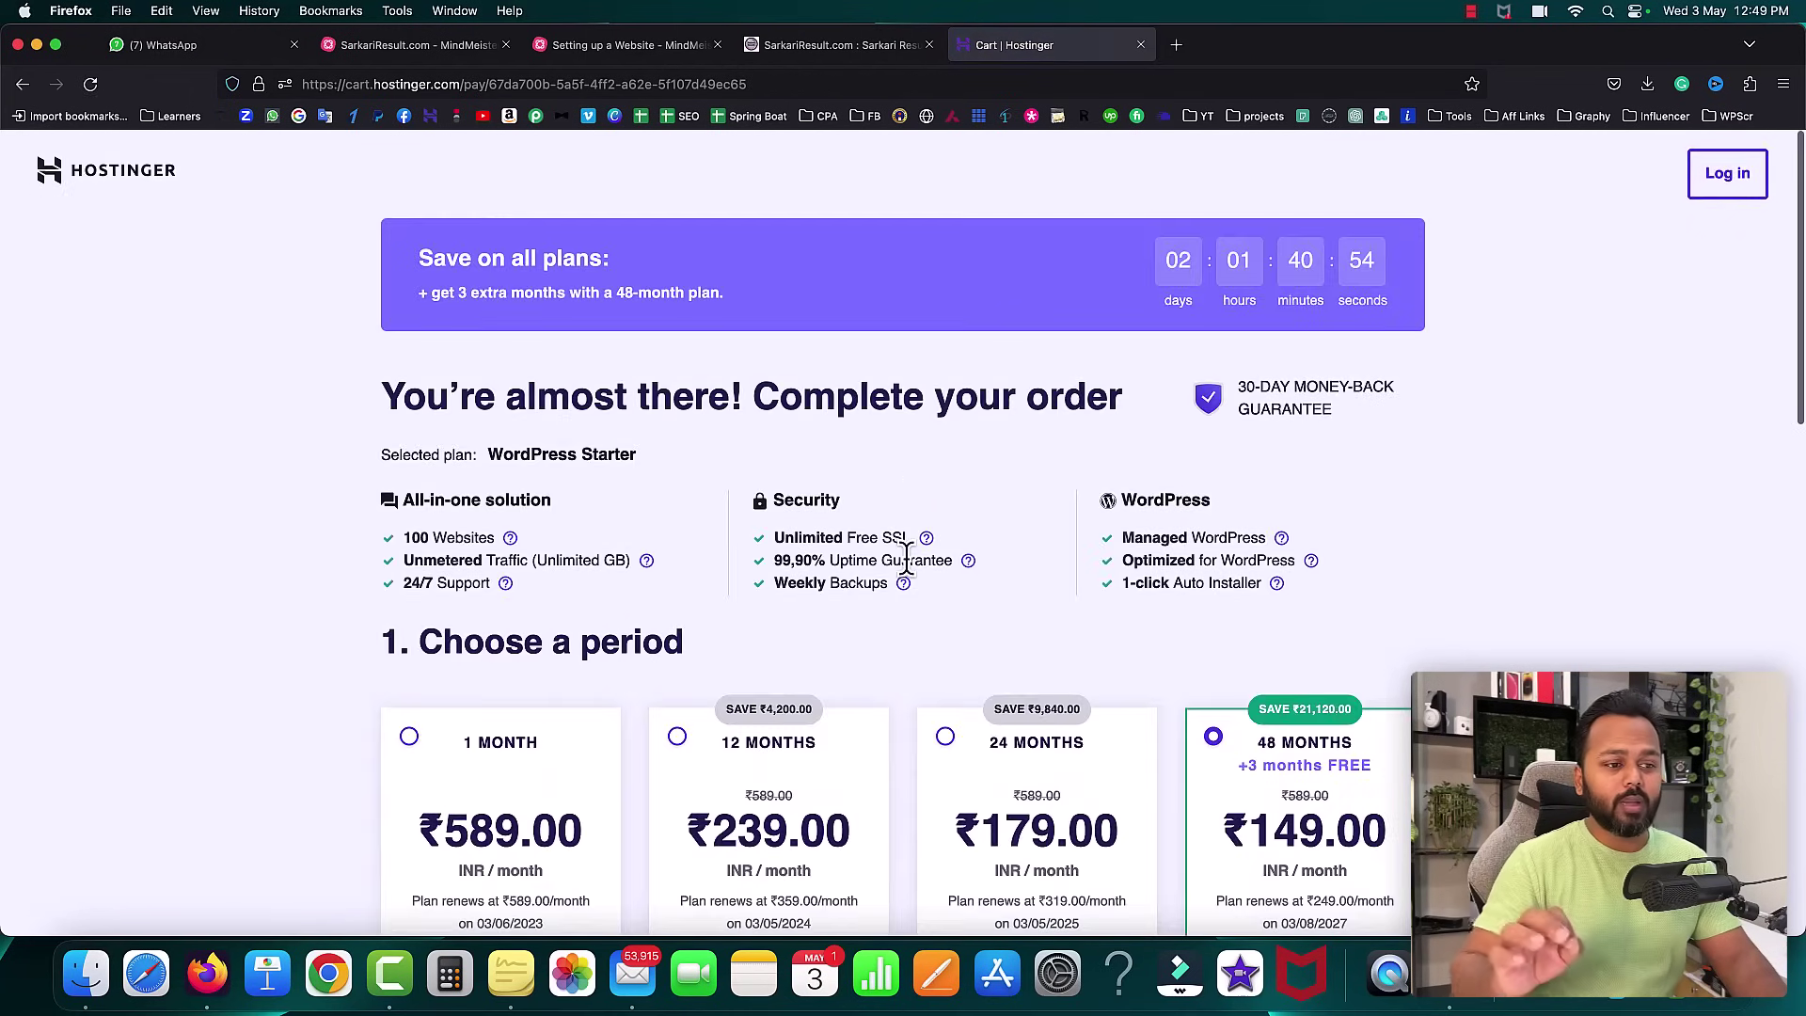
- Apply a coupon code at payment, cutting the total to ₹7,595.42 and 48-month price to ₹134.10/month
{"action": "scroll", "coordinate": [908, 565], "scroll_direction": "down", "scroll_amount": 3}
{"action": "scroll", "coordinate": [909, 576], "scroll_direction": "down", "scroll_amount": 2}
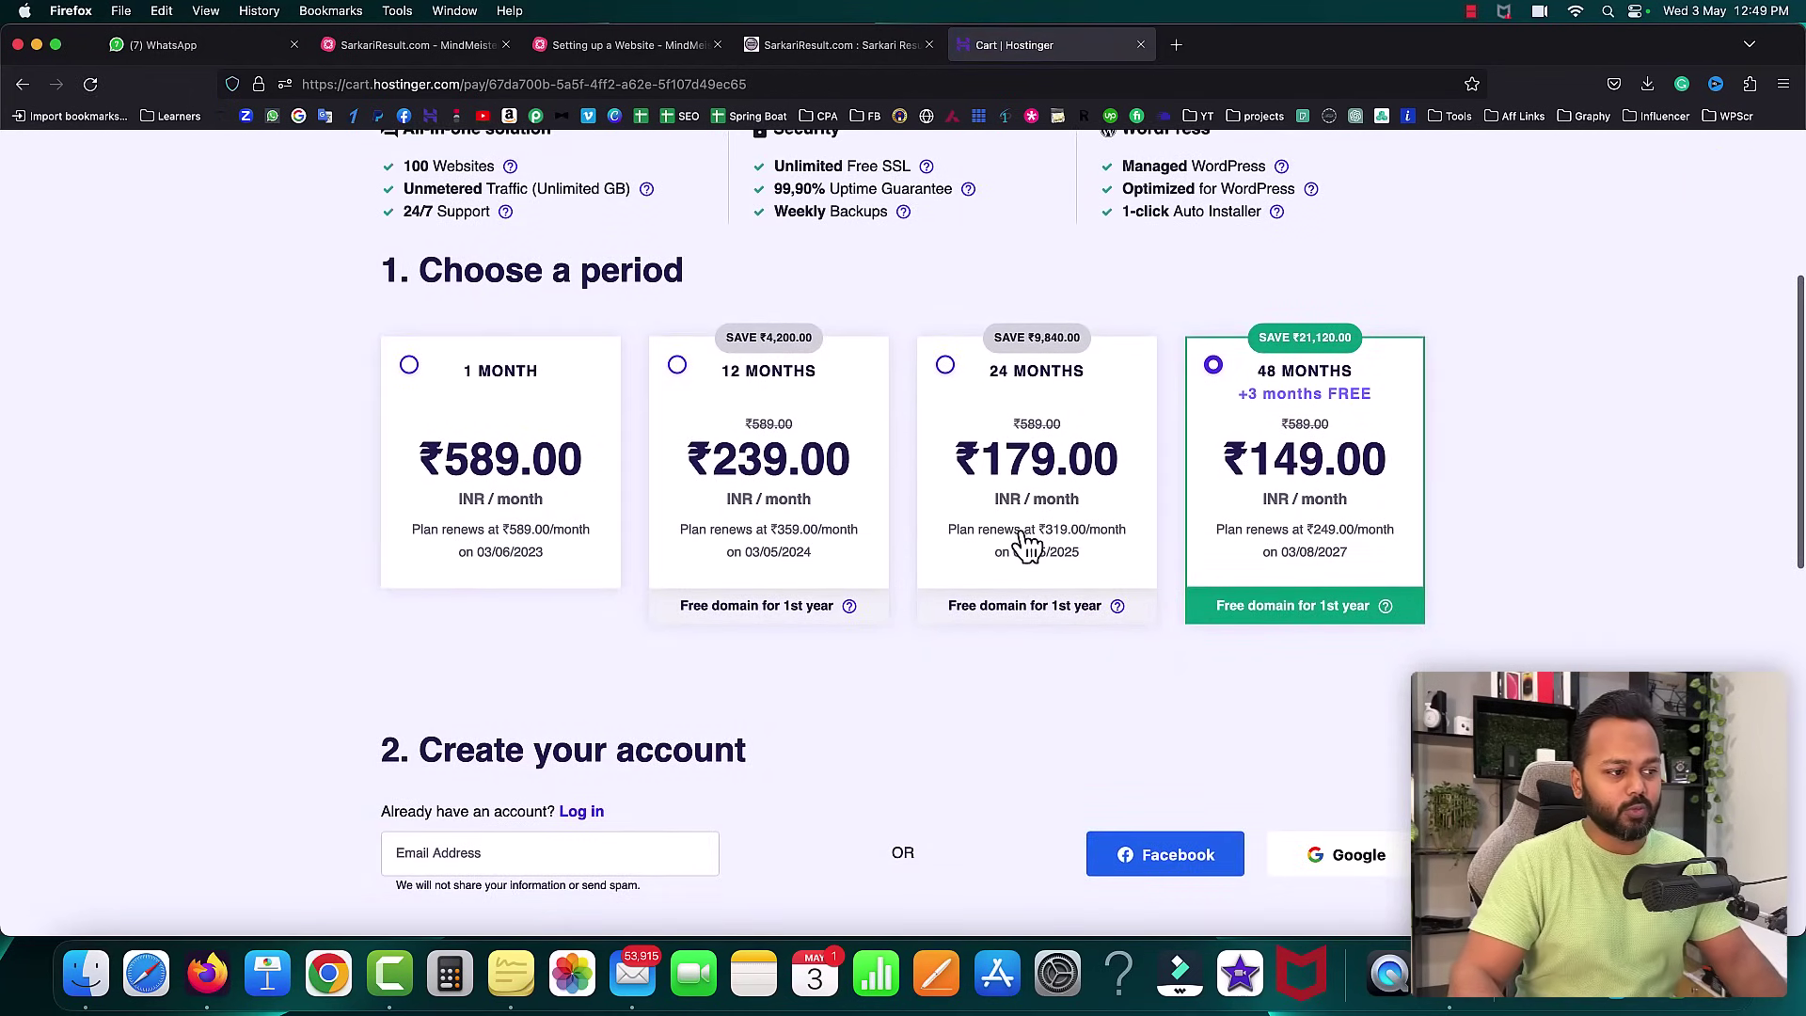
{"action": "scroll", "coordinate": [1022, 536], "scroll_direction": "down", "scroll_amount": 8}
{"action": "scroll", "coordinate": [957, 379], "scroll_direction": "down", "scroll_amount": 2}
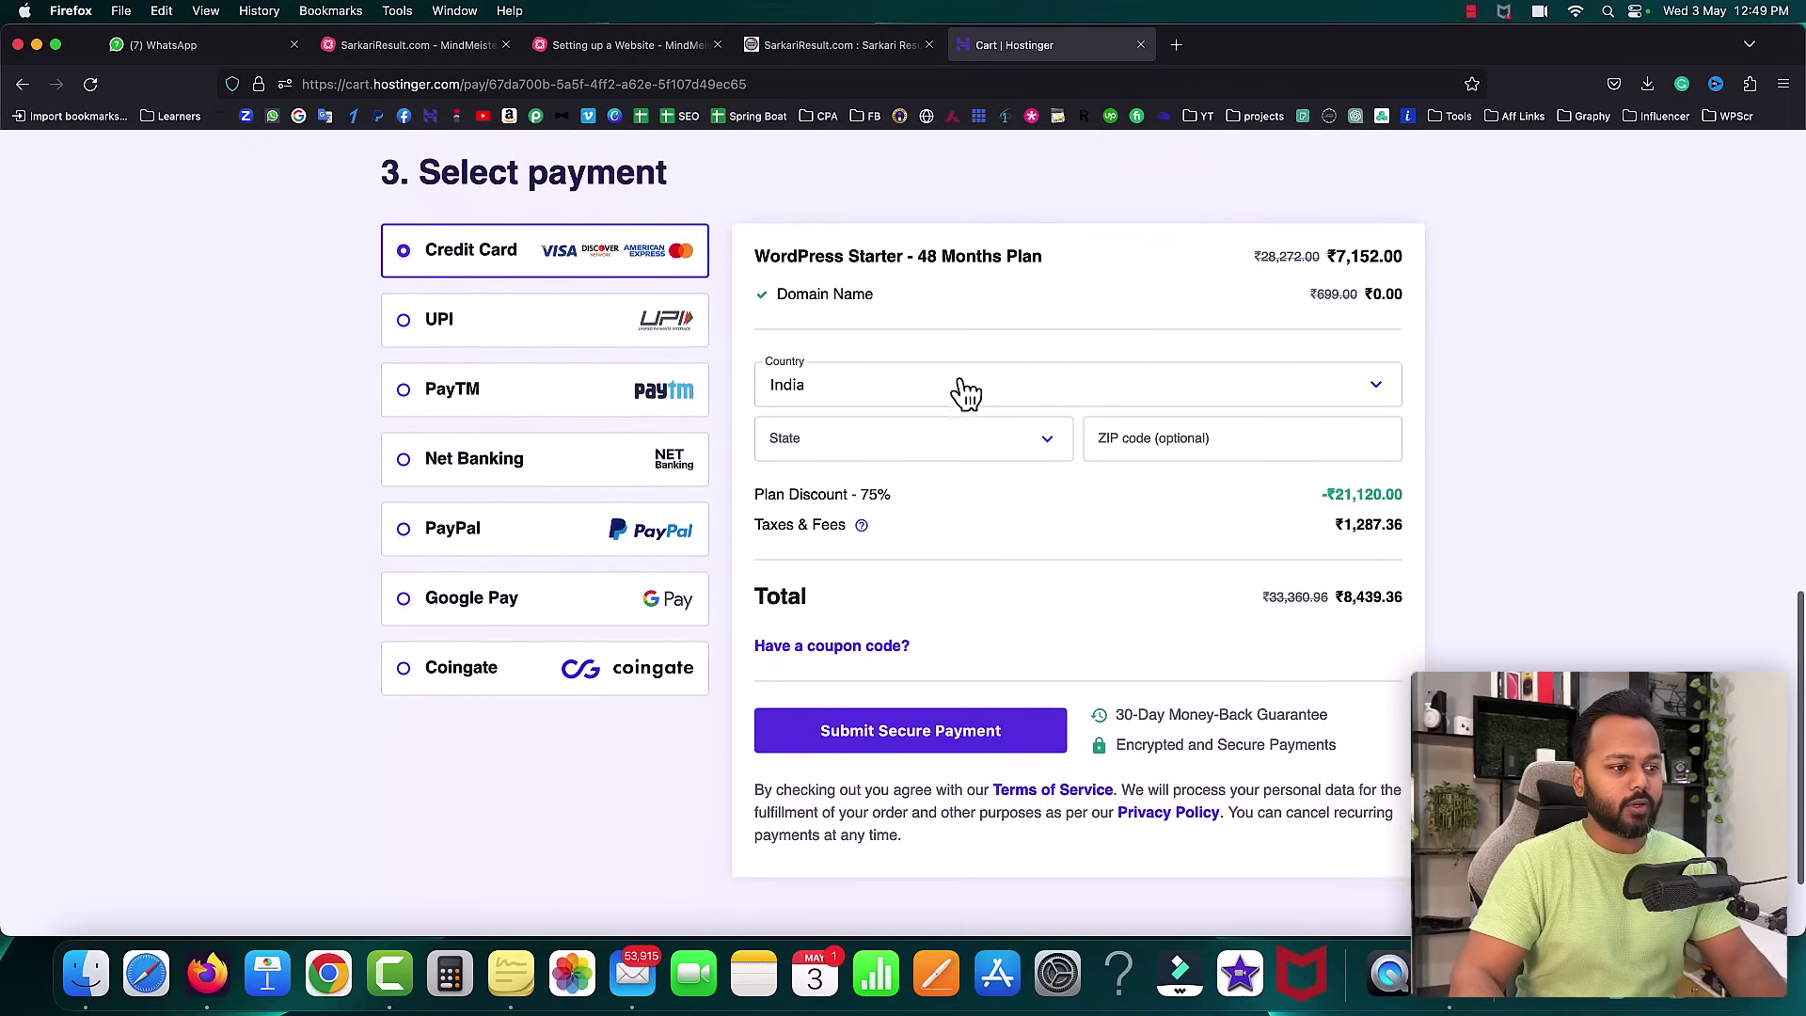
{"action": "left_click", "coordinate": [858, 639]}
{"action": "left_click", "coordinate": [867, 693]}
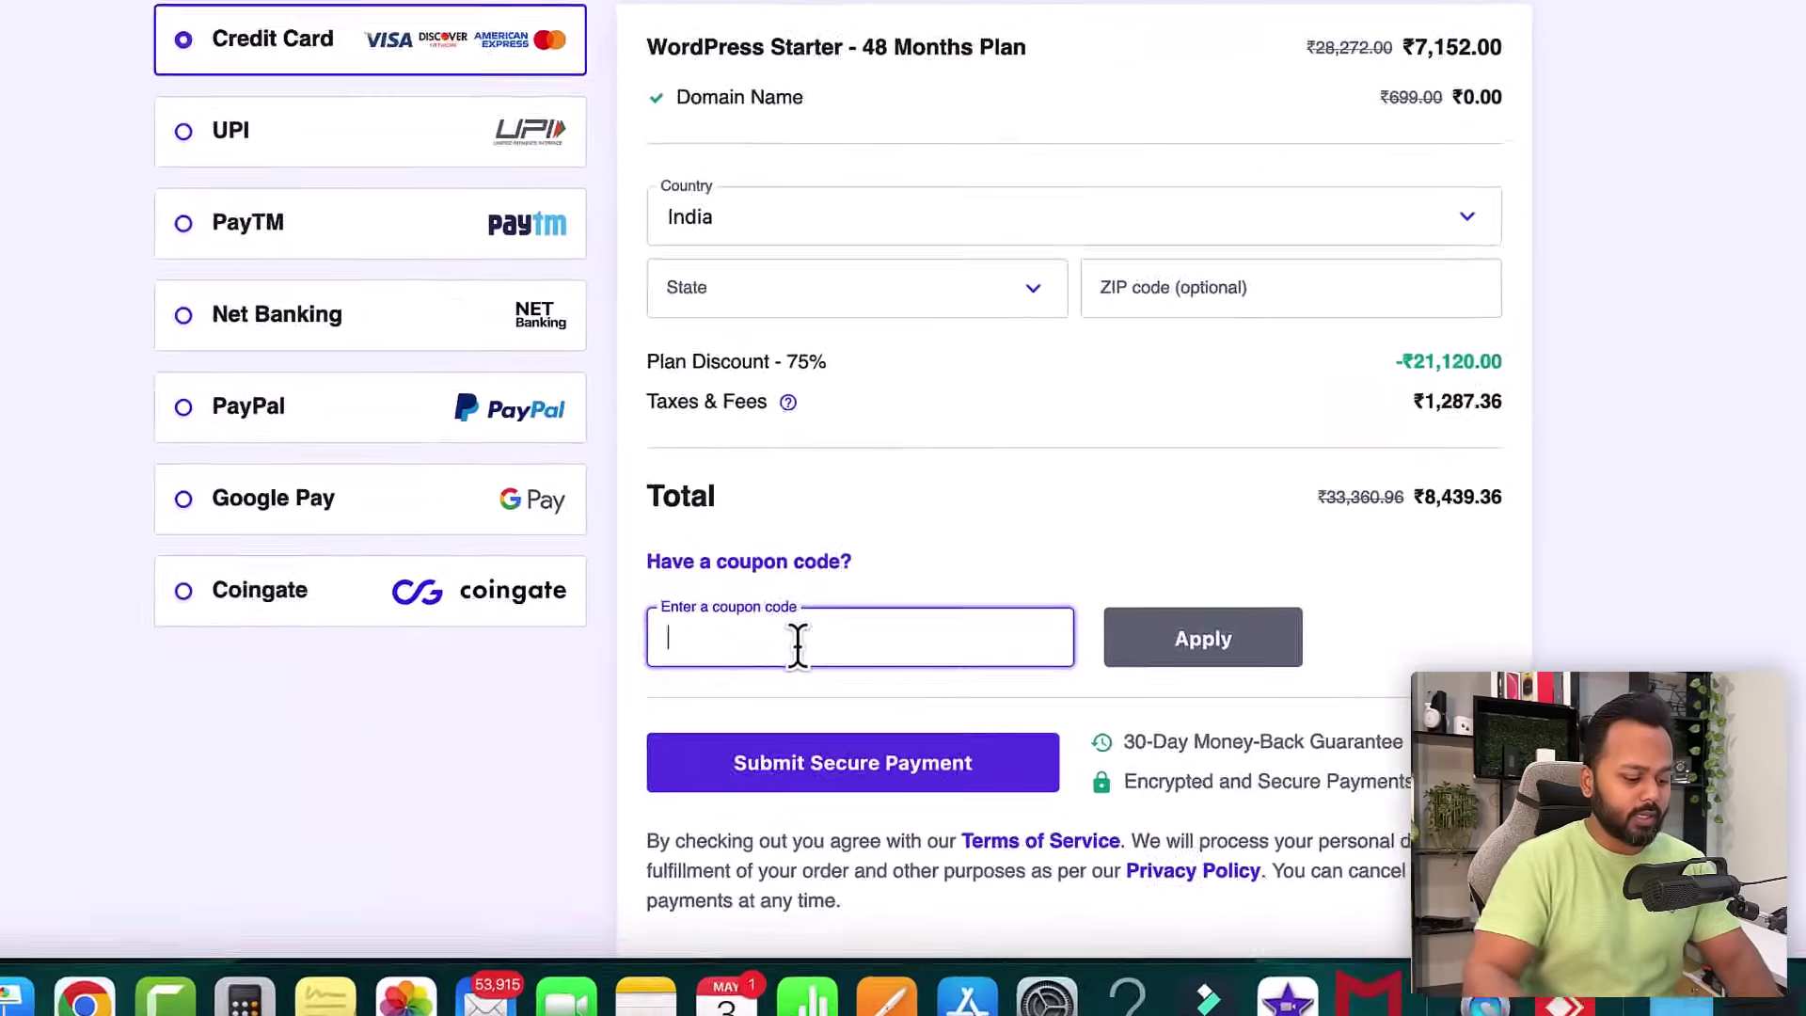
{"action": "type", "text": "SADDAM7"}
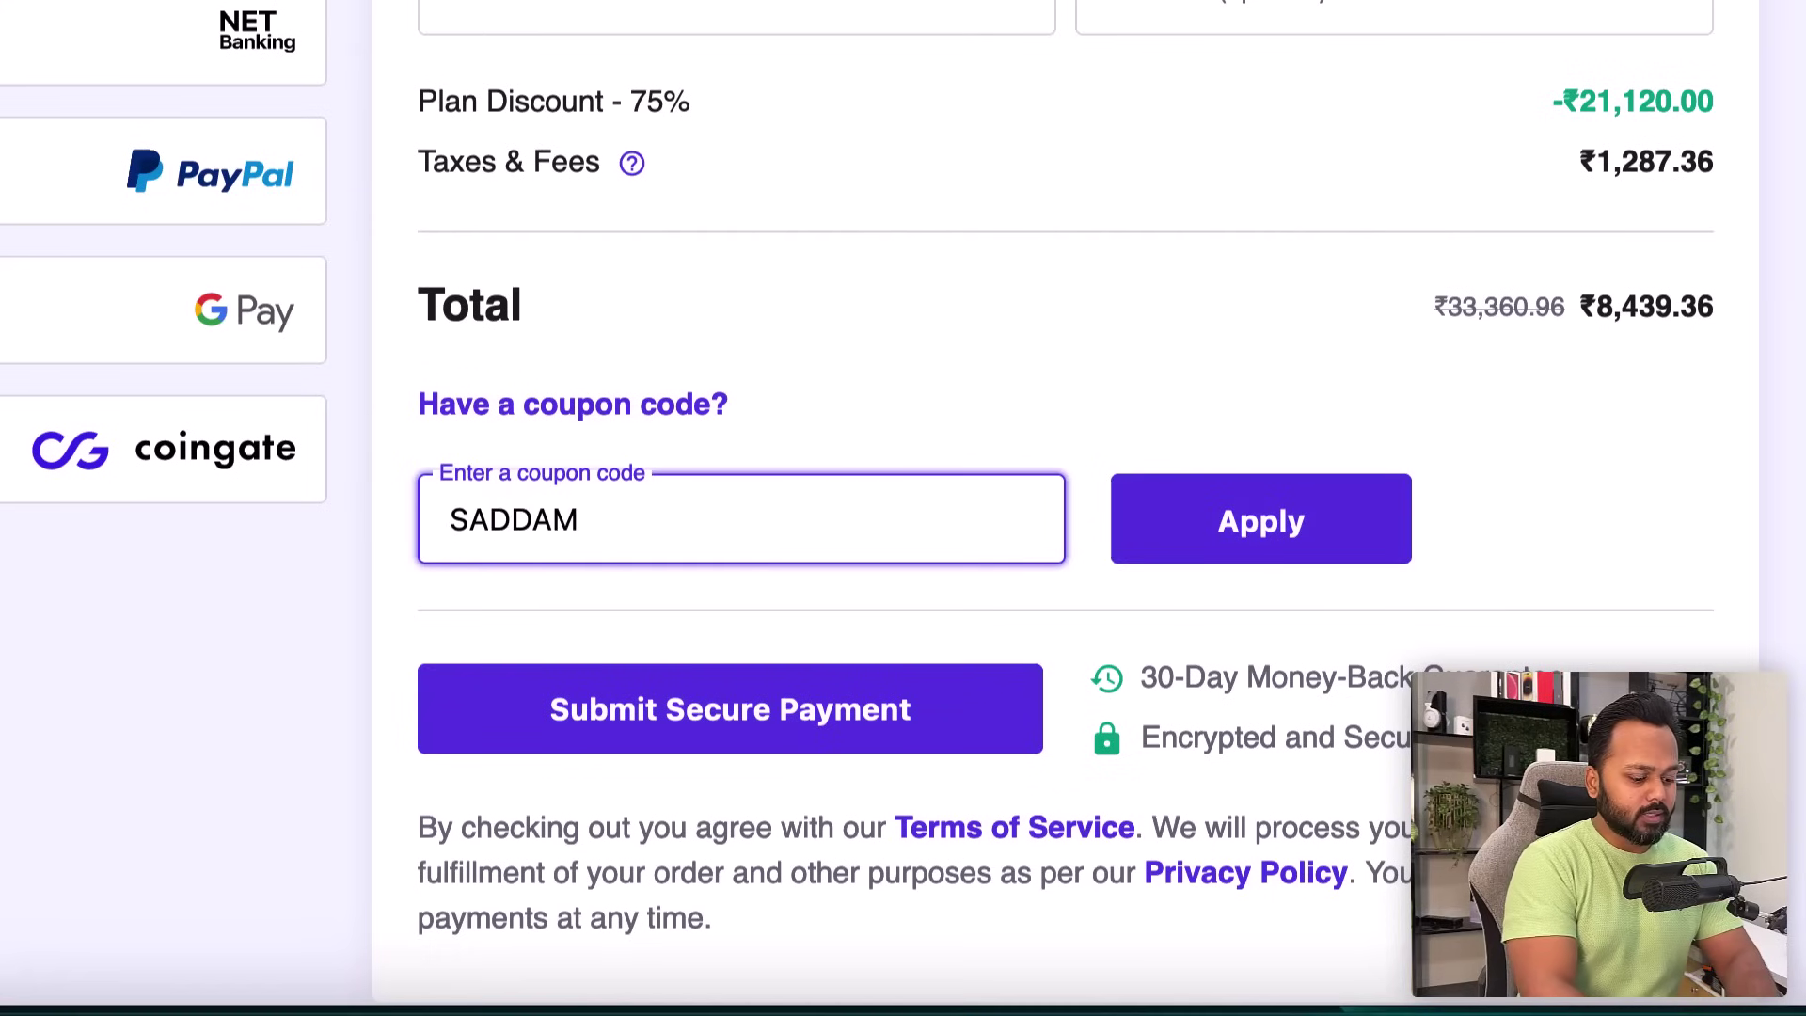
{"action": "left_click", "coordinate": [1262, 536]}
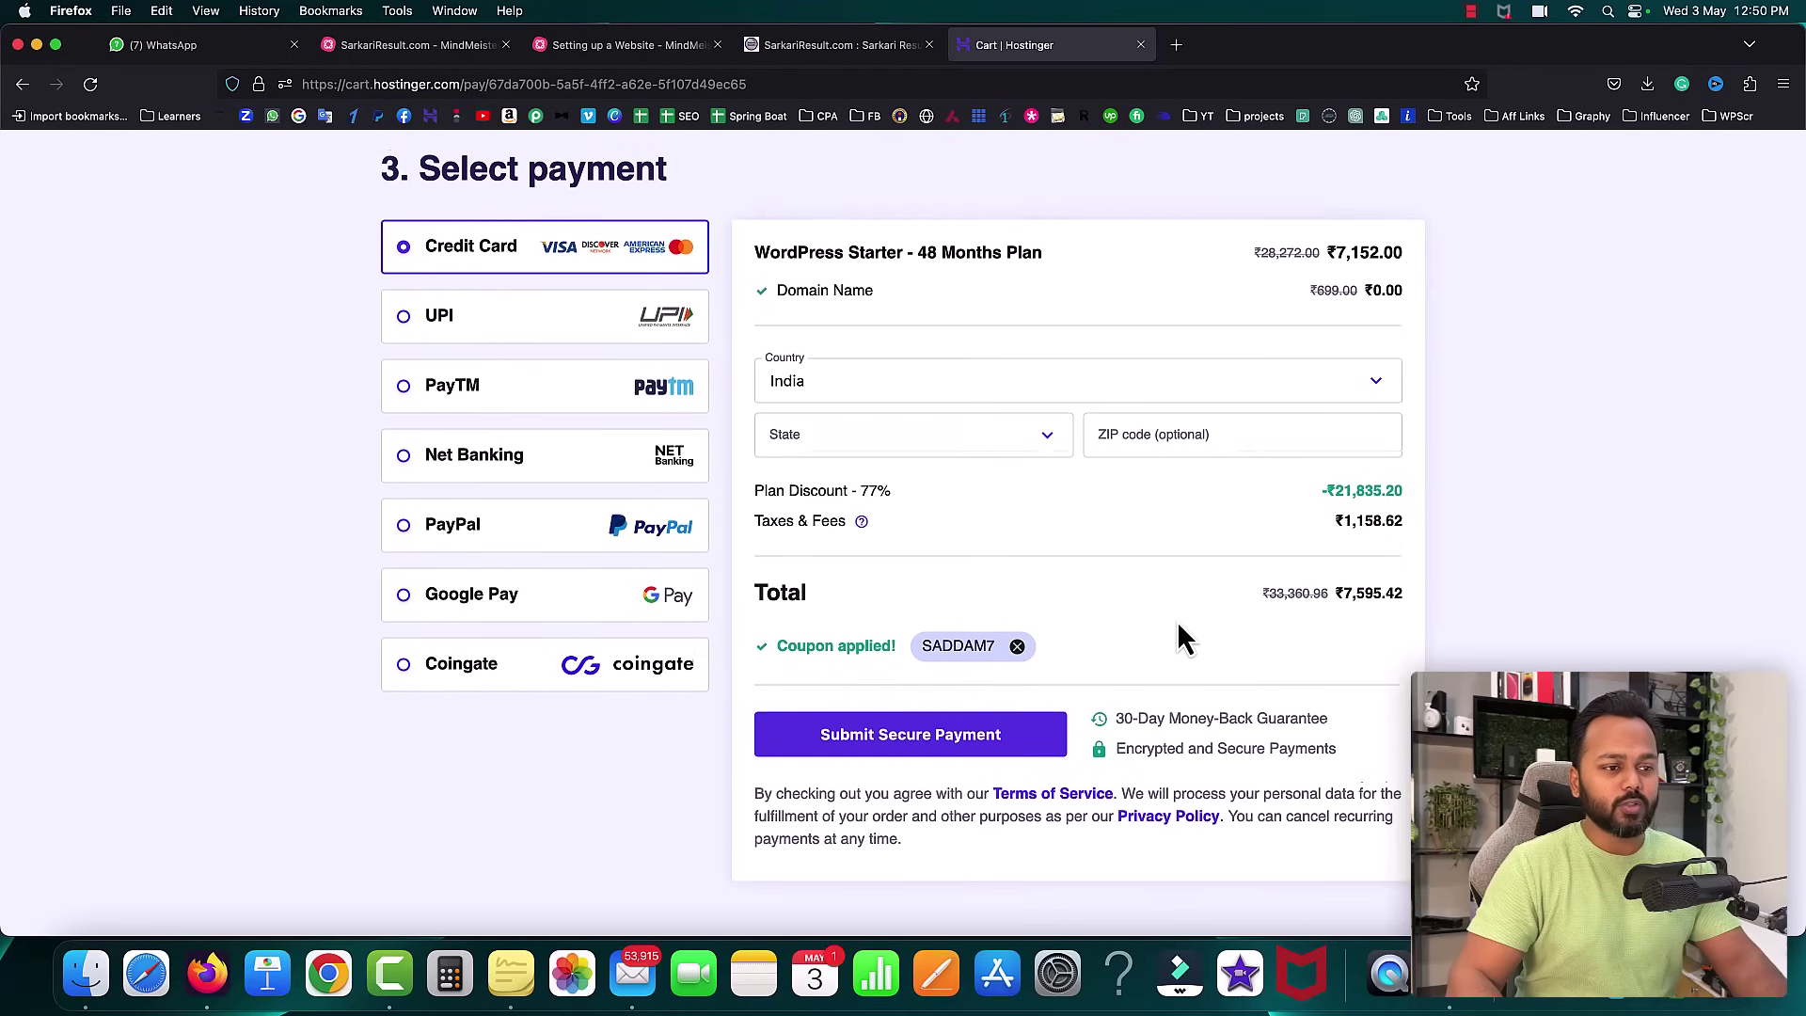
{"action": "scroll", "coordinate": [1178, 630], "scroll_direction": "up", "scroll_amount": 3}
{"action": "scroll", "coordinate": [1178, 621], "scroll_direction": "up", "scroll_amount": 10}
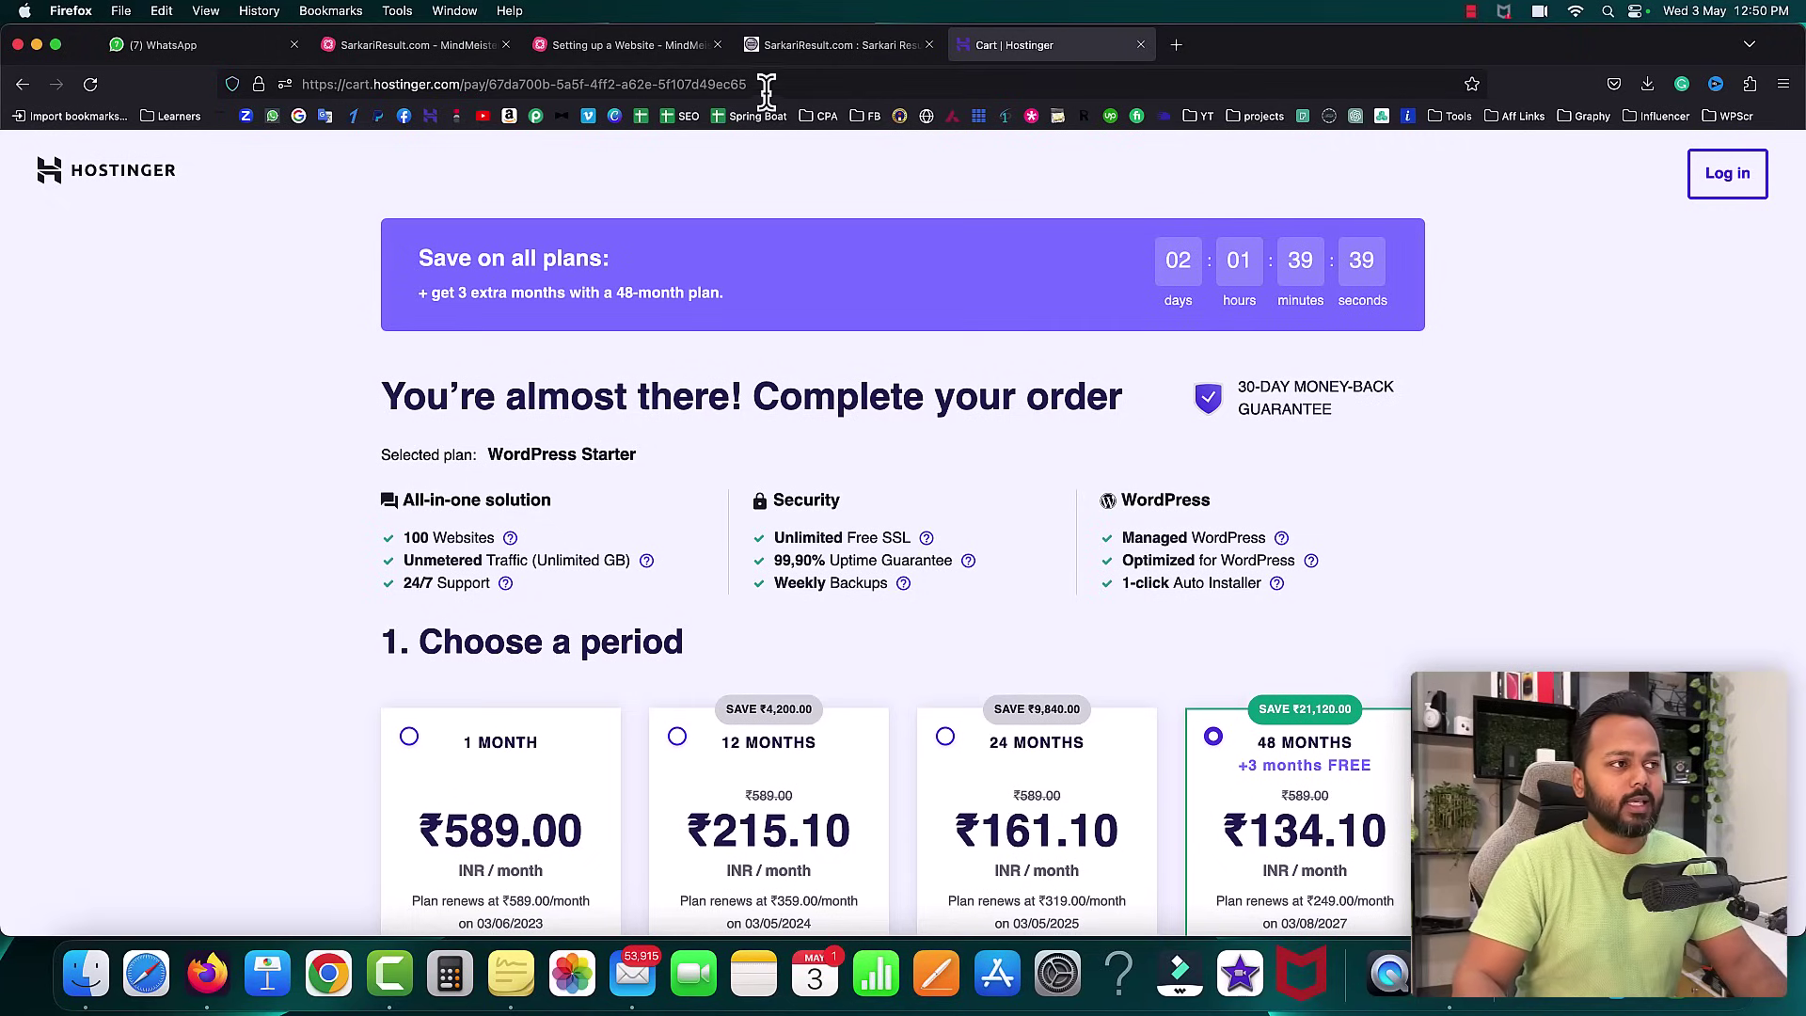
- Go to hostinger.in and log in with the Google account
{"action": "left_click", "coordinate": [720, 84]}
{"action": "type", "text": "hostinger.in/"}
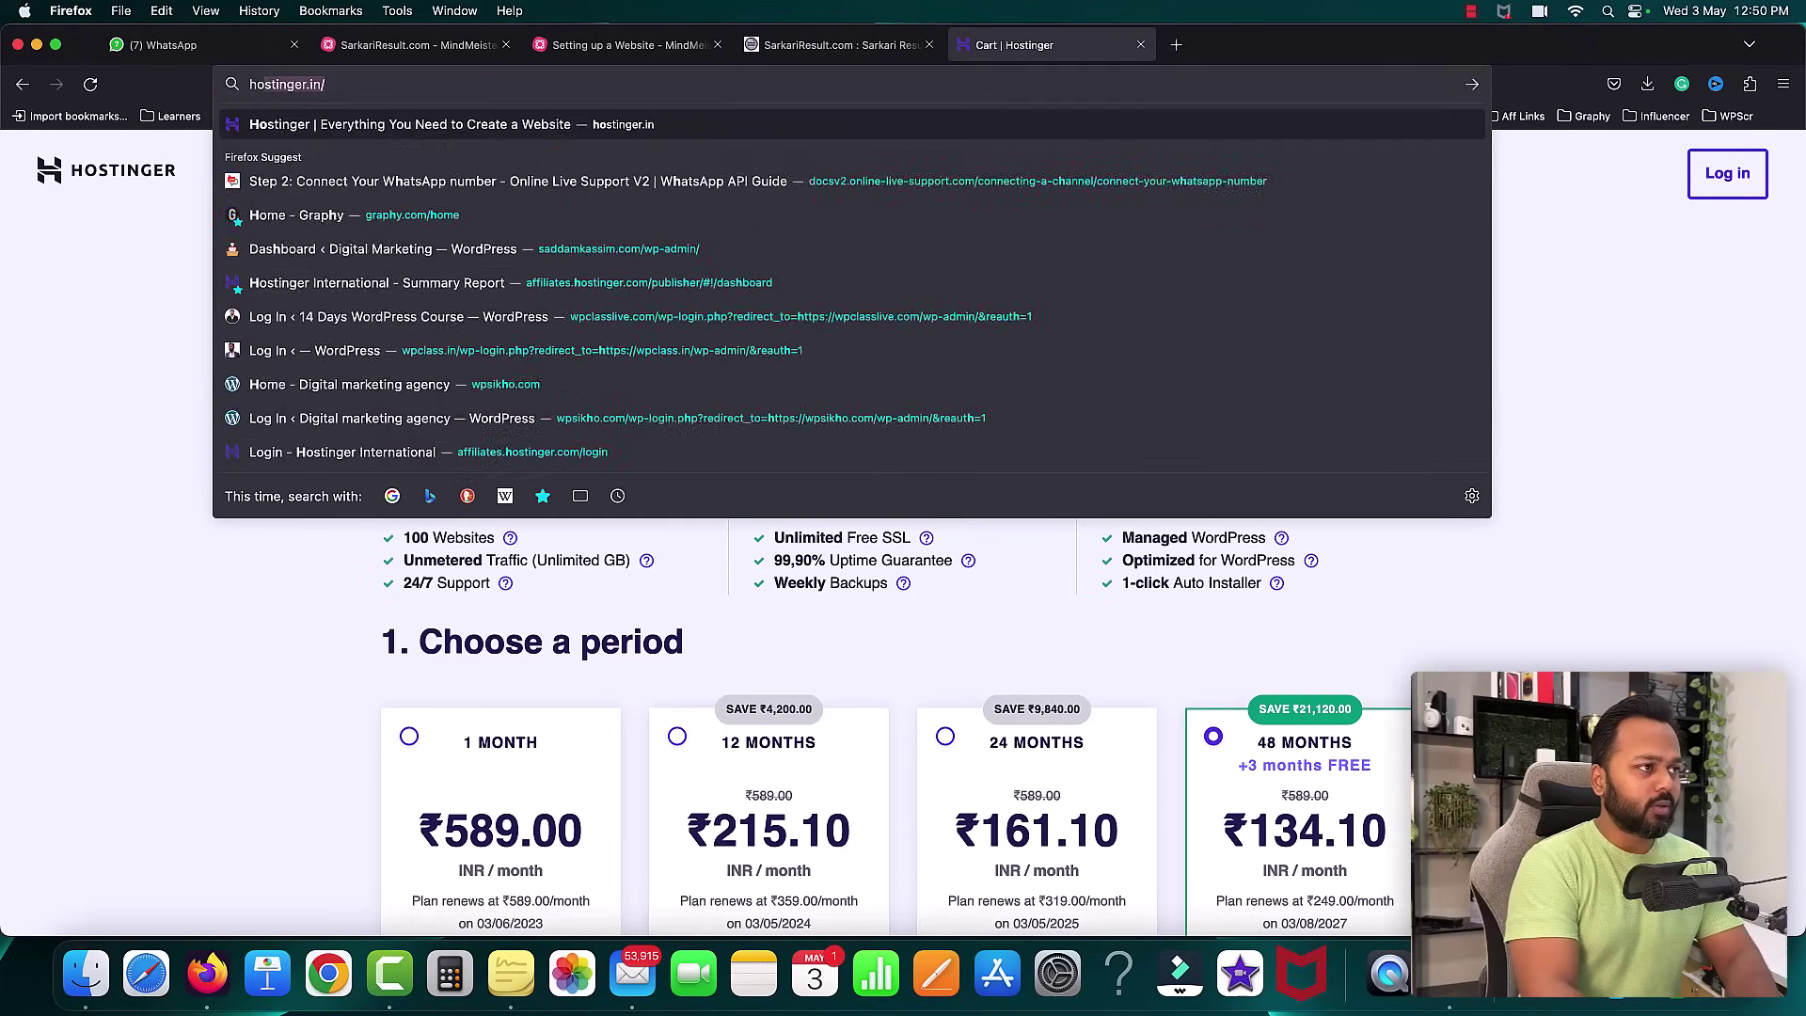
{"action": "key", "text": "Return"}
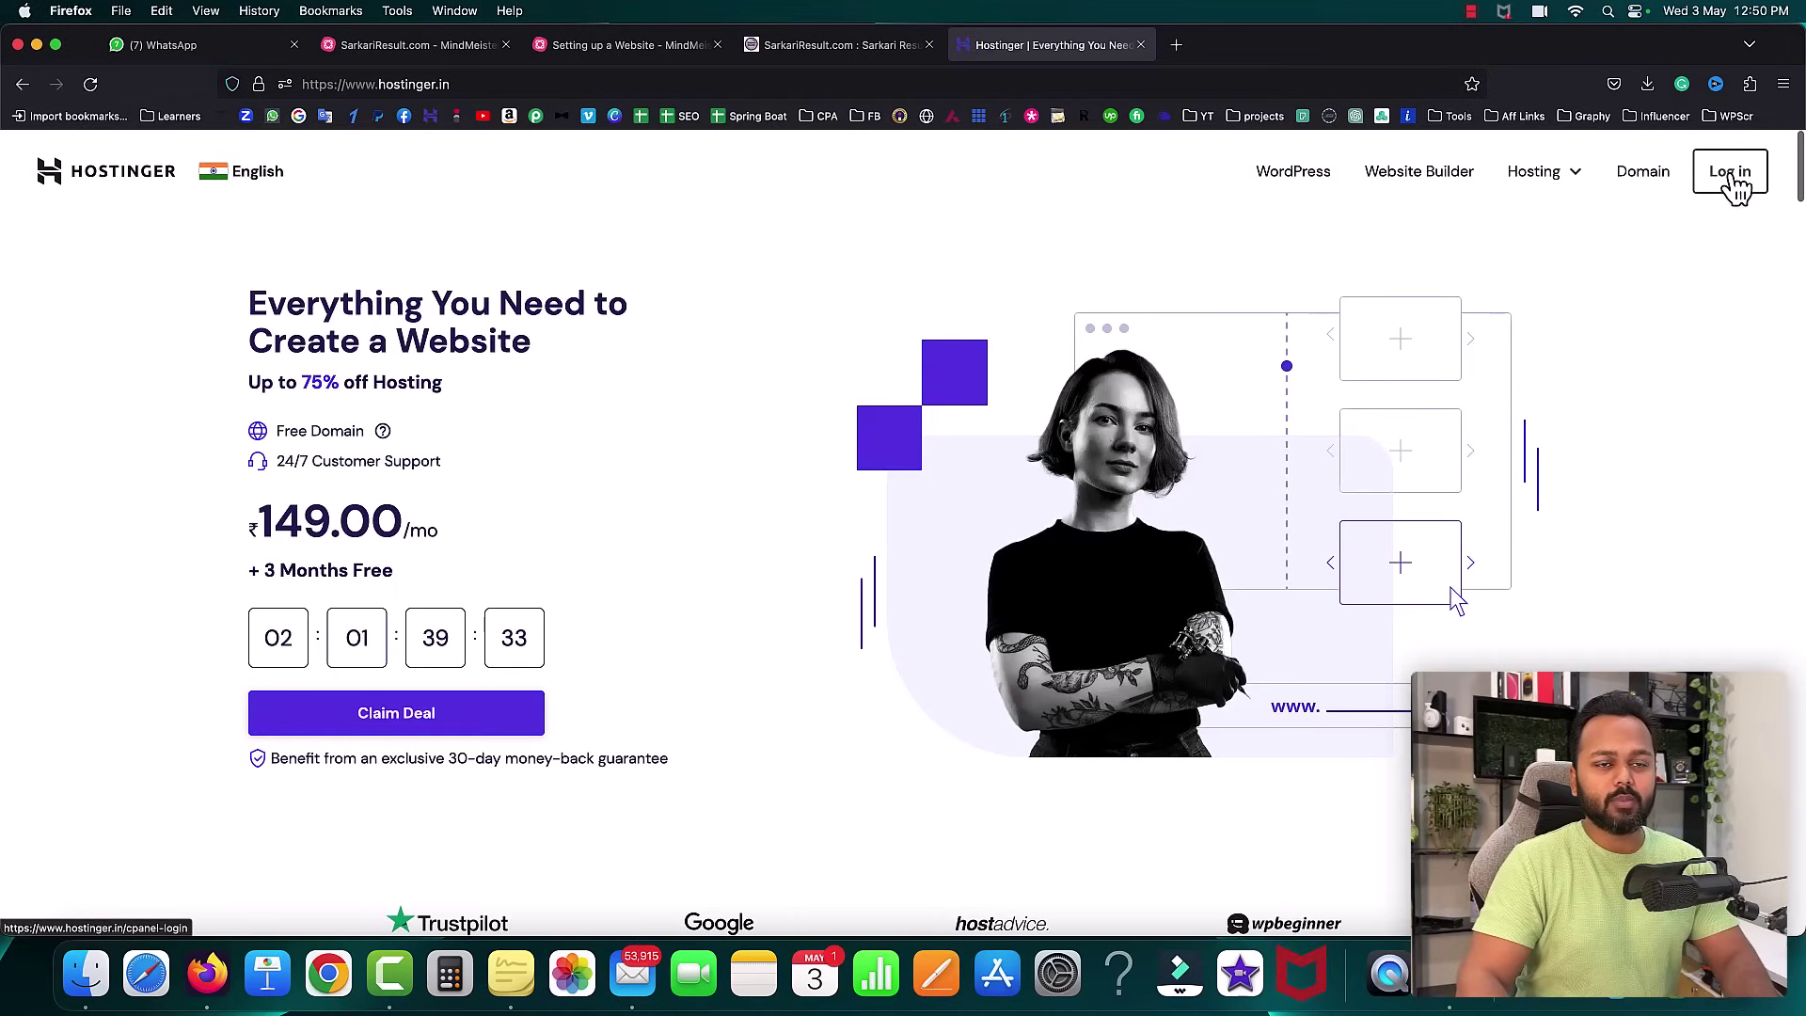
{"action": "left_click", "coordinate": [1733, 183]}
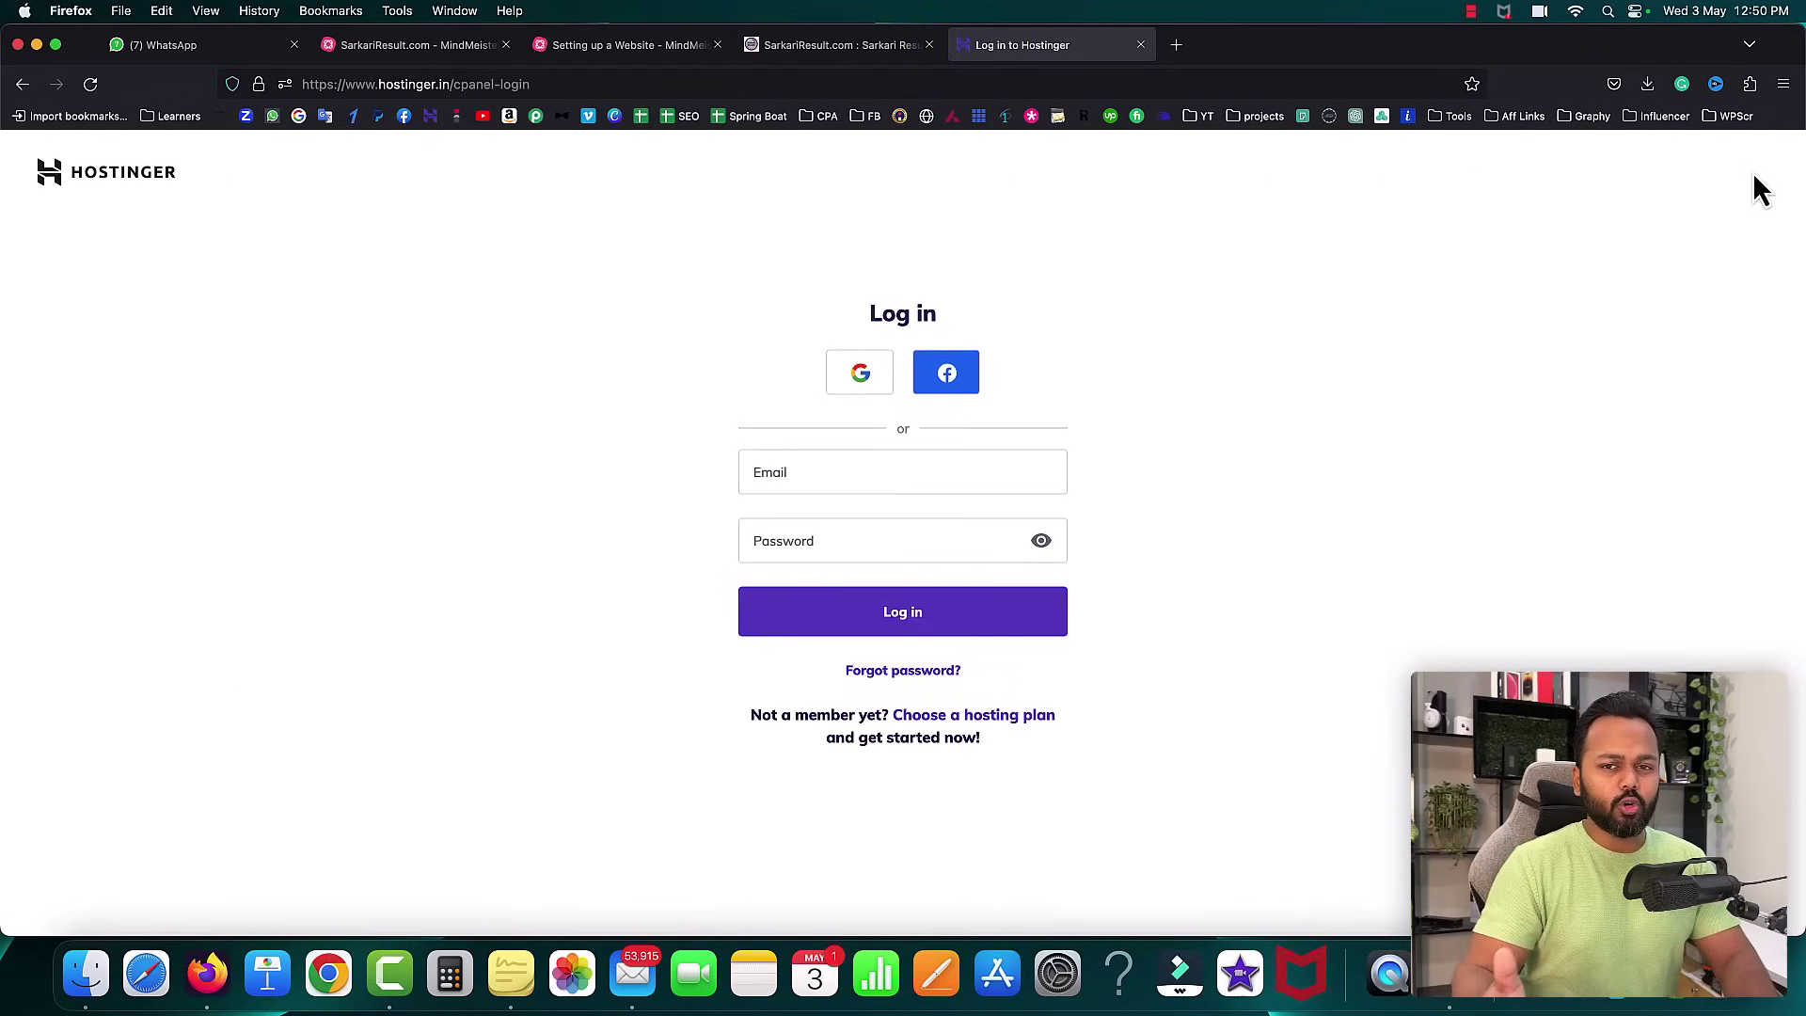
{"action": "left_click", "coordinate": [859, 379]}
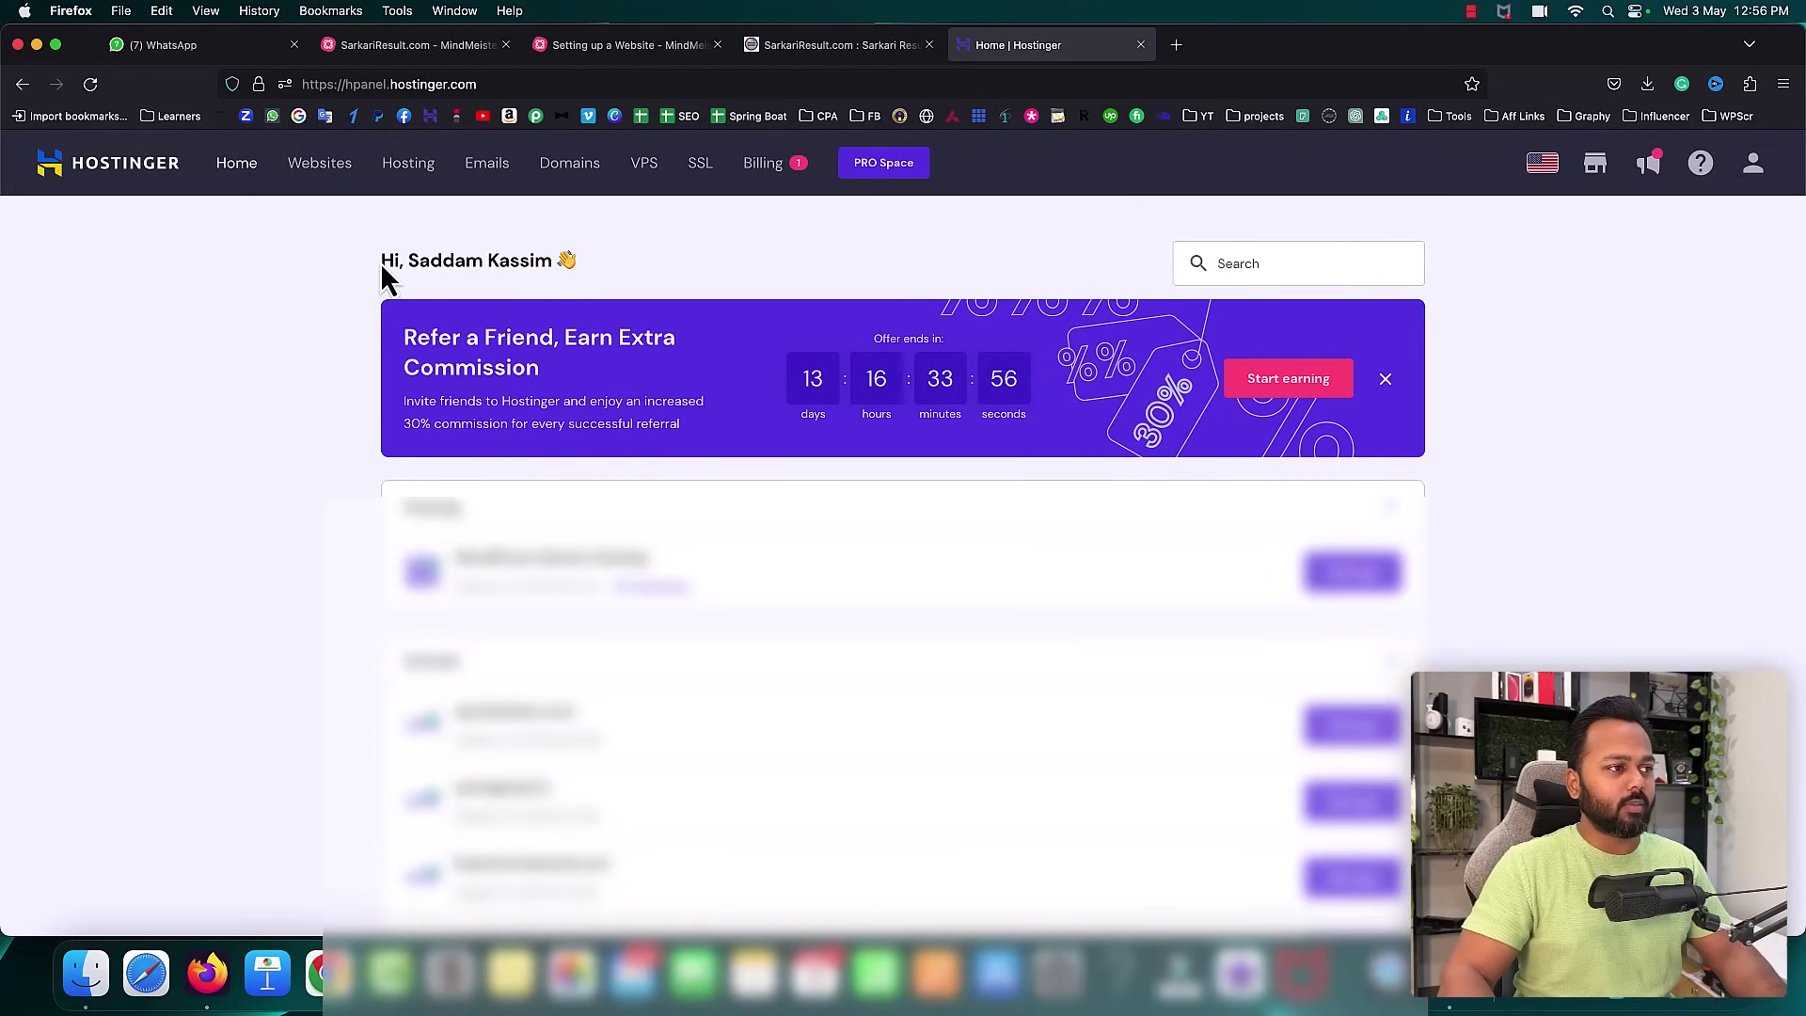
- Open the Domains section from the hPanel top navigation
{"action": "left_click_drag", "start_coordinate": [381, 259], "coordinate": [498, 258]}
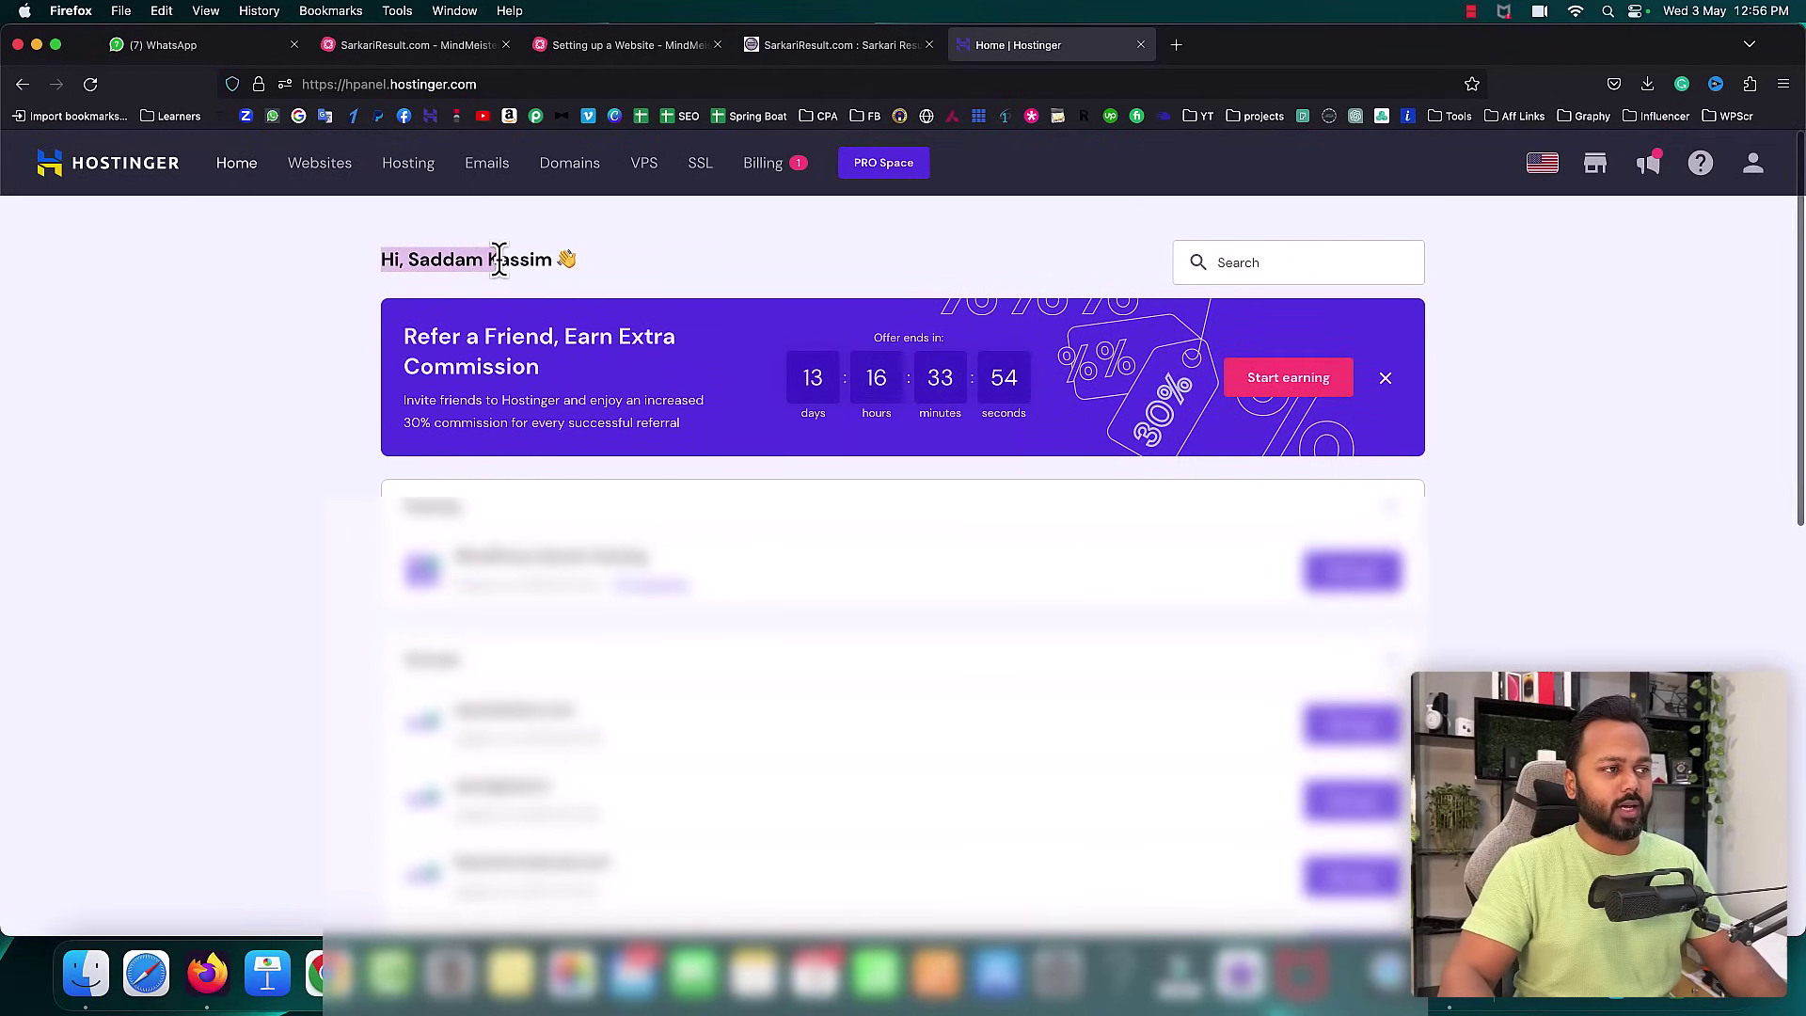
{"action": "left_click", "coordinate": [500, 246]}
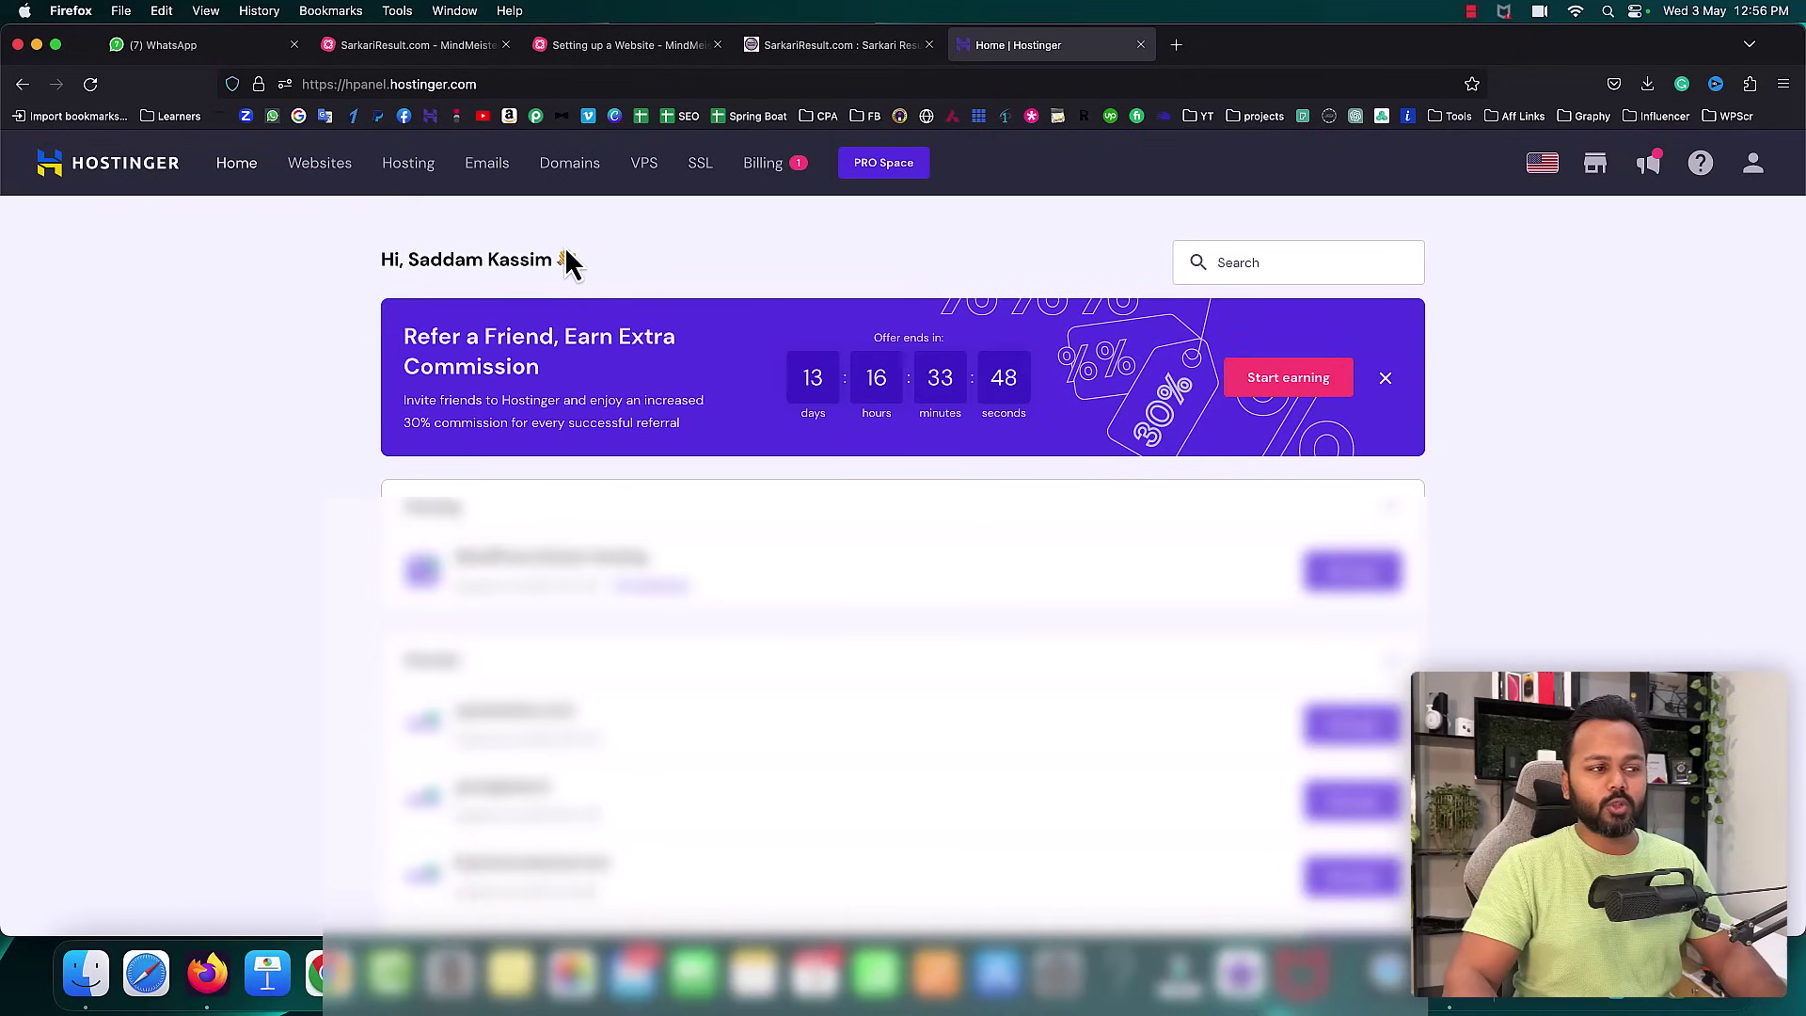
{"action": "left_click", "coordinate": [572, 175]}
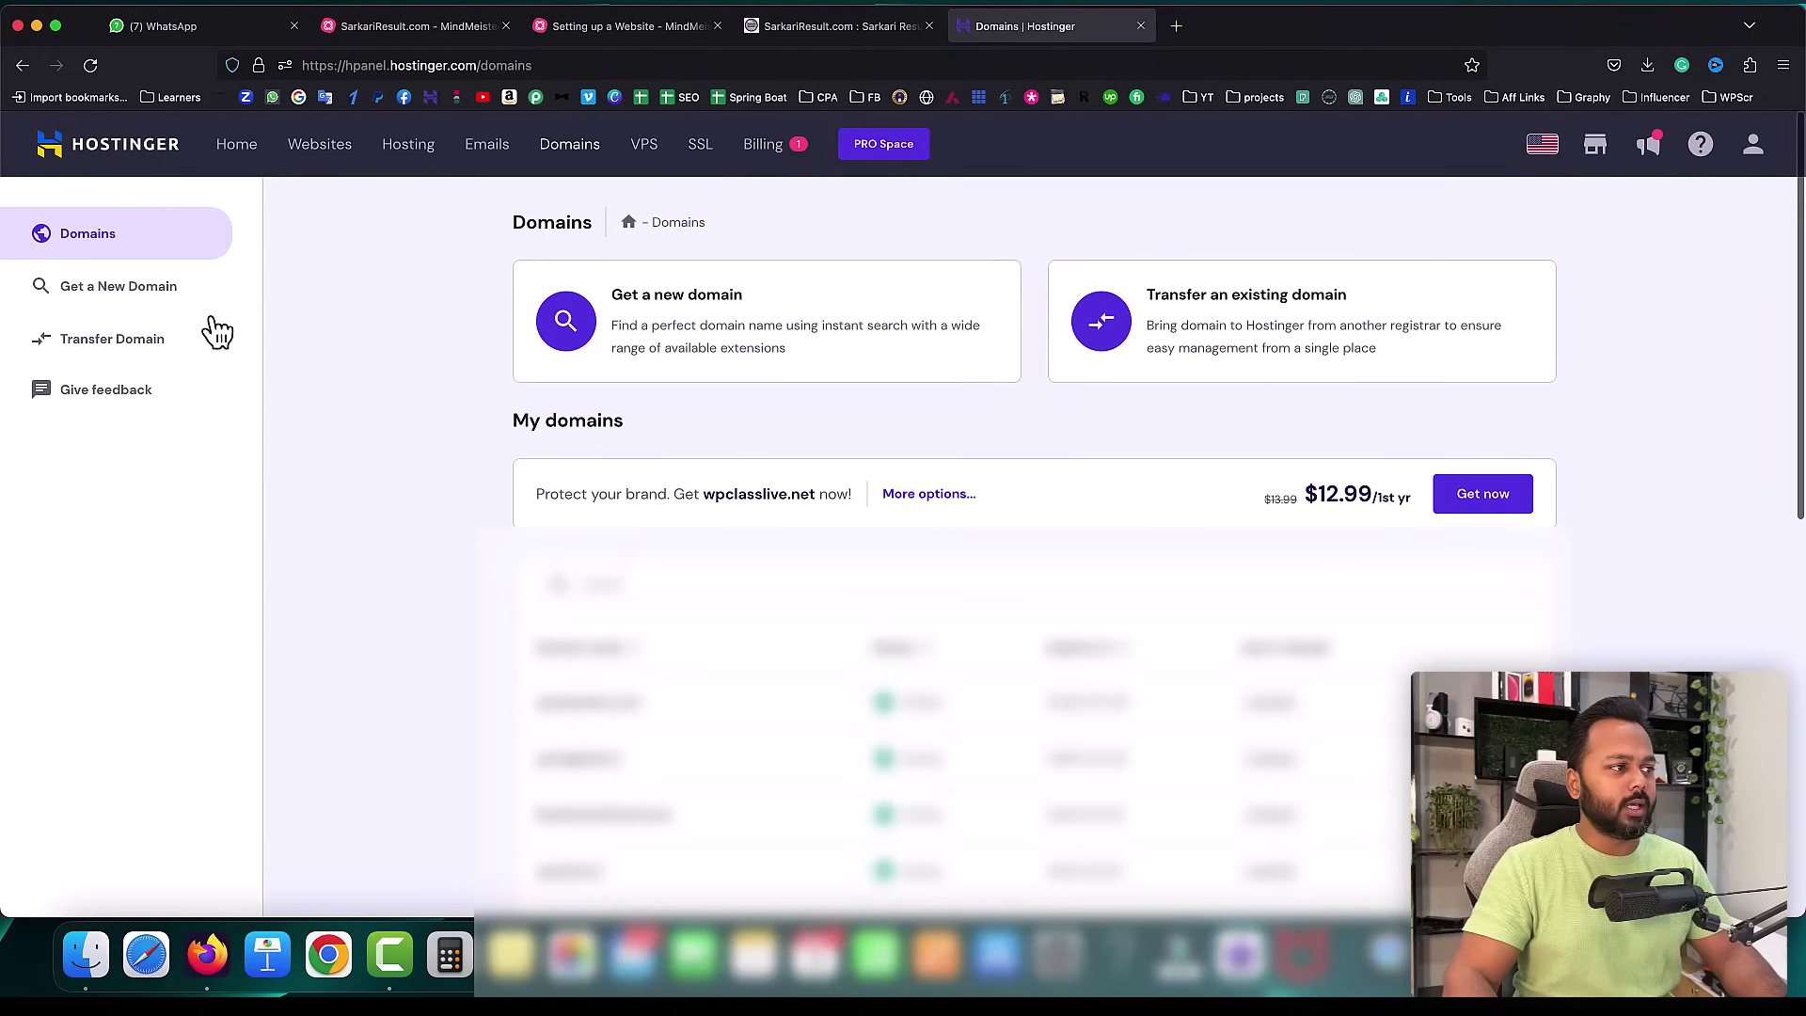
- Check whether icecreamapp999.com is available on the get-a-new-domain page
{"action": "left_click", "coordinate": [94, 301]}
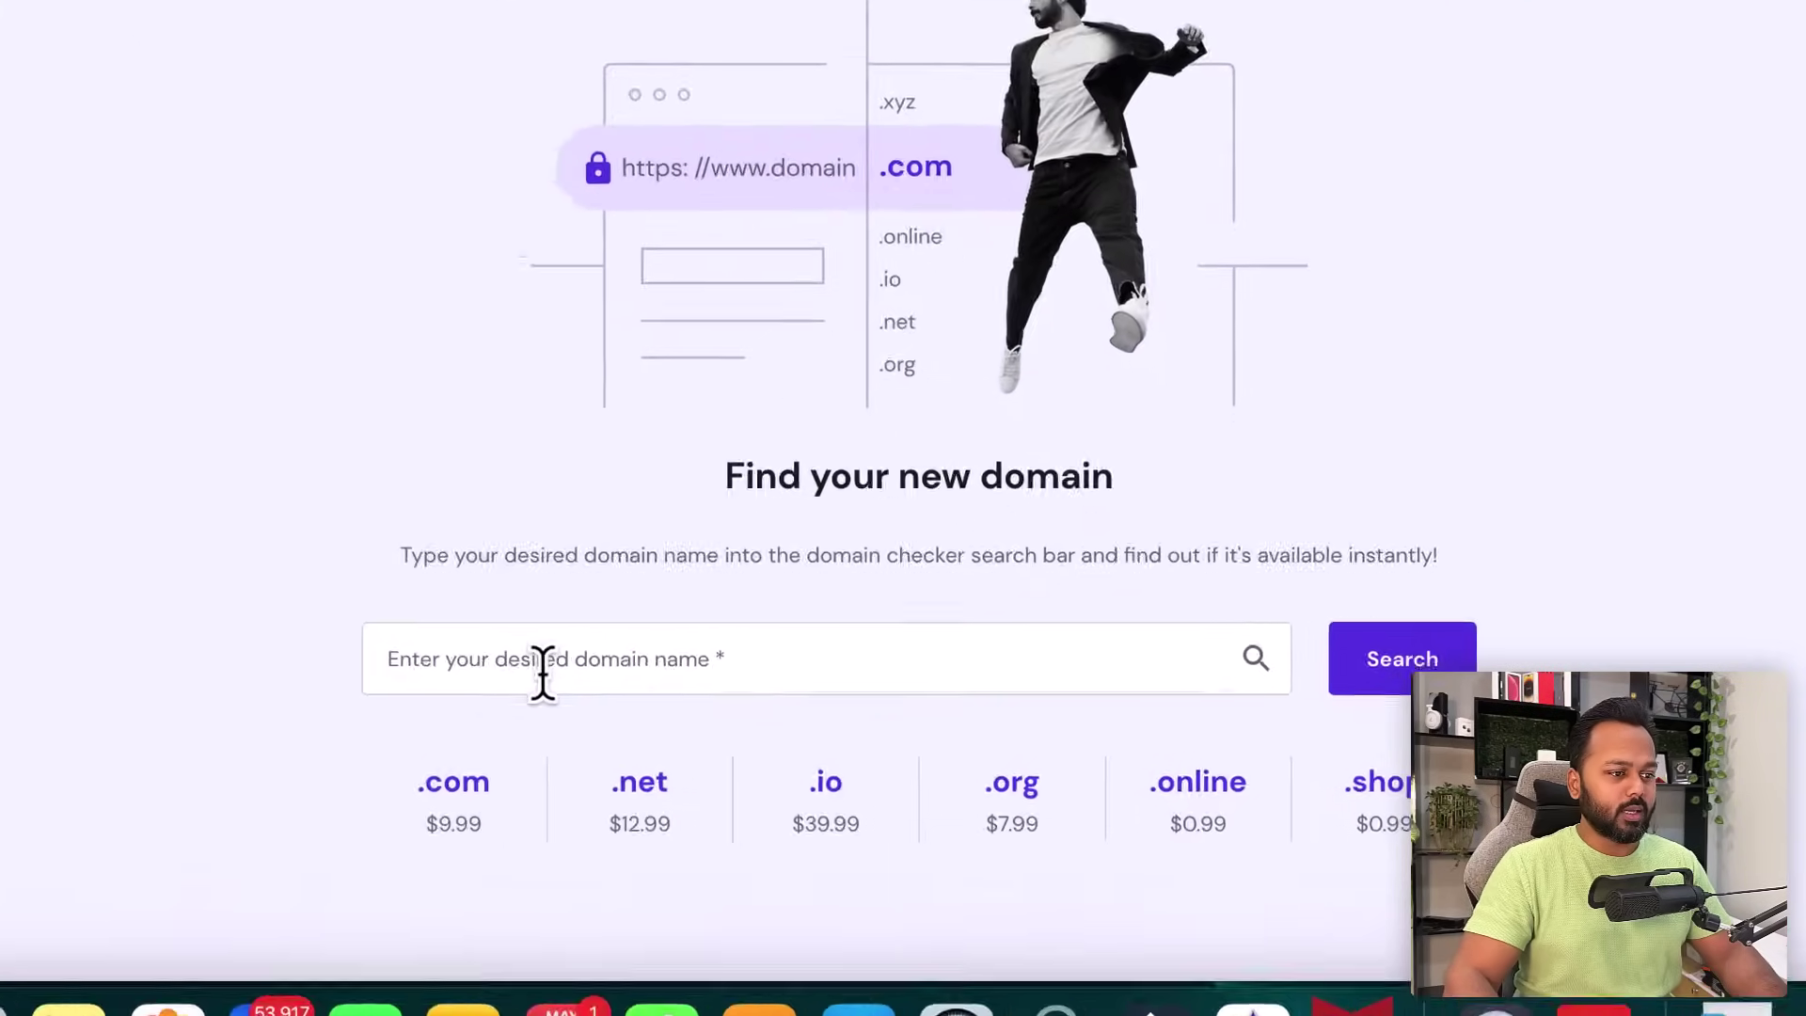
{"action": "left_click", "coordinate": [803, 725]}
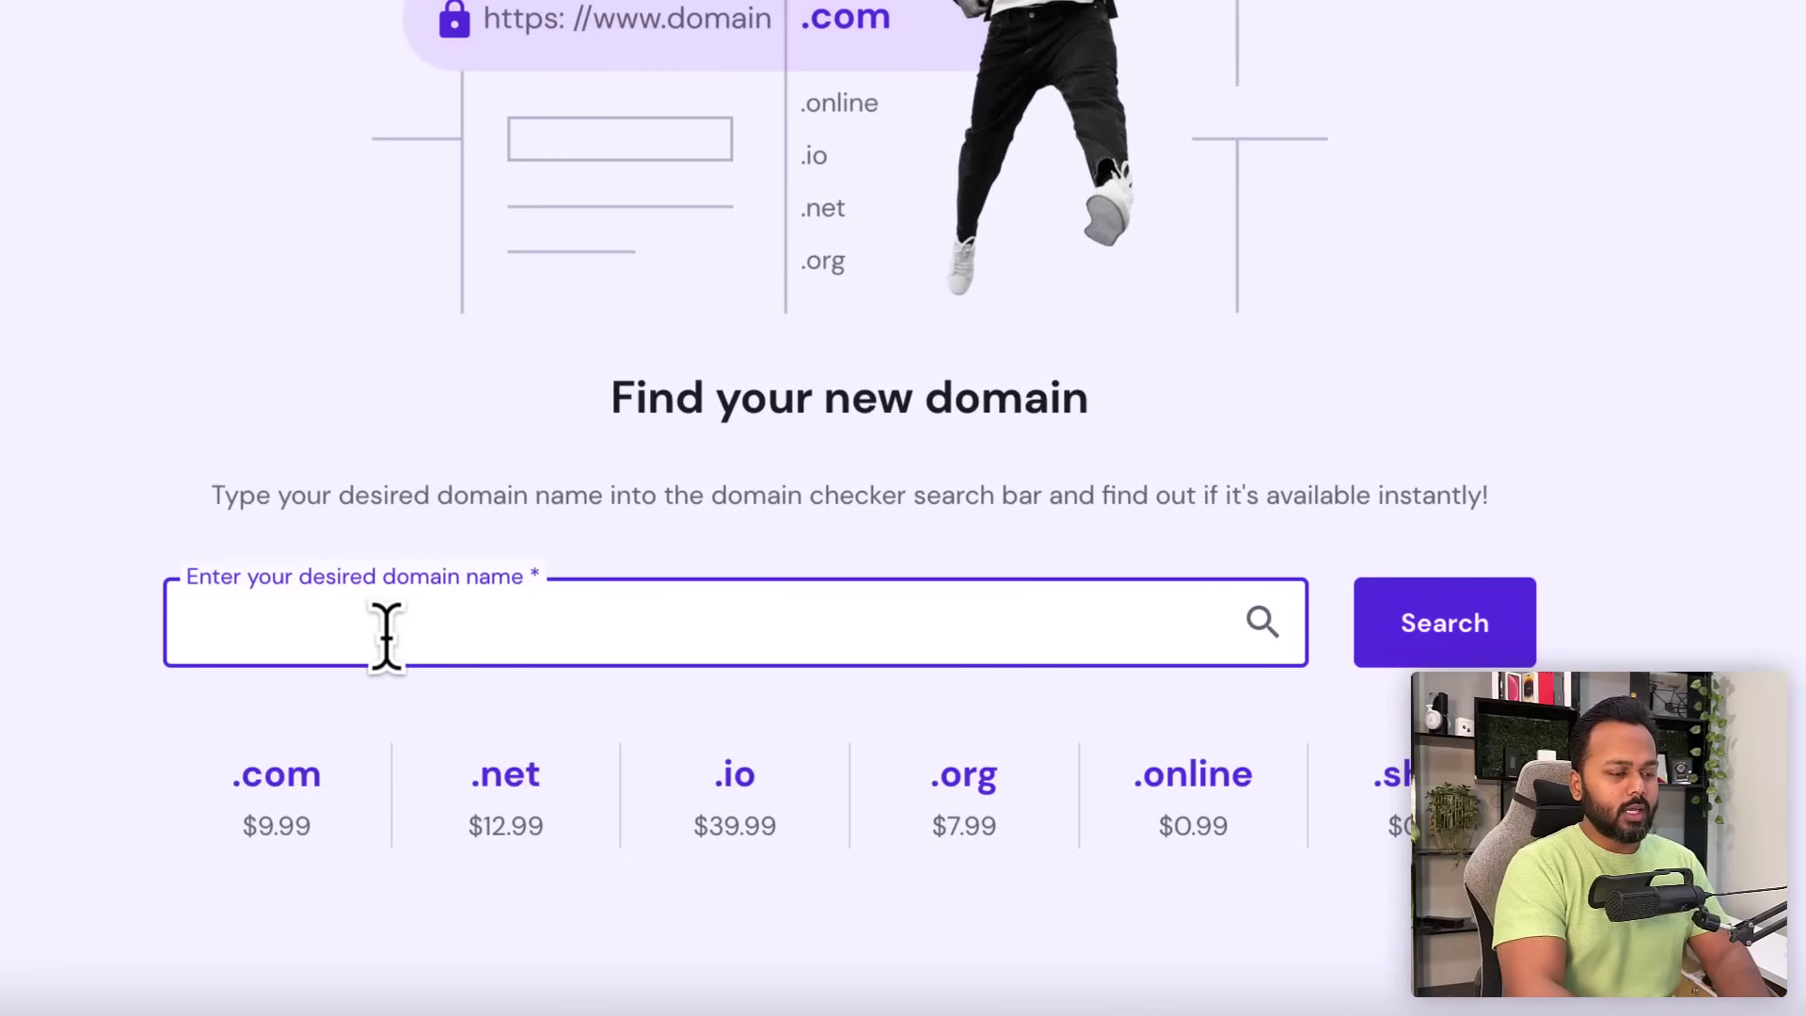
{"action": "type", "text": "icecreama"}
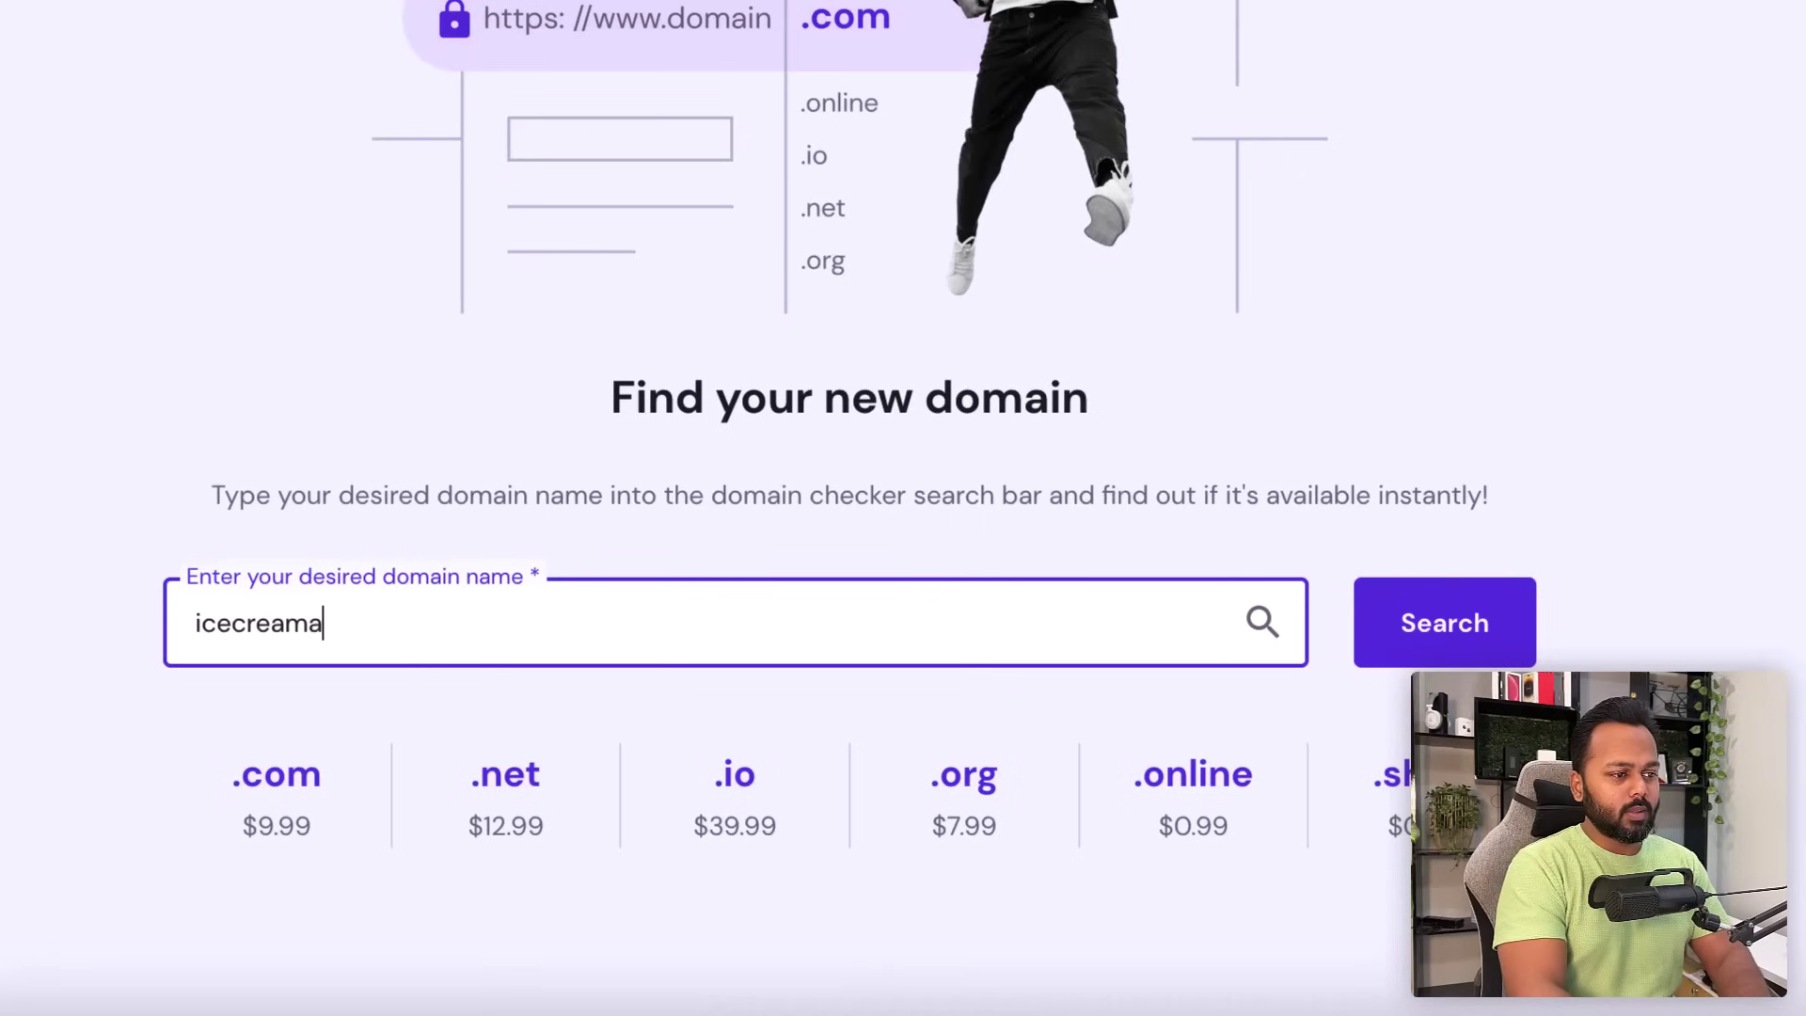
{"action": "type", "text": "pp999.com"}
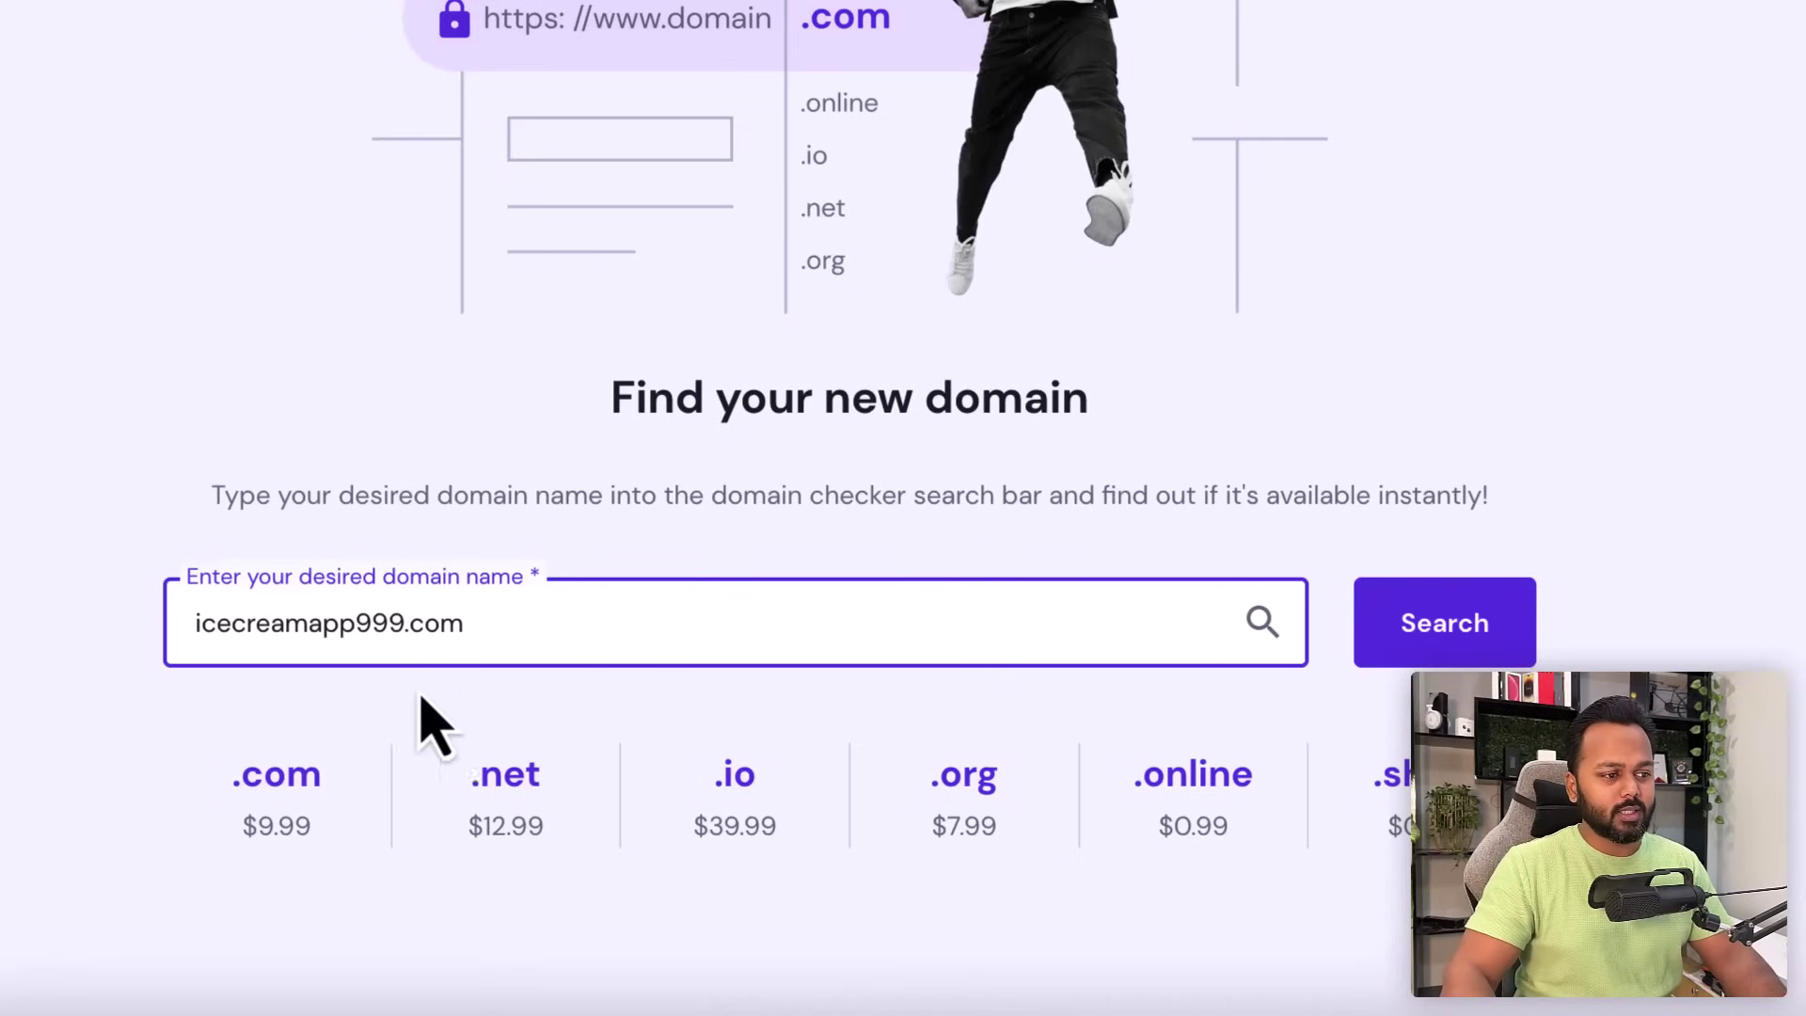
{"action": "left_click", "coordinate": [1497, 622]}
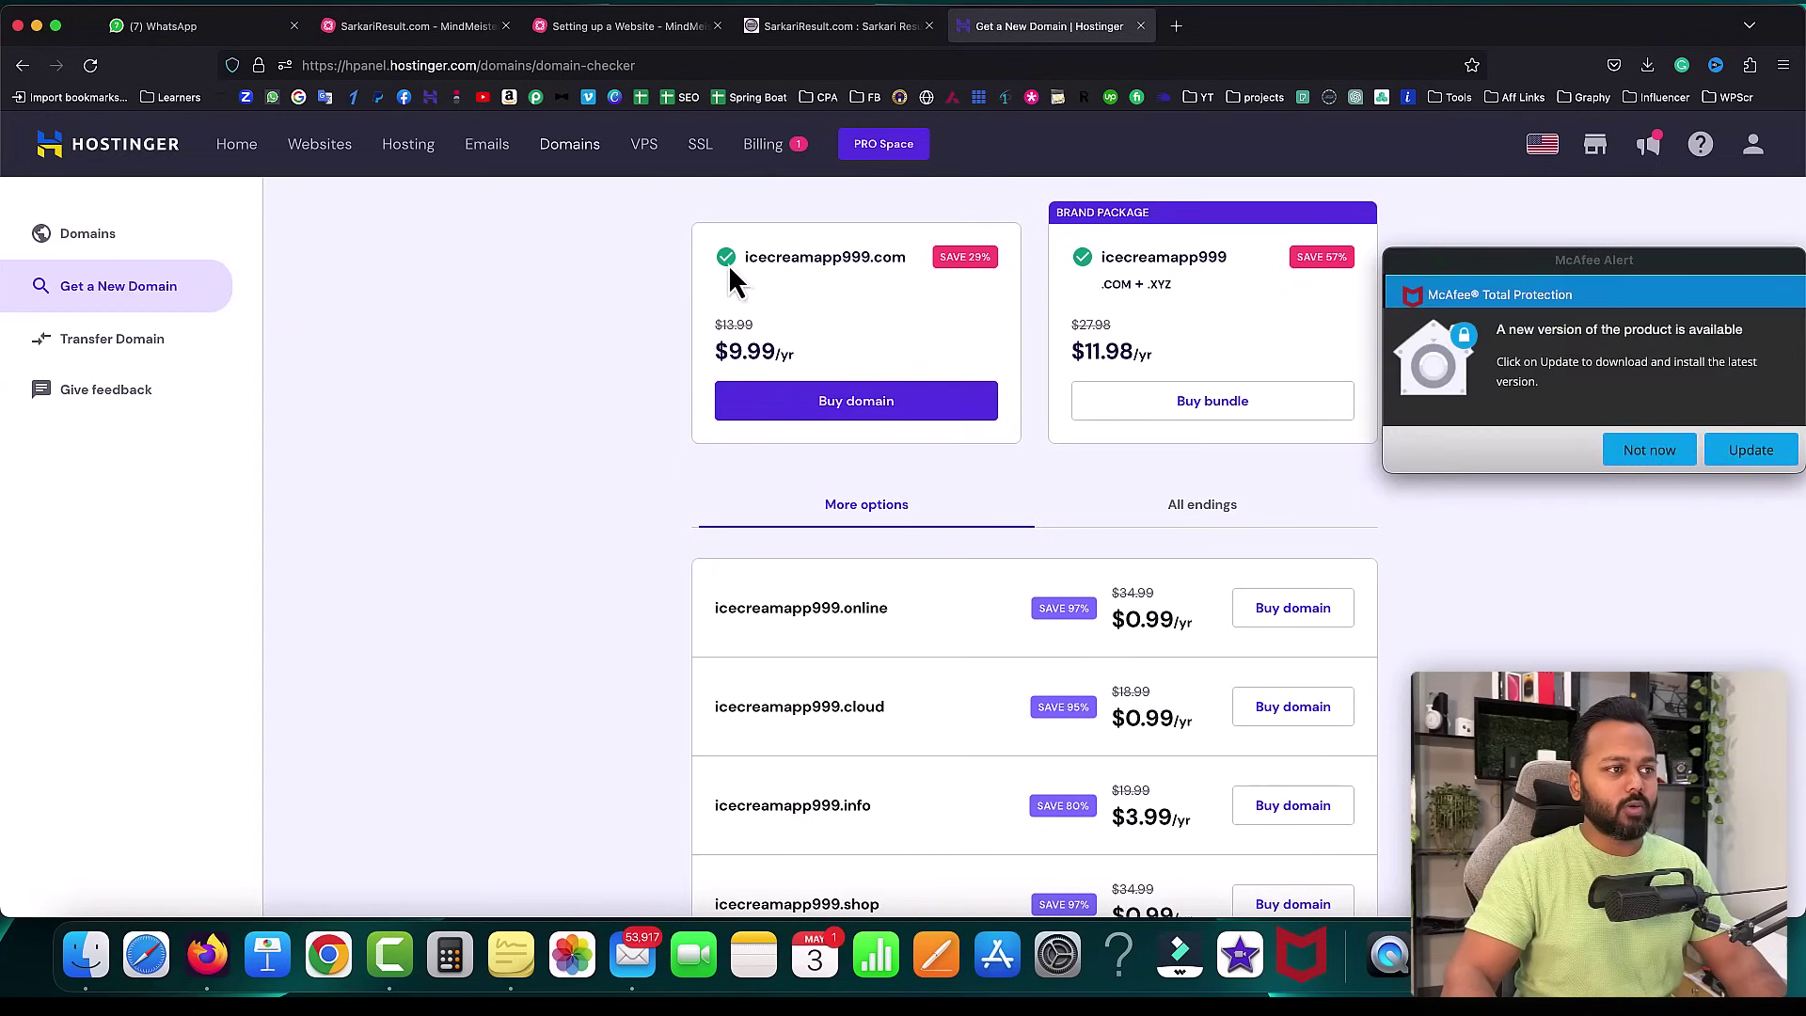
- Dismiss the McAfee alert, confirm icecreamapp999.com is available at $9.99/yr, and return to the mind map
{"action": "left_click", "coordinate": [1651, 450]}
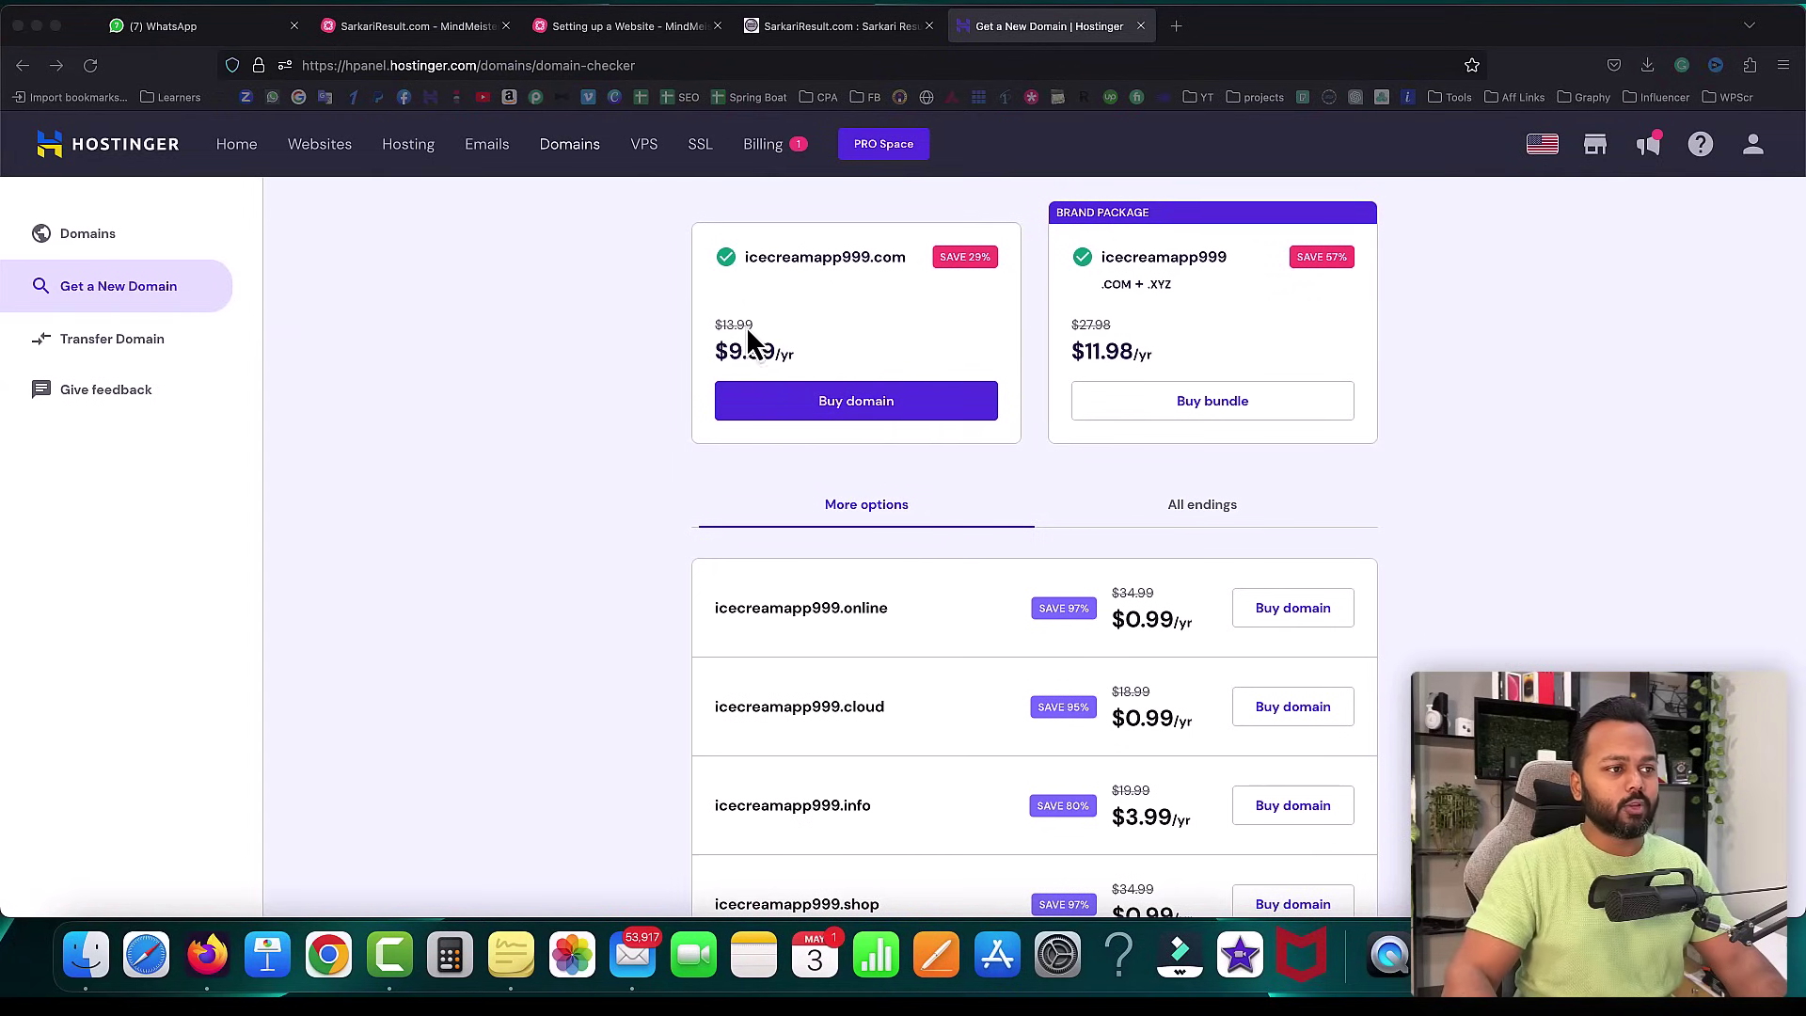
{"action": "left_click", "coordinate": [839, 315]}
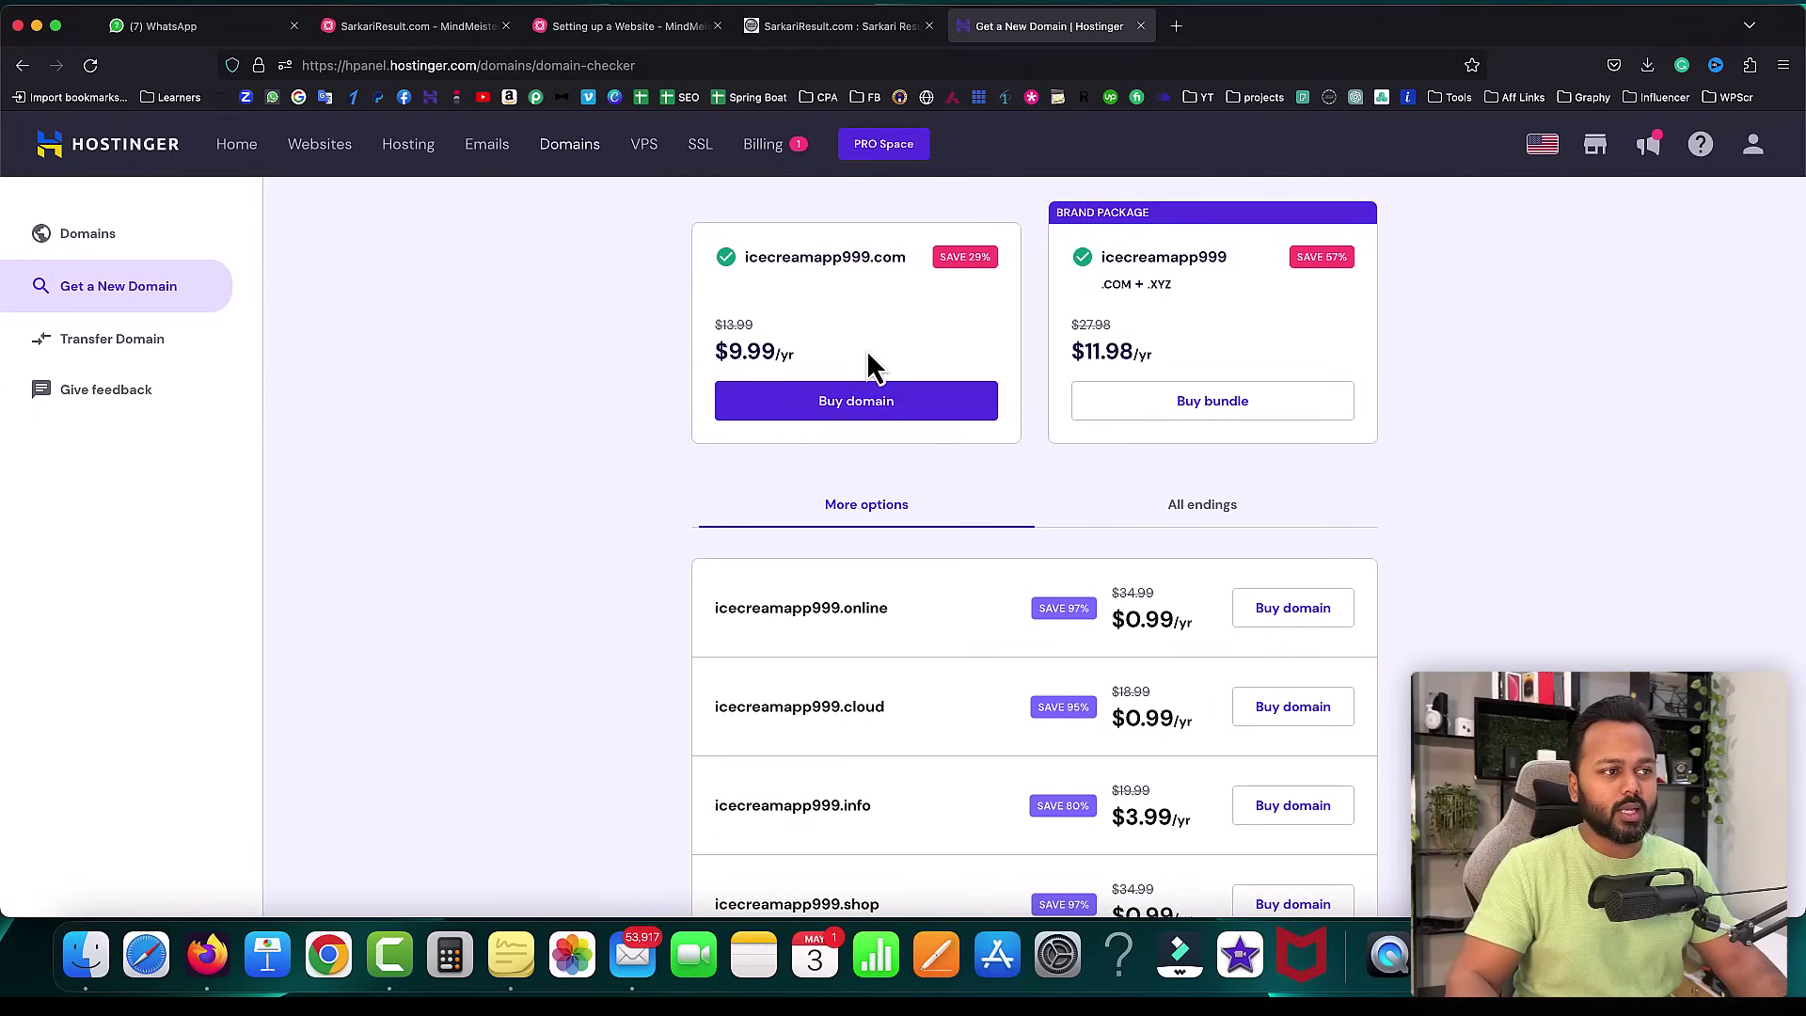
{"action": "left_click_drag", "start_coordinate": [744, 256], "coordinate": [905, 267]}
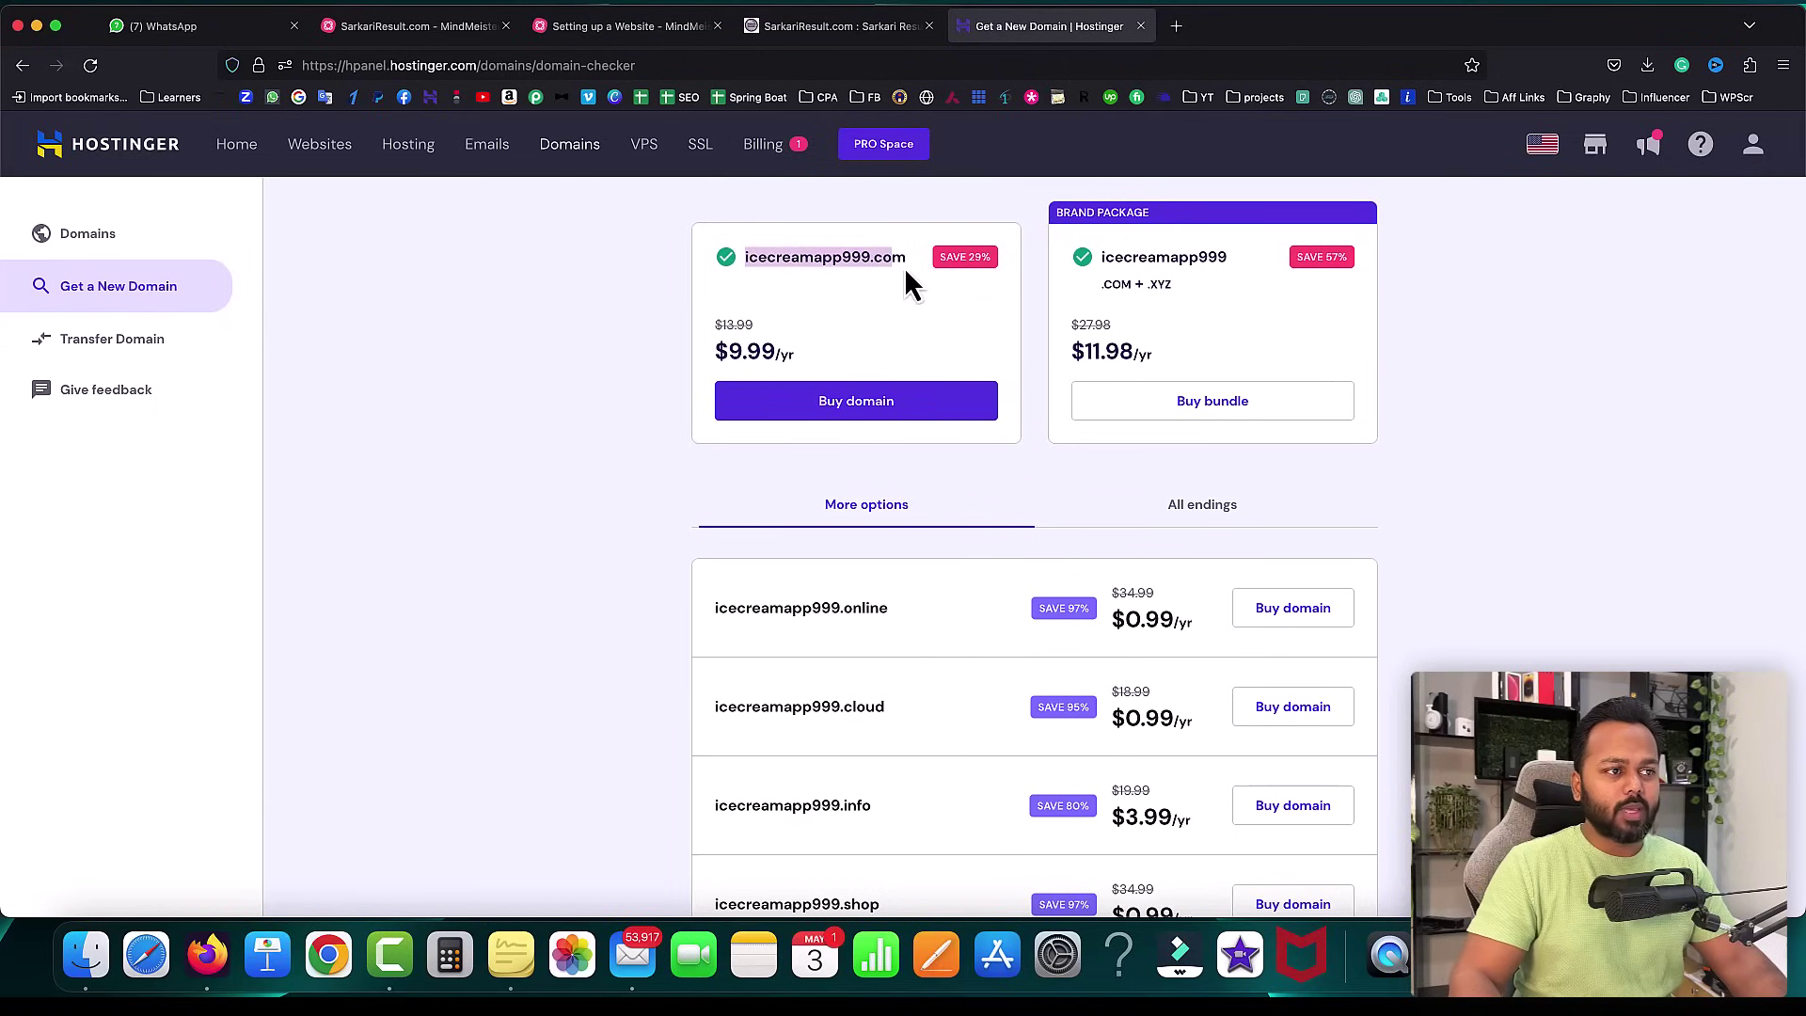
{"action": "left_click", "coordinate": [907, 277]}
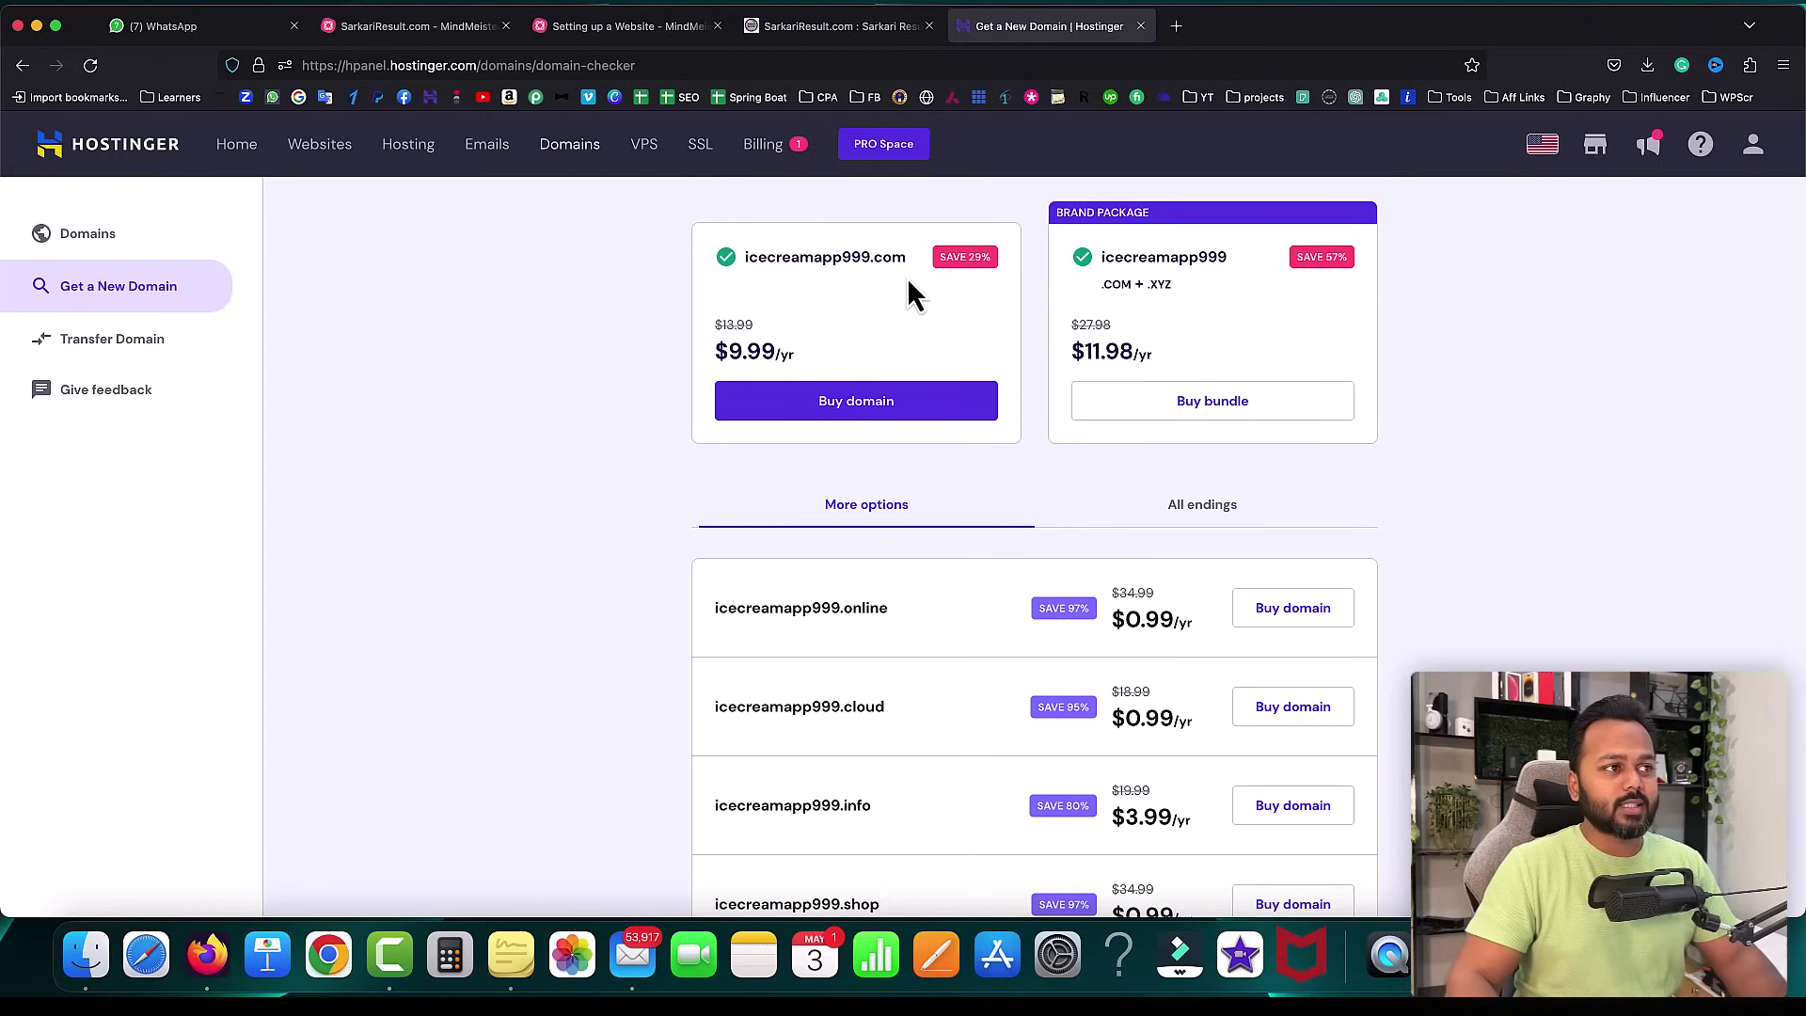
{"action": "left_click", "coordinate": [625, 27]}
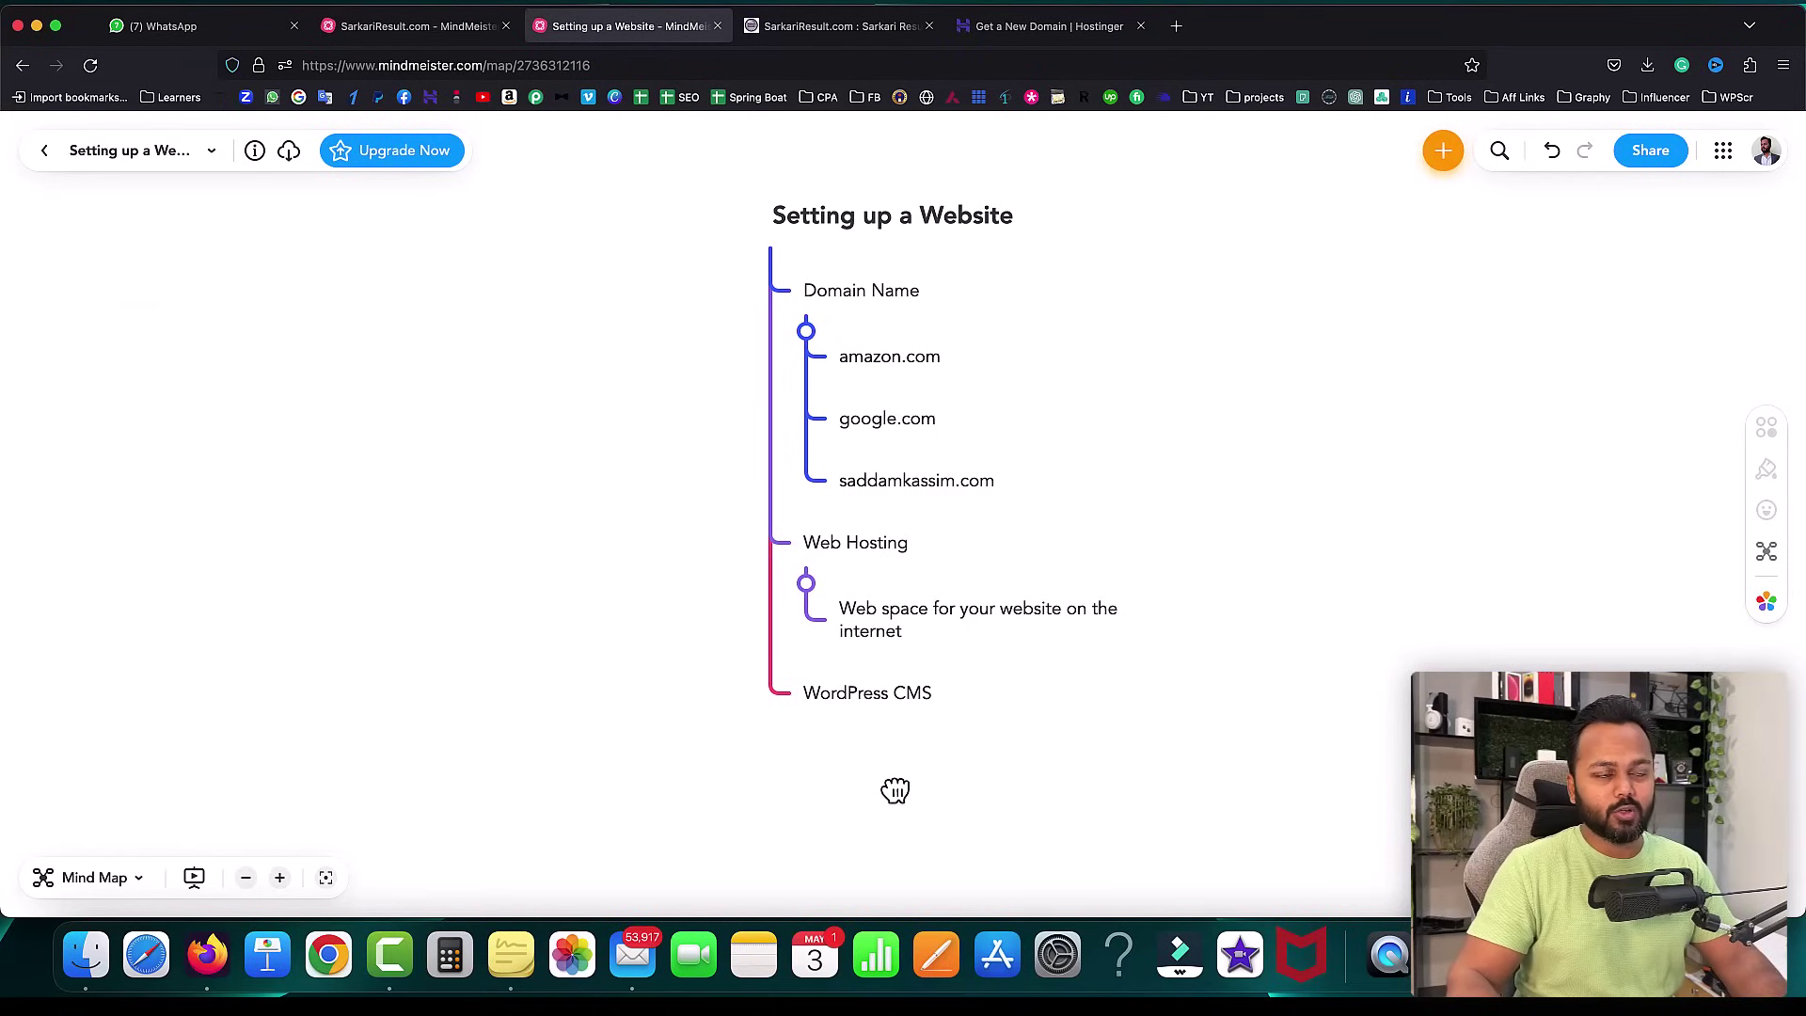
- From the Websites list, start creating a website and choose Business as its type
{"action": "left_click", "coordinate": [1038, 30]}
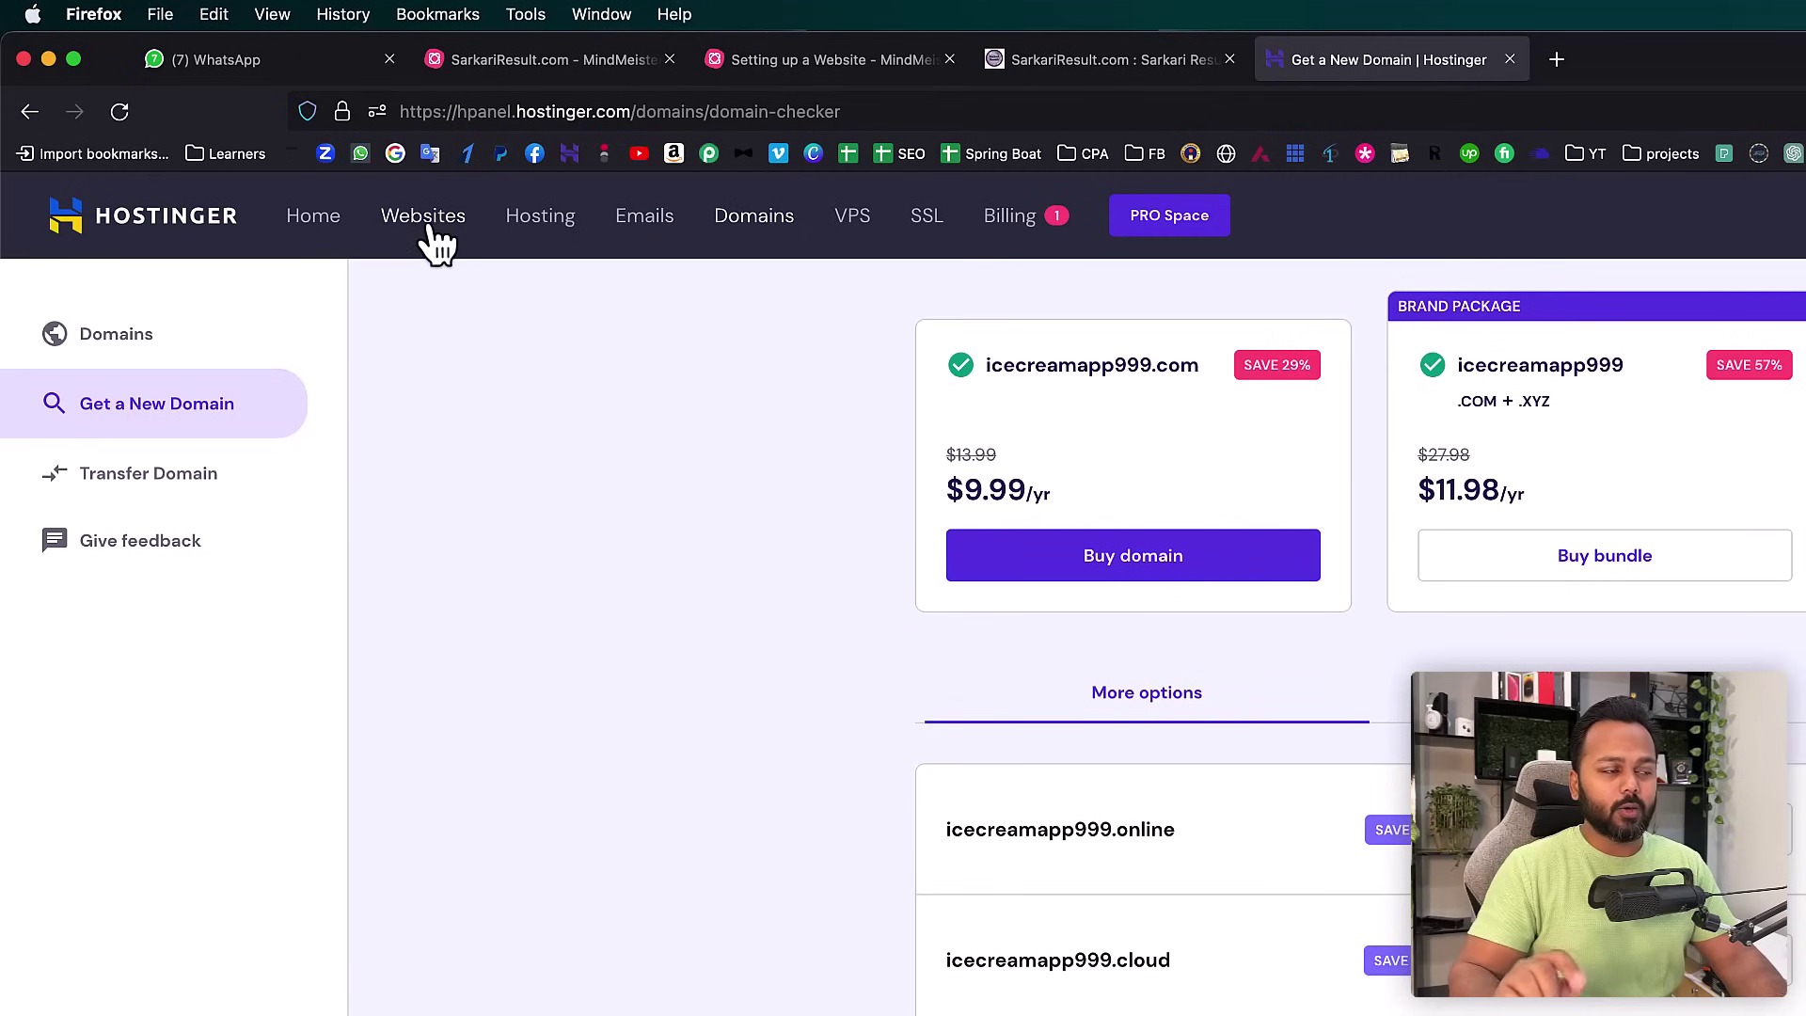
{"action": "left_click", "coordinate": [429, 225]}
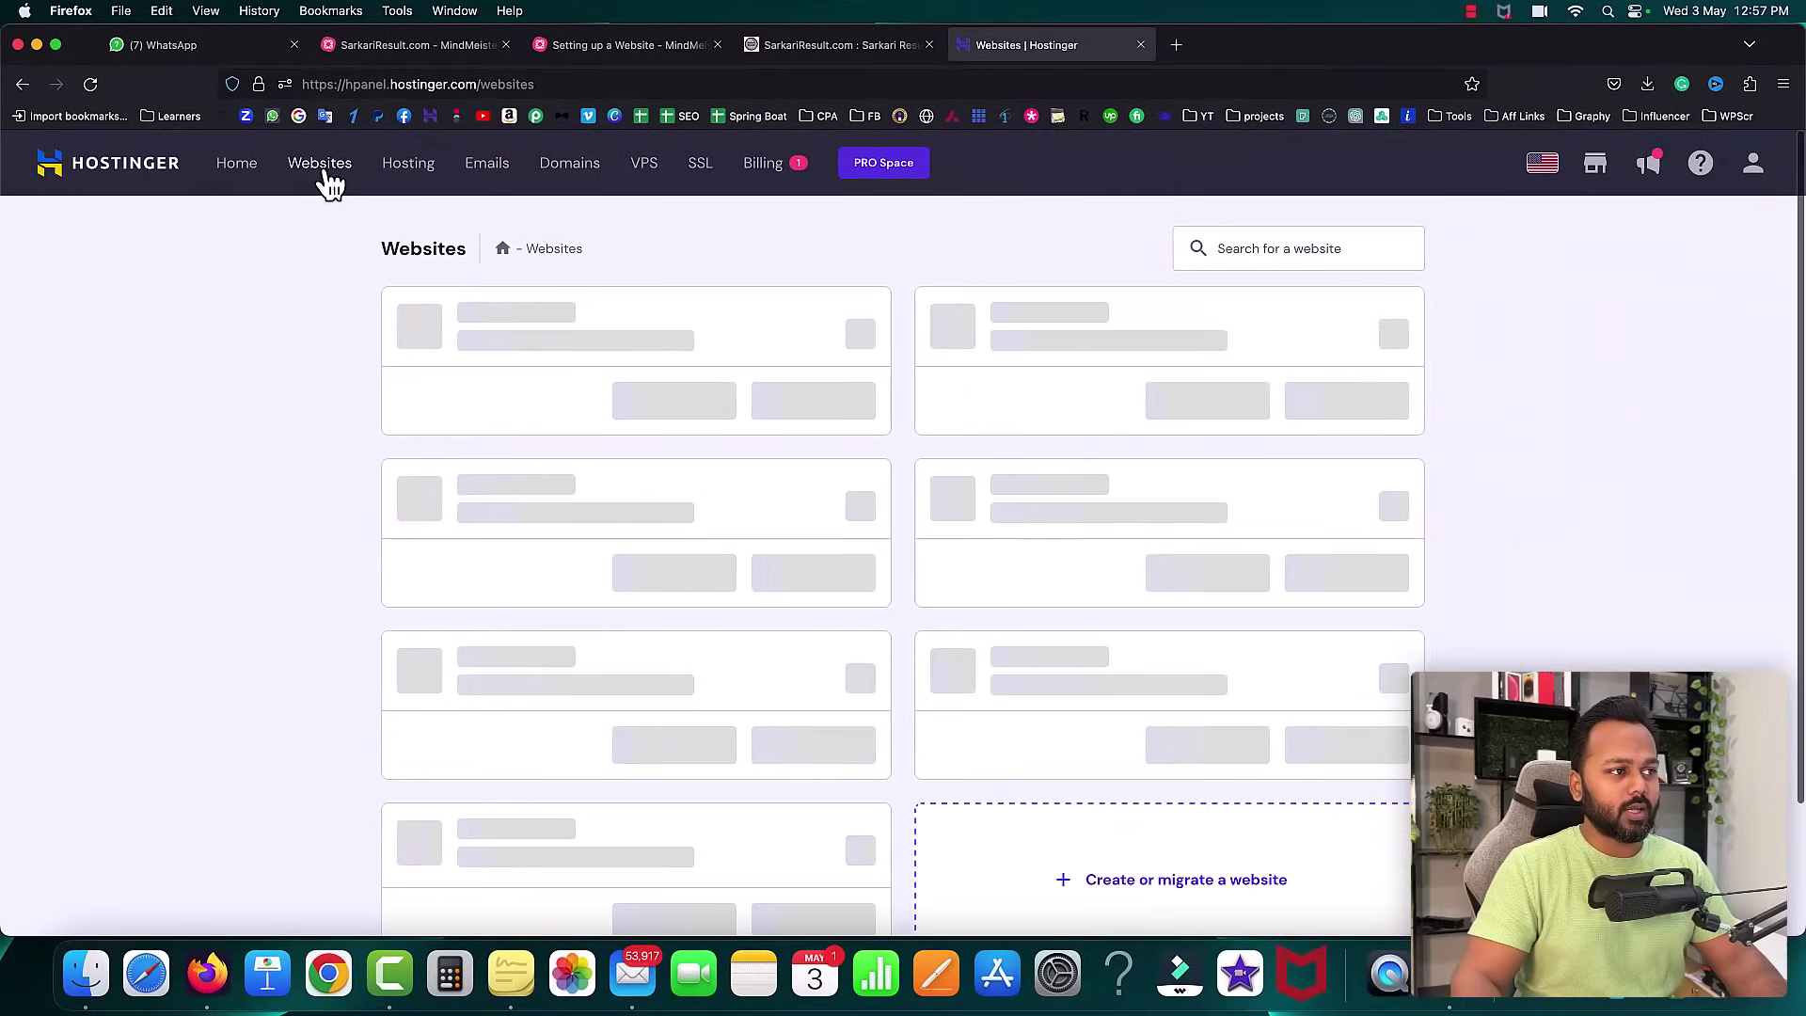
{"action": "scroll", "coordinate": [337, 186], "scroll_direction": "down", "scroll_amount": 3}
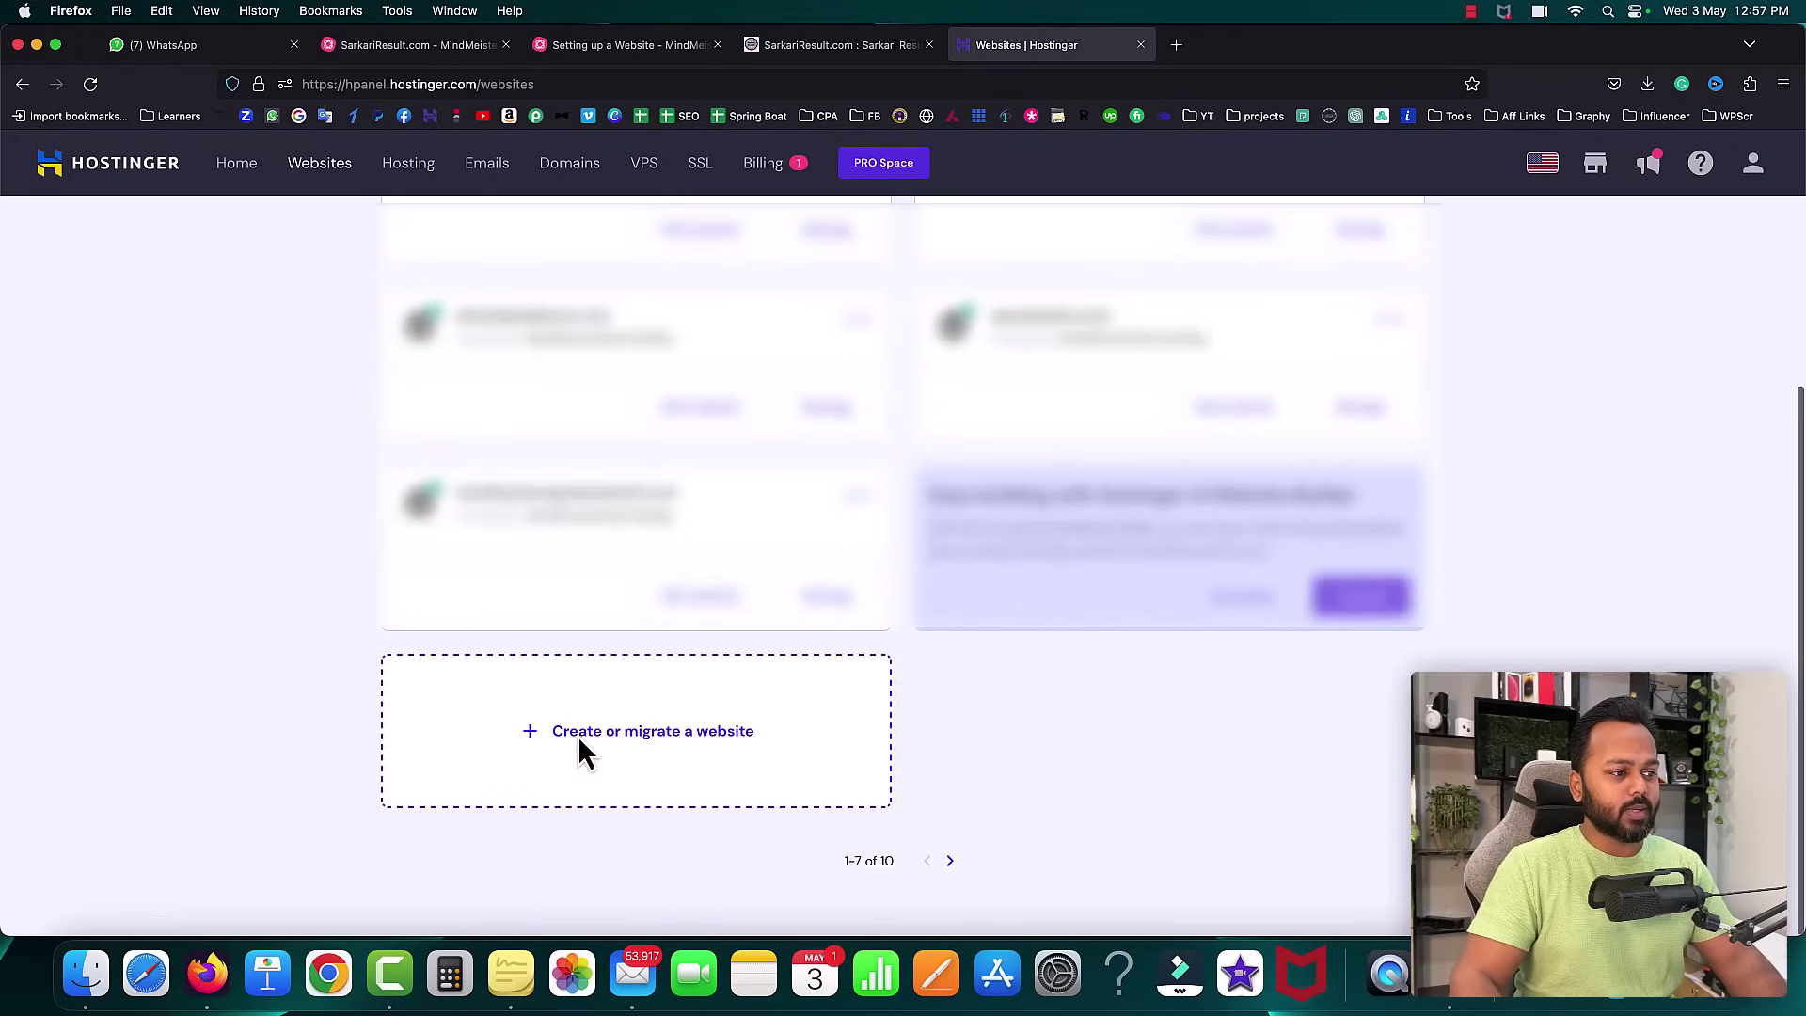
{"action": "left_click", "coordinate": [580, 738]}
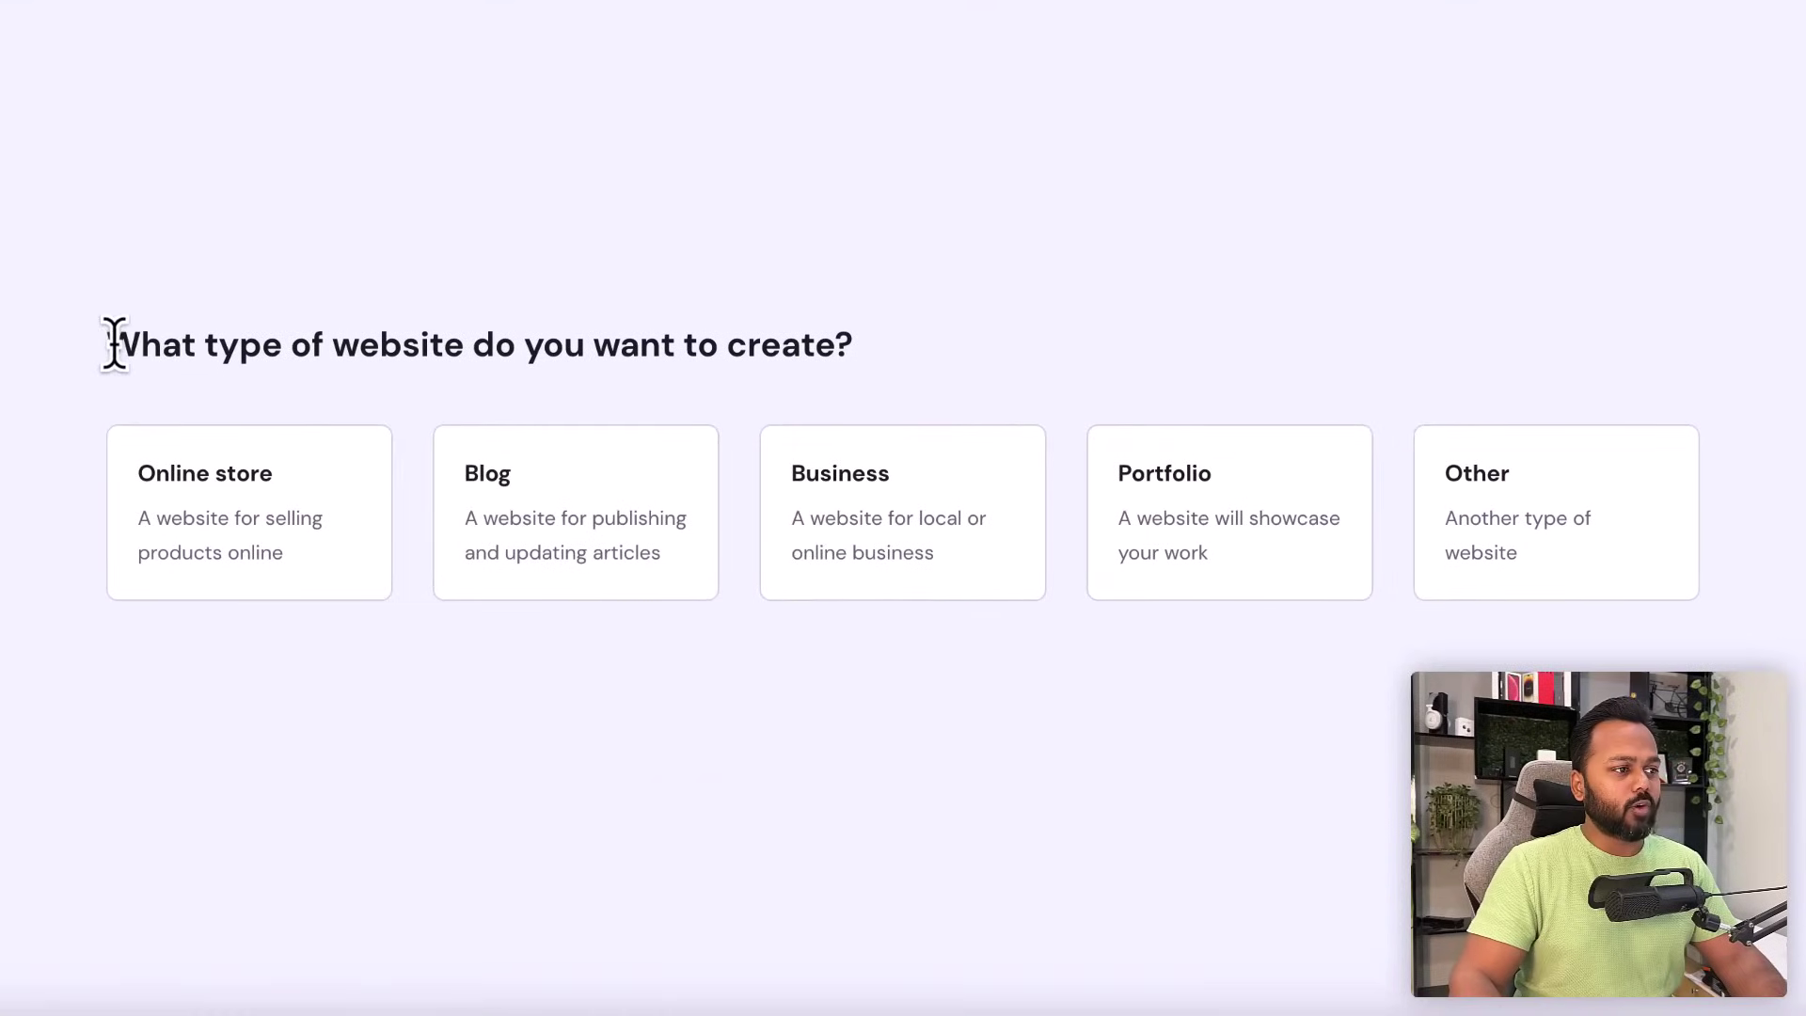
{"action": "left_click_drag", "start_coordinate": [153, 367], "coordinate": [850, 371]}
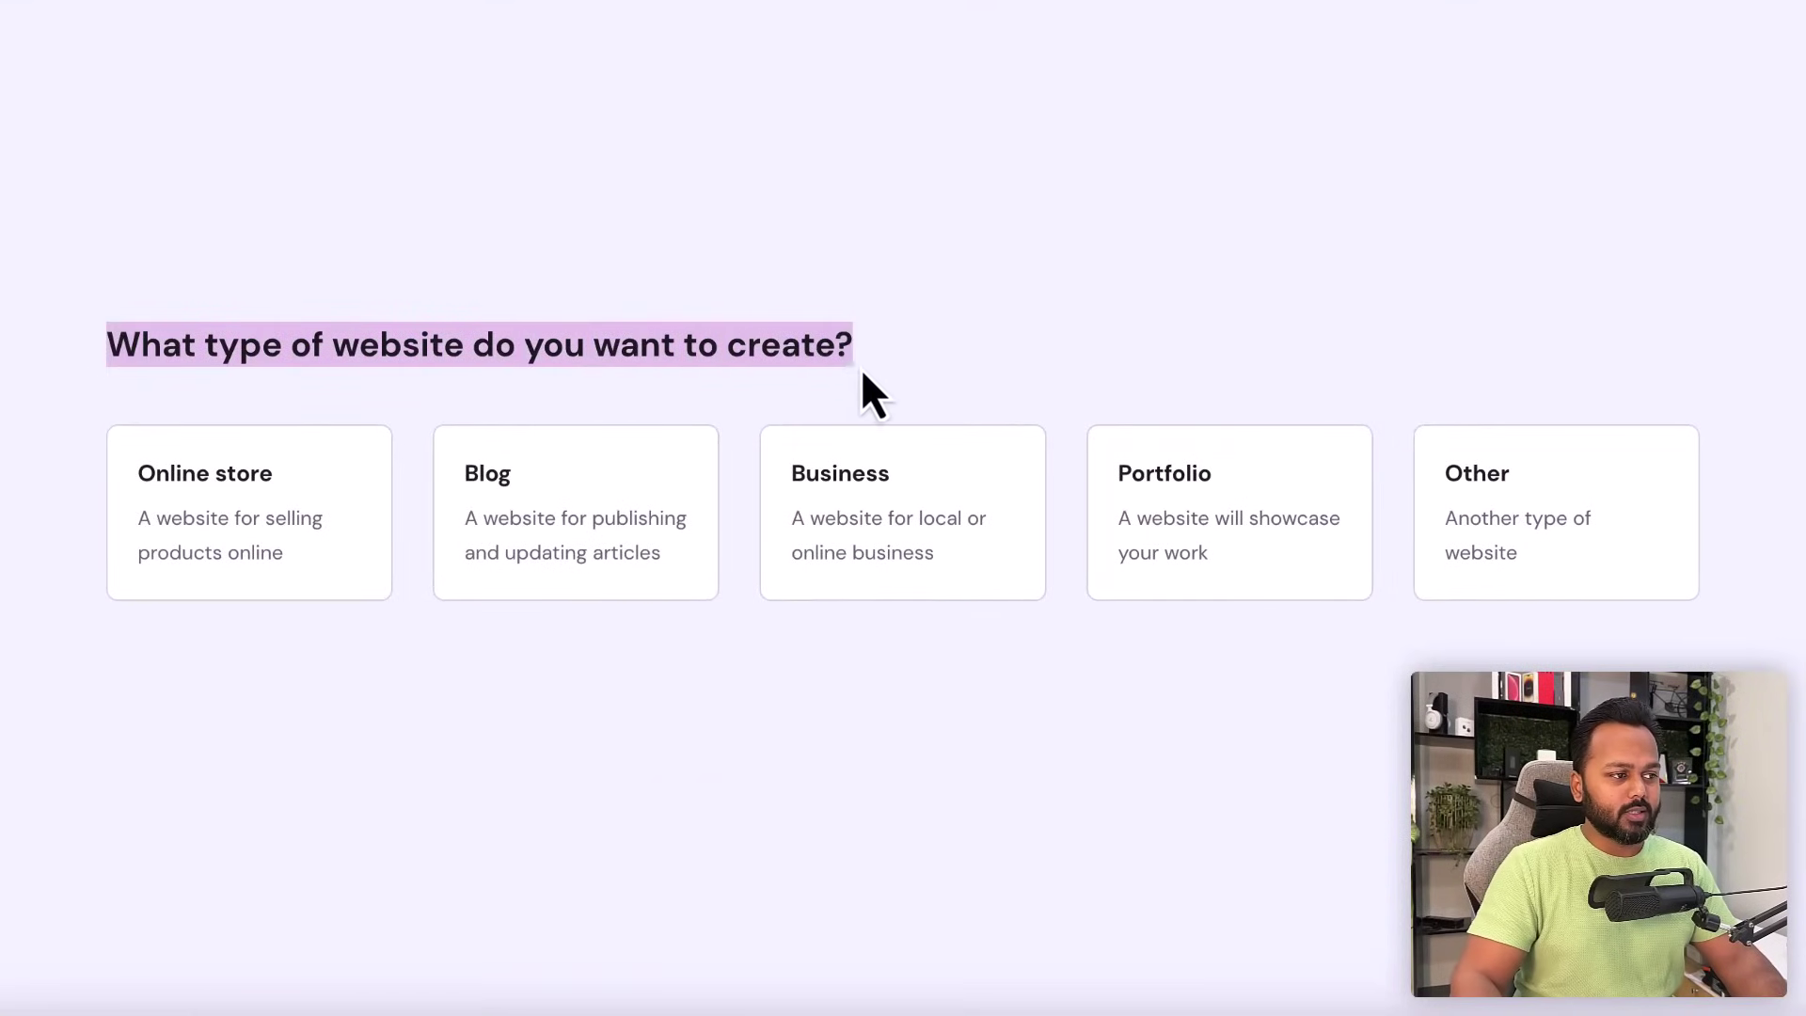
{"action": "left_click", "coordinate": [990, 352]}
{"action": "left_click", "coordinate": [861, 527]}
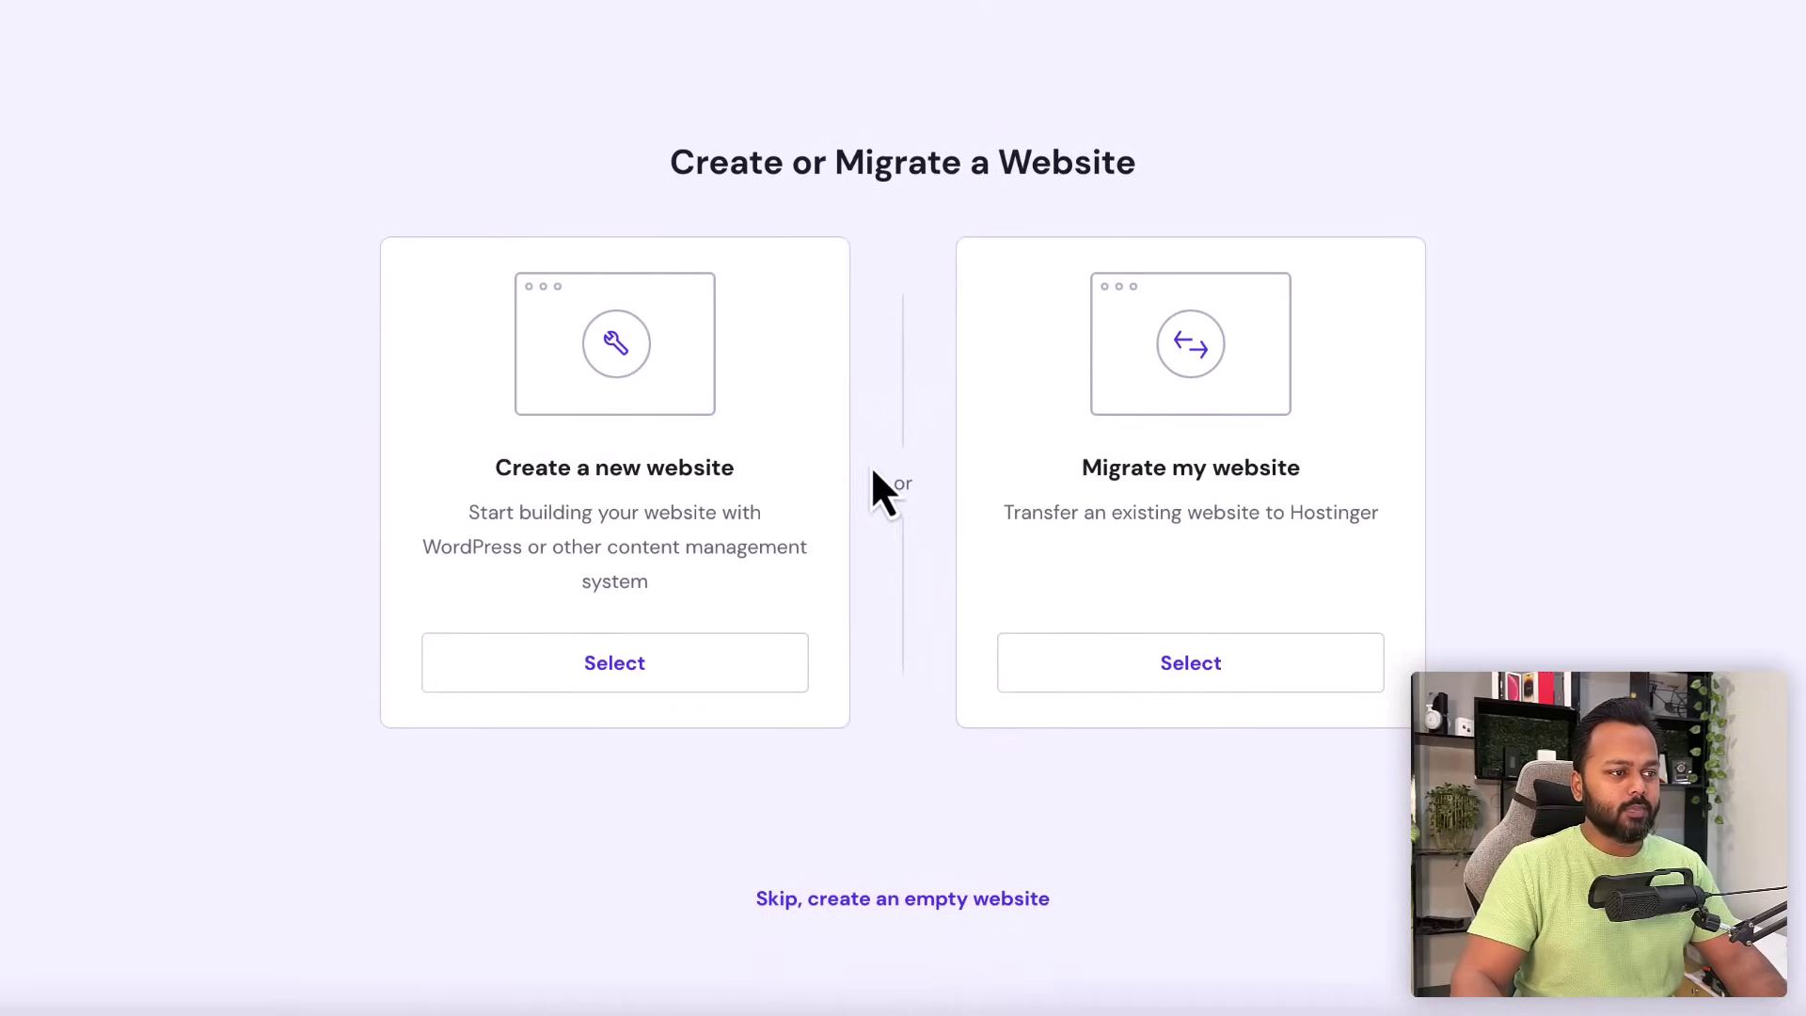
- Choose to create a new website rather than migrate an existing one
{"action": "left_click_drag", "start_coordinate": [669, 162], "coordinate": [1138, 160]}
{"action": "left_click_drag", "start_coordinate": [735, 468], "coordinate": [649, 468]}
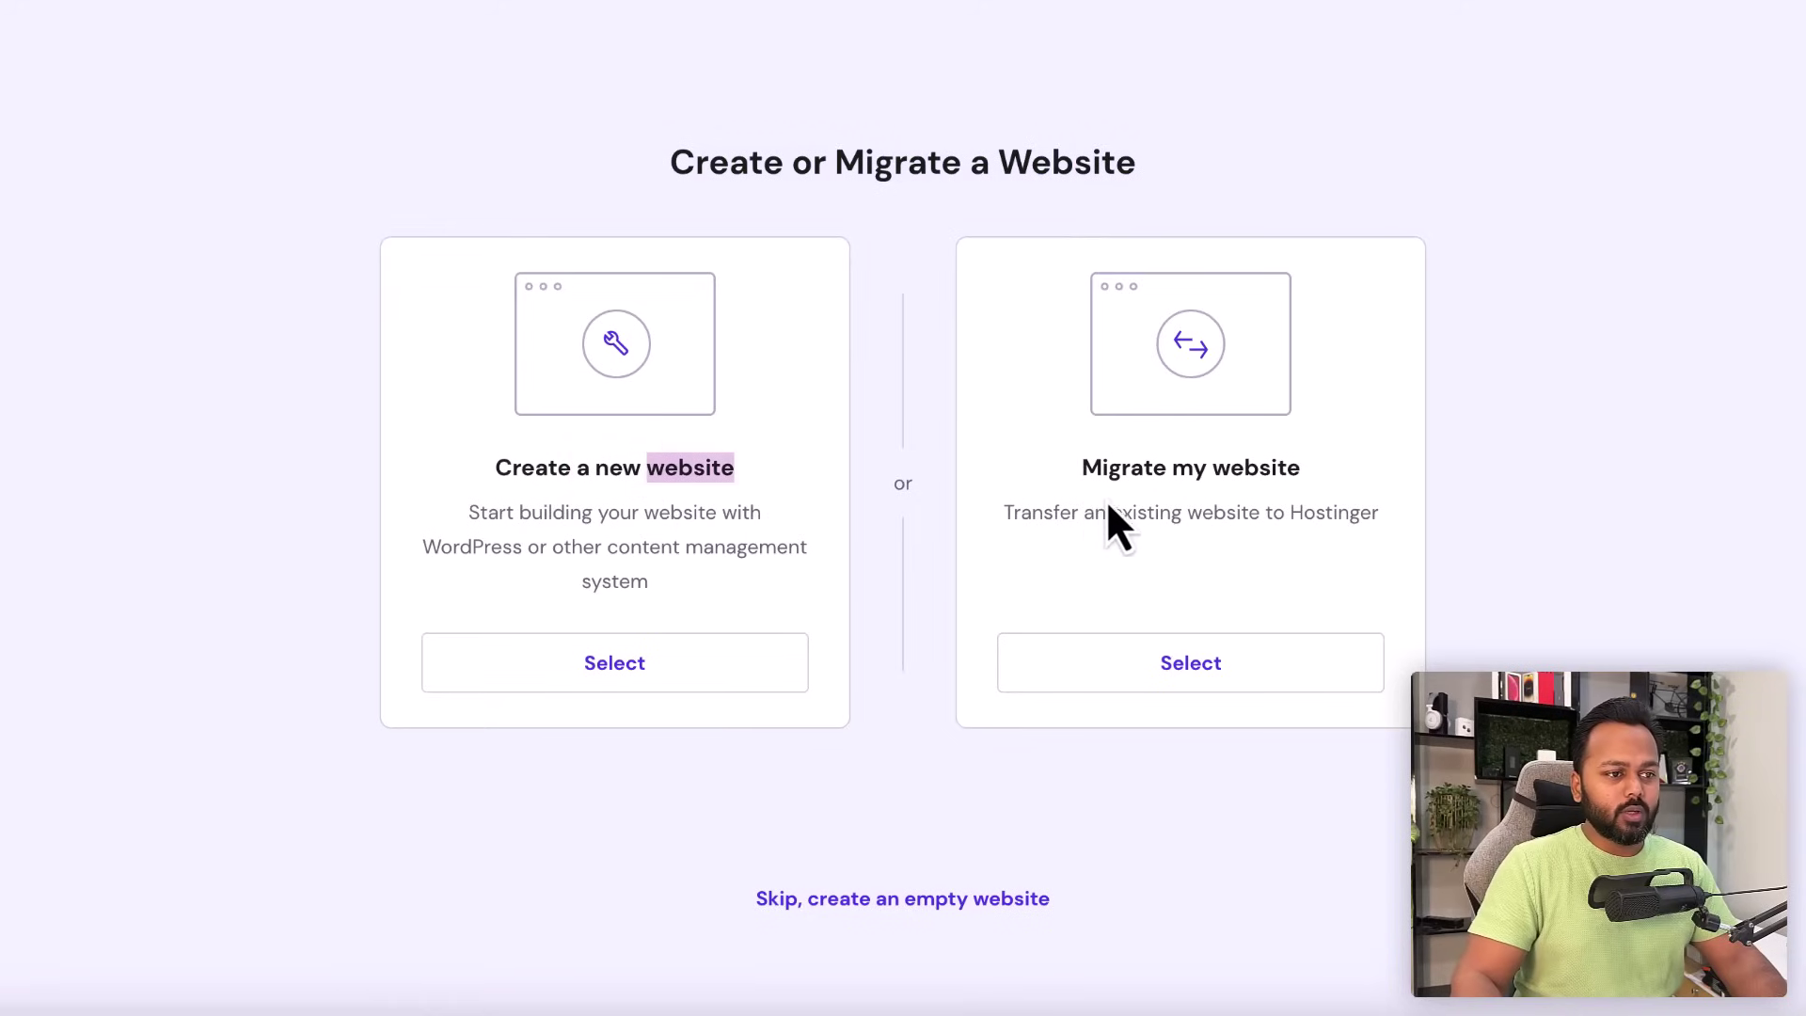
{"action": "left_click_drag", "start_coordinate": [1081, 461], "coordinate": [1306, 466]}
{"action": "left_click", "coordinate": [1305, 470]}
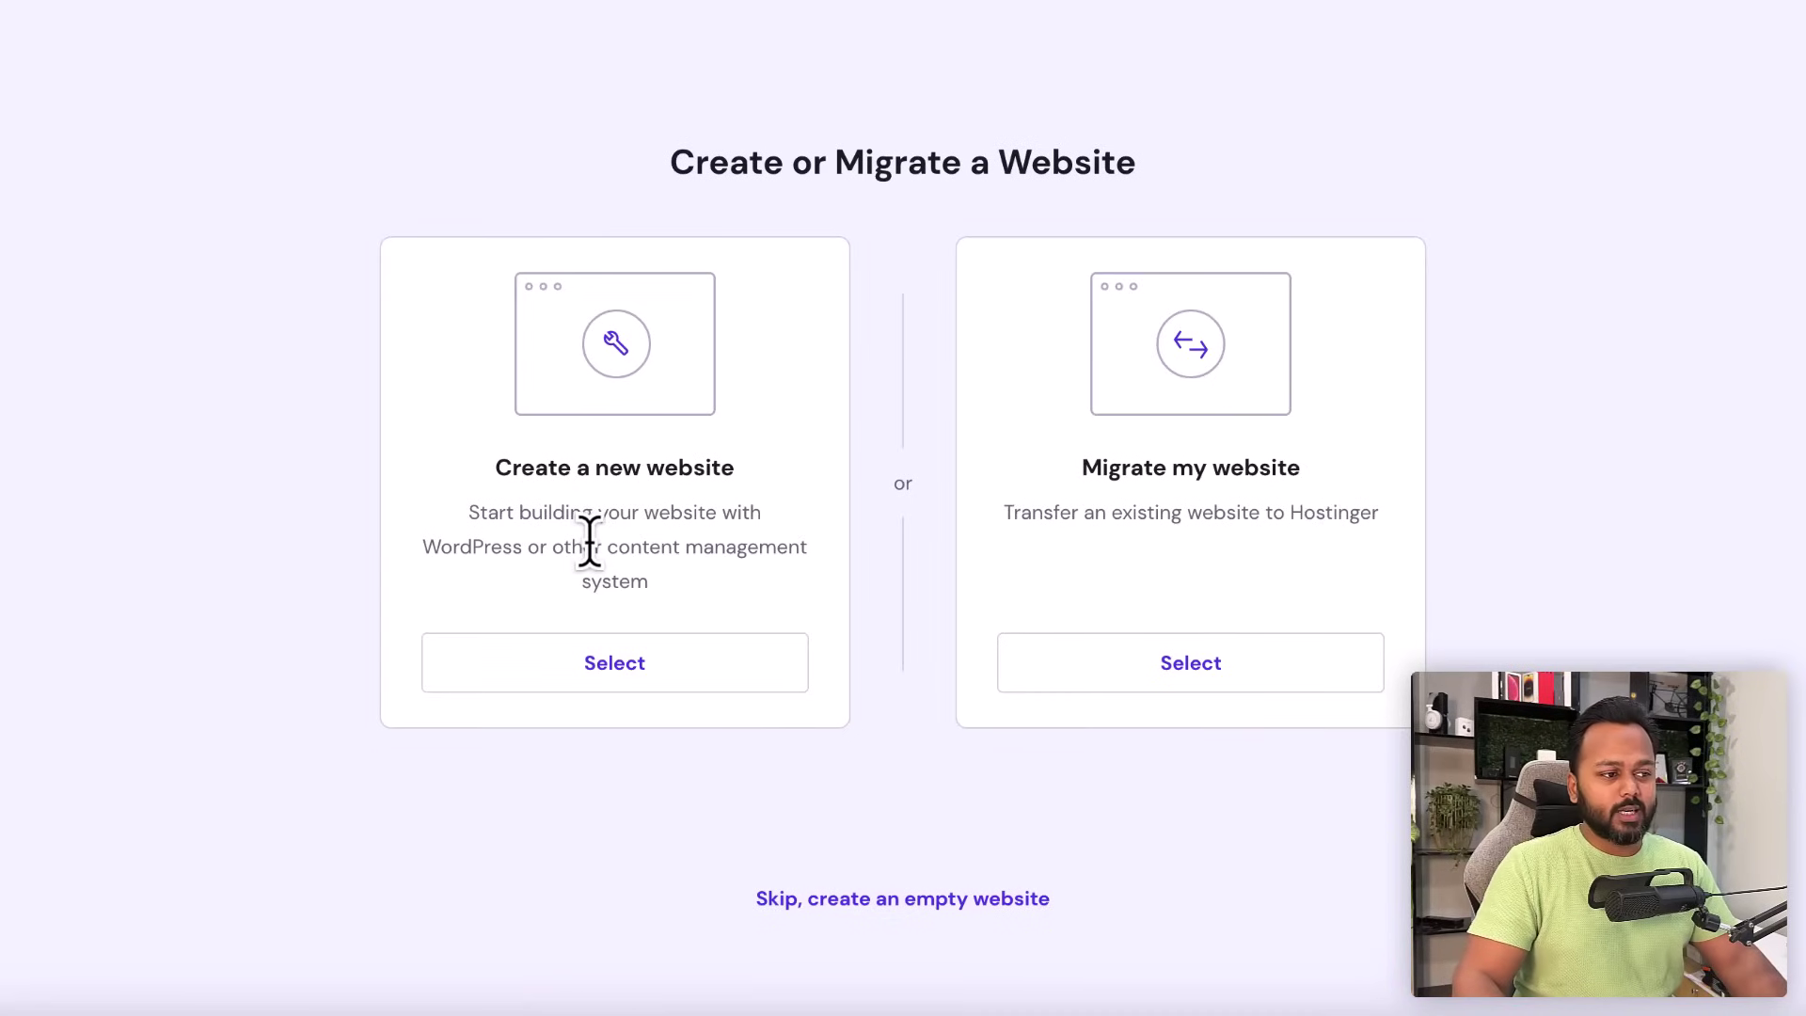
{"action": "left_click", "coordinate": [630, 684]}
- Pick WordPress as the platform, then switch to the SarkariResult.com tab
{"action": "scroll", "coordinate": [898, 658], "scroll_direction": "down", "scroll_amount": 2}
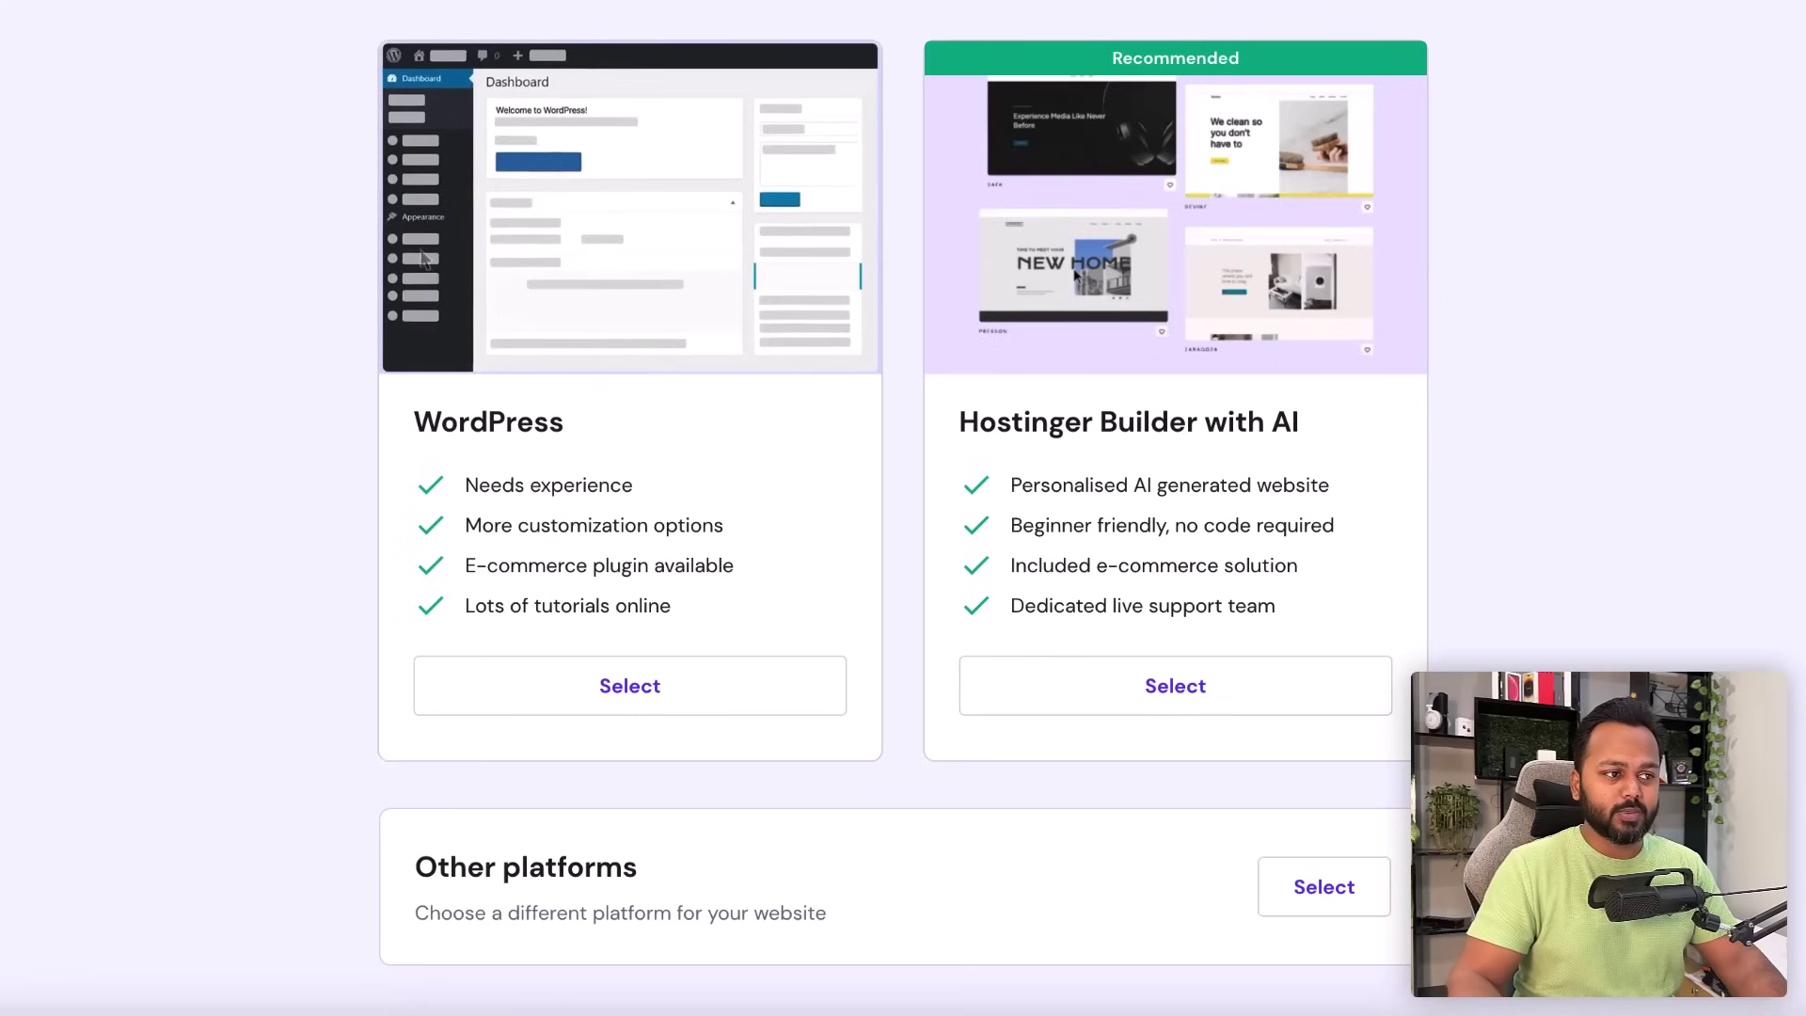
{"action": "left_click_drag", "start_coordinate": [417, 421], "coordinate": [548, 422]}
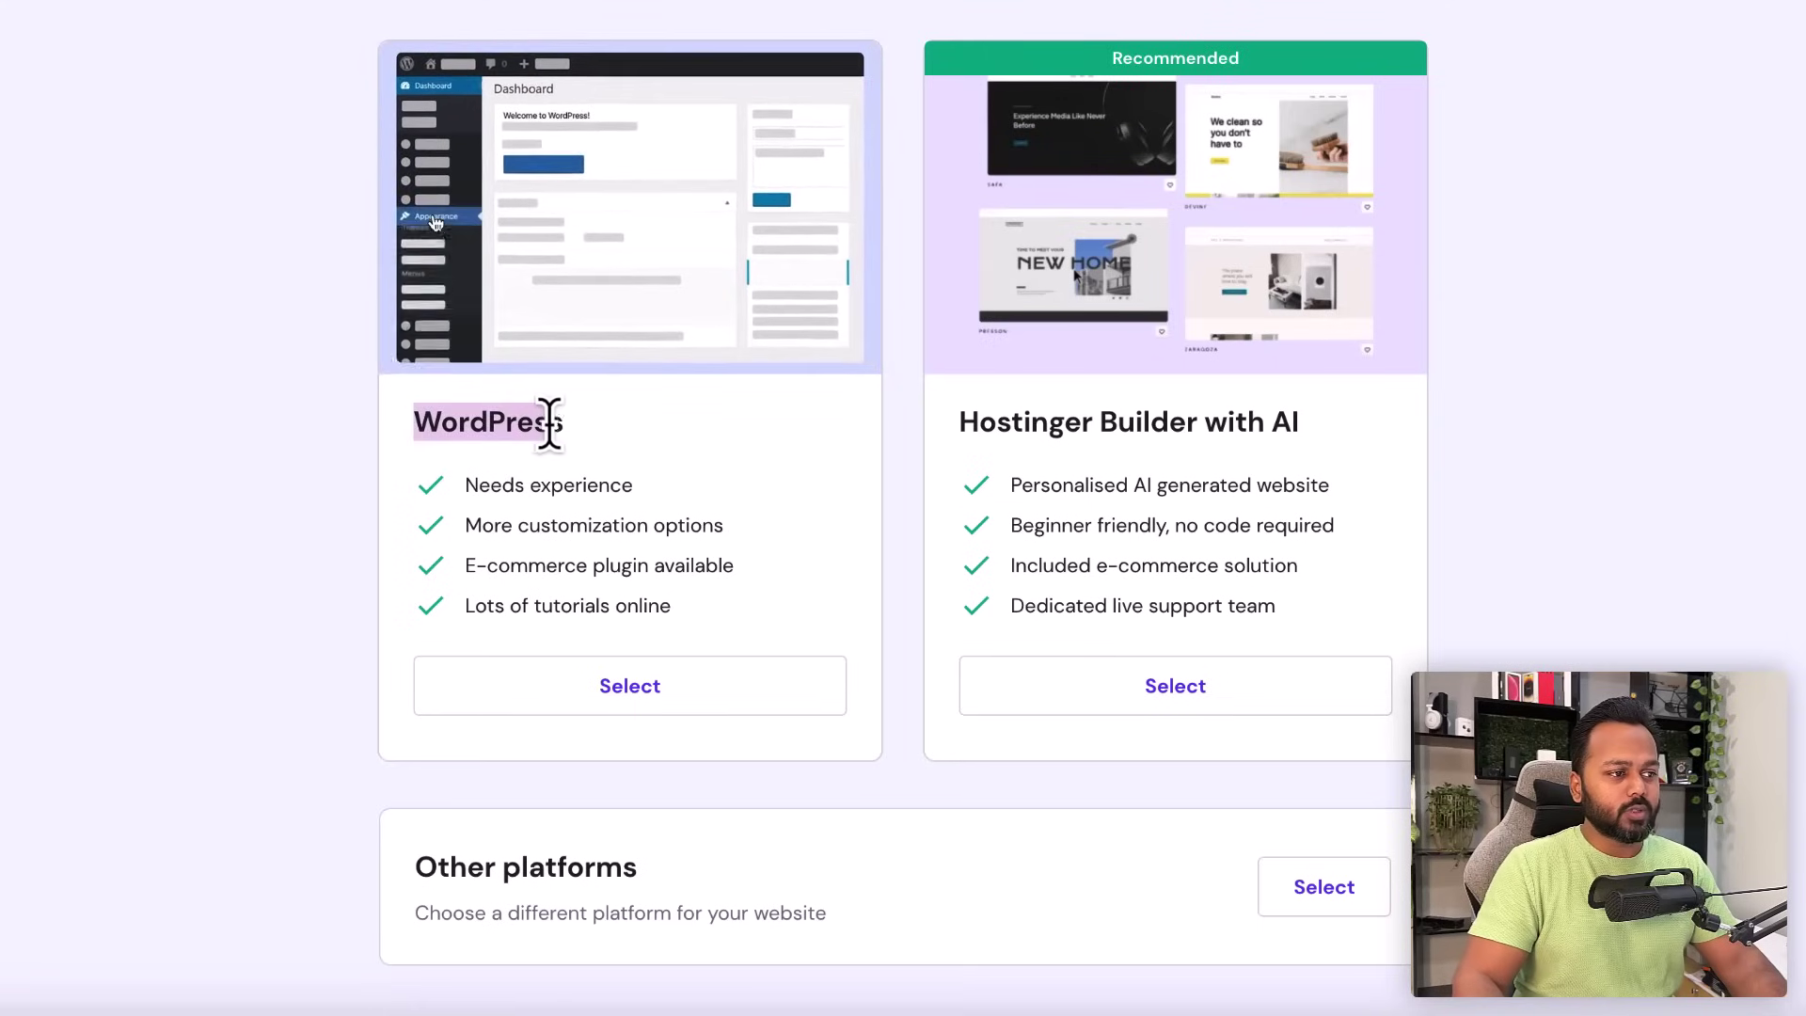
{"action": "left_click", "coordinate": [640, 689]}
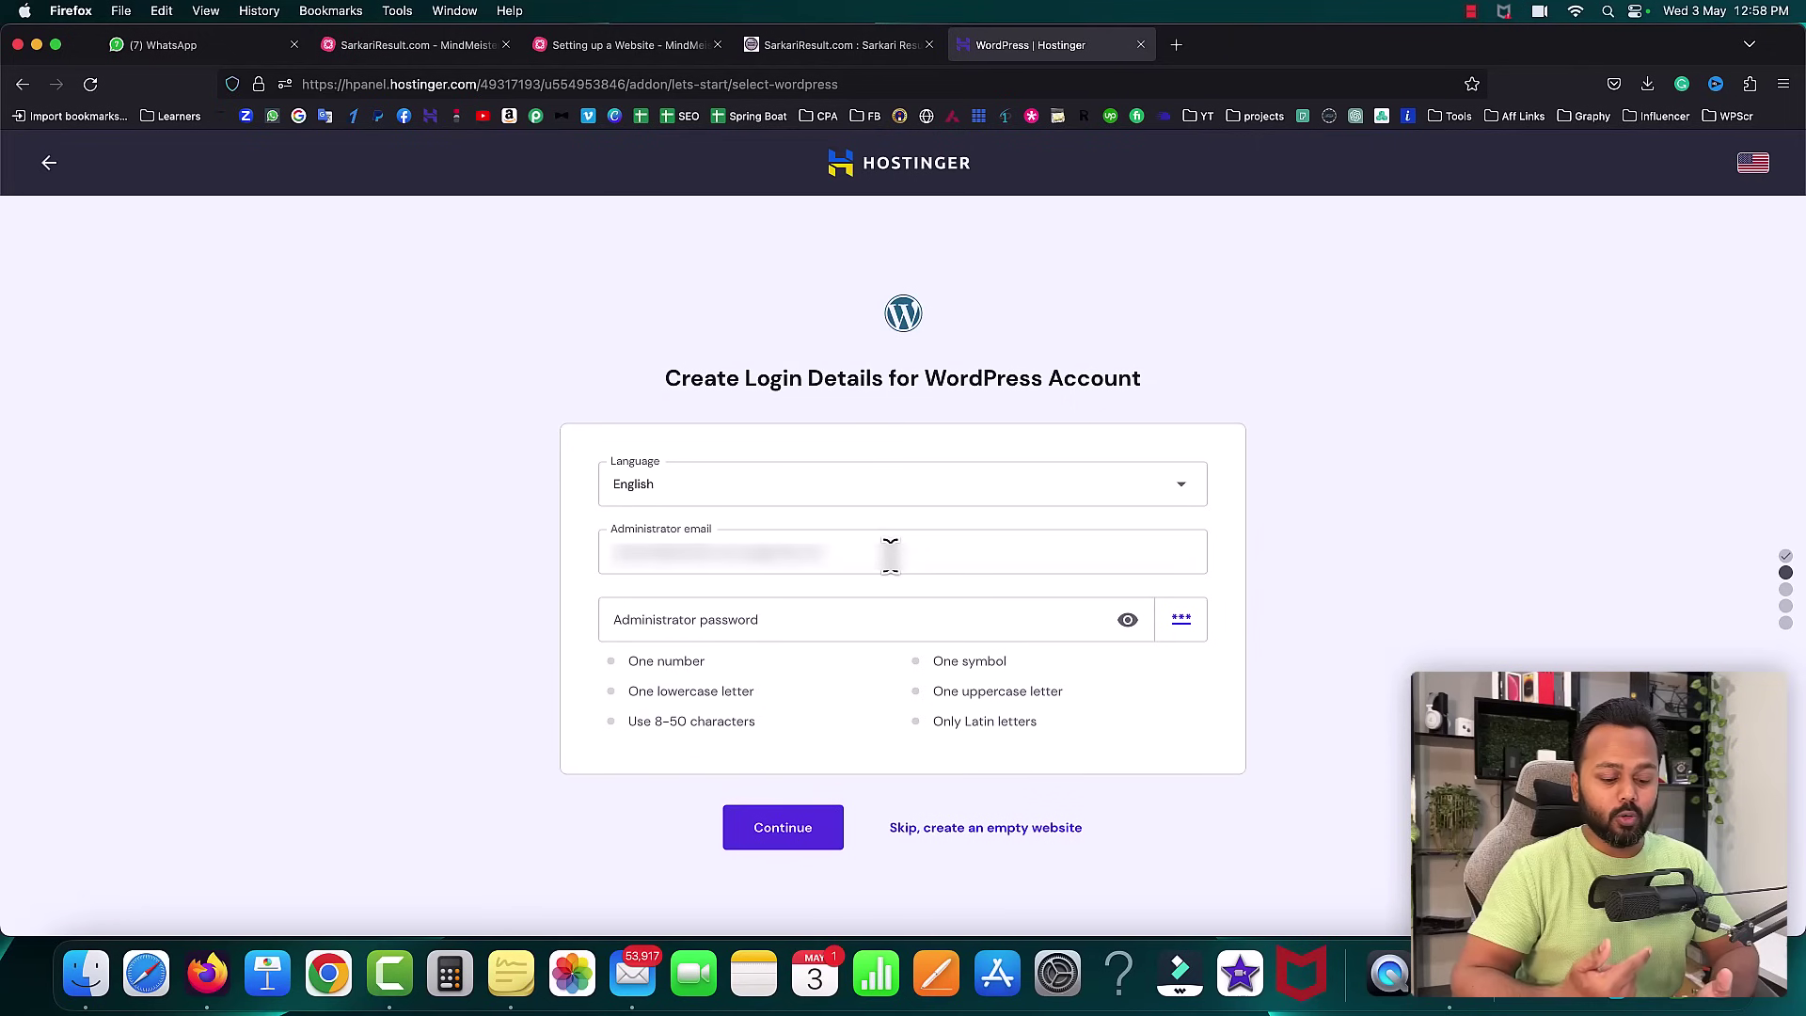
{"action": "left_click", "coordinate": [799, 47]}
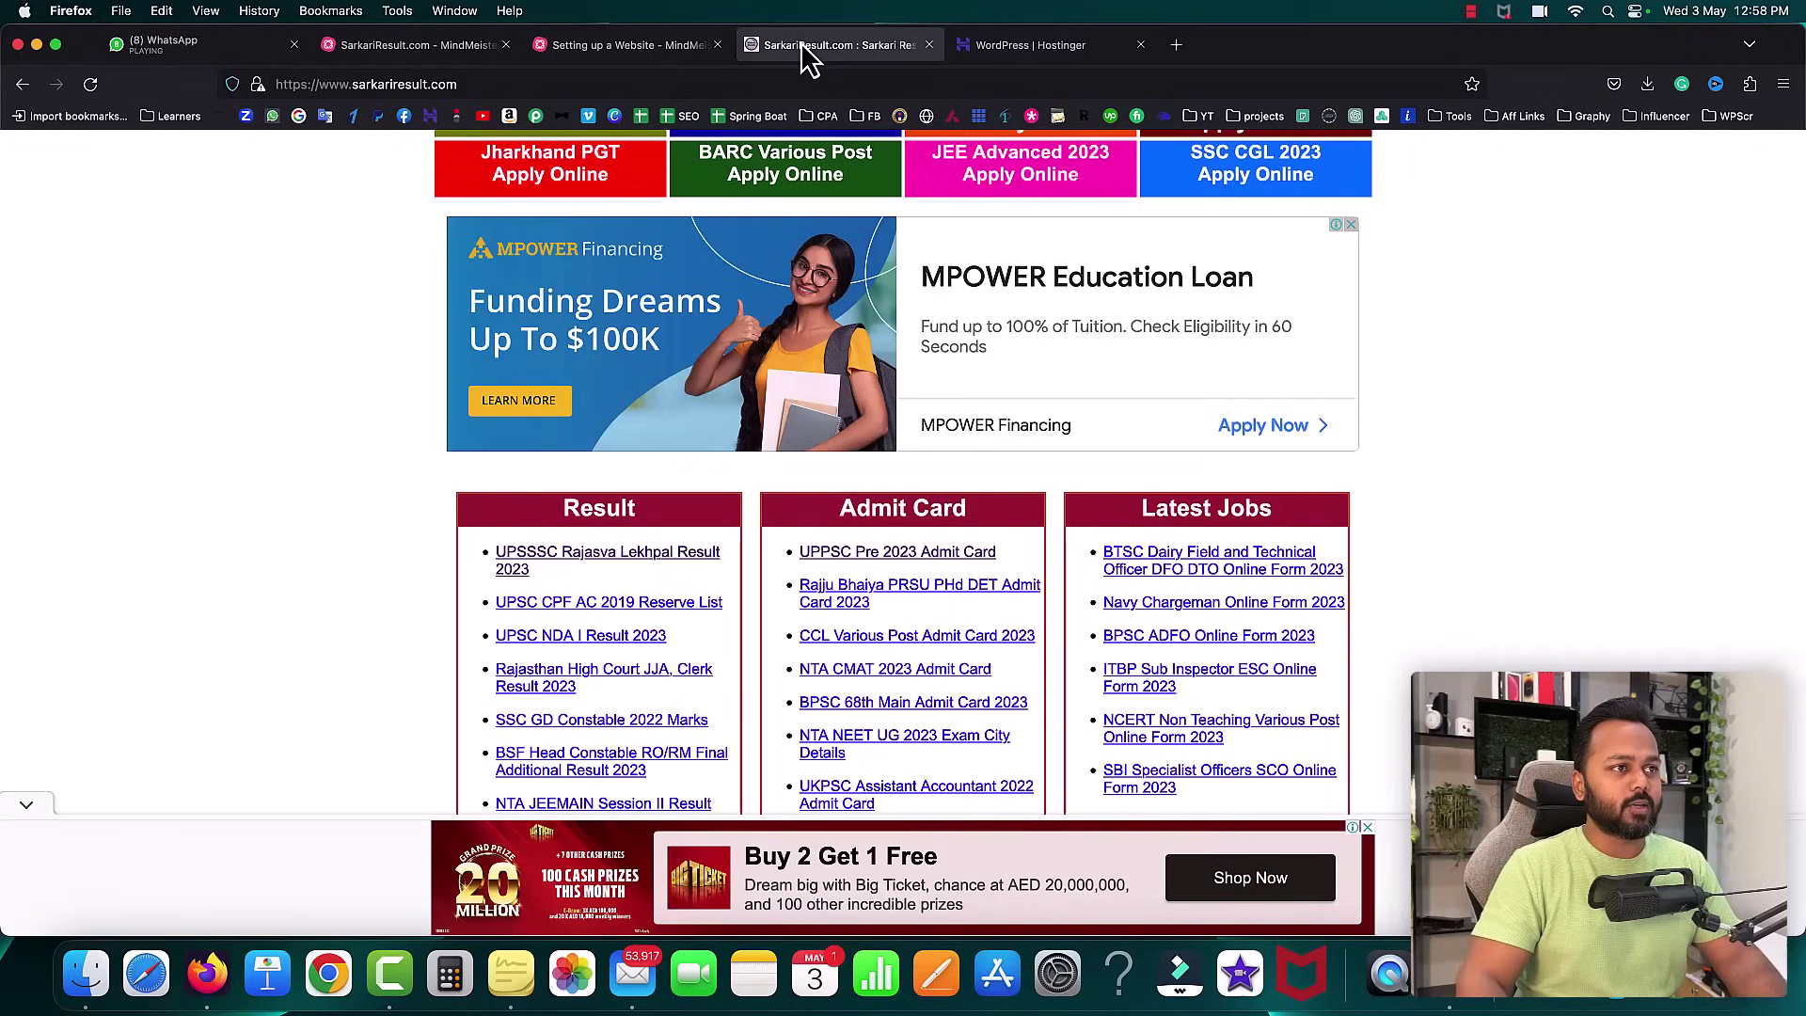
{"action": "scroll", "coordinate": [911, 320], "scroll_direction": "up", "scroll_amount": 10}
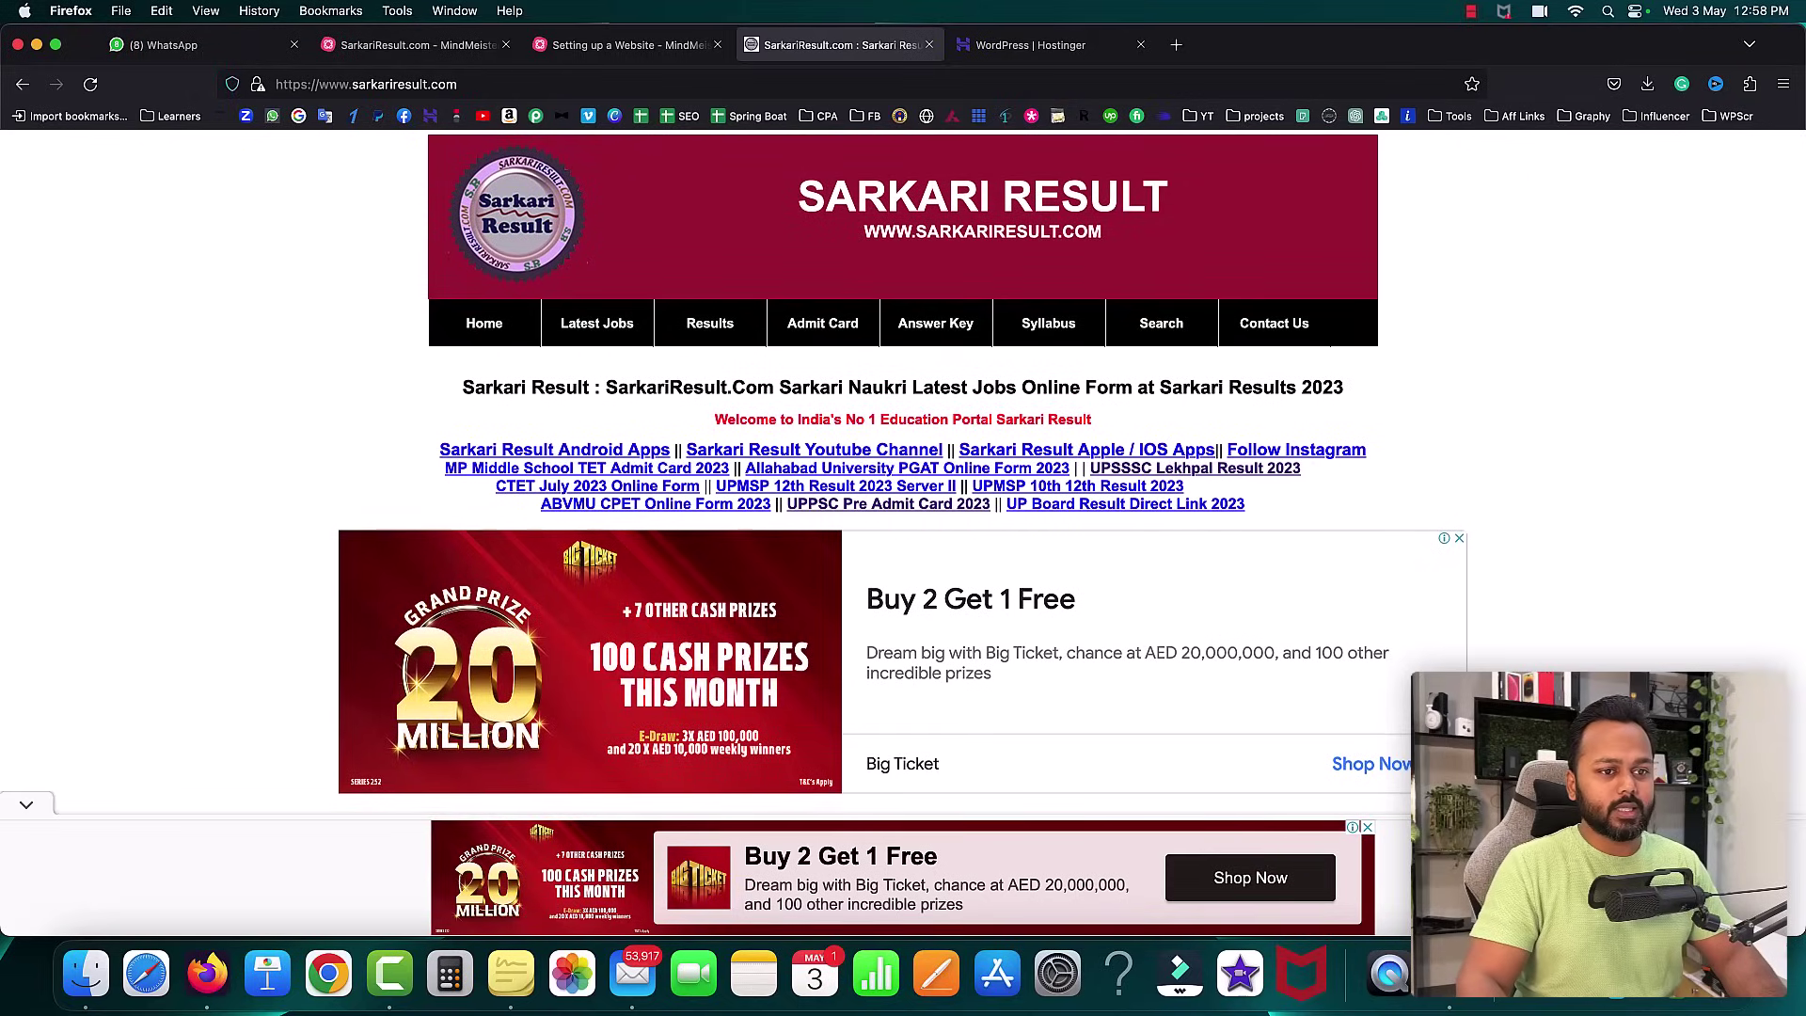
{"action": "scroll", "coordinate": [903, 471], "scroll_direction": "down", "scroll_amount": 6}
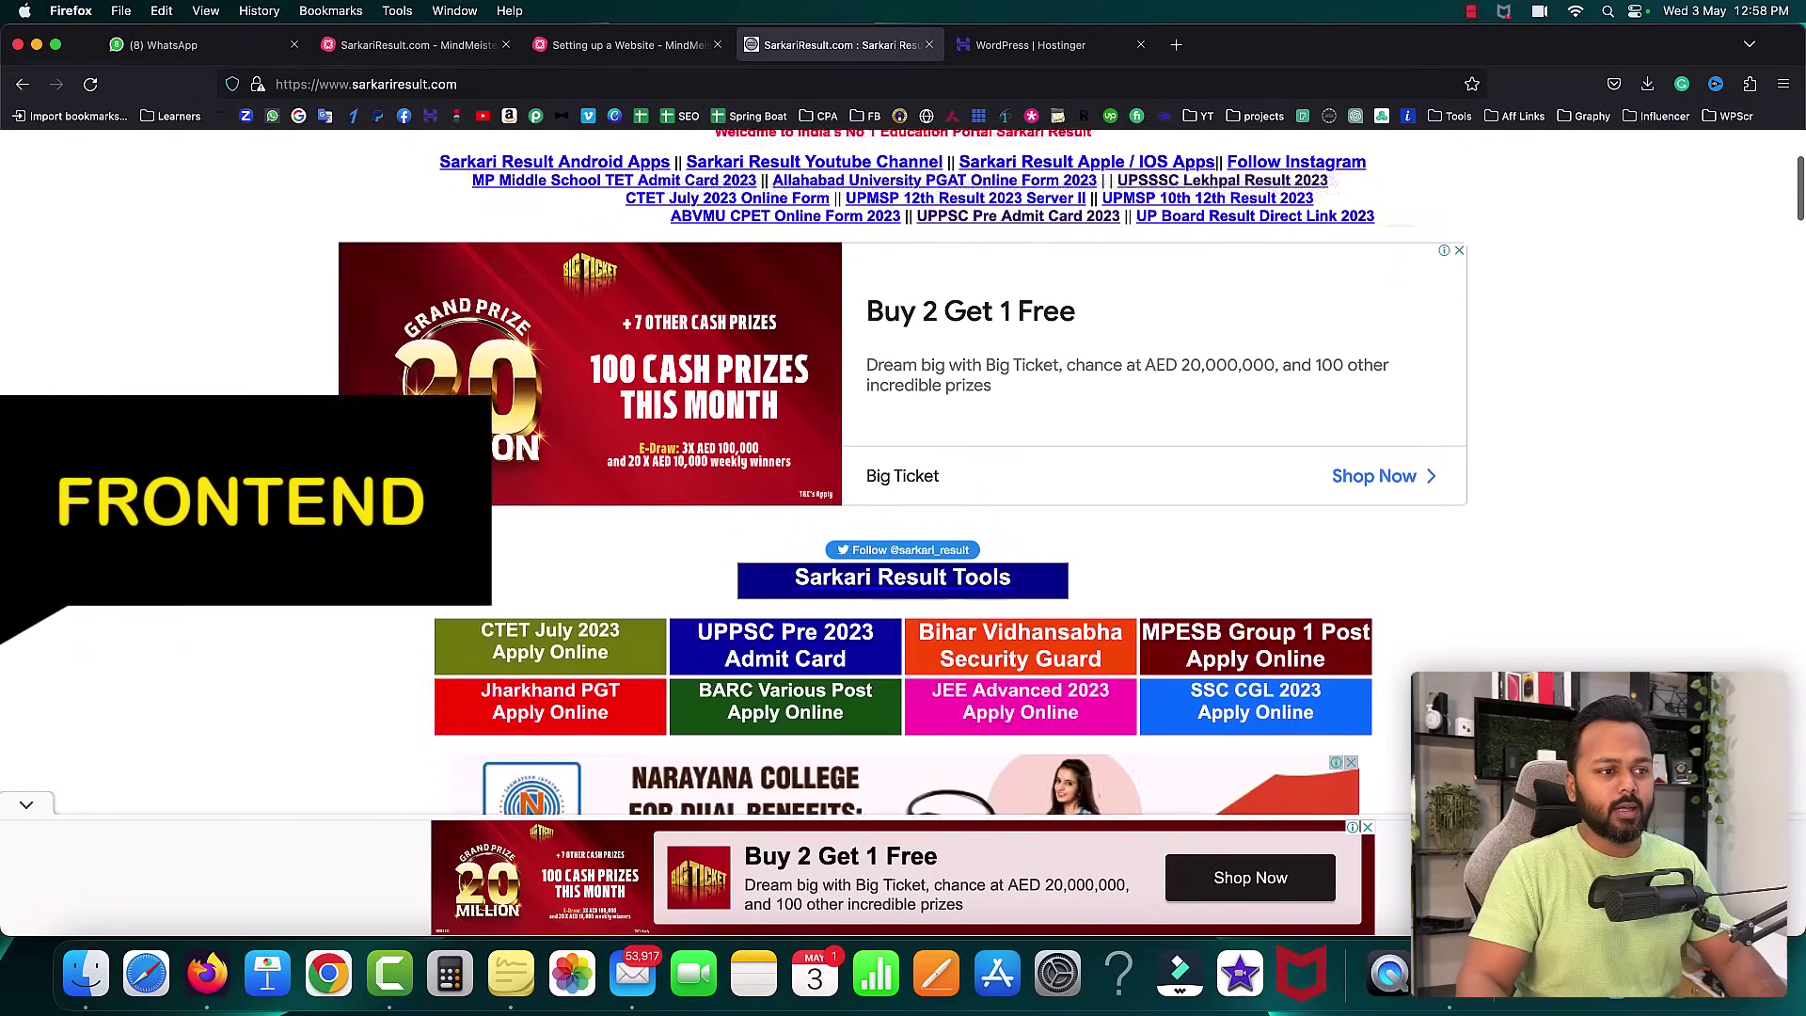
{"action": "scroll", "coordinate": [994, 264], "scroll_direction": "down", "scroll_amount": 6}
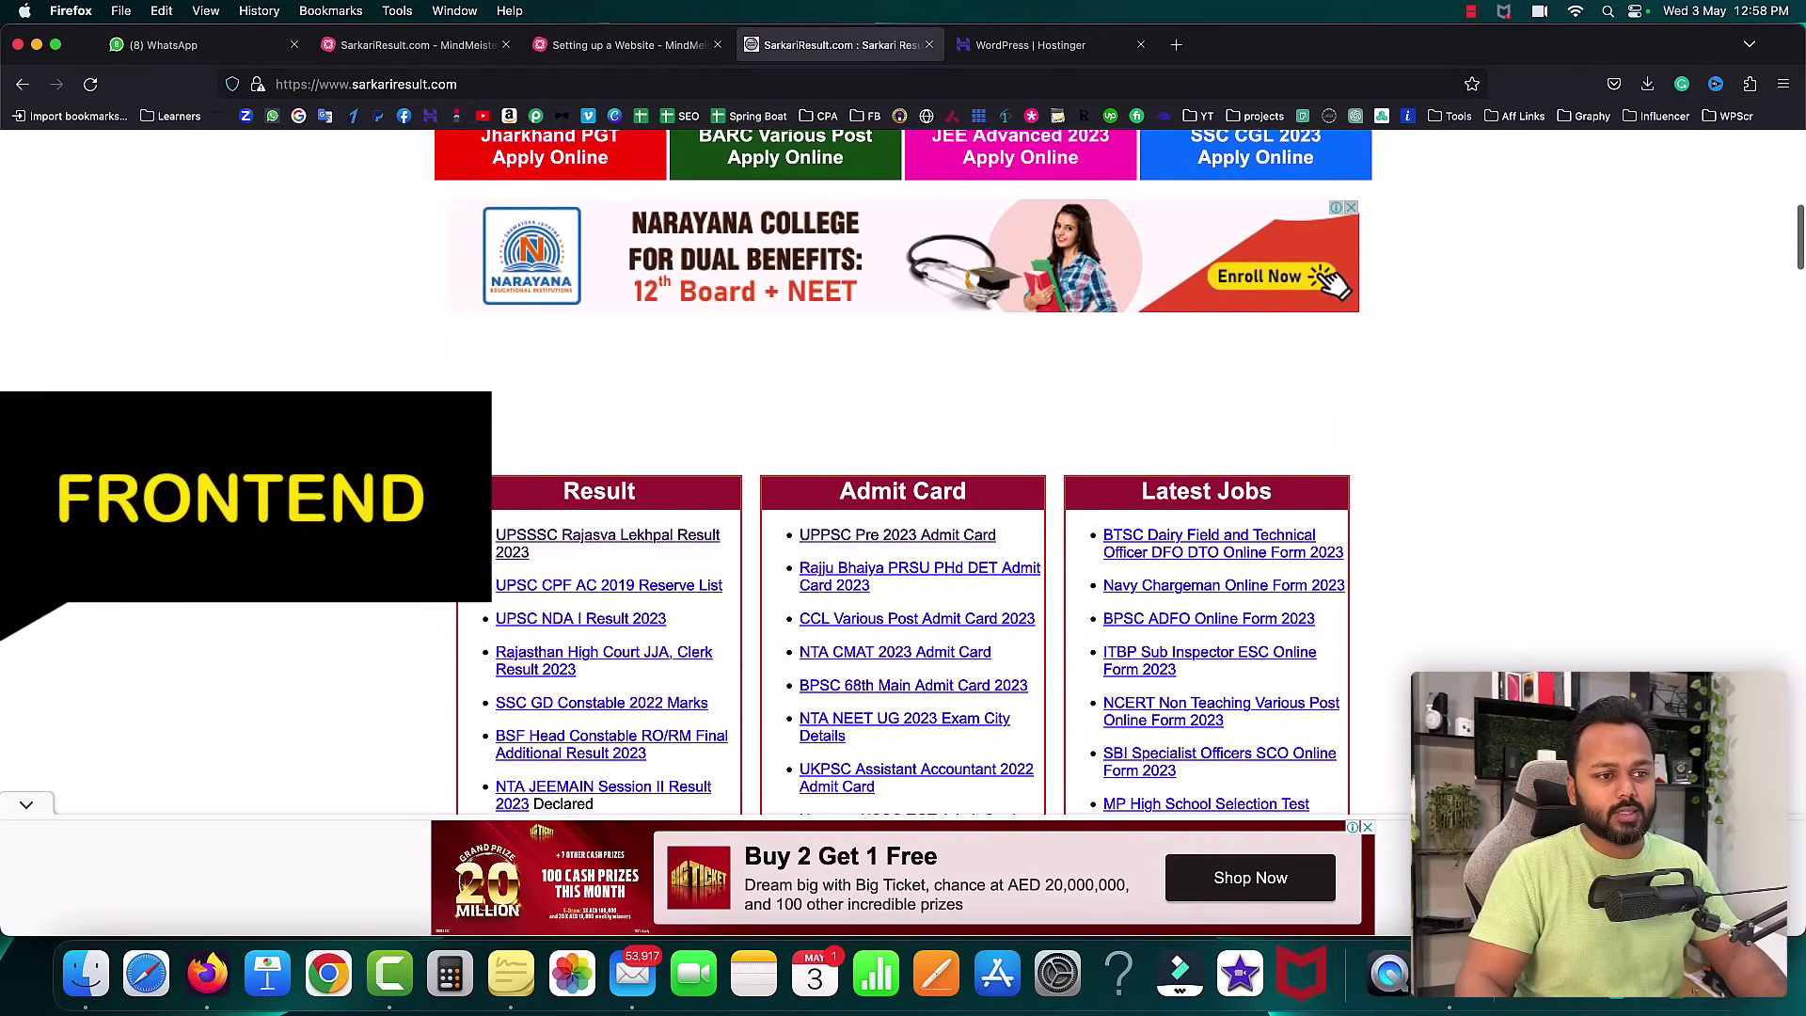
{"action": "scroll", "coordinate": [985, 252], "scroll_direction": "down", "scroll_amount": 1}
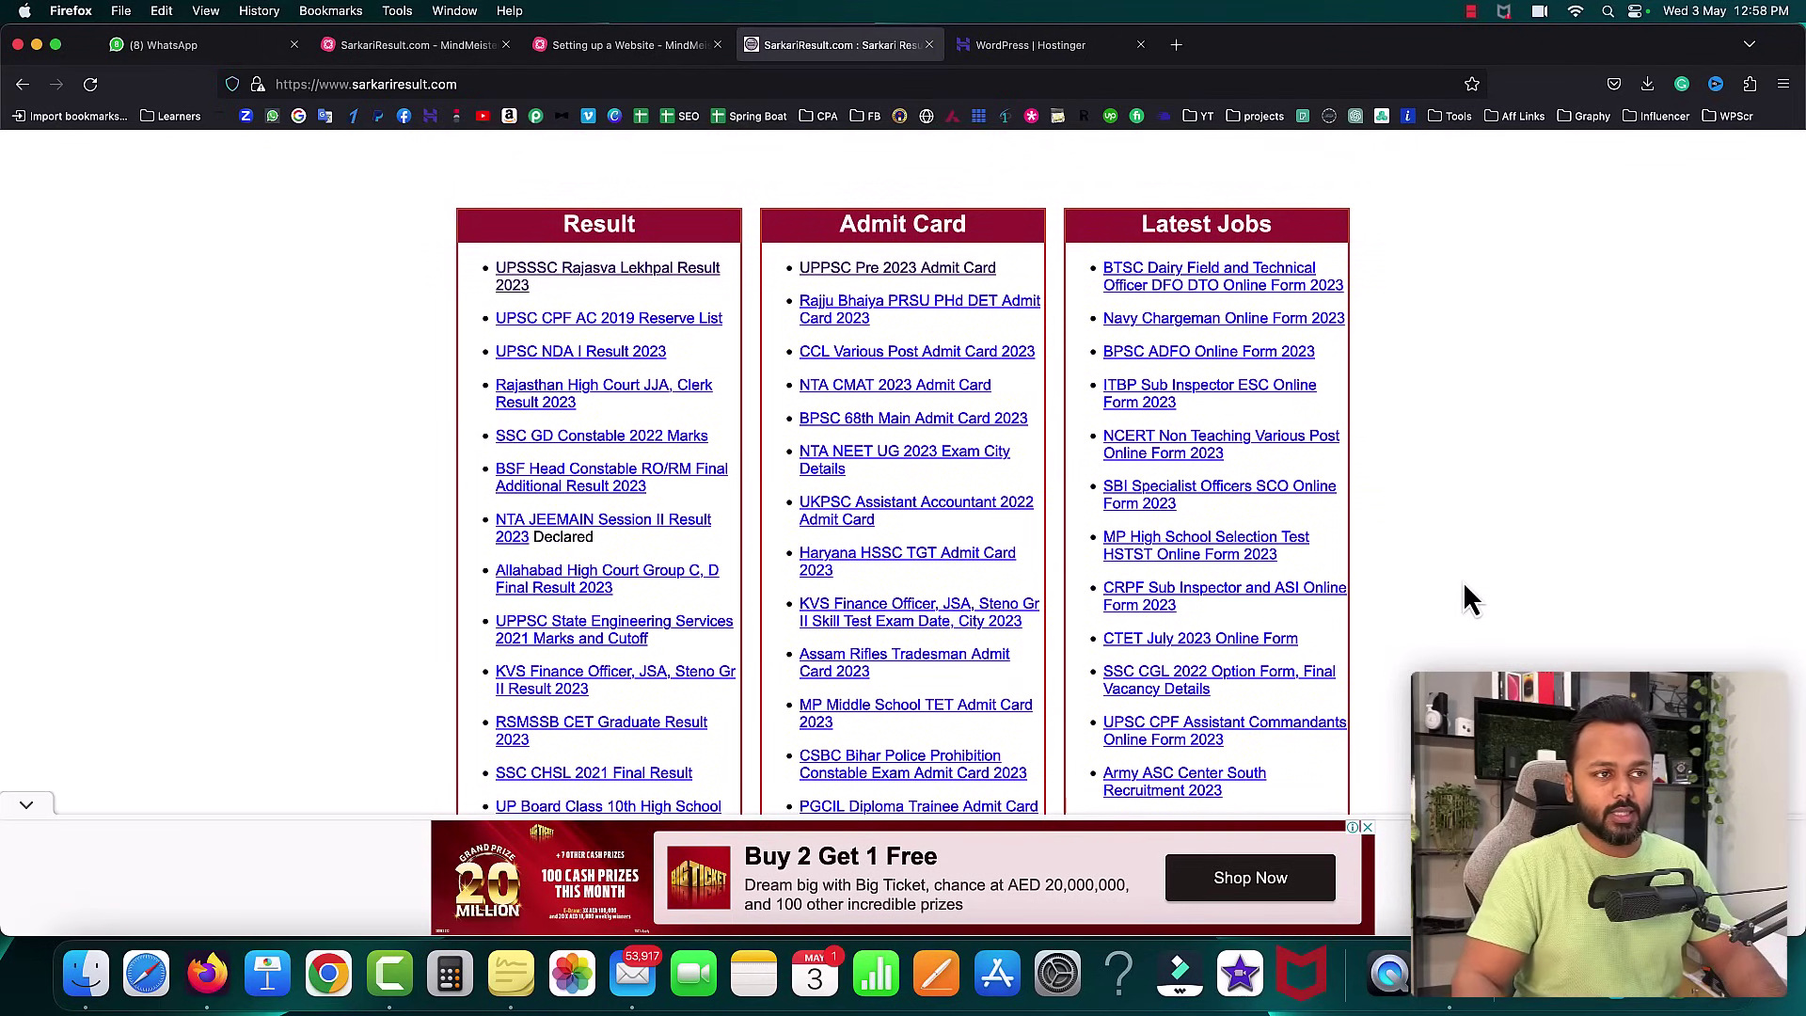
{"action": "scroll", "coordinate": [1505, 602], "scroll_direction": "up", "scroll_amount": 12}
{"action": "scroll", "coordinate": [1547, 607], "scroll_direction": "down", "scroll_amount": 1}
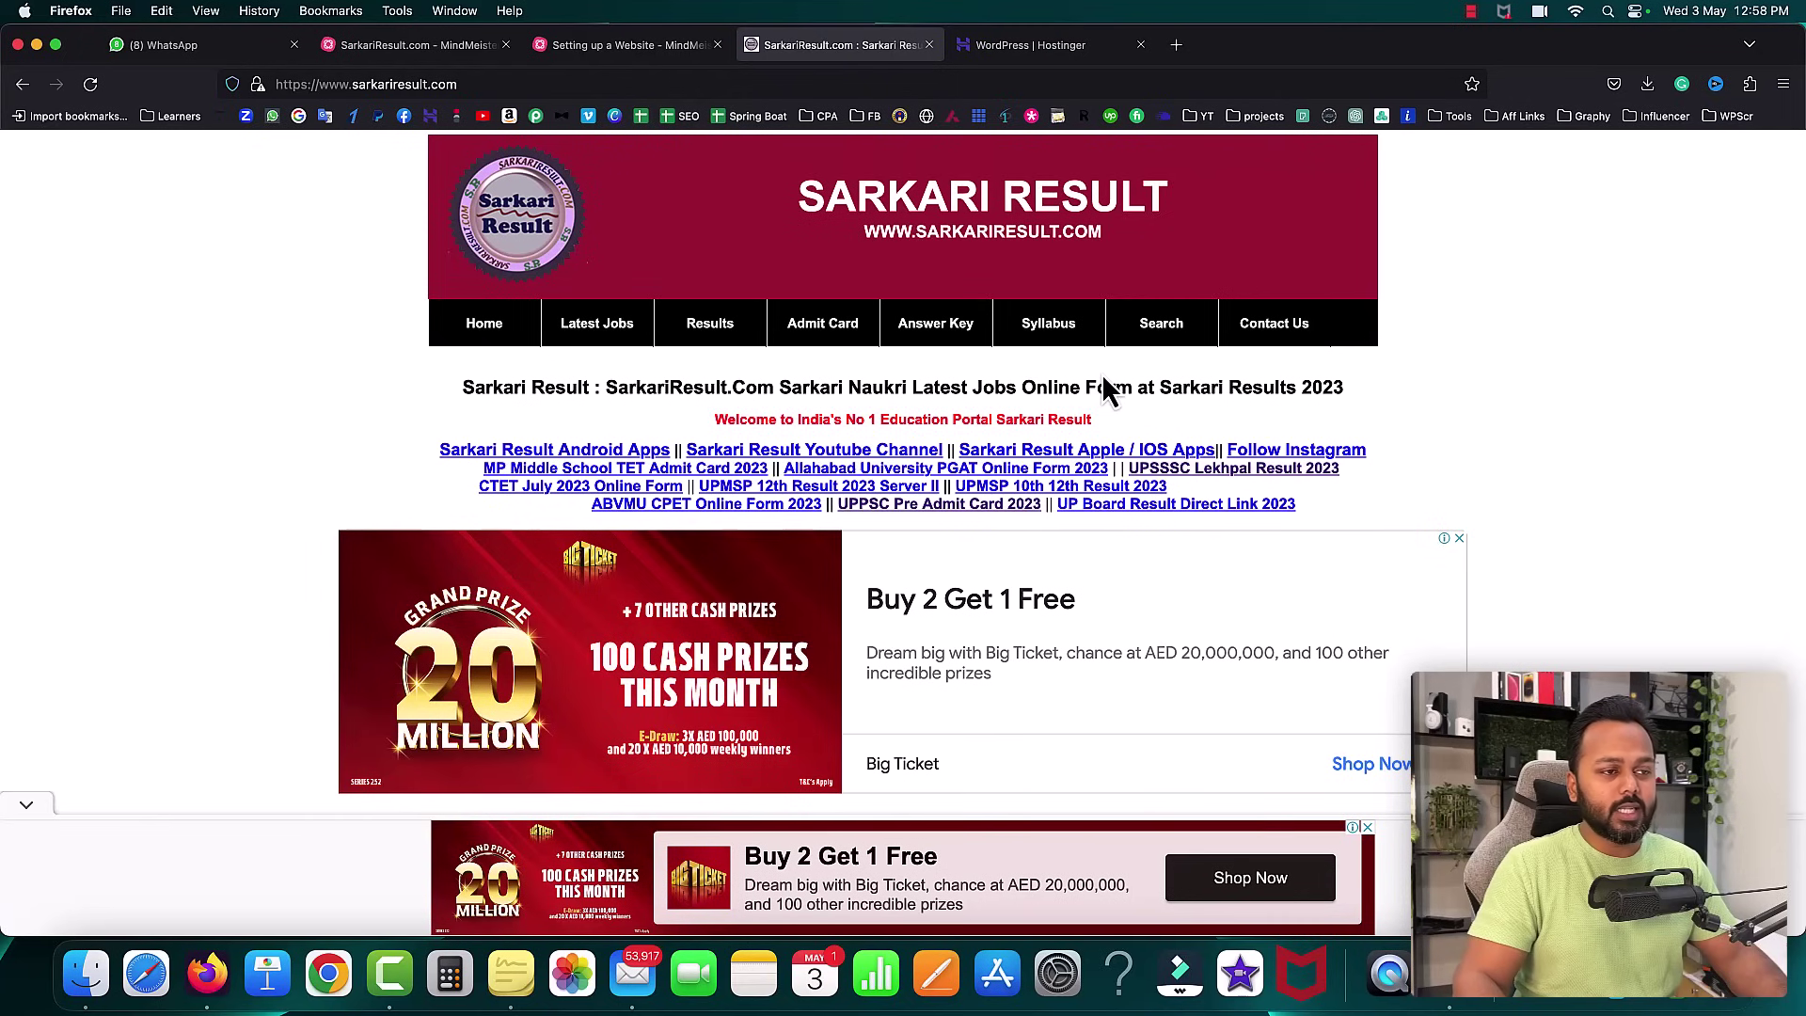
{"action": "scroll", "coordinate": [1300, 550], "scroll_direction": "down", "scroll_amount": 10}
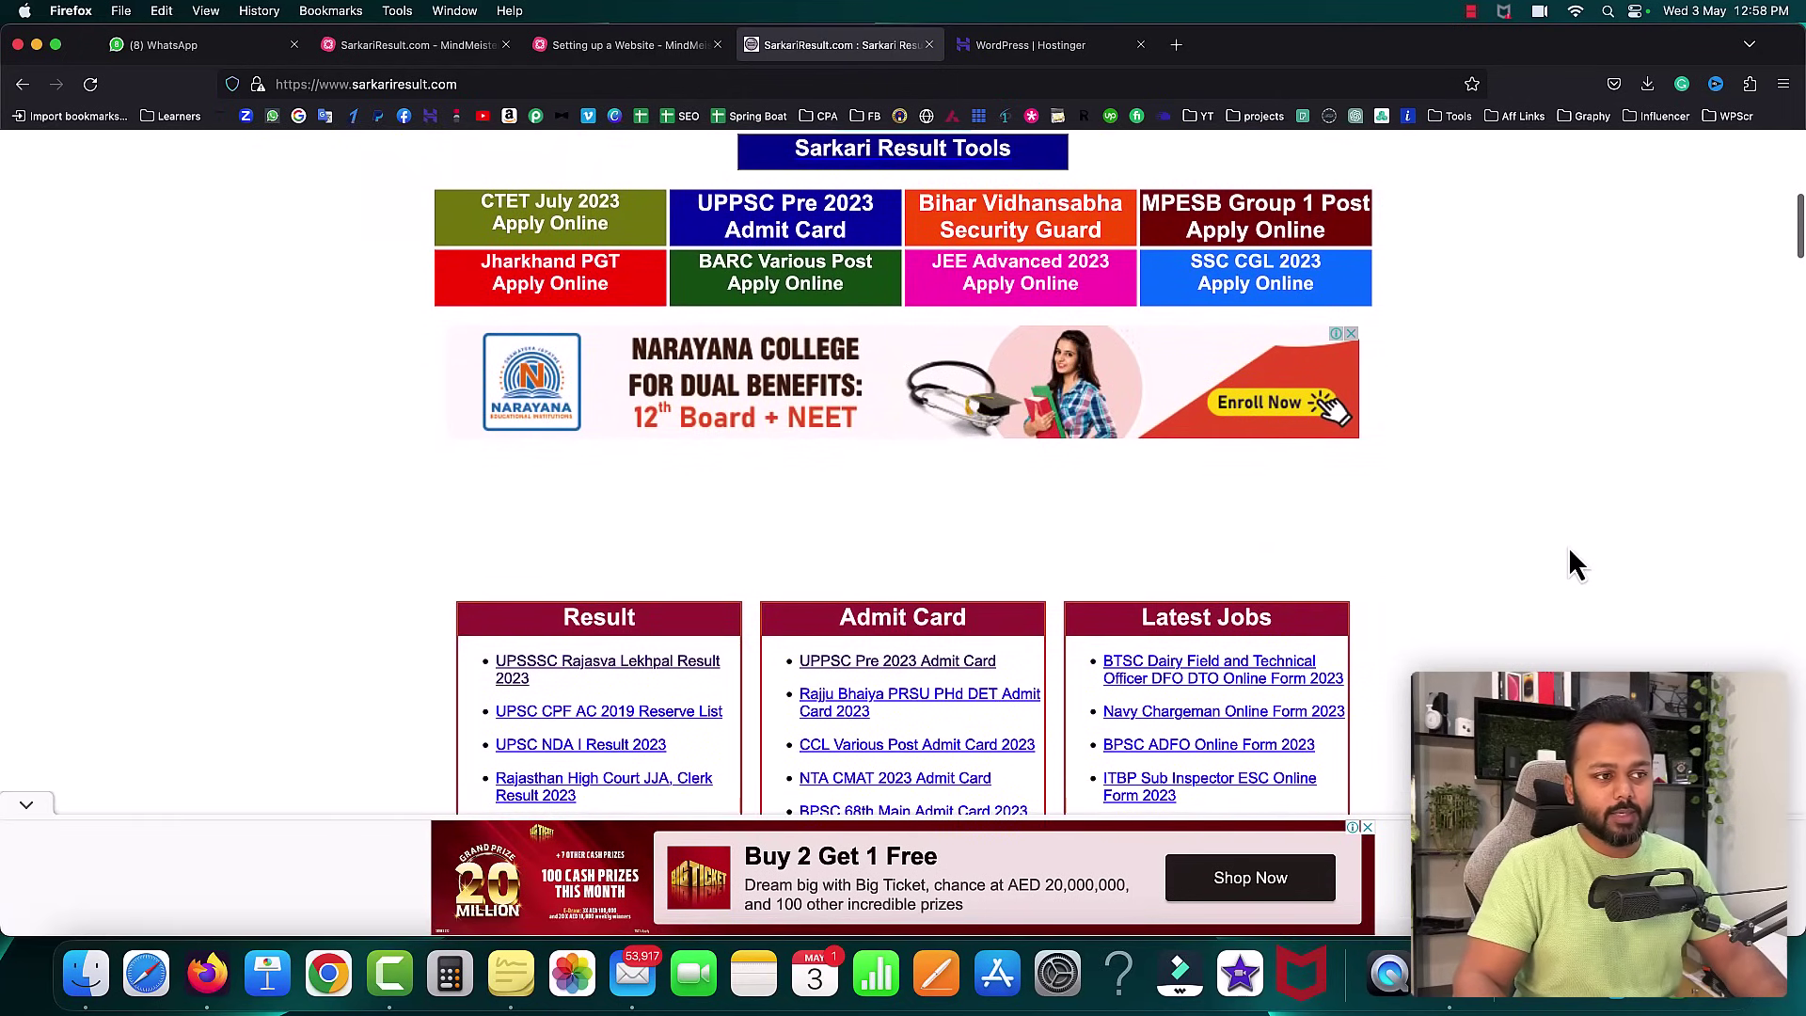
{"action": "scroll", "coordinate": [1568, 551], "scroll_direction": "down", "scroll_amount": 4}
{"action": "scroll", "coordinate": [1567, 546], "scroll_direction": "down", "scroll_amount": 1}
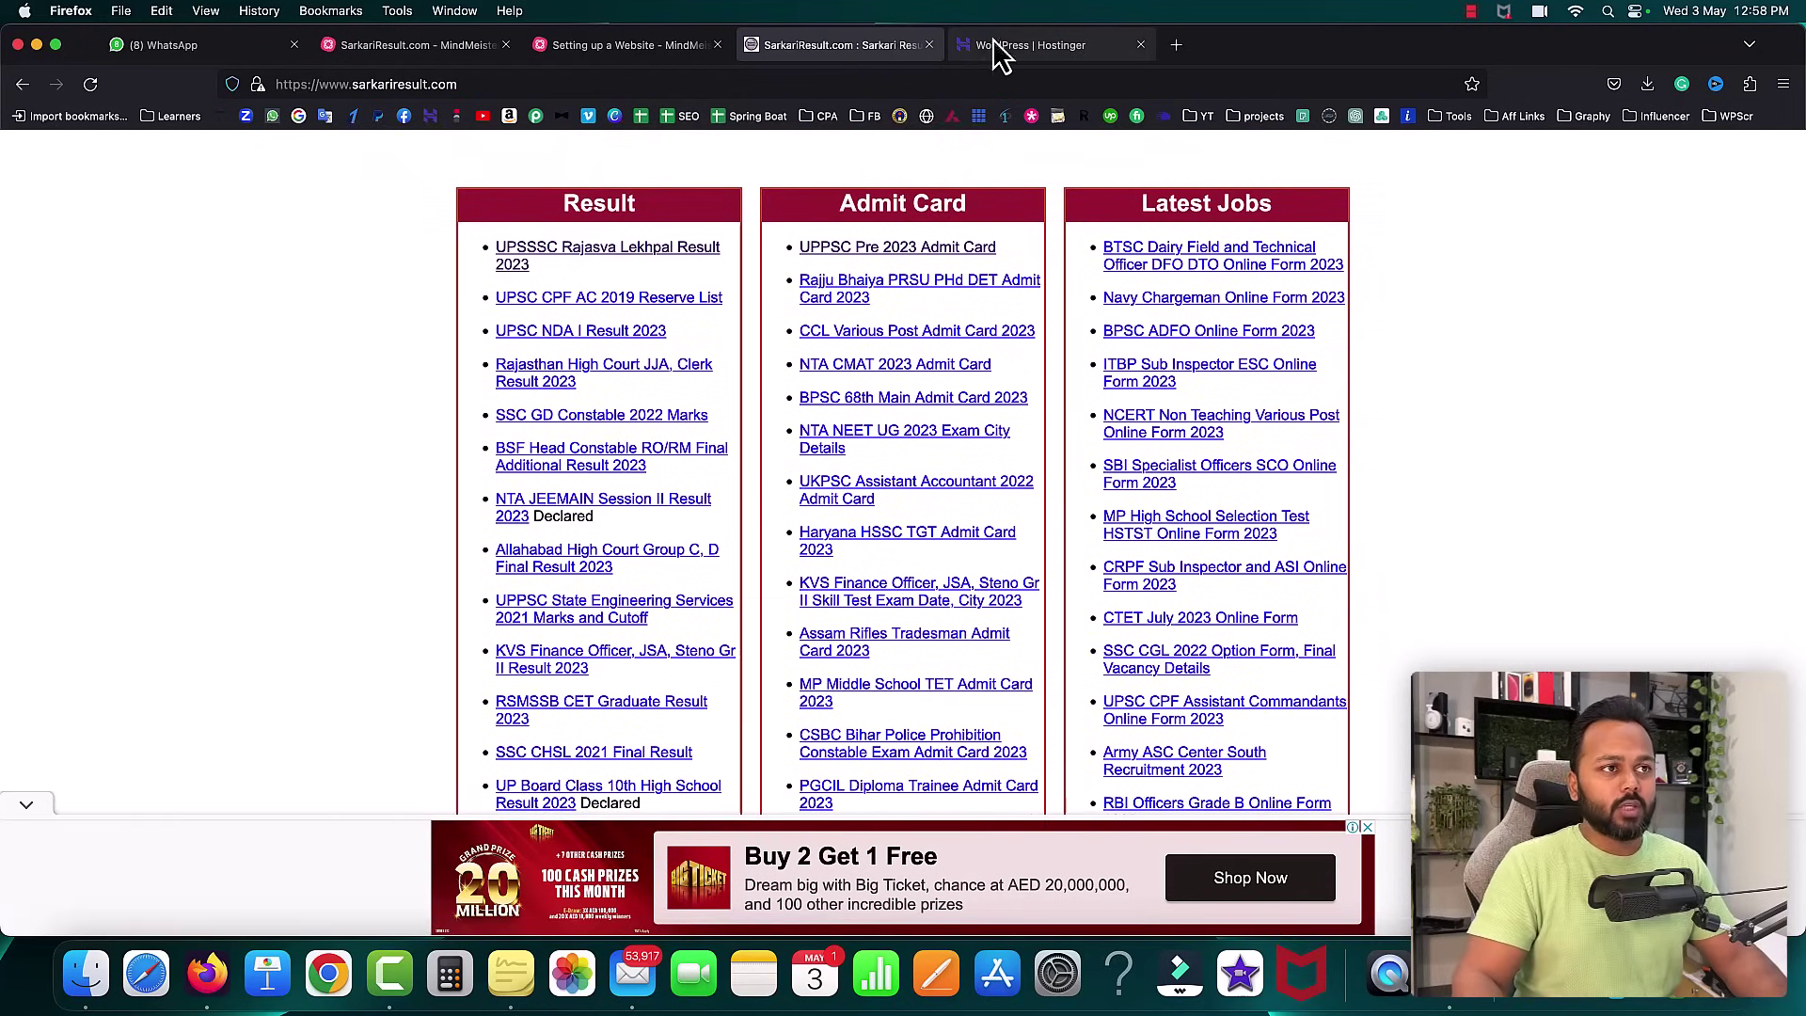
- Replace the WordPress administrator email, enter an admin password, and continue
{"action": "left_click", "coordinate": [1016, 45]}
{"action": "left_click_drag", "start_coordinate": [847, 552], "coordinate": [600, 552]}
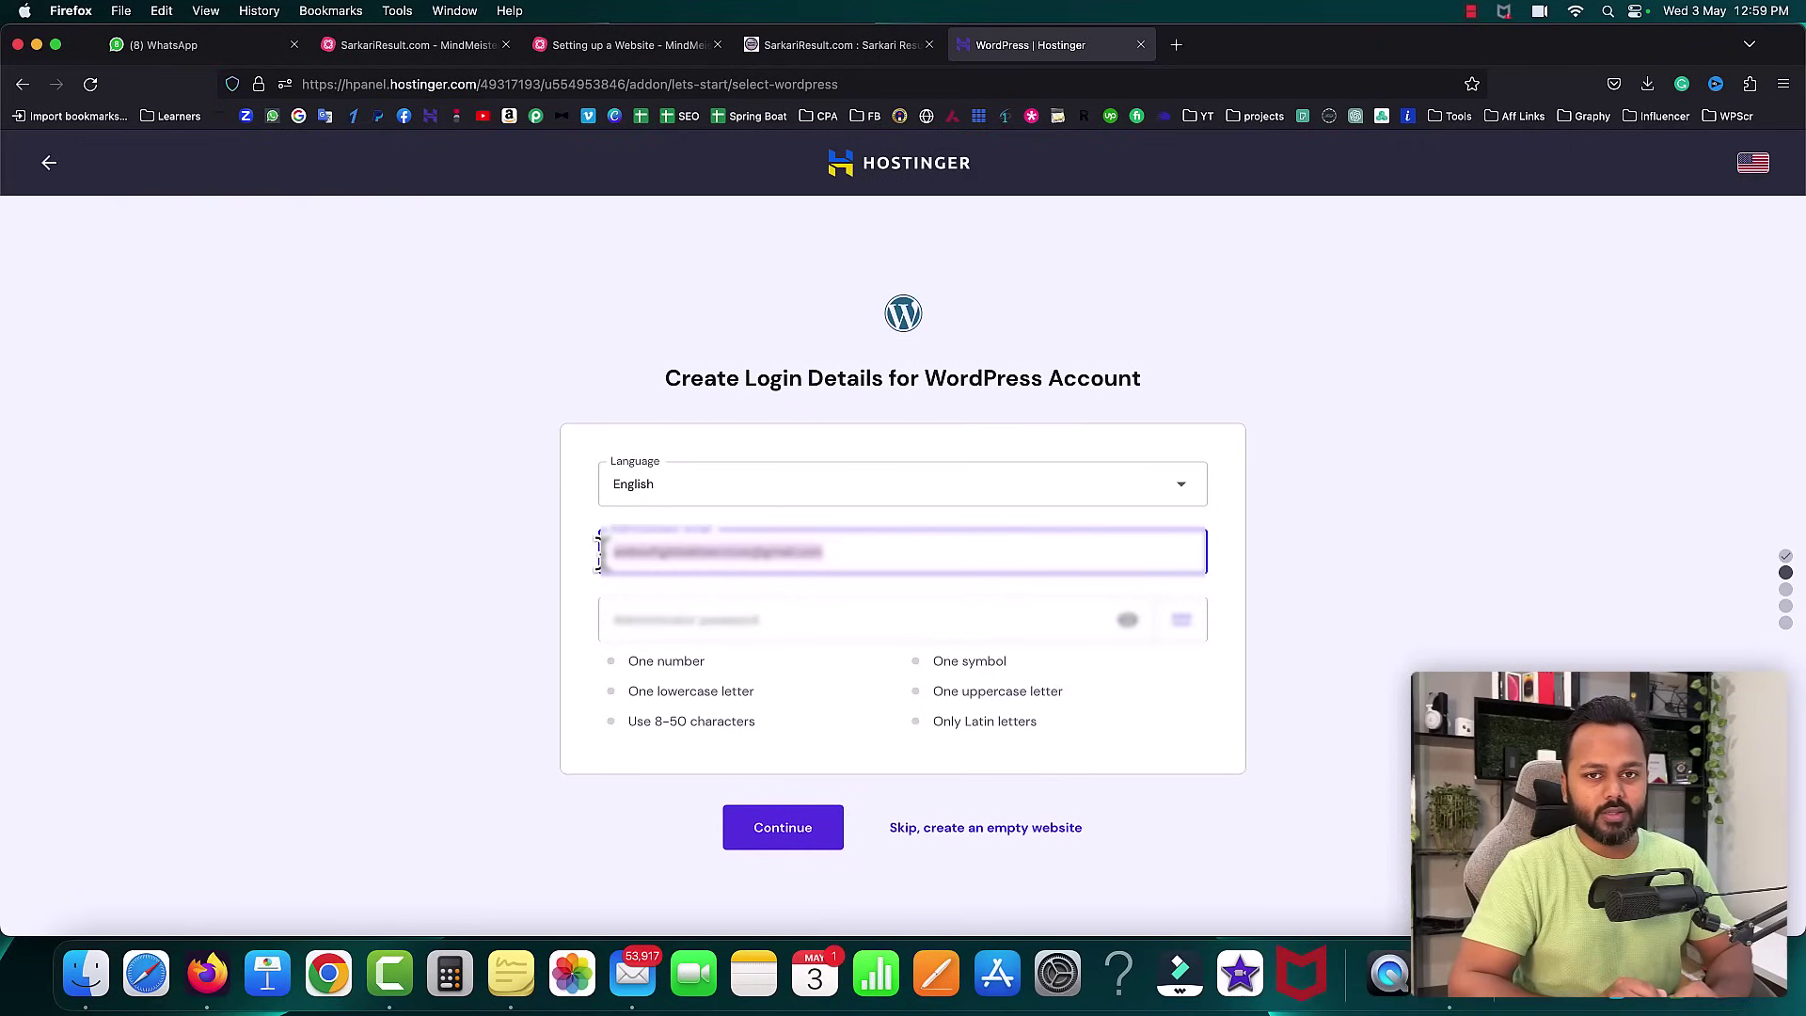
{"action": "type", "text": "sa"}
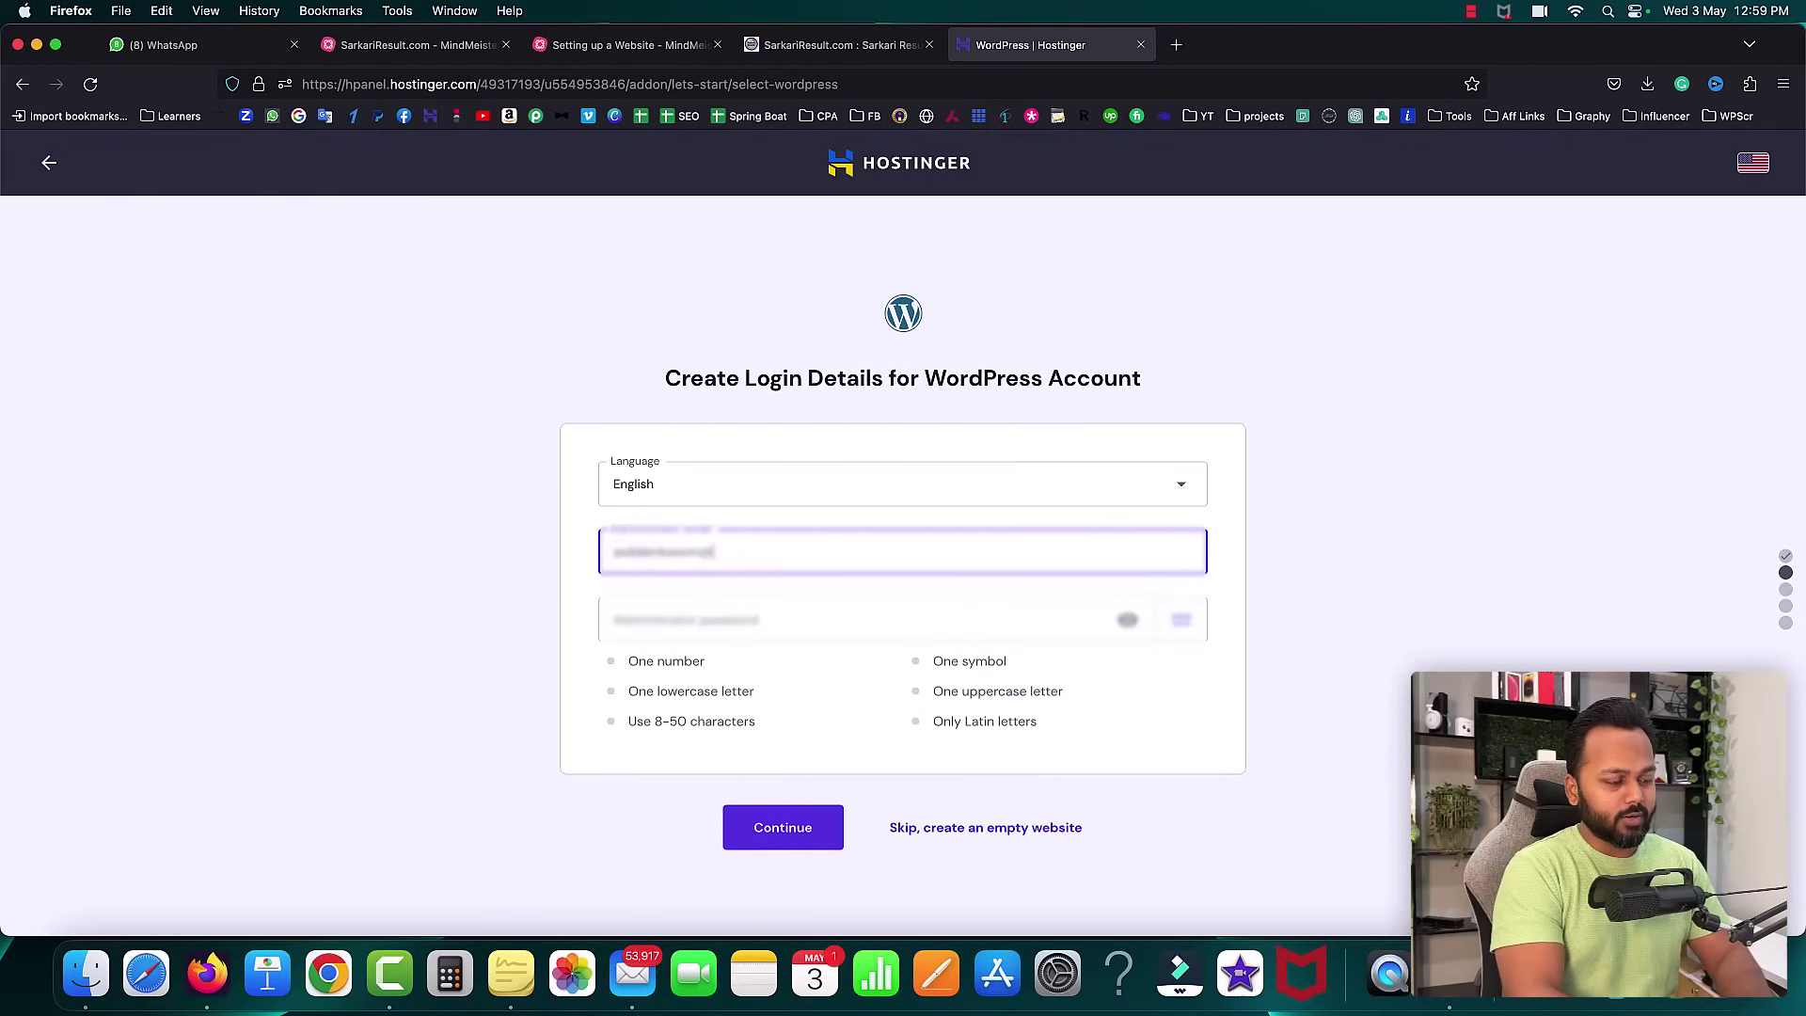
{"action": "key", "text": "Tab"}
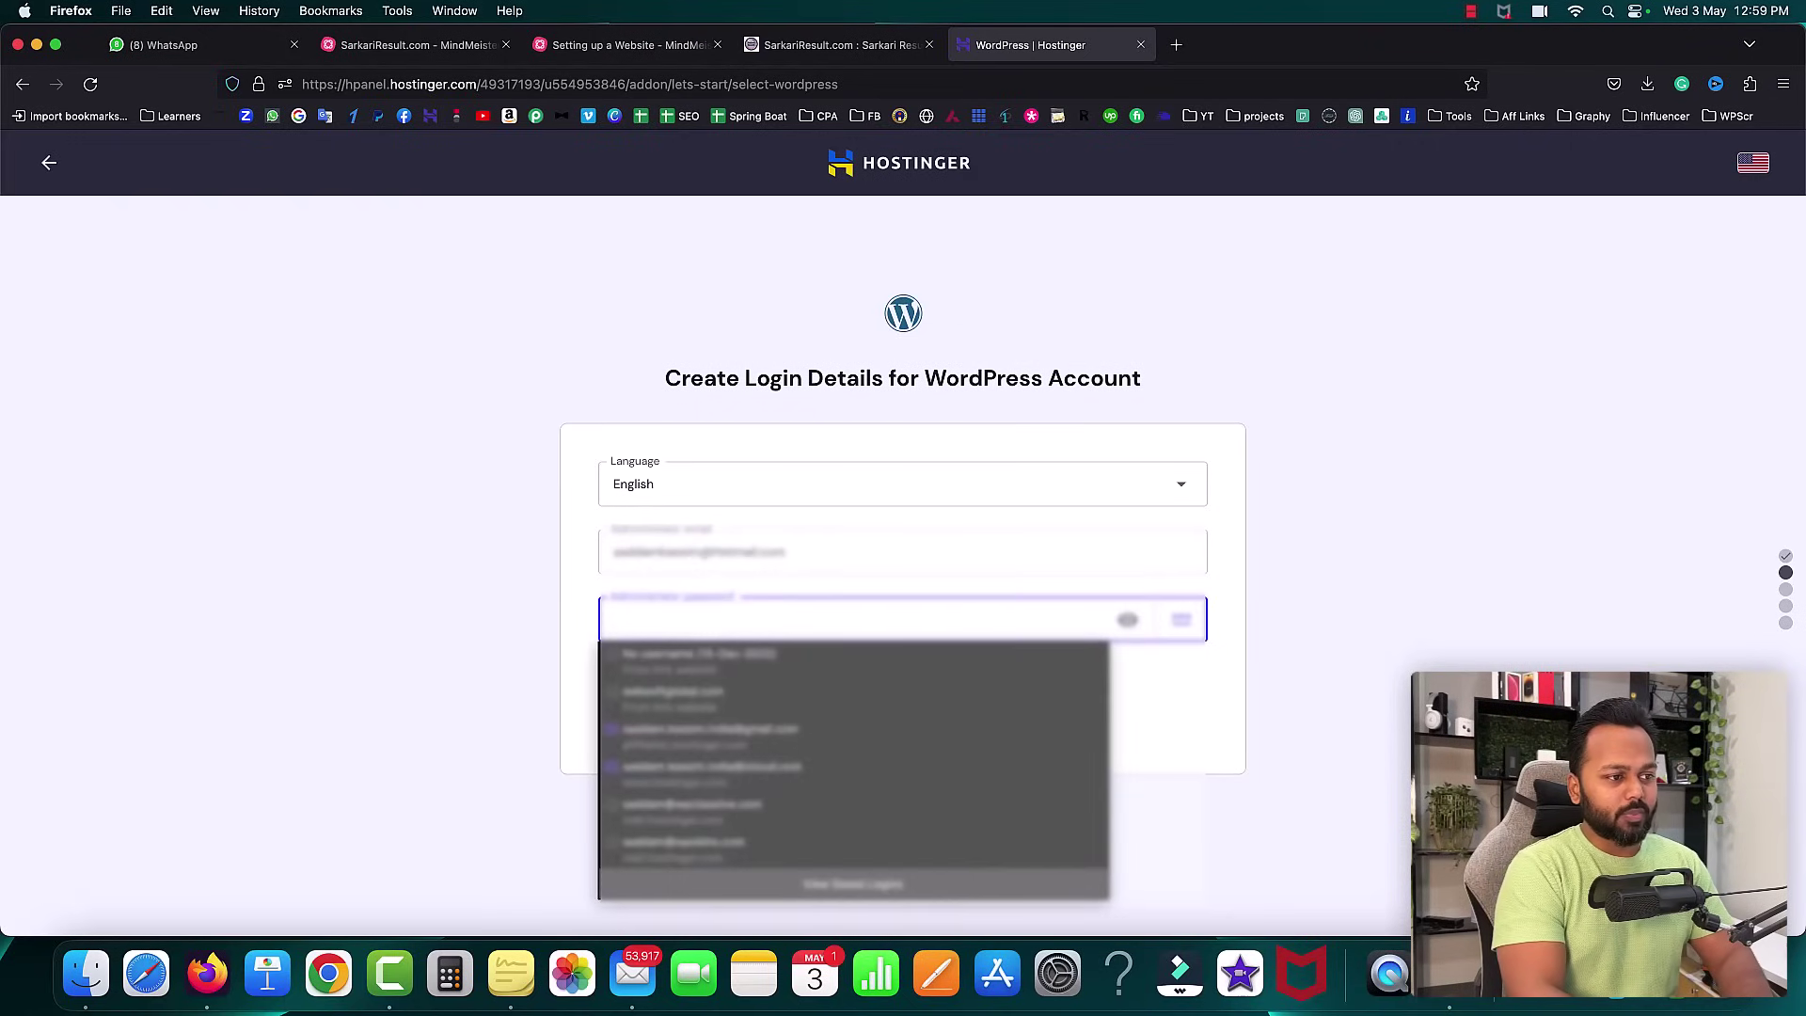
{"action": "type", "text": "•"}
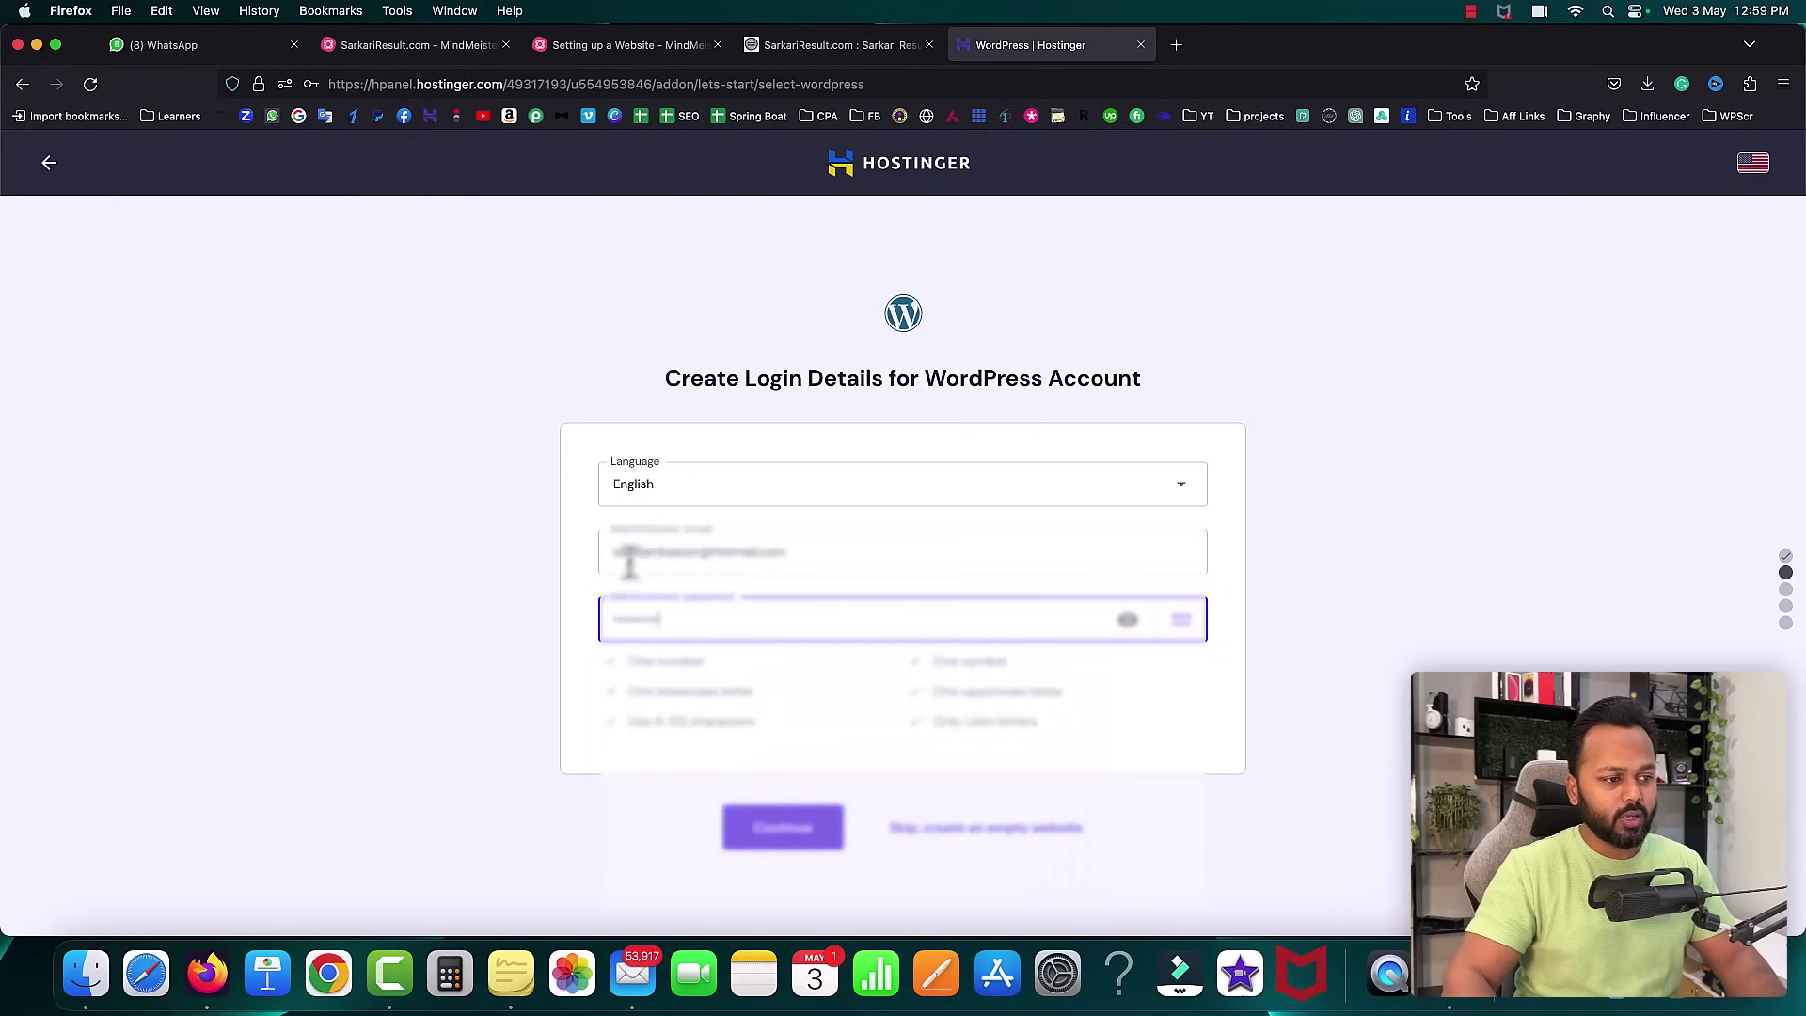
{"action": "left_click", "coordinate": [790, 840]}
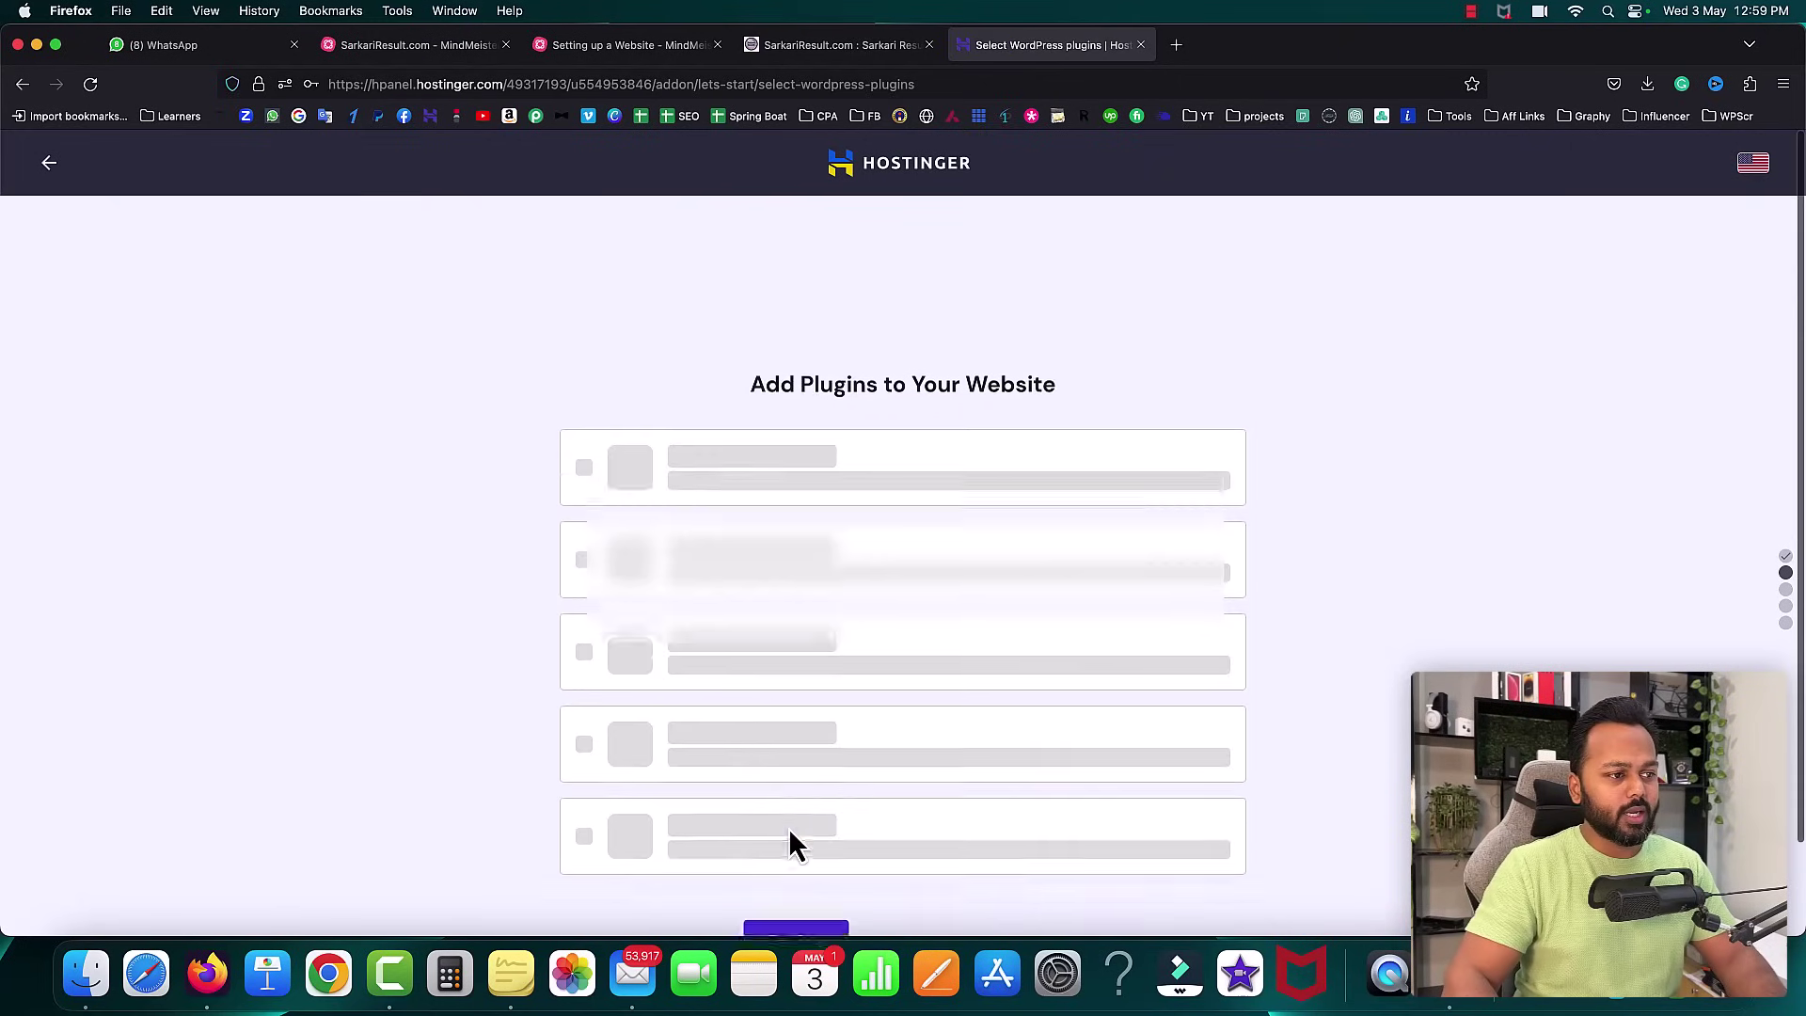
- Skip both the plugin selection and the website template
{"action": "left_click_drag", "start_coordinate": [750, 292], "coordinate": [1052, 294]}
{"action": "left_click", "coordinate": [966, 840]}
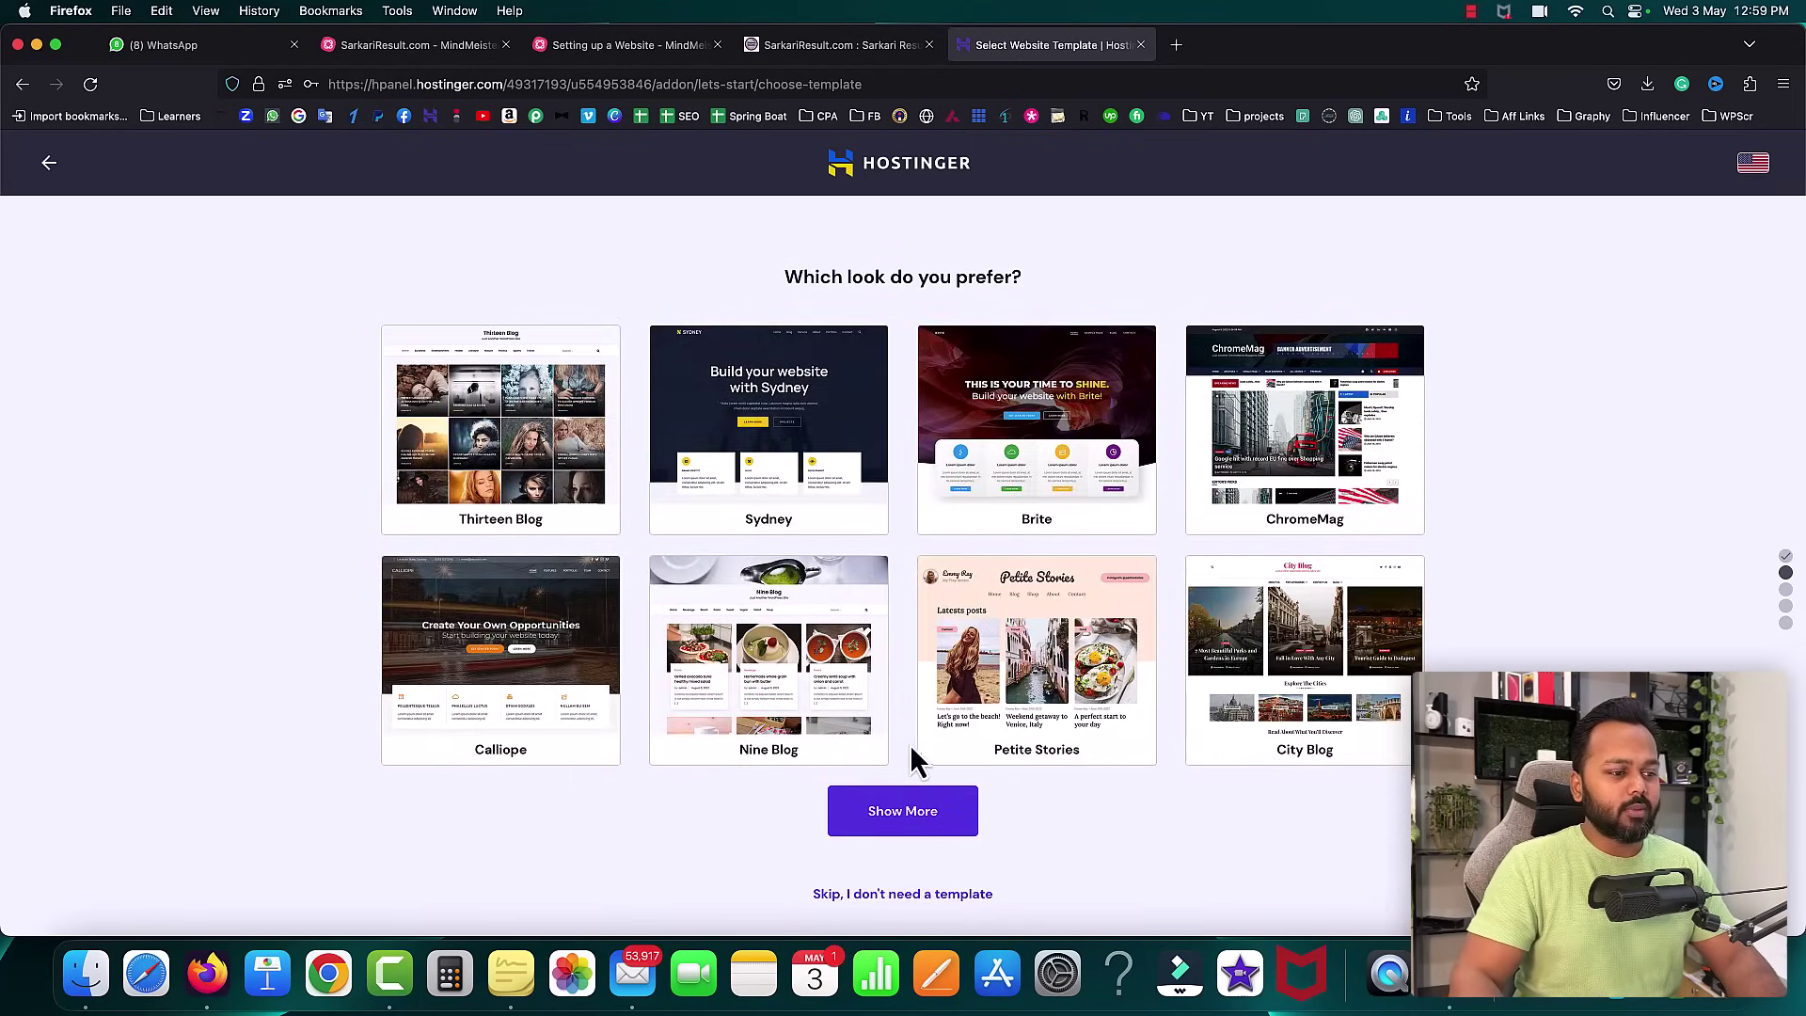
{"action": "left_click", "coordinate": [885, 895]}
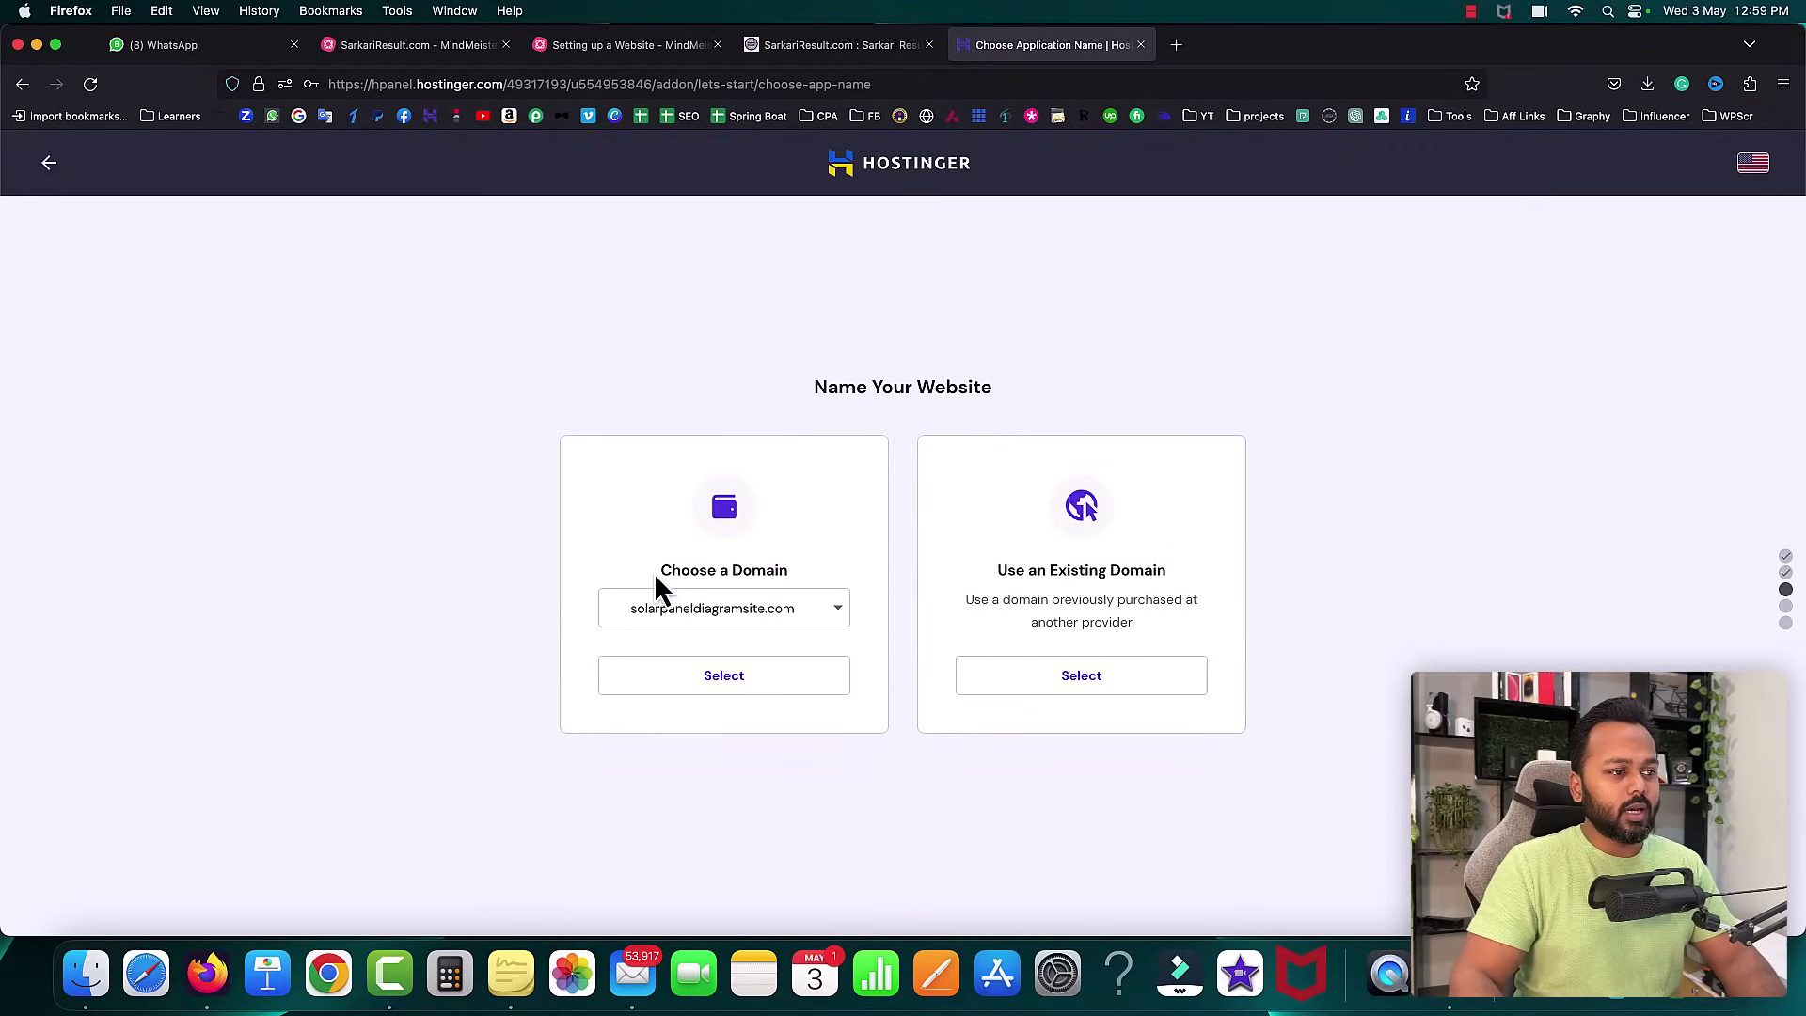
- Select solarpaneldiagramsite.com as the domain for the new website
{"action": "left_click_drag", "start_coordinate": [661, 572], "coordinate": [784, 569]}
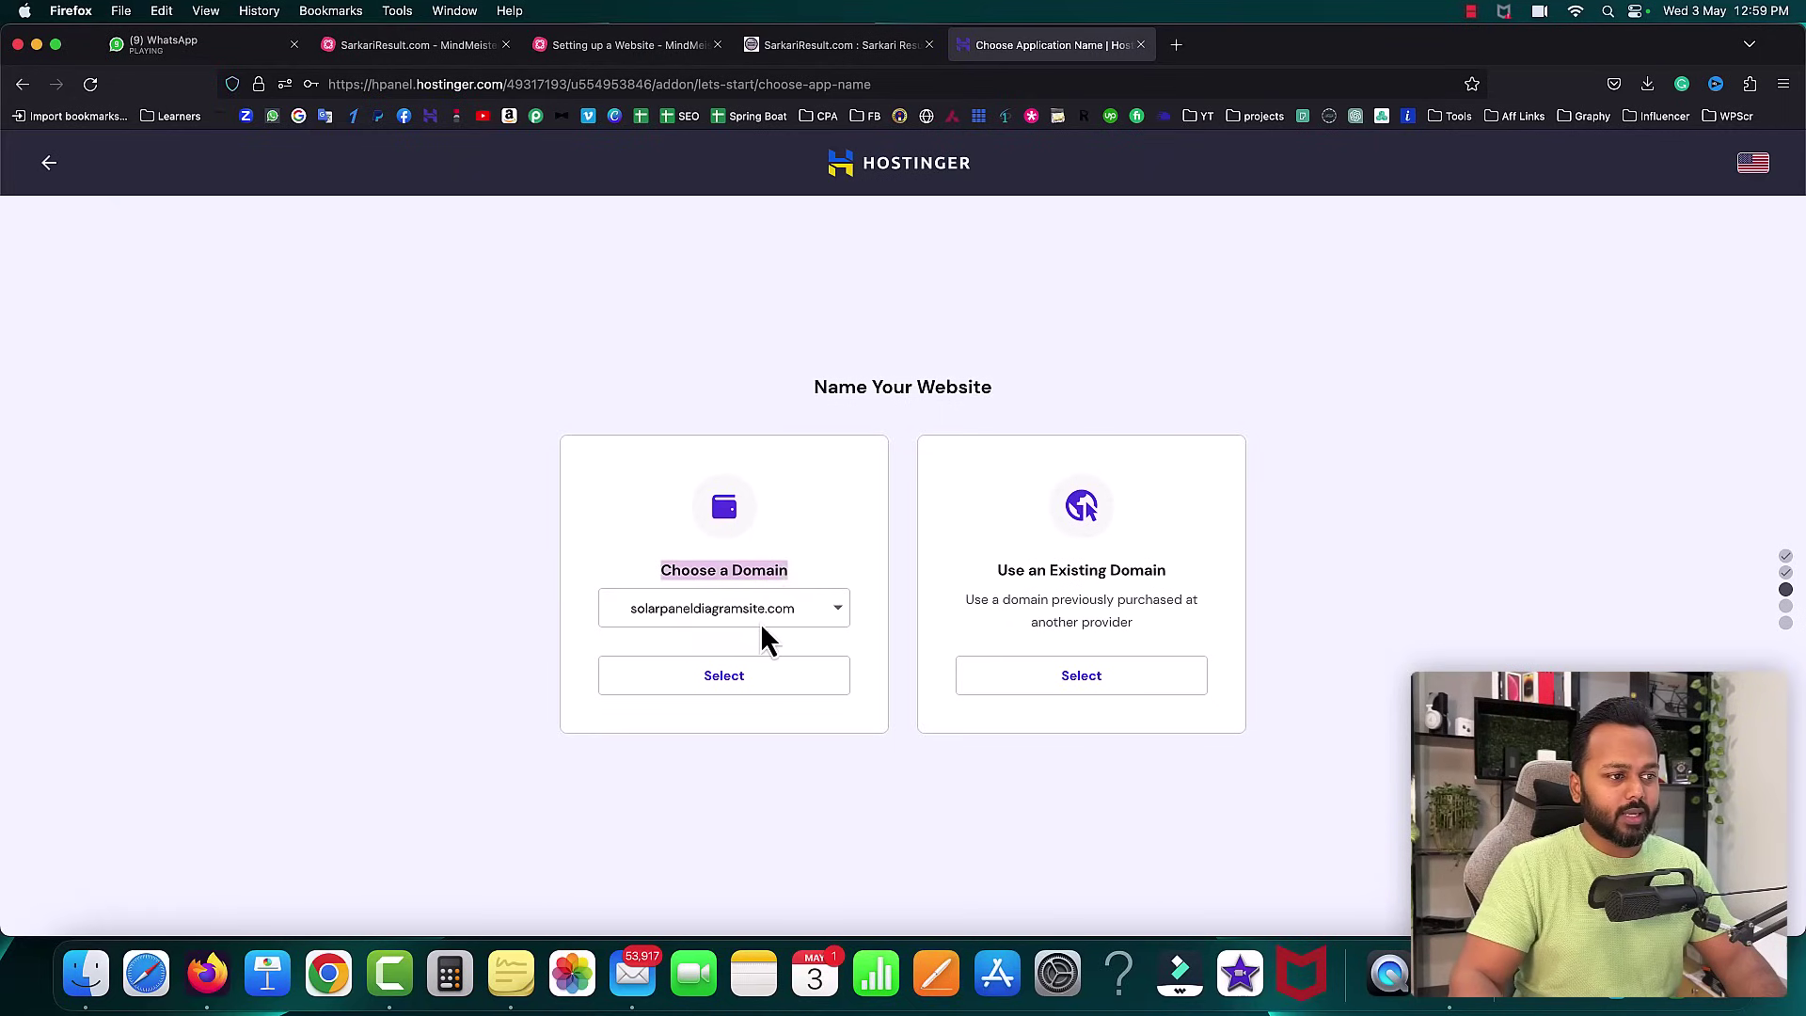
{"action": "left_click", "coordinate": [884, 589]}
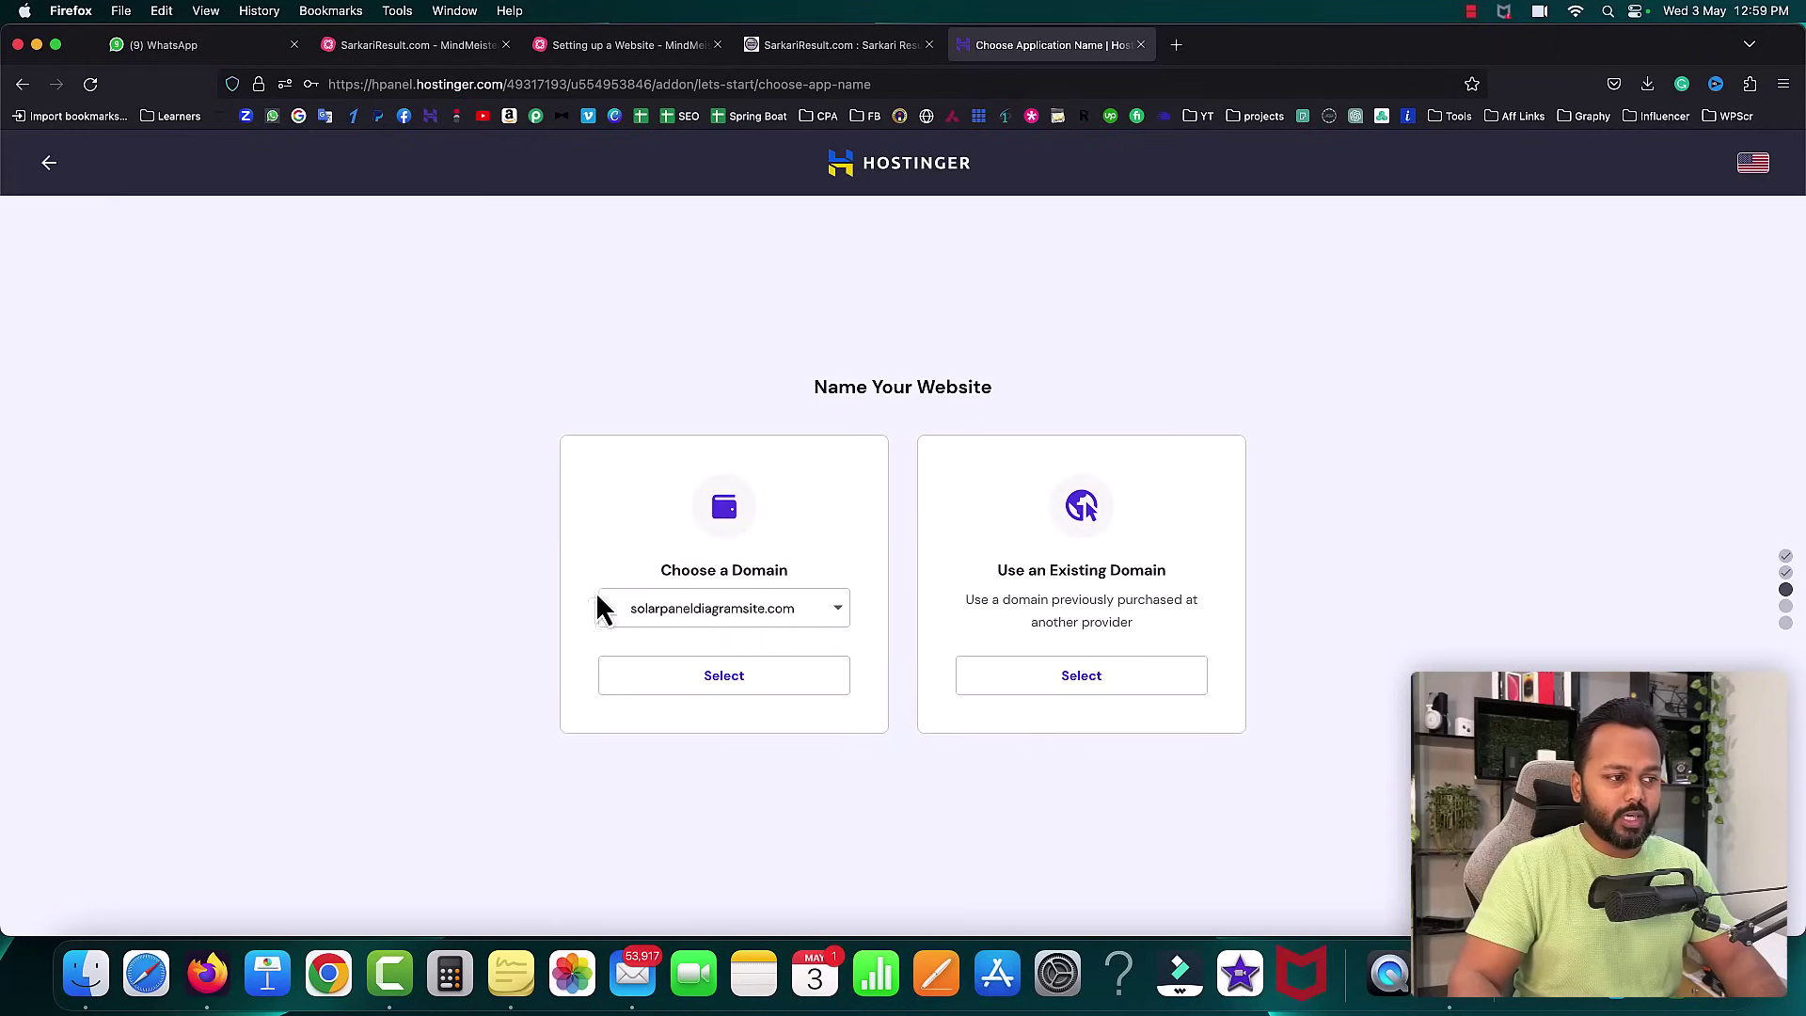
{"action": "left_click", "coordinate": [733, 688]}
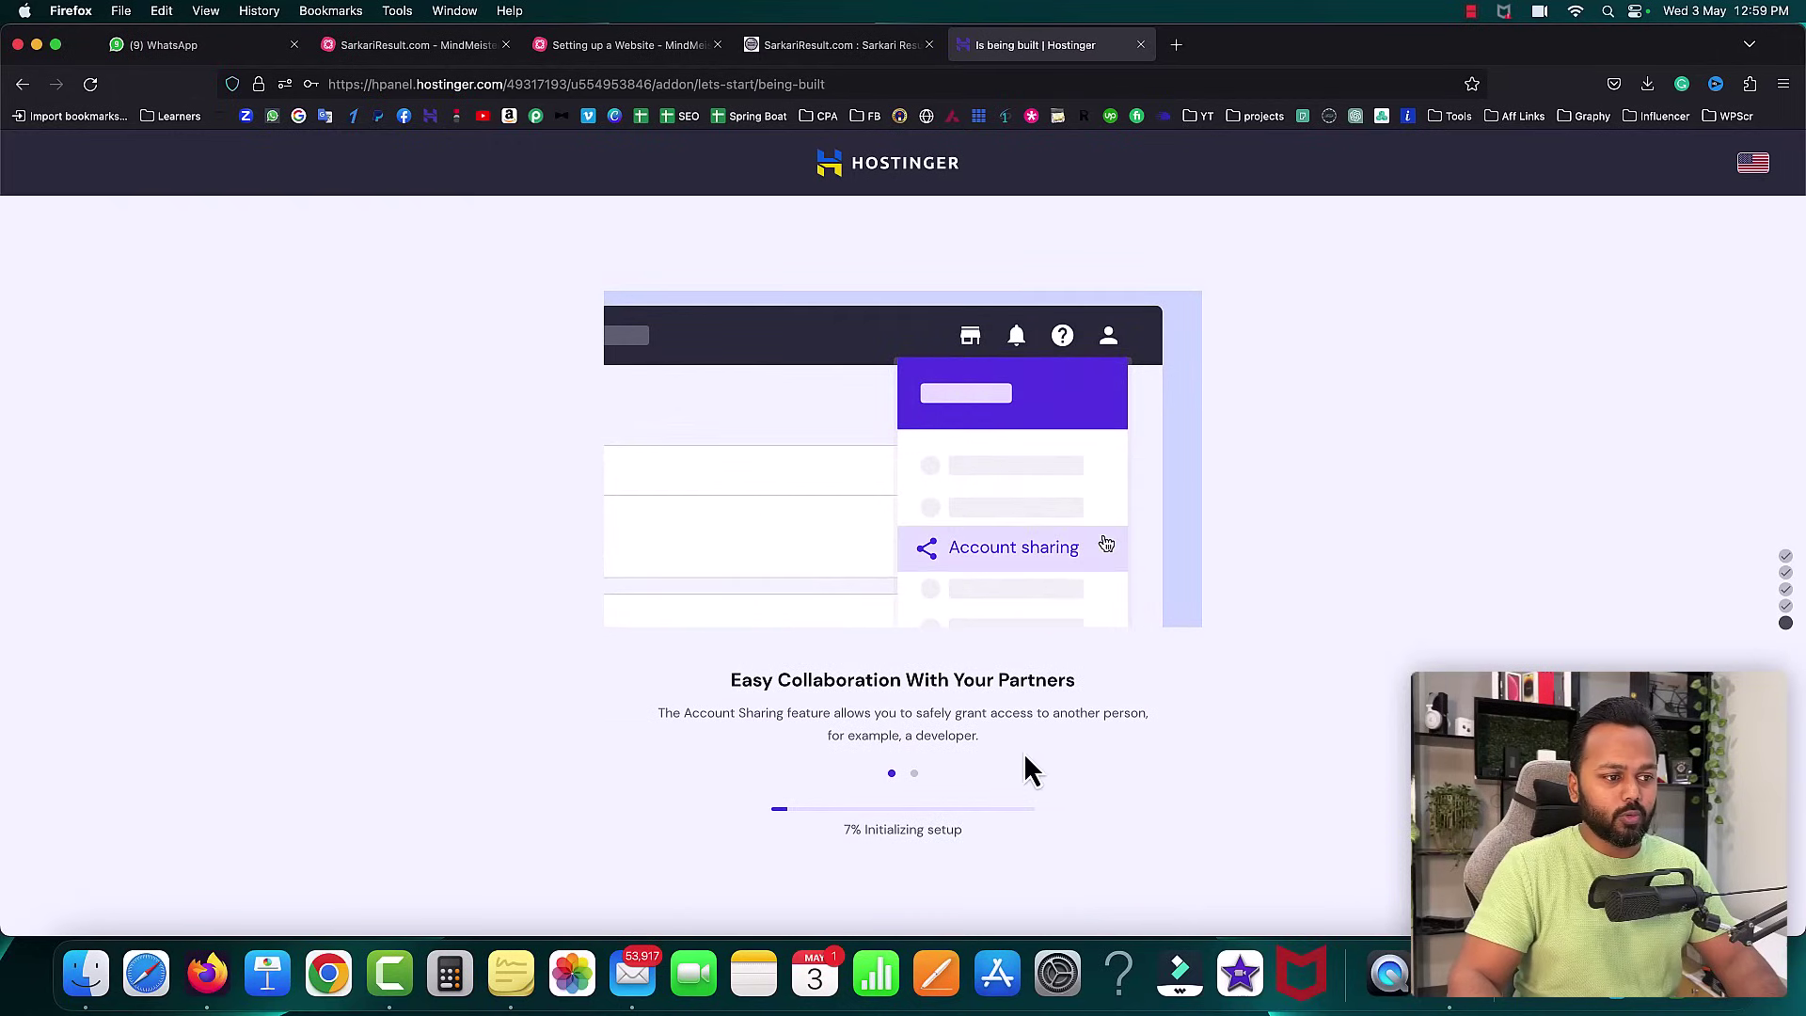
- Wait for setup to reach 'Well Done, You Are Ready!' and open Manage Site for solarpaneldiagramsite.com
{"action": "left_click_drag", "start_coordinate": [838, 832], "coordinate": [959, 838]}
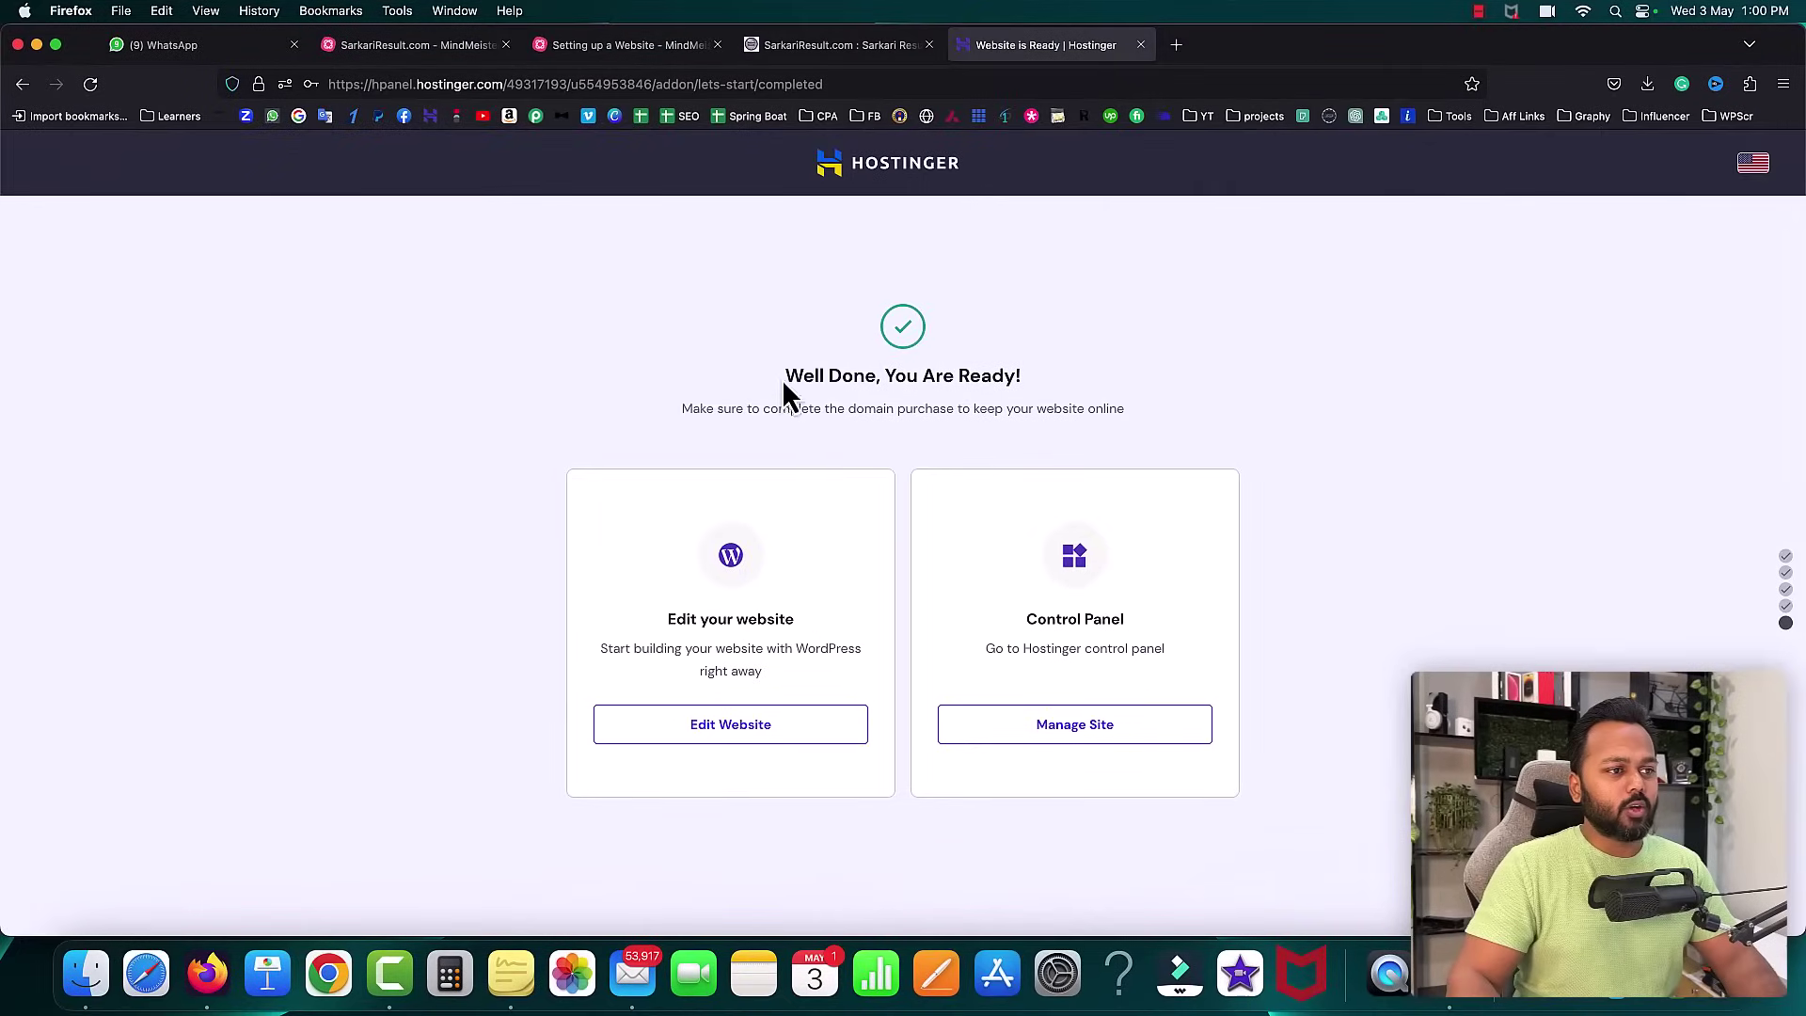
{"action": "left_click_drag", "start_coordinate": [782, 380], "coordinate": [1033, 377]}
{"action": "left_click", "coordinate": [1090, 385]}
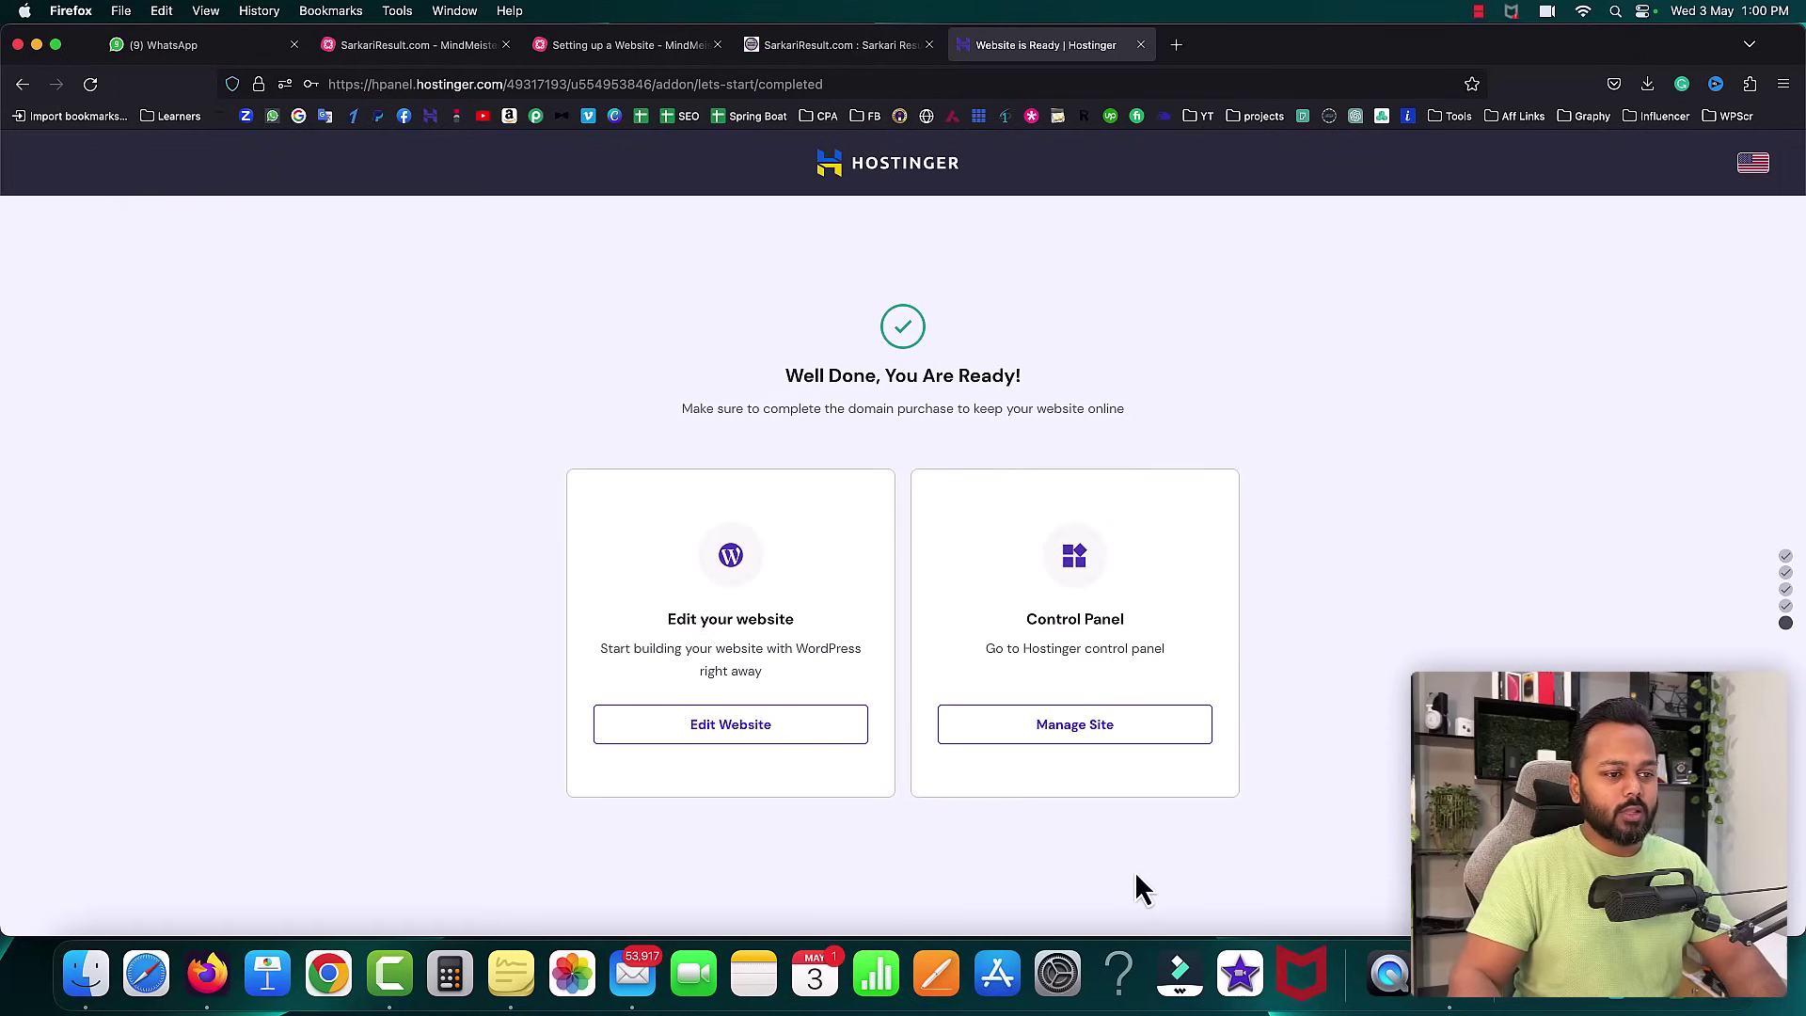
{"action": "left_click", "coordinate": [1072, 743]}
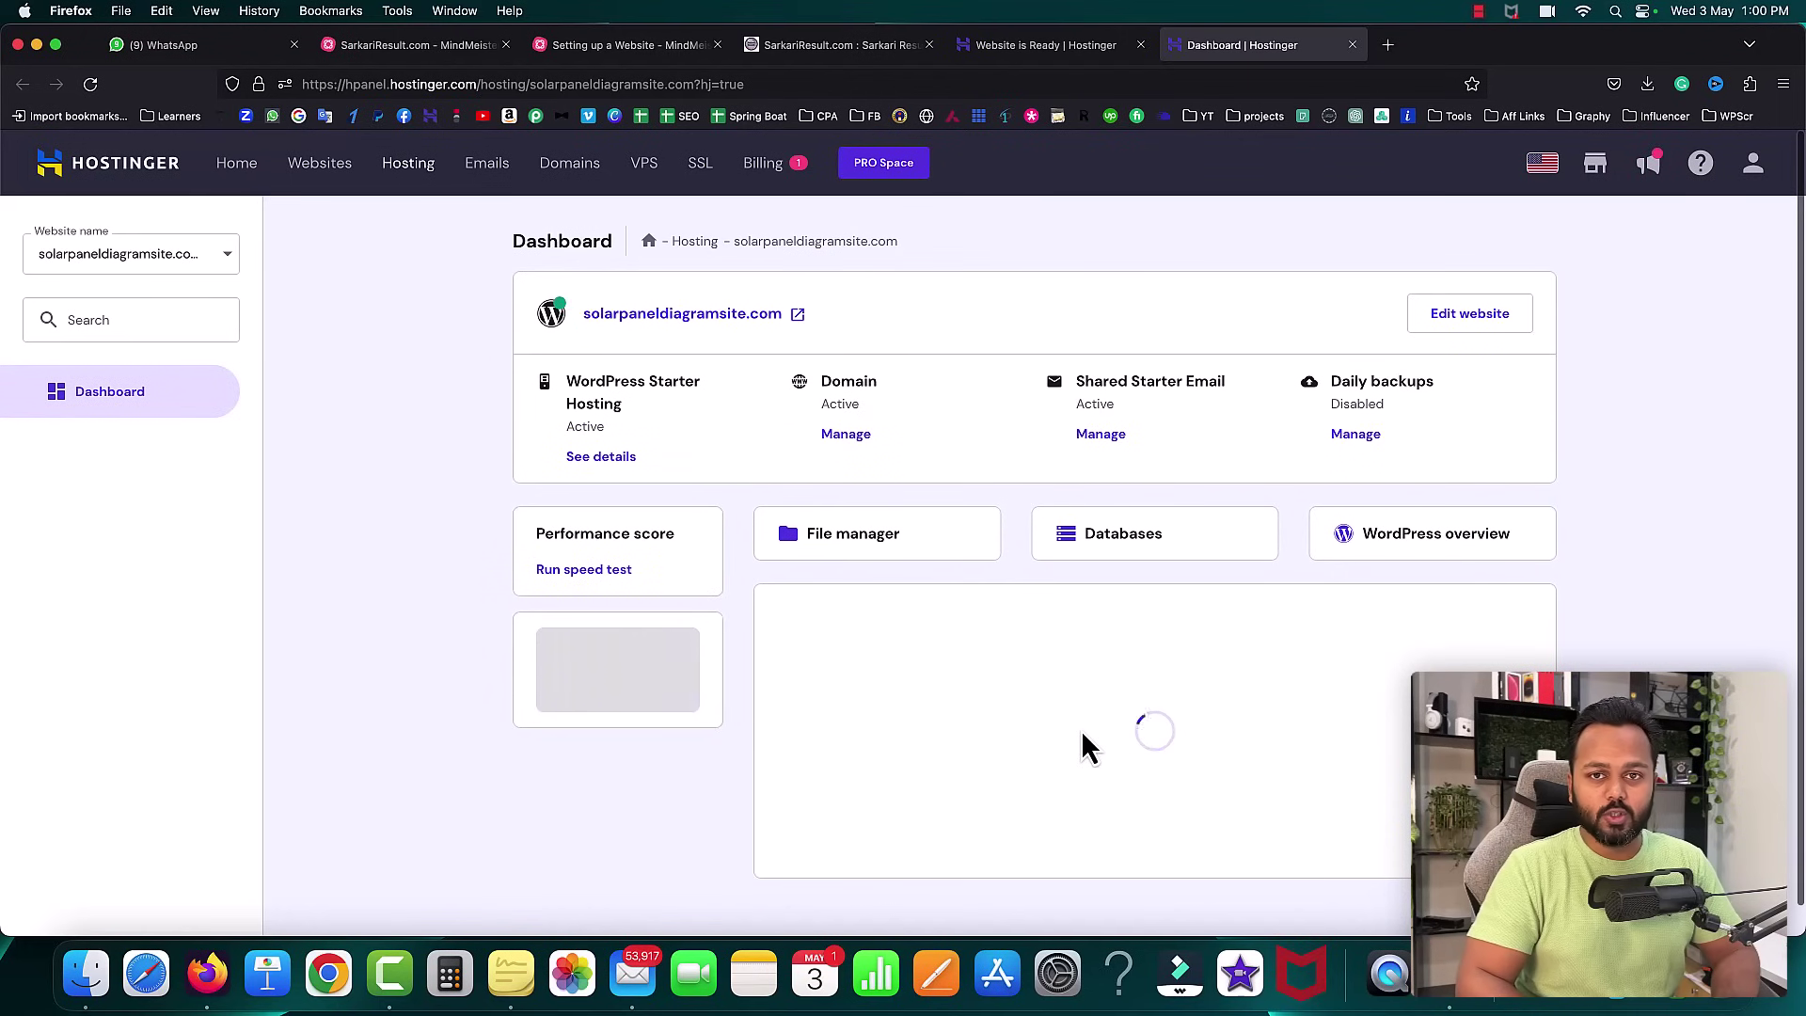
- Search 'ssl' in the hPanel sidebar and open Security > SSL
{"action": "left_click", "coordinate": [258, 86]}
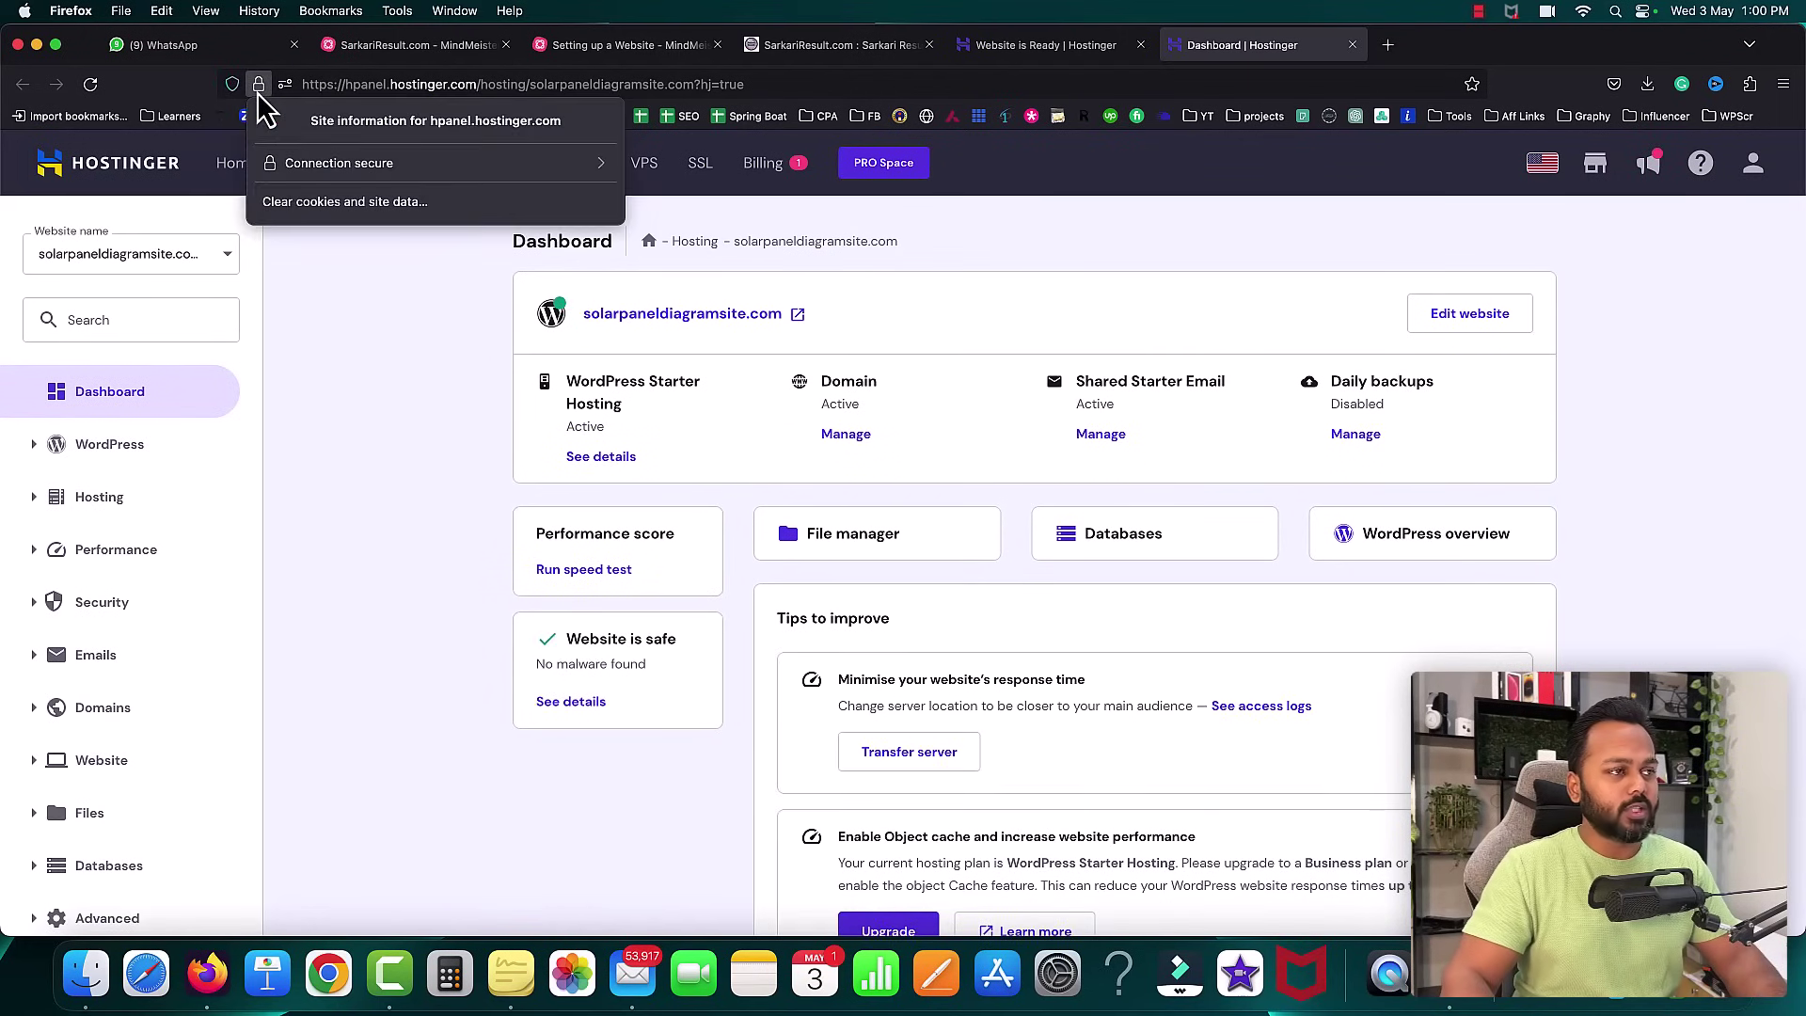
{"action": "left_click", "coordinate": [361, 405]}
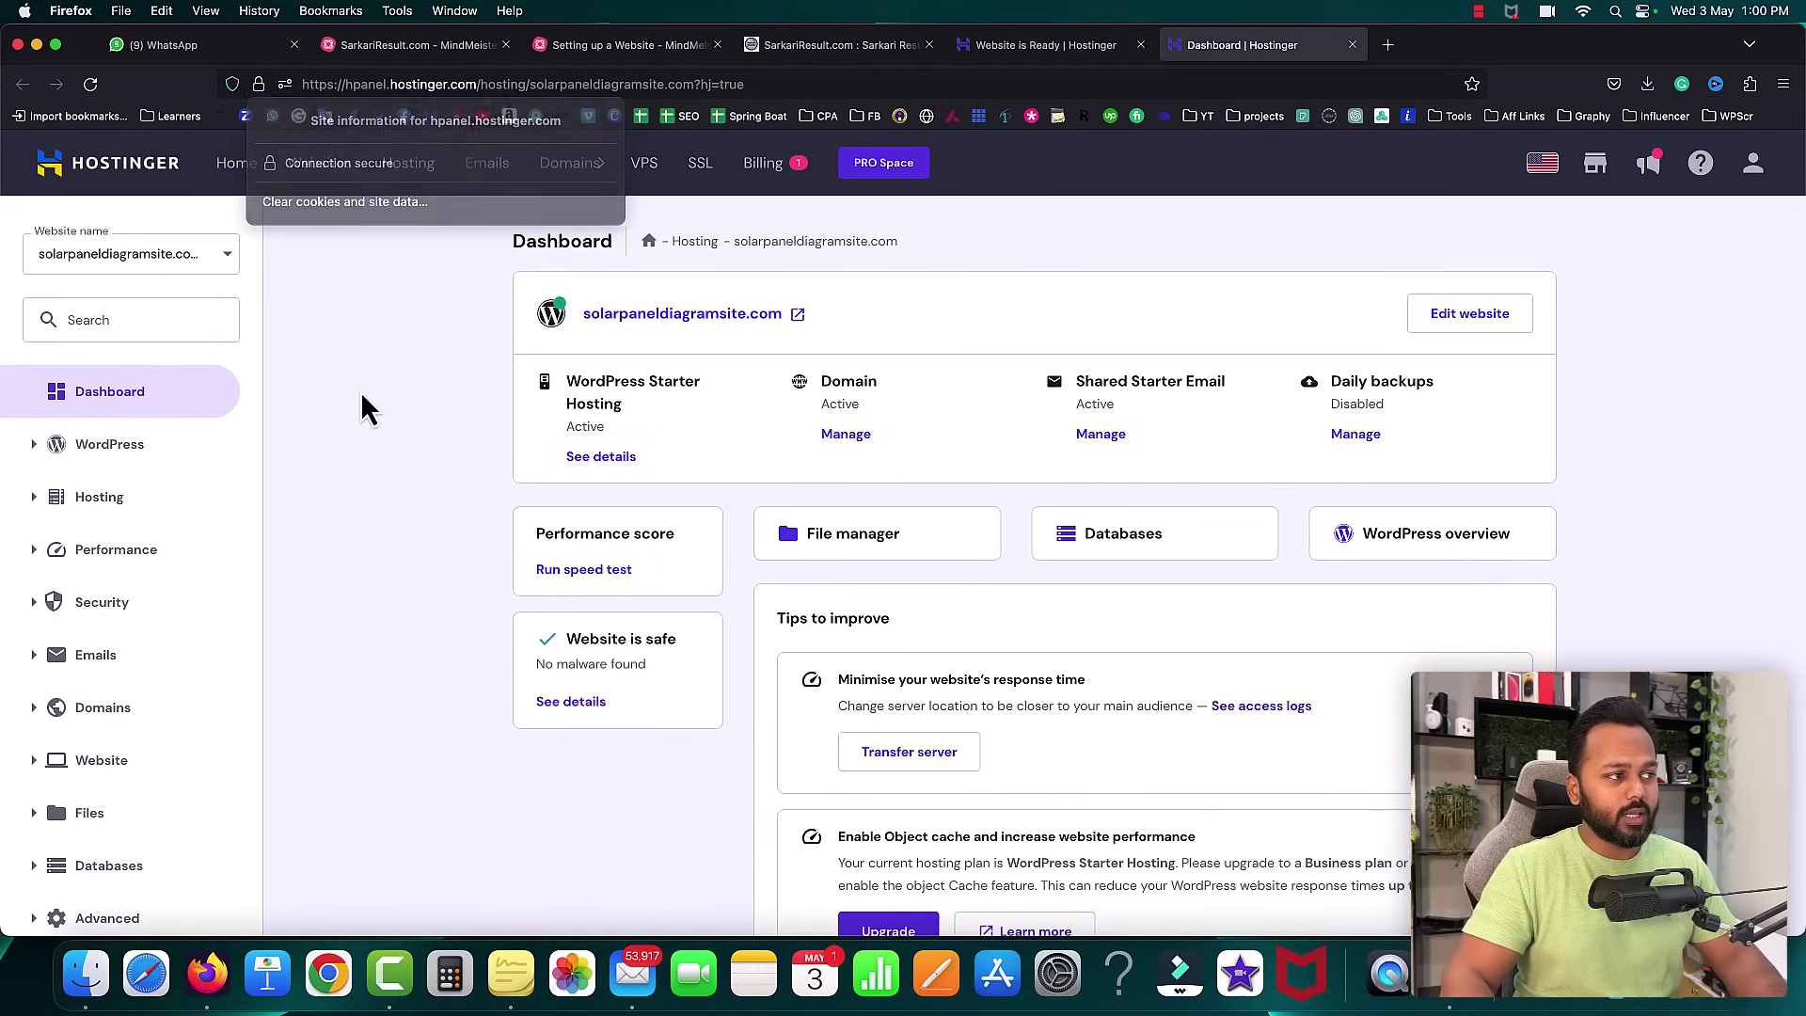
{"action": "left_click", "coordinate": [85, 318]}
{"action": "type", "text": "s"}
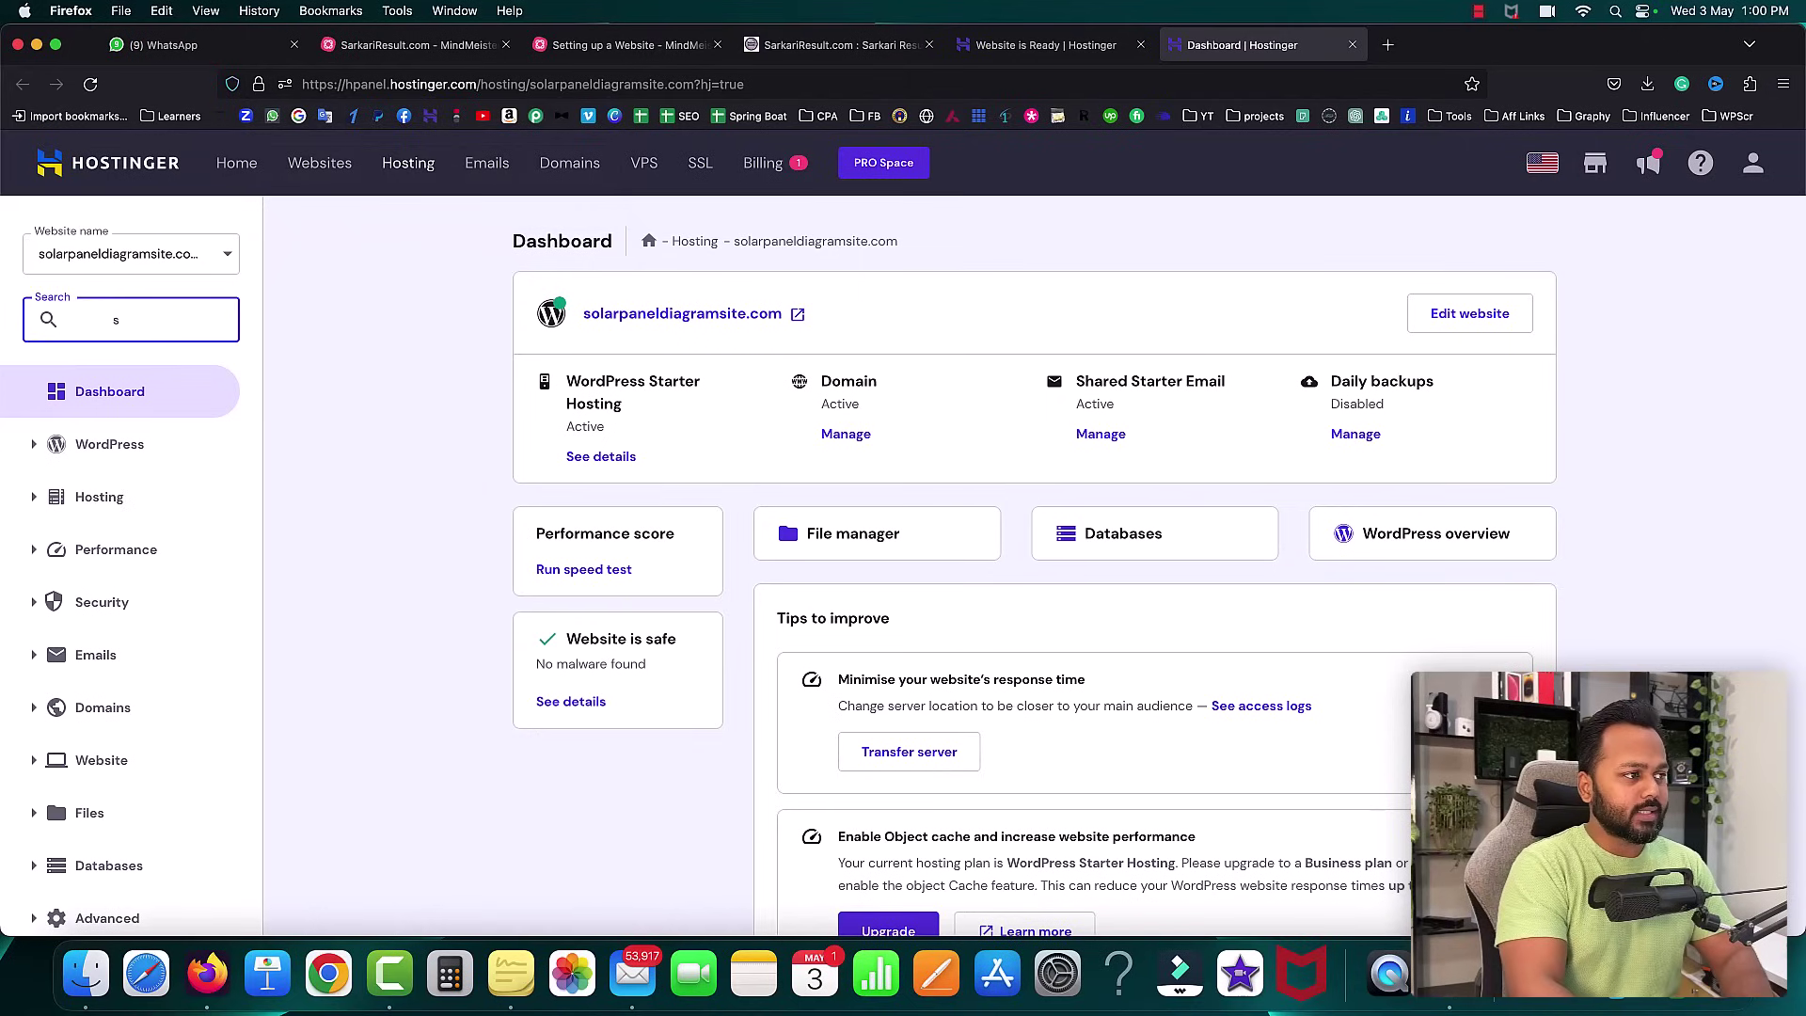
{"action": "type", "text": "sl"}
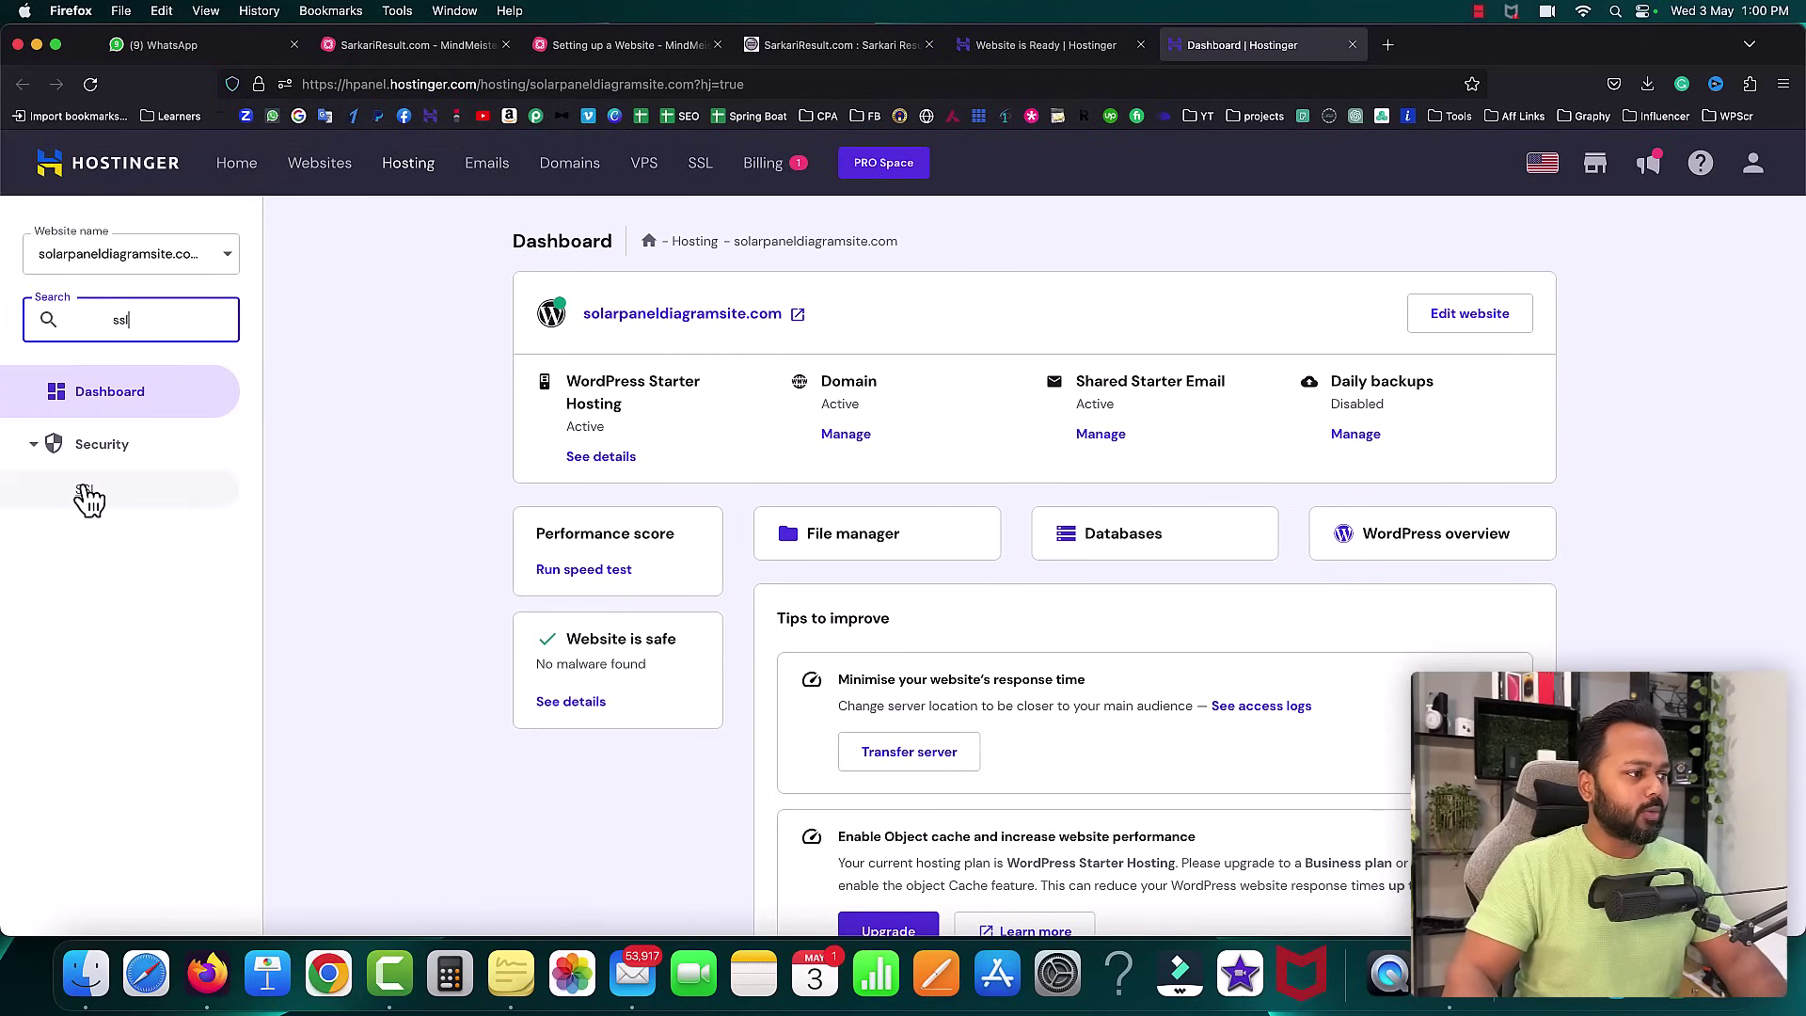
{"action": "left_click", "coordinate": [86, 491]}
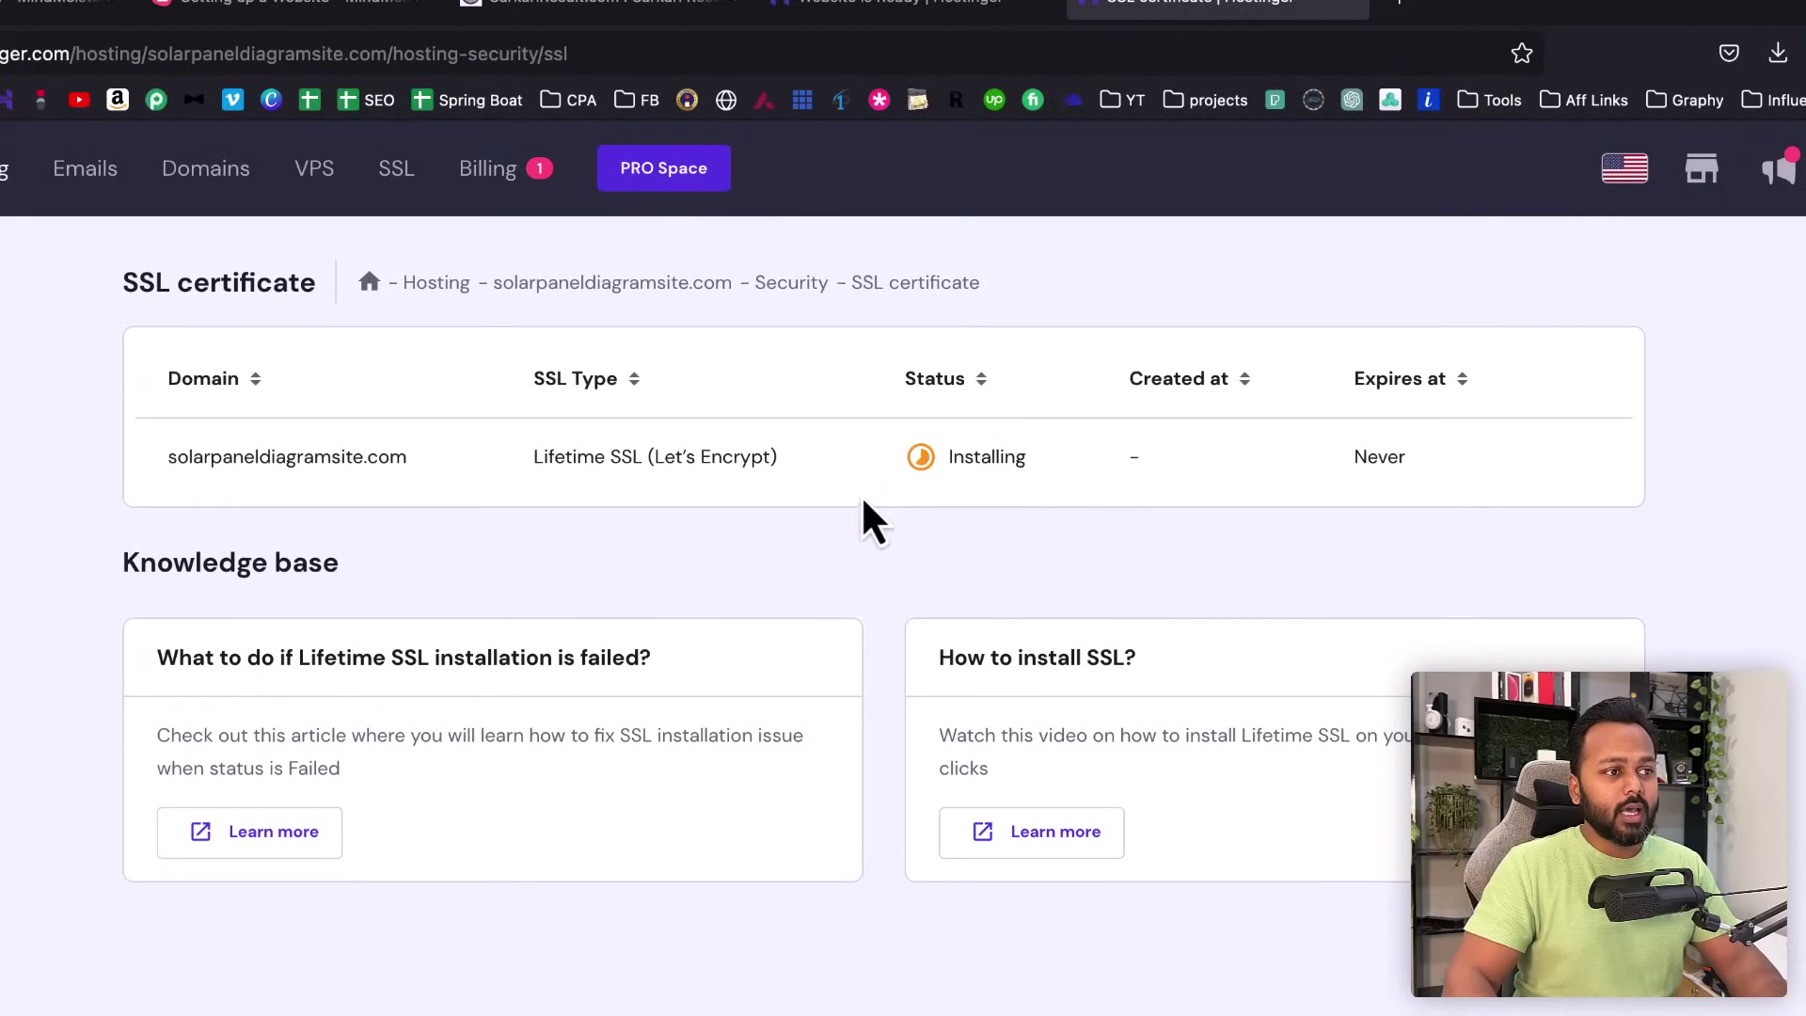
{"action": "mouse_move", "coordinate": [979, 458]}
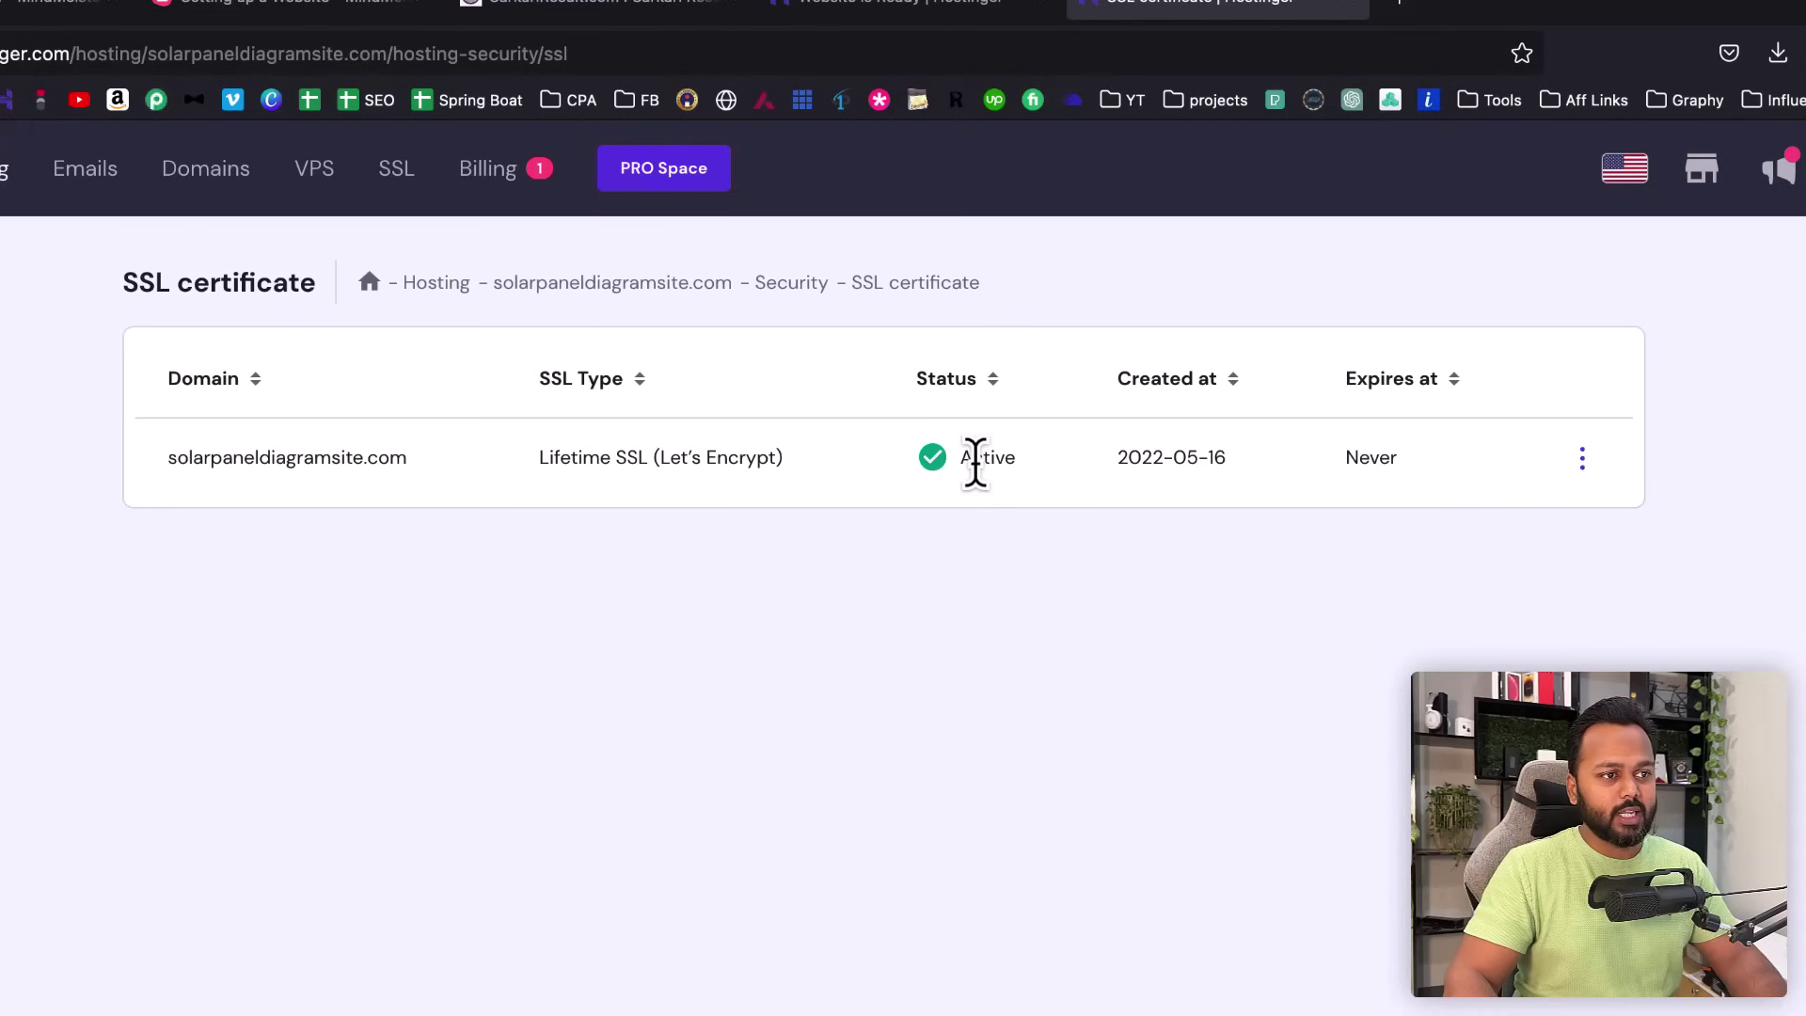
- Confirm the domain's Lifetime SSL shows Active, then return to the SarkariResult.com mind map
{"action": "left_click_drag", "start_coordinate": [171, 463], "coordinate": [415, 470]}
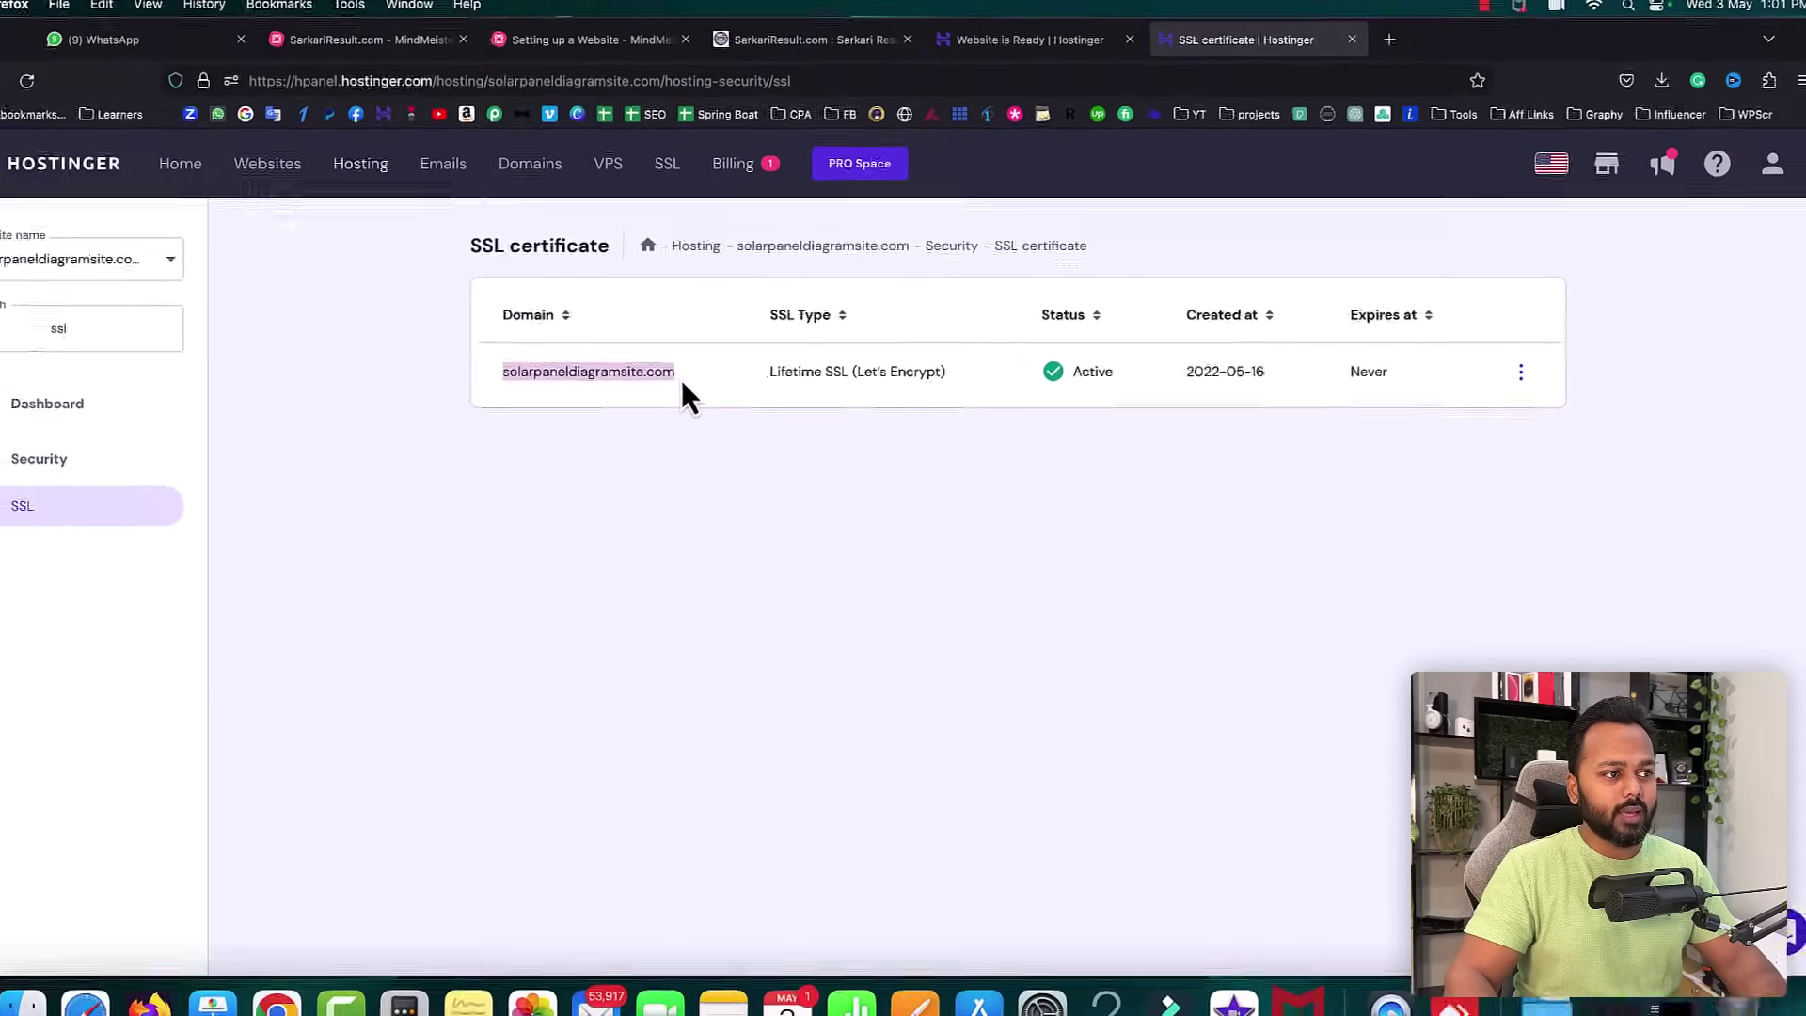
{"action": "left_click", "coordinate": [348, 181]}
{"action": "left_click", "coordinate": [256, 87]}
{"action": "left_click", "coordinate": [257, 86]}
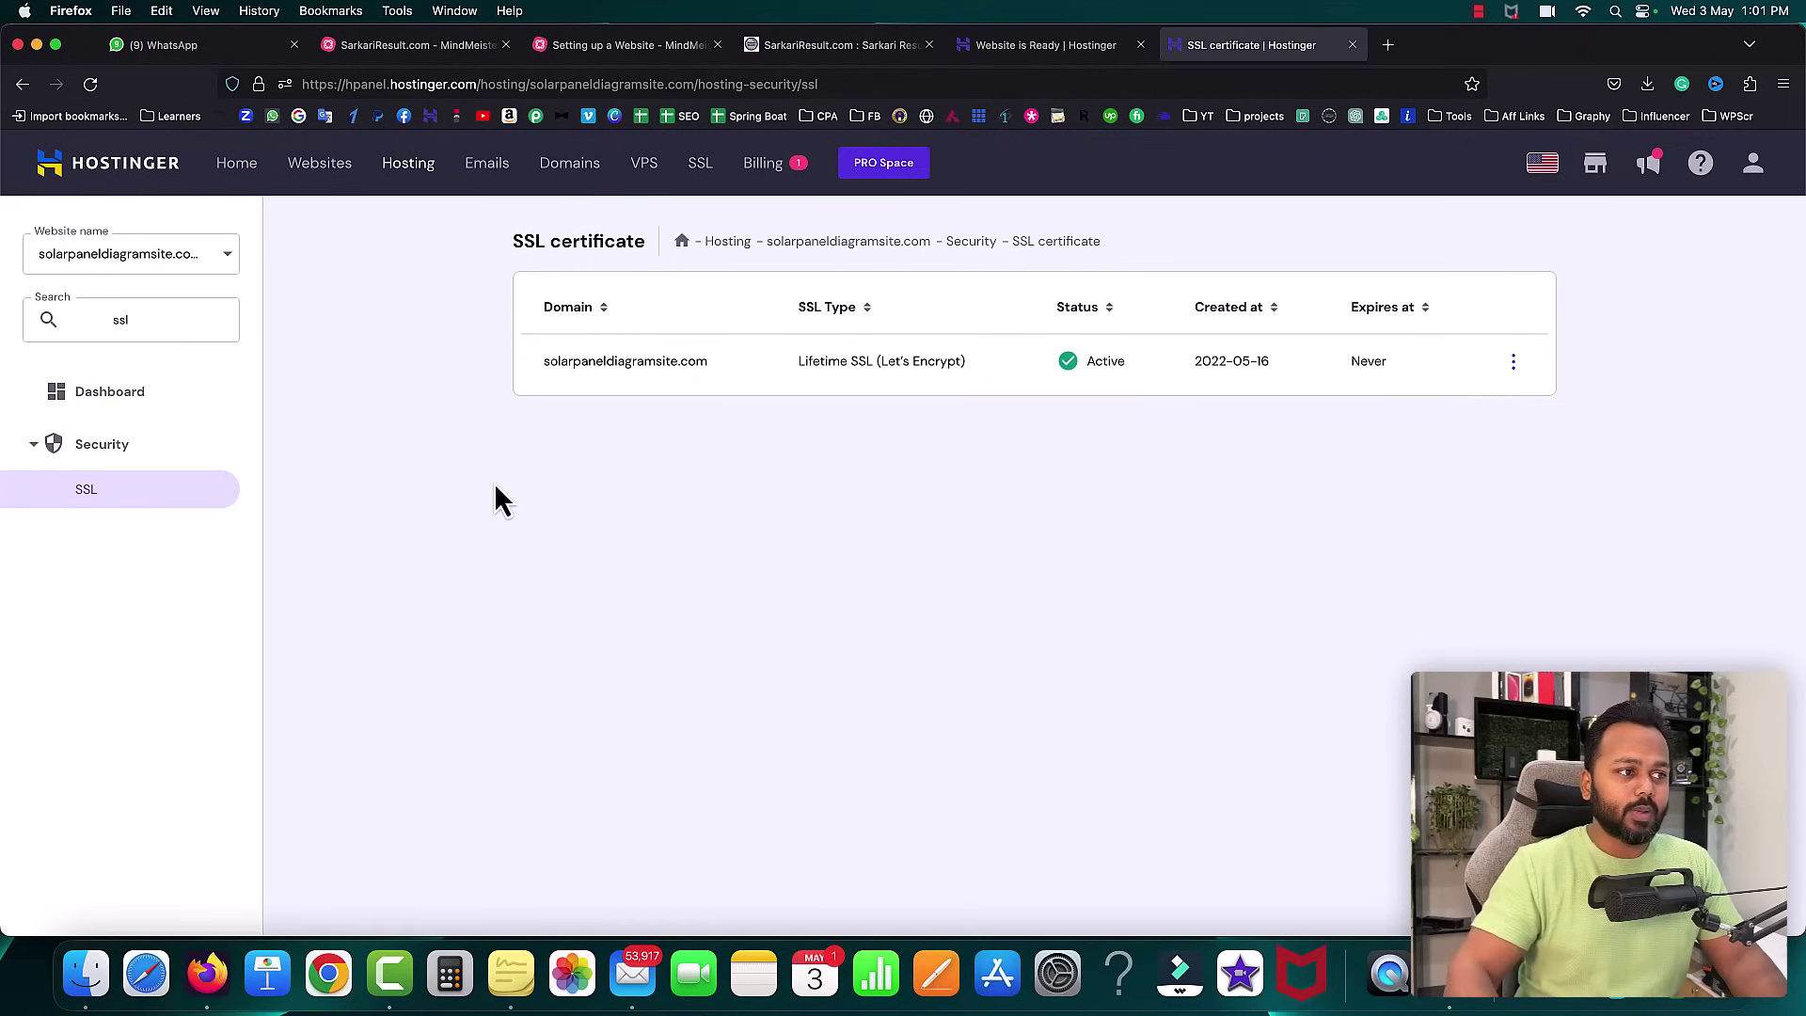
{"action": "left_click_drag", "start_coordinate": [544, 361], "coordinate": [697, 361]}
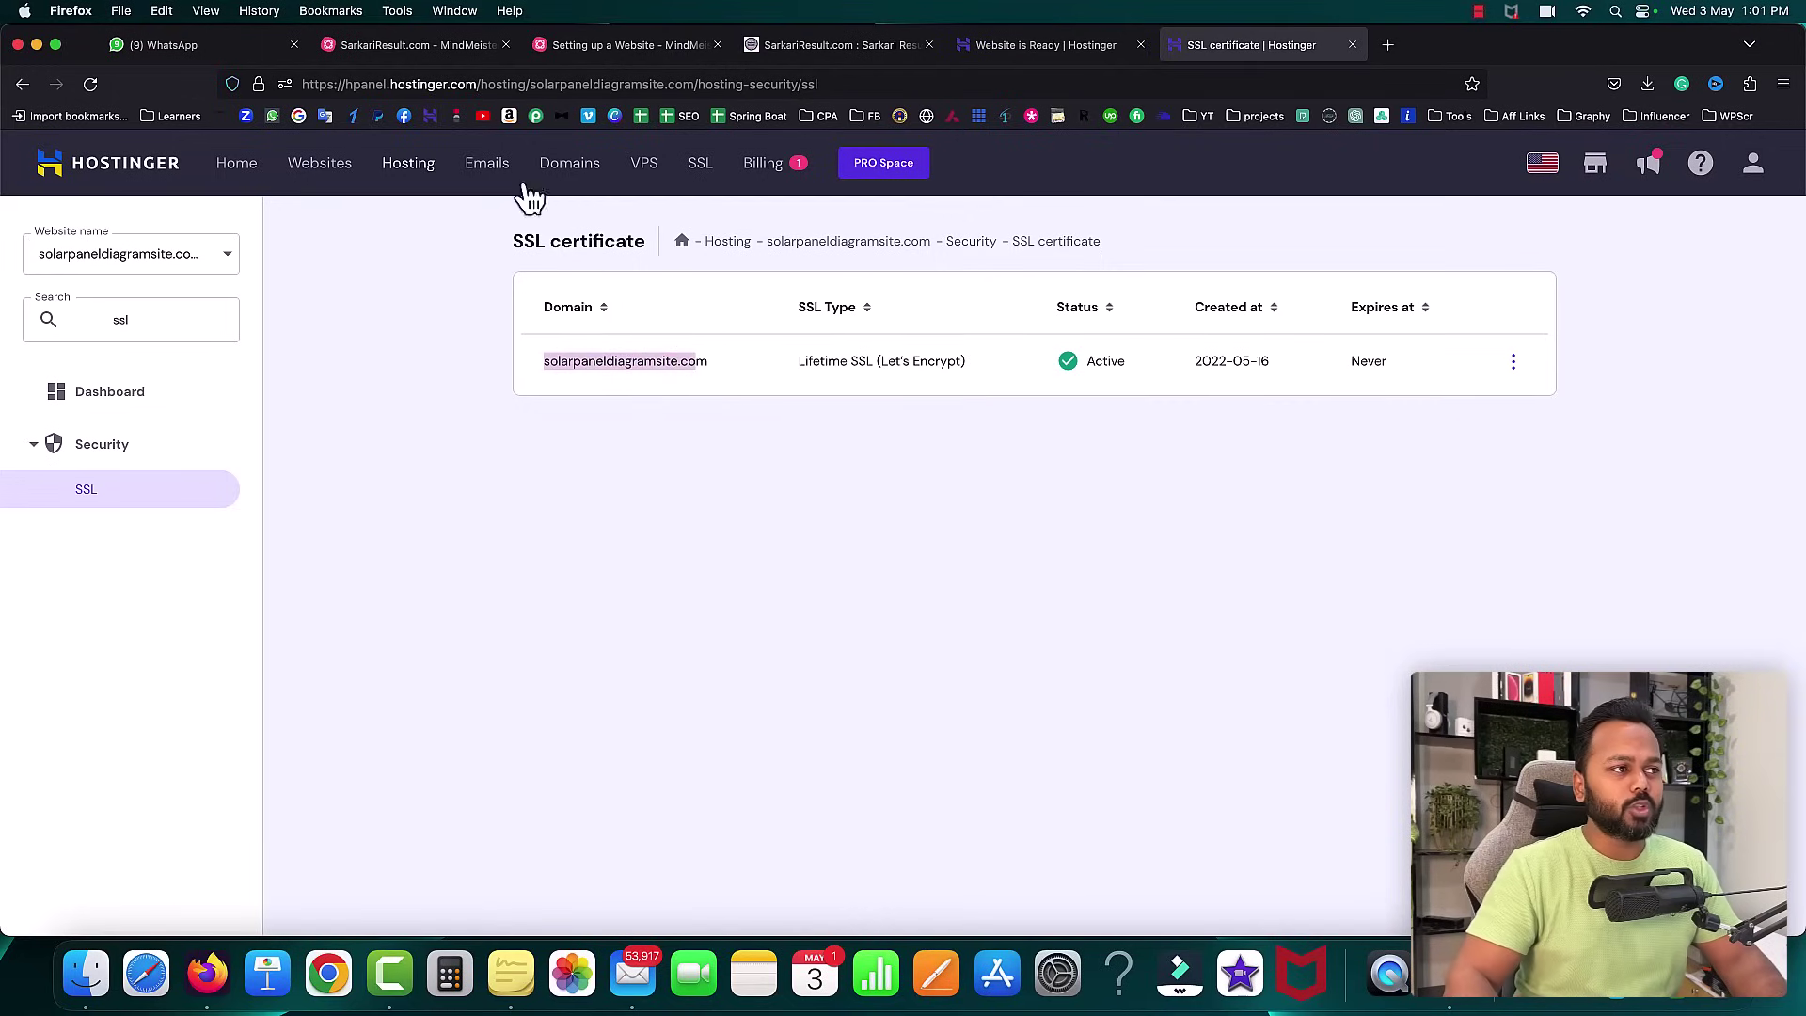
{"action": "left_click", "coordinate": [414, 44]}
{"action": "scroll", "coordinate": [1034, 435], "scroll_direction": "up", "scroll_amount": 5}
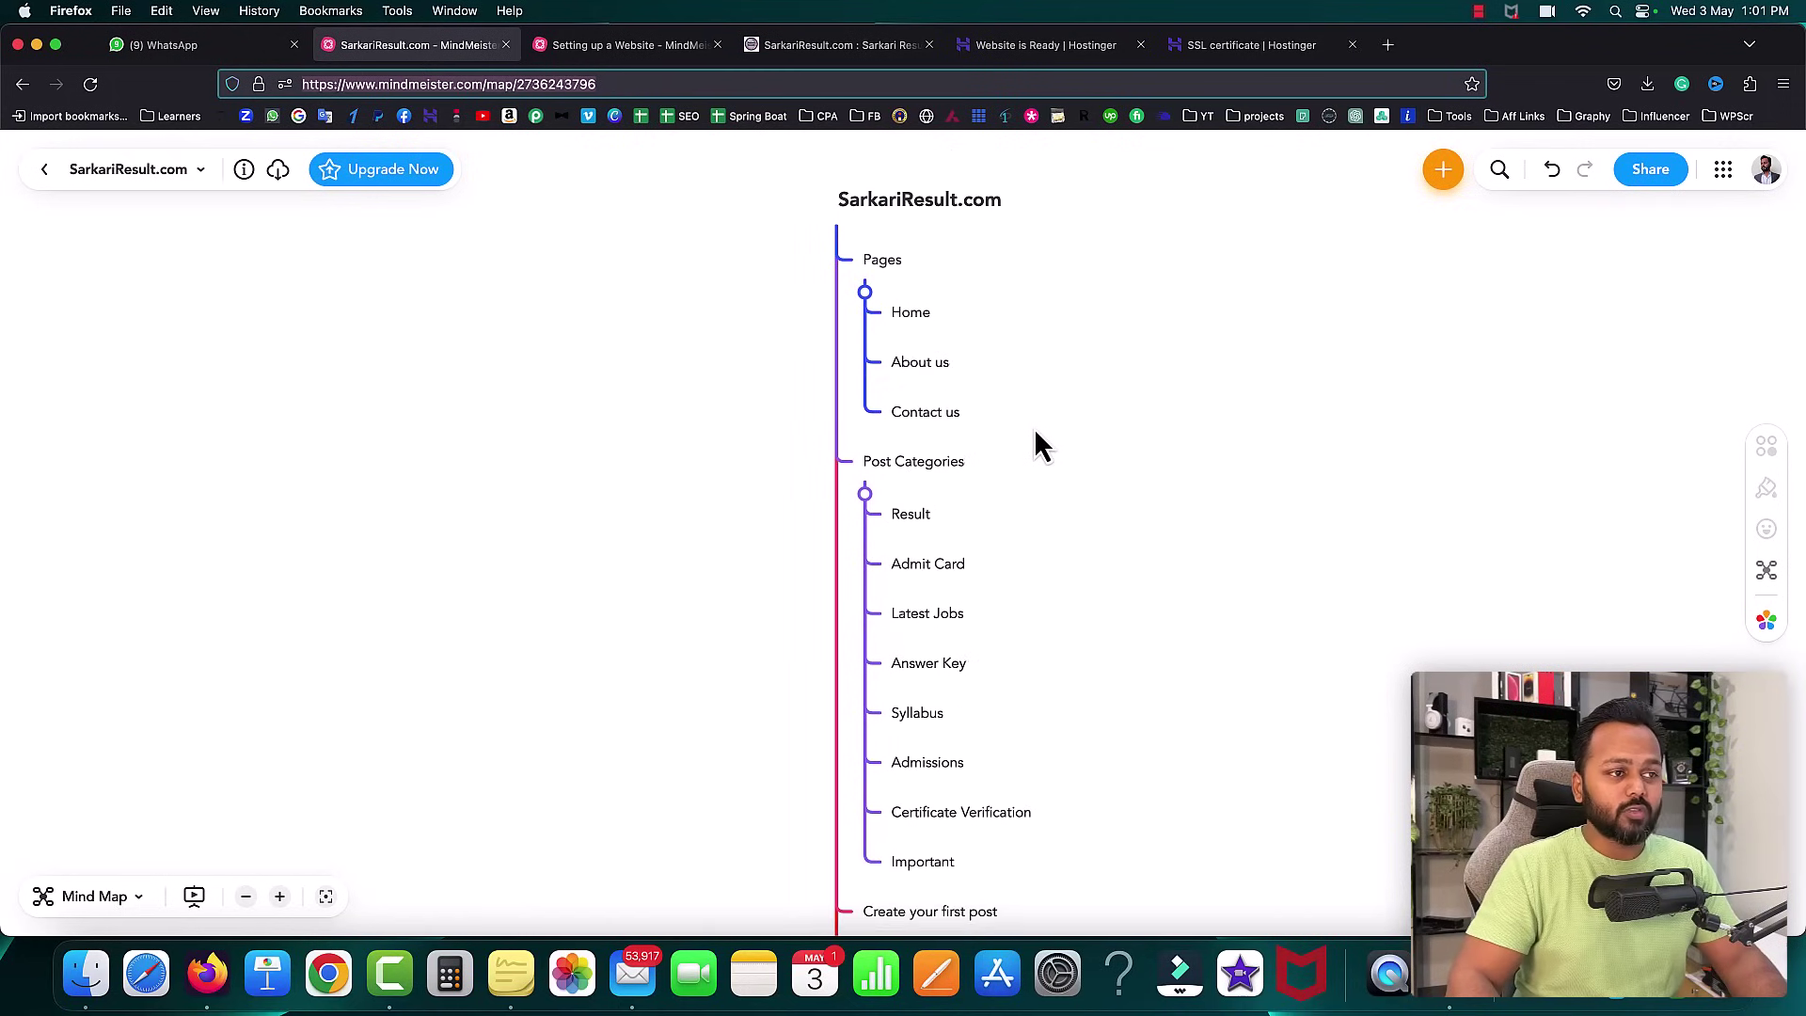
- Load solarpaneldiagramsite.com/wp-admin/ in a new Firefox tab, hitting an HSTS error, then switch to Chrome
{"action": "left_click", "coordinate": [1251, 44]}
{"action": "left_click", "coordinate": [1388, 45]}
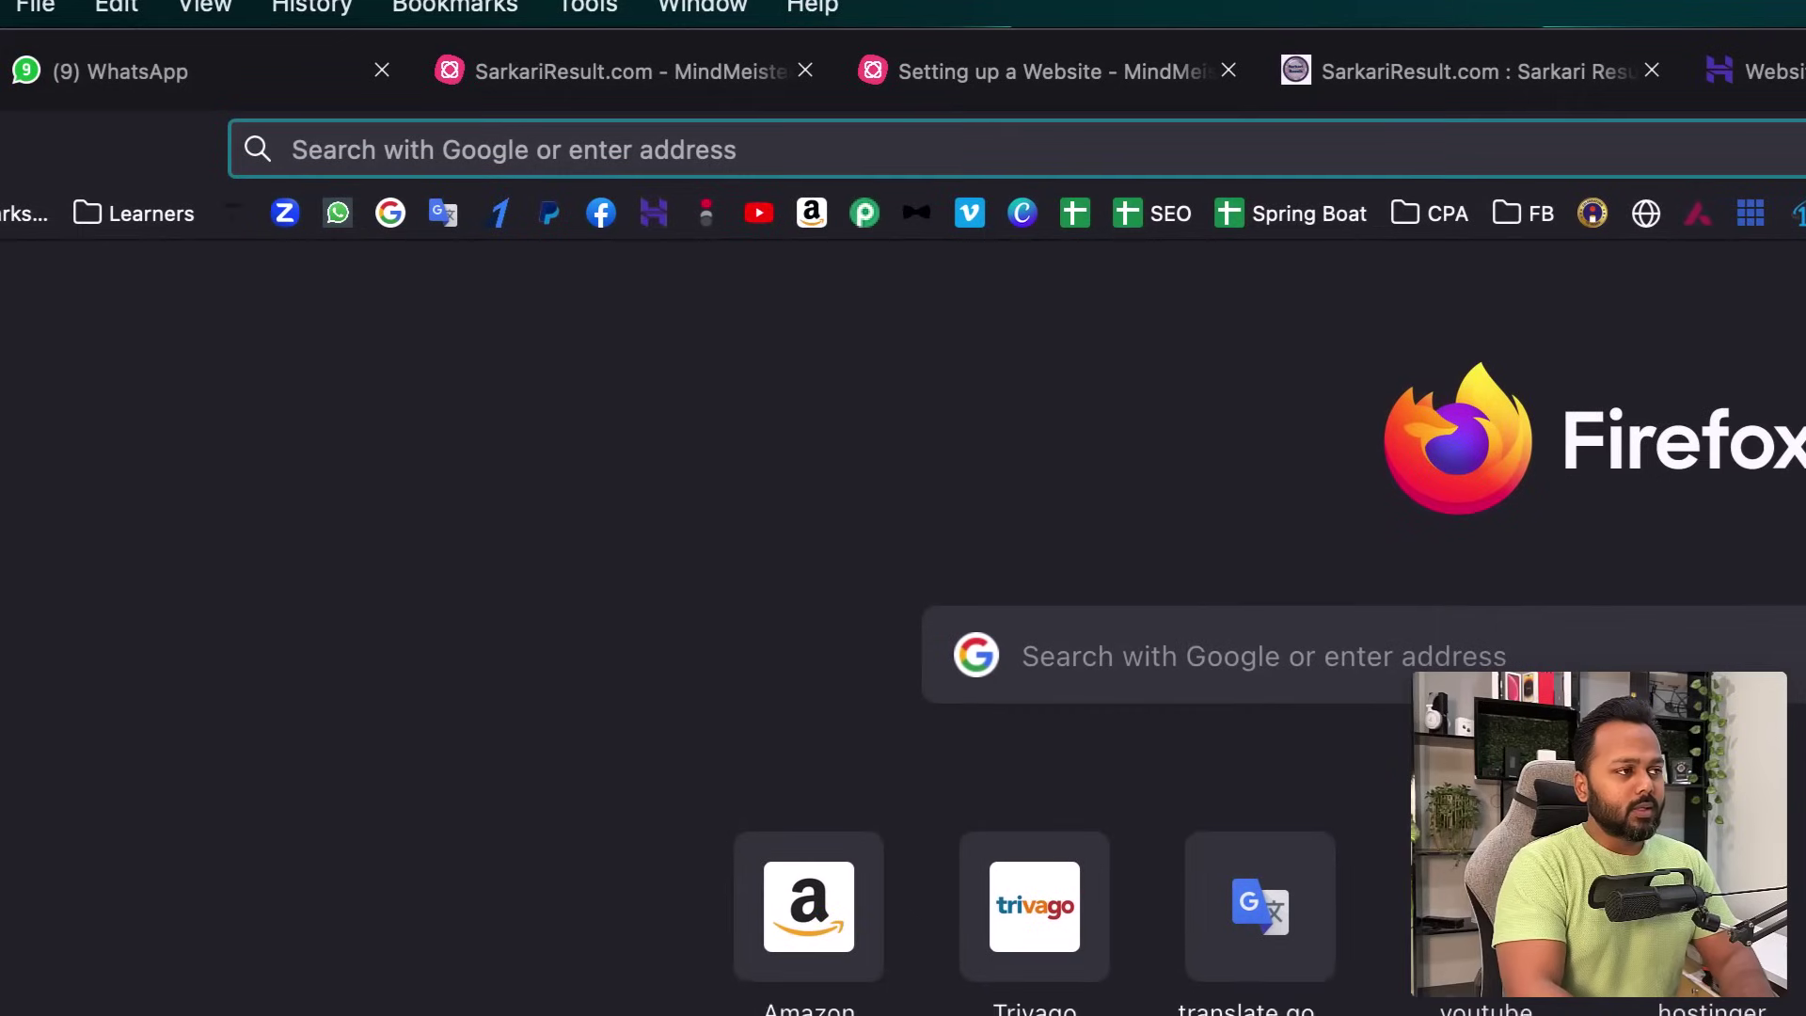
{"action": "type", "text": "sa"}
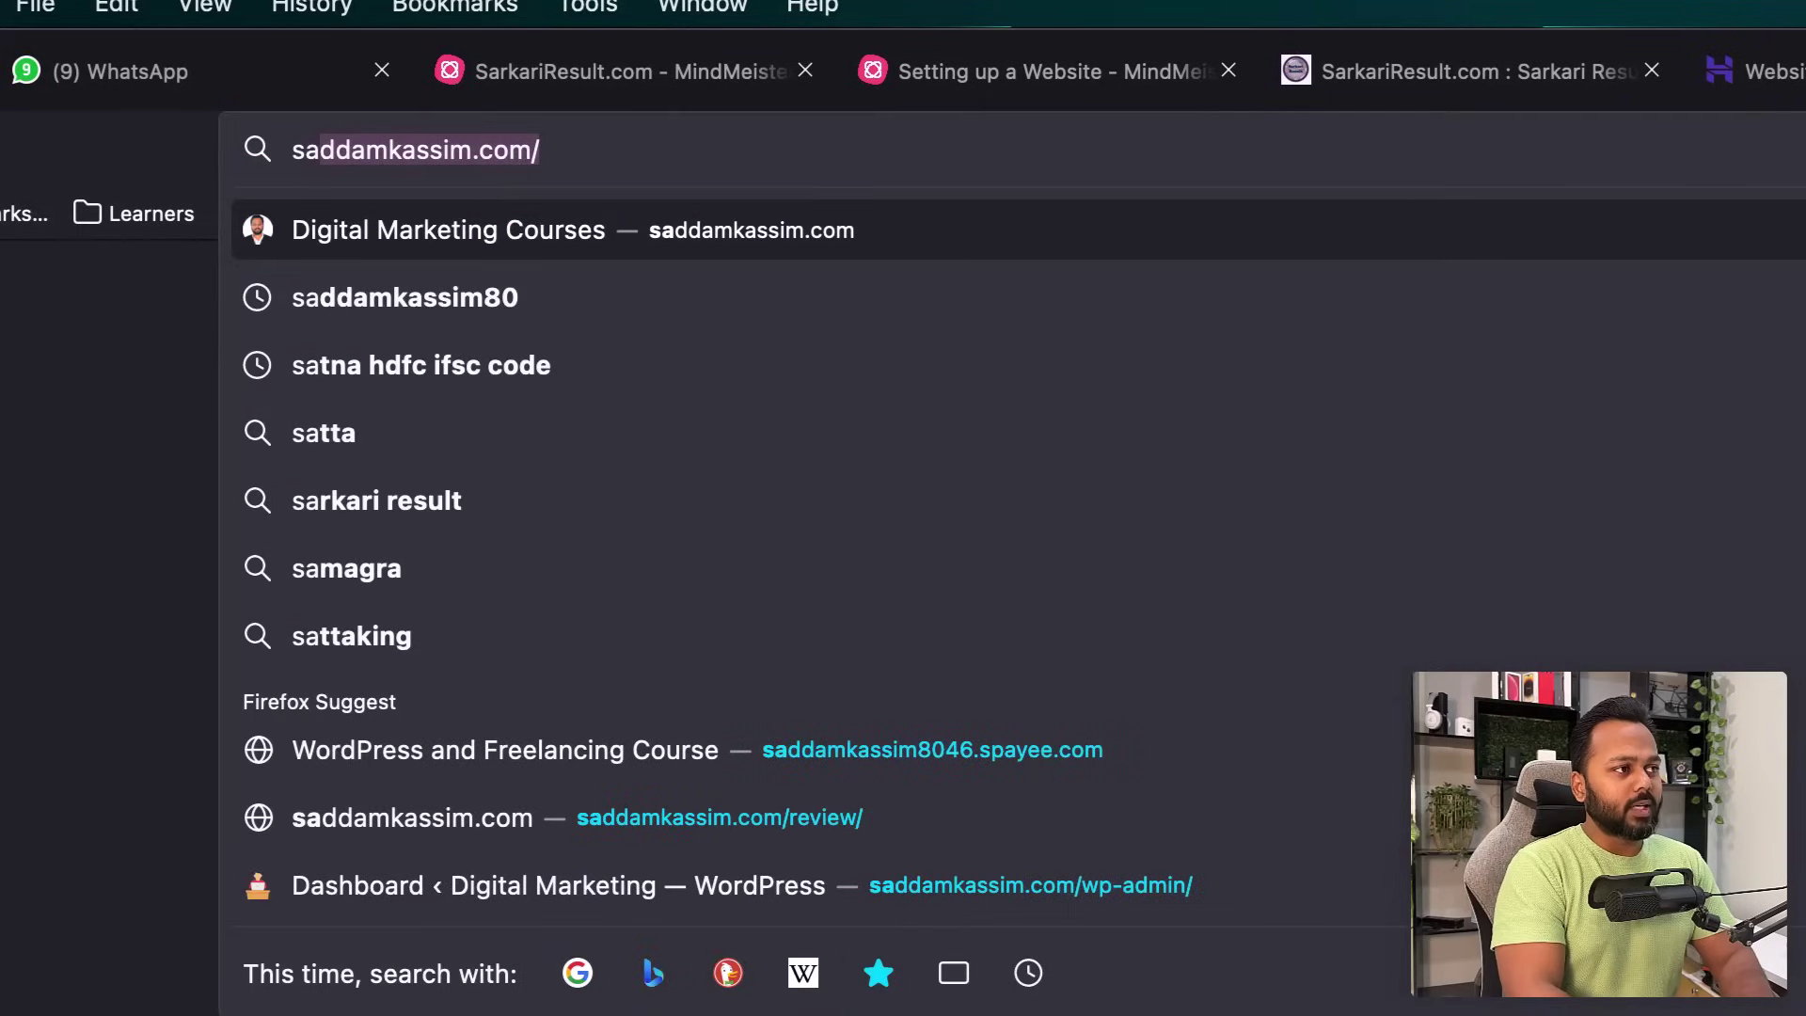
{"action": "key", "text": "BackSpace"}
{"action": "key", "text": "BackSpace"}
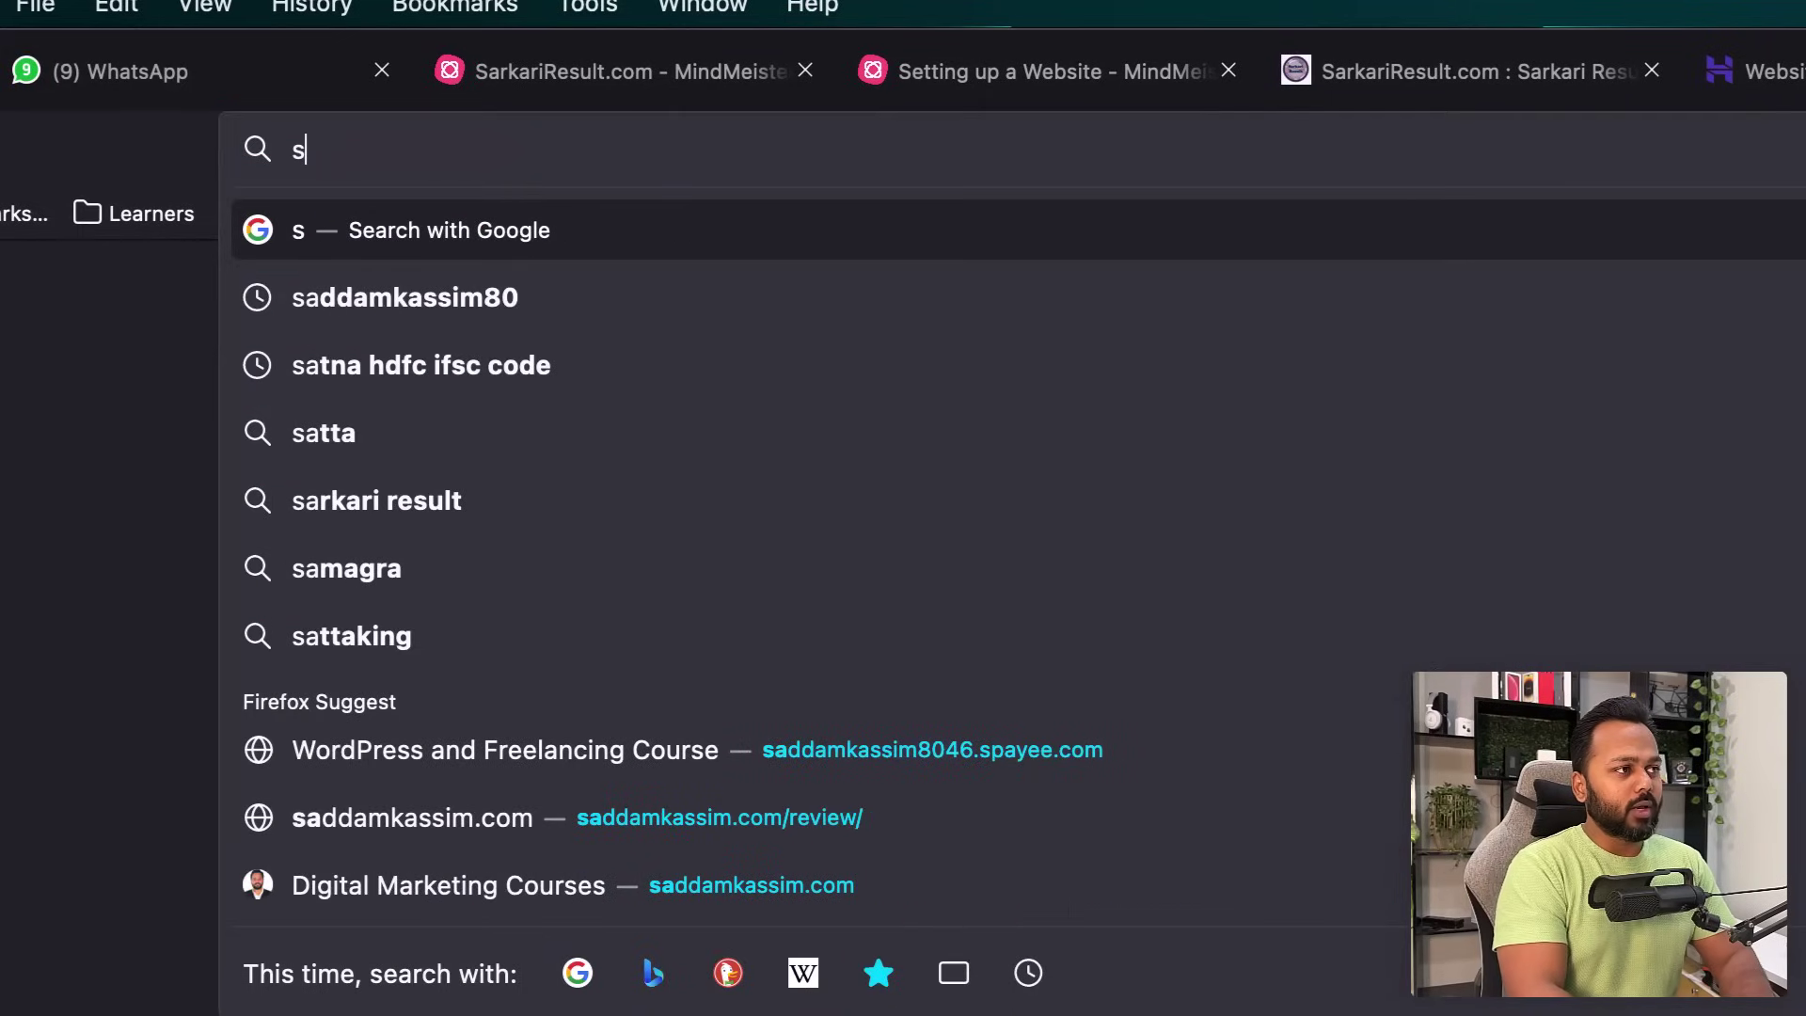
{"action": "type", "text": "olarpaneldiagramsite.com/"}
{"action": "key", "text": "Right"}
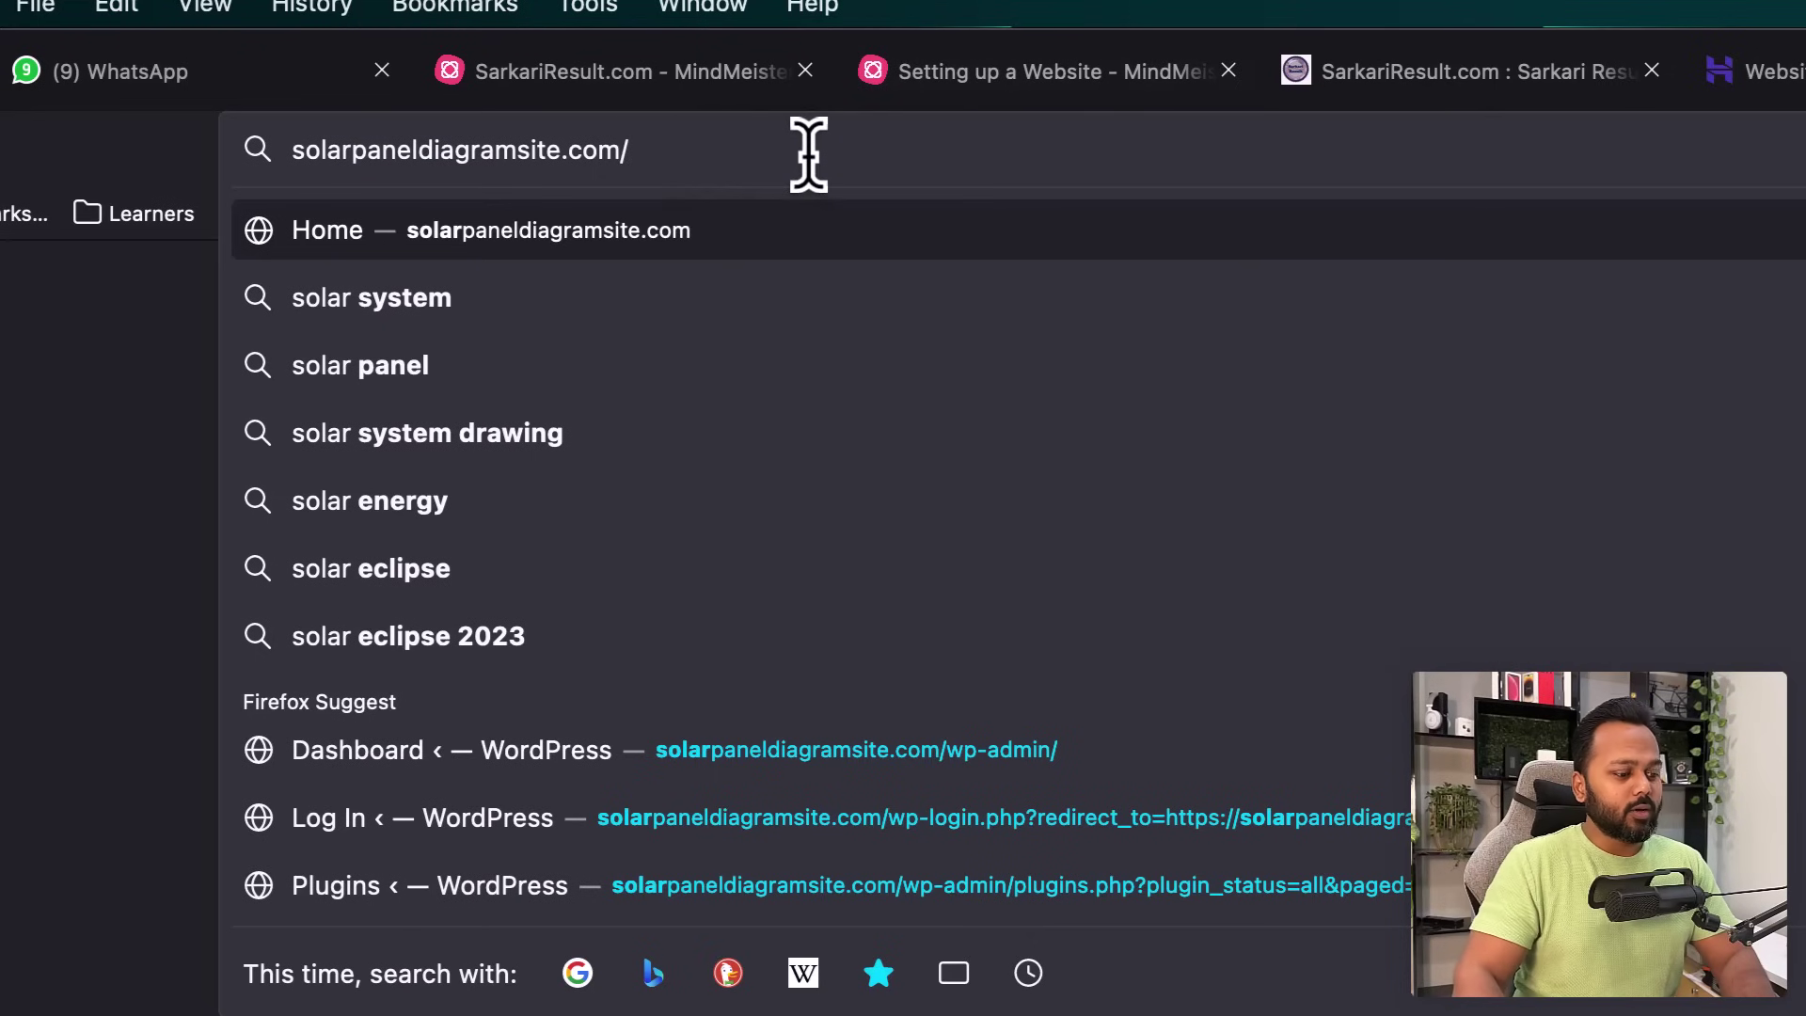
{"action": "type", "text": "wp"}
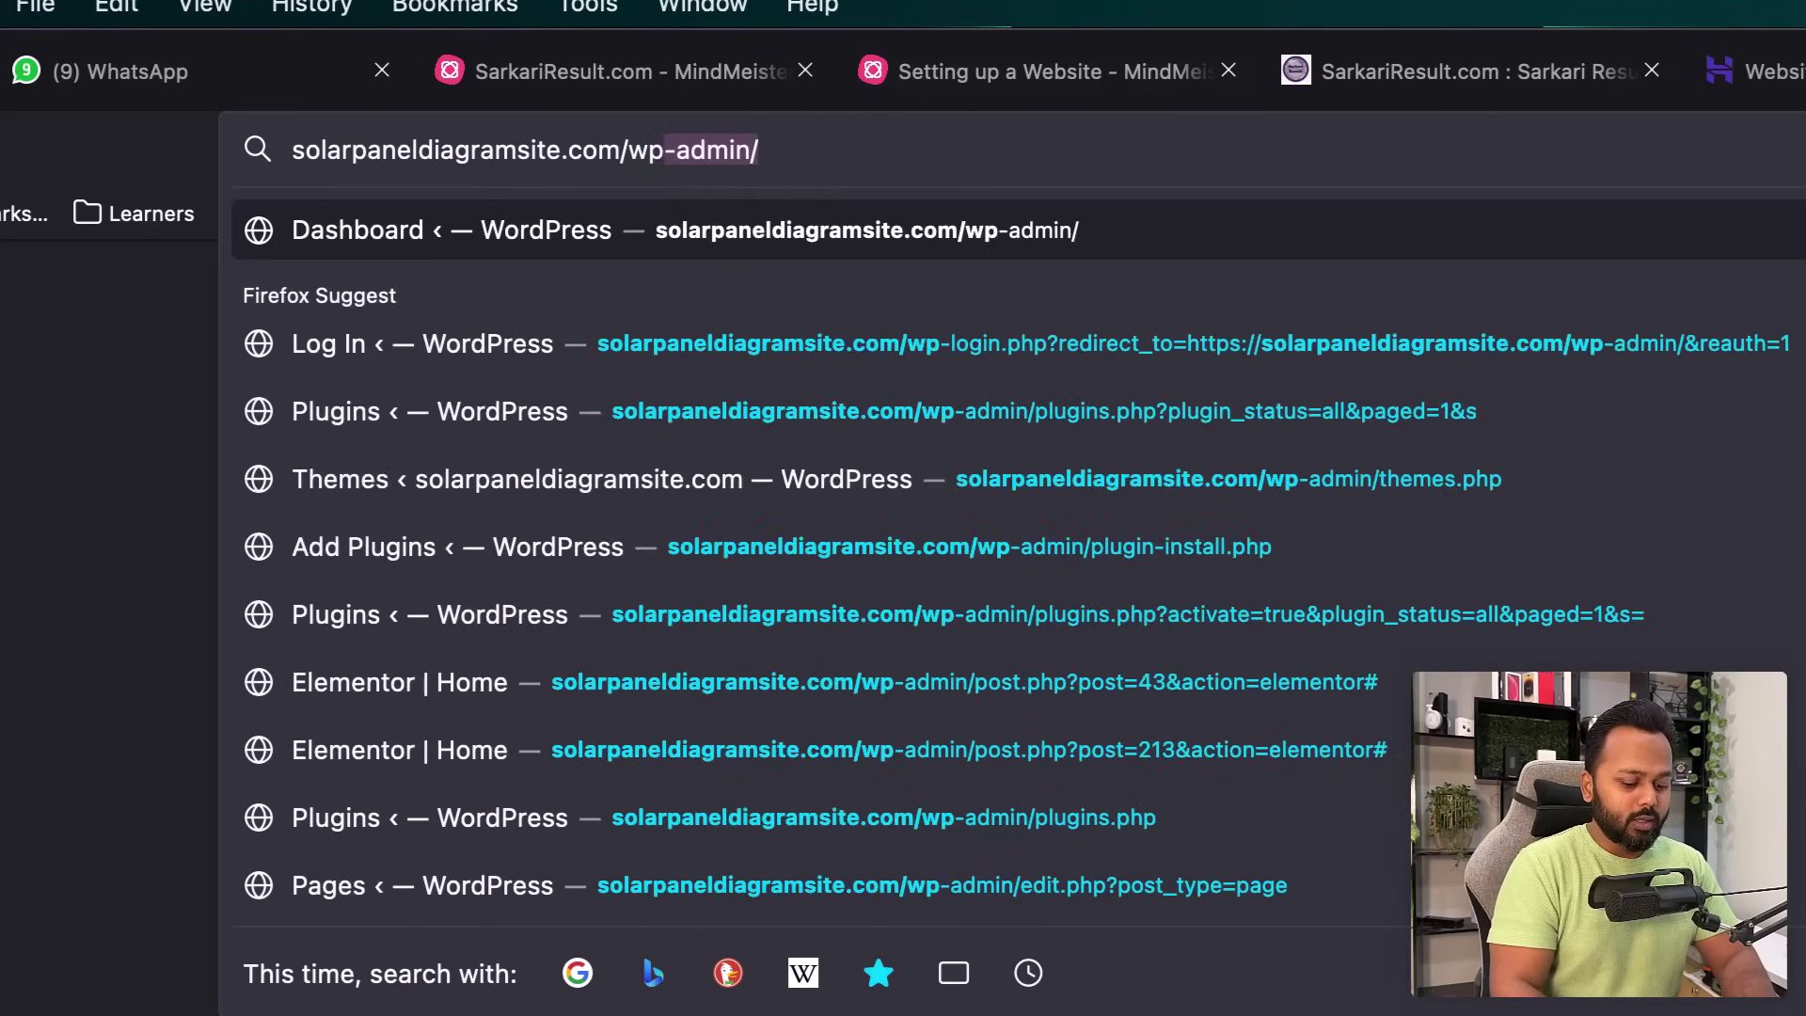
{"action": "key", "text": "Right"}
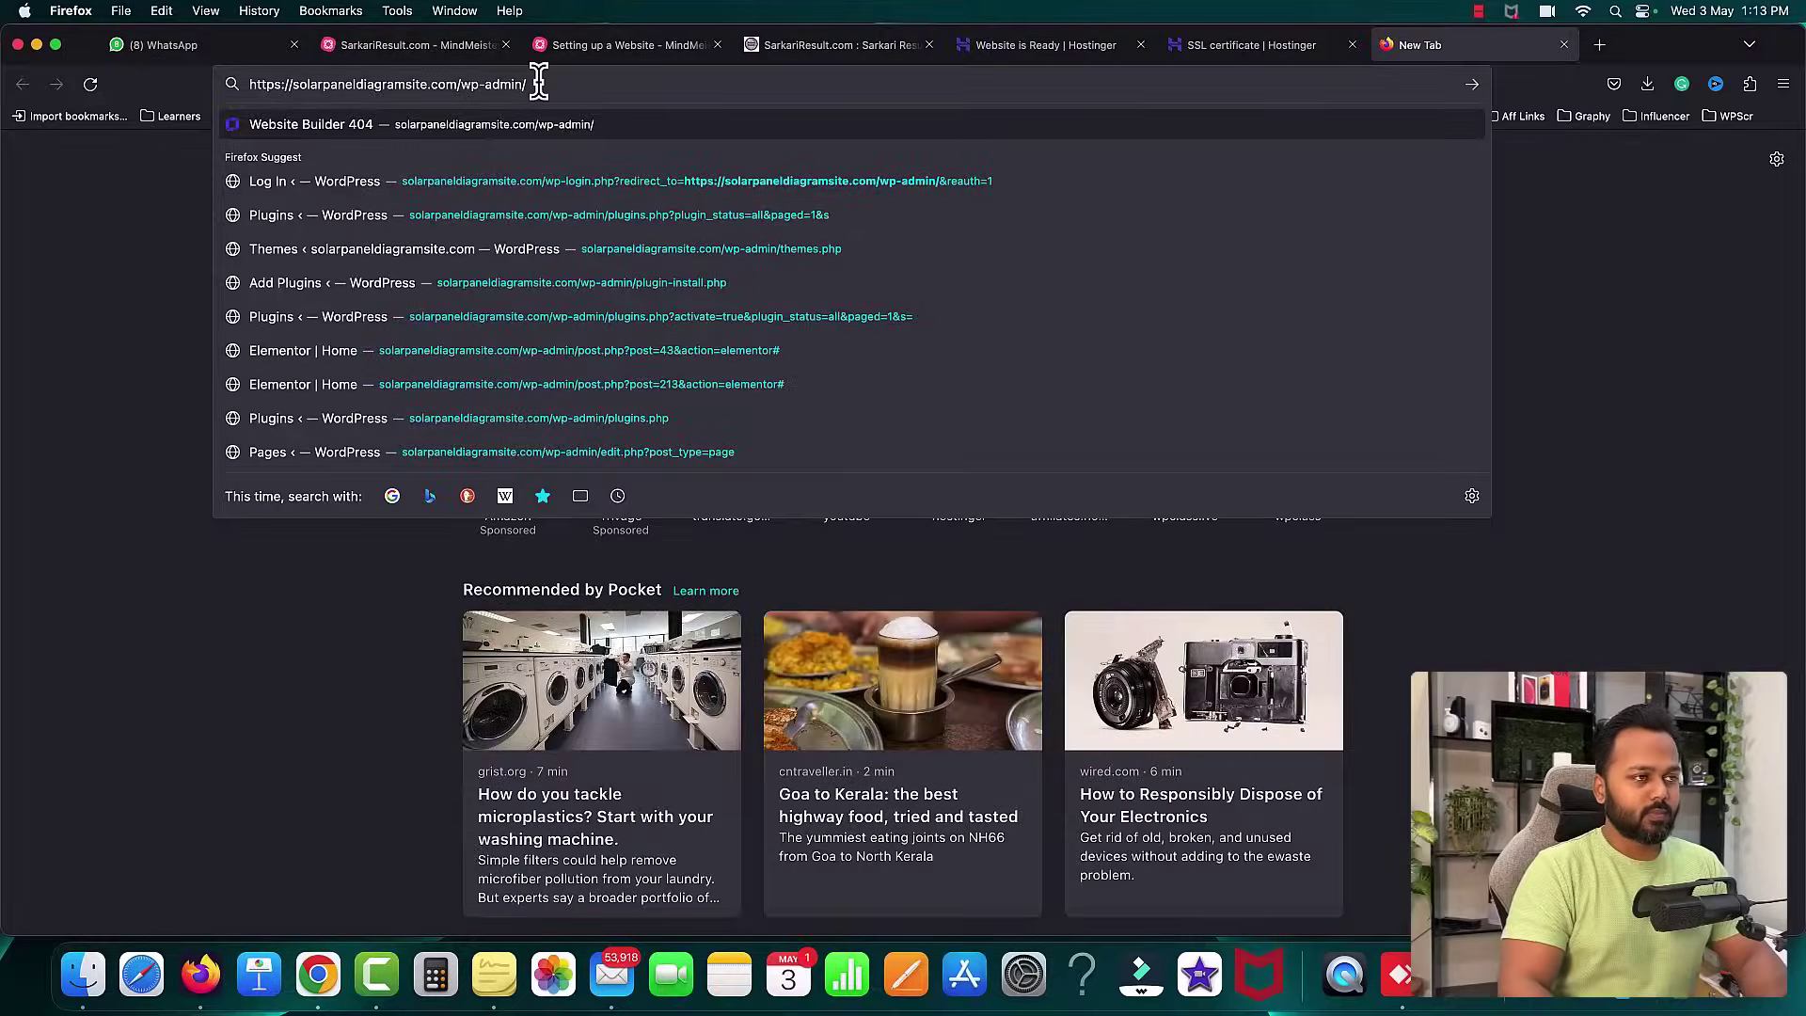
{"action": "key", "text": "Return"}
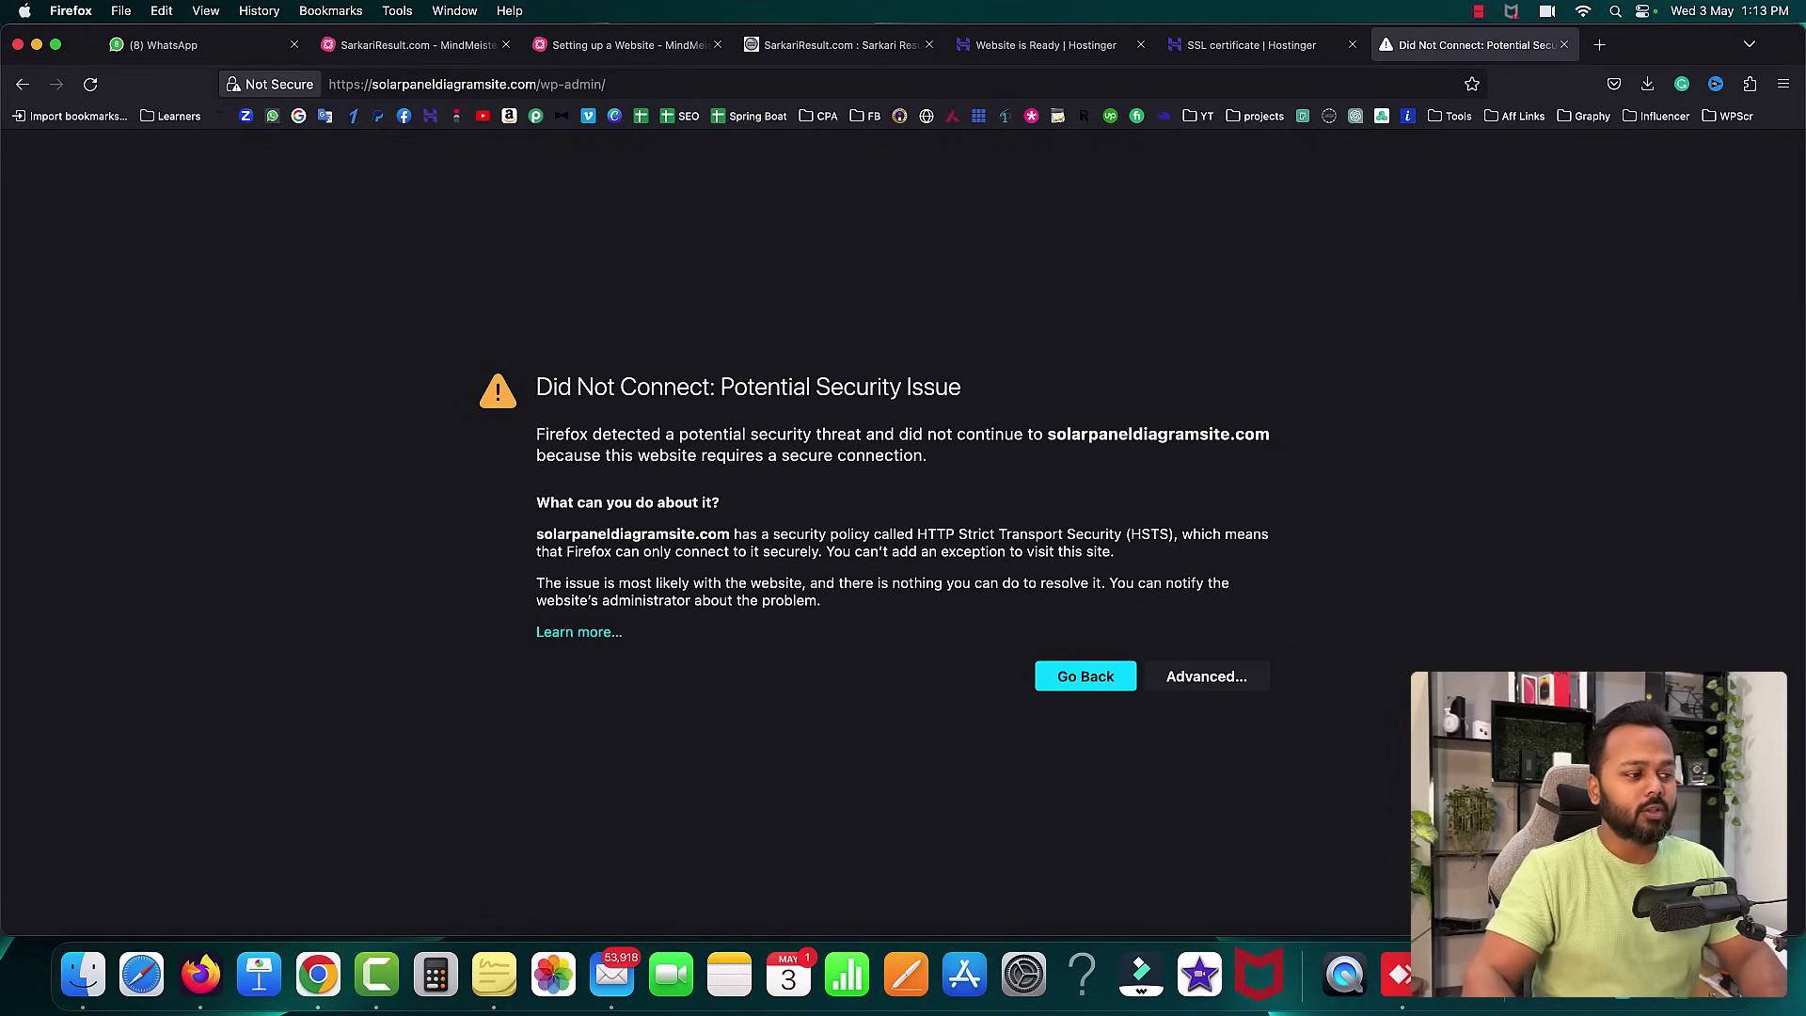
{"action": "left_click", "coordinate": [319, 974]}
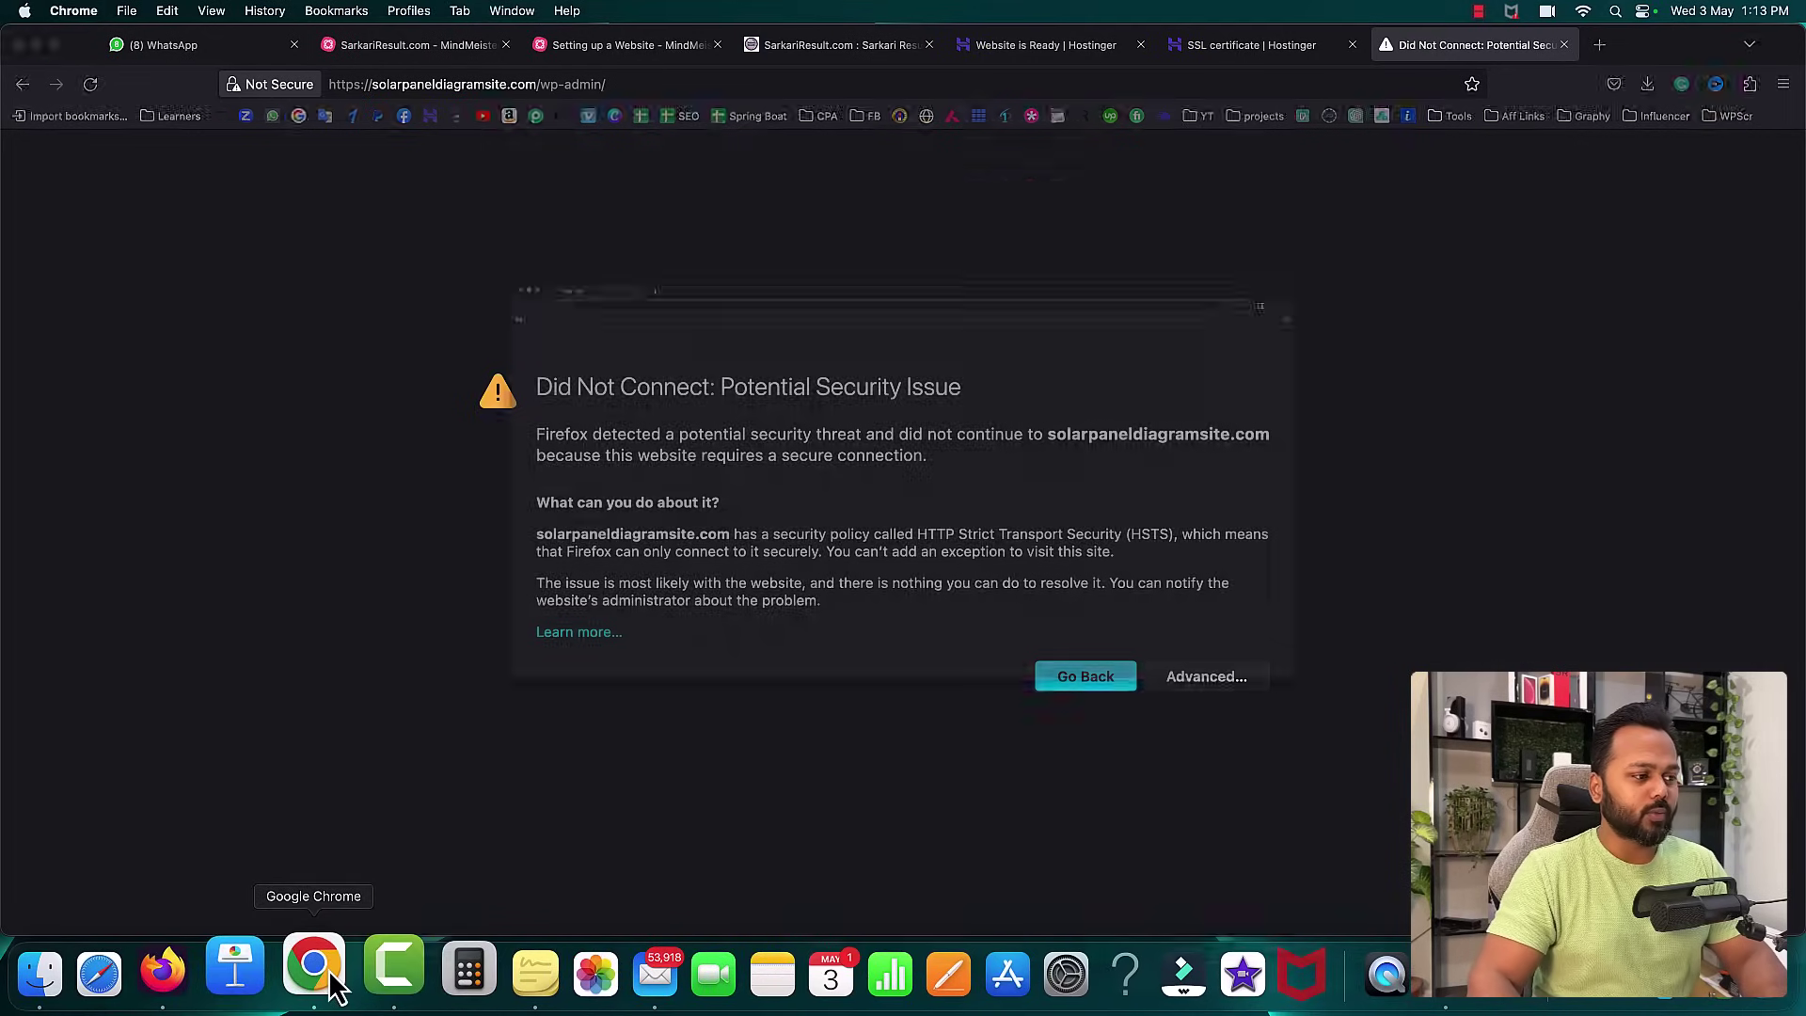
- Open the wp-admin URL in Chrome and fill in the saved username and the password
{"action": "type", "text": "https://solarpaneldiagramsite.com/wp-admin/"}
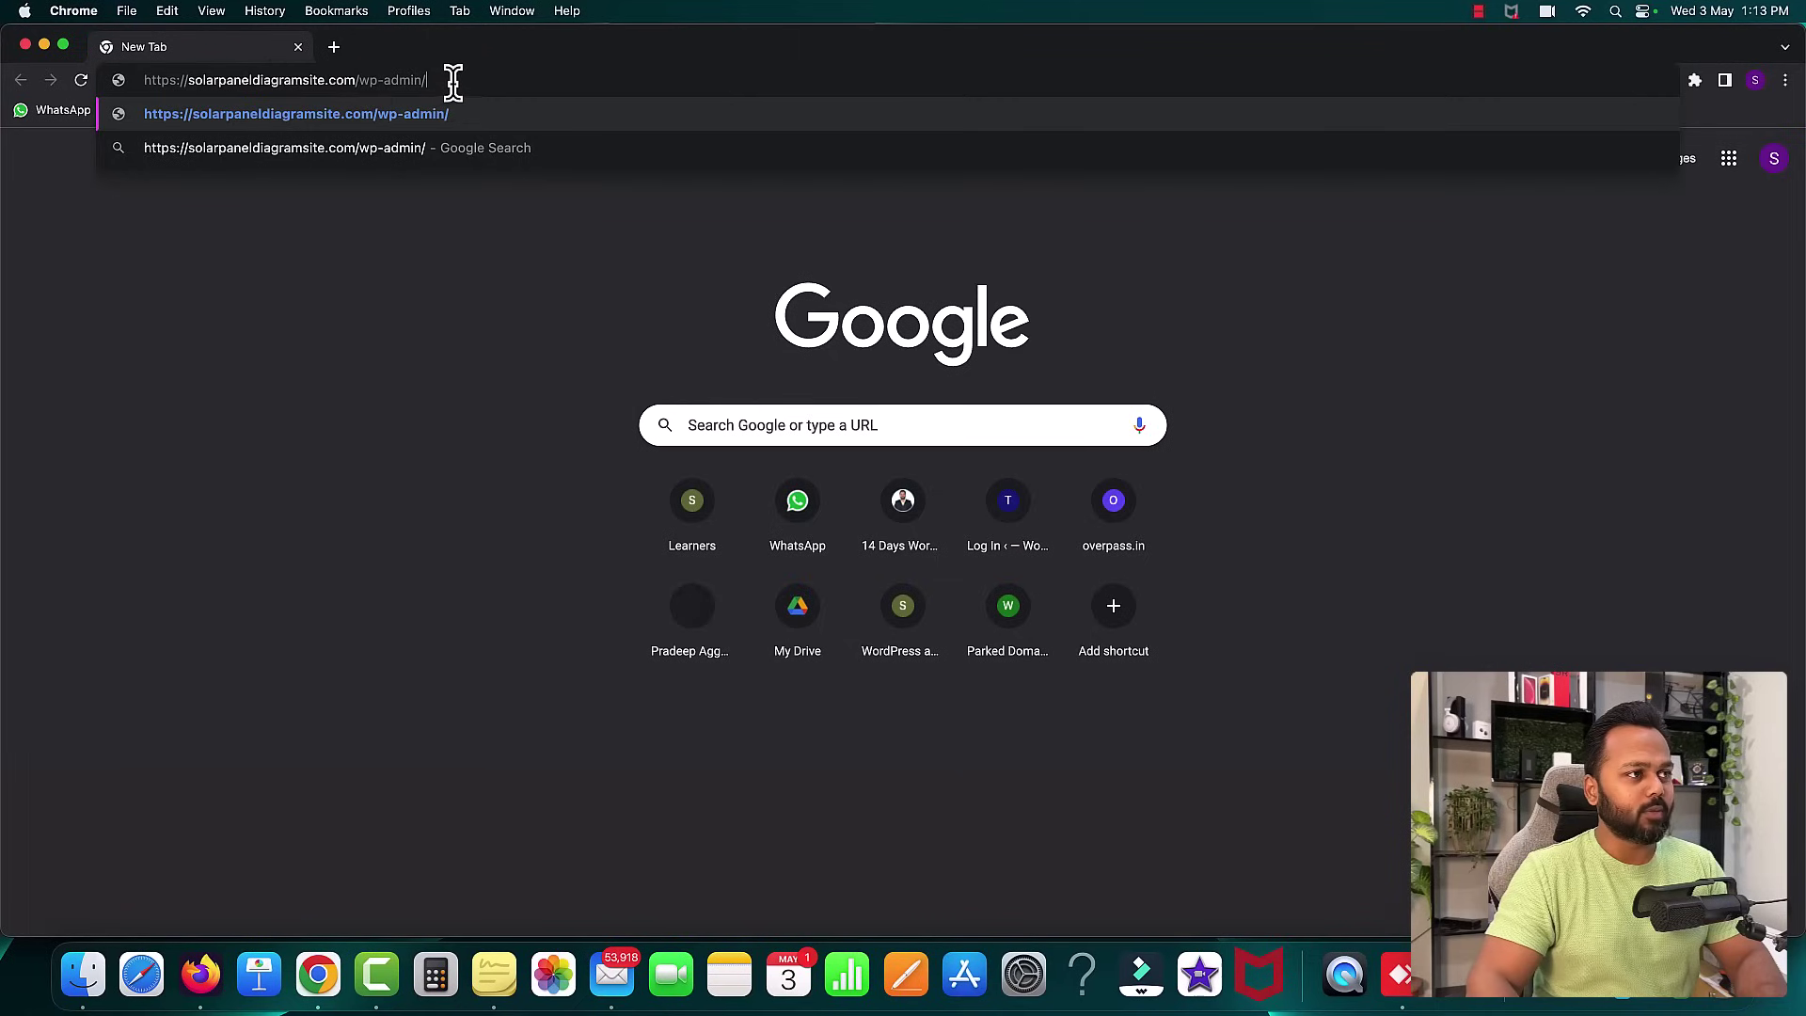
{"action": "key", "text": "Return"}
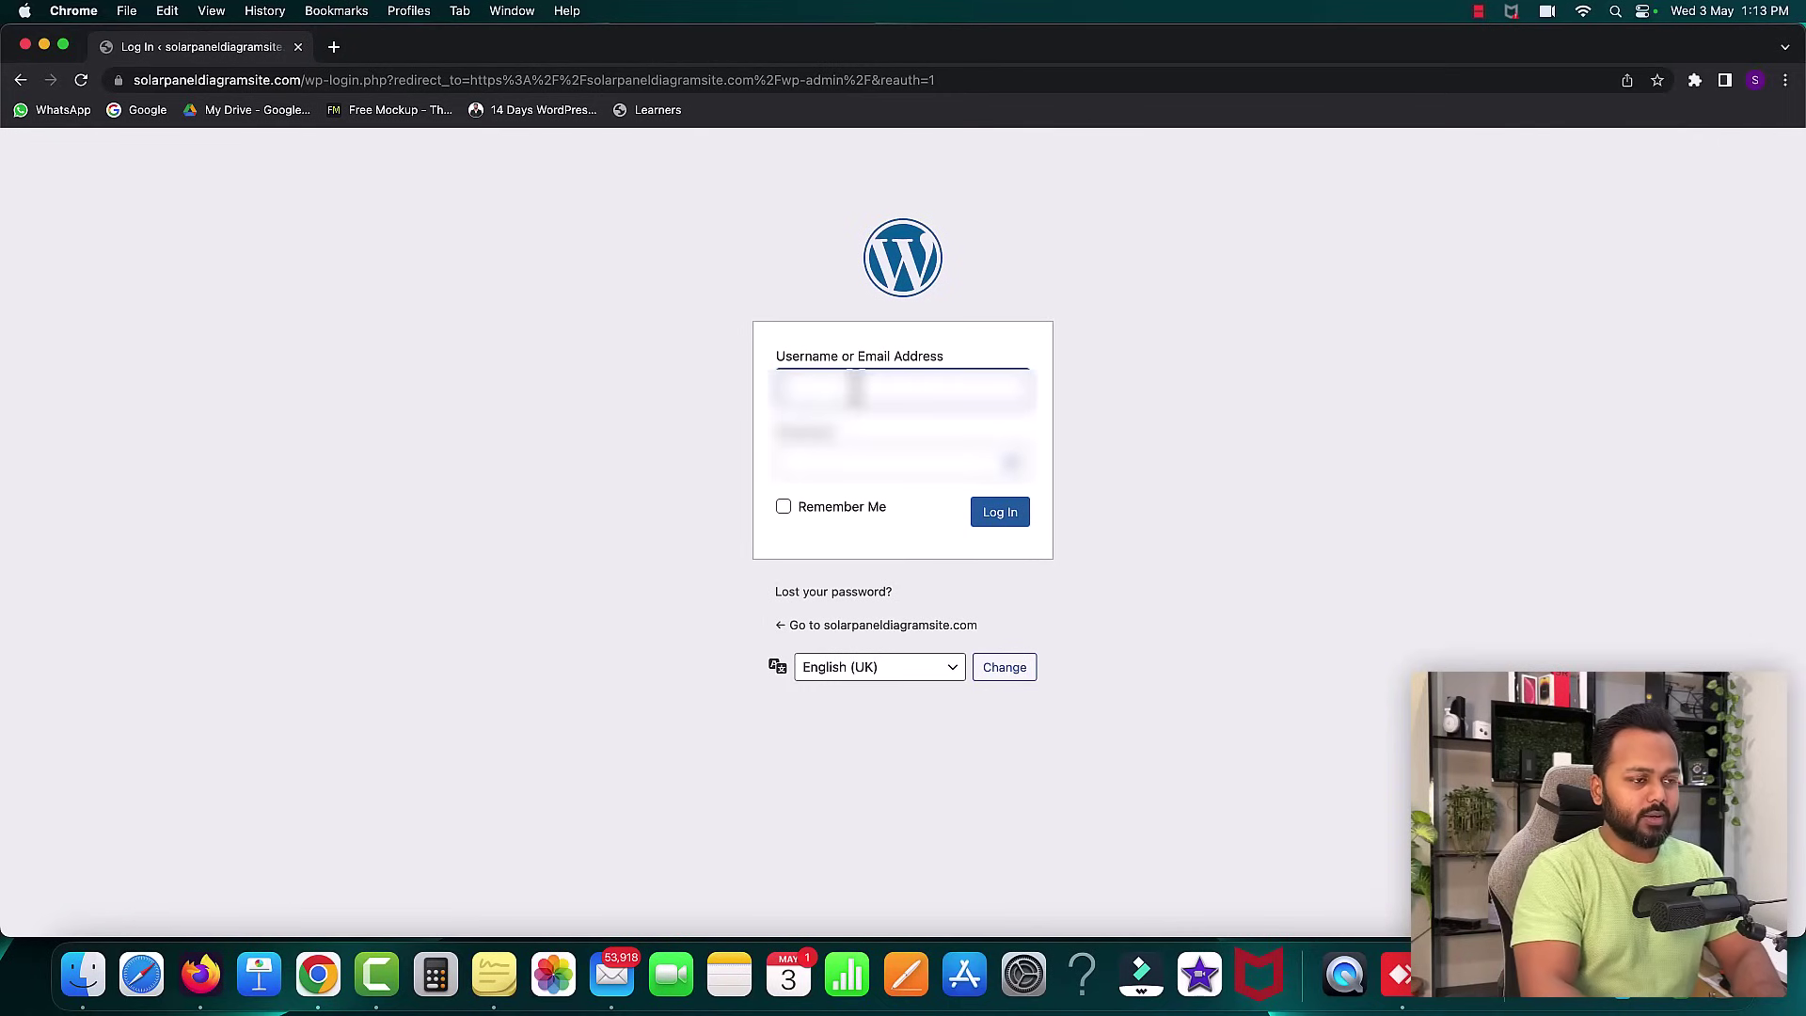
{"action": "type", "text": "solar"}
{"action": "key", "text": "Down"}
{"action": "key", "text": "Return"}
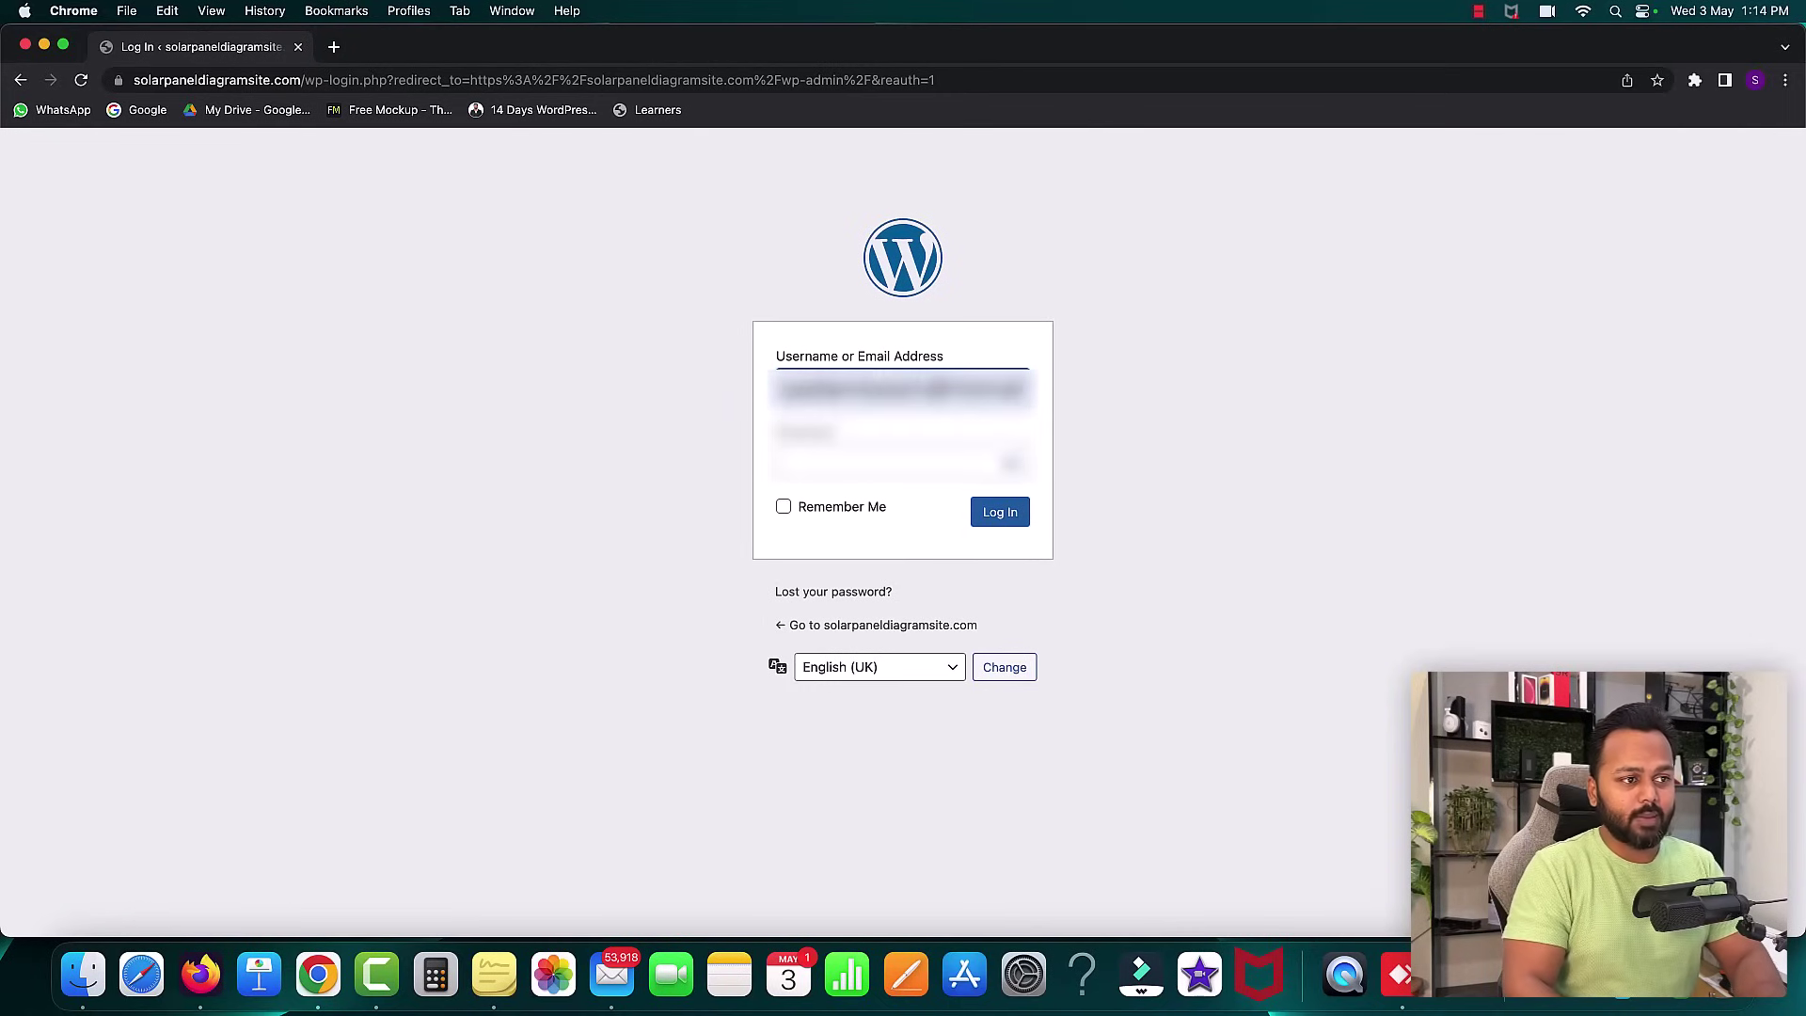
{"action": "key", "text": "Tab"}
{"action": "type", "text": "•••••••"}
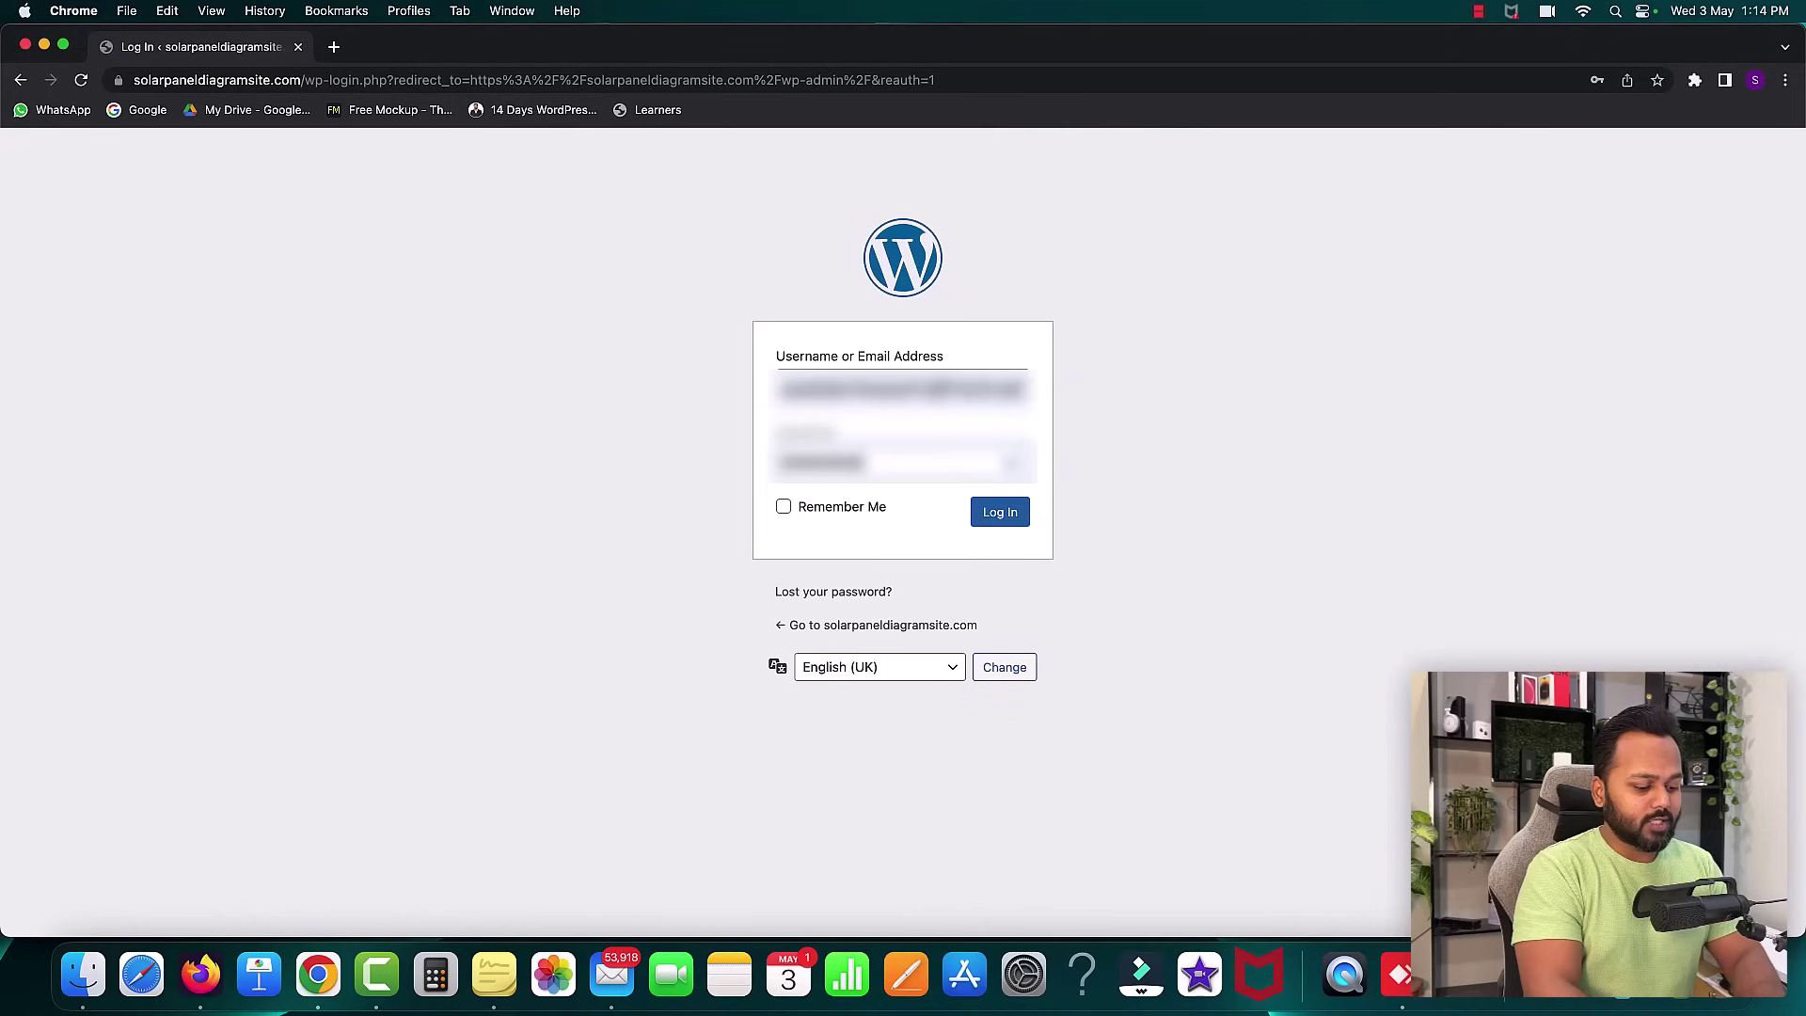
{"action": "type", "text": "•••••••"}
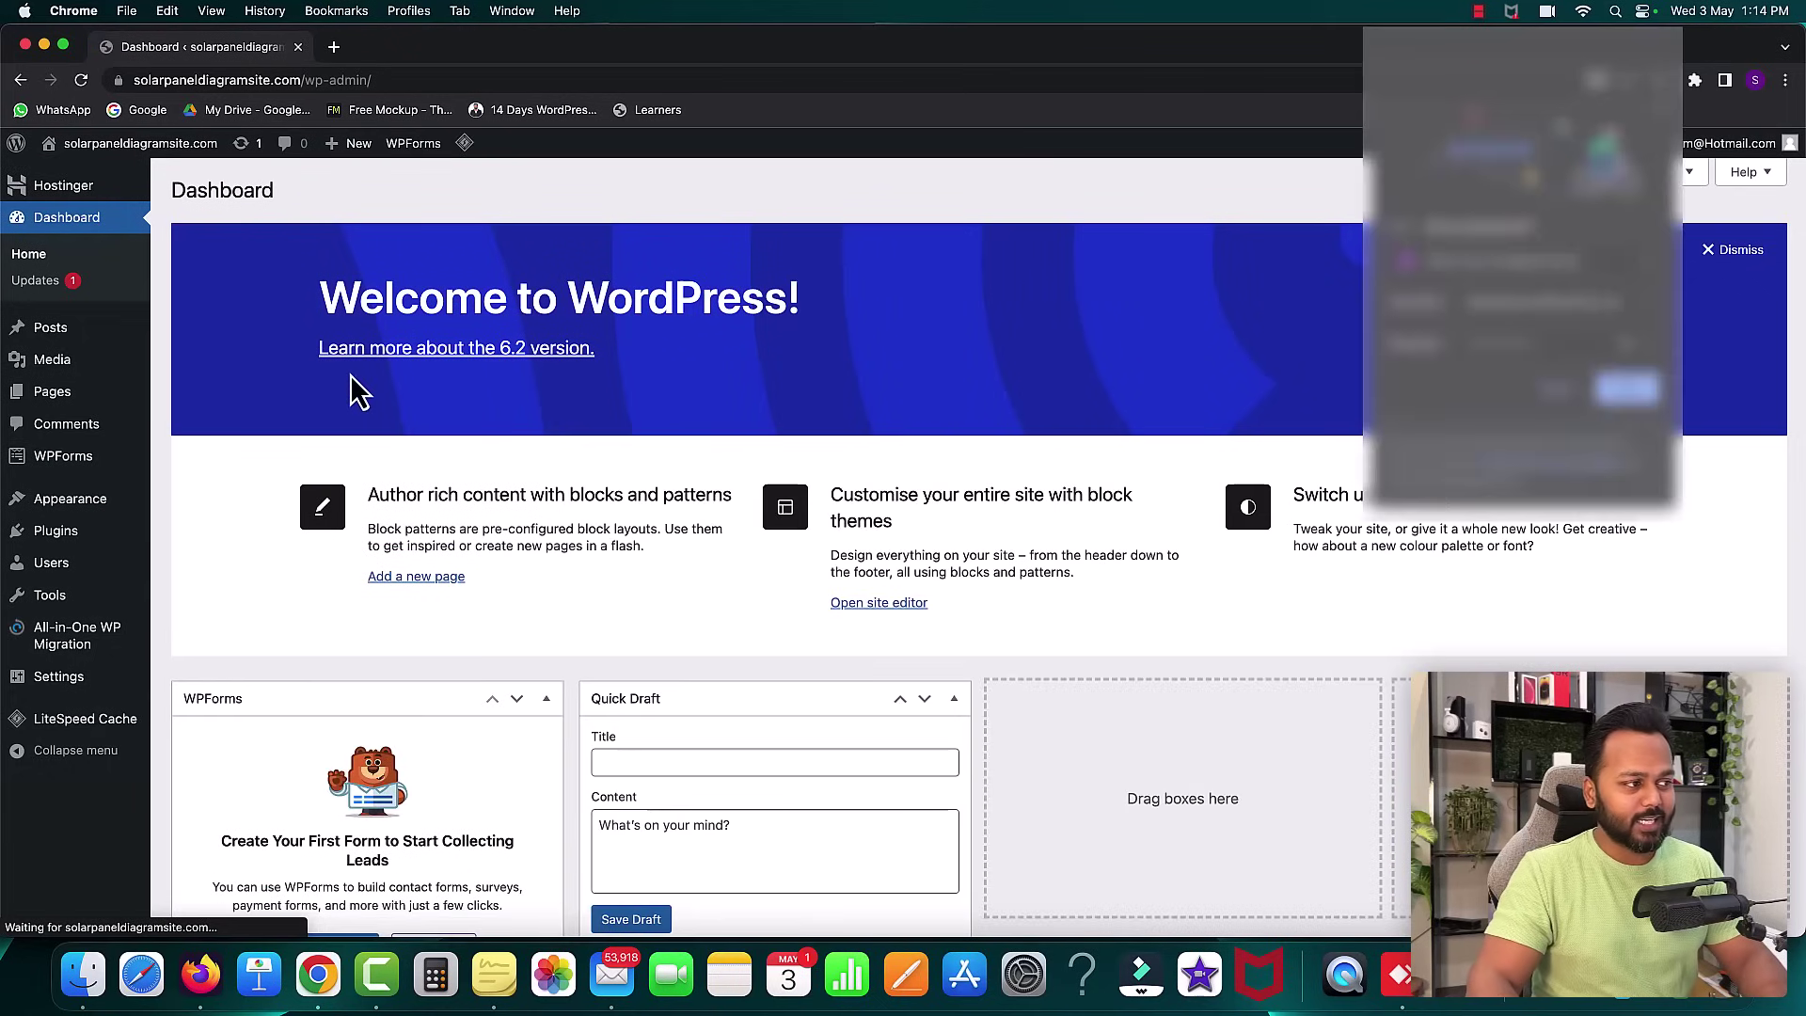
- Dismiss the browser prompt, preview the Posts, Pages and Plugins menus, and open a new Chrome tab
{"action": "left_click", "coordinate": [1552, 391]}
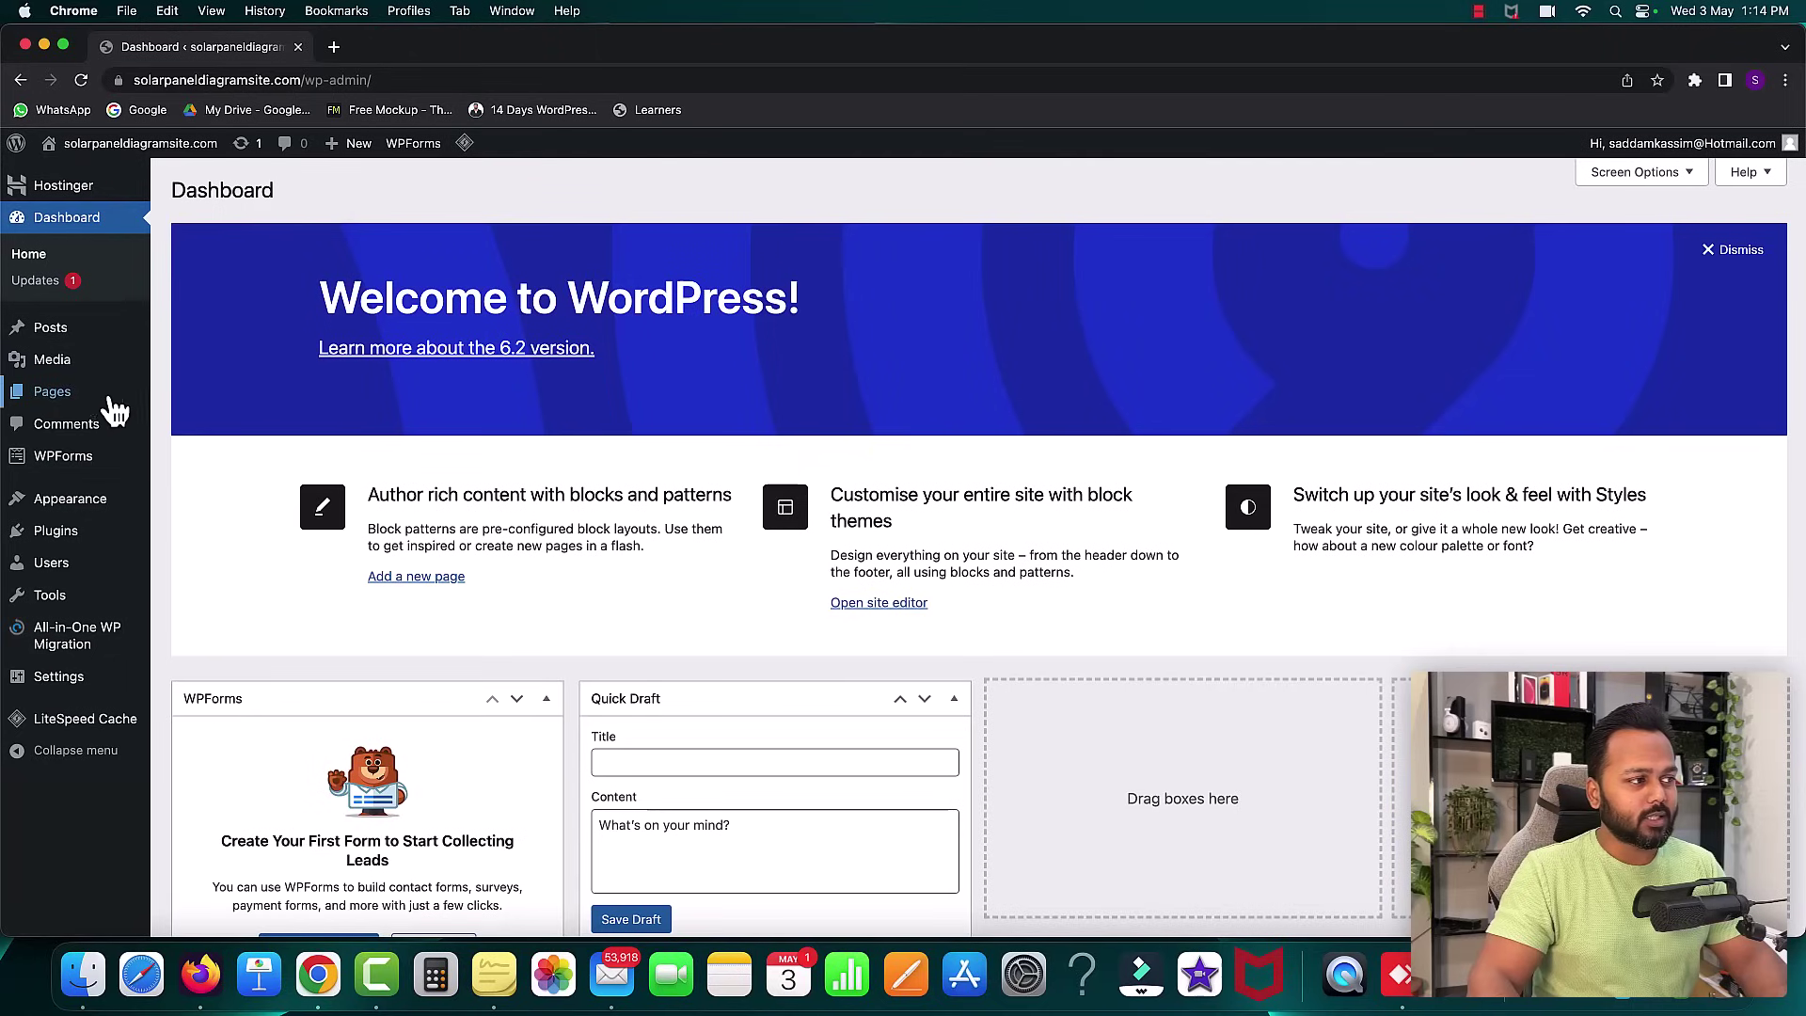
{"action": "mouse_move", "coordinate": [57, 403]}
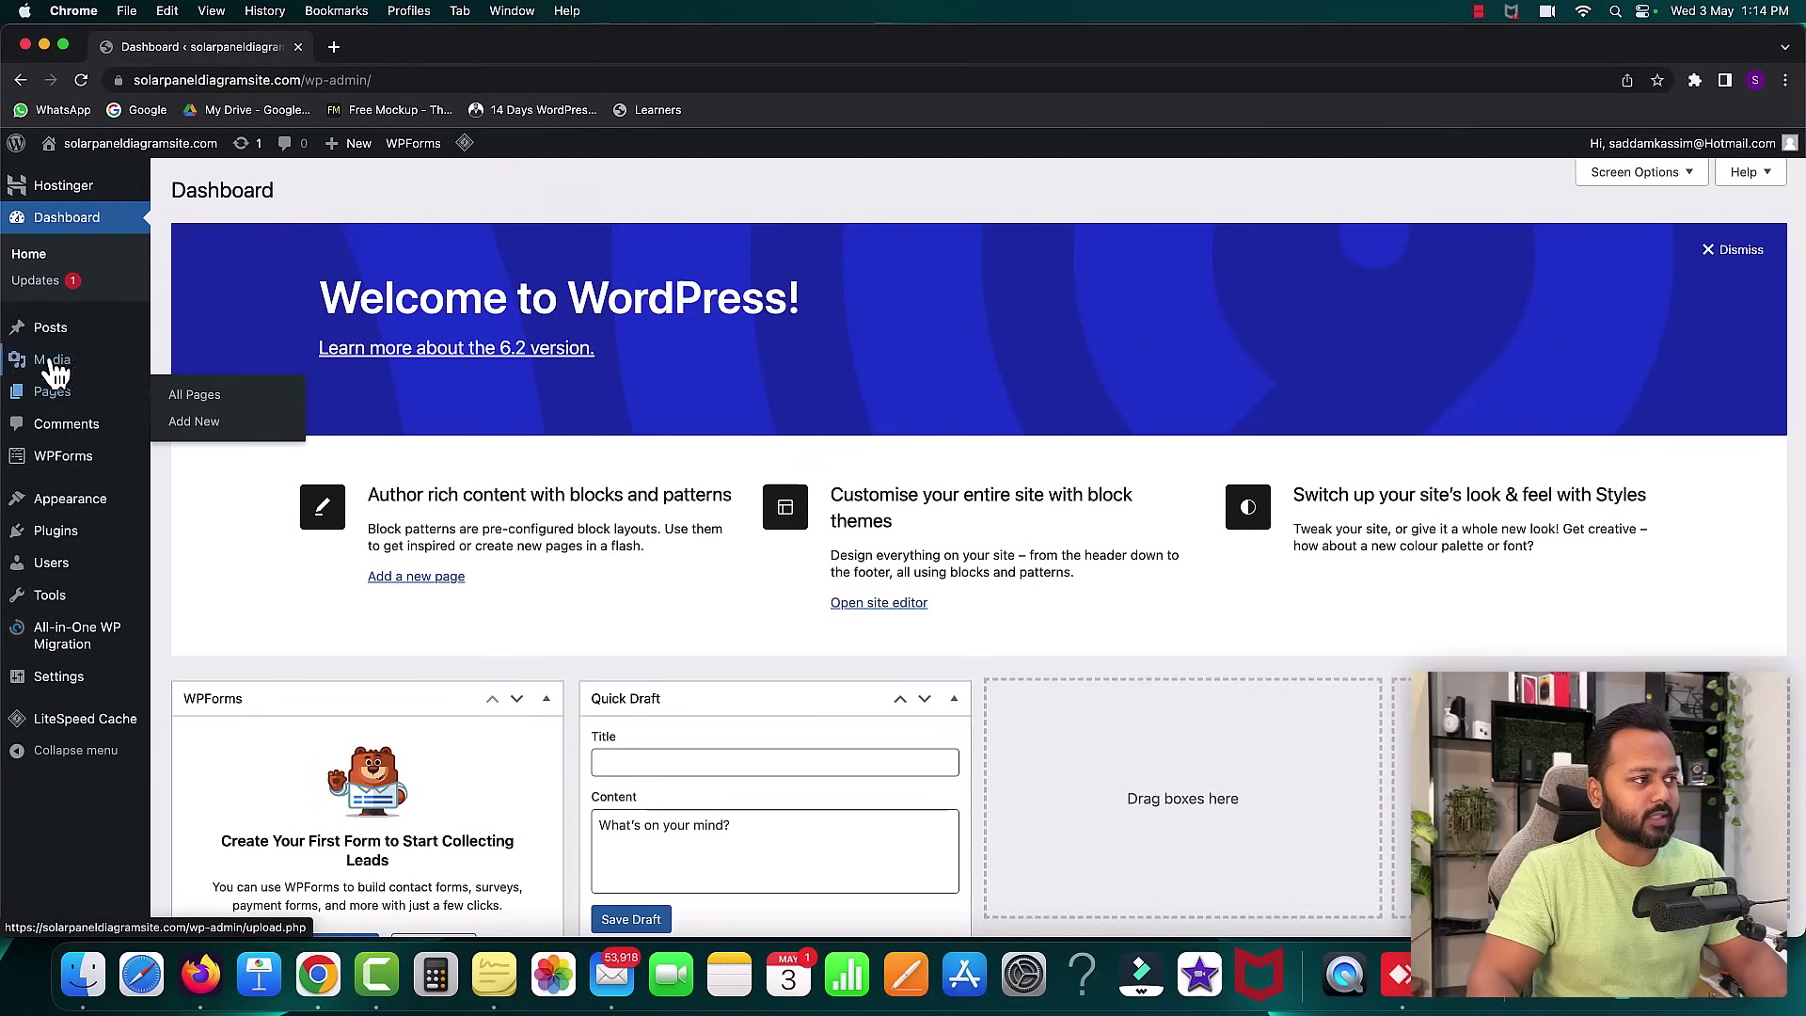
{"action": "mouse_move", "coordinate": [68, 345]}
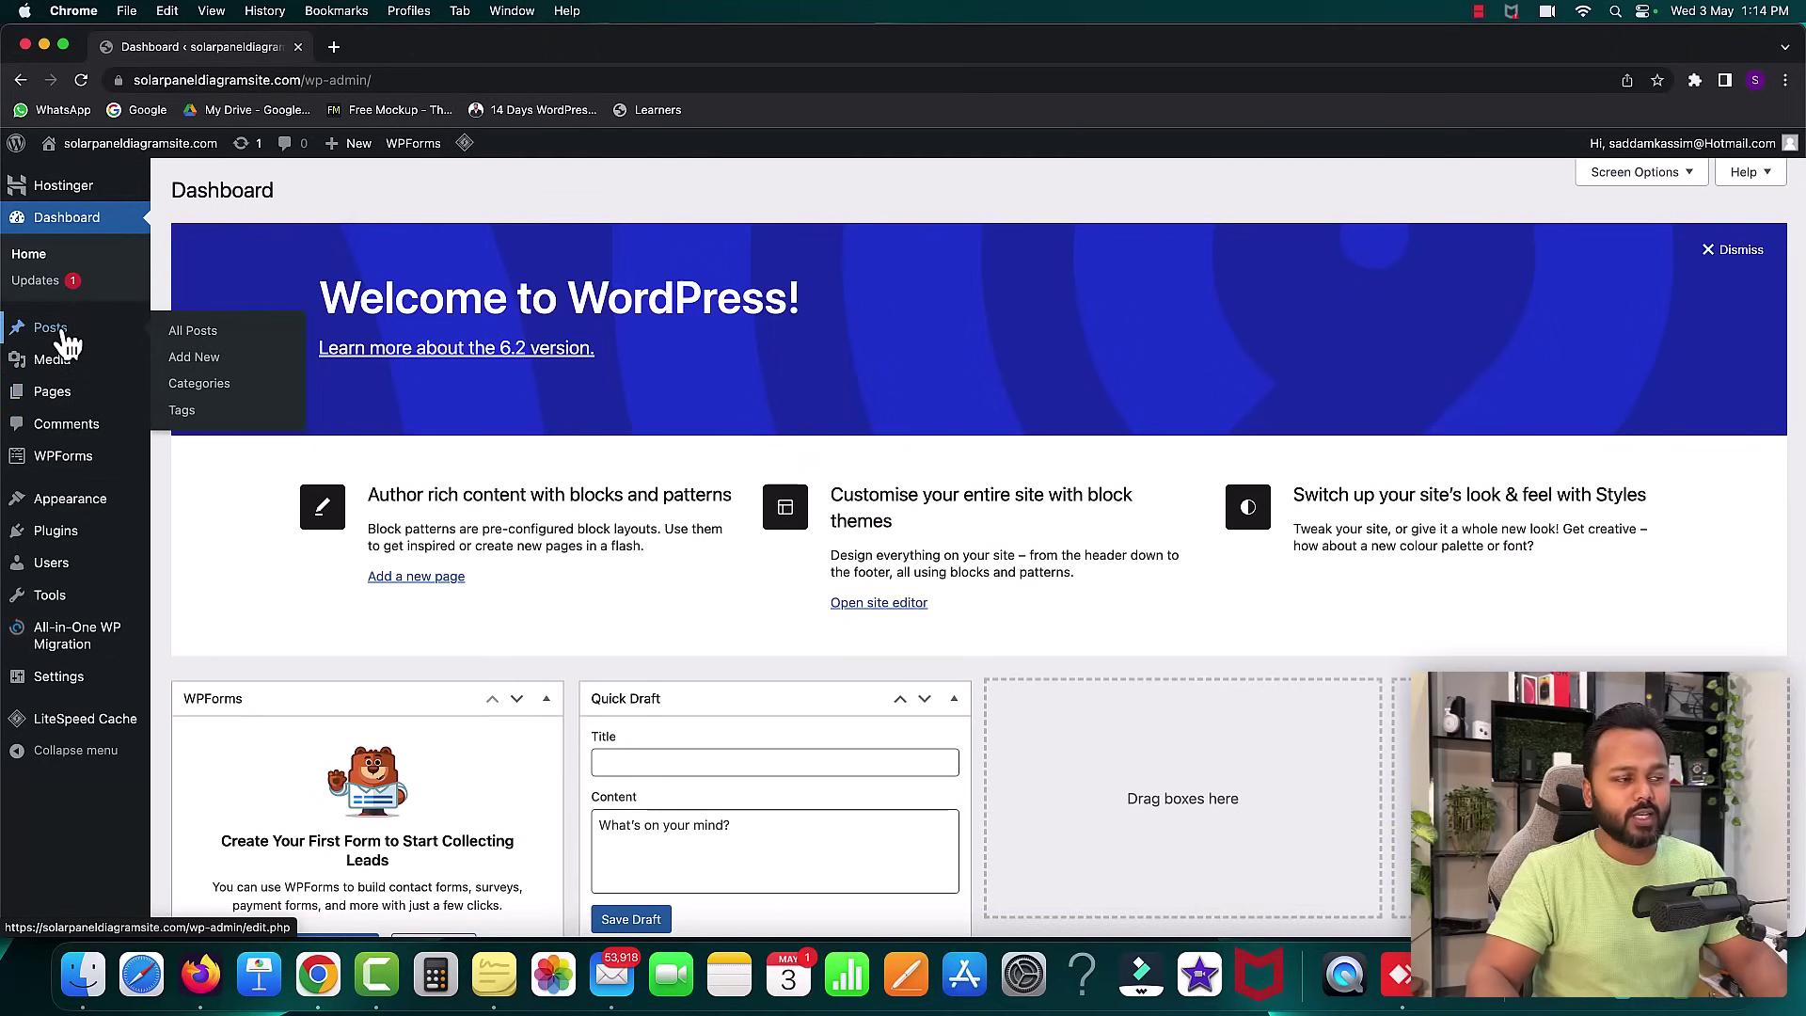
{"action": "mouse_move", "coordinate": [81, 510]}
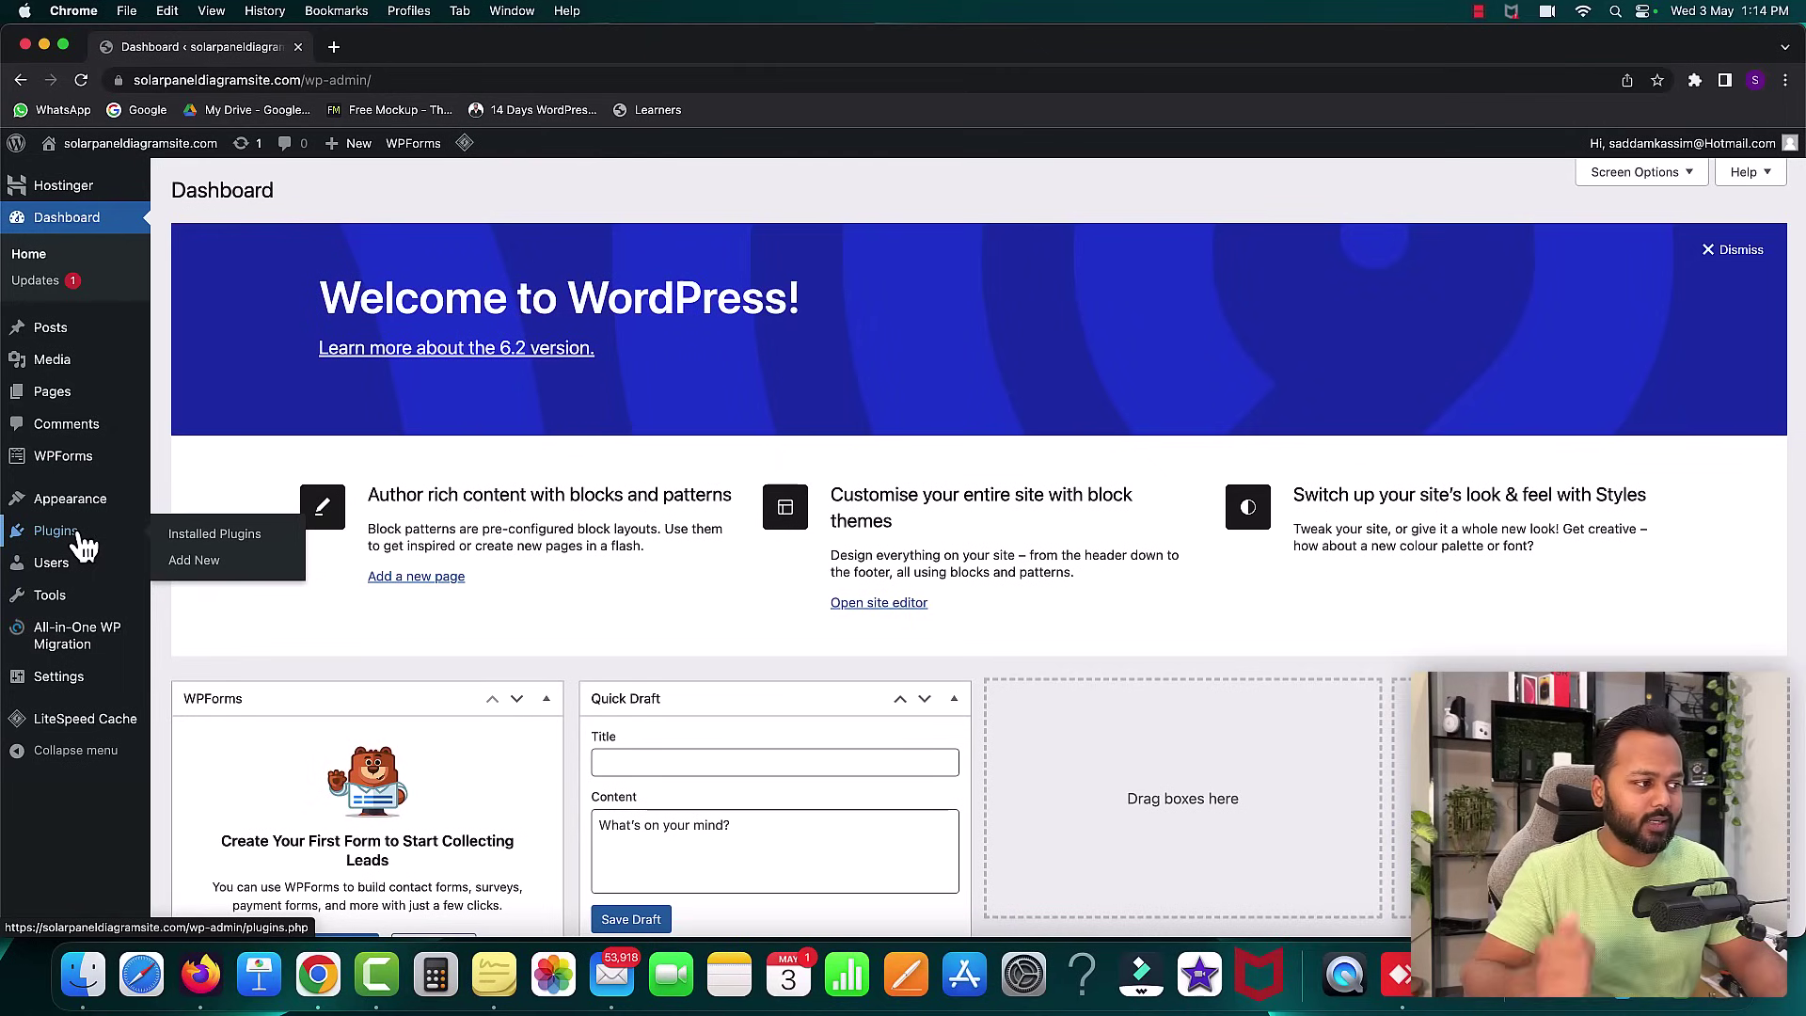
{"action": "mouse_move", "coordinate": [132, 659]}
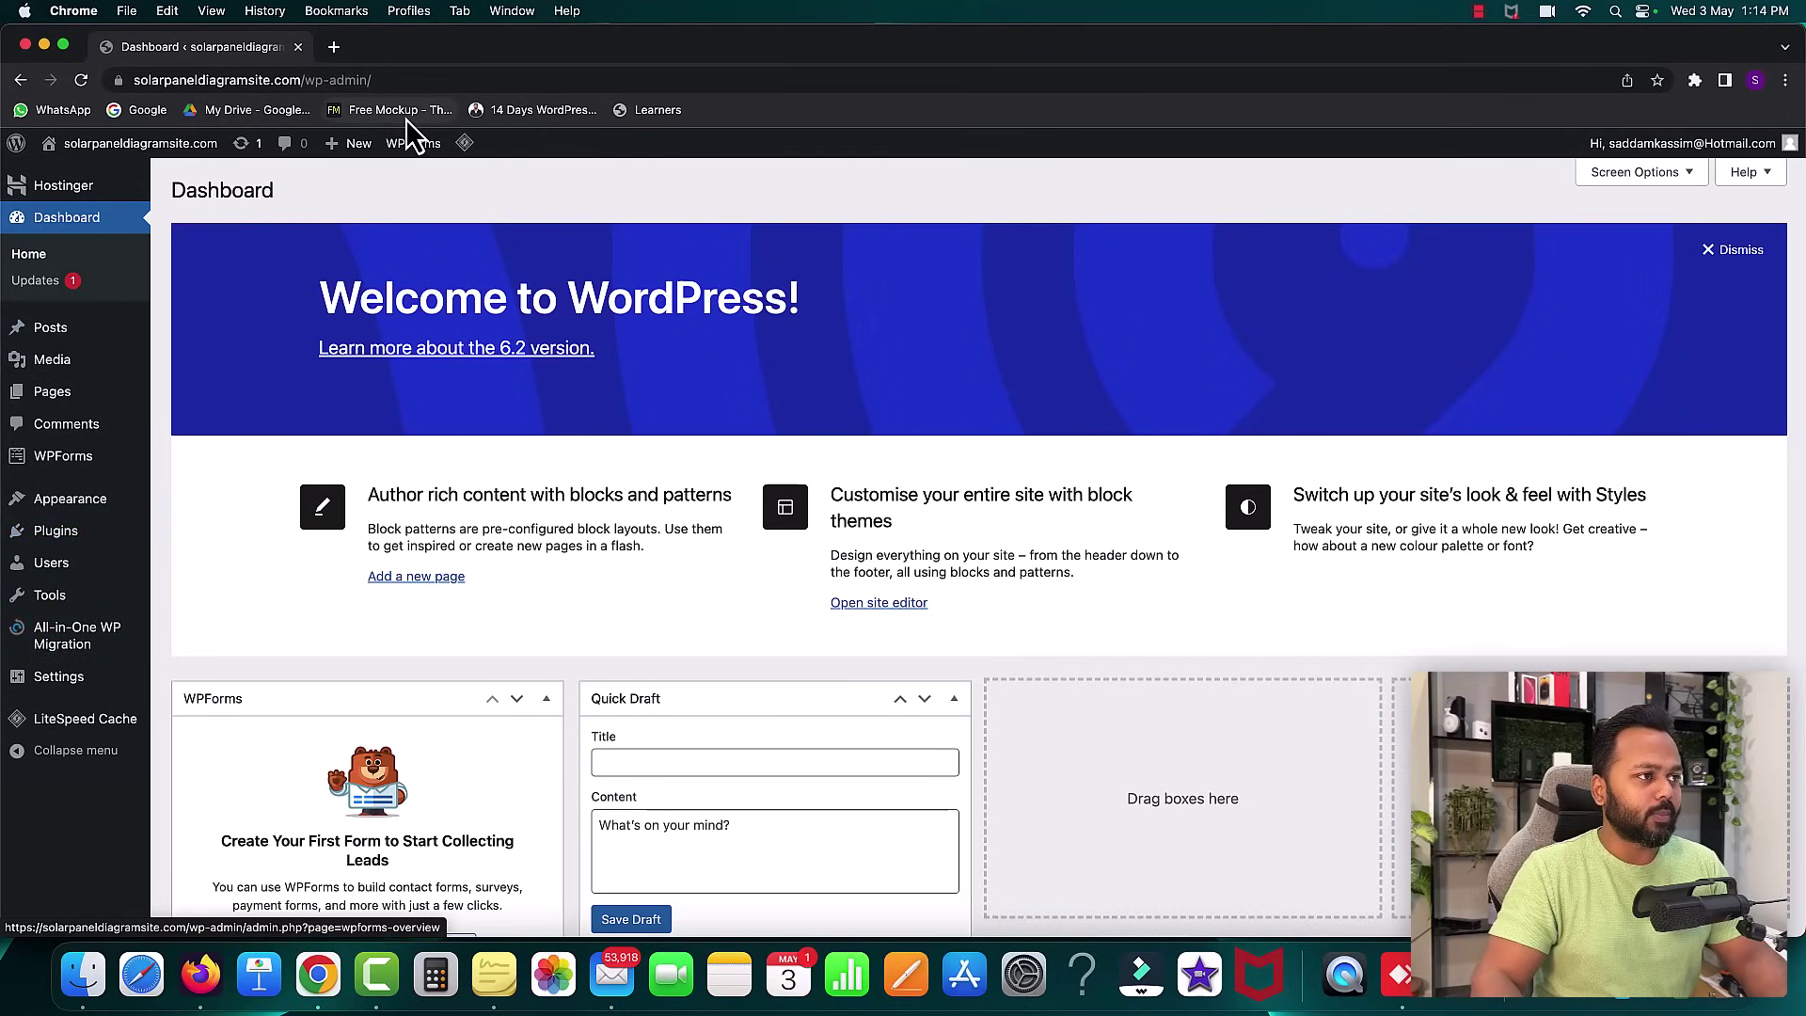
{"action": "left_click", "coordinate": [334, 47]}
- Load the solarpaneldiagramsite.com front page in the new tab and scroll through it
{"action": "type", "text": "solarpaneldiagramsite.com/wp-admin/"}
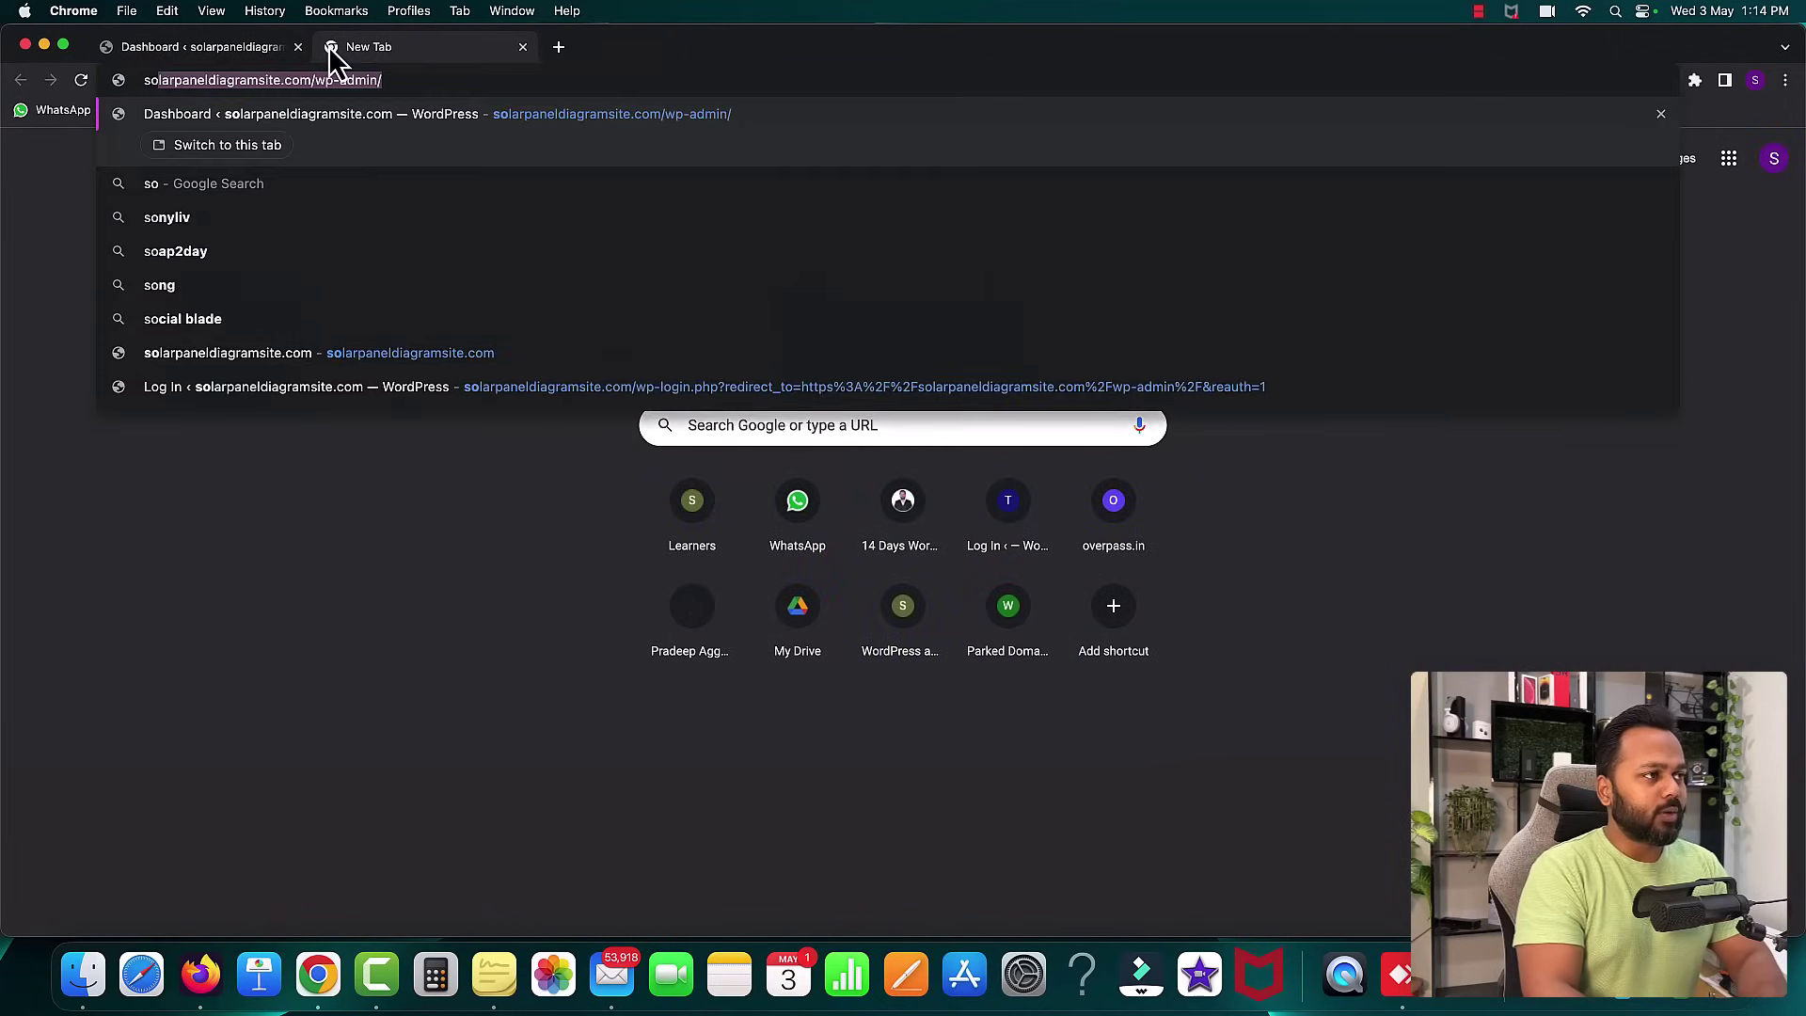
{"action": "key", "text": "BackSpace"}
{"action": "key", "text": "BackSpace"}
{"action": "key", "text": "BackSpace"}
{"action": "key", "text": "BackSpace"}
{"action": "key", "text": "BackSpace"}
{"action": "key", "text": "BackSpace"}
{"action": "key", "text": "BackSpace"}
{"action": "key", "text": "BackSpace"}
{"action": "key", "text": "BackSpace"}
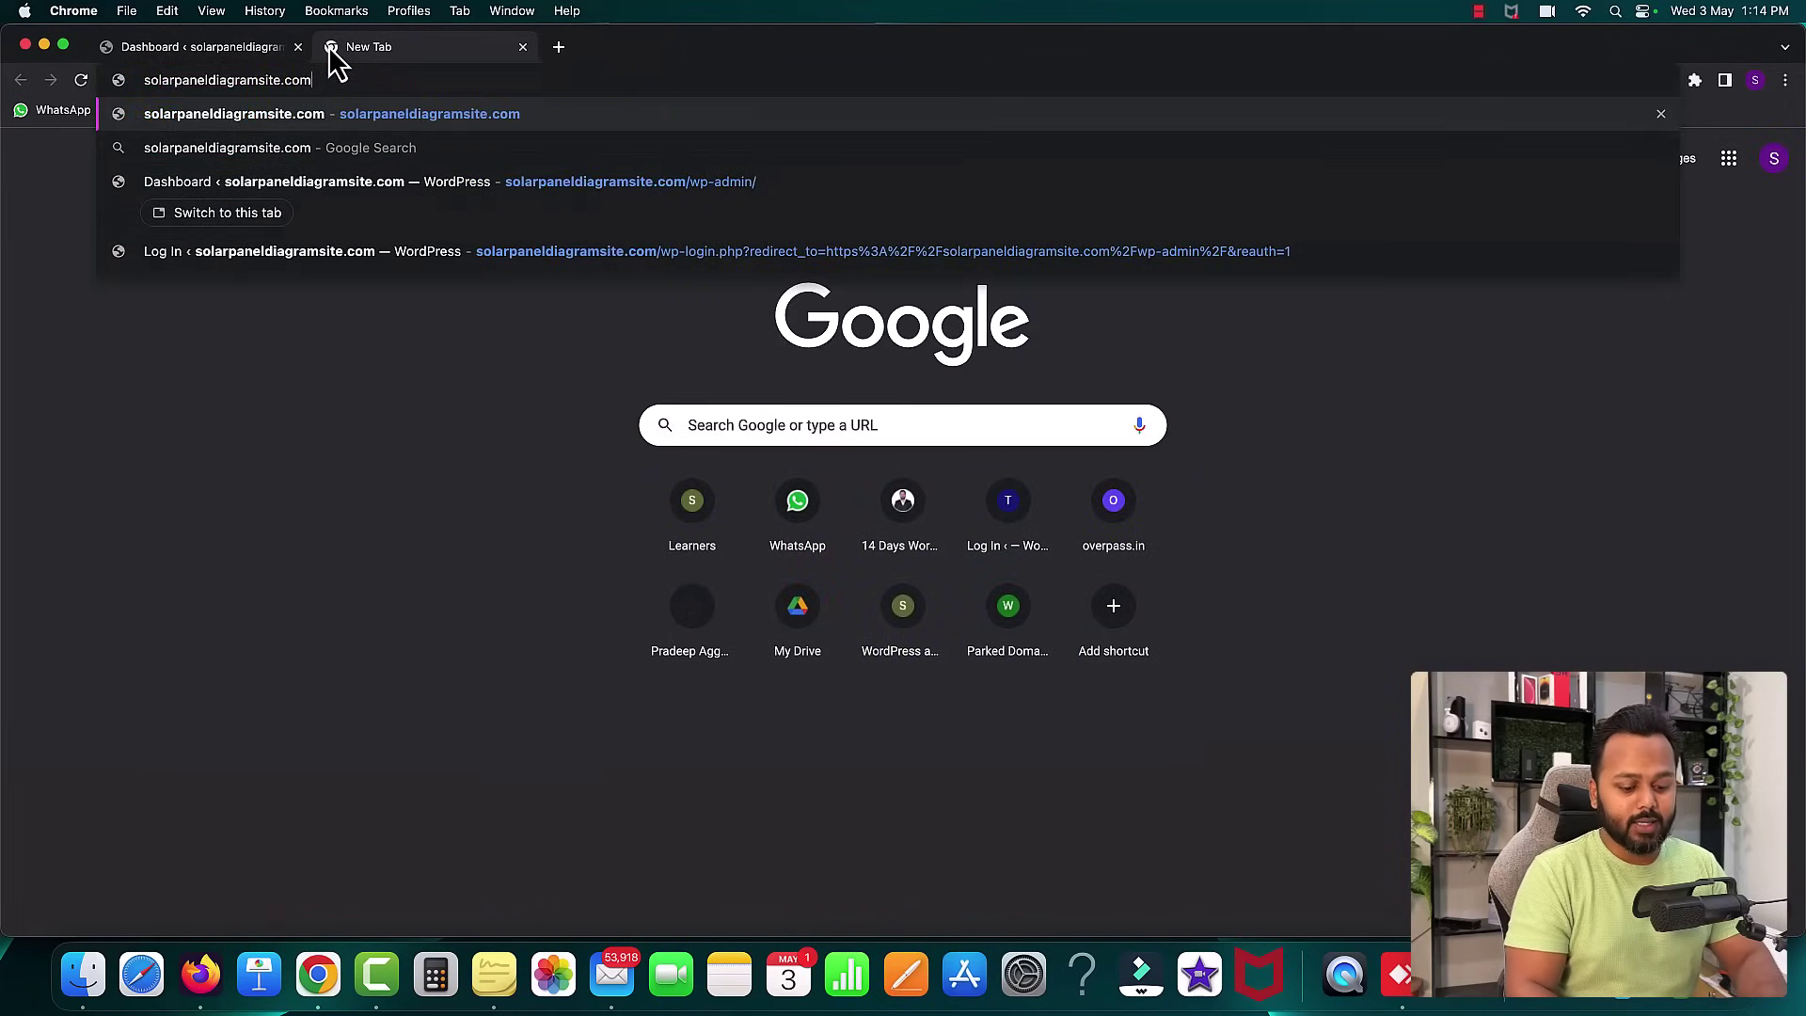
{"action": "key", "text": "Return"}
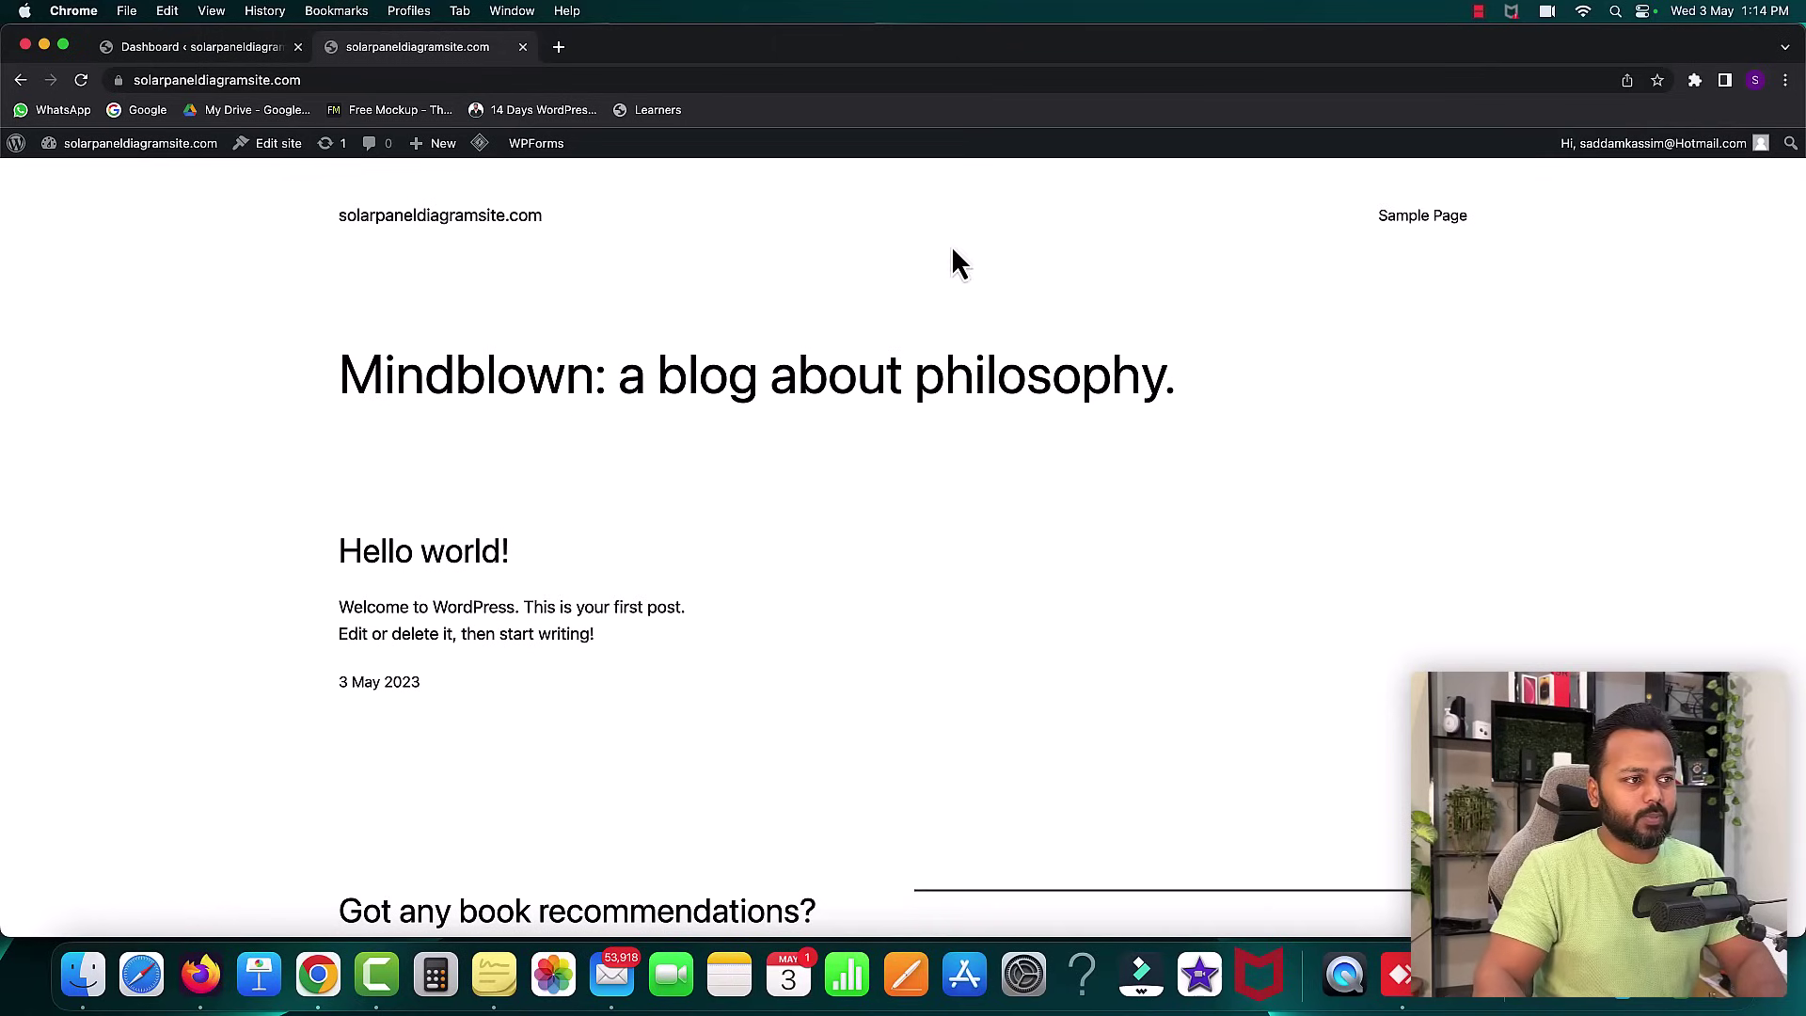
{"action": "scroll", "coordinate": [957, 498], "scroll_direction": "down", "scroll_amount": 3}
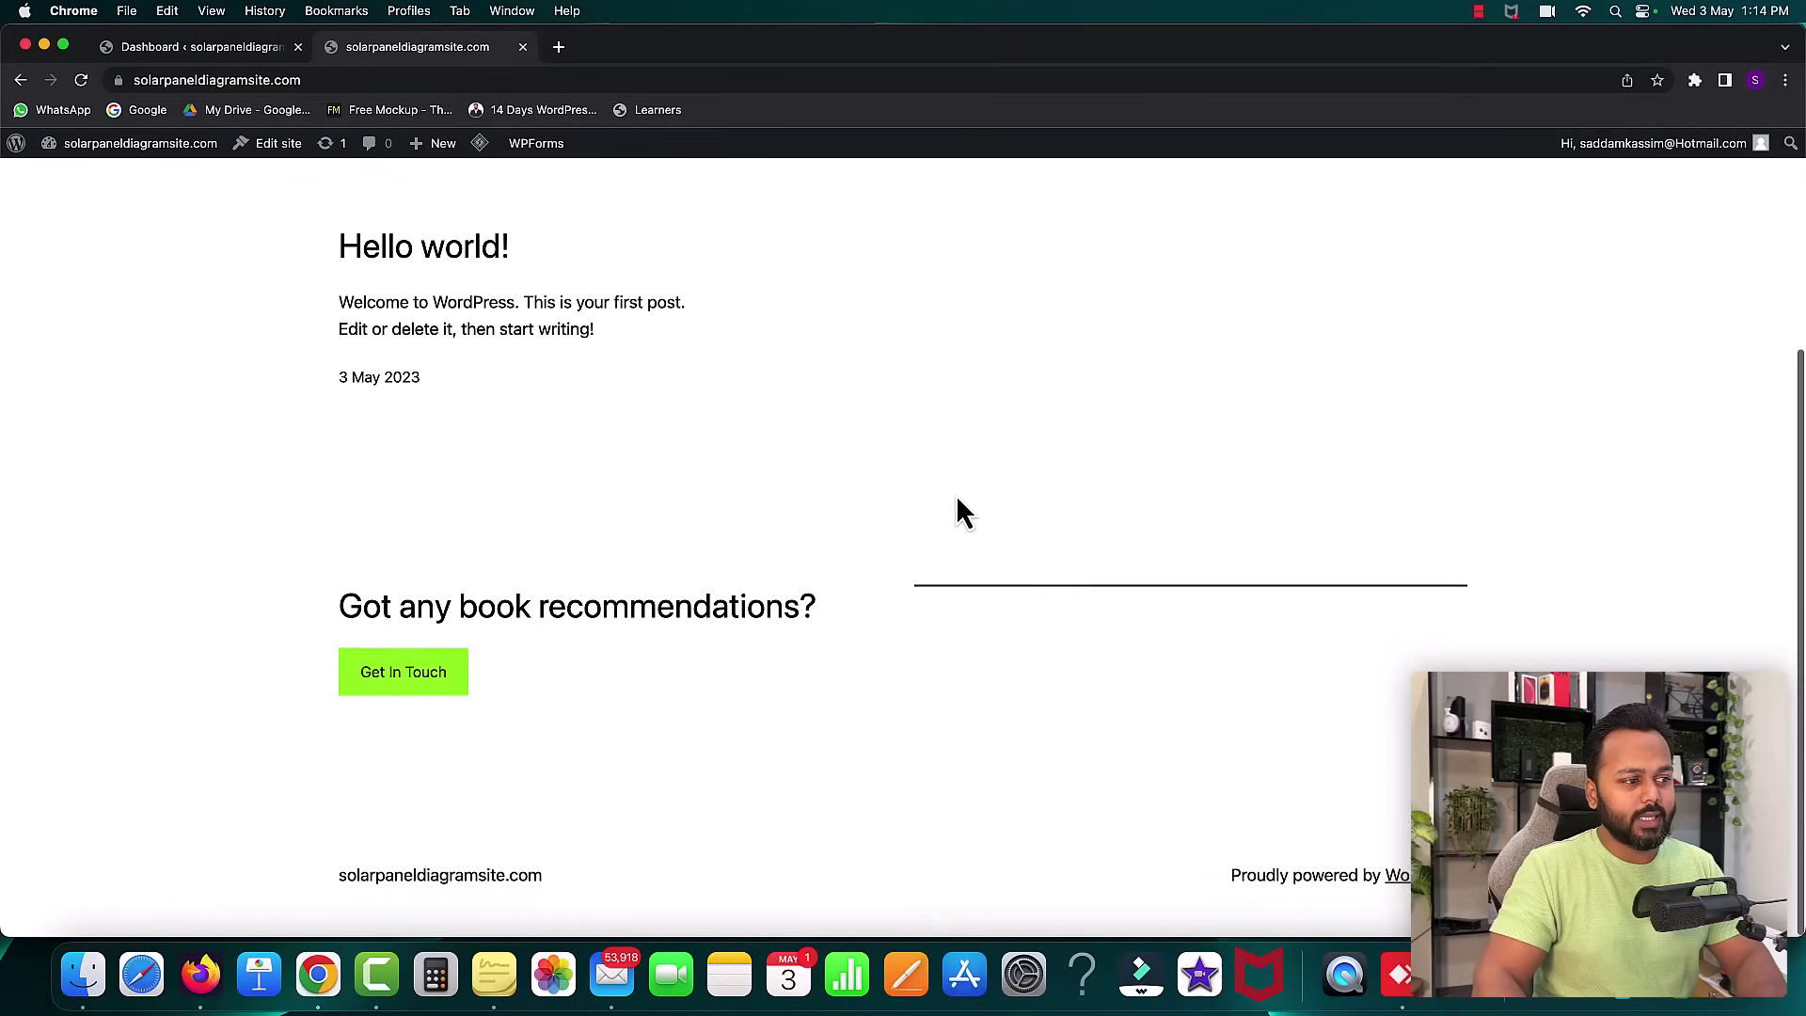
{"action": "scroll", "coordinate": [956, 499], "scroll_direction": "up", "scroll_amount": 3}
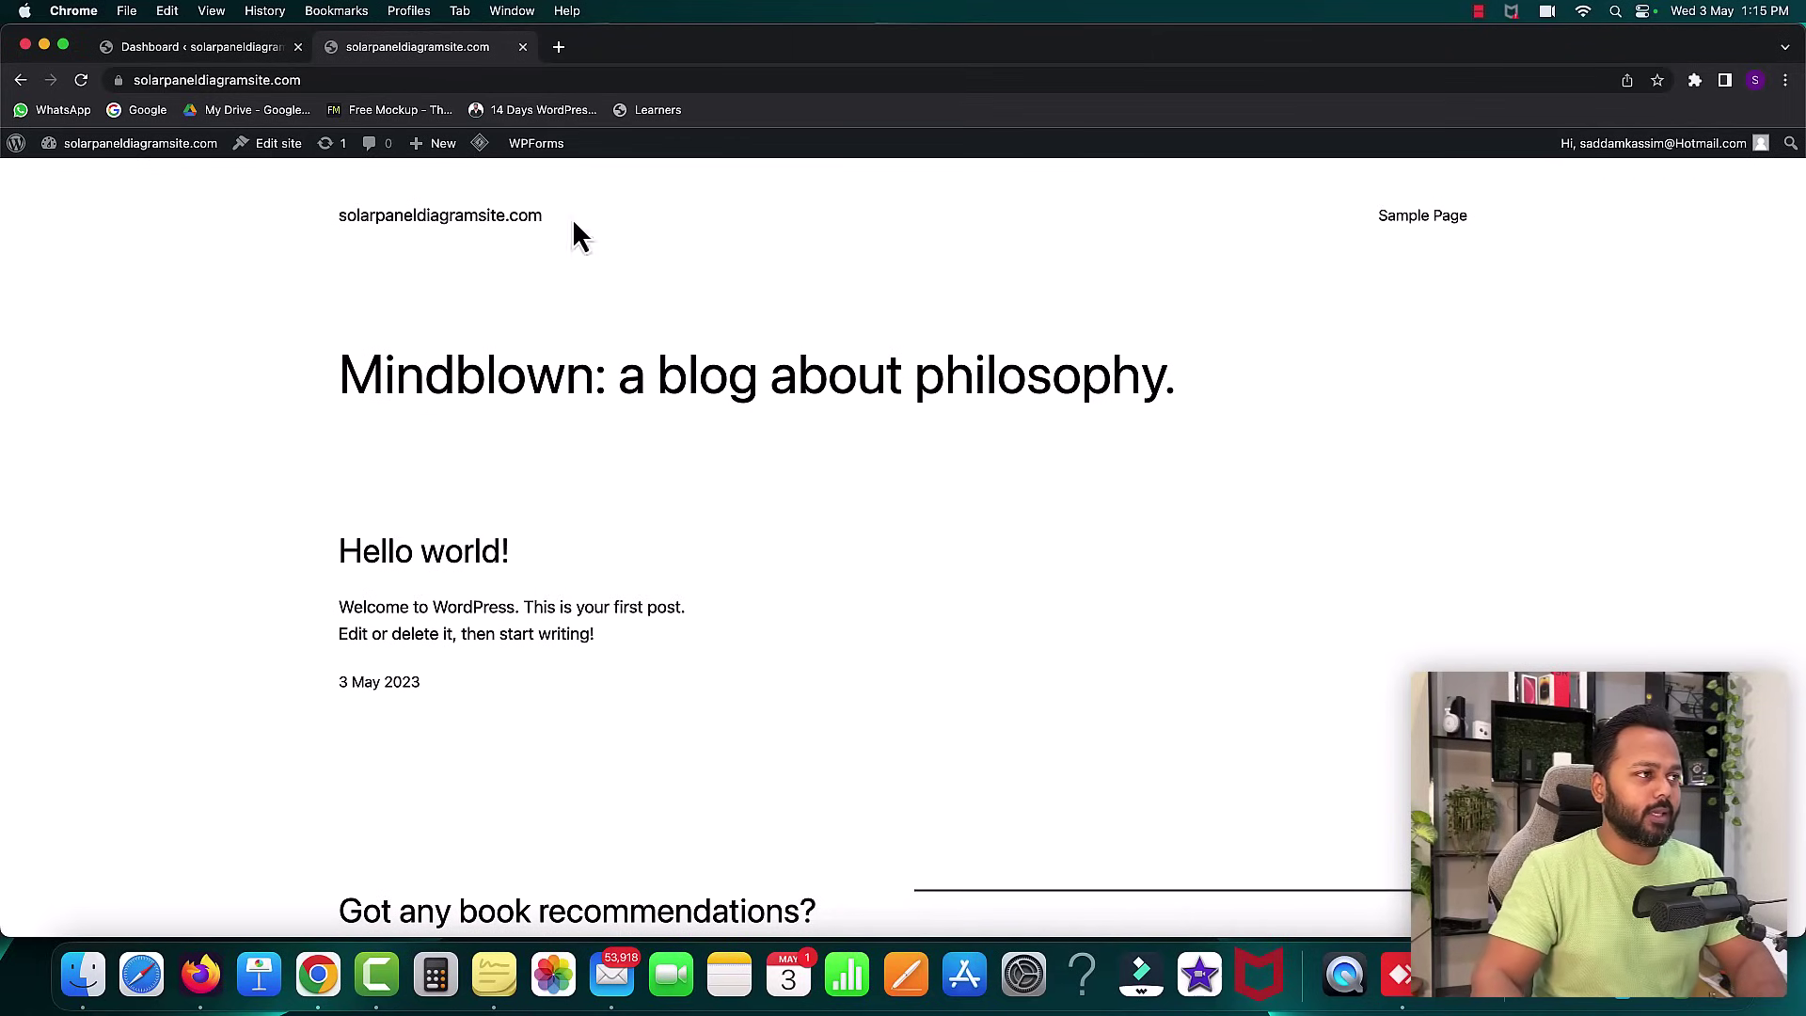
- Return to the Dashboard tab, glance at the MindMeister plan in Firefox, then come back to Chrome
{"action": "left_click", "coordinate": [199, 53]}
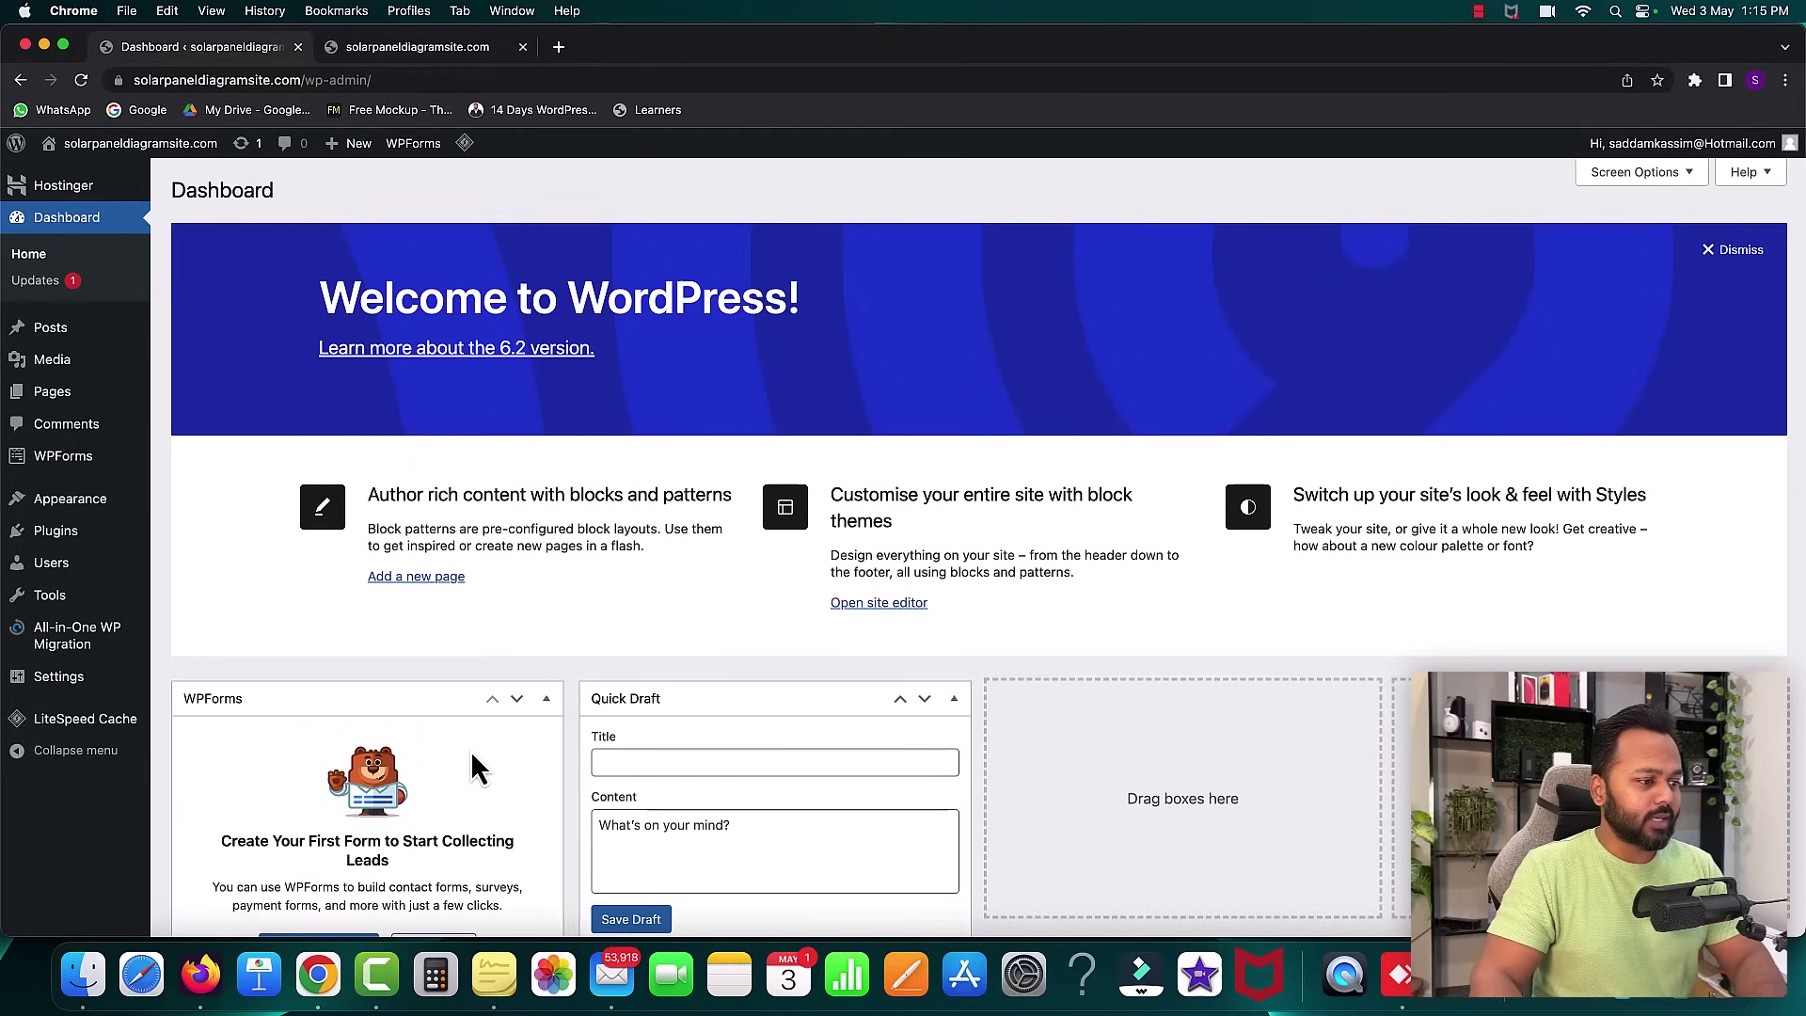
{"action": "left_click", "coordinate": [203, 983]}
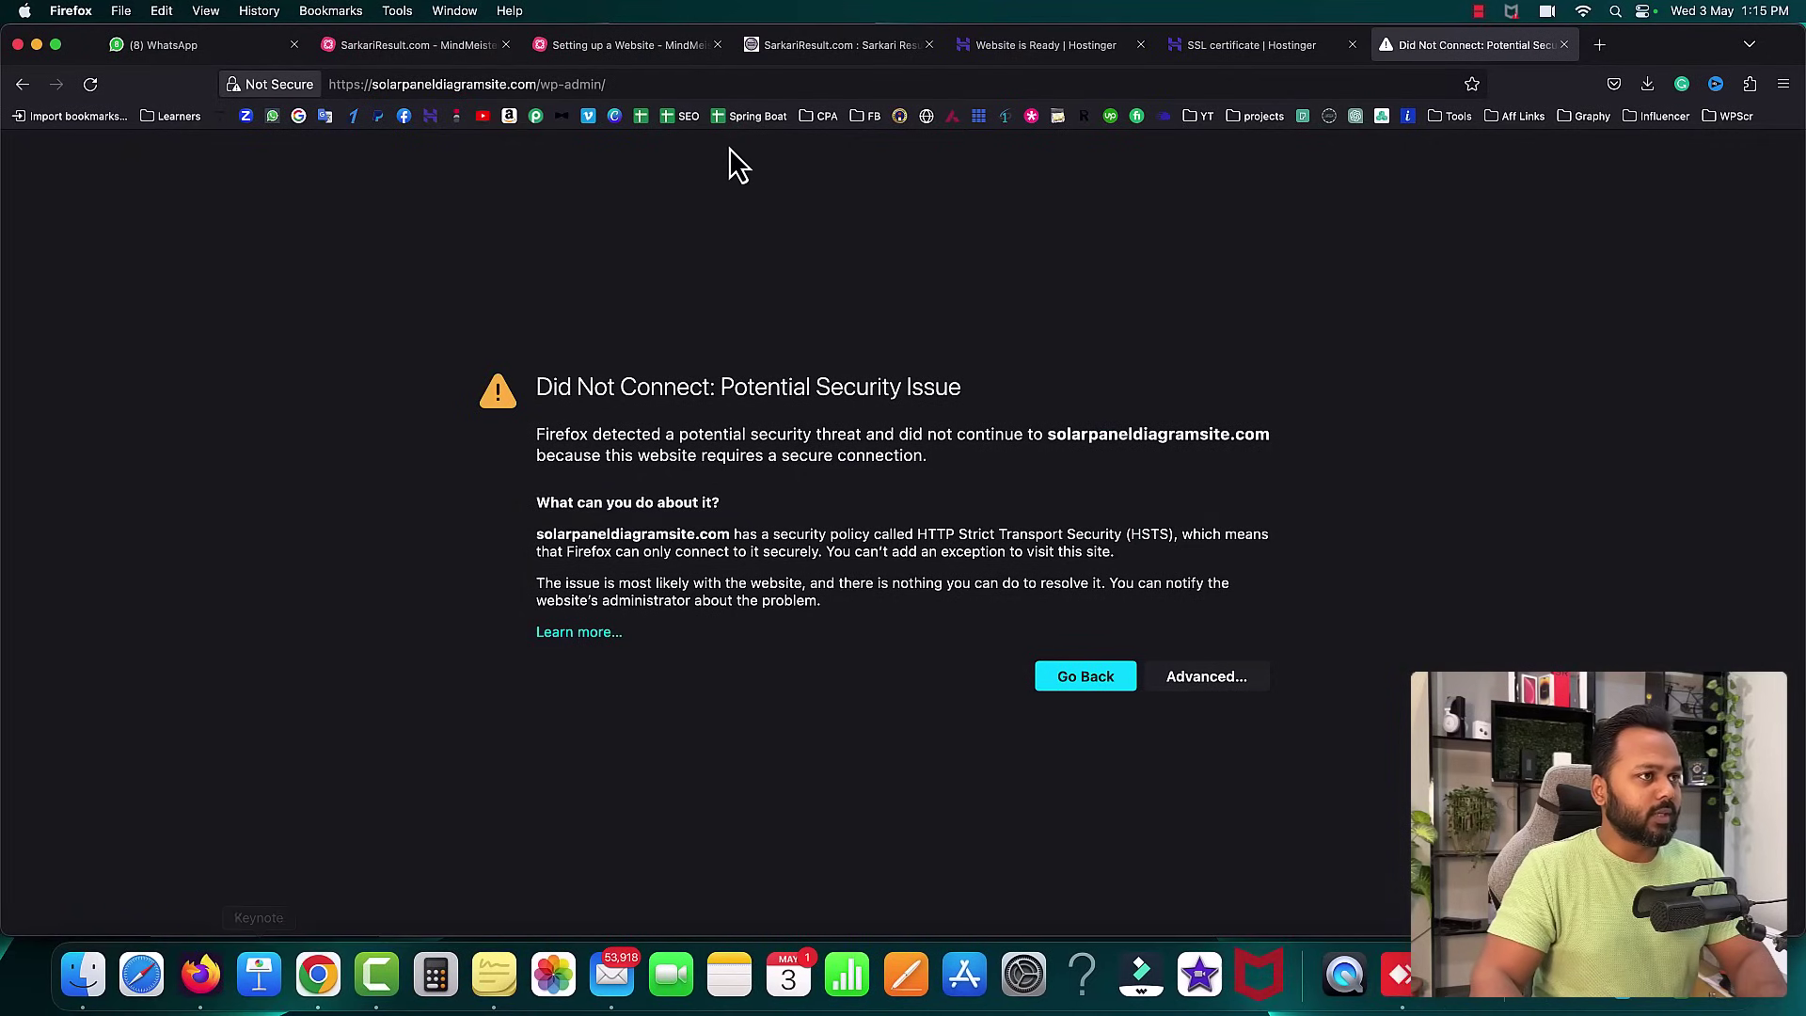
{"action": "left_click", "coordinate": [423, 49]}
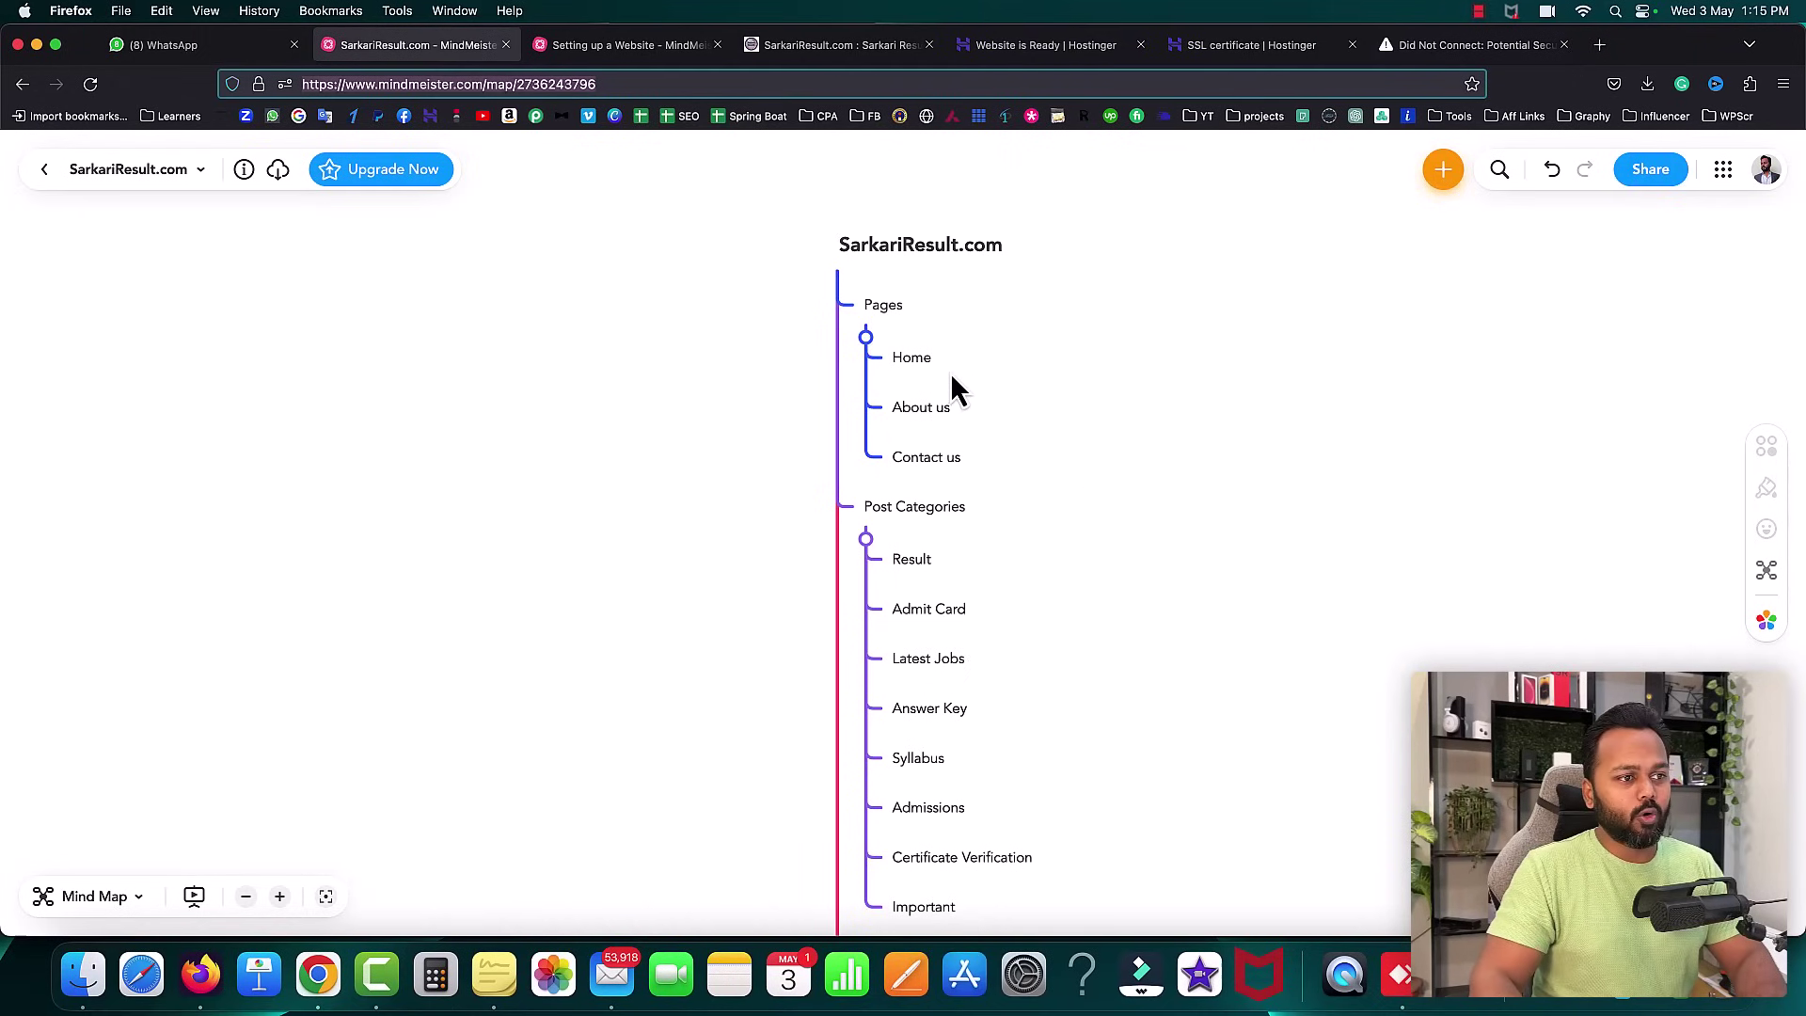
{"action": "left_click", "coordinate": [318, 975]}
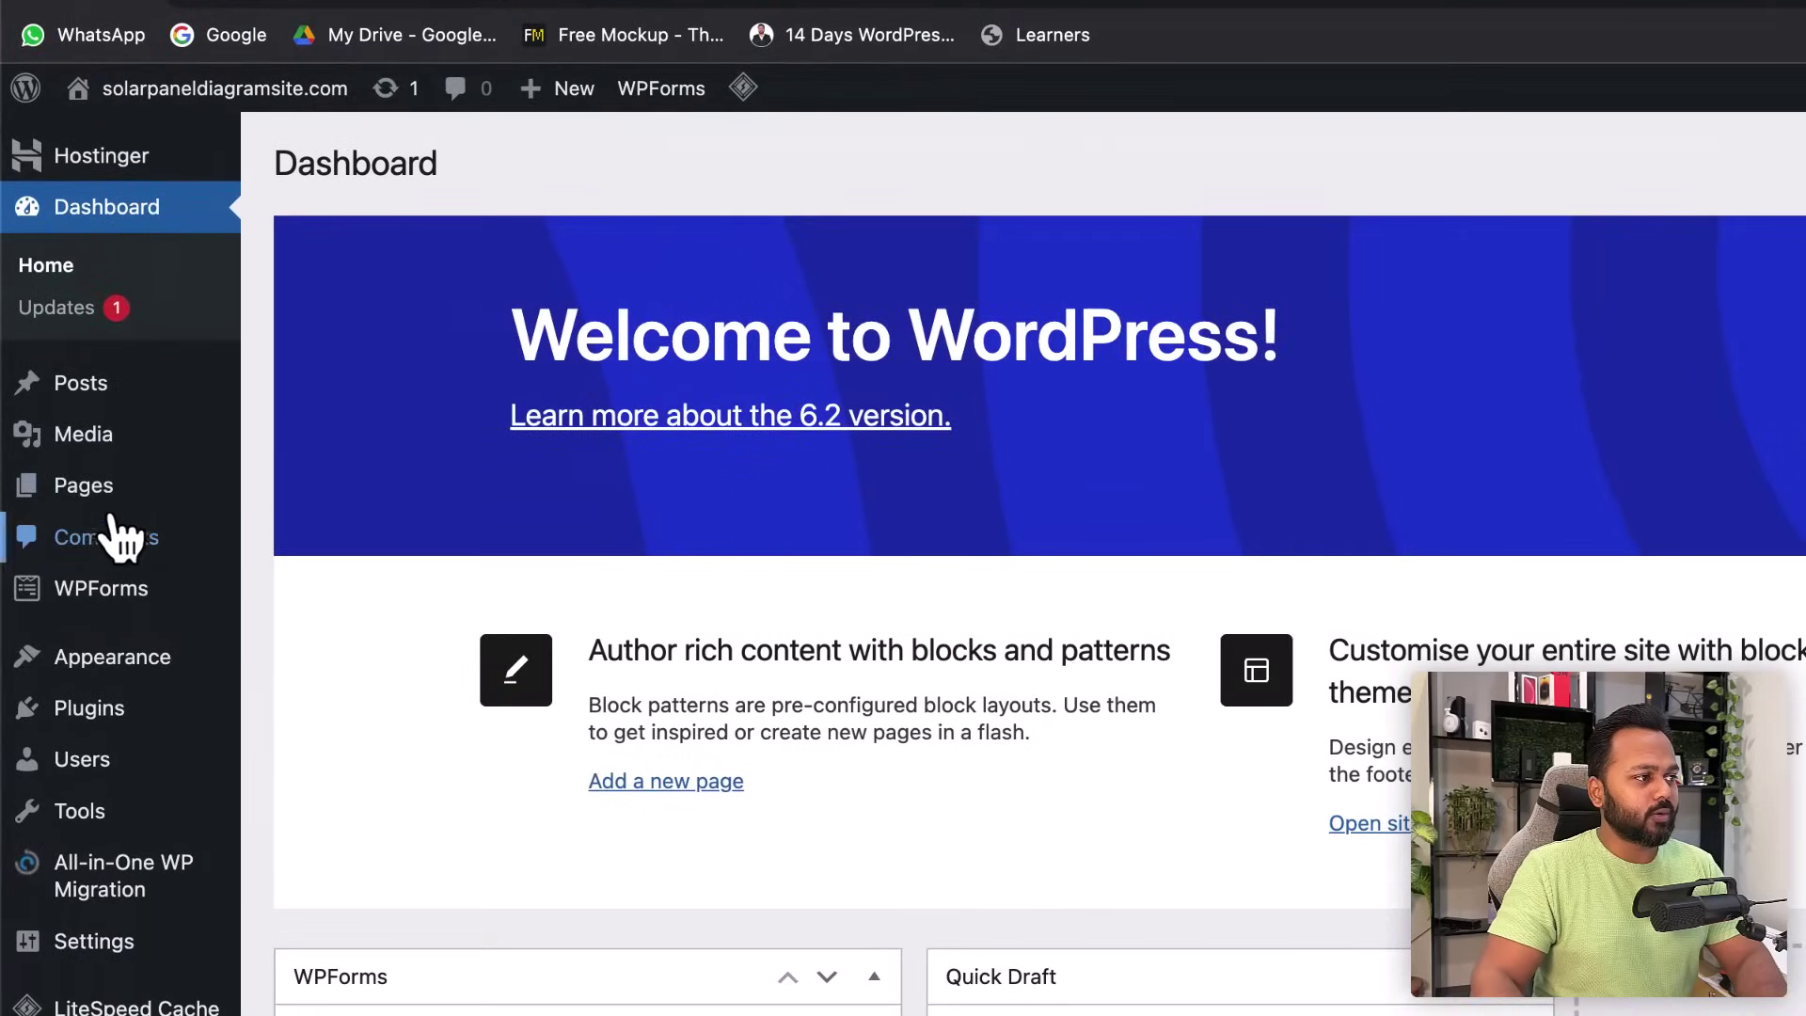
- Add a new page titled 'Home' and publish it
{"action": "mouse_move", "coordinate": [52, 395]}
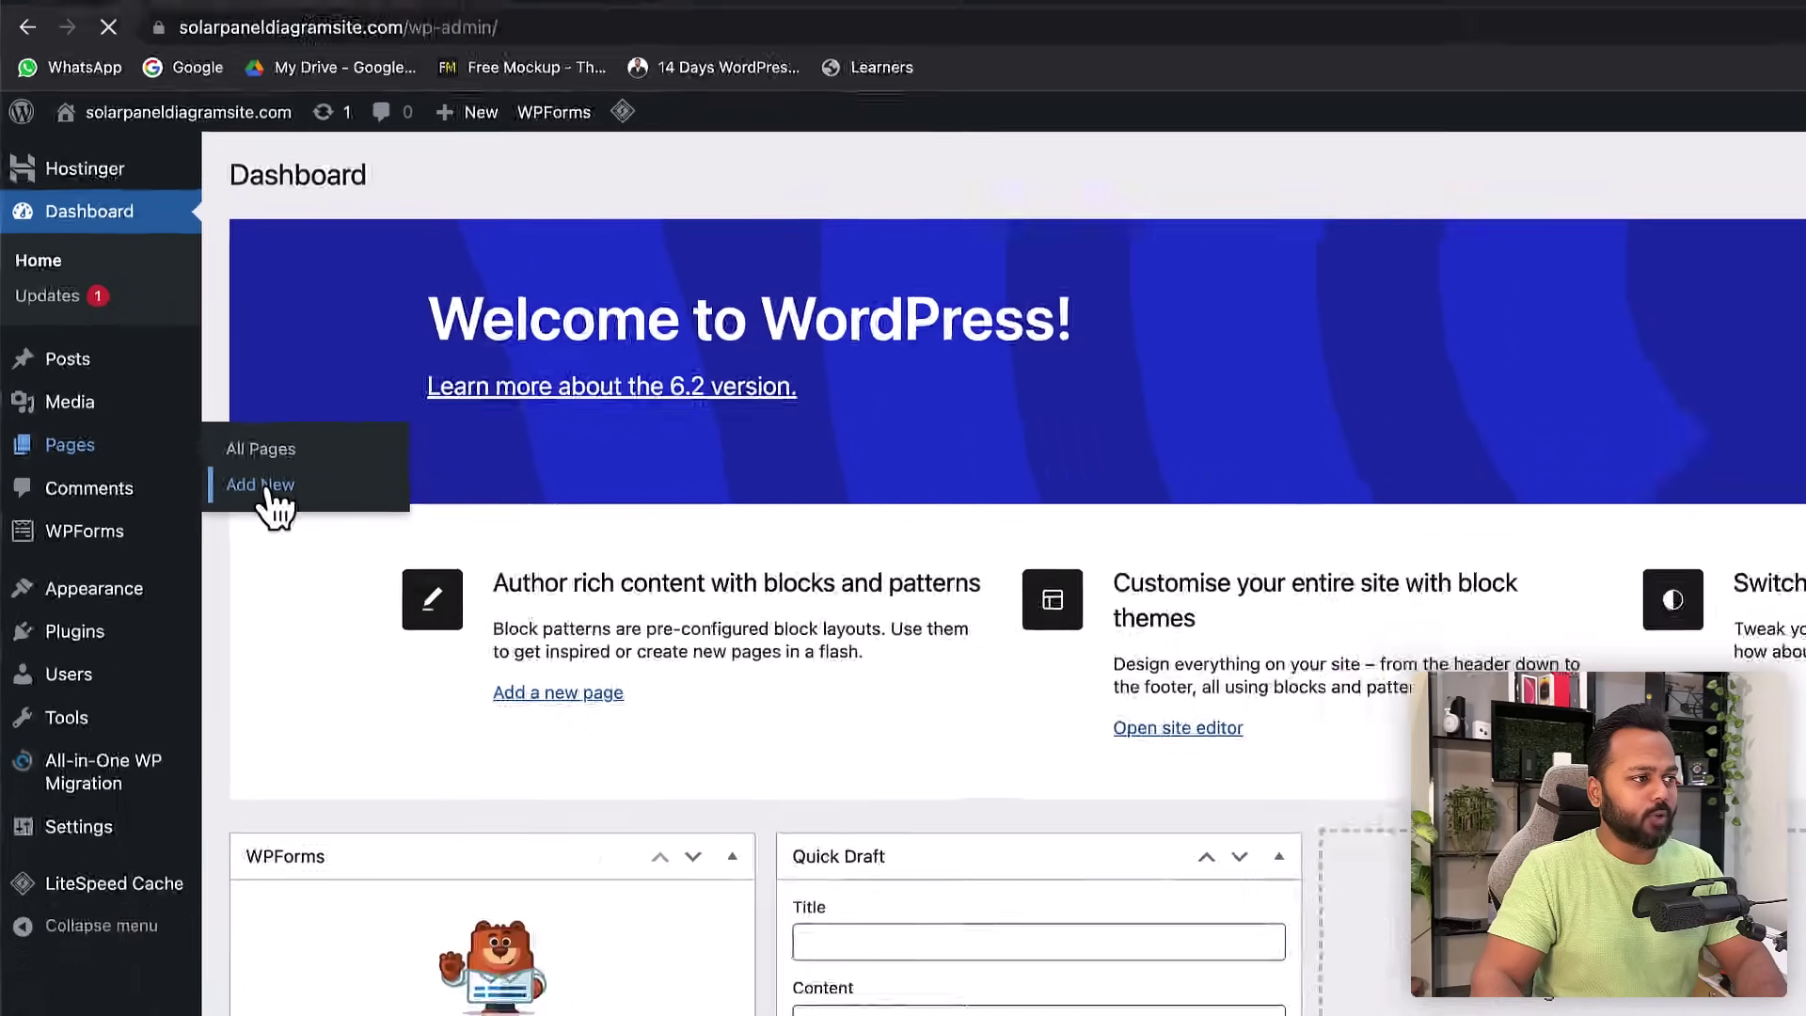
{"action": "left_click", "coordinate": [320, 536]}
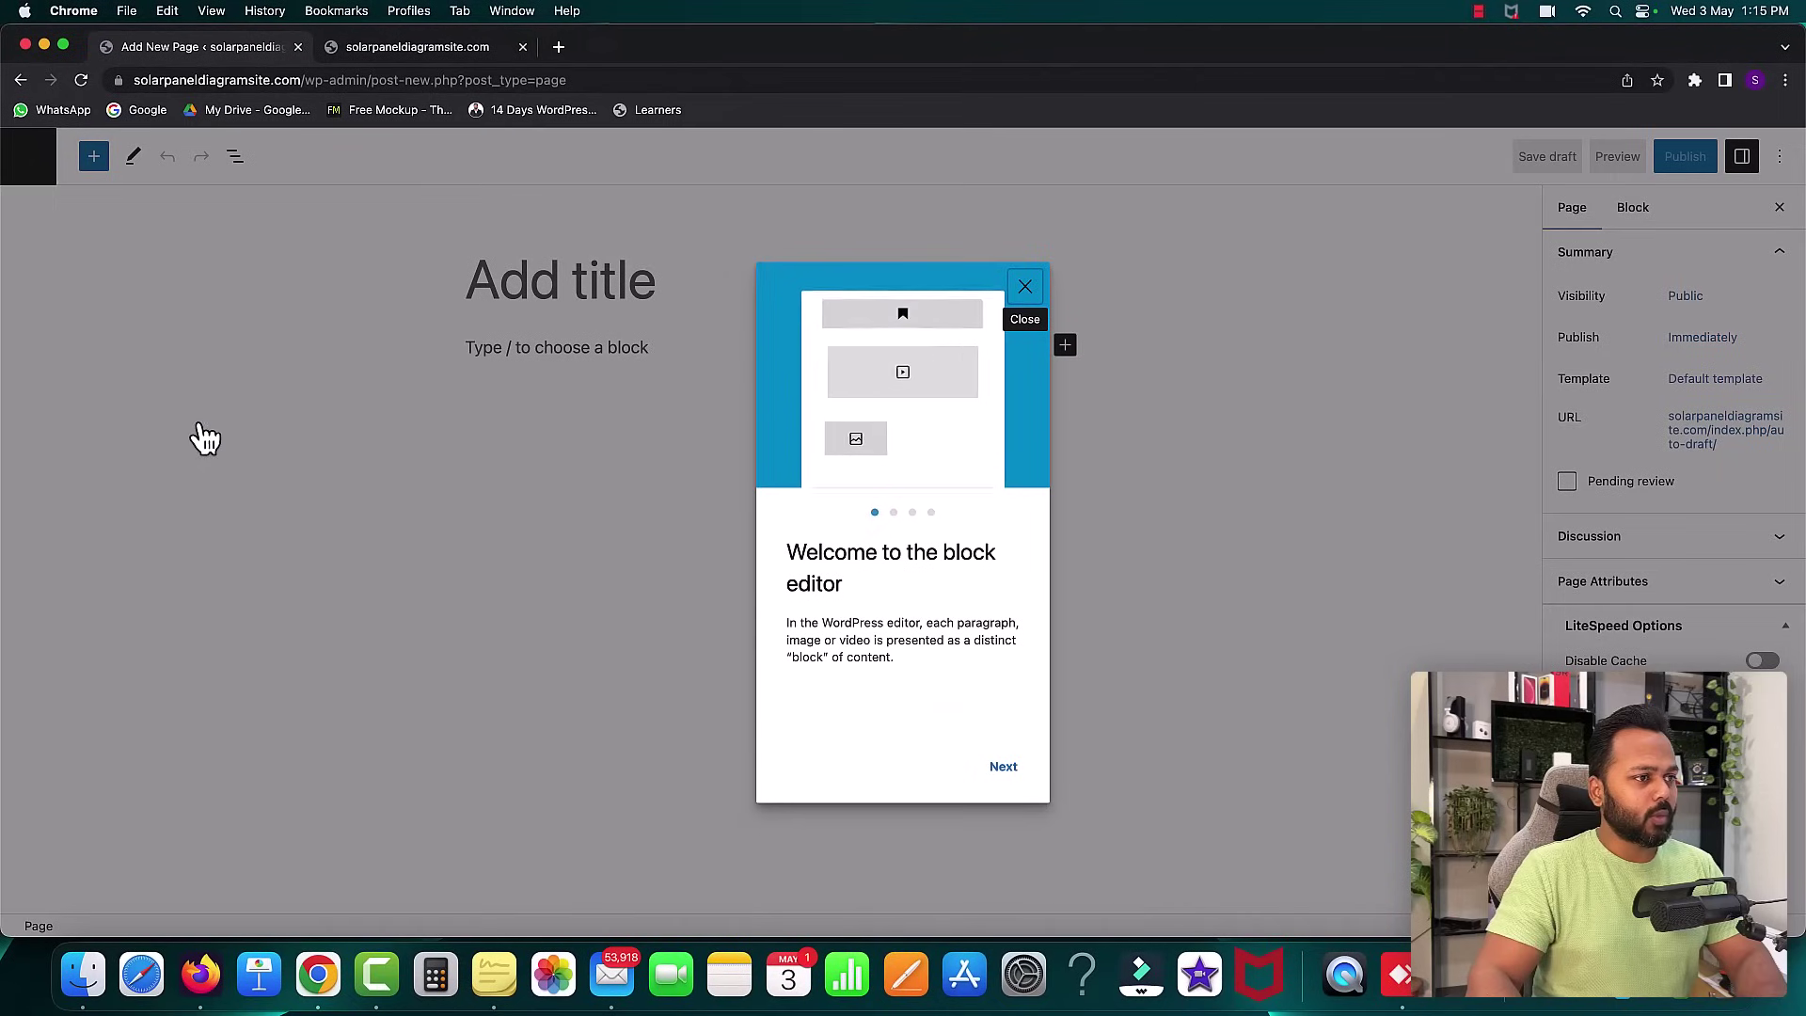
{"action": "left_click", "coordinate": [1026, 286]}
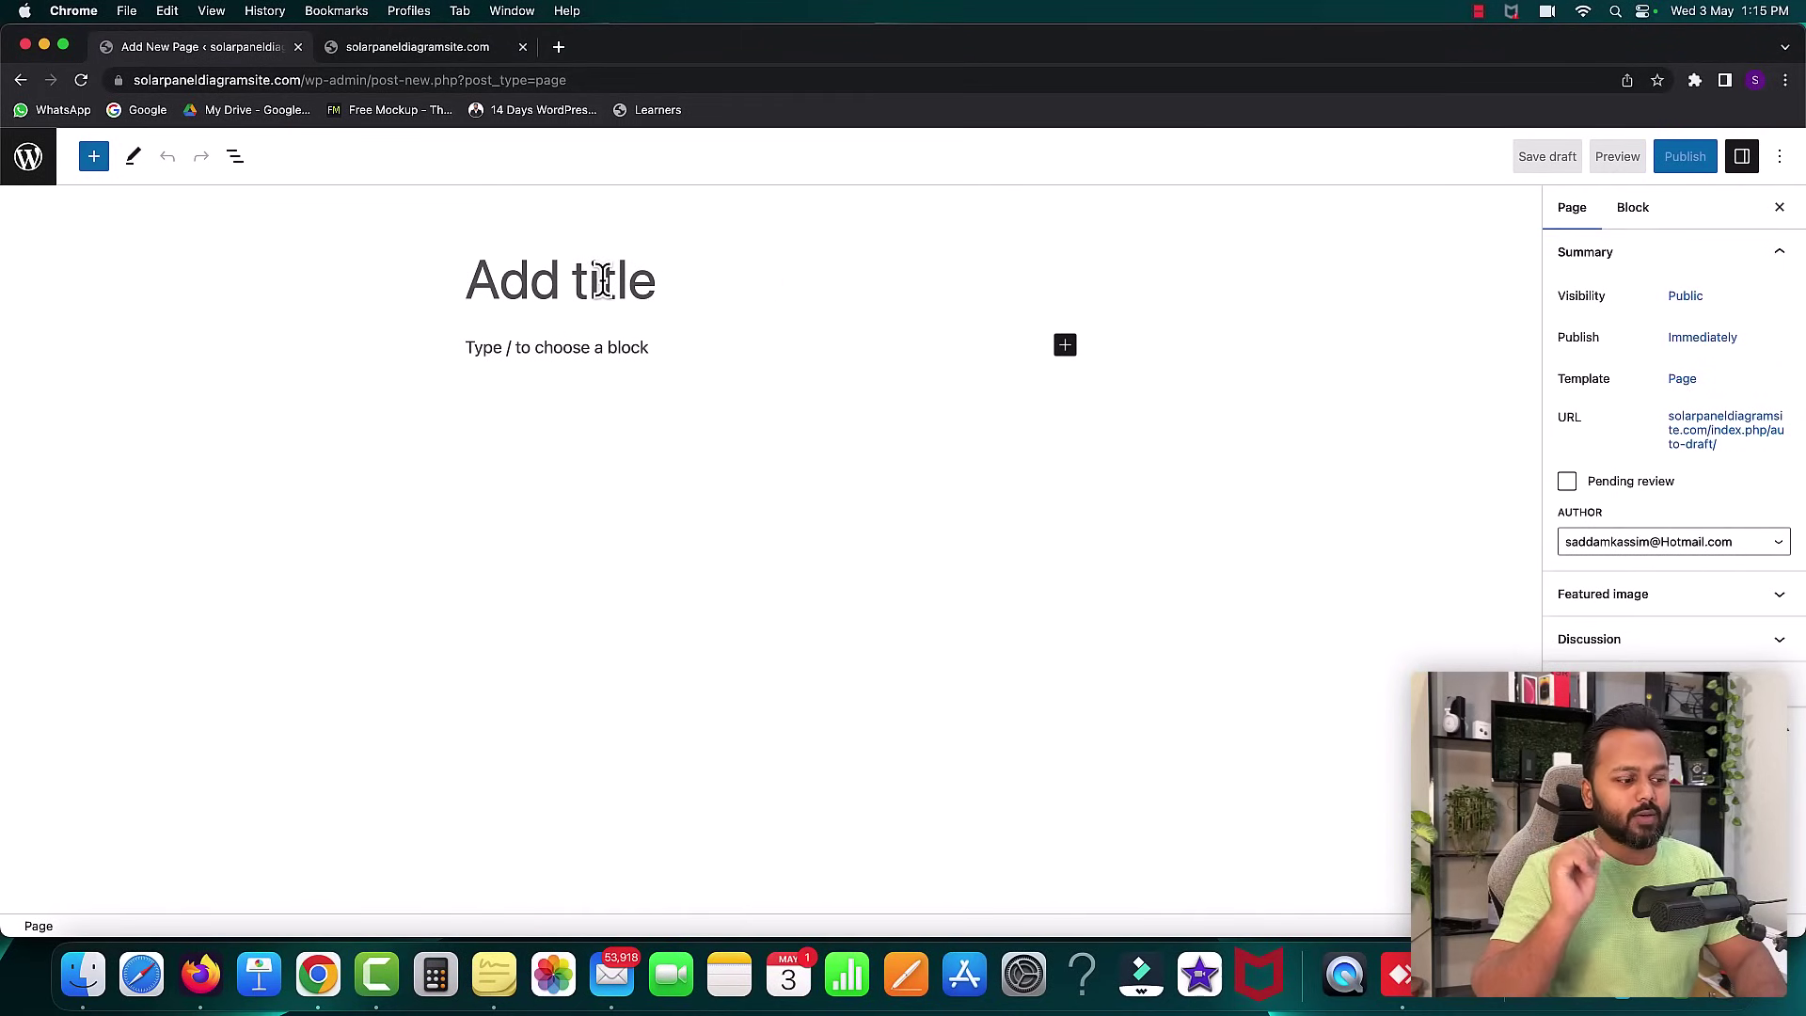
{"action": "type", "text": "Home"}
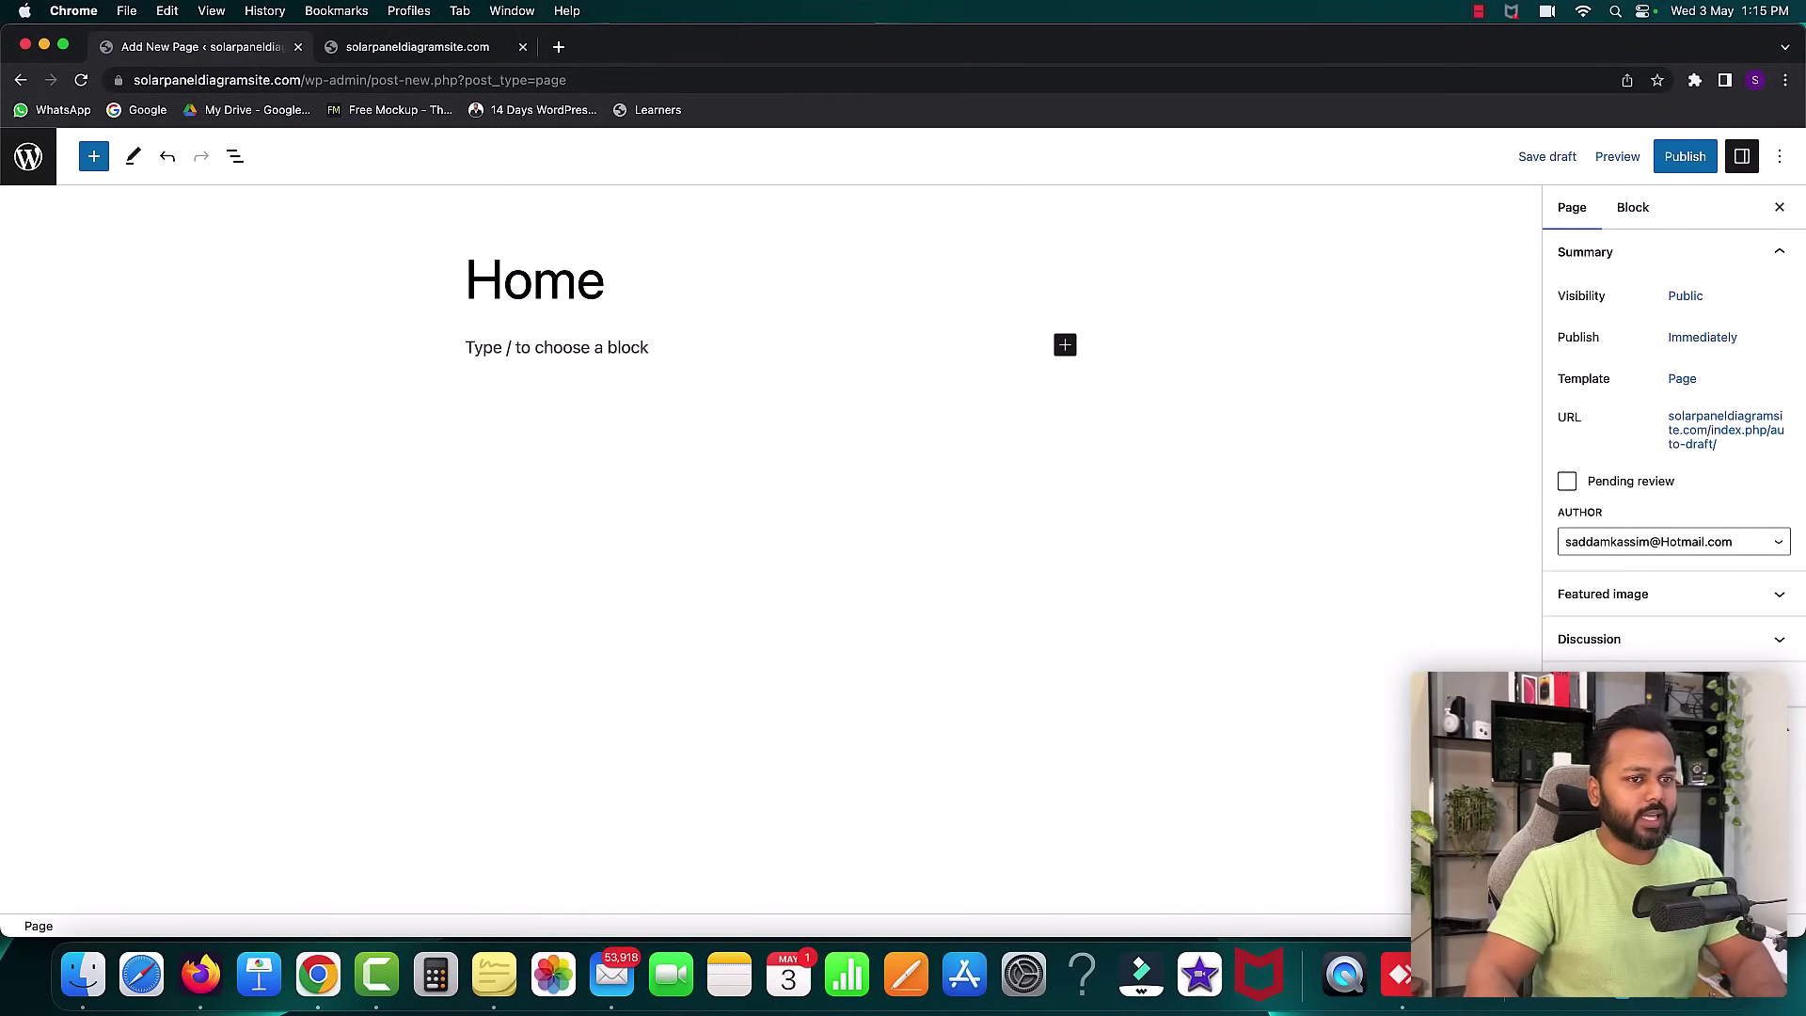
{"action": "left_click", "coordinate": [1693, 174]}
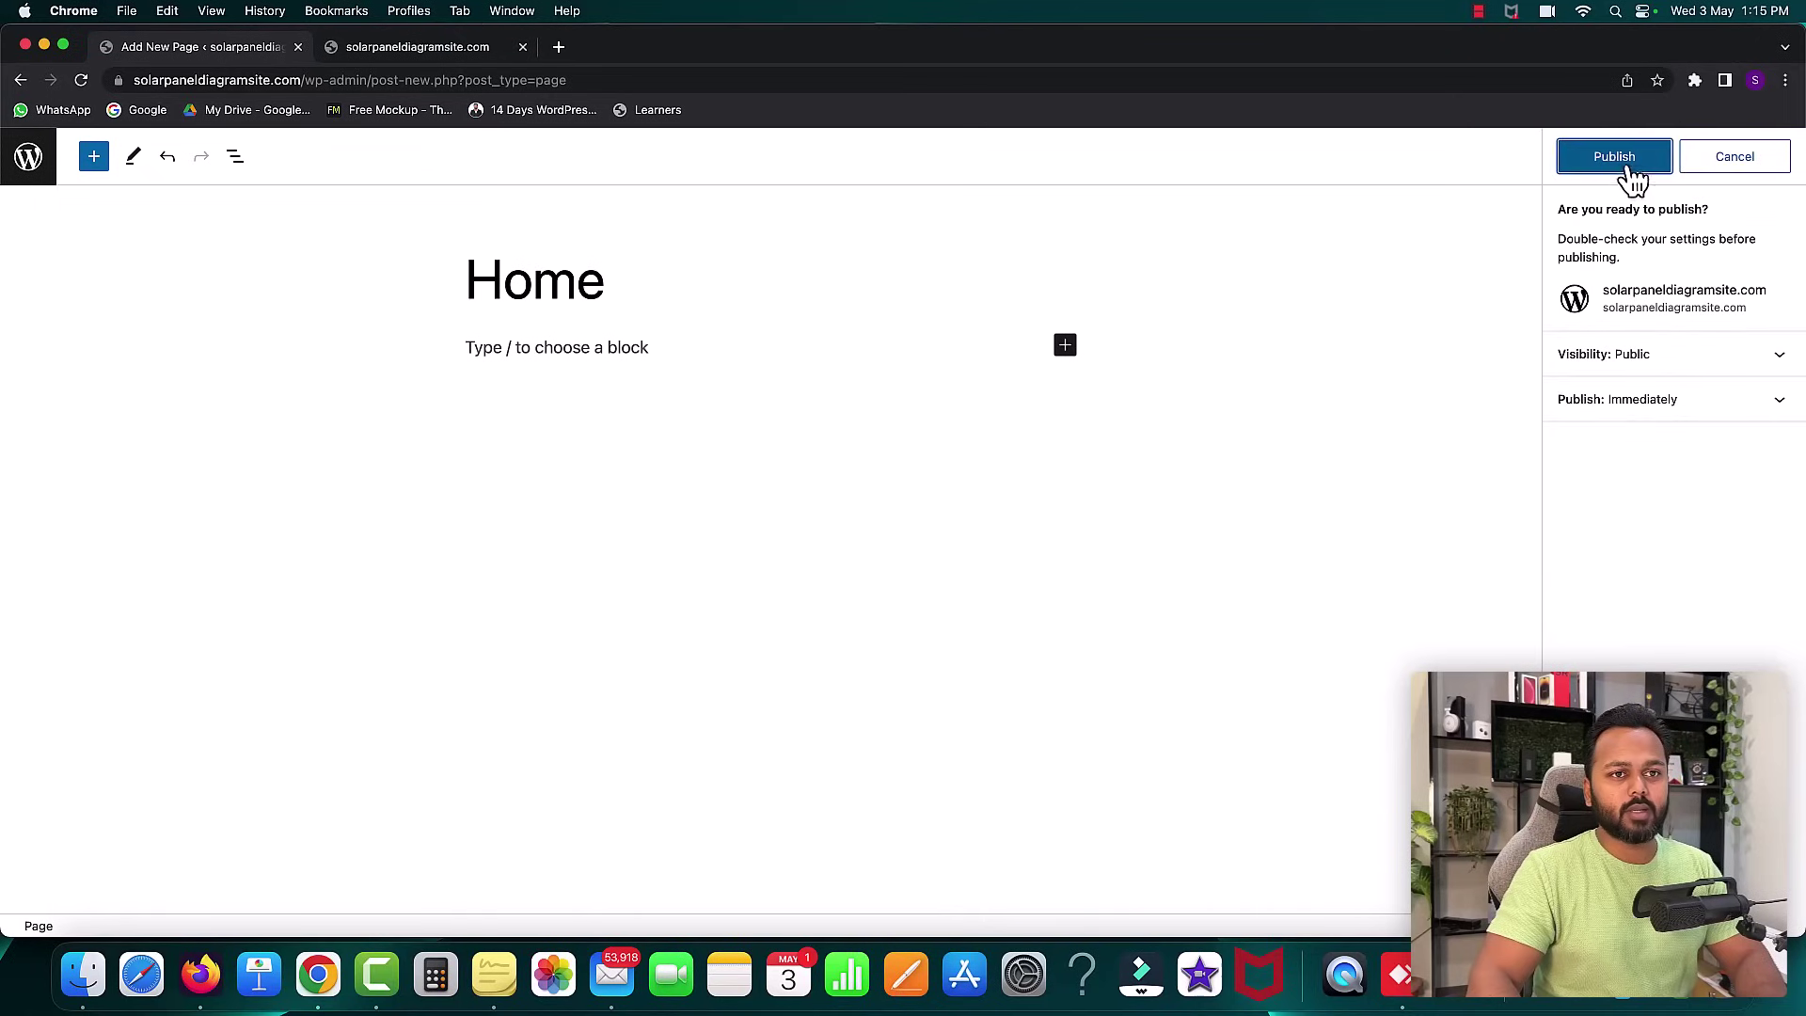
{"action": "left_click", "coordinate": [1621, 161]}
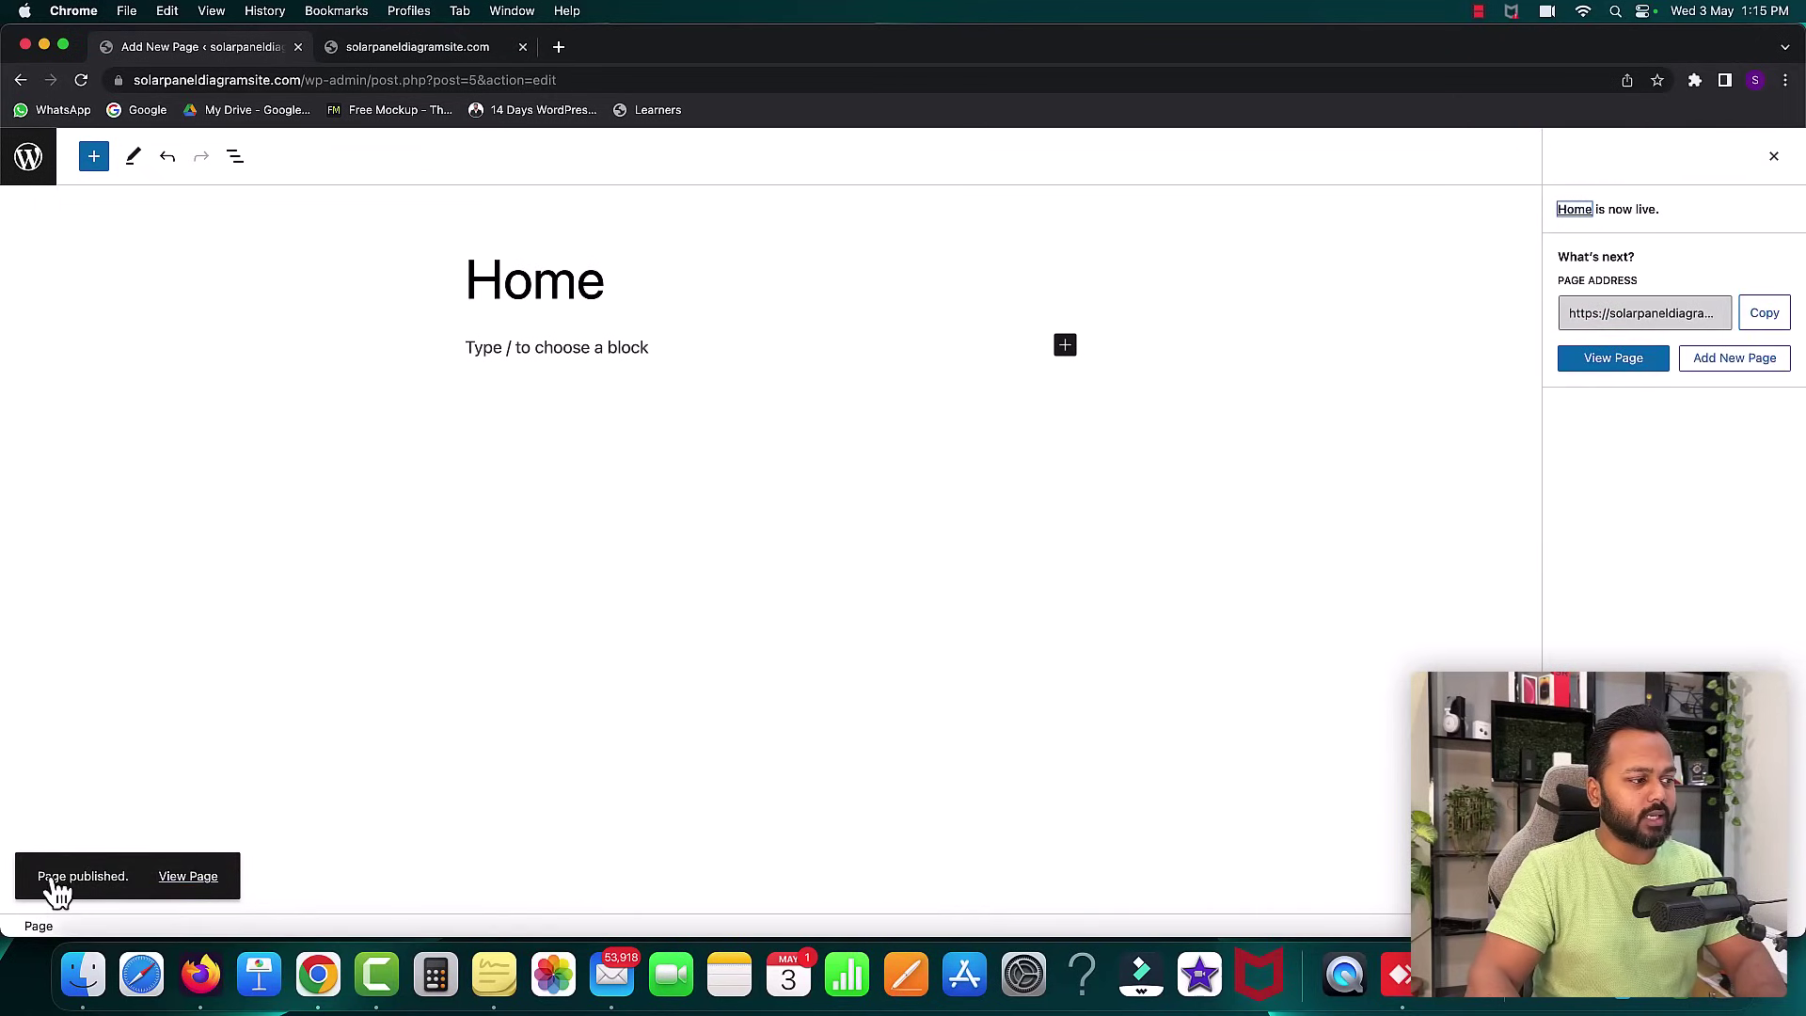
- View the live Home page in a new tab, then close that tab
{"action": "right_click", "coordinate": [179, 877]}
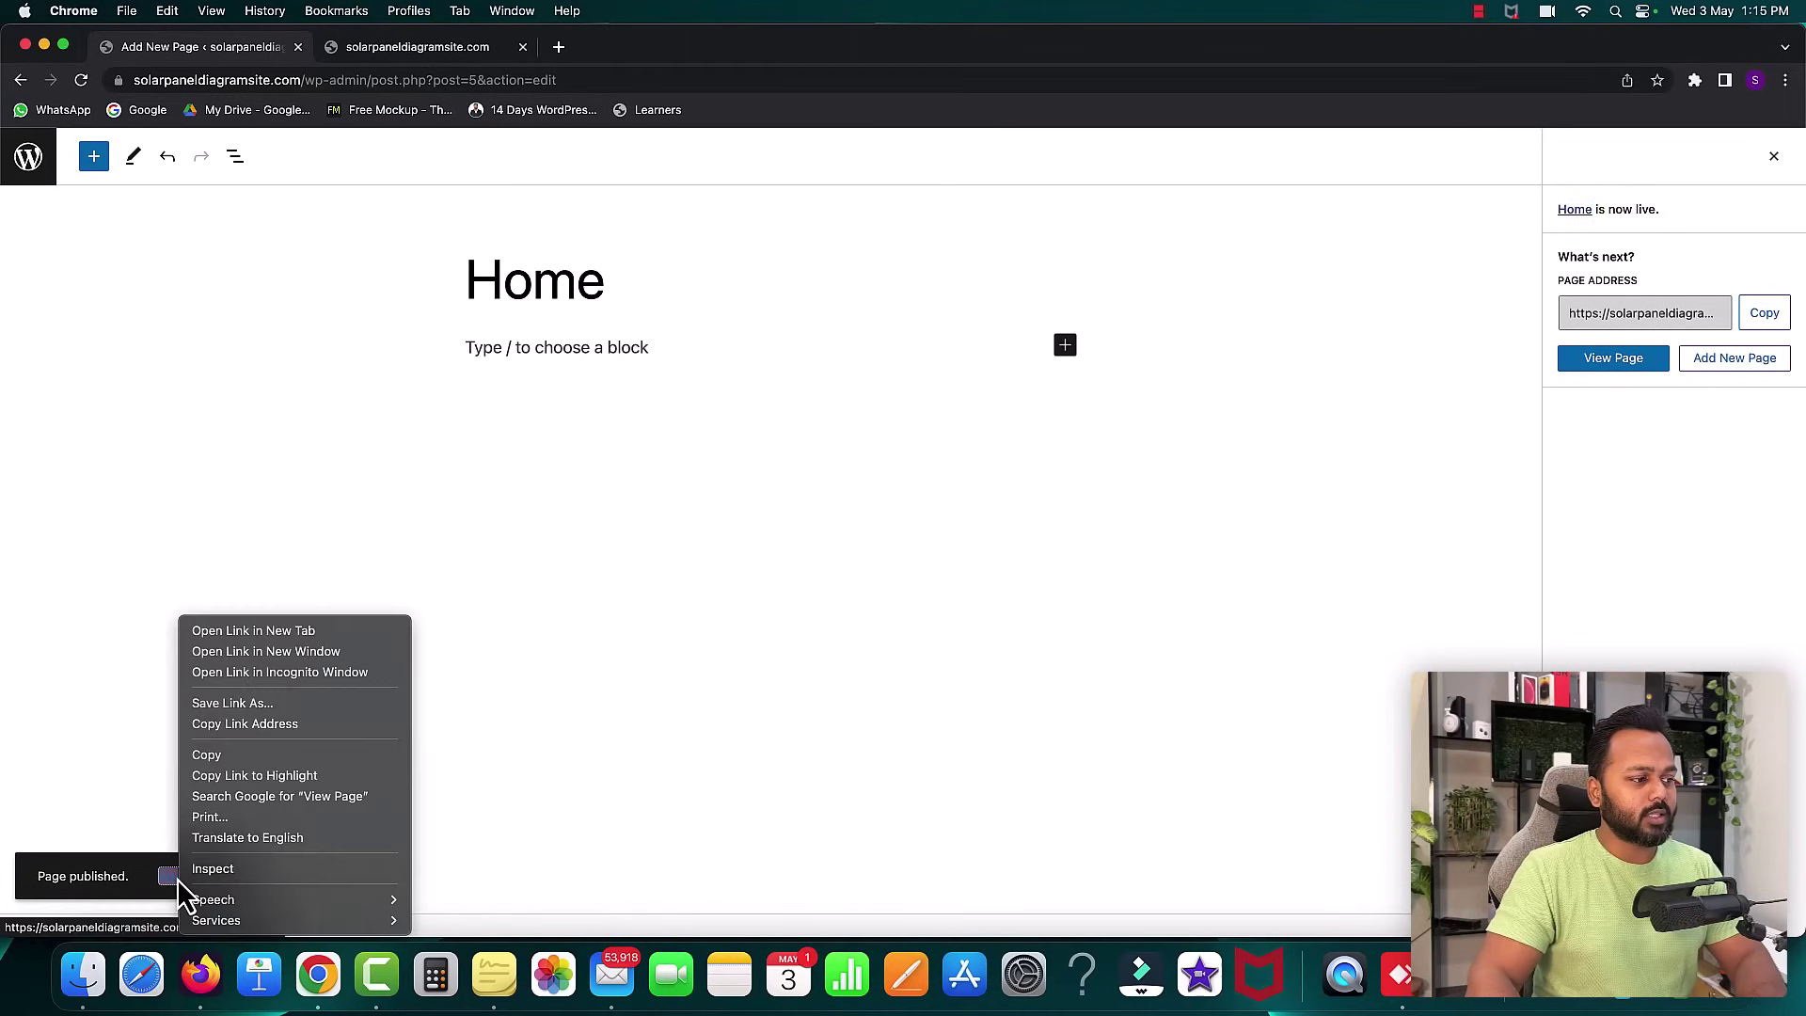
{"action": "left_click", "coordinate": [241, 632]}
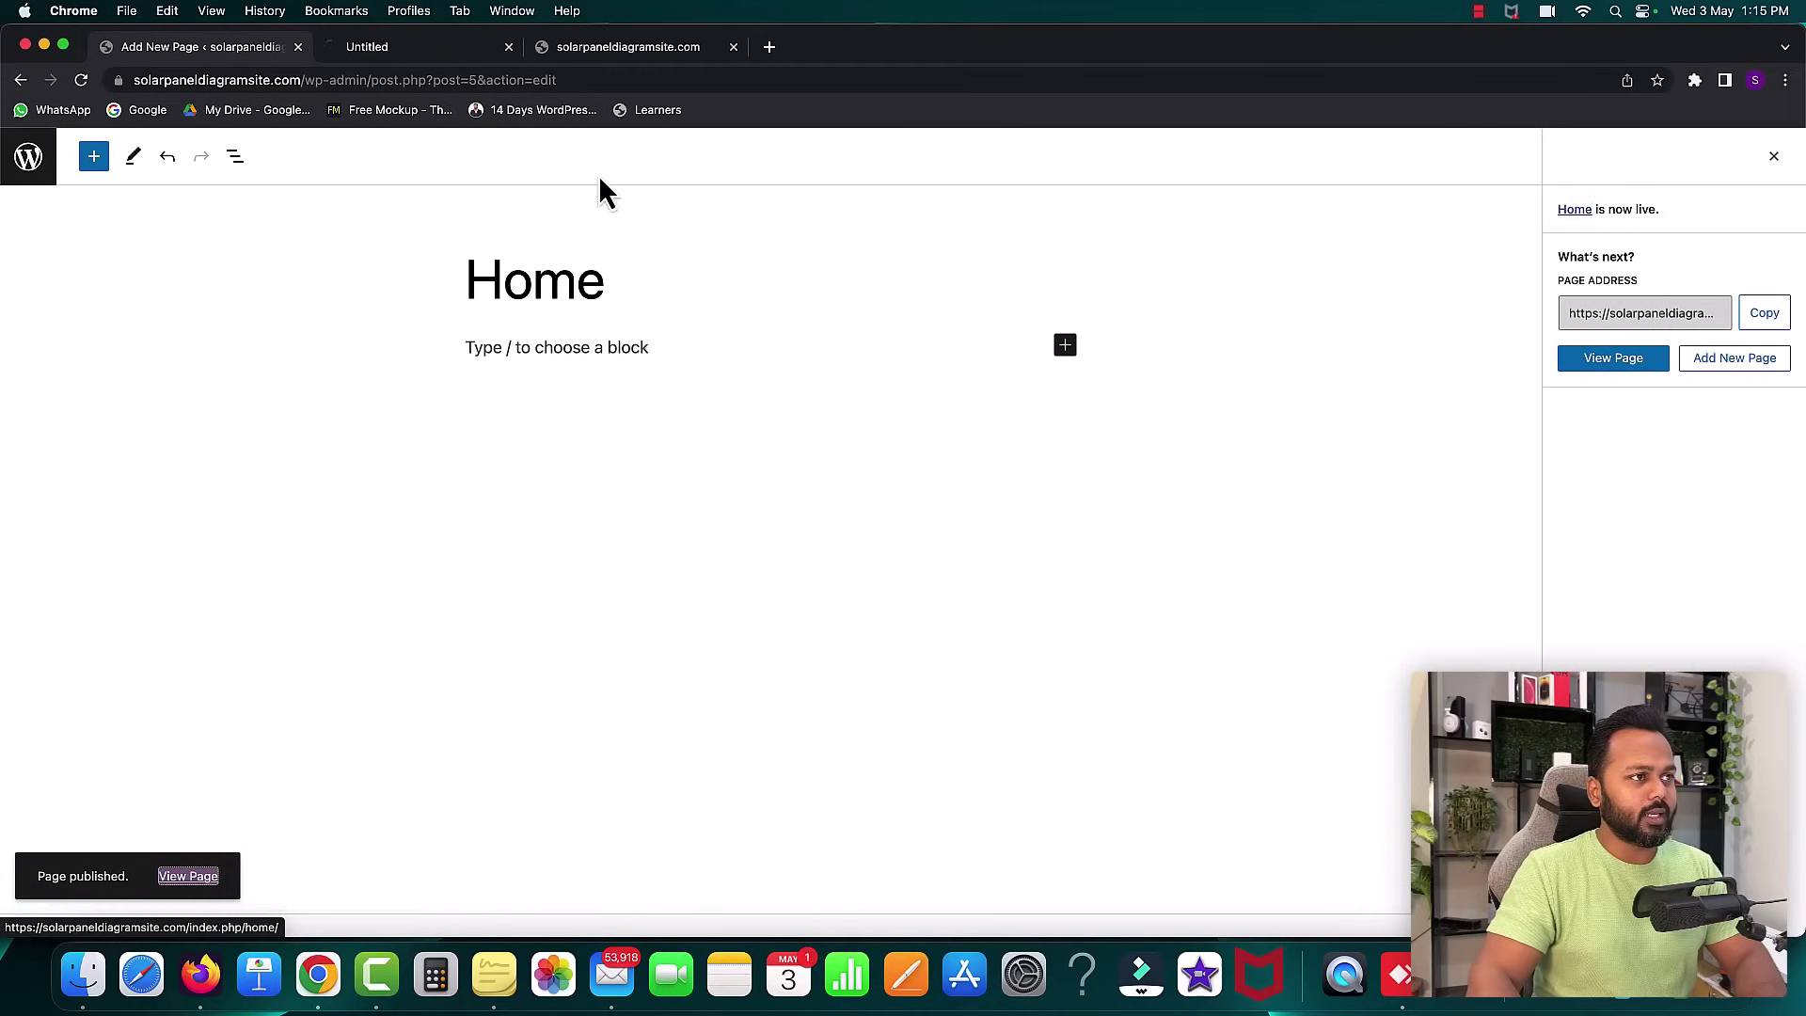
{"action": "left_click", "coordinate": [399, 49]}
{"action": "left_click_drag", "start_coordinate": [596, 373], "coordinate": [729, 376]}
{"action": "left_click", "coordinate": [974, 437]}
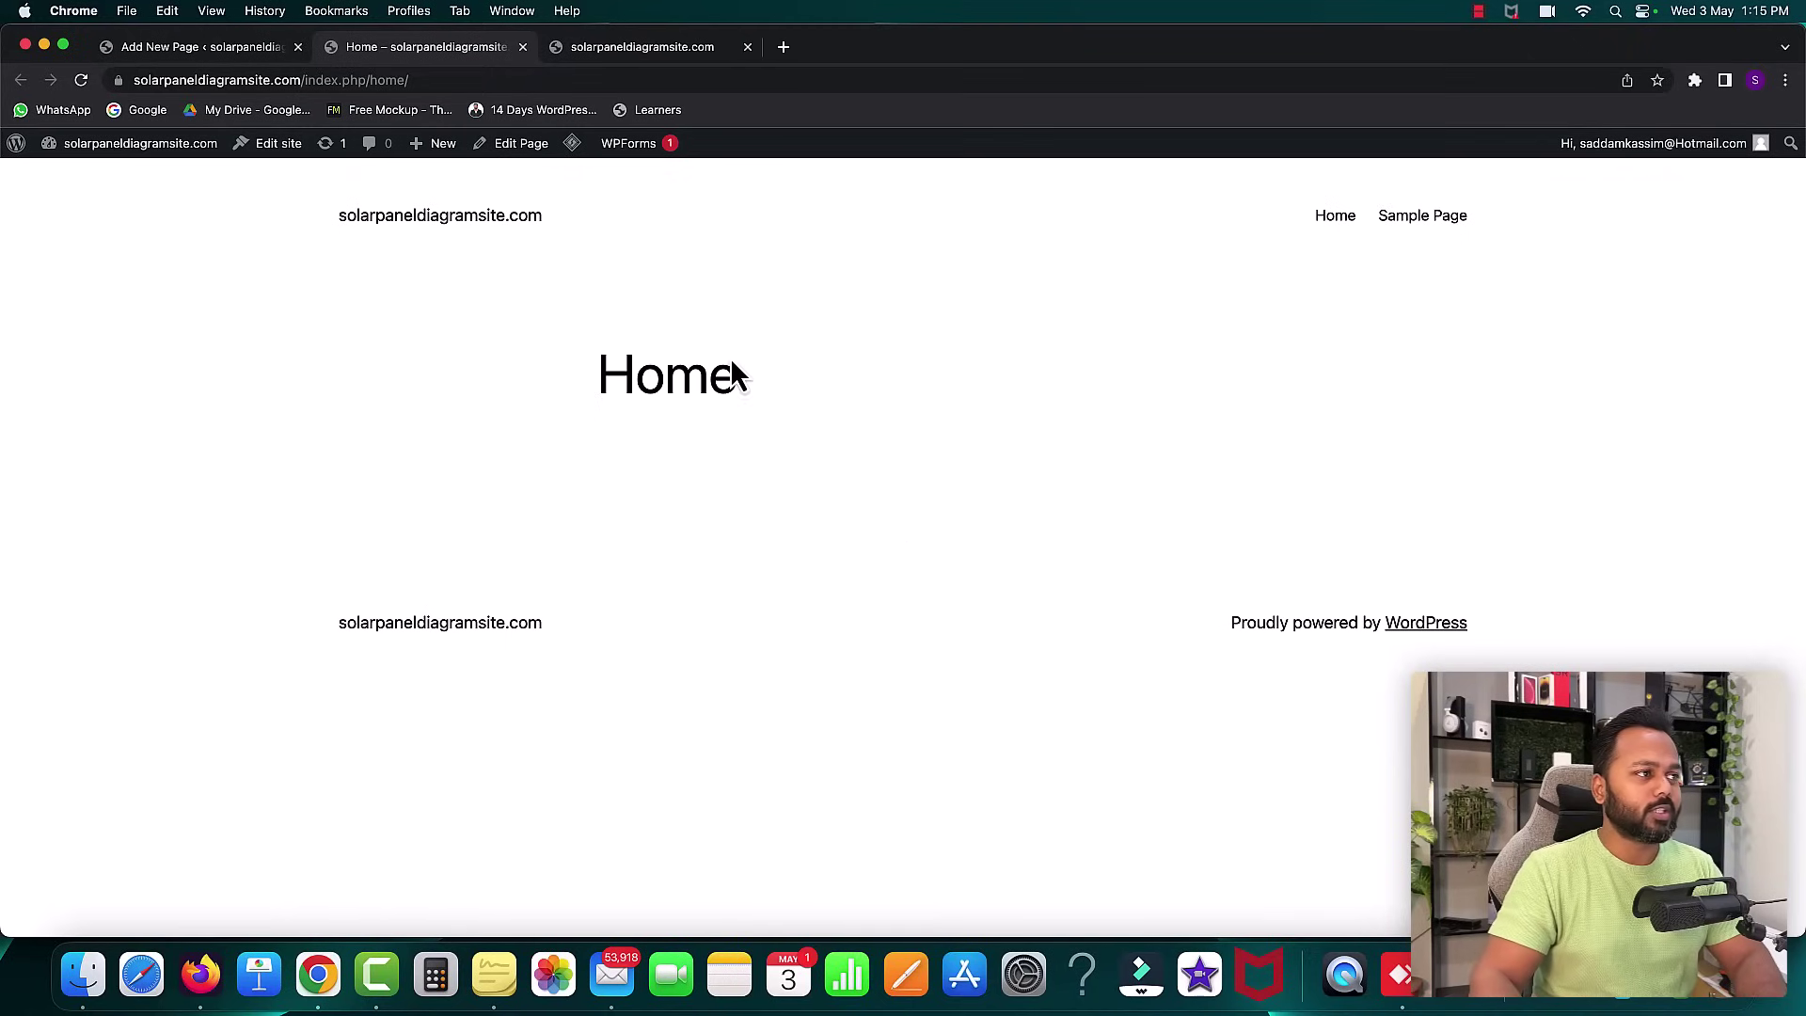
{"action": "left_click", "coordinate": [523, 47]}
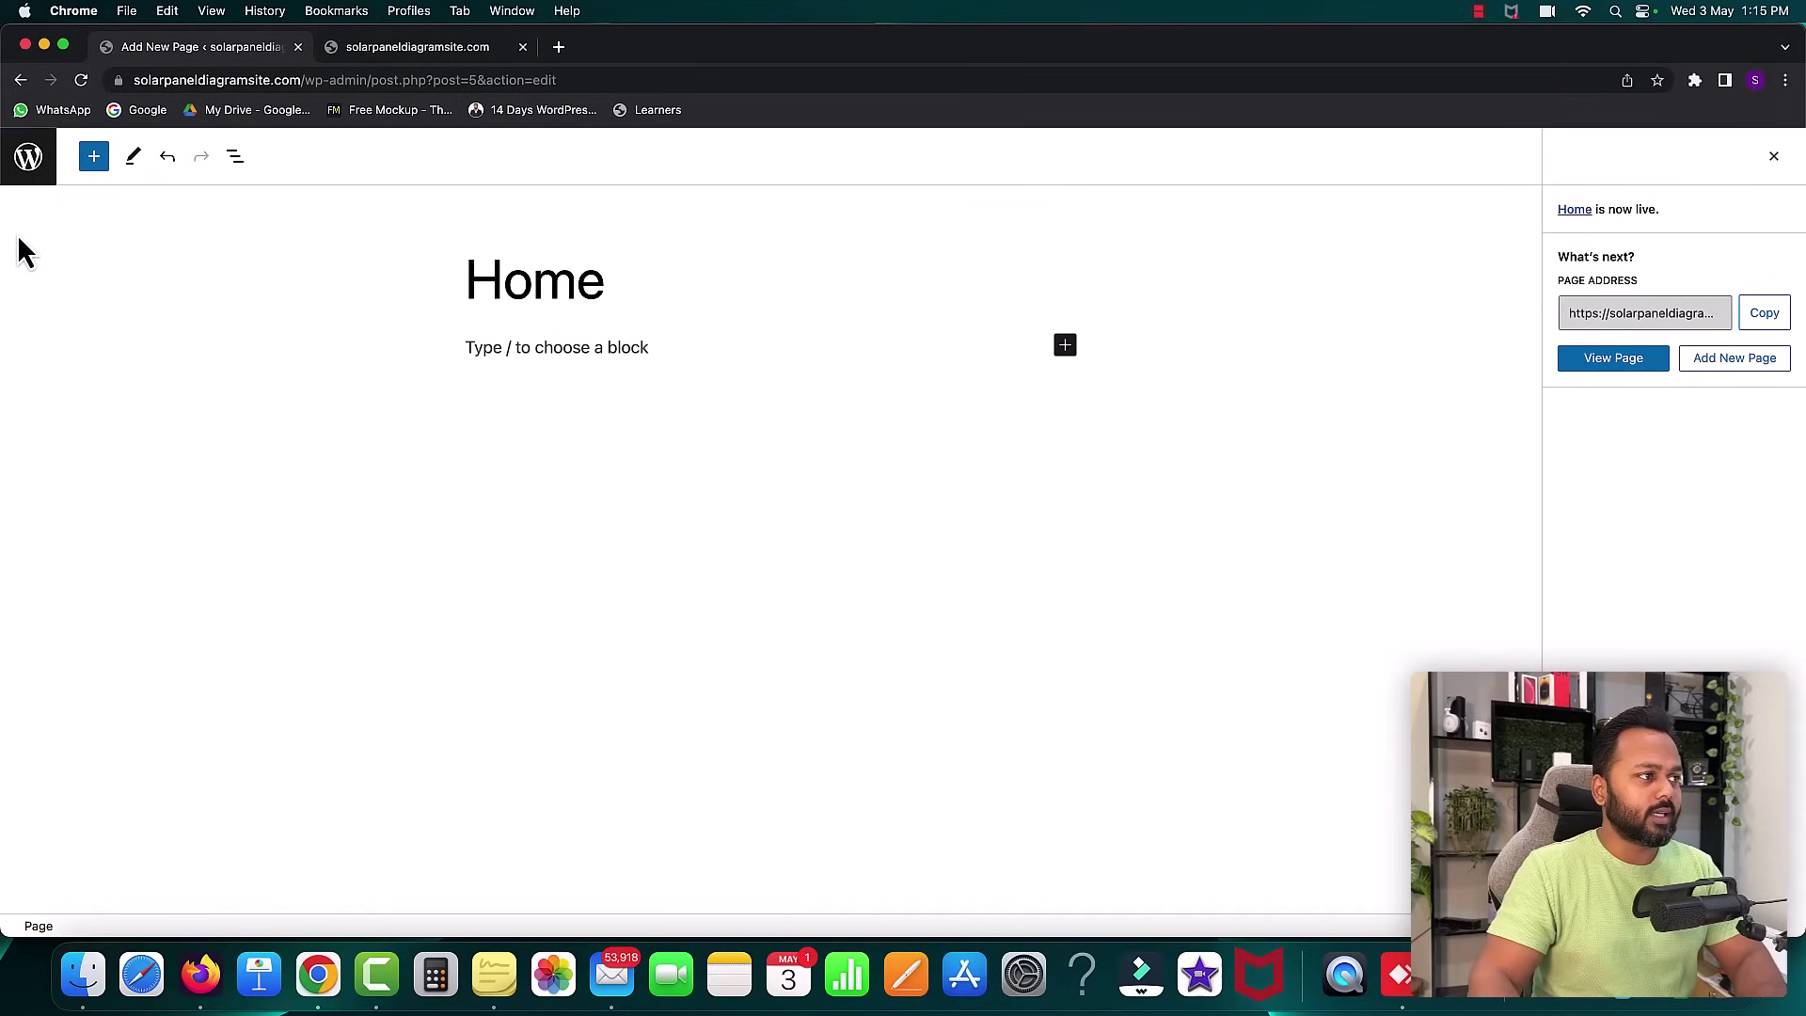
- From All Pages, mute the sound and open two new page editors in separate tabs
{"action": "left_click", "coordinate": [30, 159]}
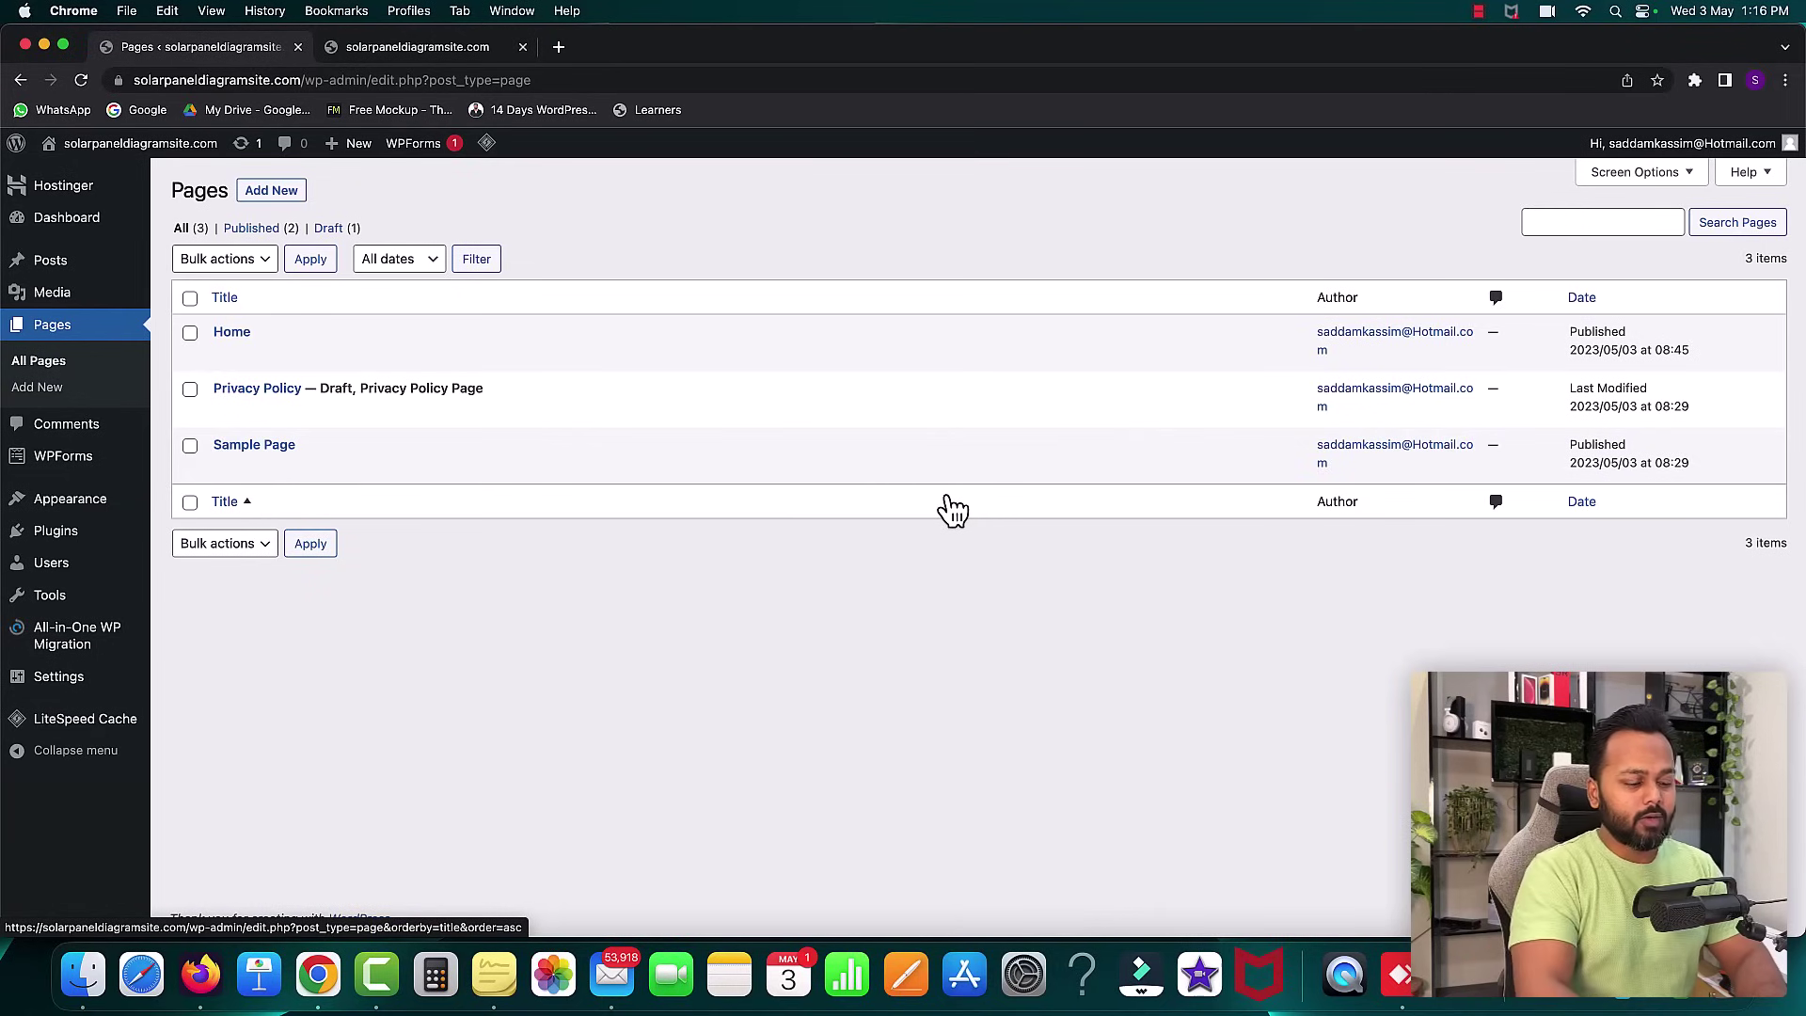
{"action": "key", "text": "XF86AudioMute"}
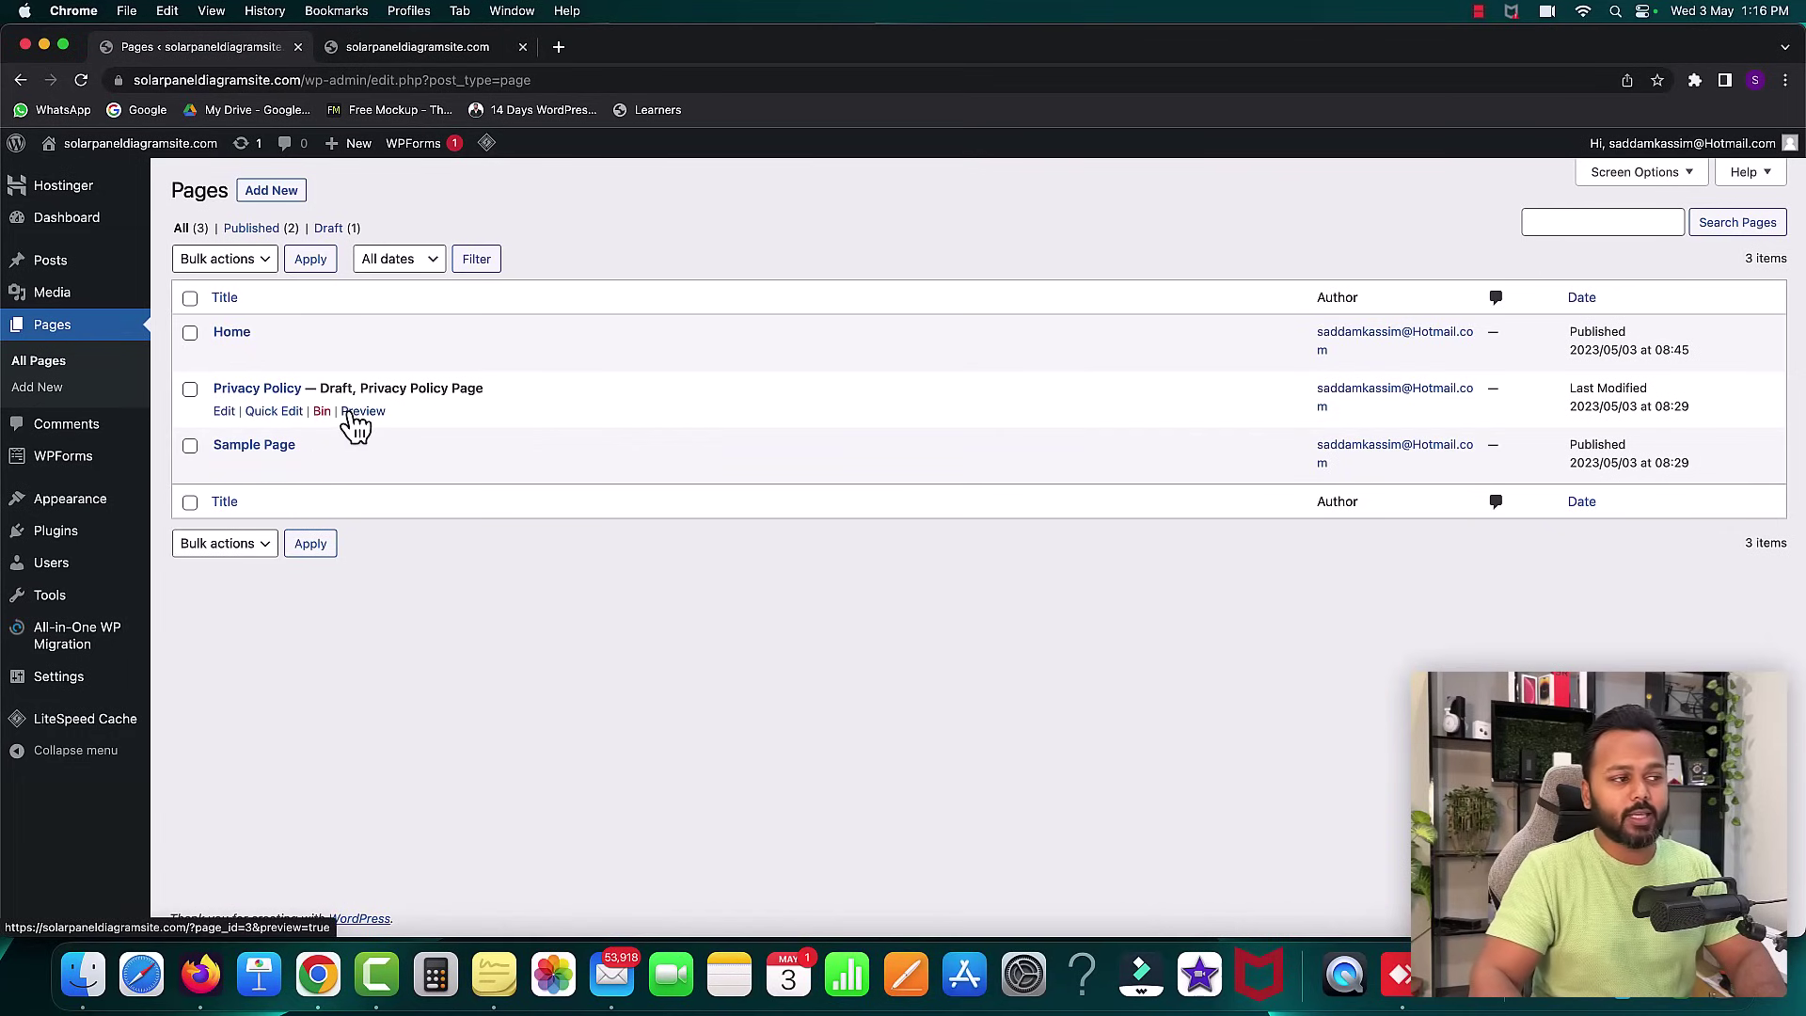
{"action": "right_click", "coordinate": [273, 196]}
{"action": "left_click", "coordinate": [287, 197]}
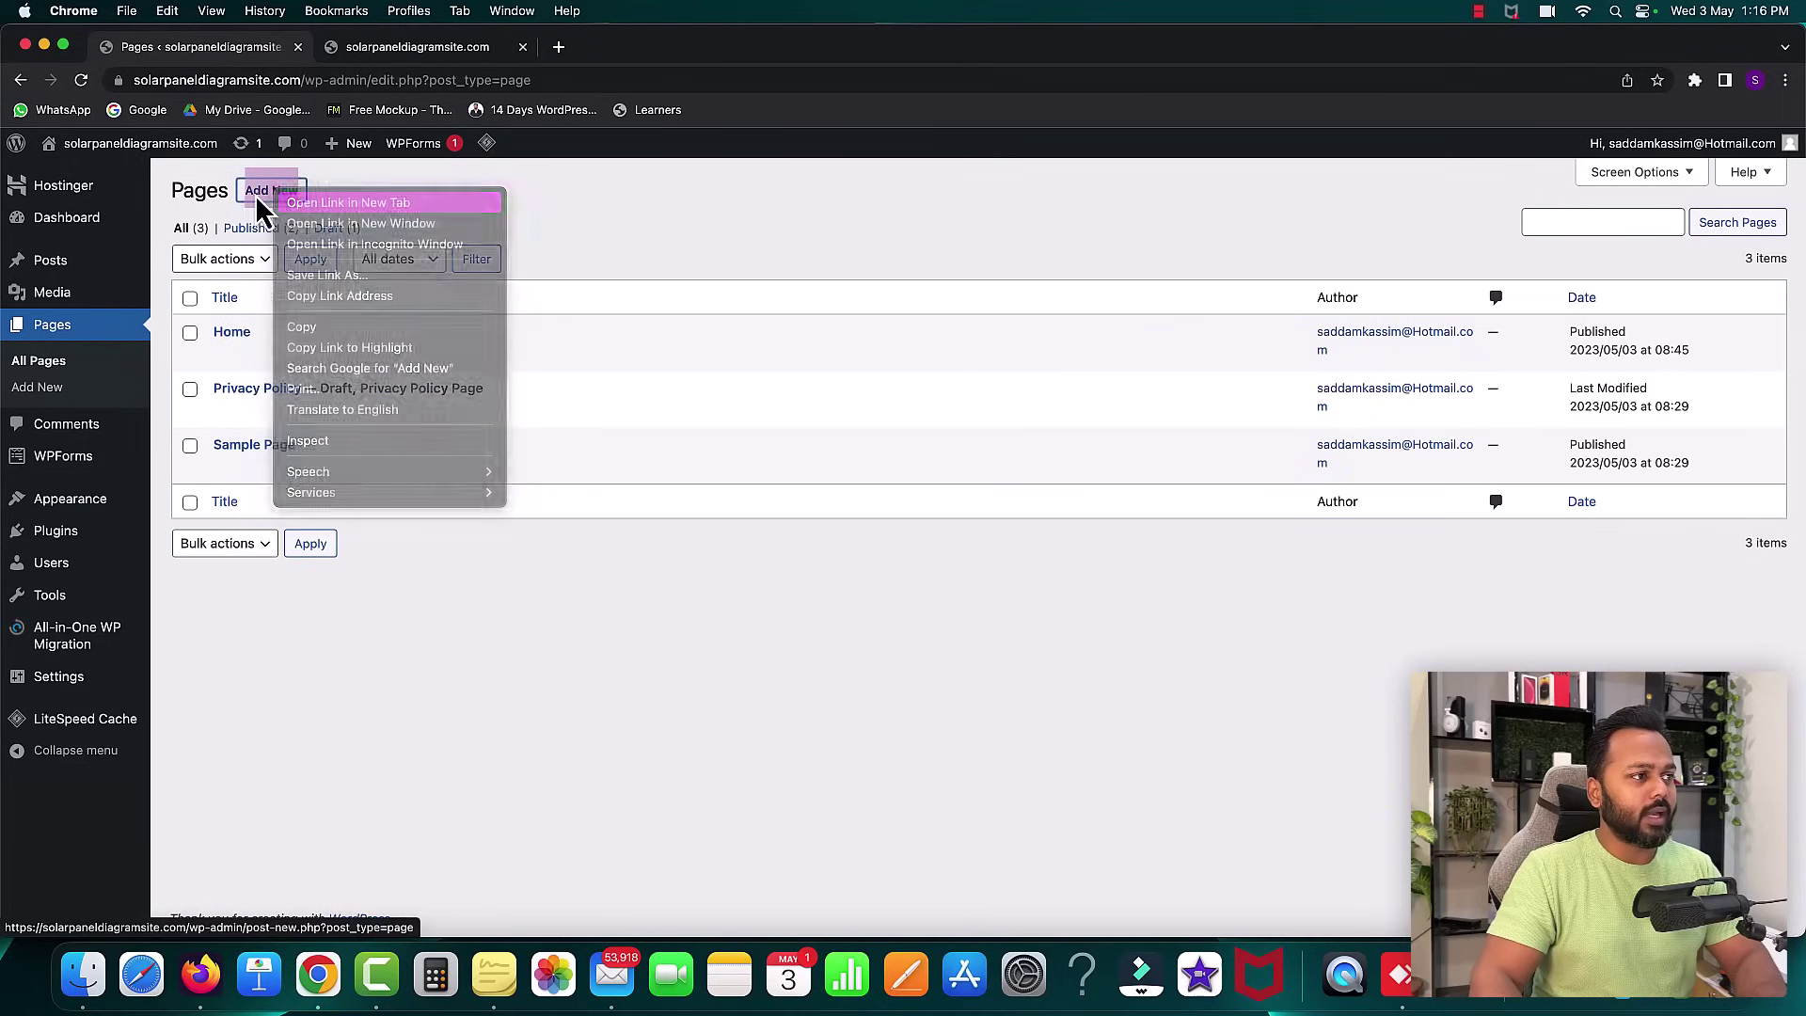
{"action": "right_click", "coordinate": [274, 194]}
{"action": "left_click", "coordinate": [302, 213]}
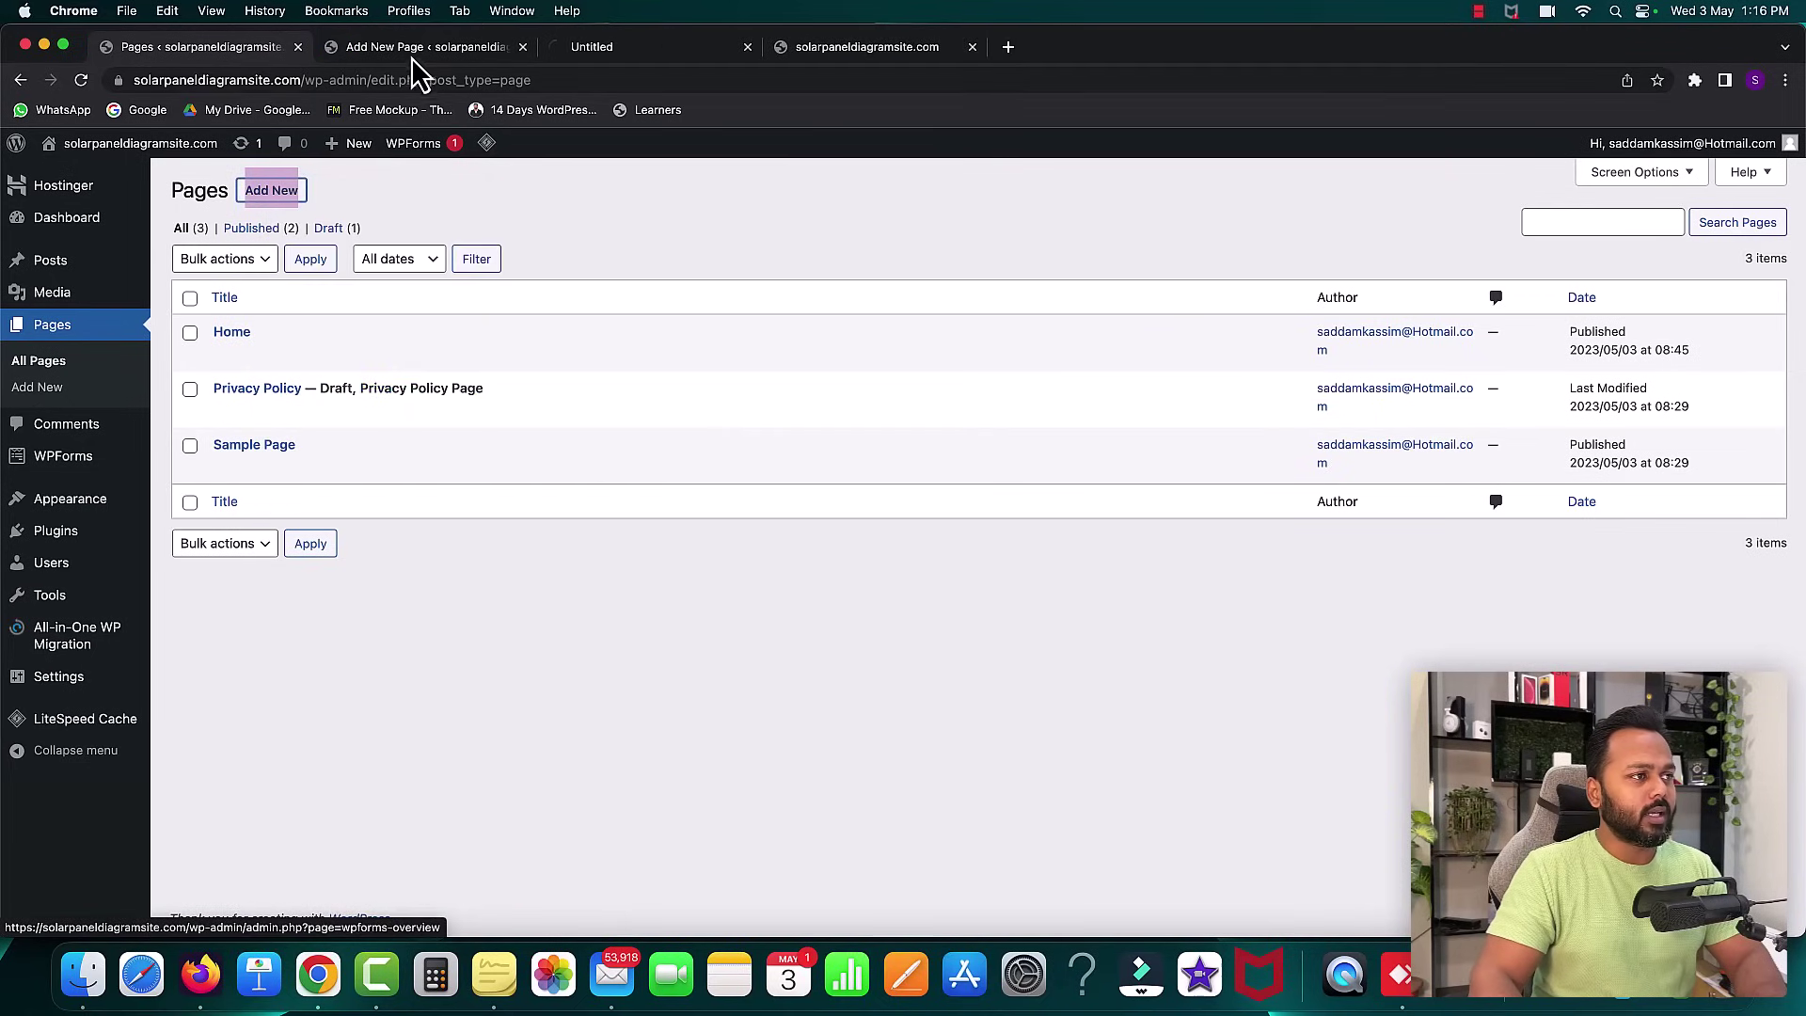
- Publish pages titled 'About us' and 'Contact us'
{"action": "left_click", "coordinate": [410, 52]}
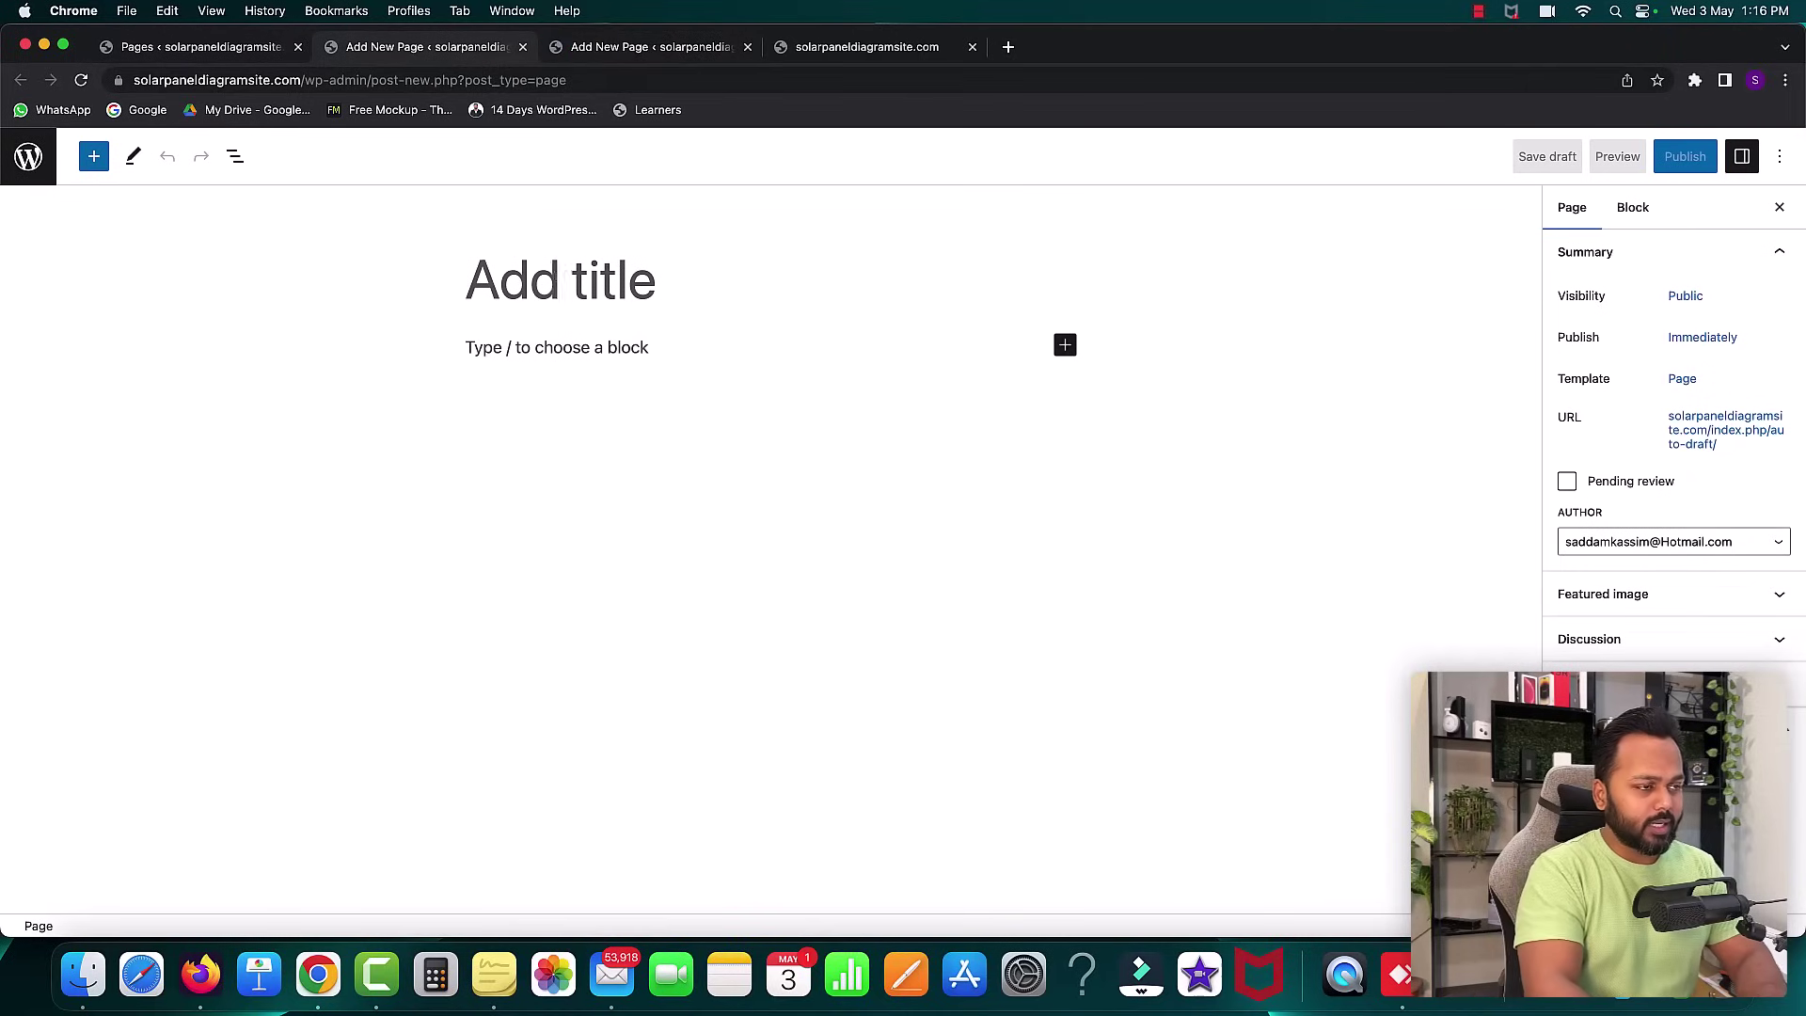
{"action": "type", "text": "About us"}
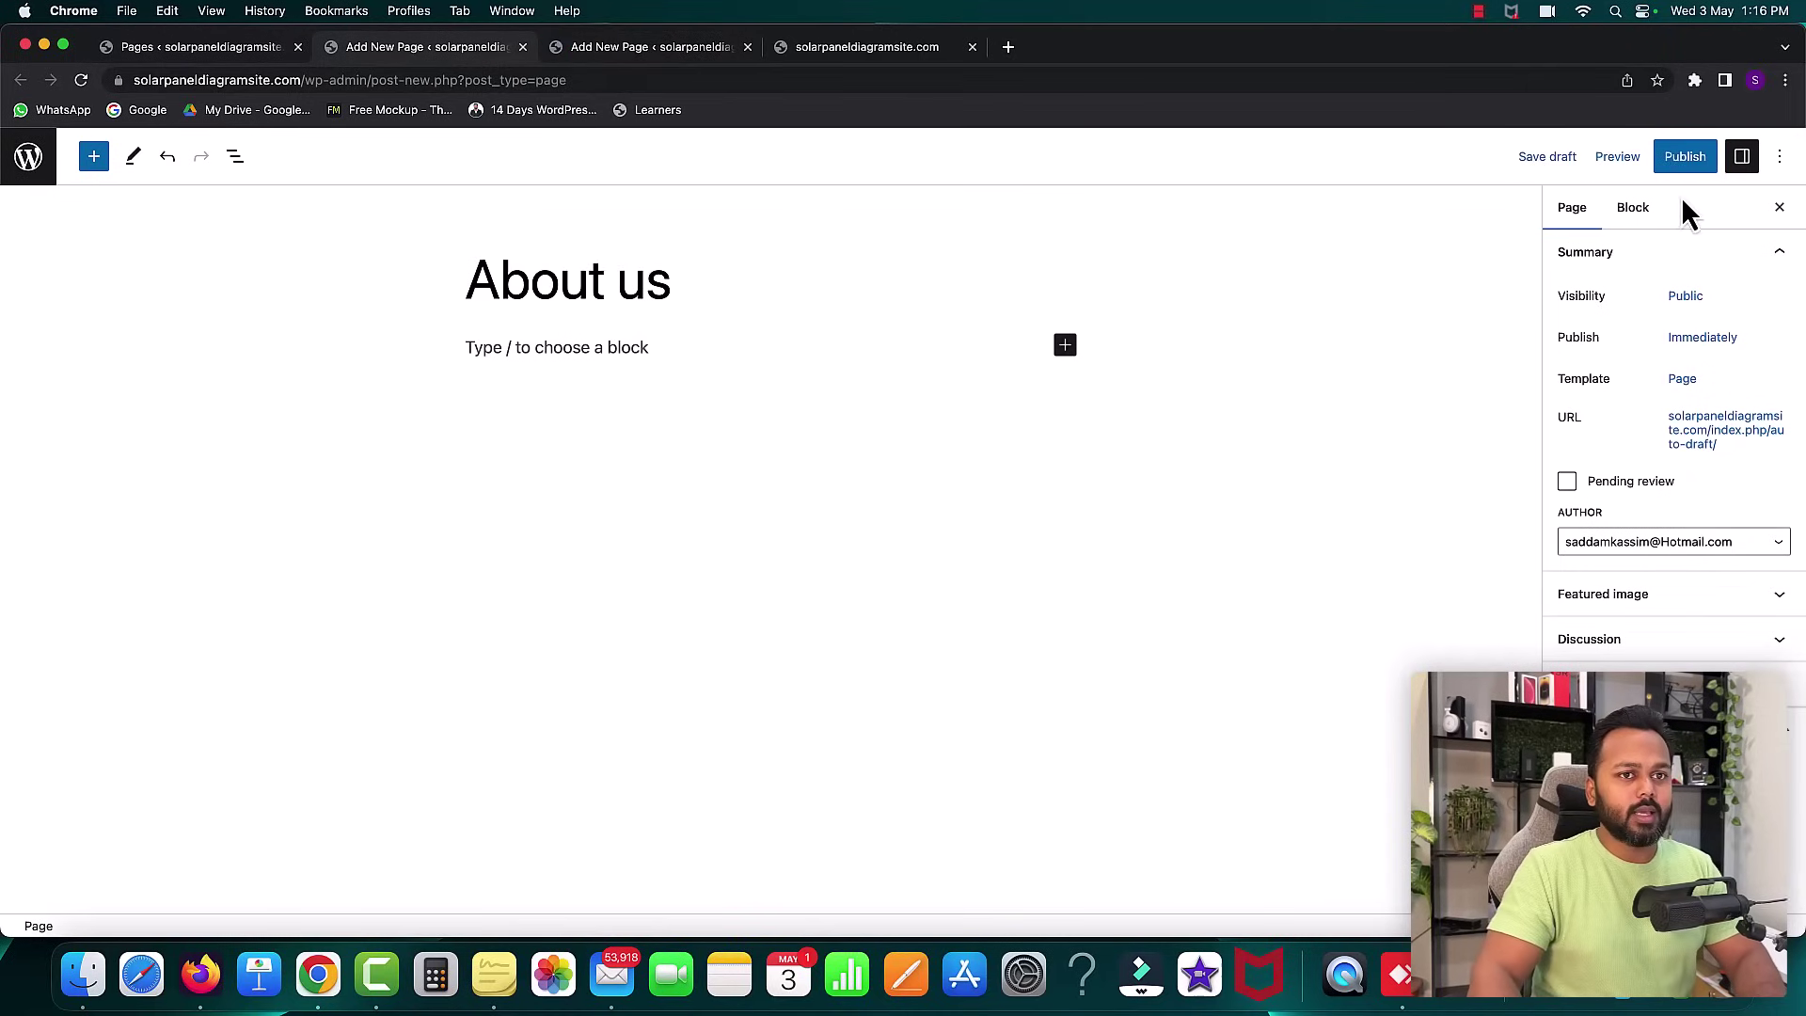
{"action": "left_click", "coordinate": [1684, 158]}
{"action": "left_click", "coordinate": [1622, 158]}
{"action": "left_click", "coordinate": [649, 46]}
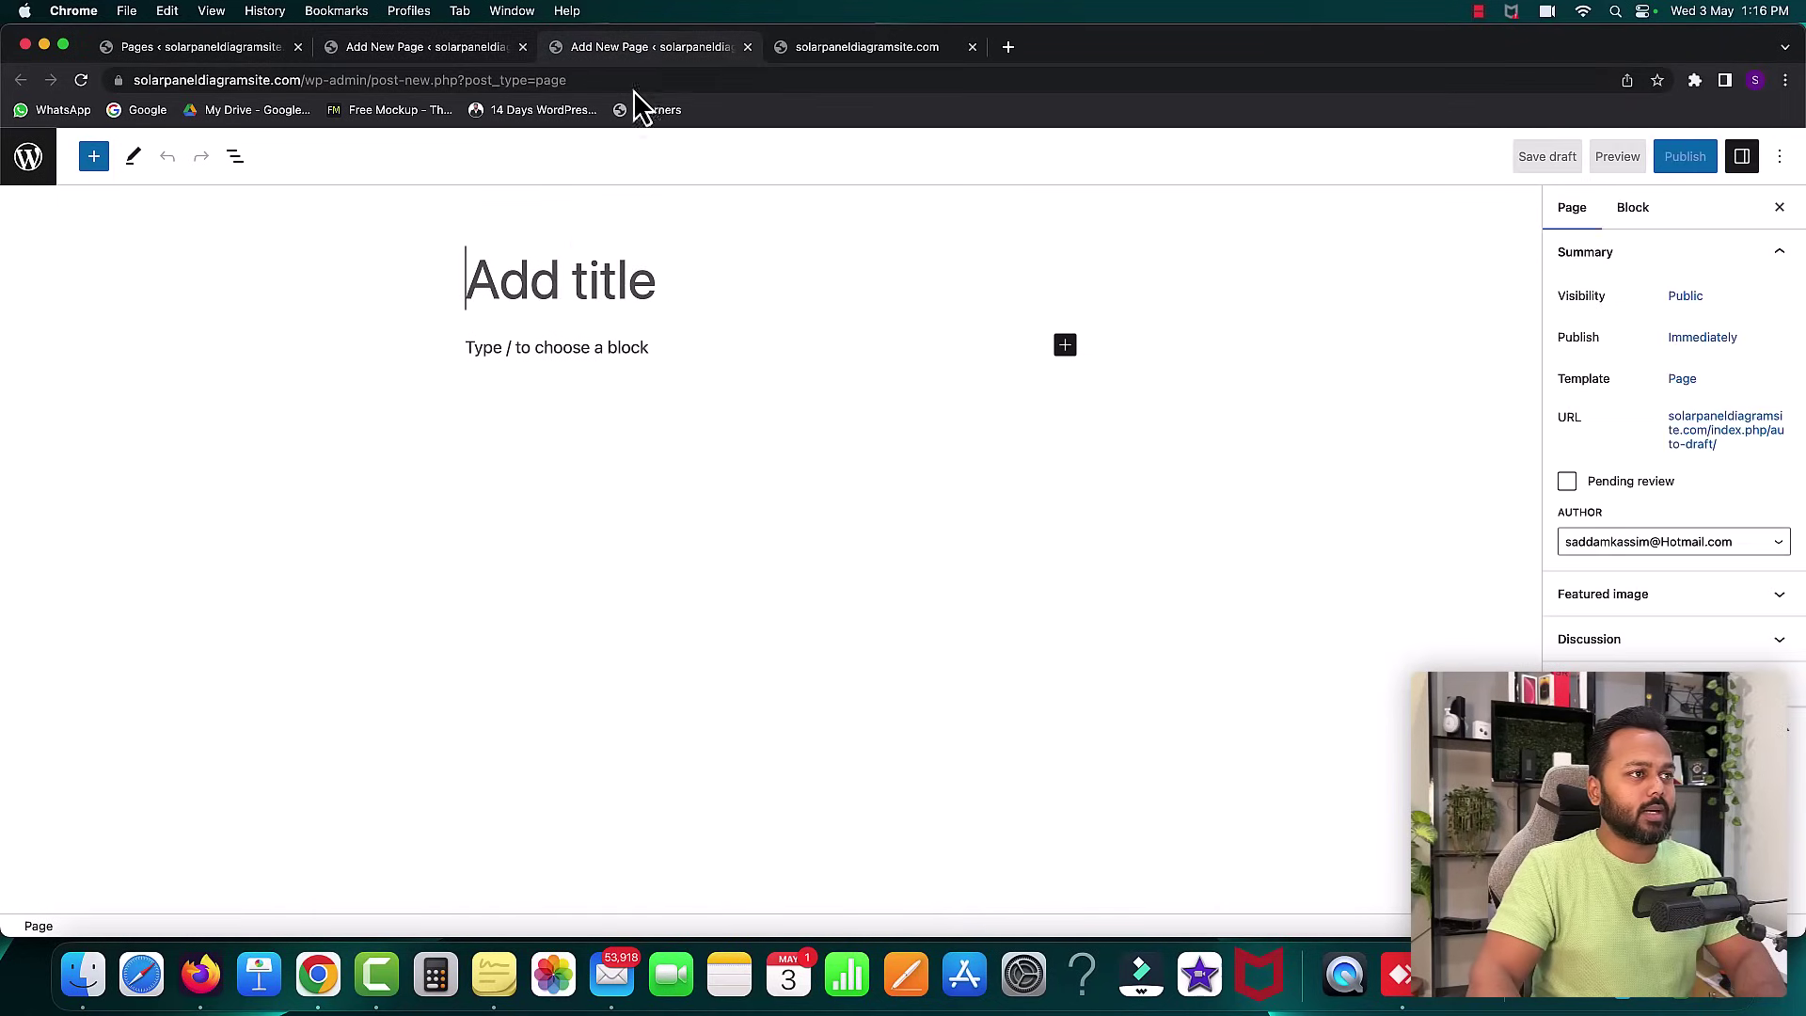
{"action": "type", "text": "Contact us"}
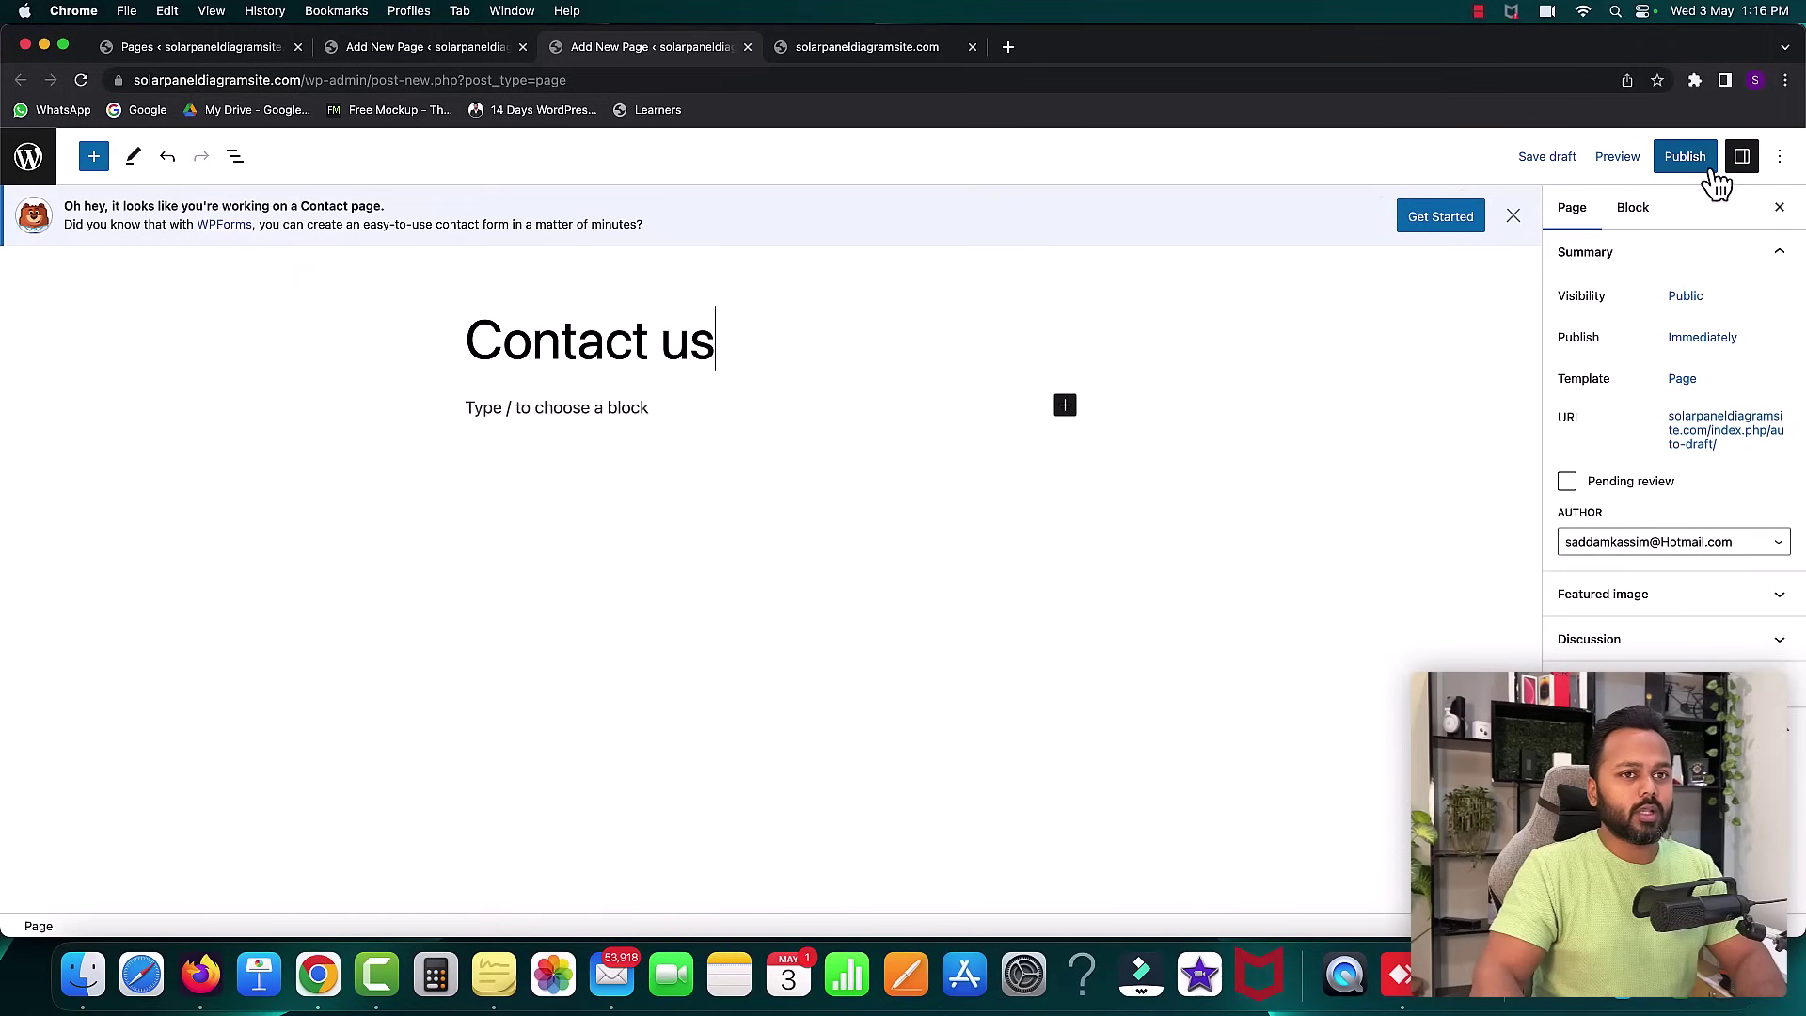
{"action": "left_click", "coordinate": [1684, 156]}
{"action": "left_click", "coordinate": [1619, 158]}
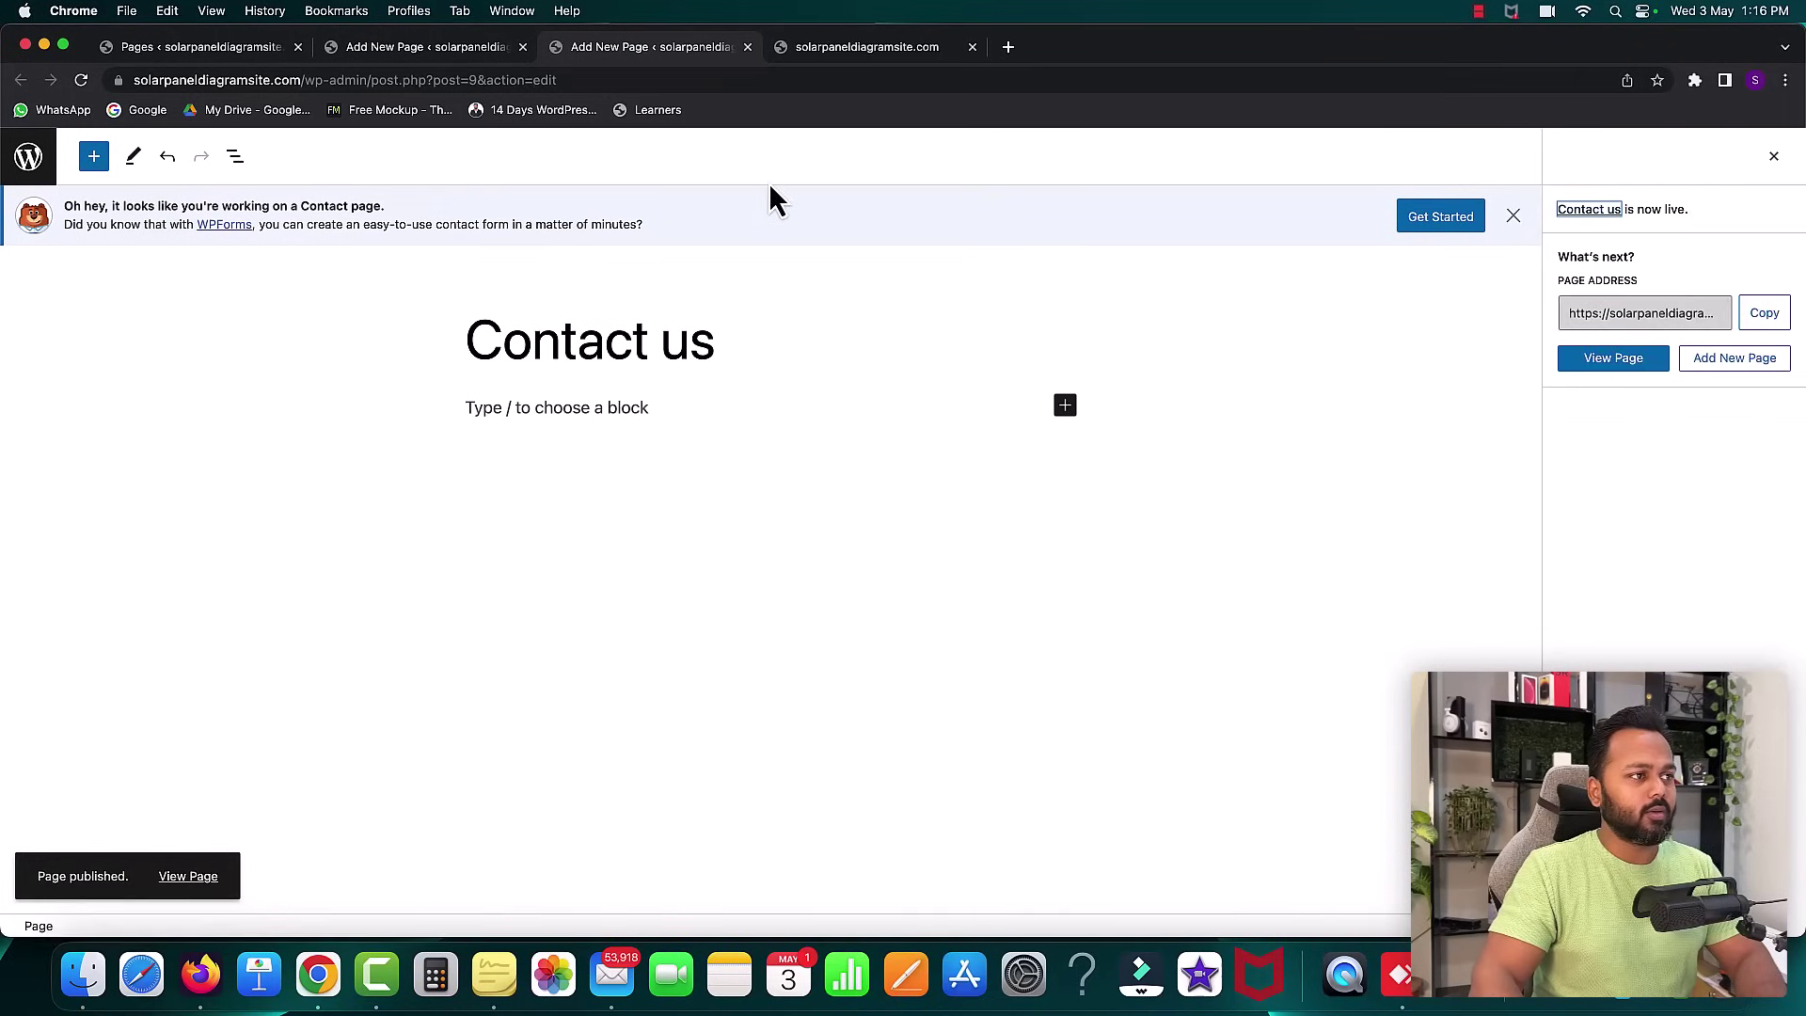
- Close both editor tabs and reload the Pages list to show the new pages
{"action": "left_click", "coordinate": [748, 47]}
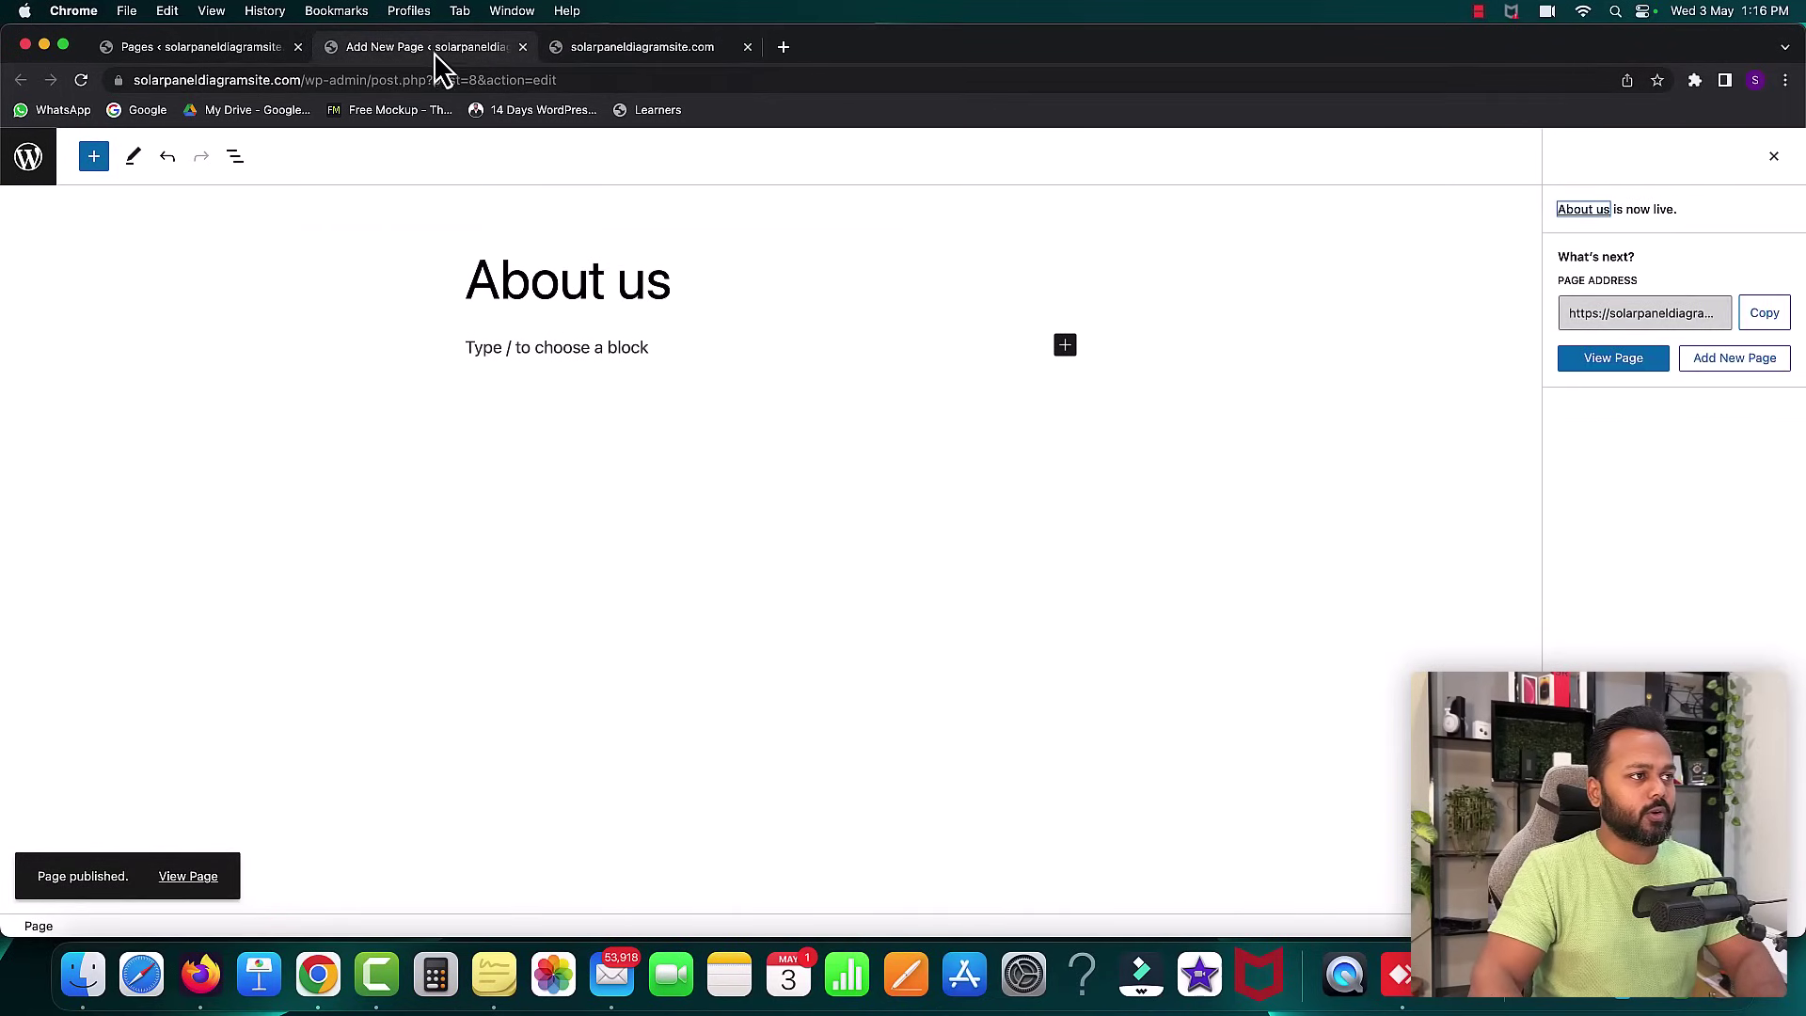
{"action": "left_click", "coordinate": [523, 47]}
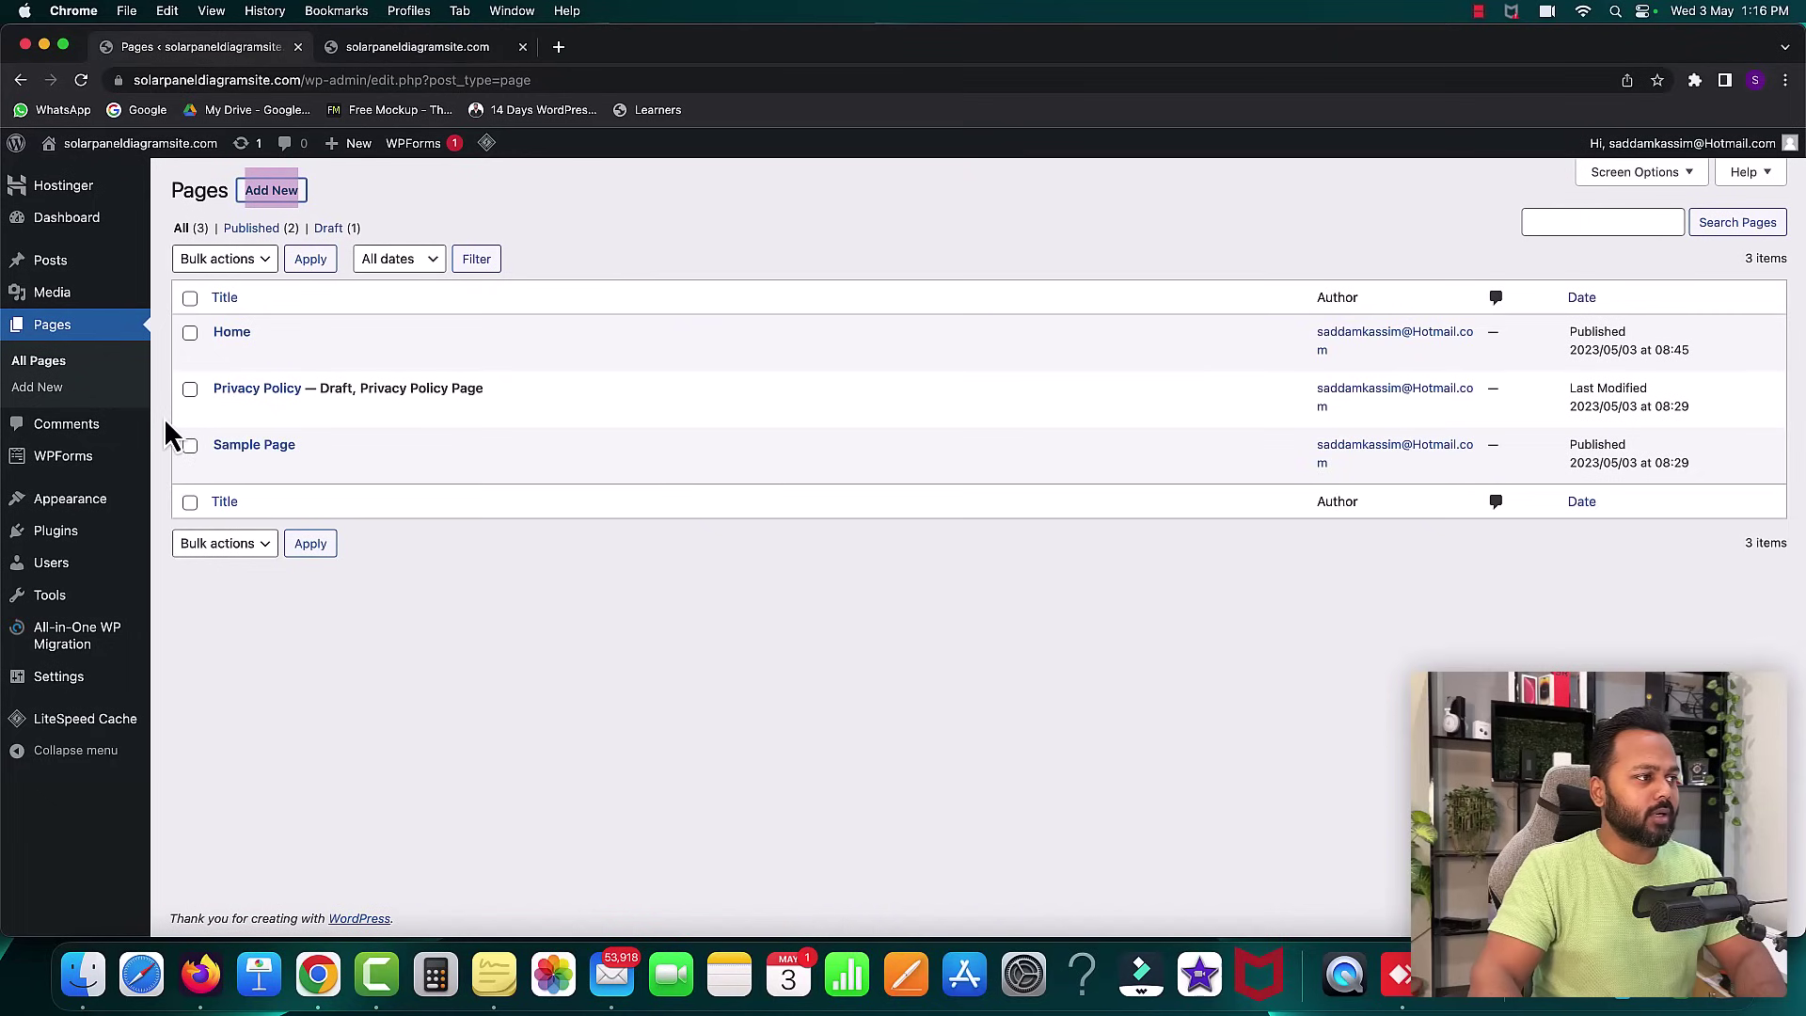
{"action": "left_click", "coordinate": [33, 362]}
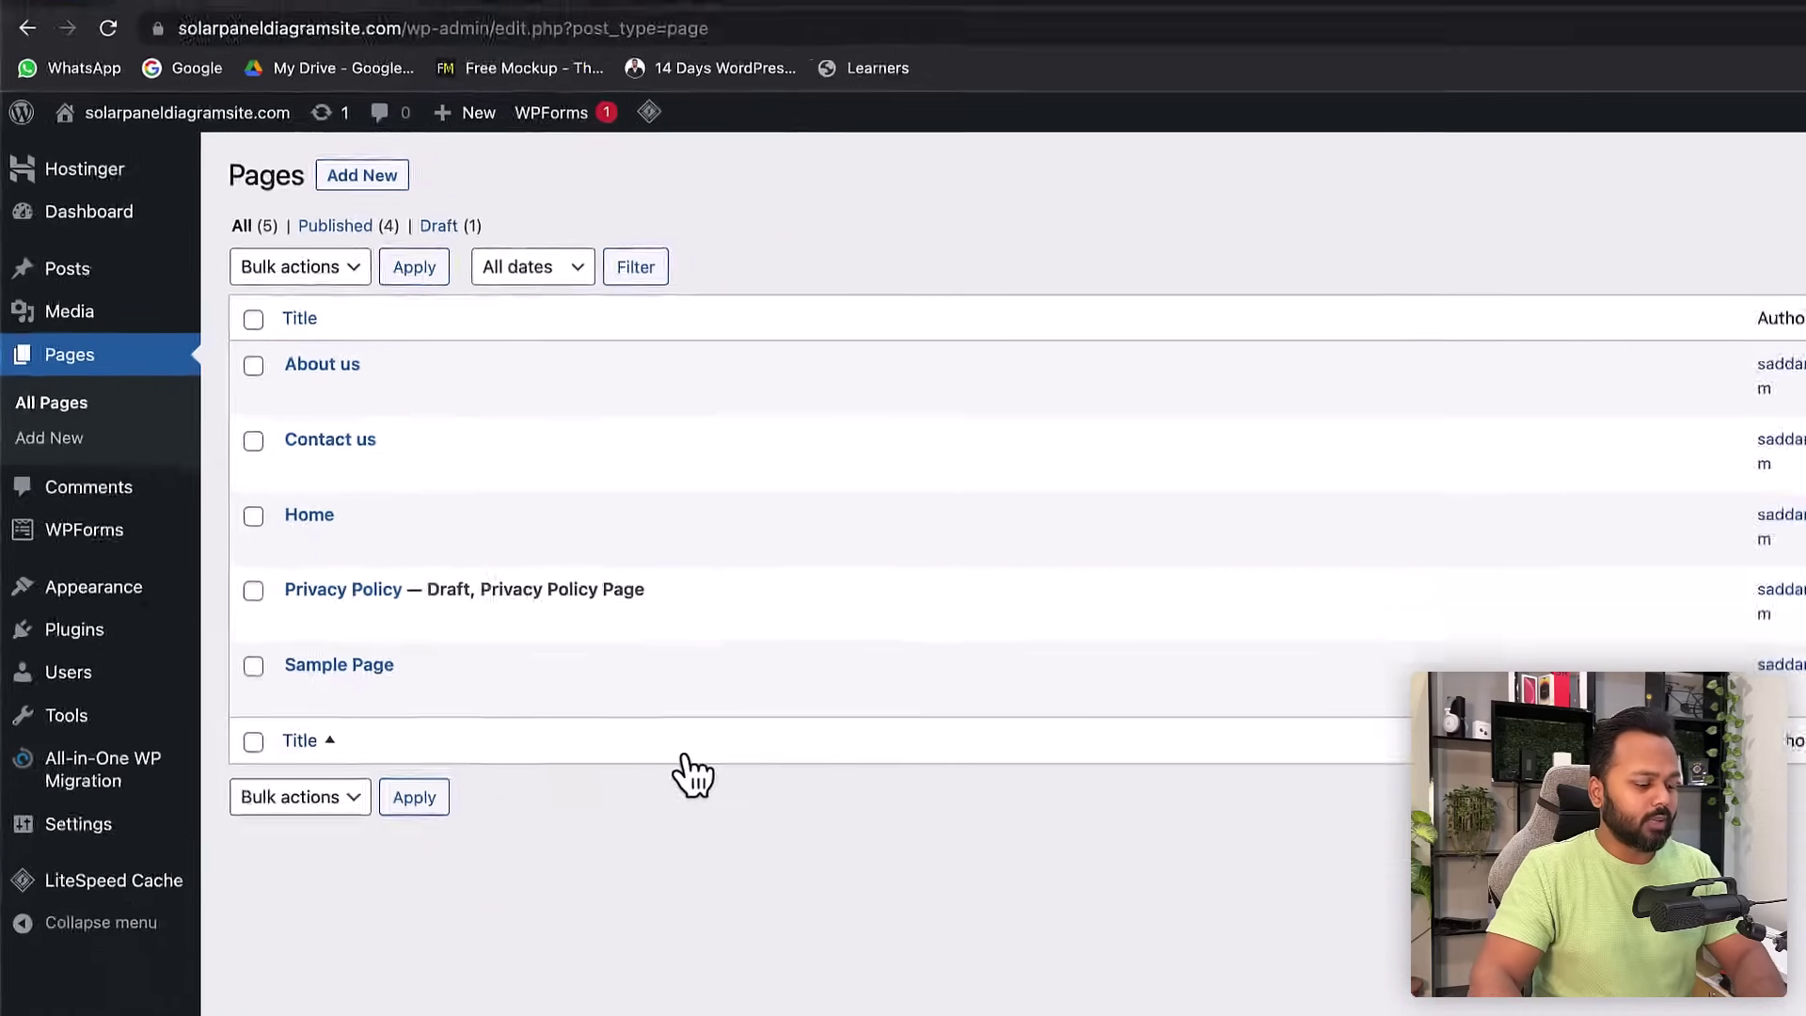
{"action": "key", "text": "ctrl+Up"}
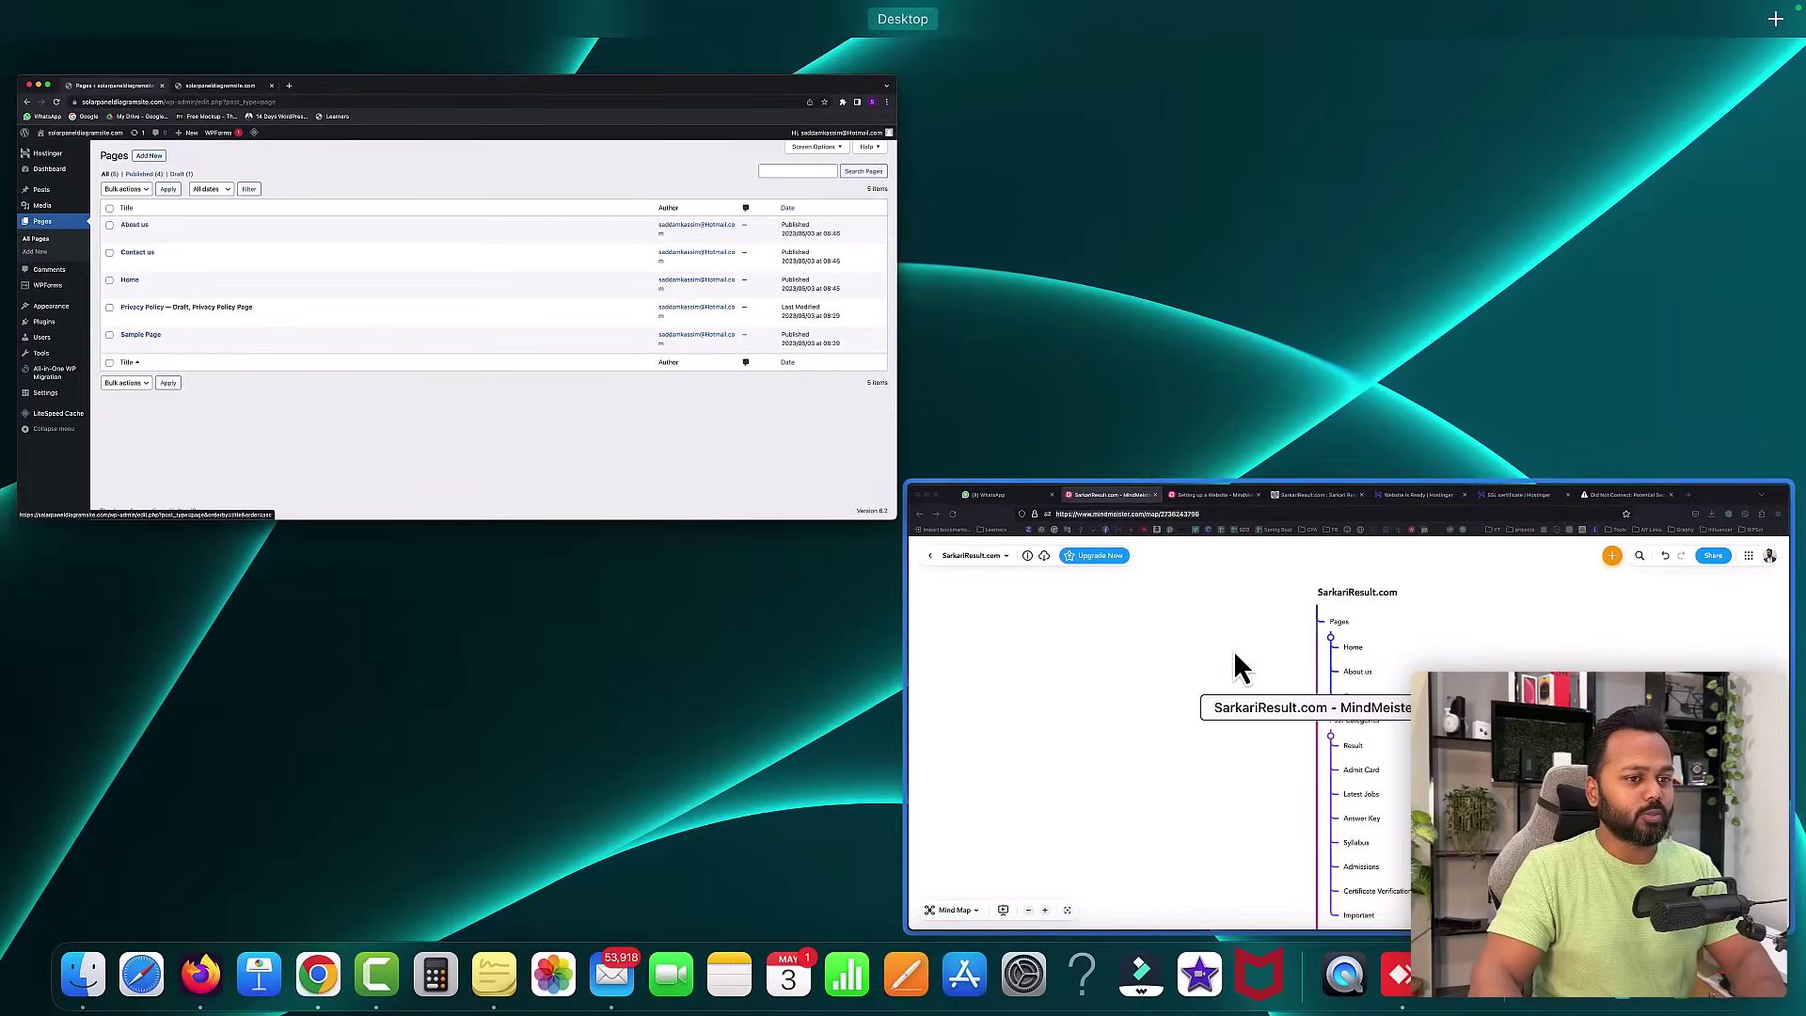
- Review the planned pages and categories in the MindMeister mind map in Firefox
{"action": "left_click", "coordinate": [1233, 649]}
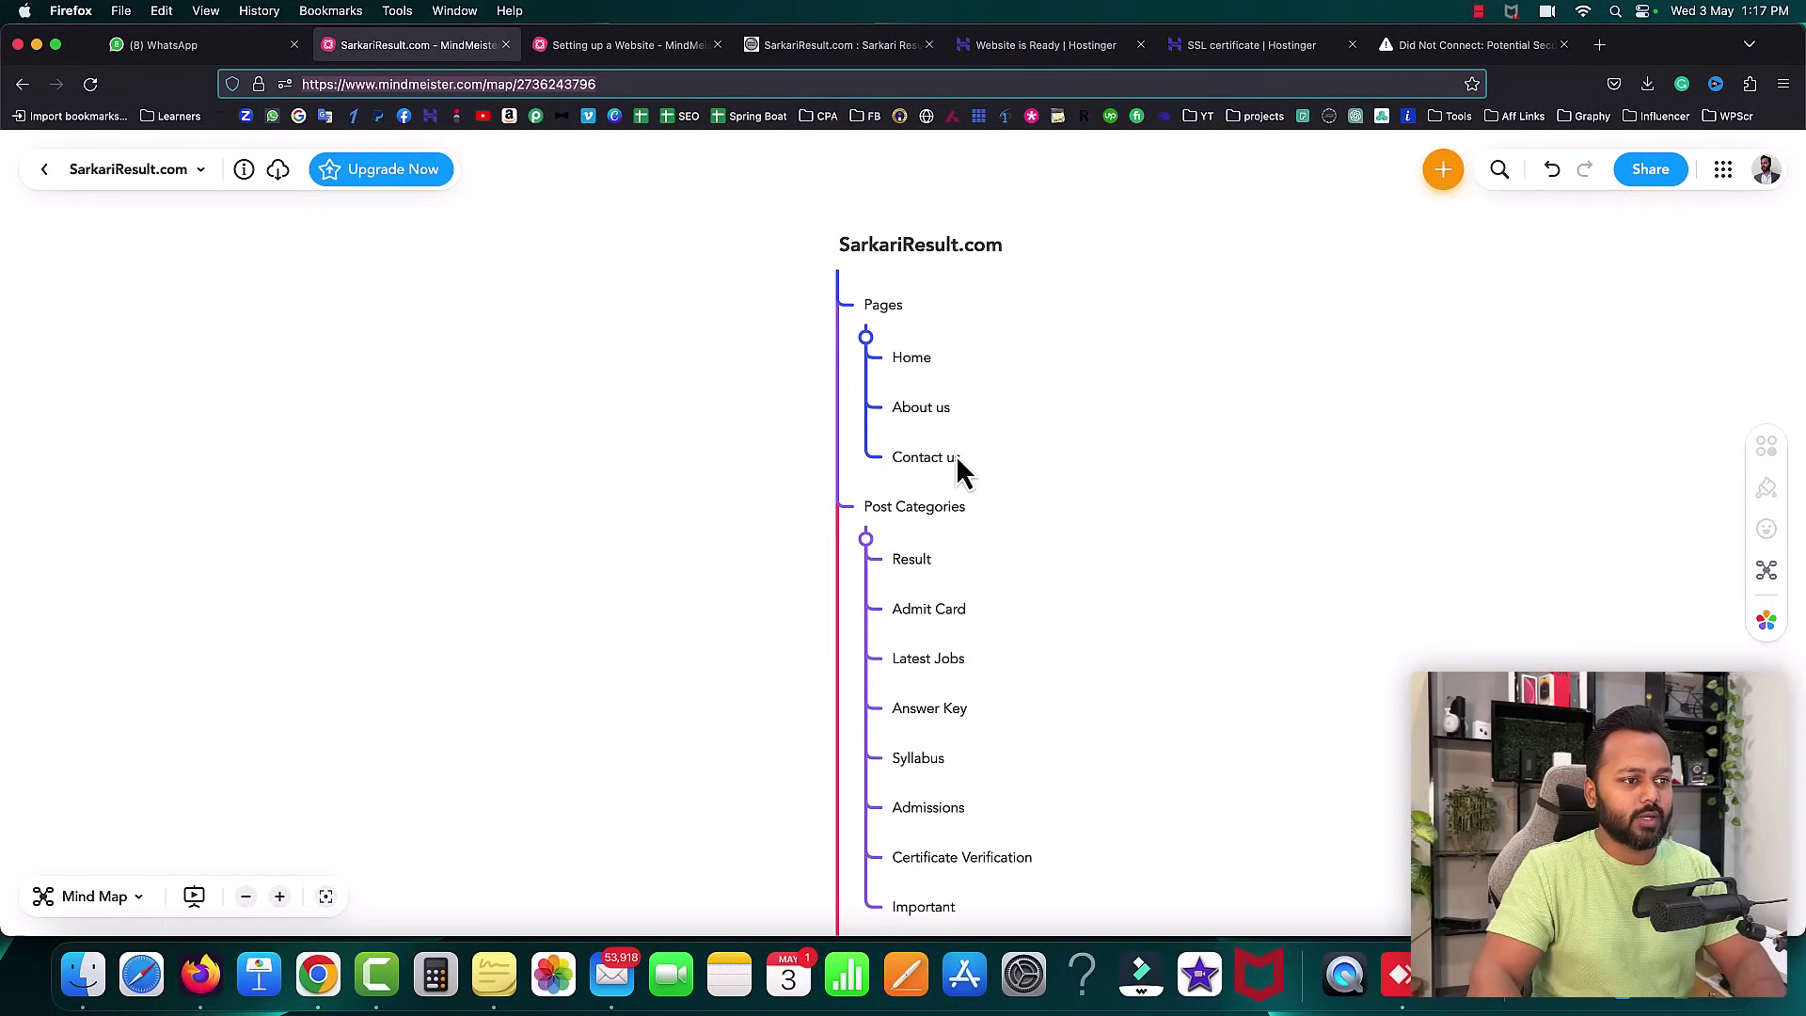
{"action": "scroll", "coordinate": [1069, 476], "scroll_direction": "down", "scroll_amount": 3}
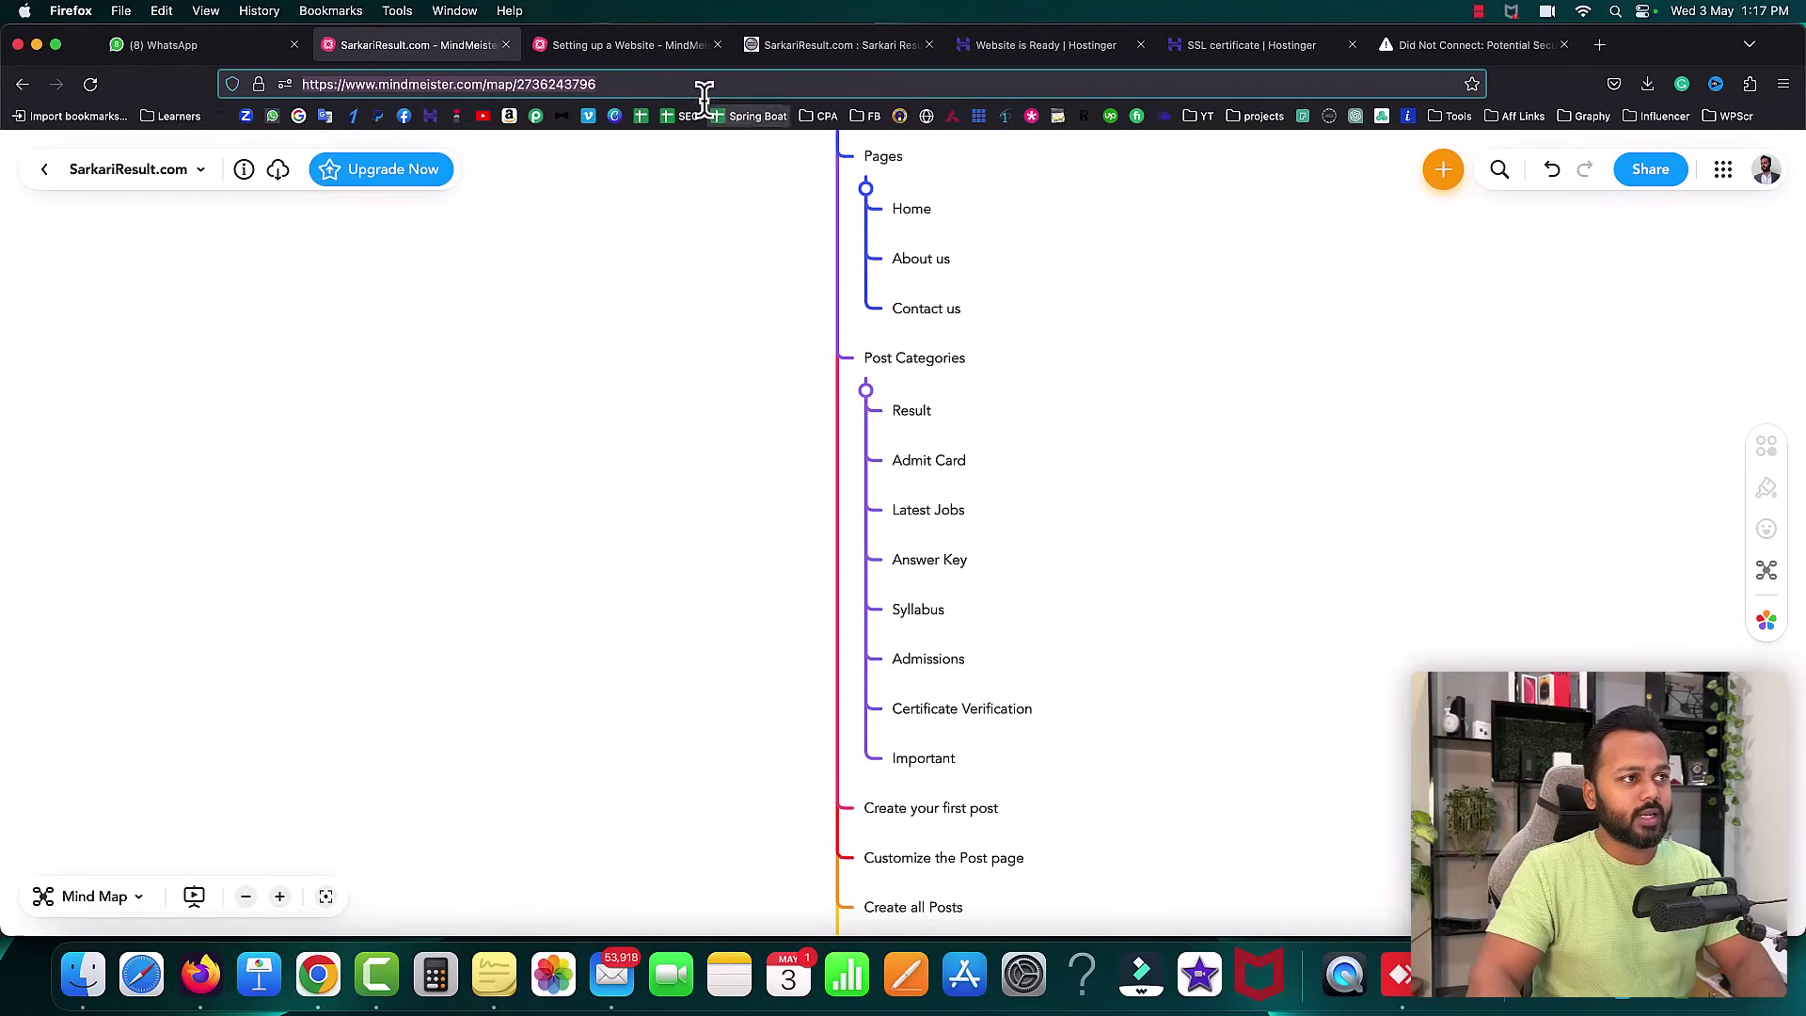
{"action": "left_click", "coordinate": [802, 45]}
{"action": "left_click", "coordinate": [764, 83]}
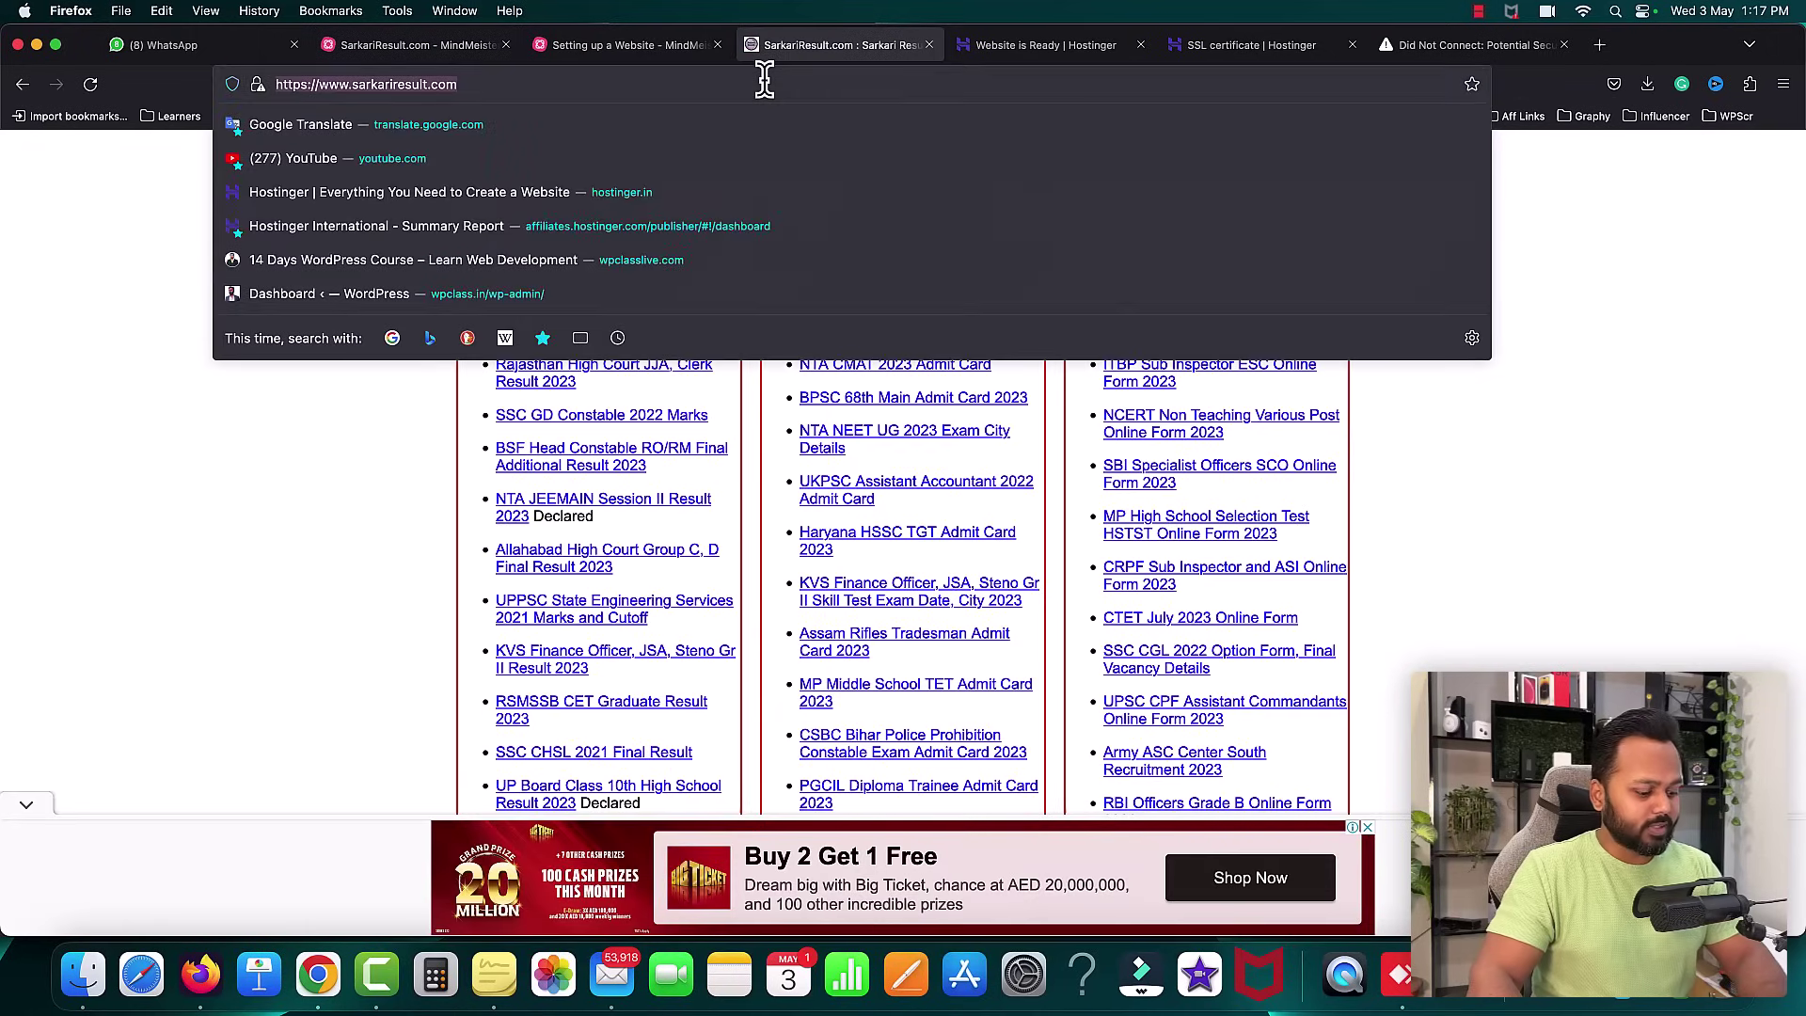
- Open sarkariresult.com in a new Chrome tab, scroll it, and return to the Pages list
{"action": "left_click", "coordinate": [318, 974]}
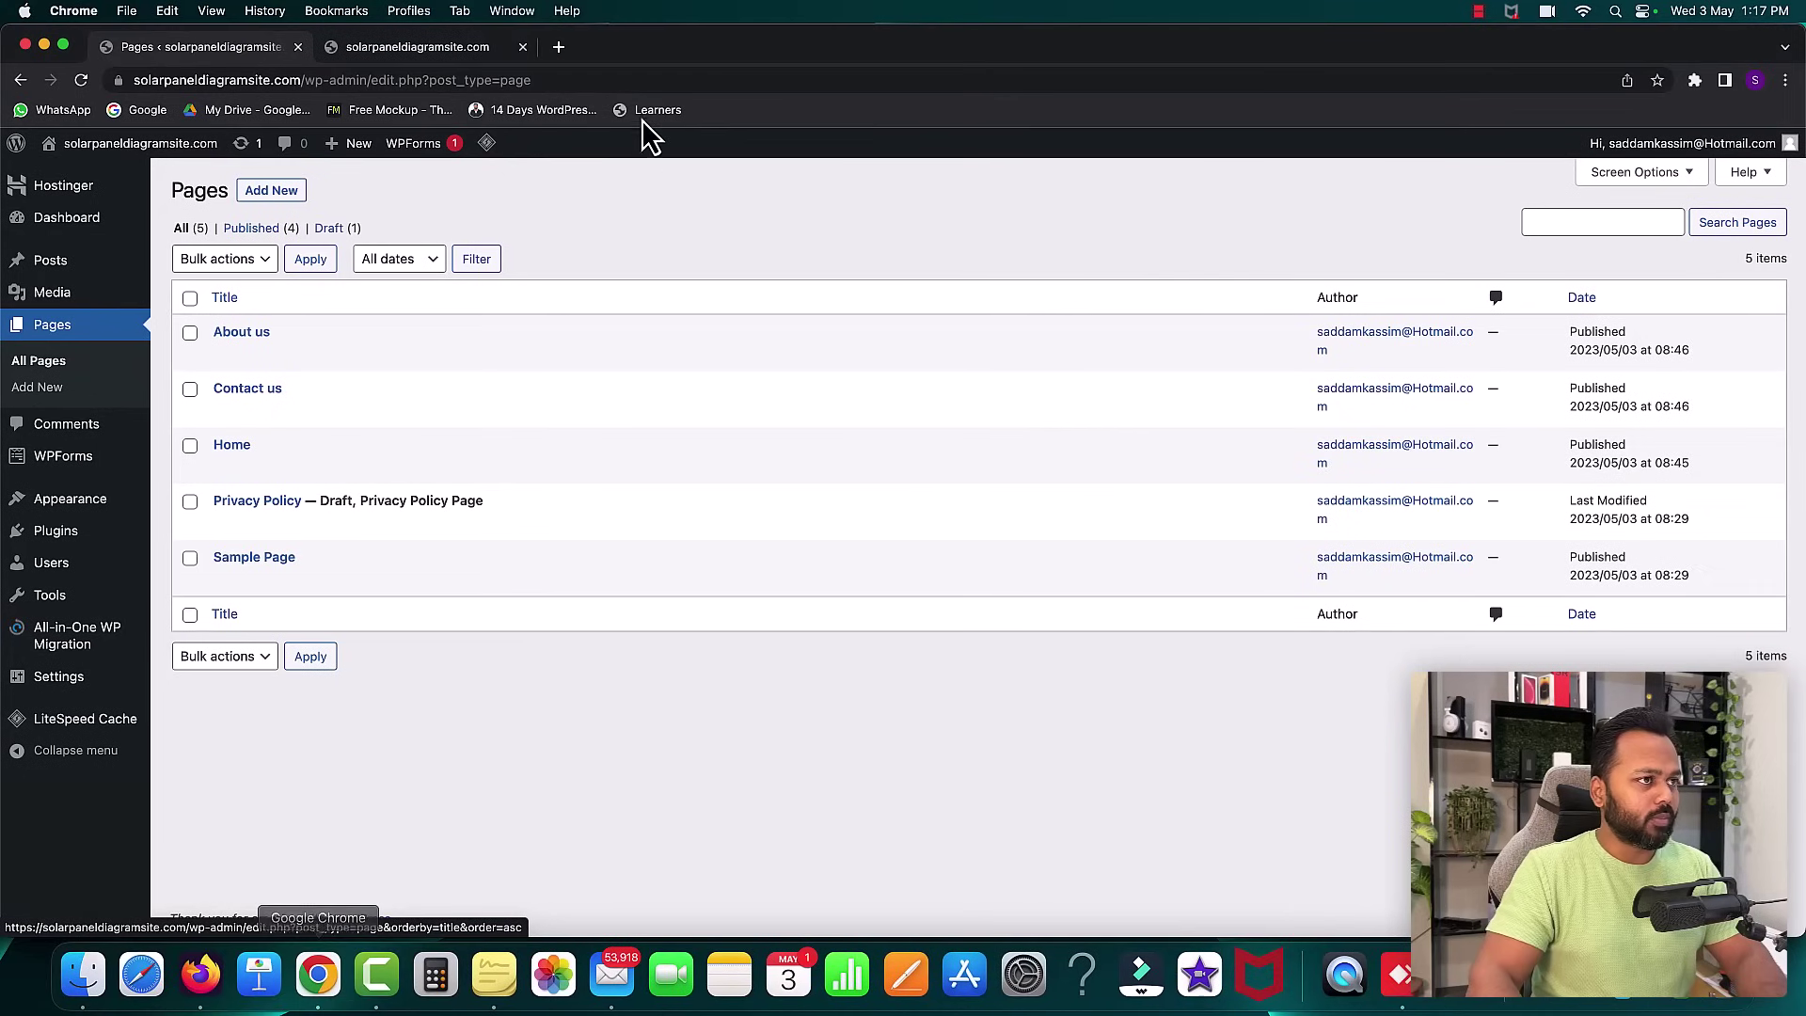
{"action": "left_click", "coordinate": [558, 47]}
{"action": "type", "text": "sarkariresult.com"}
{"action": "key", "text": "Return"}
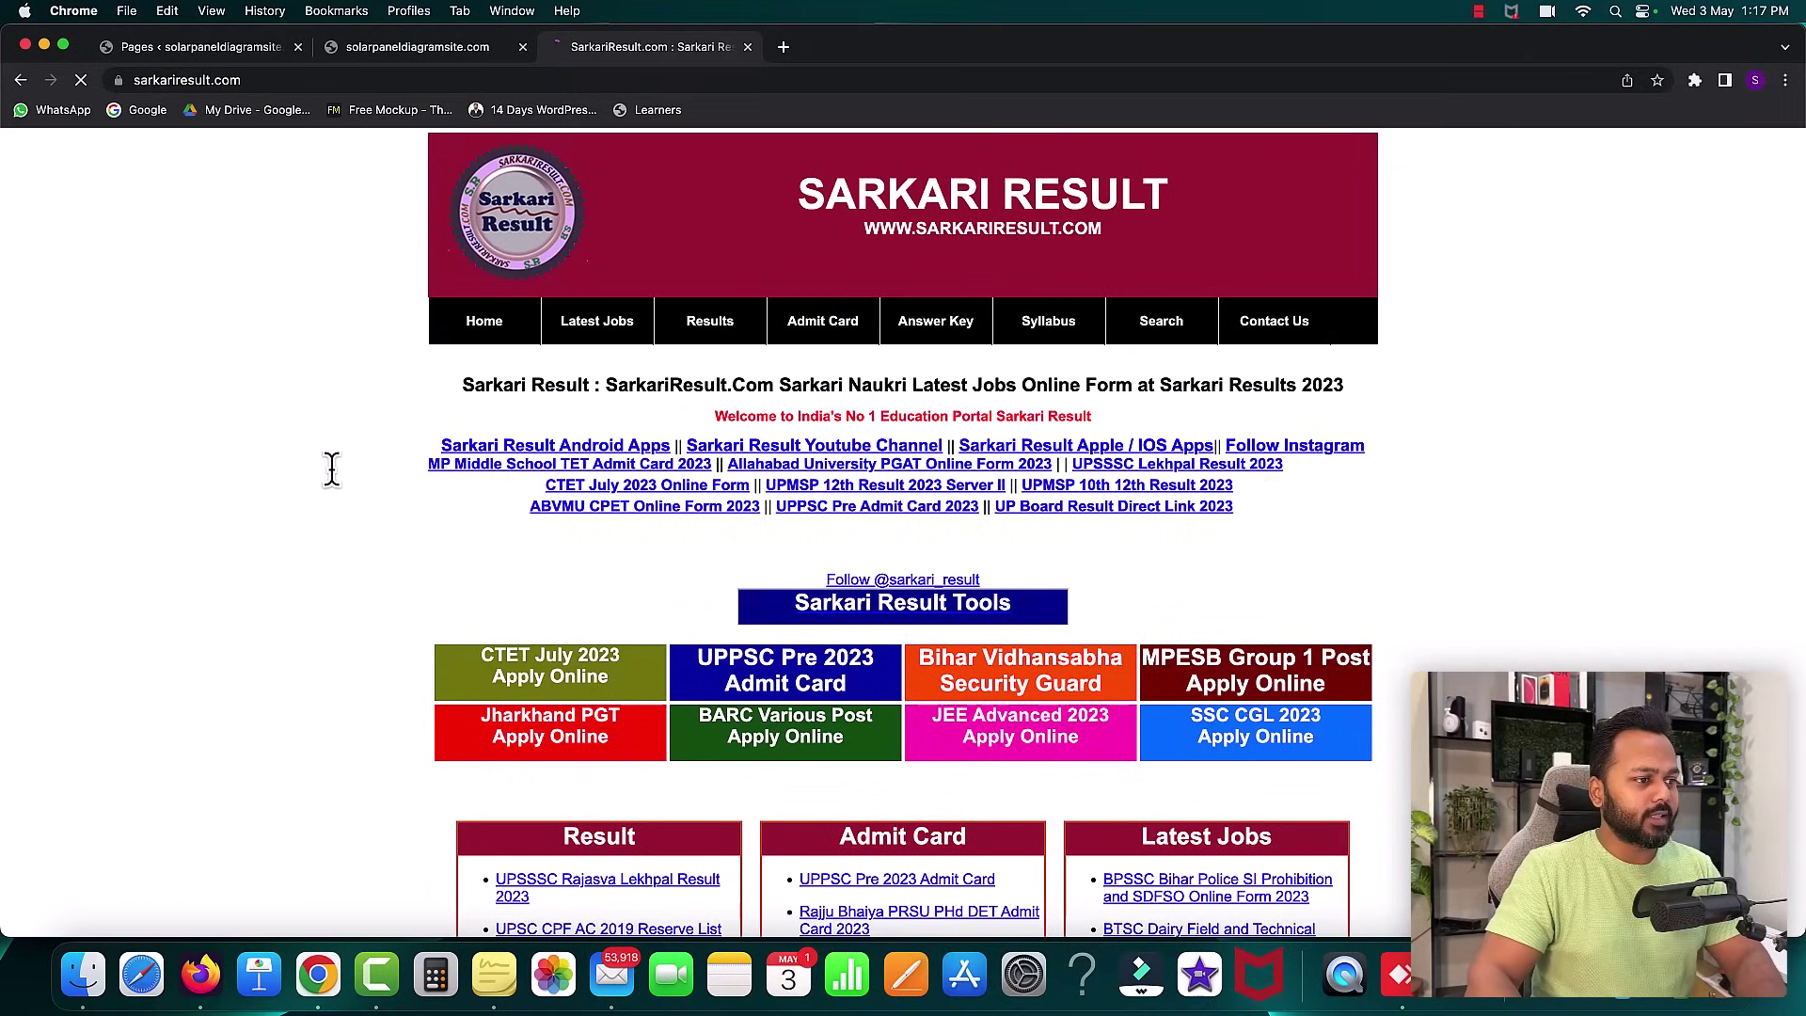
{"action": "scroll", "coordinate": [331, 480], "scroll_direction": "down", "scroll_amount": 5}
{"action": "scroll", "coordinate": [331, 471], "scroll_direction": "down", "scroll_amount": 2}
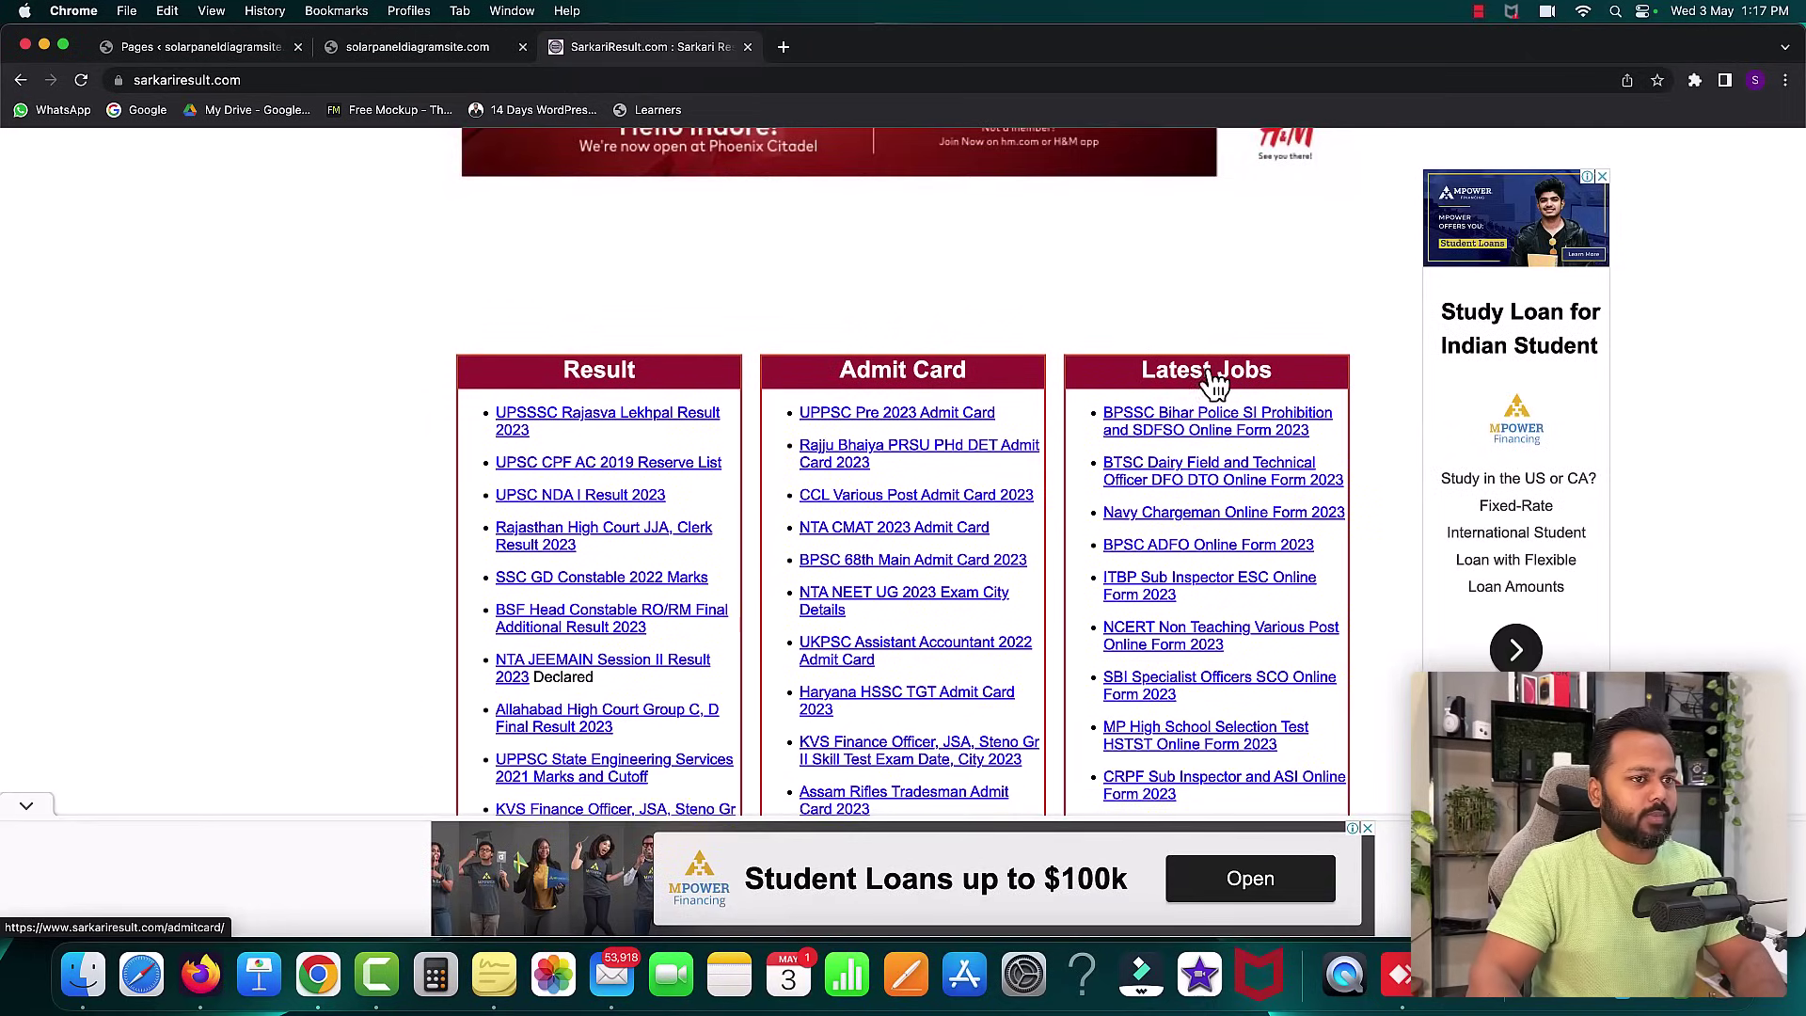
{"action": "left_click", "coordinate": [217, 57]}
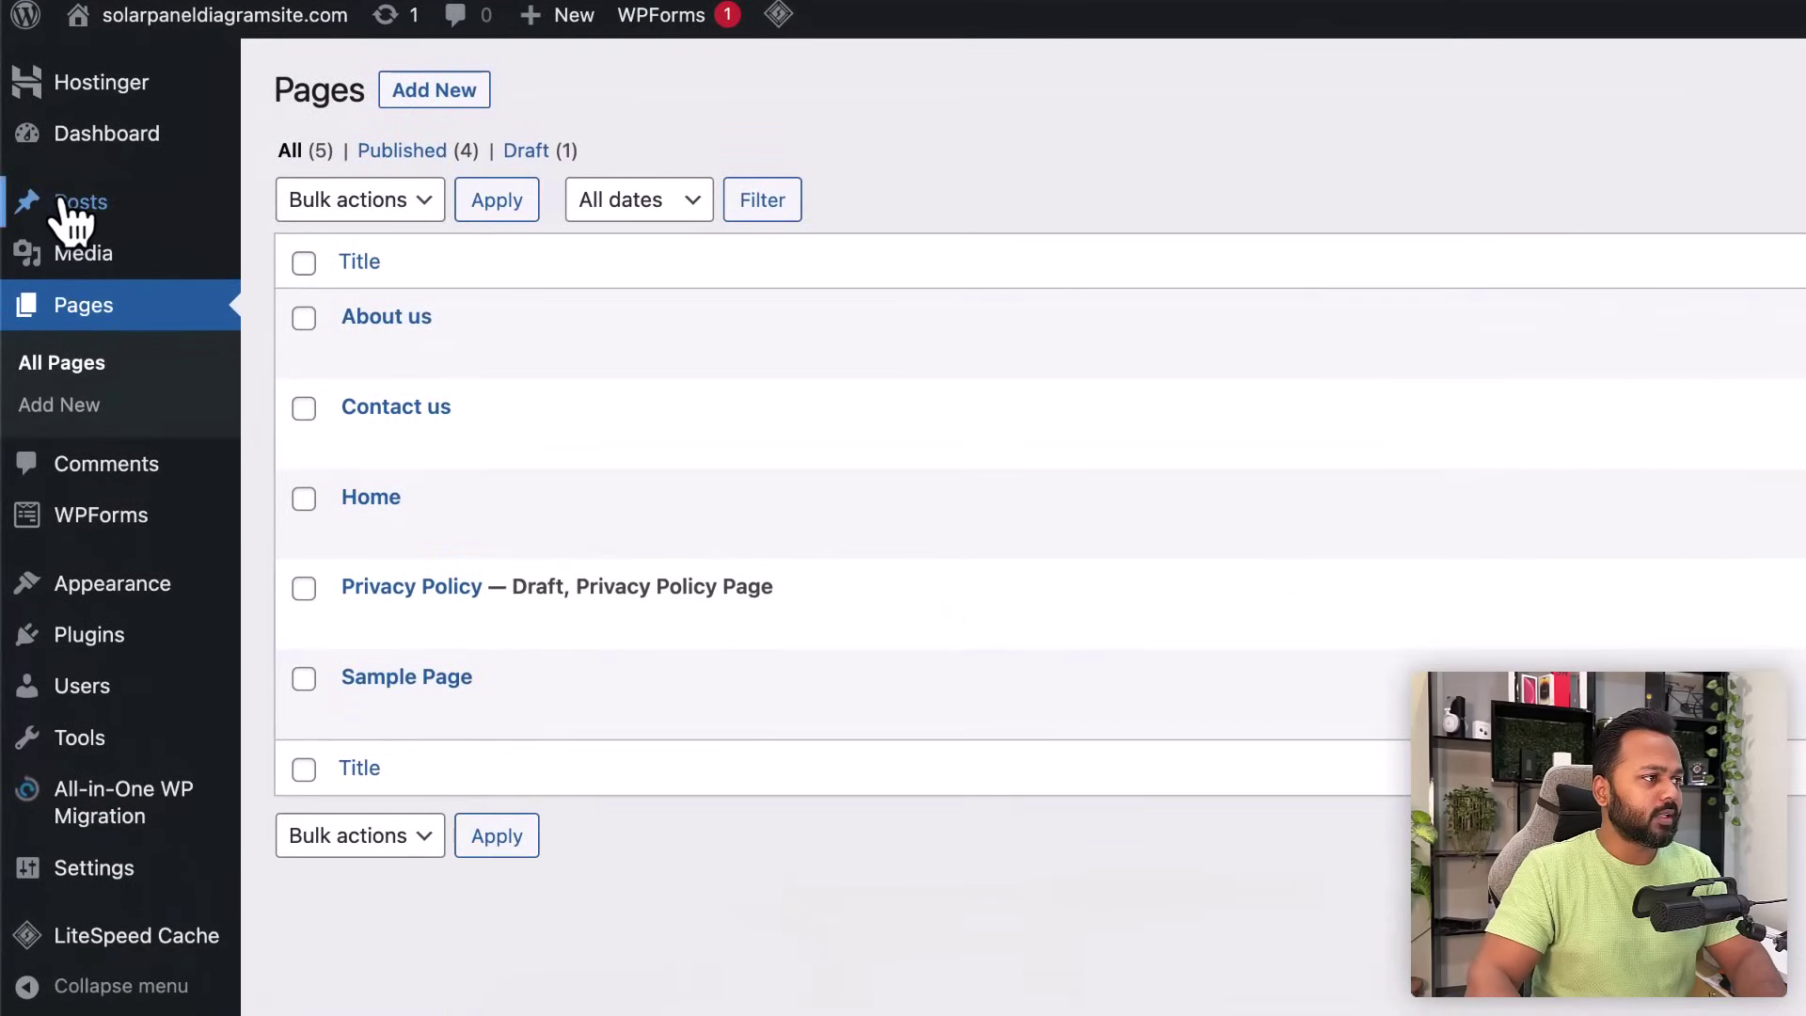
- Add the Result and Admit Card post categories under Posts > Categories
{"action": "mouse_move", "coordinate": [61, 249]}
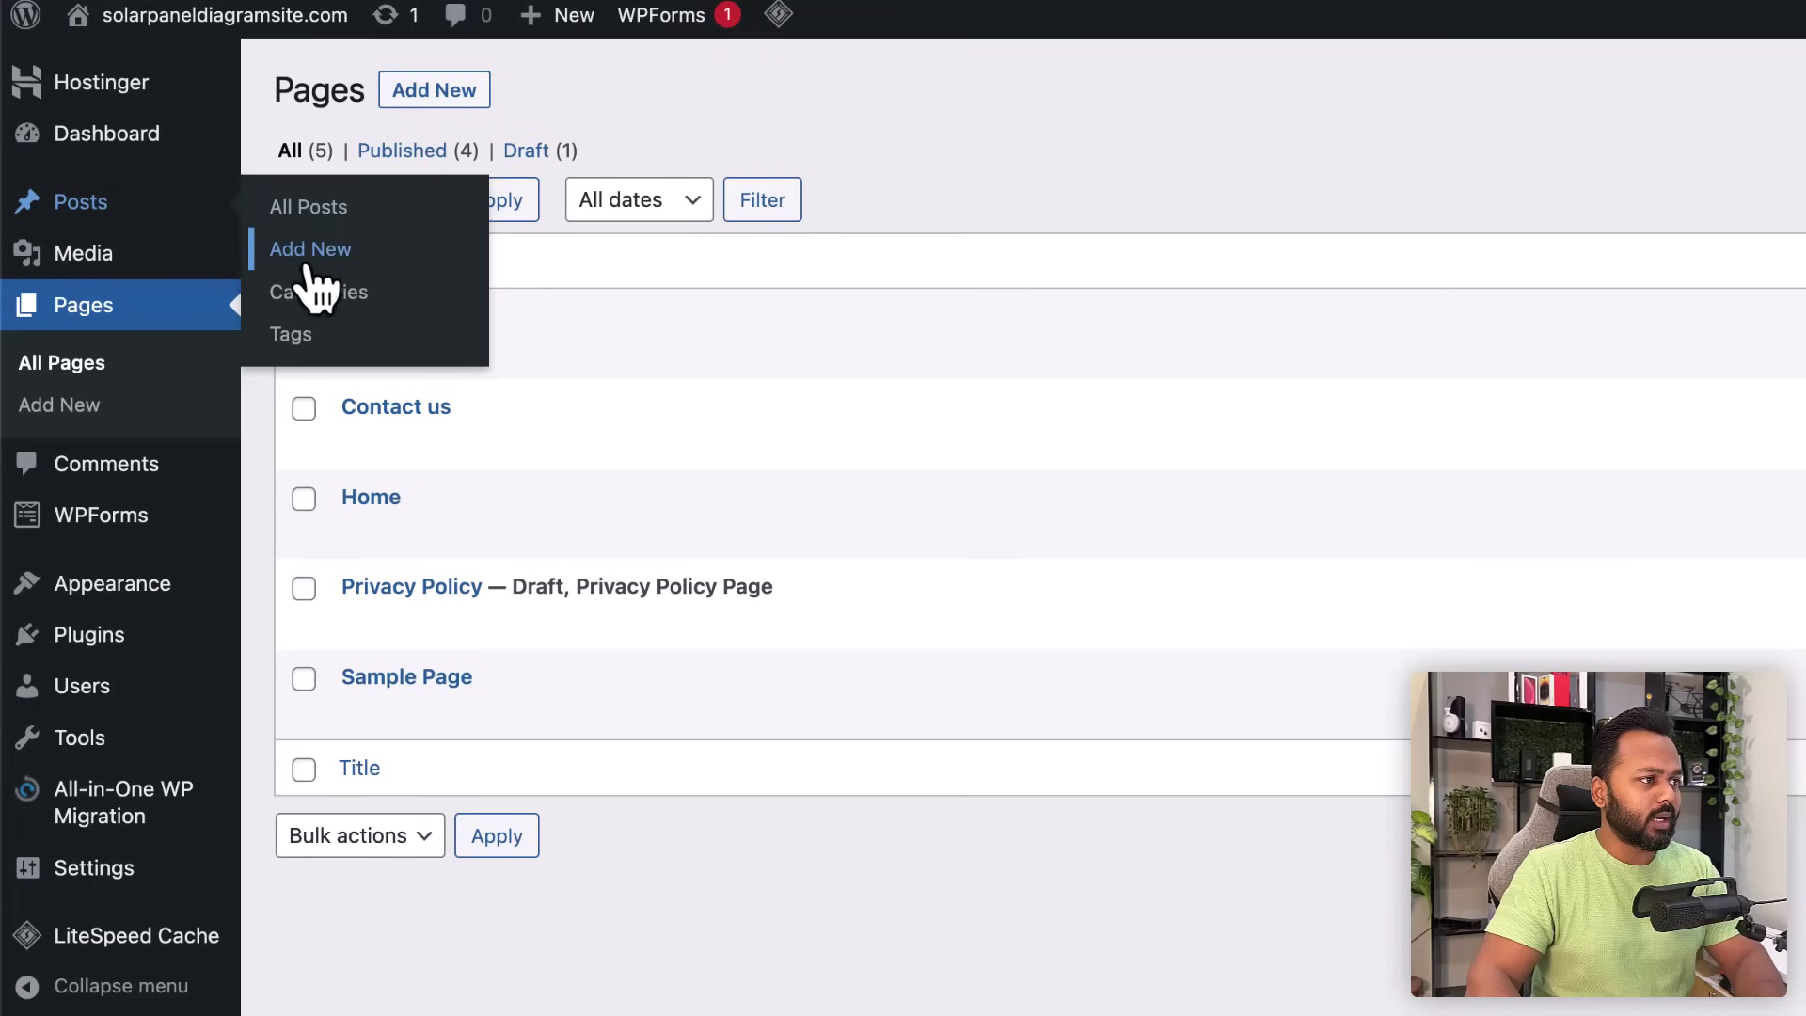
{"action": "left_click", "coordinate": [318, 294]}
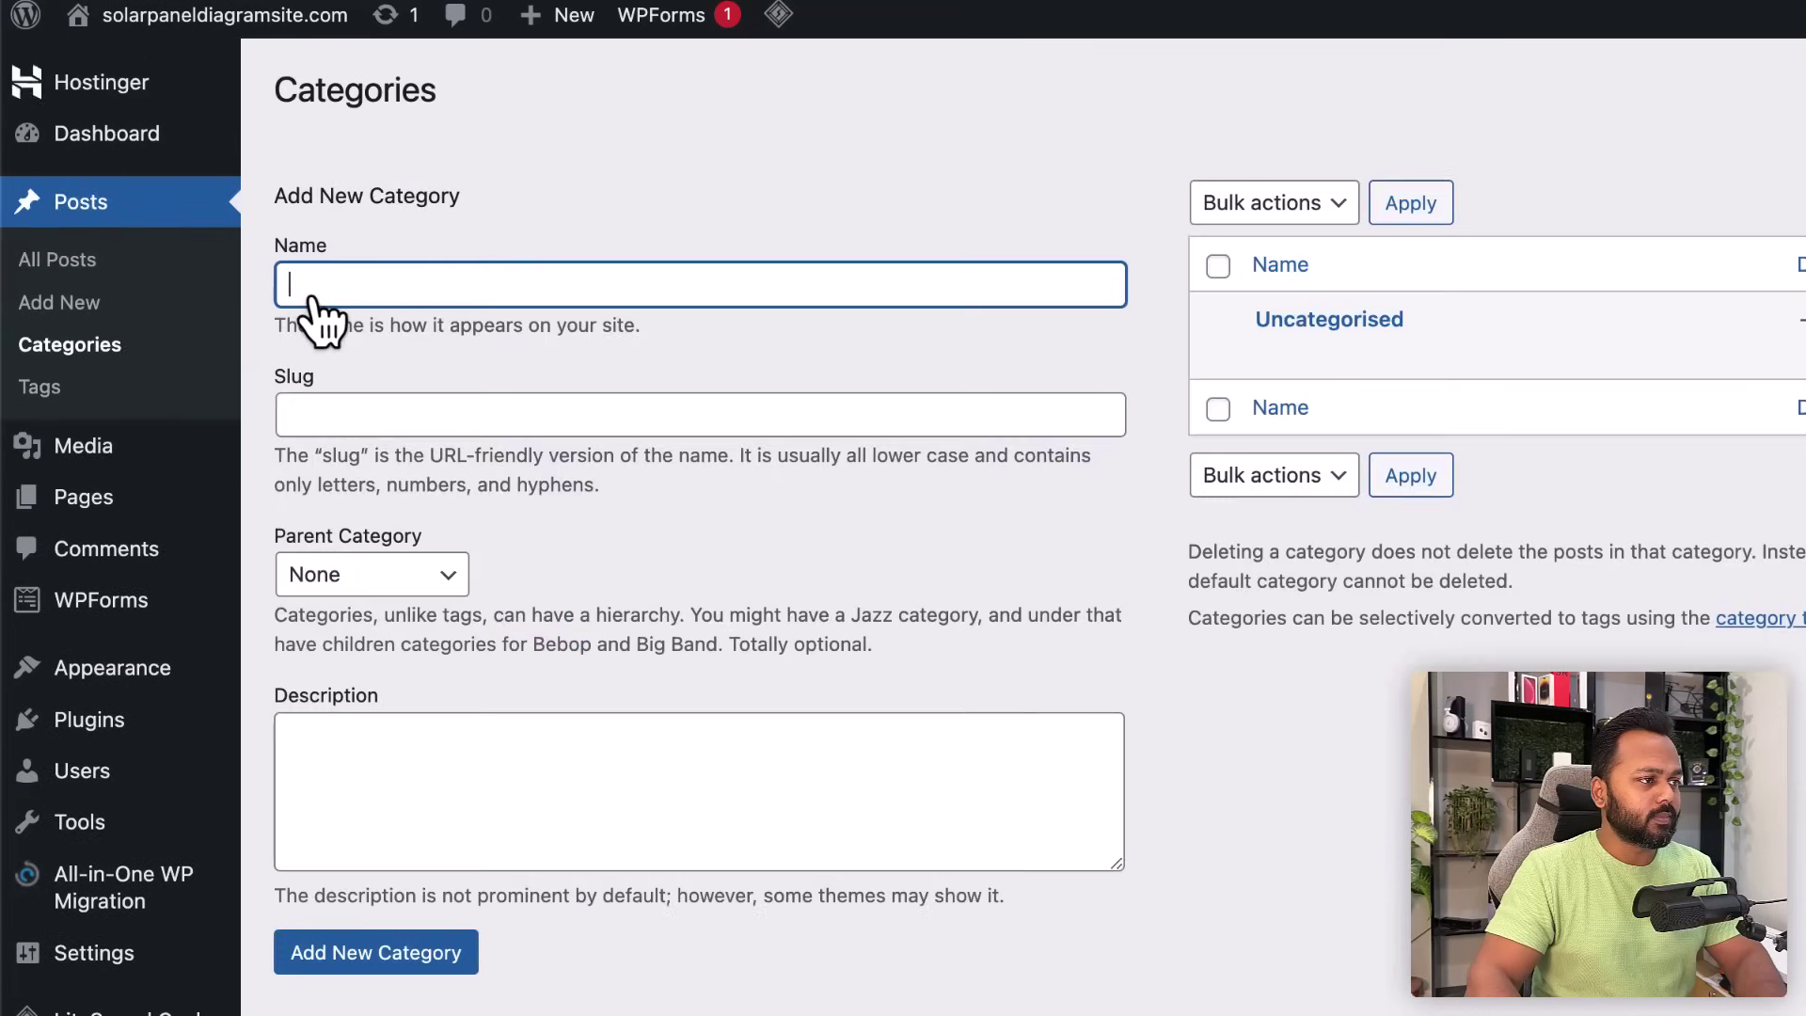
{"action": "type", "text": "Re"}
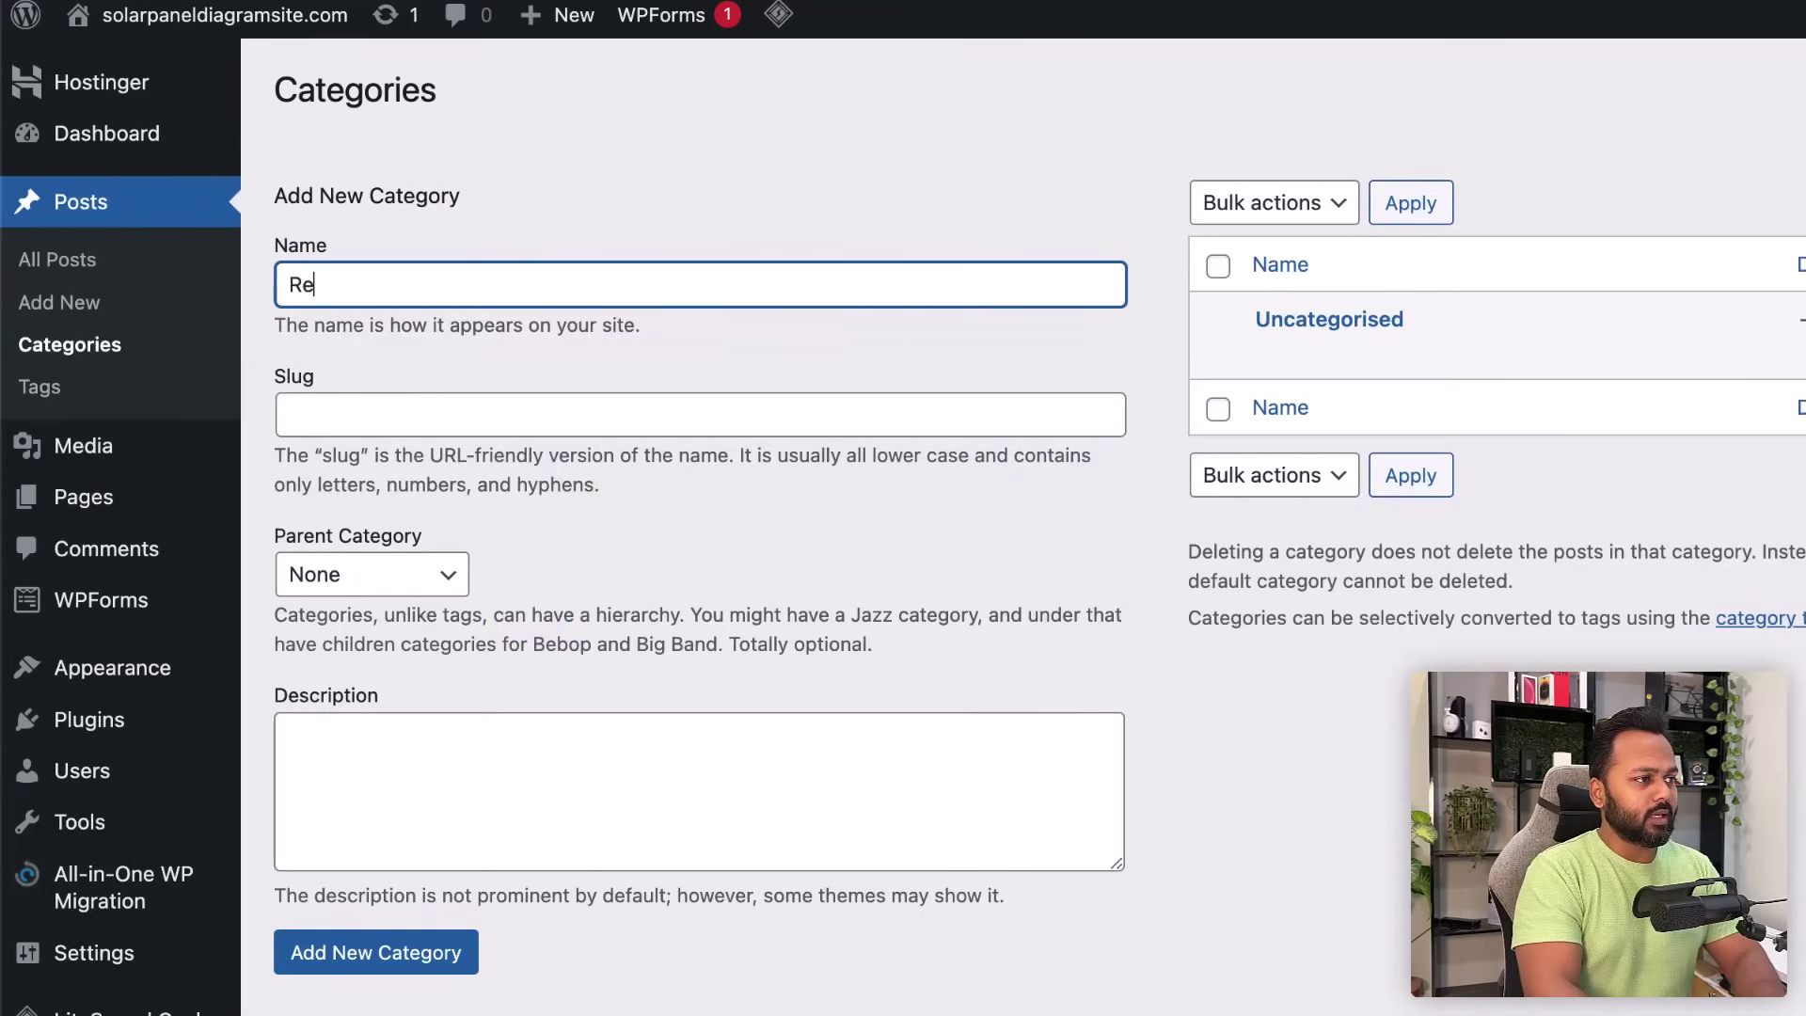
{"action": "type", "text": "sult"}
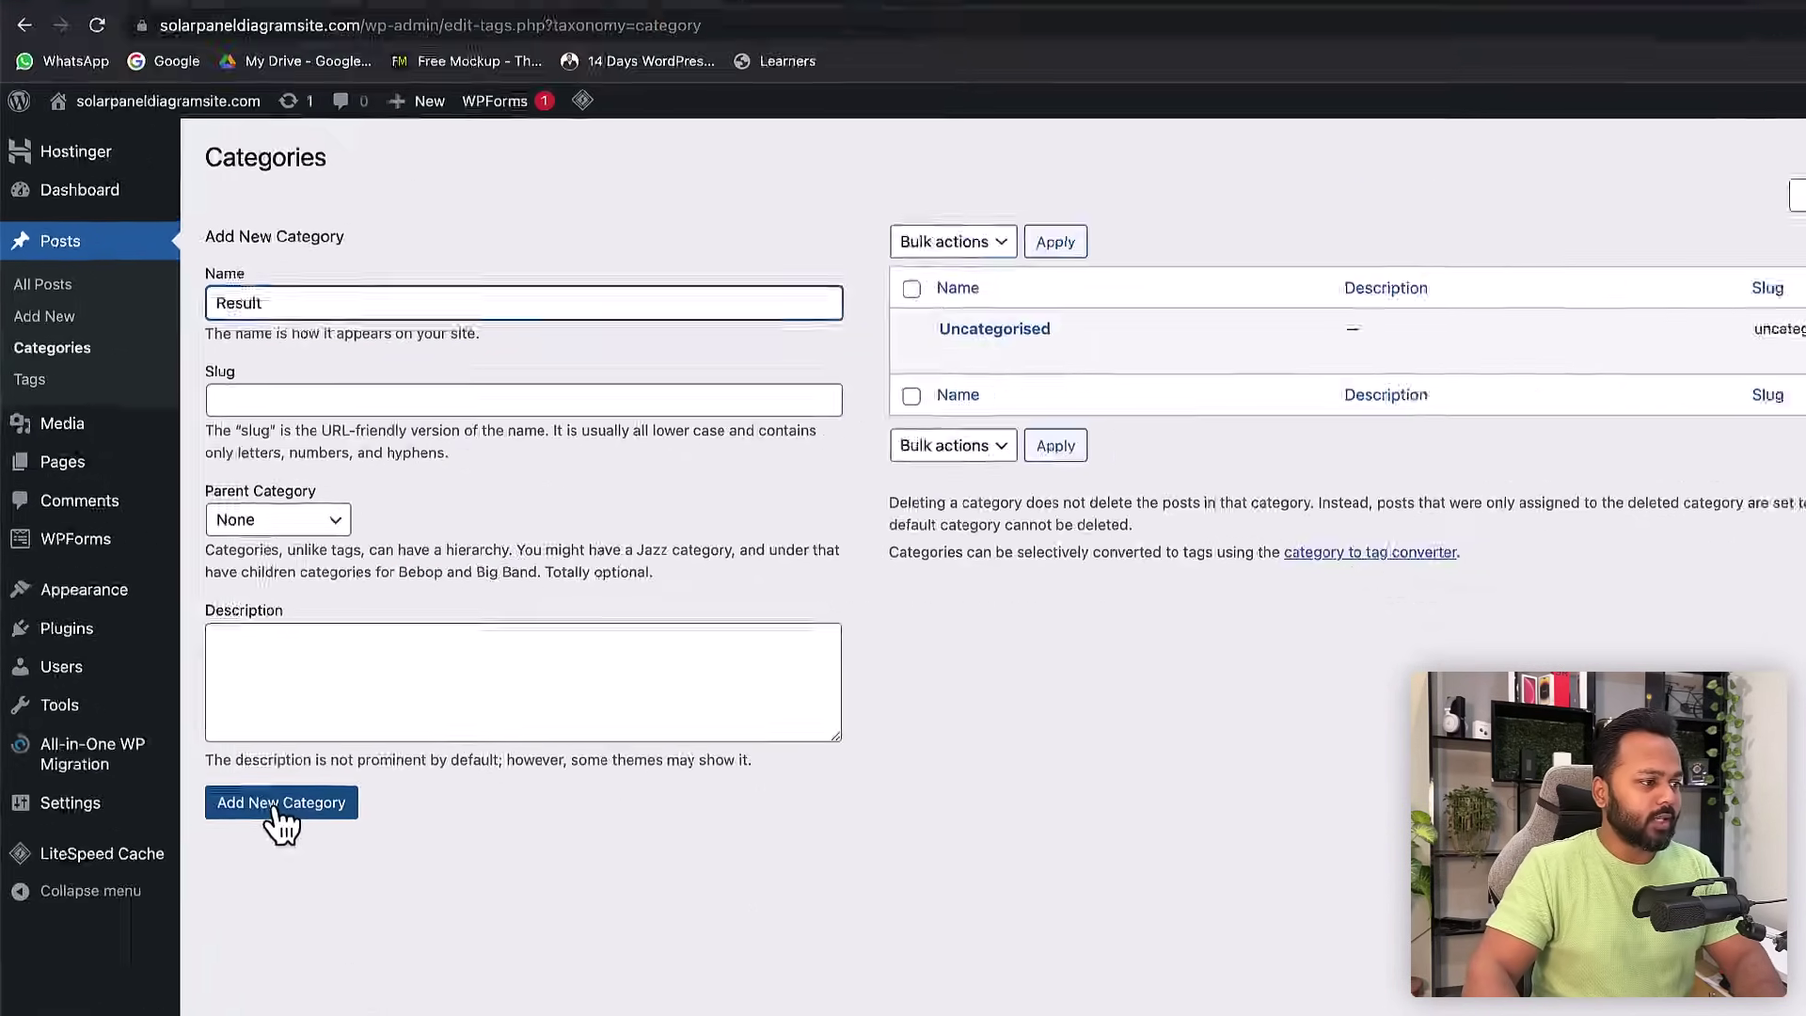
{"action": "left_click", "coordinate": [279, 807]}
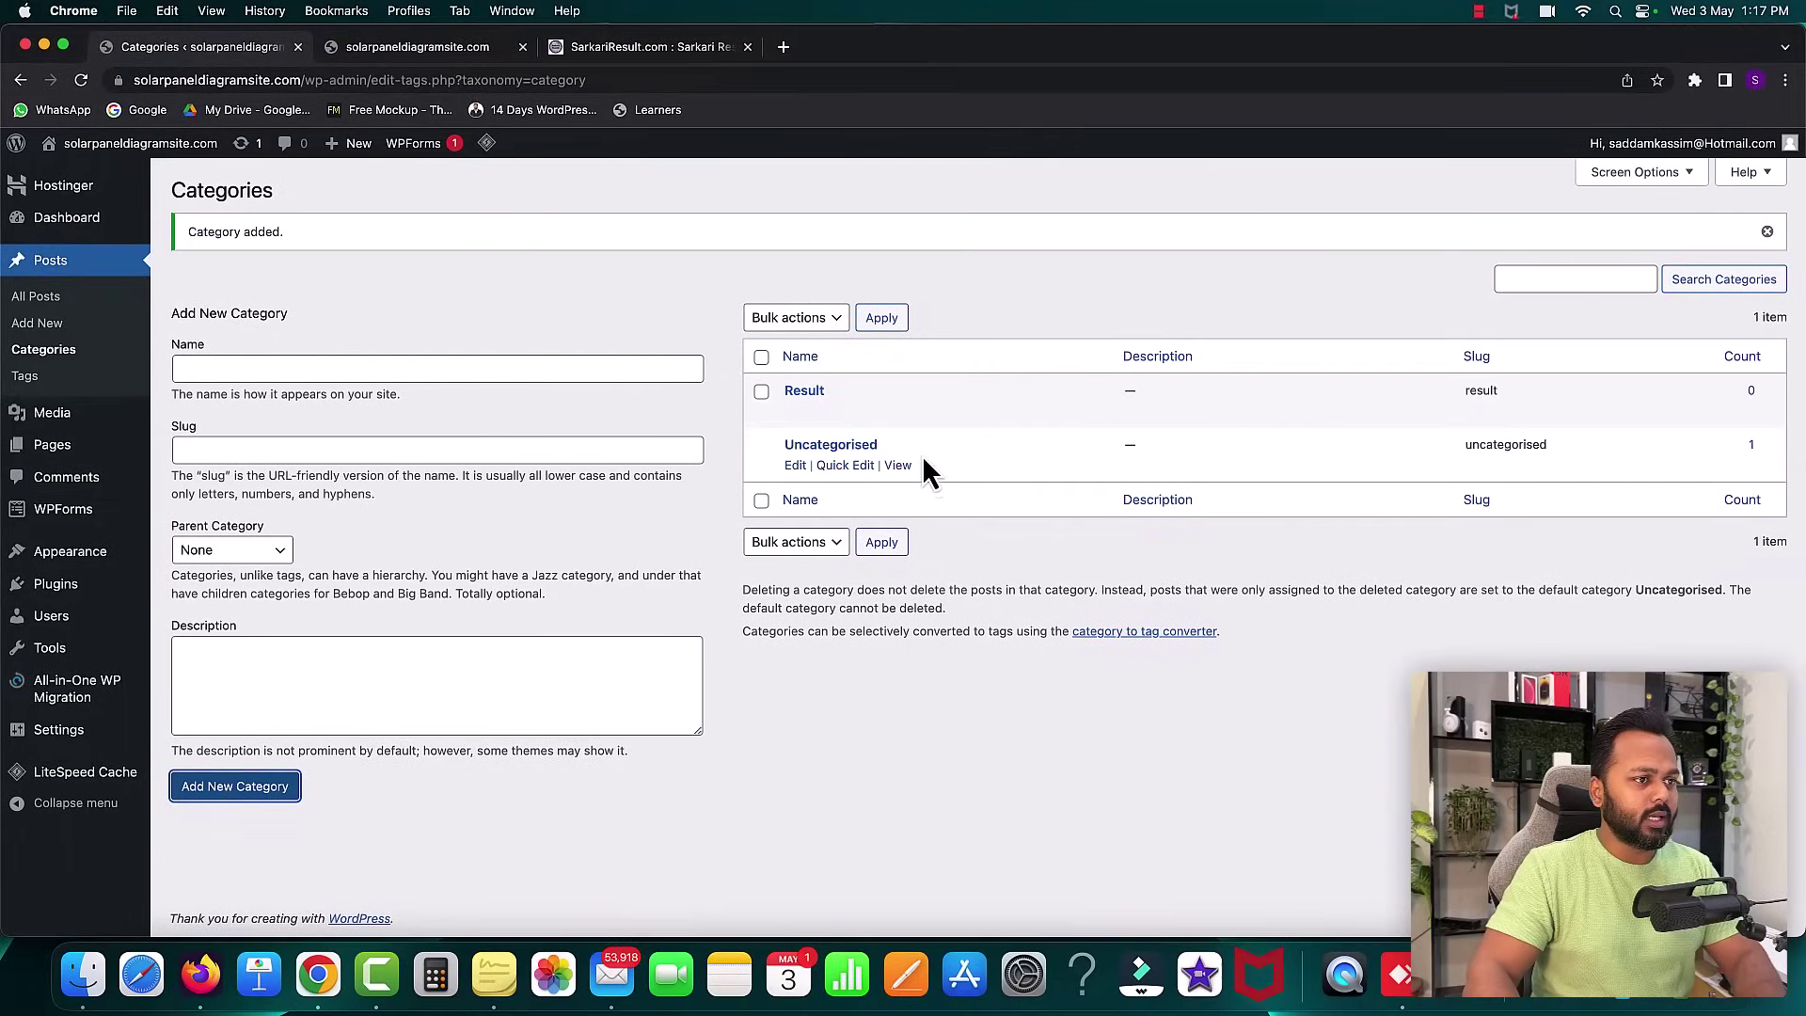
{"action": "left_click", "coordinate": [603, 51]}
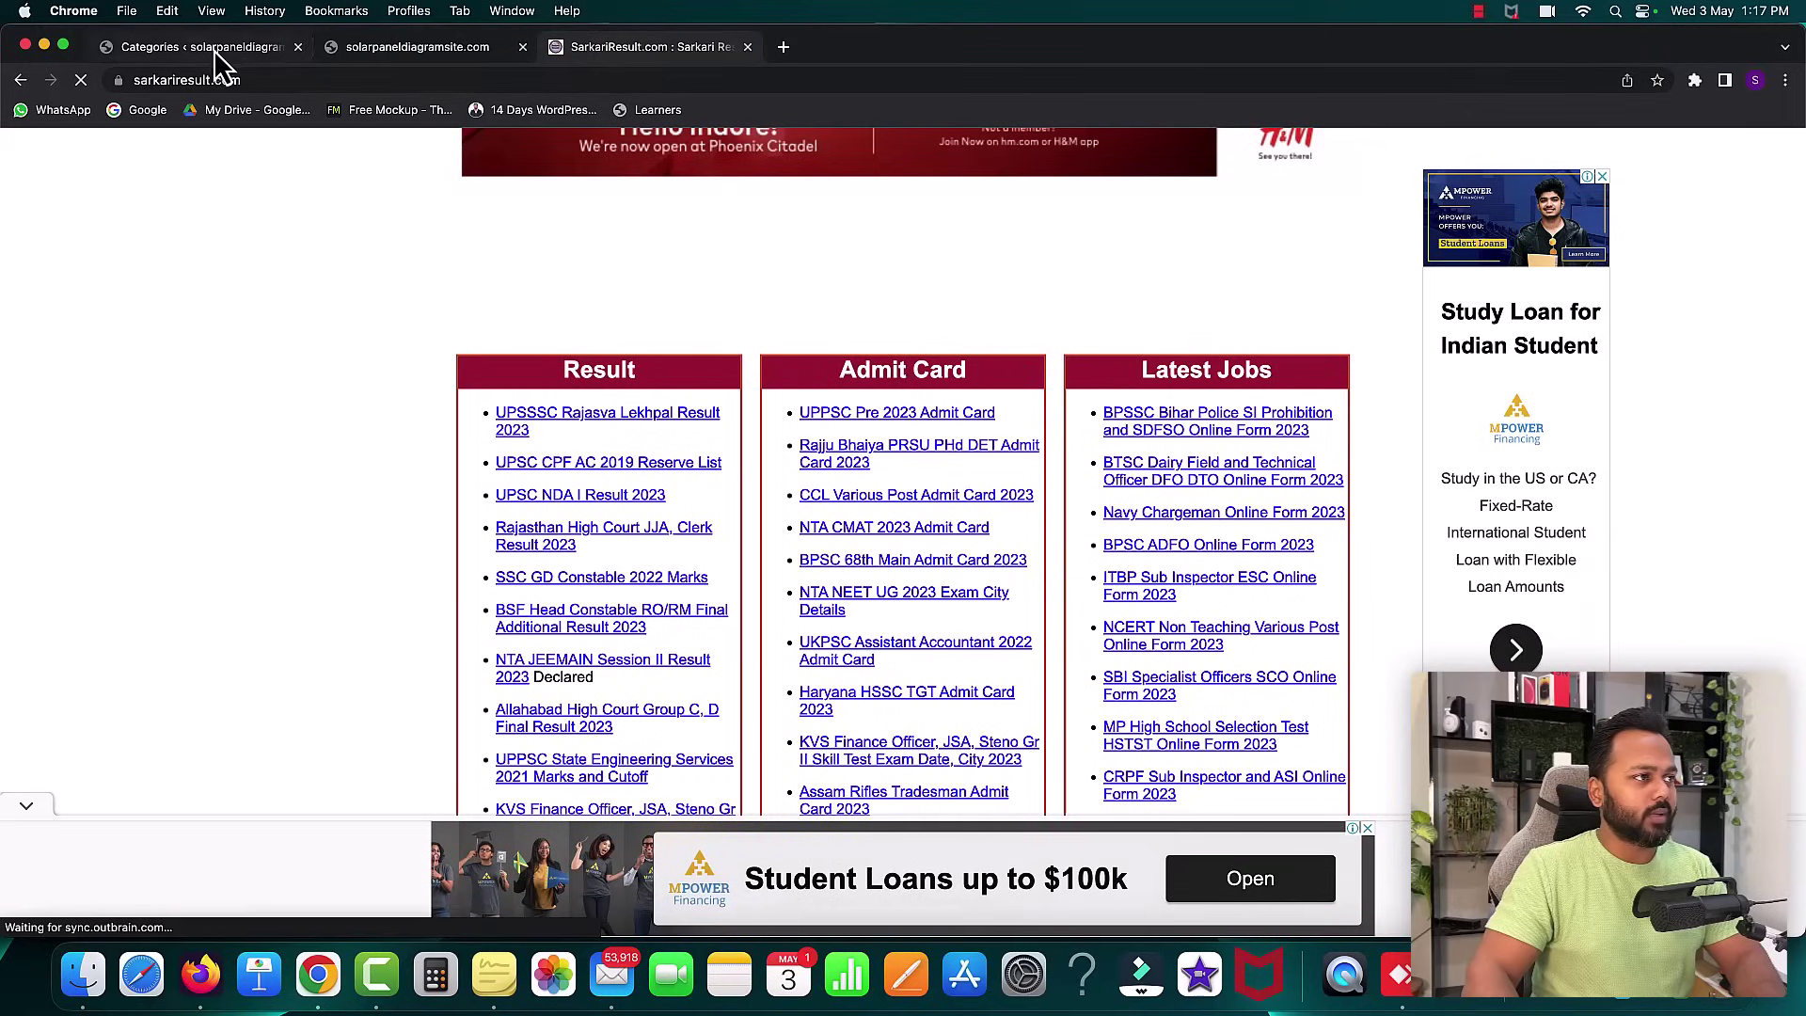
{"action": "left_click", "coordinate": [212, 49]}
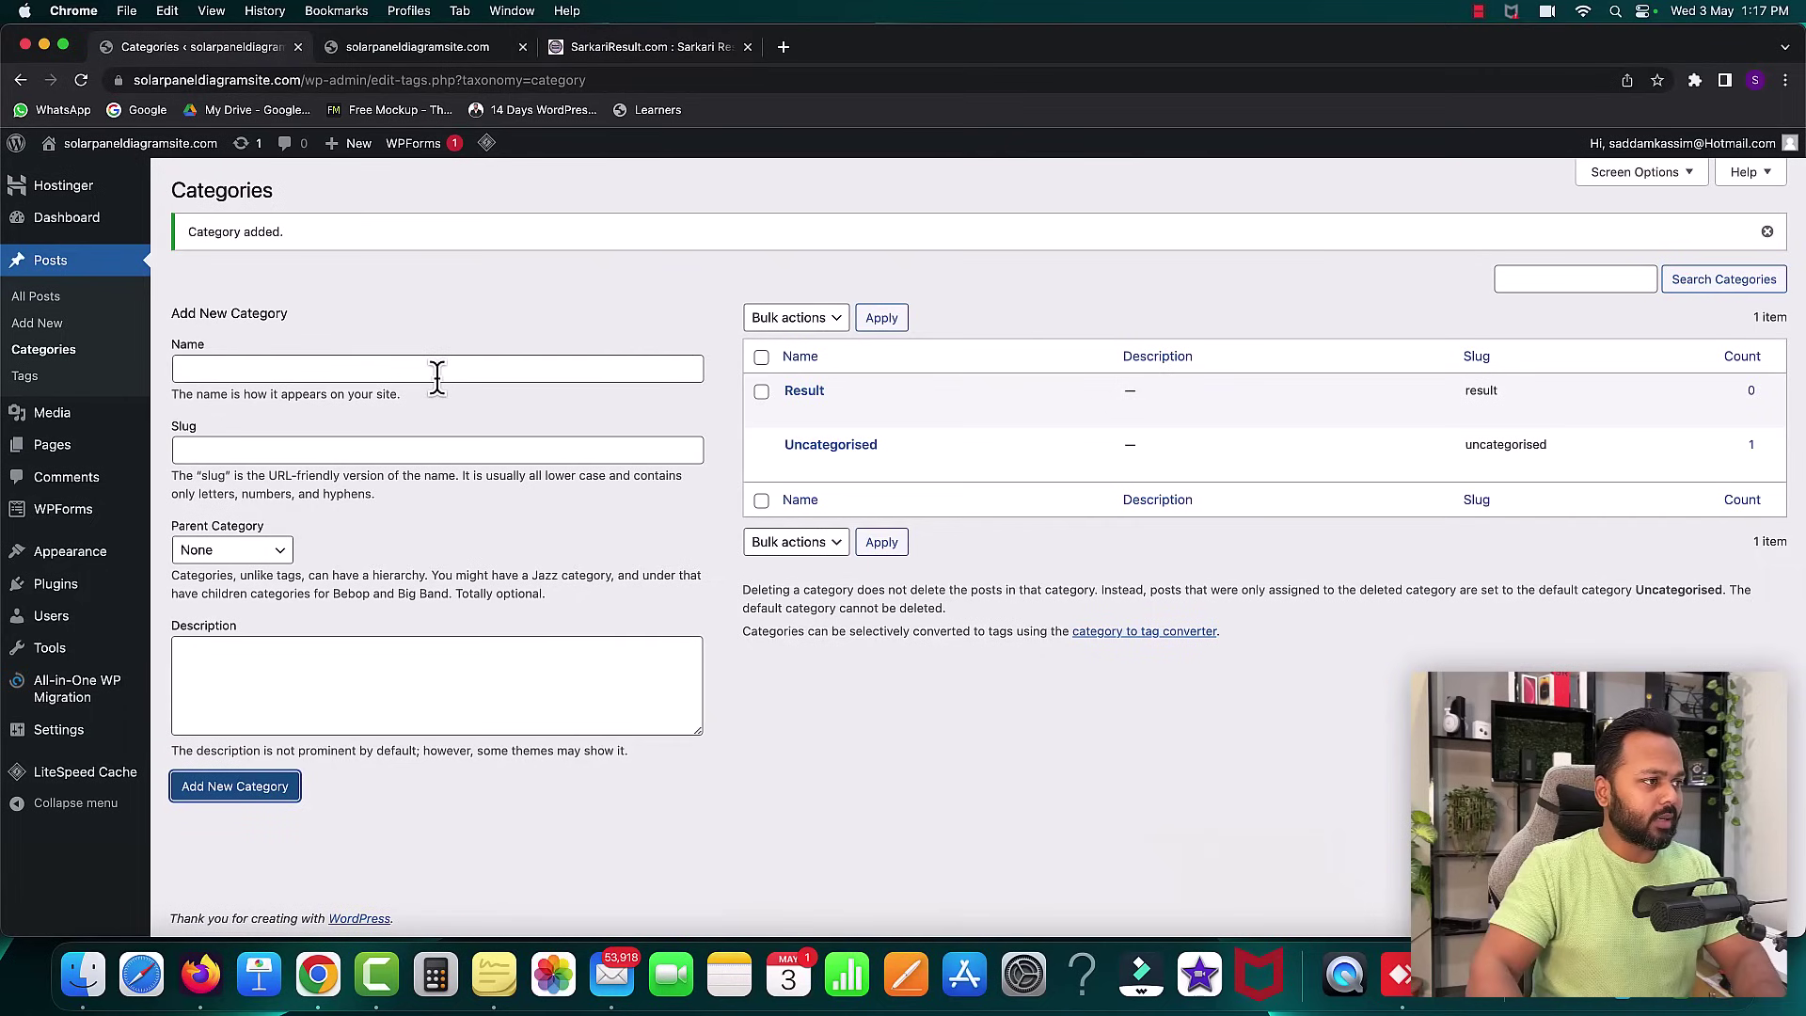
{"action": "left_click", "coordinate": [438, 374]}
{"action": "type", "text": "Admit Card"}
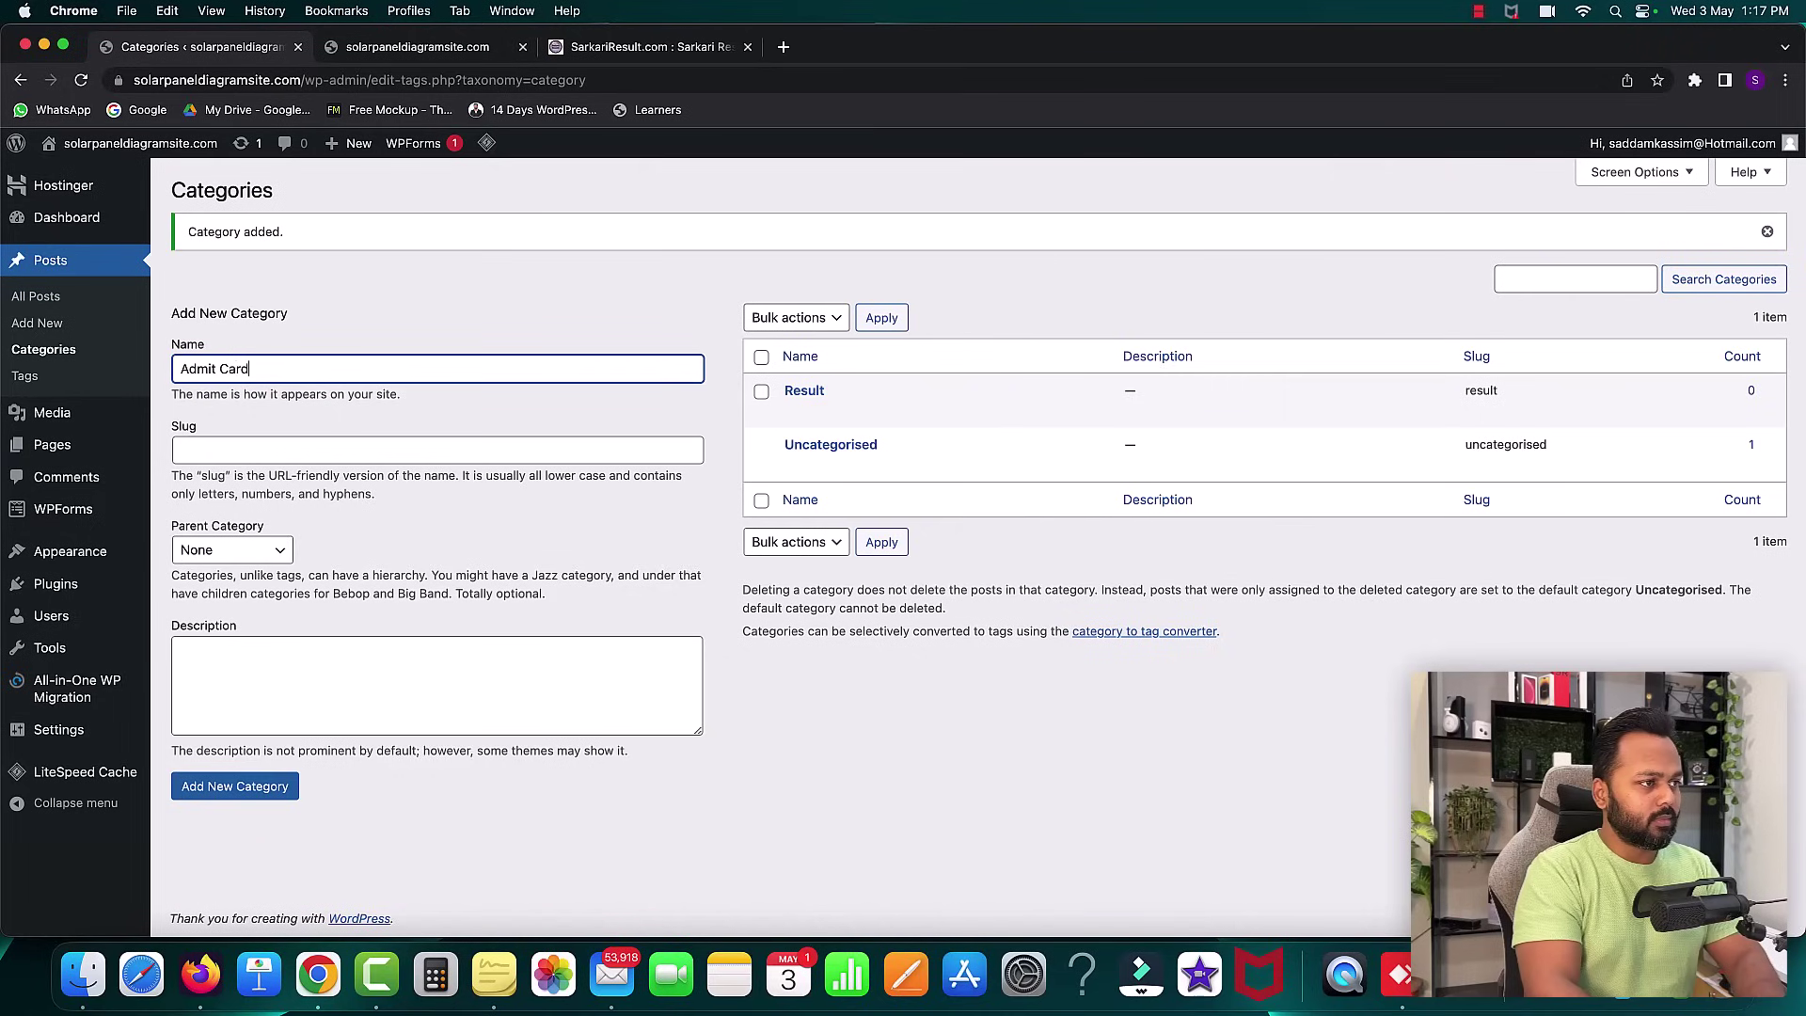
{"action": "left_click", "coordinate": [286, 787]}
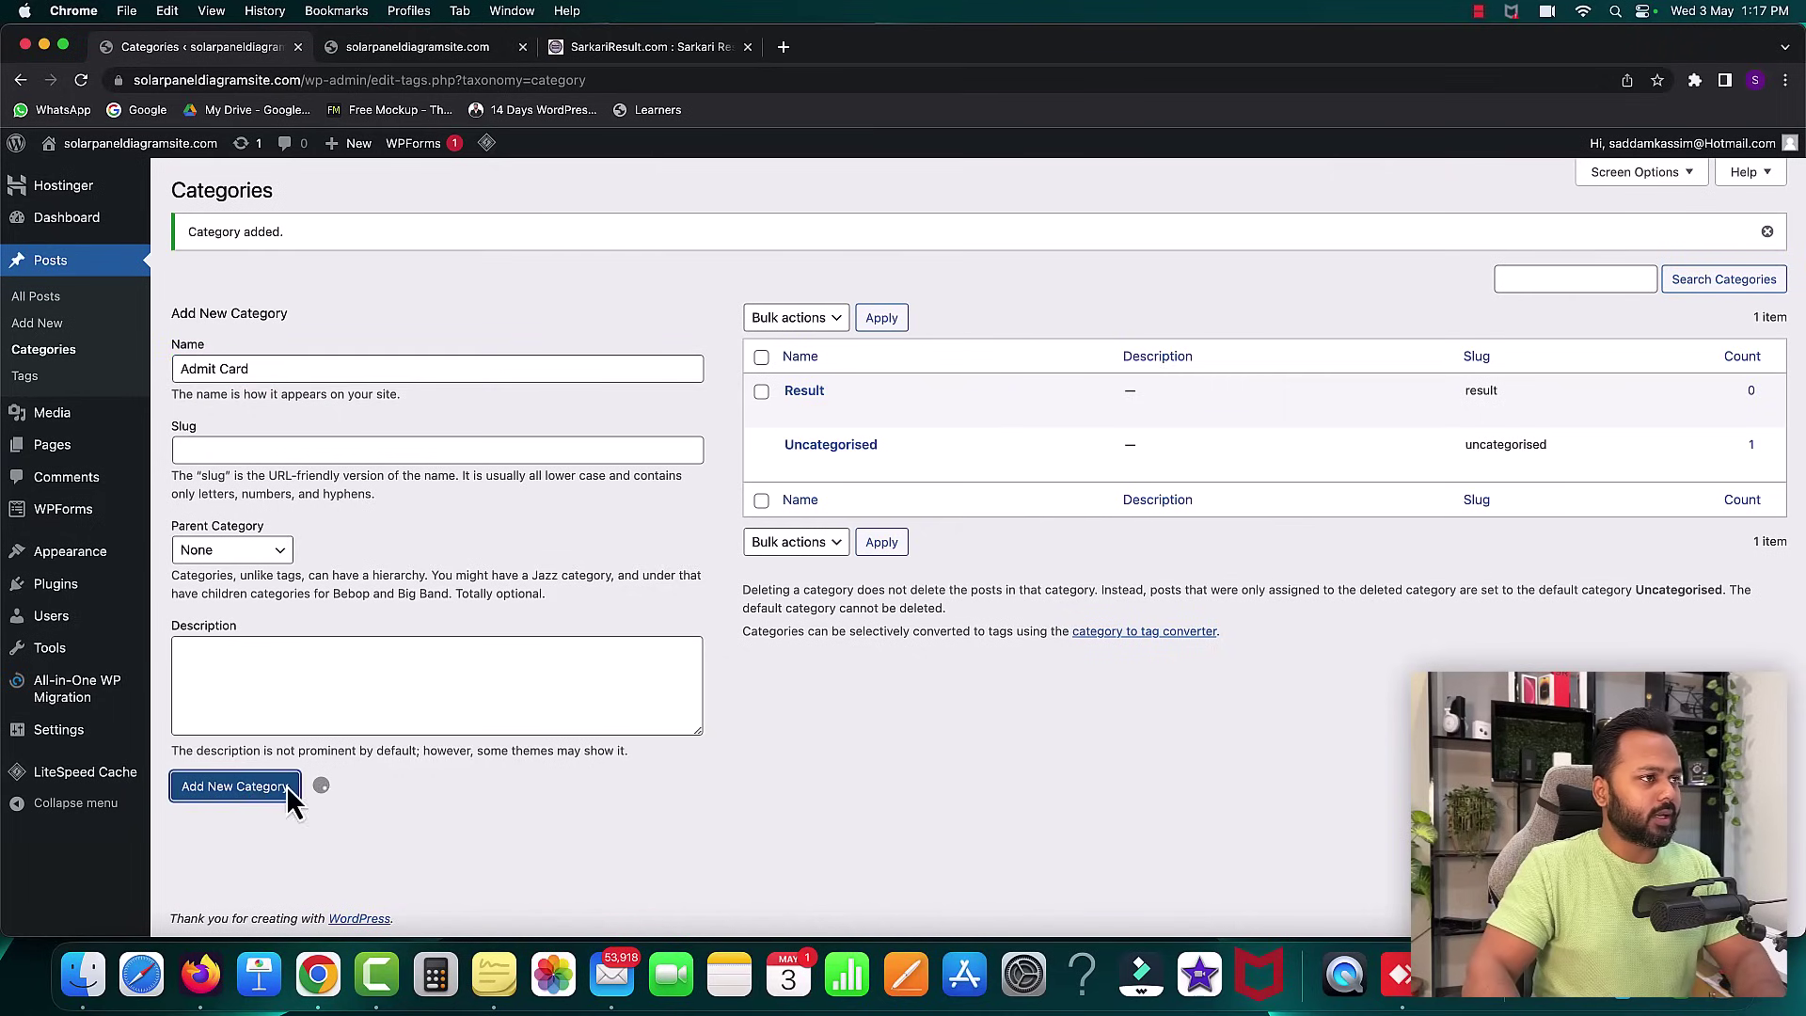
- Add the Latest Jobs category, then scroll the Sarkari Result site for more sections
{"action": "left_click", "coordinate": [649, 49]}
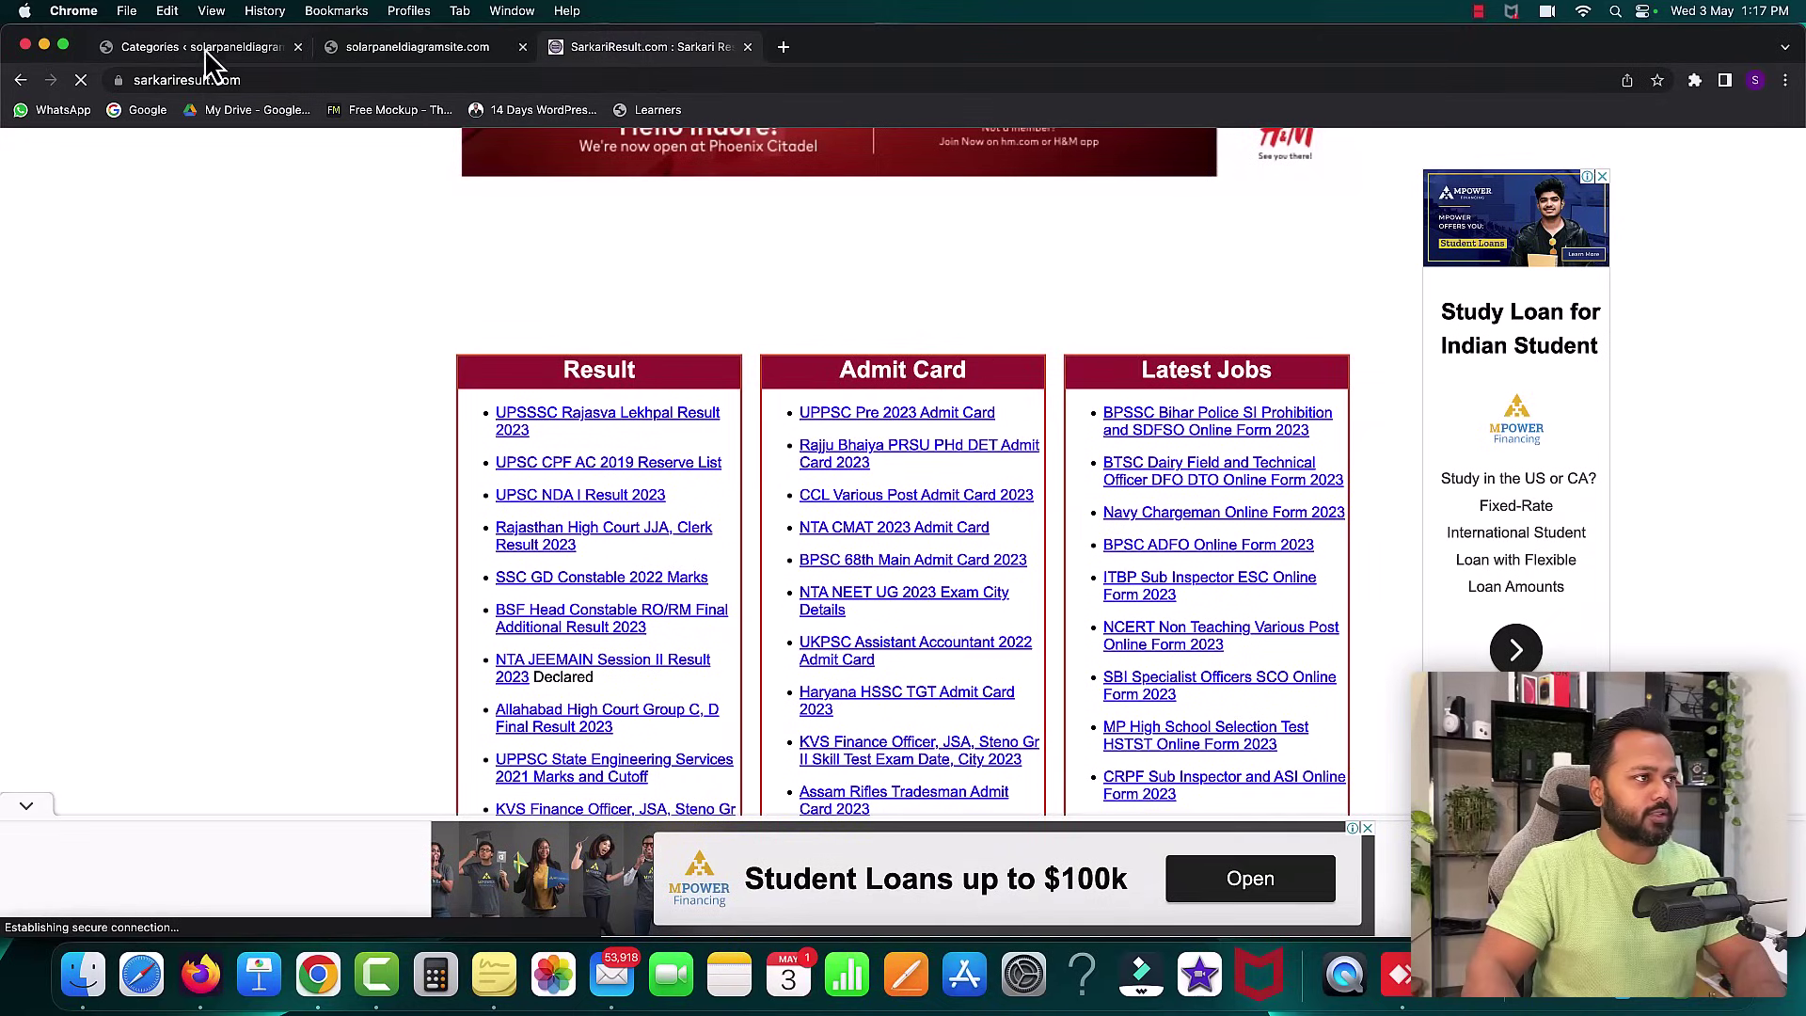
{"action": "left_click", "coordinate": [213, 49]}
{"action": "left_click", "coordinate": [308, 369]}
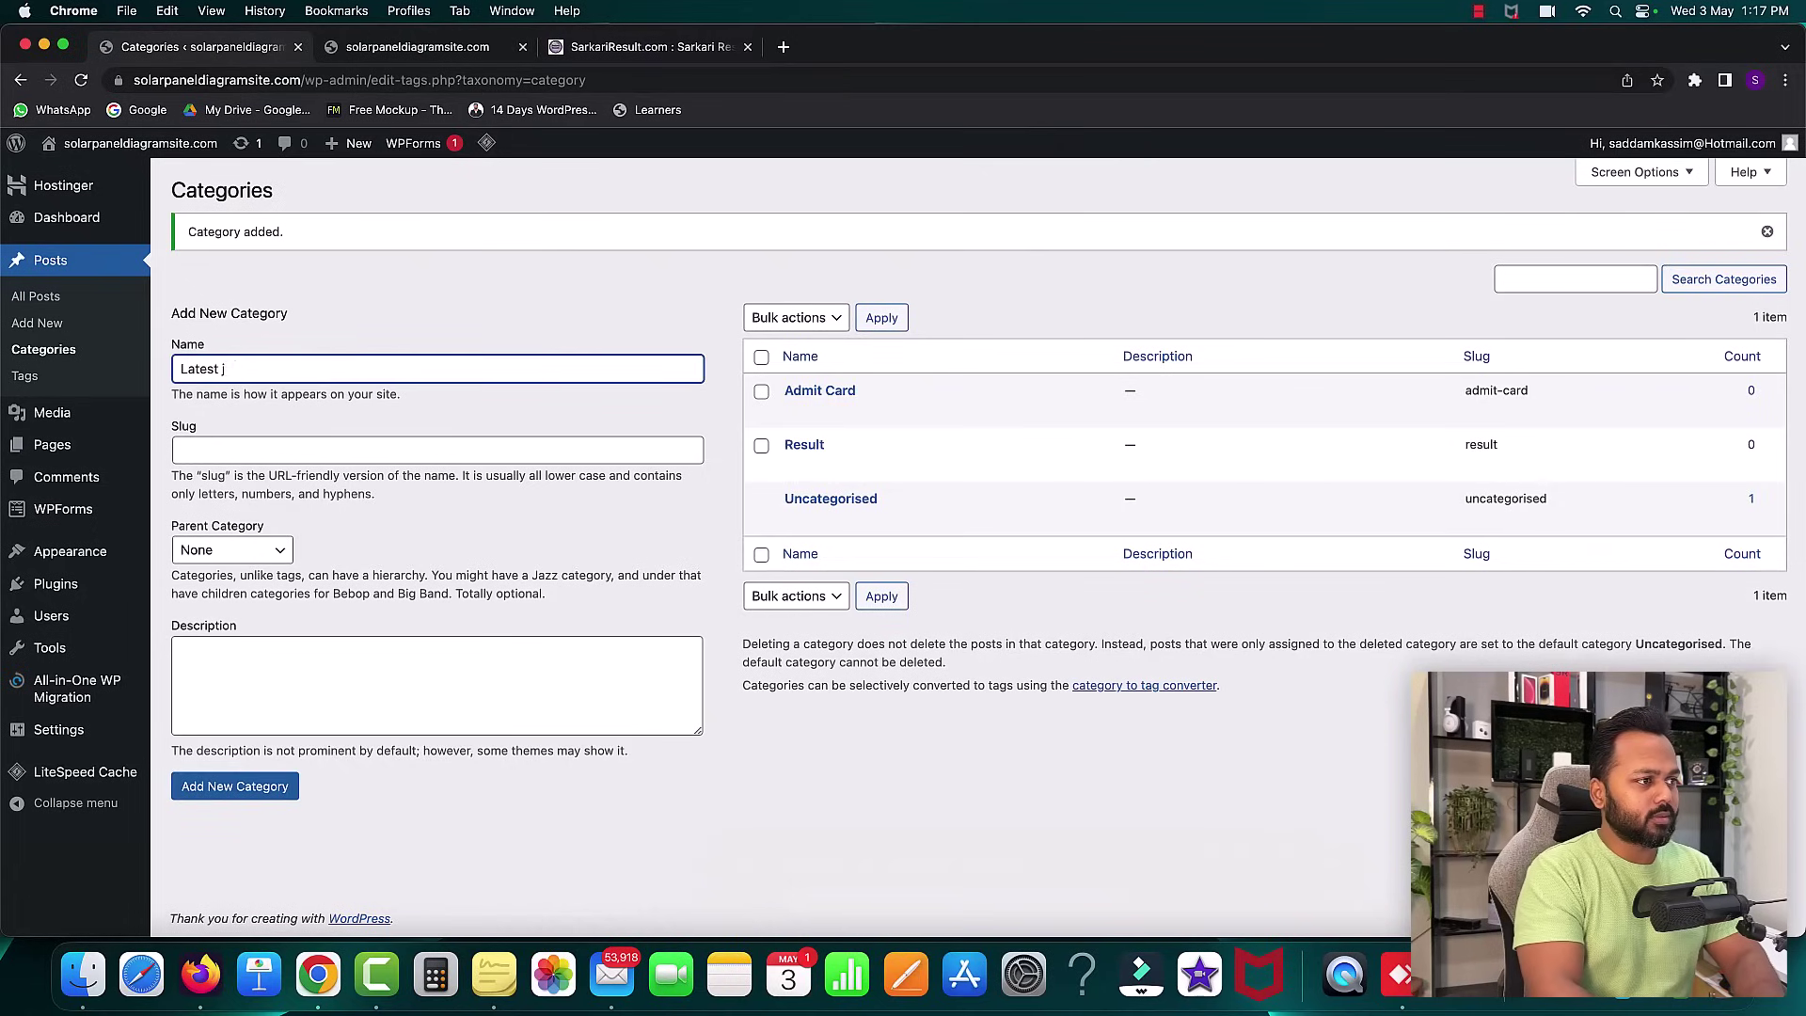
{"action": "left_click", "coordinate": [247, 798]}
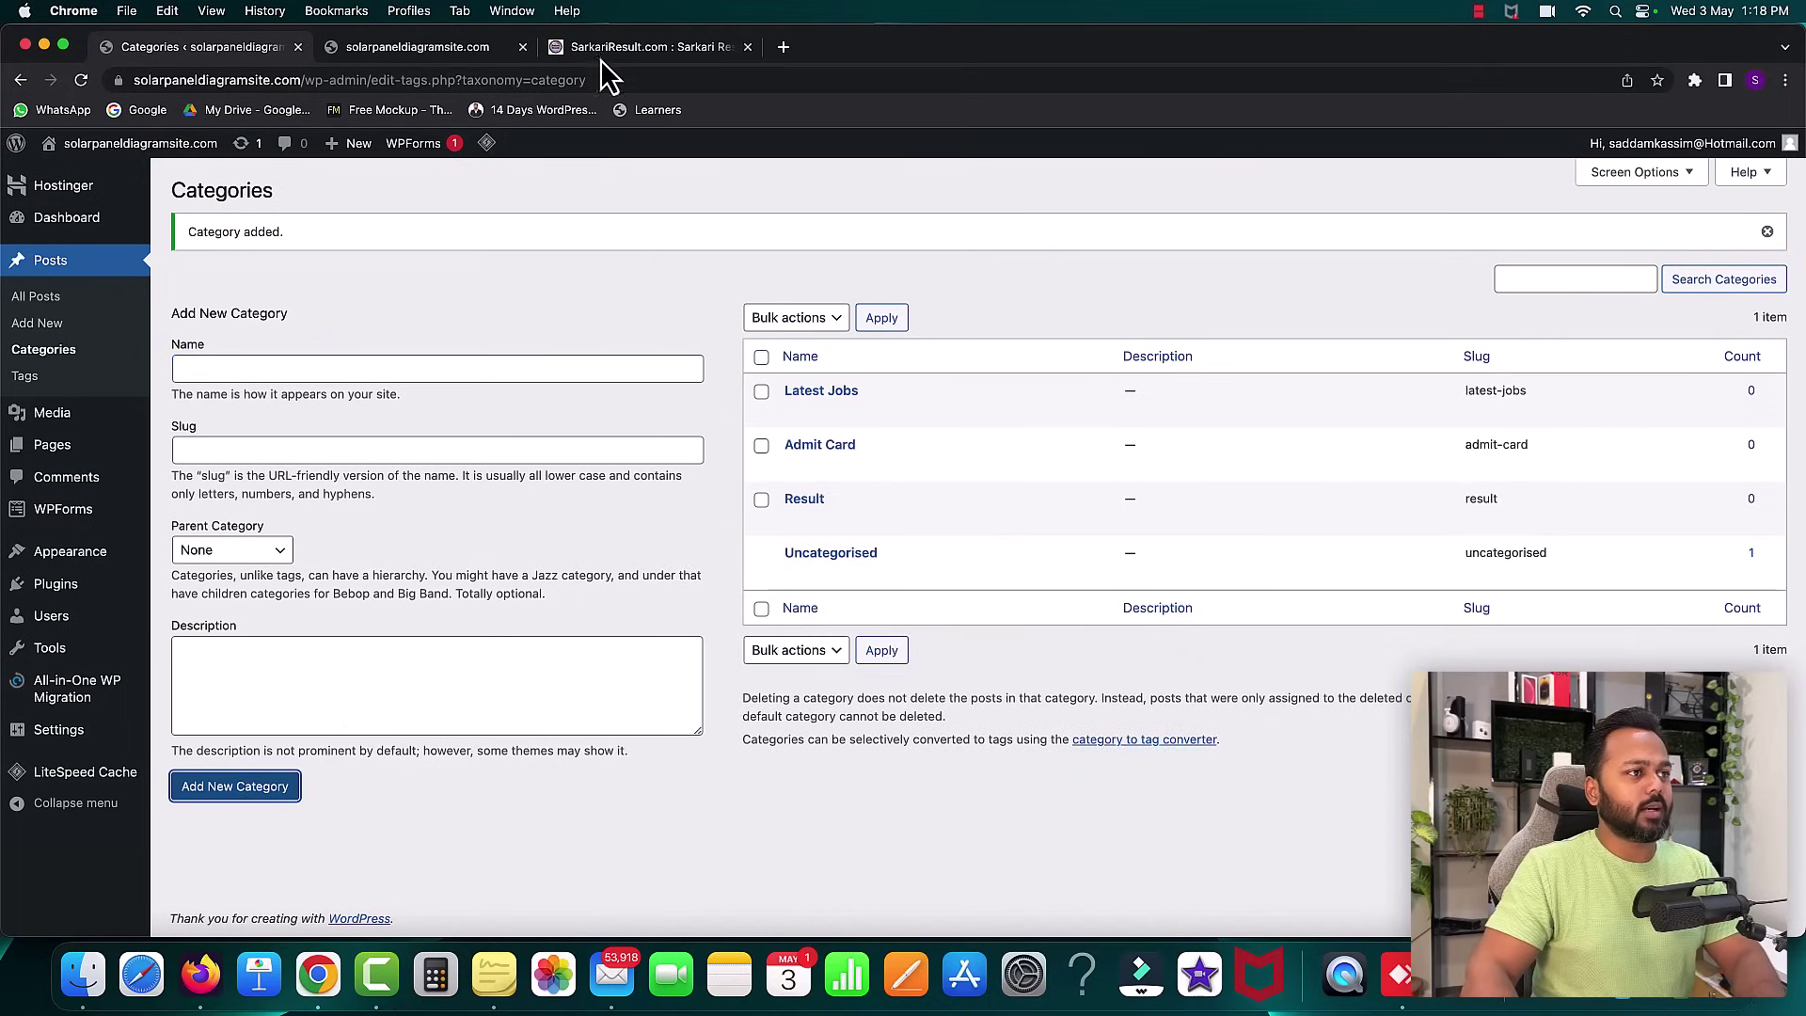
{"action": "left_click", "coordinate": [602, 51]}
{"action": "scroll", "coordinate": [818, 456], "scroll_direction": "down", "scroll_amount": 15}
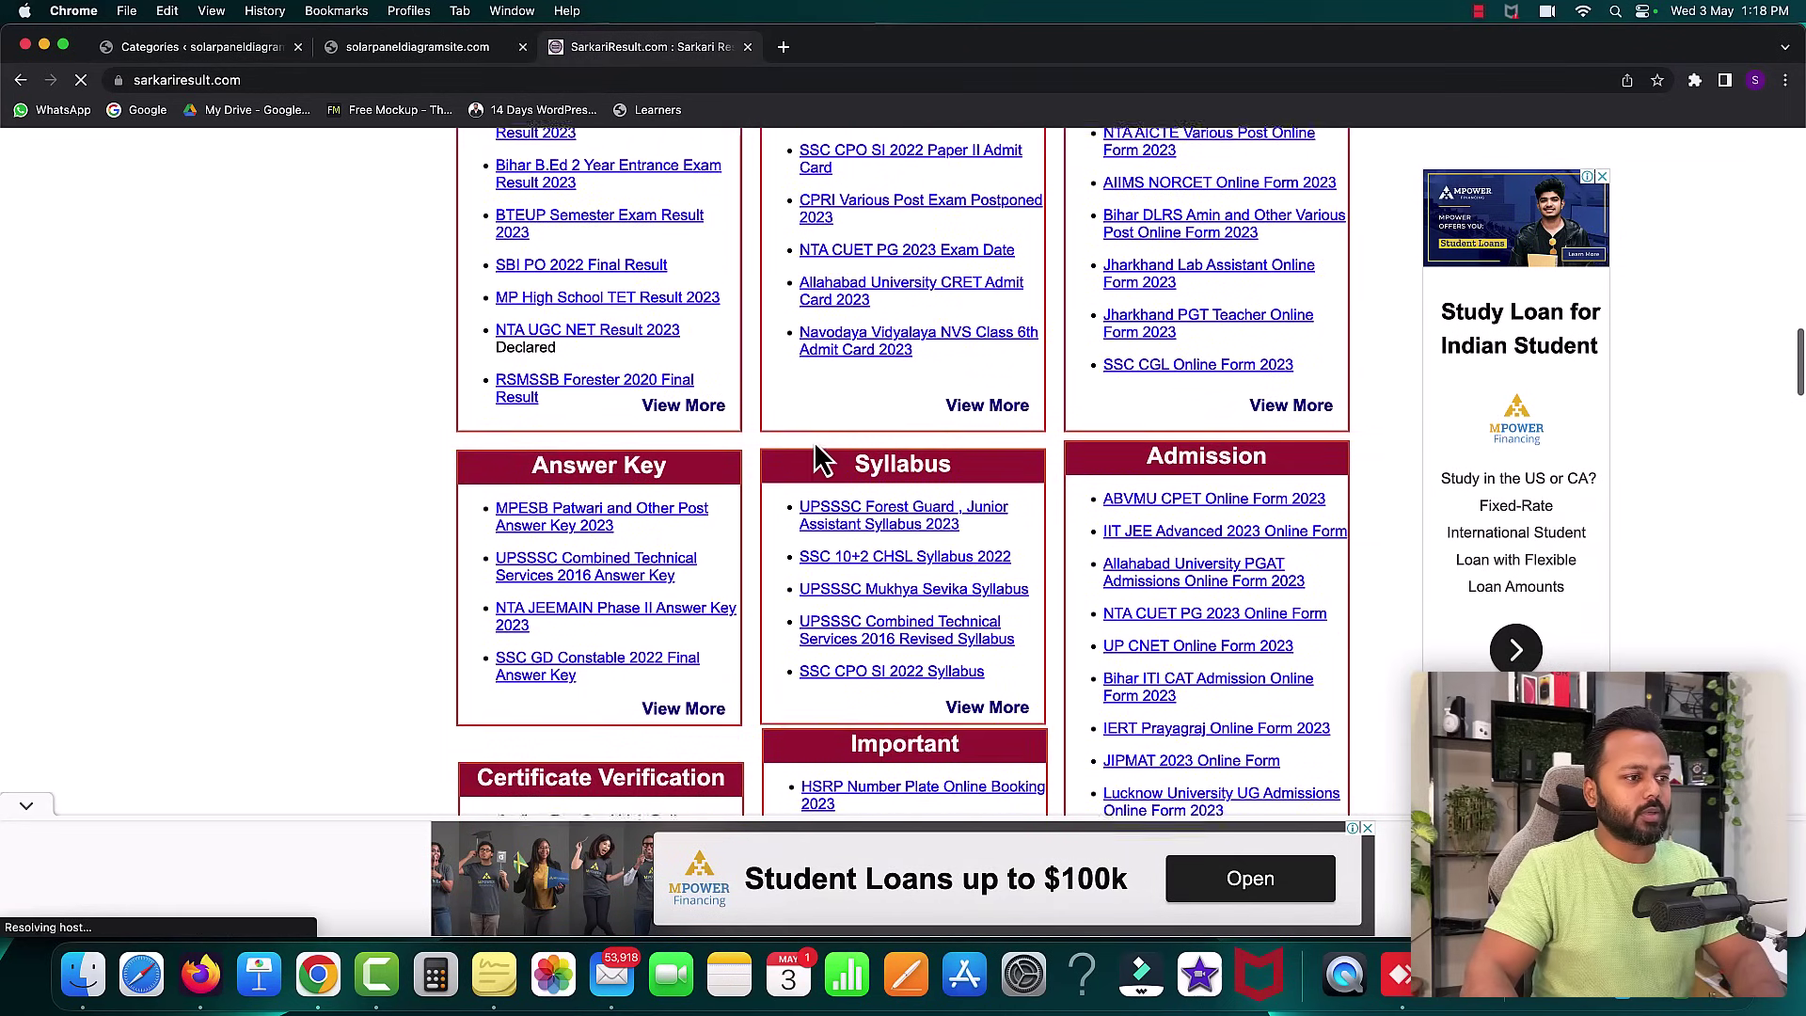
{"action": "scroll", "coordinate": [818, 456], "scroll_direction": "down", "scroll_amount": 3}
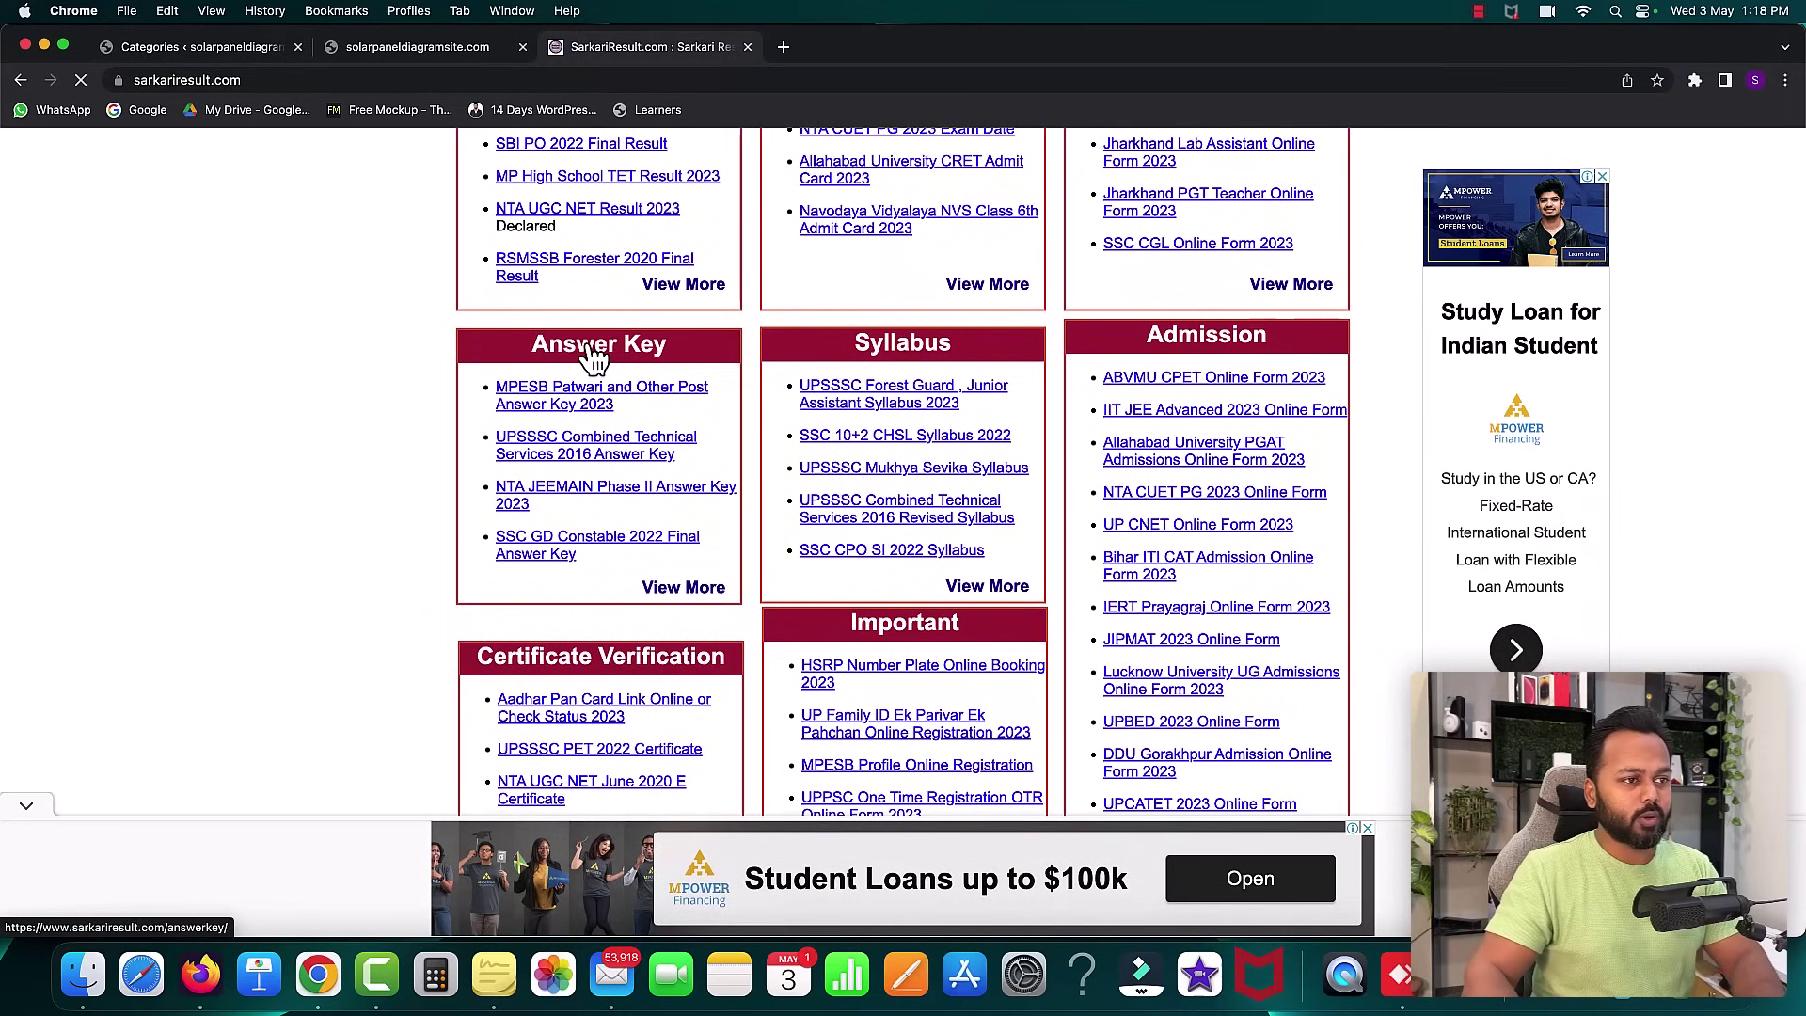
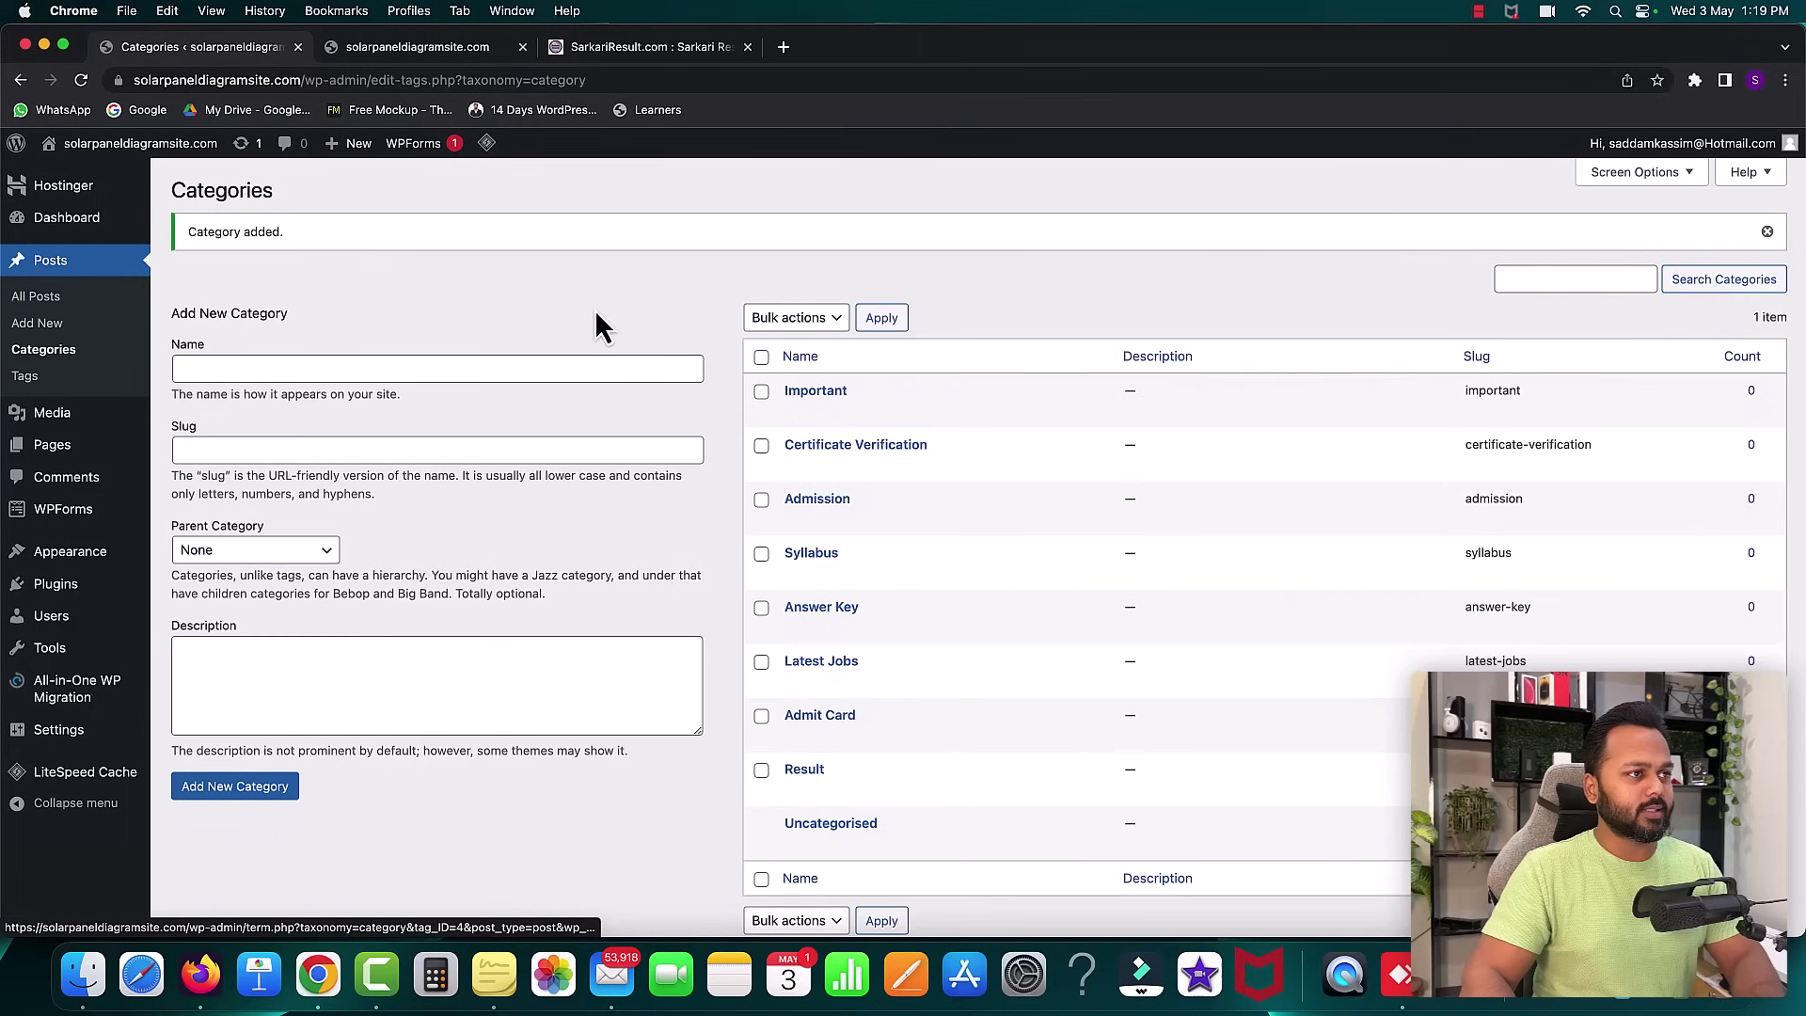
- Bring the Chrome window forward and switch to the SarkariResult.com tab
{"action": "key", "text": "ctrl+Up"}
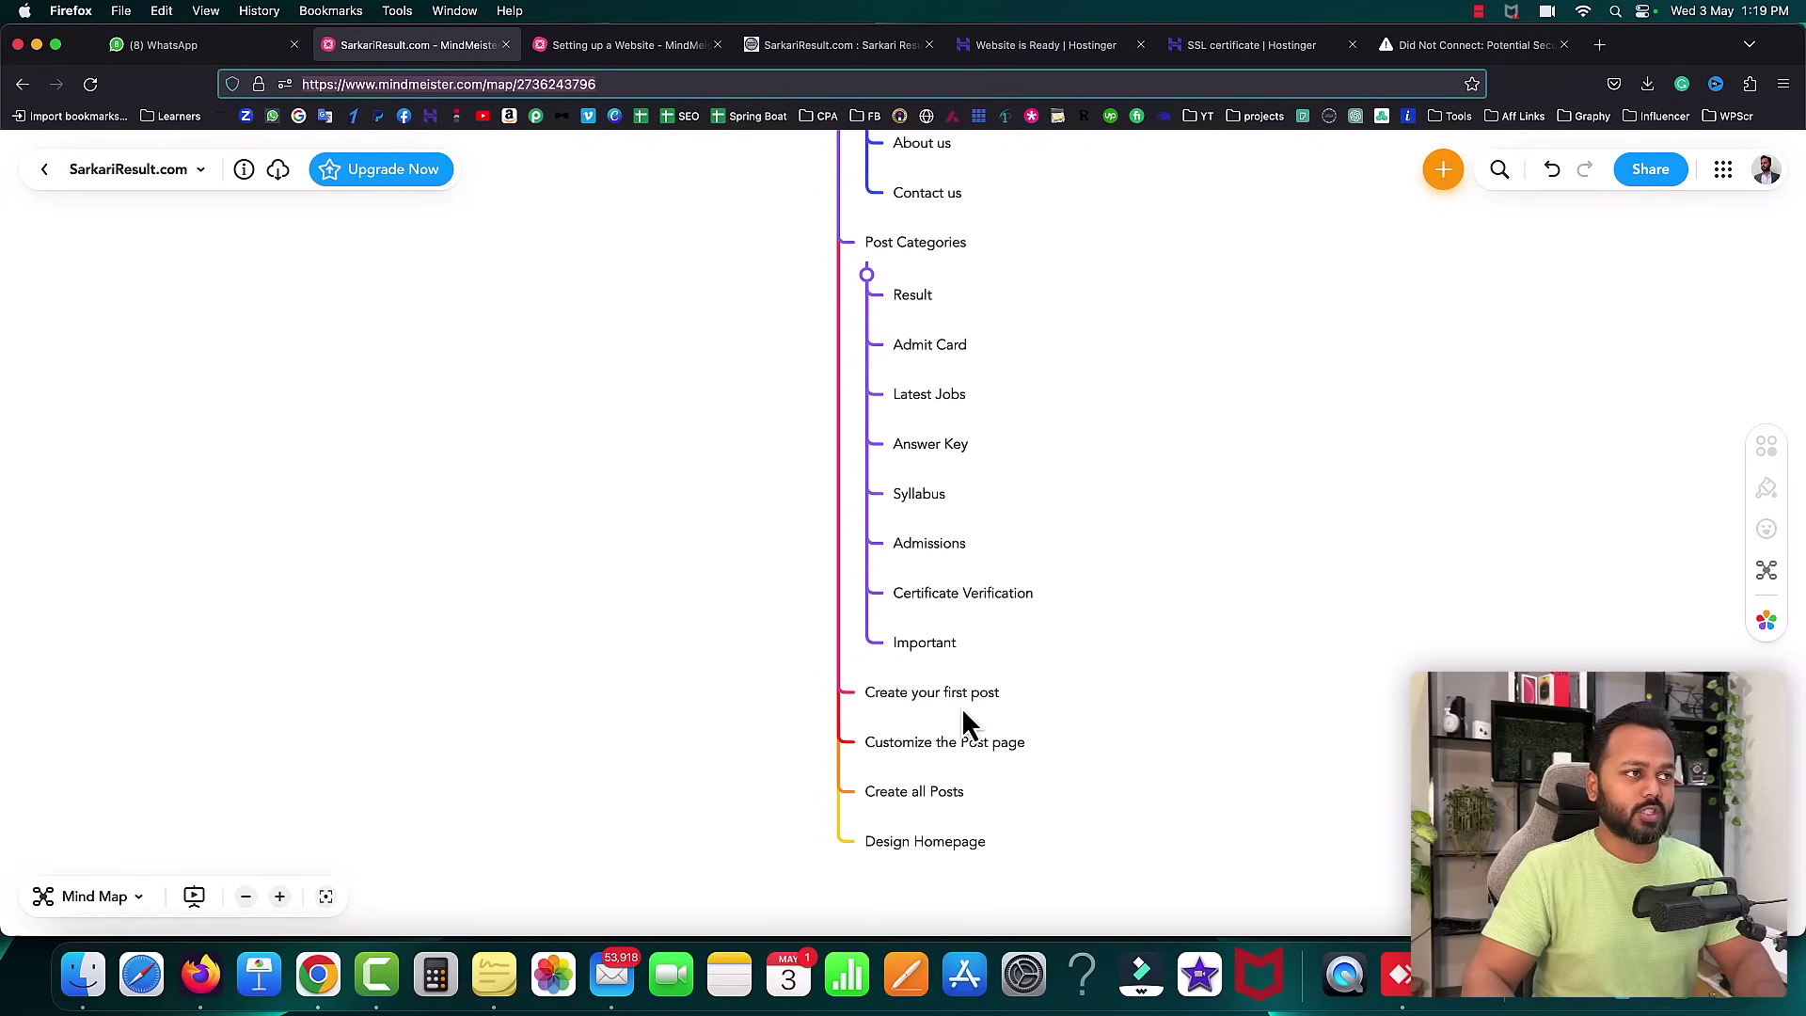
{"action": "key", "text": "ctrl+Up"}
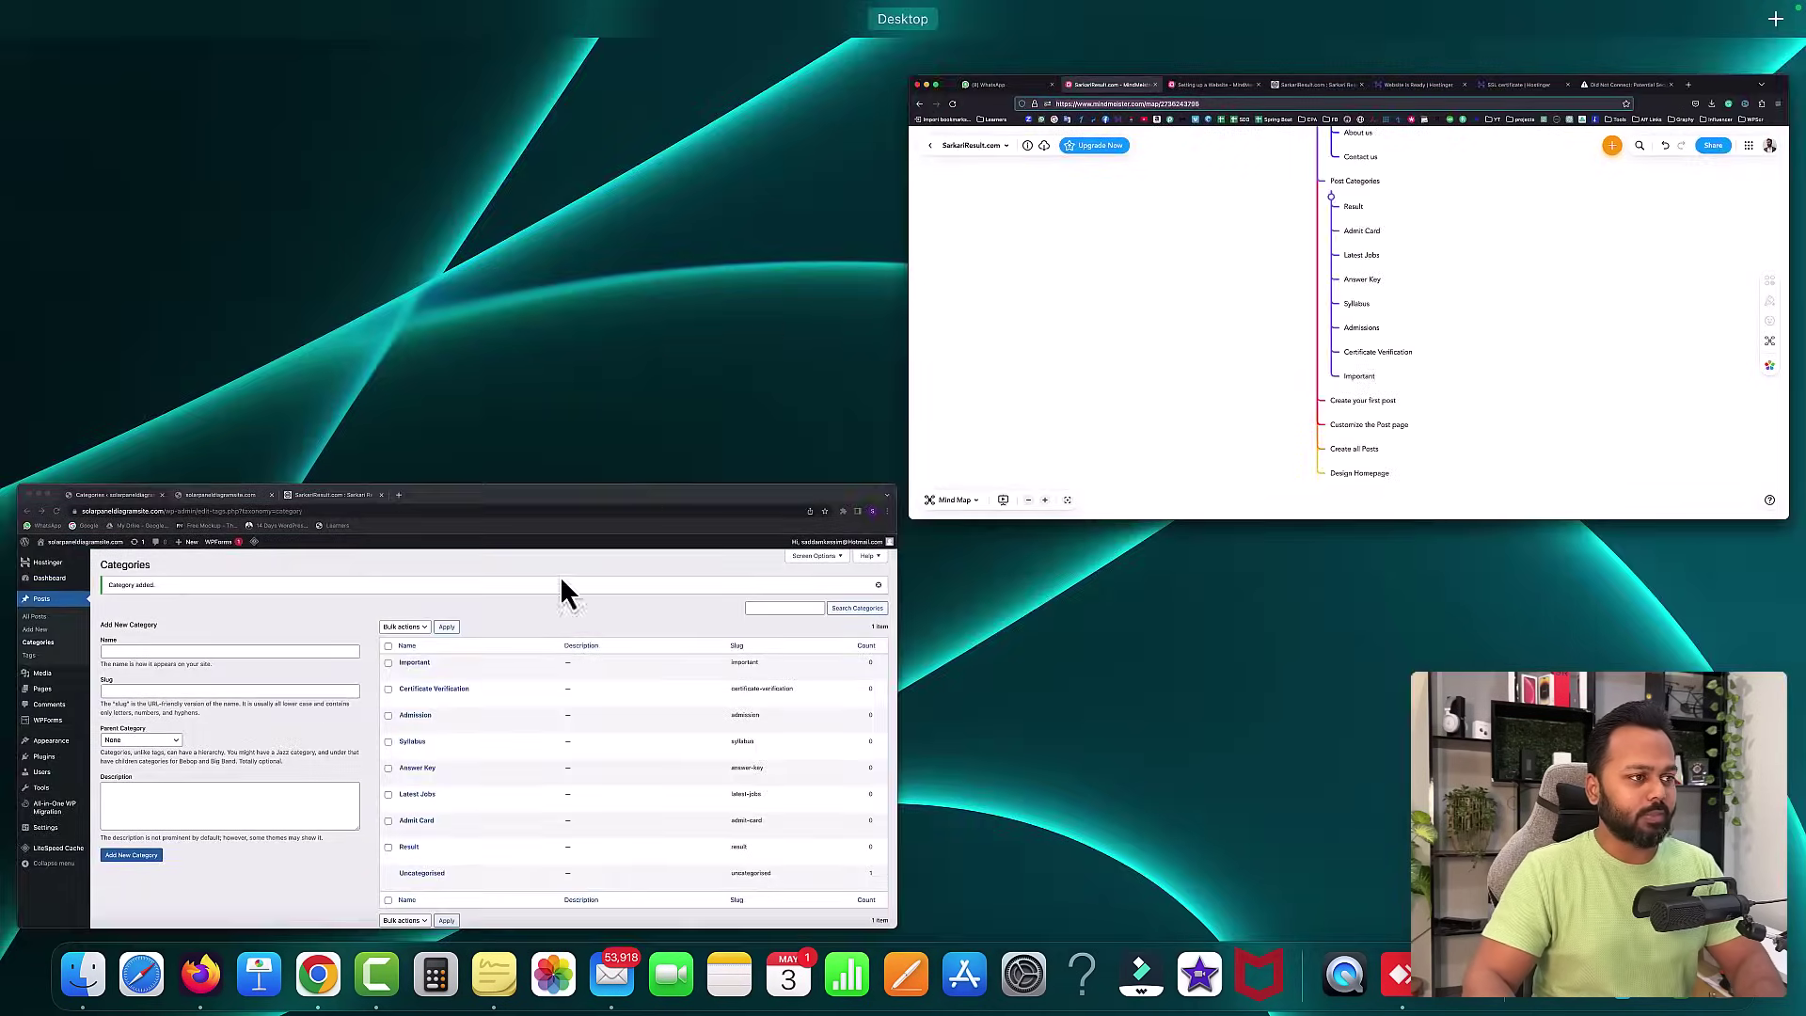
{"action": "left_click", "coordinate": [561, 579]}
{"action": "left_click", "coordinate": [626, 49]}
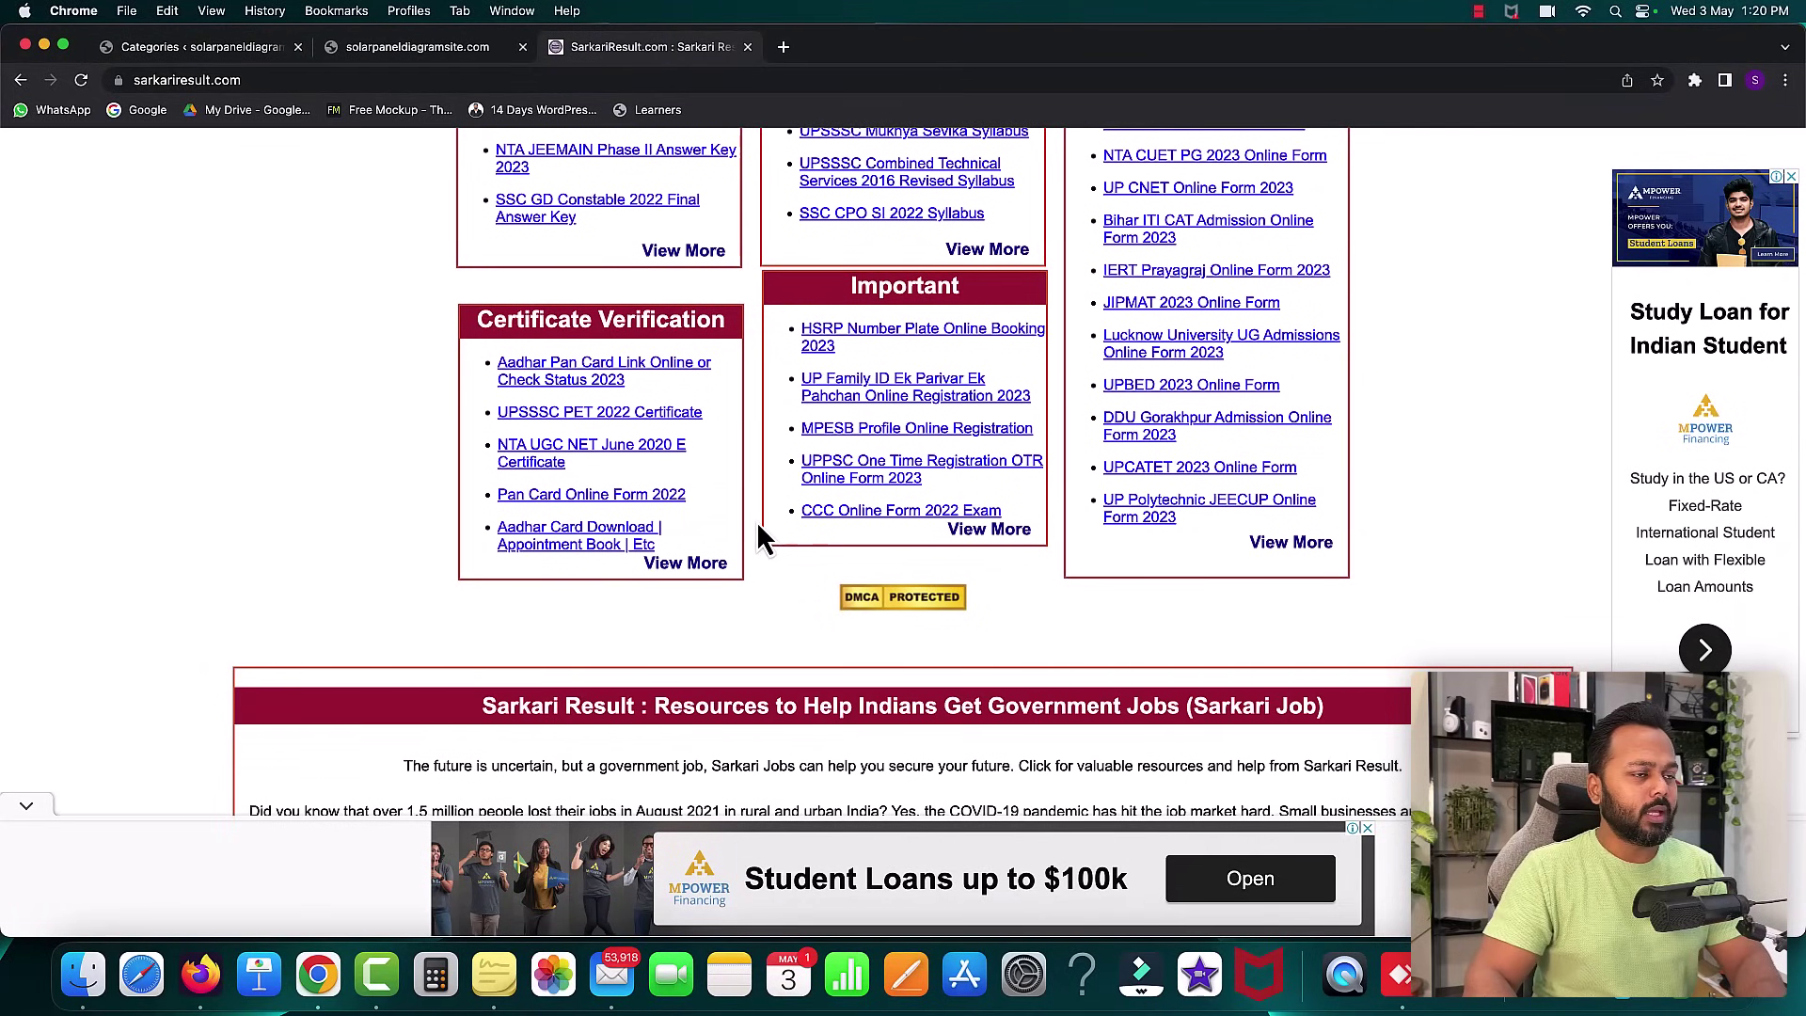
- Open the UPPSC Pre 2023 Admit Card post on Sarkari Result
{"action": "scroll", "coordinate": [760, 531], "scroll_direction": "up", "scroll_amount": 5}
{"action": "scroll", "coordinate": [764, 543], "scroll_direction": "up", "scroll_amount": 5}
{"action": "scroll", "coordinate": [765, 537], "scroll_direction": "down", "scroll_amount": 2}
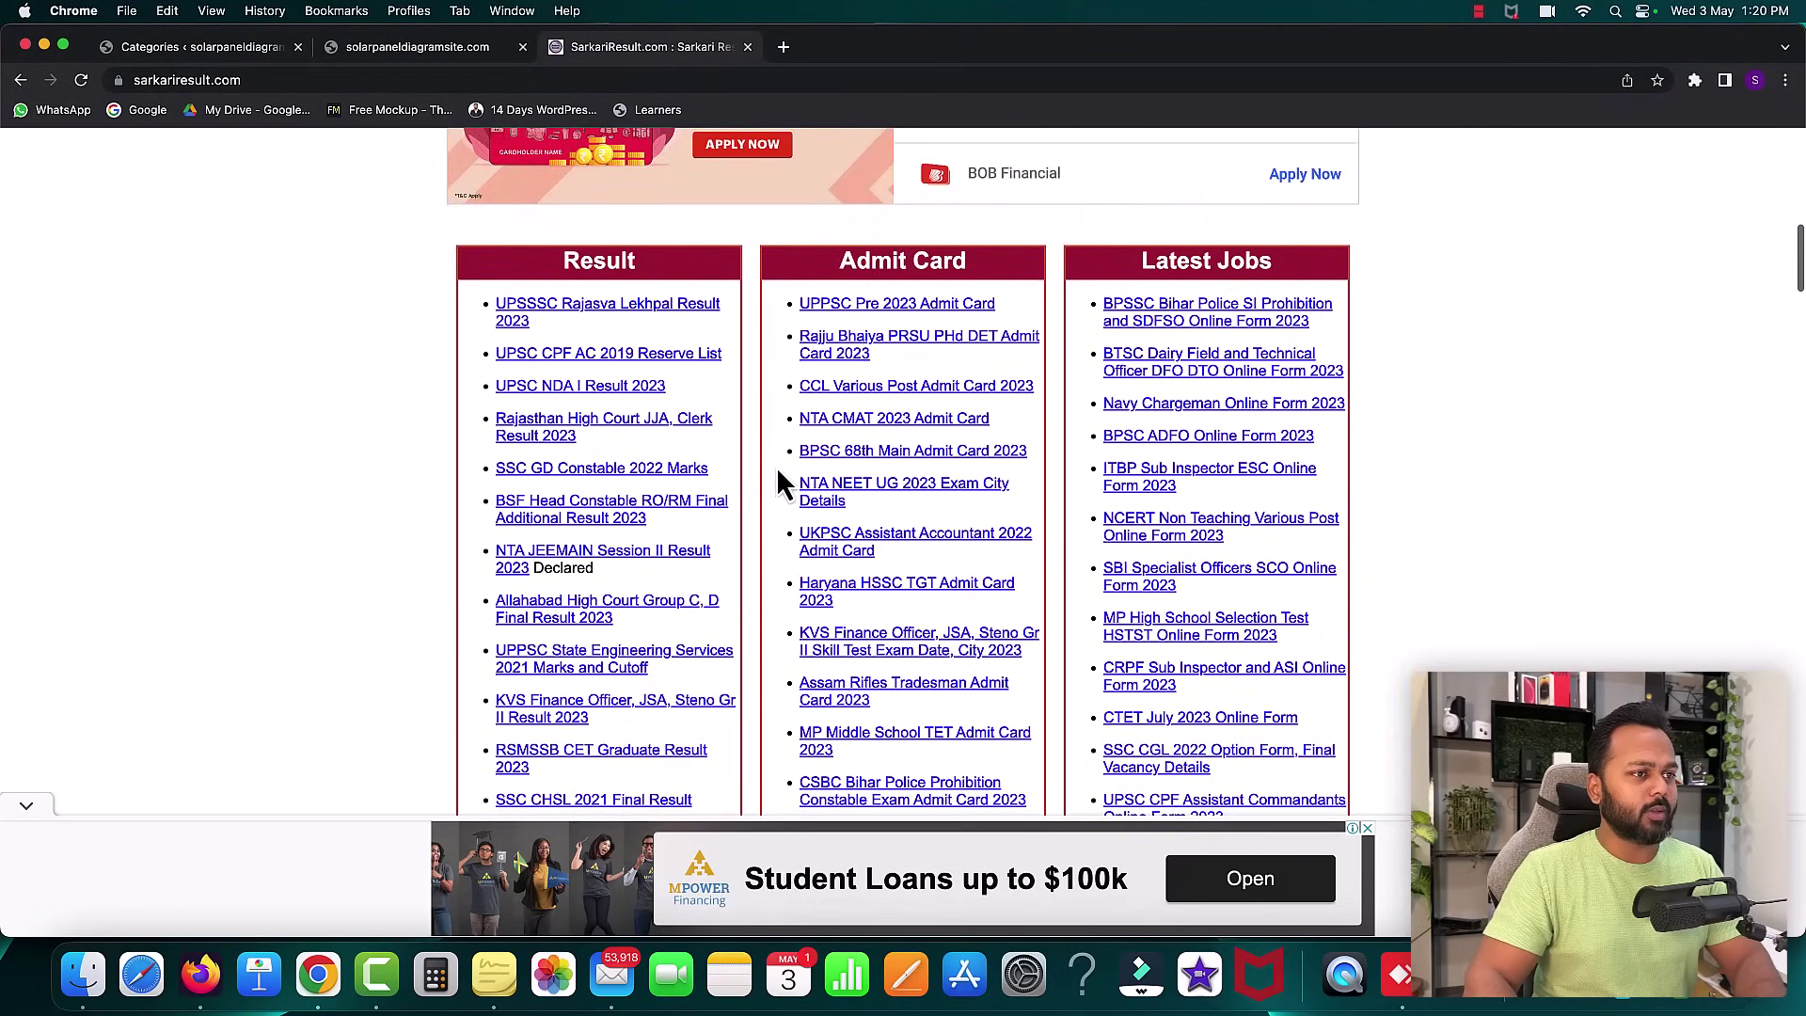
{"action": "left_click", "coordinate": [844, 307]}
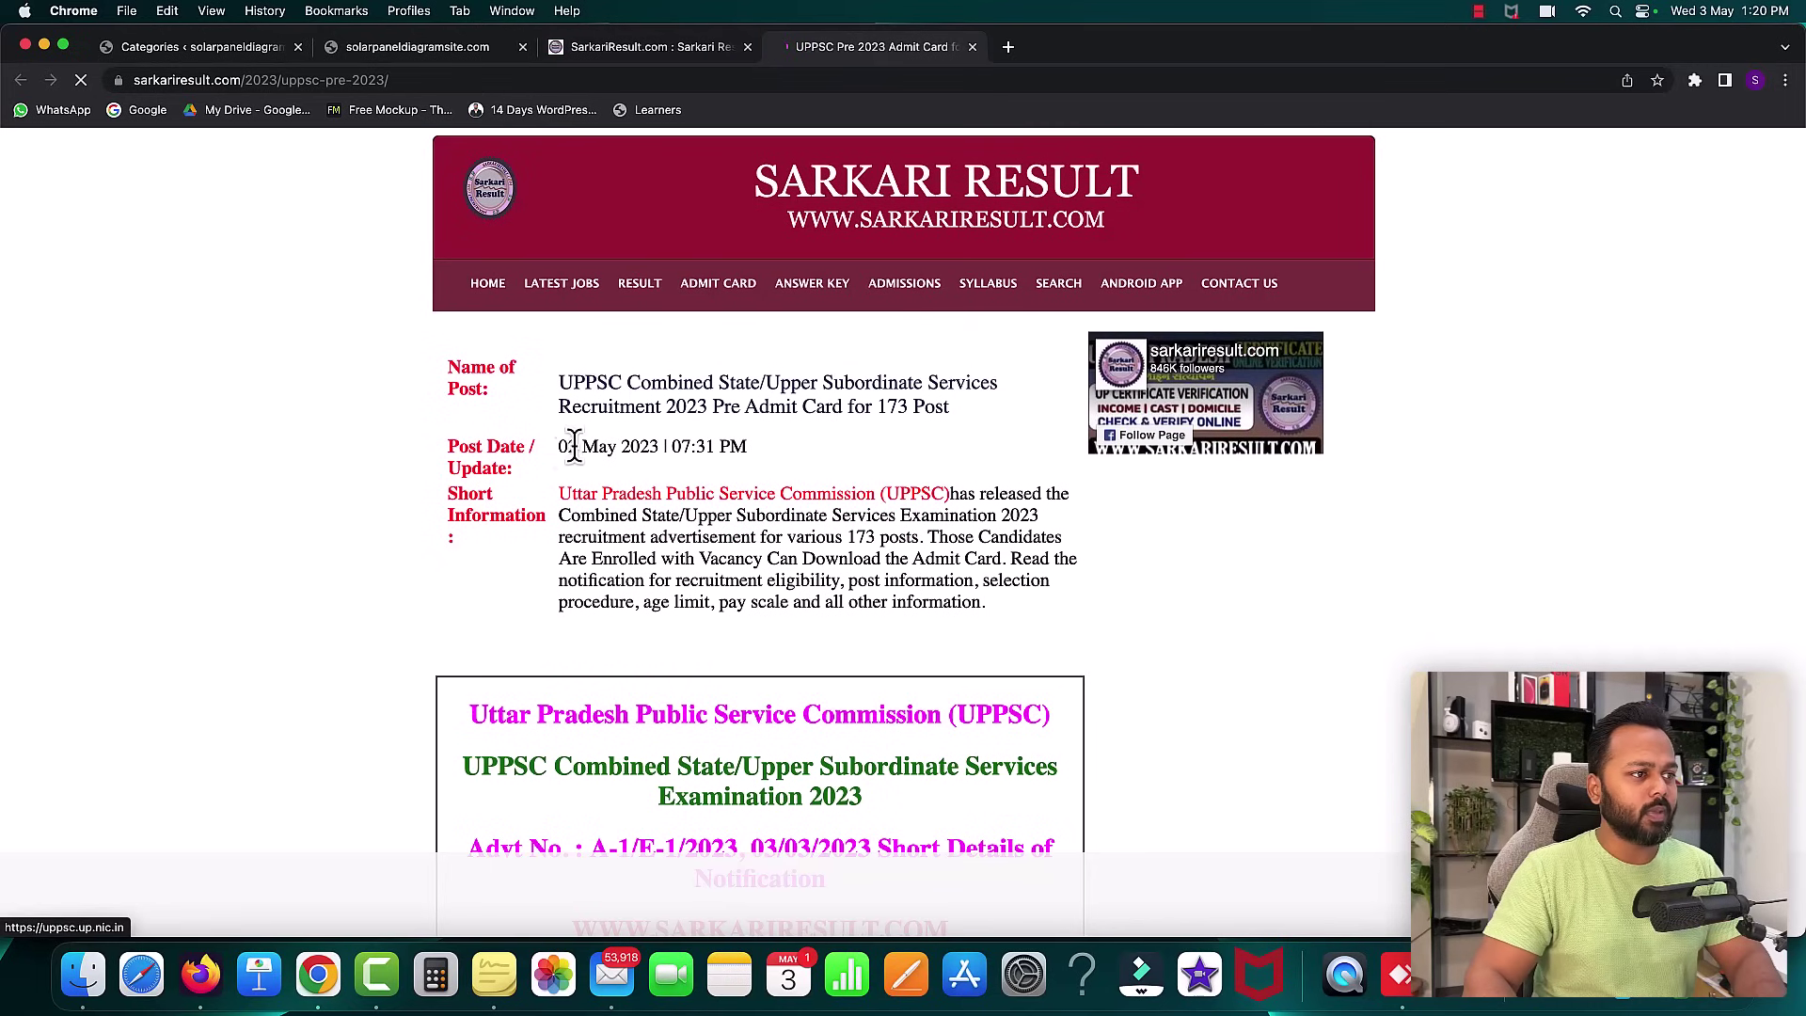
- Copy the post's Name of Post text and start a new WordPress post
{"action": "scroll", "coordinate": [757, 602], "scroll_direction": "down", "scroll_amount": 3}
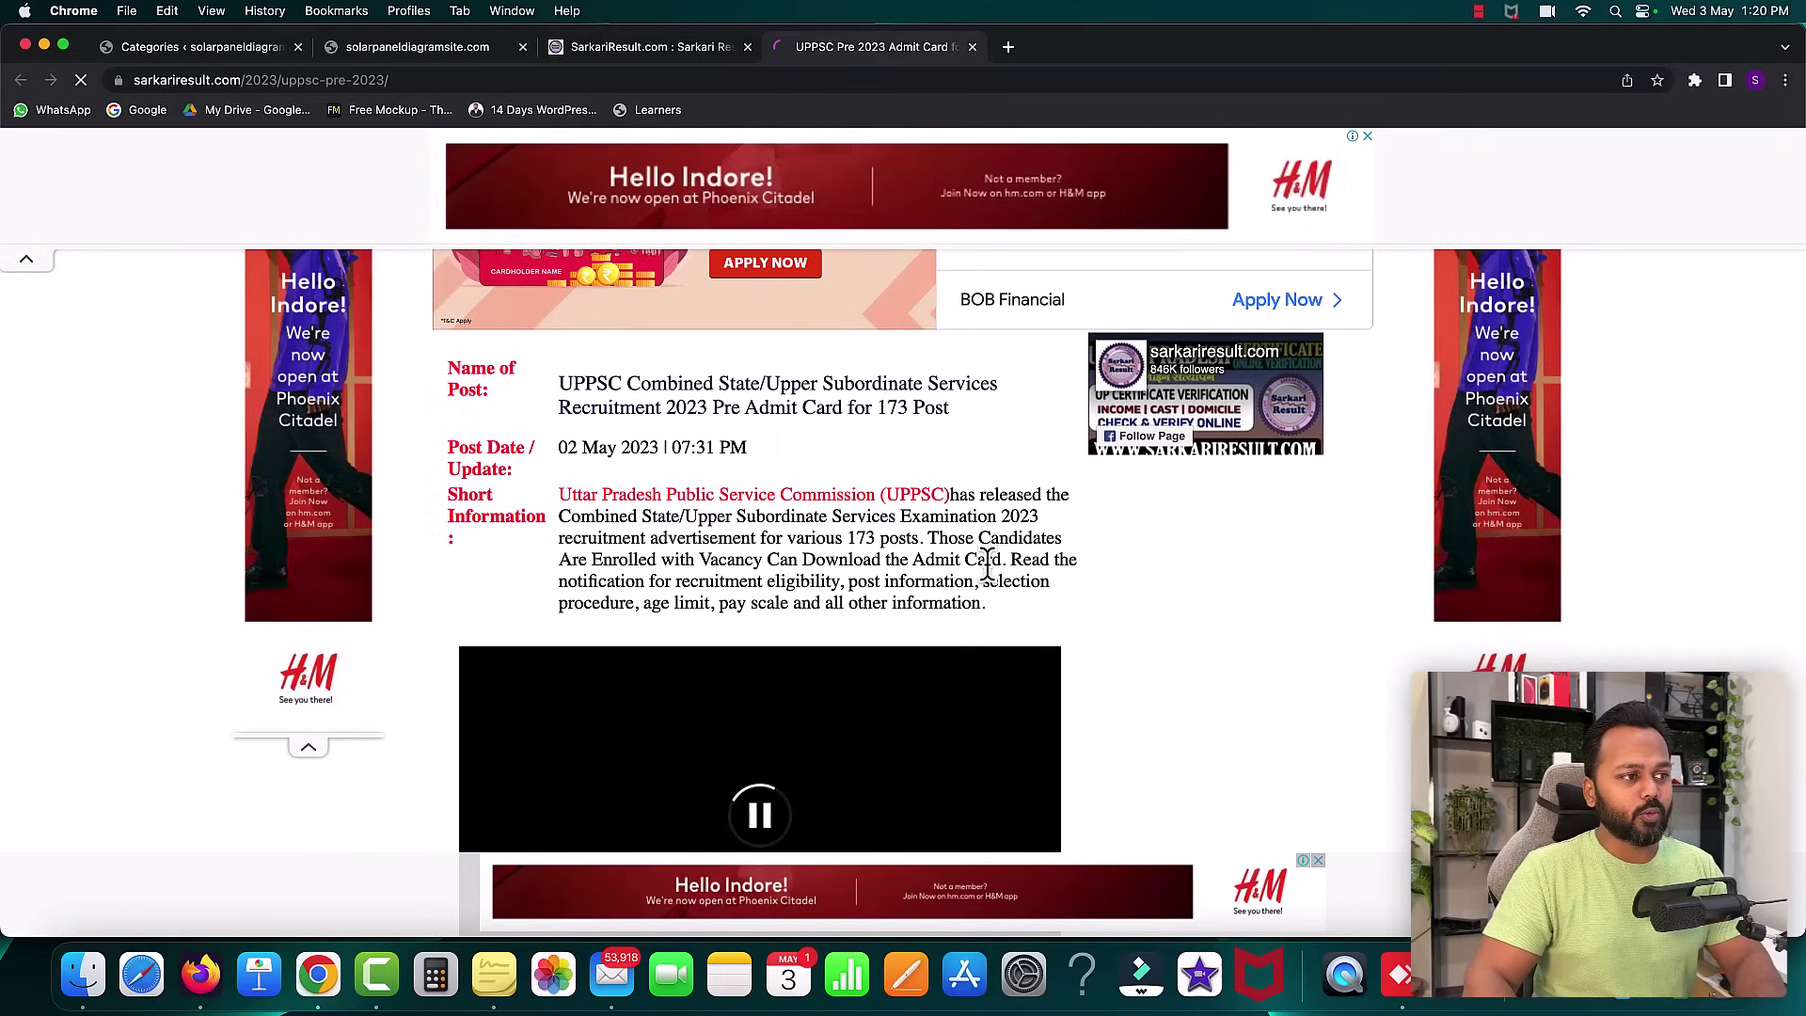
{"action": "left_click_drag", "start_coordinate": [562, 383], "coordinate": [926, 414]}
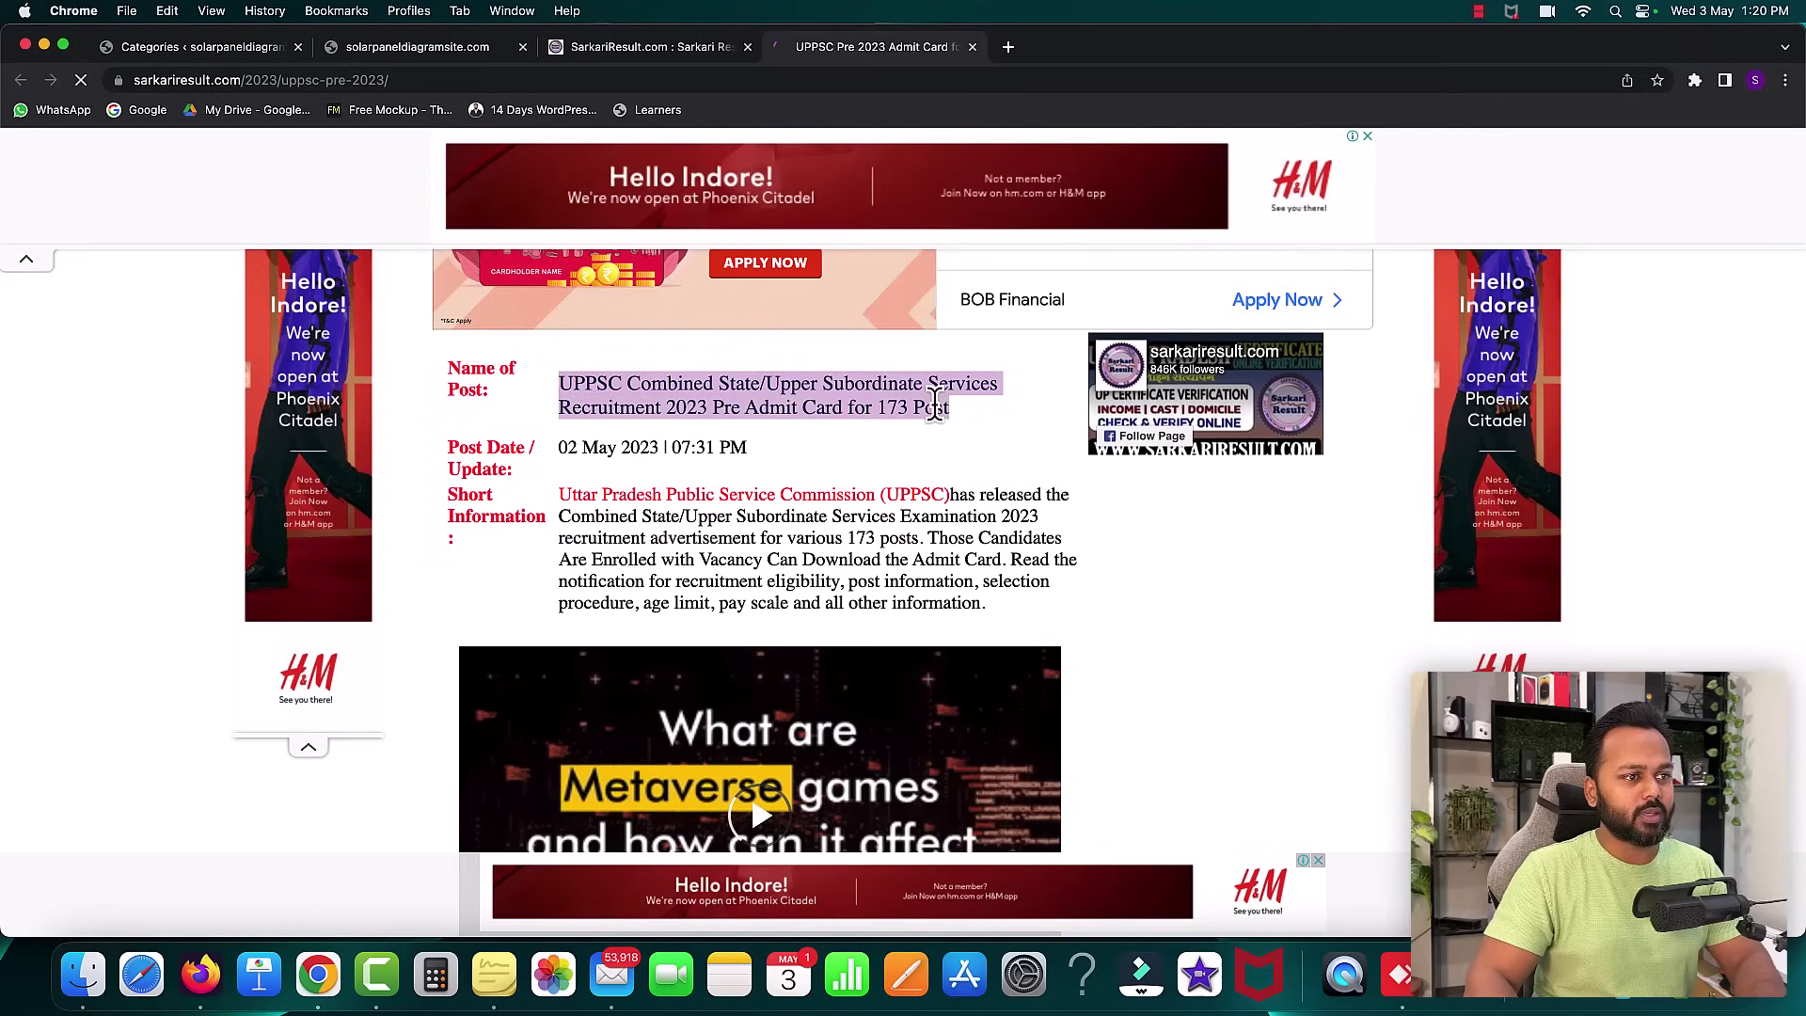
{"action": "right_click", "coordinate": [934, 403]}
{"action": "left_click", "coordinate": [954, 441]}
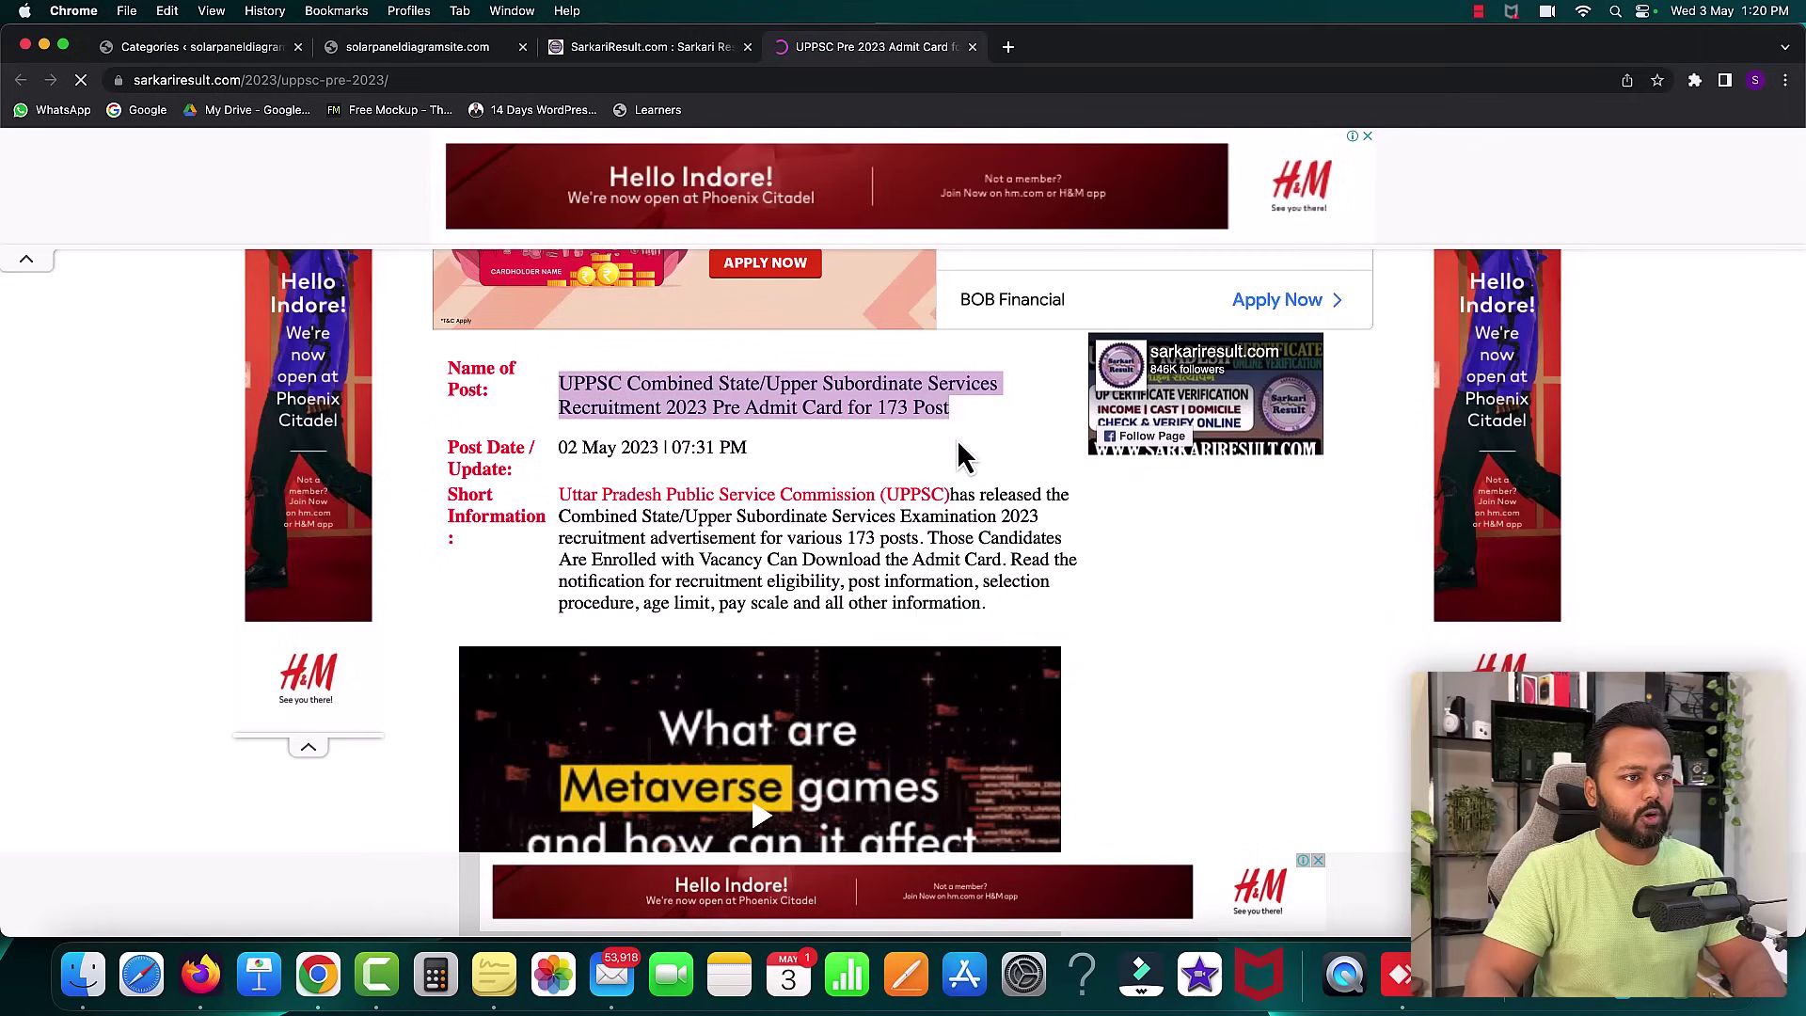
{"action": "left_click", "coordinate": [156, 53]}
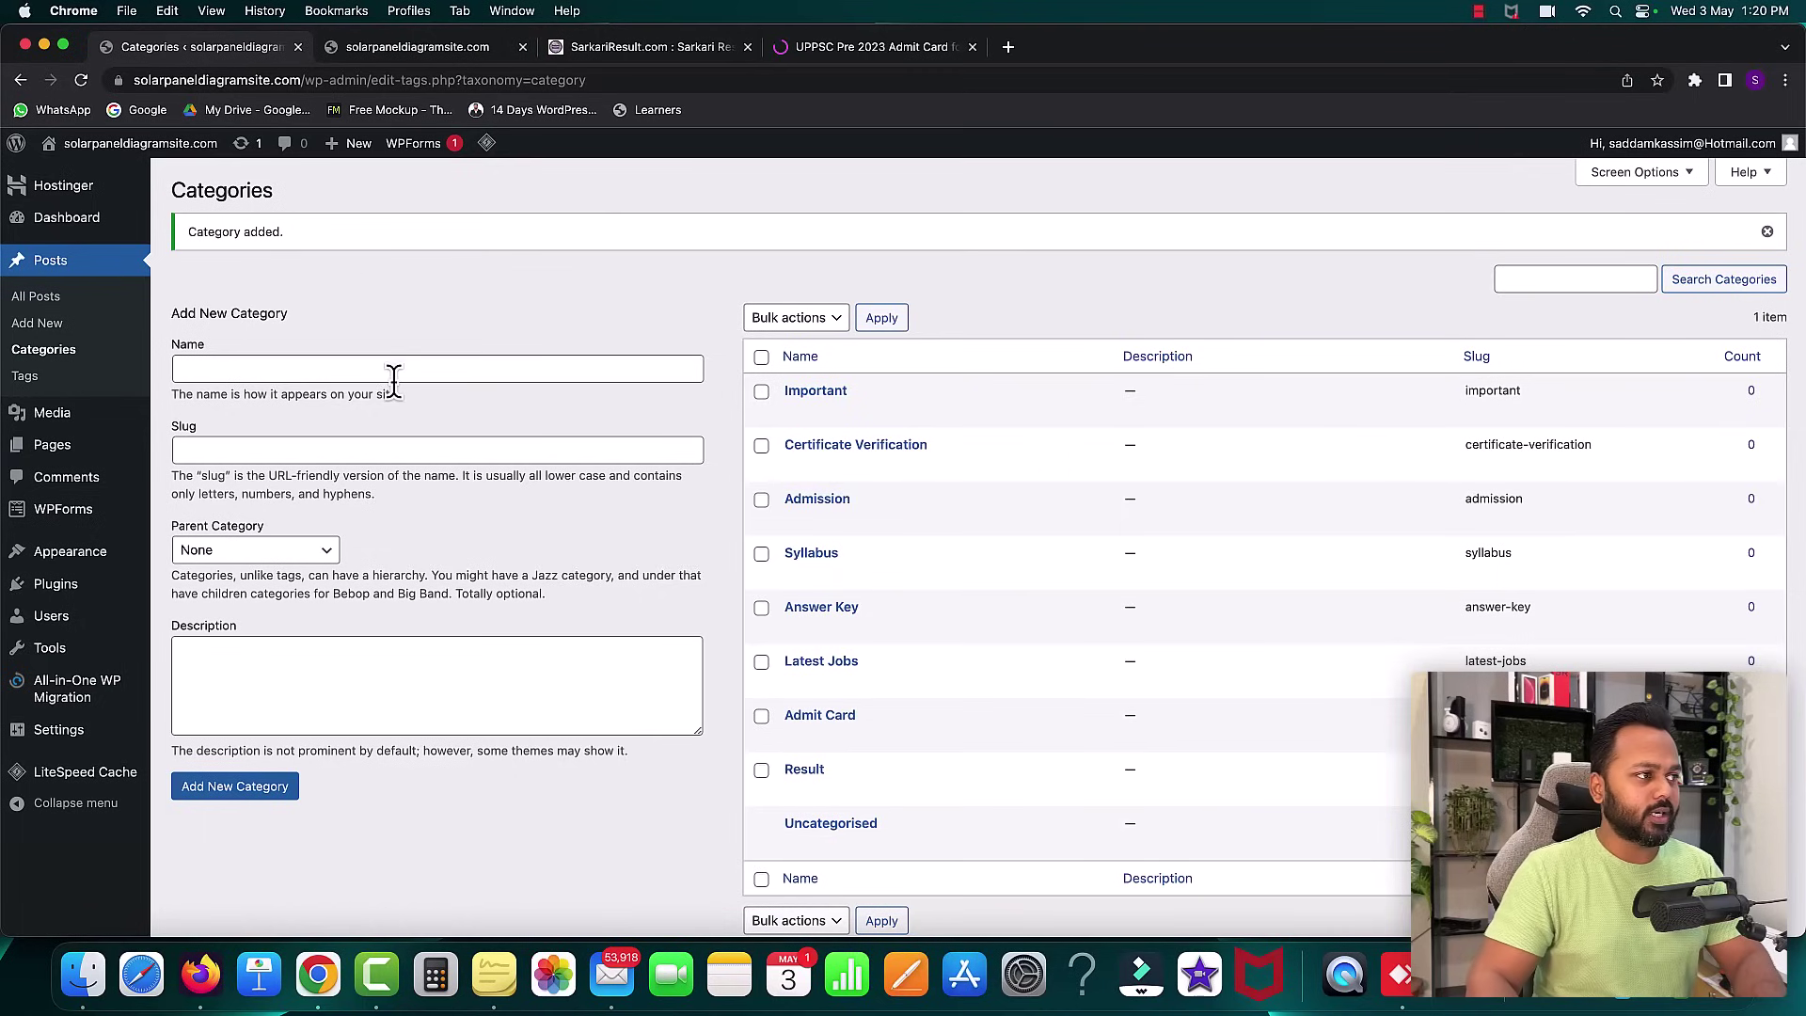
{"action": "left_click", "coordinate": [37, 326]}
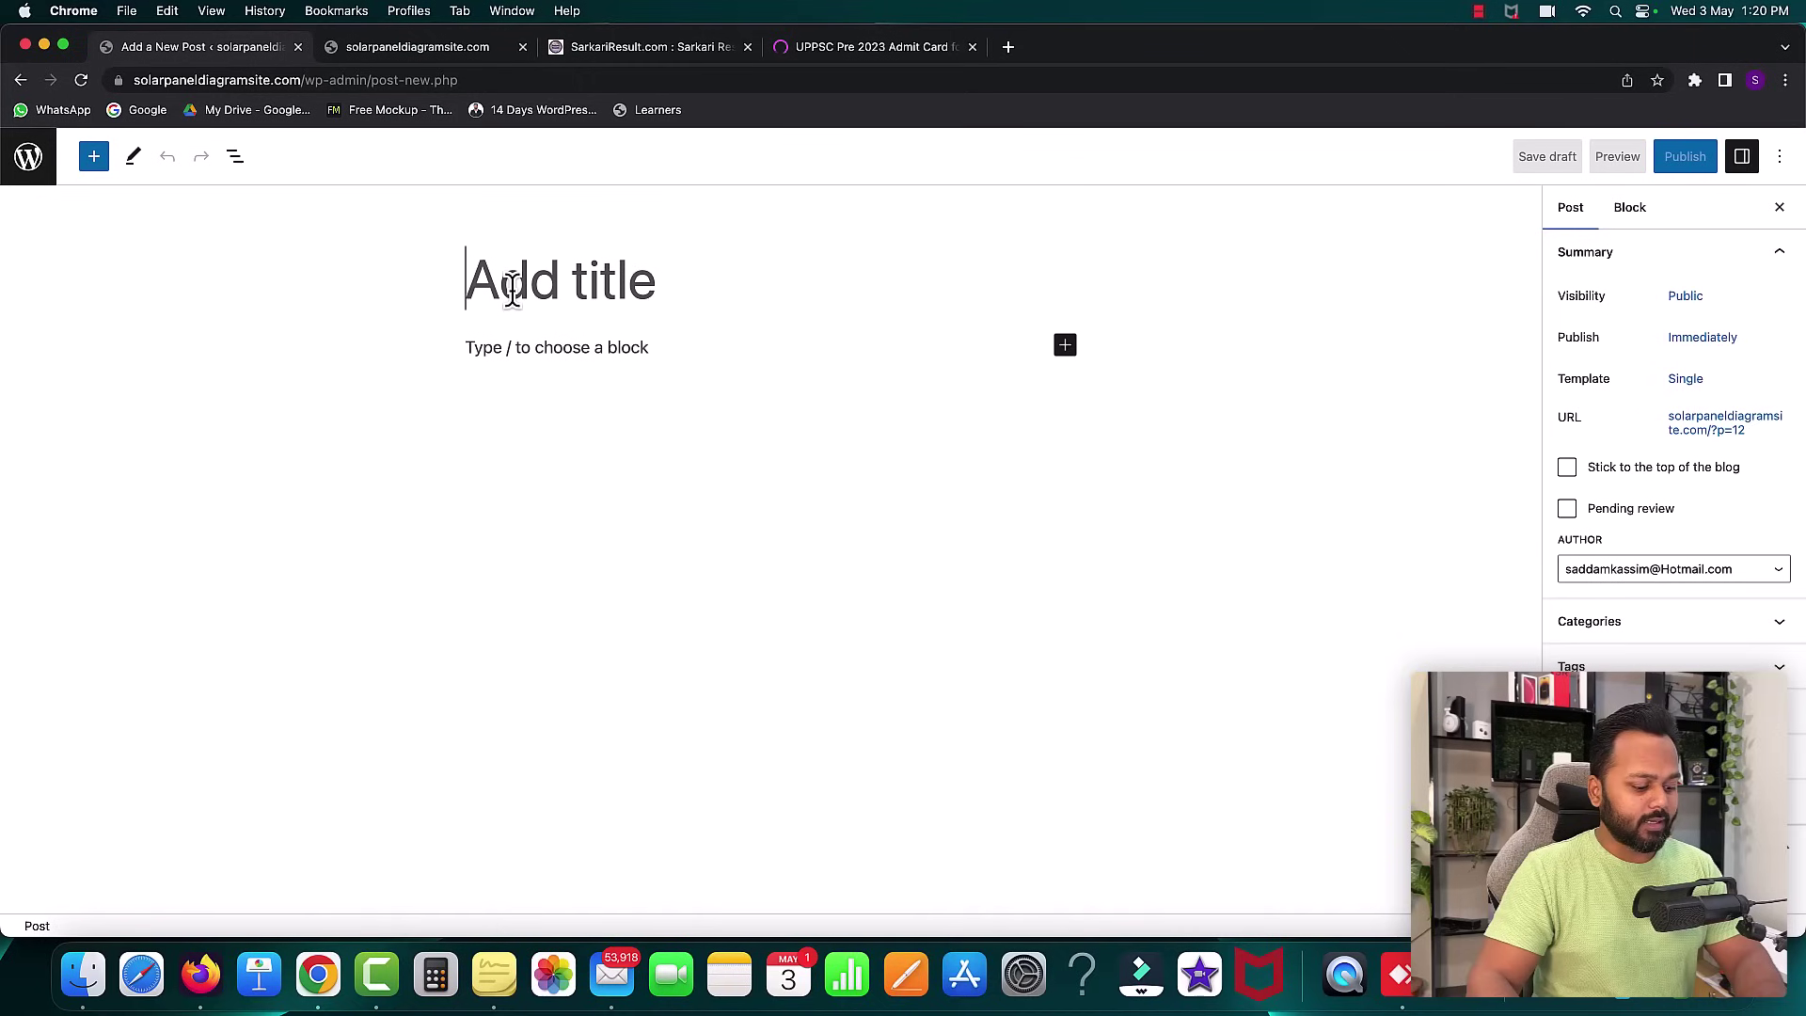
- Paste the UPPSC post name as the title and copy the Short Information paragraph
{"action": "key", "text": "super+v"}
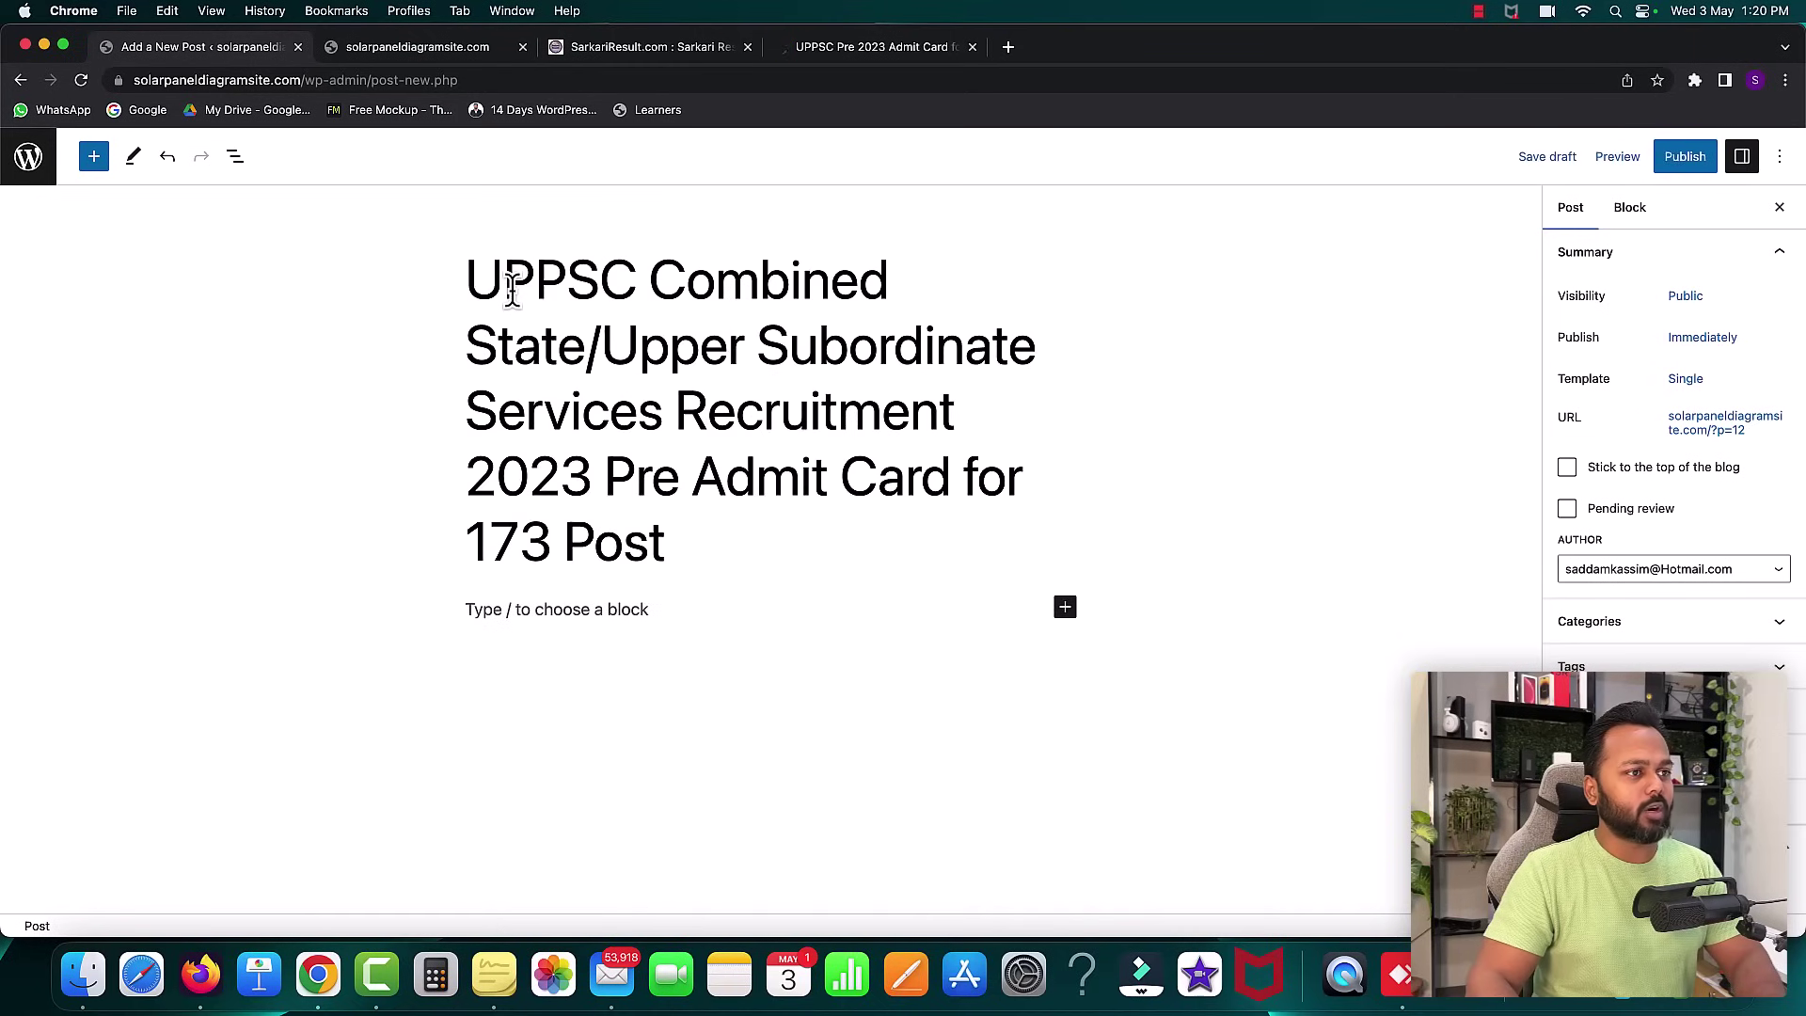
{"action": "left_click", "coordinate": [848, 49]}
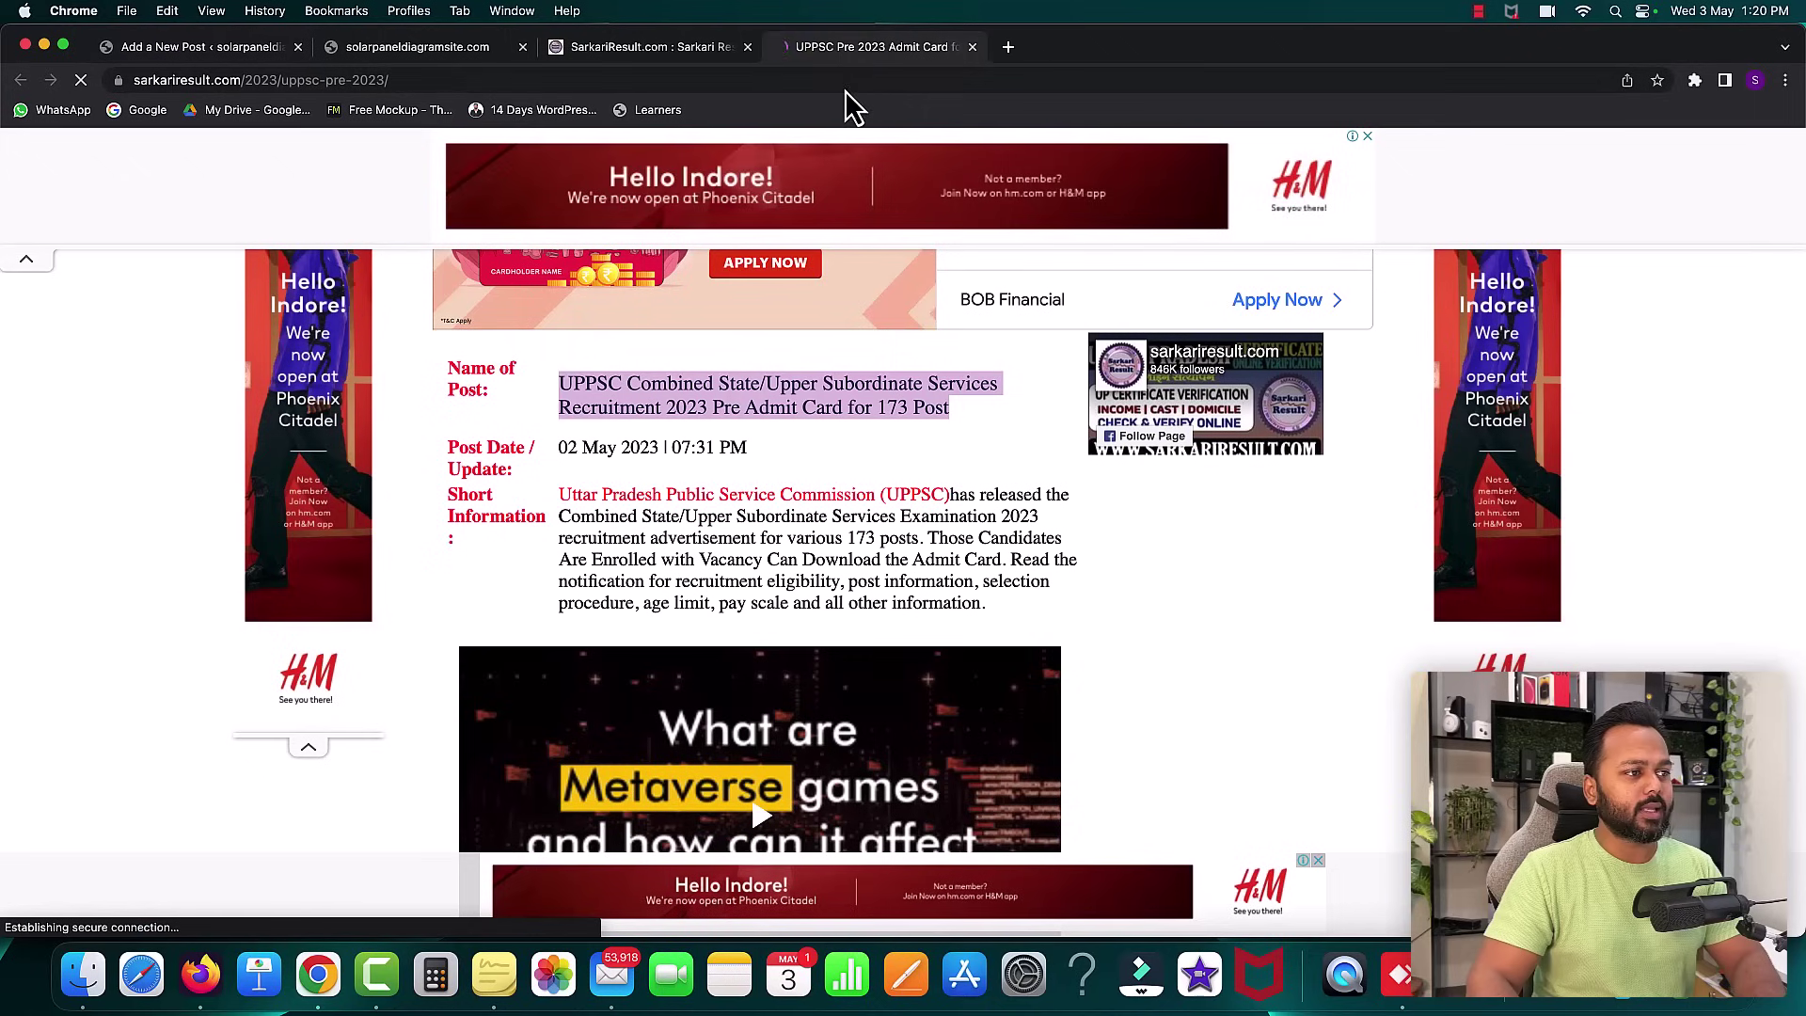
{"action": "left_click", "coordinate": [602, 408]}
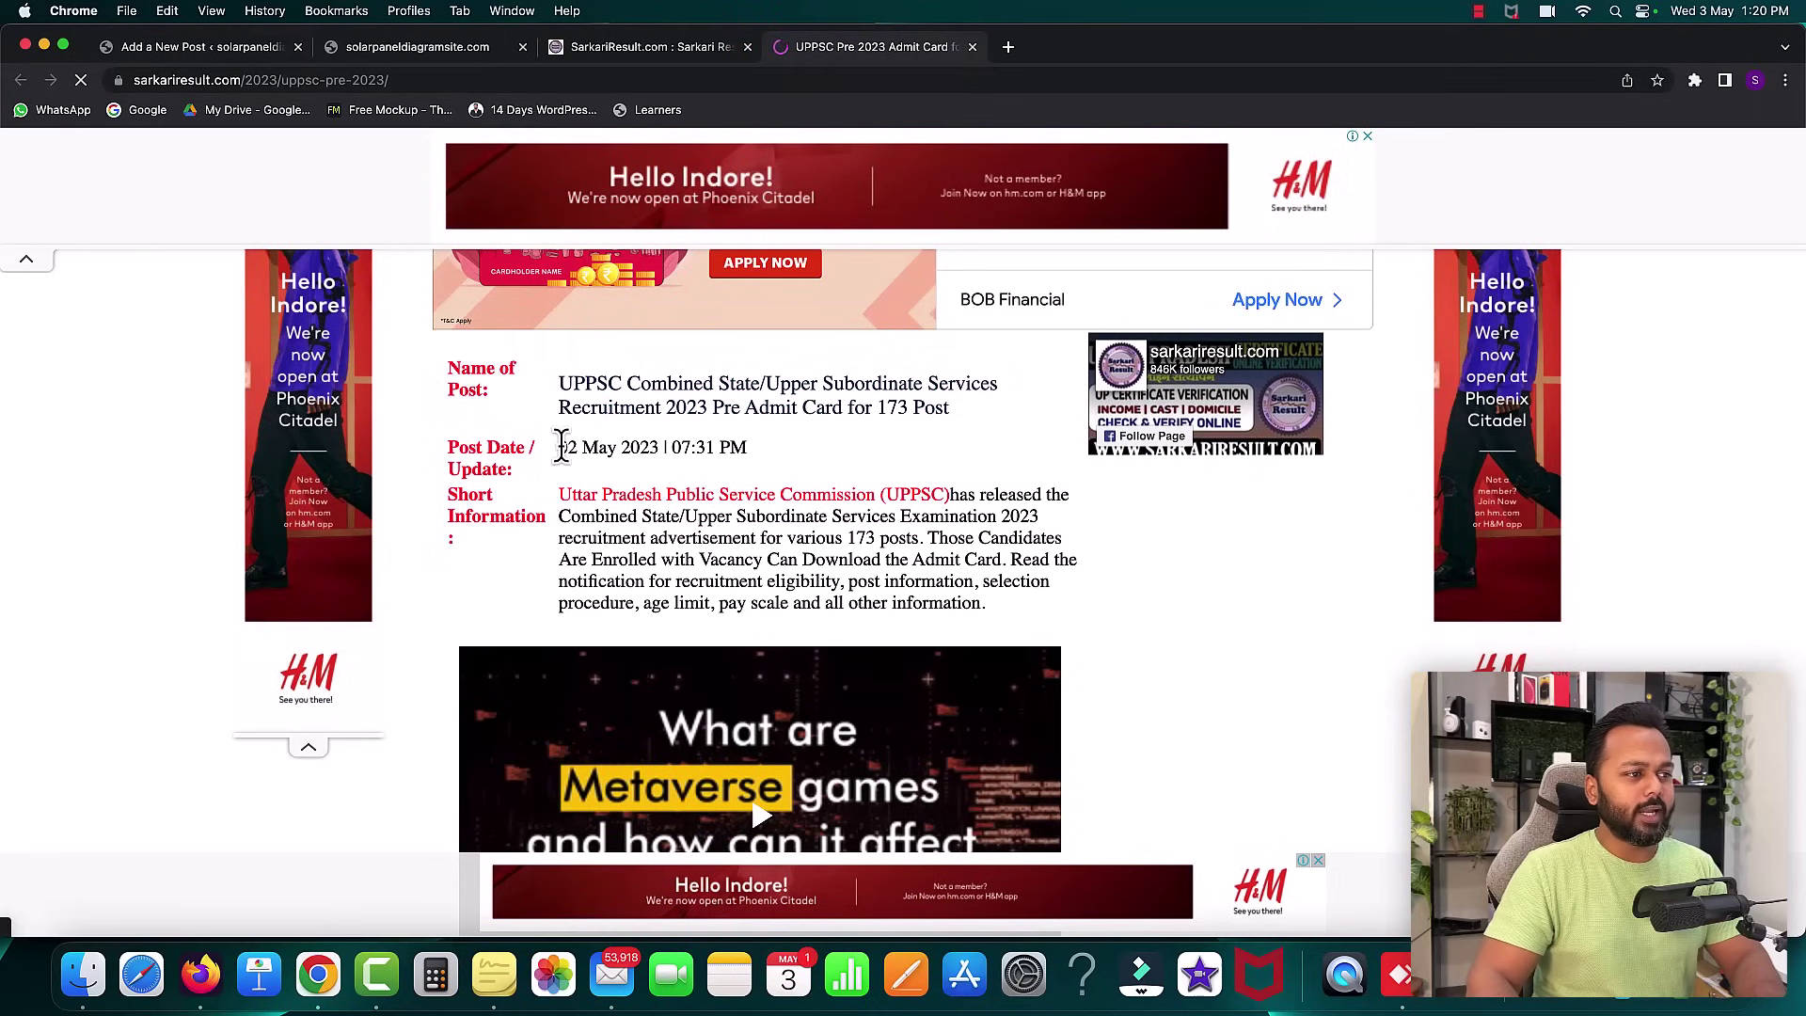
{"action": "left_click_drag", "start_coordinate": [589, 444], "coordinate": [712, 449]}
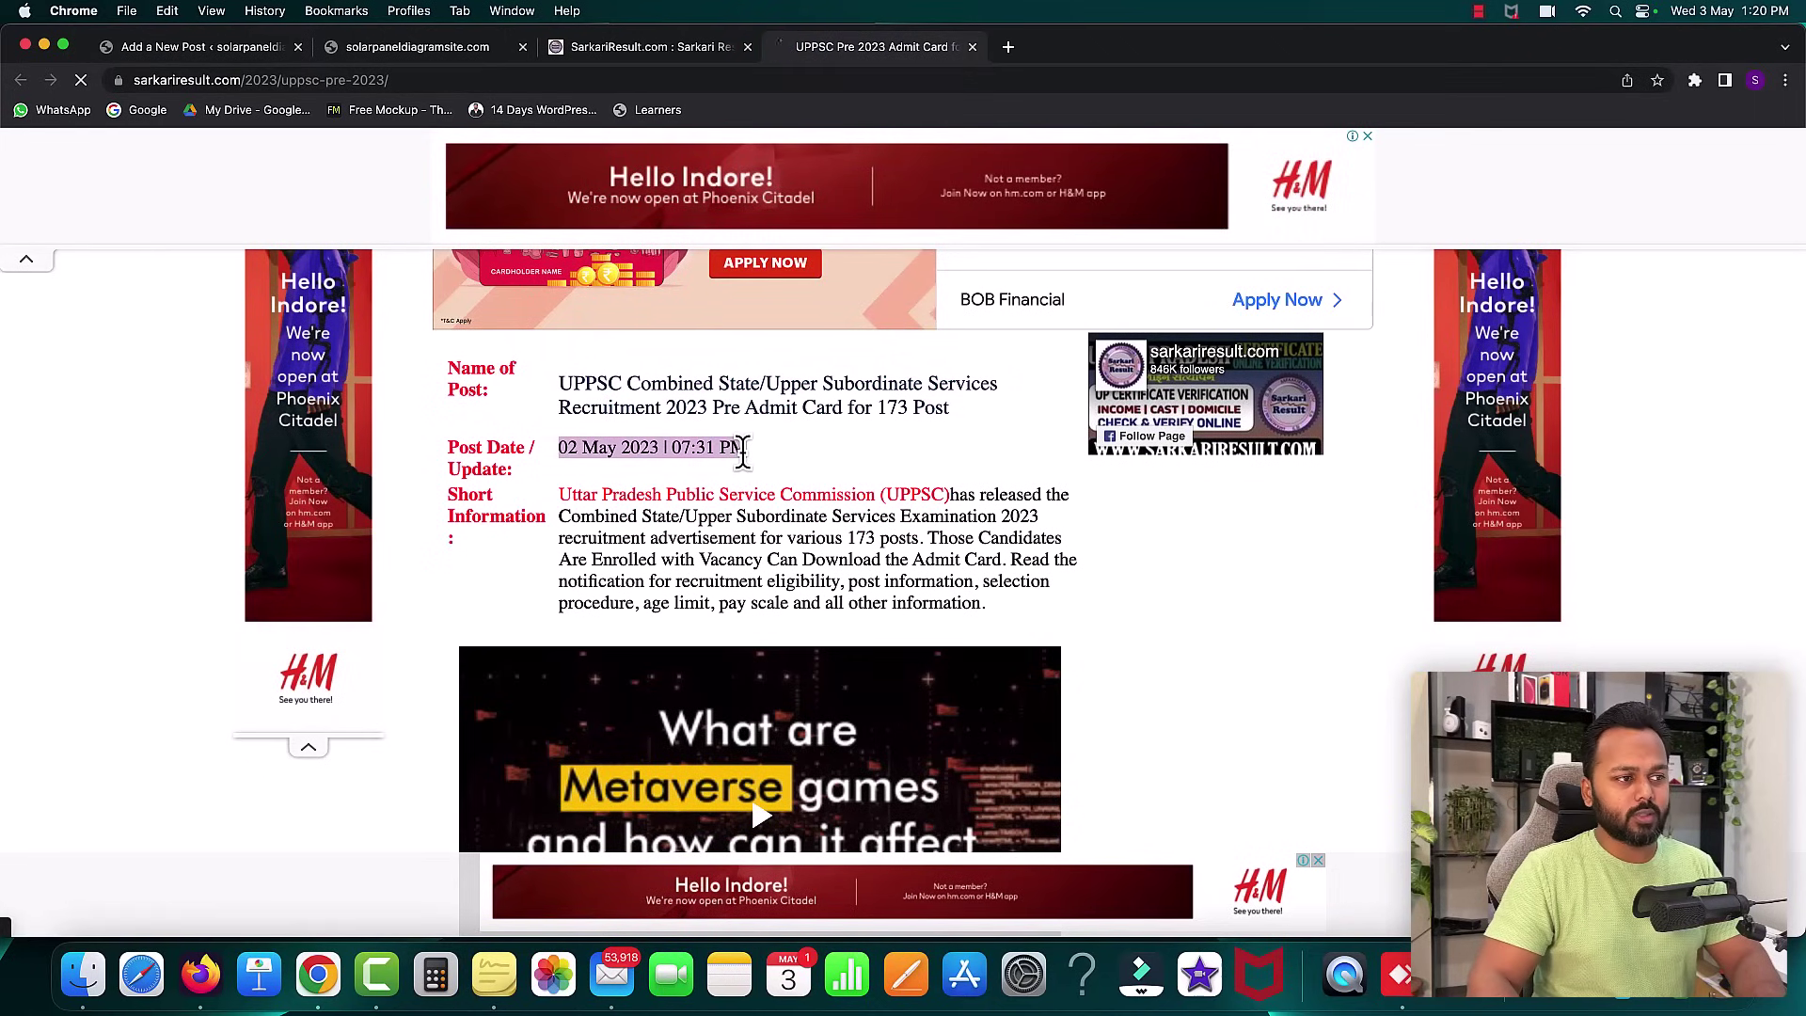
{"action": "left_click", "coordinate": [743, 452]}
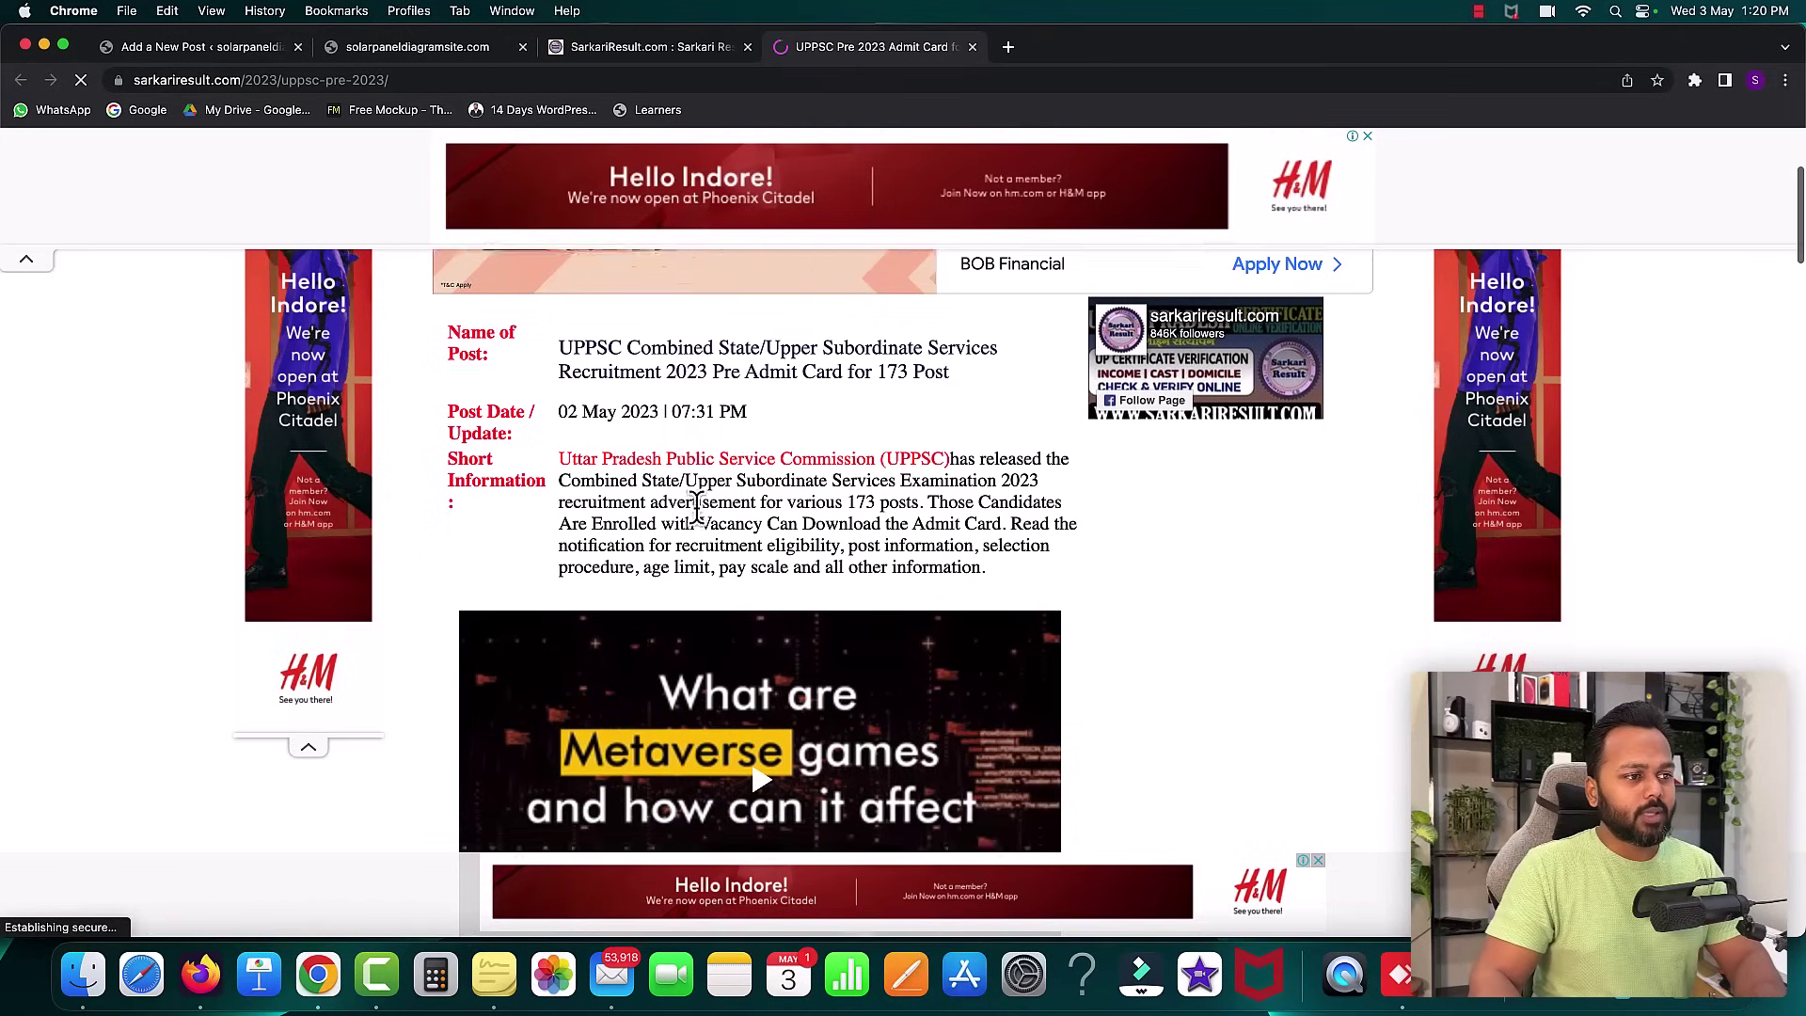
{"action": "scroll", "coordinate": [696, 508], "scroll_direction": "down", "scroll_amount": 3}
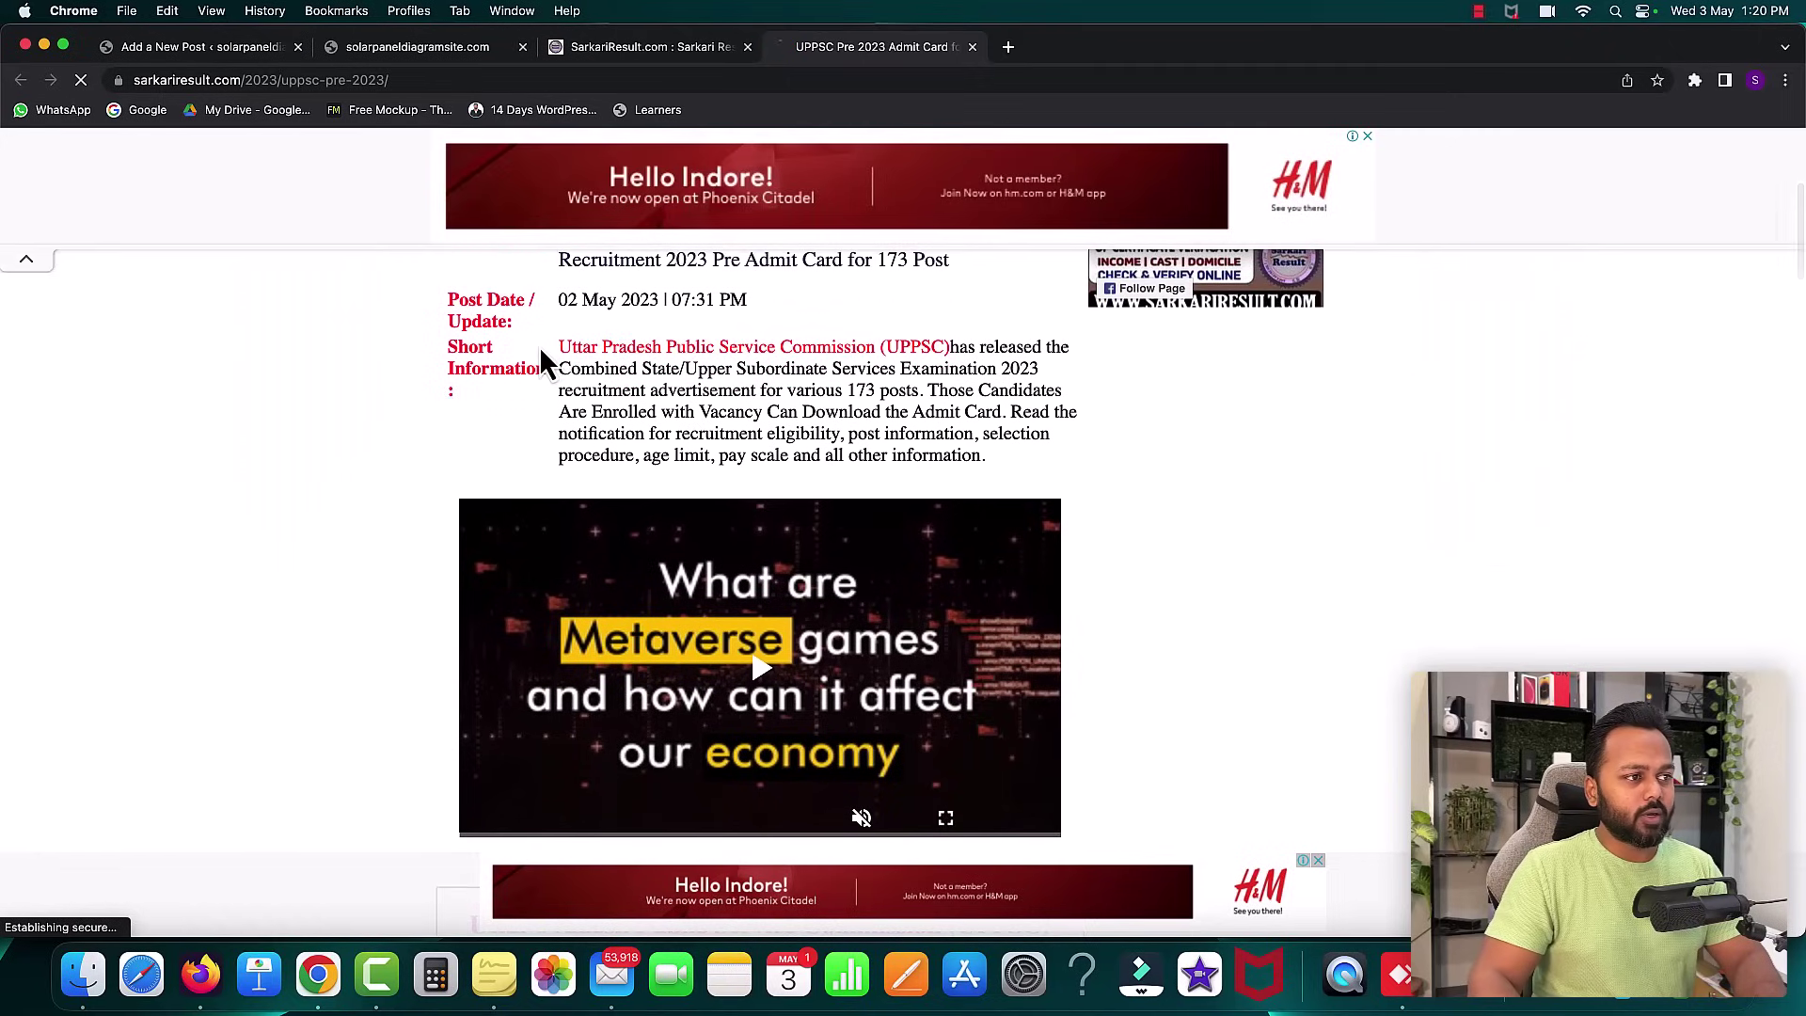
{"action": "mouse_move", "coordinate": [555, 344]}
{"action": "left_mouse_down"}
{"action": "mouse_move", "coordinate": [628, 390]}
{"action": "mouse_move", "coordinate": [917, 454]}
{"action": "mouse_move", "coordinate": [574, 372]}
{"action": "mouse_move", "coordinate": [567, 340]}
{"action": "left_mouse_up"}
{"action": "left_click", "coordinate": [917, 455]}
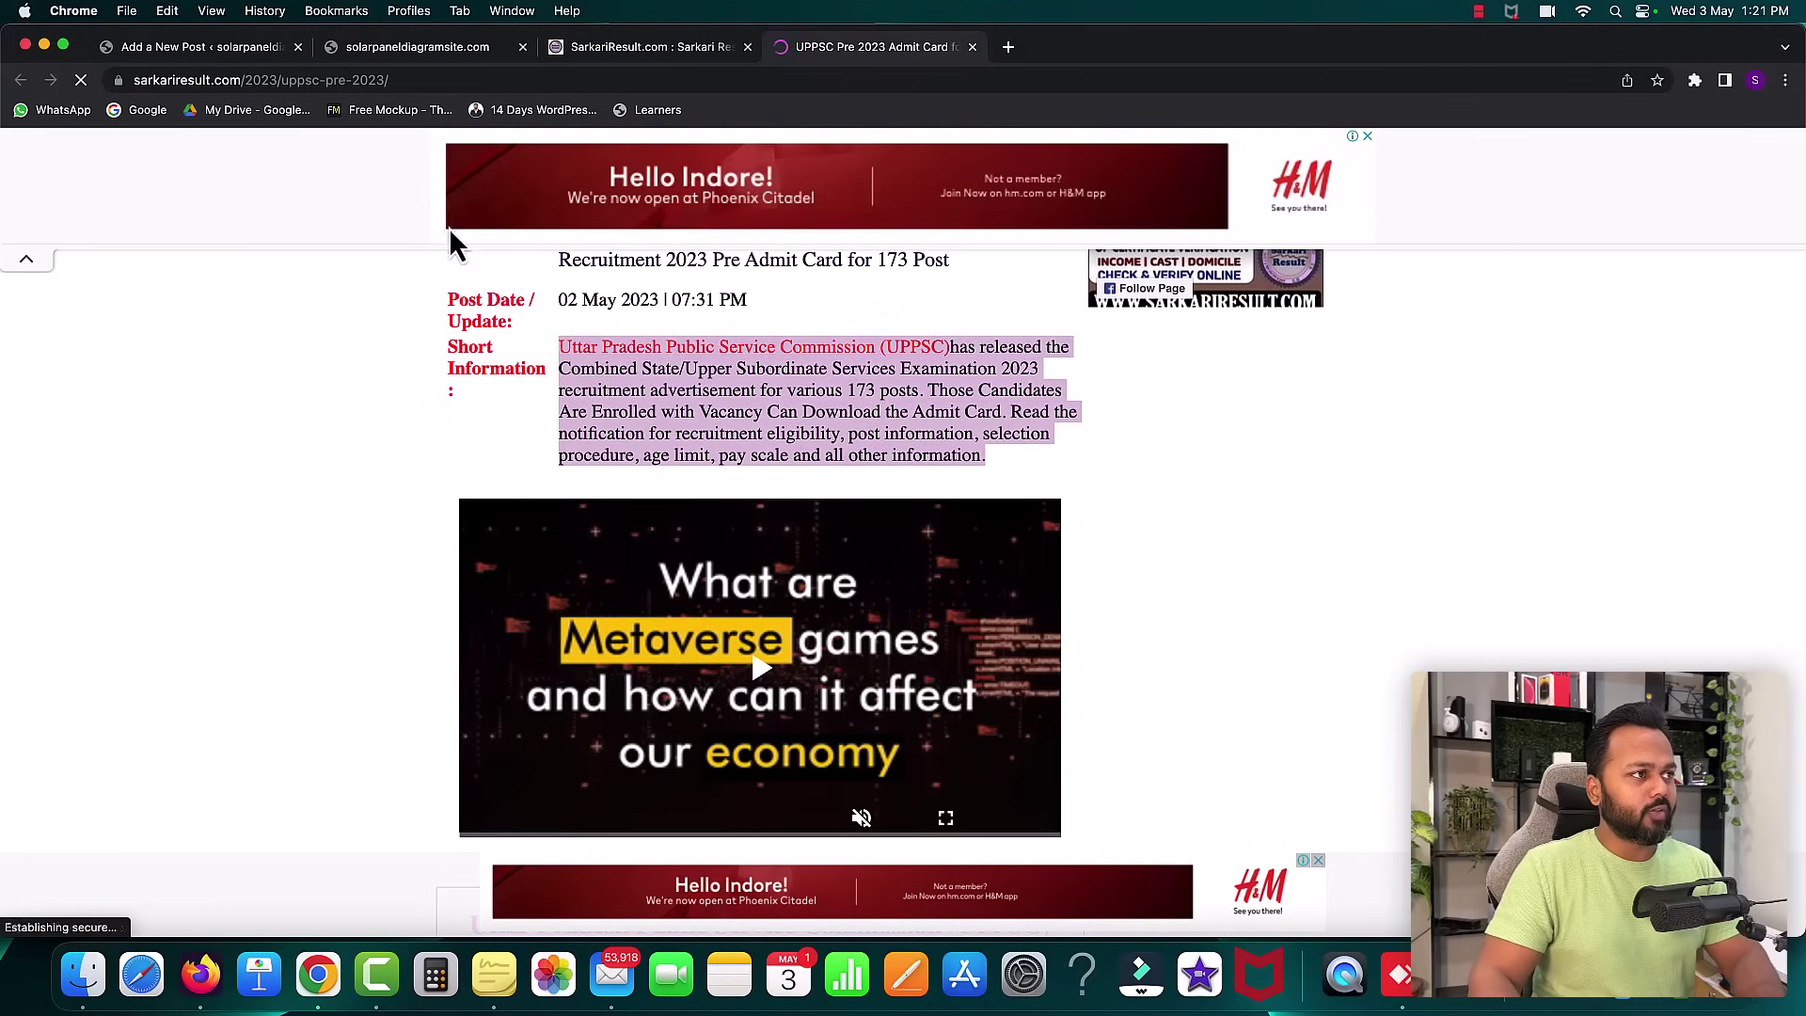
- Paste the Short Information paragraph below the title and add an empty block
{"action": "left_click", "coordinate": [231, 49]}
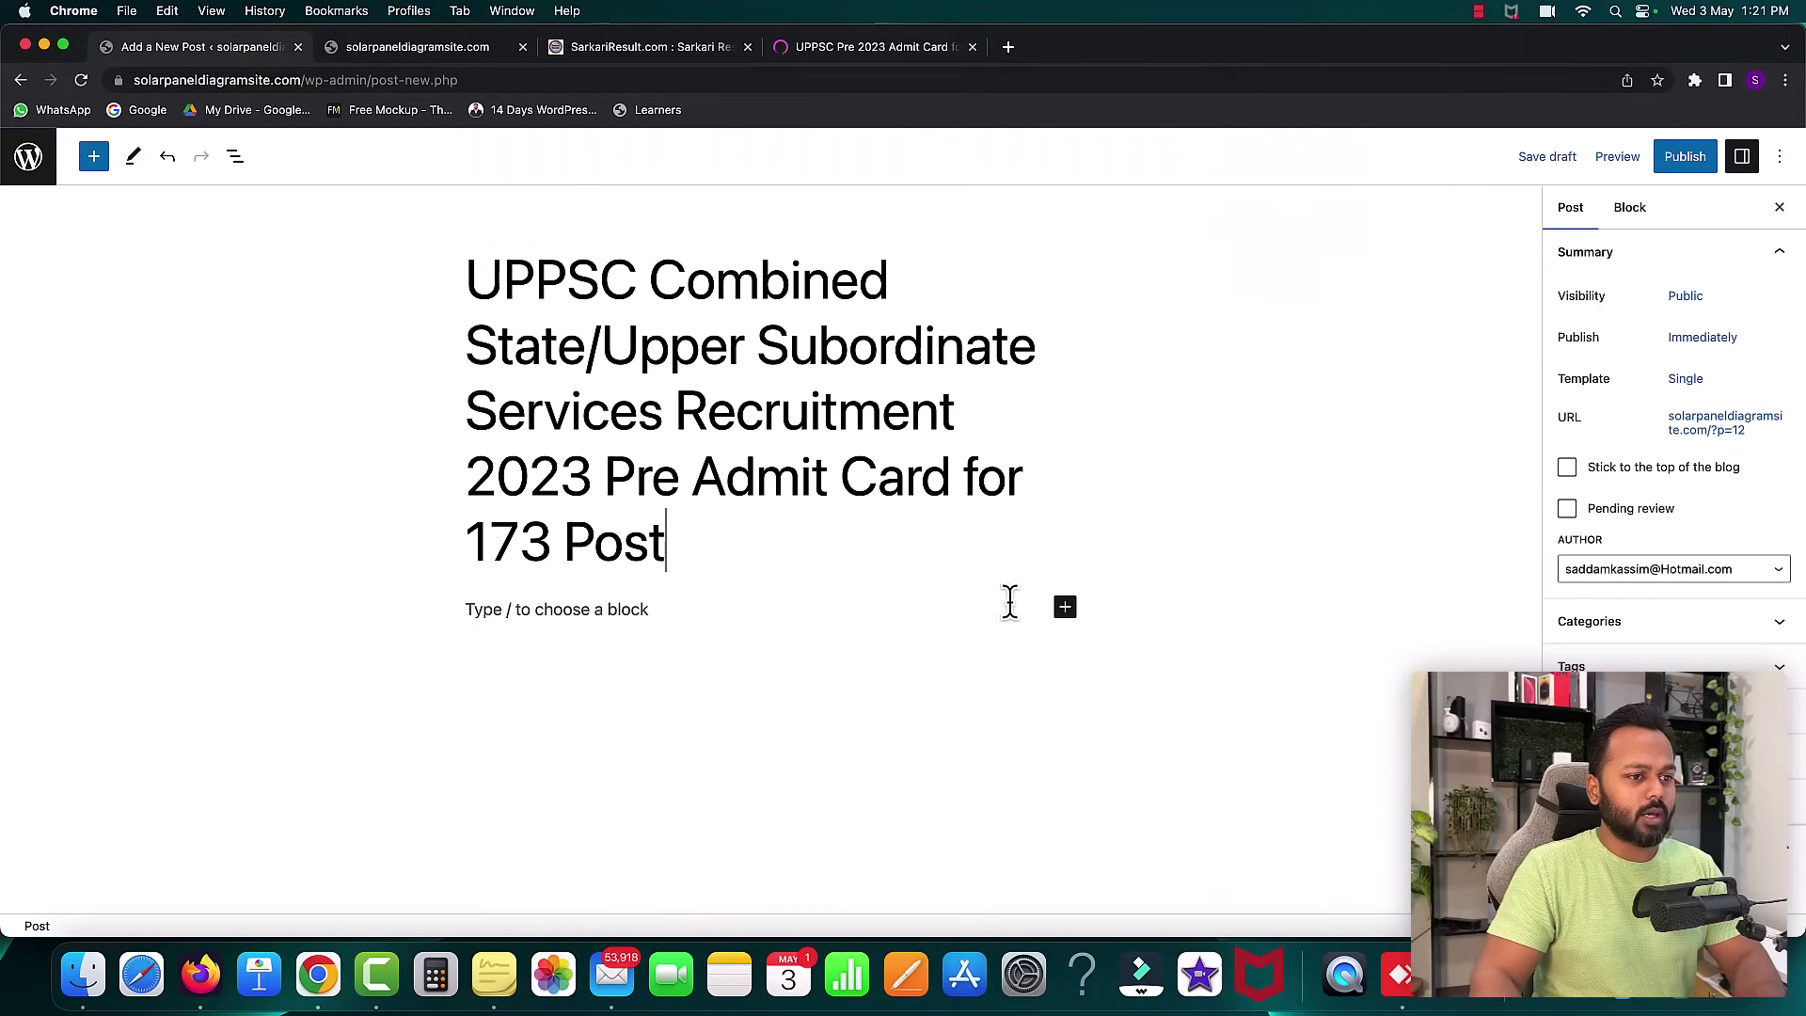
{"action": "left_click", "coordinate": [603, 607]}
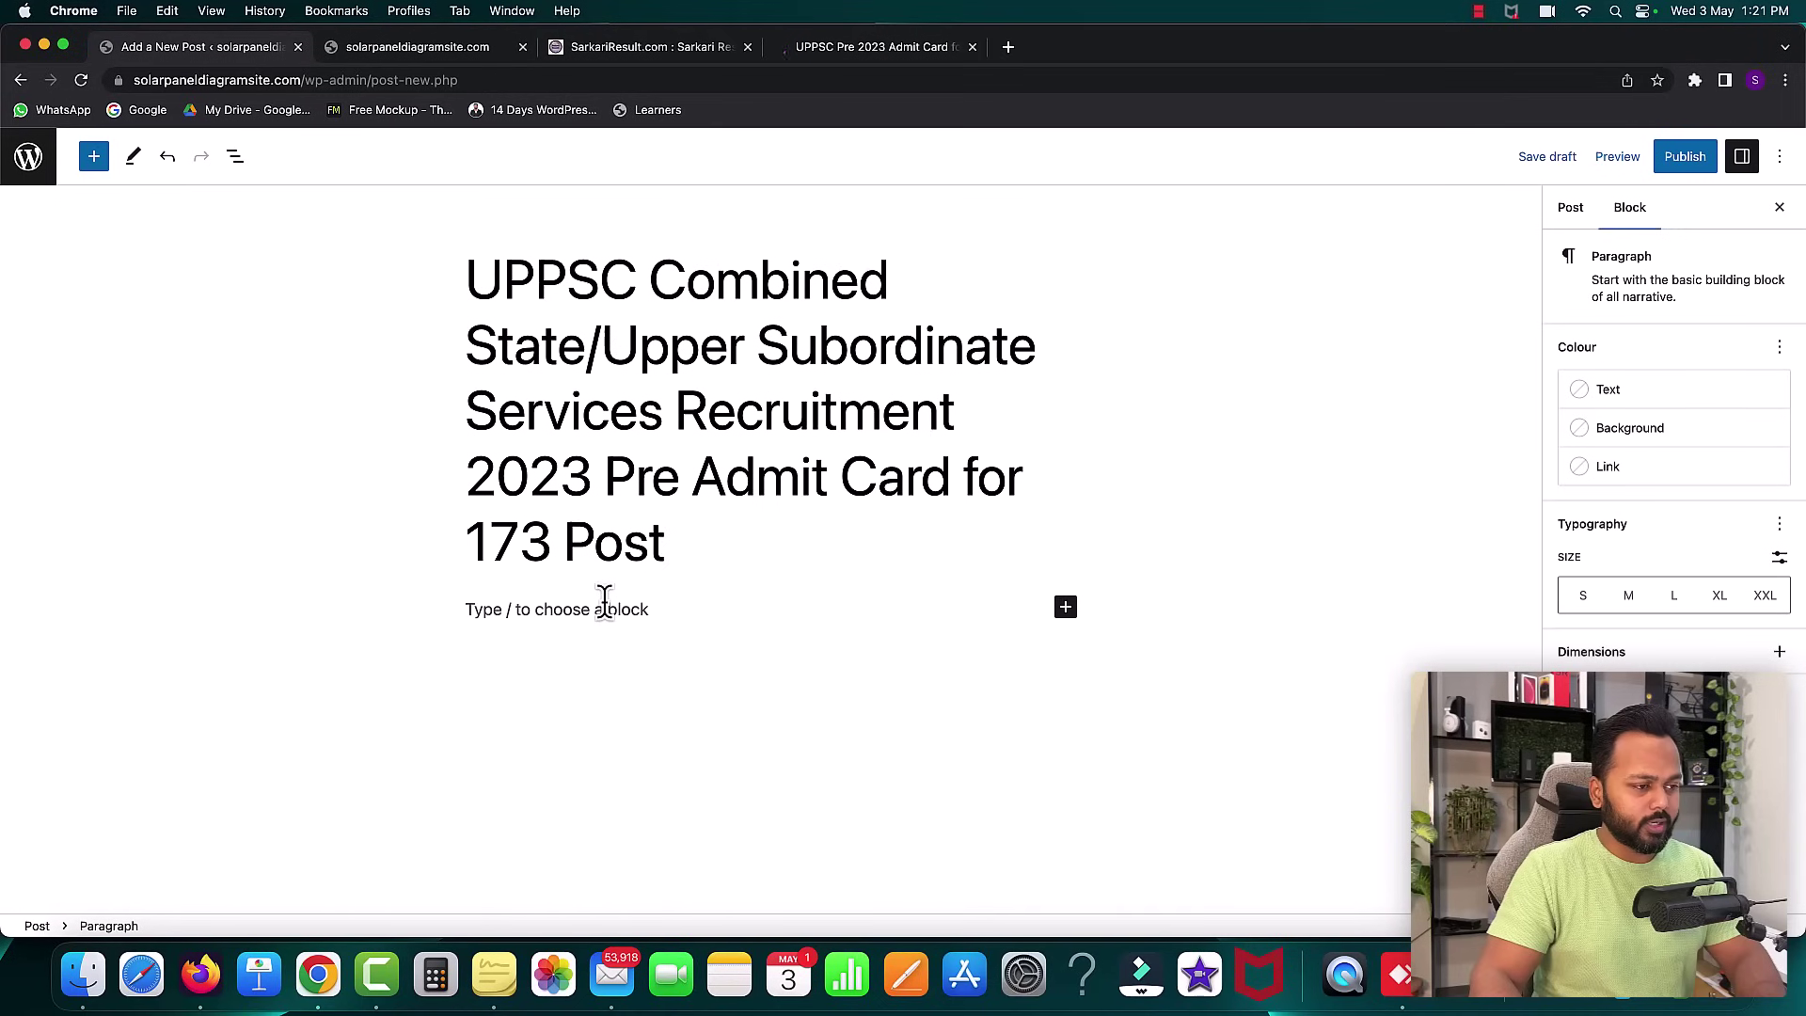
{"action": "key", "text": "super+v"}
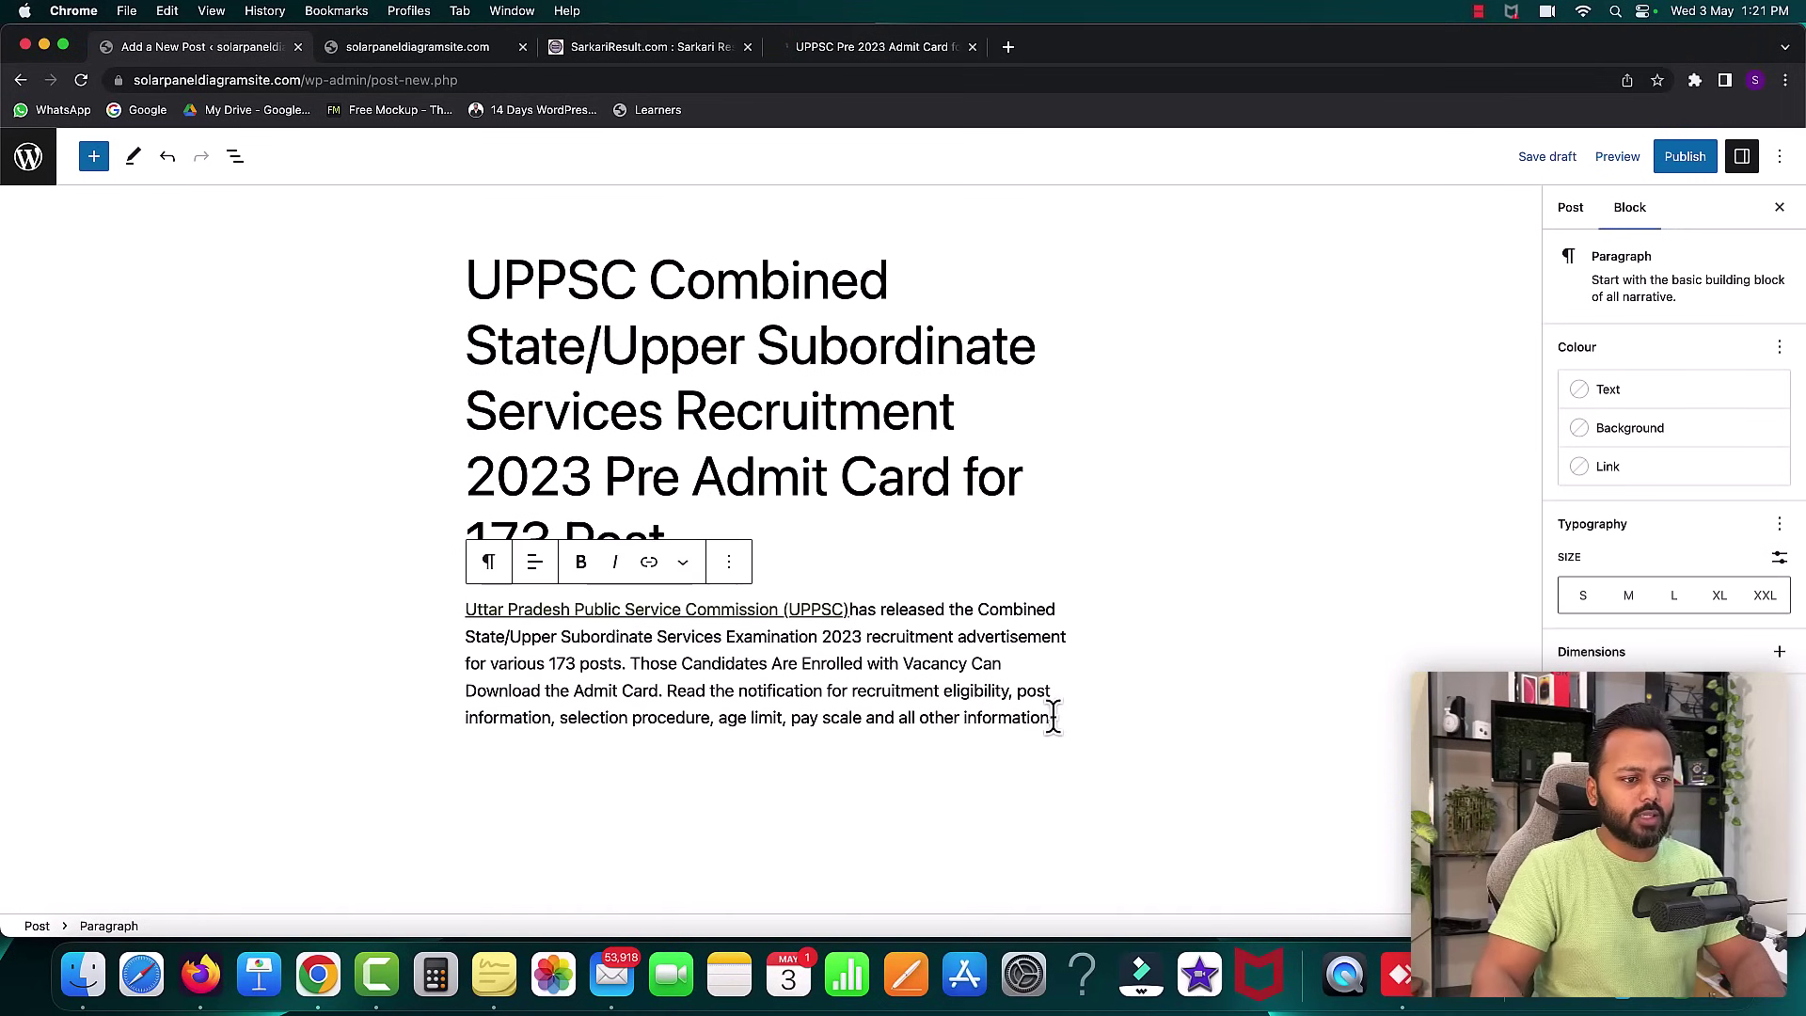
{"action": "key", "text": "Return"}
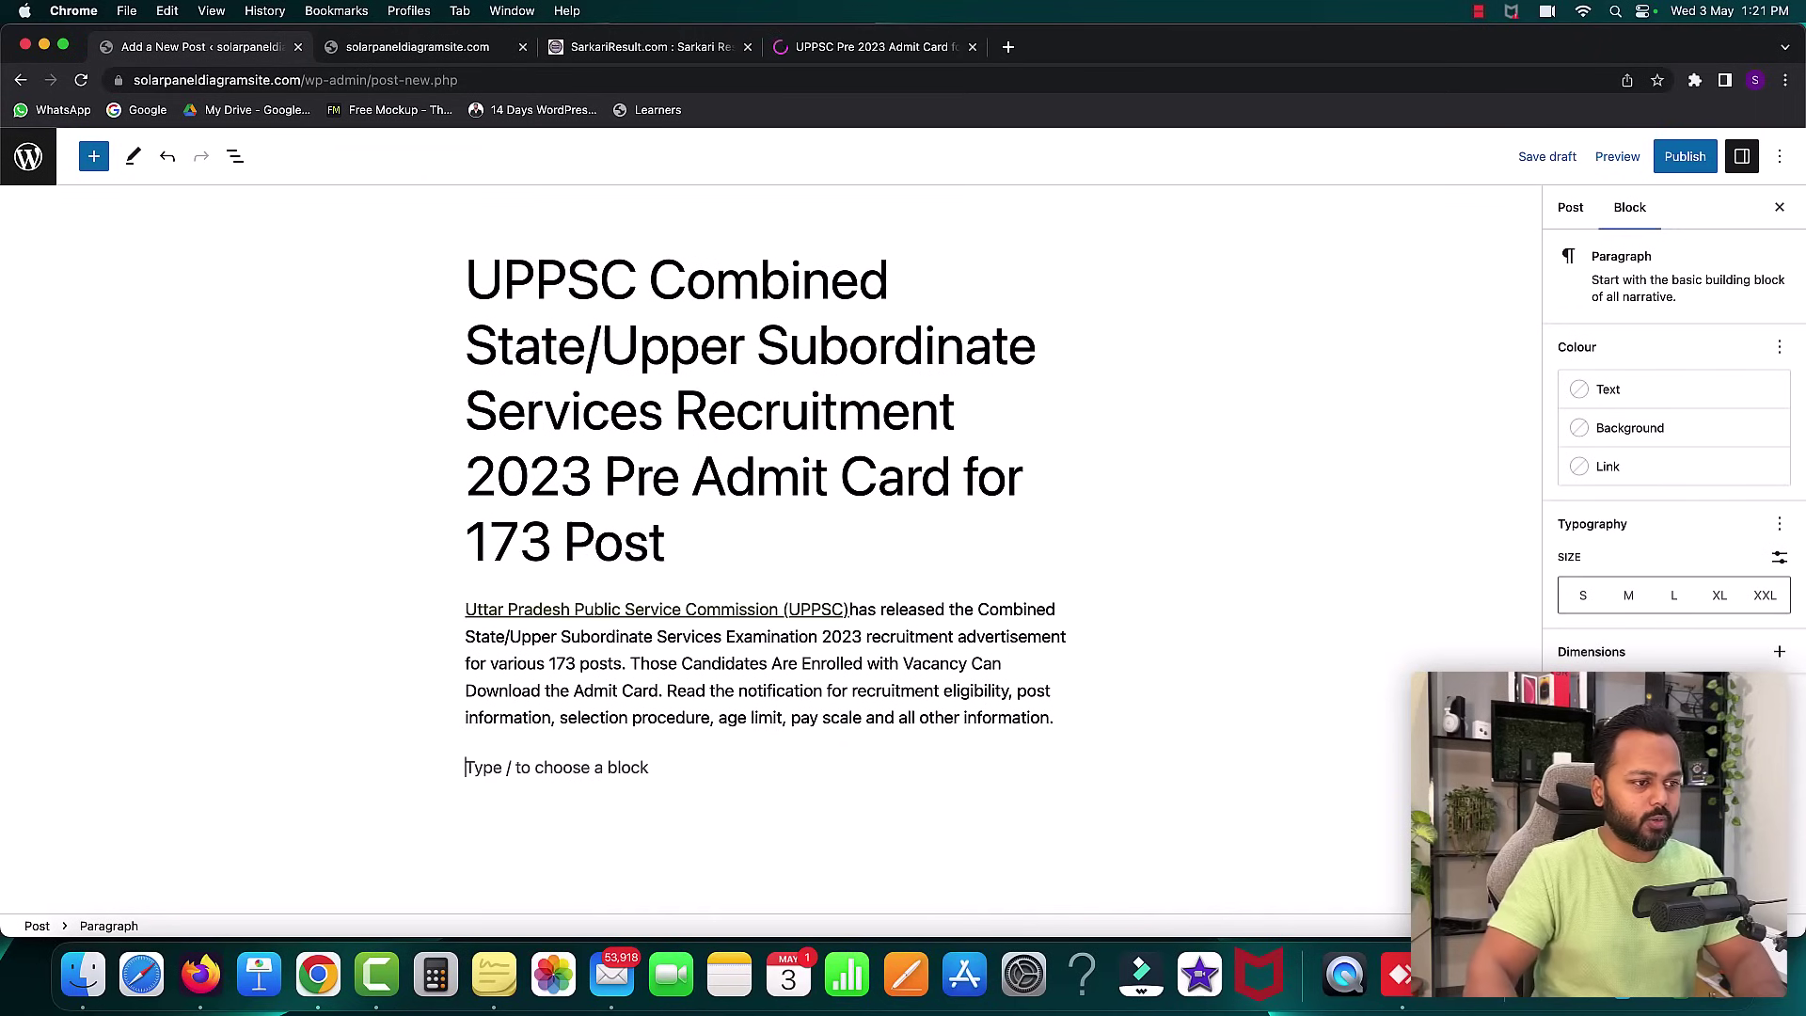
- Scroll through the UPPSC admit card page to review its remaining sections
{"action": "left_click", "coordinate": [836, 51]}
{"action": "scroll", "coordinate": [950, 560], "scroll_direction": "down", "scroll_amount": 15}
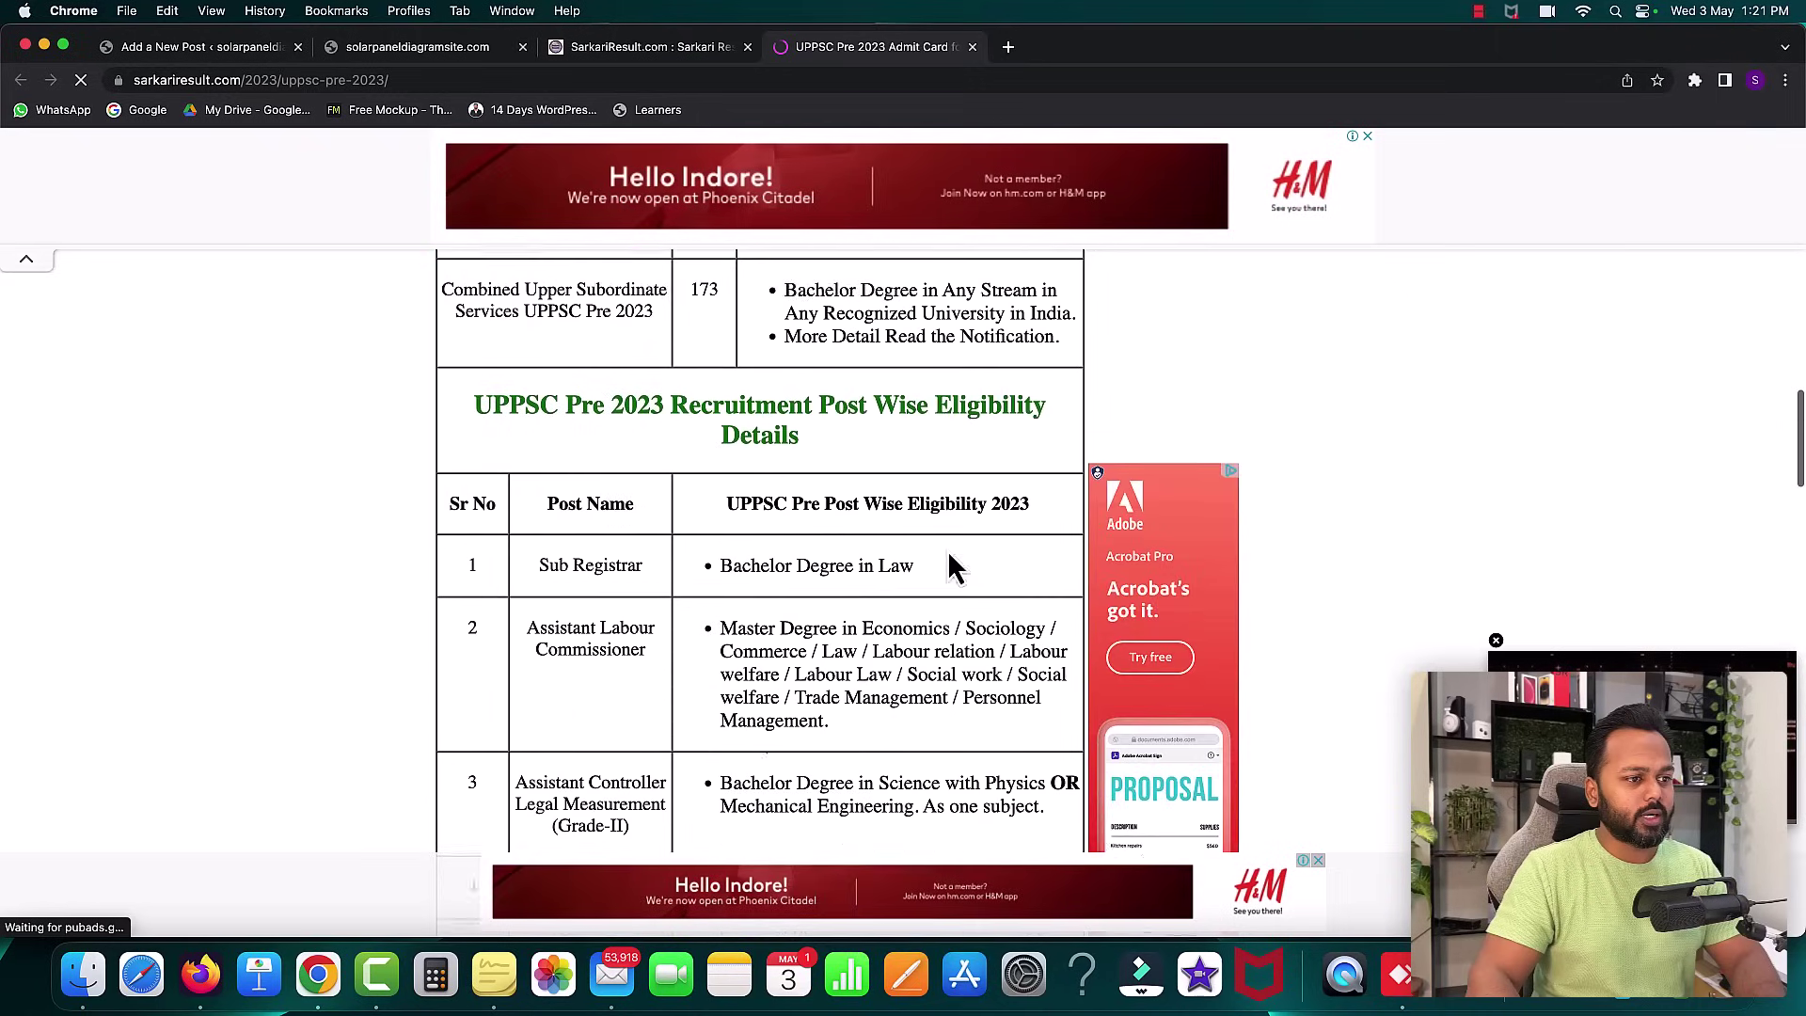
{"action": "scroll", "coordinate": [948, 555], "scroll_direction": "down", "scroll_amount": 15}
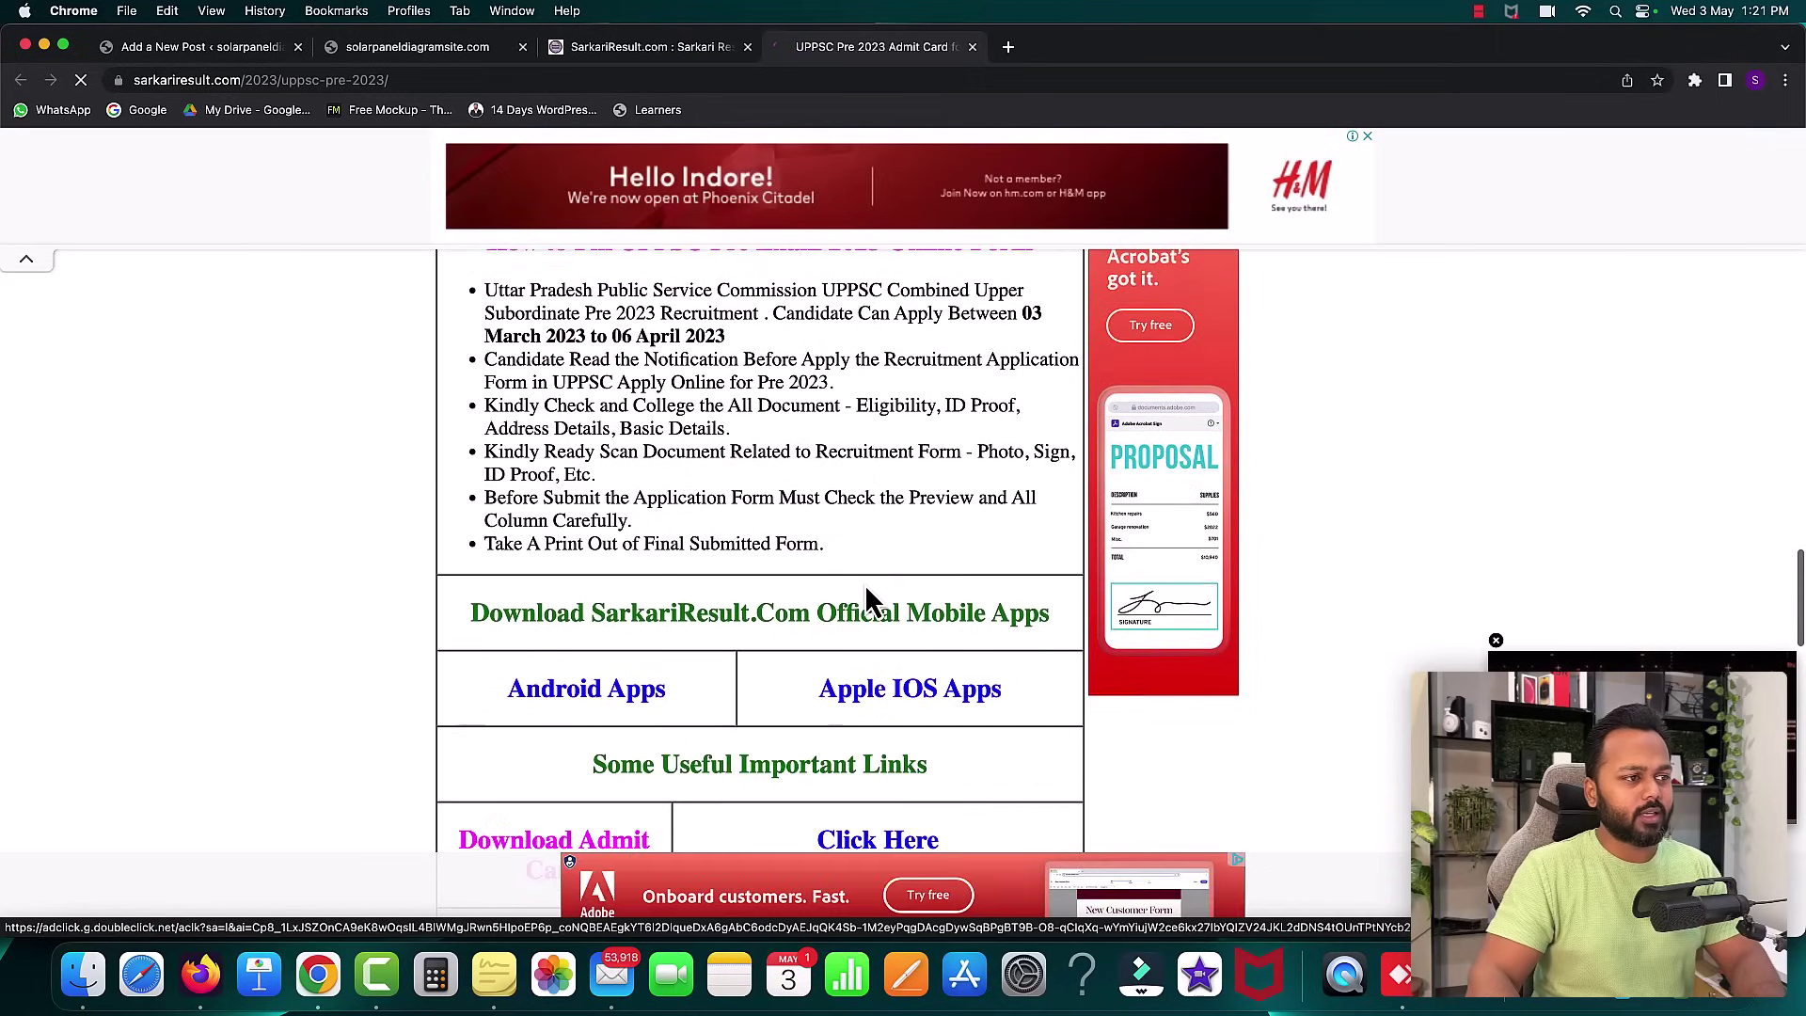
{"action": "scroll", "coordinate": [866, 588], "scroll_direction": "down", "scroll_amount": 10}
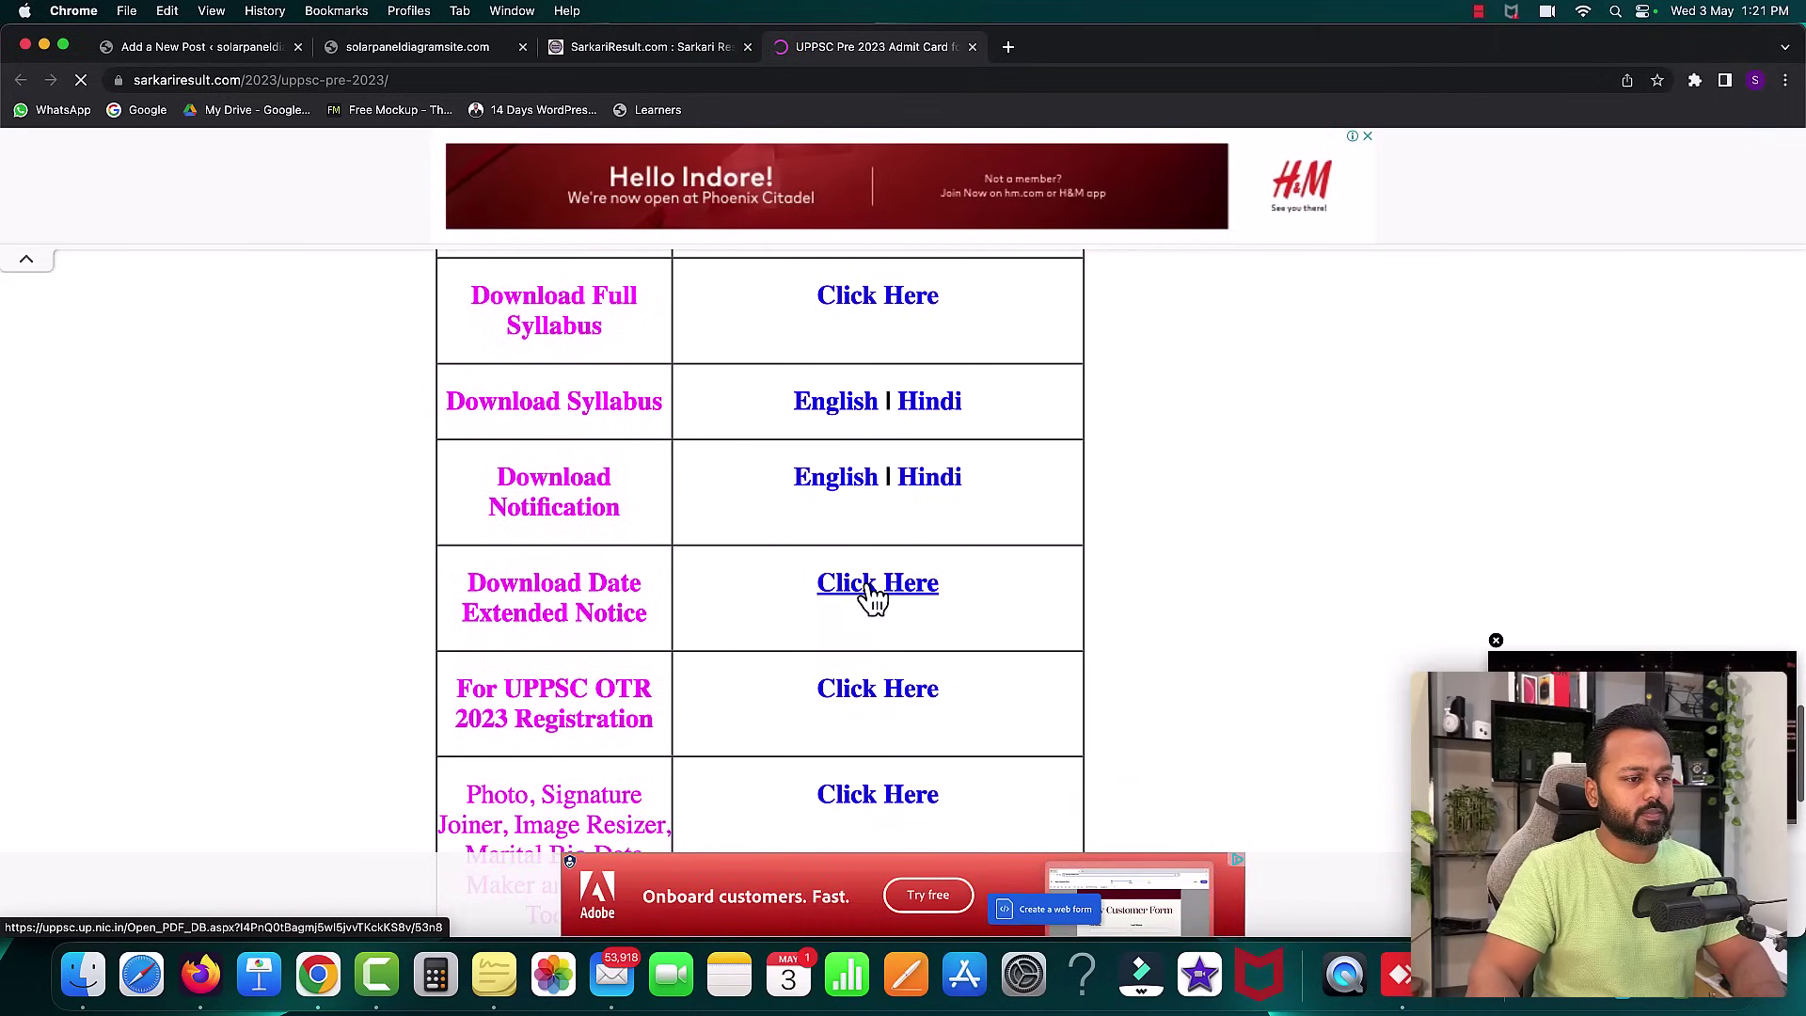
{"action": "scroll", "coordinate": [870, 592], "scroll_direction": "up", "scroll_amount": 15}
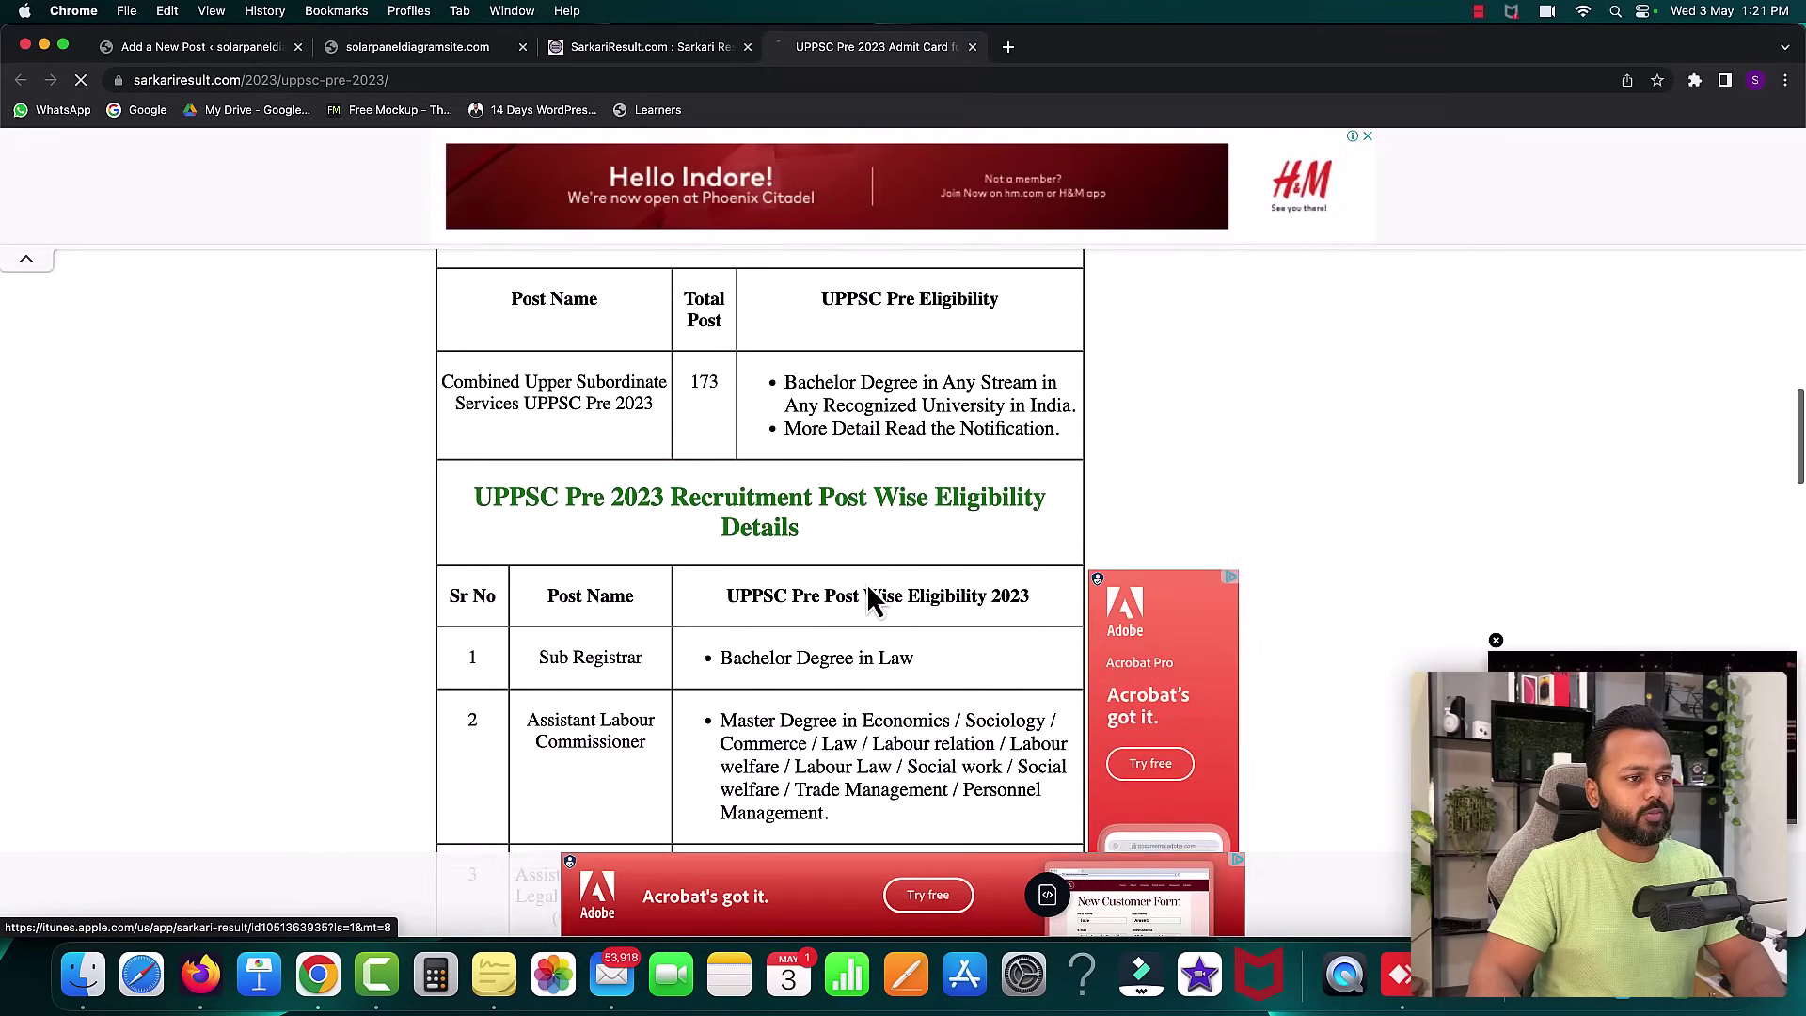
{"action": "scroll", "coordinate": [870, 597], "scroll_direction": "up", "scroll_amount": 15}
{"action": "scroll", "coordinate": [870, 597], "scroll_direction": "down", "scroll_amount": 5}
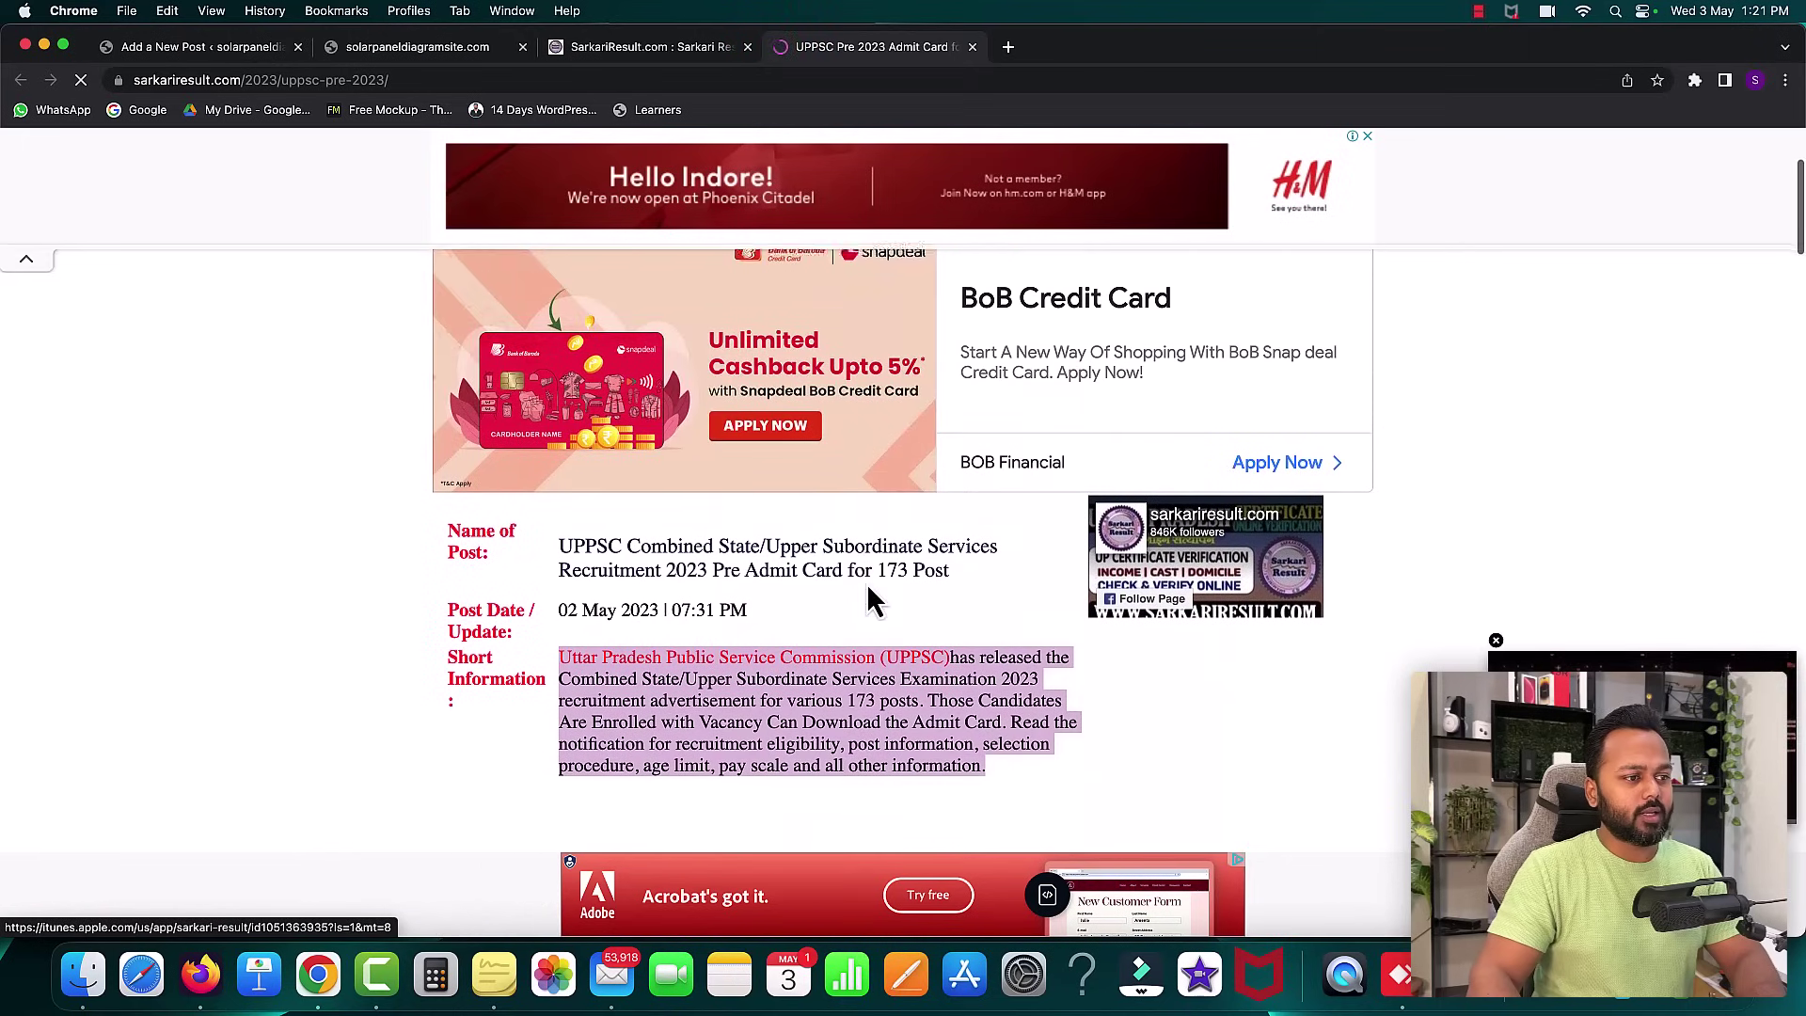
{"action": "scroll", "coordinate": [870, 597], "scroll_direction": "down", "scroll_amount": 2}
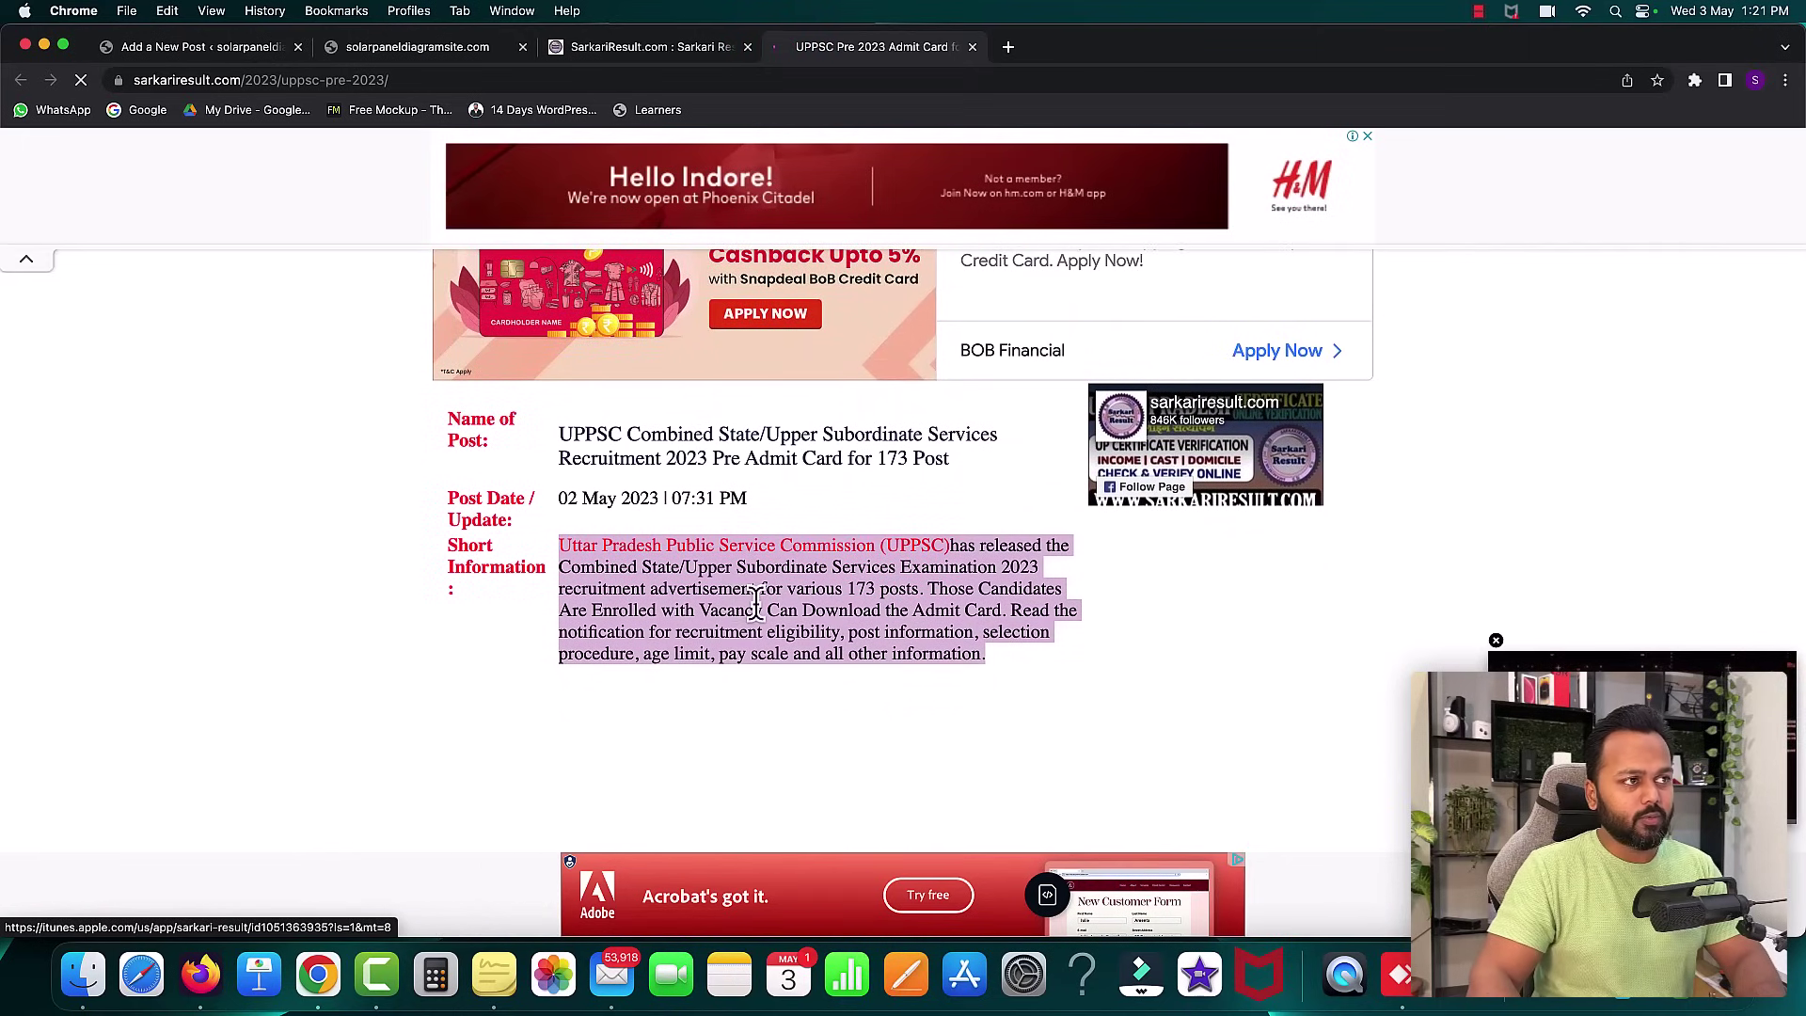
{"action": "left_click", "coordinate": [216, 46]}
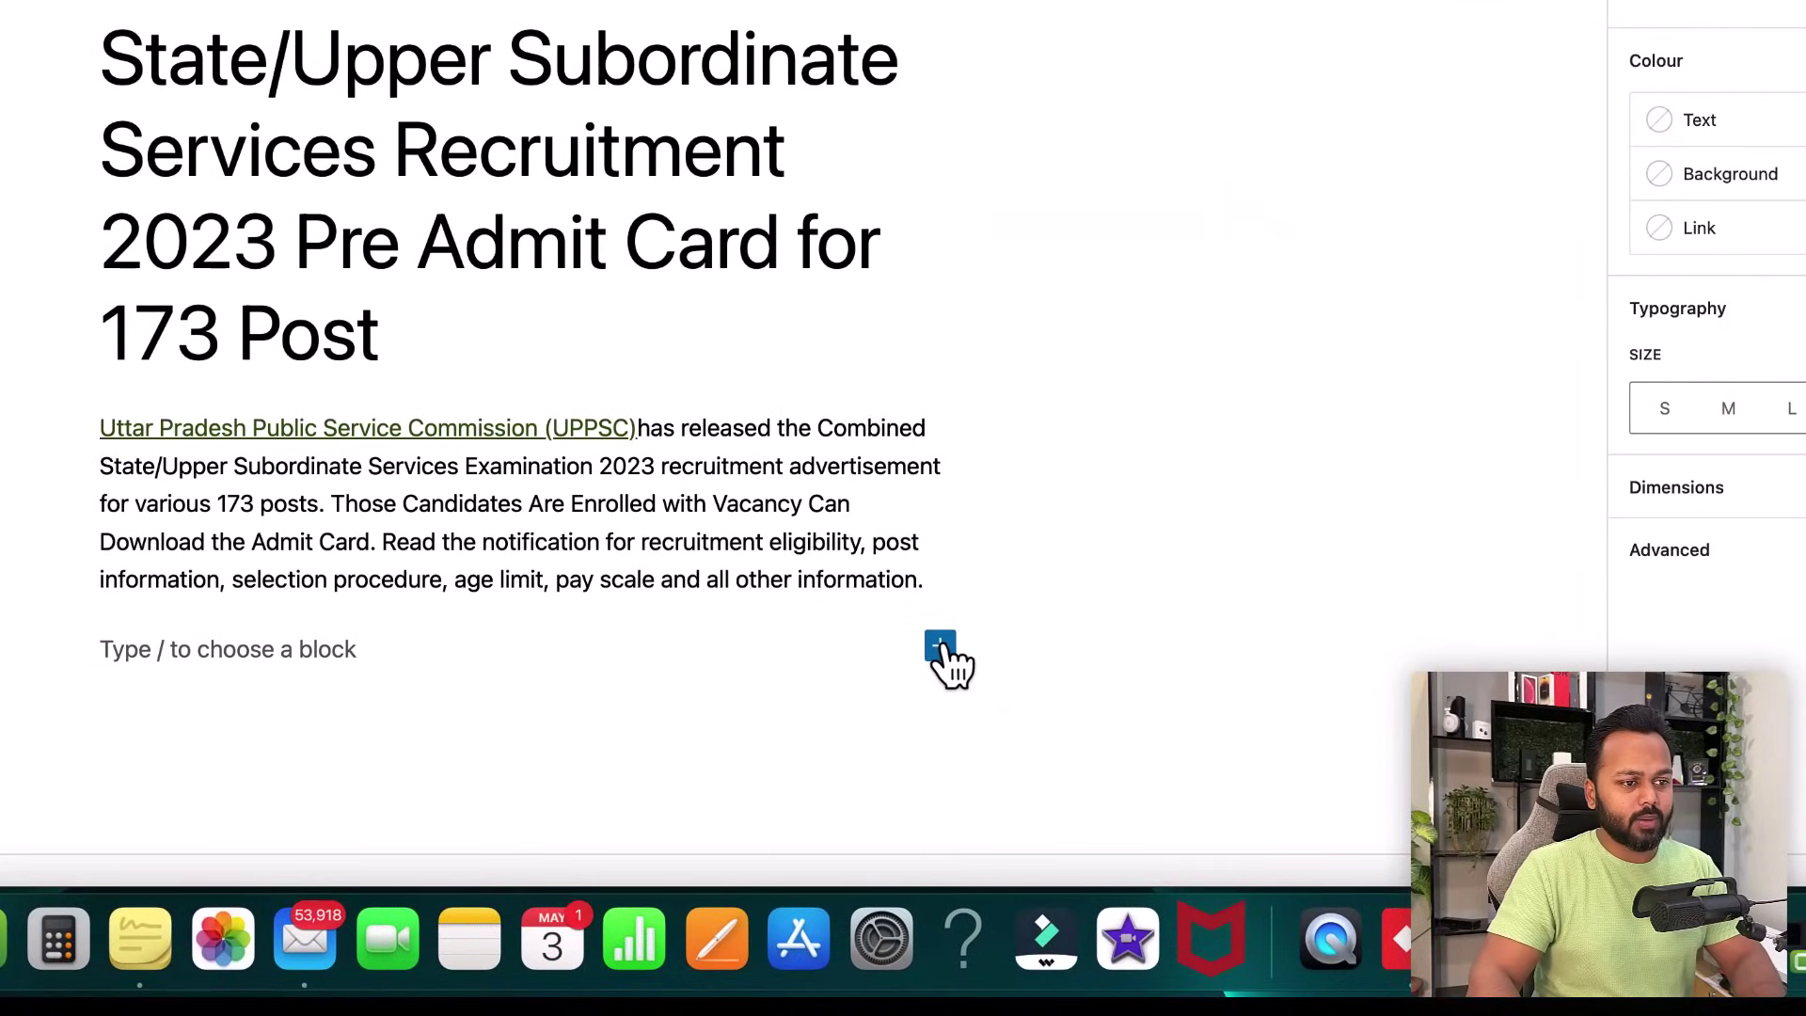
- Insert a Table block below the intro paragraph
{"action": "left_click", "coordinate": [941, 647]}
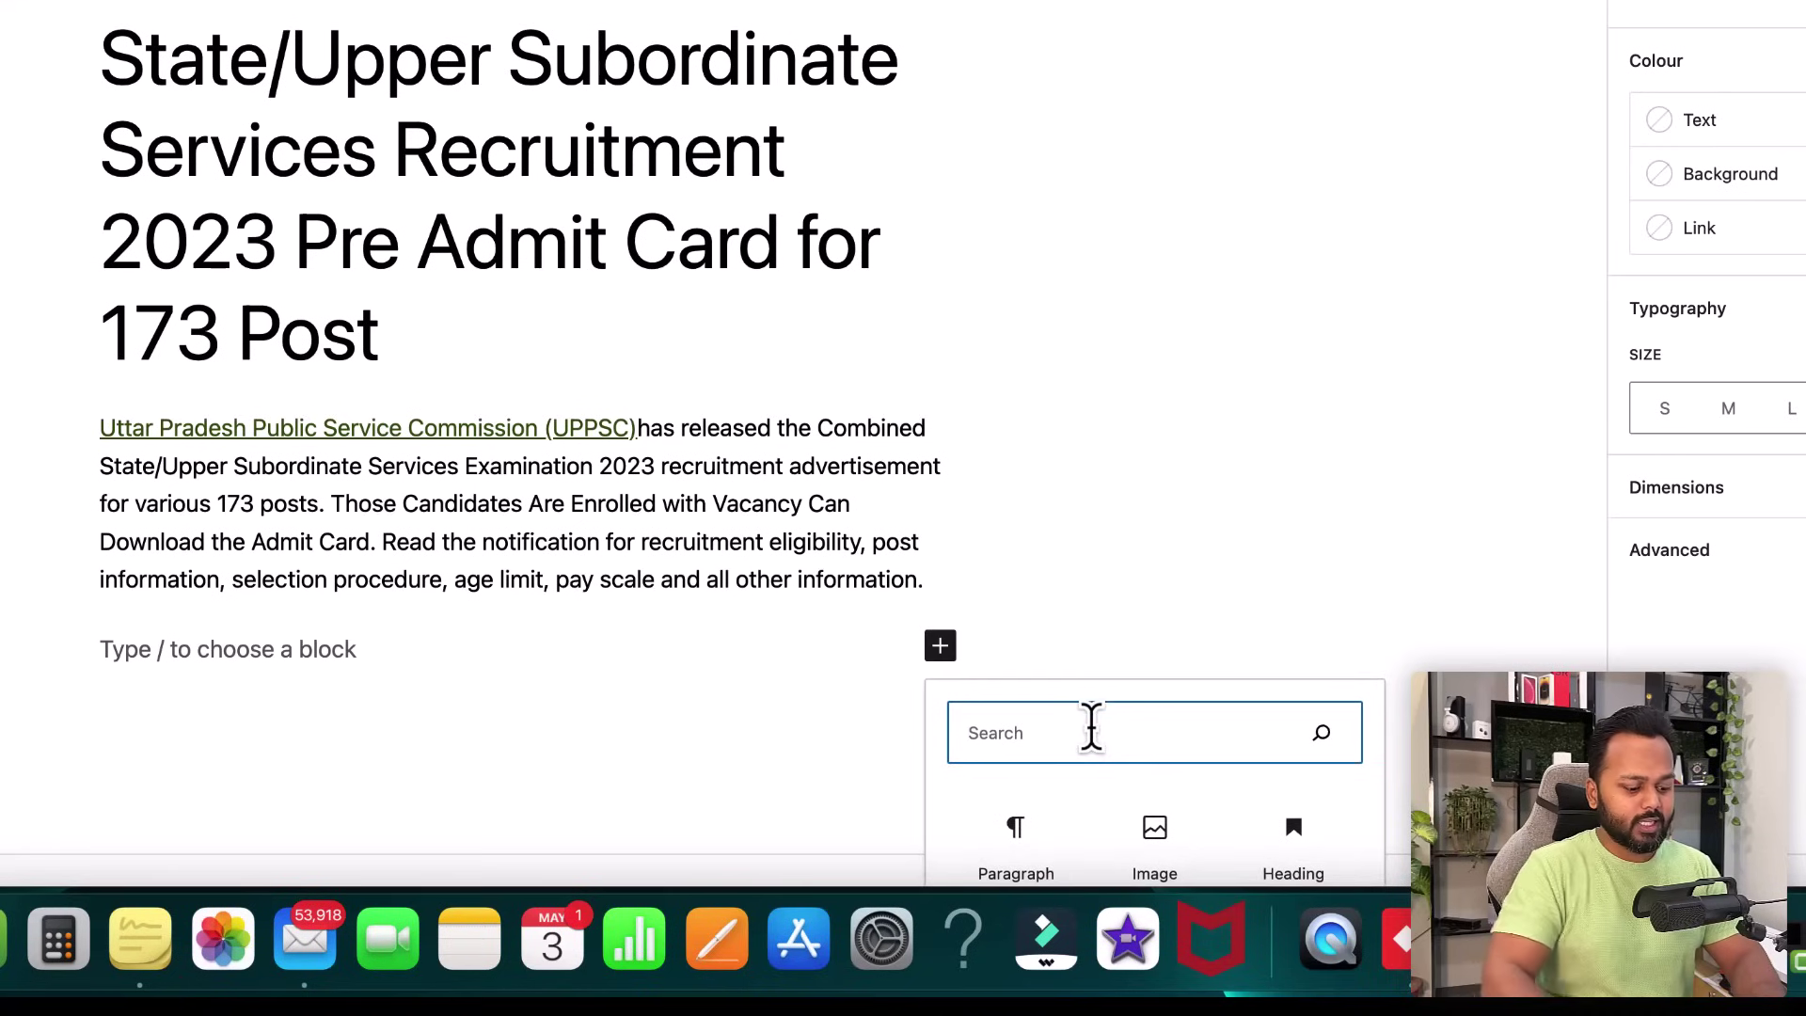
{"action": "type", "text": "table"}
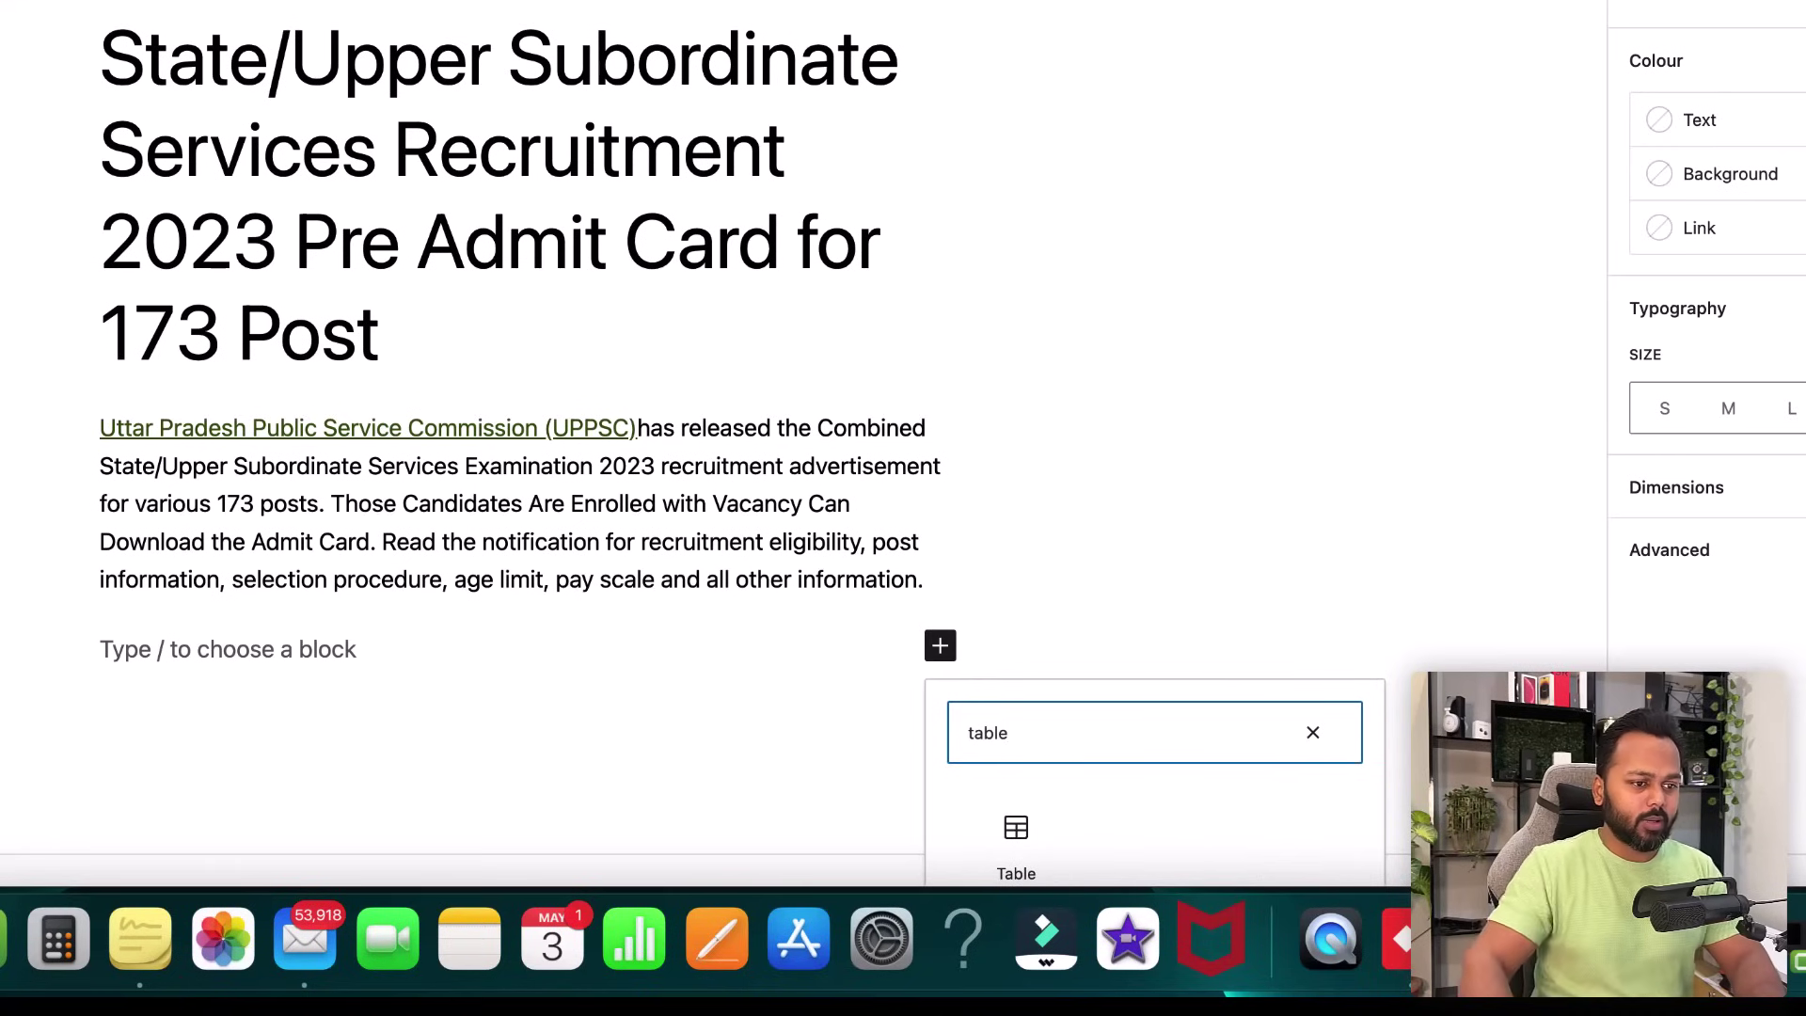
{"action": "left_click", "coordinate": [1019, 829]}
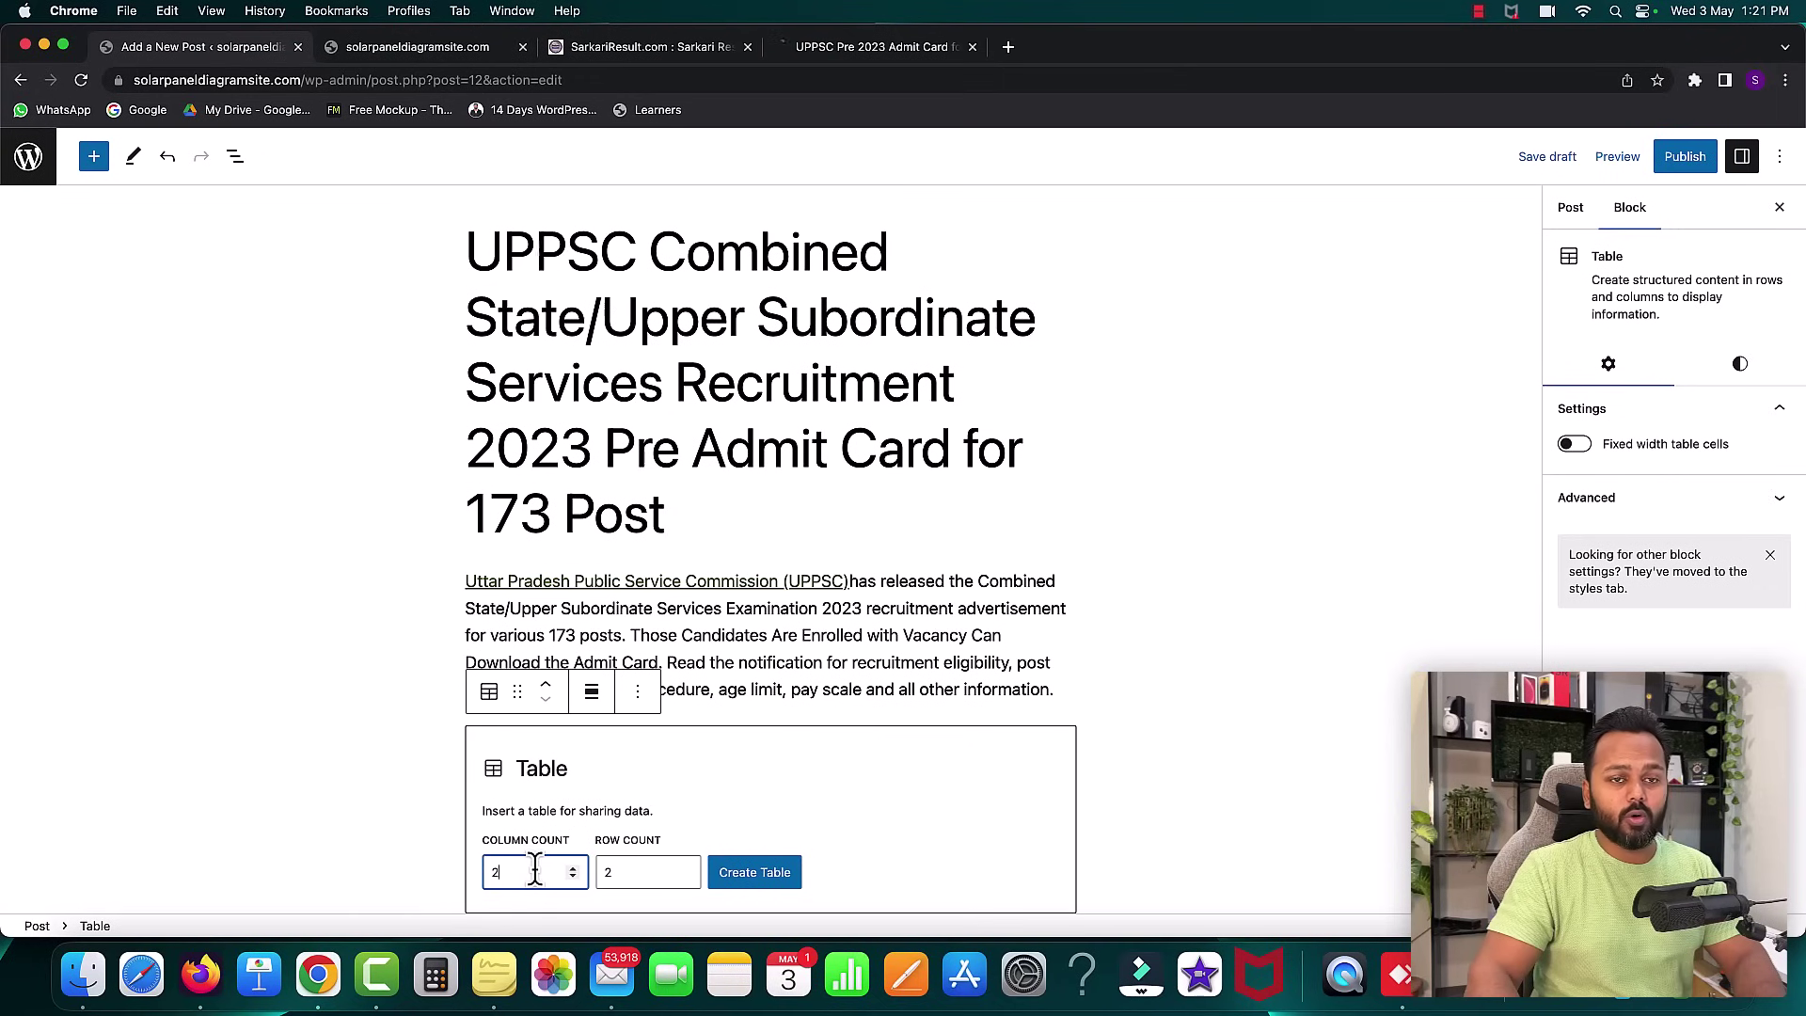
- Copy the UPPSC heading, exam title and Advt No. lines from Sarkari Result
{"action": "left_click", "coordinate": [862, 50]}
{"action": "left_click", "coordinate": [82, 83]}
{"action": "scroll", "coordinate": [729, 486], "scroll_direction": "down", "scroll_amount": 7}
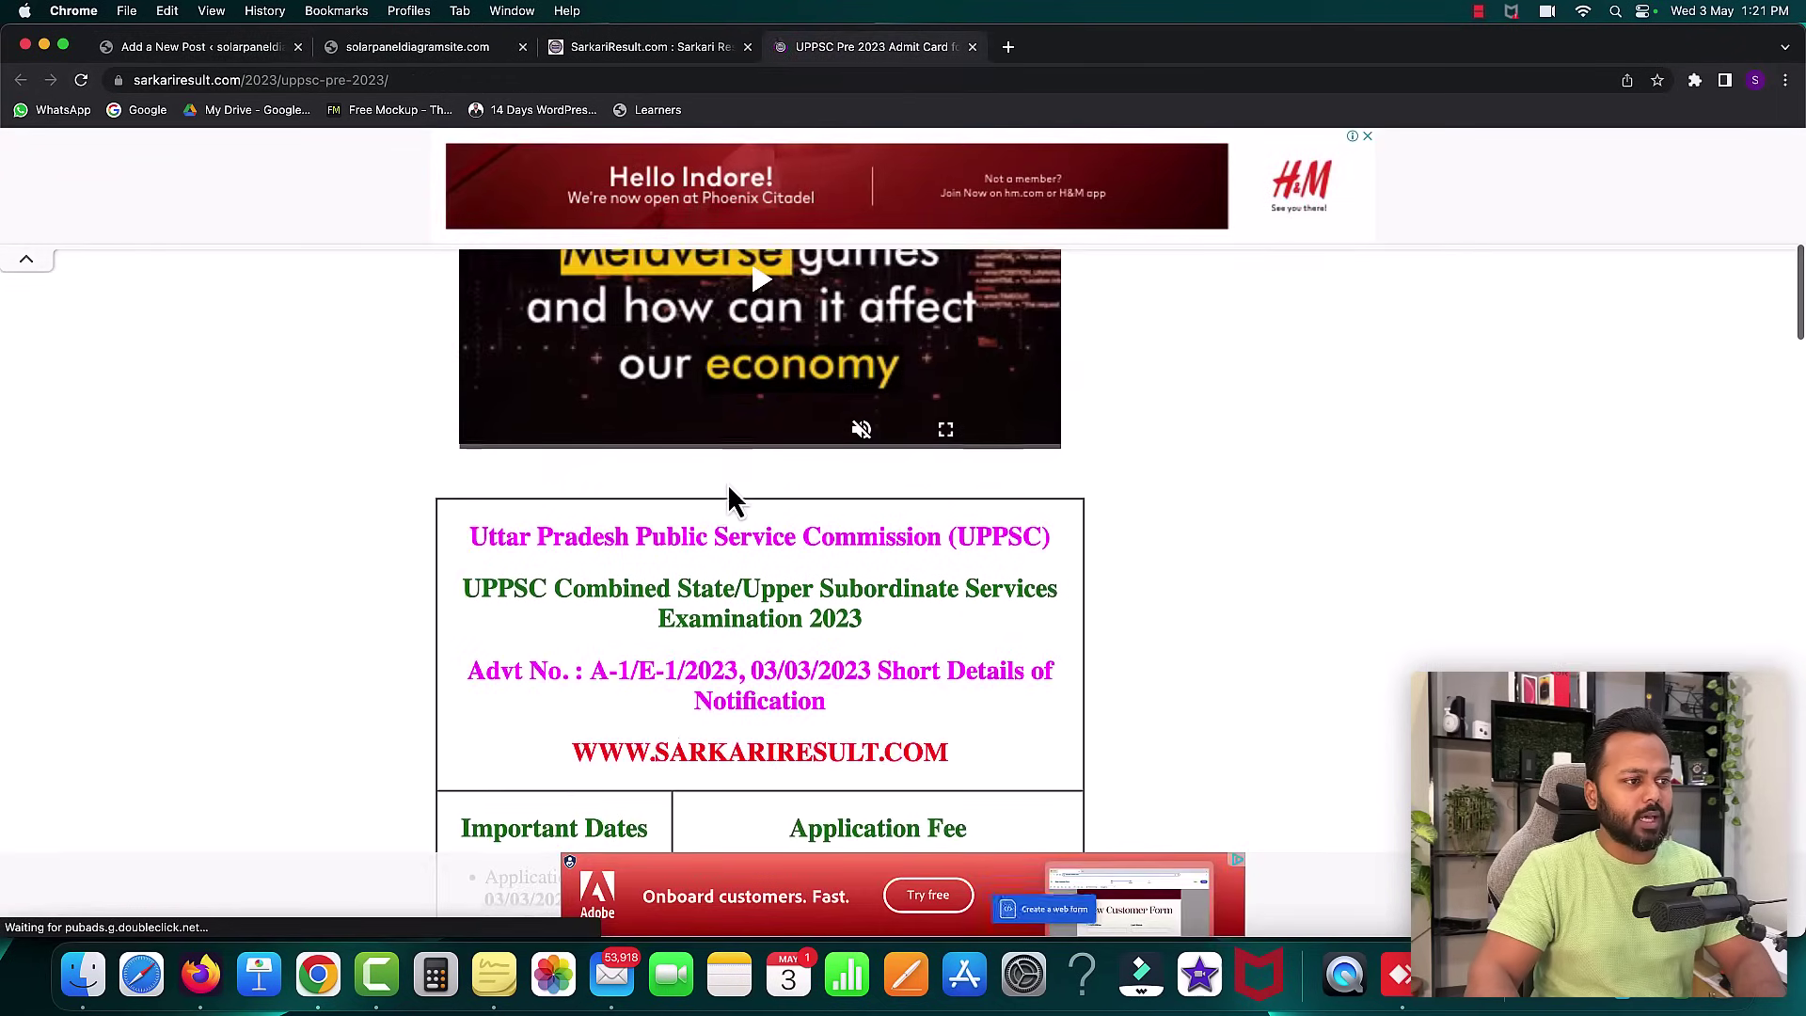
{"action": "scroll", "coordinate": [729, 499], "scroll_direction": "down", "scroll_amount": 3}
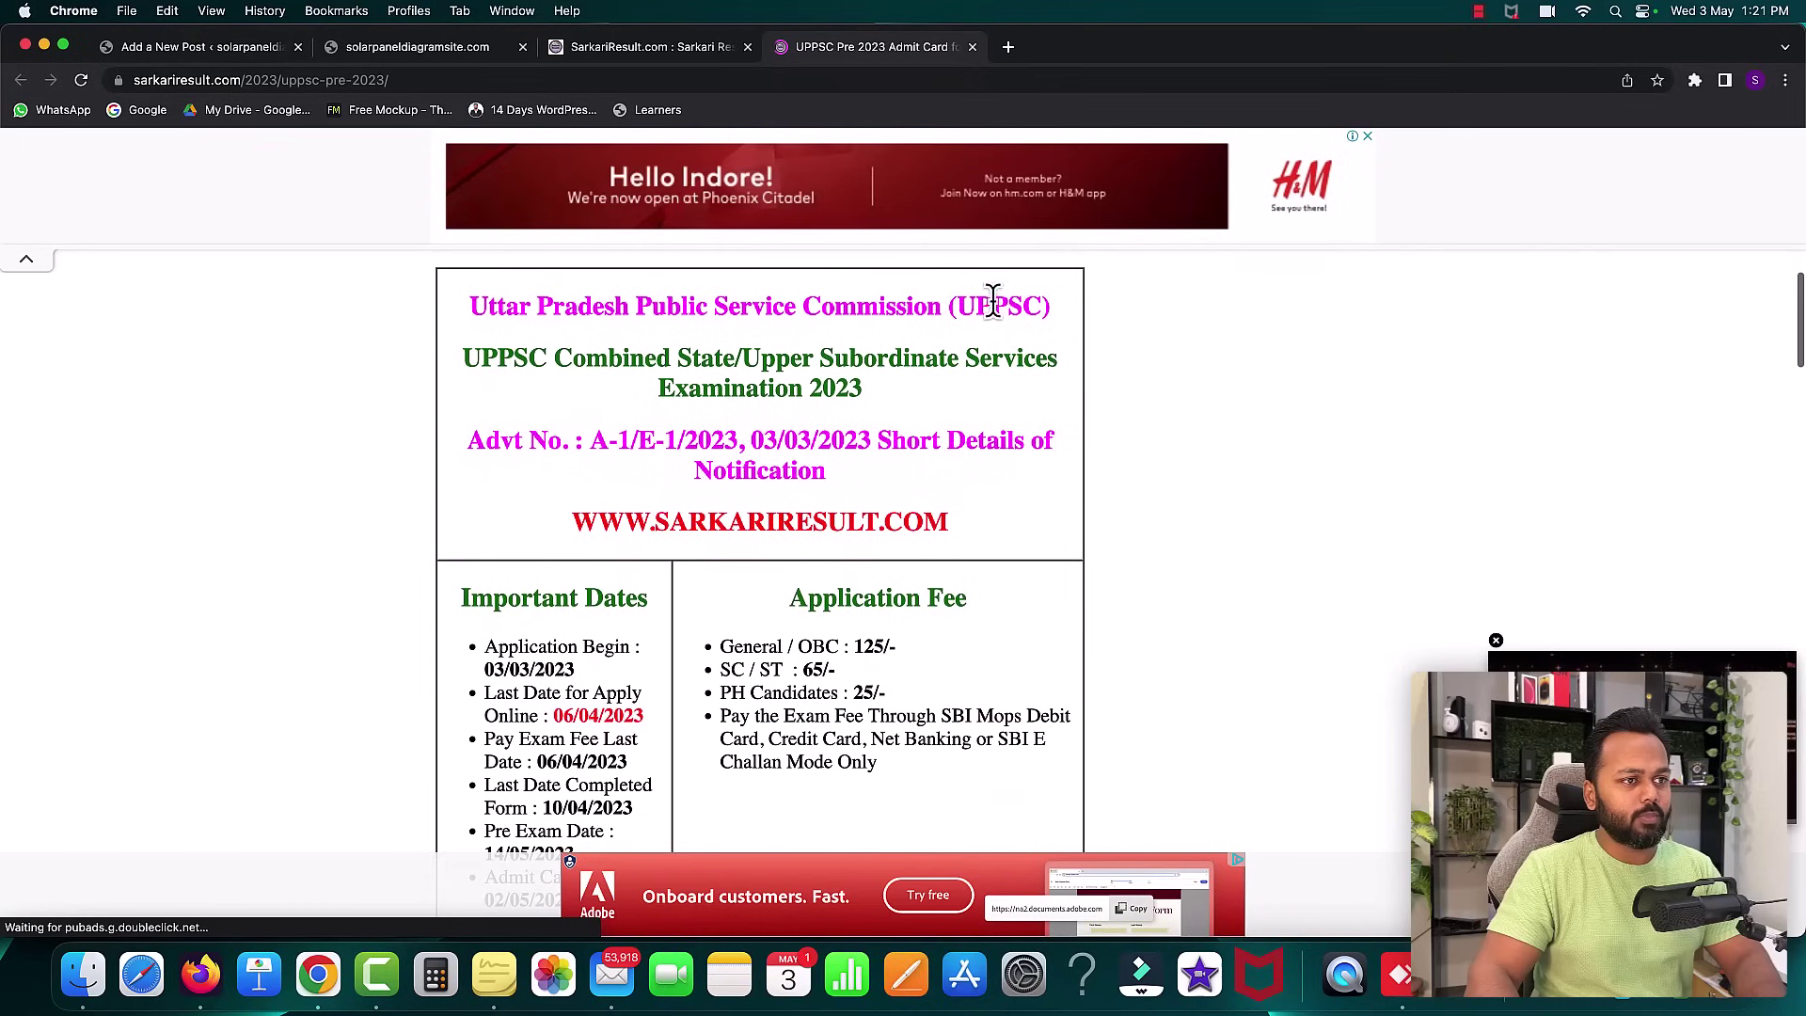
{"action": "scroll", "coordinate": [730, 548], "scroll_direction": "down", "scroll_amount": 2}
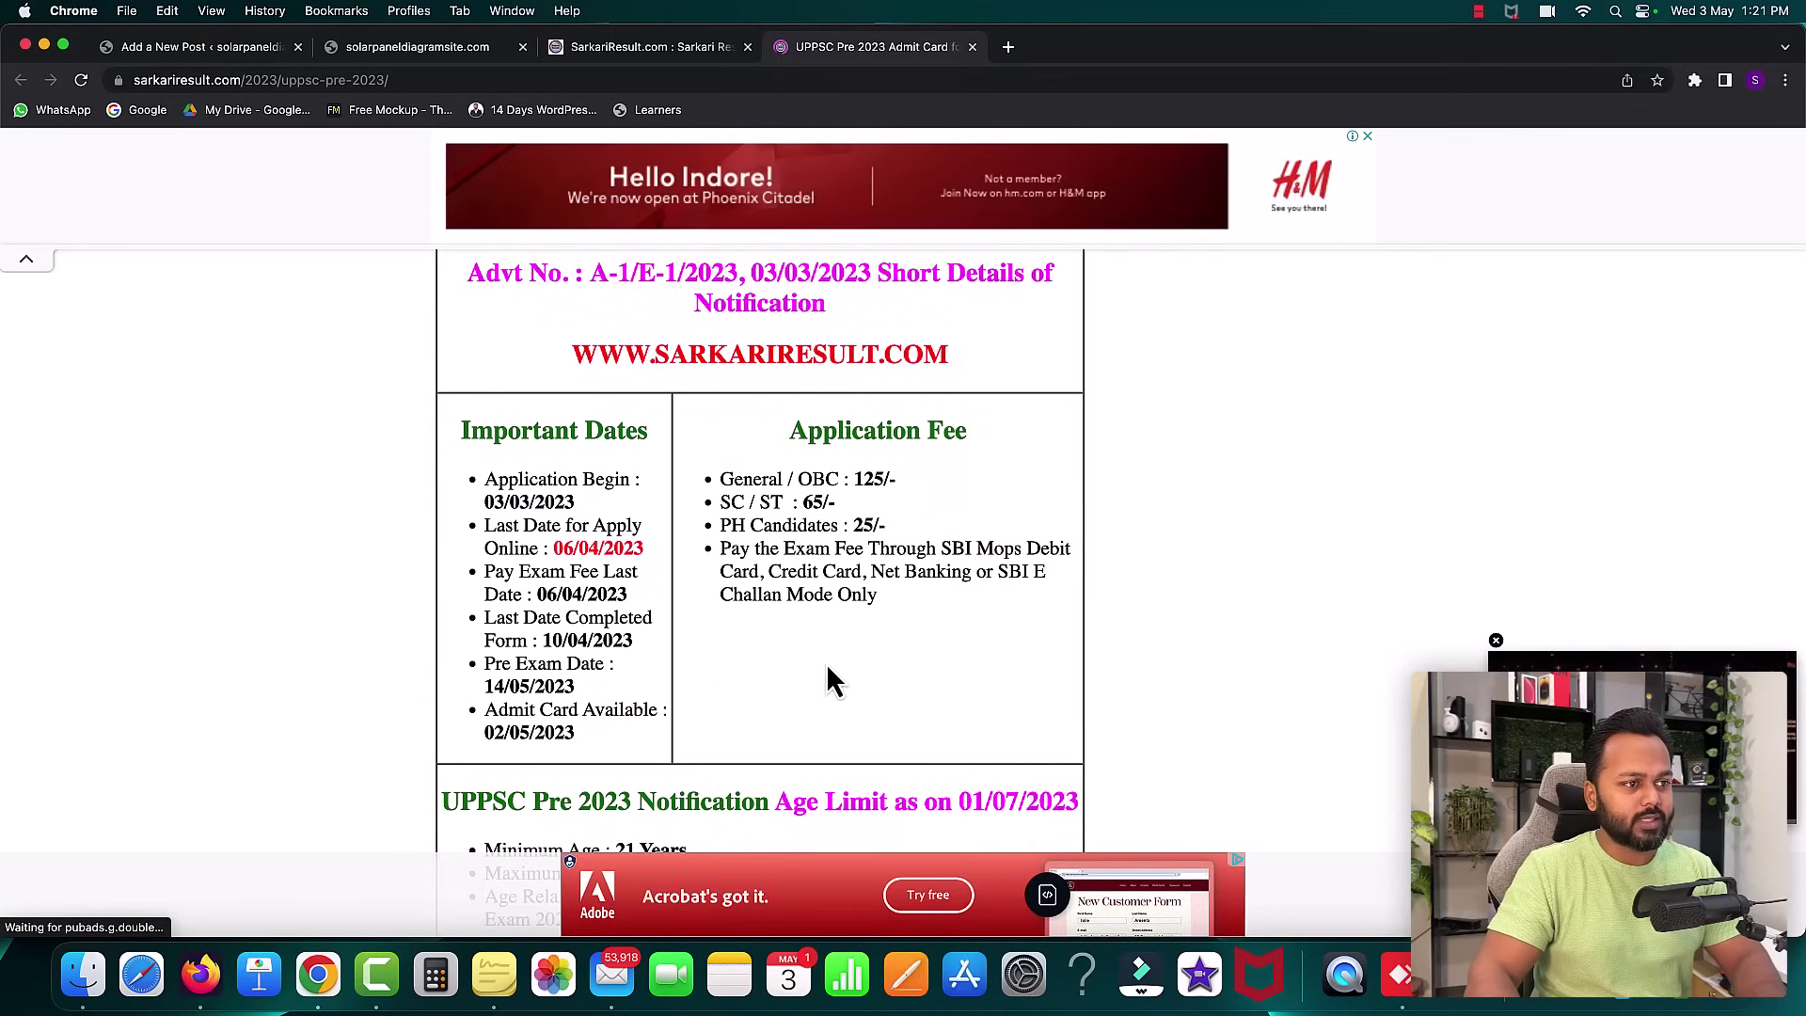
{"action": "scroll", "coordinate": [880, 649], "scroll_direction": "up", "scroll_amount": 4}
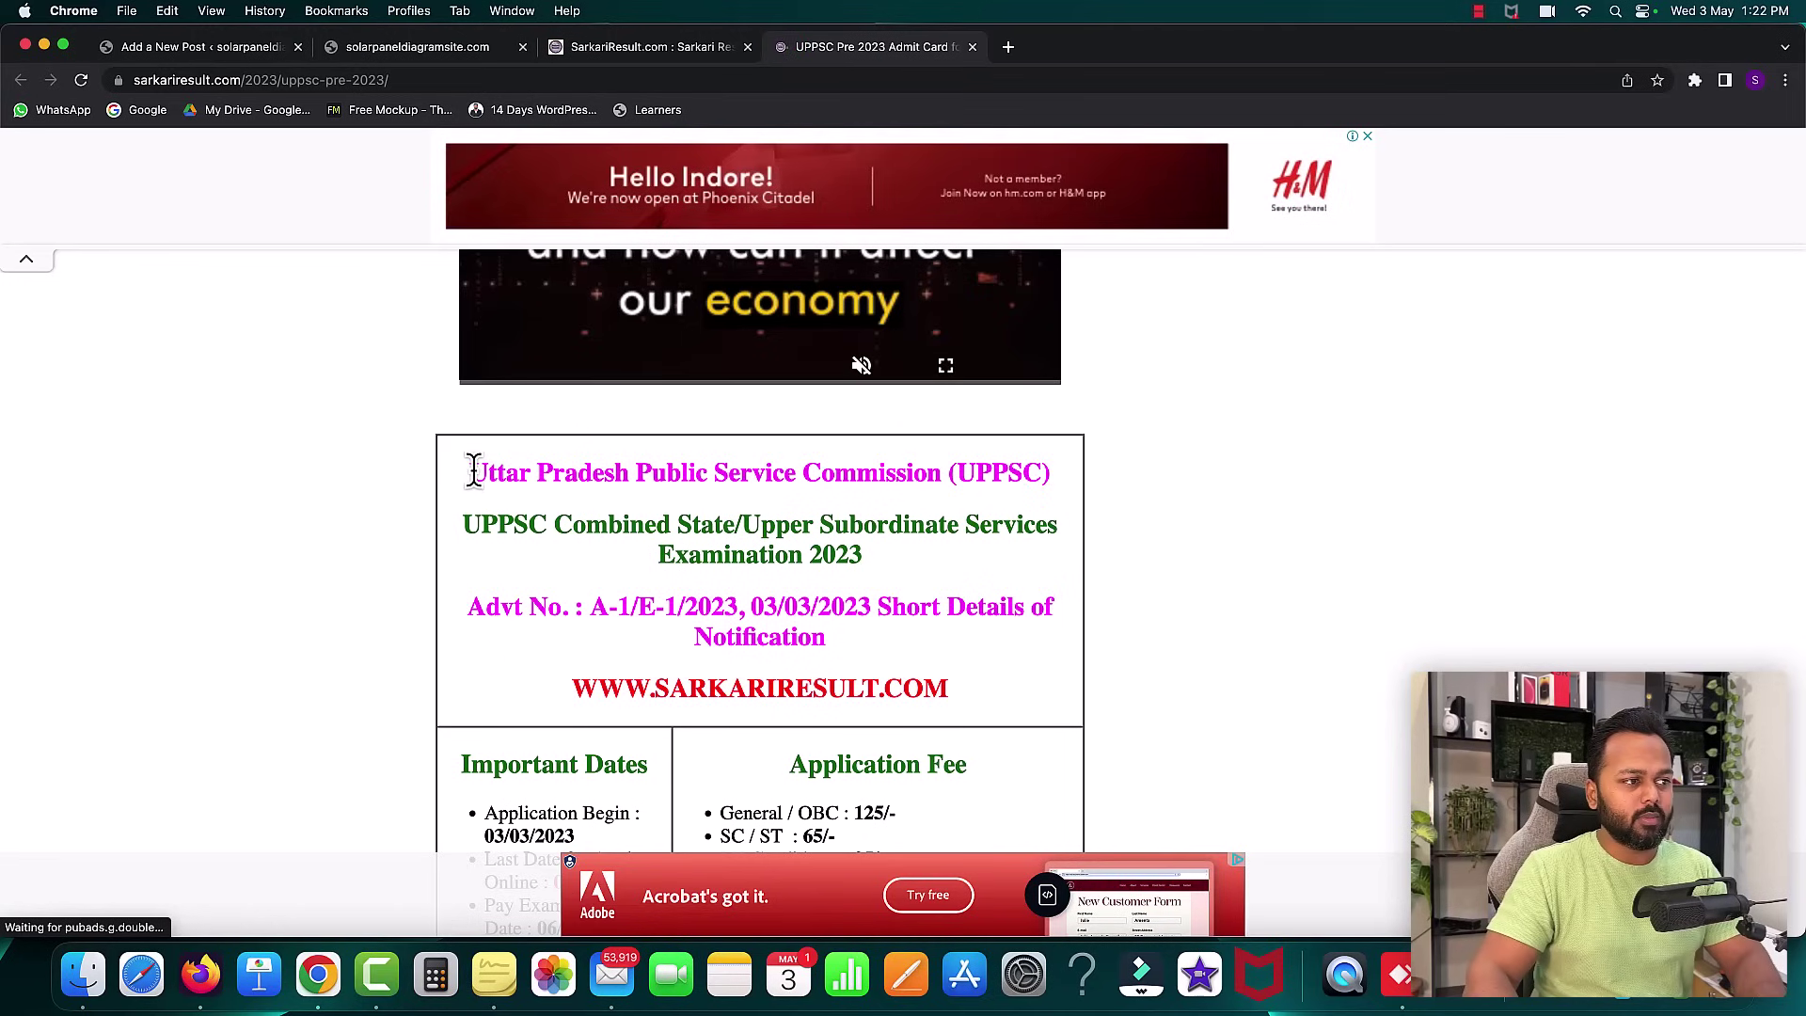
{"action": "left_click_drag", "start_coordinate": [470, 471], "coordinate": [924, 672]}
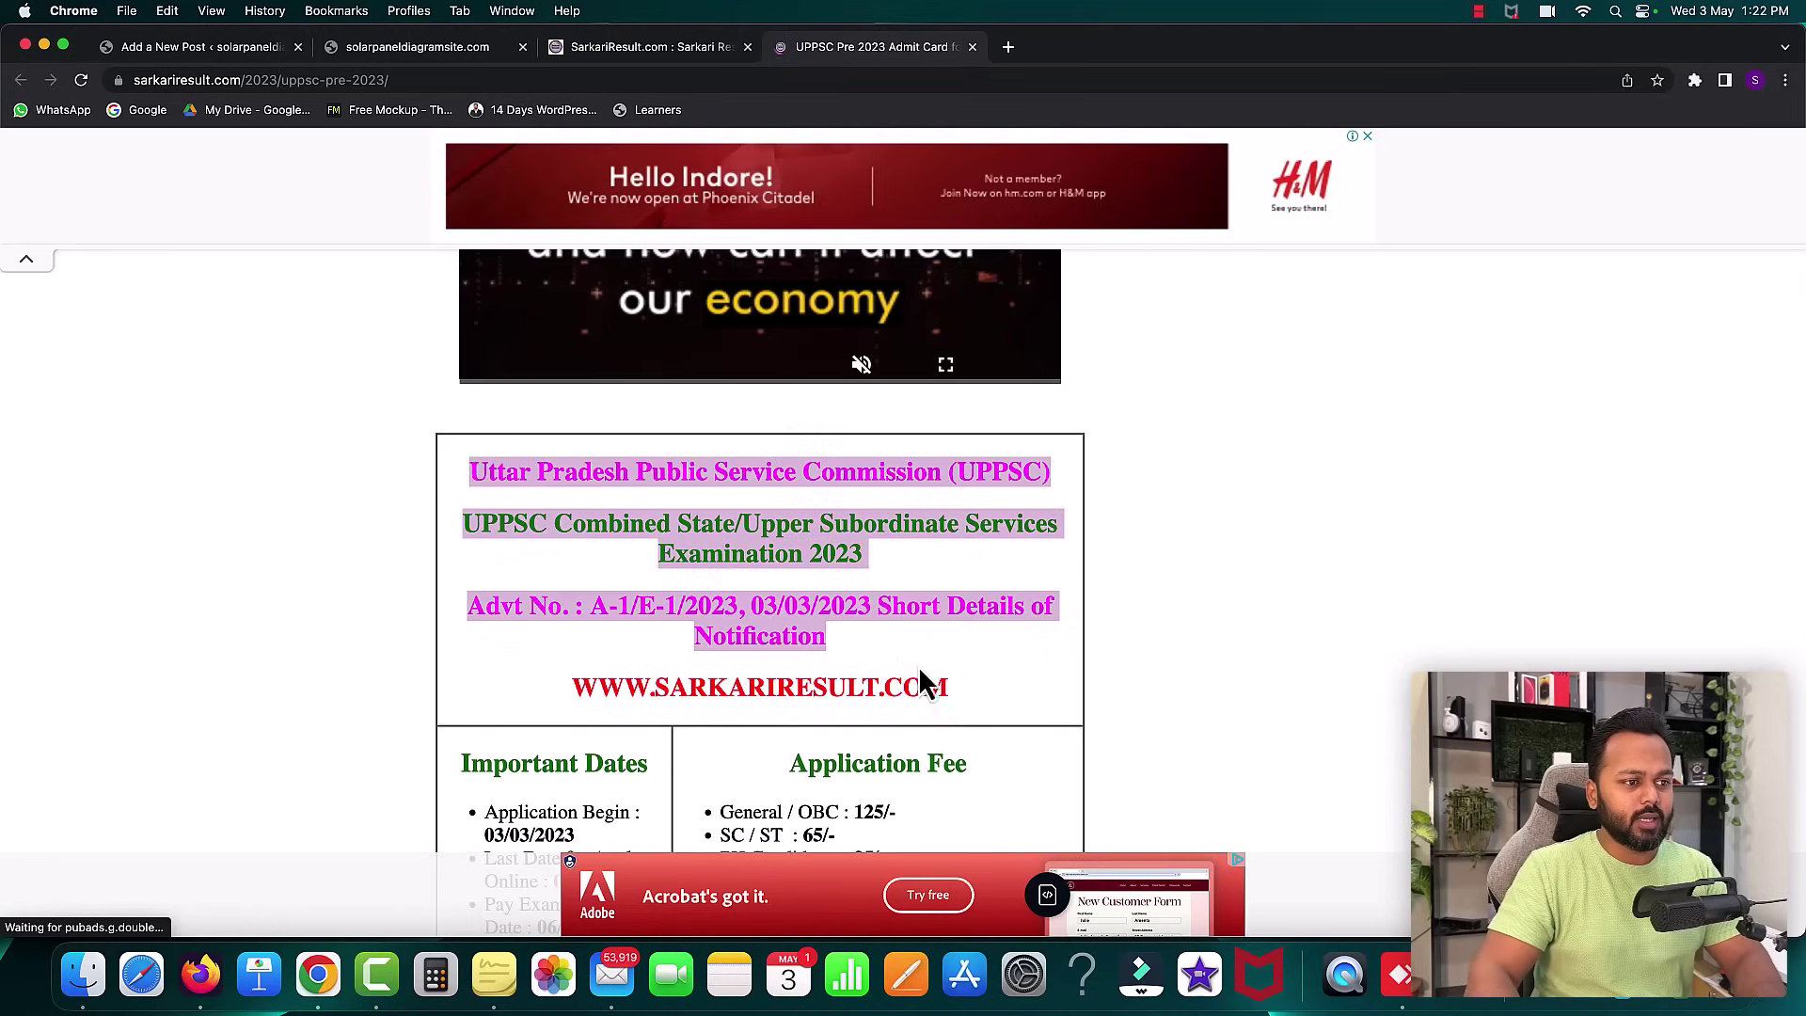
{"action": "right_click", "coordinate": [795, 555]}
{"action": "left_click", "coordinate": [828, 590]}
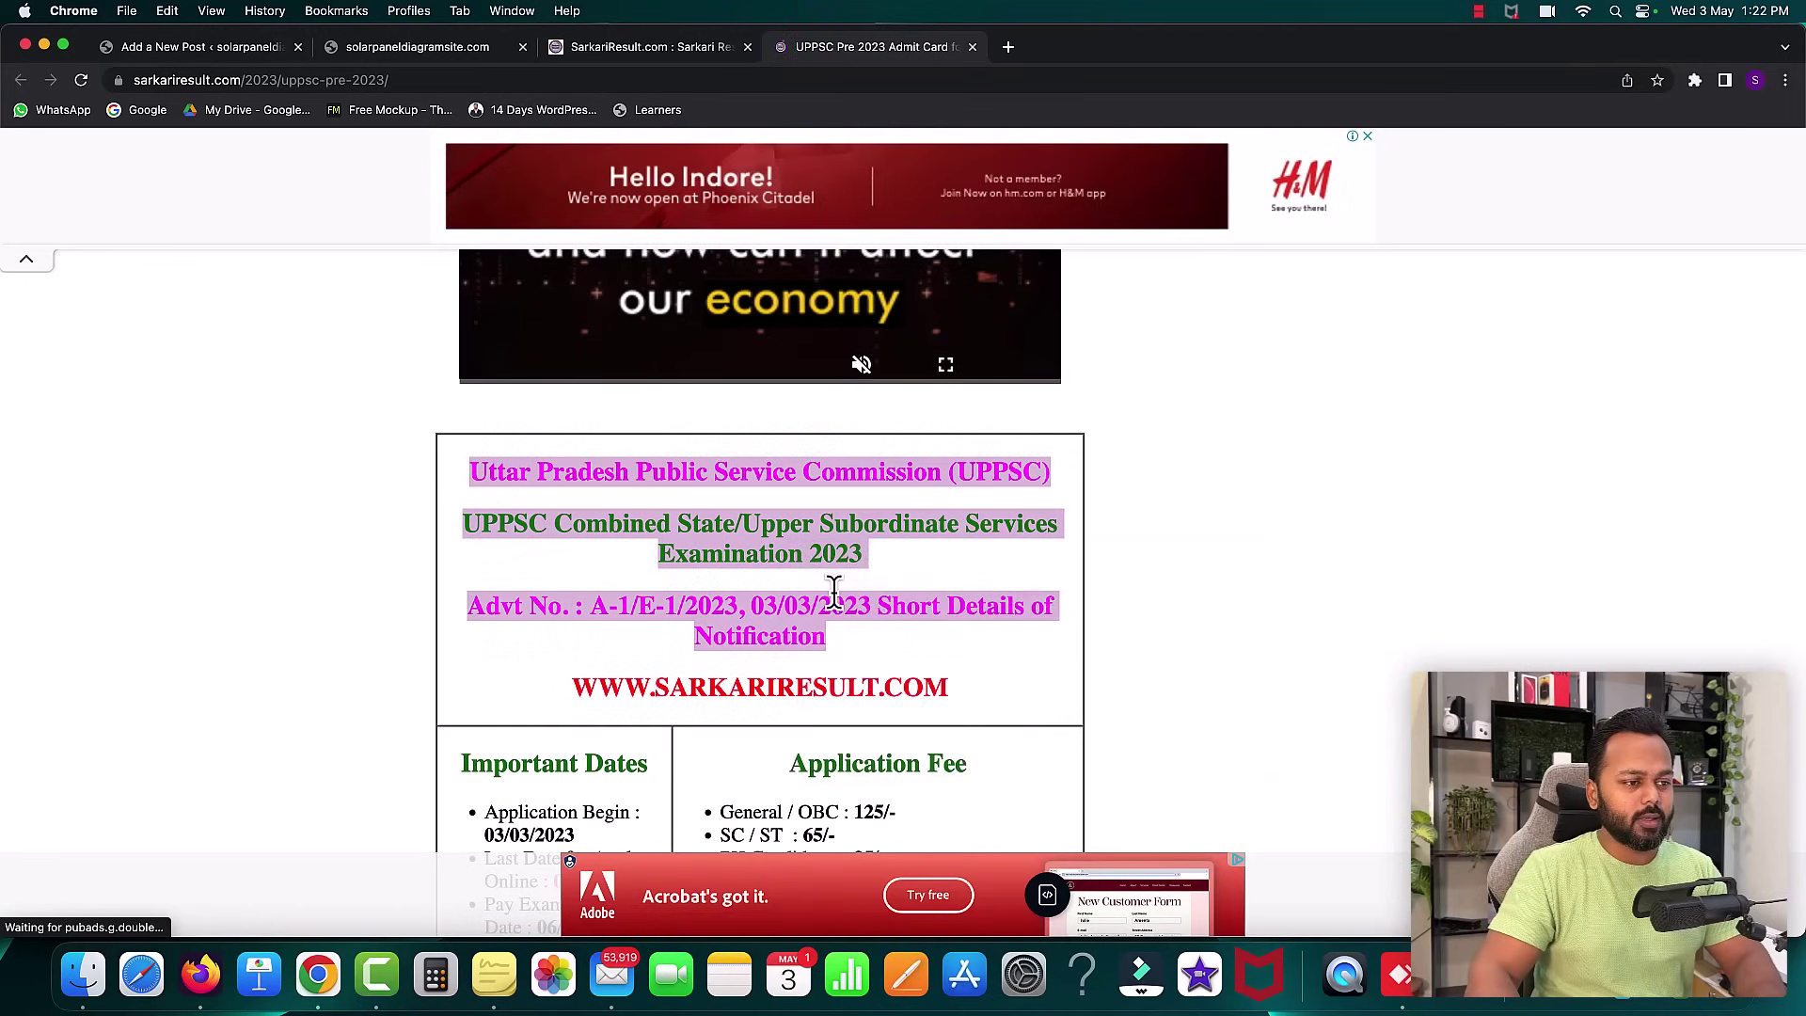
- Create the single-cell table, paste the notification lines, and add a block below
{"action": "left_click", "coordinate": [201, 49]}
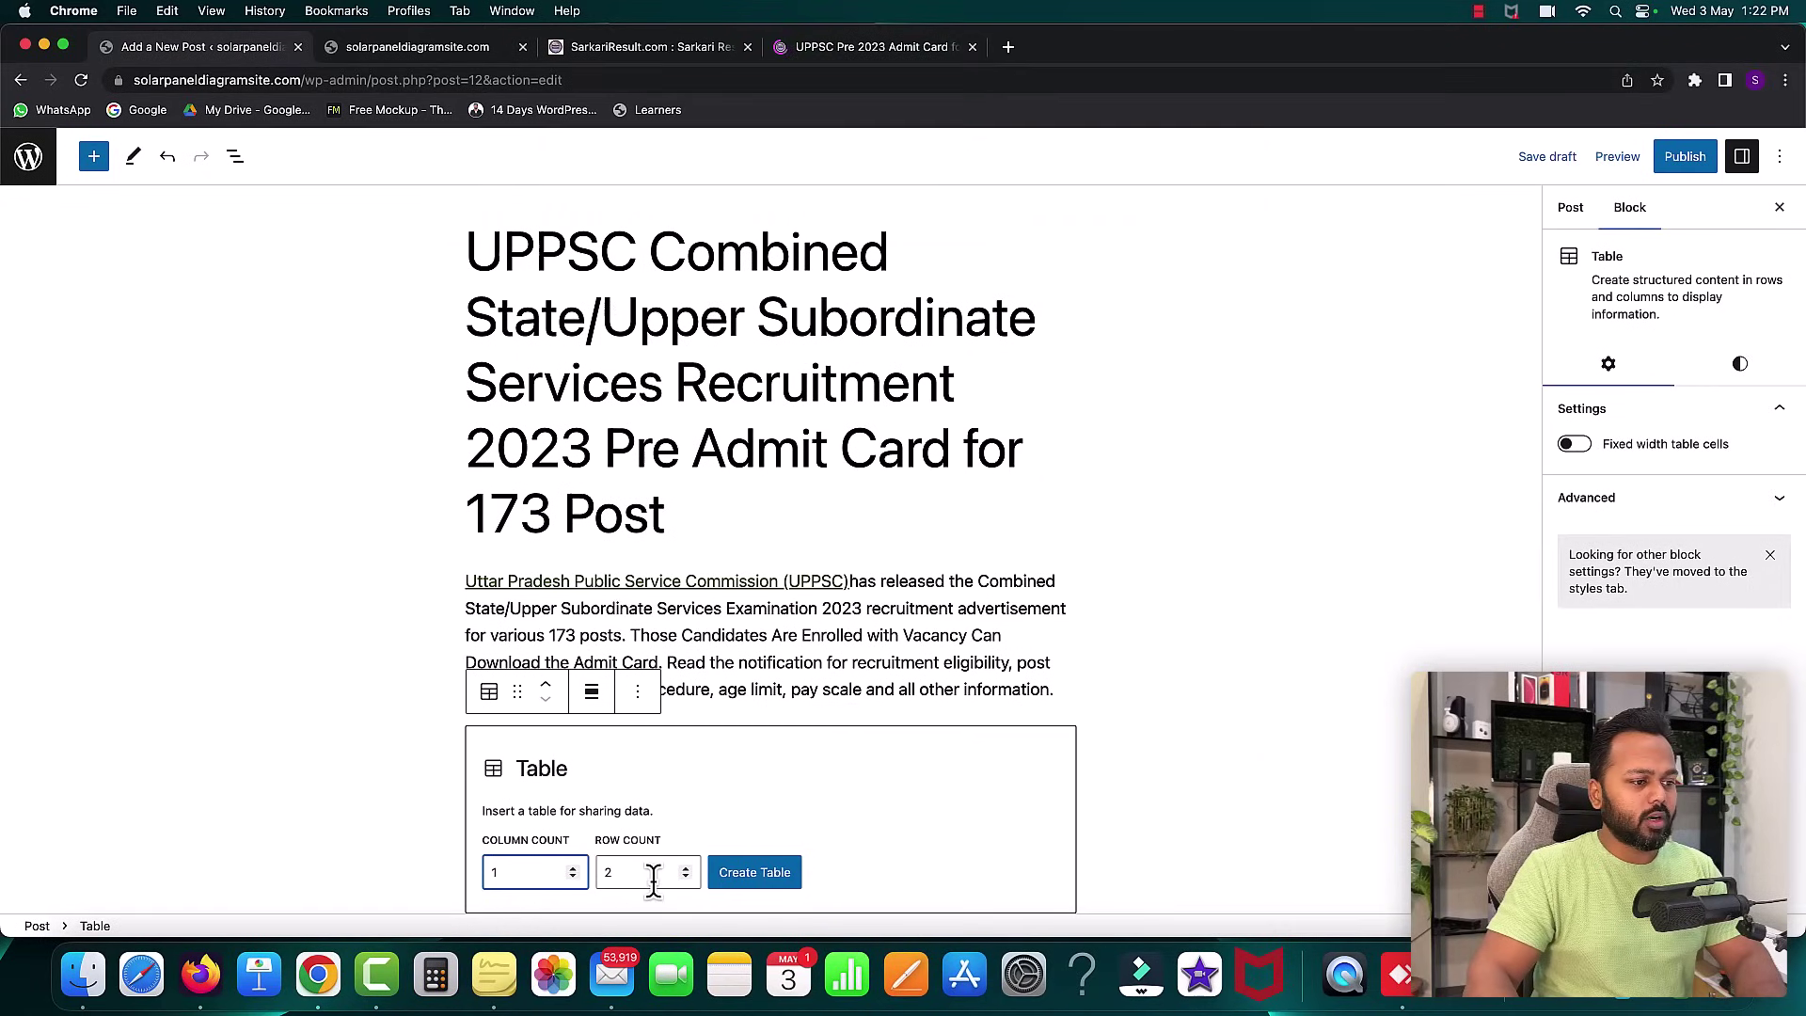
{"action": "left_click", "coordinate": [687, 879]}
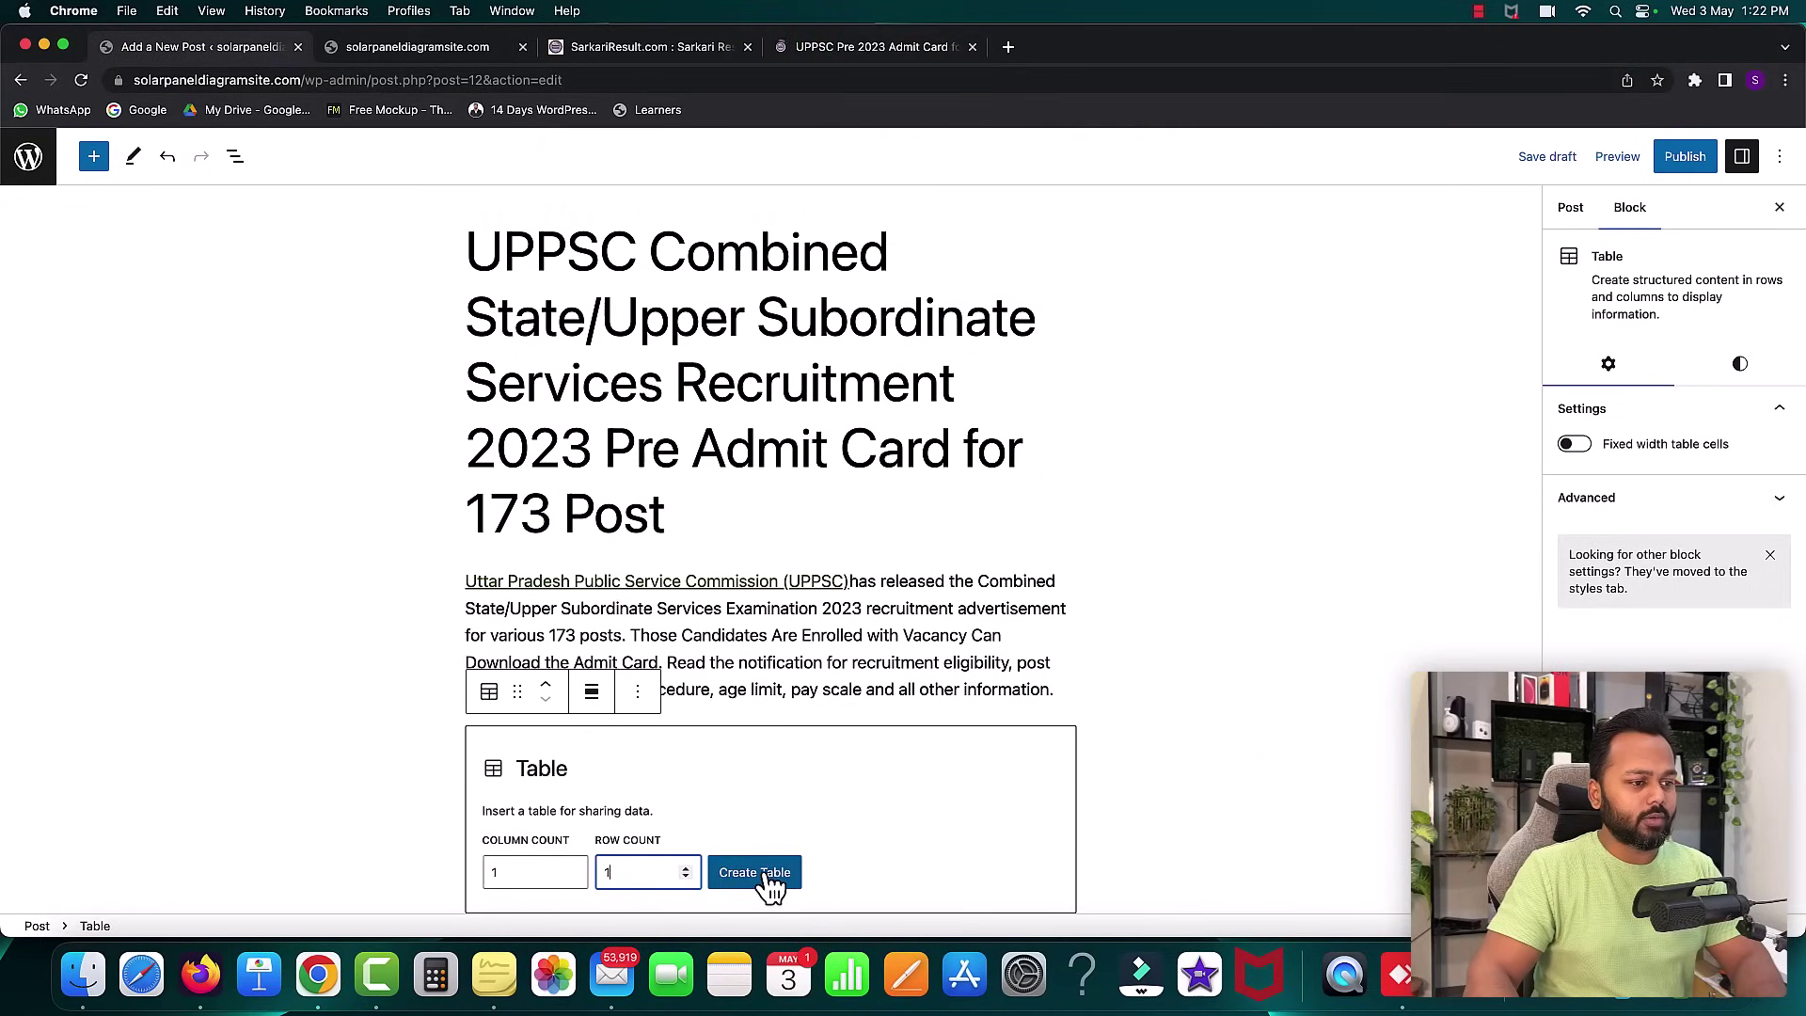
{"action": "left_click", "coordinate": [760, 873]}
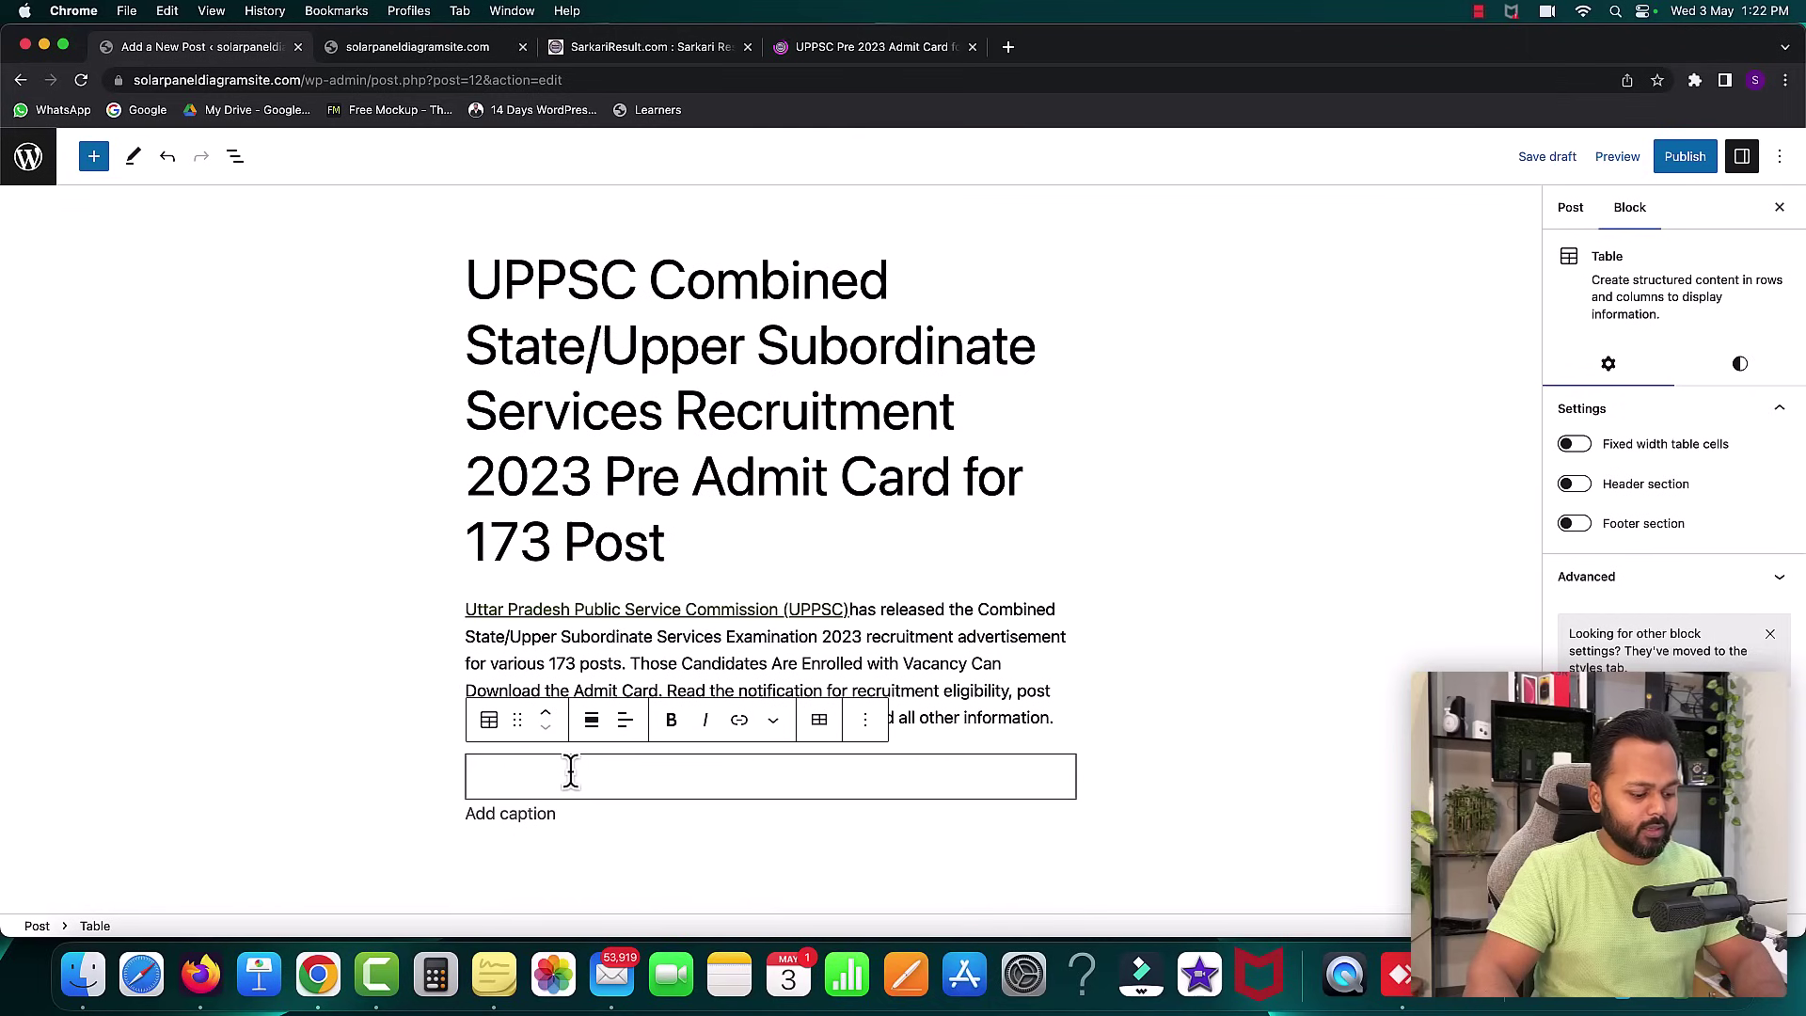
{"action": "key", "text": "super+v"}
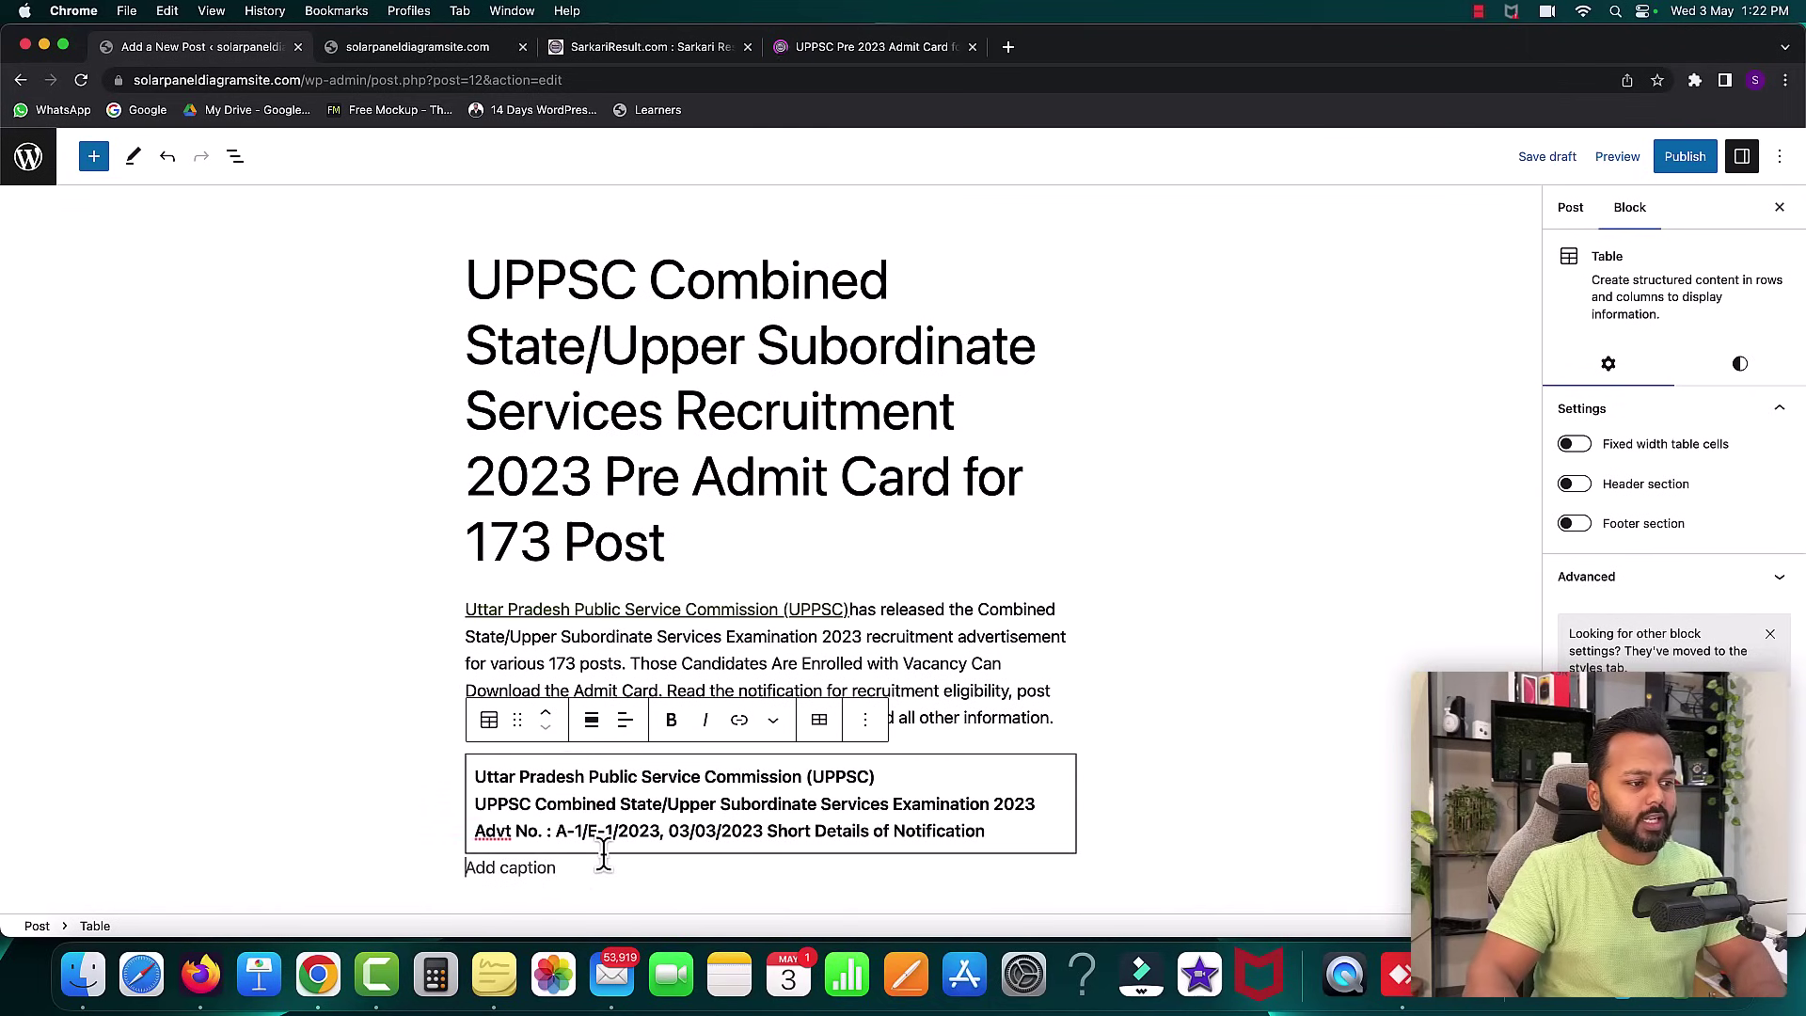
{"action": "left_click", "coordinate": [565, 870]}
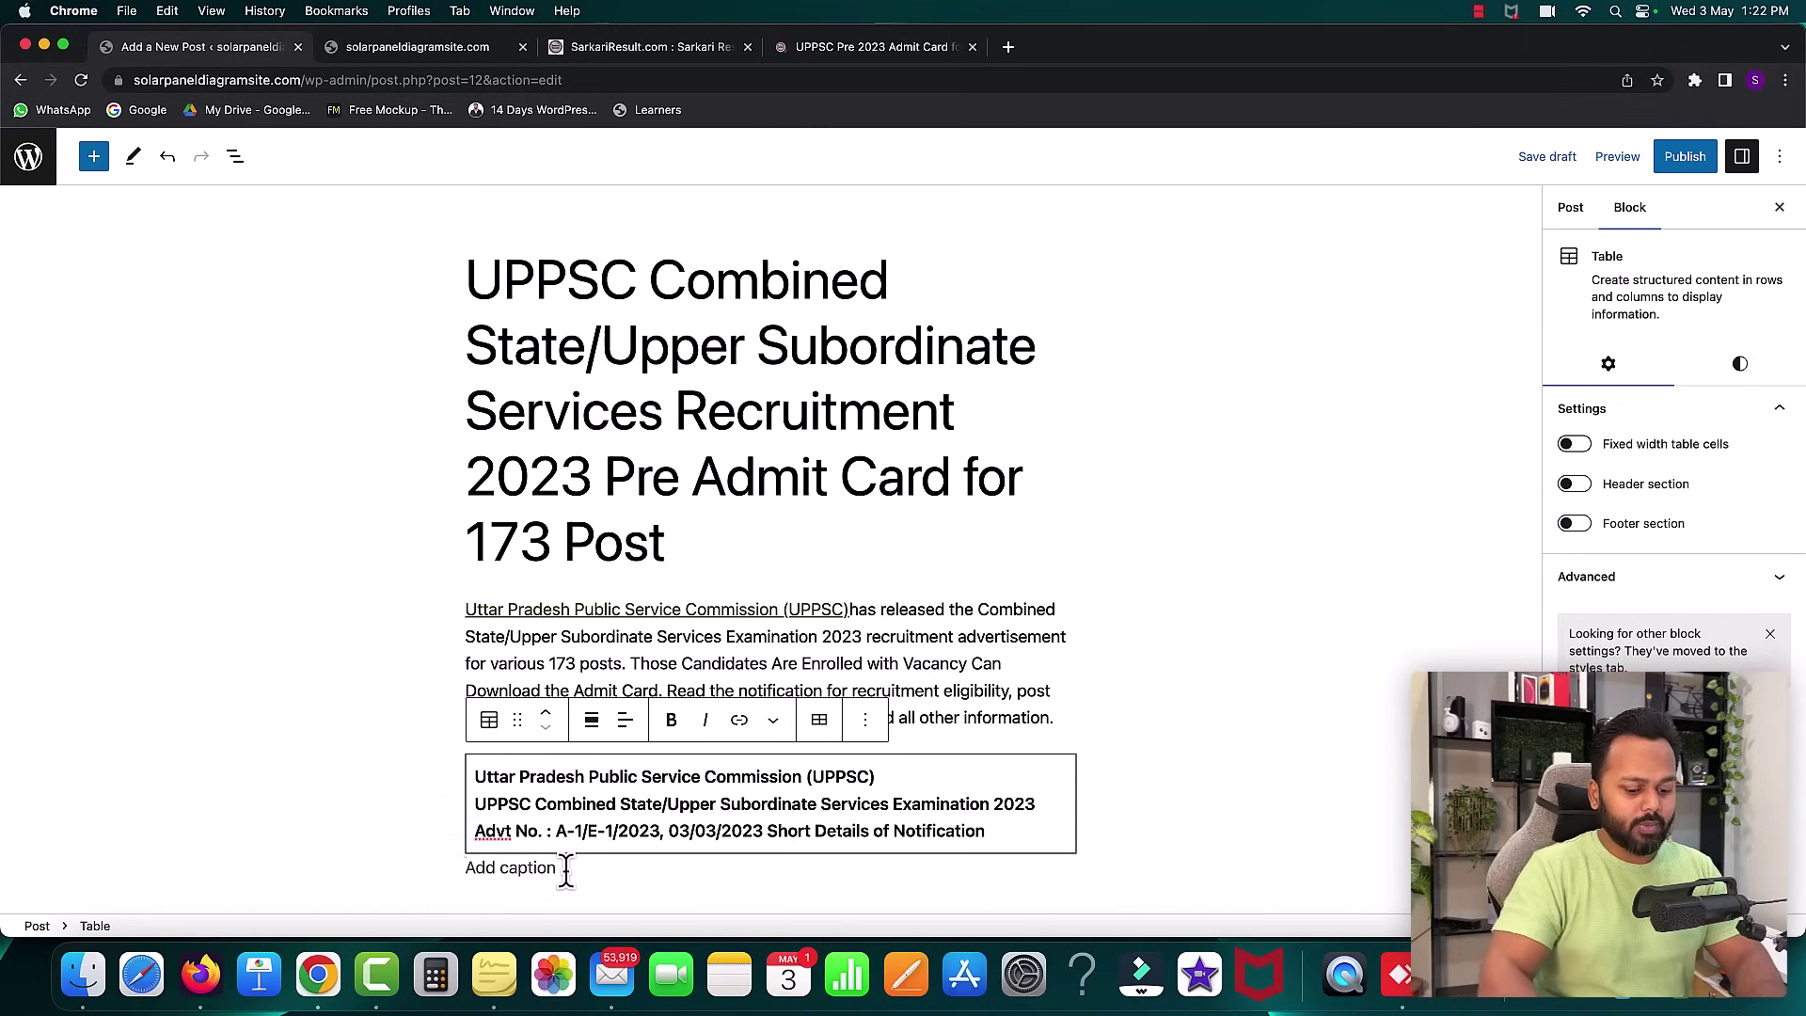
{"action": "key", "text": "Return"}
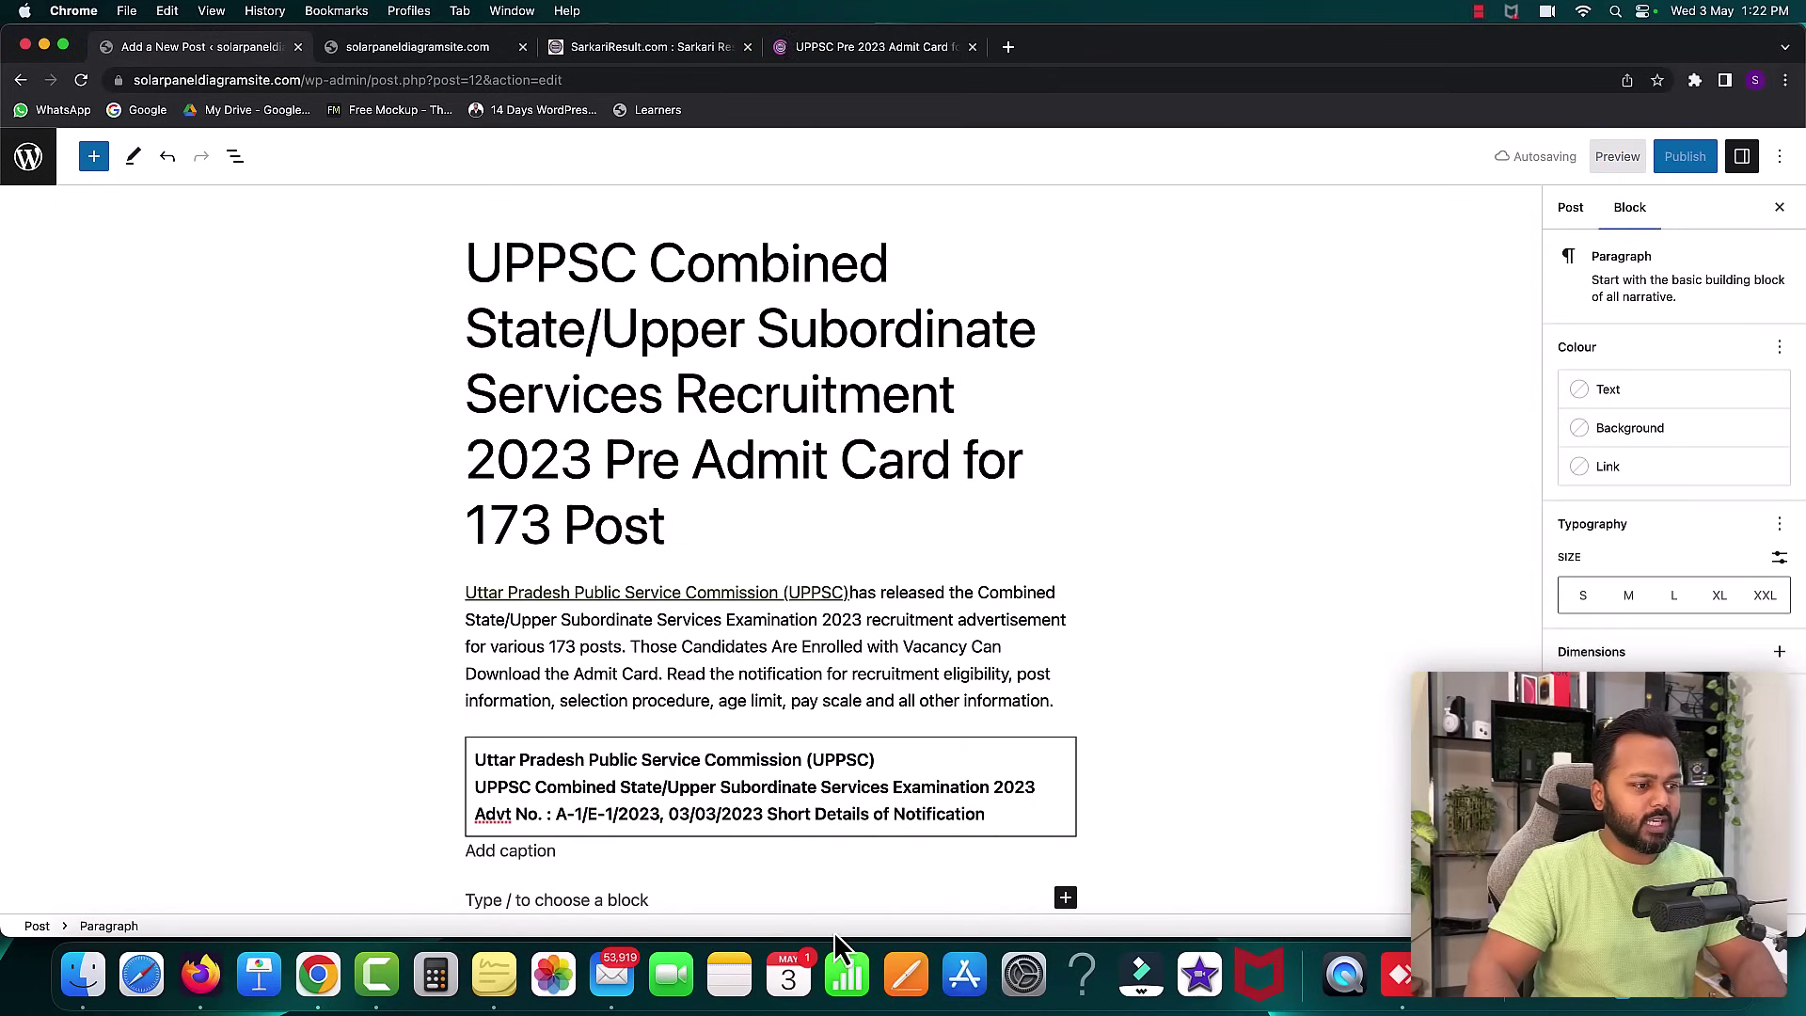
- Insert another Table block and copy the Important Dates list
{"action": "left_click", "coordinate": [1065, 898]}
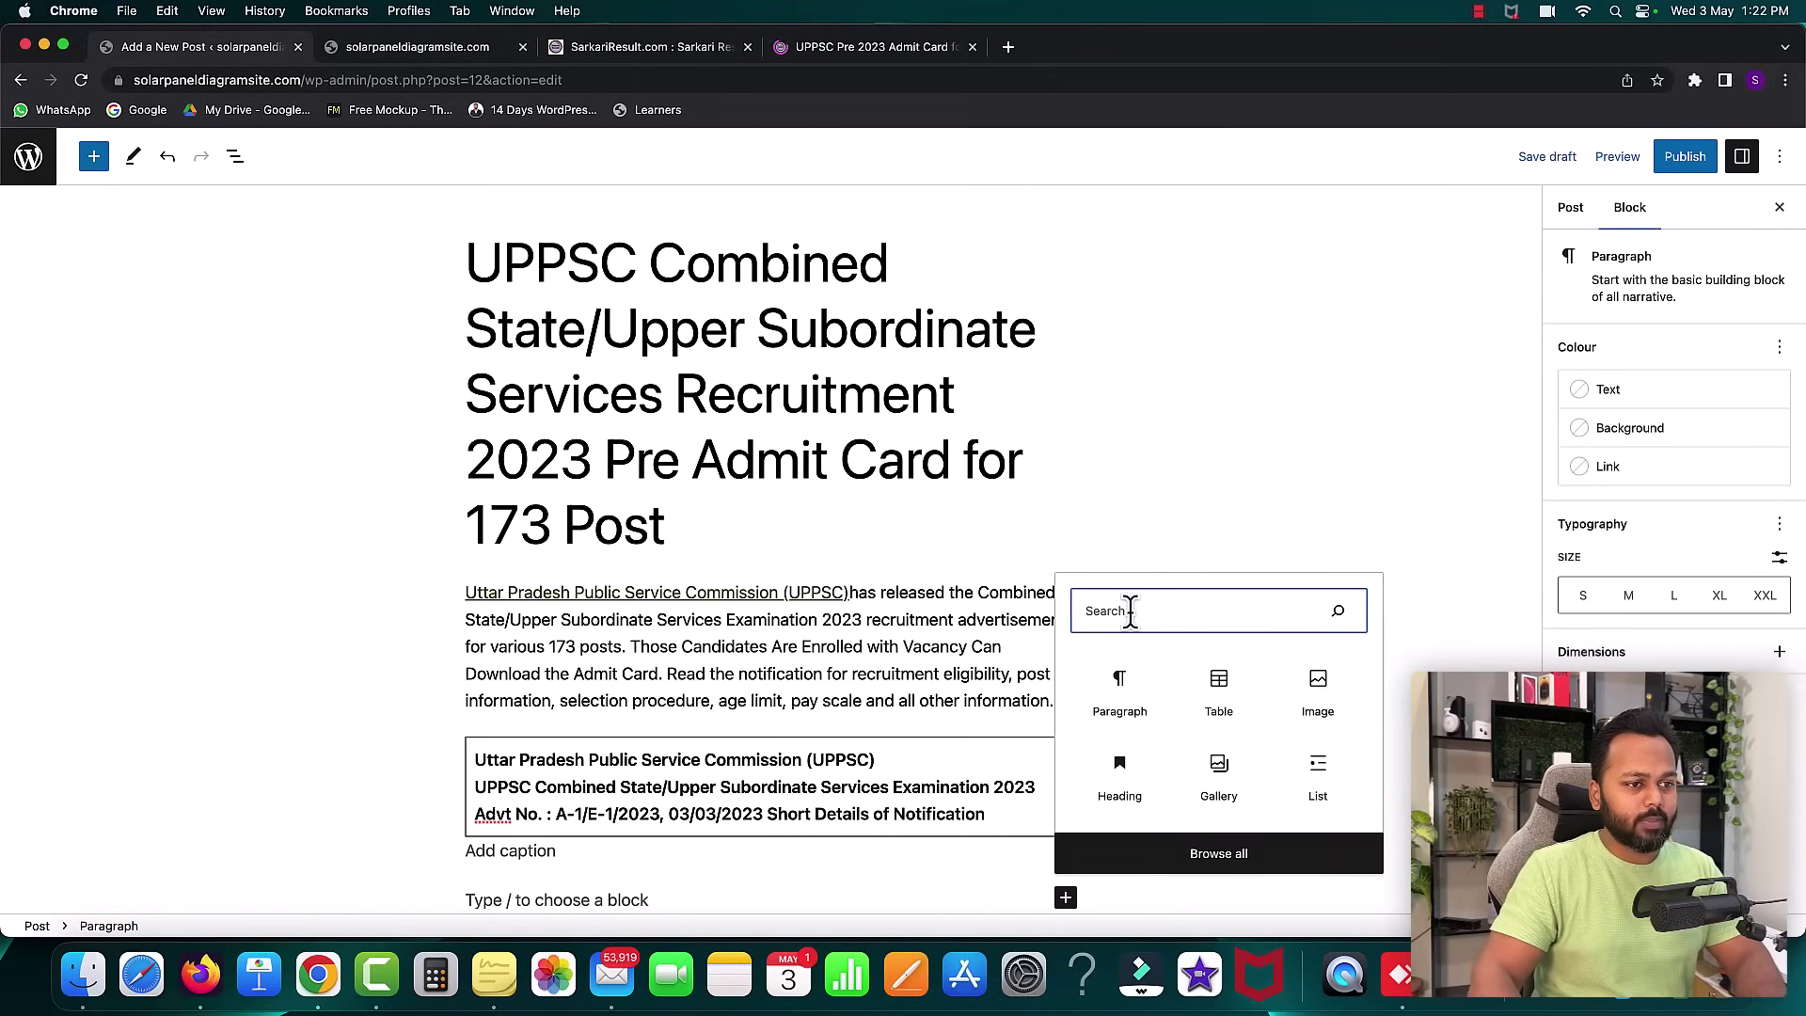
{"action": "left_click", "coordinate": [1223, 691]}
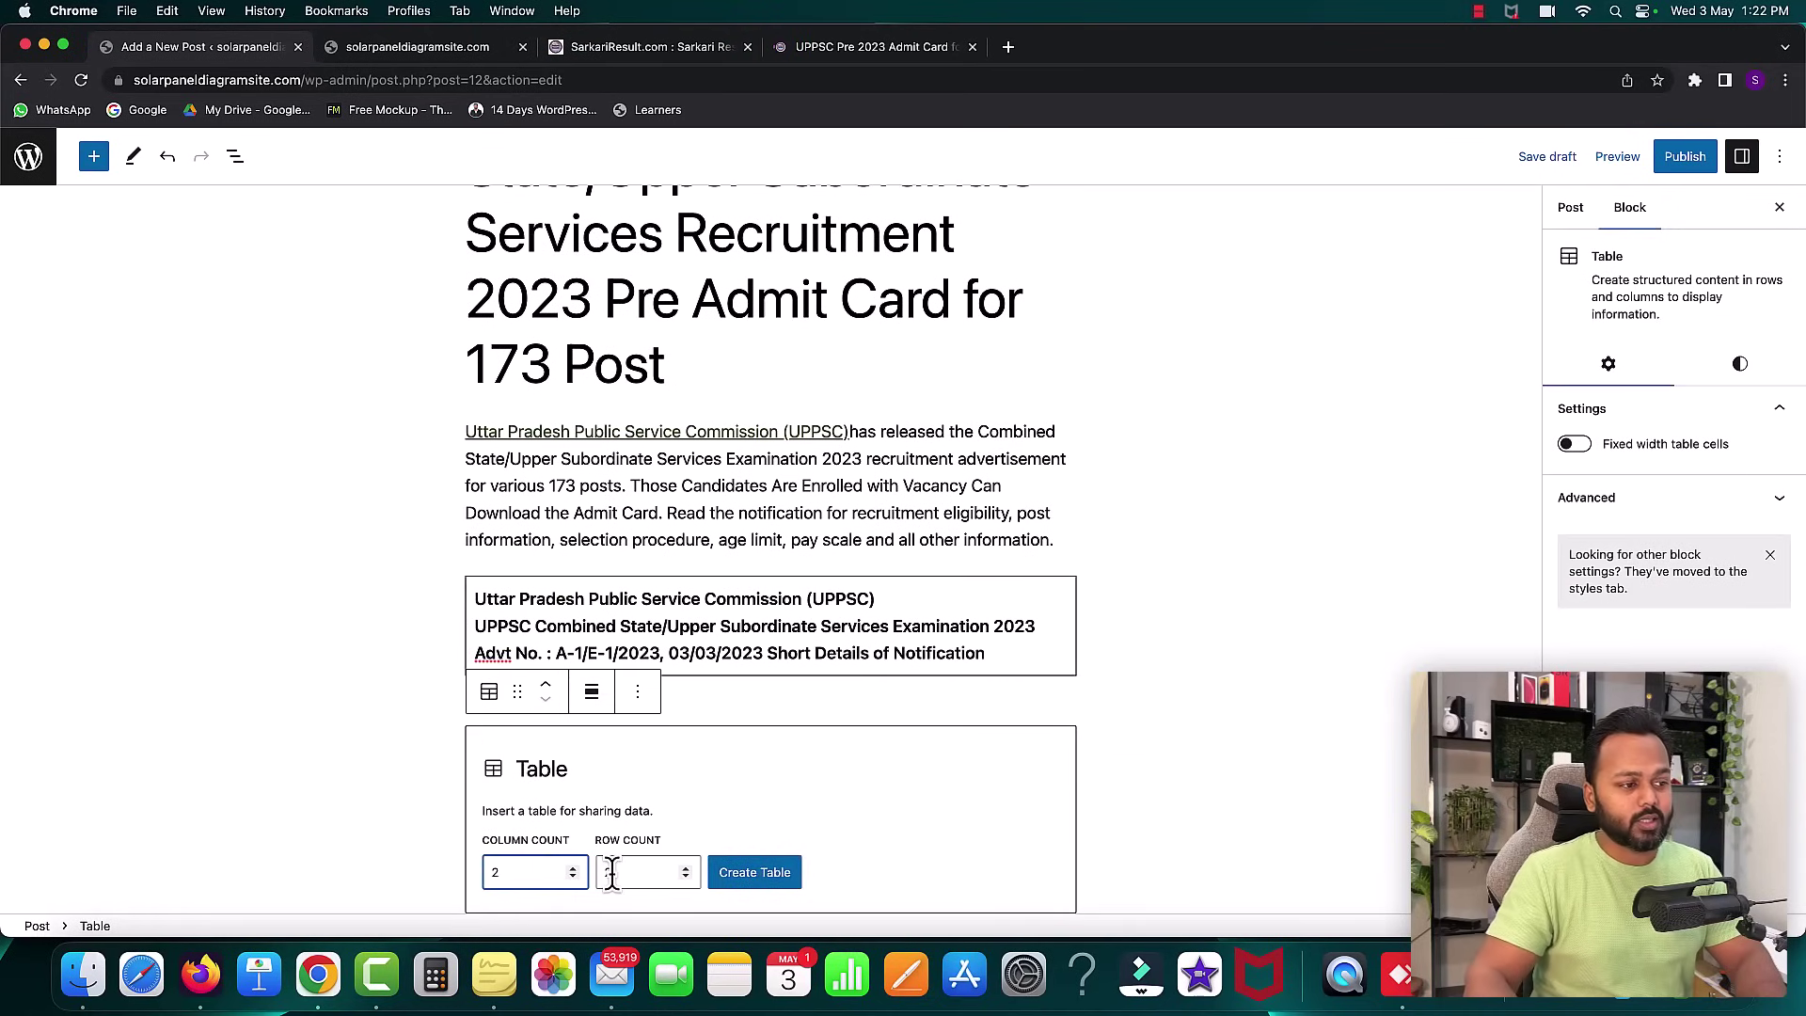
{"action": "left_click", "coordinate": [809, 56]}
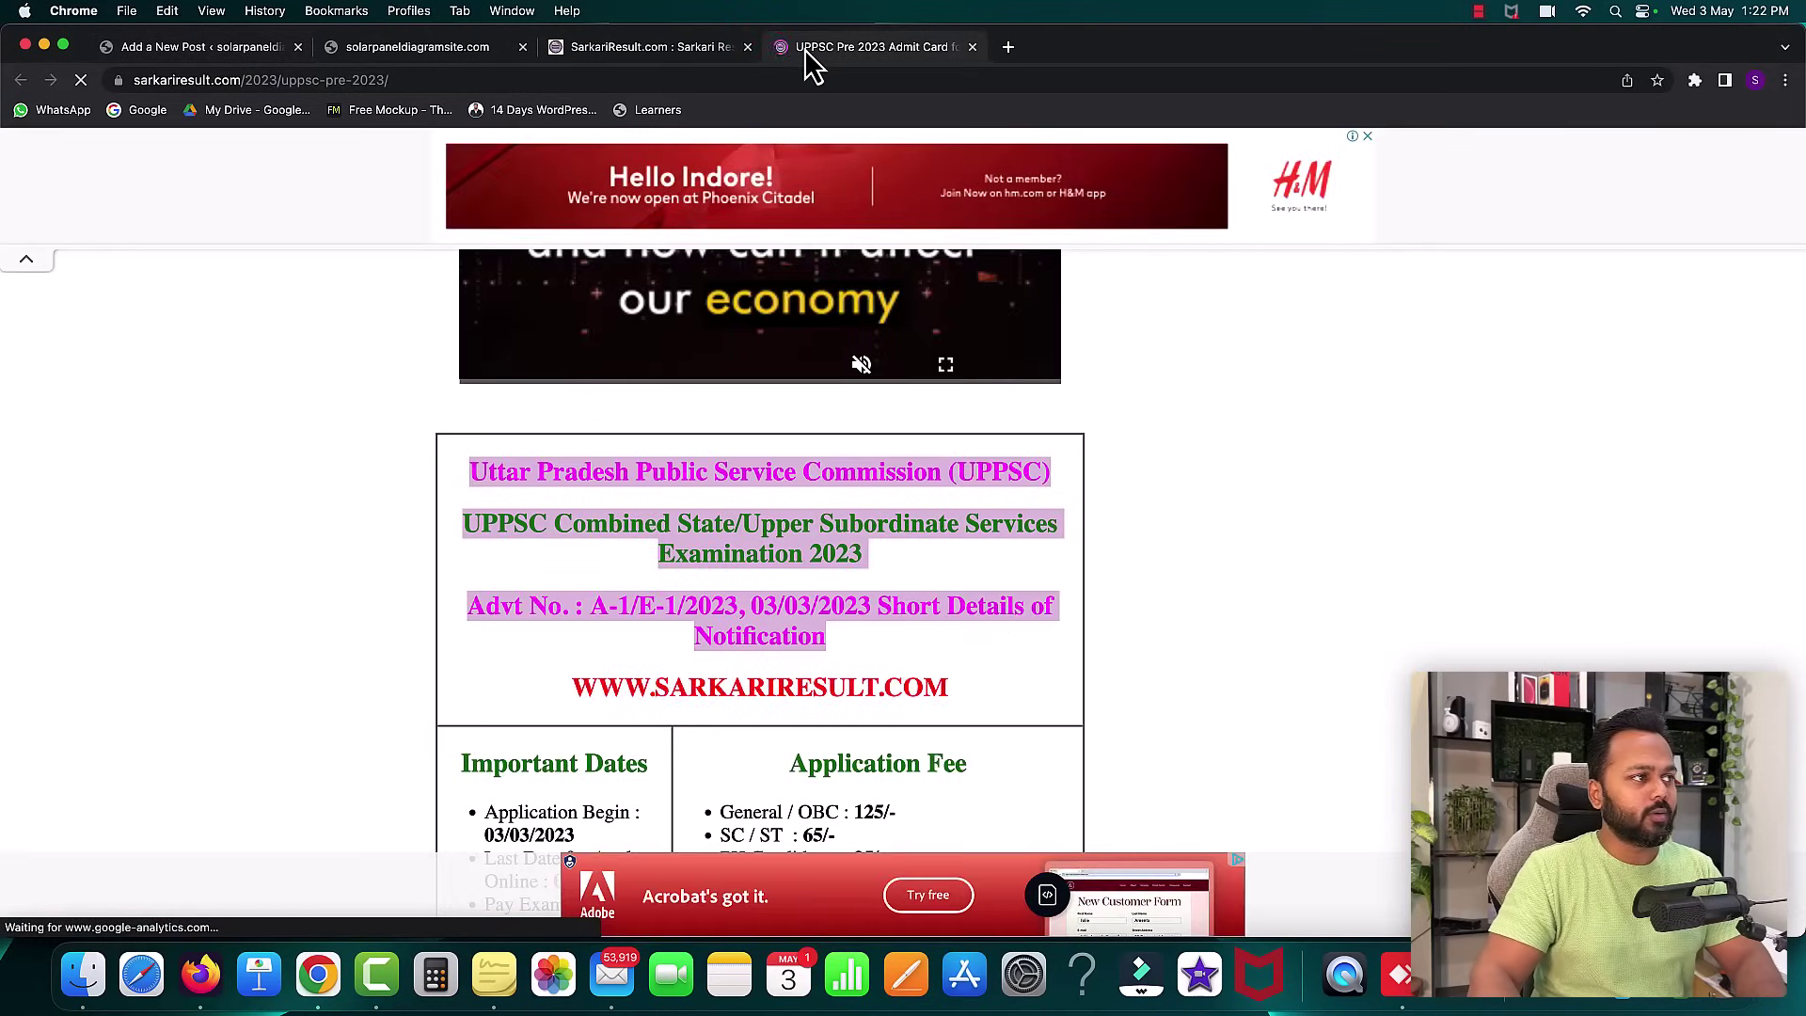
{"action": "scroll", "coordinate": [793, 589], "scroll_direction": "down", "scroll_amount": 5}
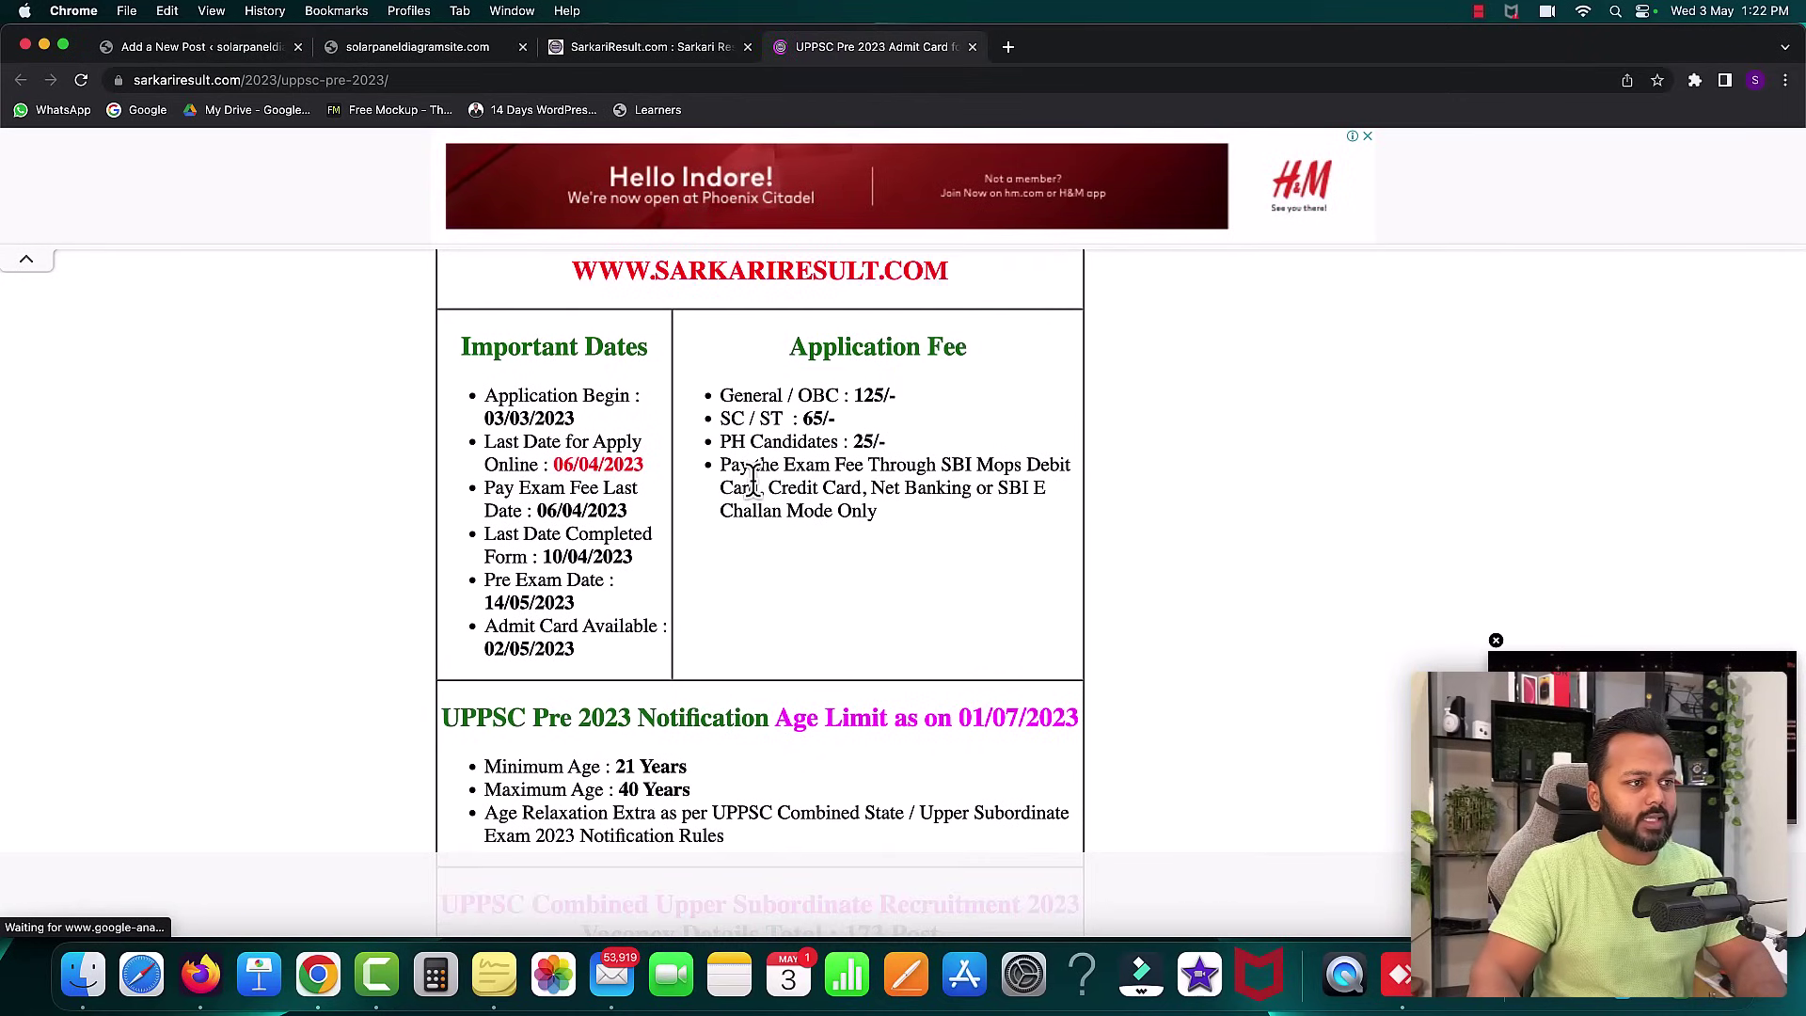
{"action": "left_click_drag", "start_coordinate": [587, 656], "coordinate": [458, 356]}
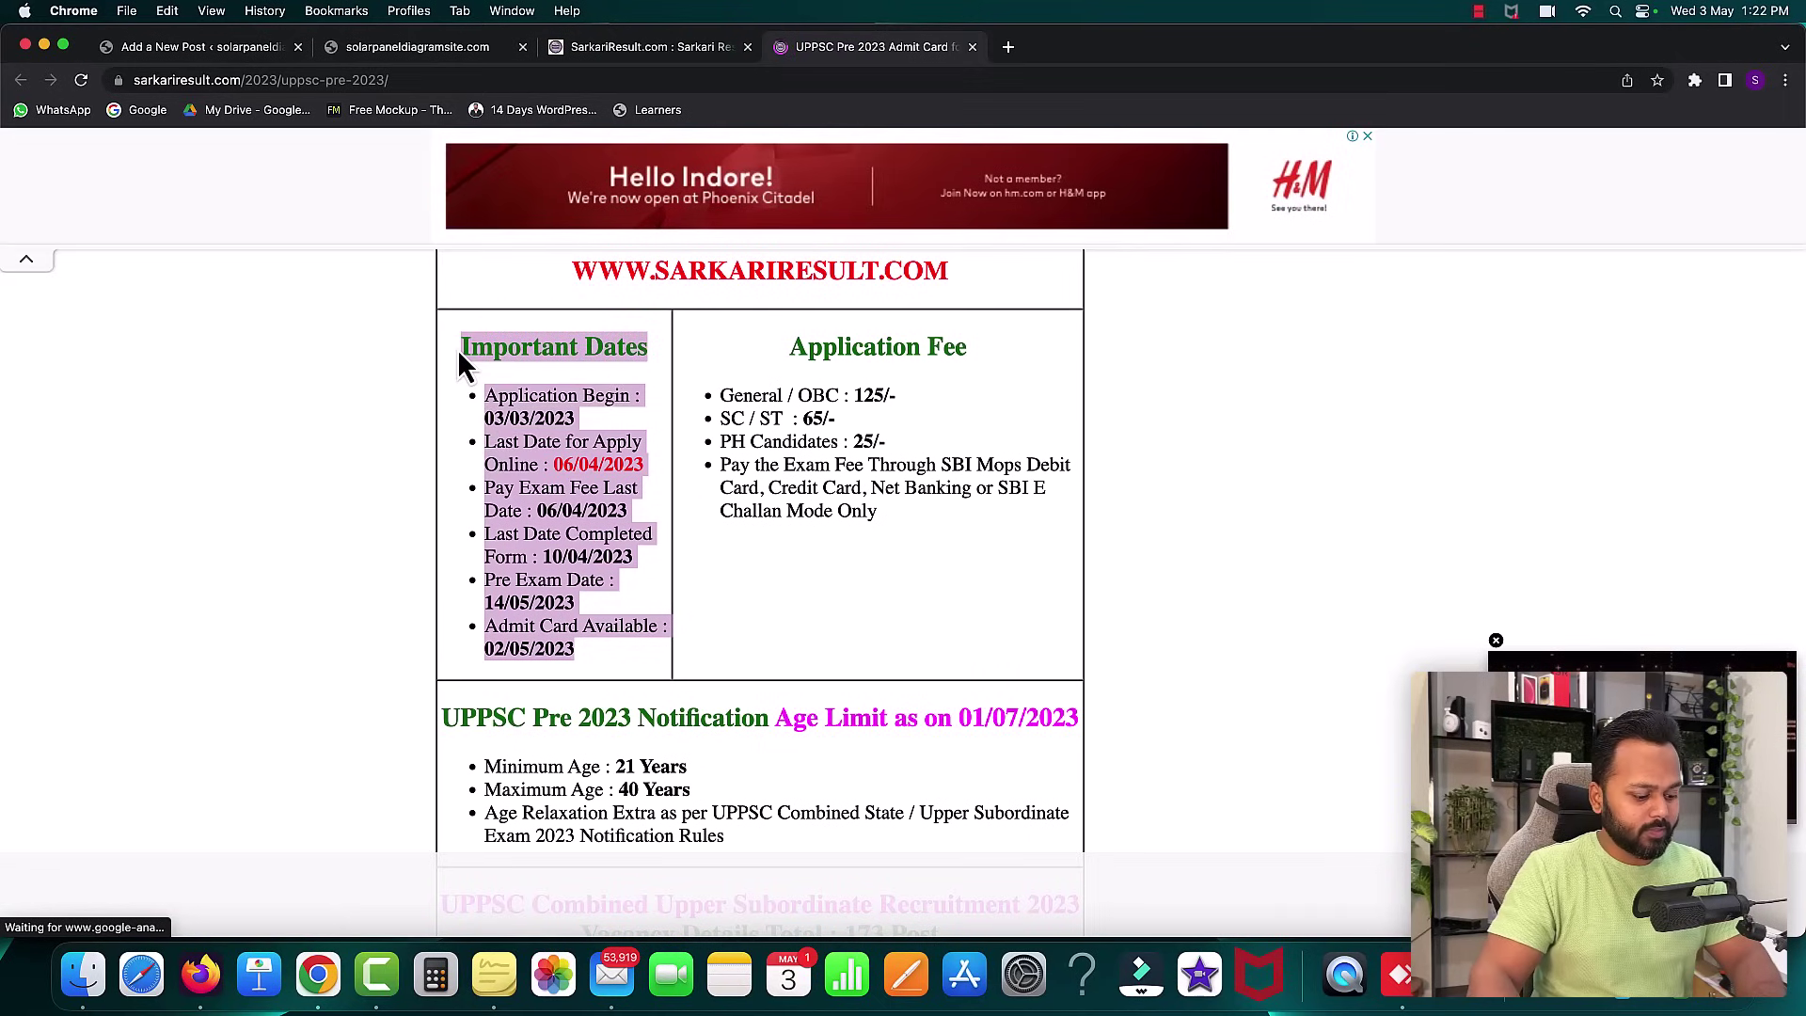
{"action": "left_click", "coordinate": [230, 47]}
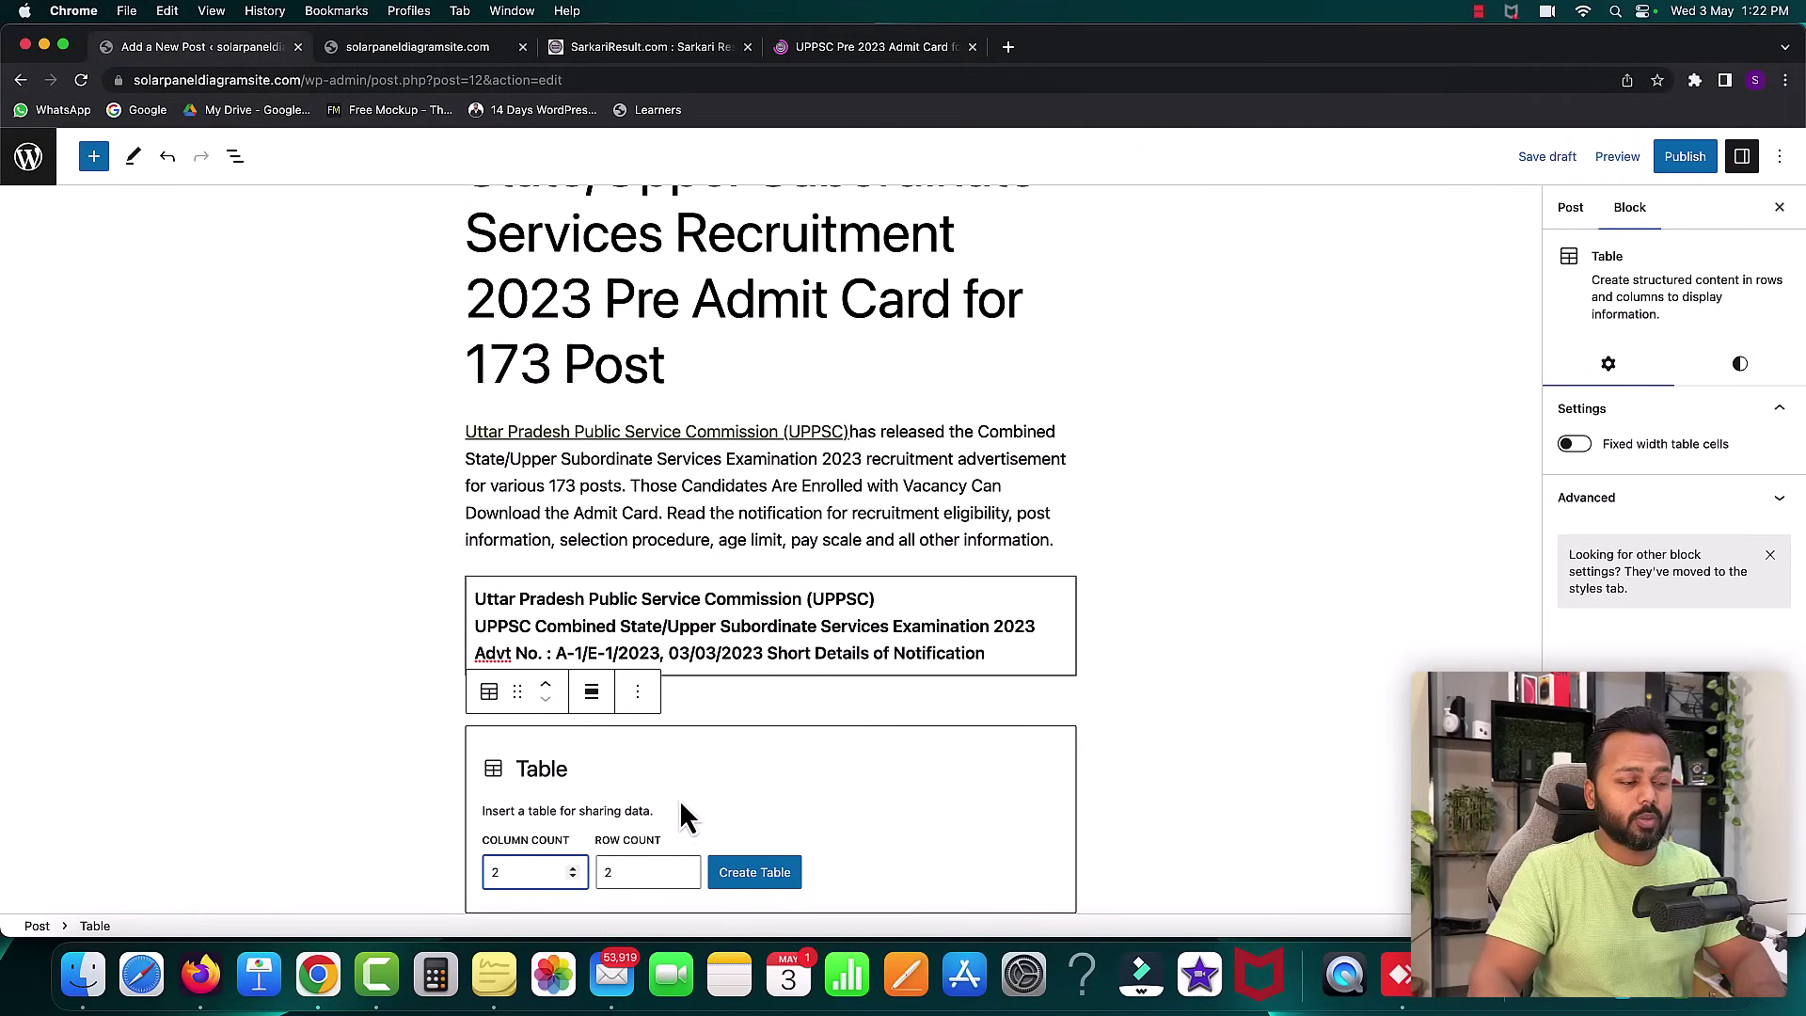
- Create a one-row, two-column table holding Important Dates and Application Fee lists
{"action": "left_click", "coordinate": [684, 878]}
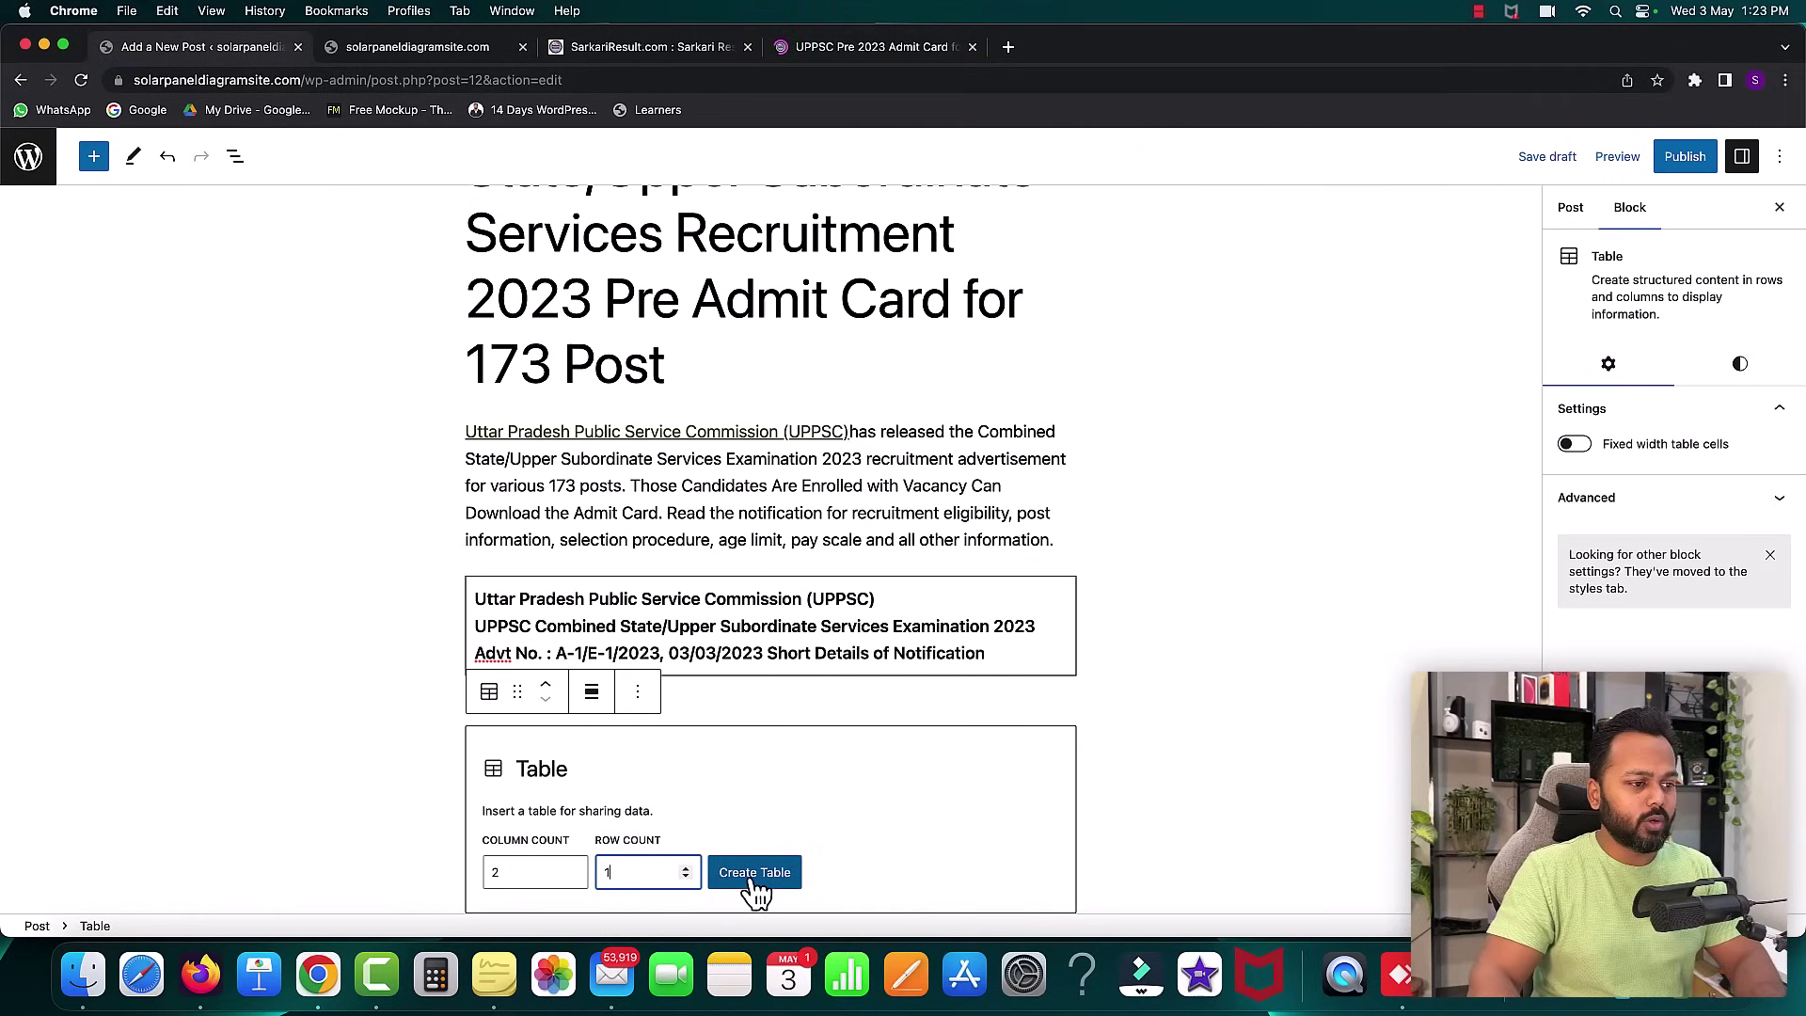
{"action": "left_click", "coordinate": [753, 875]}
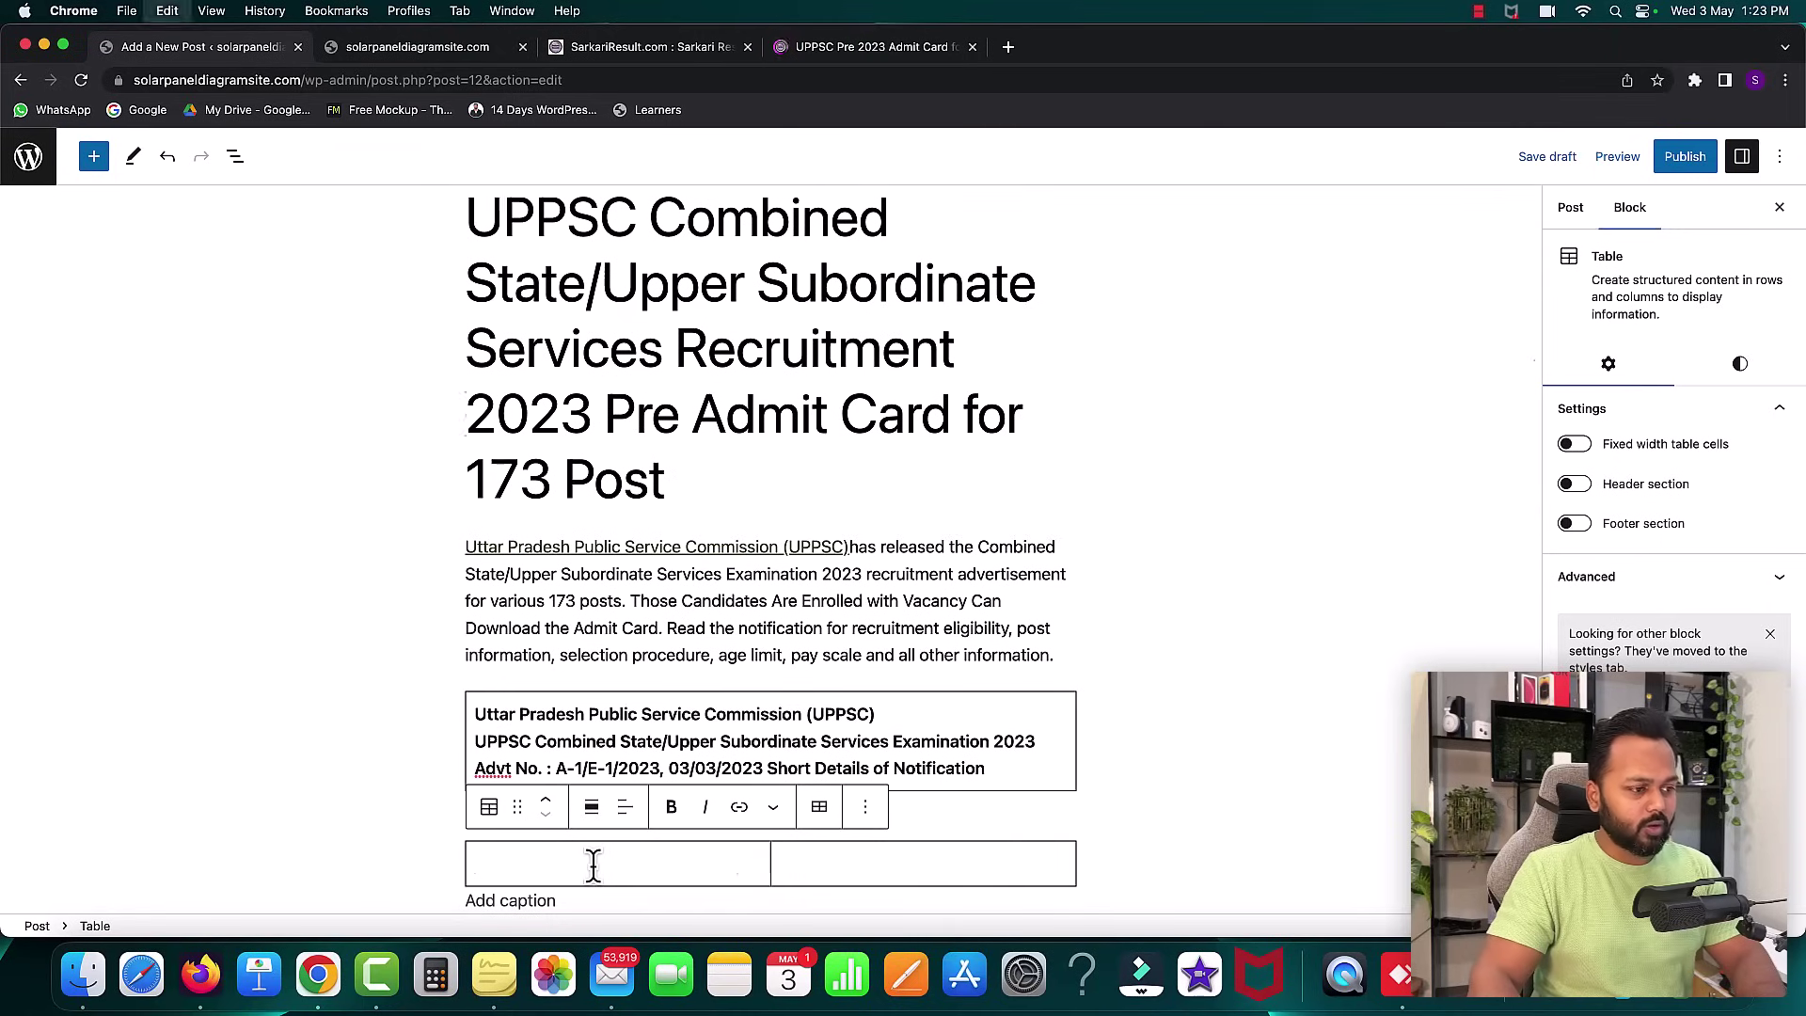
{"action": "key", "text": "super+v"}
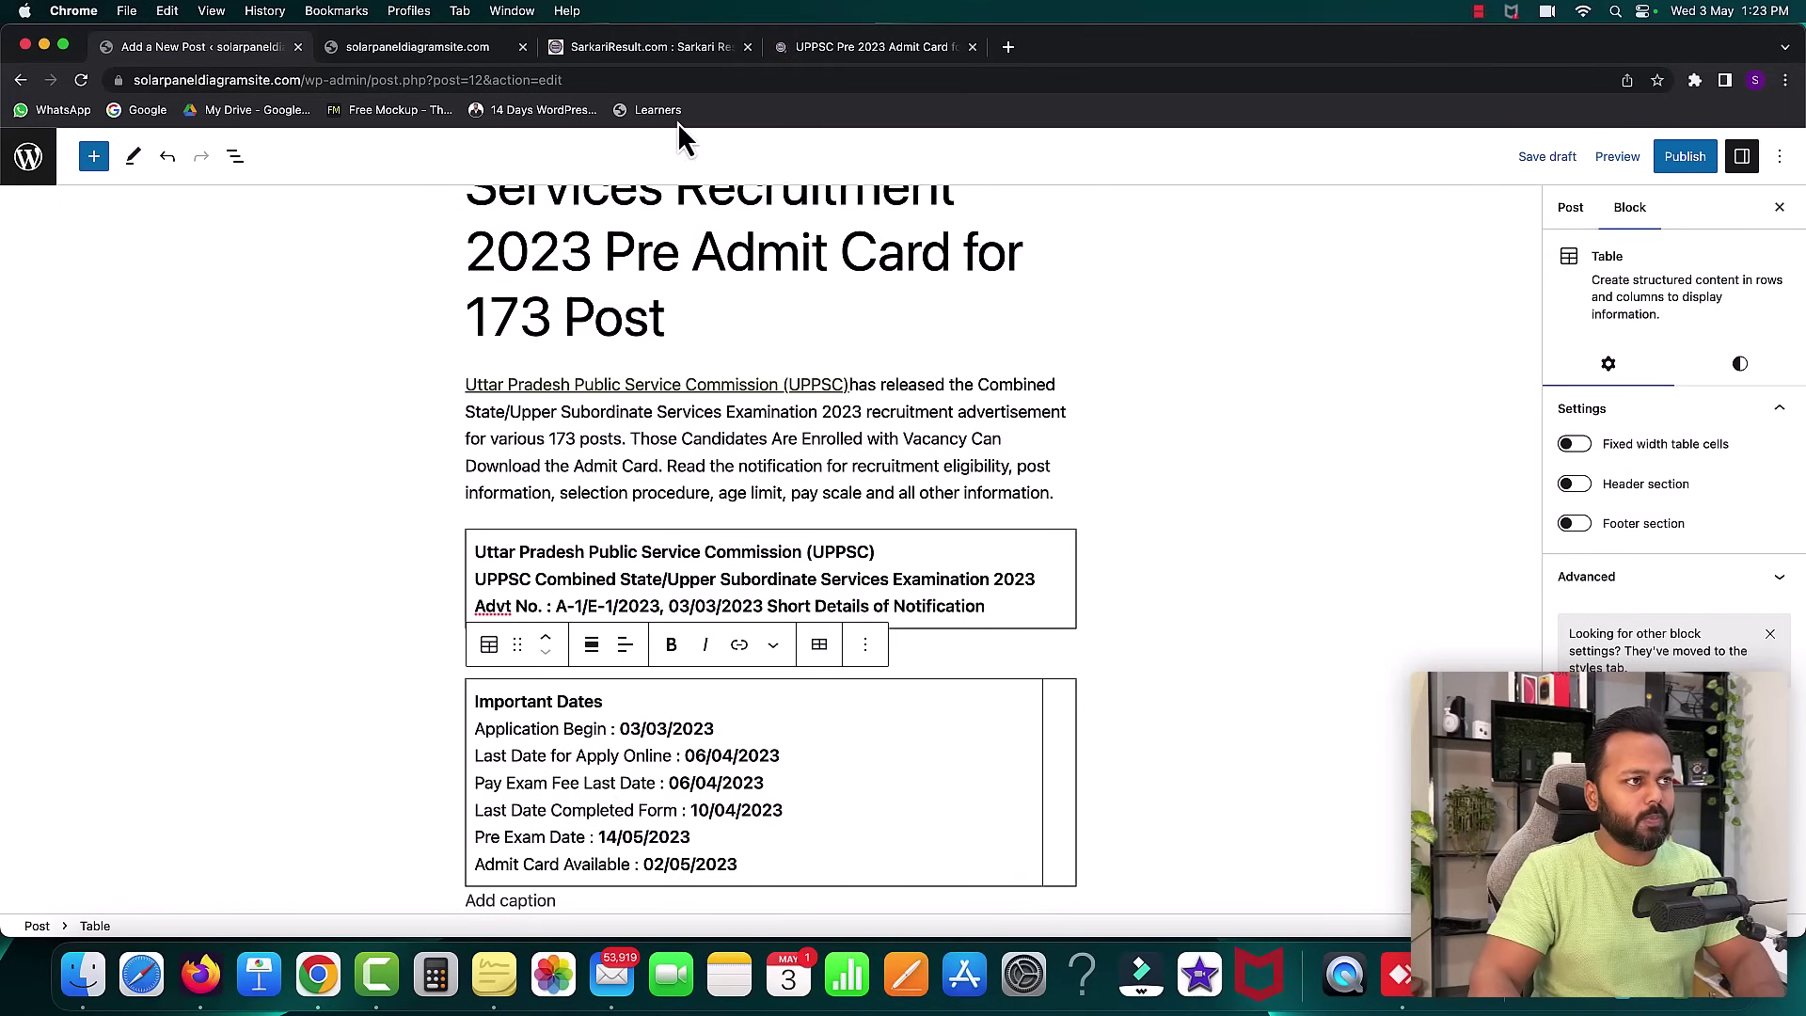
{"action": "left_click", "coordinate": [790, 47]}
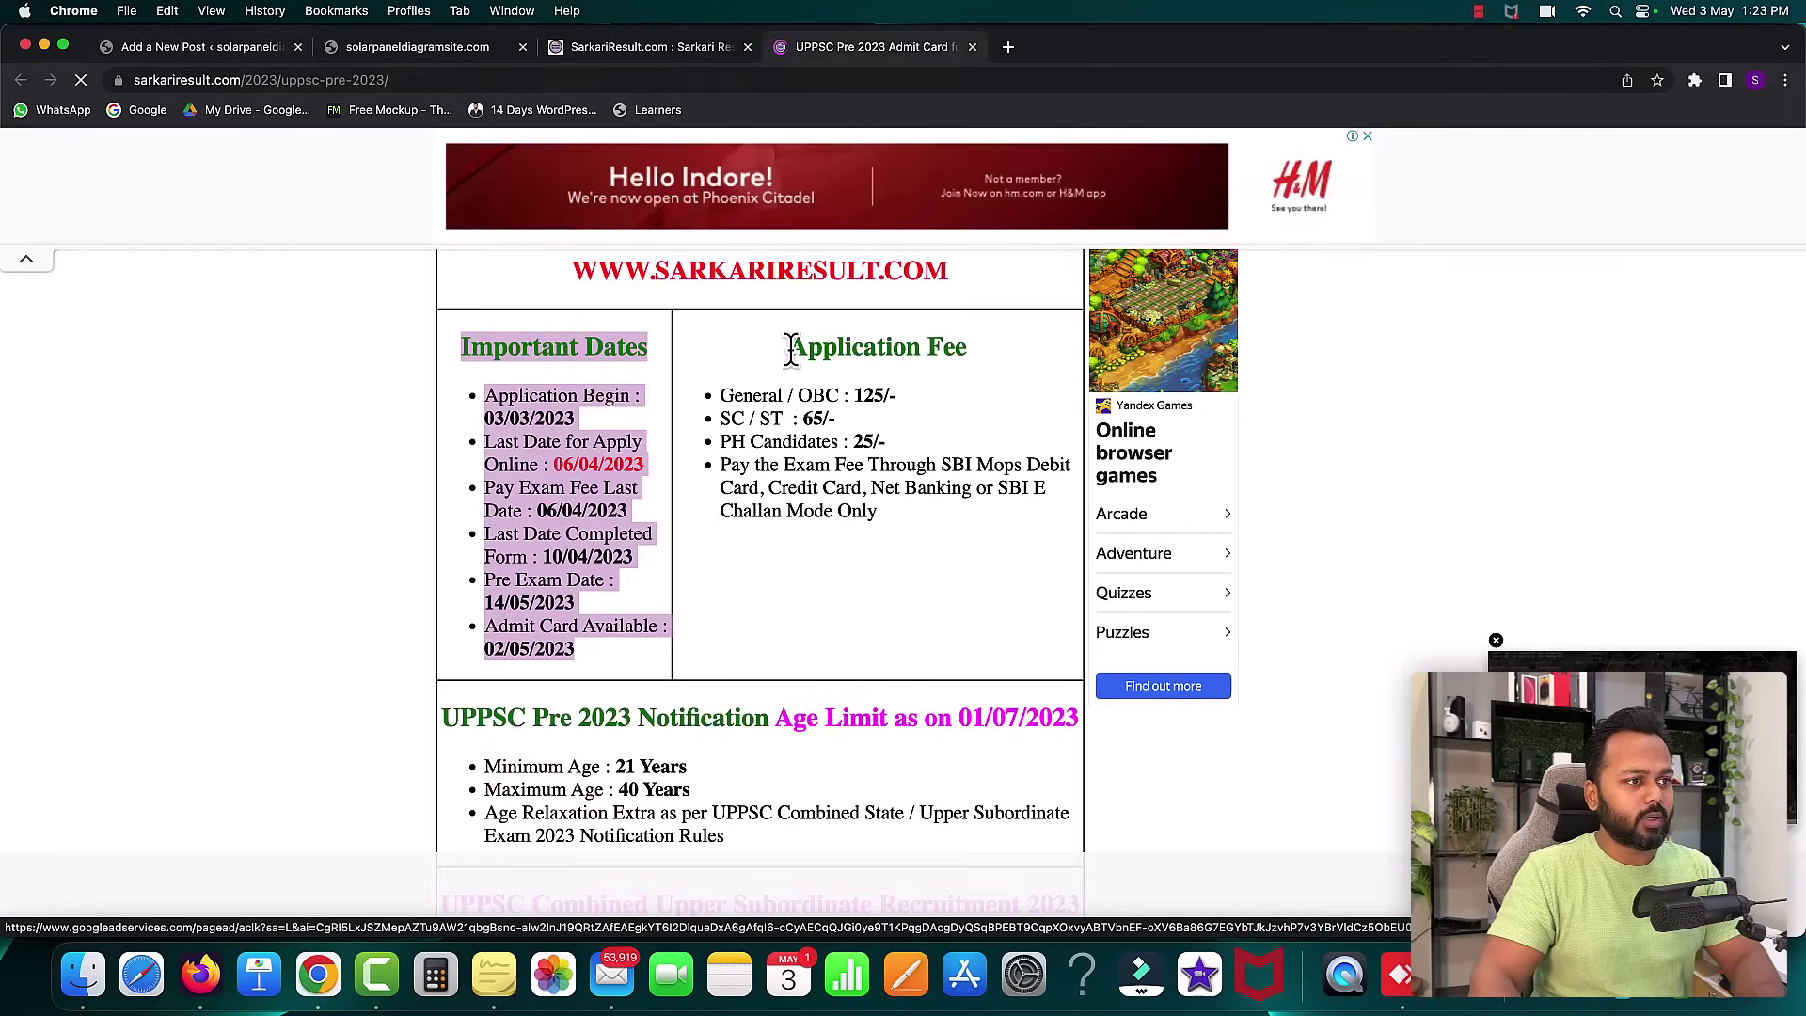
{"action": "left_click_drag", "start_coordinate": [787, 348], "coordinate": [889, 526]}
{"action": "key", "text": "super+c"}
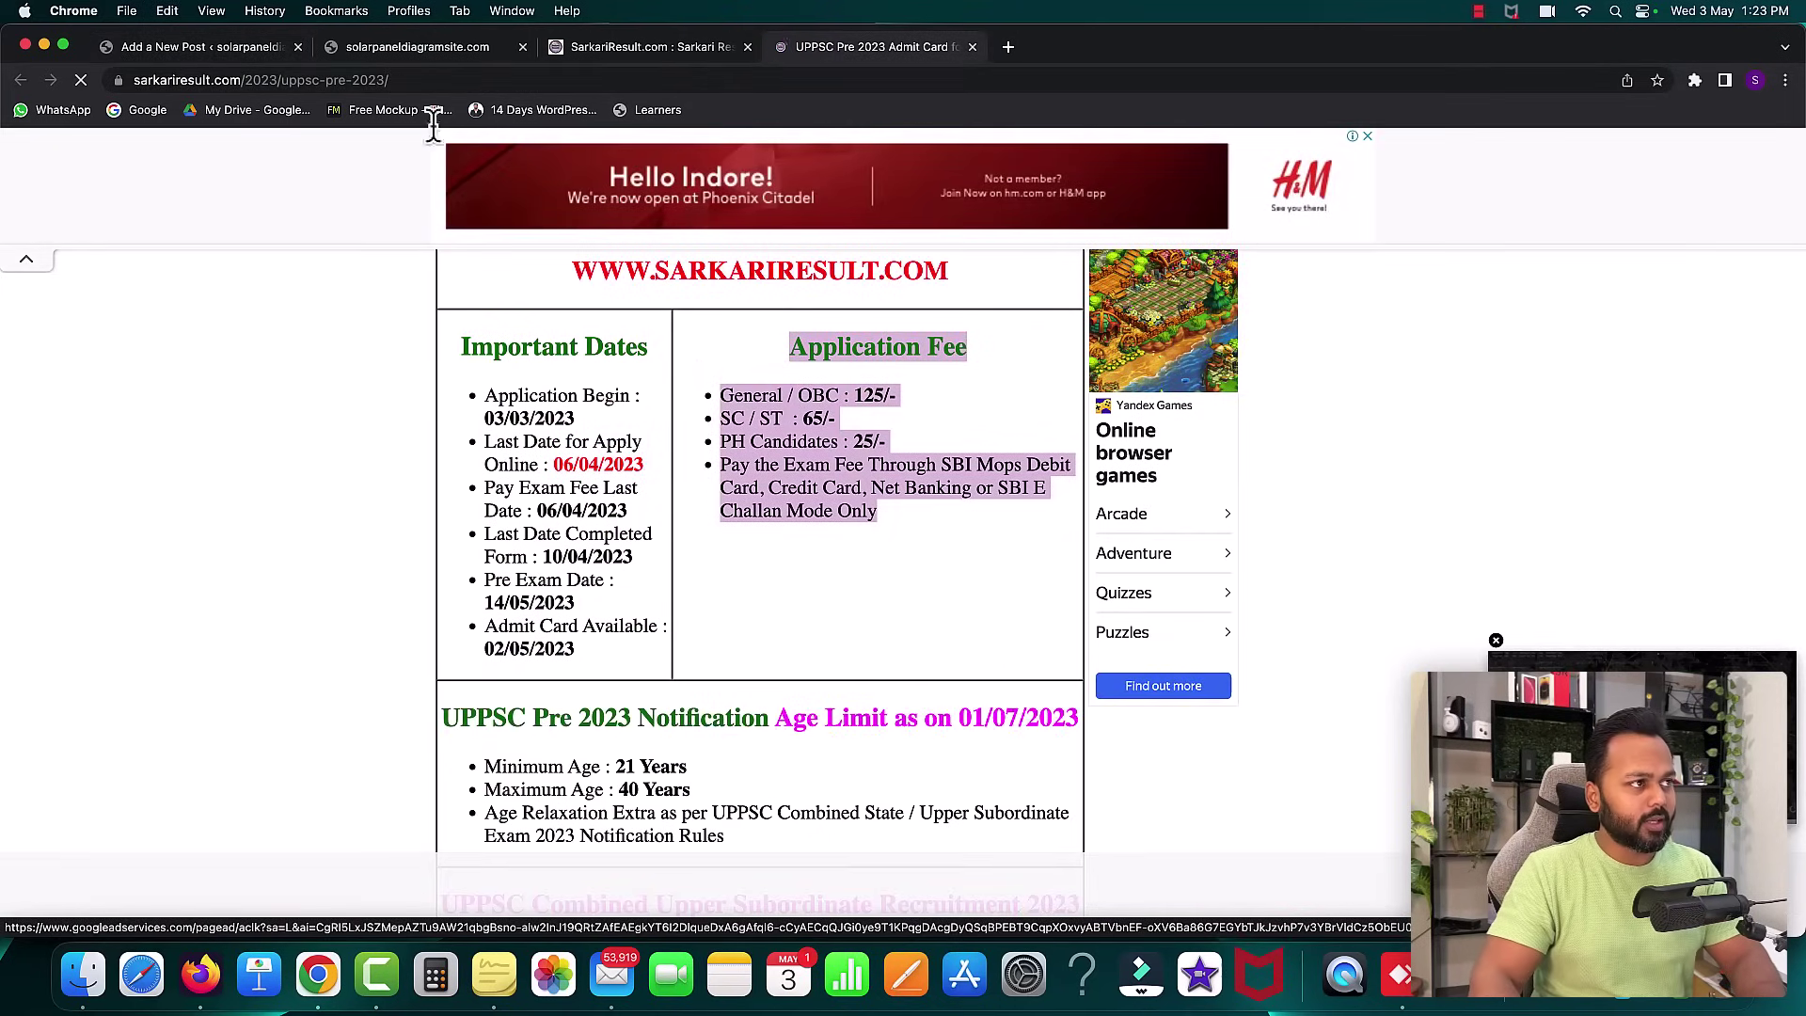
{"action": "left_click", "coordinate": [246, 47]}
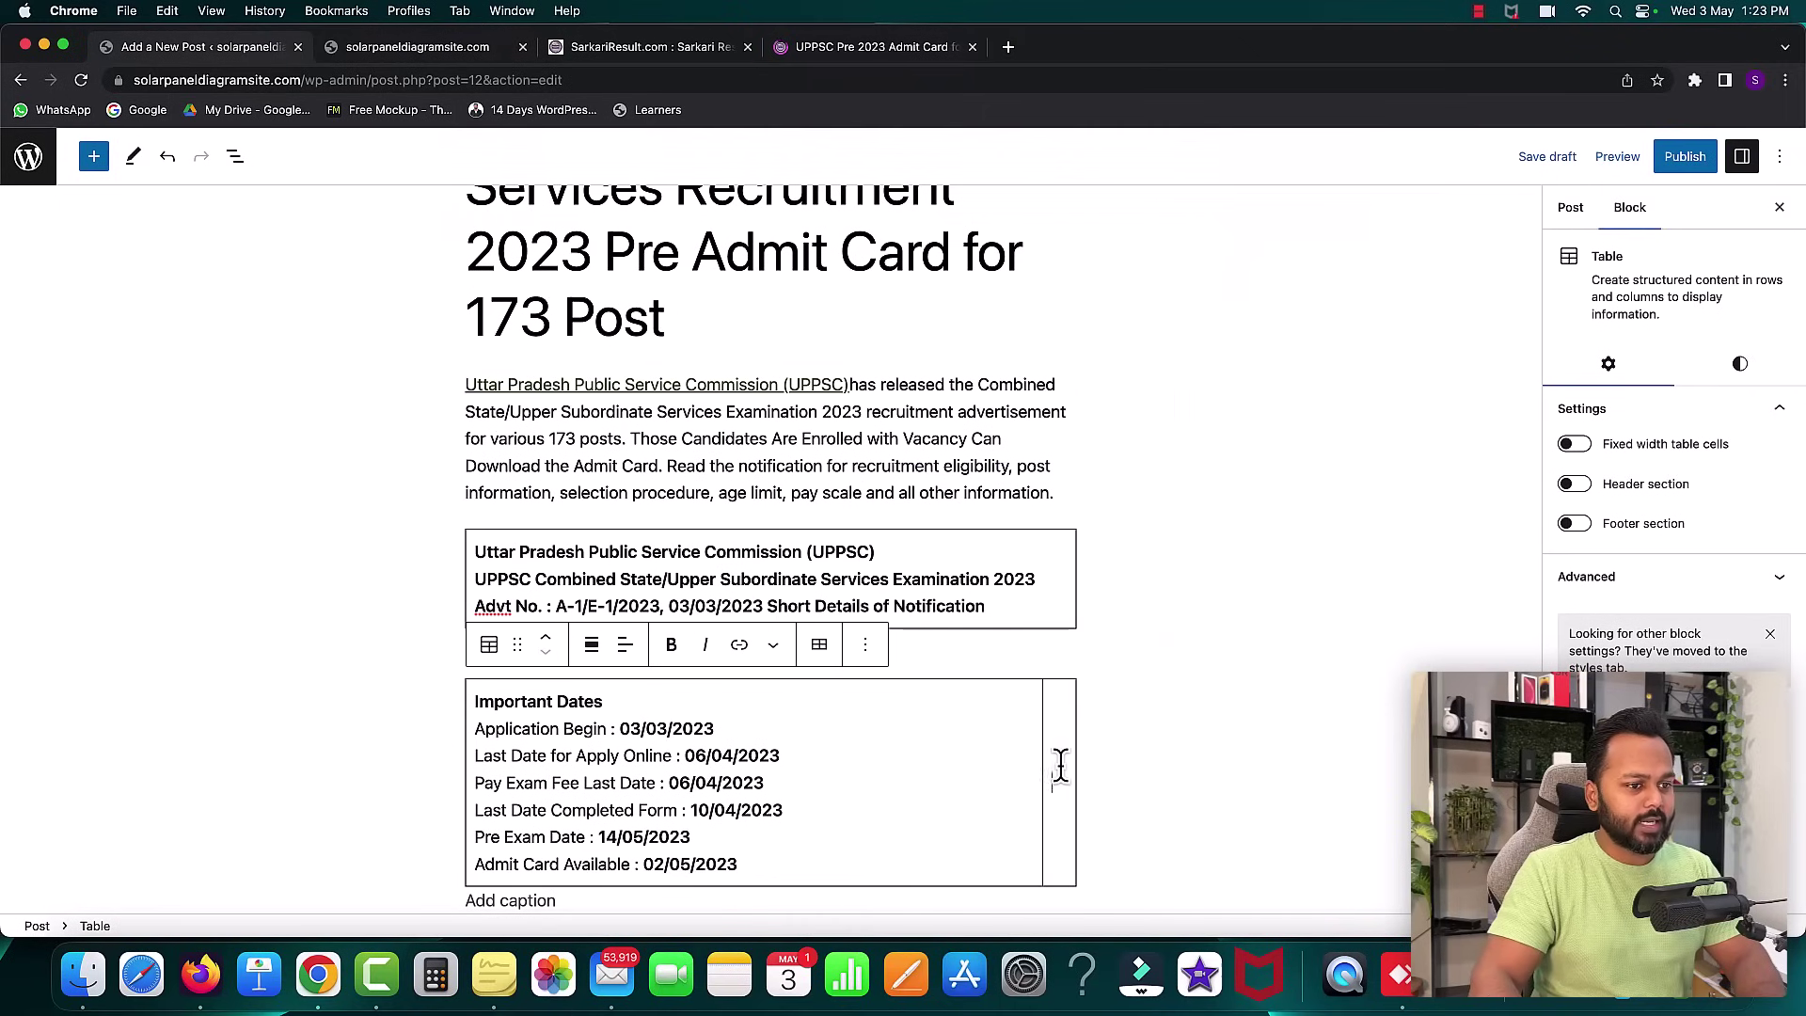
{"action": "left_click", "coordinate": [1056, 766]}
{"action": "key", "text": "super+v"}
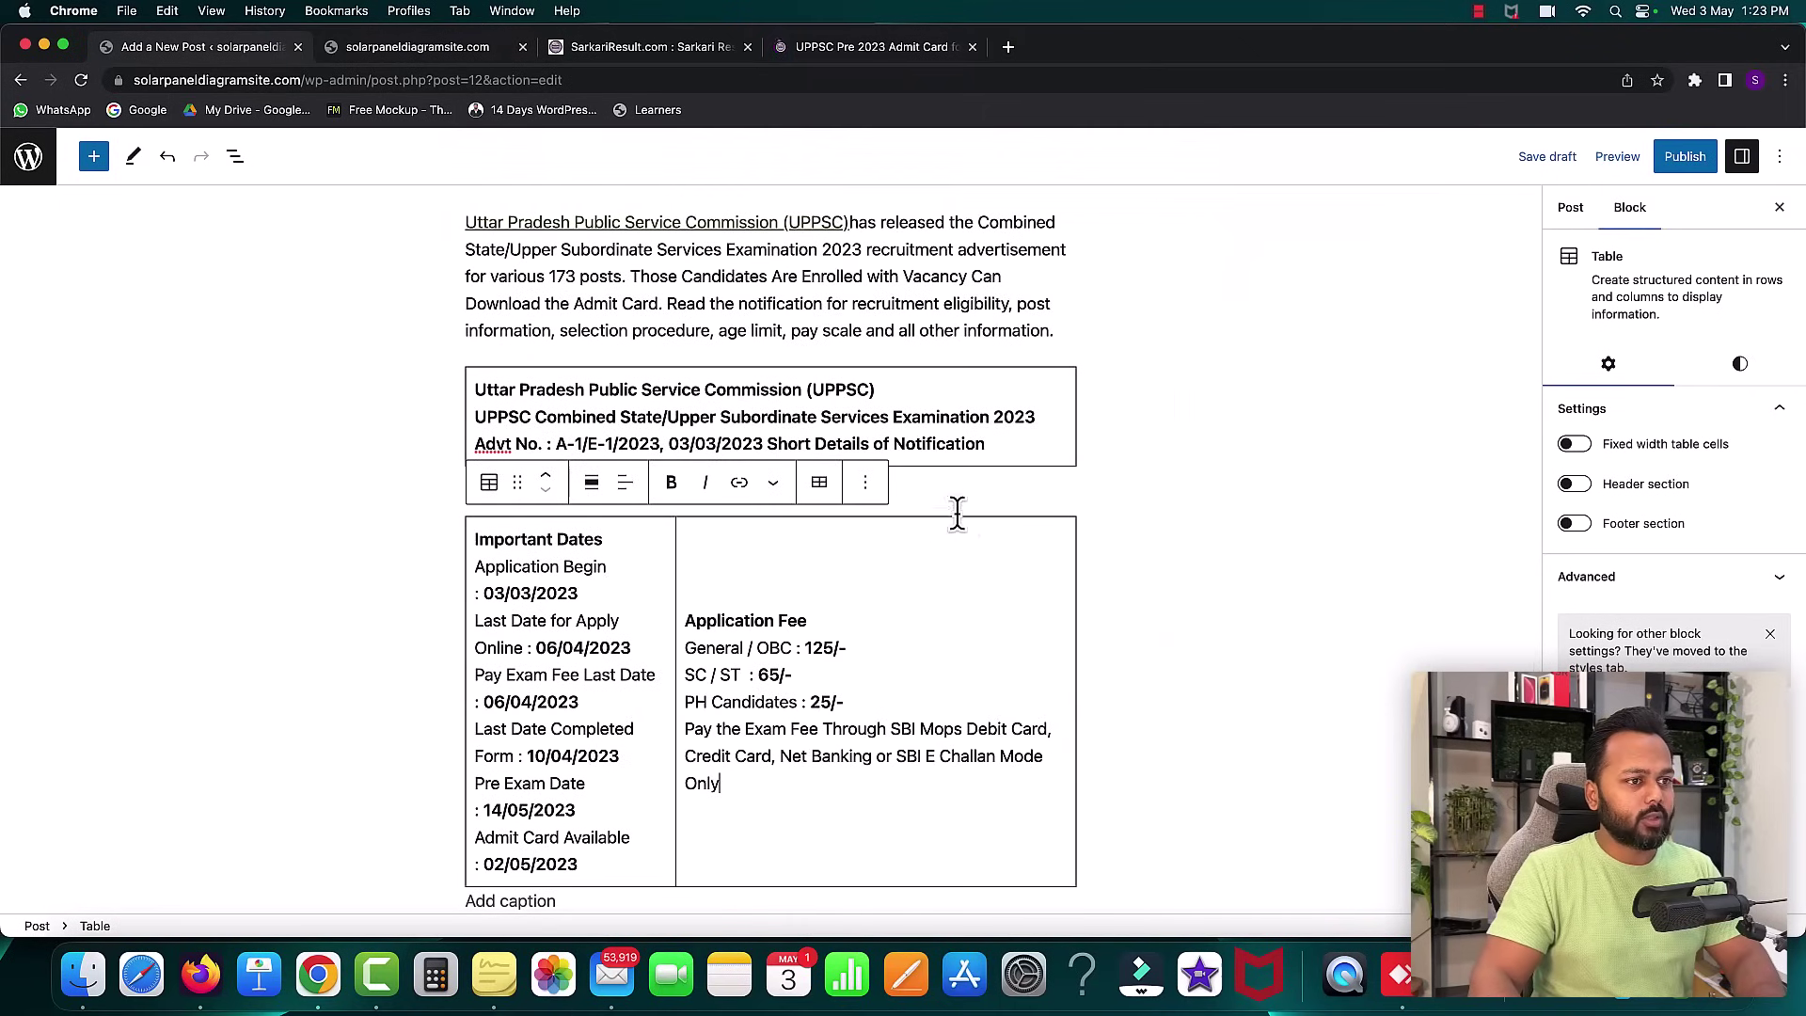
- Copy the age limit section and start an empty block below the table
{"action": "left_click", "coordinate": [828, 49]}
{"action": "scroll", "coordinate": [758, 403], "scroll_direction": "down", "scroll_amount": 5}
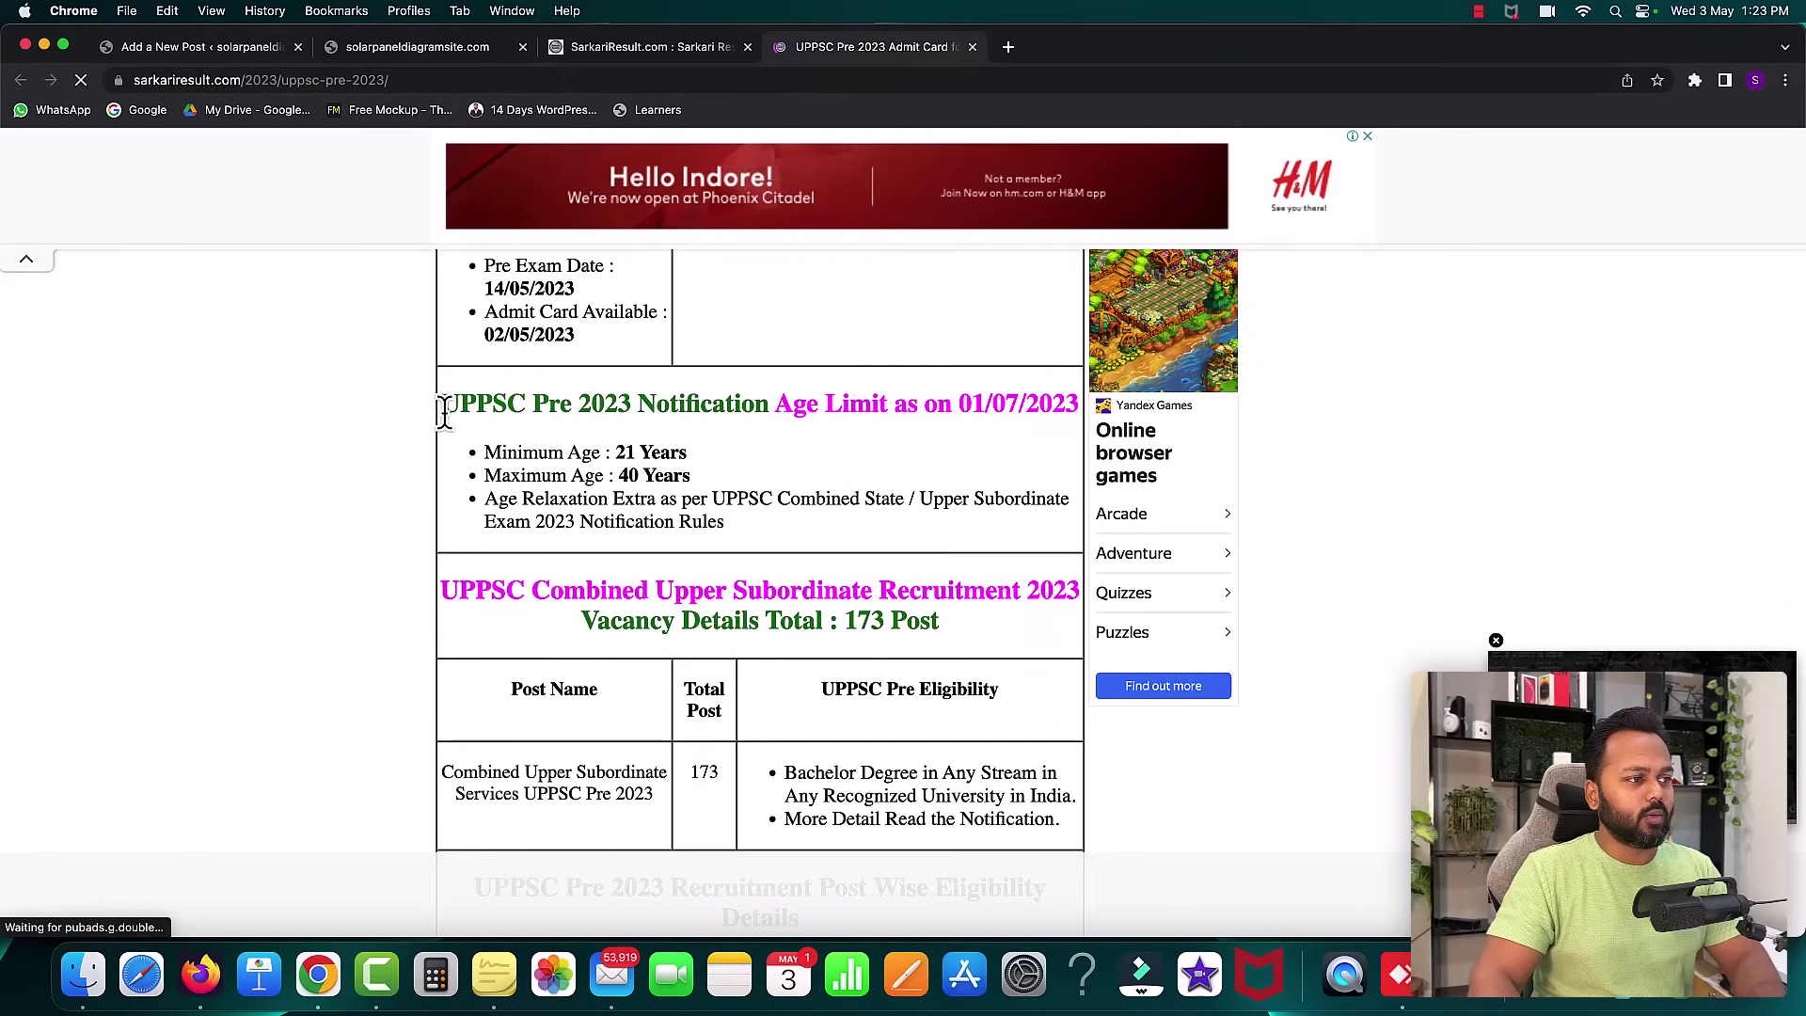
{"action": "left_click_drag", "start_coordinate": [442, 404], "coordinate": [802, 520]}
{"action": "key", "text": "super+c"}
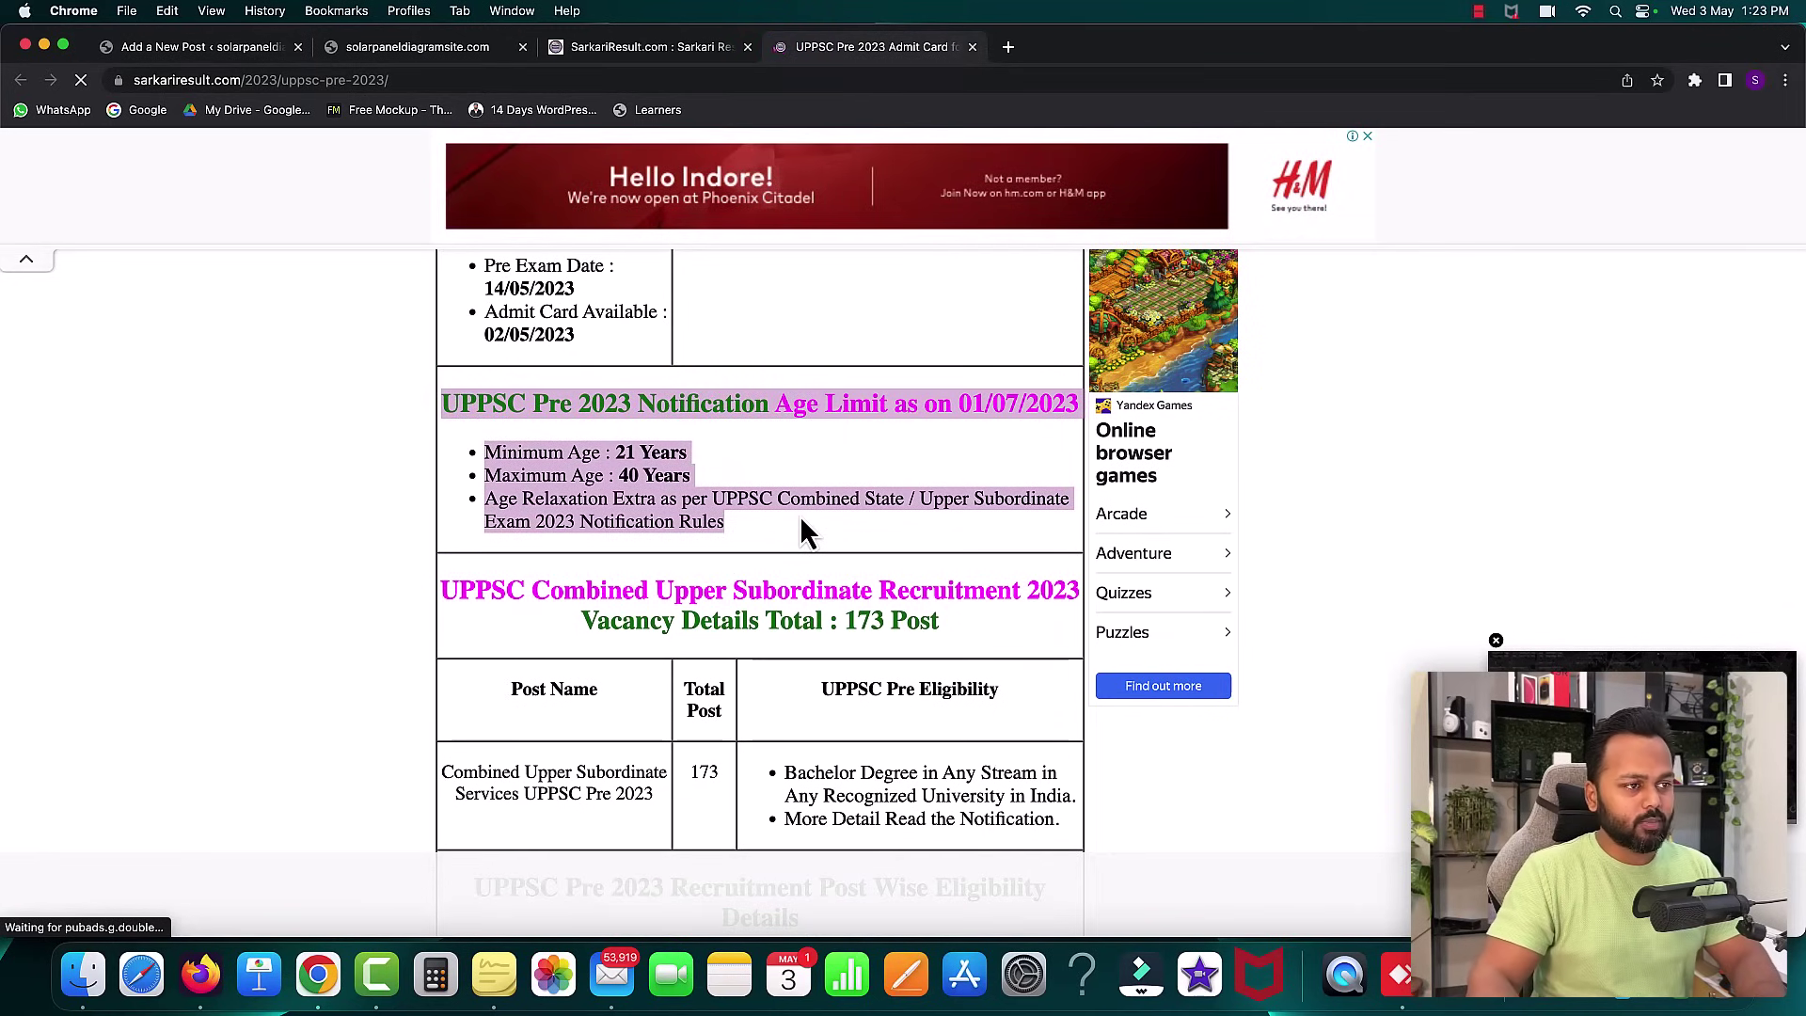
{"action": "left_click", "coordinate": [209, 46]}
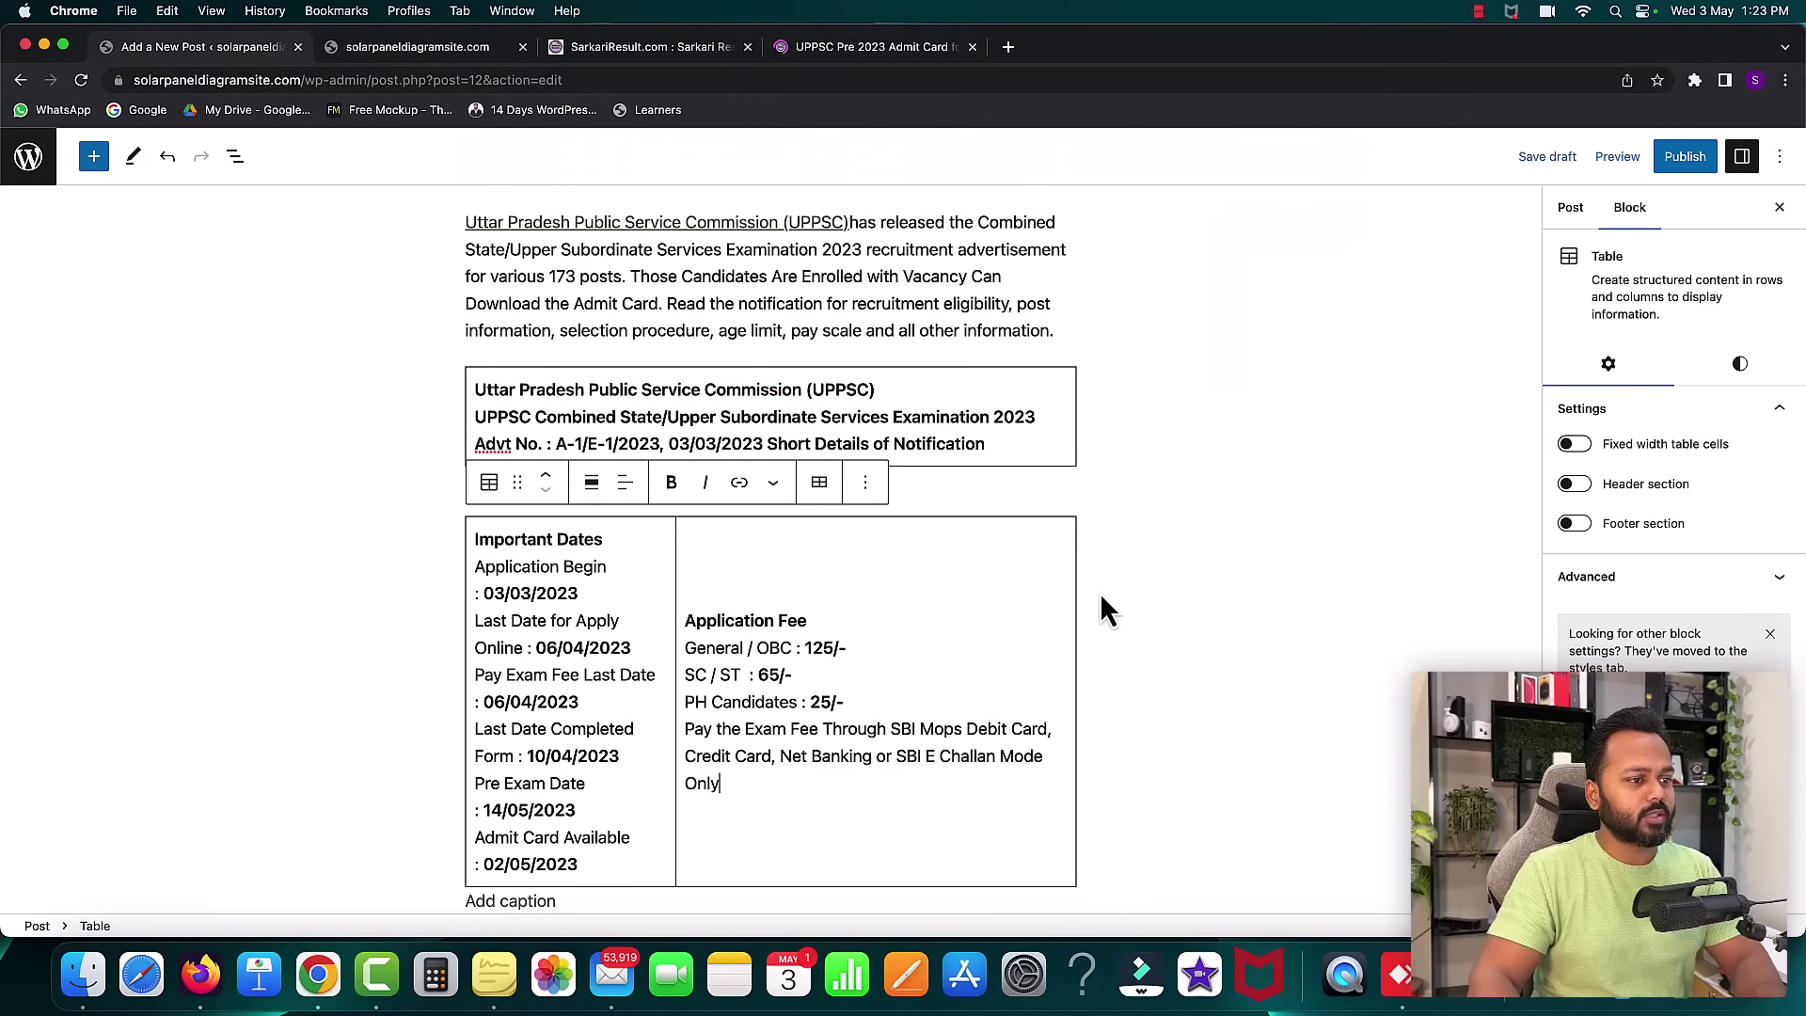
{"action": "left_click", "coordinate": [671, 893]}
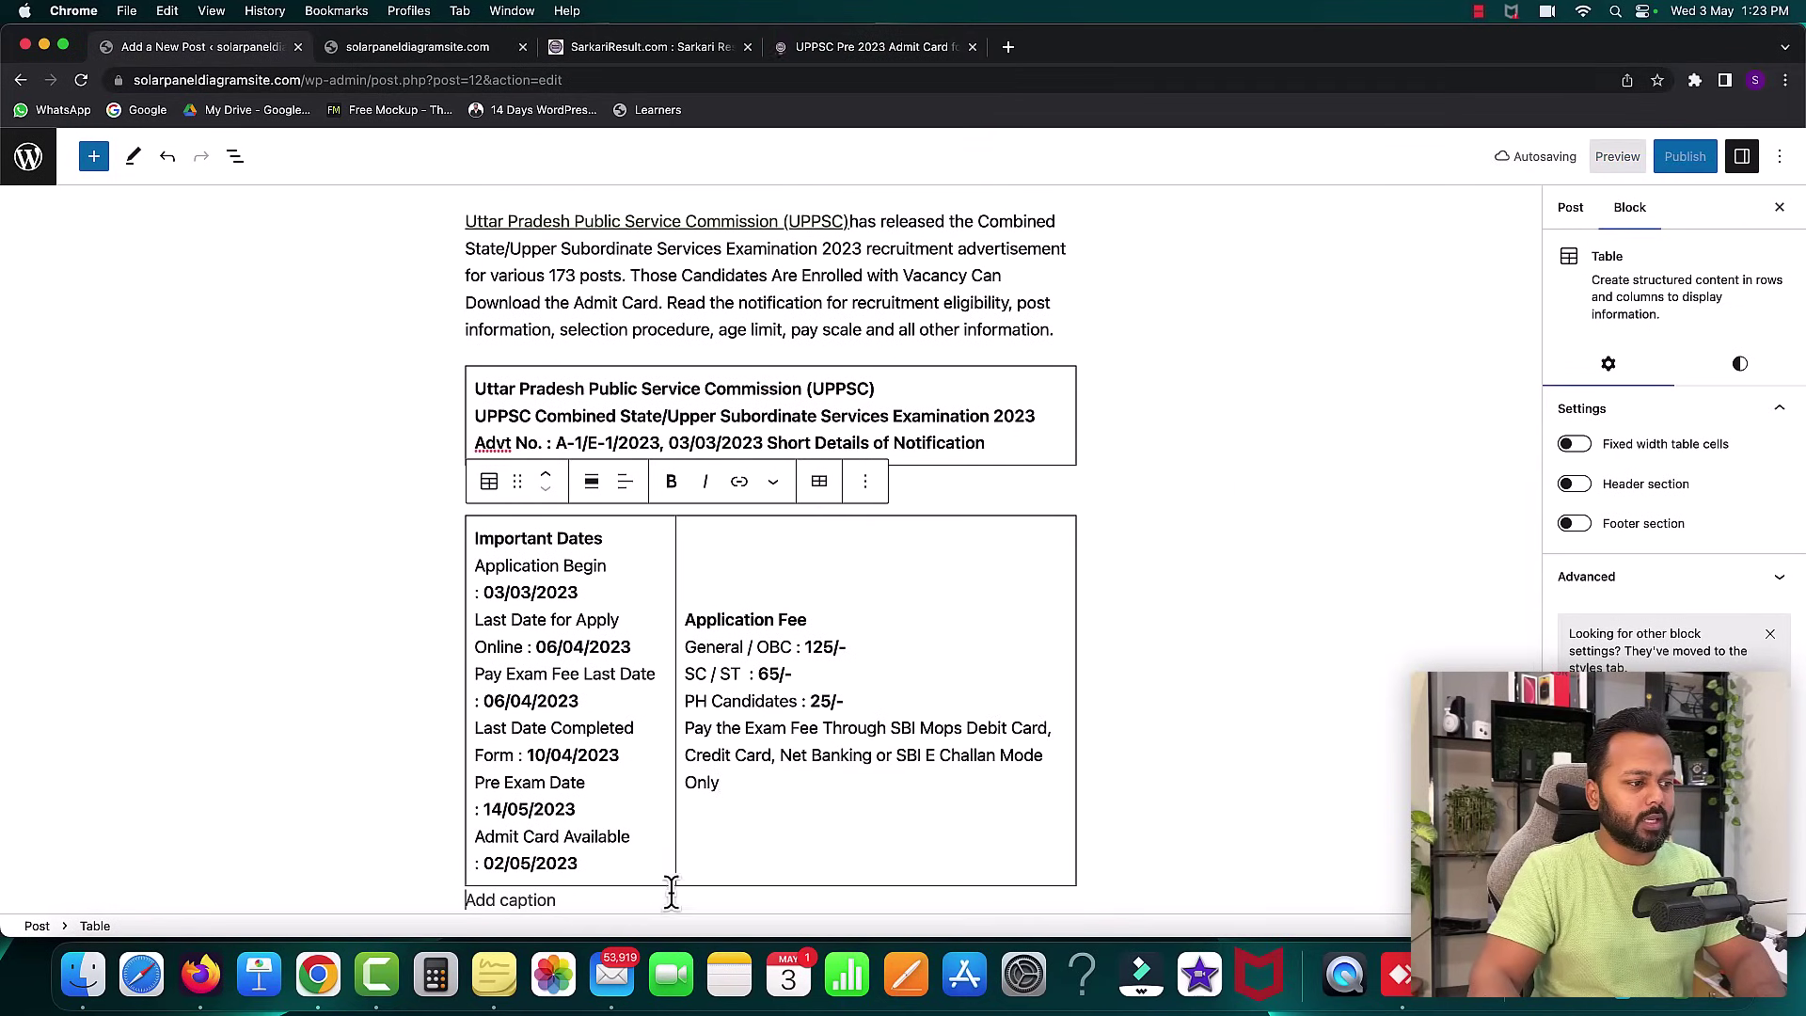
{"action": "key", "text": "Return"}
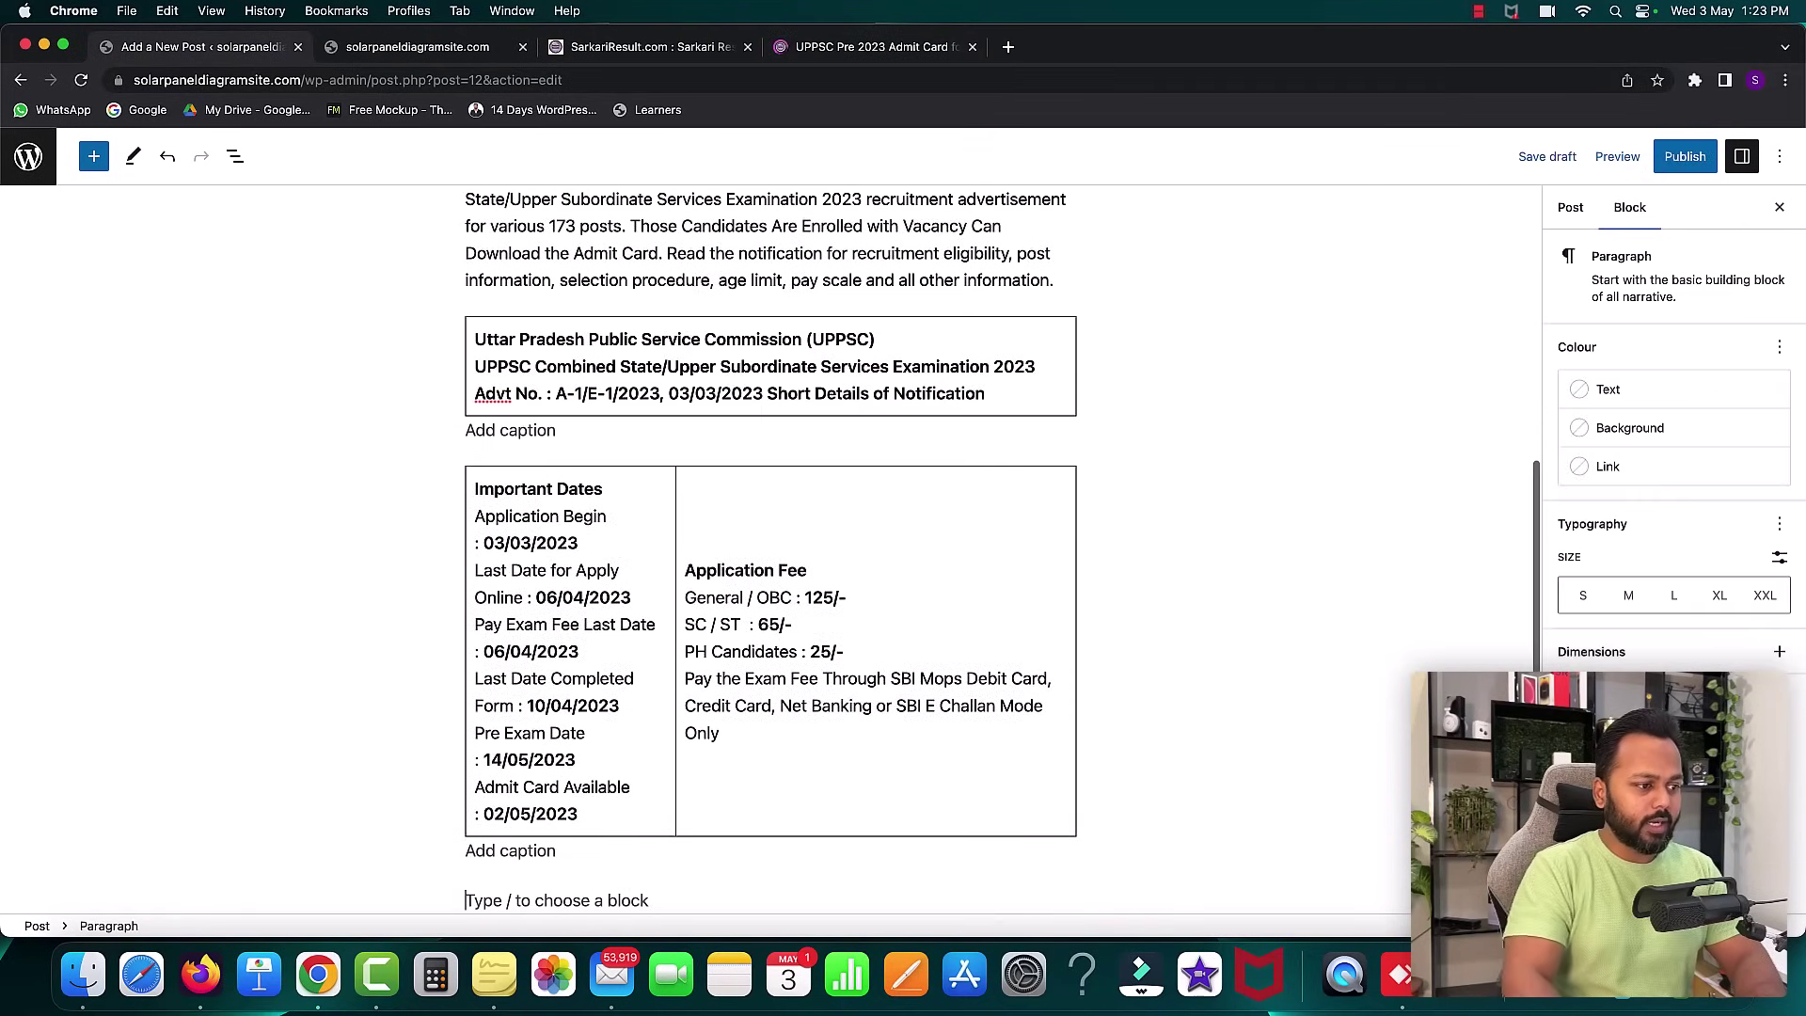
- Create a 1×1 table and paste the age limit details (21 to 40 years)
{"action": "left_click", "coordinate": [1066, 905]}
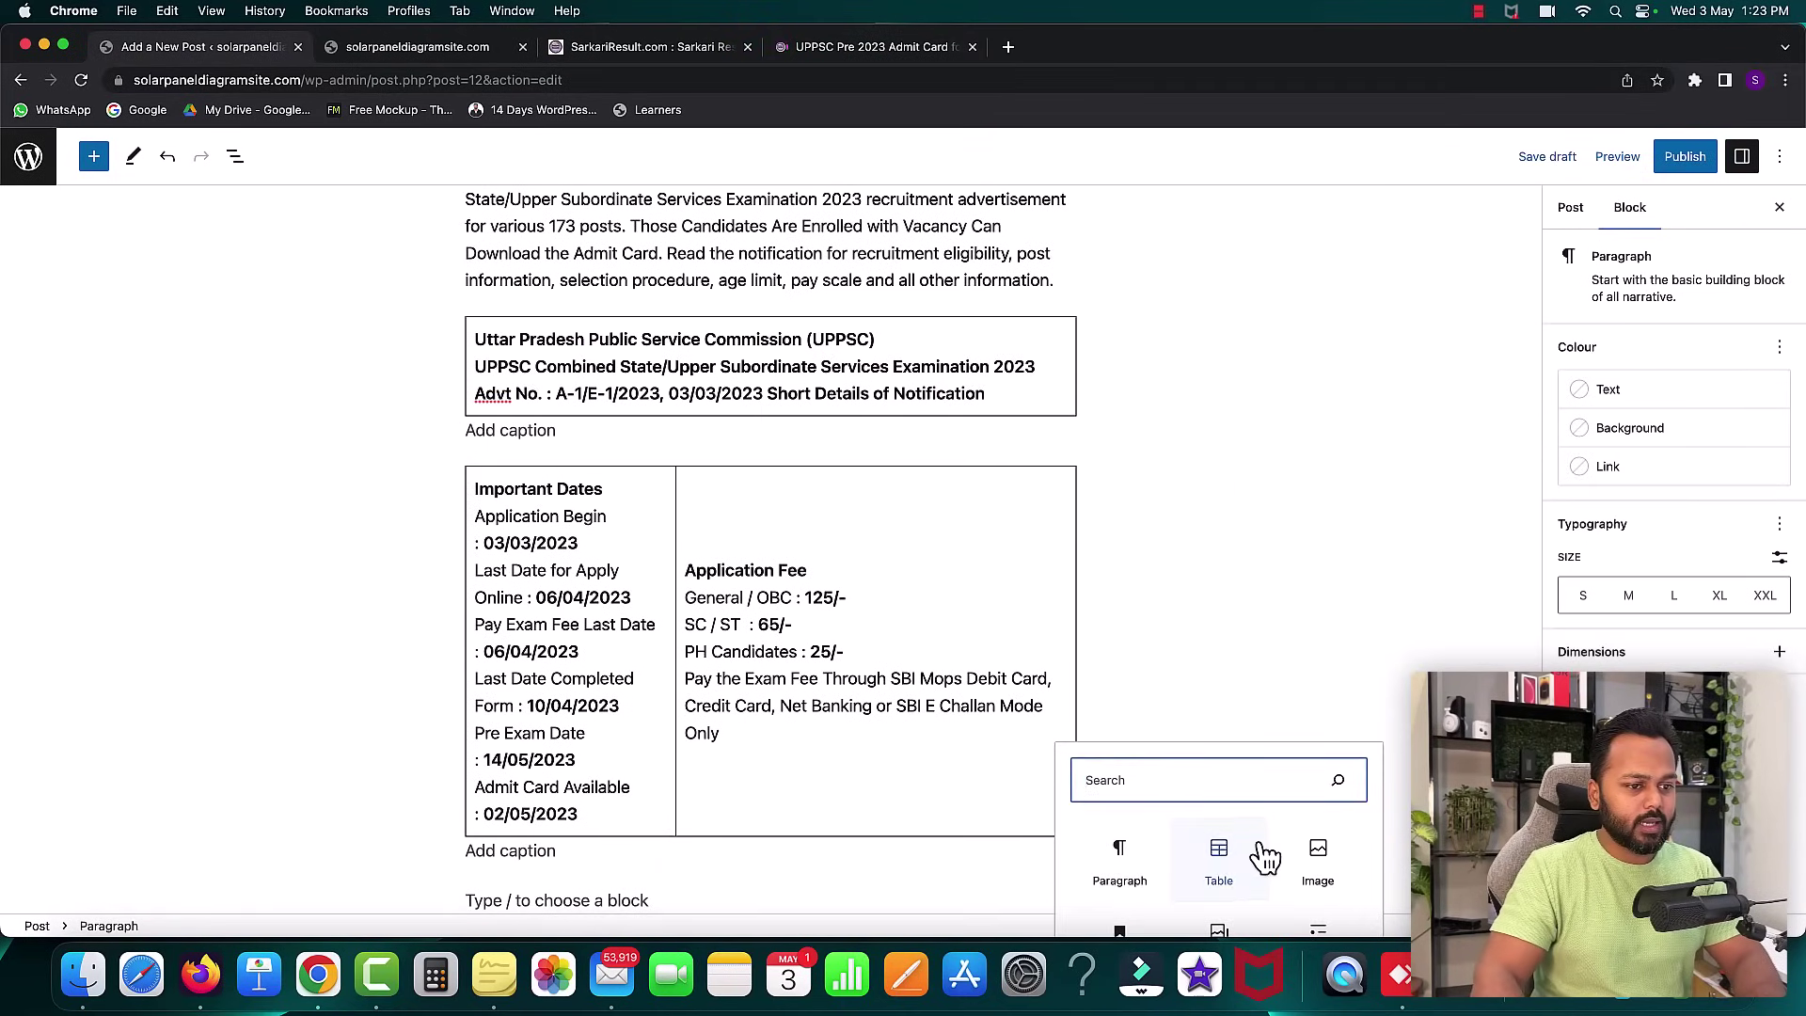
{"action": "left_click", "coordinate": [1223, 856]}
{"action": "left_click", "coordinate": [573, 878]}
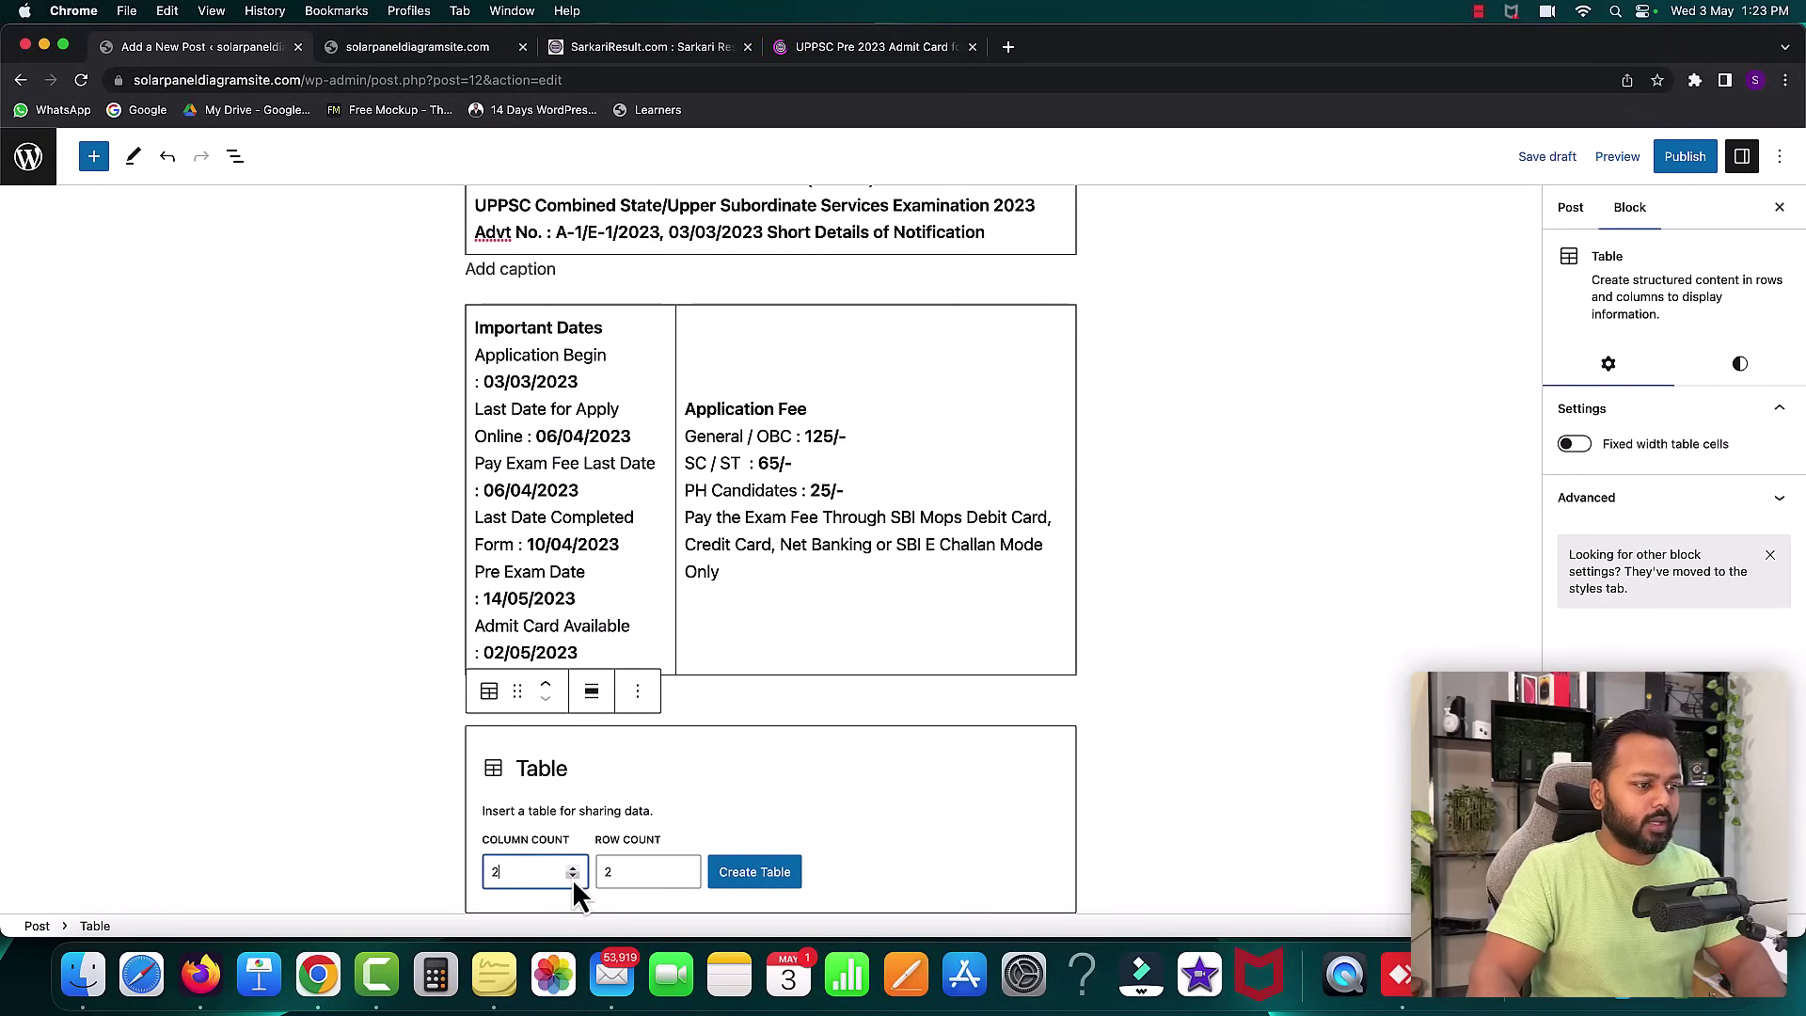
{"action": "left_click", "coordinate": [685, 878]}
{"action": "left_click", "coordinate": [745, 871]}
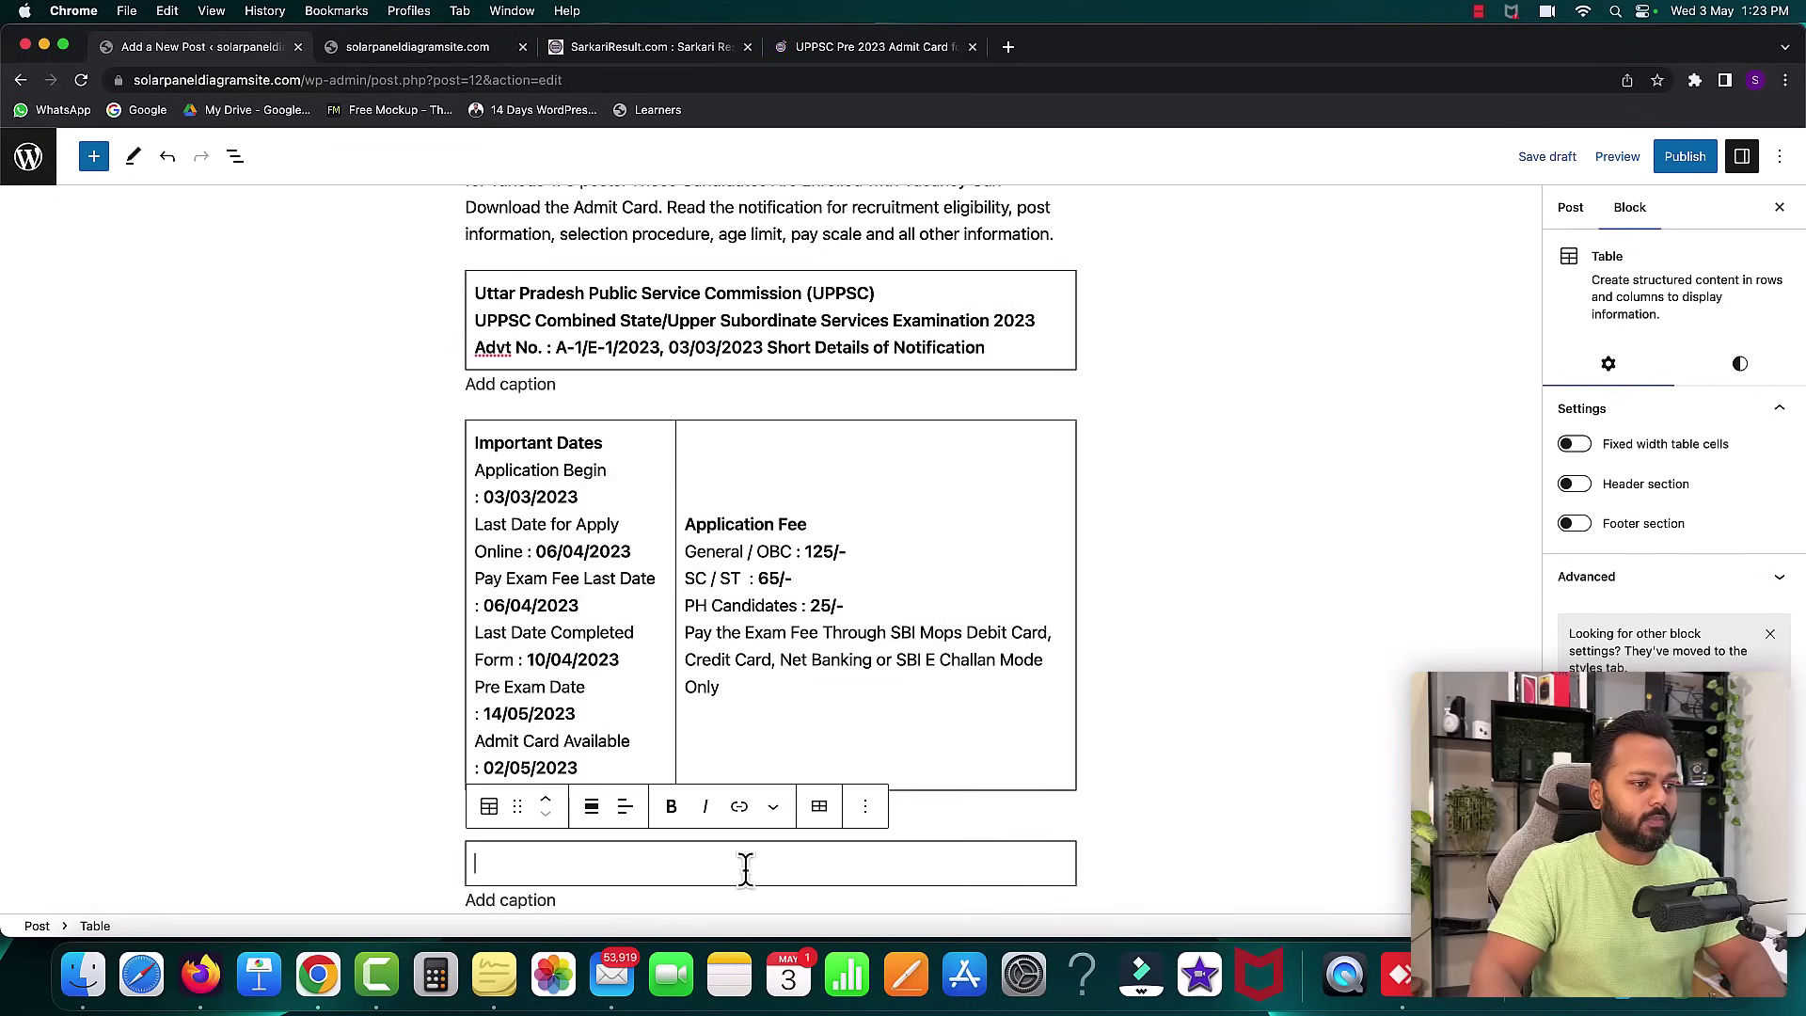
{"action": "key", "text": "super+v"}
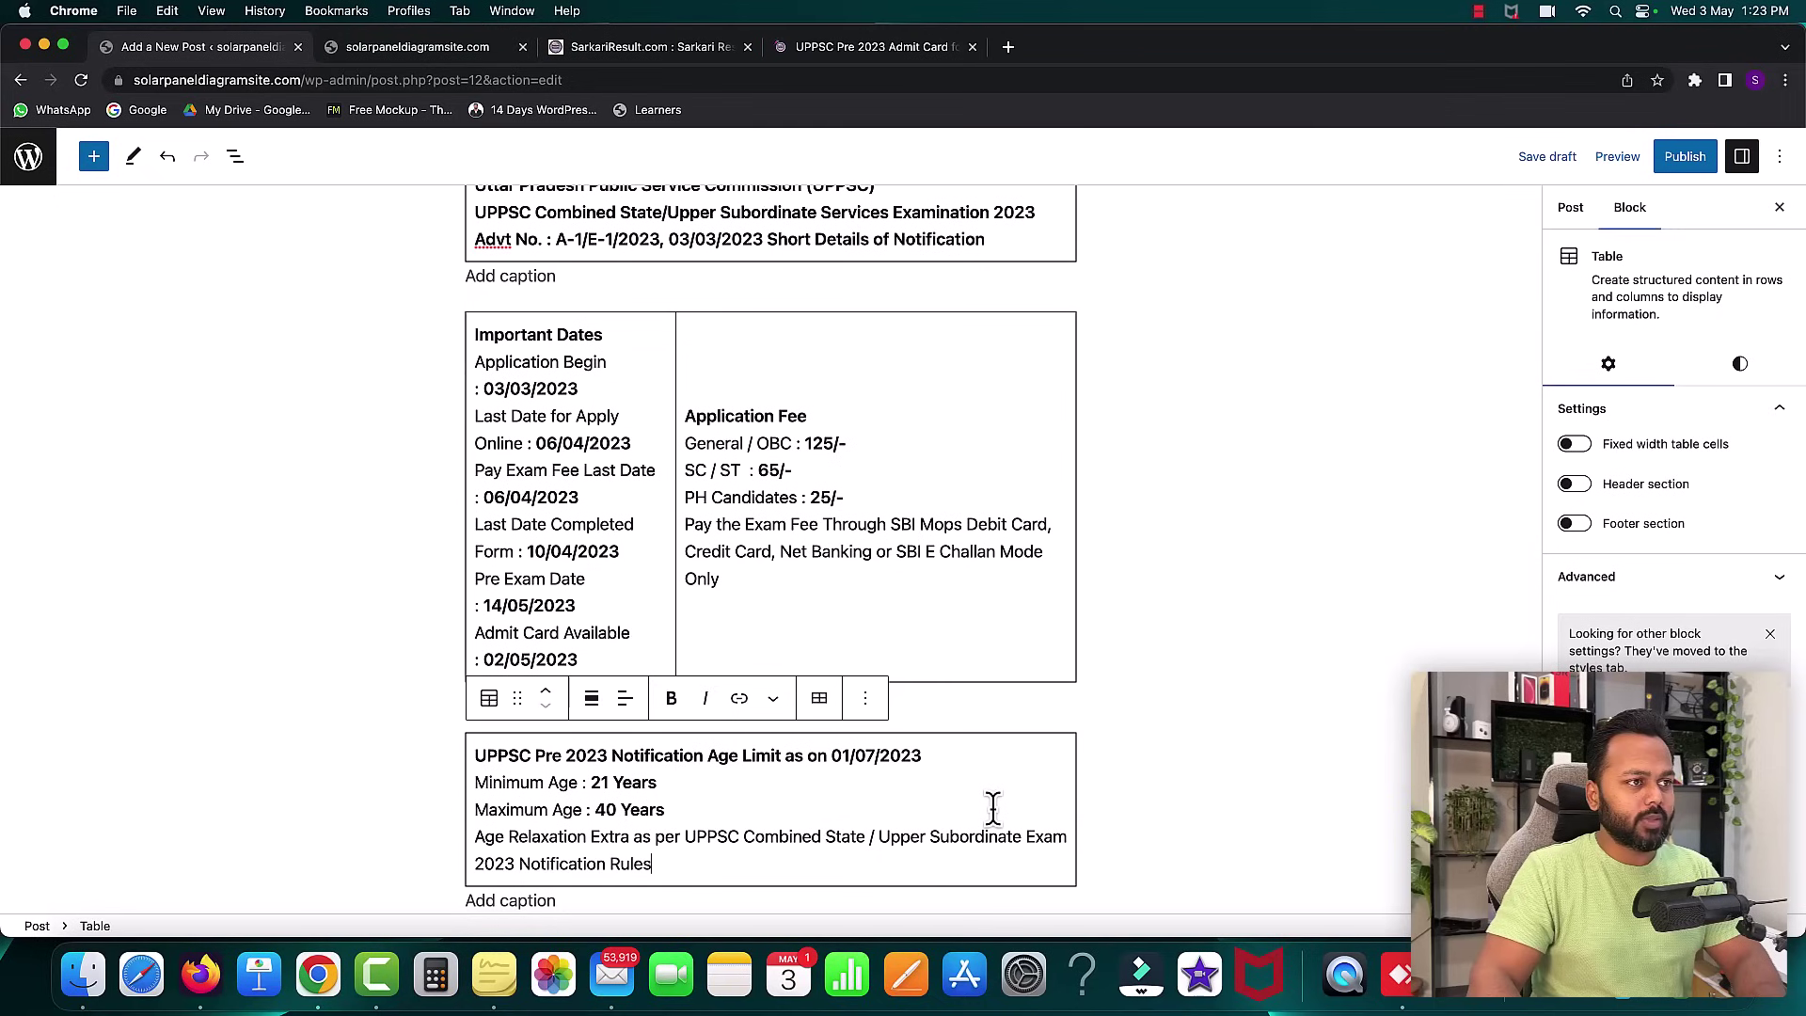
- Add two empty paragraphs below the age limit table
{"action": "scroll", "coordinate": [993, 806], "scroll_direction": "up", "scroll_amount": 5}
{"action": "scroll", "coordinate": [951, 678], "scroll_direction": "down", "scroll_amount": 4}
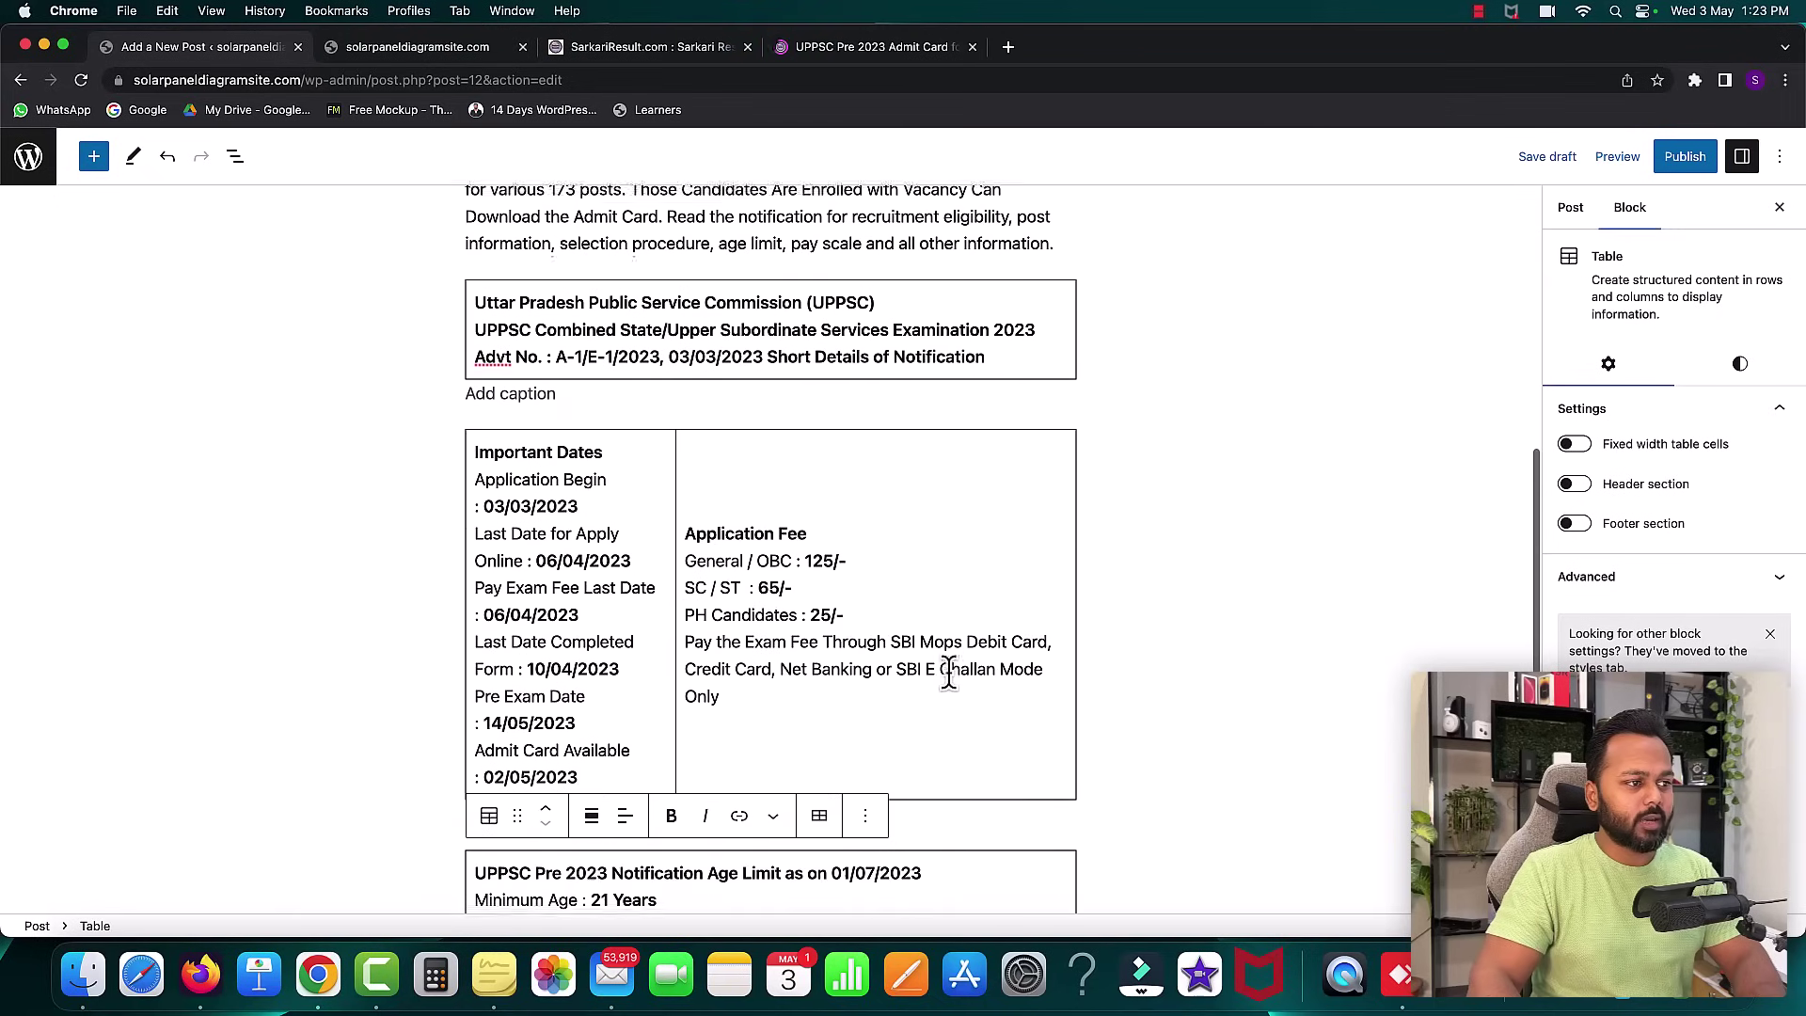
{"action": "scroll", "coordinate": [948, 672], "scroll_direction": "down", "scroll_amount": 2}
{"action": "left_click", "coordinate": [564, 903]}
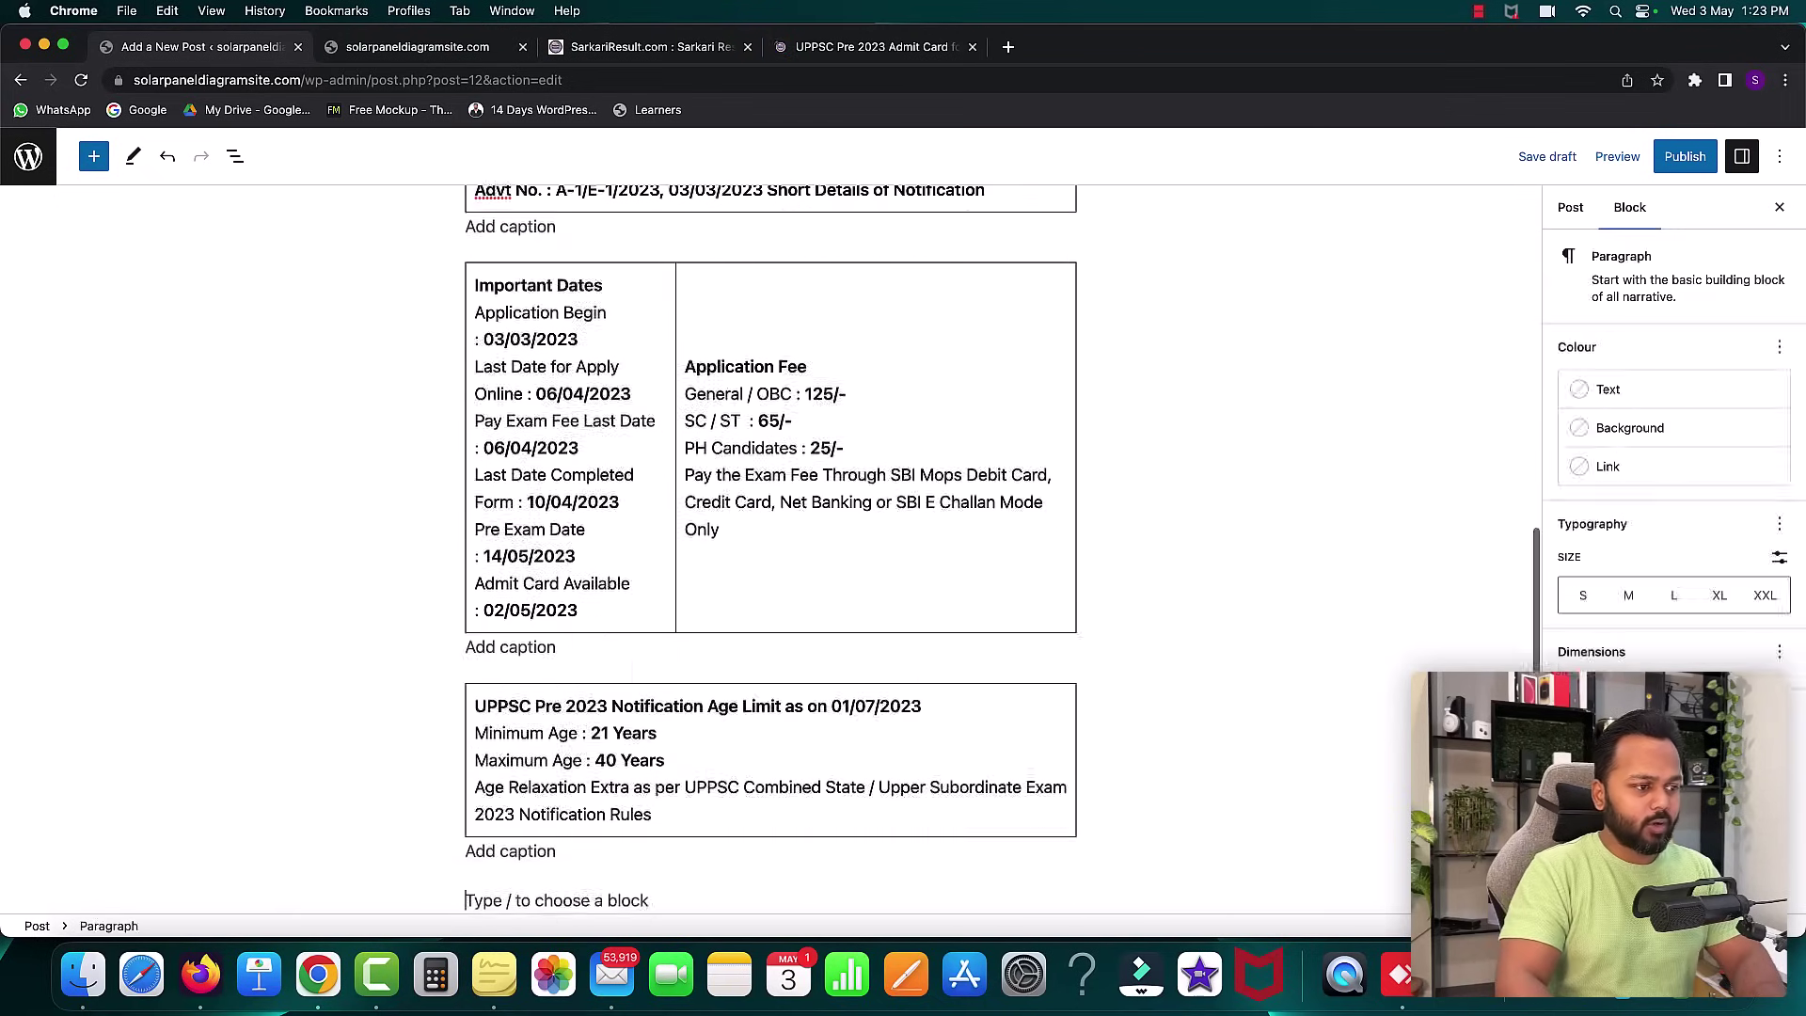
{"action": "key", "text": "Return"}
{"action": "left_click", "coordinate": [575, 853]}
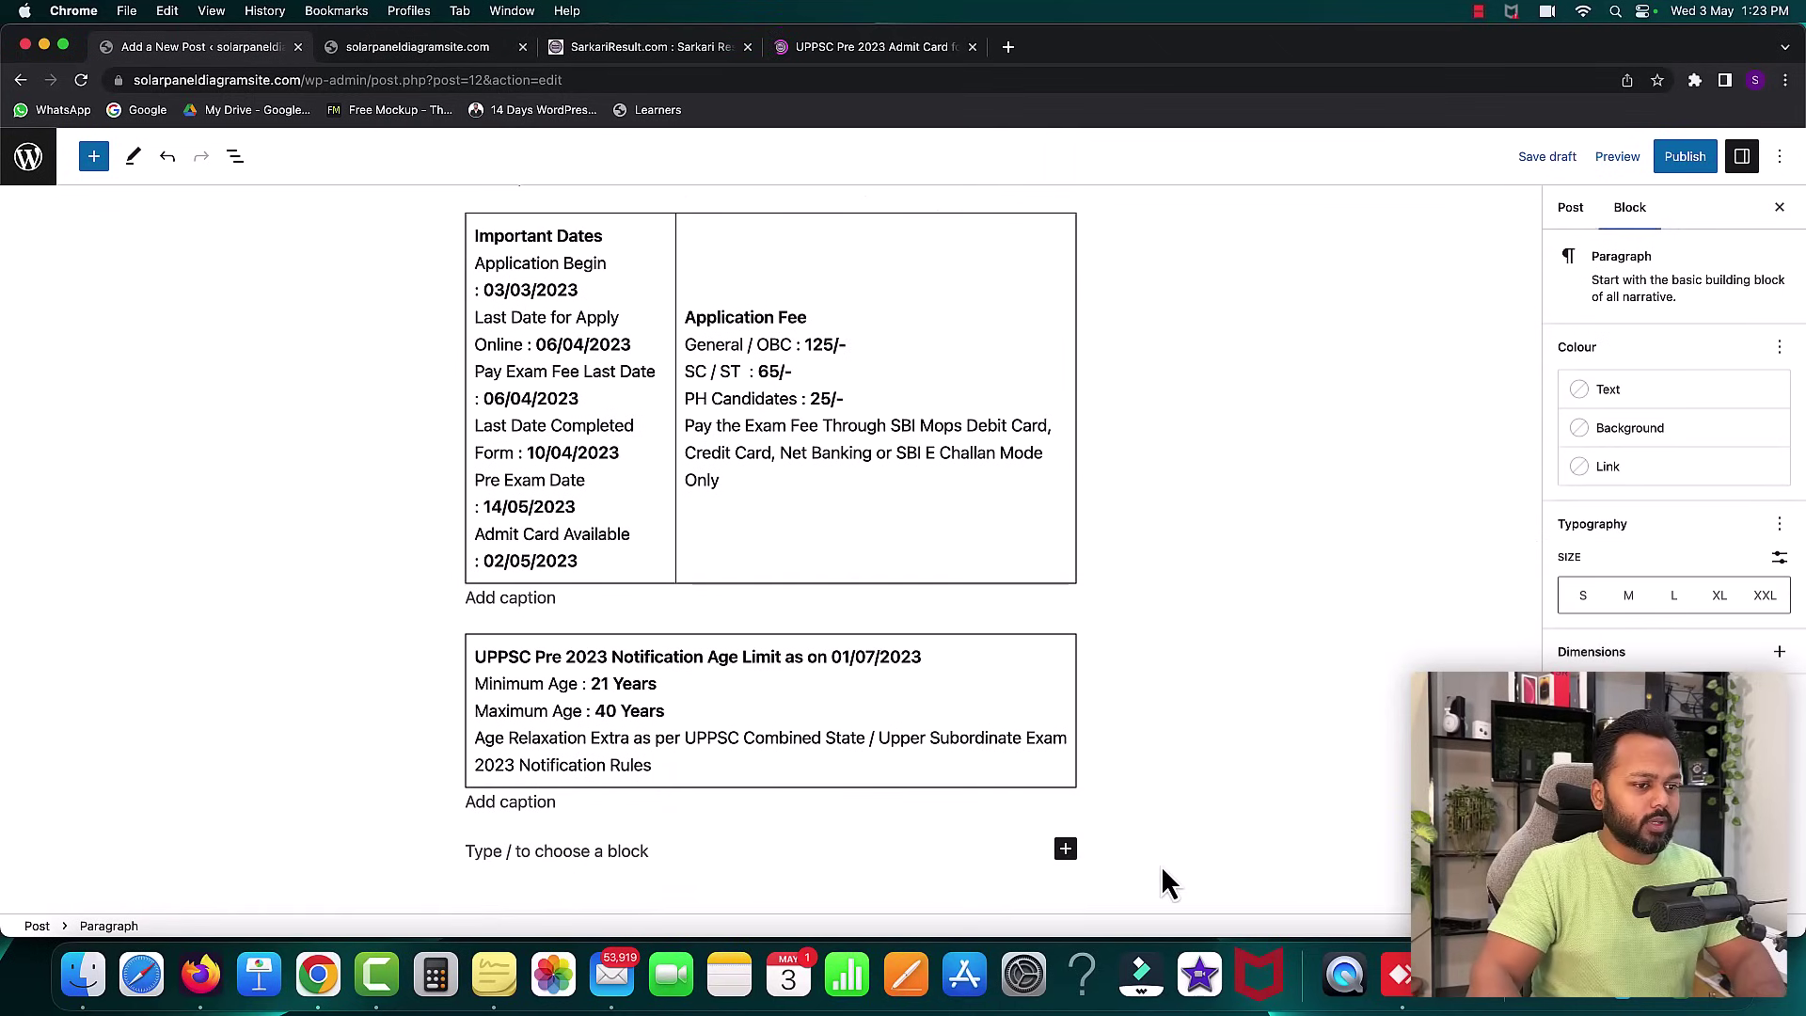
- Insert a Table block with three columns and two rows
{"action": "left_click", "coordinate": [1066, 849]}
{"action": "left_click", "coordinate": [1214, 809]}
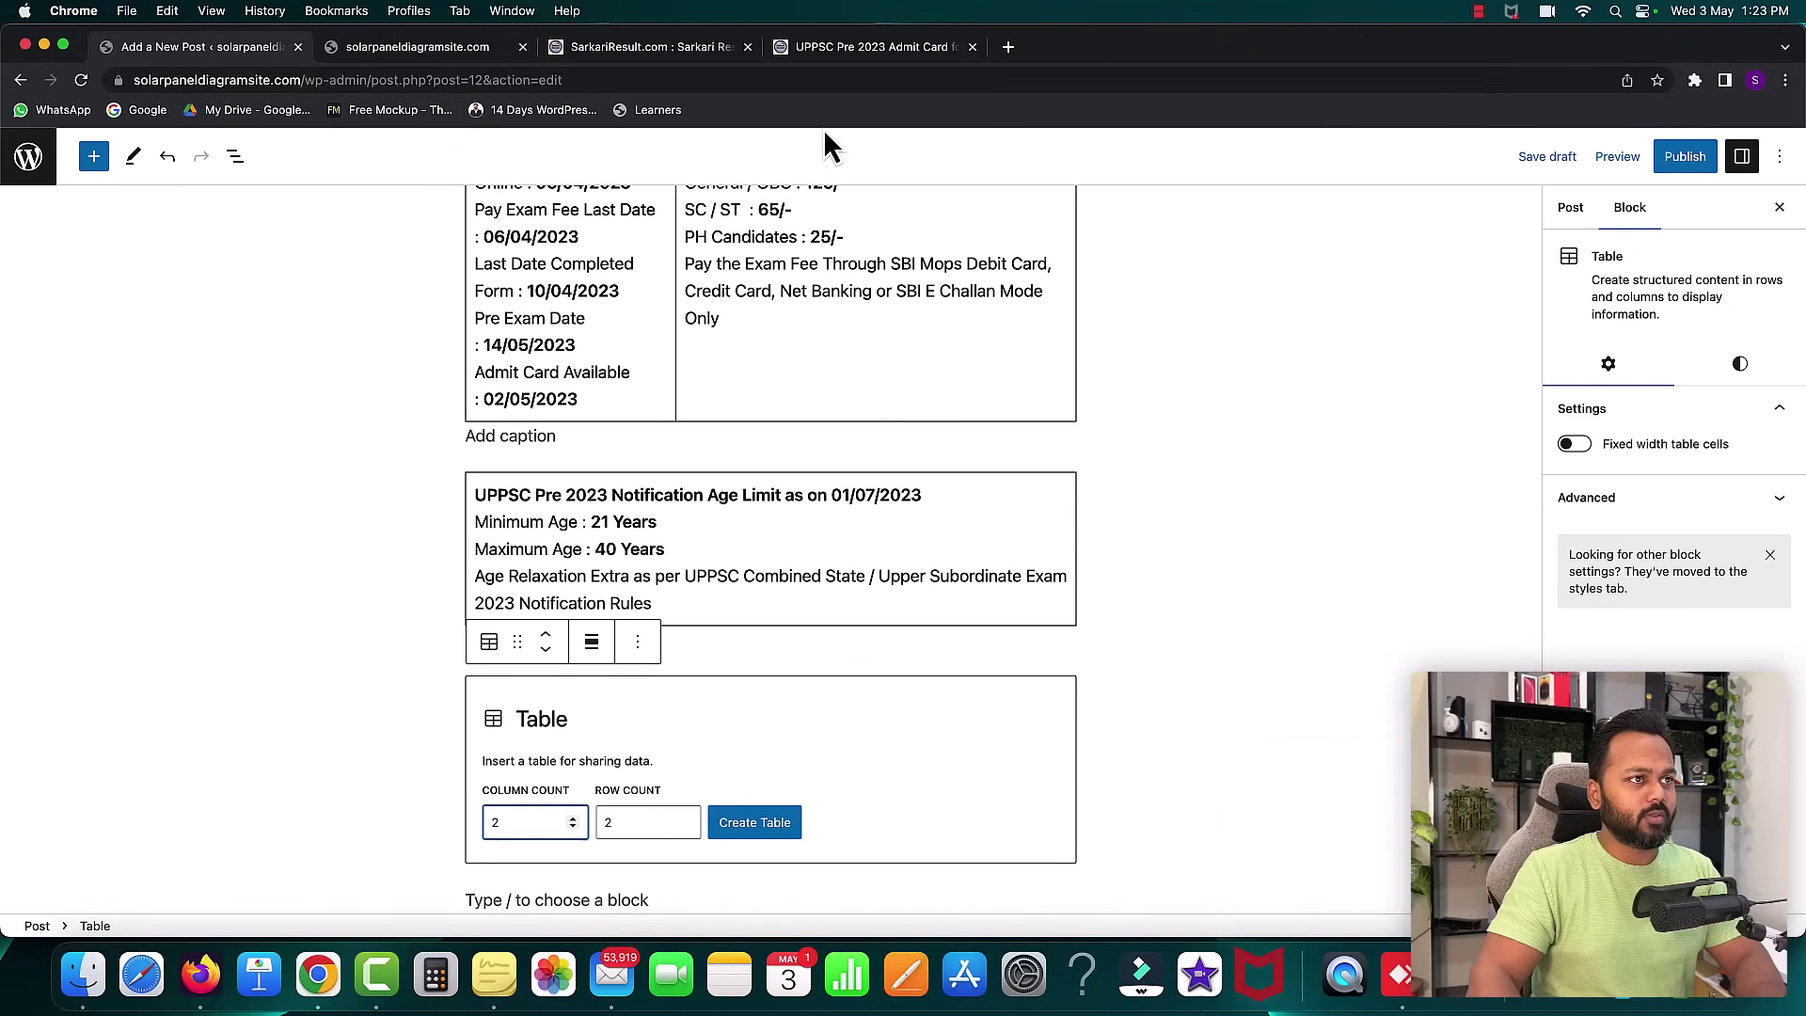
{"action": "left_click", "coordinate": [823, 48]}
{"action": "scroll", "coordinate": [747, 466], "scroll_direction": "down", "scroll_amount": 3}
{"action": "scroll", "coordinate": [747, 466], "scroll_direction": "up", "scroll_amount": 1}
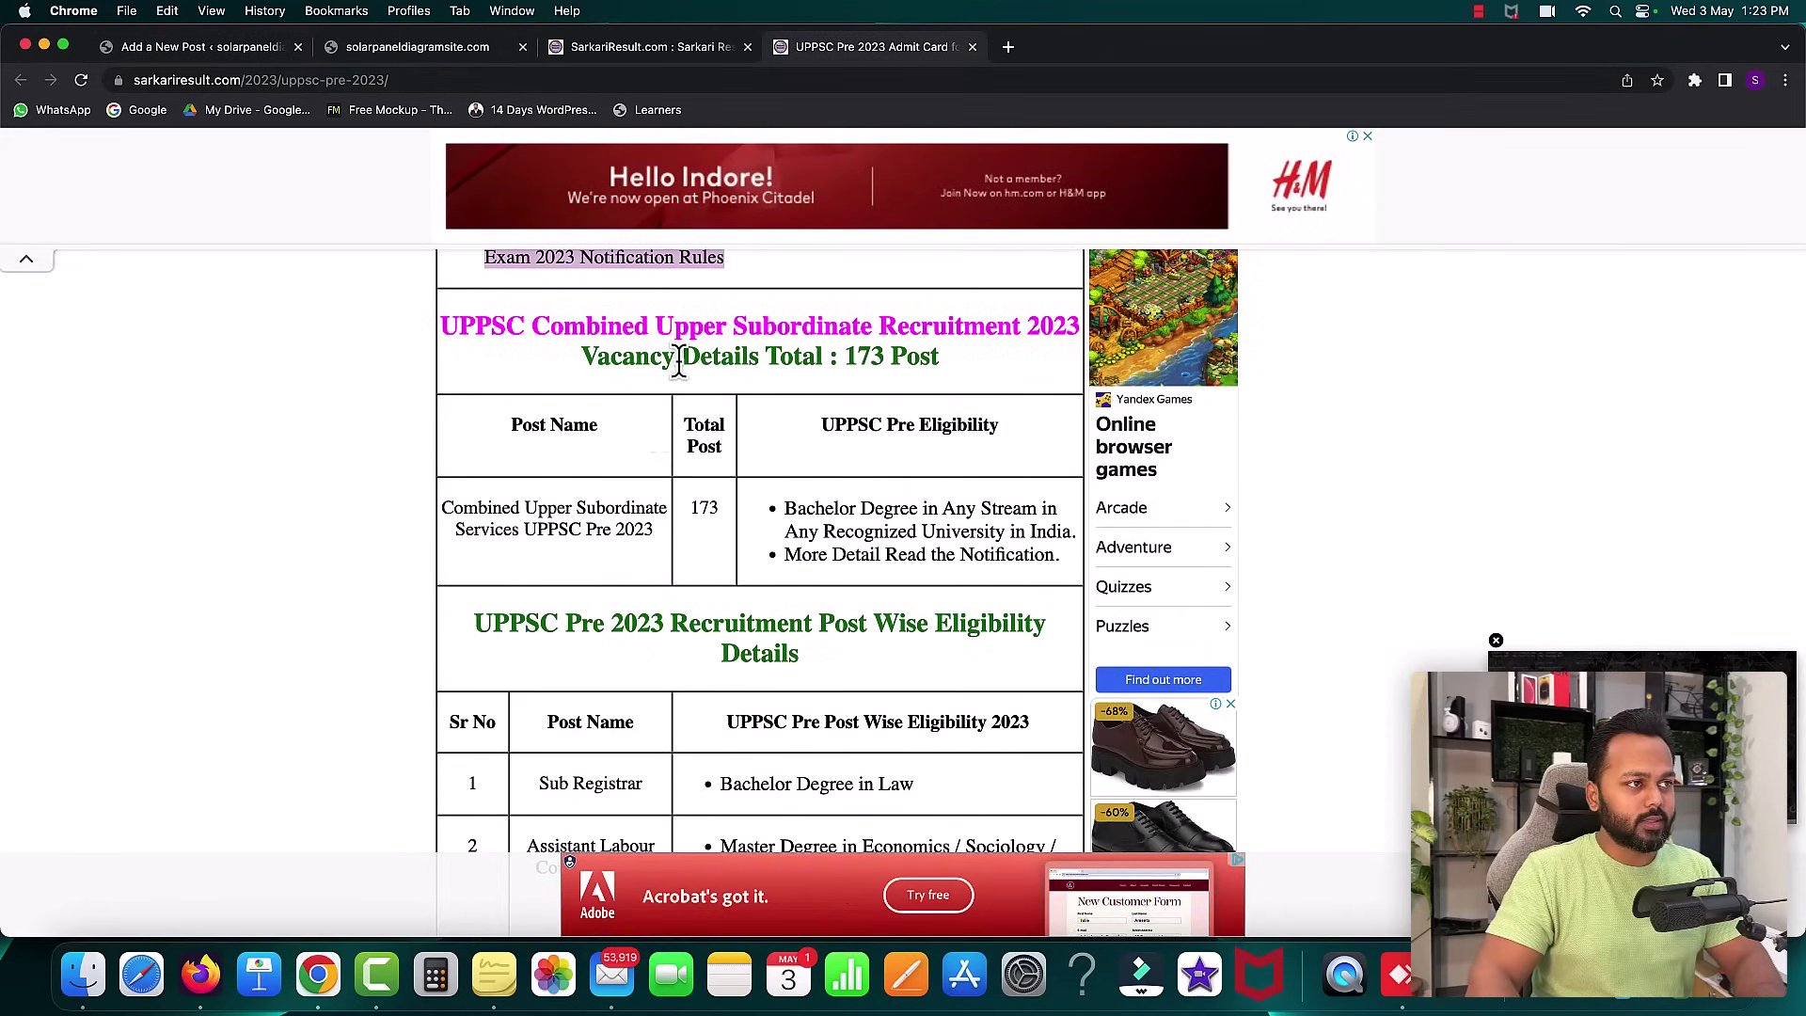
{"action": "left_click", "coordinate": [225, 49]}
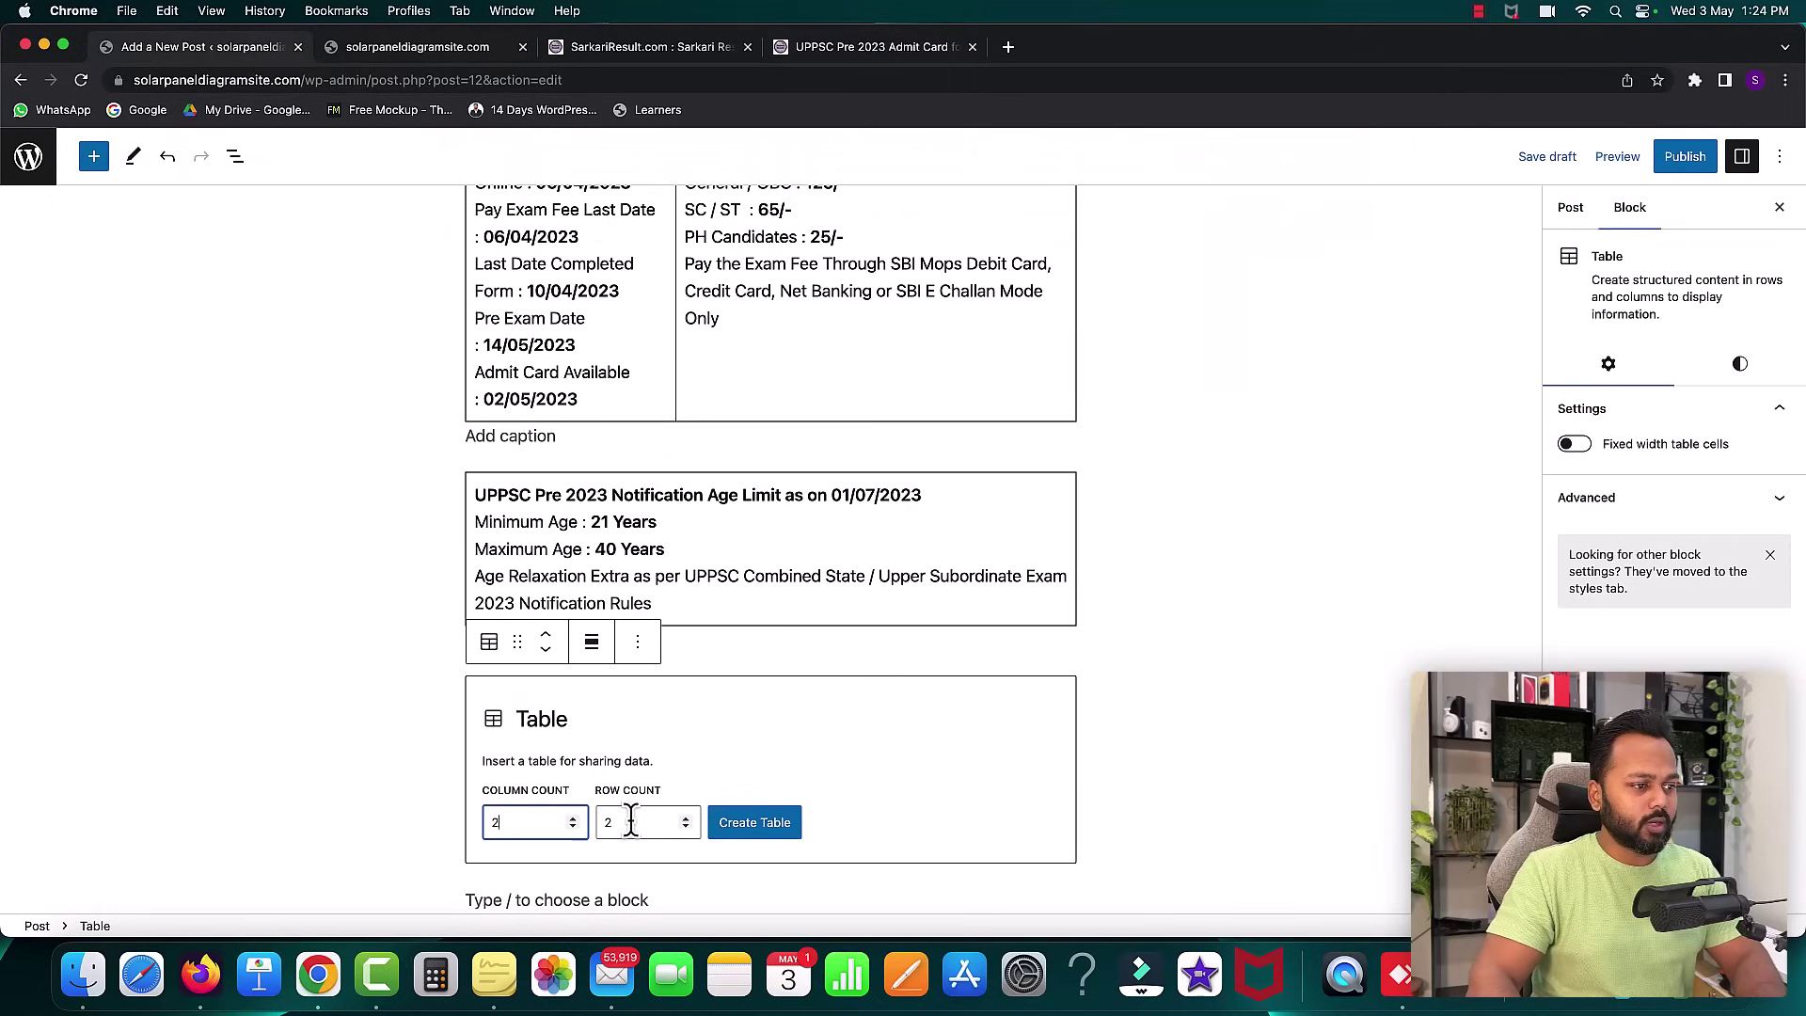
{"action": "left_click", "coordinate": [572, 818]}
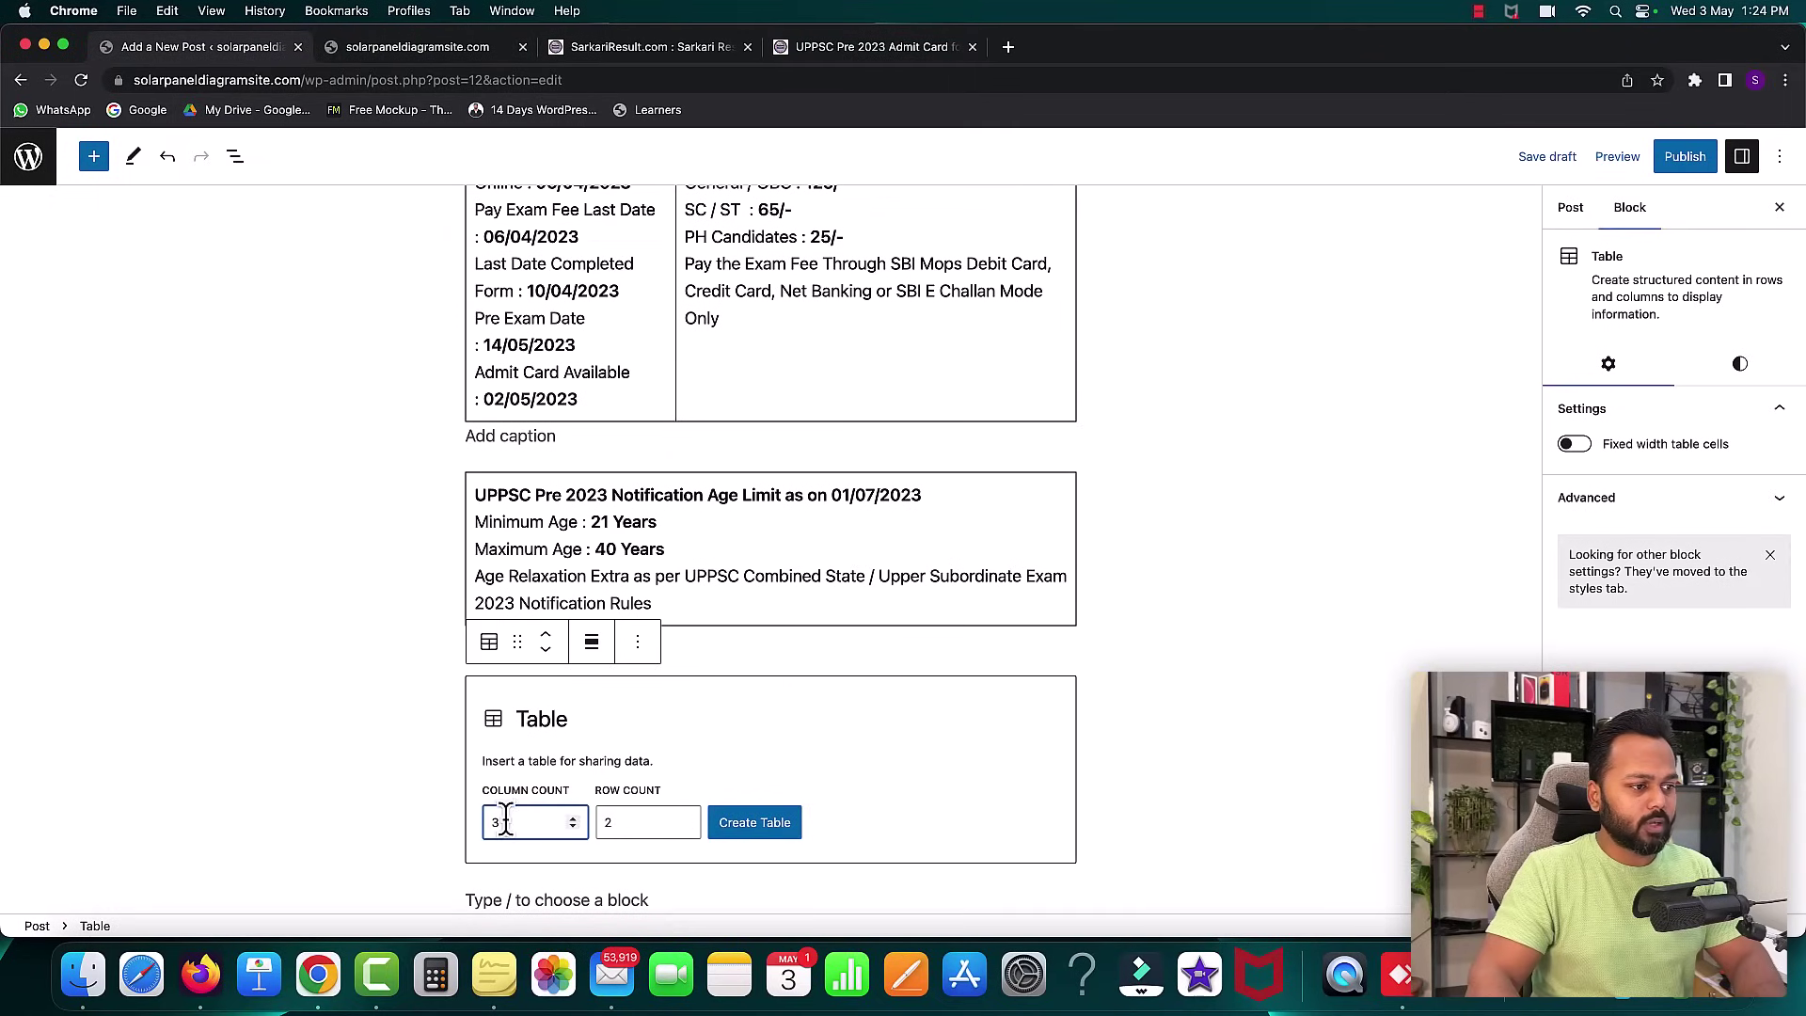
{"action": "left_click", "coordinate": [754, 823]}
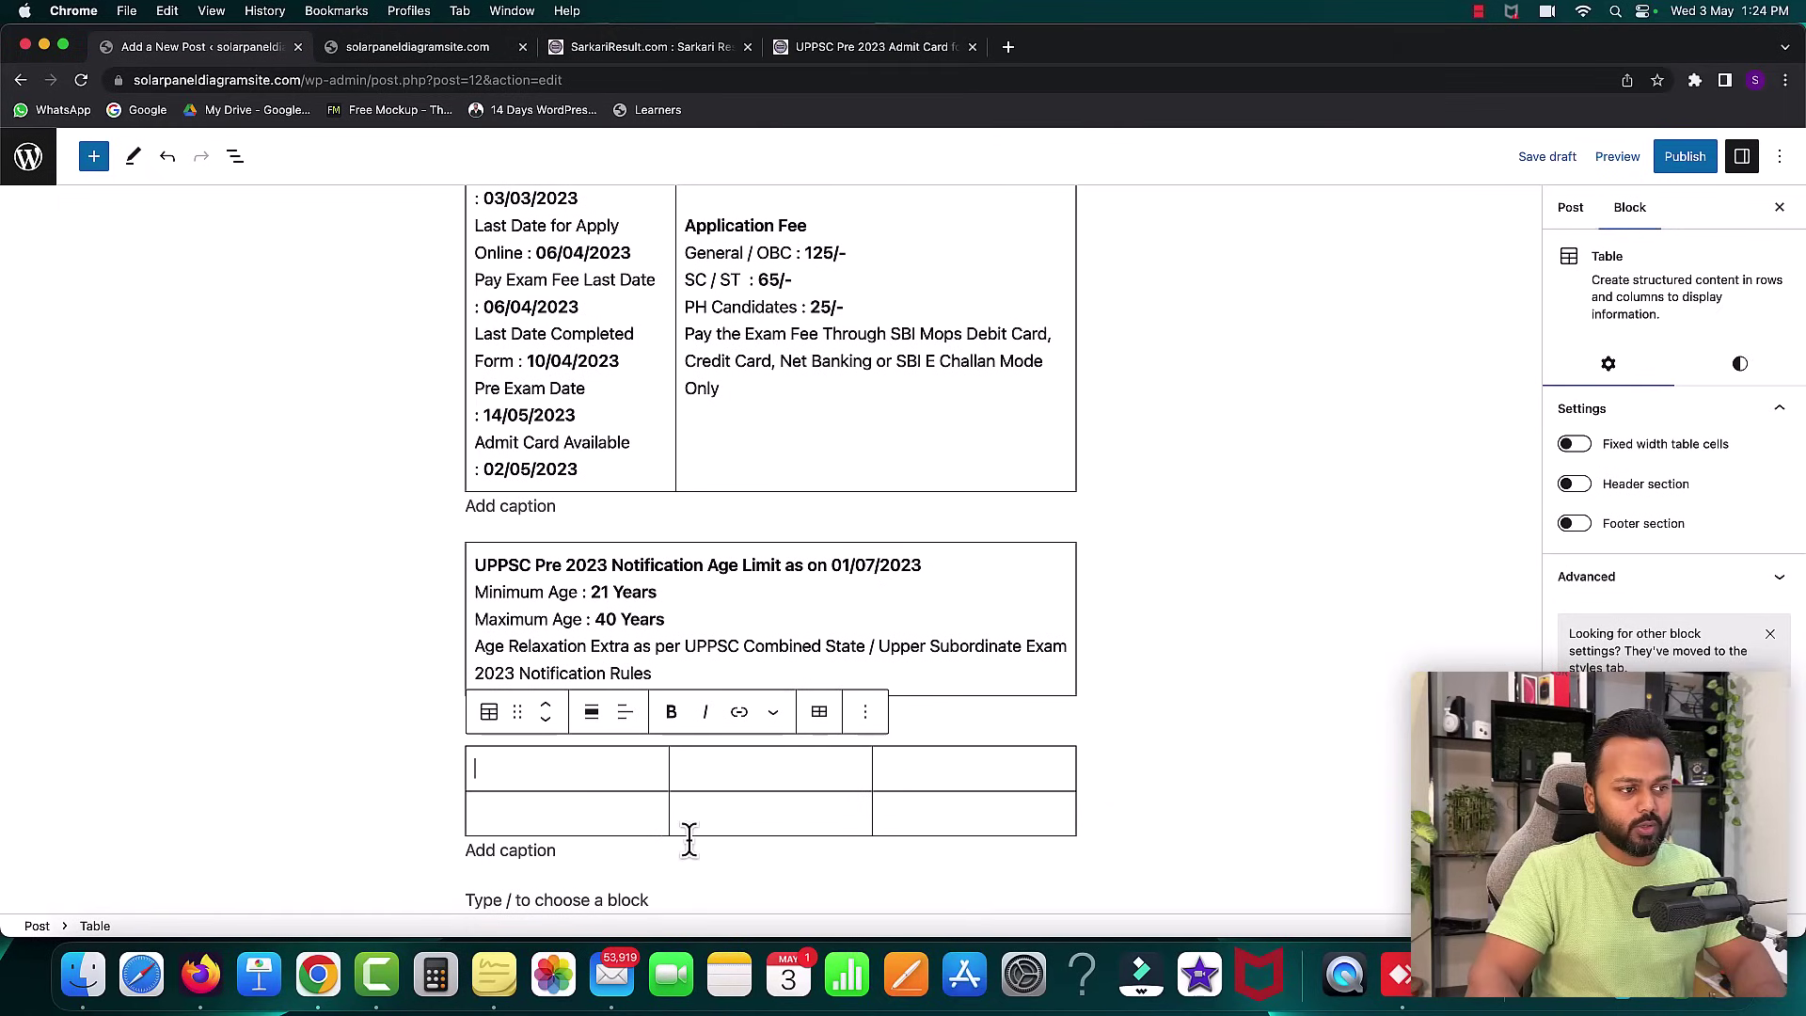
- Add the 'Post Name' header with the Combined Upper Subordinate post name below
{"action": "left_click", "coordinate": [858, 47]}
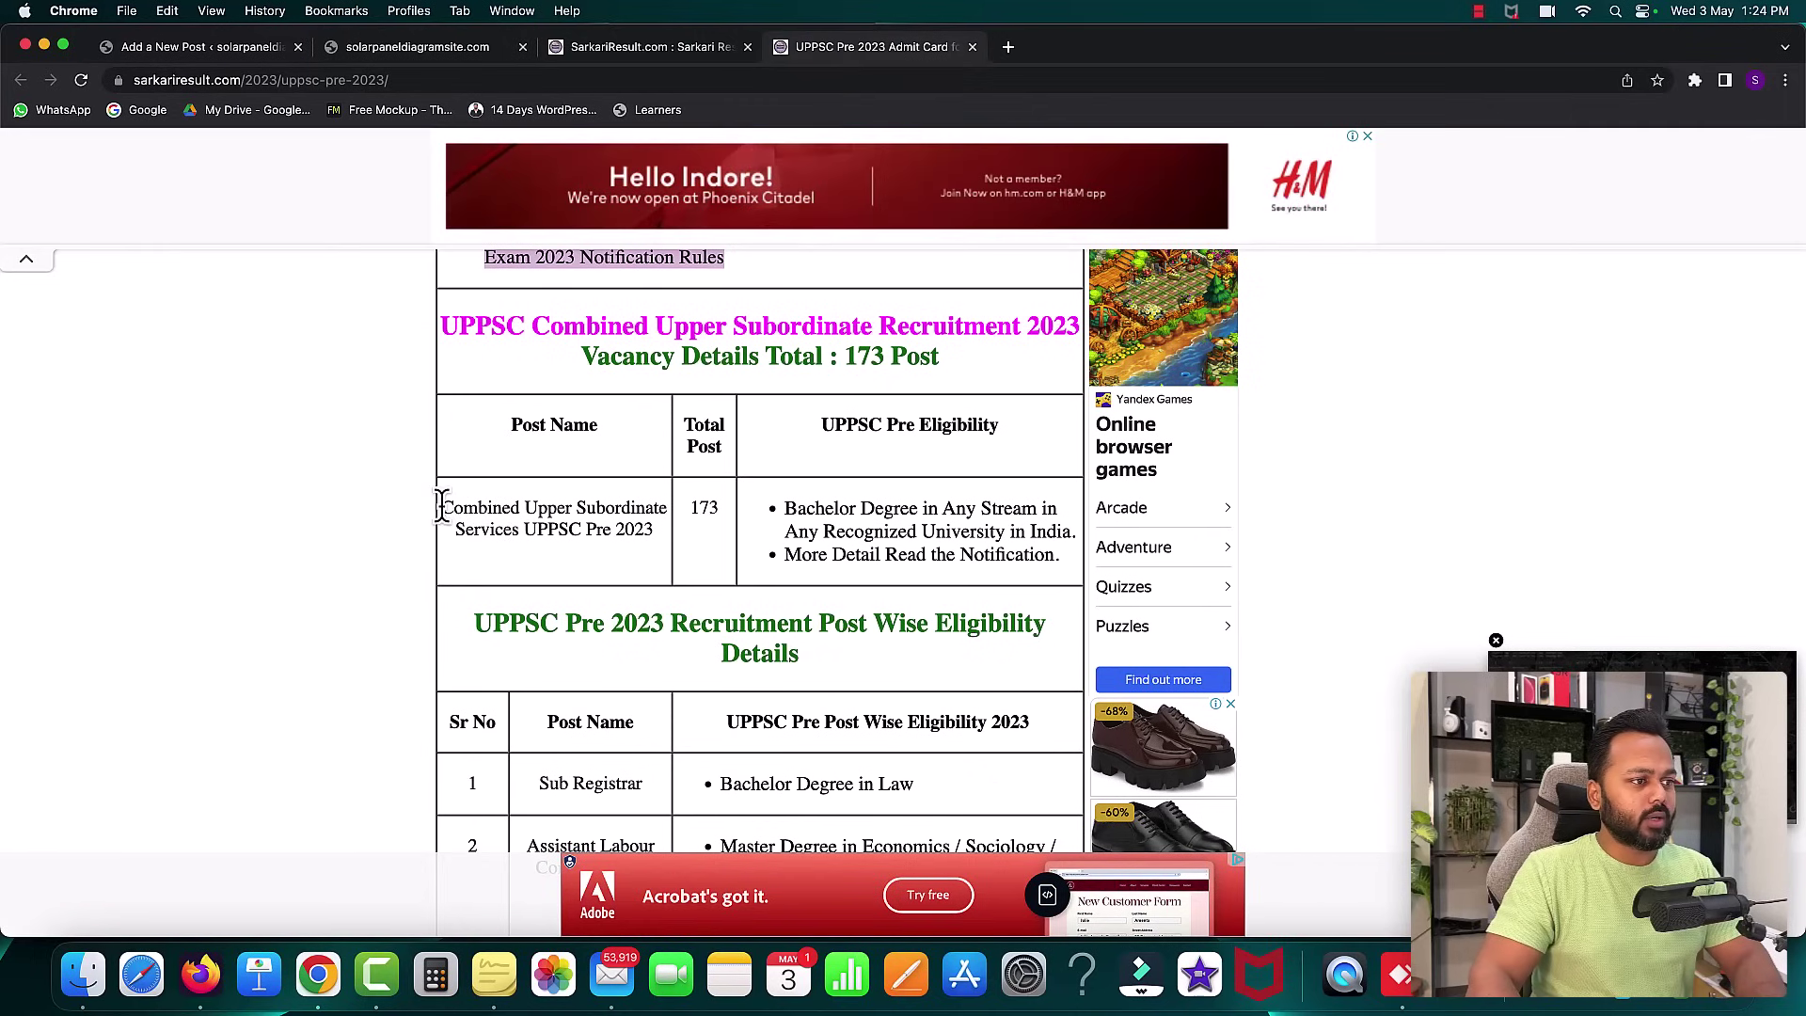
{"action": "left_click_drag", "start_coordinate": [440, 508], "coordinate": [647, 534]}
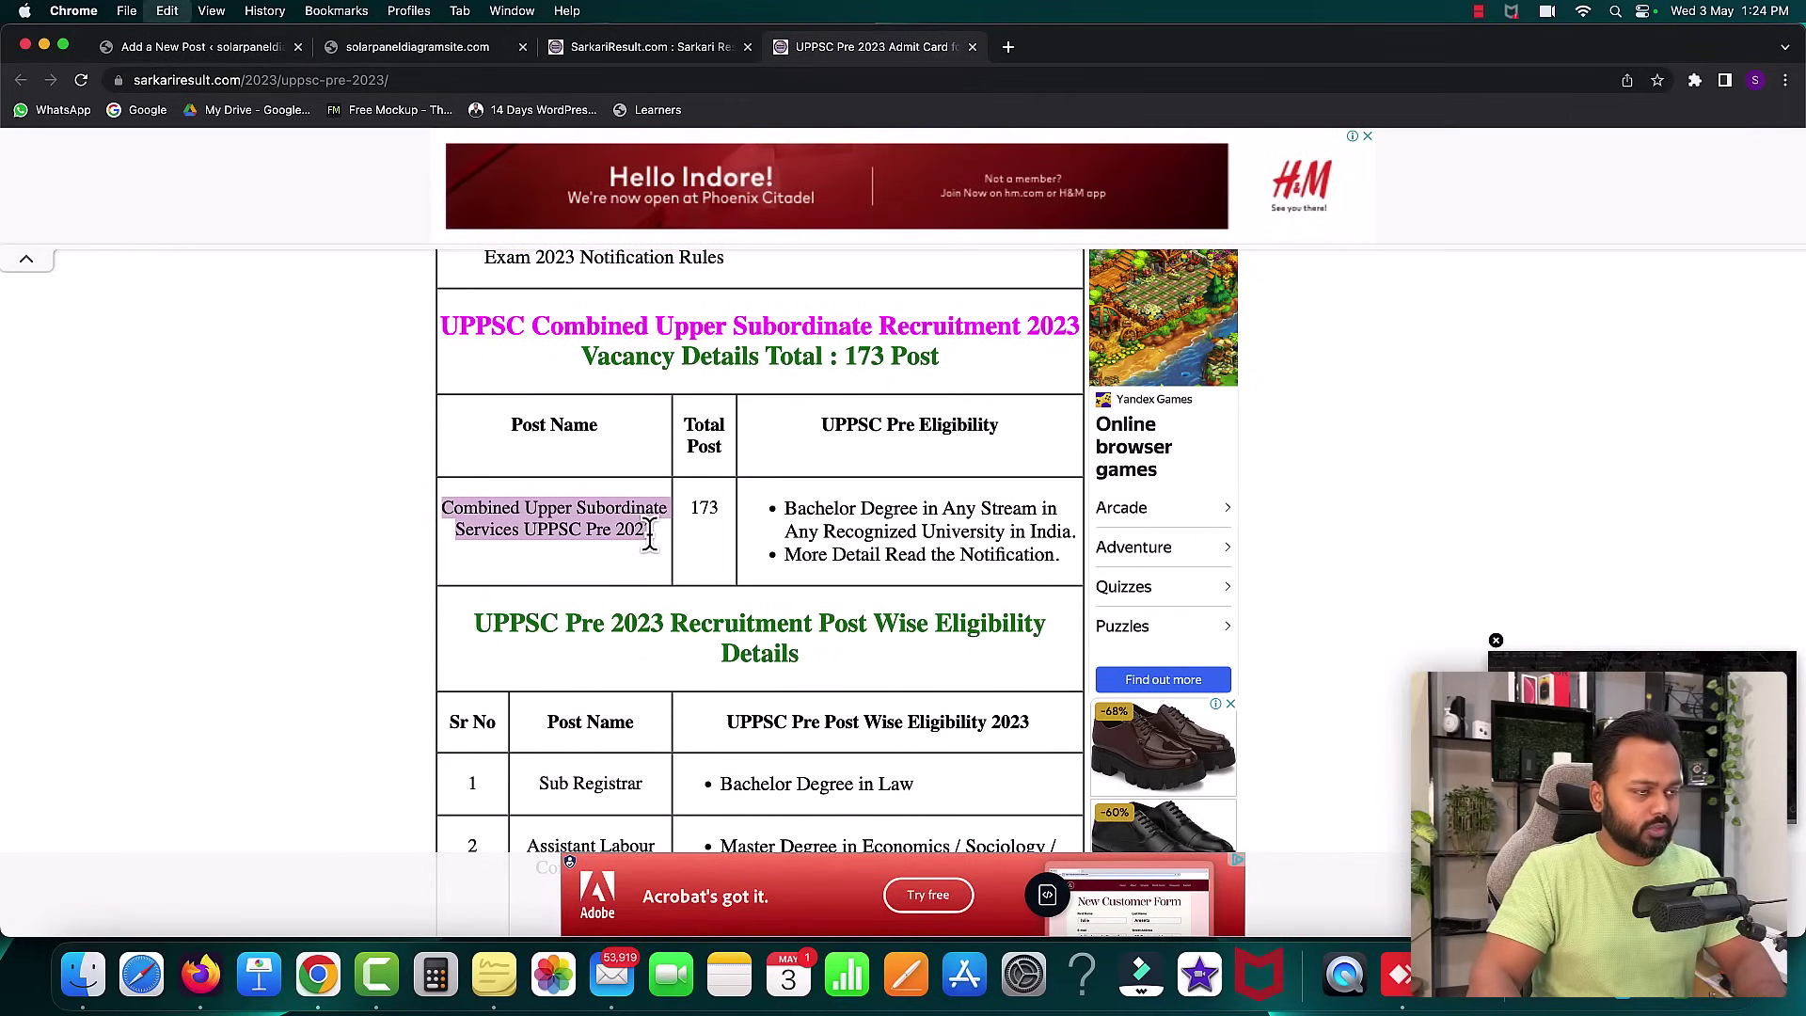
{"action": "left_click", "coordinate": [241, 52]}
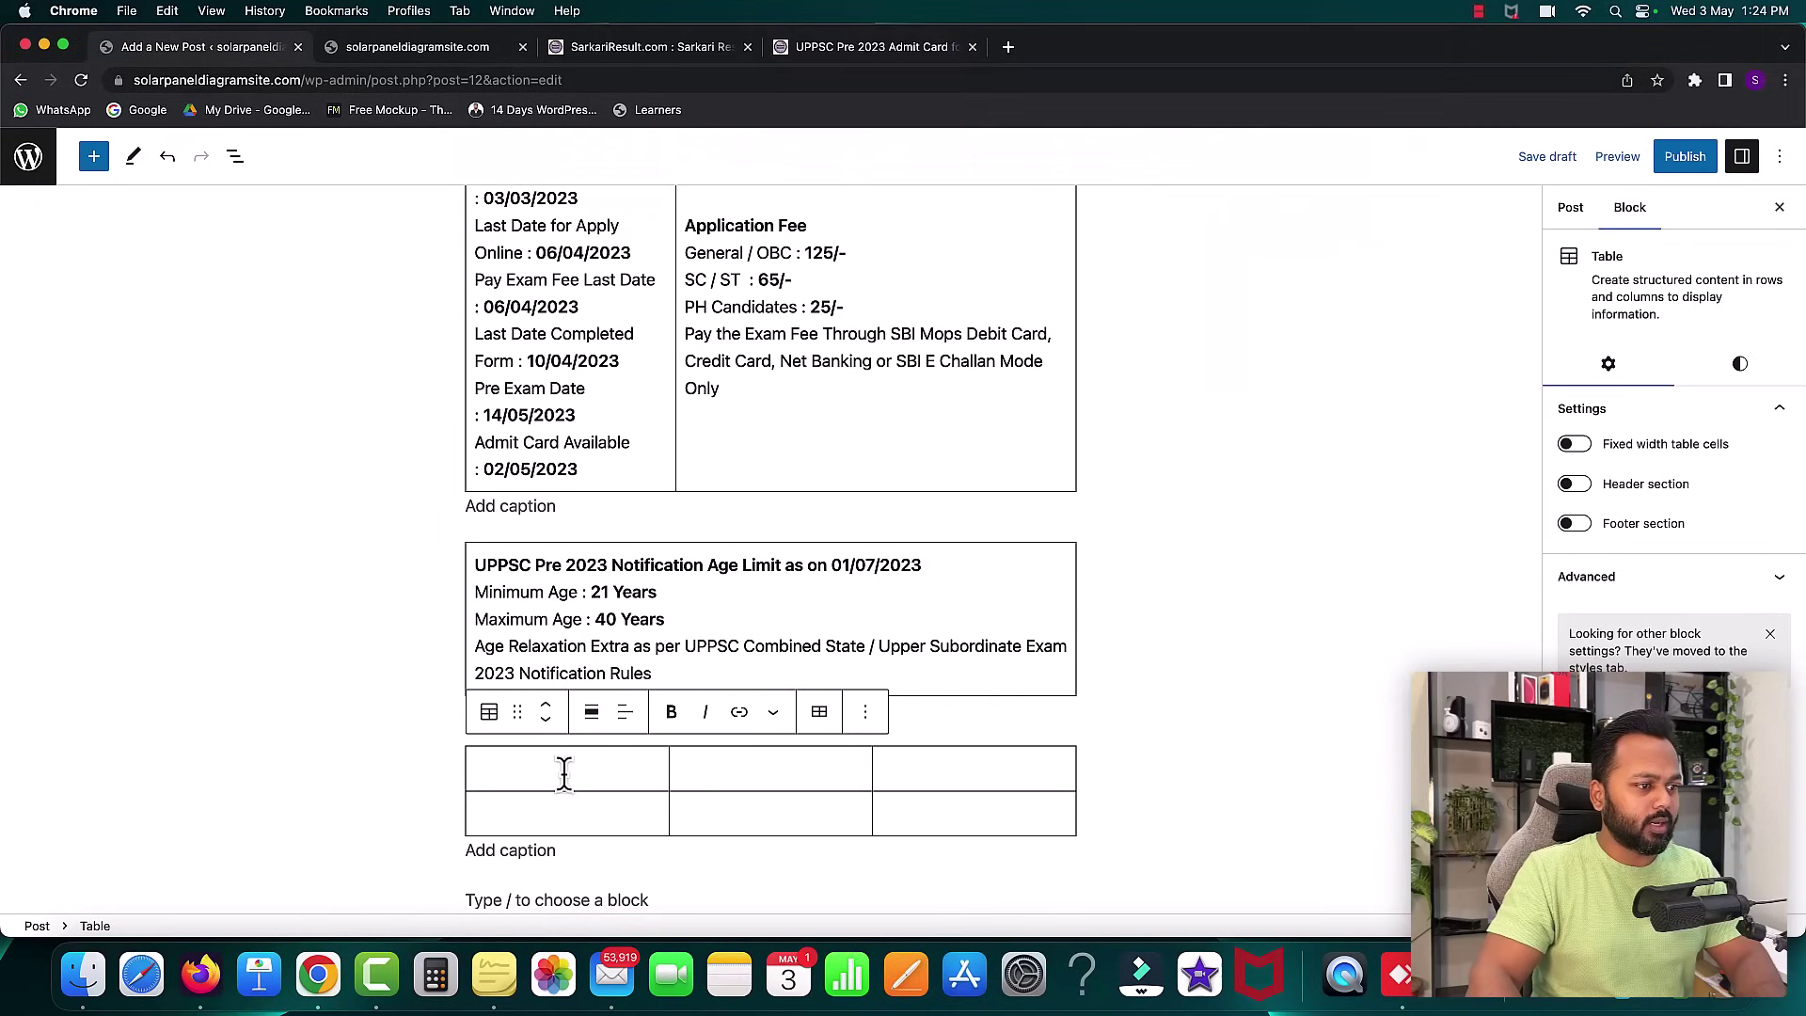
{"action": "type", "text": "Post Name"}
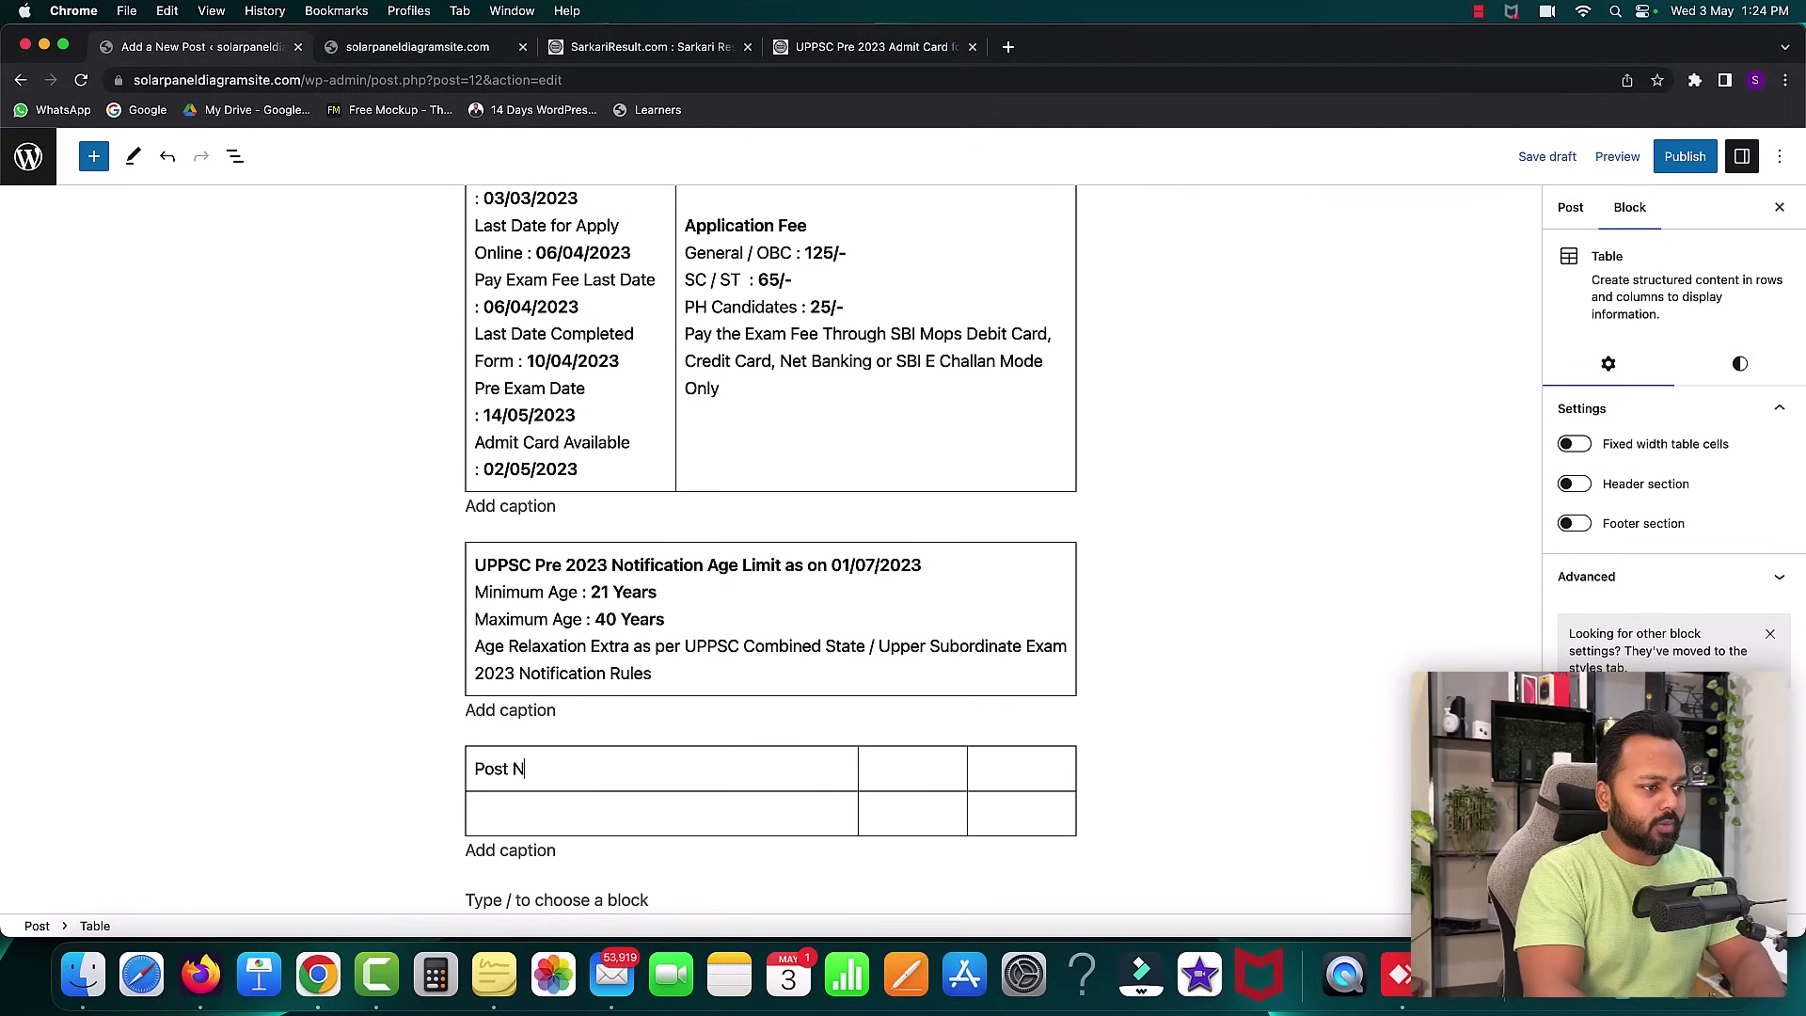
{"action": "left_click", "coordinate": [565, 811]}
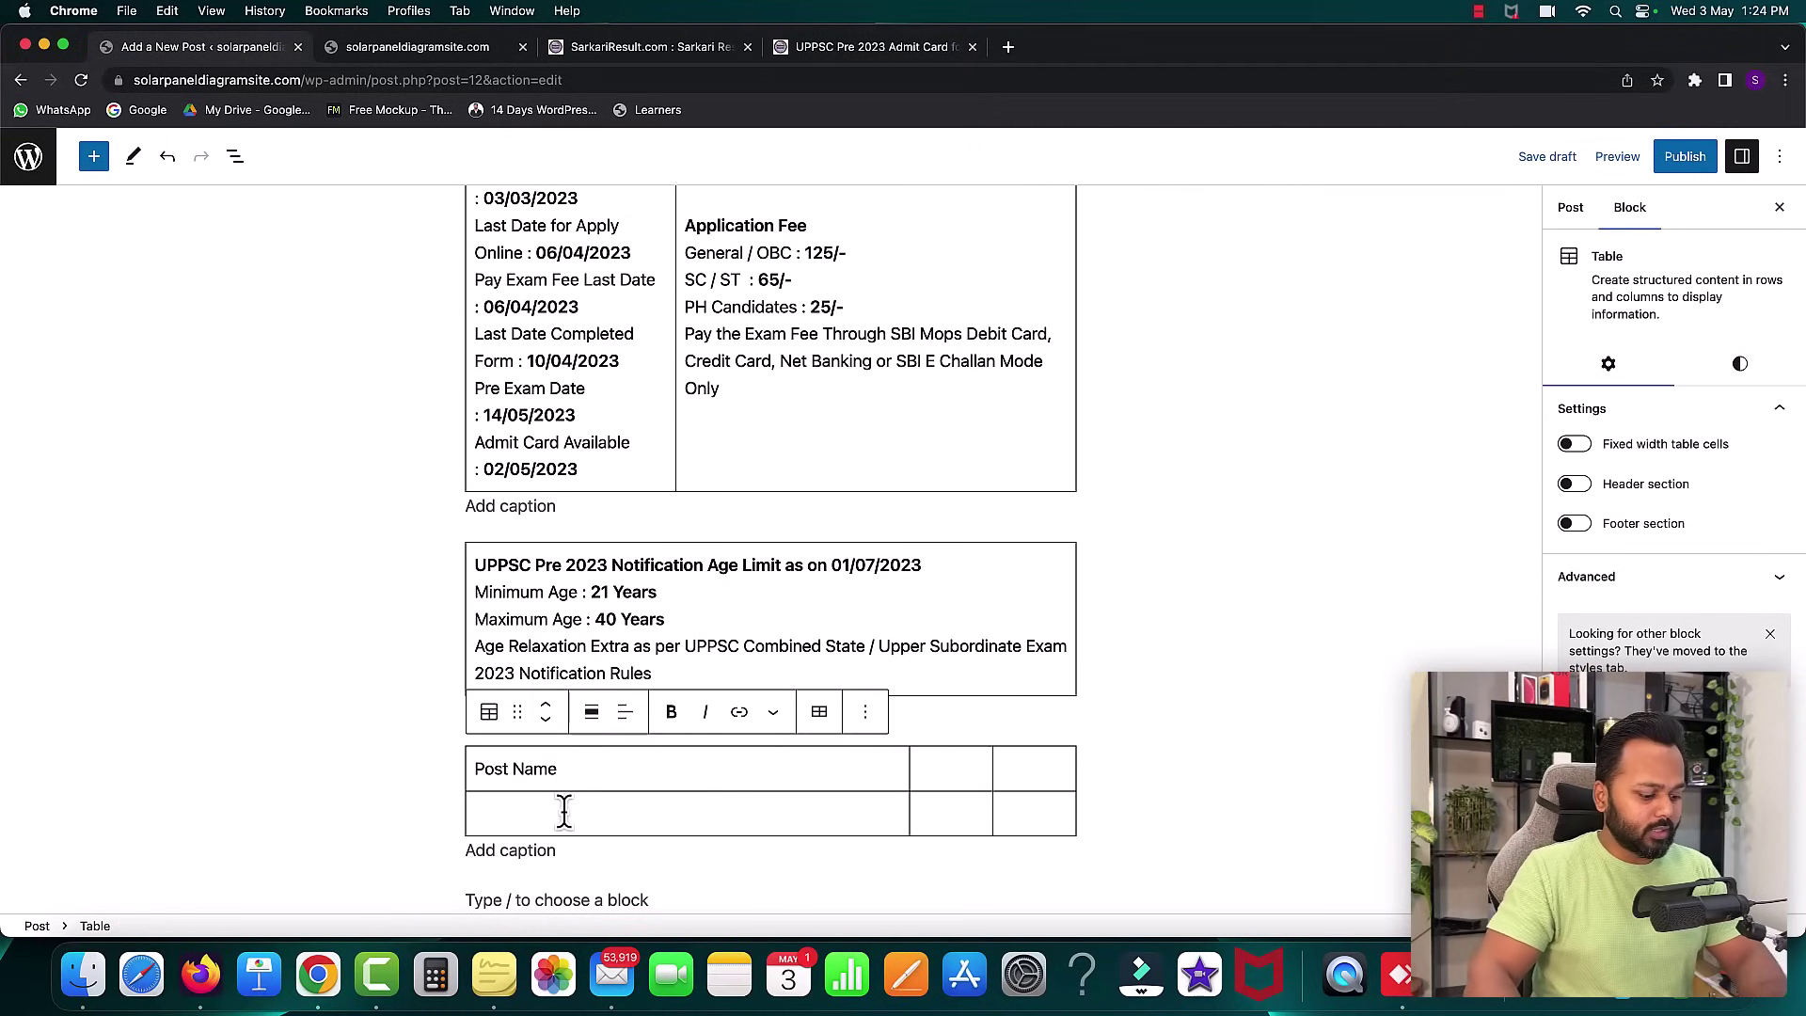
{"action": "type", "text": "Combined Upper Subordinate Services UPPSC Pre 2023"}
- Fill in 'Total Post' with 173 and 'Eligibility' with the Bachelor Degree text
{"action": "left_click", "coordinate": [830, 47]}
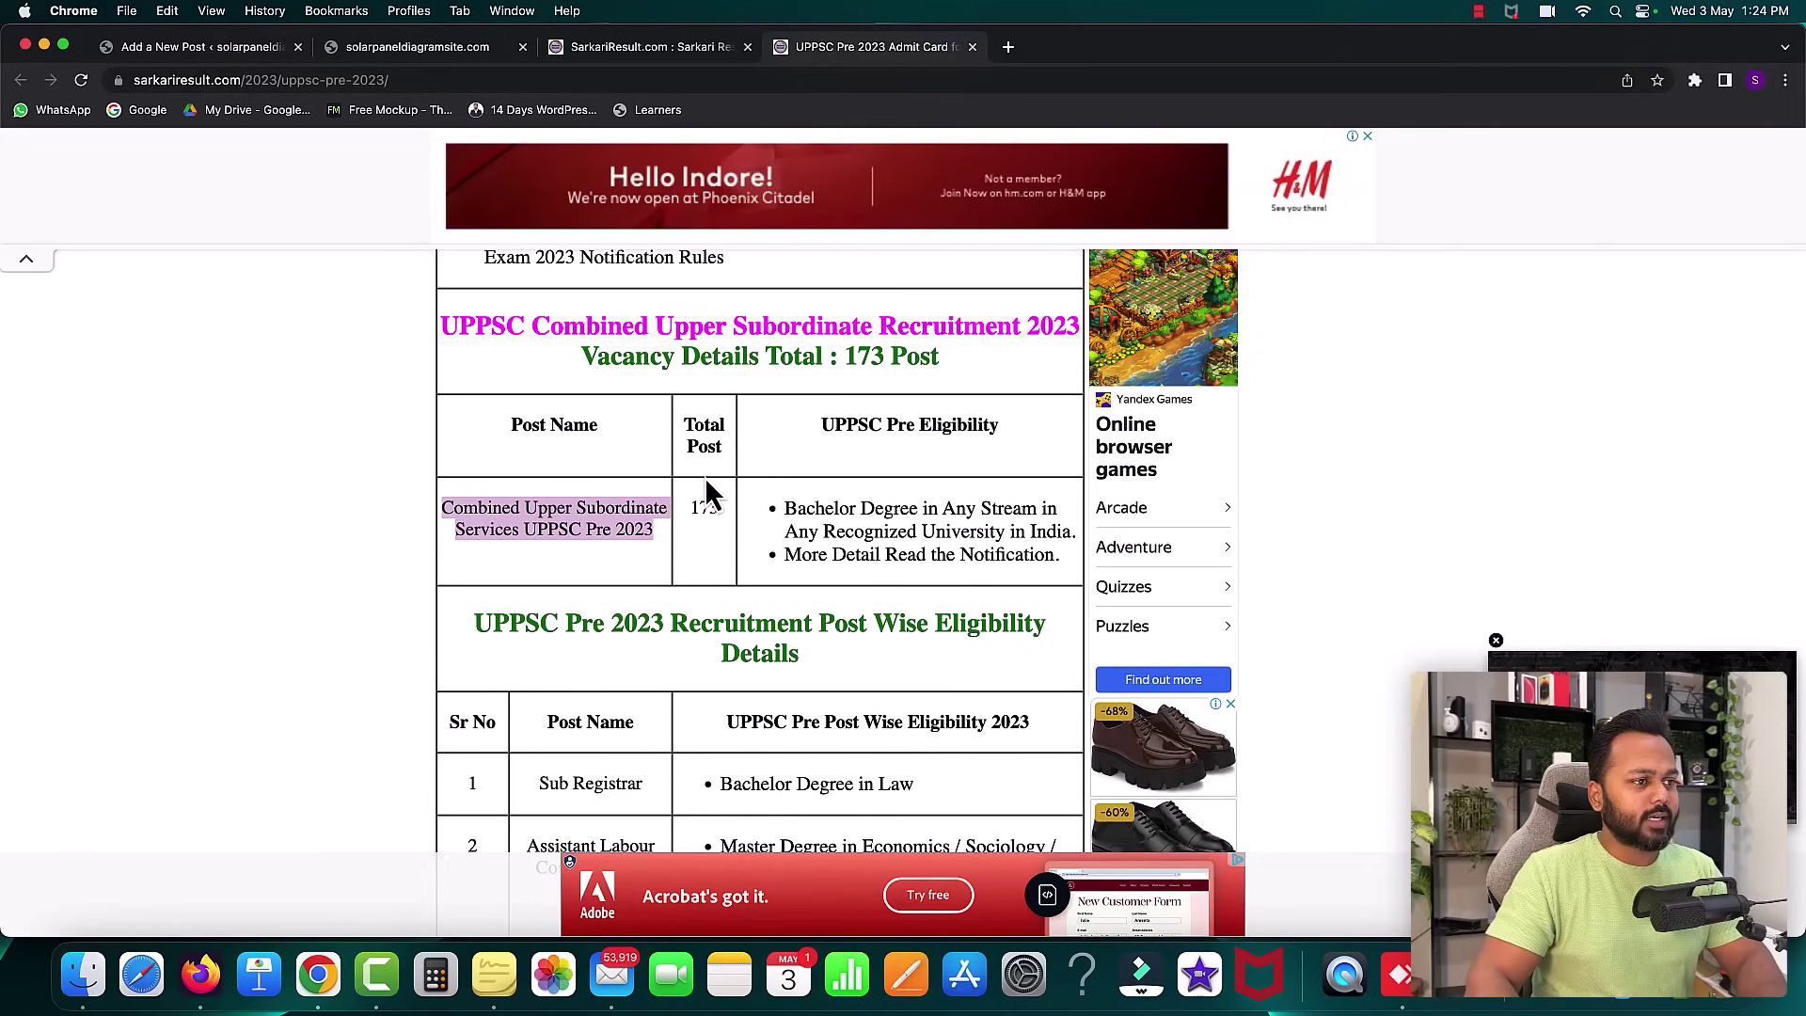
{"action": "left_click_drag", "start_coordinate": [1081, 578], "coordinate": [784, 522]}
{"action": "key", "text": "super+c"}
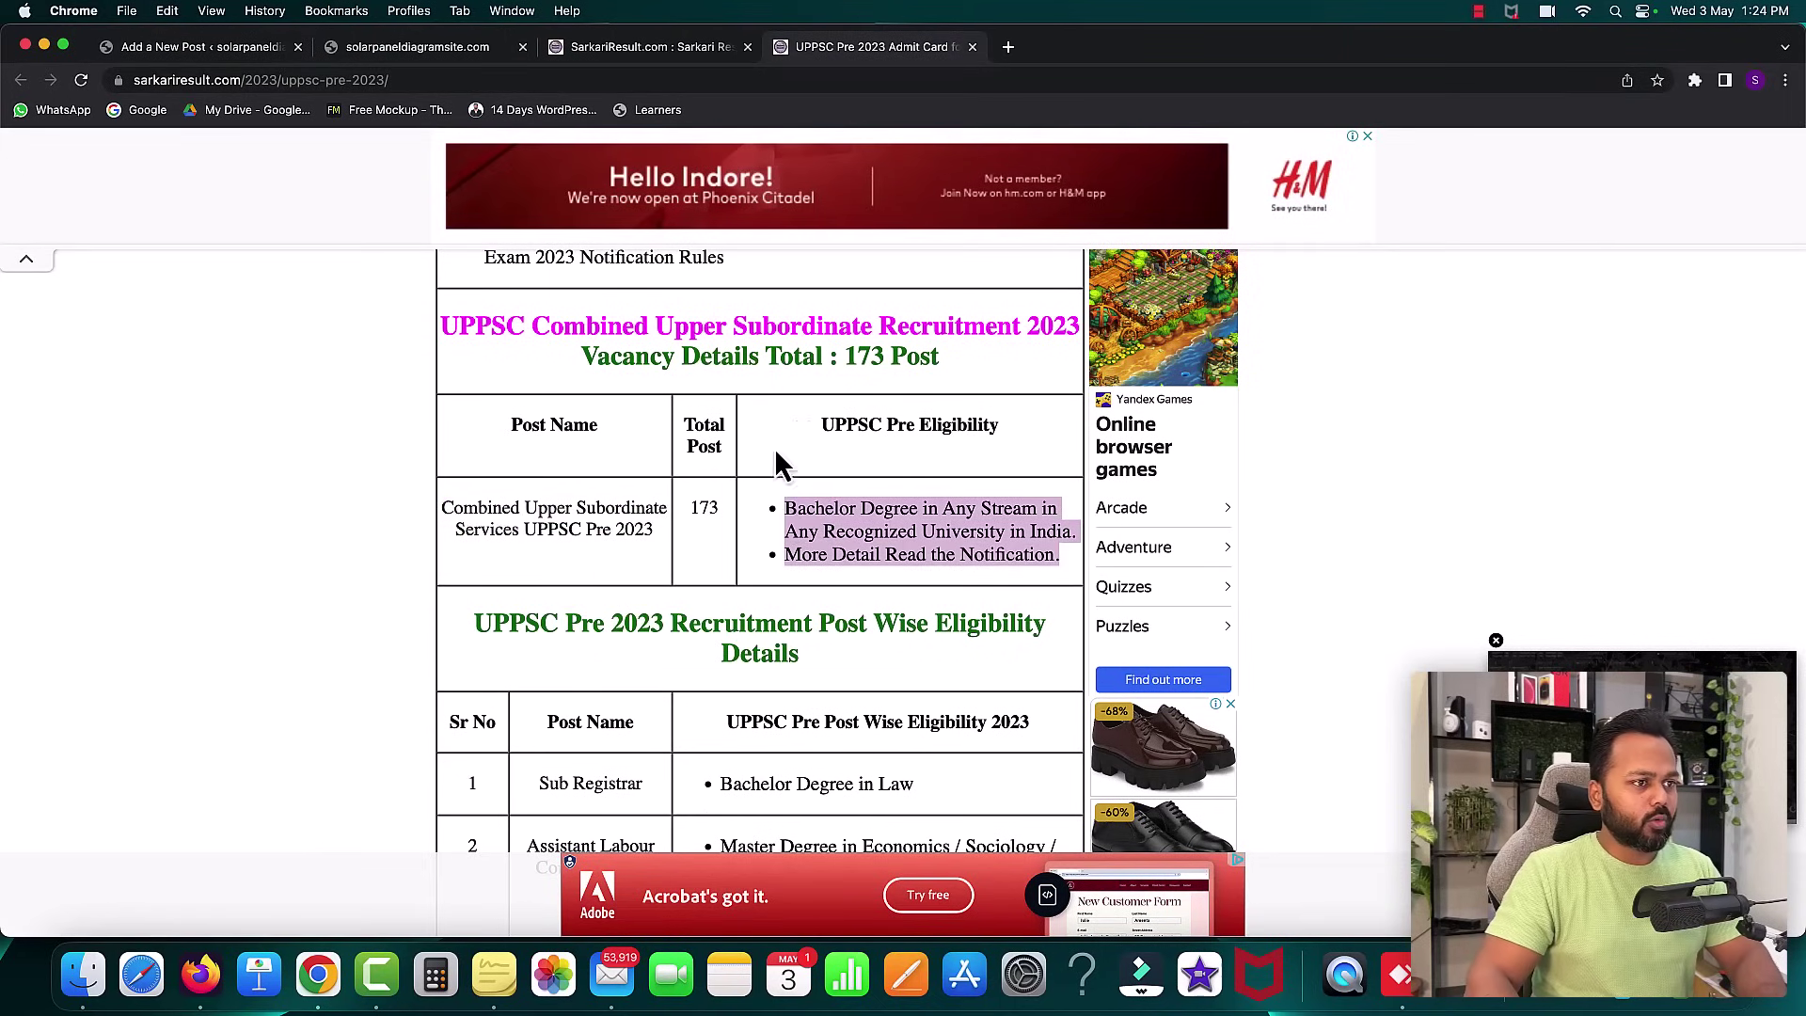
{"action": "left_click", "coordinate": [203, 51]}
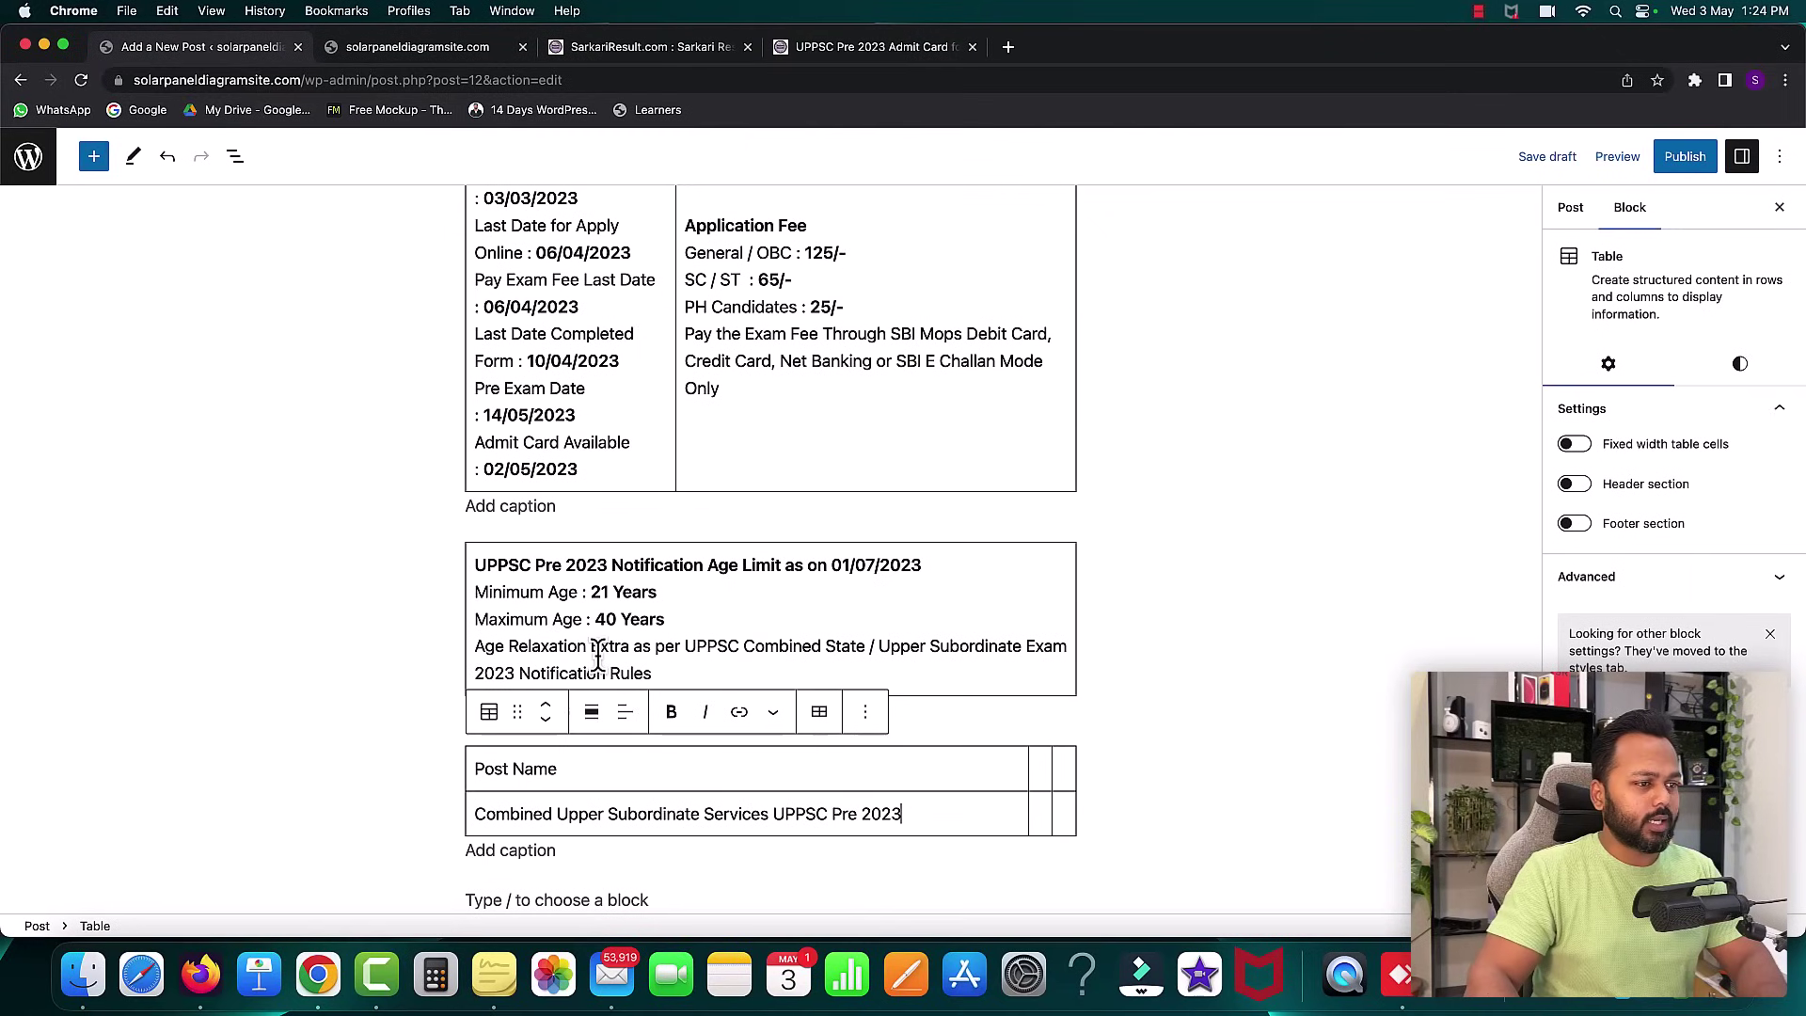
{"action": "left_click", "coordinate": [1034, 764]}
{"action": "type", "text": "Total Post"}
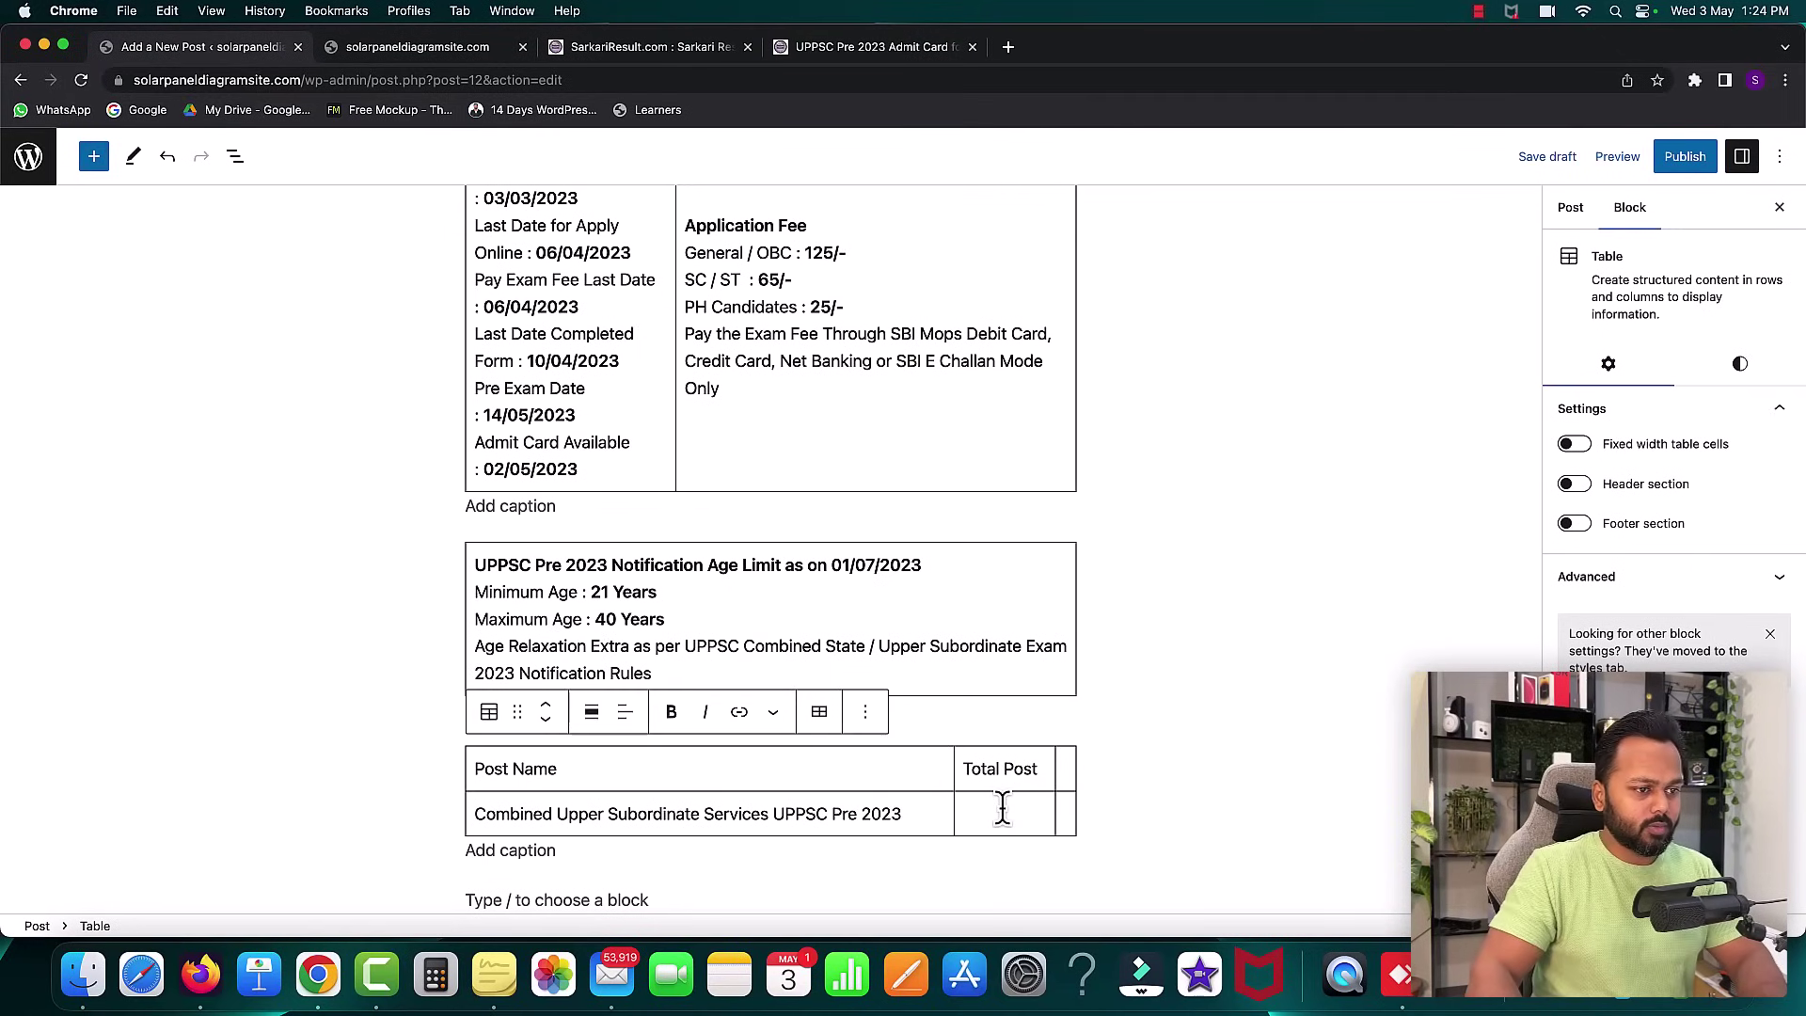
{"action": "type", "text": "173"}
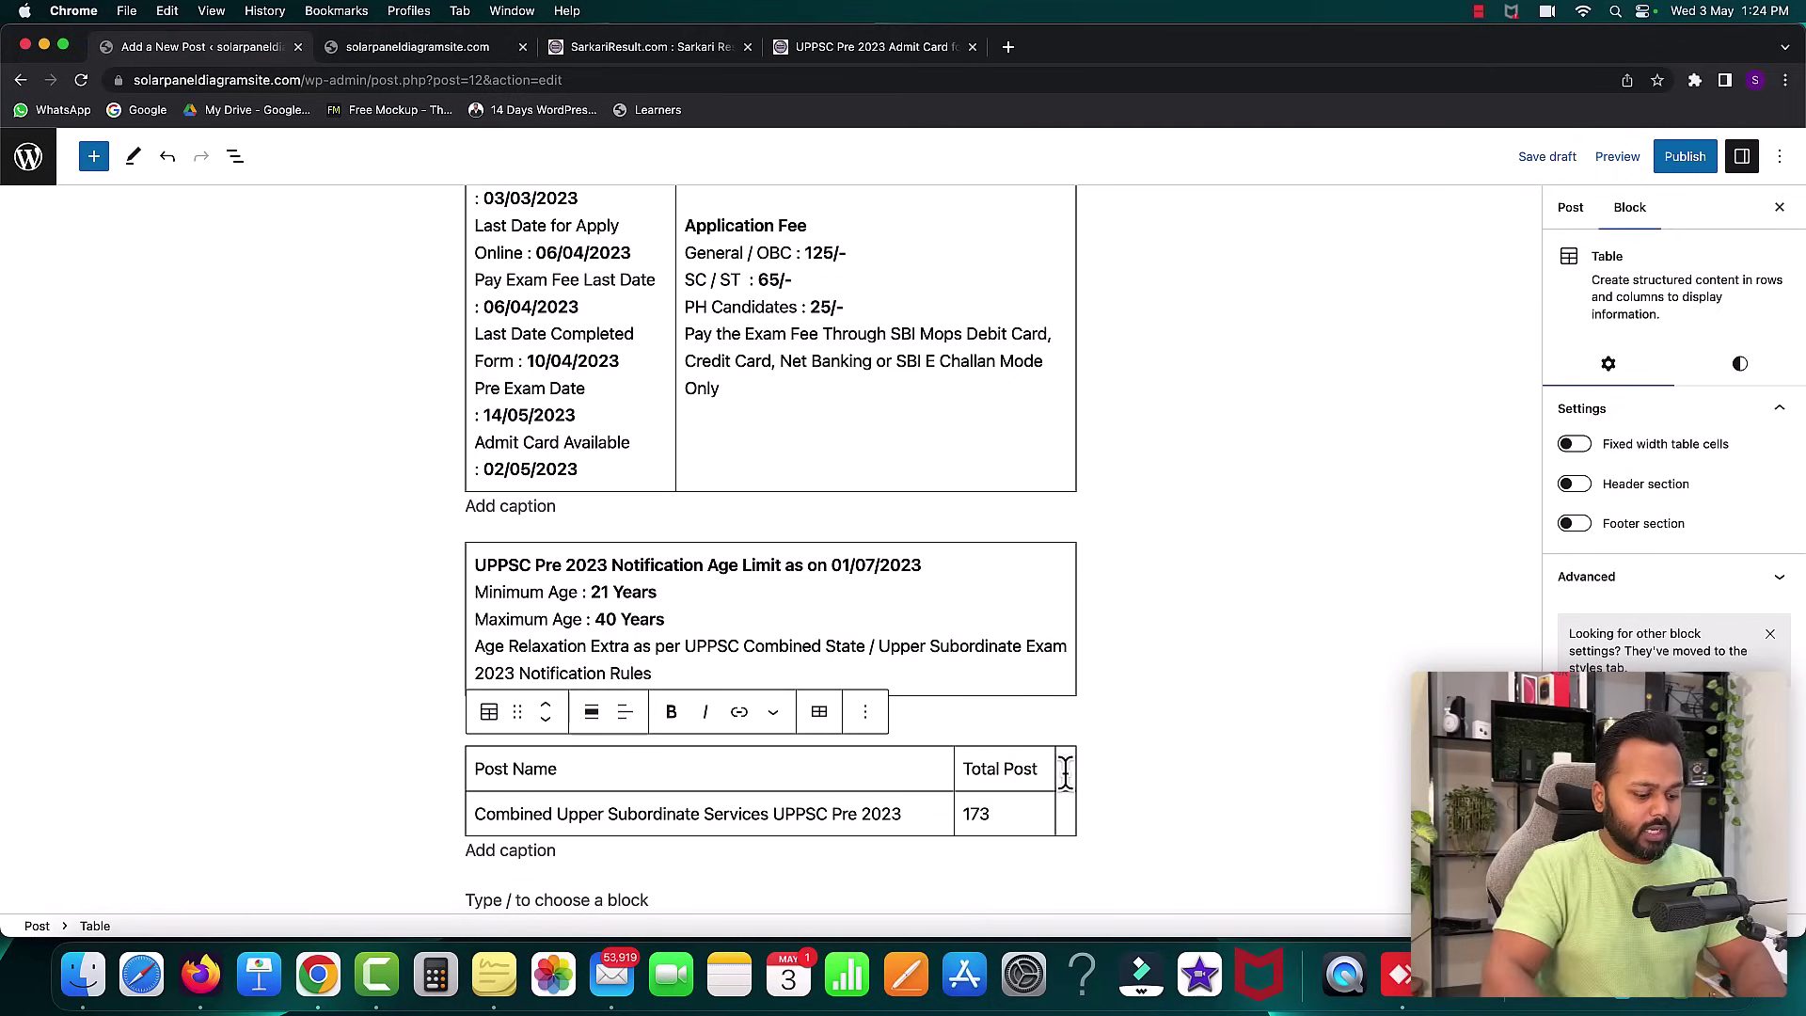
{"action": "left_click", "coordinate": [1066, 768]}
{"action": "type", "text": "Eligibi"}
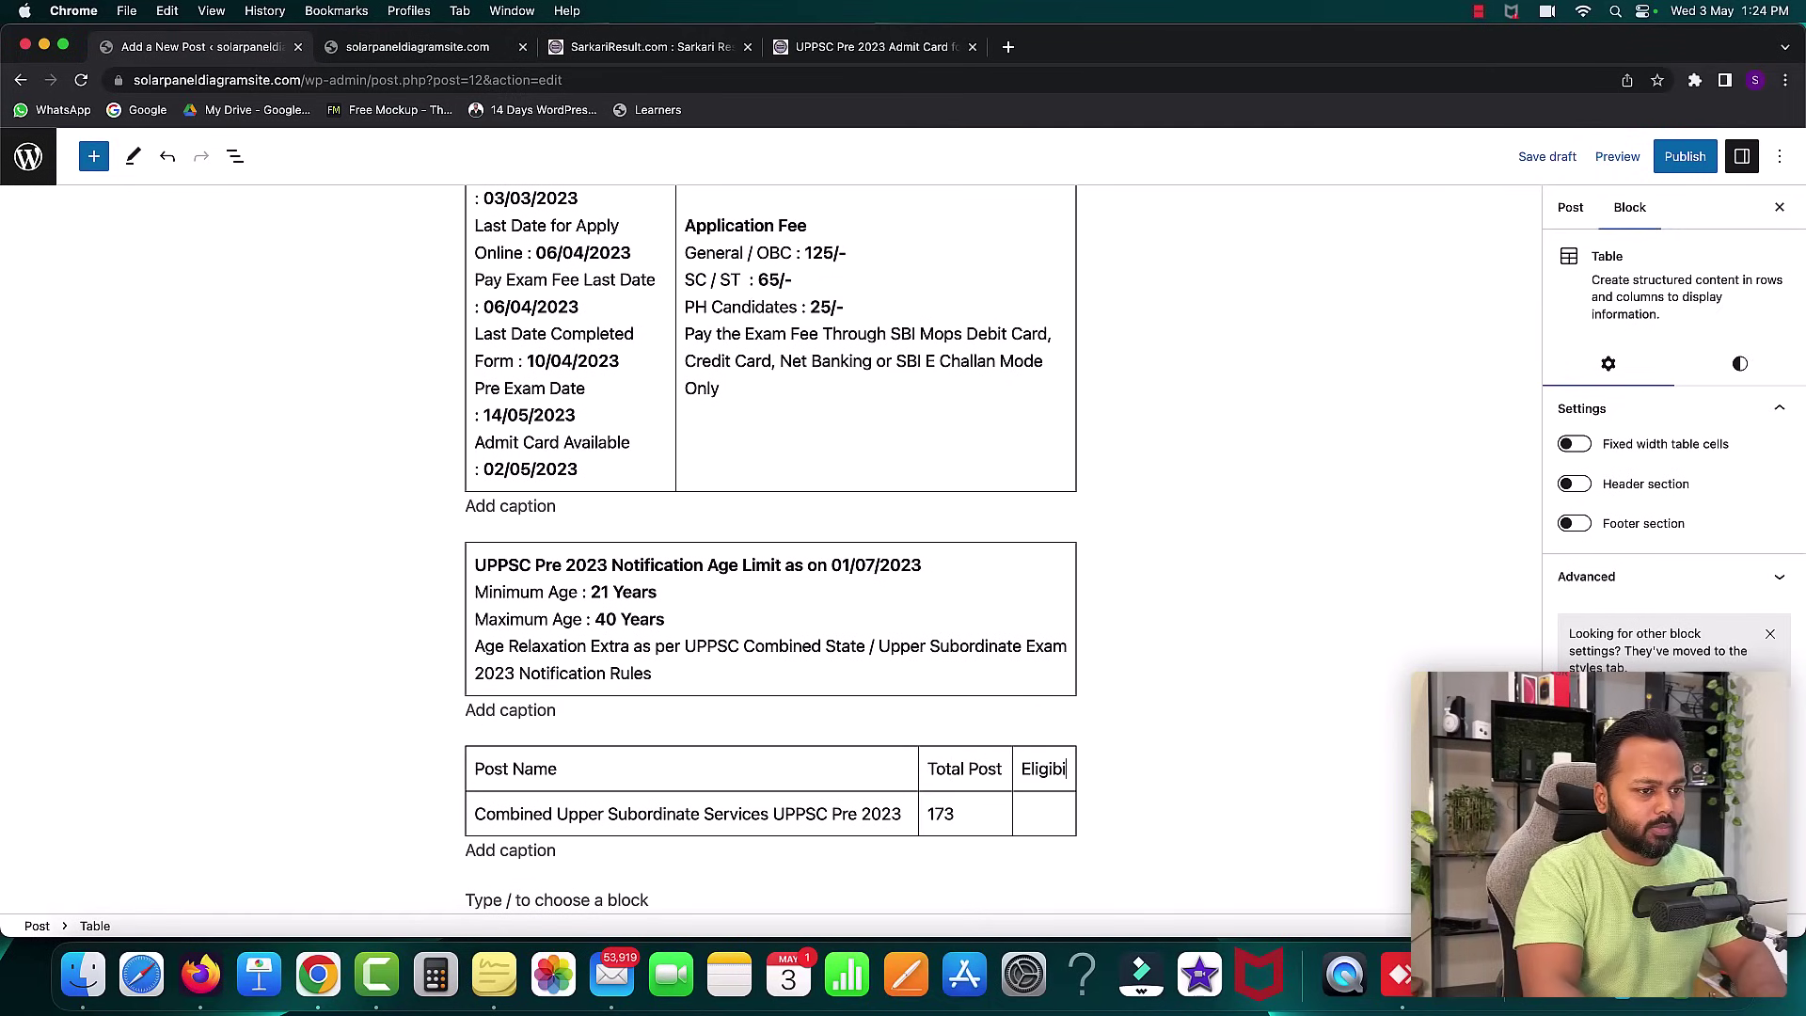
{"action": "type", "text": "lity"}
{"action": "left_click", "coordinate": [1041, 837]}
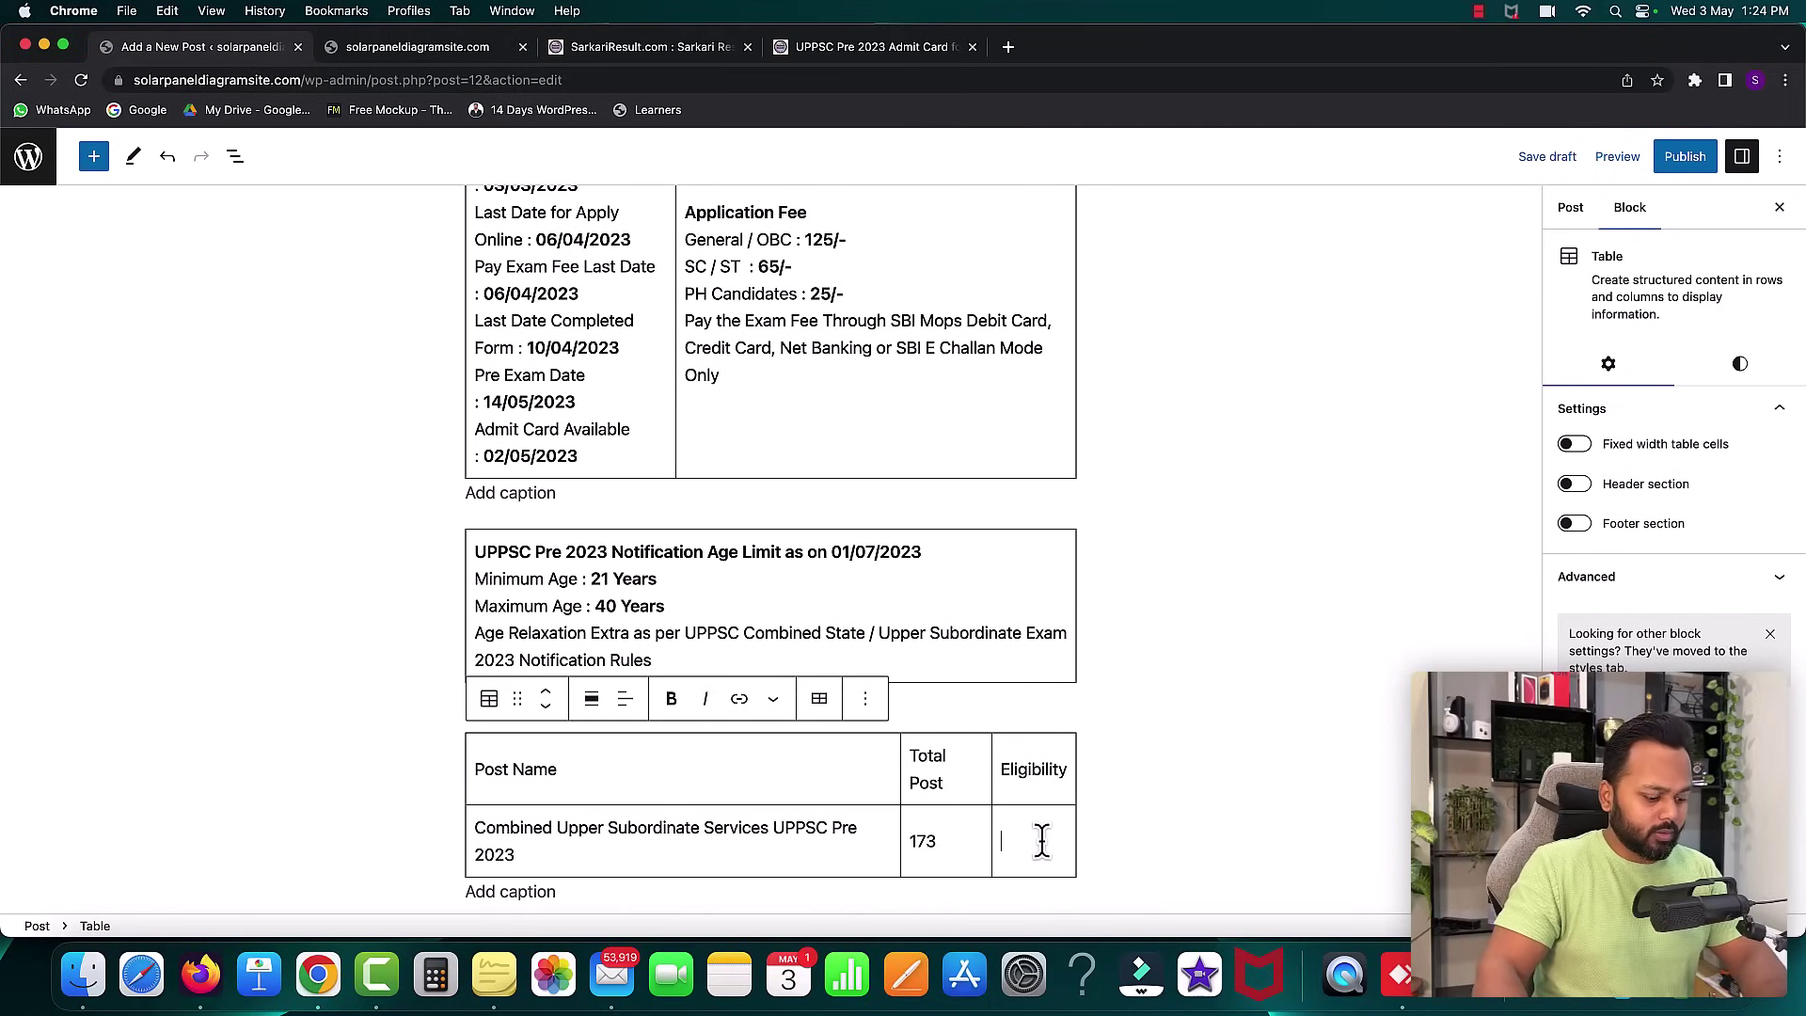
{"action": "key", "text": "super+v"}
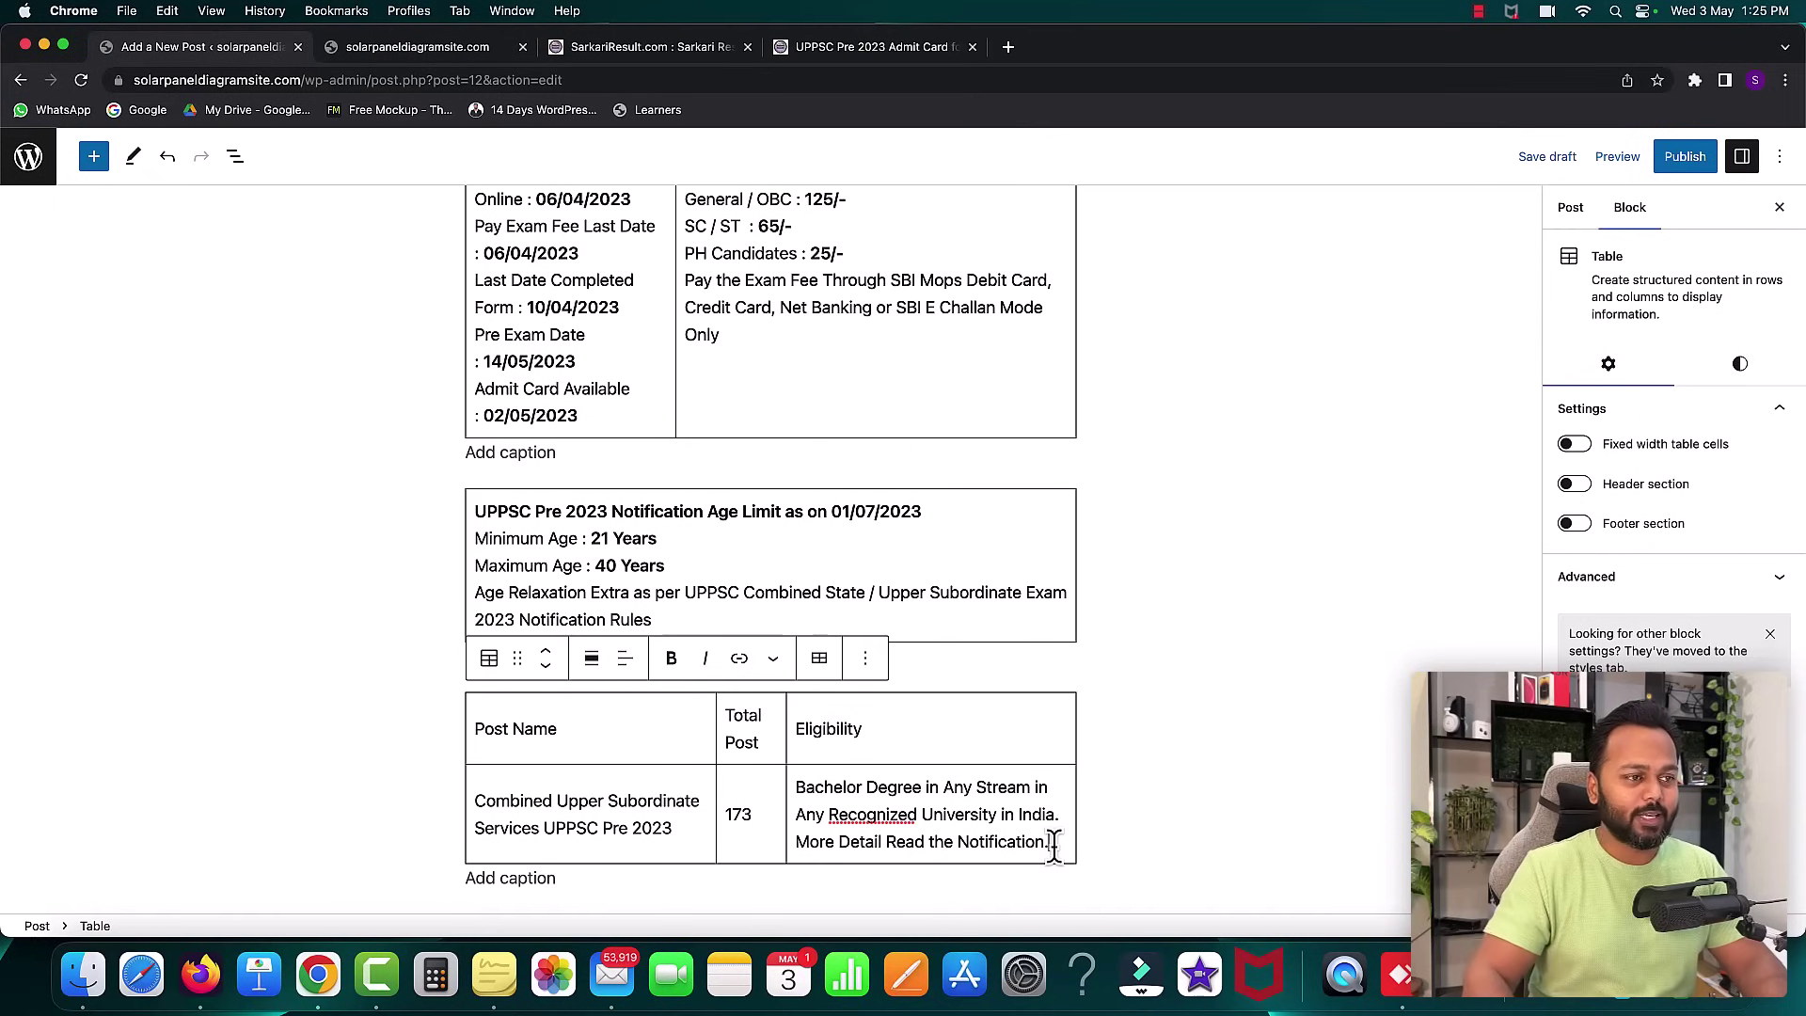
{"action": "scroll", "coordinate": [1068, 541], "scroll_direction": "up", "scroll_amount": 7}
{"action": "scroll", "coordinate": [1069, 544], "scroll_direction": "down", "scroll_amount": 4}
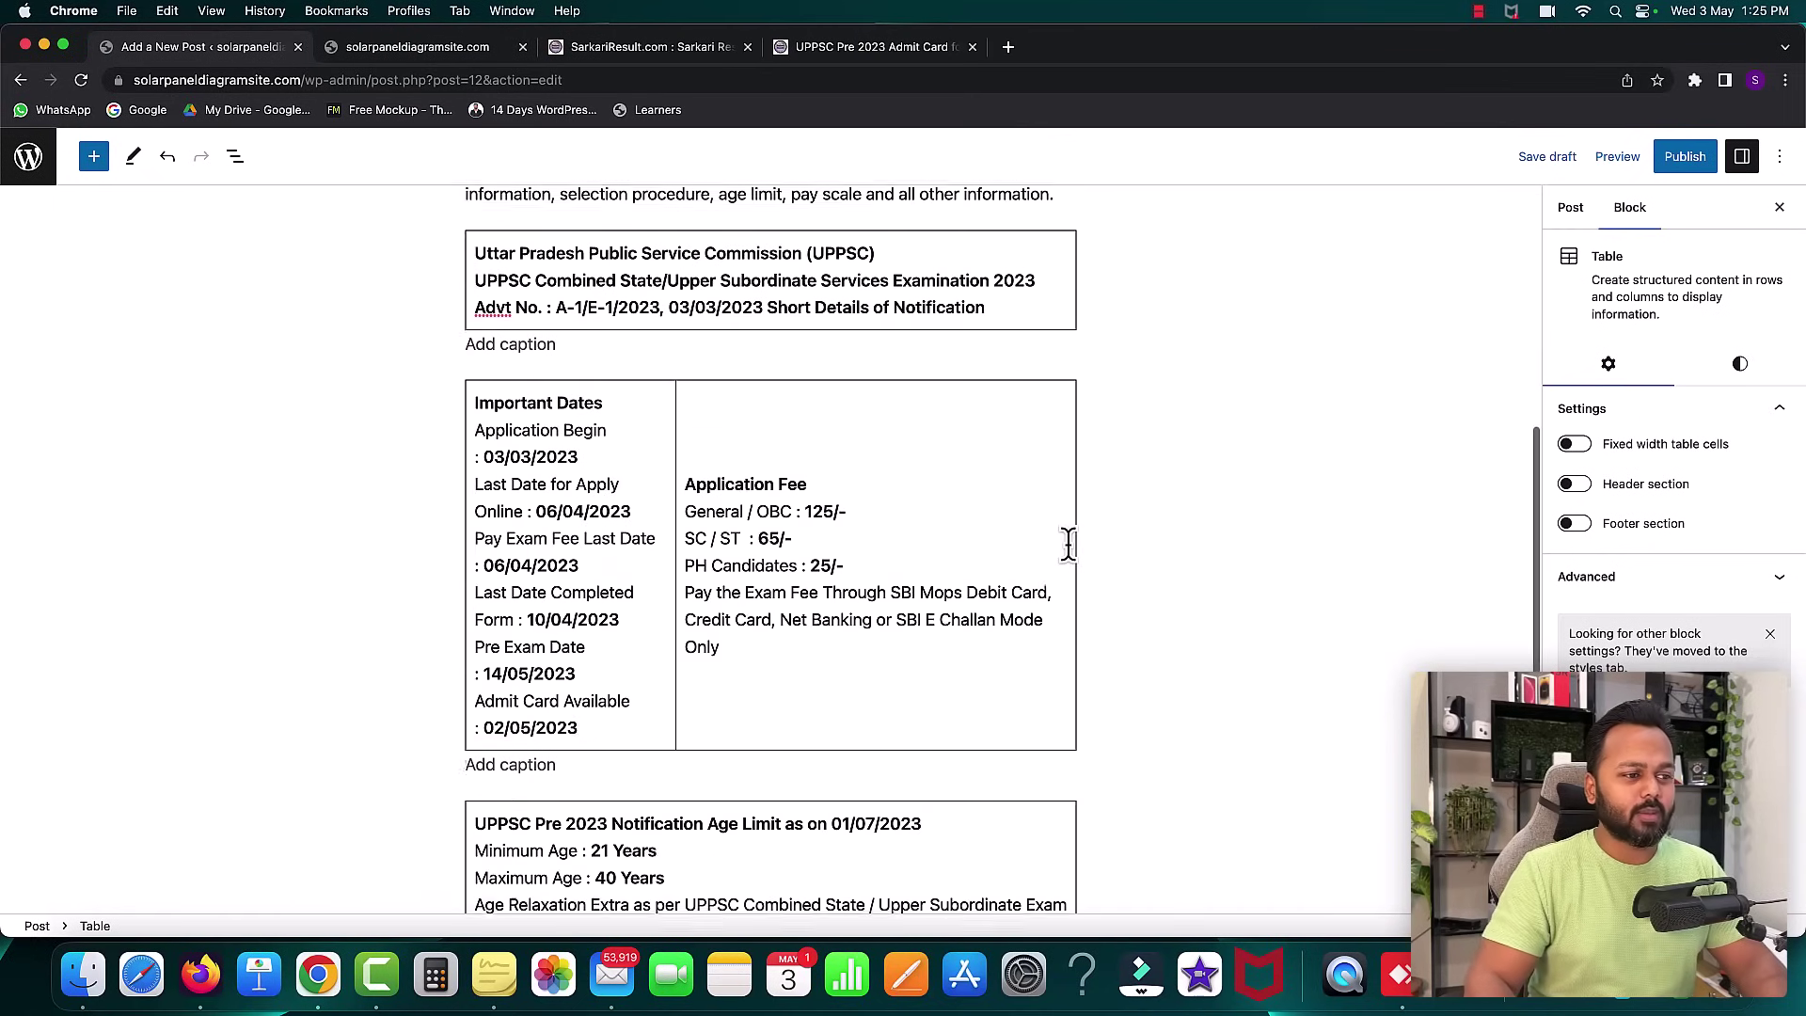
{"action": "scroll", "coordinate": [1069, 543], "scroll_direction": "down", "scroll_amount": 4}
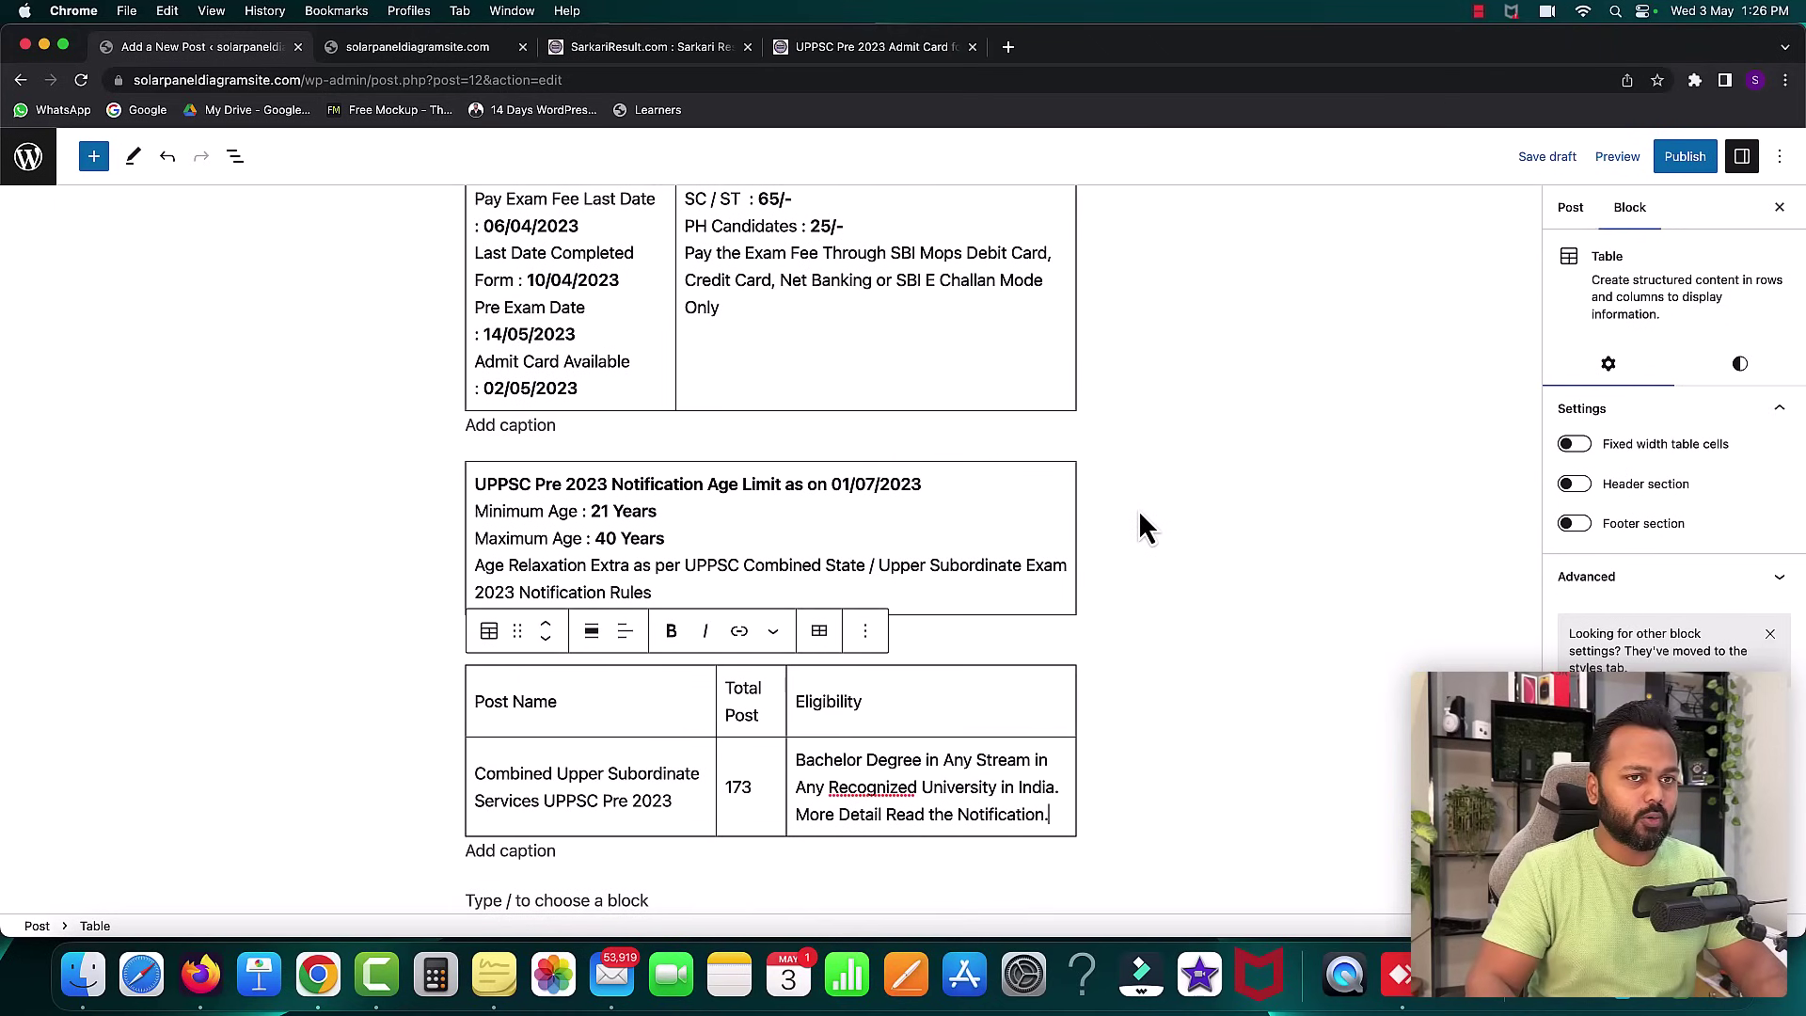
{"action": "scroll", "coordinate": [1142, 515], "scroll_direction": "up", "scroll_amount": 10}
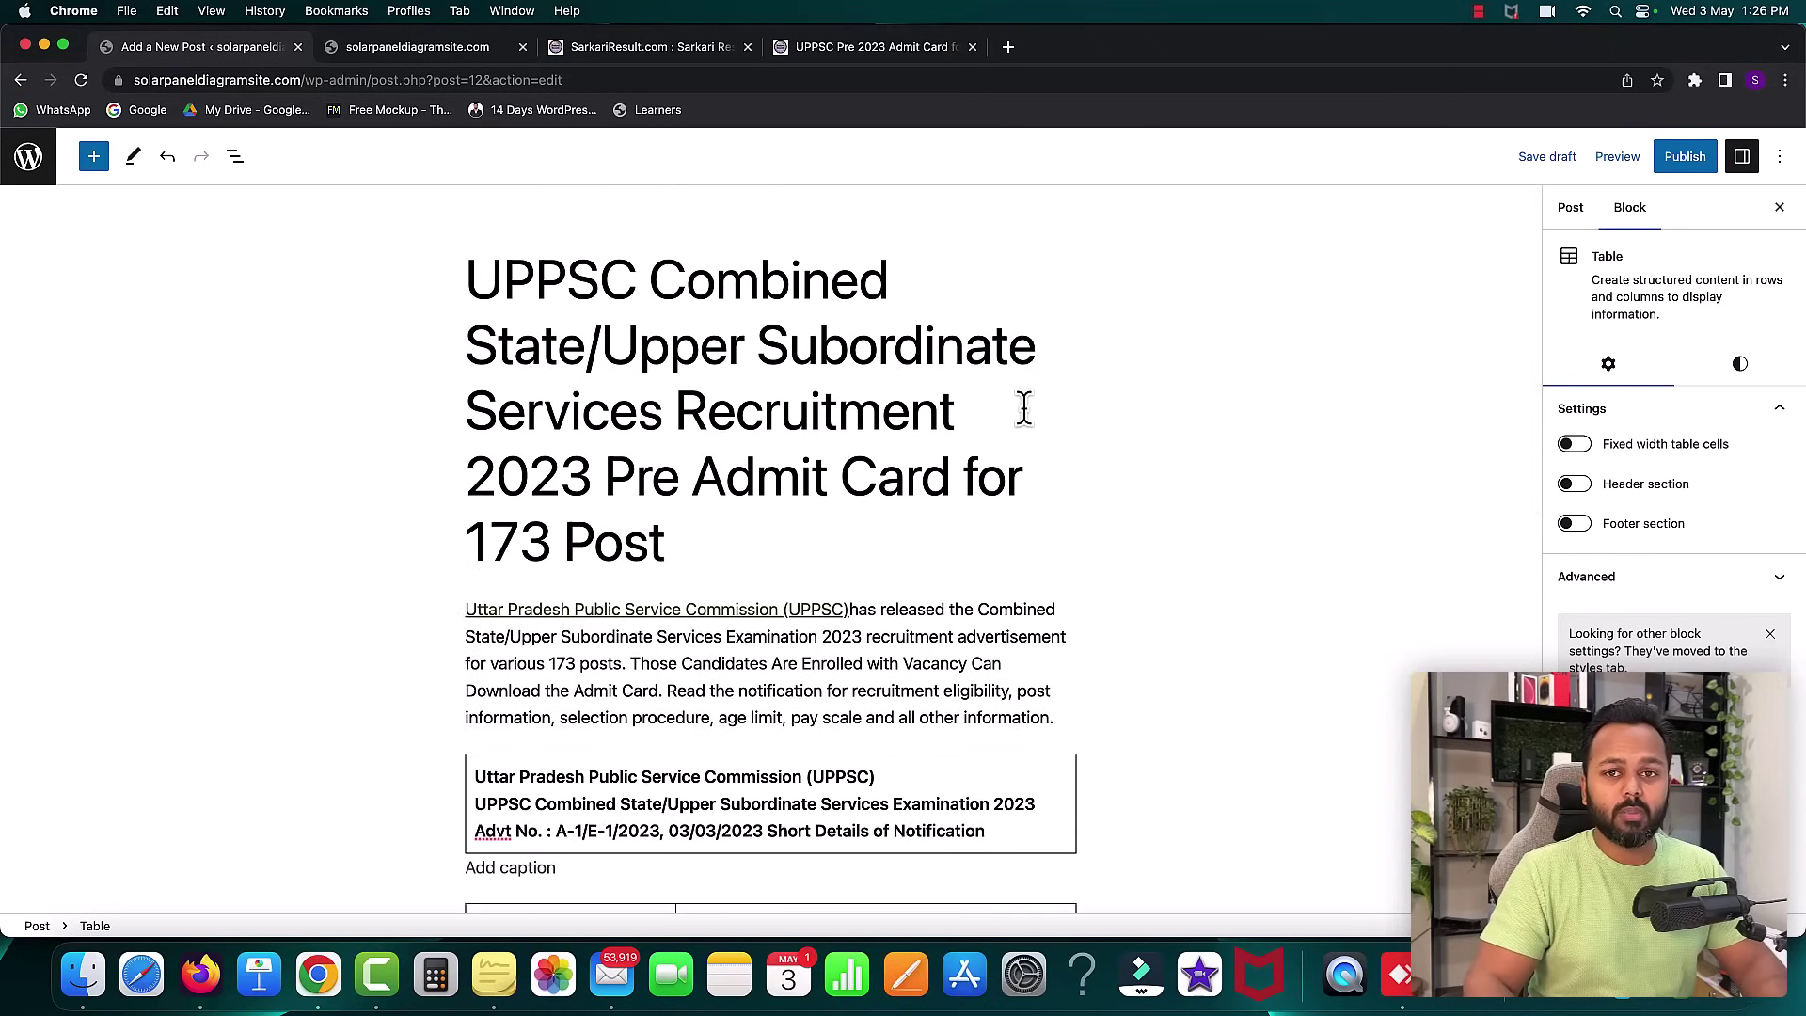
- Start publishing, cancel the pre-publish panel, and recheck the Sarkari Result page
{"action": "left_click", "coordinate": [1687, 160]}
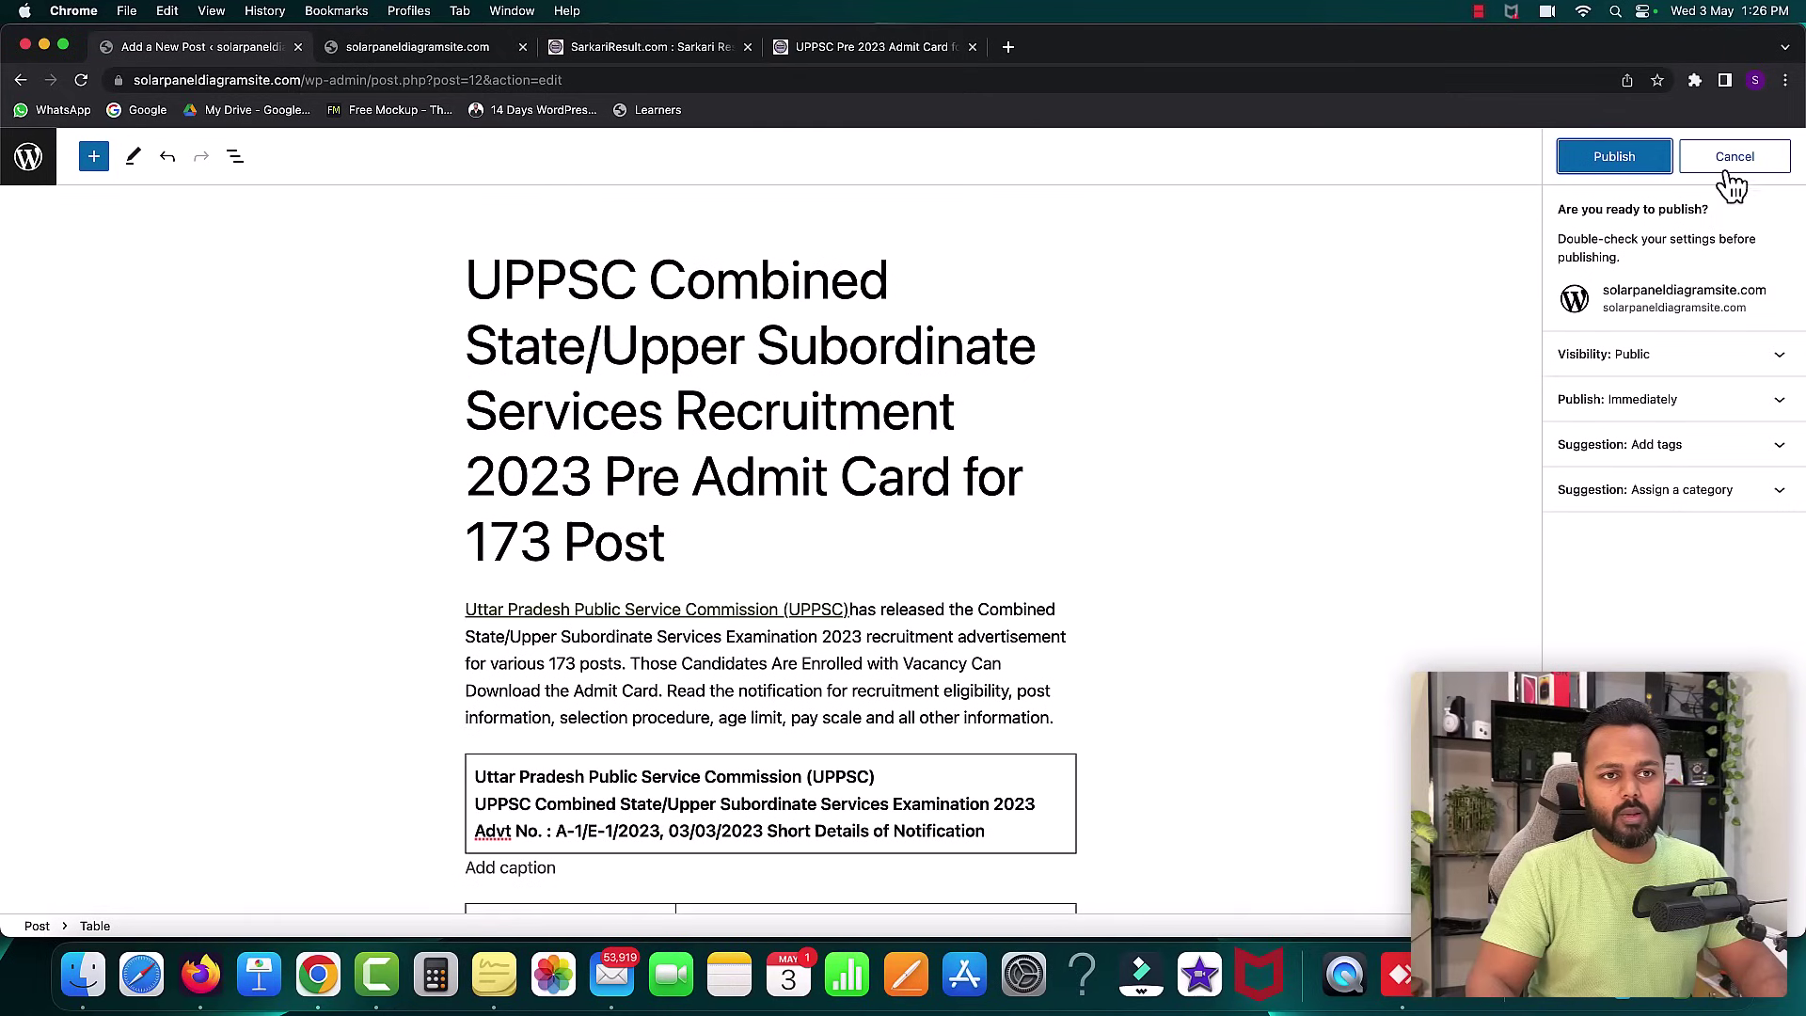
{"action": "left_click", "coordinate": [1734, 160]}
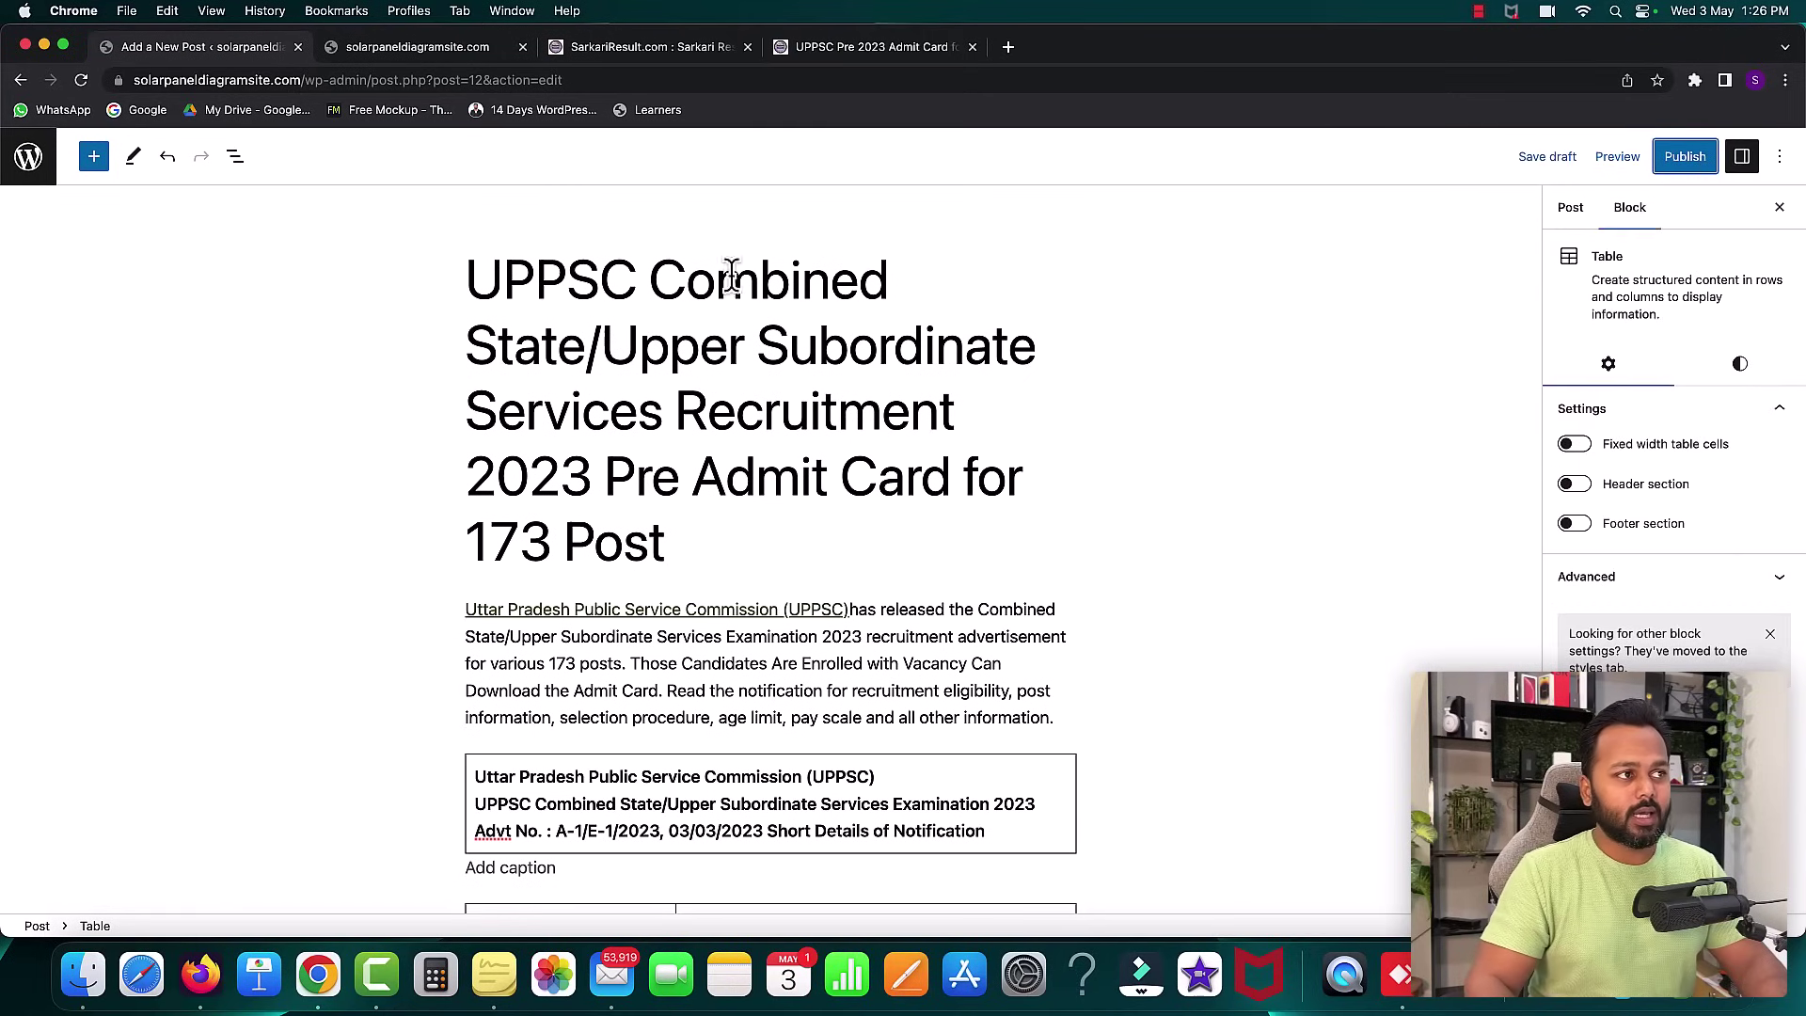
{"action": "left_click", "coordinate": [660, 49]}
{"action": "scroll", "coordinate": [806, 480], "scroll_direction": "up", "scroll_amount": 2}
{"action": "scroll", "coordinate": [811, 479], "scroll_direction": "down", "scroll_amount": 1}
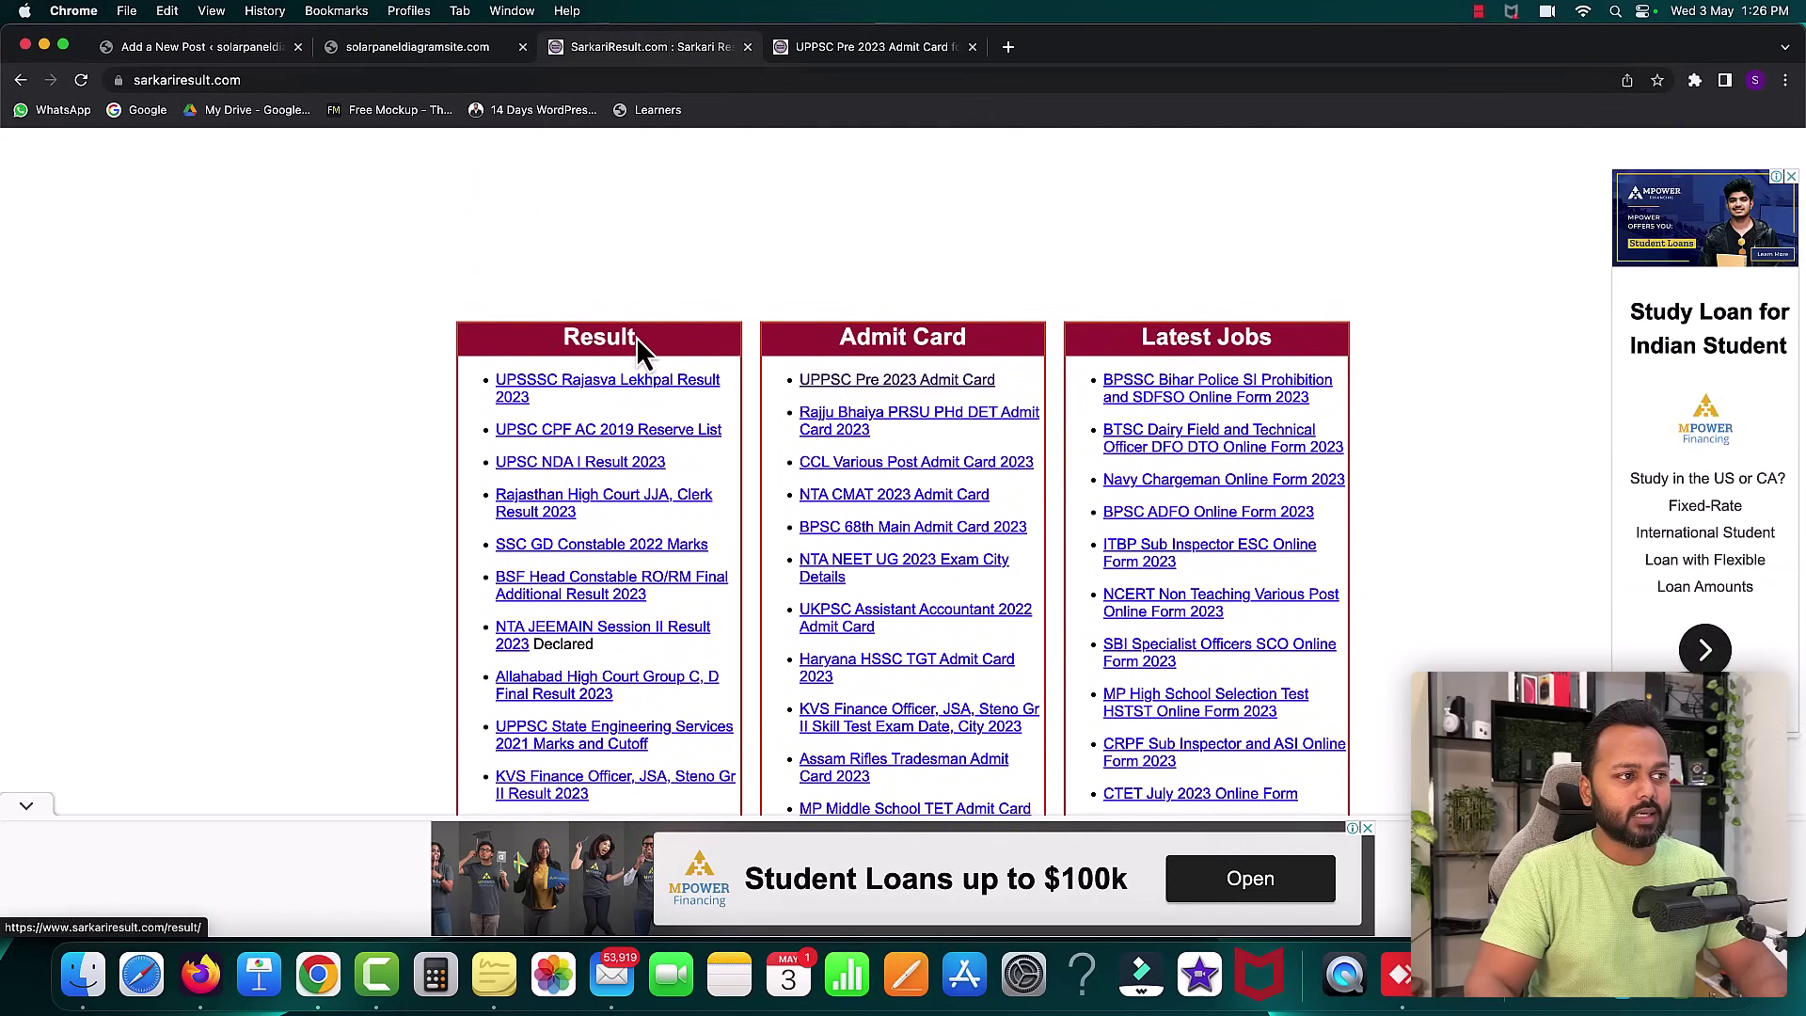
{"action": "left_click", "coordinate": [240, 49]}
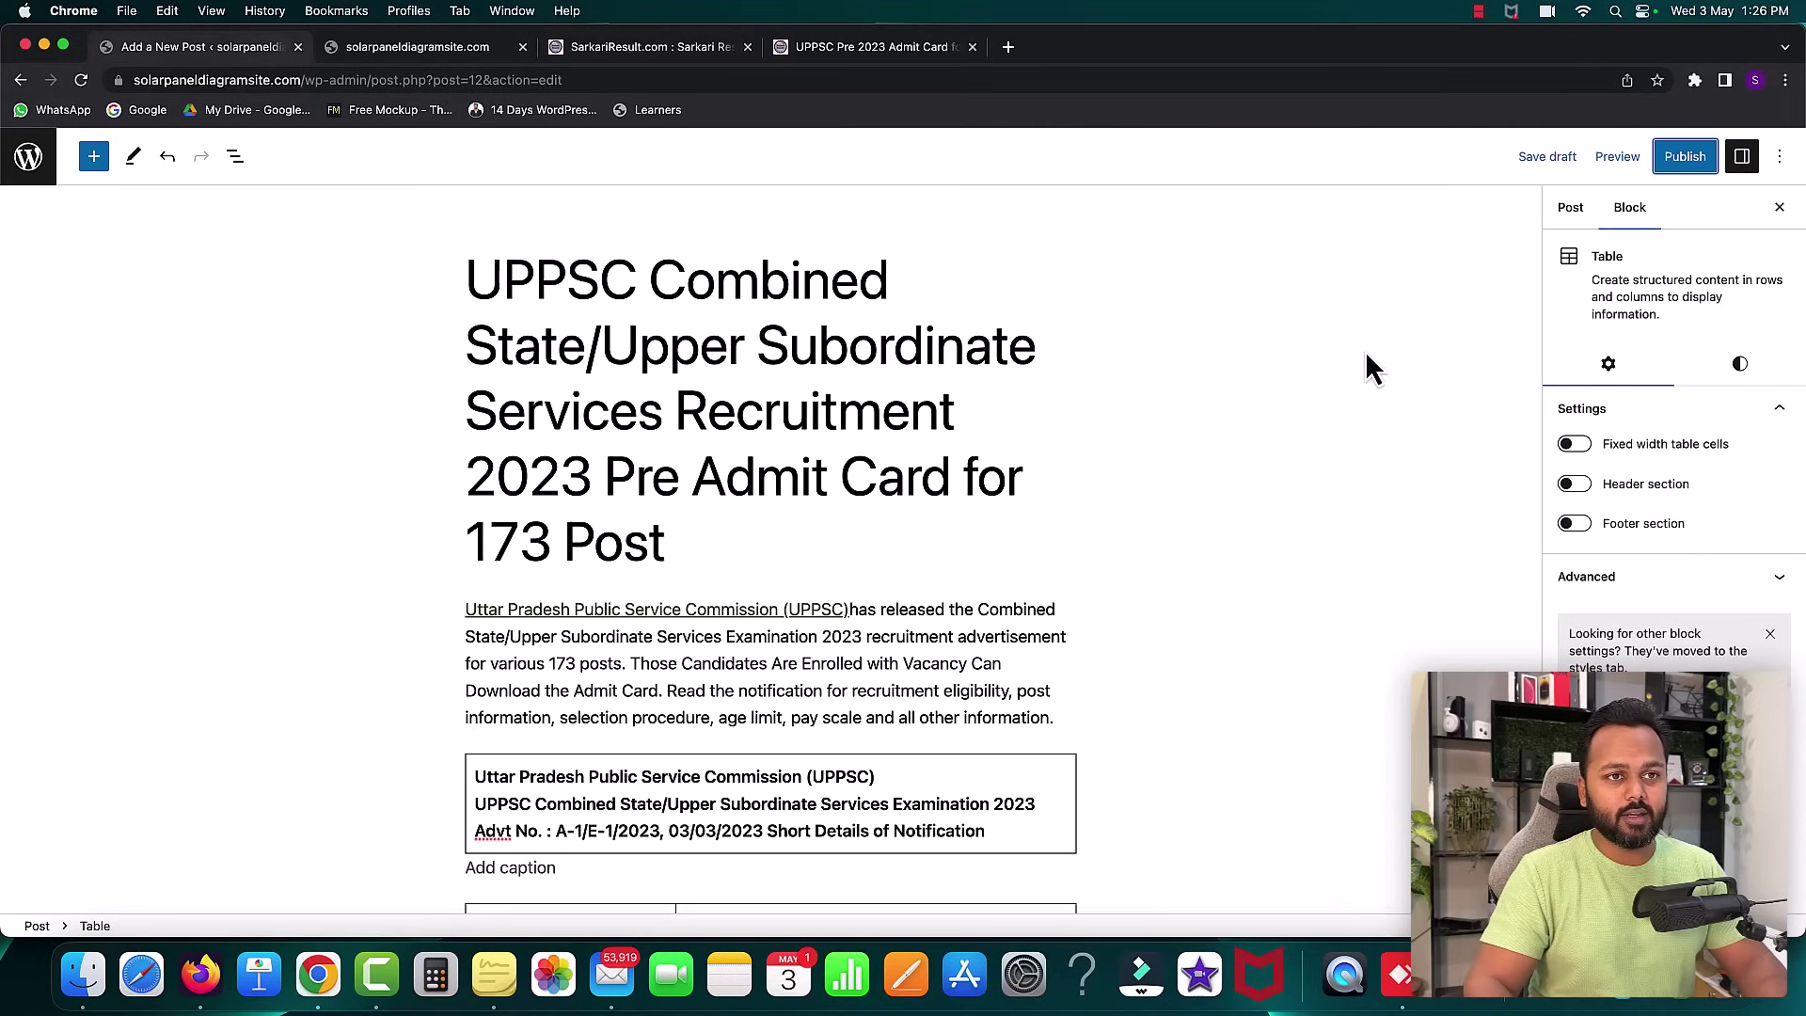
- Tick the Admit Card category in the post settings and publish the post
{"action": "left_click", "coordinate": [1570, 211]}
{"action": "scroll", "coordinate": [1644, 499], "scroll_direction": "down", "scroll_amount": 5}
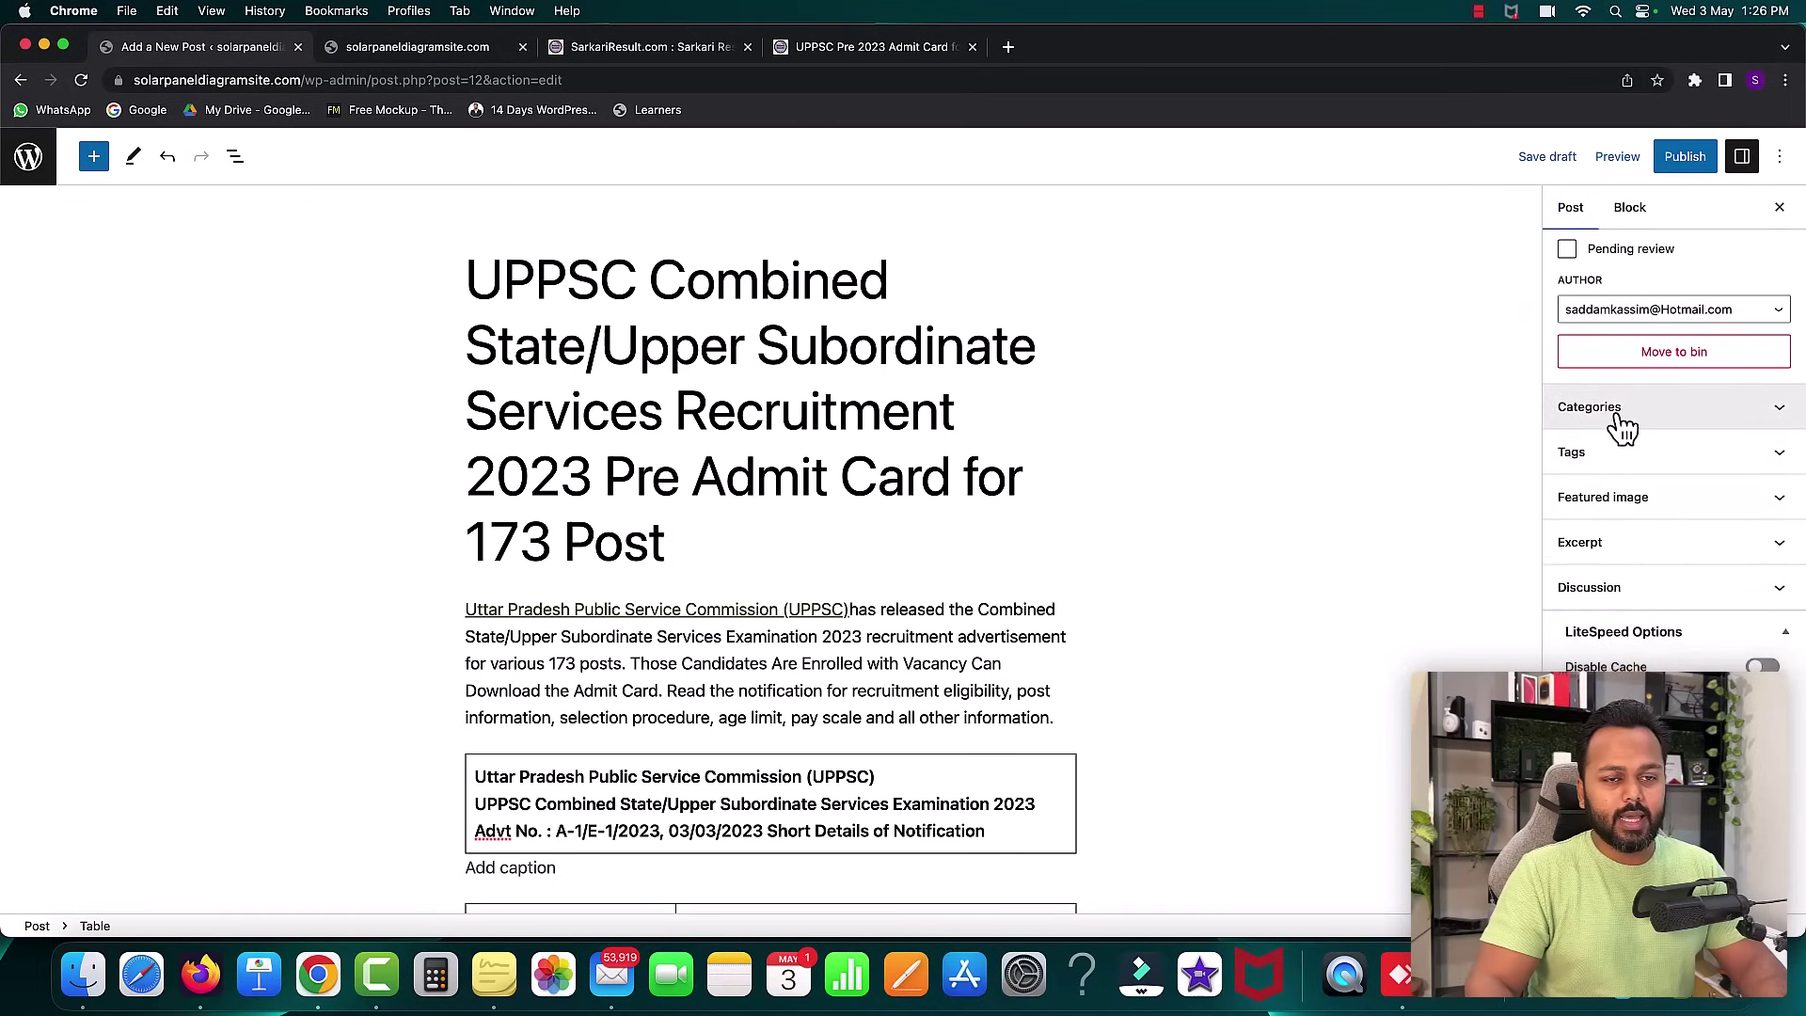
{"action": "scroll", "coordinate": [1655, 424], "scroll_direction": "down", "scroll_amount": 3}
{"action": "left_click", "coordinate": [1778, 282]}
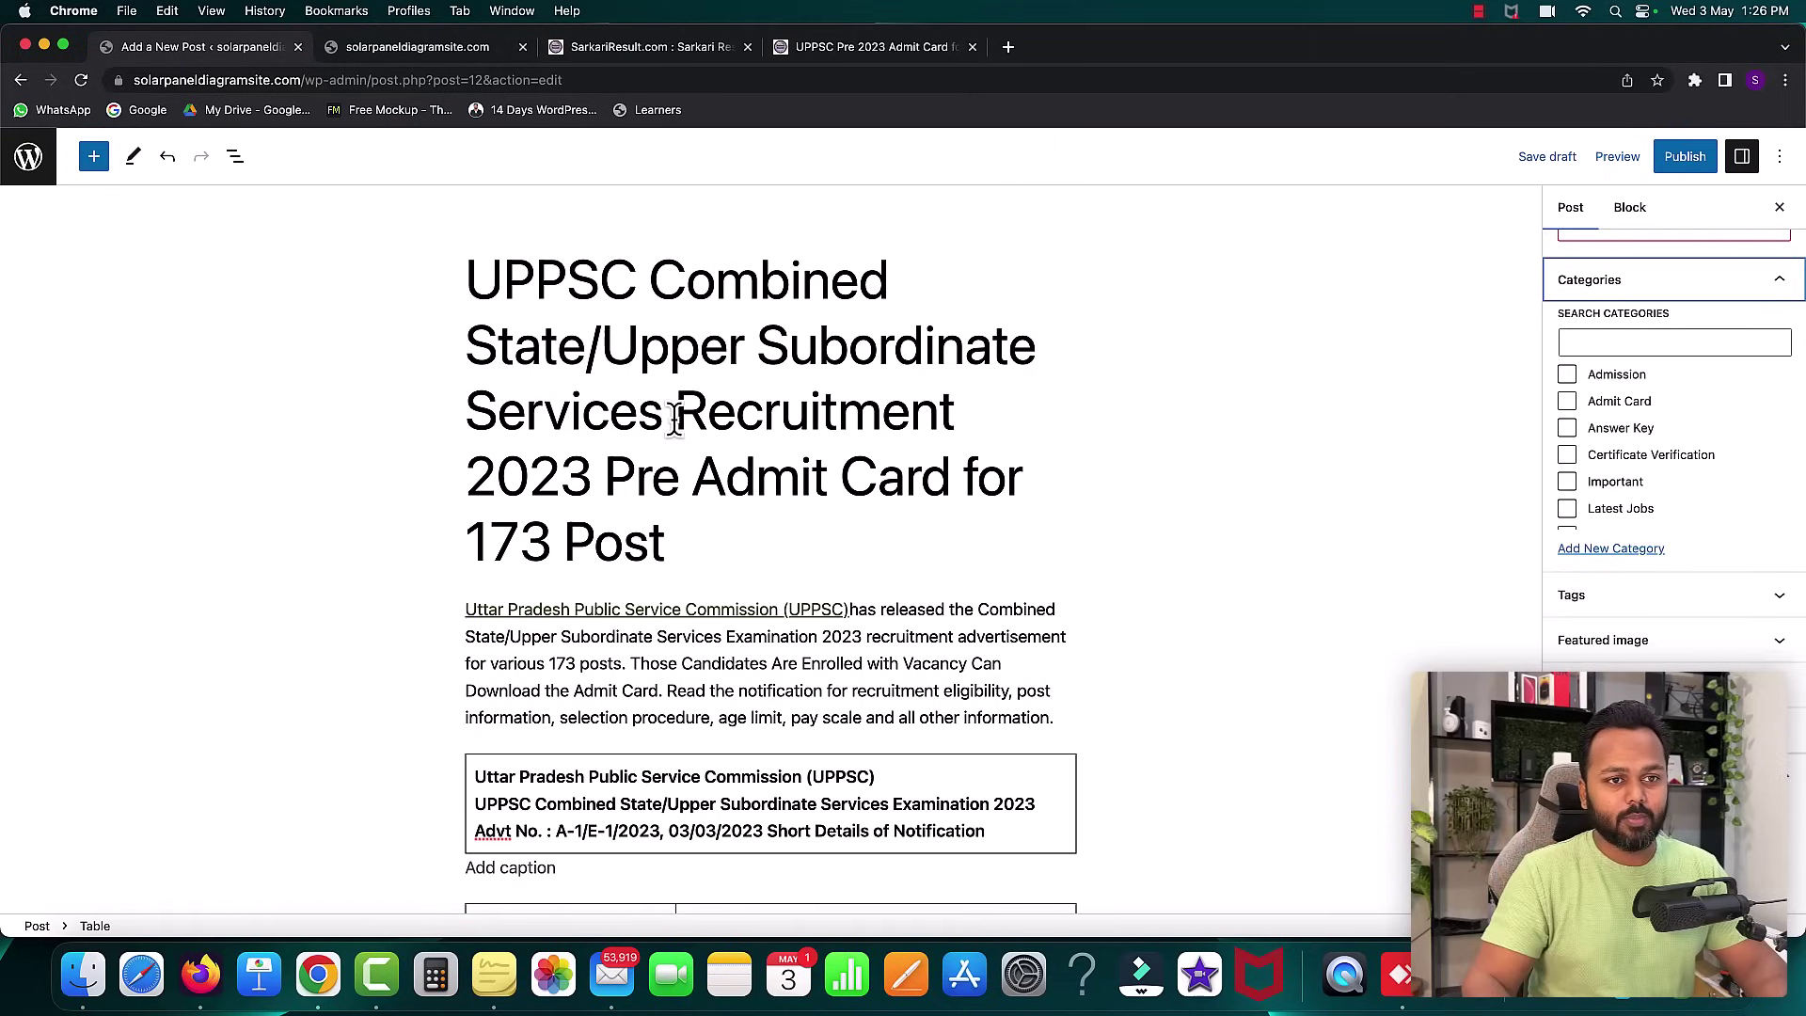
{"action": "scroll", "coordinate": [1496, 517], "scroll_direction": "down", "scroll_amount": 1}
{"action": "left_click", "coordinate": [1568, 402]}
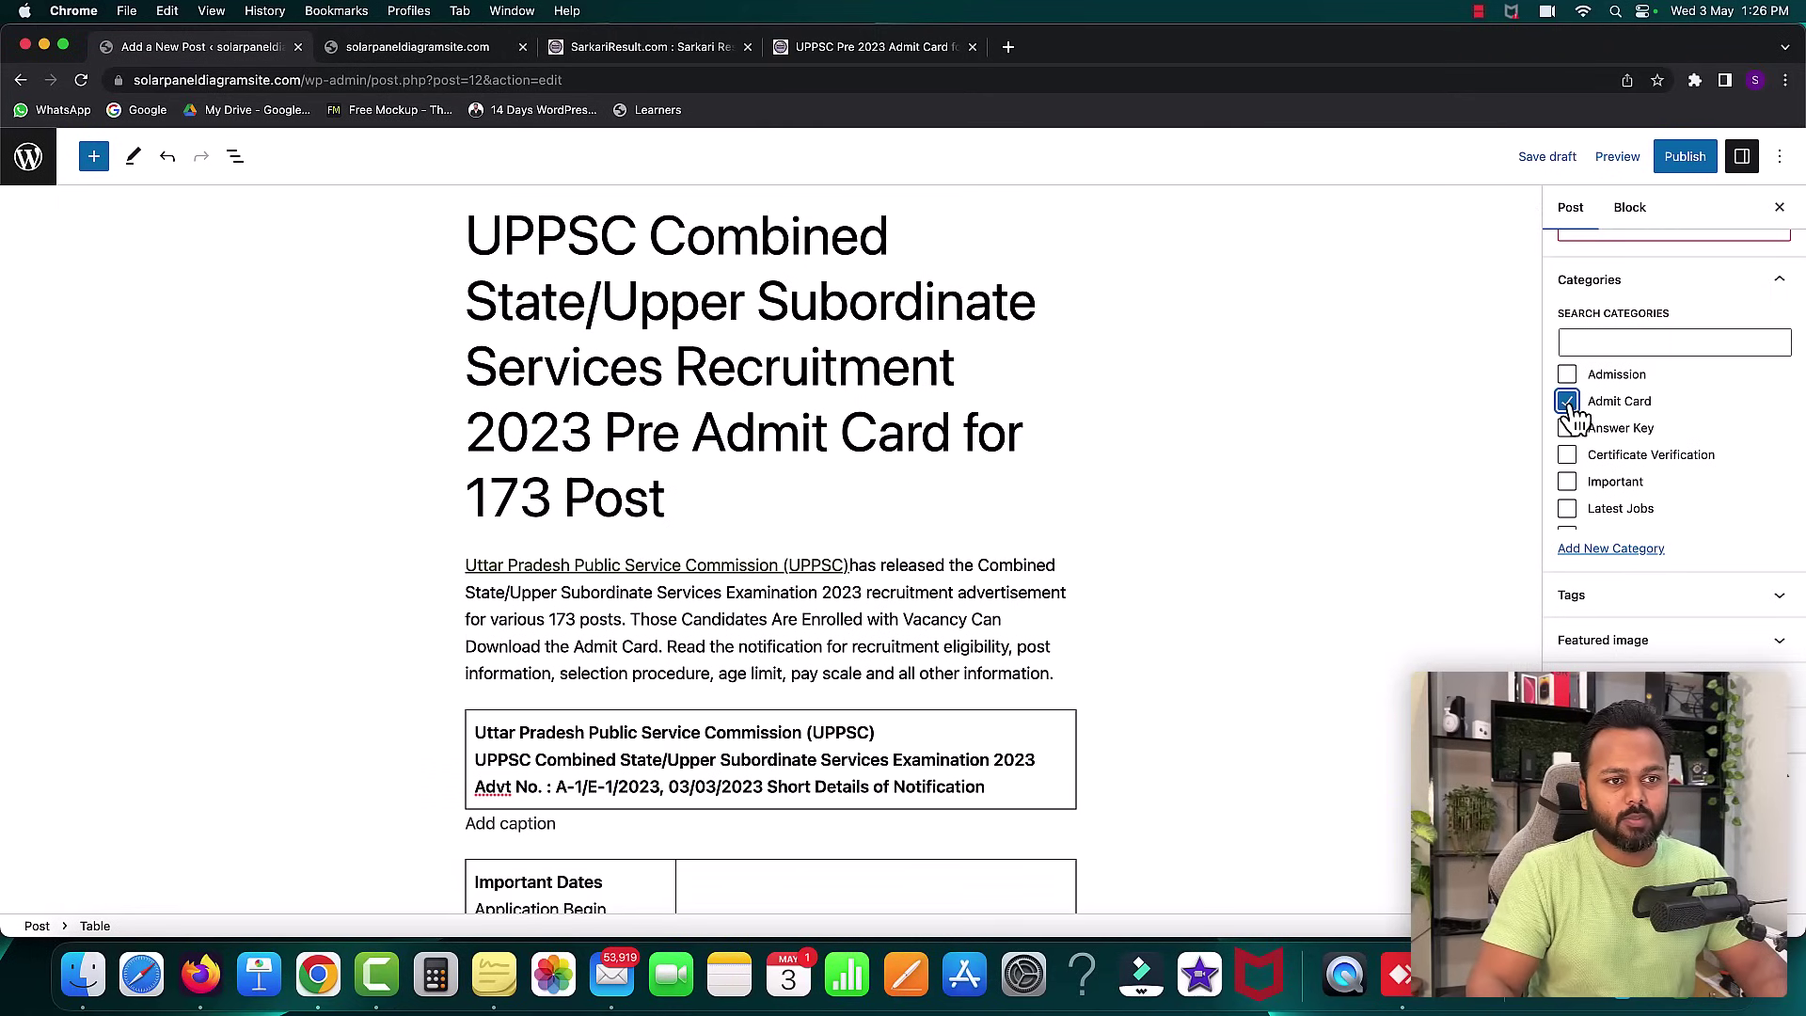
{"action": "left_click", "coordinate": [1688, 158]}
{"action": "left_click", "coordinate": [1649, 162]}
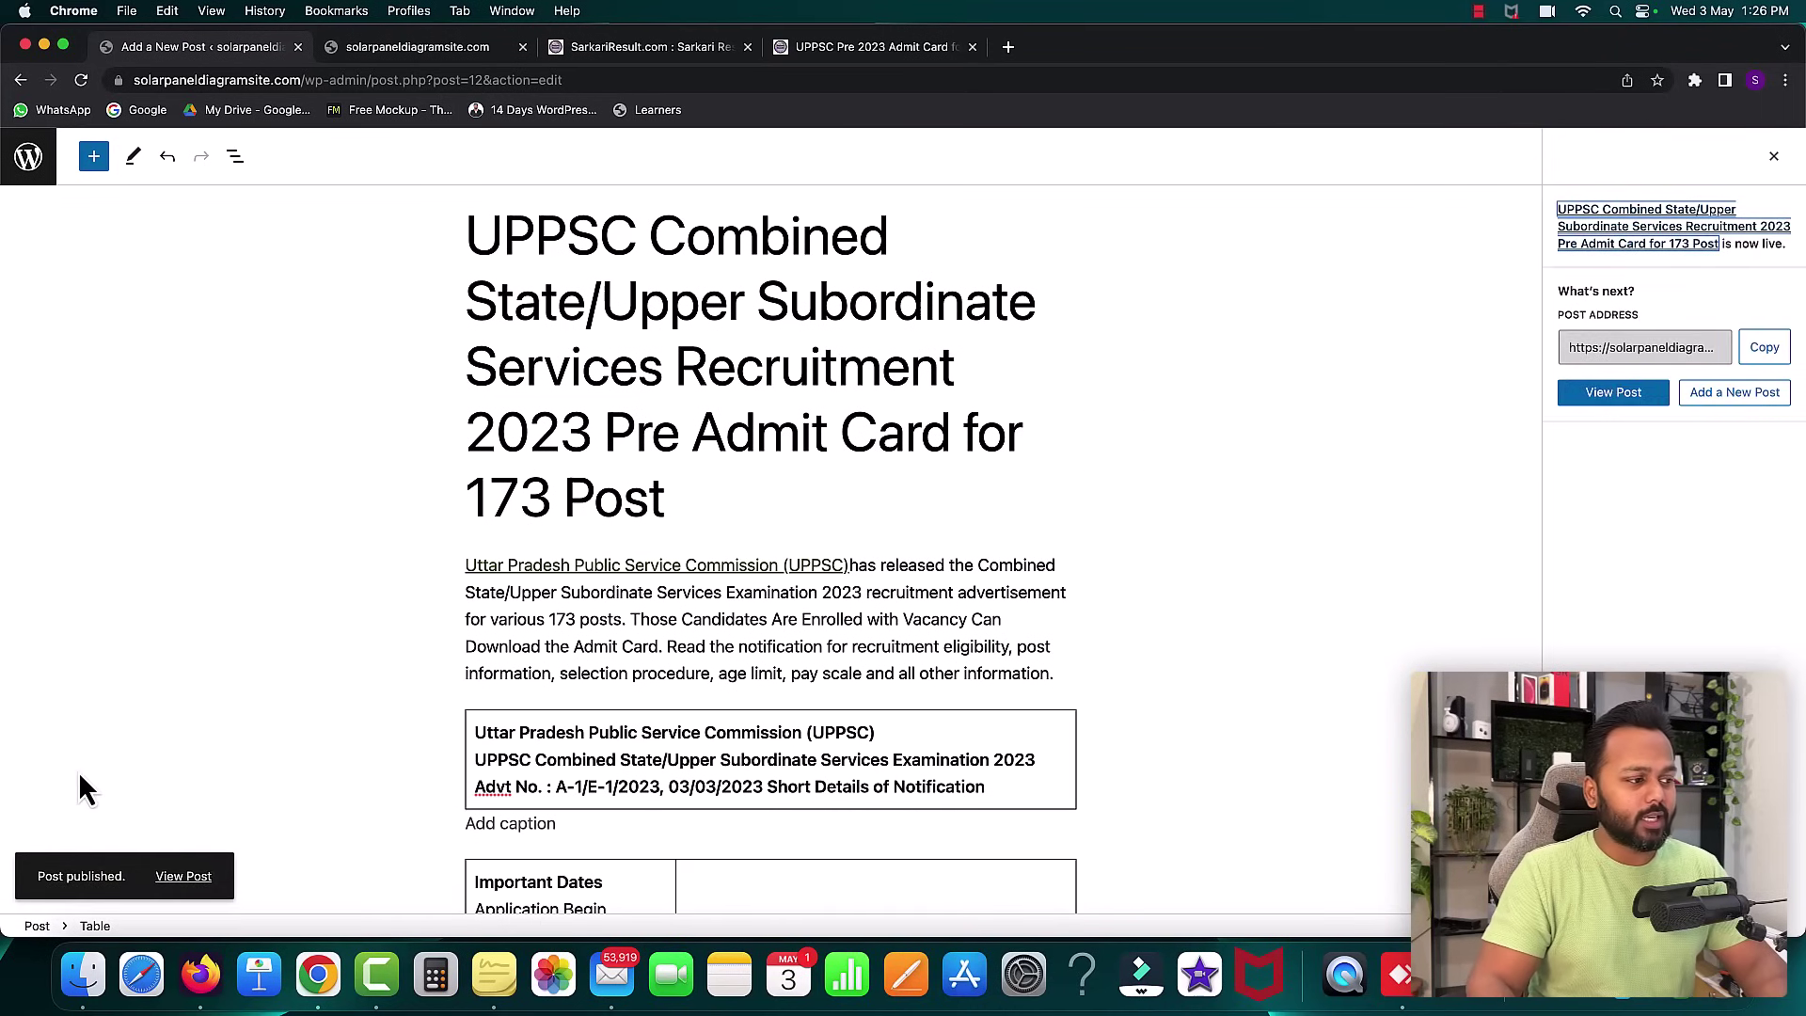
- Open the published UPPSC admit card post in a new tab
{"action": "right_click", "coordinate": [170, 889]}
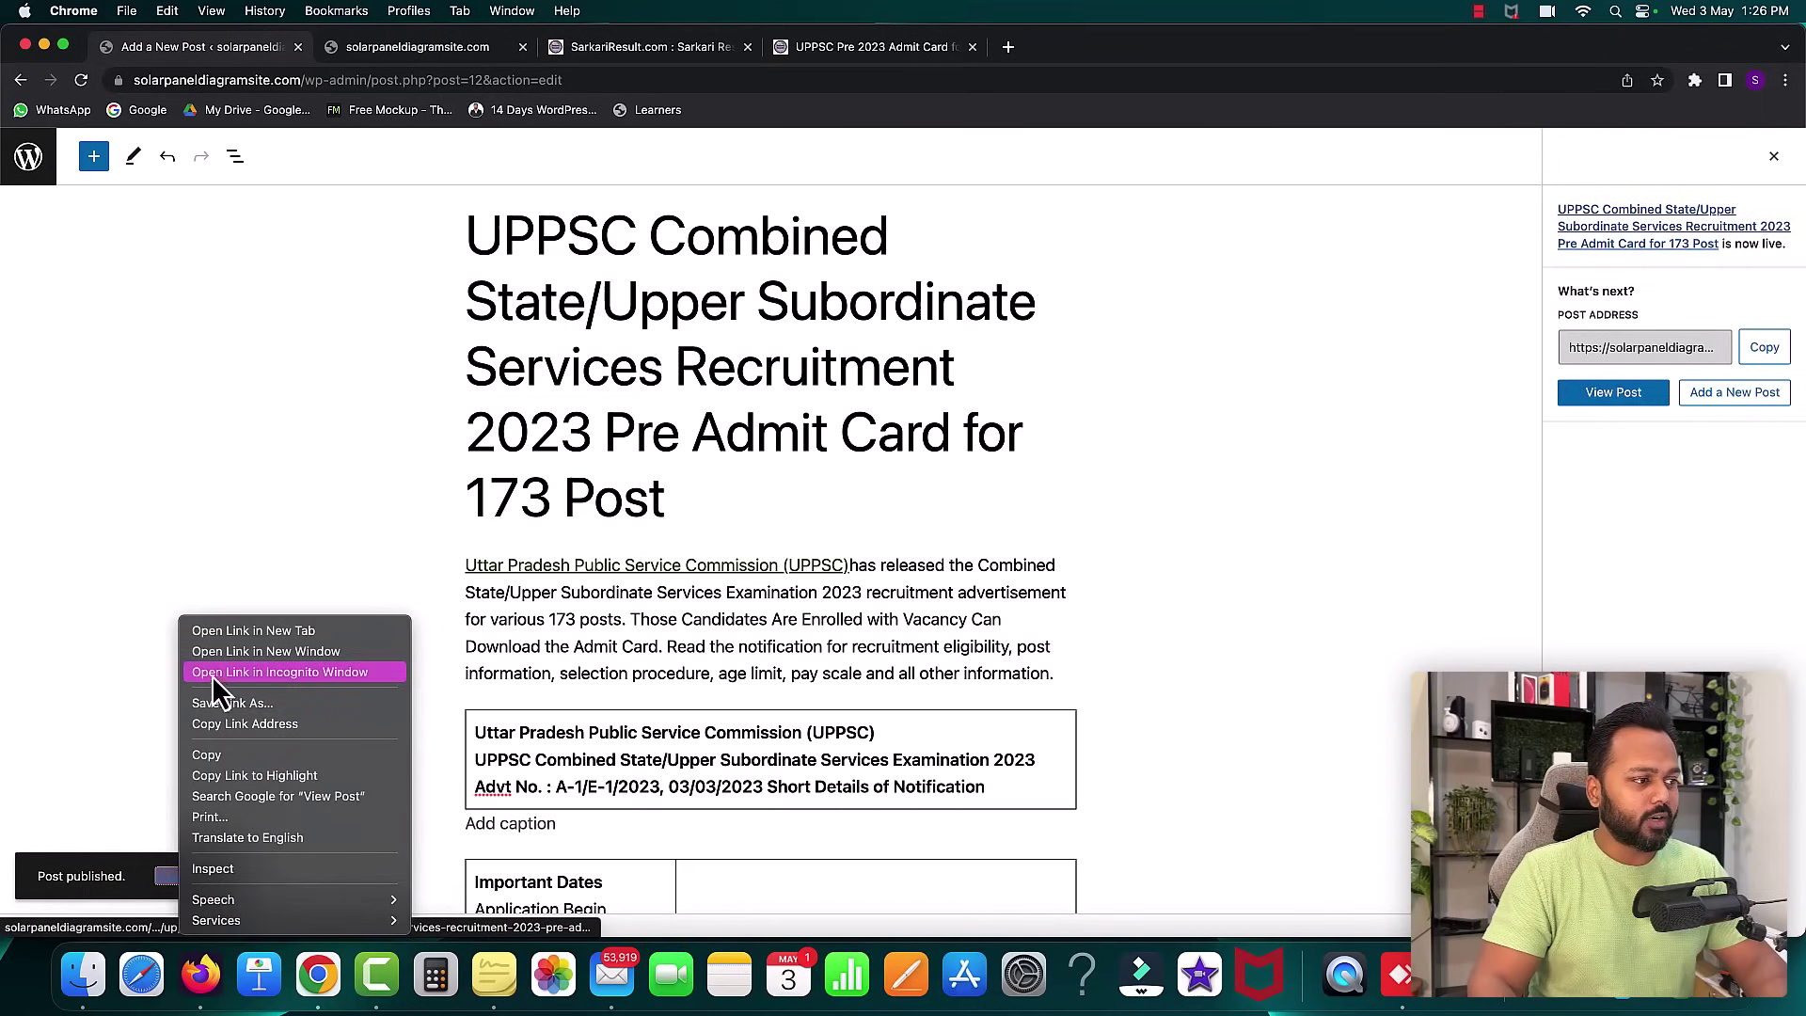
{"action": "left_click", "coordinate": [223, 641]}
{"action": "left_click", "coordinate": [414, 47]}
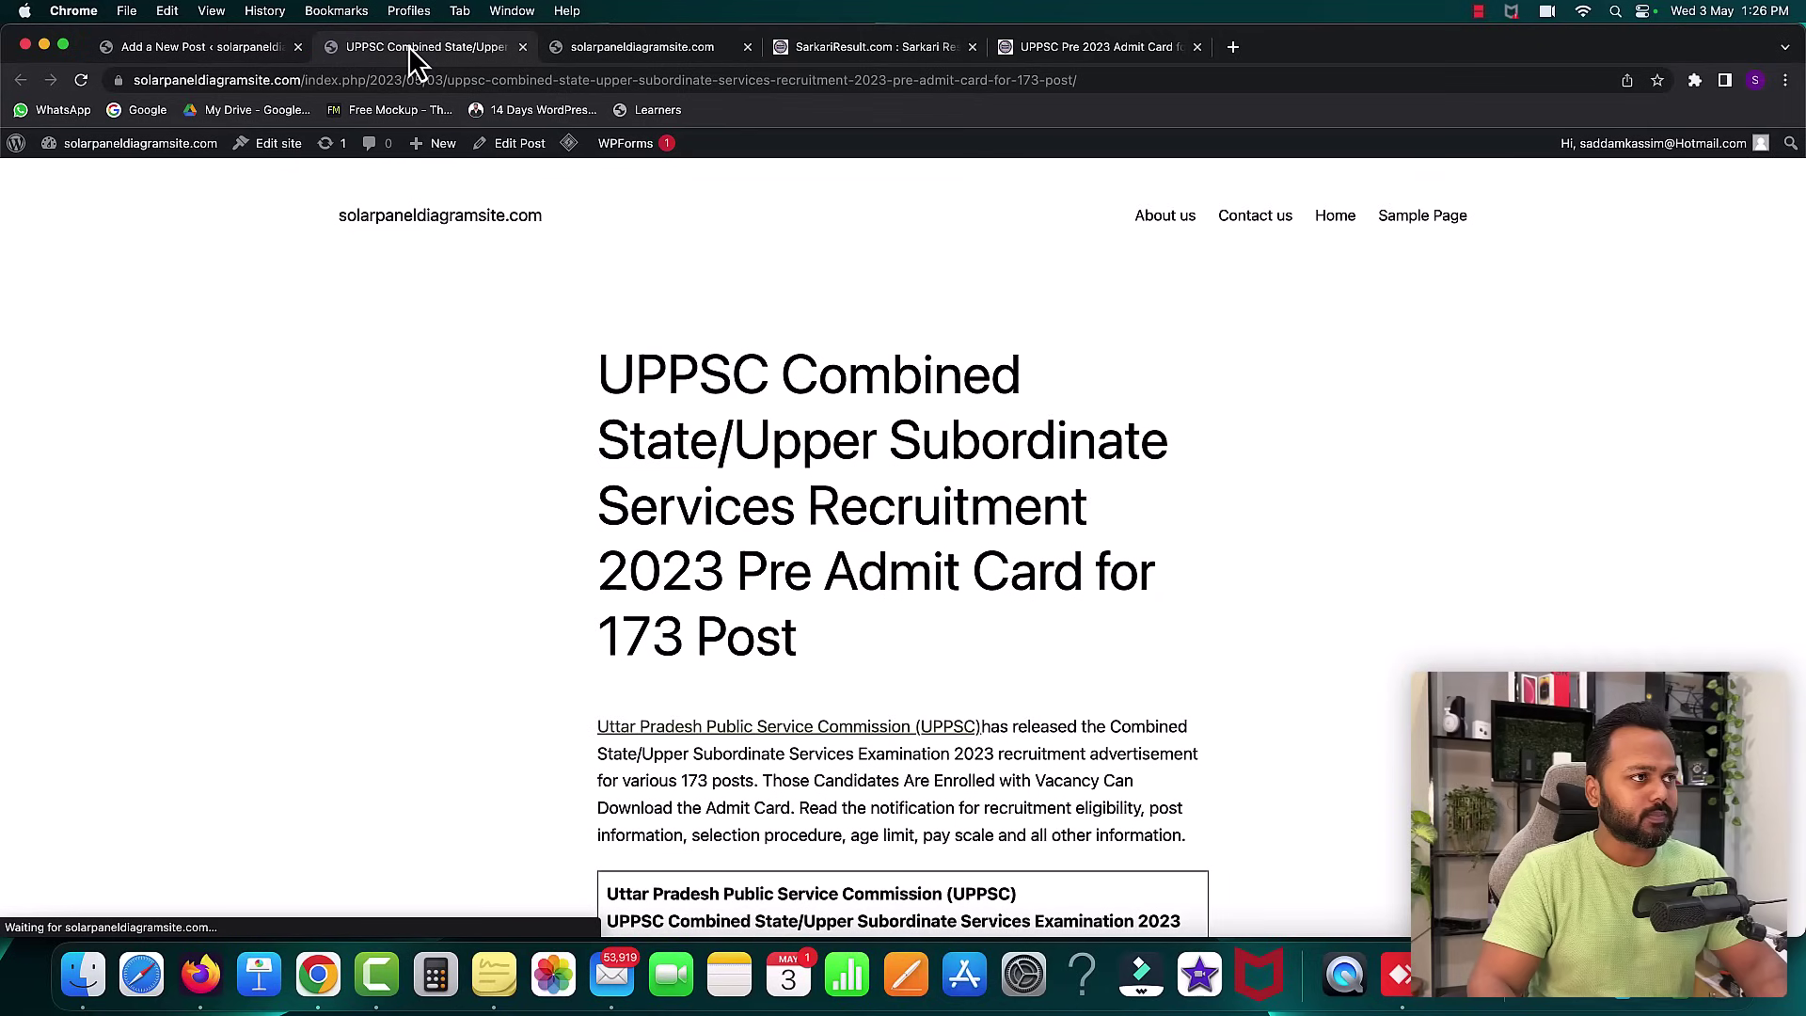
- Review the live post's title, intro and four tables, then go back to the editor tab
{"action": "scroll", "coordinate": [824, 454], "scroll_direction": "down", "scroll_amount": 5}
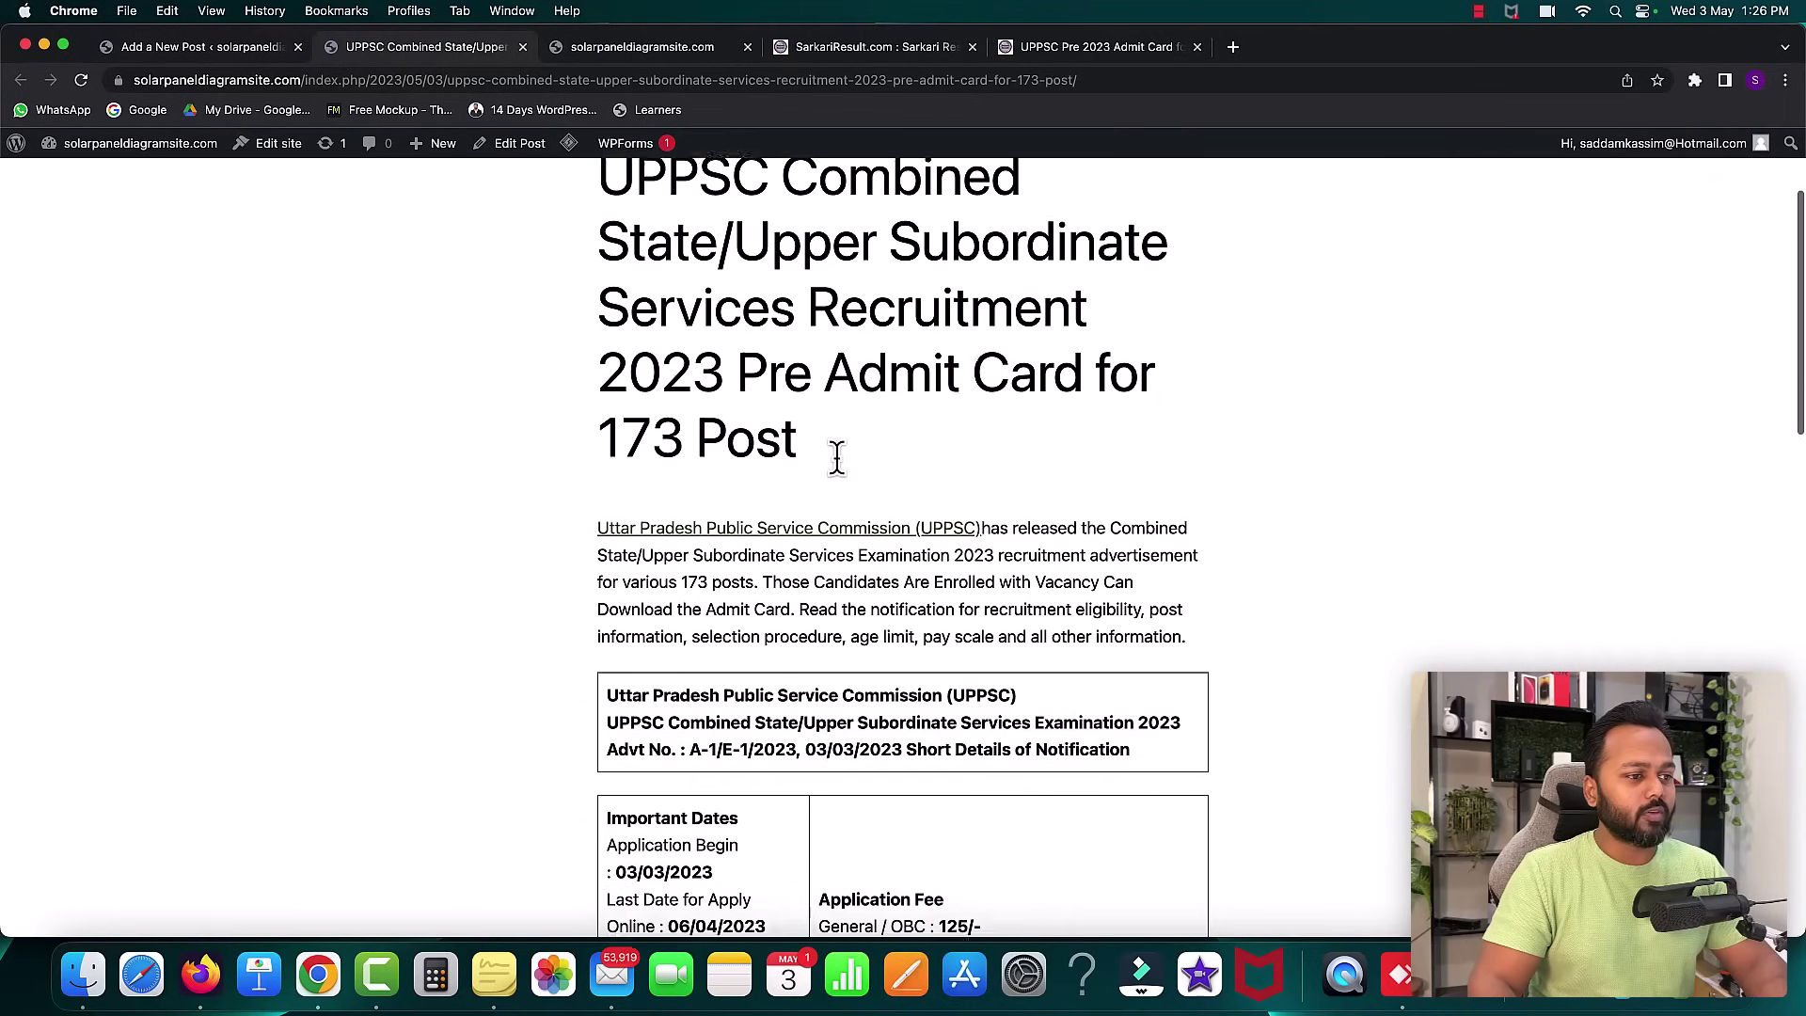
{"action": "scroll", "coordinate": [866, 480], "scroll_direction": "down", "scroll_amount": 10}
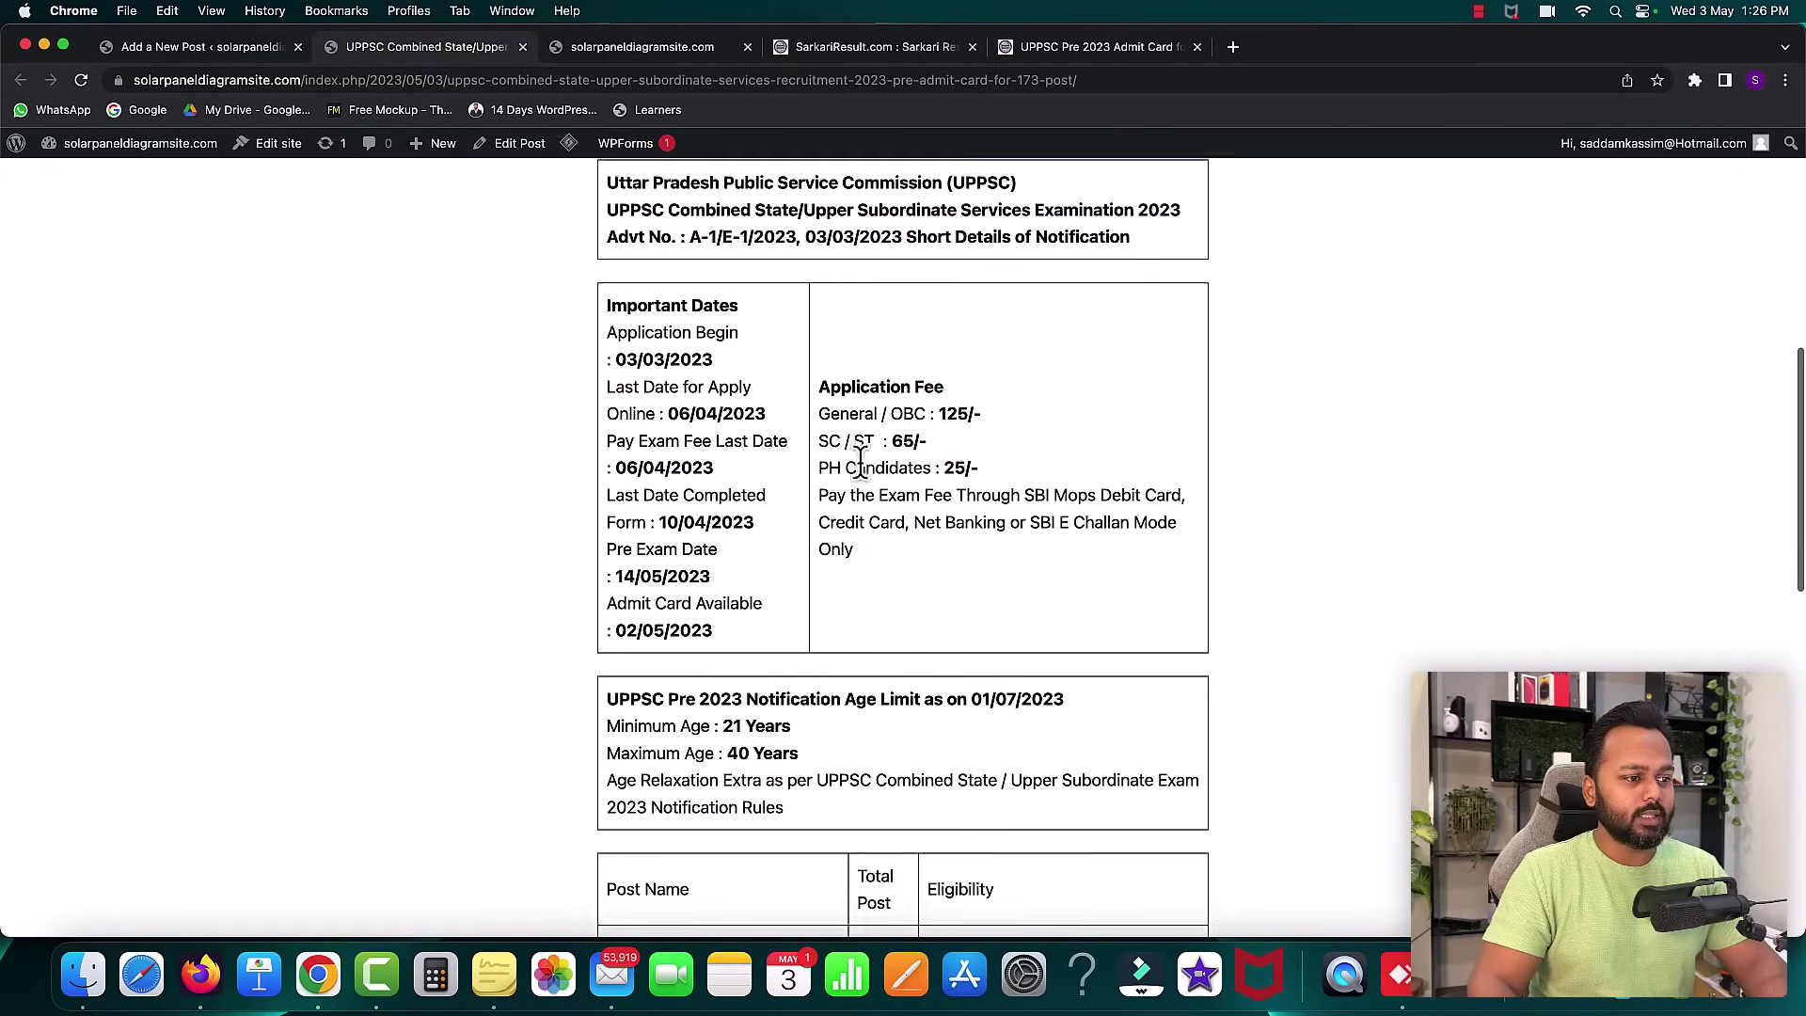
{"action": "scroll", "coordinate": [861, 465], "scroll_direction": "up", "scroll_amount": 4}
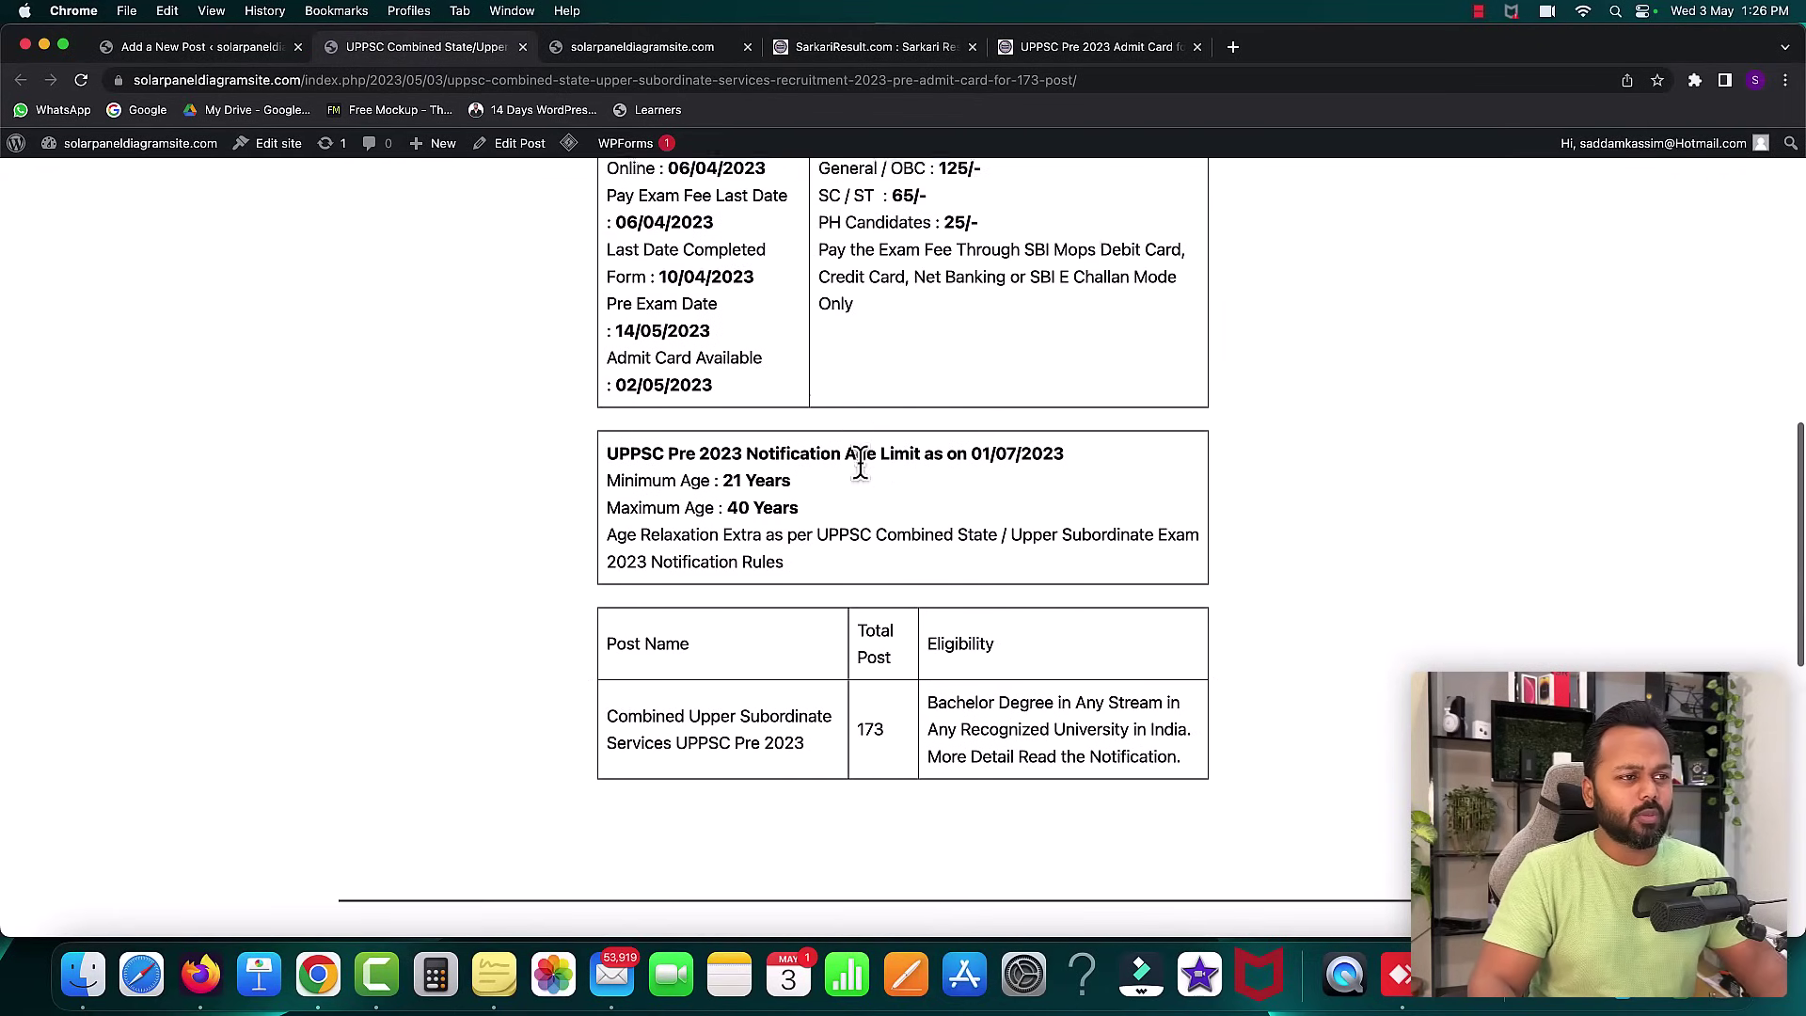
{"action": "scroll", "coordinate": [861, 465], "scroll_direction": "down", "scroll_amount": 5}
{"action": "scroll", "coordinate": [861, 465], "scroll_direction": "down", "scroll_amount": 3}
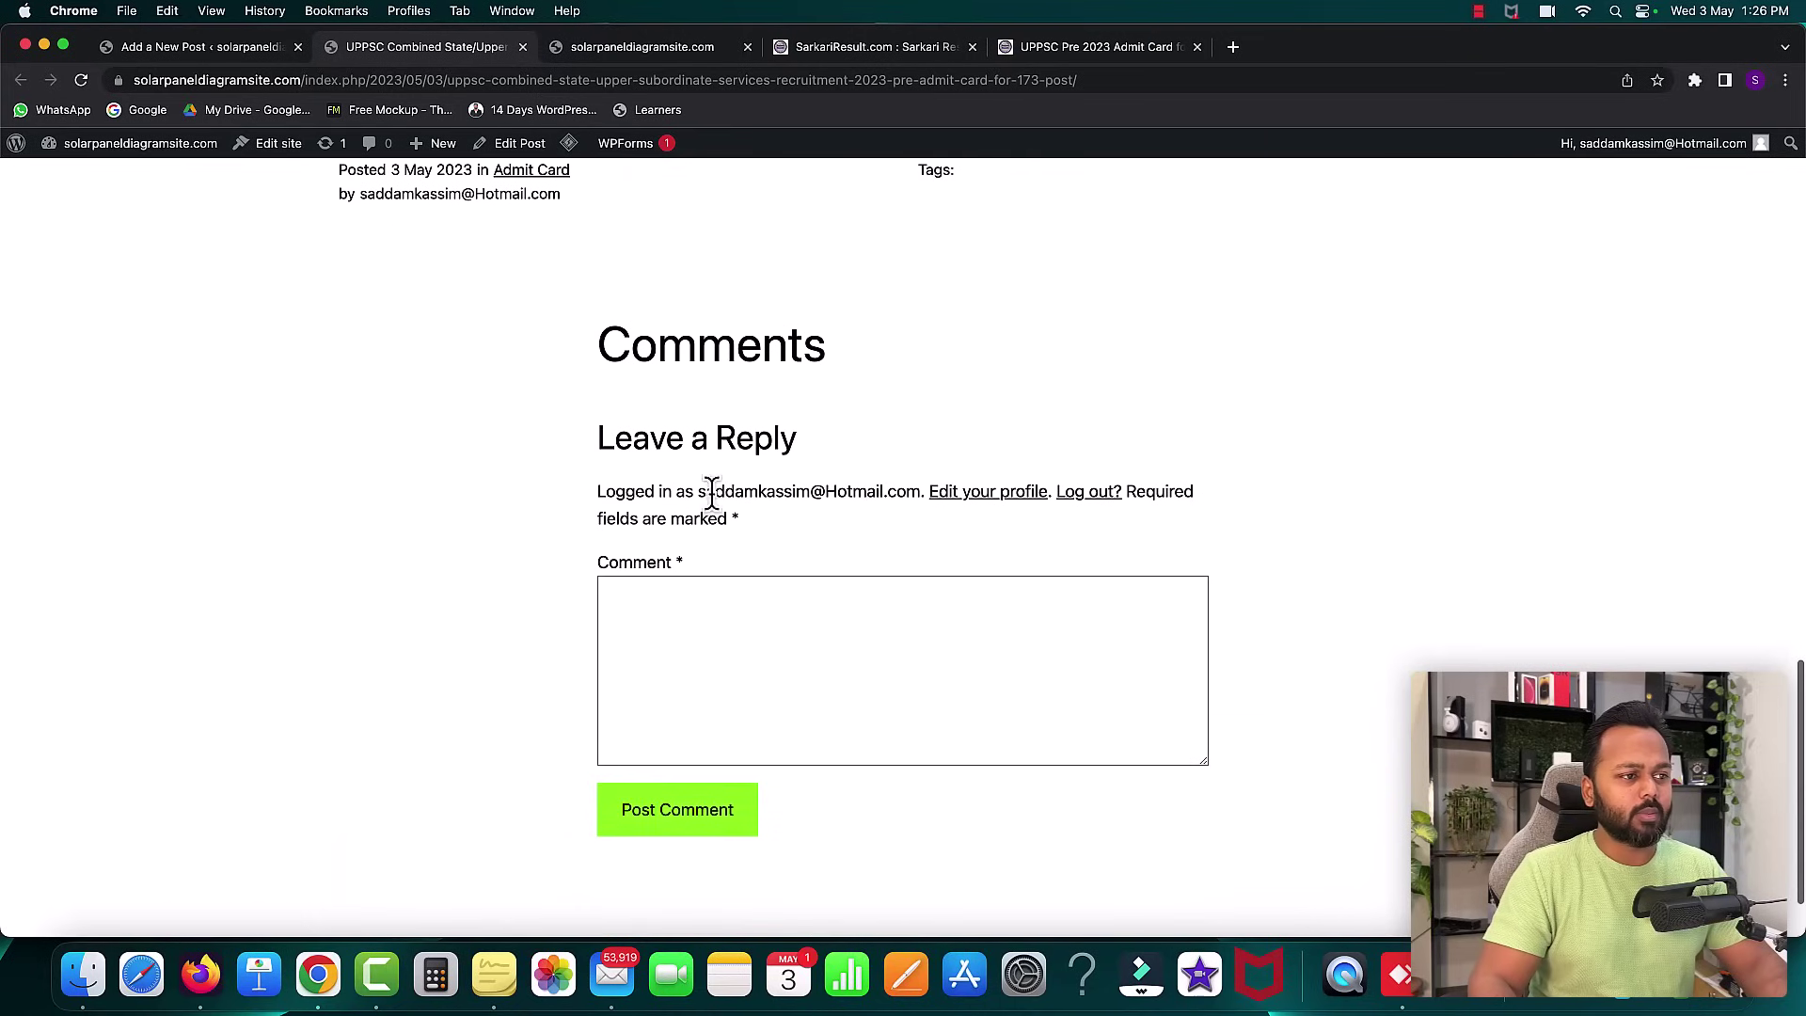
{"action": "scroll", "coordinate": [905, 598], "scroll_direction": "up", "scroll_amount": 5}
{"action": "scroll", "coordinate": [906, 598], "scroll_direction": "up", "scroll_amount": 15}
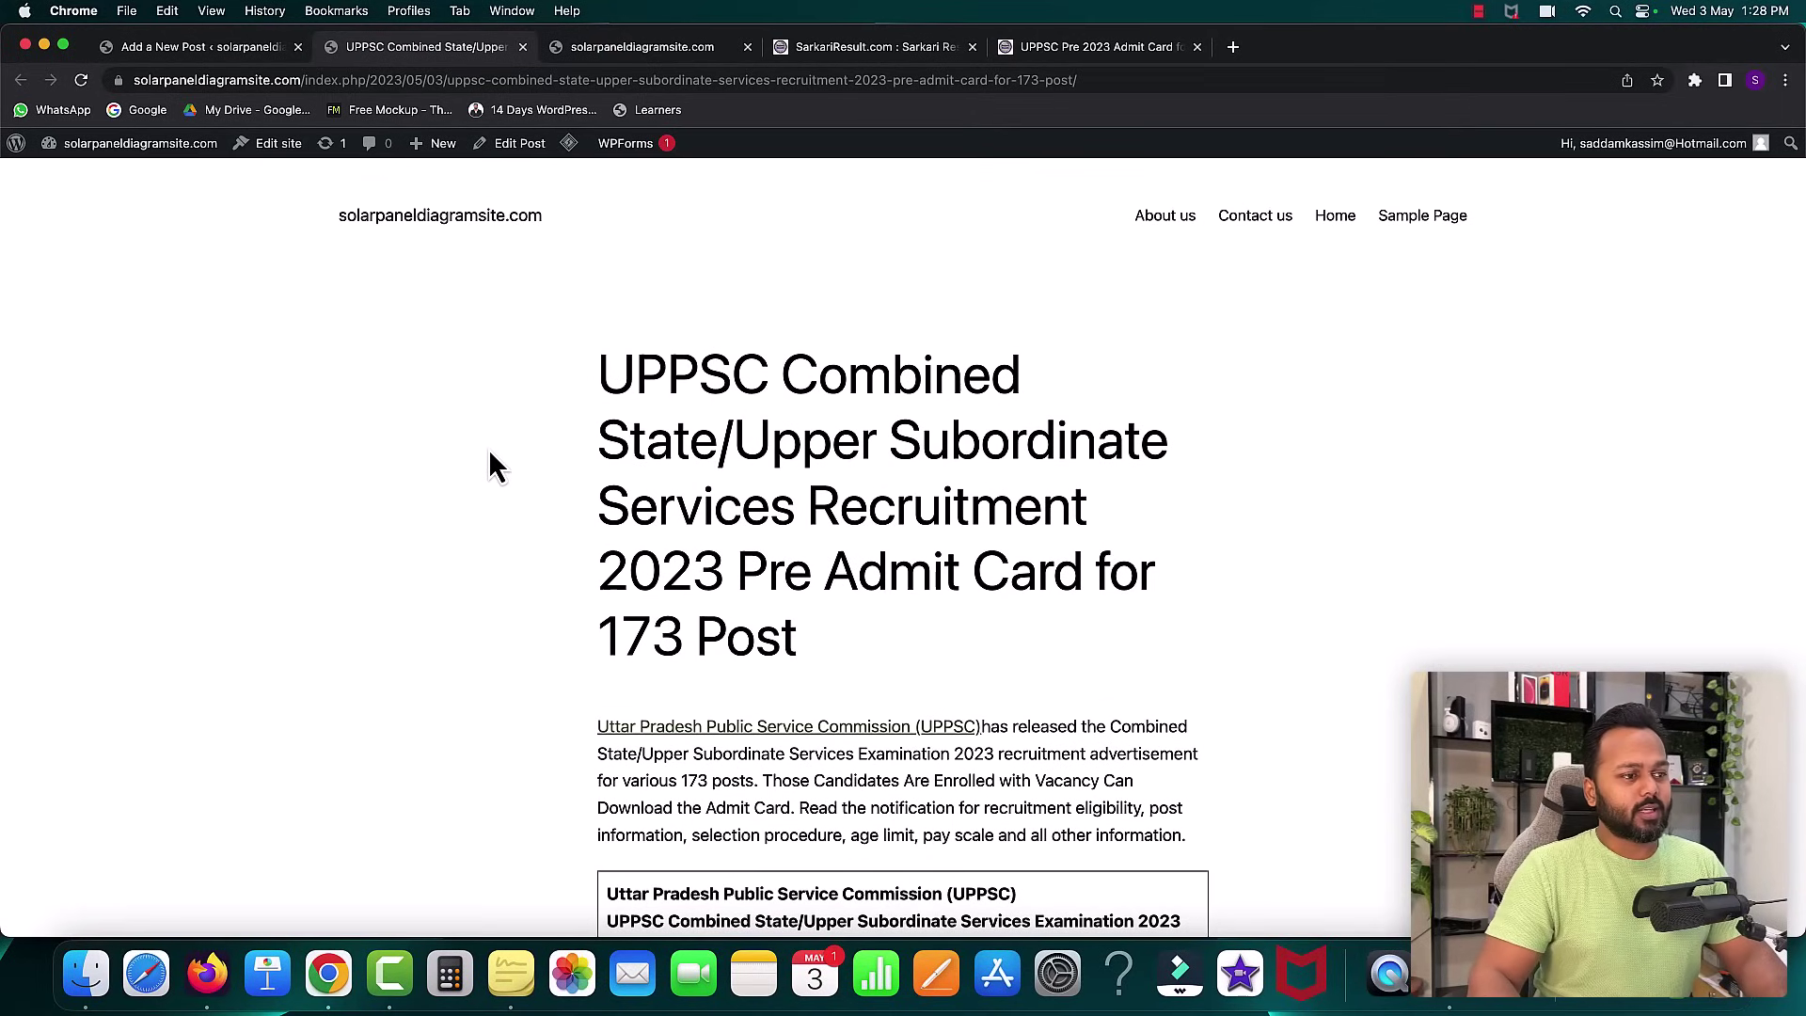
{"action": "scroll", "coordinate": [490, 461], "scroll_direction": "down", "scroll_amount": 3}
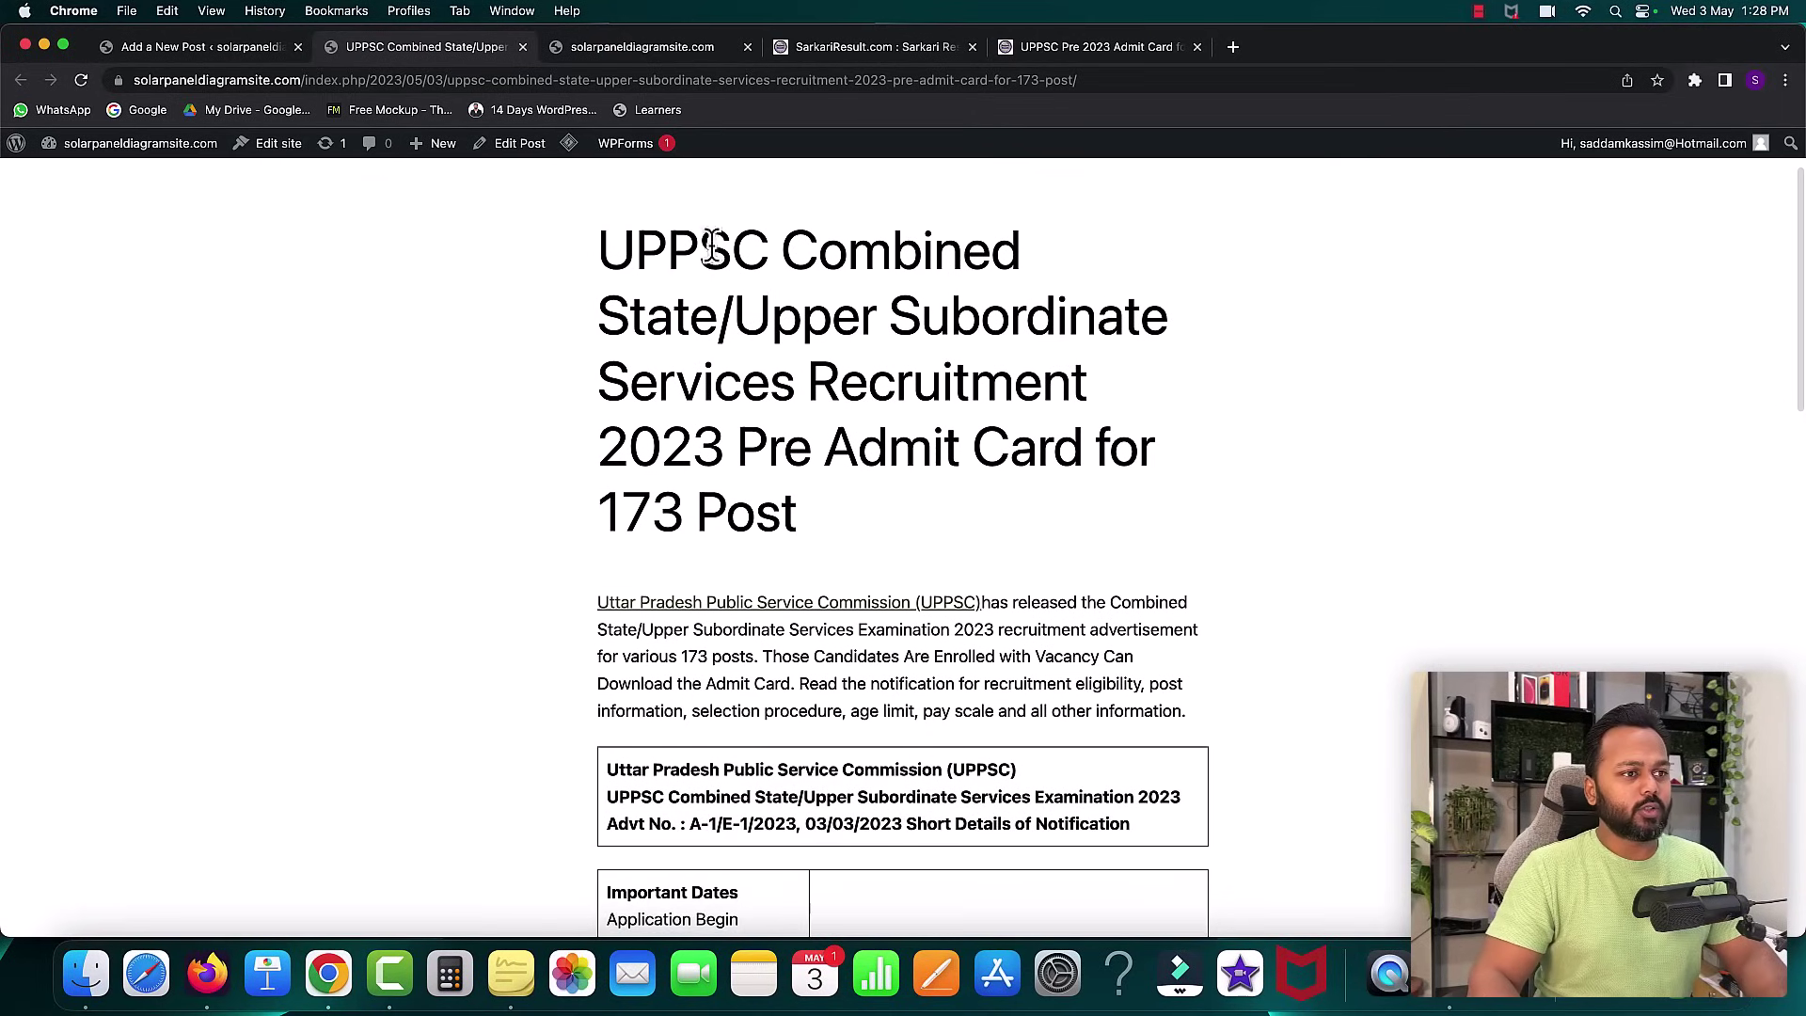
{"action": "scroll", "coordinate": [1201, 548], "scroll_direction": "down", "scroll_amount": 2}
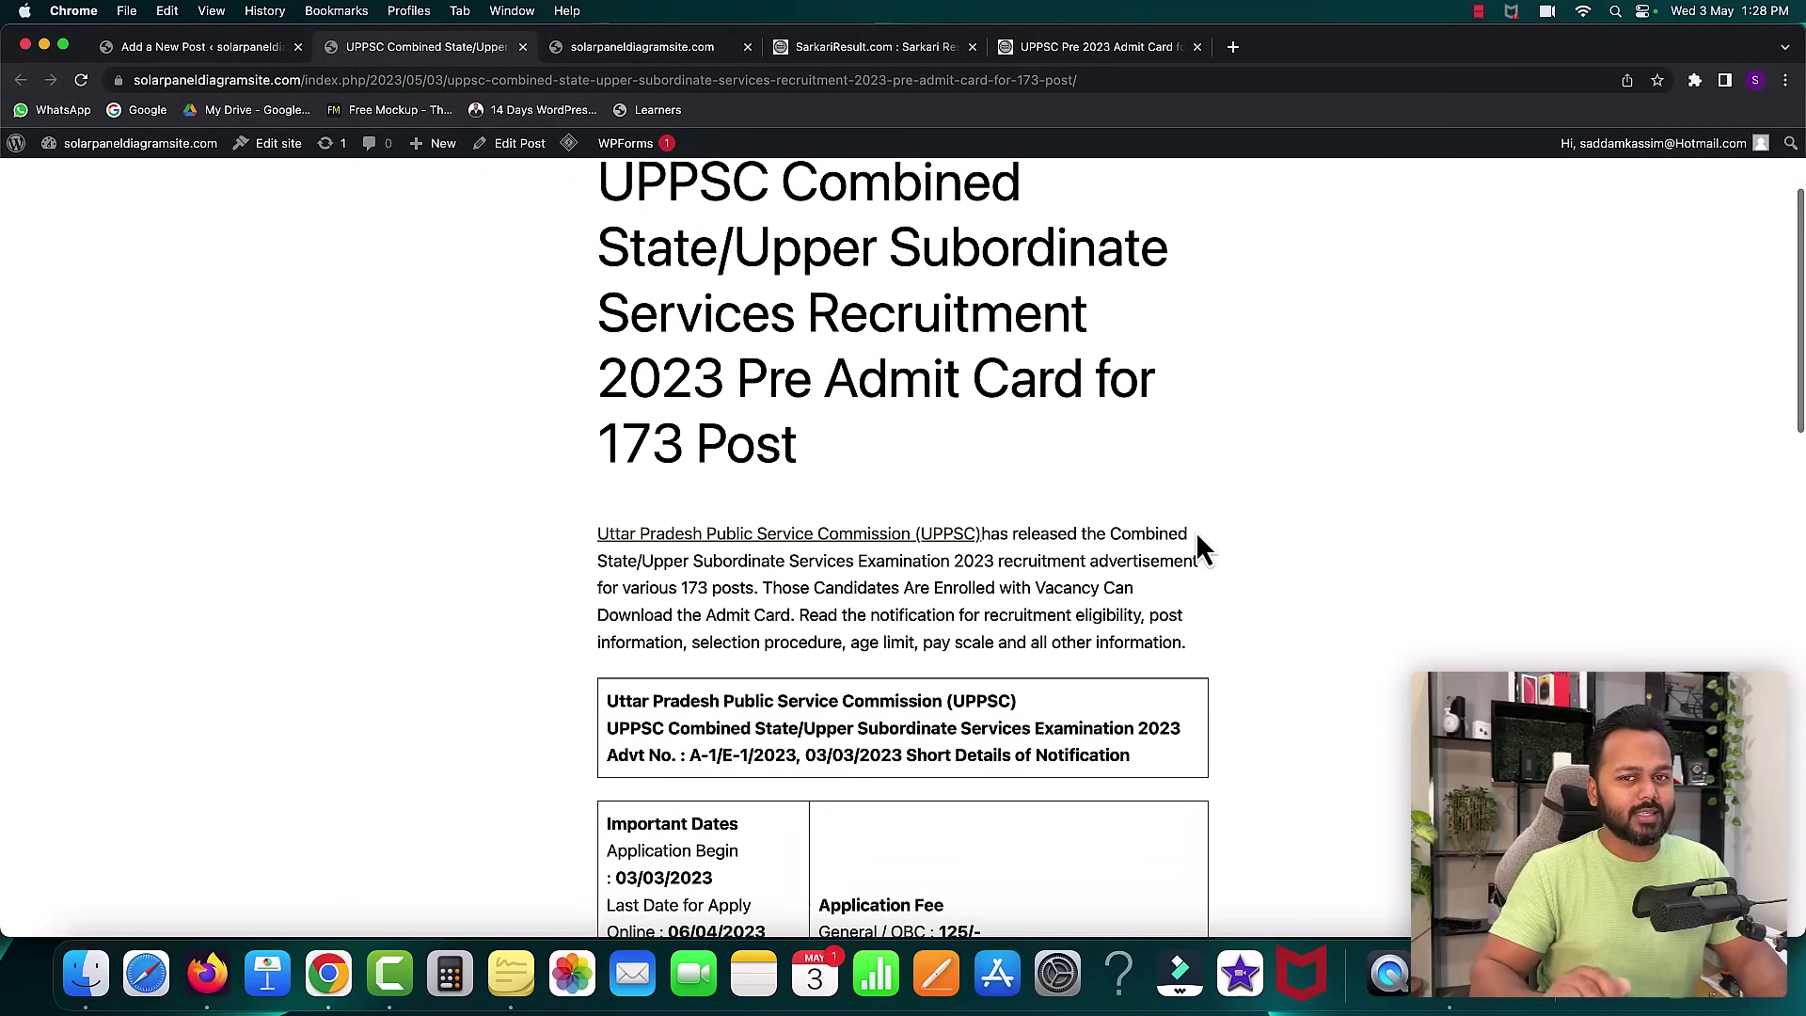
{"action": "scroll", "coordinate": [1199, 541], "scroll_direction": "down", "scroll_amount": 2}
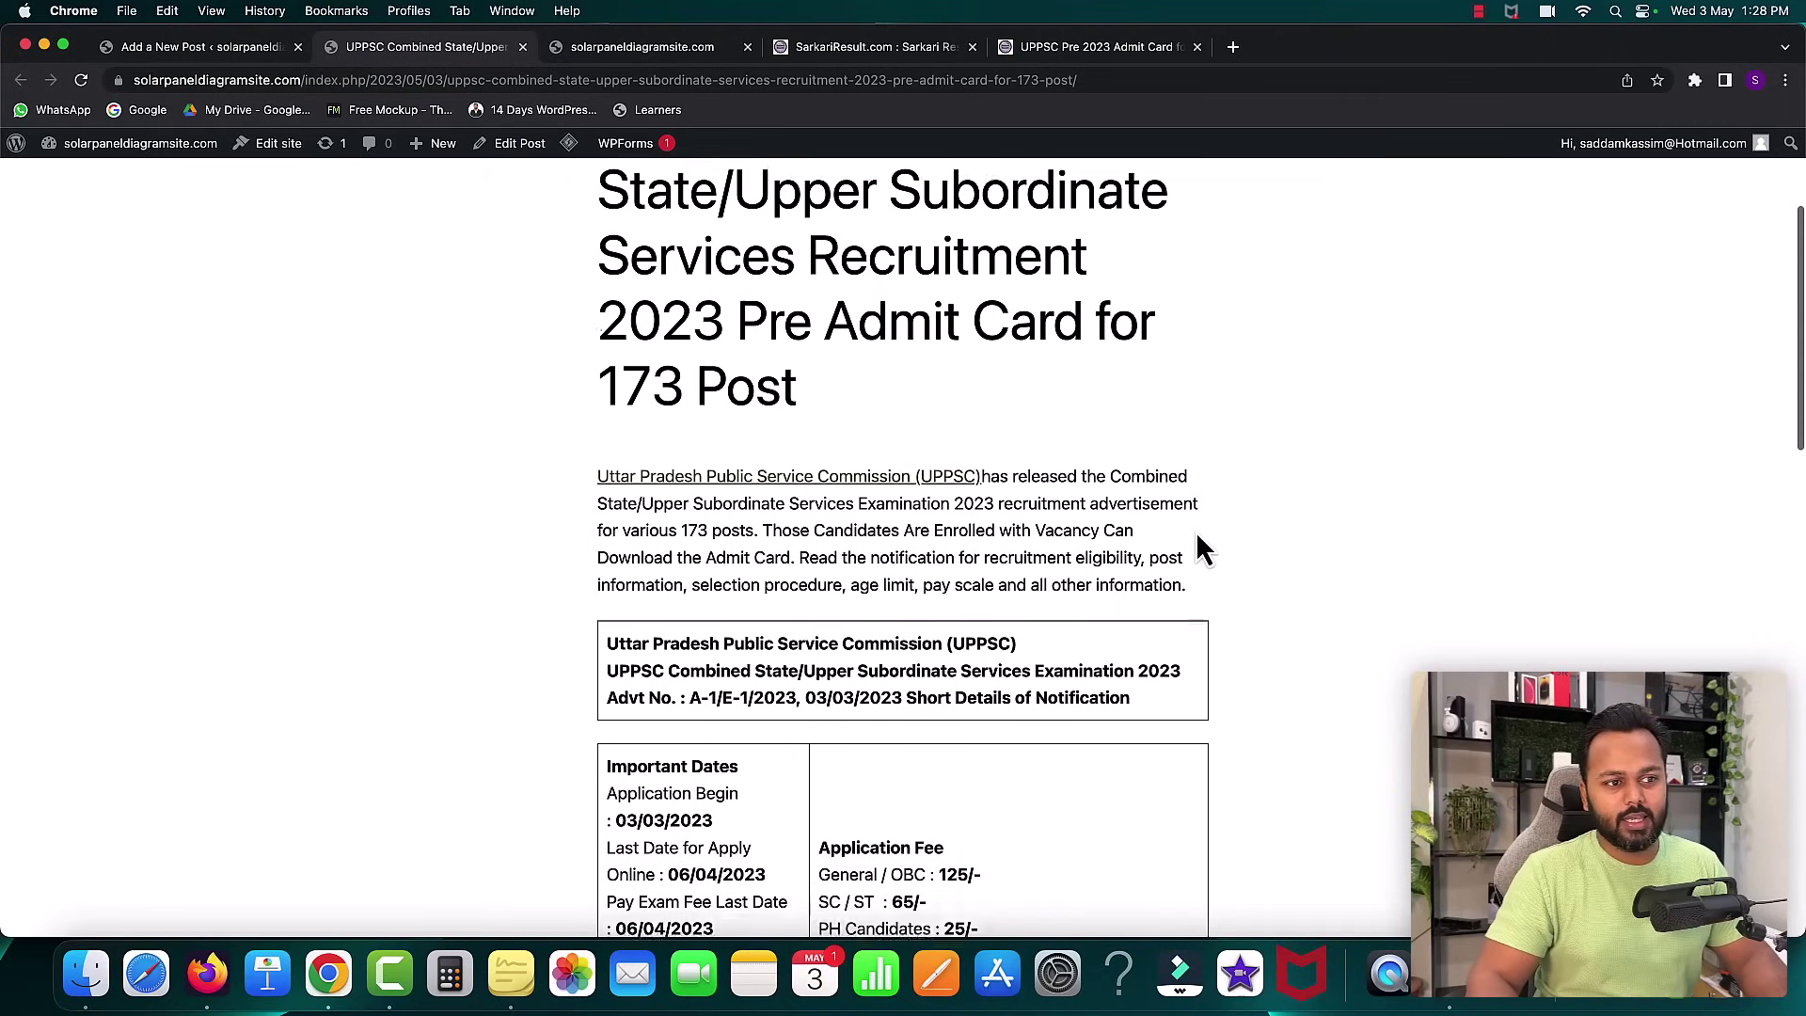
{"action": "scroll", "coordinate": [1198, 541], "scroll_direction": "down", "scroll_amount": 3}
{"action": "scroll", "coordinate": [1198, 541], "scroll_direction": "down", "scroll_amount": 5}
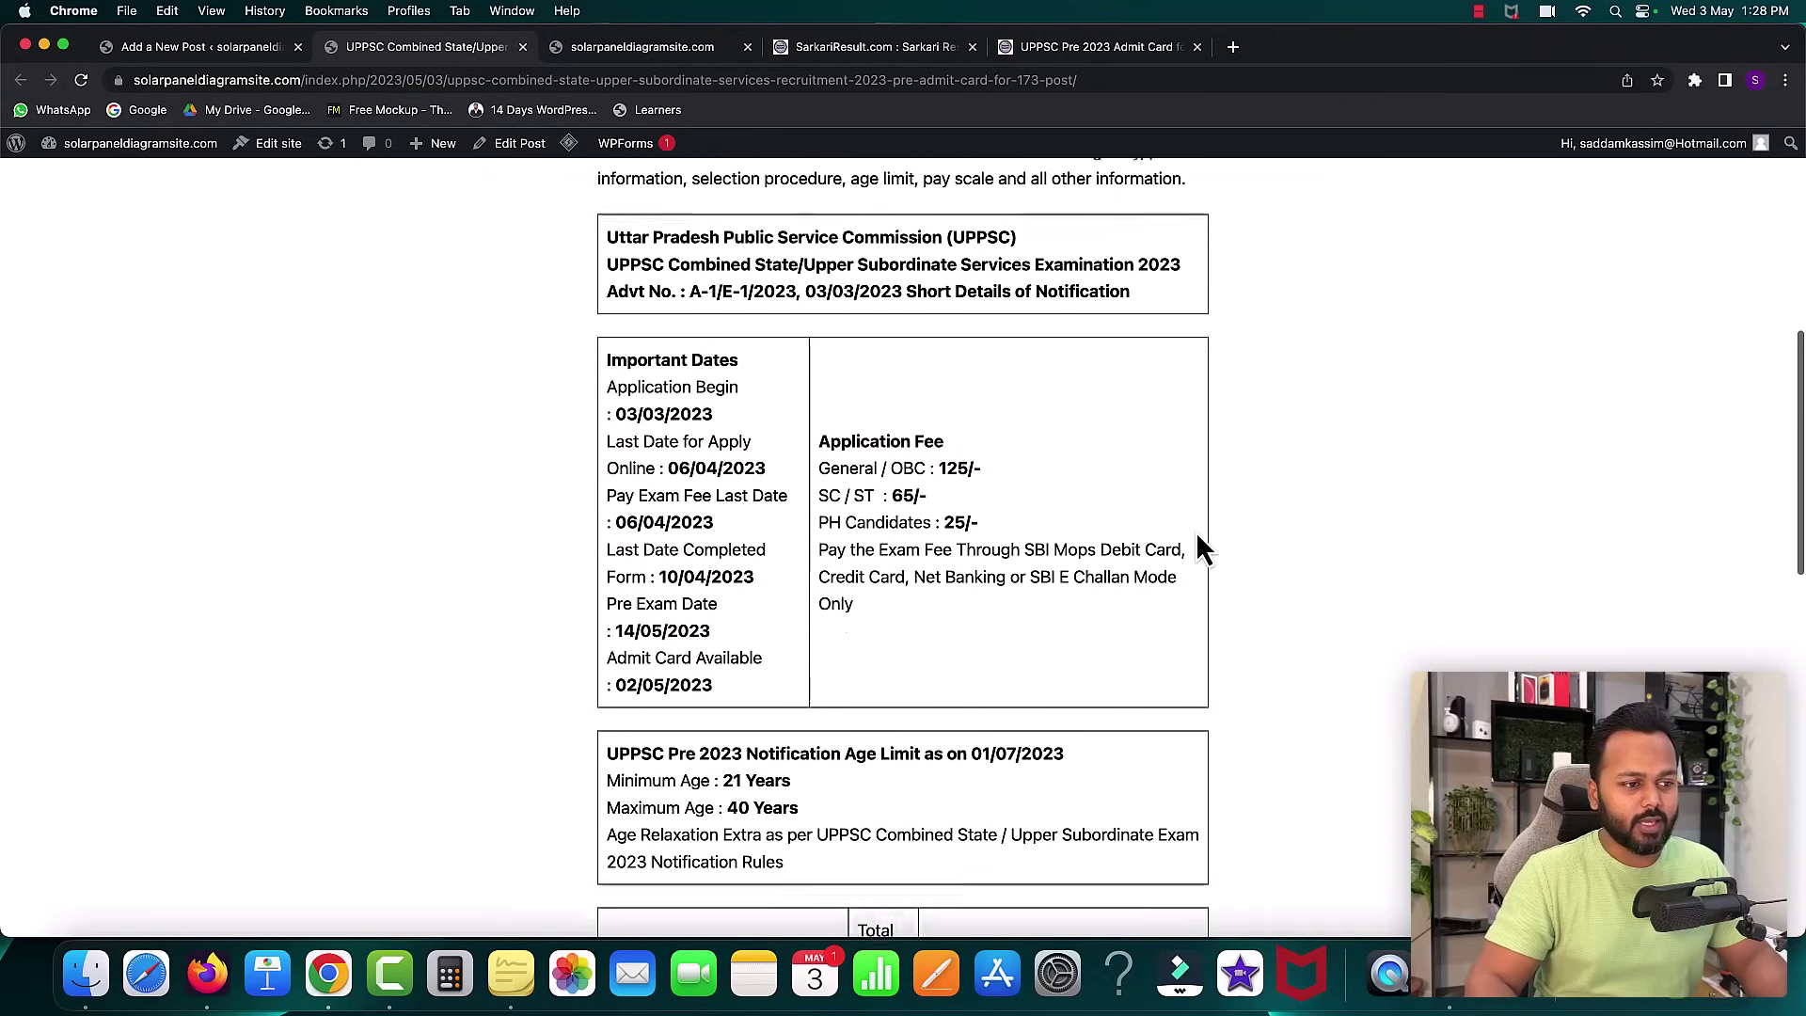
{"action": "scroll", "coordinate": [1198, 541], "scroll_direction": "down", "scroll_amount": 10}
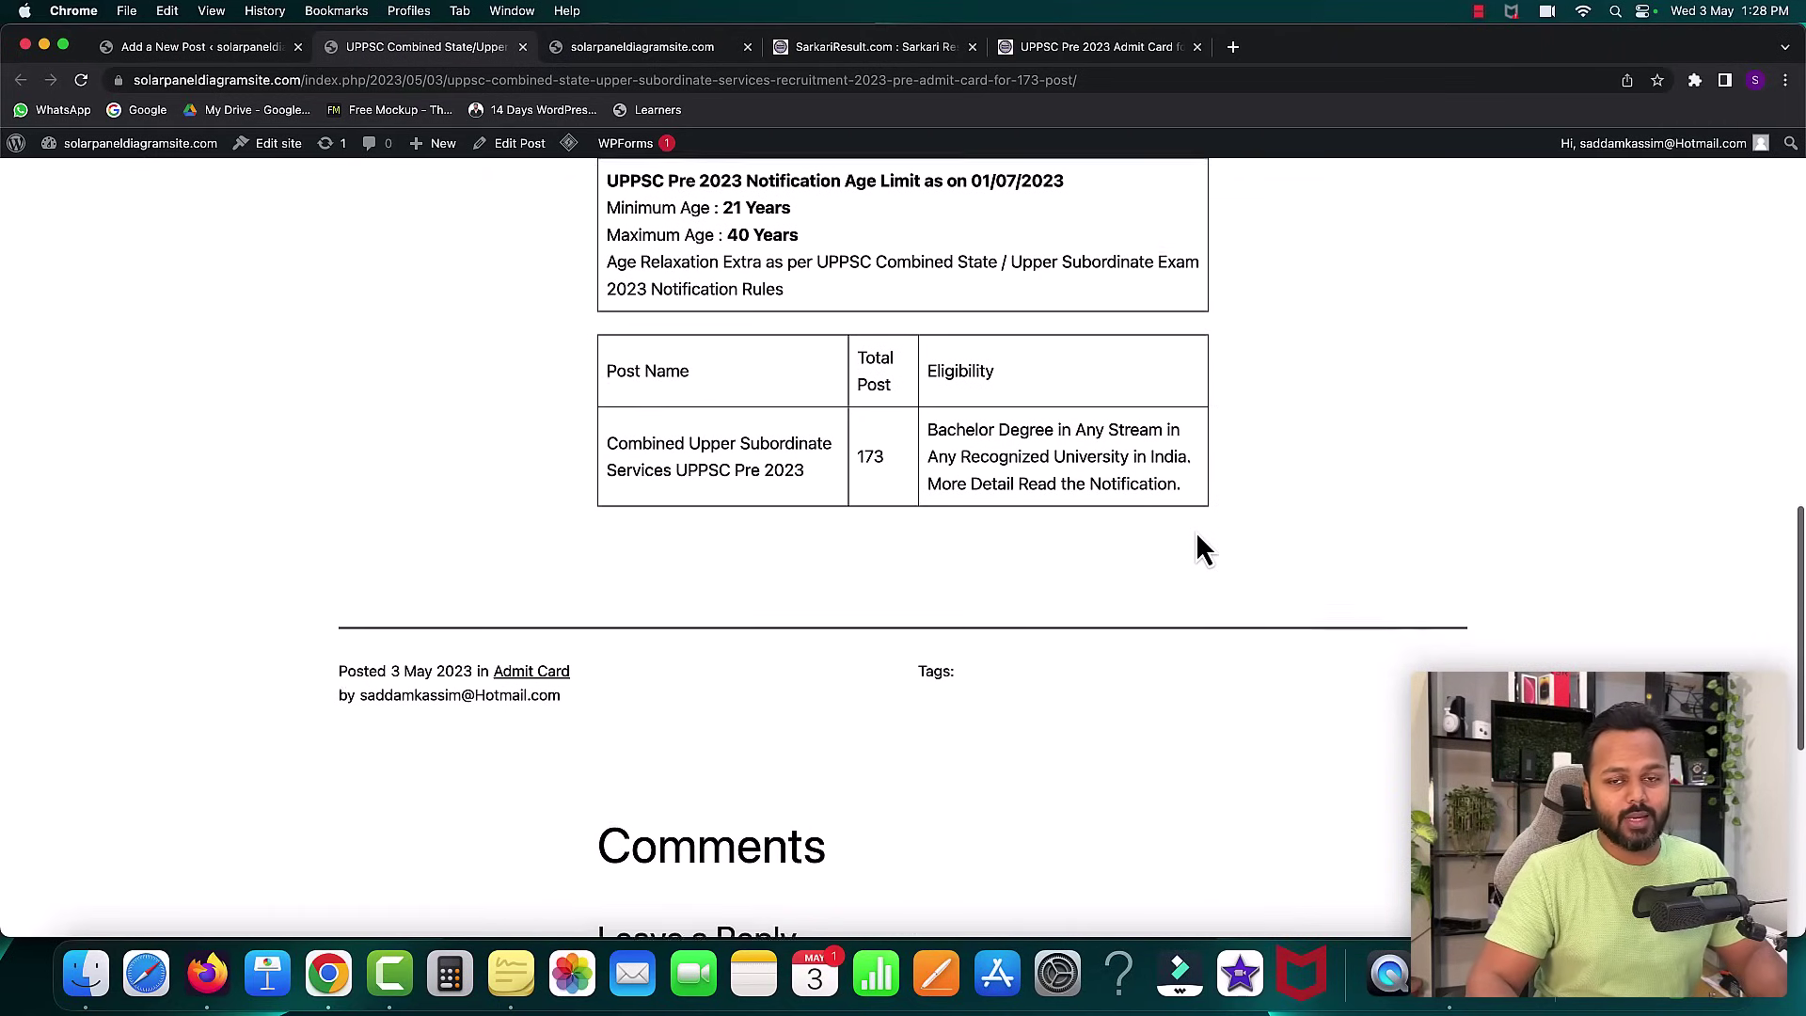
{"action": "scroll", "coordinate": [1198, 540], "scroll_direction": "up", "scroll_amount": 18}
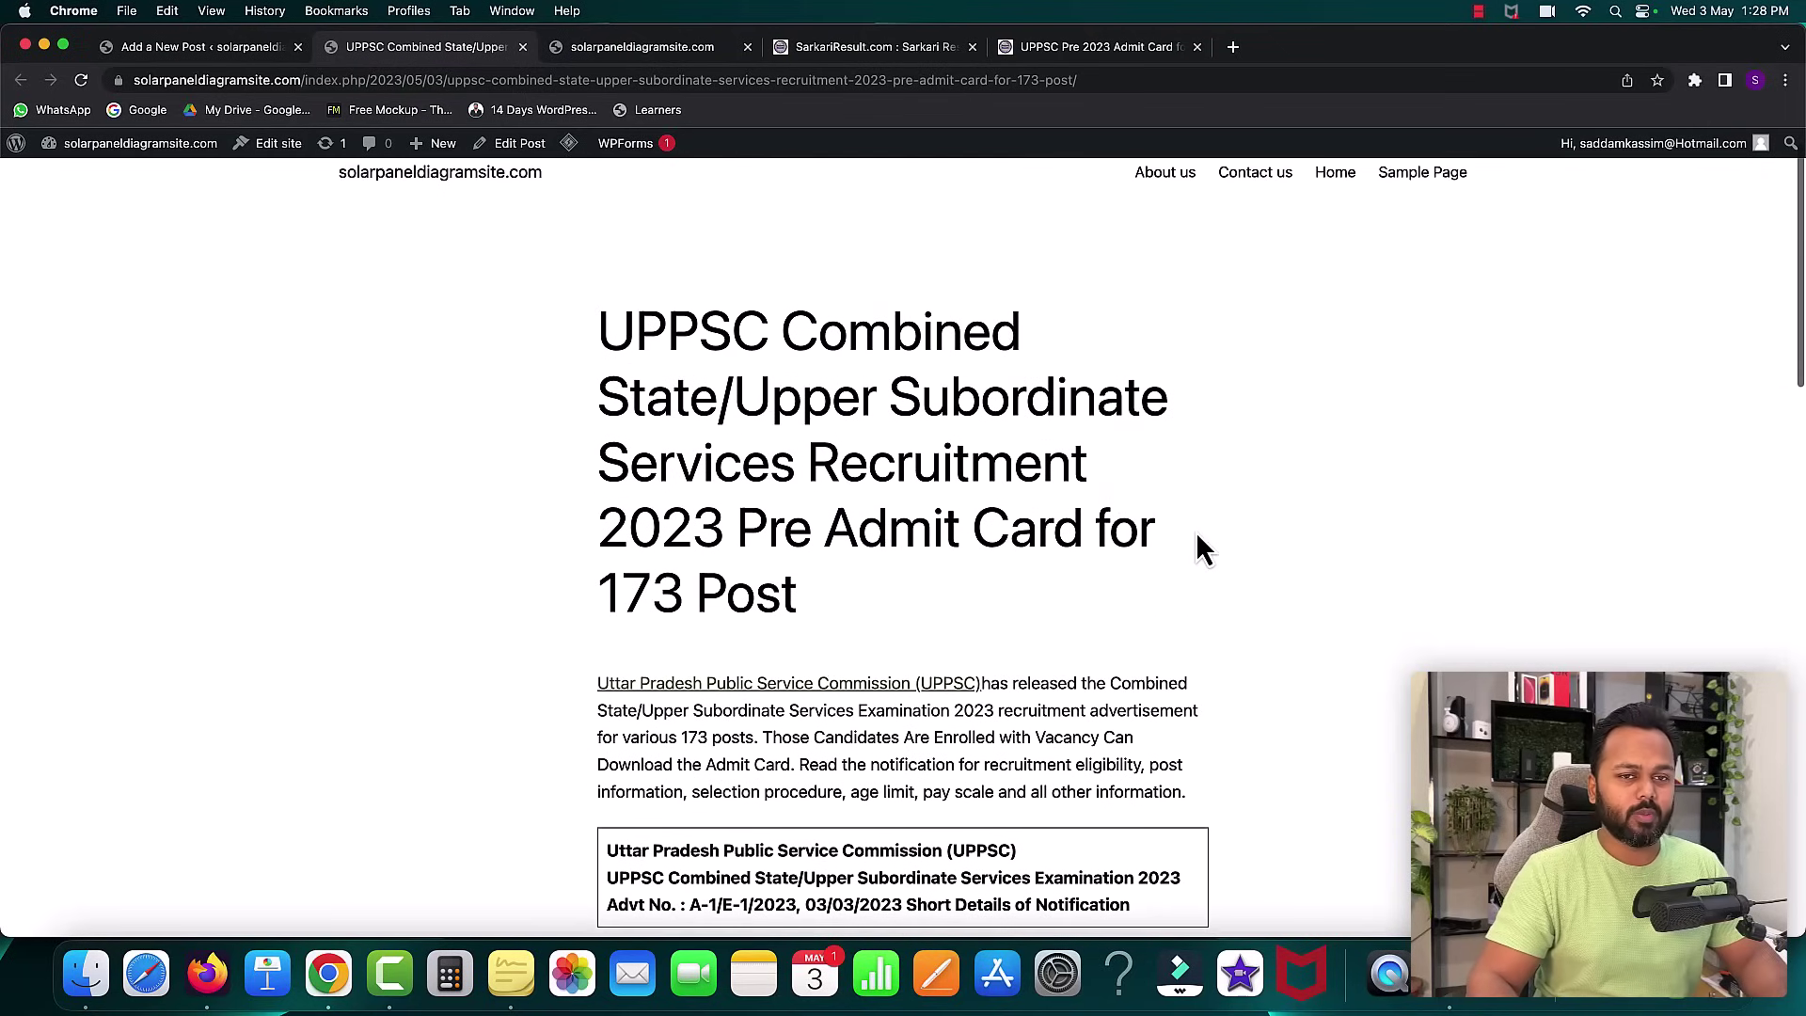
{"action": "scroll", "coordinate": [1196, 535], "scroll_direction": "up", "scroll_amount": 1}
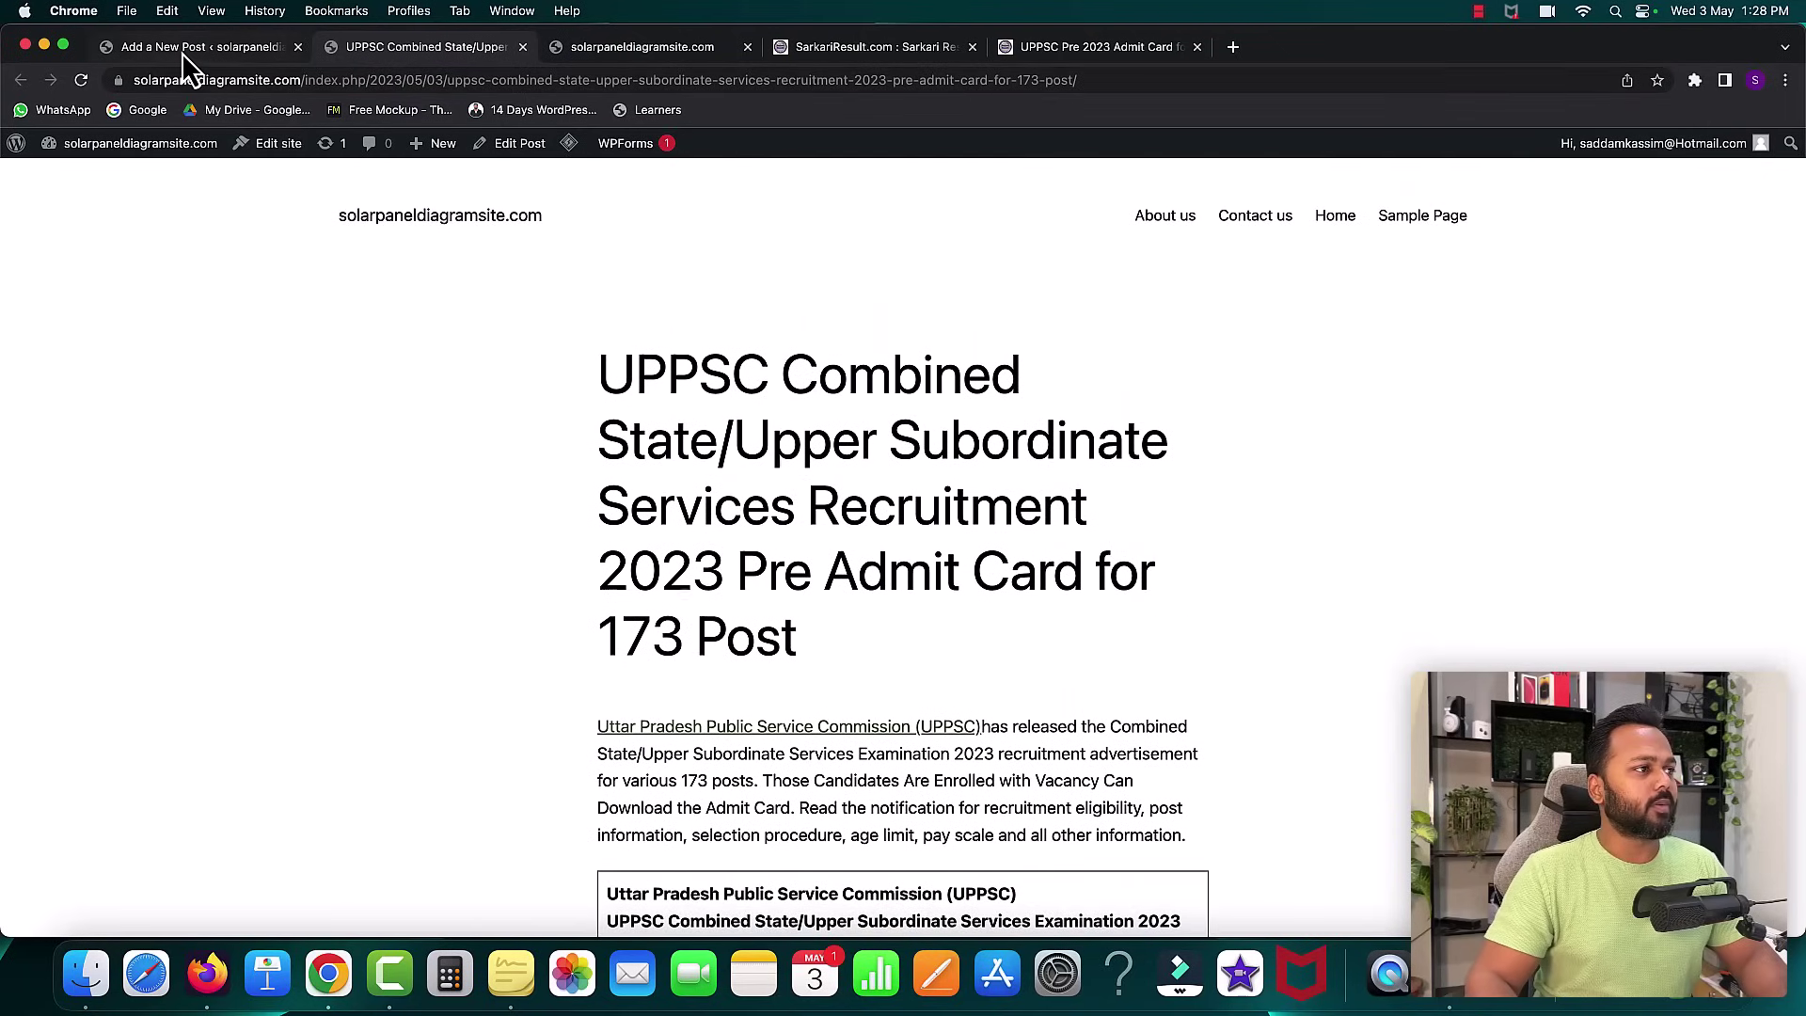
{"action": "left_click", "coordinate": [183, 49]}
- Search Plugins > Add New for 'elementor'
{"action": "left_click", "coordinate": [29, 168]}
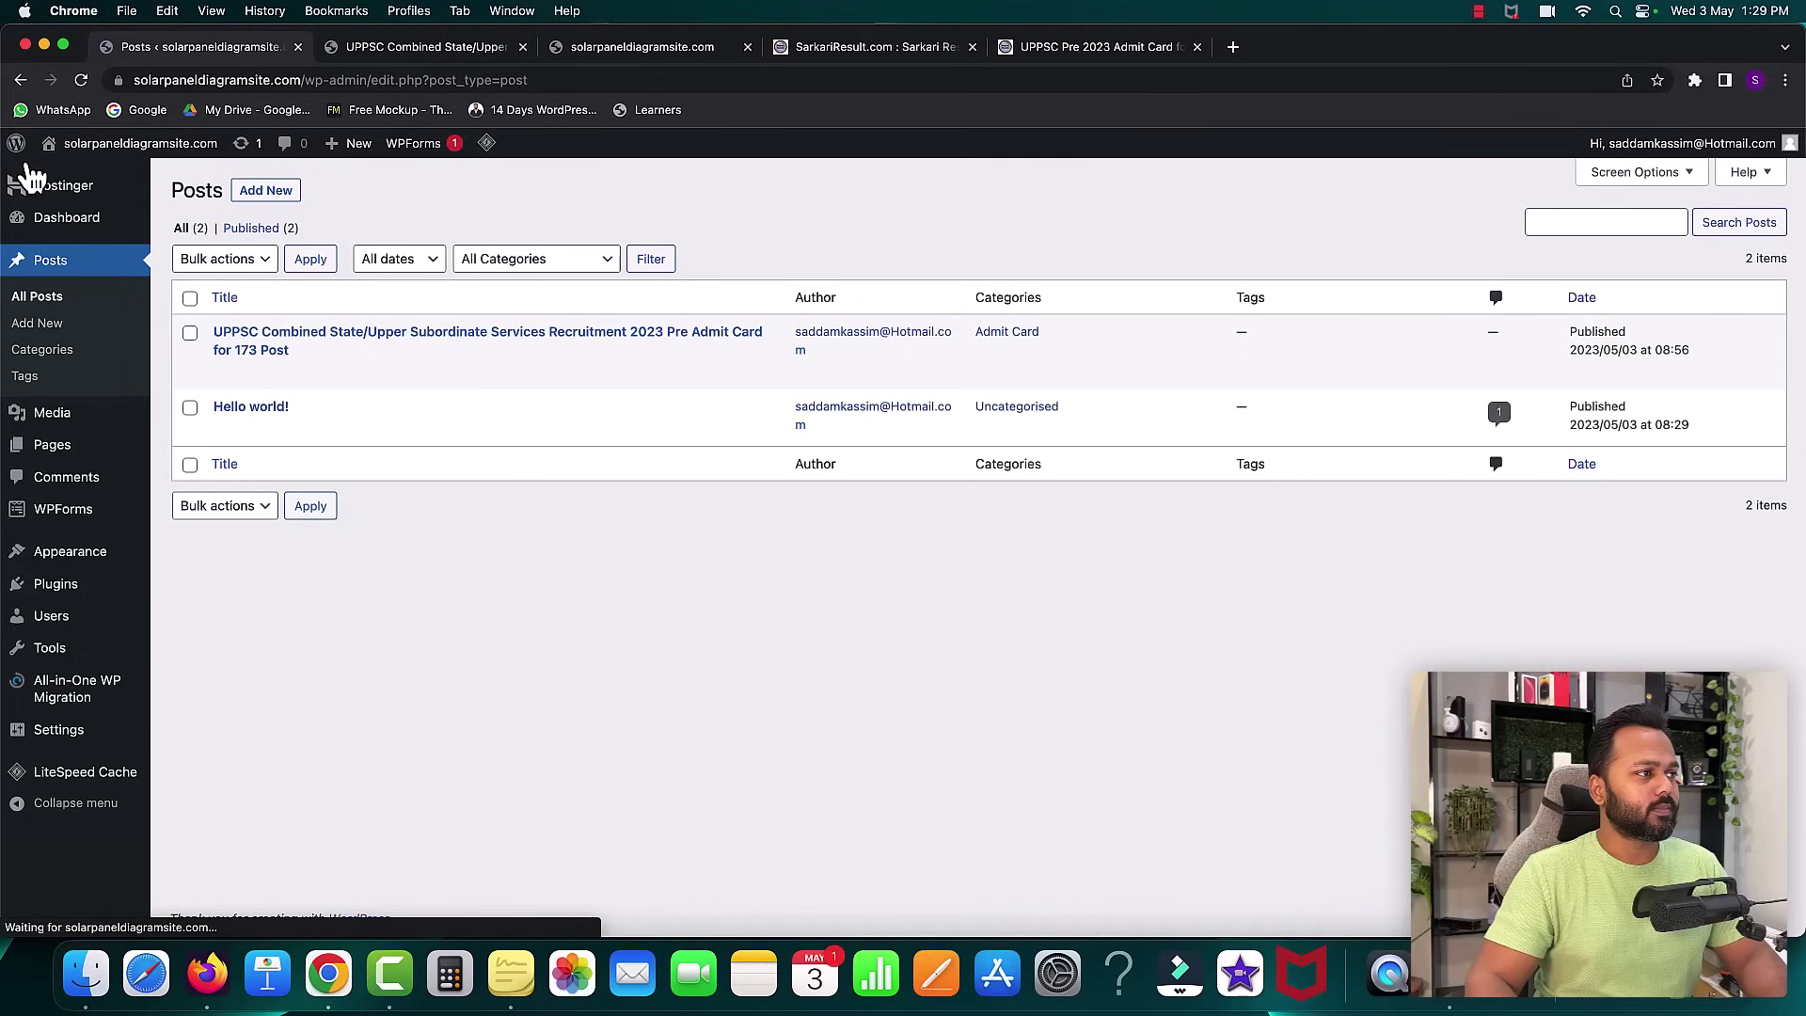
{"action": "mouse_move", "coordinate": [88, 602]}
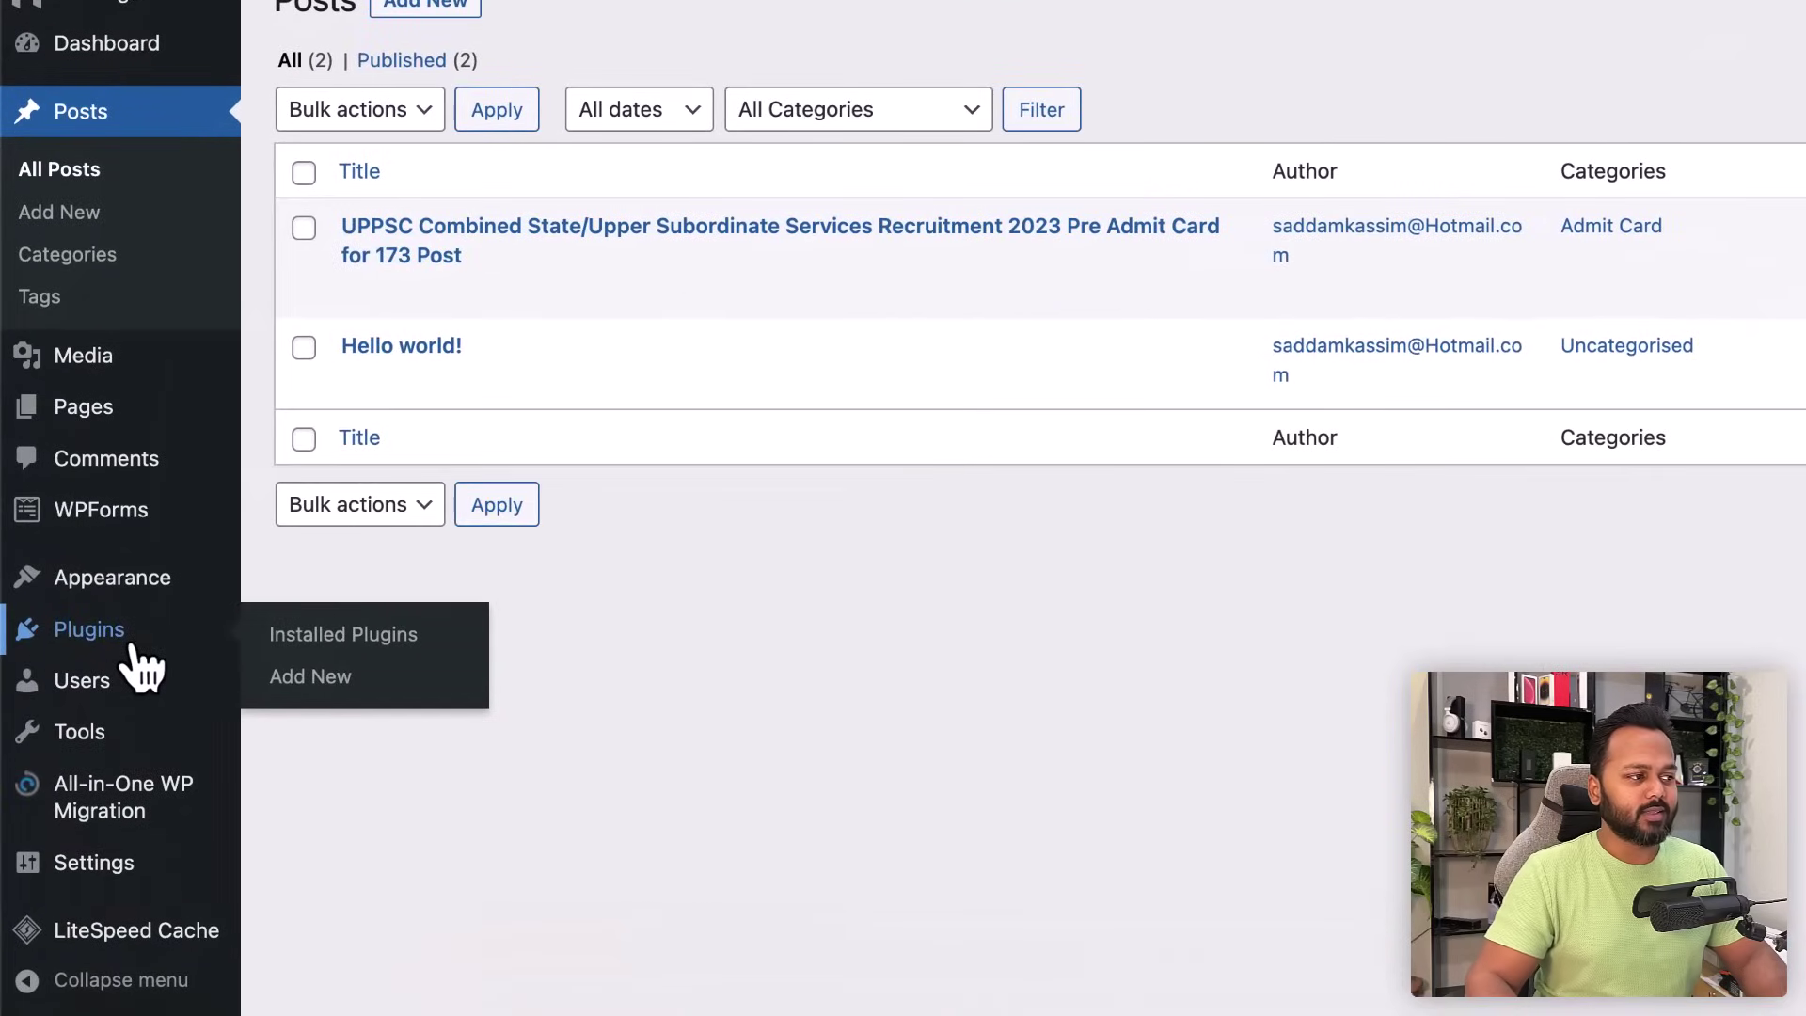
{"action": "left_click", "coordinate": [312, 673]}
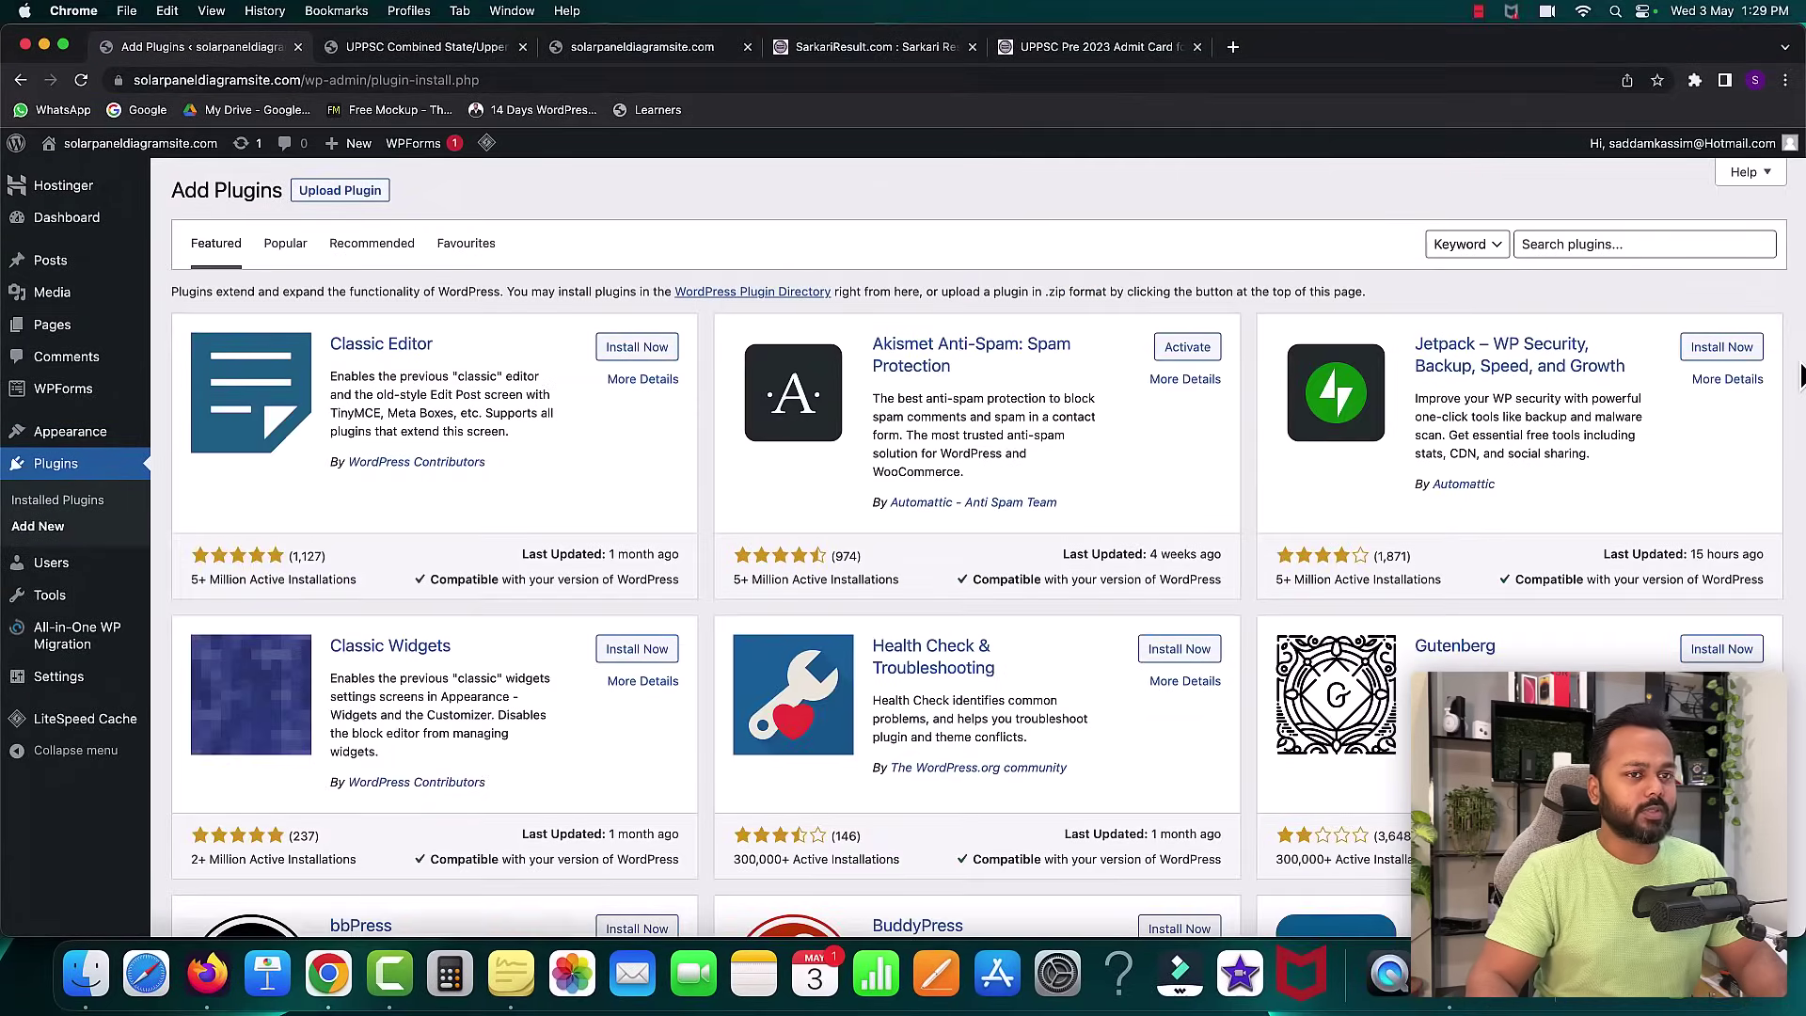
{"action": "left_click", "coordinate": [1599, 243]}
{"action": "type", "text": "el"}
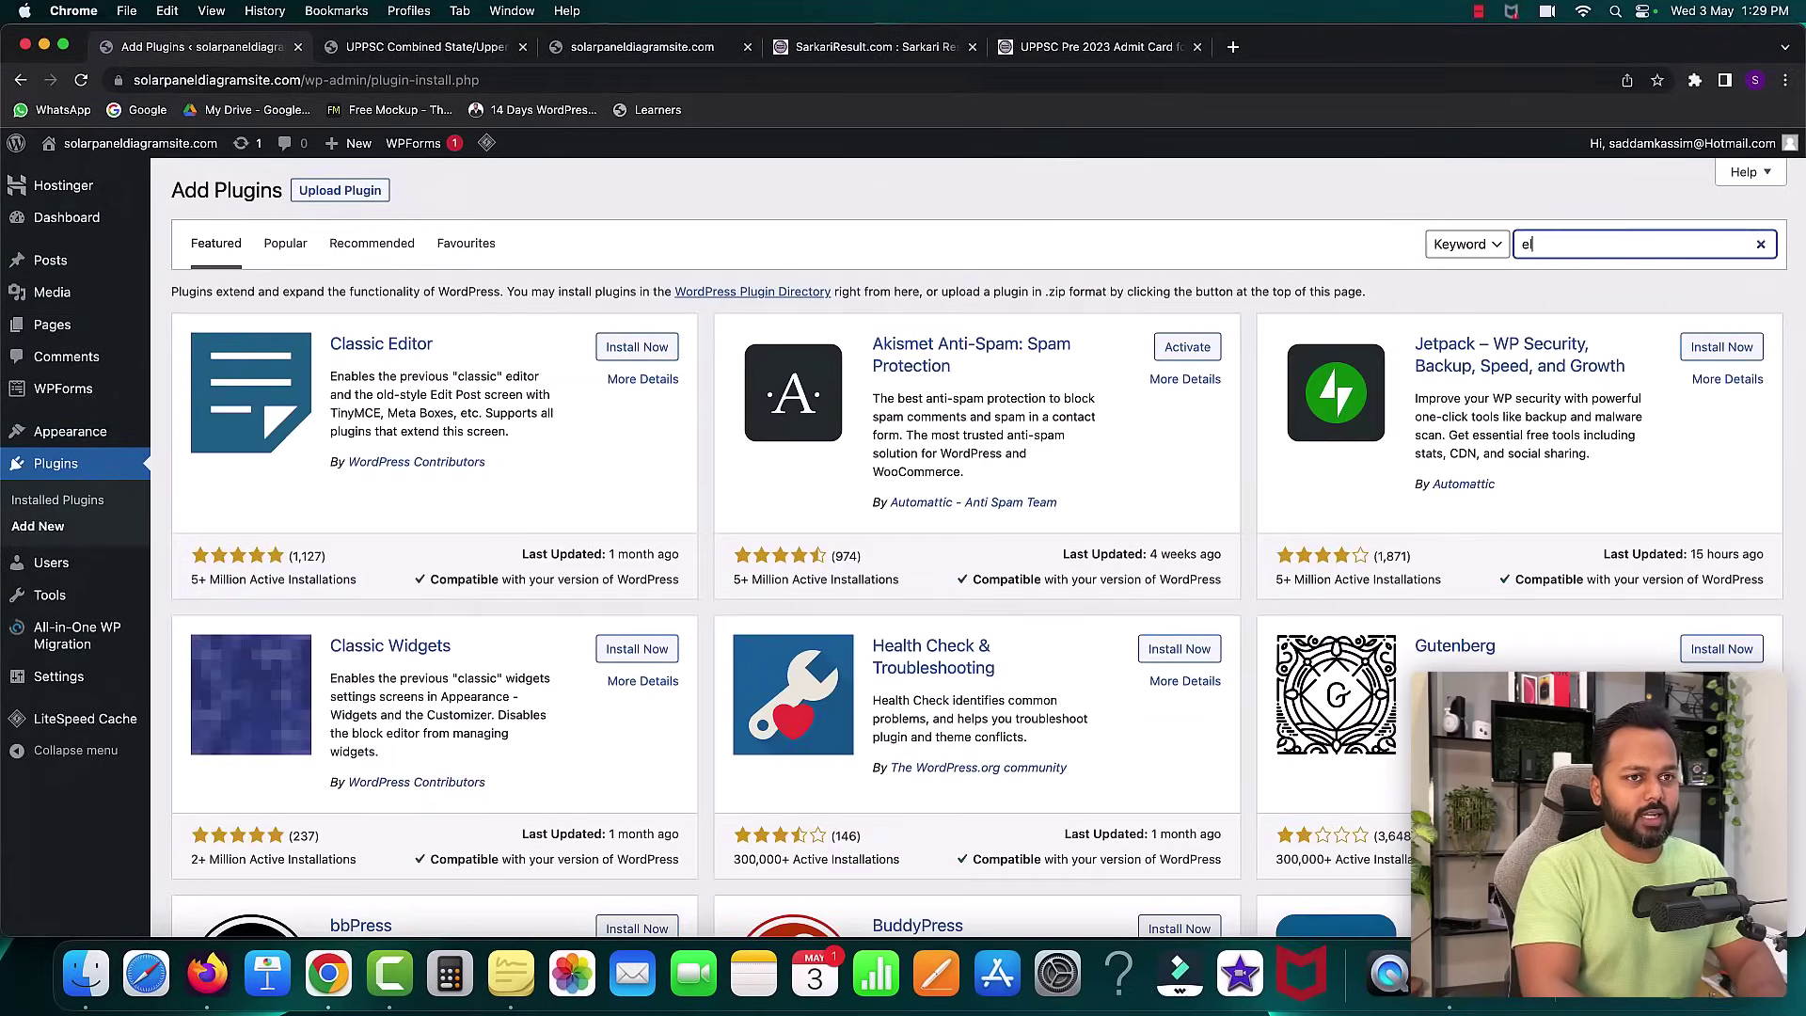
{"action": "type", "text": "ementor"}
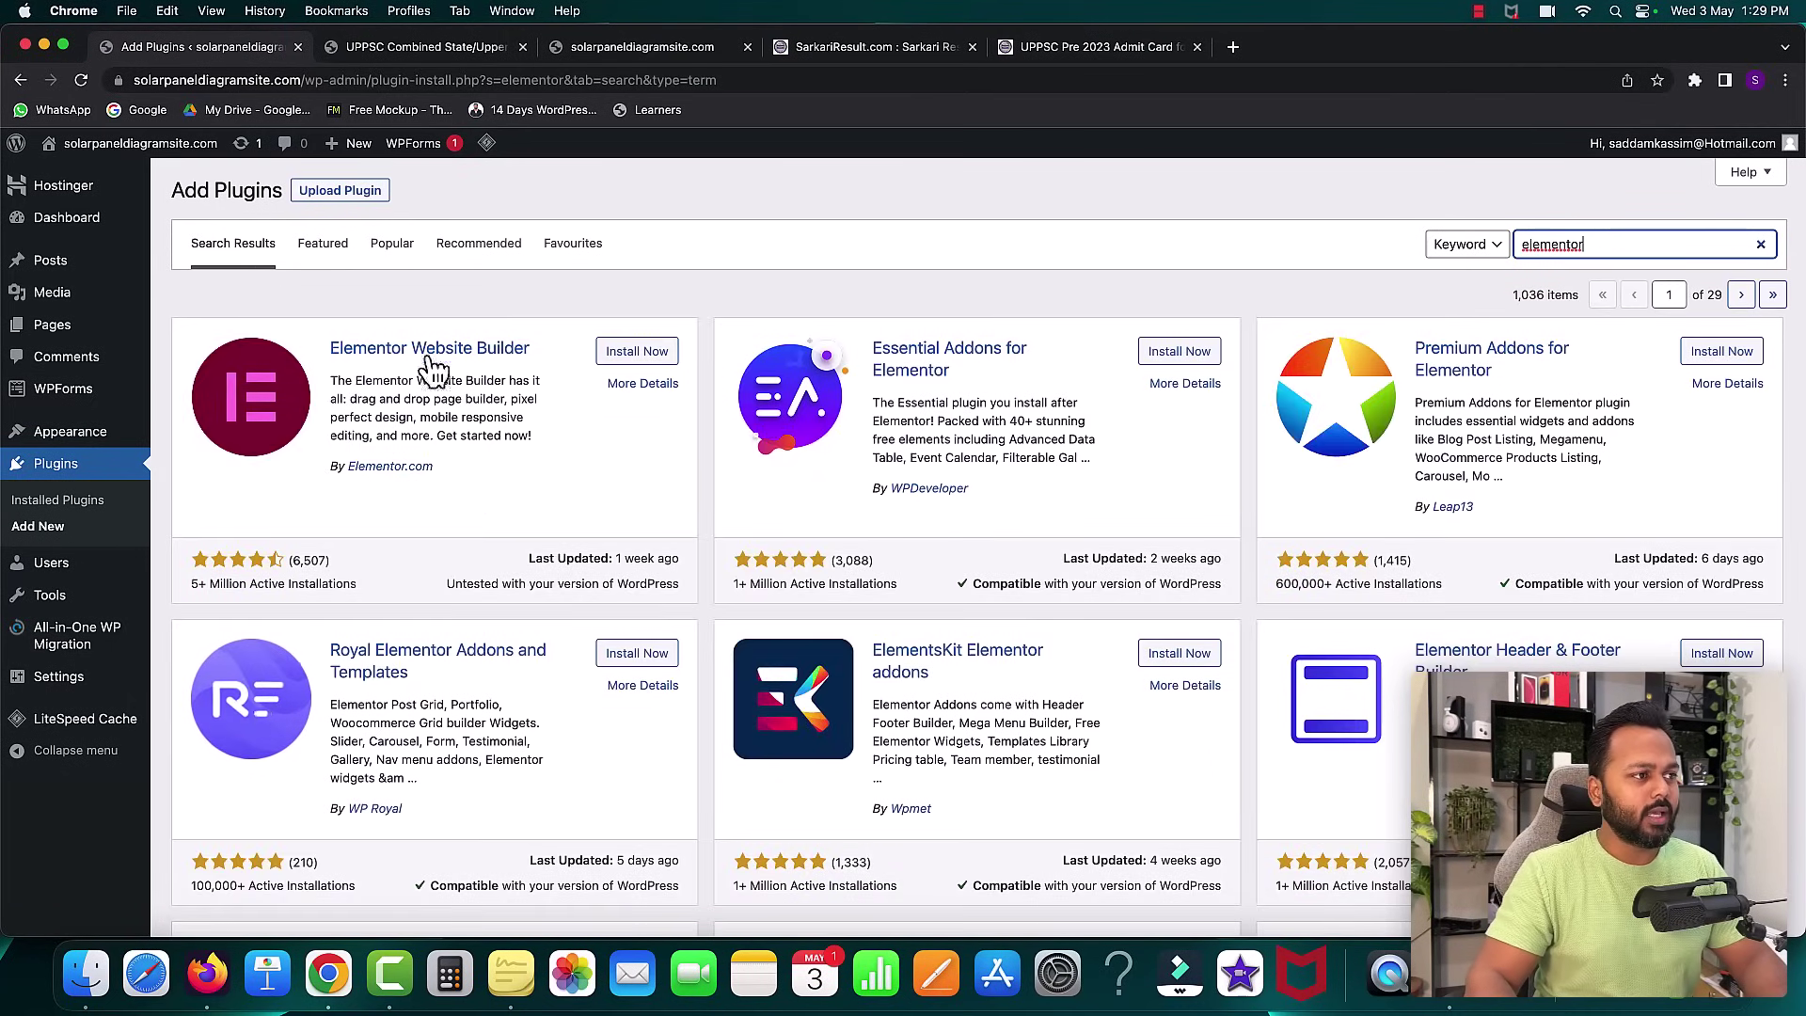
- Install and activate Elementor Website Builder, exiting its setup wizard
{"action": "left_click", "coordinate": [640, 351]}
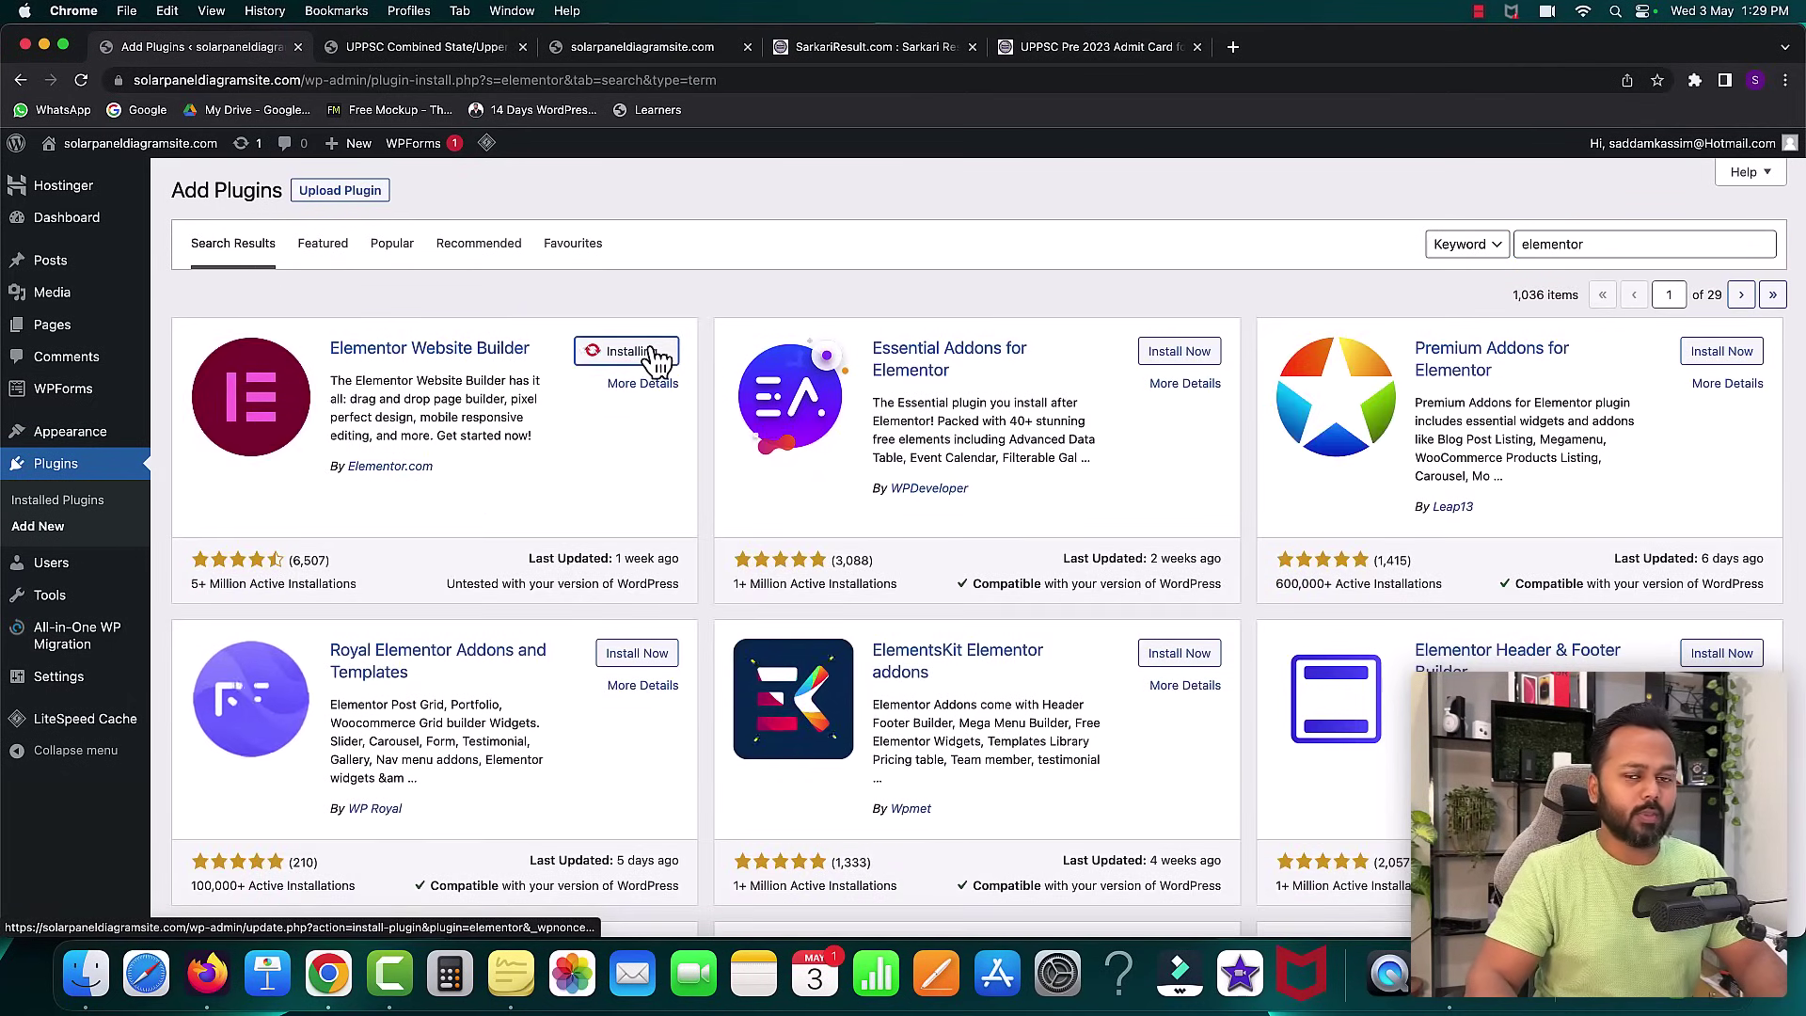
{"action": "left_click", "coordinate": [654, 355]}
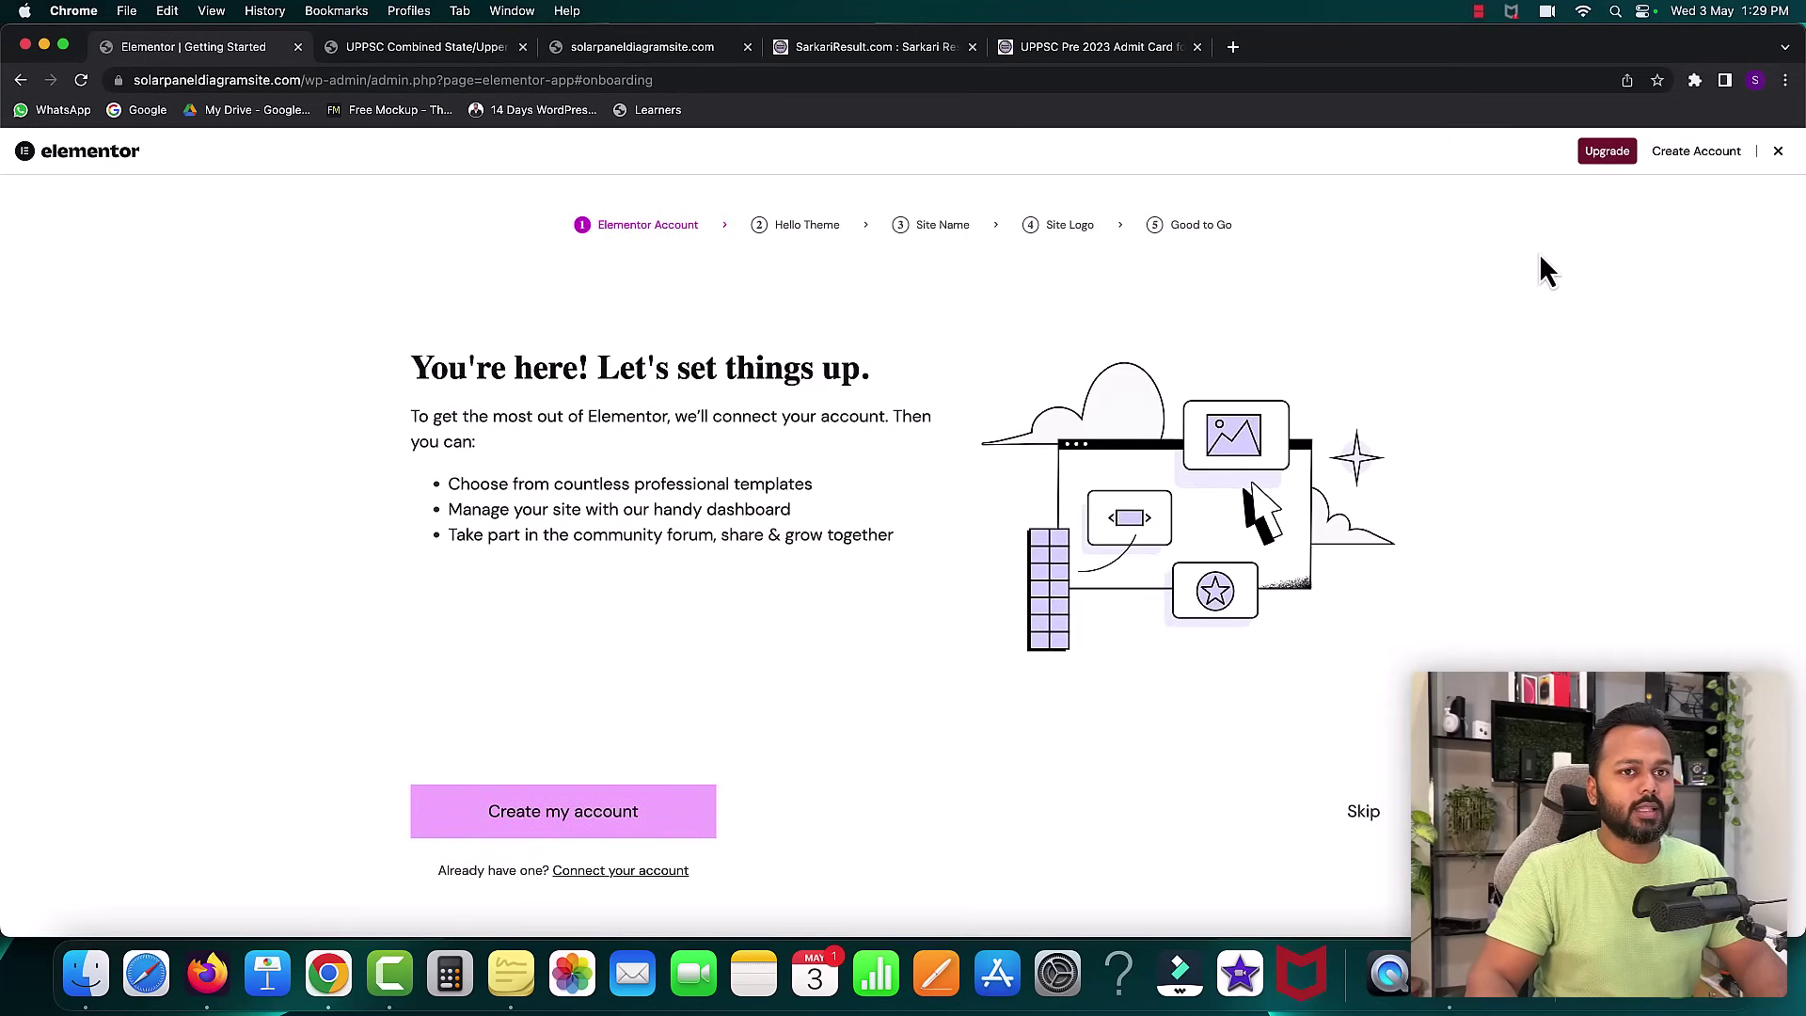
{"action": "left_click", "coordinate": [1778, 153]}
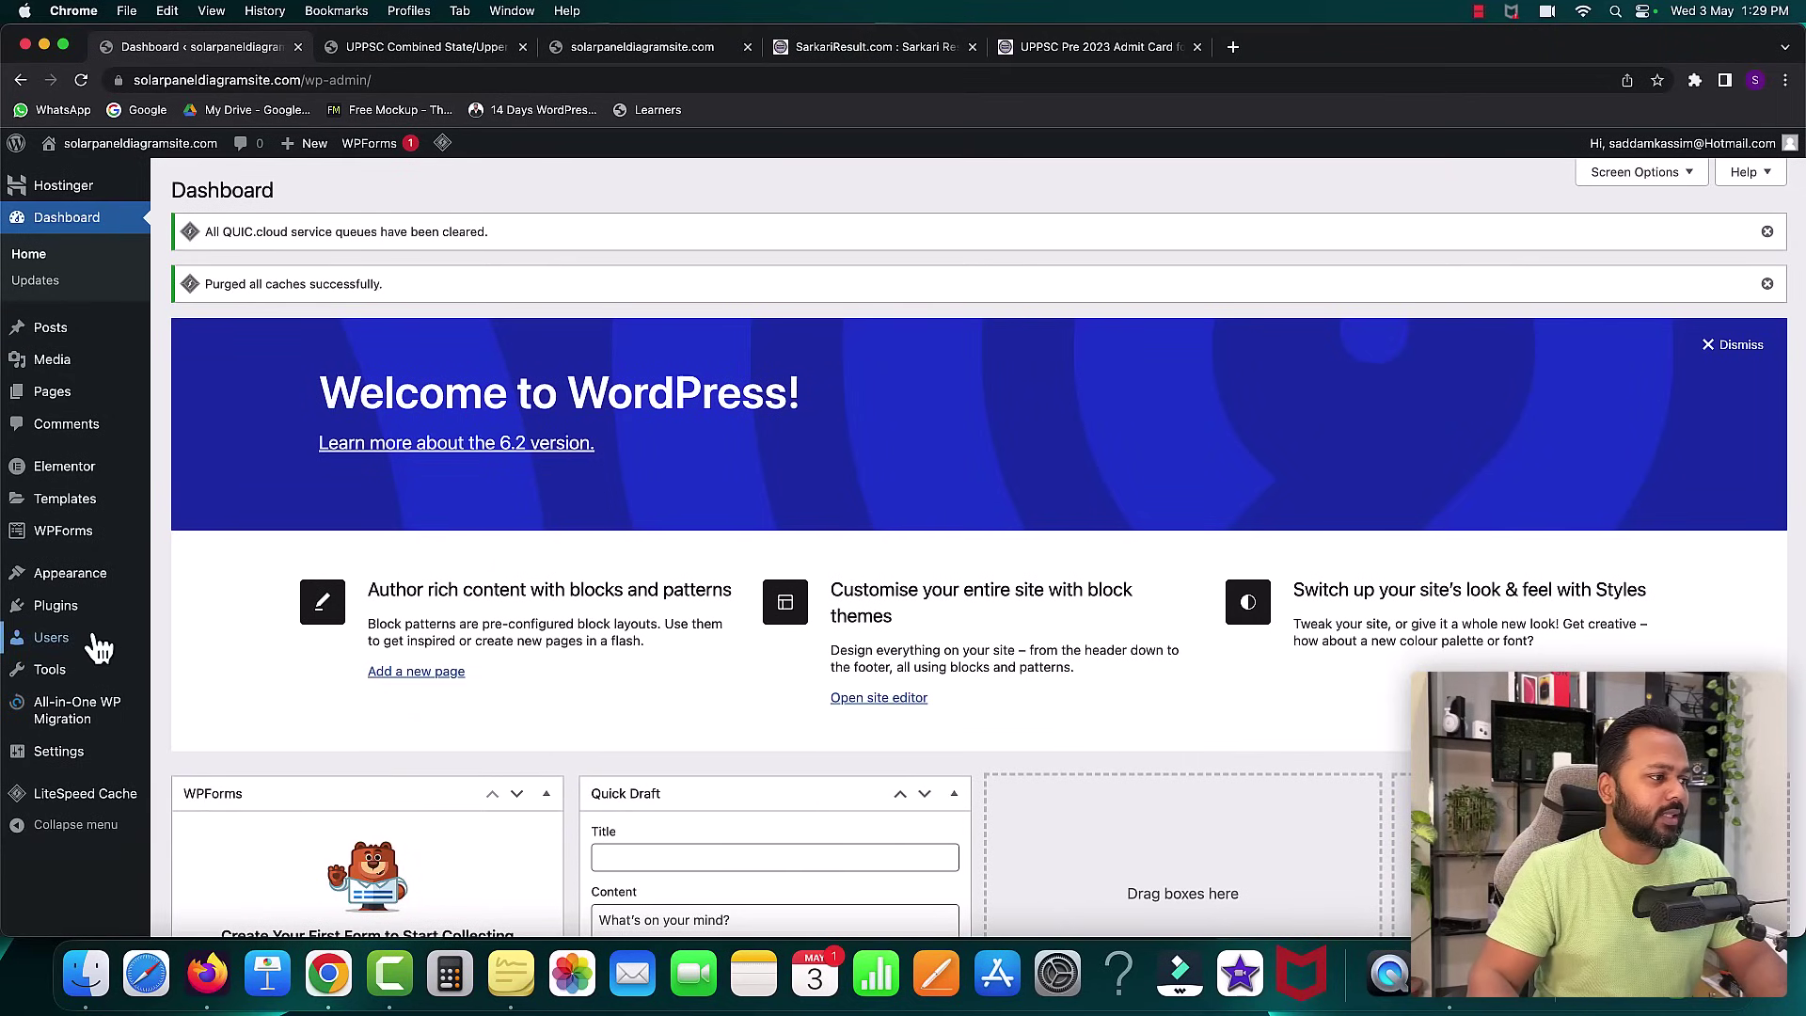
{"action": "mouse_move", "coordinate": [85, 610]}
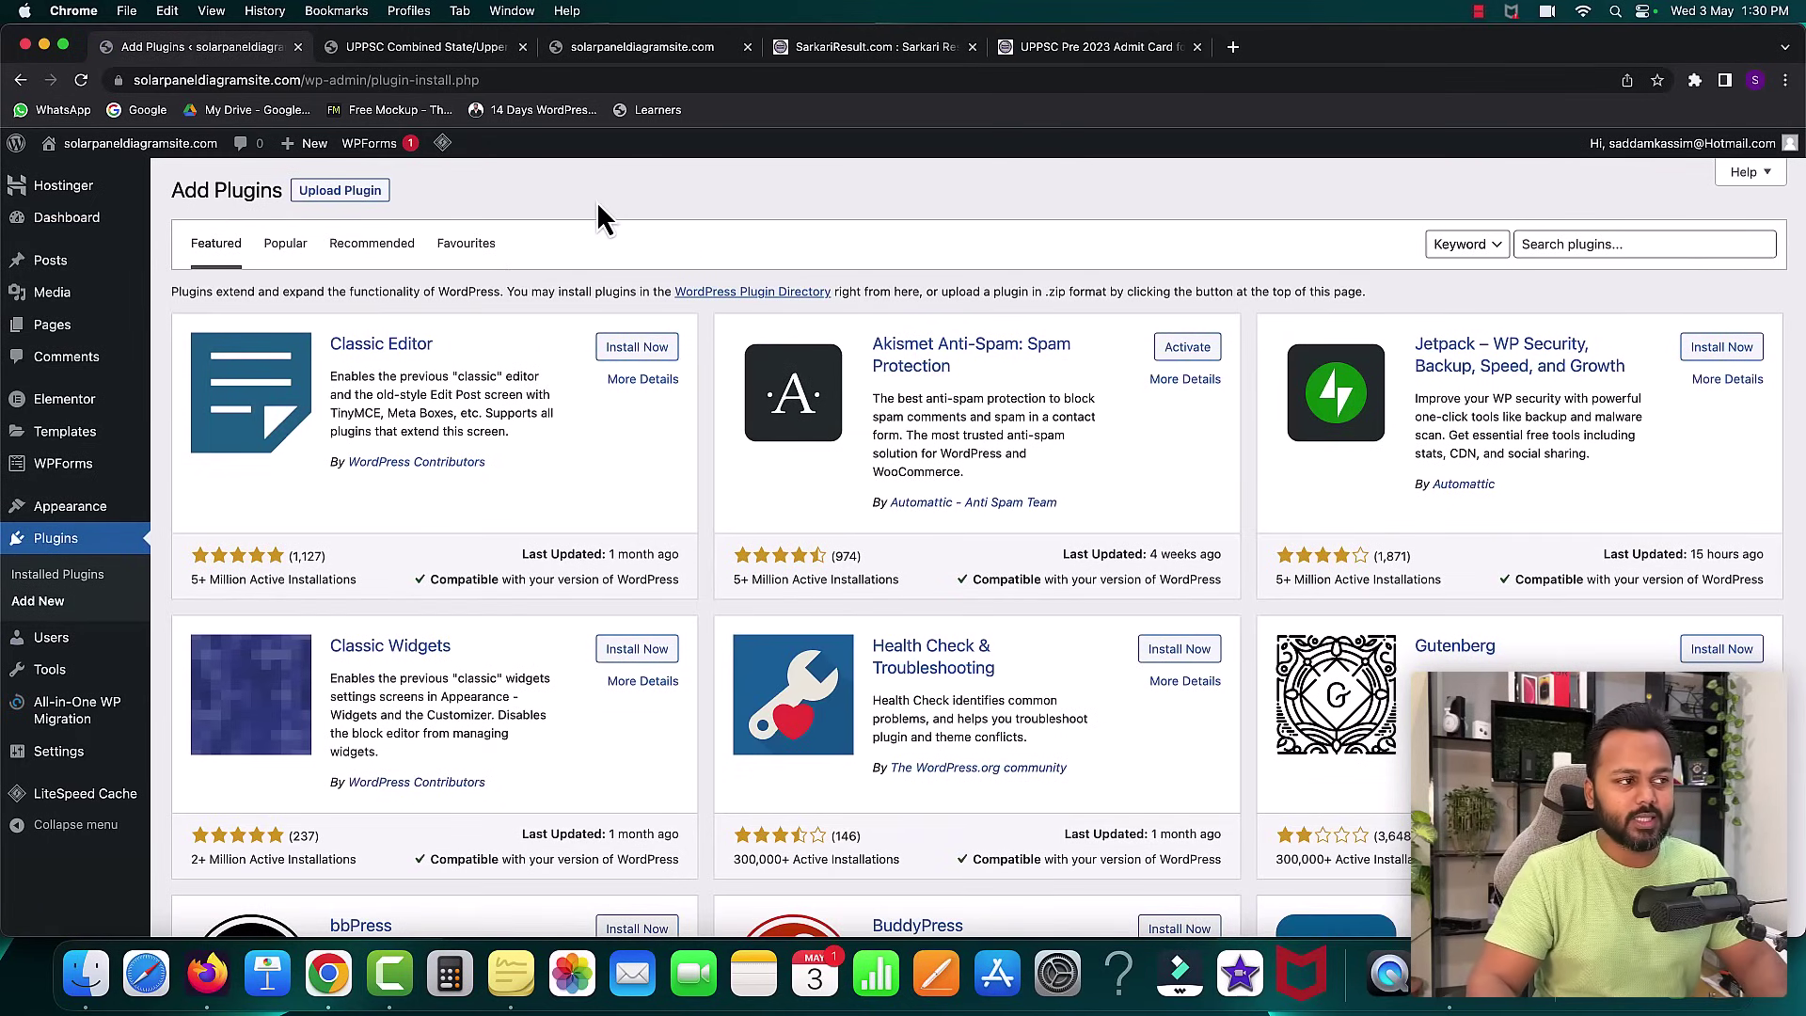
- Upload elementor-pro-3.11.2.zip from the elementor-pro-3.11.2-pack folder, install and activate it
{"action": "left_click", "coordinate": [341, 192]}
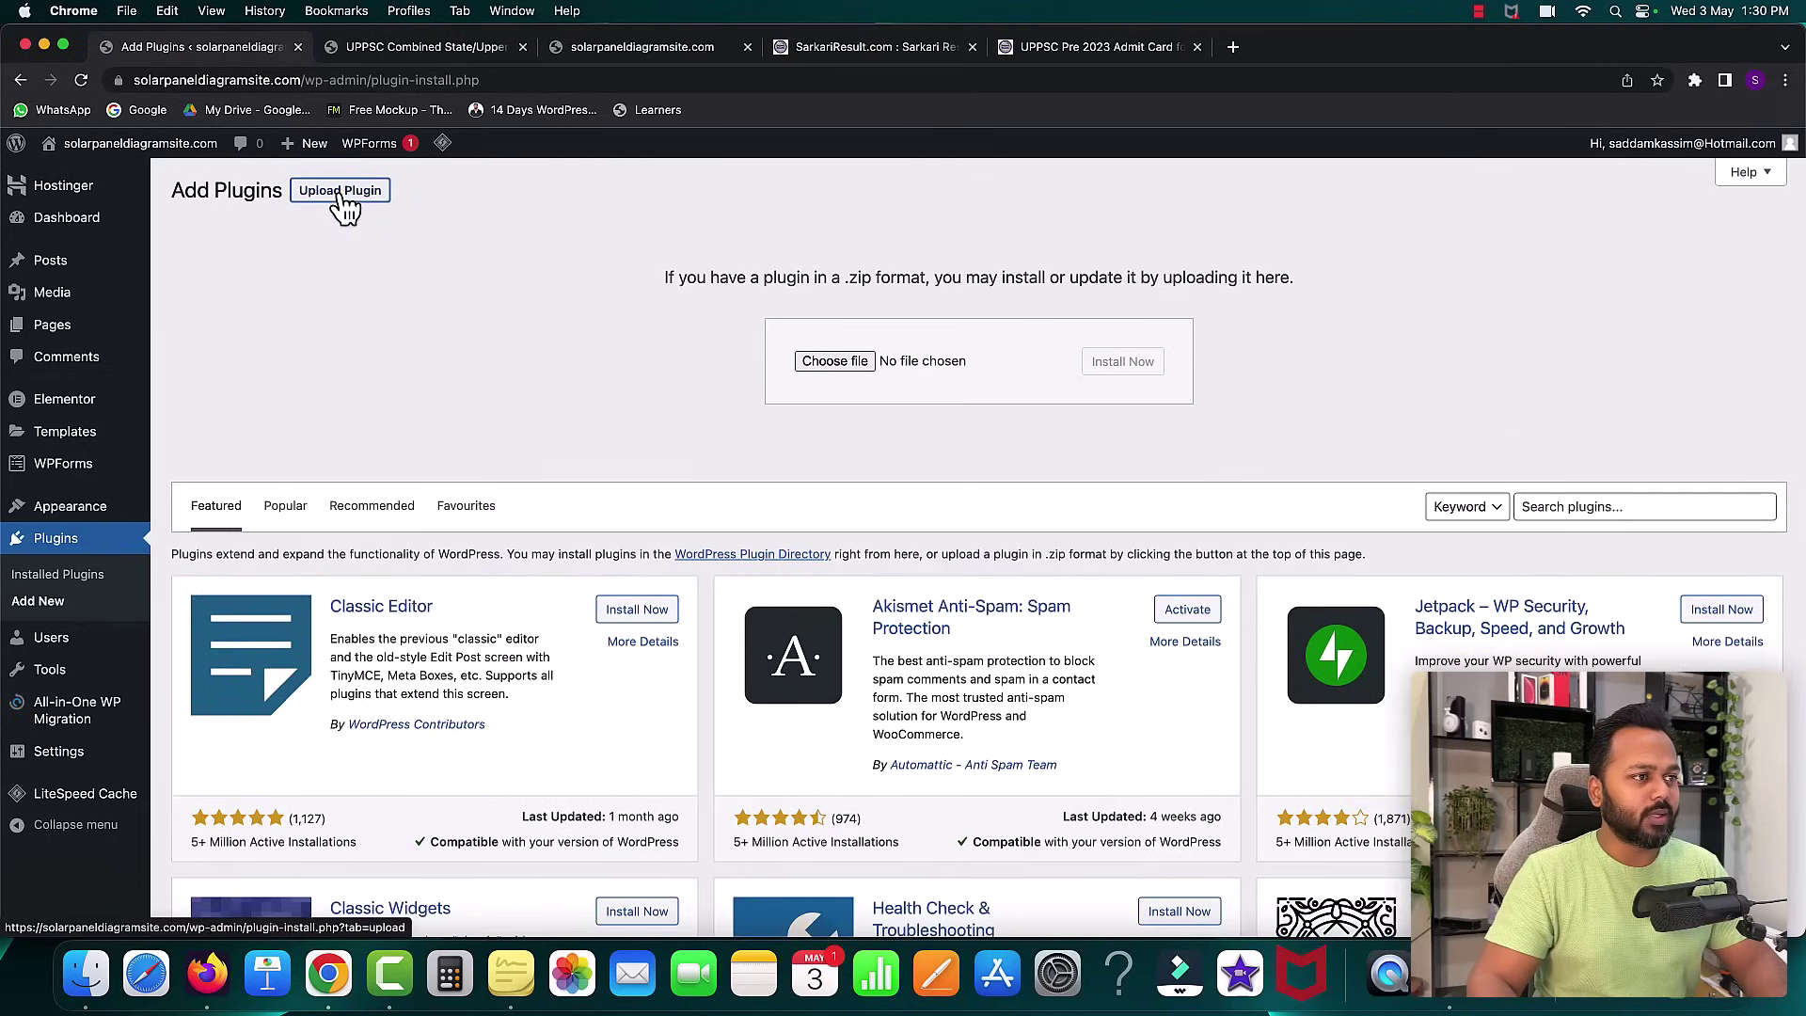
{"action": "left_click", "coordinate": [856, 364]}
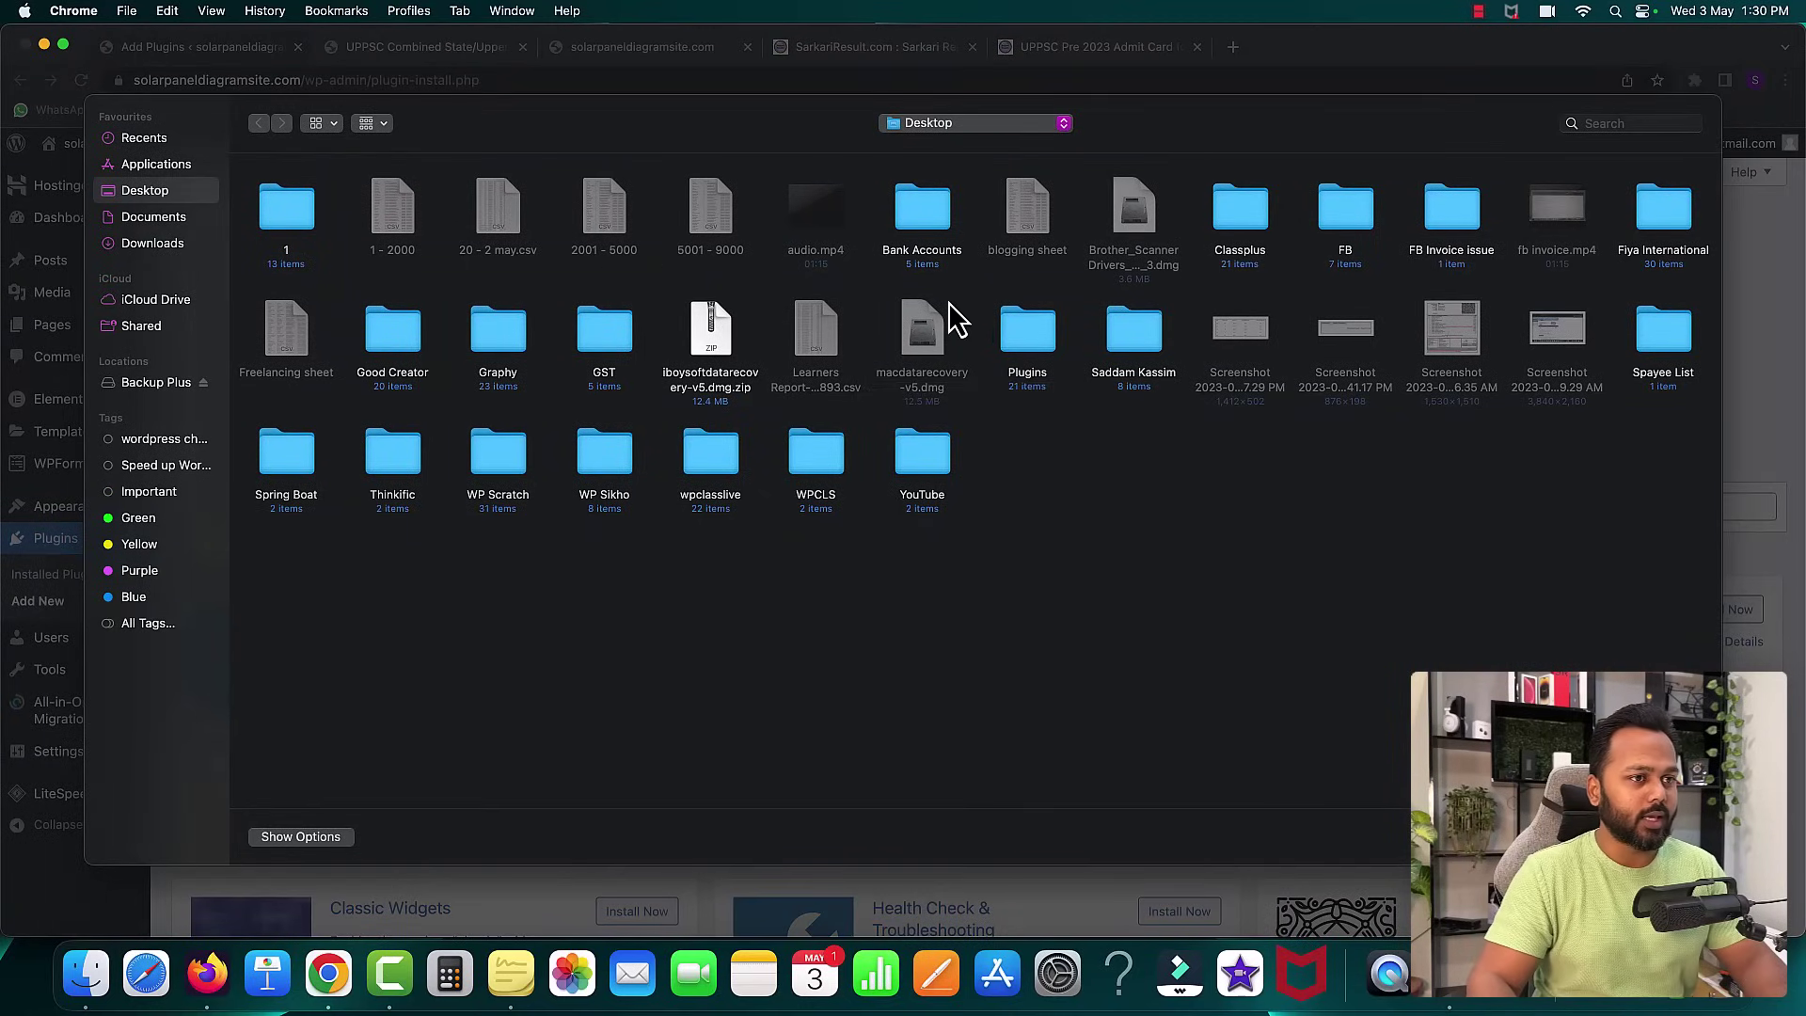
{"action": "double_click", "coordinate": [1025, 339]}
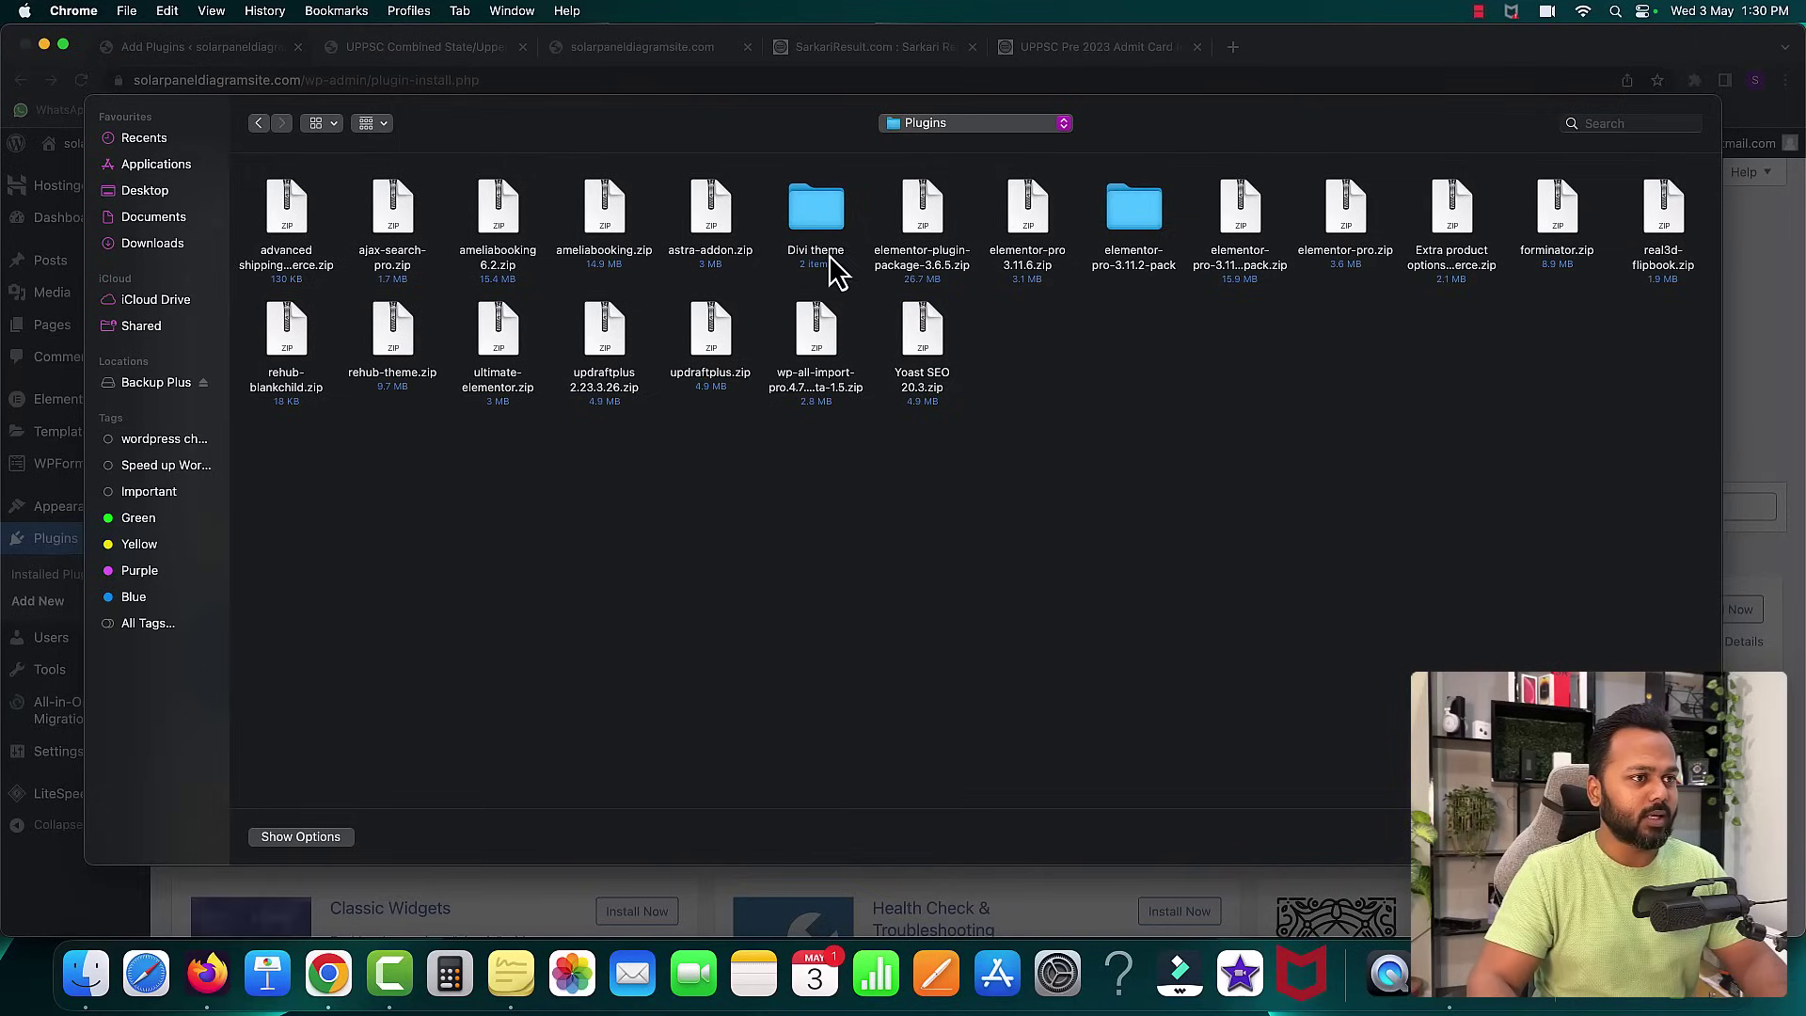
{"action": "double_click", "coordinate": [1129, 211]}
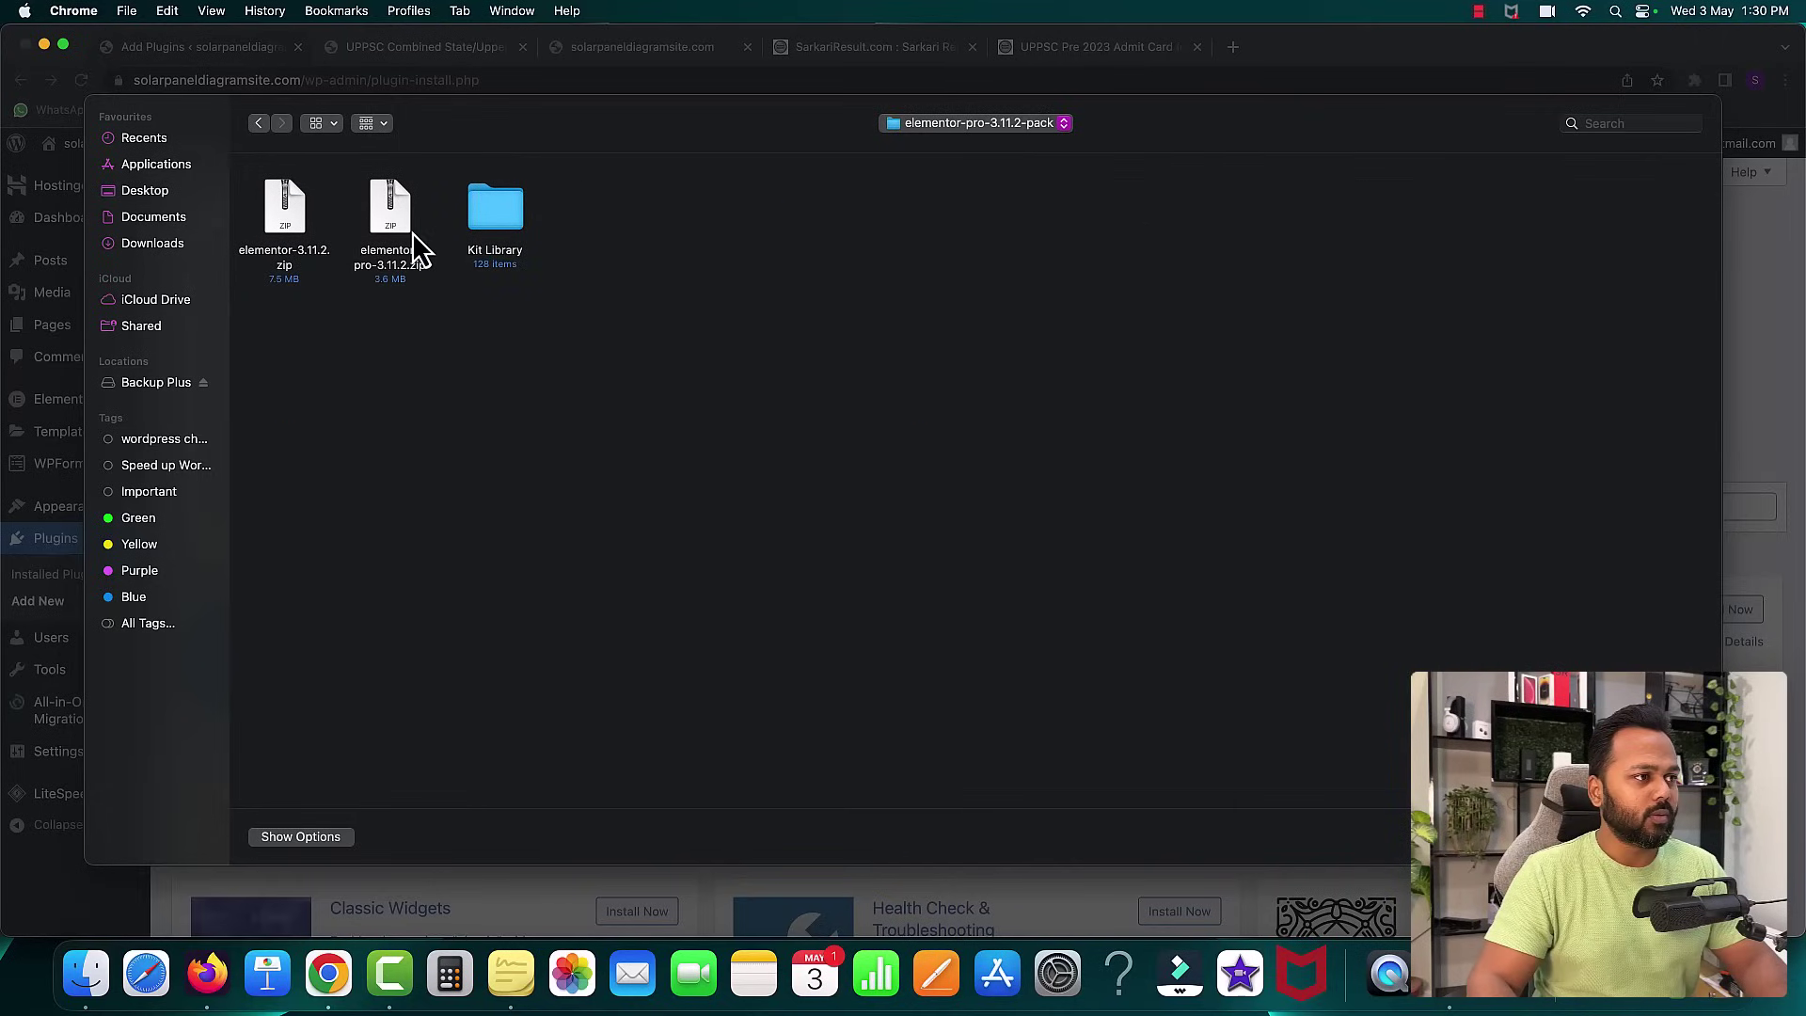
{"action": "left_click", "coordinate": [391, 268]}
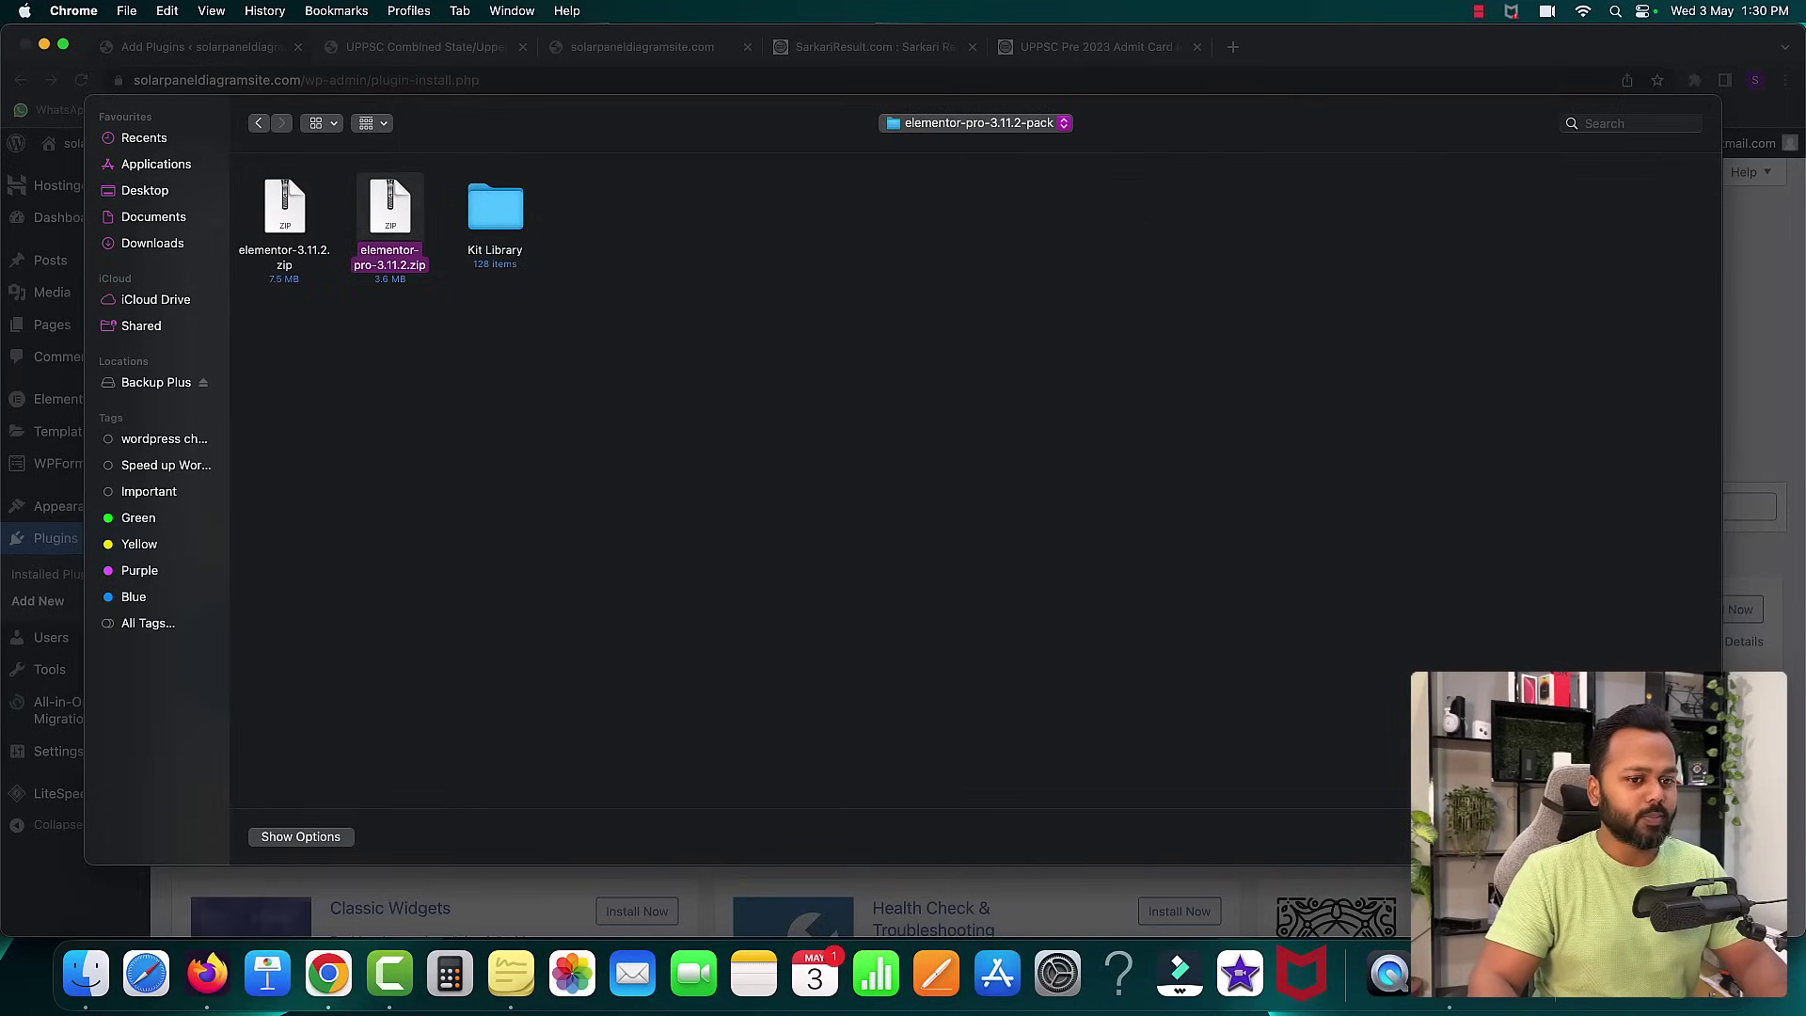
{"action": "key", "text": "Return"}
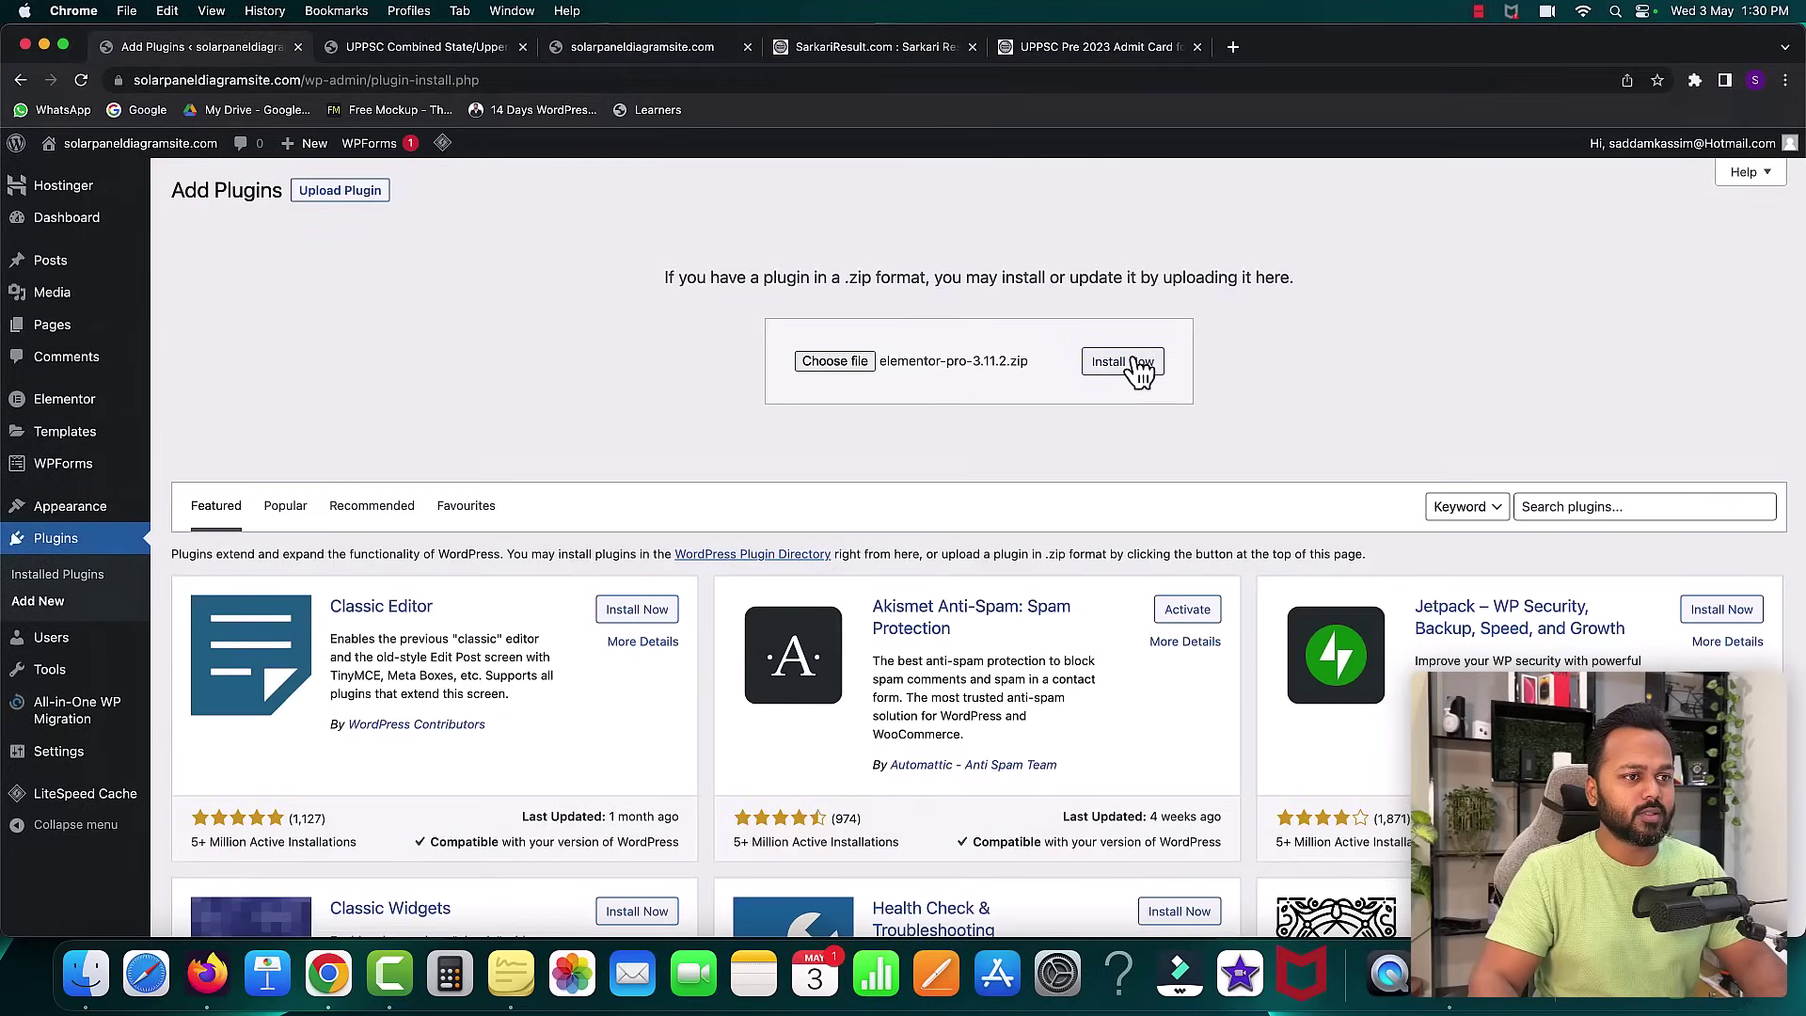
{"action": "left_click", "coordinate": [1138, 369]}
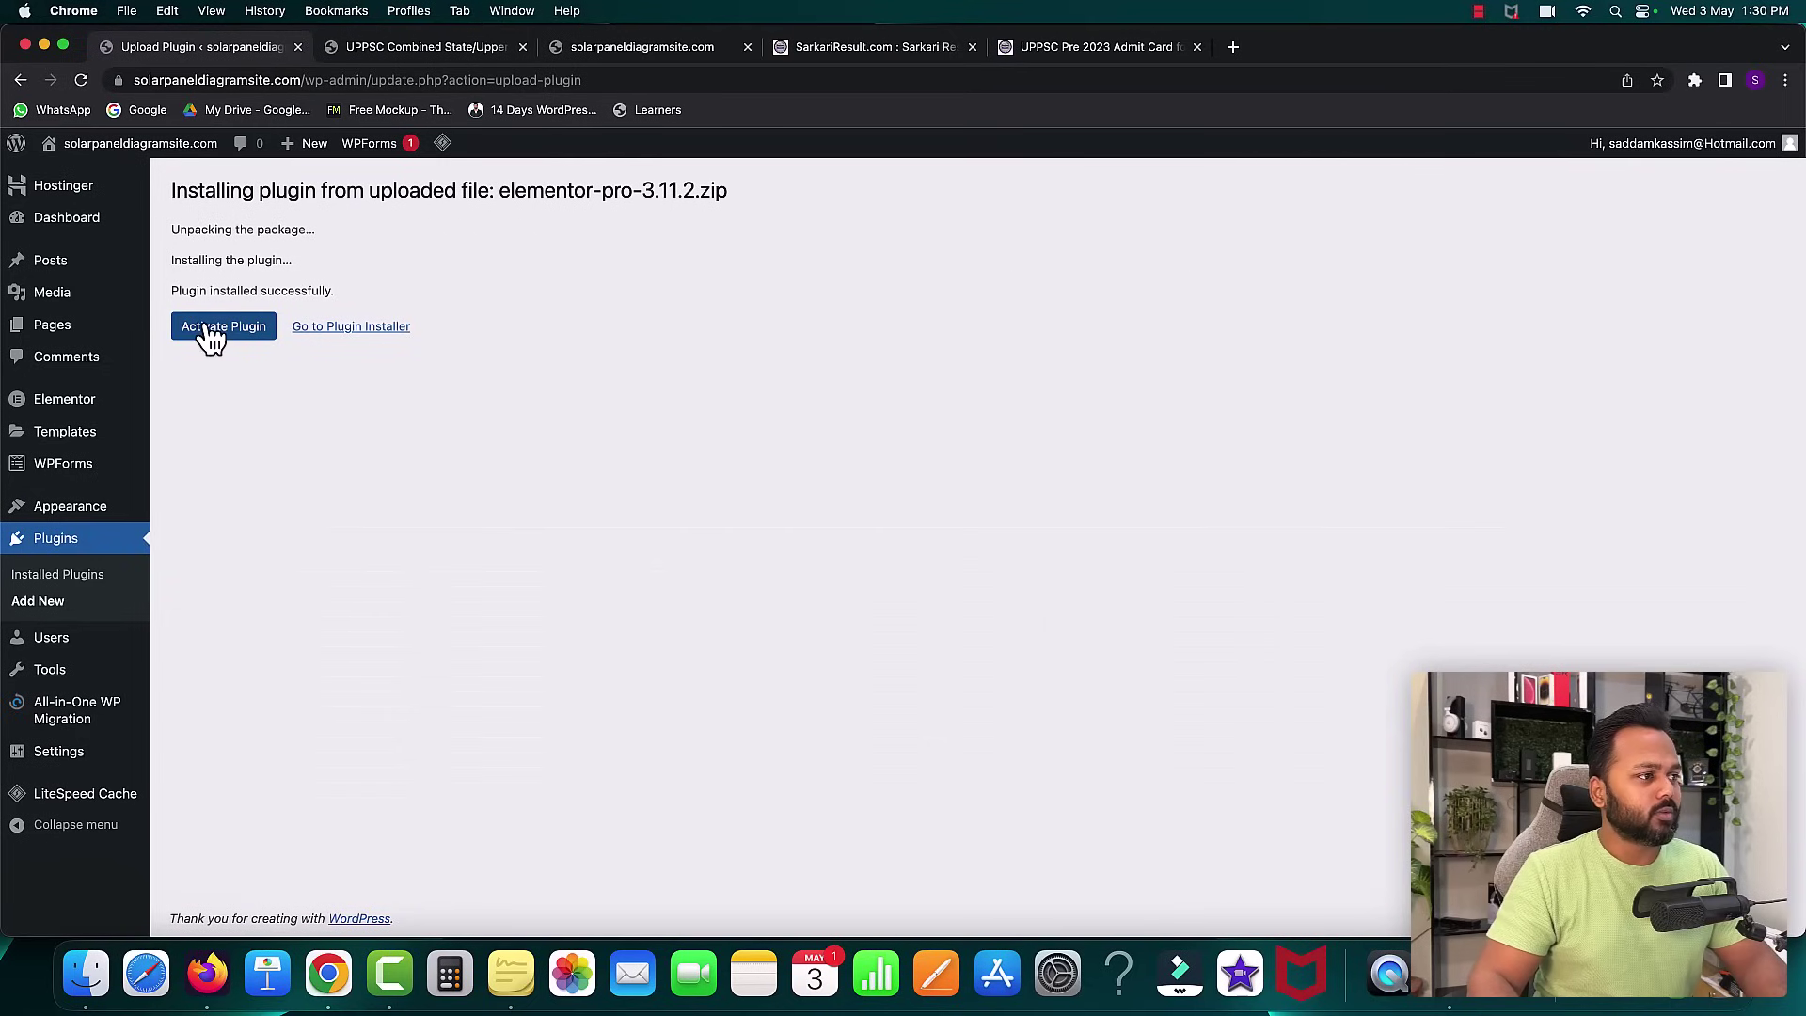
{"action": "left_click", "coordinate": [209, 333]}
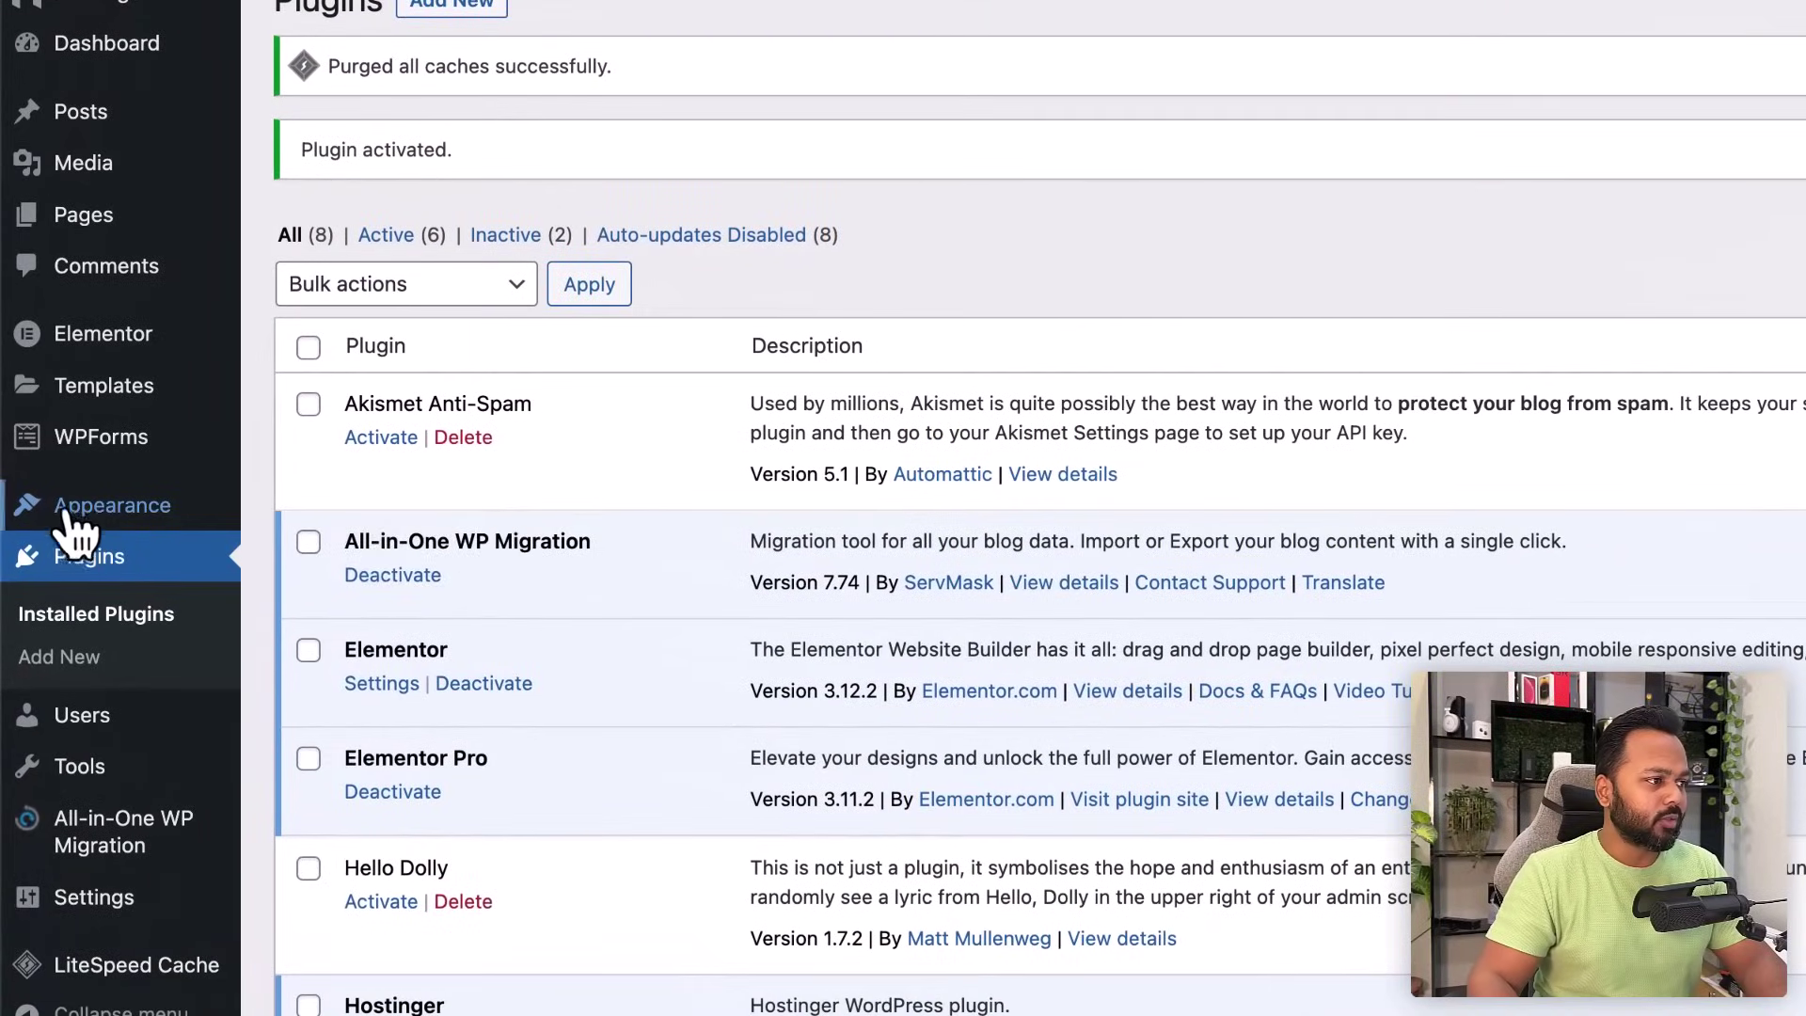
- Find OceanWP under Appearance > Themes > Add New and install it
{"action": "mouse_move", "coordinate": [46, 508]}
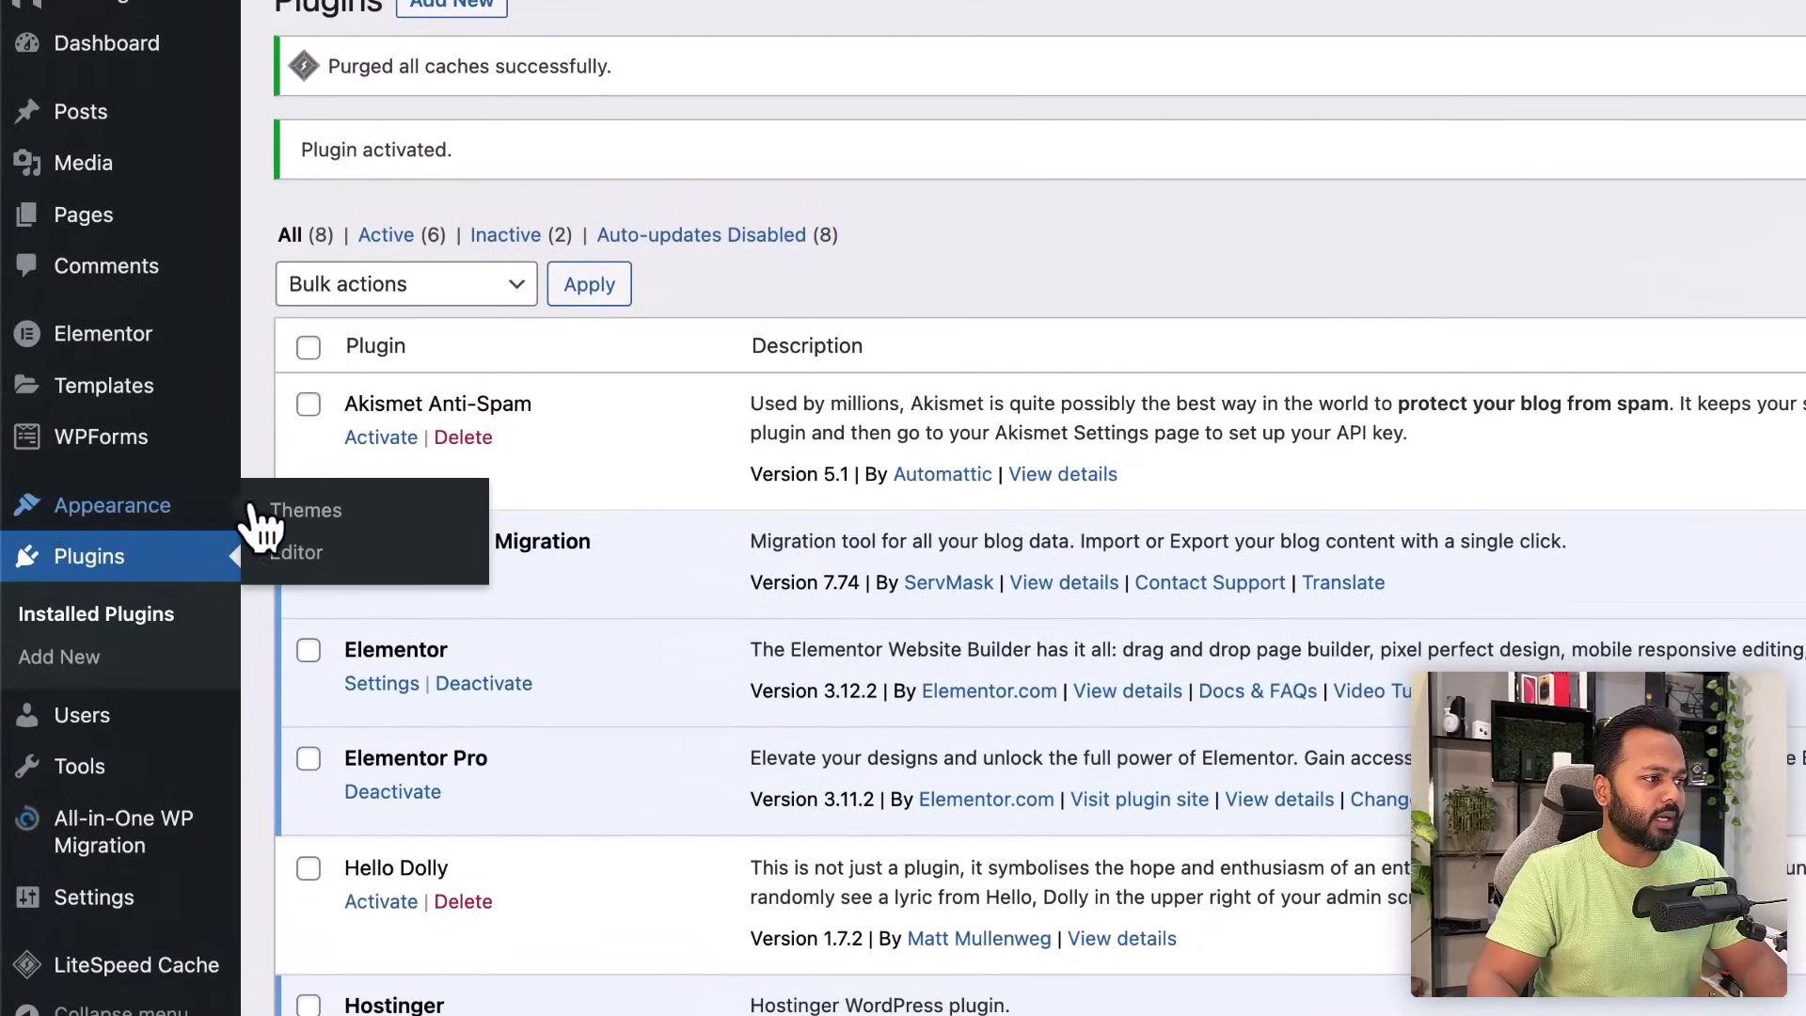
{"action": "left_click", "coordinate": [310, 511]}
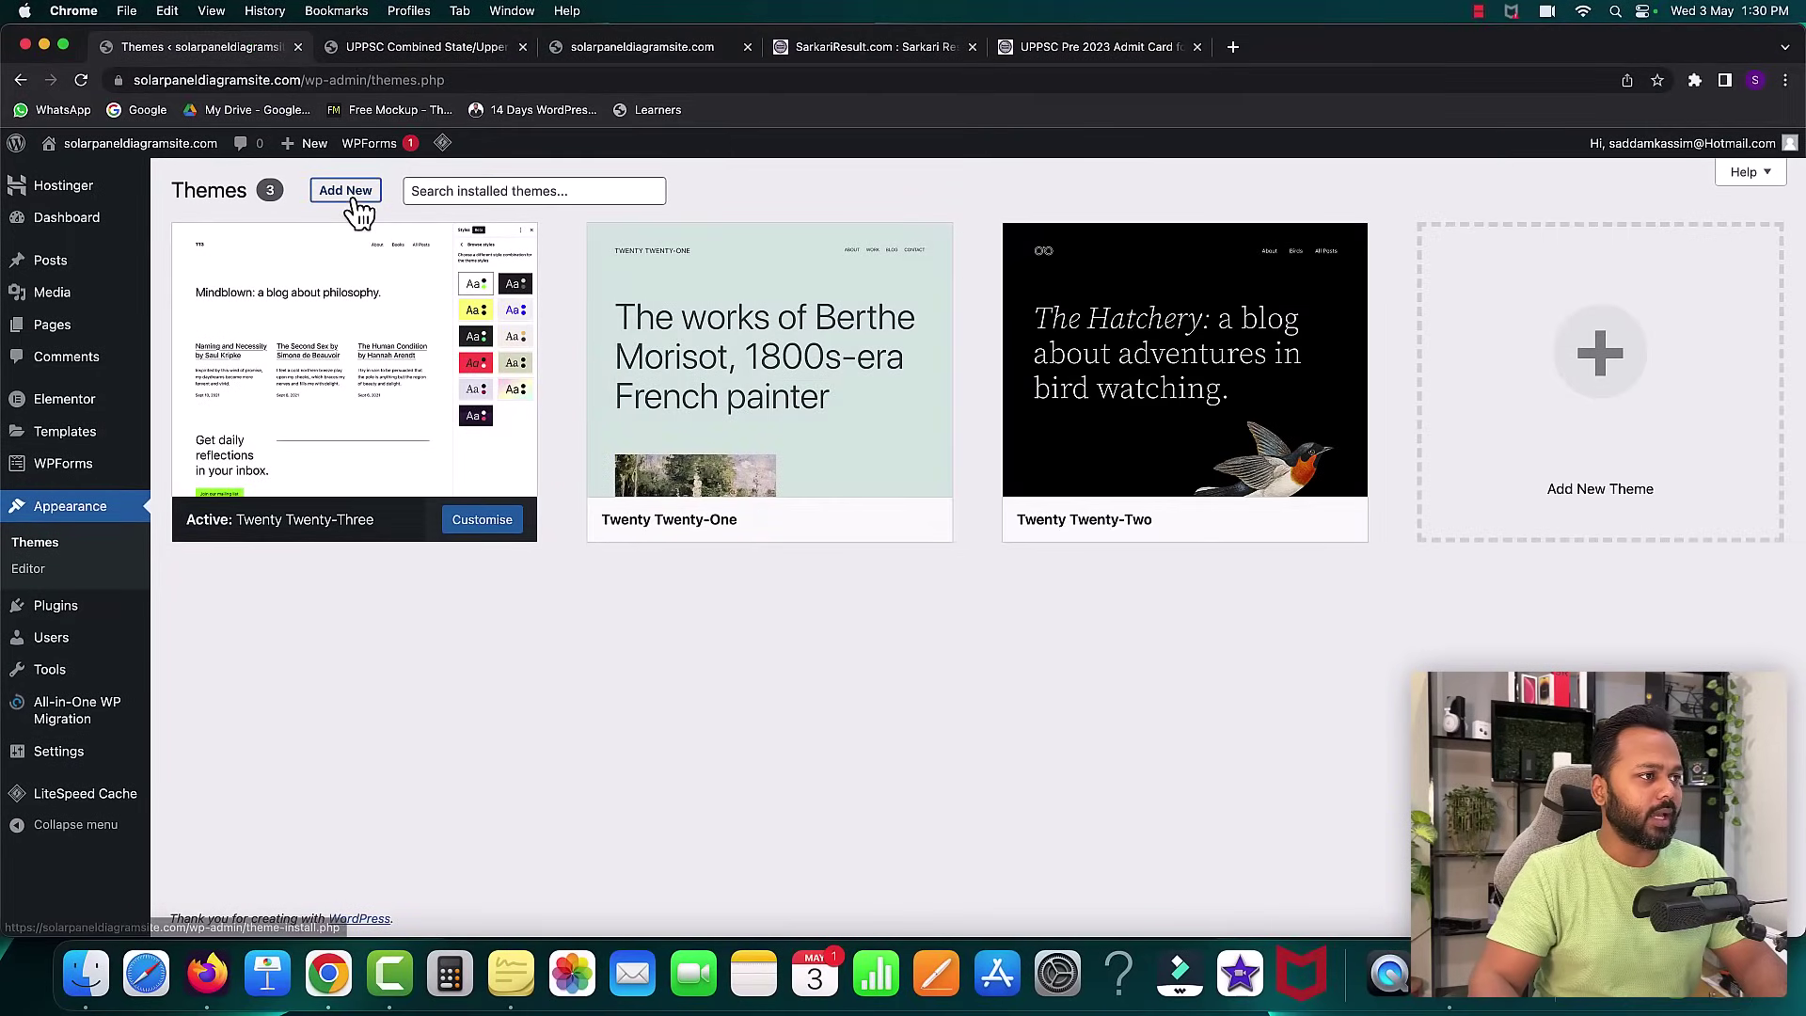
{"action": "left_click", "coordinate": [351, 197]}
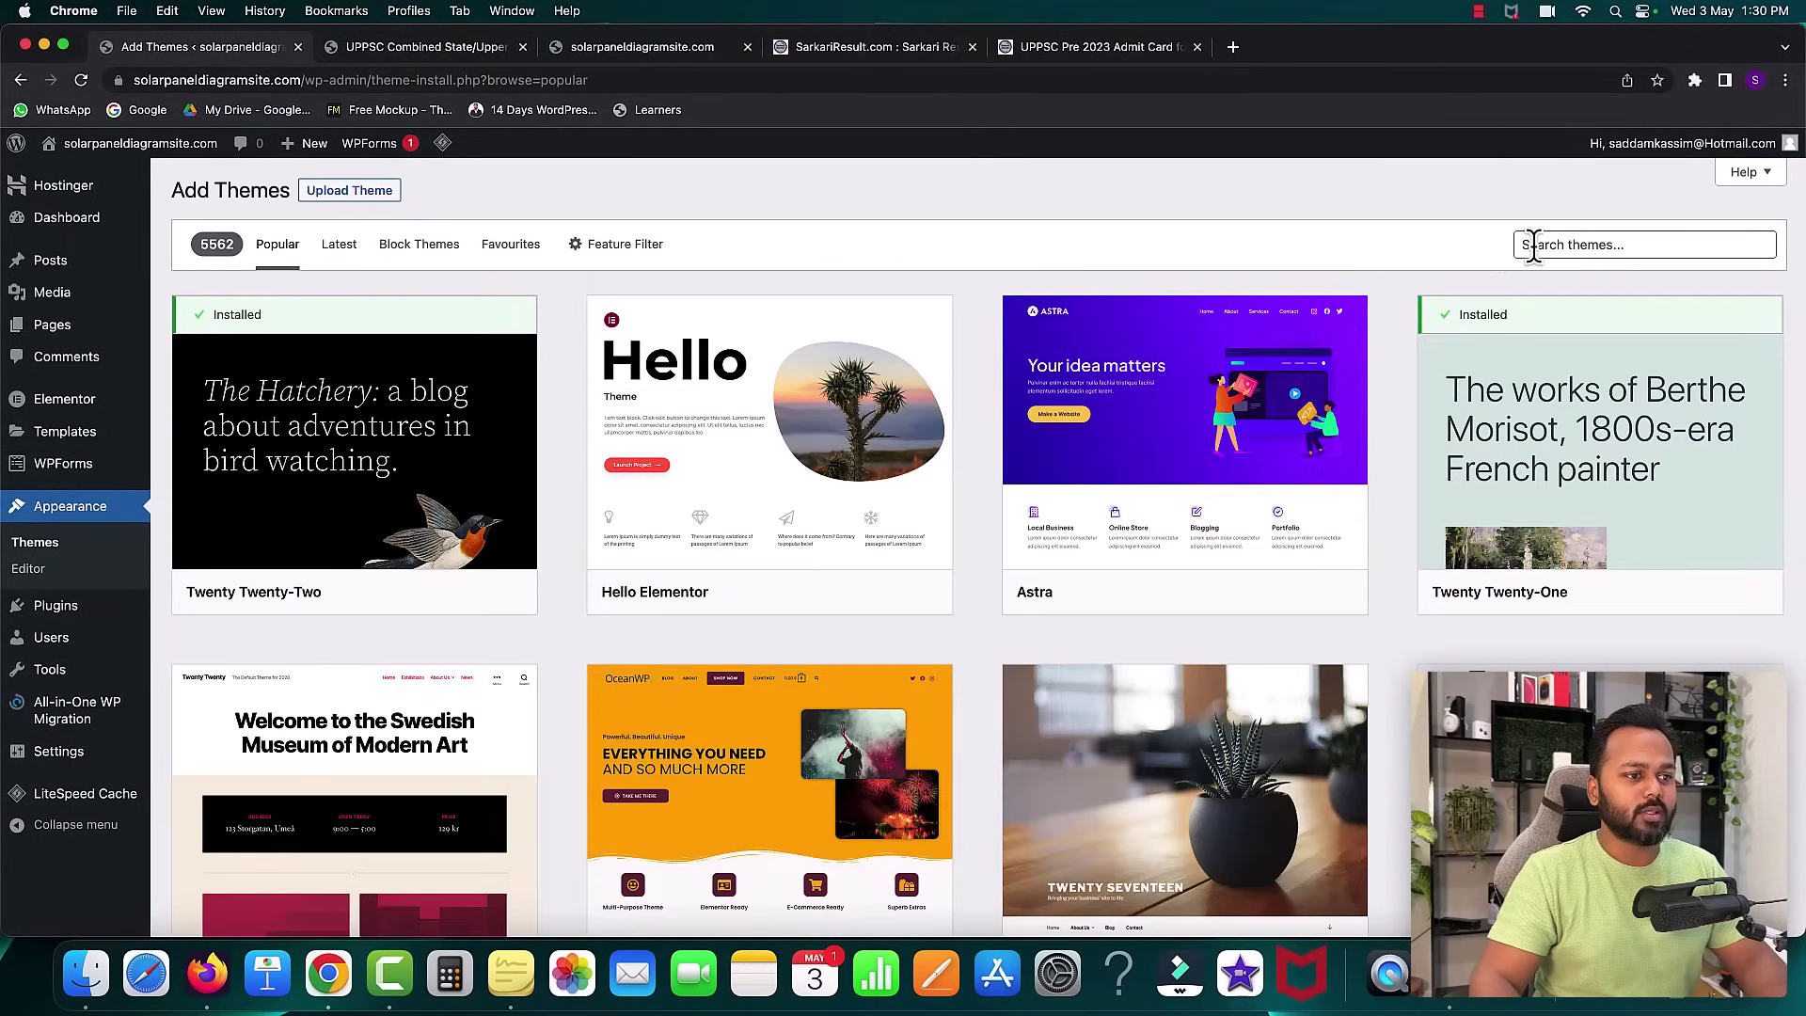
{"action": "left_click", "coordinate": [1534, 246]}
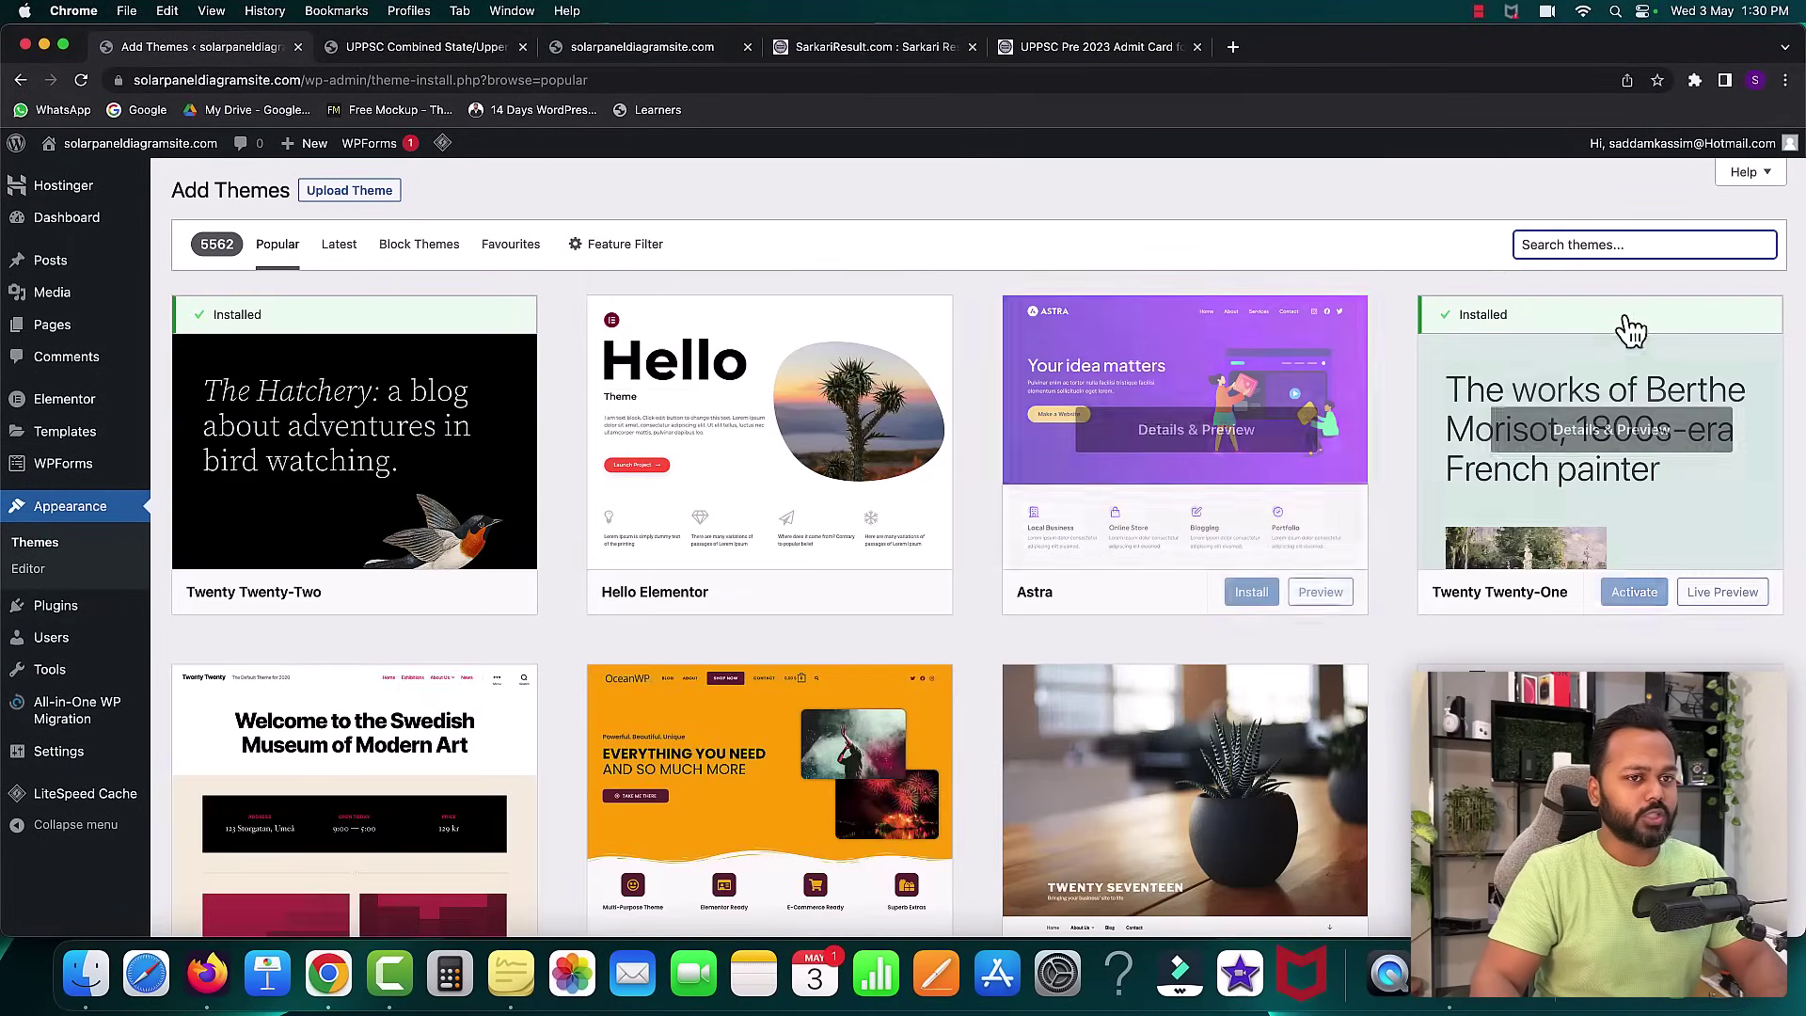
{"action": "scroll", "coordinate": [1097, 605], "scroll_direction": "down", "scroll_amount": 5}
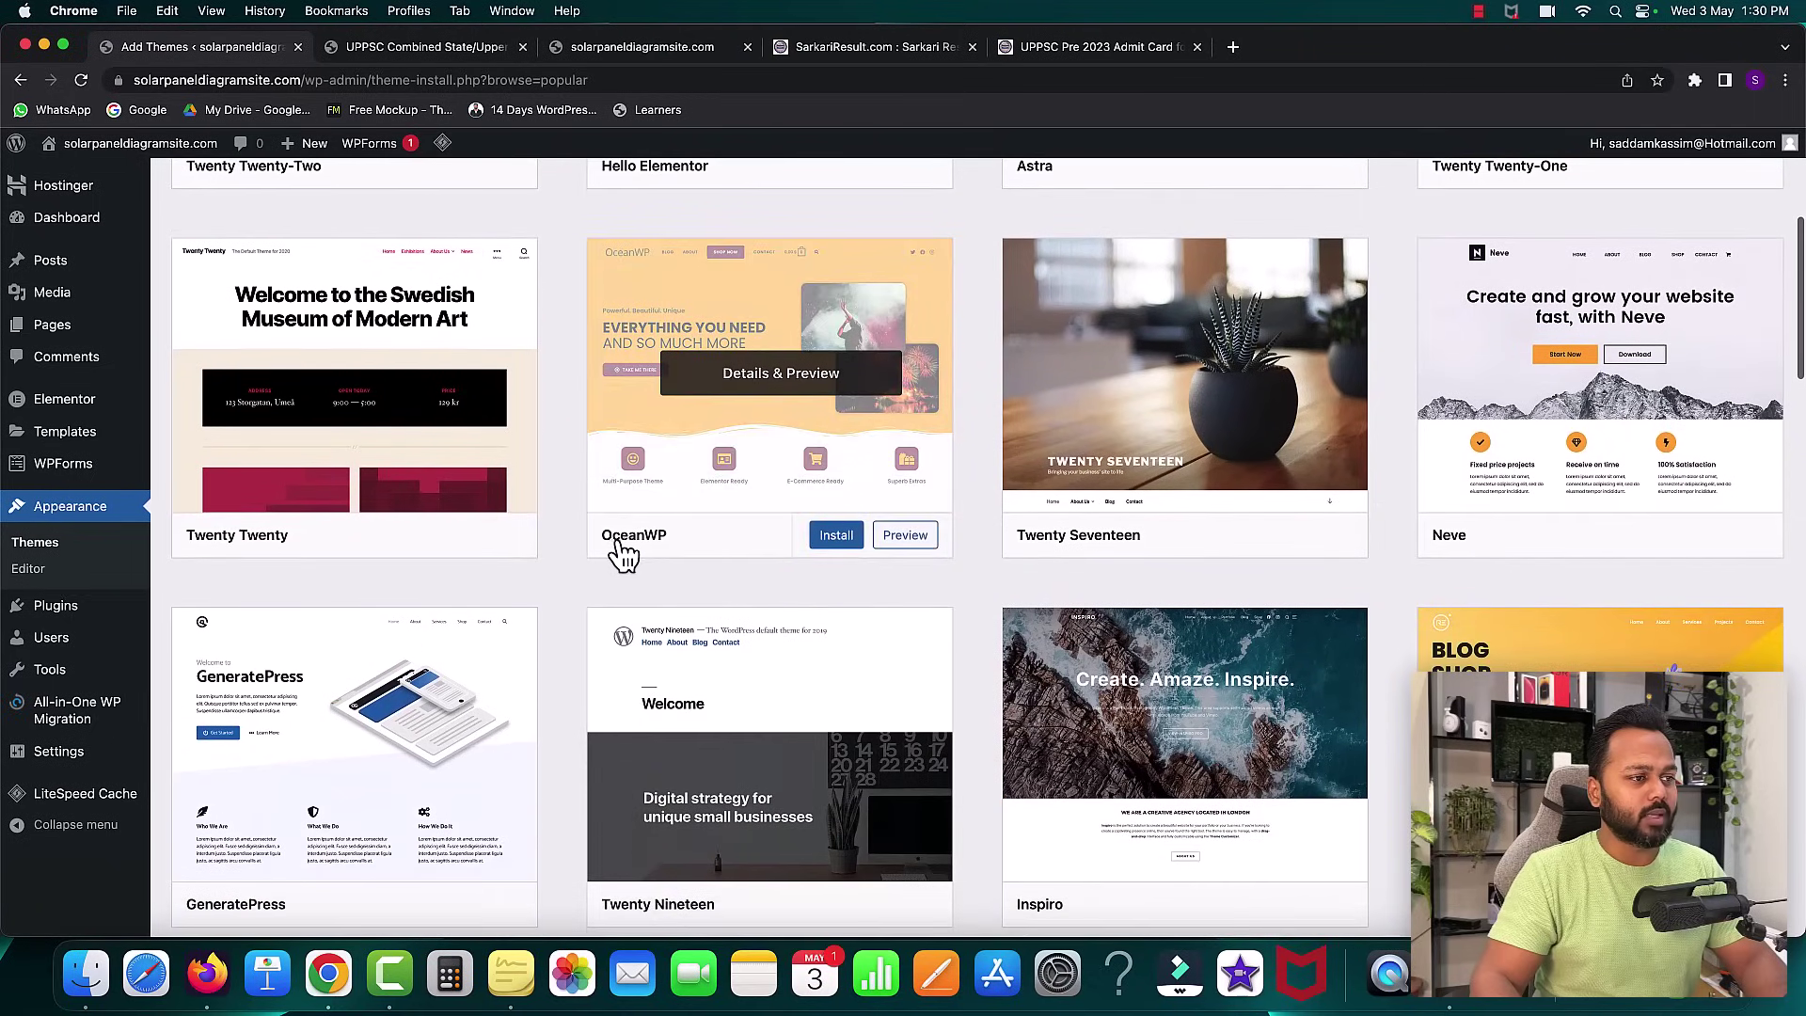
{"action": "scroll", "coordinate": [903, 467], "scroll_direction": "up", "scroll_amount": 1}
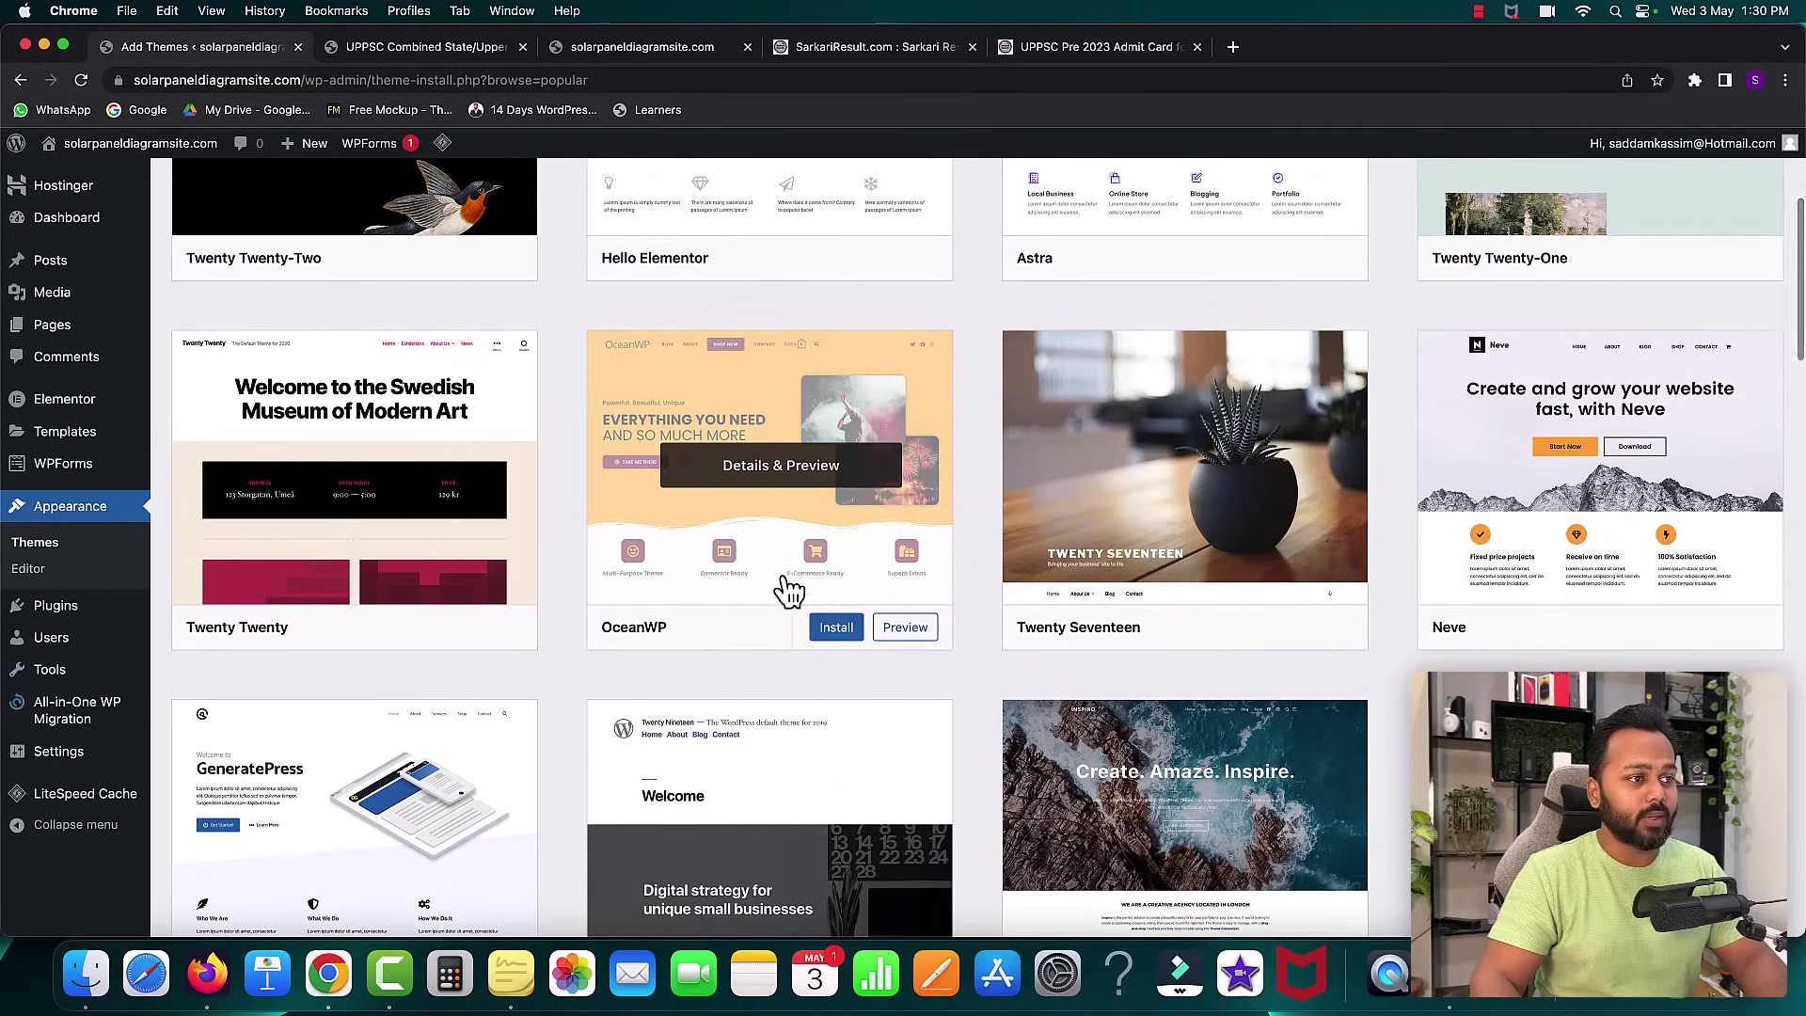
{"action": "scroll", "coordinate": [1576, 355], "scroll_direction": "up", "scroll_amount": 4}
{"action": "scroll", "coordinate": [737, 790], "scroll_direction": "down", "scroll_amount": 2}
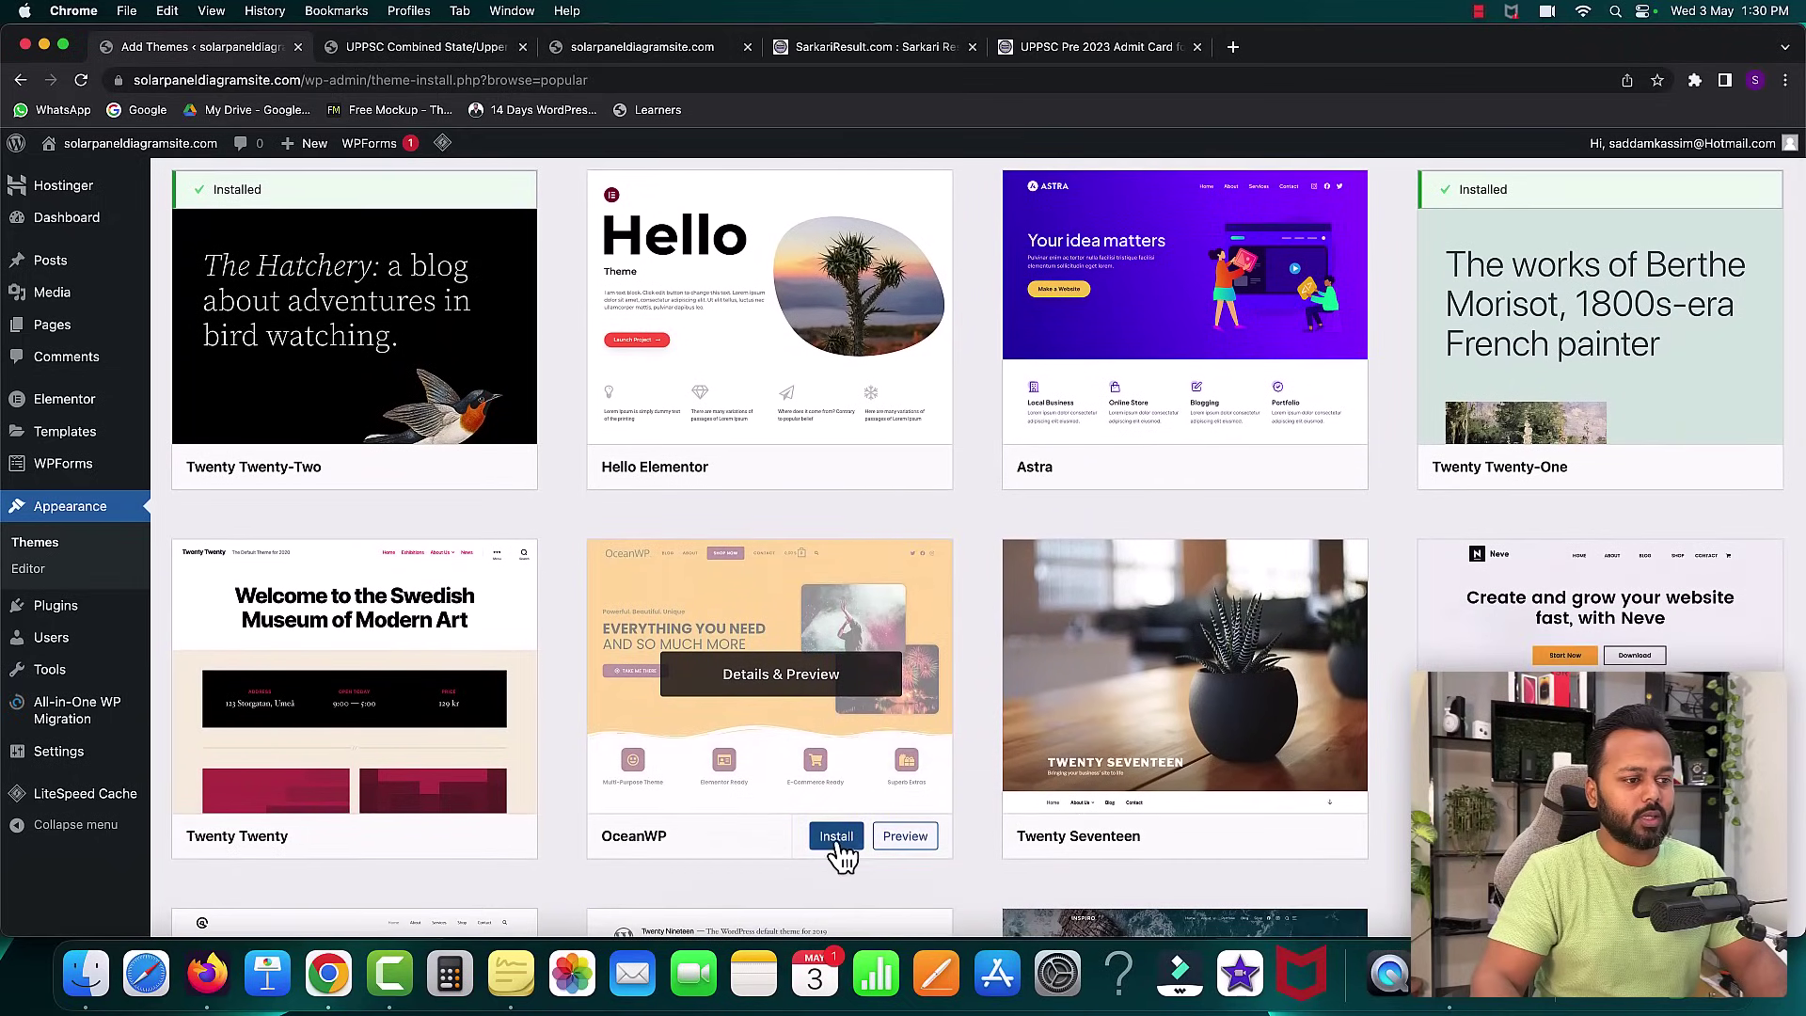
{"action": "left_click", "coordinate": [838, 840]}
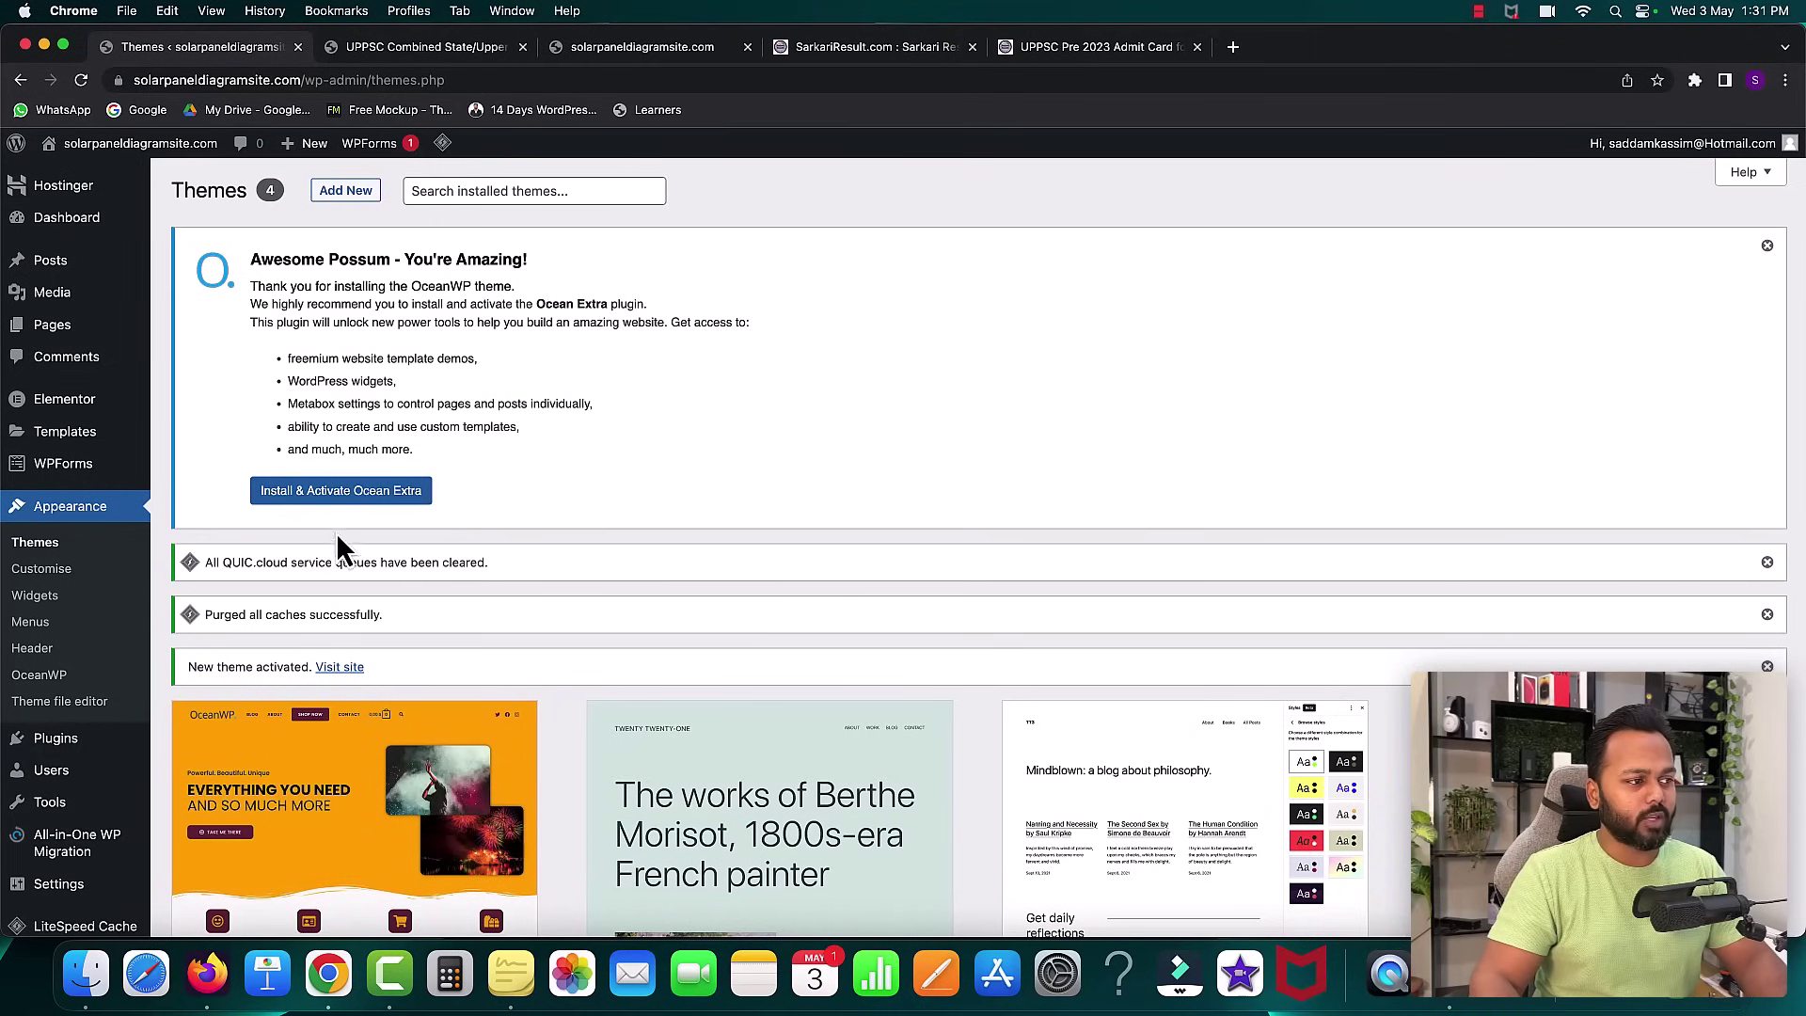
- Install and activate Ocean Extra, skip the OceanWP opt-in, and view the site's front page
{"action": "left_click", "coordinate": [329, 497]}
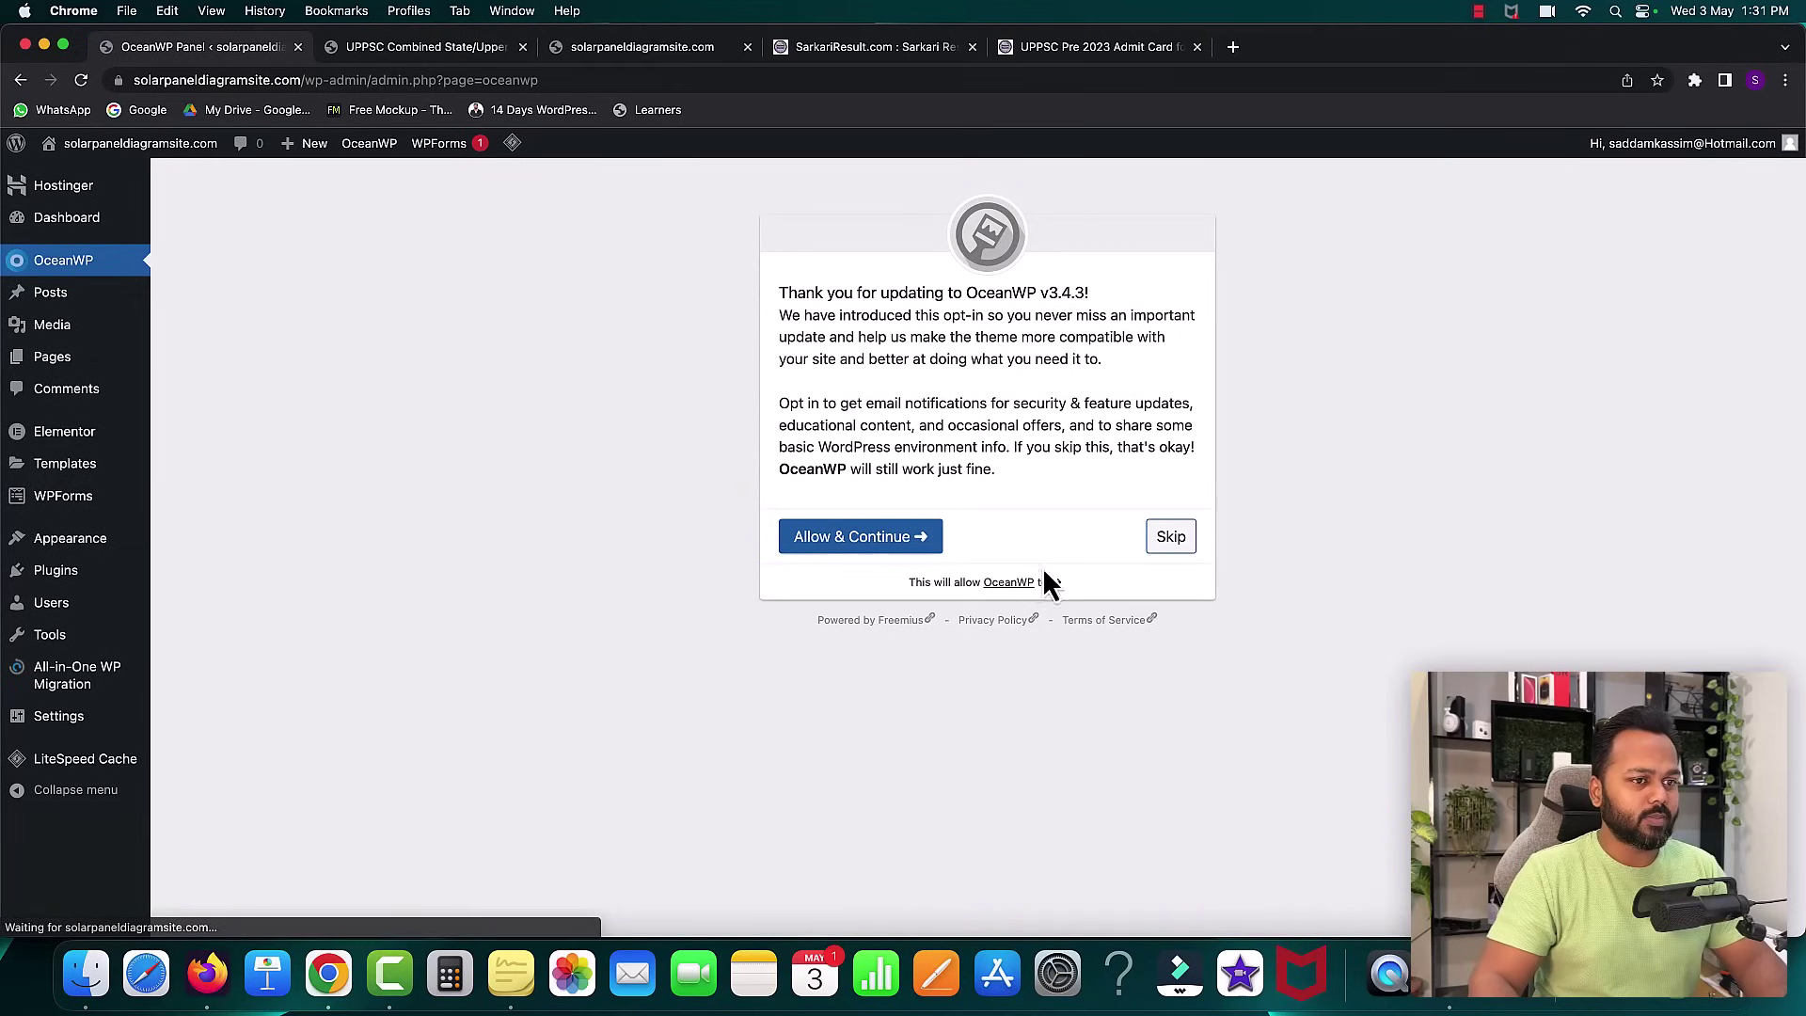
{"action": "left_click", "coordinate": [1171, 538]}
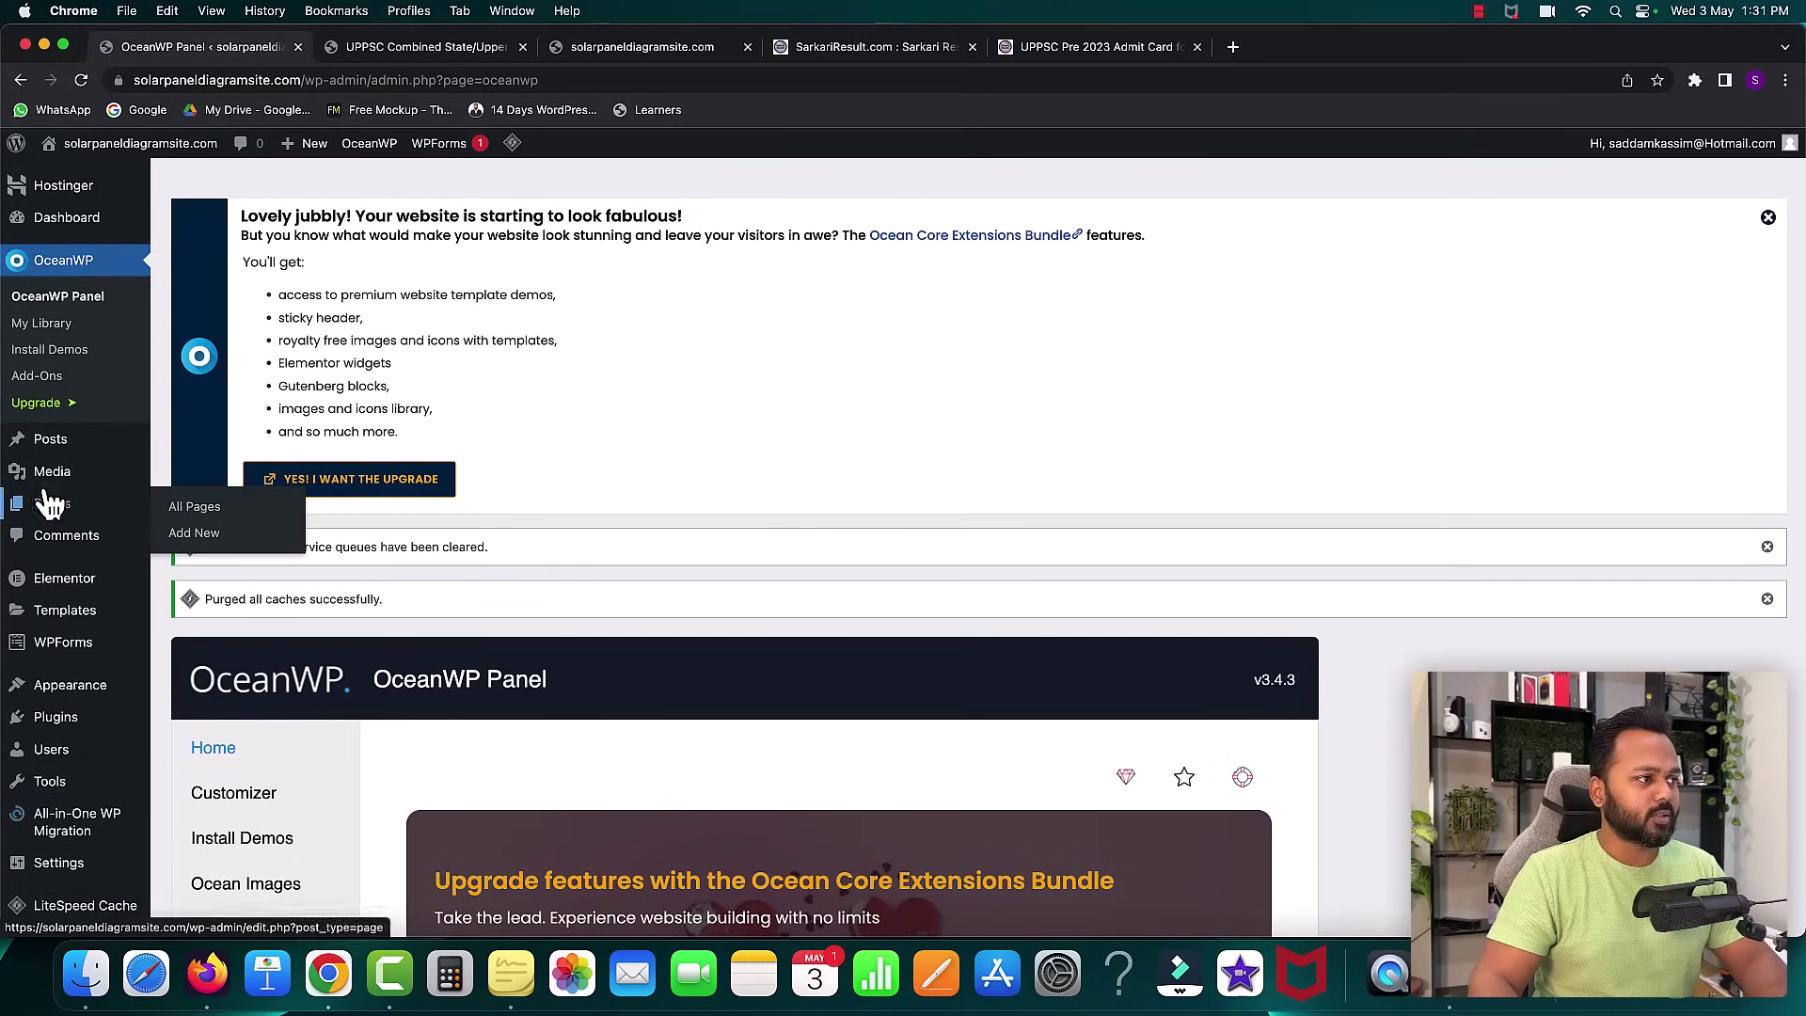
{"action": "left_click", "coordinate": [645, 54]}
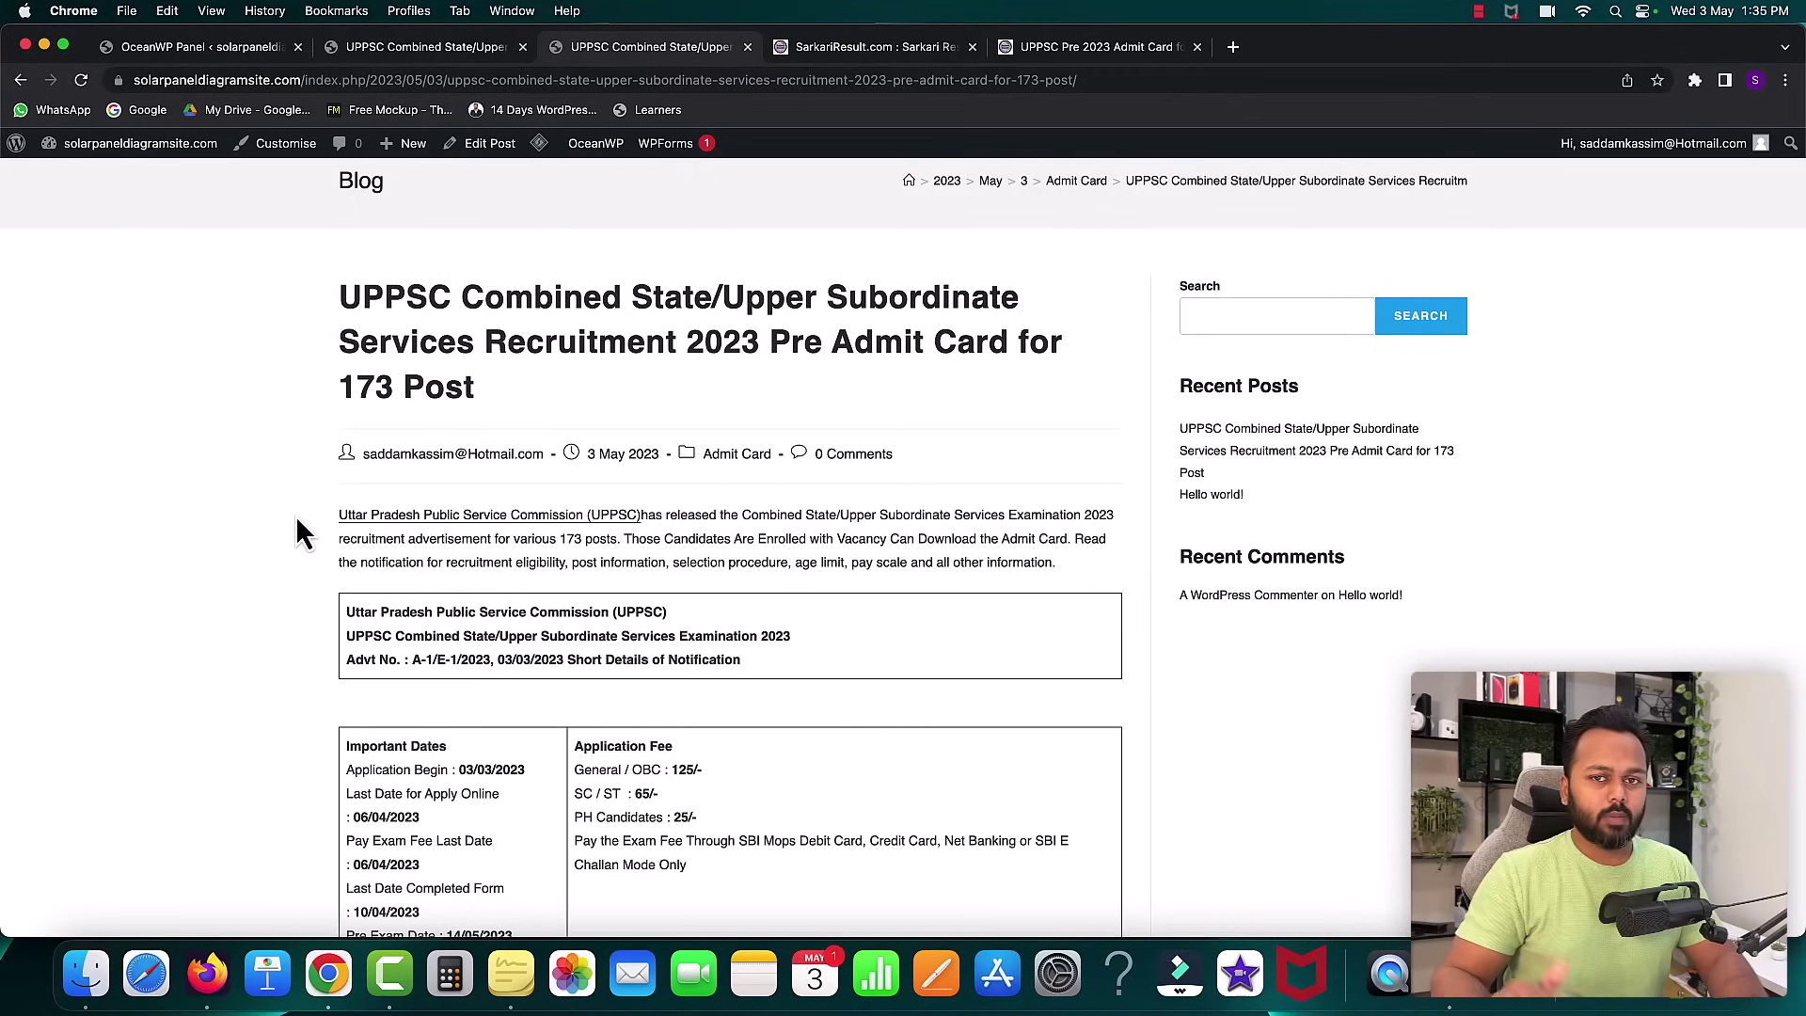
- Bring up the SarkariResult.com mind map in MindMeister to check the next plan steps
{"action": "key", "text": "ctrl+Up"}
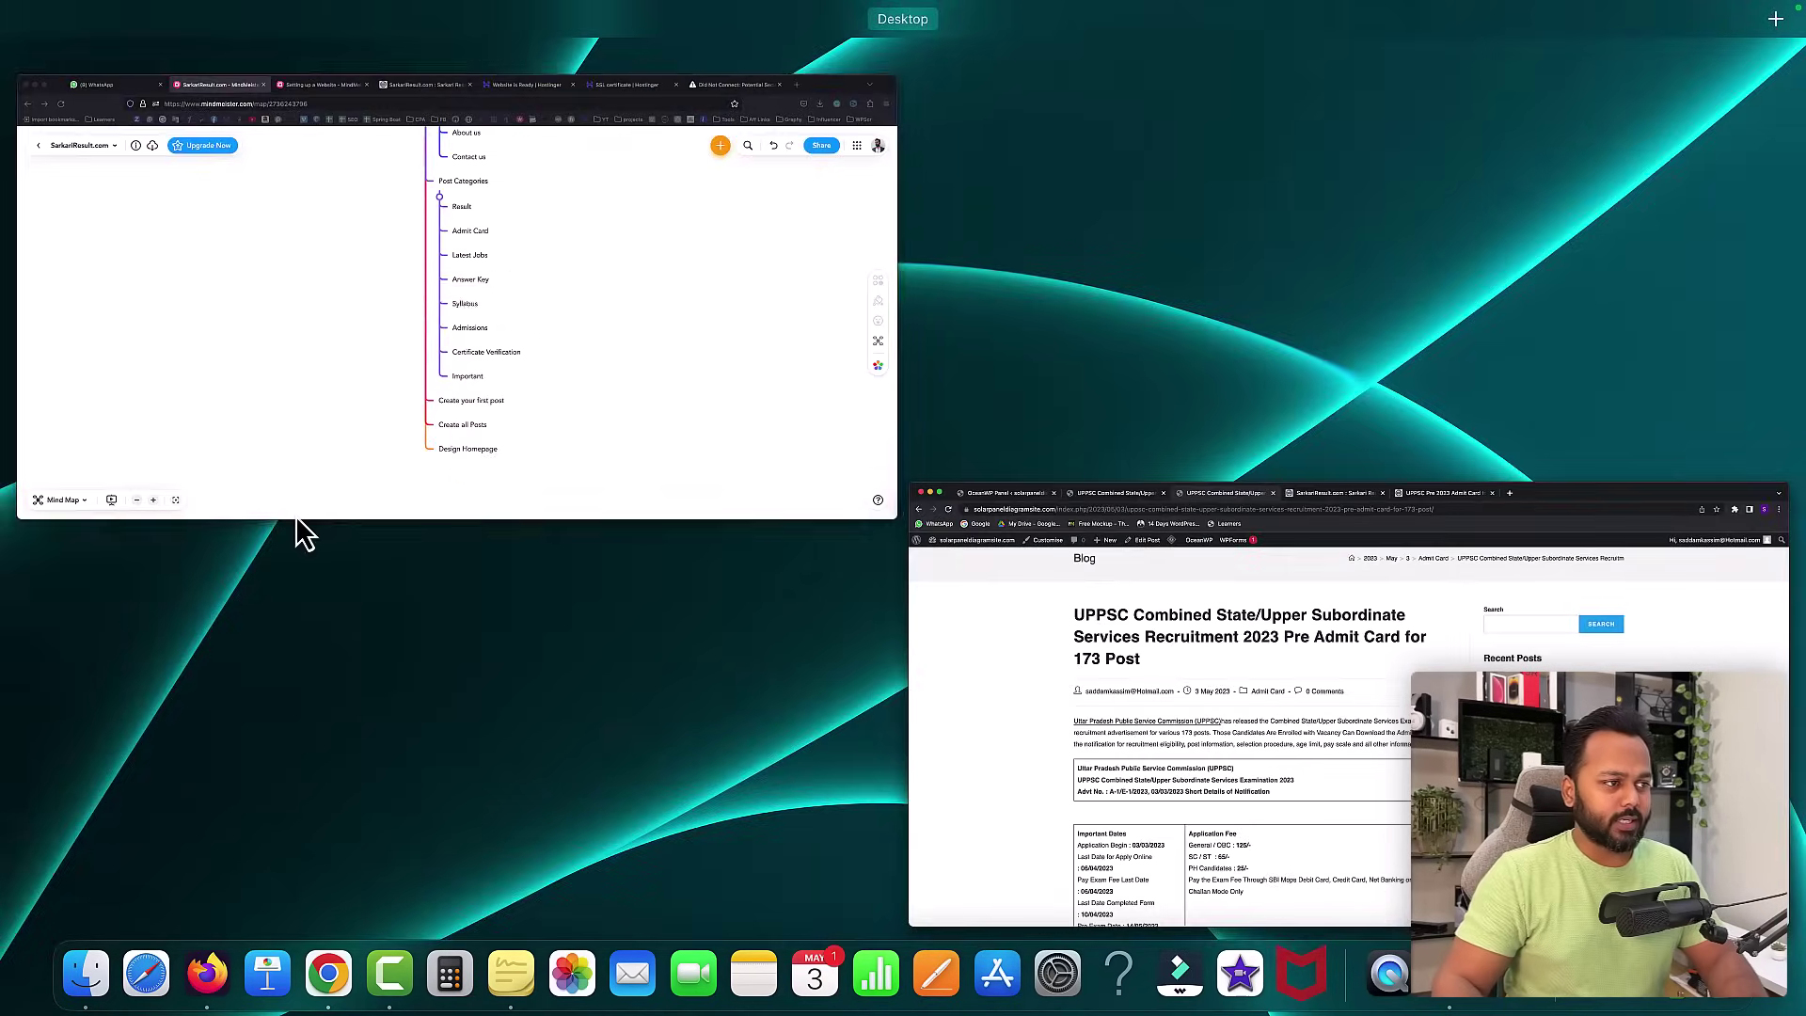
{"action": "left_click", "coordinate": [517, 397]}
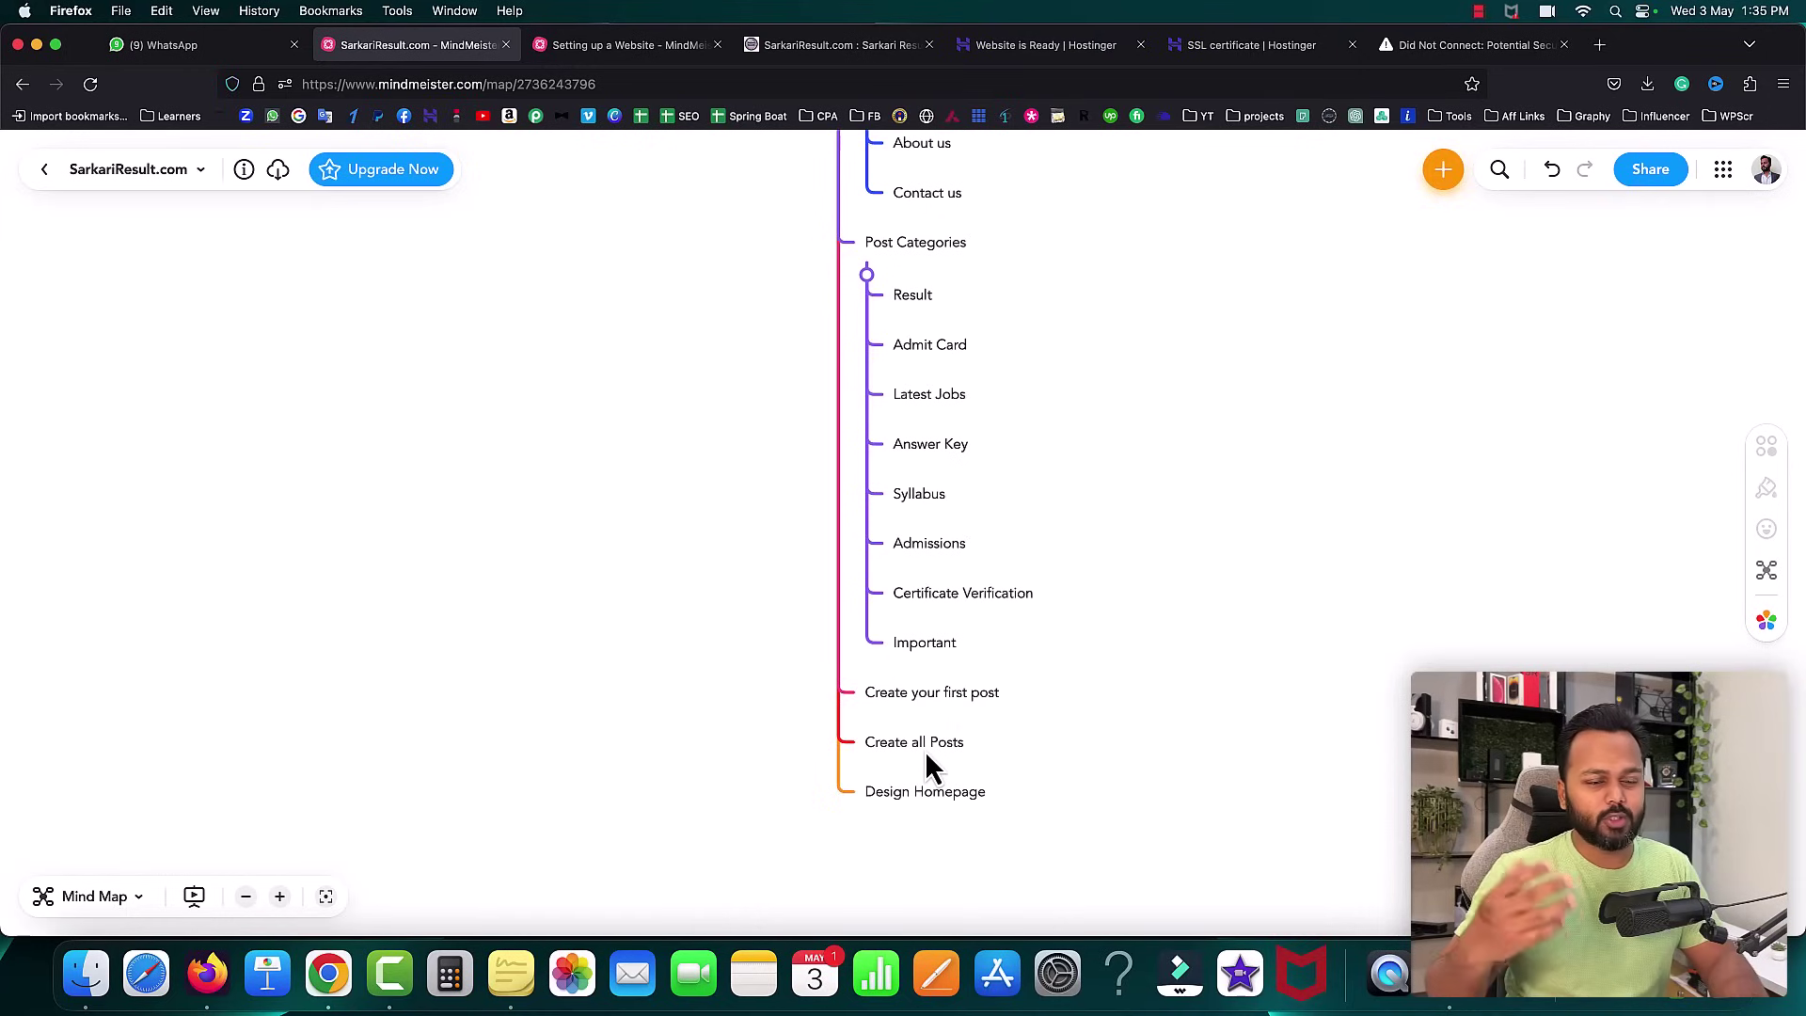
{"action": "left_click", "coordinate": [792, 47]}
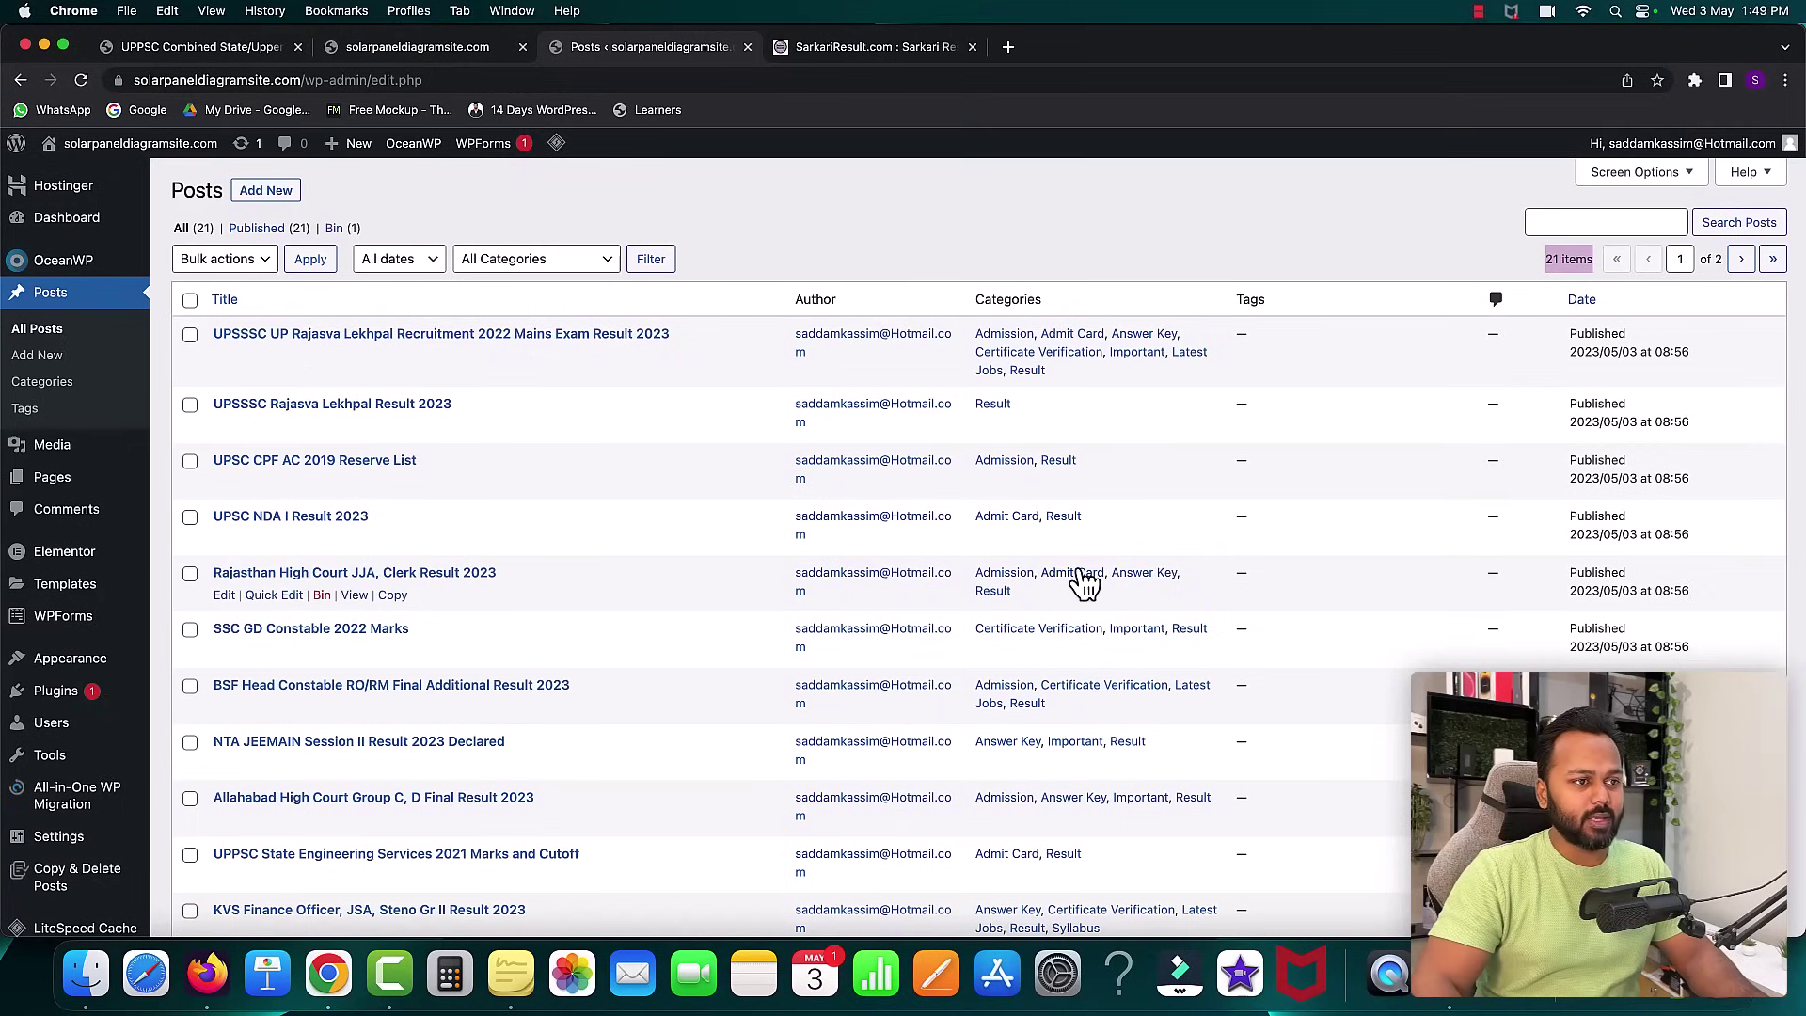
- Reload the front page so Recent Posts leads with Rajju Bhaiya PRSU PhD DET Admit Card 2023
{"action": "left_click", "coordinate": [418, 47]}
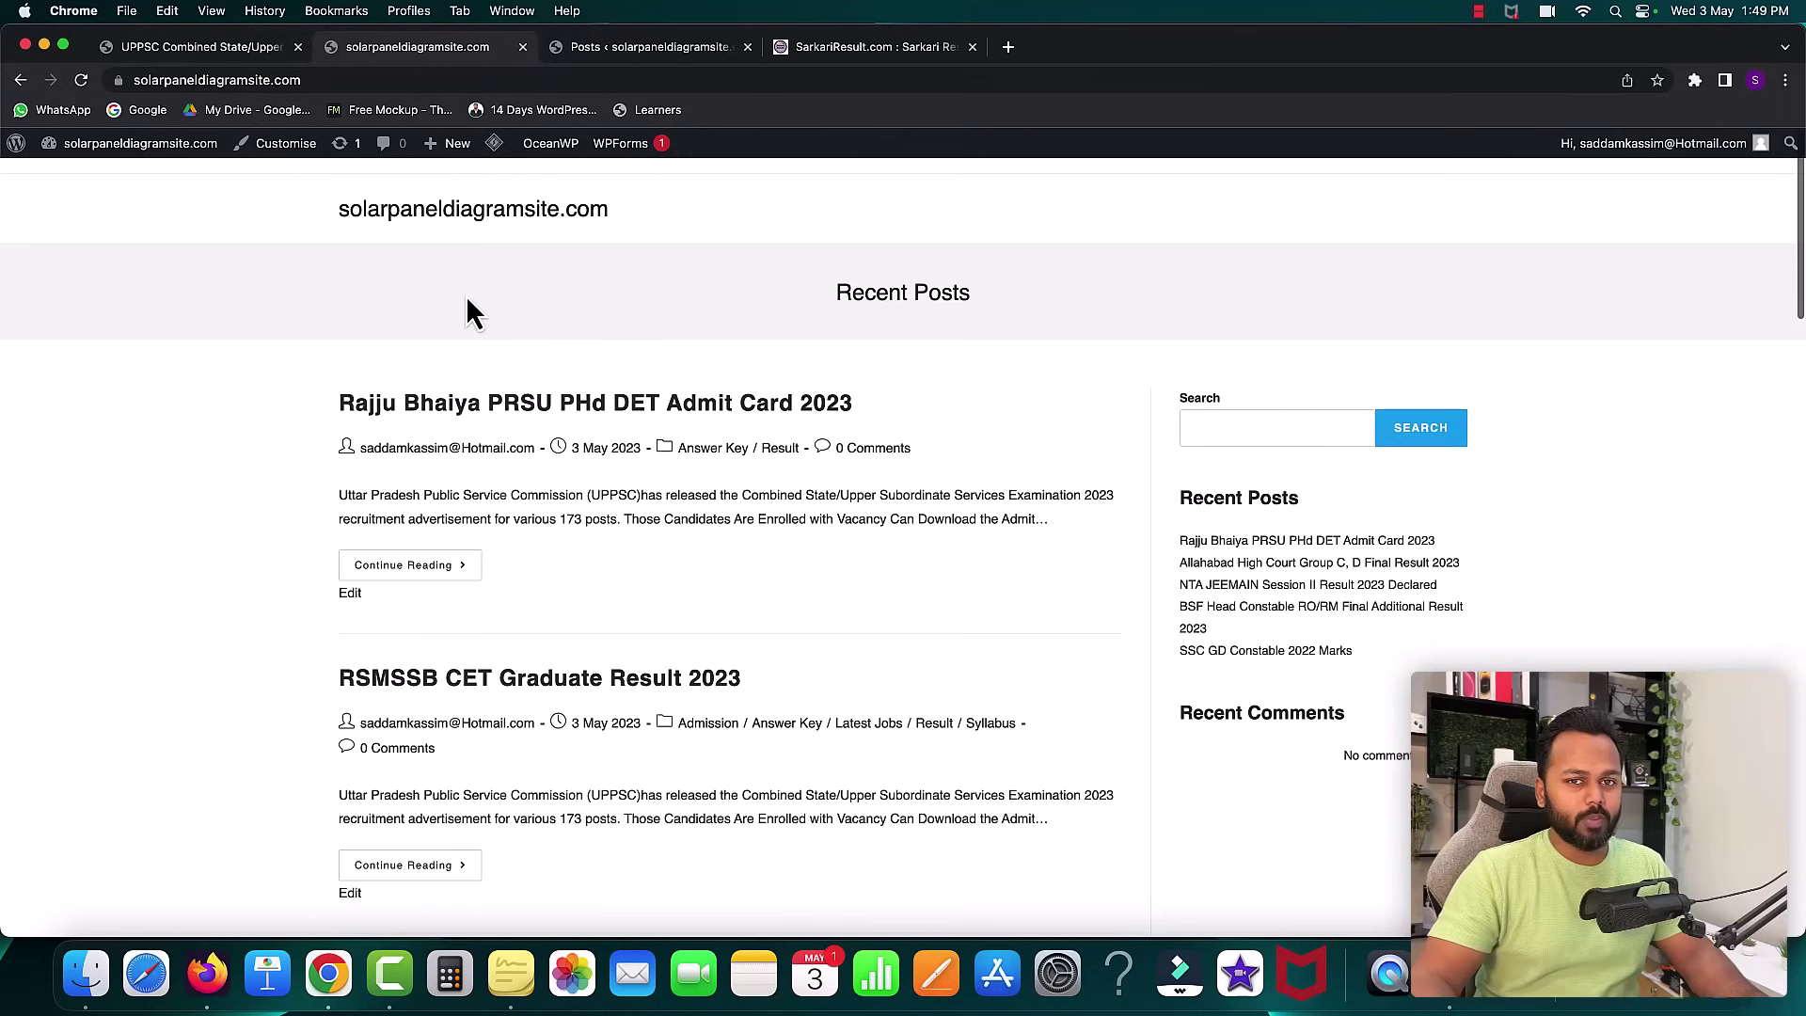
{"action": "left_click", "coordinate": [296, 79]}
{"action": "key", "text": "super+c"}
{"action": "key", "text": "Return"}
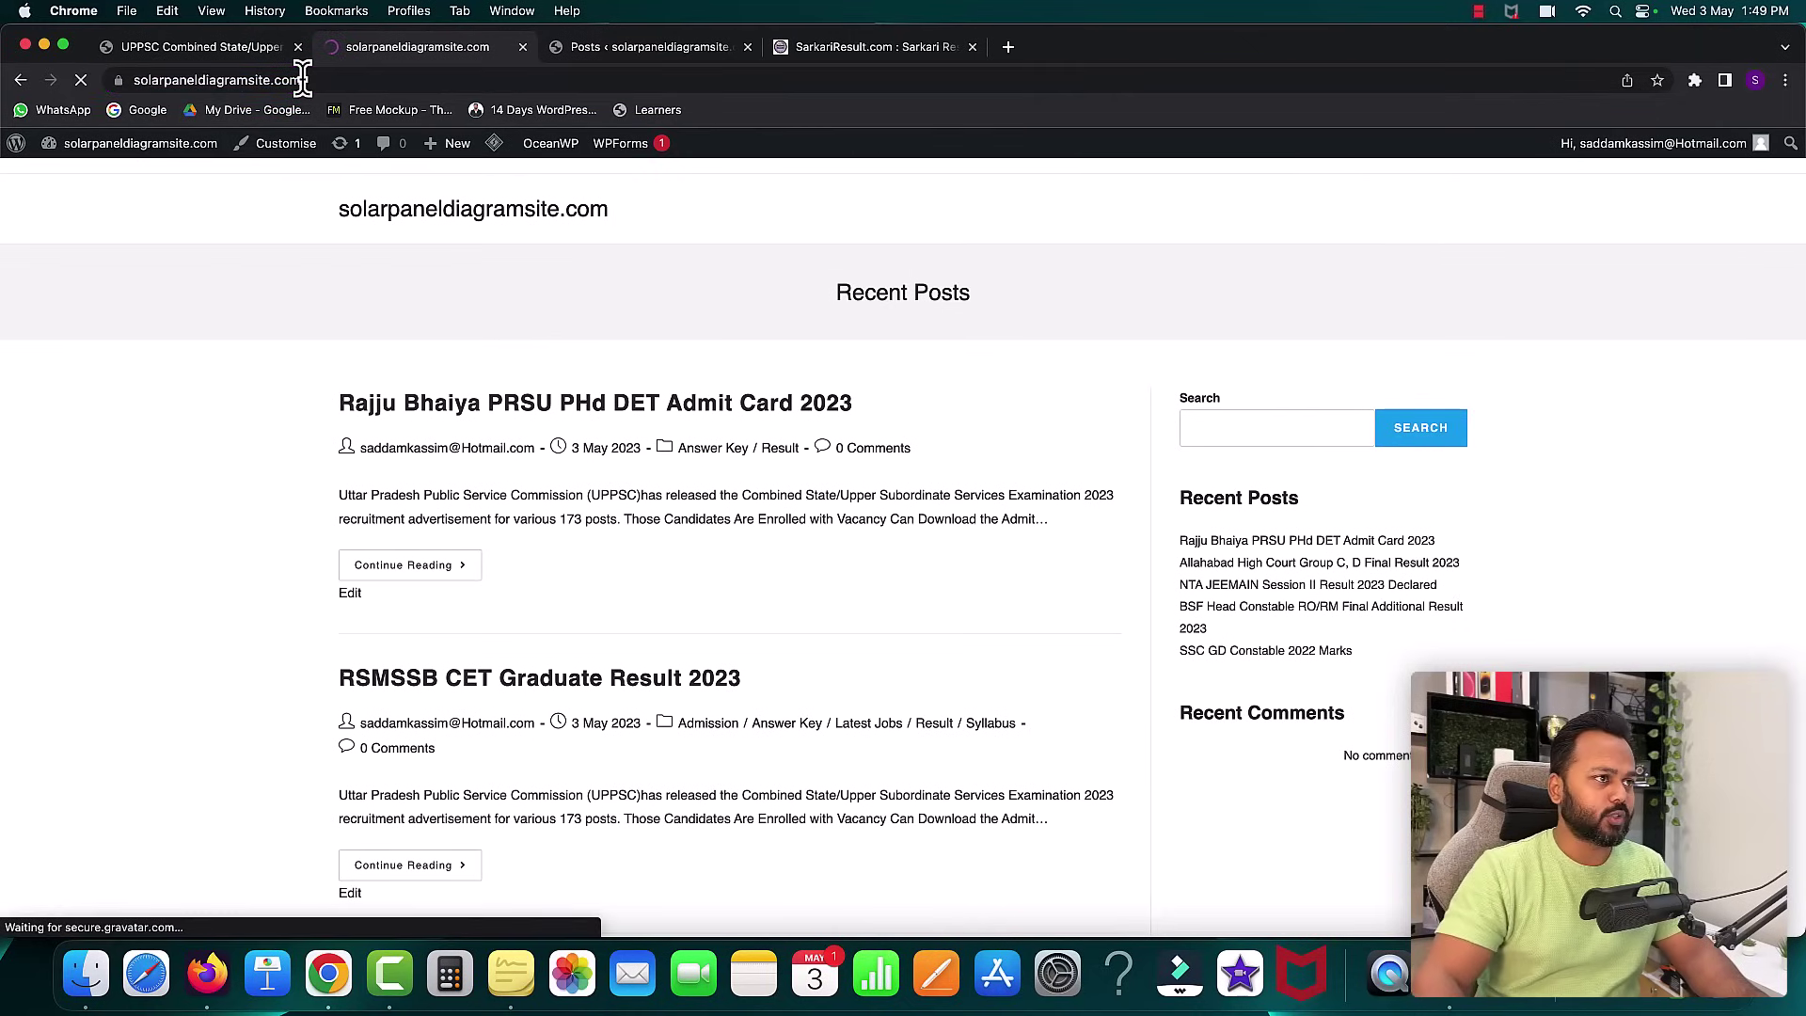
{"action": "scroll", "coordinate": [914, 692], "scroll_direction": "down", "scroll_amount": 3}
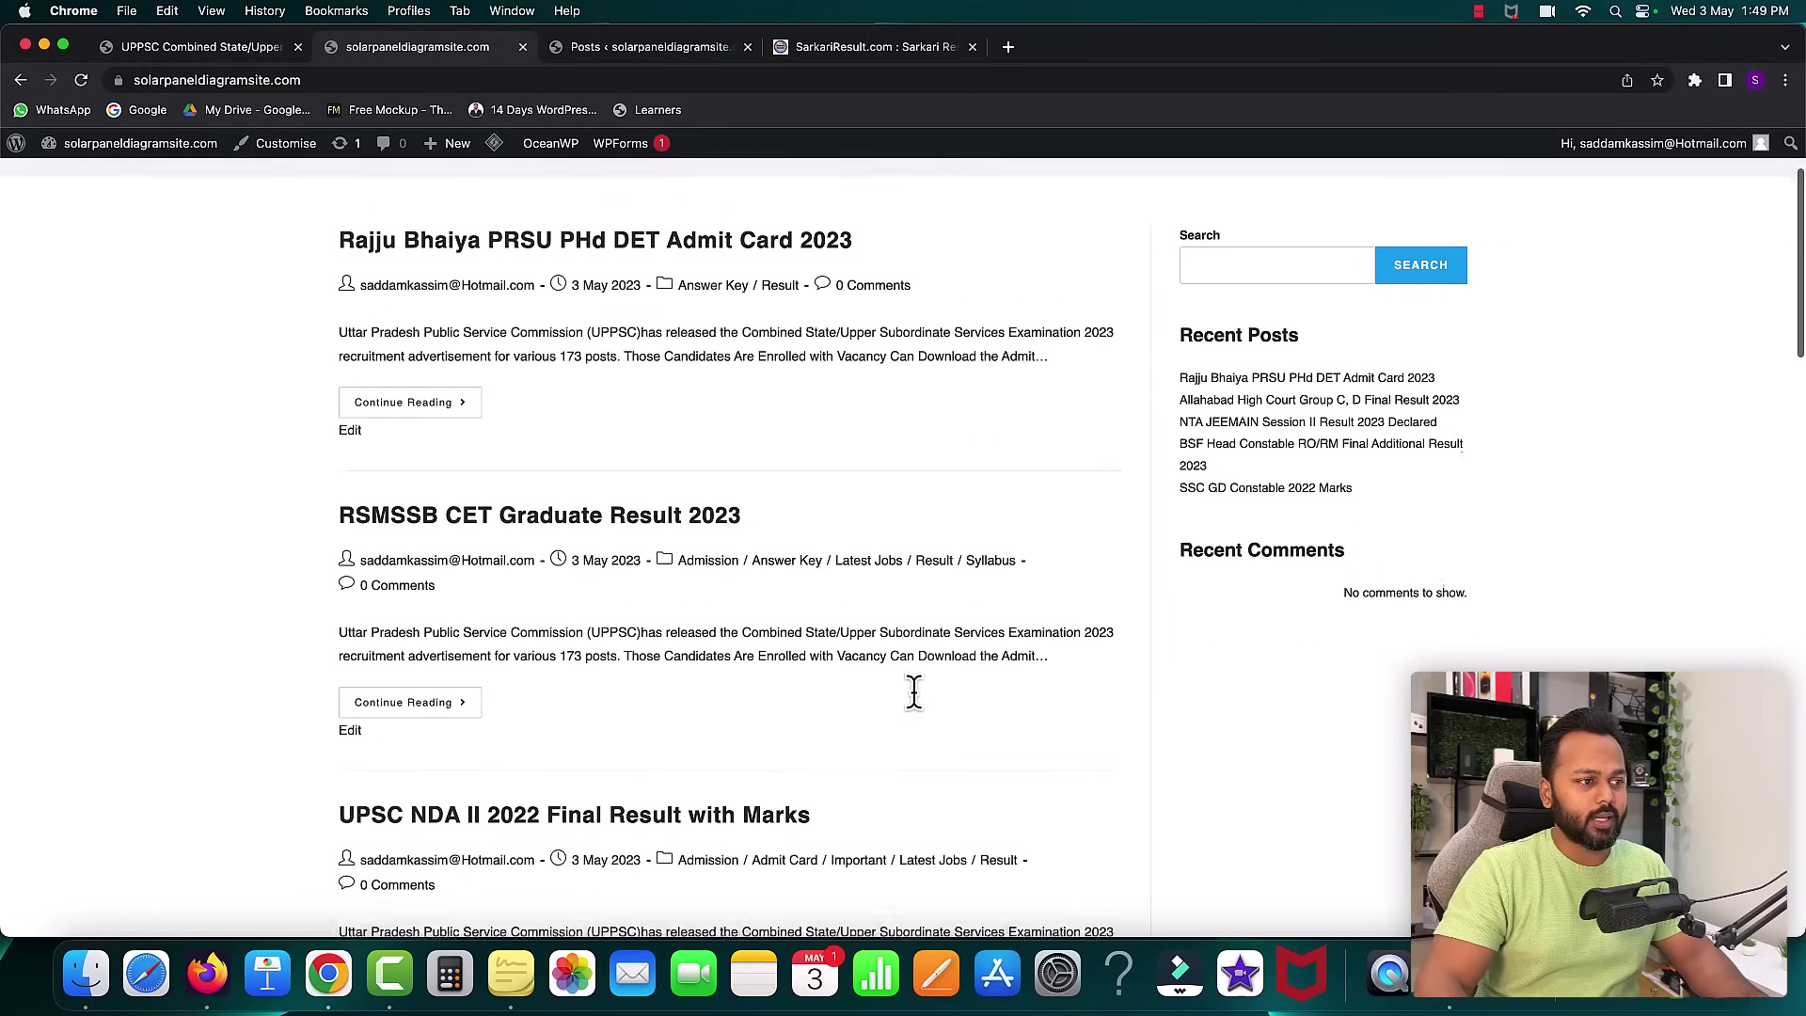
{"action": "scroll", "coordinate": [1008, 448], "scroll_direction": "up", "scroll_amount": 5}
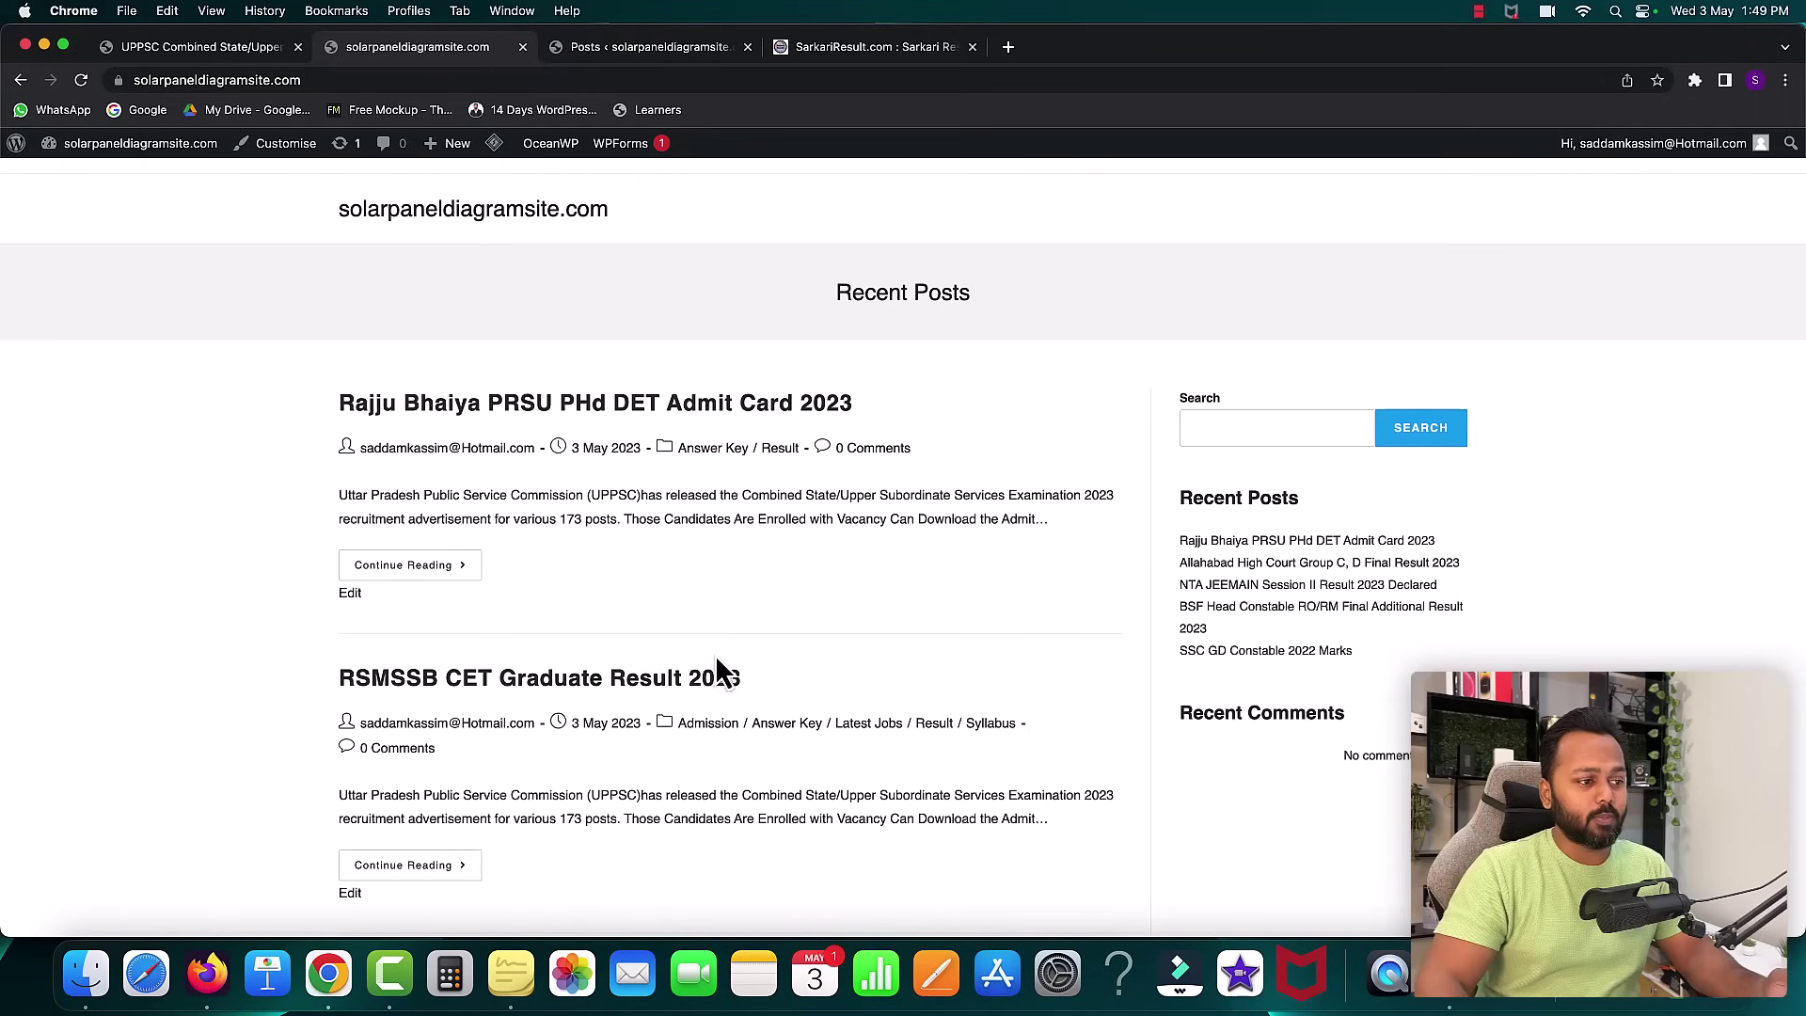
{"action": "left_click", "coordinate": [871, 49]}
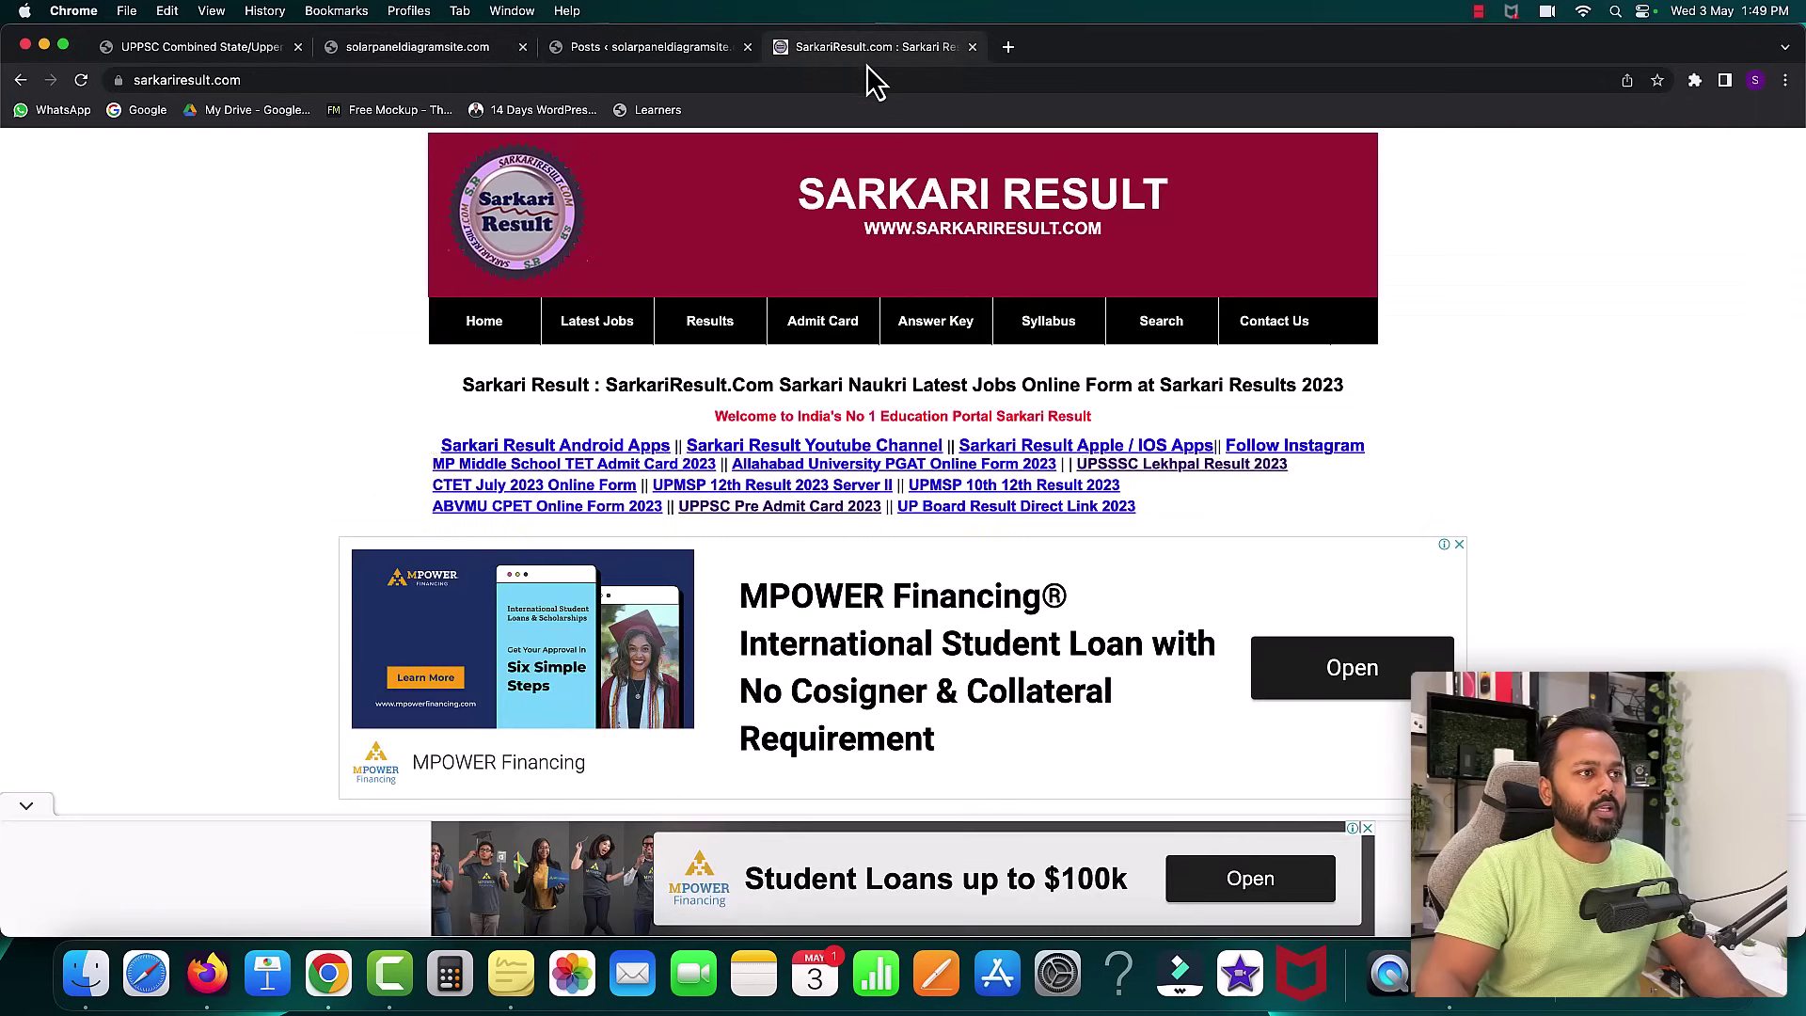
{"action": "scroll", "coordinate": [903, 522], "scroll_direction": "down", "scroll_amount": 5}
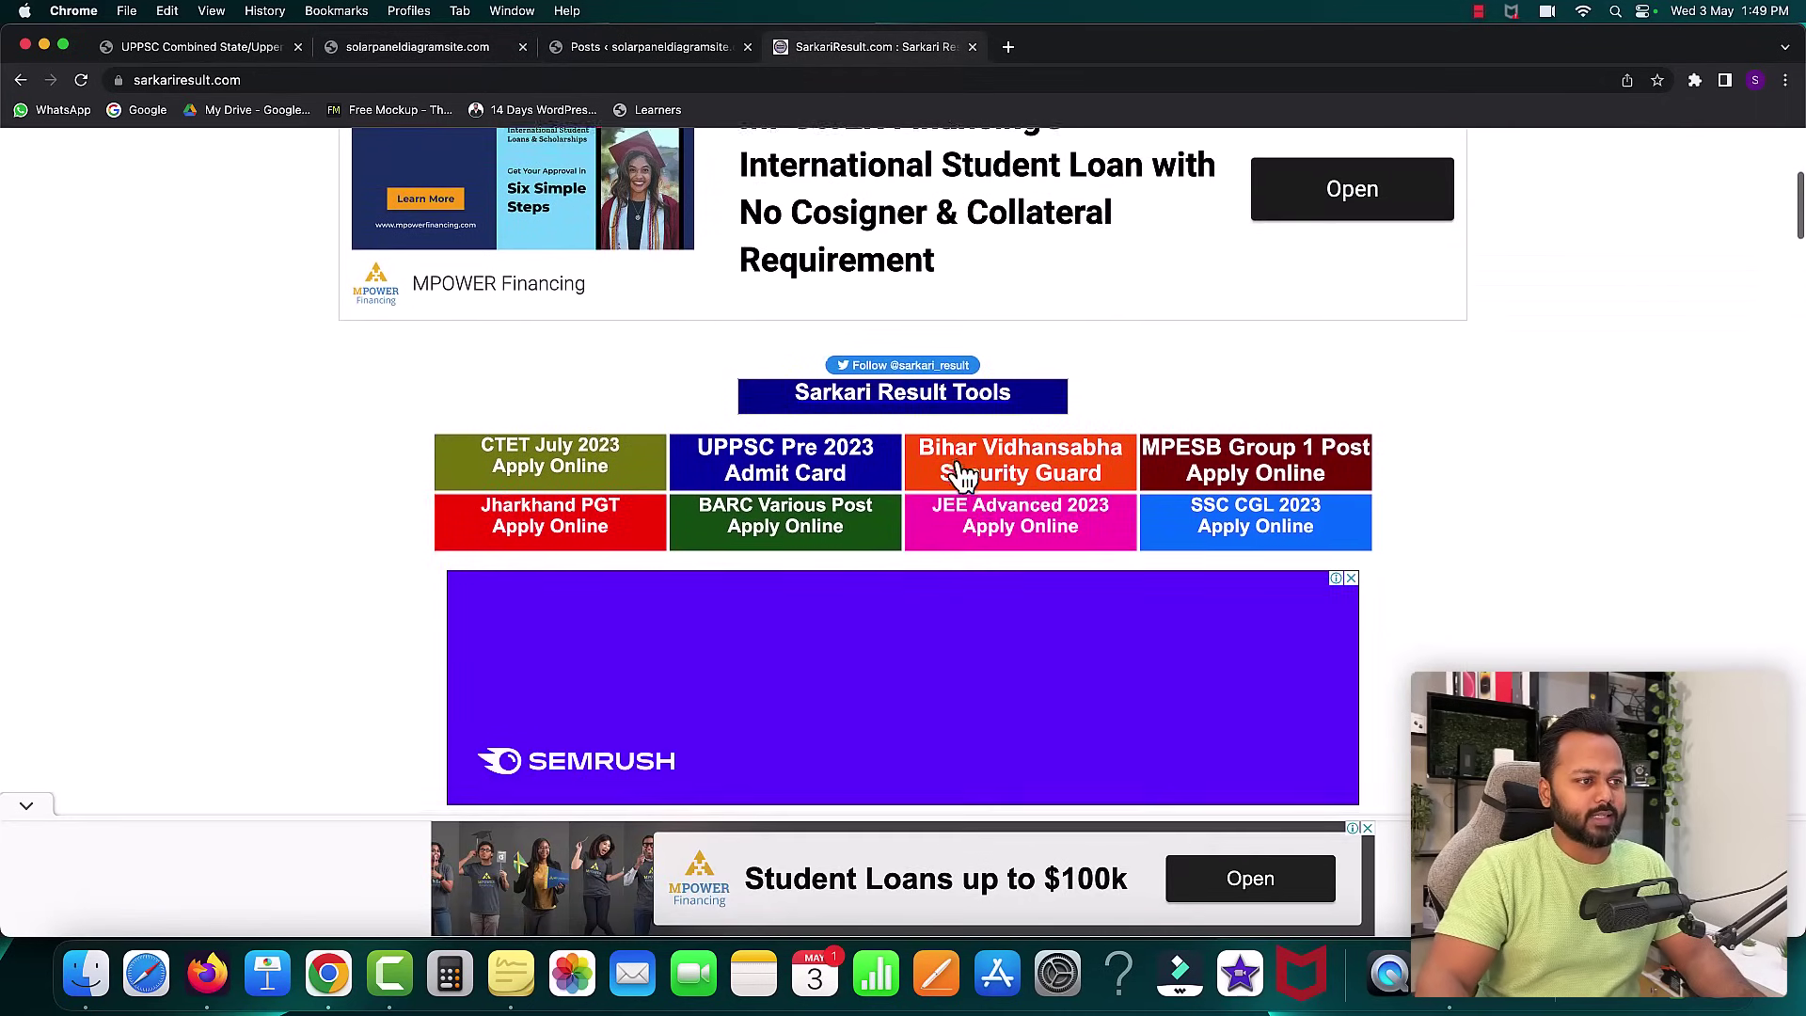
{"action": "scroll", "coordinate": [959, 475], "scroll_direction": "down", "scroll_amount": 1}
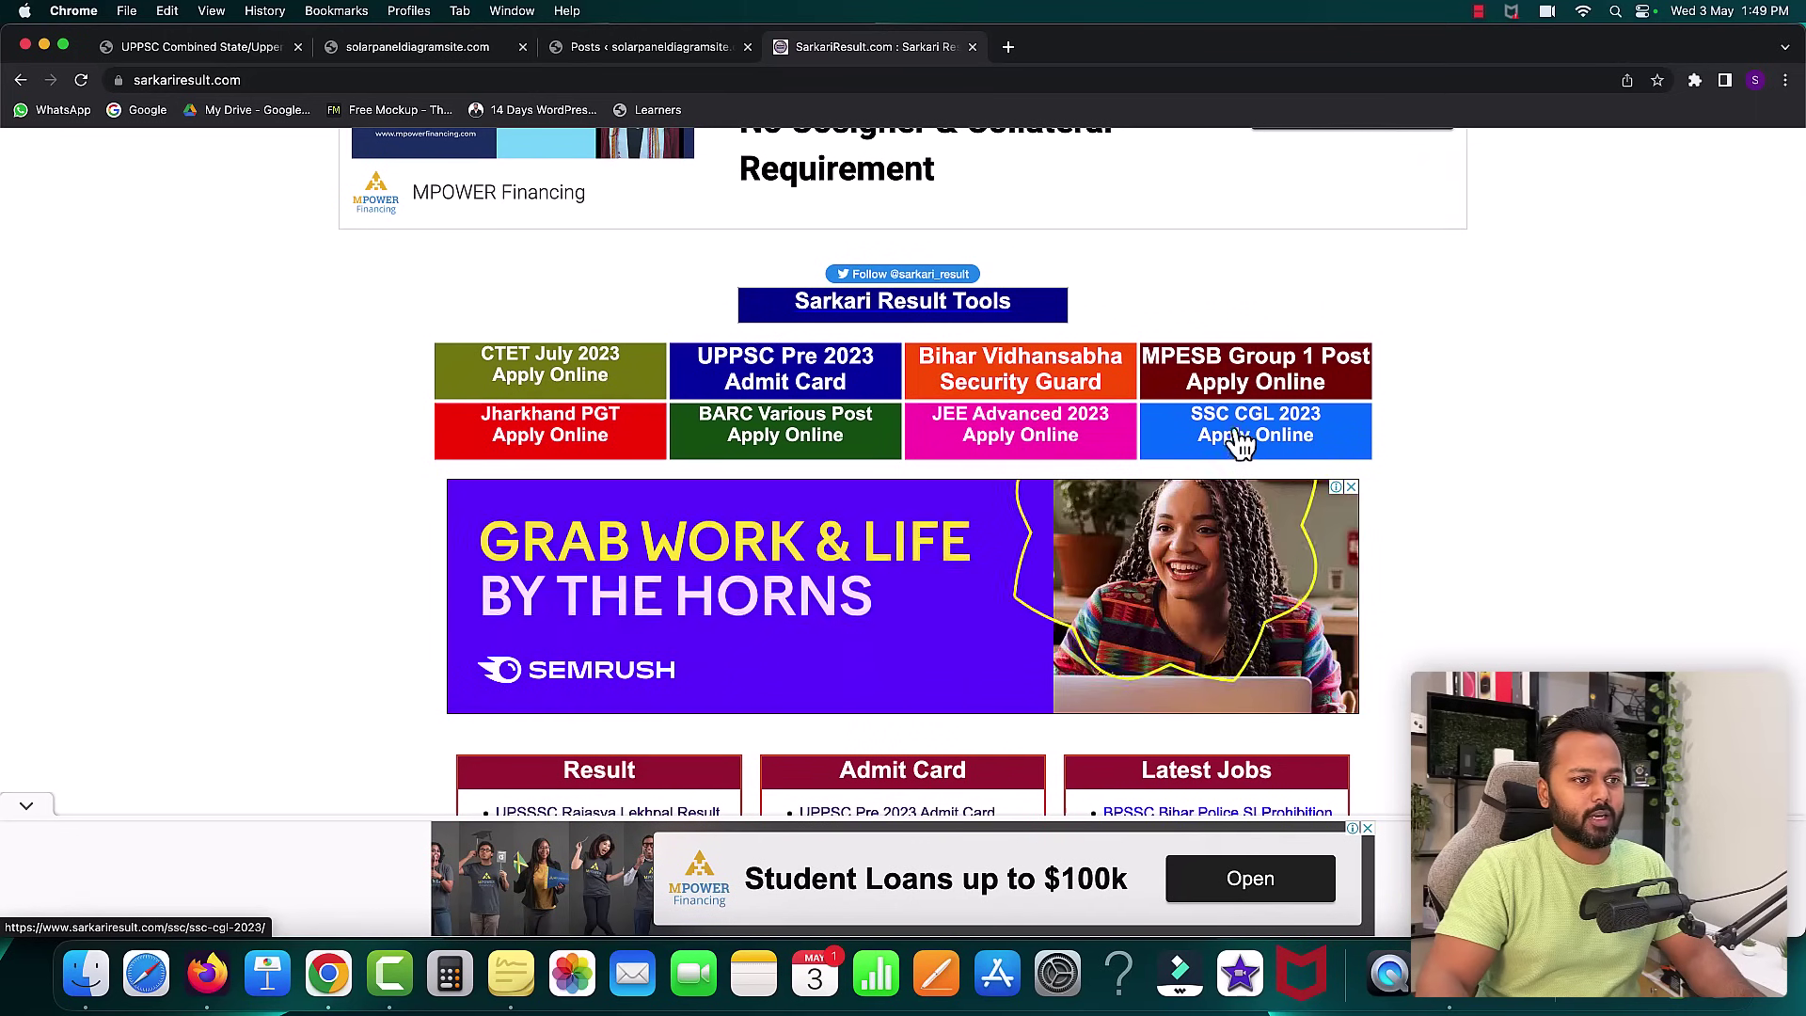
{"action": "scroll", "coordinate": [725, 464], "scroll_direction": "down", "scroll_amount": 6}
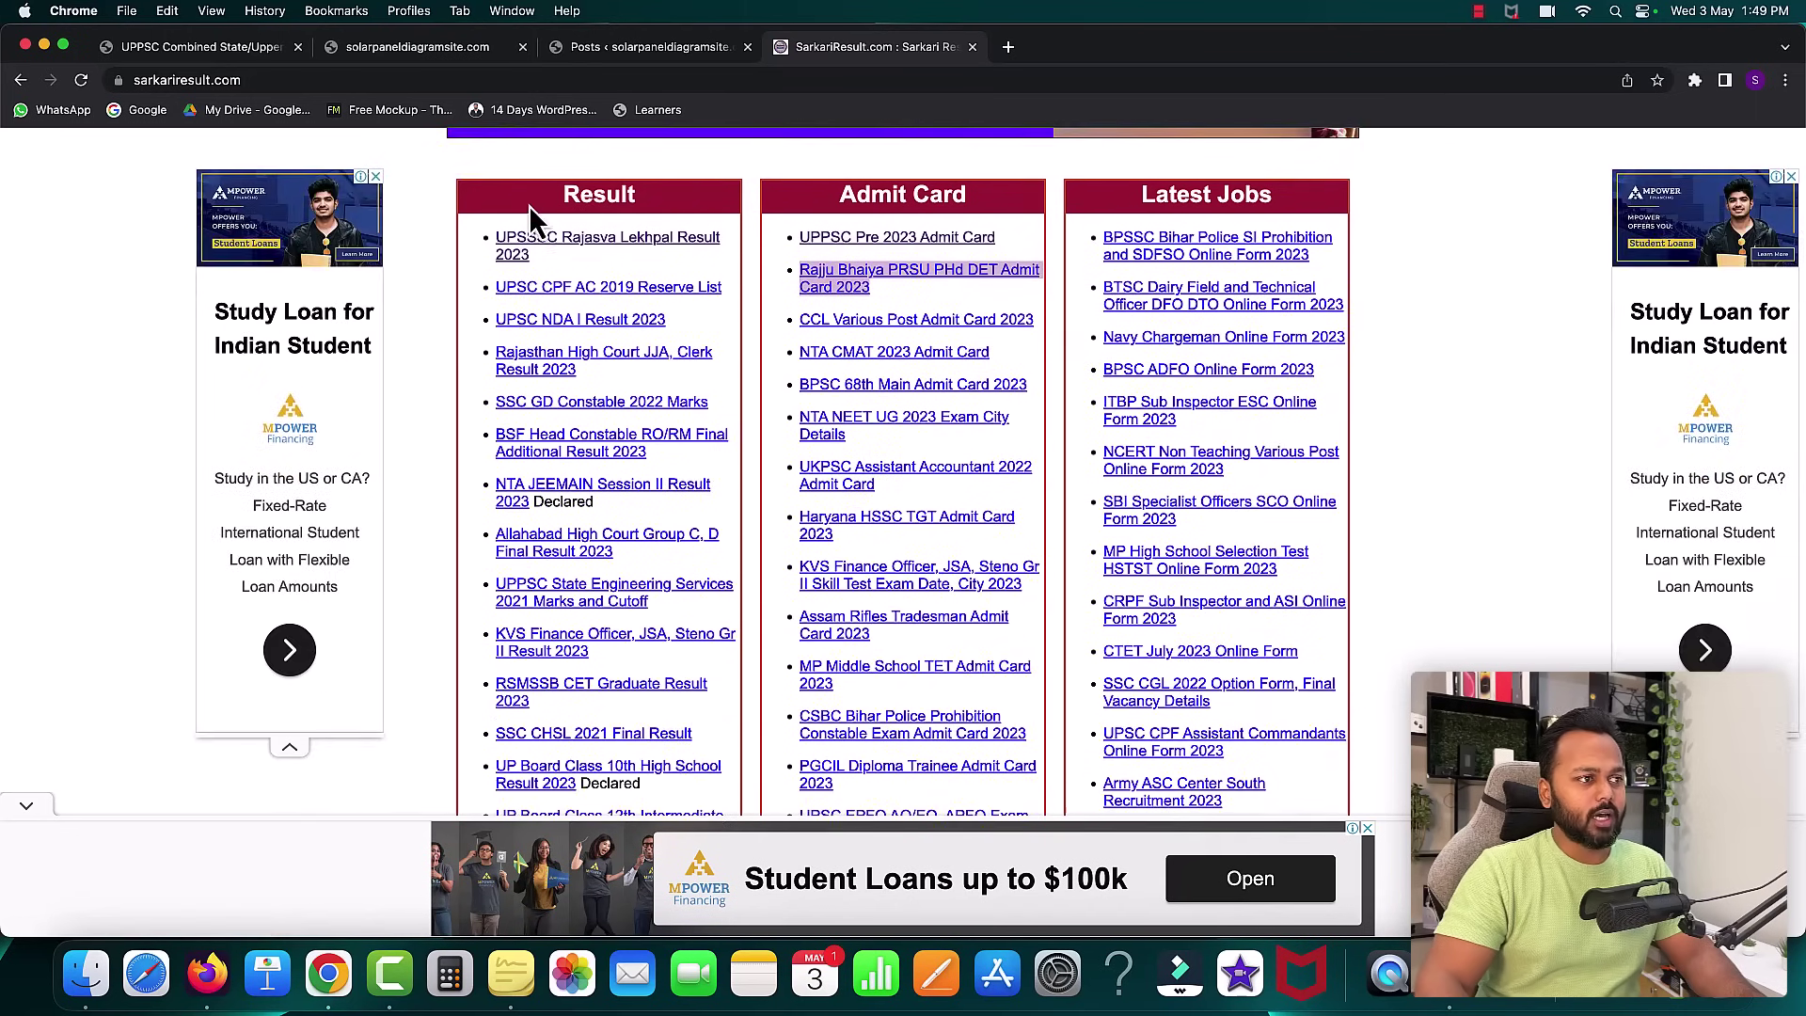
- Load the site's /wp-admin dashboard and open Pages > All Pages
{"action": "left_click", "coordinate": [207, 51]}
{"action": "mouse_move", "coordinate": [33, 155]}
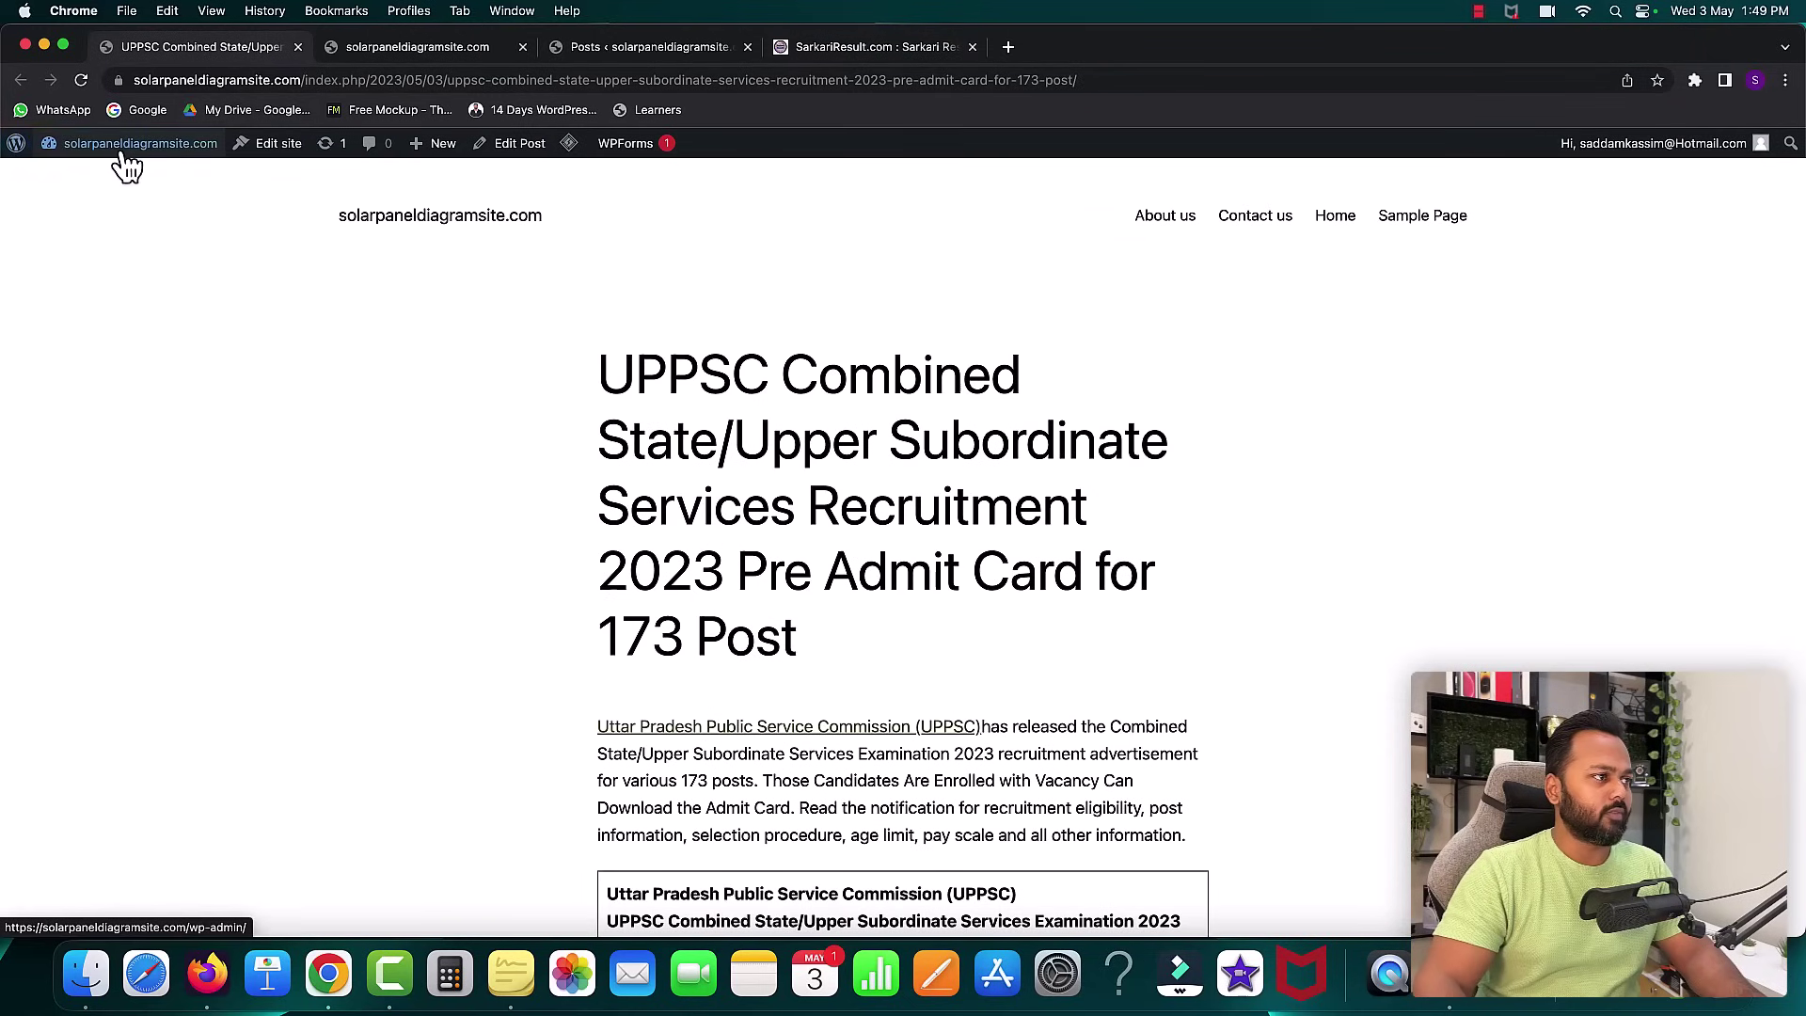
{"action": "left_click", "coordinate": [301, 80]}
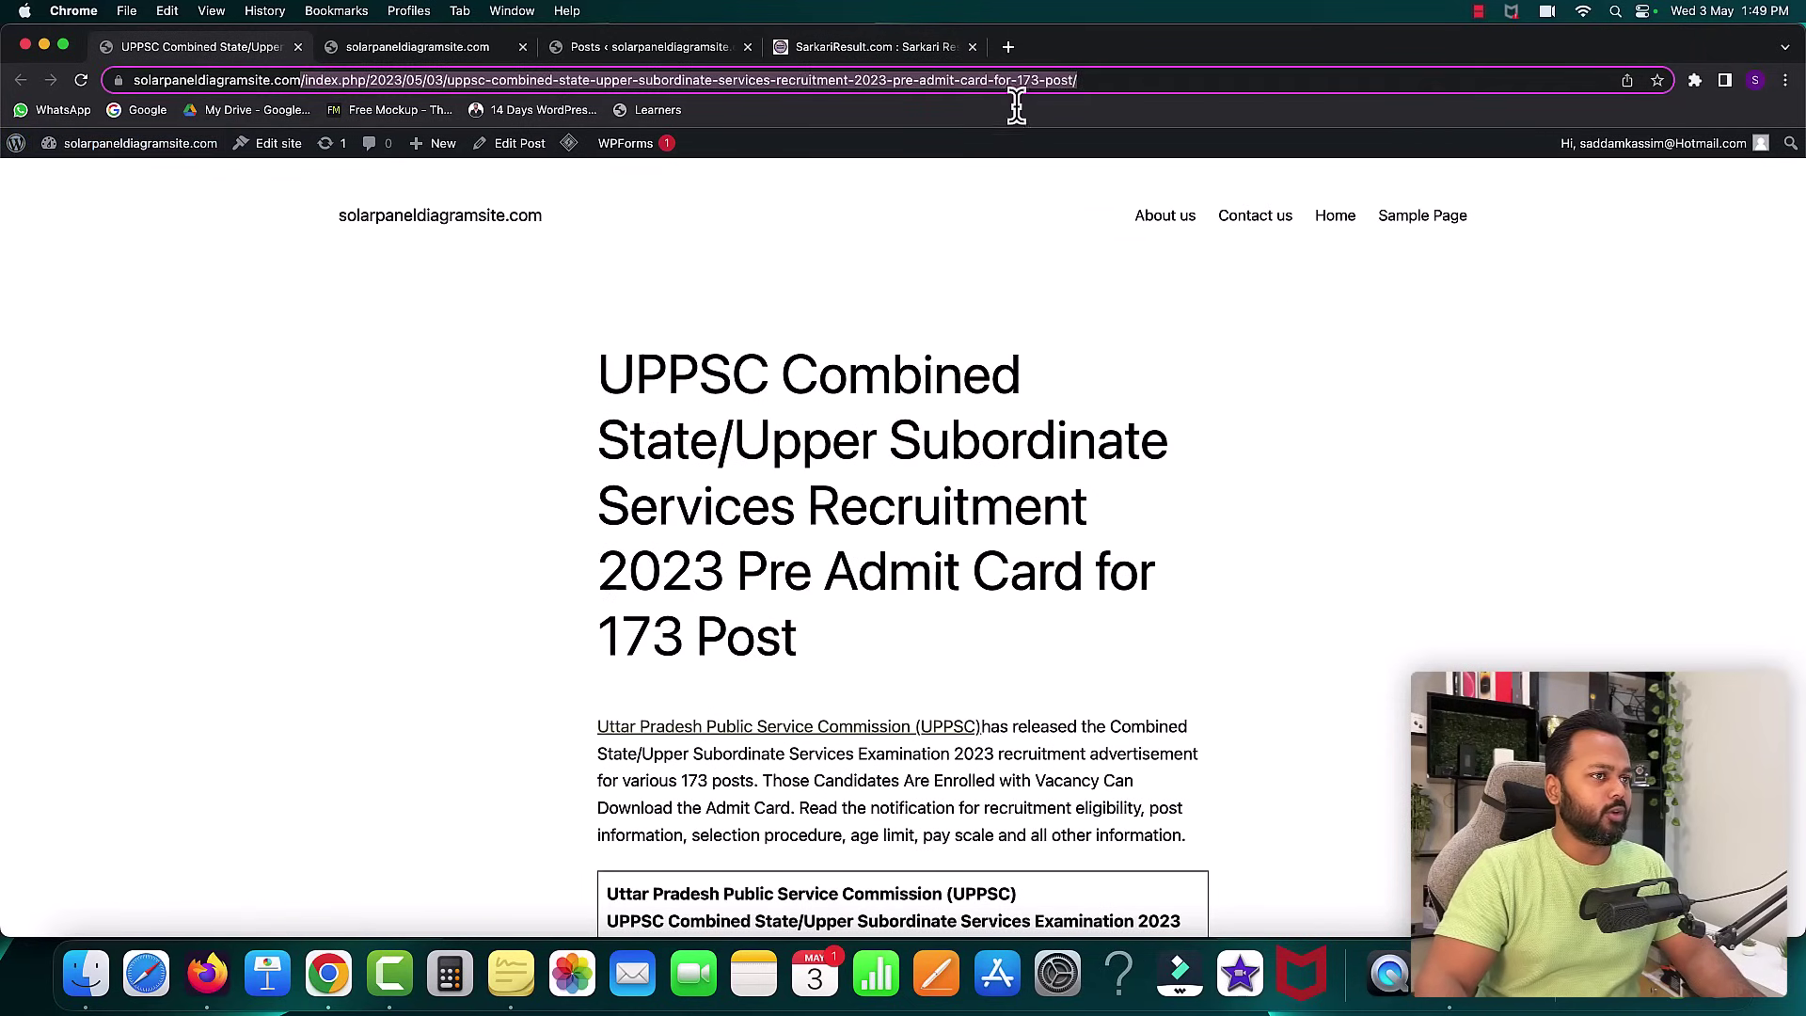
{"action": "key", "text": "super+v"}
{"action": "type", "text": "wp-admin"}
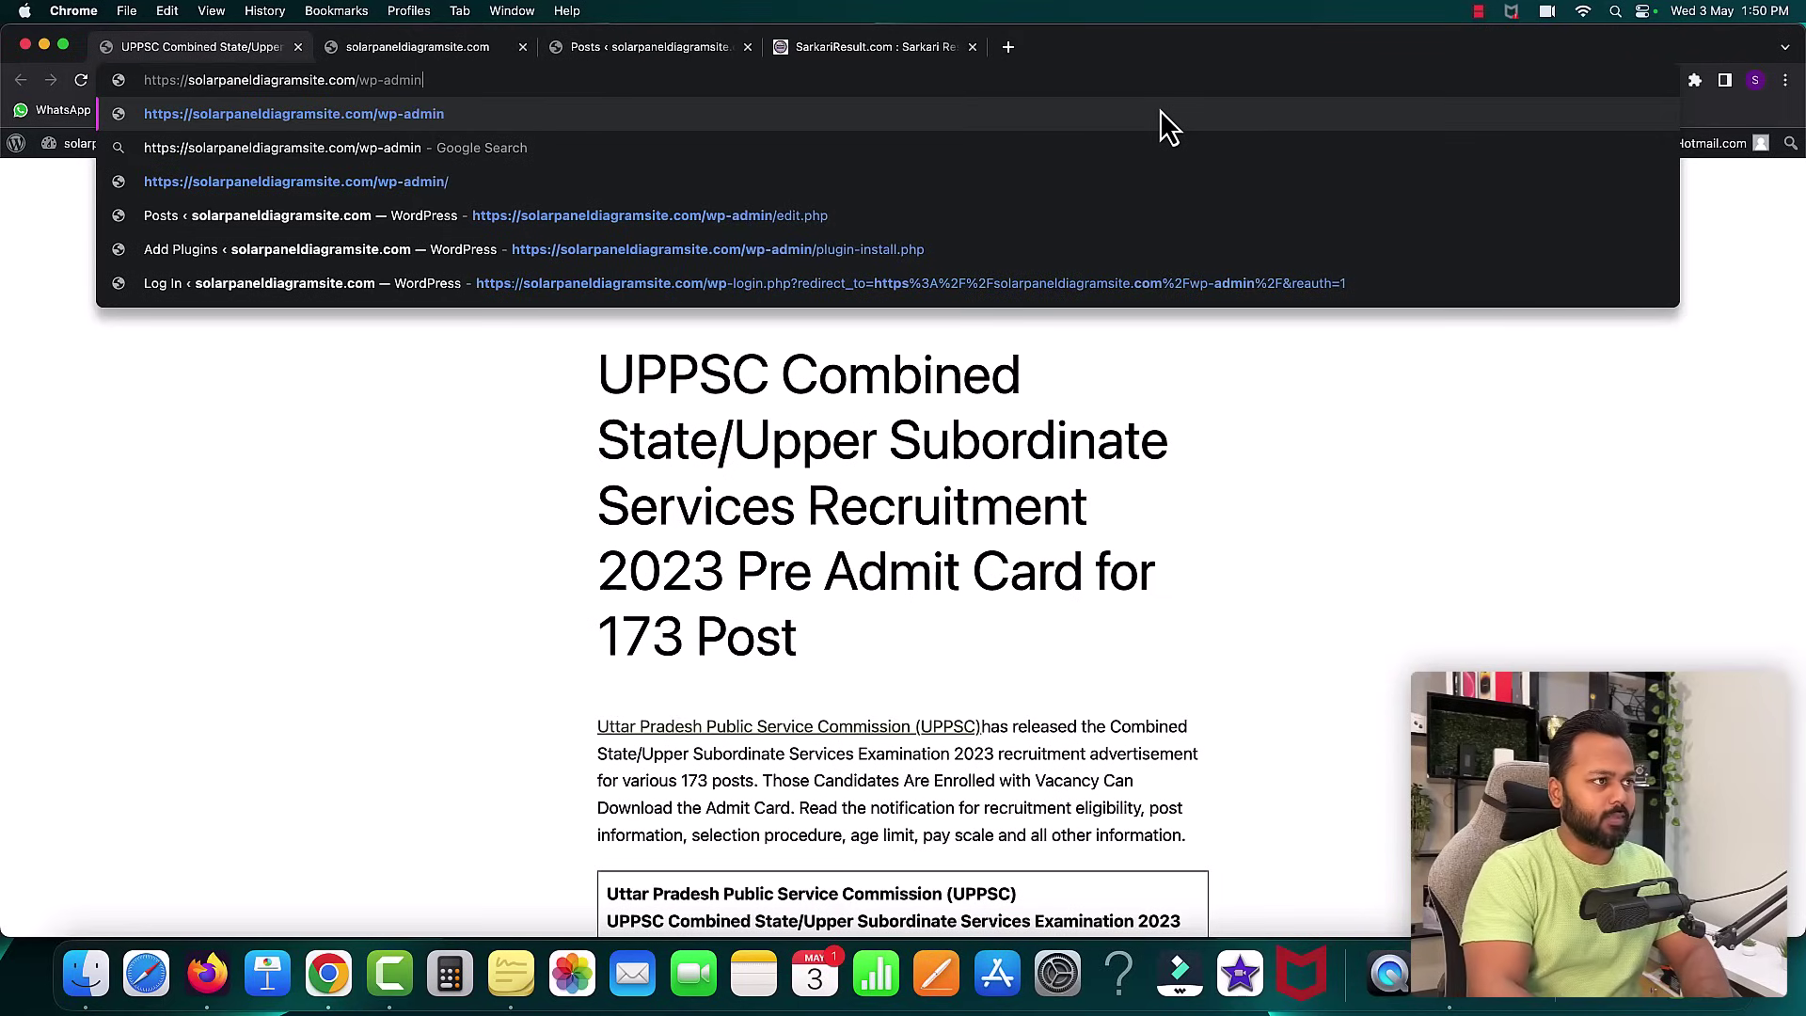
{"action": "key", "text": "Return"}
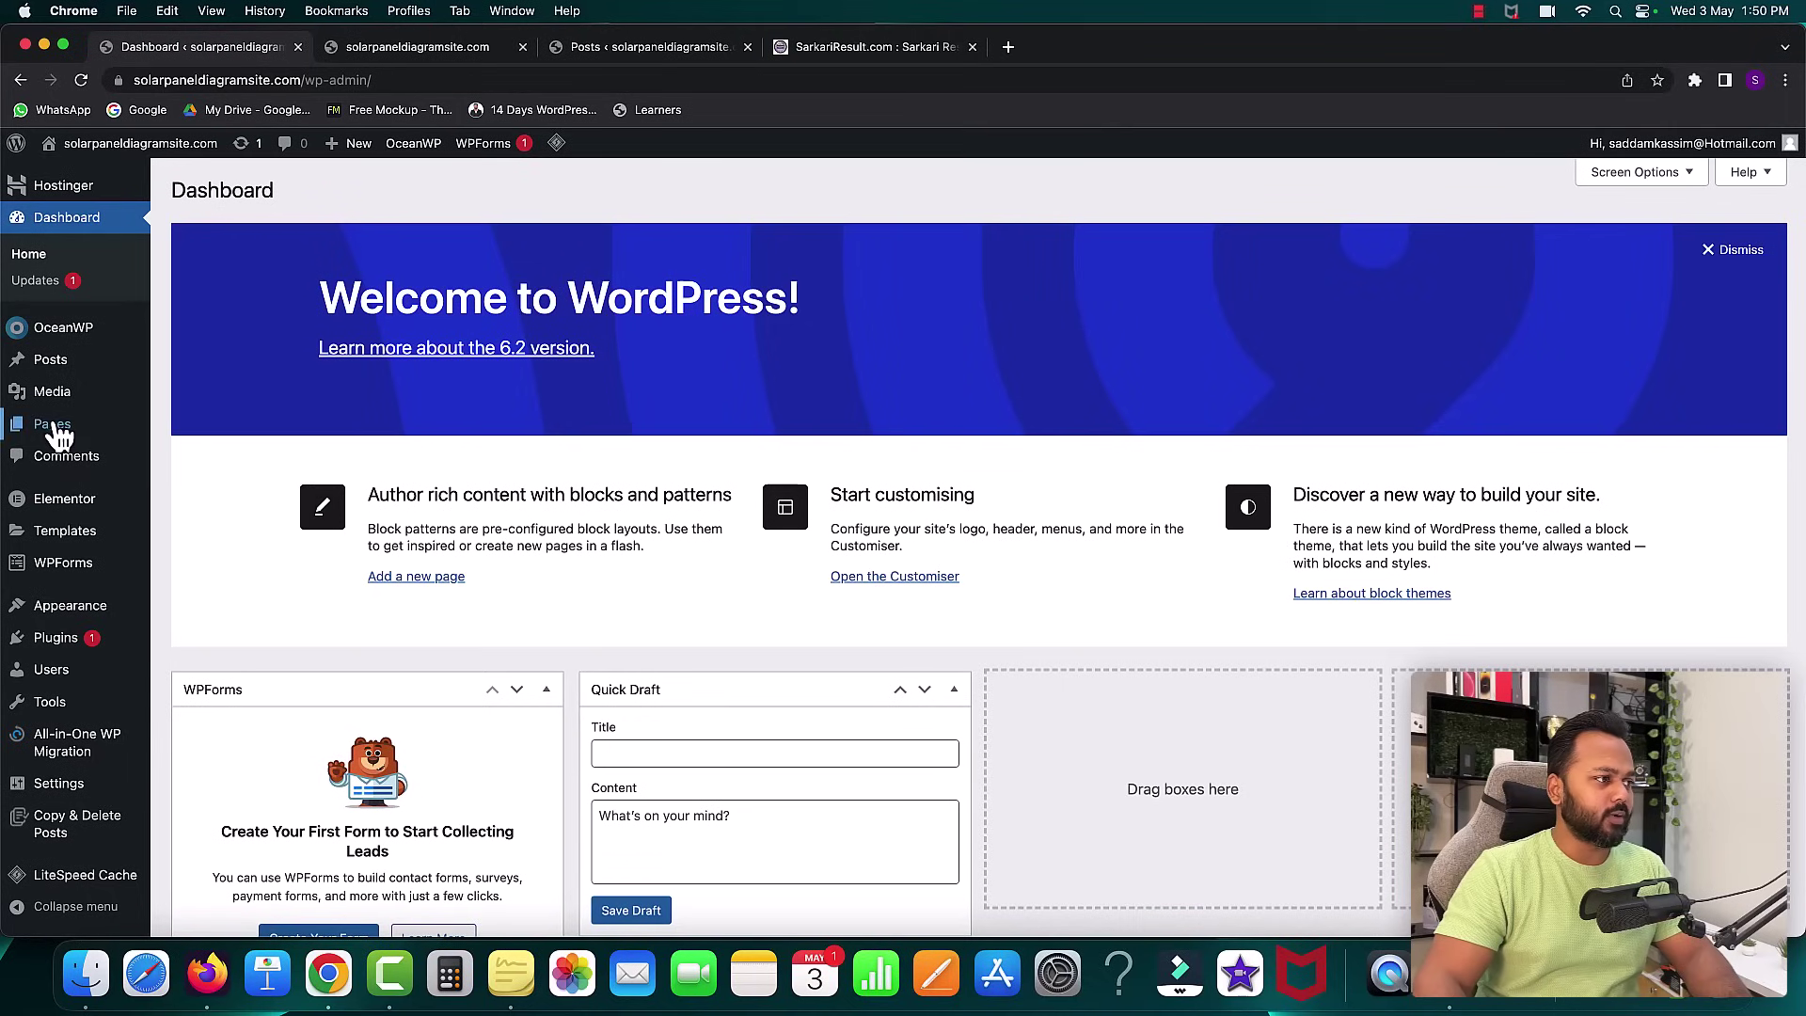
{"action": "mouse_move", "coordinate": [52, 428]}
{"action": "left_click", "coordinate": [199, 428]}
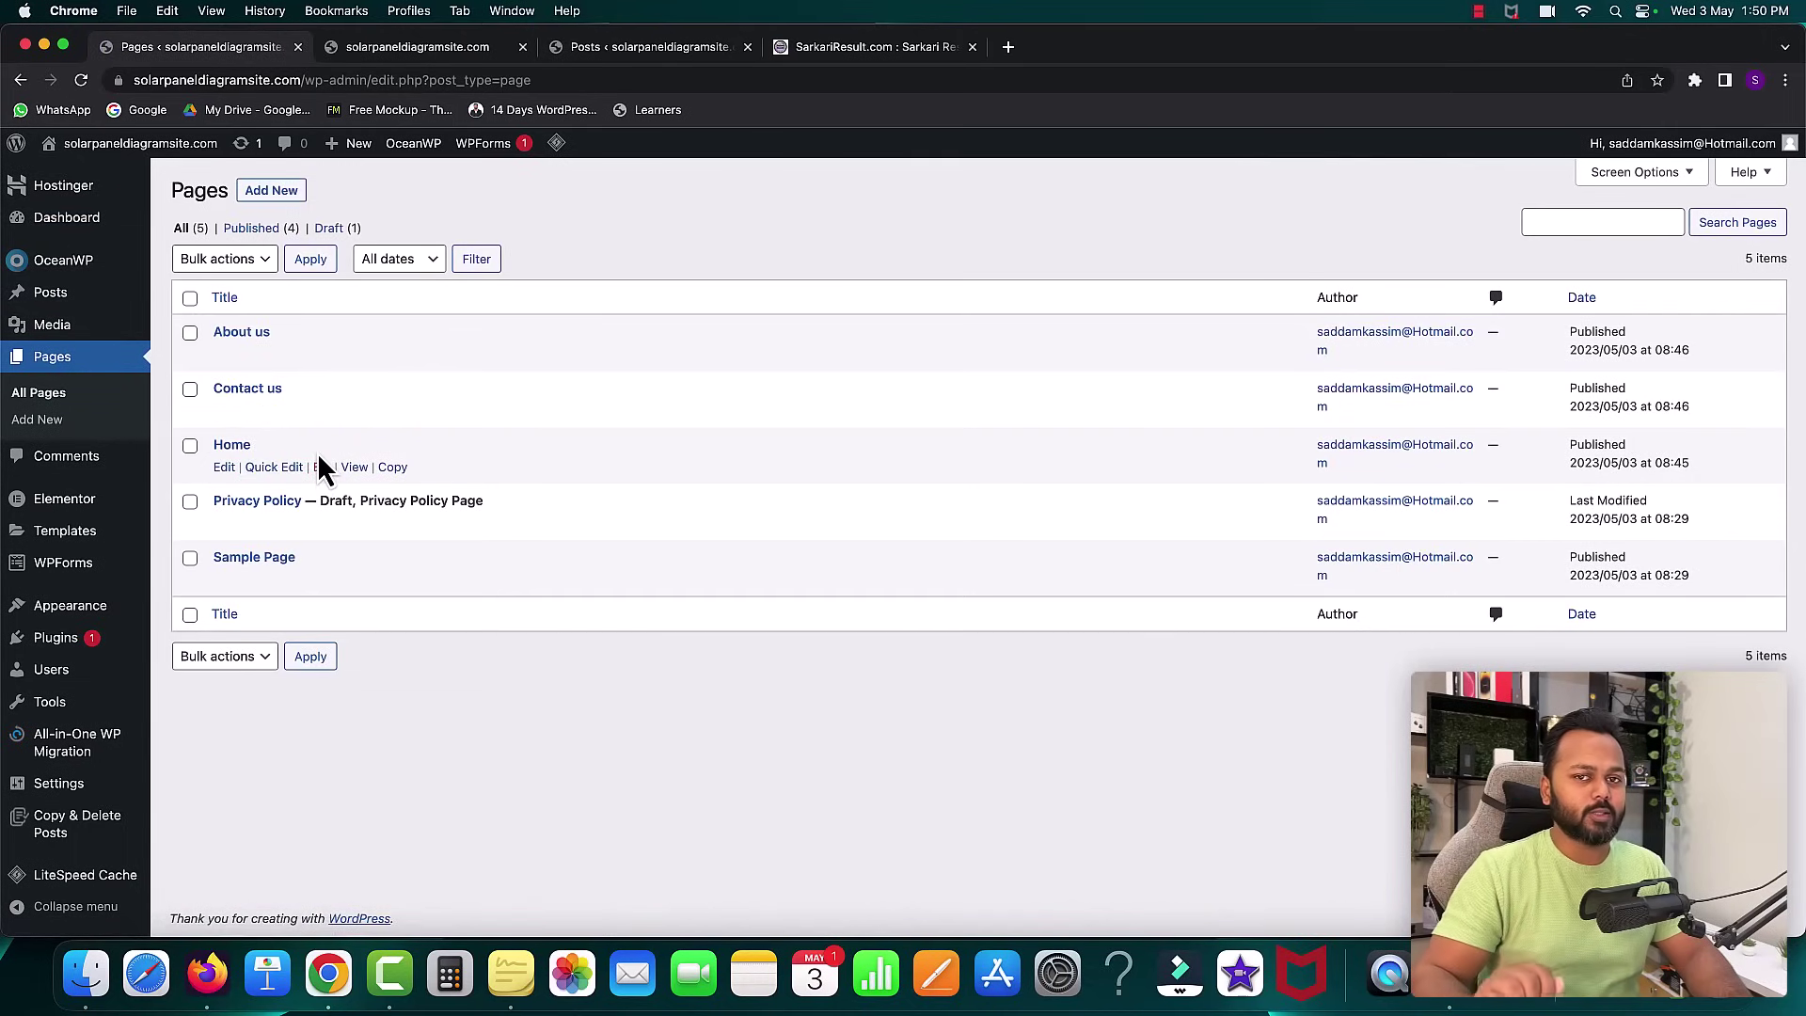
- Edit Home with OceanWP 100% Full Width layout, paddings, title and breadcrumbs disabled, then Update
{"action": "left_click", "coordinate": [225, 468]}
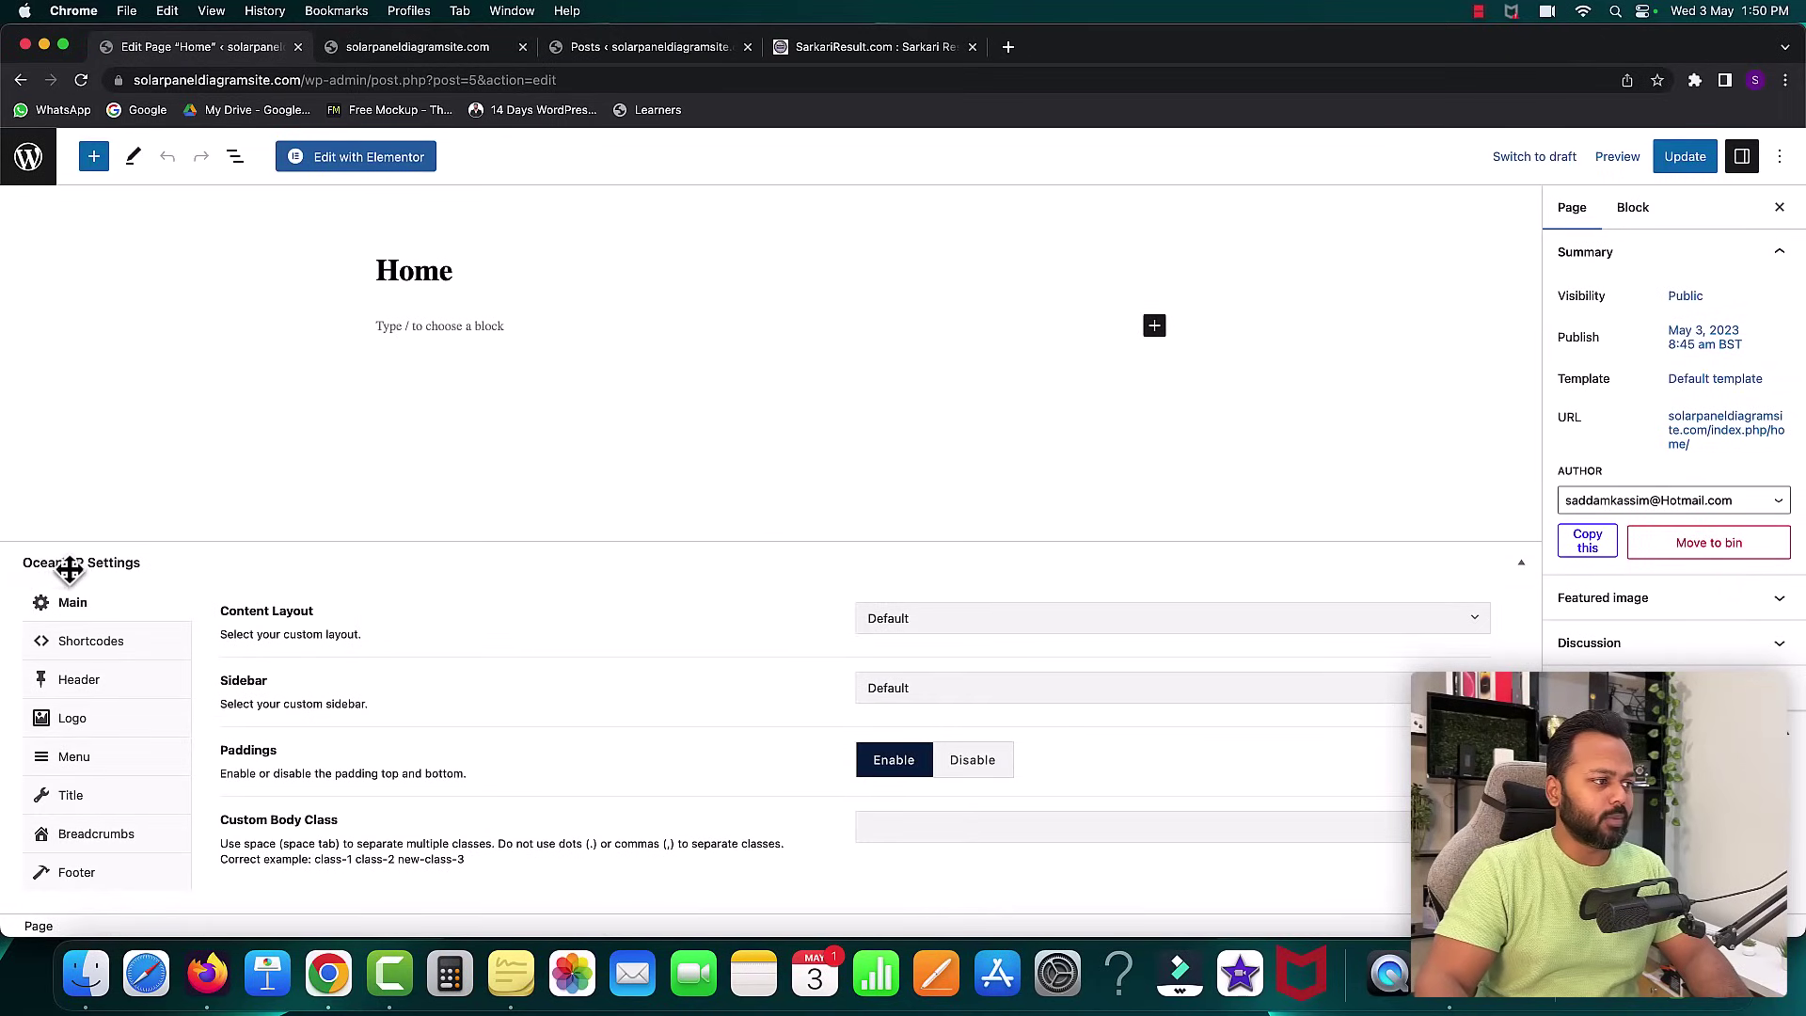
{"action": "left_click", "coordinate": [929, 623]}
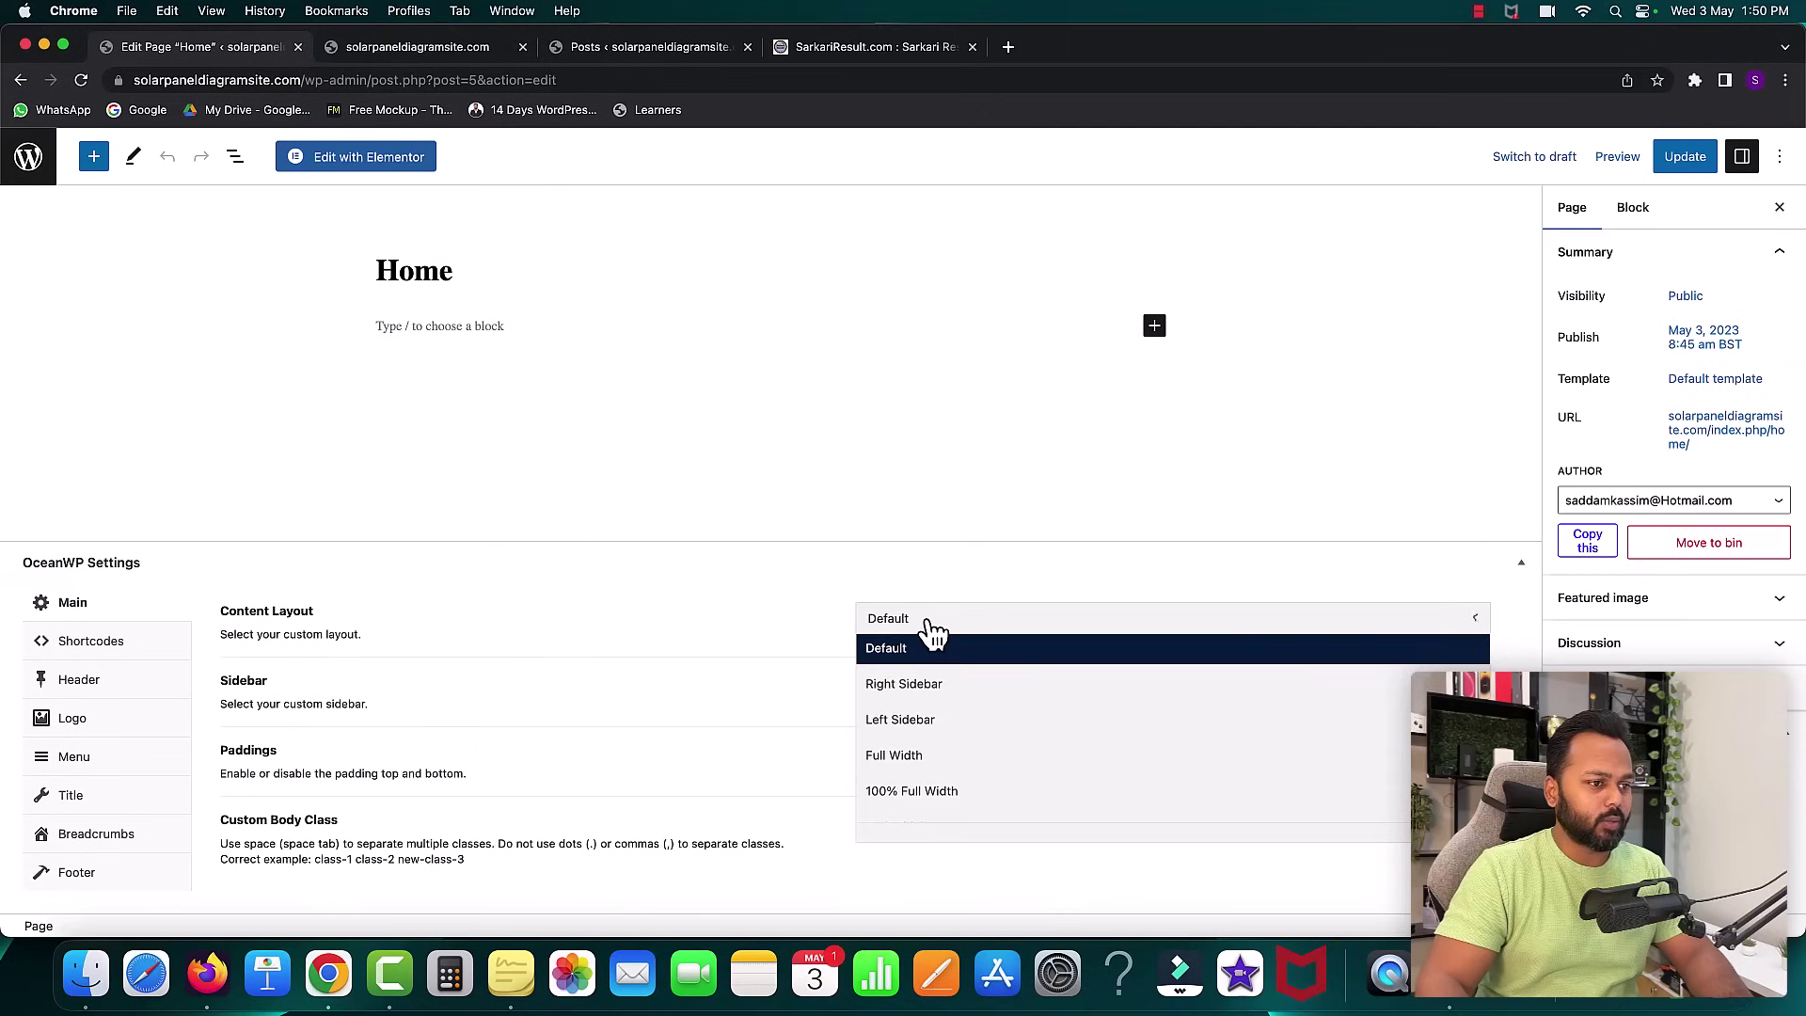
{"action": "left_click", "coordinate": [917, 793]}
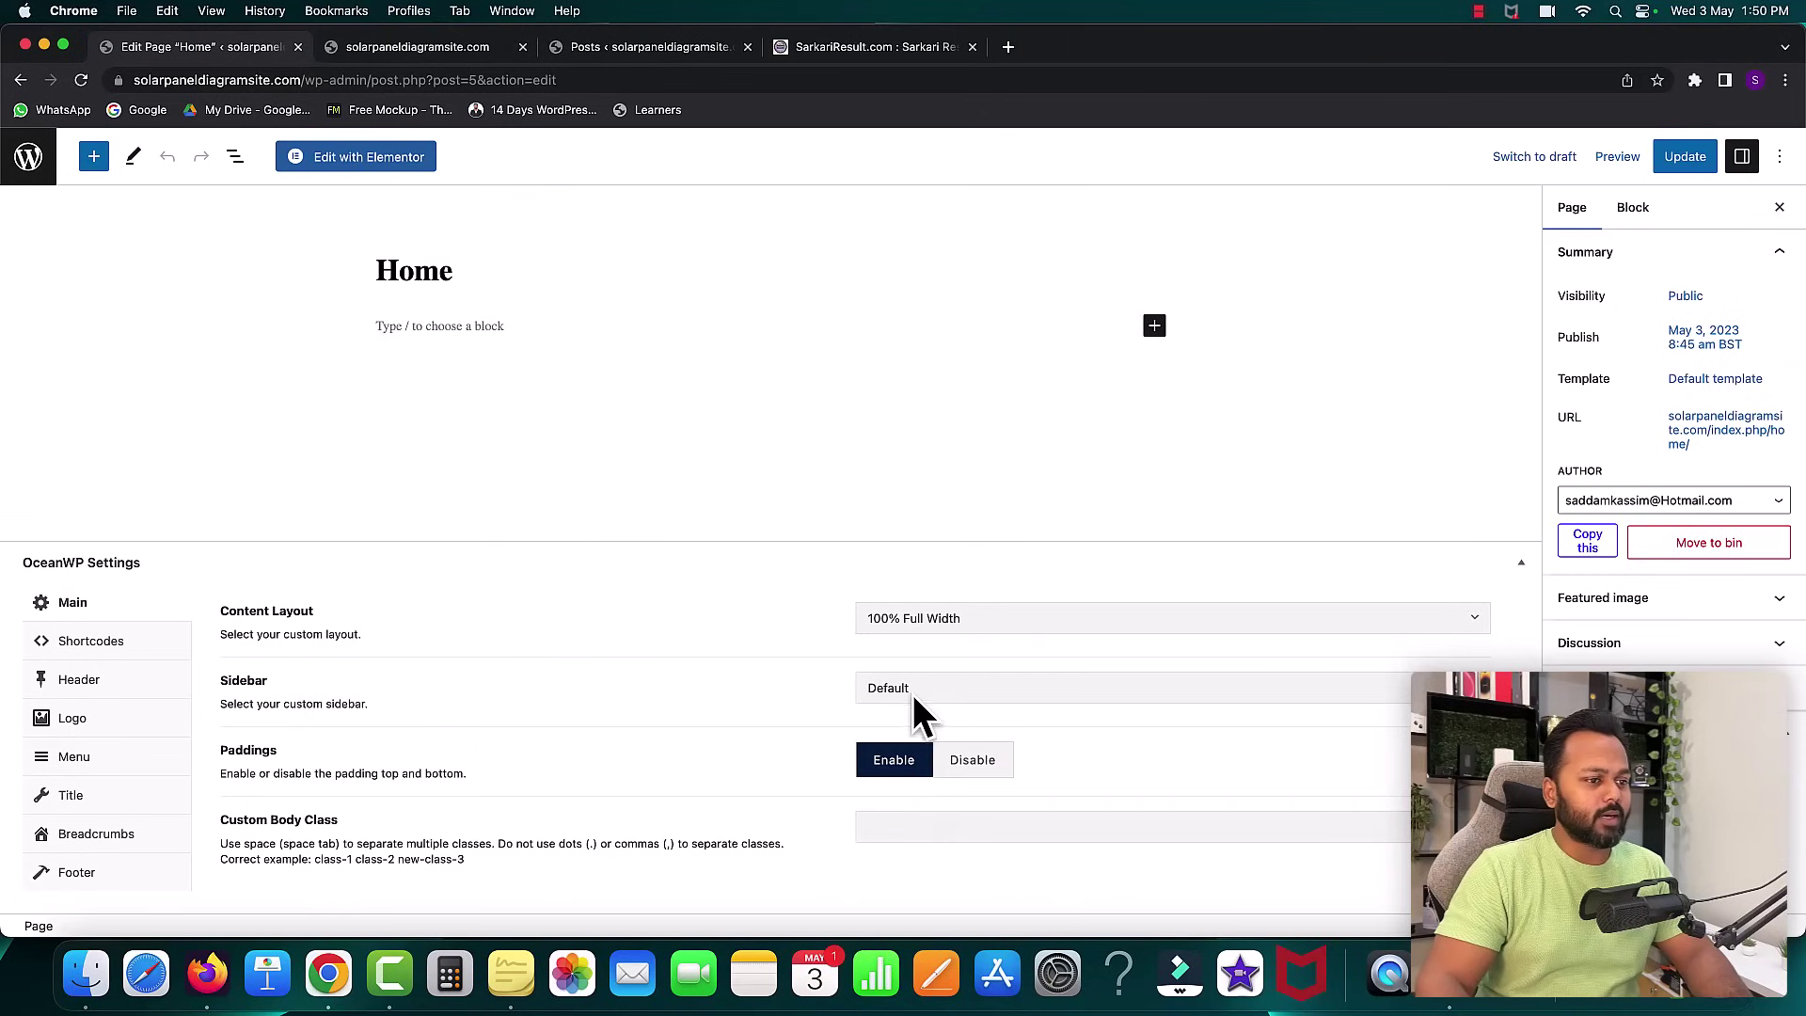
{"action": "left_click", "coordinate": [969, 764]}
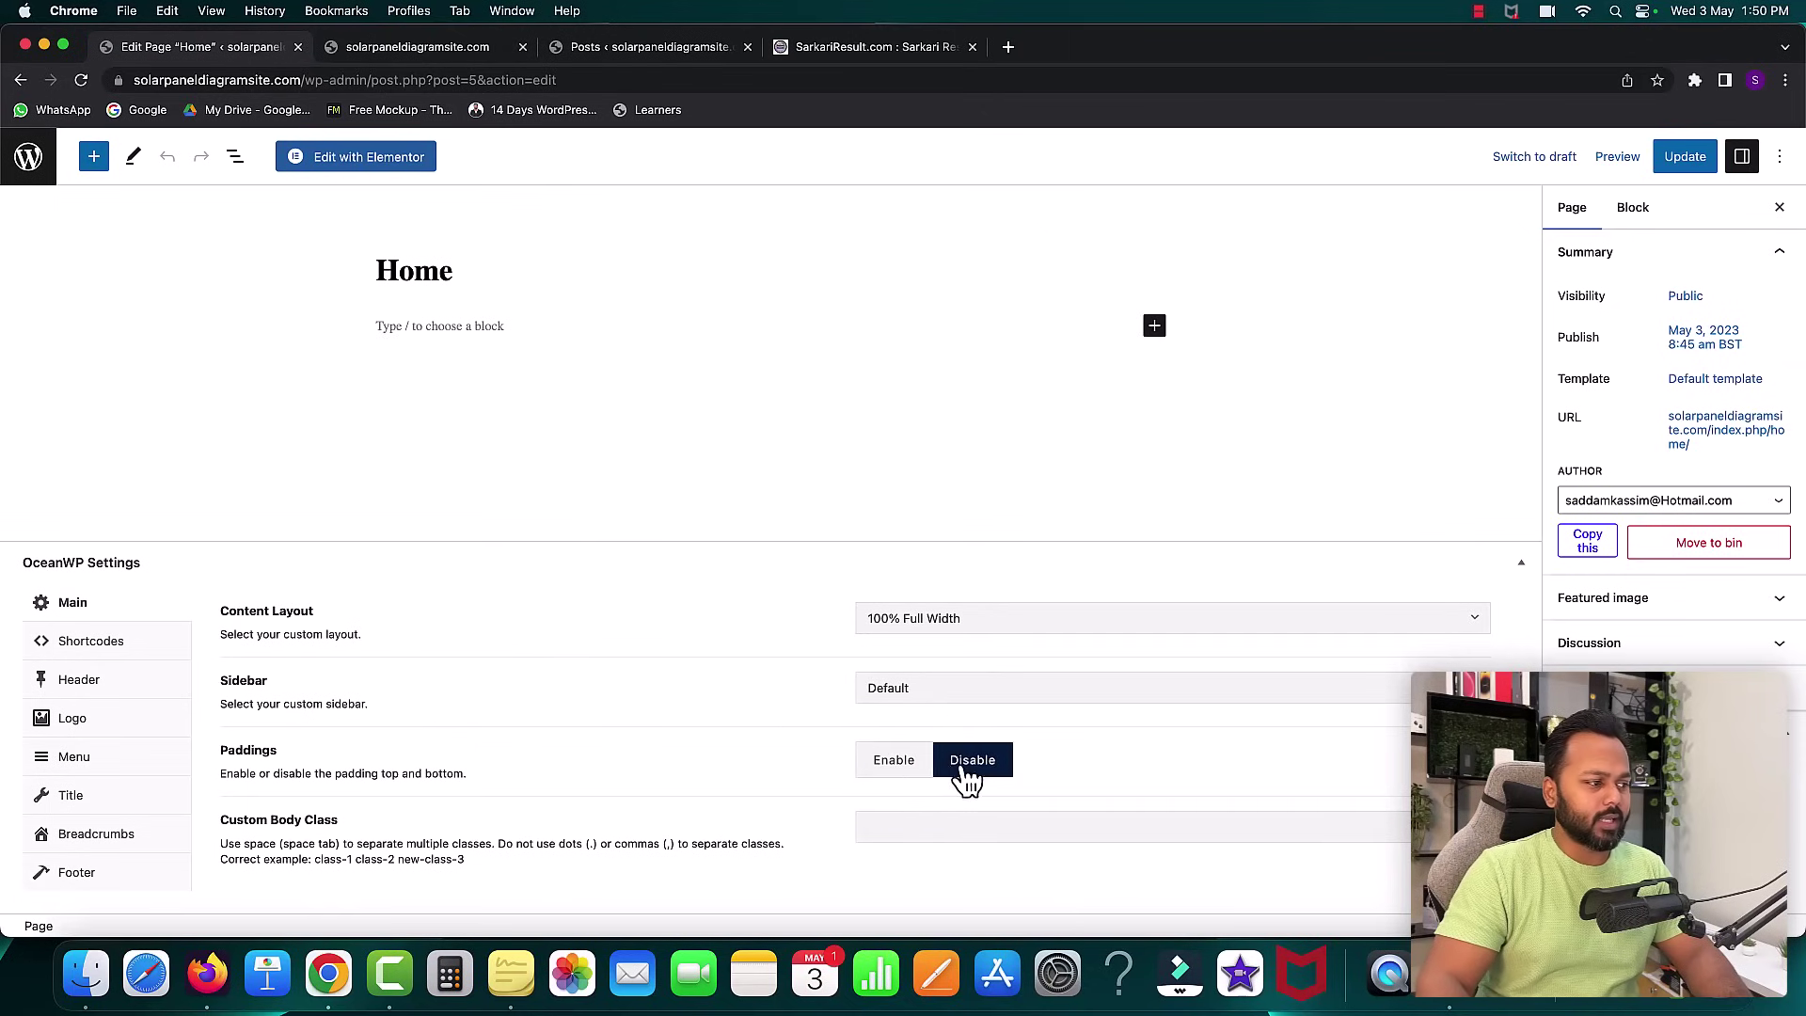
{"action": "left_click", "coordinate": [58, 801]}
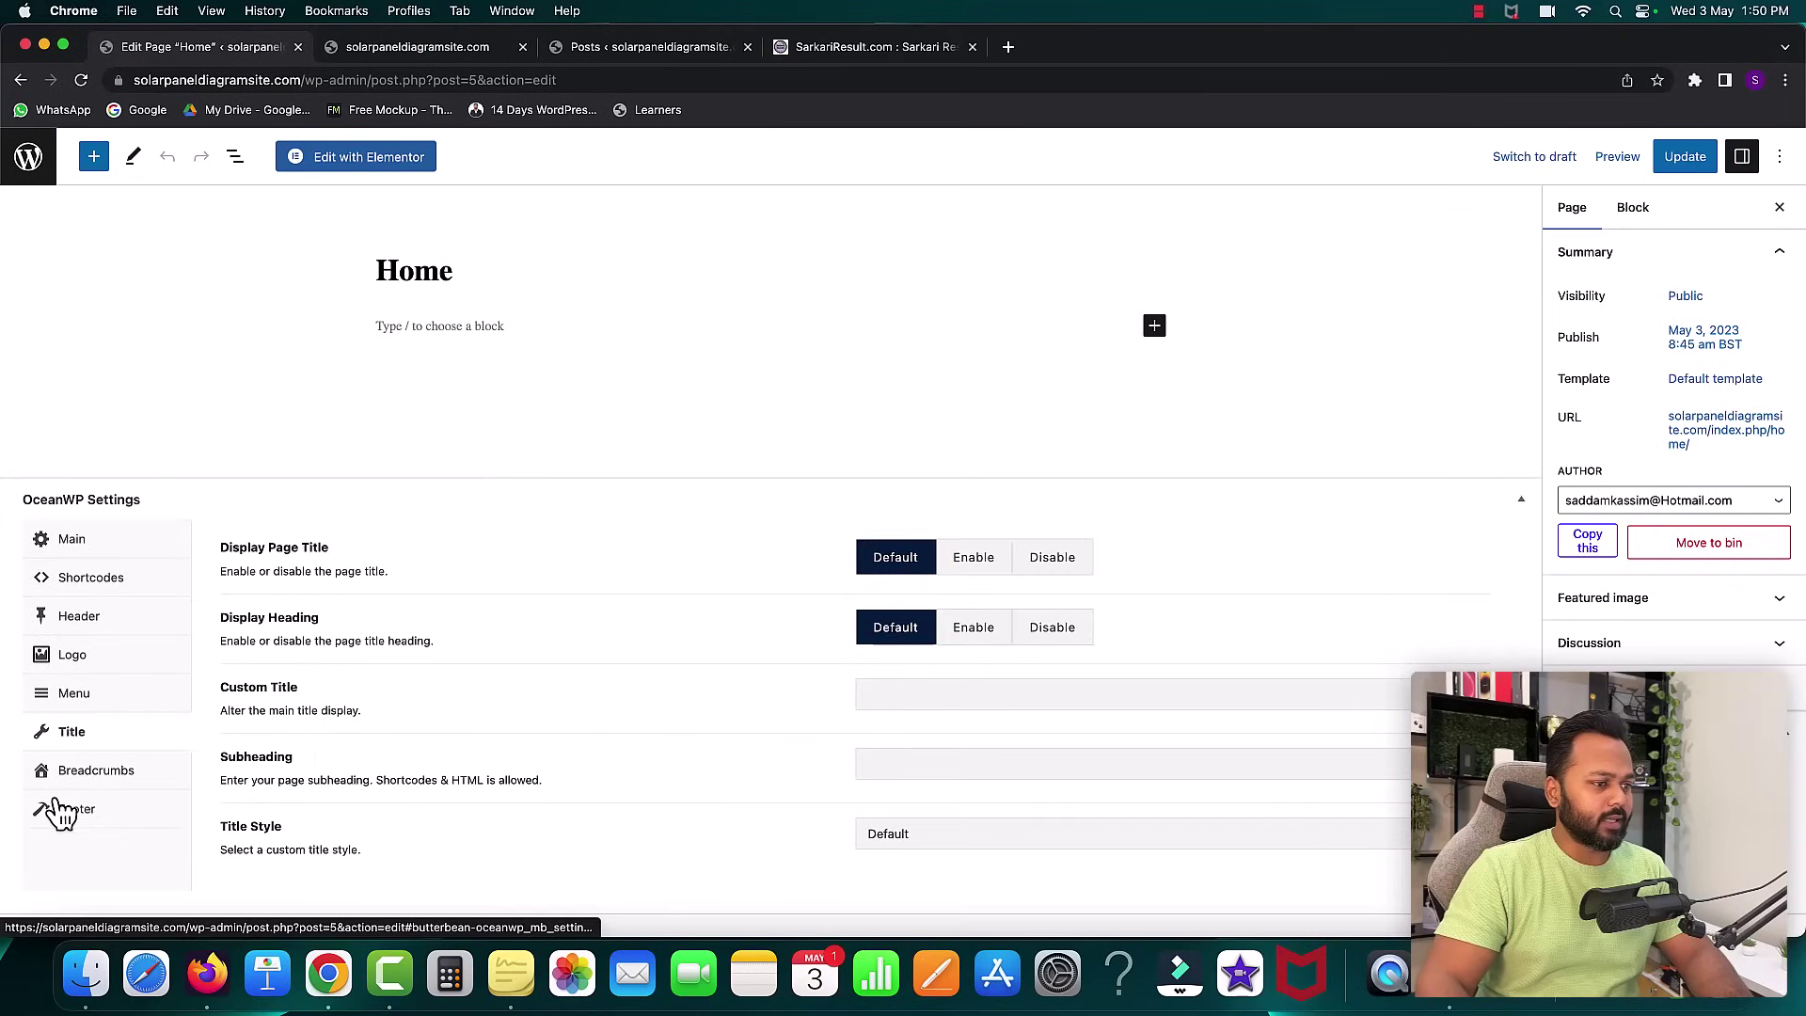
{"action": "left_click", "coordinate": [1050, 558]}
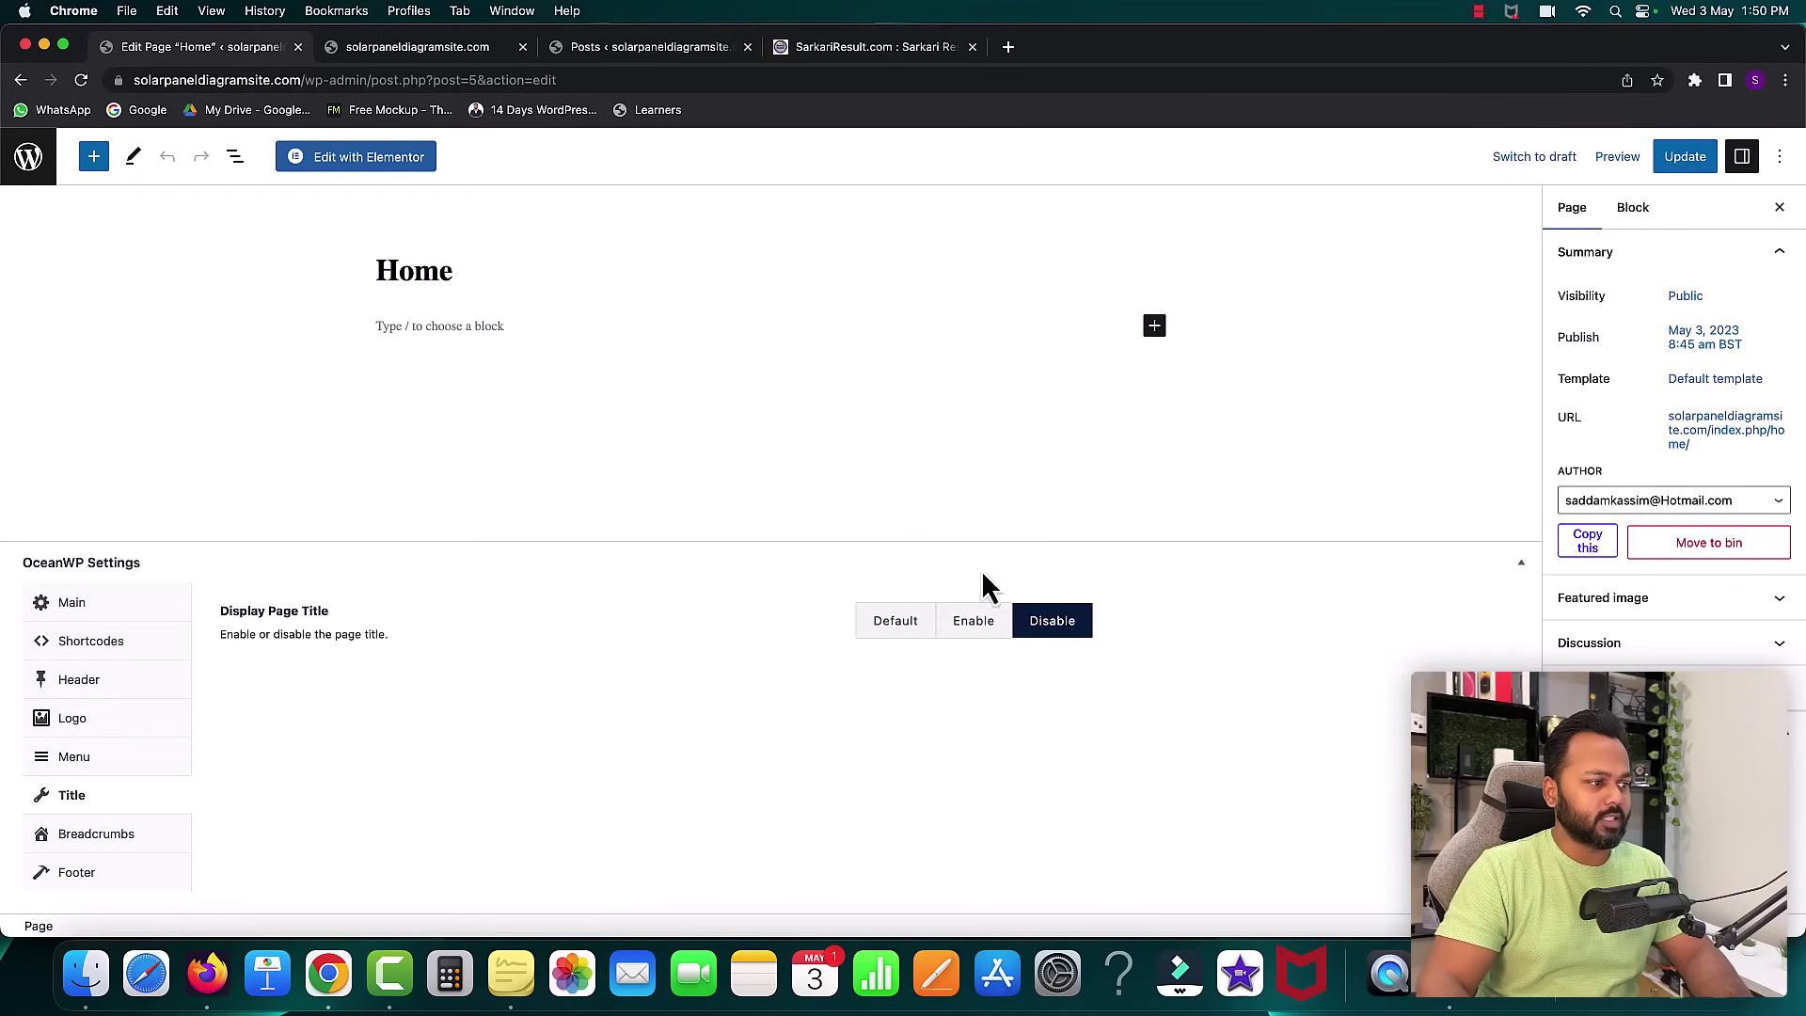
{"action": "left_click", "coordinate": [108, 837]}
{"action": "left_click", "coordinate": [1054, 576]}
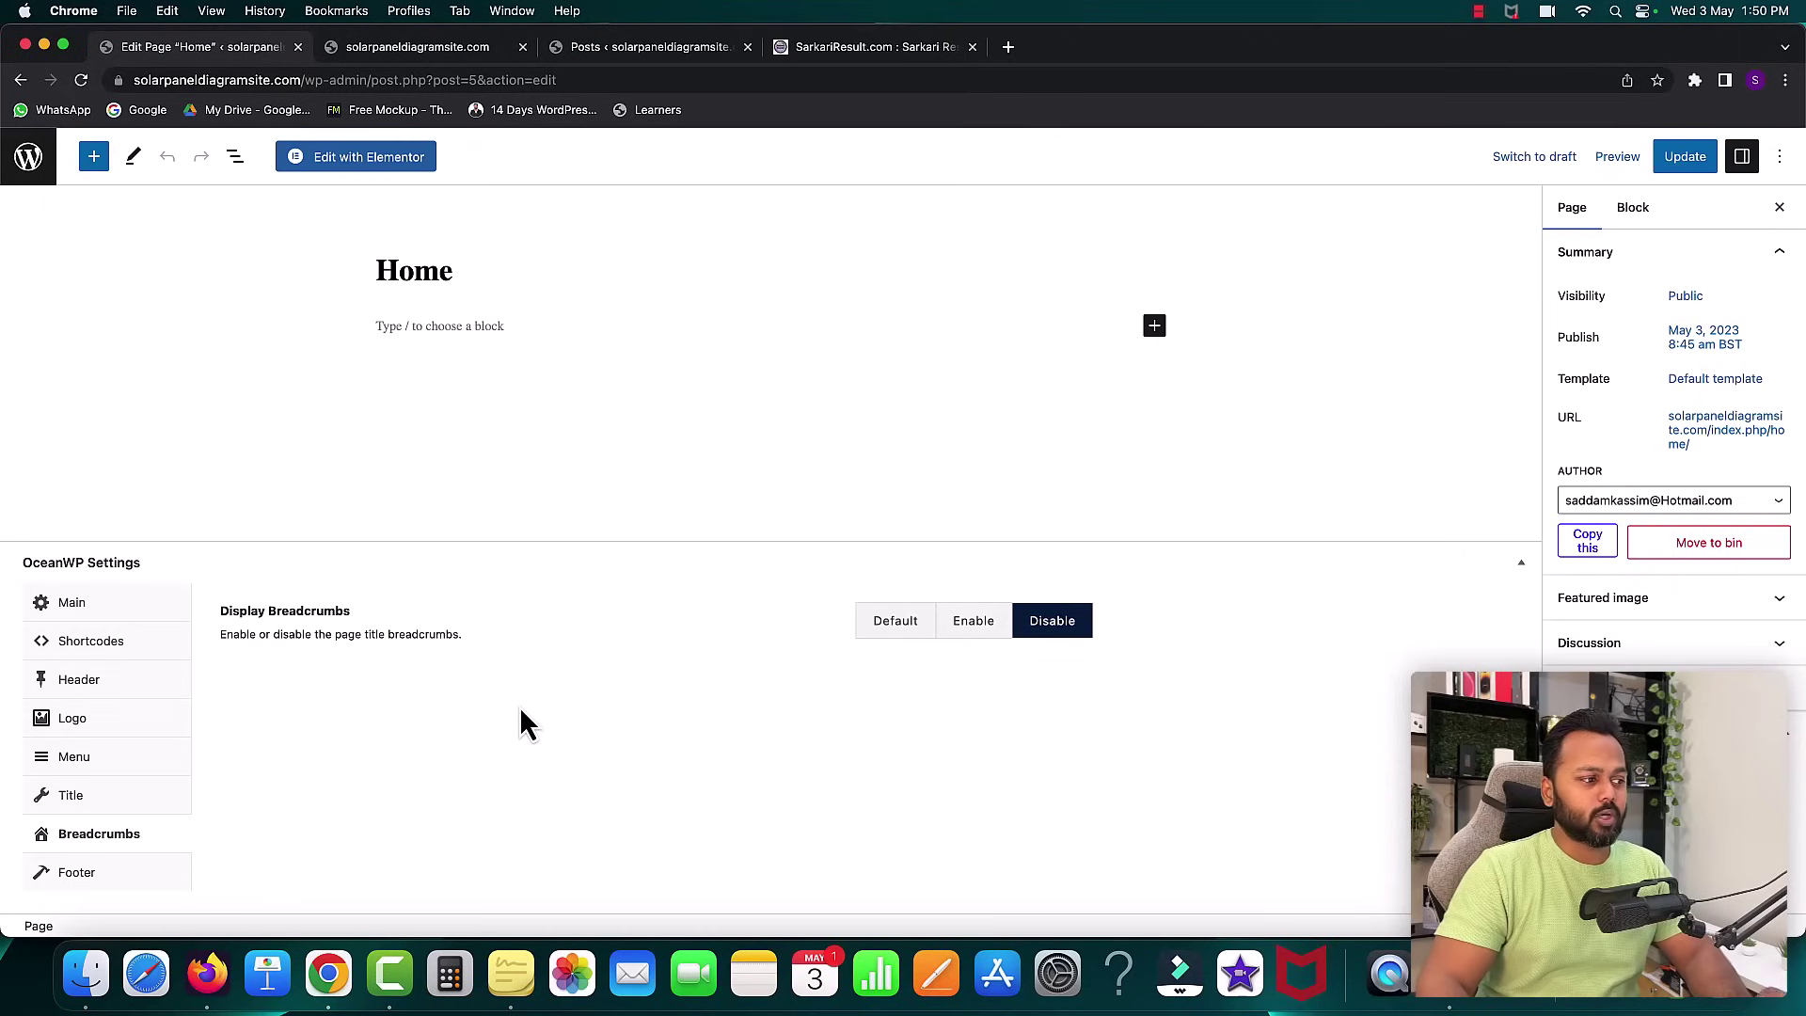
{"action": "left_click", "coordinate": [1674, 158]}
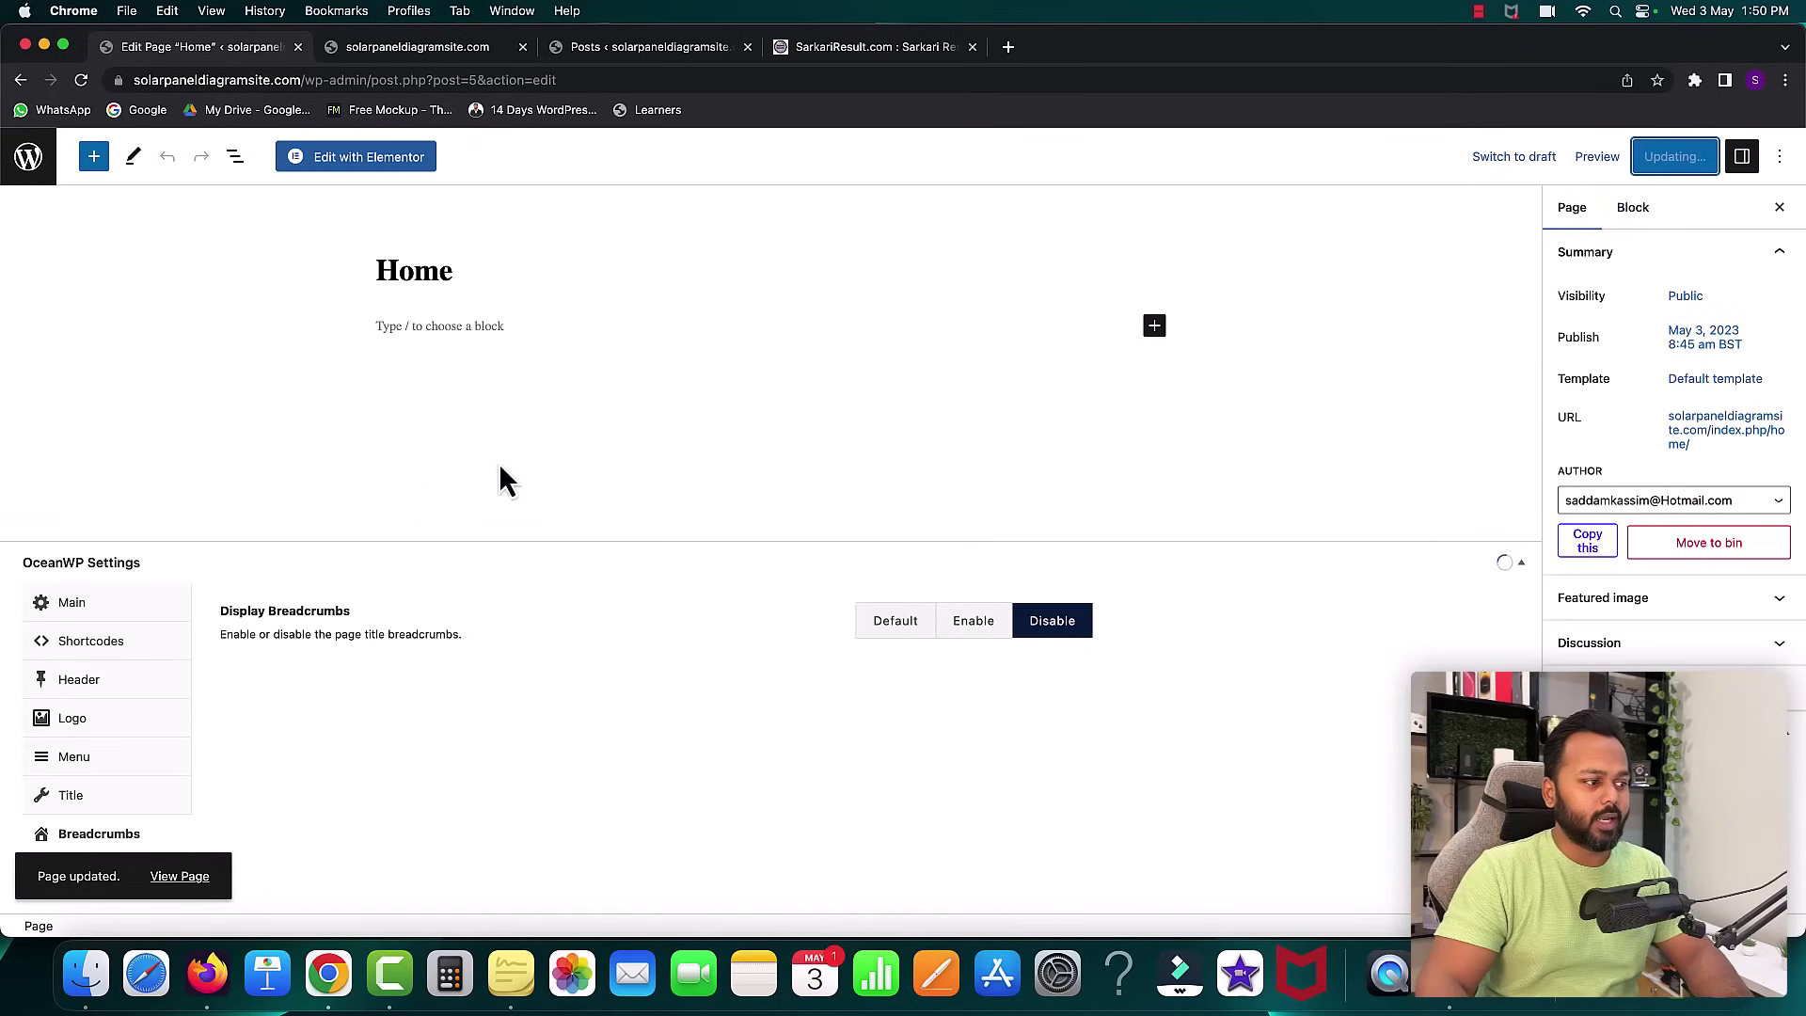
- Open Home in Elementor, dismiss the What's New popup and Navigator, and try adding a heading
{"action": "left_click", "coordinate": [369, 162]}
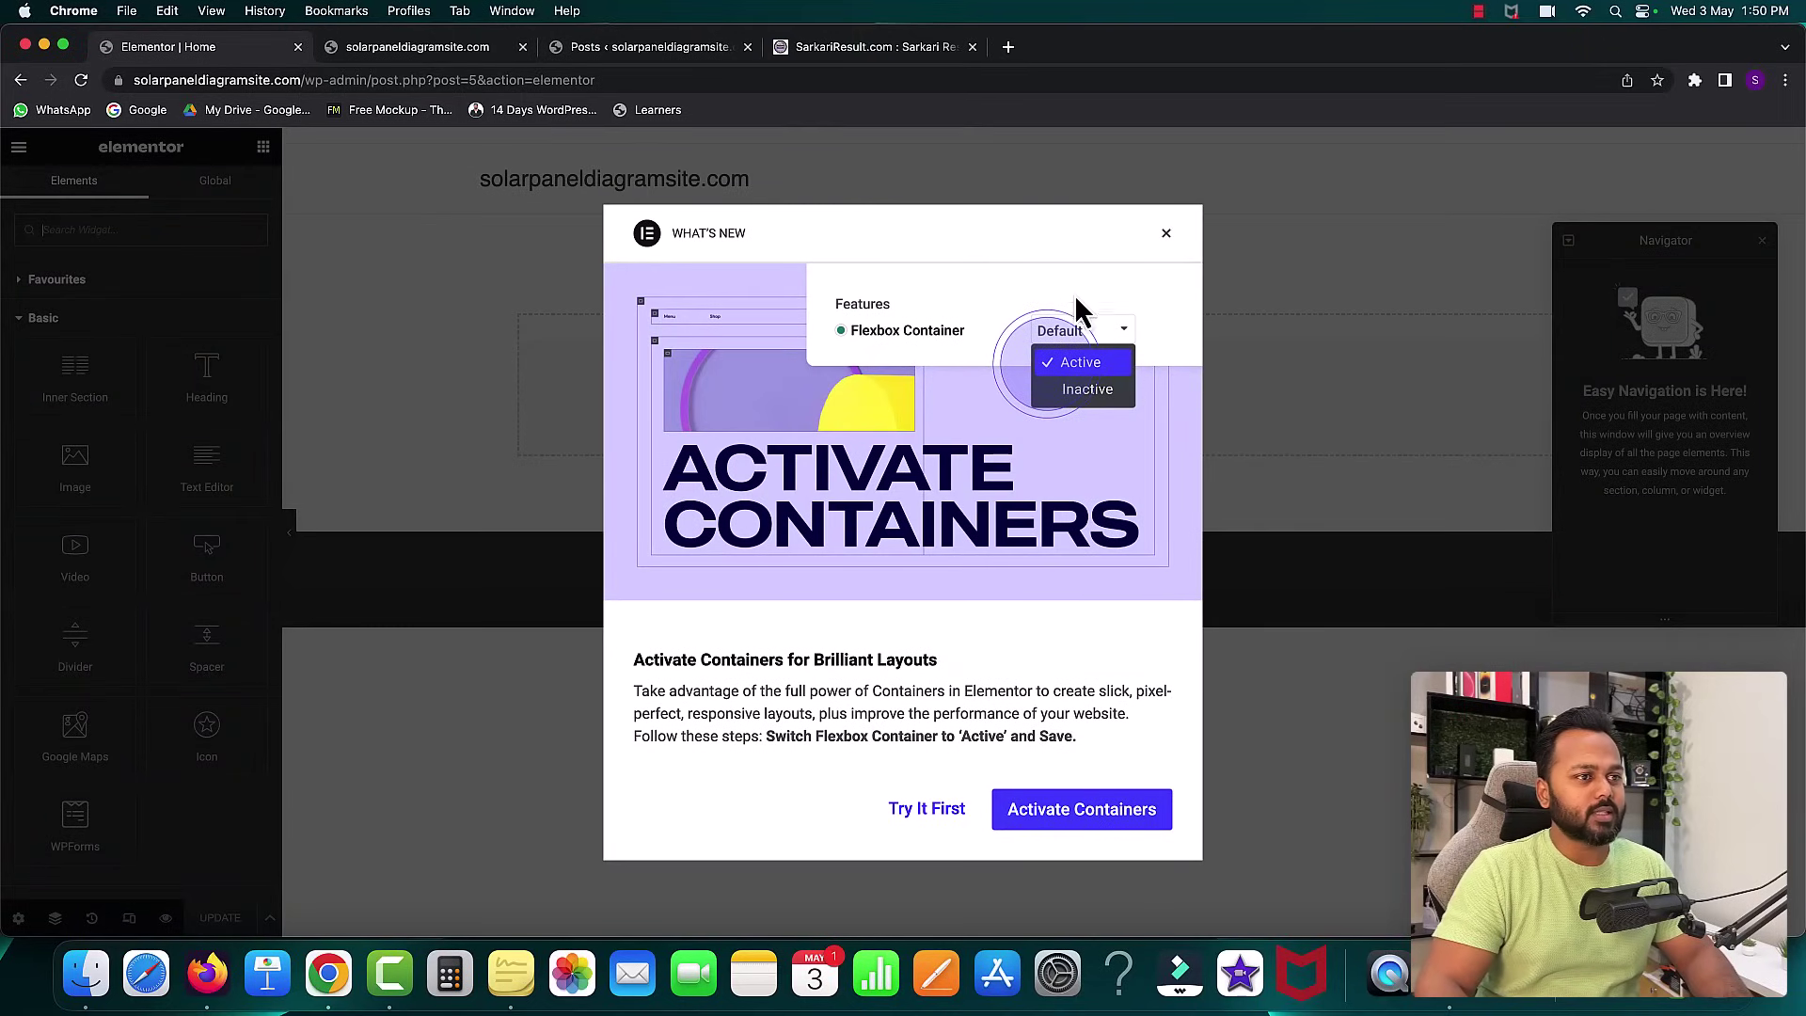
{"action": "left_click", "coordinate": [1165, 233]}
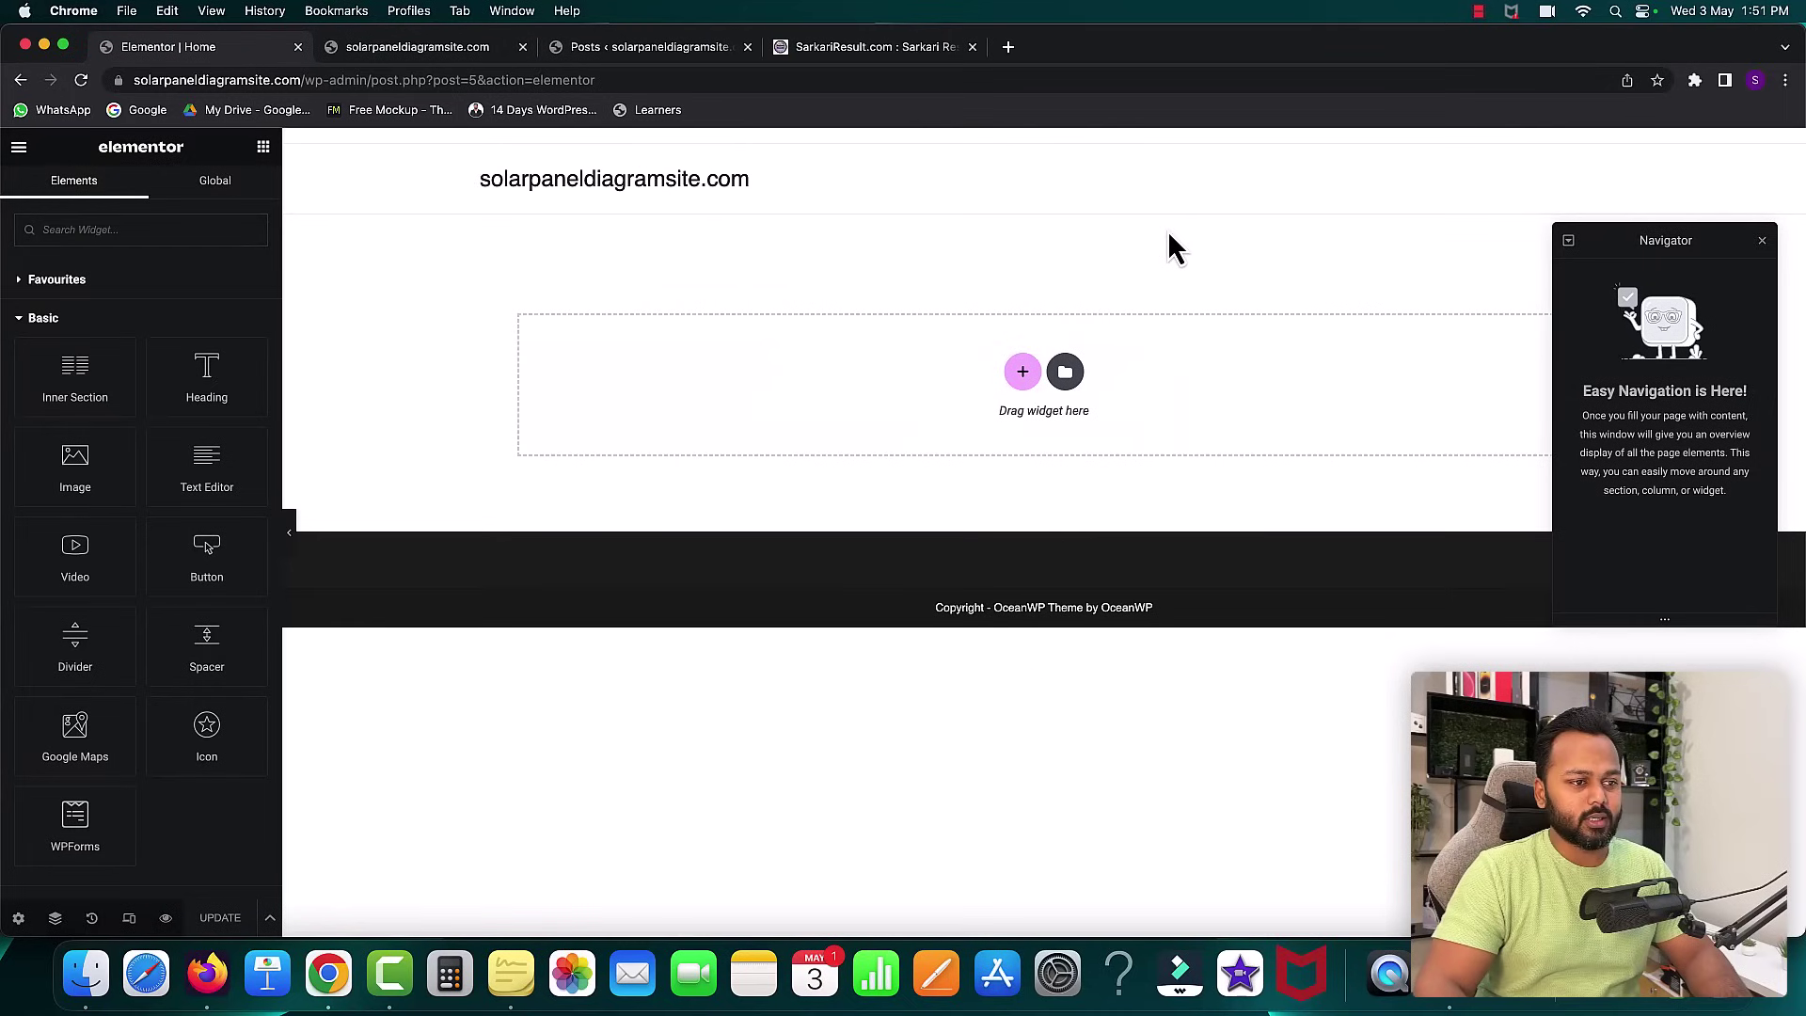
{"action": "left_click", "coordinate": [1762, 243]}
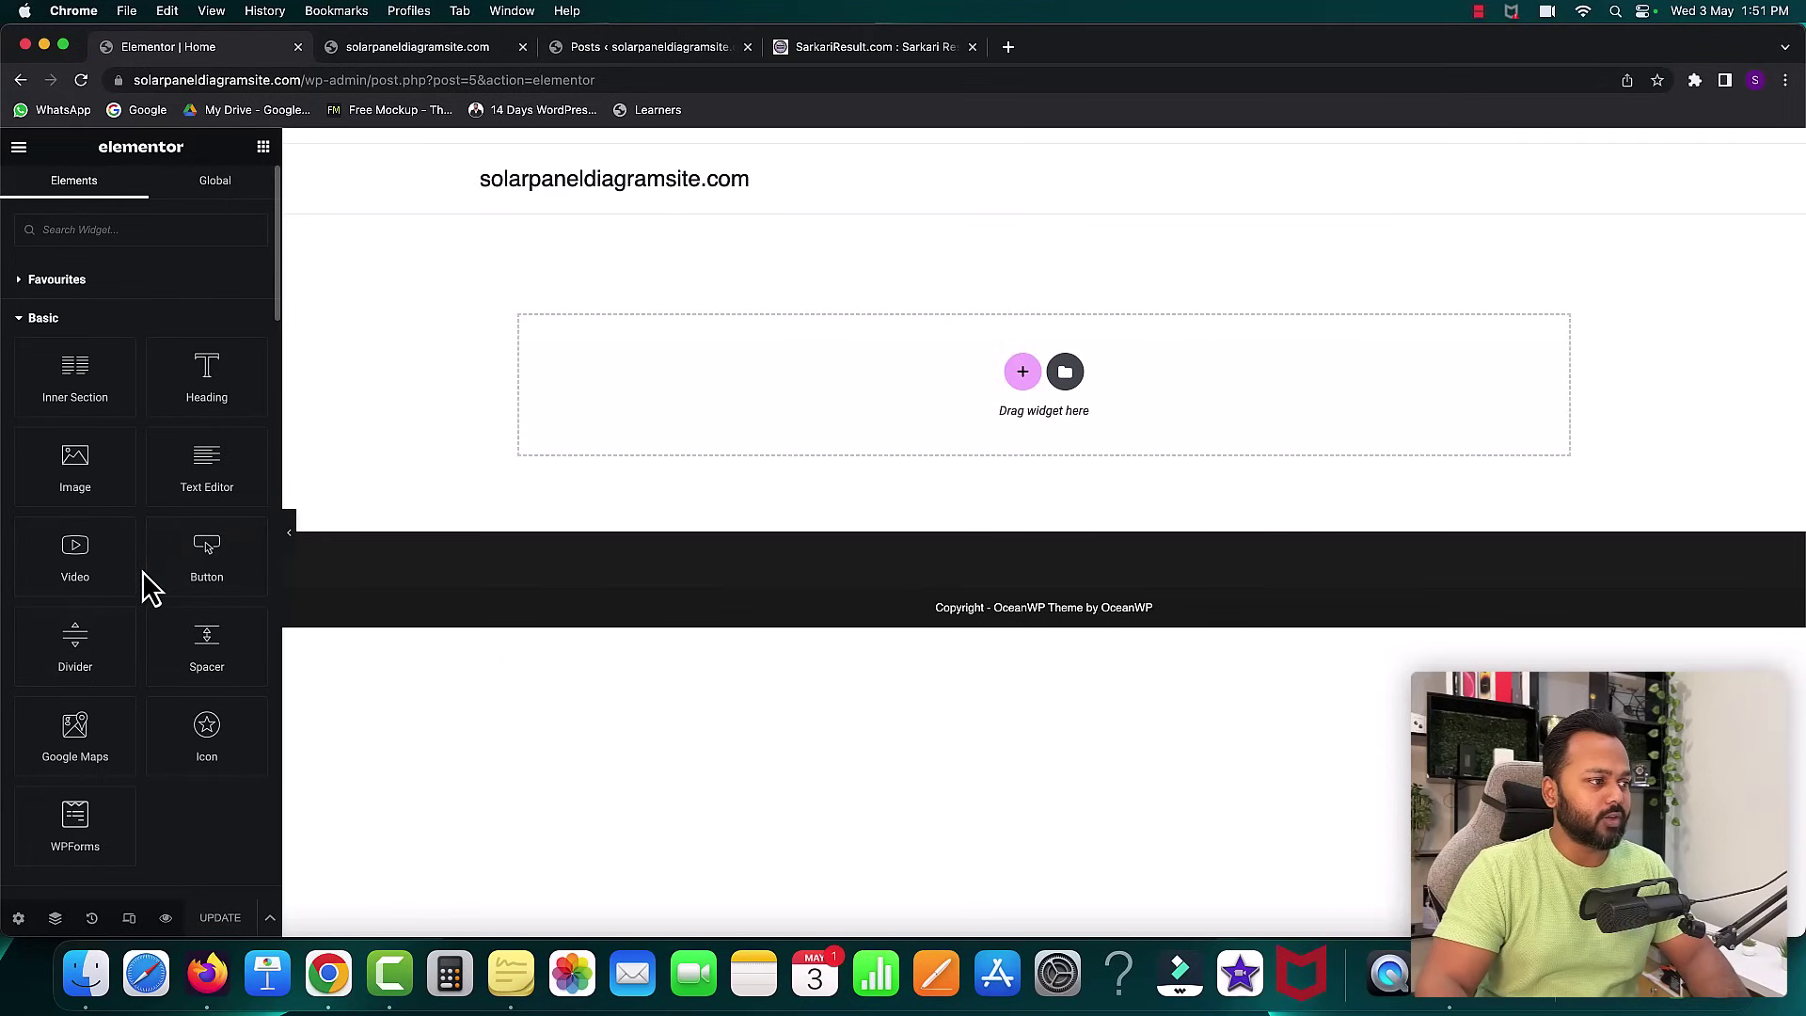
{"action": "scroll", "coordinate": [148, 588], "scroll_direction": "down", "scroll_amount": 1}
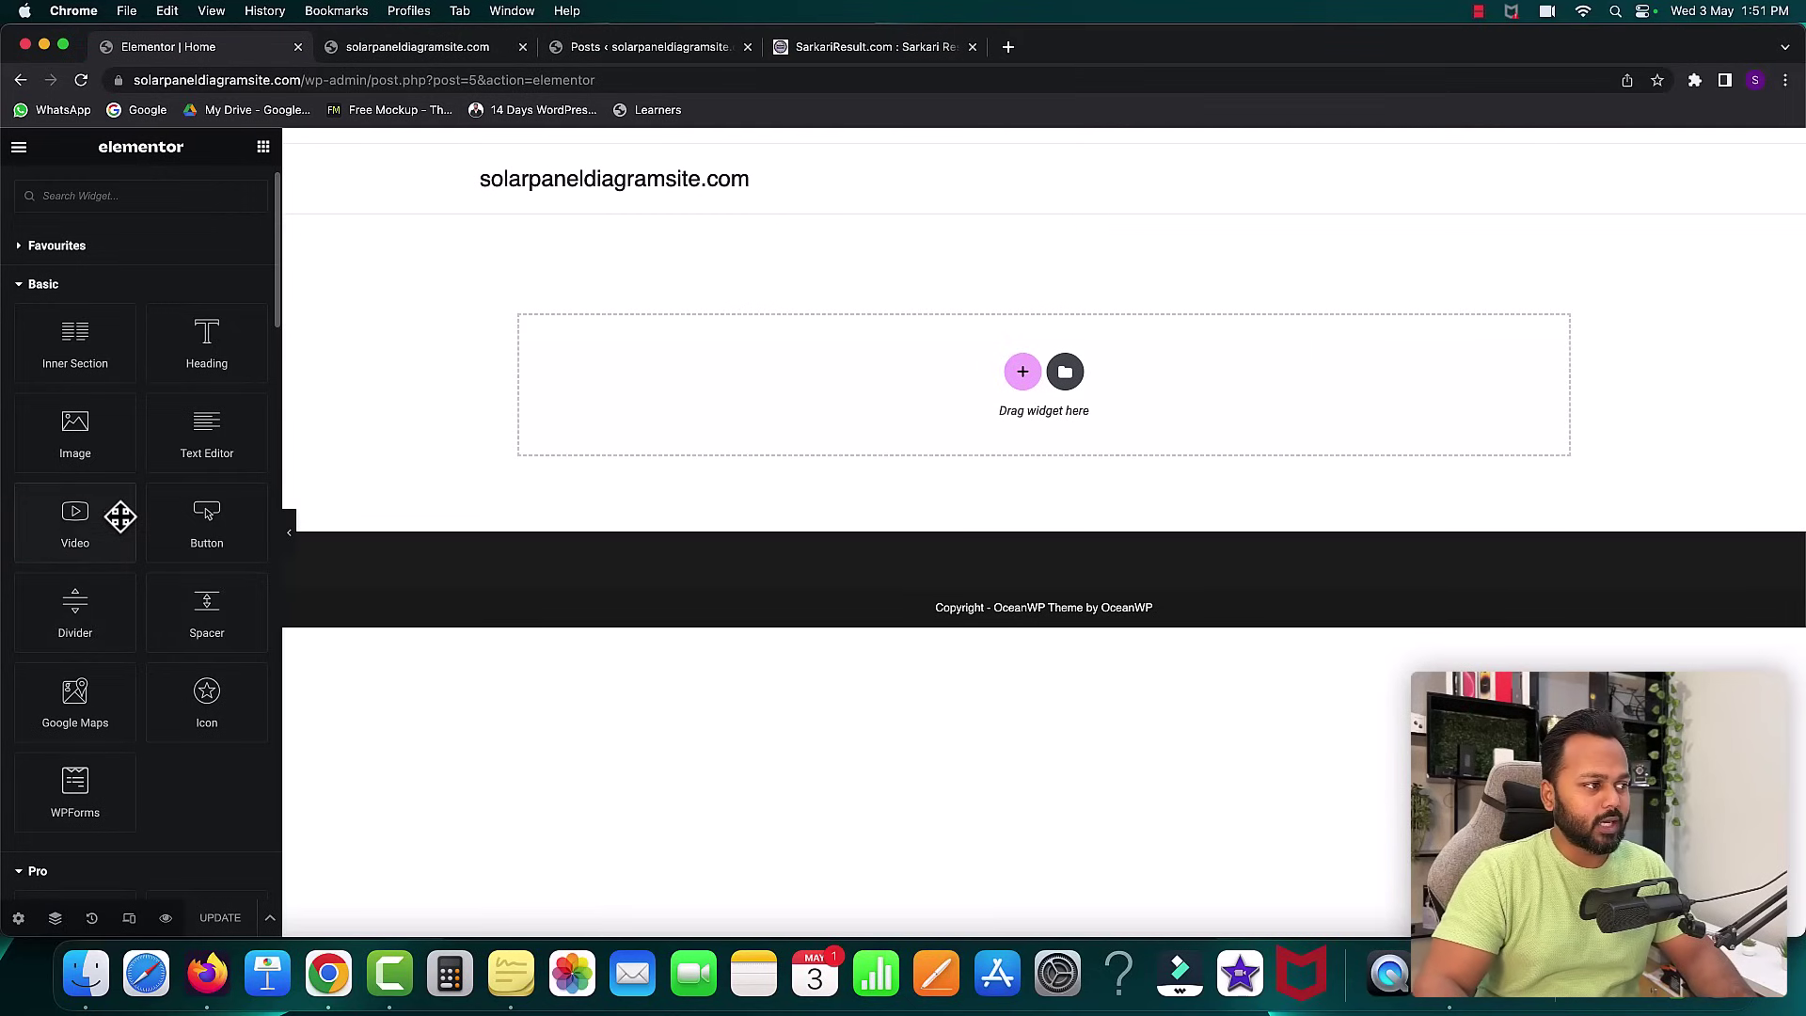
{"action": "scroll", "coordinate": [101, 579], "scroll_direction": "down", "scroll_amount": 10}
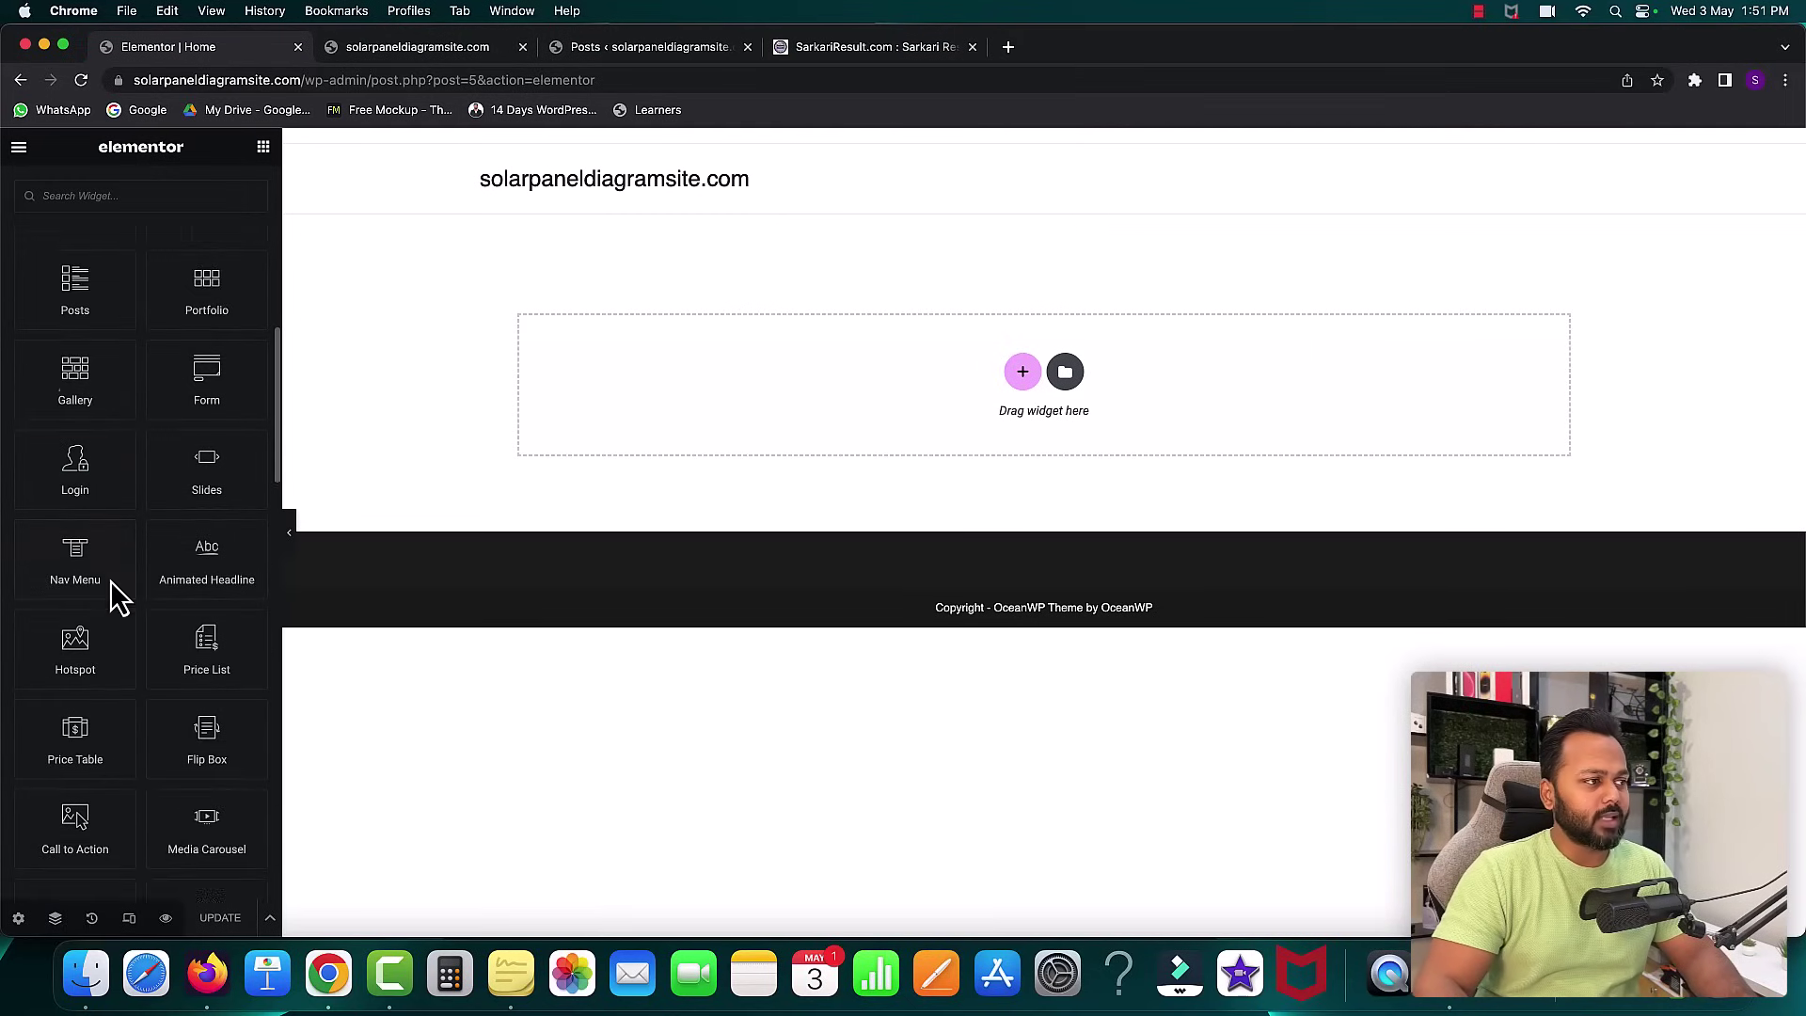
{"action": "scroll", "coordinate": [104, 480], "scroll_direction": "up", "scroll_amount": 10}
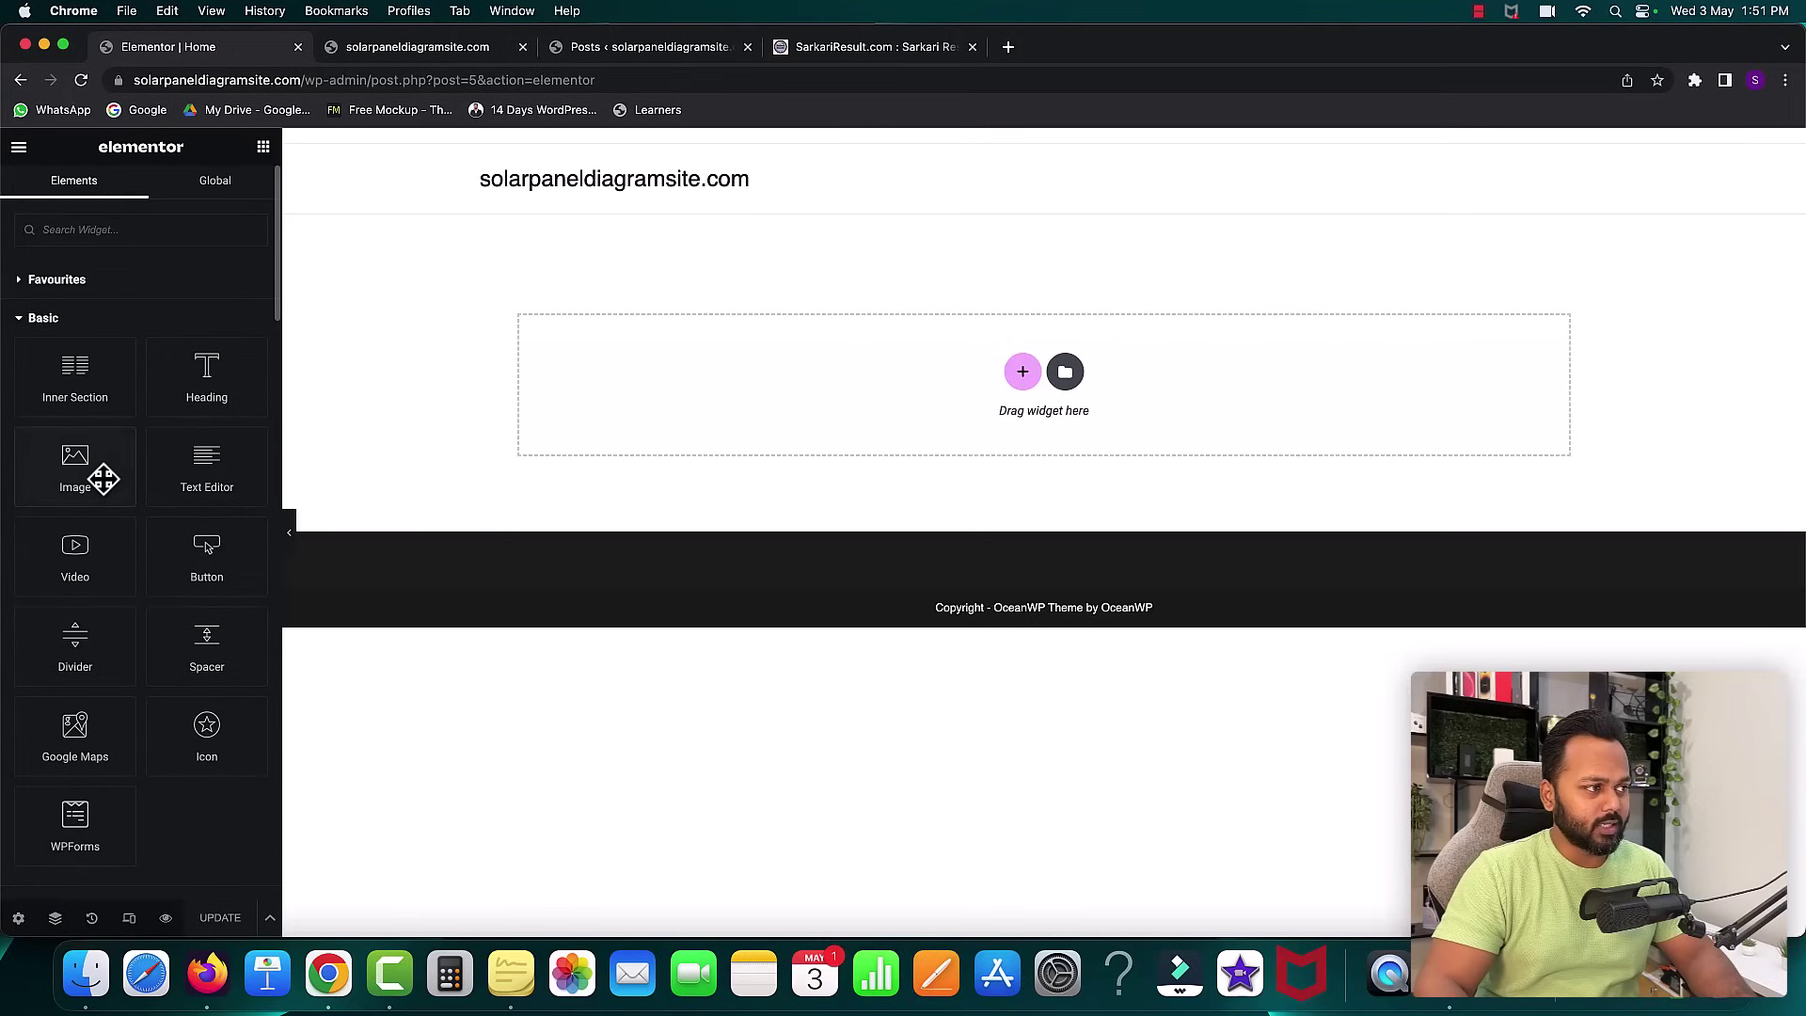
{"action": "mouse_move", "coordinate": [174, 391]}
{"action": "left_mouse_down"}
{"action": "mouse_move", "coordinate": [403, 367]}
{"action": "mouse_move", "coordinate": [769, 367]}
{"action": "mouse_move", "coordinate": [188, 369]}
{"action": "left_mouse_up"}
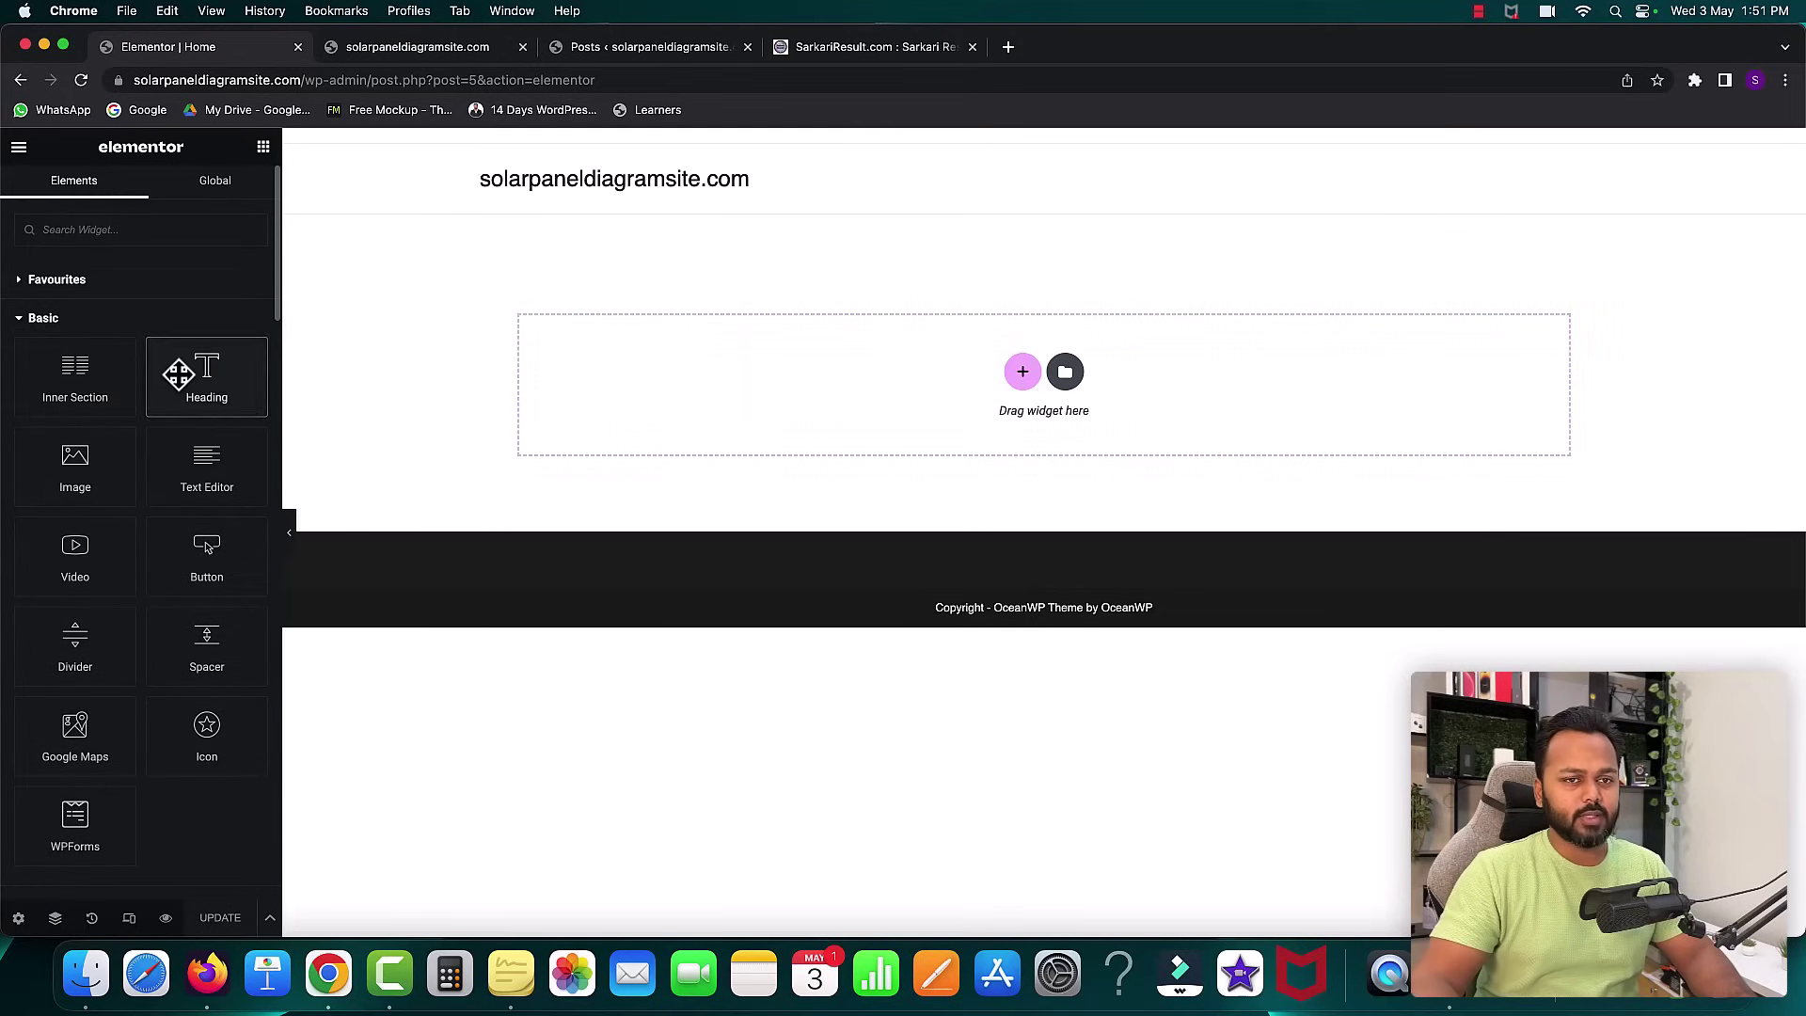
- Show the Sarkari Result site and move its tab to second position
{"action": "left_click", "coordinate": [858, 49]}
{"action": "left_click_drag", "start_coordinate": [771, 64], "coordinate": [435, 62]}
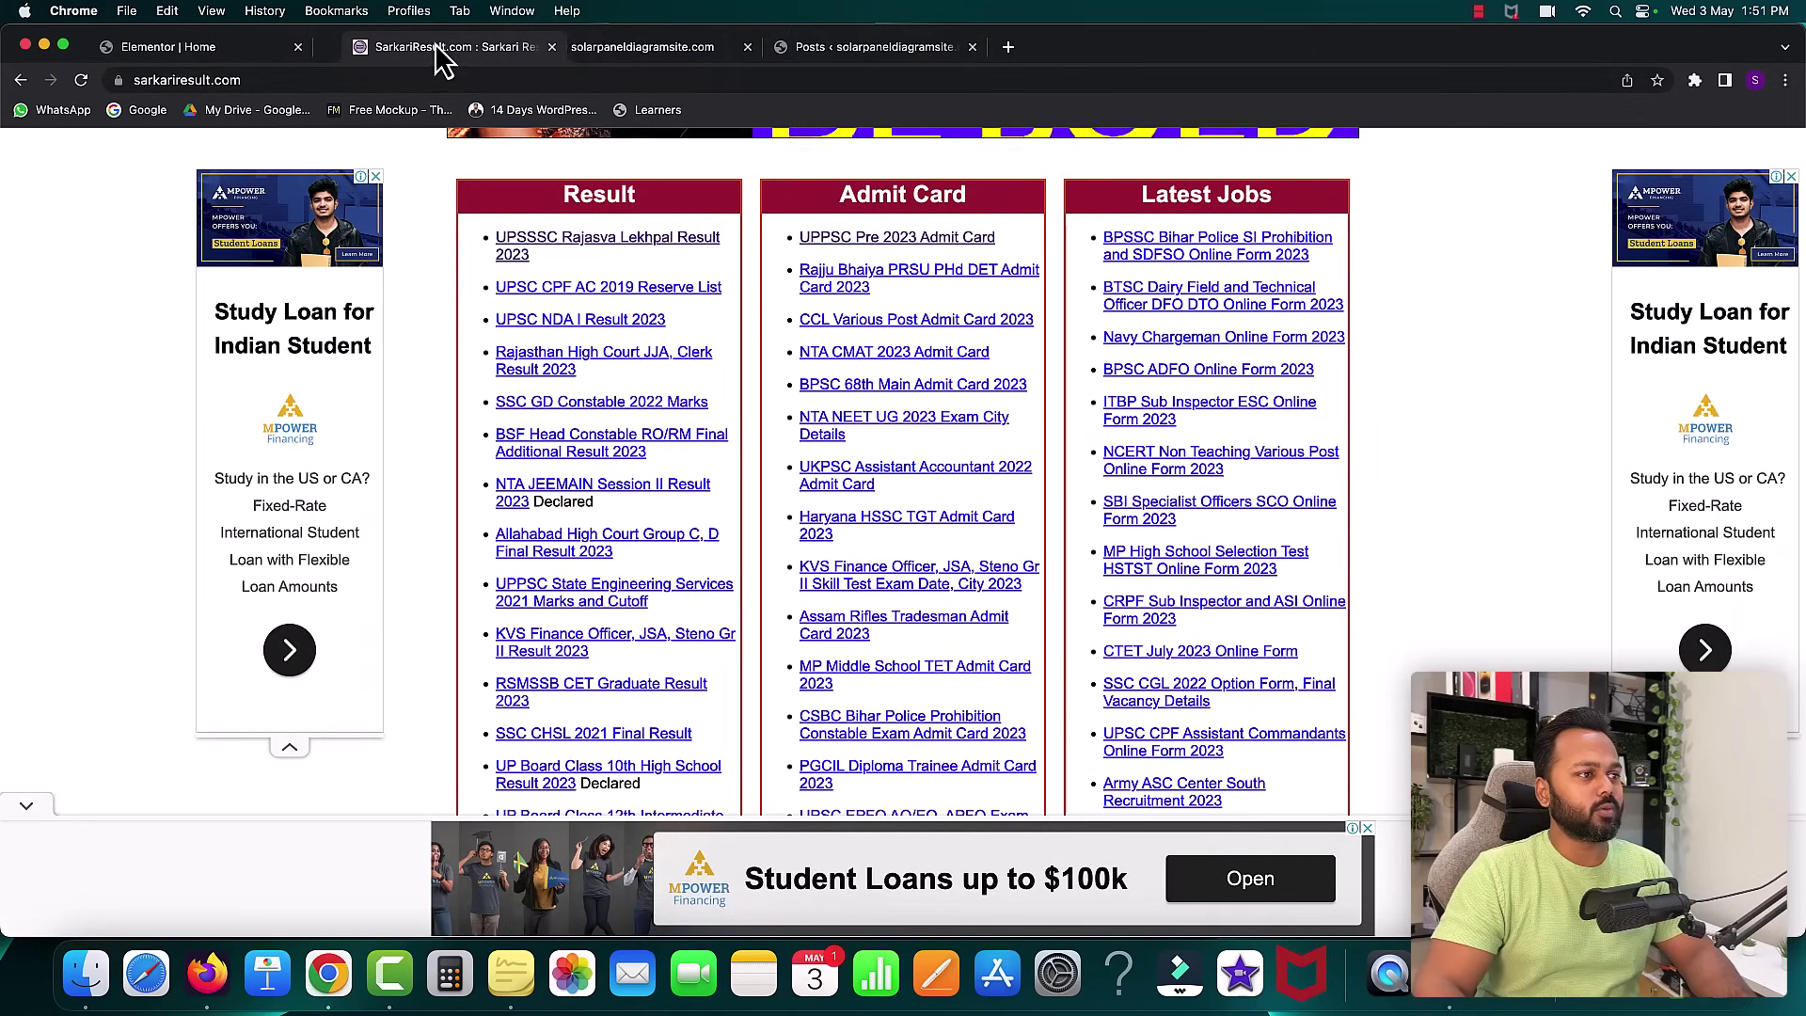
{"action": "scroll", "coordinate": [1188, 376], "scroll_direction": "up", "scroll_amount": 10}
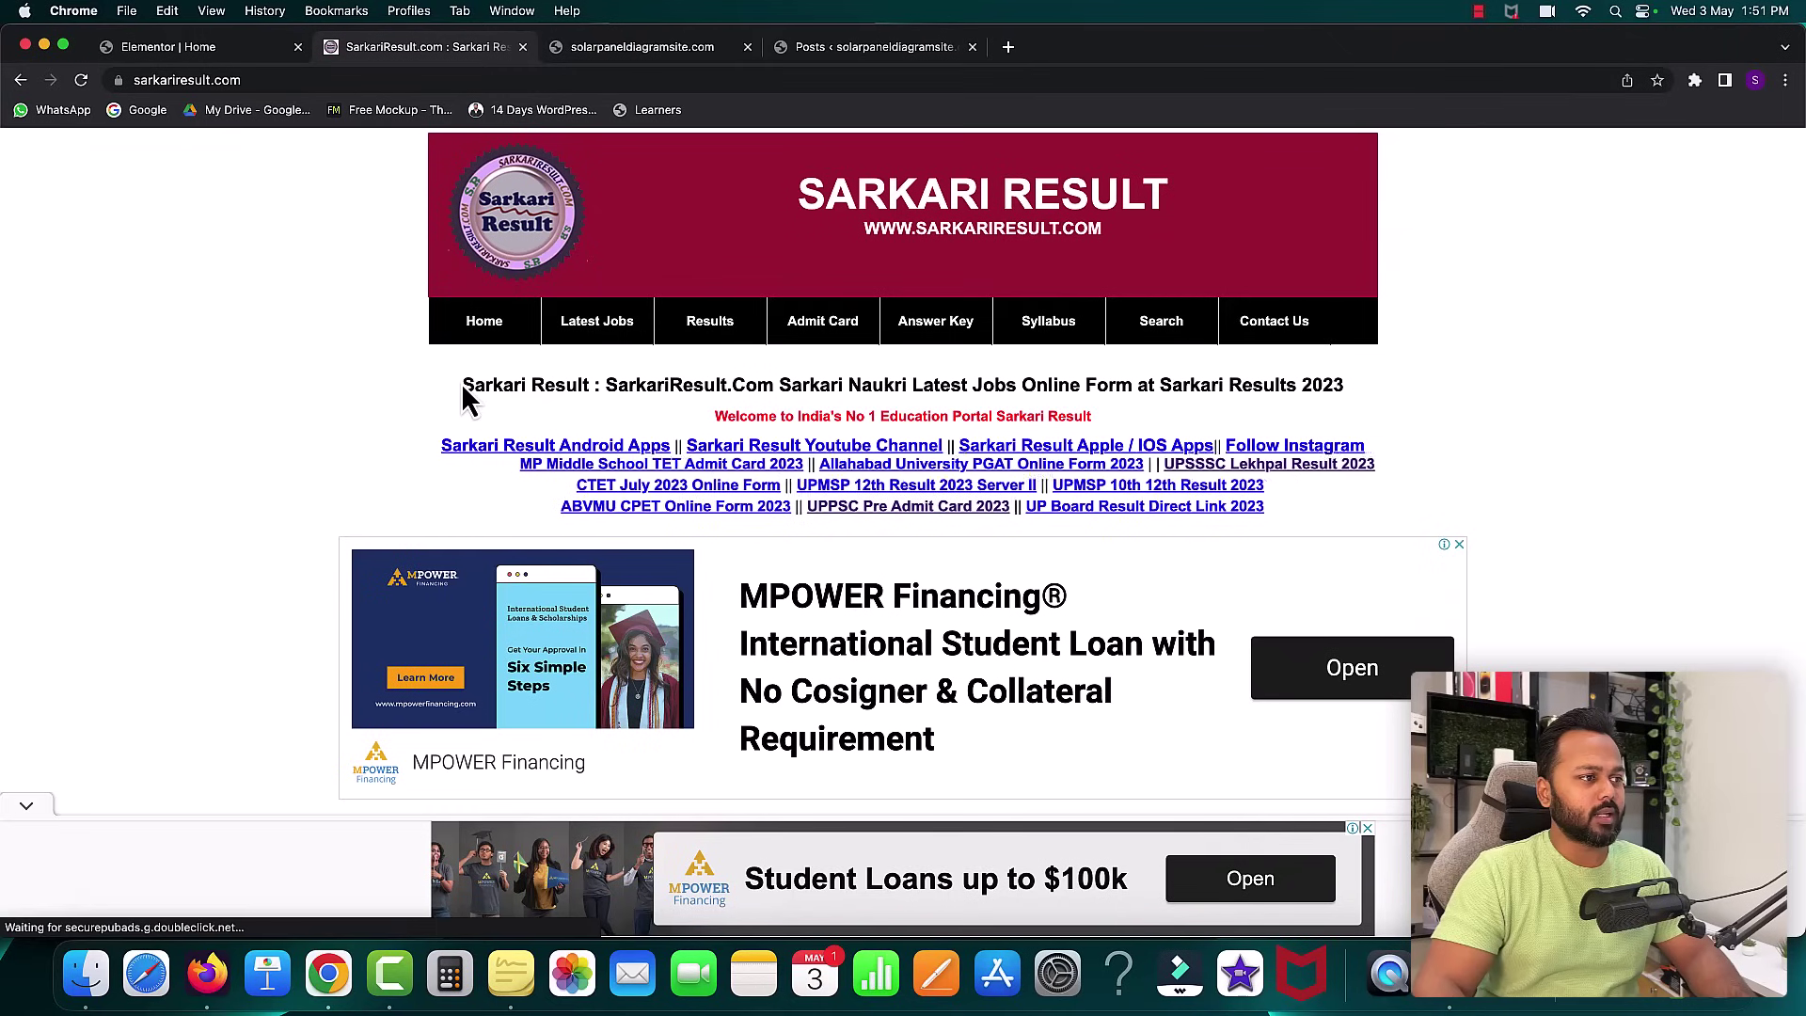
- Copy the headline 'Sarkari Result : SarkariResult.Com Sarkari Naukri…' and return to the Elementor Home tab
{"action": "left_click_drag", "start_coordinate": [462, 386], "coordinate": [1343, 378]}
{"action": "right_click", "coordinate": [1307, 383]}
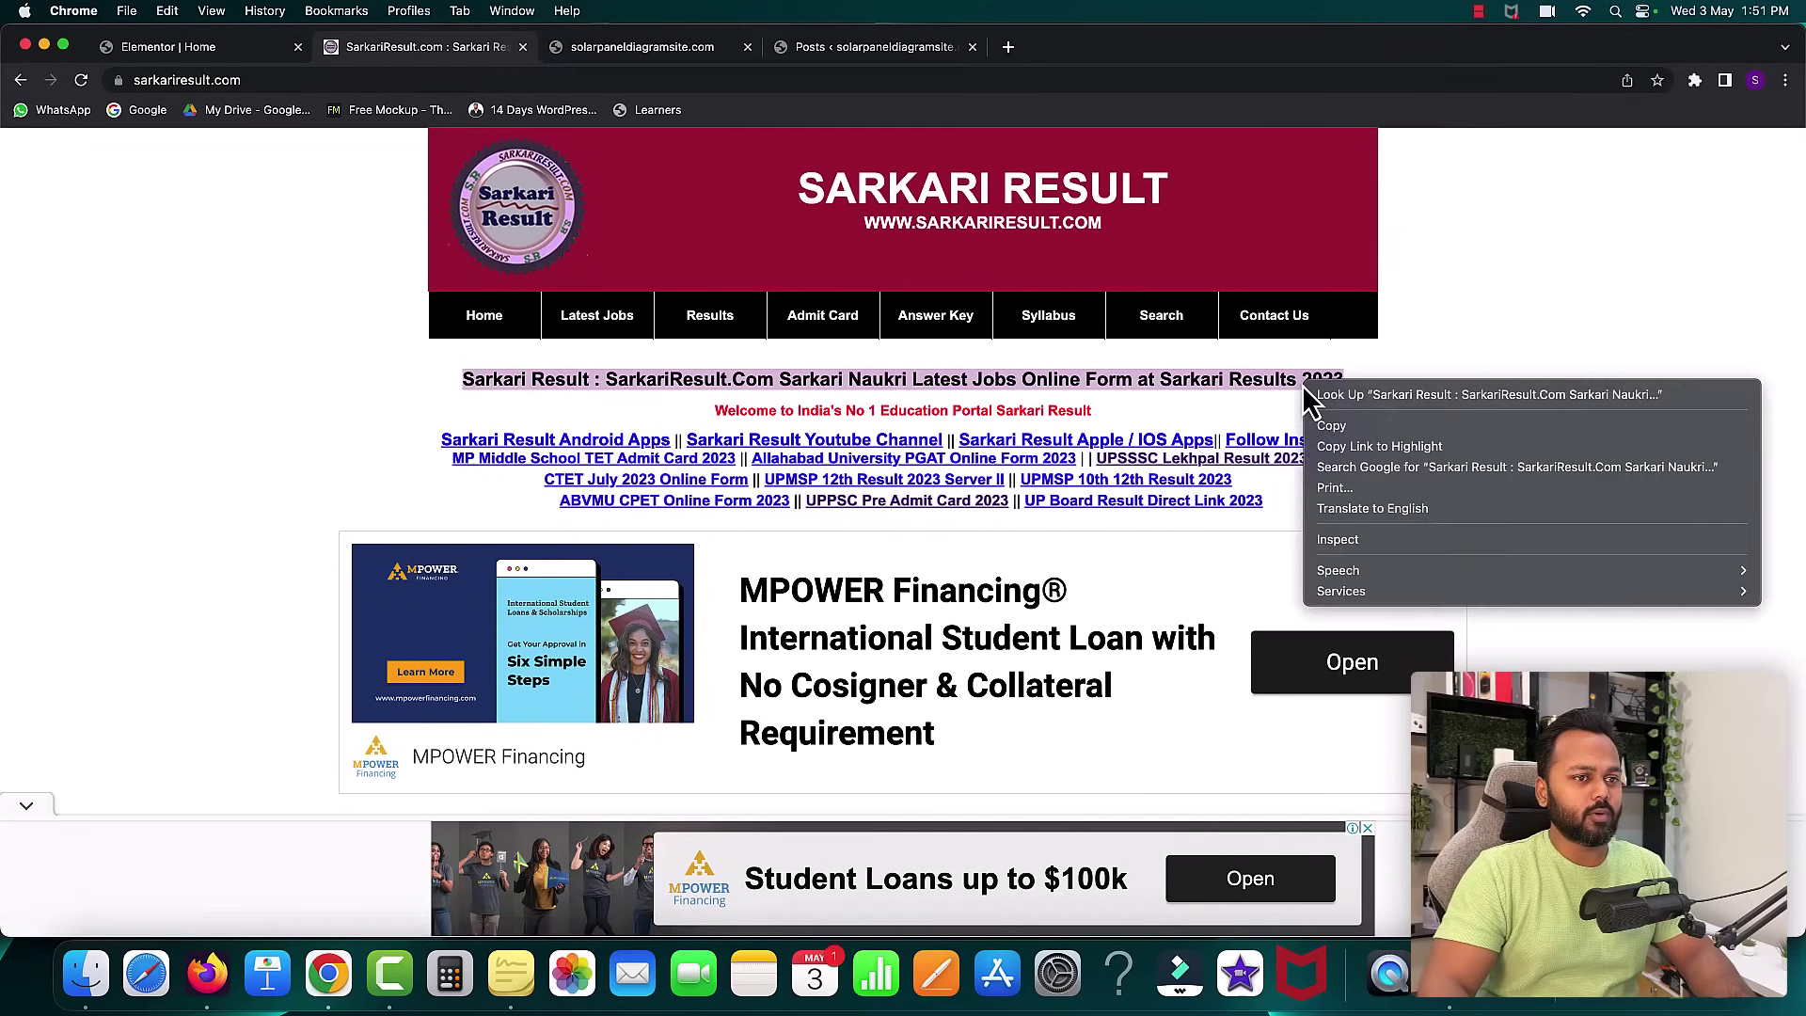
{"action": "left_click", "coordinate": [1330, 428]}
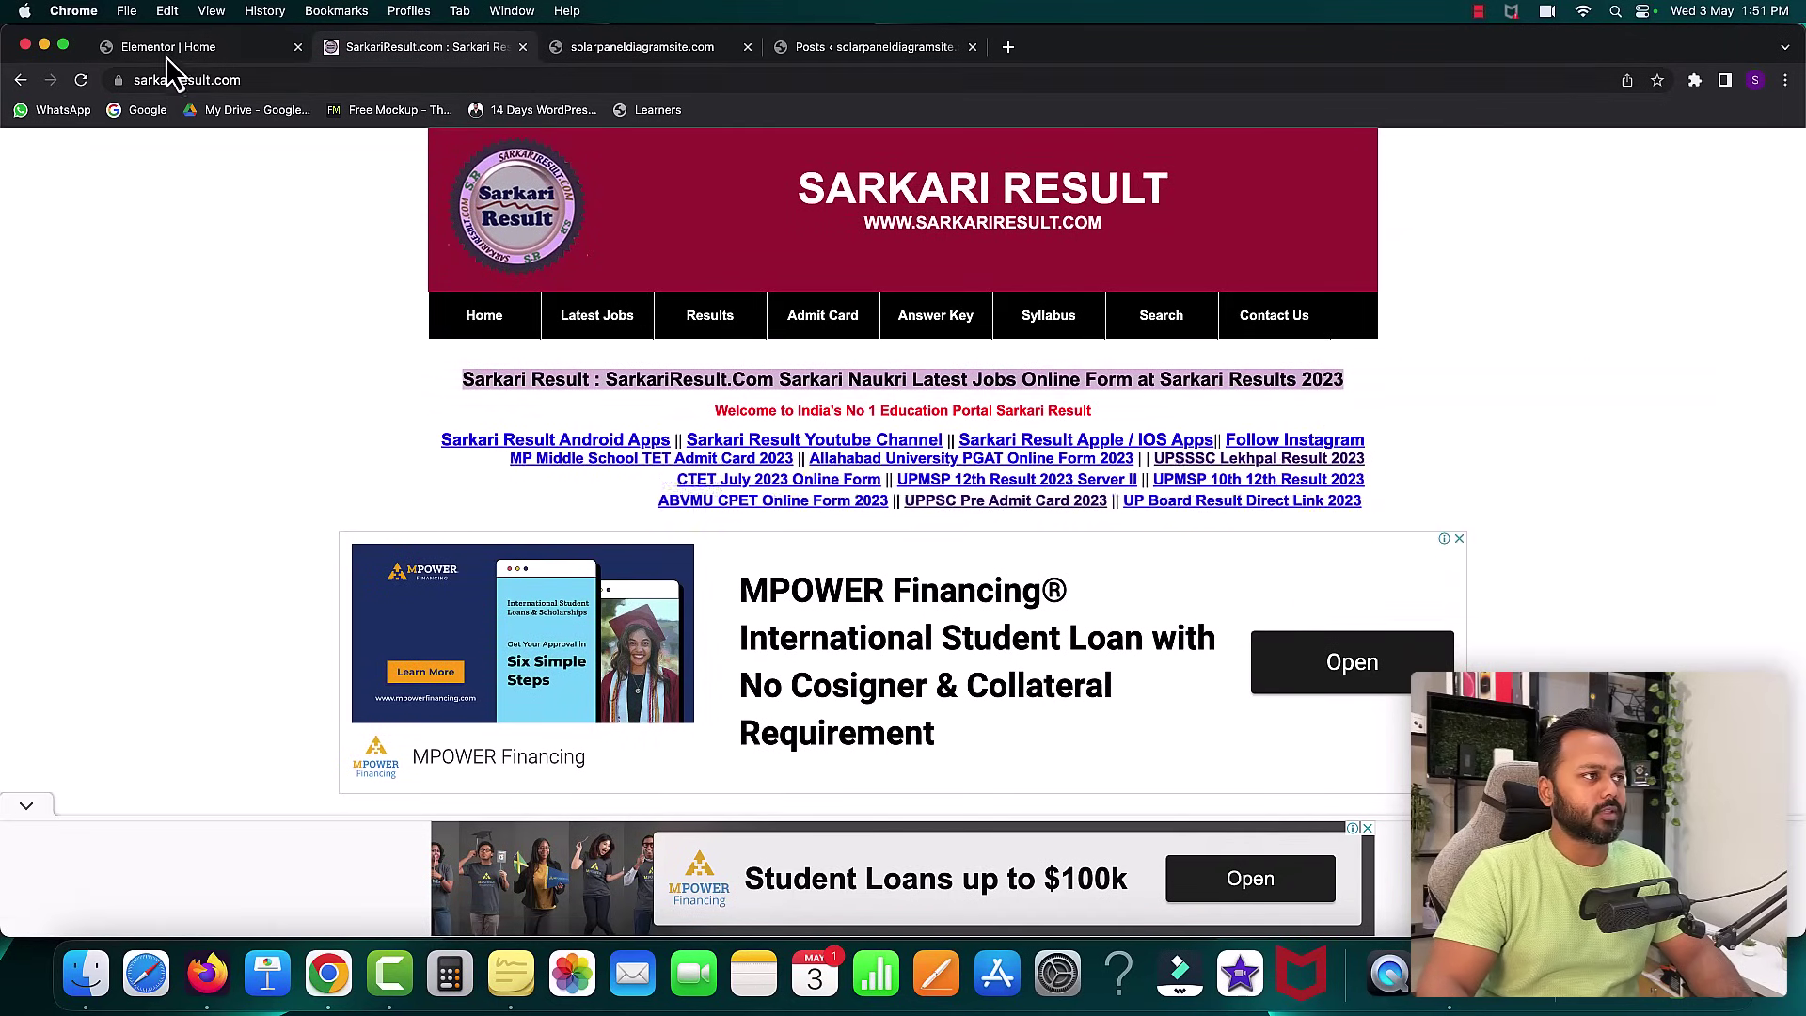
{"action": "left_click", "coordinate": [165, 53]}
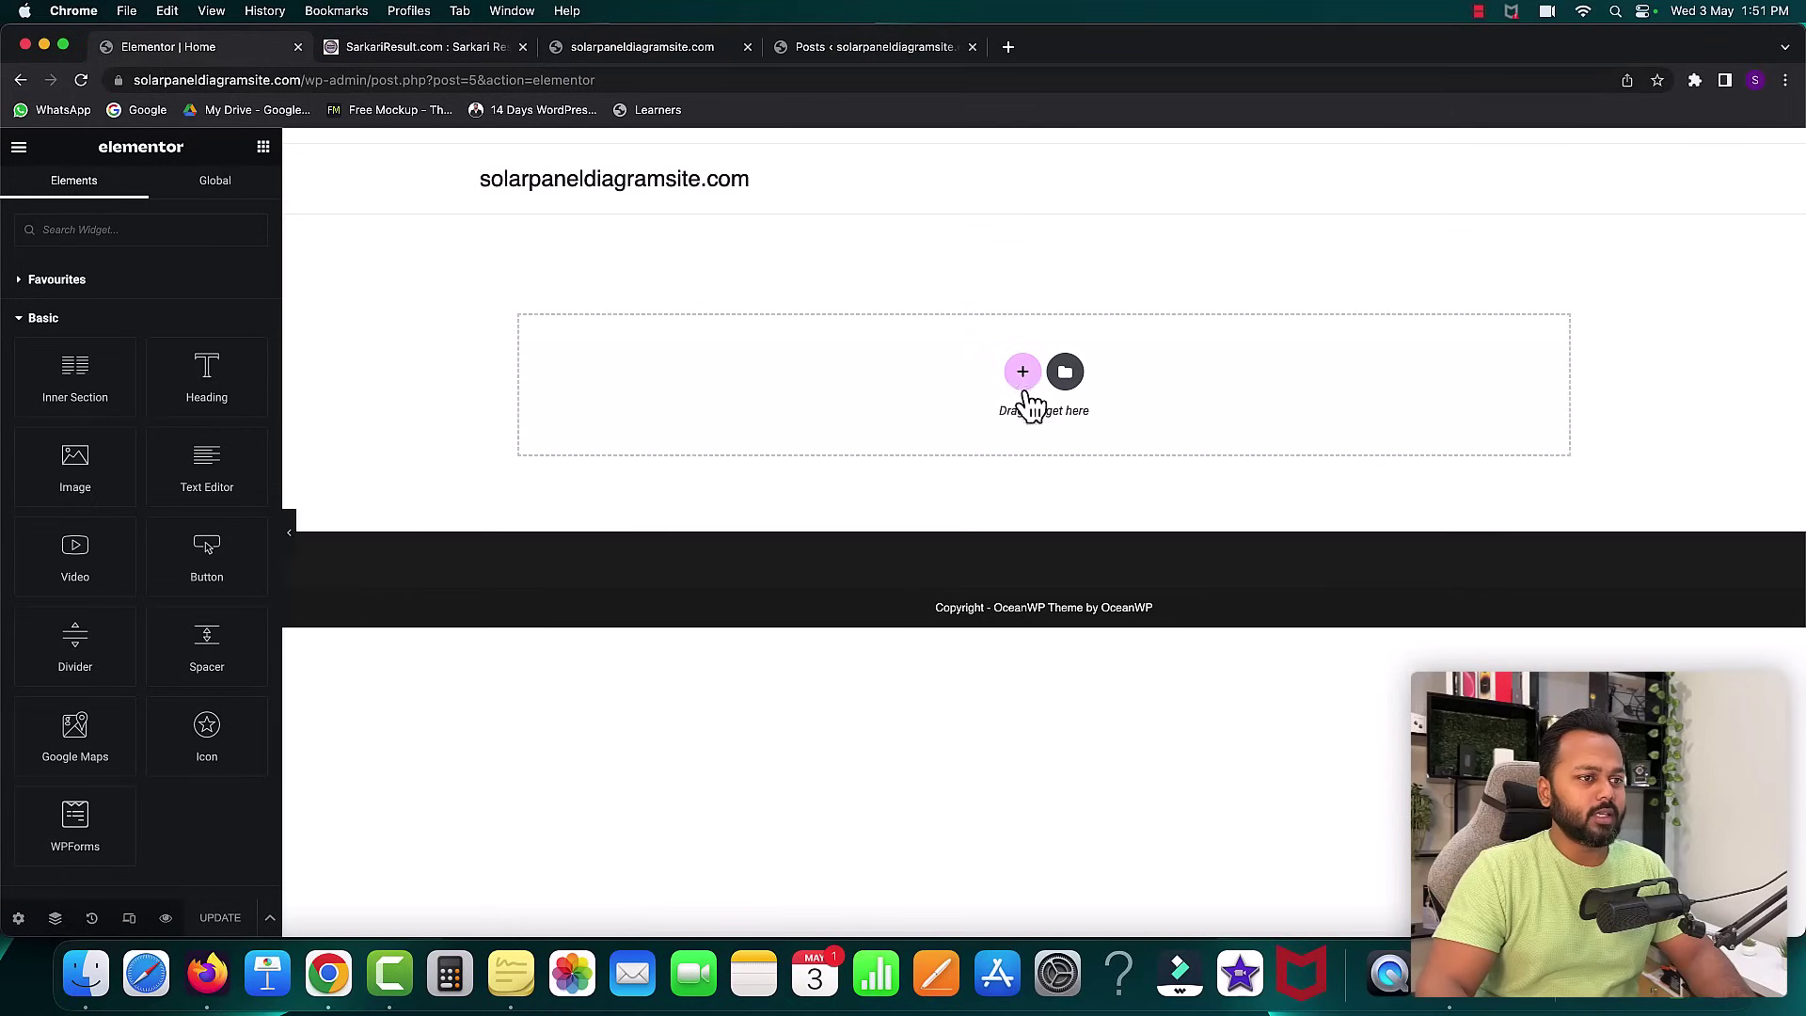
- Add a one-column section at the top of the Home page, then select Sarkari Result's headline
{"action": "left_click", "coordinate": [1028, 381]}
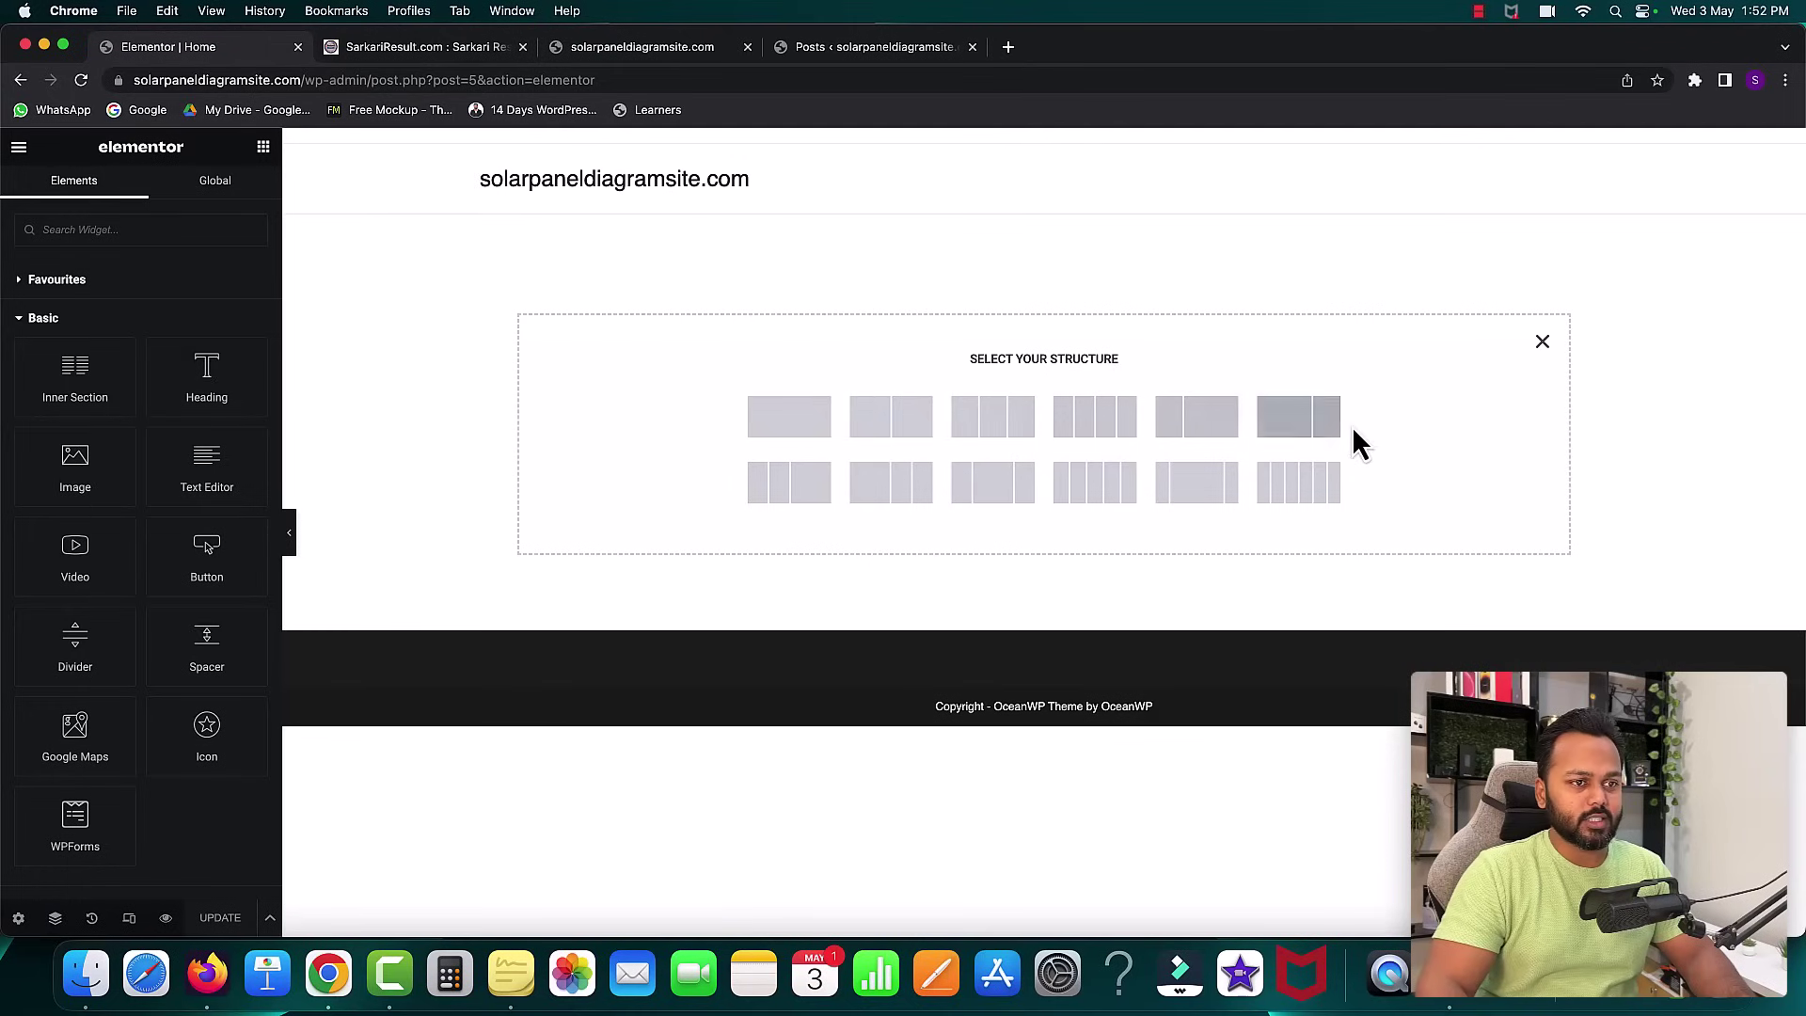
{"action": "left_click", "coordinate": [793, 423]}
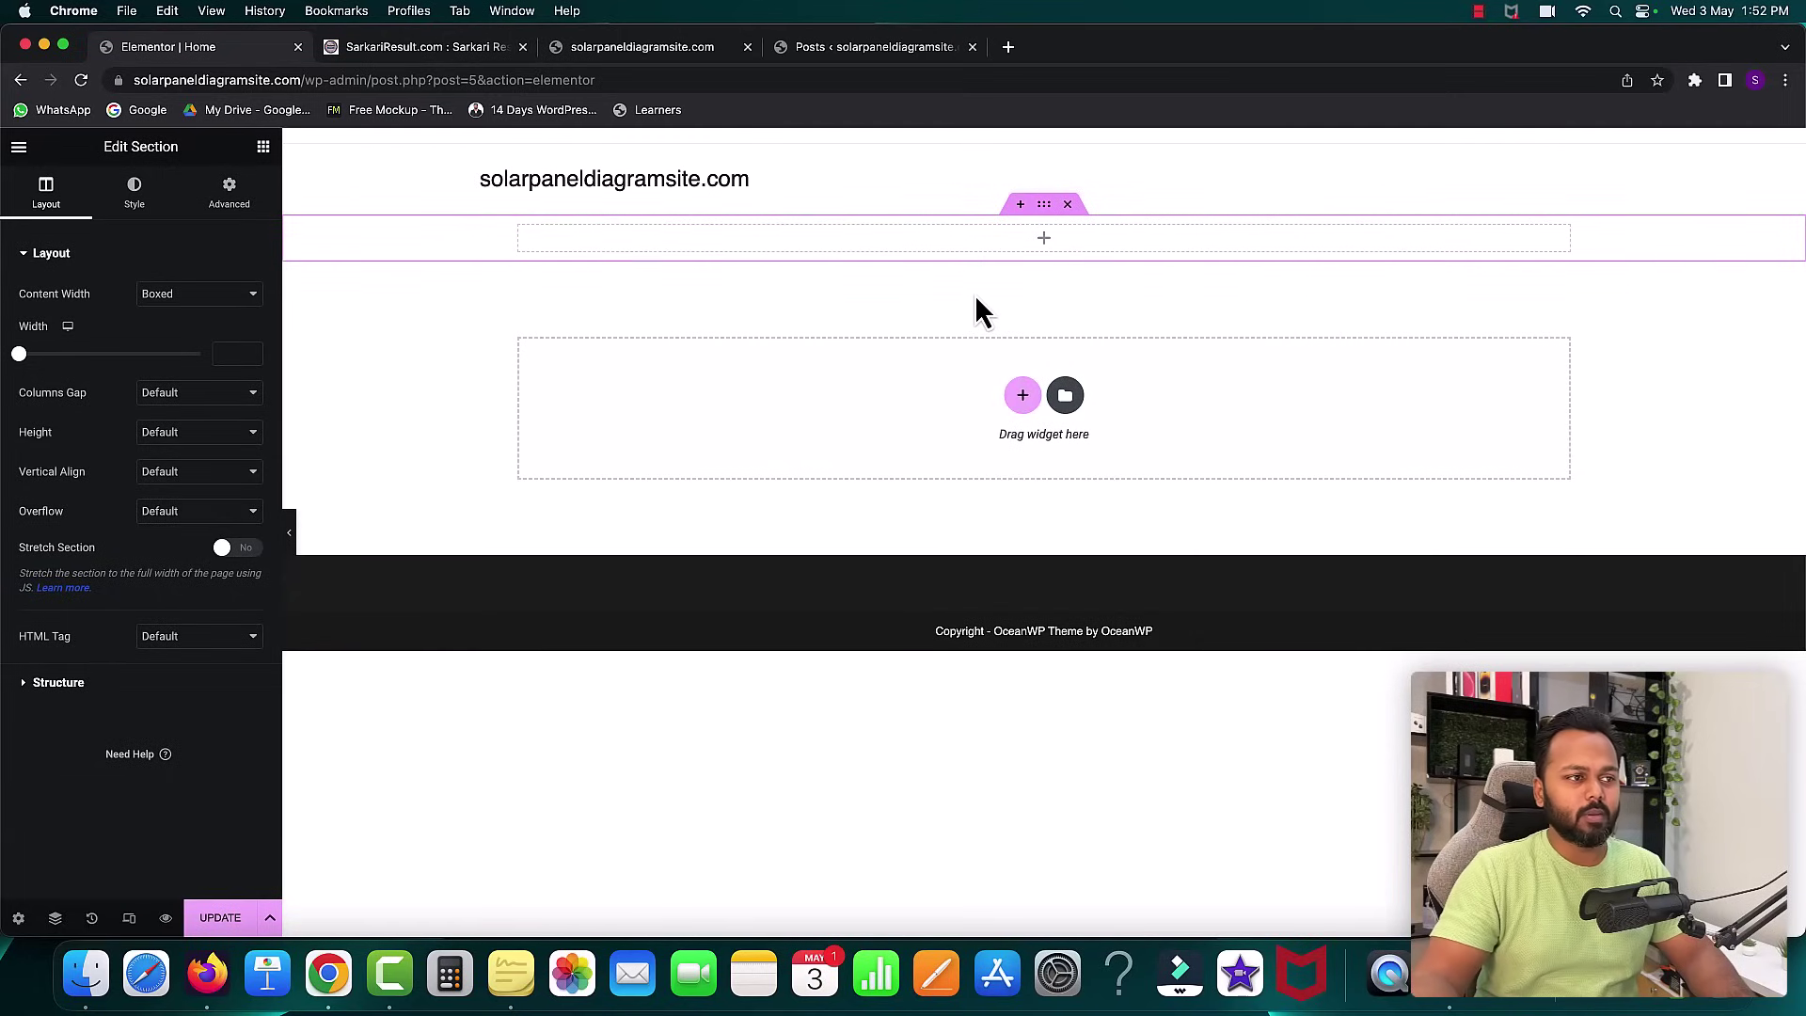
{"action": "left_click", "coordinate": [1044, 238]}
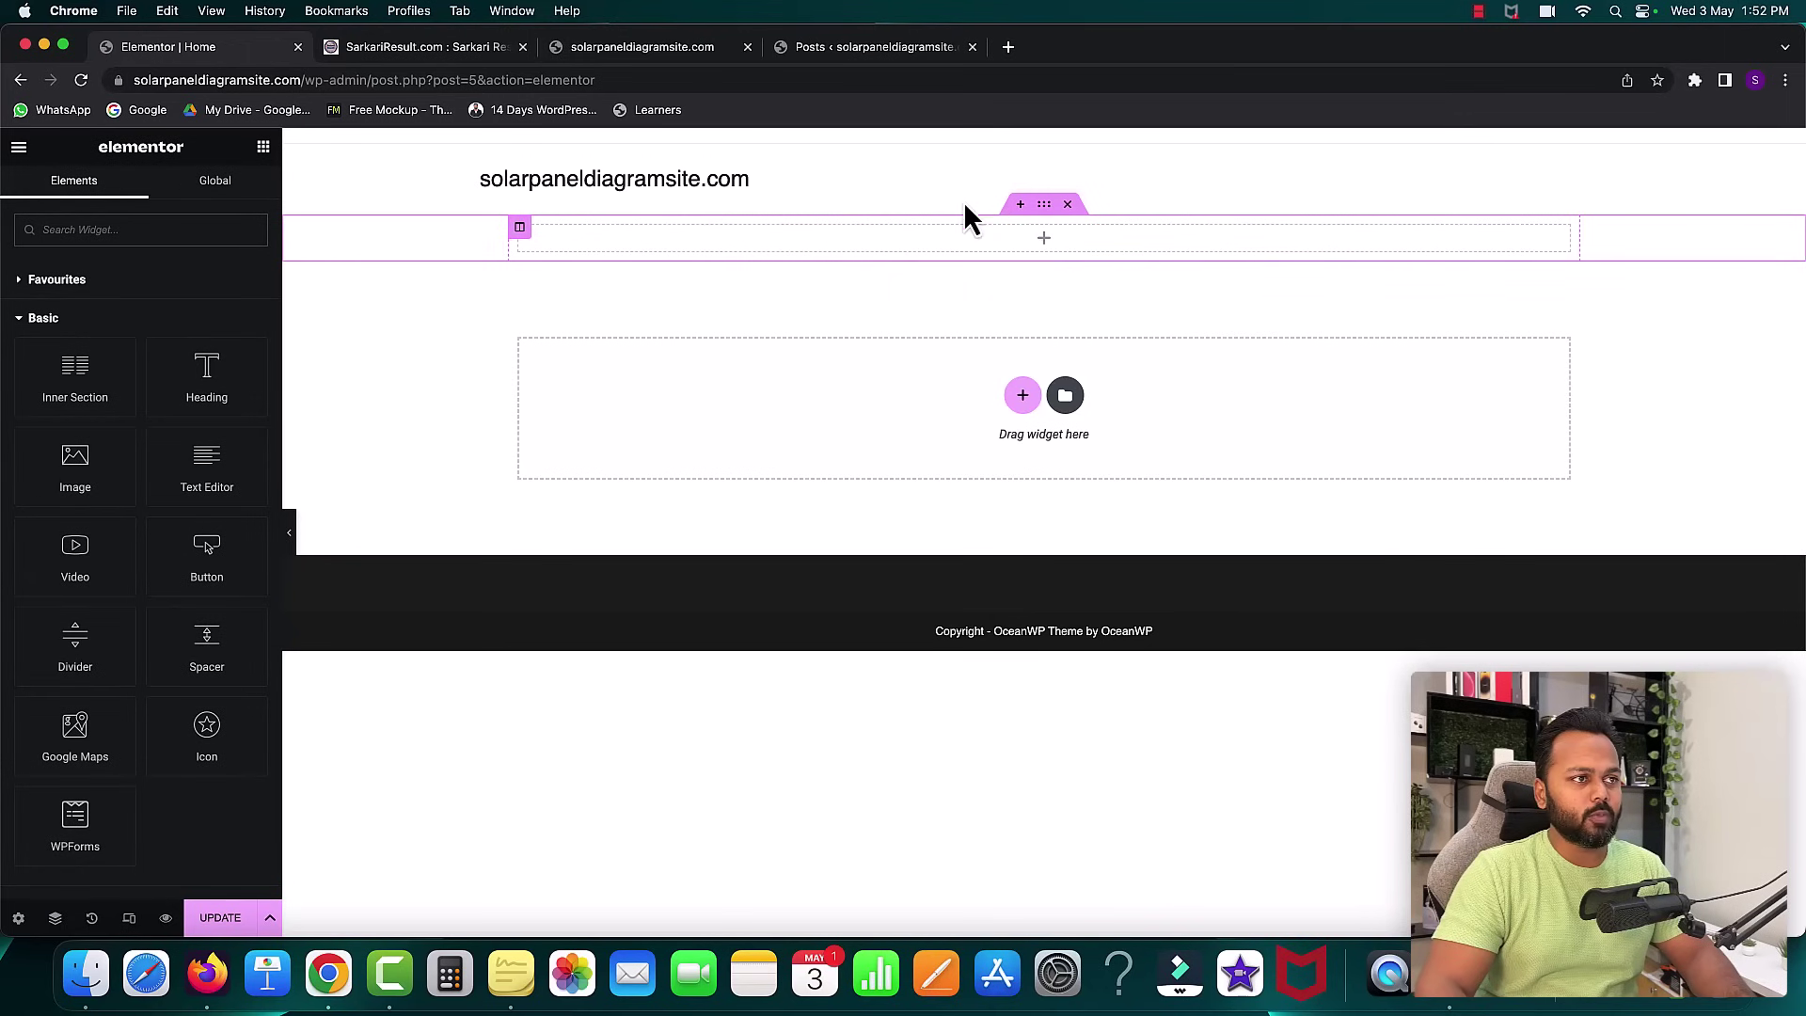
{"action": "left_click", "coordinate": [388, 49]}
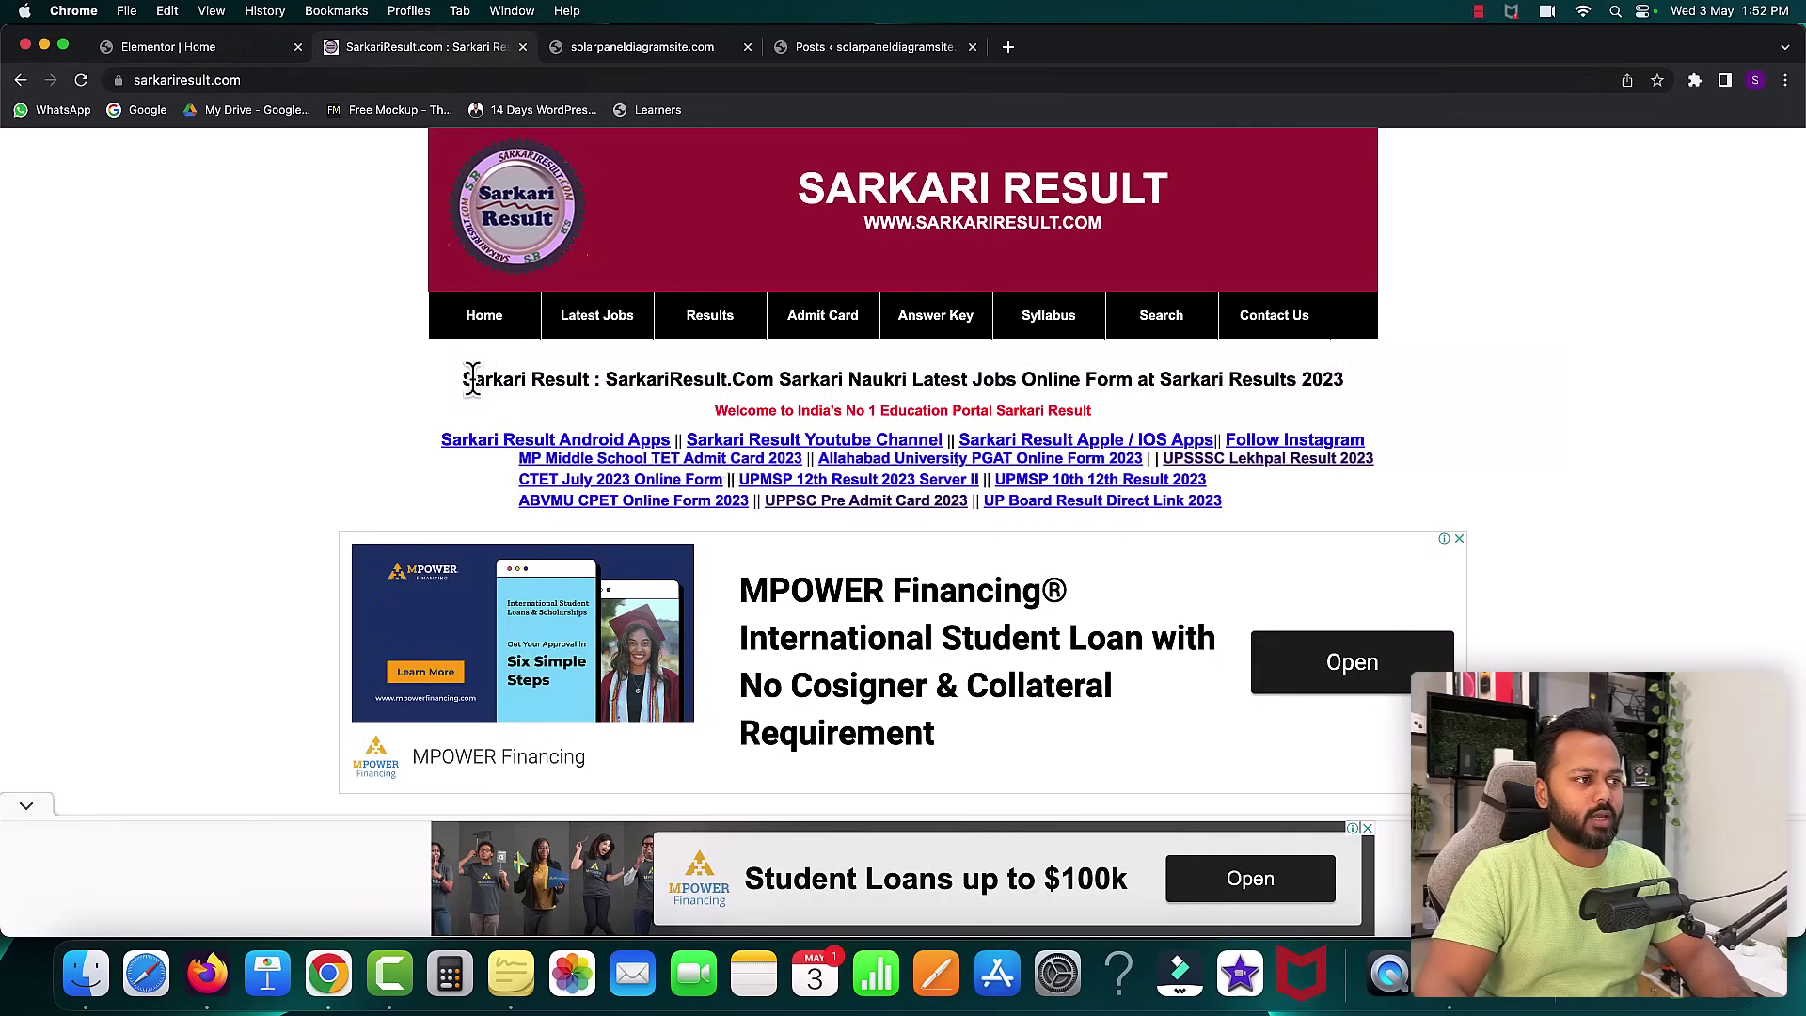
{"action": "left_click_drag", "start_coordinate": [472, 380], "coordinate": [671, 381]}
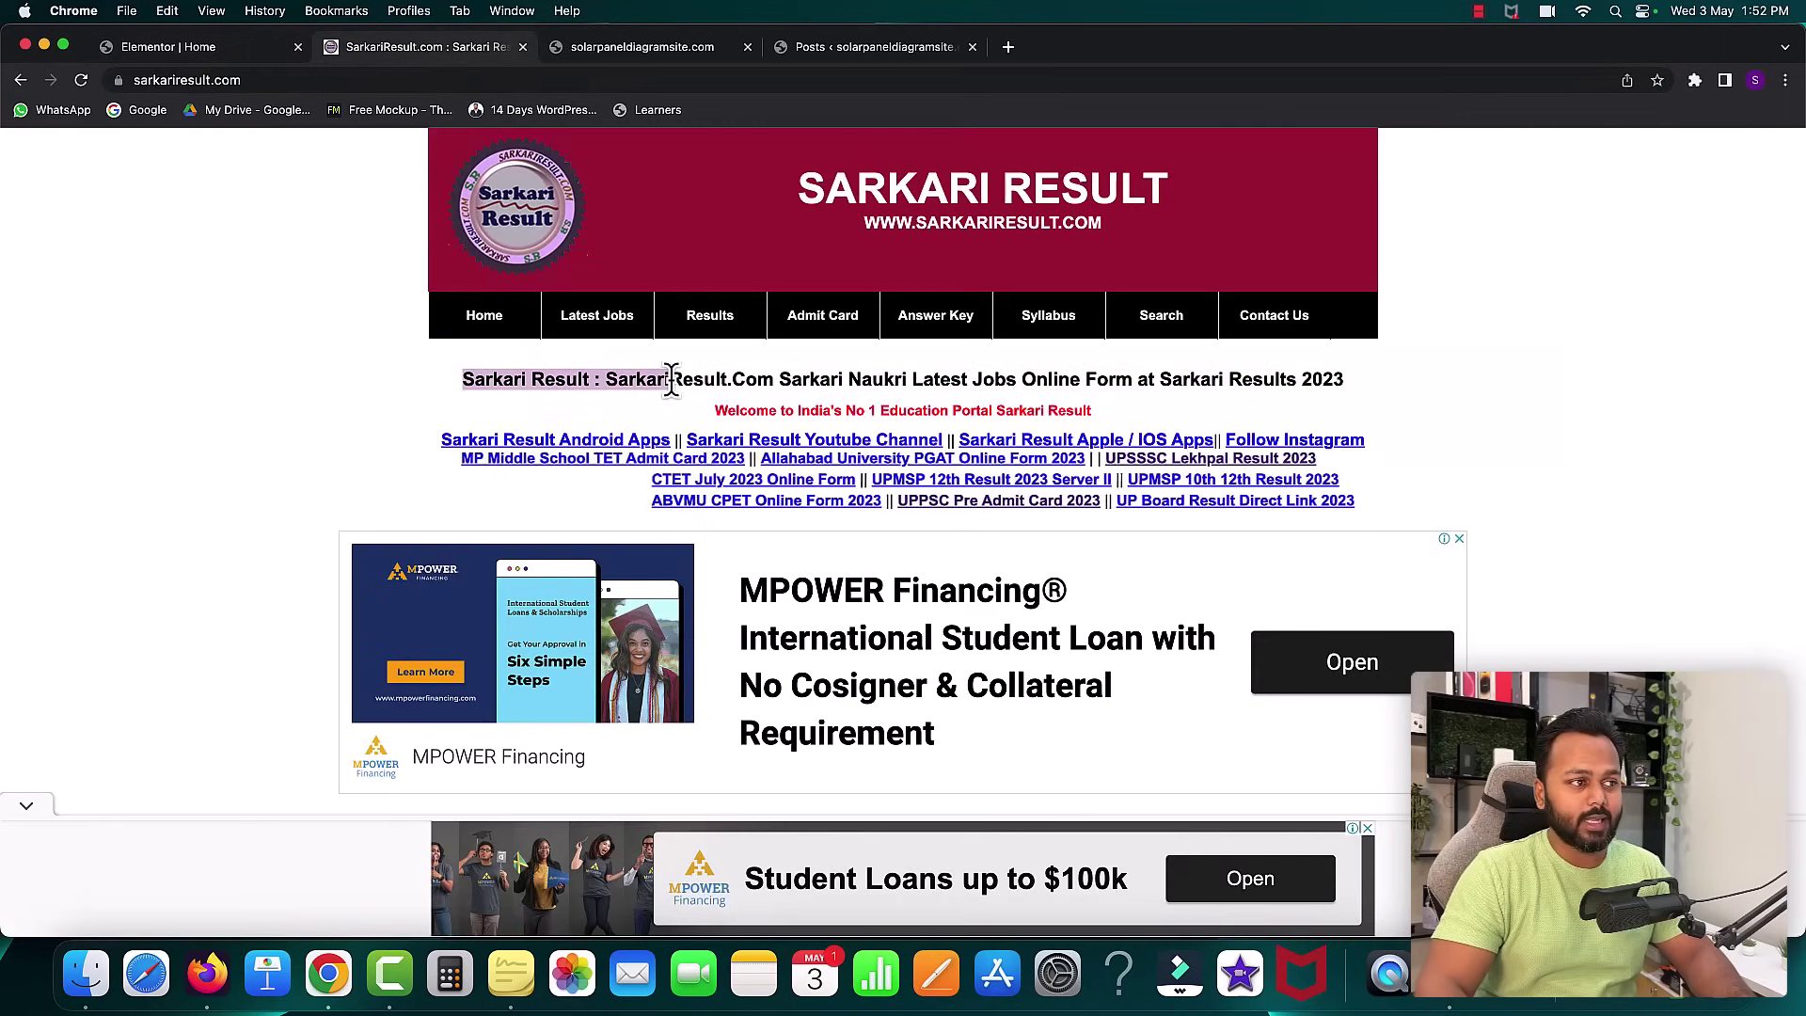
- Drop a Heading widget into the top section, paste the Sarkari Result title, and centre it
{"action": "left_click", "coordinate": [196, 54]}
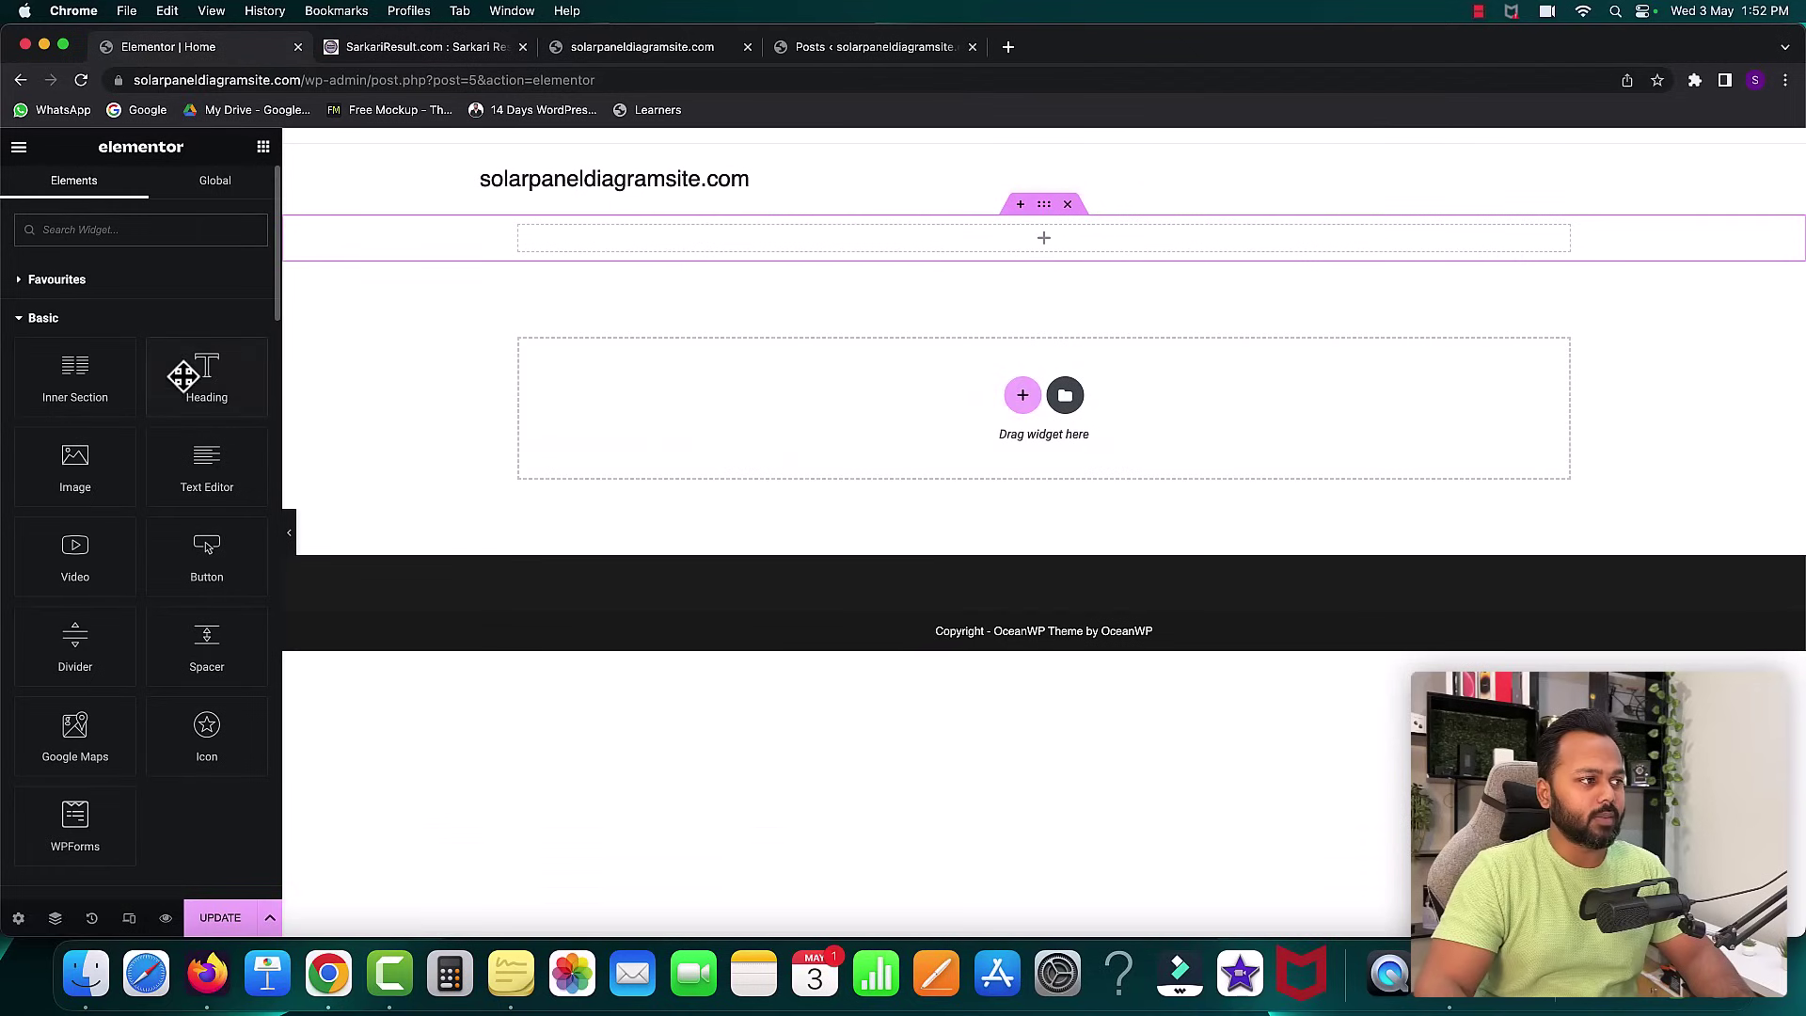
{"action": "left_click_drag", "start_coordinate": [173, 372], "coordinate": [624, 237]}
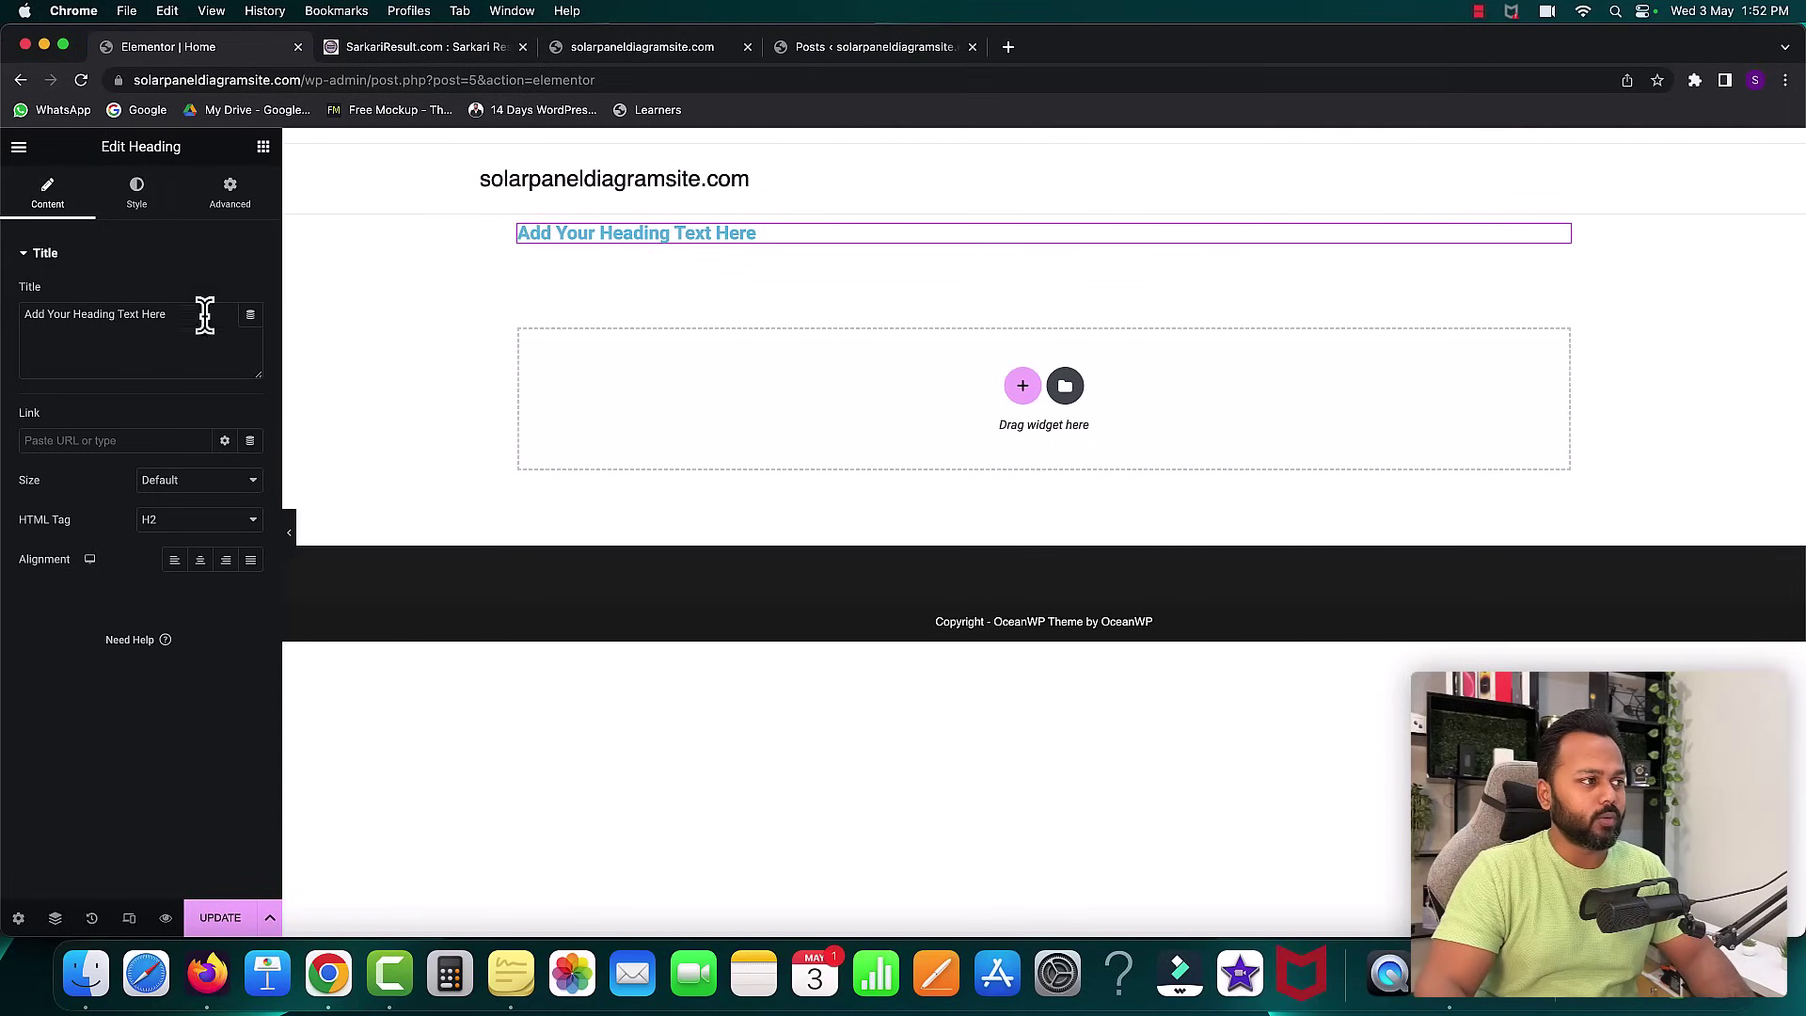
{"action": "left_click_drag", "start_coordinate": [182, 316], "coordinate": [15, 315]}
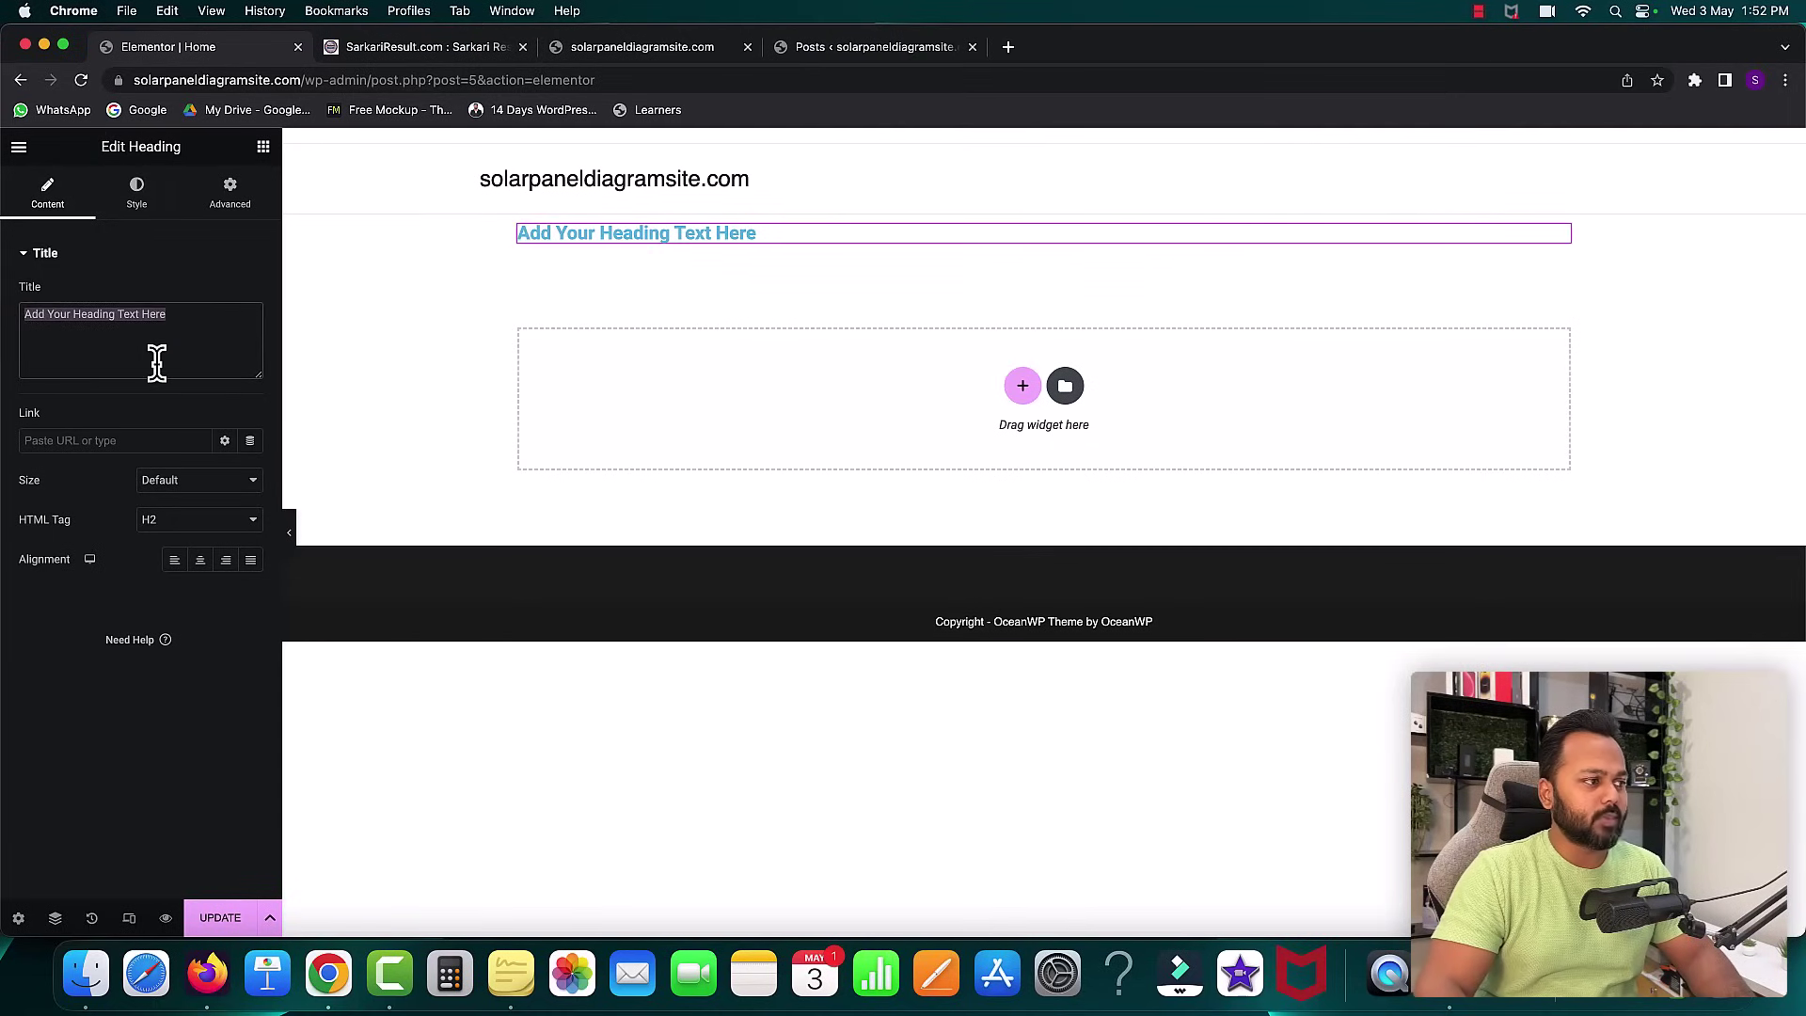
{"action": "key", "text": "super+v"}
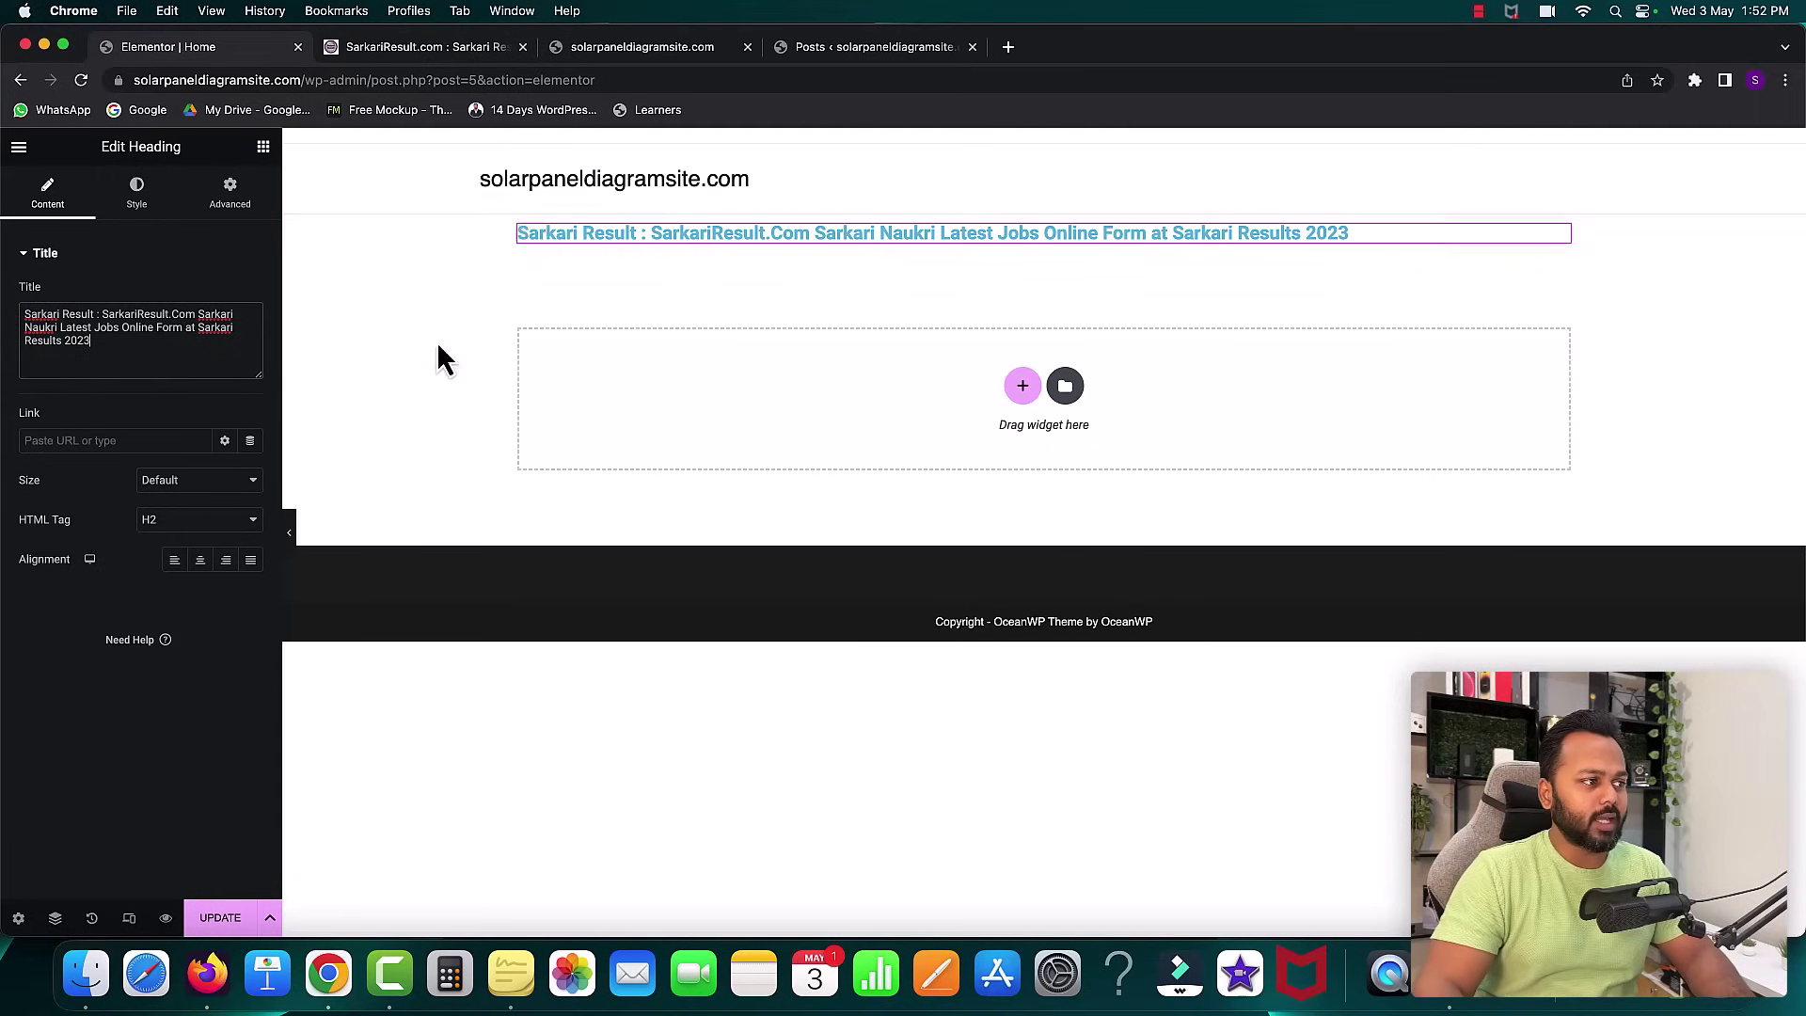
{"action": "left_click", "coordinate": [199, 560]}
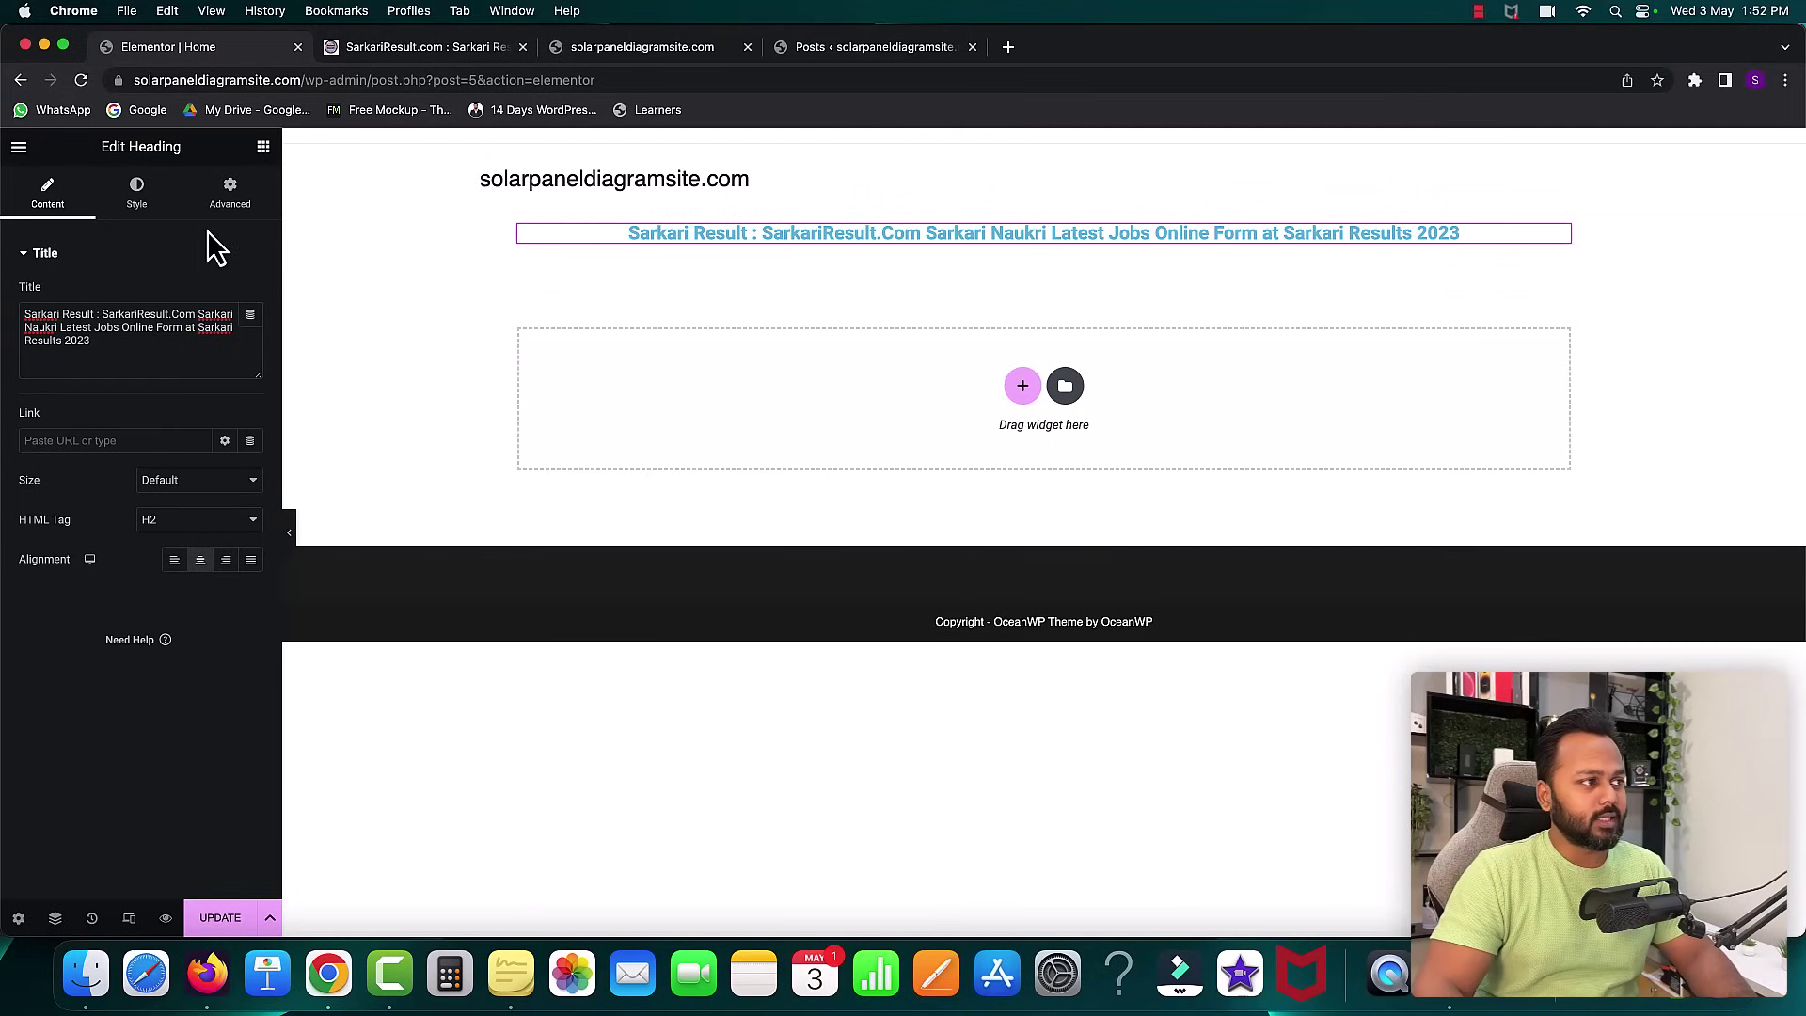
- Set the title heading's text colour to dark grey #303030
{"action": "left_click", "coordinate": [139, 213]}
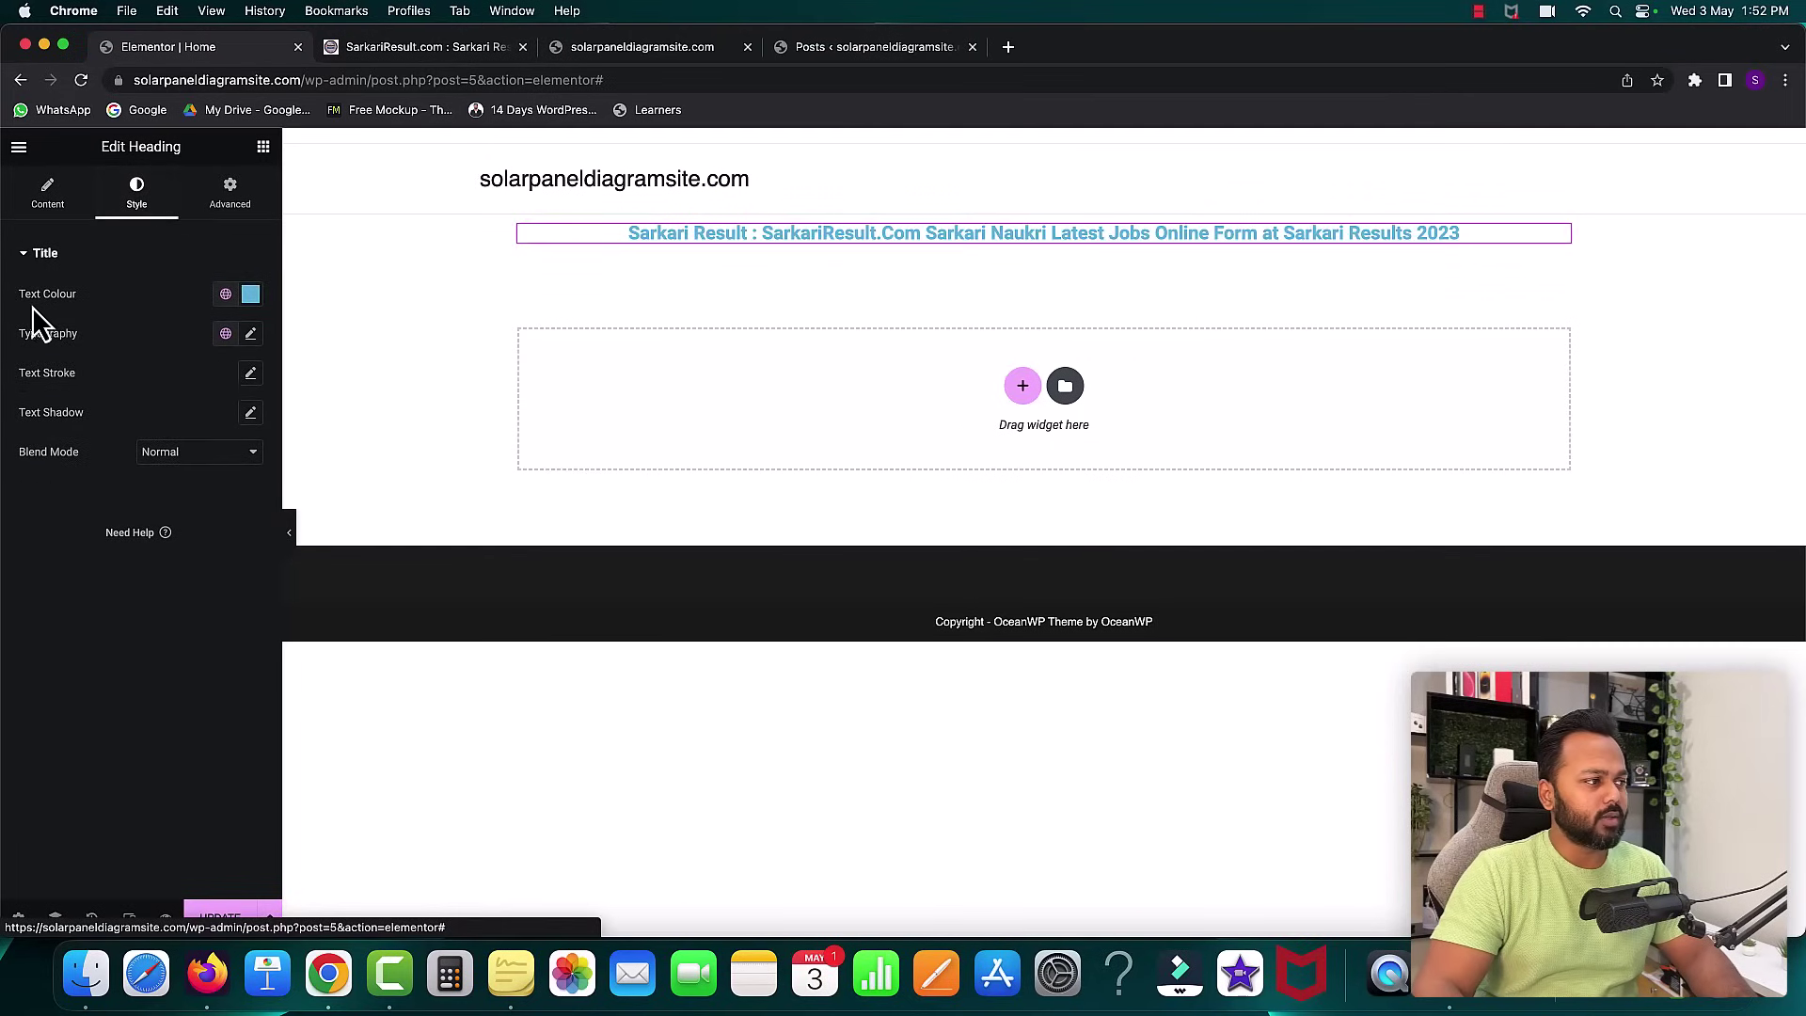
{"action": "left_click", "coordinate": [251, 295]}
{"action": "left_click_drag", "start_coordinate": [158, 410], "coordinate": [31, 496]}
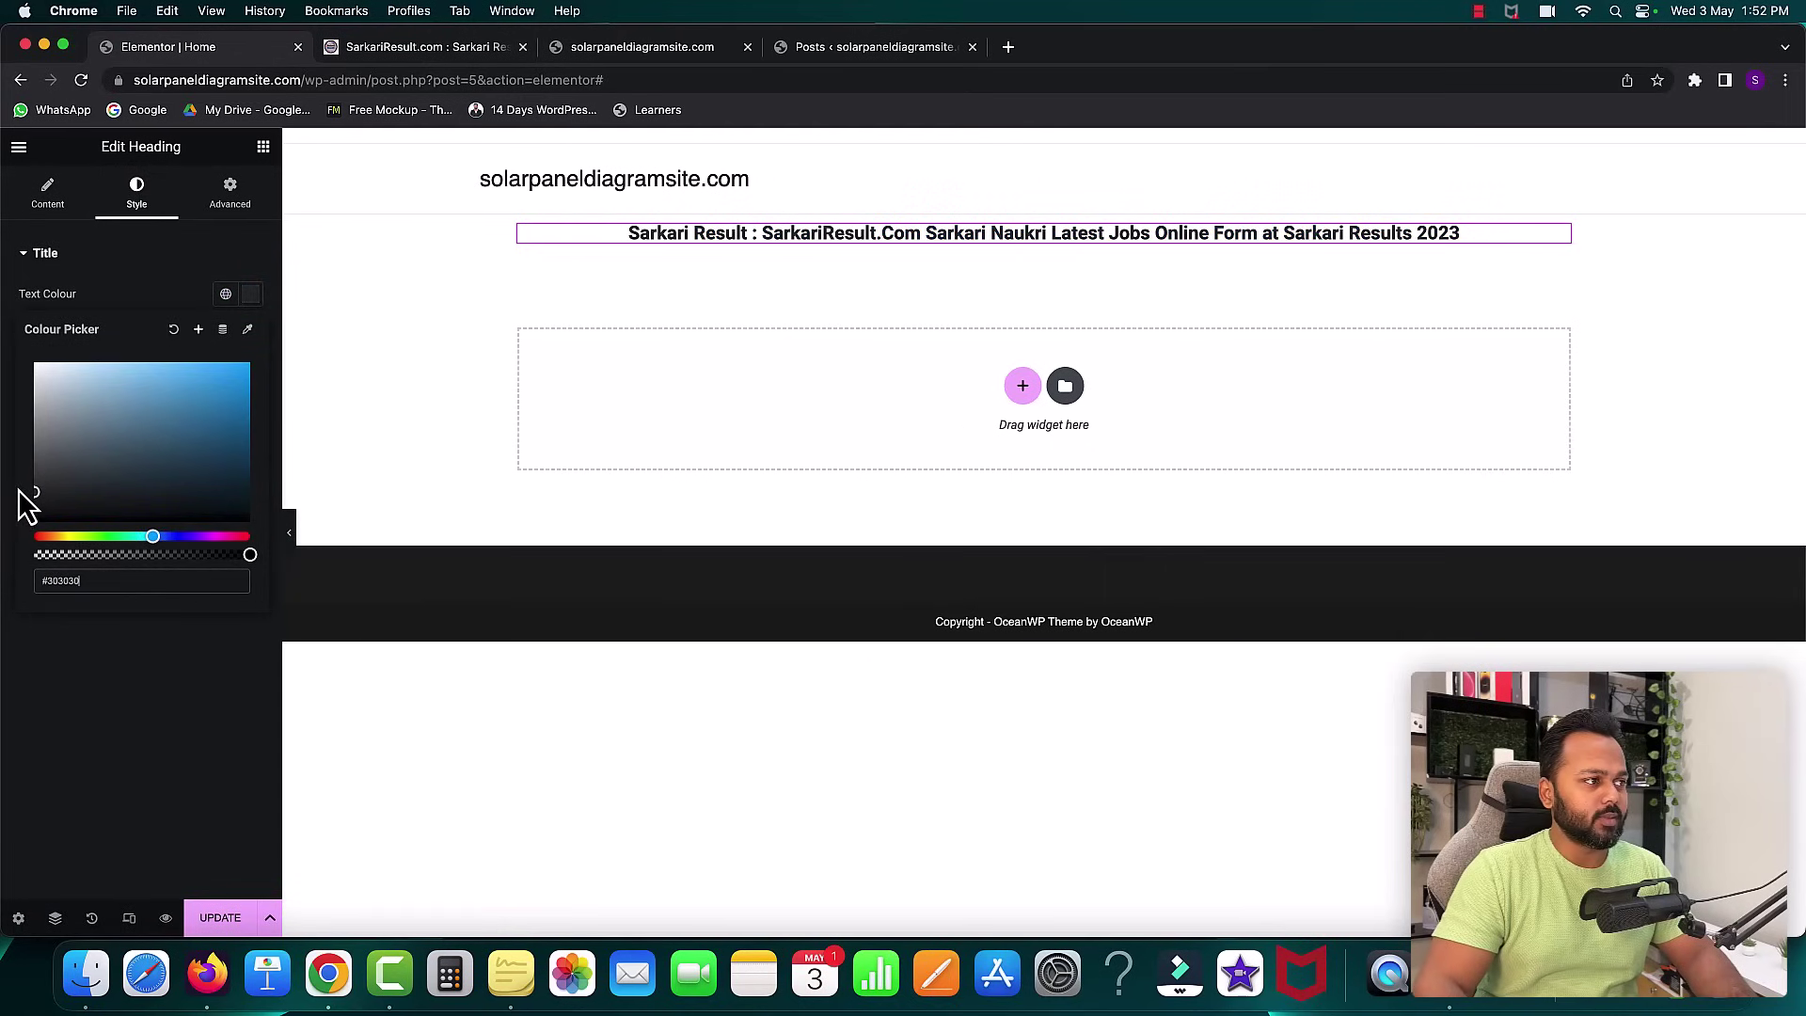
{"action": "left_click", "coordinate": [109, 289]}
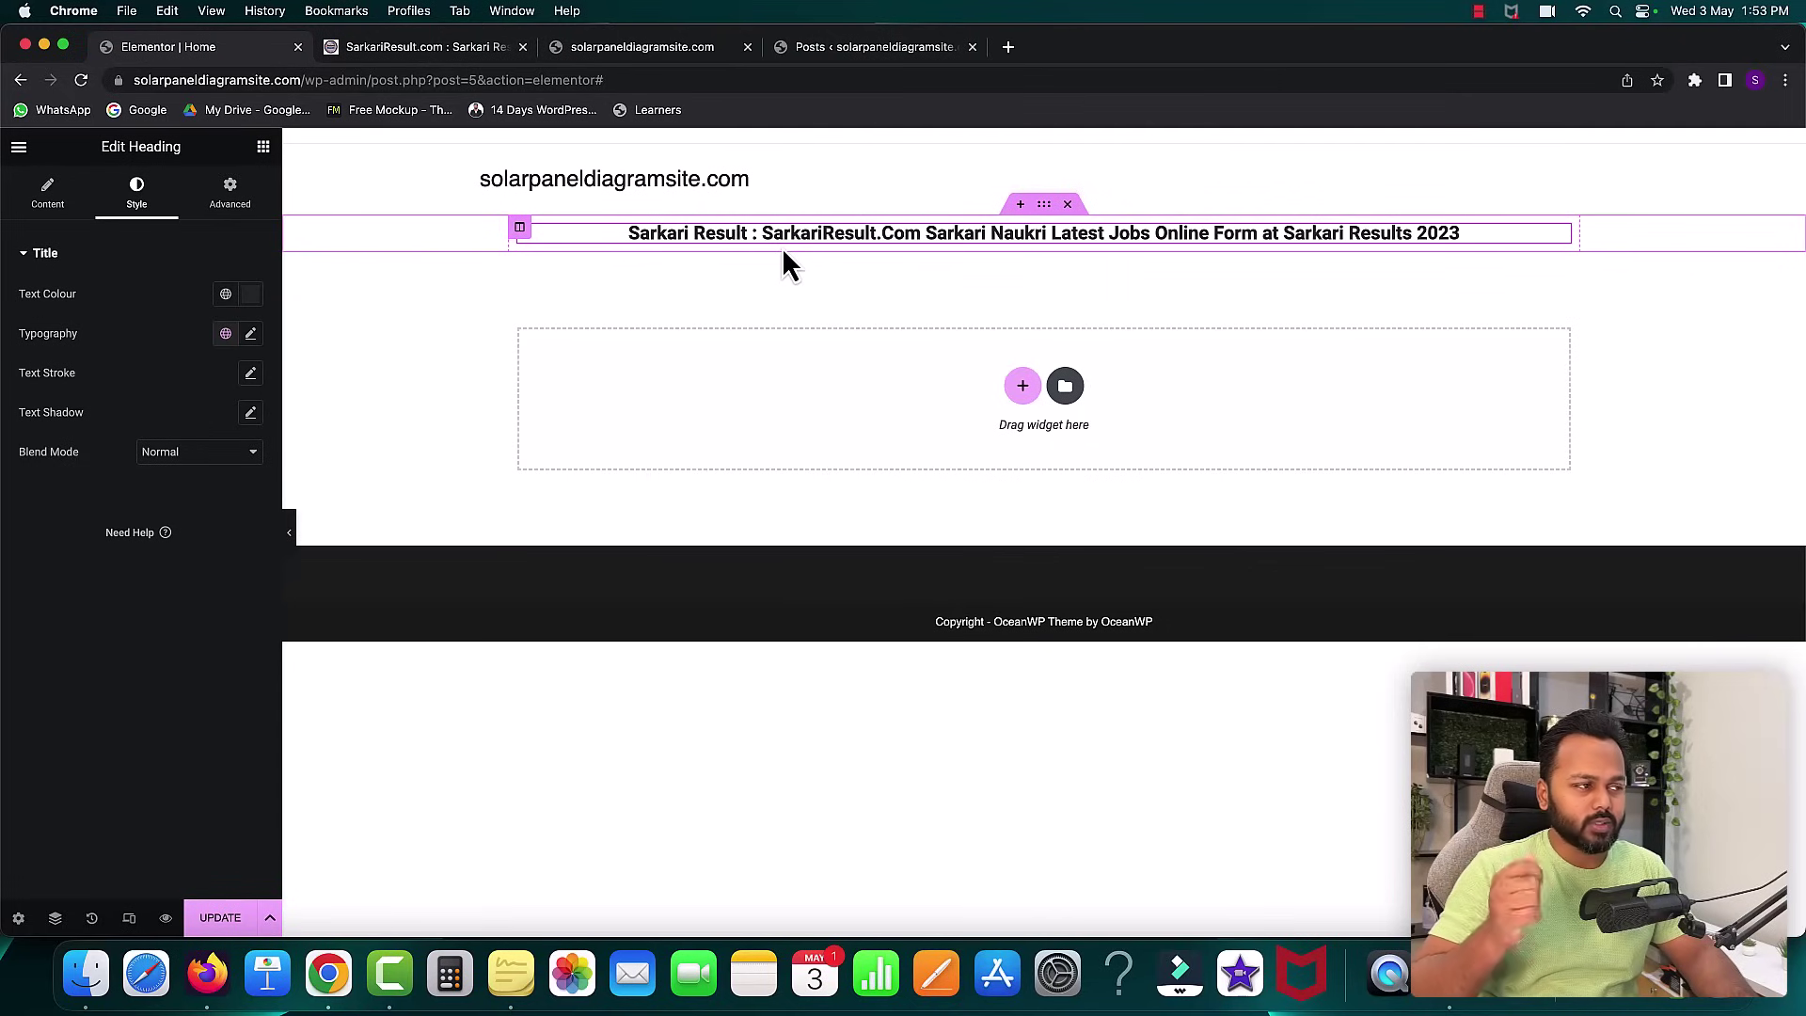
- Set the title heading's typography to weight 500 (Medium) and size 20 px
{"action": "left_click", "coordinate": [251, 336]}
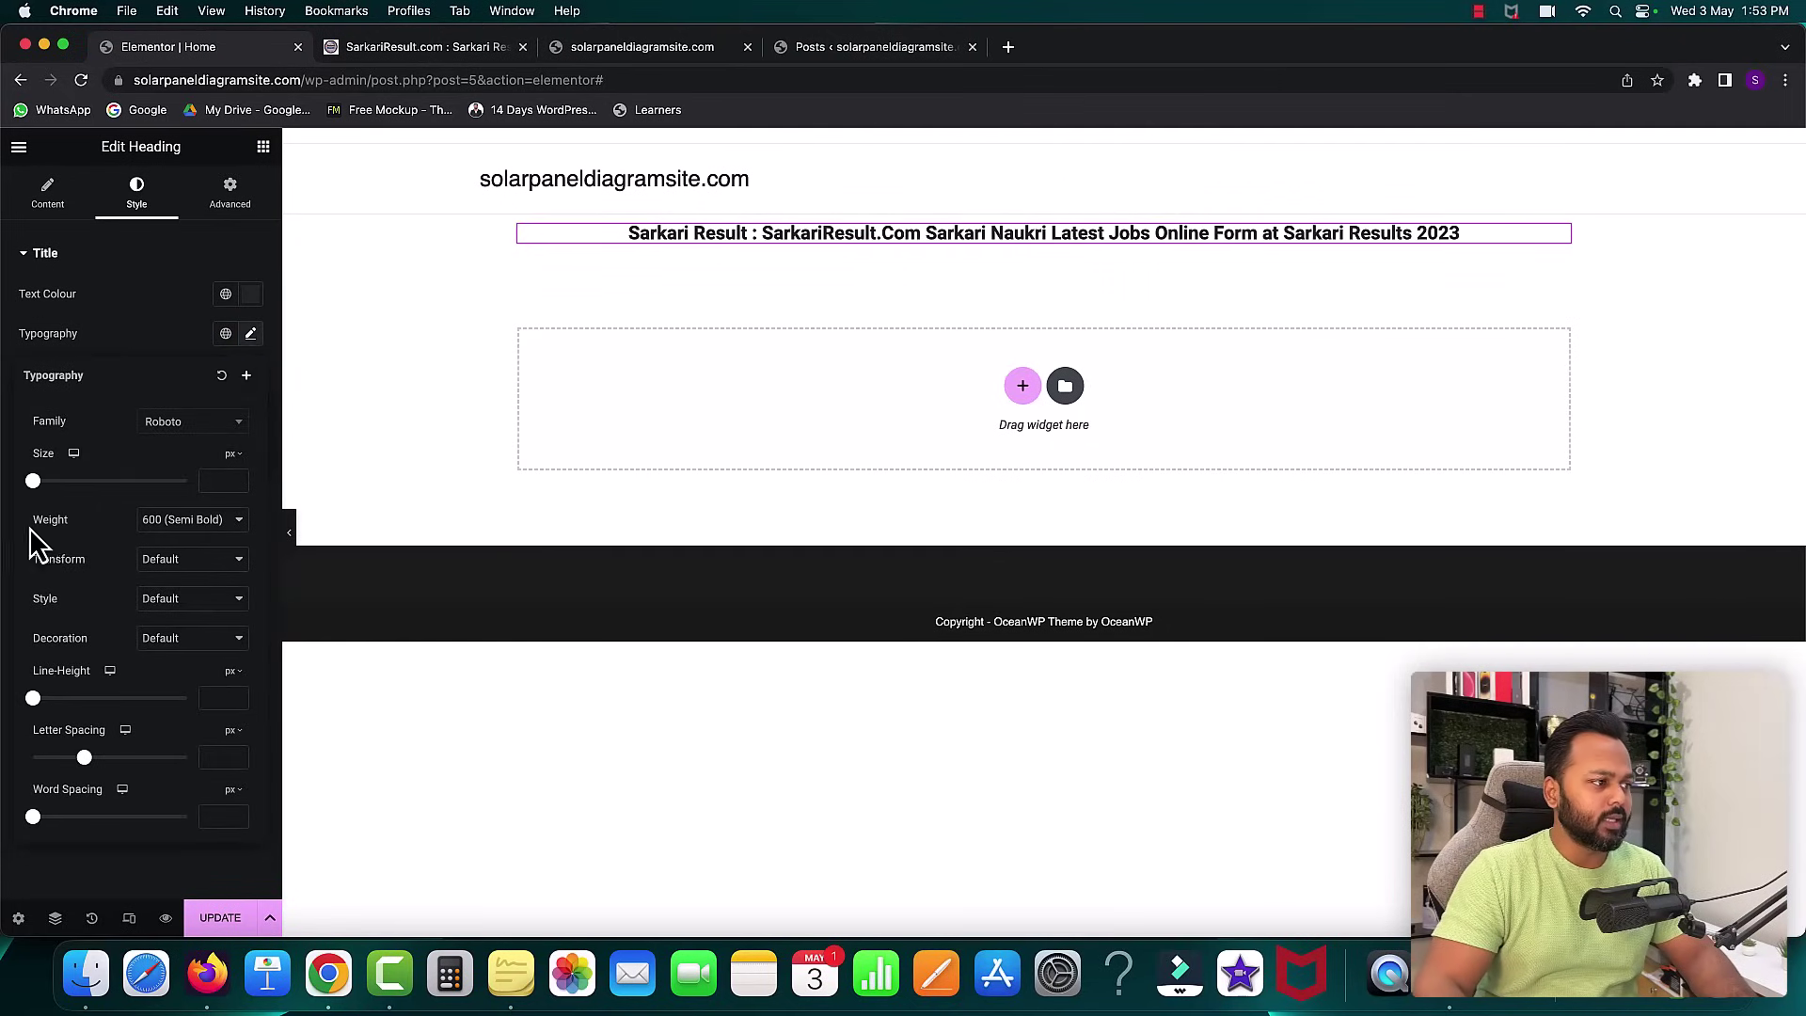
{"action": "left_click", "coordinate": [173, 520]}
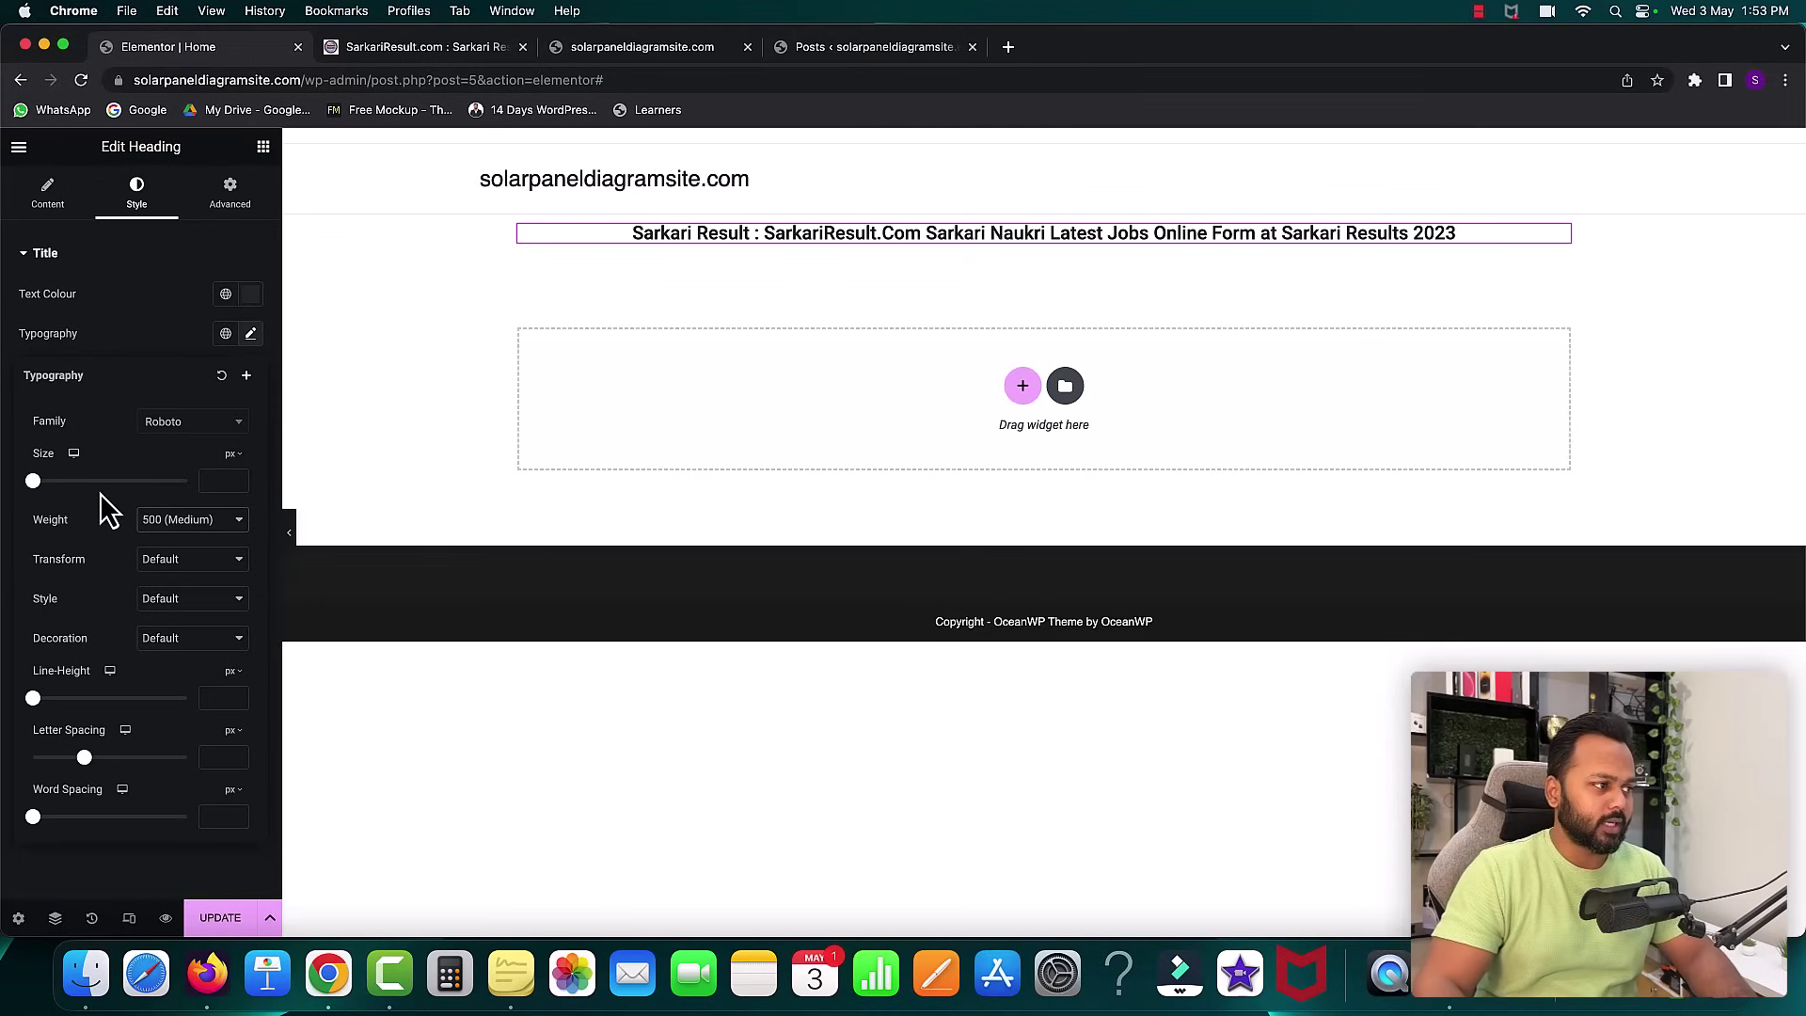
{"action": "mouse_move", "coordinate": [33, 480]}
{"action": "left_mouse_down"}
{"action": "mouse_move", "coordinate": [83, 481]}
{"action": "mouse_move", "coordinate": [47, 481]}
{"action": "left_mouse_up"}
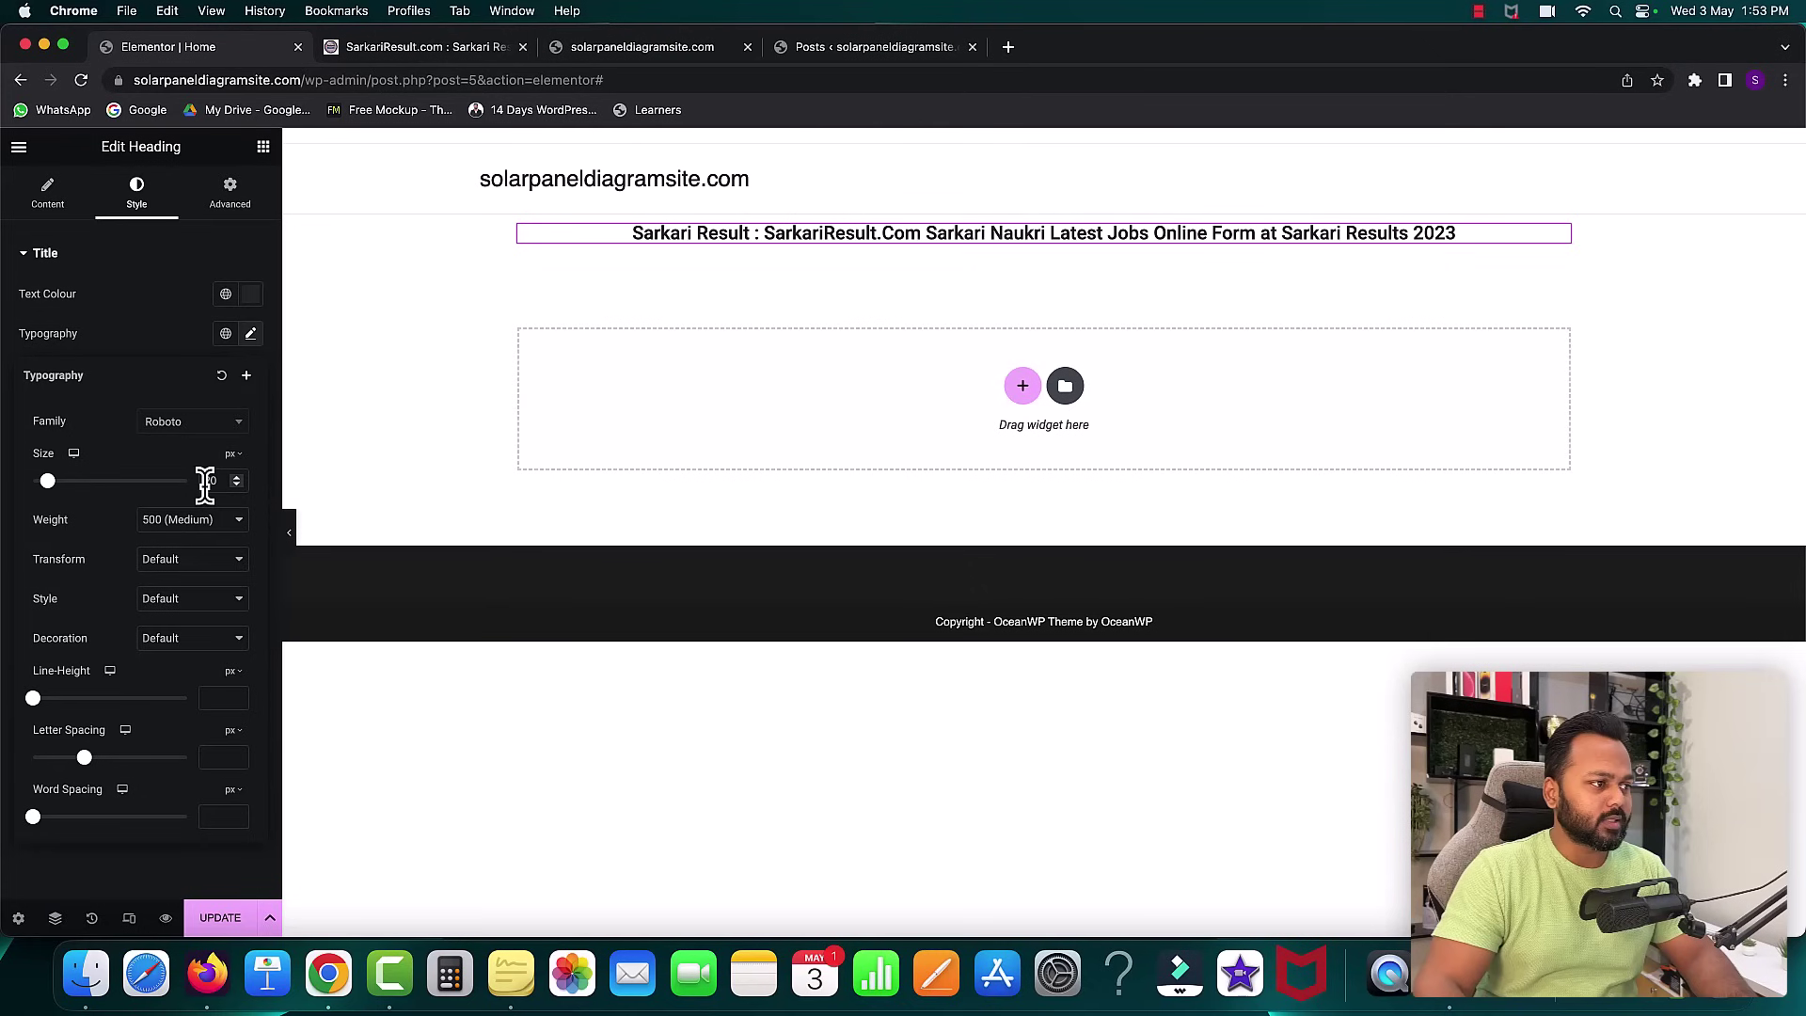
{"action": "left_click", "coordinate": [428, 47]}
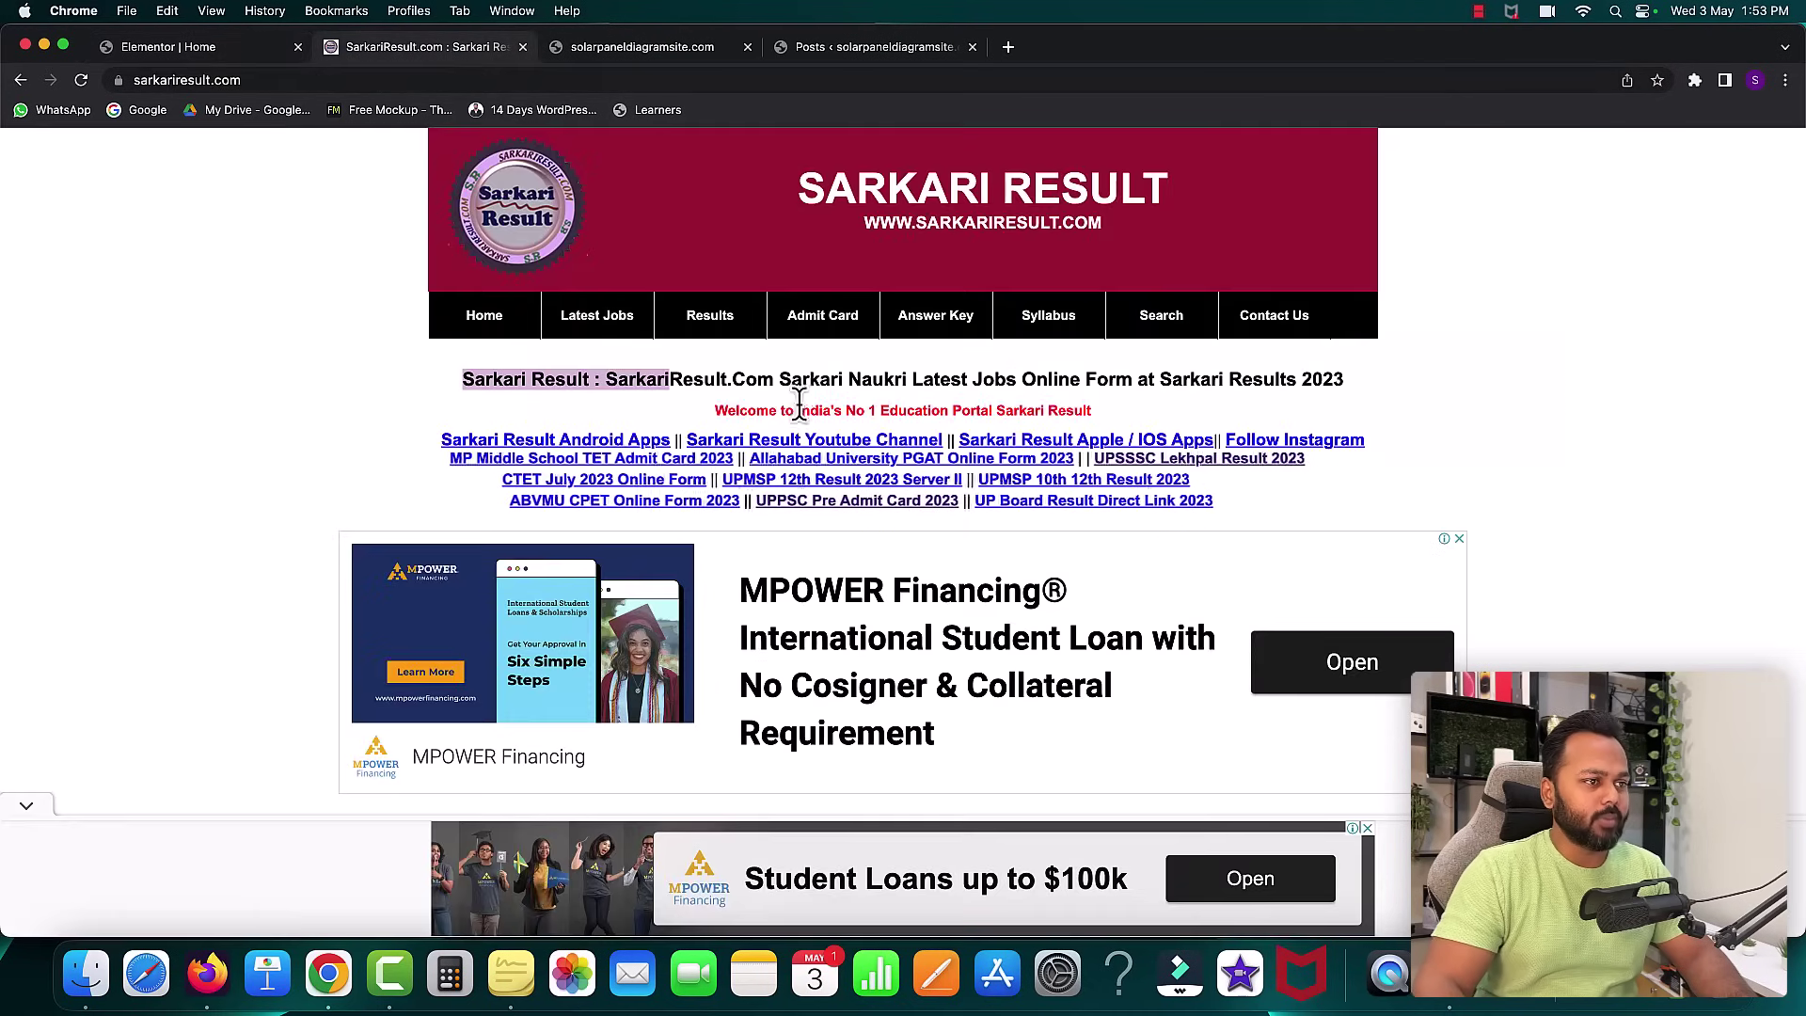
- Copy the red 'Welcome to India's No 1 Education Portal Sarkari Result' line and return to Elementor
{"action": "left_click", "coordinate": [735, 409]}
{"action": "left_click_drag", "start_coordinate": [718, 411], "coordinate": [1082, 410]}
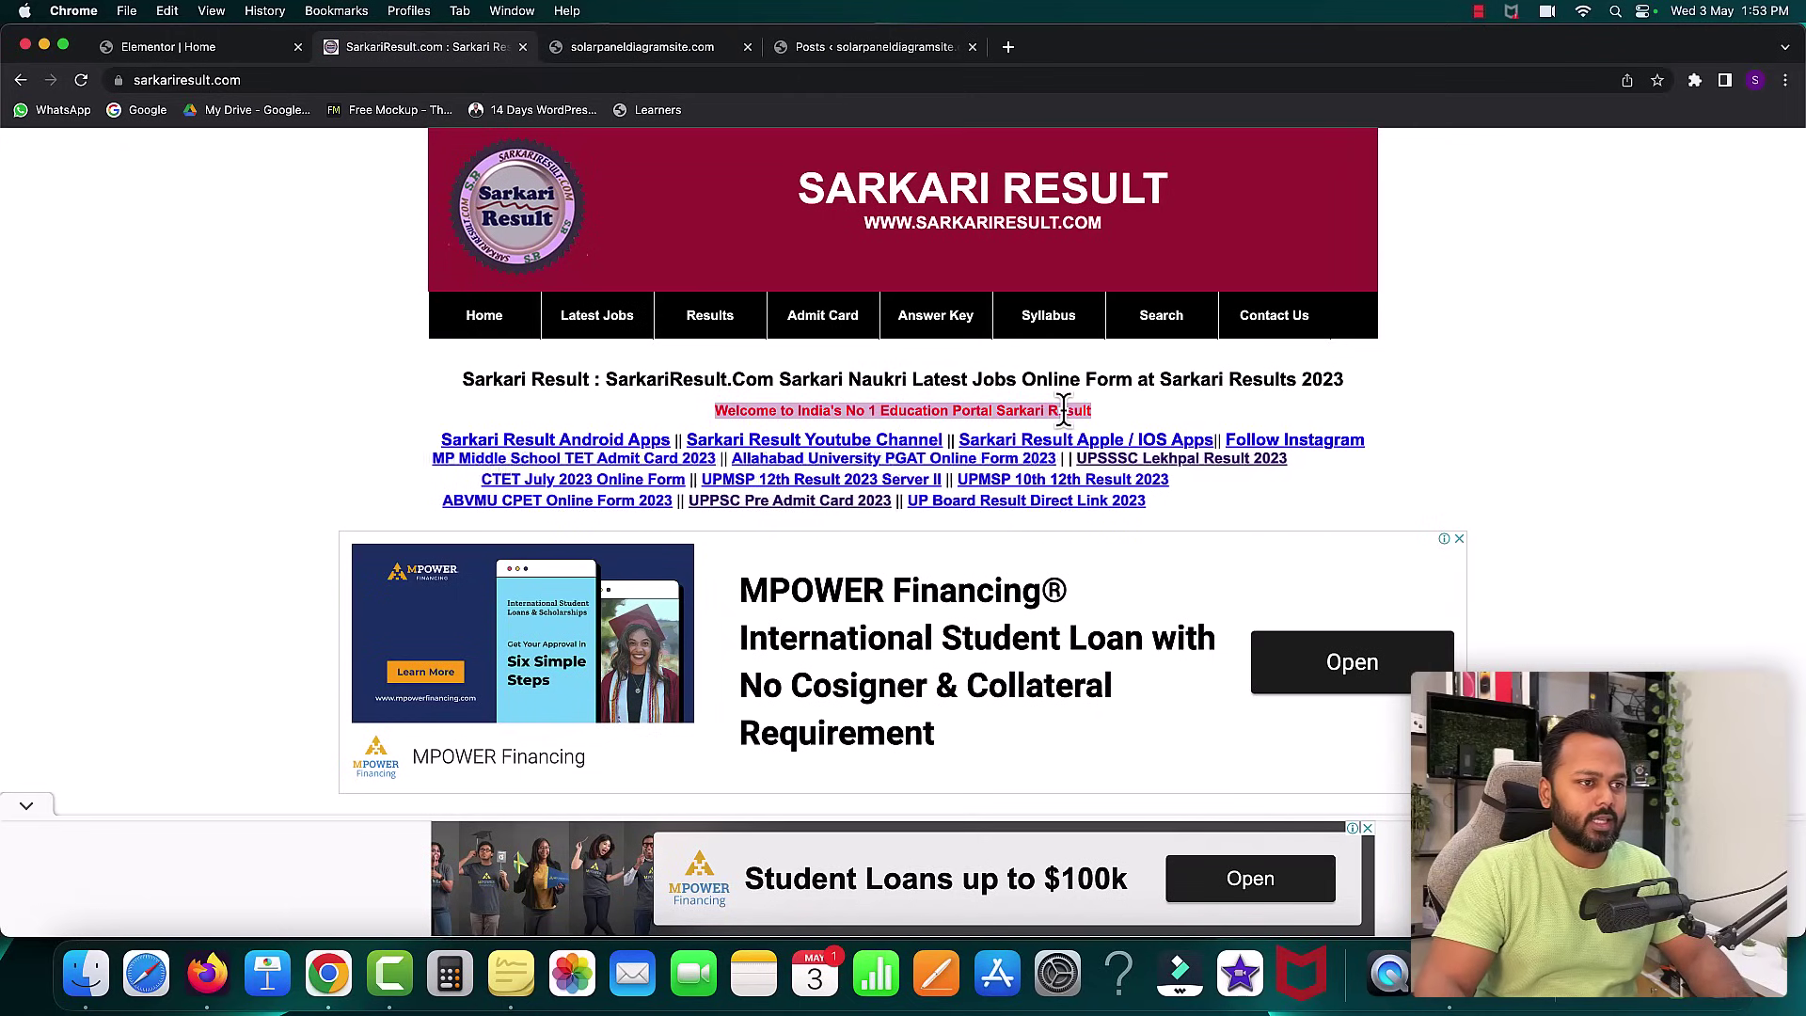
{"action": "right_click", "coordinate": [1064, 412]}
{"action": "left_click", "coordinate": [1096, 454]}
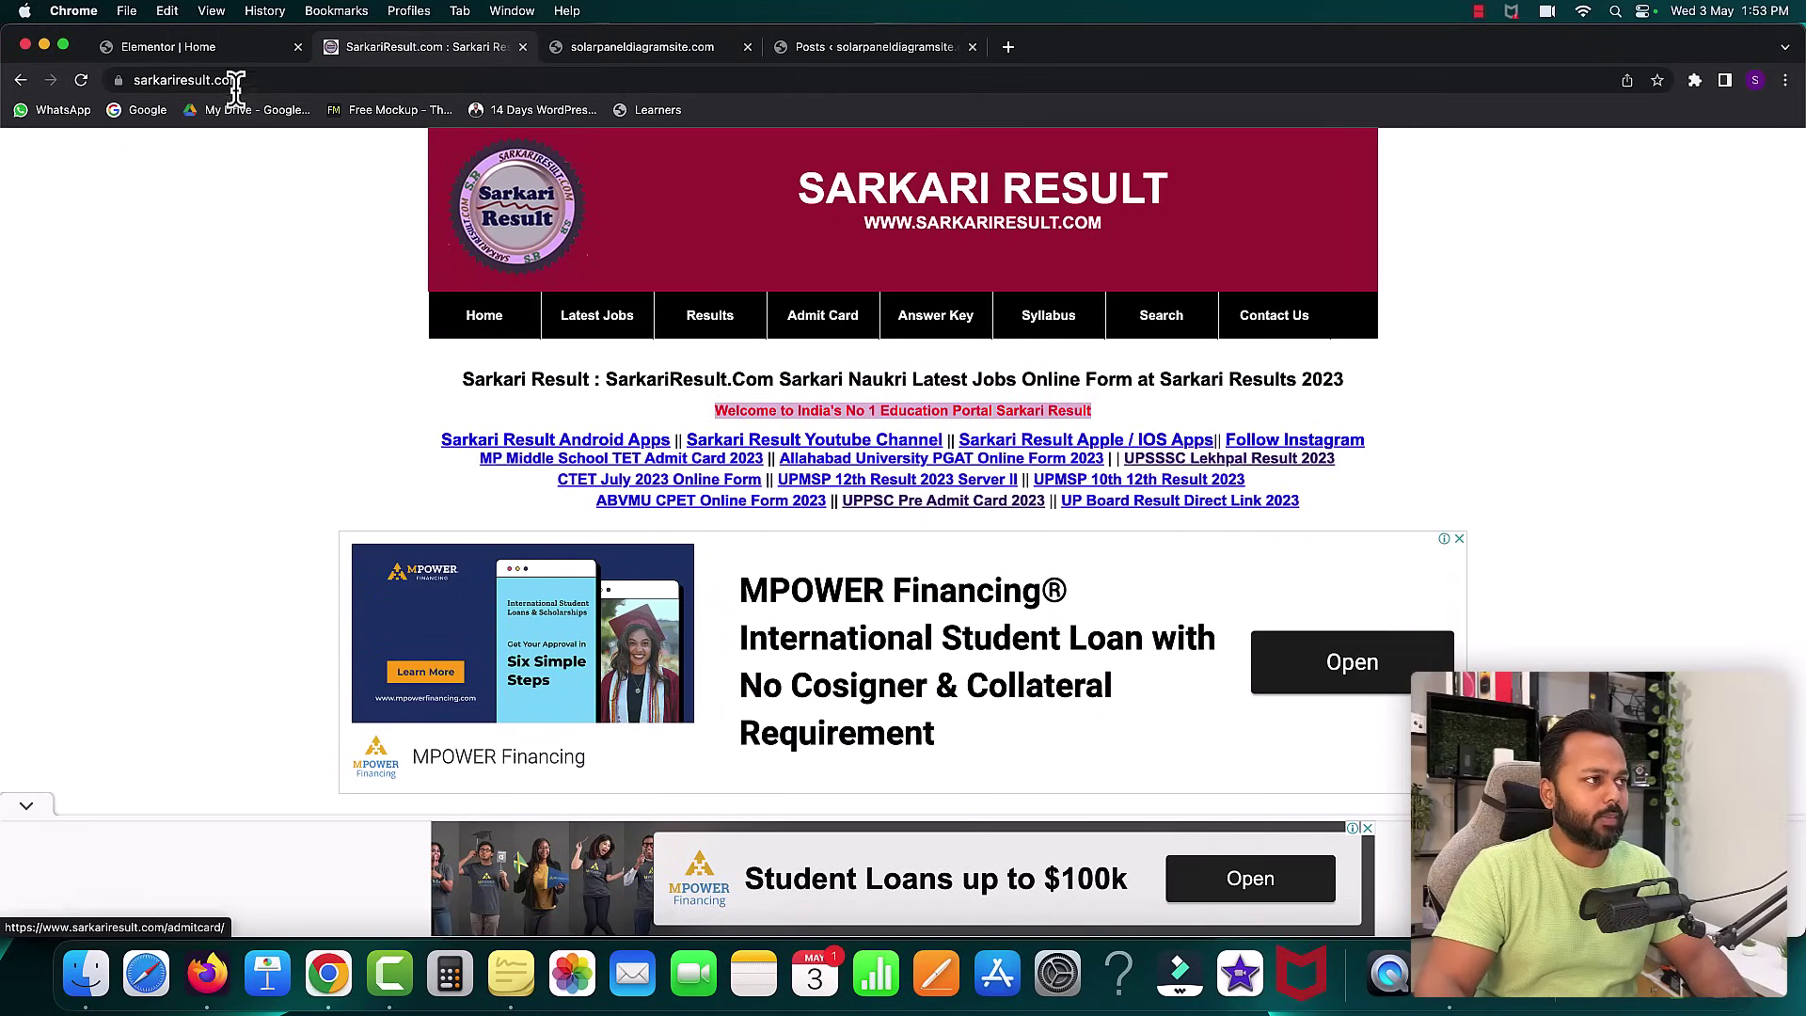
{"action": "left_click", "coordinate": [205, 52]}
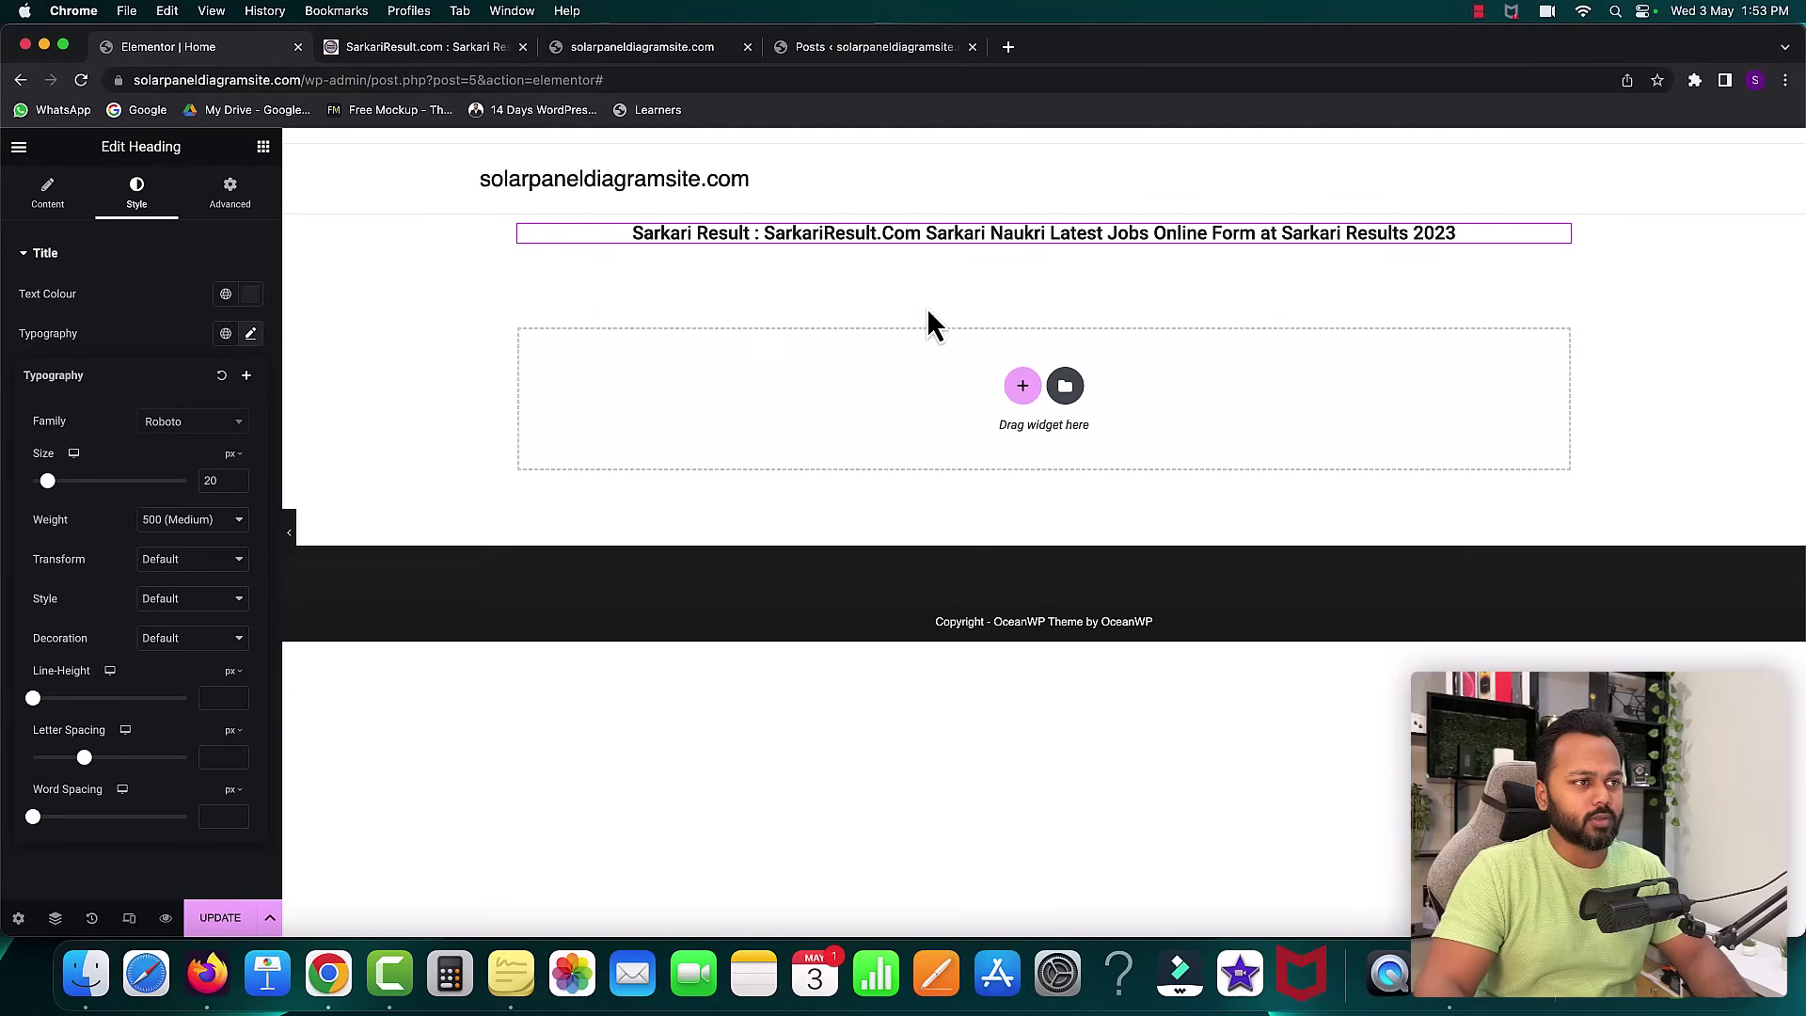
- Duplicate the title heading and replace its text with the copied welcome line
{"action": "right_click", "coordinate": [874, 232]}
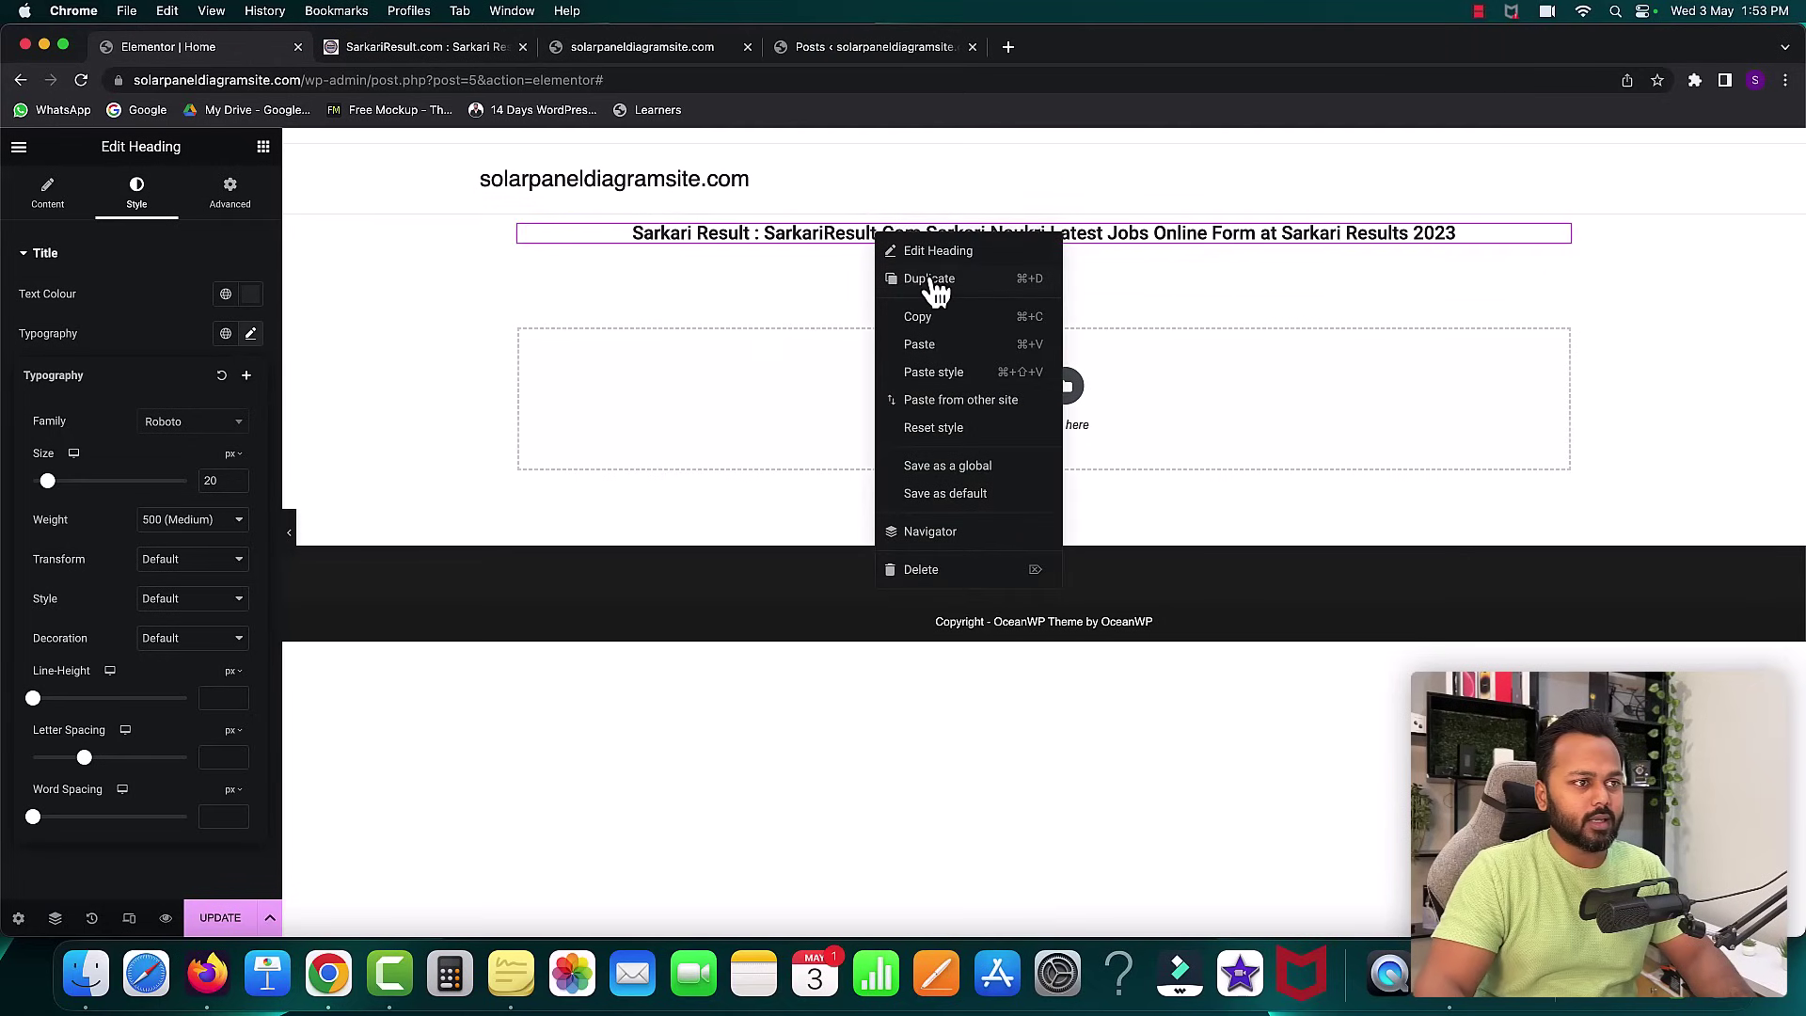
{"action": "left_click", "coordinate": [929, 280]}
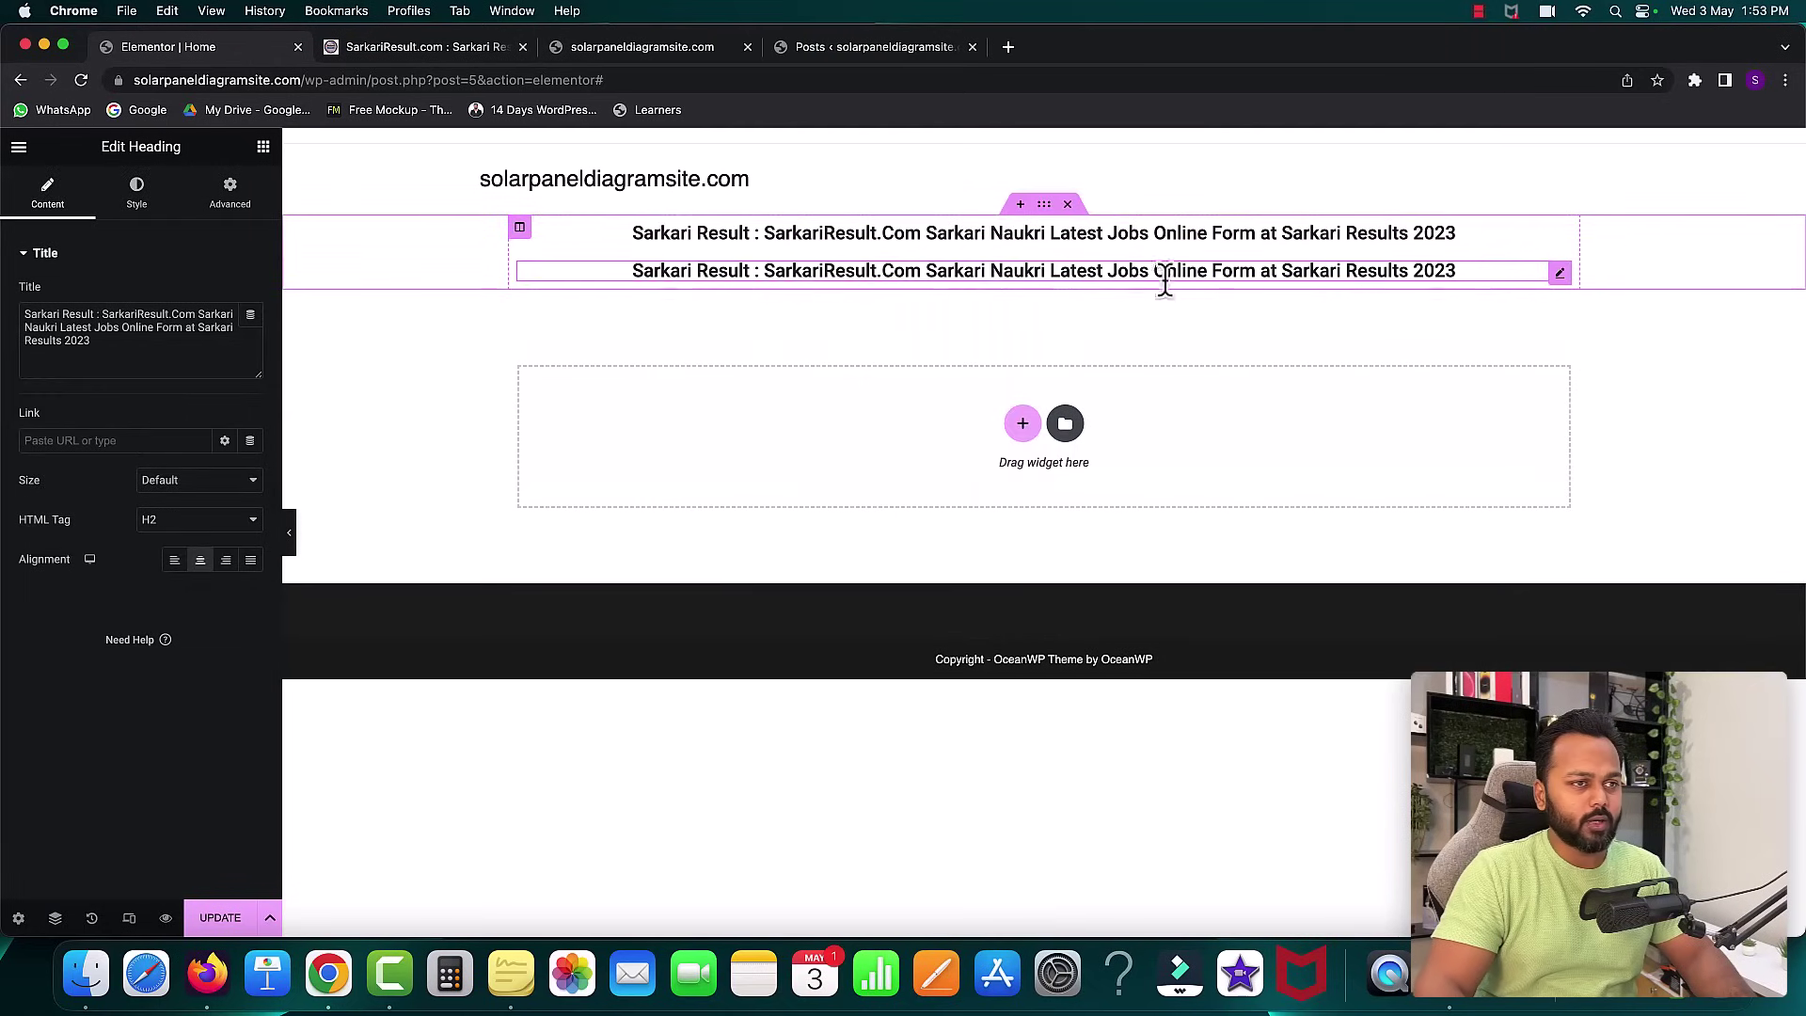
{"action": "left_click", "coordinate": [1561, 274]}
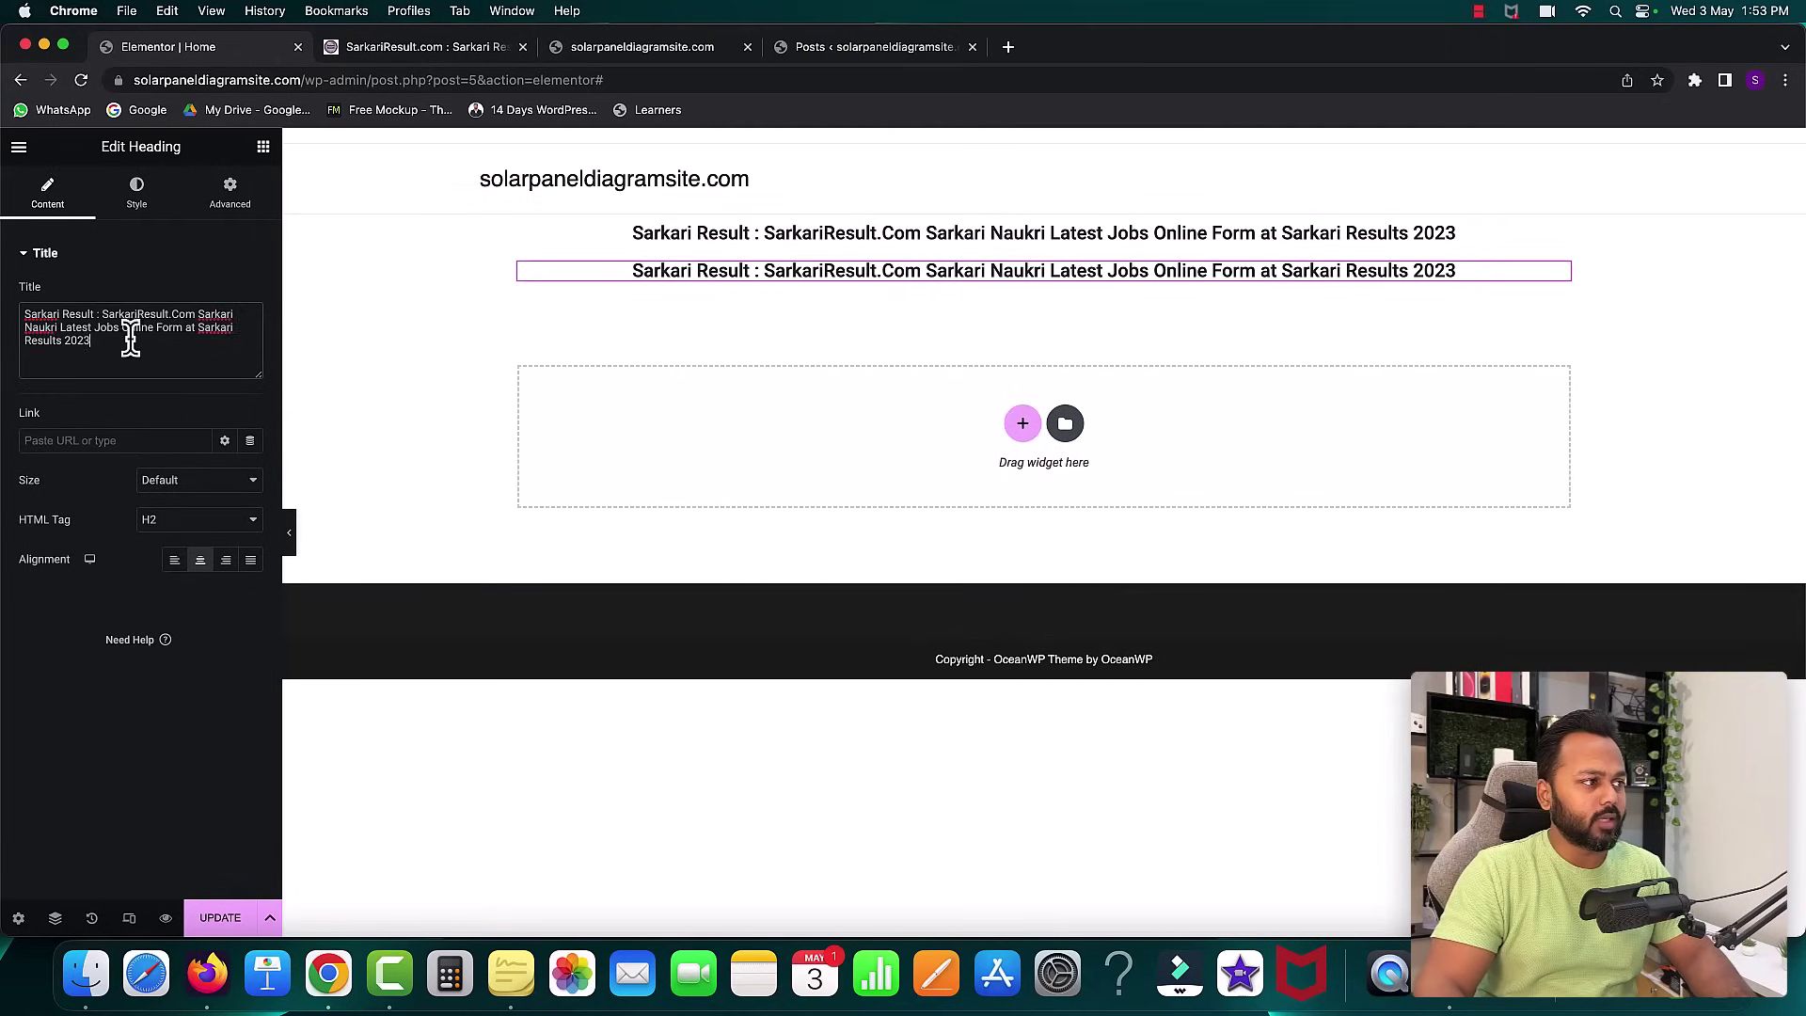
{"action": "left_click_drag", "start_coordinate": [131, 341], "coordinate": [37, 301]}
{"action": "key", "text": "super+v"}
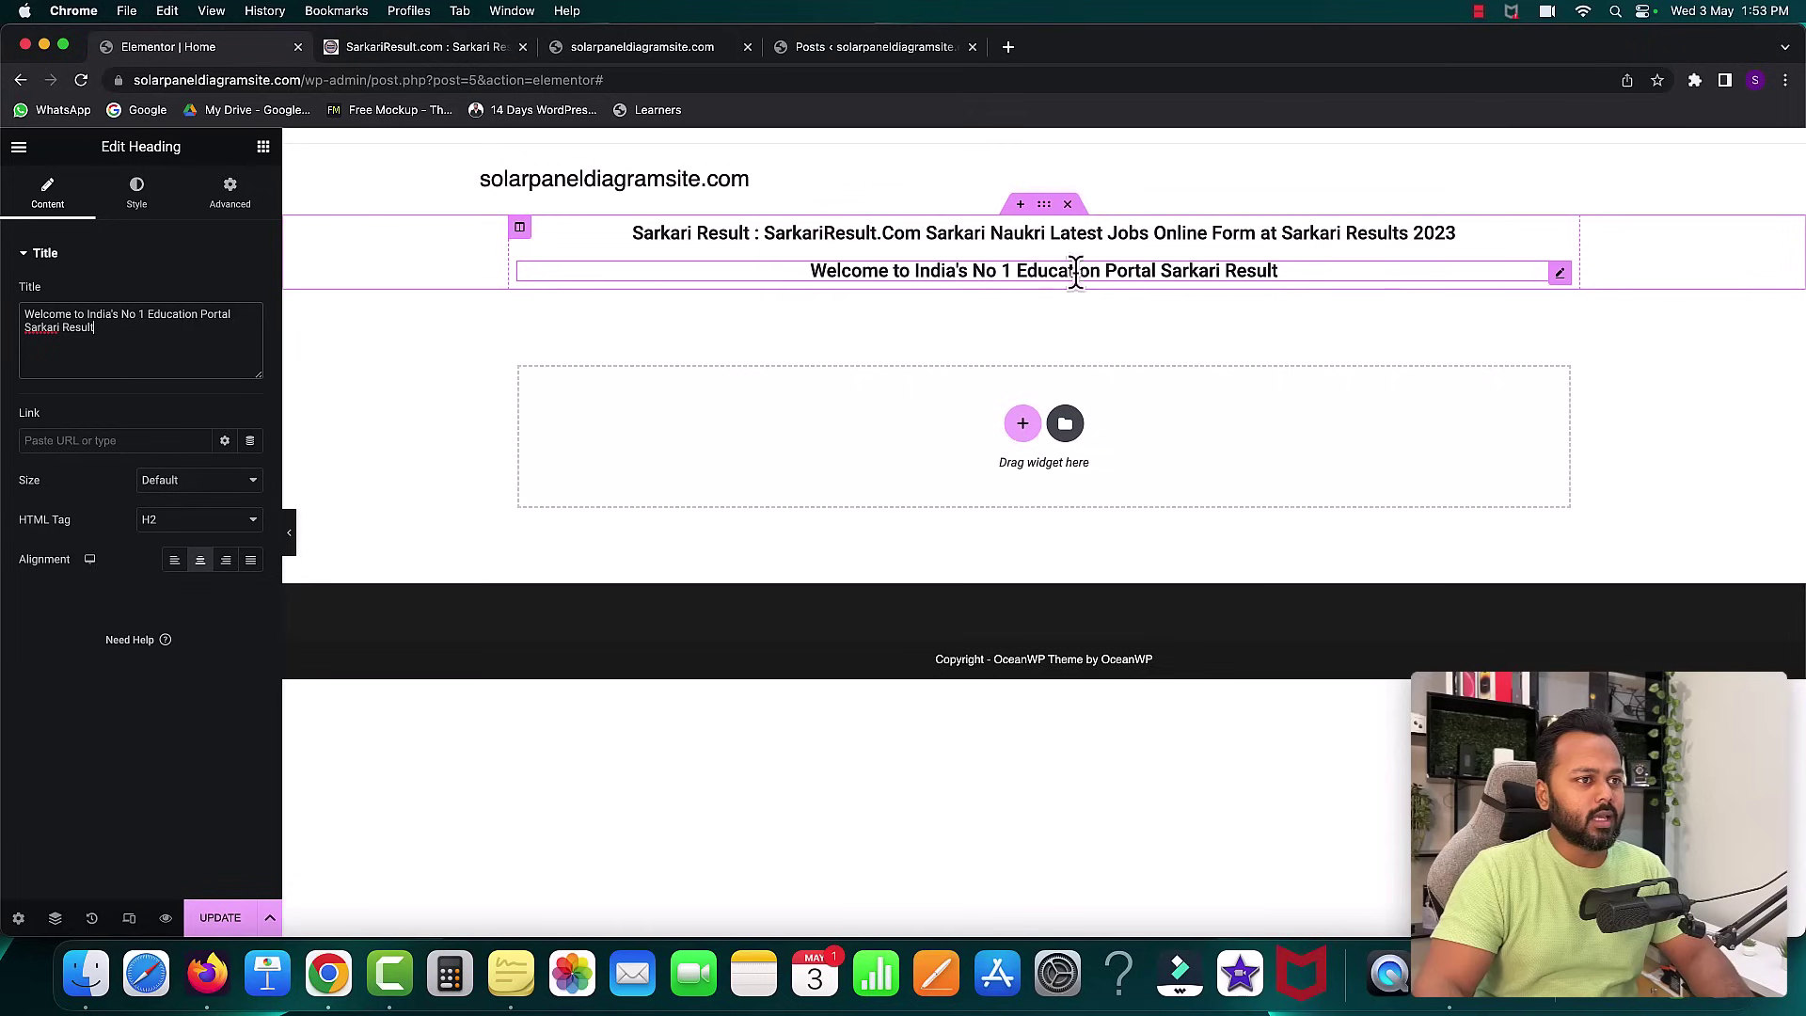
- Colour the welcome heading red and shrink its font size to 15 px
{"action": "left_click", "coordinate": [137, 193]}
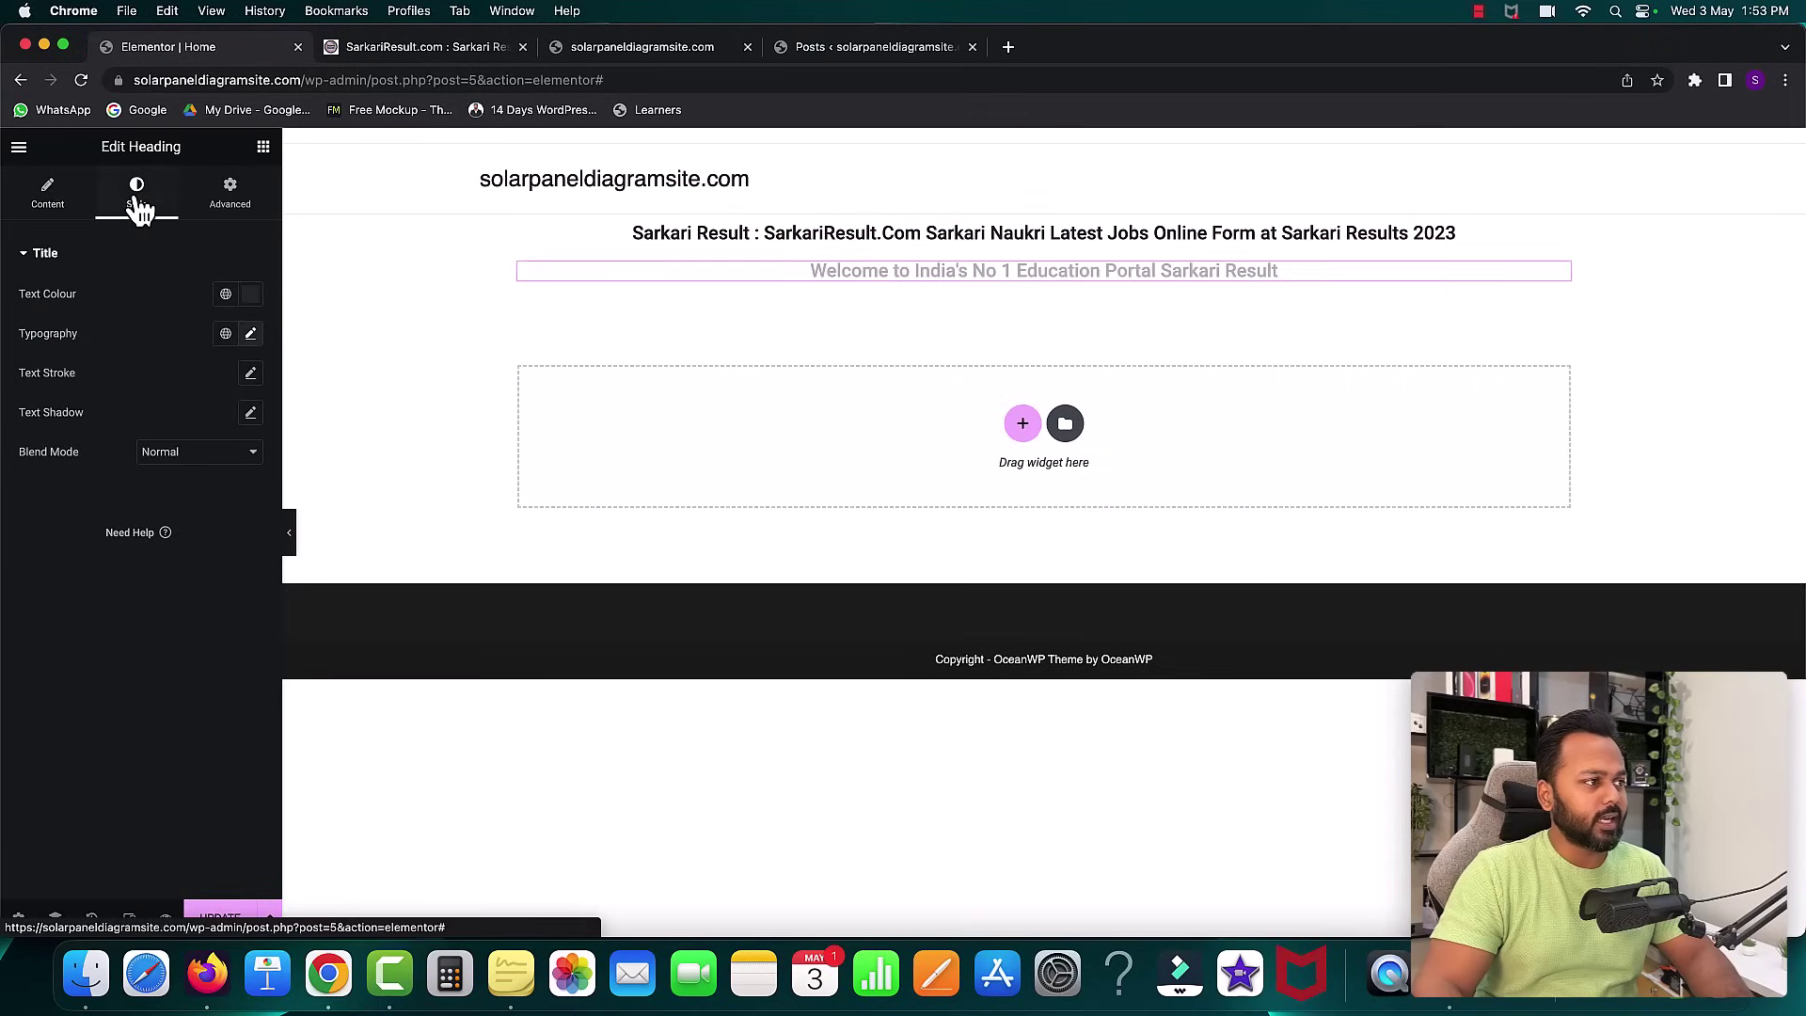
{"action": "left_click", "coordinate": [250, 294]}
{"action": "left_click", "coordinate": [201, 412]}
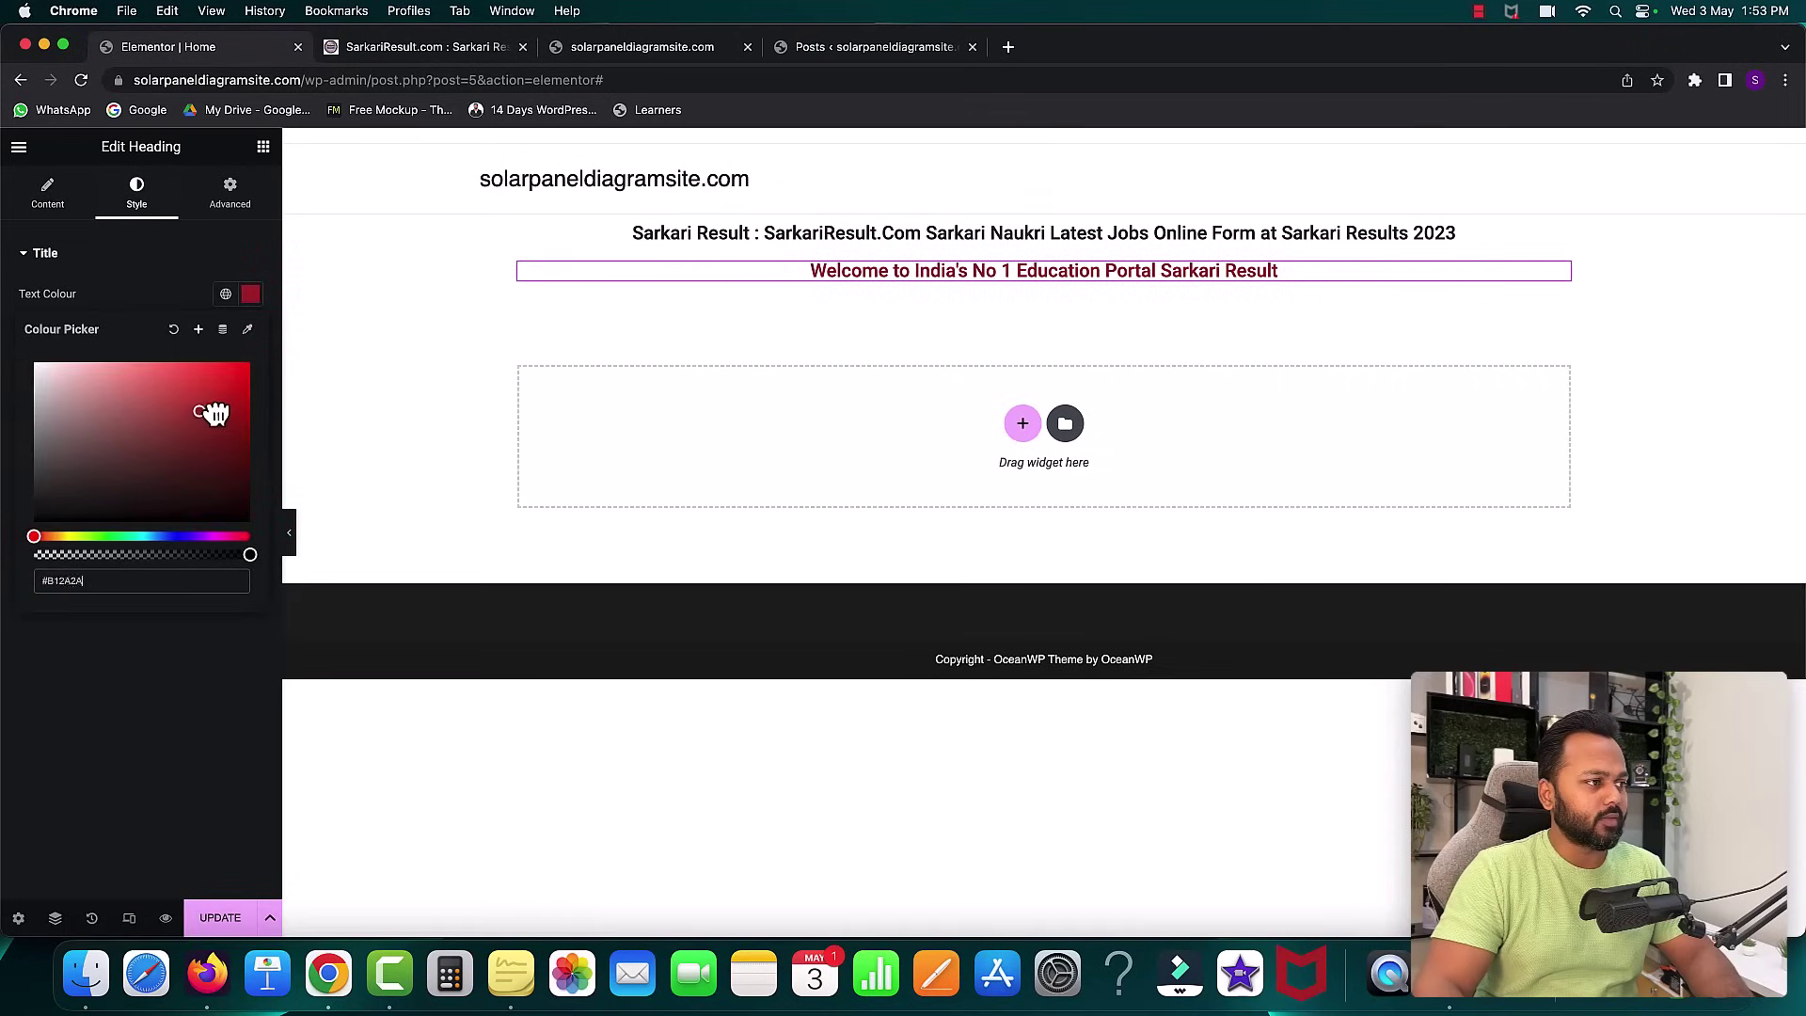
{"action": "left_click", "coordinate": [109, 289]}
{"action": "left_click", "coordinate": [251, 334]}
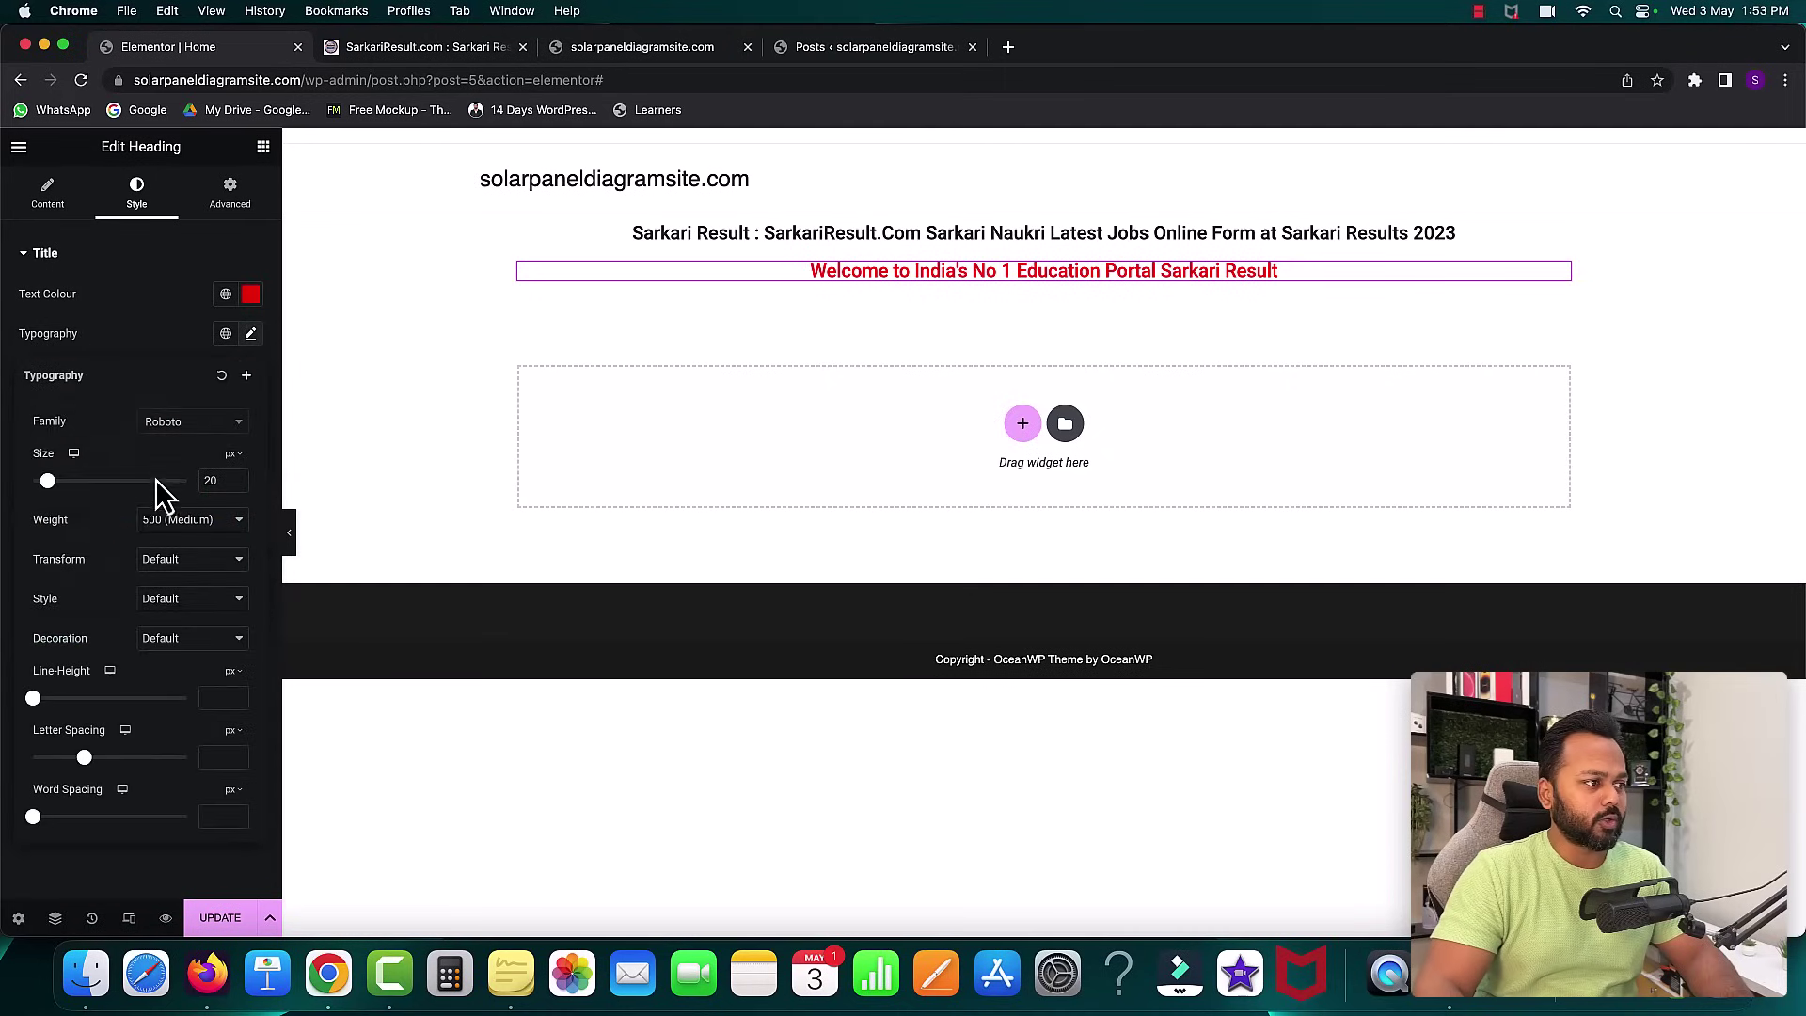
{"action": "left_click_drag", "start_coordinate": [47, 483], "coordinate": [43, 483]}
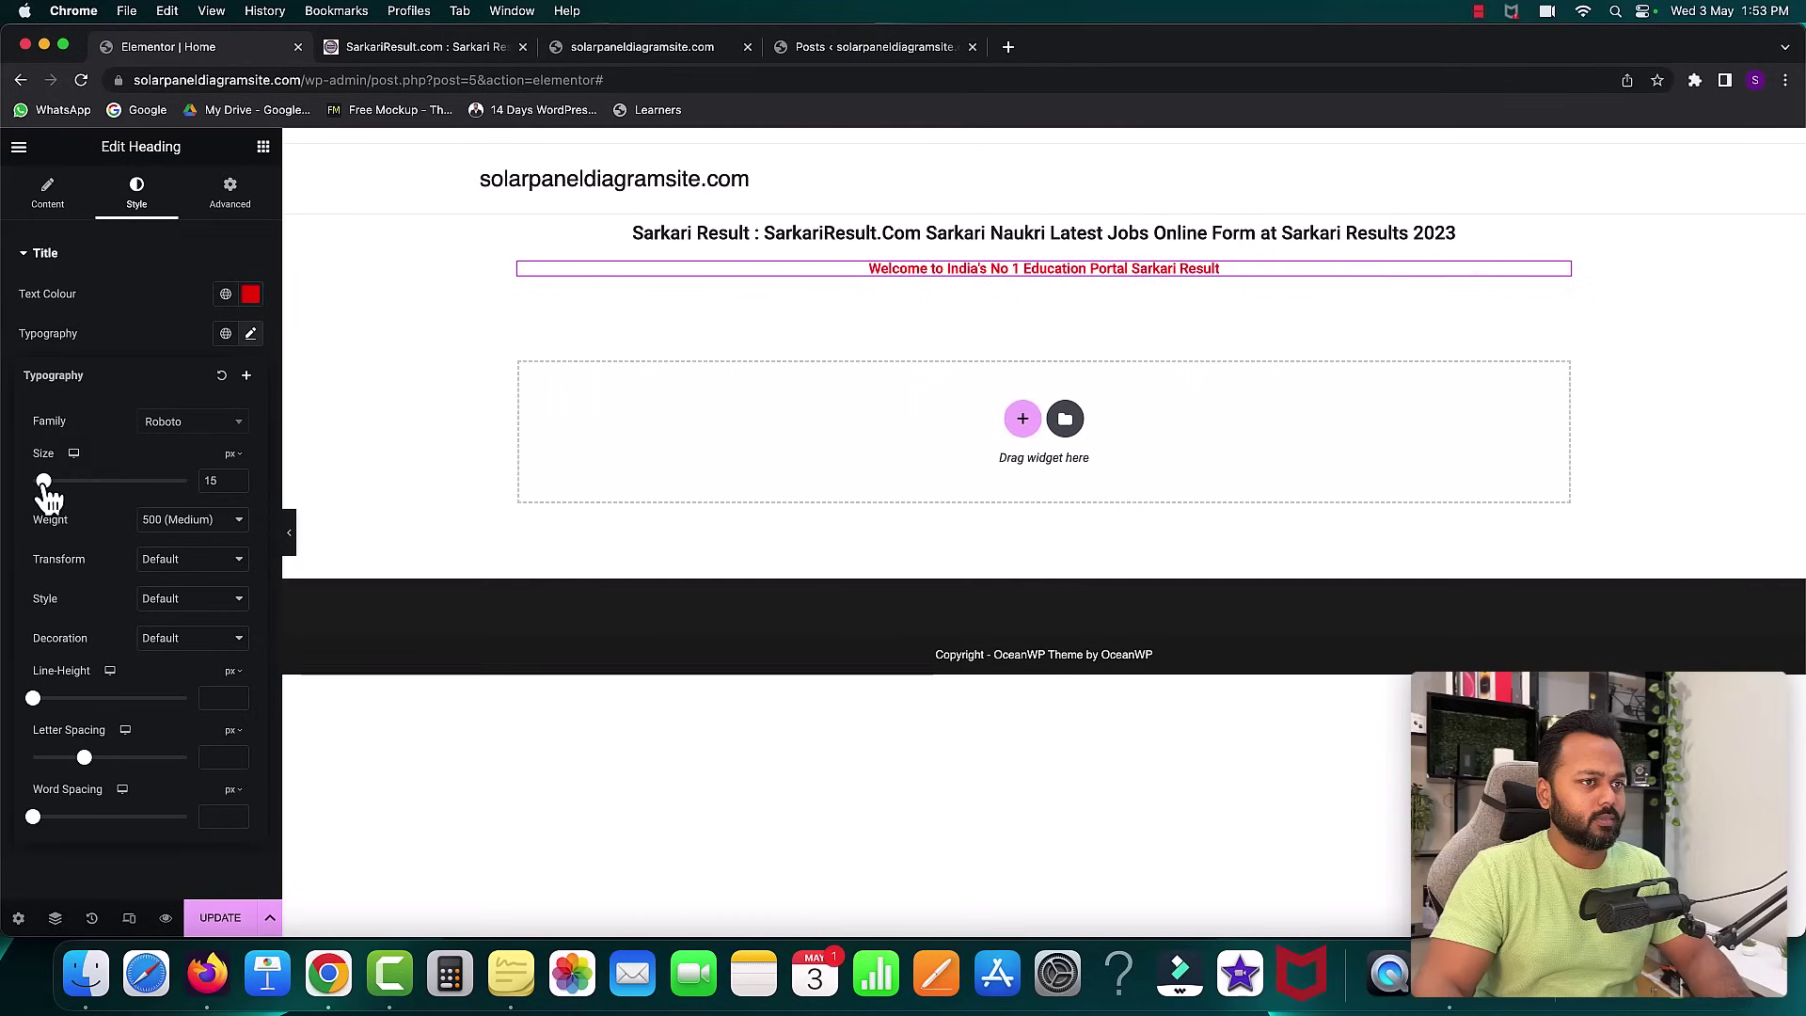
{"action": "left_click", "coordinate": [496, 141]}
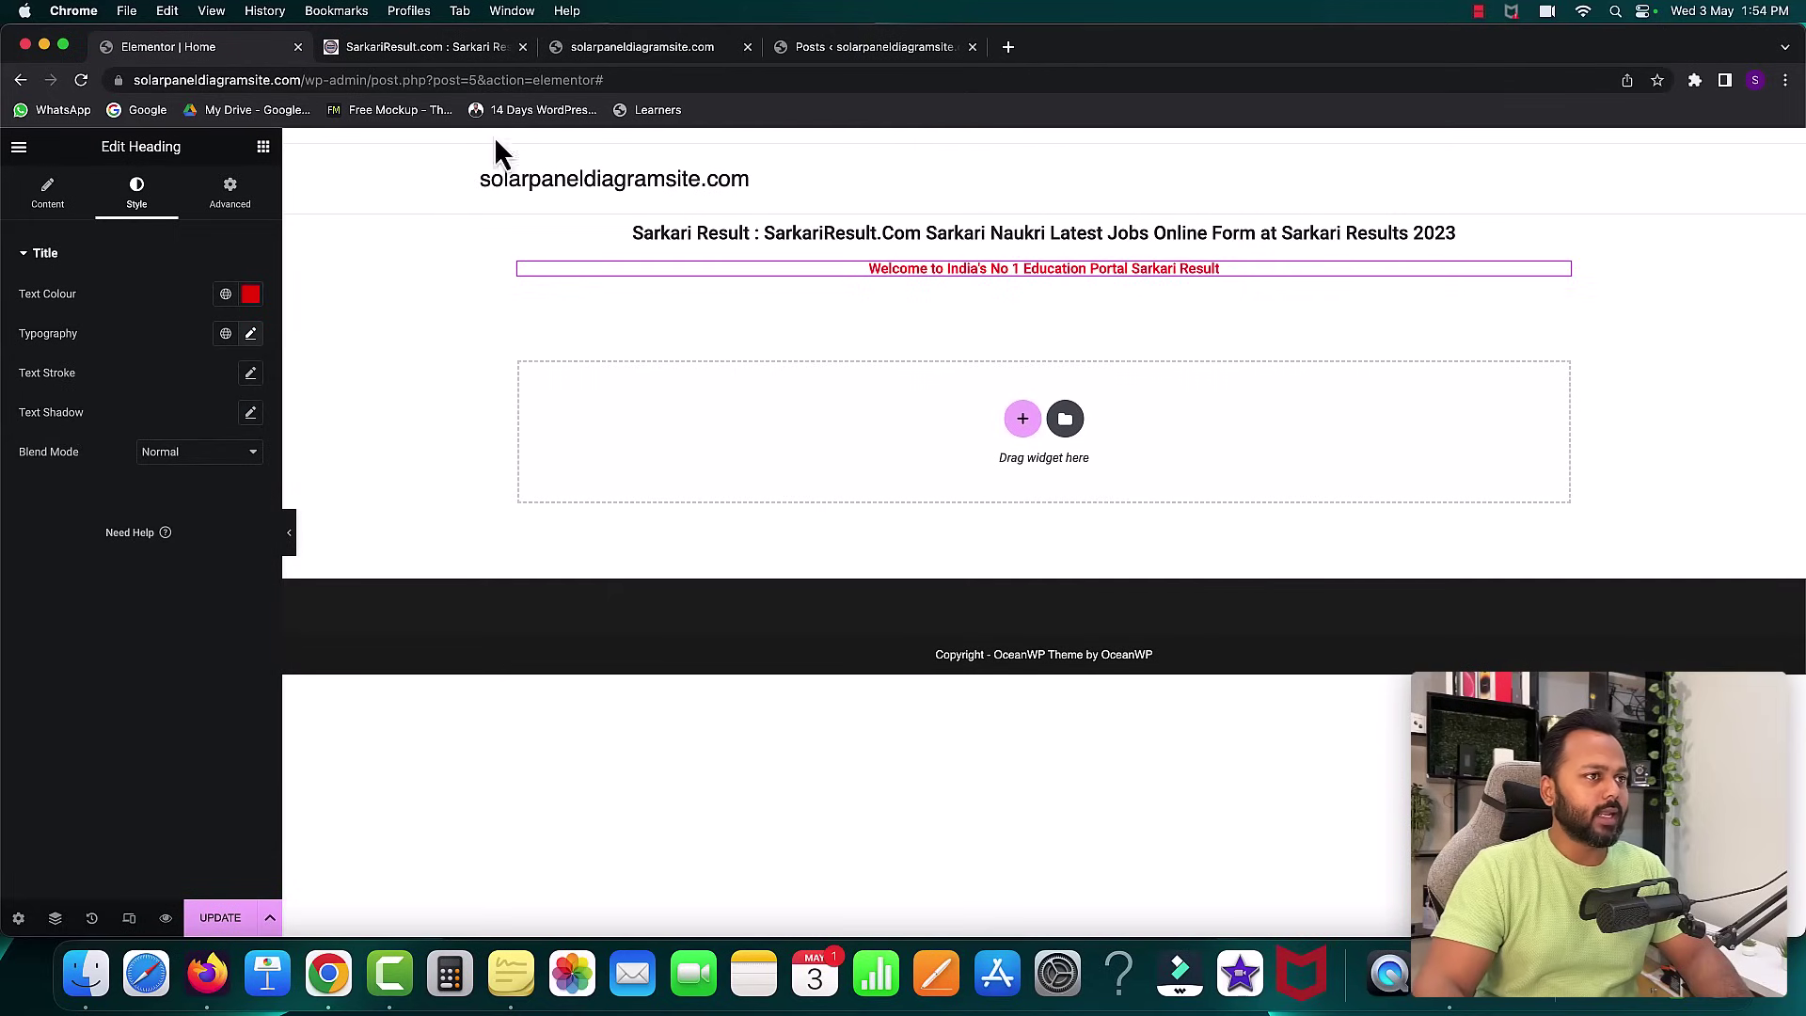
{"action": "left_click", "coordinate": [428, 47]}
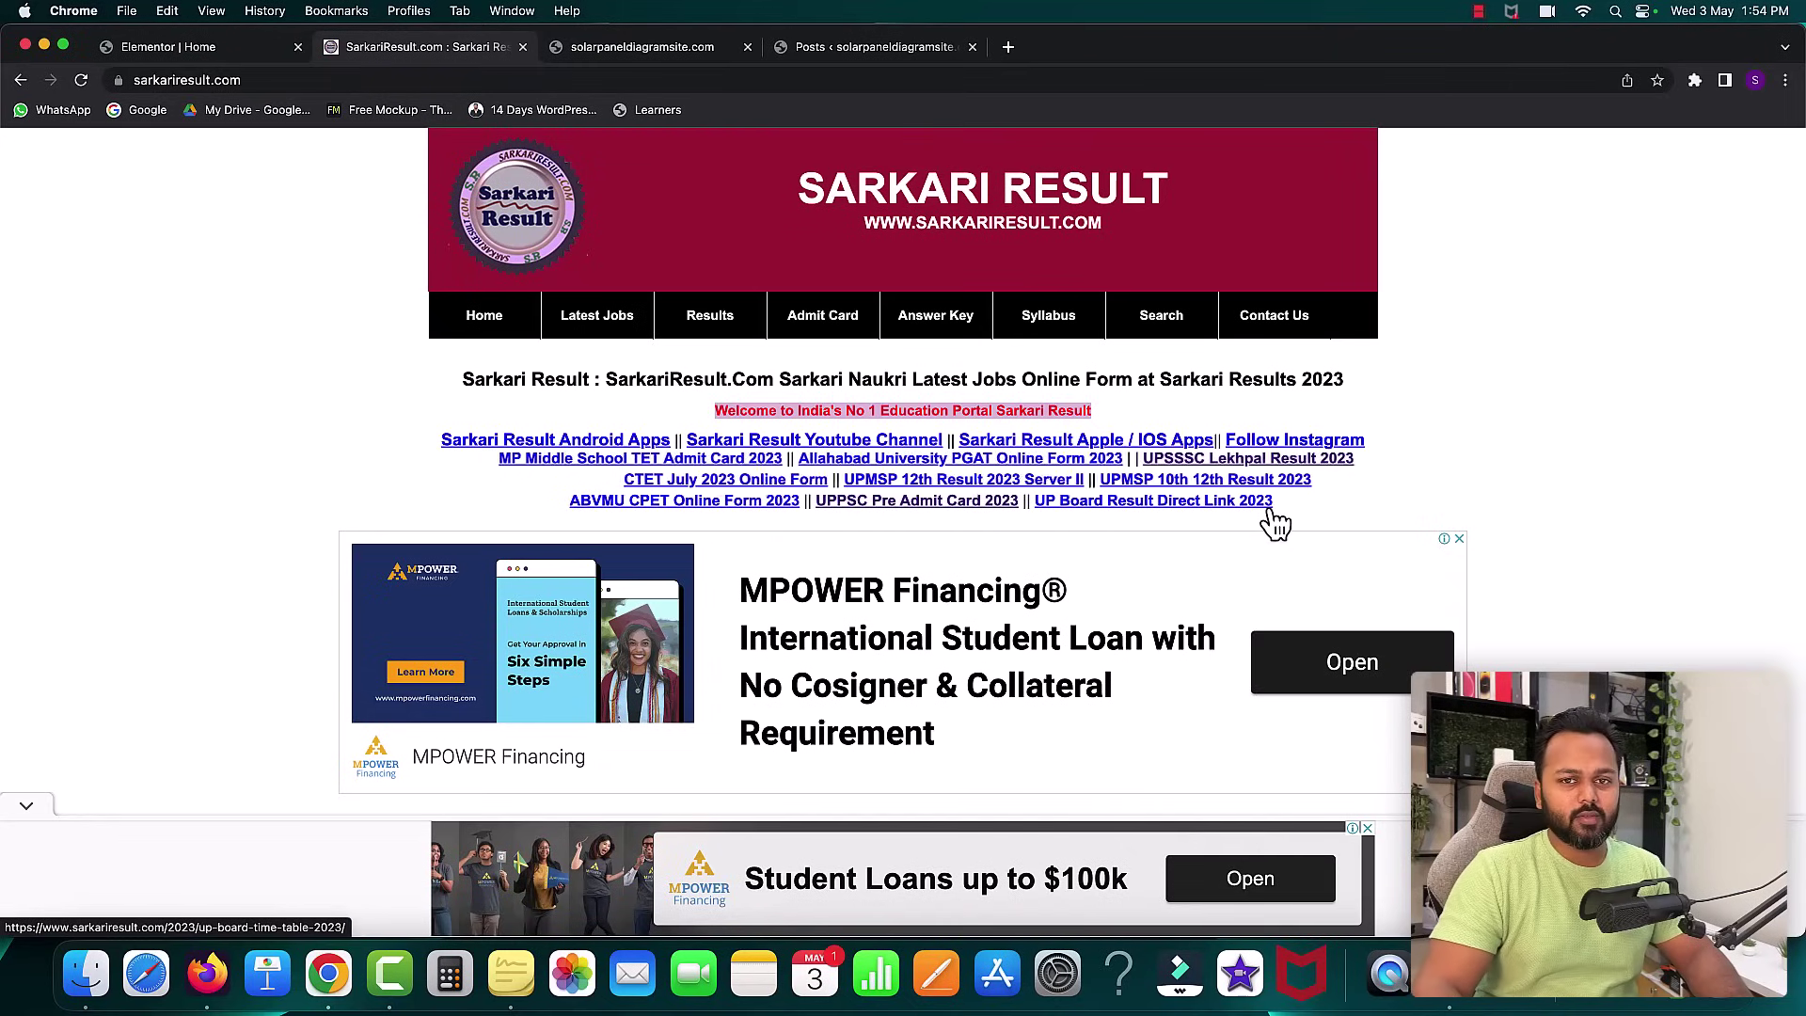
- Copy the block of exam link lines from sarkariresult.com and return to Elementor
{"action": "left_click_drag", "start_coordinate": [1310, 512], "coordinate": [440, 458]}
{"action": "right_click", "coordinate": [442, 458]}
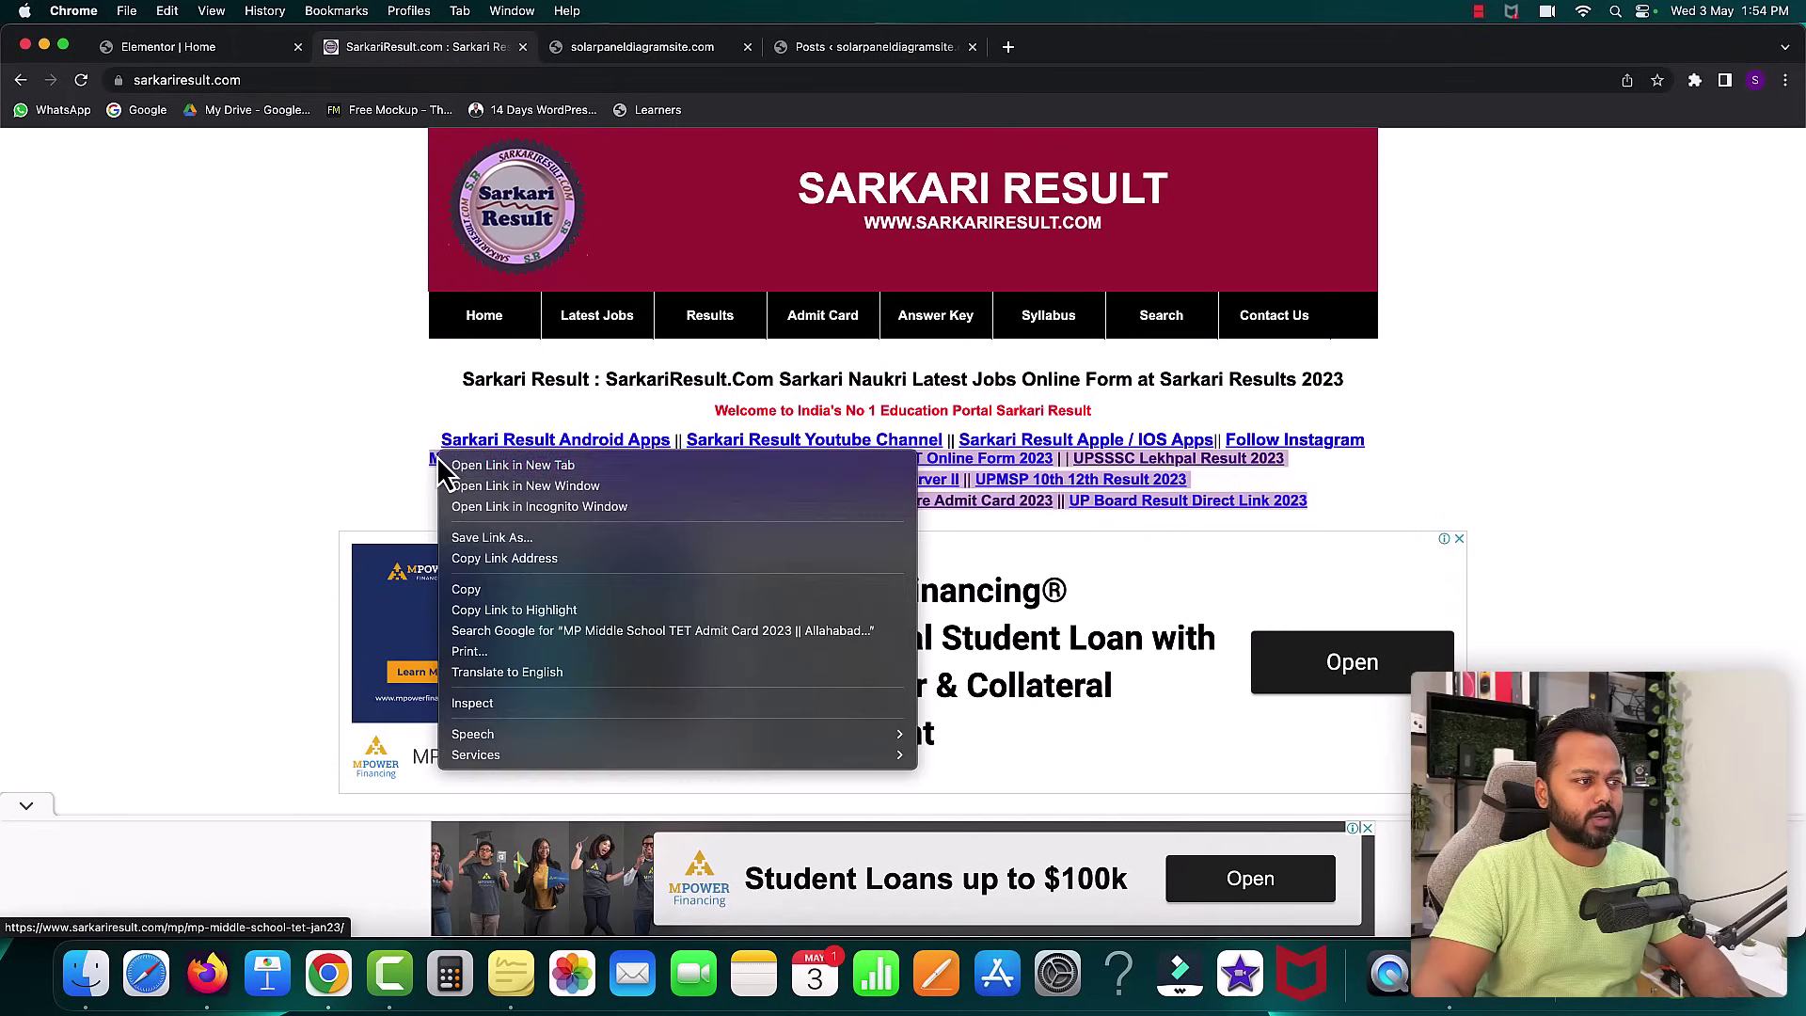
{"action": "left_click", "coordinate": [533, 588]}
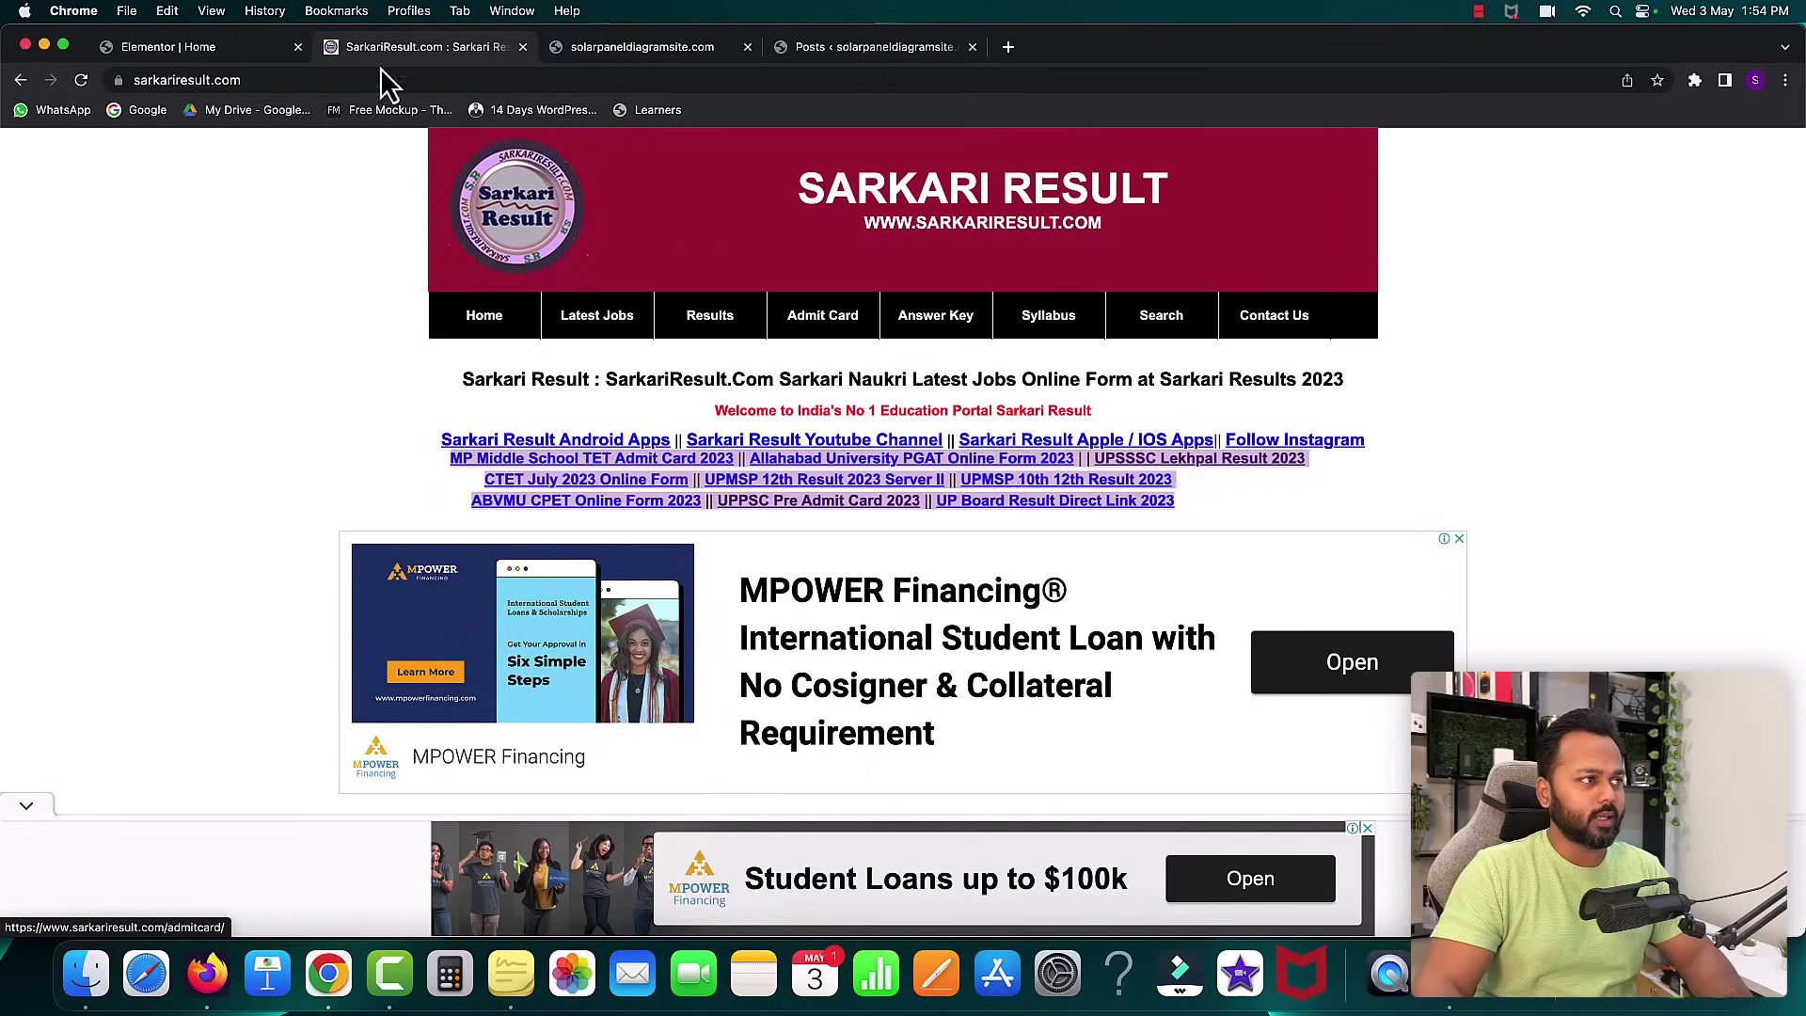
{"action": "left_click", "coordinate": [154, 52]}
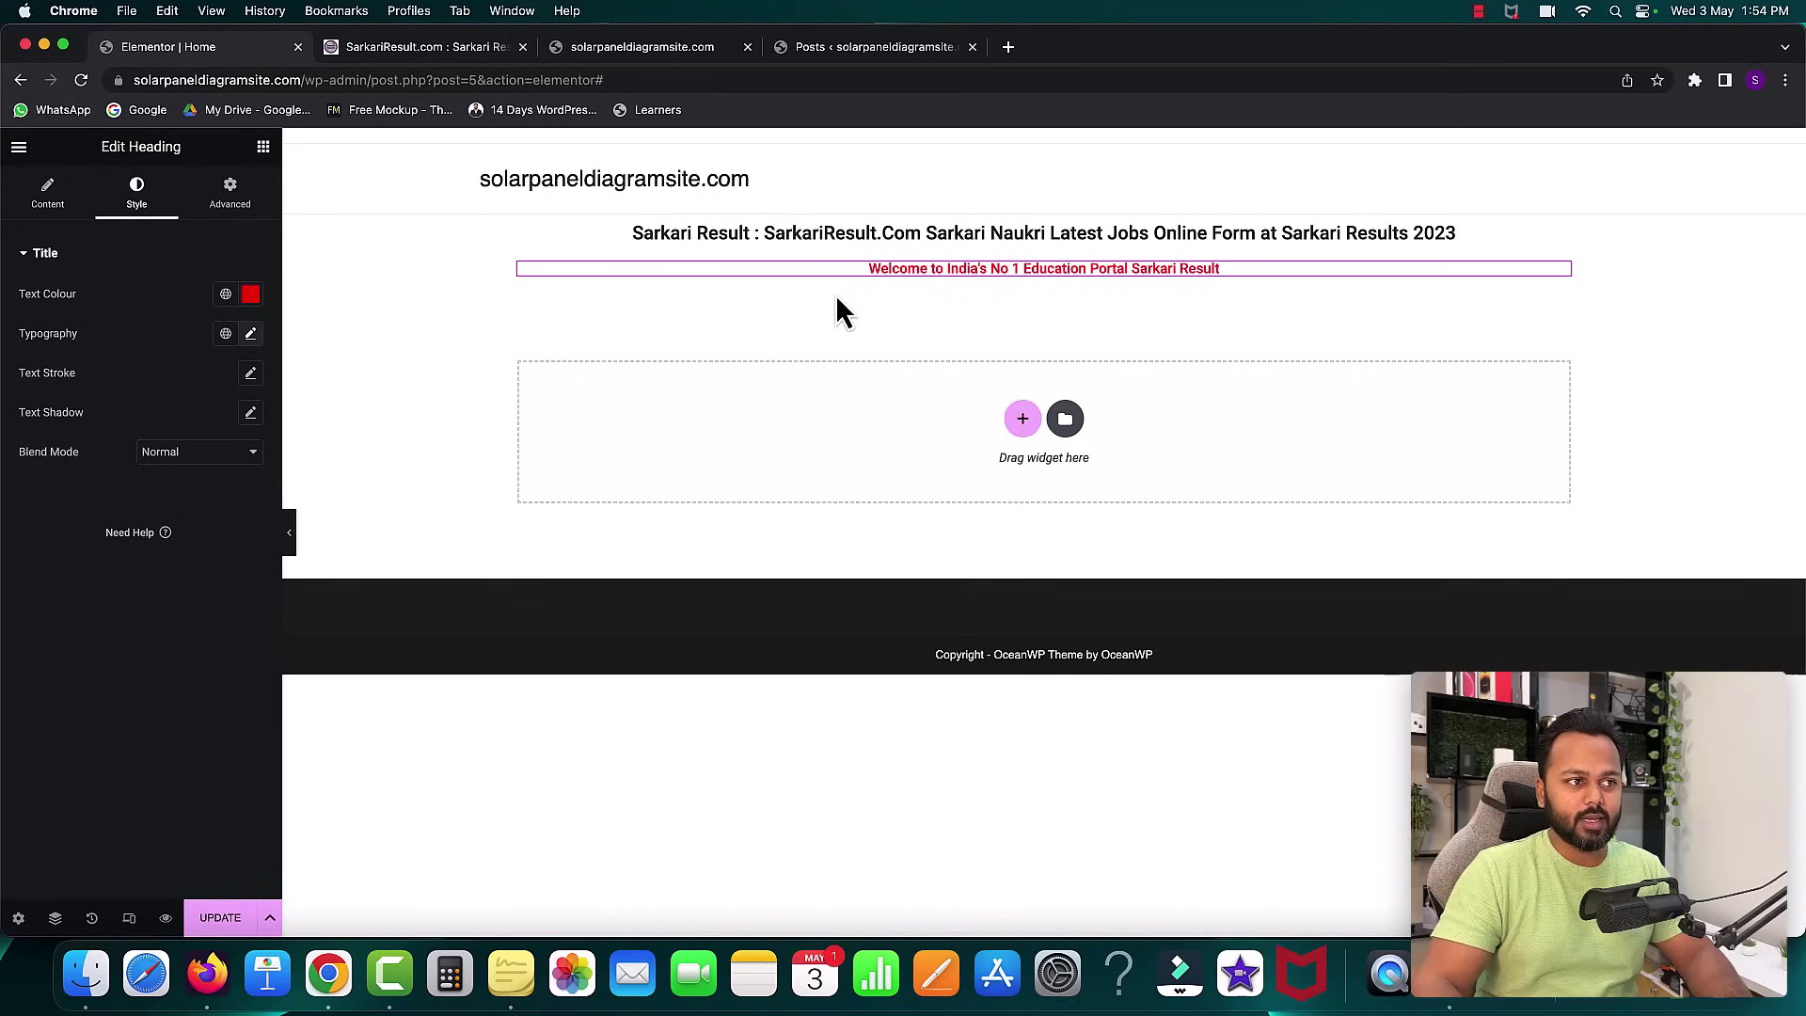
- Duplicate the red welcome heading and replace its text with the pasted exam headlines
{"action": "right_click", "coordinate": [901, 270]}
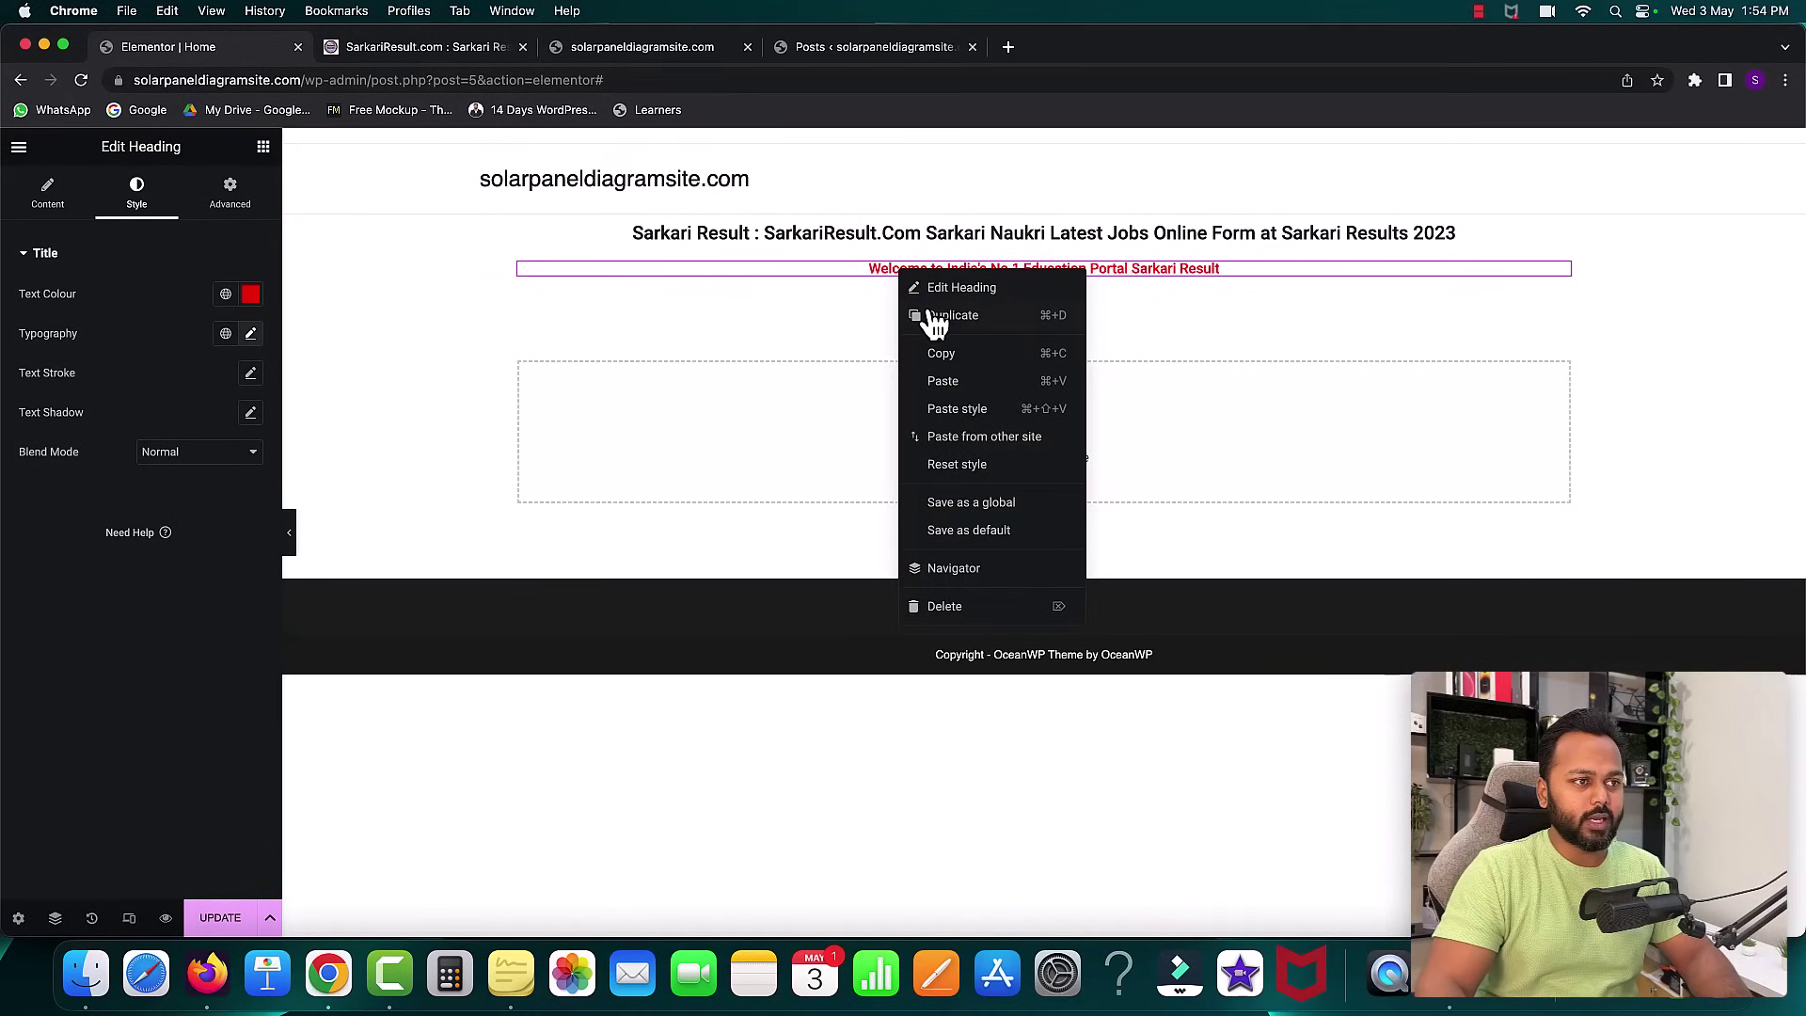
{"action": "left_click", "coordinate": [927, 314]}
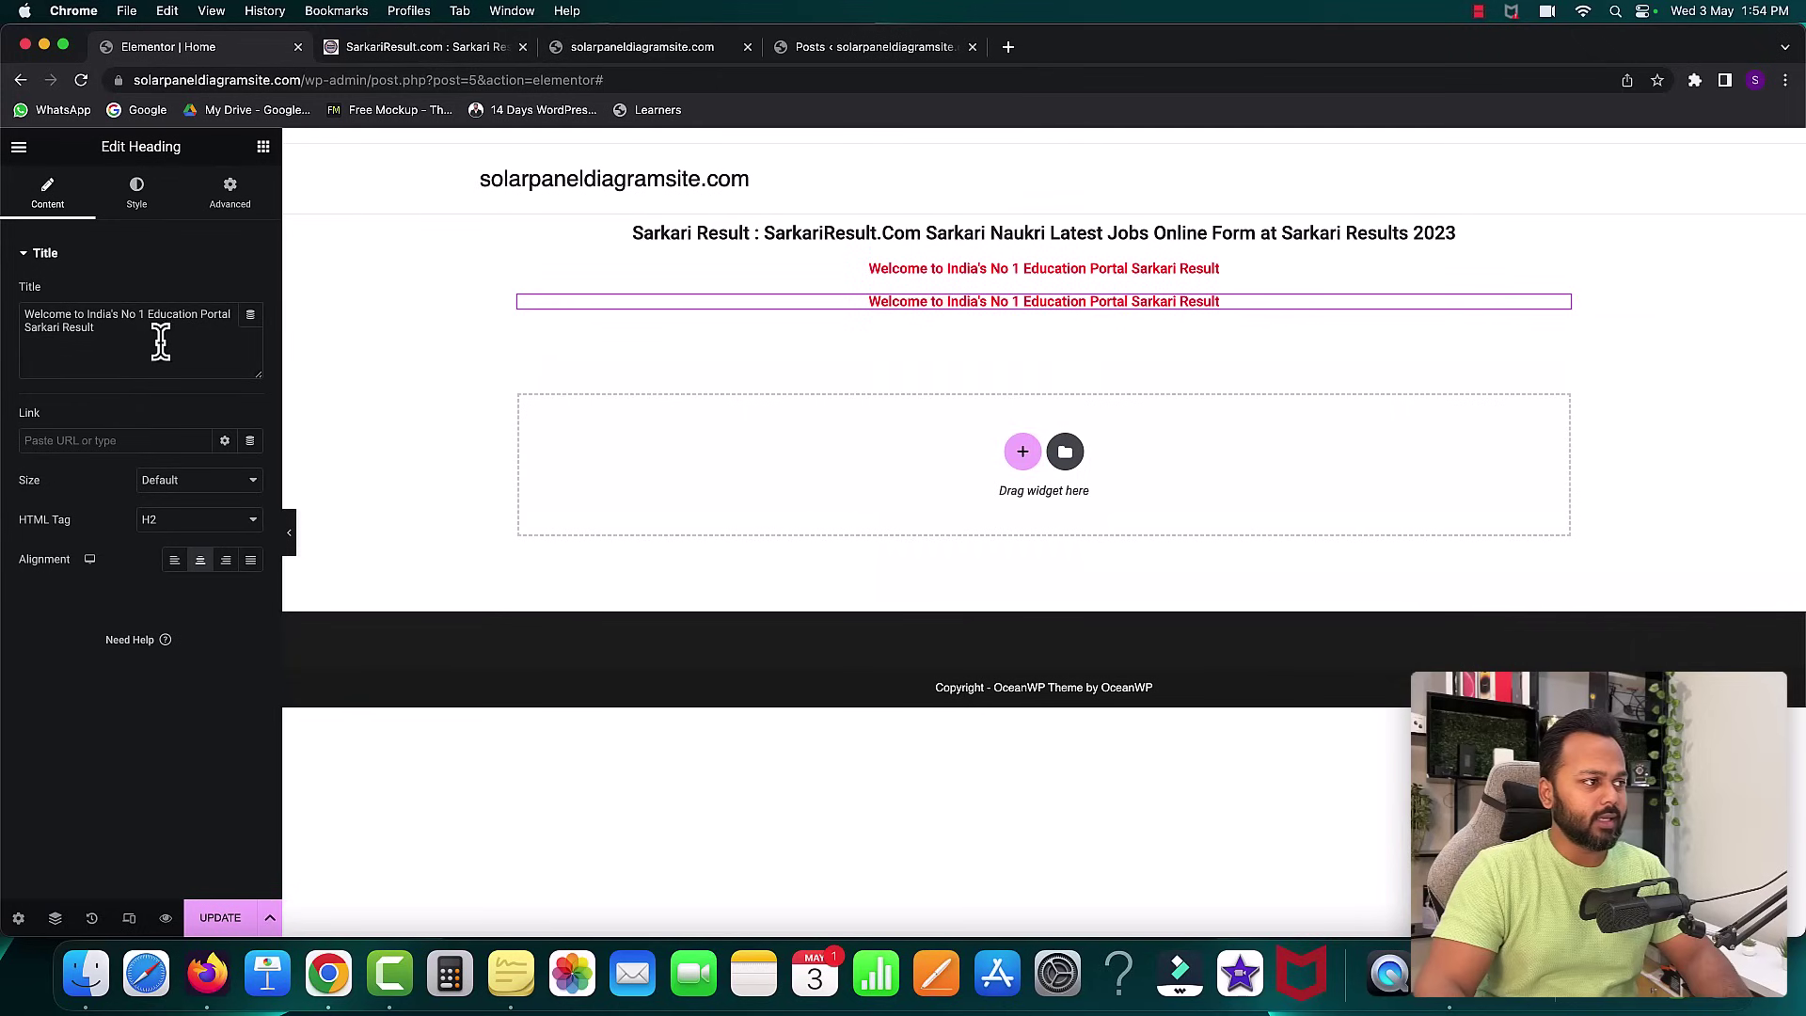
{"action": "key", "text": "super+a"}
{"action": "key", "text": "super+v"}
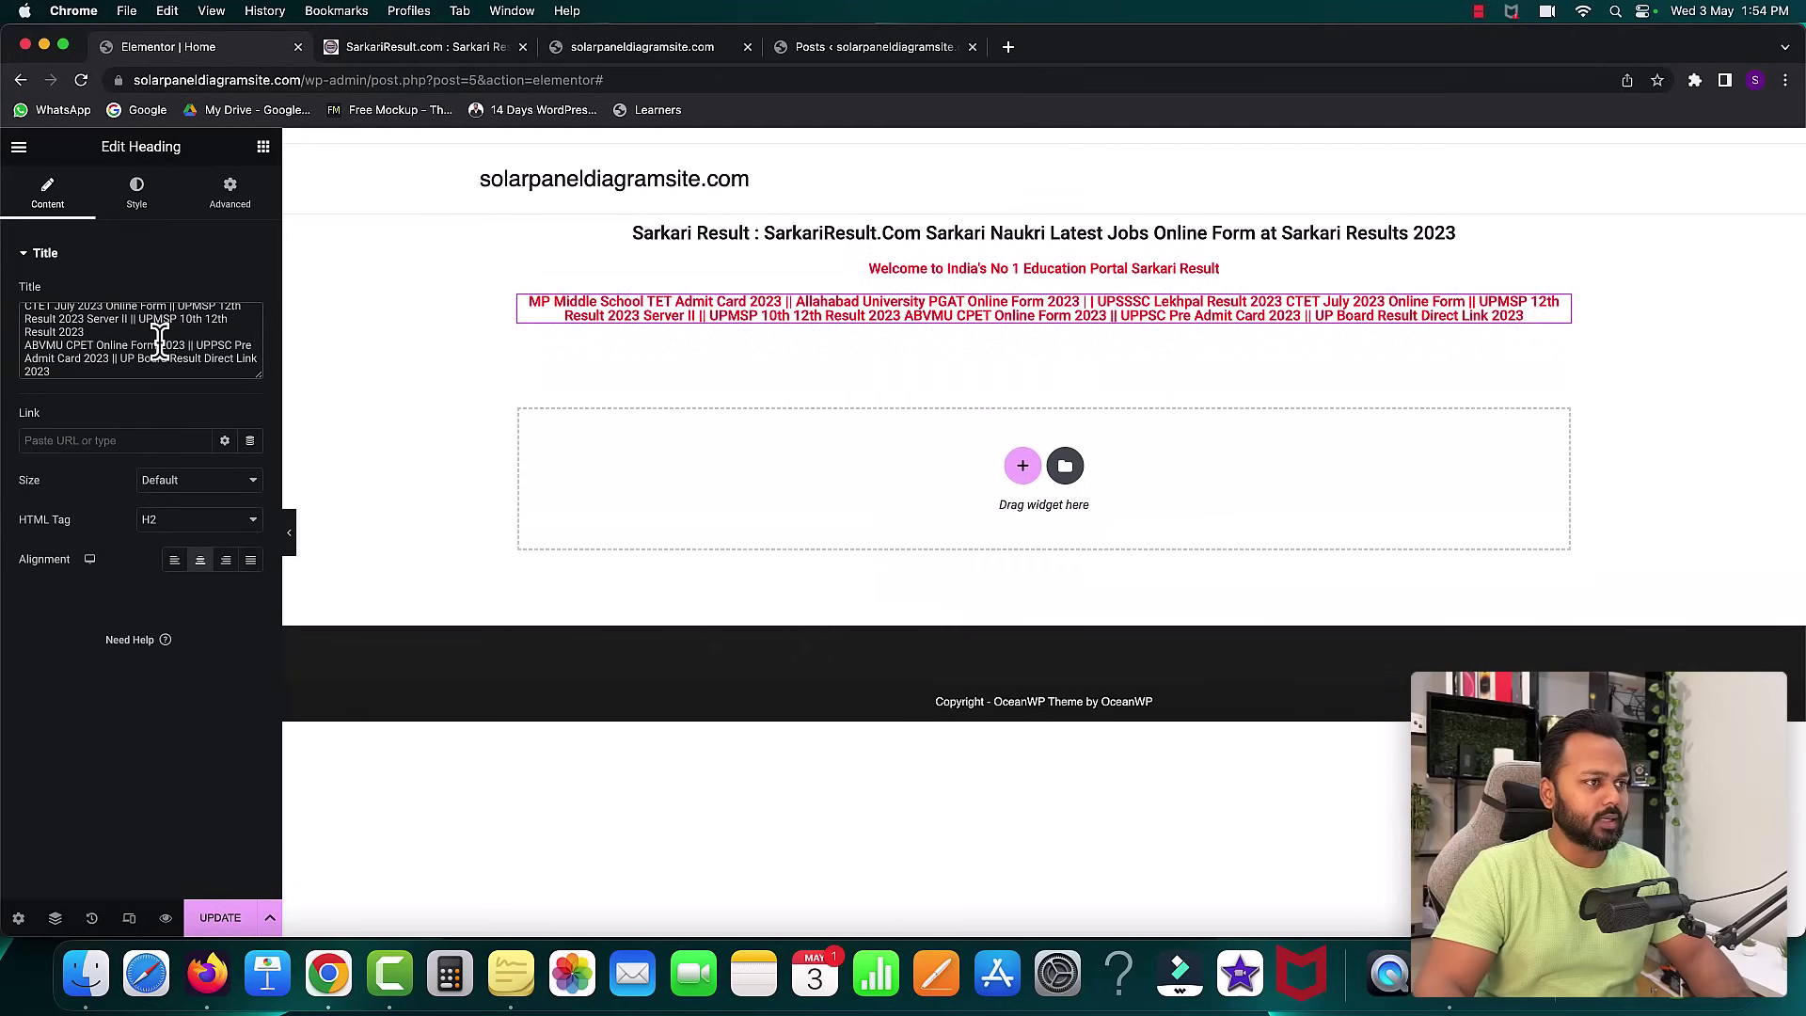
- Change the exam-headlines heading's text colour to blue (#035DF4)
{"action": "left_click", "coordinate": [137, 195]}
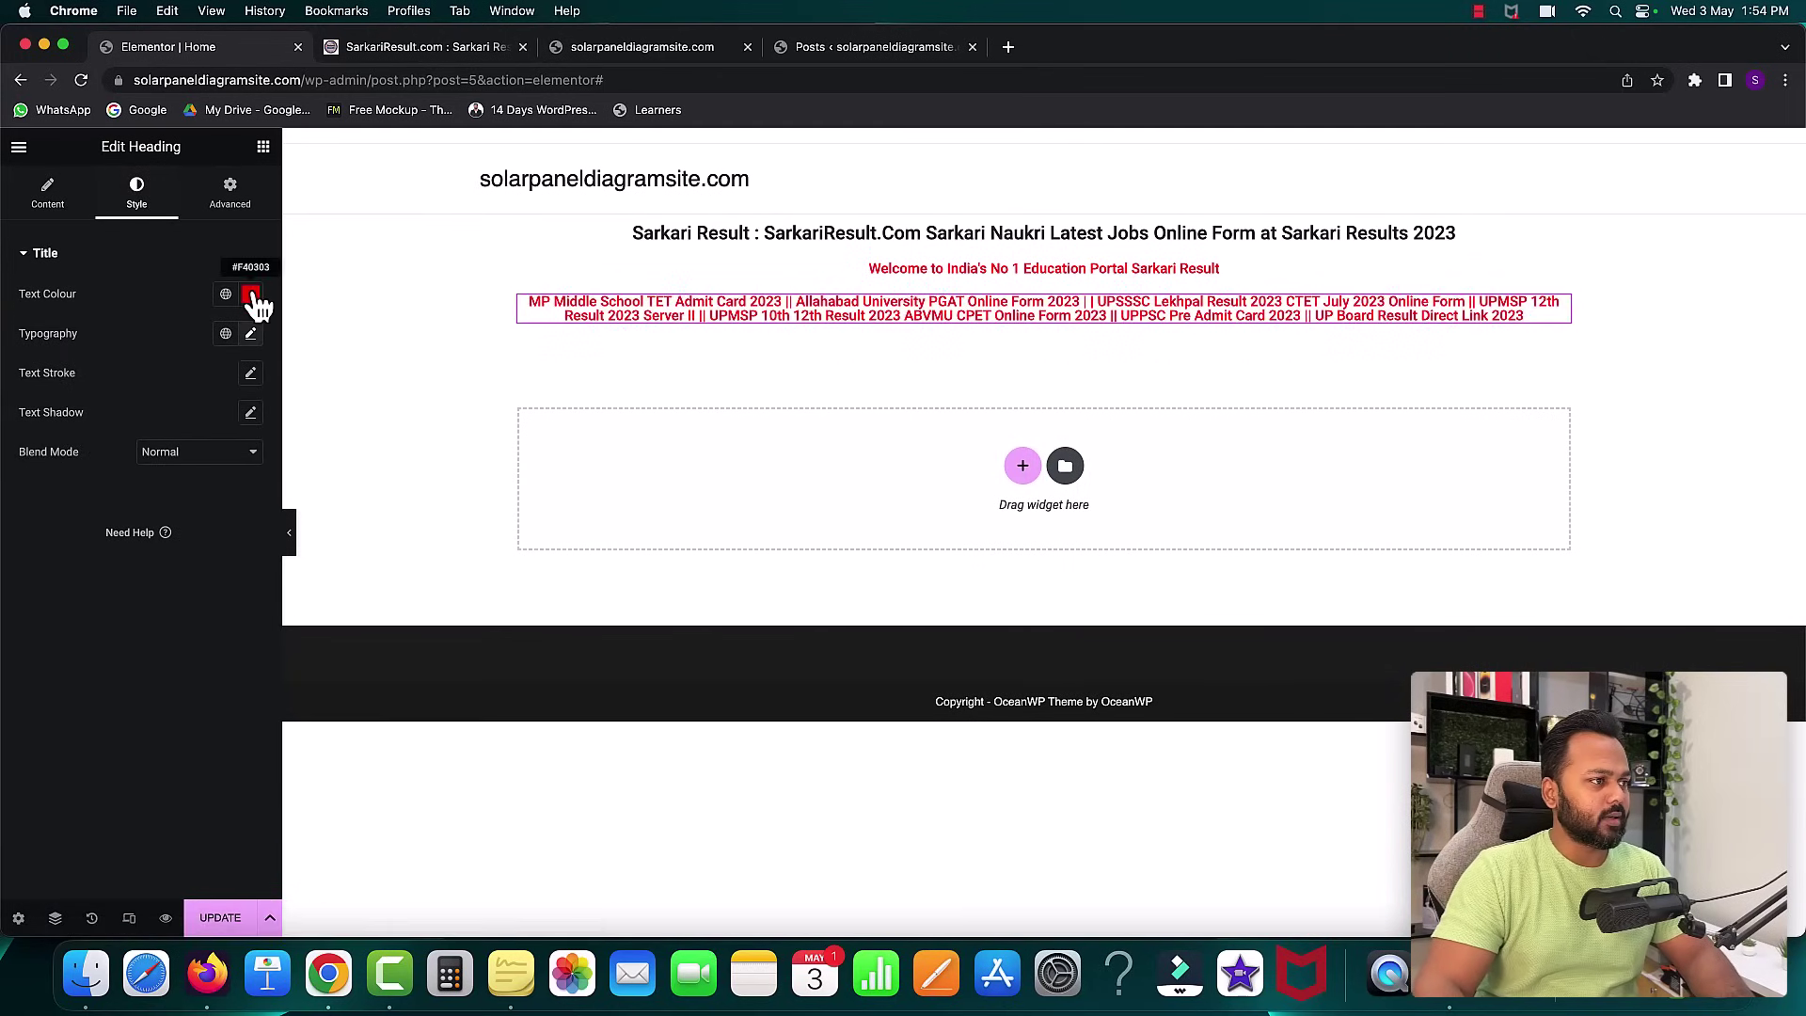
{"action": "left_click", "coordinate": [251, 293]}
{"action": "left_click_drag", "start_coordinate": [35, 540], "coordinate": [167, 547]}
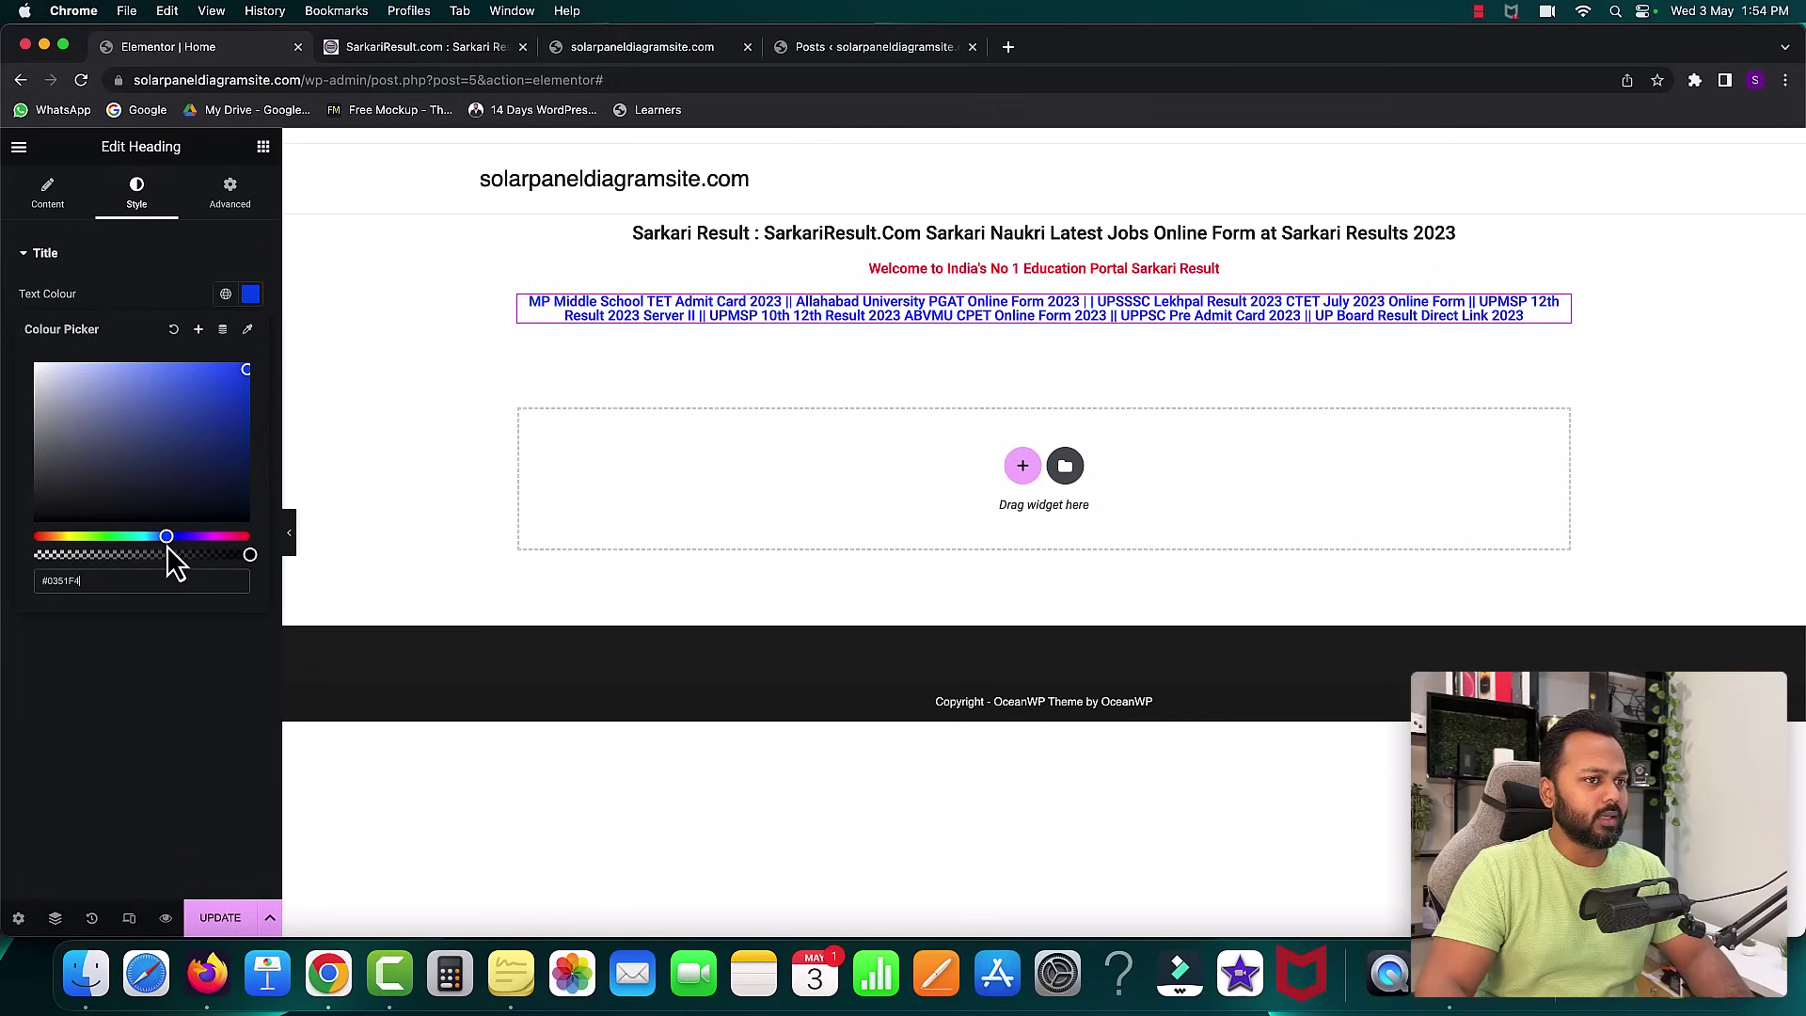
{"action": "left_click", "coordinate": [108, 292]}
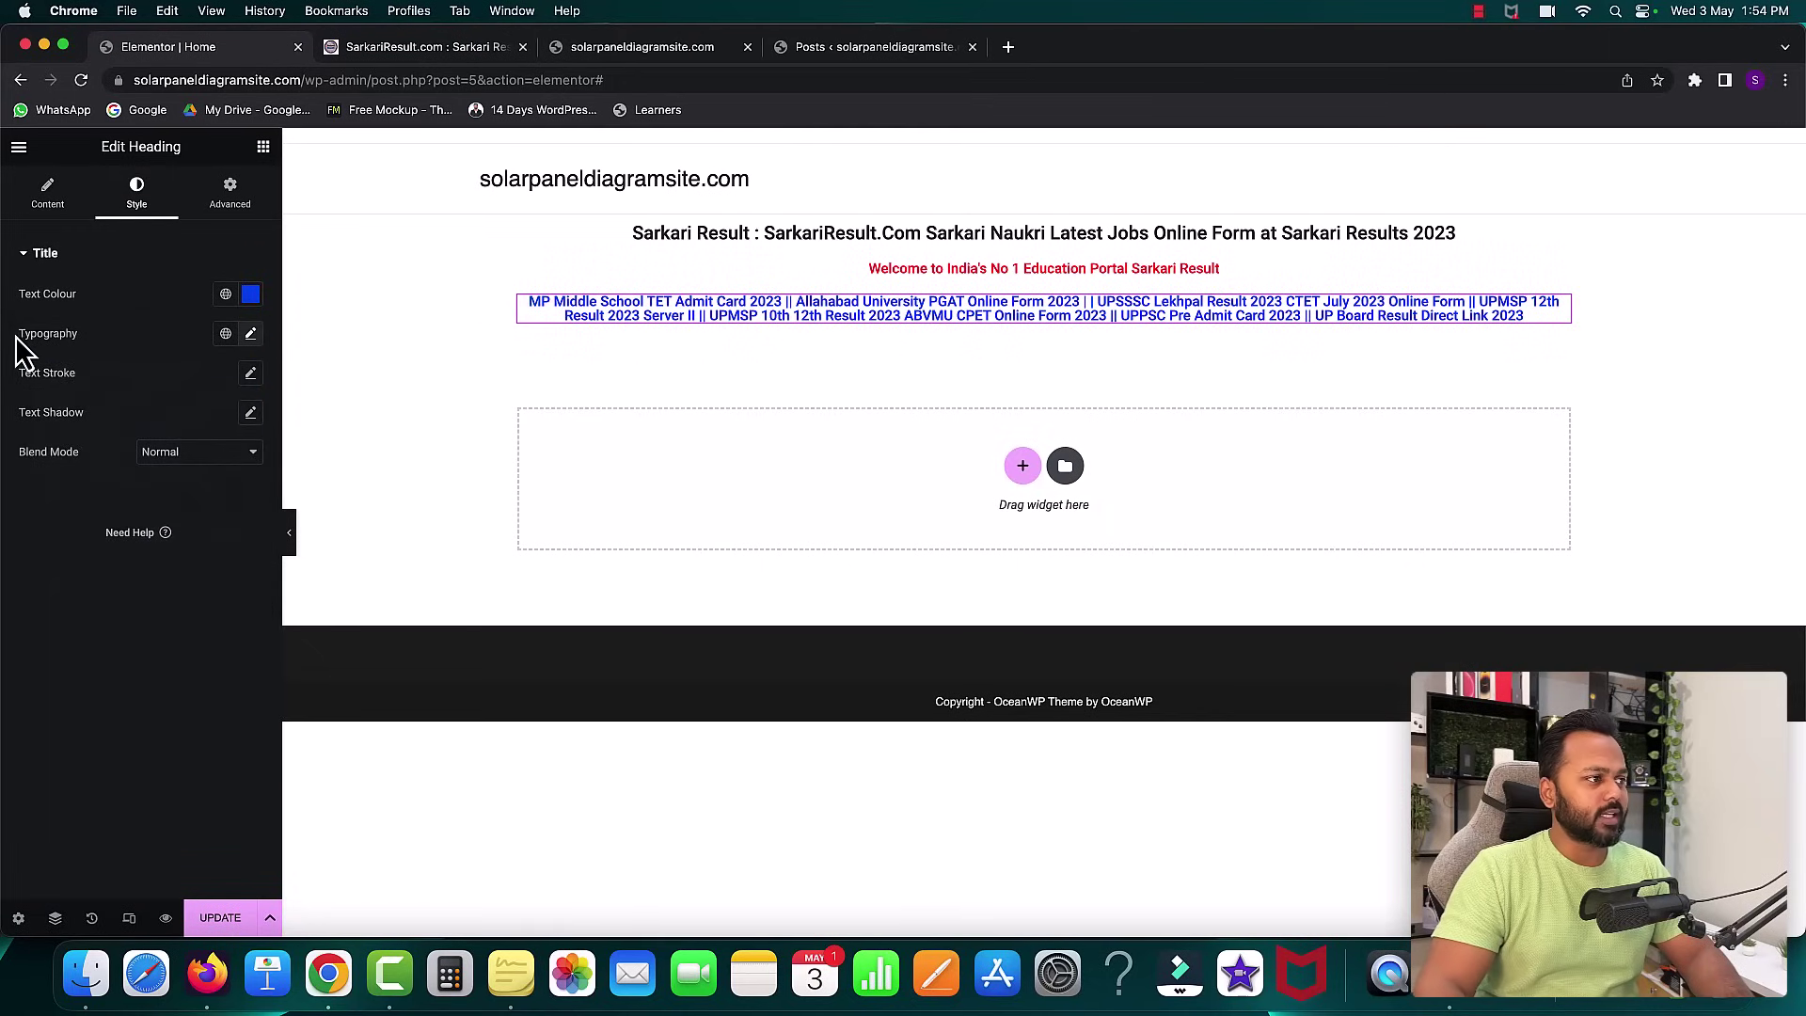
- Set the exam-links heading to 17 px font size with a 25 px line height
{"action": "left_click", "coordinate": [251, 336]}
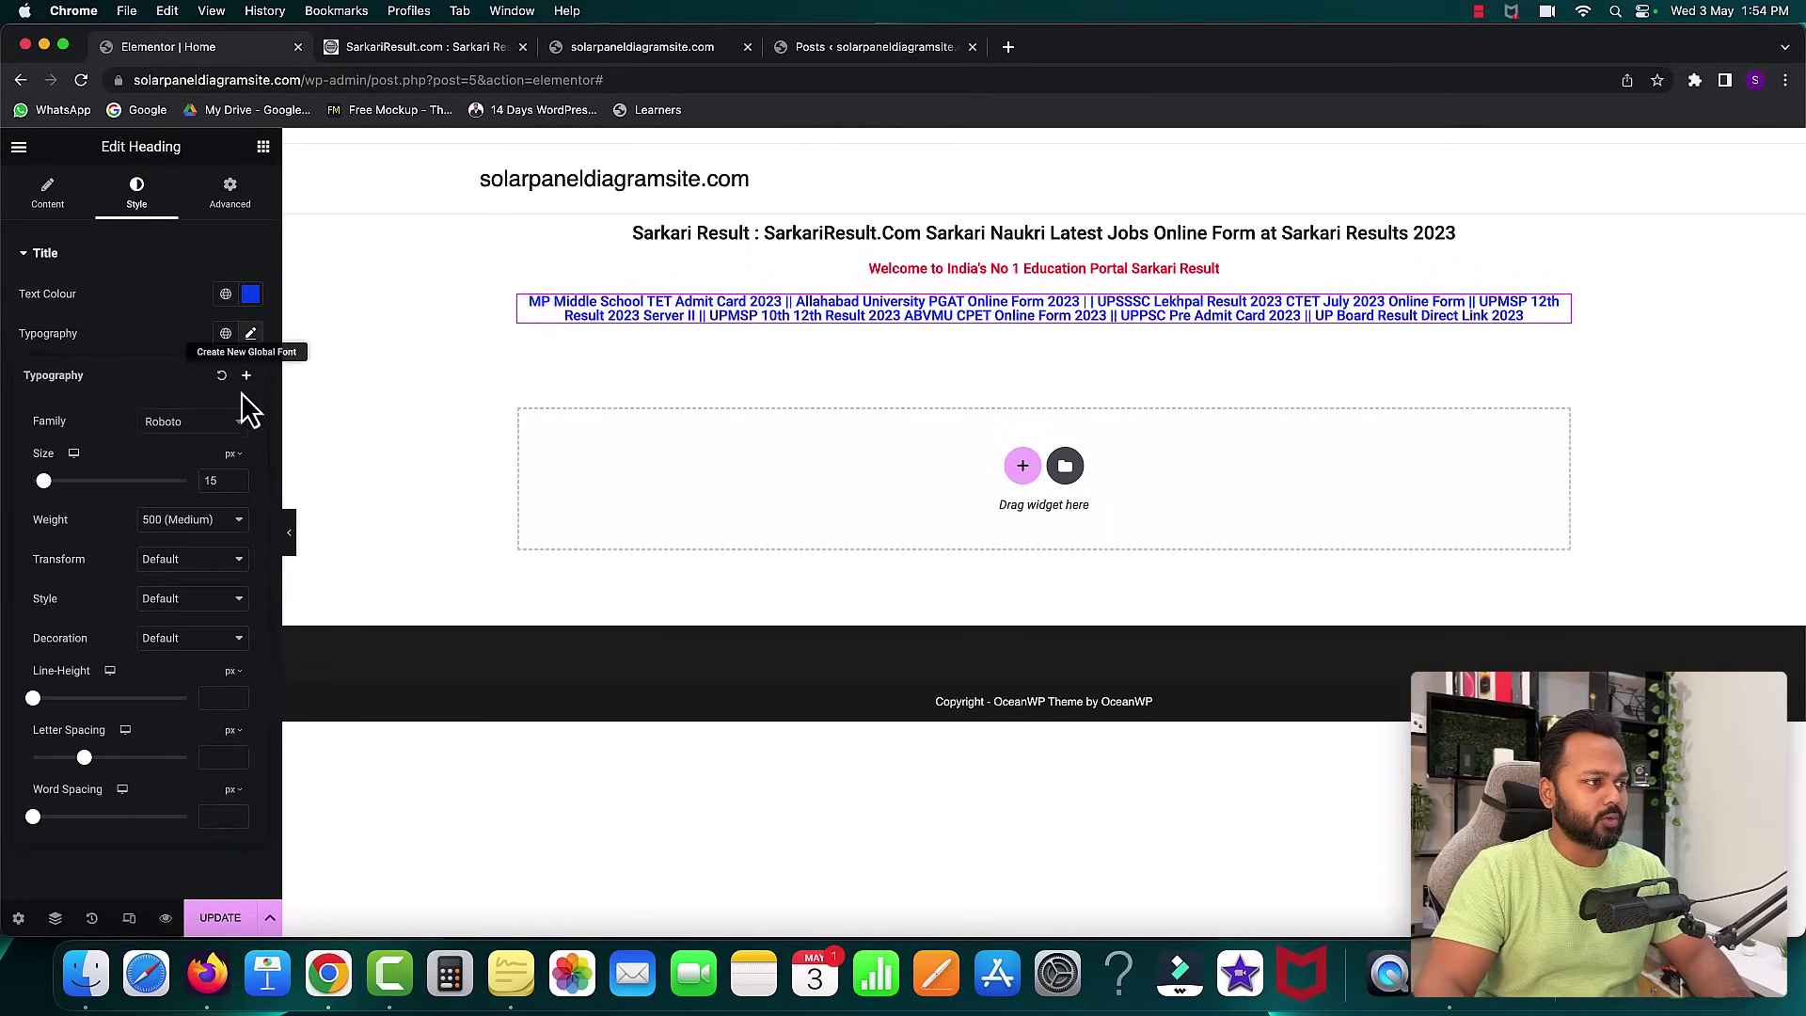
{"action": "left_click", "coordinate": [237, 477]}
{"action": "left_click", "coordinate": [237, 477]}
{"action": "left_click", "coordinate": [237, 477]}
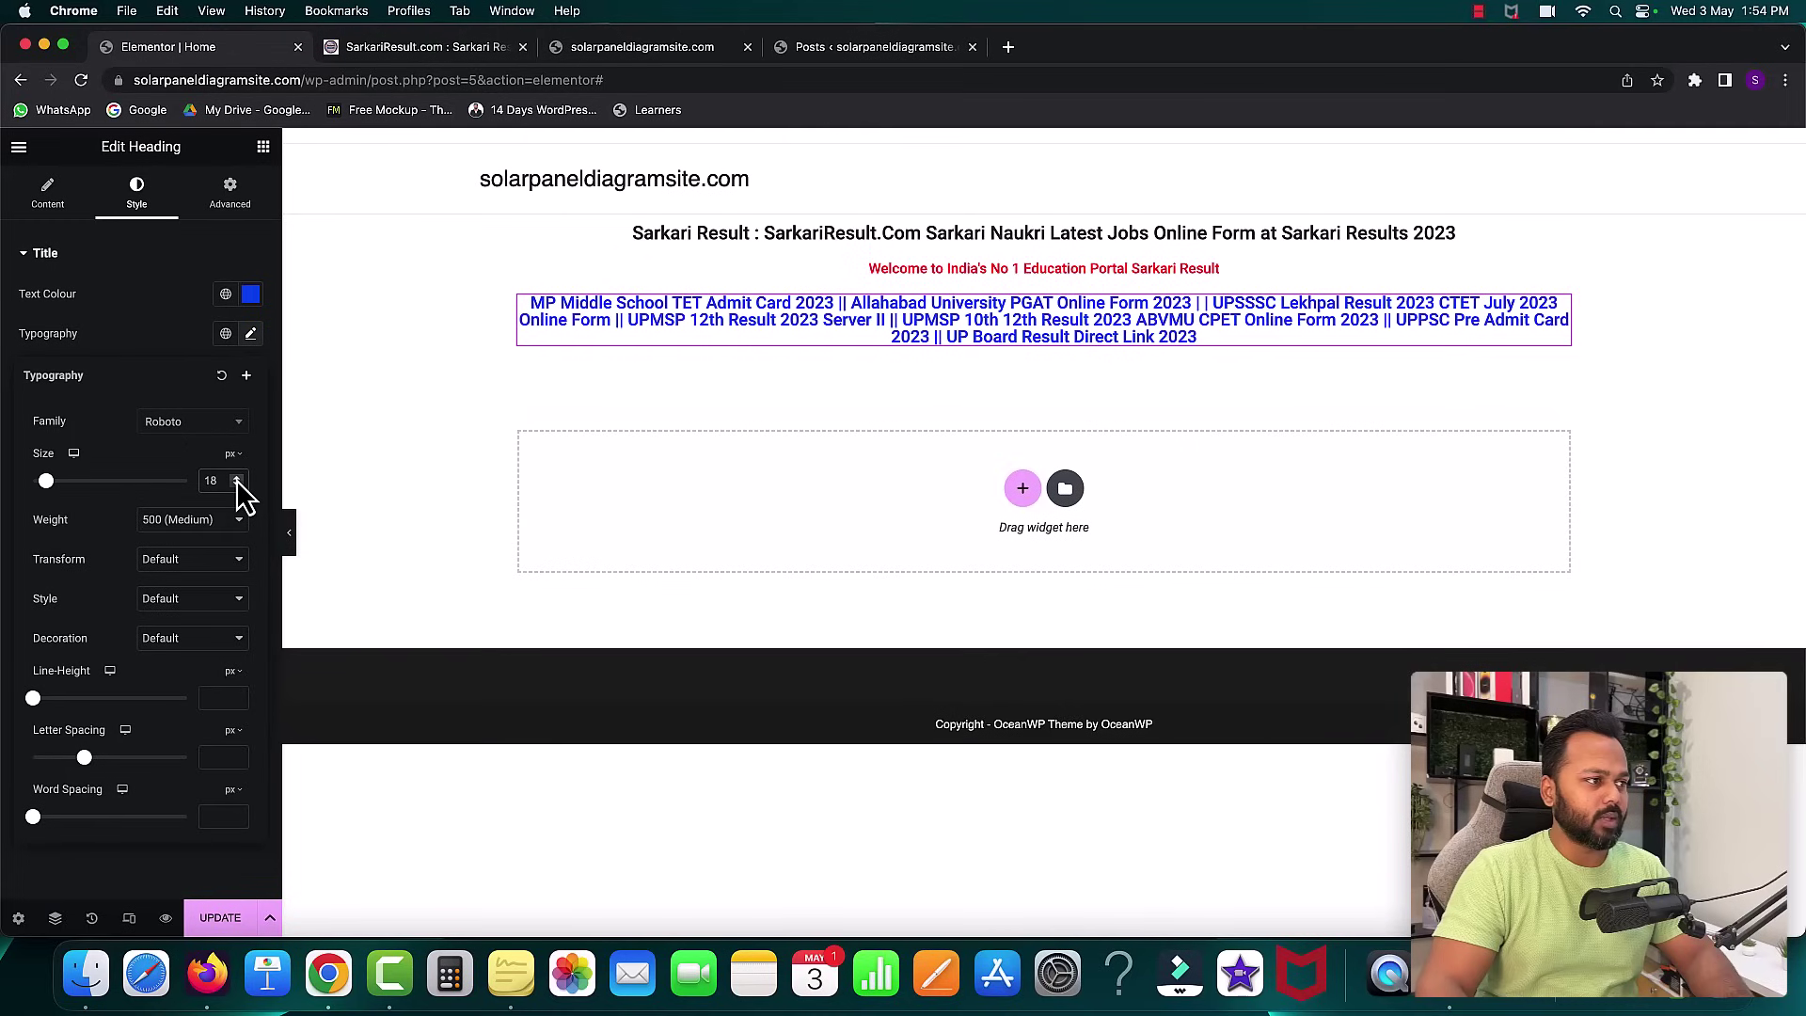
{"action": "left_click", "coordinate": [237, 485]}
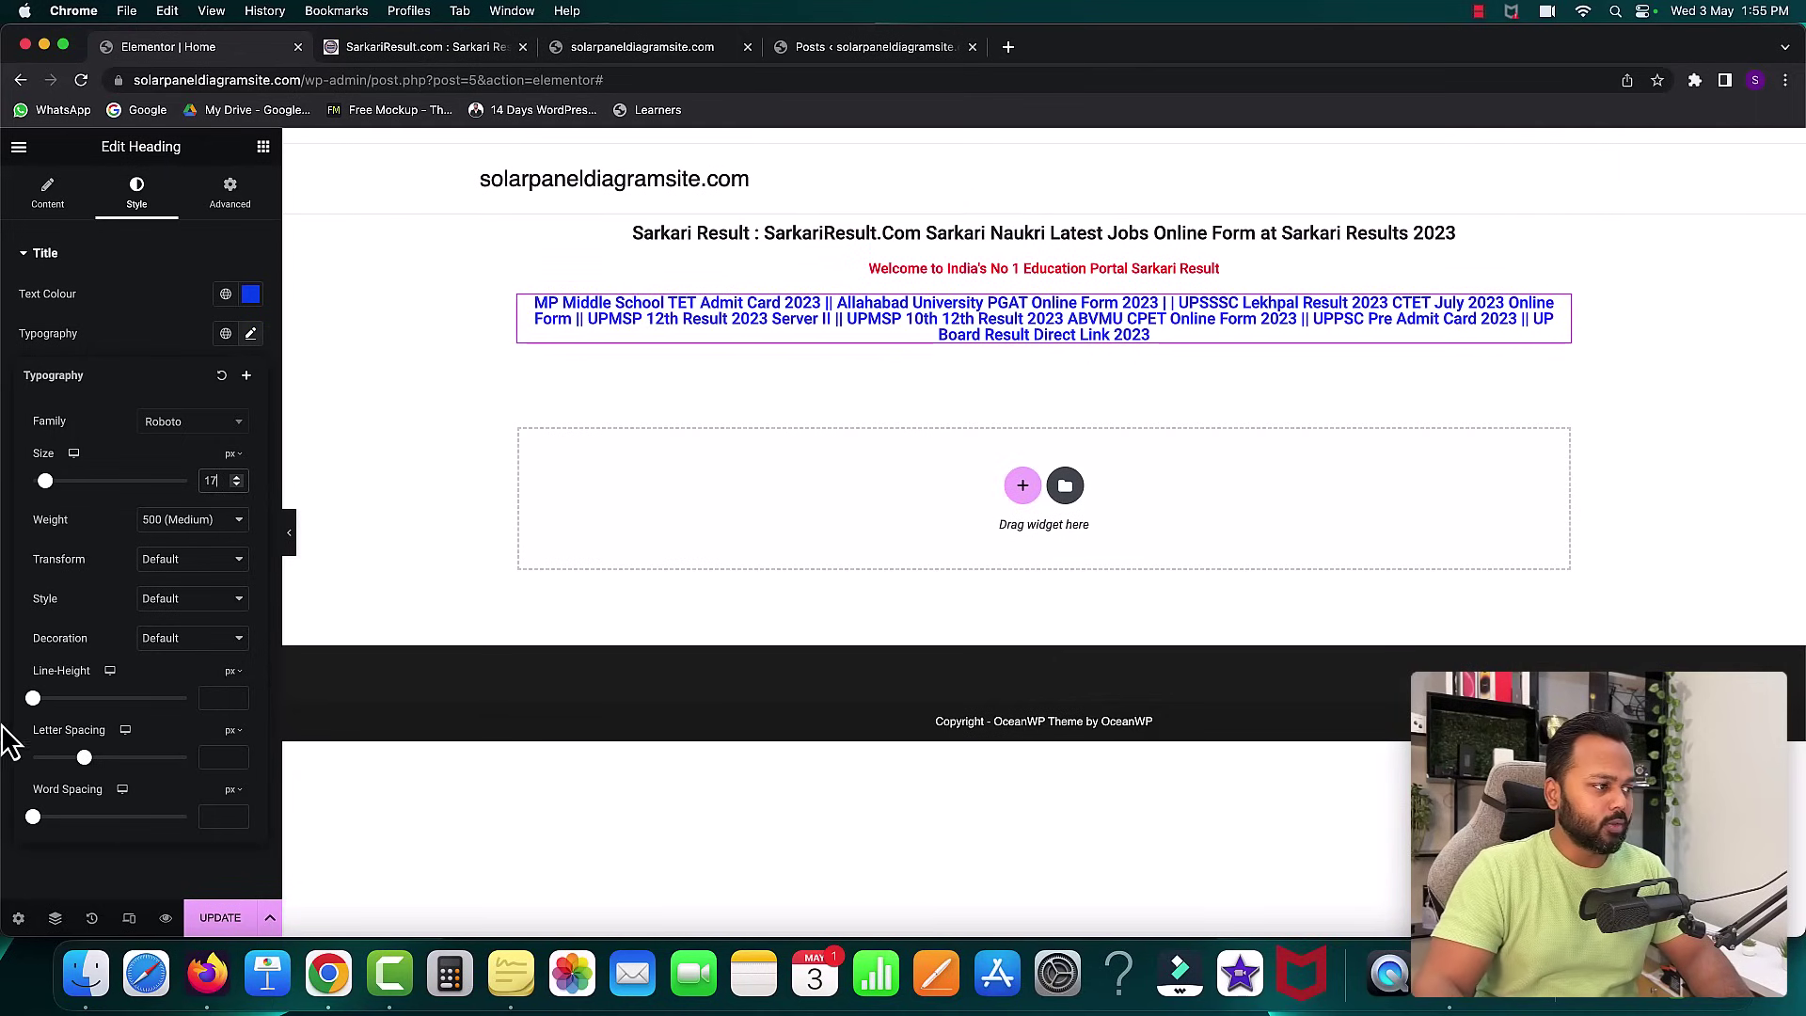
{"action": "left_click", "coordinate": [237, 697]}
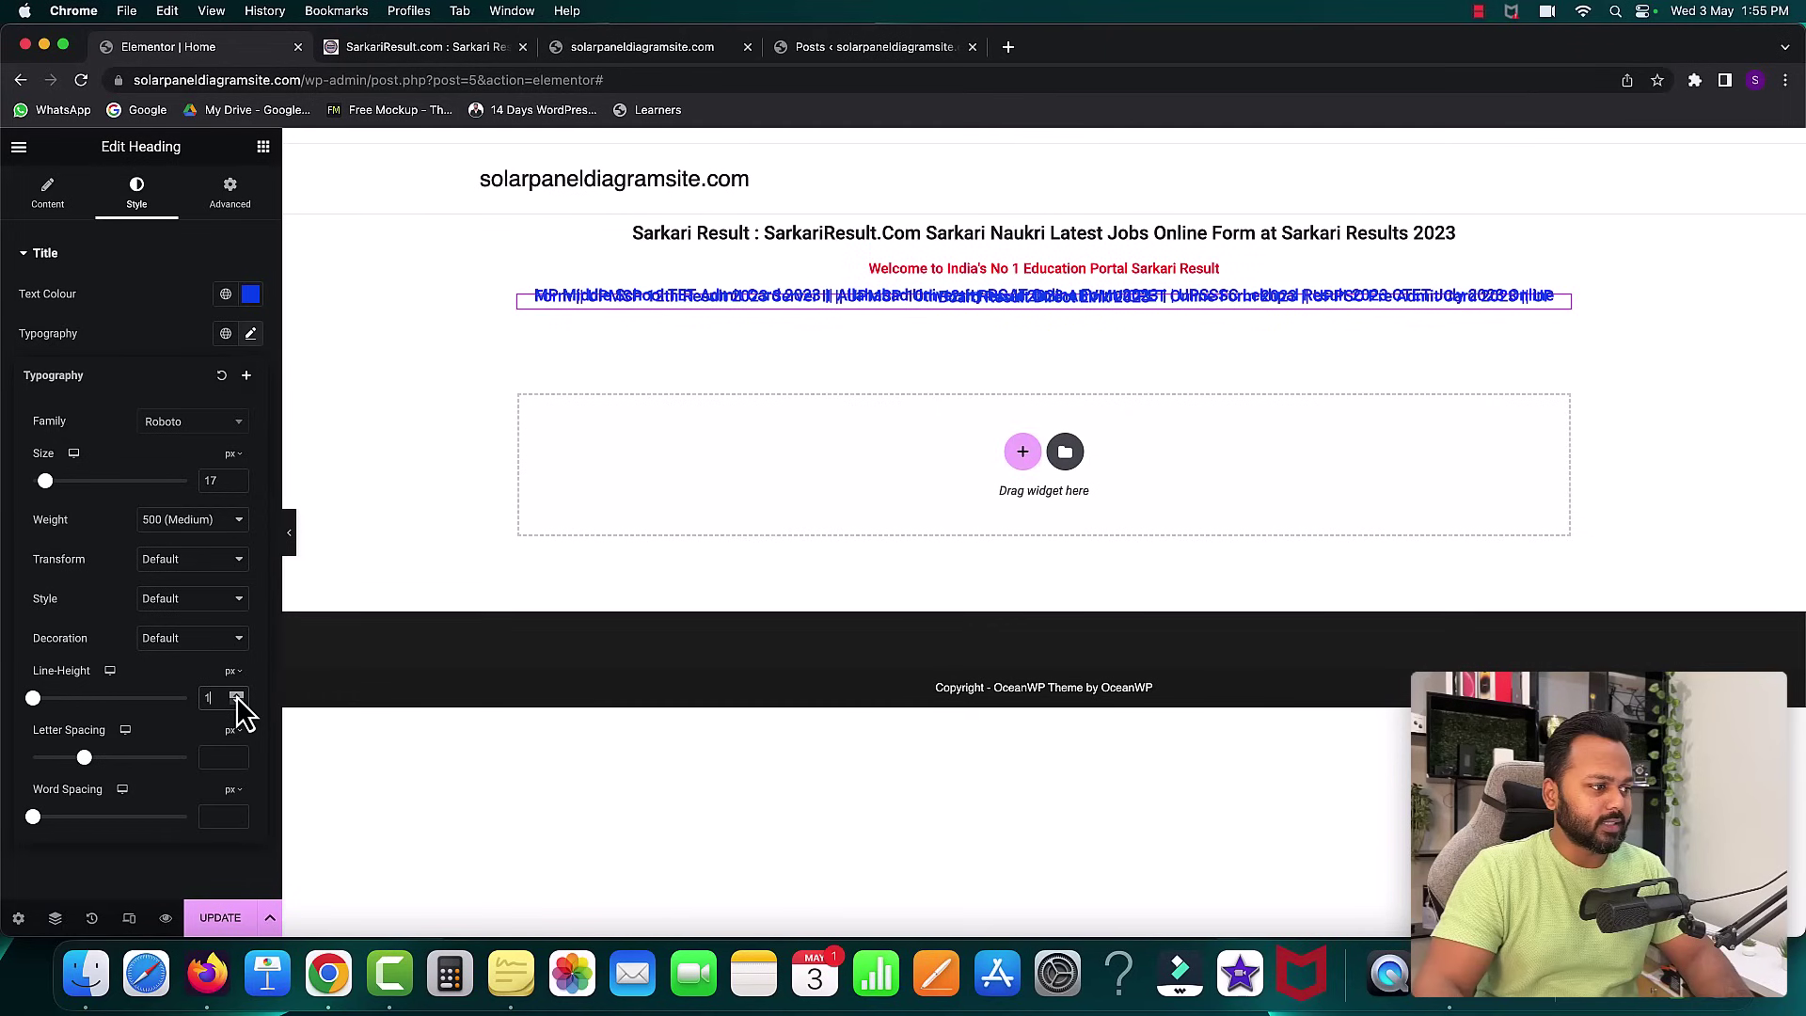
{"action": "left_click", "coordinate": [237, 697]}
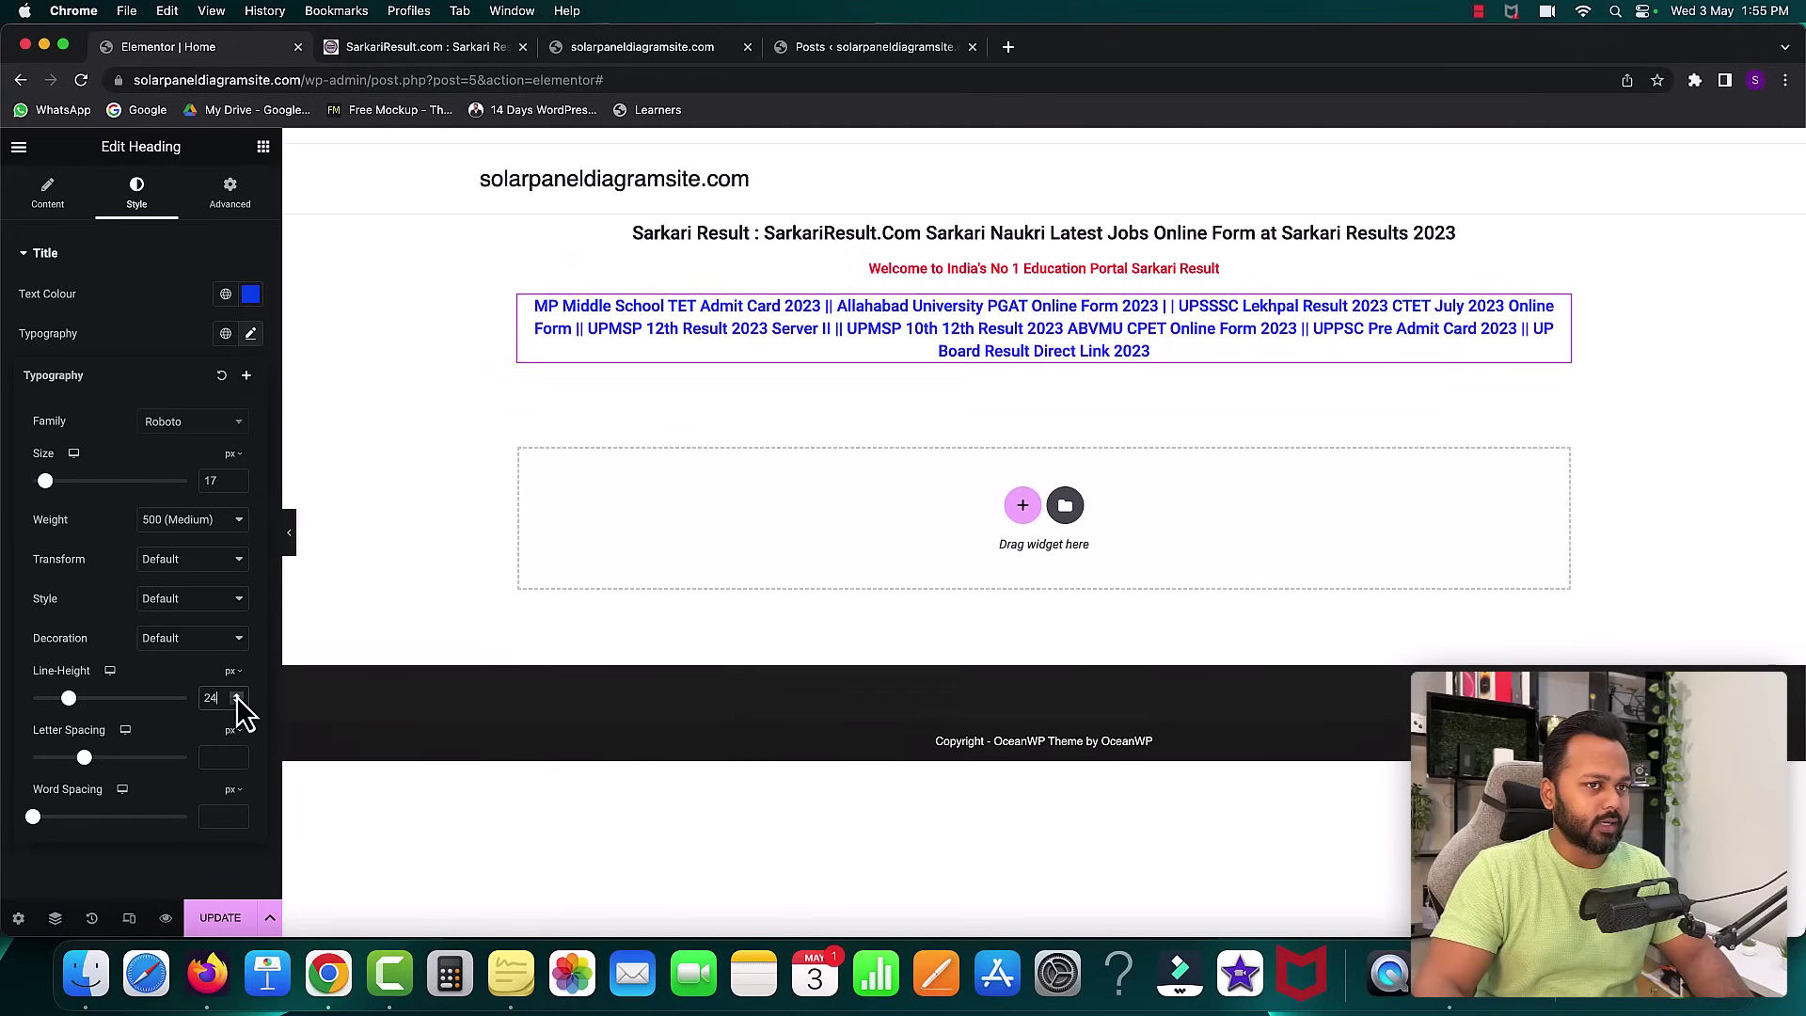
{"action": "left_click", "coordinate": [237, 697]}
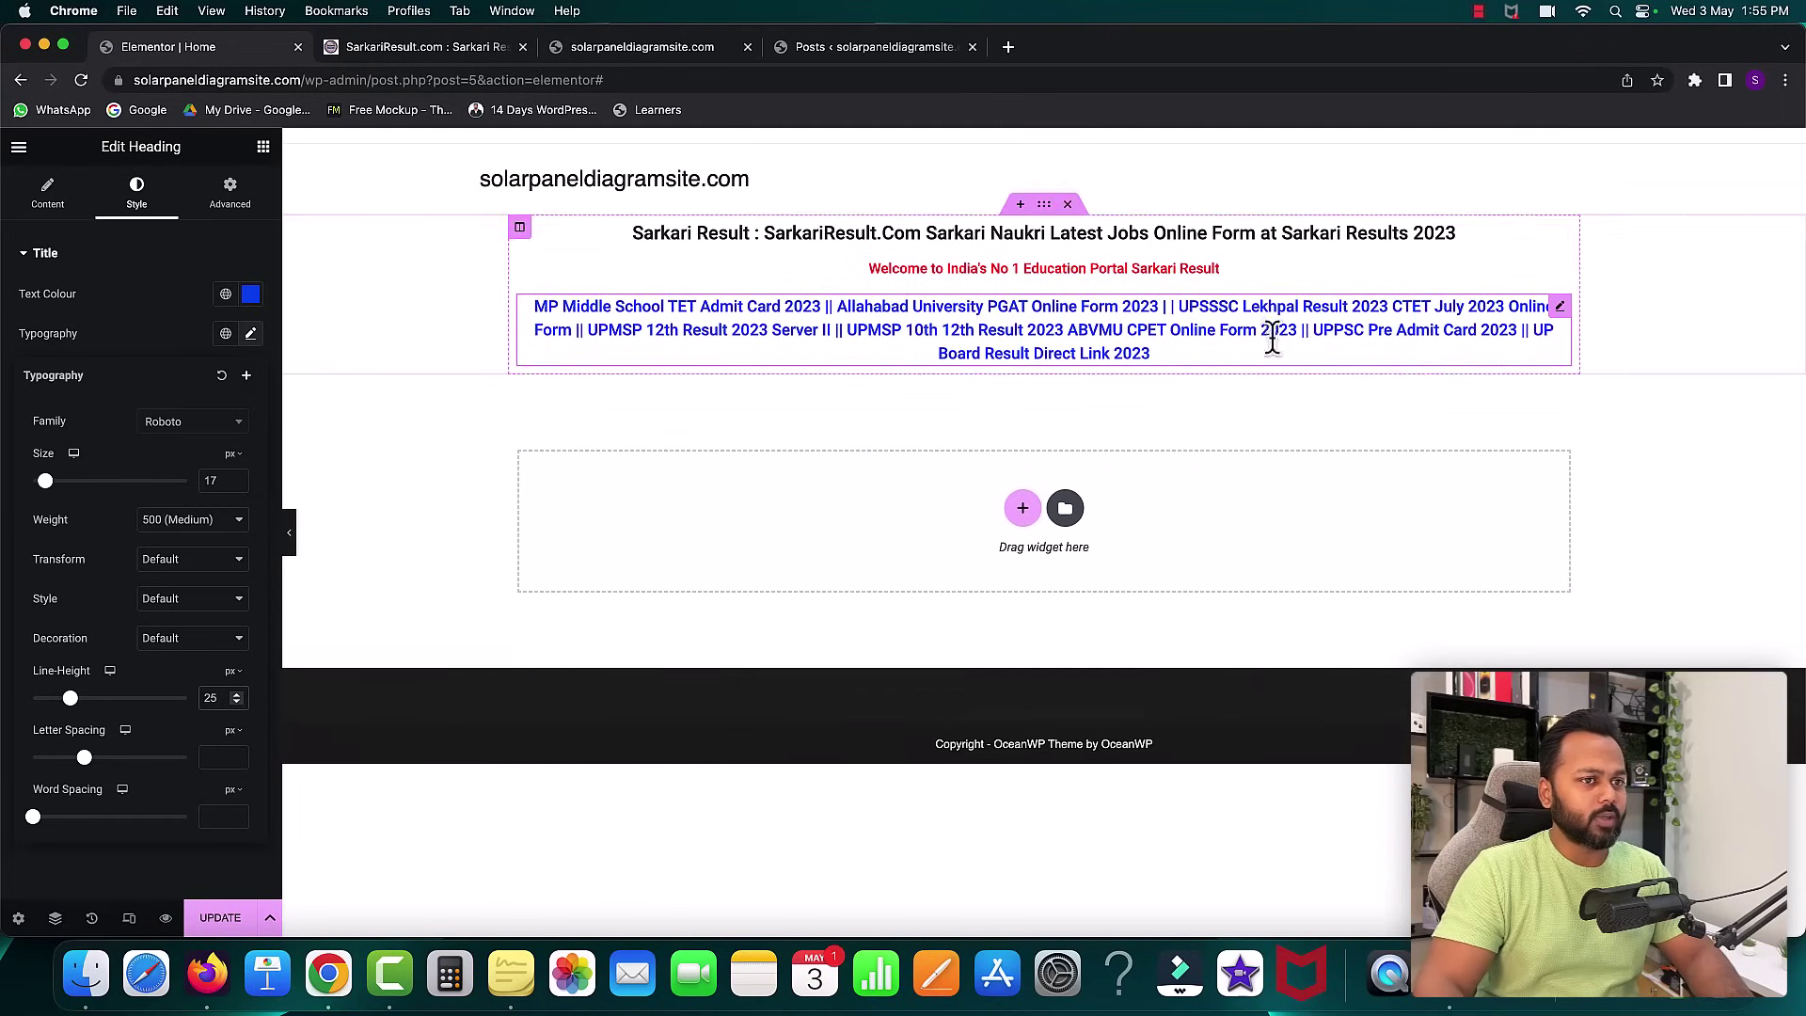
{"action": "left_click", "coordinate": [139, 340]}
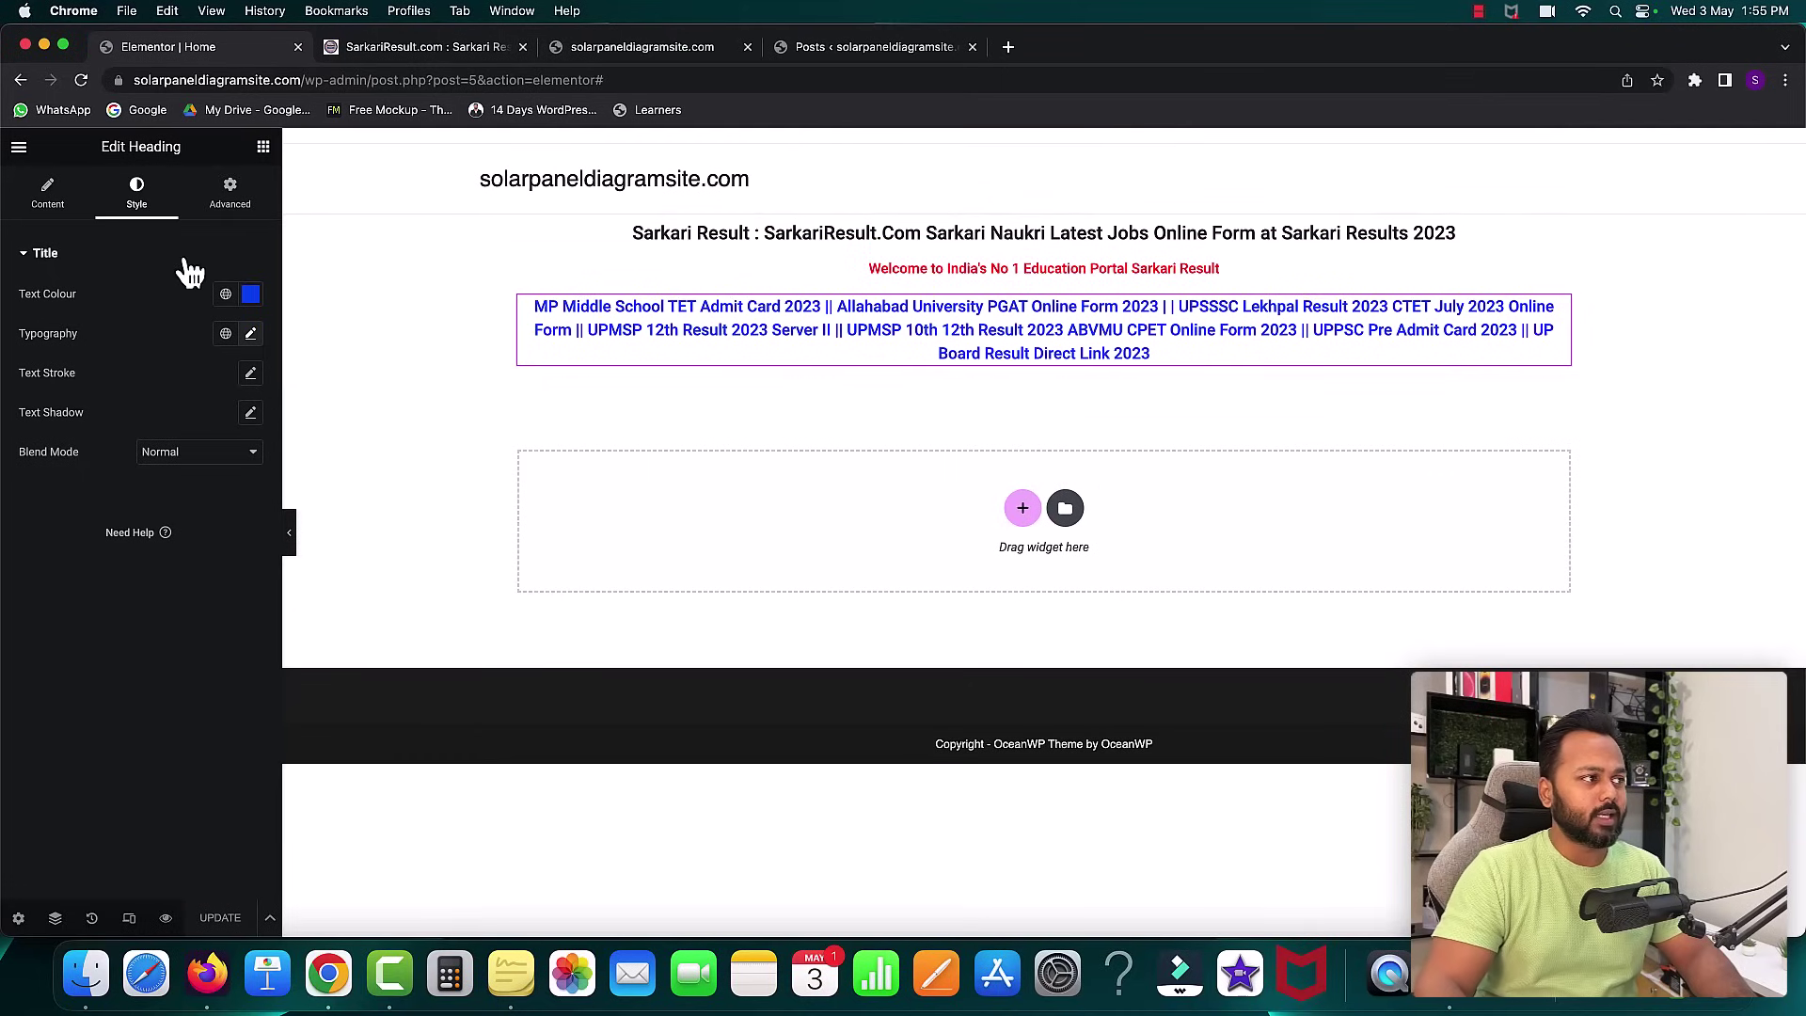
- Open the live Home page in a new browser tab via View Page
{"action": "left_click", "coordinate": [19, 149]}
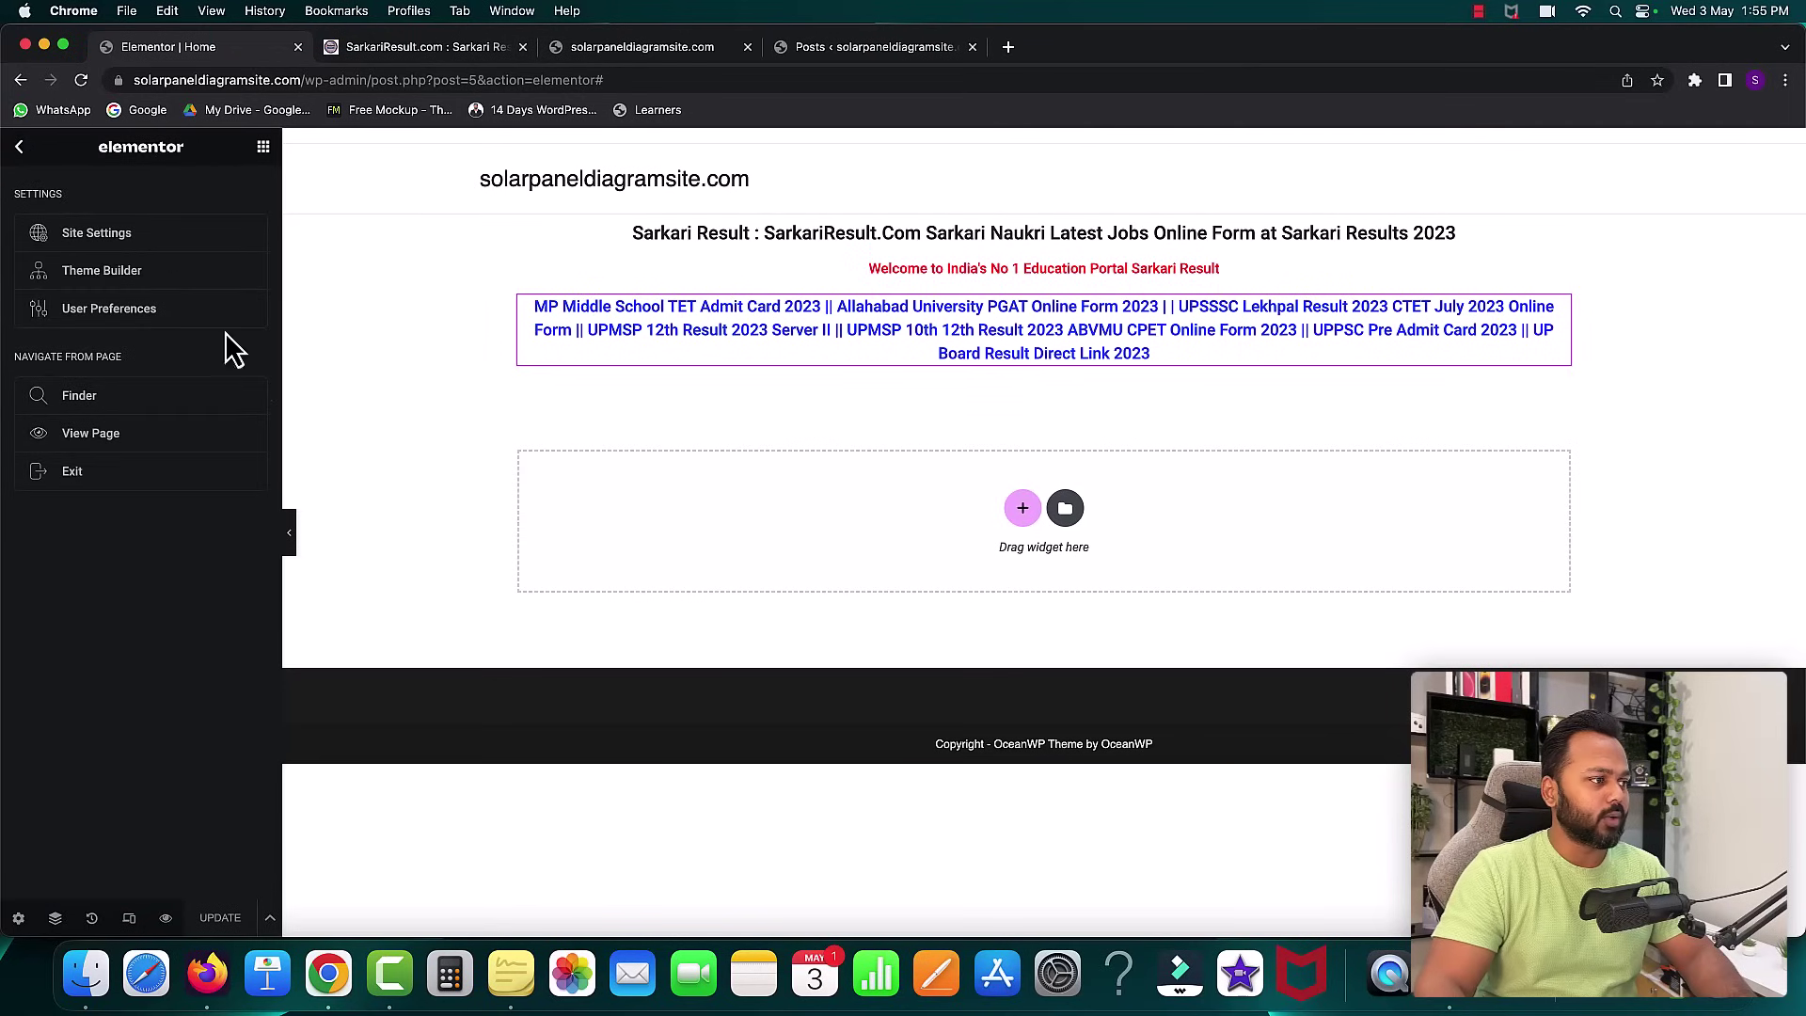
{"action": "right_click", "coordinate": [100, 438]}
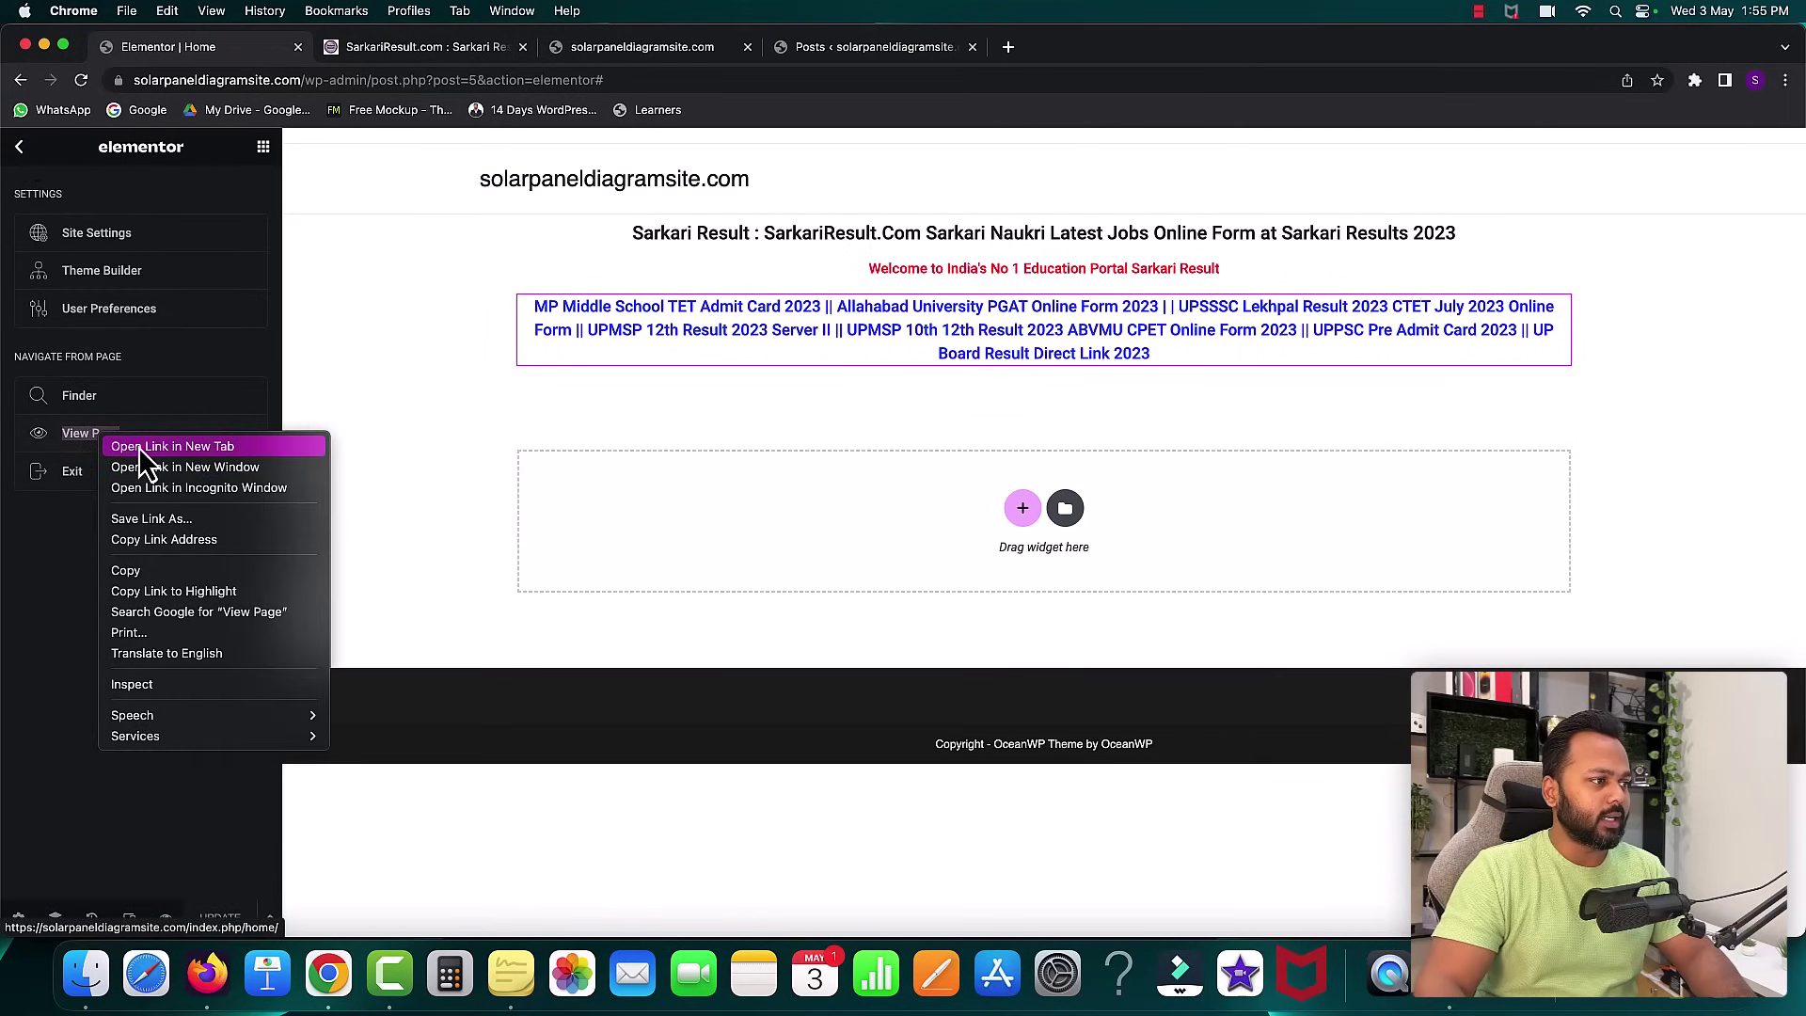
{"action": "left_click", "coordinate": [173, 448]}
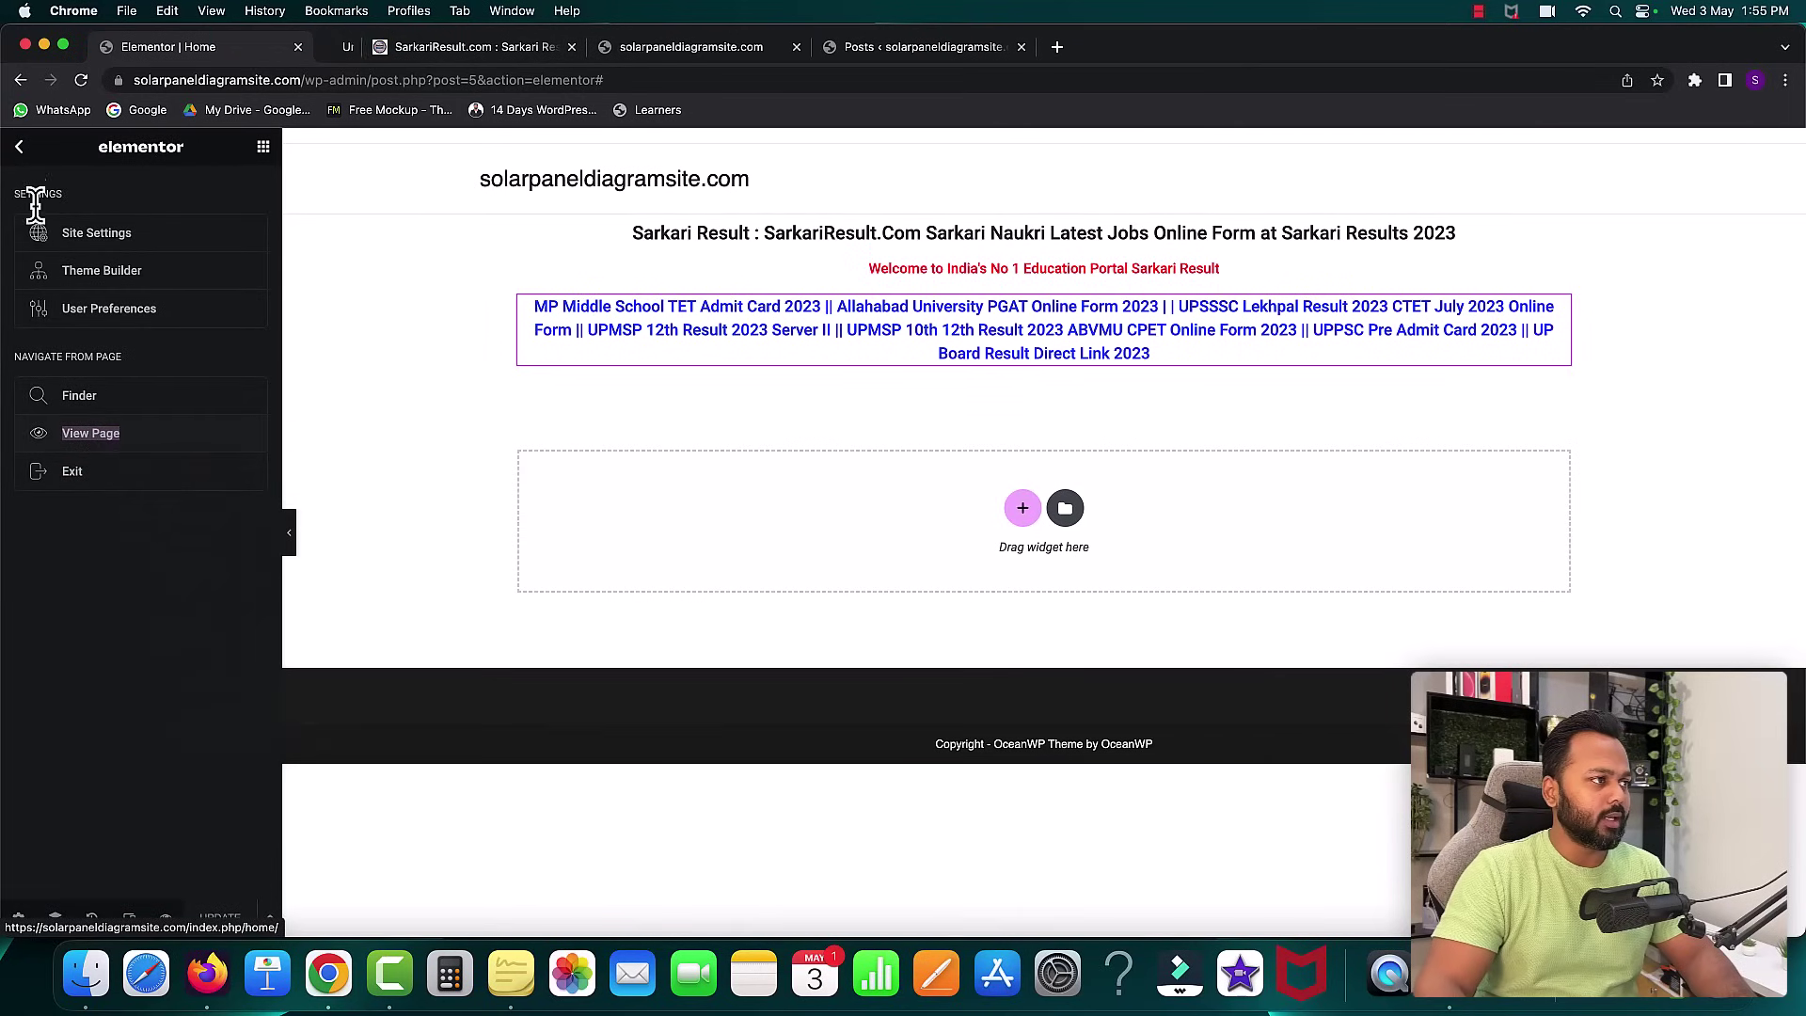
{"action": "left_click", "coordinate": [19, 146]}
- Look at the live Home page tab, then scroll down the Sarkari Result site
{"action": "left_click", "coordinate": [391, 47]}
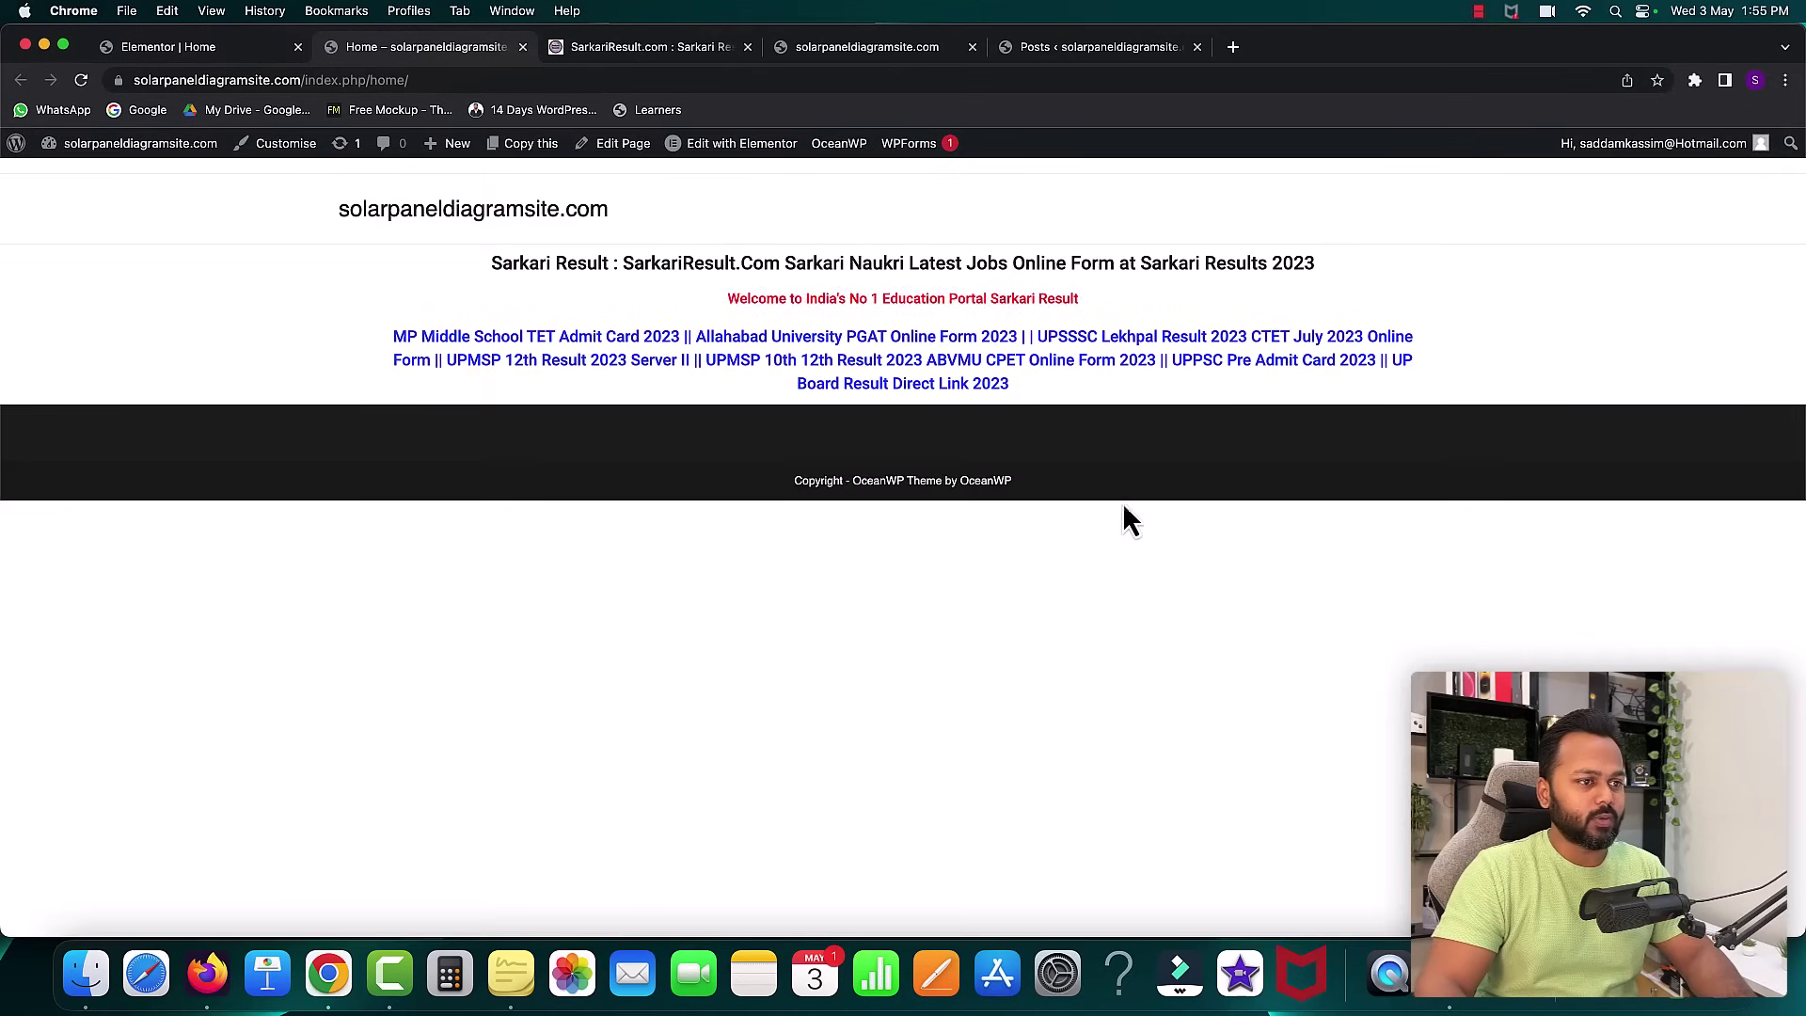
{"action": "left_click", "coordinate": [626, 47]}
{"action": "scroll", "coordinate": [805, 459], "scroll_direction": "down", "scroll_amount": 5}
{"action": "scroll", "coordinate": [805, 459], "scroll_direction": "down", "scroll_amount": 4}
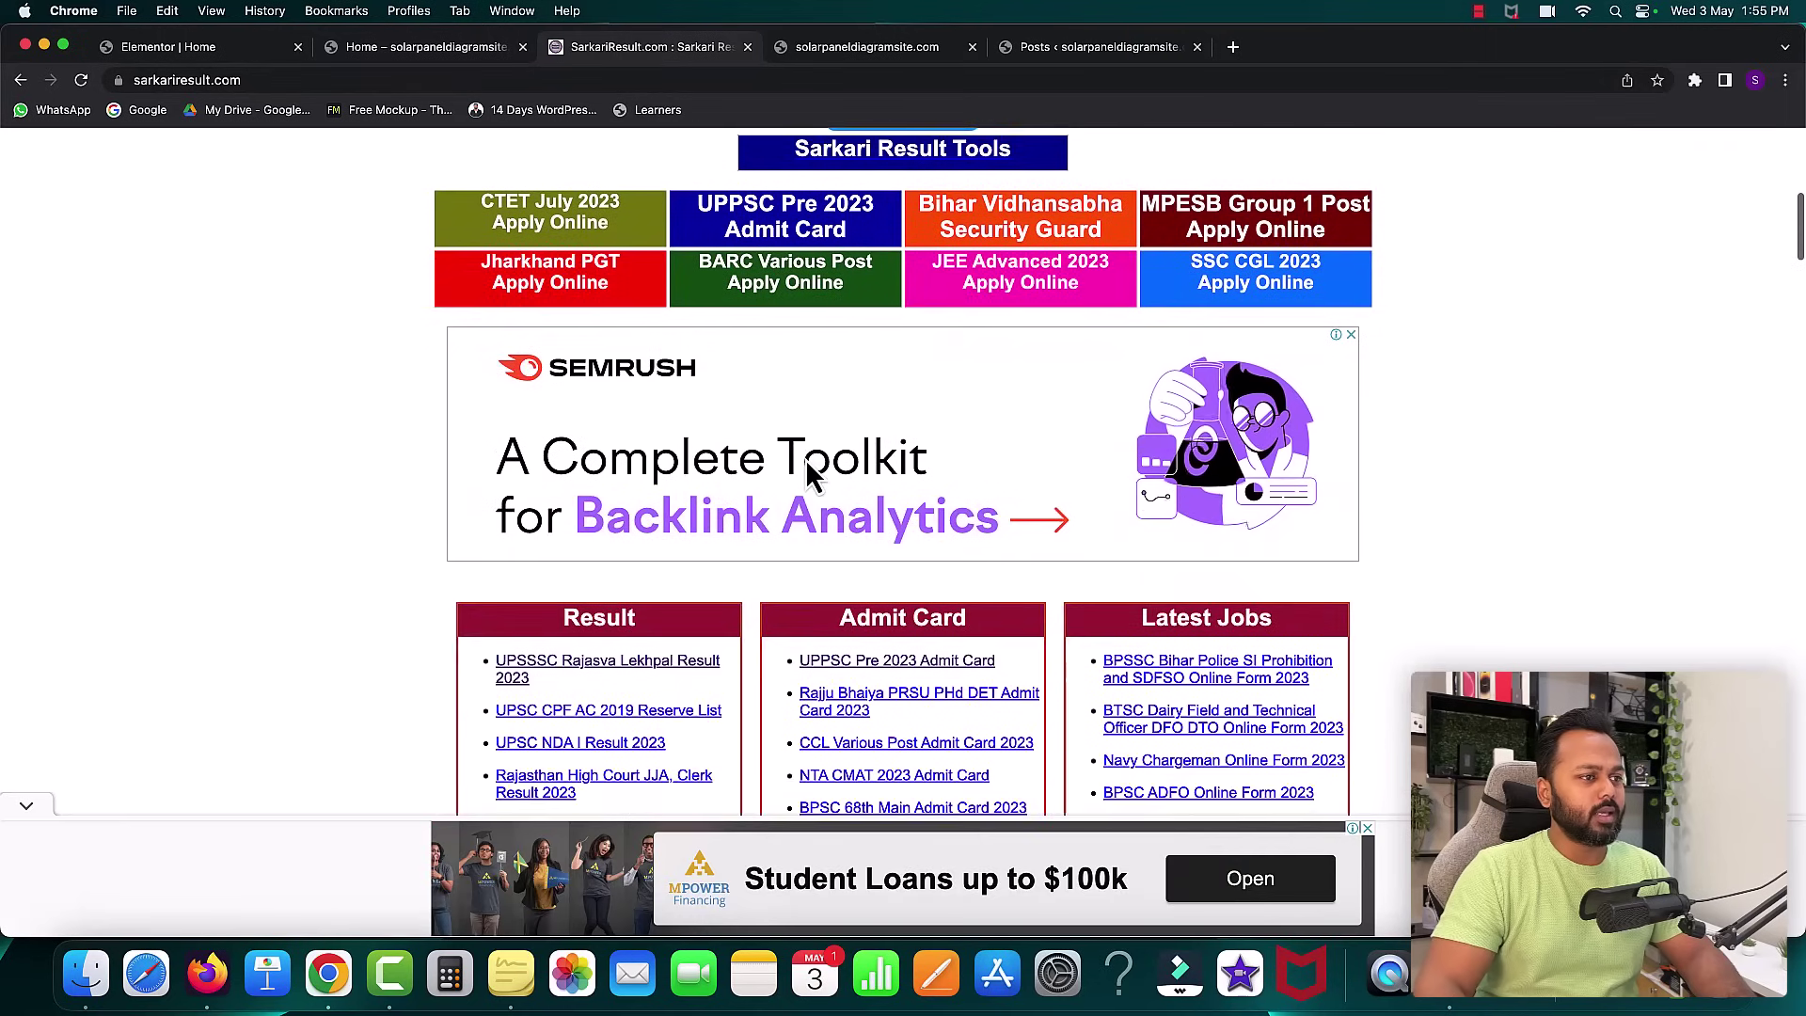
- View the CTET July 2023 post on Sarkari Result, dismiss its ad, and return to Elementor
{"action": "scroll", "coordinate": [504, 343], "scroll_direction": "up", "scroll_amount": 1}
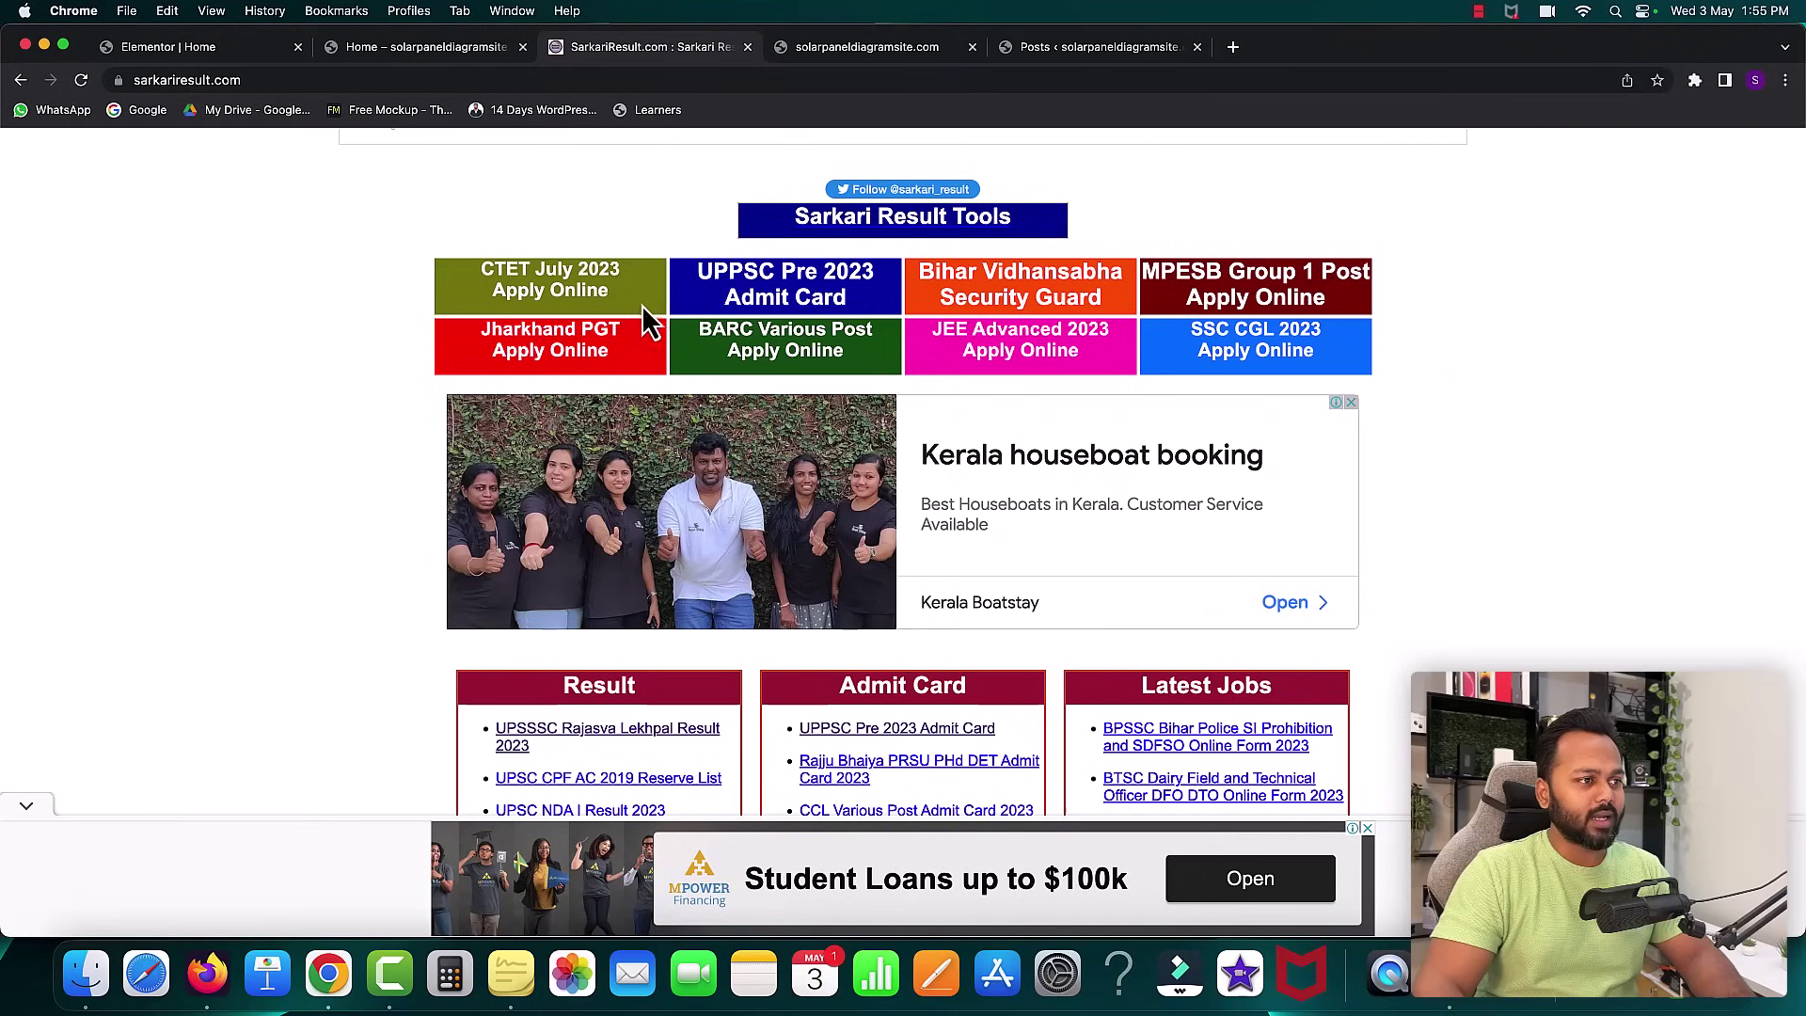
{"action": "left_click", "coordinate": [553, 308]}
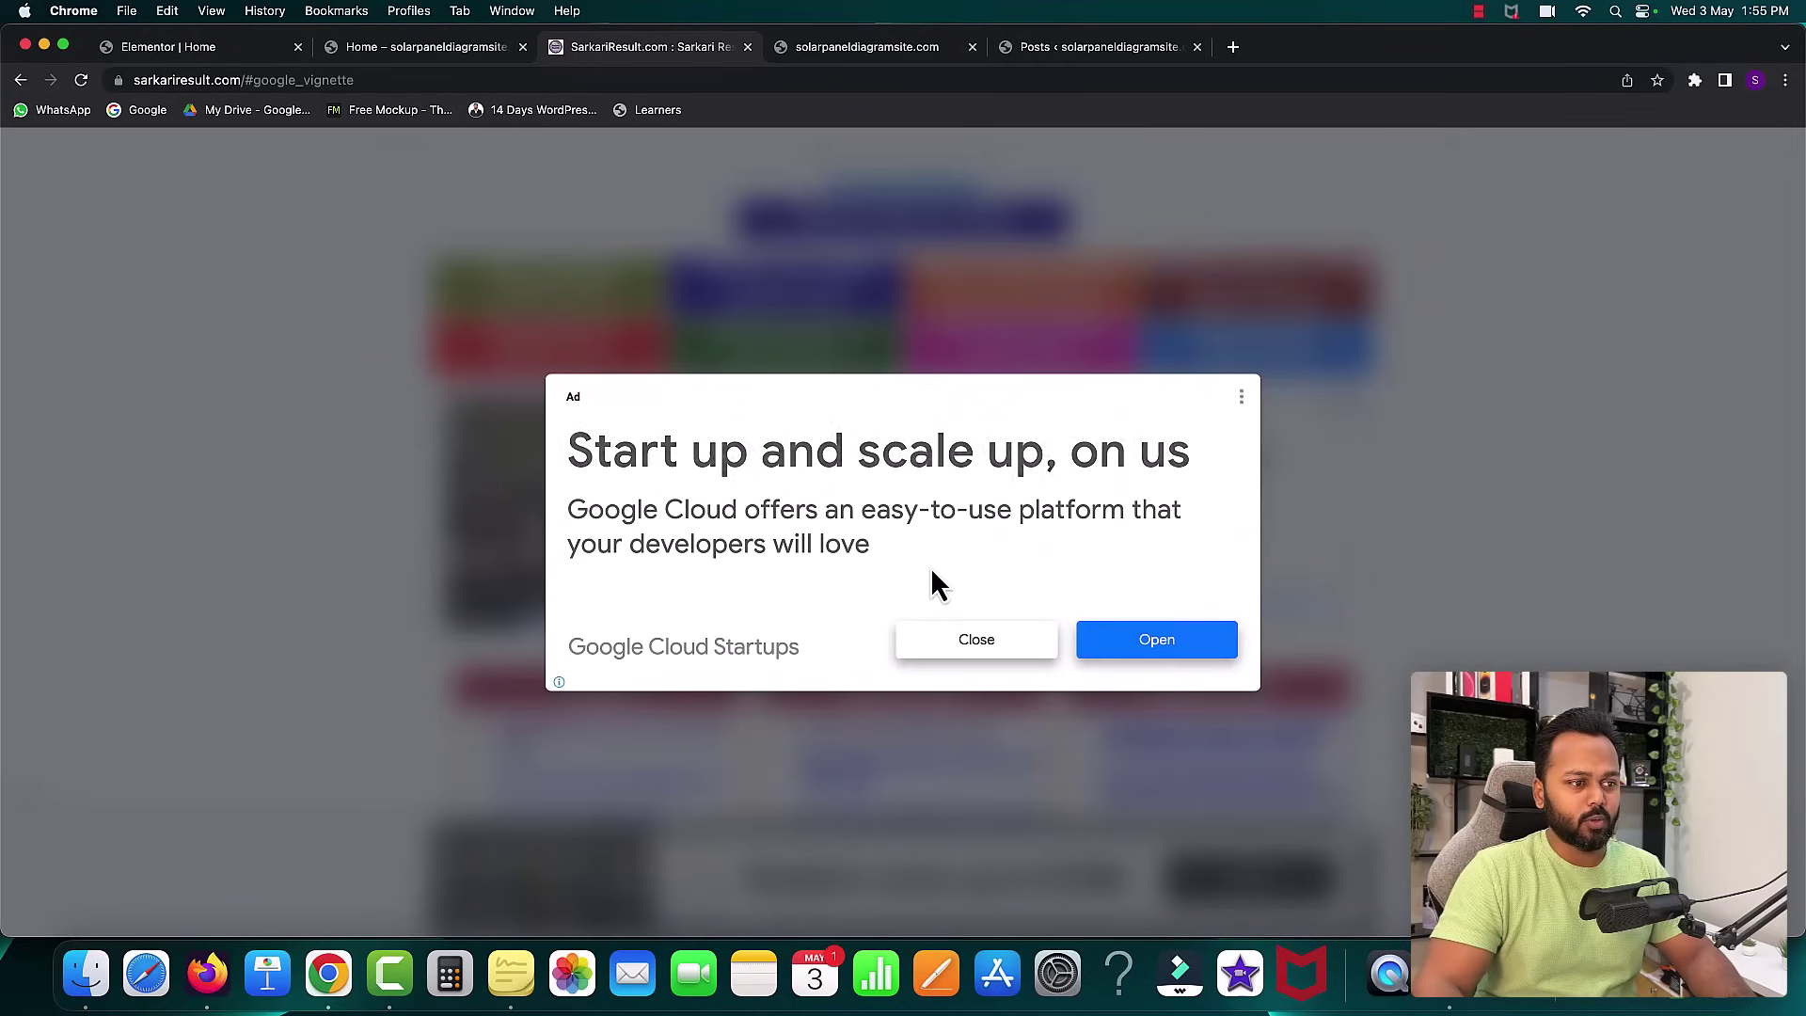
{"action": "left_click", "coordinate": [976, 639]}
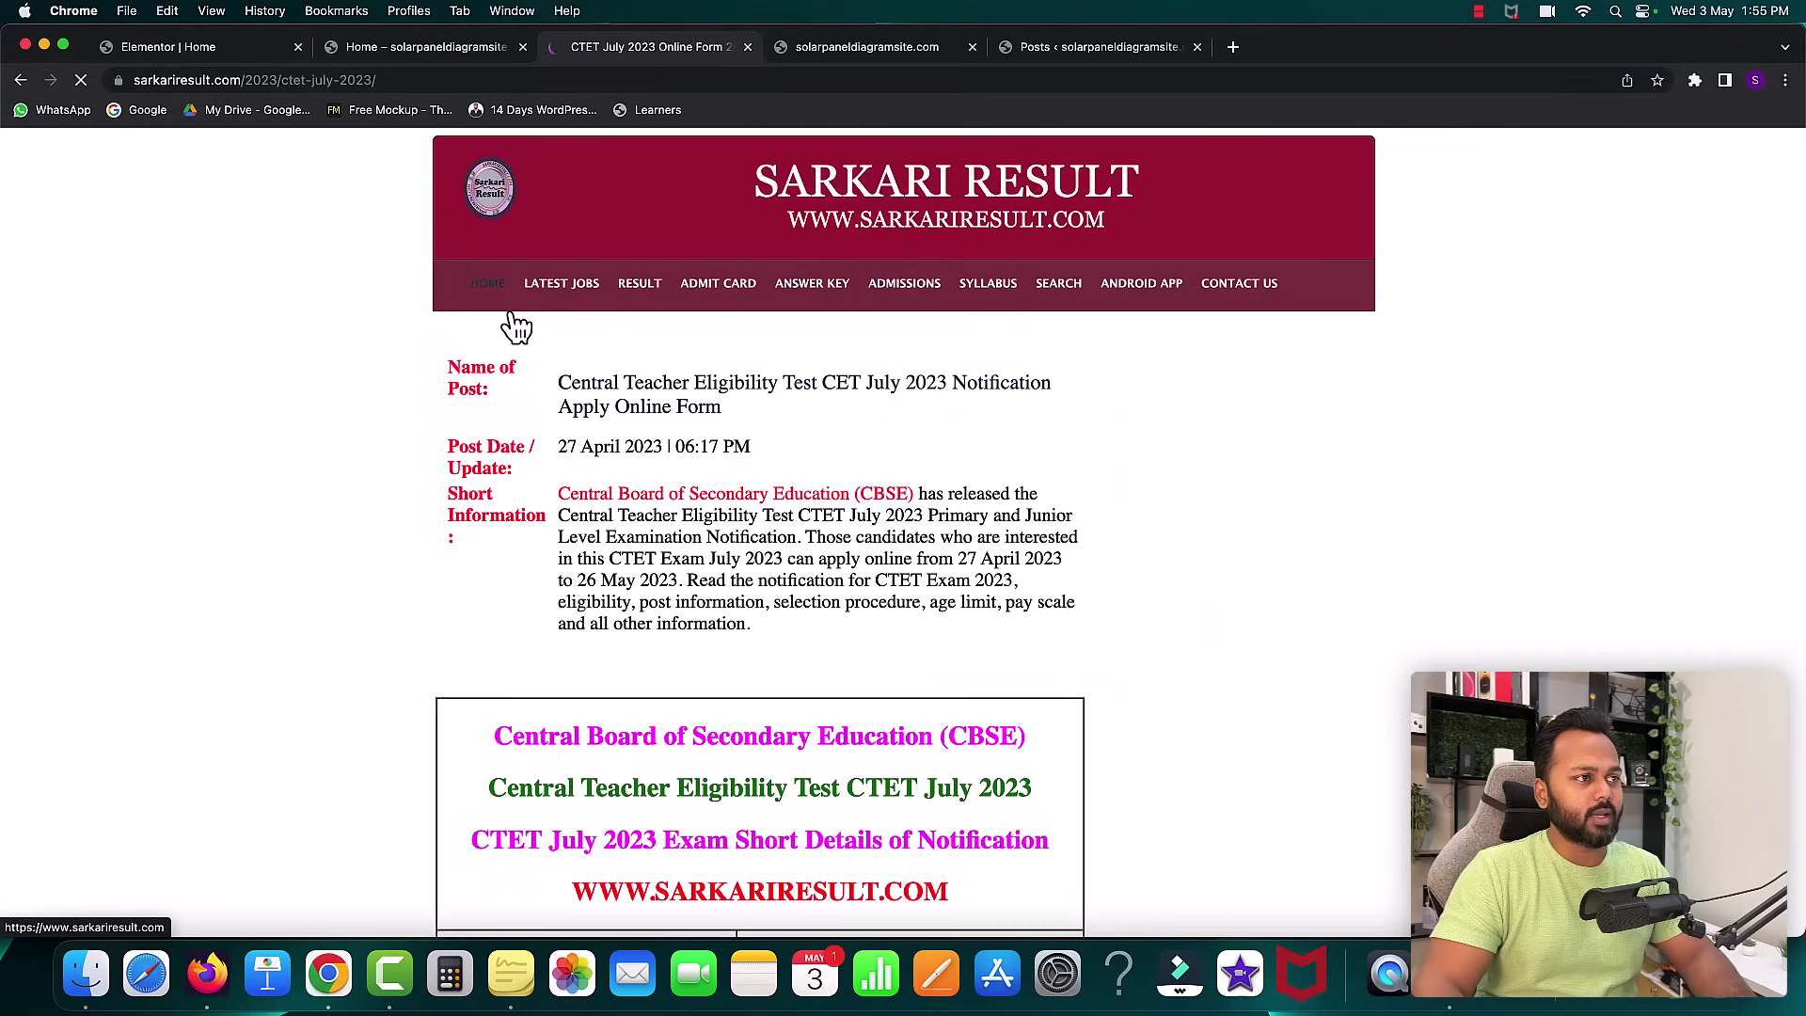
{"action": "left_click", "coordinate": [20, 80]}
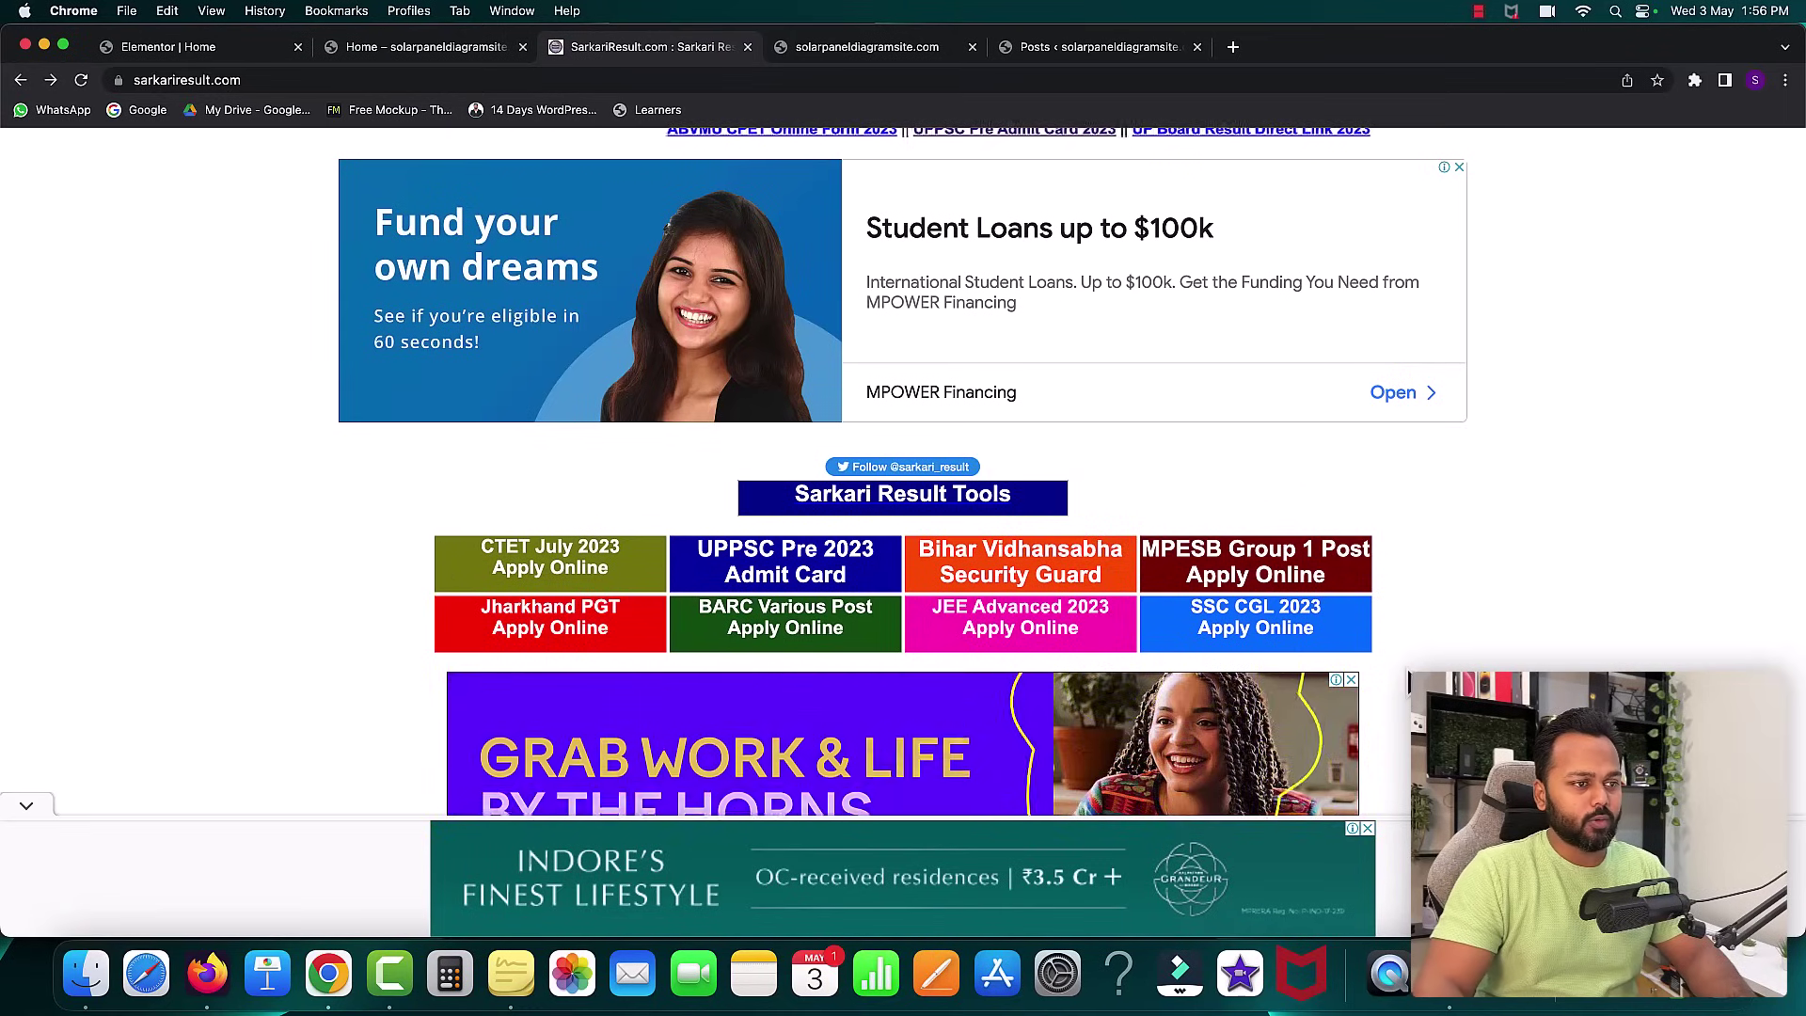
{"action": "left_click", "coordinate": [193, 46]}
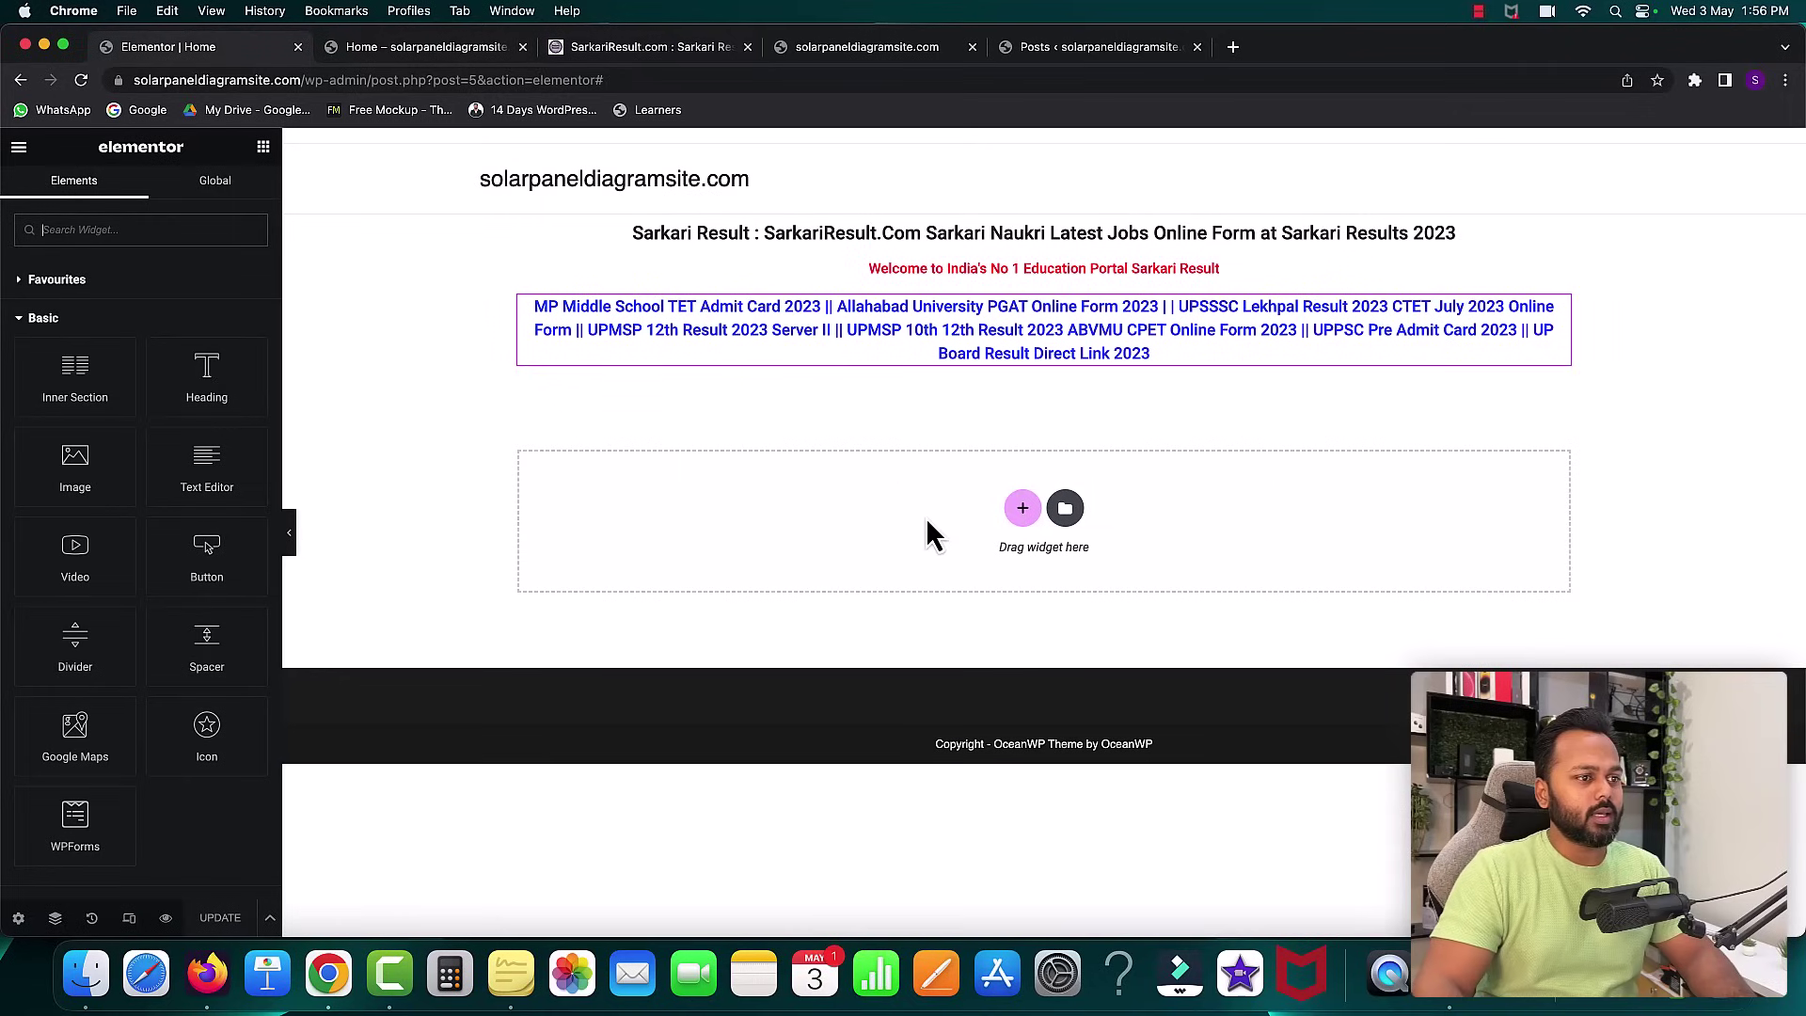
- Insert a four-column section below the headings and drop a Button widget into column one
{"action": "left_click", "coordinate": [1025, 508]}
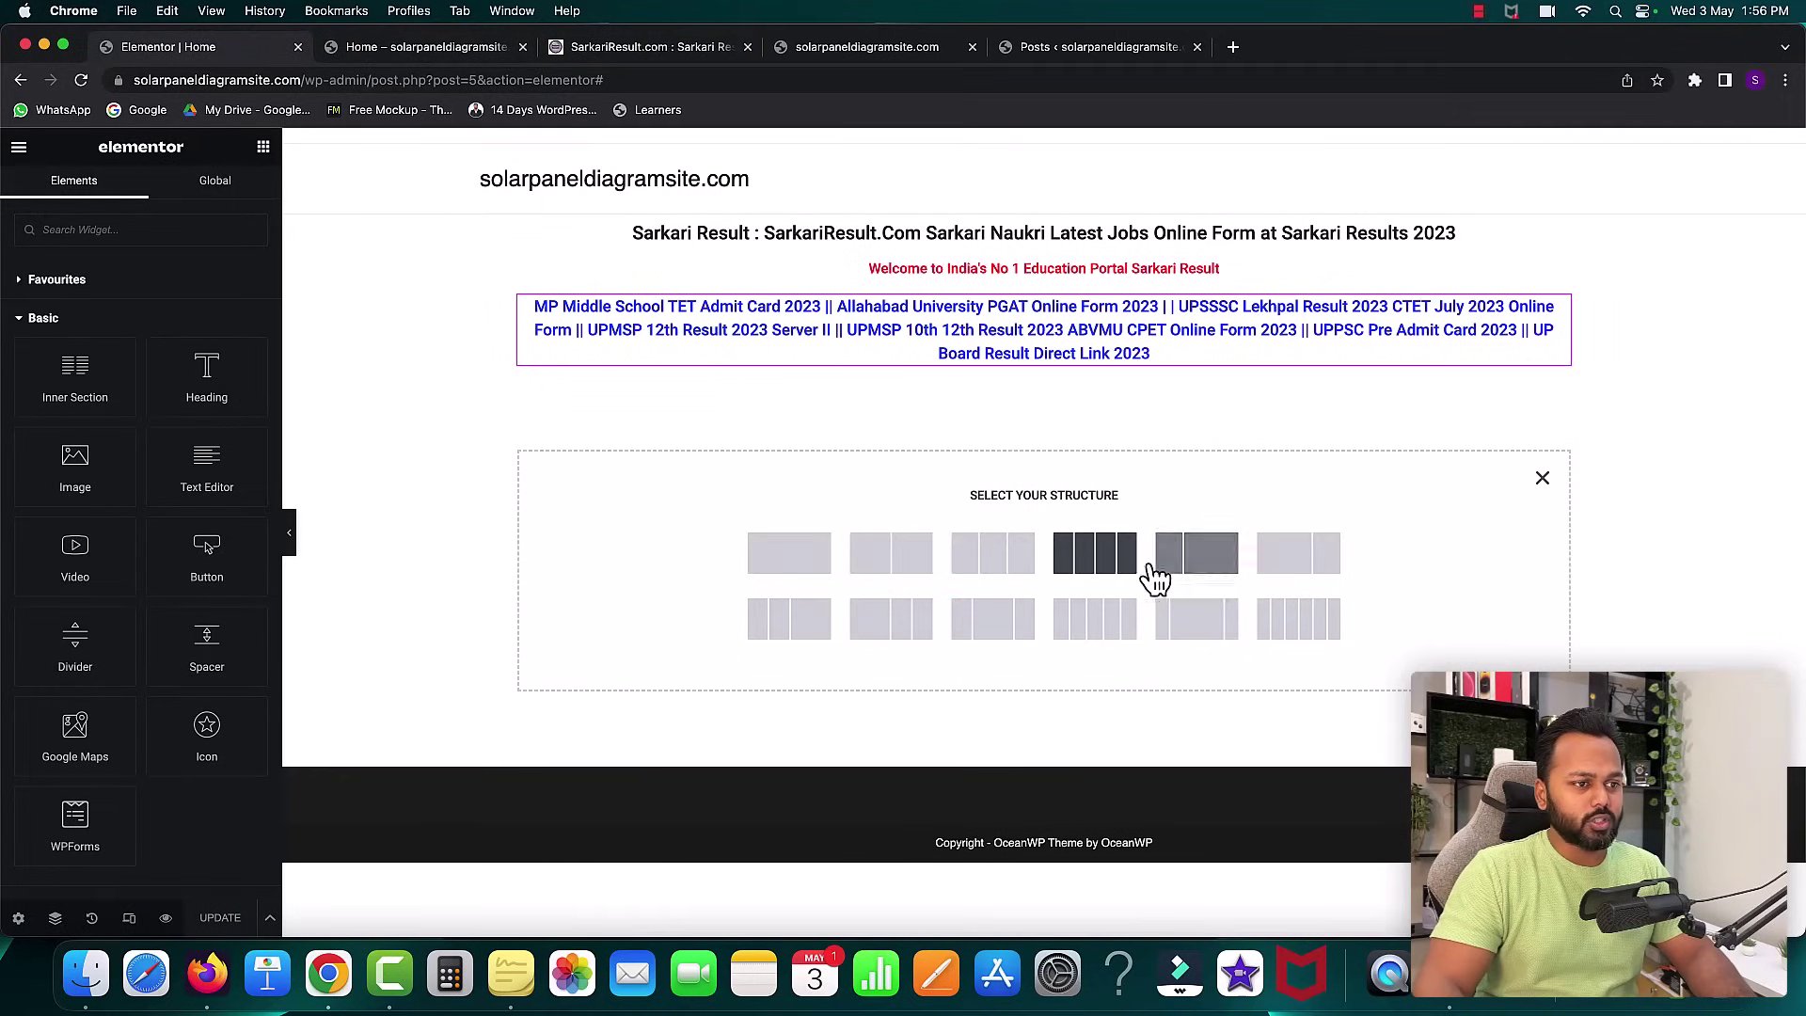
{"action": "left_click", "coordinate": [1089, 562]}
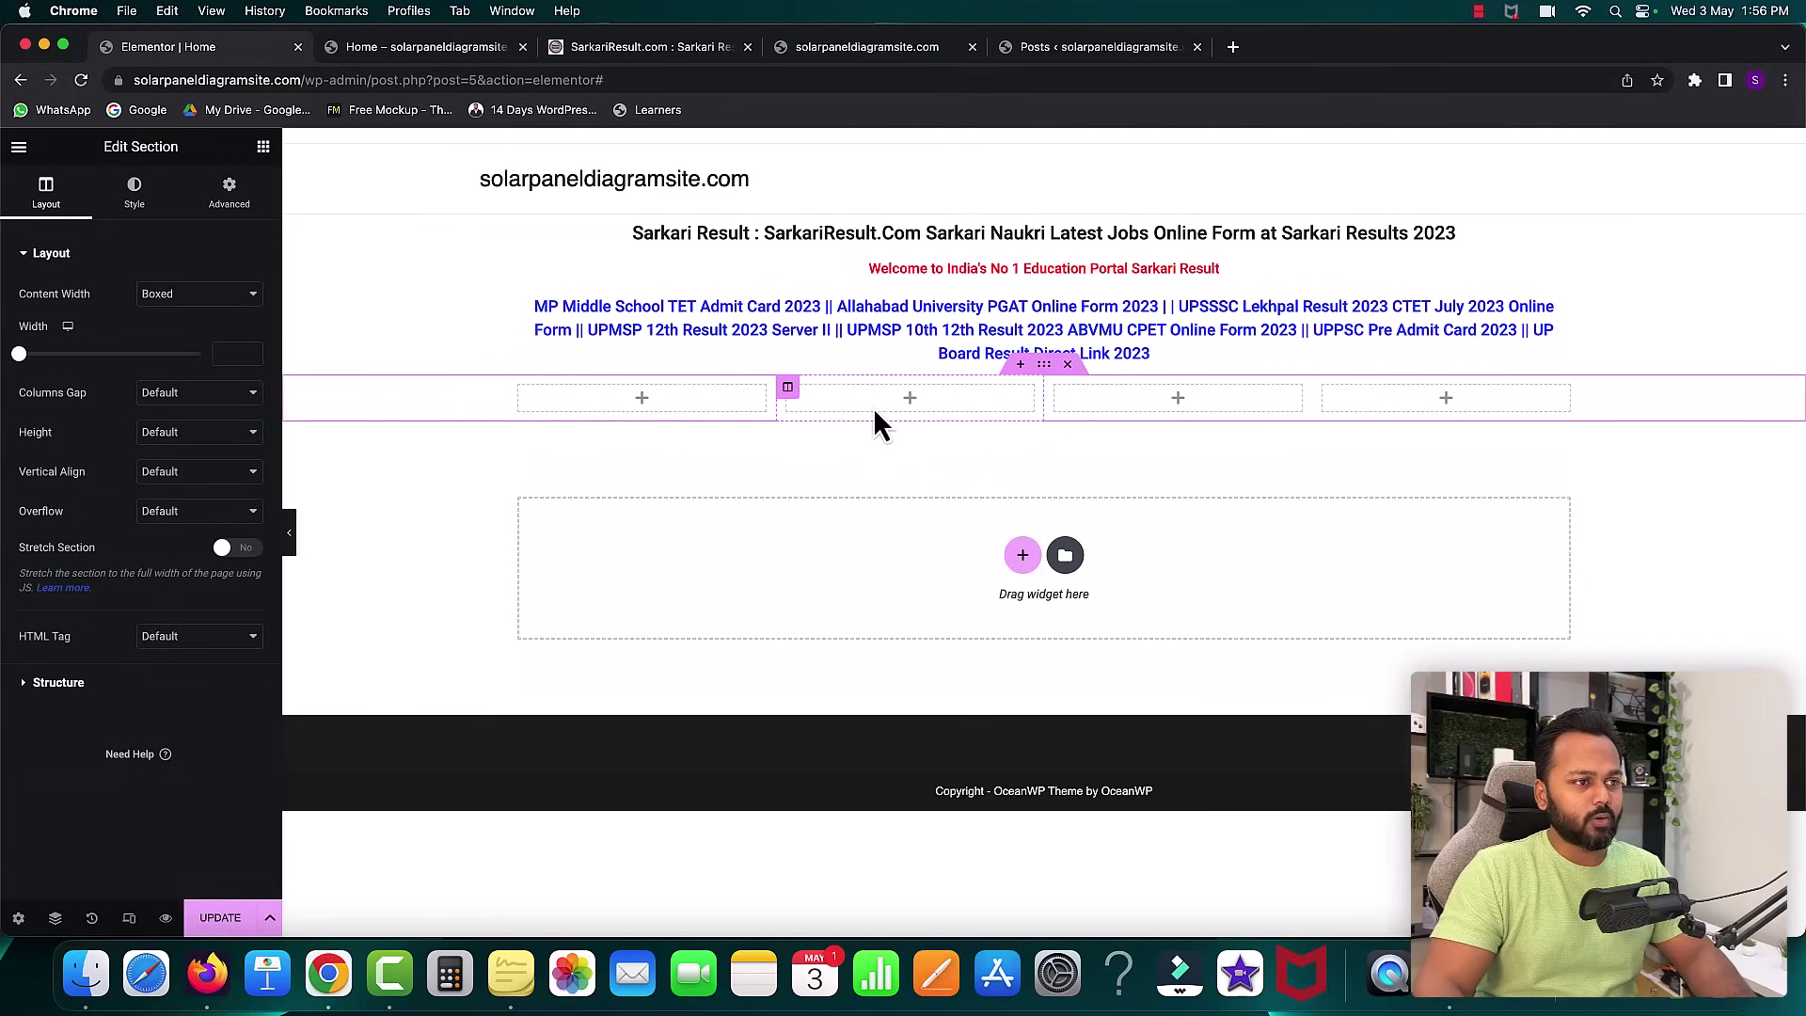
{"action": "left_click", "coordinate": [643, 400]}
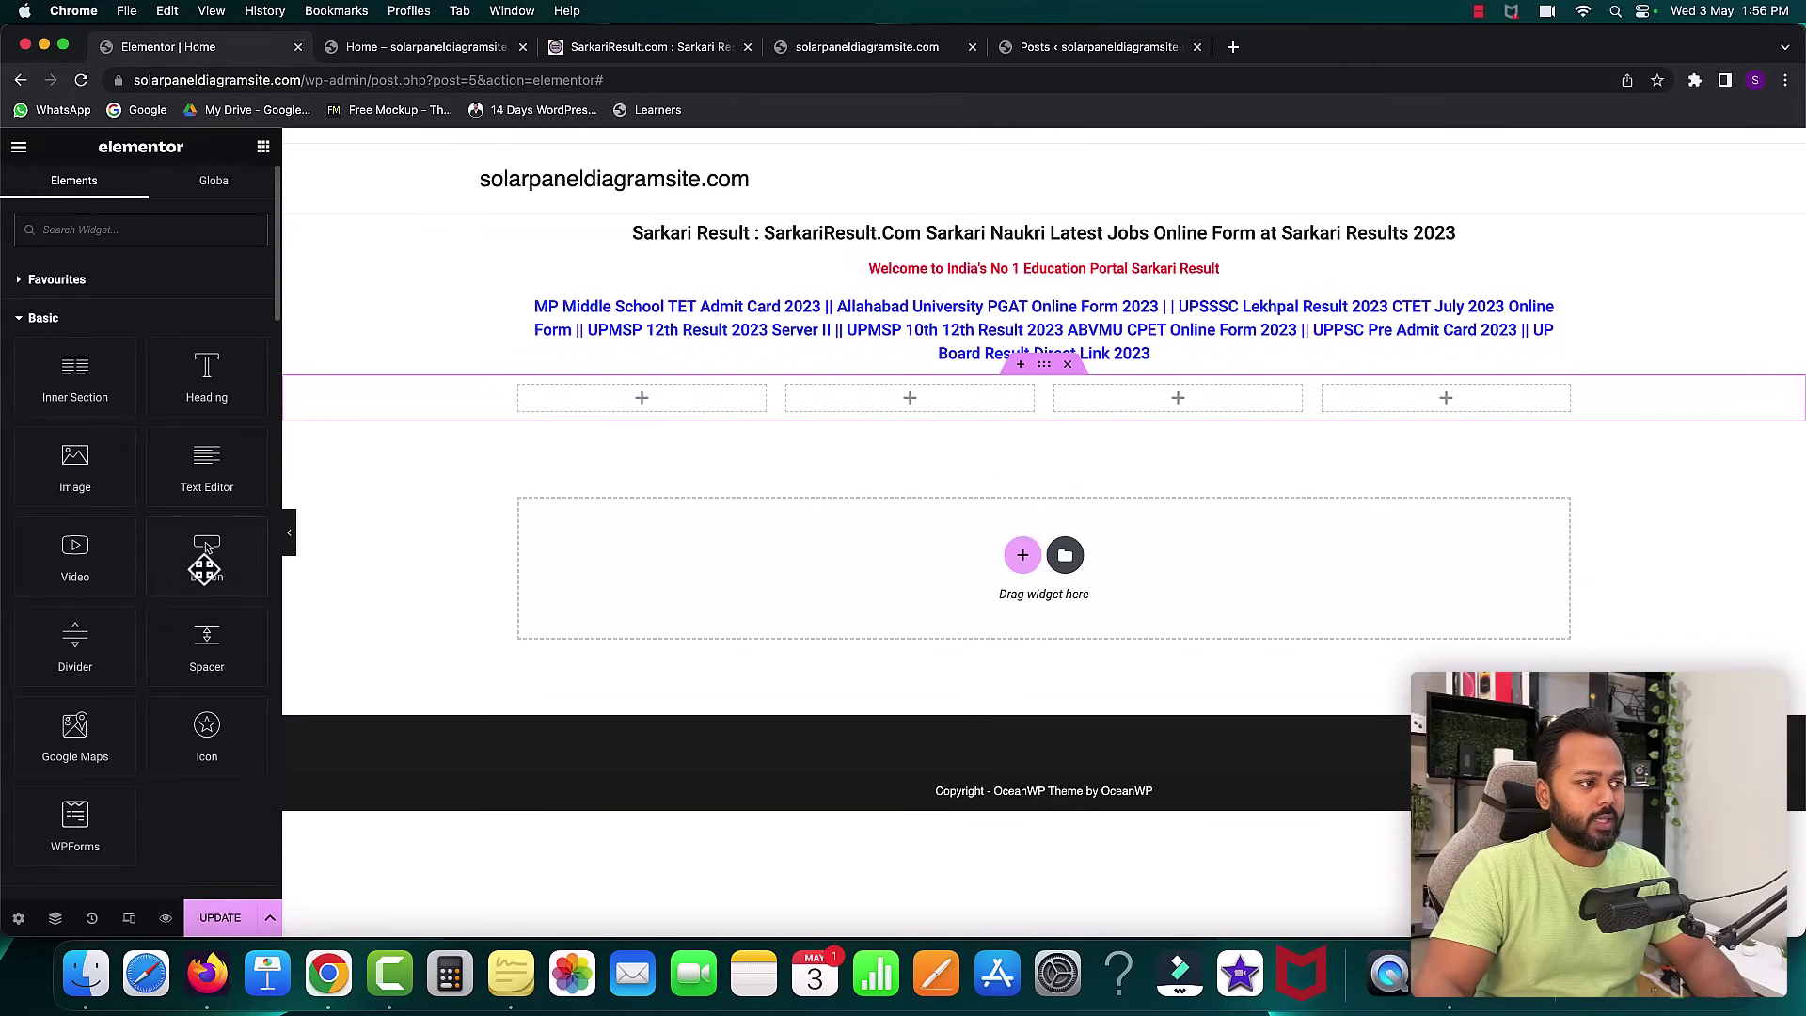
{"action": "left_click_drag", "start_coordinate": [203, 563], "coordinate": [617, 403]}
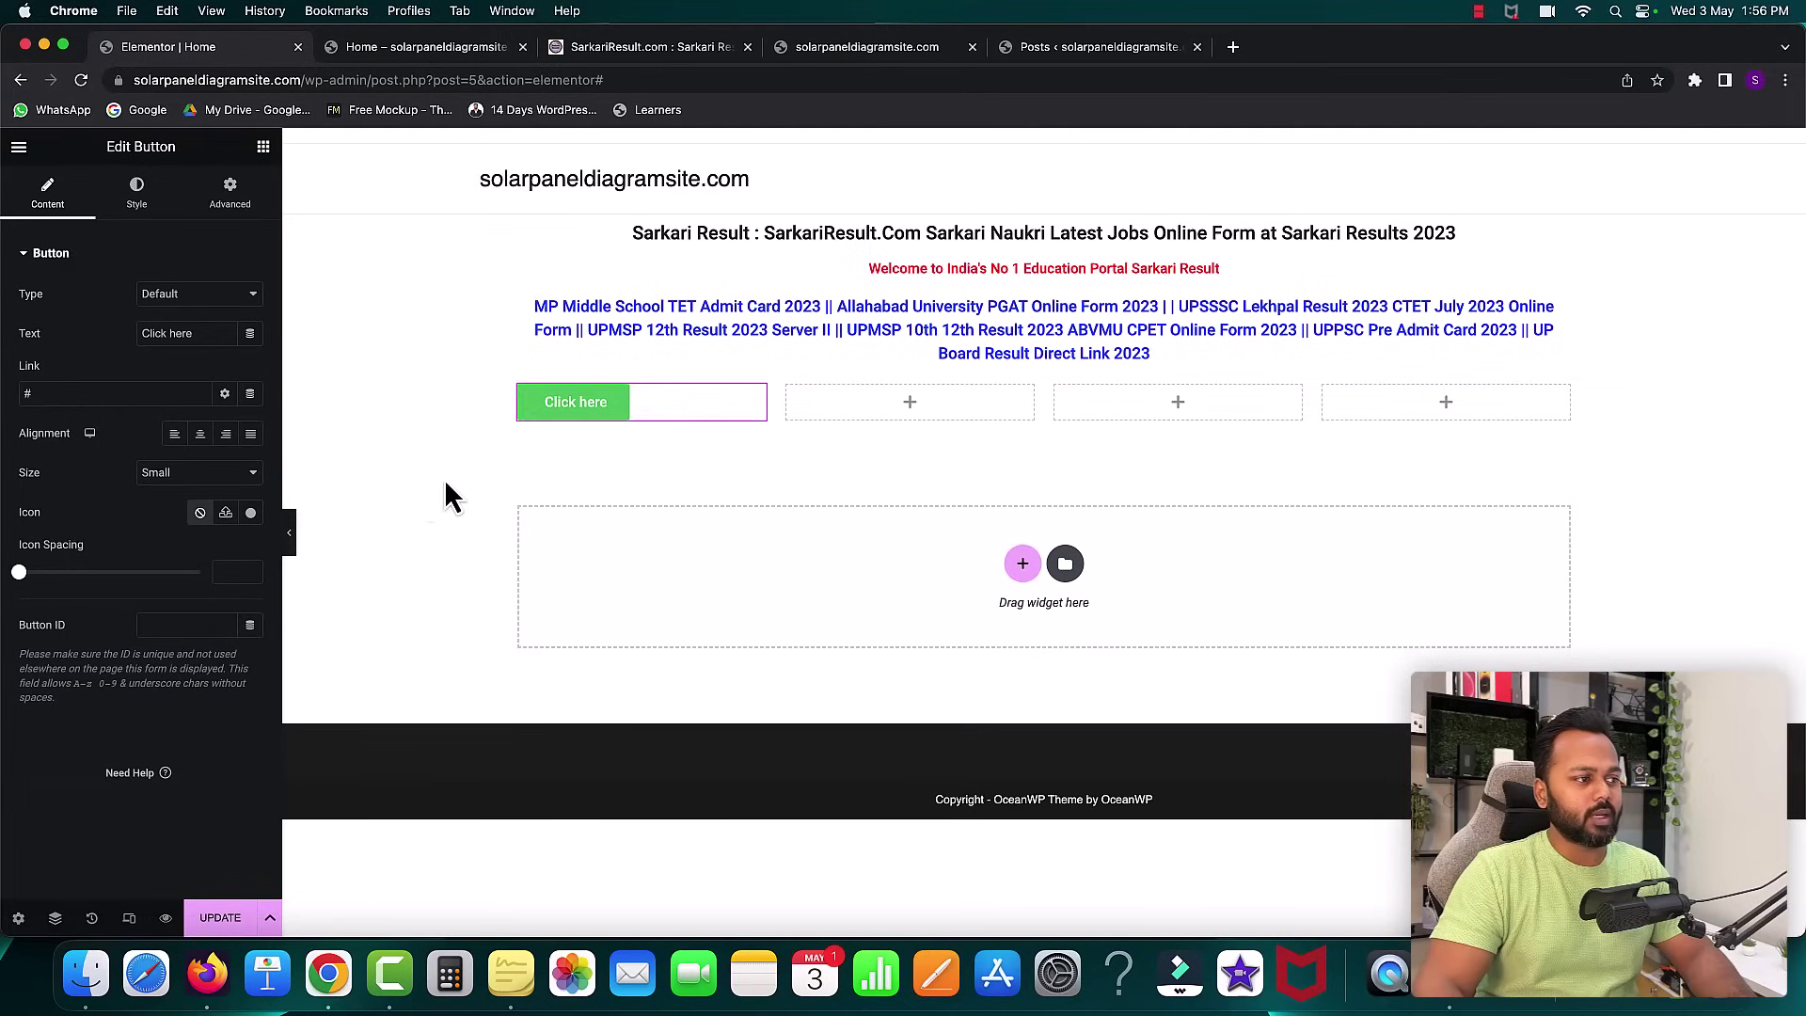
- Stretch the button to full column width and label it 'CTET July 2023 Apply Online'
{"action": "left_click", "coordinate": [252, 436]}
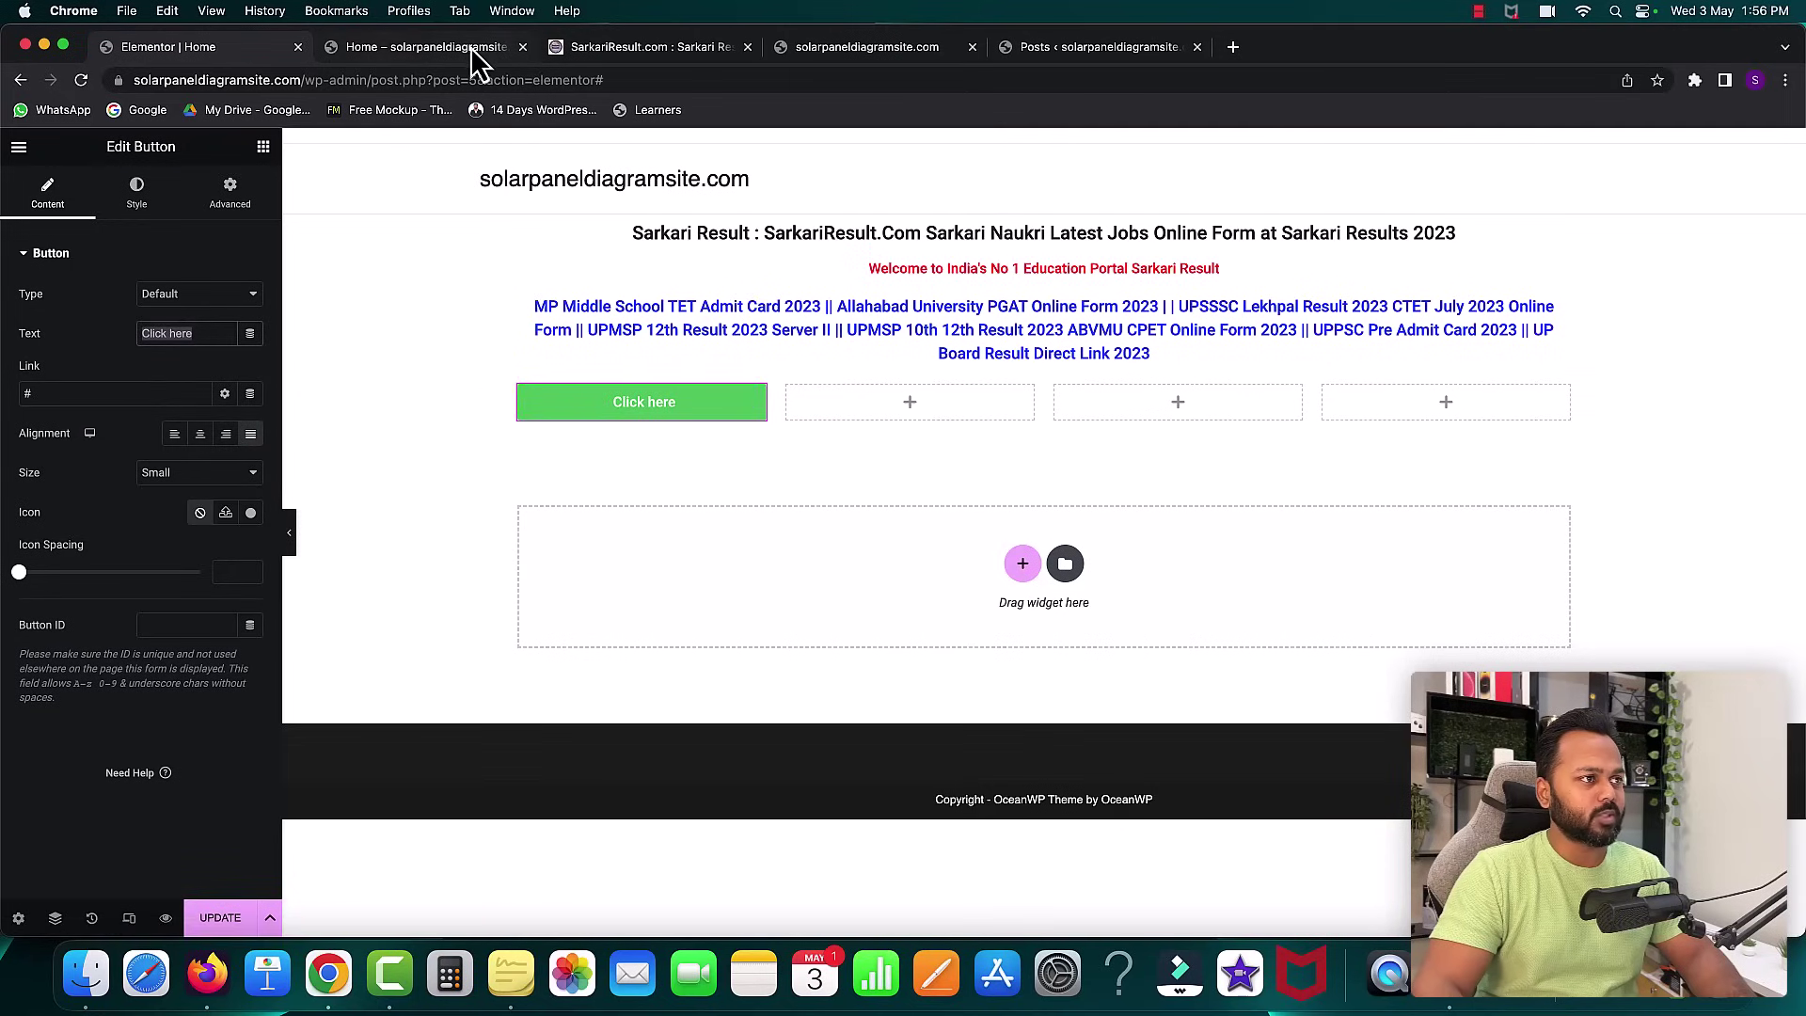
{"action": "left_click", "coordinate": [623, 43]}
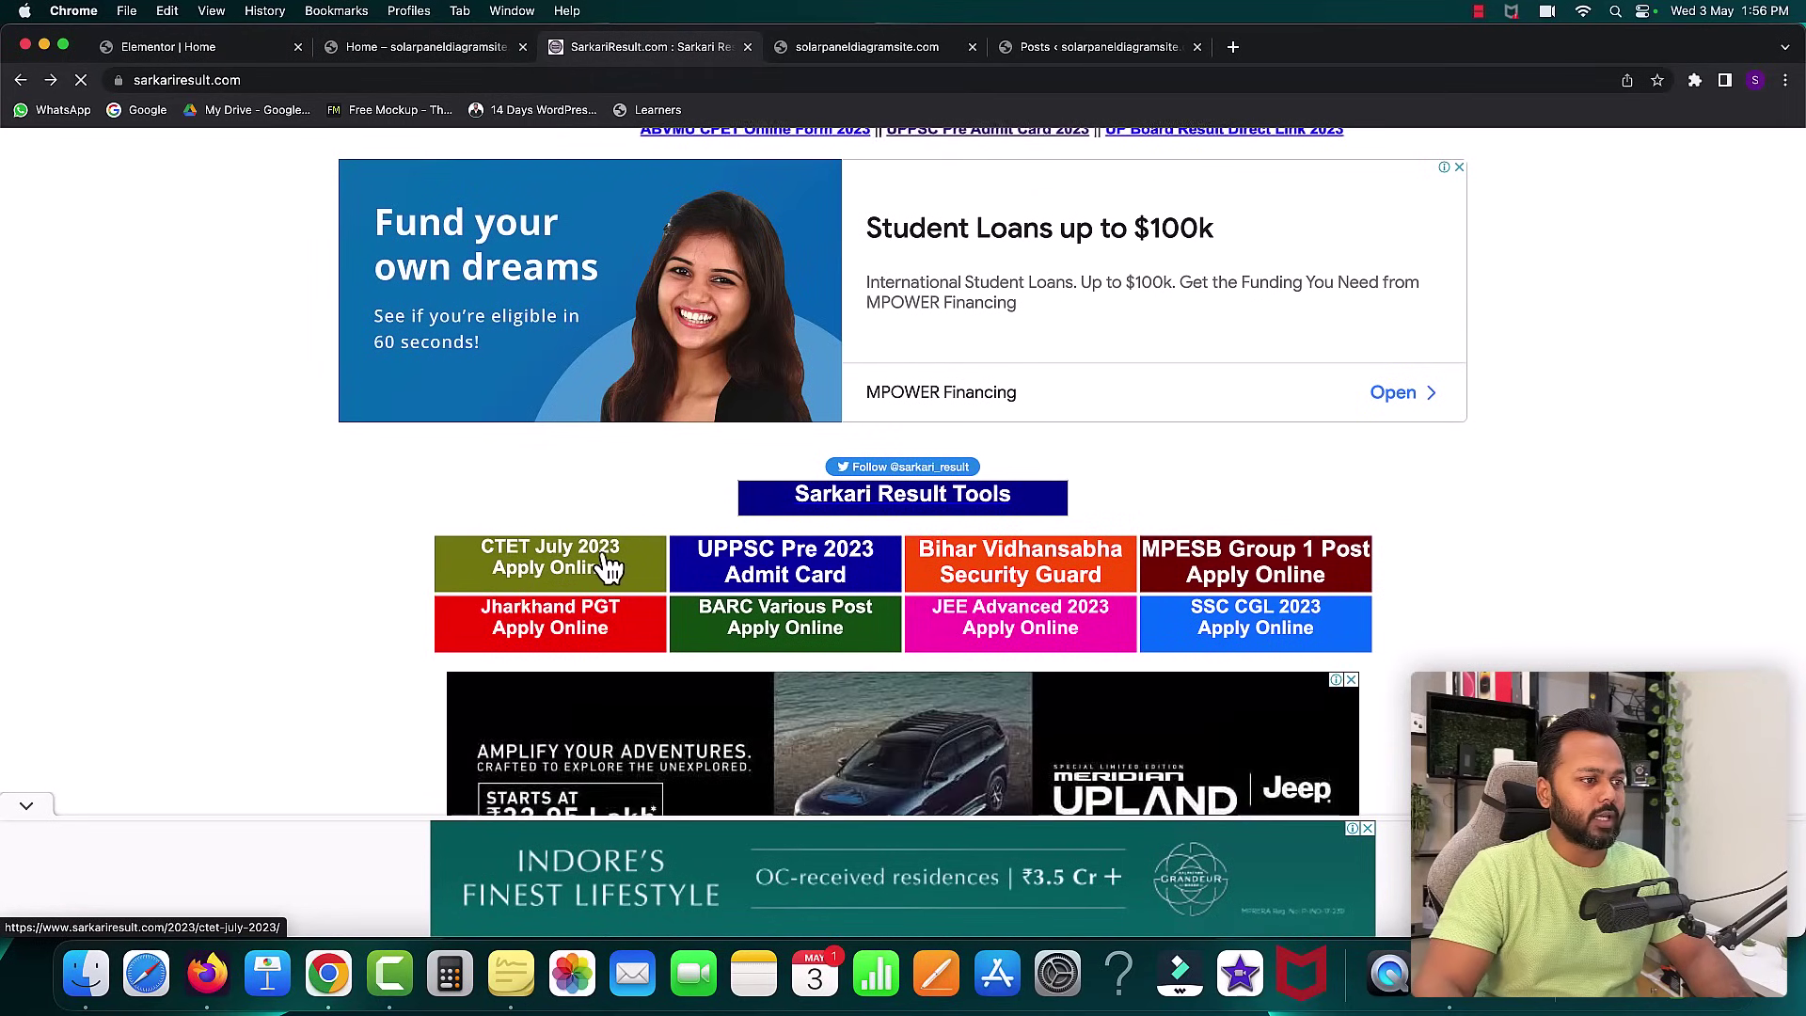
{"action": "left_click", "coordinate": [172, 52]}
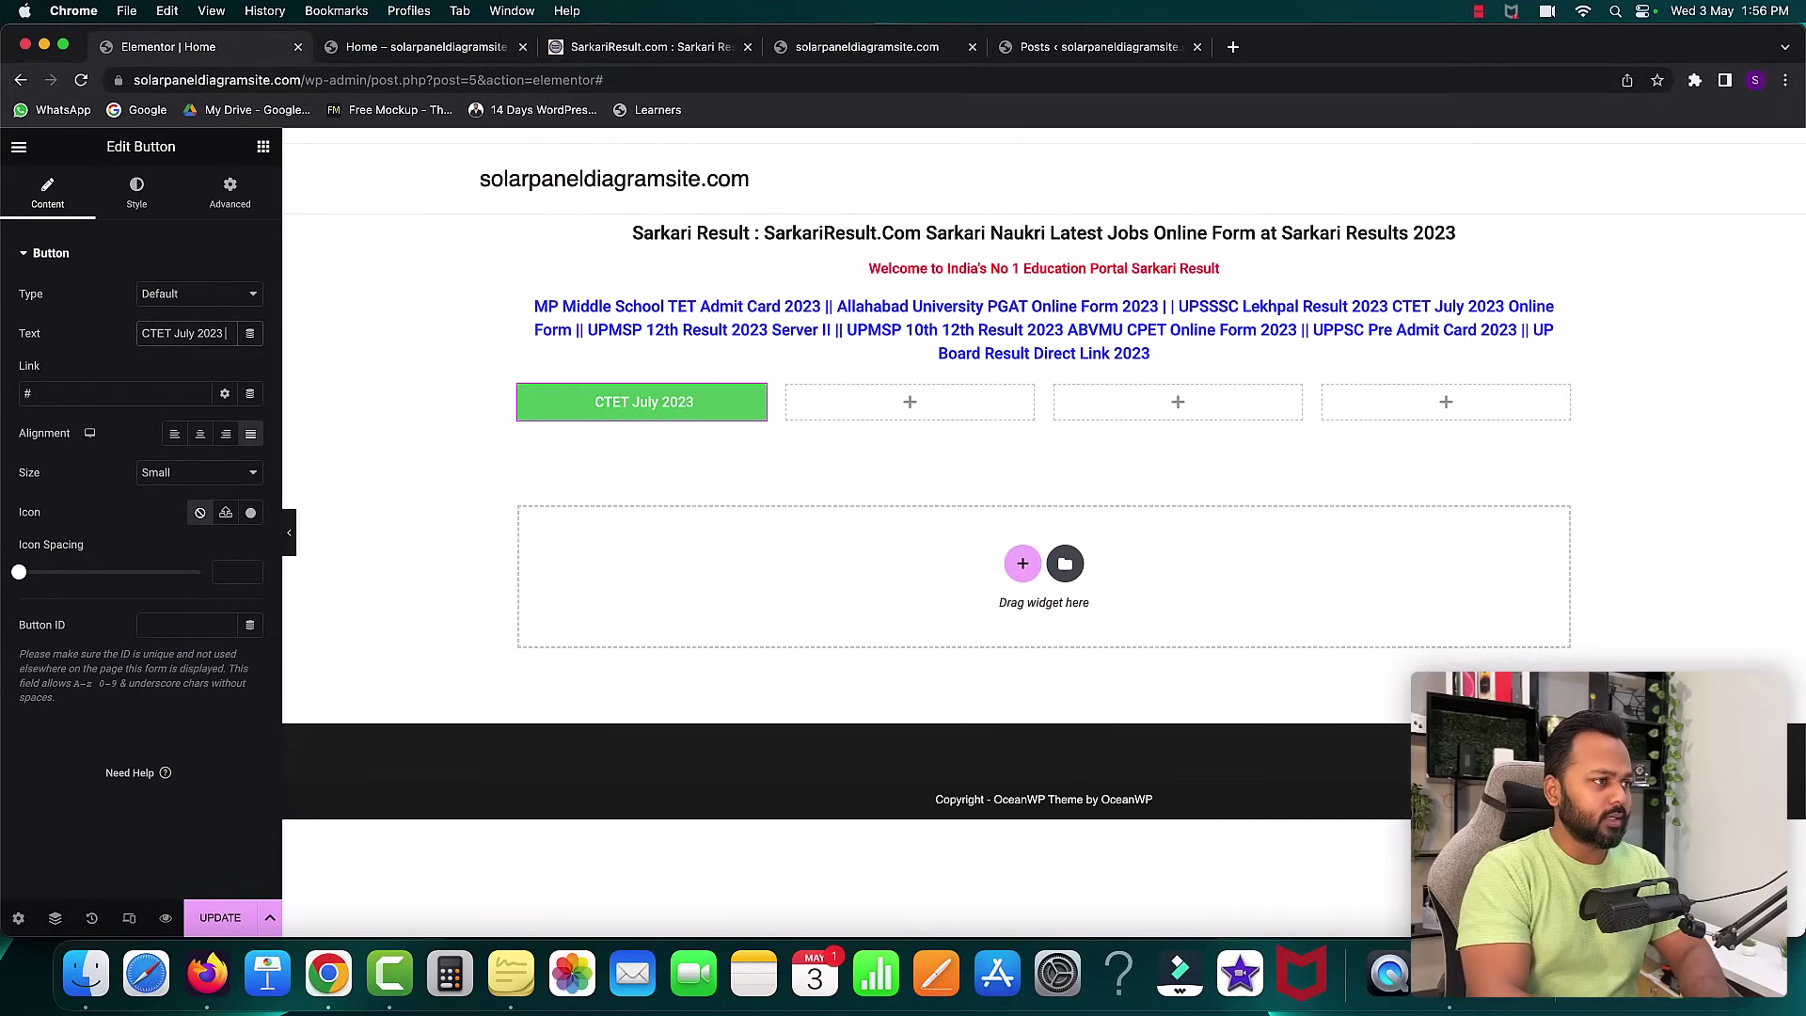
{"action": "type", "text": "pply Online"}
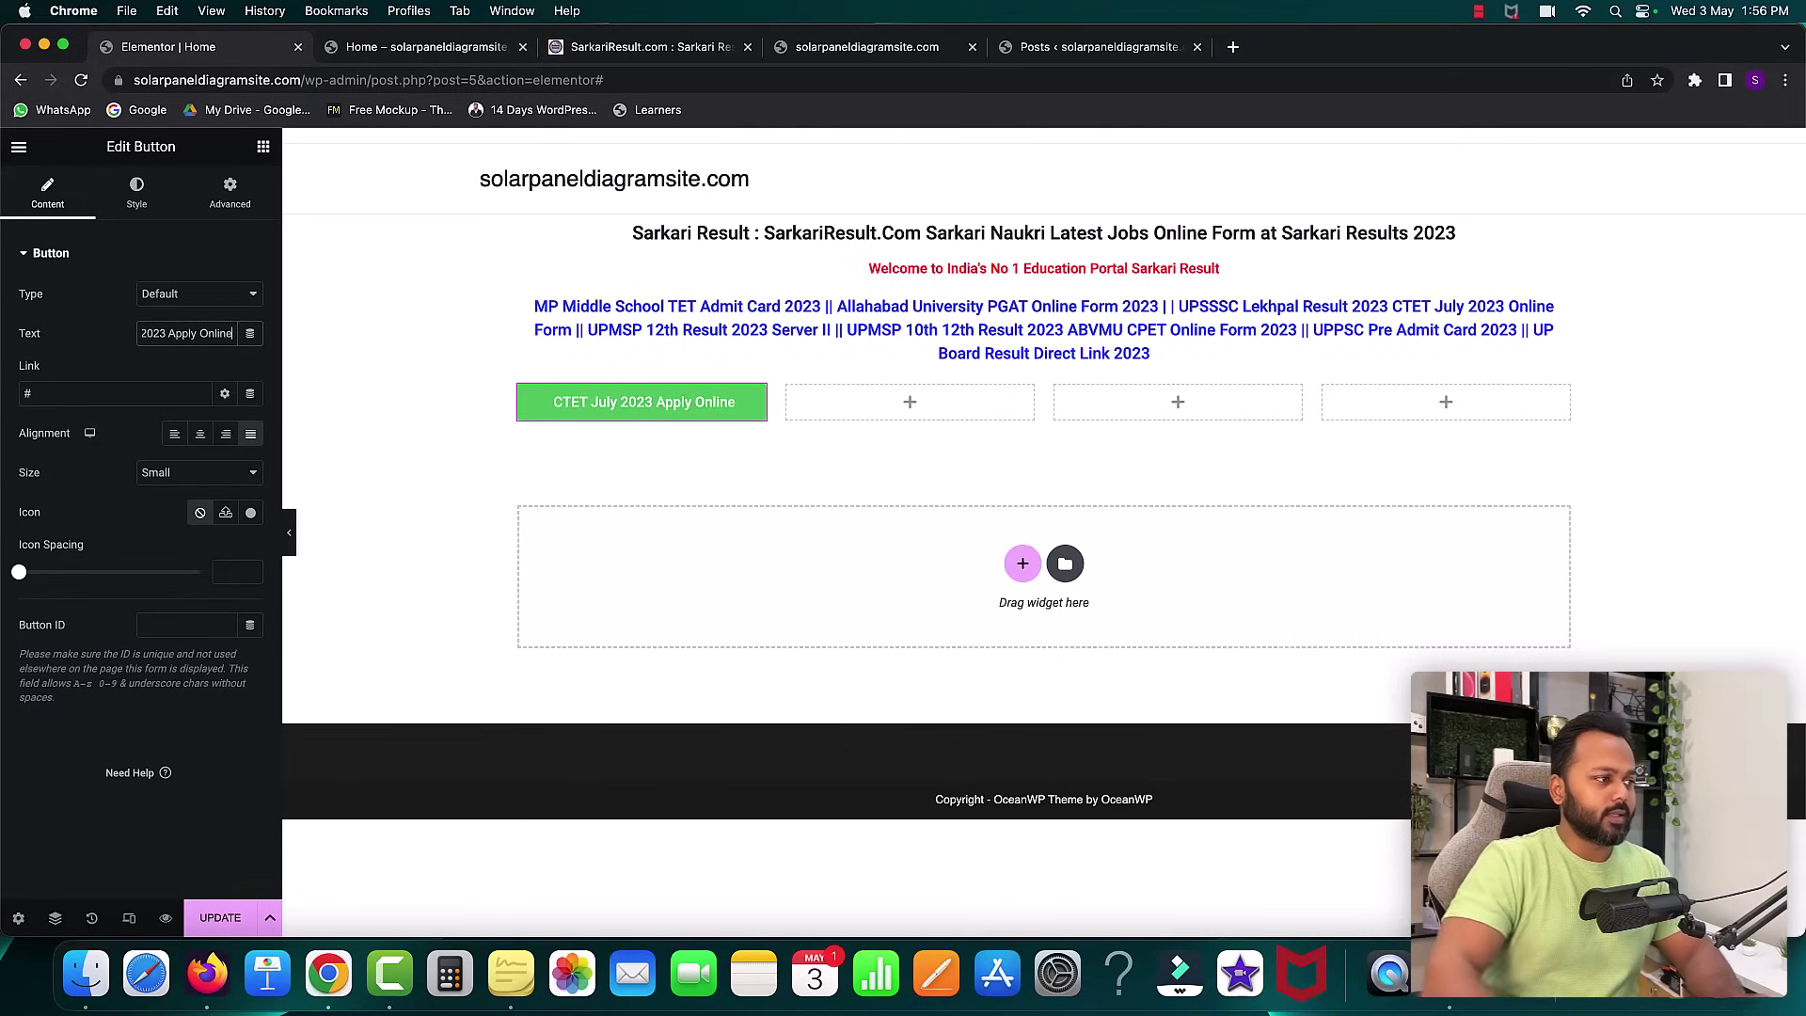
{"action": "left_click", "coordinate": [38, 395]}
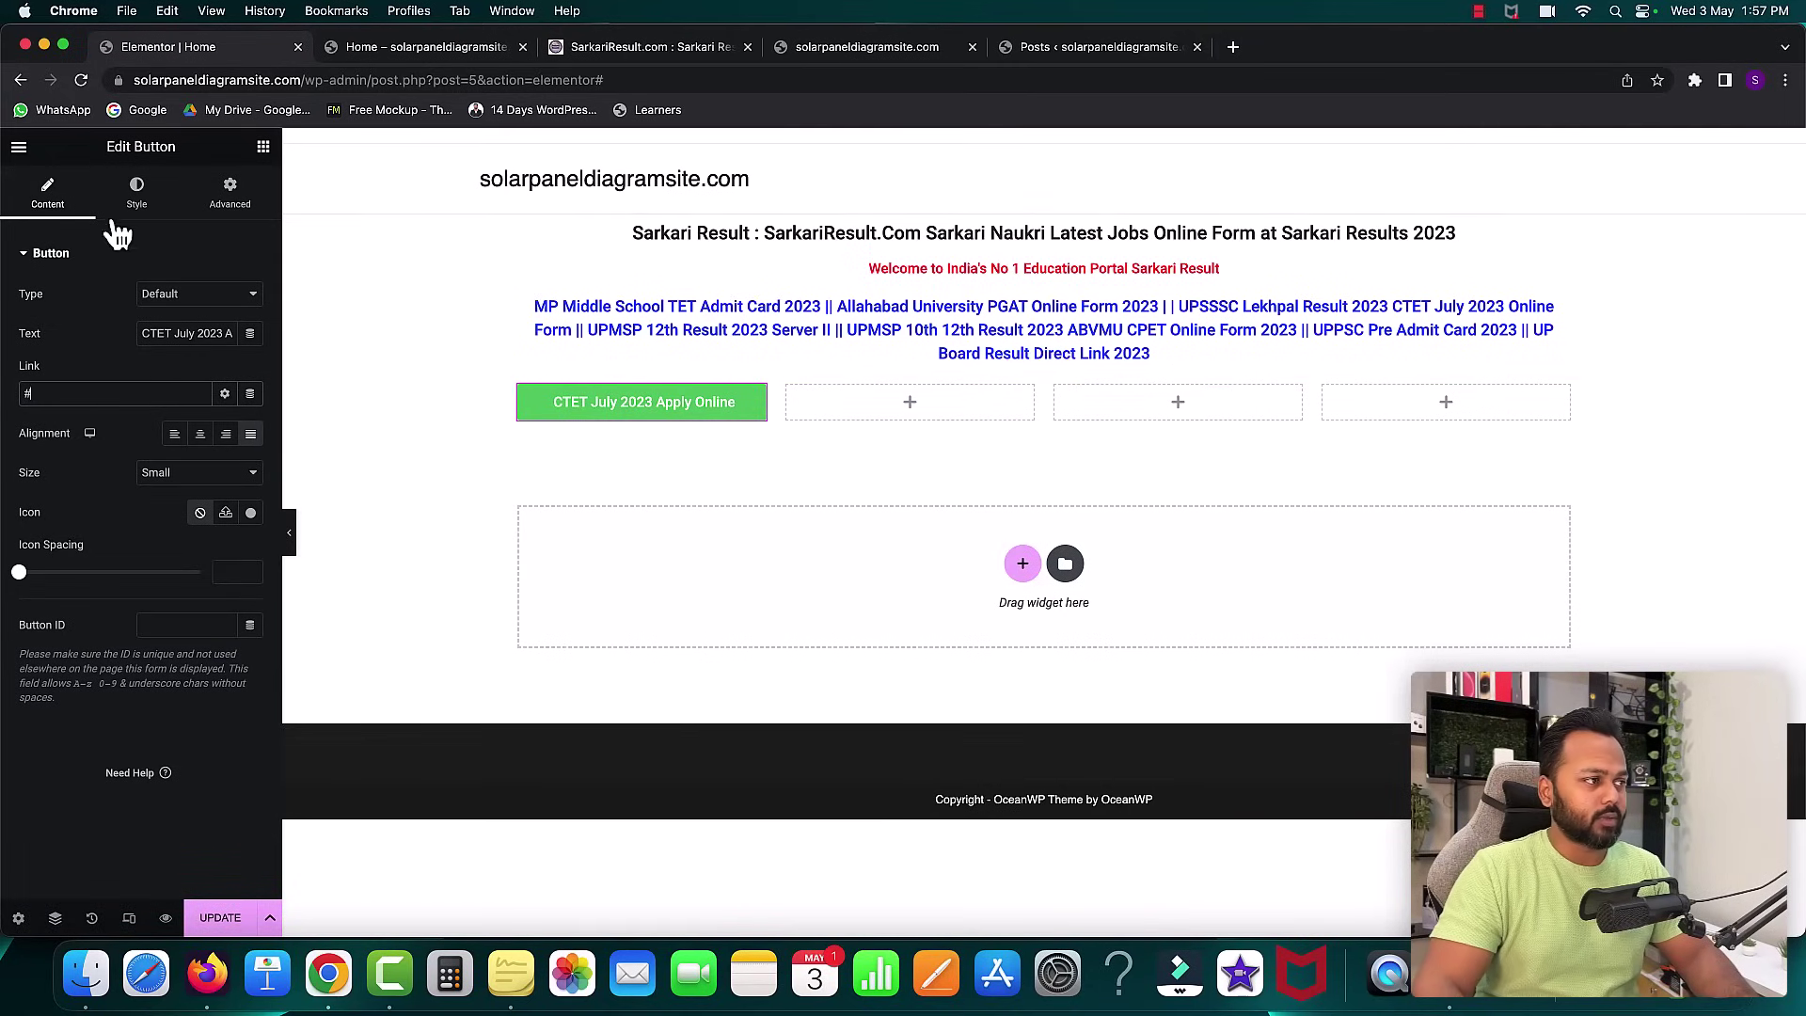
- Give the CTET button a deeper olive yellow-green background colour
{"action": "left_click", "coordinate": [139, 199]}
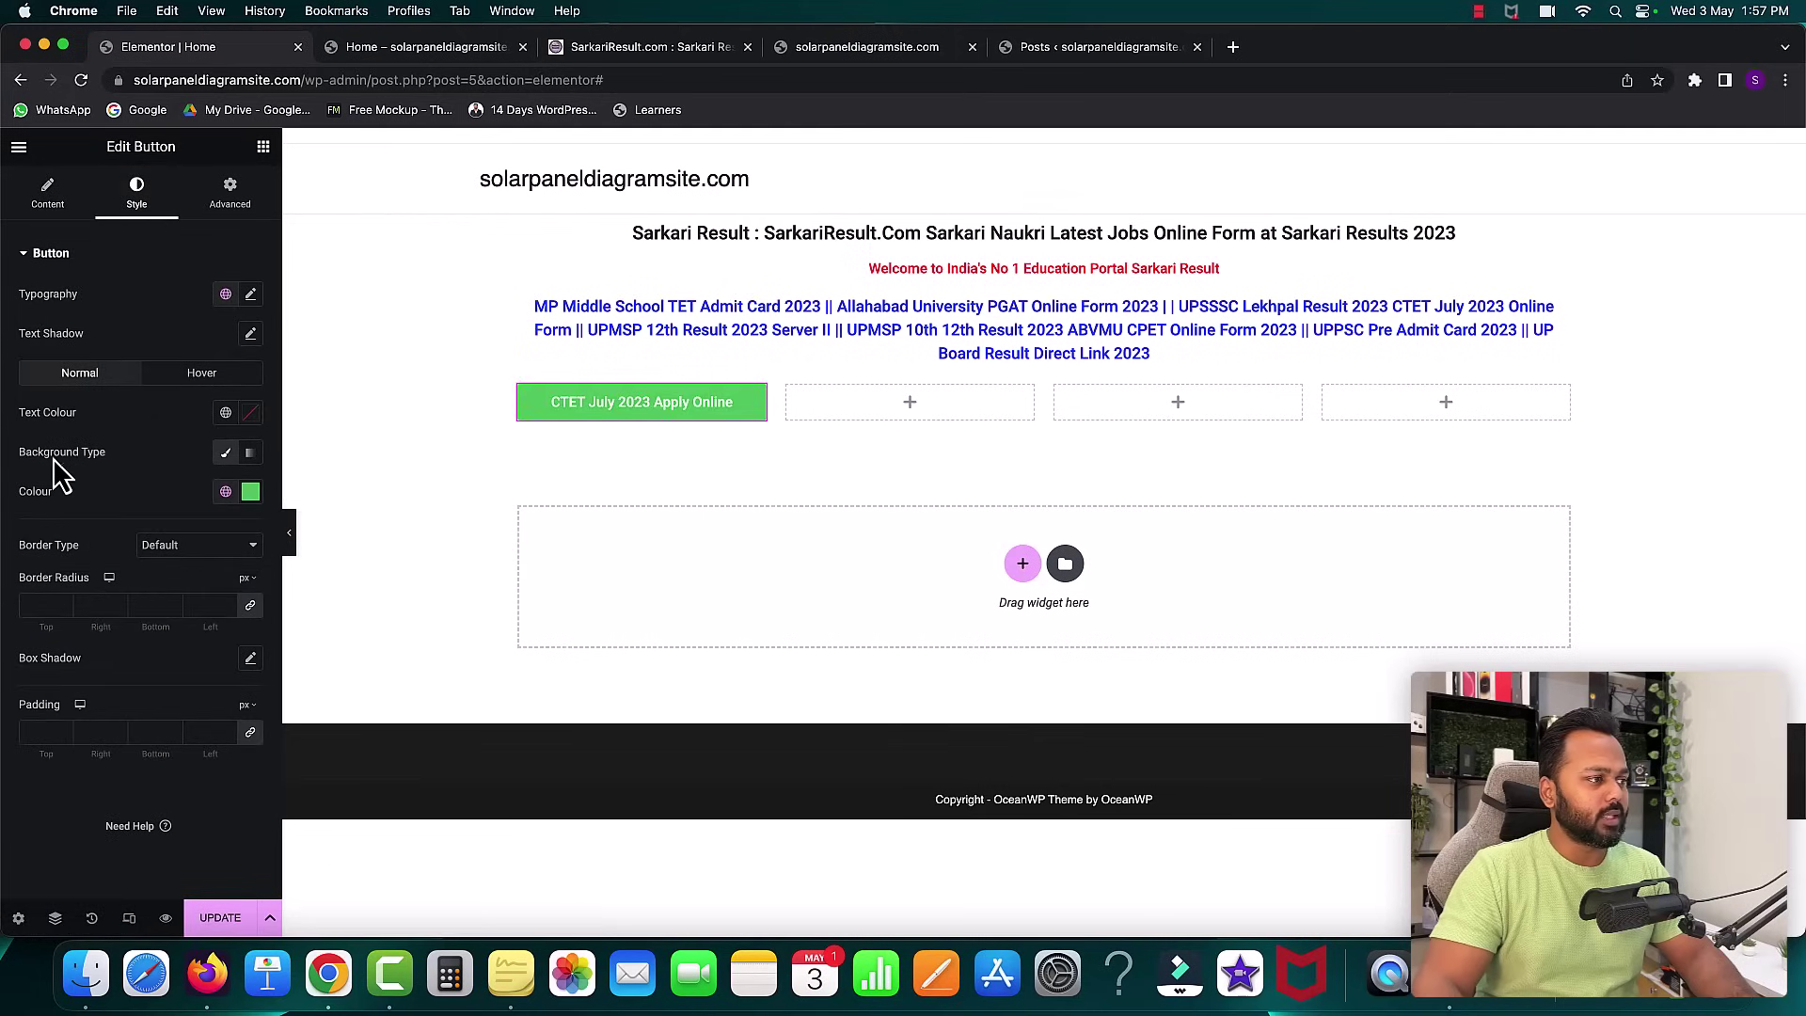
{"action": "left_click", "coordinate": [251, 491]}
{"action": "left_click_drag", "start_coordinate": [117, 743], "coordinate": [79, 736]}
{"action": "left_click", "coordinate": [178, 579]}
{"action": "mouse_move", "coordinate": [187, 586]}
{"action": "left_mouse_down"}
{"action": "mouse_move", "coordinate": [251, 578]}
{"action": "mouse_move", "coordinate": [258, 598]}
{"action": "mouse_move", "coordinate": [203, 613]}
{"action": "left_mouse_up"}
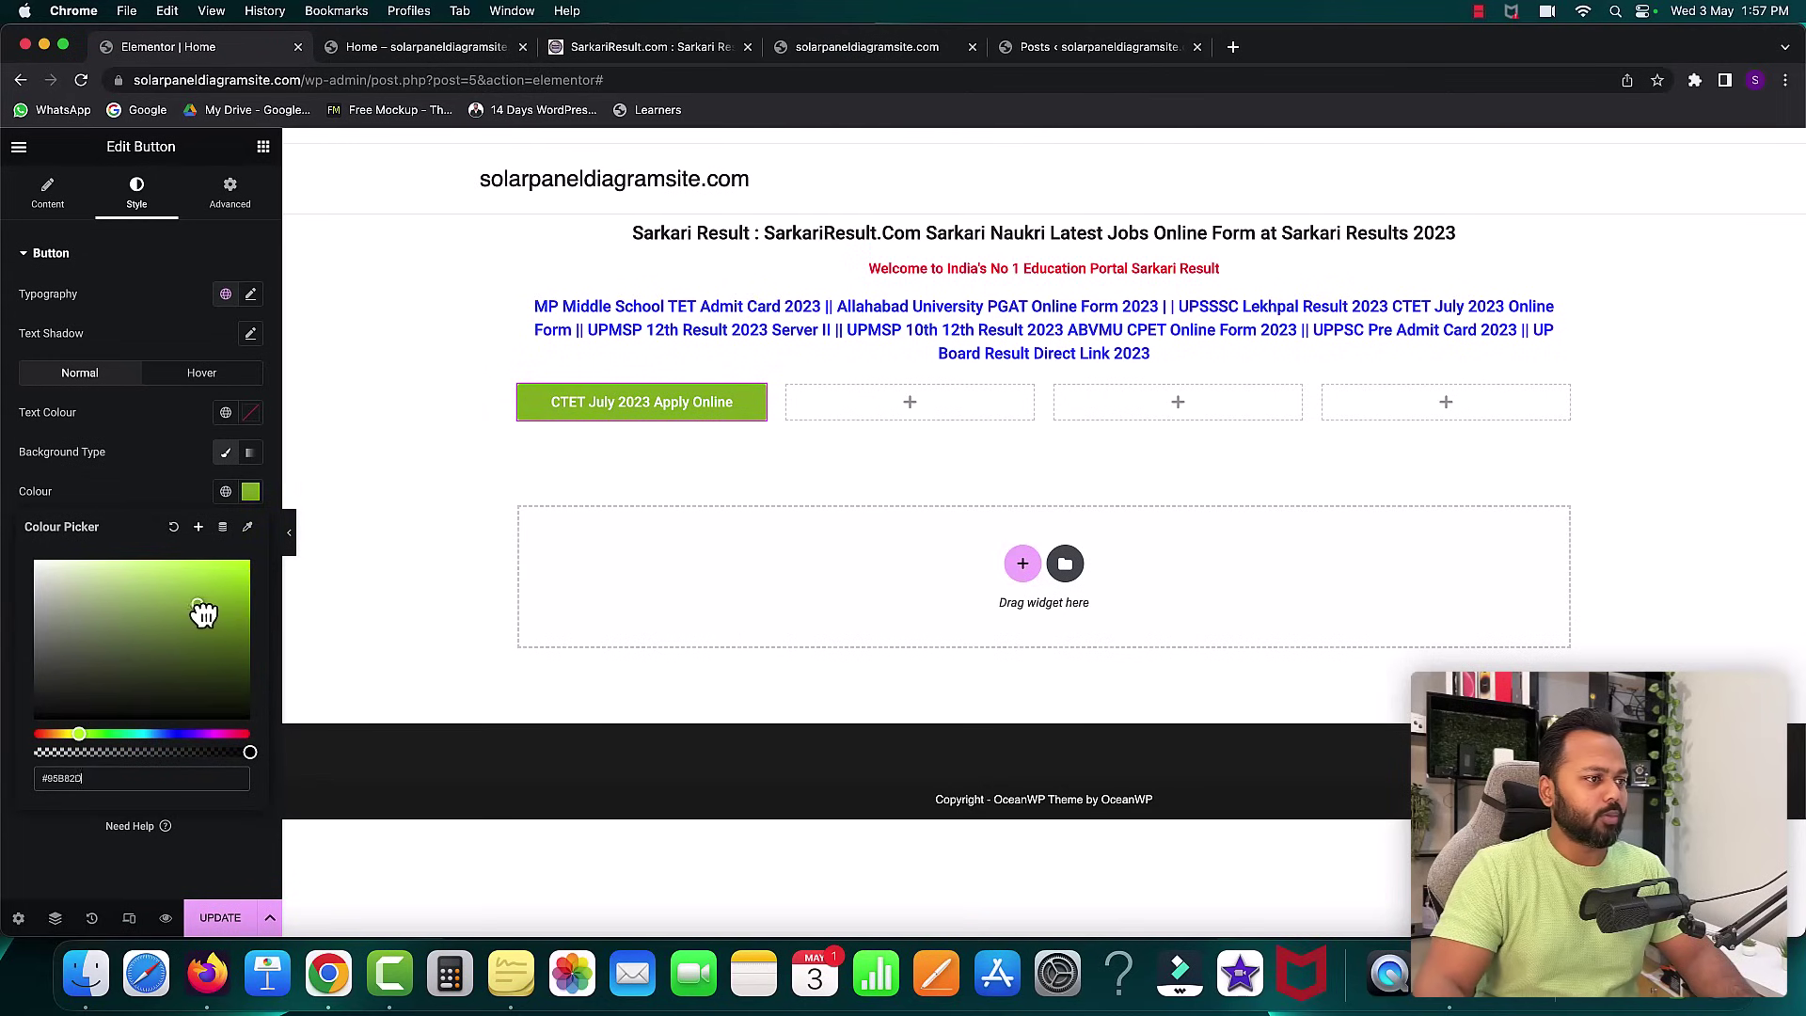
{"action": "left_click", "coordinate": [143, 463]}
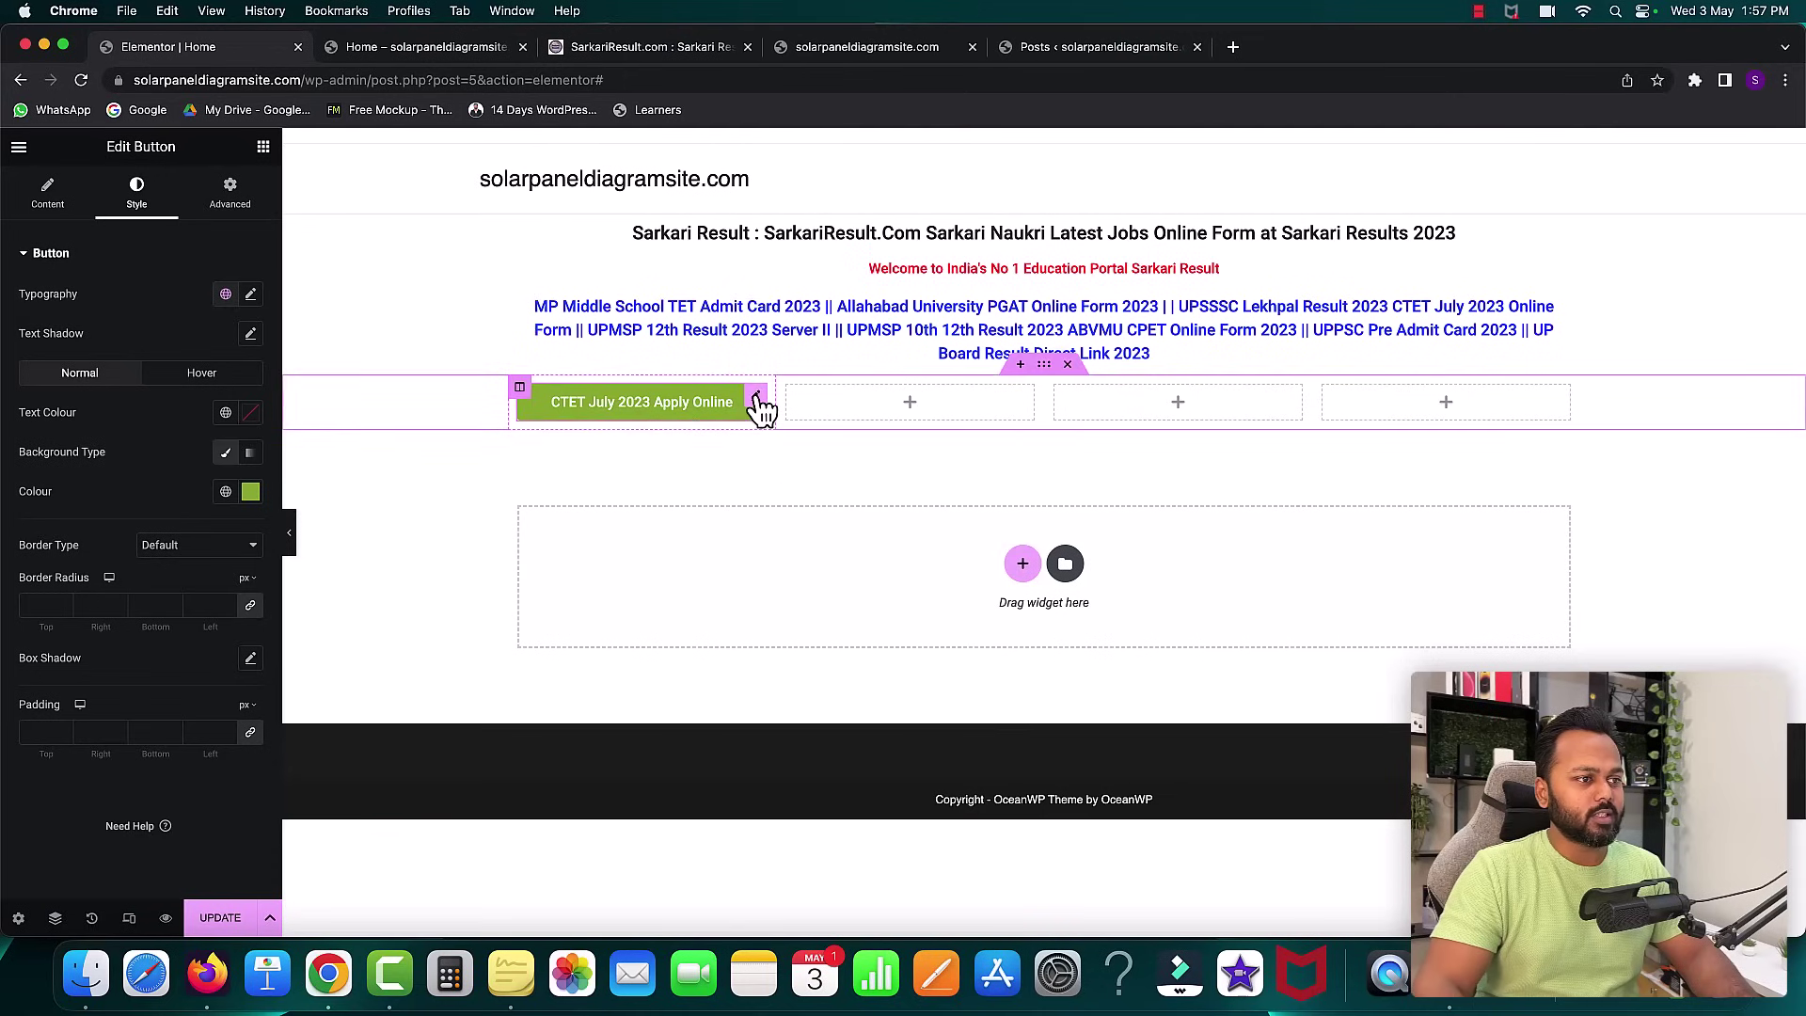
- Duplicate the CTET button so copies fill the second, third and fourth columns
{"action": "right_click", "coordinate": [758, 403]}
{"action": "left_click", "coordinate": [777, 442]}
{"action": "left_click_drag", "start_coordinate": [758, 407], "coordinate": [896, 419]}
{"action": "right_click", "coordinate": [1029, 403]}
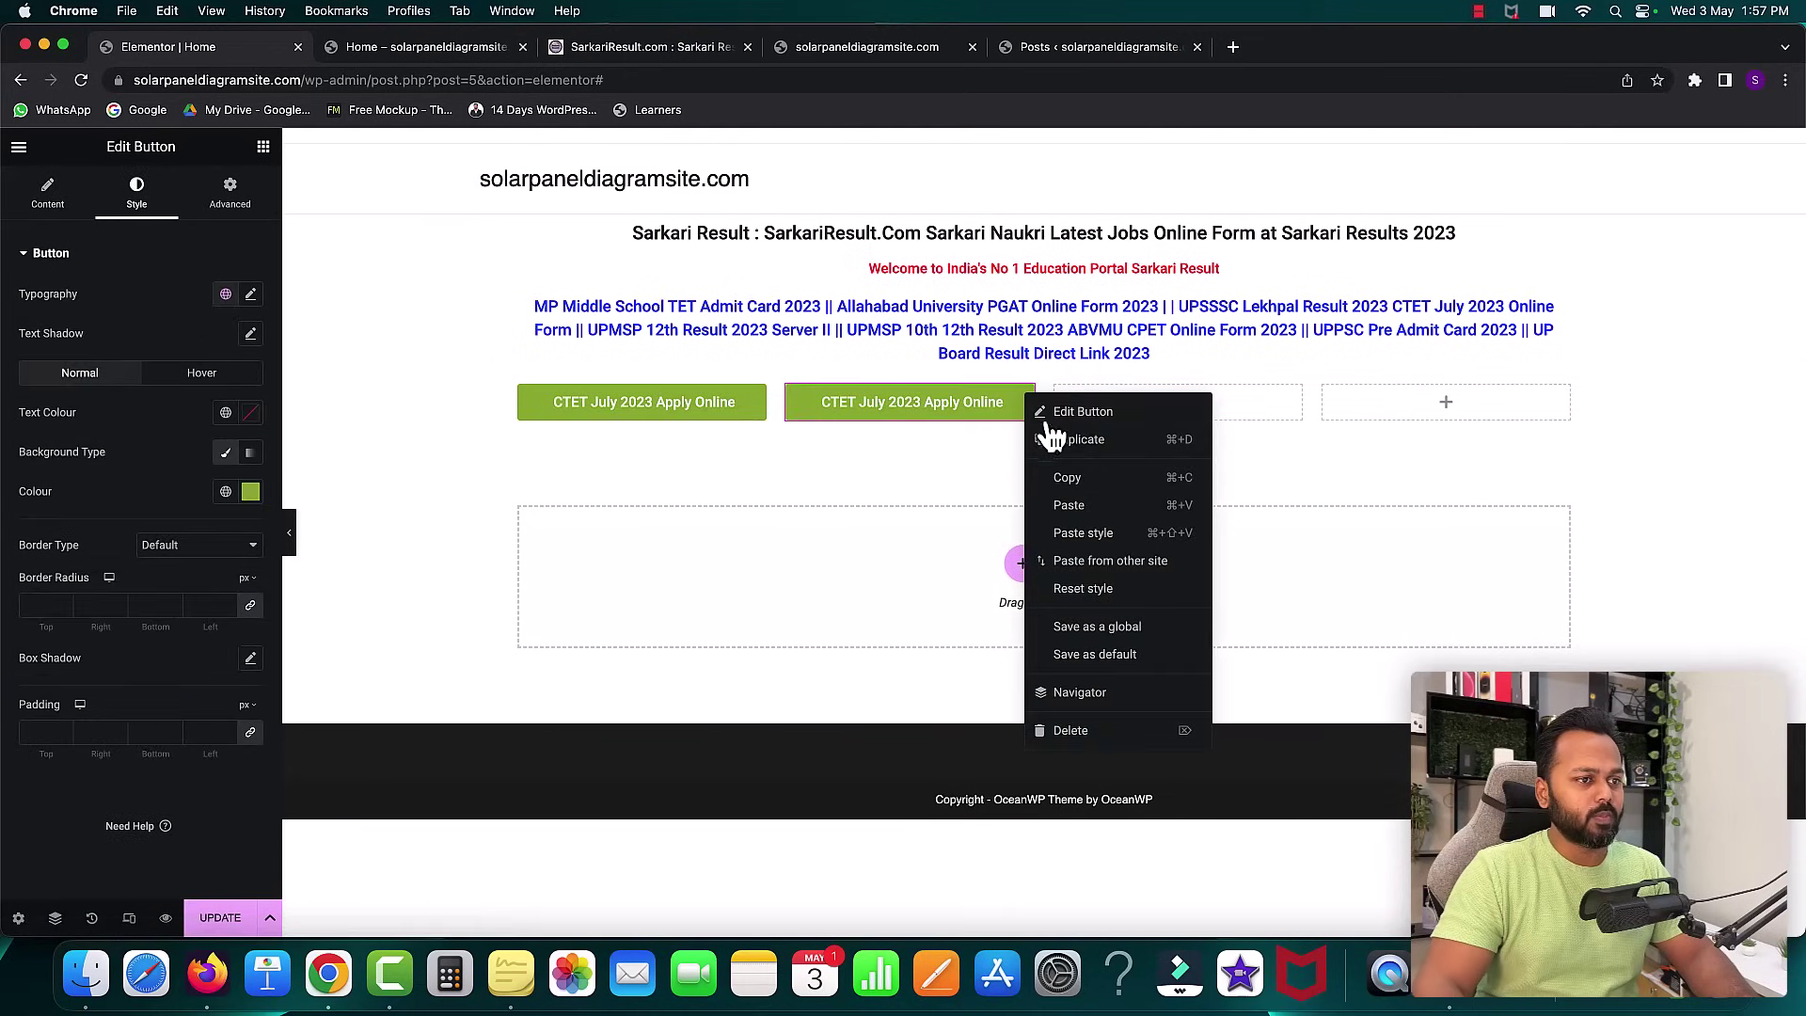
{"action": "left_click", "coordinate": [1072, 440]}
{"action": "left_click_drag", "start_coordinate": [1028, 407], "coordinate": [1433, 414]}
{"action": "right_click", "coordinate": [1301, 407]}
{"action": "left_click", "coordinate": [1332, 441]}
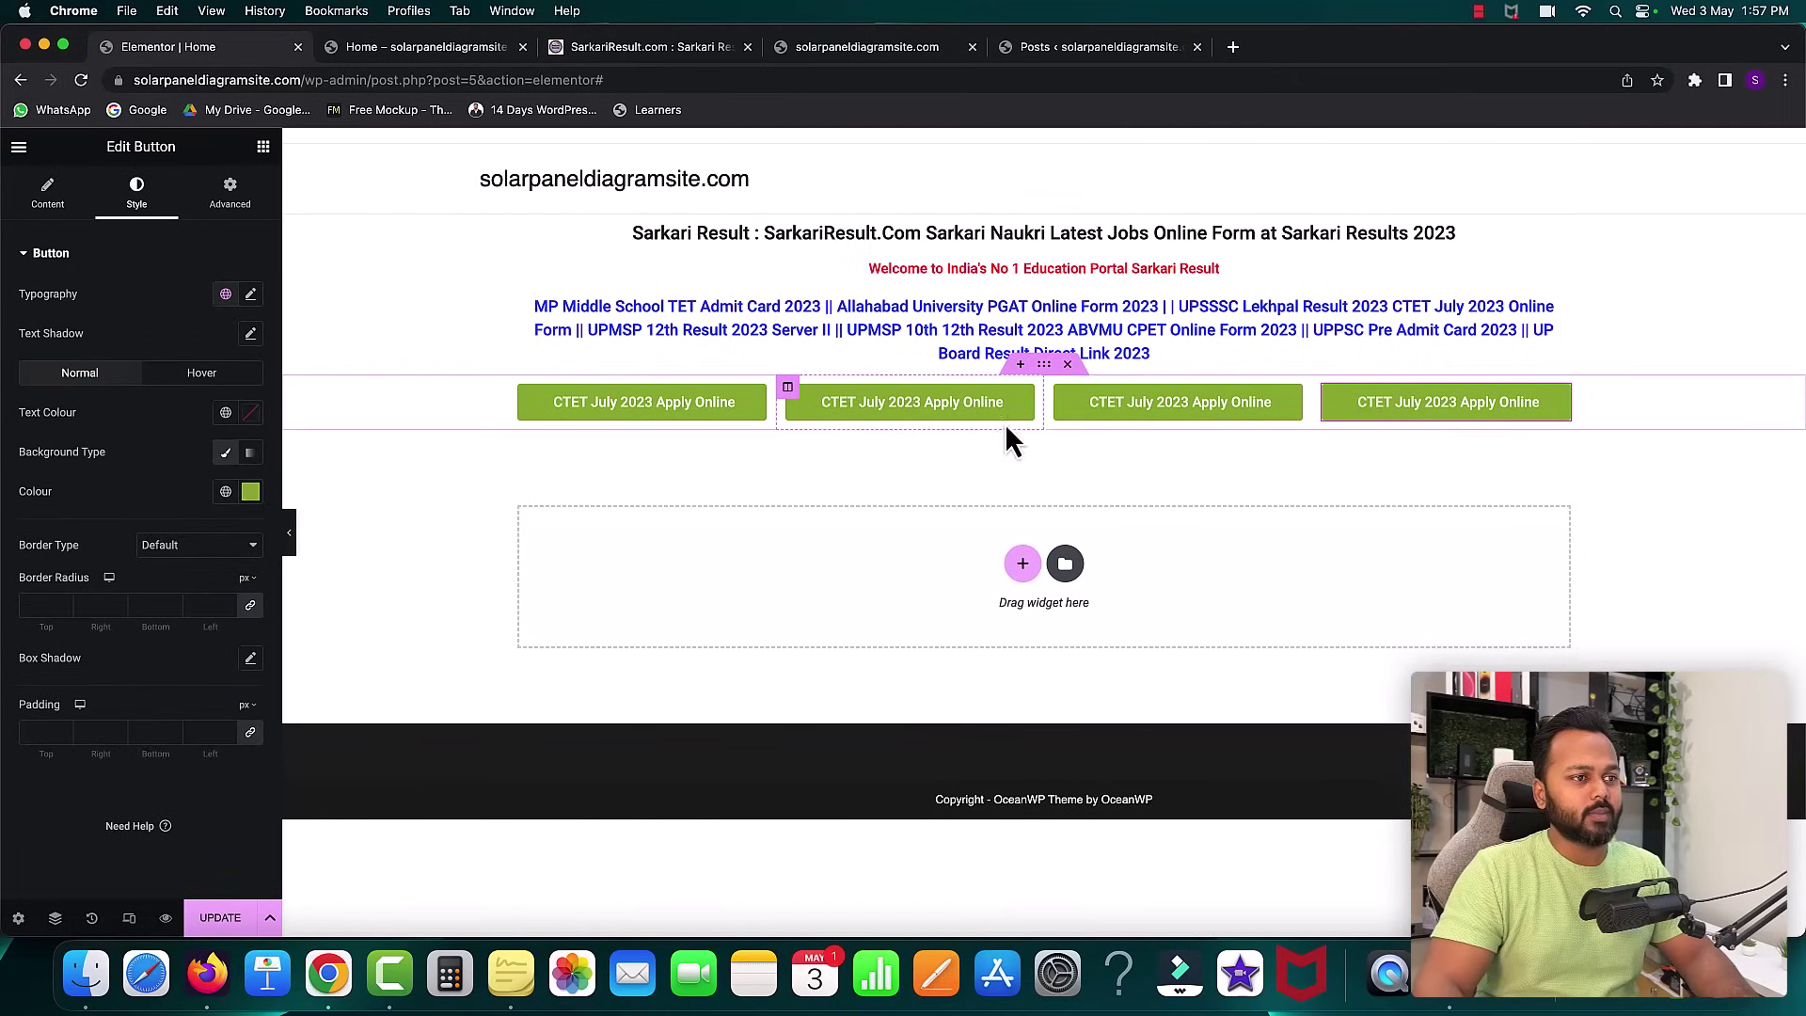
- Relabel the second button 'UPPSC 2023 Admit Card' using Sarkari Result as reference
{"action": "left_click", "coordinate": [1033, 404]}
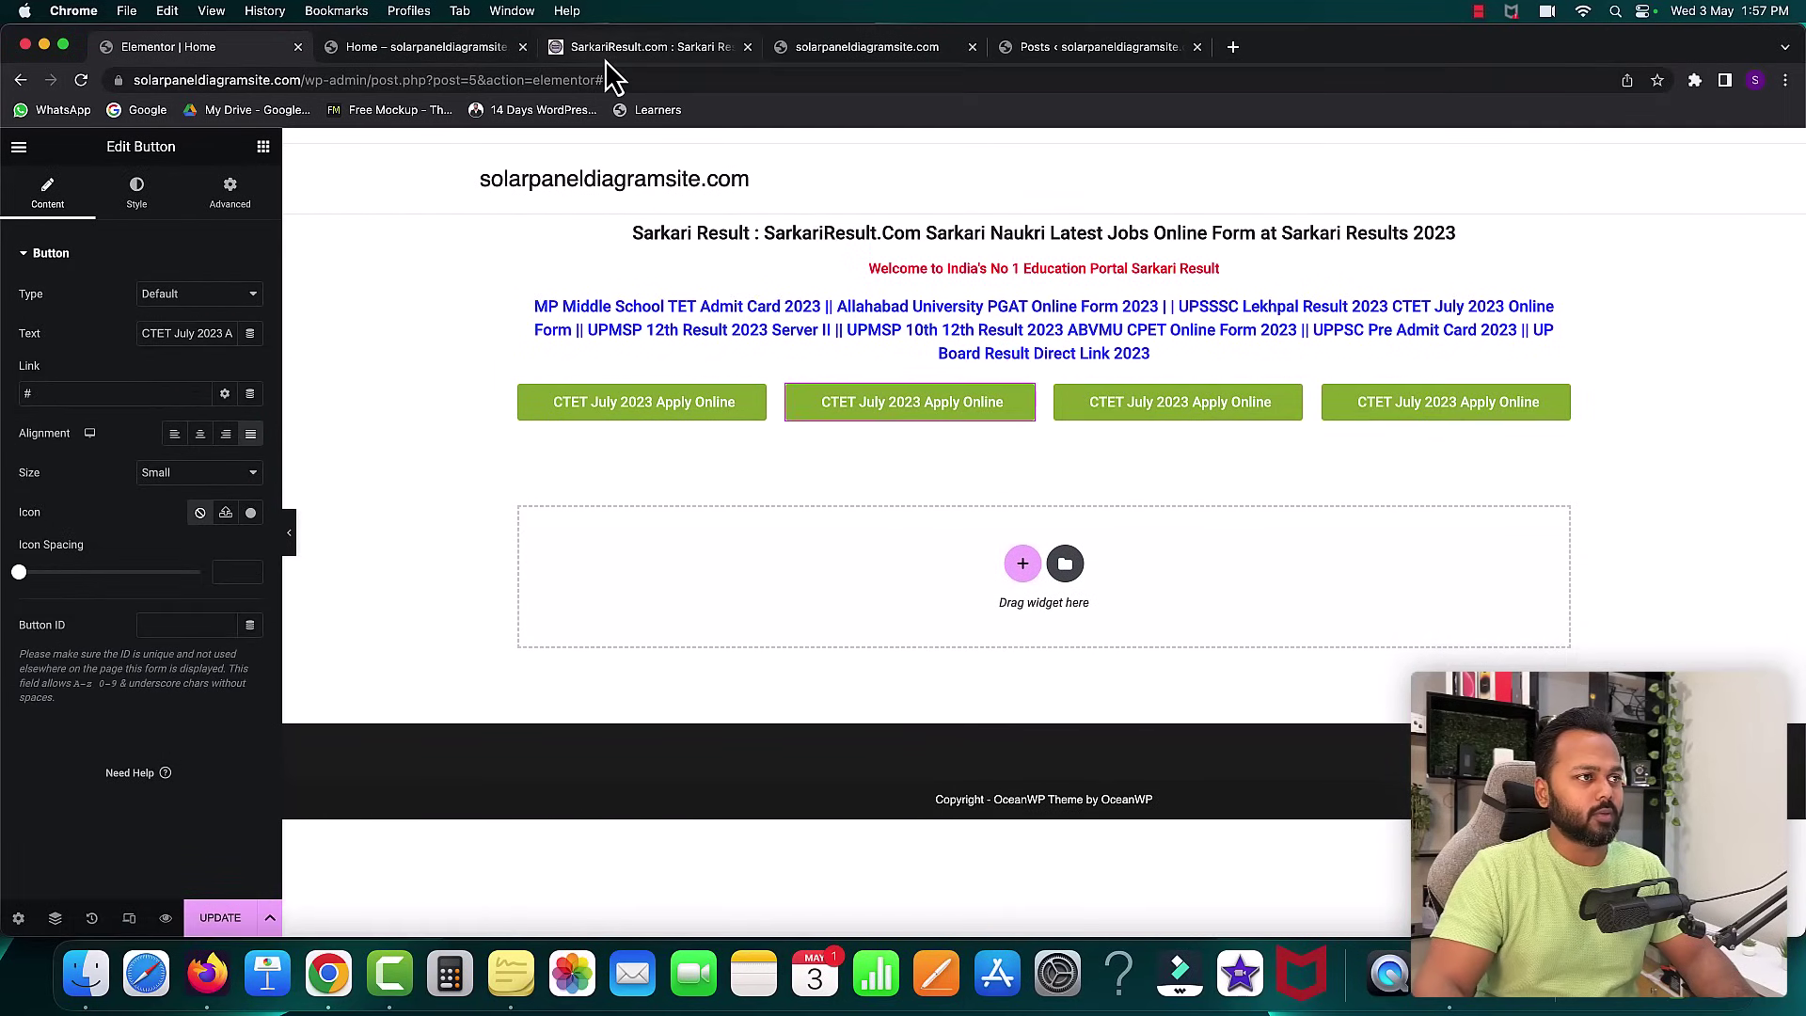
{"action": "left_click", "coordinate": [606, 62]}
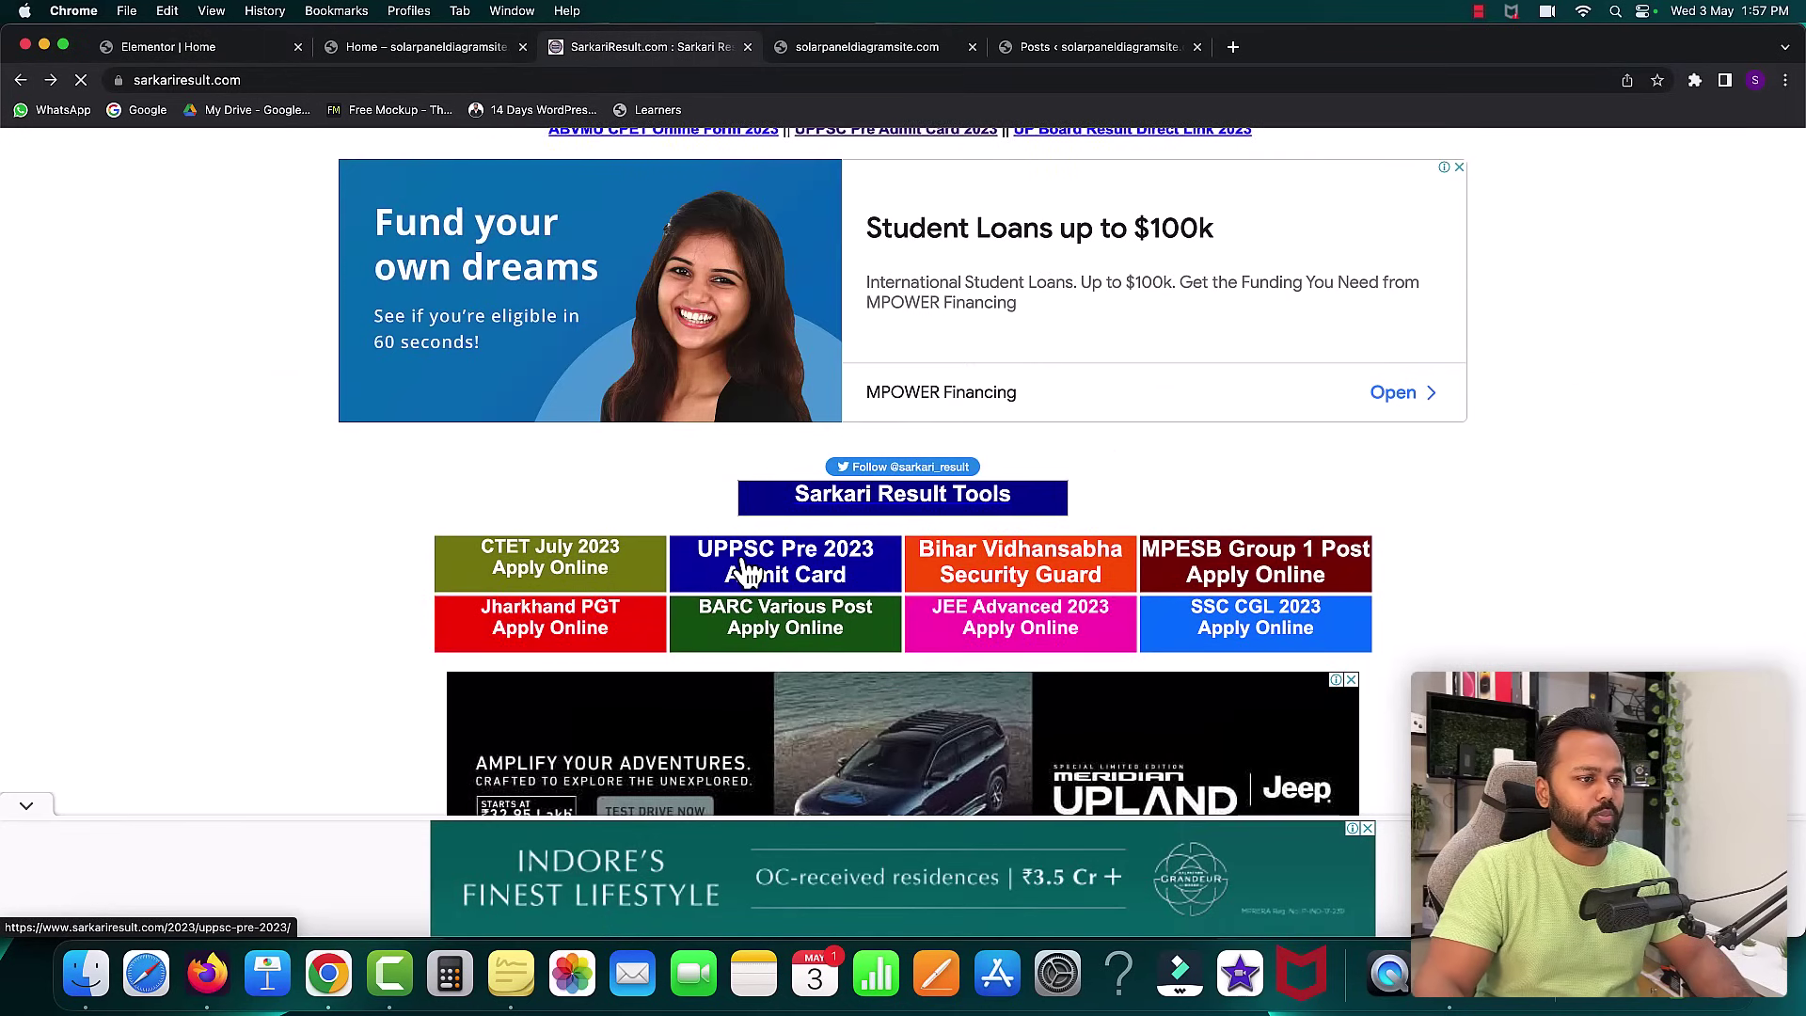
{"action": "left_click", "coordinate": [178, 48]}
{"action": "triple_click", "coordinate": [226, 332]}
{"action": "type", "text": "UP"}
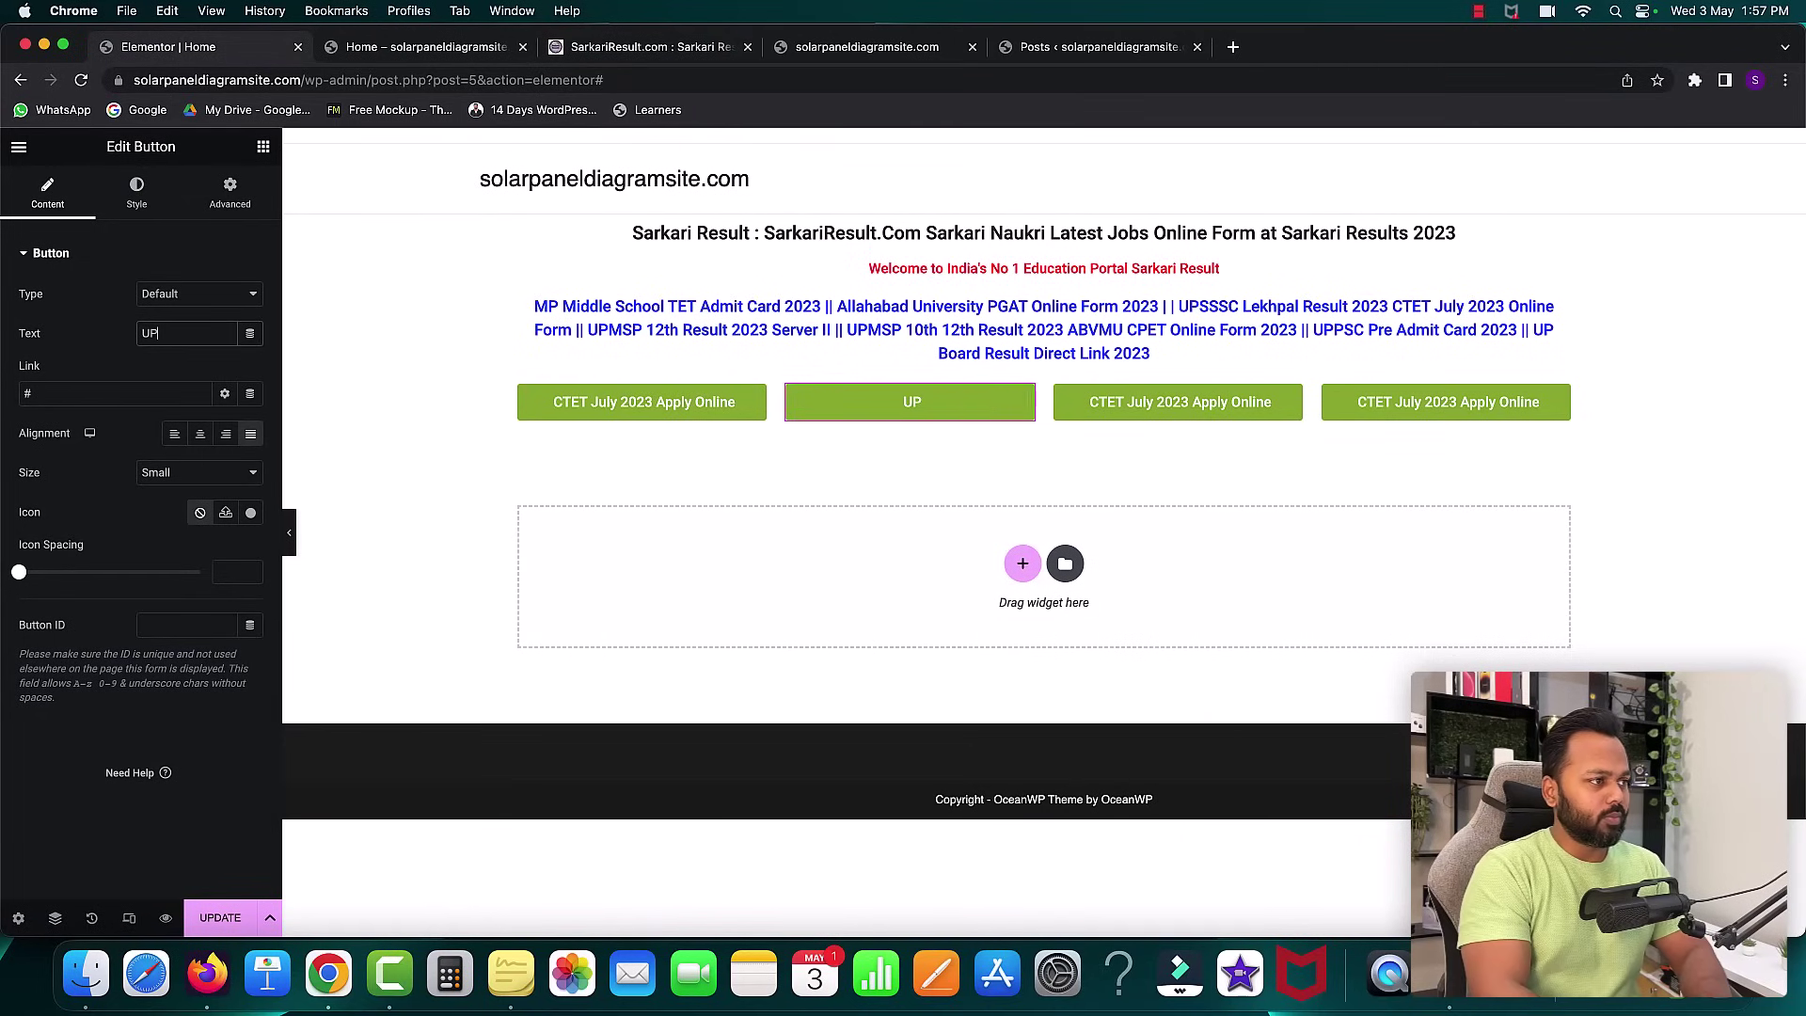
{"action": "type", "text": "PSC 202"}
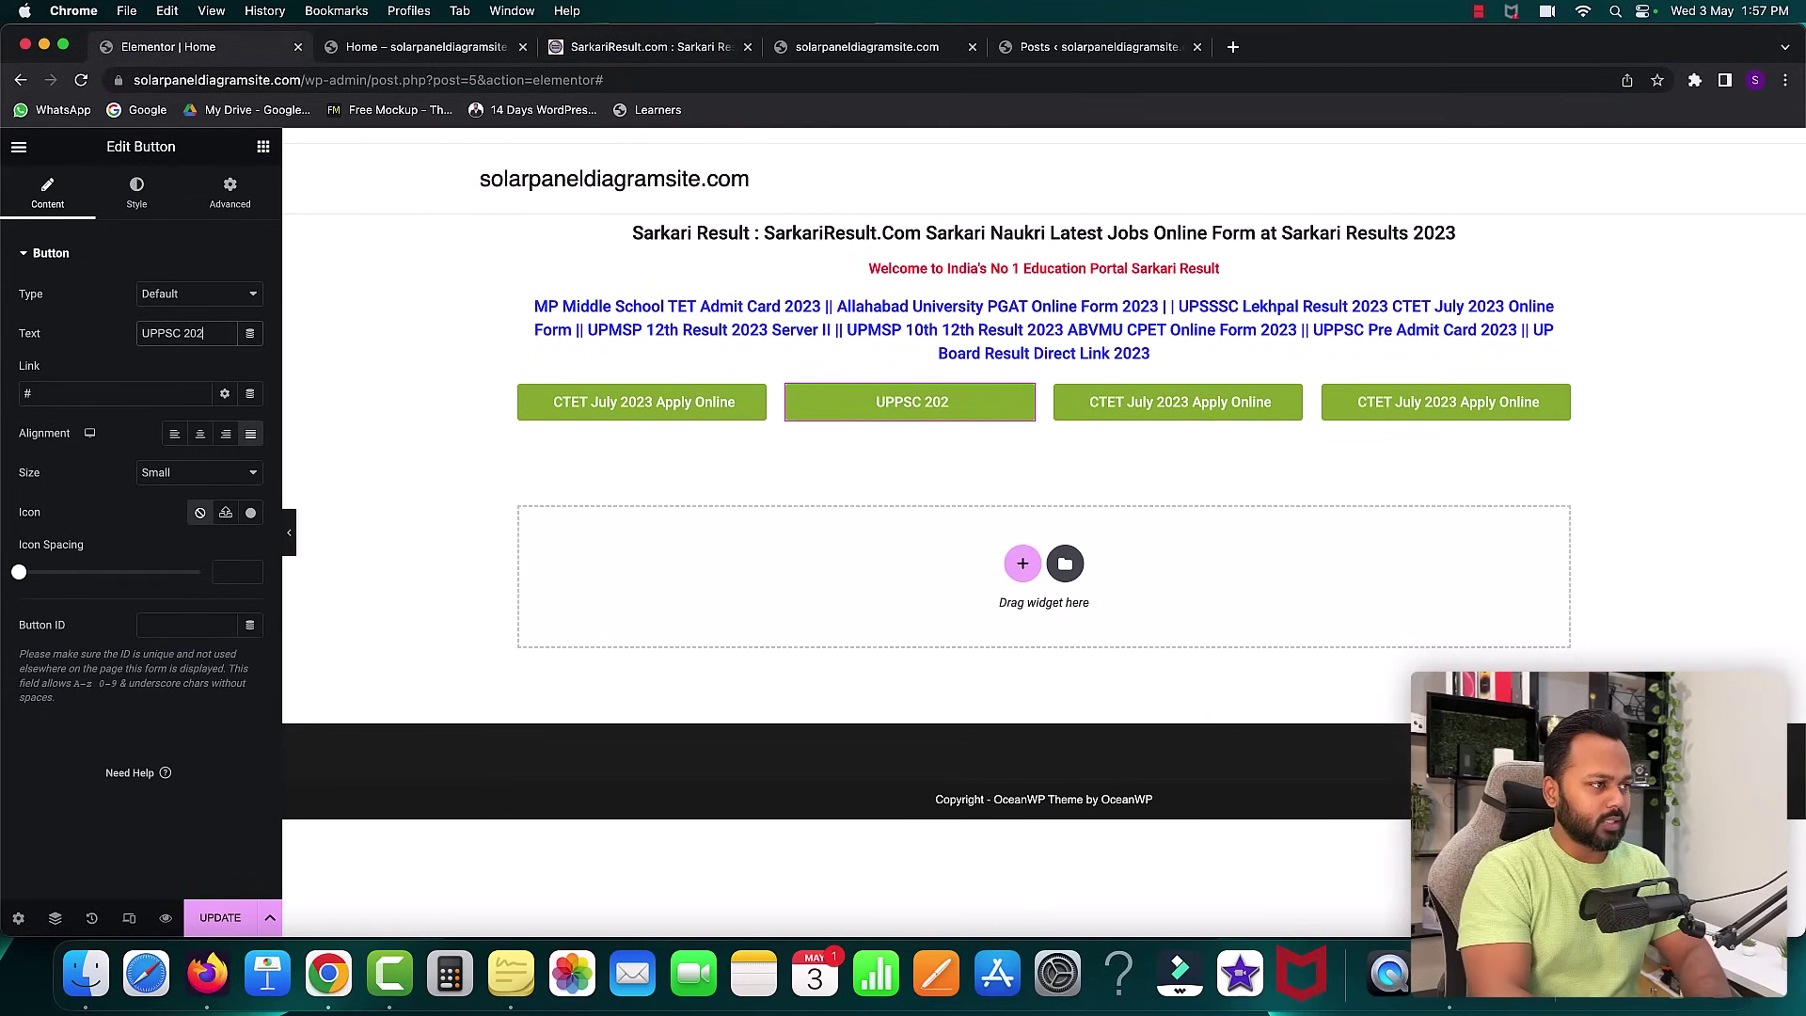
{"action": "type", "text": "3 Adm"}
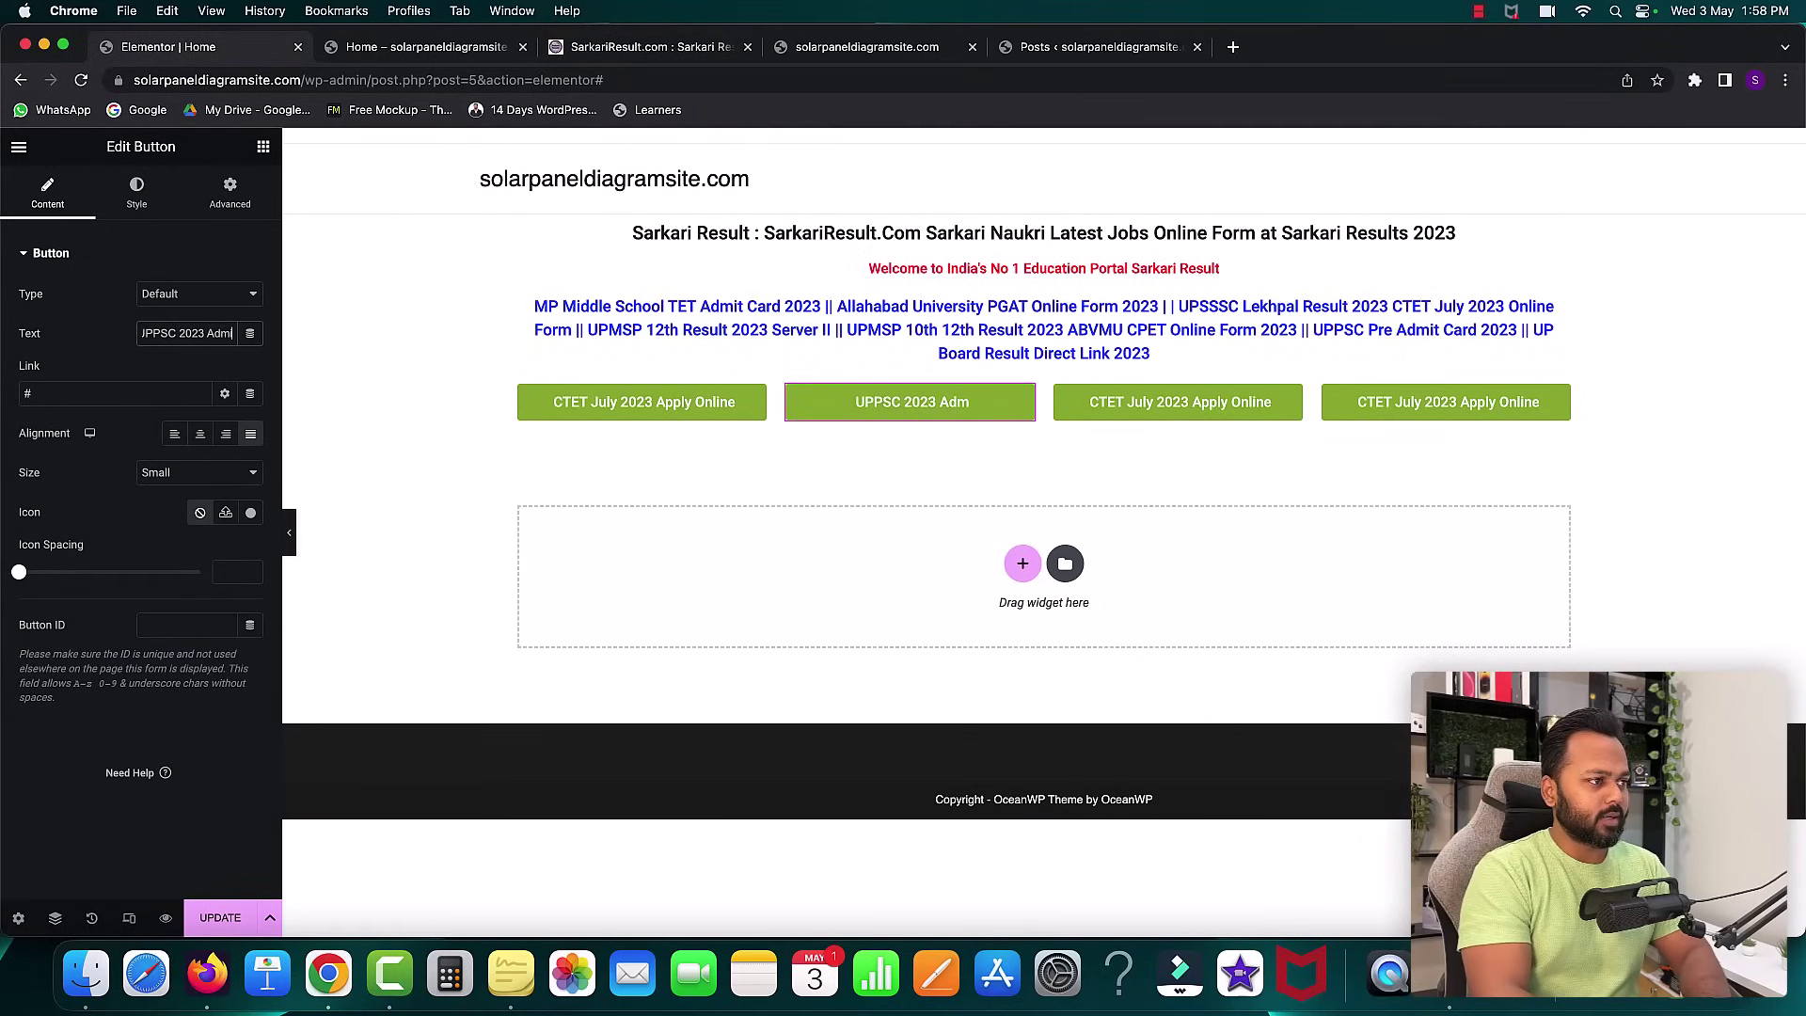
{"action": "type", "text": "it Card"}
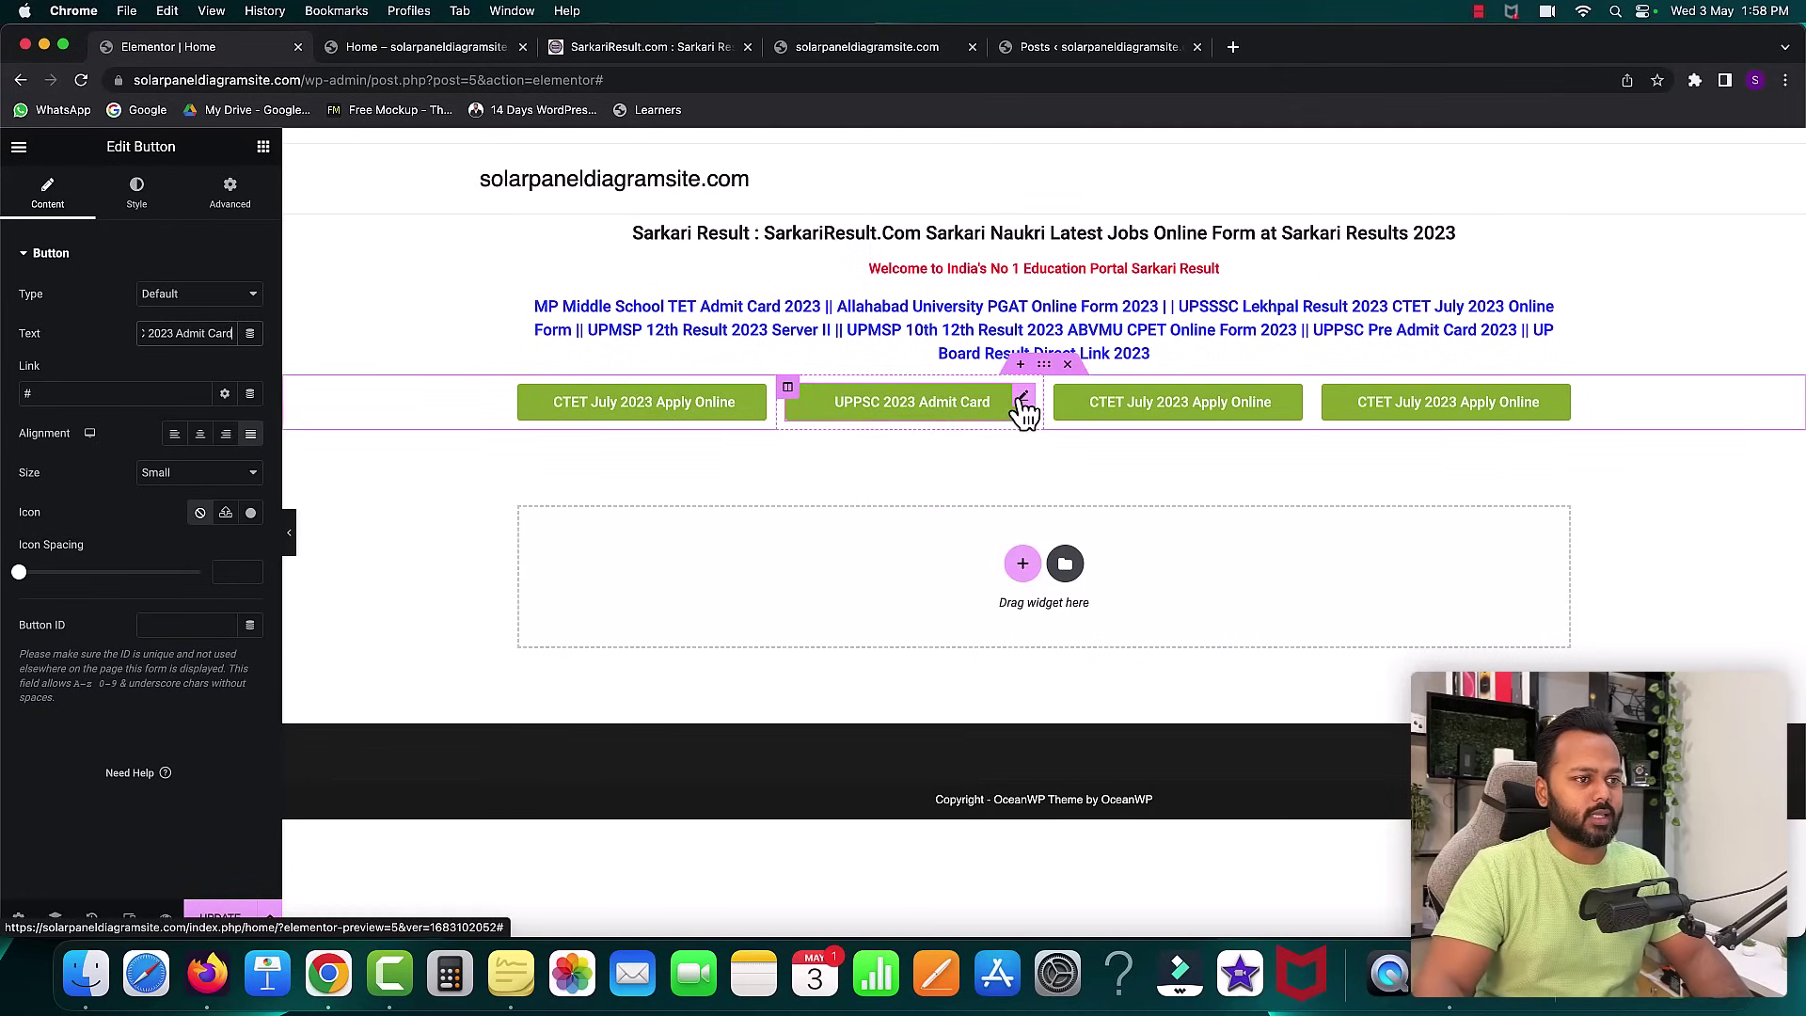
- Shift the UPPSC button's background colour toward blue, then recheck the Sarkari Result site
{"action": "left_click", "coordinate": [137, 196]}
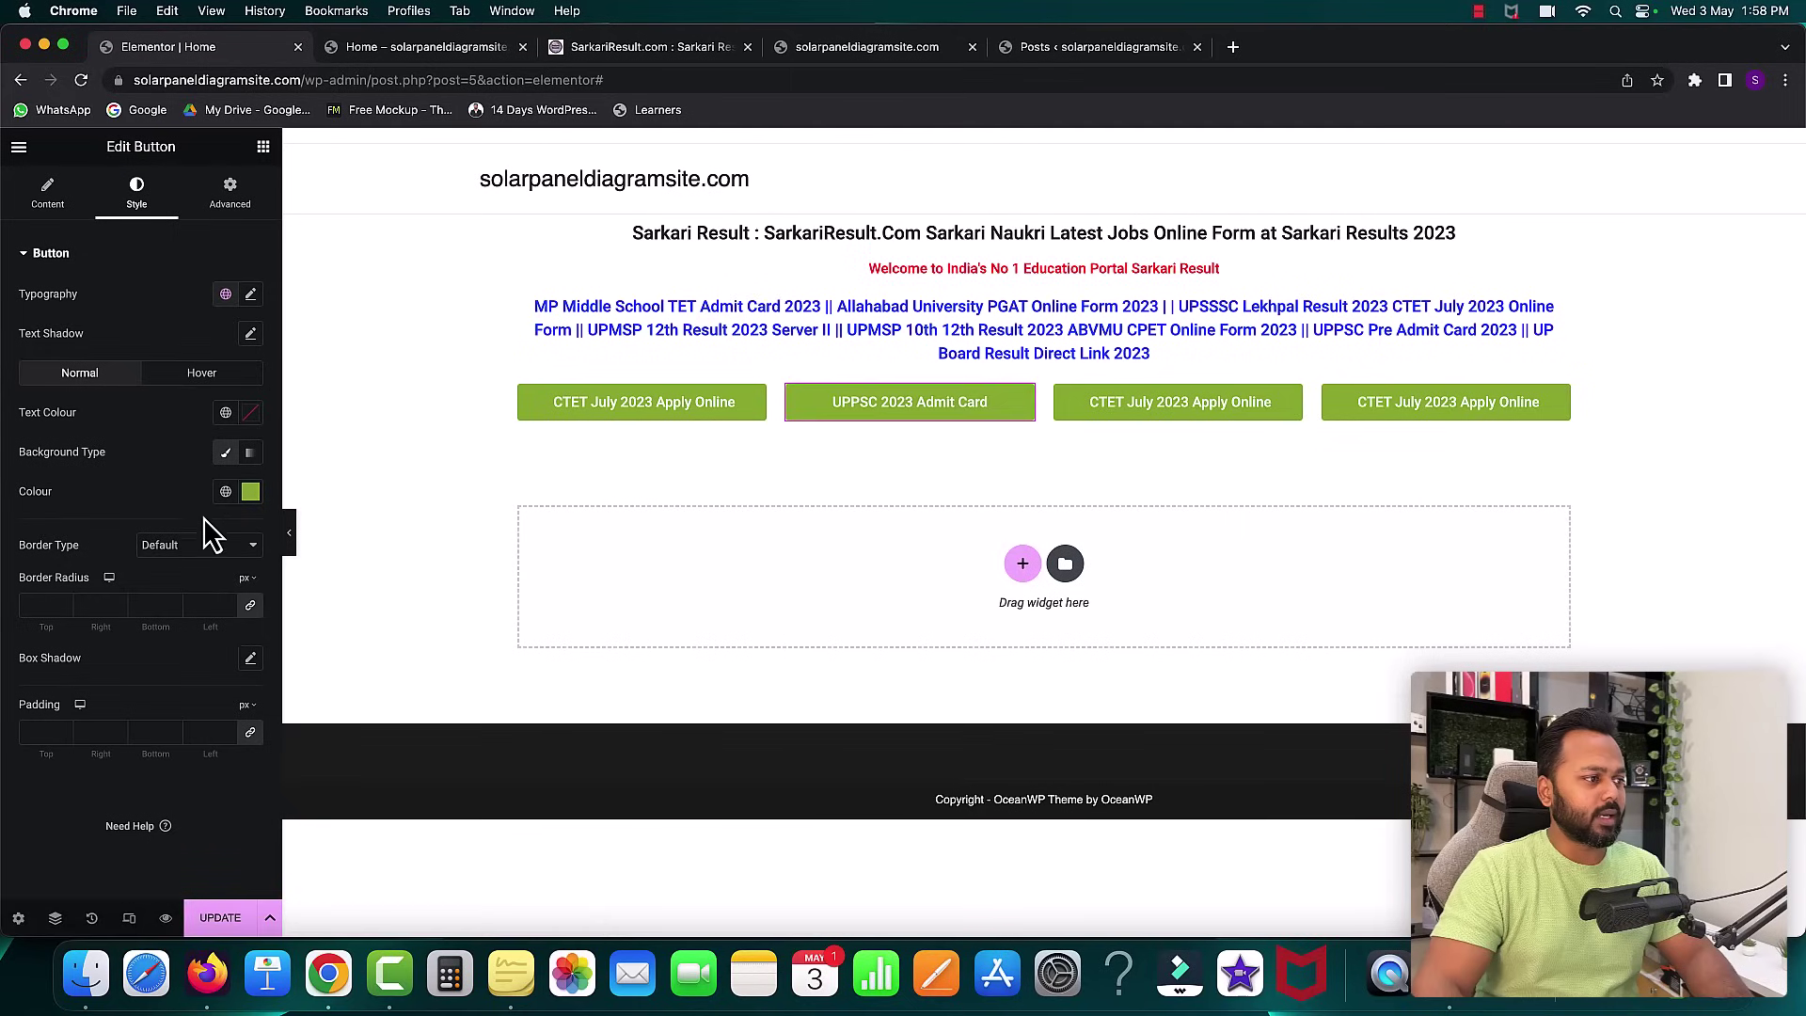
{"action": "left_click", "coordinate": [250, 489]}
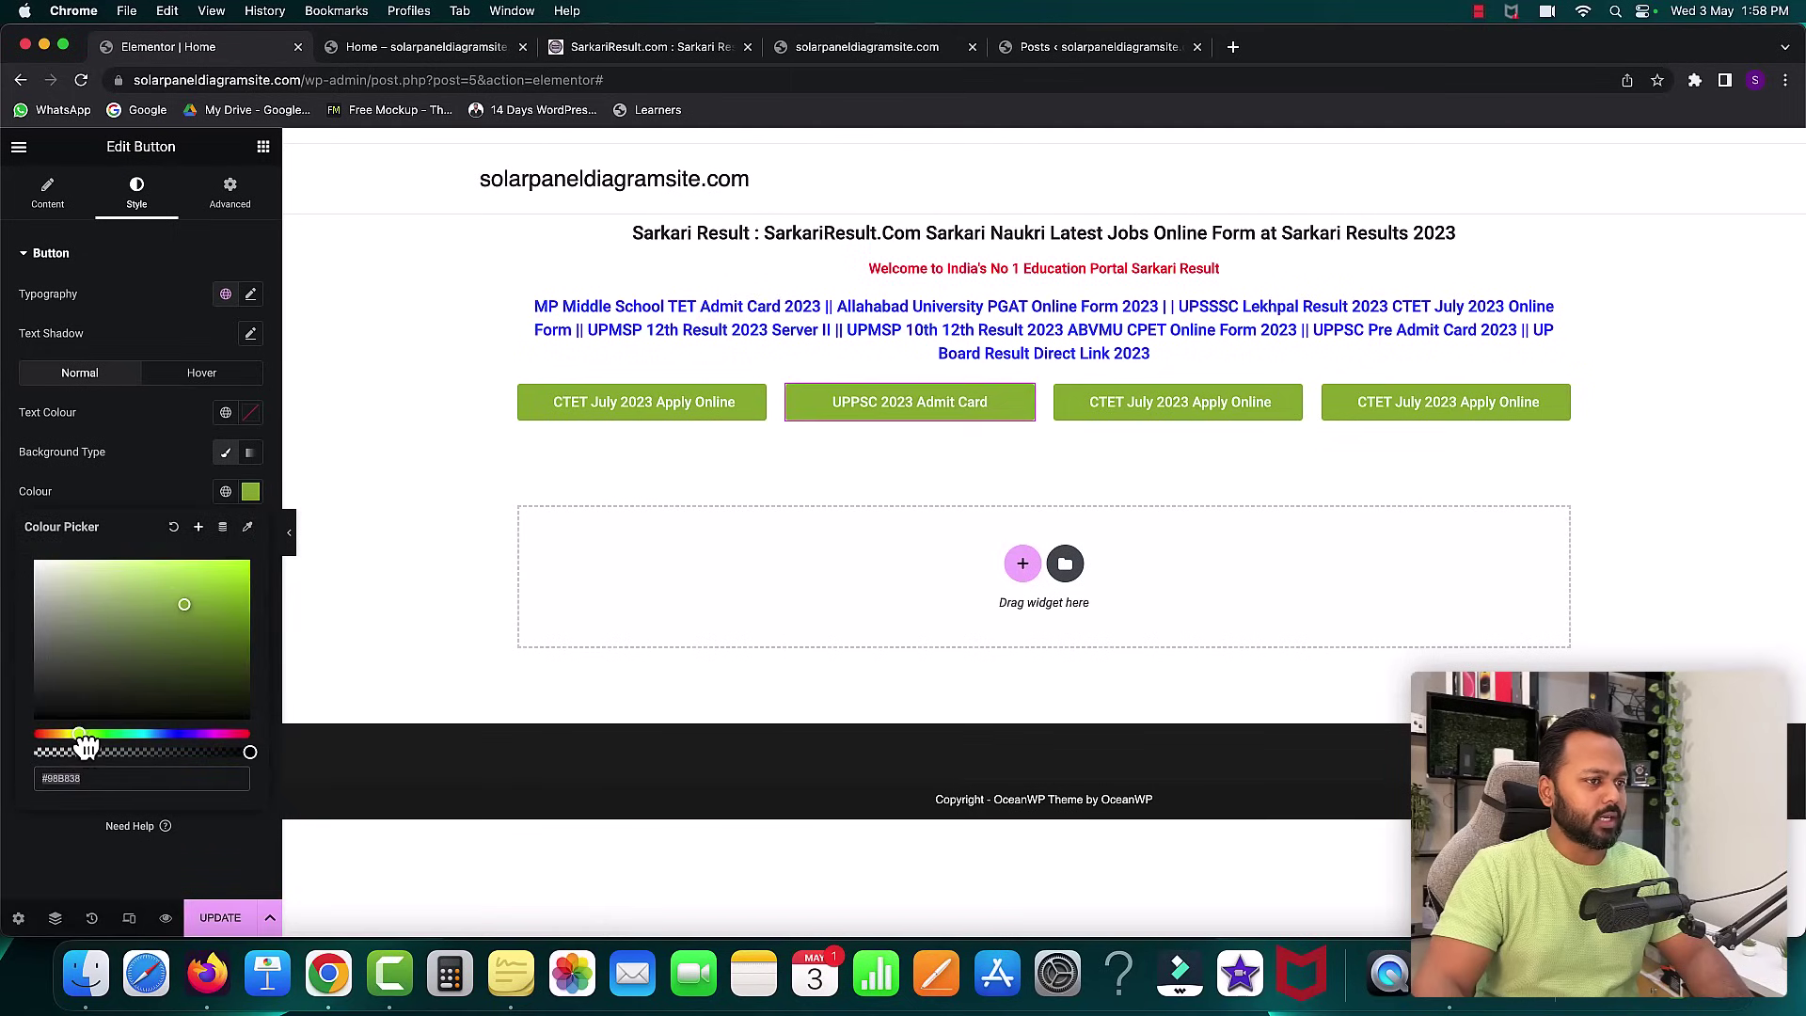
{"action": "left_click_drag", "start_coordinate": [86, 743], "coordinate": [173, 748]}
{"action": "left_click", "coordinate": [141, 489]}
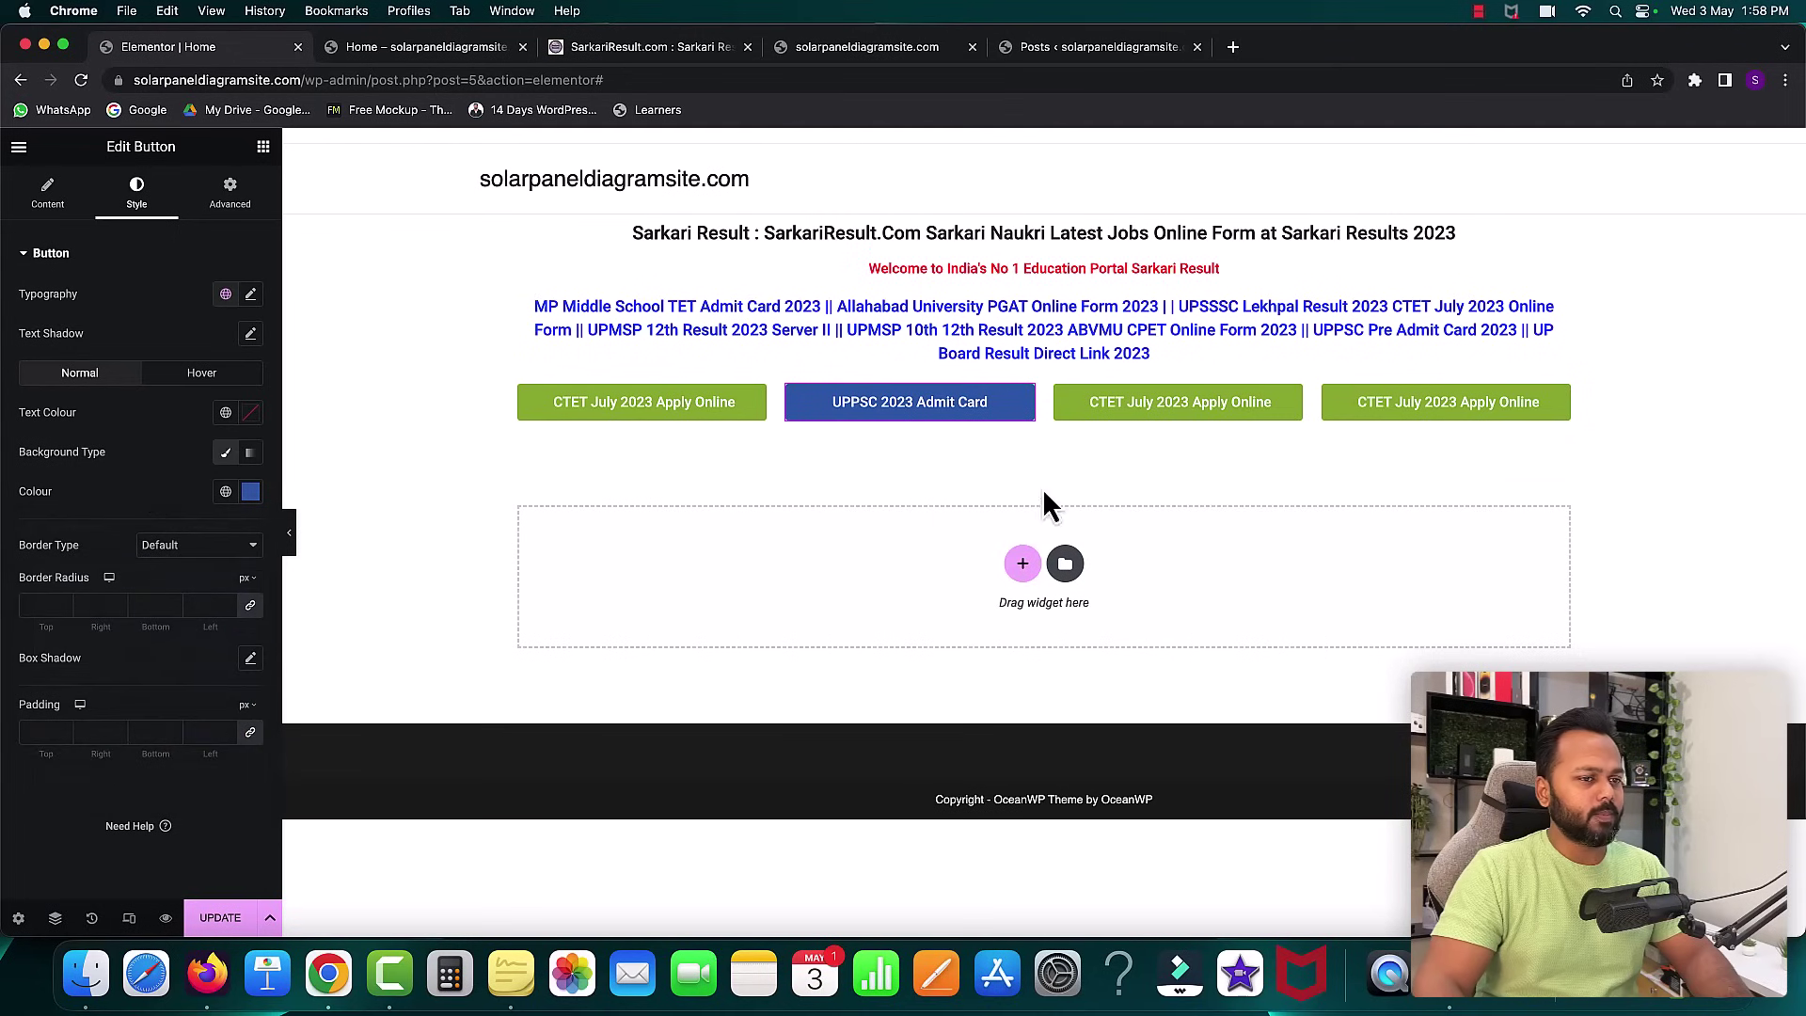
{"action": "left_click", "coordinate": [594, 53]}
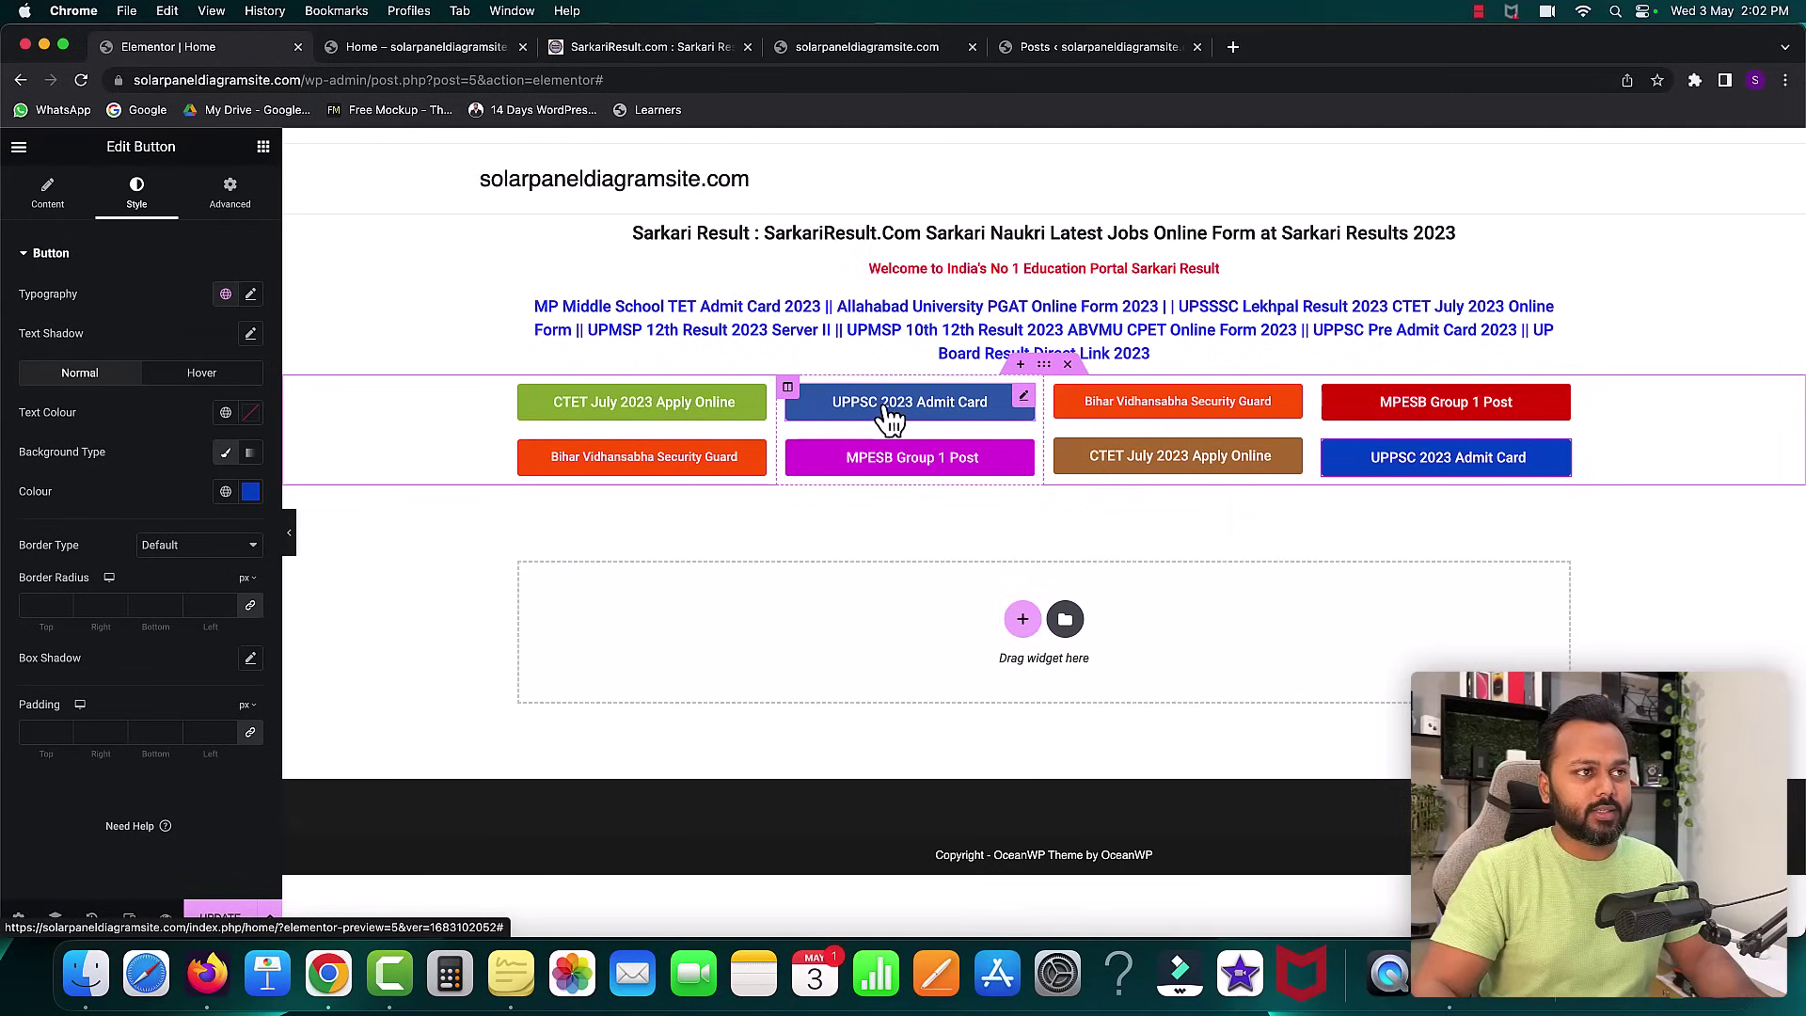
{"action": "left_click", "coordinate": [656, 49]}
- Scroll Sarkari Result down to its Result, Admit Card and Latest Jobs lists
{"action": "scroll", "coordinate": [828, 423], "scroll_direction": "down", "scroll_amount": 10}
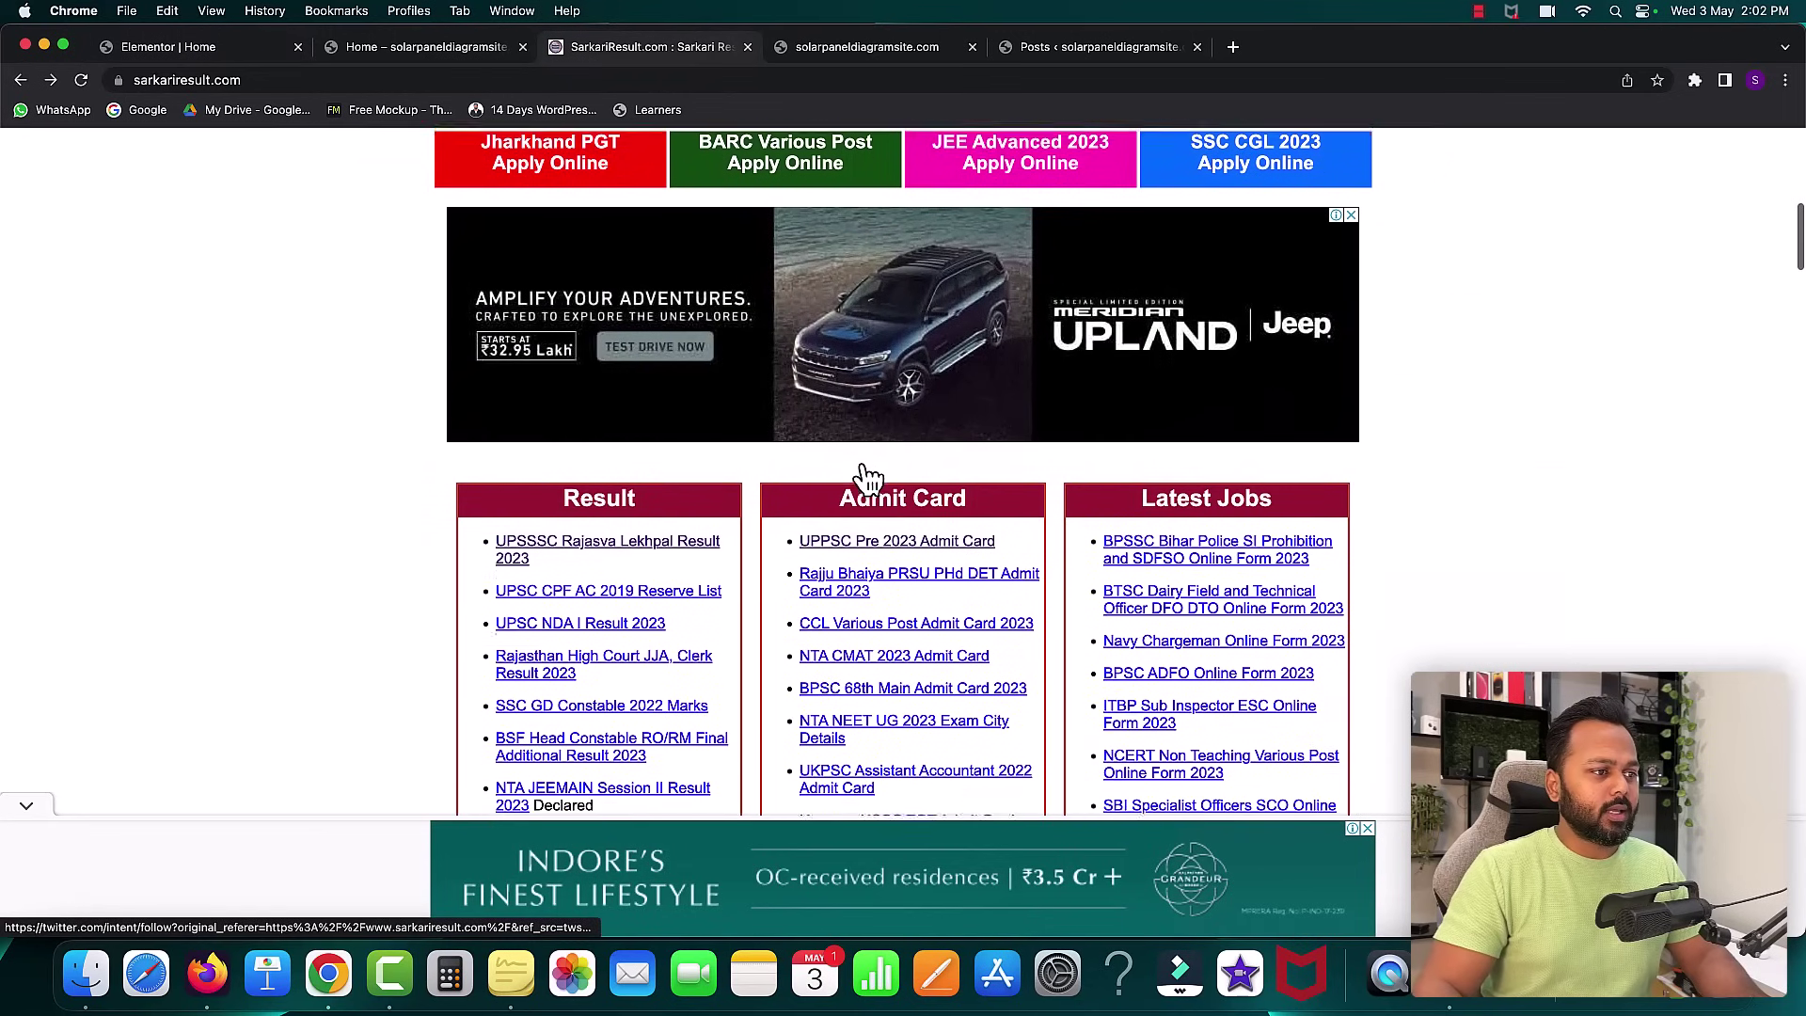
{"action": "scroll", "coordinate": [861, 464], "scroll_direction": "down", "scroll_amount": 3}
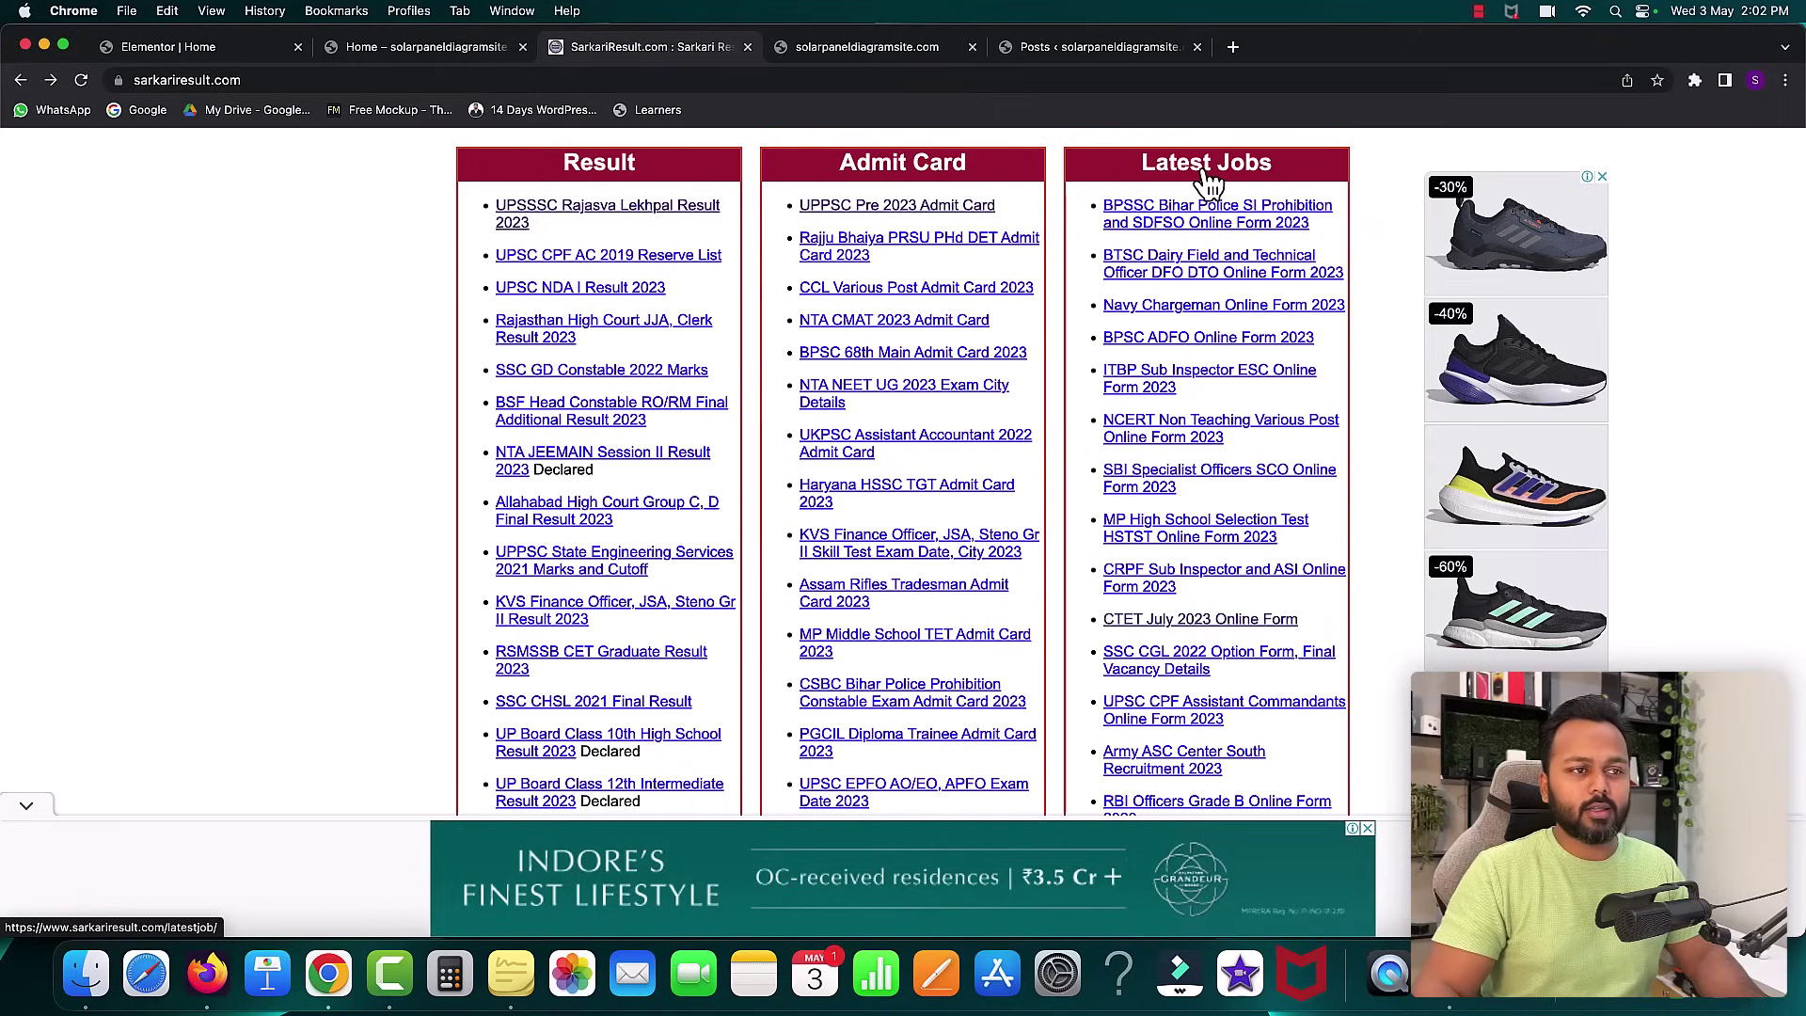
- Insert an empty three-column section beneath the coloured button rows in Elementor
{"action": "left_click", "coordinate": [217, 49]}
{"action": "left_click", "coordinate": [1022, 619]}
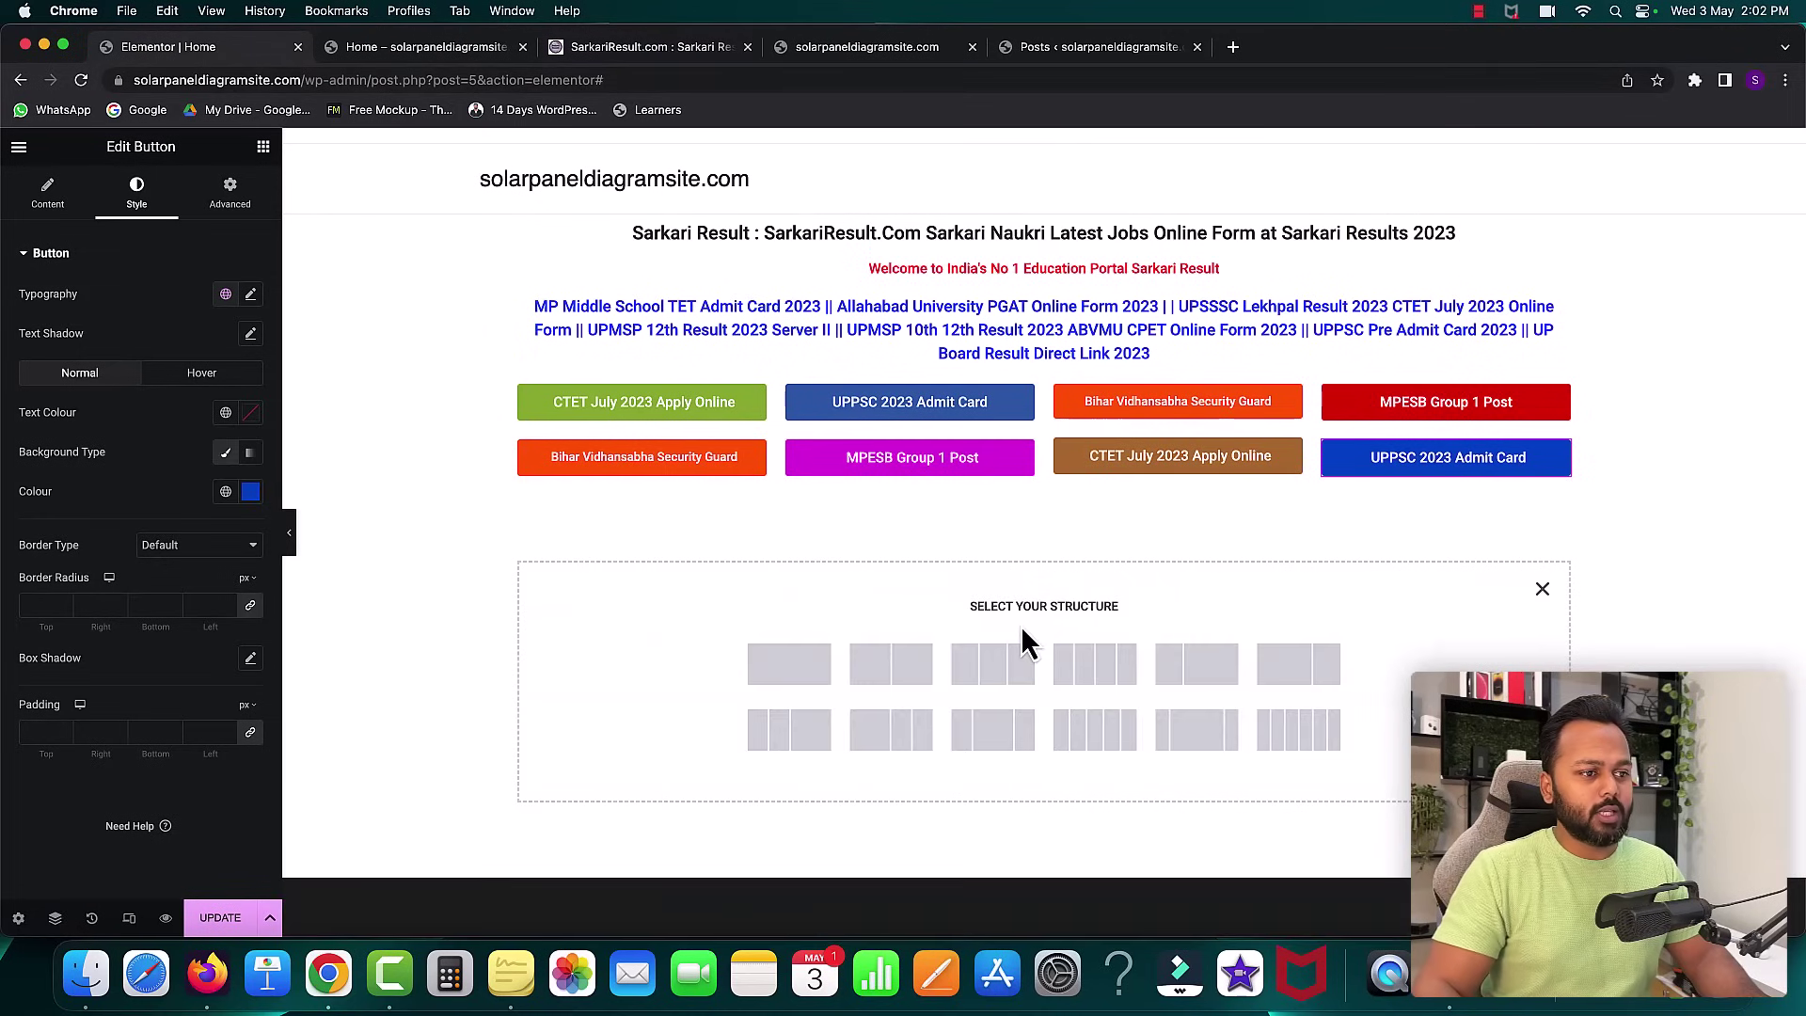
{"action": "left_click", "coordinate": [995, 668]}
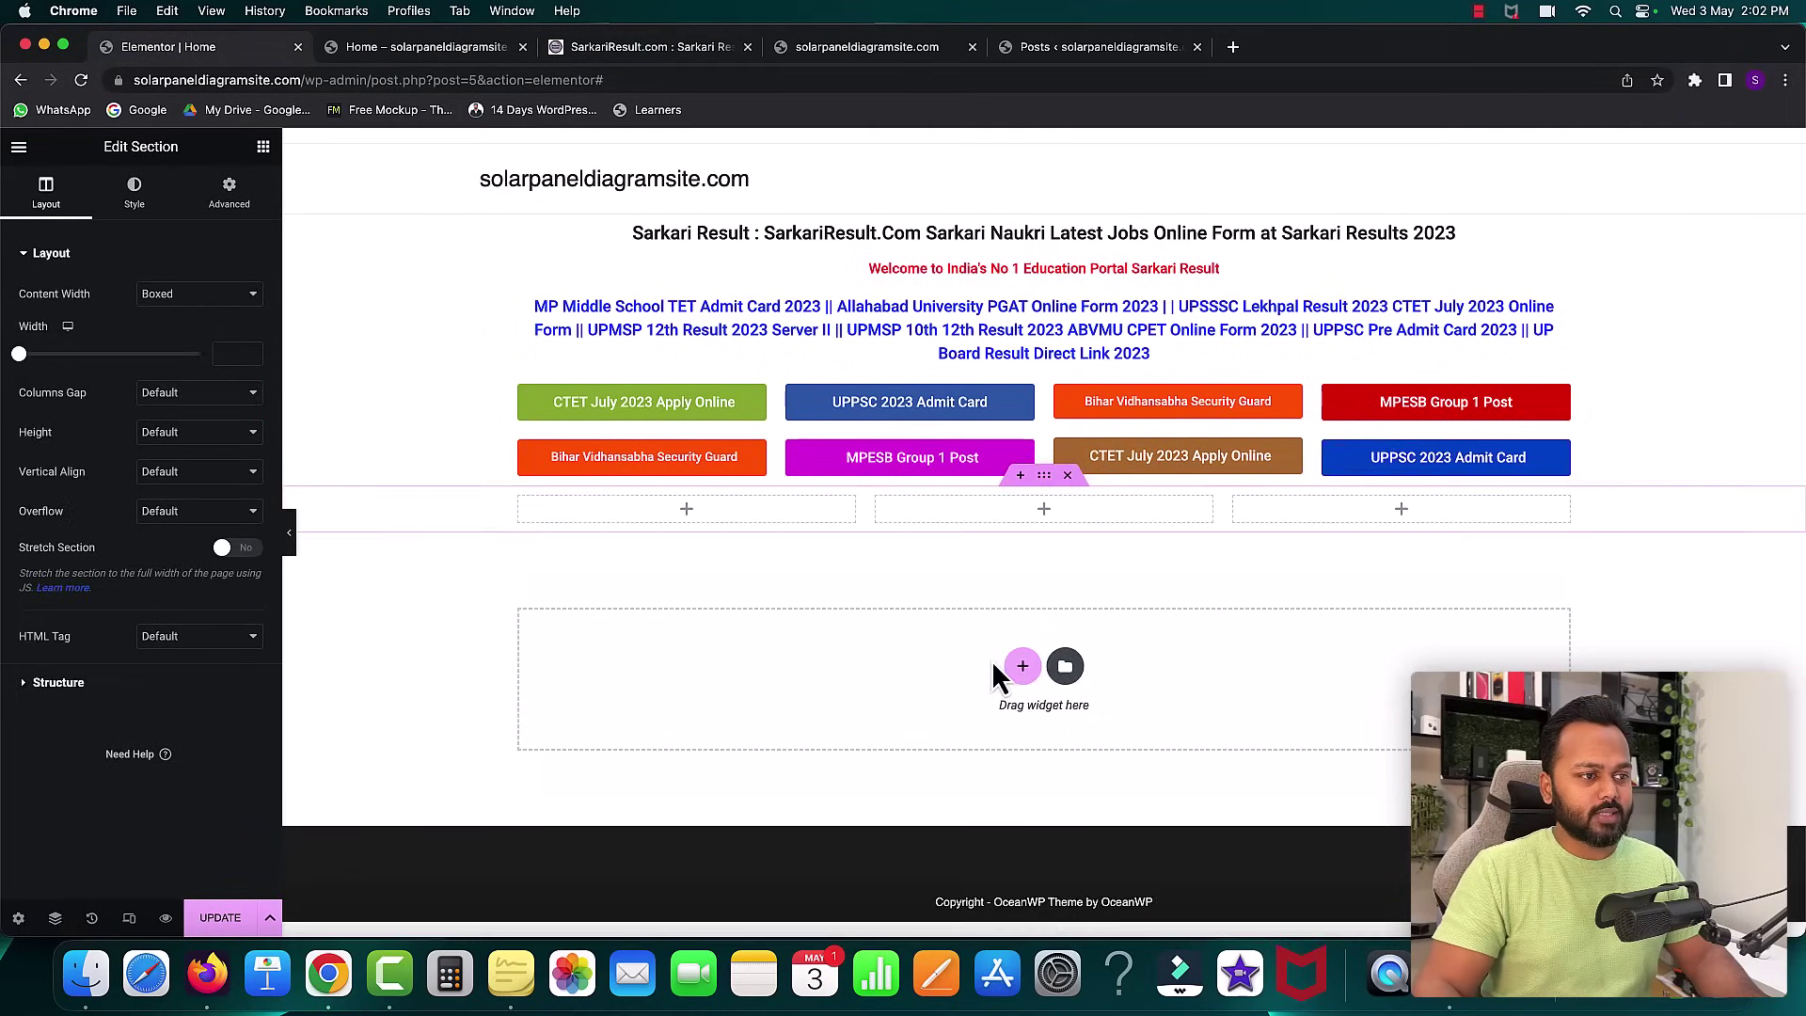
{"action": "left_click", "coordinate": [686, 511]}
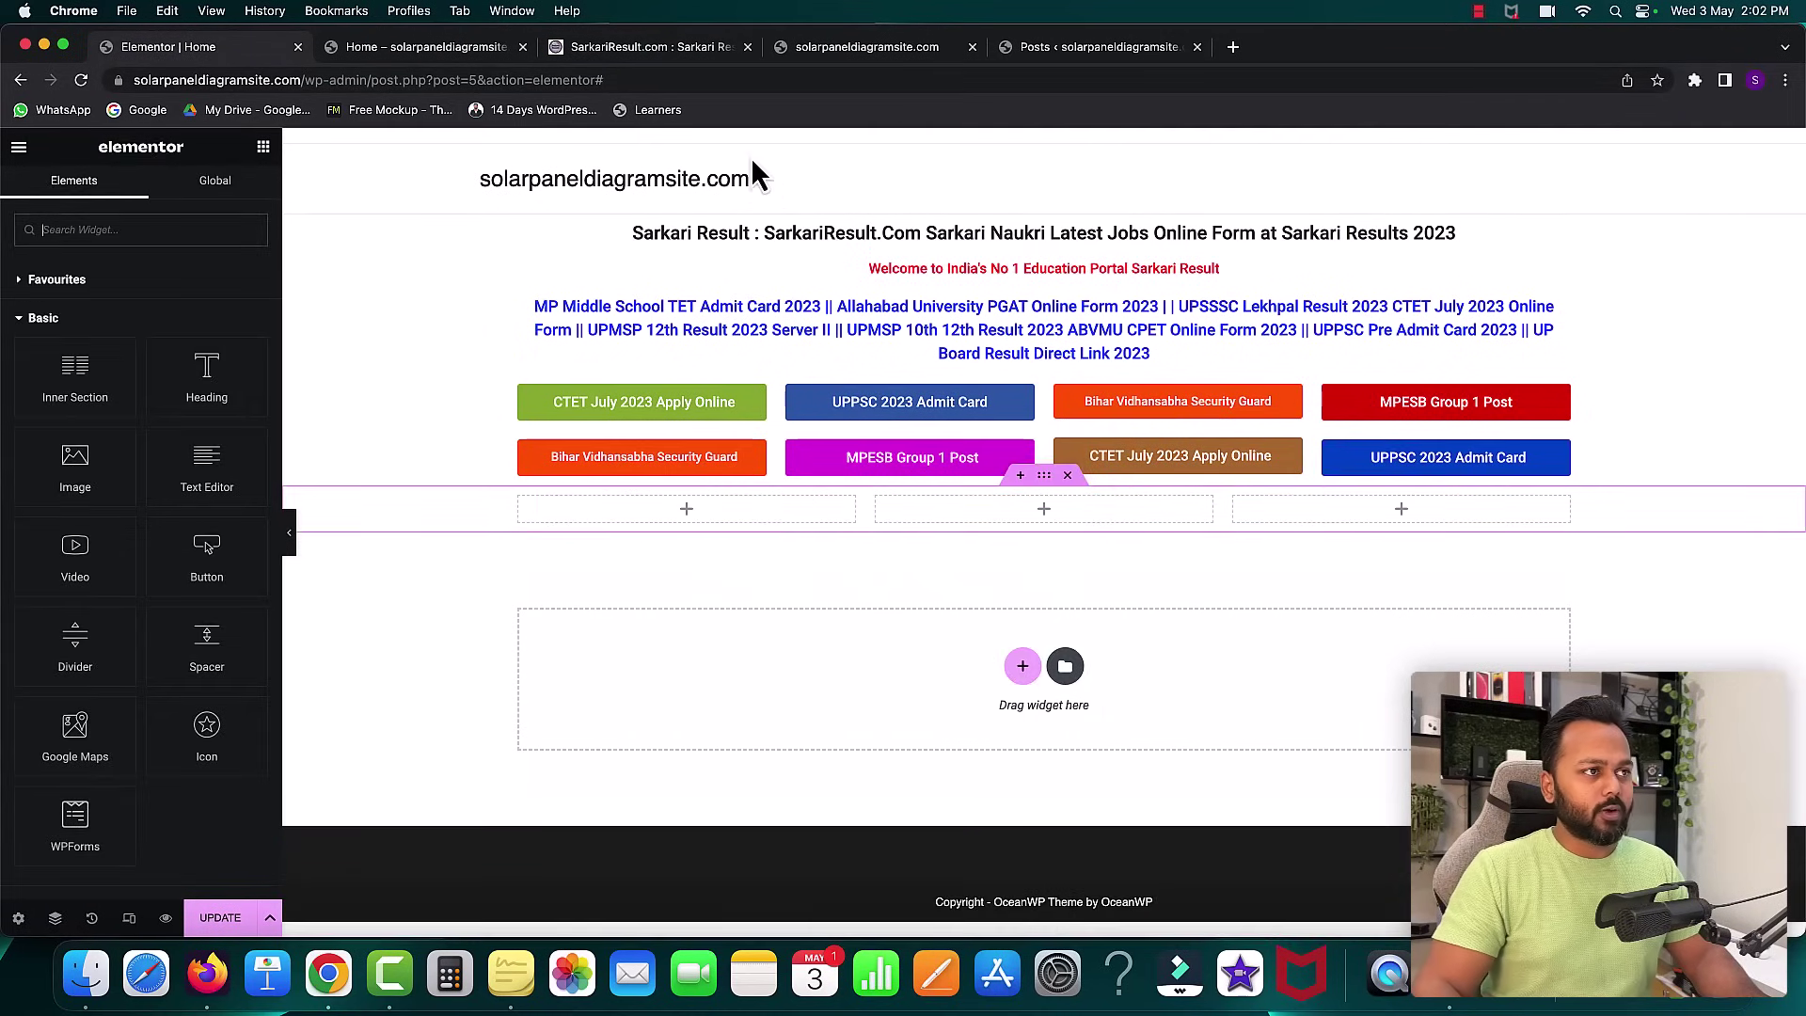
{"action": "left_click_drag", "start_coordinate": [589, 48], "coordinate": [442, 47]}
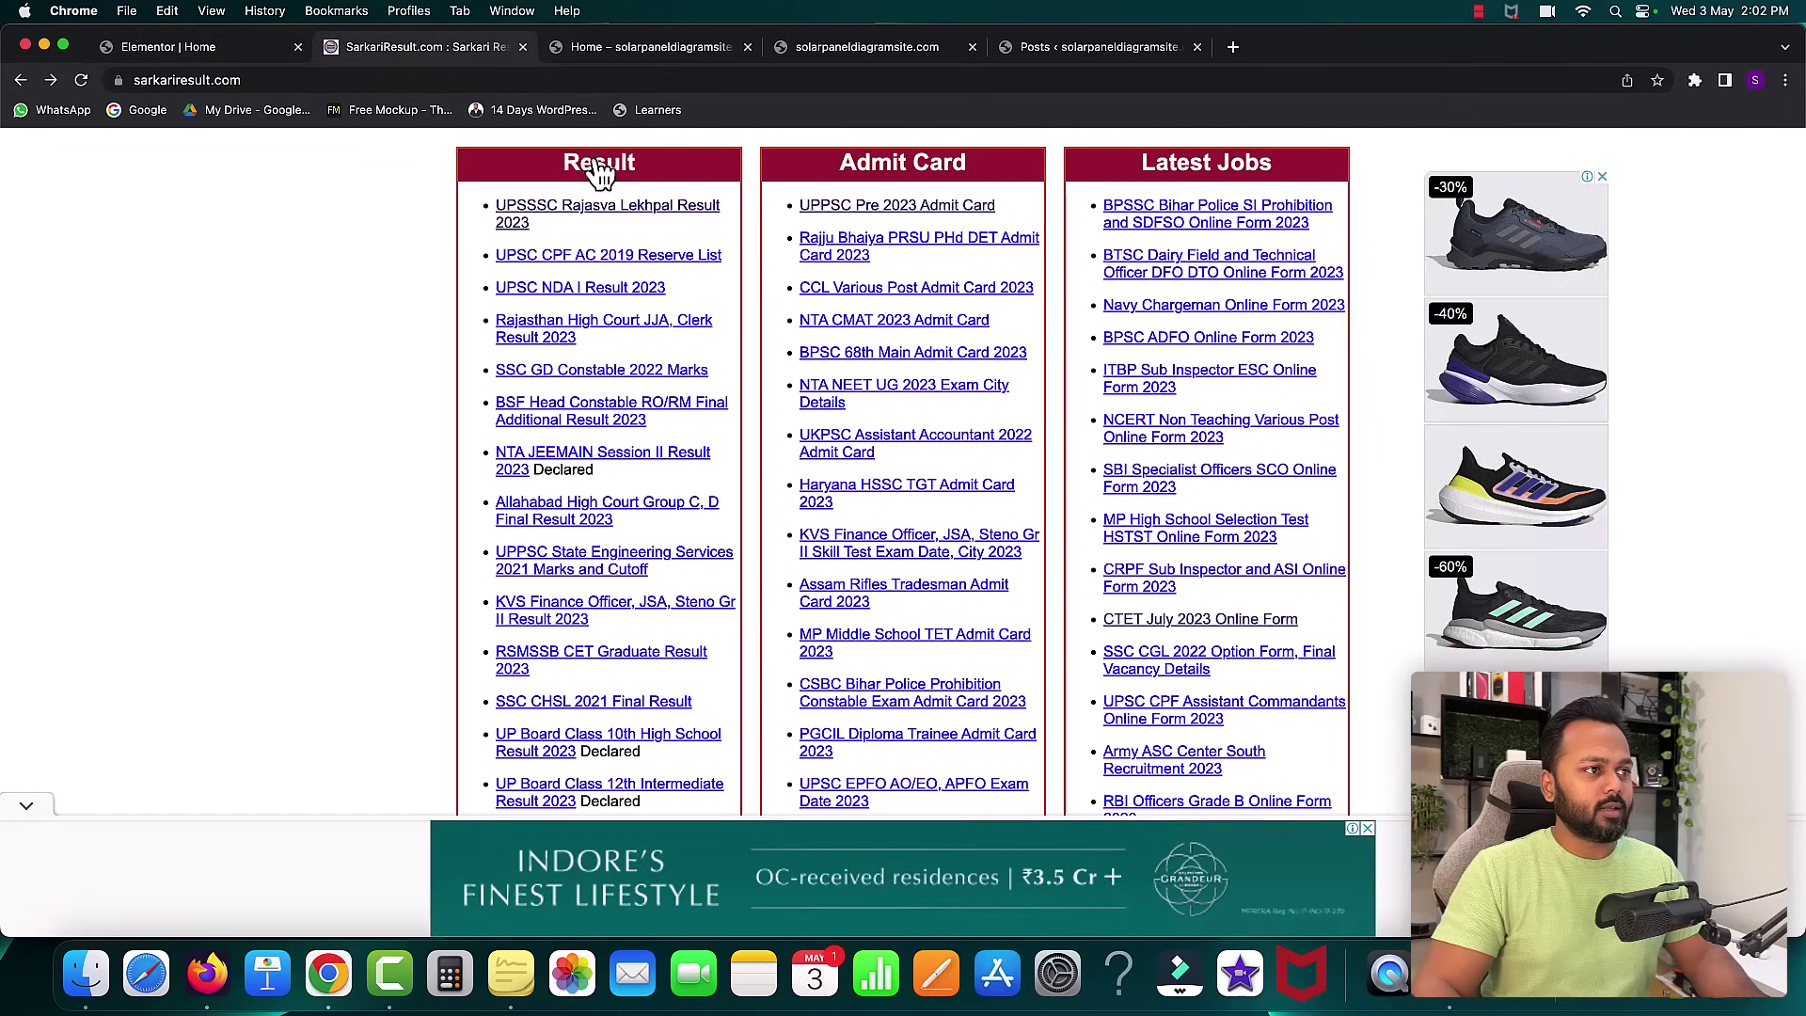
{"action": "left_click", "coordinate": [203, 47]}
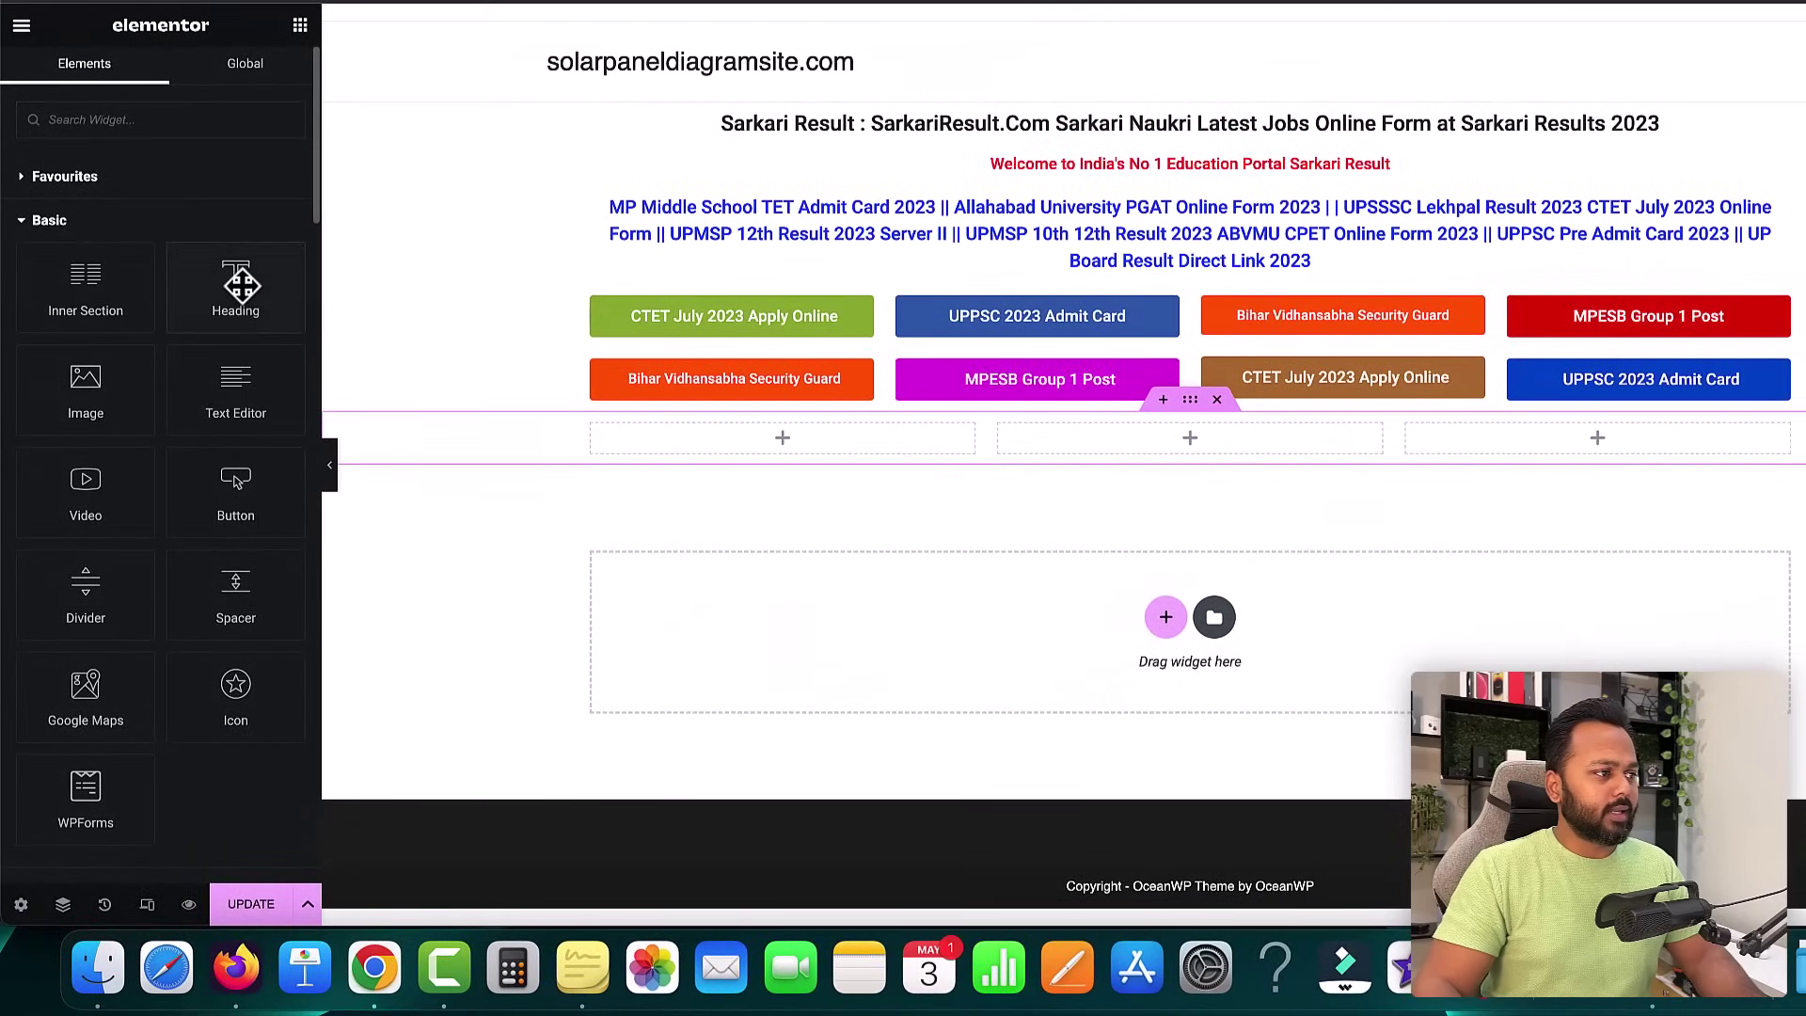
- Drop a Heading widget into the first column, retitle it 'Results', and centre it
{"action": "left_click_drag", "start_coordinate": [241, 285], "coordinate": [626, 432]}
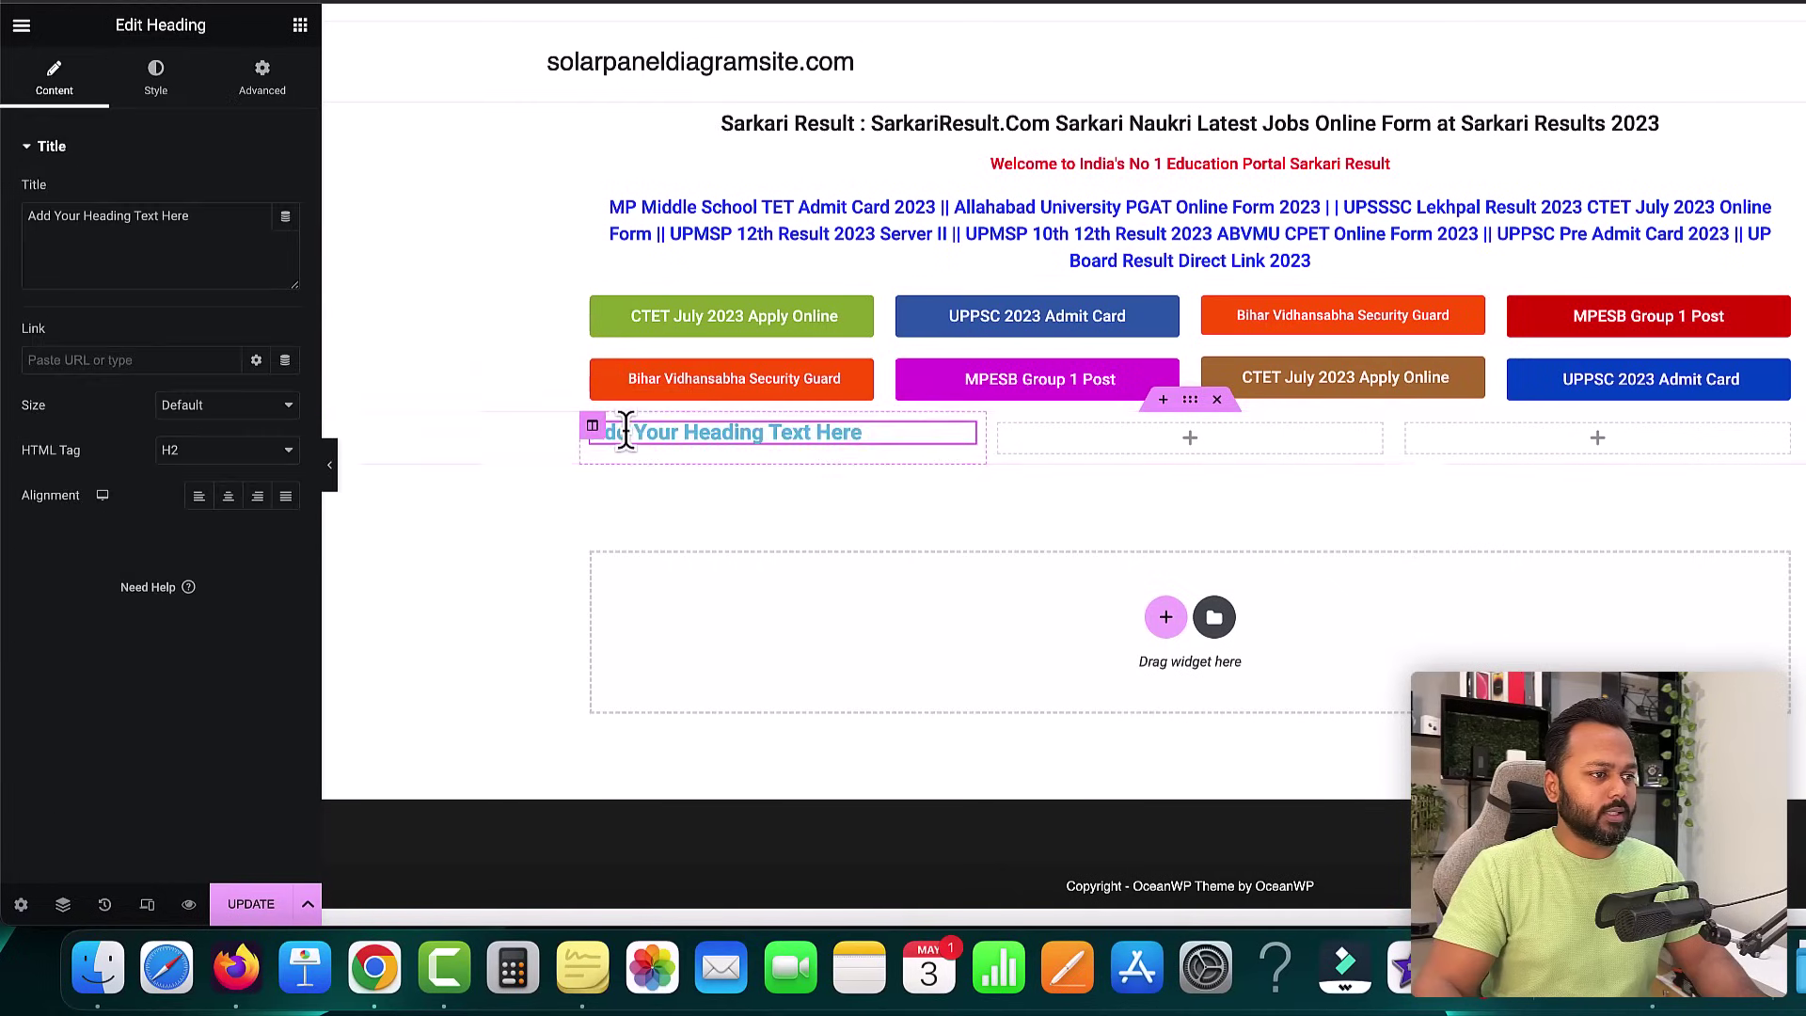
{"action": "left_click_drag", "start_coordinate": [236, 216], "coordinate": [23, 207]}
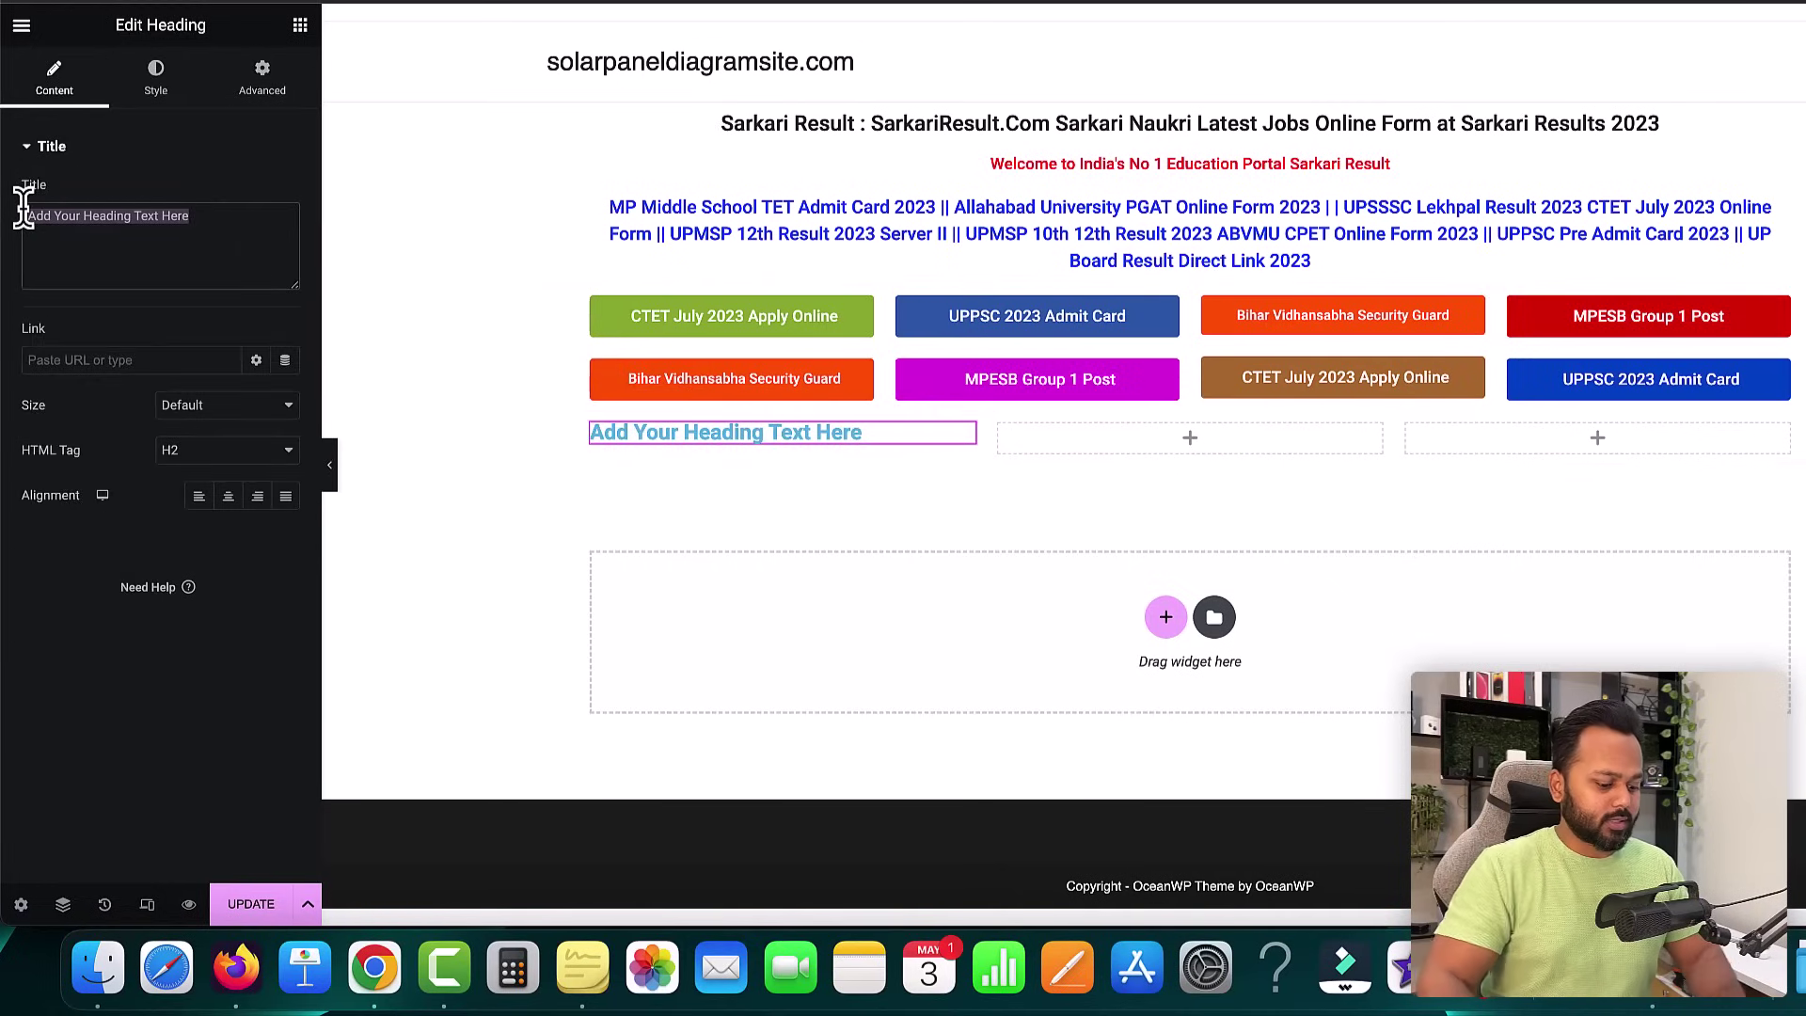
{"action": "type", "text": "Result"}
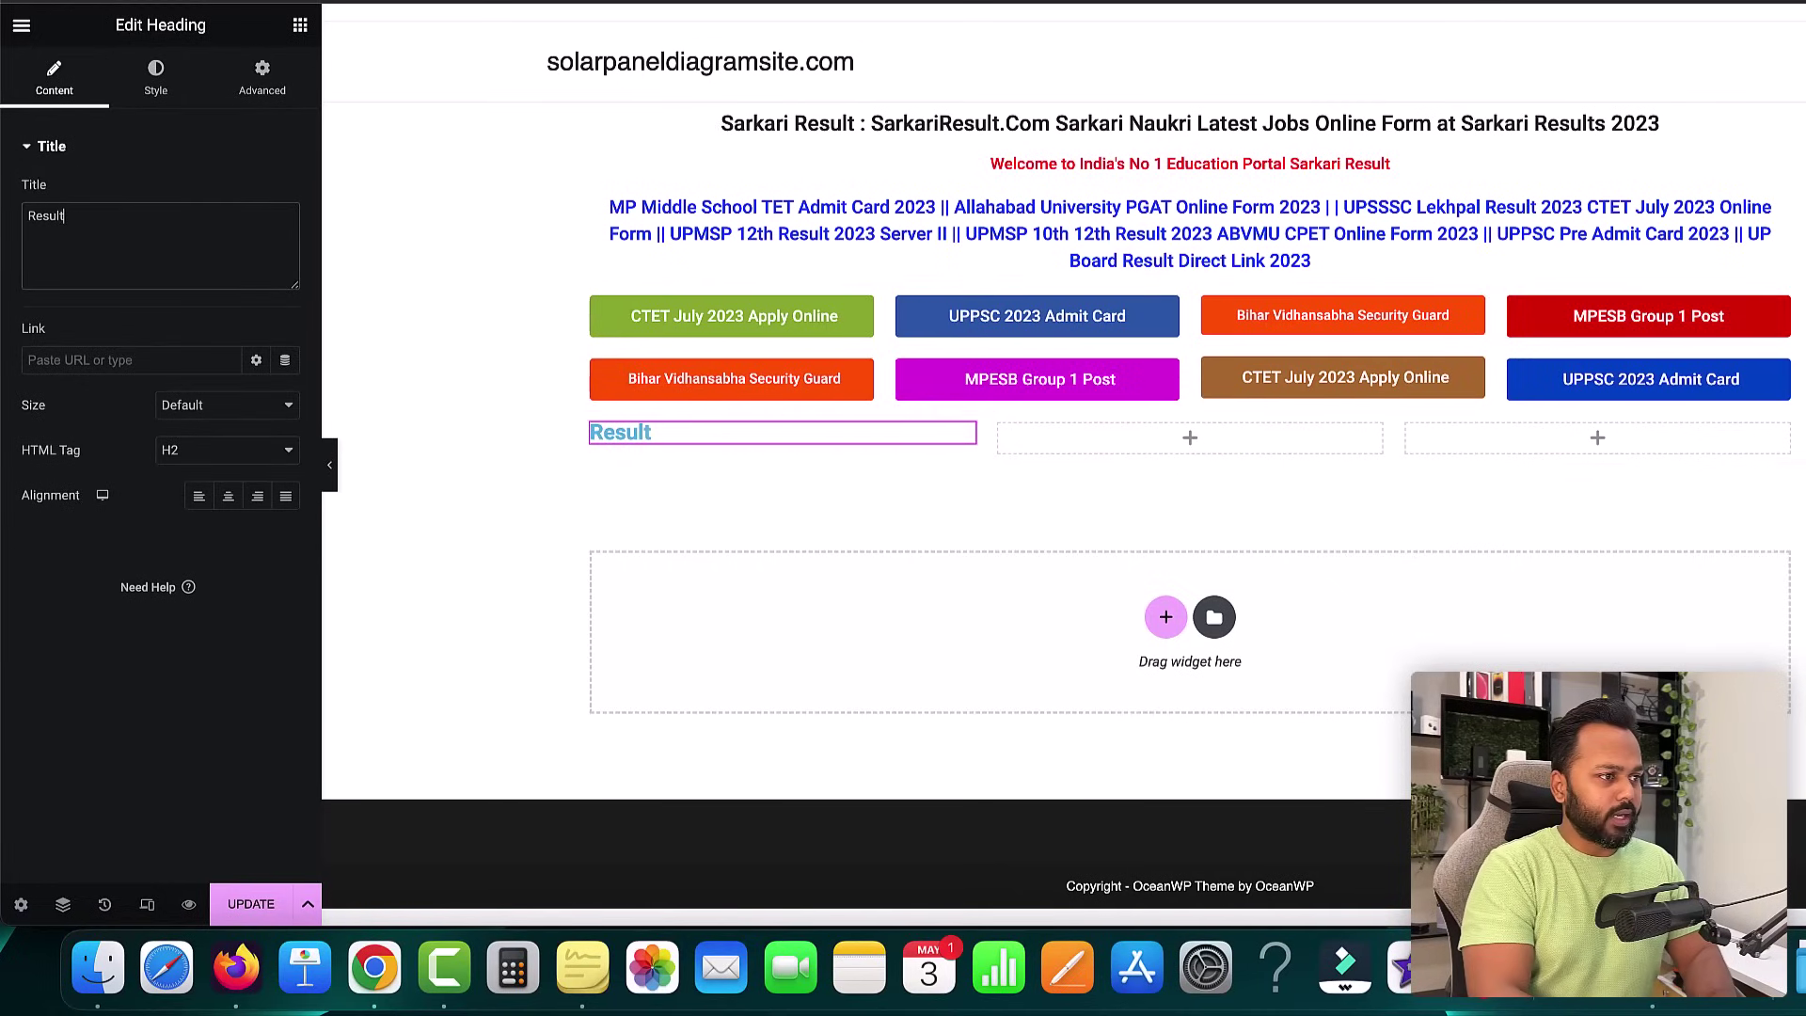
{"action": "type", "text": "s"}
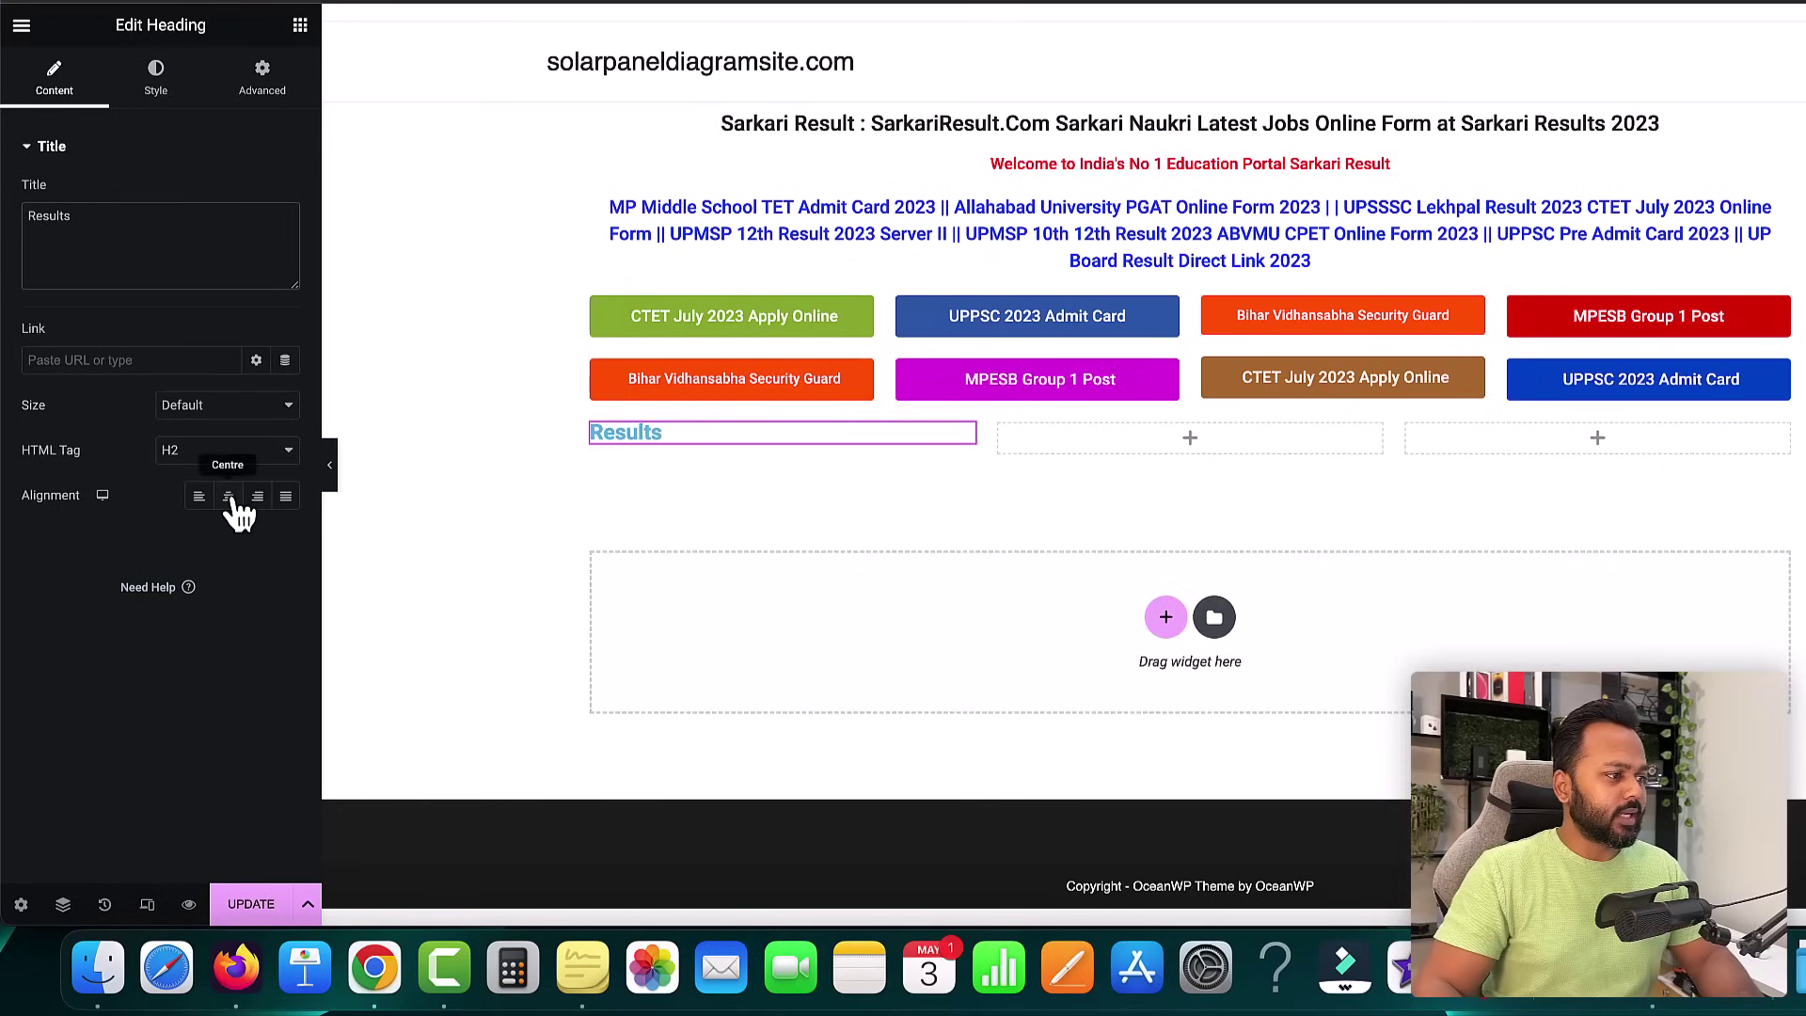
{"action": "left_click", "coordinate": [228, 497]}
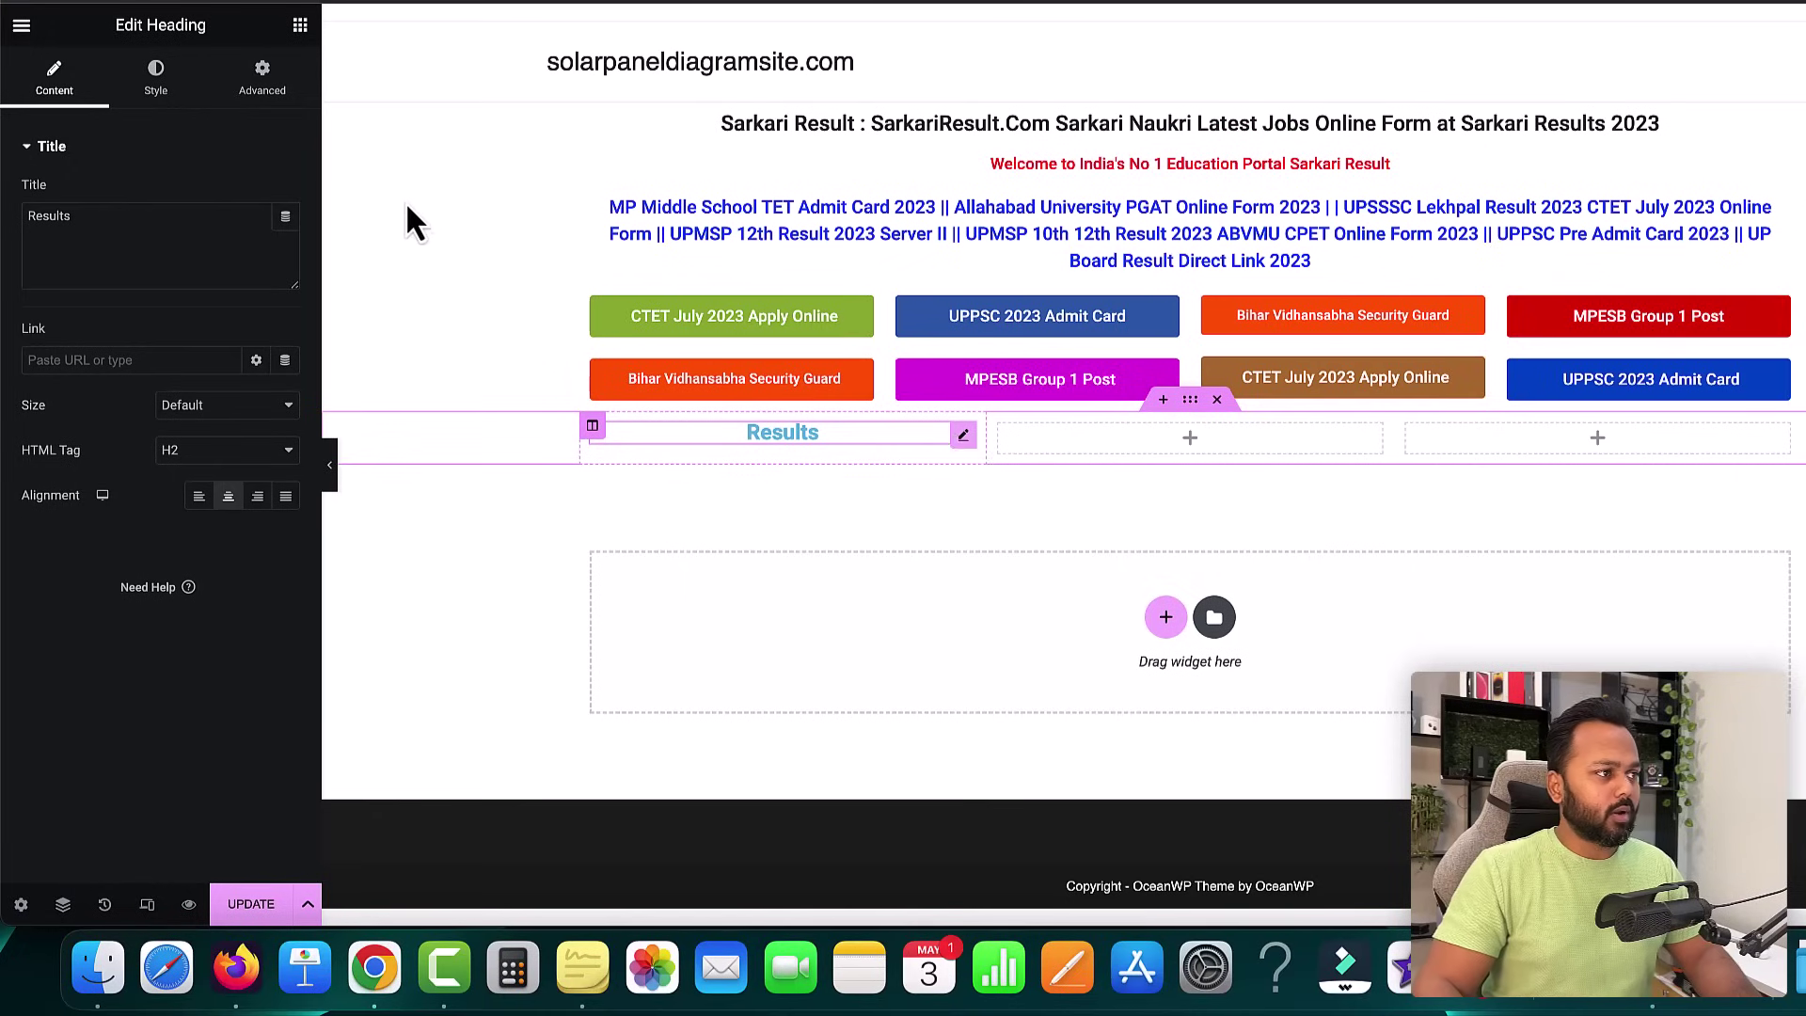
- Give the Results heading a classic, deep red background colour
{"action": "left_click", "coordinate": [262, 77]}
{"action": "scroll", "coordinate": [154, 256], "scroll_direction": "down", "scroll_amount": 1}
{"action": "scroll", "coordinate": [154, 256], "scroll_direction": "down", "scroll_amount": 3}
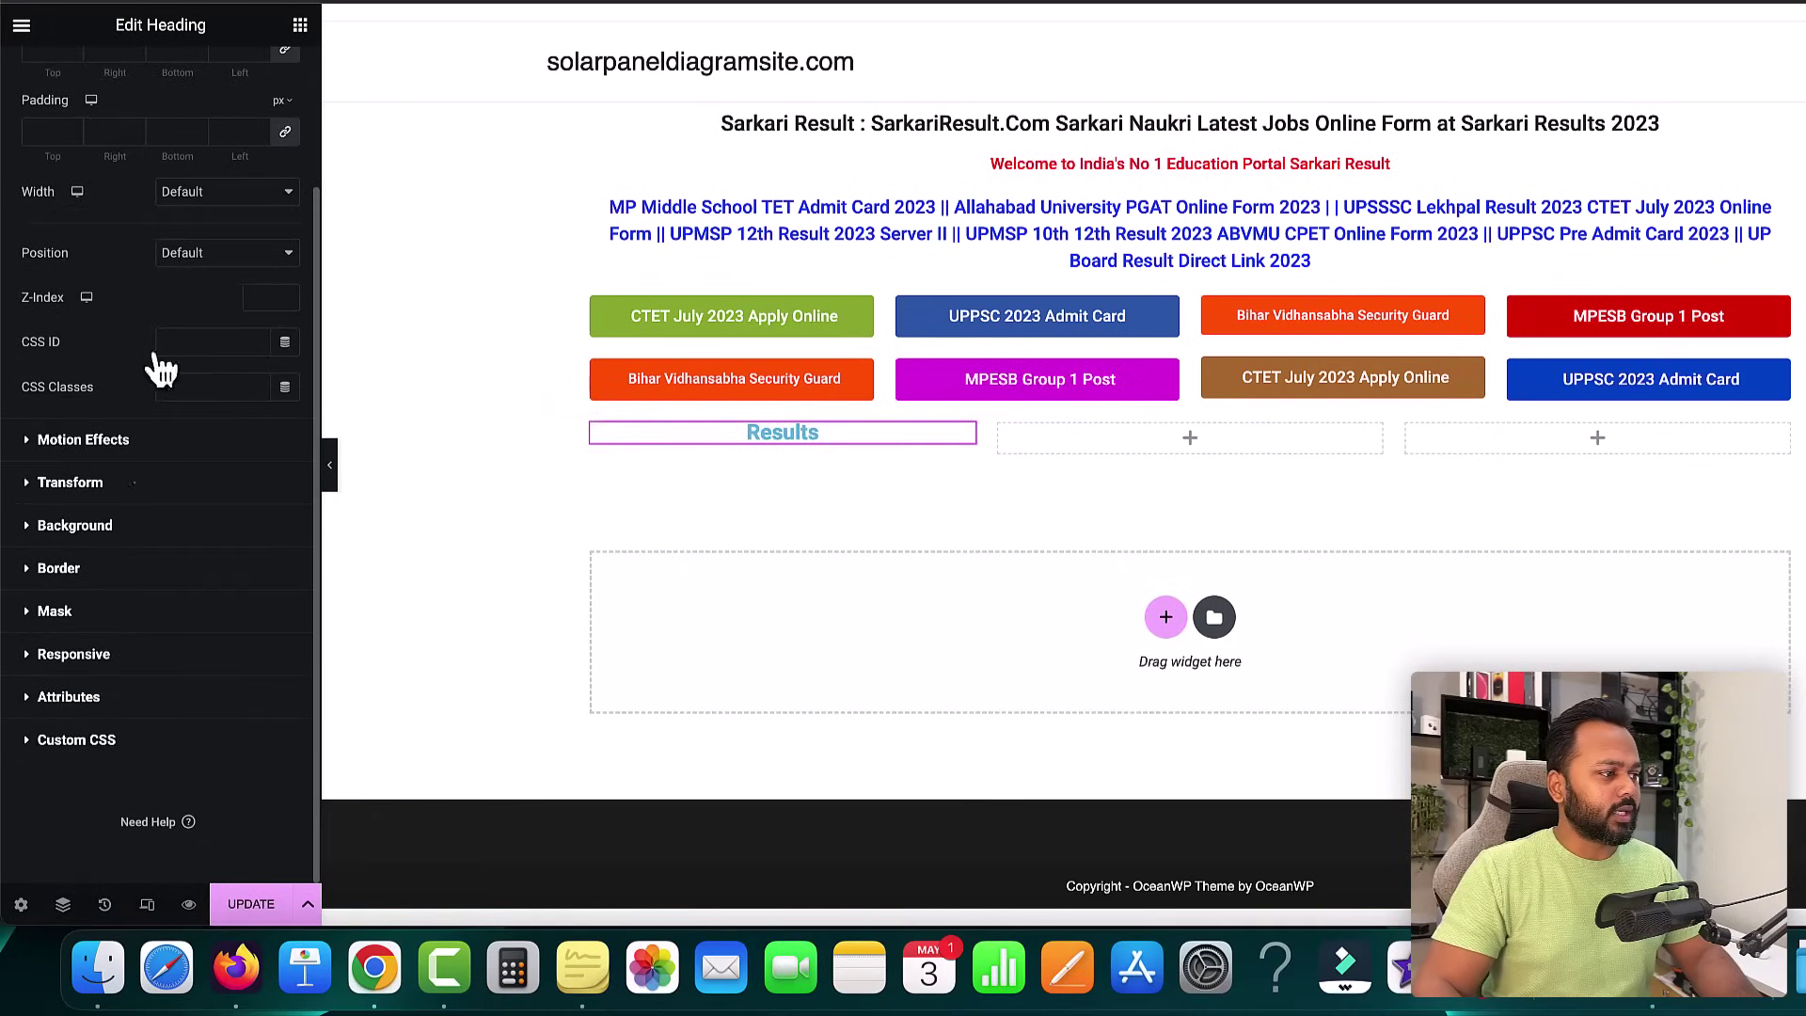
{"action": "left_click", "coordinate": [64, 528]}
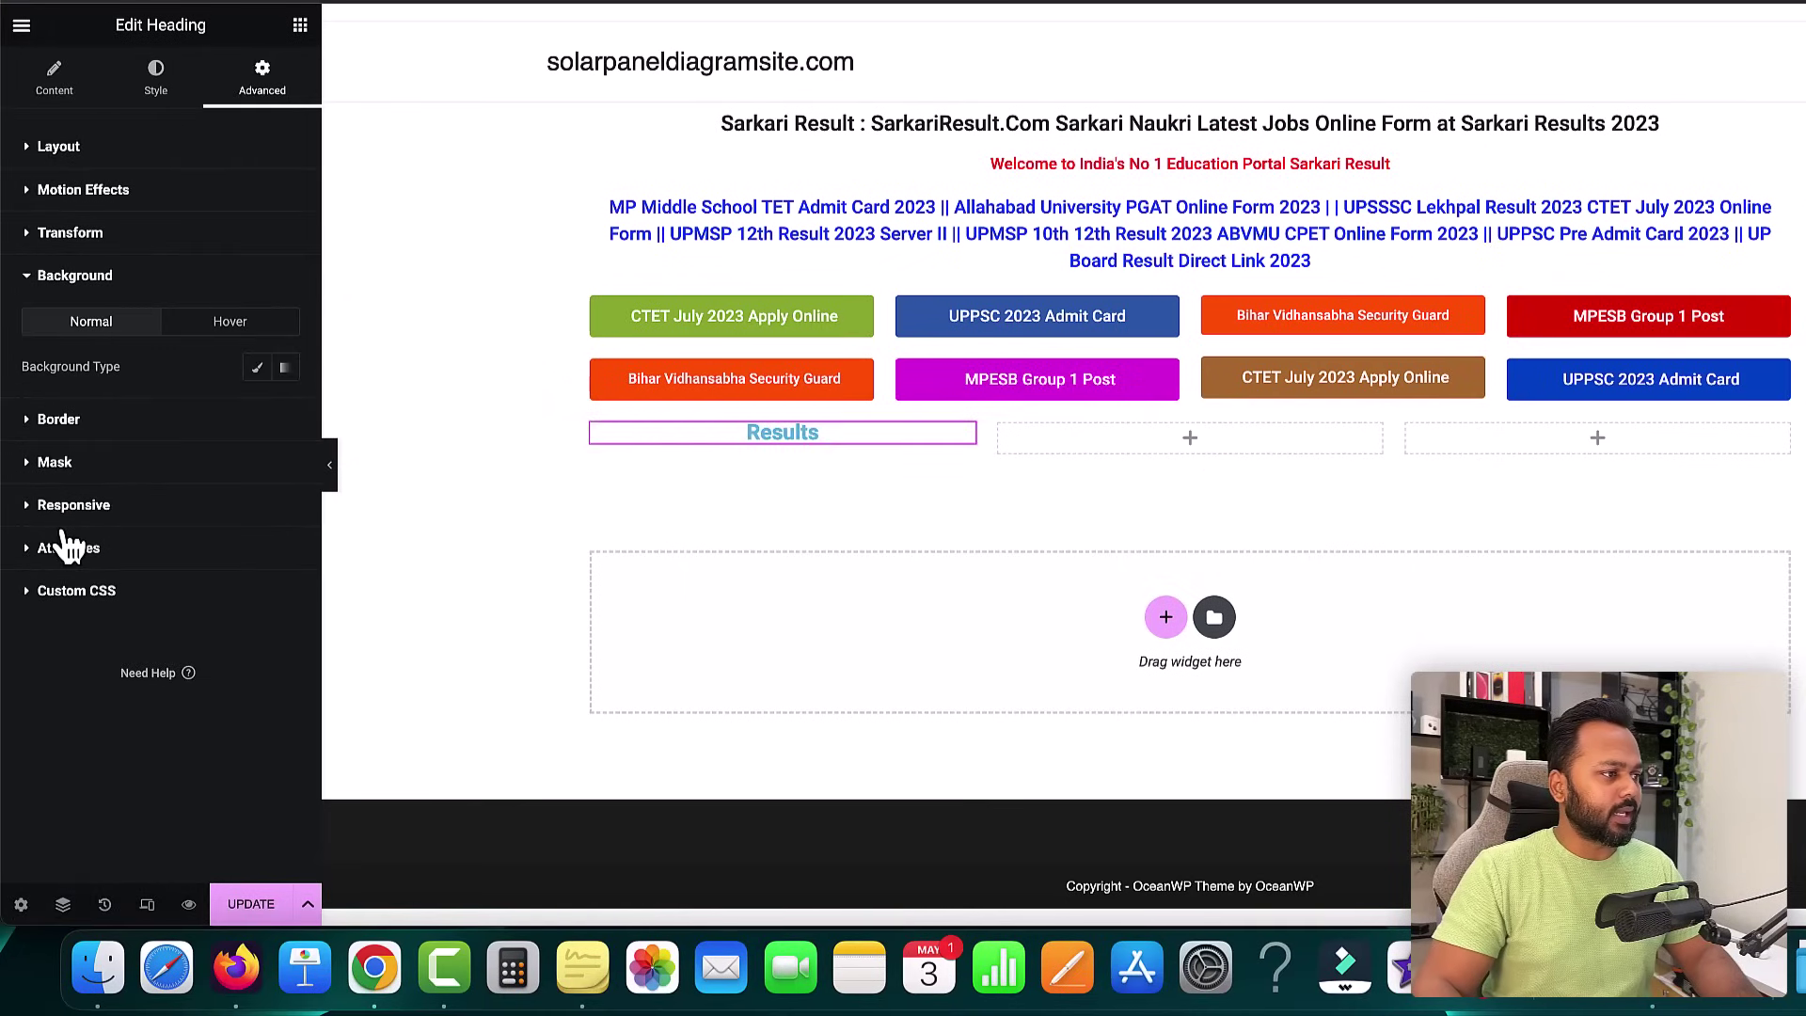
{"action": "left_click", "coordinate": [257, 367]}
{"action": "left_click", "coordinate": [281, 414]}
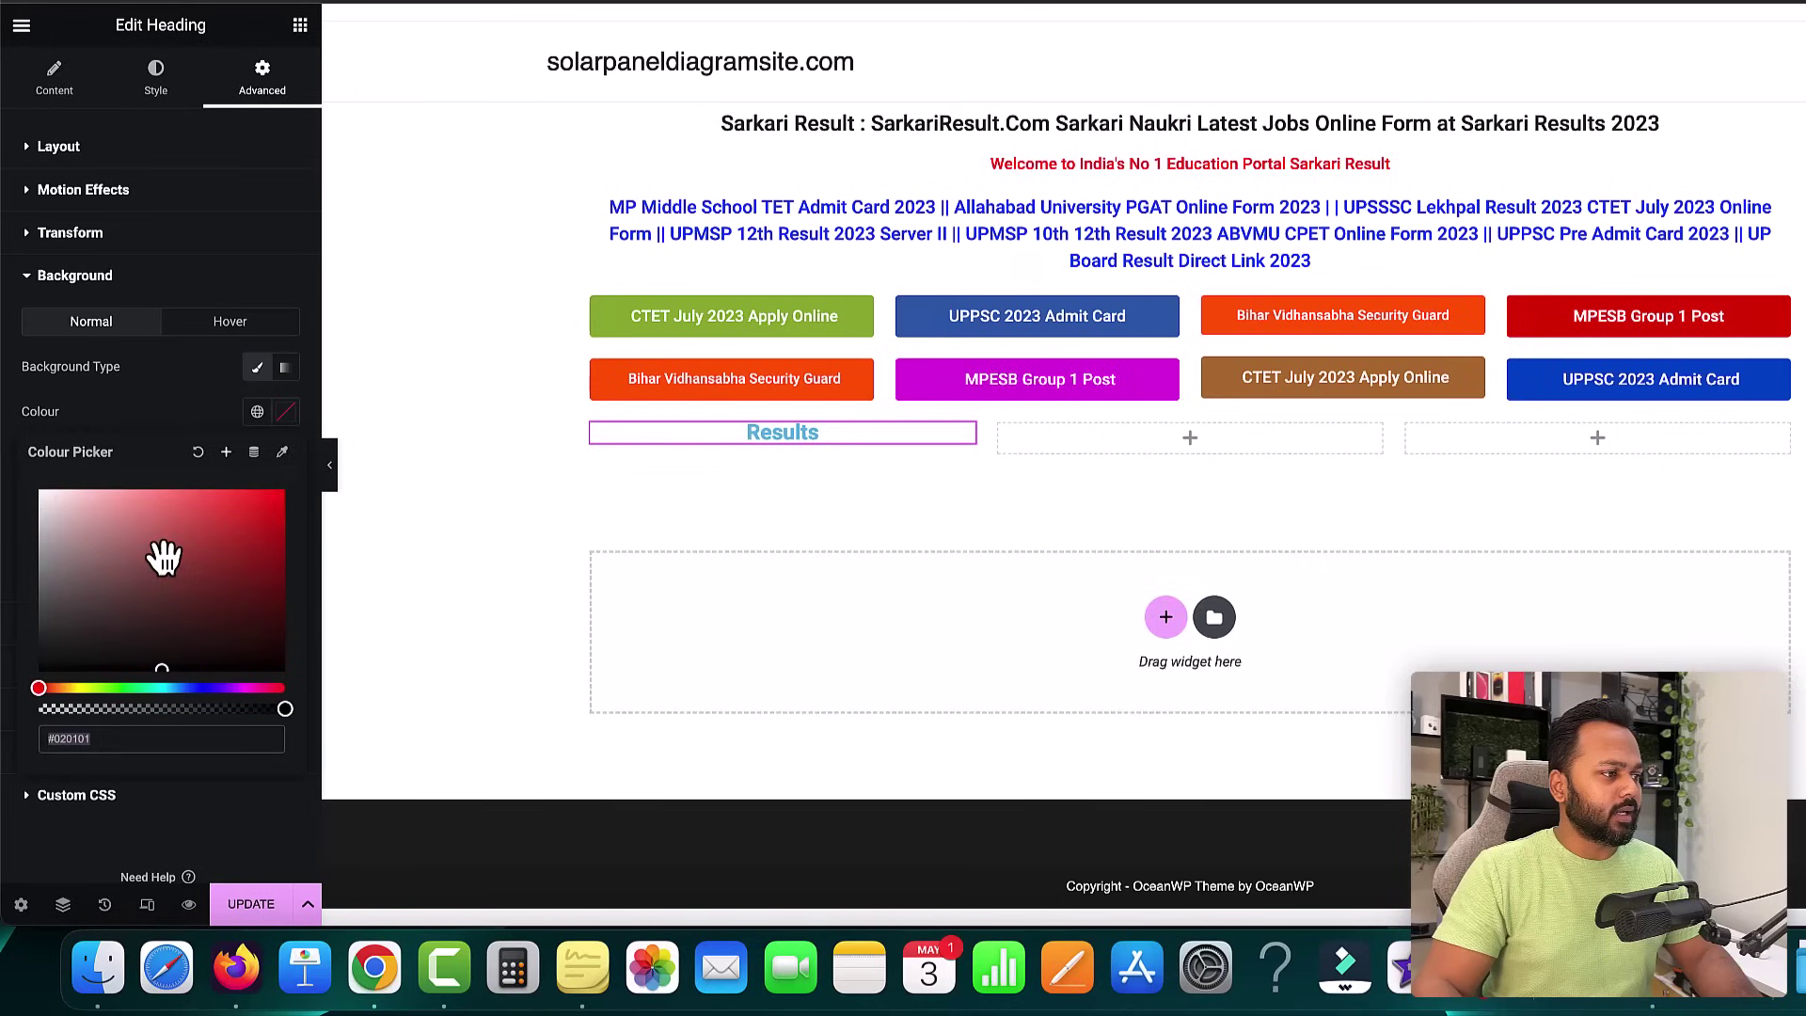
{"action": "left_click_drag", "start_coordinate": [161, 552], "coordinate": [256, 513]}
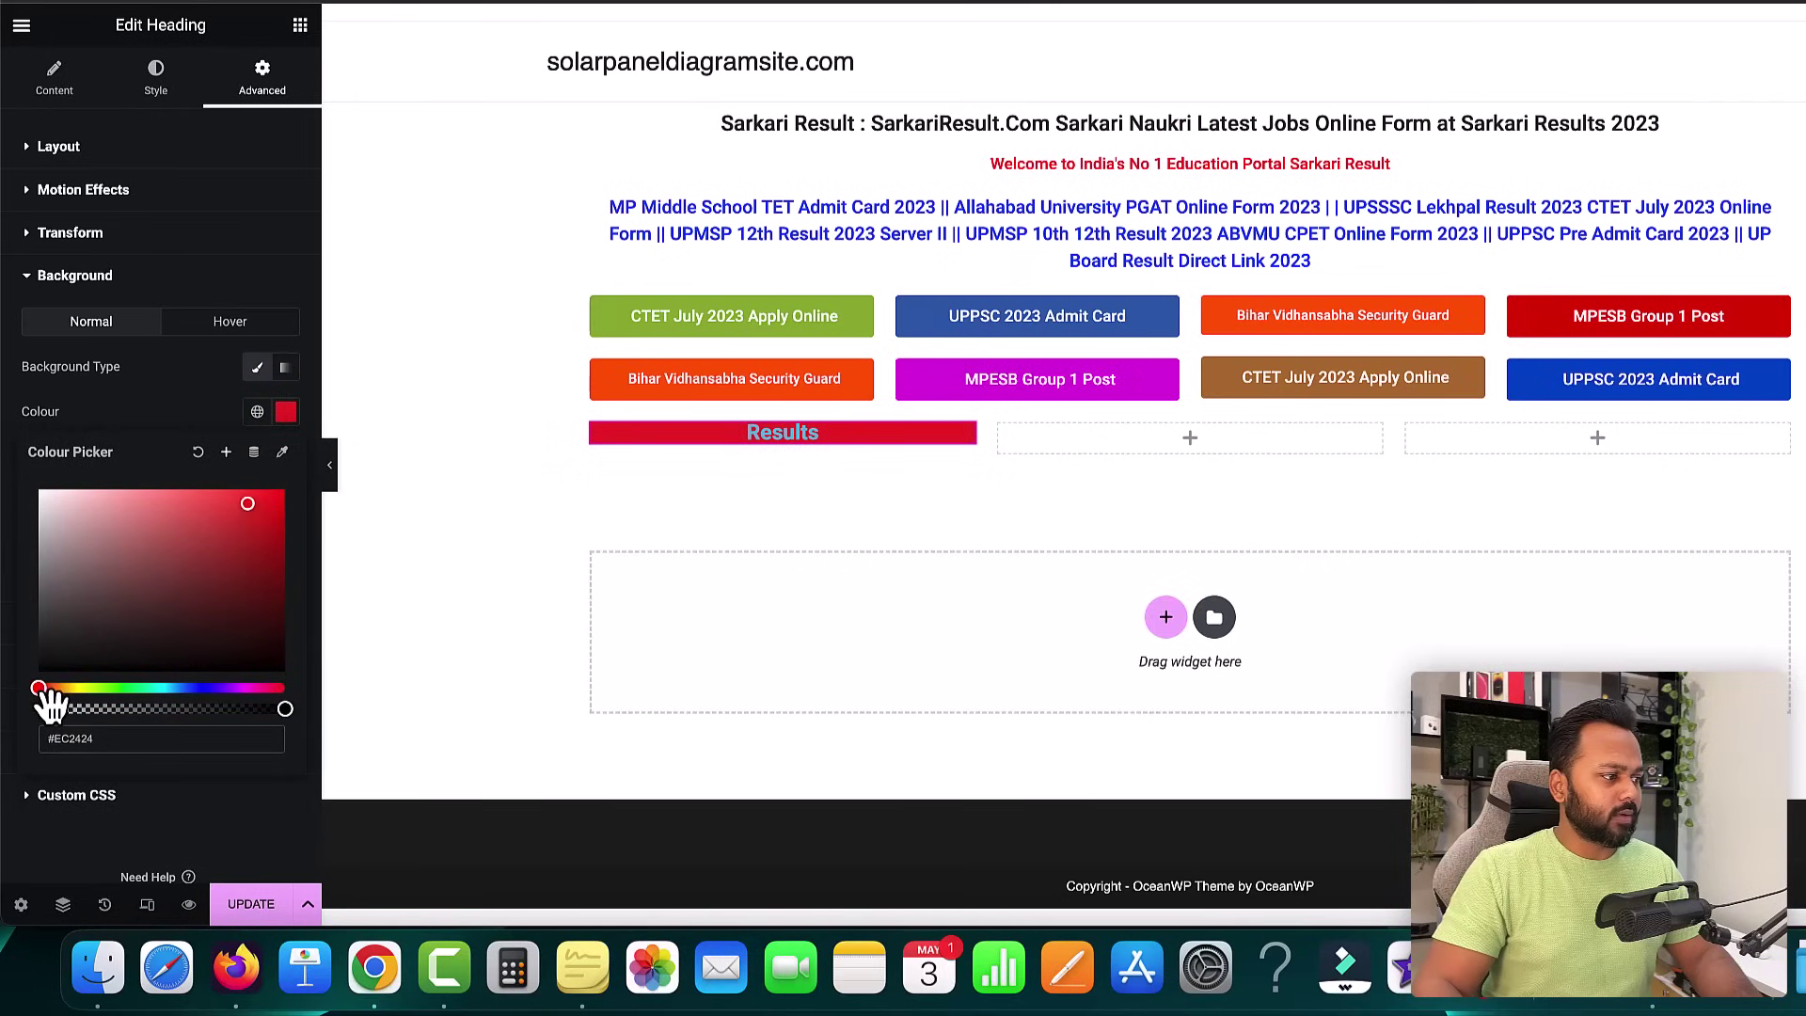
{"action": "left_click_drag", "start_coordinate": [251, 520], "coordinate": [252, 534]}
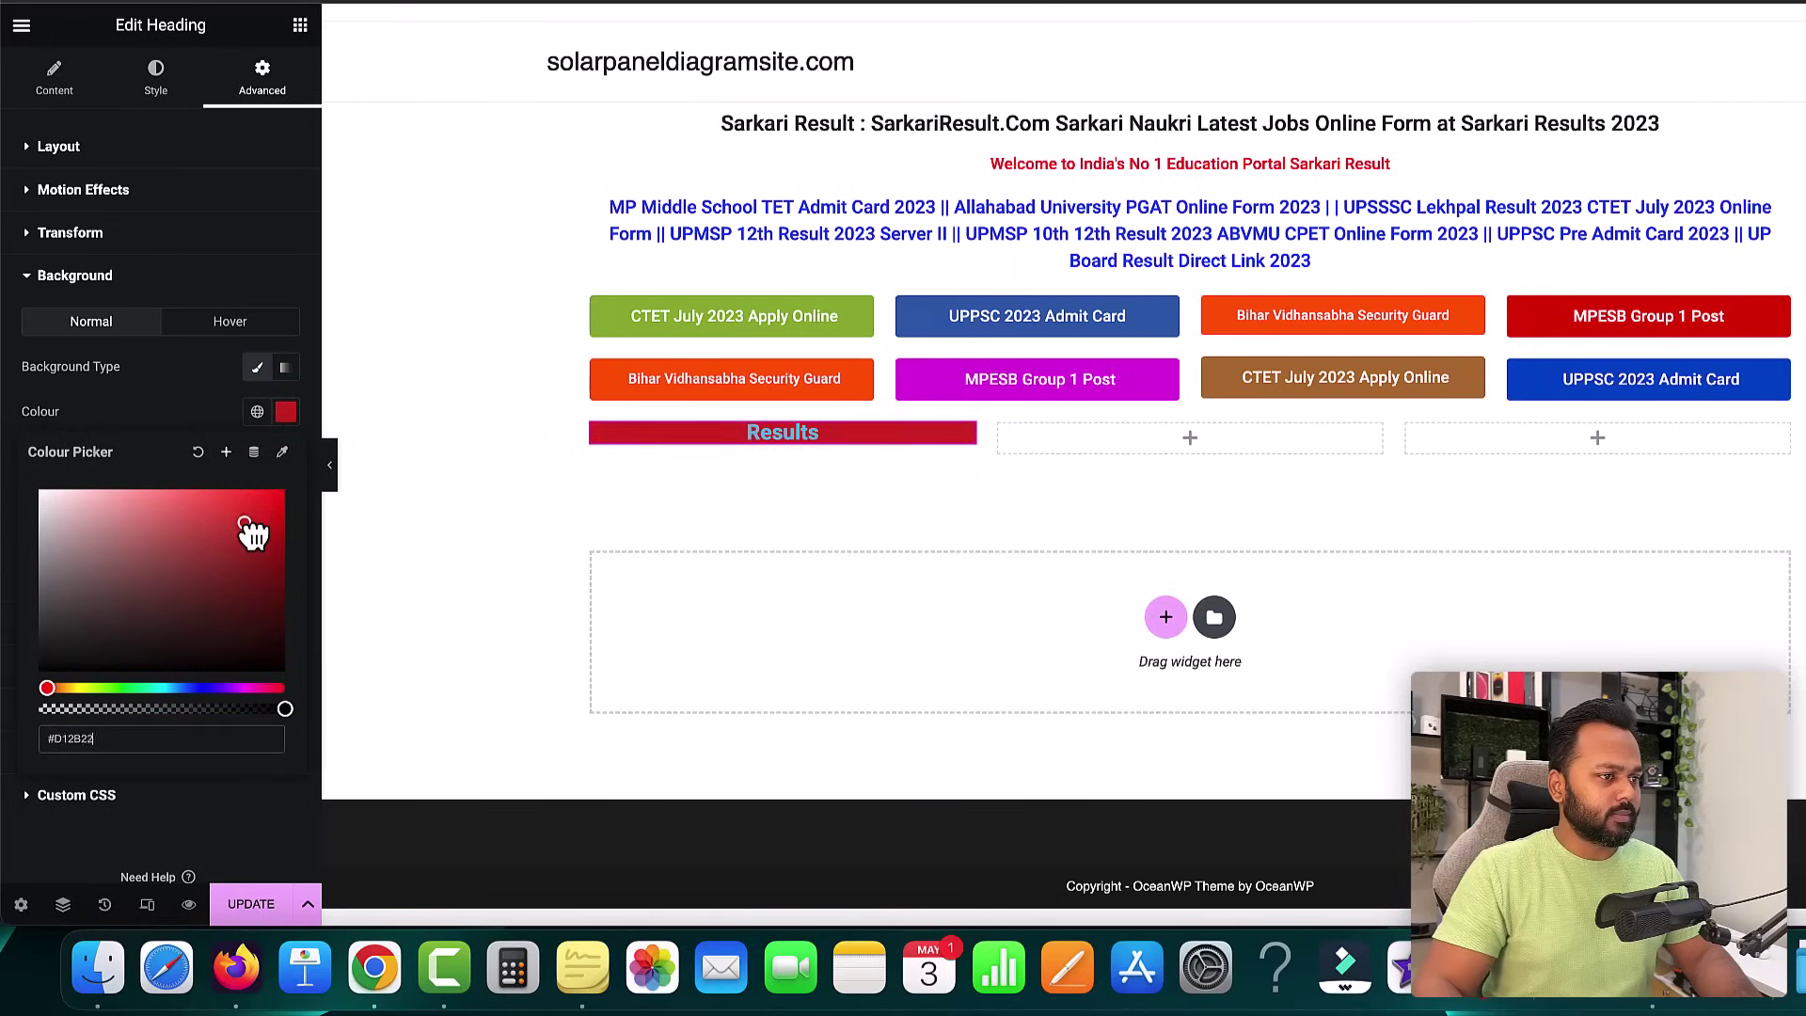
{"action": "left_click", "coordinate": [160, 359]}
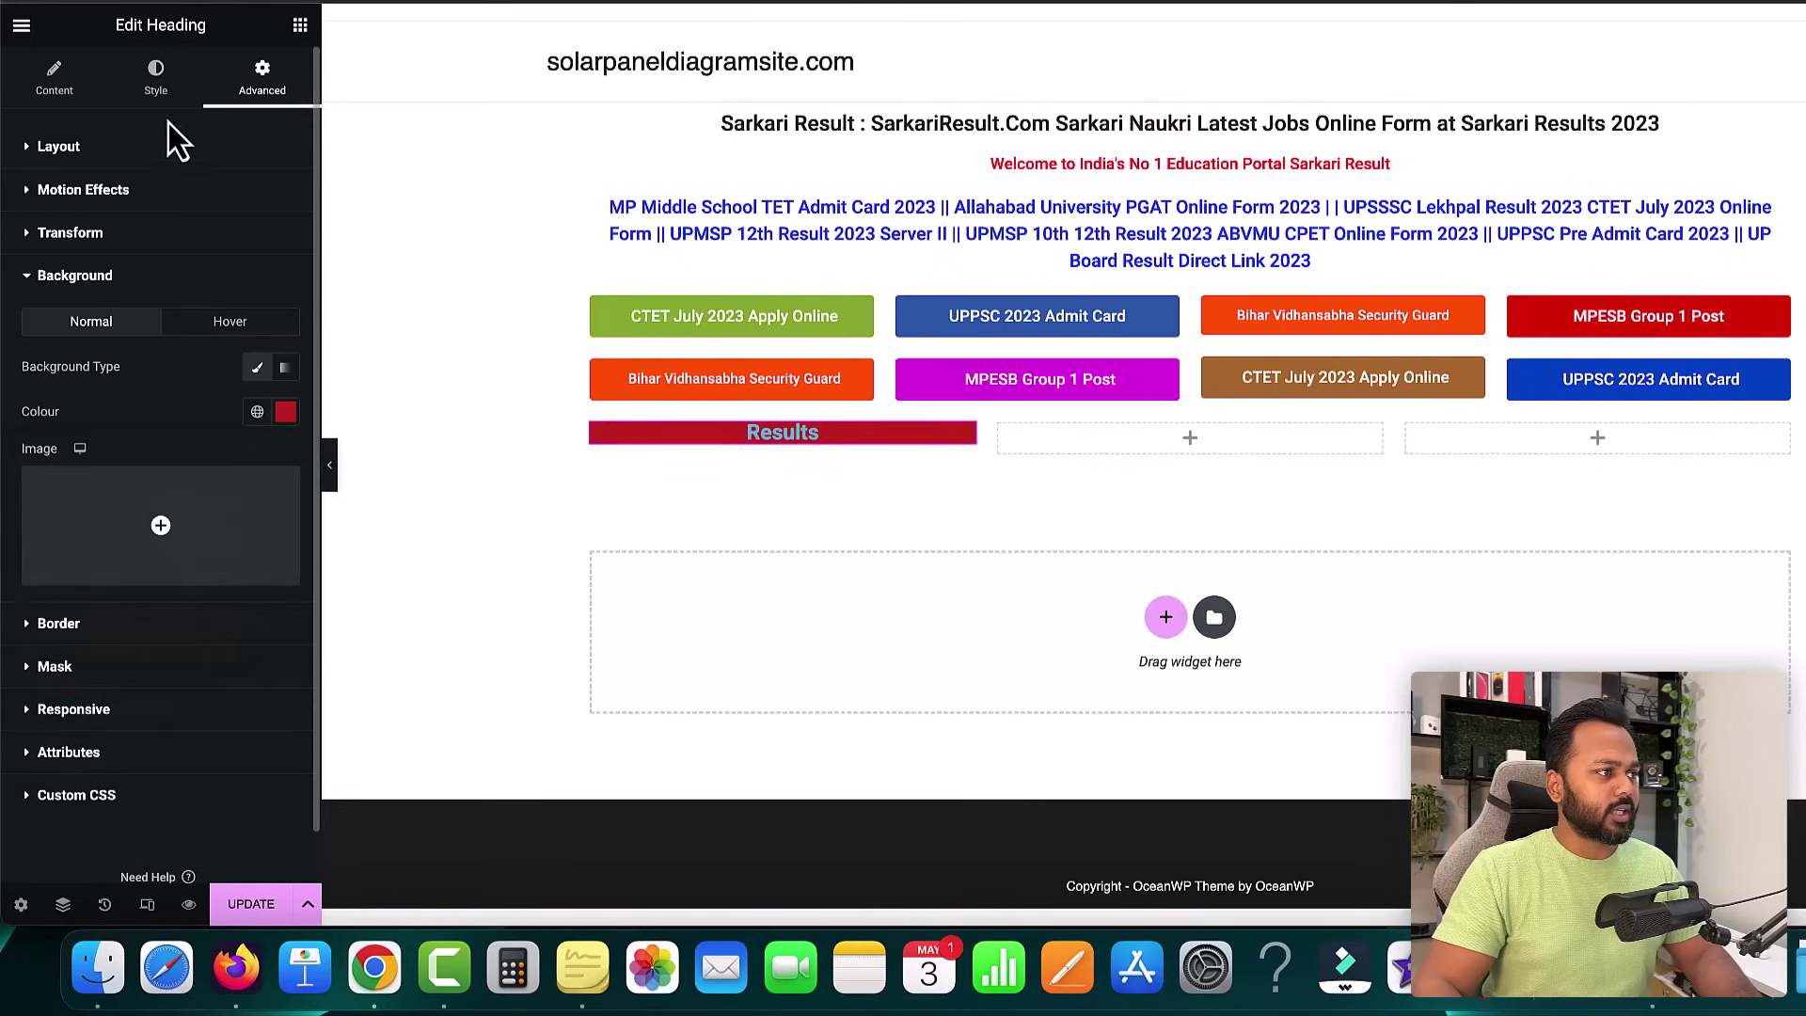
- Set the Results heading's text colour to white (#FFFFFF)
{"action": "left_click", "coordinate": [158, 85]}
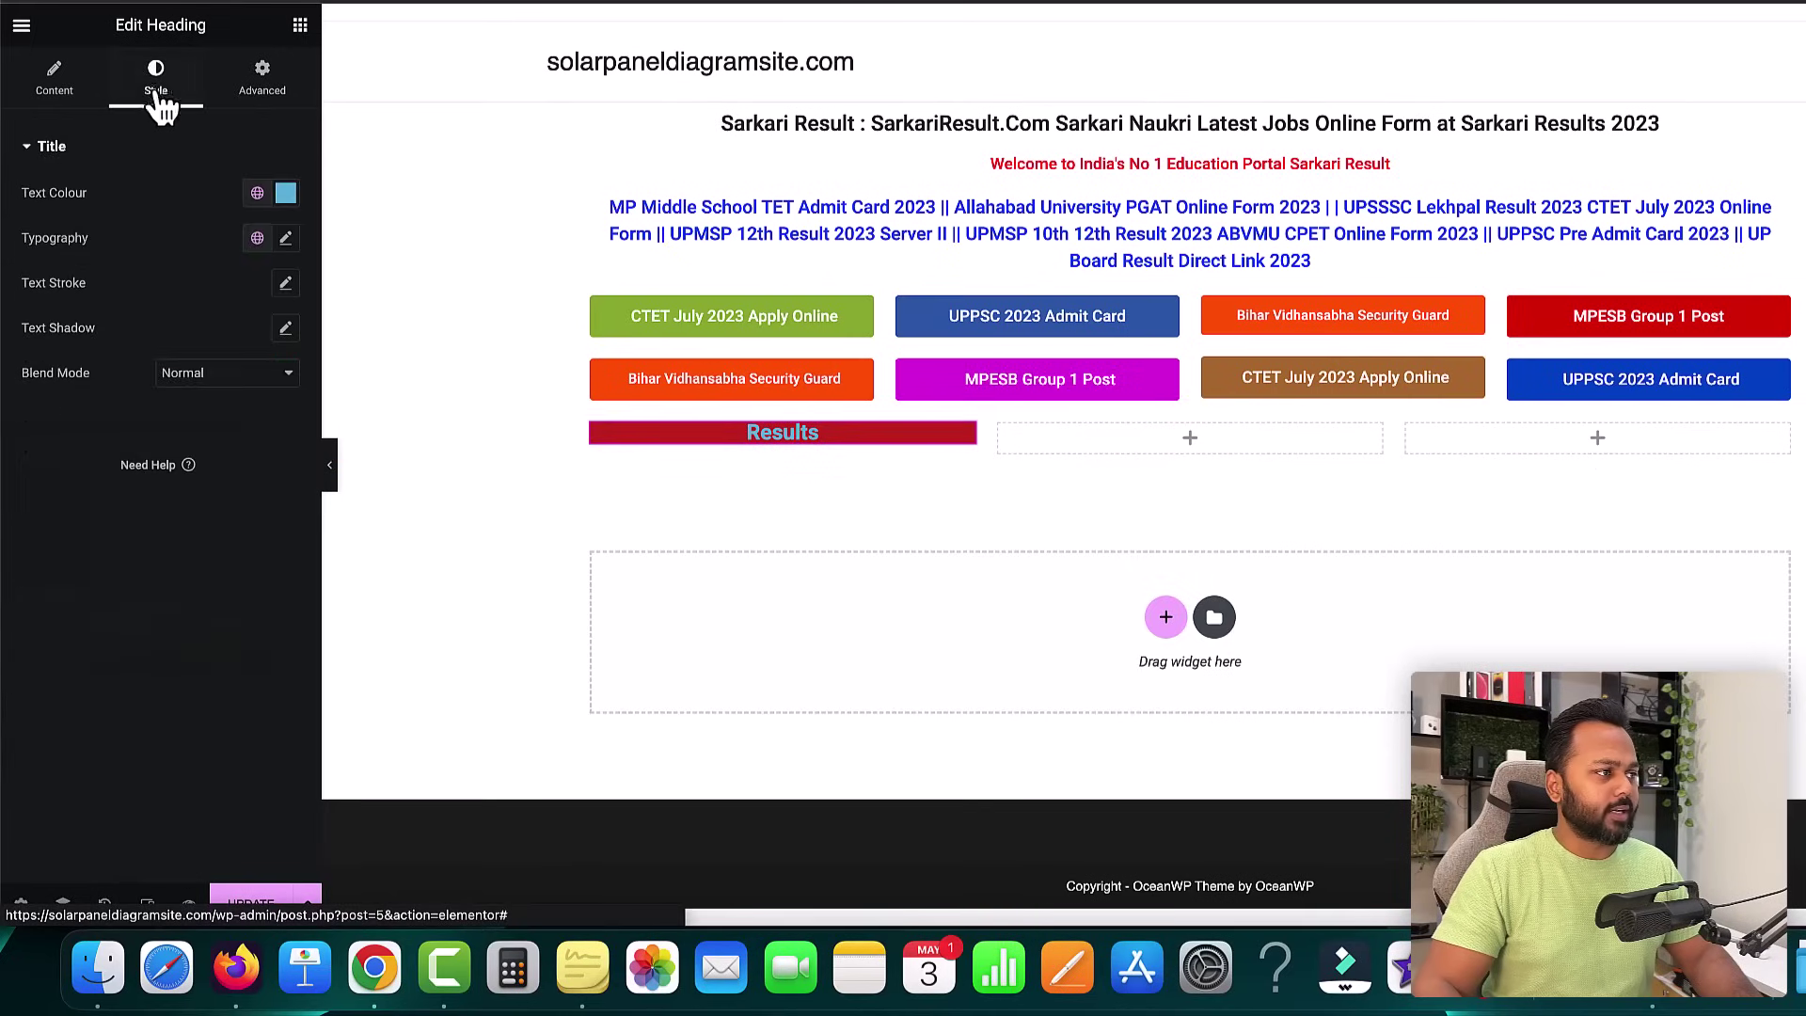
{"action": "left_click", "coordinate": [287, 195]}
{"action": "left_click_drag", "start_coordinate": [77, 296], "coordinate": [26, 268]}
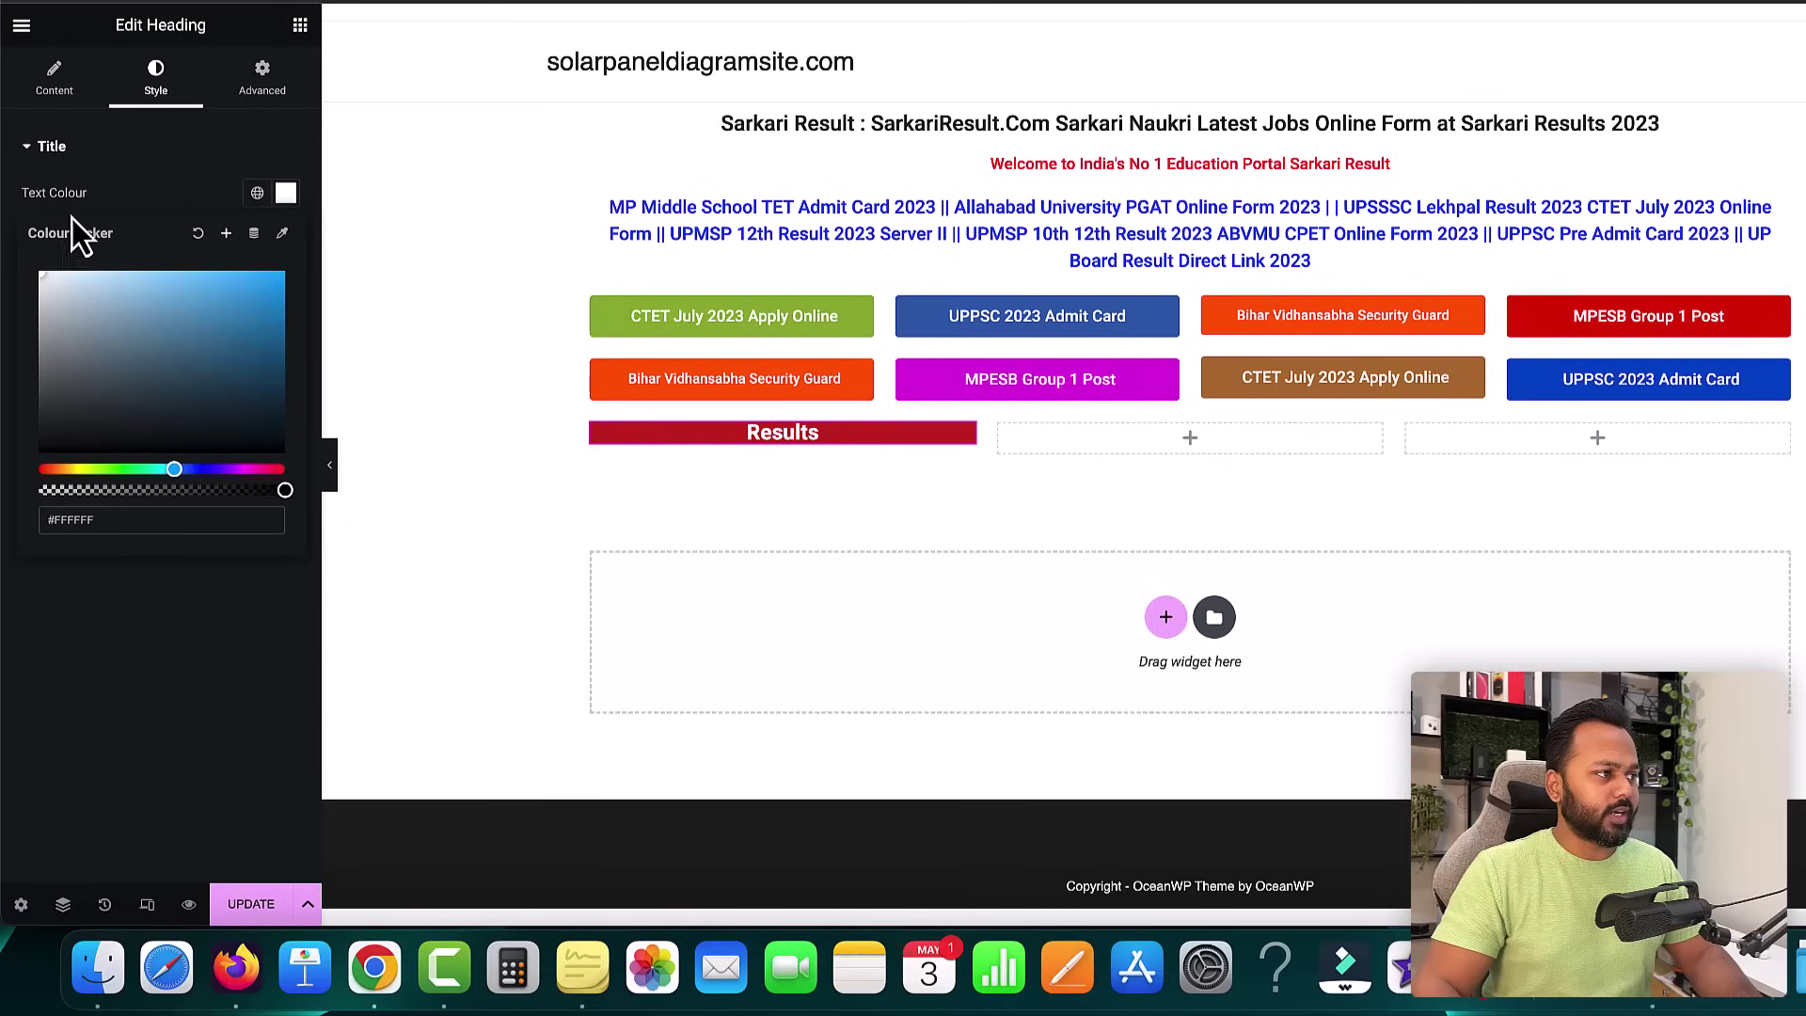
{"action": "left_click", "coordinate": [120, 168]}
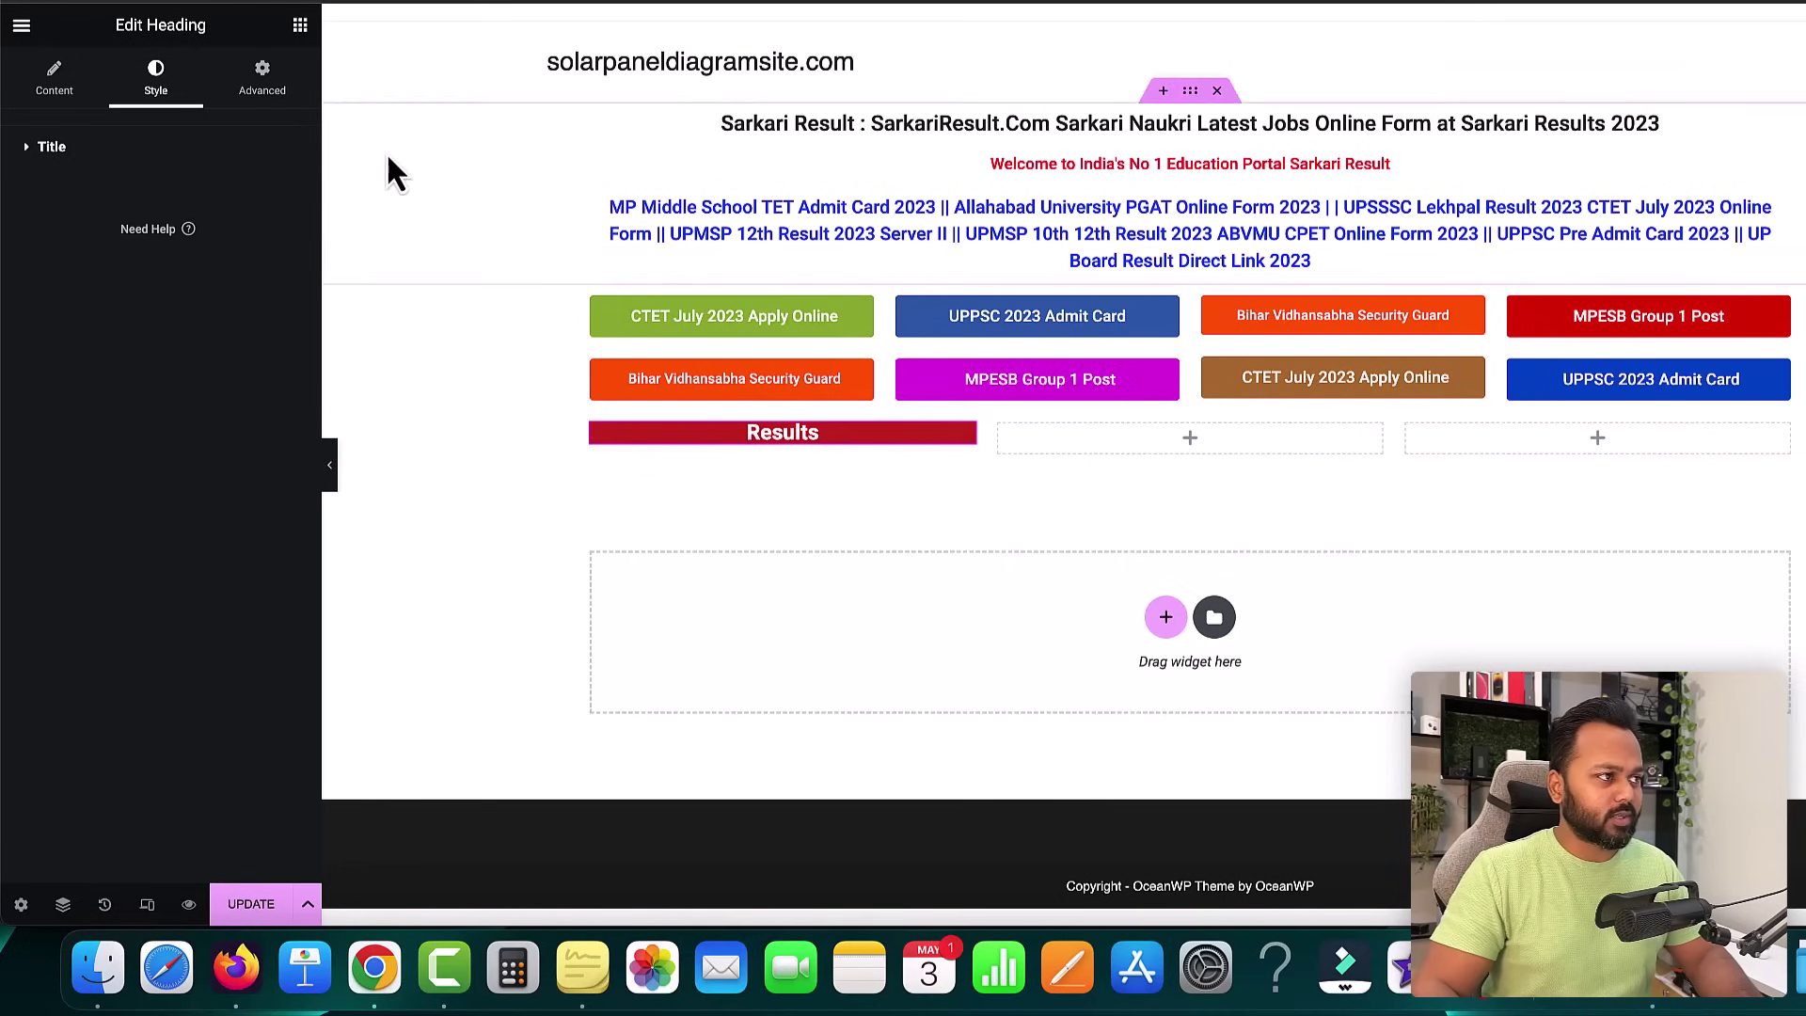
{"action": "left_click", "coordinate": [262, 79]}
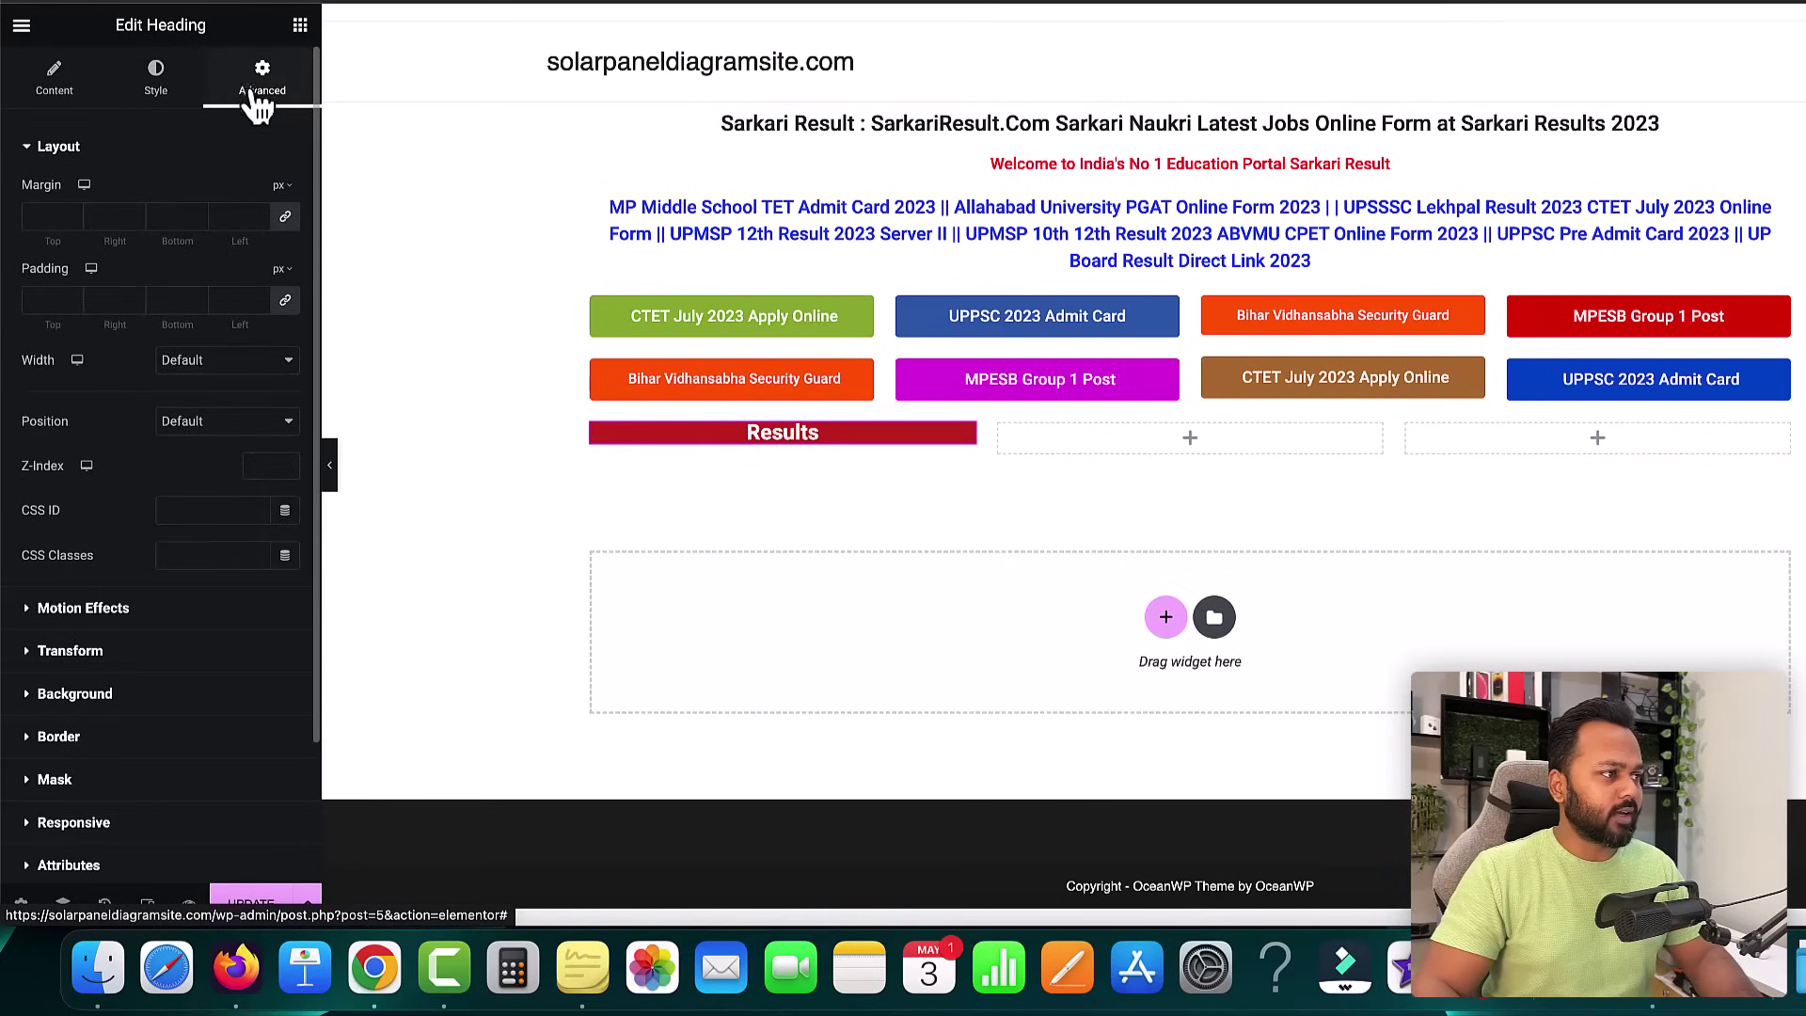
- Unlink the Results heading's padding and set top and bottom to 10 px
{"action": "left_click", "coordinate": [285, 301]}
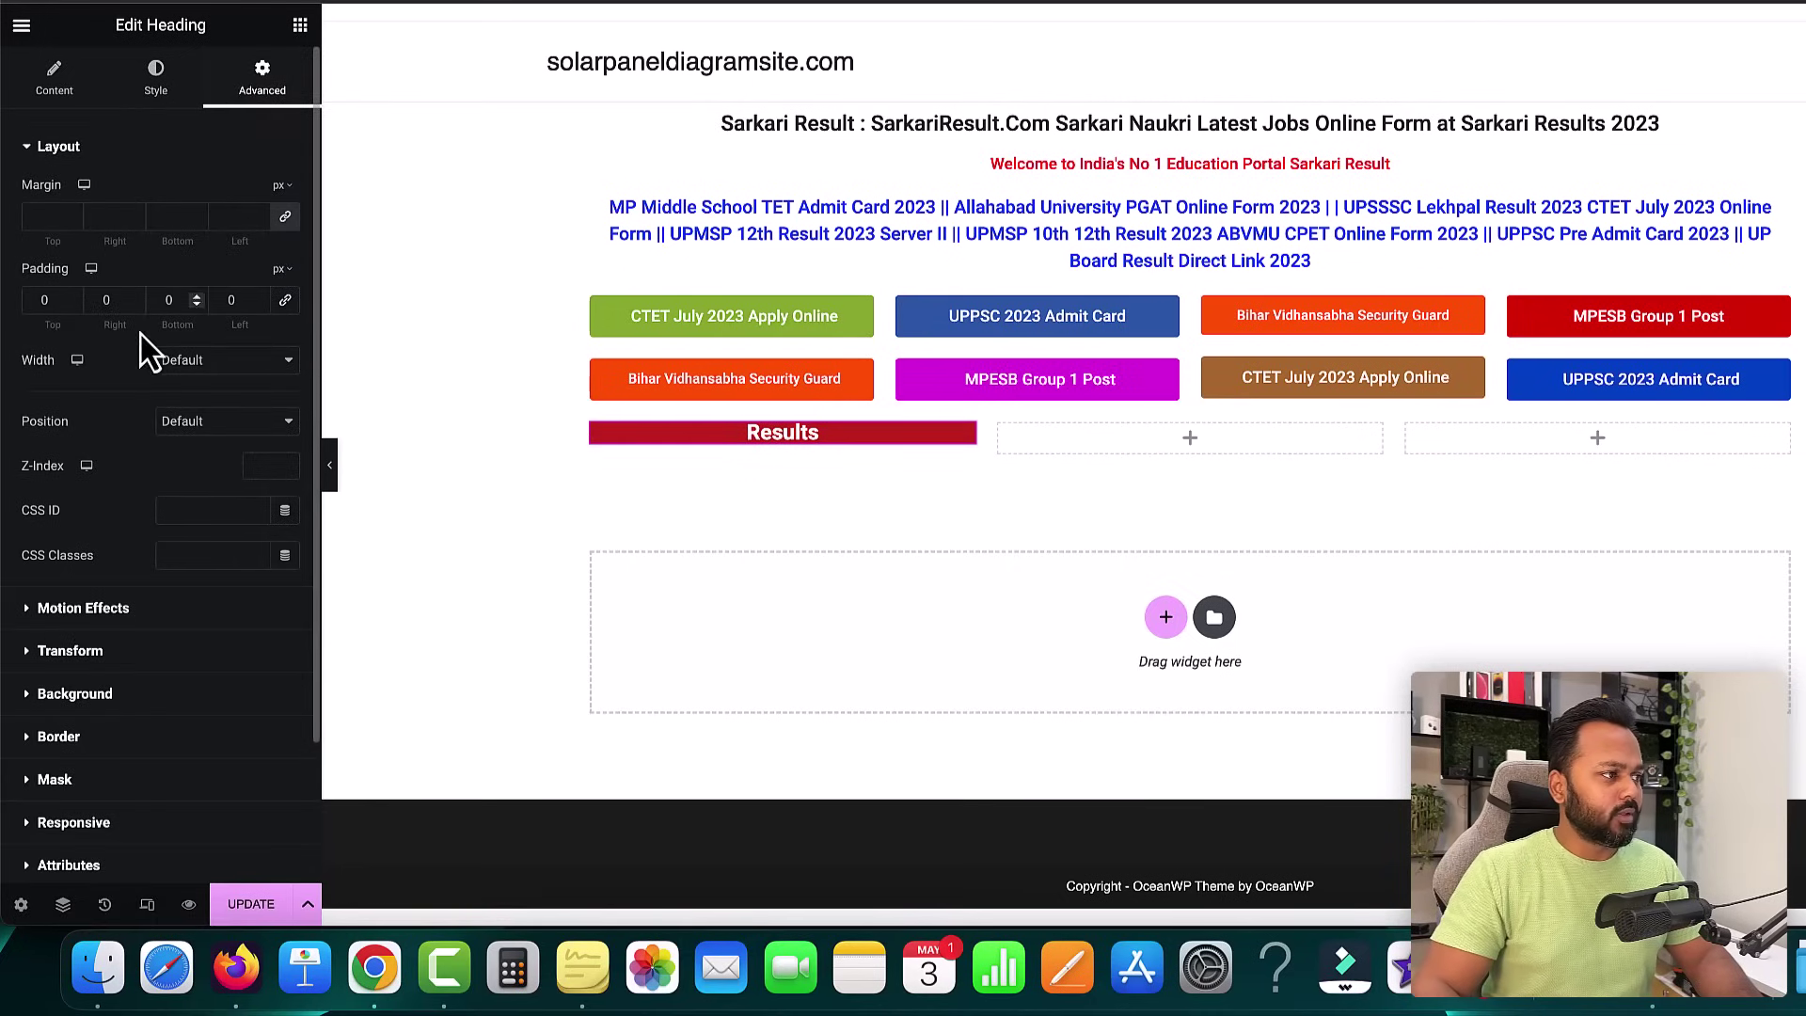
{"action": "left_click", "coordinate": [71, 295]}
{"action": "left_click", "coordinate": [72, 295]}
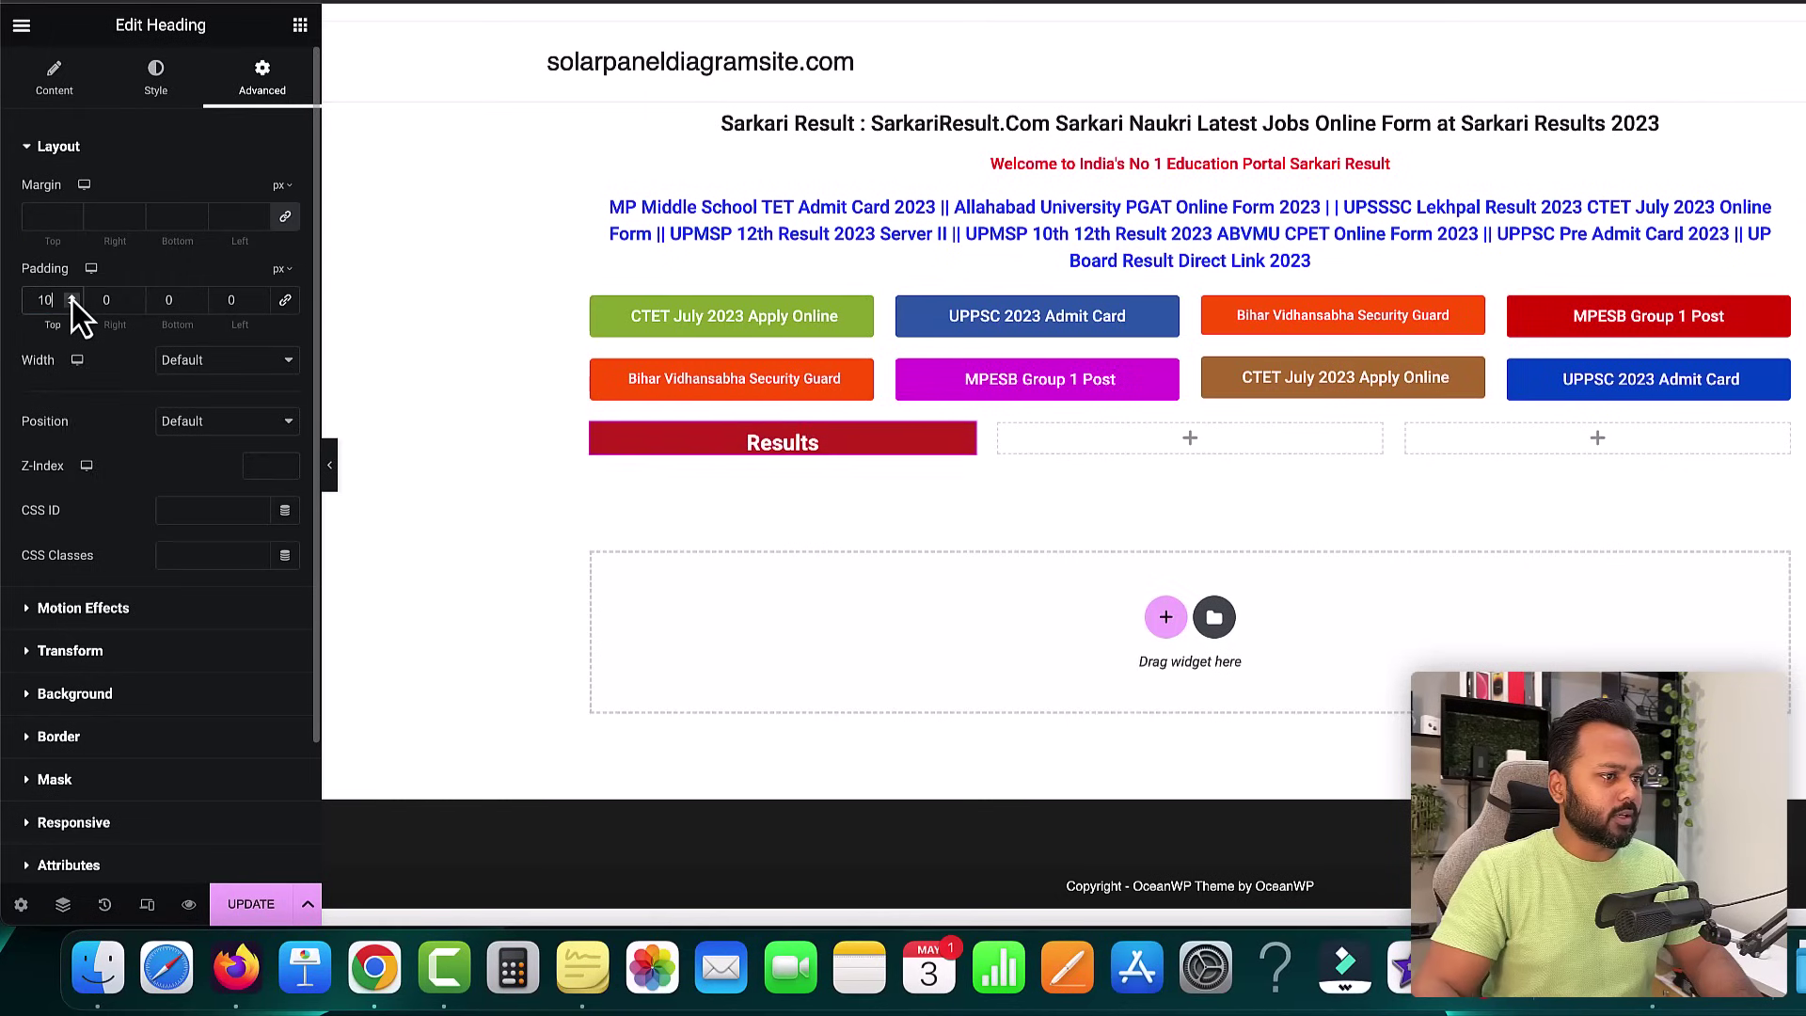
{"action": "left_click", "coordinate": [197, 297]}
{"action": "left_click", "coordinate": [198, 298]}
{"action": "left_click", "coordinate": [198, 297]}
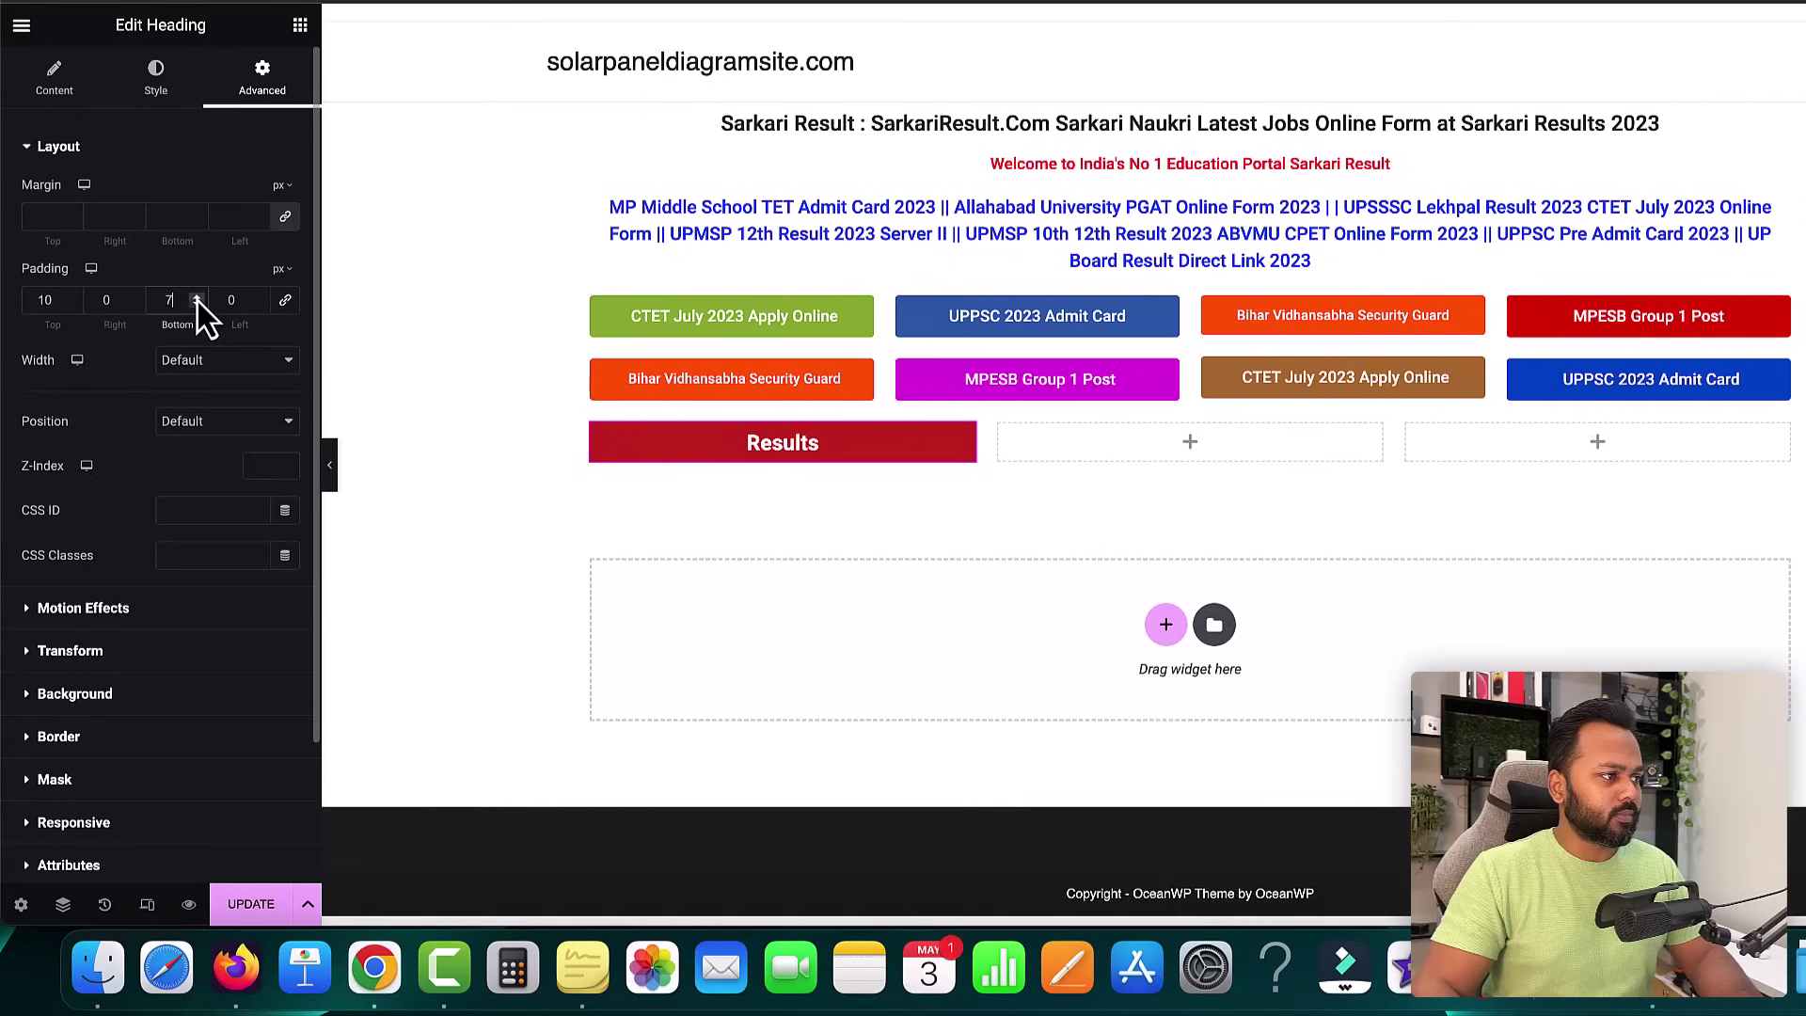
{"action": "left_click", "coordinate": [197, 297]}
{"action": "left_click", "coordinate": [198, 297]}
{"action": "left_click", "coordinate": [198, 297]}
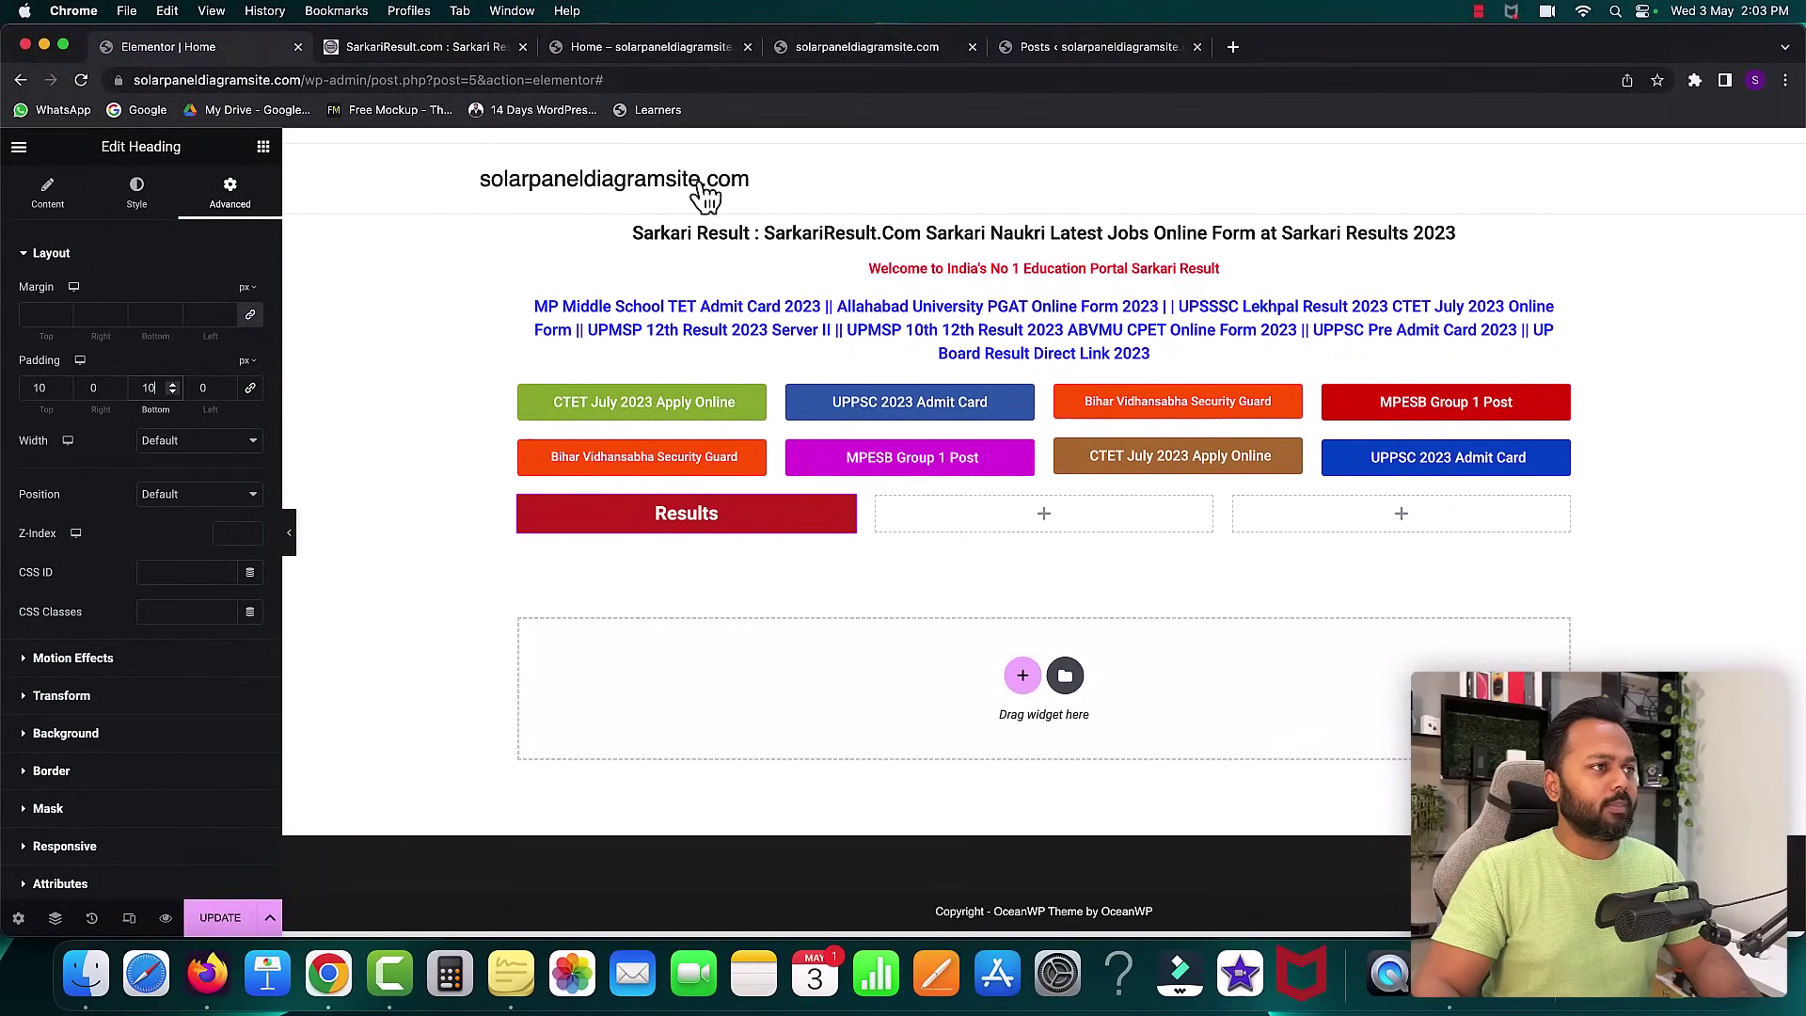
{"action": "left_click", "coordinate": [437, 52]}
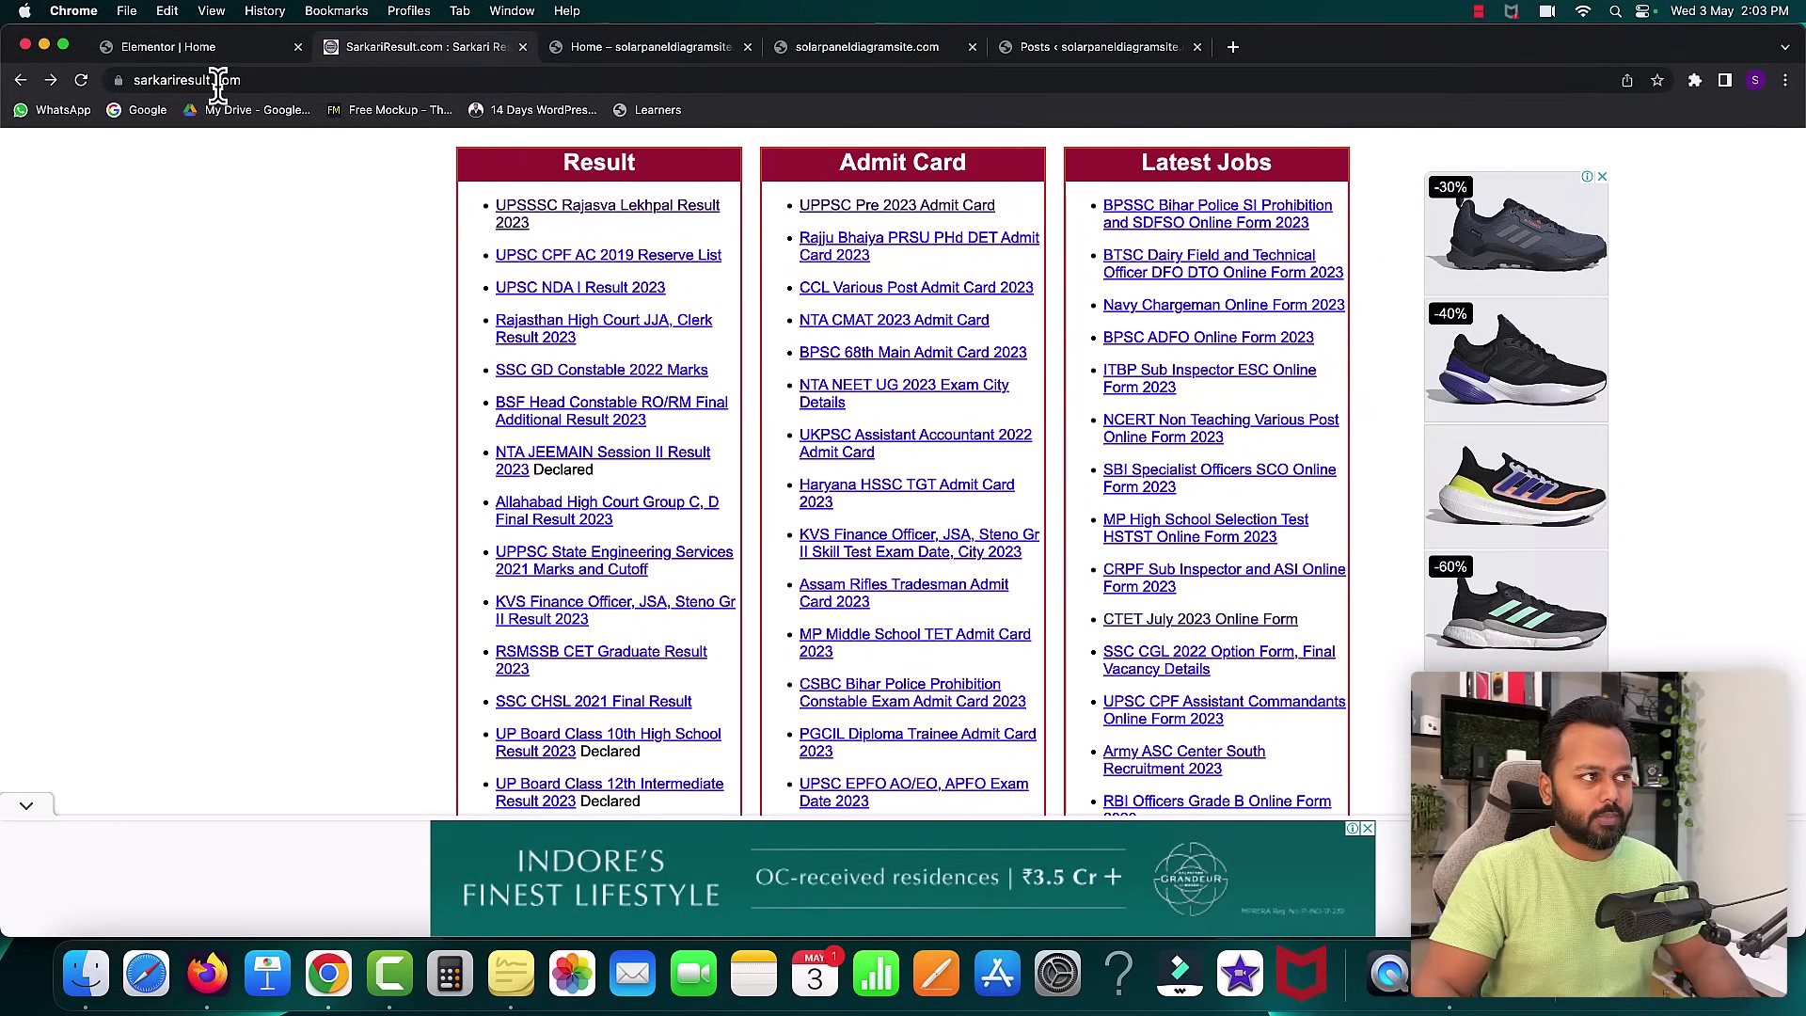
{"action": "left_click", "coordinate": [201, 49]}
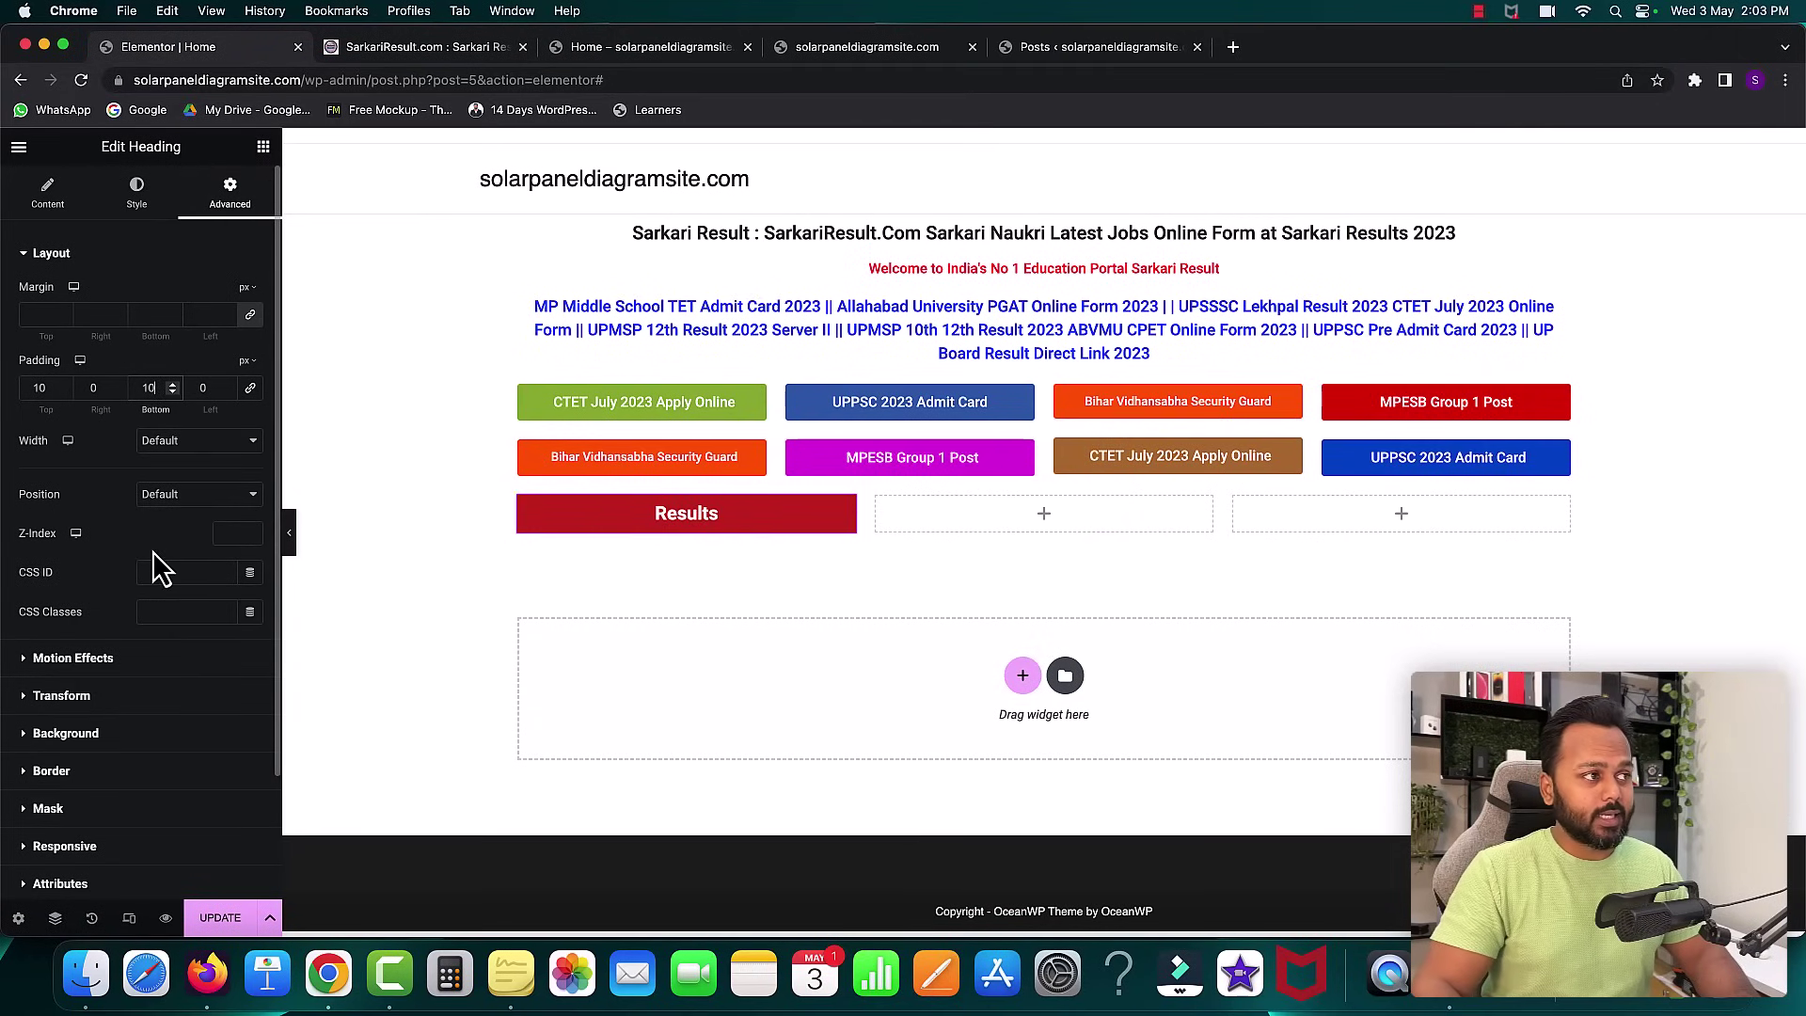
- Search widgets for 'pos' and drop a Posts widget under the Results heading
{"action": "left_click", "coordinate": [263, 147]}
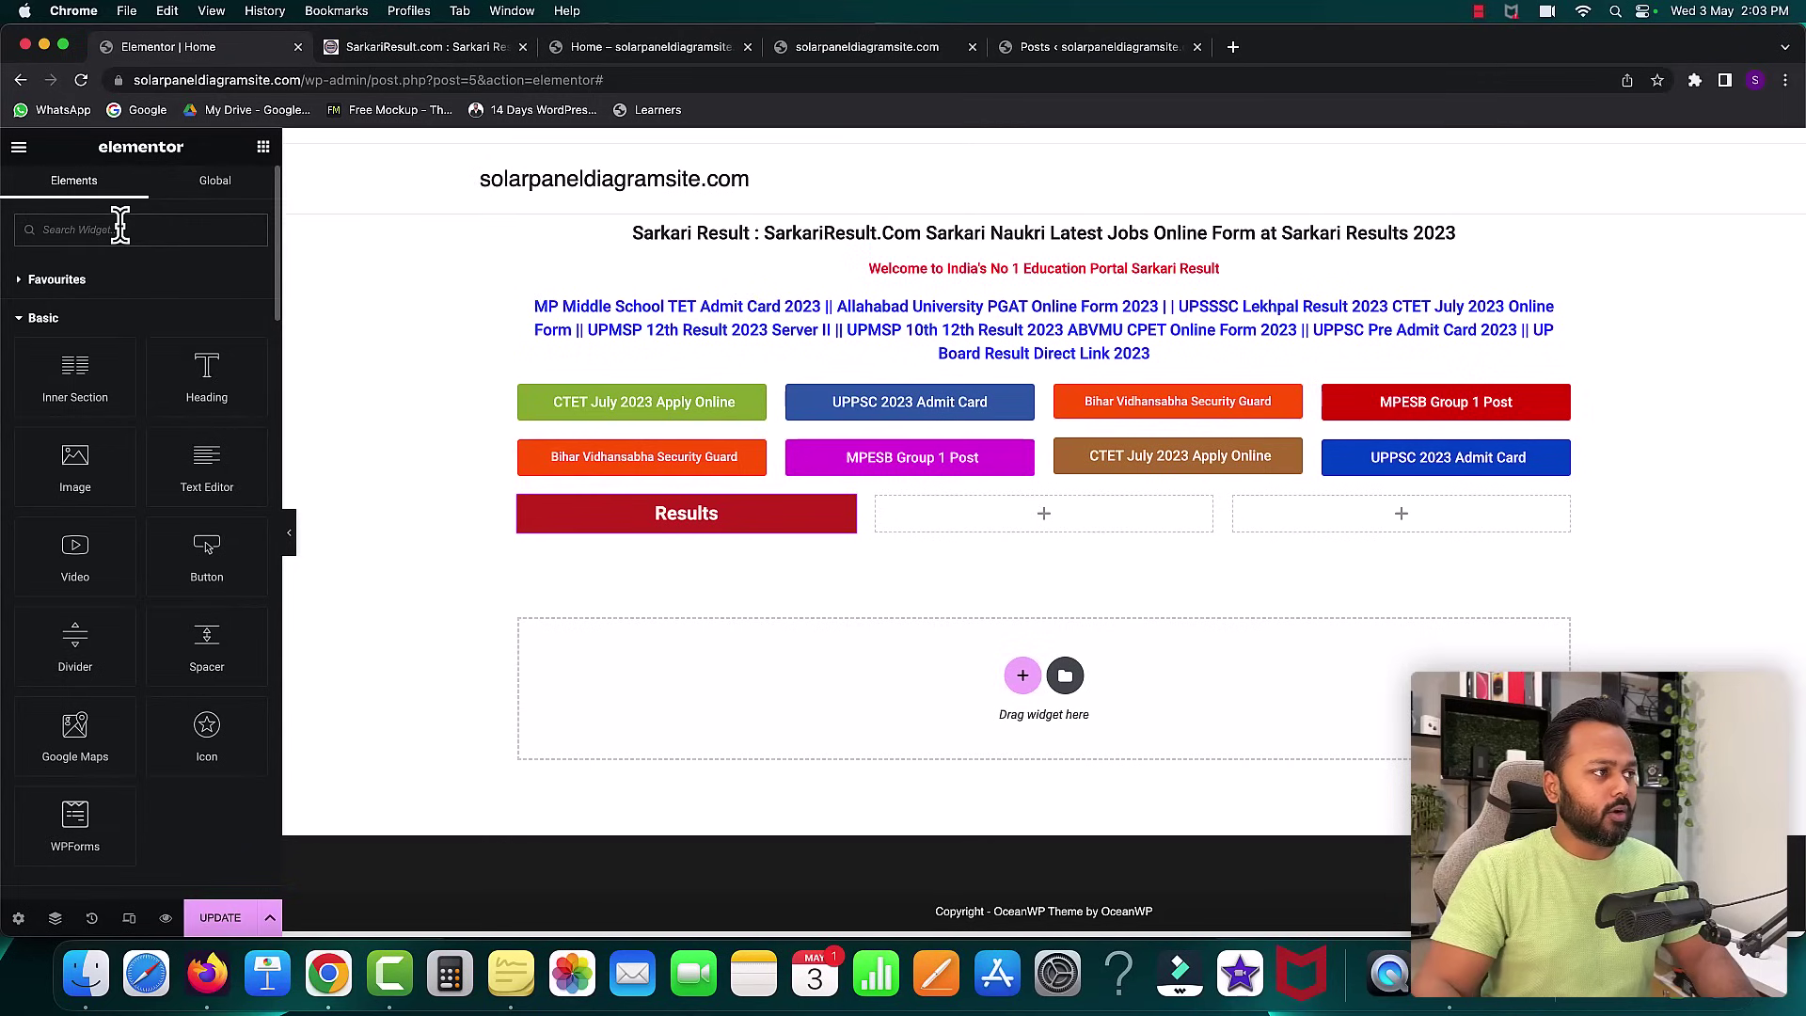
{"action": "type", "text": "post"}
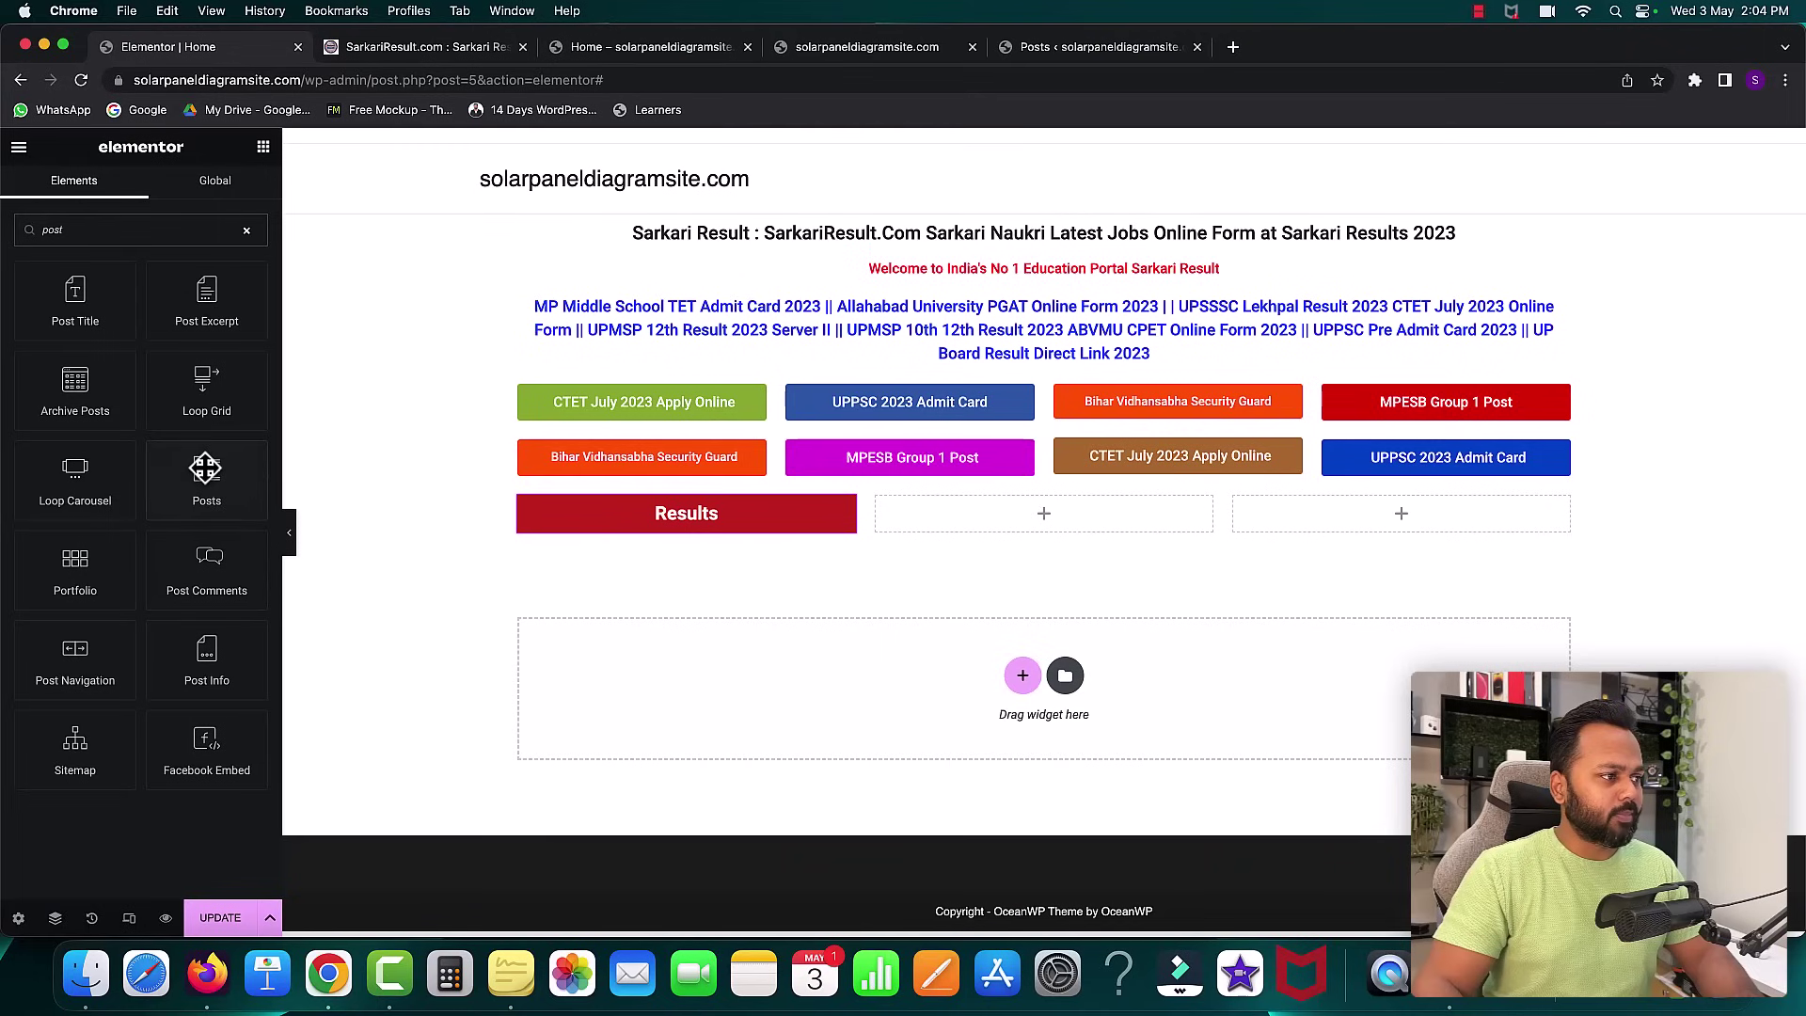
{"action": "left_click_drag", "start_coordinate": [191, 470], "coordinate": [556, 526]}
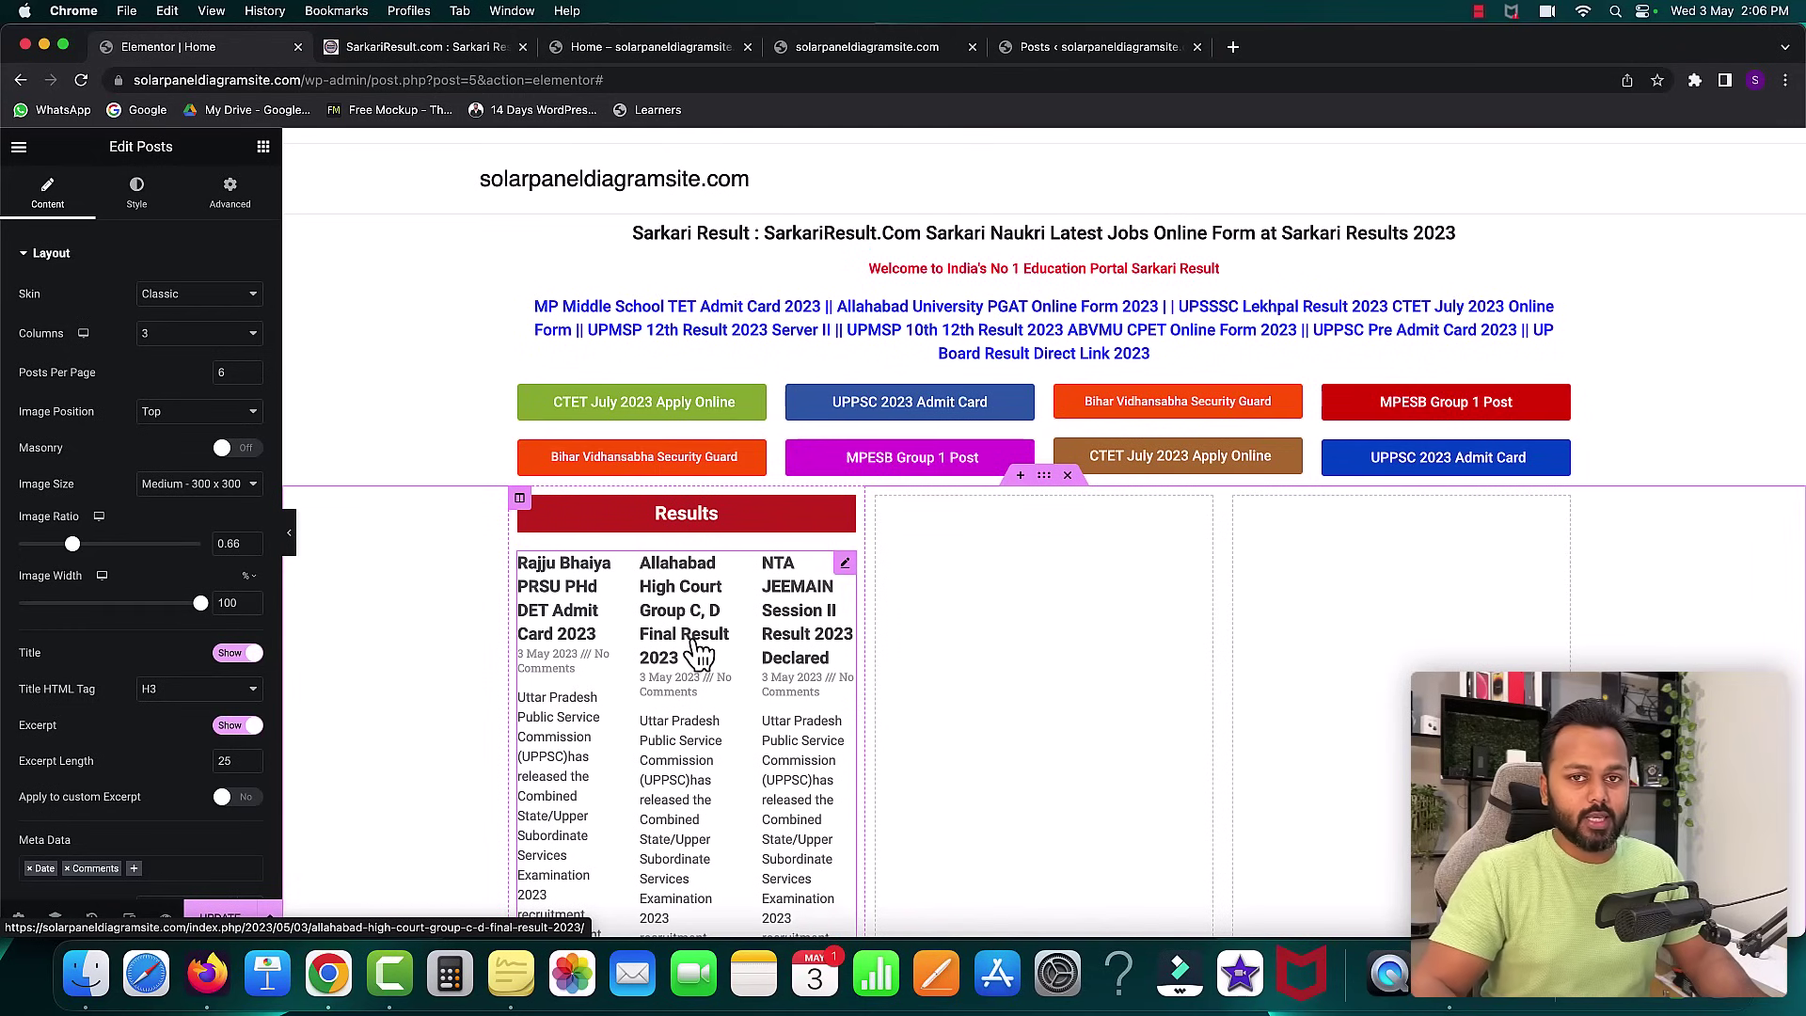
{"action": "scroll", "coordinate": [717, 715], "scroll_direction": "down", "scroll_amount": 3}
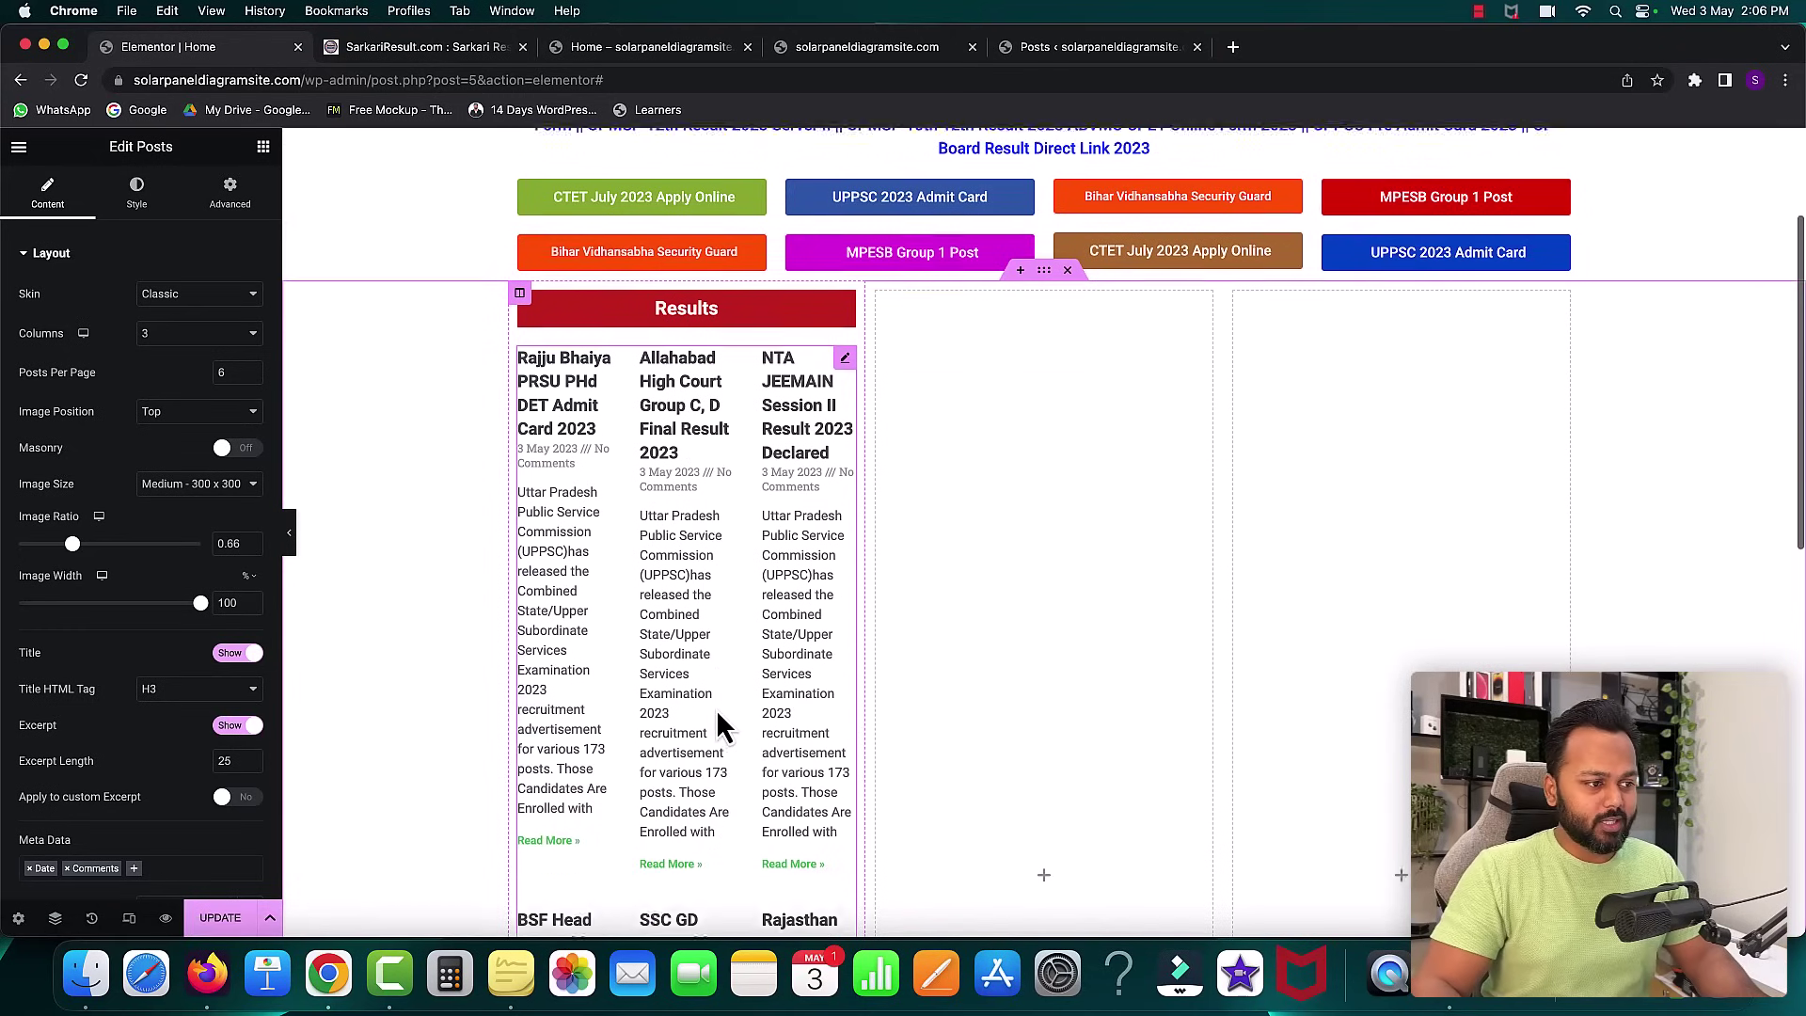
{"action": "scroll", "coordinate": [718, 715], "scroll_direction": "down", "scroll_amount": 3}
{"action": "scroll", "coordinate": [715, 715], "scroll_direction": "up", "scroll_amount": 6}
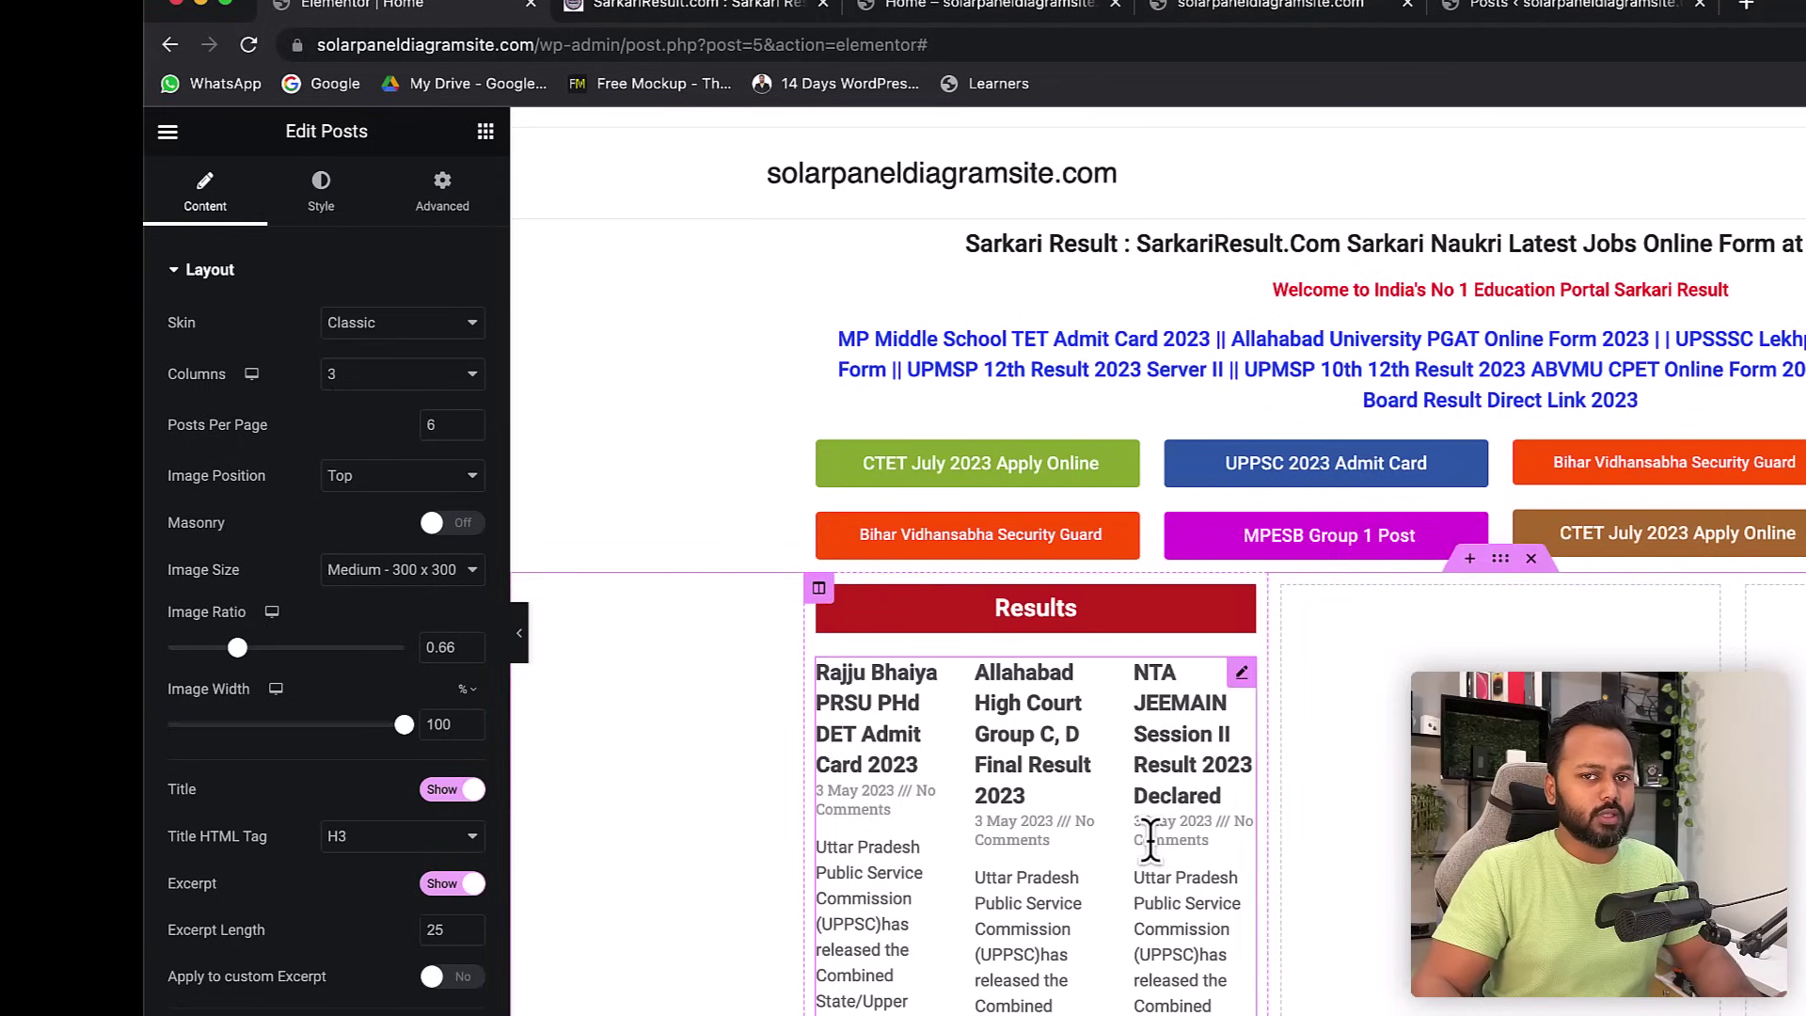
- Set the Results Posts widget to 1 column and 10 posts per page
{"action": "left_click", "coordinate": [369, 381]}
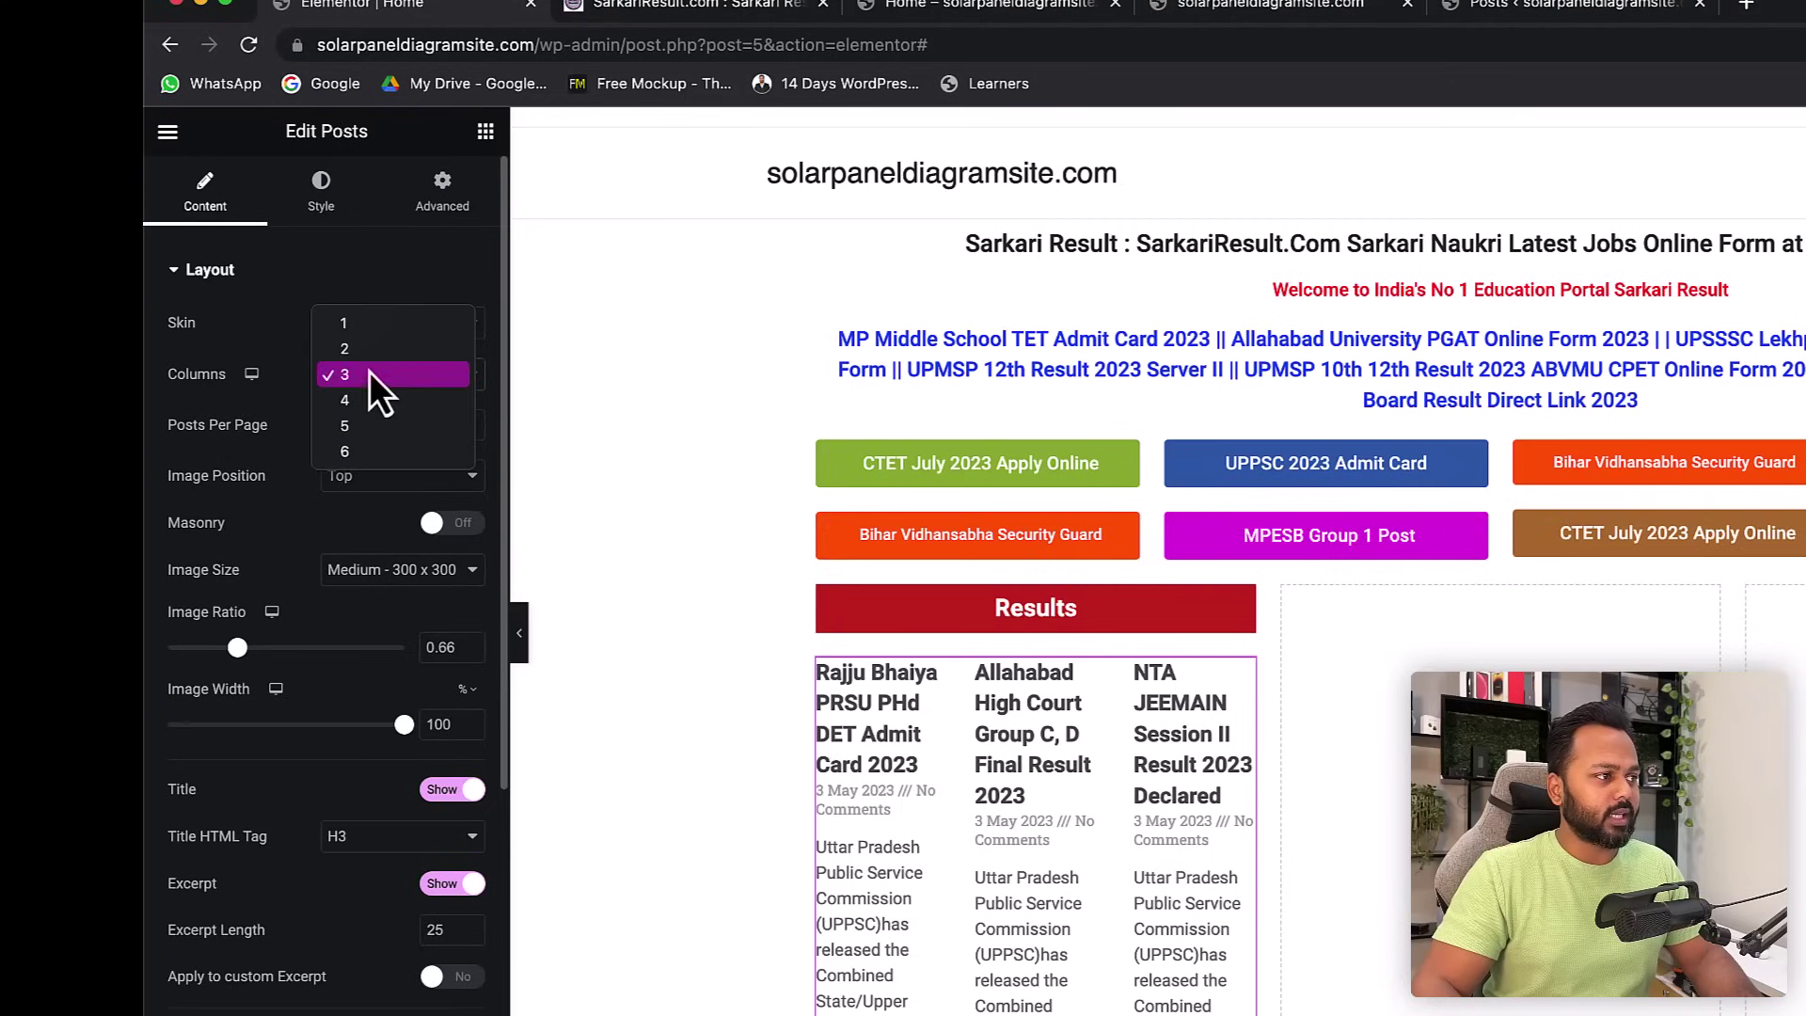
{"action": "left_click", "coordinate": [355, 327]}
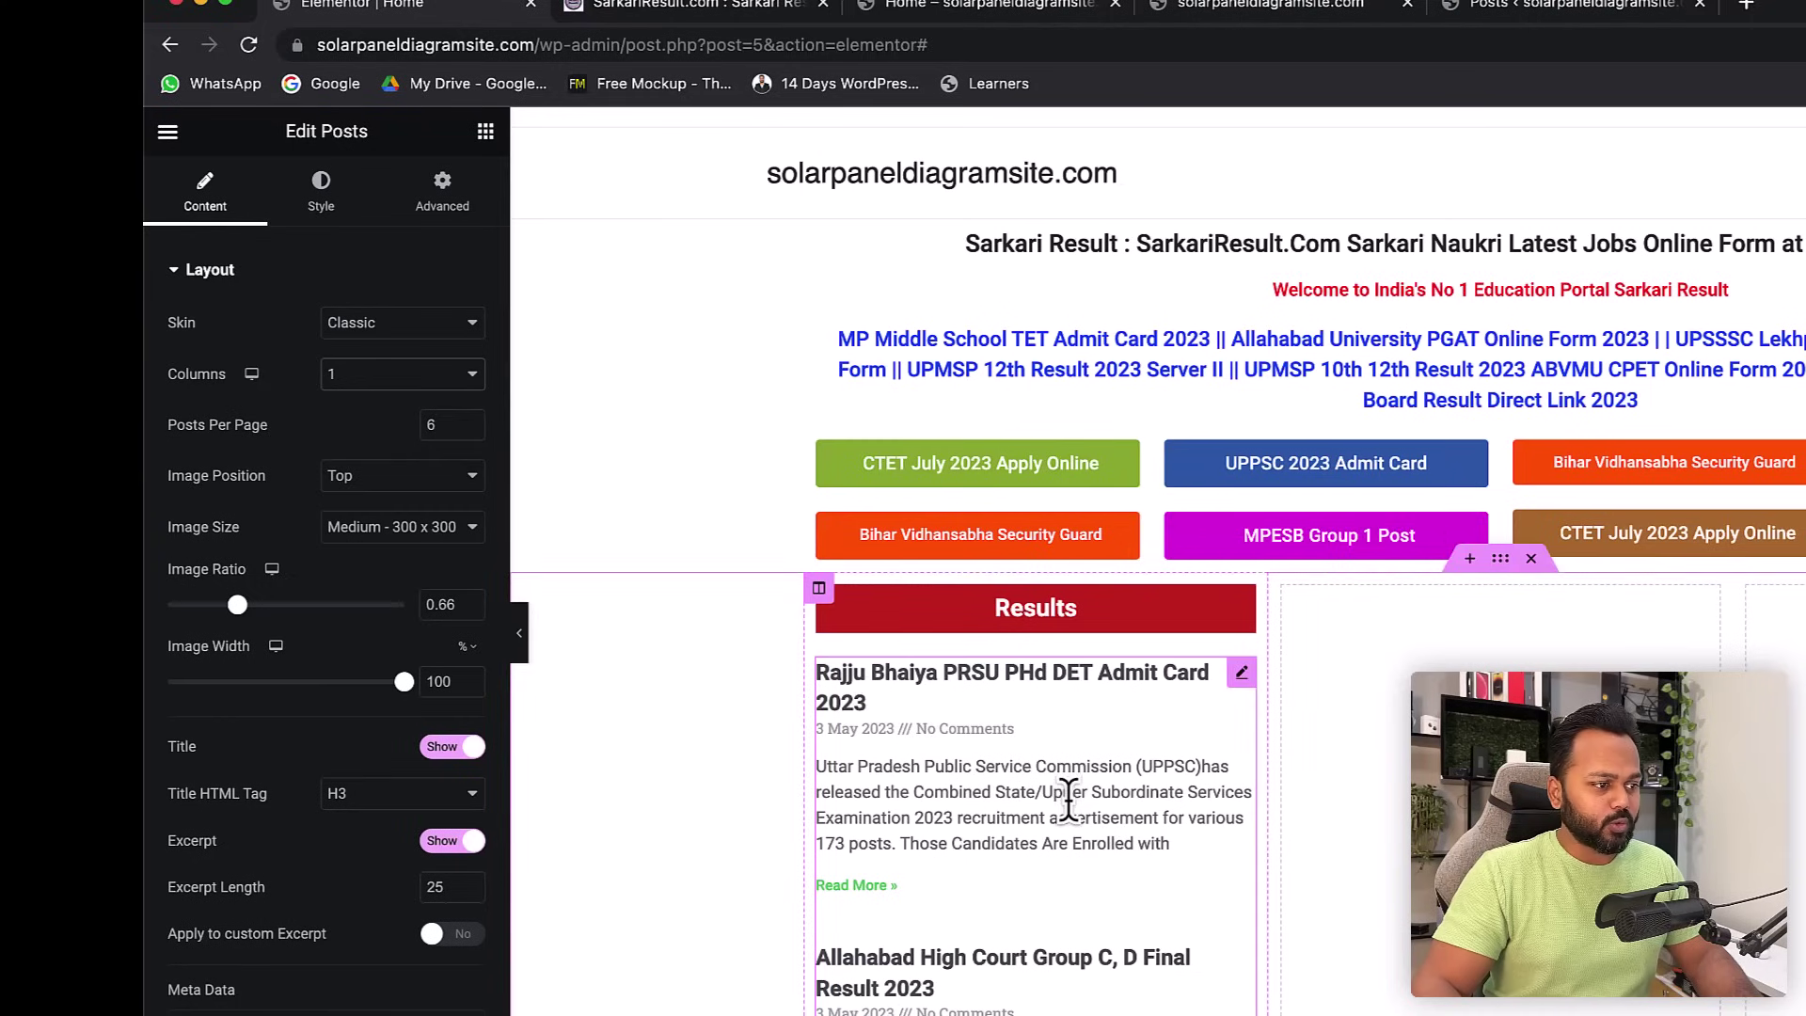
{"action": "scroll", "coordinate": [941, 809], "scroll_direction": "down", "scroll_amount": 2}
{"action": "scroll", "coordinate": [903, 842], "scroll_direction": "down", "scroll_amount": 3}
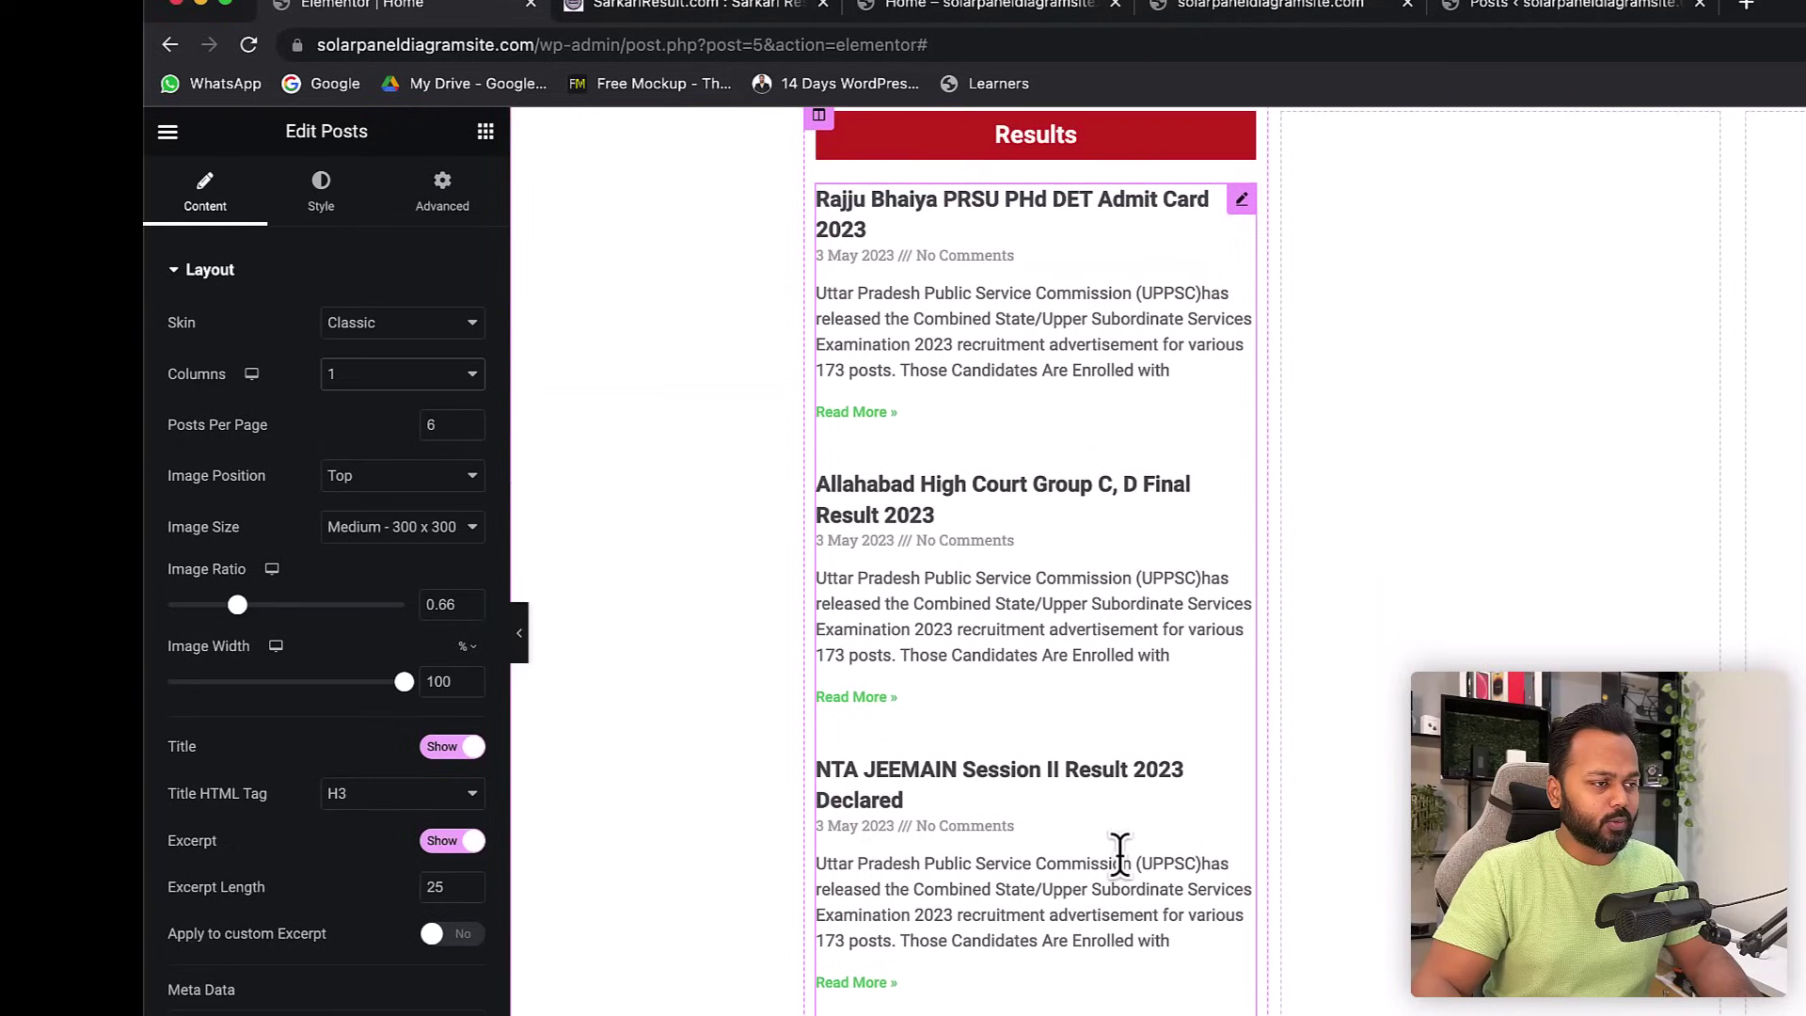
{"action": "scroll", "coordinate": [1119, 856], "scroll_direction": "up", "scroll_amount": 3}
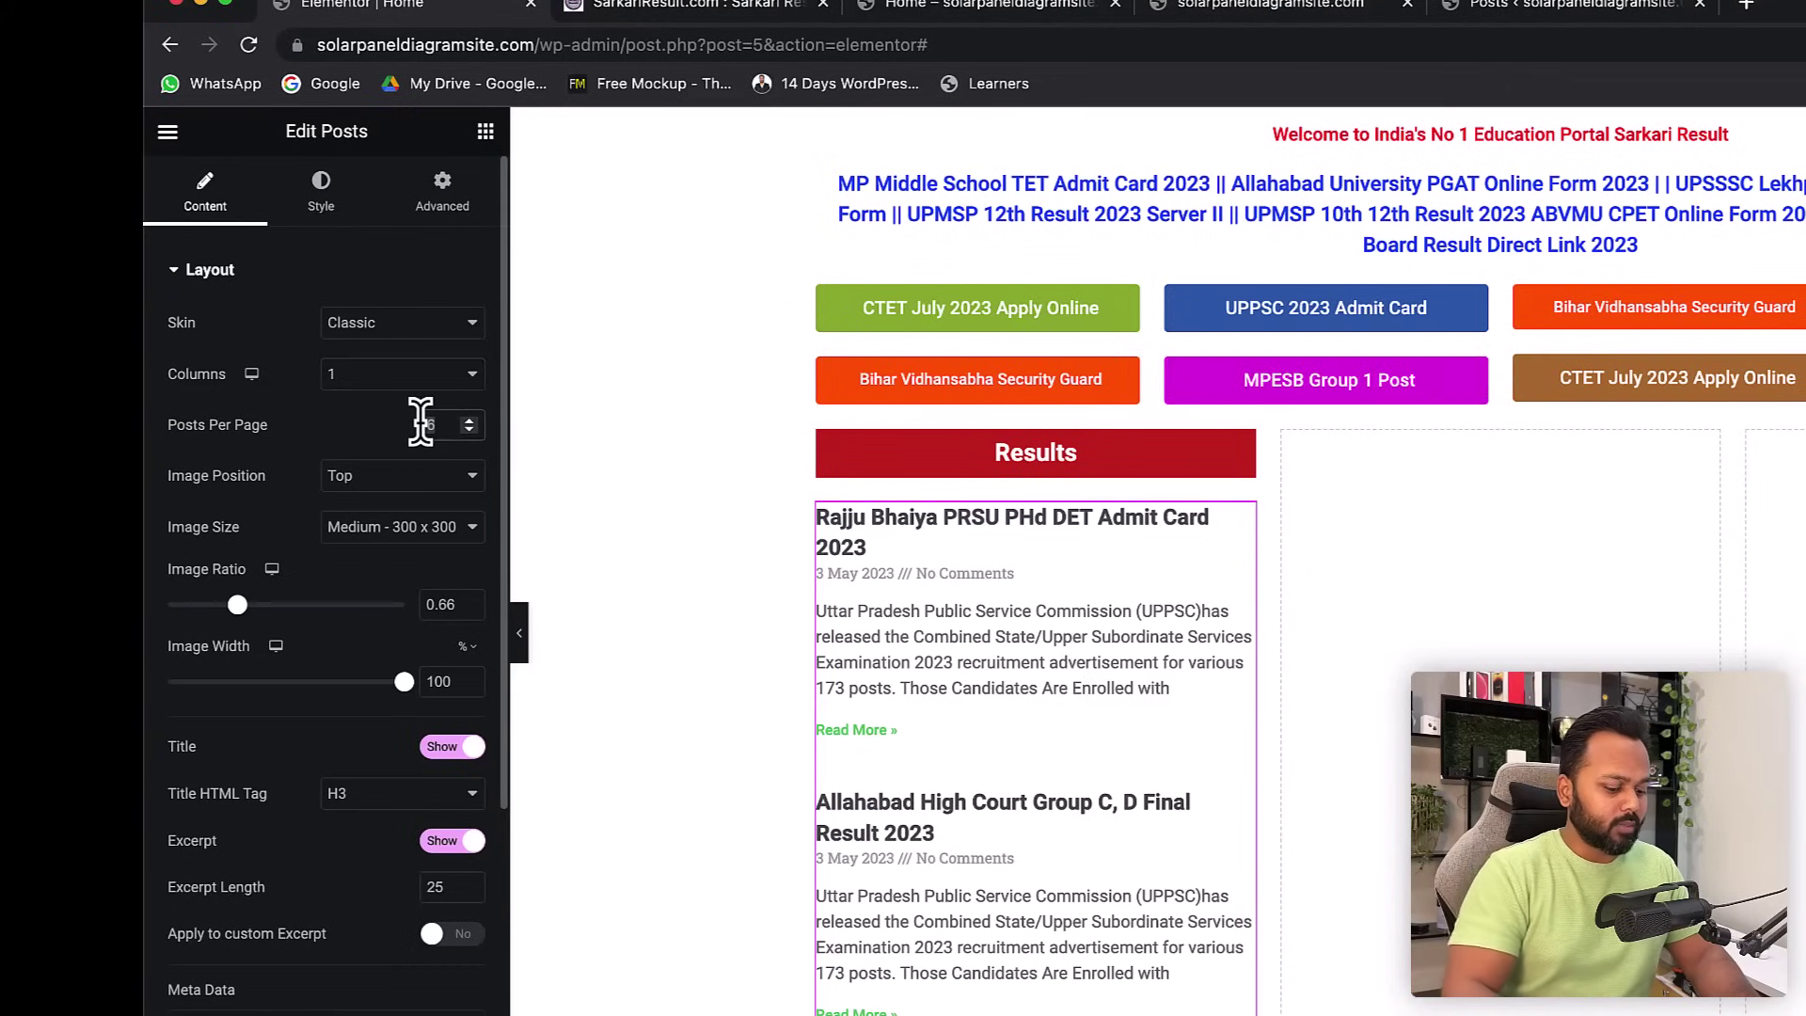
{"action": "type", "text": "10"}
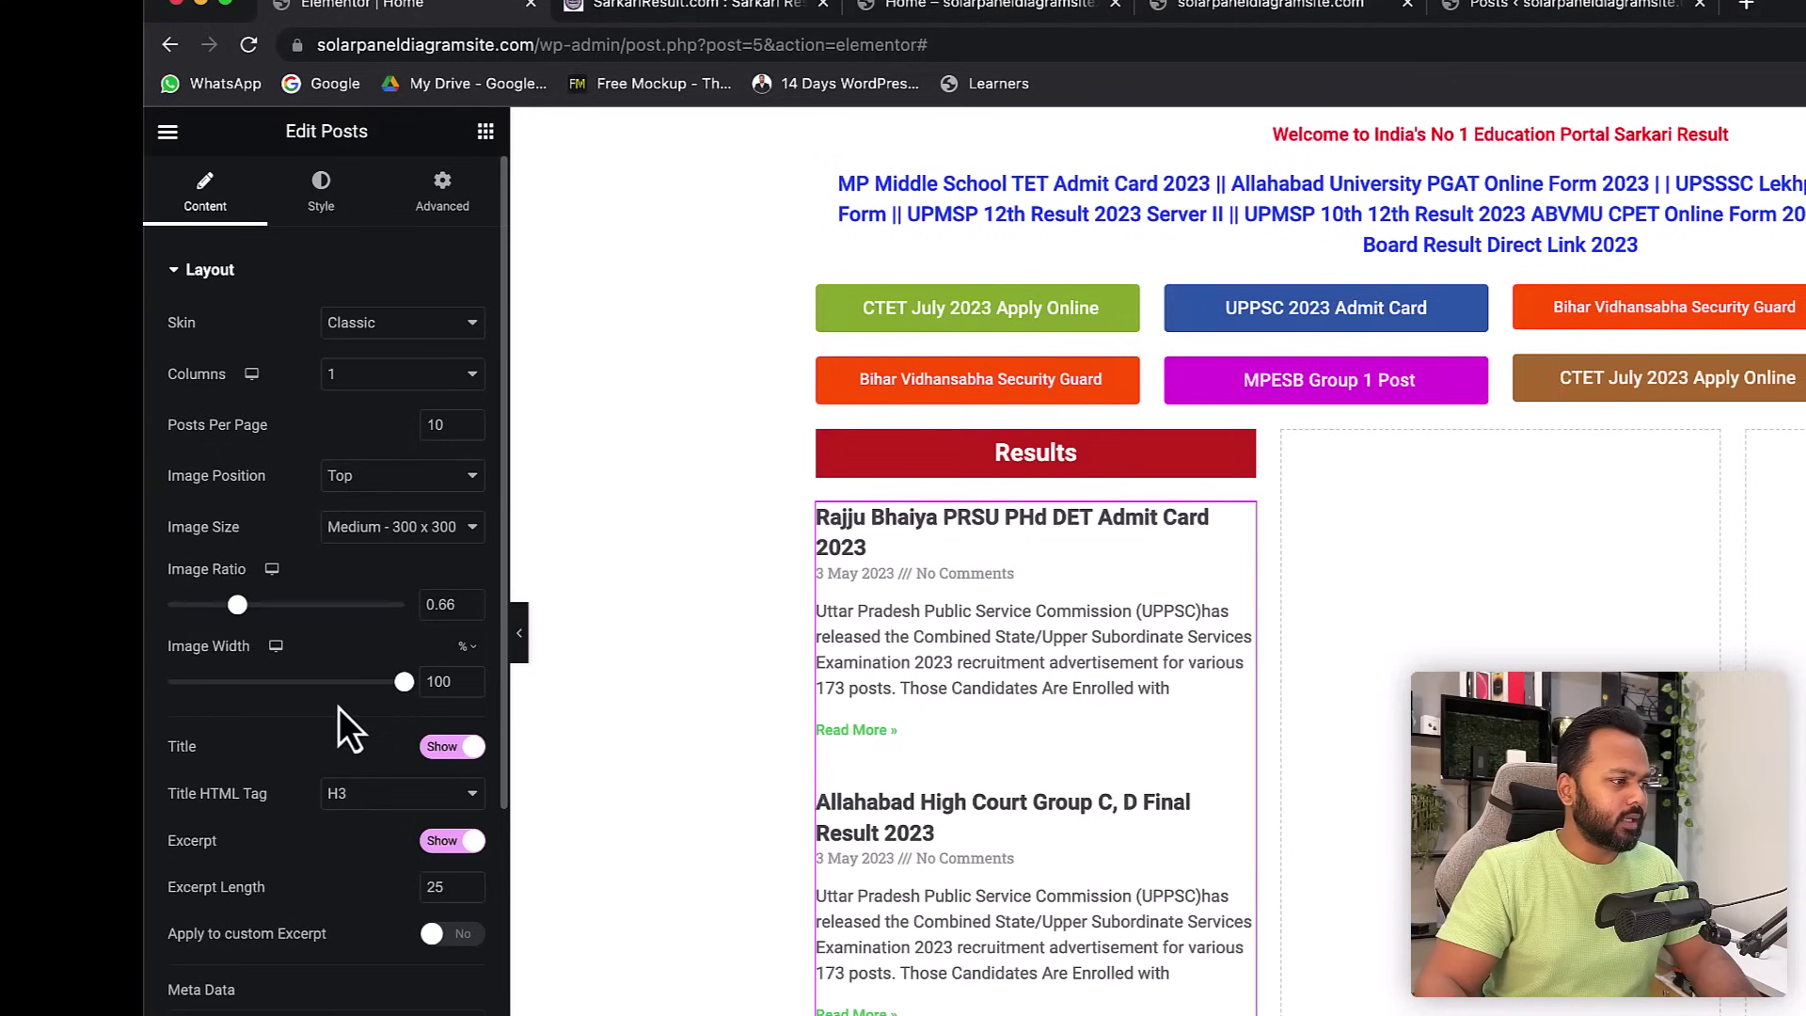
{"action": "scroll", "coordinate": [338, 708], "scroll_direction": "down", "scroll_amount": 3}
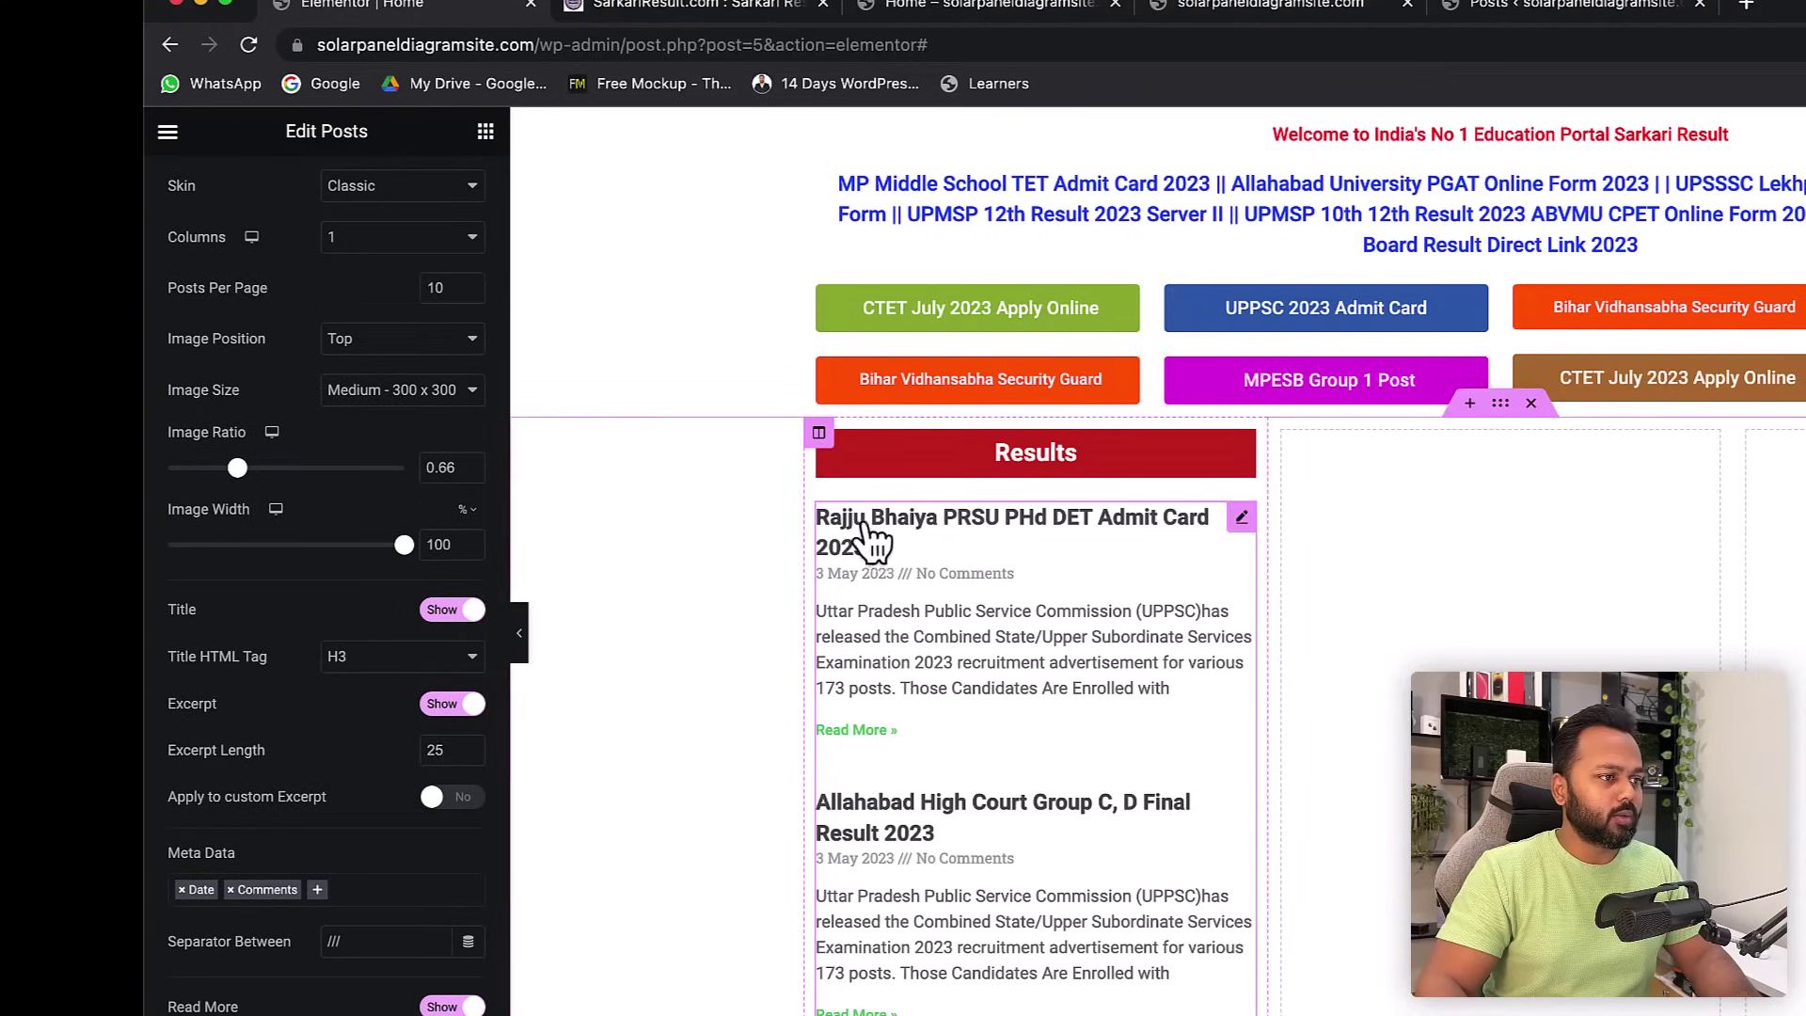
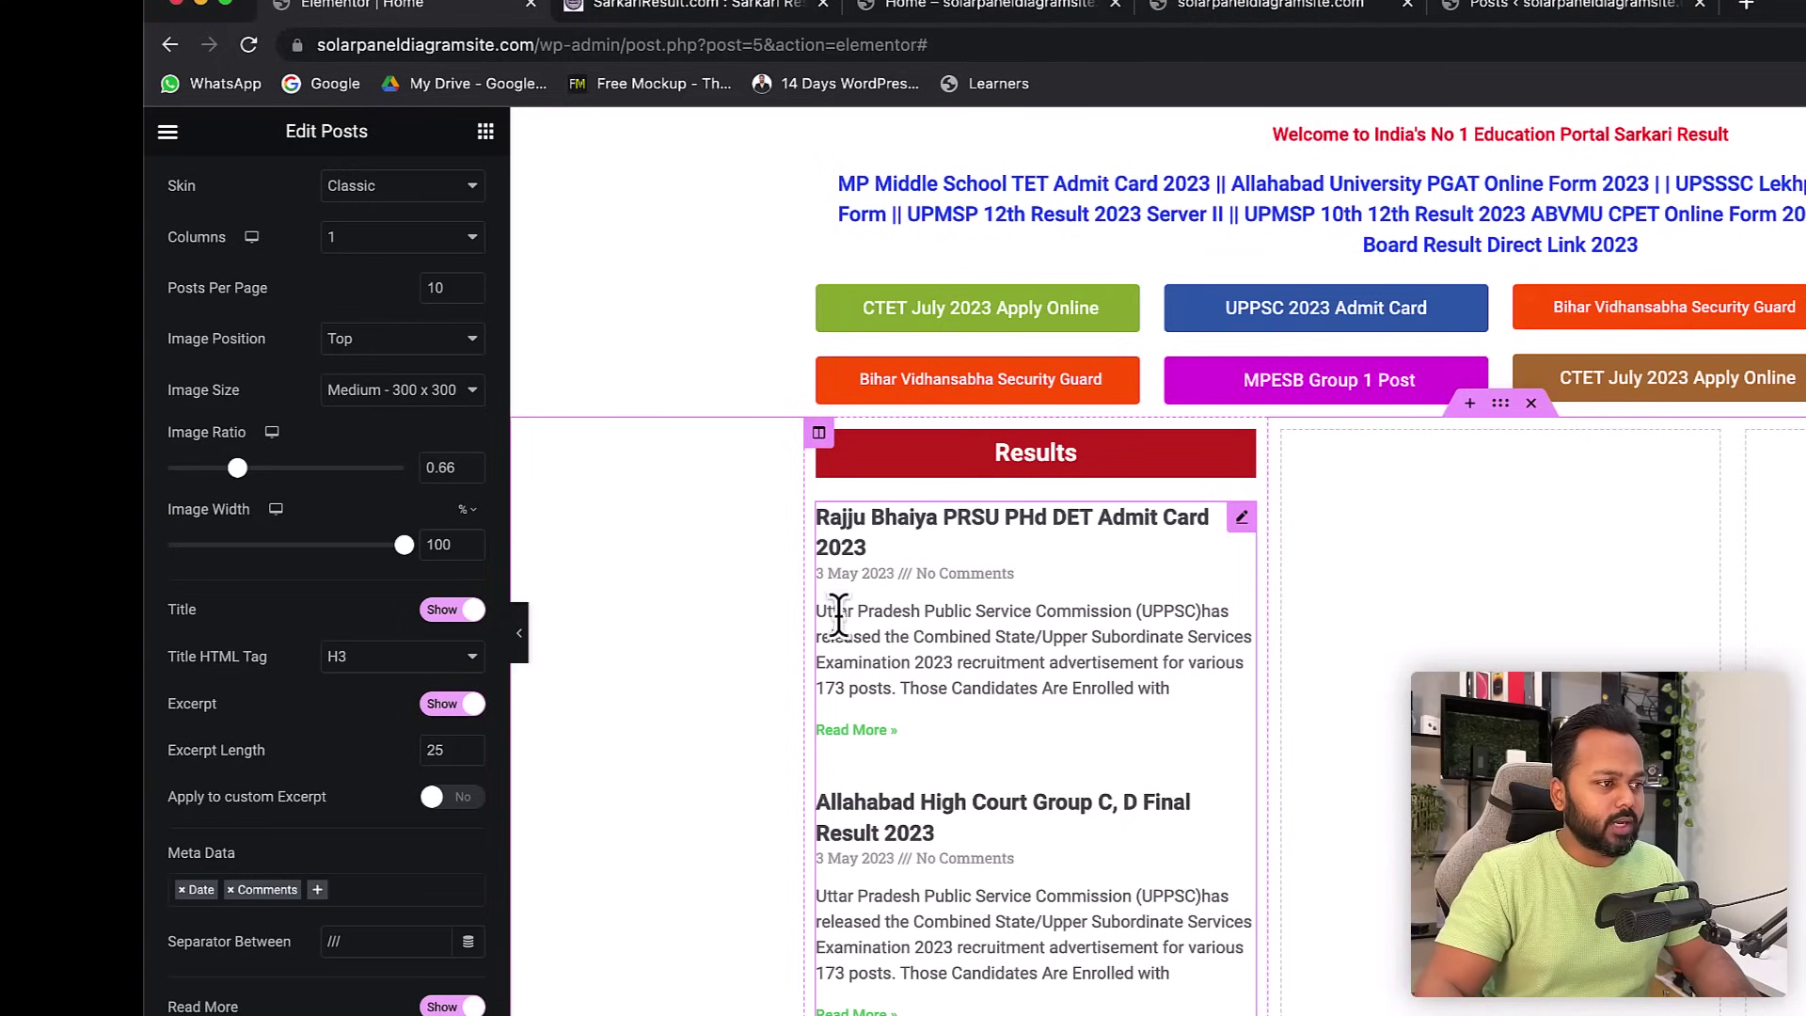
- Hide the Results posts' excerpts and Read More links, and remove the Date and Comments meta data
{"action": "left_click", "coordinate": [449, 705]}
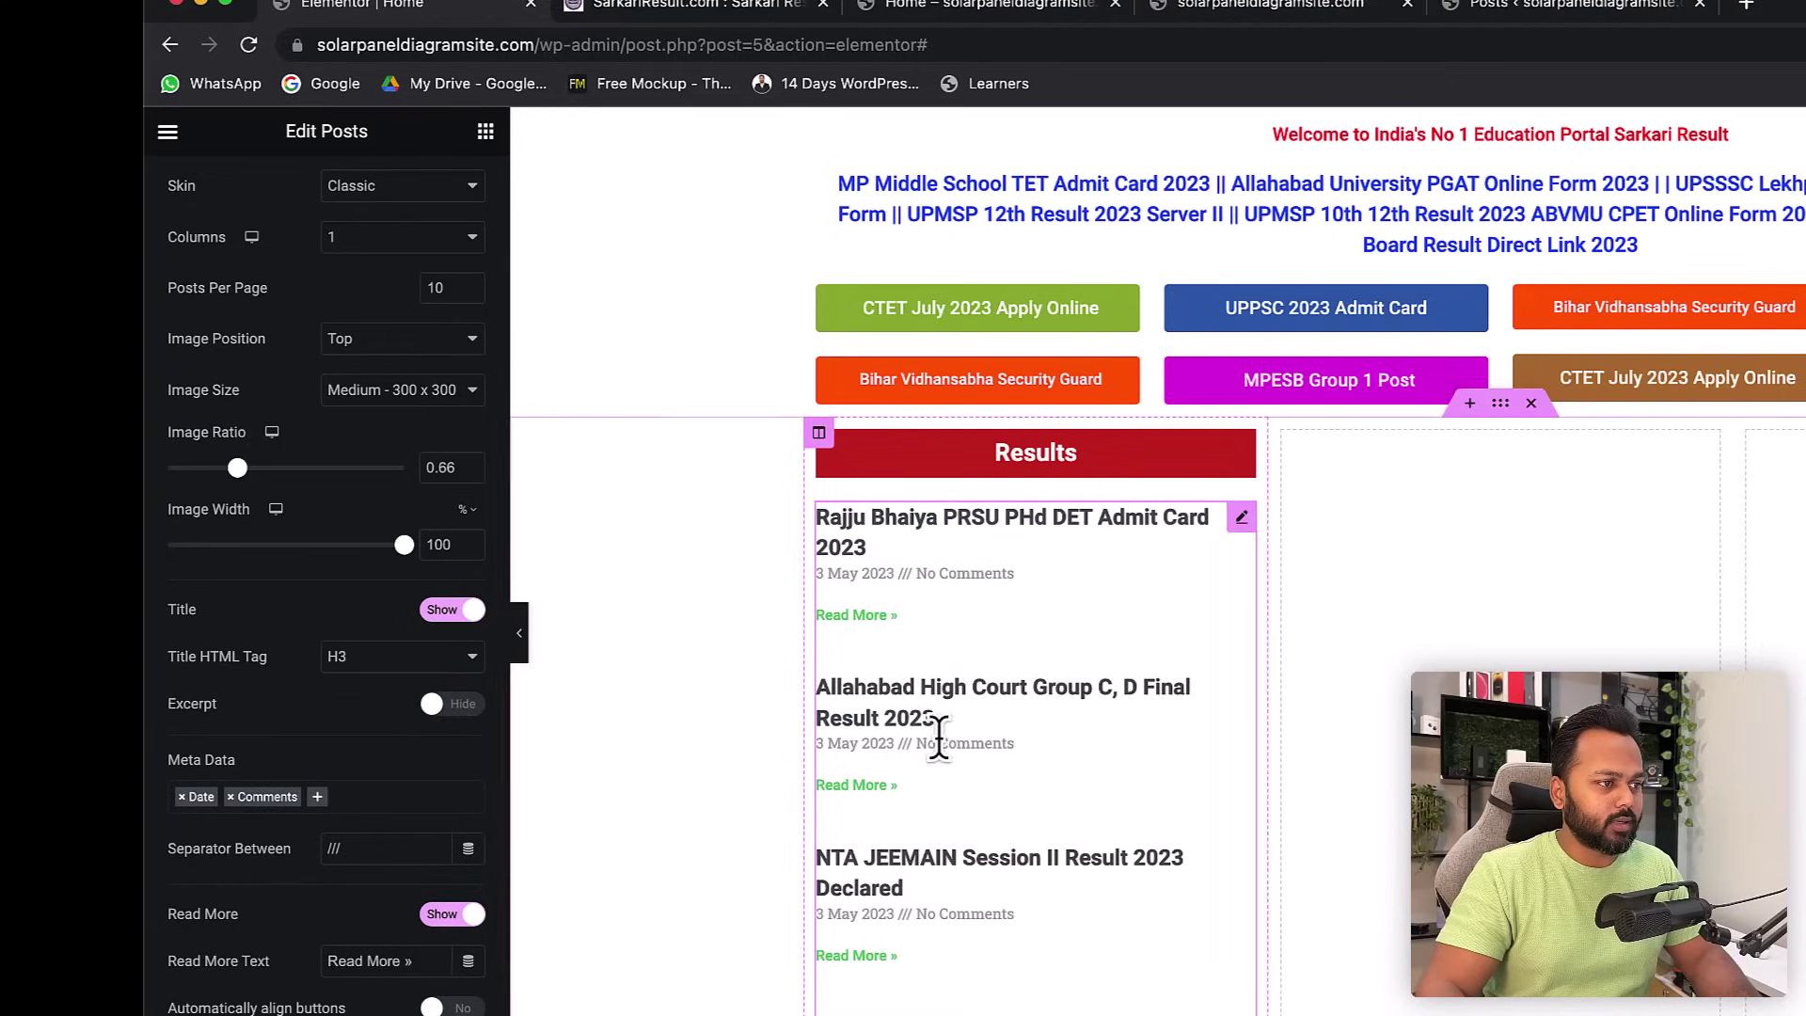
{"action": "scroll", "coordinate": [376, 855], "scroll_direction": "down", "scroll_amount": 3}
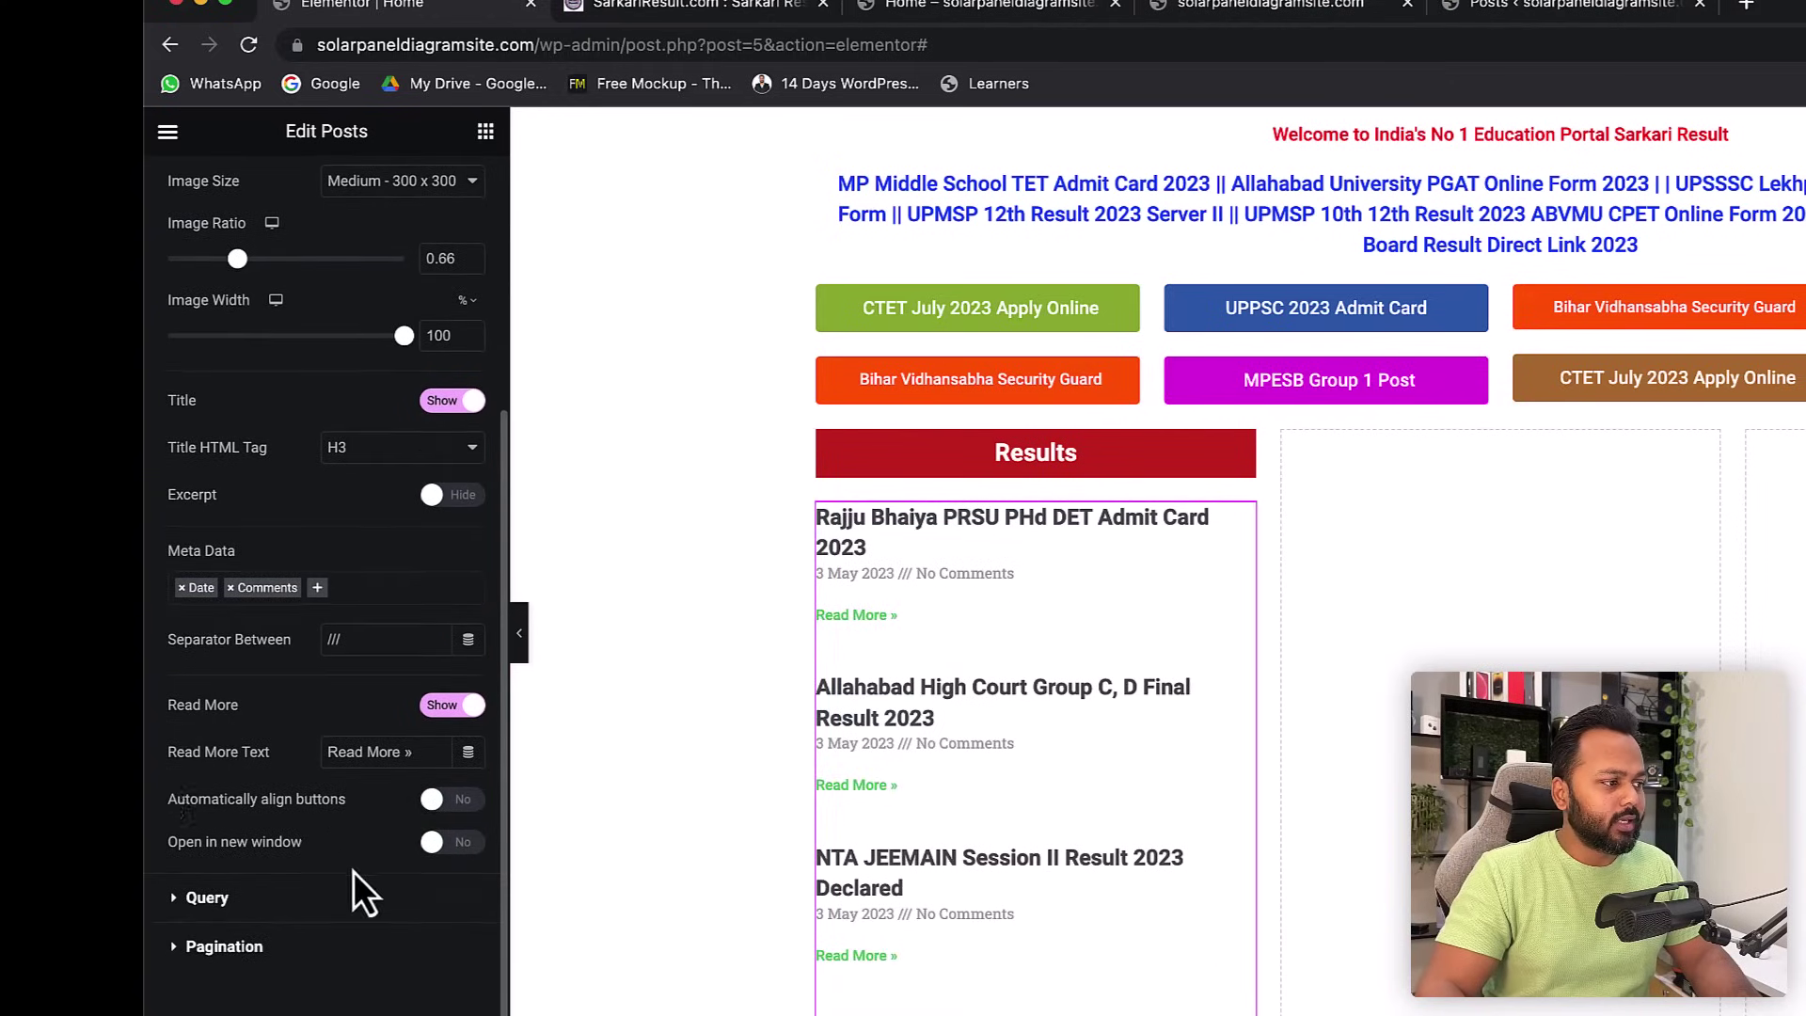
{"action": "left_click", "coordinate": [442, 706]}
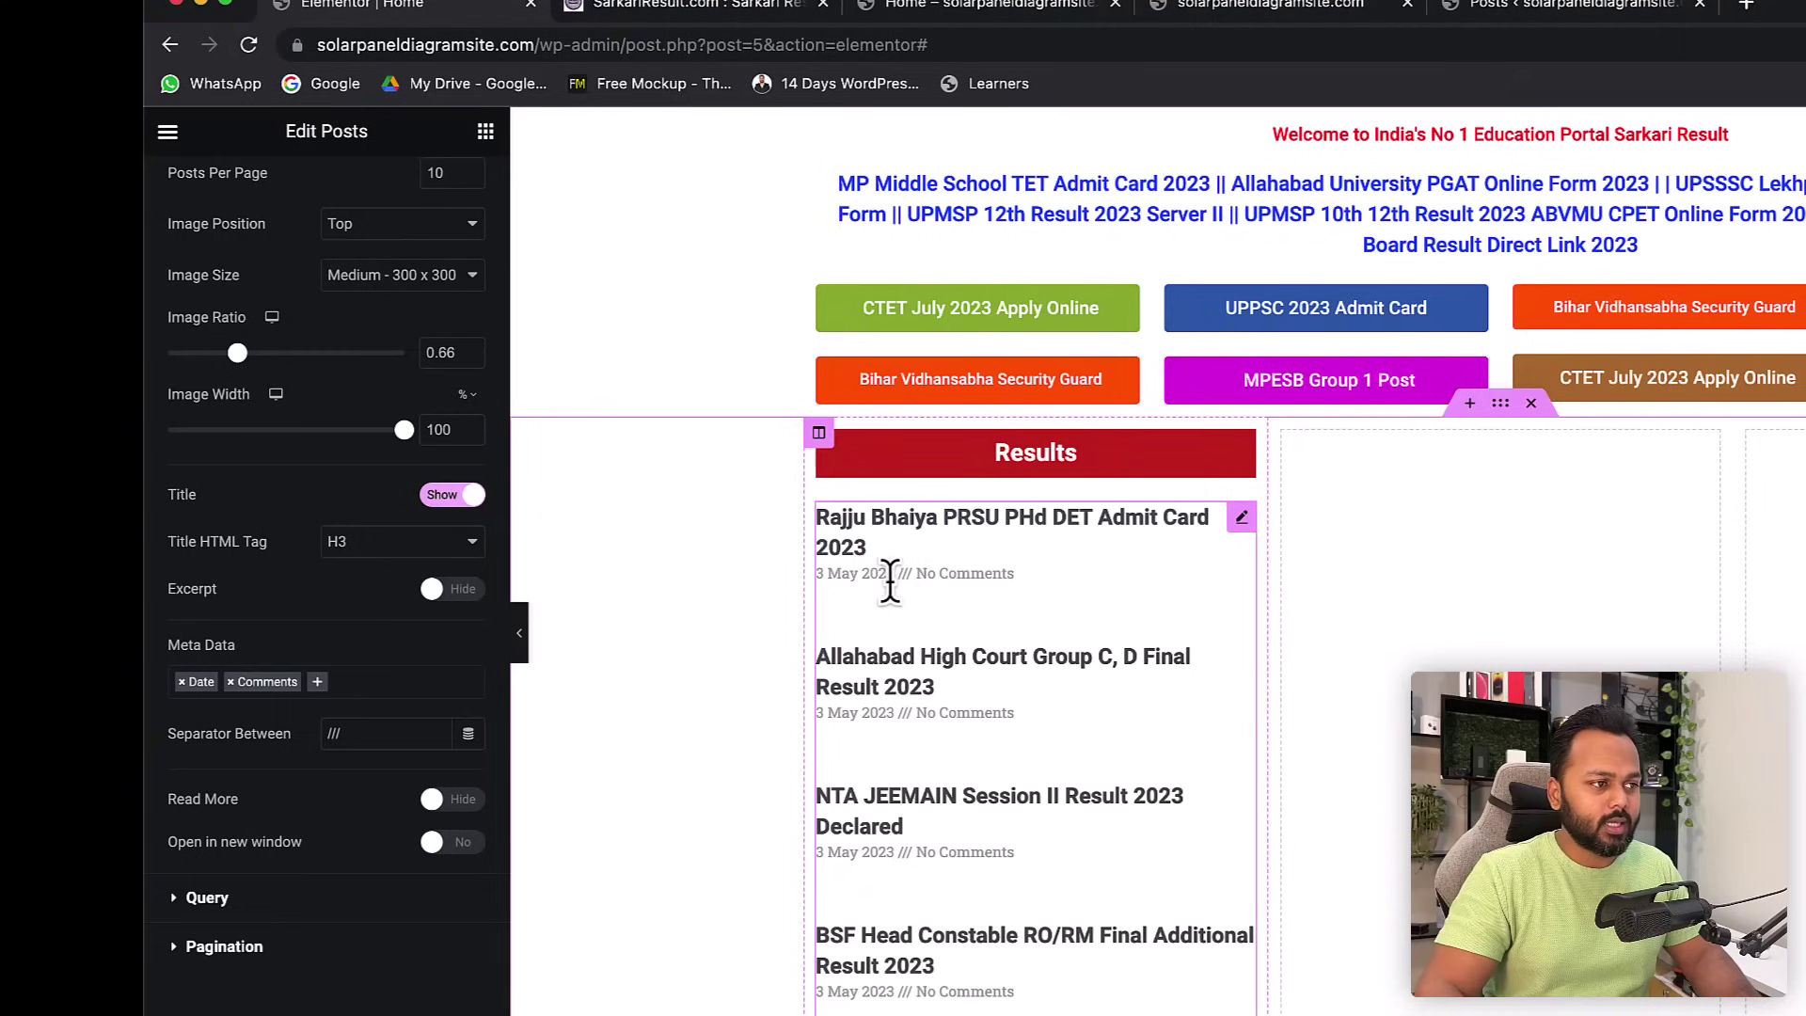
{"action": "left_click", "coordinate": [182, 683]}
{"action": "left_click", "coordinate": [185, 682]}
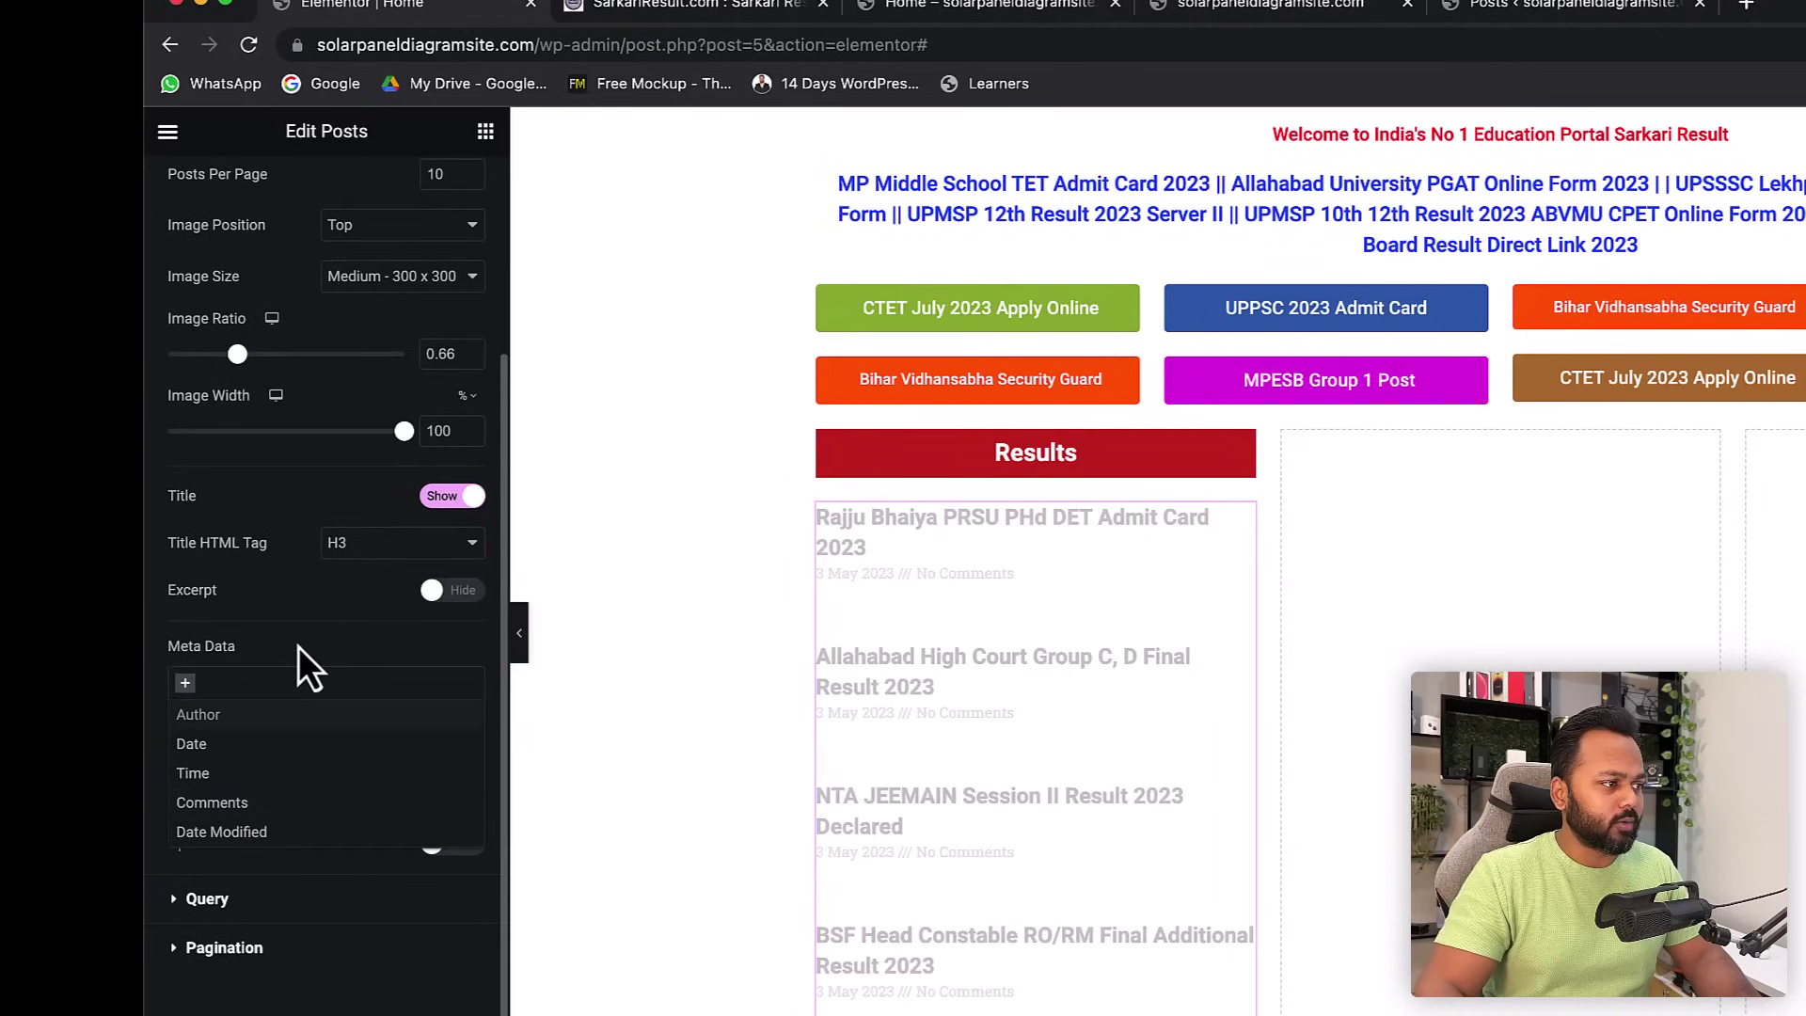
{"action": "left_click", "coordinate": [297, 646]}
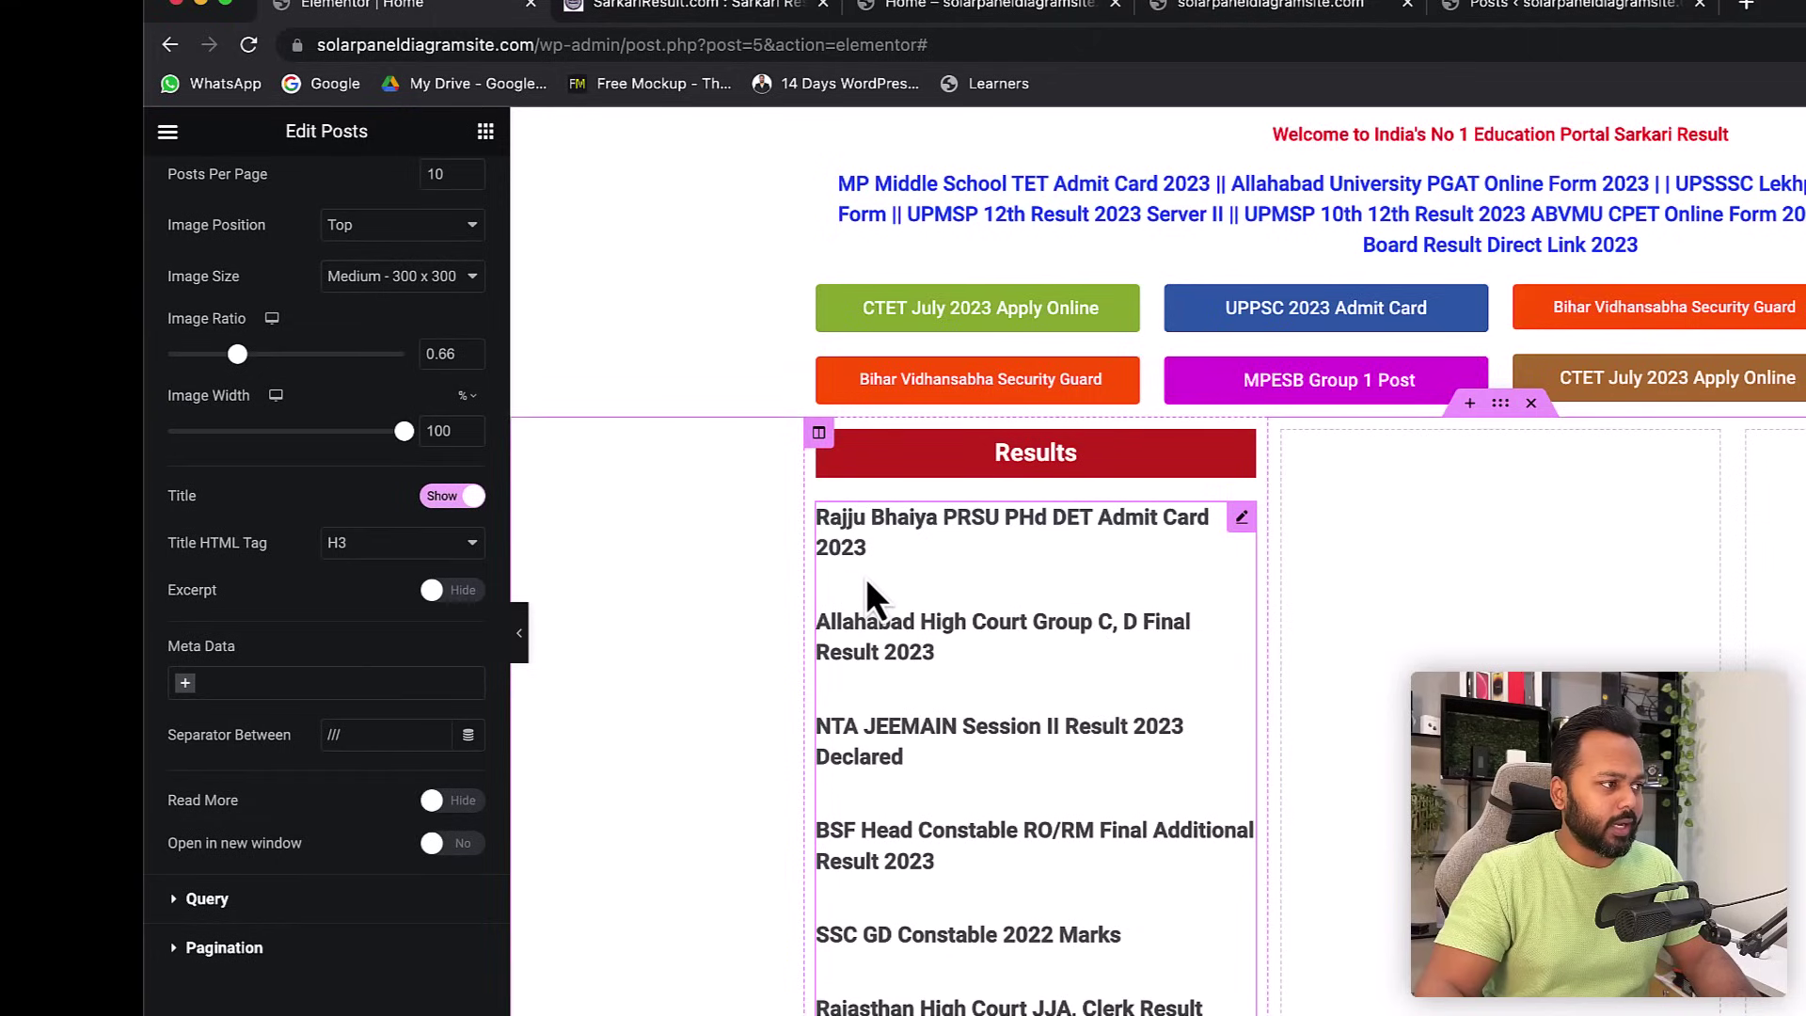
- Review the Posts widget's Query and Pagination settings, with pagination left at None
{"action": "left_click", "coordinate": [192, 897]}
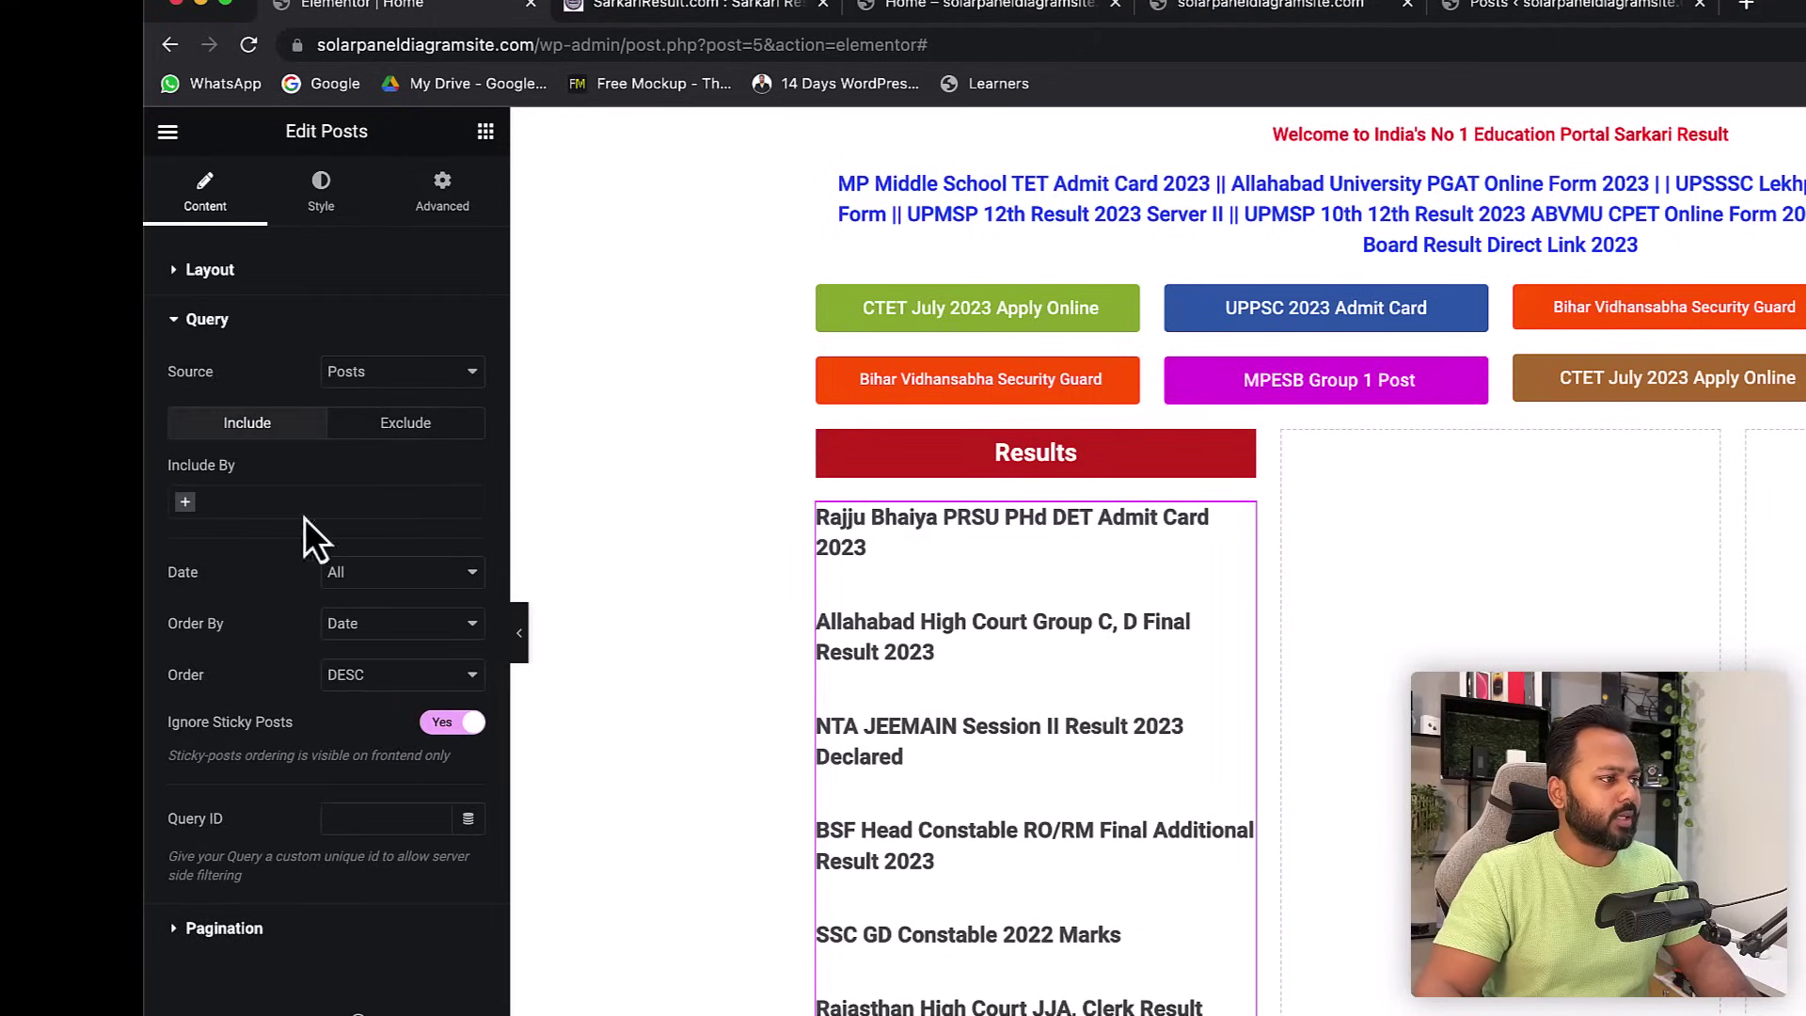
{"action": "left_click", "coordinate": [198, 929]}
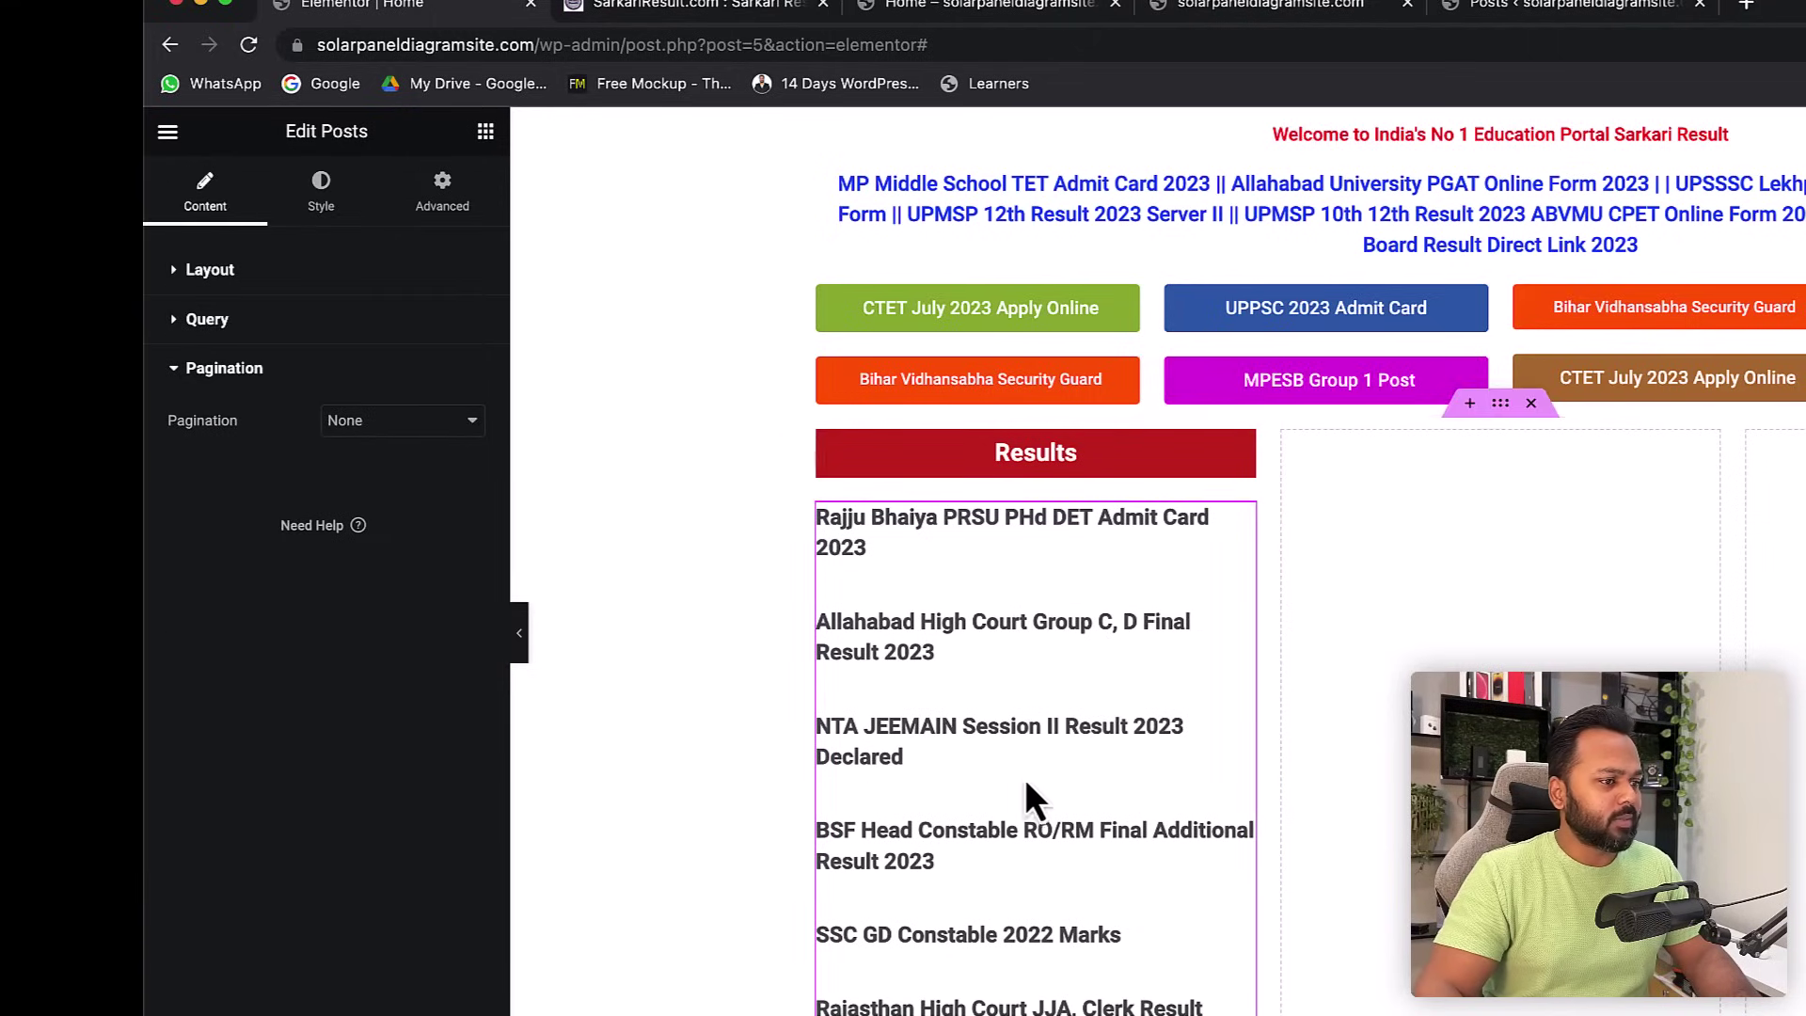
{"action": "scroll", "coordinate": [1014, 776], "scroll_direction": "down", "scroll_amount": 8}
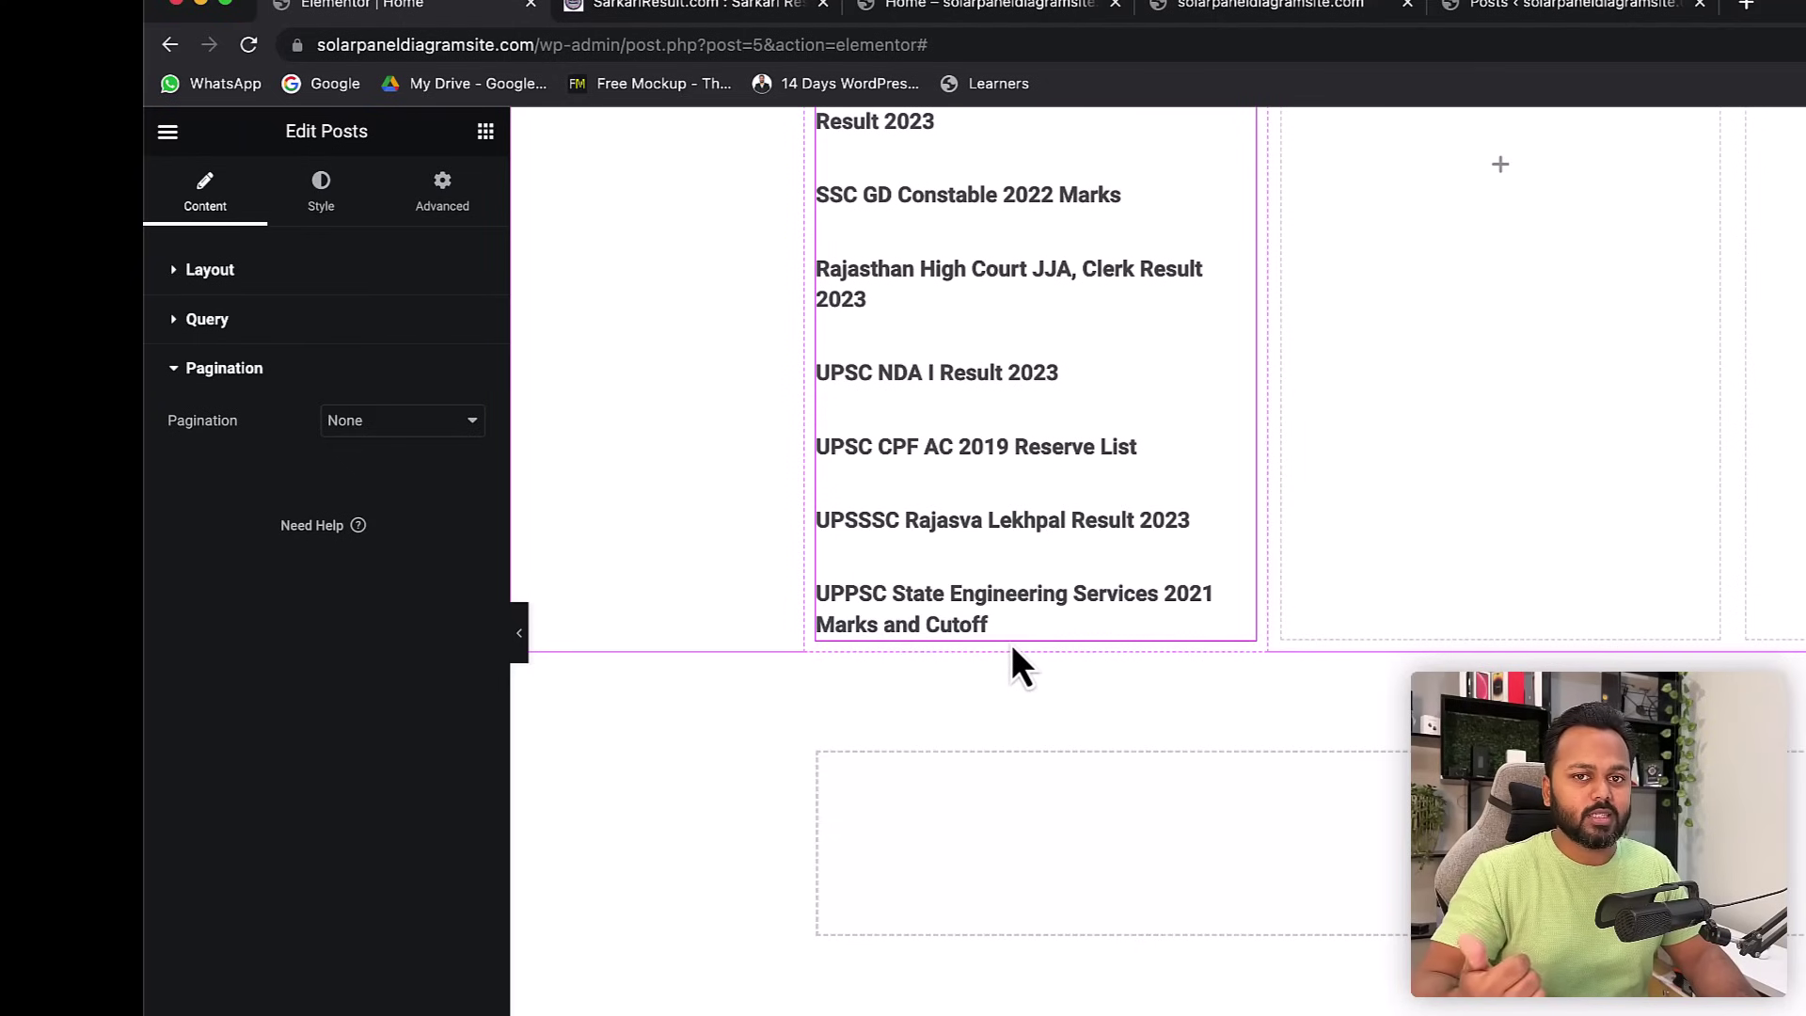
{"action": "scroll", "coordinate": [1035, 616], "scroll_direction": "up", "scroll_amount": 3}
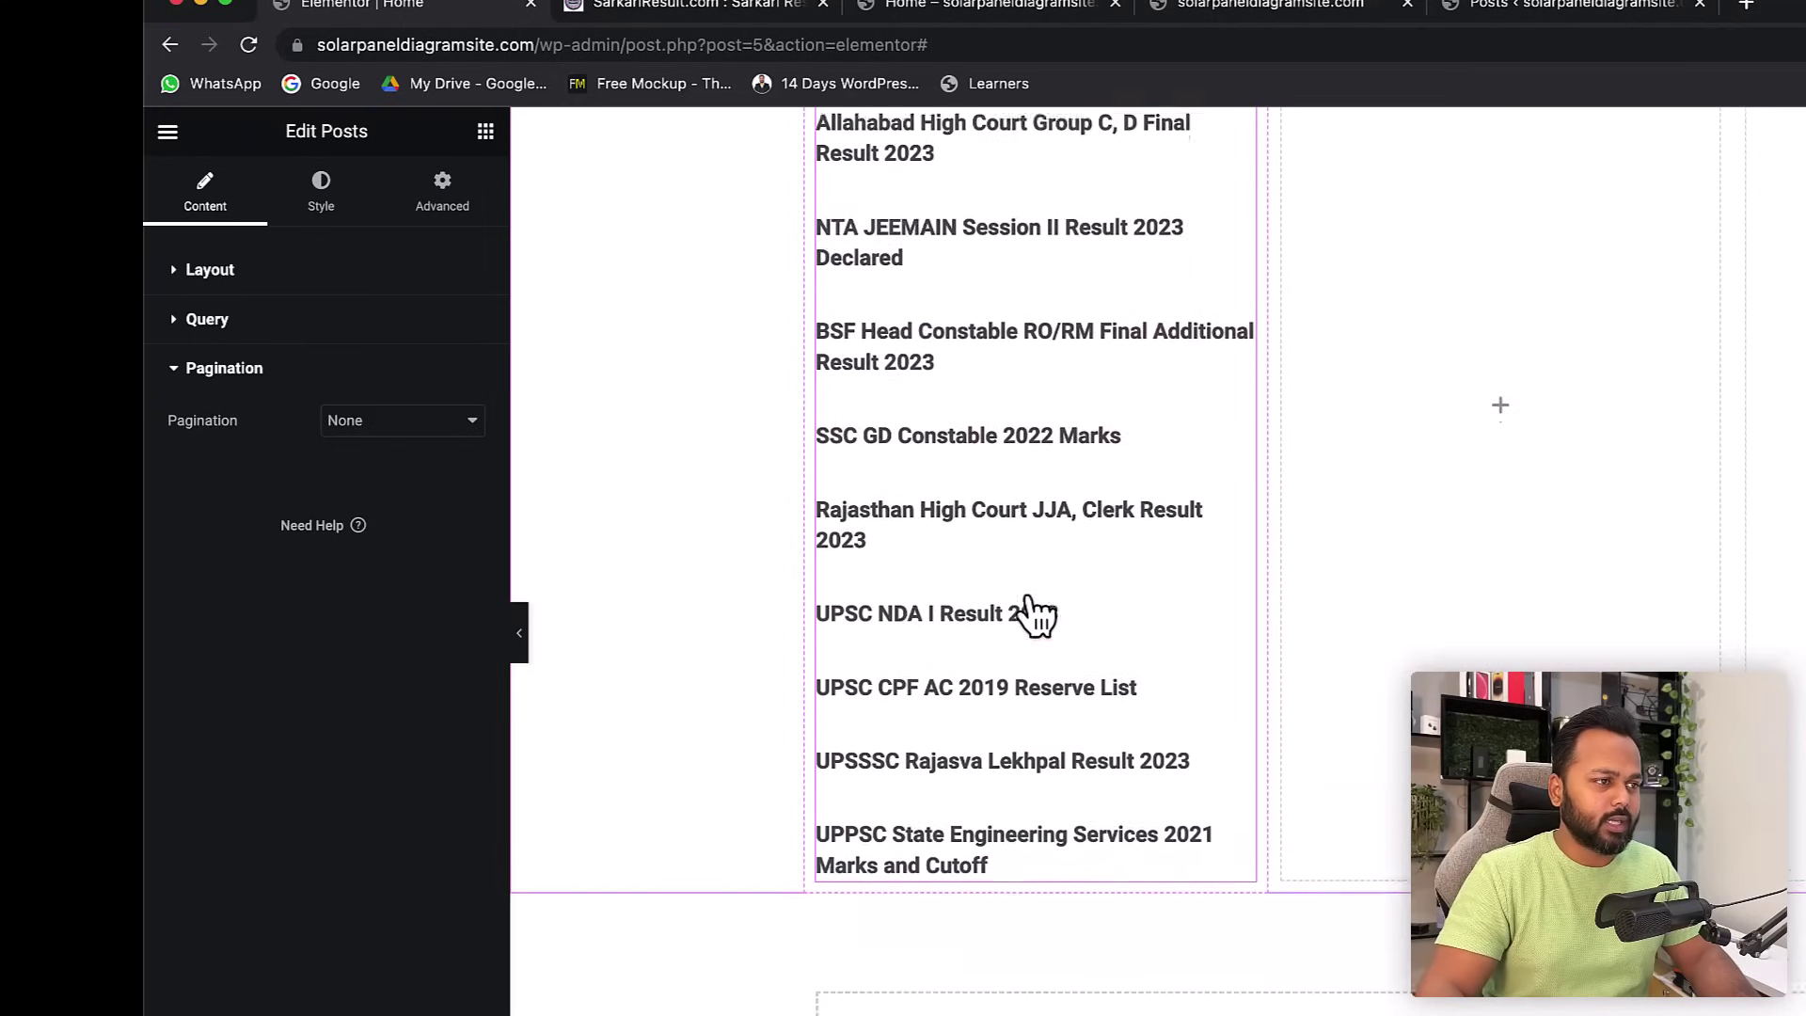
{"action": "scroll", "coordinate": [1034, 616], "scroll_direction": "up", "scroll_amount": 4}
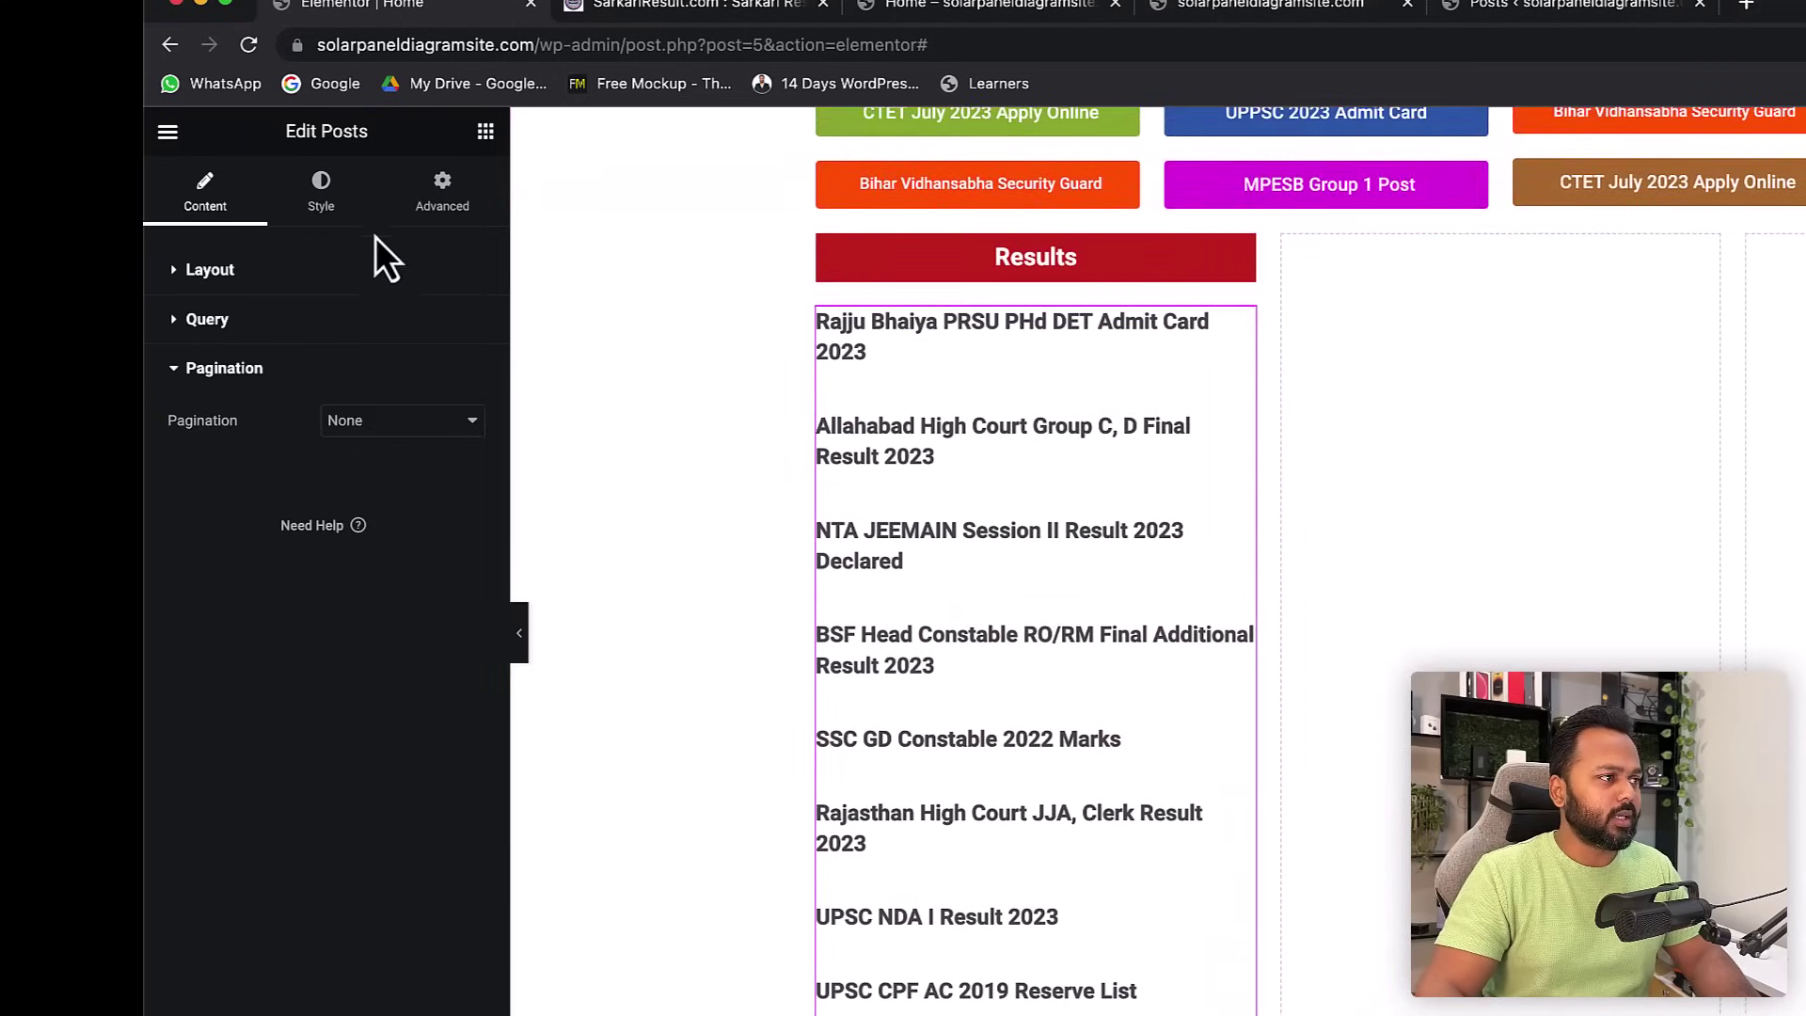
- In the Posts widget's Style tab, drag the Layout rows gap down to 10
{"action": "left_click", "coordinate": [327, 195]}
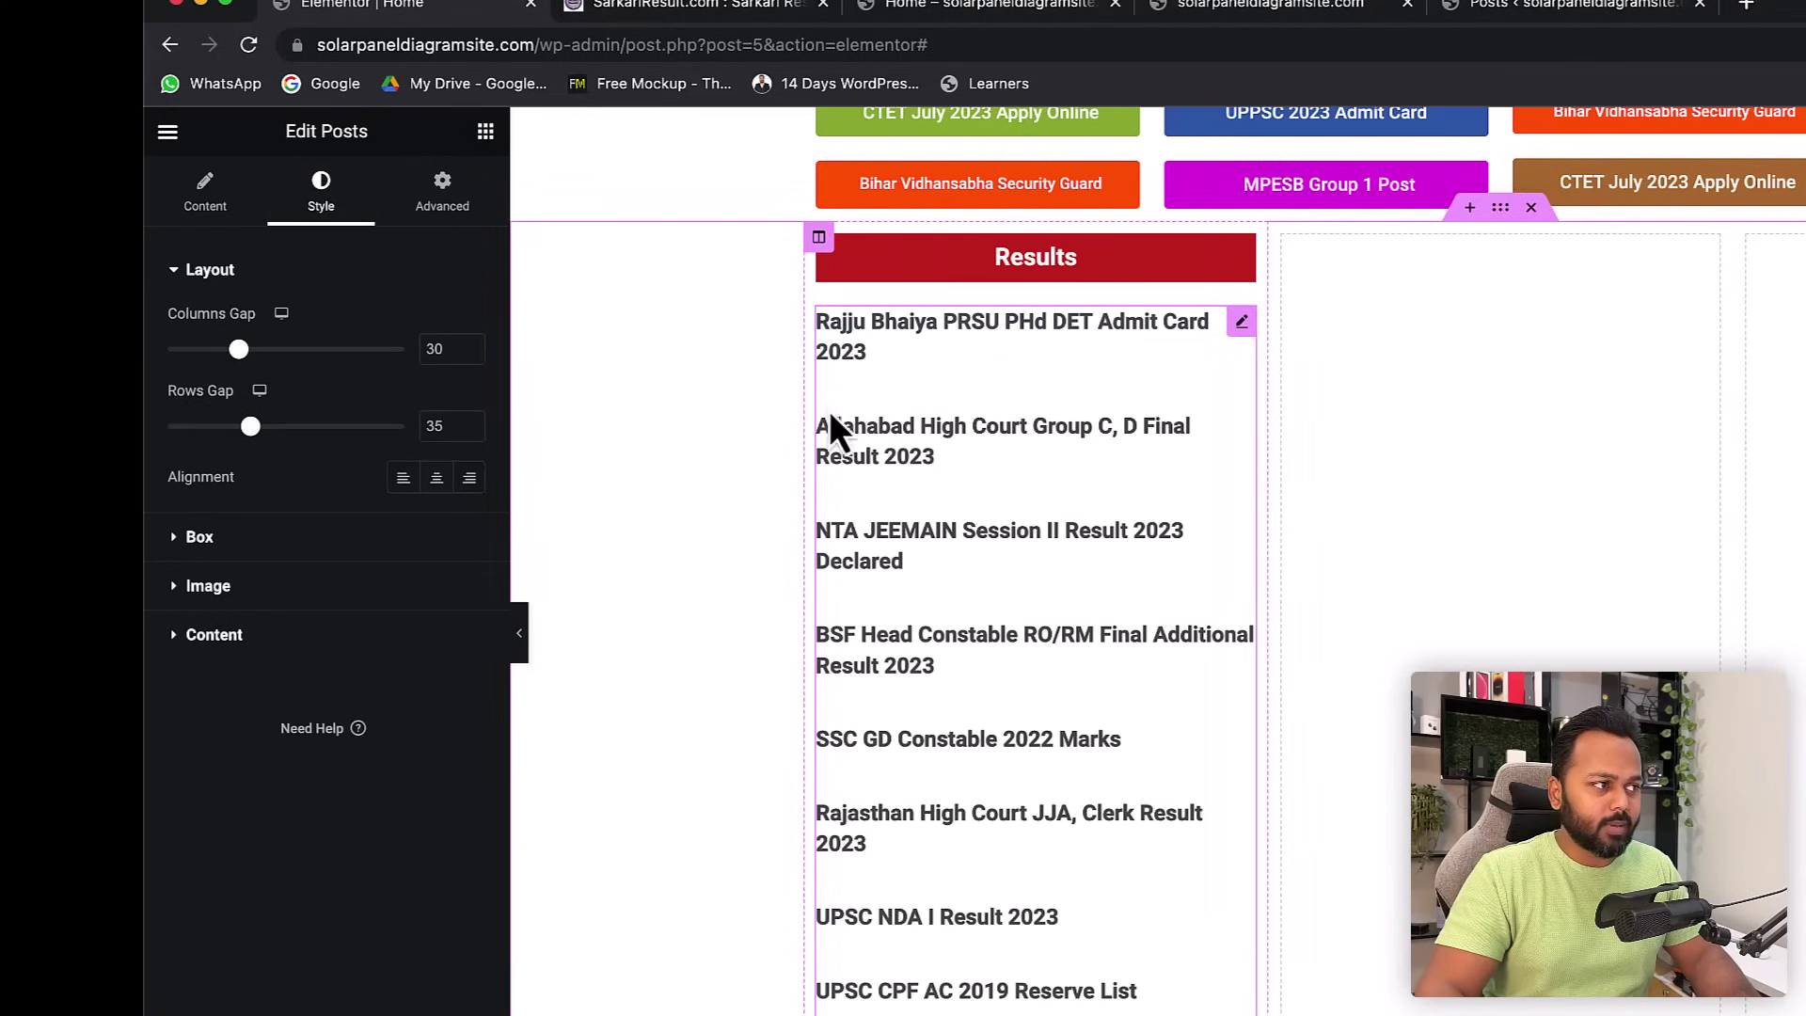
{"action": "left_click_drag", "start_coordinate": [249, 425], "coordinate": [192, 425]}
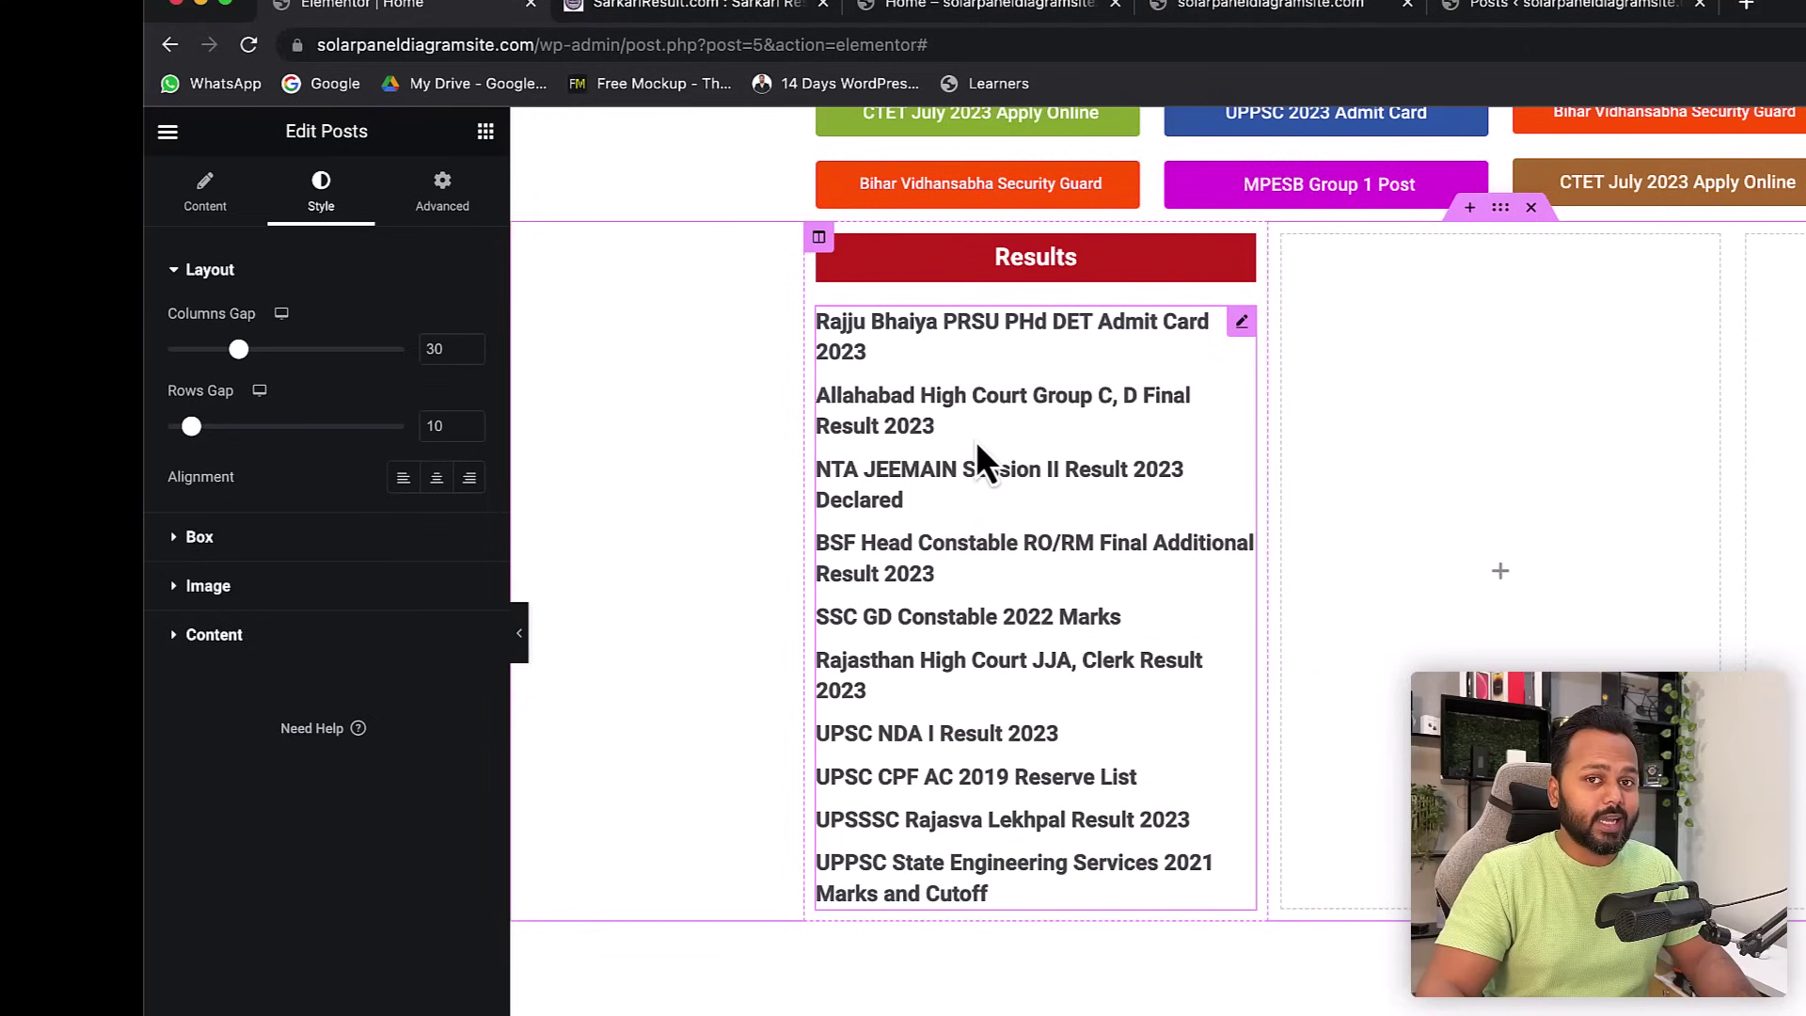
{"action": "left_click", "coordinate": [191, 644]}
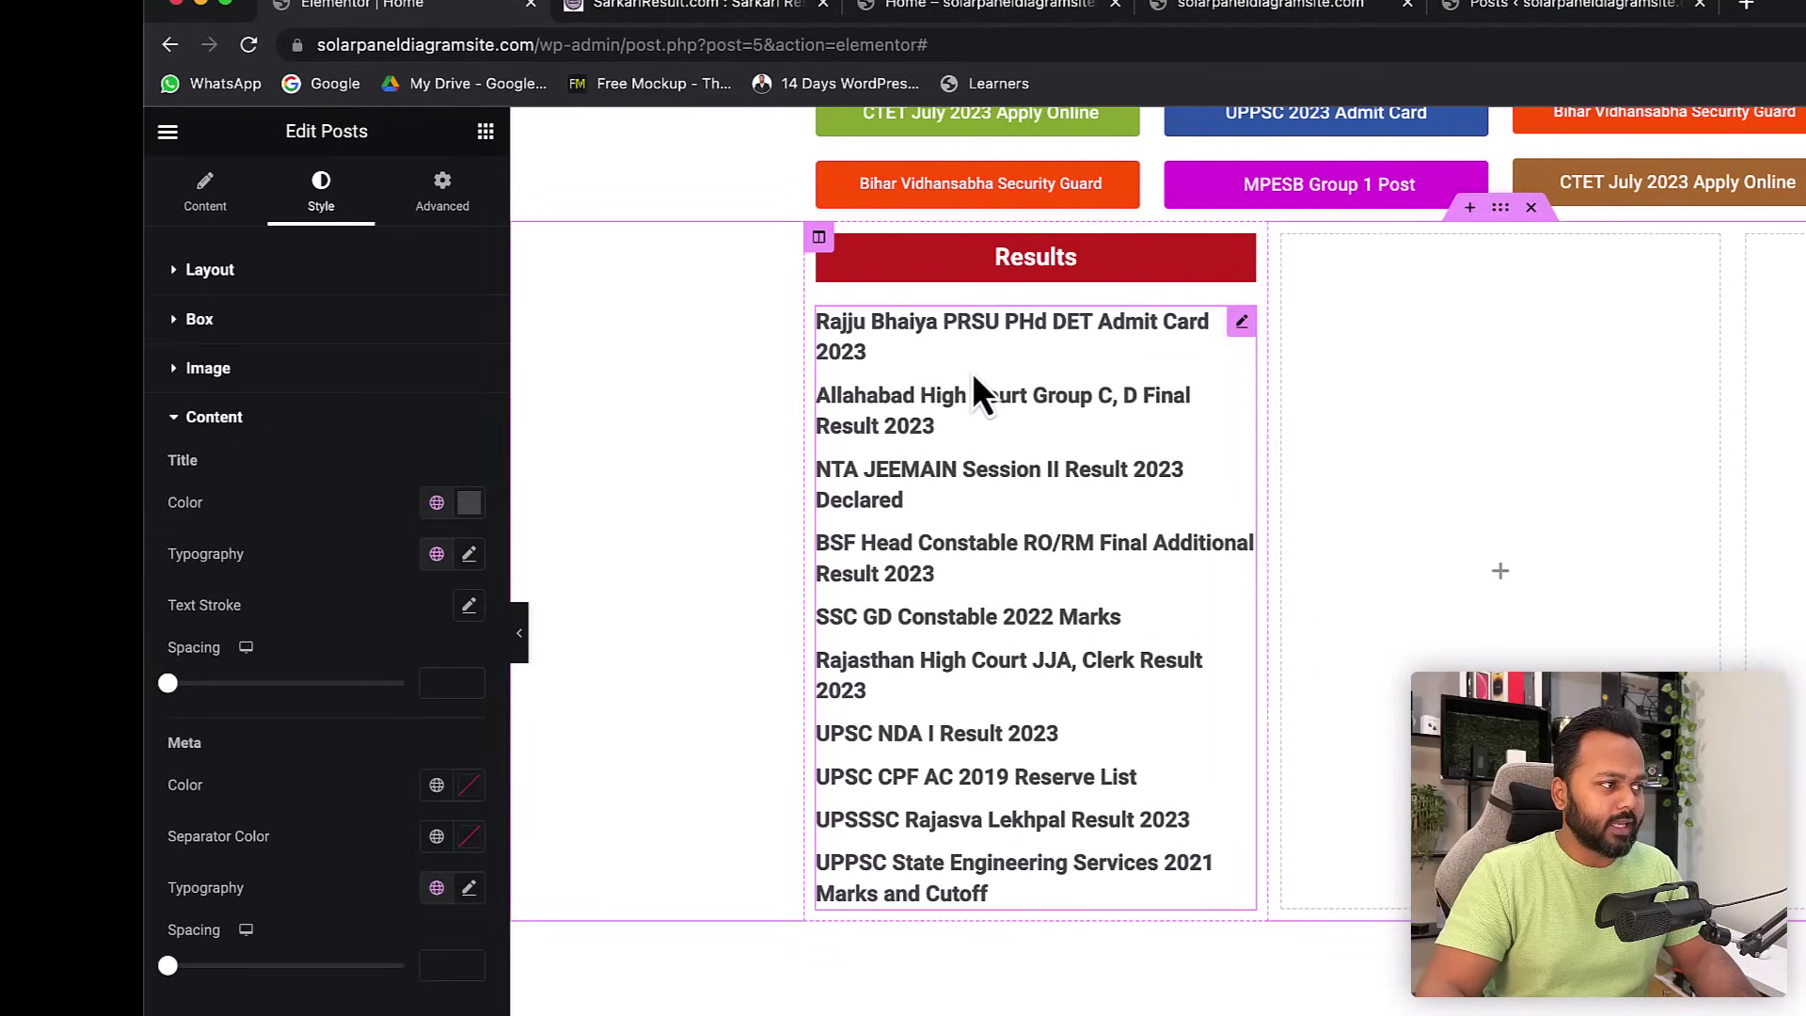
- Give the Results post titles a blue title colour
{"action": "left_click", "coordinate": [470, 504]}
{"action": "left_click_drag", "start_coordinate": [375, 673], "coordinate": [434, 617]}
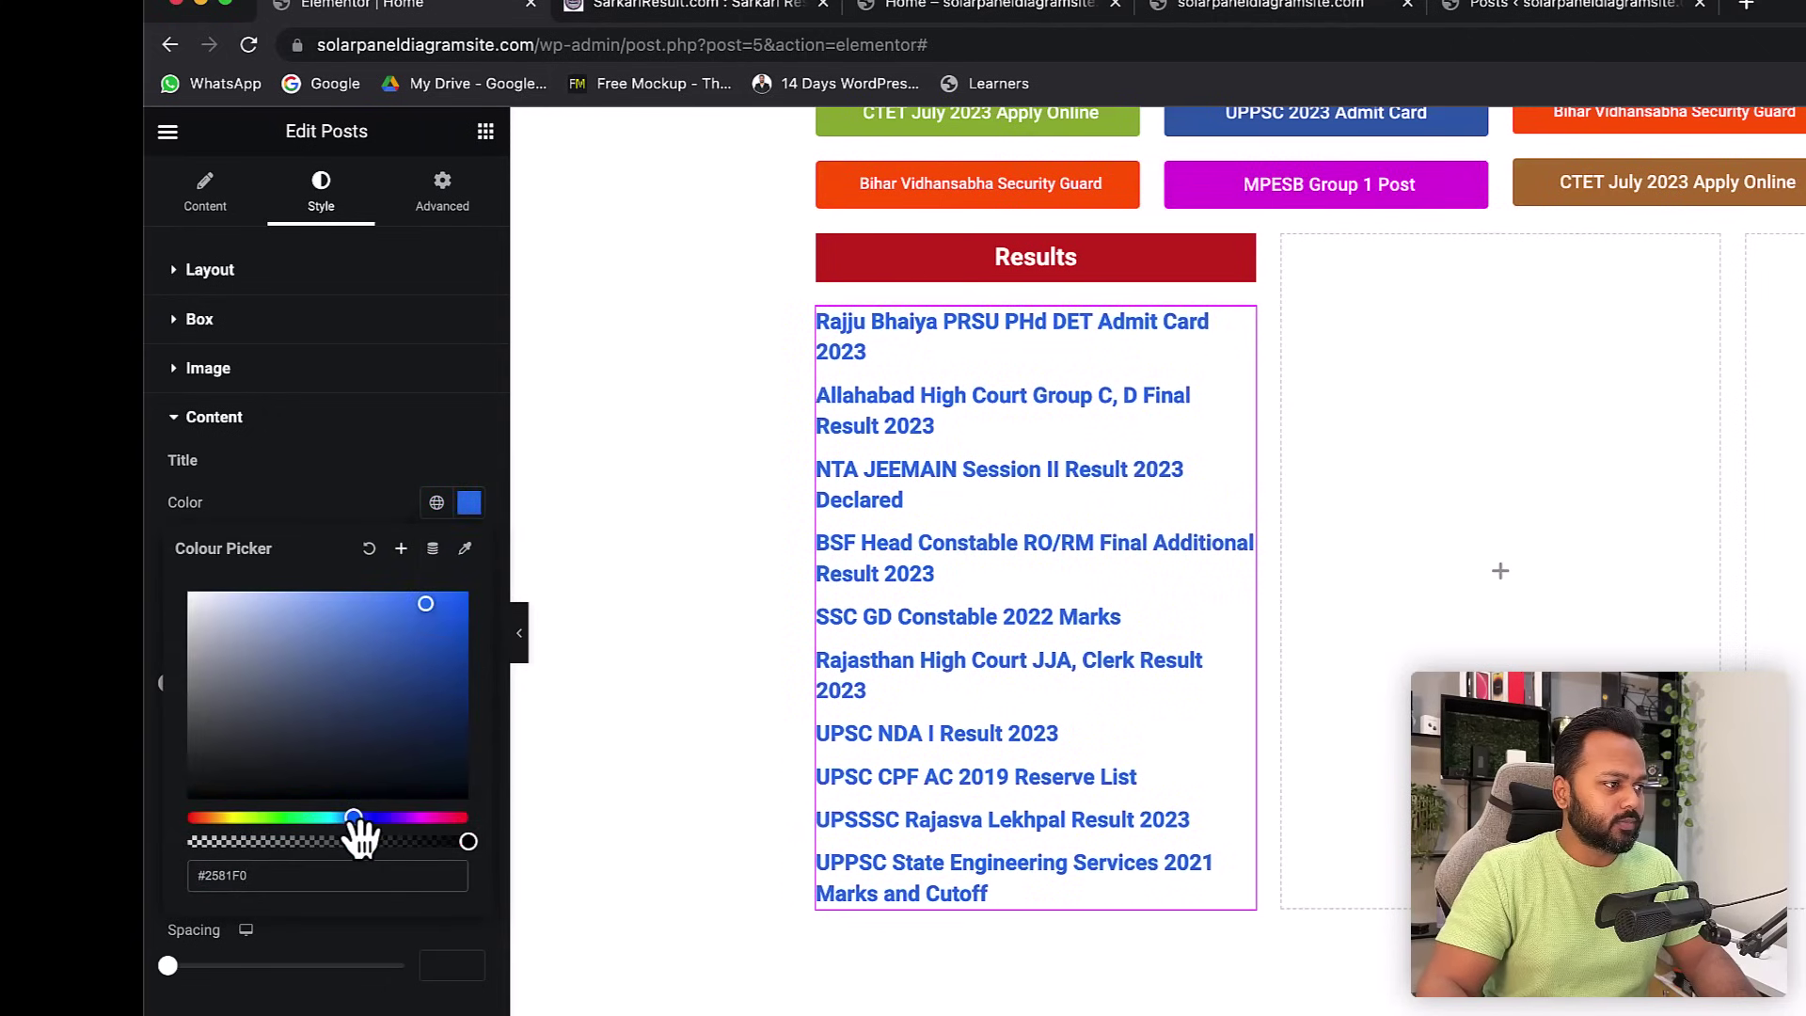
{"action": "left_click_drag", "start_coordinate": [352, 818], "coordinate": [348, 818]}
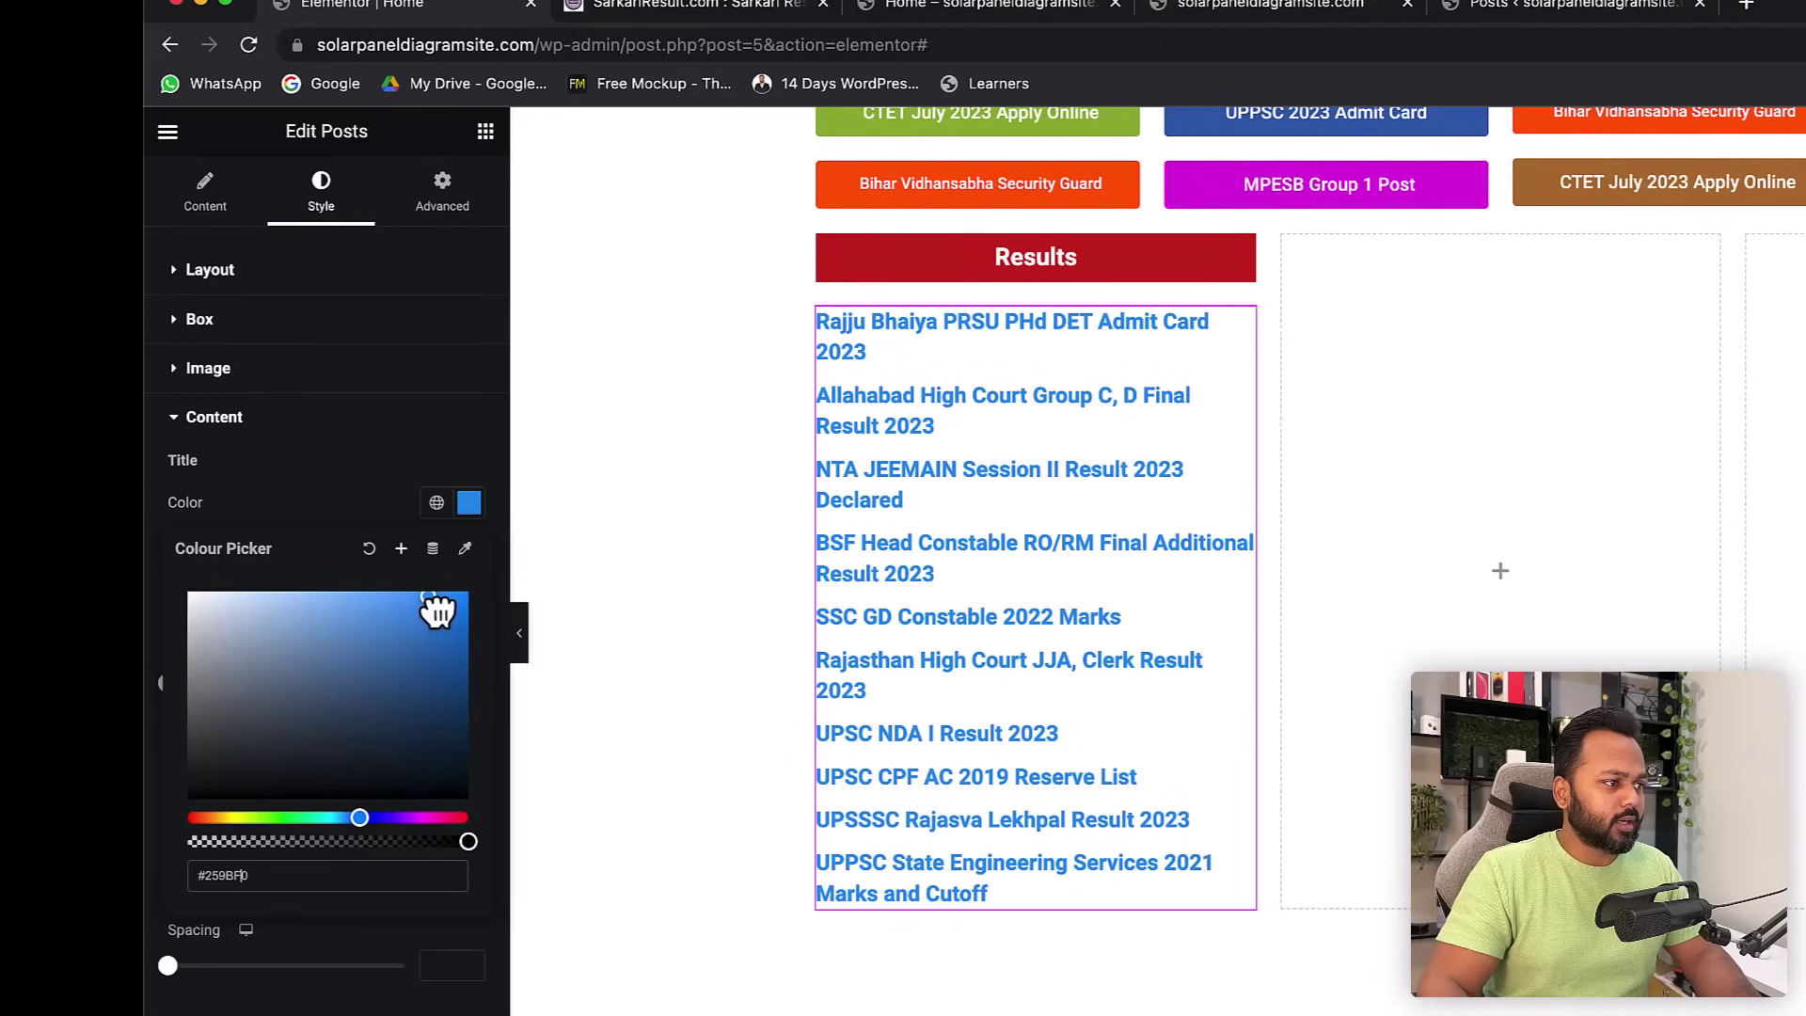
{"action": "left_click_drag", "start_coordinate": [428, 607], "coordinate": [458, 643]}
{"action": "left_click", "coordinate": [324, 491]}
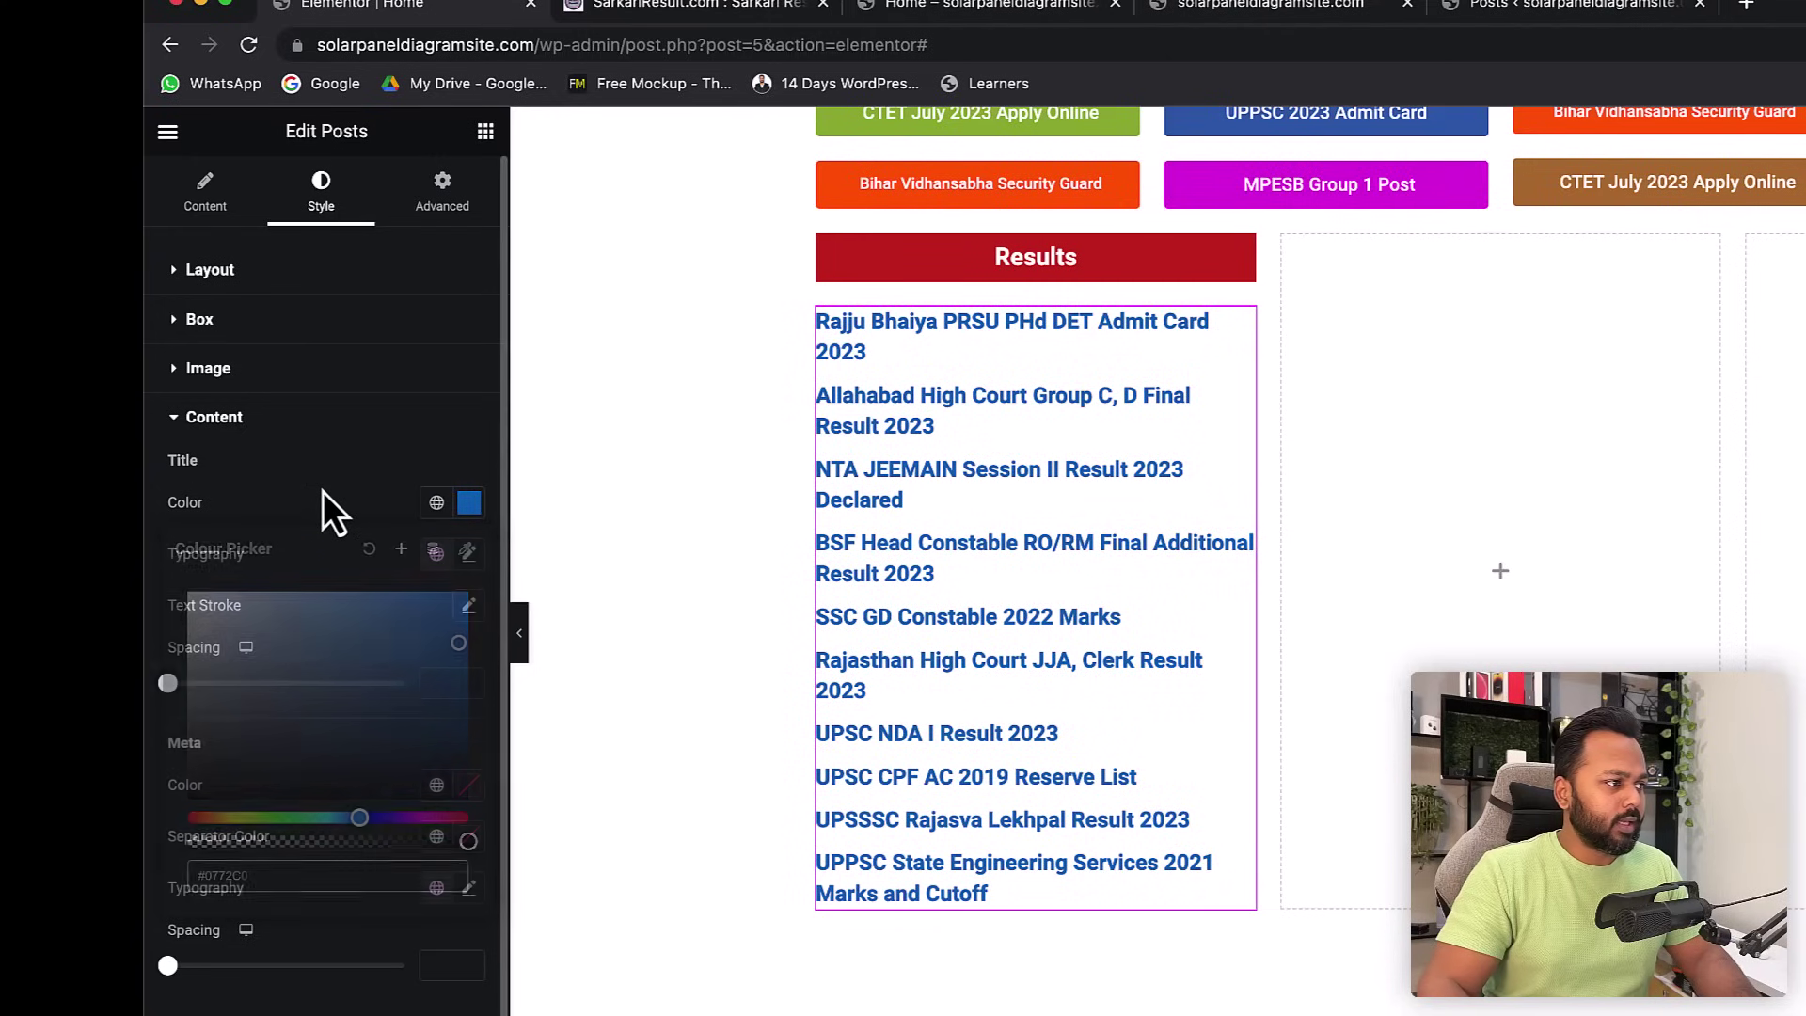
- Set the post title typography to weight 400 (Normal) and size 15 px
{"action": "left_click", "coordinate": [469, 555]}
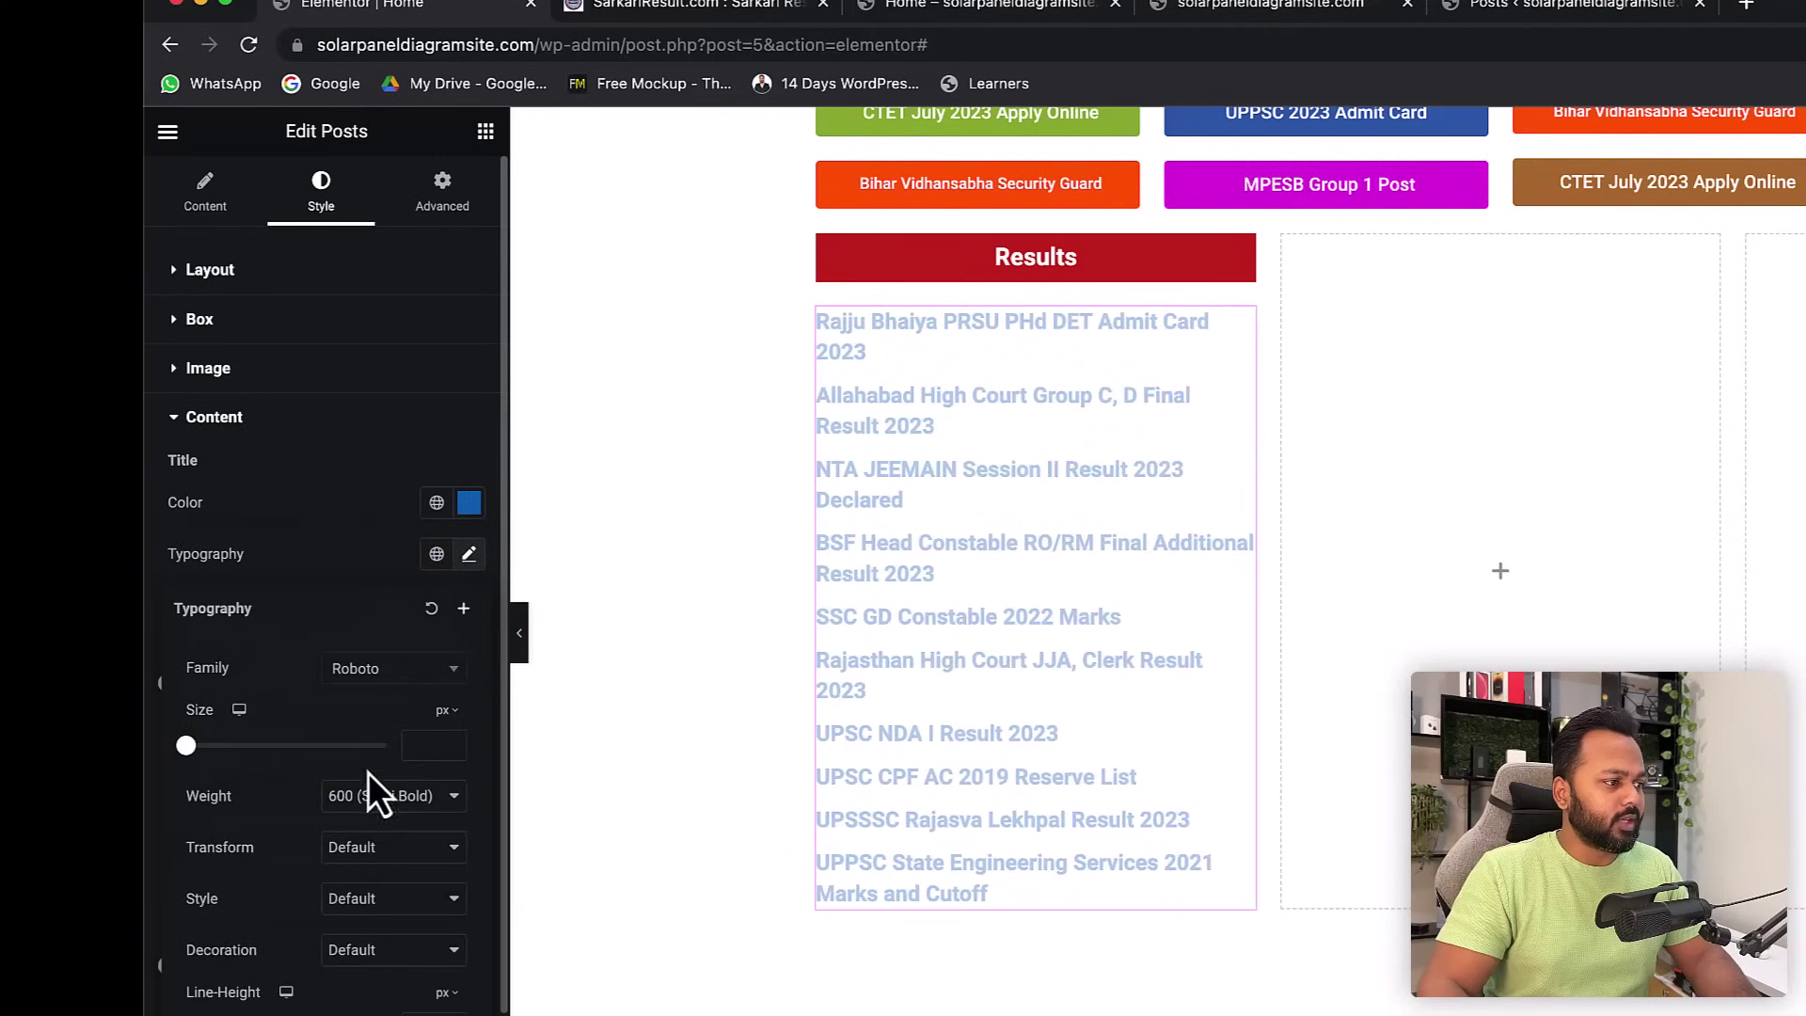
{"action": "left_click", "coordinate": [362, 798]}
{"action": "left_click", "coordinate": [369, 749]}
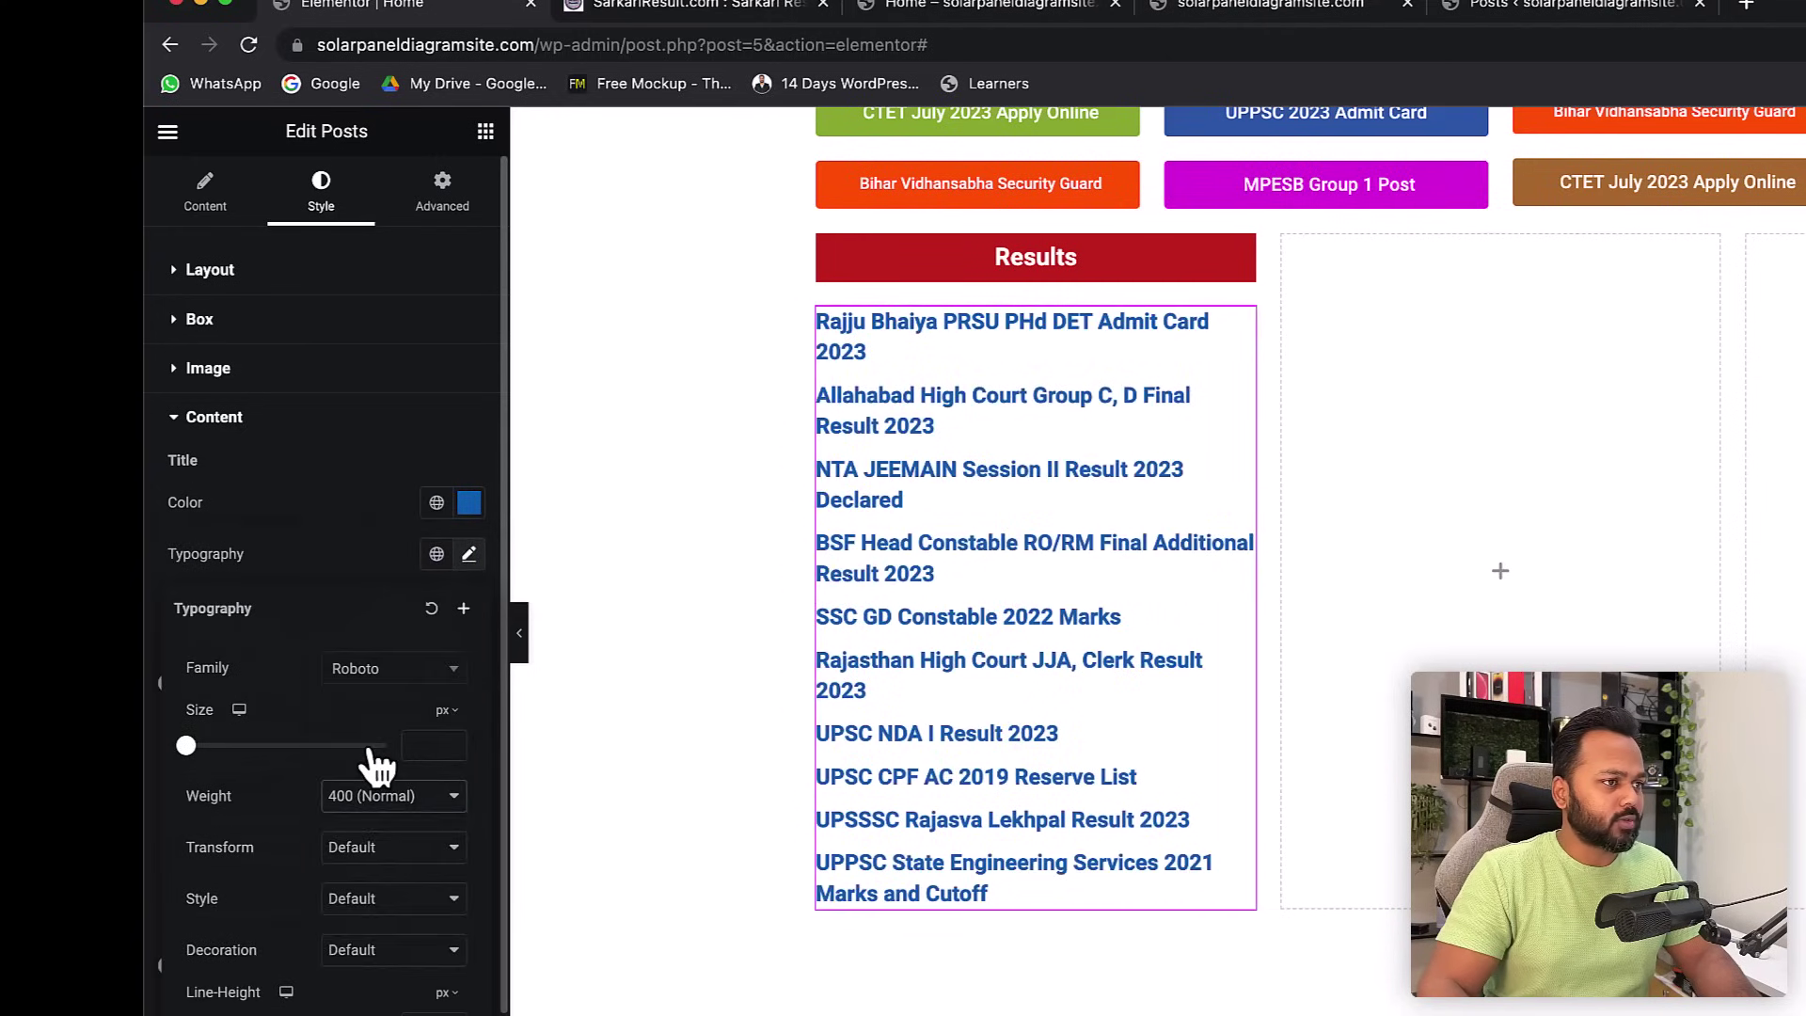
{"action": "left_click", "coordinate": [450, 744]}
{"action": "left_click", "coordinate": [450, 744]}
{"action": "left_click", "coordinate": [450, 744]}
{"action": "left_click", "coordinate": [450, 744]}
{"action": "left_click", "coordinate": [449, 744]}
{"action": "left_click", "coordinate": [450, 744]}
{"action": "left_click", "coordinate": [450, 744]}
{"action": "left_click", "coordinate": [450, 744]}
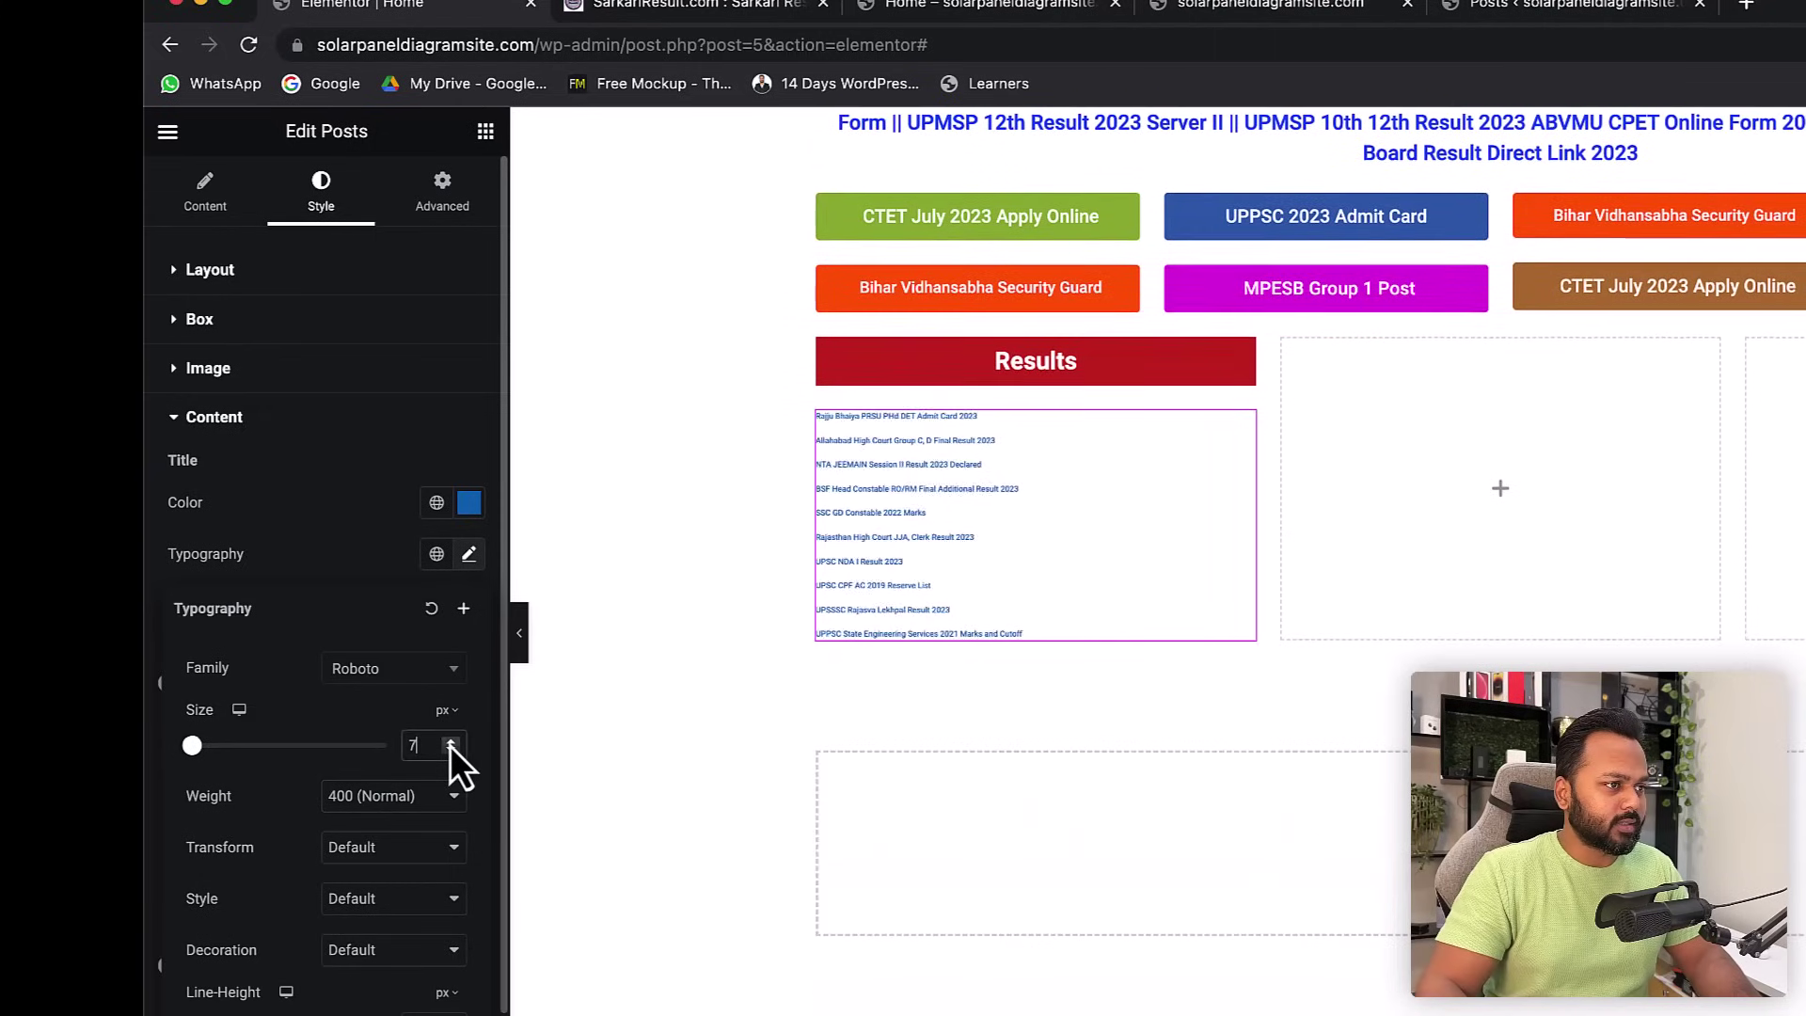
{"action": "left_click", "coordinate": [449, 744]}
{"action": "left_click", "coordinate": [450, 744]}
{"action": "left_click", "coordinate": [450, 744]}
{"action": "left_click", "coordinate": [449, 744]}
{"action": "left_click", "coordinate": [450, 744]}
{"action": "left_click", "coordinate": [449, 744]}
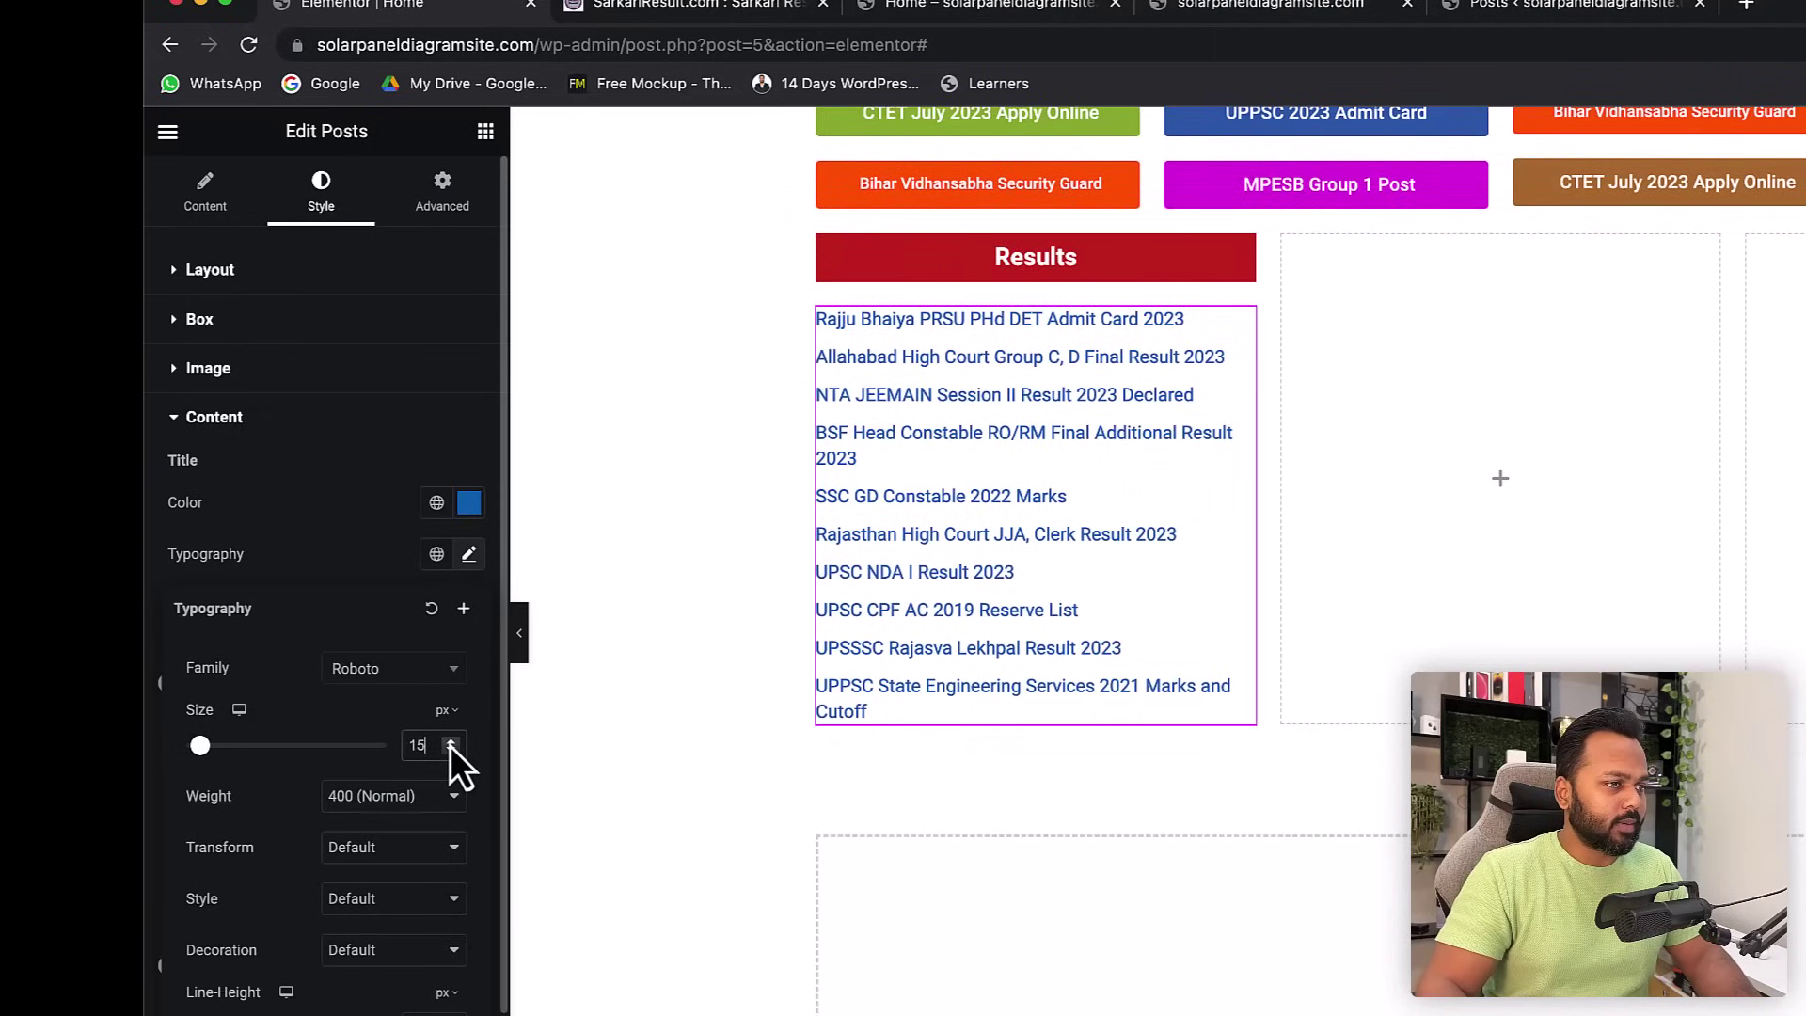
- Deepen the post title colour to the blue #013DCF
{"action": "left_click", "coordinate": [469, 503]}
{"action": "mouse_move", "coordinate": [458, 643]}
{"action": "left_mouse_down"}
{"action": "mouse_move", "coordinate": [427, 678]}
{"action": "mouse_move", "coordinate": [468, 632]}
{"action": "left_mouse_up"}
{"action": "left_click", "coordinate": [299, 492]}
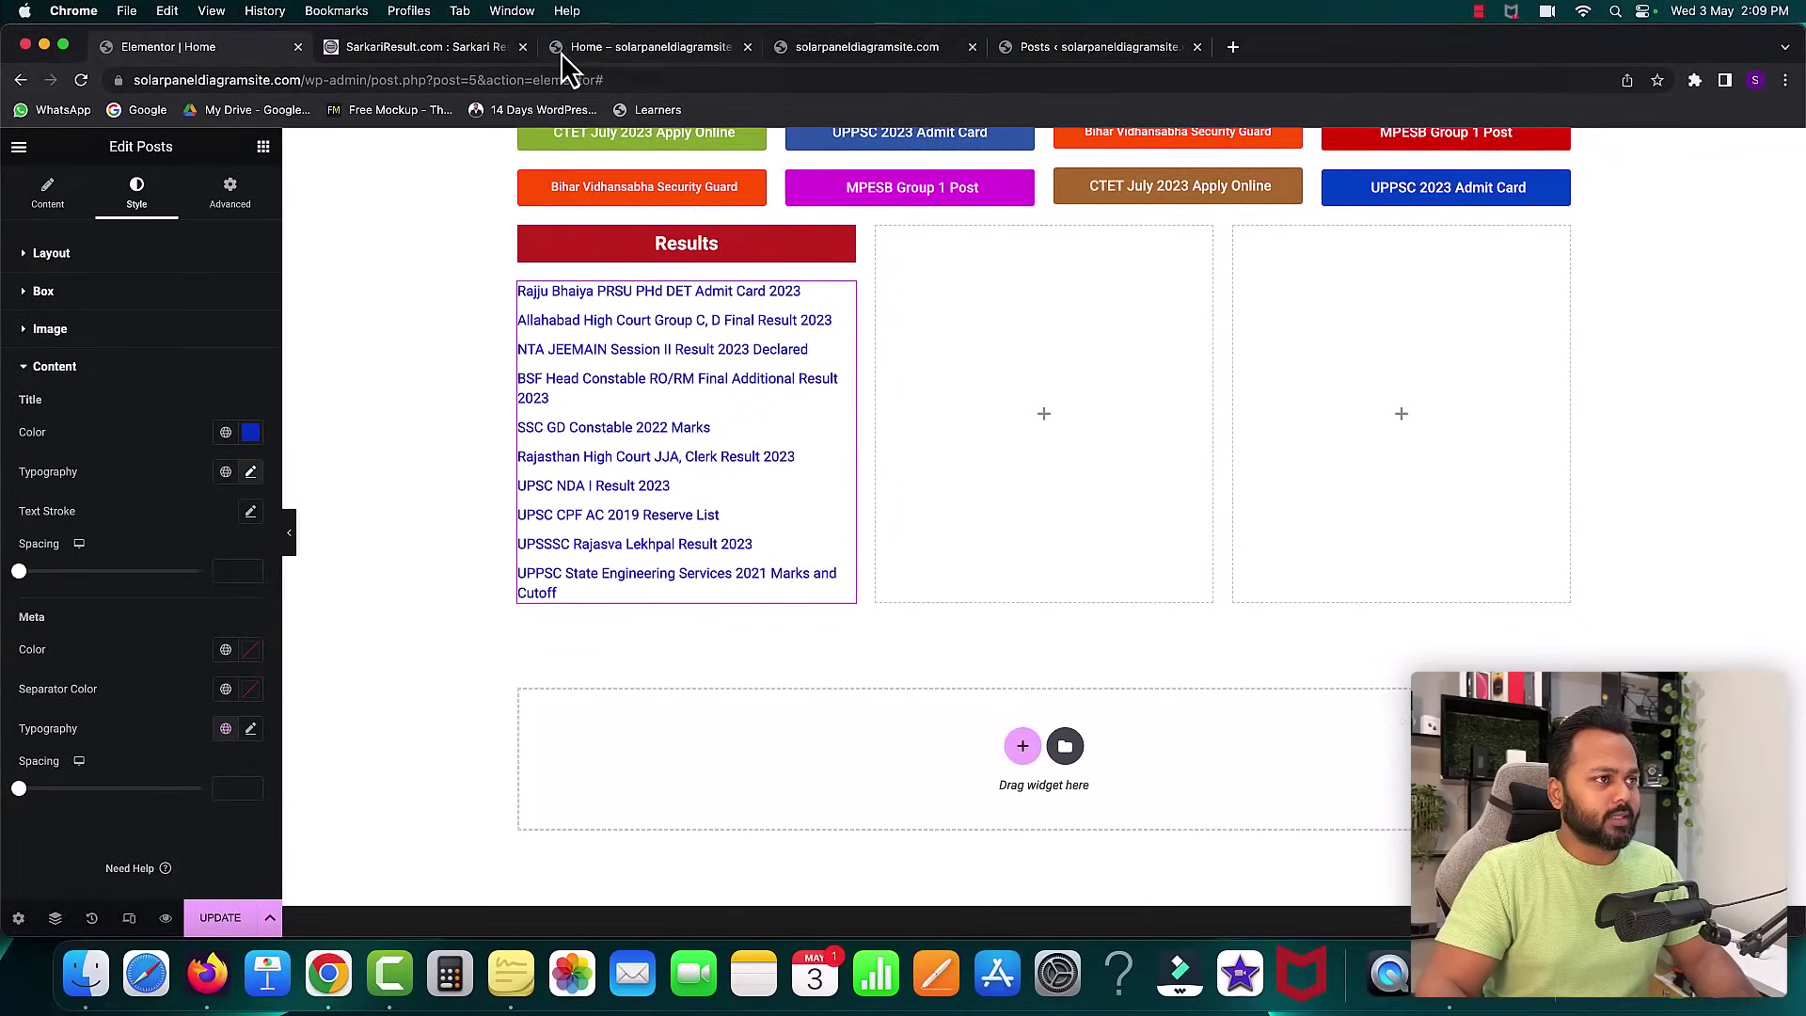
- Compare with the Sarkari Result reference site, then open the Results column's Style settings
{"action": "left_click", "coordinate": [448, 52]}
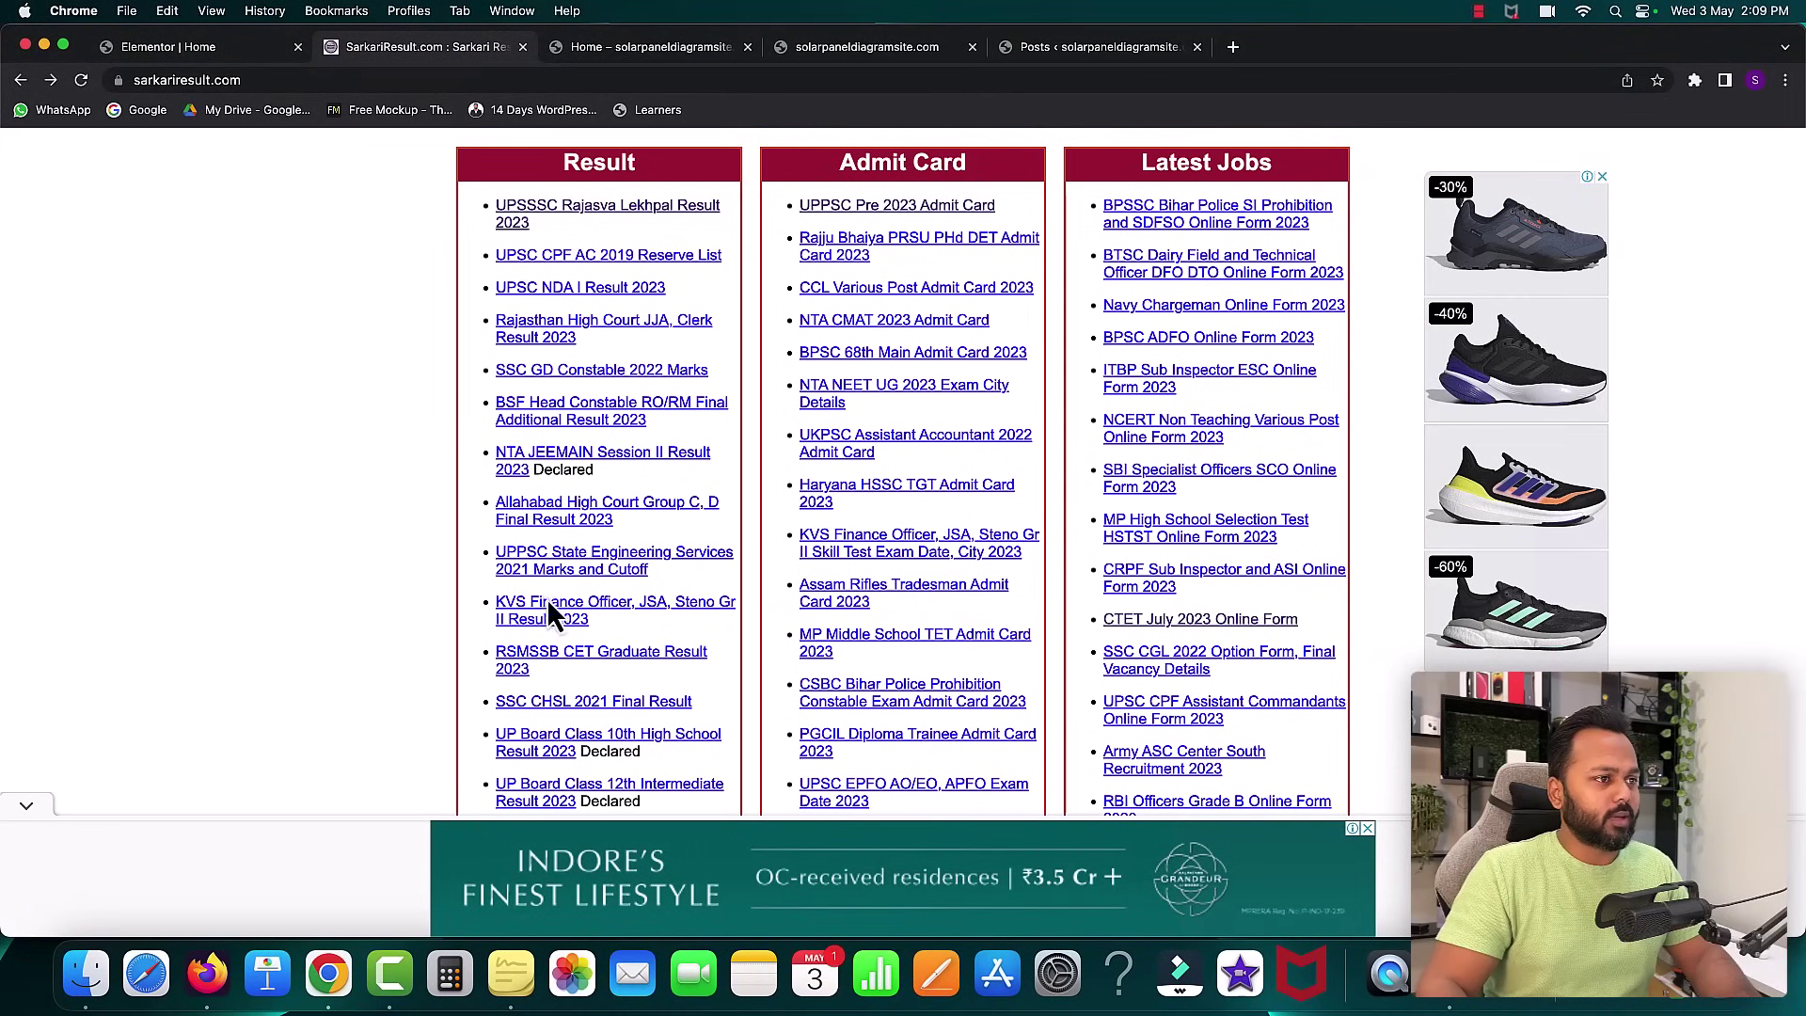
{"action": "left_click", "coordinate": [216, 47]}
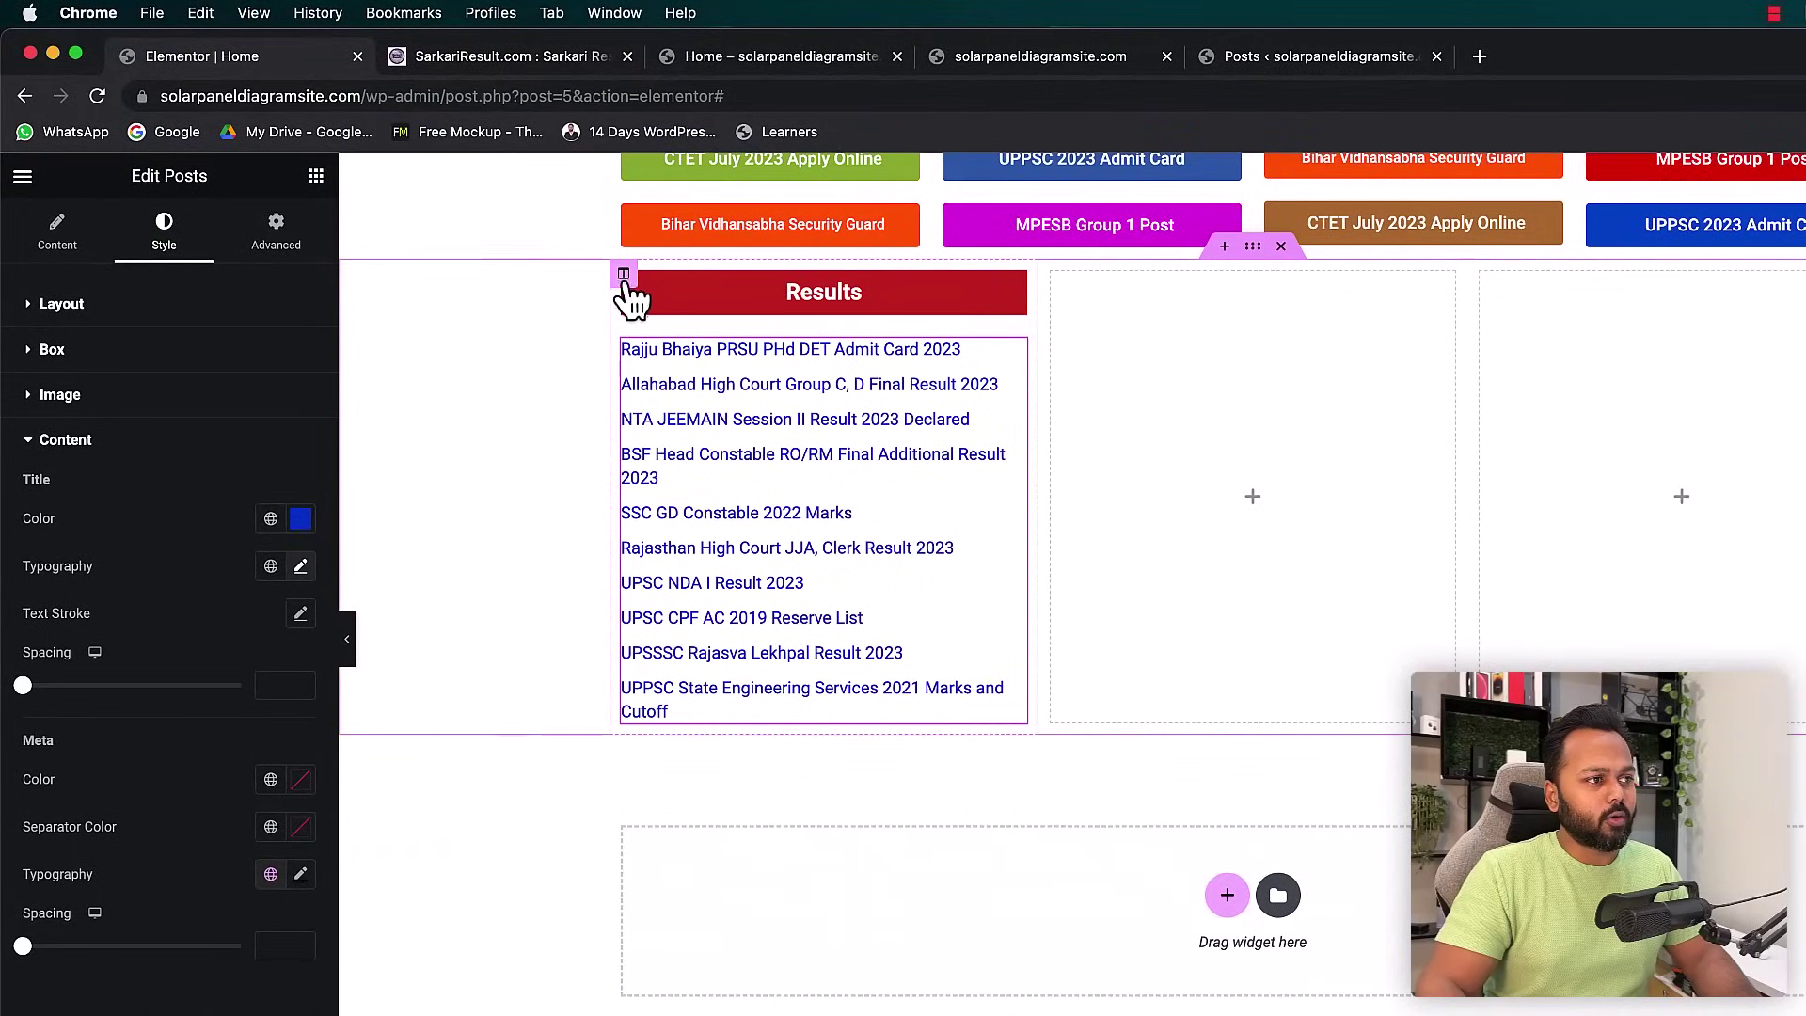
{"action": "left_click", "coordinate": [624, 277]}
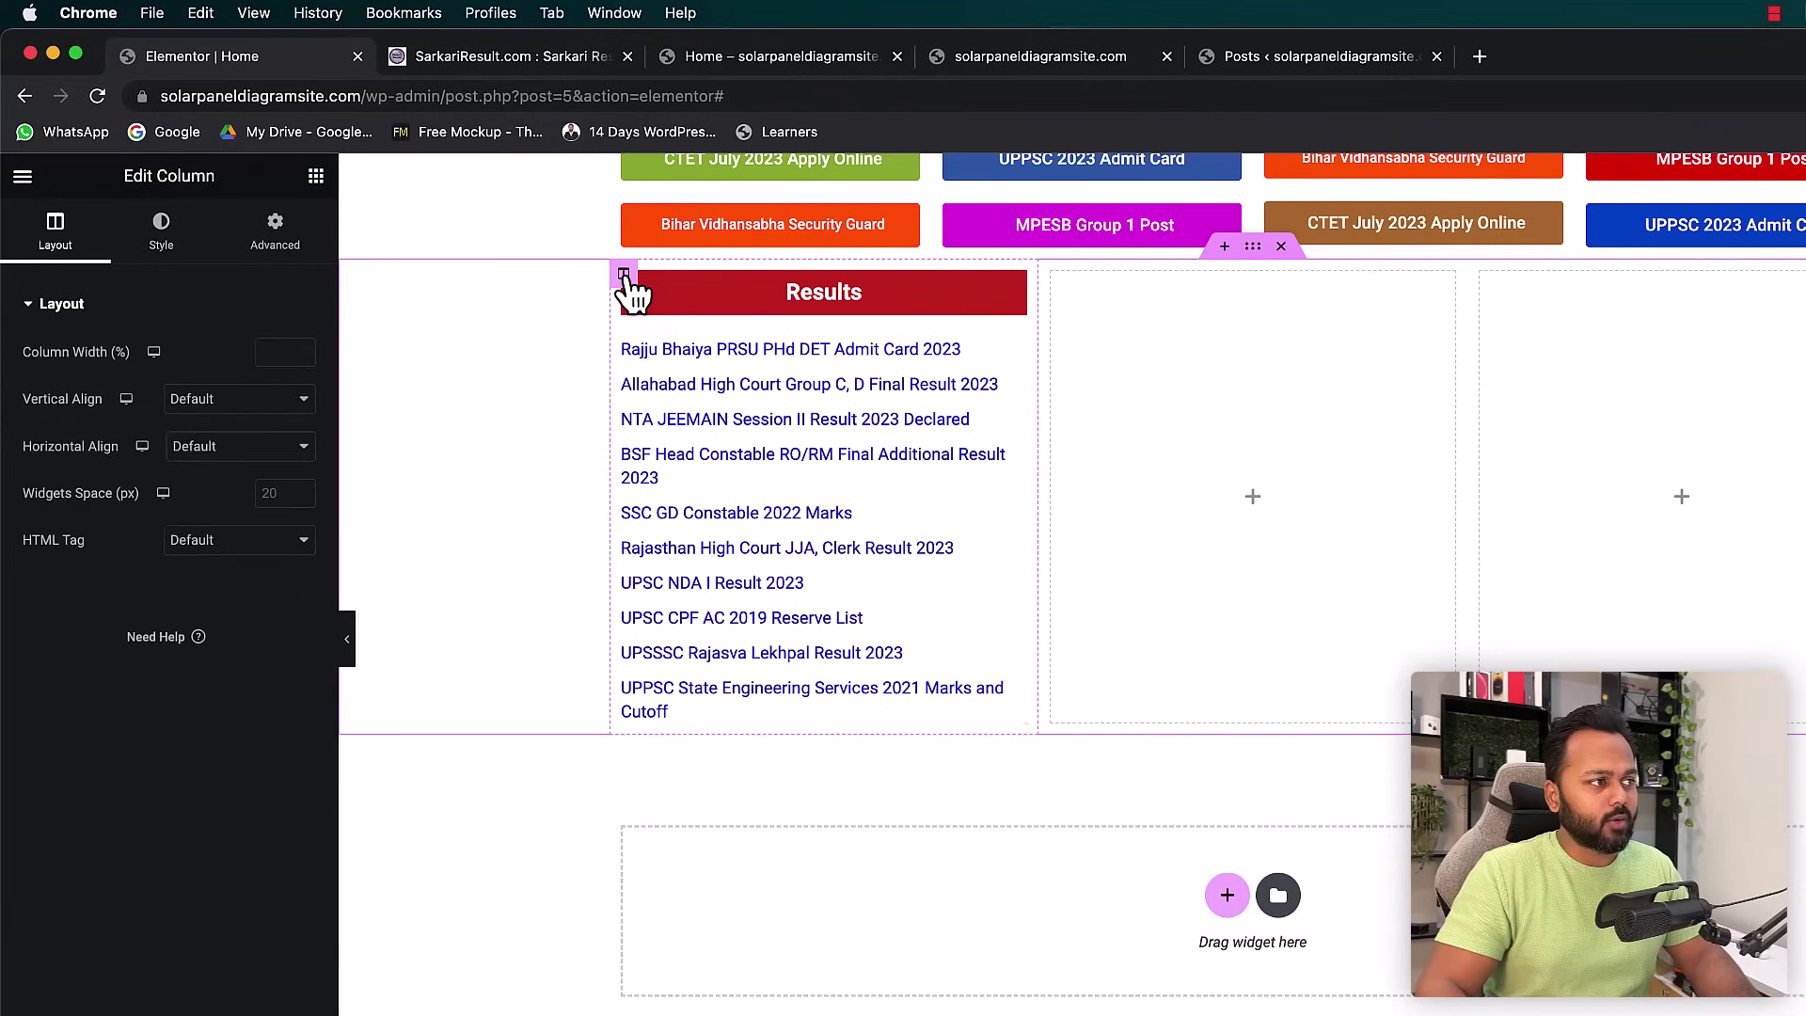
{"action": "left_click", "coordinate": [164, 240]}
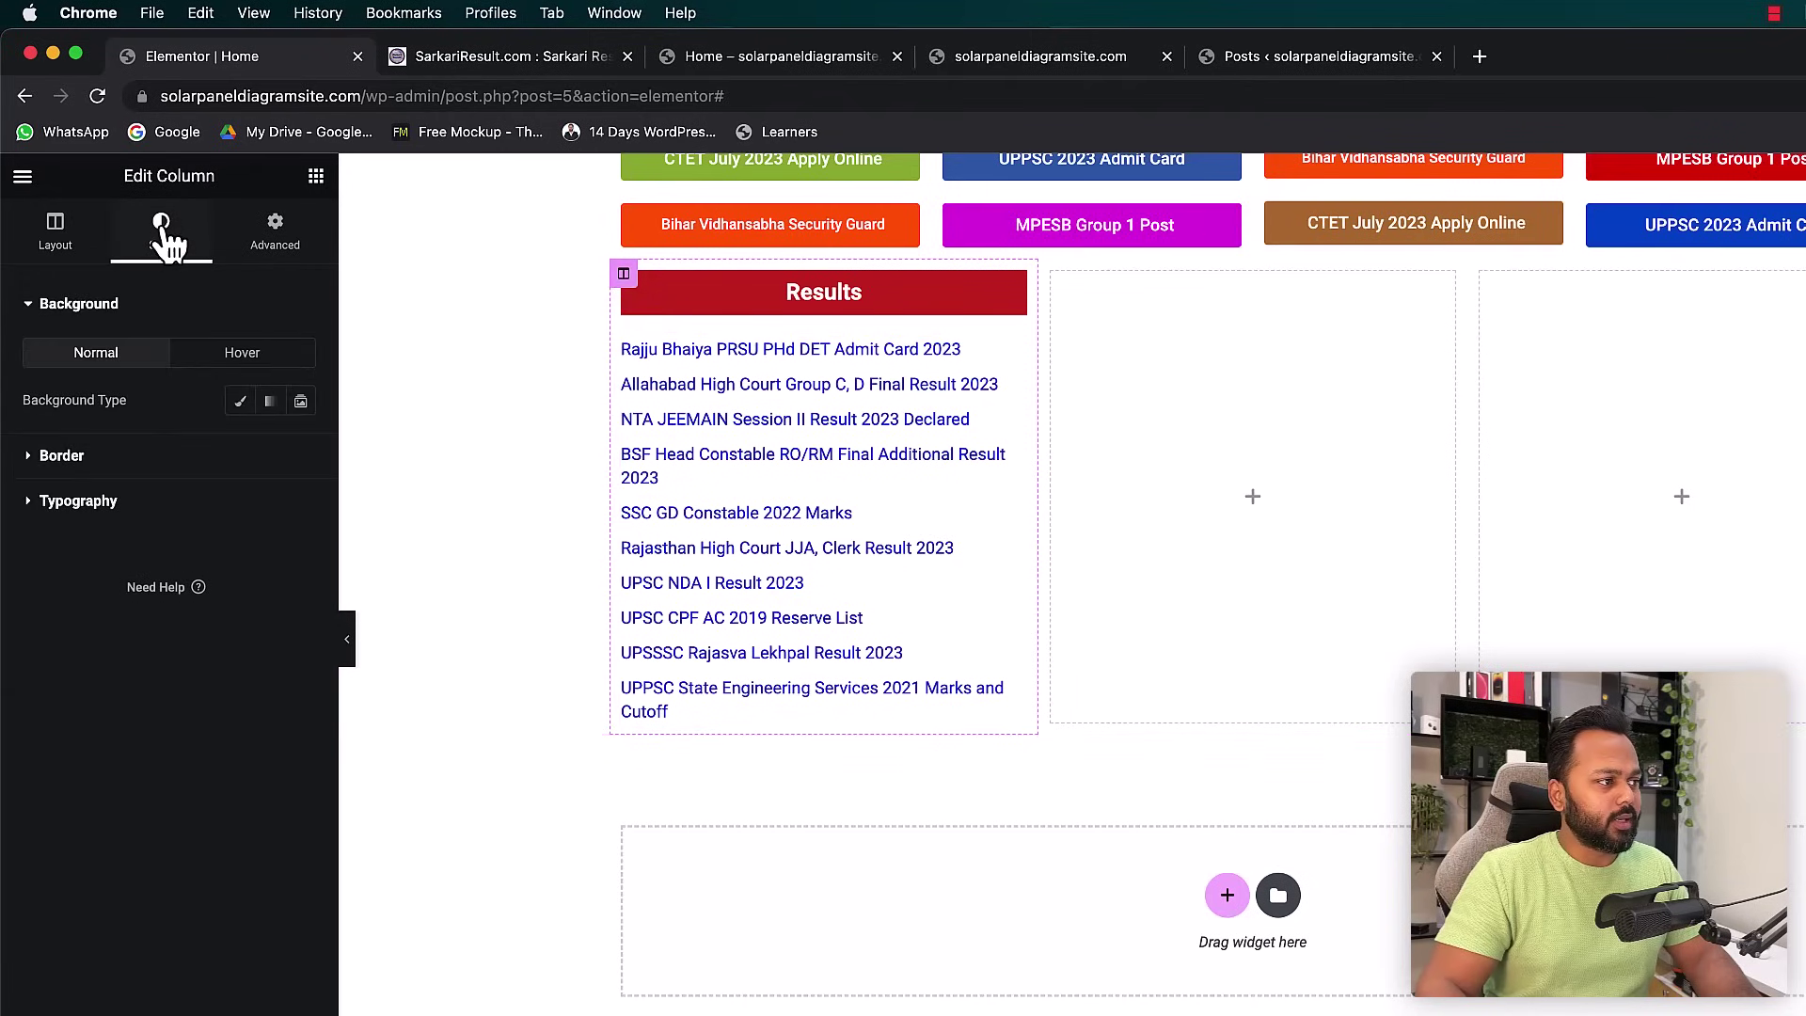
- Give the Results column a solid border 4 px wide on all sides
{"action": "left_click", "coordinate": [47, 459]}
{"action": "left_click", "coordinate": [223, 450]}
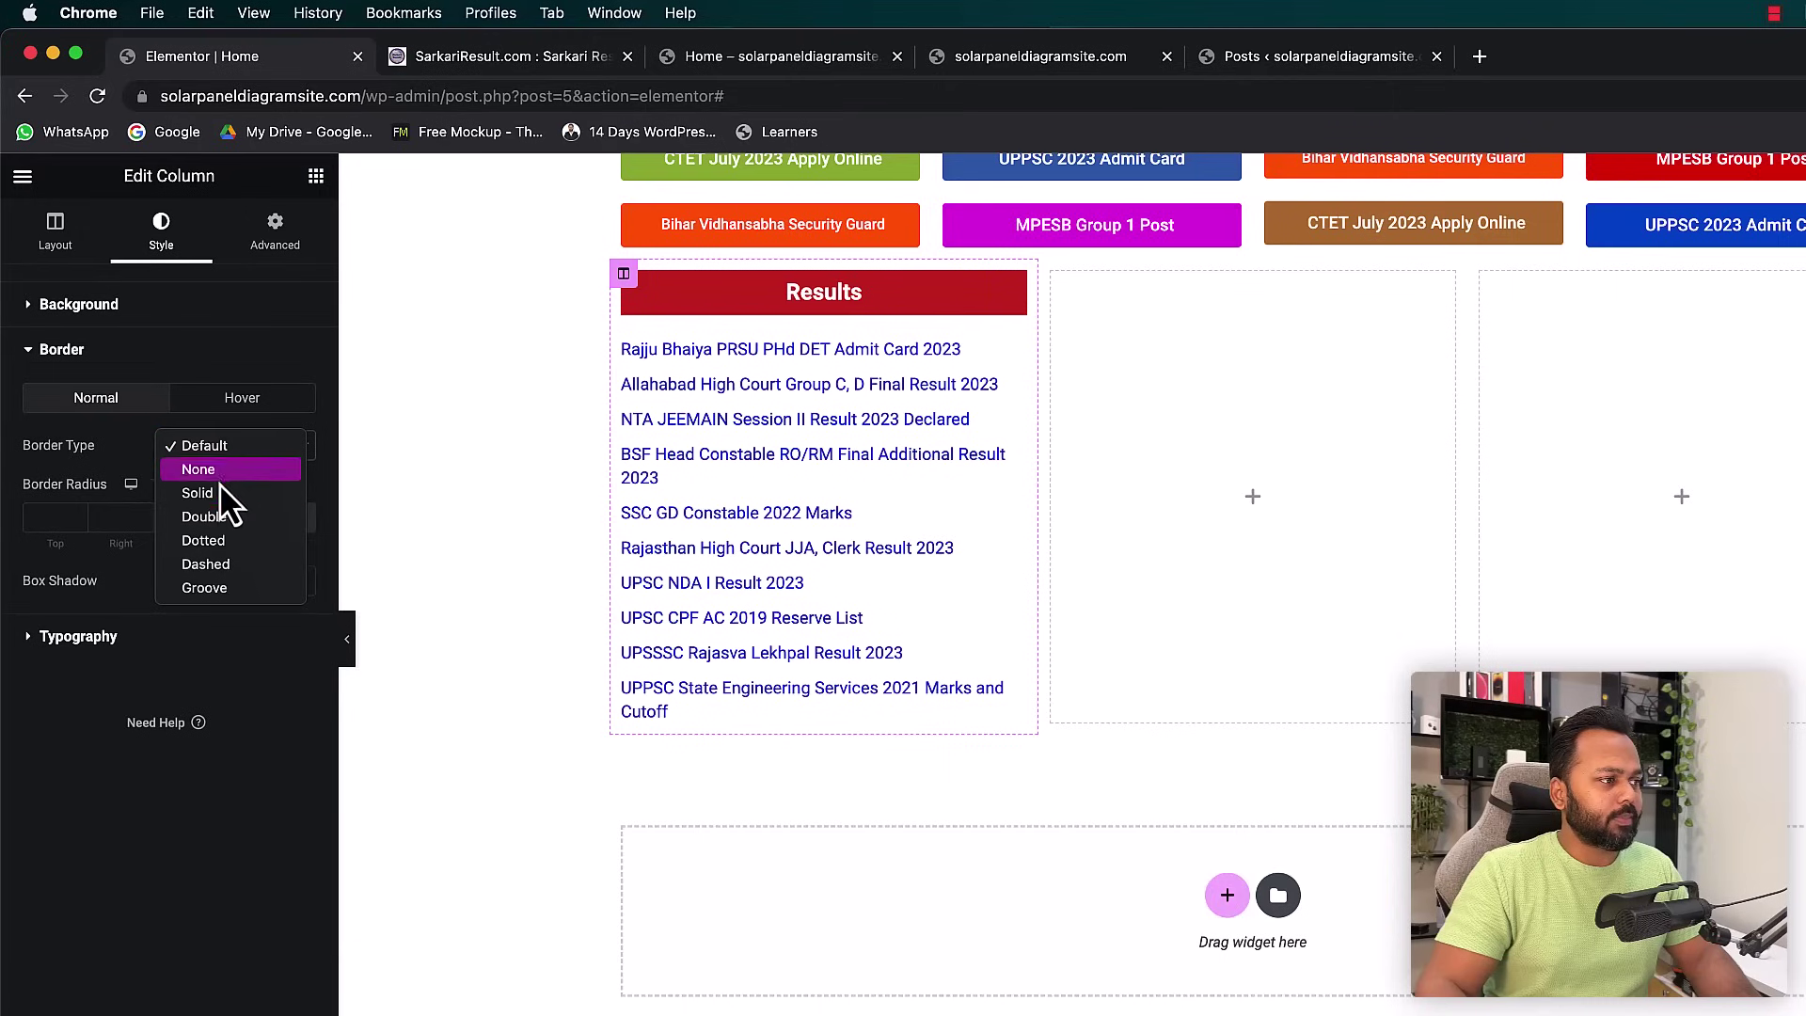
{"action": "left_click", "coordinate": [218, 493]}
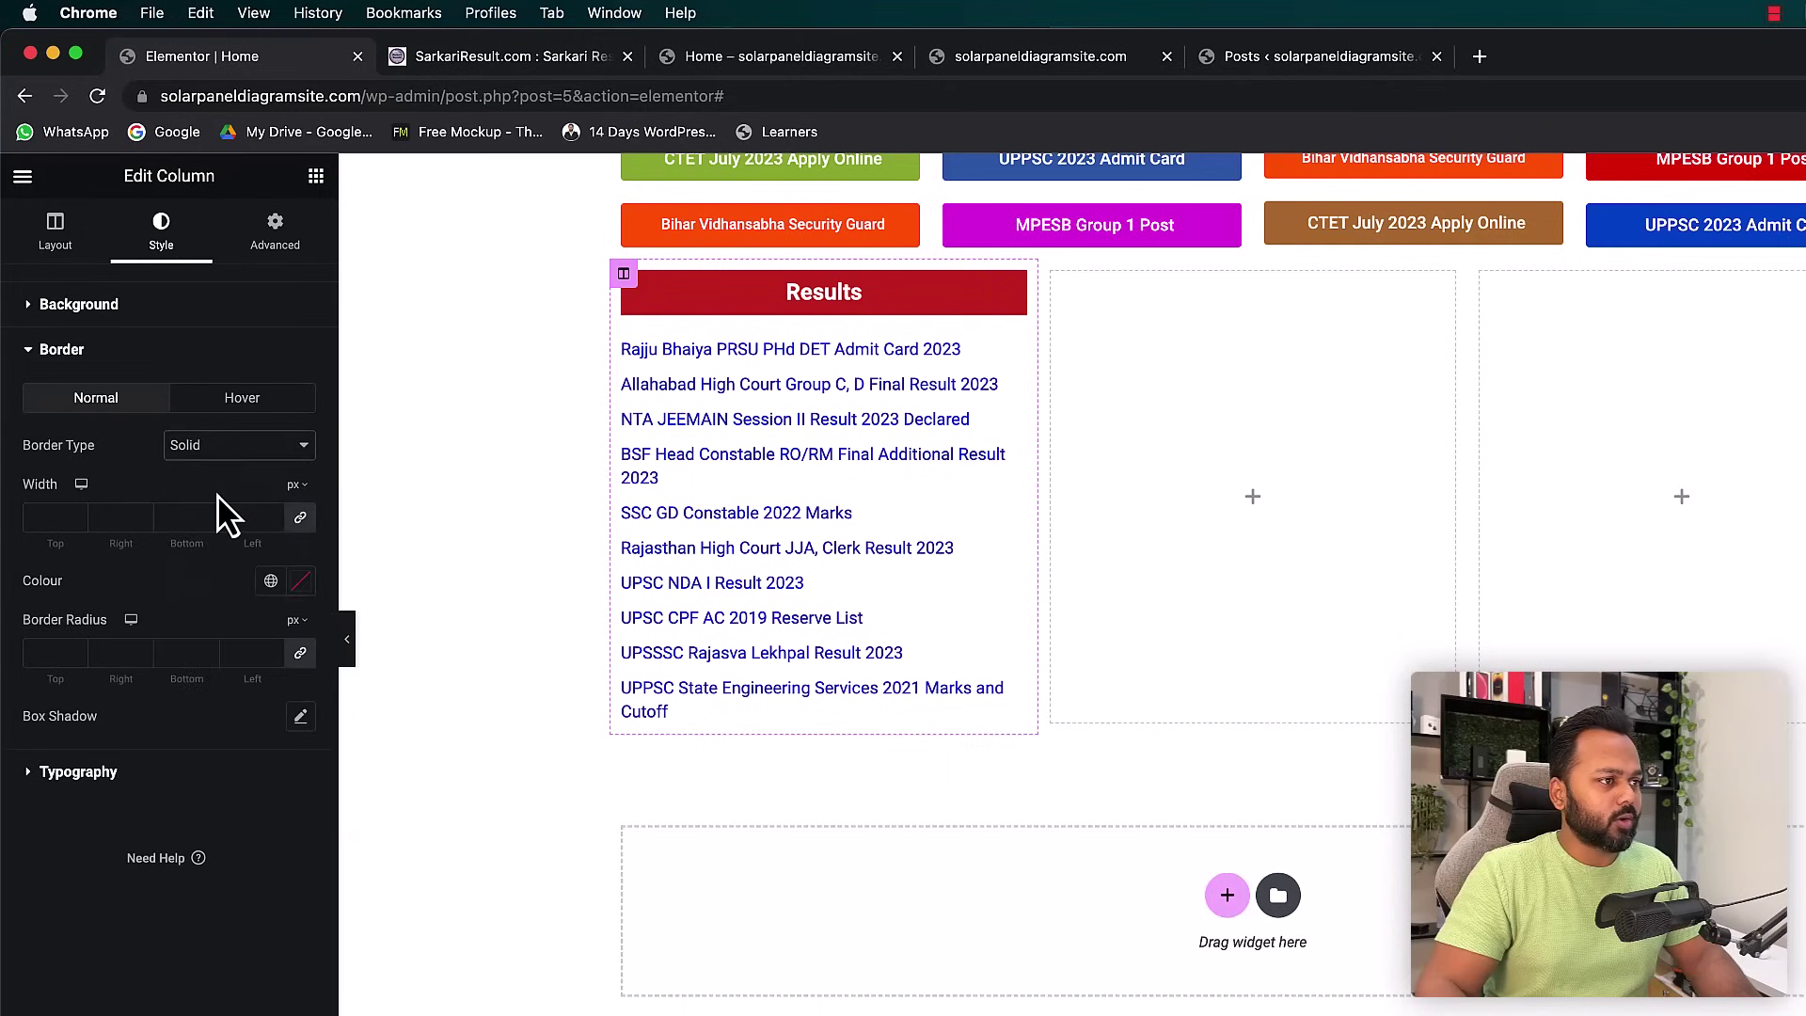
{"action": "left_click", "coordinate": [77, 516]}
{"action": "left_click", "coordinate": [77, 516]}
{"action": "left_click", "coordinate": [76, 516]}
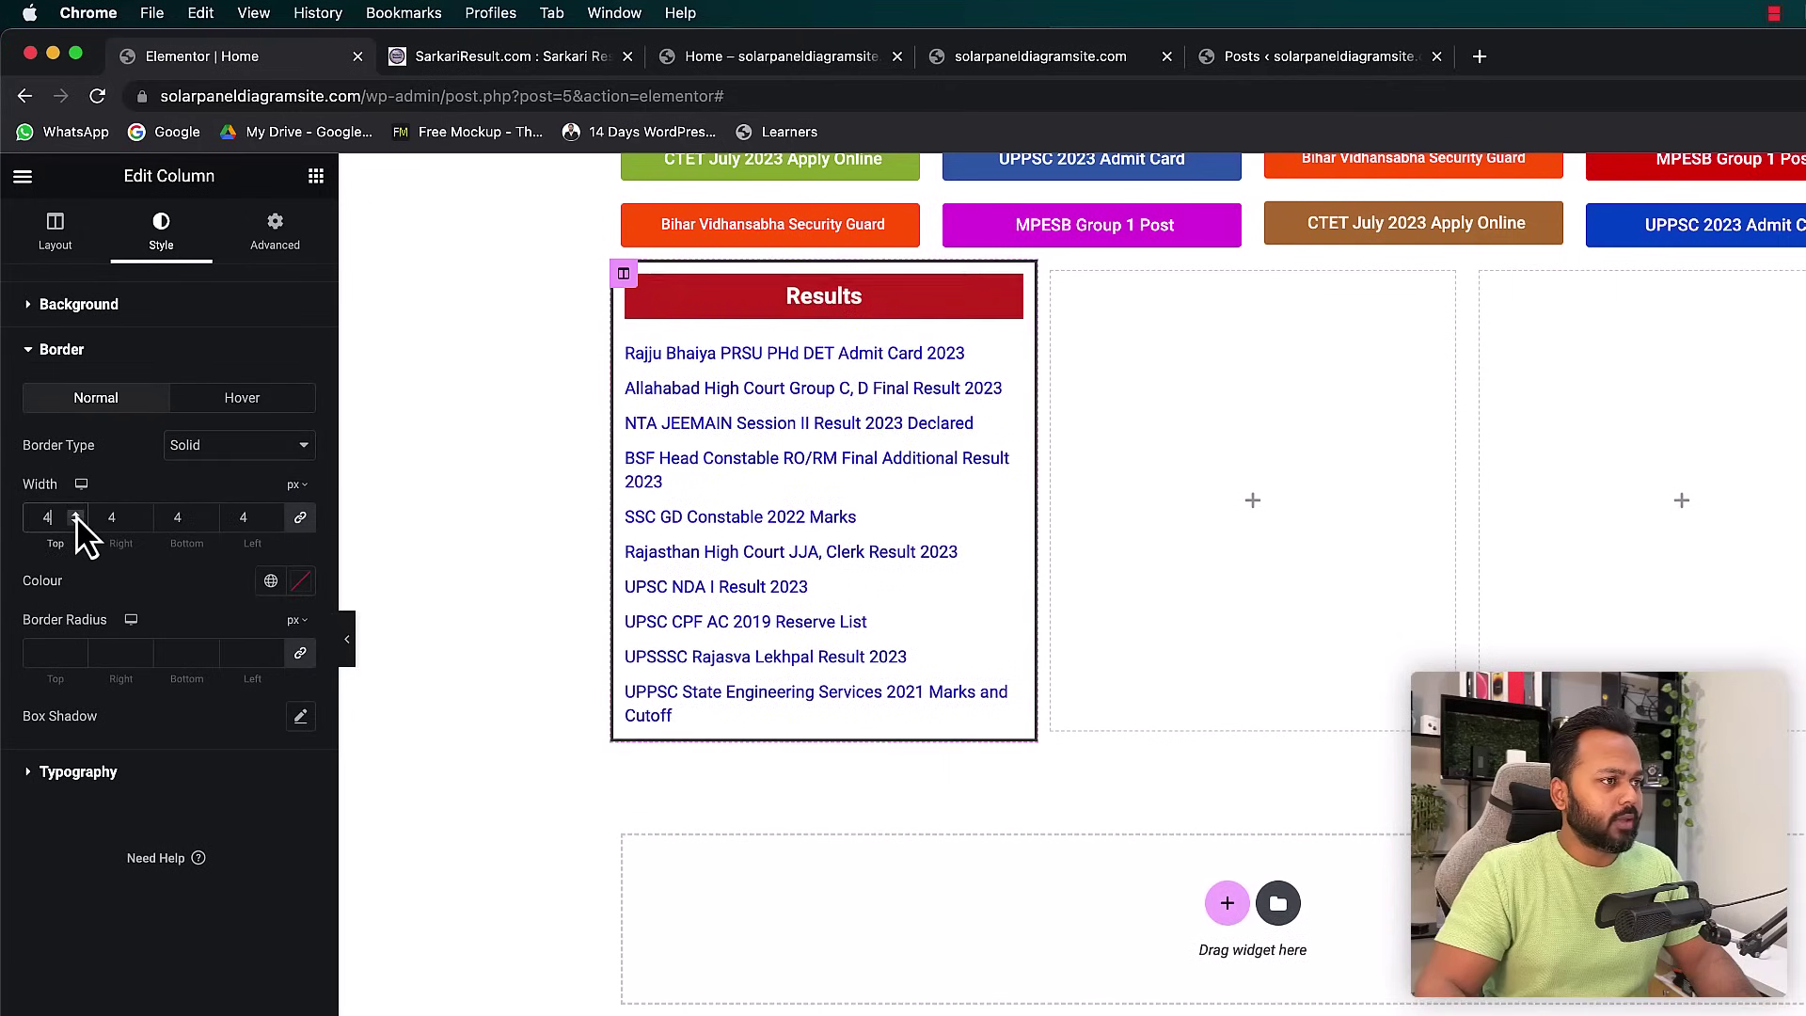
{"action": "left_click", "coordinate": [76, 516]}
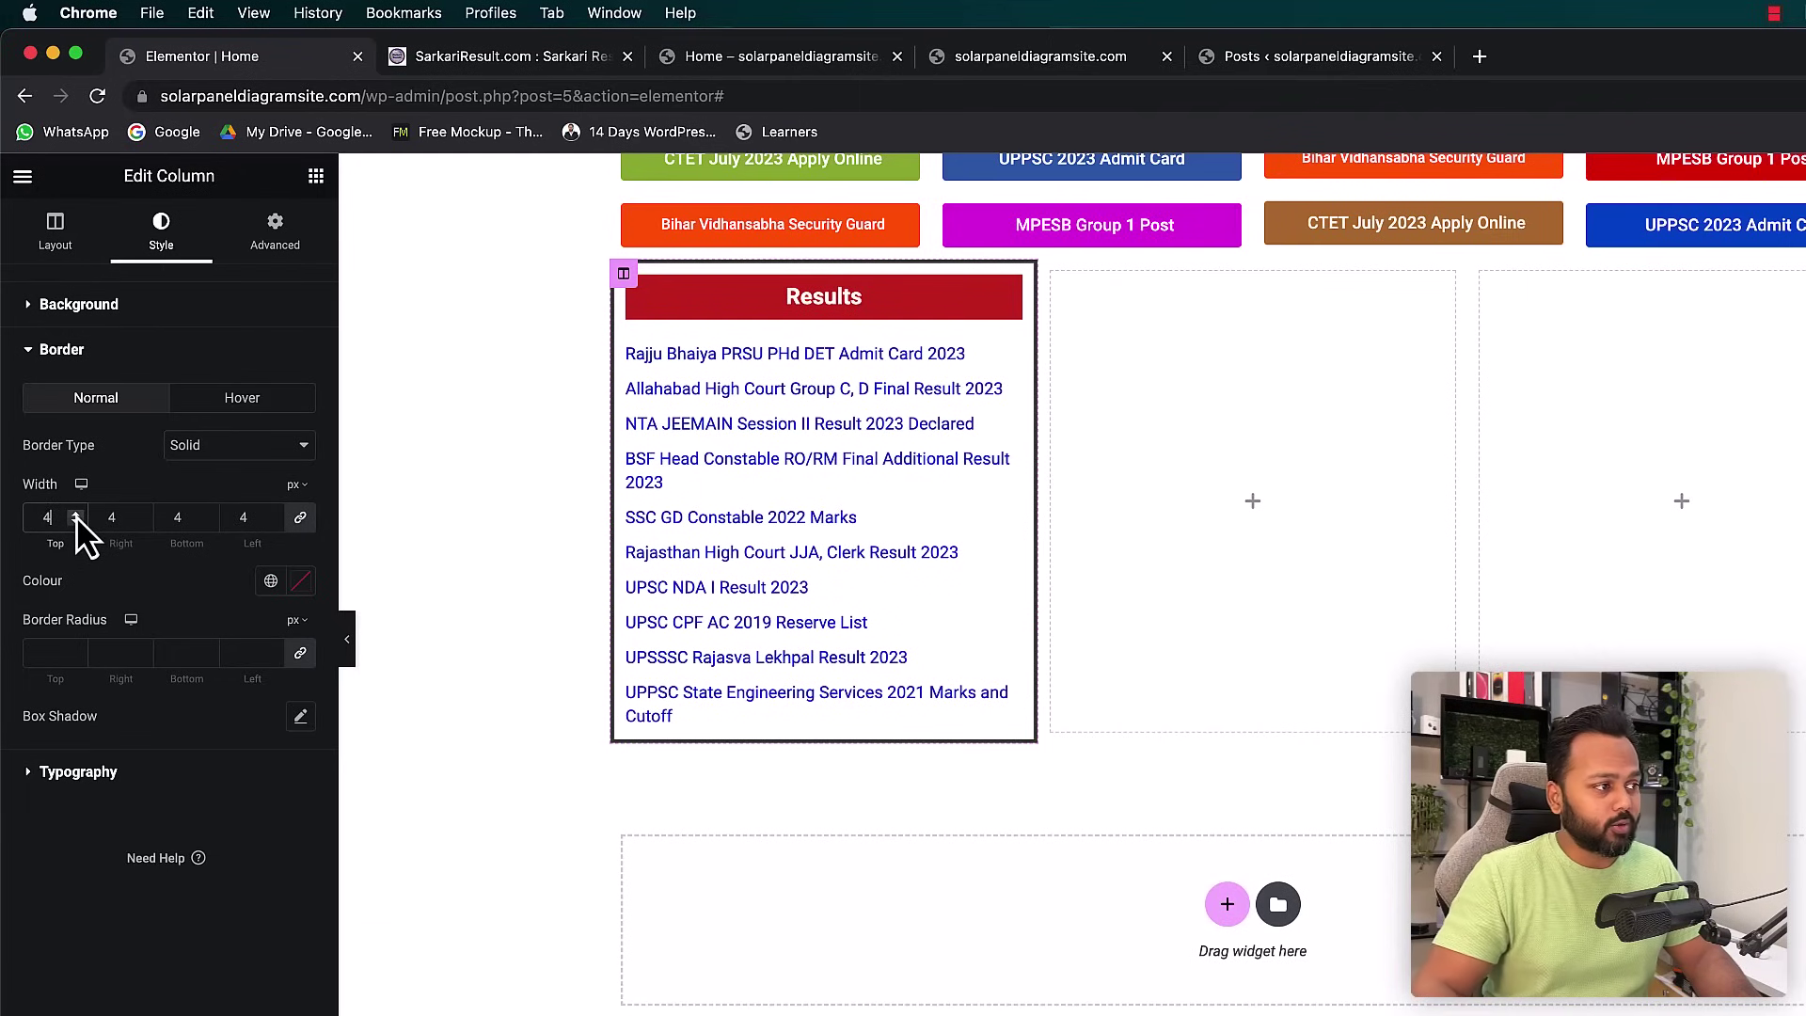
- Colour the Results column border bright red, #CE0404
{"action": "left_click", "coordinate": [297, 585]}
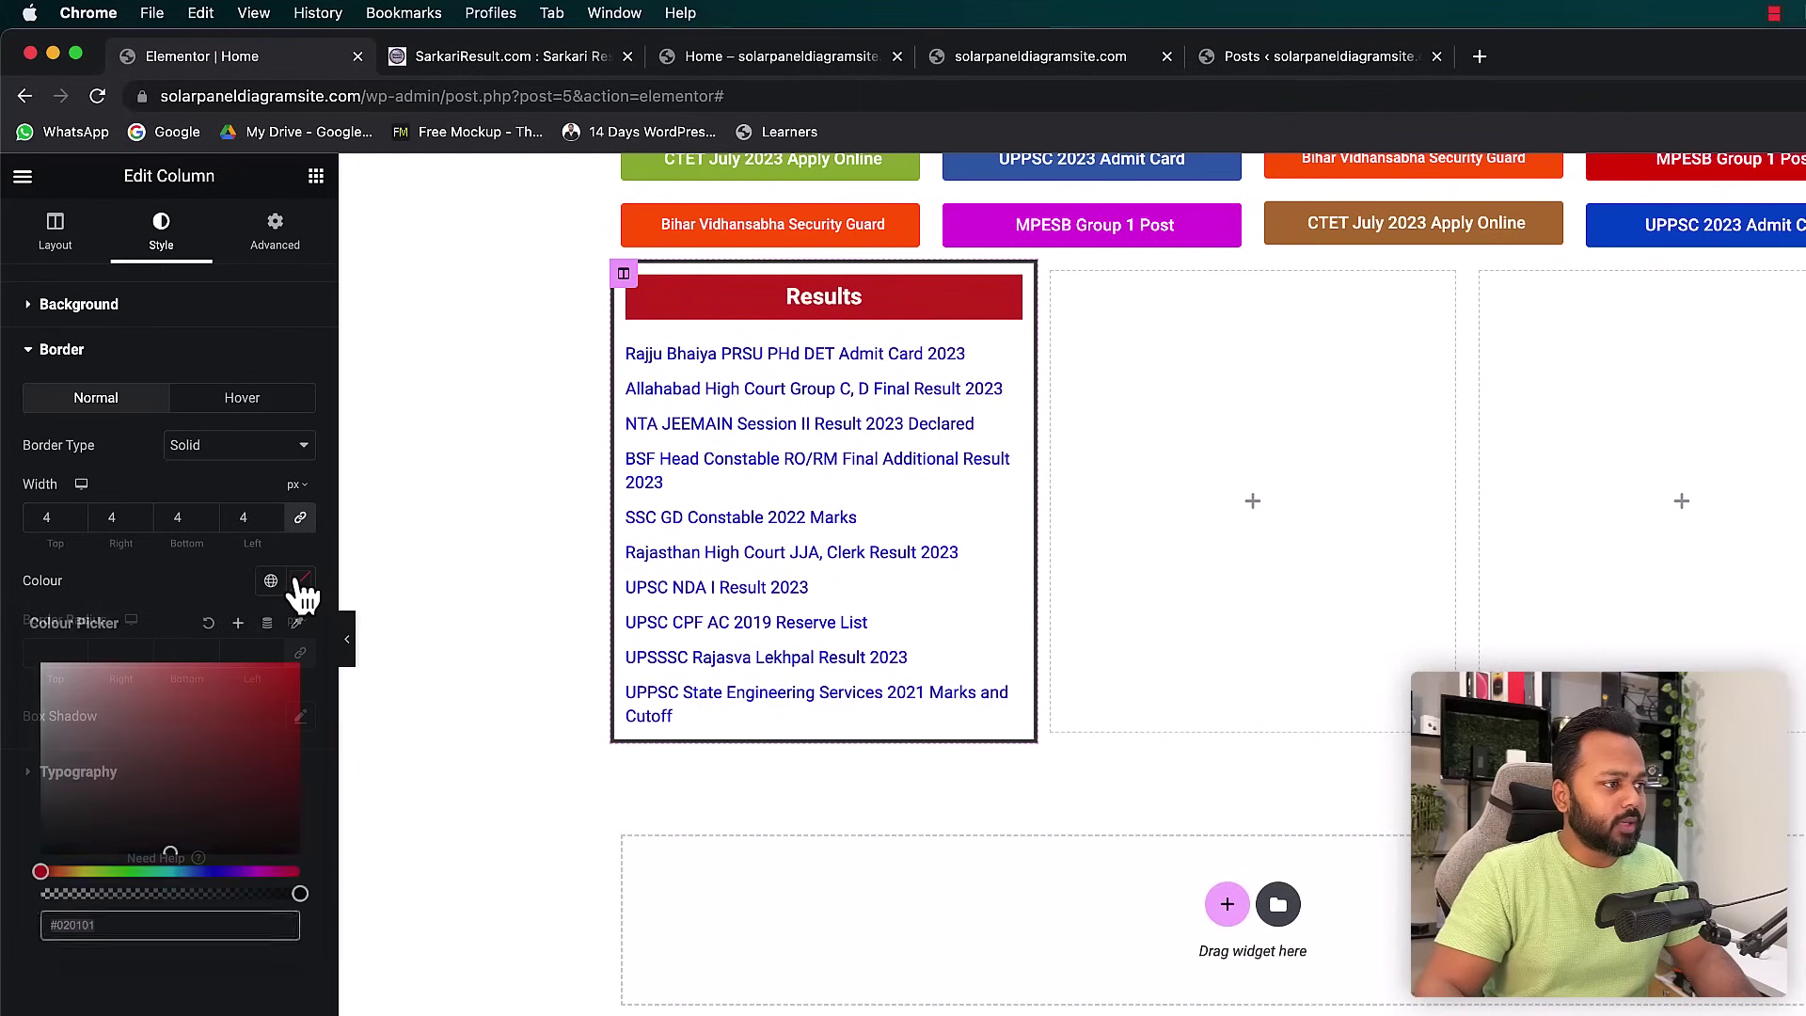
{"action": "left_click", "coordinate": [233, 731]}
{"action": "left_click_drag", "start_coordinate": [232, 730], "coordinate": [295, 699]}
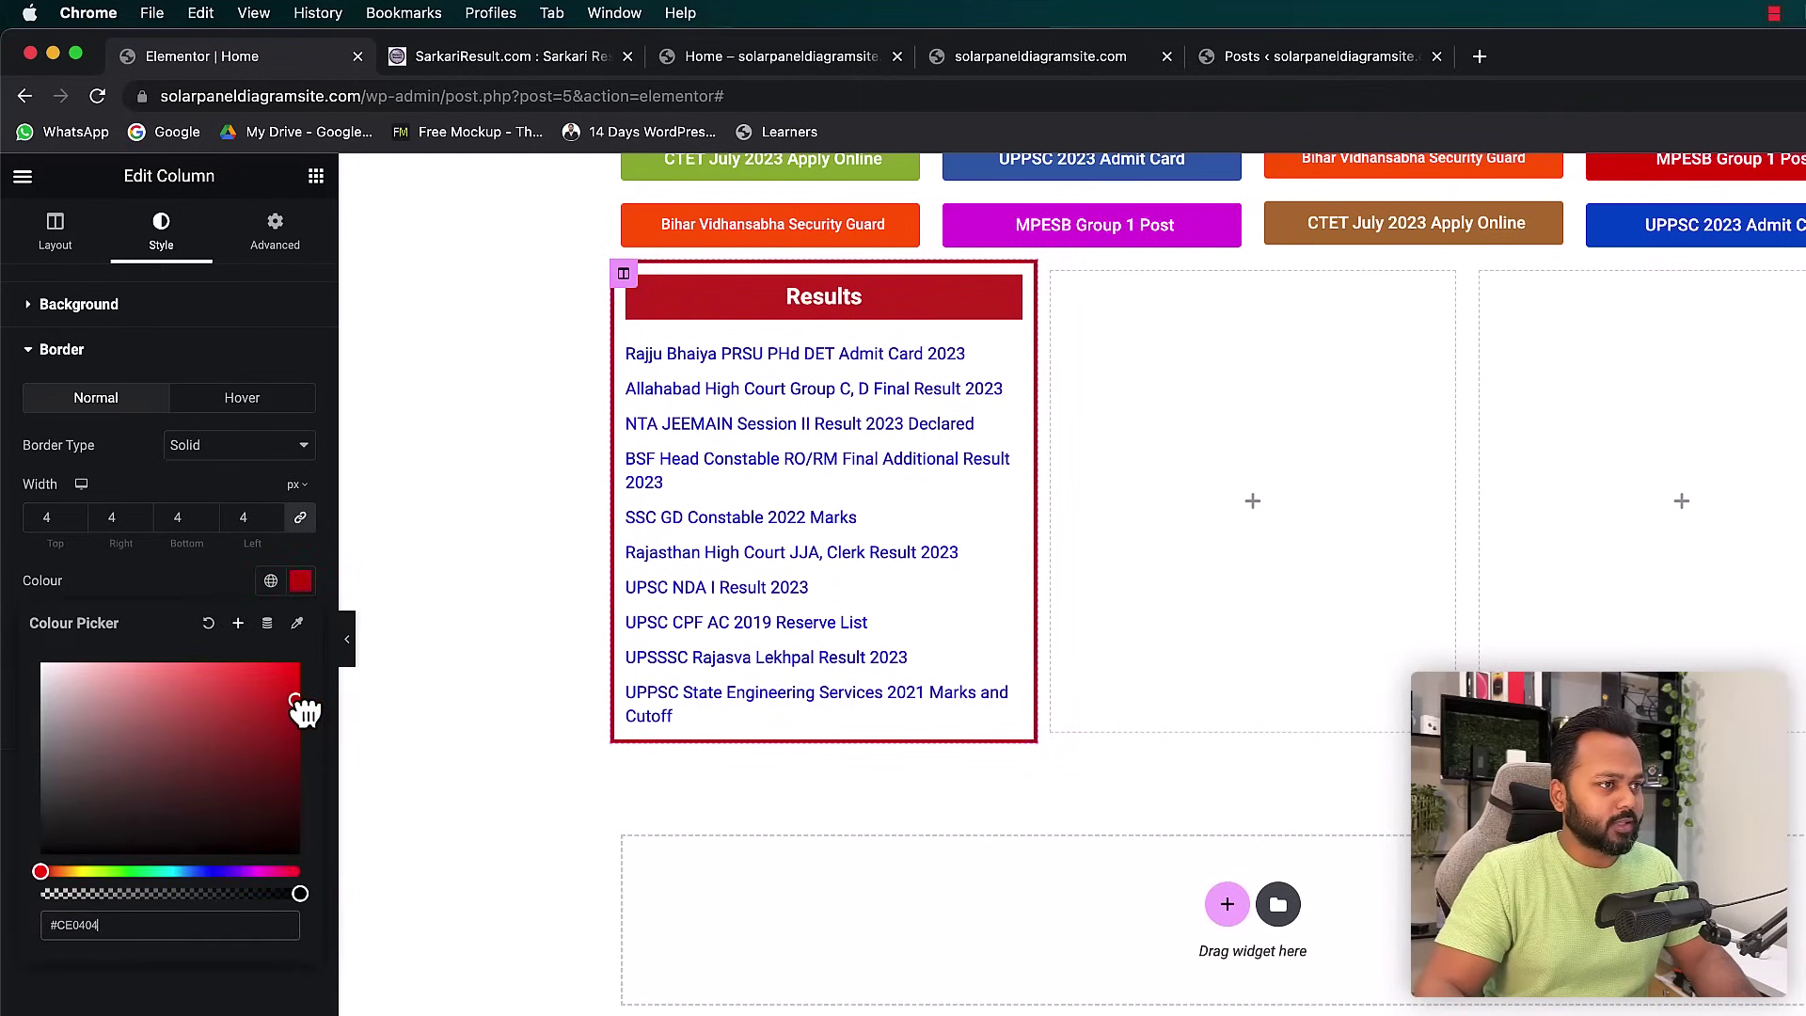
{"action": "left_click", "coordinate": [132, 512]}
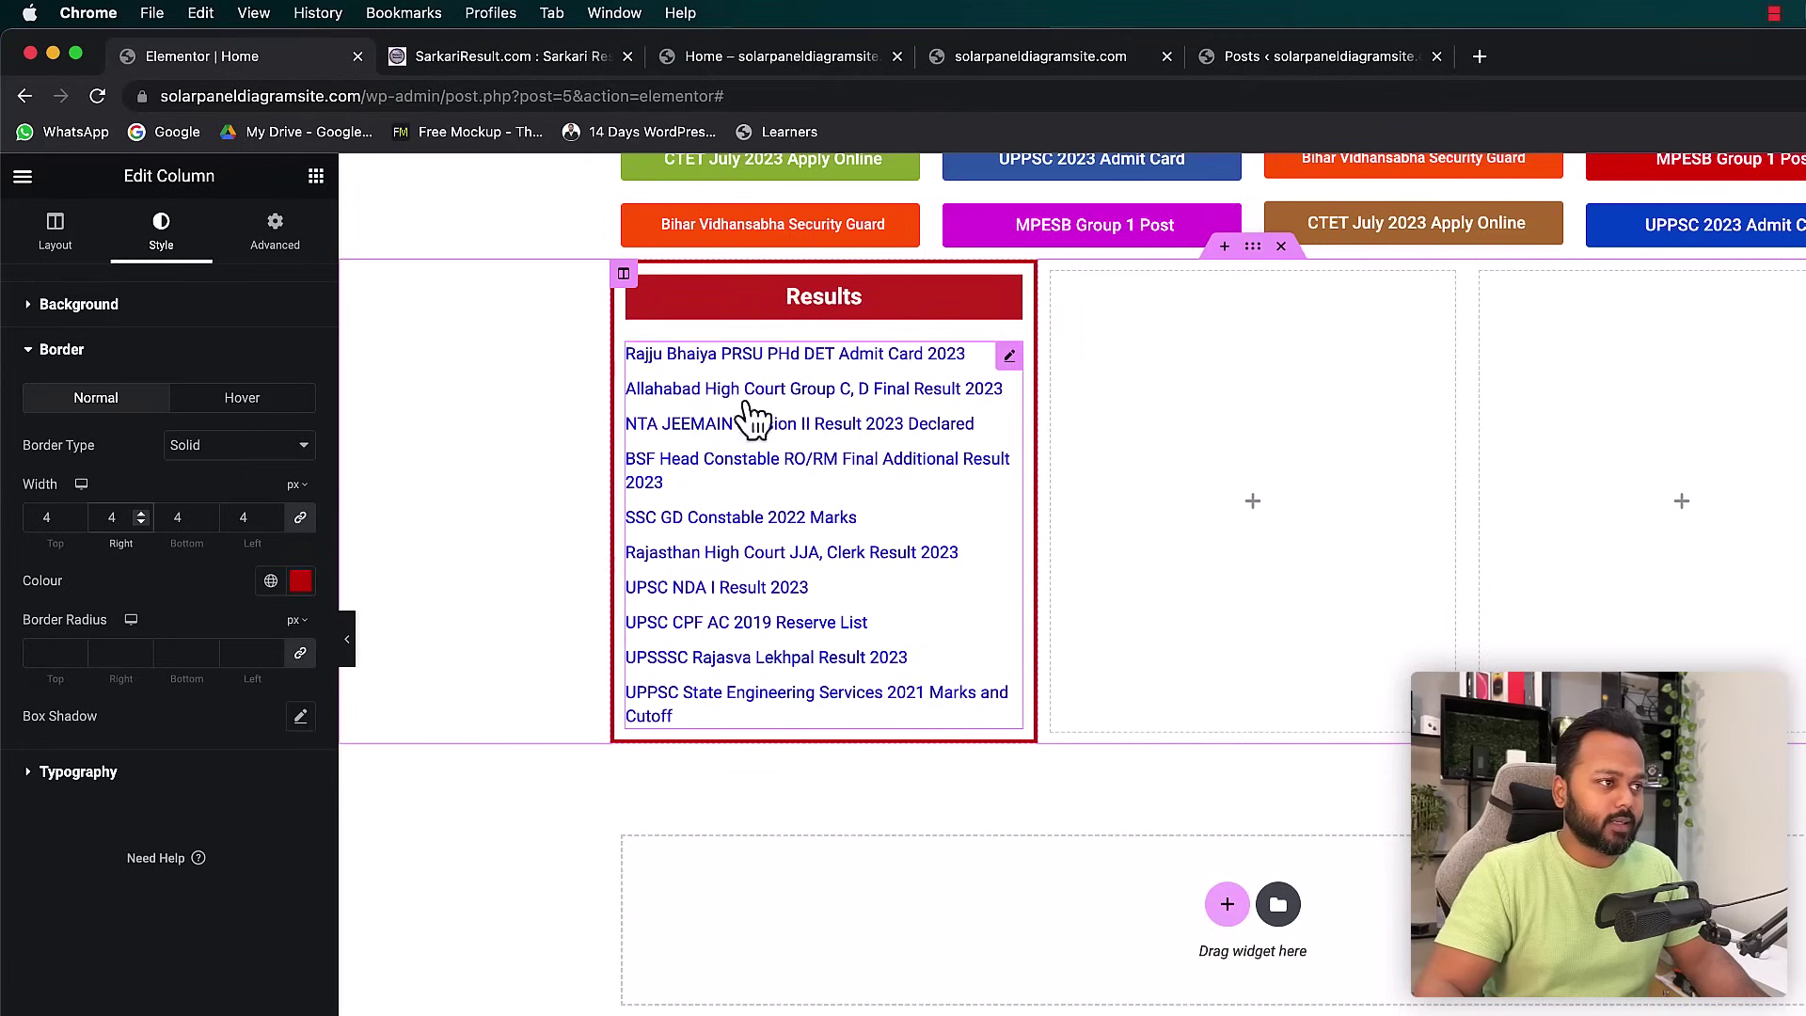
- Duplicate the Results column twice to make three identical columns
{"action": "right_click", "coordinate": [624, 274]}
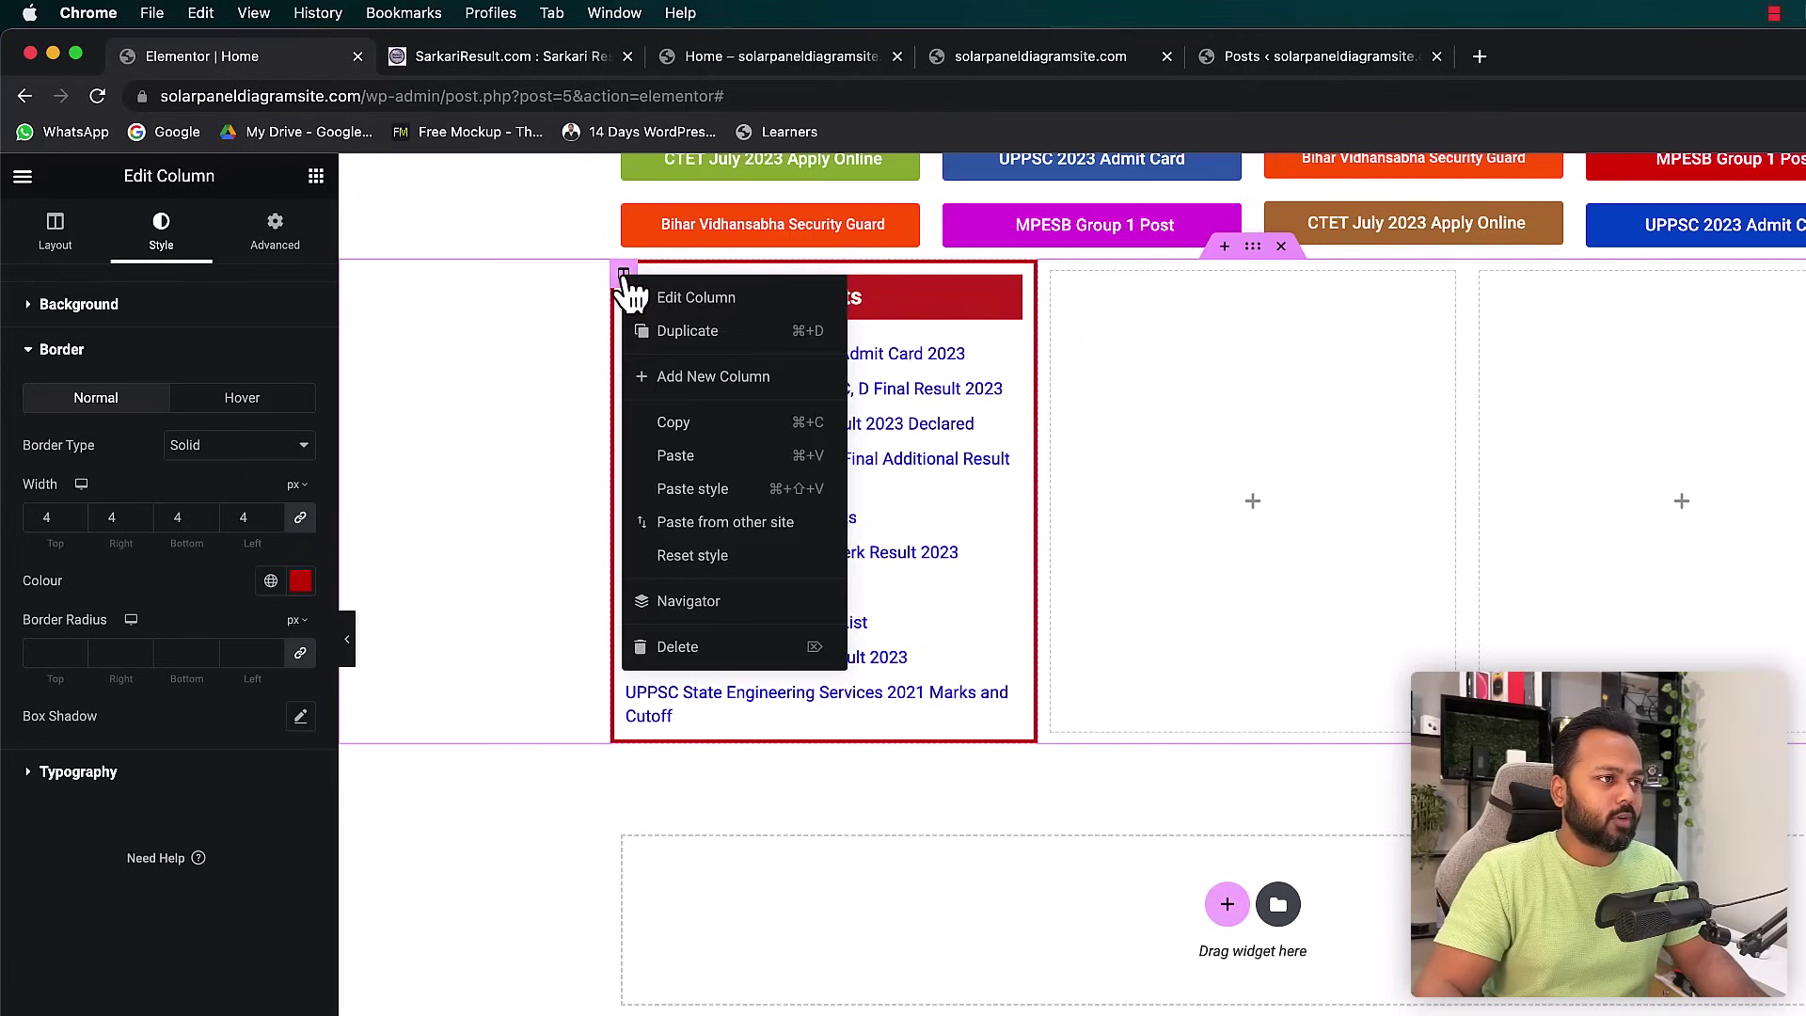
{"action": "left_click", "coordinate": [680, 333]}
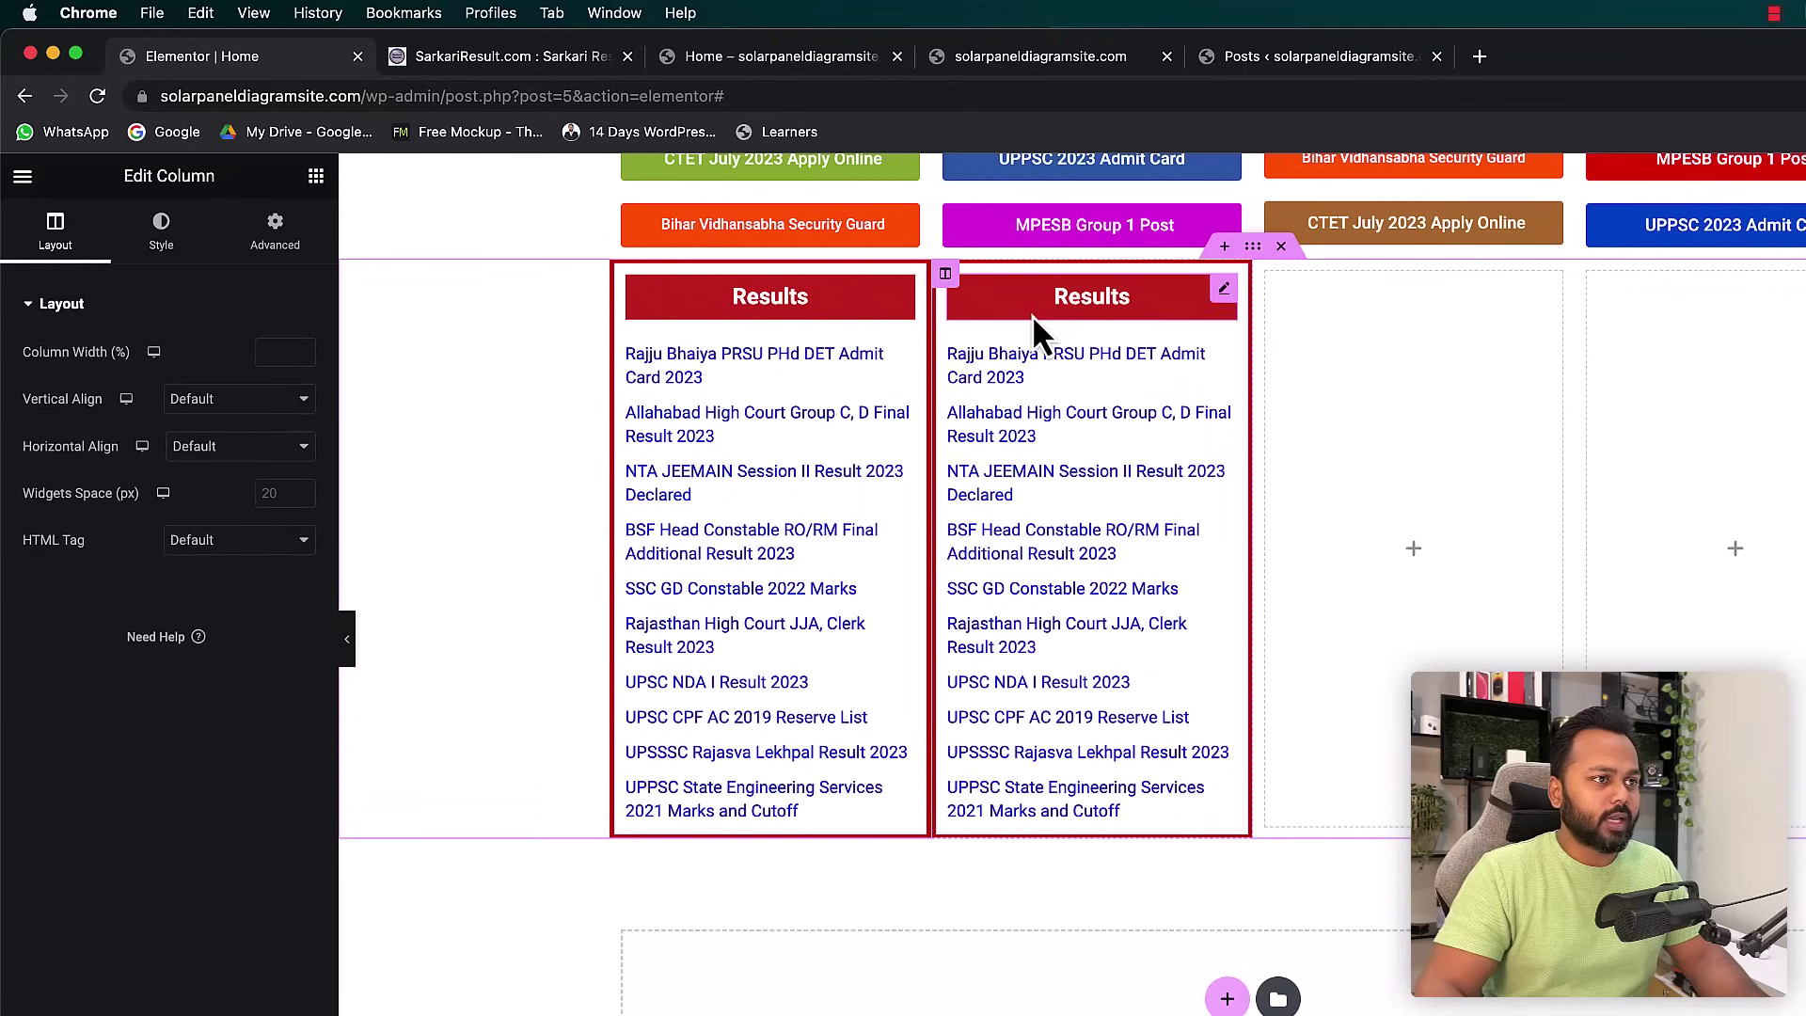
{"action": "right_click", "coordinate": [946, 274]}
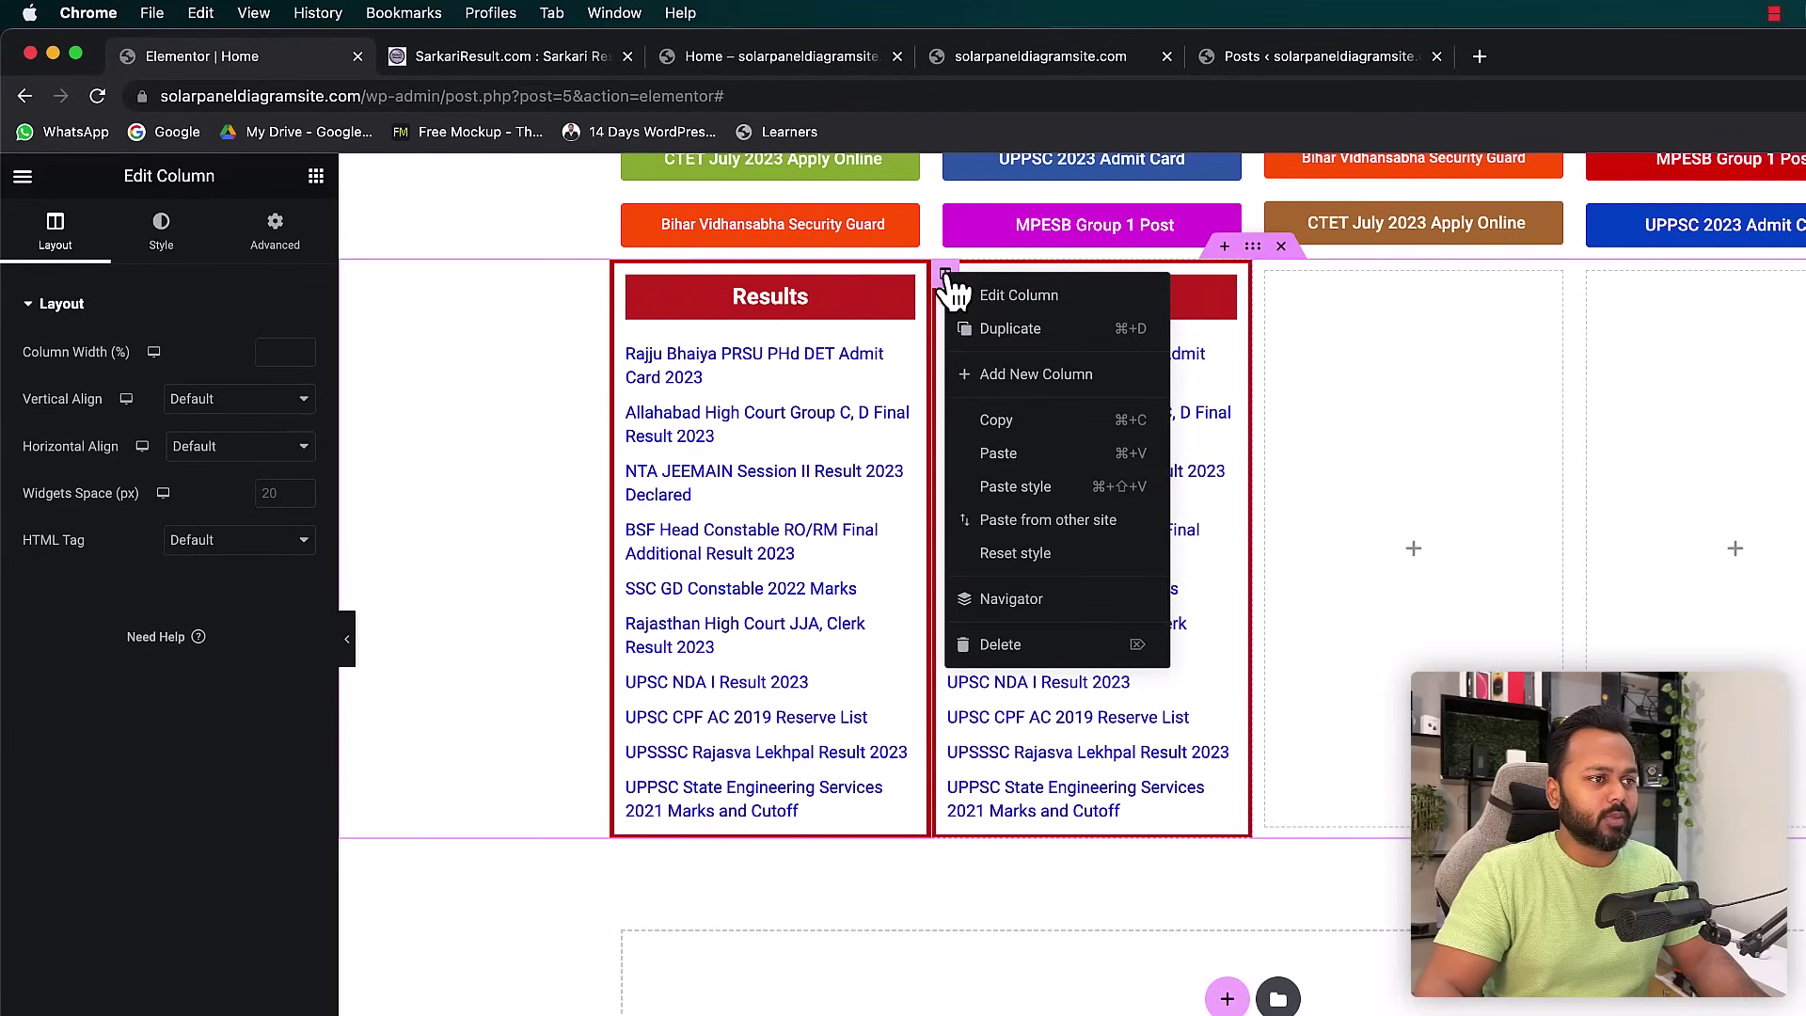
{"action": "left_click", "coordinate": [1002, 331]}
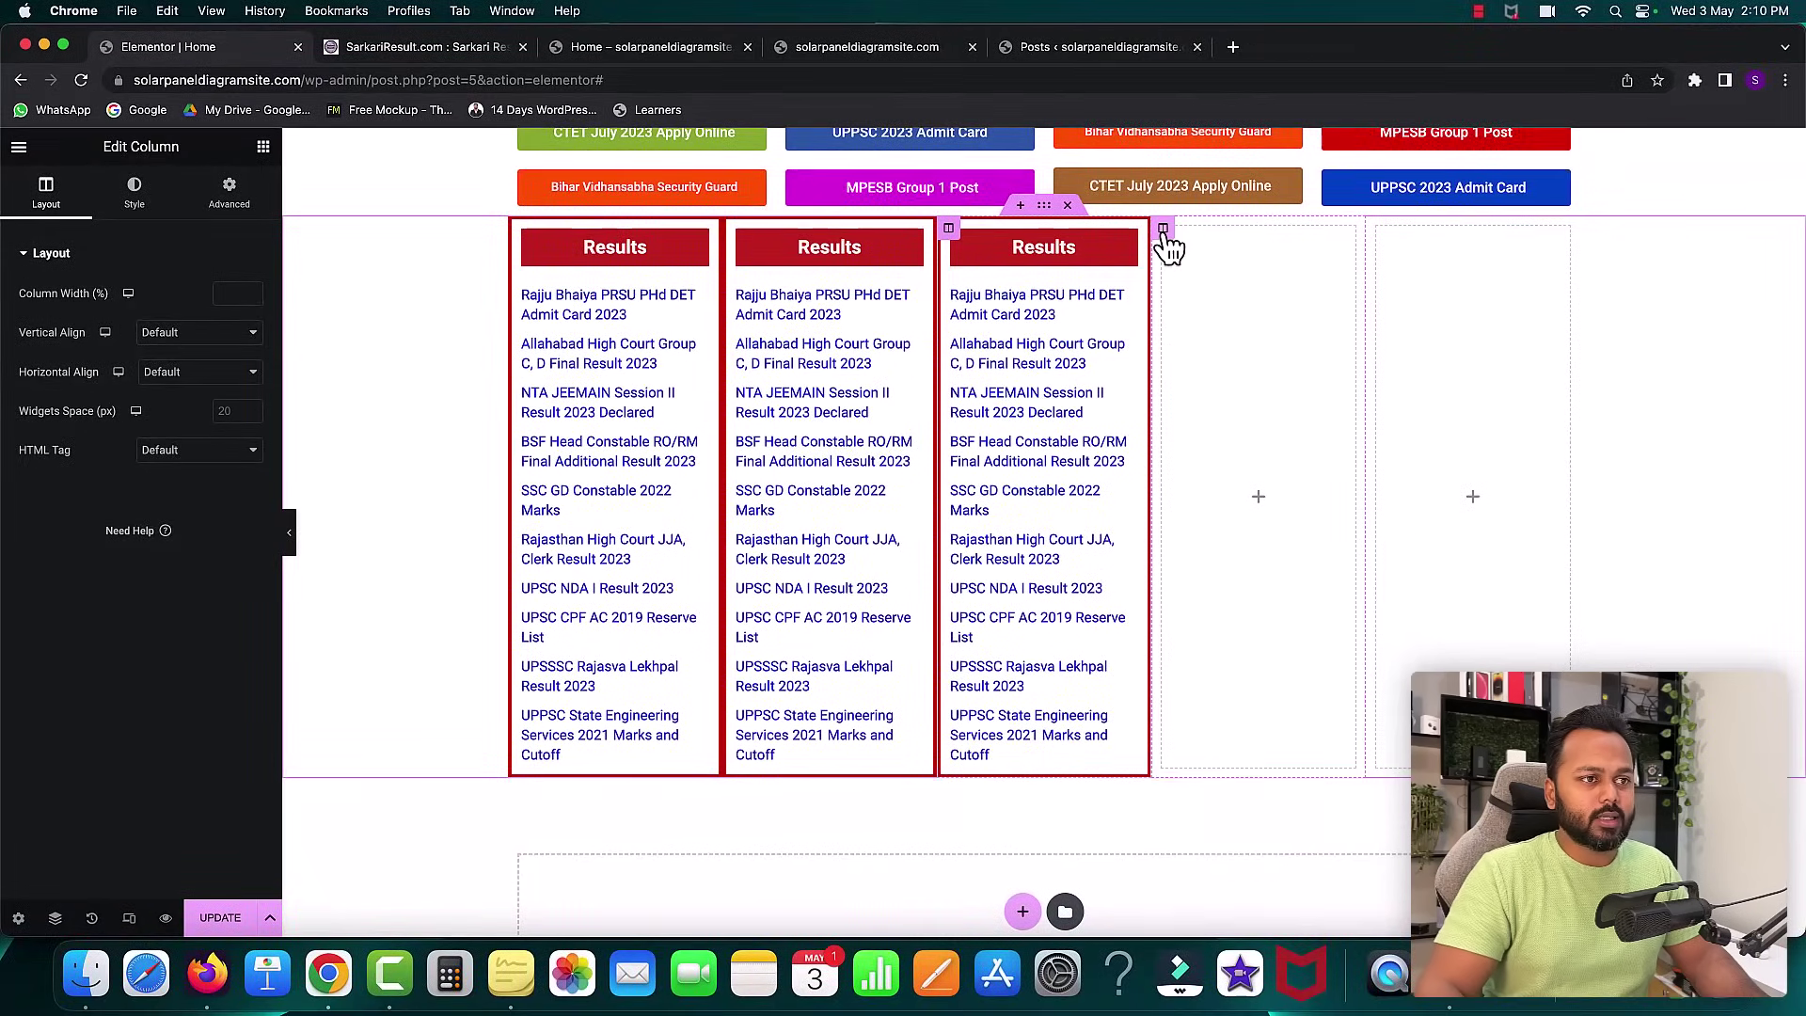
- Delete the two leftover empty columns from the row
{"action": "right_click", "coordinate": [1164, 230]}
{"action": "left_click", "coordinate": [1210, 543]}
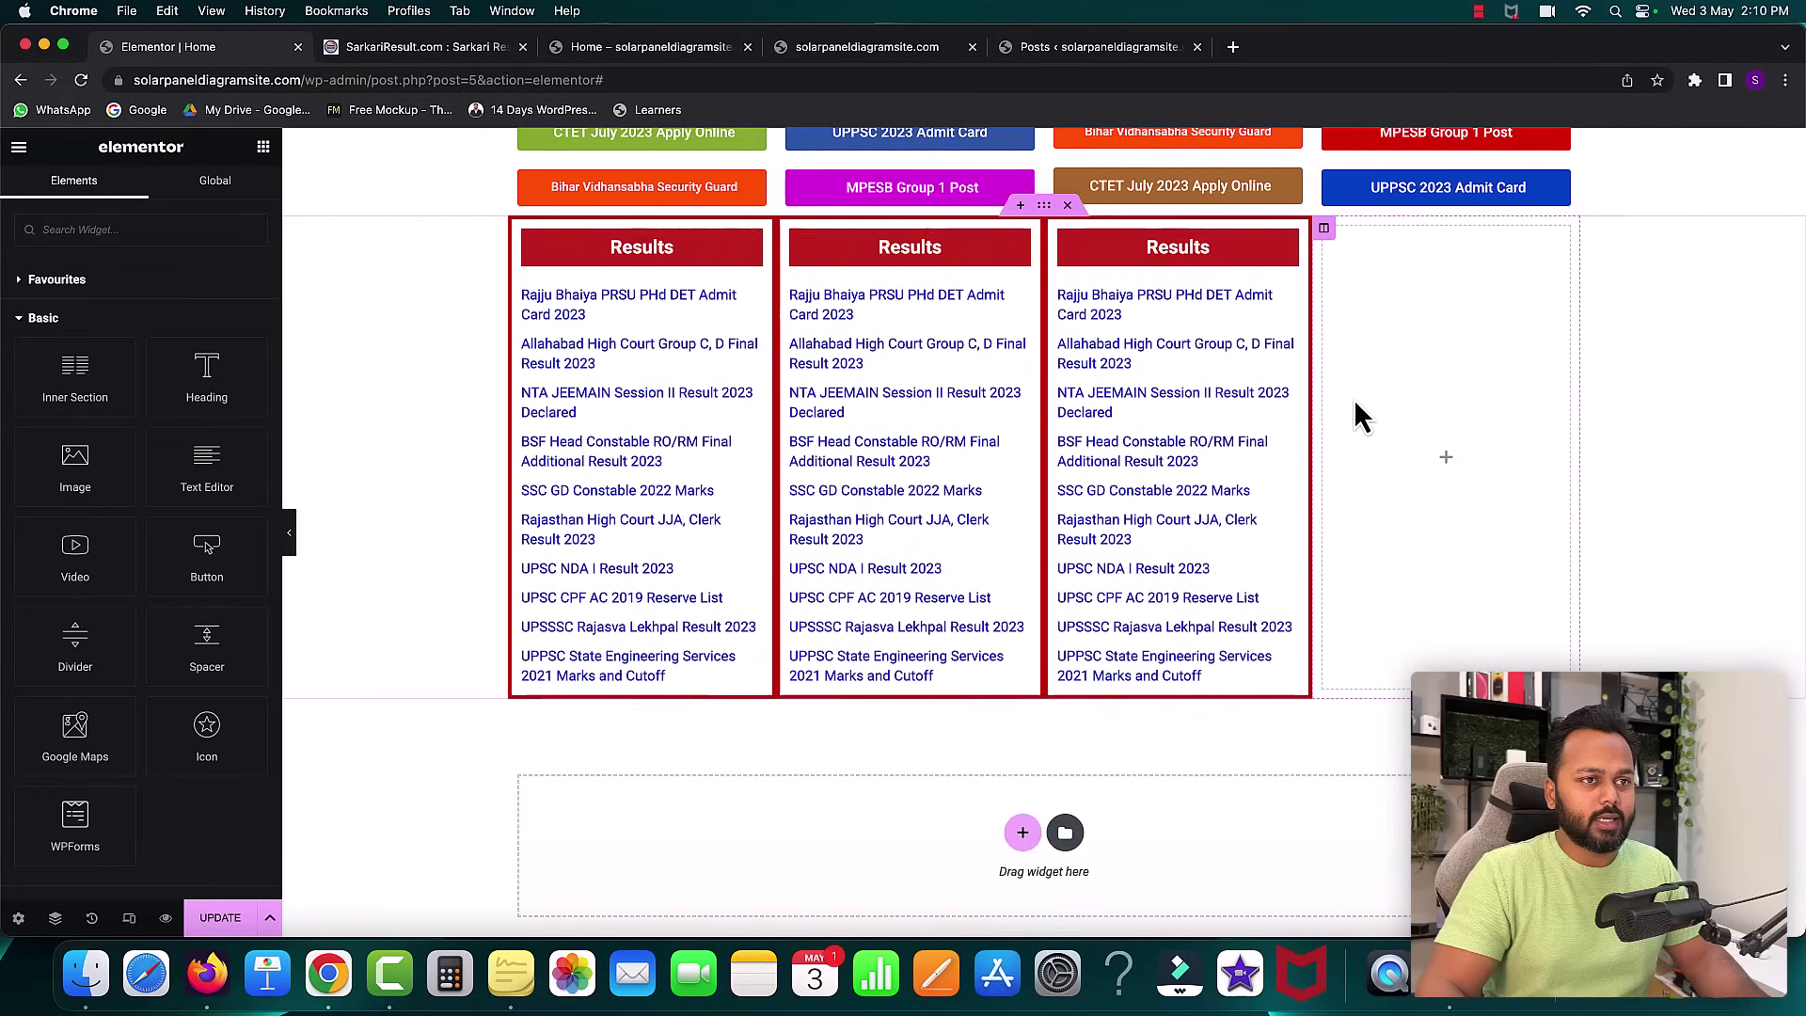
{"action": "right_click", "coordinate": [1324, 230]}
{"action": "left_click", "coordinate": [1386, 551]}
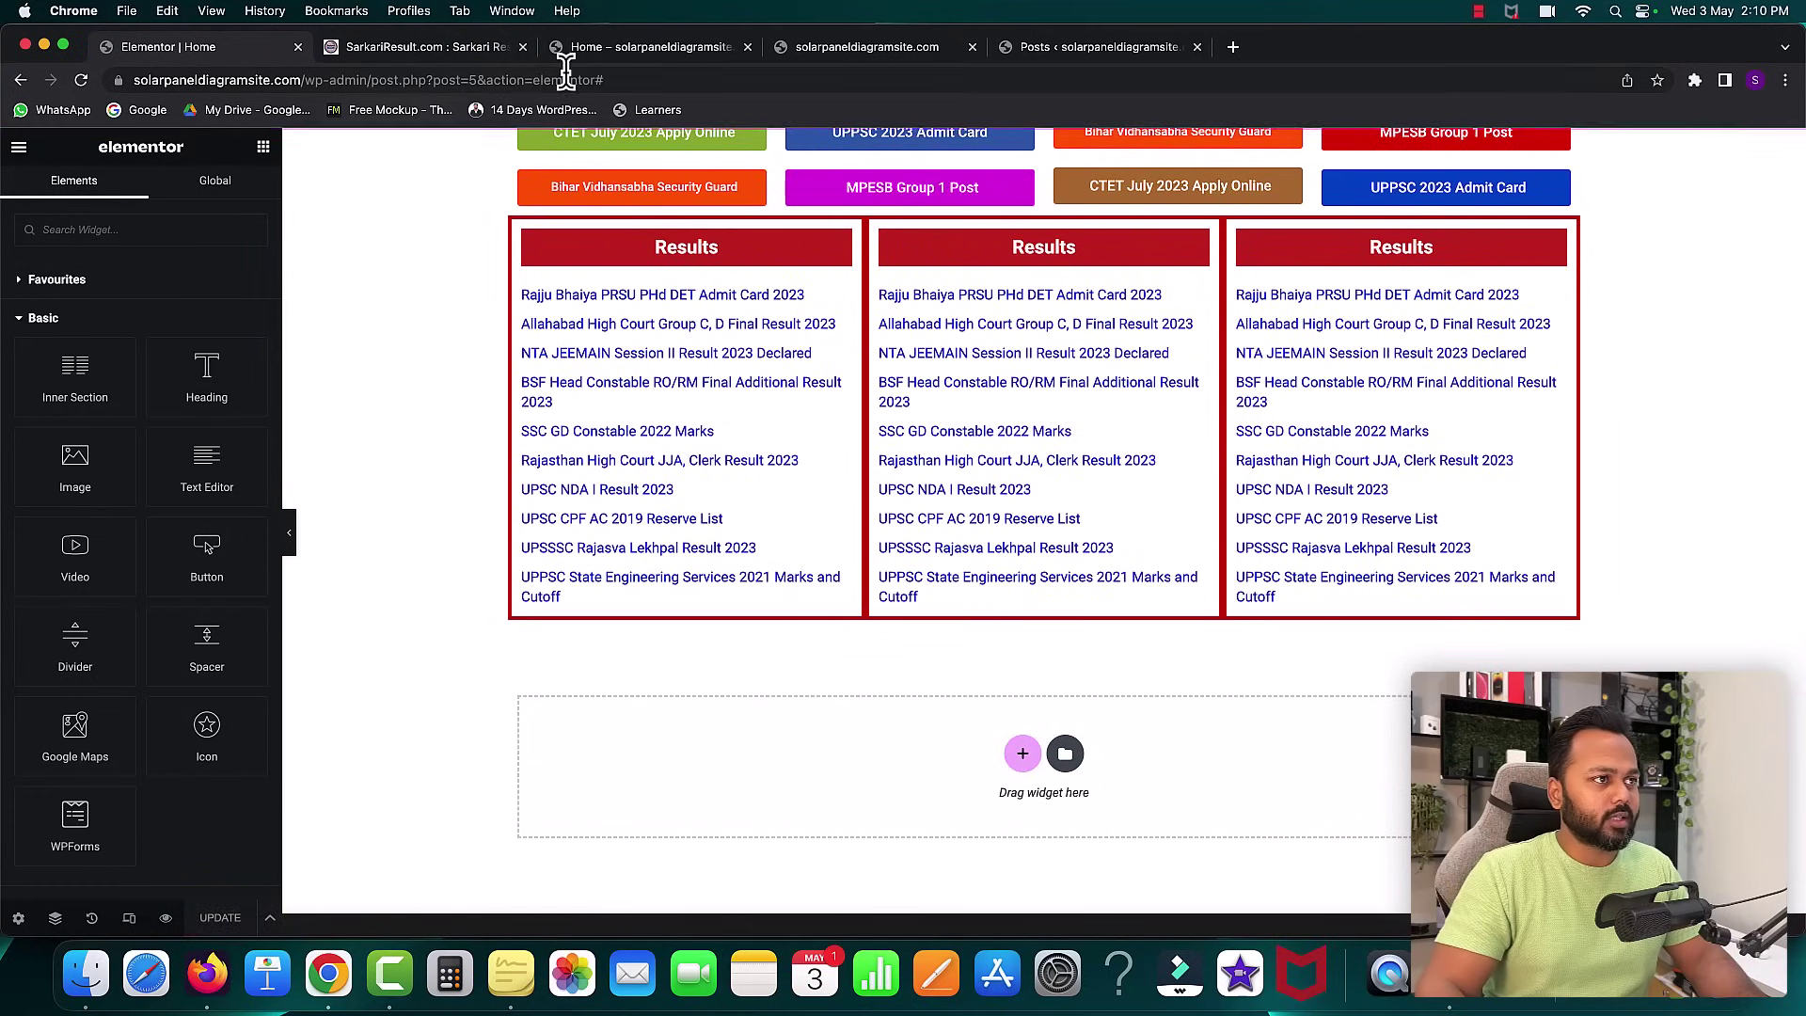
{"action": "left_click", "coordinate": [629, 58]}
{"action": "left_click", "coordinate": [81, 81]}
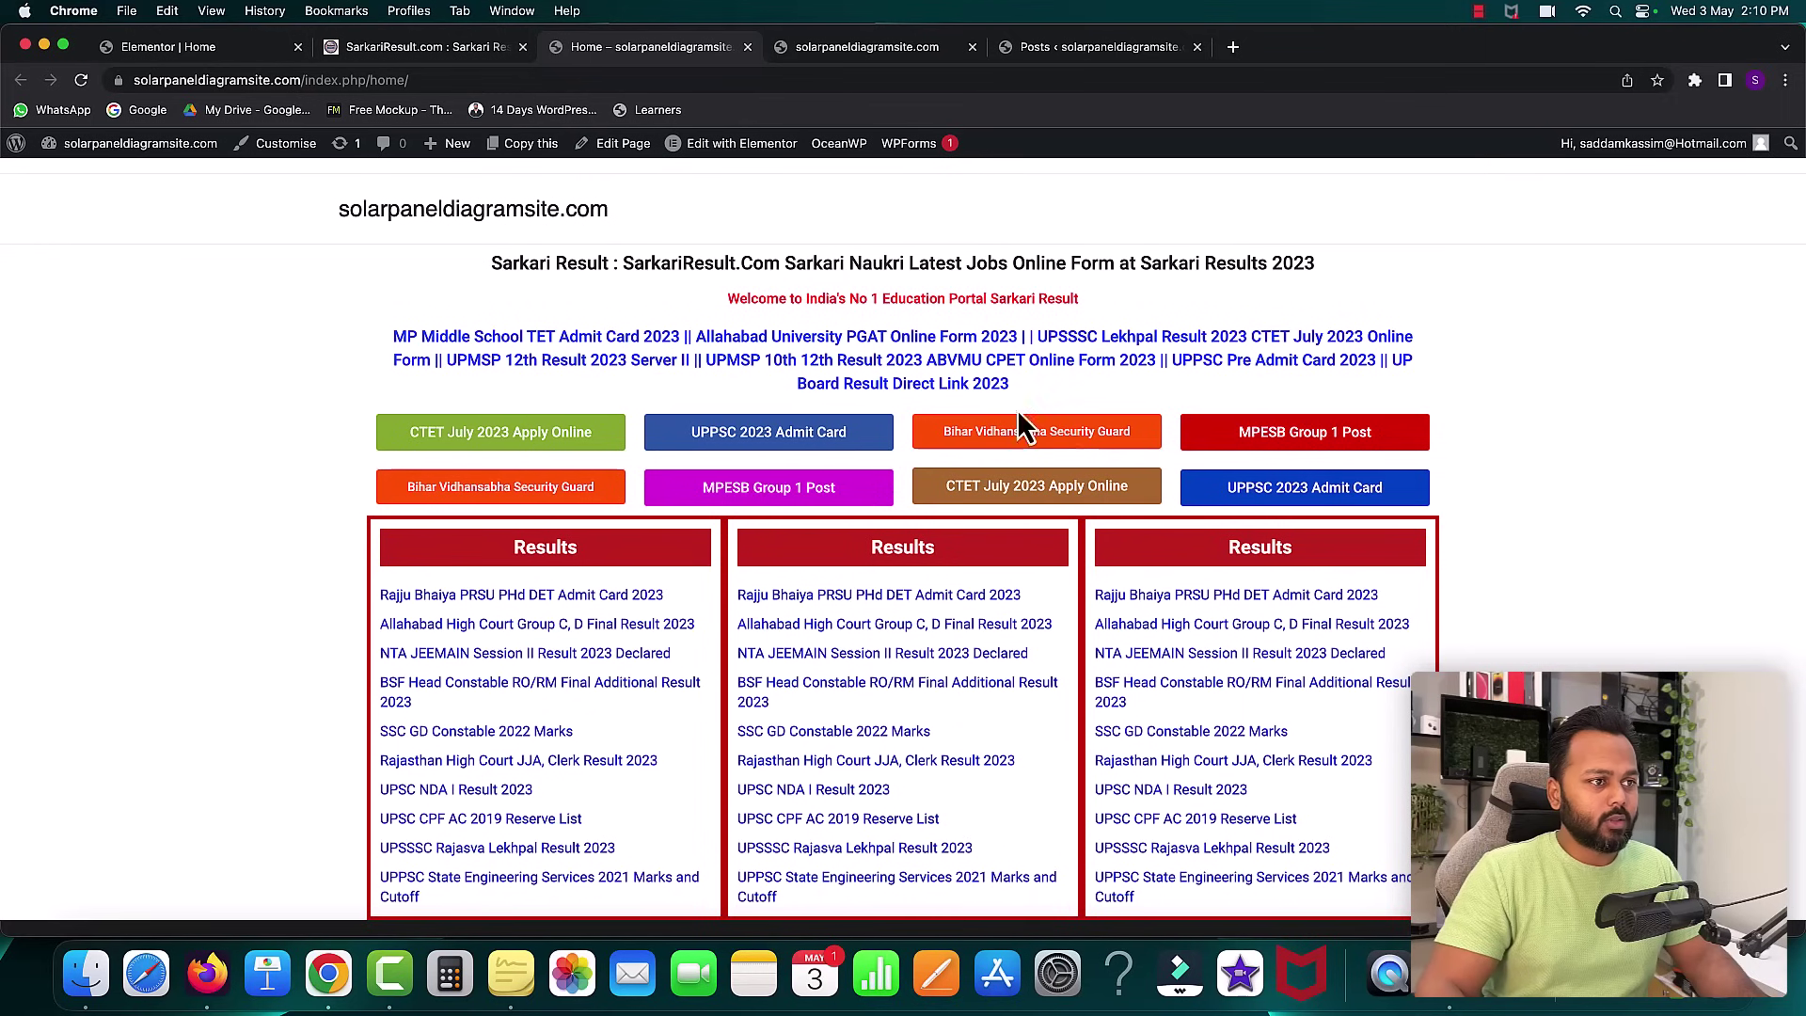
{"action": "scroll", "coordinate": [1111, 405], "scroll_direction": "down", "scroll_amount": 2}
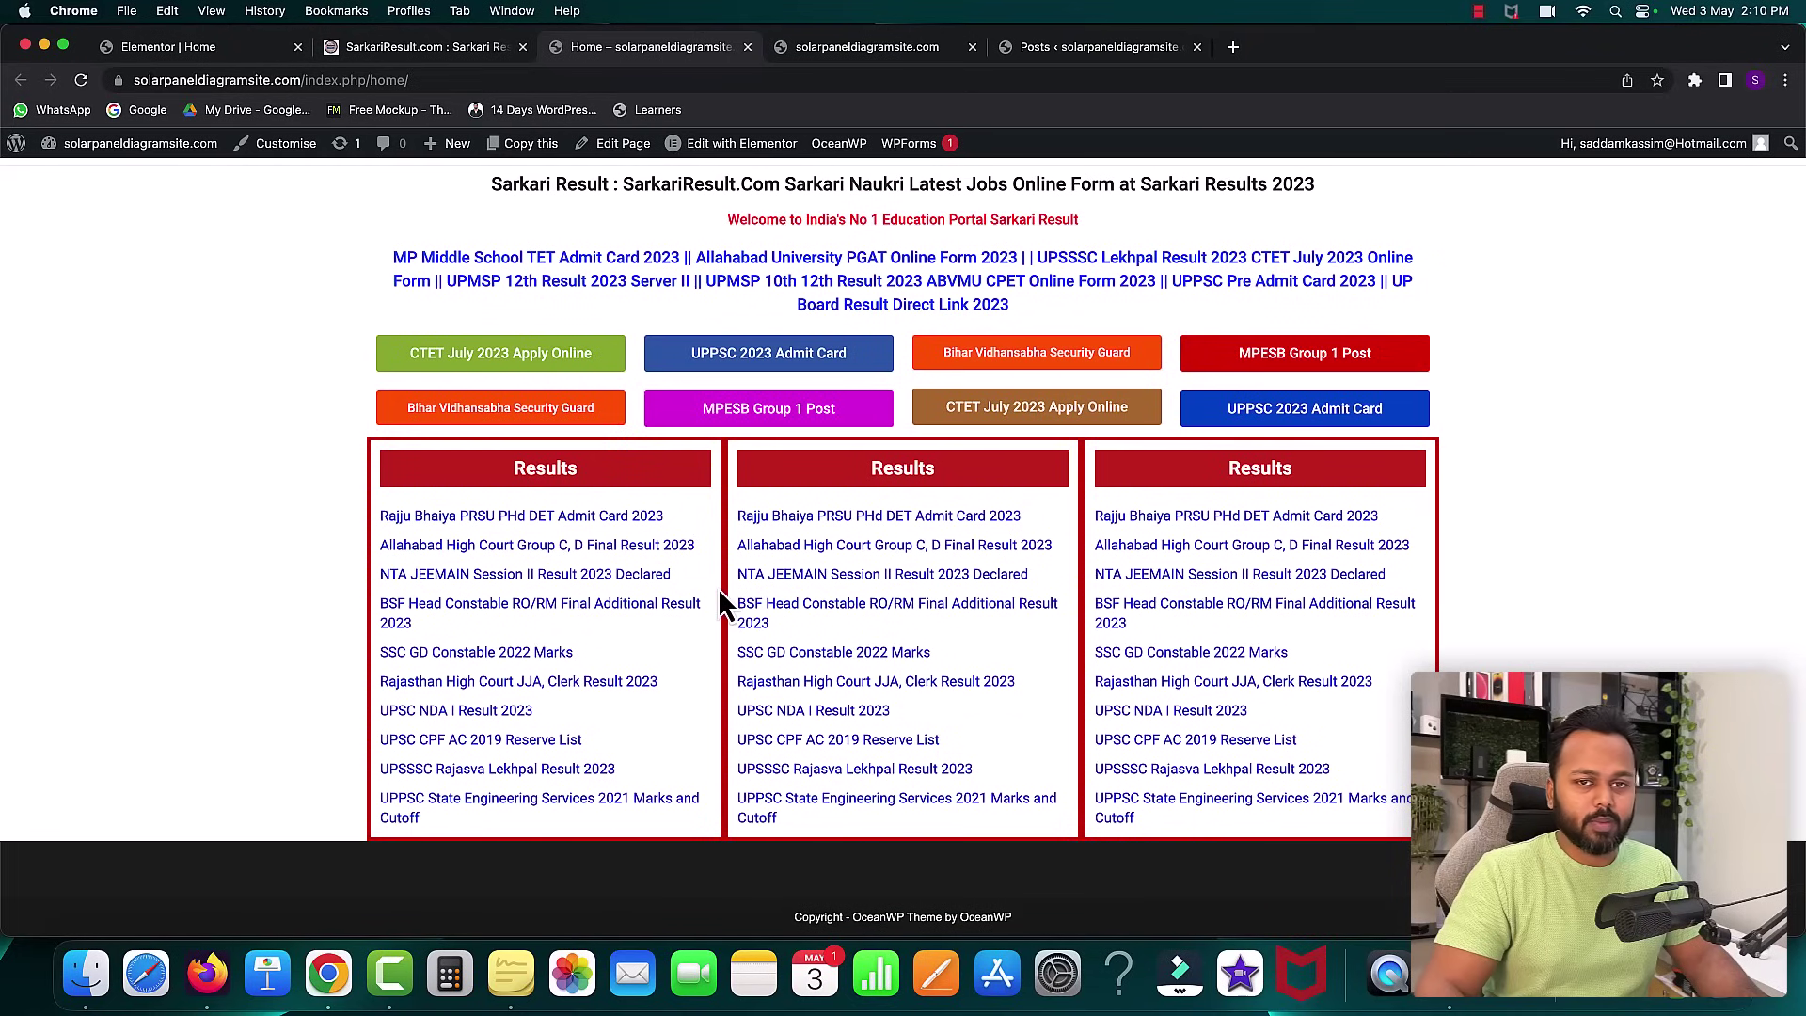
{"action": "left_click", "coordinate": [207, 51]}
{"action": "scroll", "coordinate": [764, 444], "scroll_direction": "up", "scroll_amount": 1}
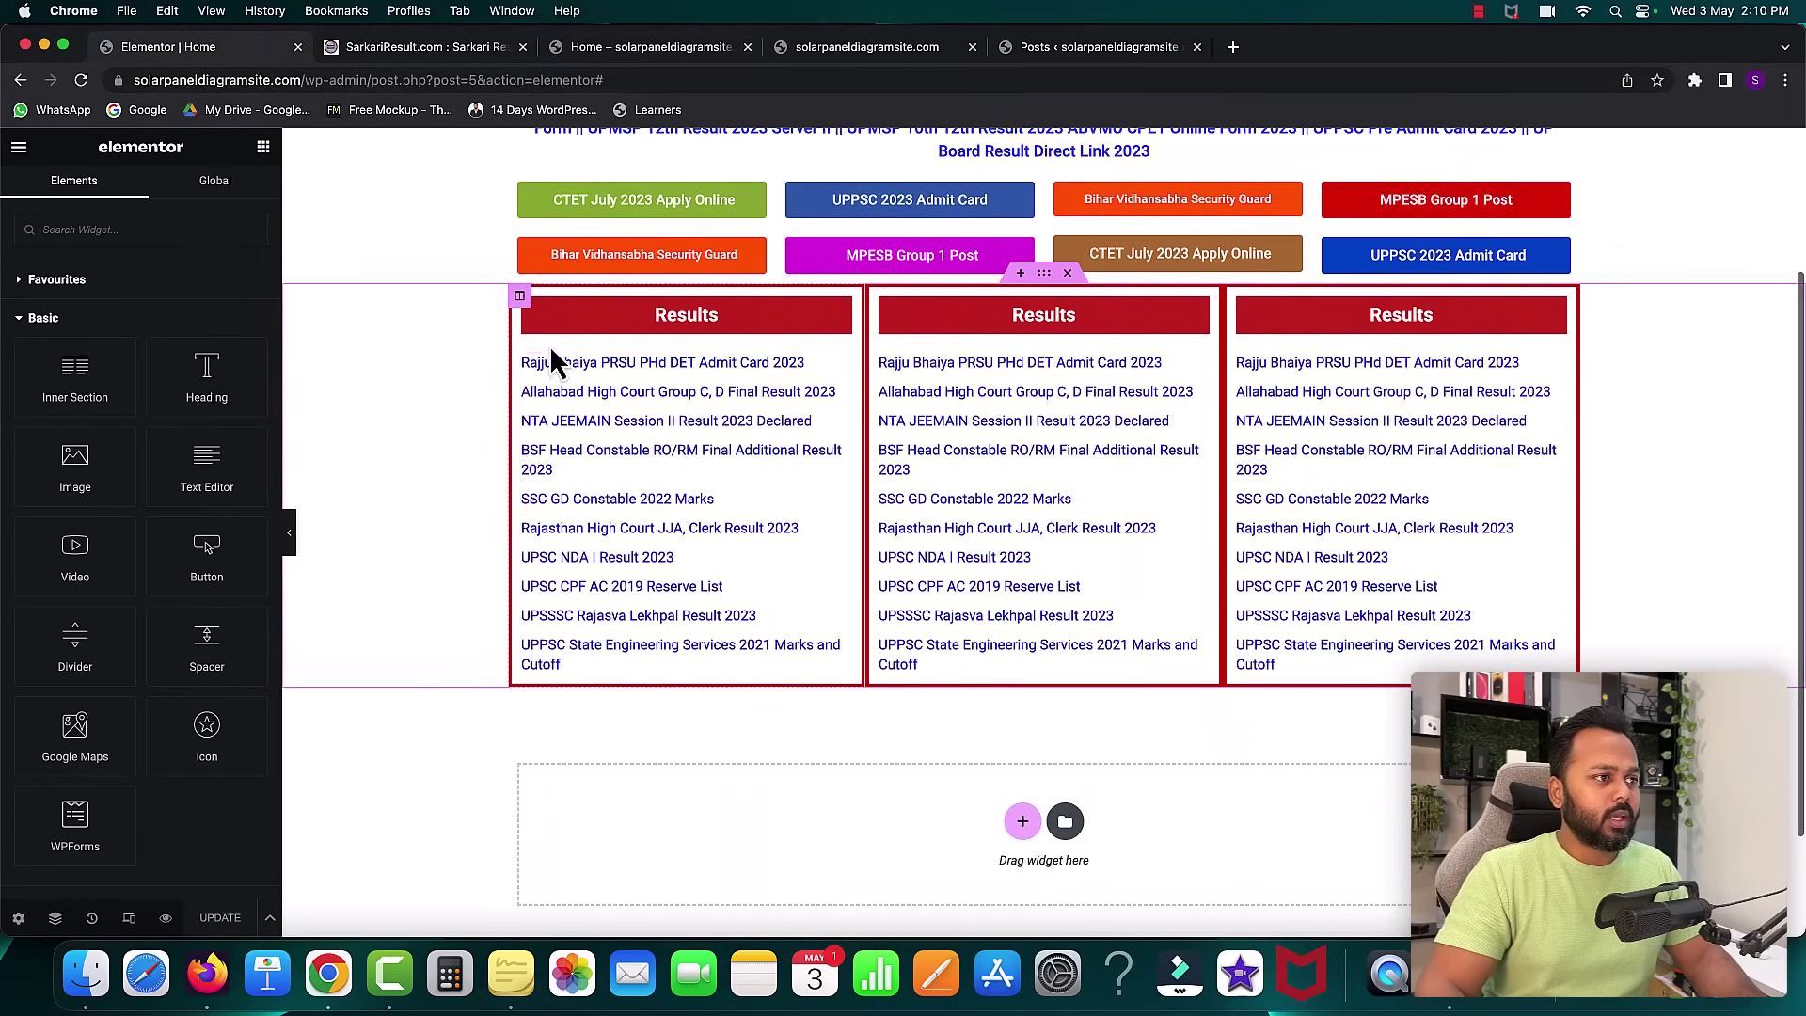
- Unlink the first Results column's margin and set its right margin to 10
{"action": "left_click", "coordinate": [520, 297]}
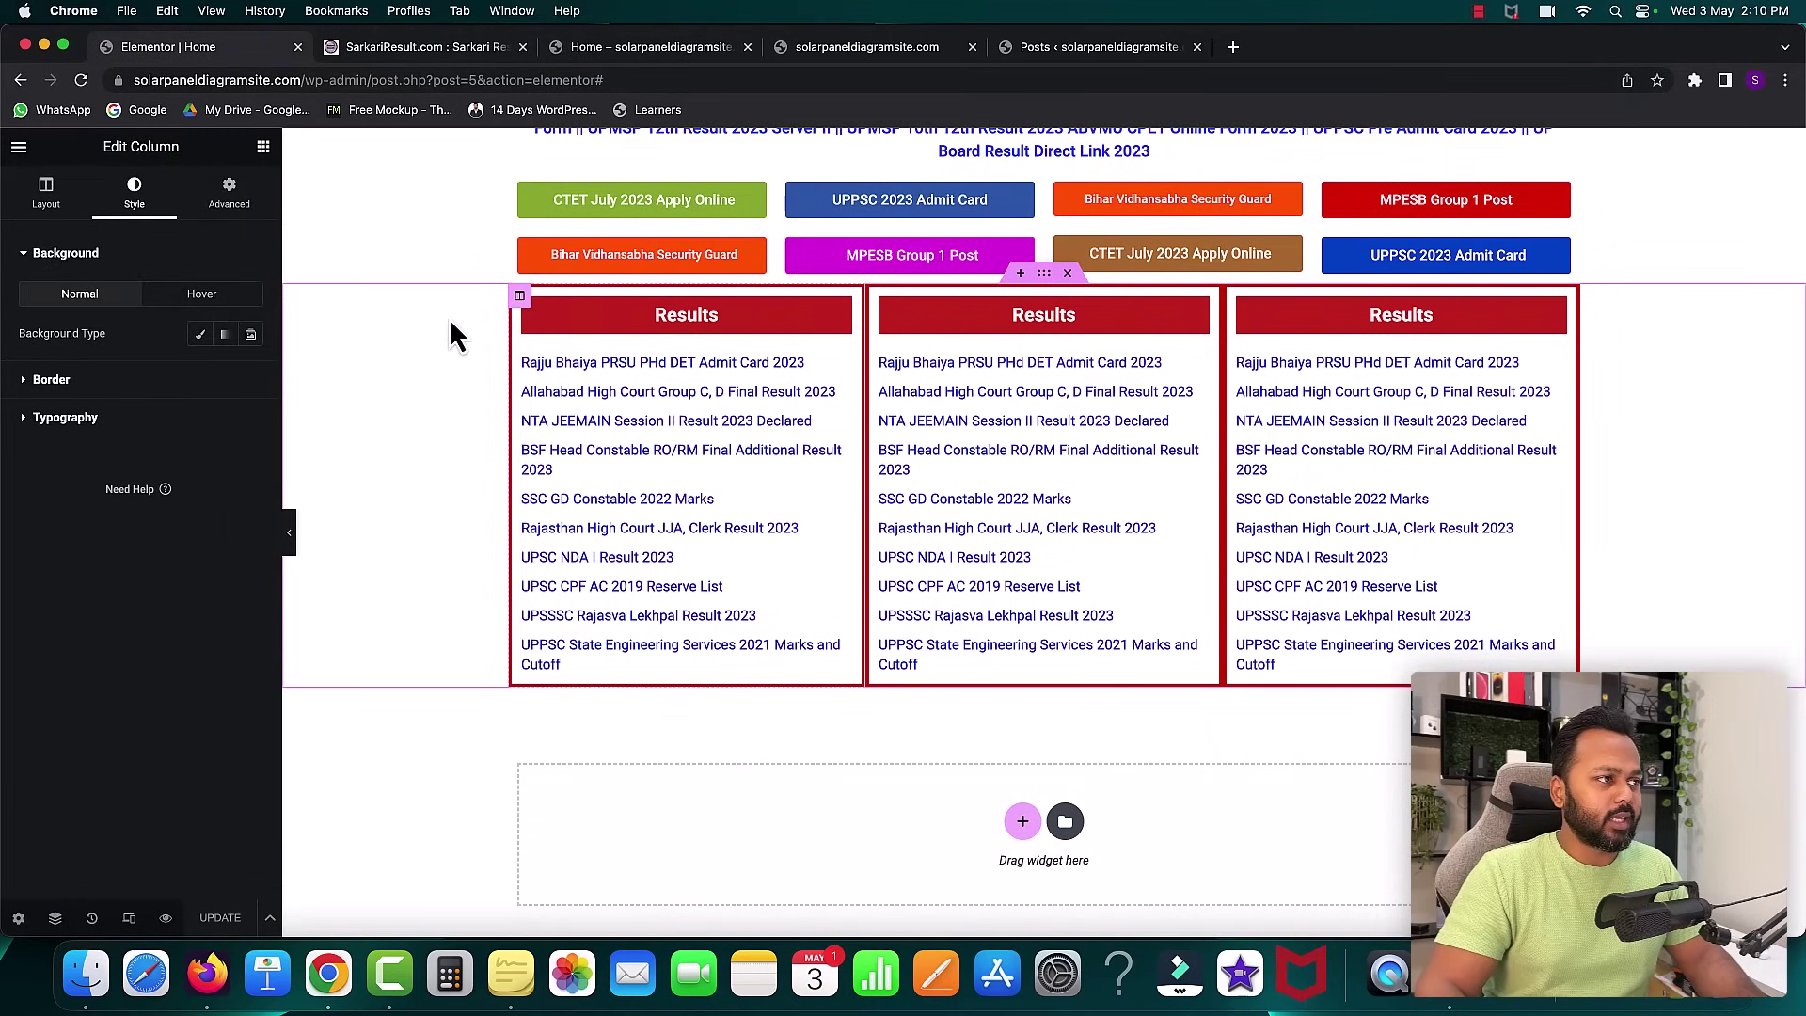
{"action": "left_click", "coordinate": [229, 195]}
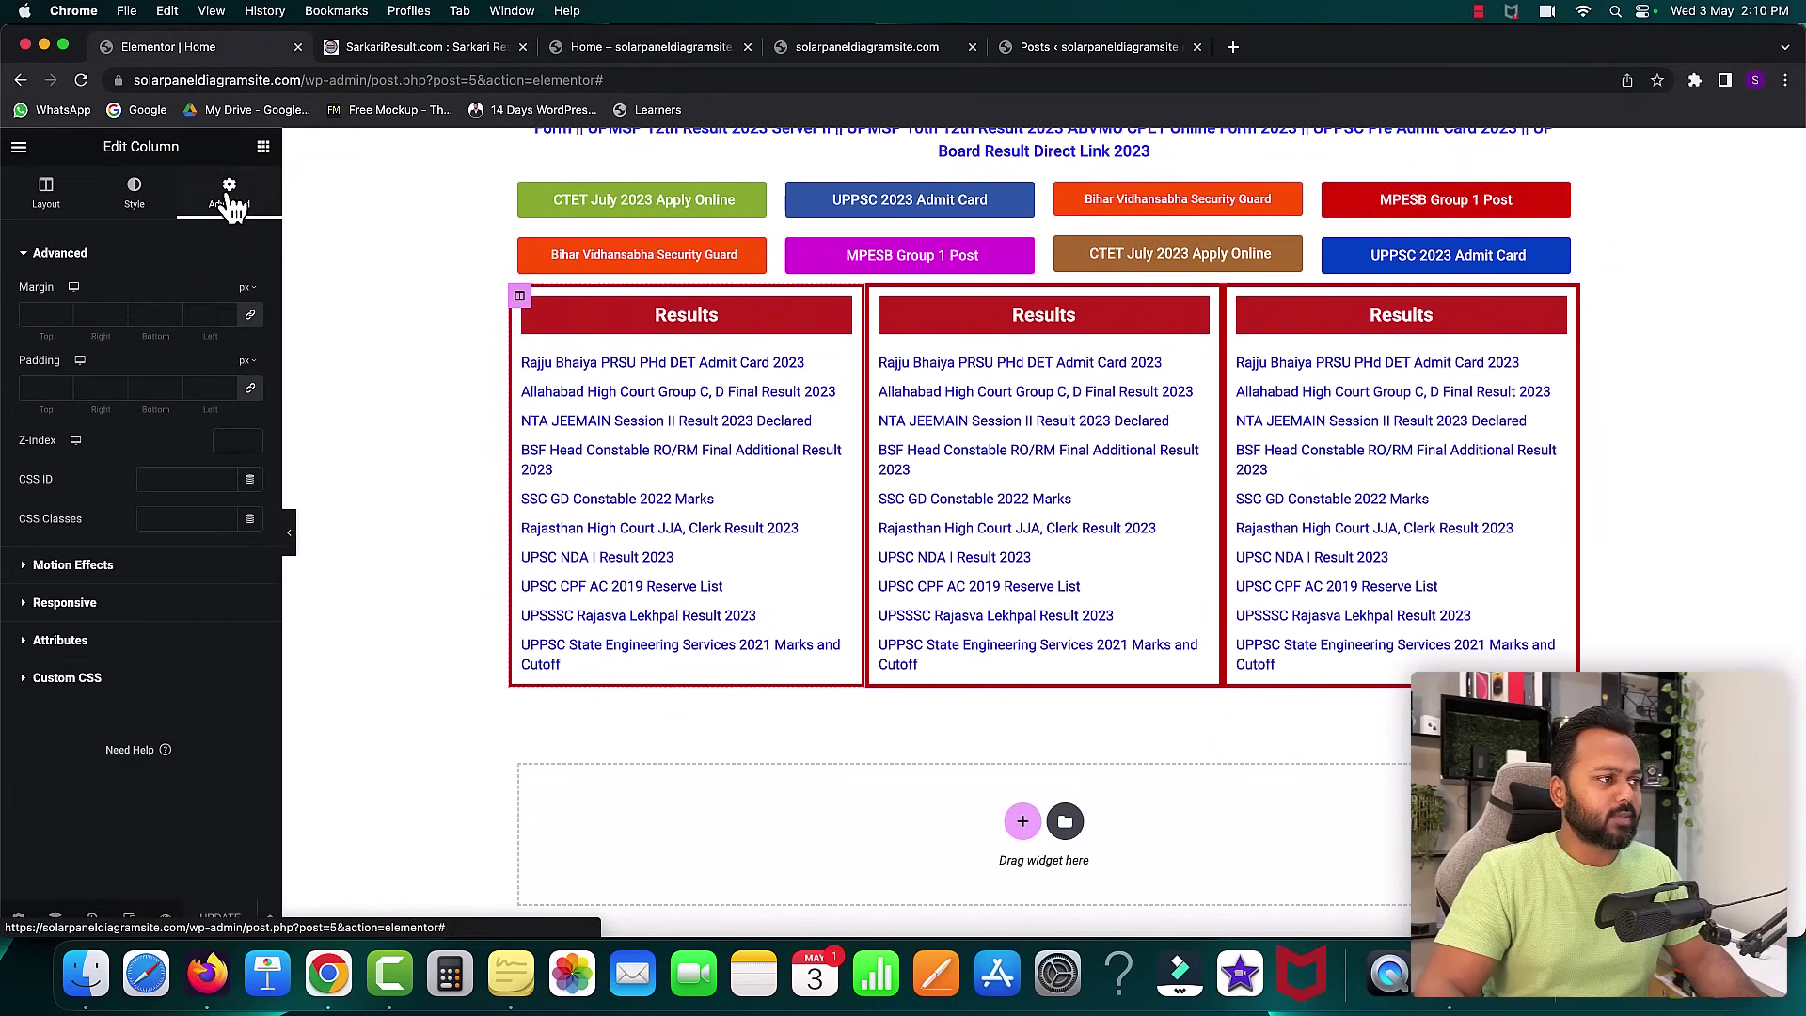
{"action": "left_click", "coordinate": [251, 317]}
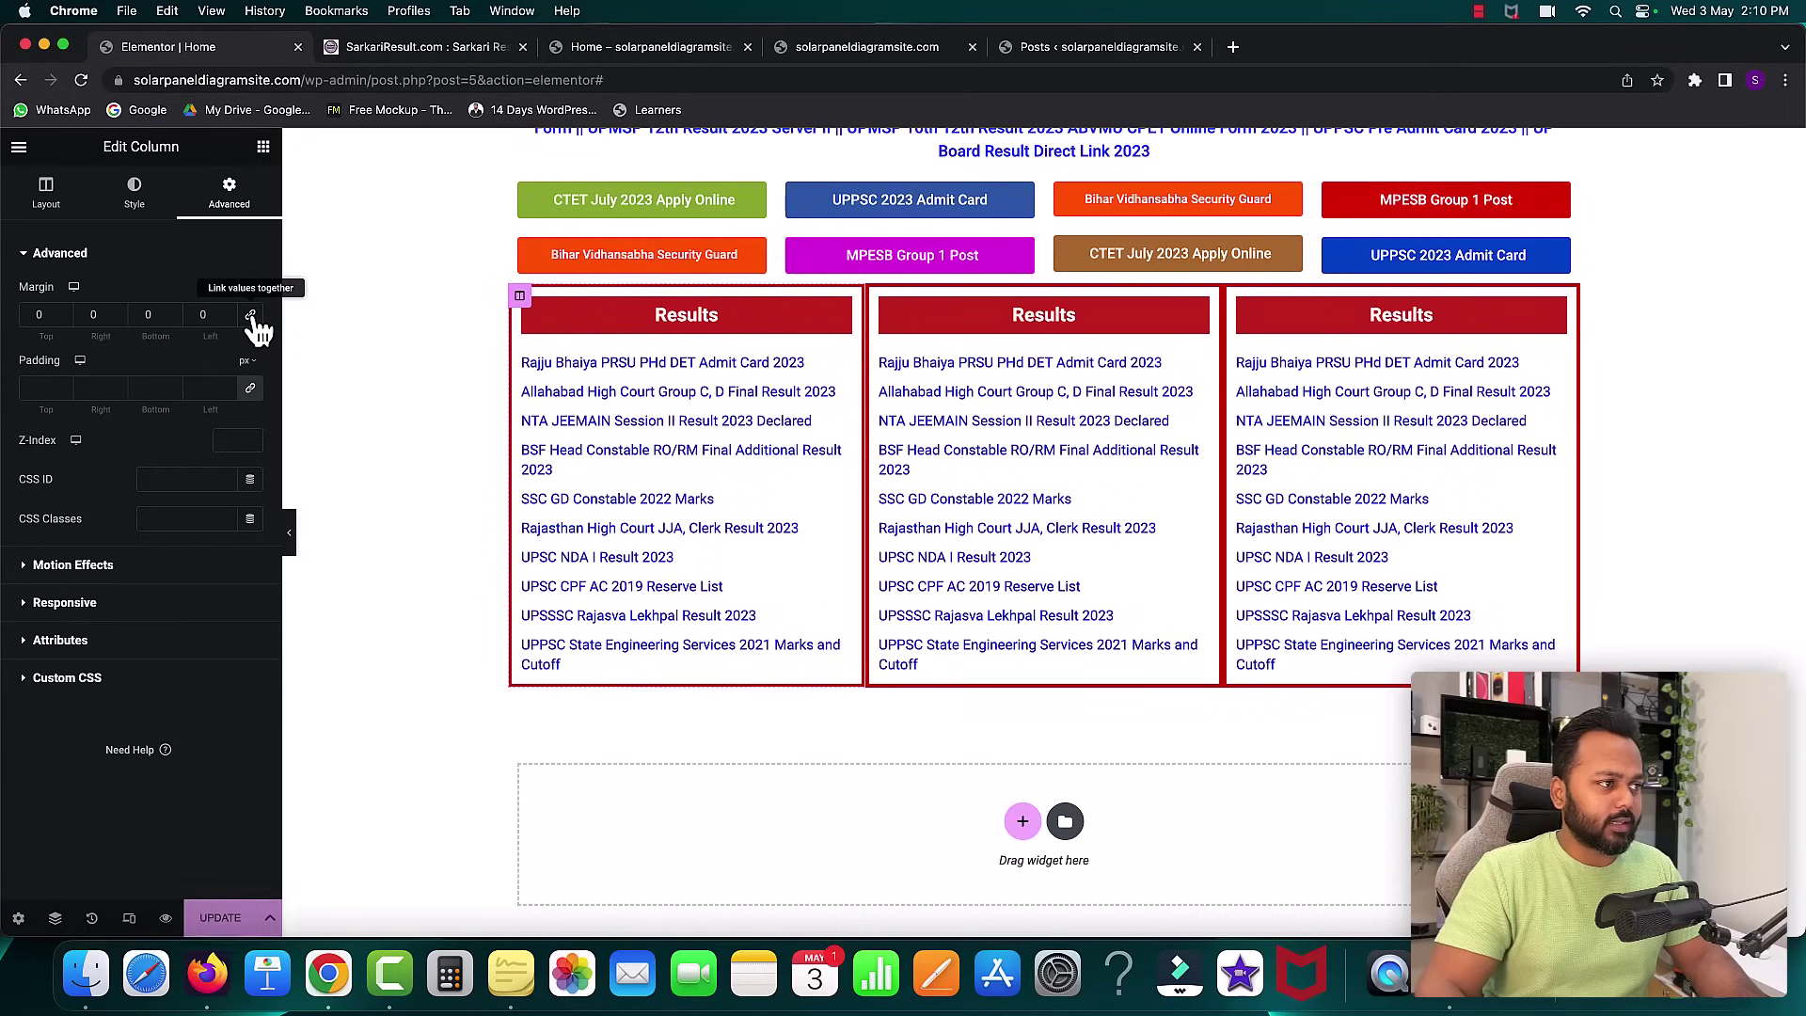
{"action": "left_click", "coordinate": [117, 312]}
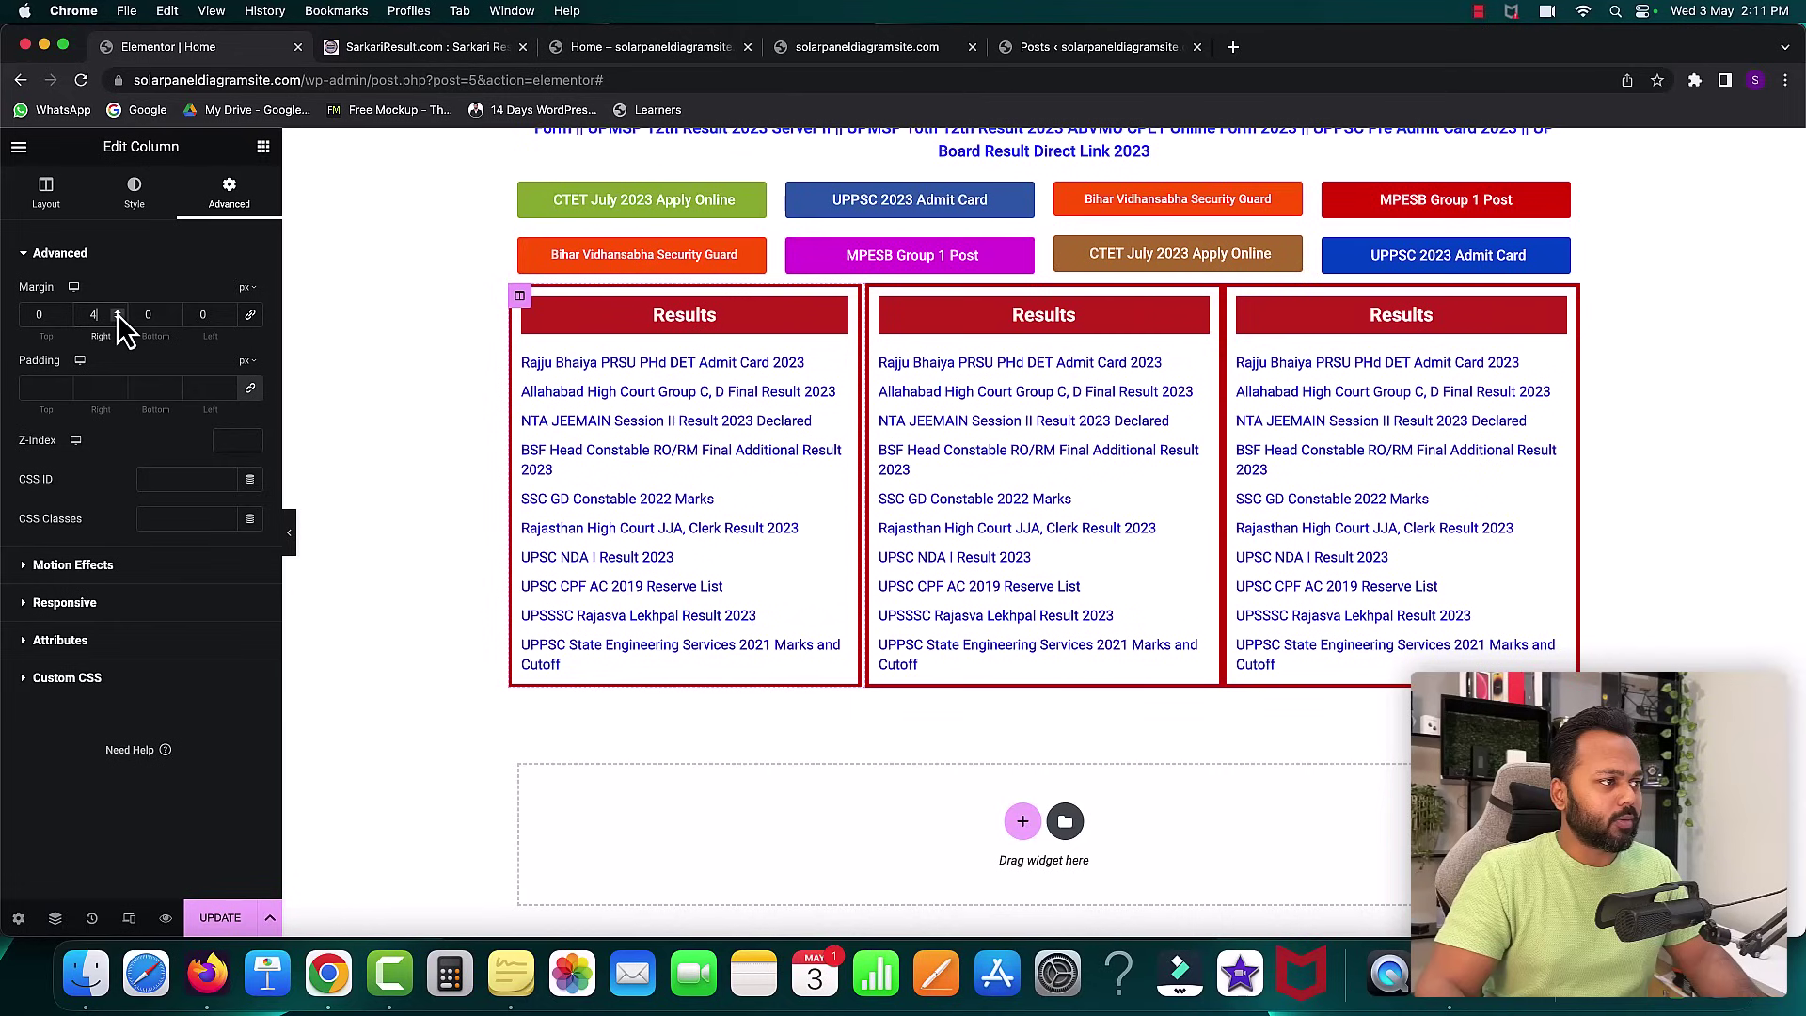
{"action": "left_click", "coordinate": [117, 313]}
{"action": "left_click", "coordinate": [117, 313]}
{"action": "left_click", "coordinate": [116, 312]}
{"action": "left_click", "coordinate": [116, 312]}
{"action": "left_click", "coordinate": [117, 312]}
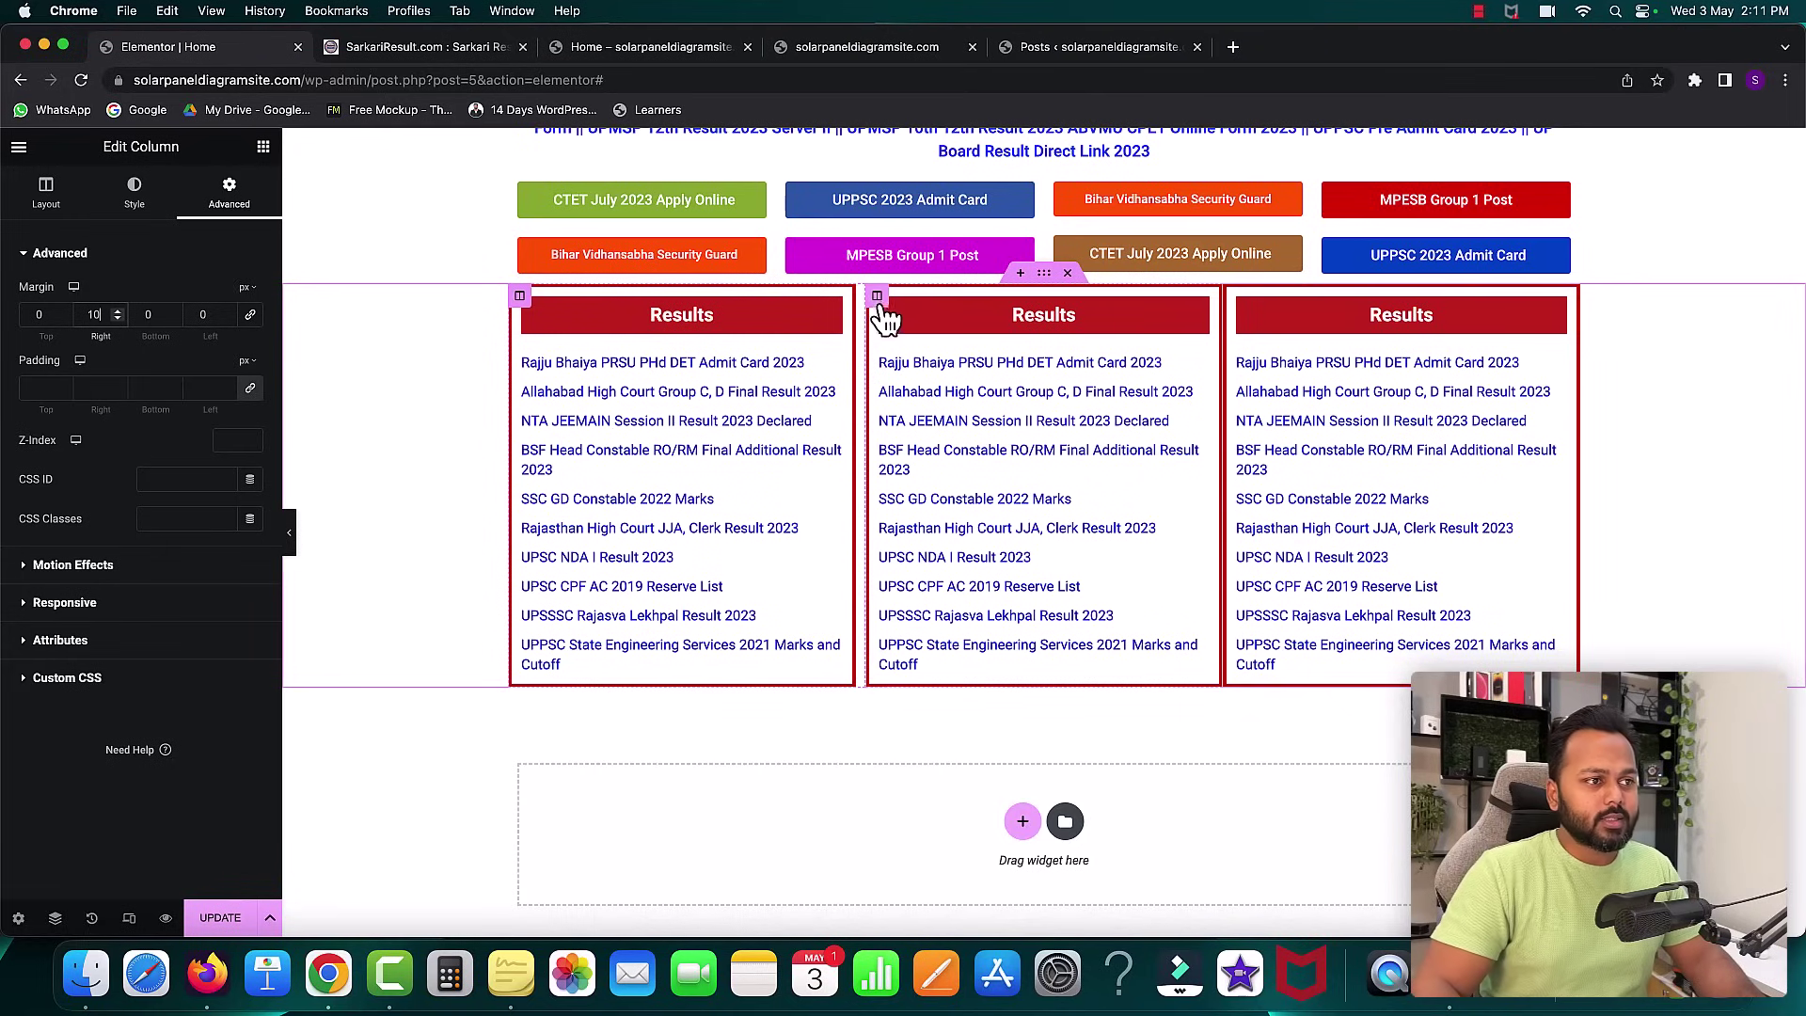
- Give the middle Results column a right margin as well
{"action": "left_click", "coordinate": [877, 297]}
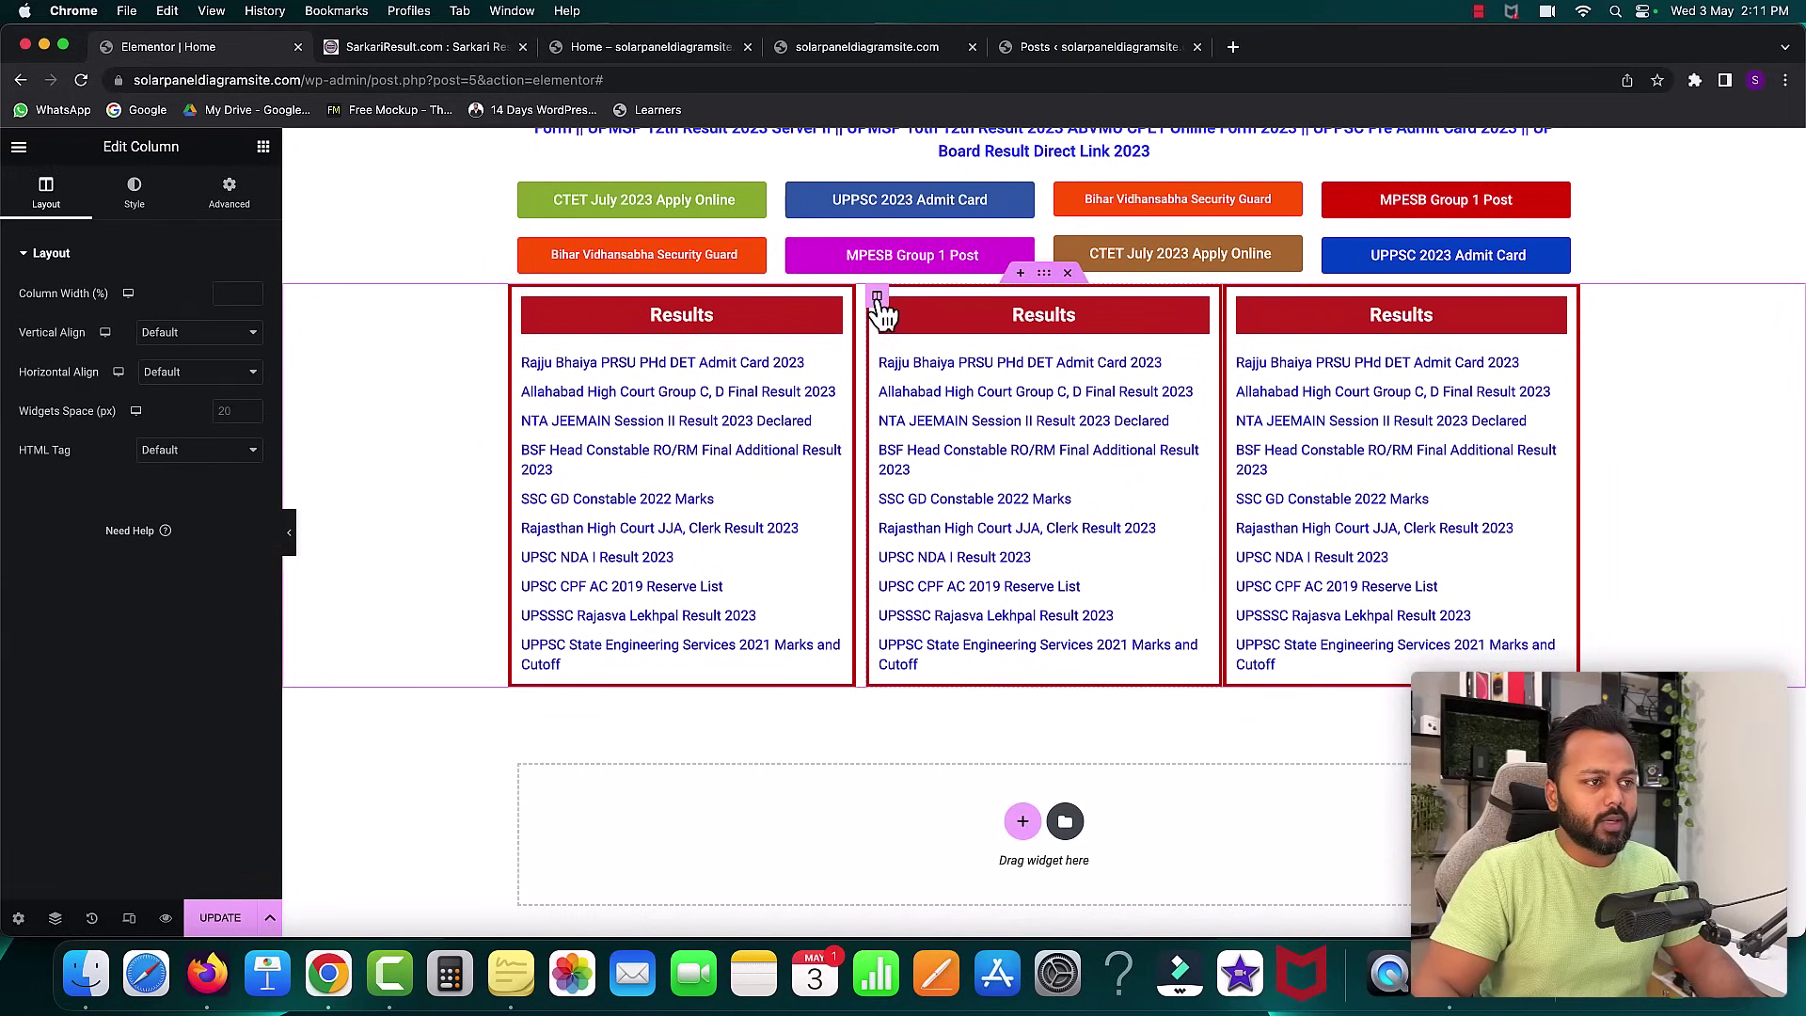
{"action": "left_click", "coordinate": [248, 199]}
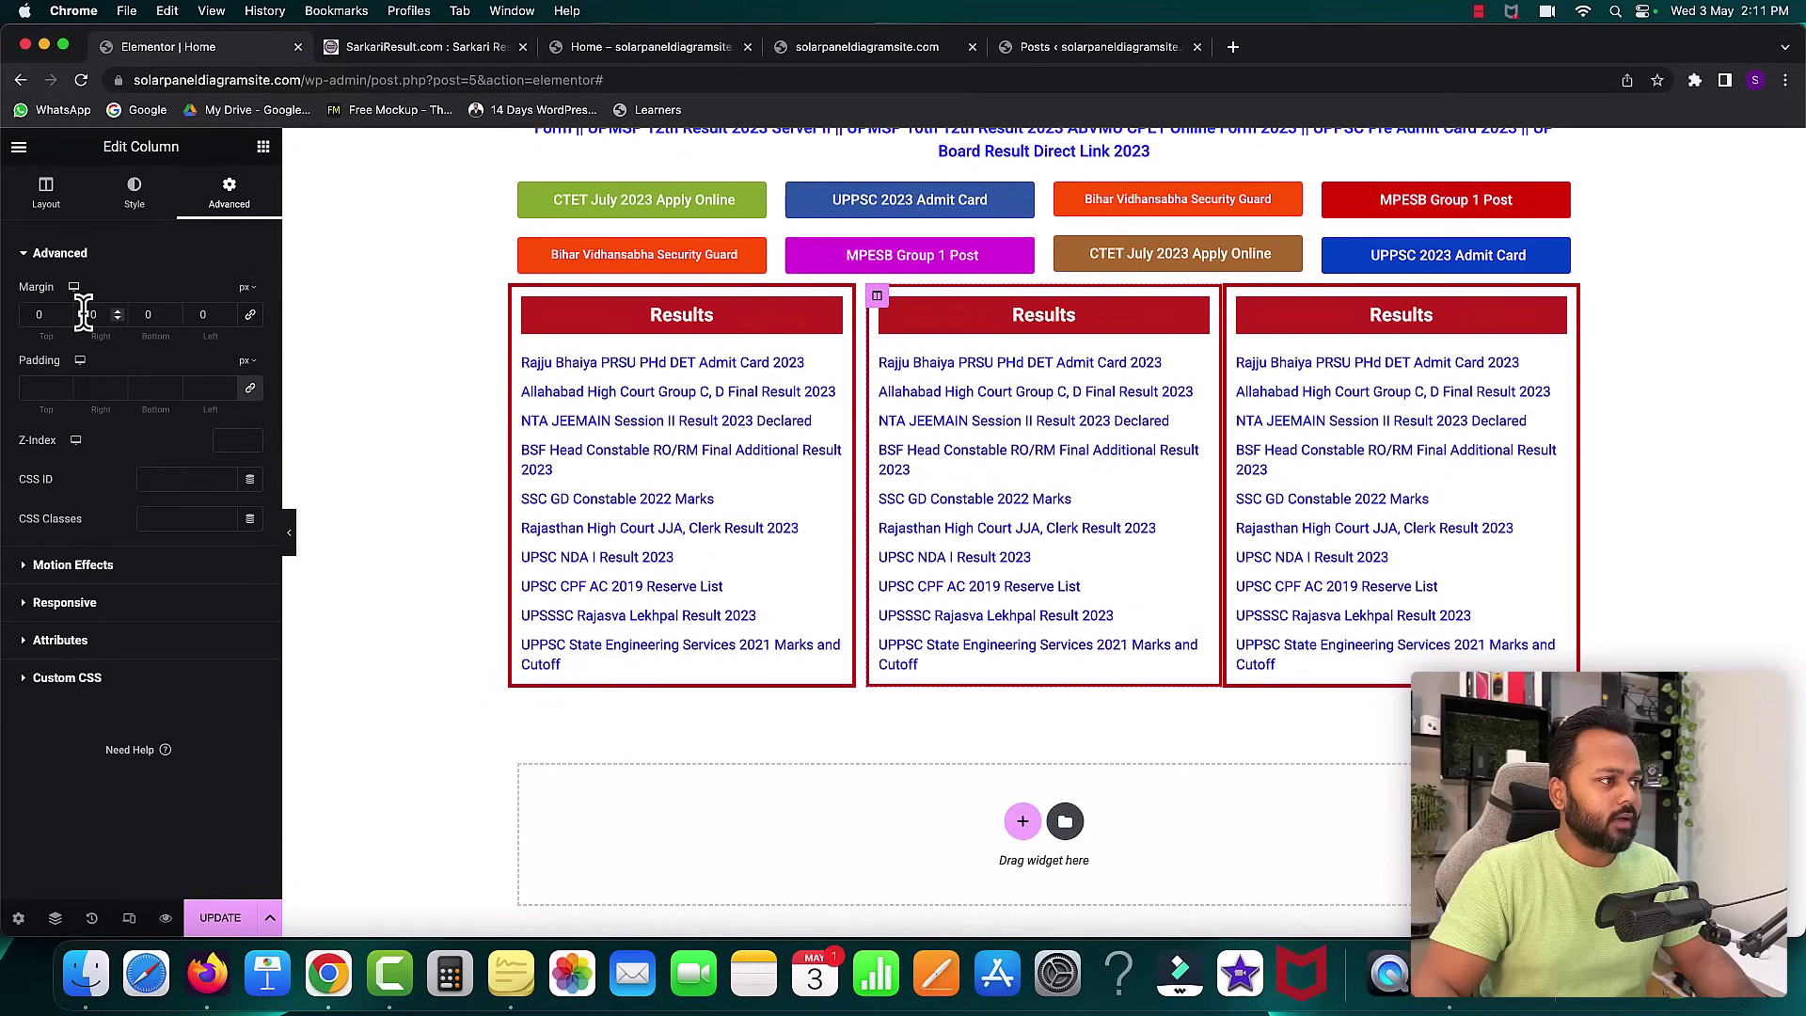
{"action": "type", "text": "1"}
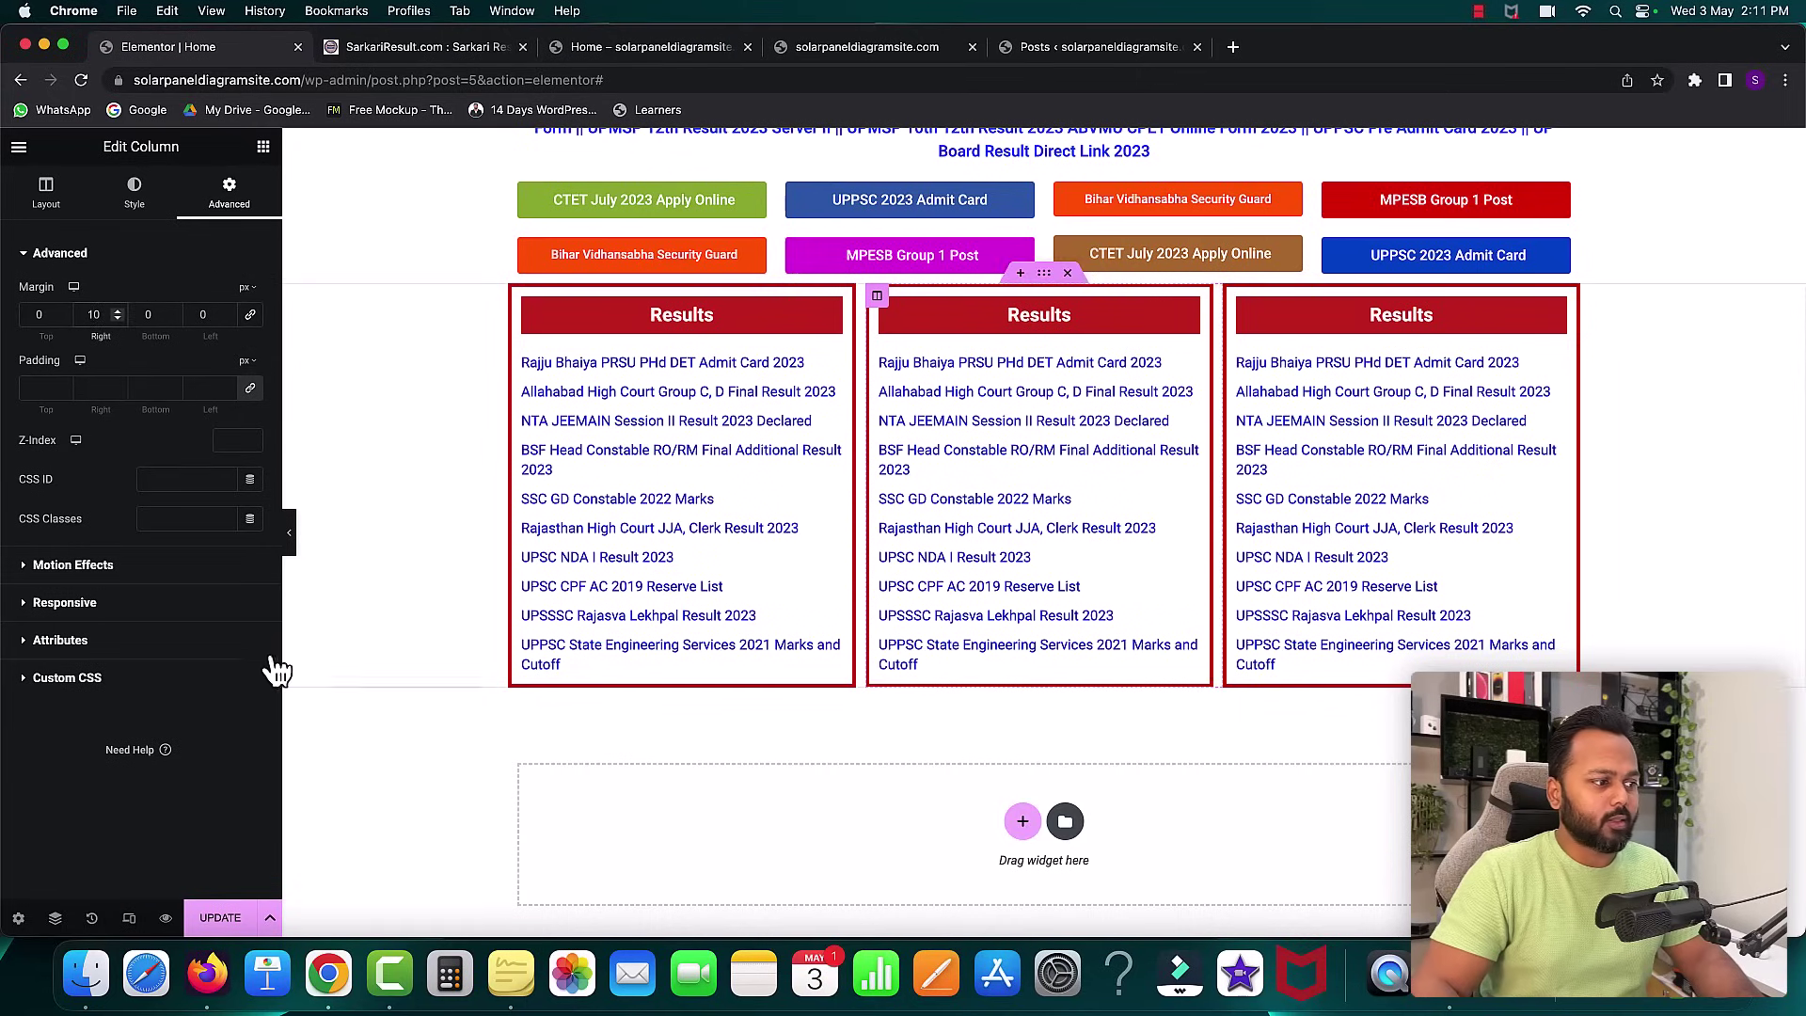
- Update the page and compare the live Home page with the SarkariResult.com reference
{"action": "left_click", "coordinate": [220, 917]}
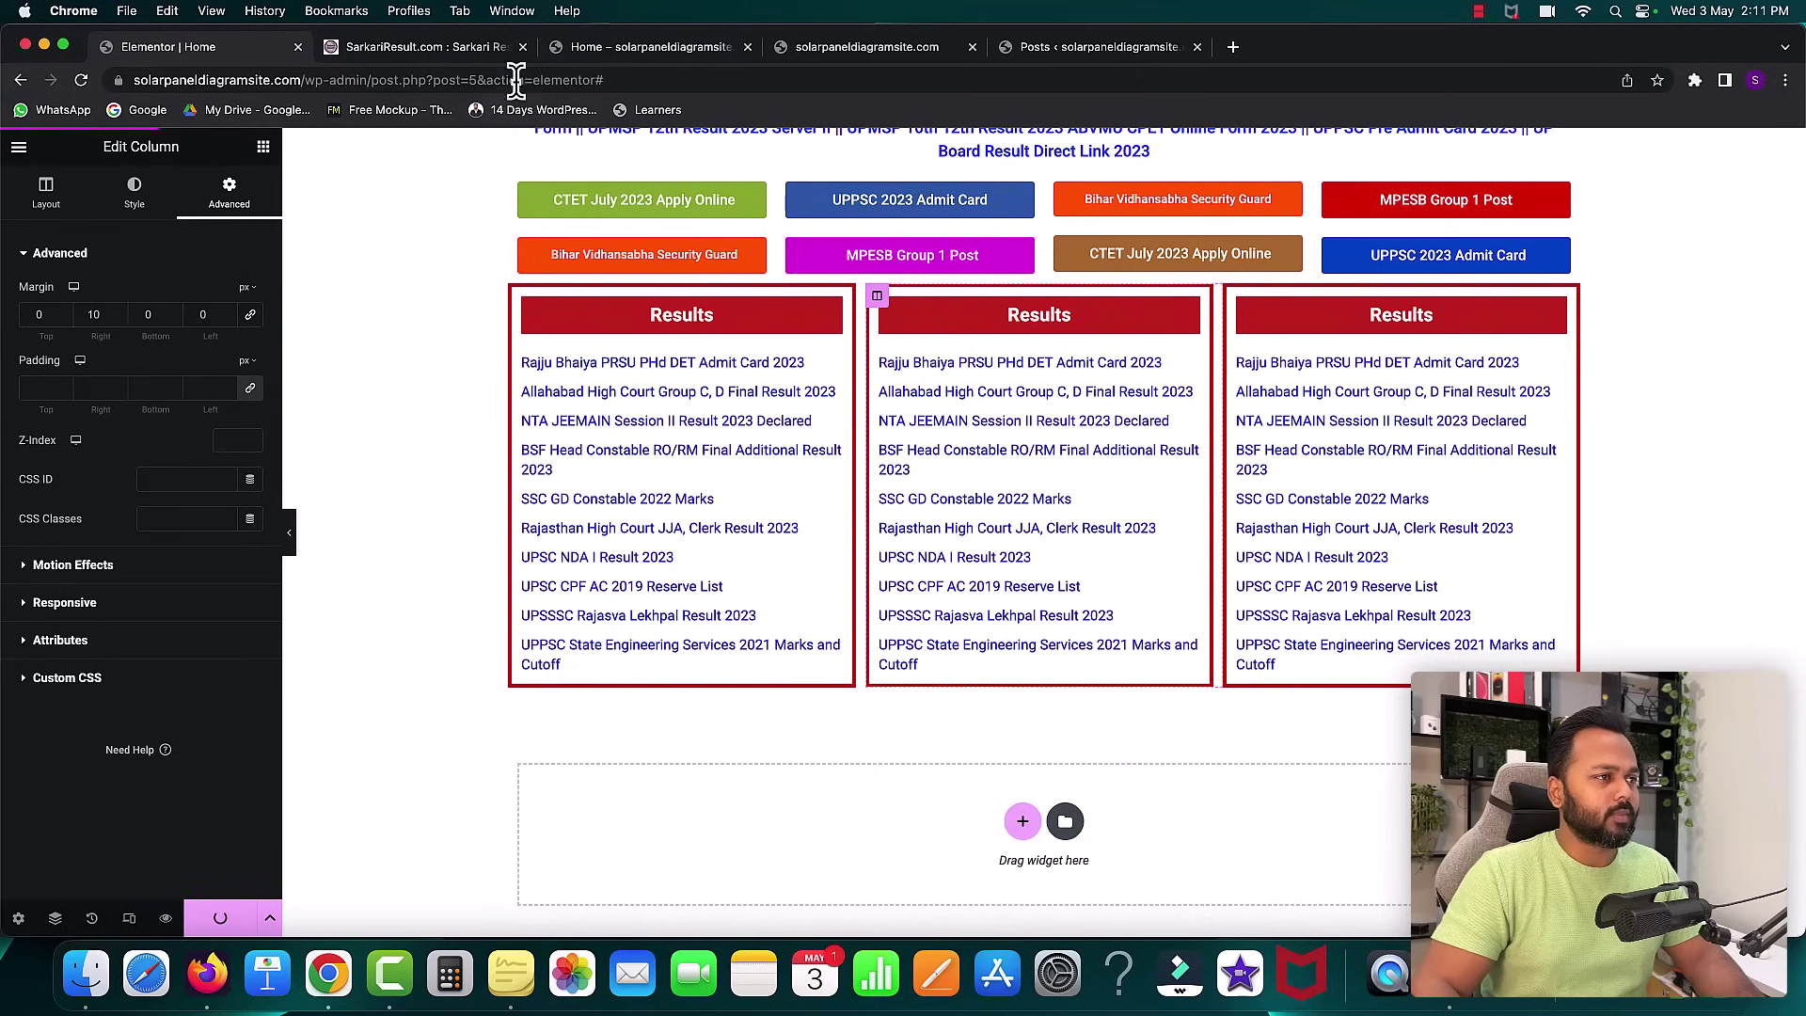
{"action": "left_click", "coordinate": [605, 52]}
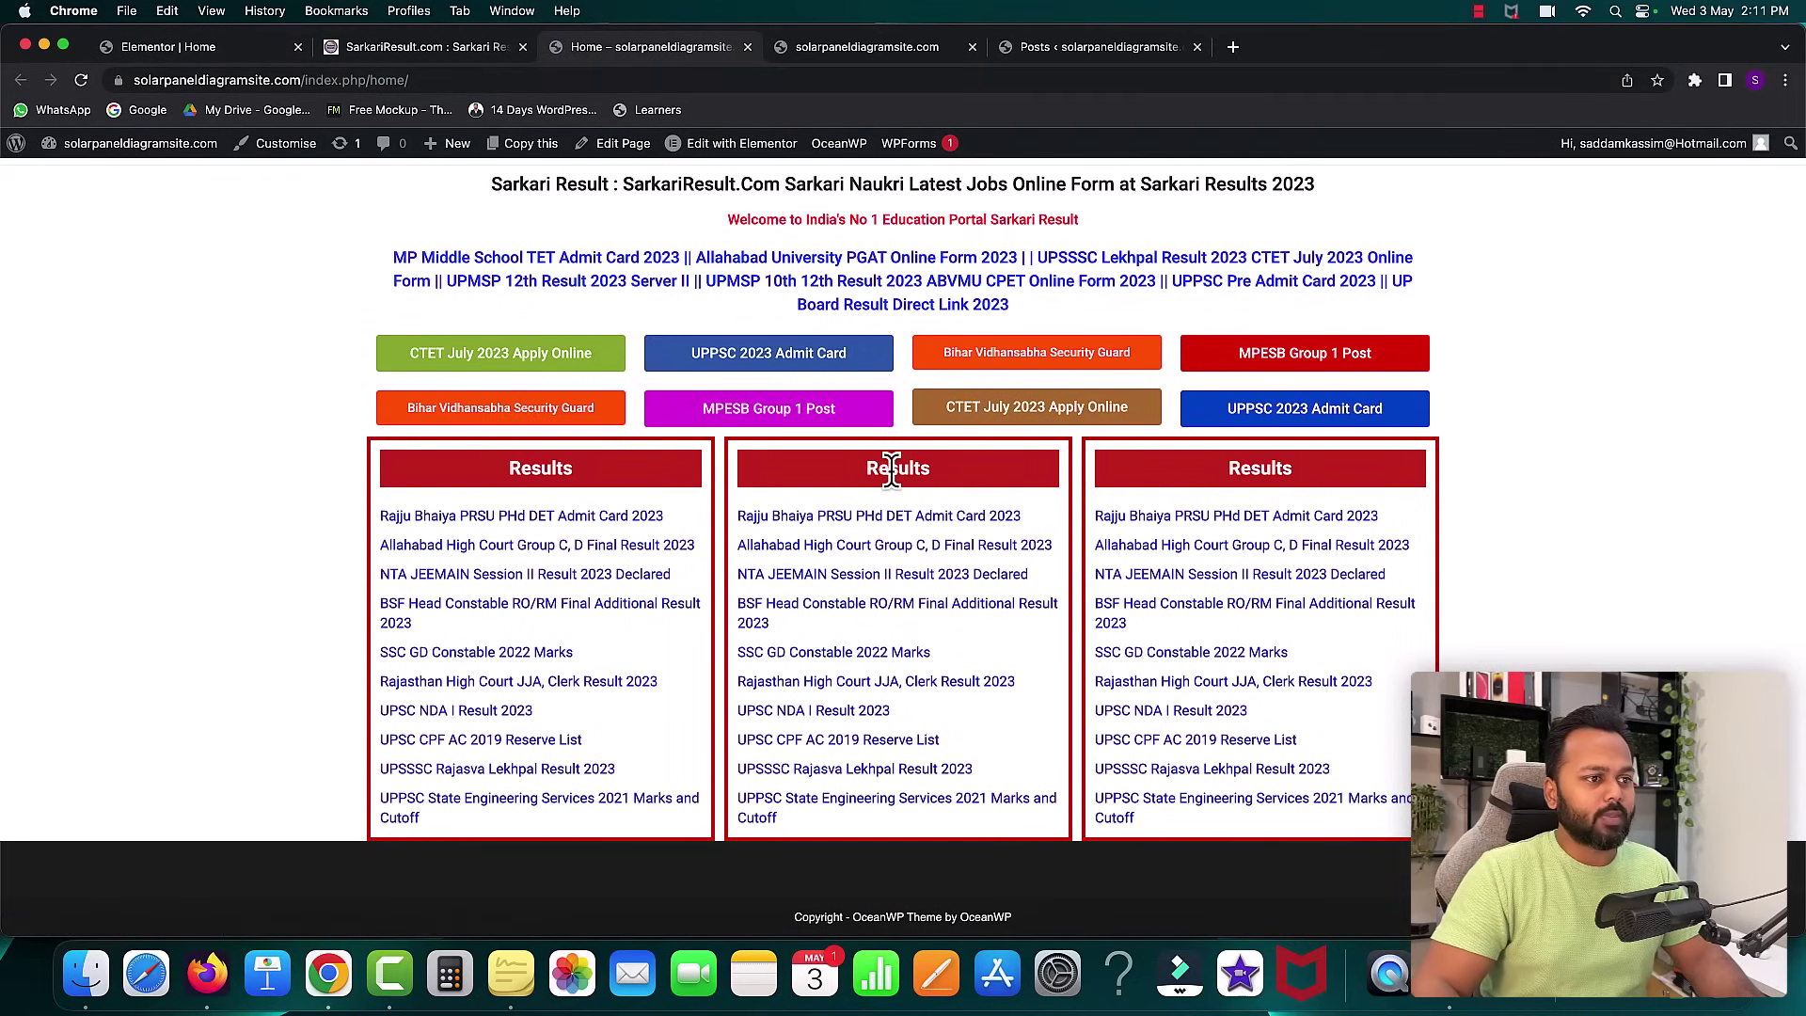
{"action": "left_click", "coordinate": [465, 47]}
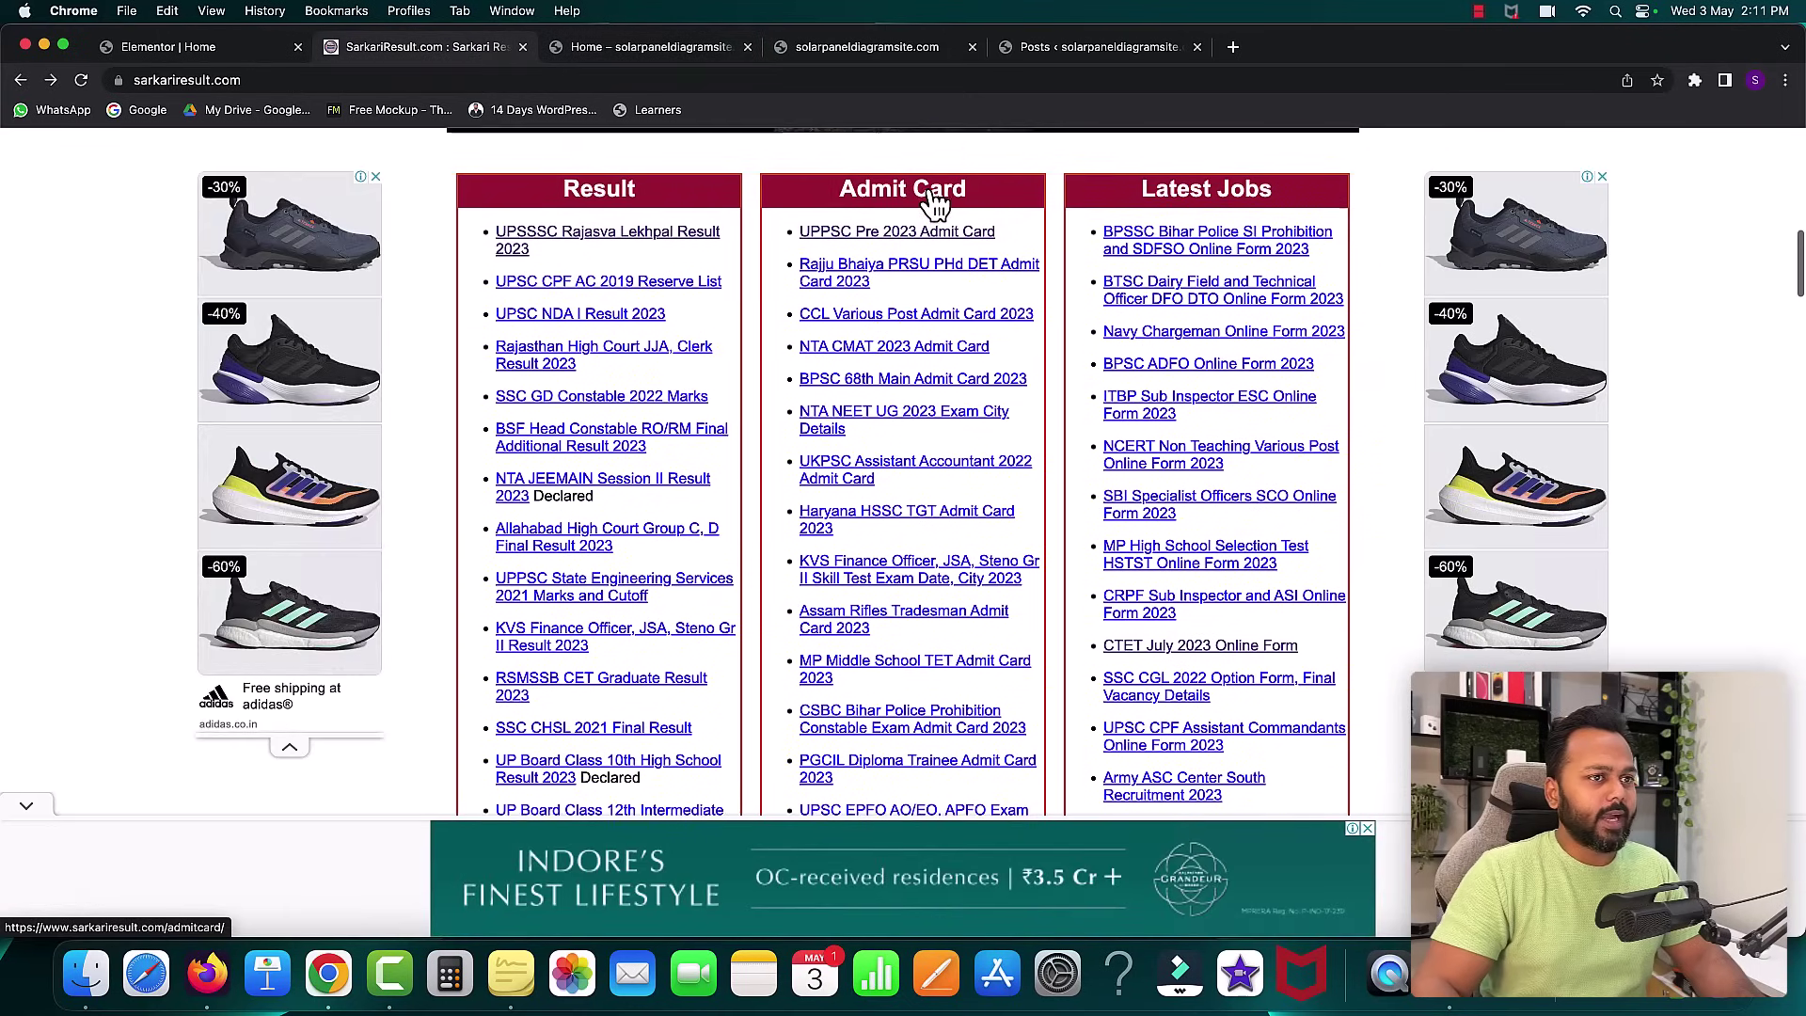
{"action": "left_click", "coordinate": [231, 47]}
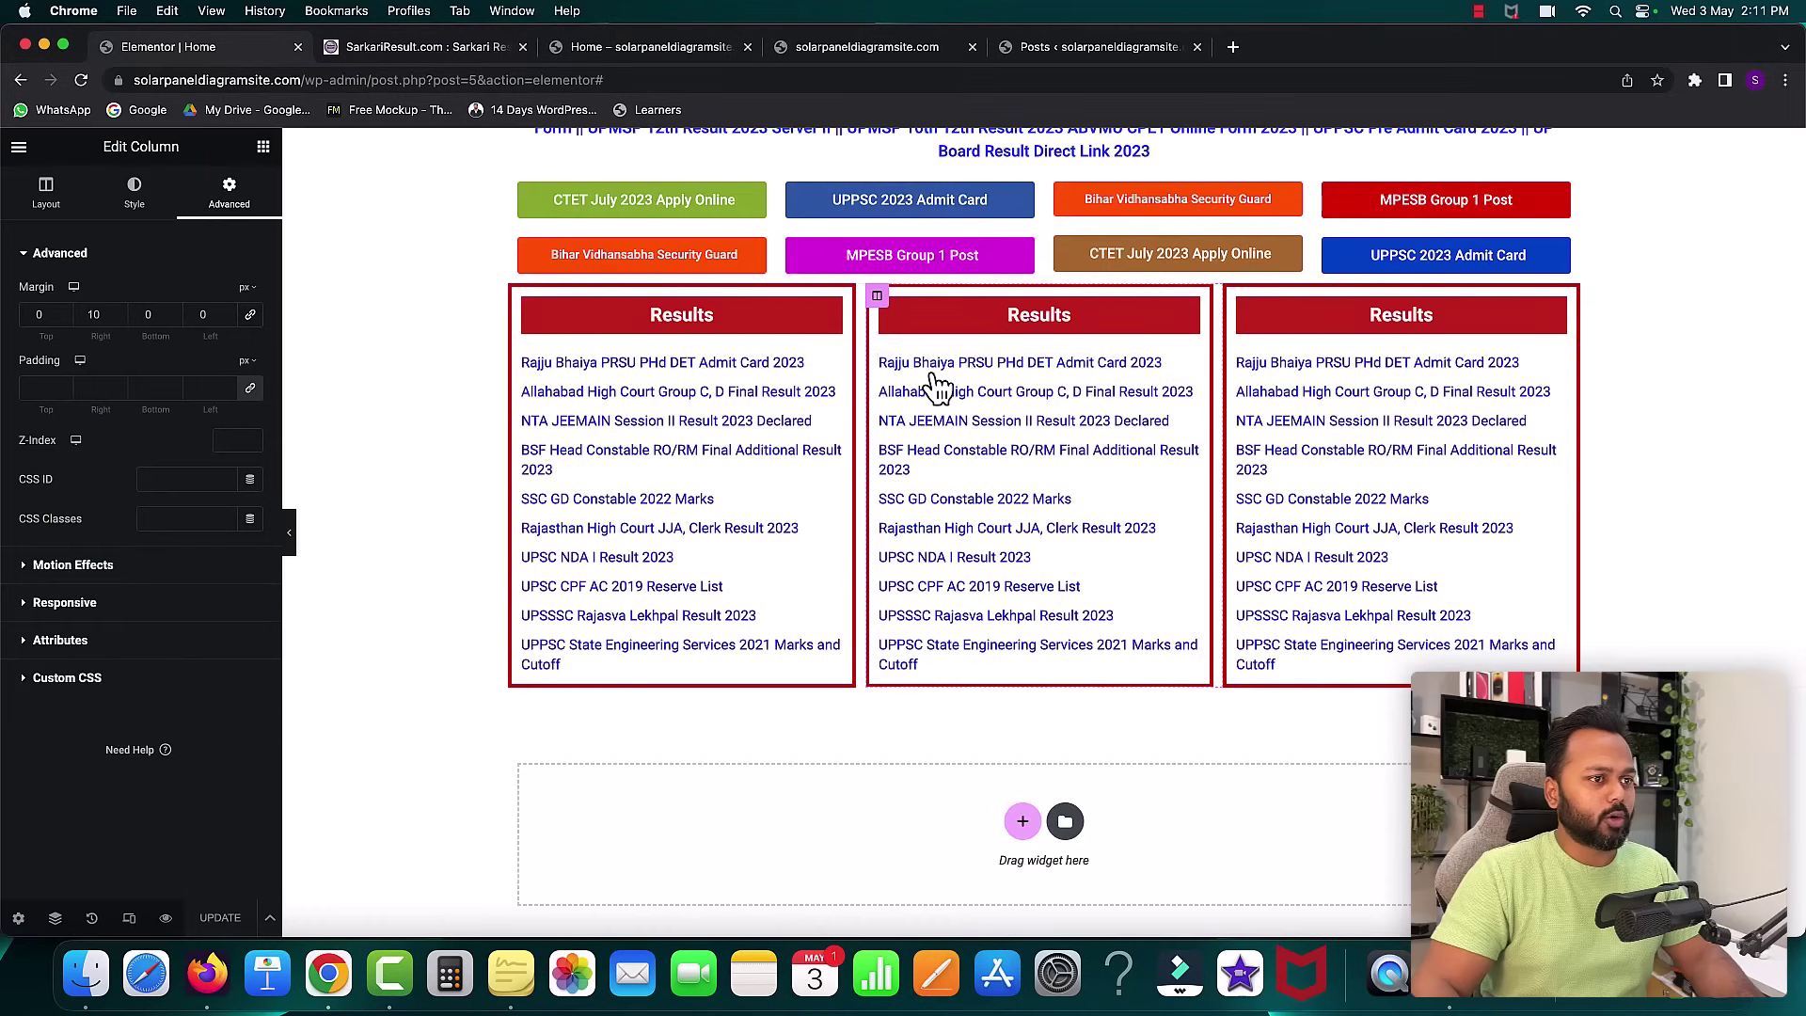
- Retitle the middle column's heading 'Admit Card'
{"action": "left_click", "coordinate": [1029, 316]}
{"action": "double_click", "coordinate": [42, 314]}
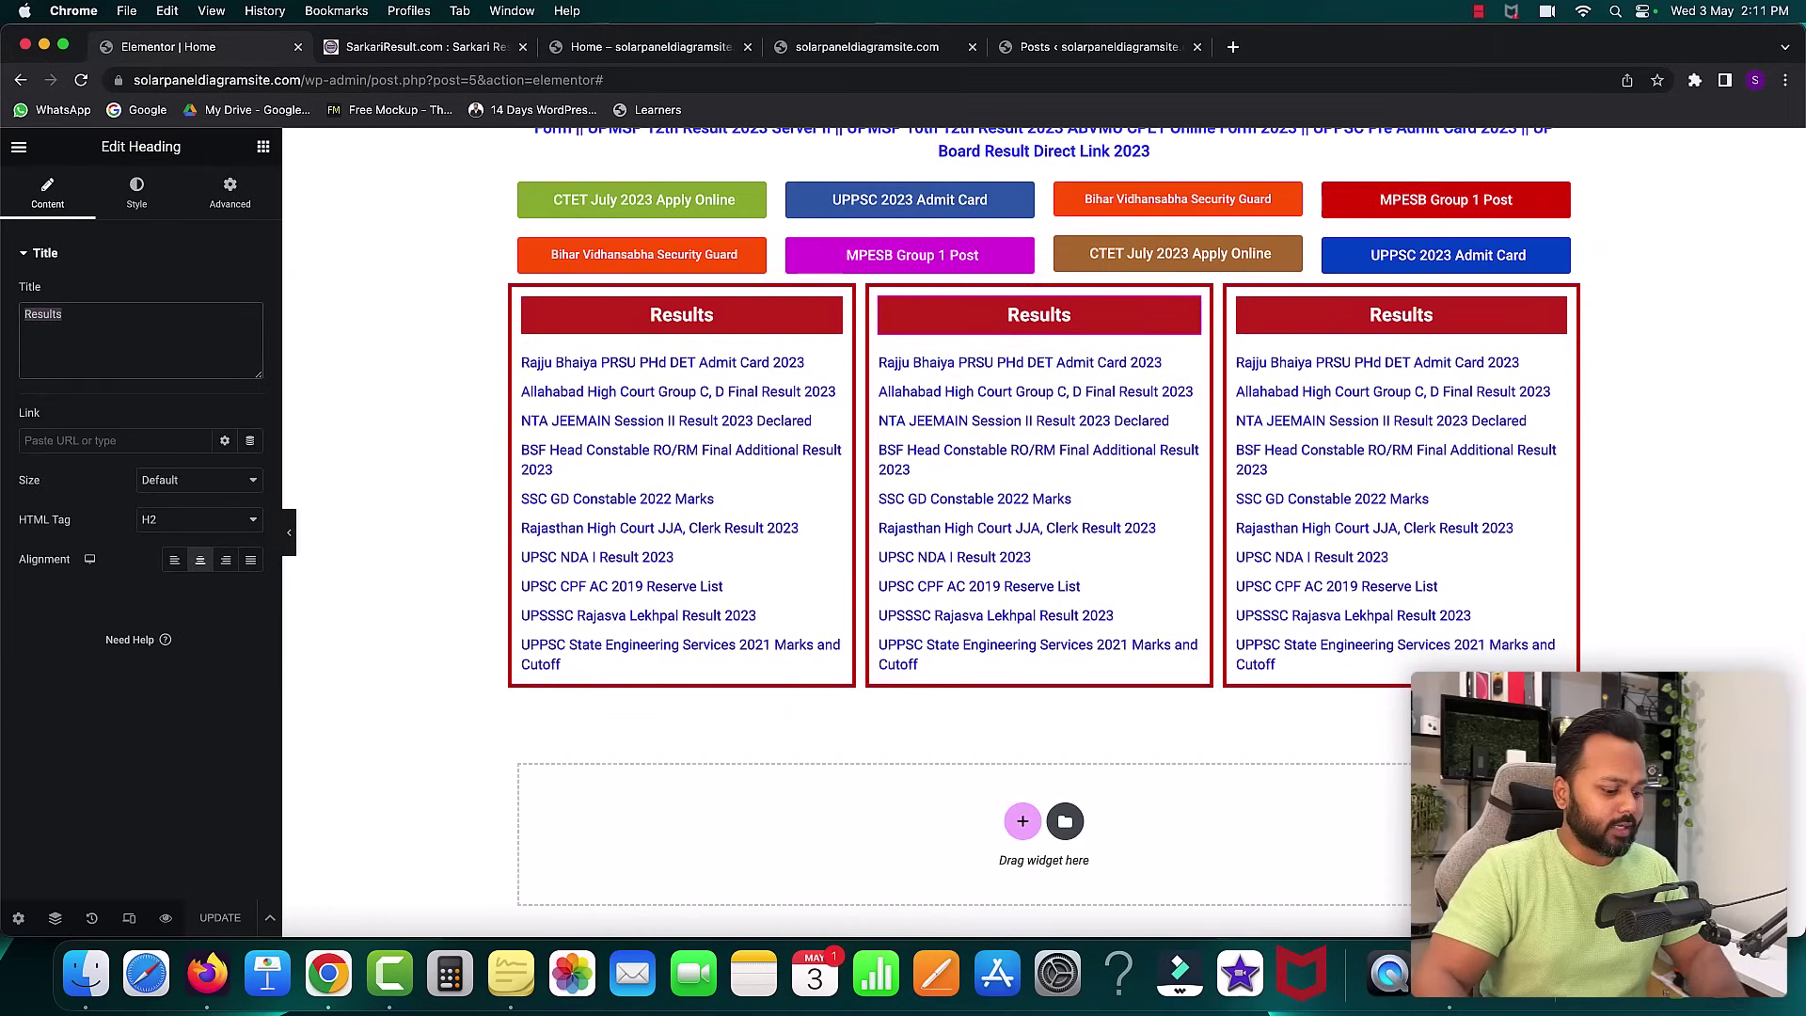
{"action": "type", "text": "Admit Card"}
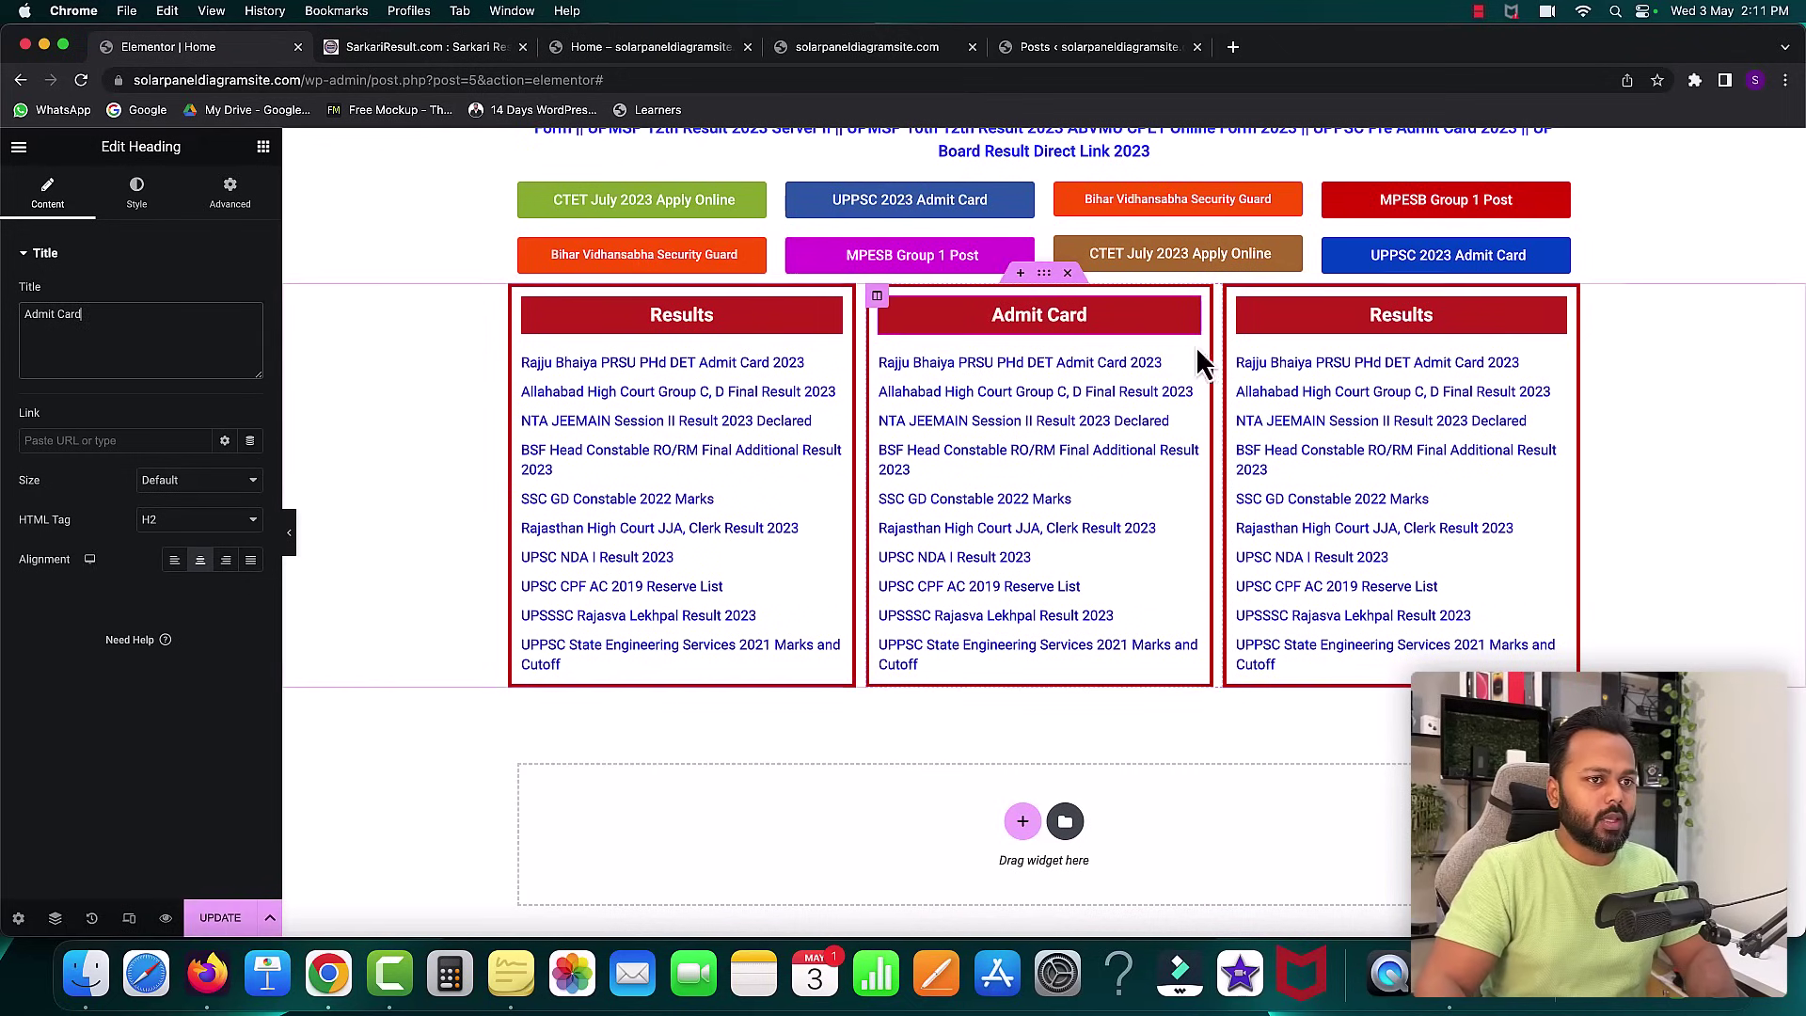
- Replace the right column's heading title with 'Latest Jobs'
{"action": "left_click", "coordinate": [1386, 315]}
{"action": "key", "text": "super+a"}
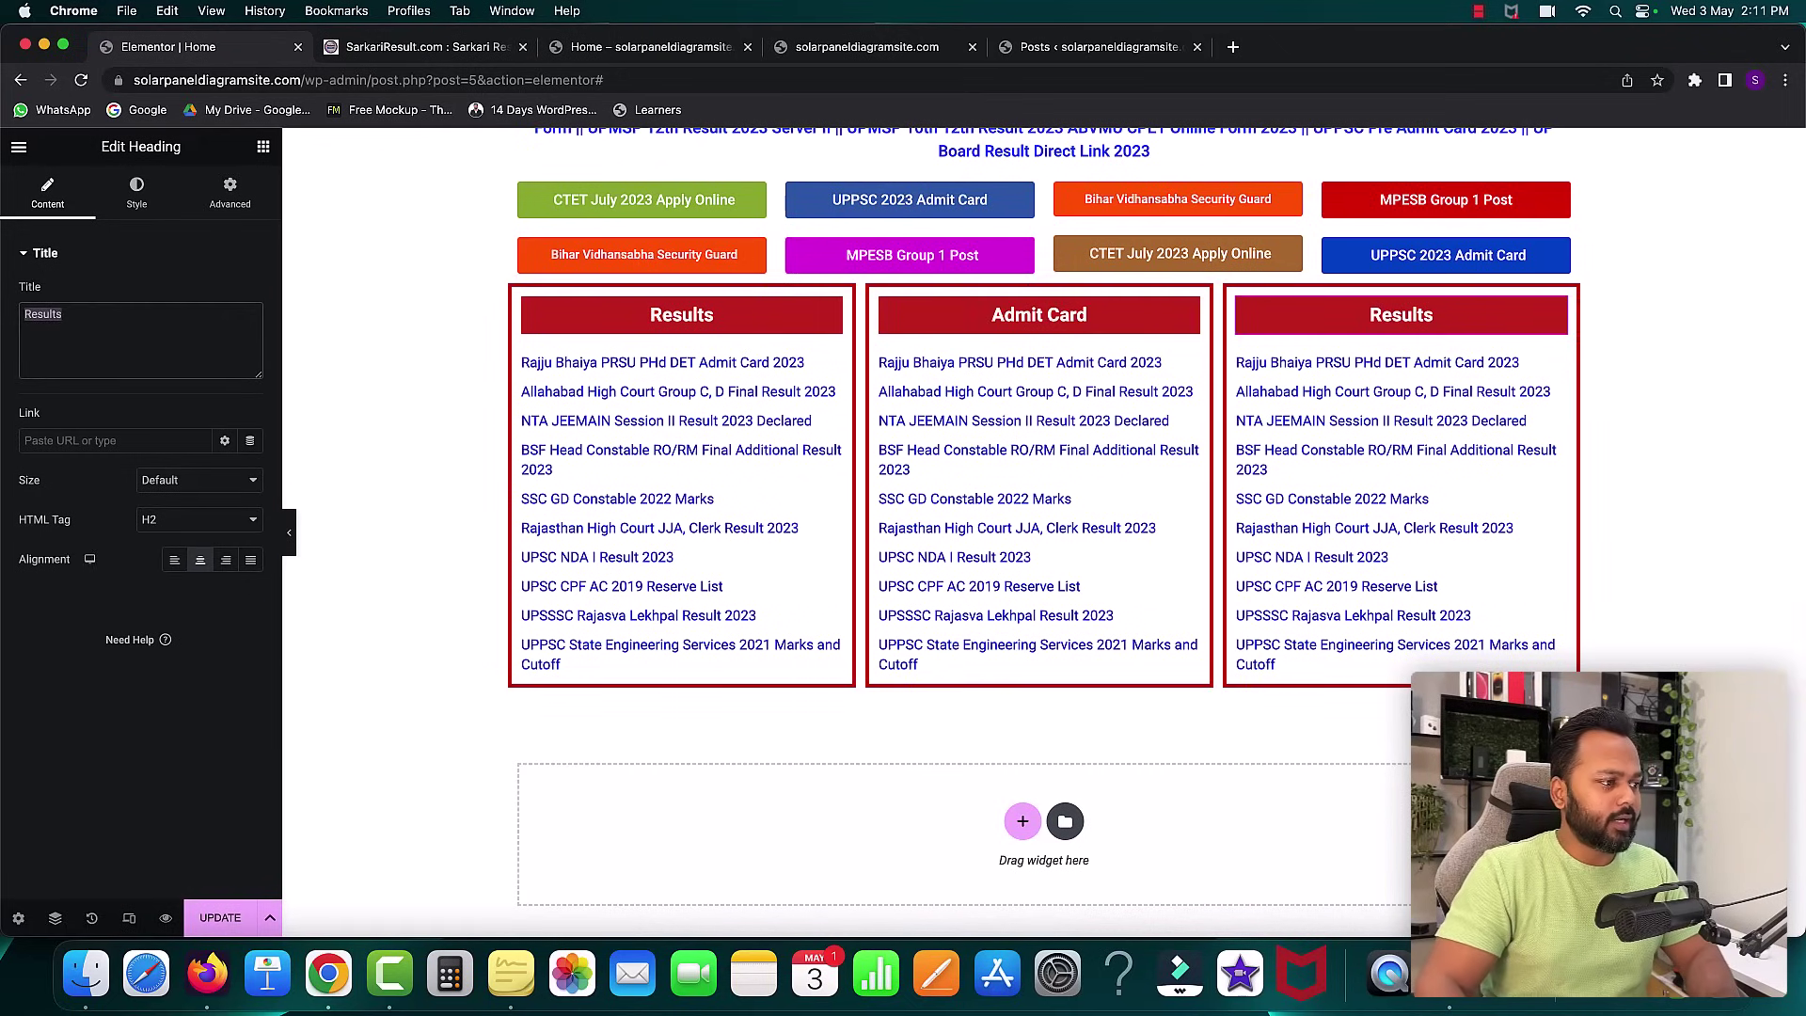
{"action": "type", "text": "Lat"}
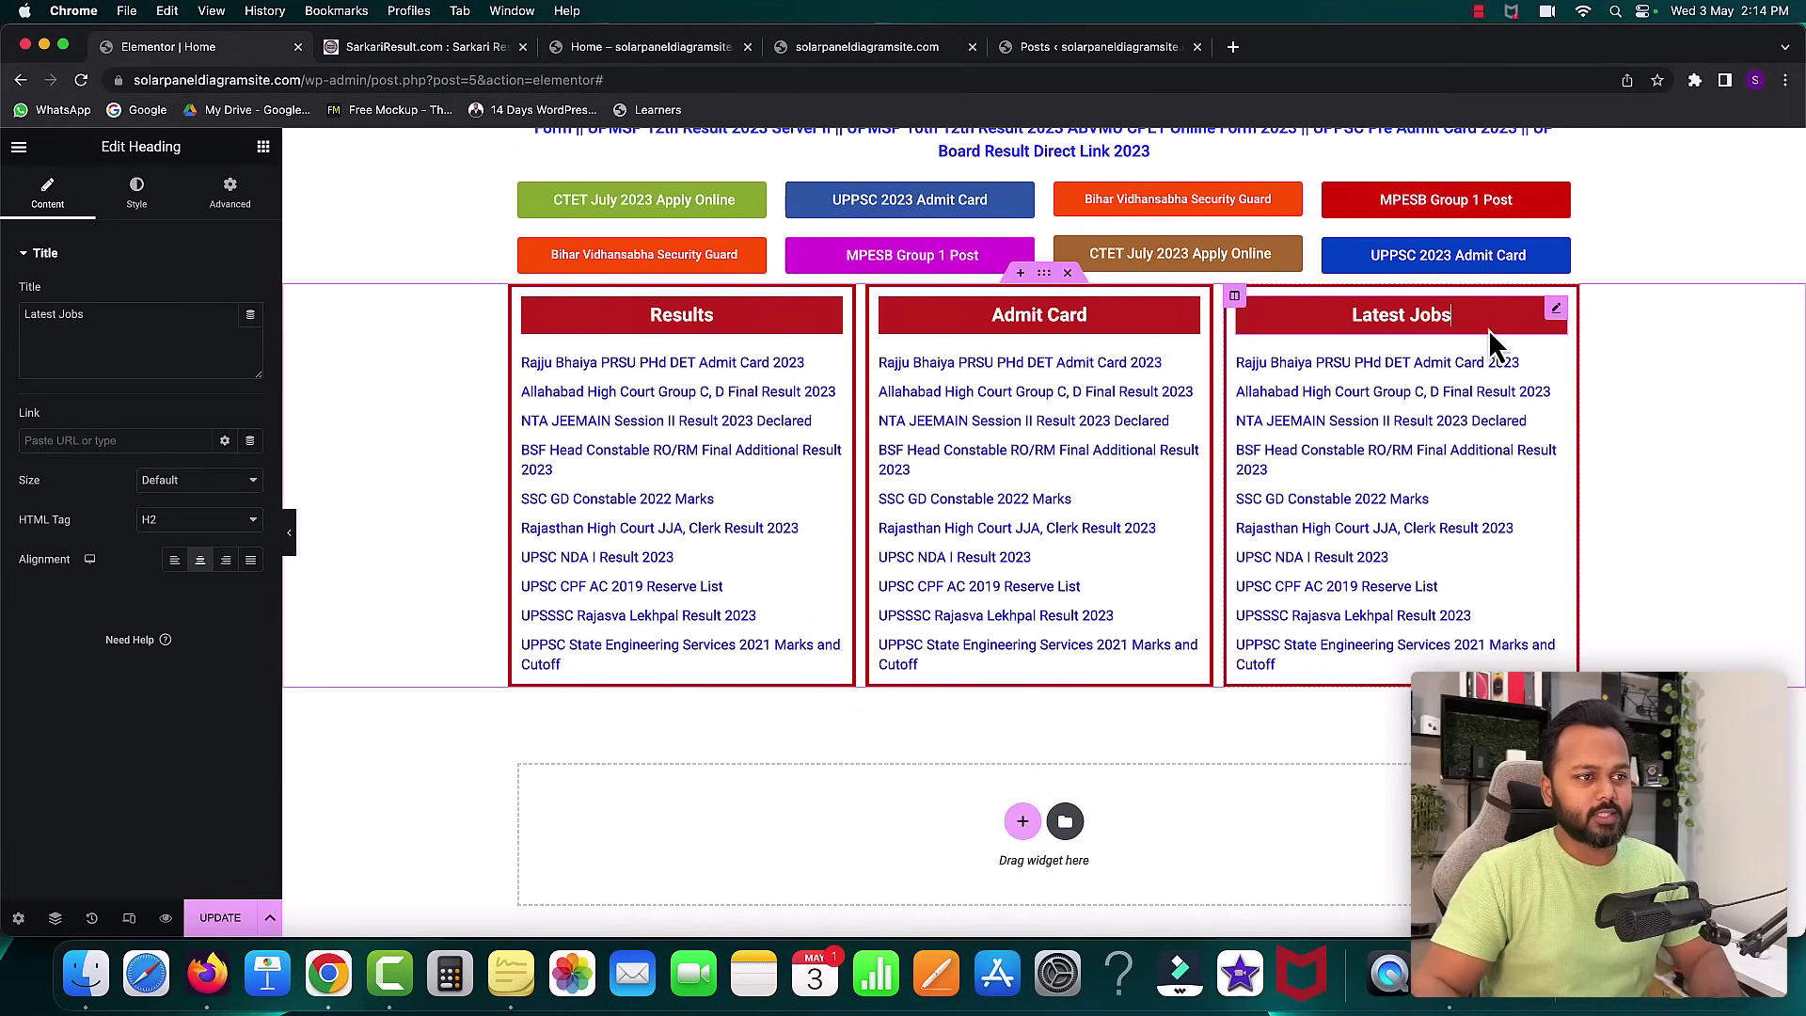
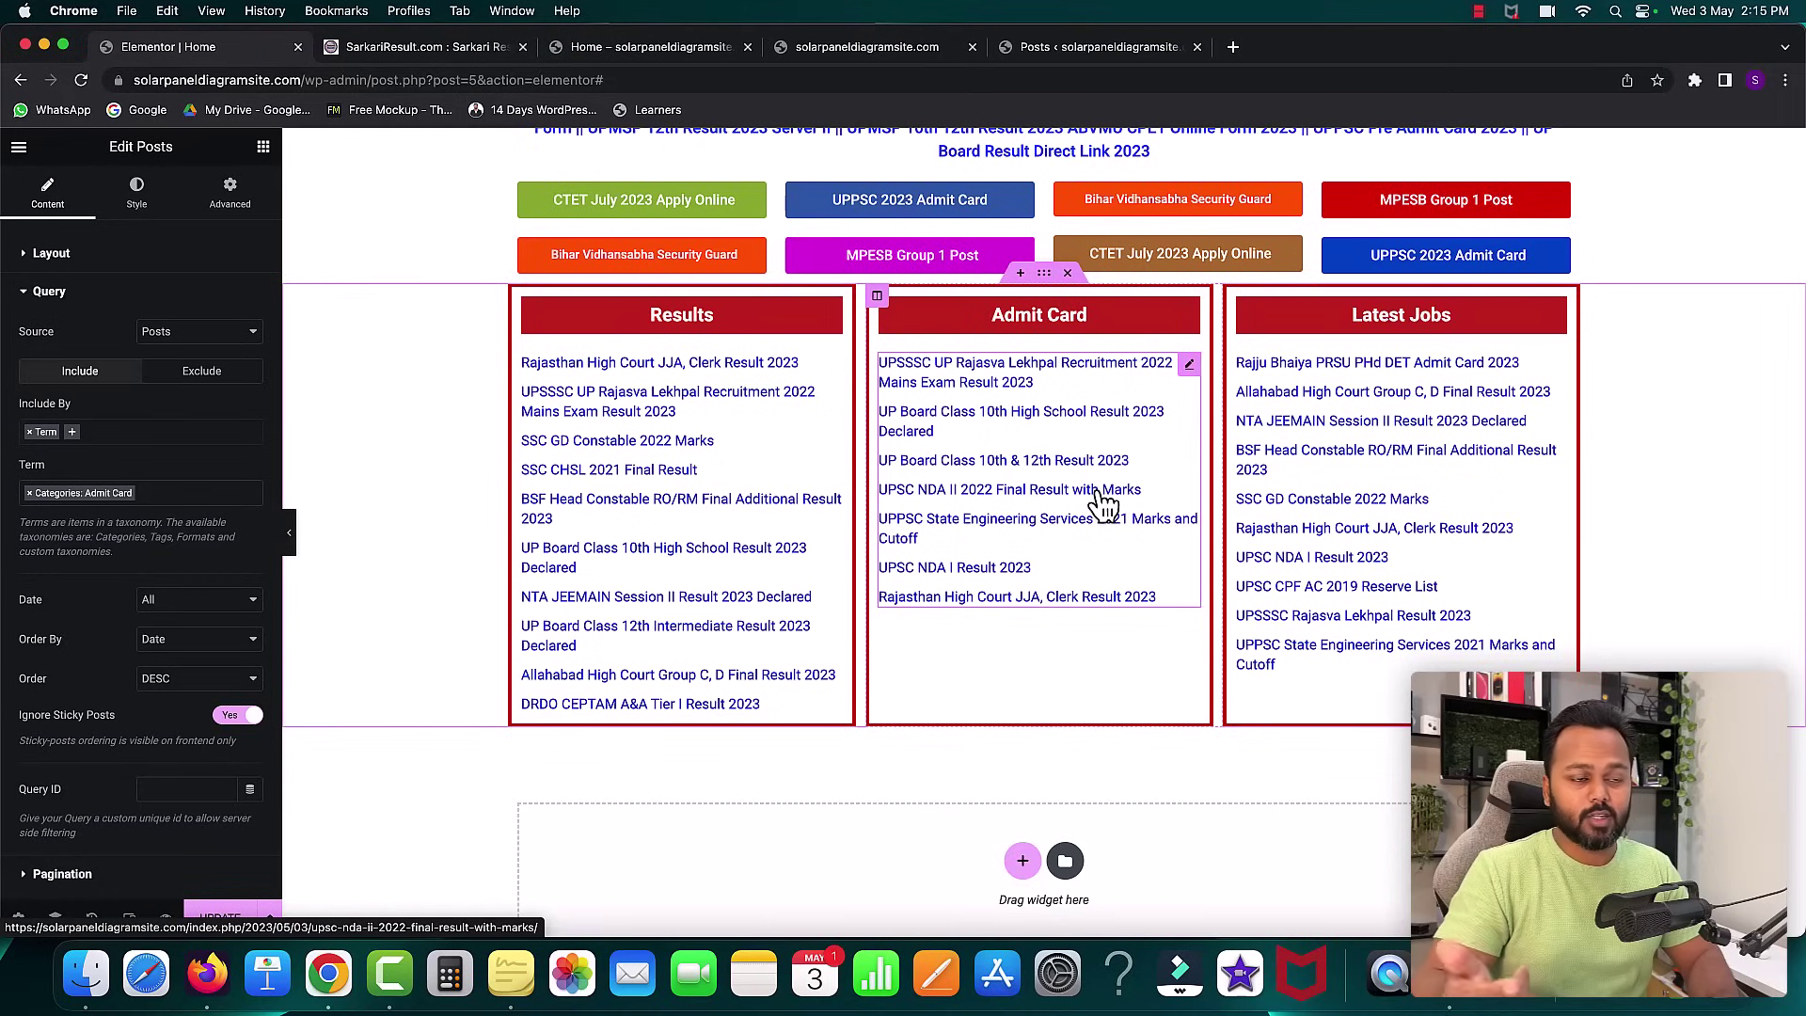
- Filter the Latest Jobs posts widget's query to include only the Latest Jobs category
{"action": "left_click", "coordinate": [1557, 367]}
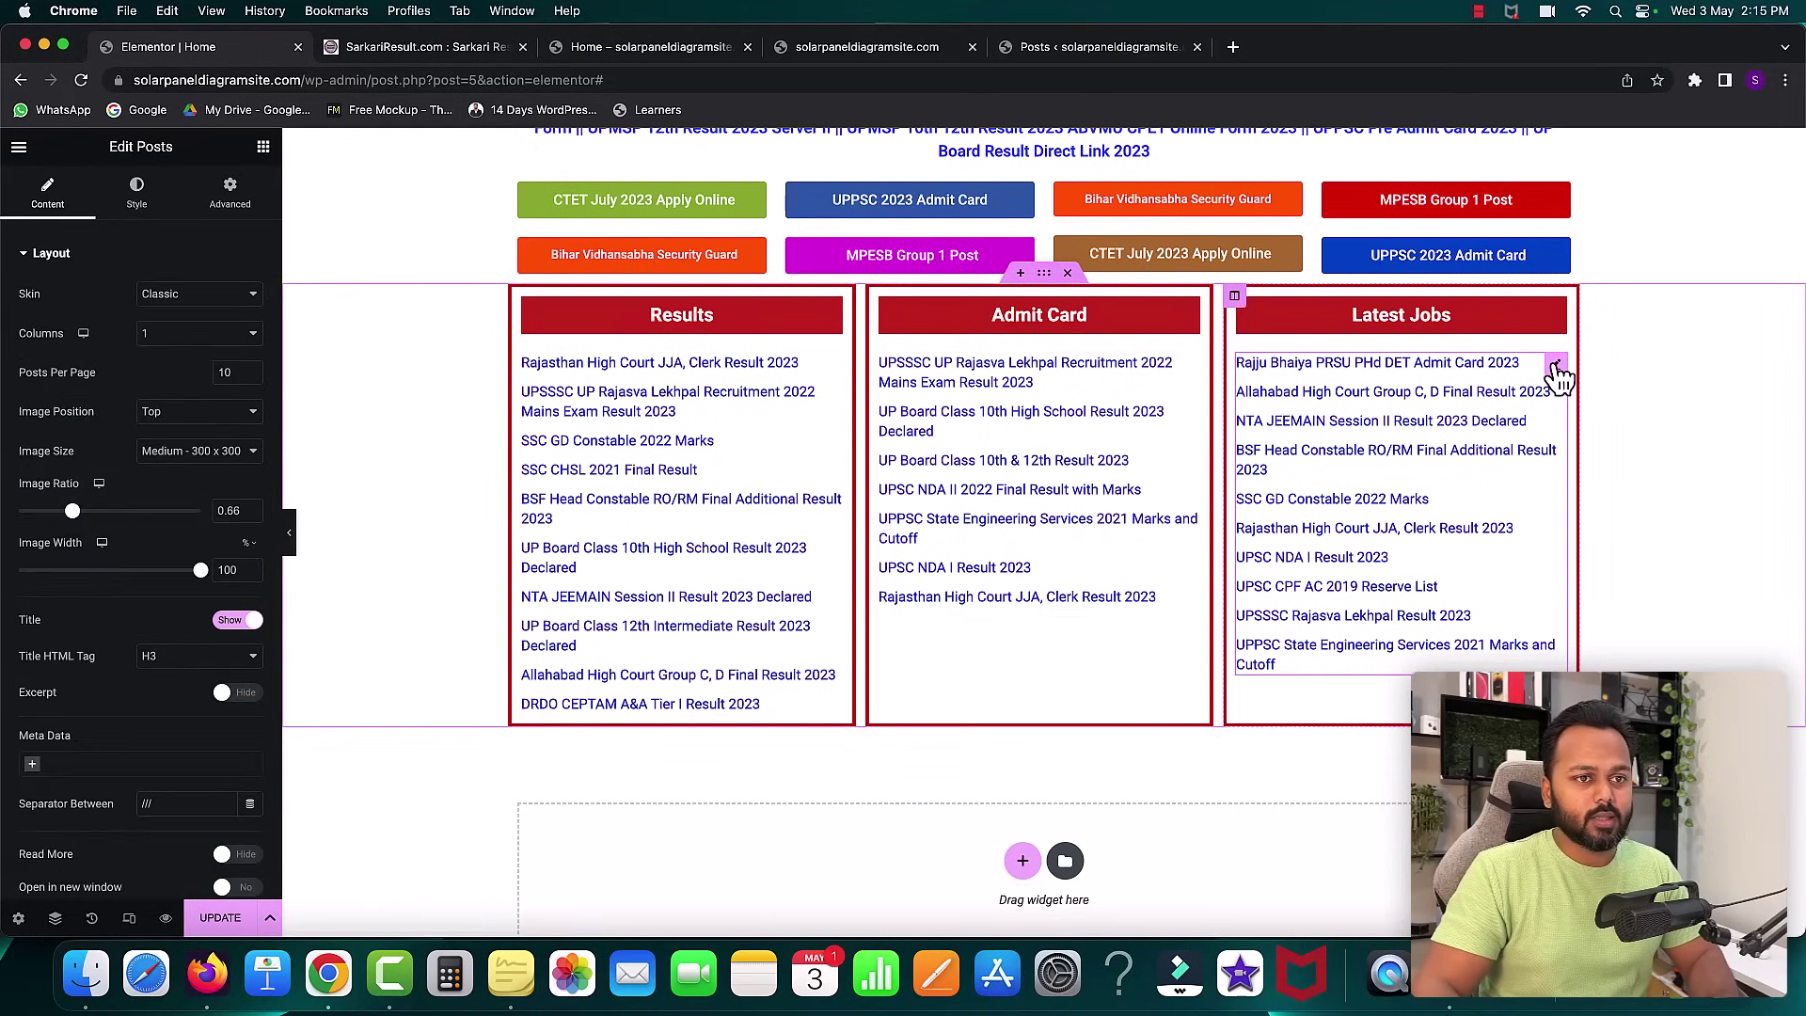
{"action": "scroll", "coordinate": [95, 567], "scroll_direction": "down", "scroll_amount": 3}
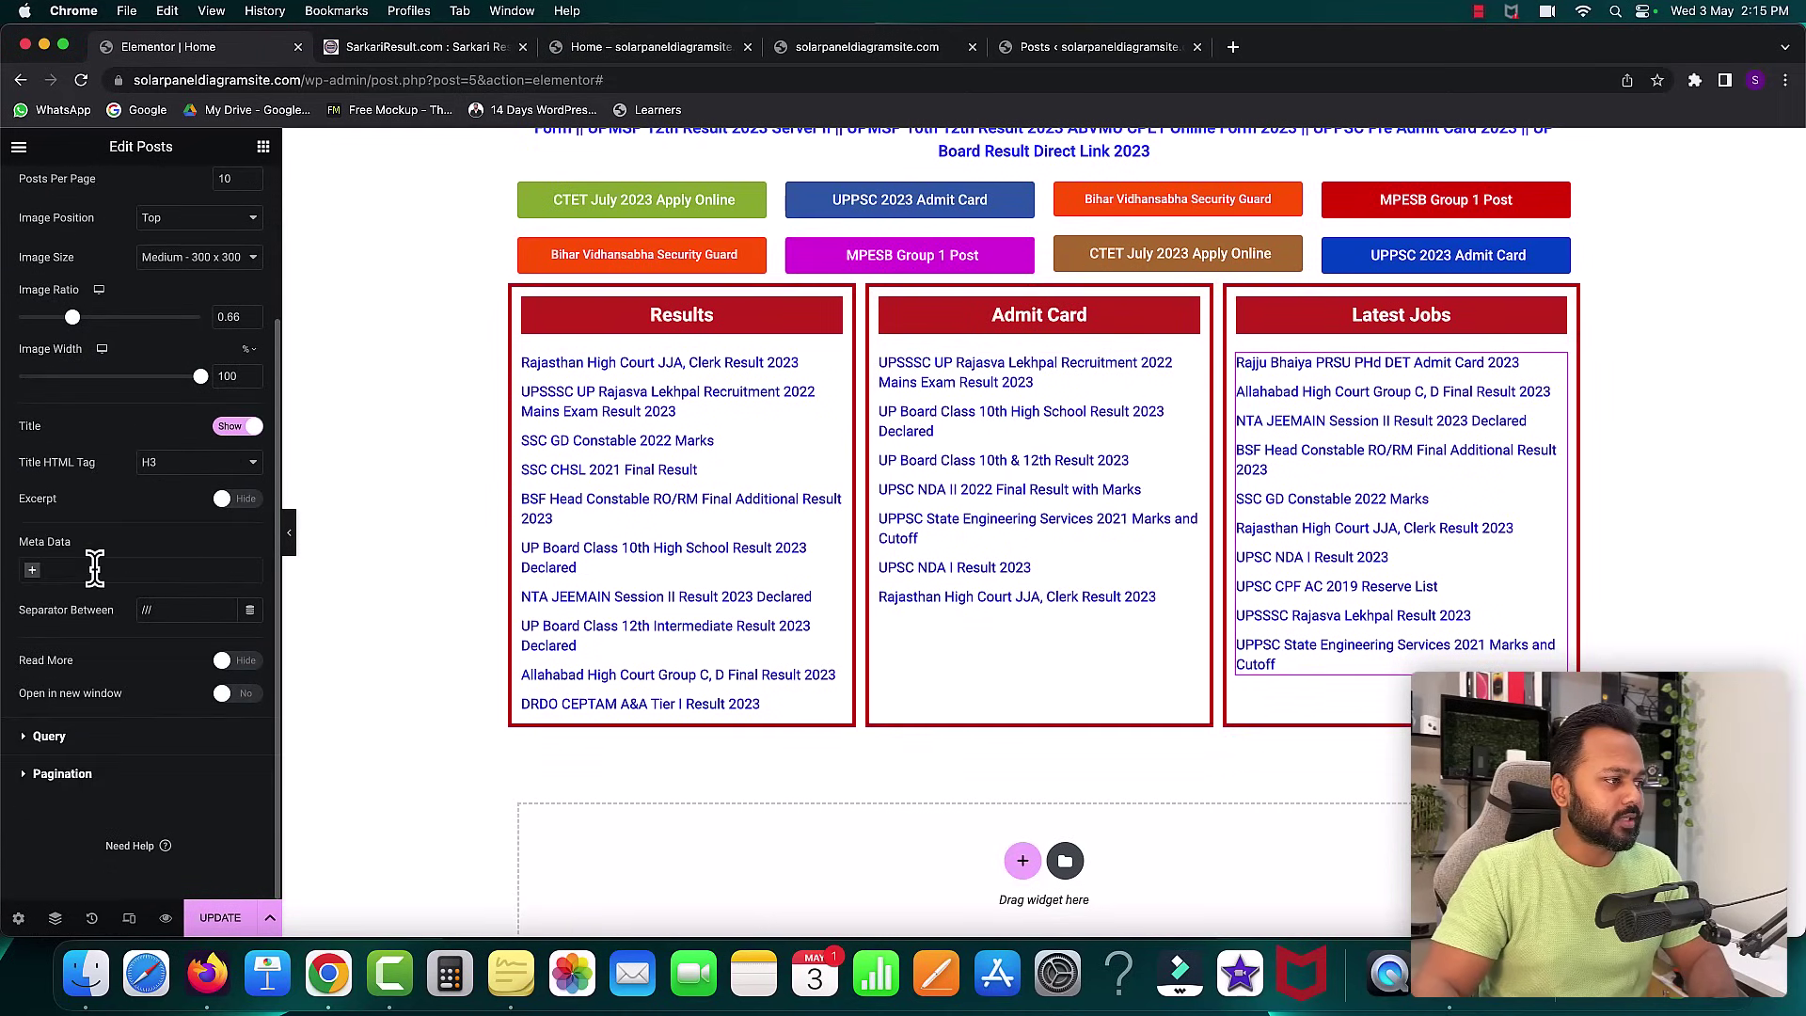
{"action": "left_click", "coordinate": [49, 736]}
{"action": "left_click", "coordinate": [45, 457]}
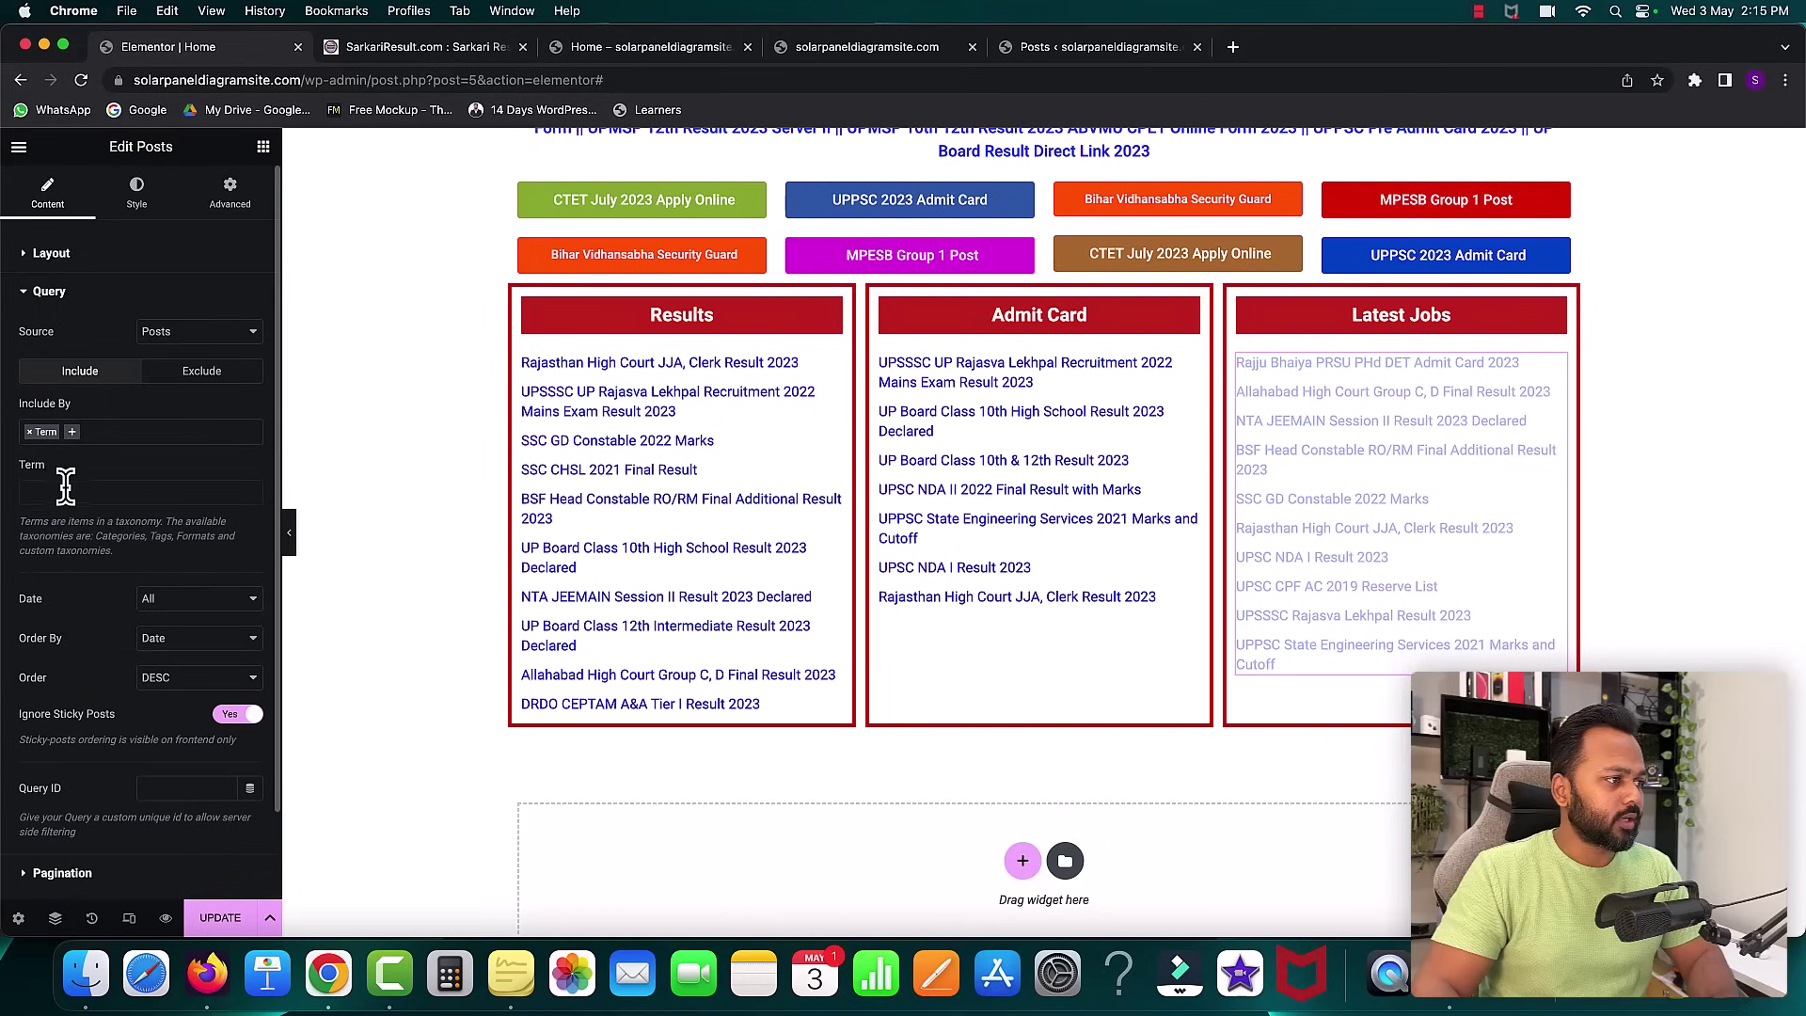
{"action": "left_click", "coordinate": [65, 485]}
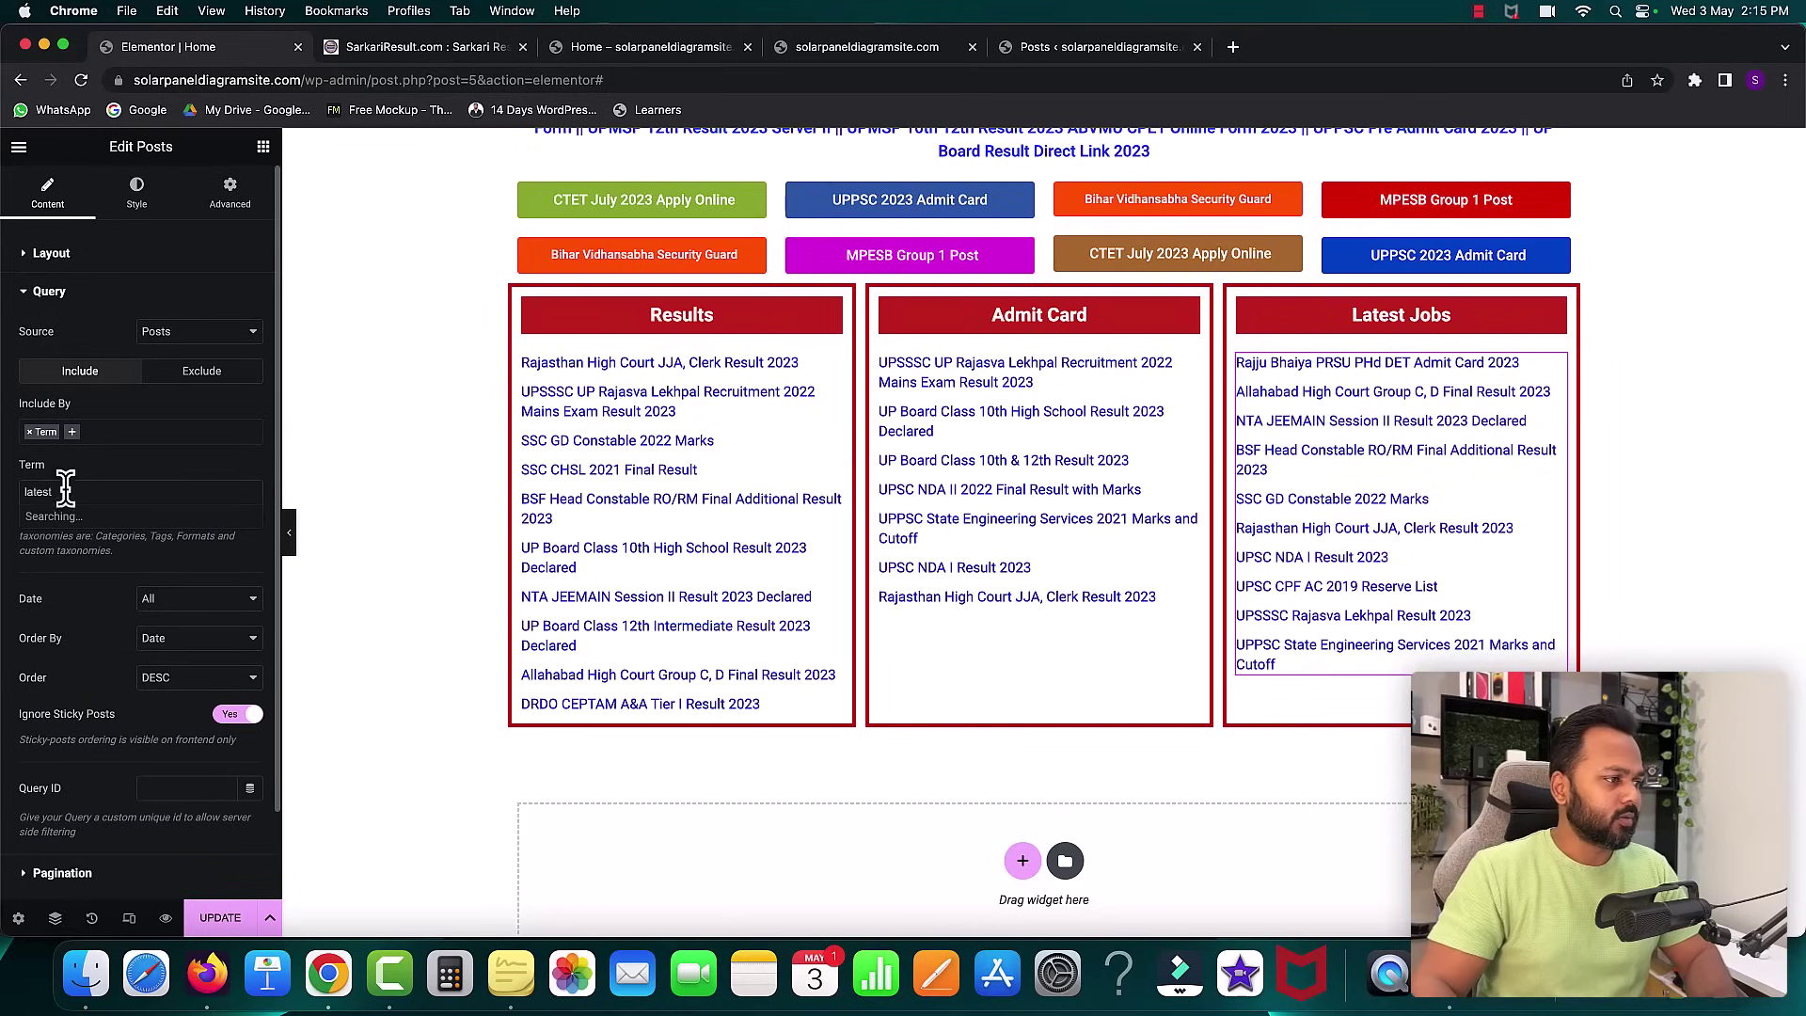
{"action": "left_click", "coordinate": [104, 517]}
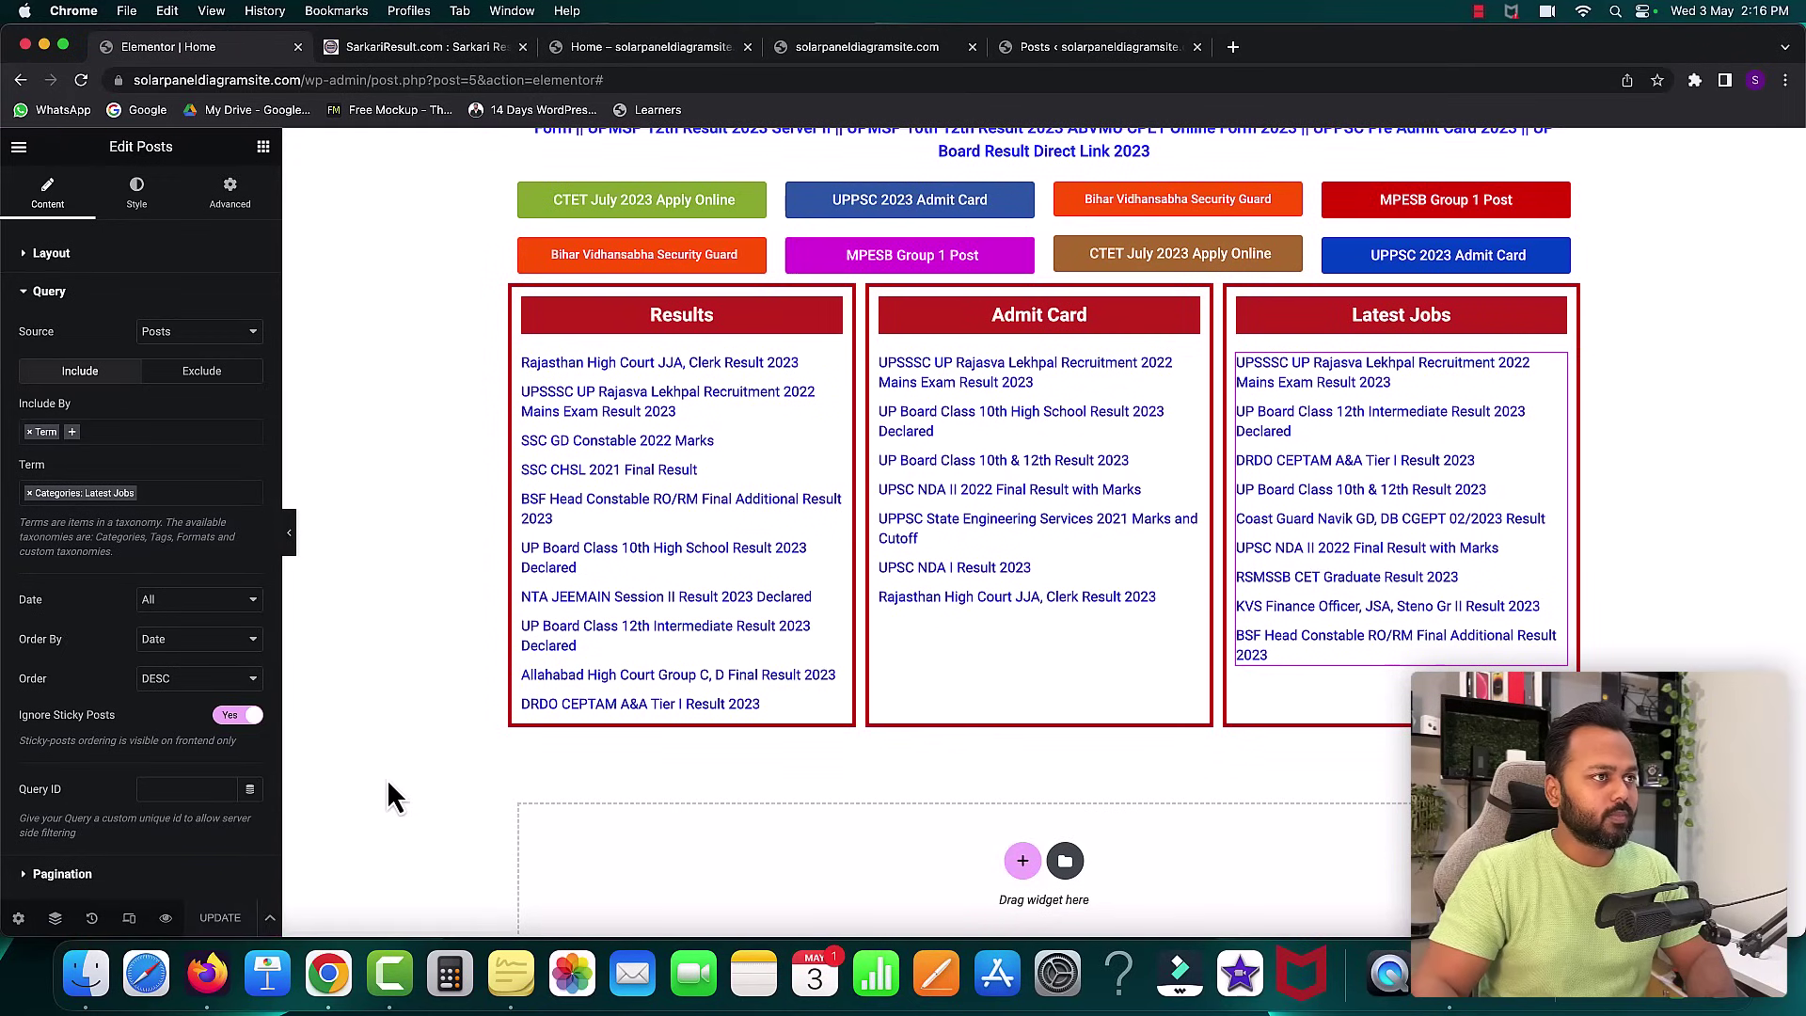
- Reload the live homepage to check the Results, Admit Card and Latest Jobs columns
{"action": "left_click", "coordinate": [614, 52]}
{"action": "left_click", "coordinate": [82, 81]}
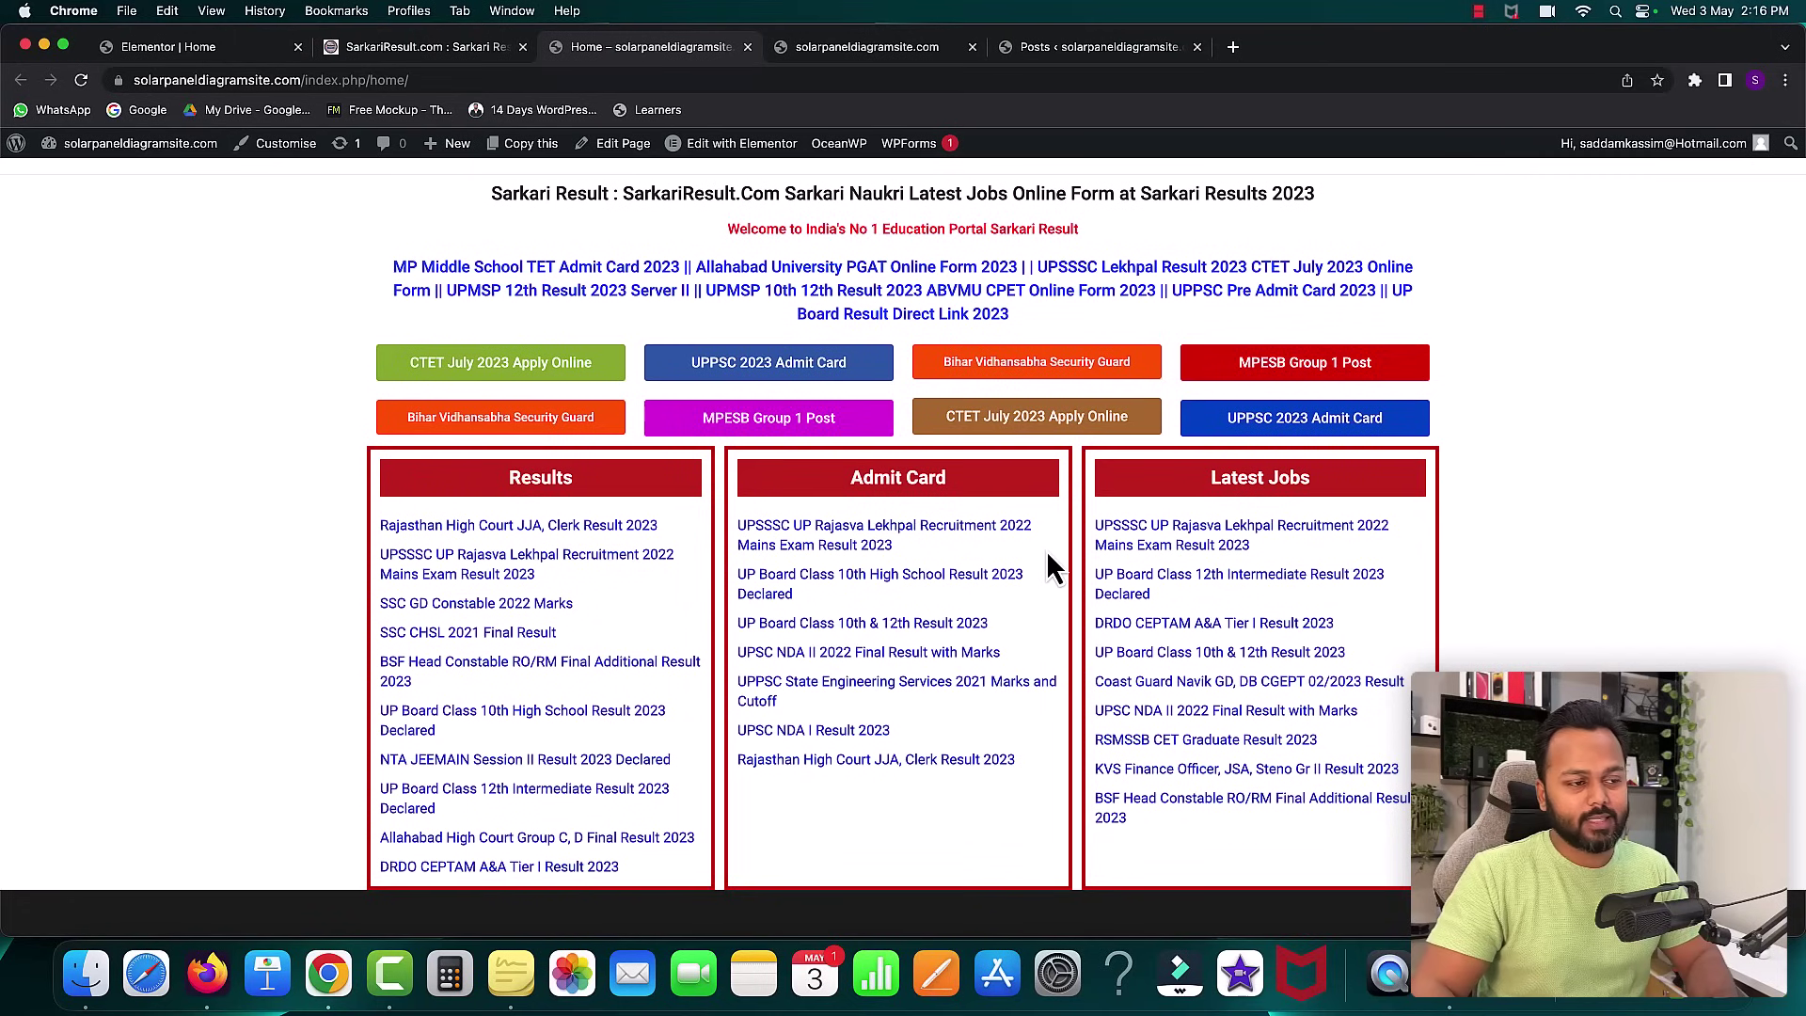
{"action": "scroll", "coordinate": [1074, 525], "scroll_direction": "up", "scroll_amount": 2}
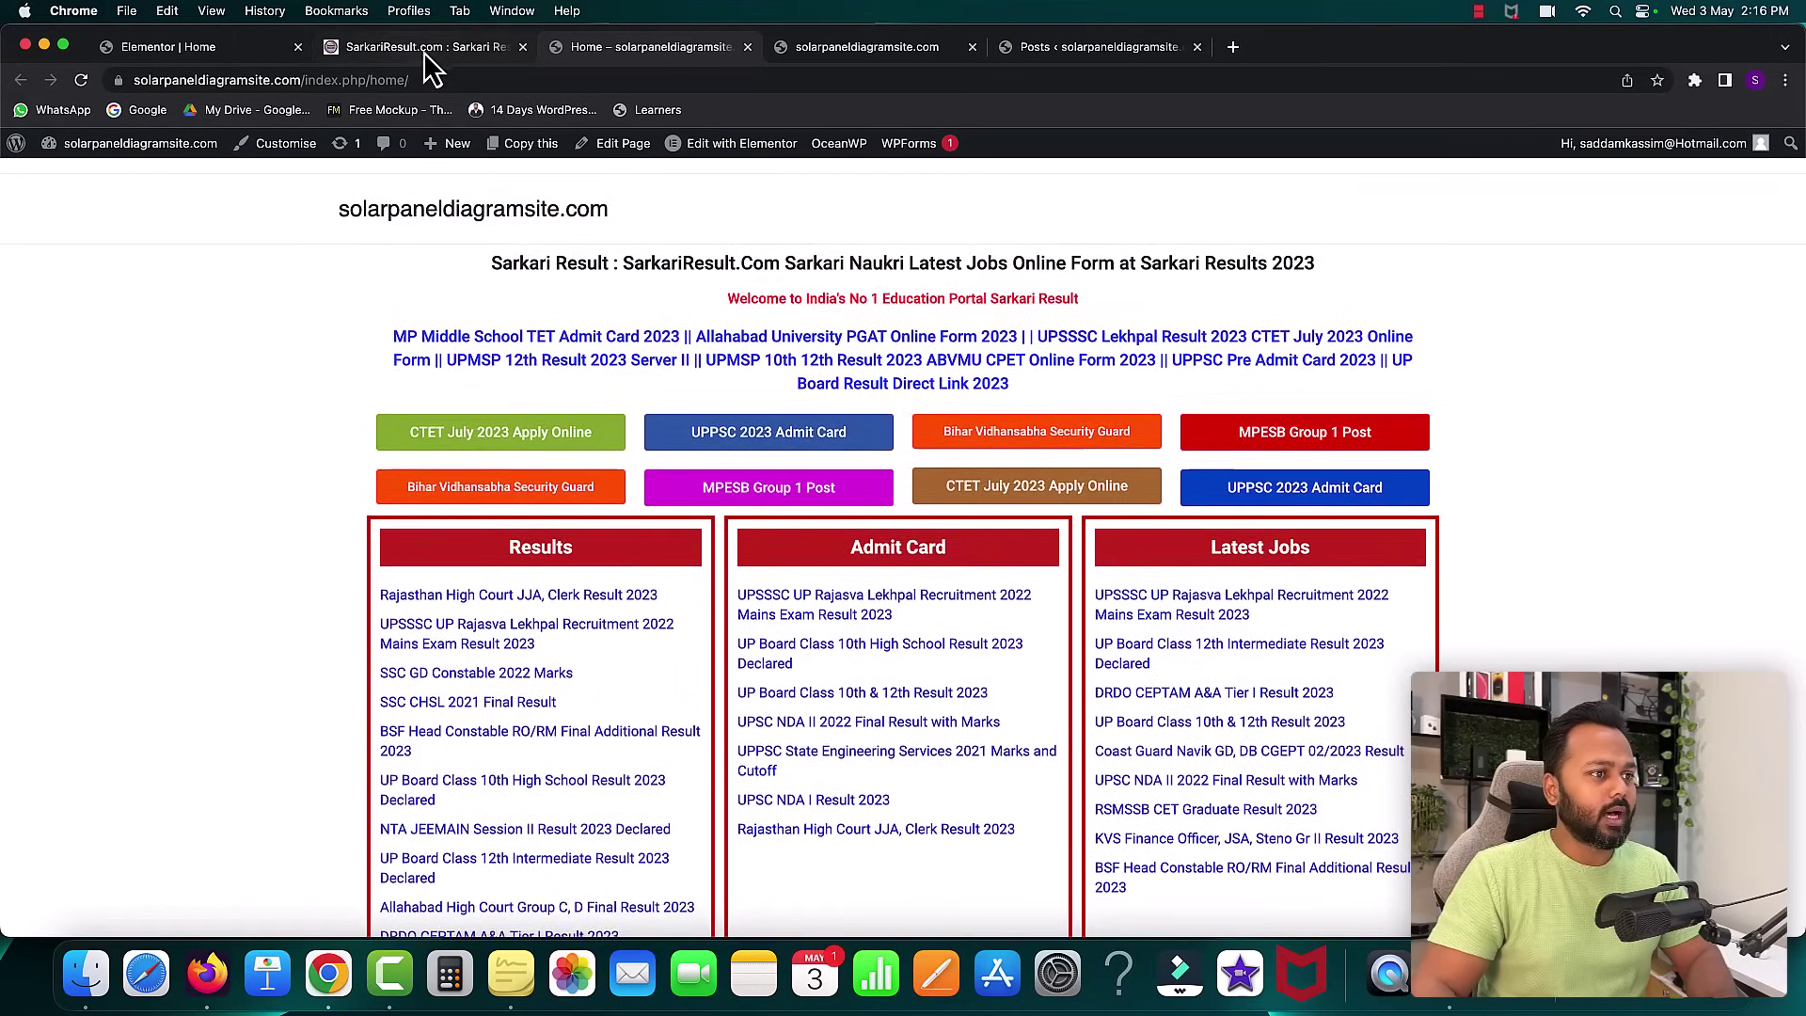
{"action": "left_click", "coordinate": [425, 54]}
- Copy the 'Sarkari Result : Resources to Help Indians Get Government Jobs (Sarkari Job)' heading text
{"action": "scroll", "coordinate": [1003, 409], "scroll_direction": "down", "scroll_amount": 15}
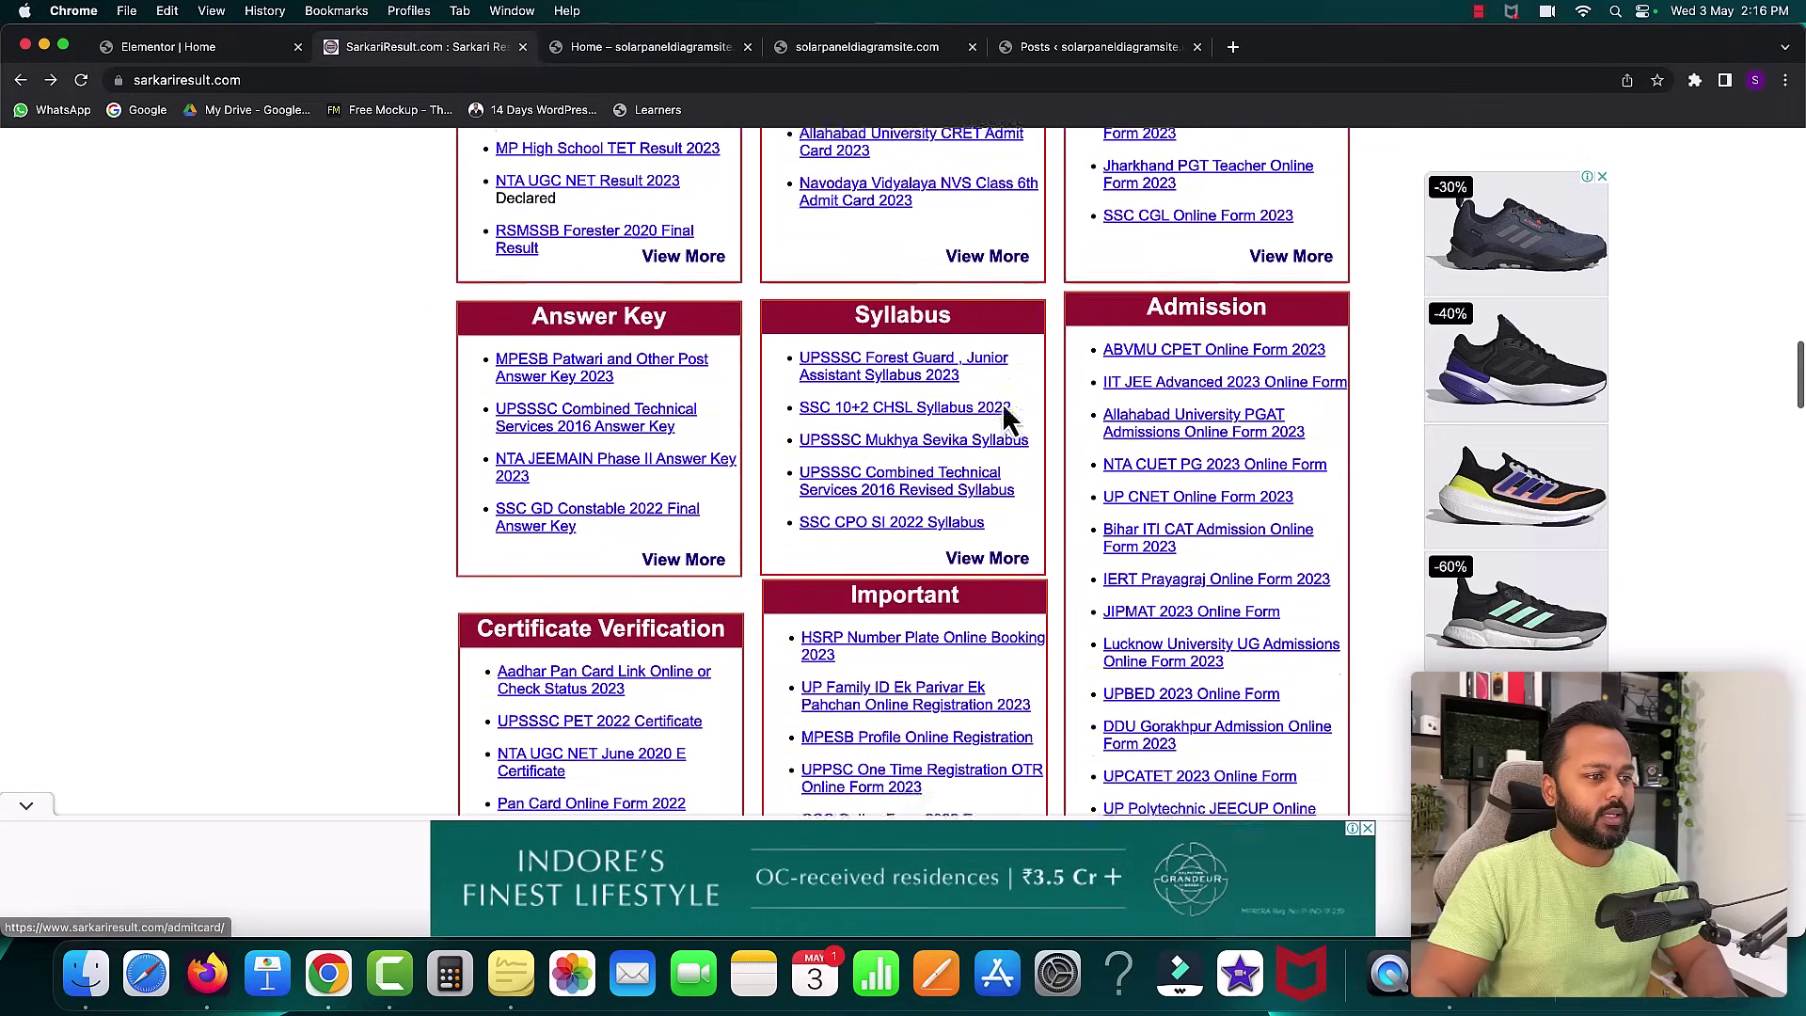
{"action": "scroll", "coordinate": [1004, 411], "scroll_direction": "down", "scroll_amount": 3}
{"action": "scroll", "coordinate": [1006, 414], "scroll_direction": "up", "scroll_amount": 4}
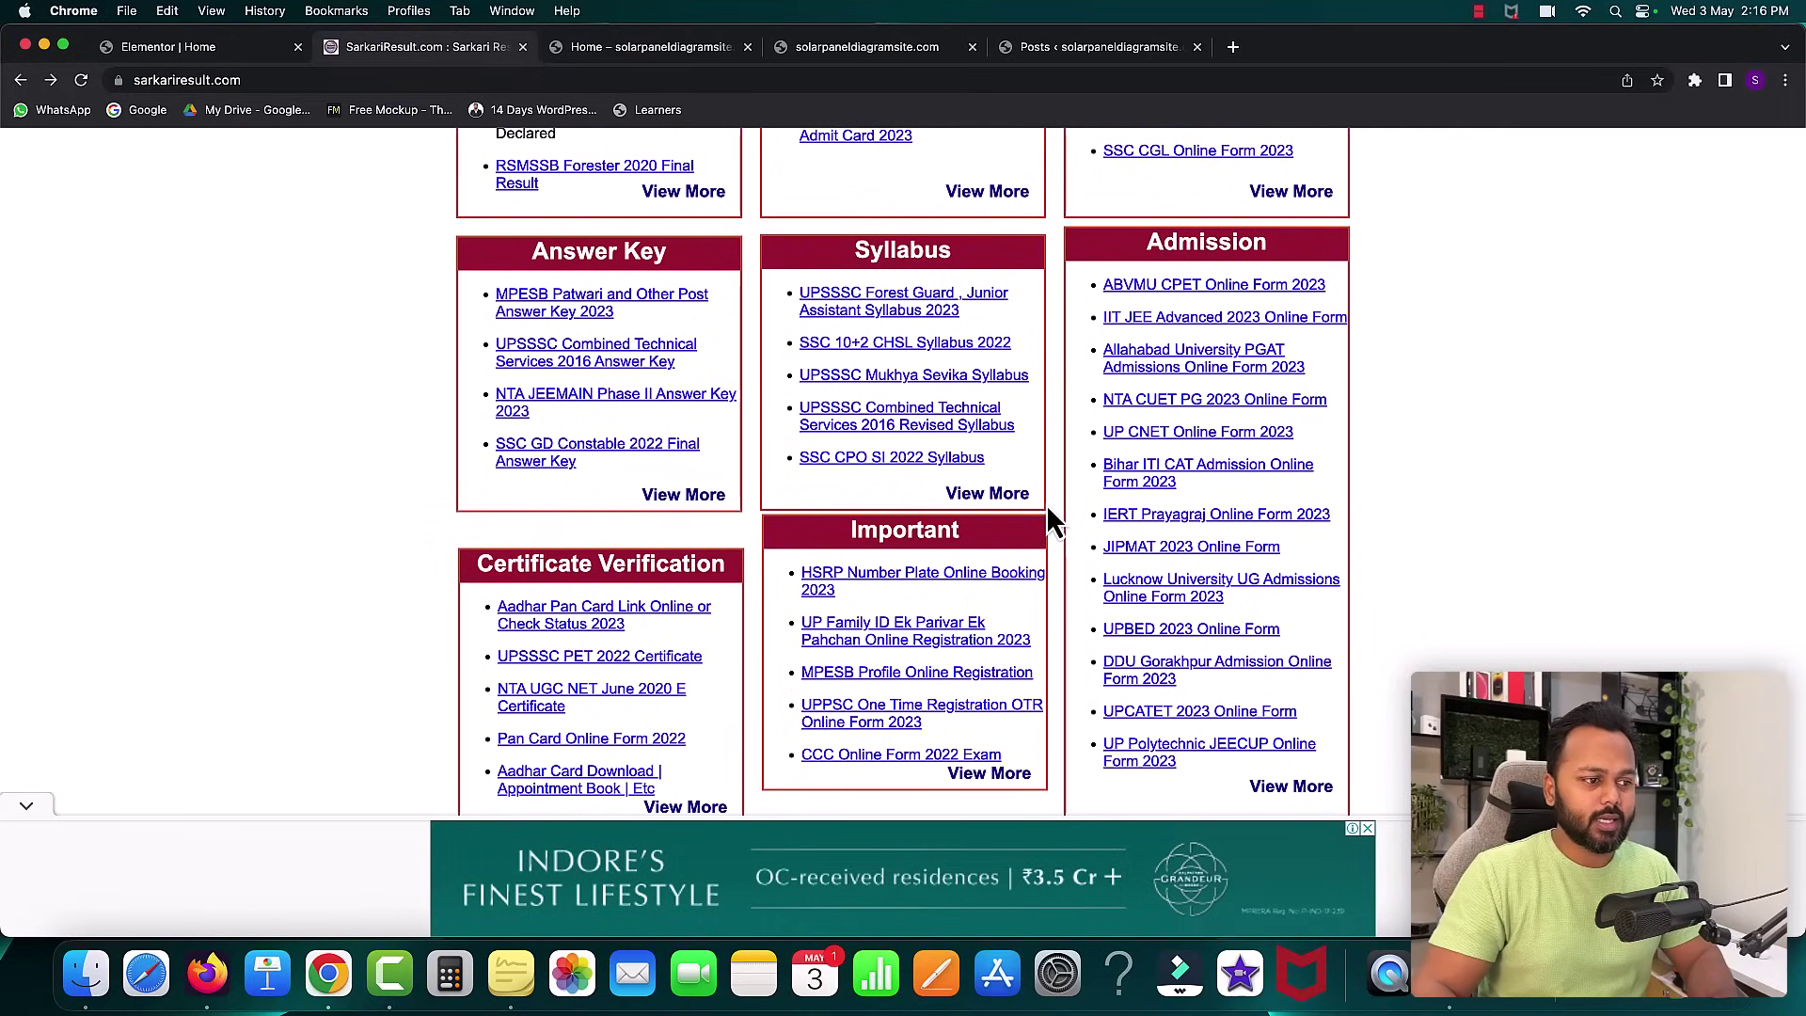
{"action": "scroll", "coordinate": [1049, 520], "scroll_direction": "down", "scroll_amount": 7}
{"action": "scroll", "coordinate": [1049, 513], "scroll_direction": "down", "scroll_amount": 1}
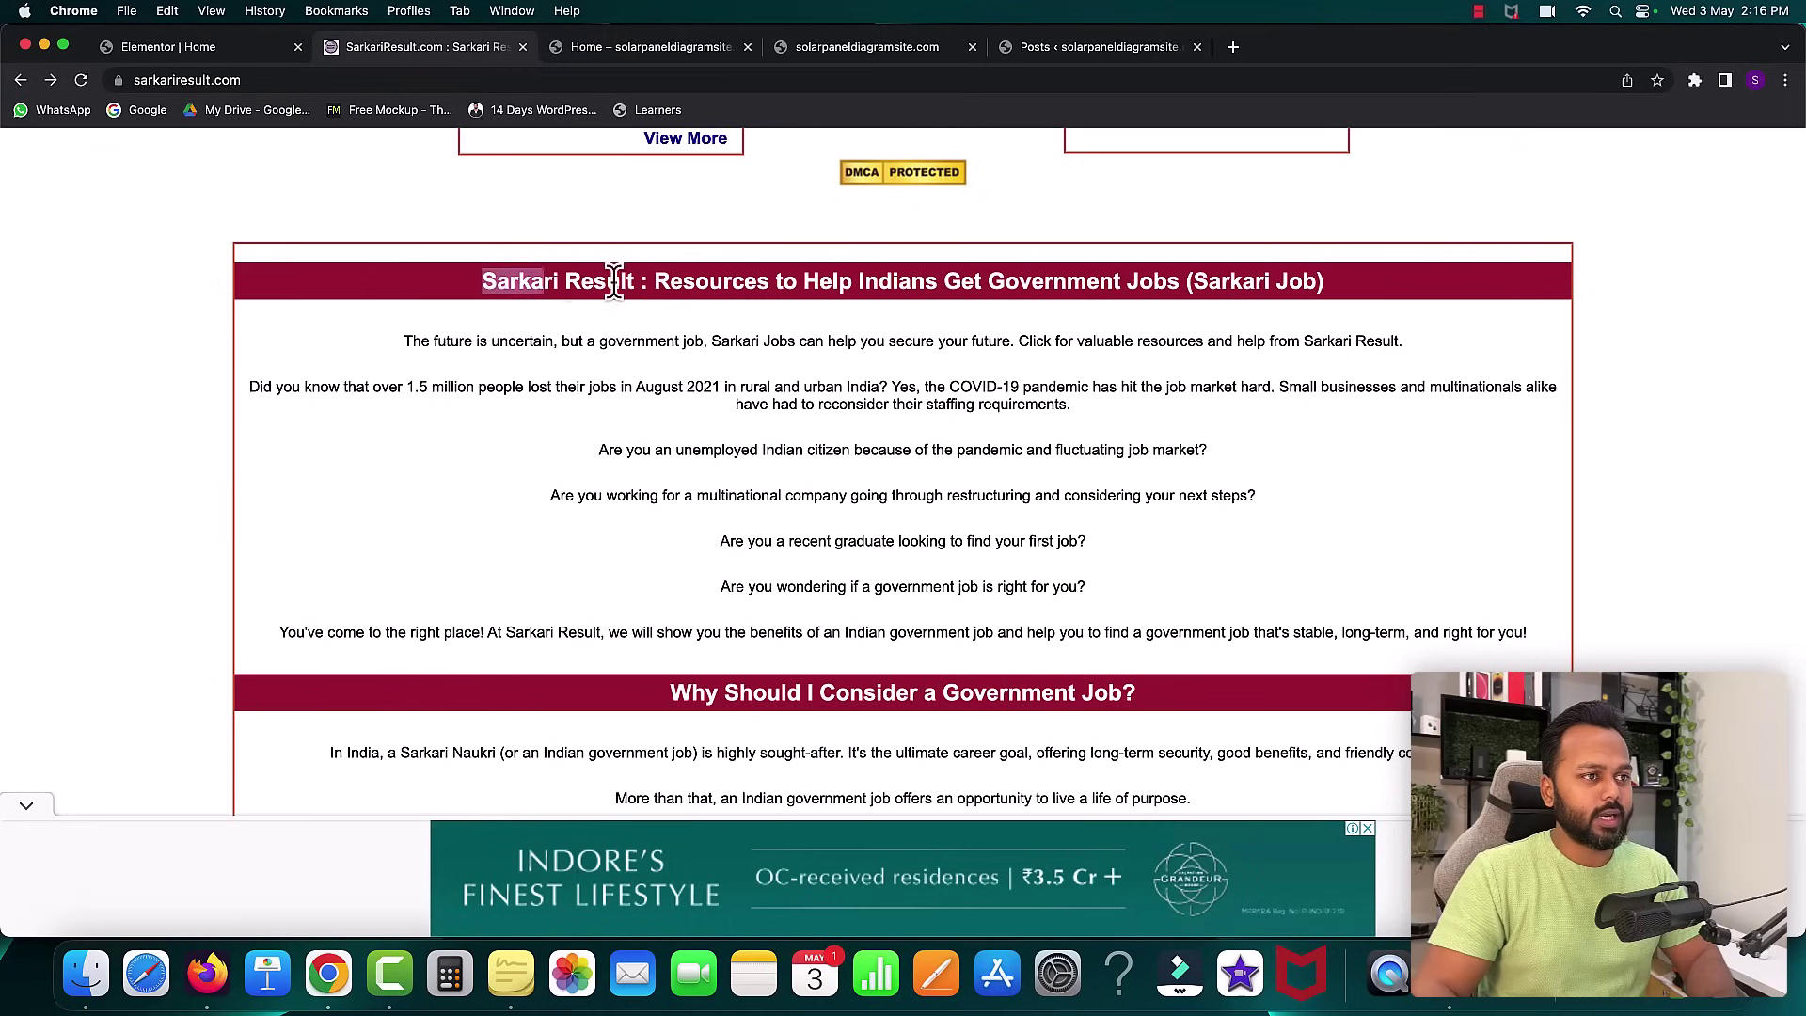
{"action": "left_click_drag", "start_coordinate": [576, 284], "coordinate": [1238, 291]}
{"action": "right_click", "coordinate": [1320, 282]}
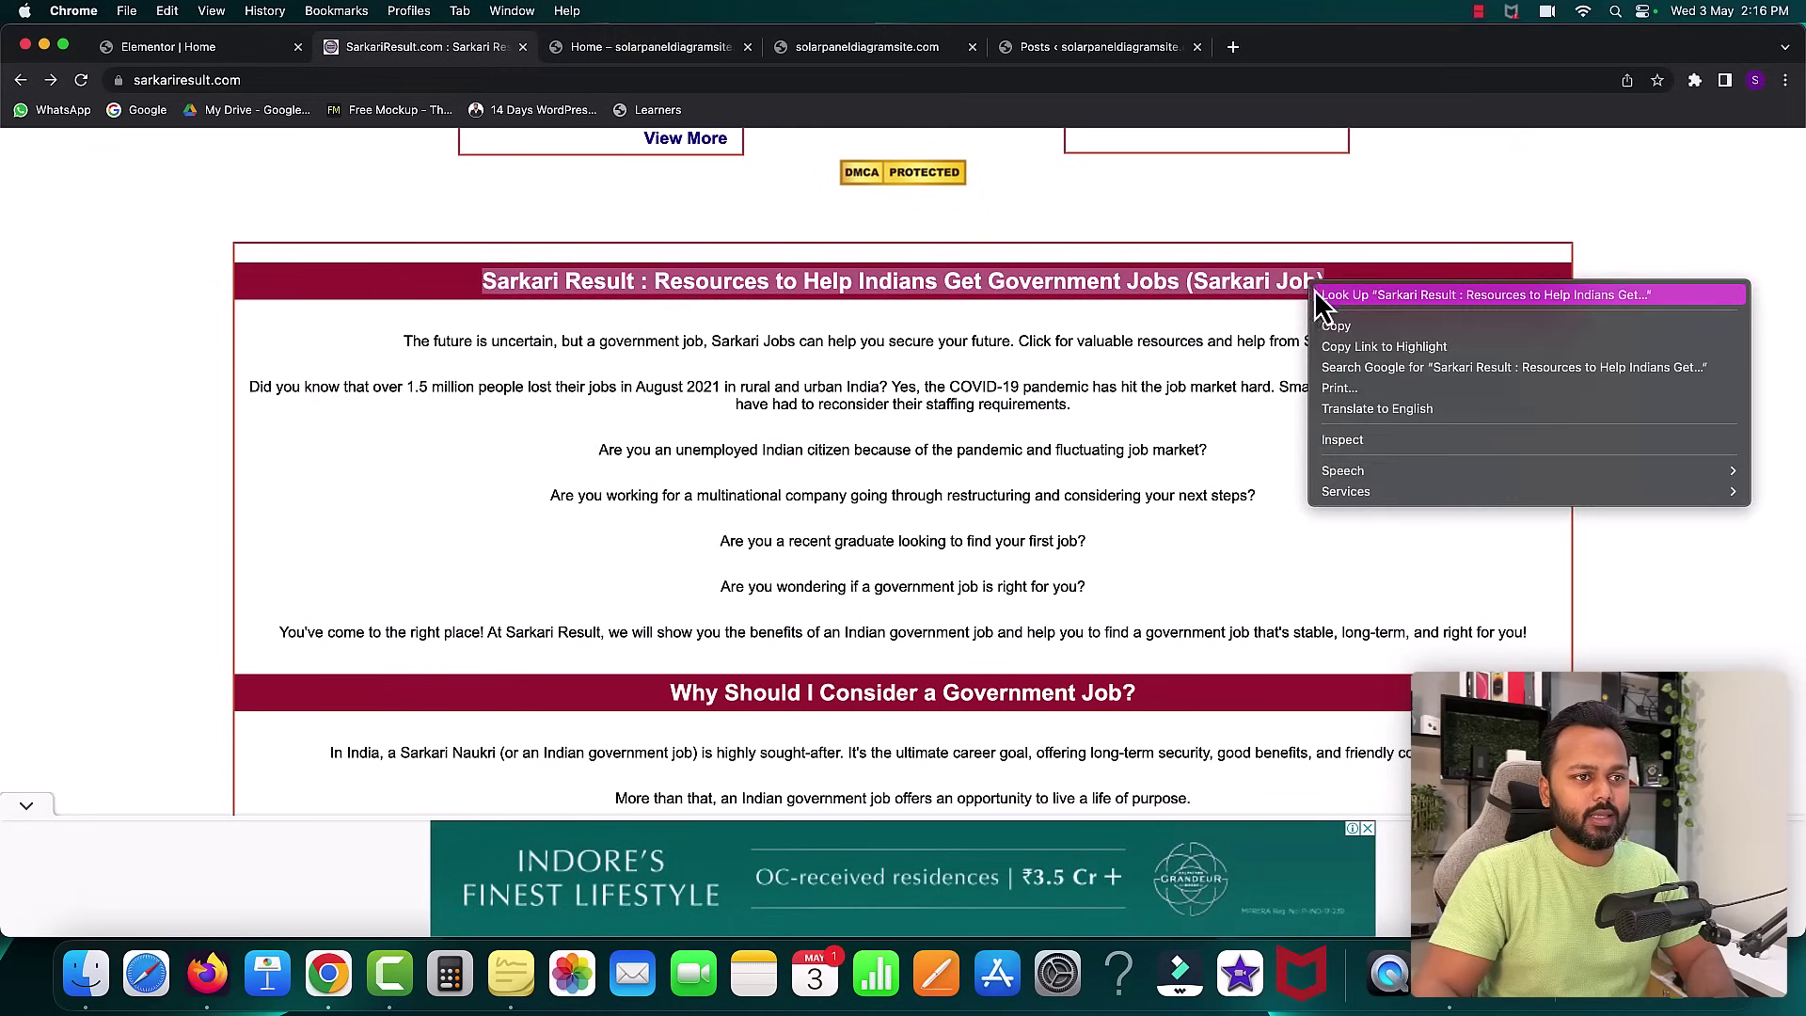
{"action": "left_click", "coordinate": [1328, 322]}
{"action": "left_click", "coordinate": [557, 331]}
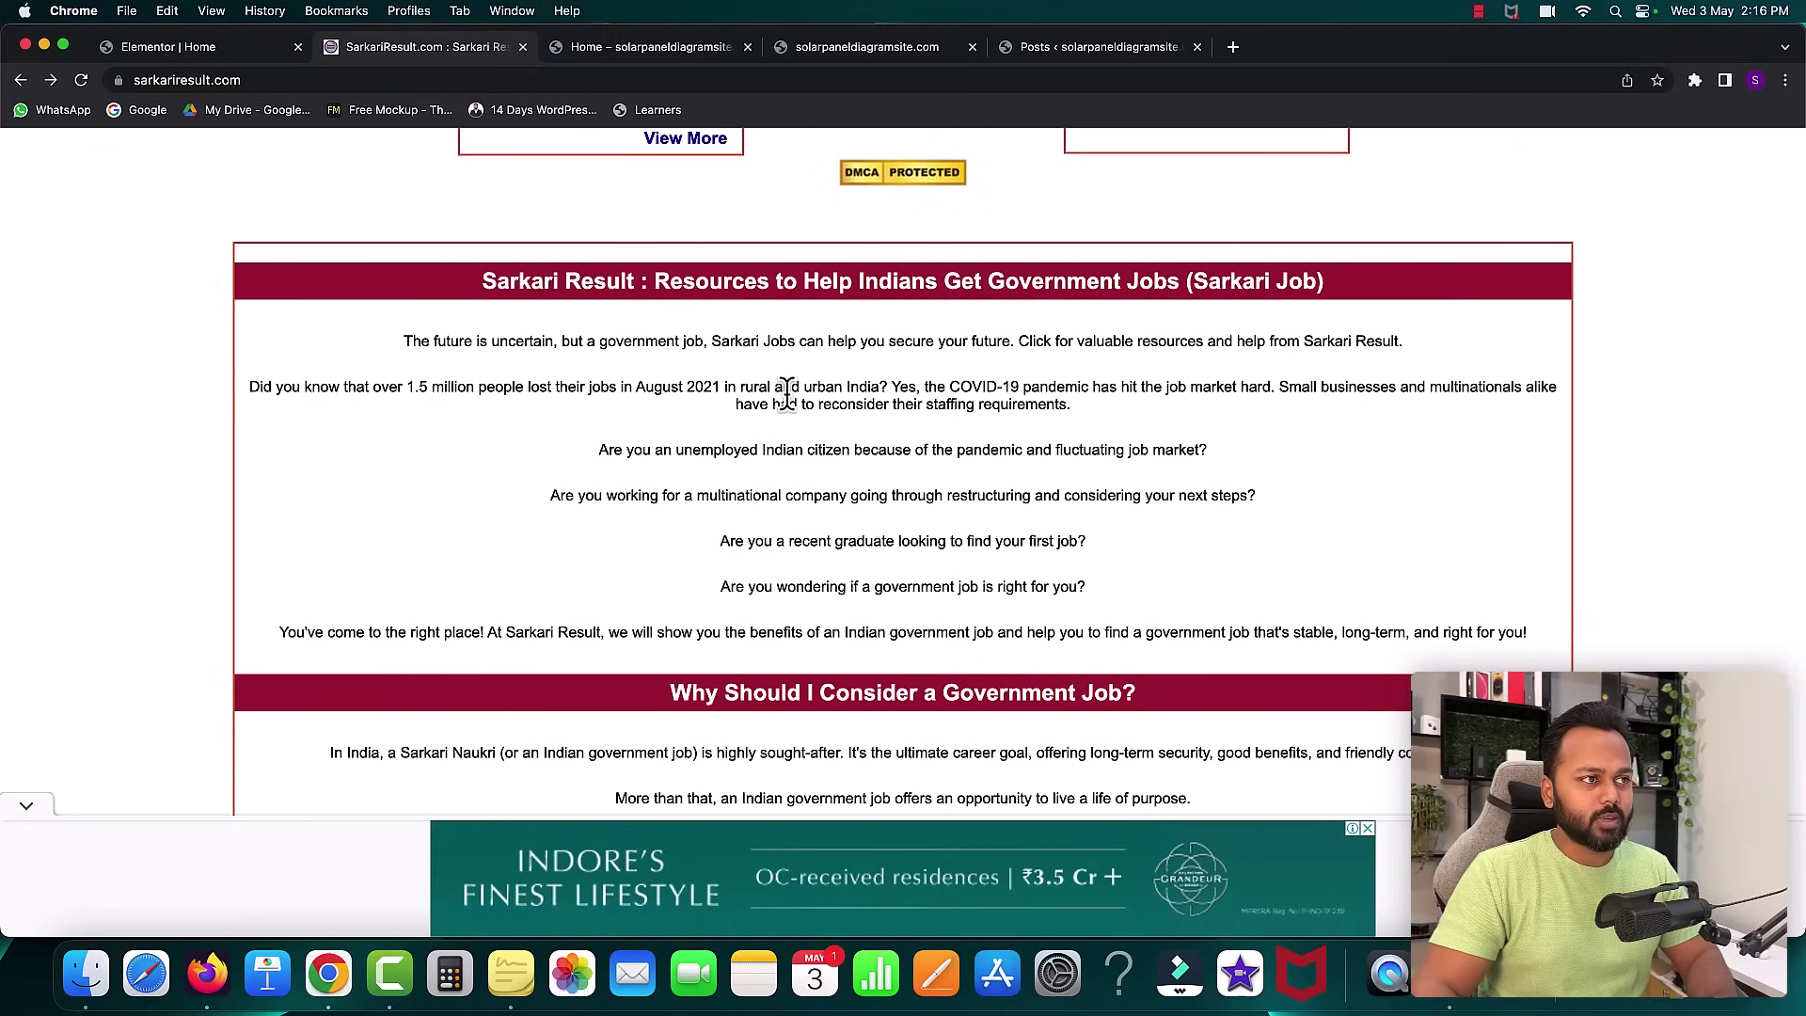
{"action": "scroll", "coordinate": [786, 393], "scroll_direction": "up", "scroll_amount": 5}
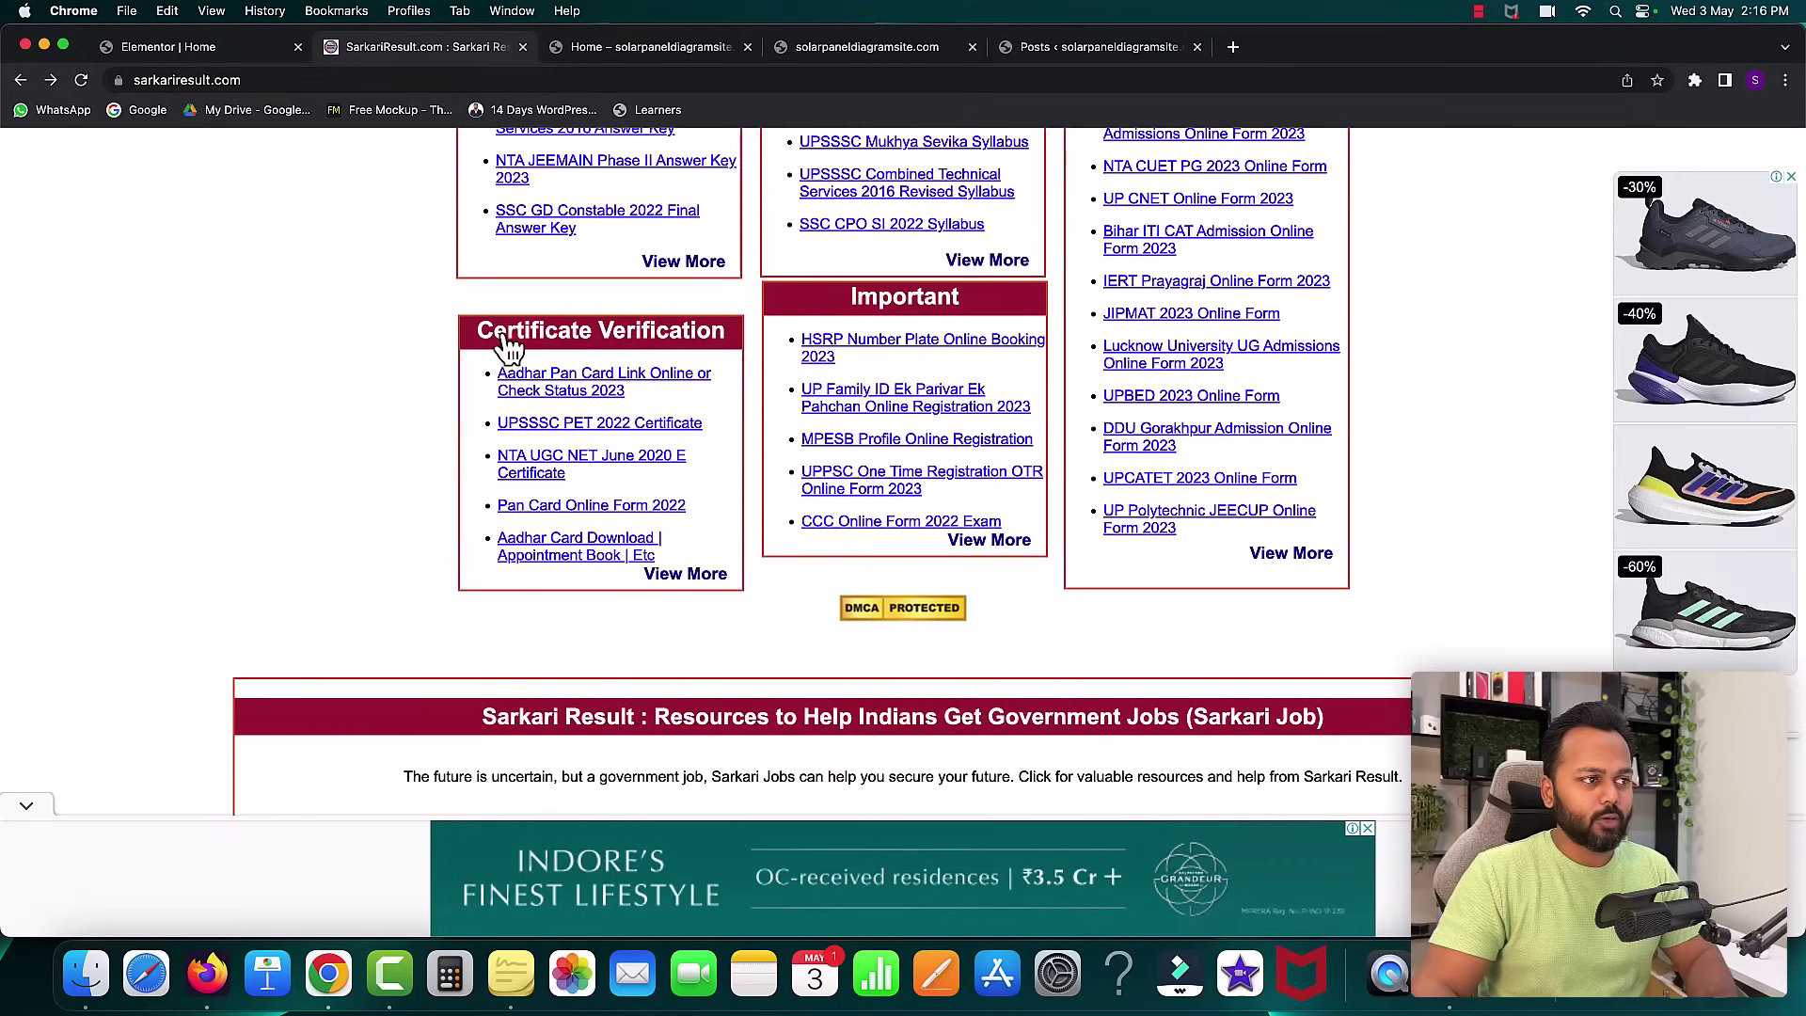
- Add a new single-column section below the three post columns
{"action": "left_click", "coordinate": [240, 54]}
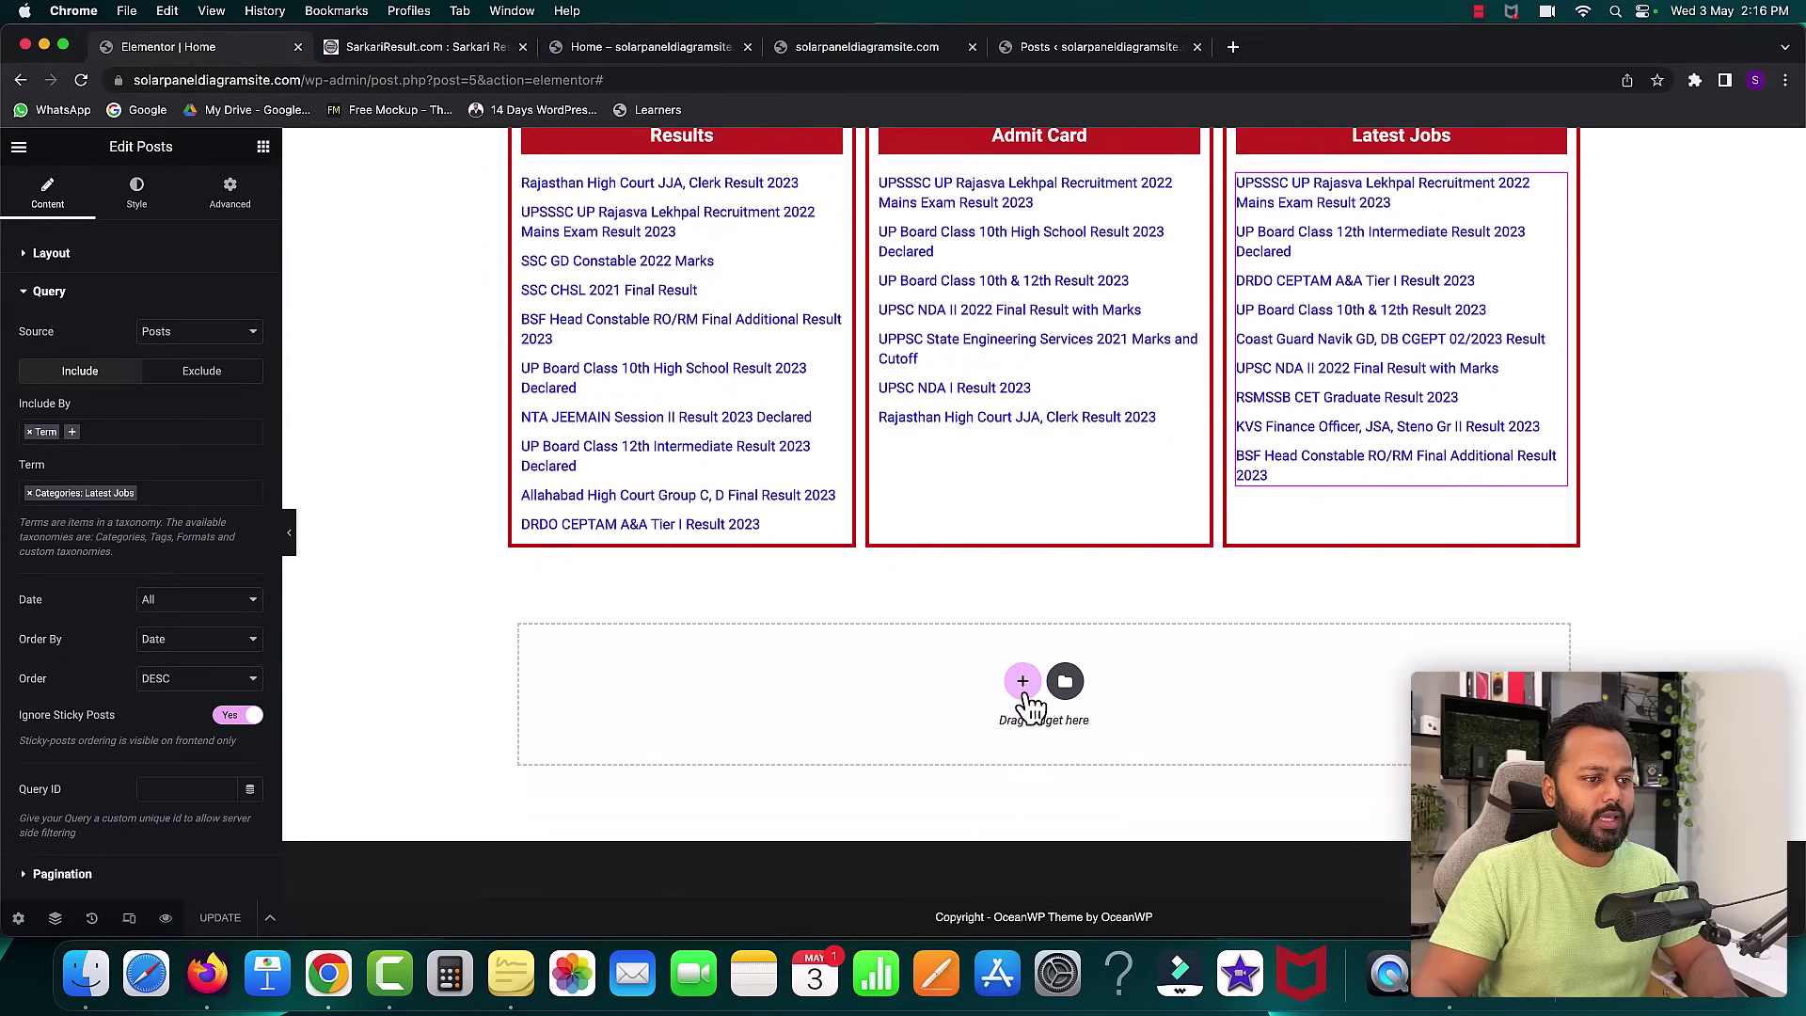
{"action": "left_click", "coordinate": [1023, 680]}
{"action": "left_click", "coordinate": [777, 734]}
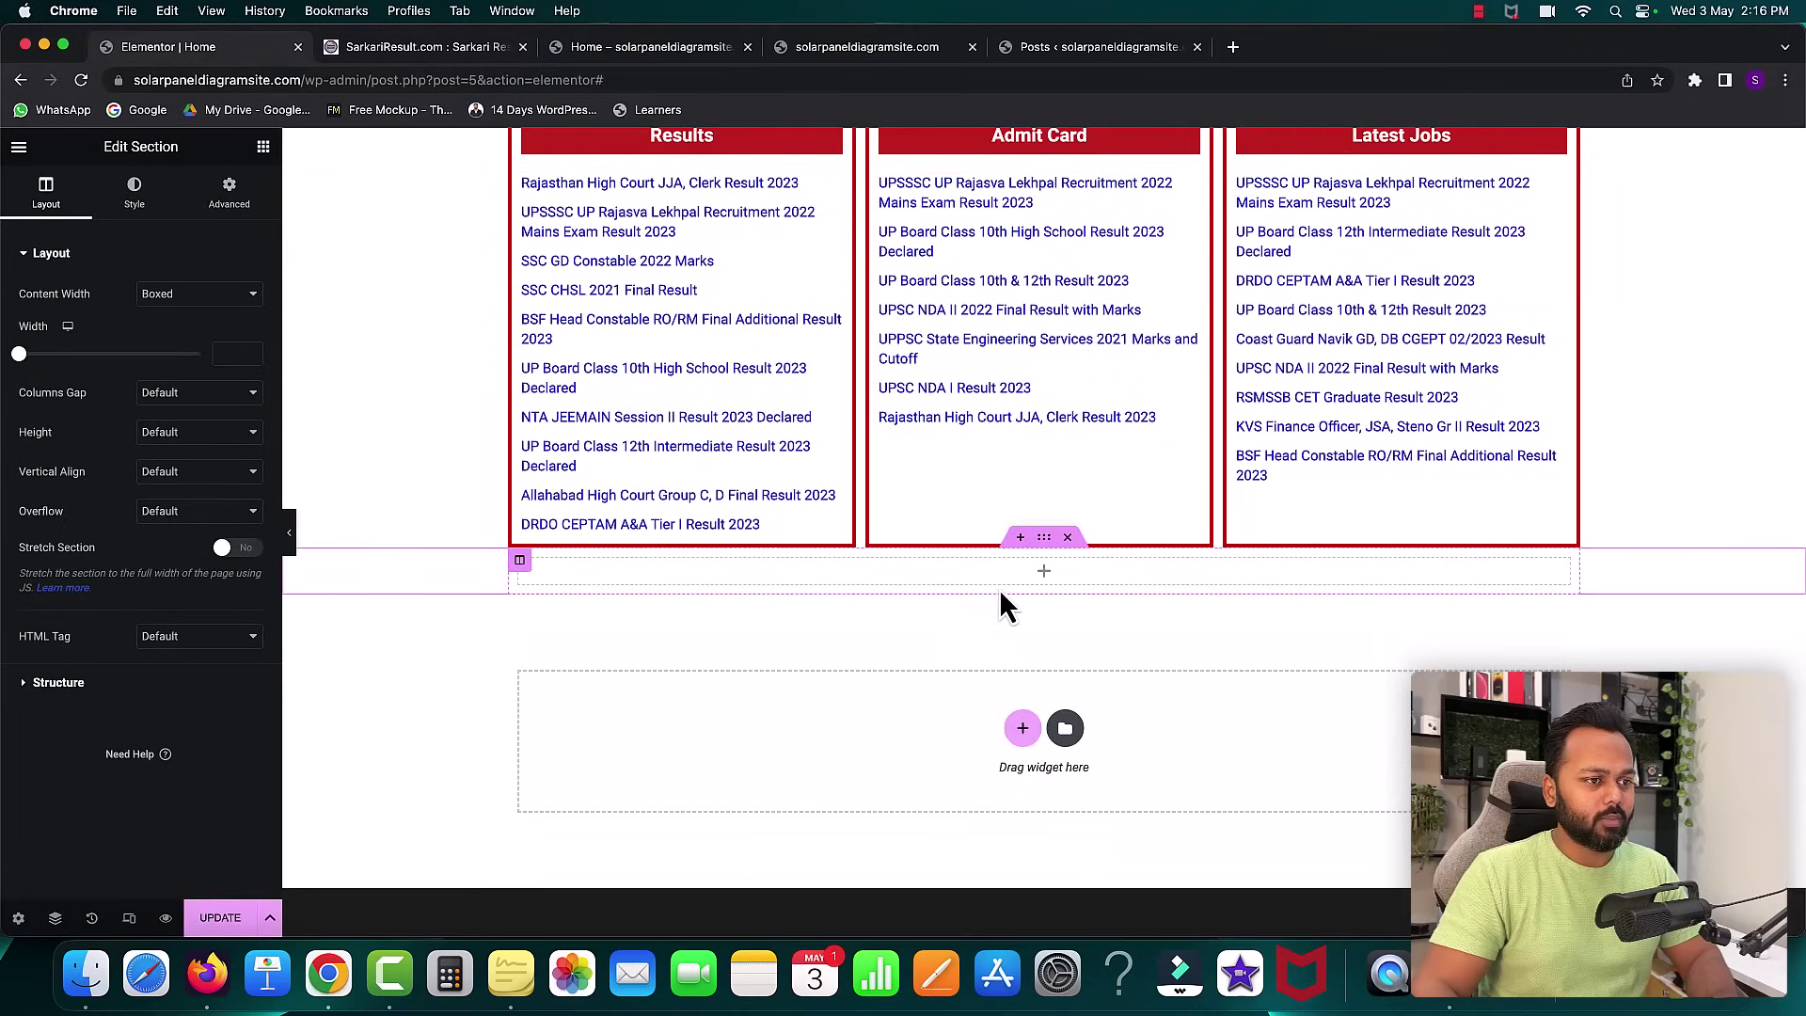
- Paste a copy of the Results column into the new section and delete the empty column
{"action": "scroll", "coordinate": [1000, 583], "scroll_direction": "up", "scroll_amount": 3}
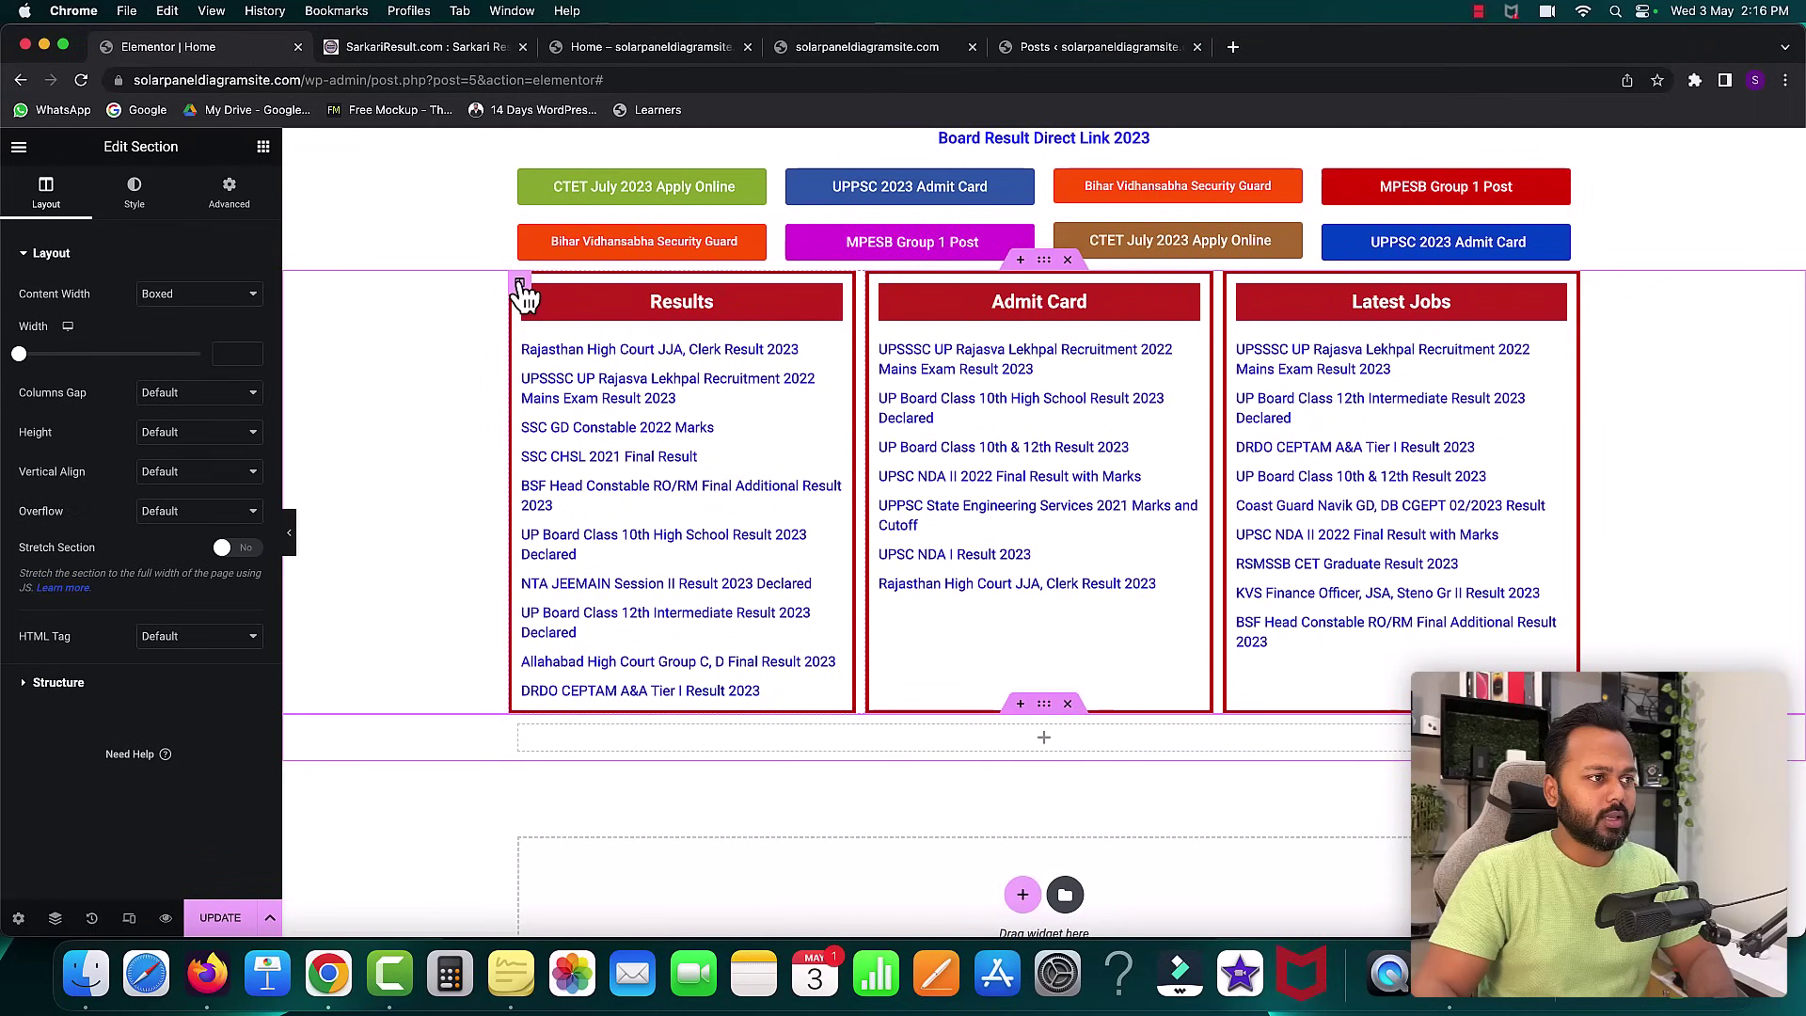
{"action": "right_click", "coordinate": [519, 284]}
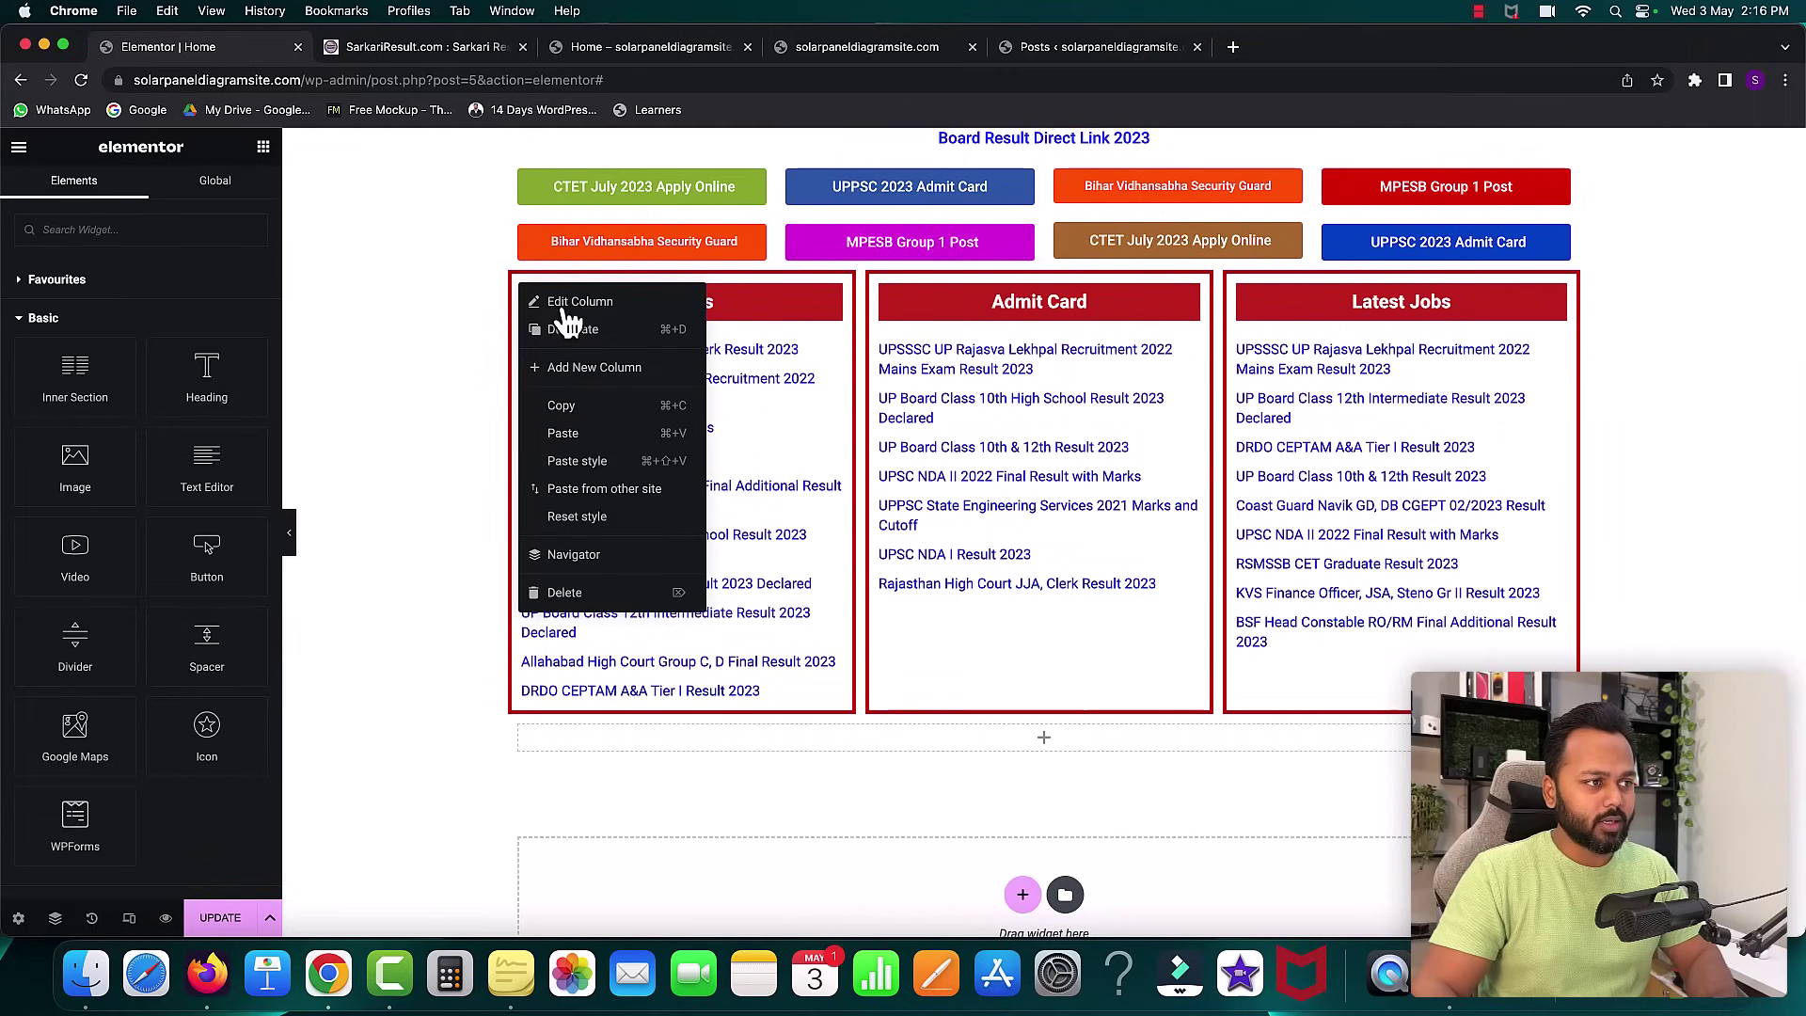
{"action": "left_click", "coordinate": [584, 406]}
{"action": "scroll", "coordinate": [1073, 644], "scroll_direction": "down", "scroll_amount": 2}
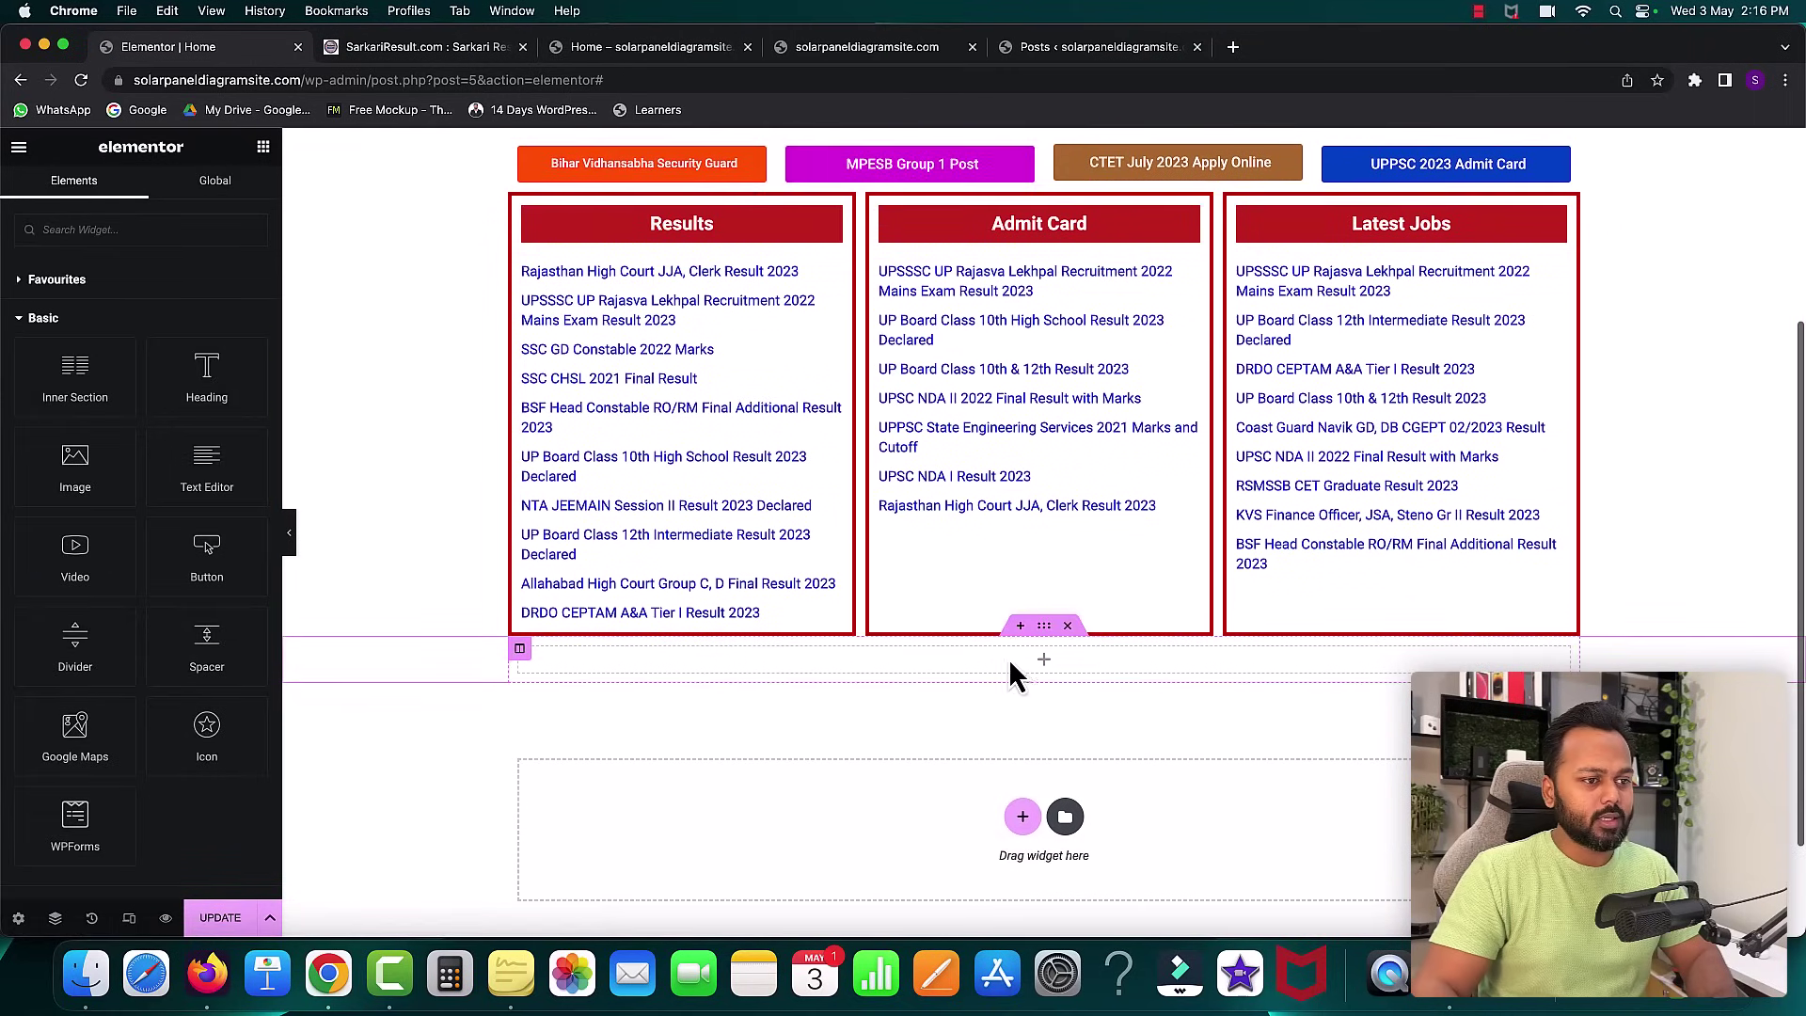
{"action": "right_click", "coordinate": [1006, 661]}
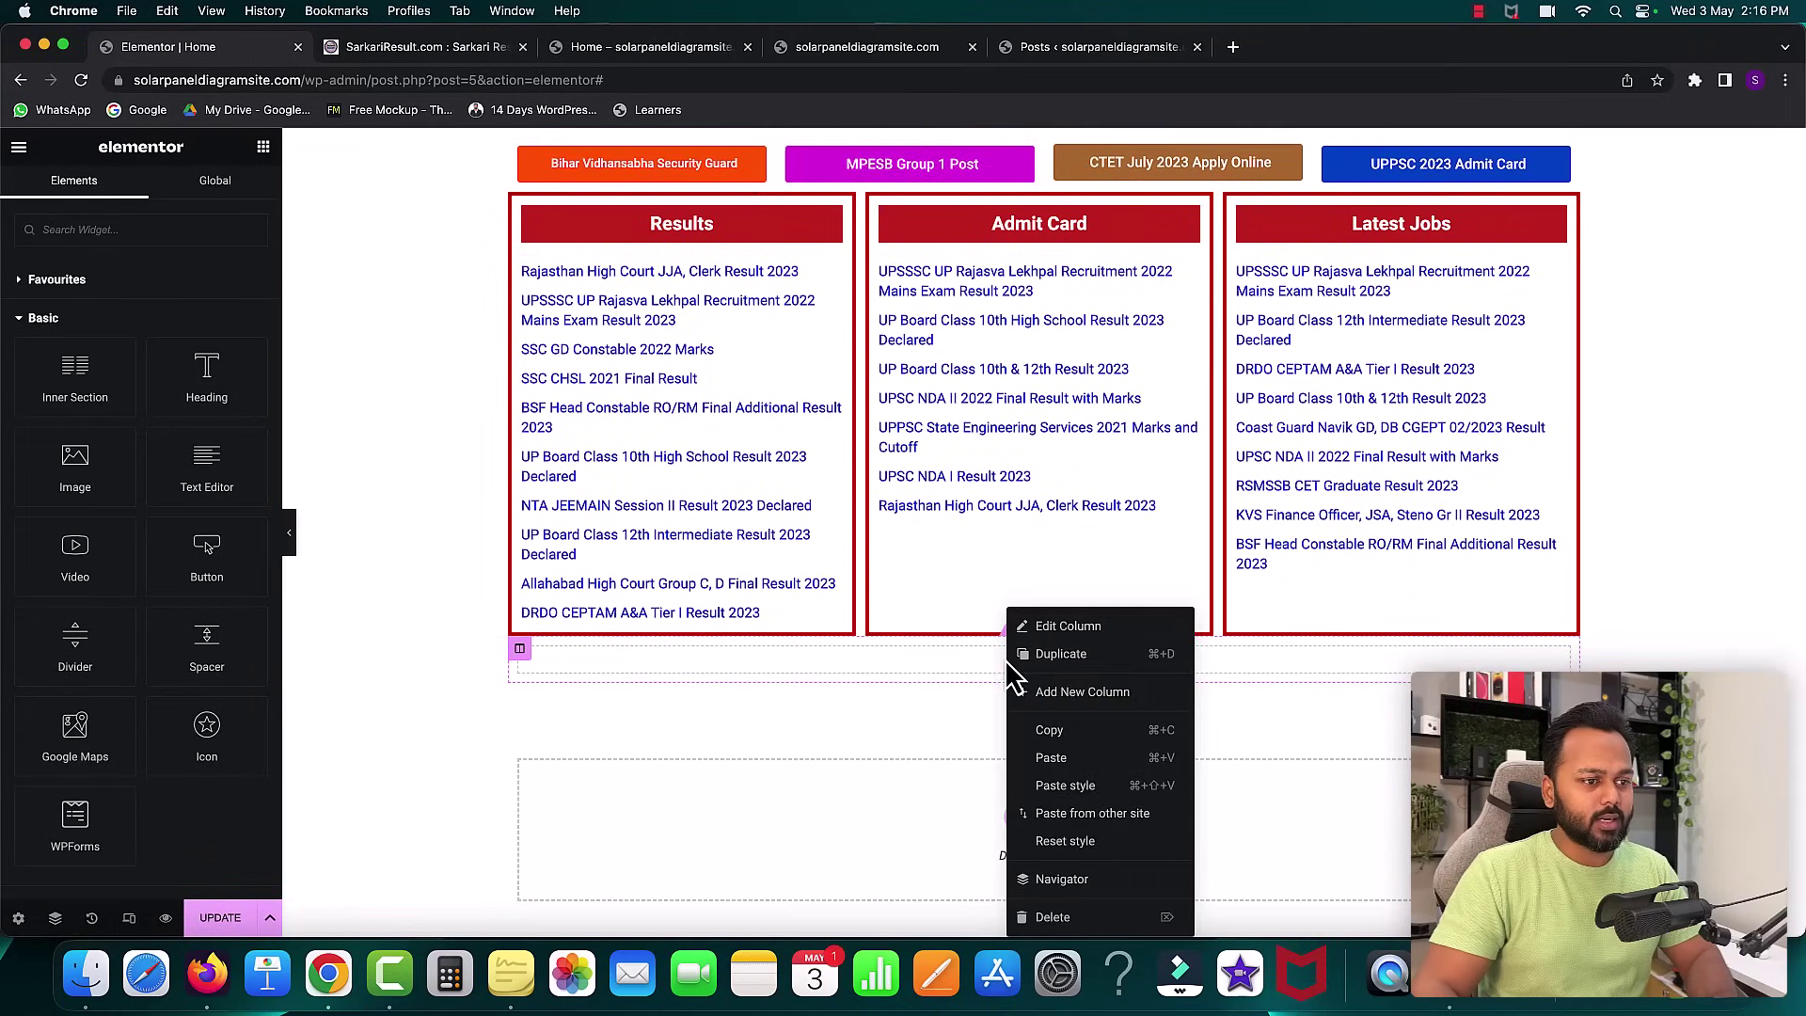
{"action": "left_click", "coordinate": [1053, 758]}
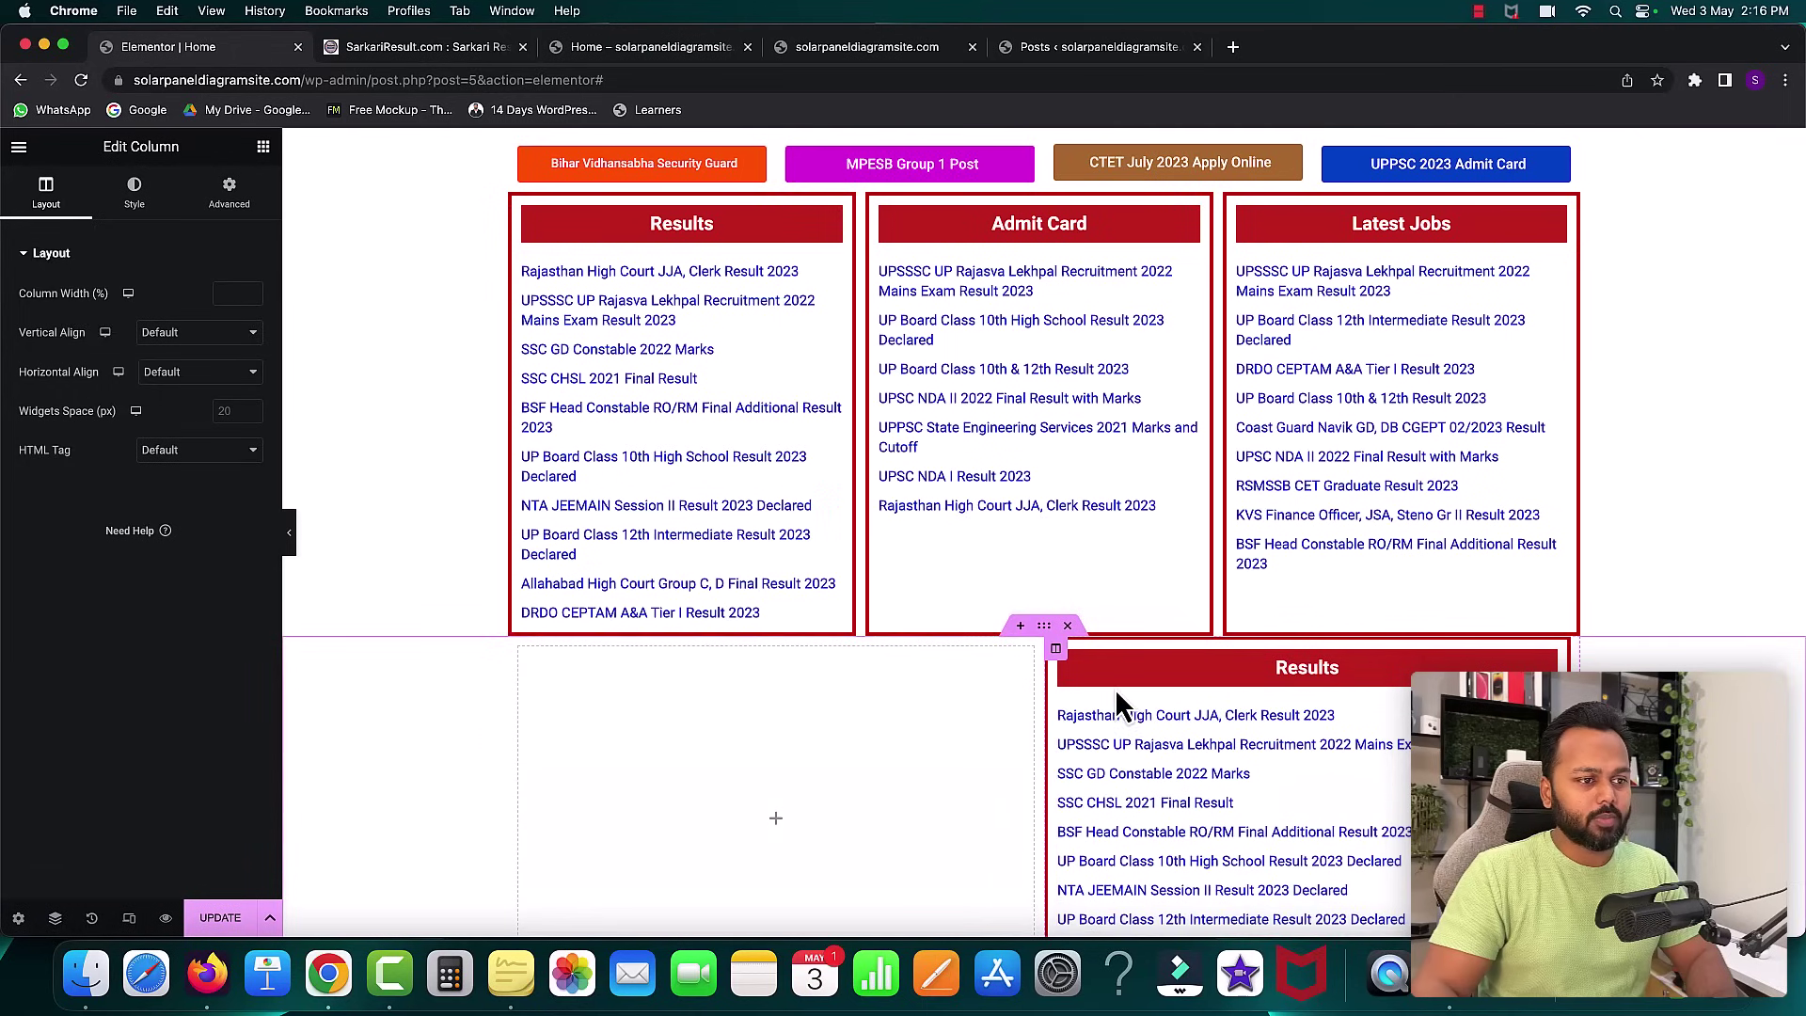
{"action": "scroll", "coordinate": [1116, 687], "scroll_direction": "down", "scroll_amount": 2}
{"action": "right_click", "coordinate": [520, 576]}
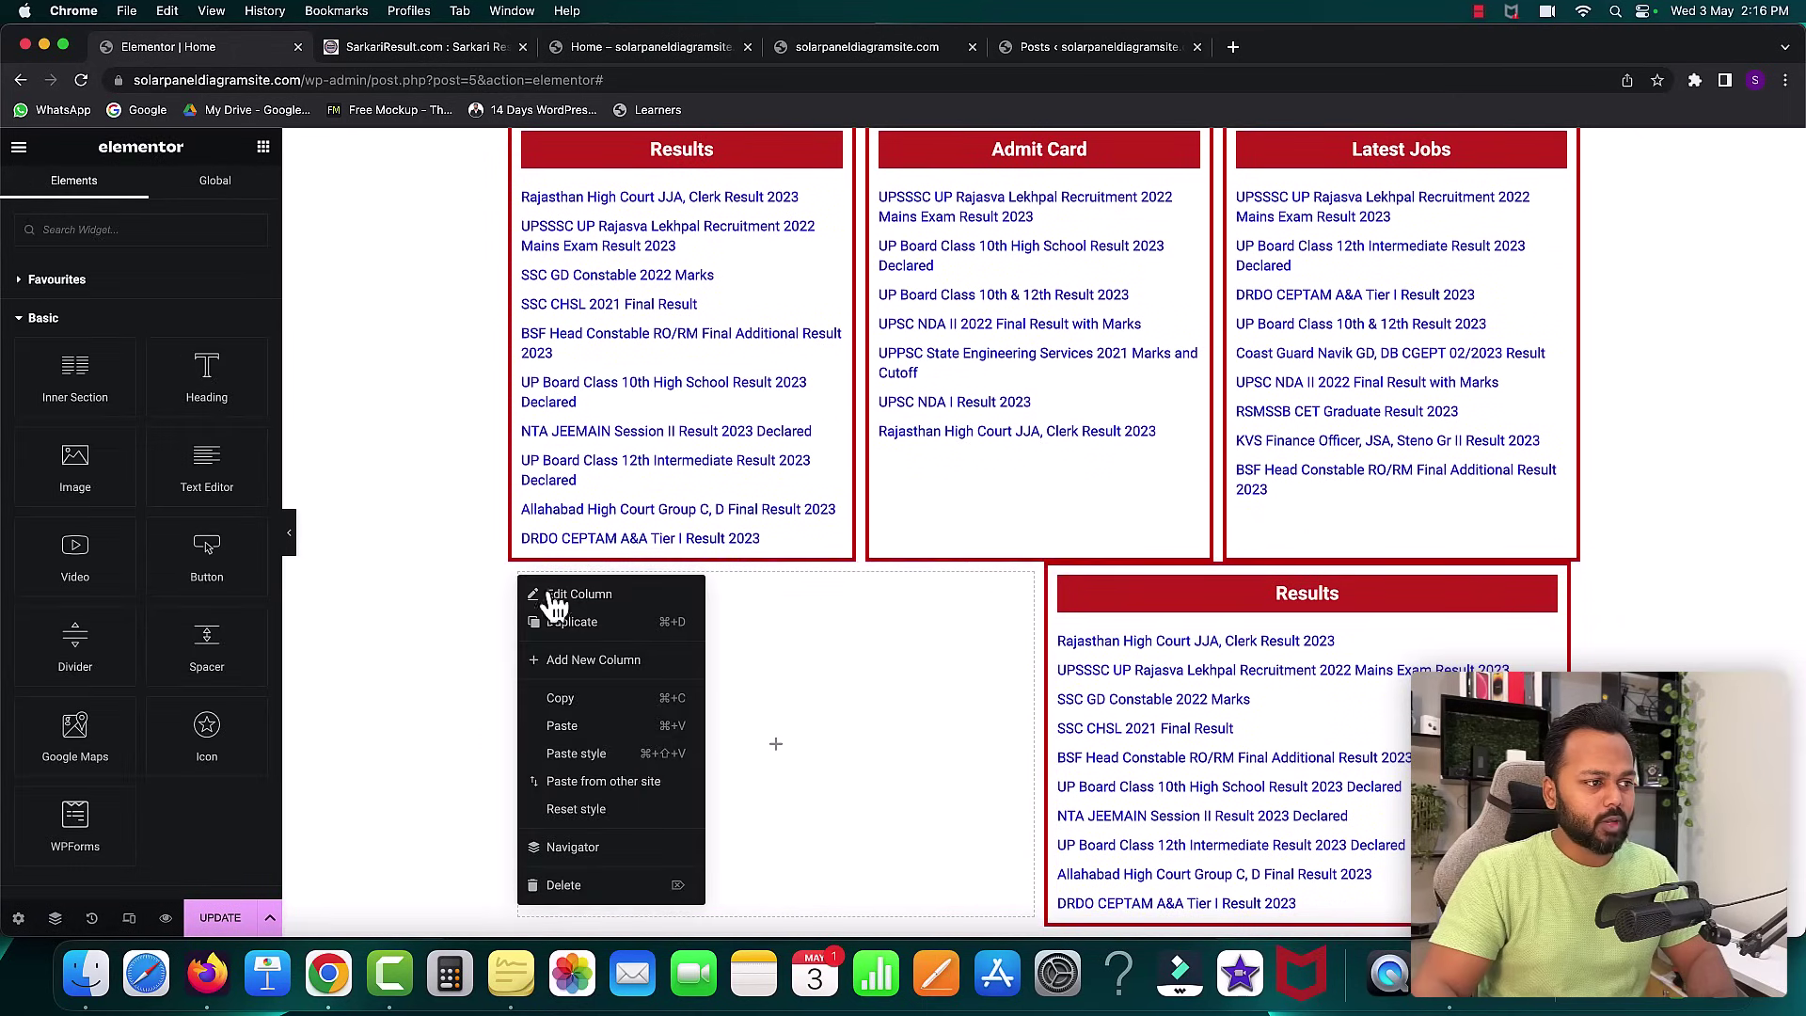
{"action": "left_click", "coordinate": [581, 889]}
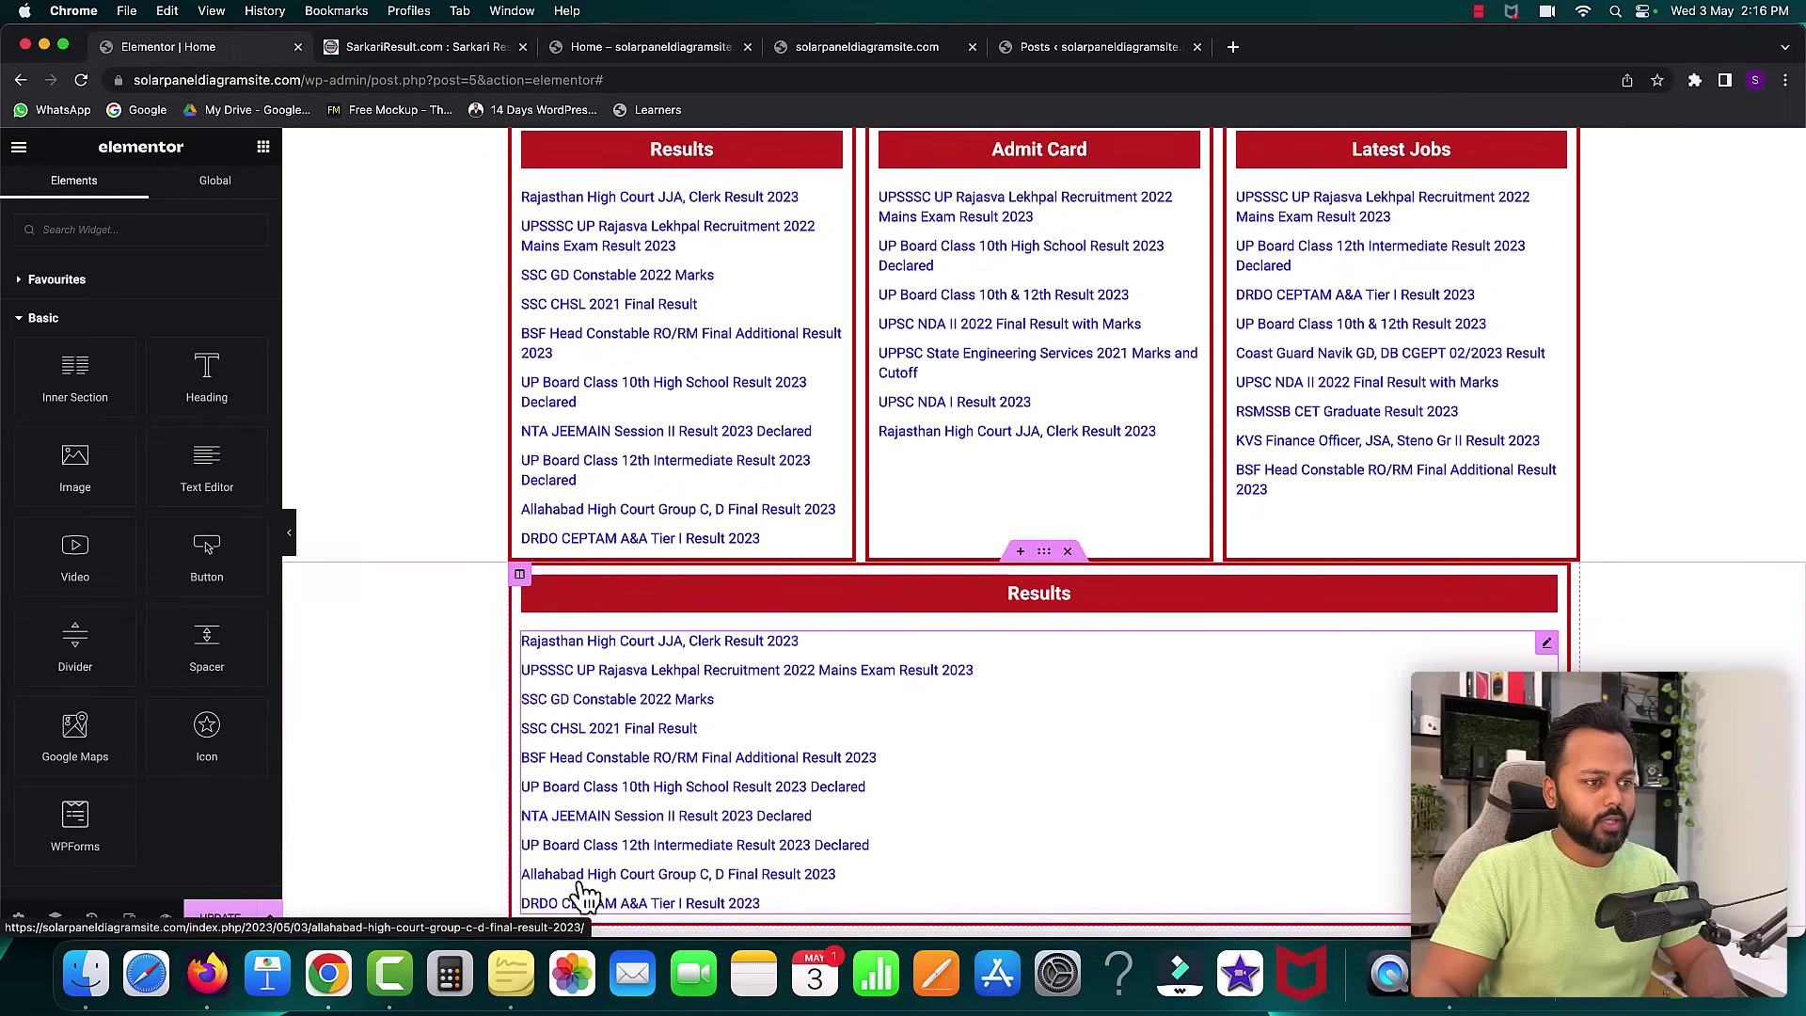
- Replace the new section's heading with the copied Resources title and give the section a 15 px top margin
{"action": "left_click", "coordinate": [1025, 591]}
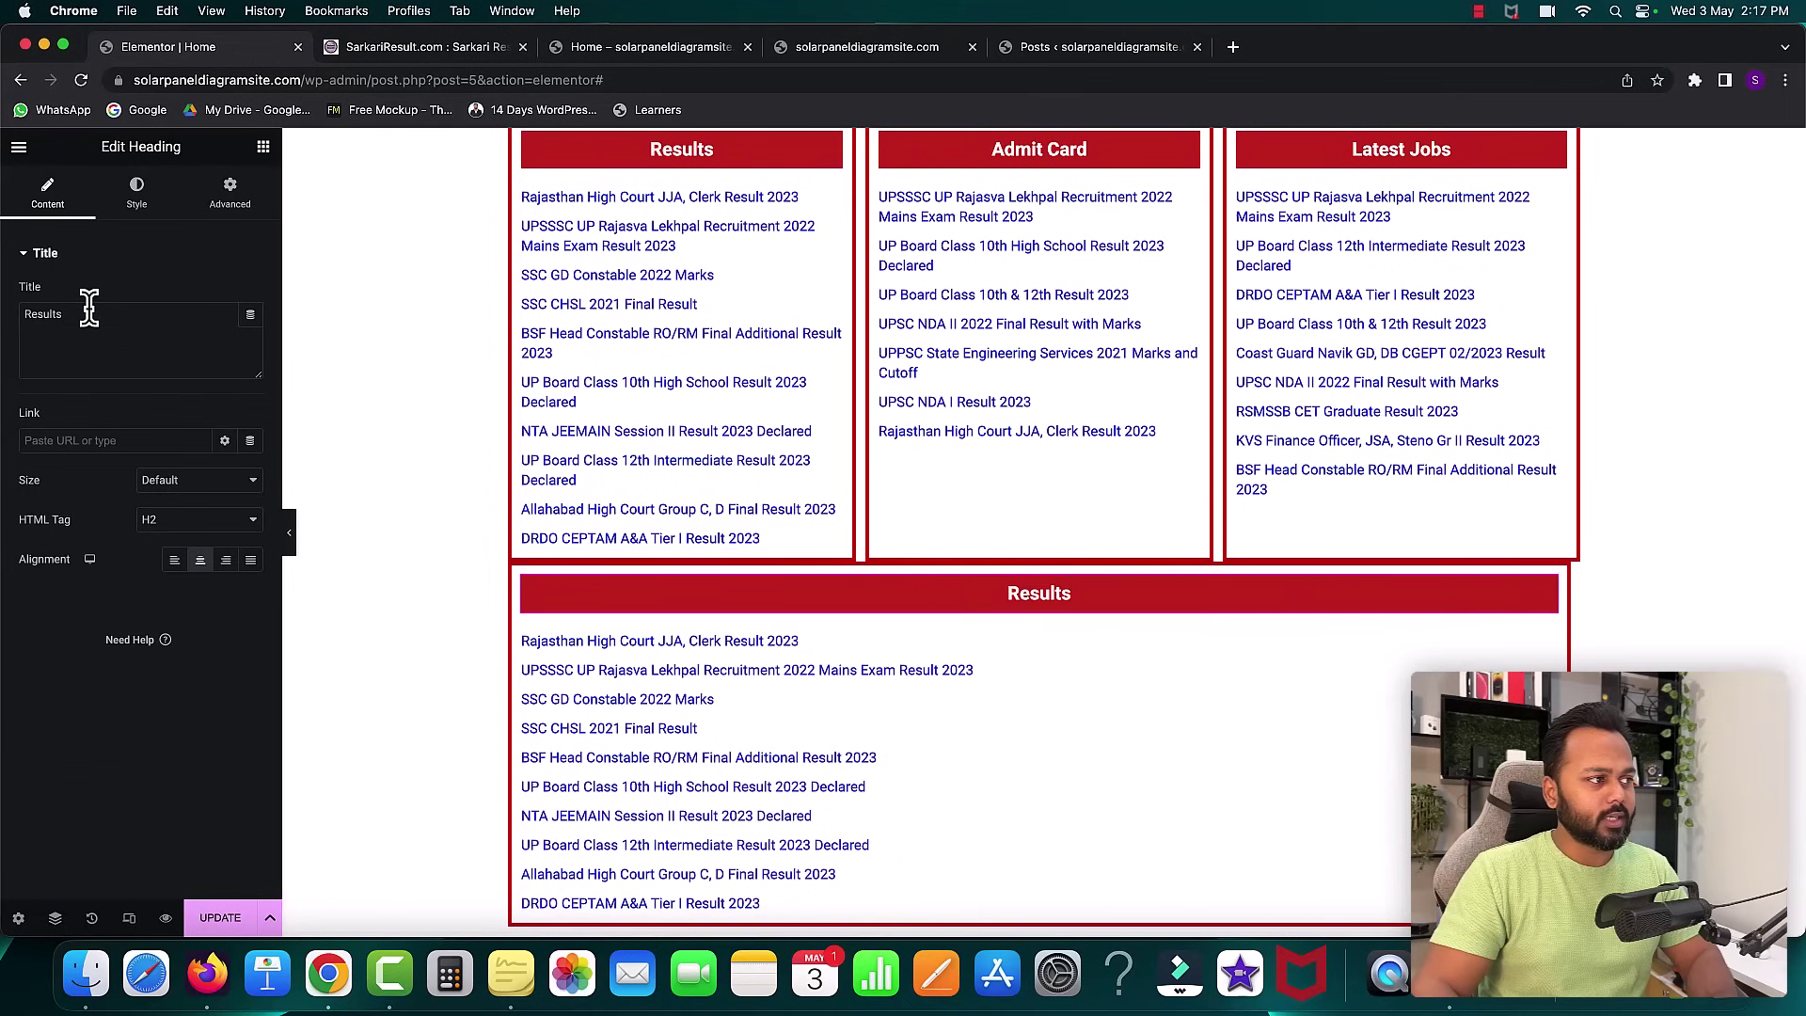
{"action": "key", "text": "super+v"}
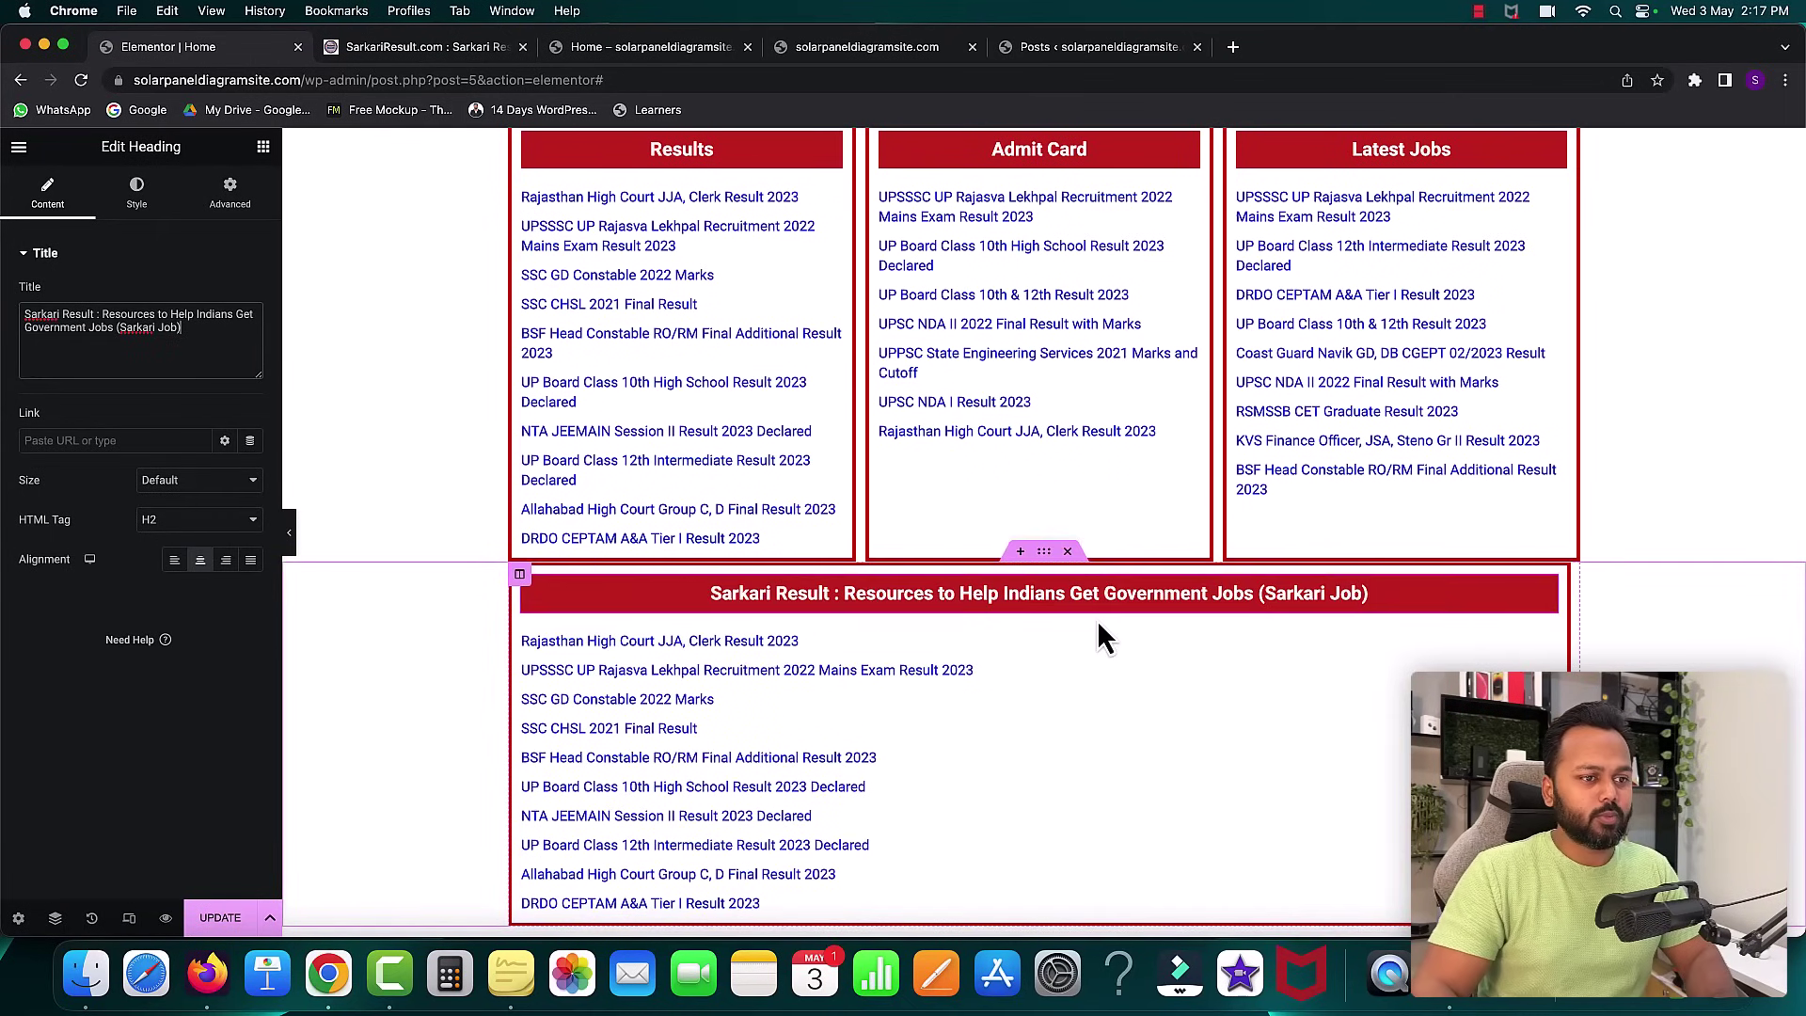
{"action": "scroll", "coordinate": [1142, 619], "scroll_direction": "down", "scroll_amount": 1}
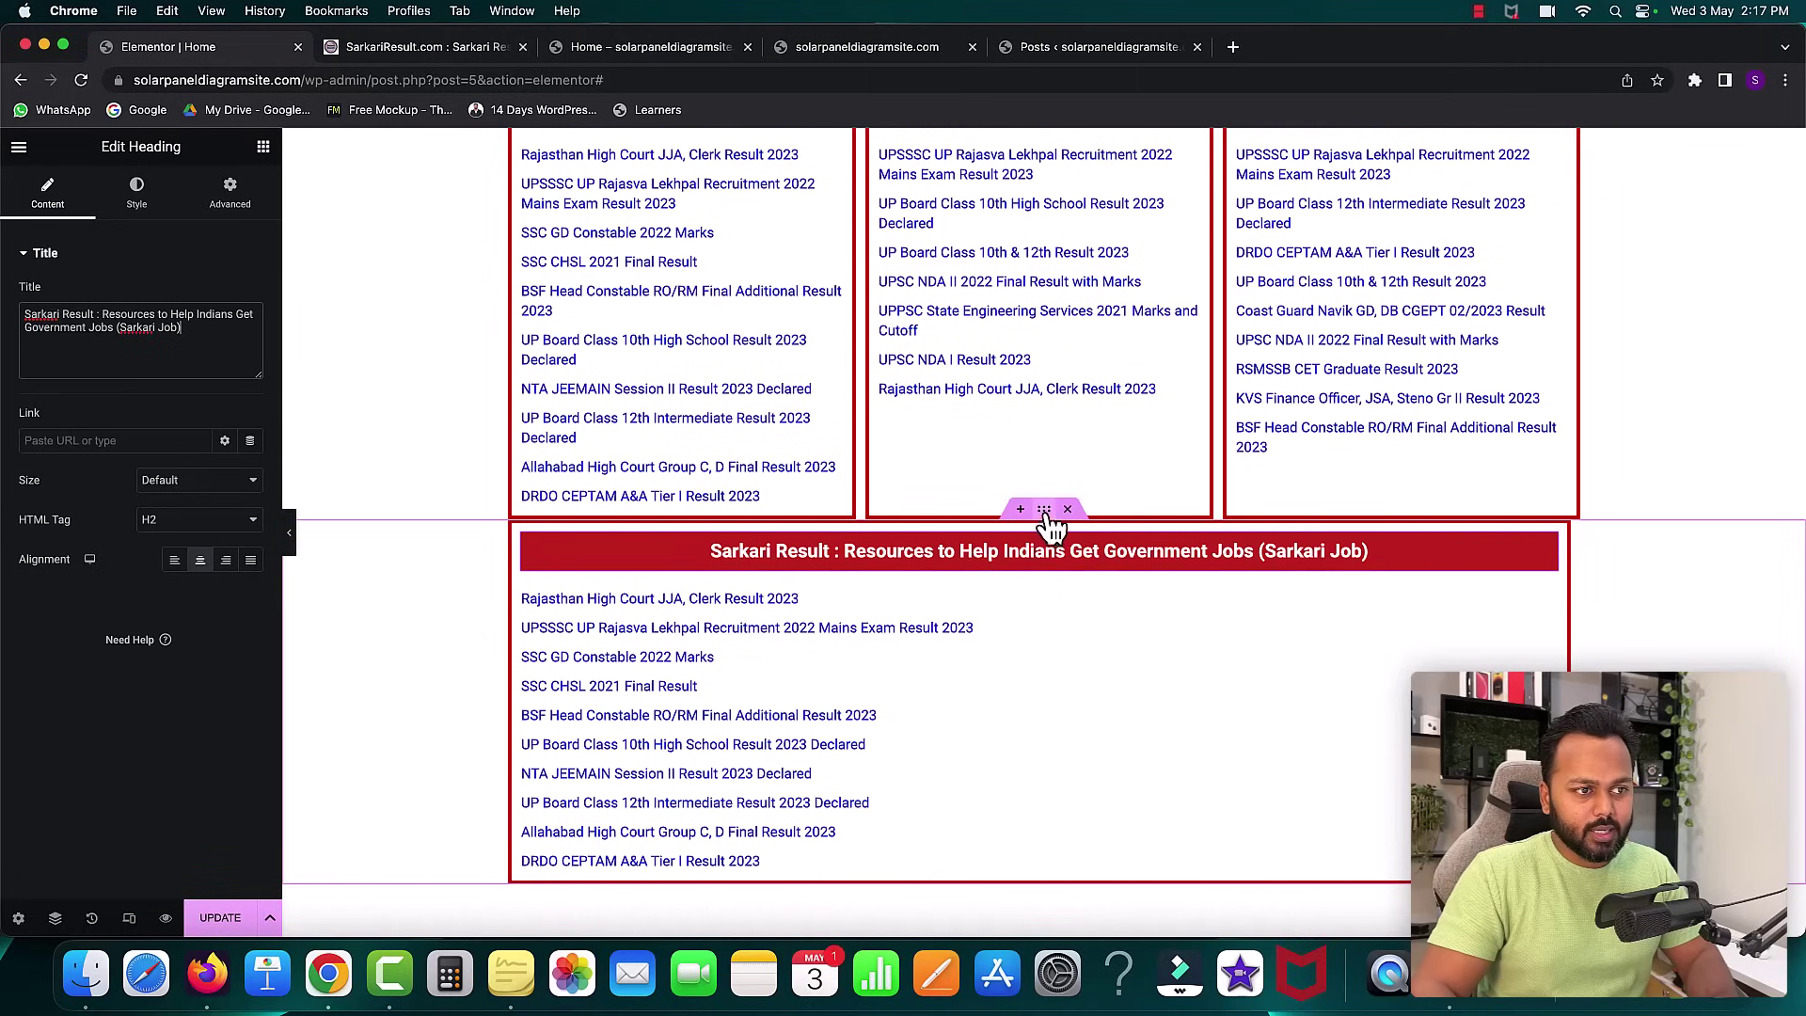
{"action": "left_click", "coordinate": [1047, 517]}
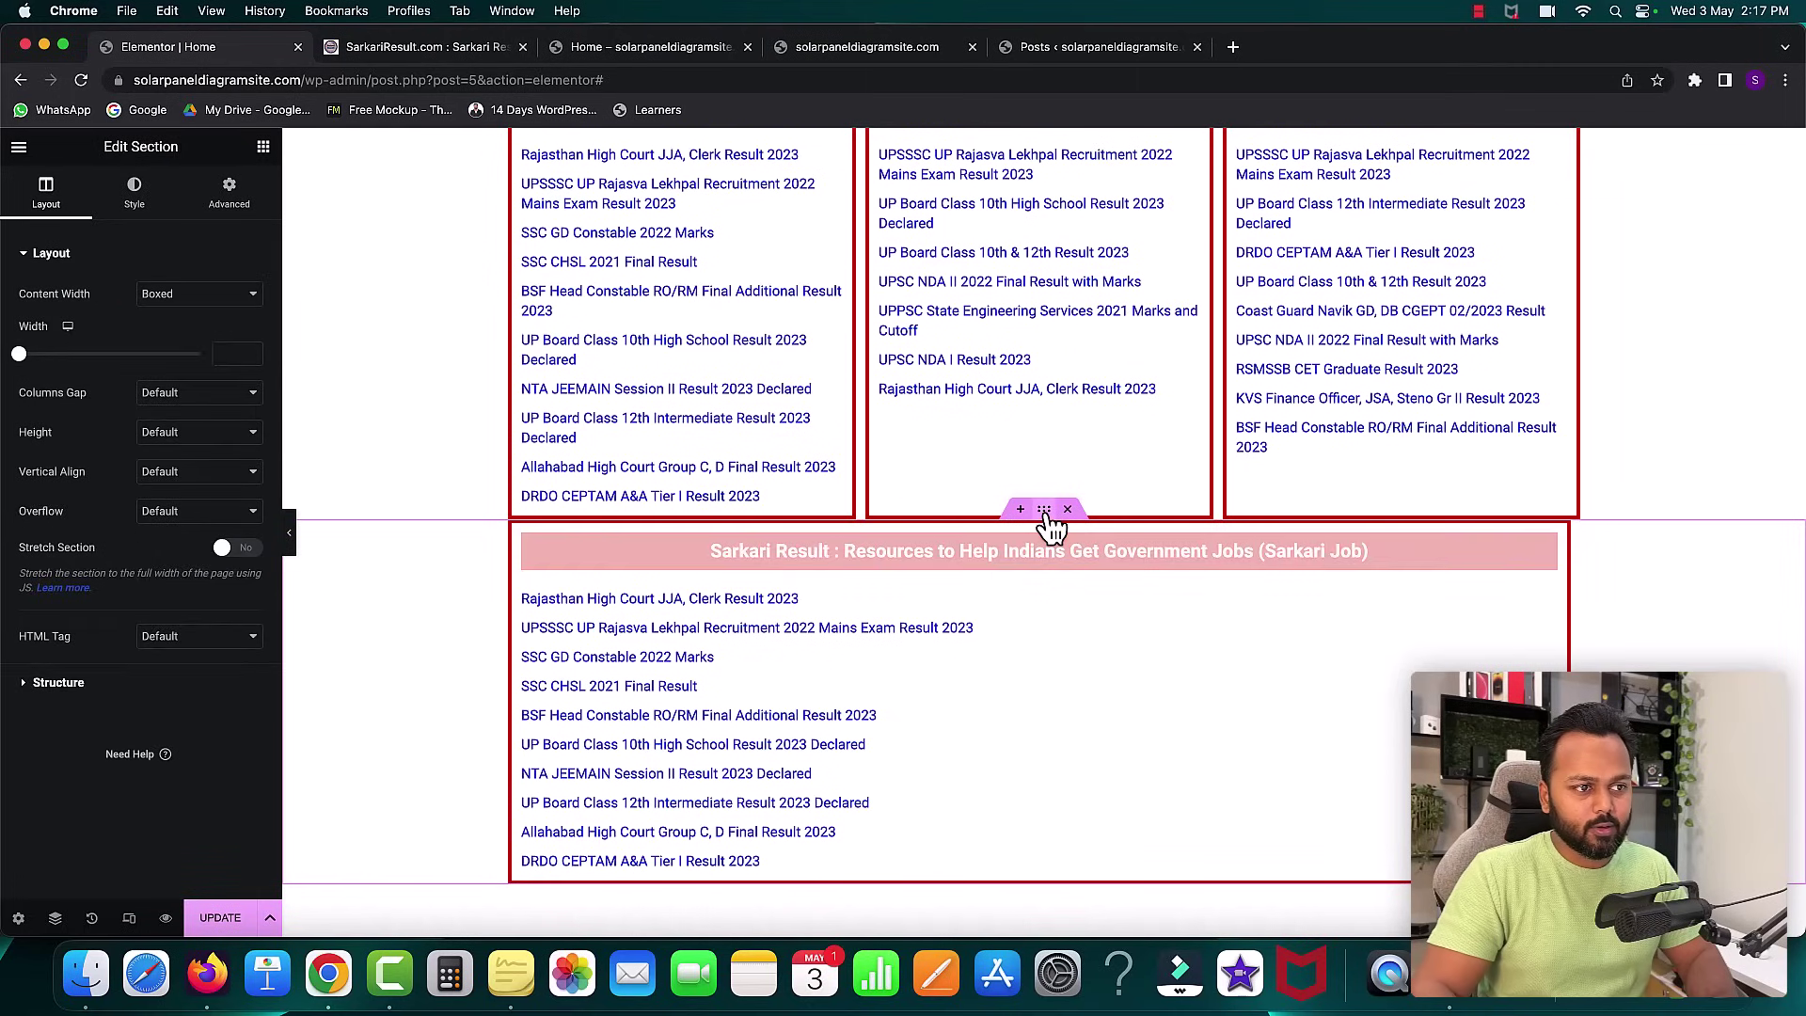
{"action": "left_click", "coordinate": [229, 197]}
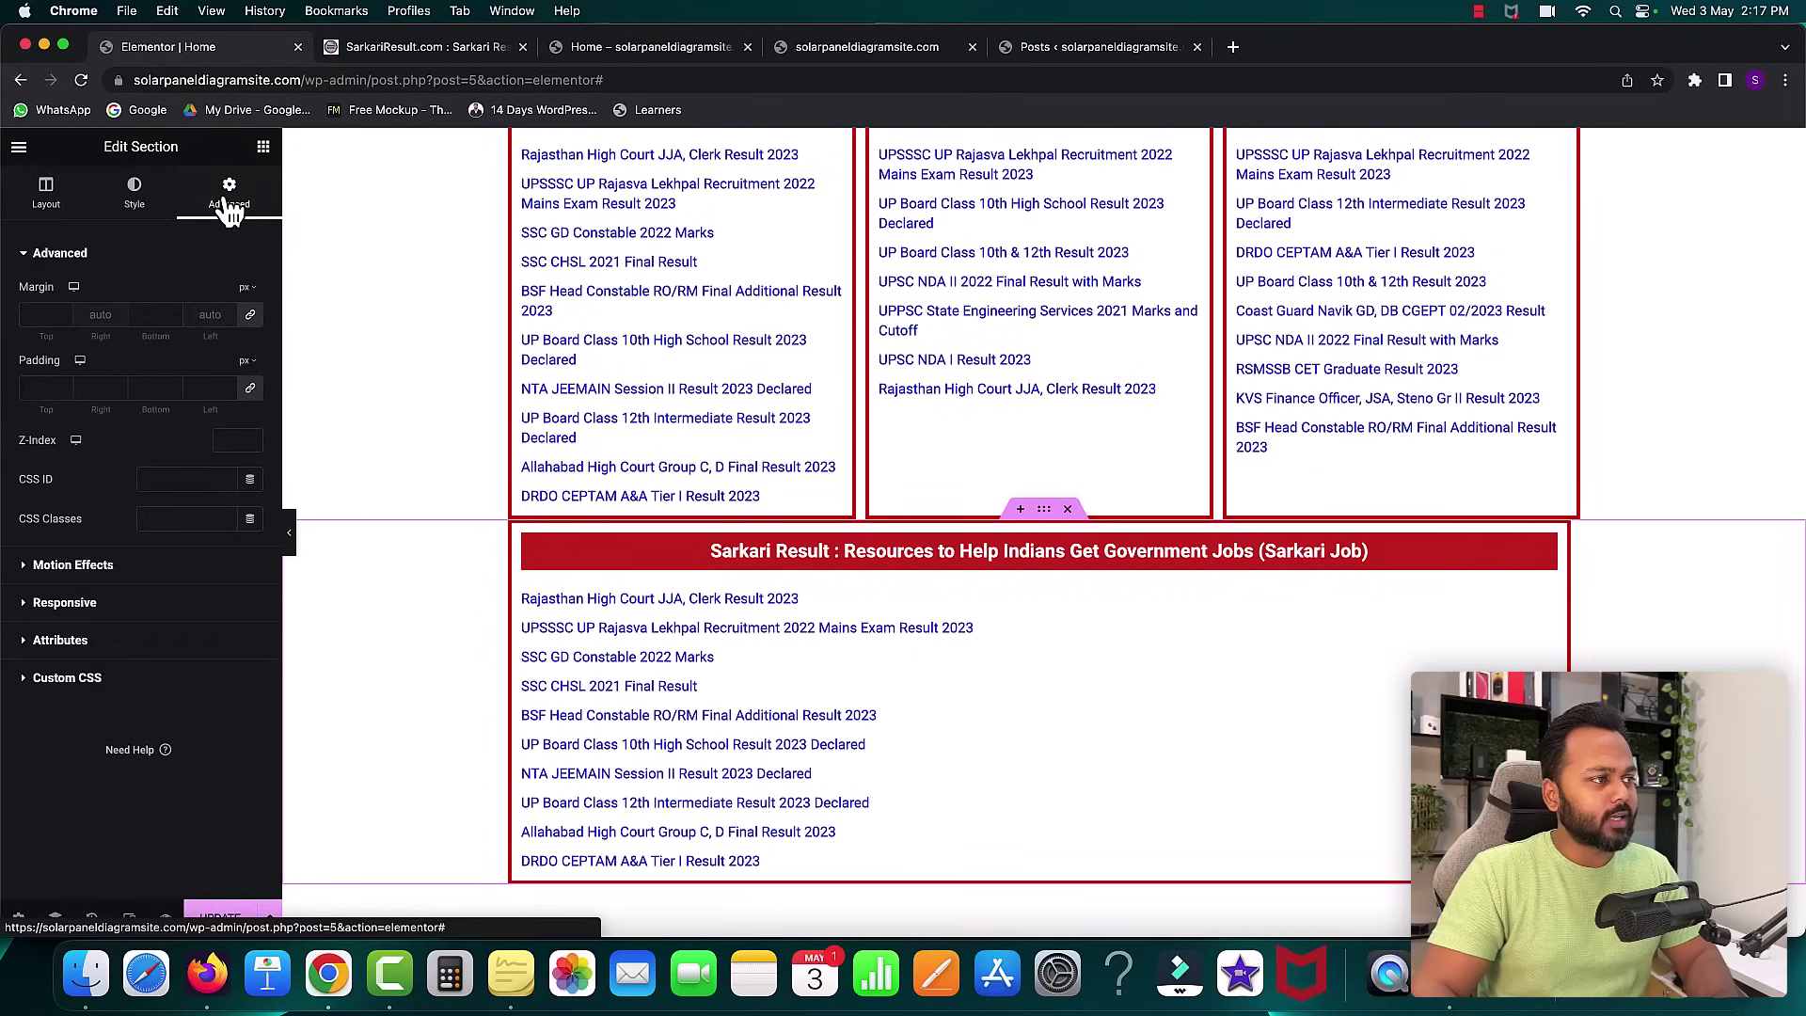
{"action": "left_click", "coordinate": [64, 312]}
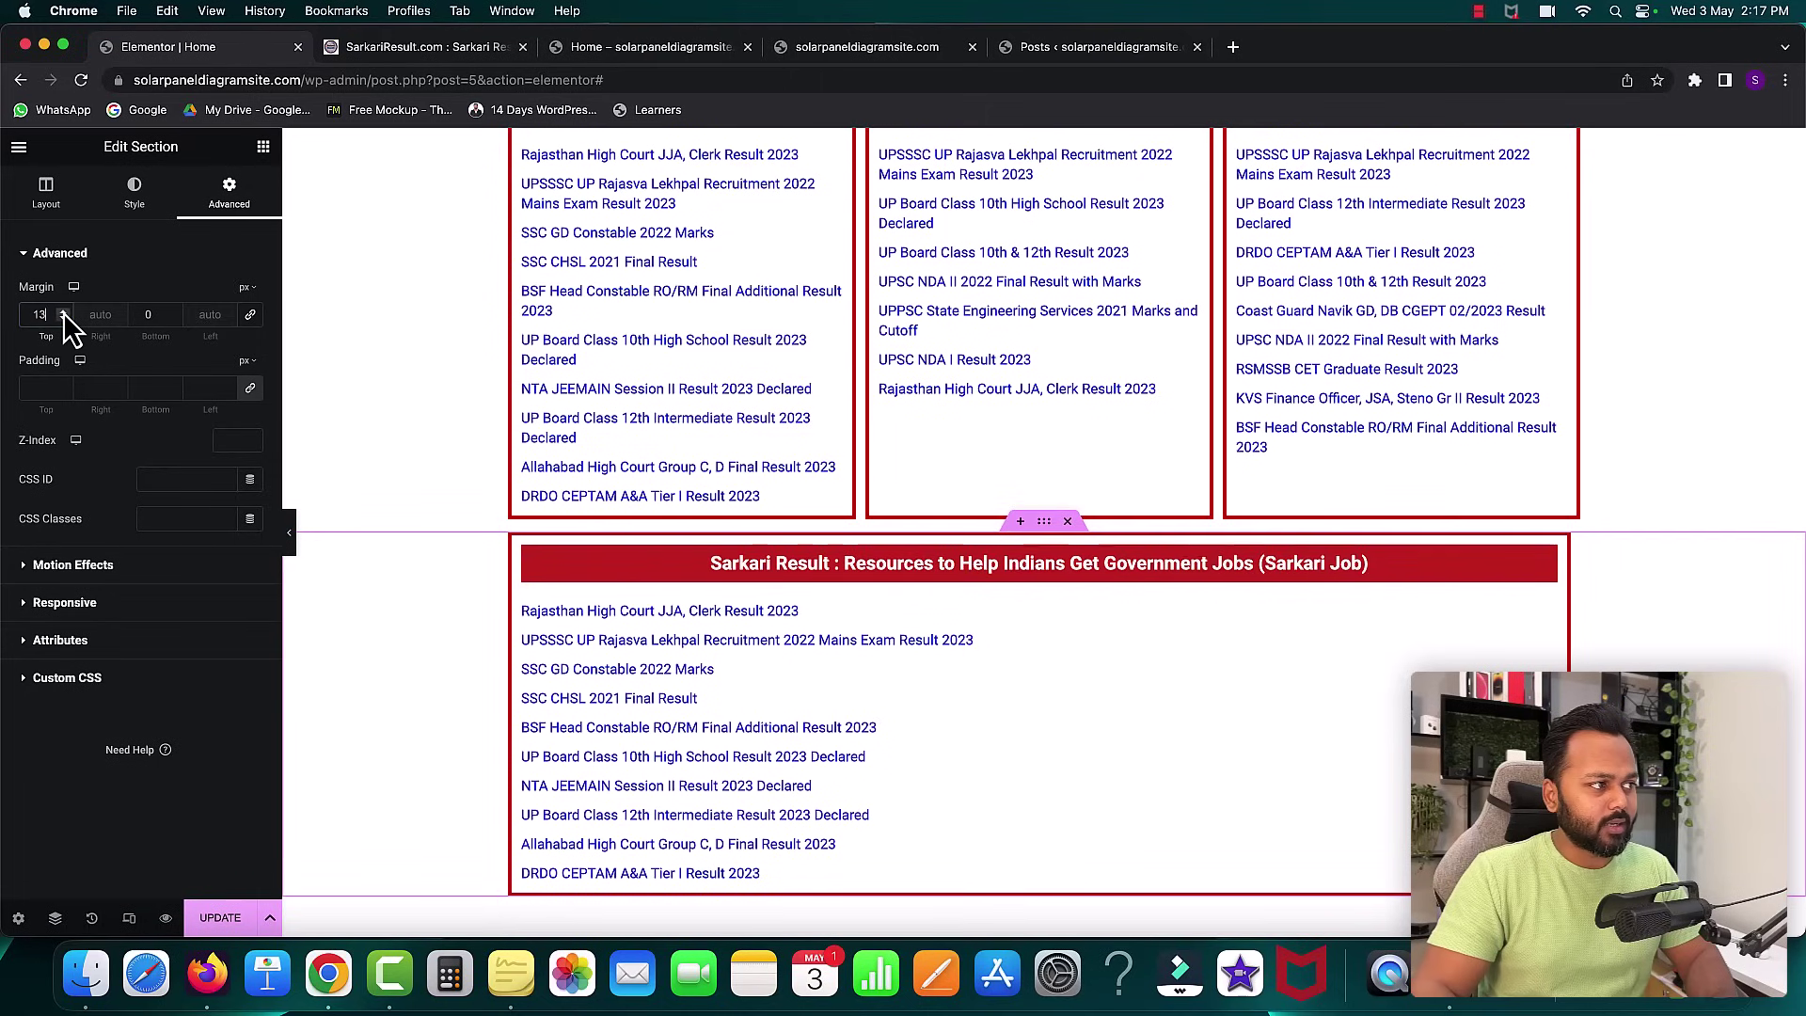
{"action": "left_click", "coordinate": [63, 312]}
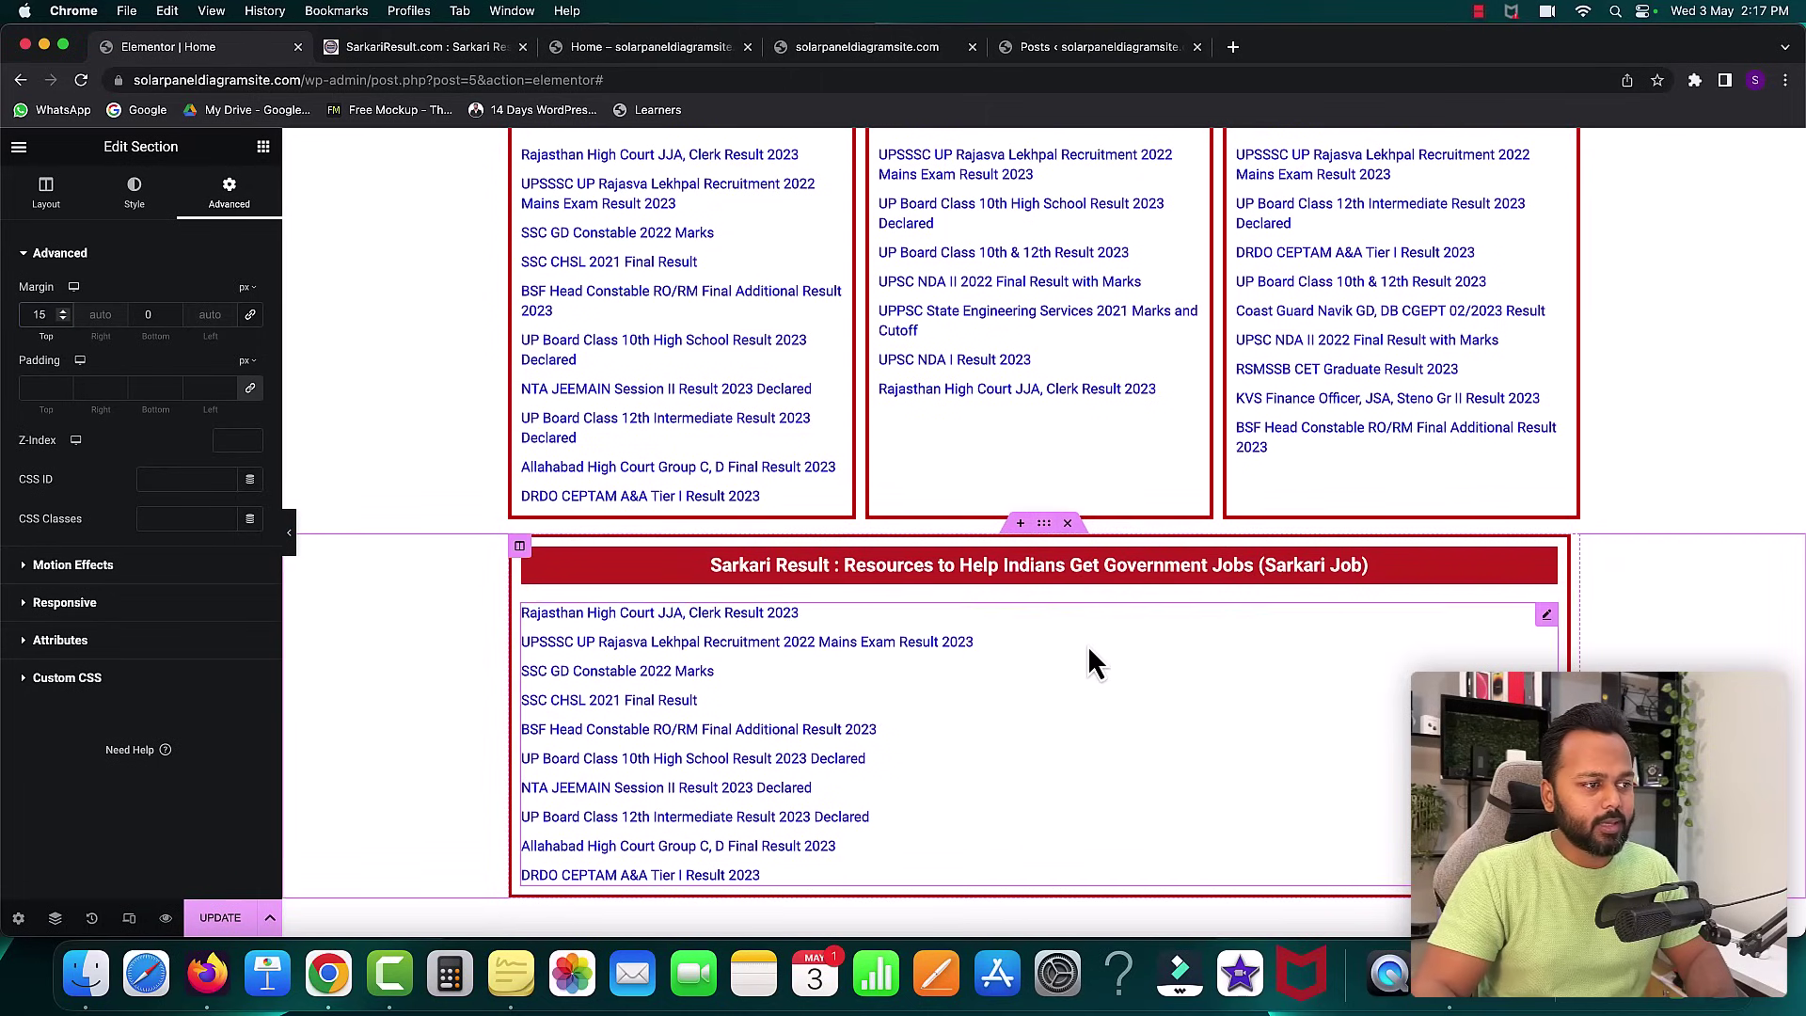
- Copy the introduction paragraphs below the Resources heading on SarkariResult.com
{"action": "left_click", "coordinate": [405, 47]}
{"action": "scroll", "coordinate": [855, 459], "scroll_direction": "down", "scroll_amount": 5}
{"action": "left_click_drag", "start_coordinate": [403, 271], "coordinate": [1489, 570]}
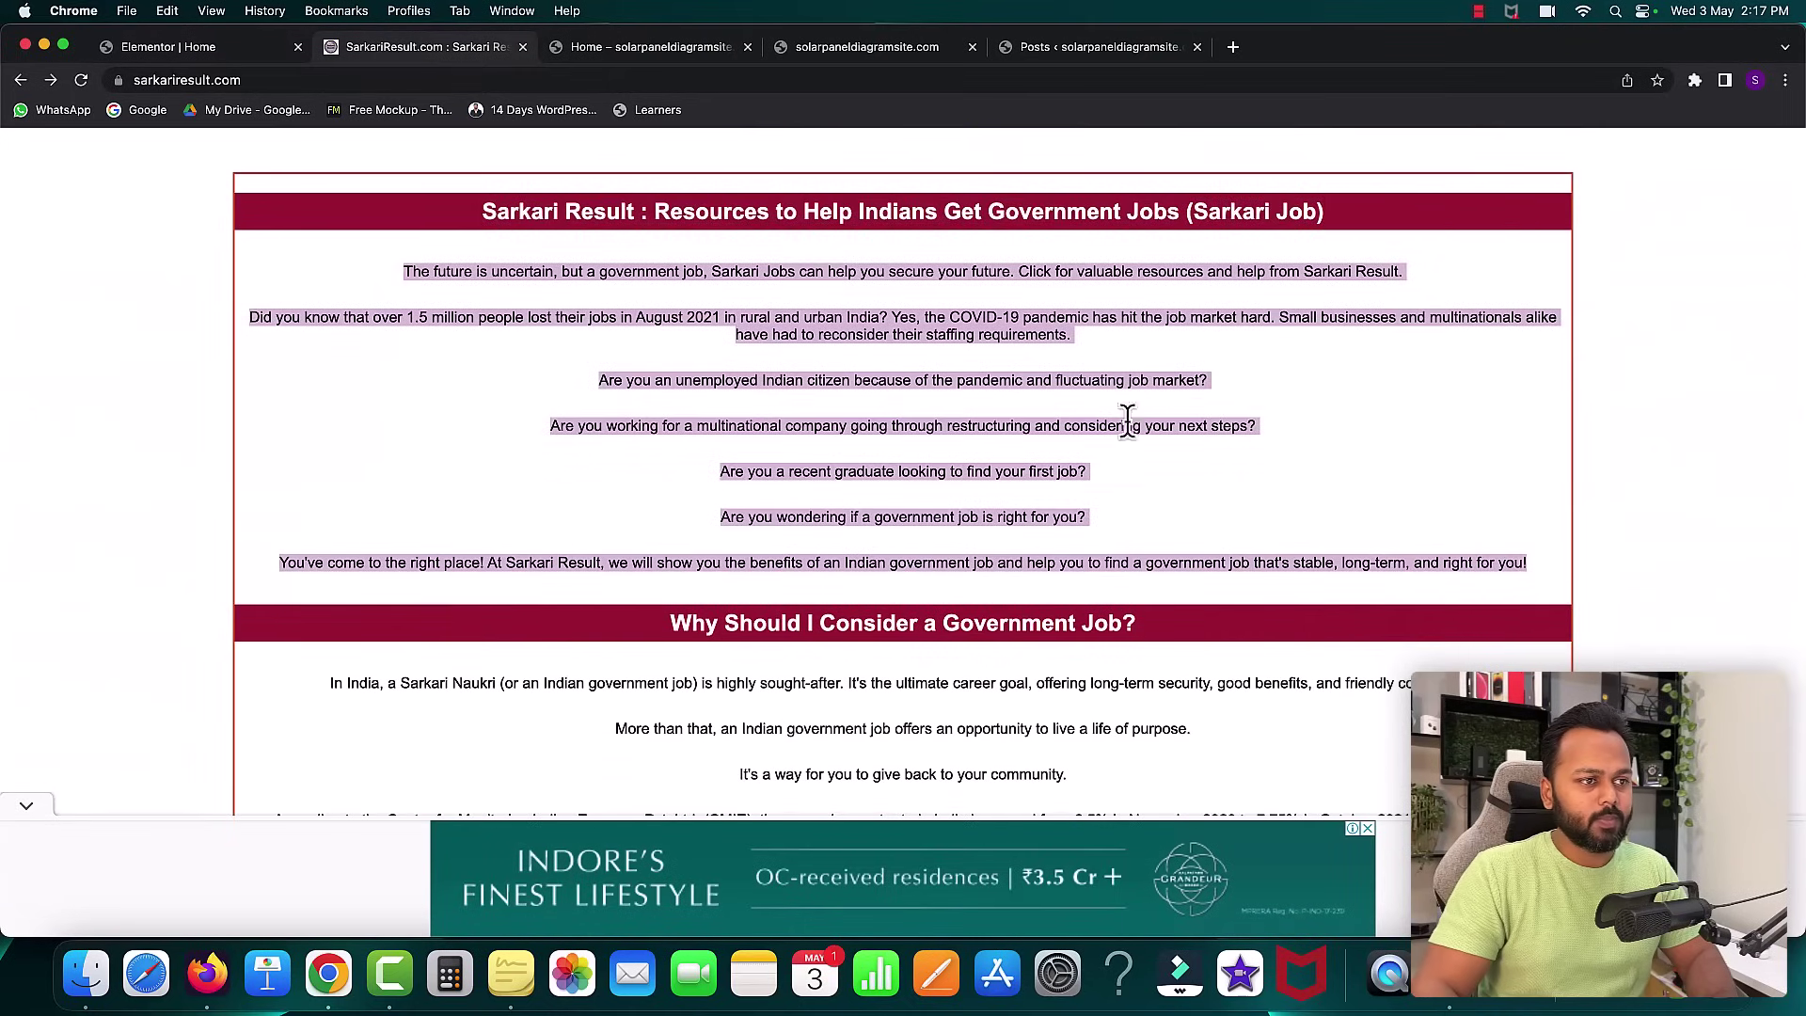
{"action": "right_click", "coordinate": [1014, 380]}
{"action": "left_click", "coordinate": [1041, 420]}
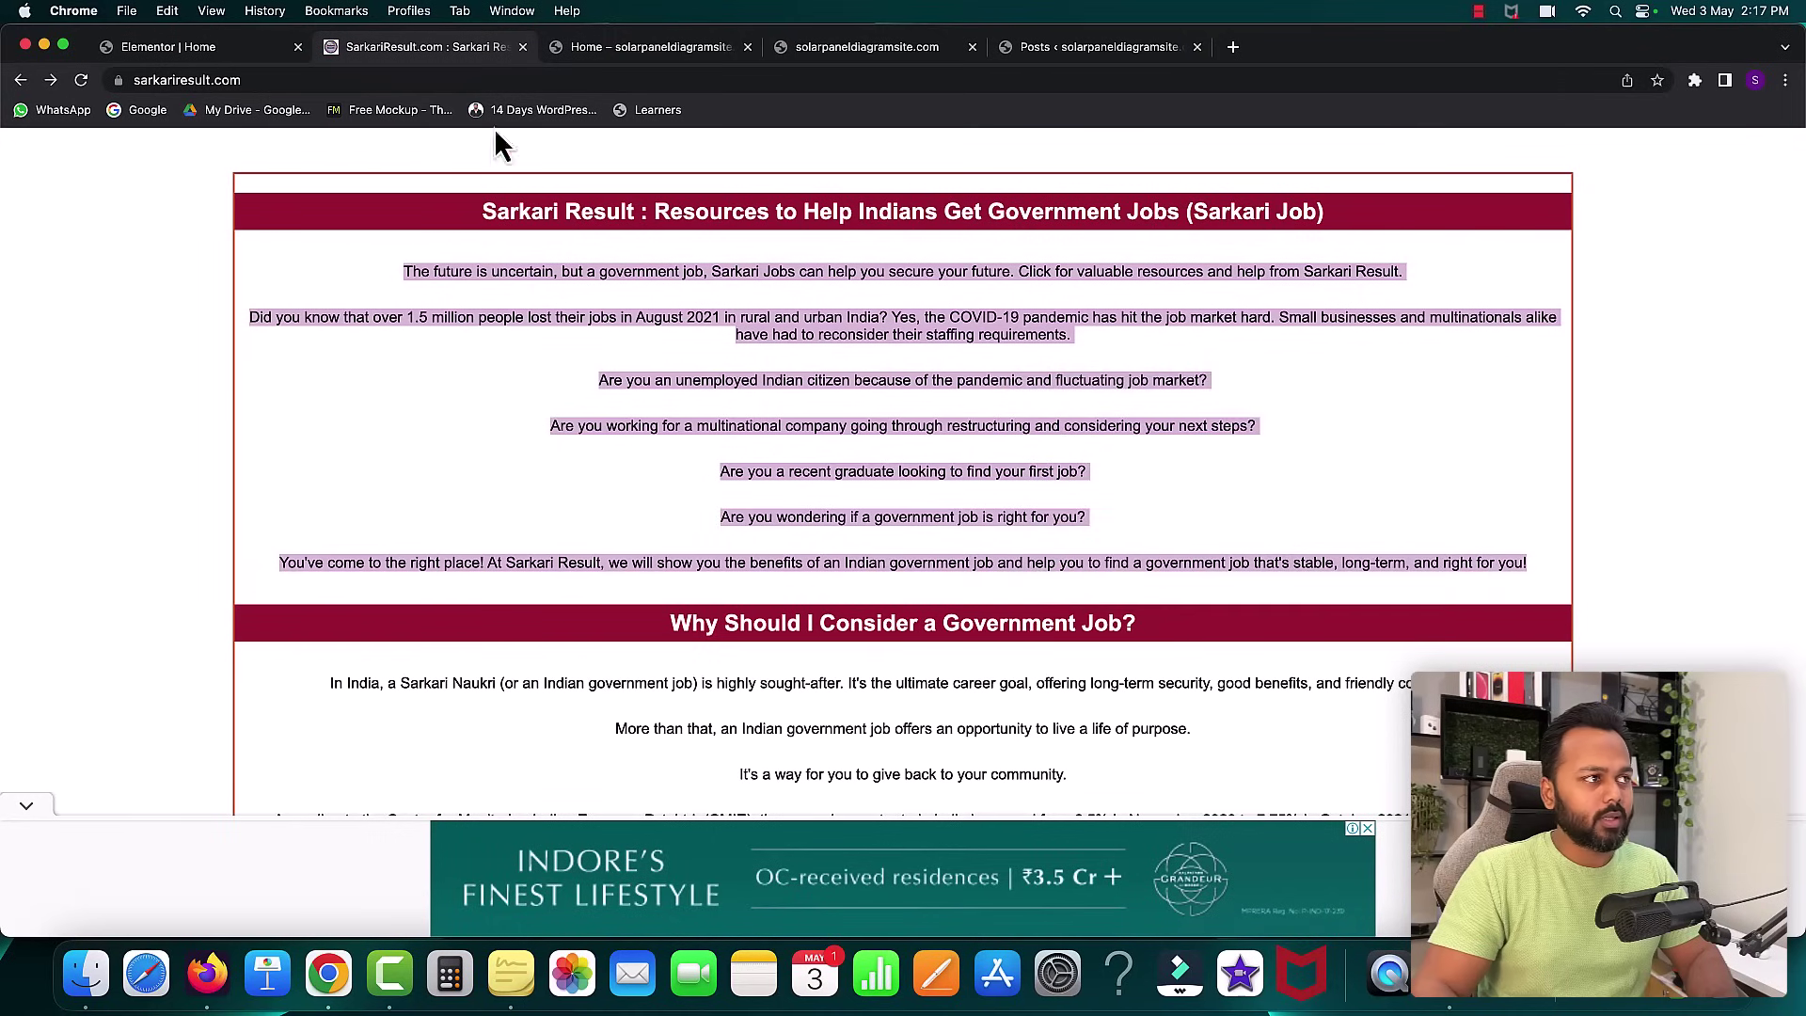
{"action": "left_click", "coordinate": [235, 49]}
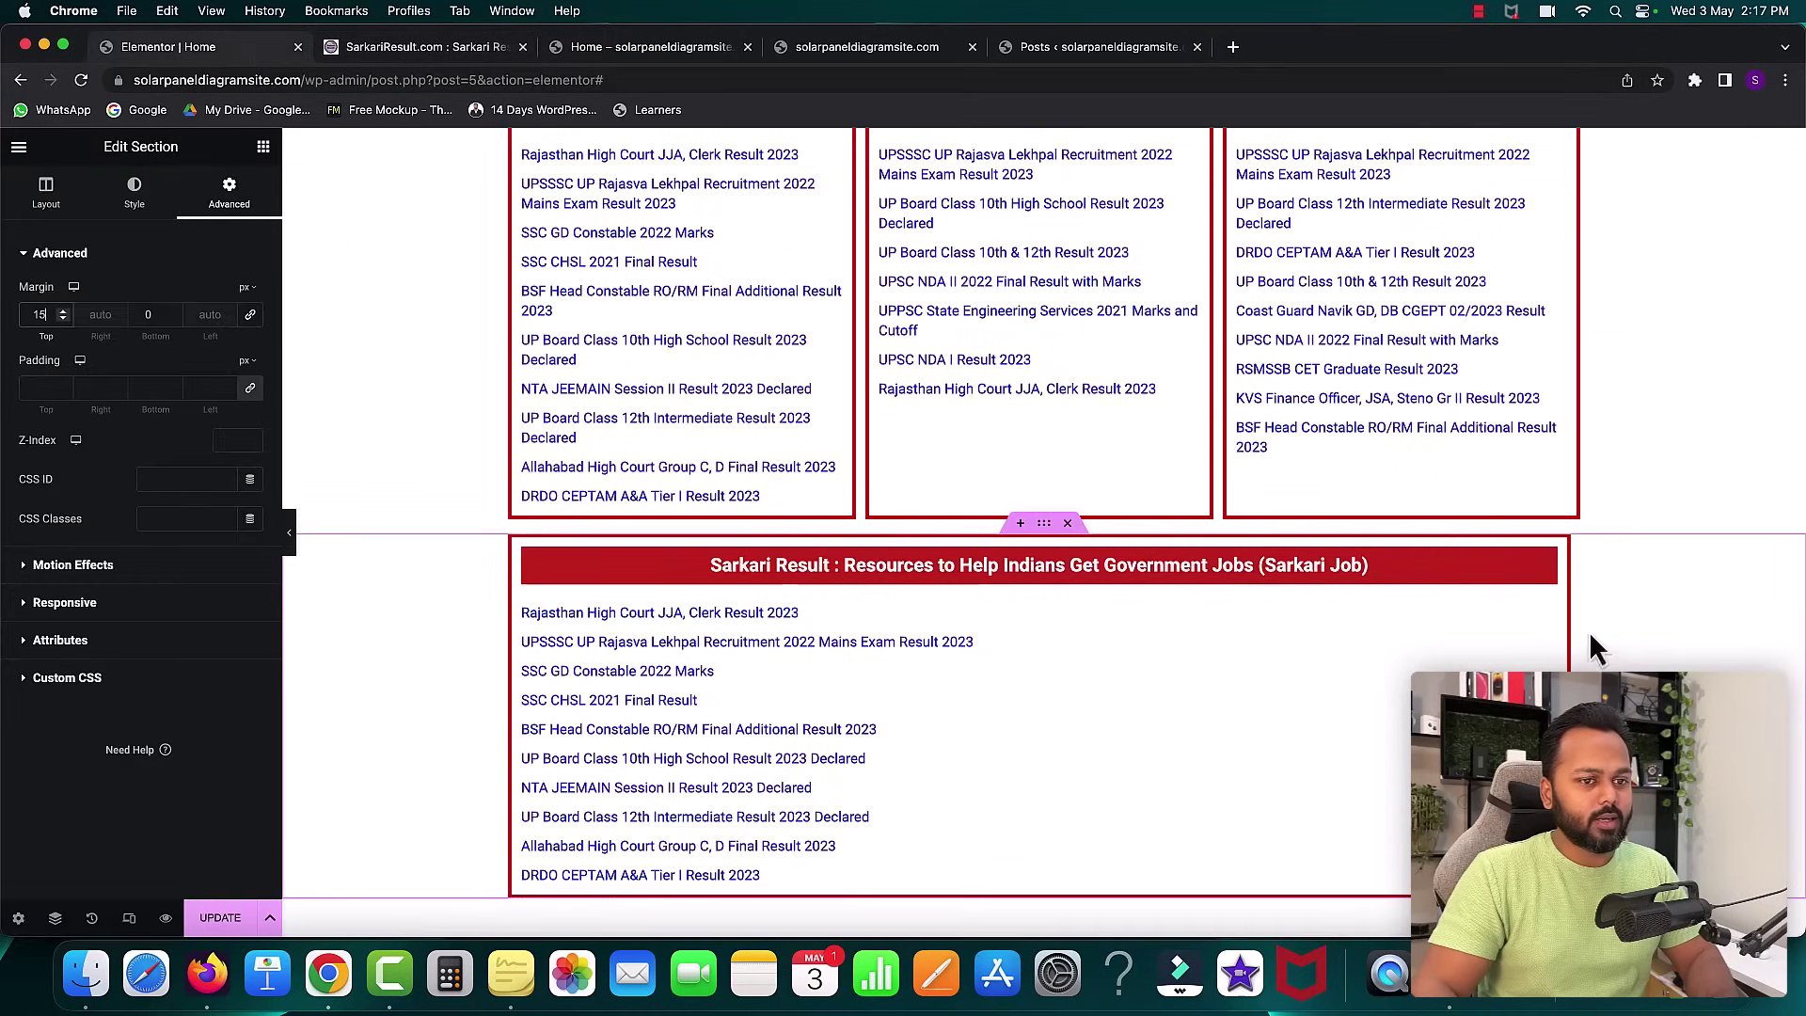
- Replace the posts widget with a Text Editor holding the pasted Sarkari Result intro paragraphs
{"action": "right_click", "coordinate": [1548, 625]}
{"action": "left_click", "coordinate": [1589, 862]}
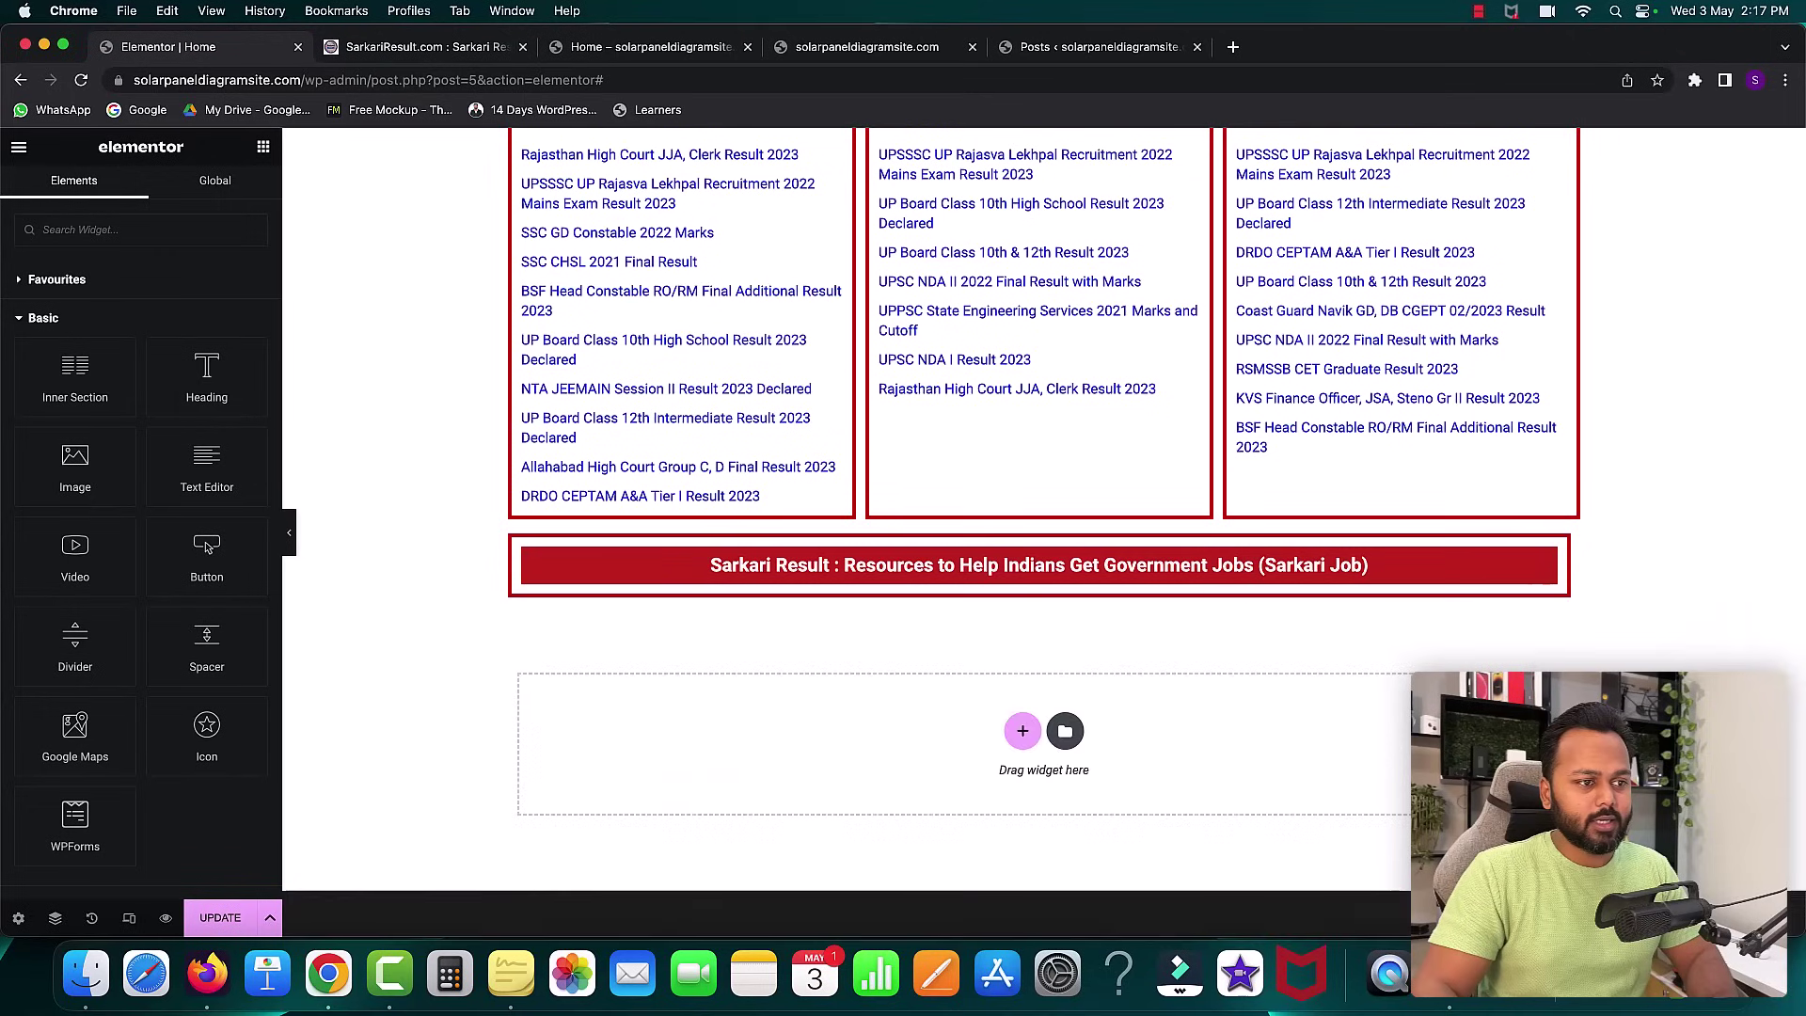
{"action": "left_click_drag", "start_coordinate": [191, 466], "coordinate": [826, 590]}
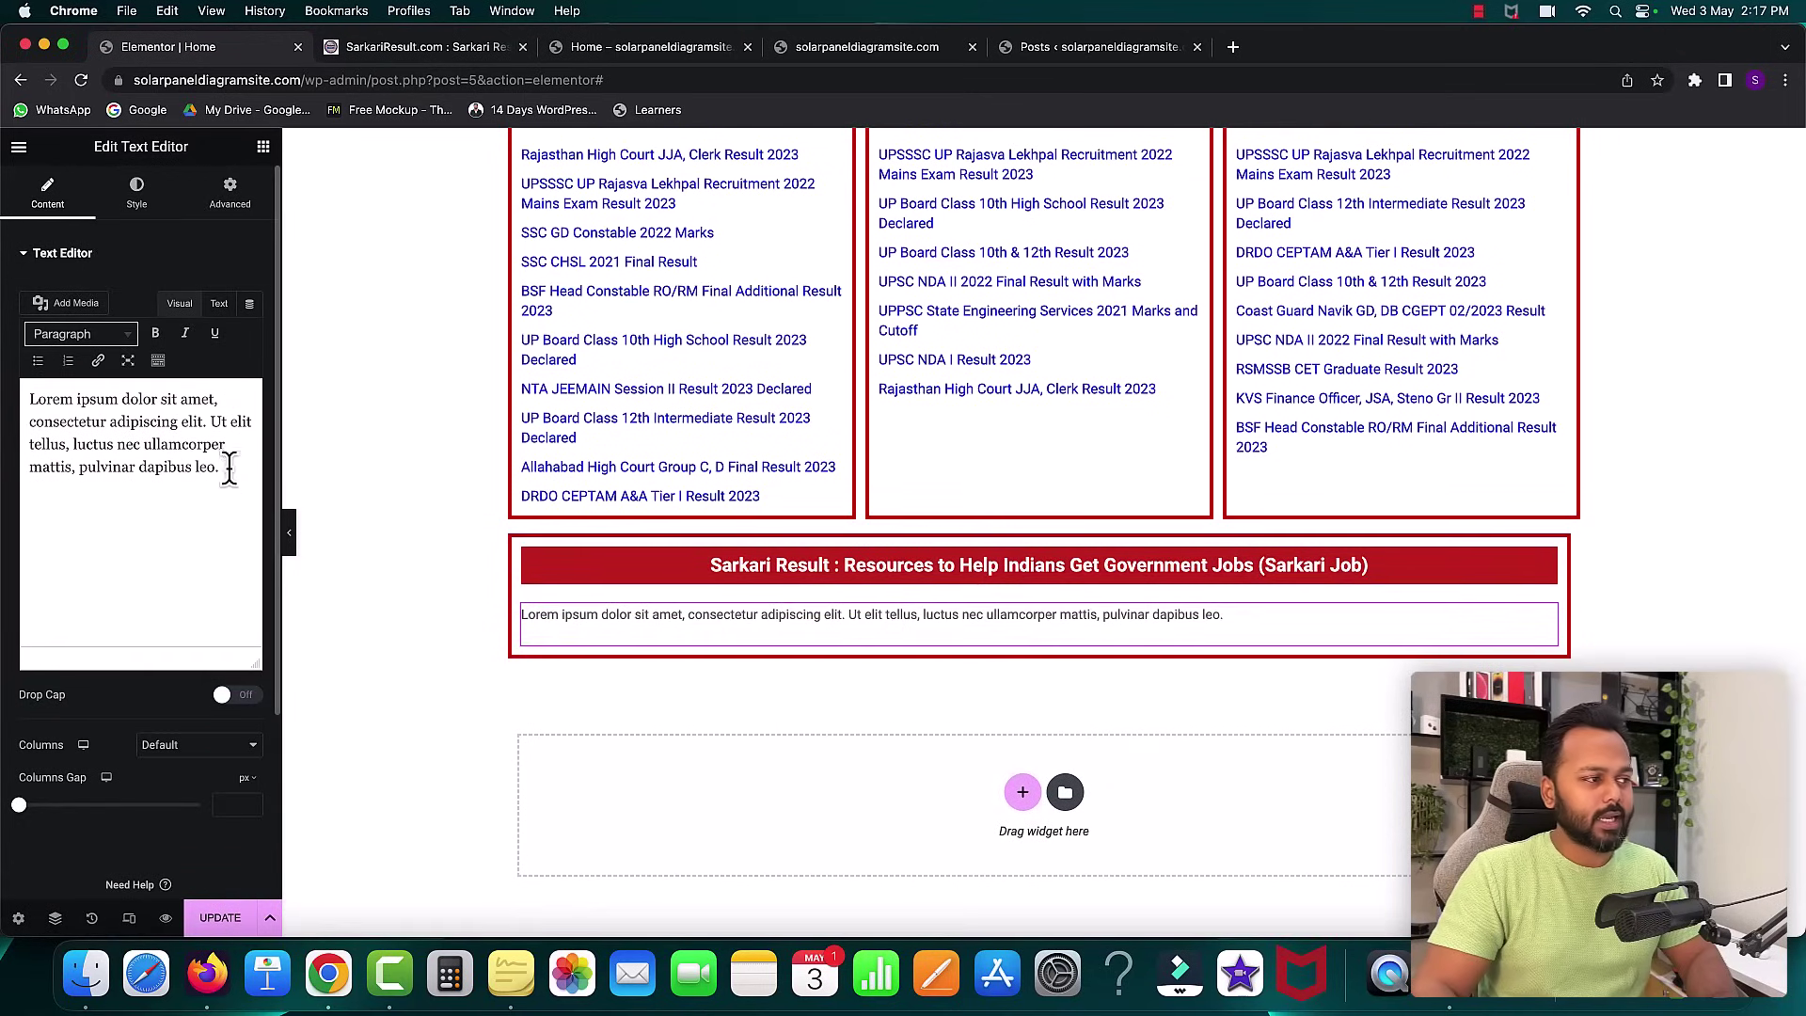
{"action": "left_click", "coordinate": [219, 303]}
{"action": "left_click_drag", "start_coordinate": [150, 452], "coordinate": [19, 363]}
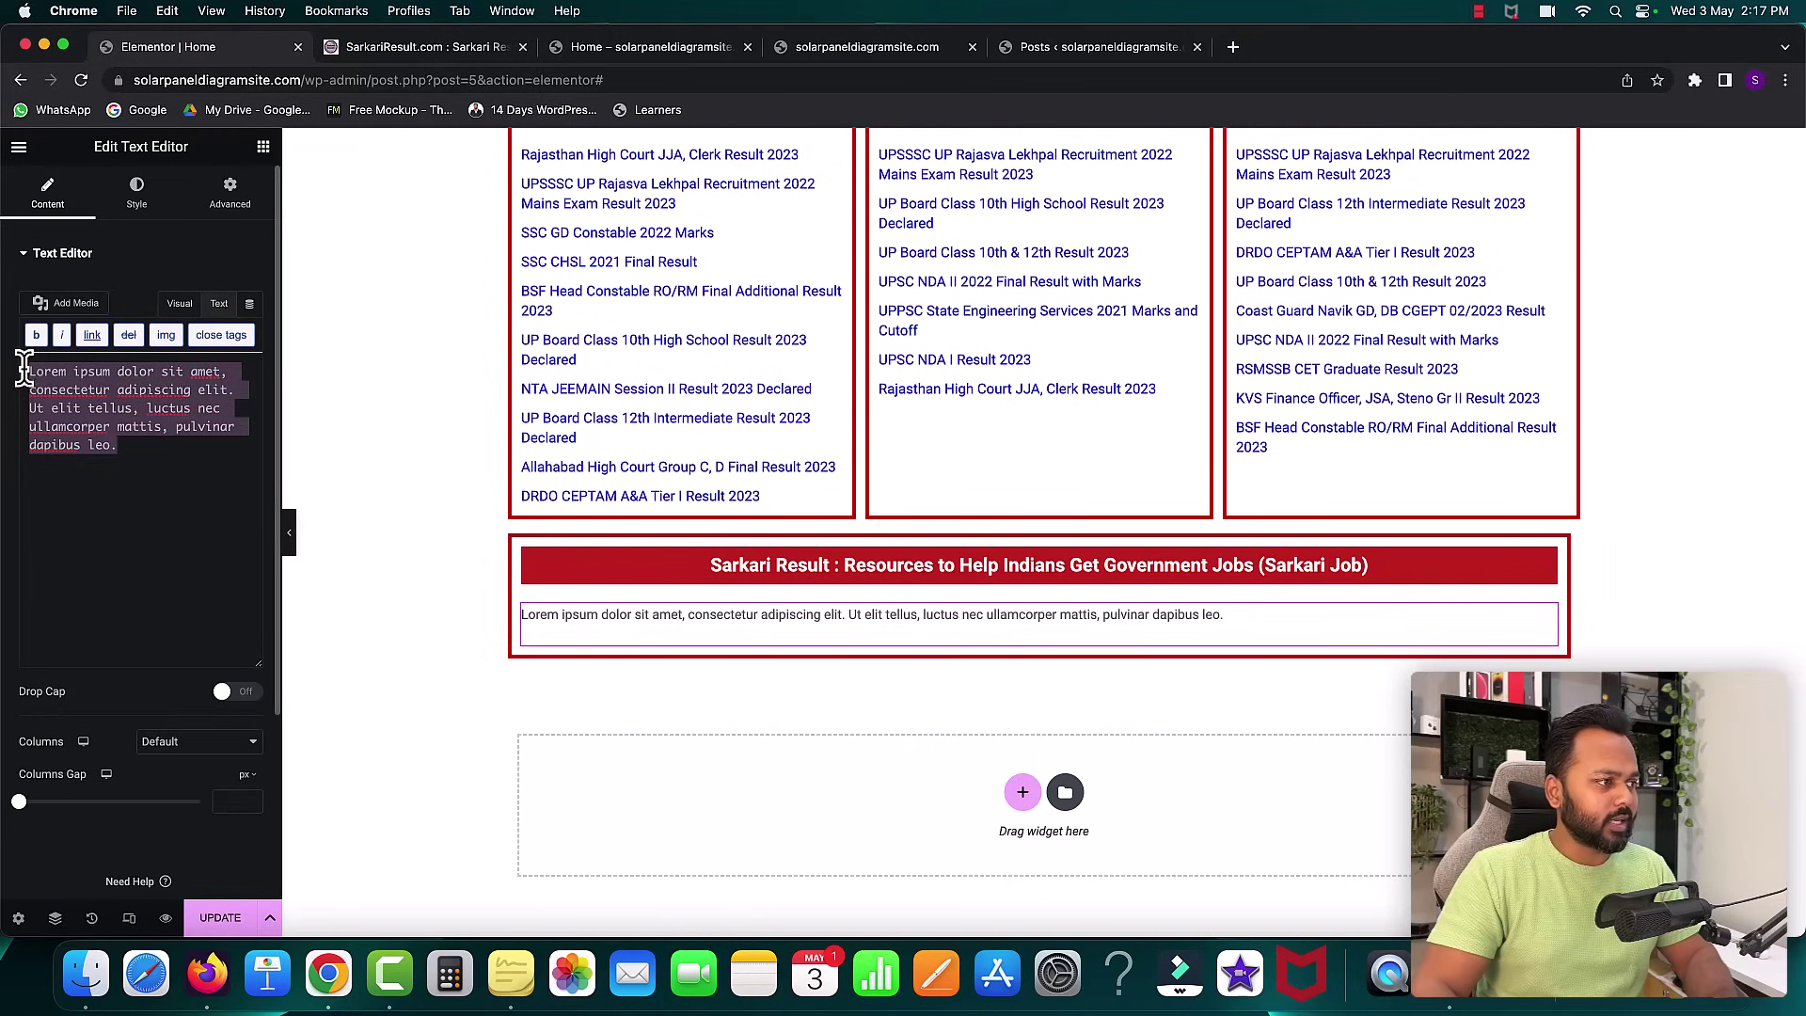
{"action": "key", "text": "super+v"}
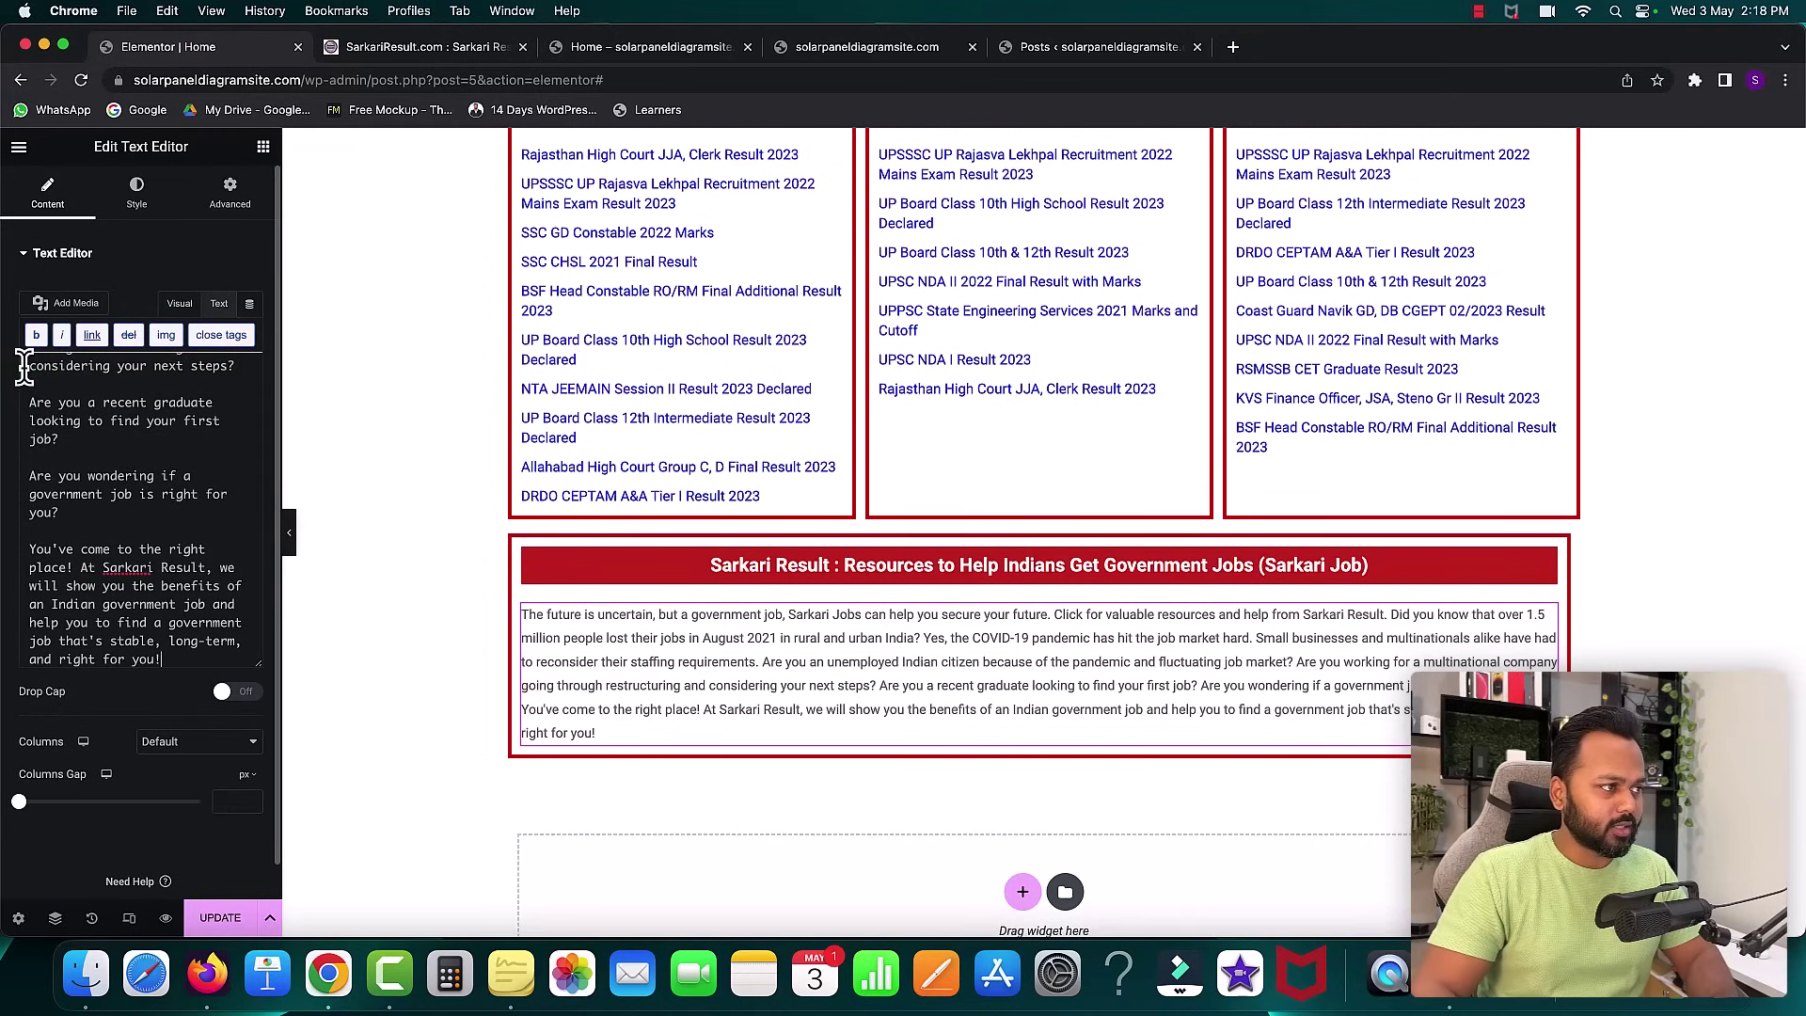
- Style the intro text centred, dark grey, at 17 px
{"action": "left_click", "coordinate": [136, 193]}
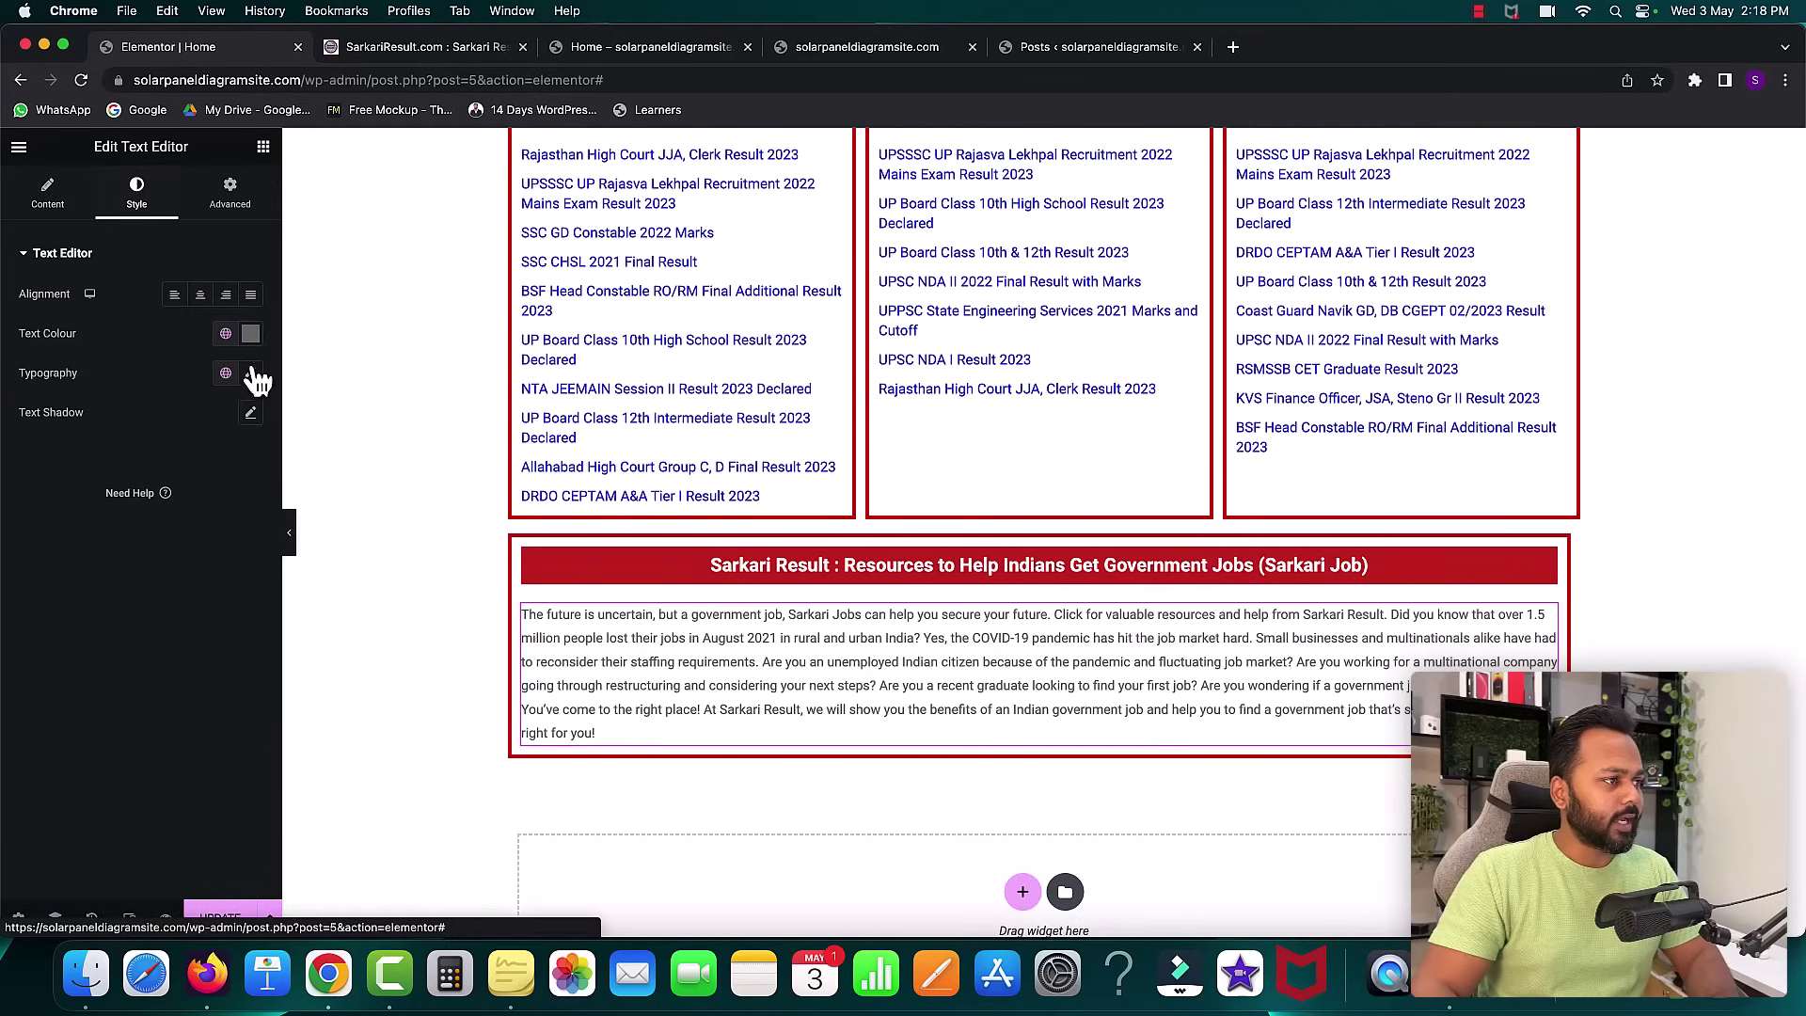
{"action": "left_click", "coordinate": [201, 297]}
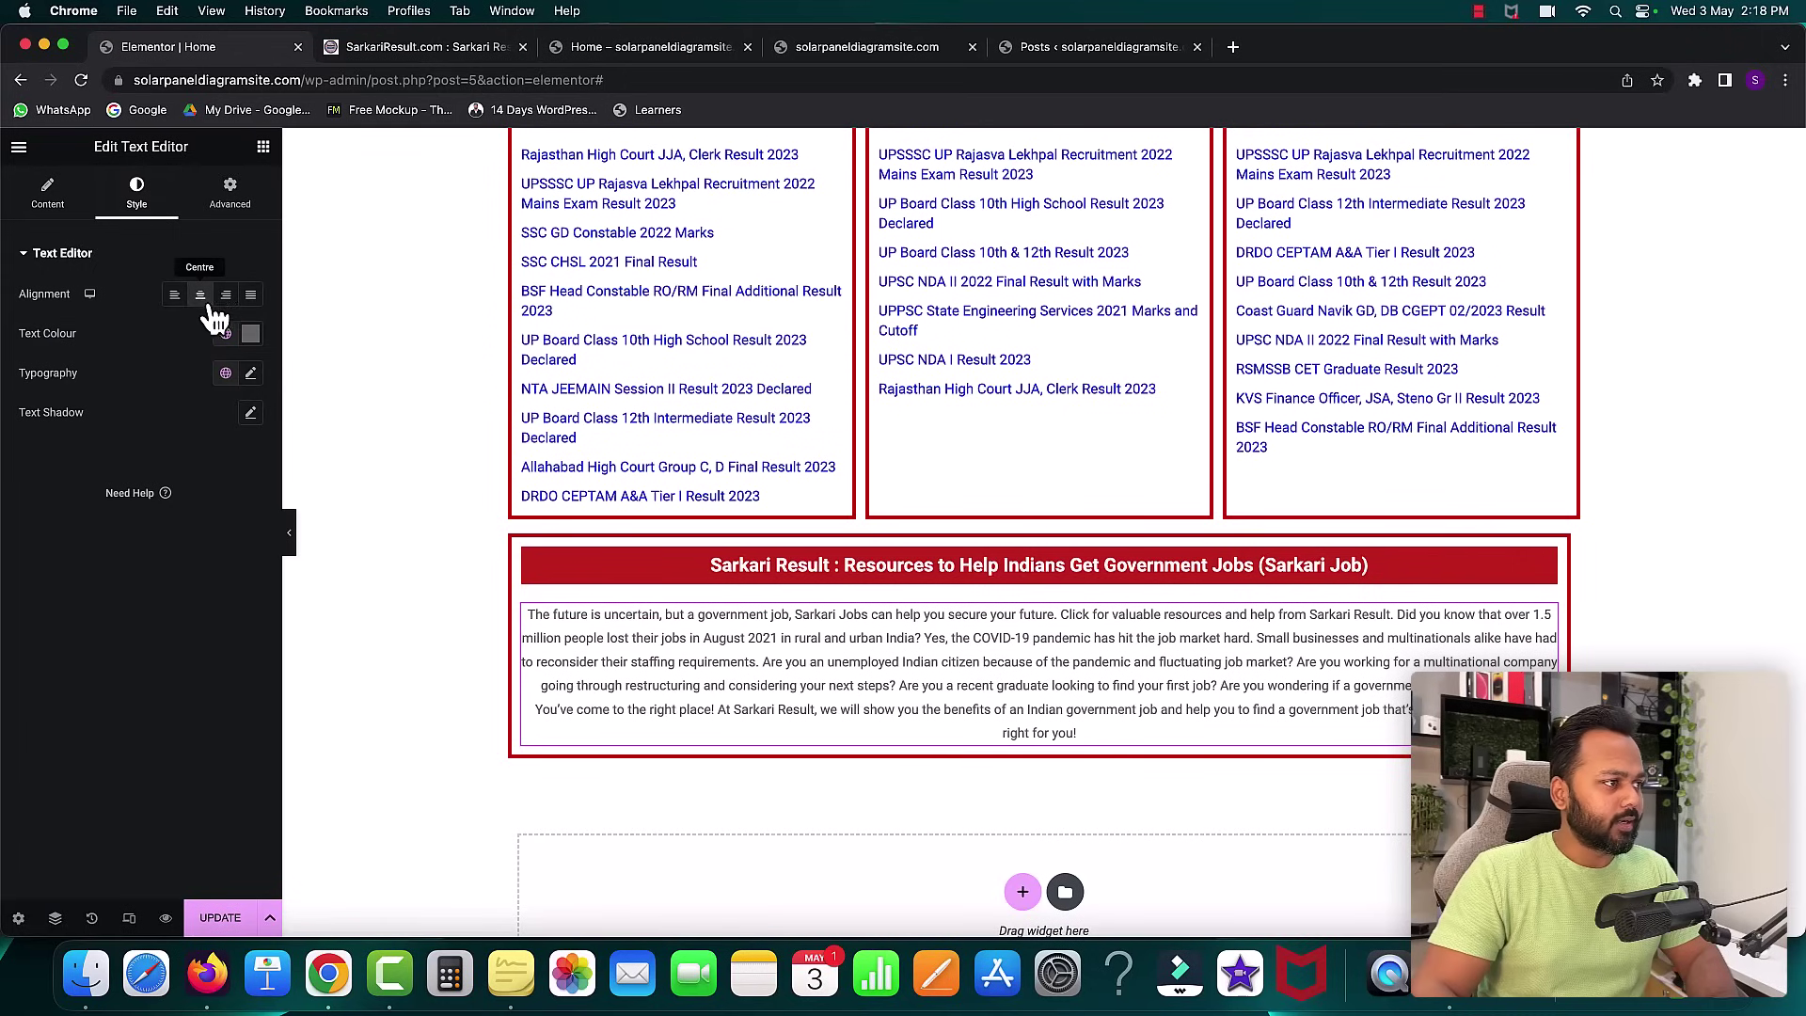
{"action": "left_click", "coordinate": [250, 333]}
{"action": "left_click", "coordinate": [40, 523]}
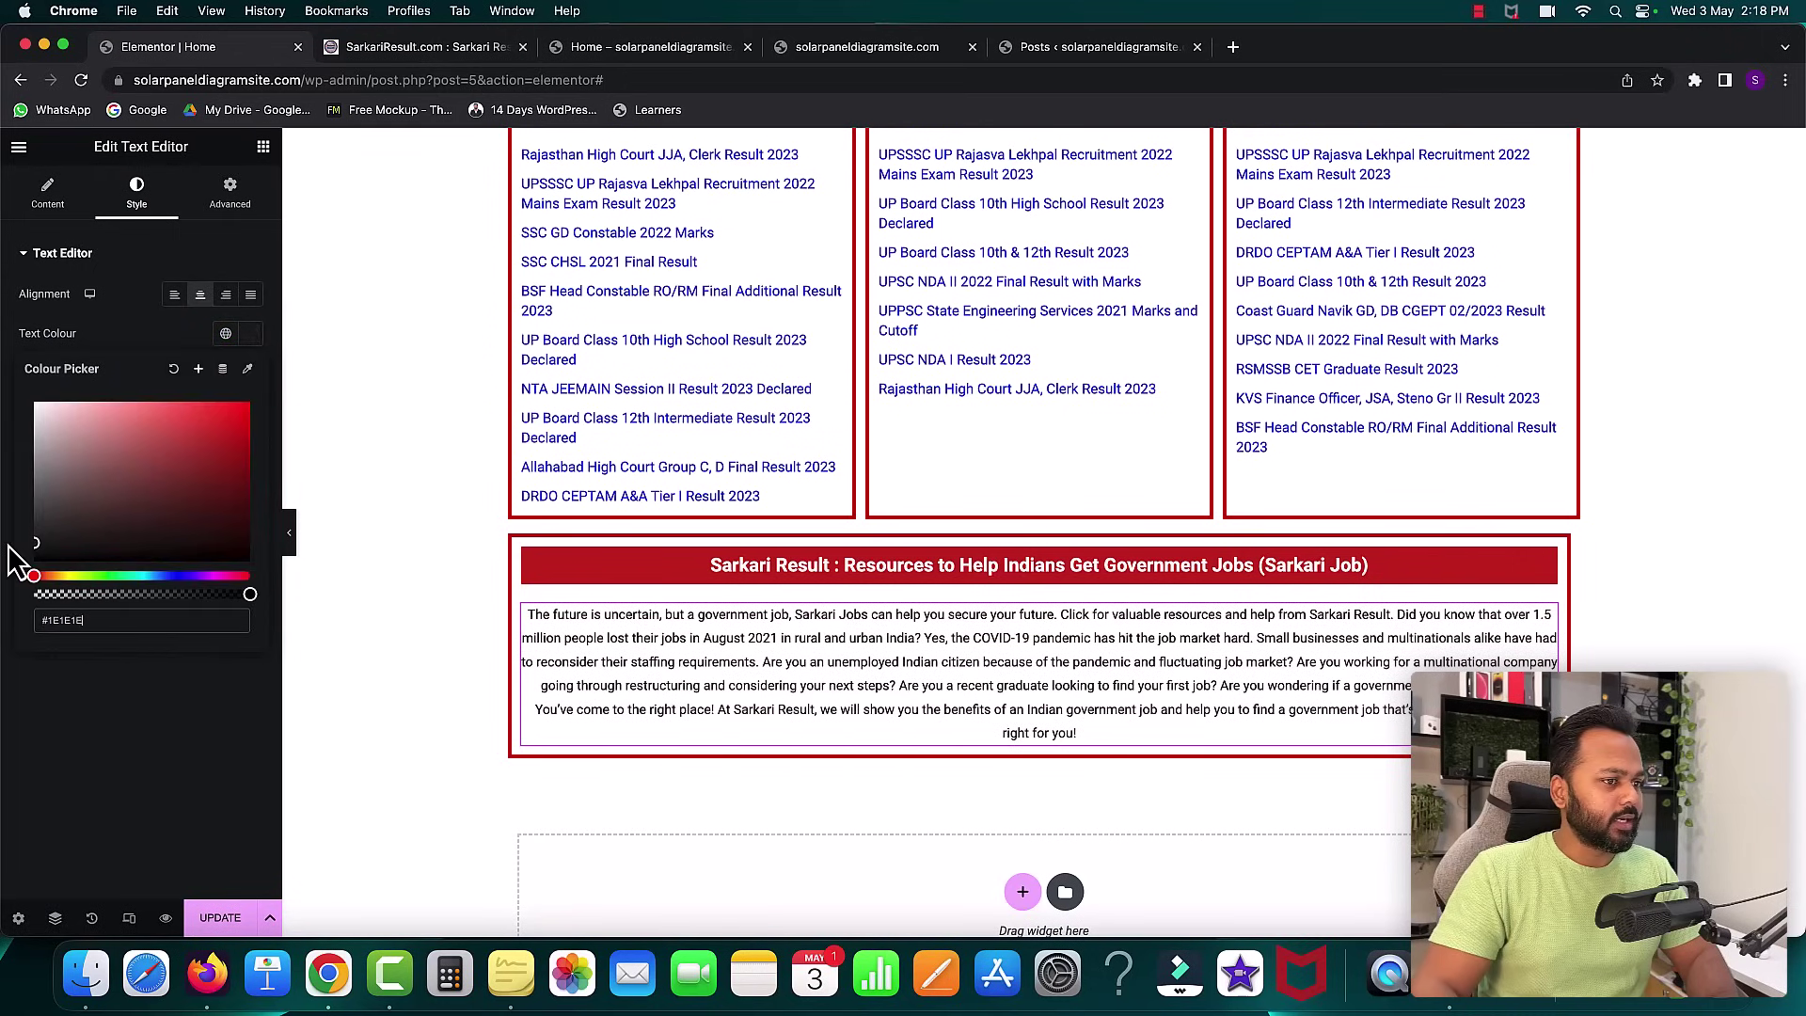
{"action": "left_click", "coordinate": [173, 368]}
{"action": "left_click", "coordinate": [251, 373]}
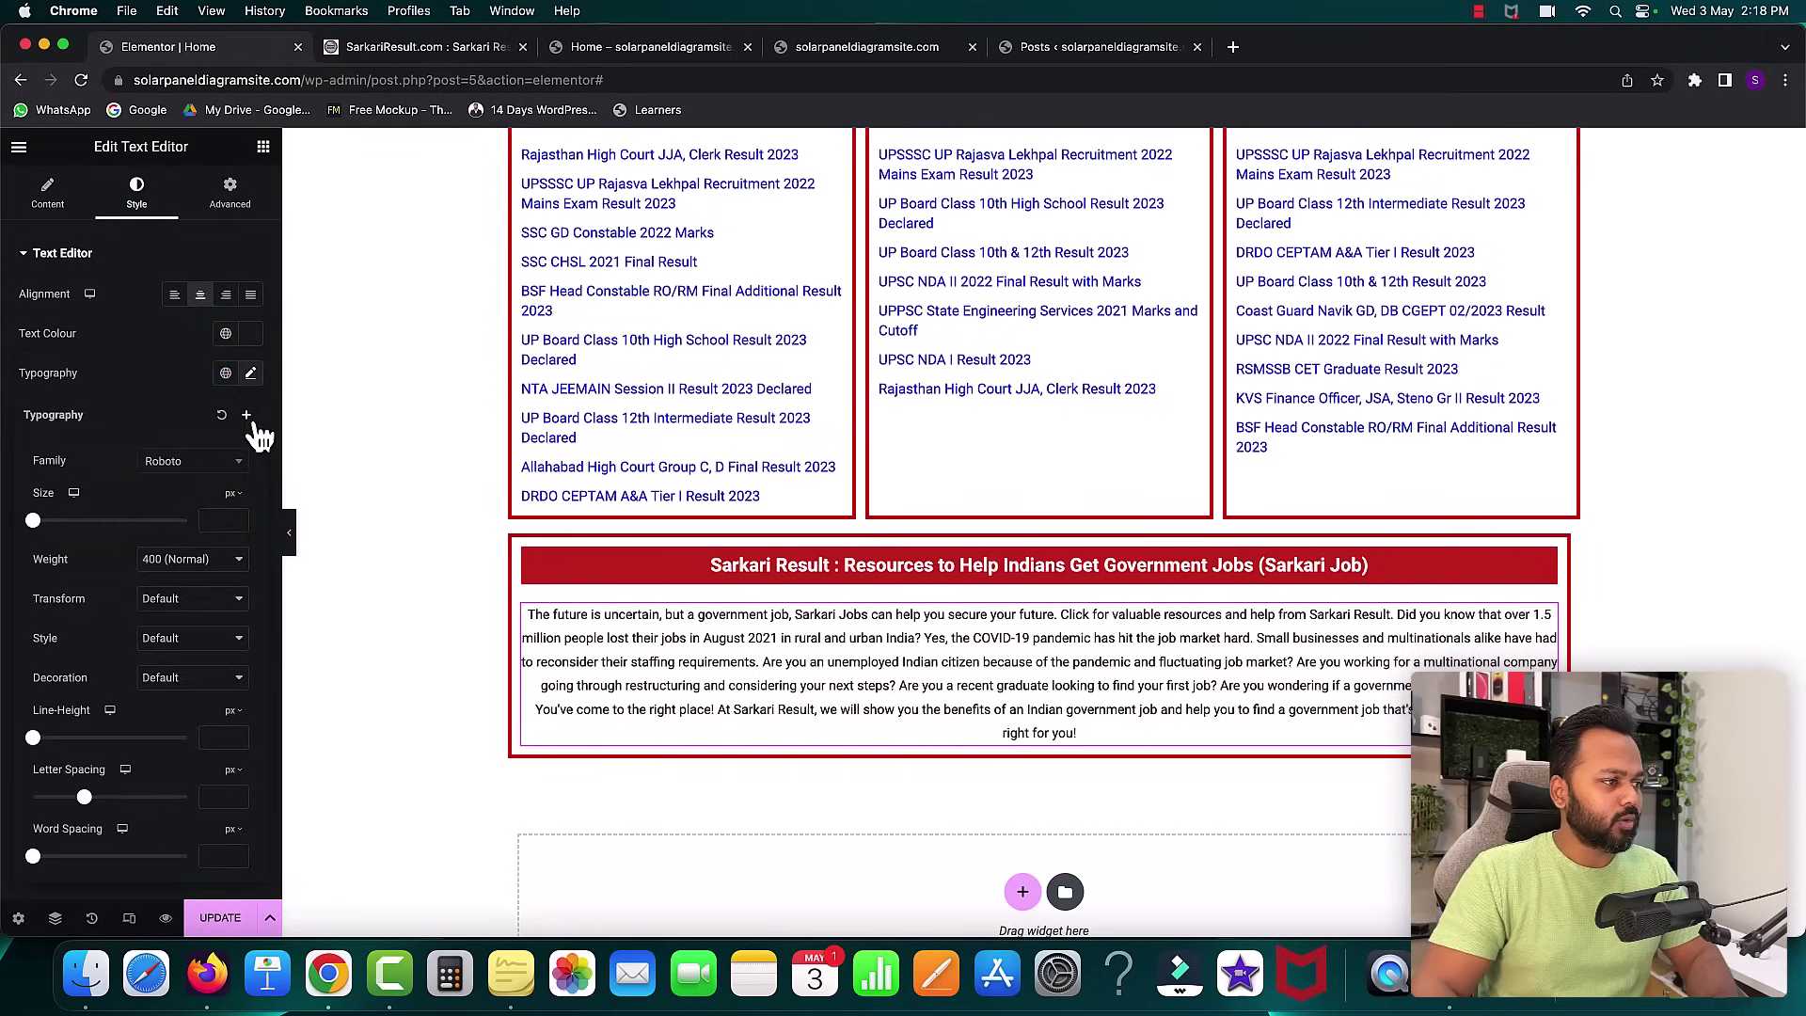
{"action": "left_click", "coordinate": [236, 518]}
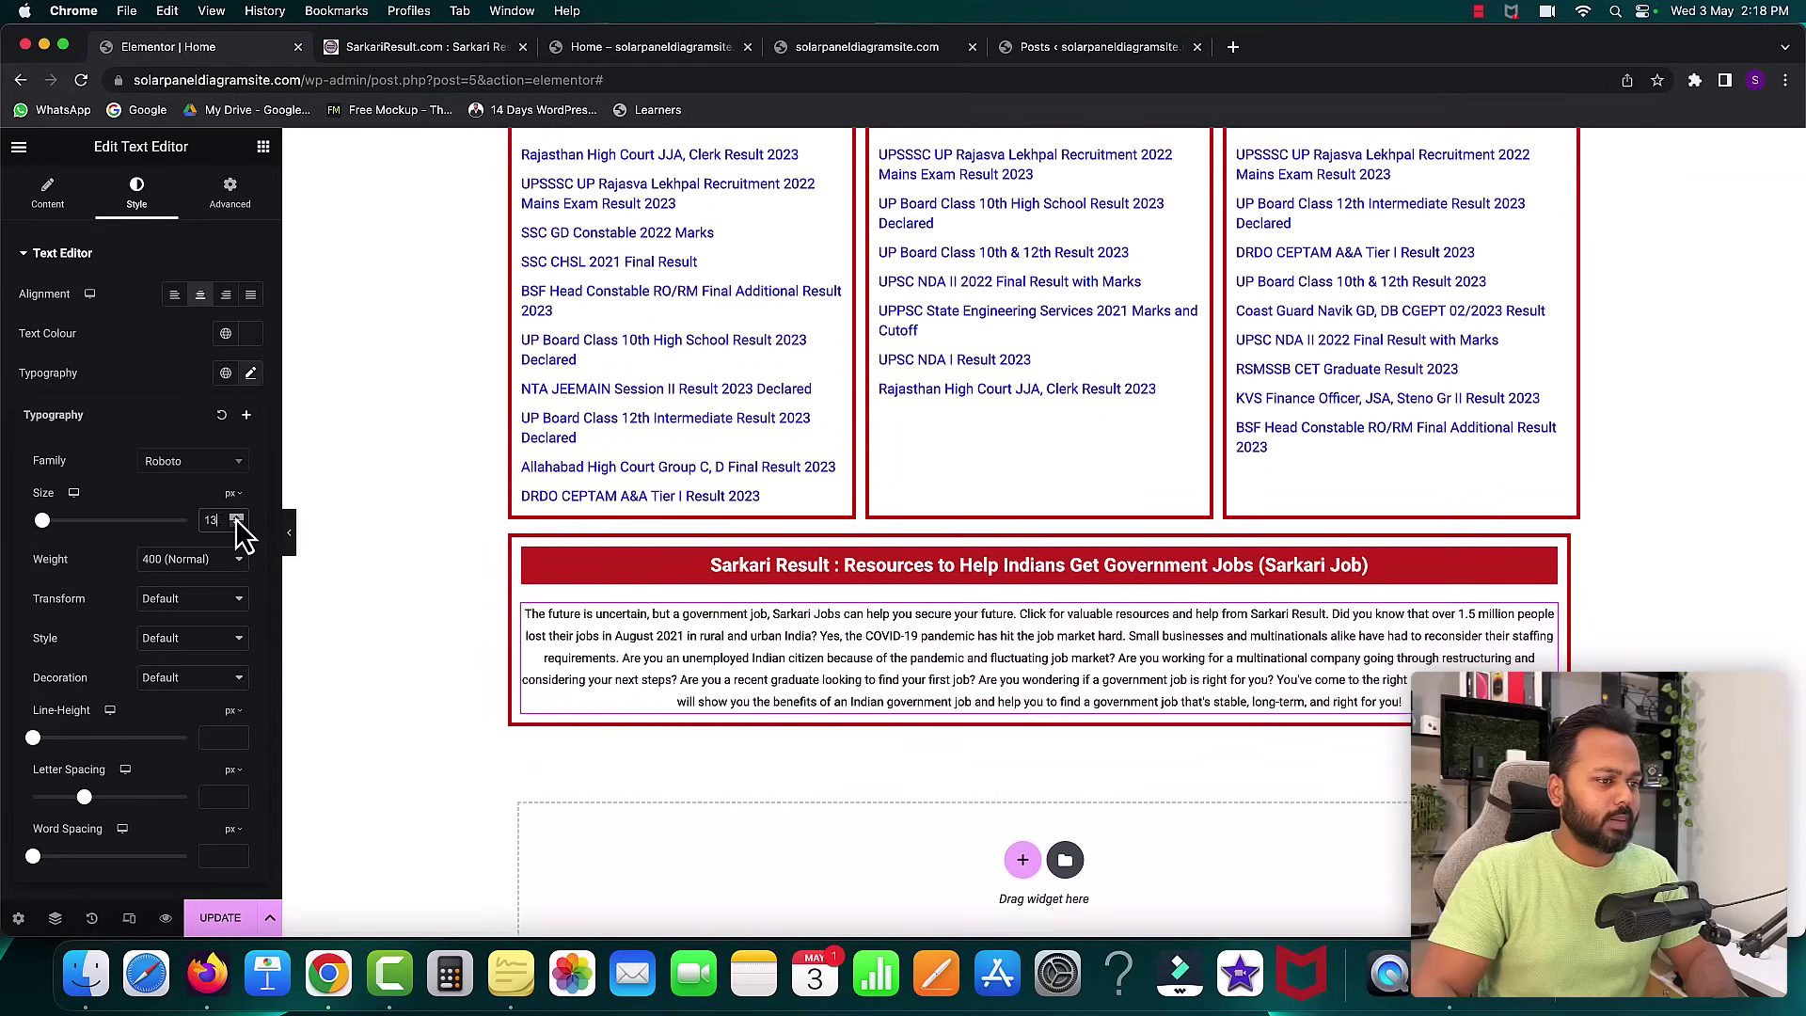
{"action": "left_click", "coordinate": [235, 525]}
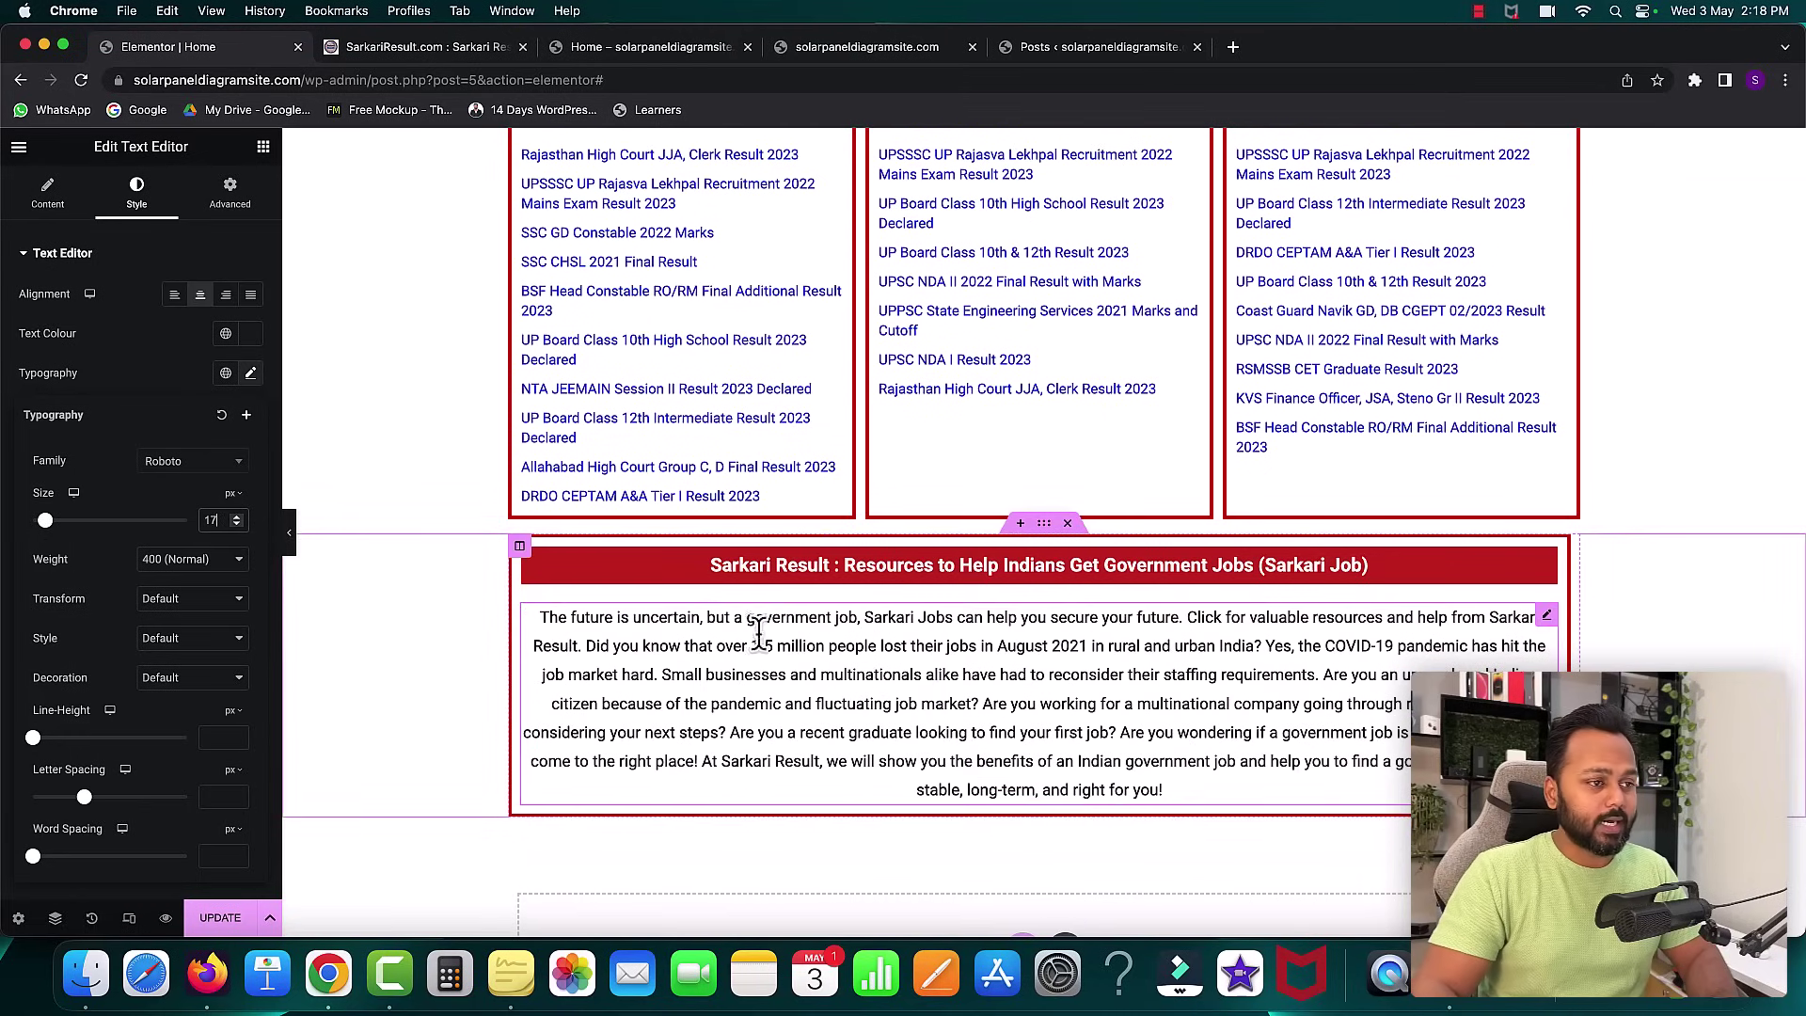
- After comparing with the reference page, duplicate the Resources heading-and-intro section in Elementor
{"action": "scroll", "coordinate": [941, 649], "scroll_direction": "down", "scroll_amount": 3}
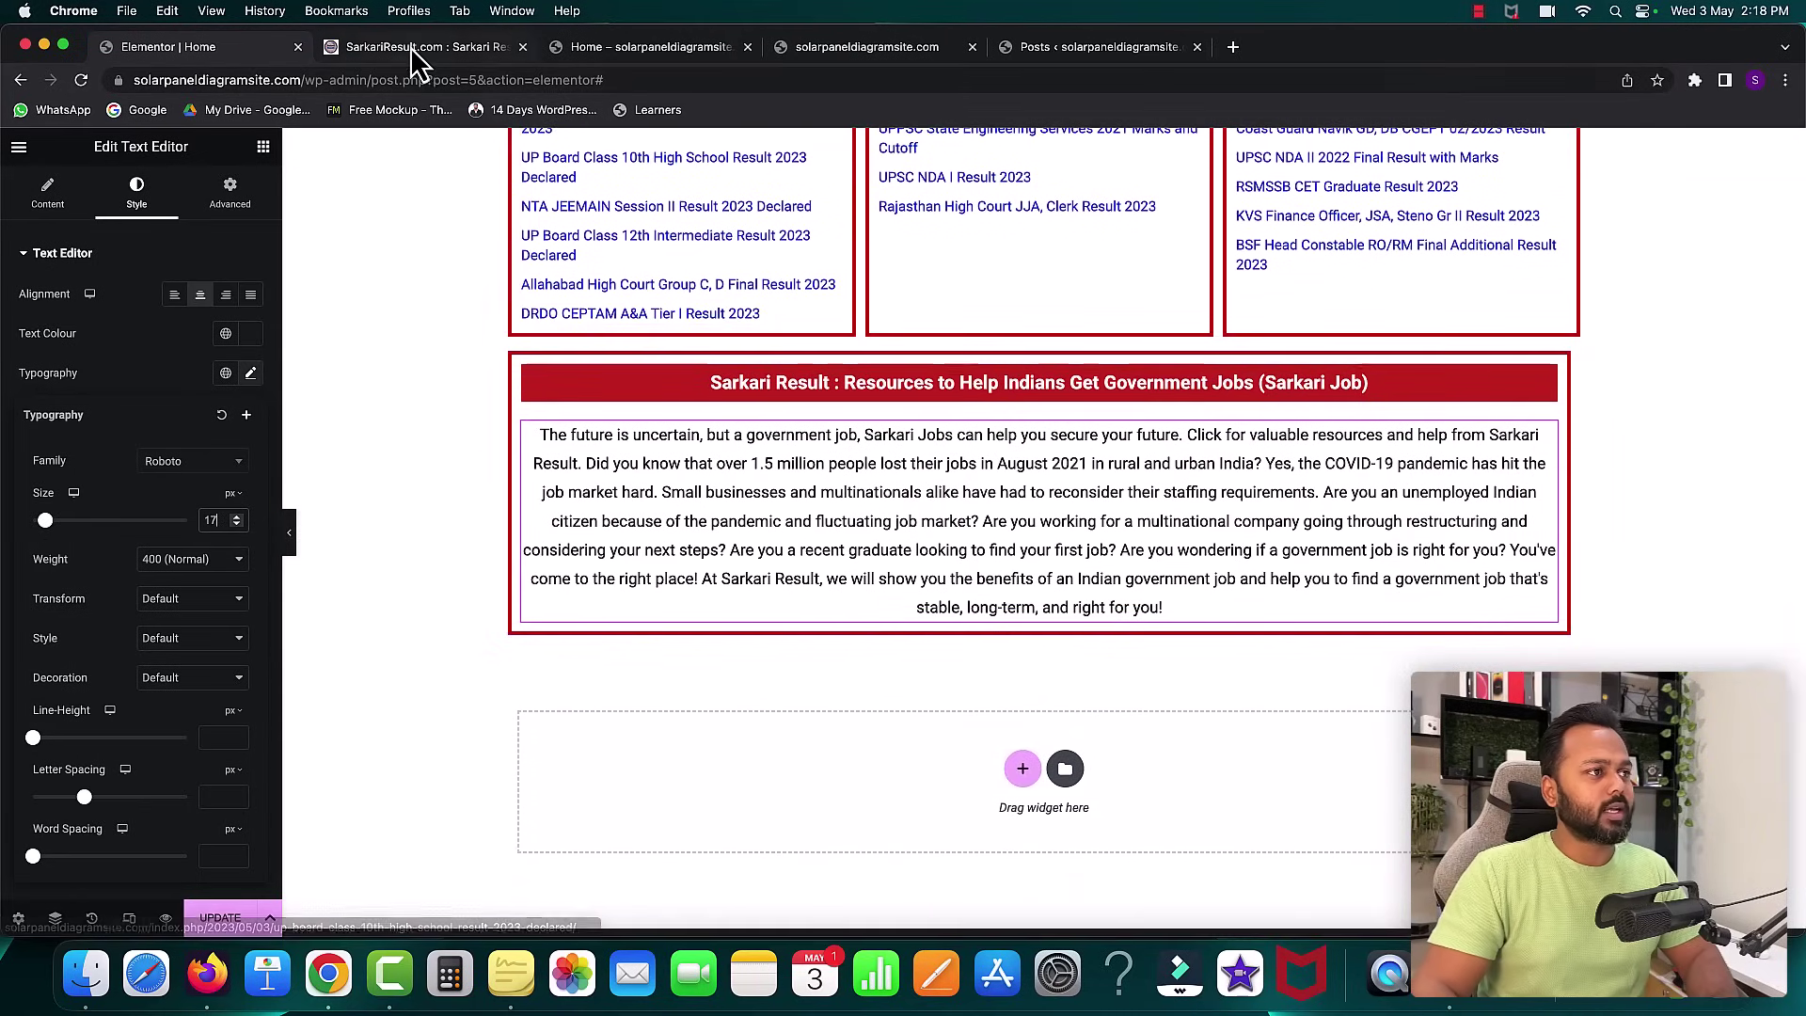
{"action": "left_click", "coordinate": [414, 49]}
{"action": "scroll", "coordinate": [861, 494], "scroll_direction": "down", "scroll_amount": 3}
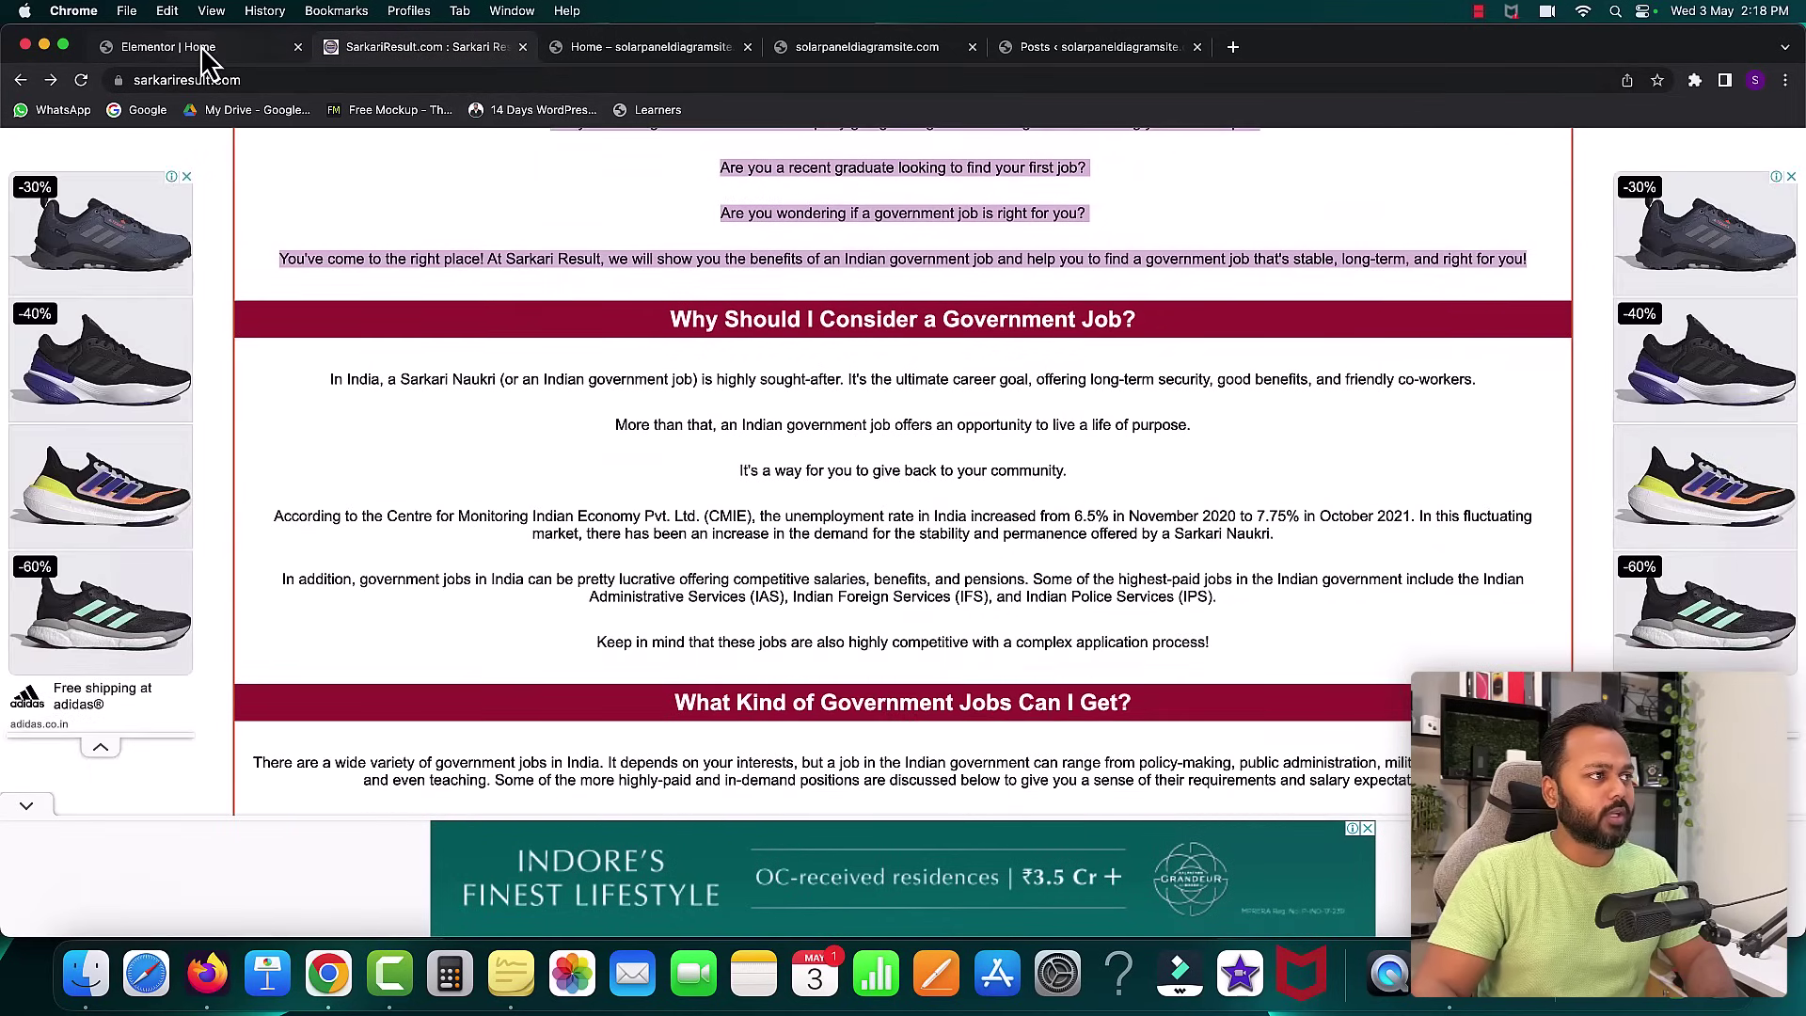
{"action": "left_click", "coordinate": [201, 49]}
{"action": "right_click", "coordinate": [1044, 346]}
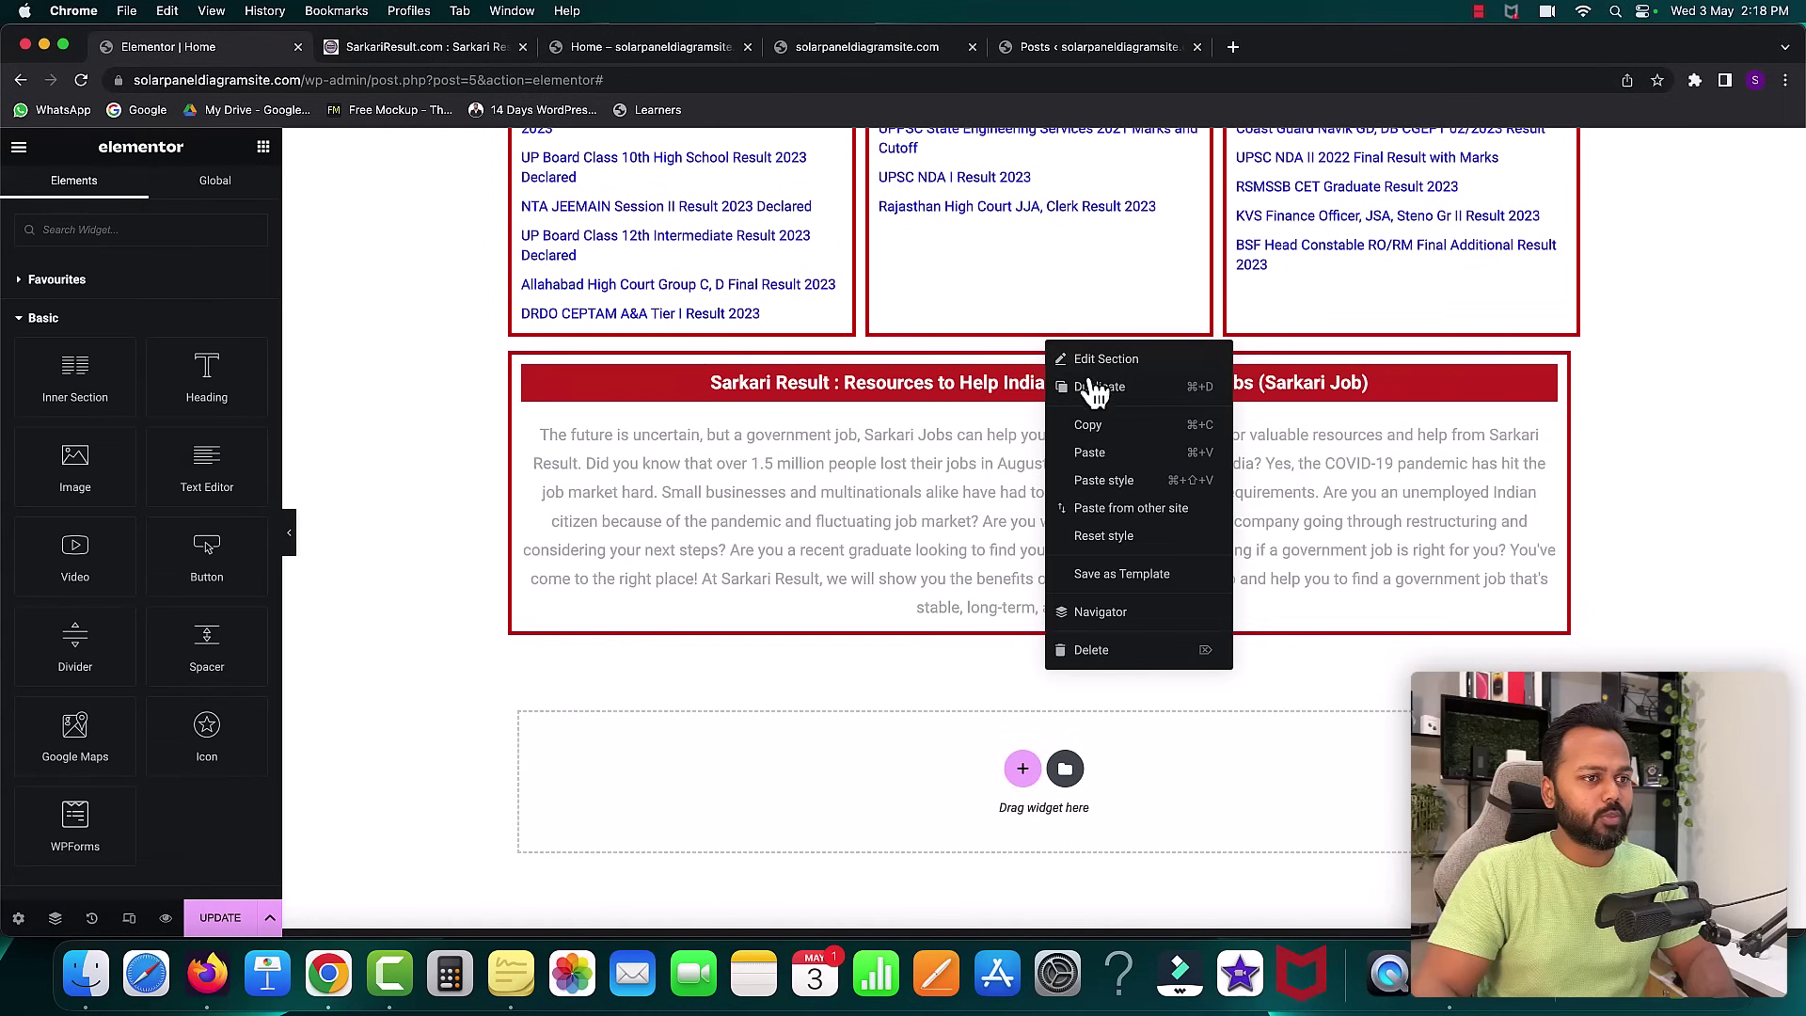
{"action": "left_click", "coordinate": [1091, 389]}
{"action": "scroll", "coordinate": [916, 540], "scroll_direction": "down", "scroll_amount": 3}
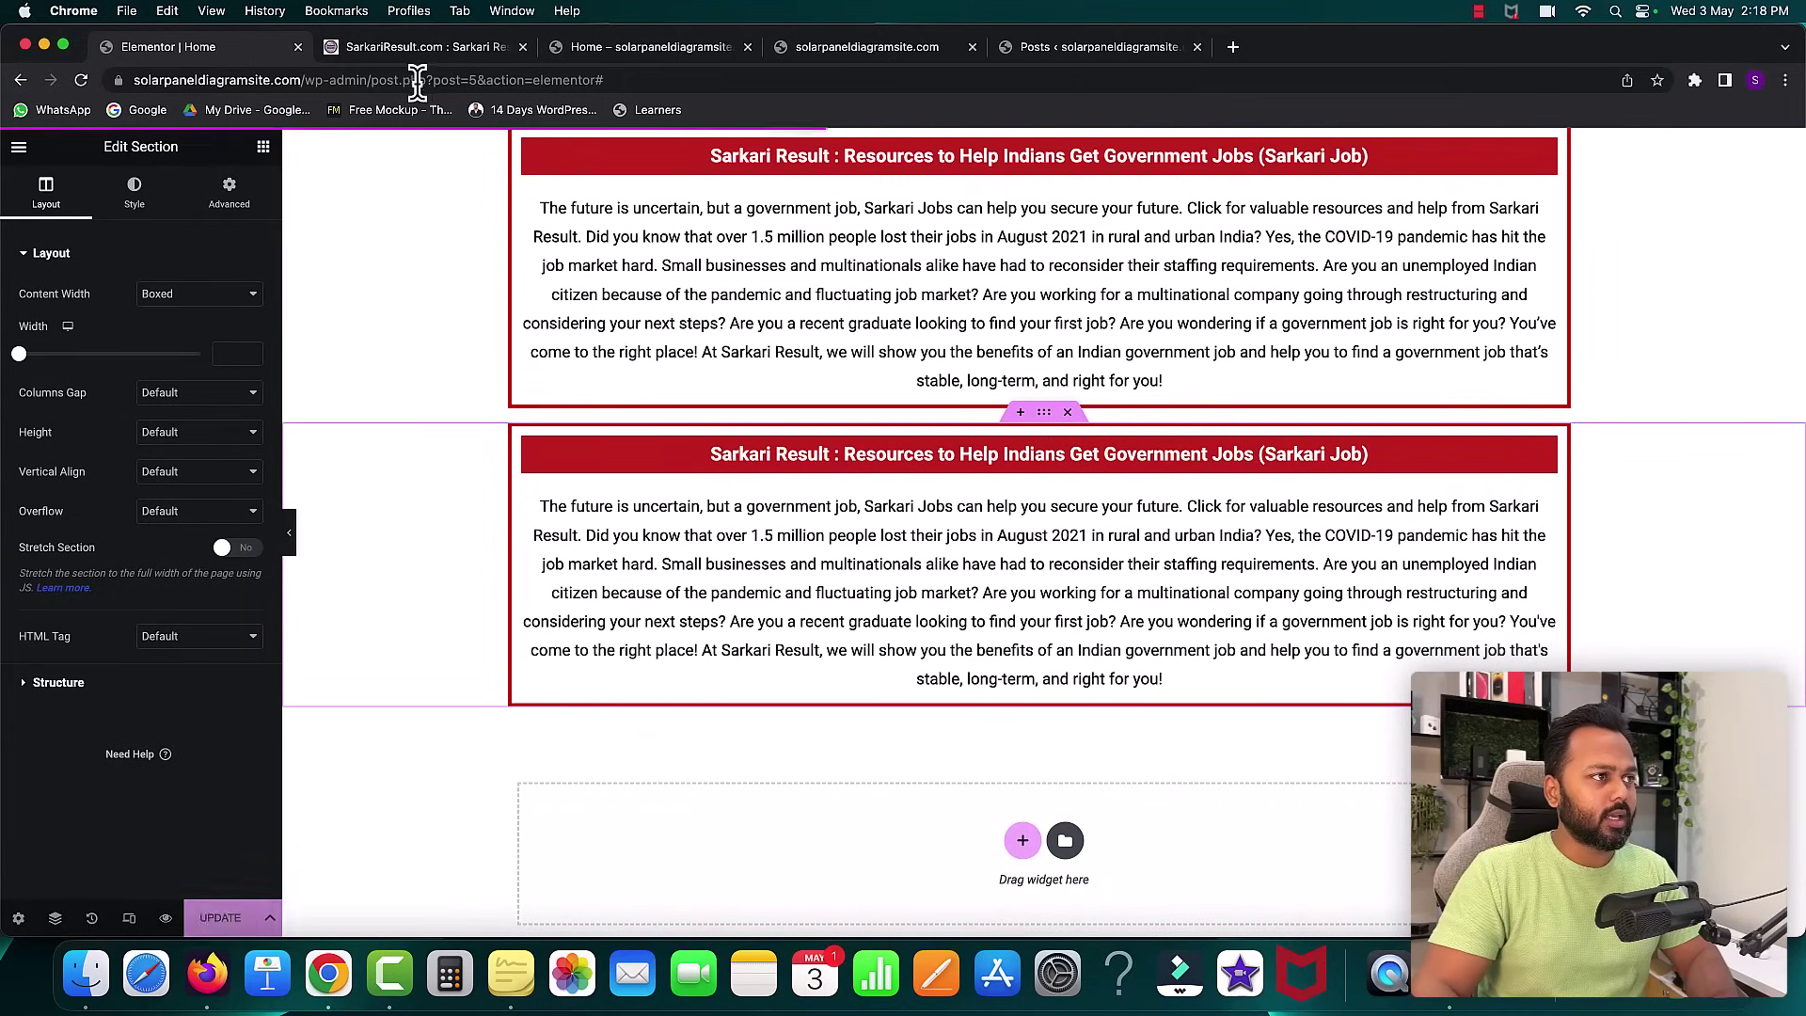
- Review the live homepage and the UP Board Class 10th High School Result 2023 post
{"action": "left_click", "coordinate": [618, 49]}
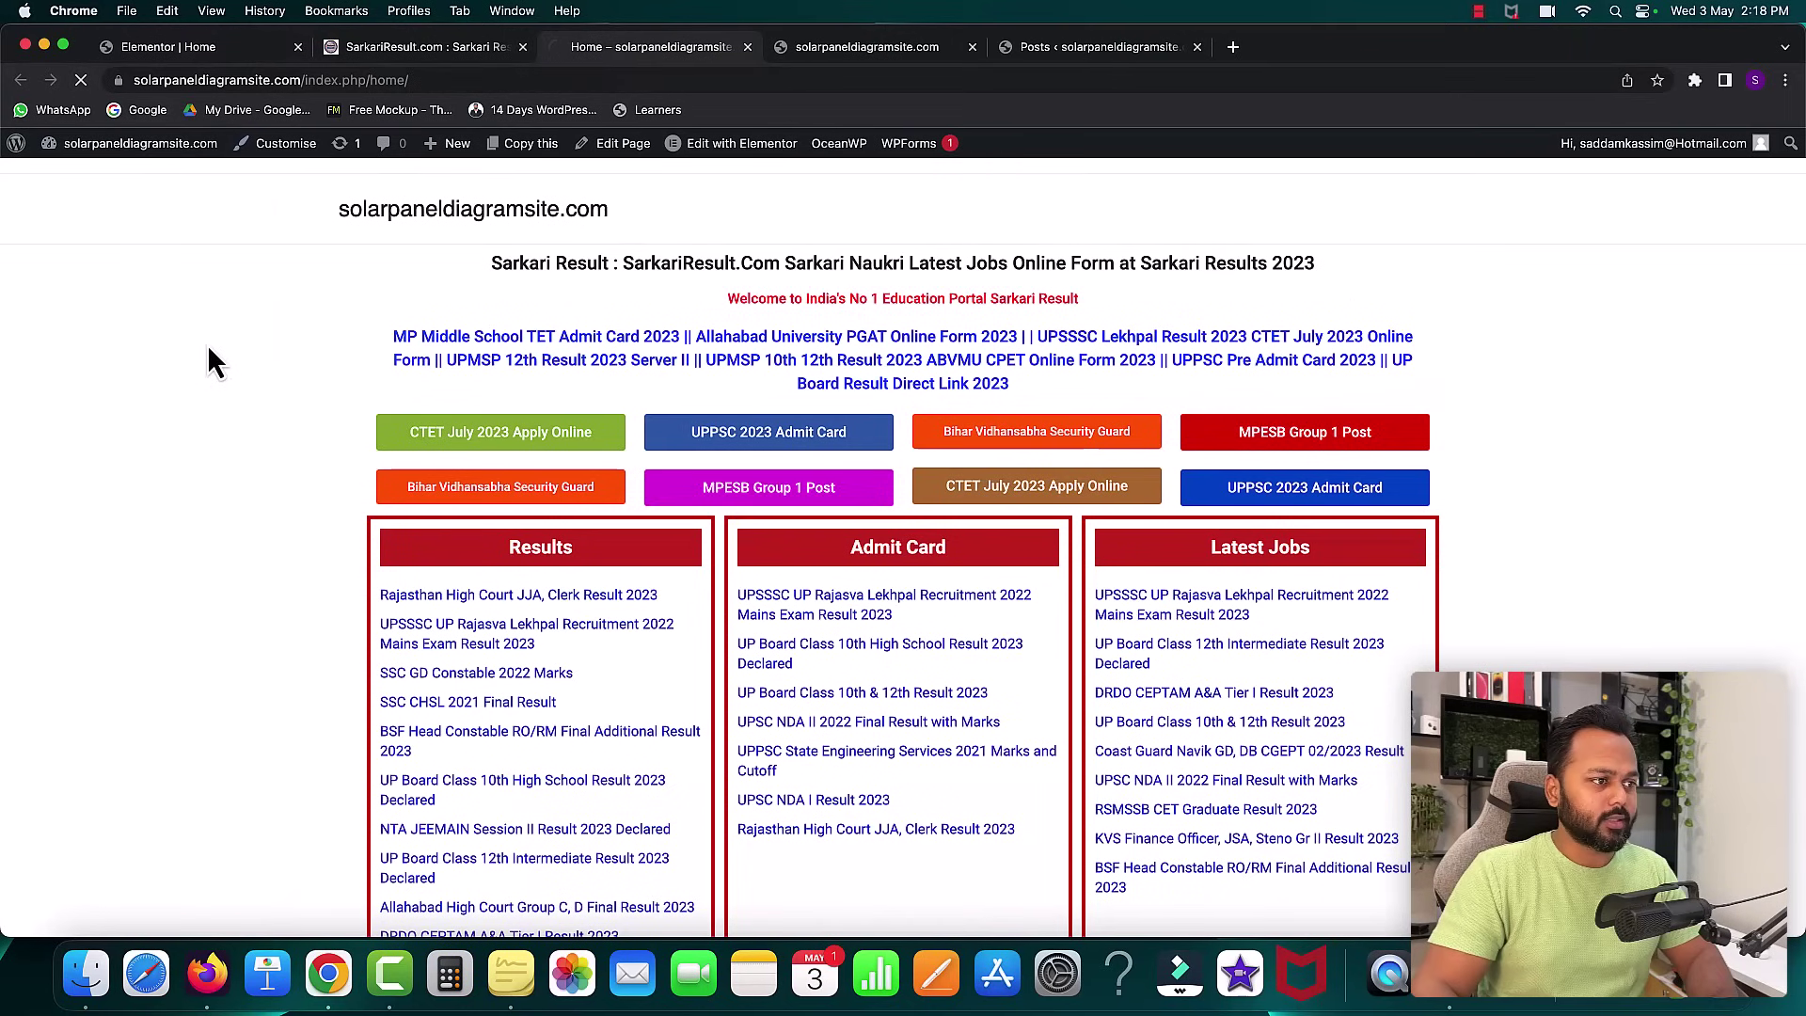
{"action": "scroll", "coordinate": [208, 348], "scroll_direction": "down", "scroll_amount": 8}
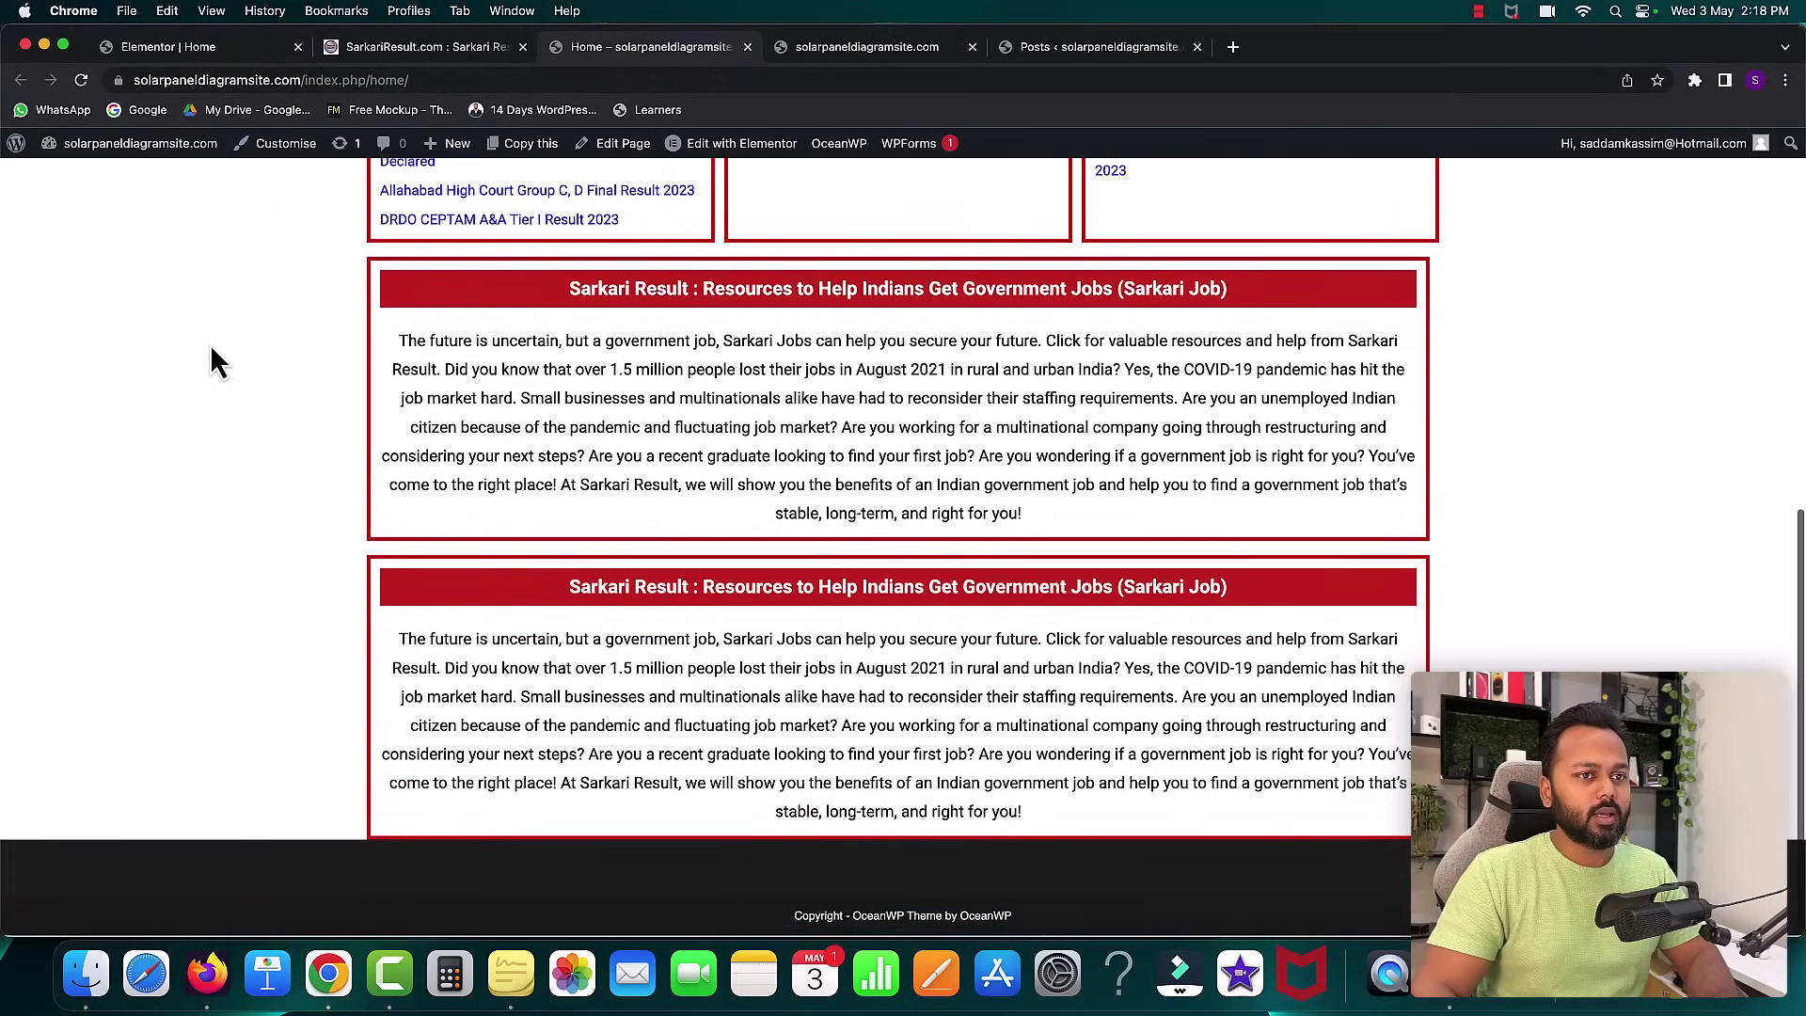
{"action": "scroll", "coordinate": [211, 356], "scroll_direction": "up", "scroll_amount": 5}
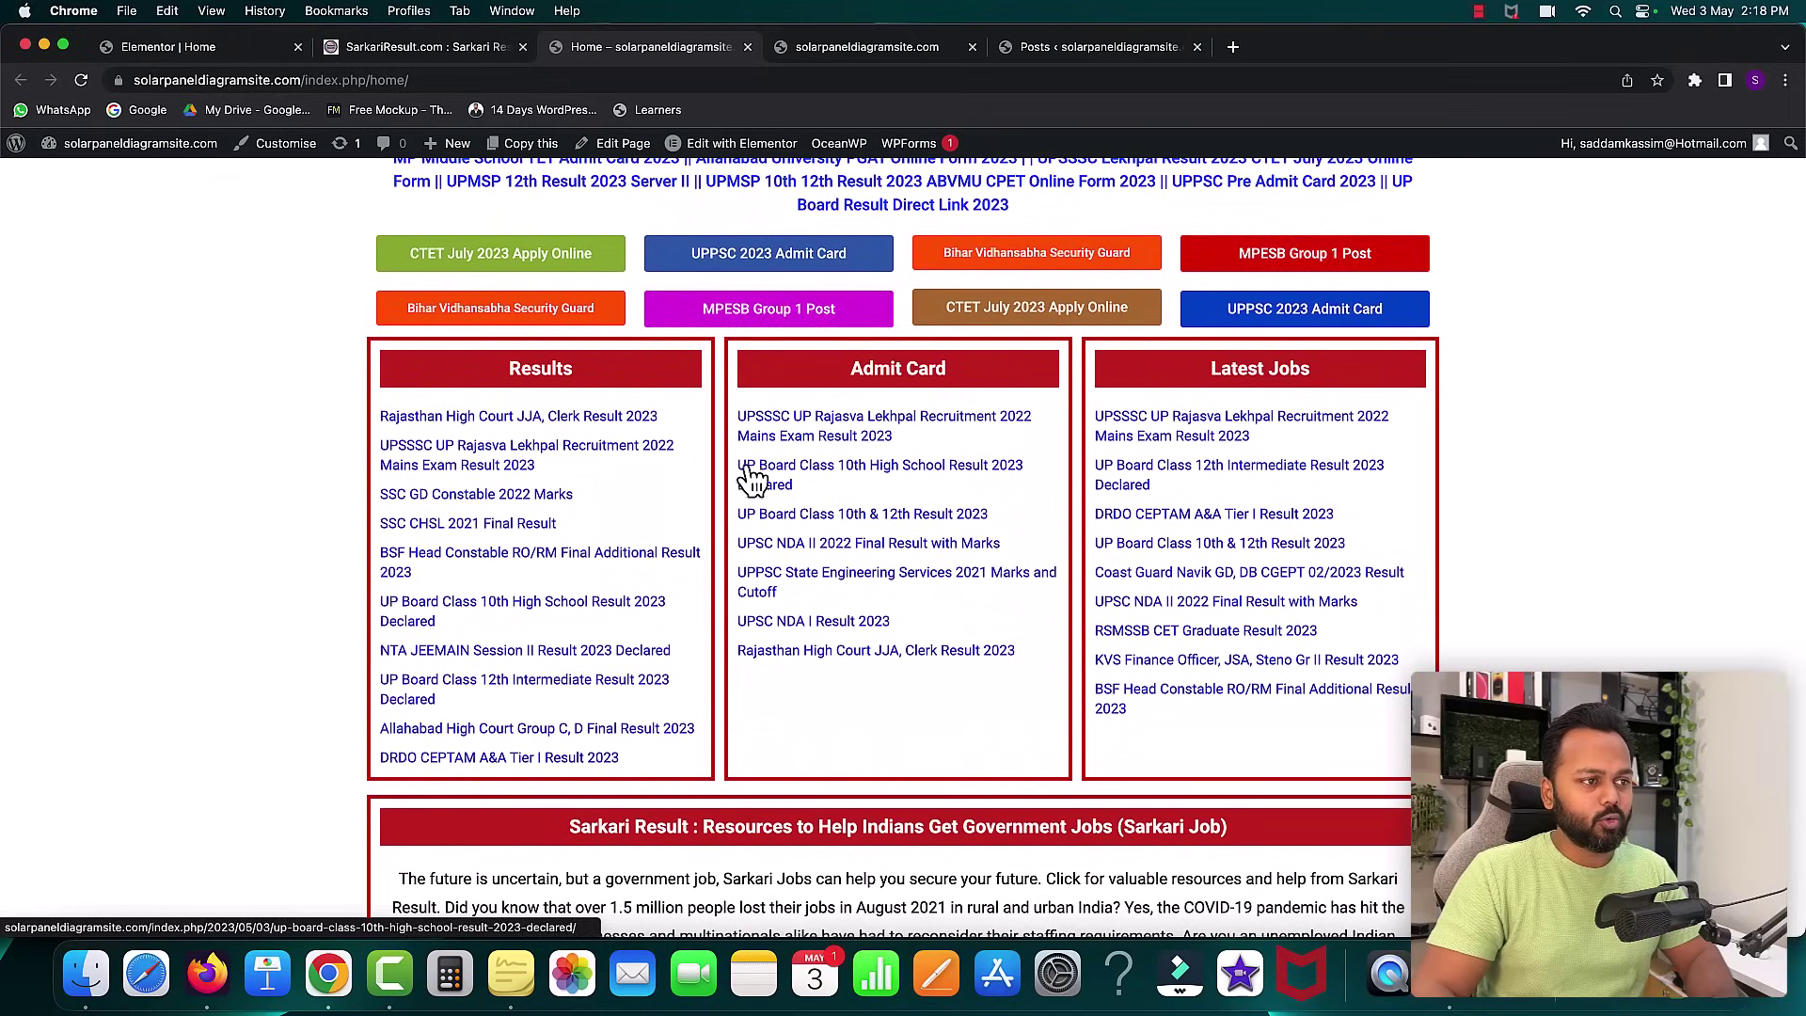
{"action": "left_click", "coordinate": [858, 470]}
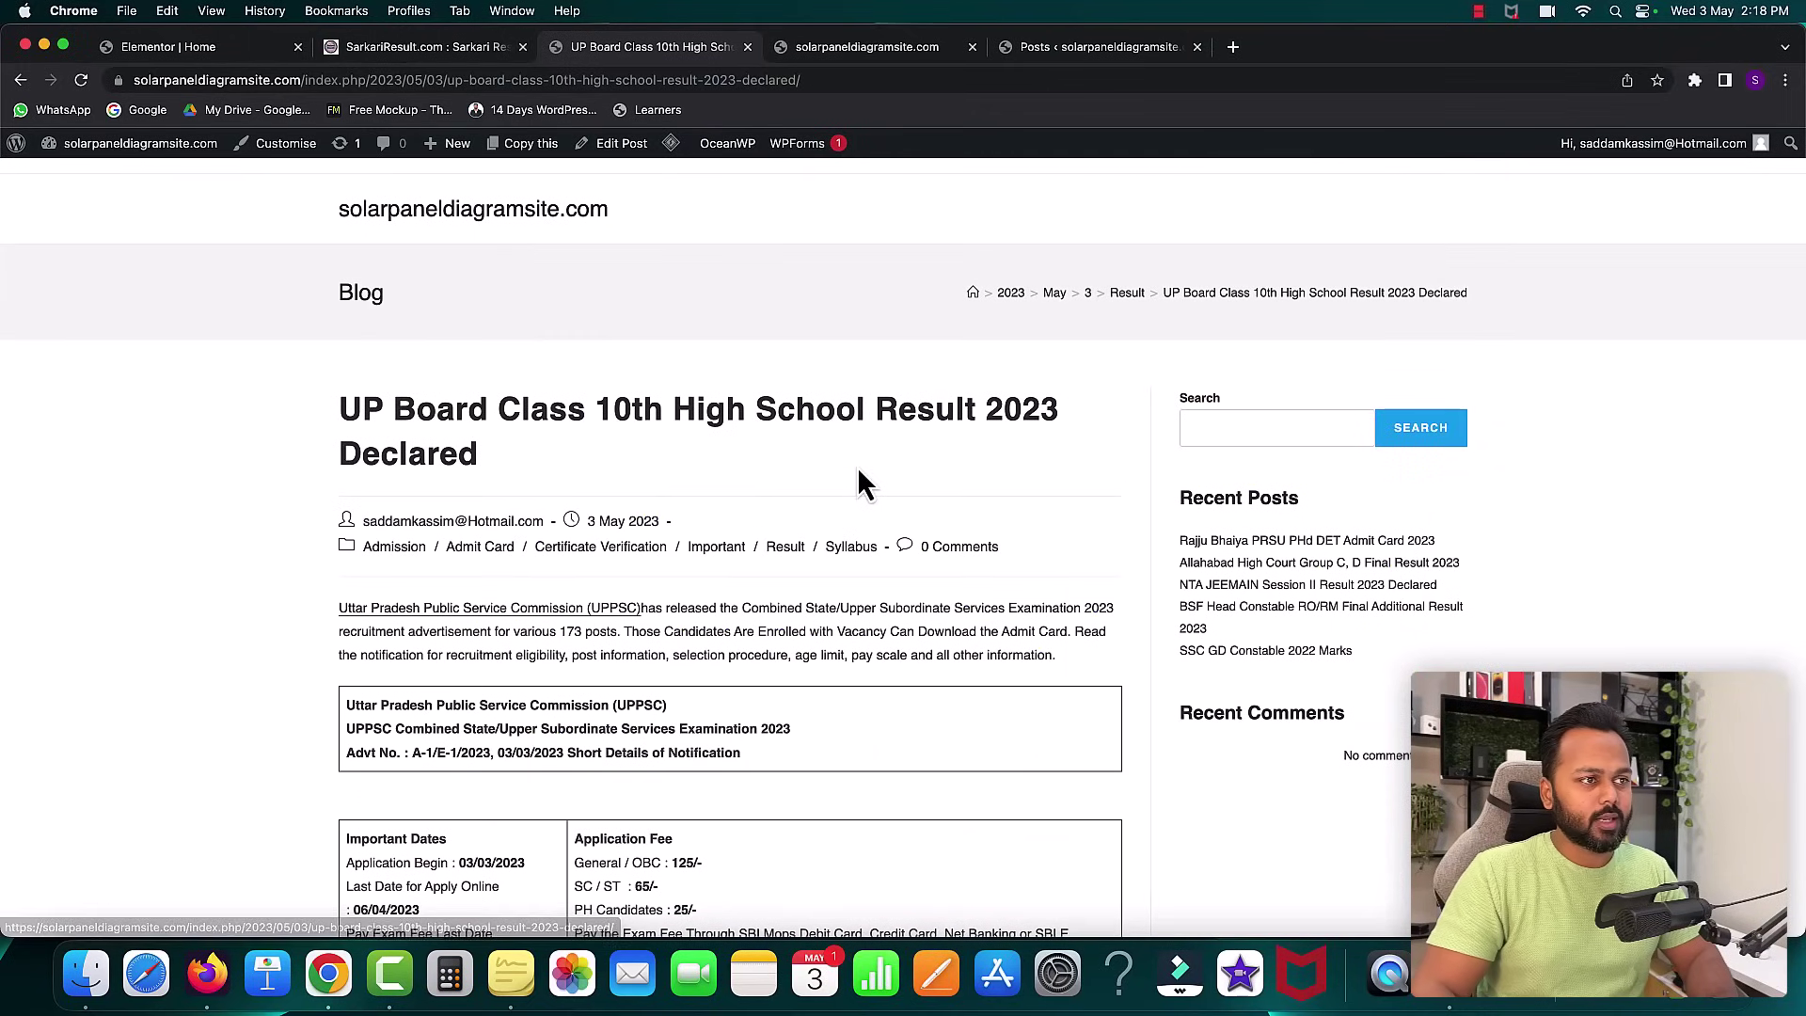
{"action": "scroll", "coordinate": [903, 517], "scroll_direction": "down", "scroll_amount": 2}
{"action": "left_click_drag", "start_coordinate": [340, 368], "coordinate": [892, 369]}
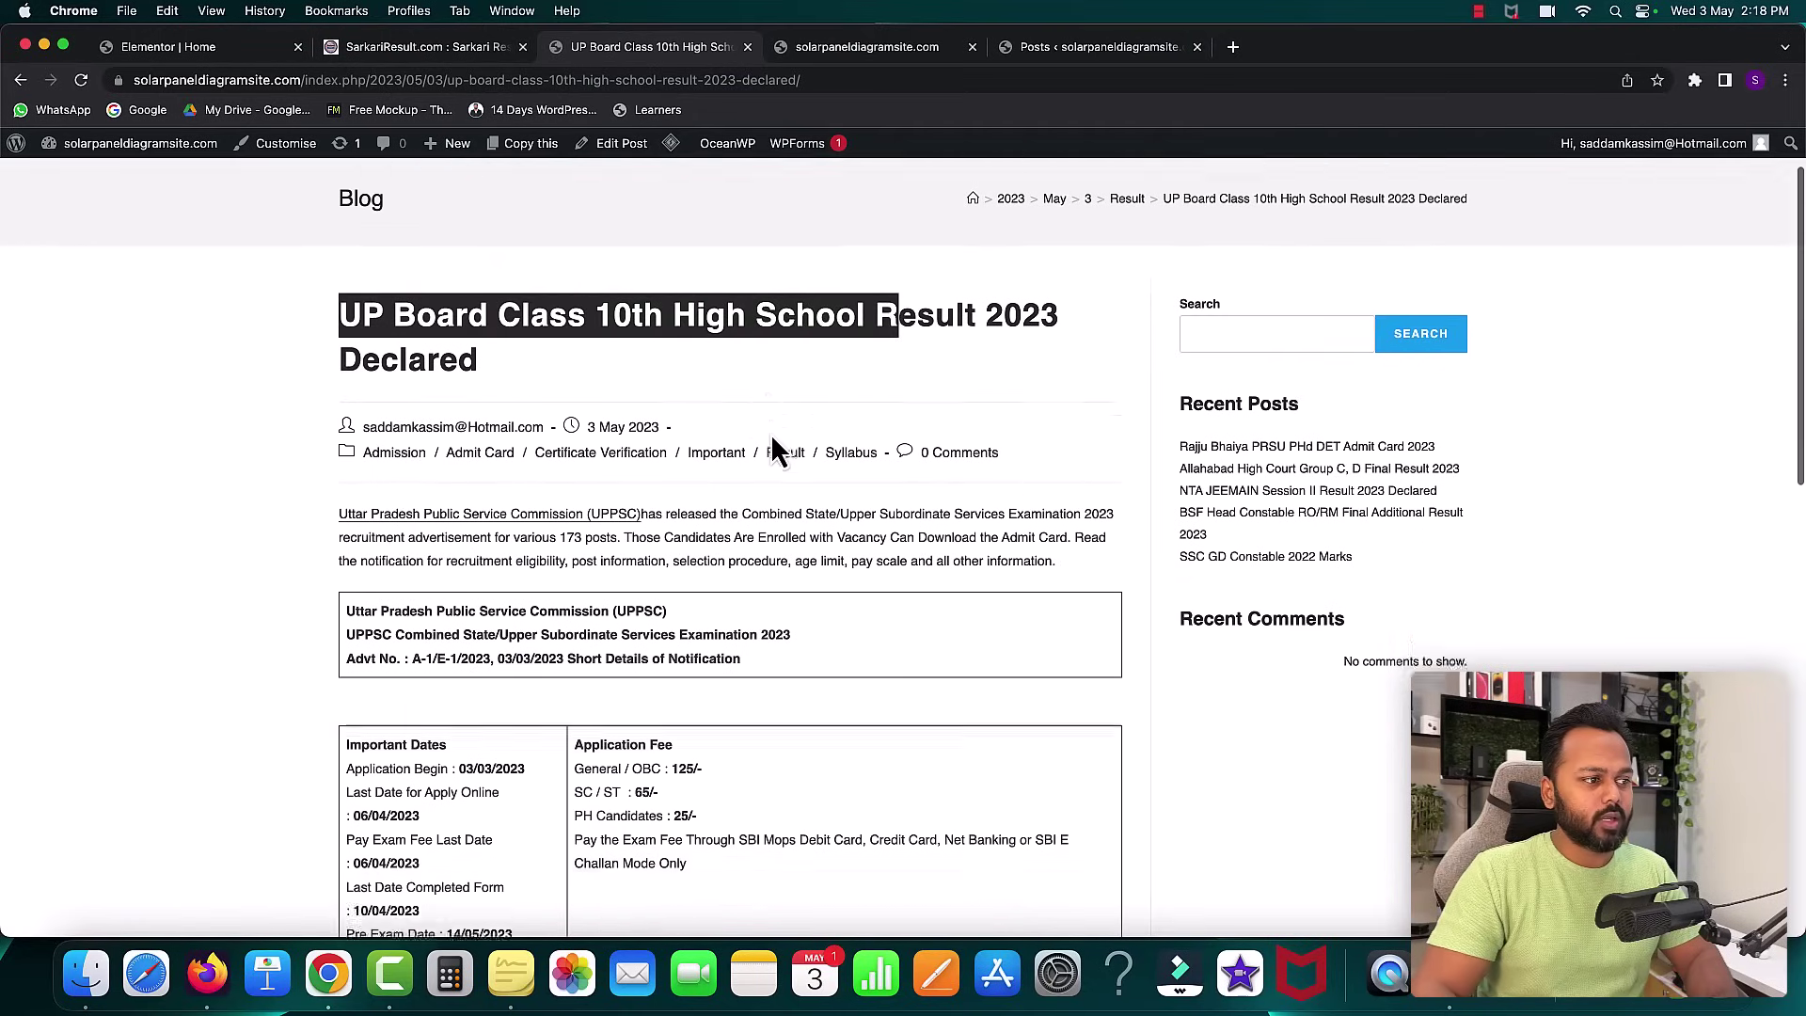
{"action": "scroll", "coordinate": [770, 343], "scroll_direction": "down", "scroll_amount": 7}
{"action": "scroll", "coordinate": [651, 624], "scroll_direction": "down", "scroll_amount": 2}
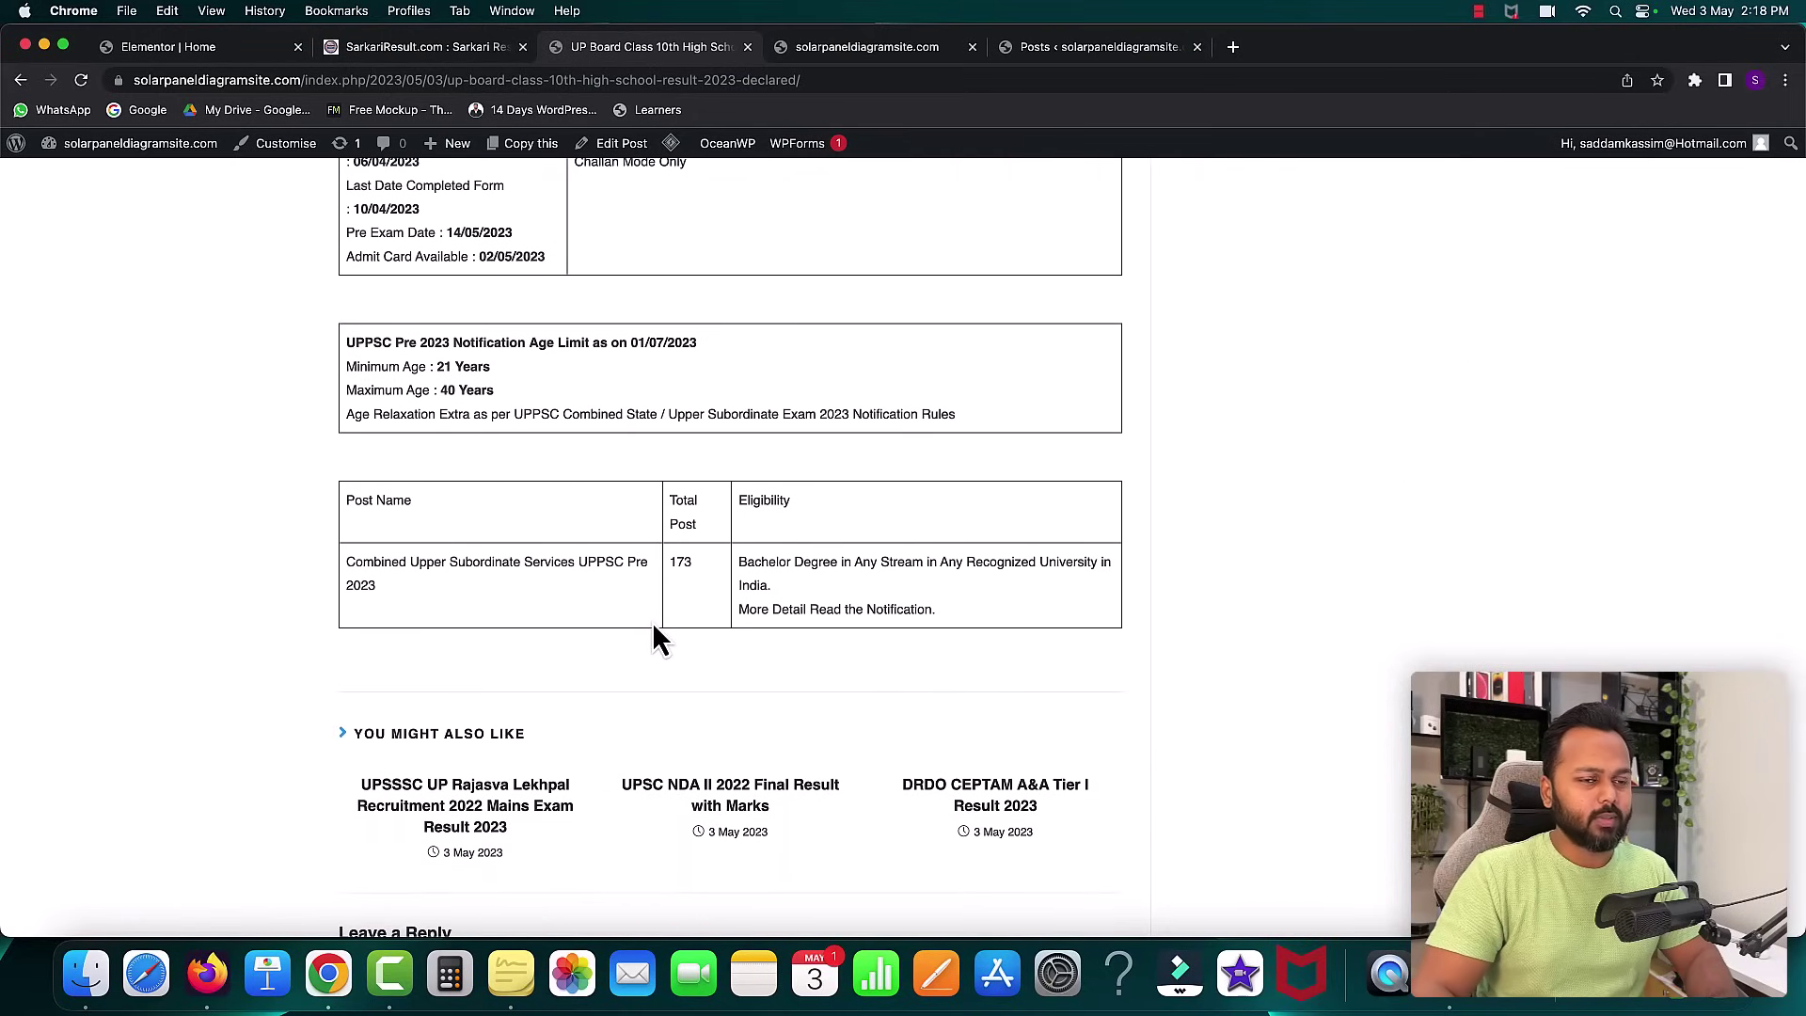
{"action": "scroll", "coordinate": [652, 621], "scroll_direction": "up", "scroll_amount": 10}
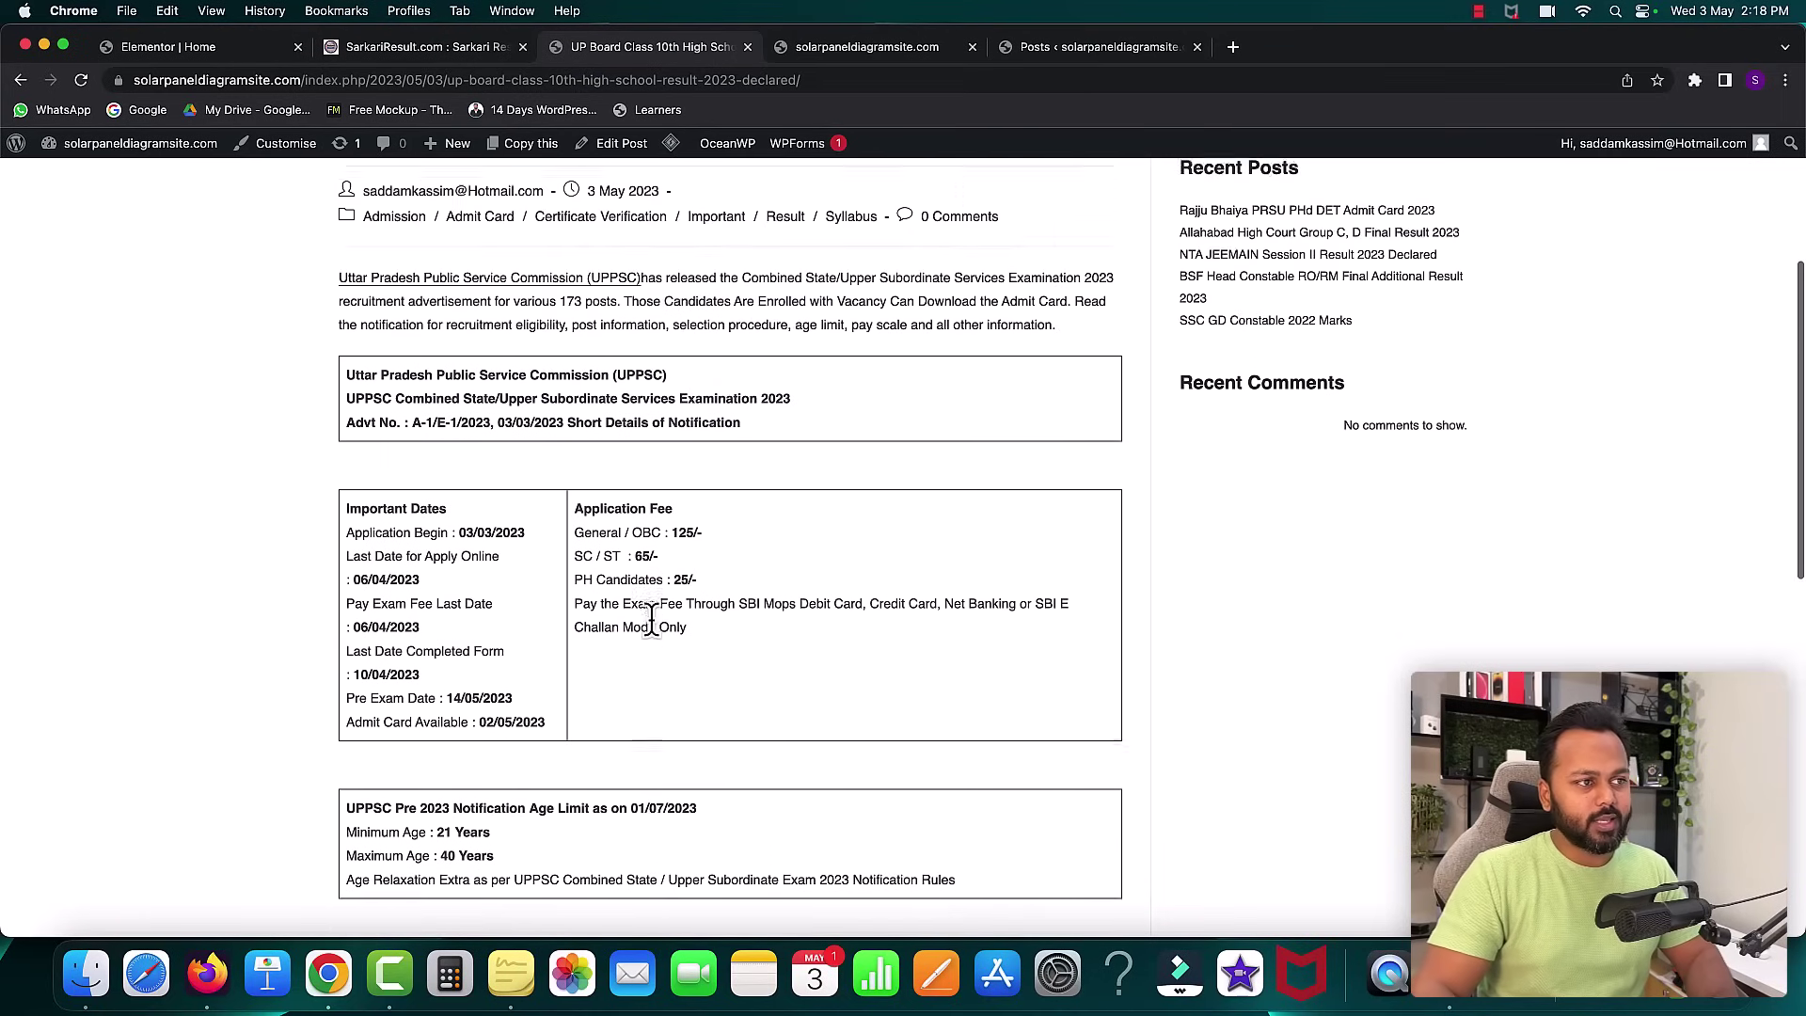
{"action": "left_click", "coordinate": [731, 430]}
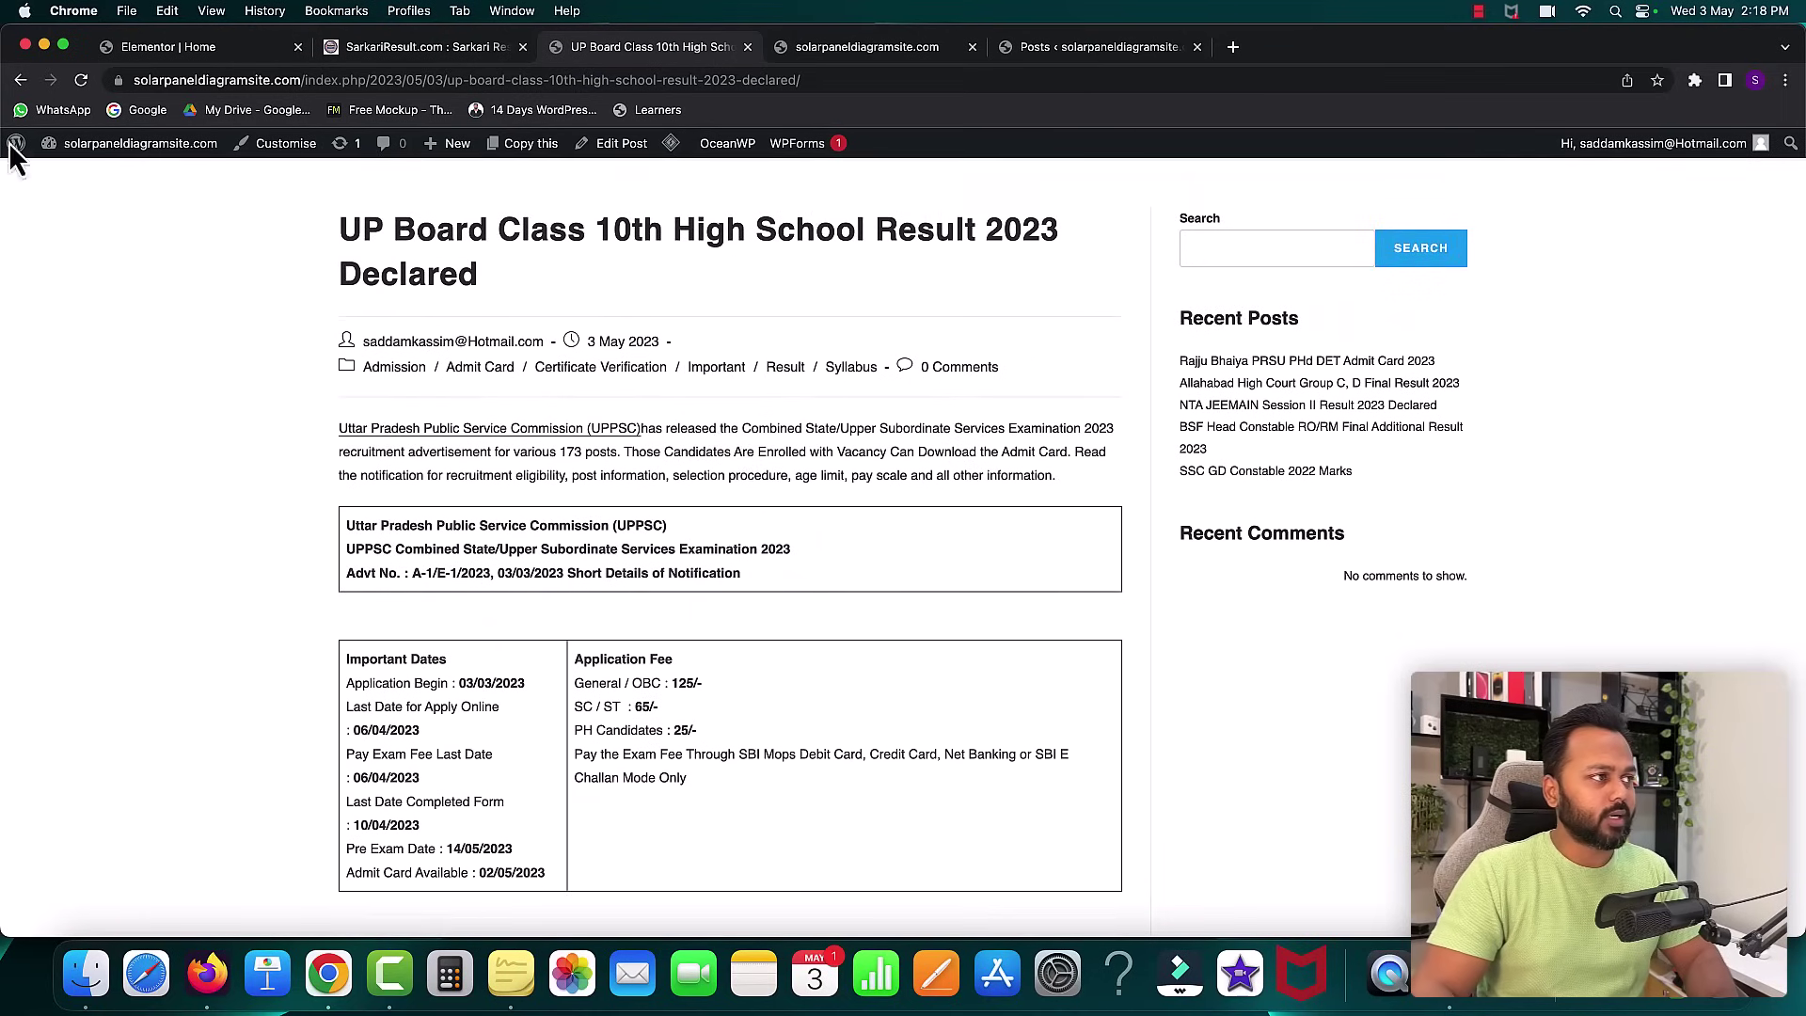
- Return to the live homepage, then bring up the top of the SarkariResult.com reference site
{"action": "left_click", "coordinate": [20, 81]}
{"action": "scroll", "coordinate": [715, 489], "scroll_direction": "up", "scroll_amount": 3}
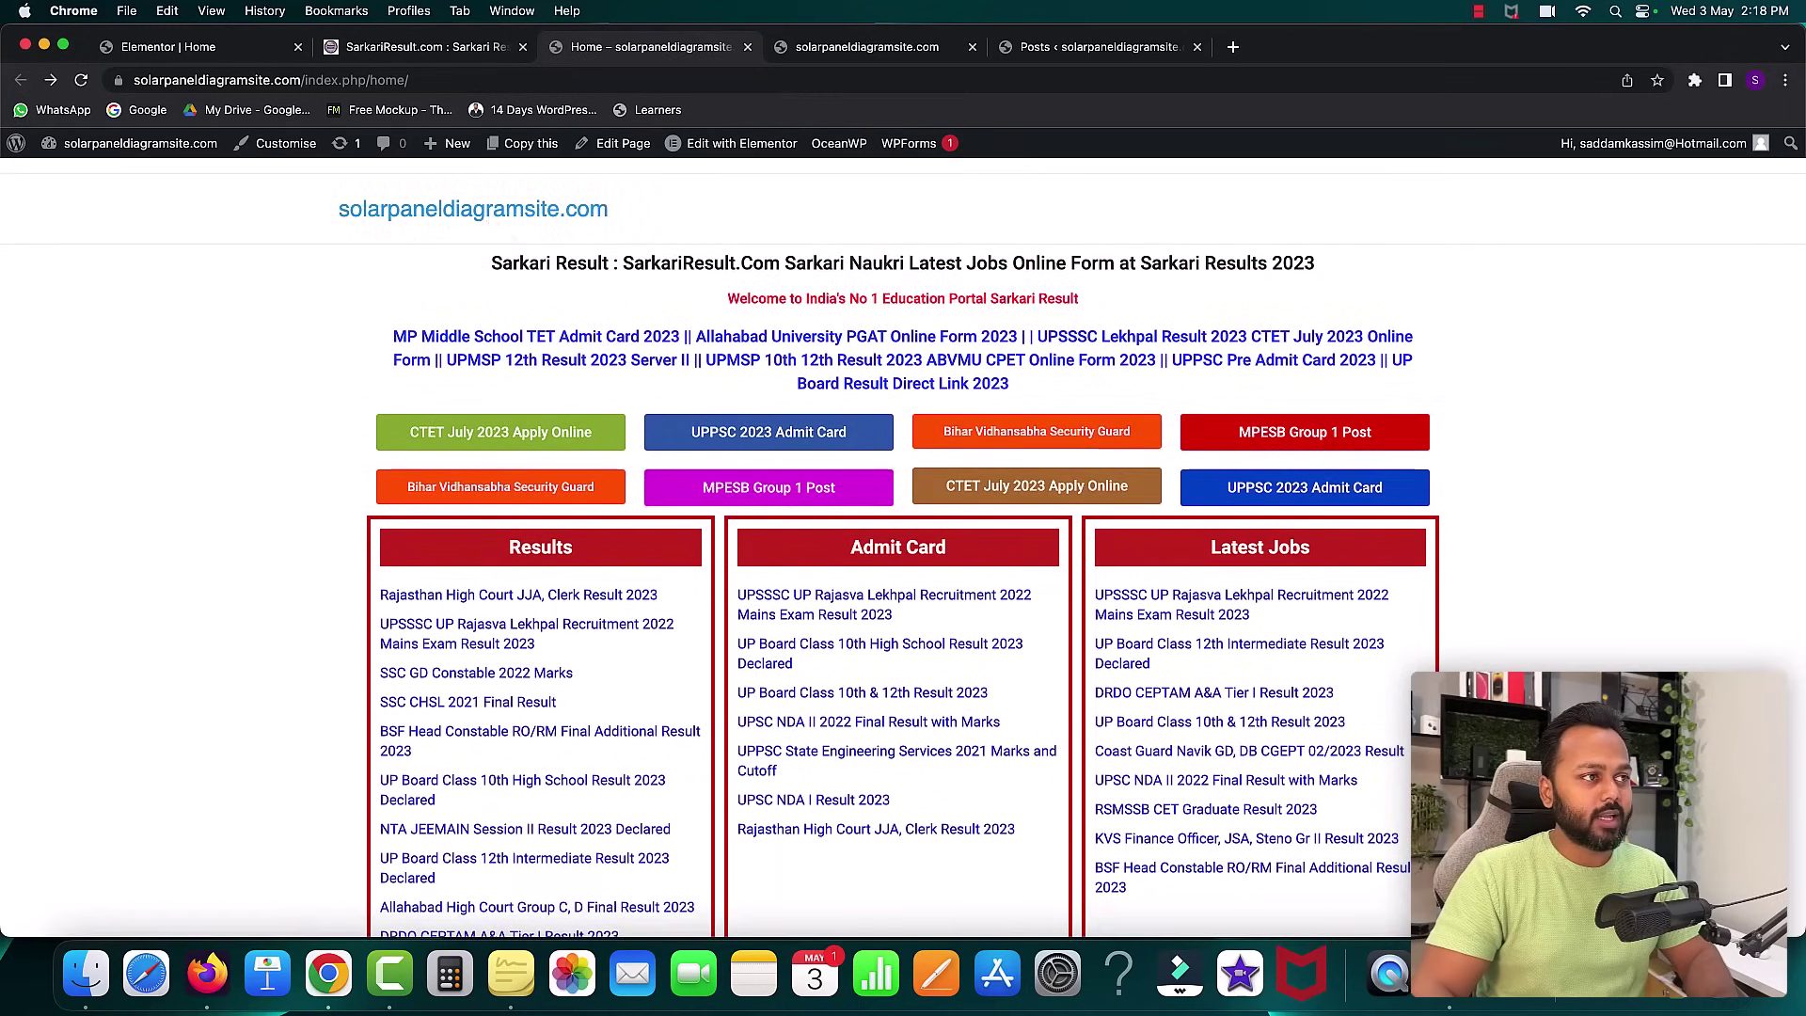
{"action": "left_click", "coordinate": [405, 52]}
{"action": "scroll", "coordinate": [861, 320], "scroll_direction": "up", "scroll_amount": 15}
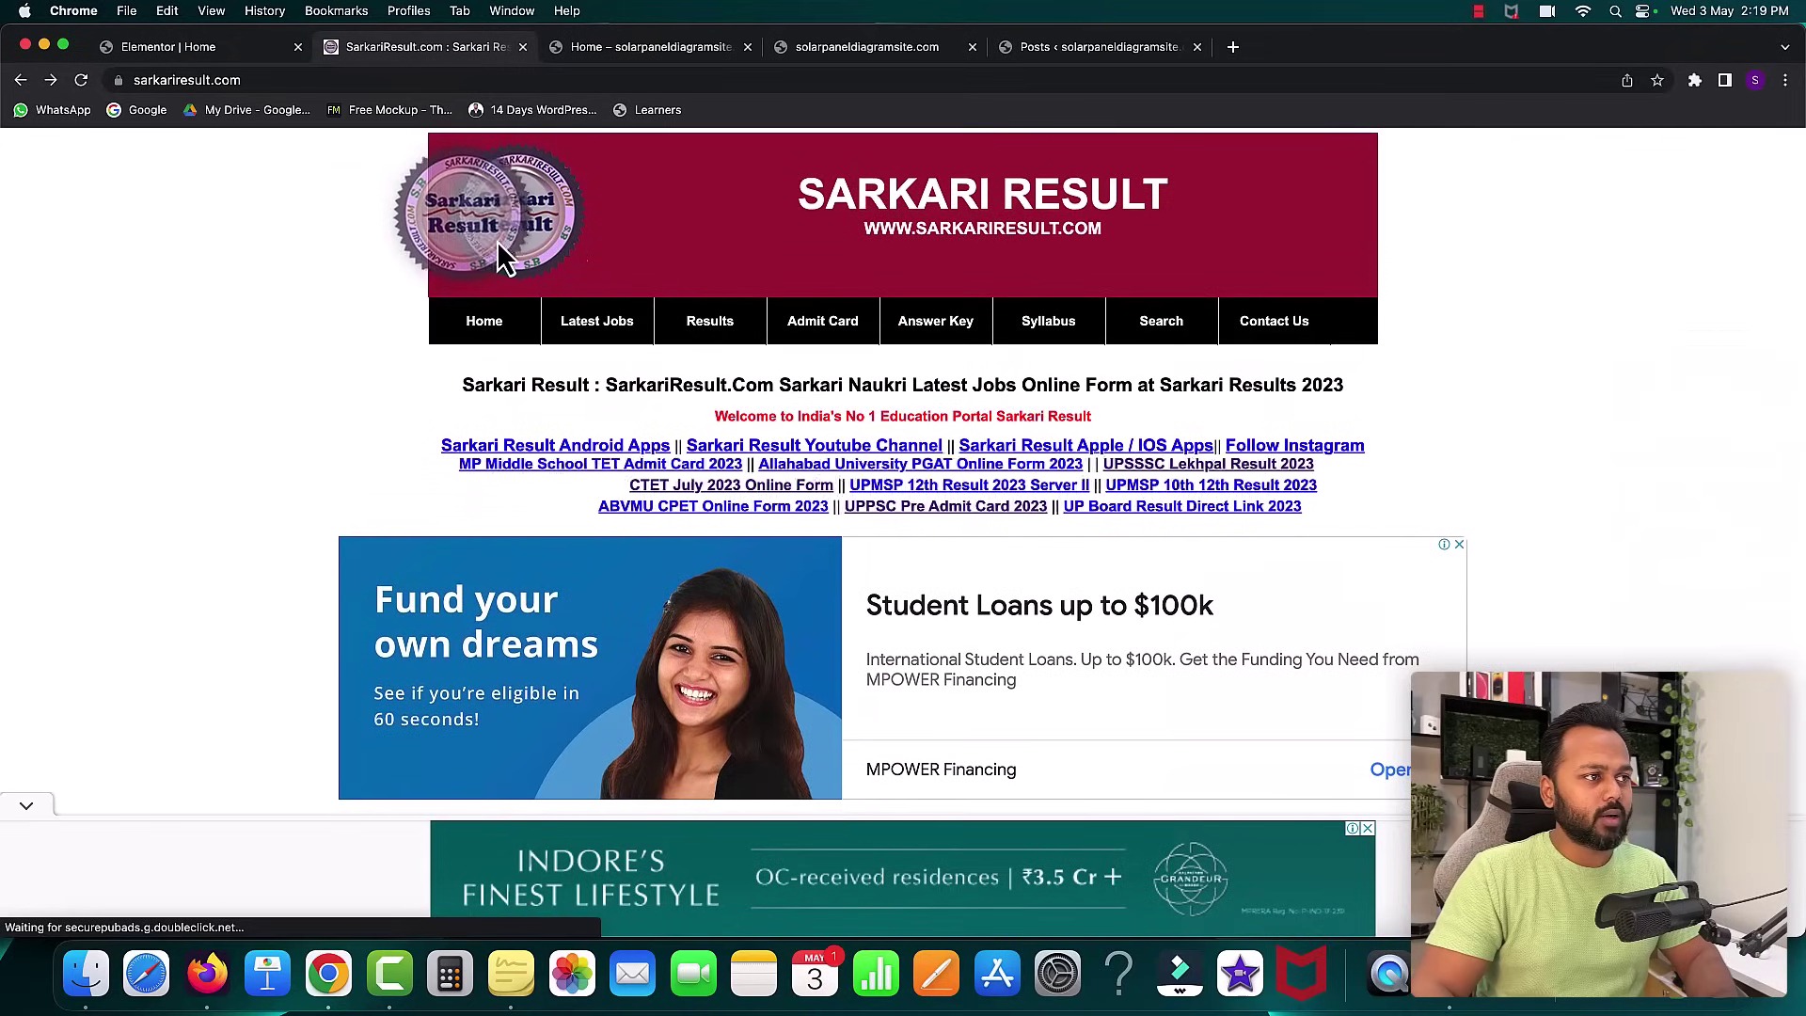
- Save the SarkariResult.com logo as logo-new.png in the sarkari result website tutorial folder
{"action": "right_click", "coordinate": [529, 222]}
{"action": "left_click", "coordinate": [572, 251]}
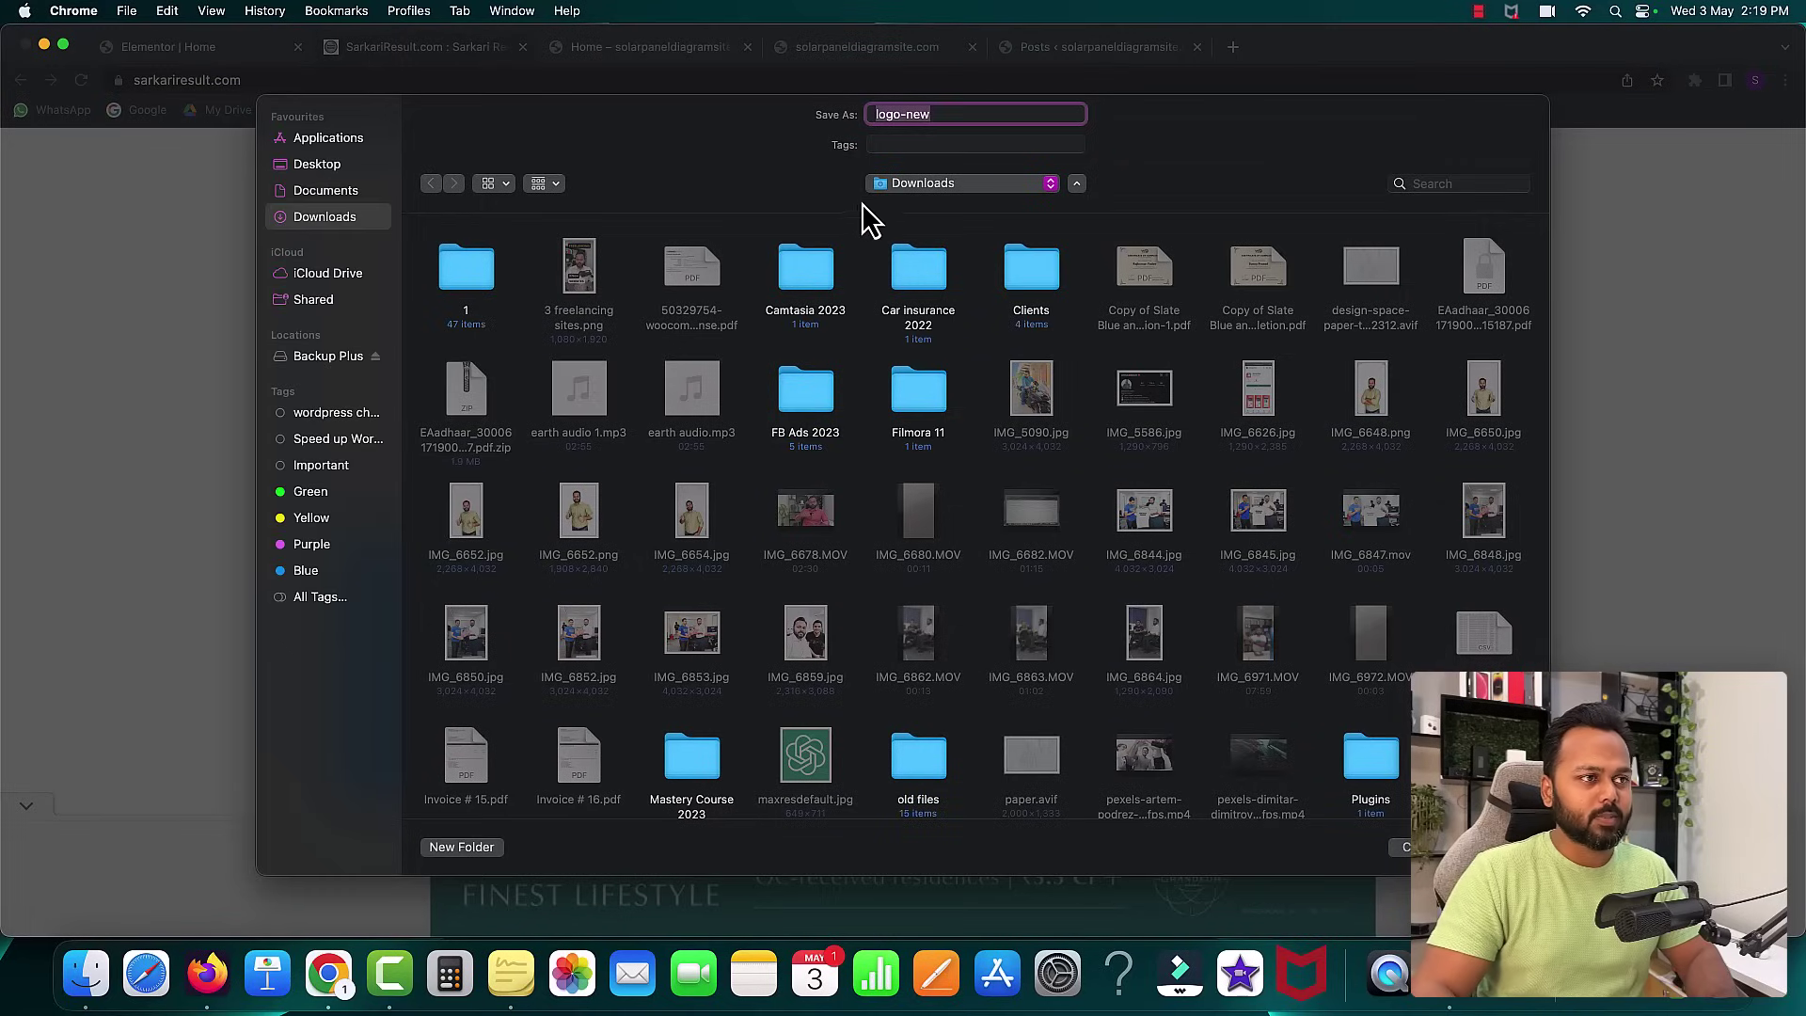
{"action": "left_click", "coordinate": [903, 184]}
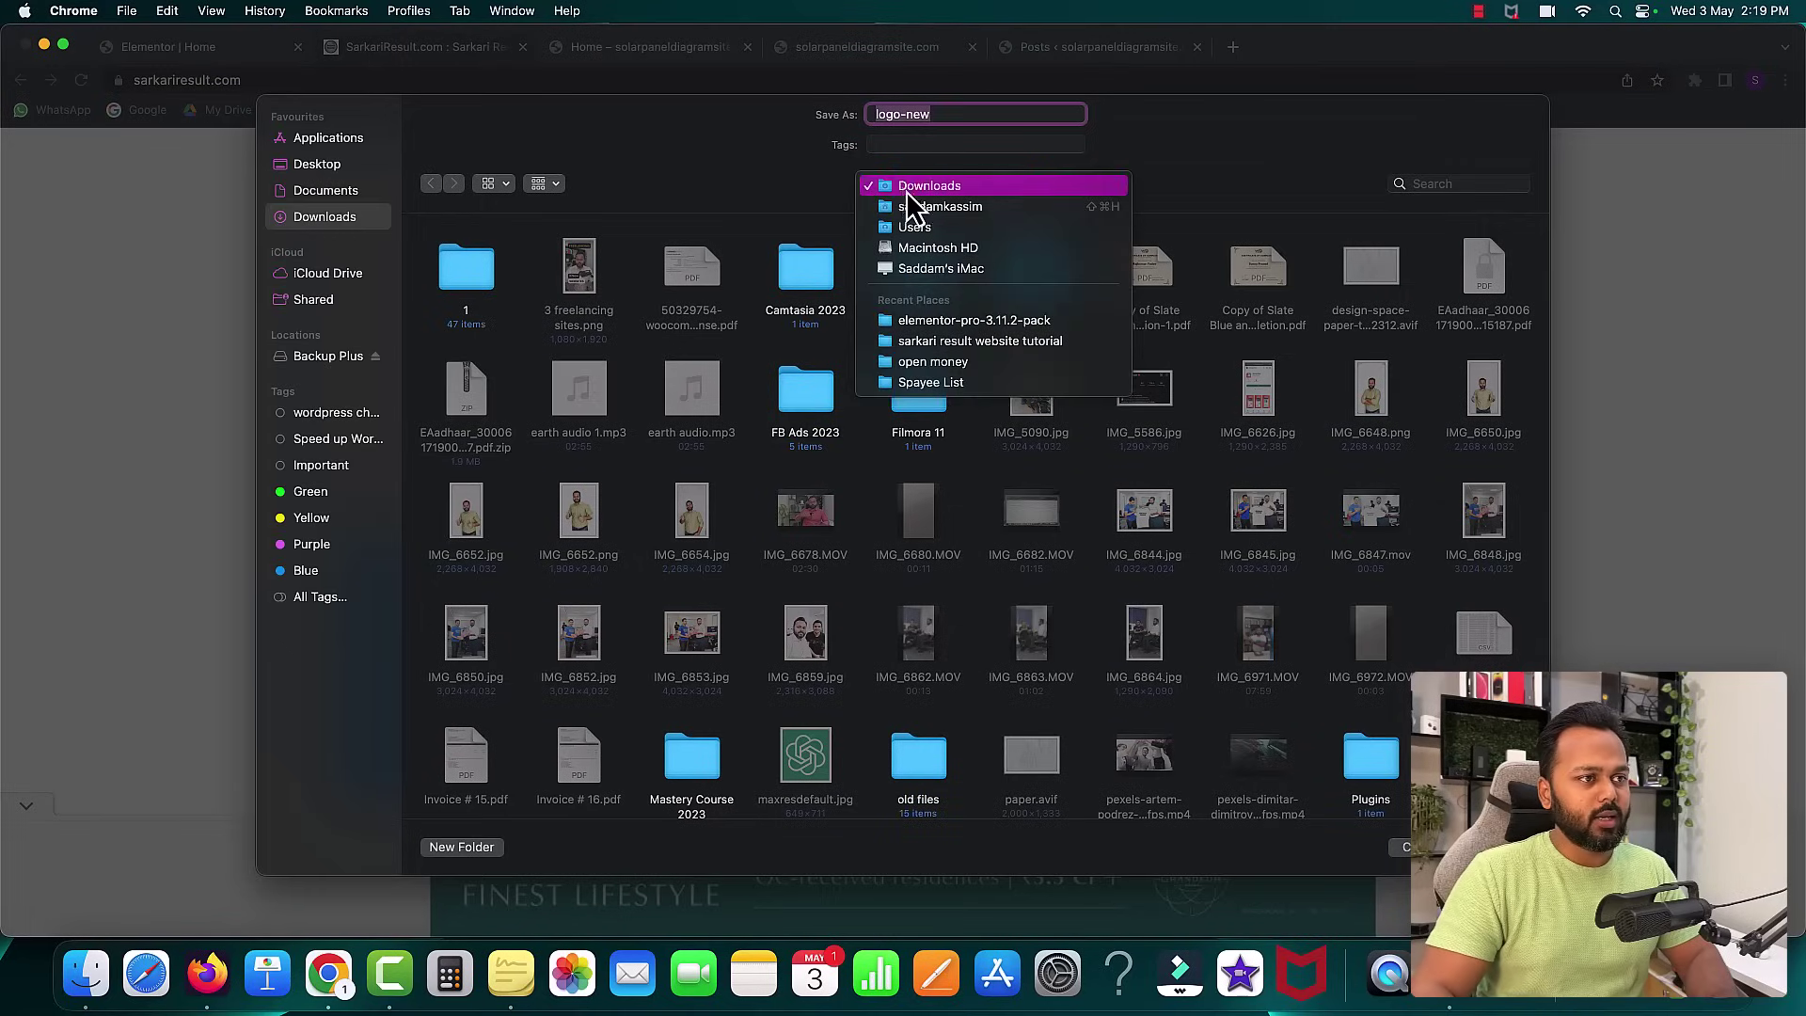
{"action": "left_click", "coordinate": [940, 341]}
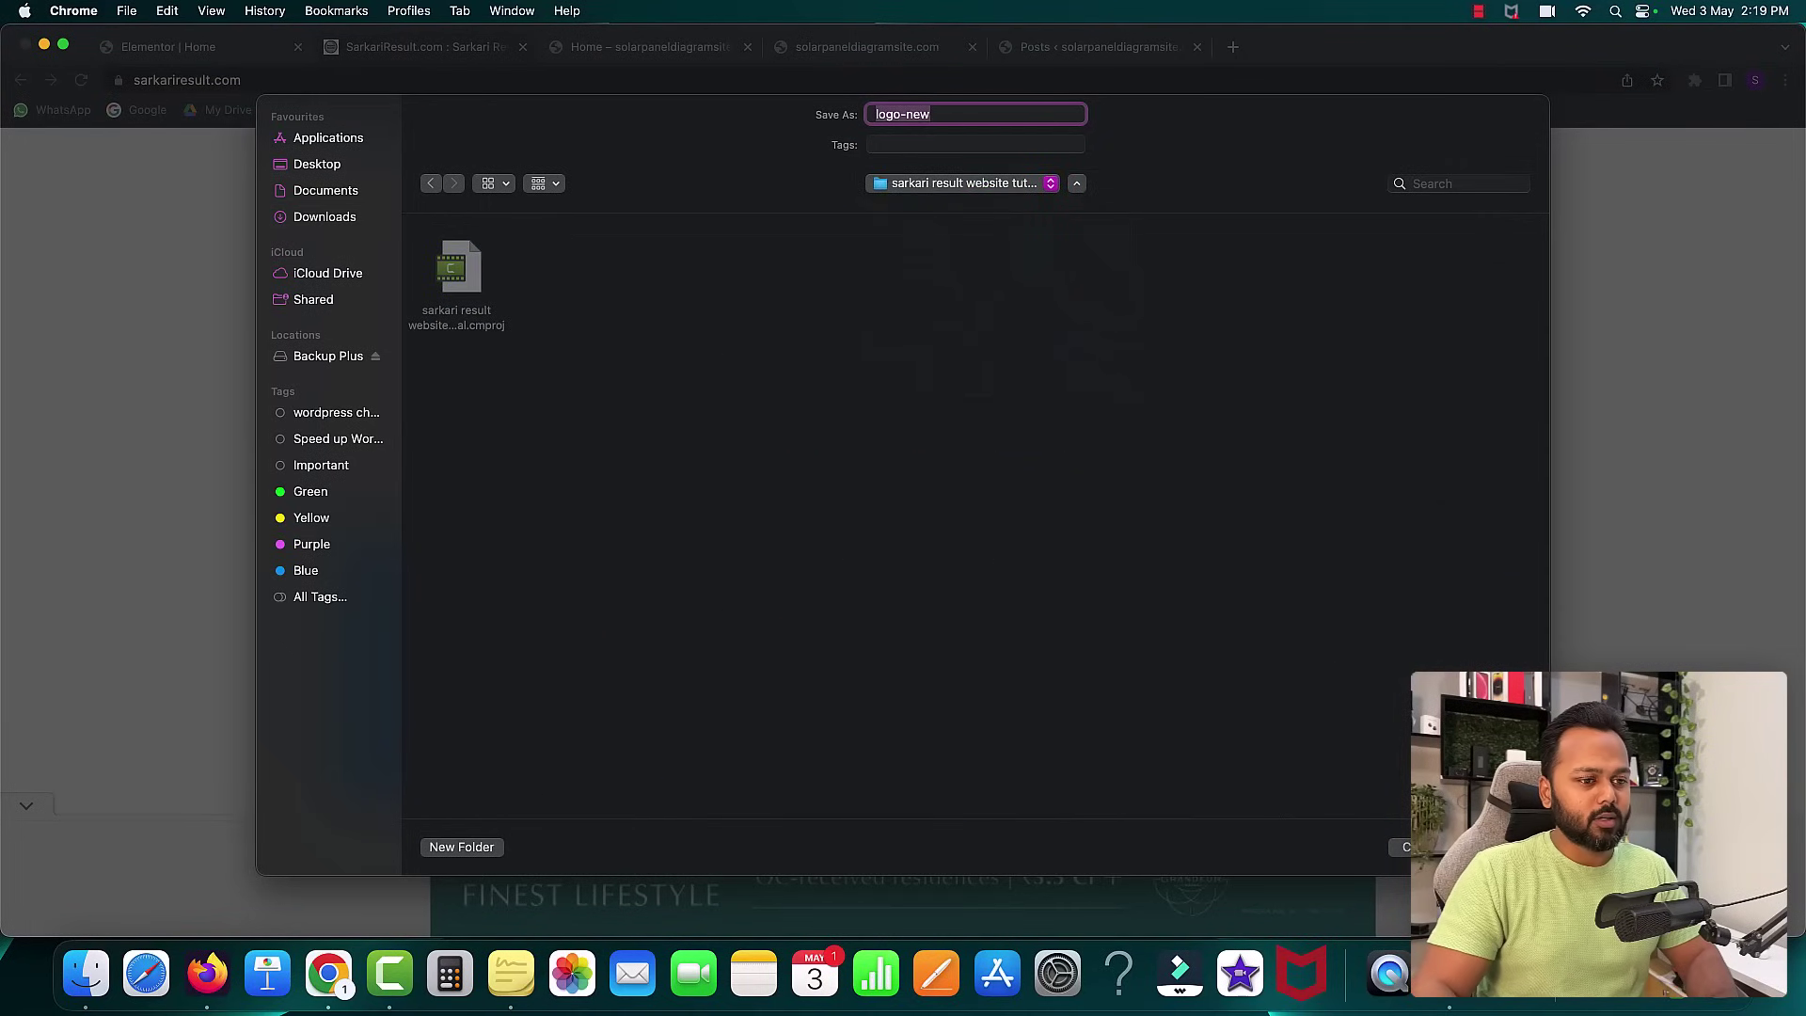
{"action": "key", "text": "Return"}
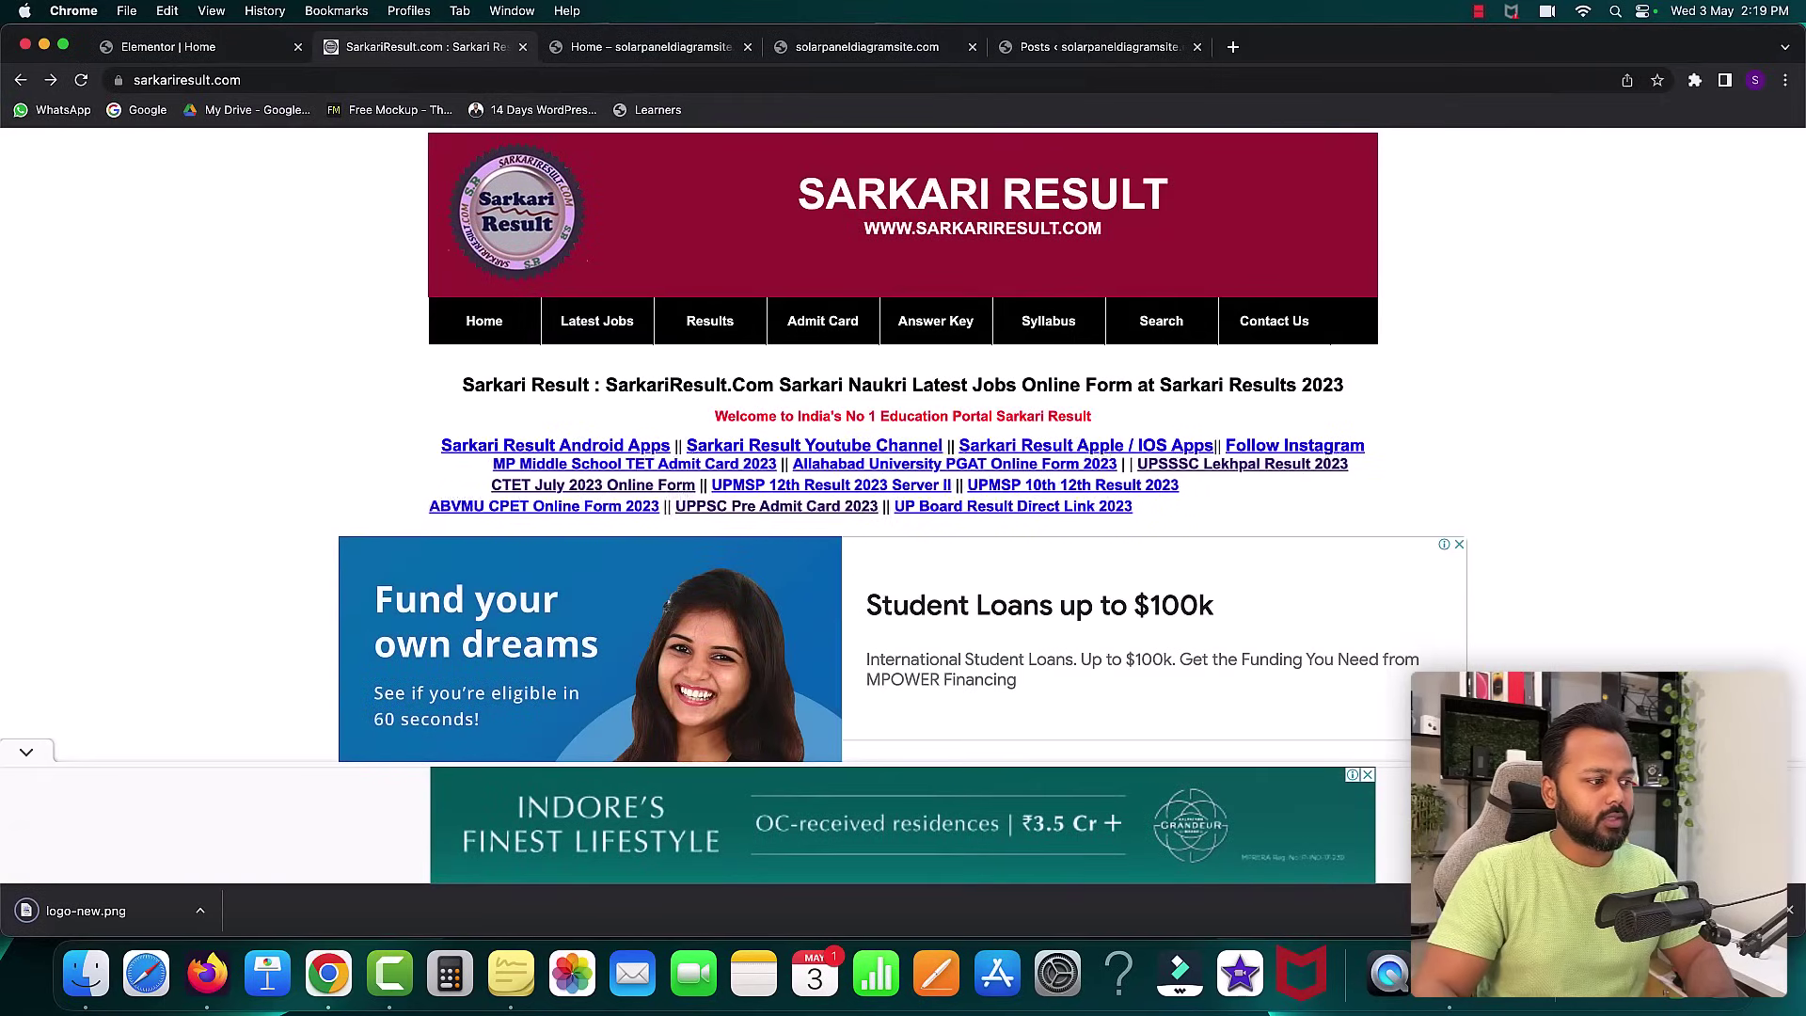
{"action": "left_click", "coordinate": [156, 47]}
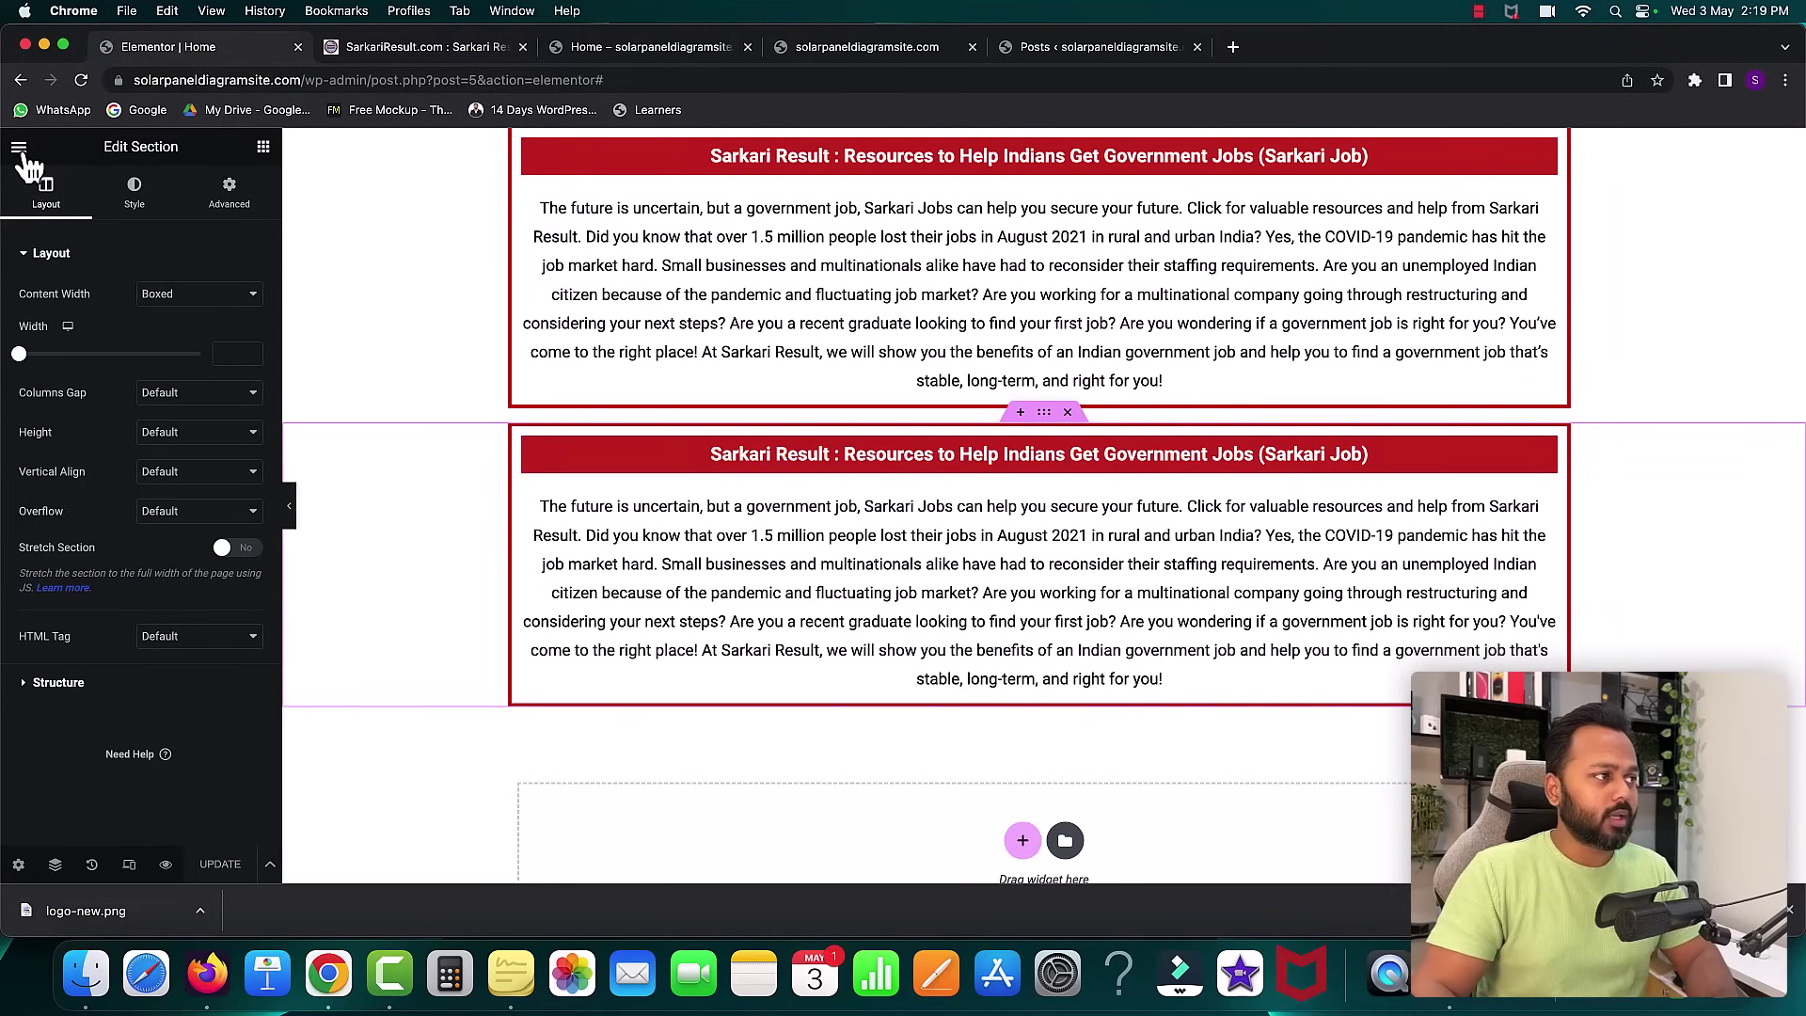
- Exit the Elementor editor with the 'This Post' destination, confirming Leave, and return to All Pages
{"action": "left_click", "coordinate": [19, 149]}
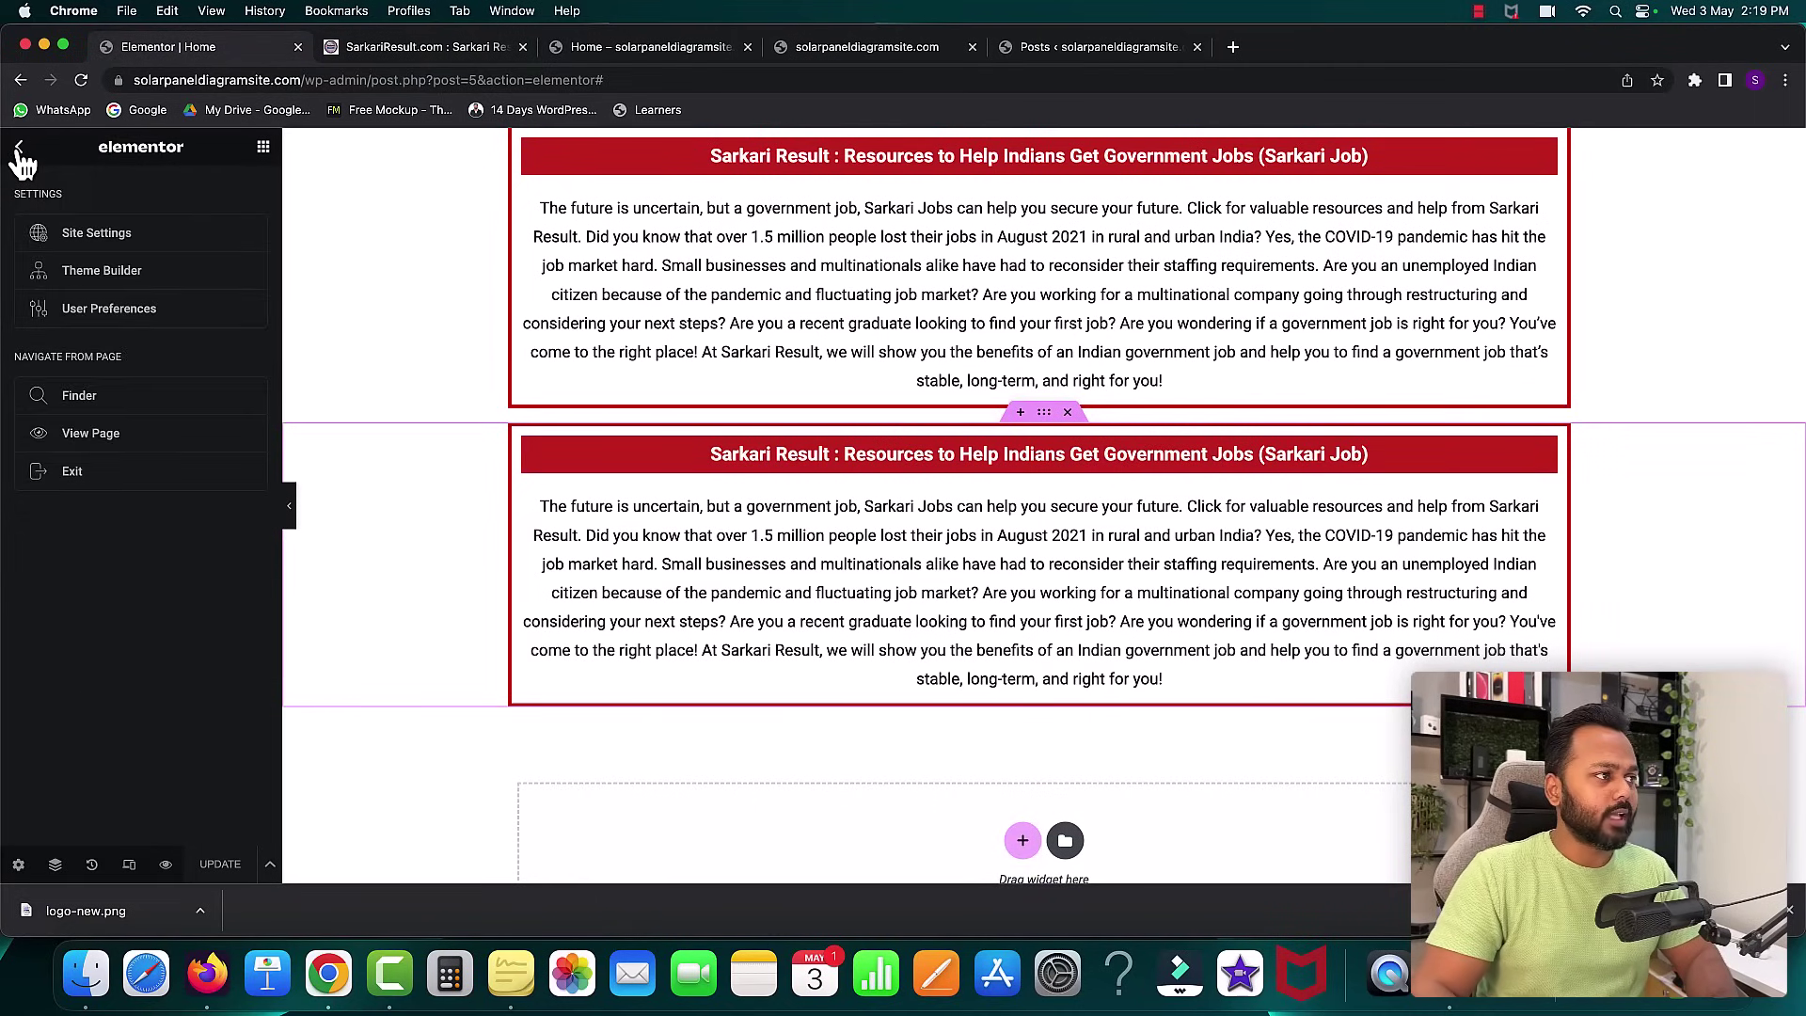
{"action": "left_click", "coordinate": [89, 471]}
{"action": "left_click", "coordinate": [1038, 577]}
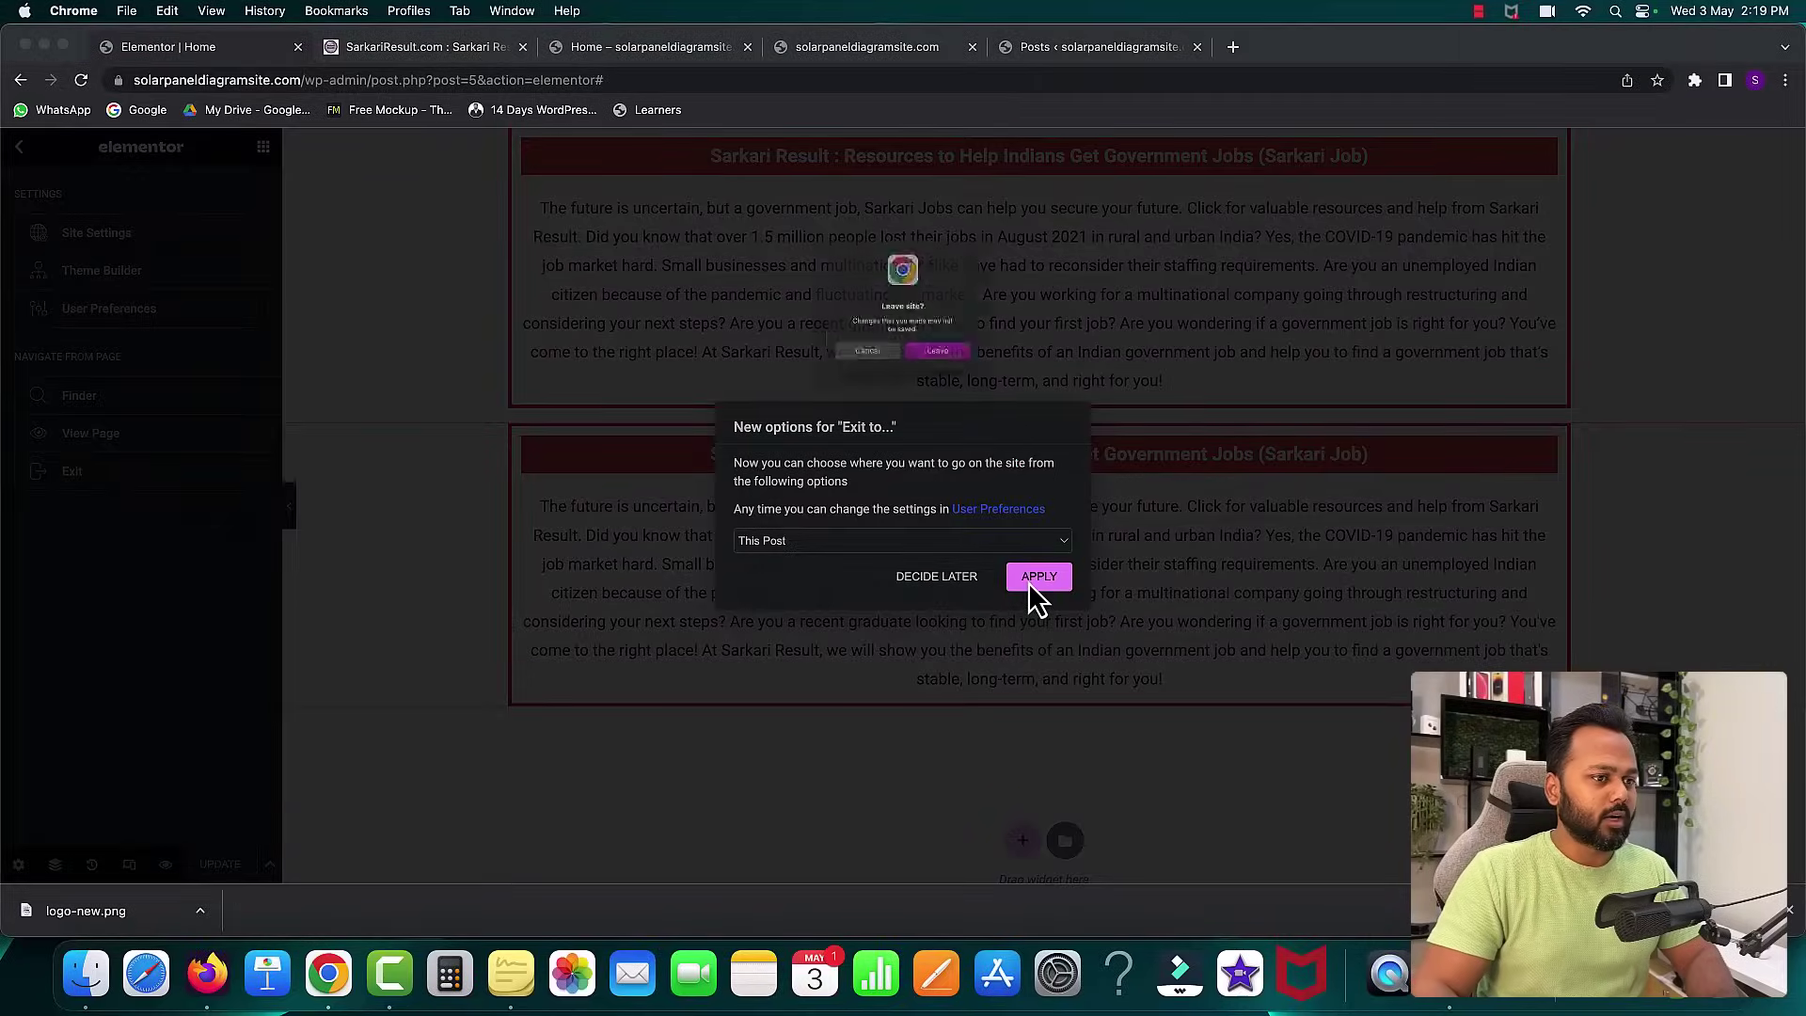
{"action": "left_click", "coordinate": [952, 380]}
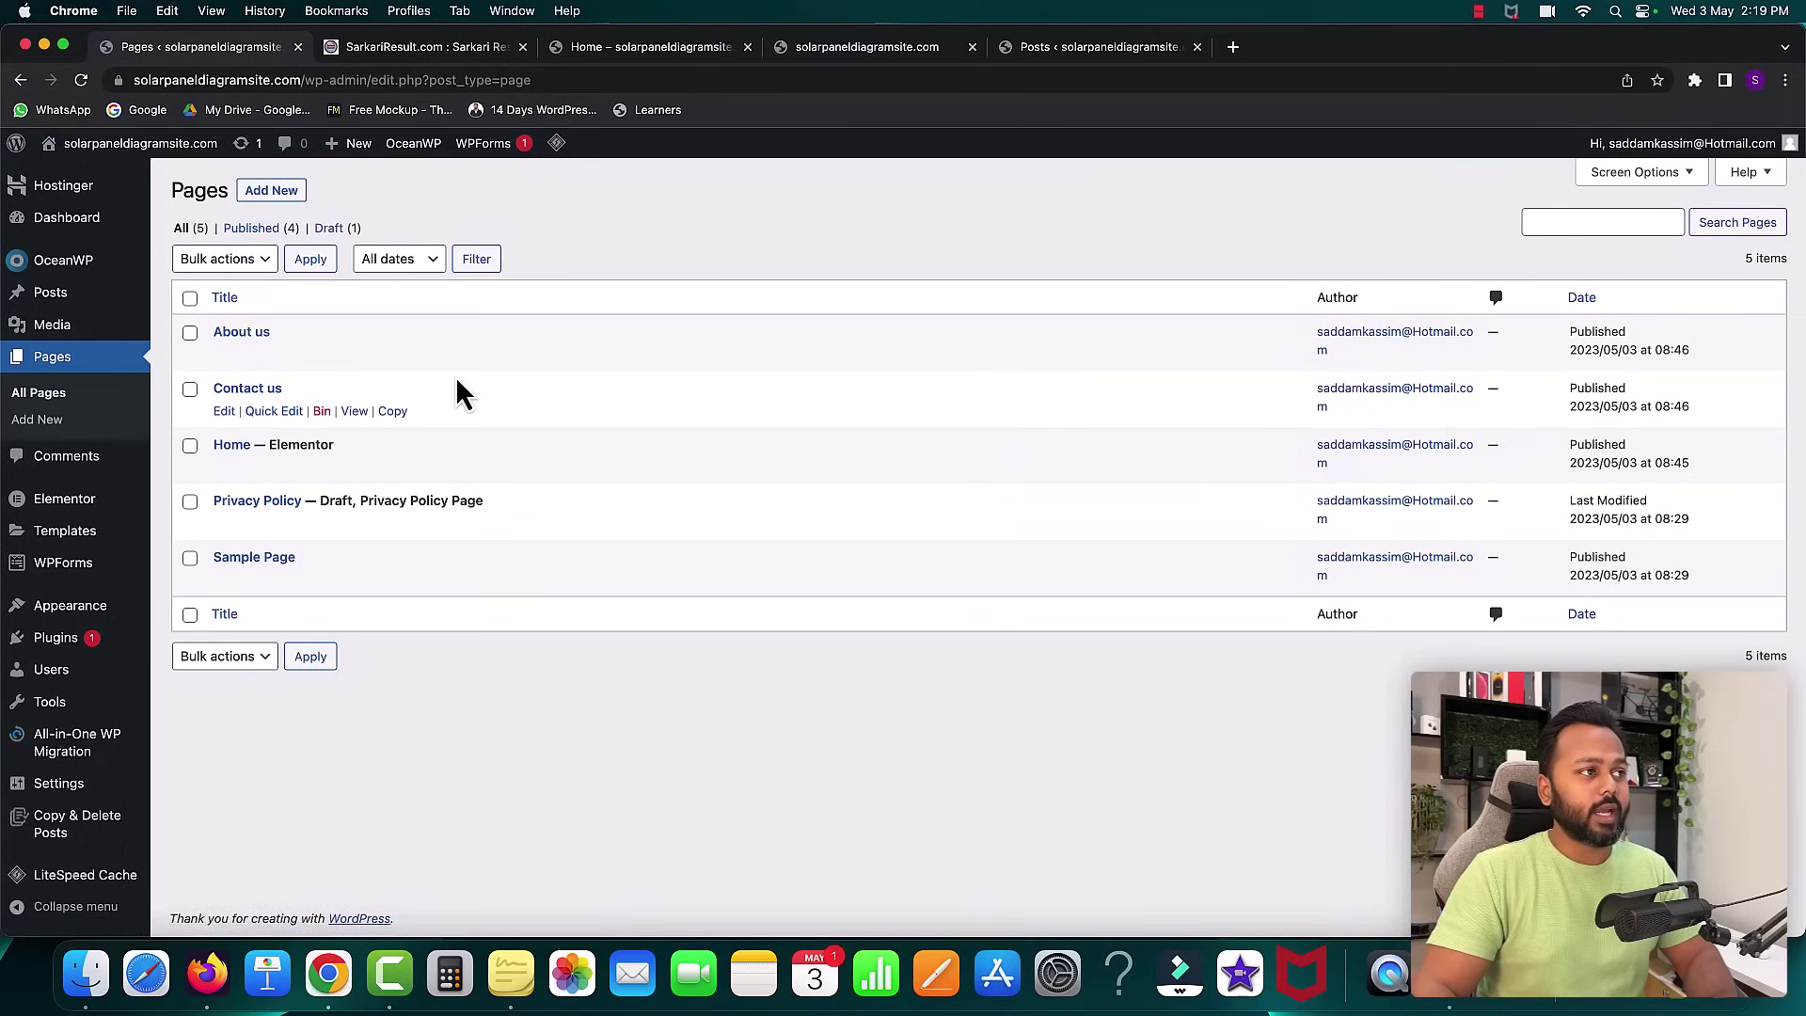
{"action": "left_click", "coordinate": [387, 49]}
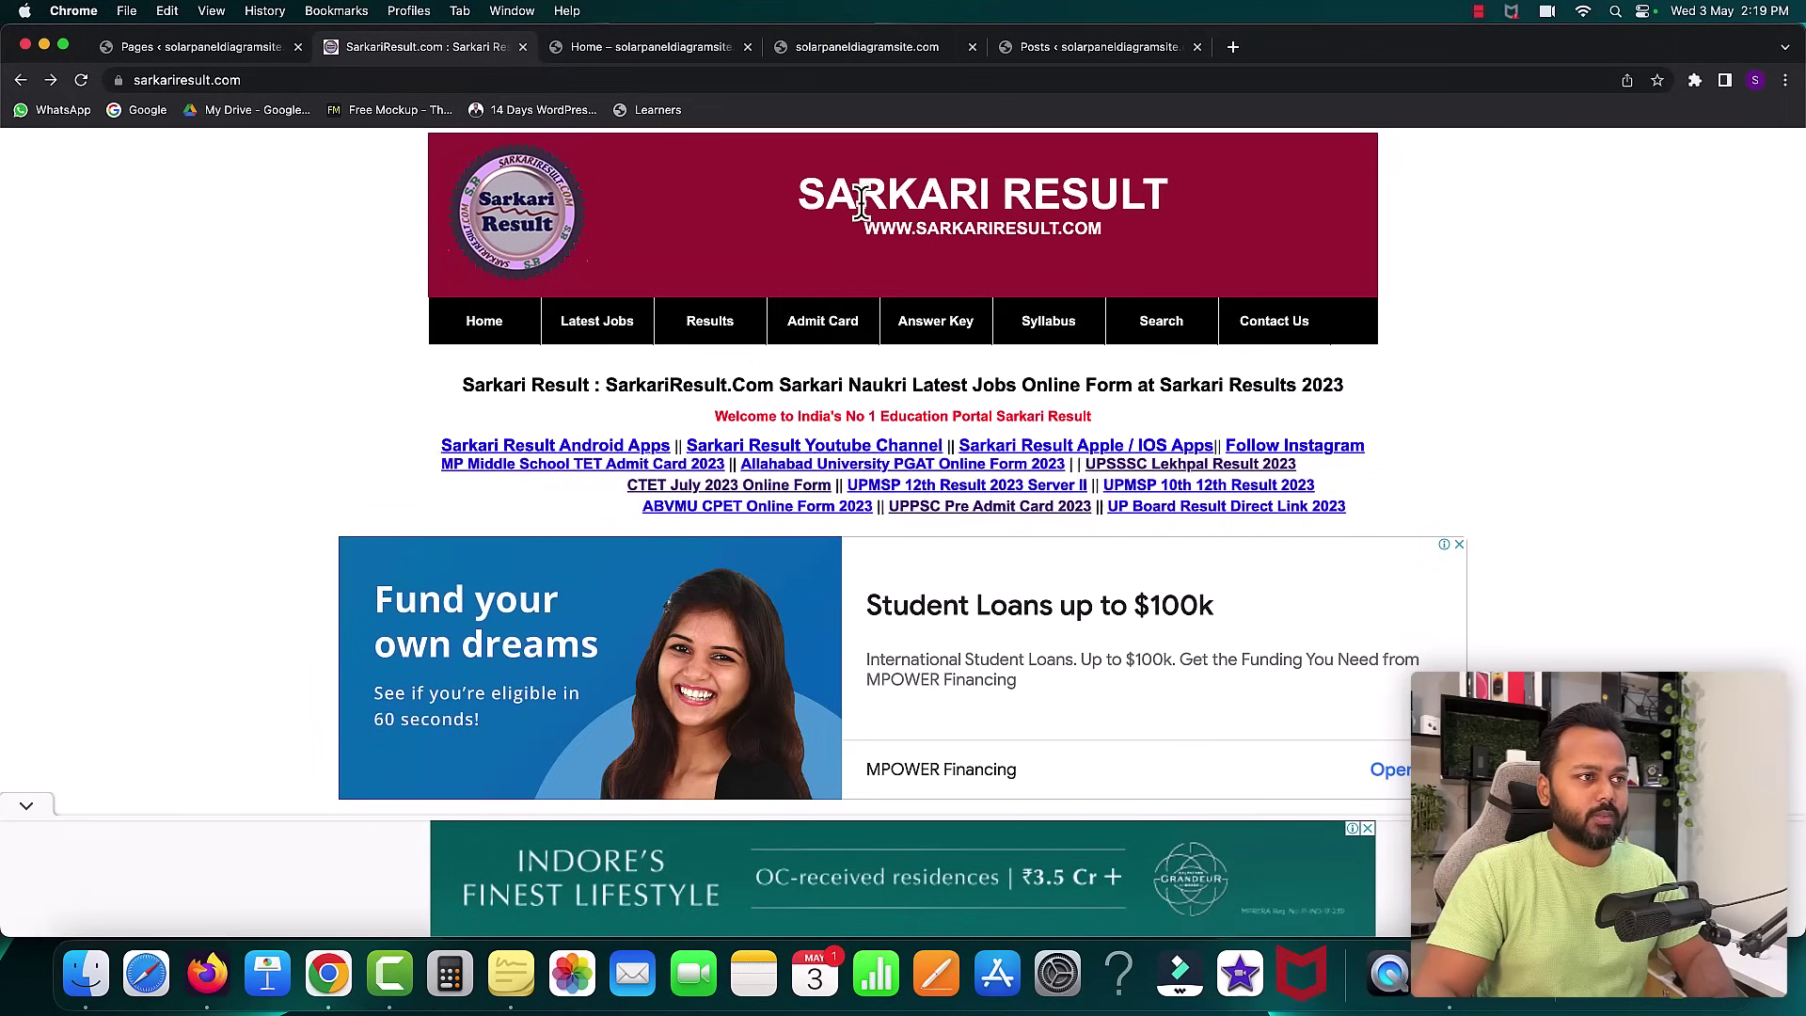
{"action": "left_click", "coordinate": [188, 46]}
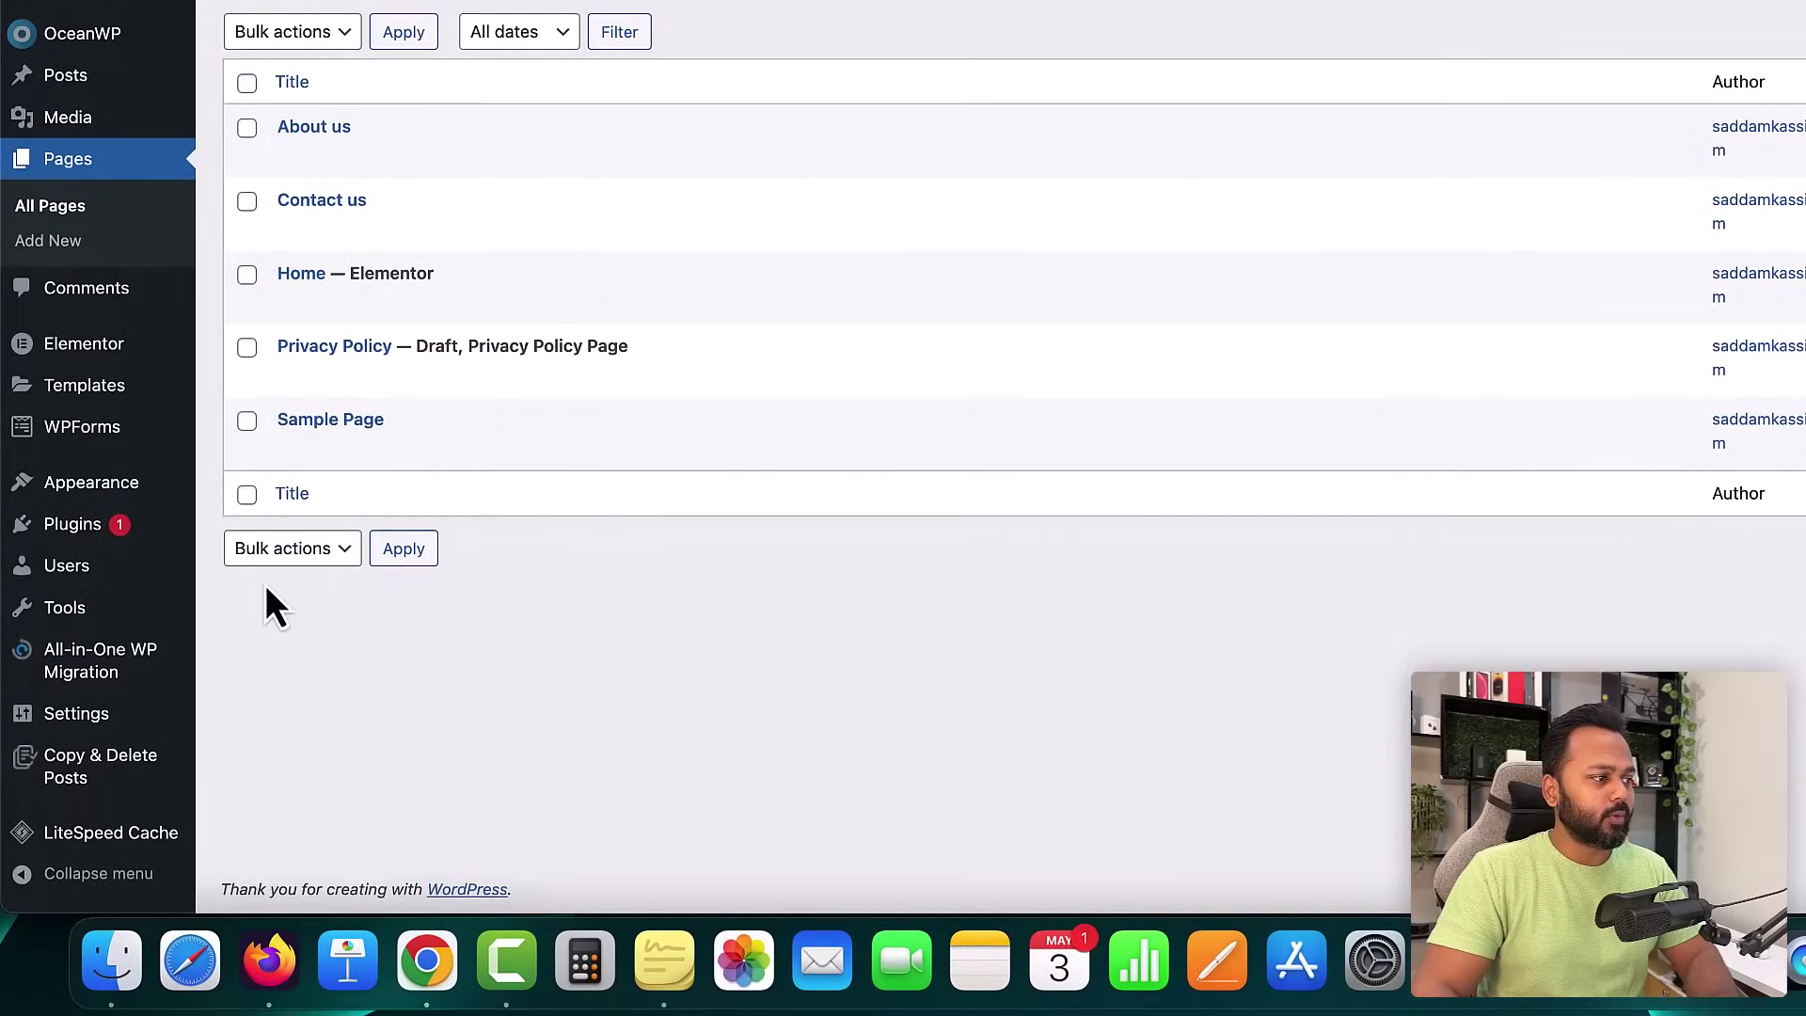
- Create a menu named 'Main Menu' assigned to the Top Bar location
{"action": "mouse_move", "coordinate": [125, 497]}
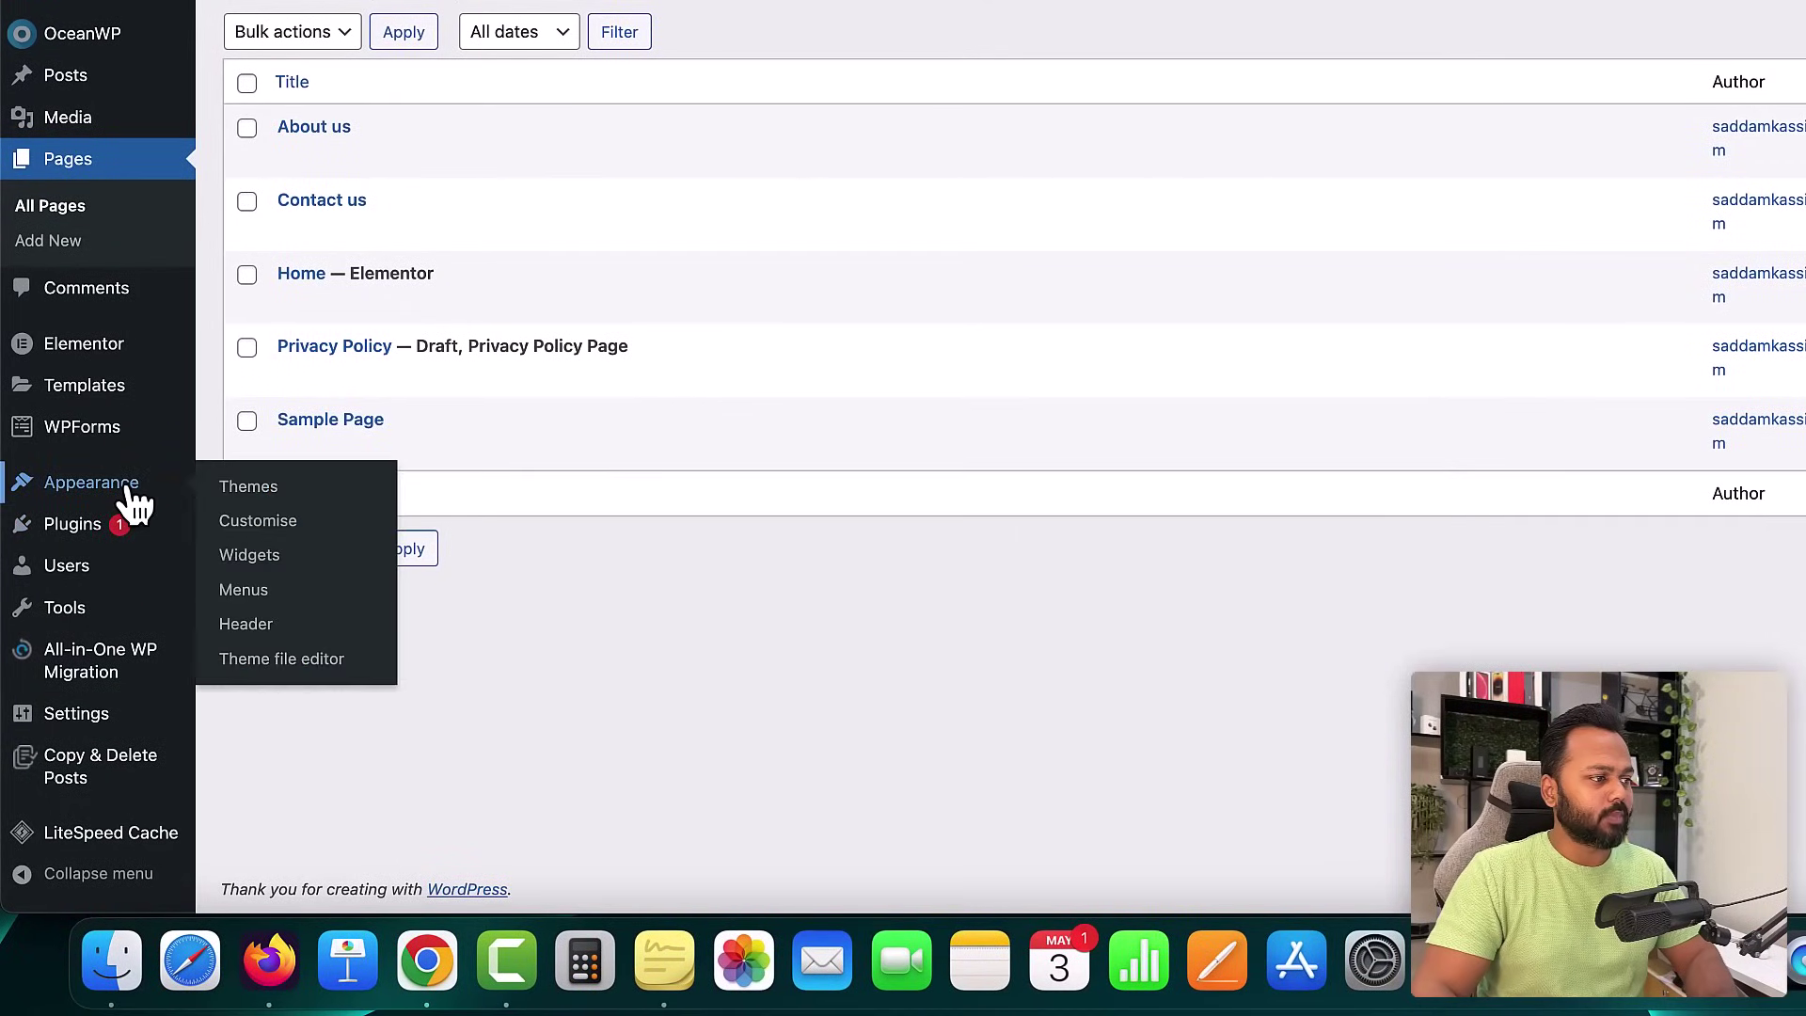
{"action": "left_click", "coordinate": [260, 609]}
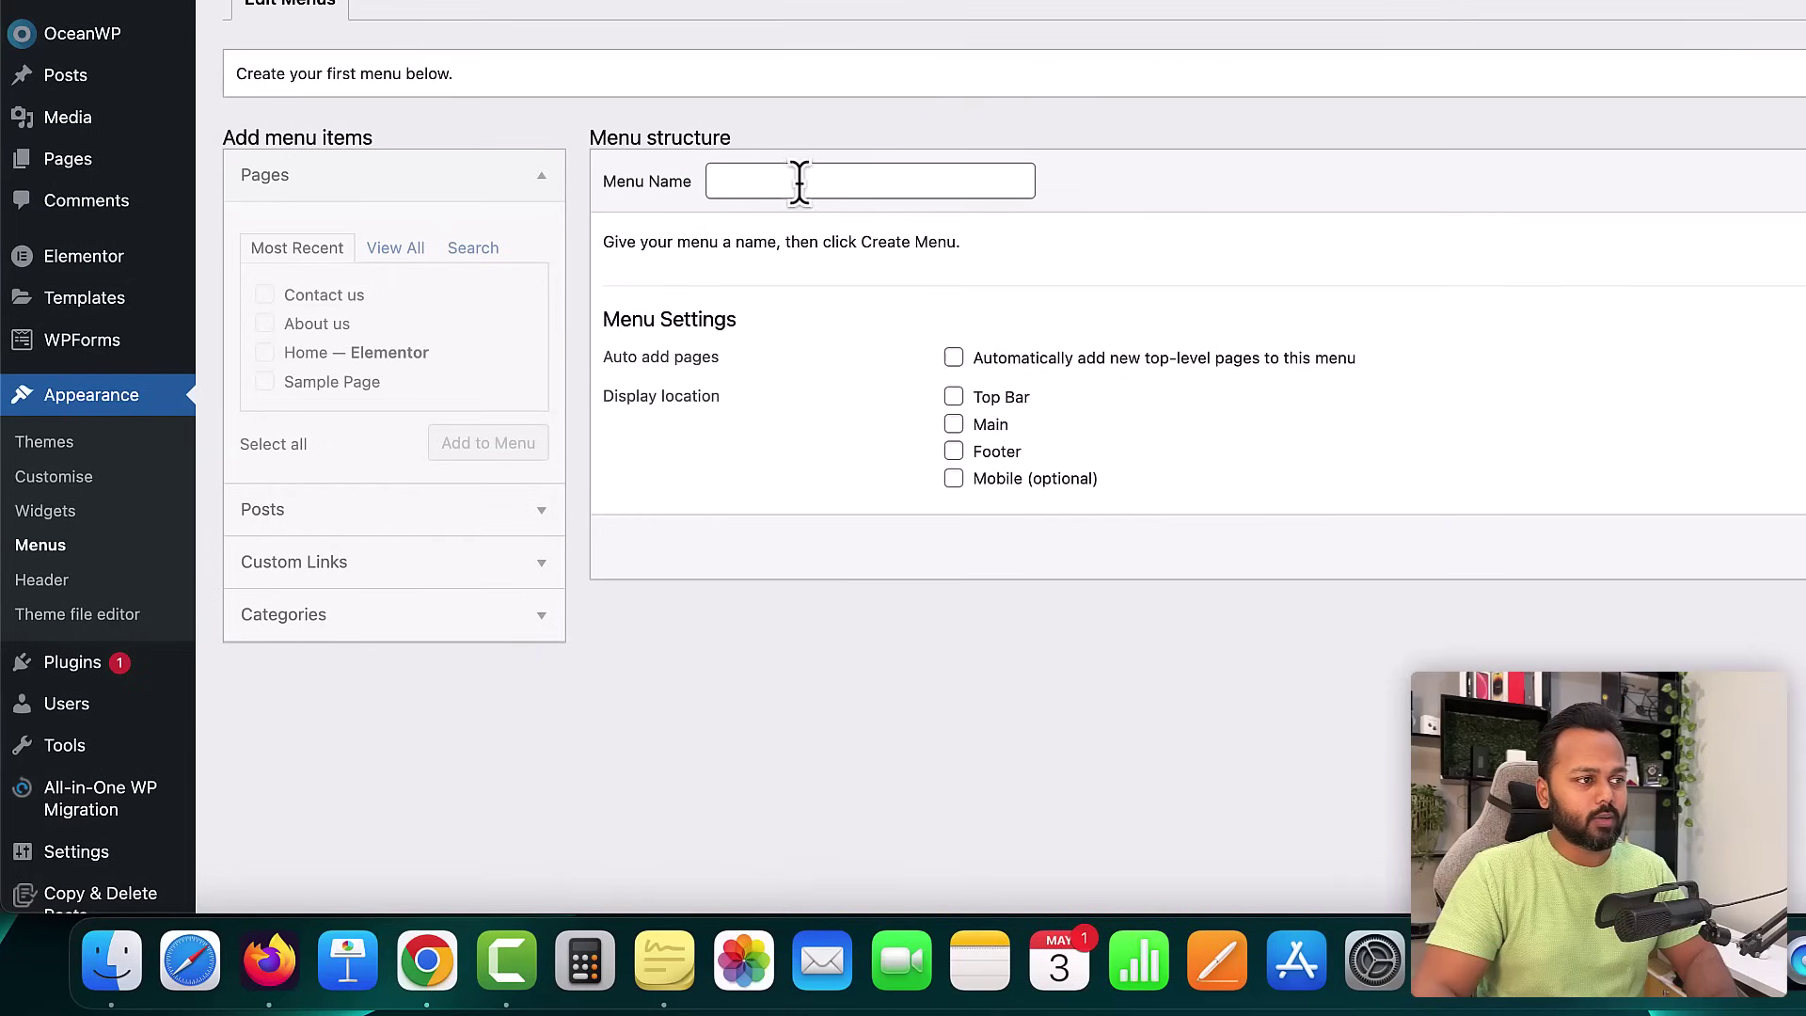
{"action": "left_click", "coordinate": [767, 180]}
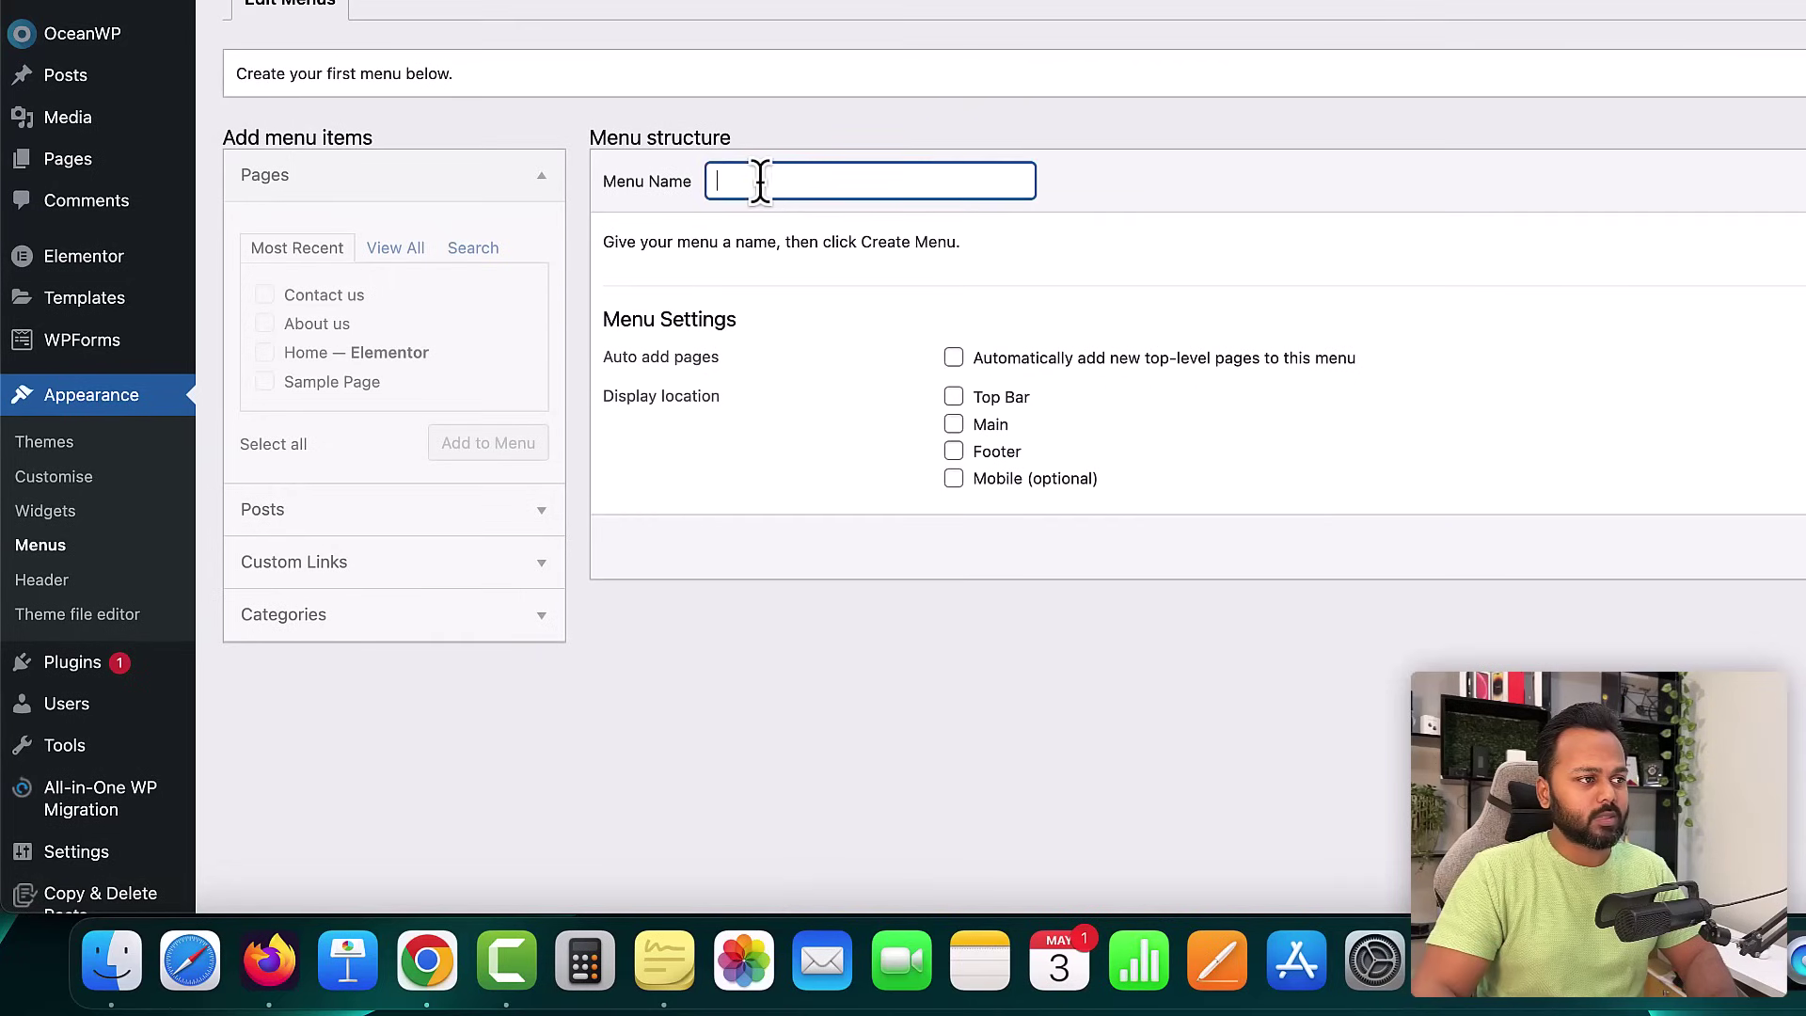
{"action": "type", "text": "M"}
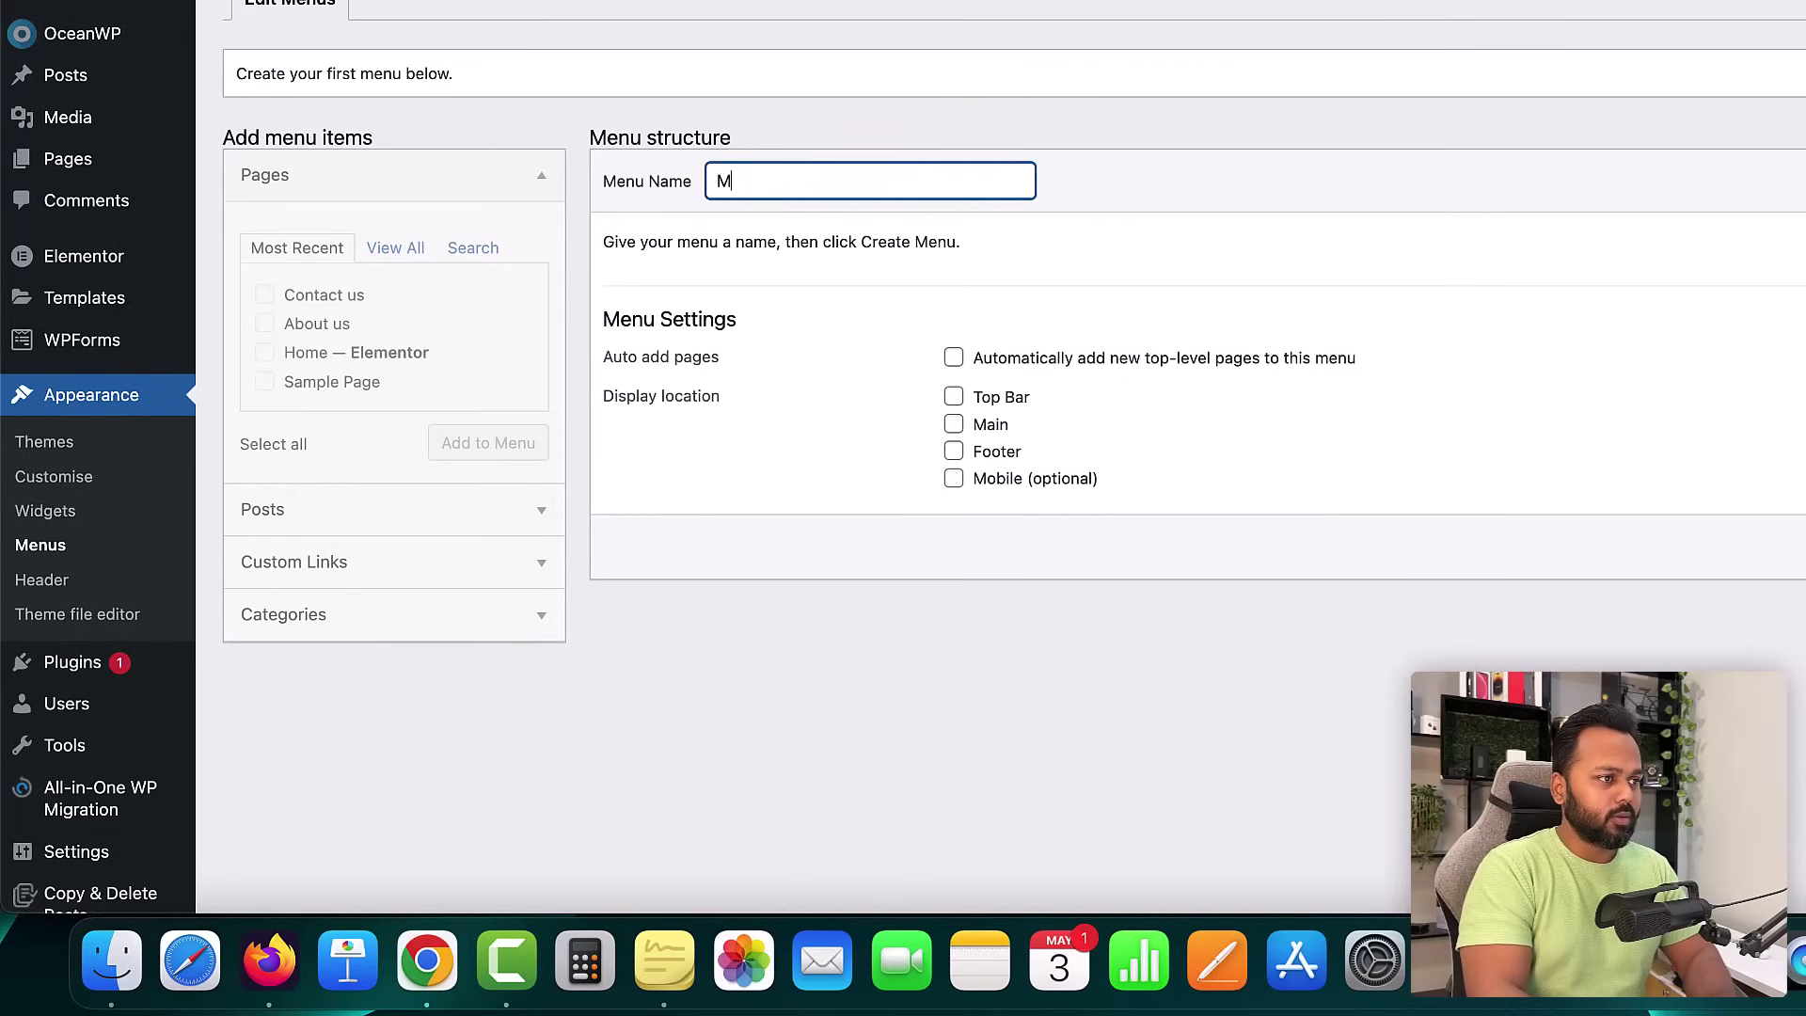
{"action": "type", "text": "ain Menu"}
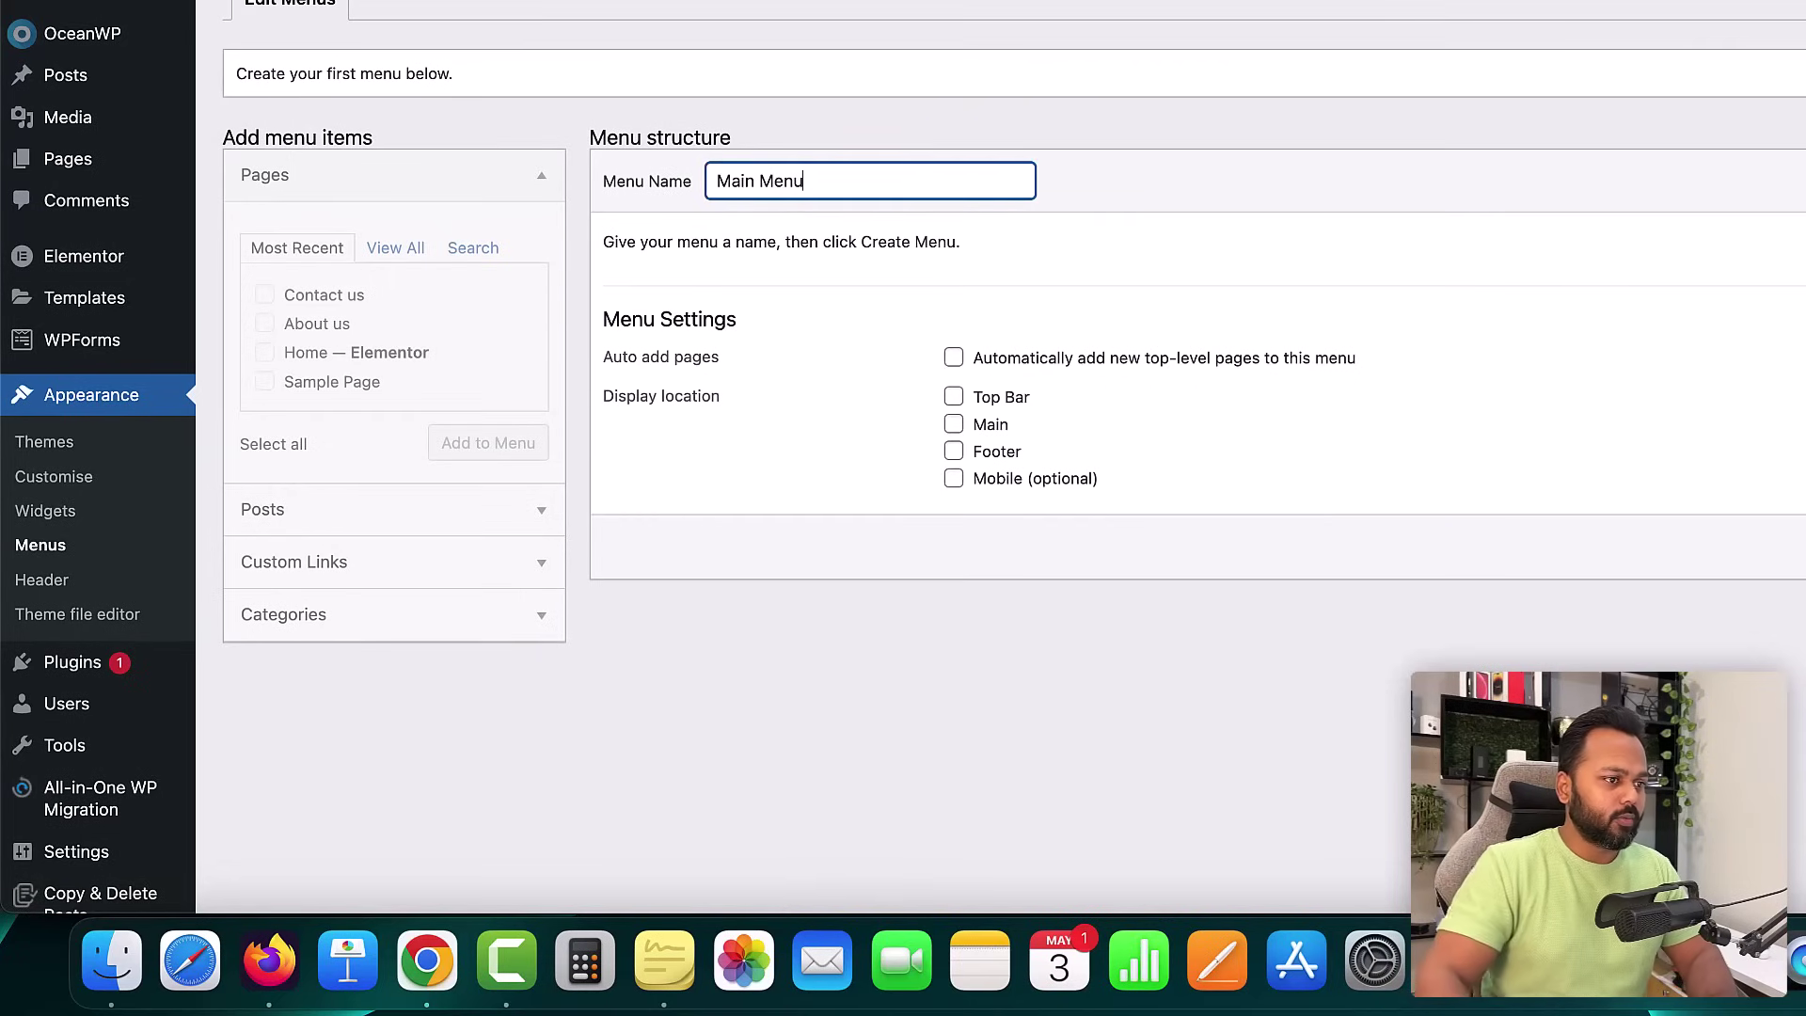
{"action": "left_click", "coordinate": [953, 396]}
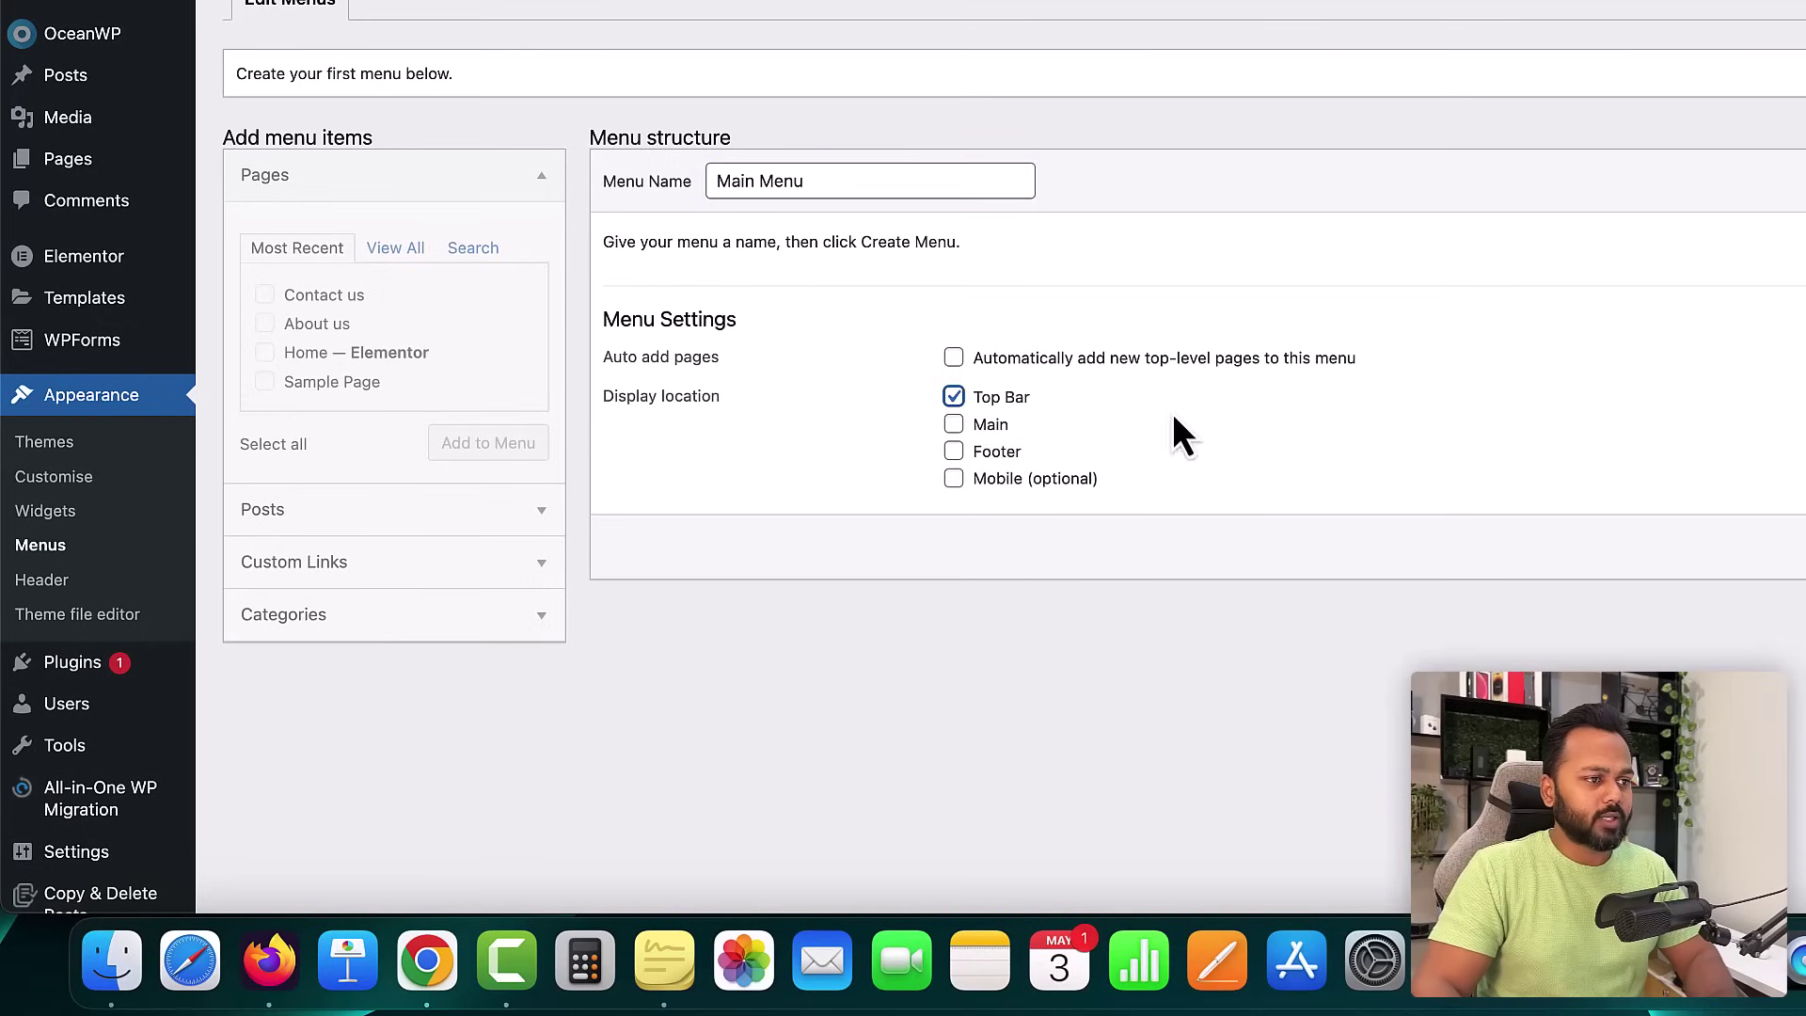
{"action": "left_click", "coordinate": [1804, 547]}
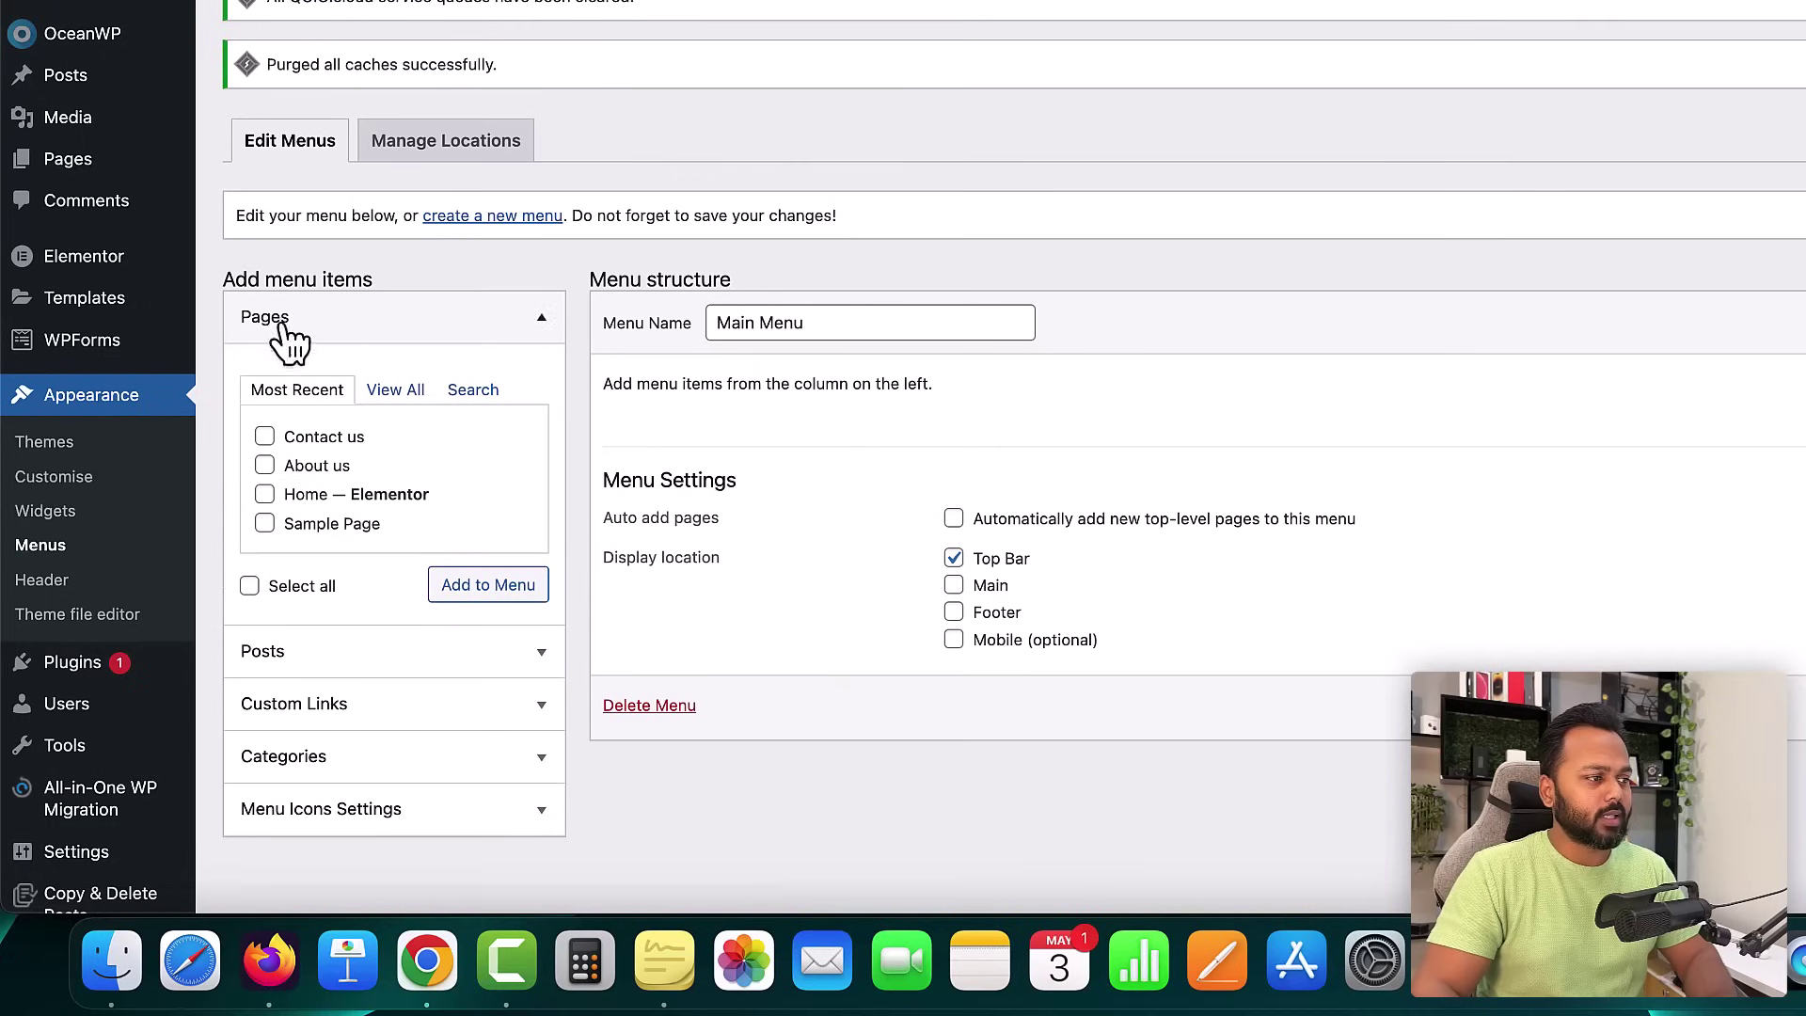
- Add the Home, About us and Contact us pages to the Main Menu
{"action": "left_click", "coordinate": [395, 393]}
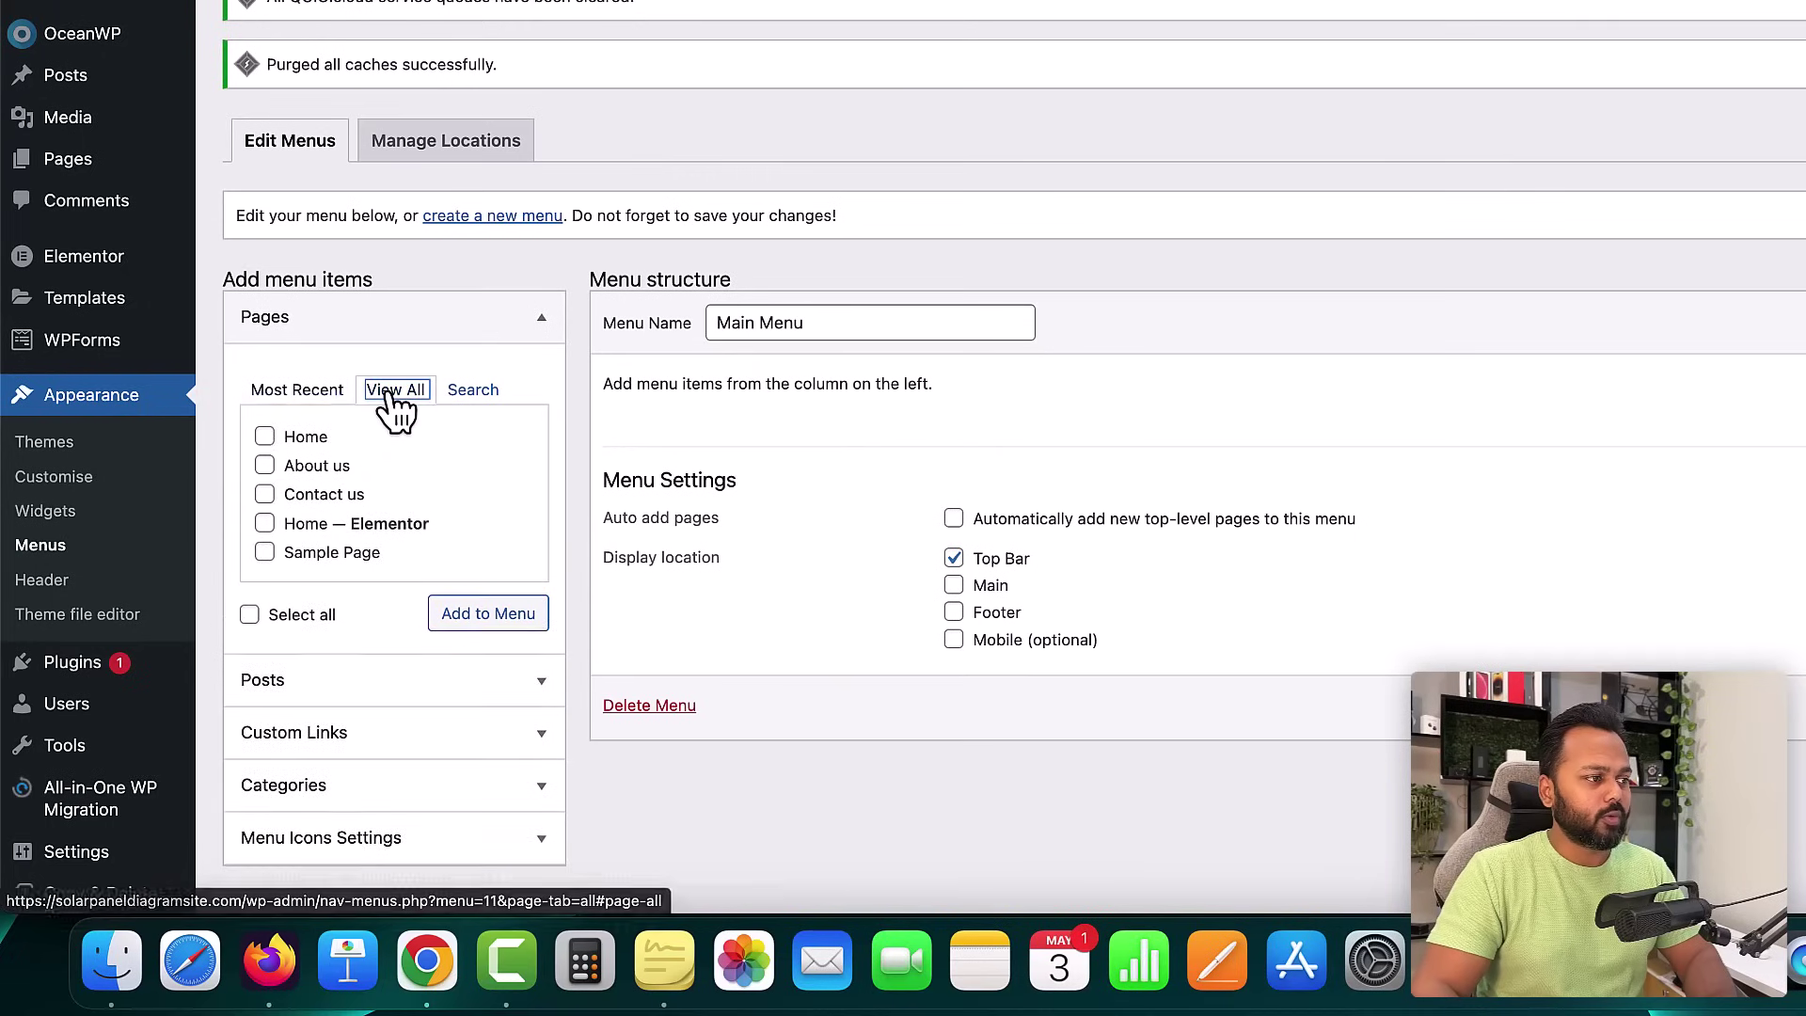
{"action": "left_click", "coordinate": [264, 523]}
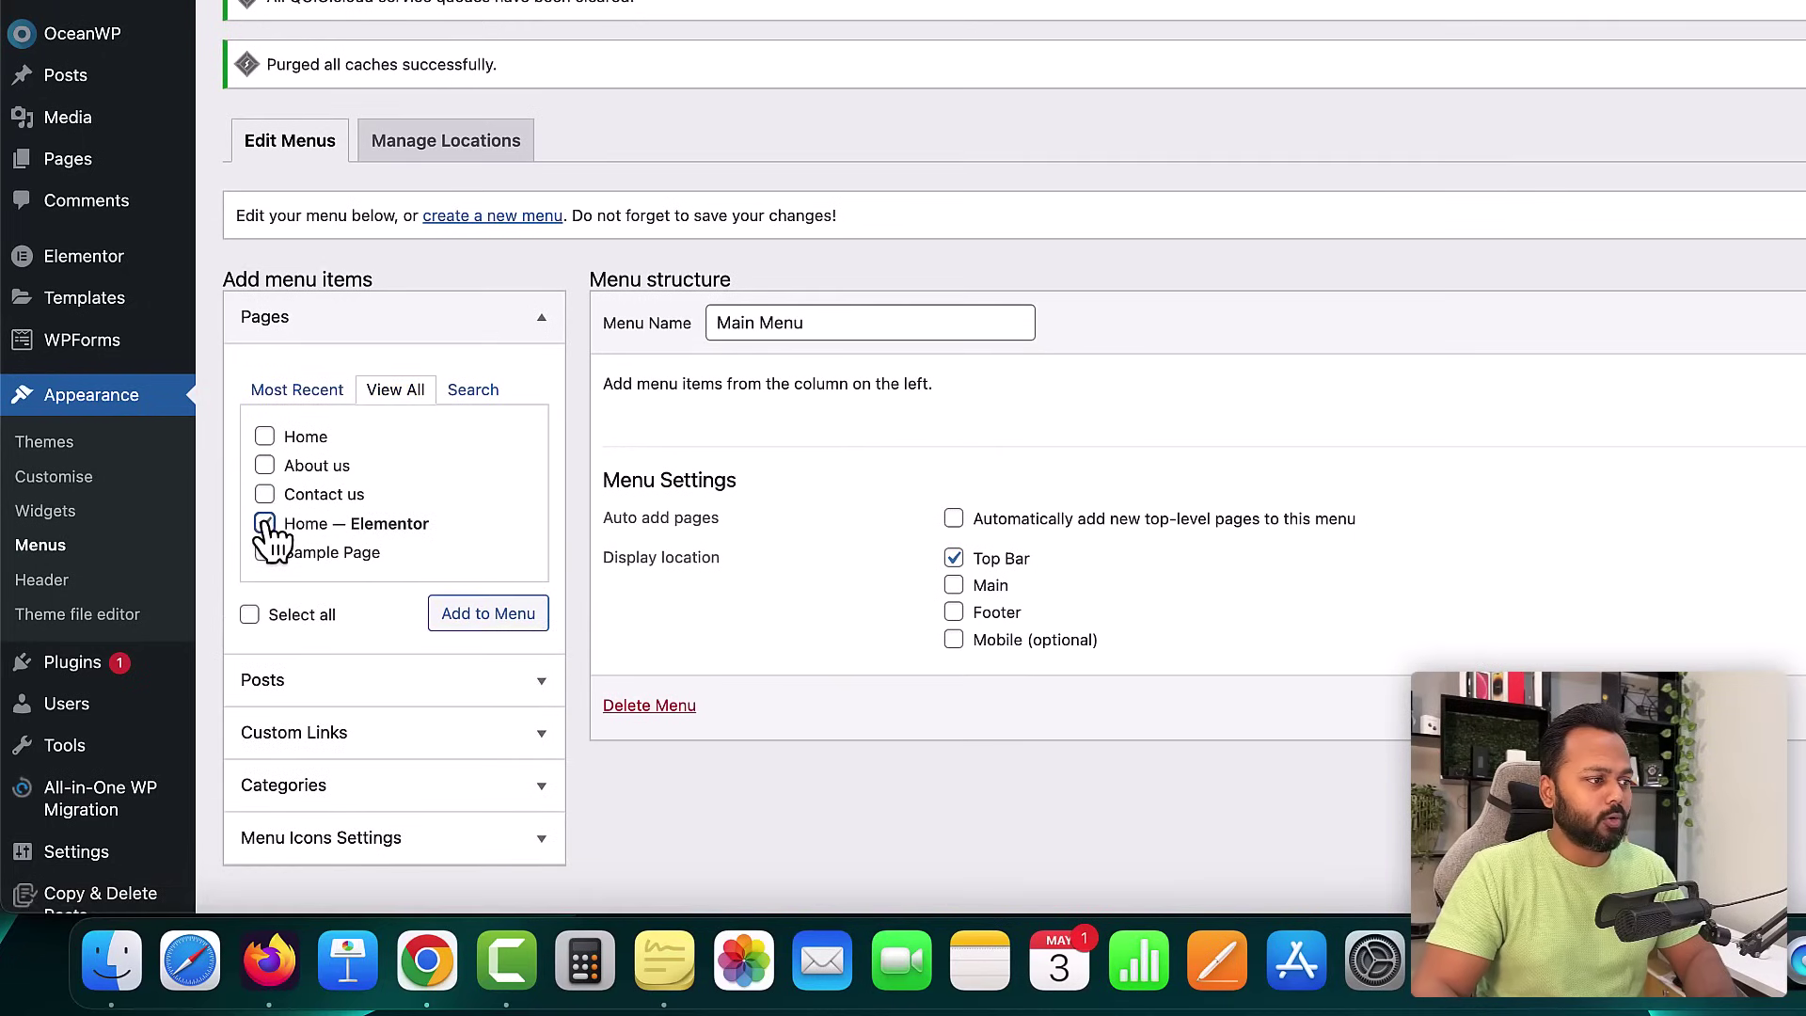
{"action": "left_click", "coordinate": [264, 464]}
{"action": "left_click", "coordinate": [266, 493]}
{"action": "left_click", "coordinate": [489, 620]}
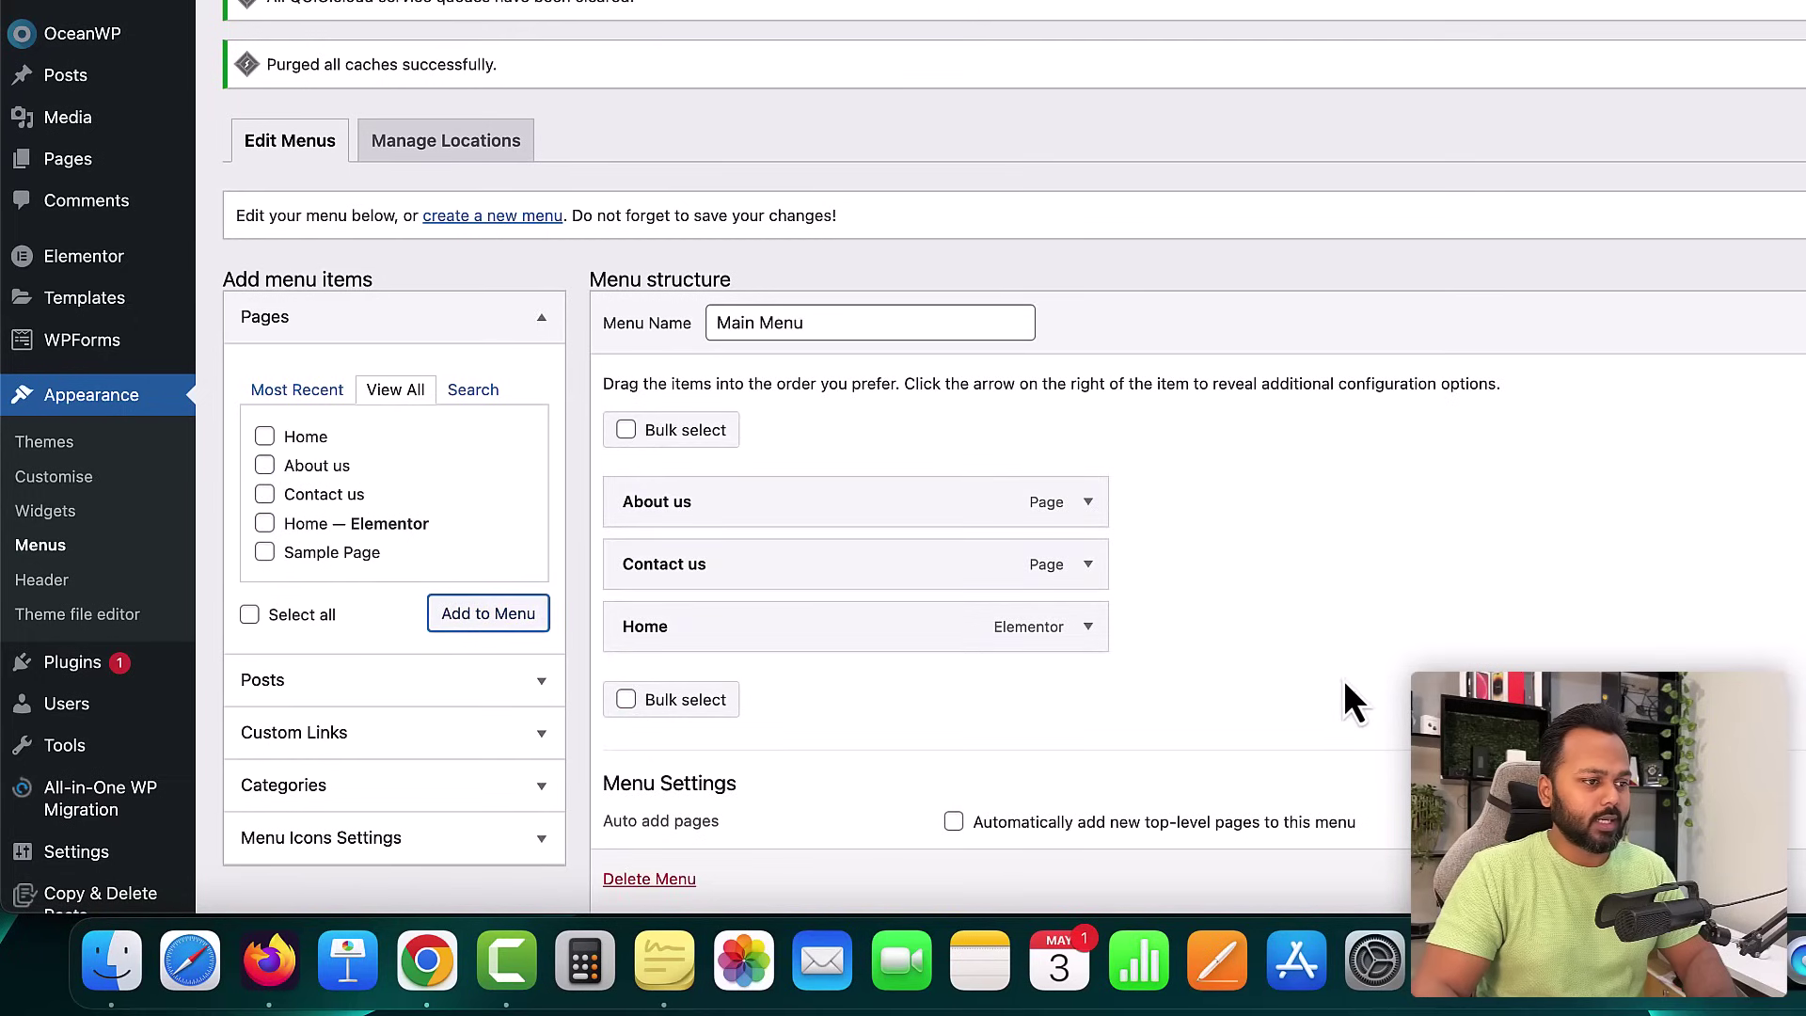
{"action": "scroll", "coordinate": [1345, 679], "scroll_direction": "down", "scroll_amount": 2}
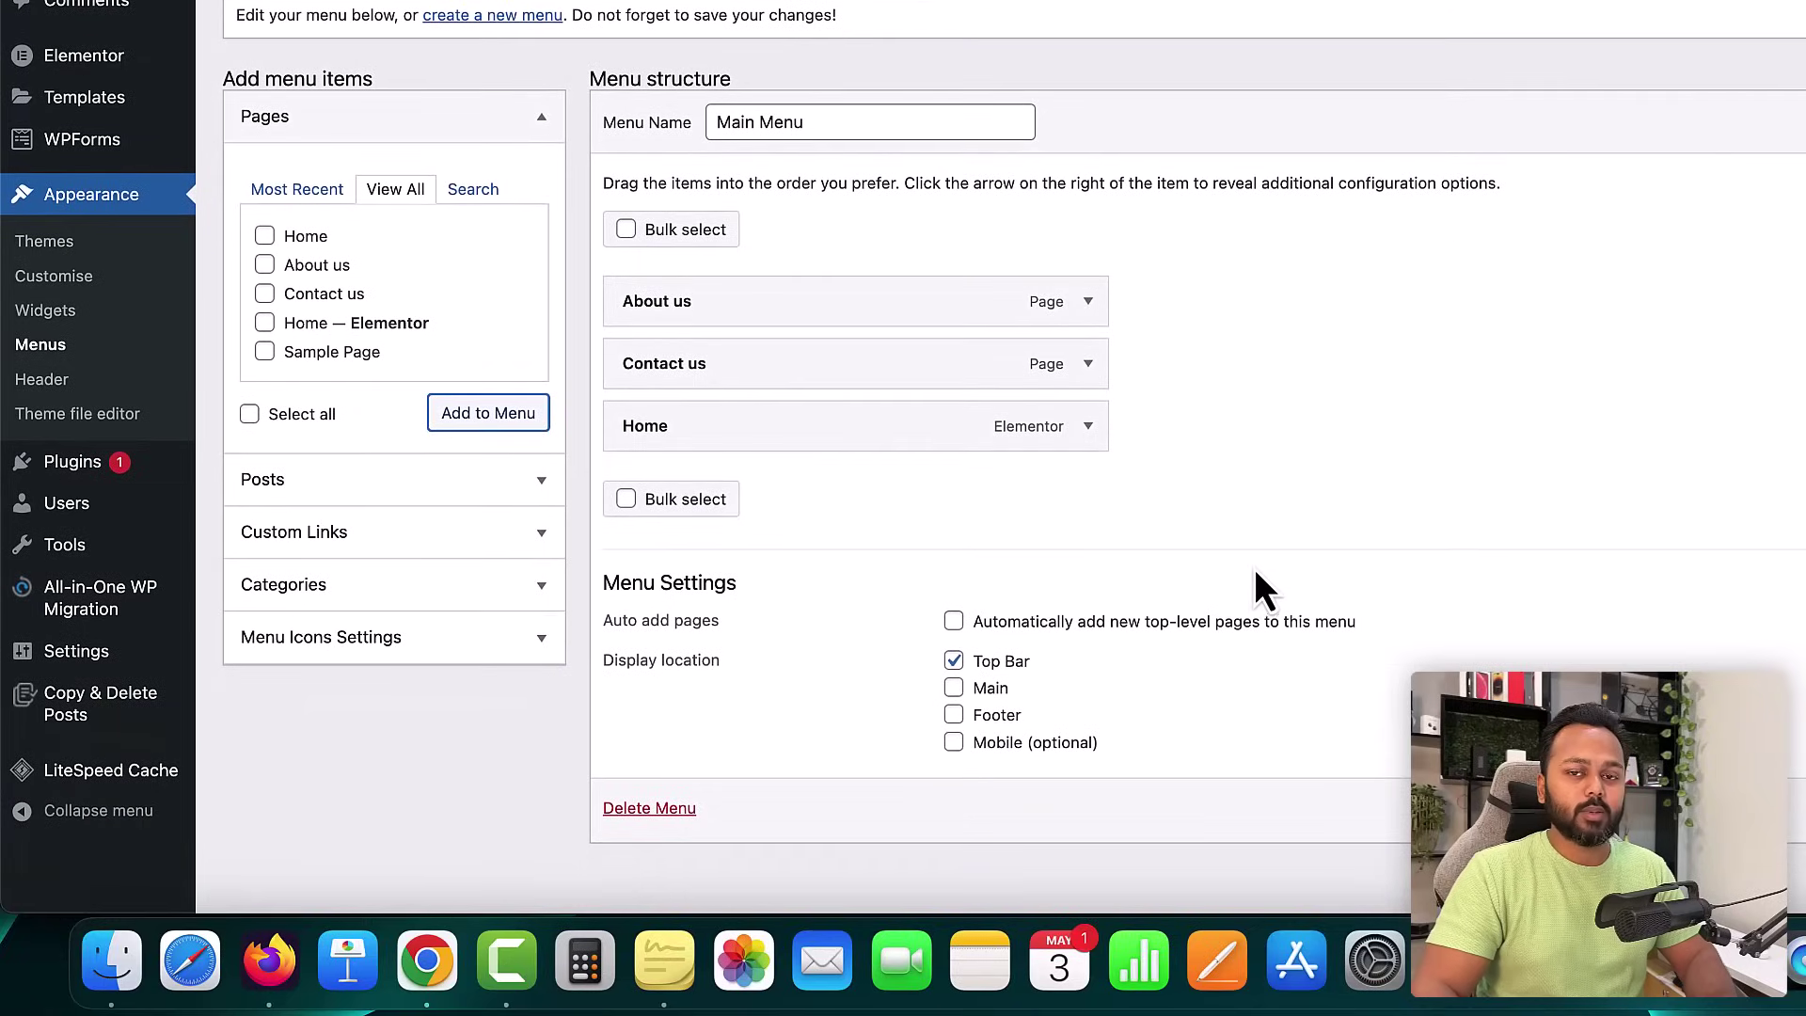
- Add the Admission, Latest Jobs, Result and Syllabus categories to the Main Menu
{"action": "left_click", "coordinate": [513, 587]}
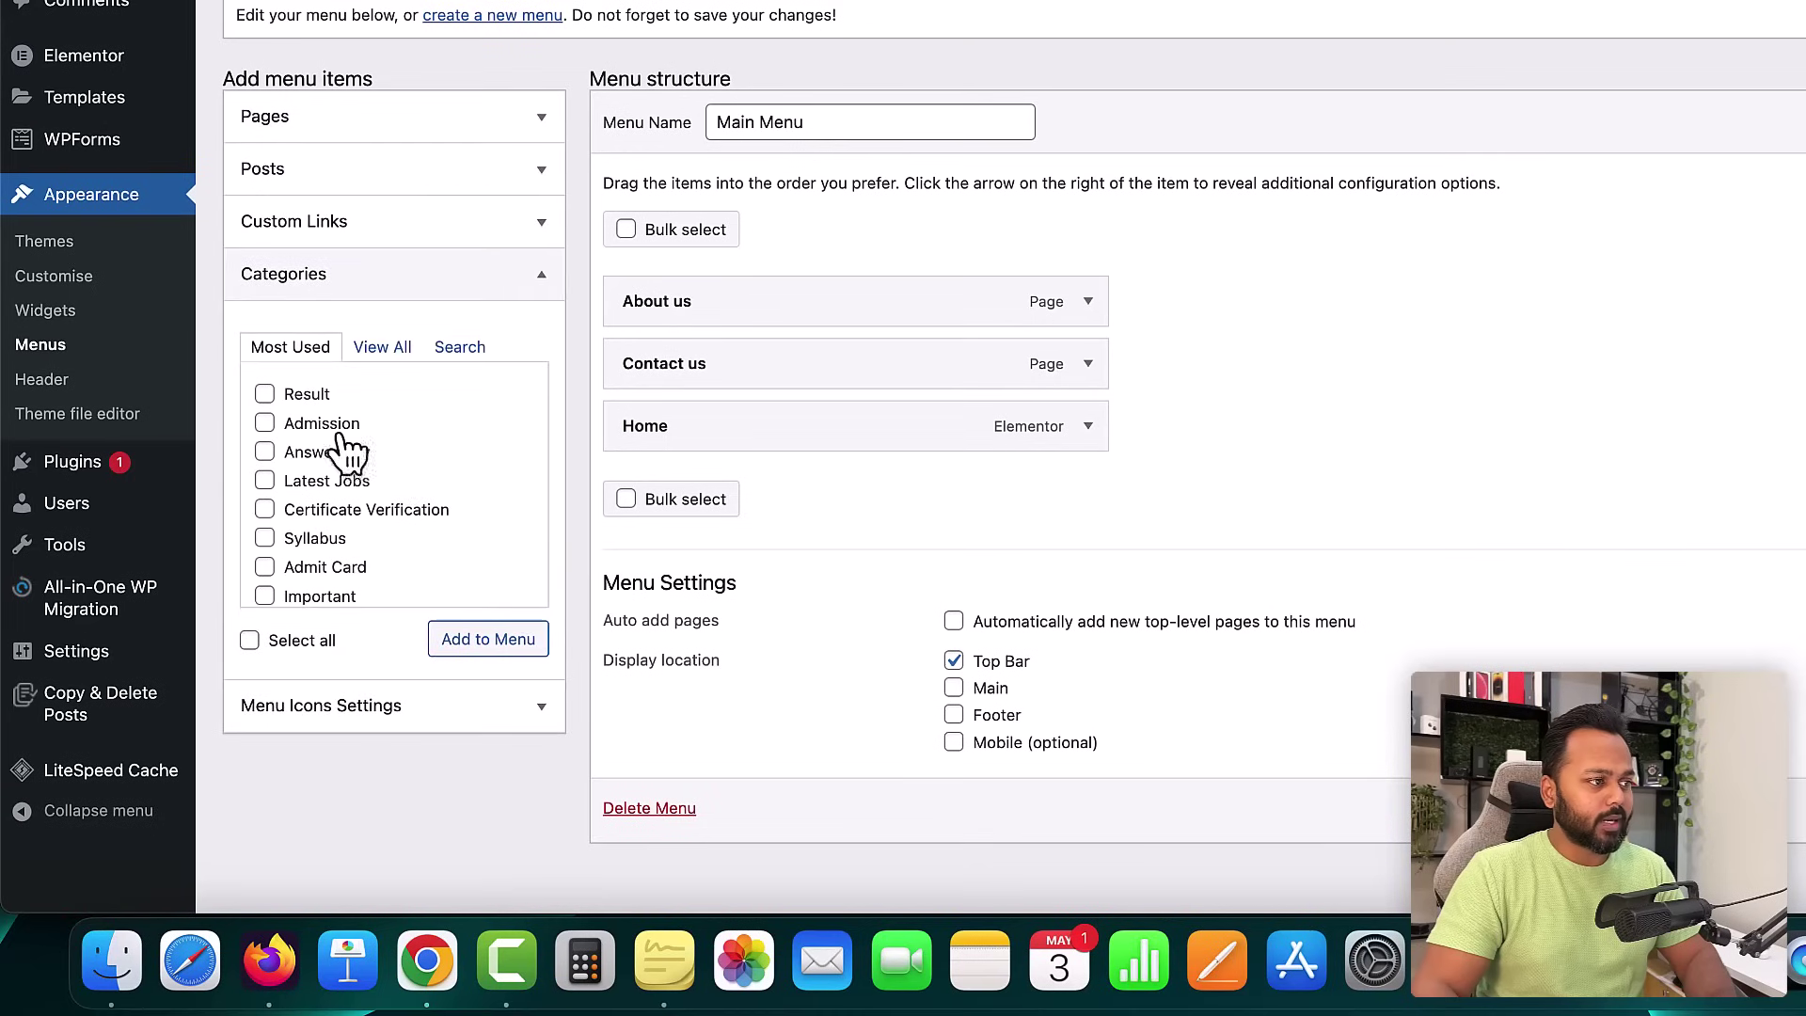
{"action": "left_click", "coordinate": [382, 347]}
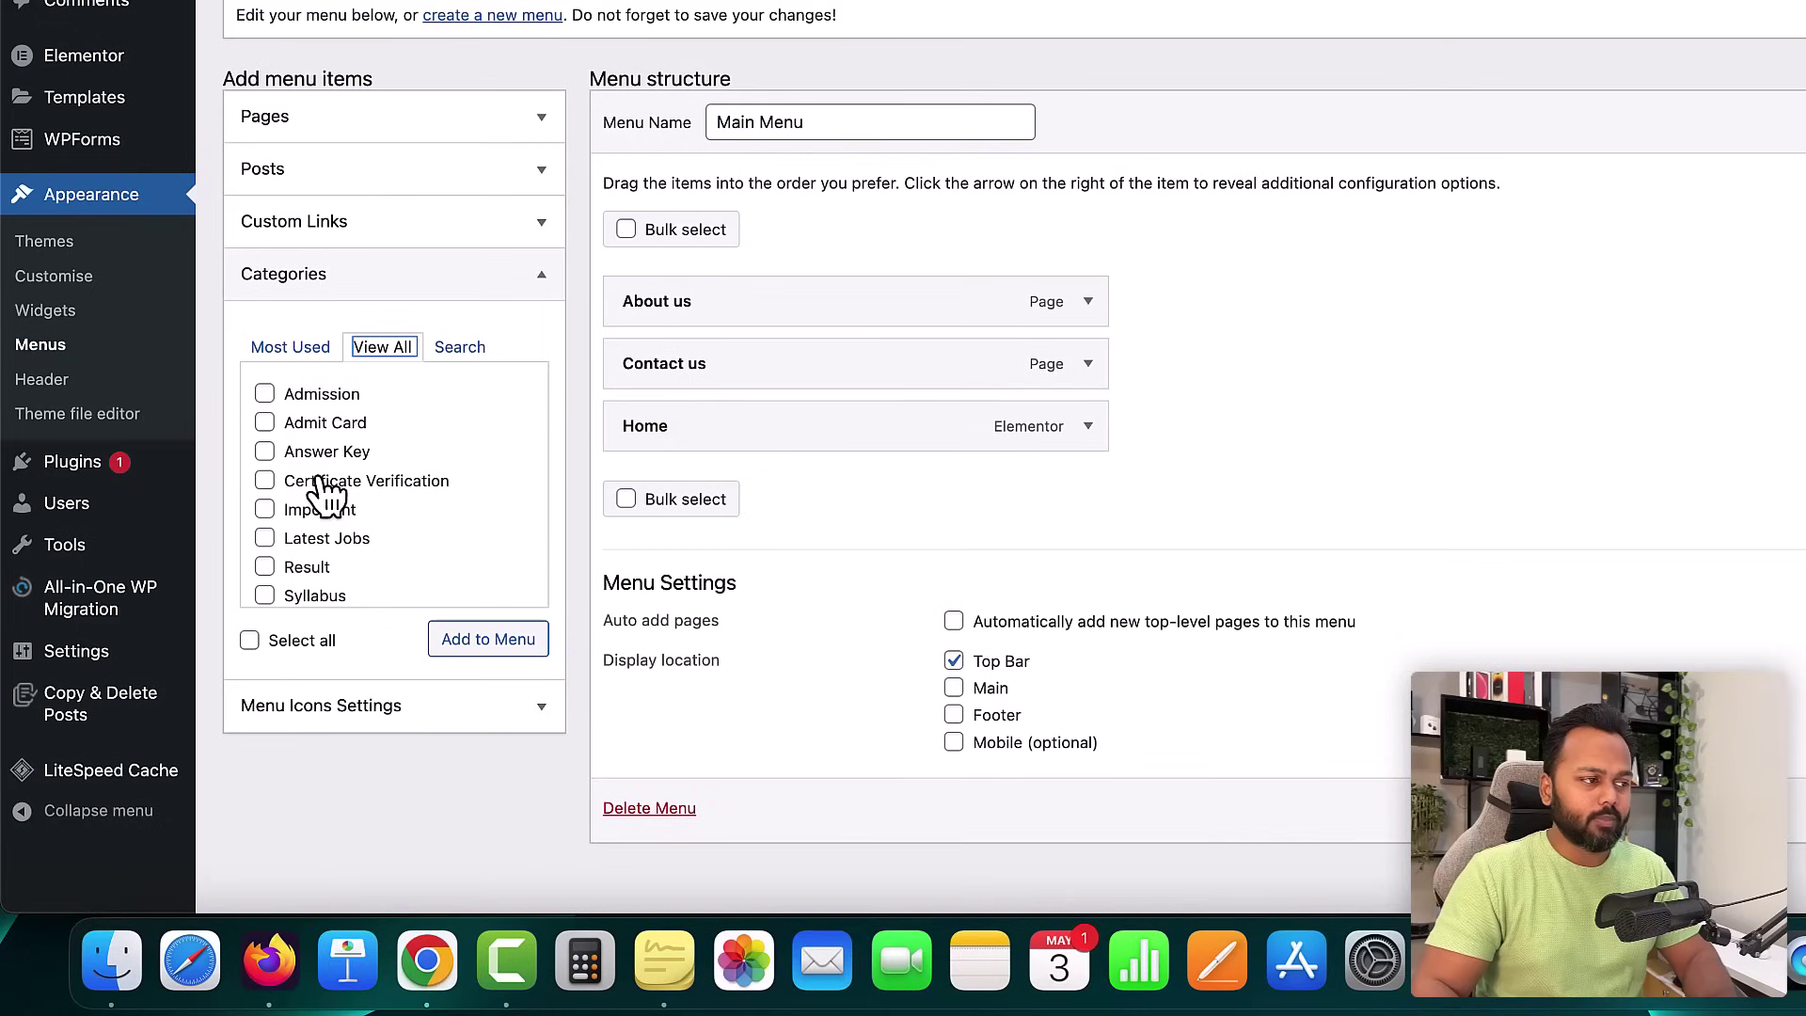
{"action": "scroll", "coordinate": [290, 568], "scroll_direction": "down", "scroll_amount": 1}
{"action": "left_click", "coordinate": [264, 554]}
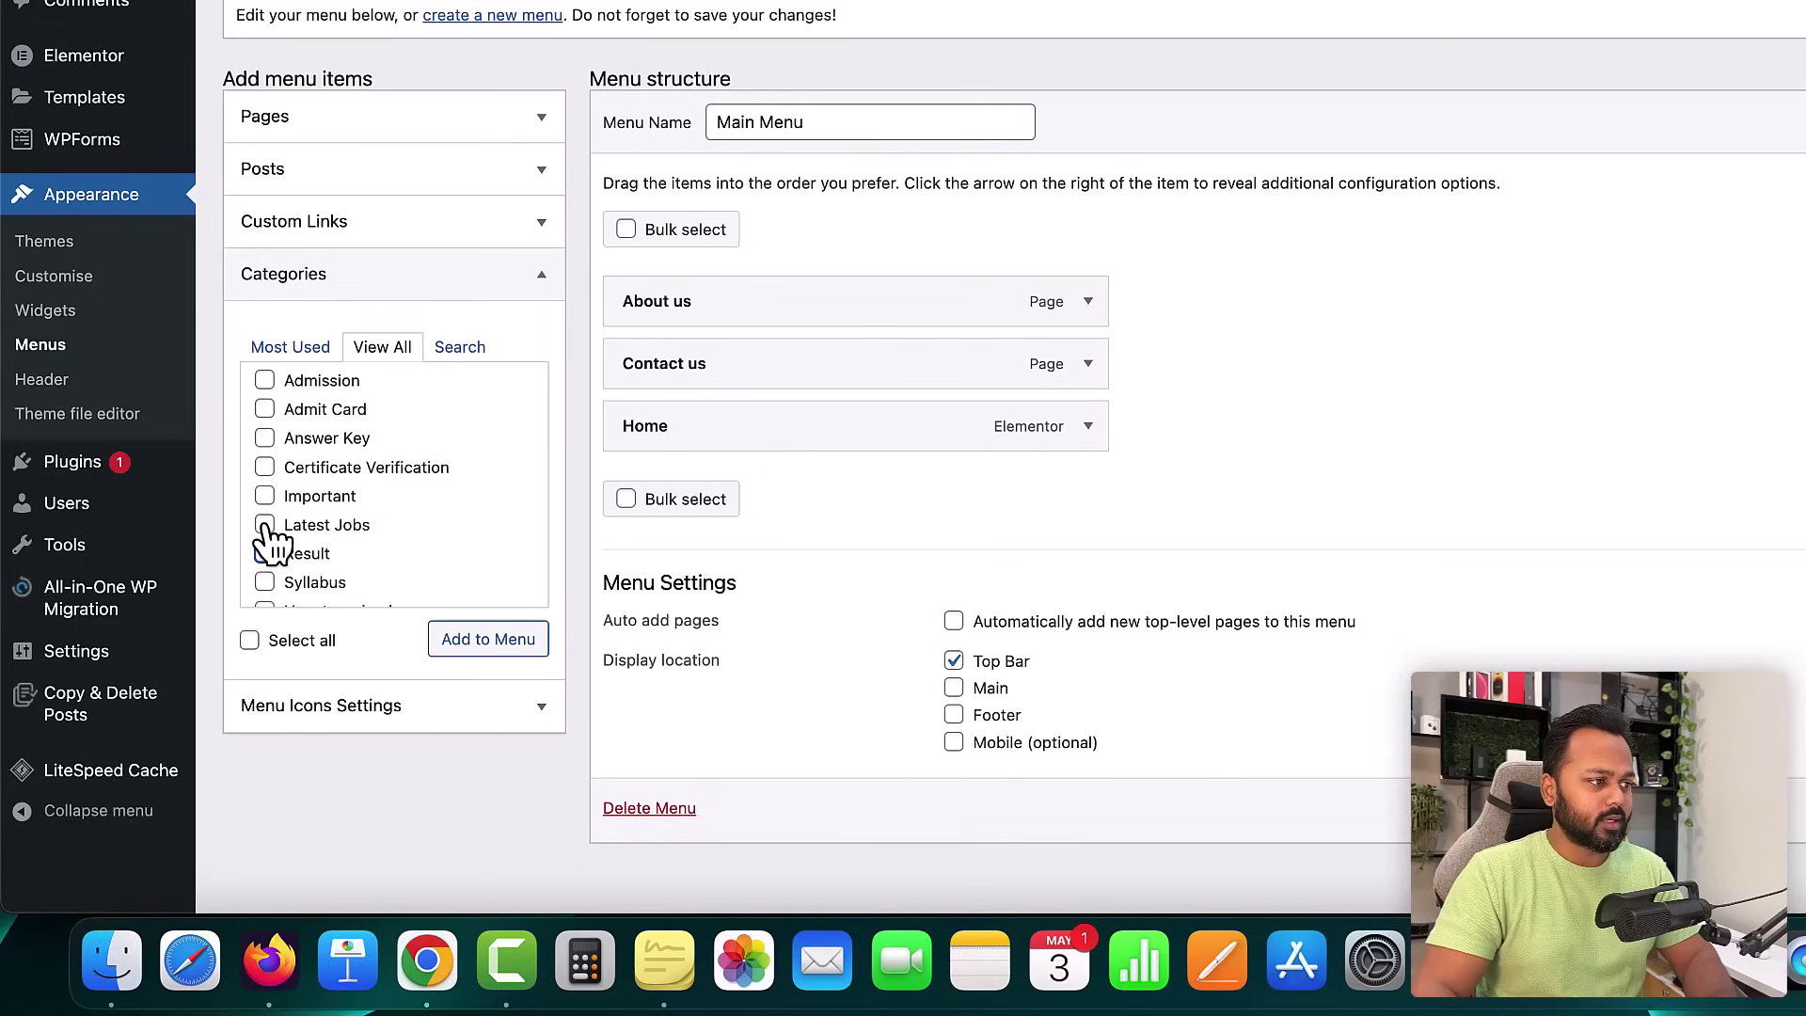
{"action": "left_click", "coordinate": [264, 380]}
{"action": "scroll", "coordinate": [374, 534], "scroll_direction": "down", "scroll_amount": 1}
{"action": "left_click", "coordinate": [264, 549]}
{"action": "left_click", "coordinate": [477, 659]}
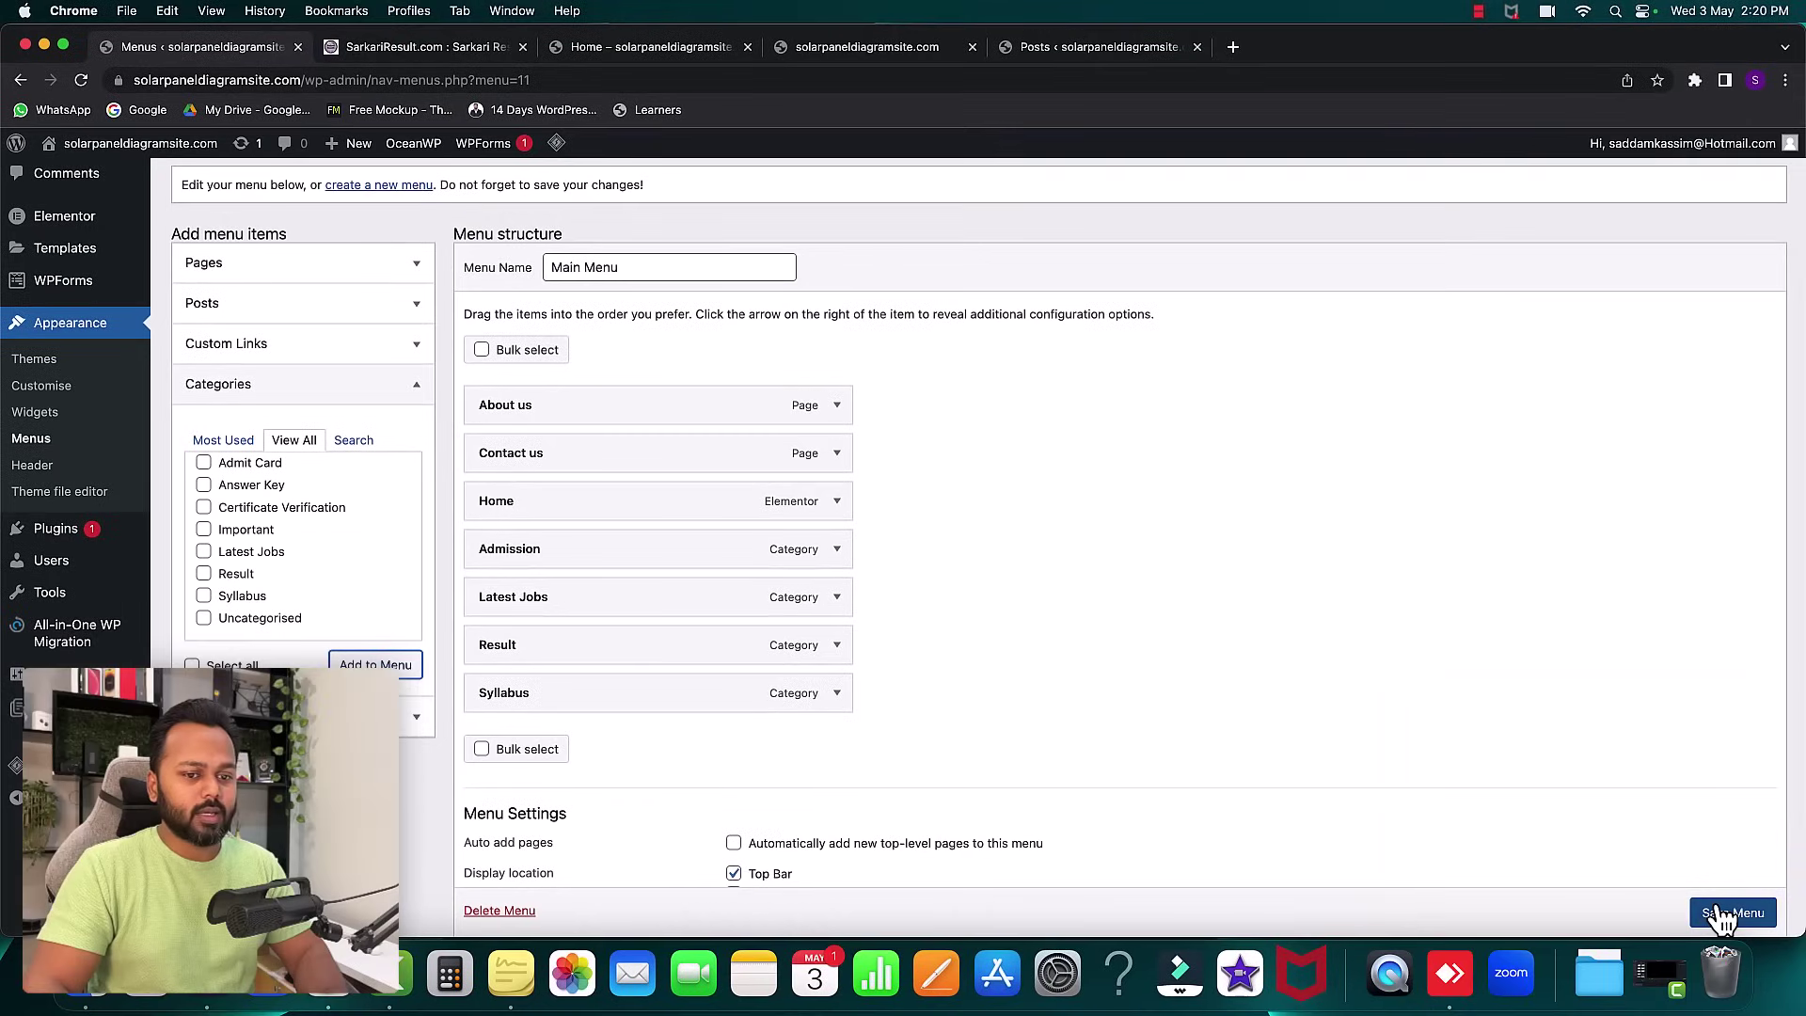
- Save the Main Menu, reload the live homepage to confirm it, then view the SarkariResult site
{"action": "scroll", "coordinate": [1725, 914], "scroll_direction": "down", "scroll_amount": 1}
{"action": "left_click", "coordinate": [1725, 912]}
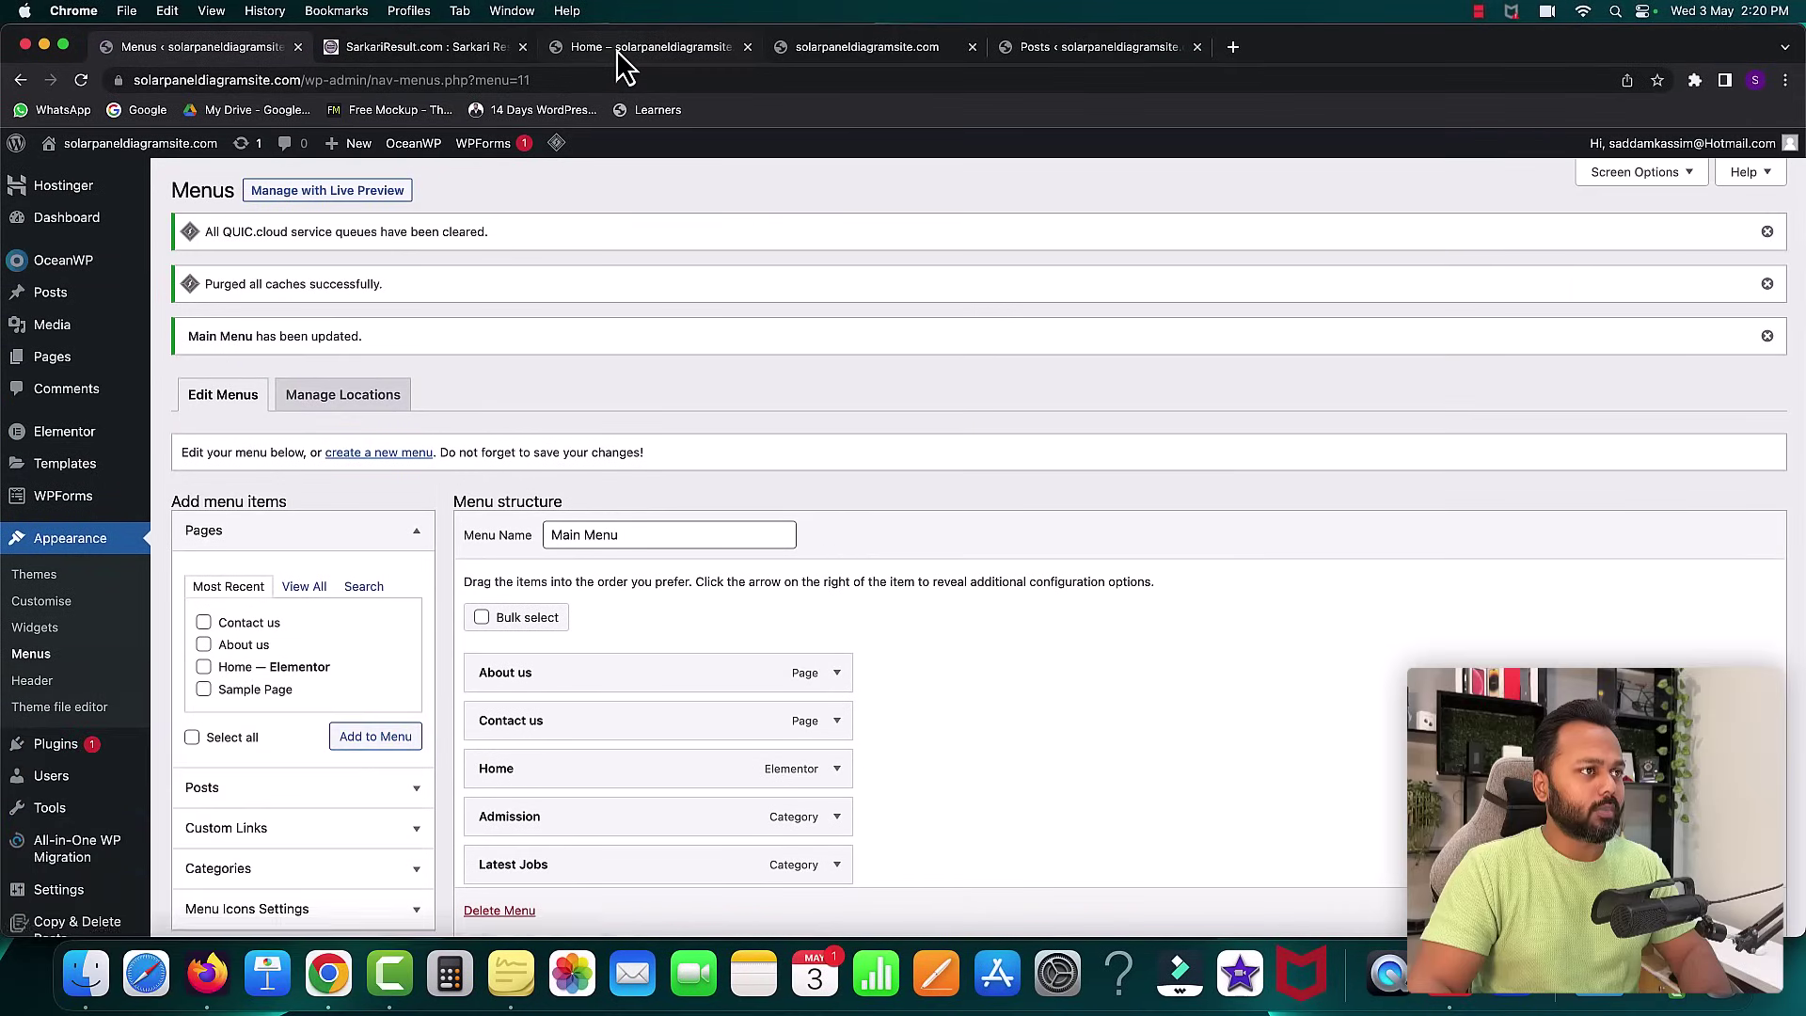
{"action": "left_click", "coordinate": [617, 49]}
{"action": "left_click", "coordinate": [82, 80]}
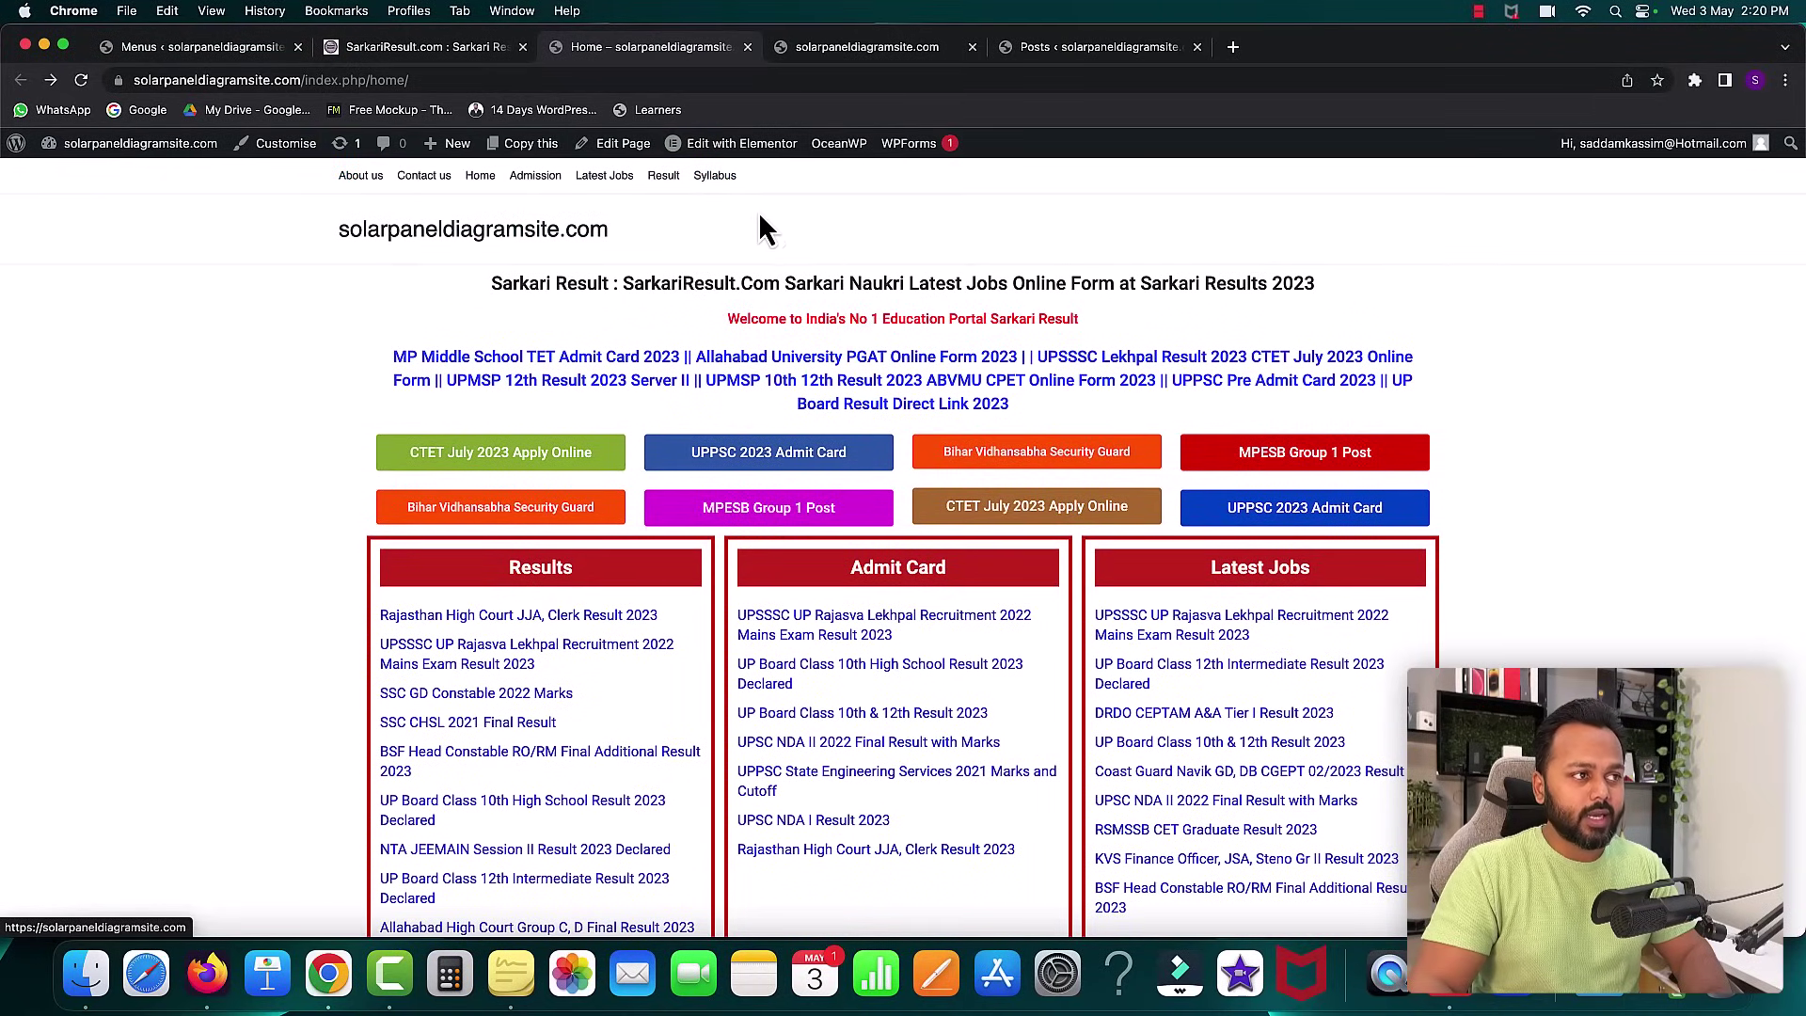
{"action": "left_click", "coordinate": [397, 46]}
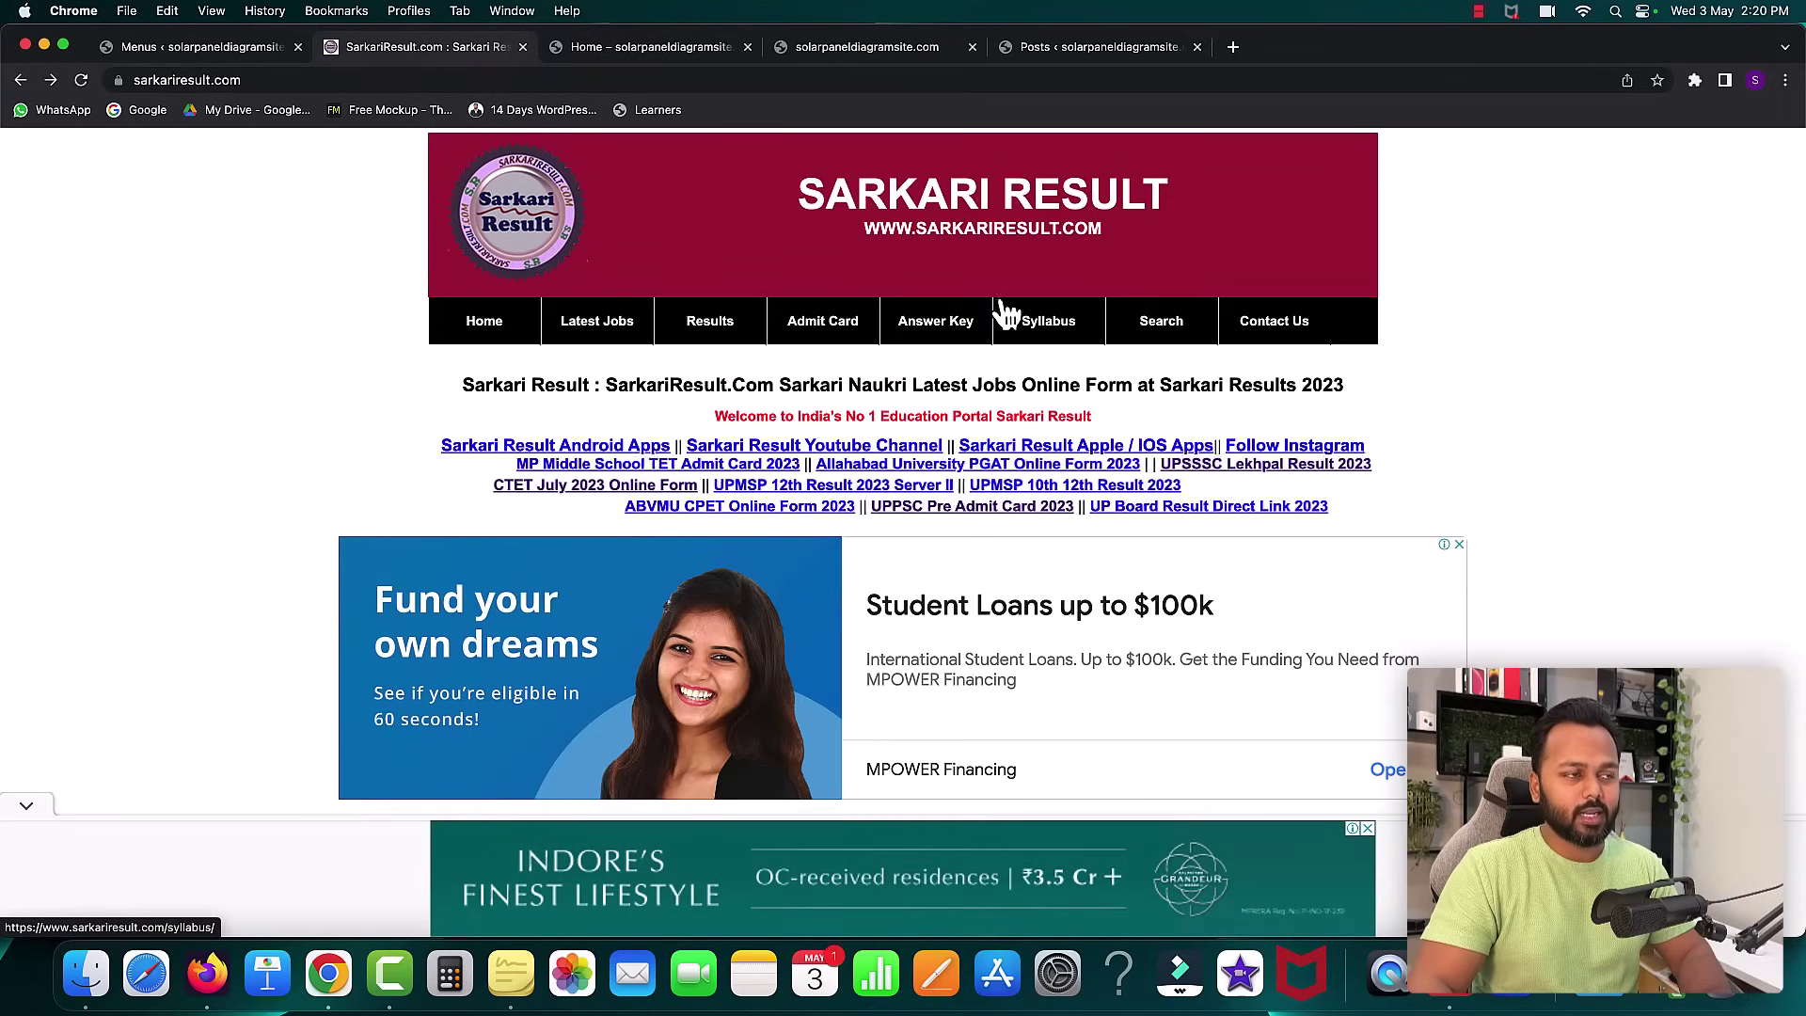
- Return to the Menus admin page with the saved Main Menu, glancing at the Sarkari Result site
{"action": "left_click", "coordinate": [197, 51]}
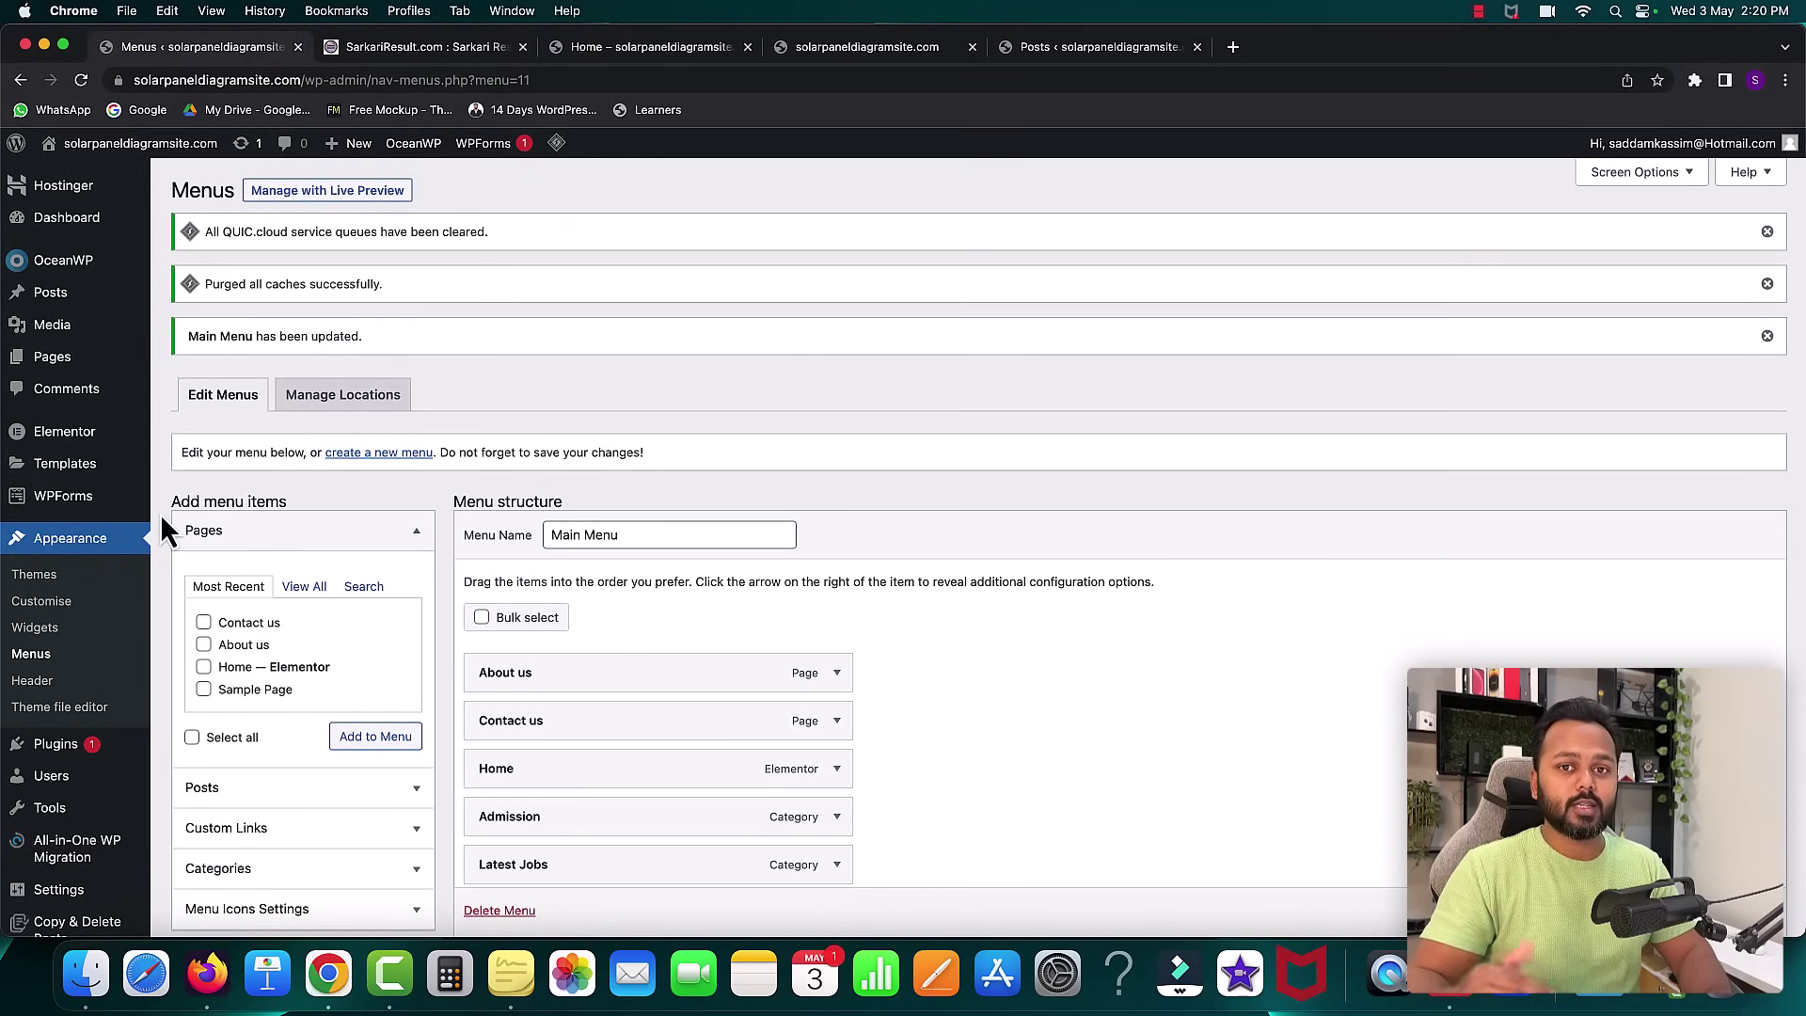
{"action": "left_click", "coordinate": [381, 49]}
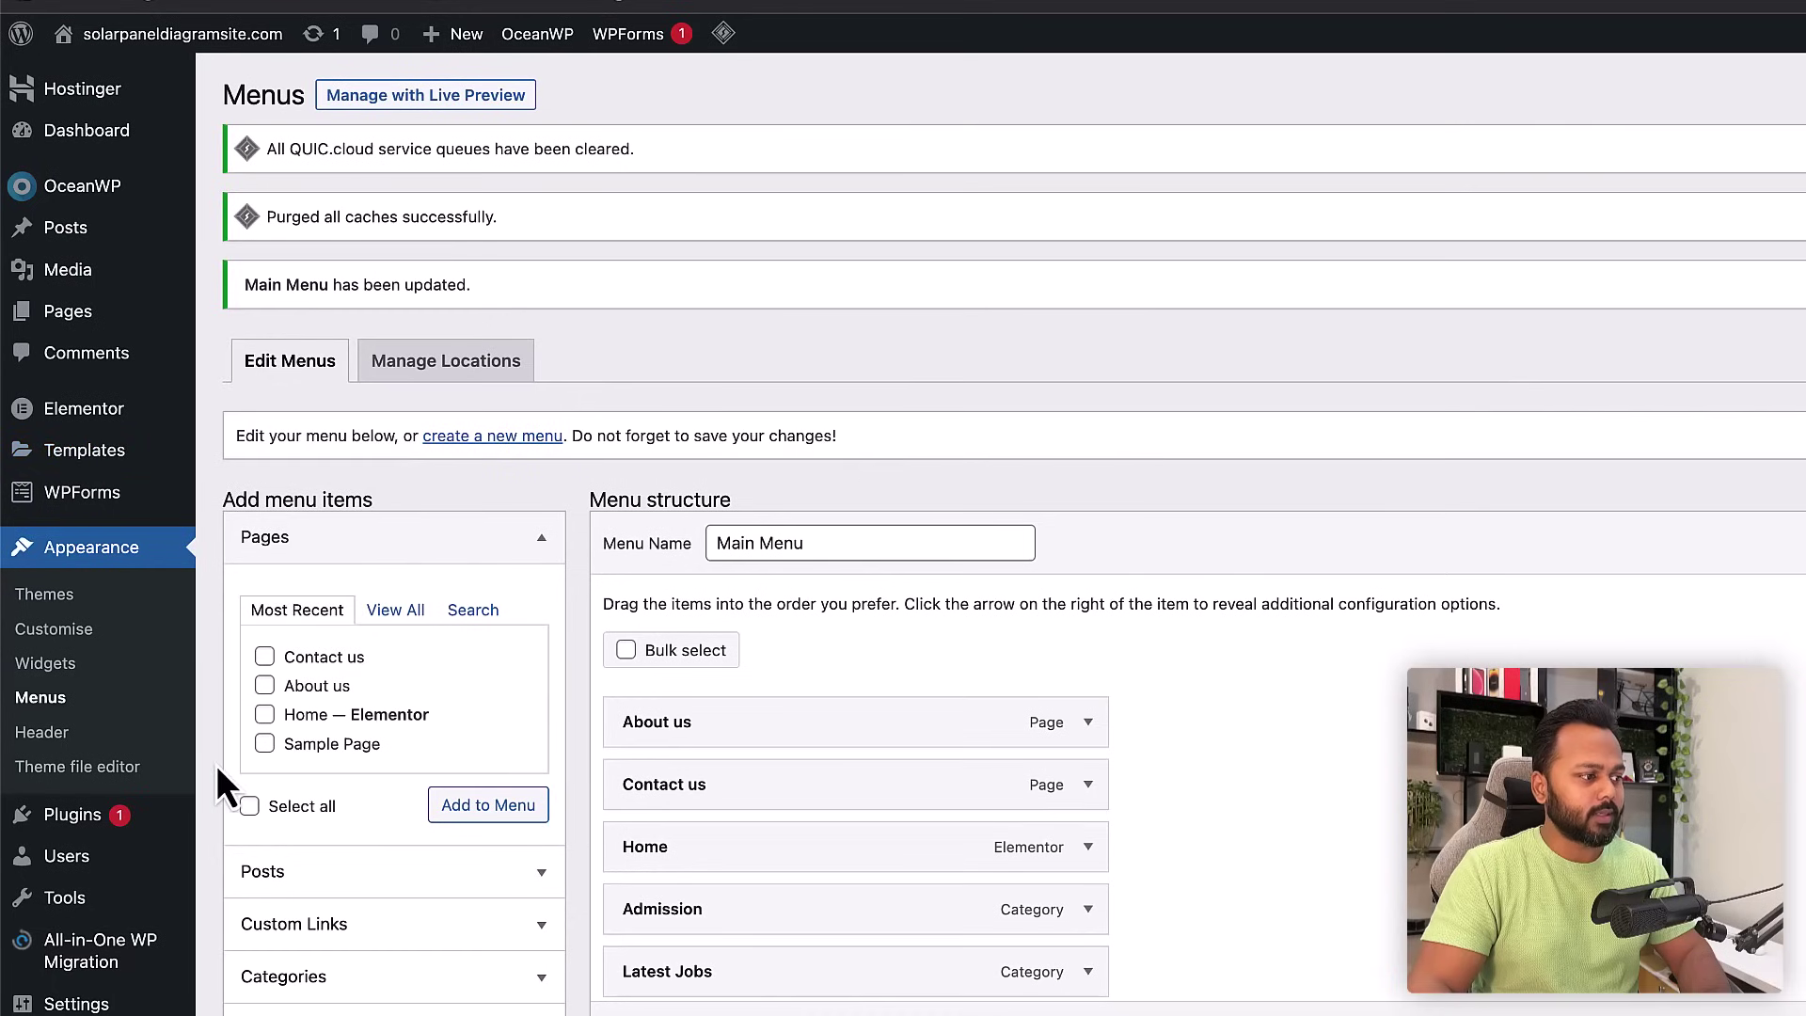
{"action": "mouse_move", "coordinate": [75, 453]}
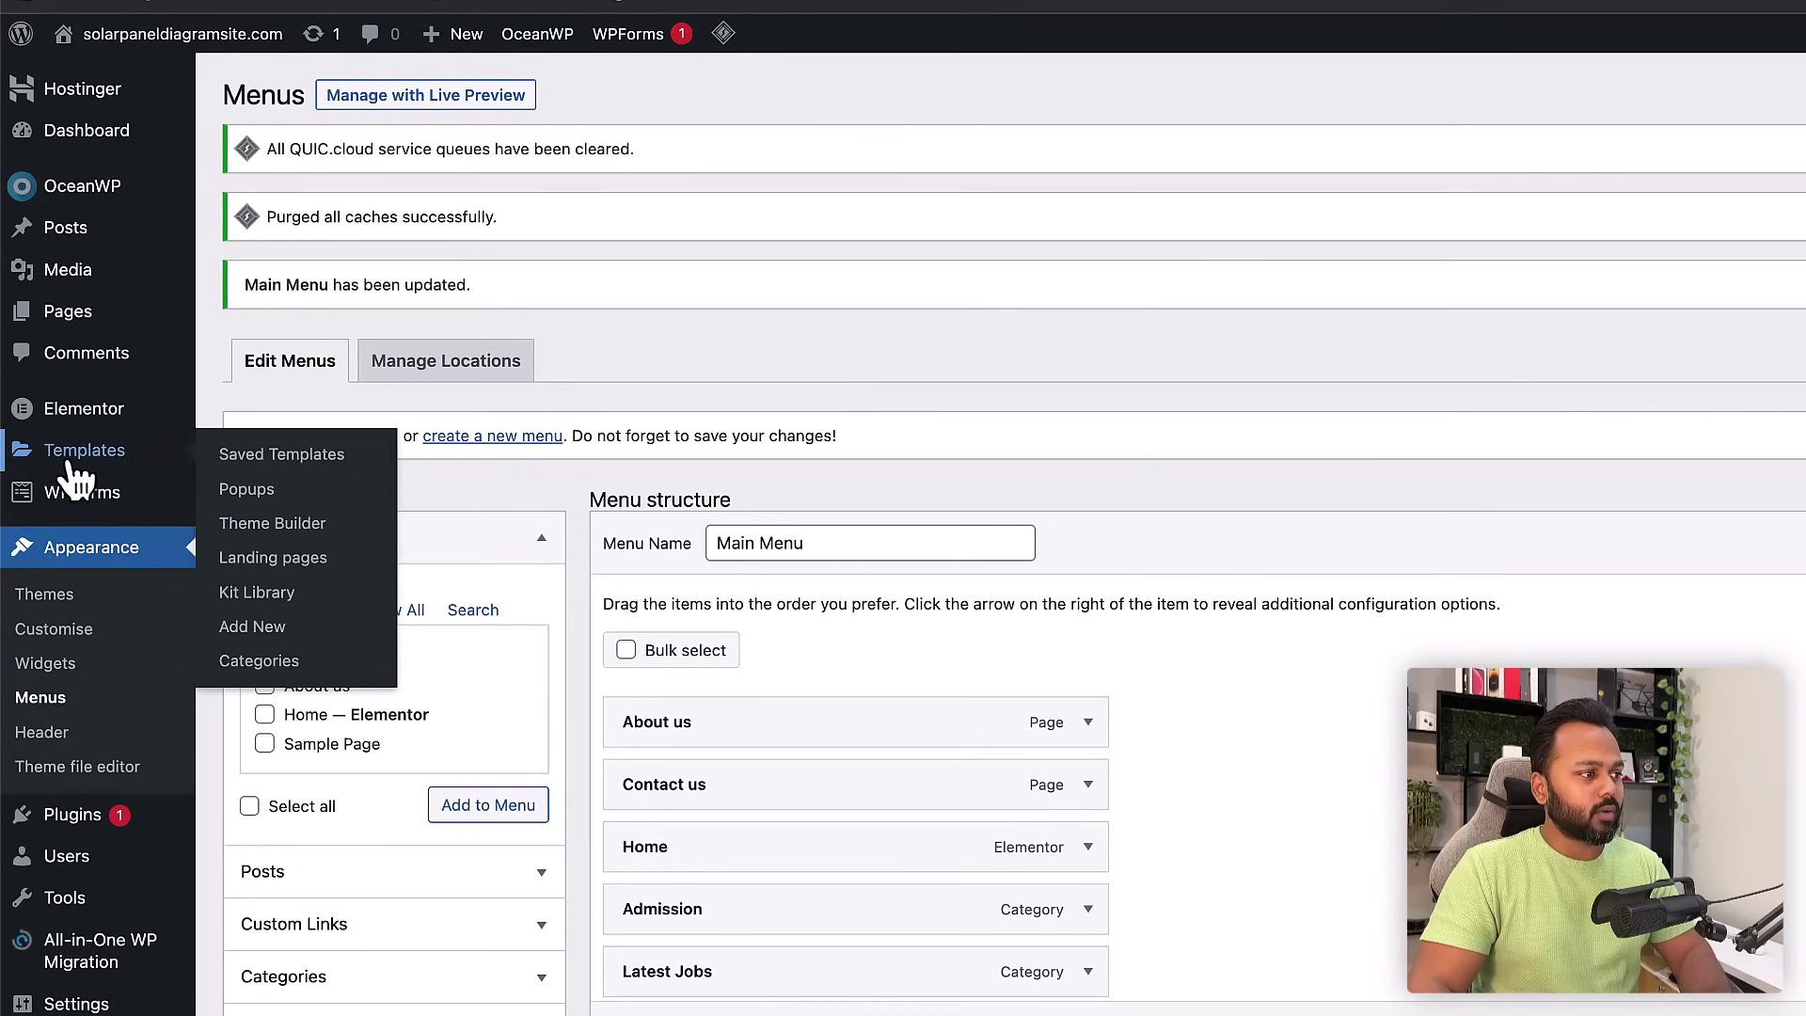
- Create a new Header template from the Elementor Theme Builder
{"action": "left_click", "coordinate": [273, 525]}
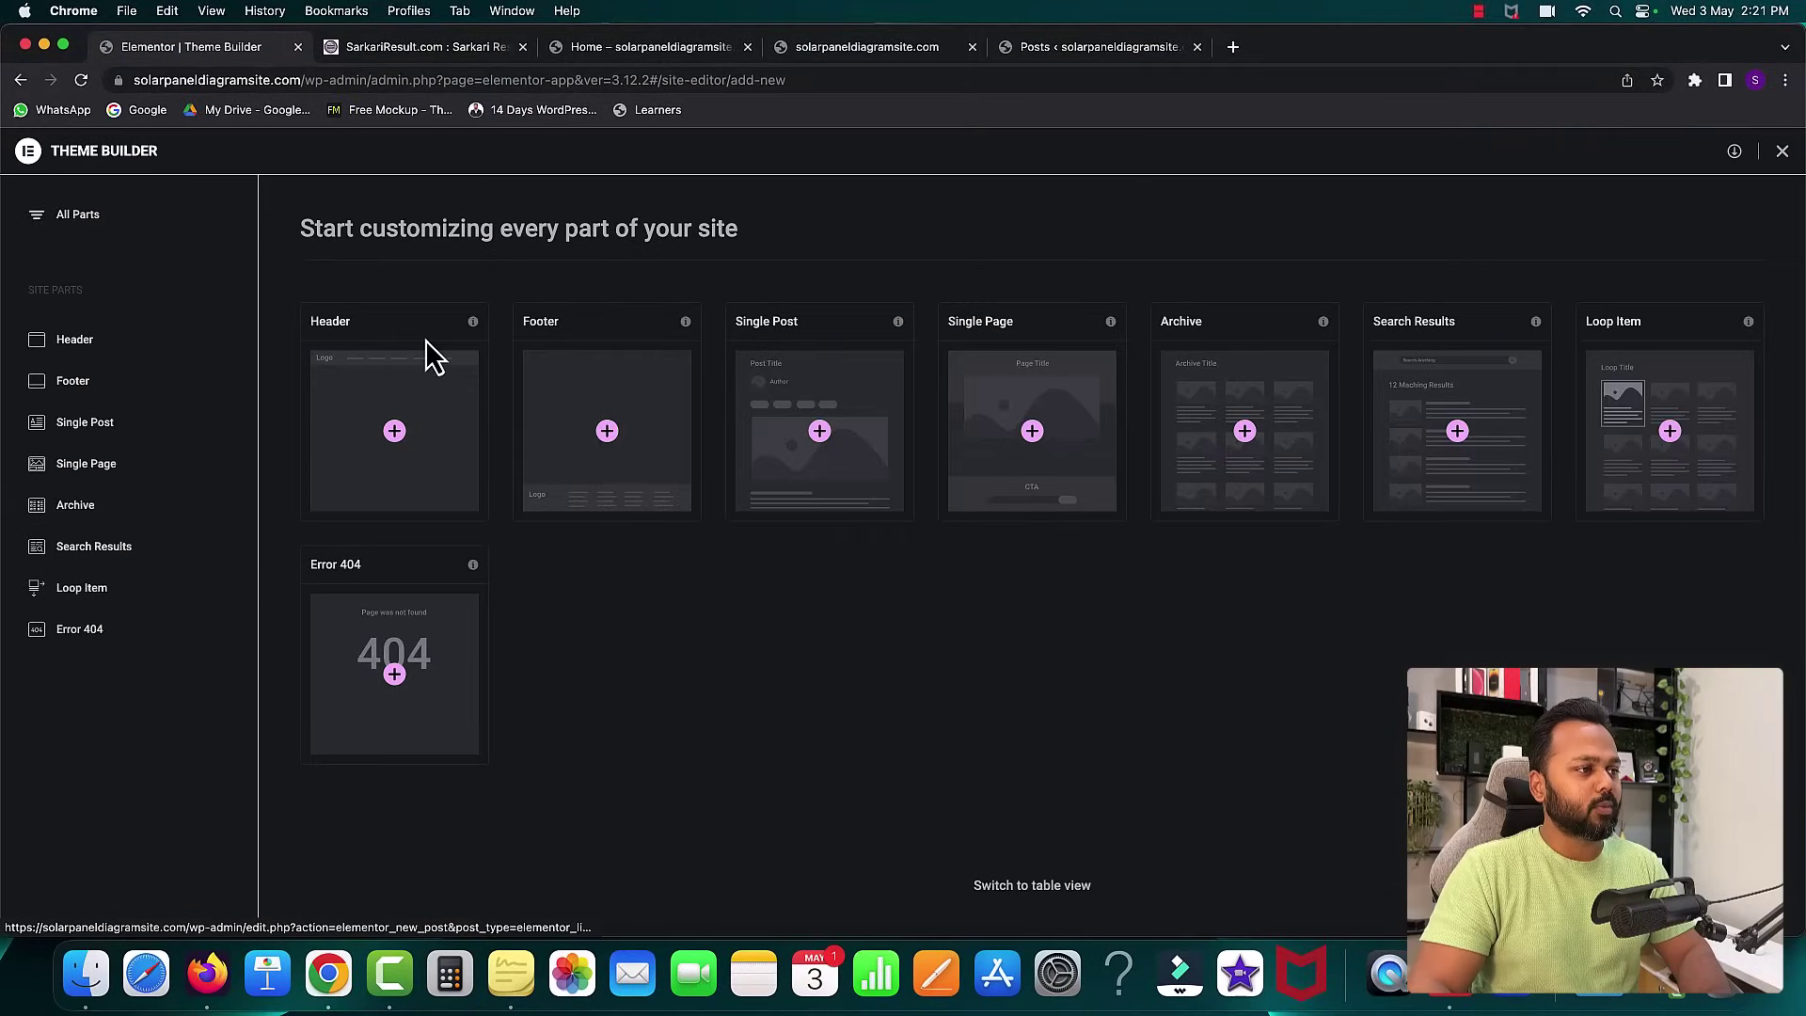
{"action": "left_click", "coordinate": [401, 447]}
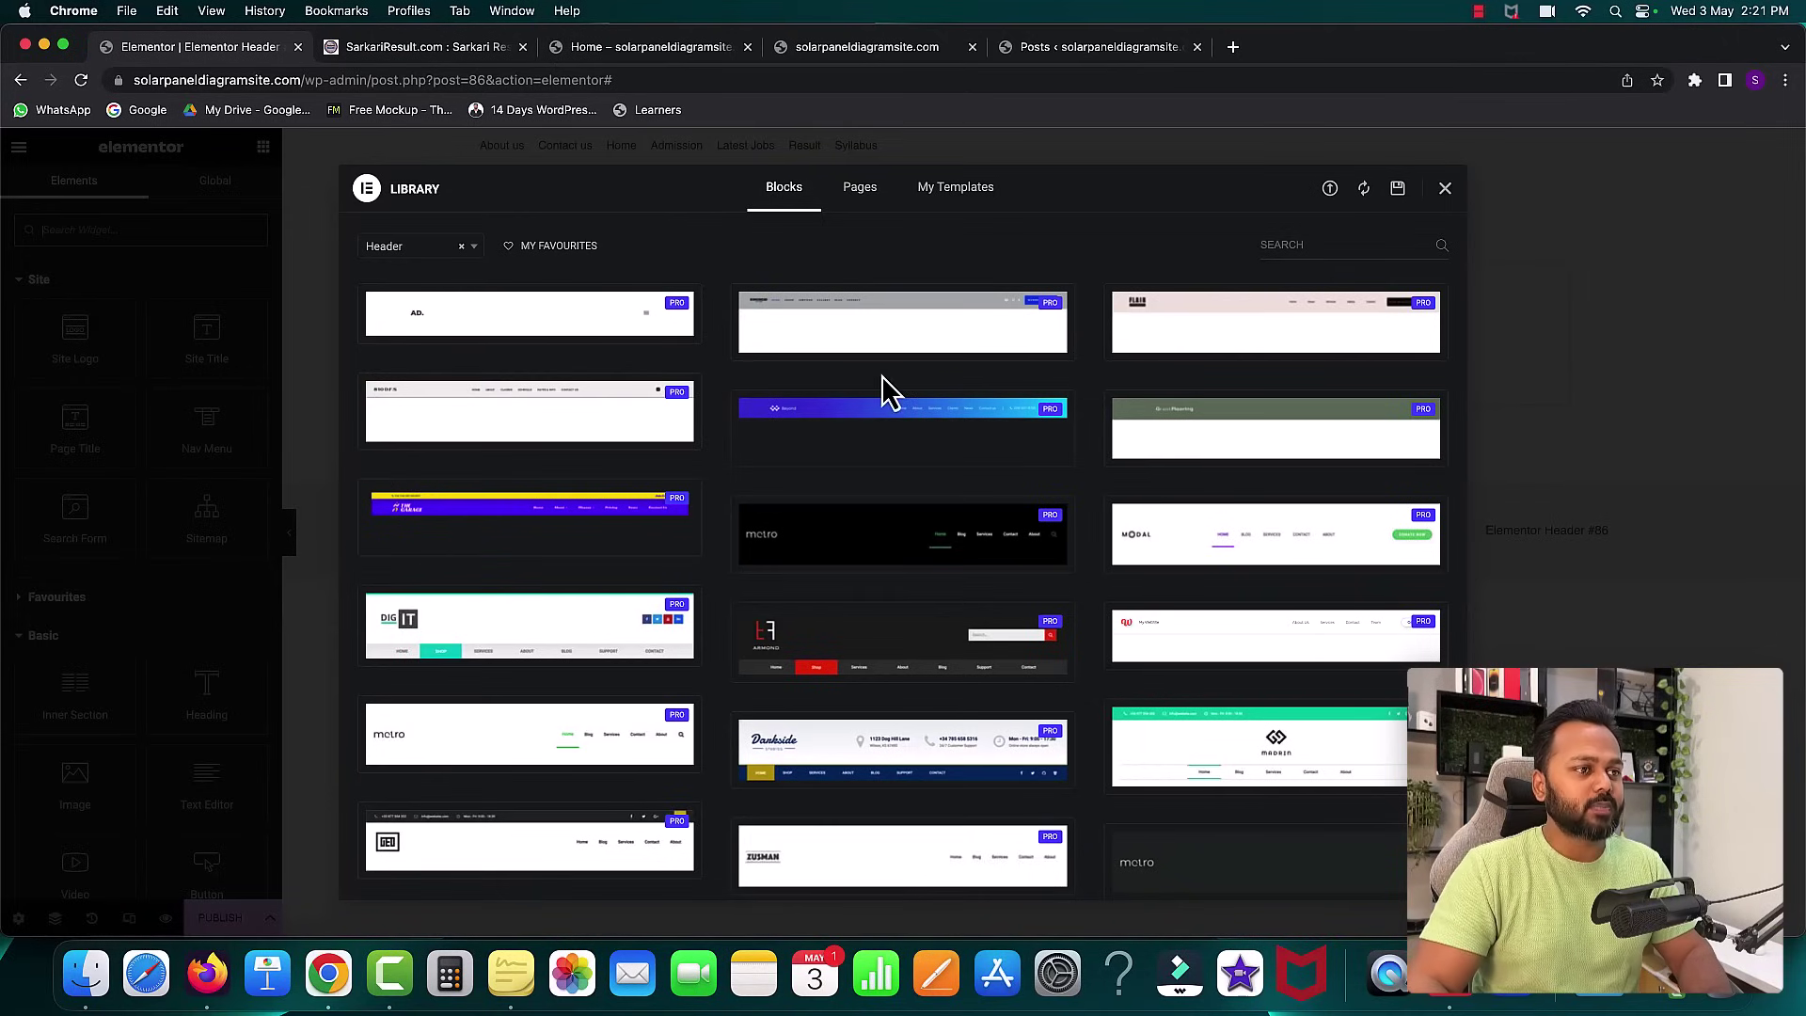
- Close the template library and add an empty single-column section, checking the reference site's title
{"action": "left_click", "coordinate": [1445, 191]}
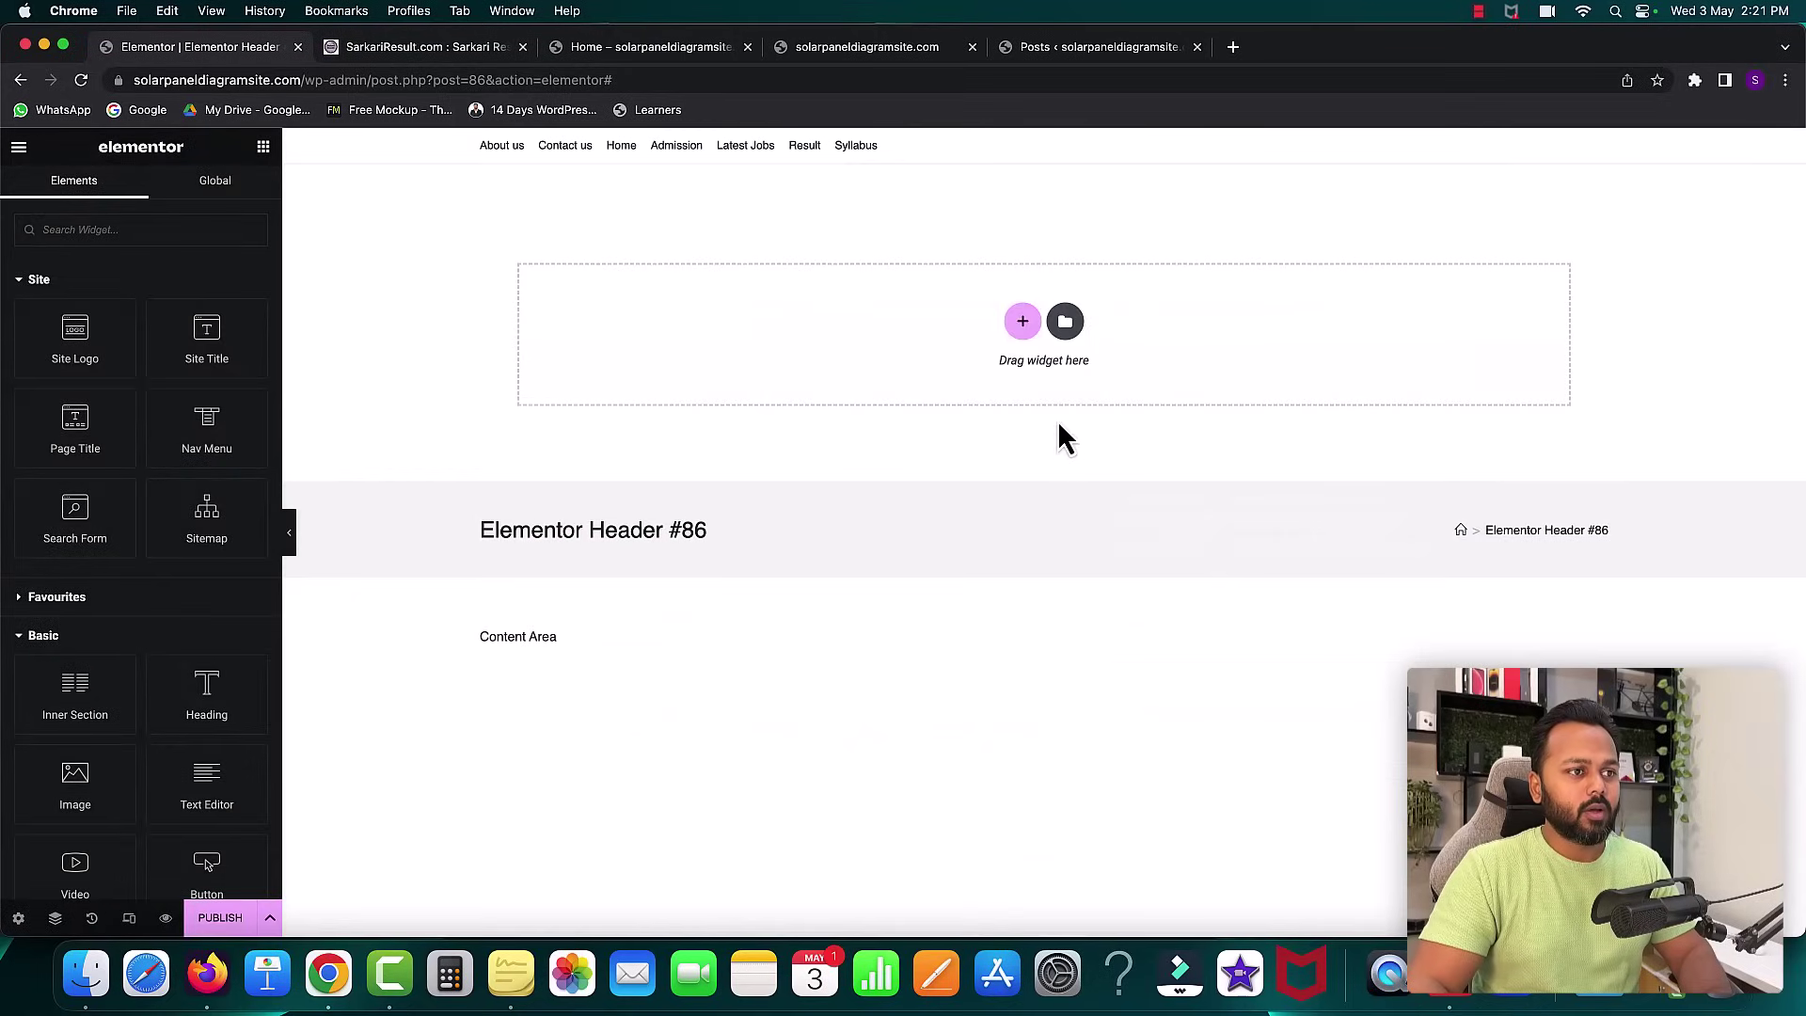
{"action": "left_click", "coordinate": [1023, 323]}
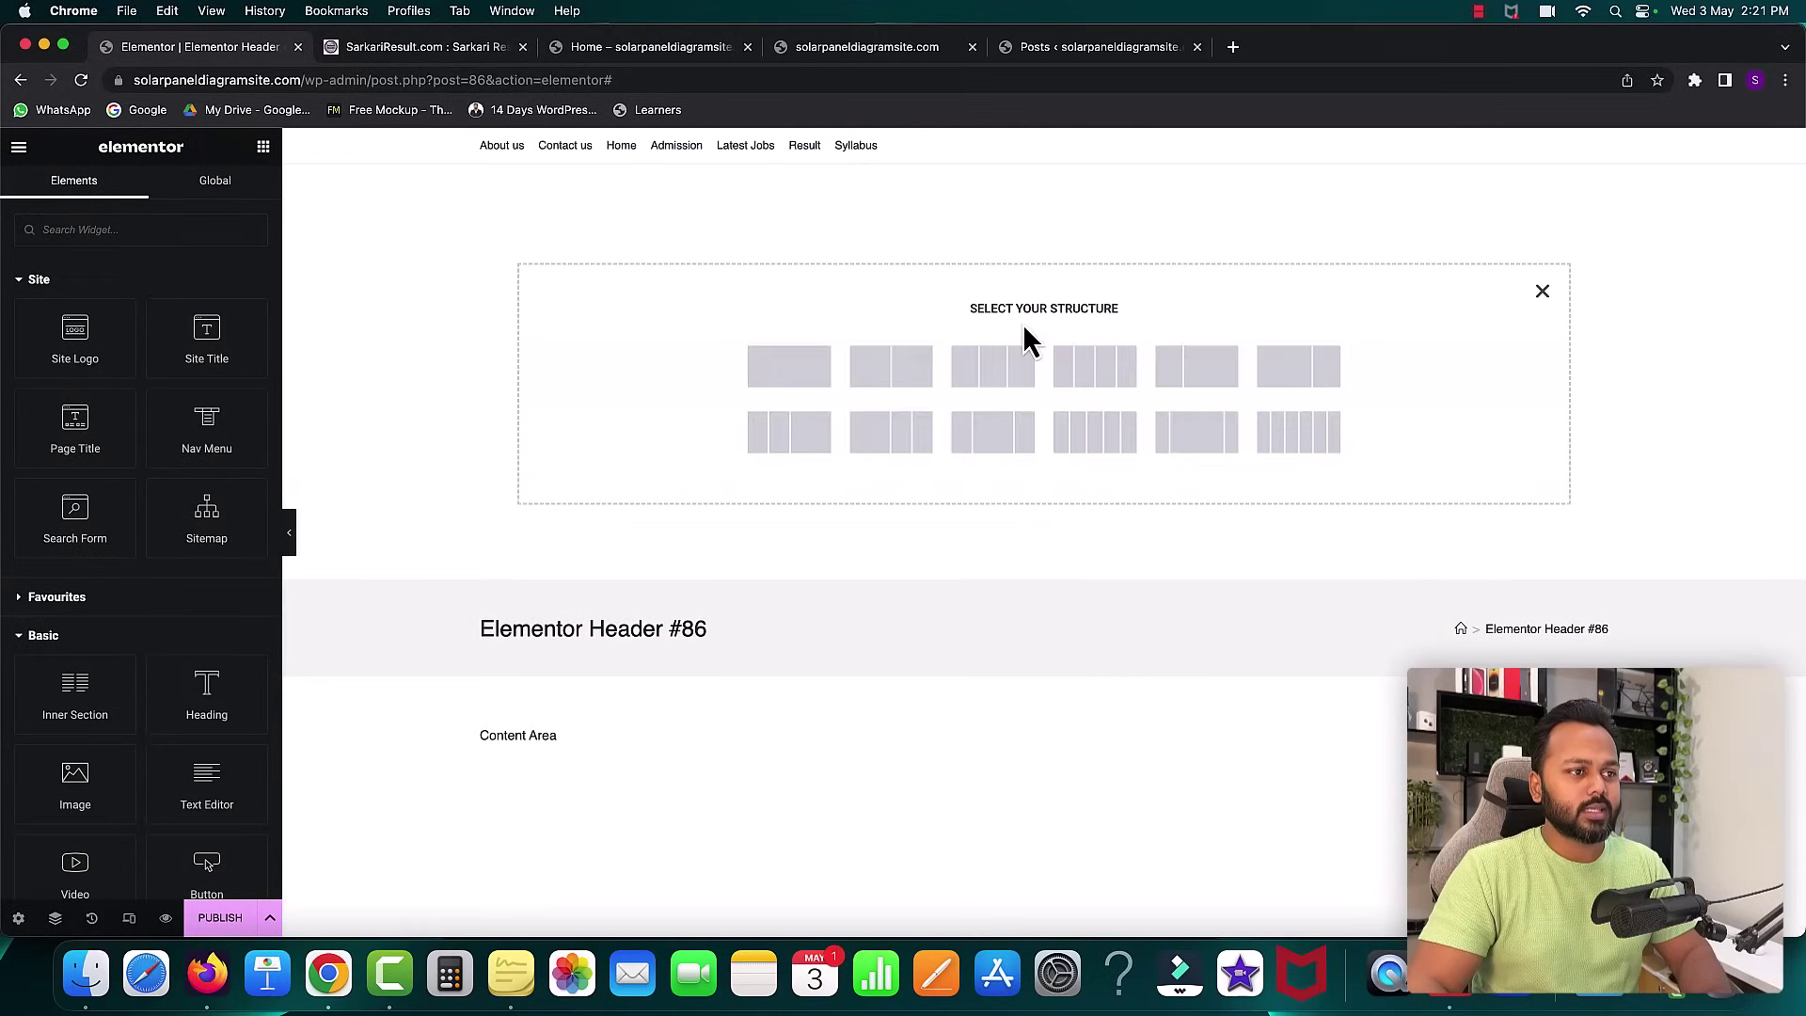
{"action": "left_click", "coordinate": [792, 369]}
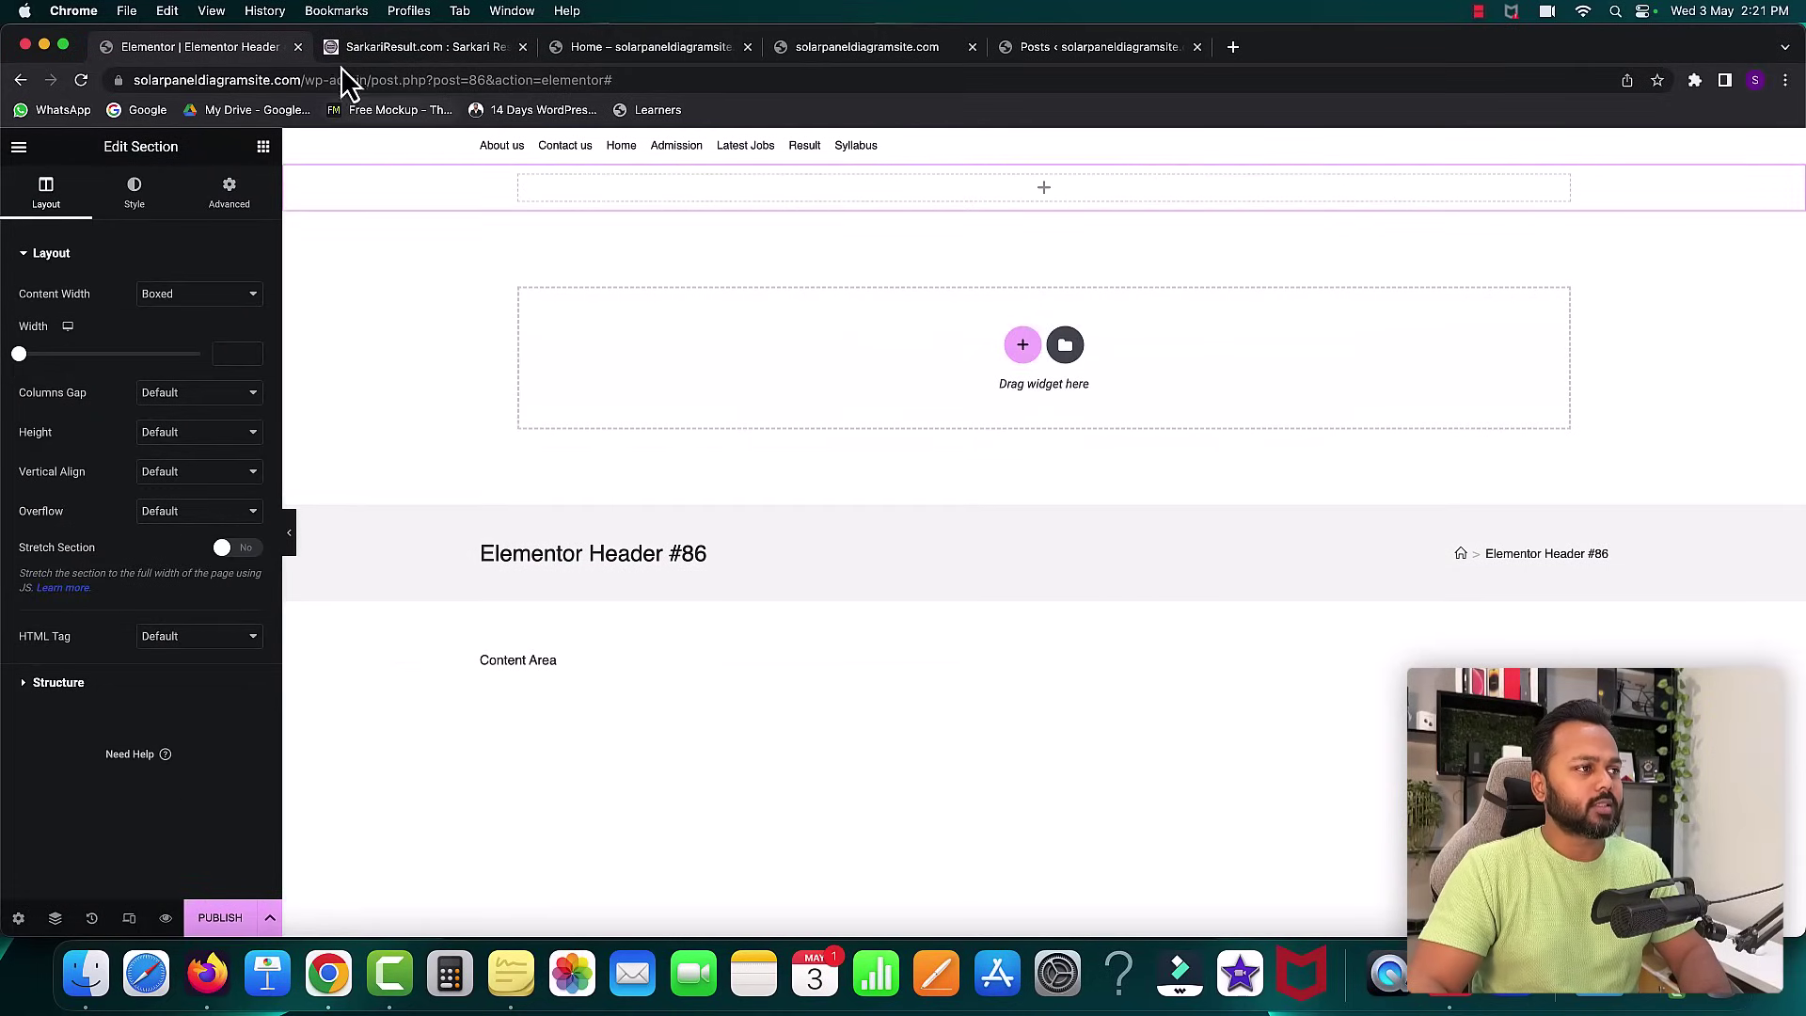
{"action": "left_click", "coordinate": [369, 49]}
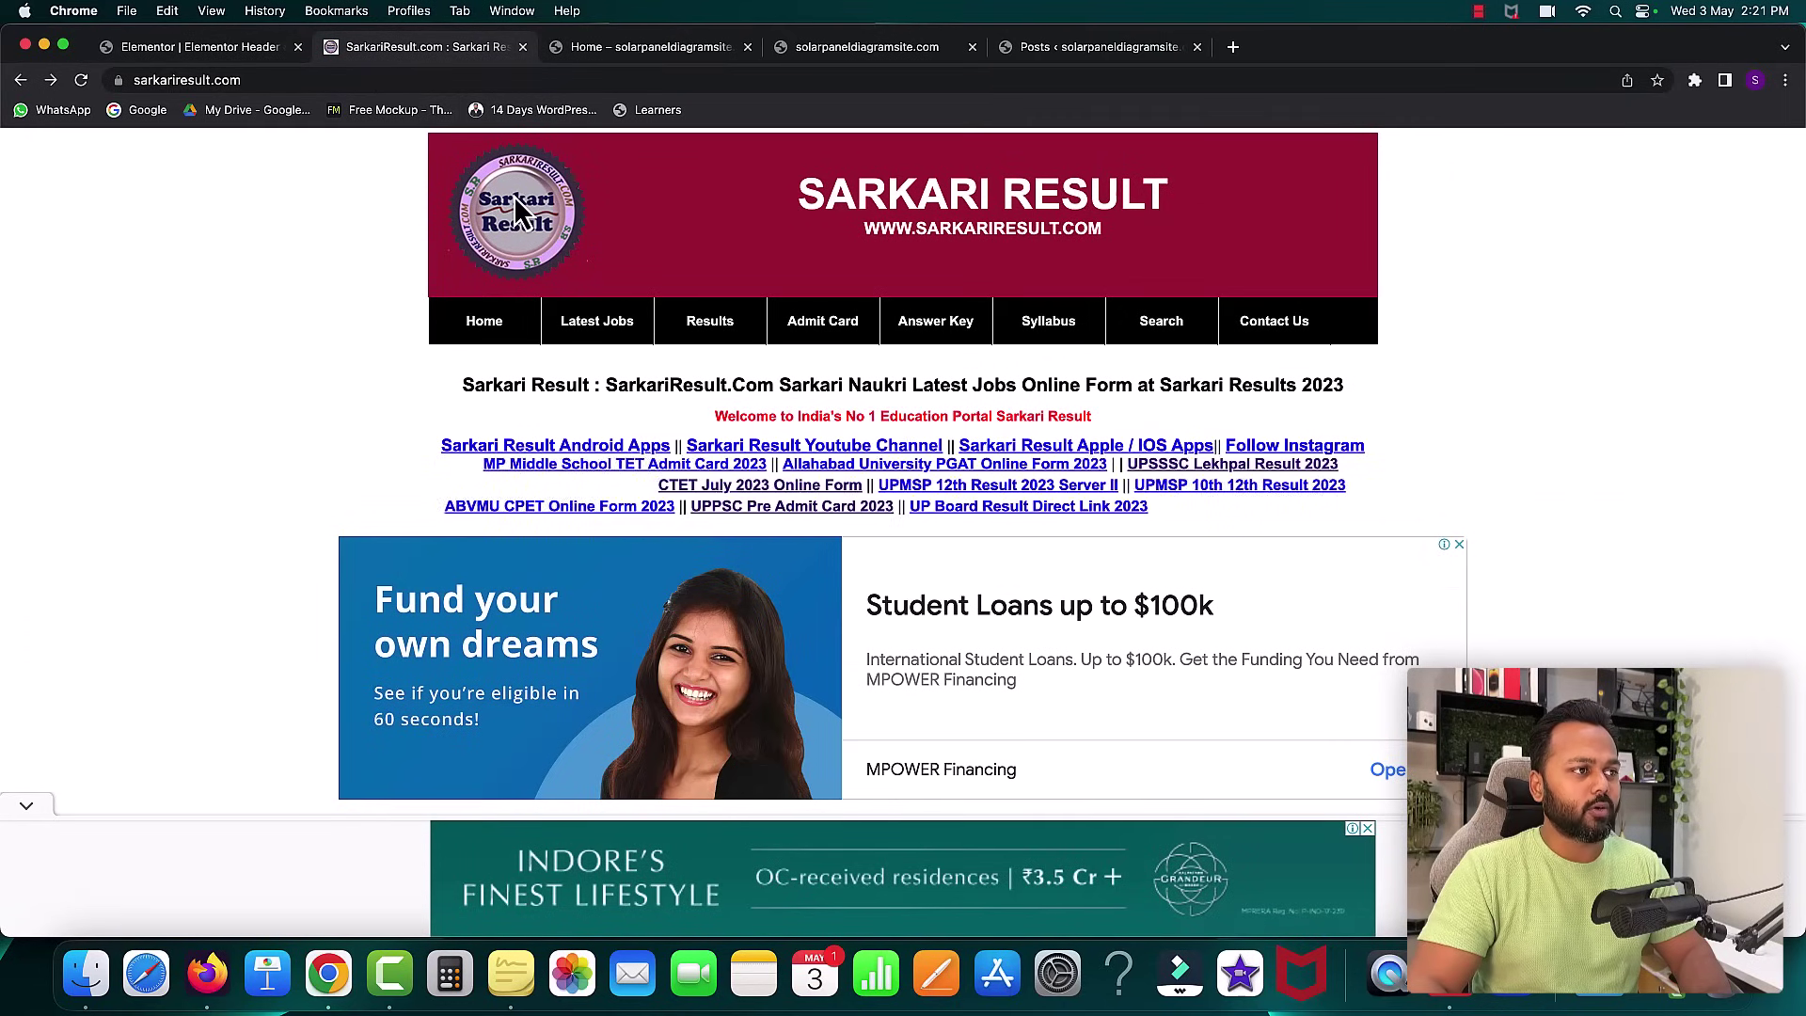
{"action": "left_click_drag", "start_coordinate": [795, 193], "coordinate": [1134, 198]}
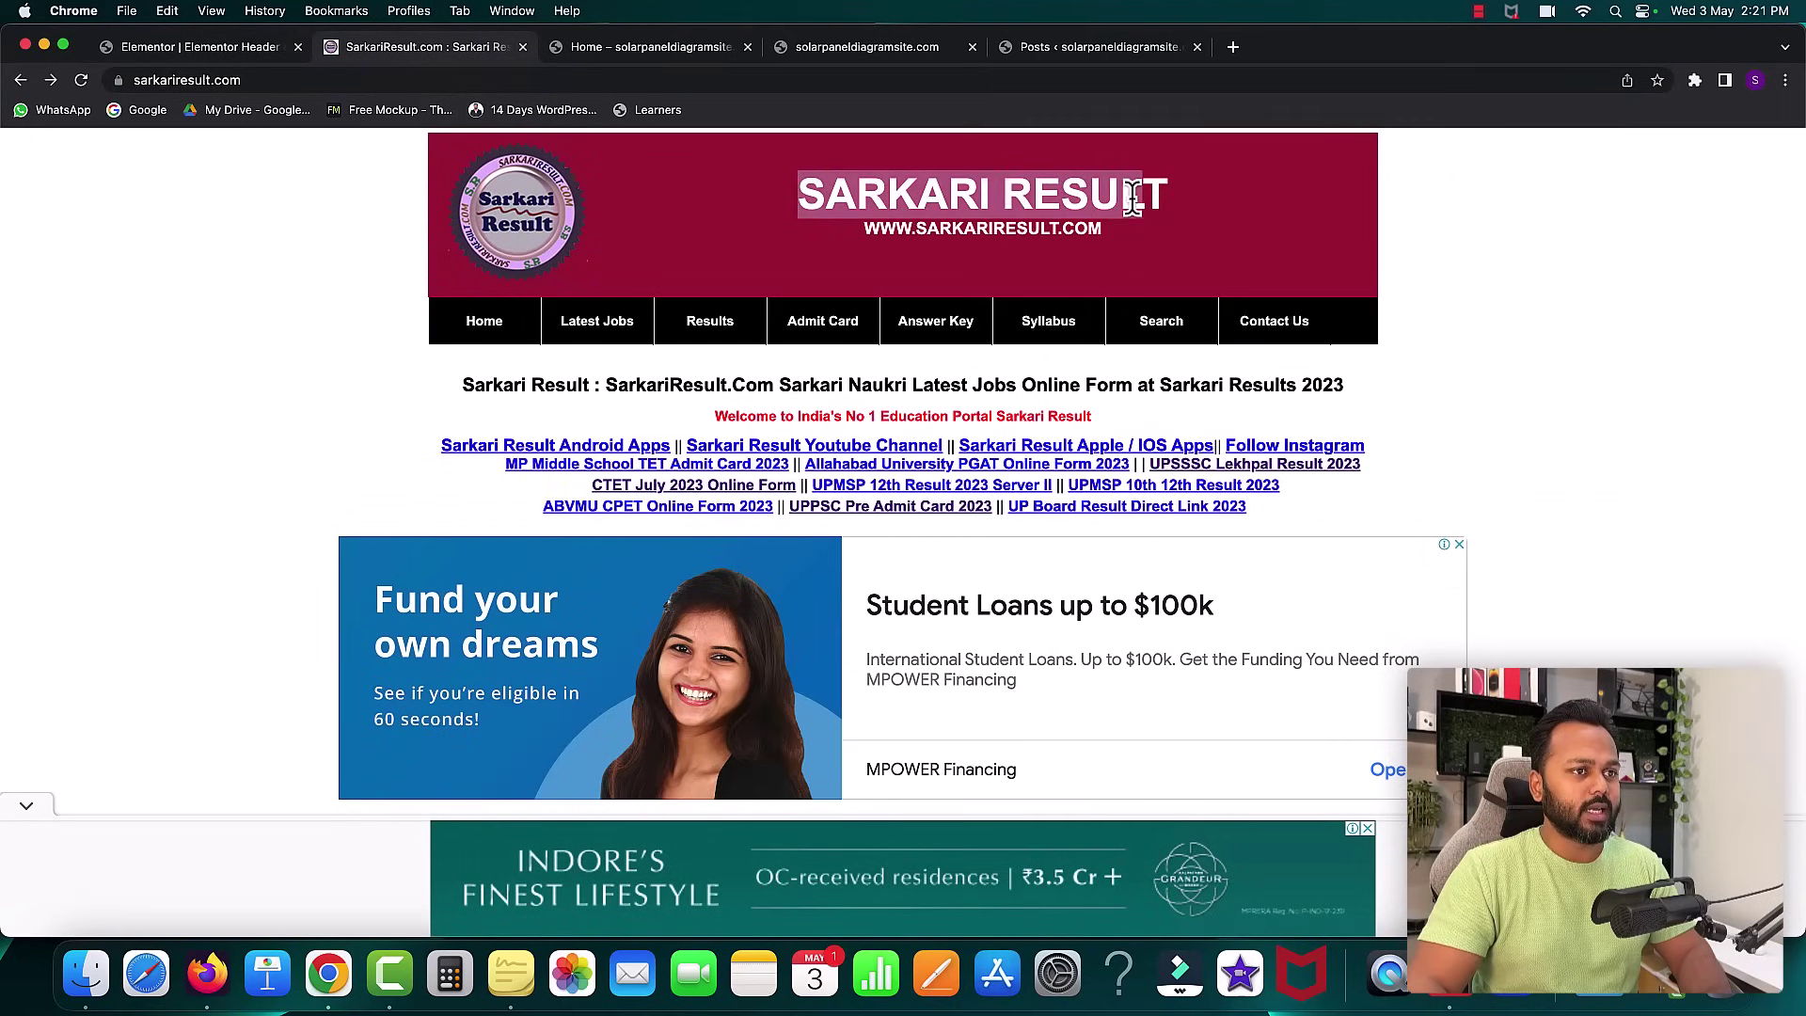
{"action": "left_click", "coordinate": [226, 49]}
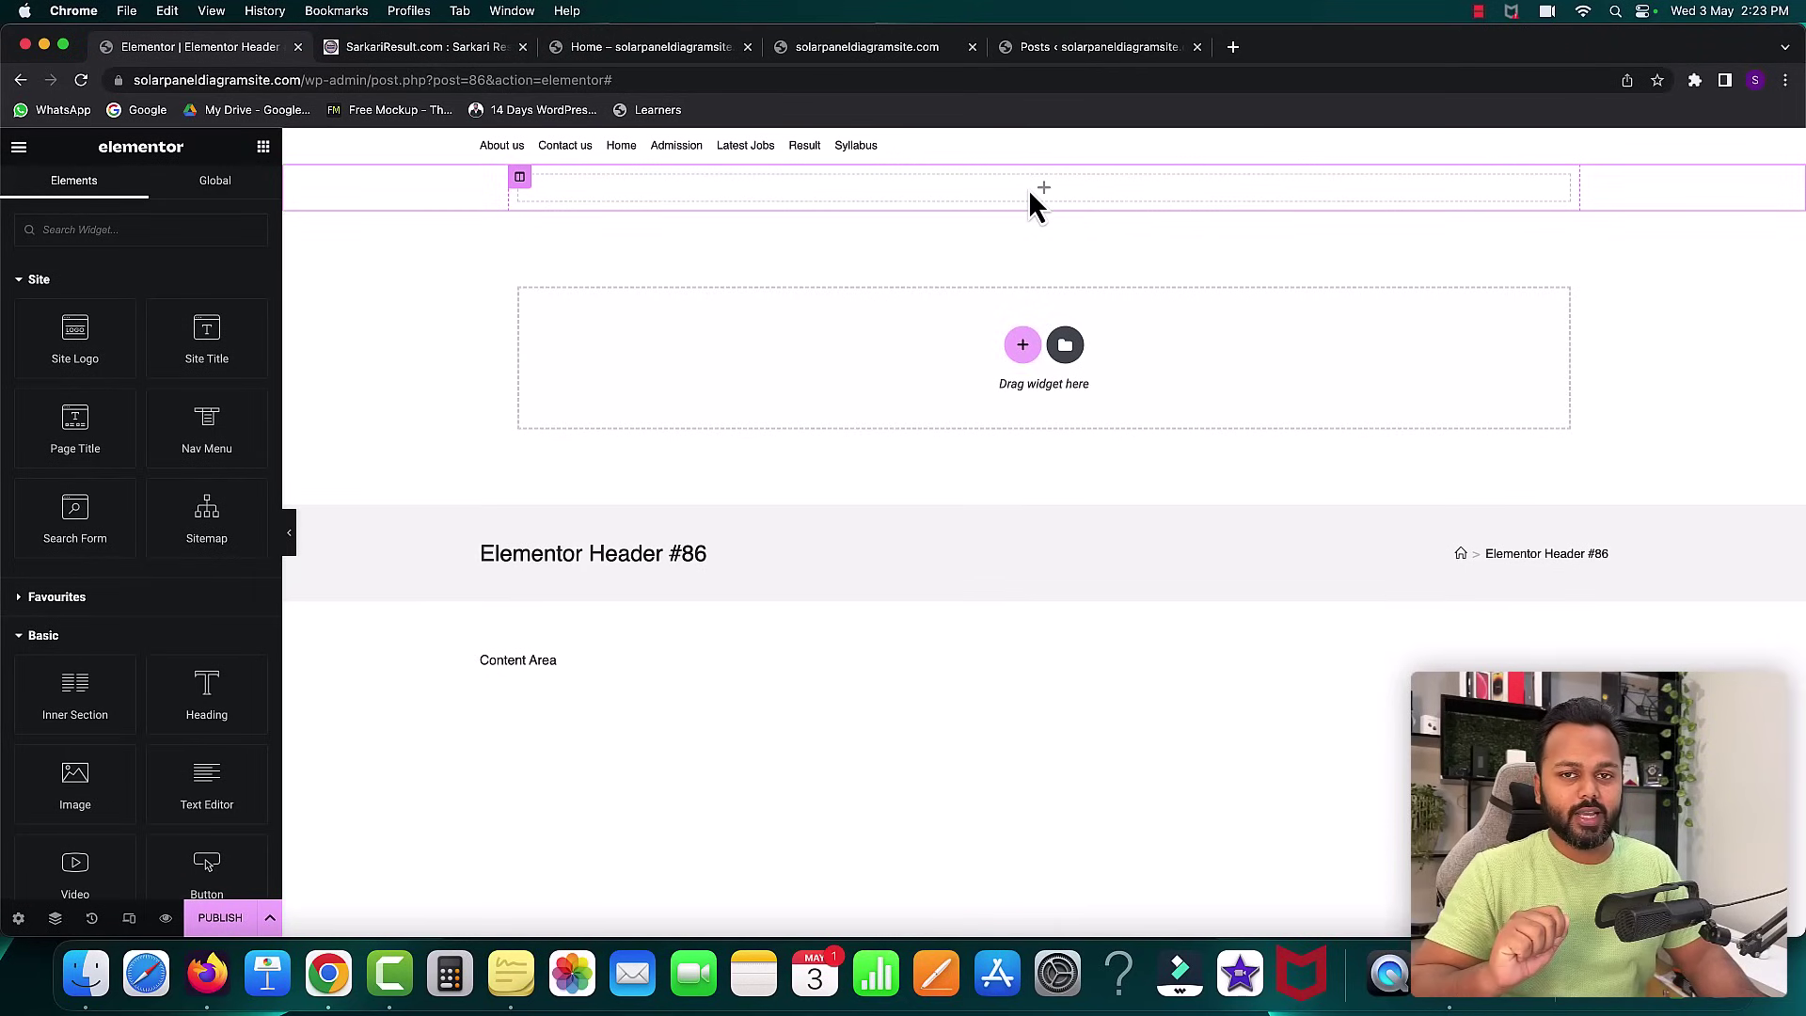
- Drag an Inner Section into the header section and an Image widget into its left column
{"action": "scroll", "coordinate": [180, 501], "scroll_direction": "down", "scroll_amount": 3}
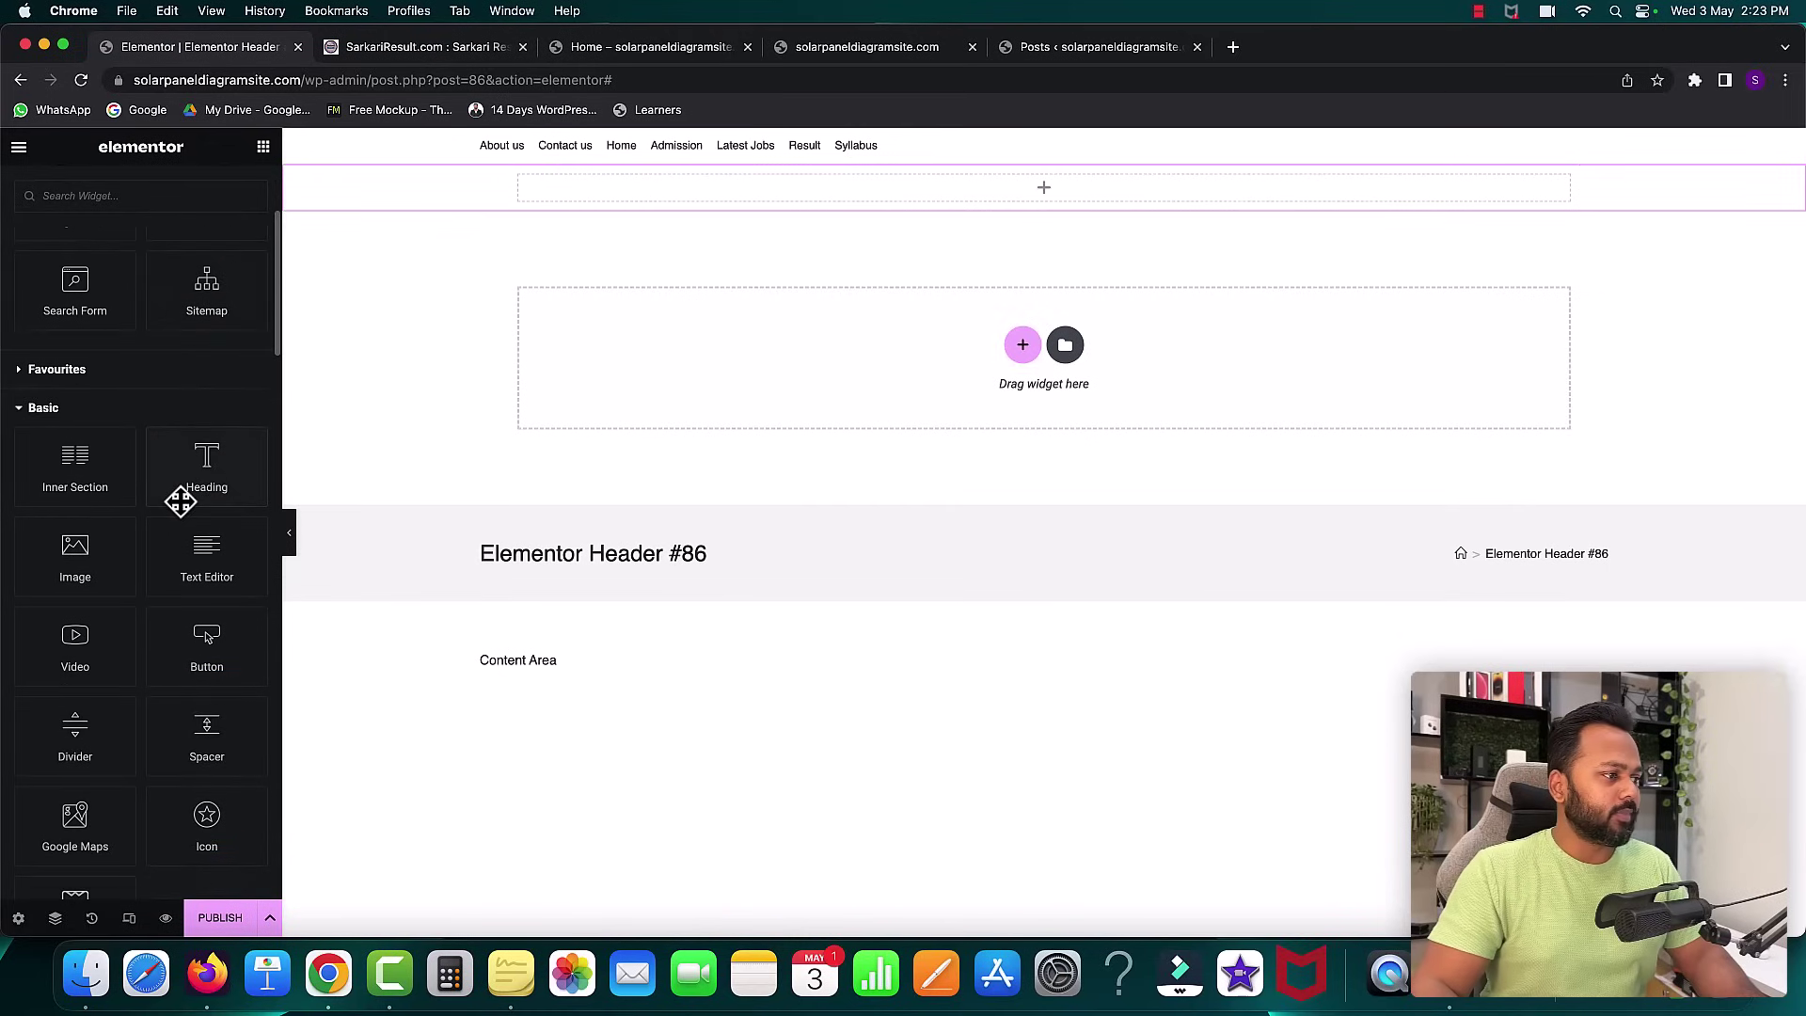
{"action": "left_click_drag", "start_coordinate": [64, 470], "coordinate": [649, 186]}
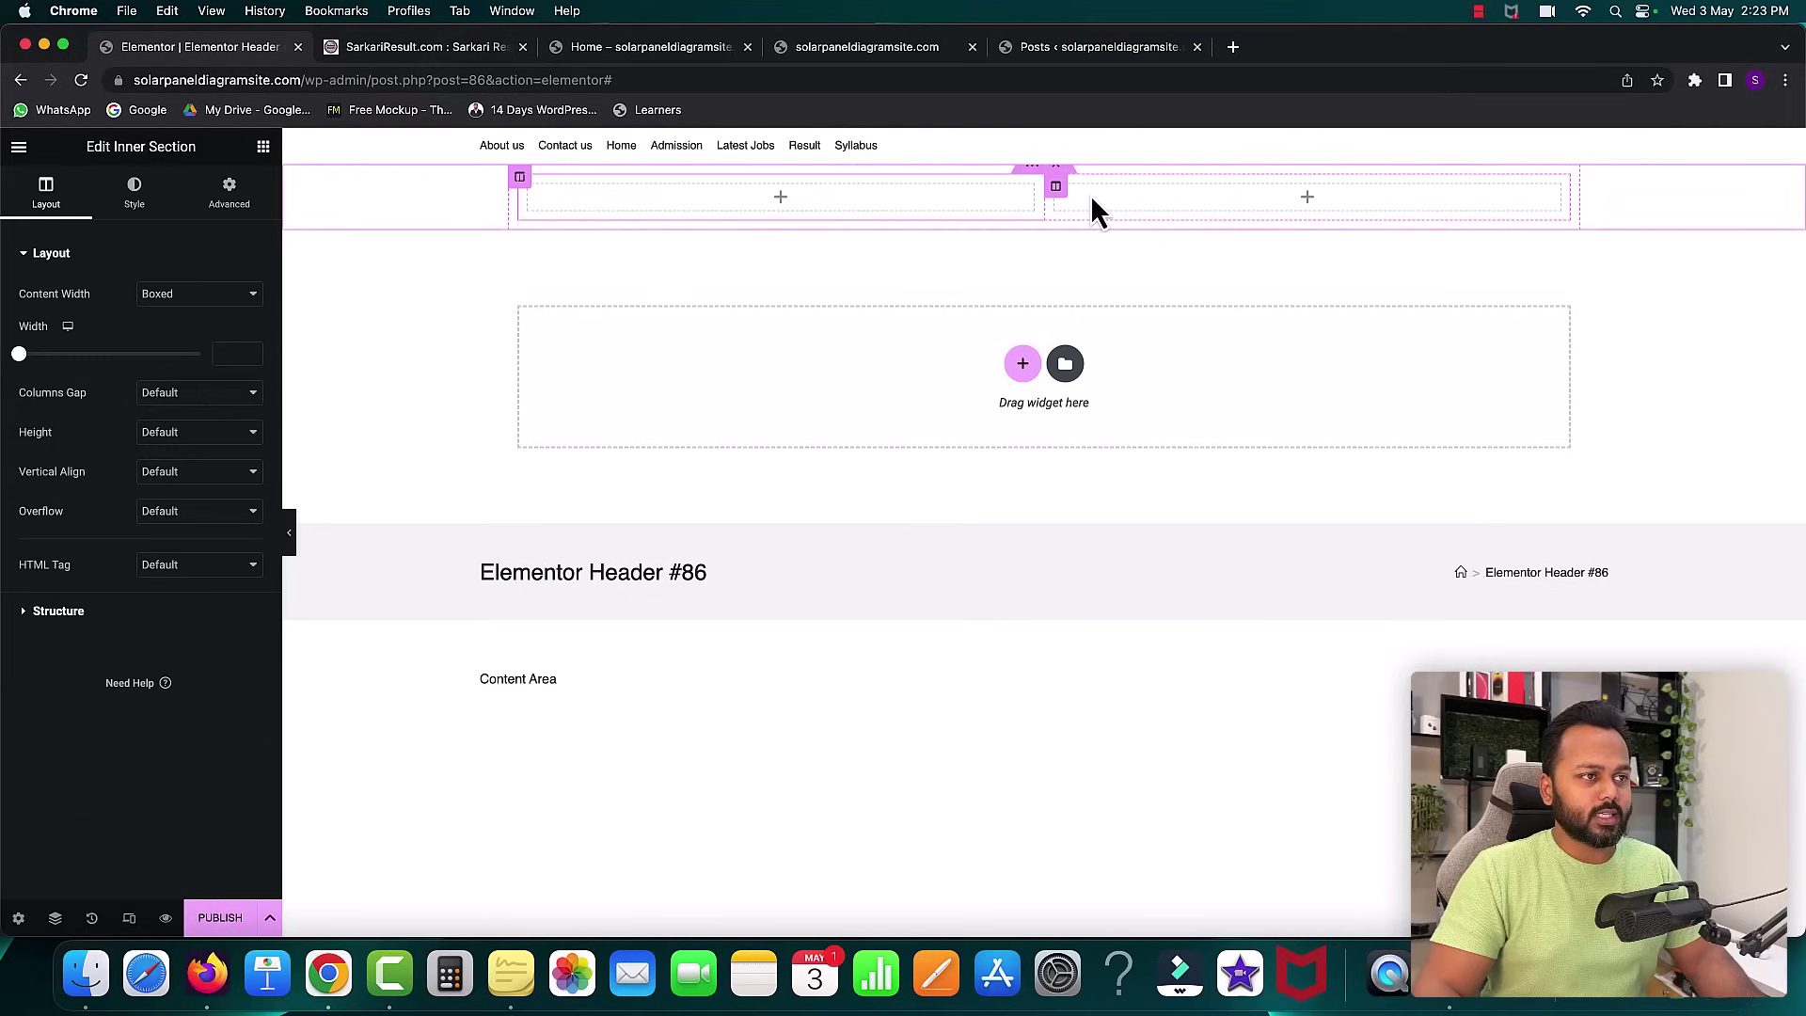
{"action": "left_click", "coordinate": [792, 198]}
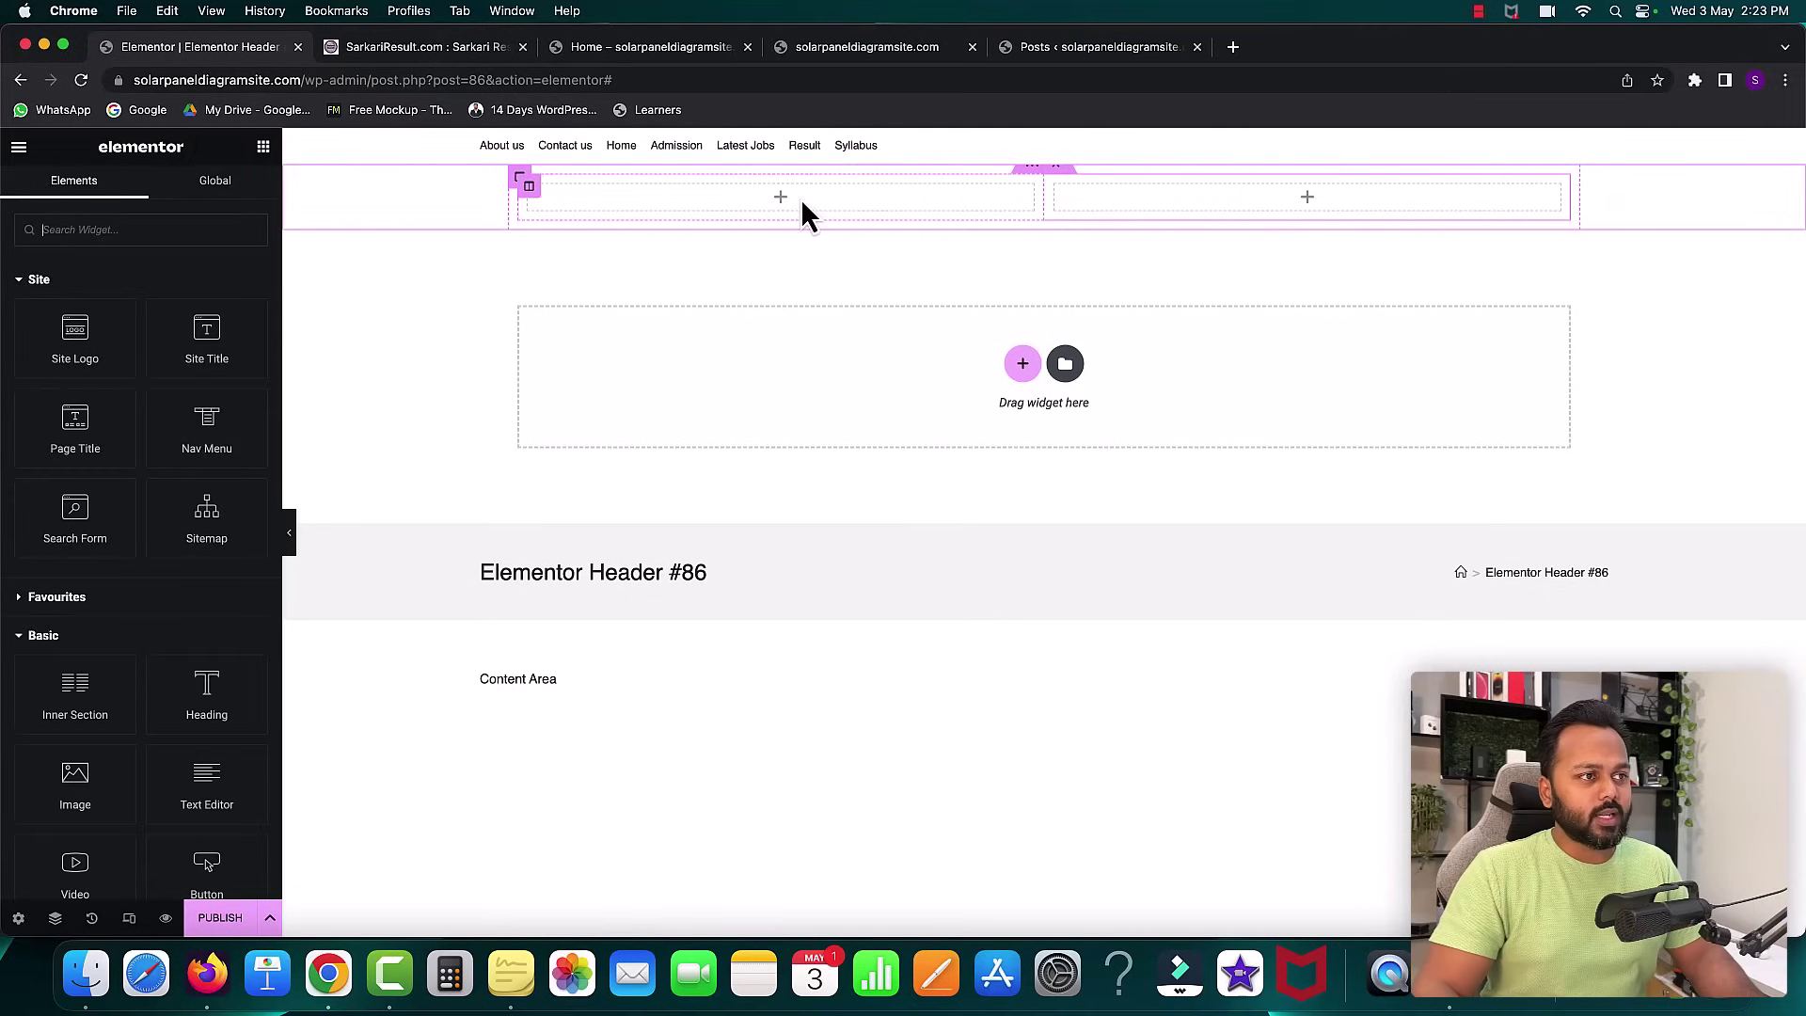
{"action": "left_click", "coordinate": [457, 49]}
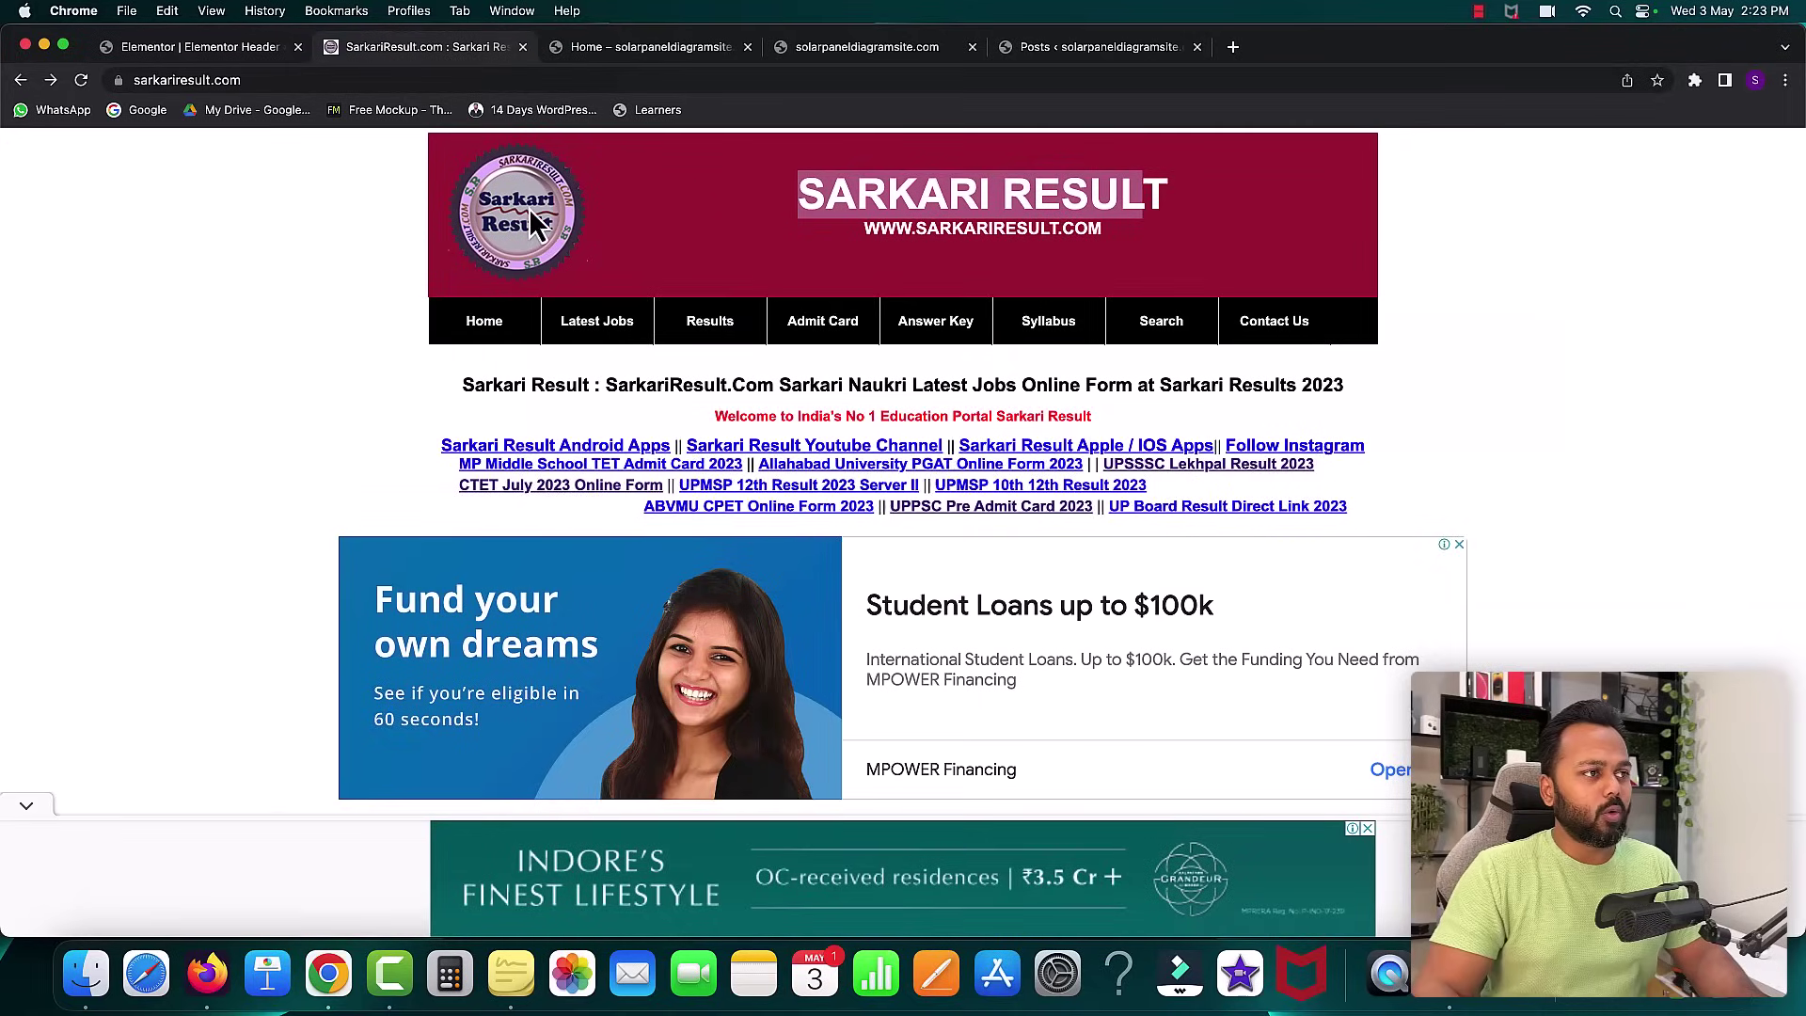
{"action": "left_click", "coordinate": [200, 47]}
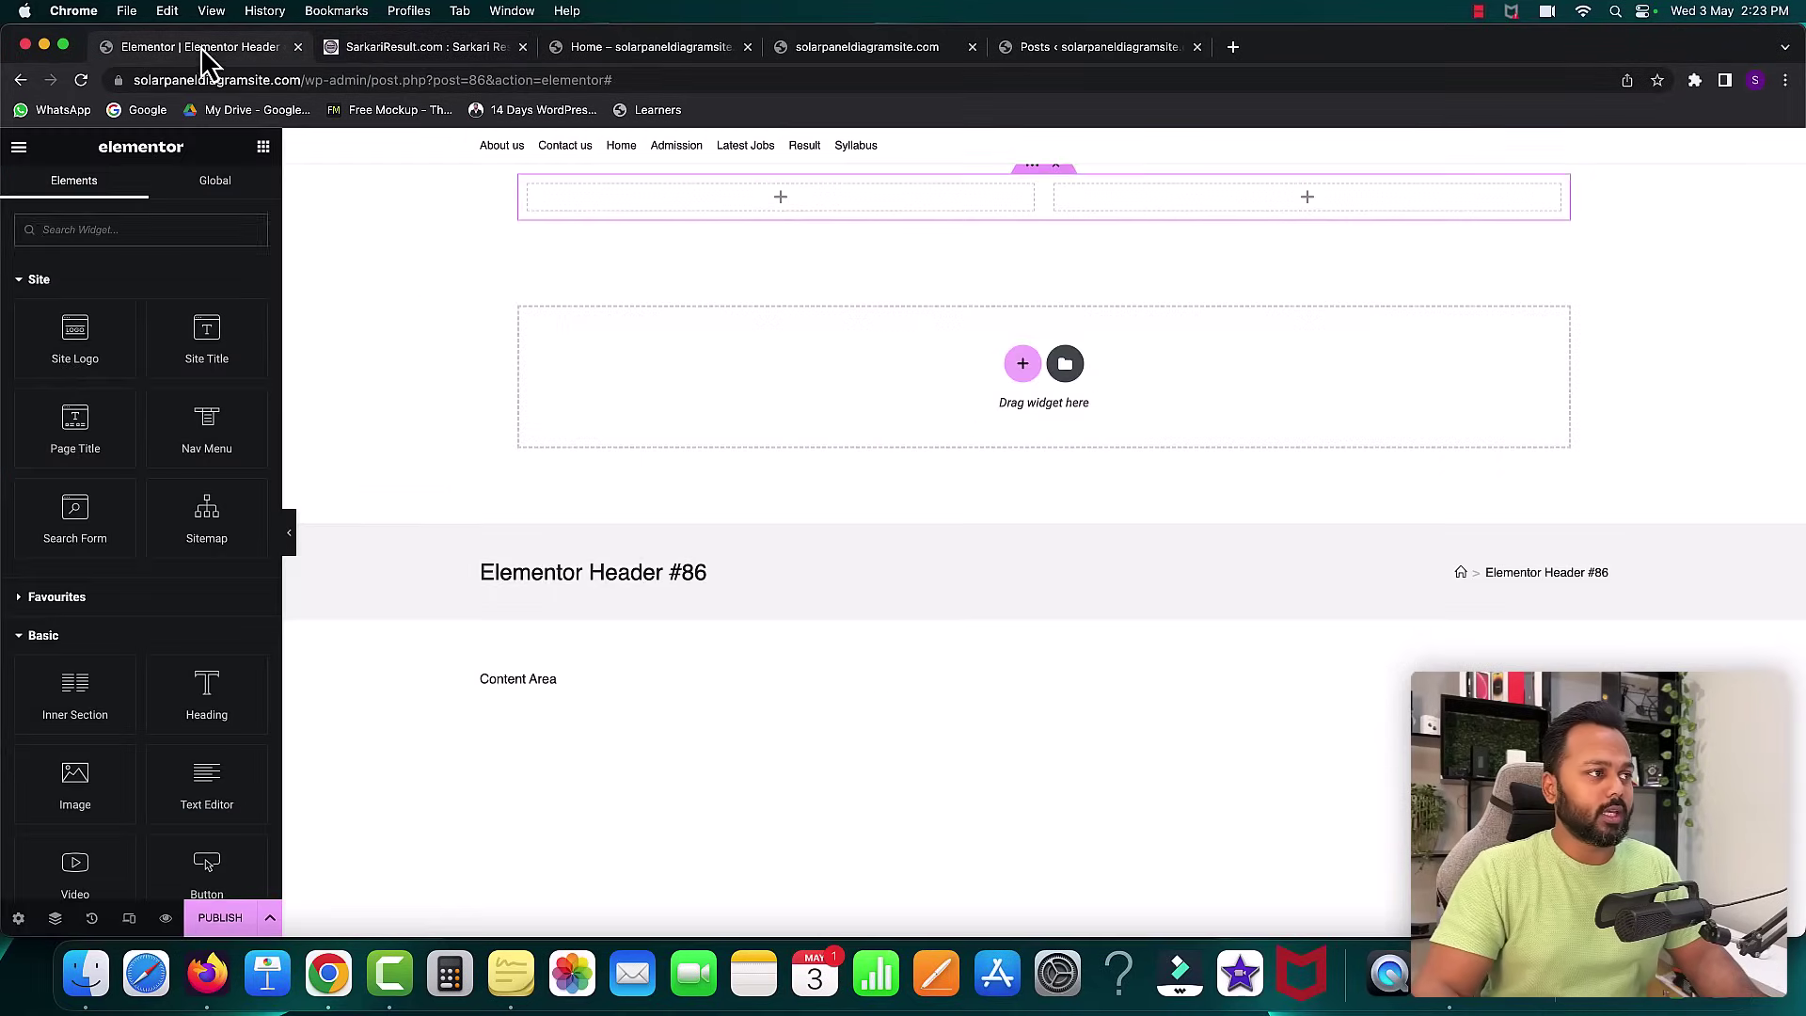
{"action": "scroll", "coordinate": [65, 540], "scroll_direction": "down", "scroll_amount": 5}
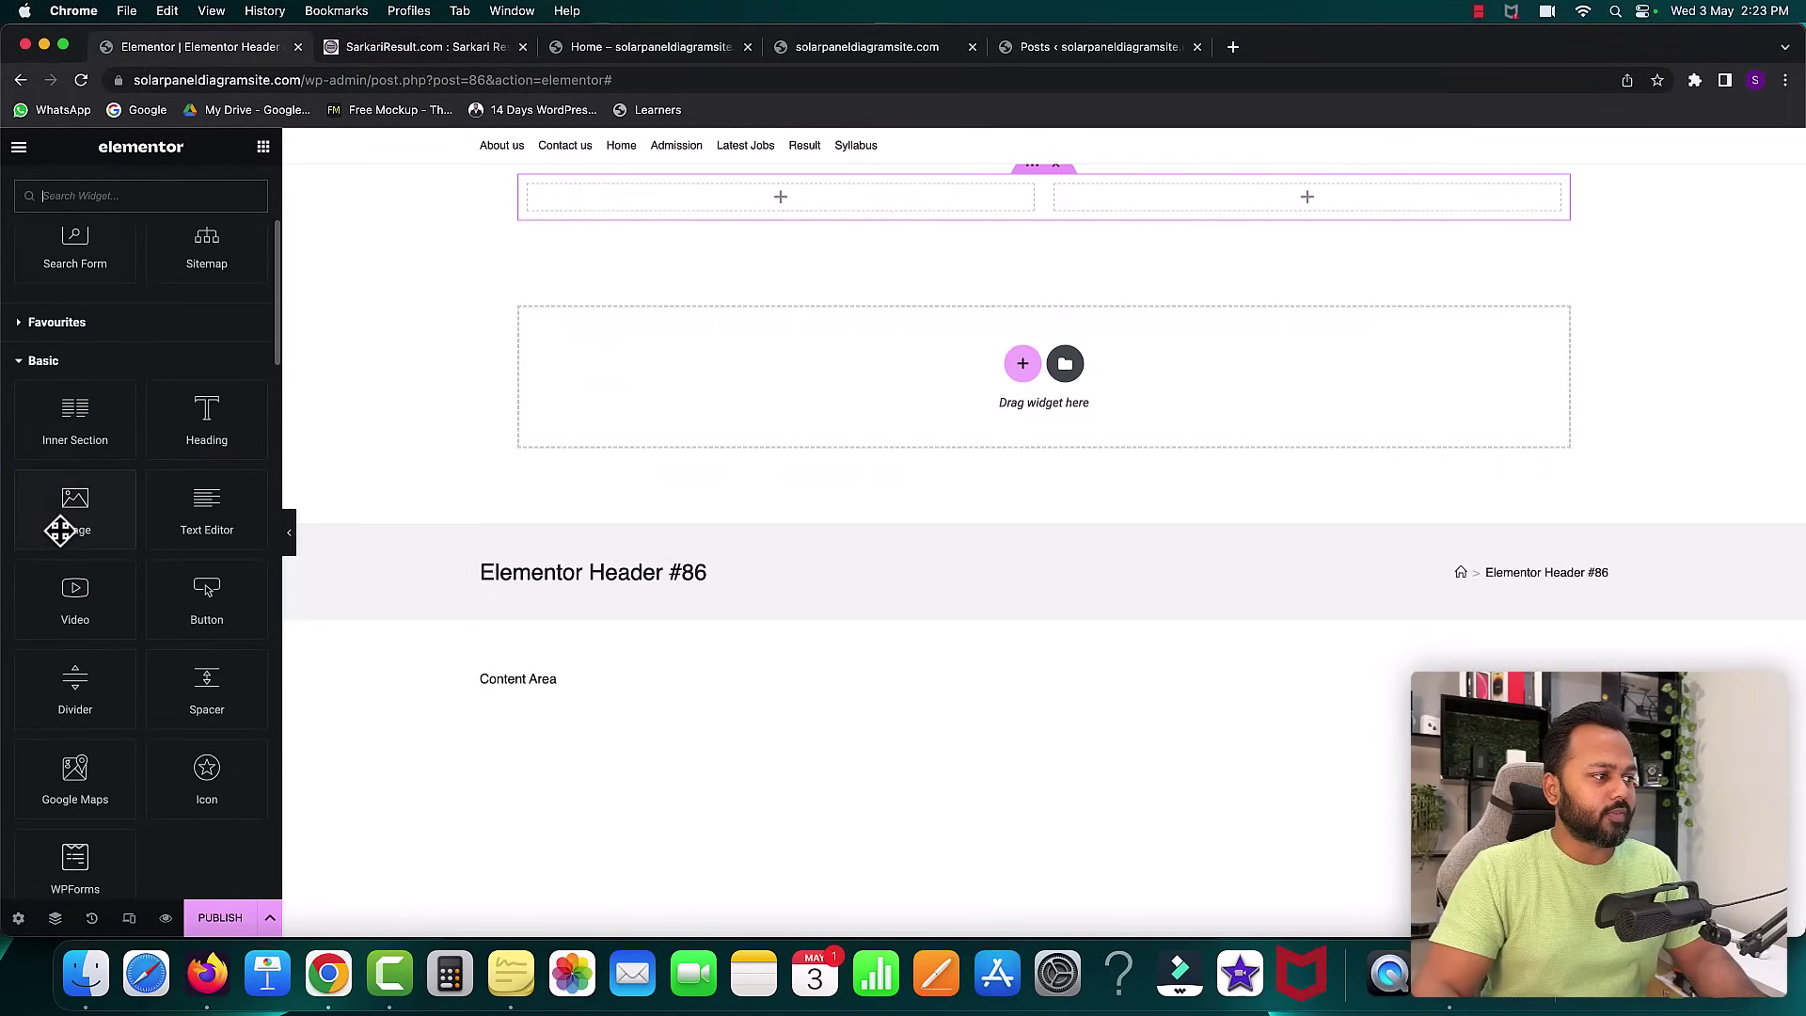
{"action": "left_click_drag", "start_coordinate": [57, 505], "coordinate": [640, 192]}
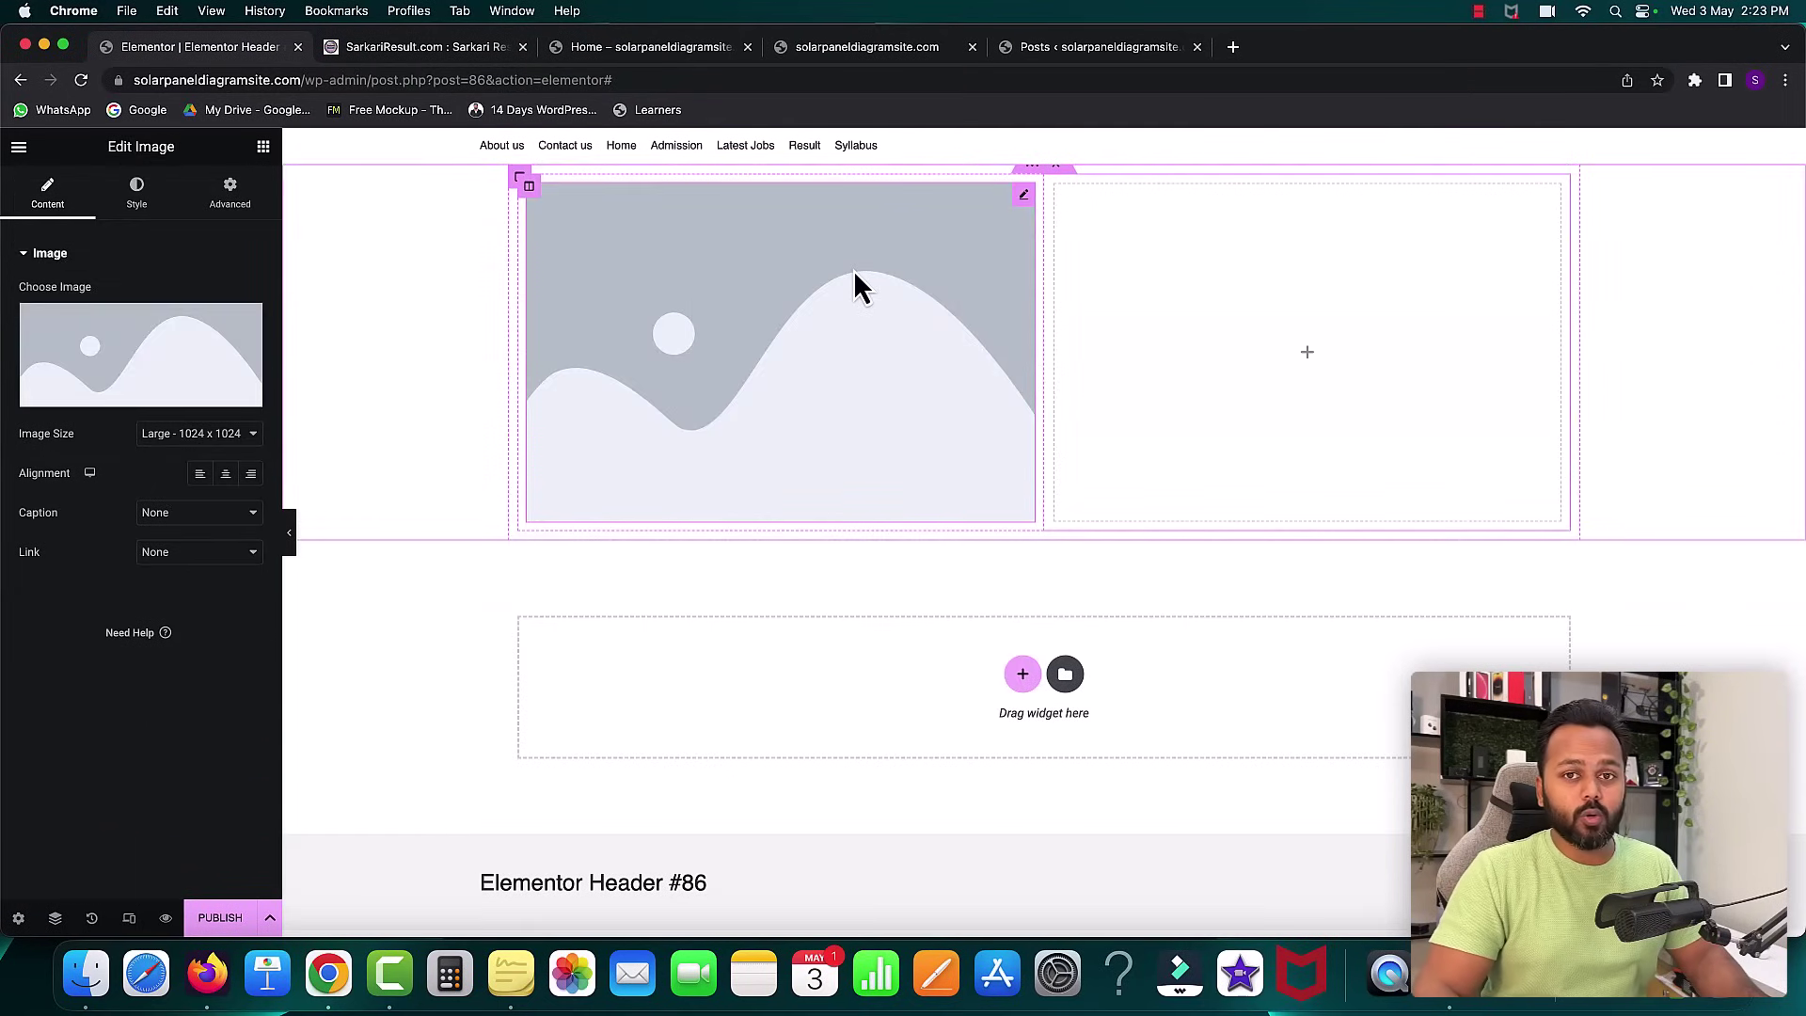
- Upload logo-new.png from the sarkari result tutorial folder and insert it into the Image widget
{"action": "mouse_move", "coordinate": [243, 369]}
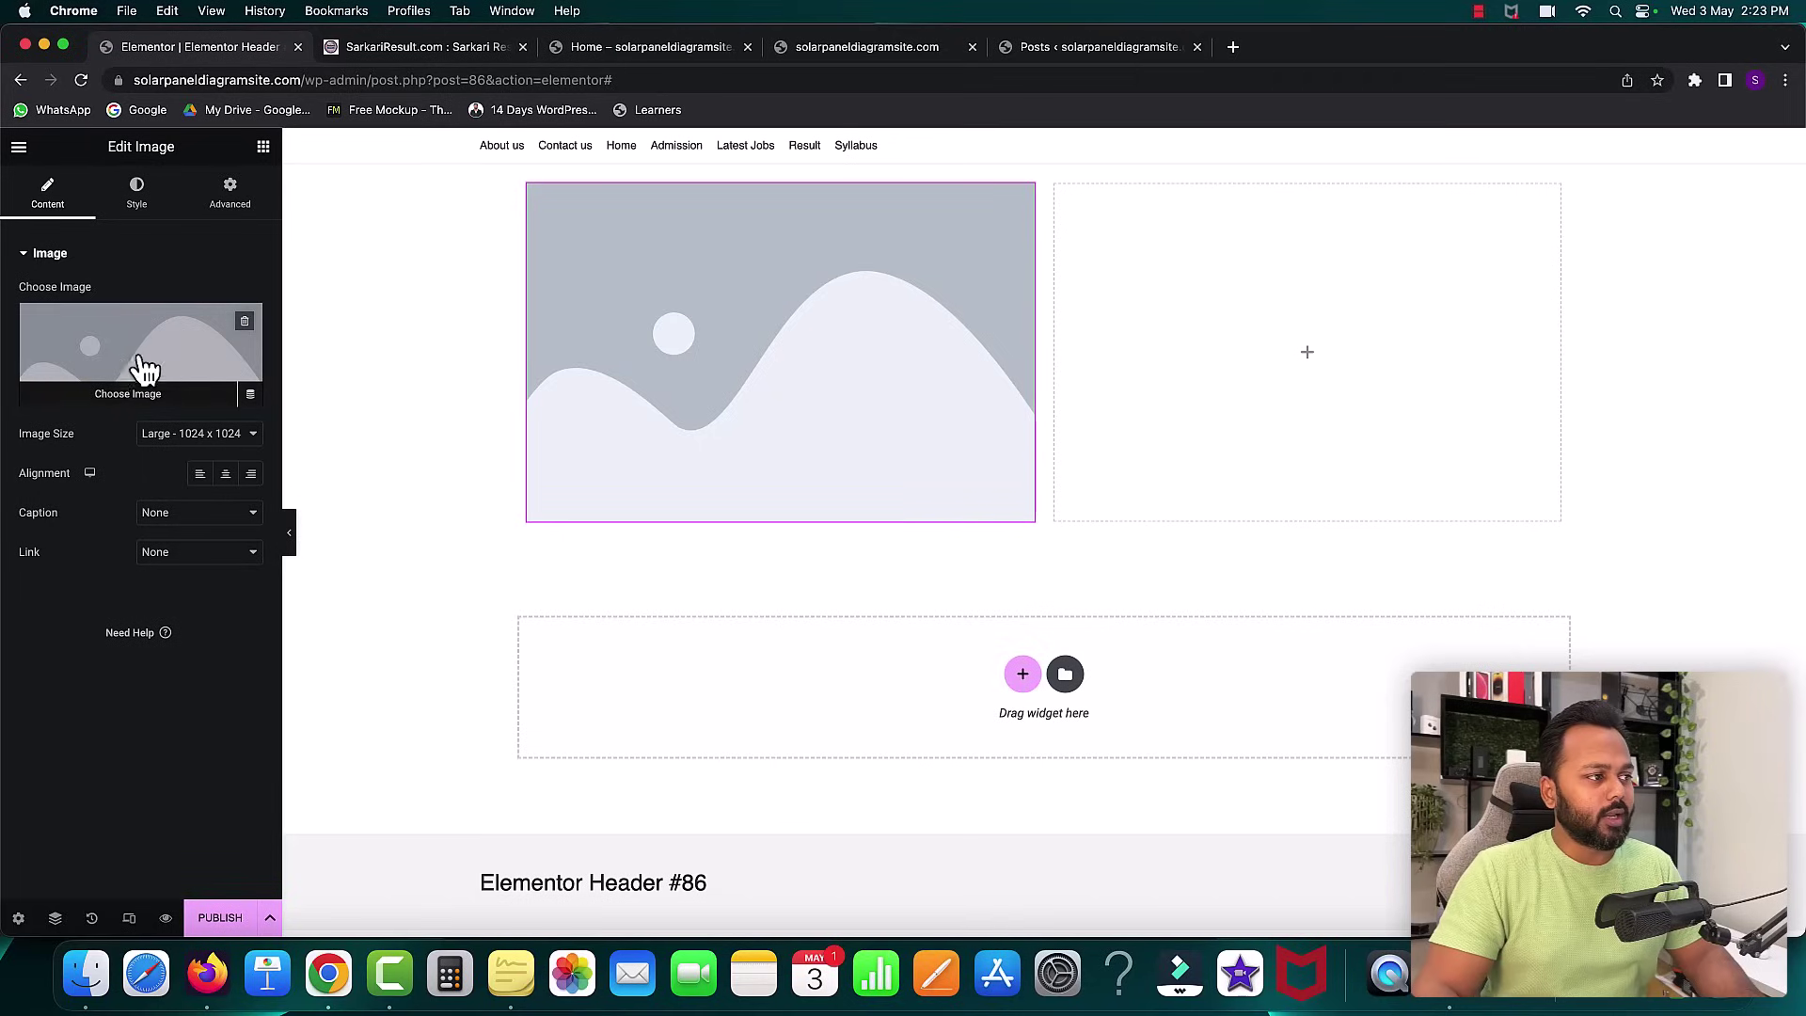
{"action": "left_click", "coordinate": [118, 404]}
{"action": "left_click", "coordinate": [1002, 520]}
{"action": "left_click", "coordinate": [979, 128]}
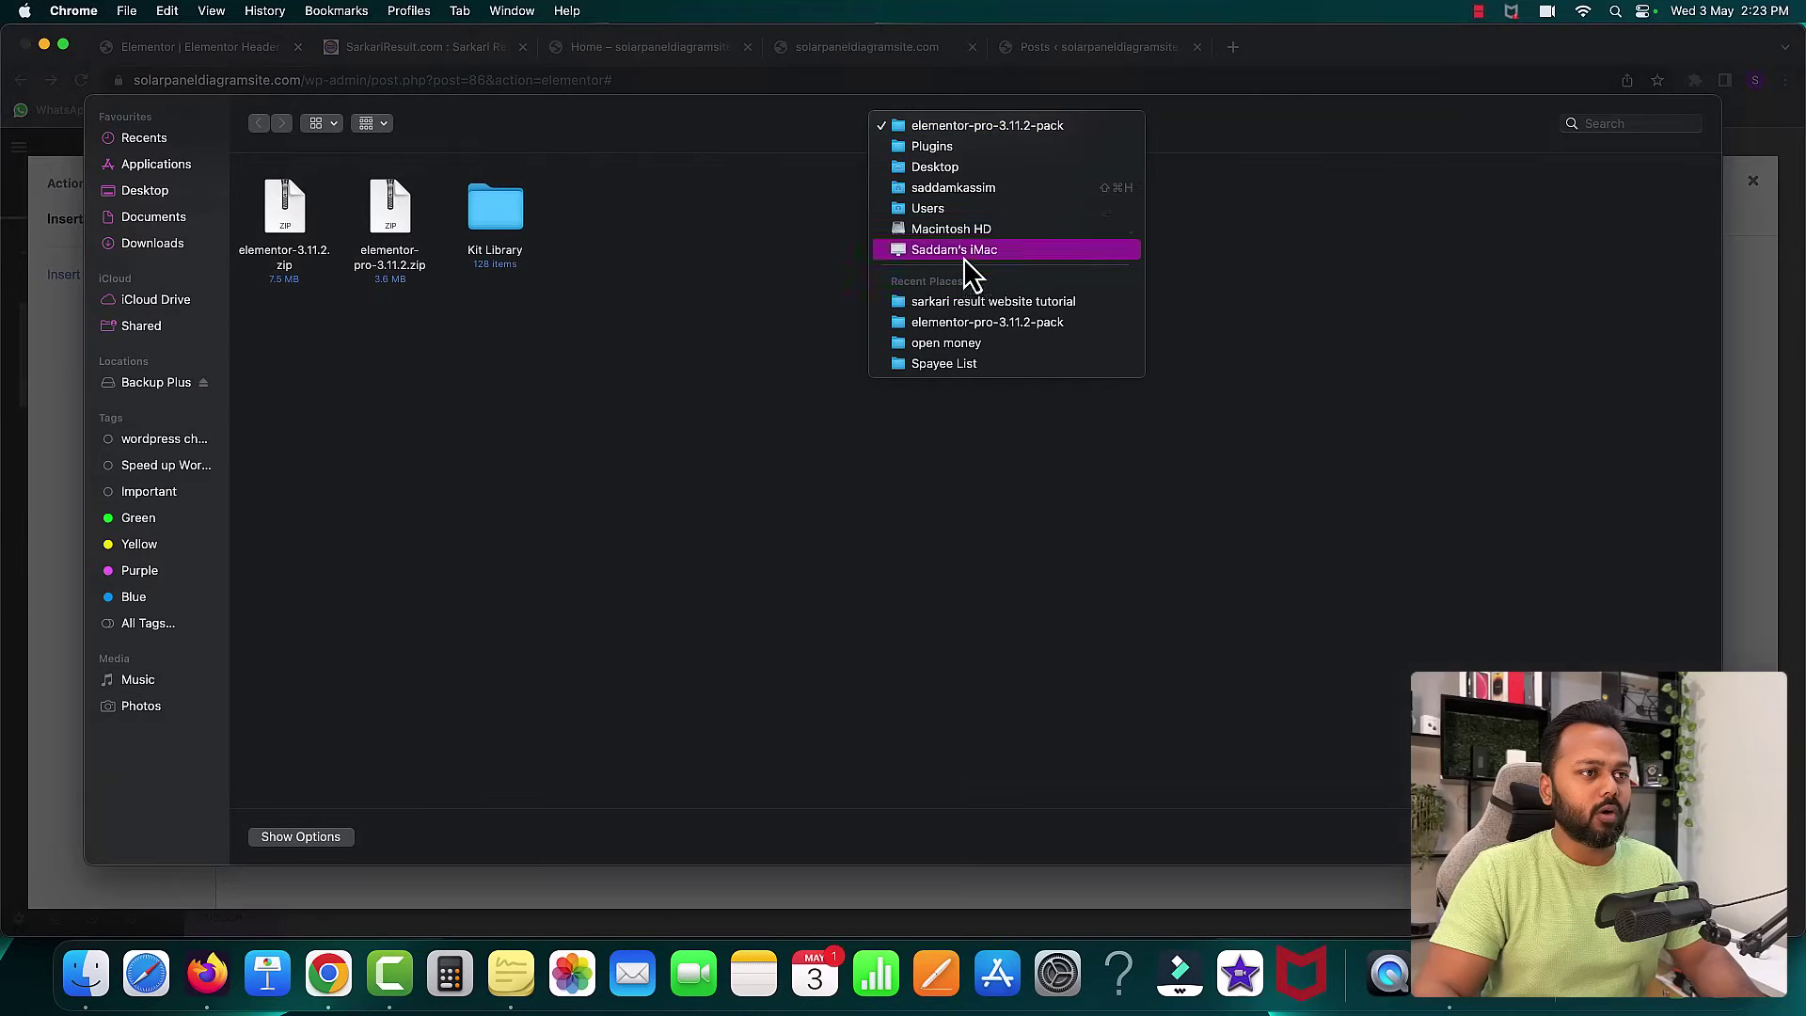
{"action": "left_click", "coordinate": [967, 300]}
{"action": "double_click", "coordinate": [286, 205]}
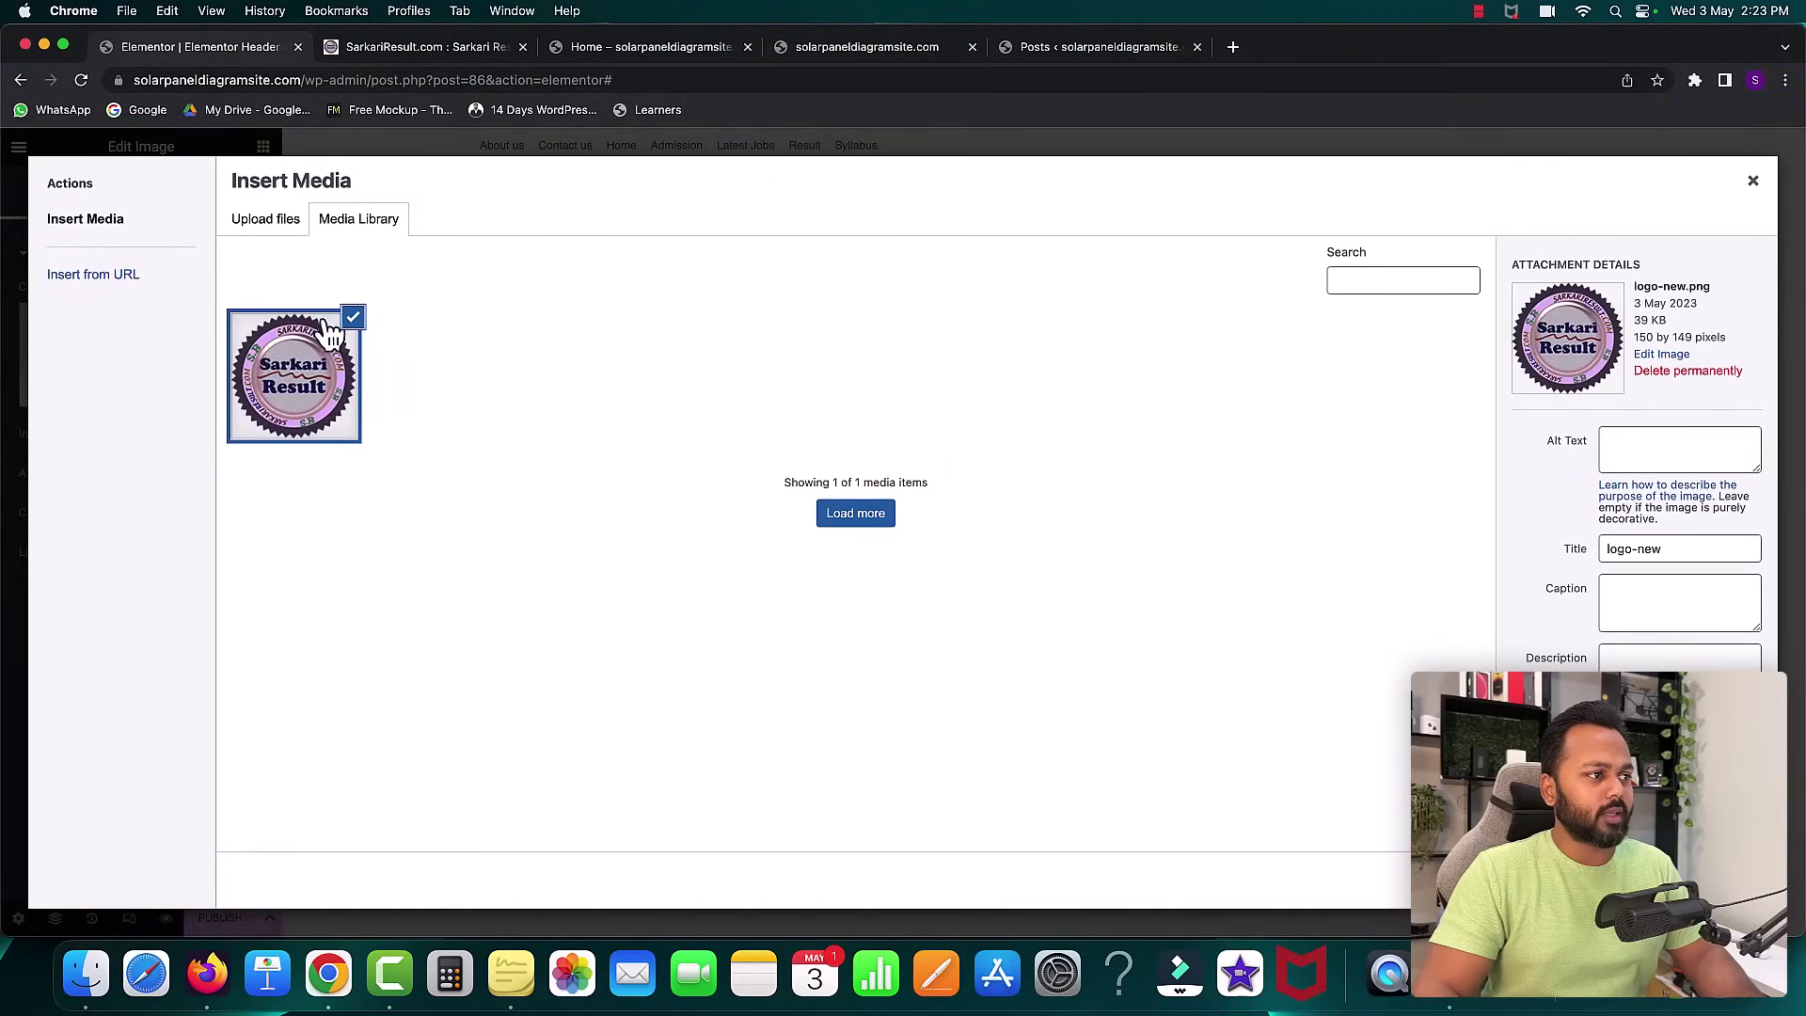
{"action": "left_click", "coordinate": [1723, 880]}
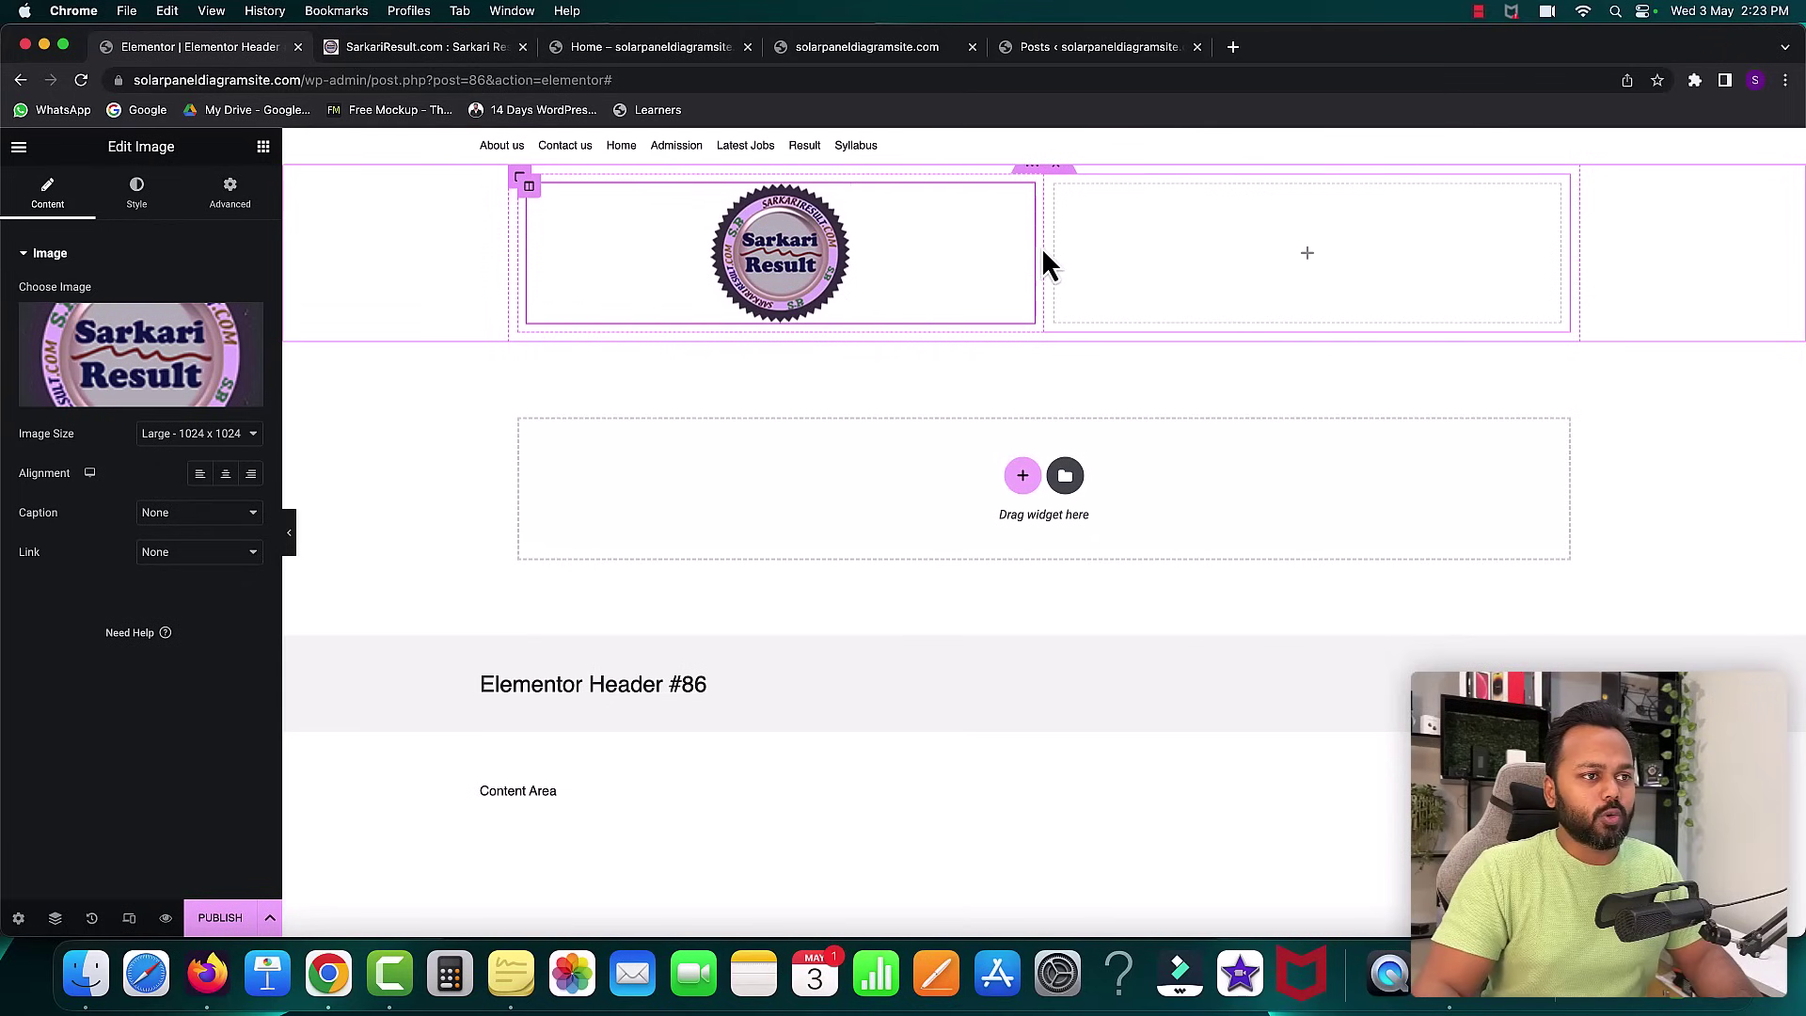
- Narrow the logo column to about 18.4% and compare with the reference site's header
{"action": "left_click_drag", "start_coordinate": [1043, 256], "coordinate": [694, 252]}
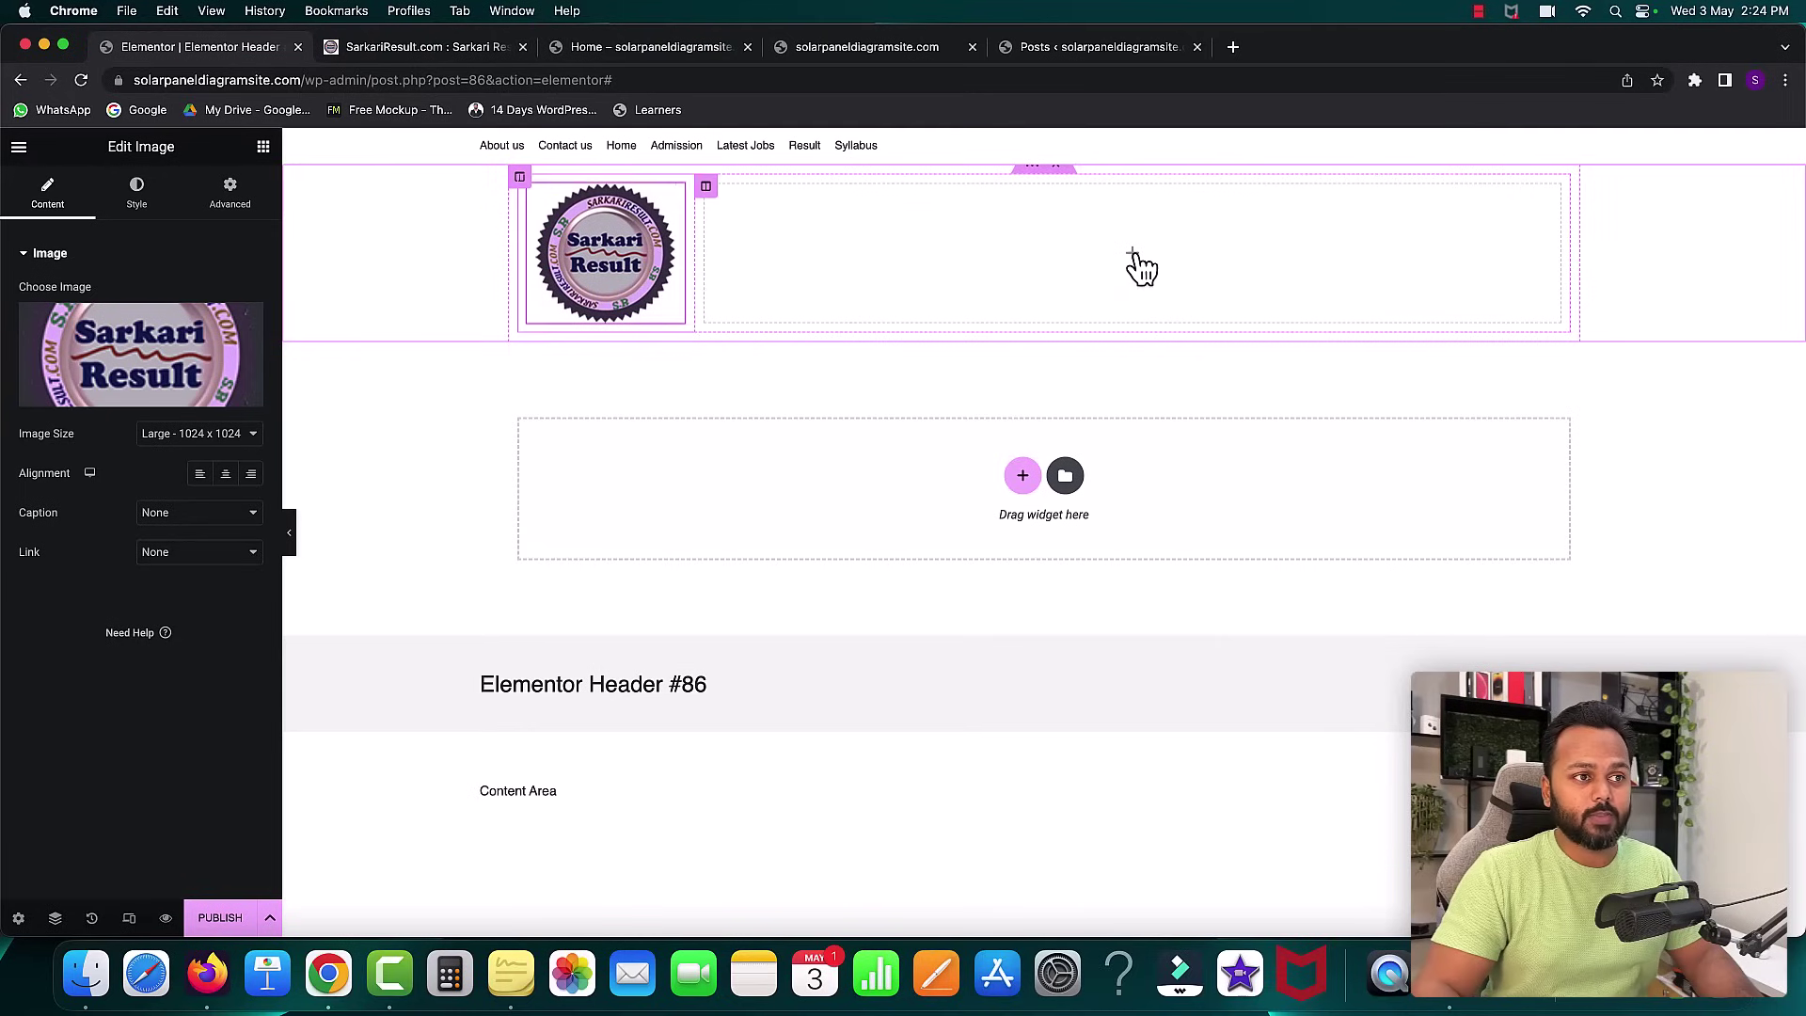
{"action": "left_click", "coordinate": [1132, 254]}
{"action": "left_click", "coordinate": [425, 47]}
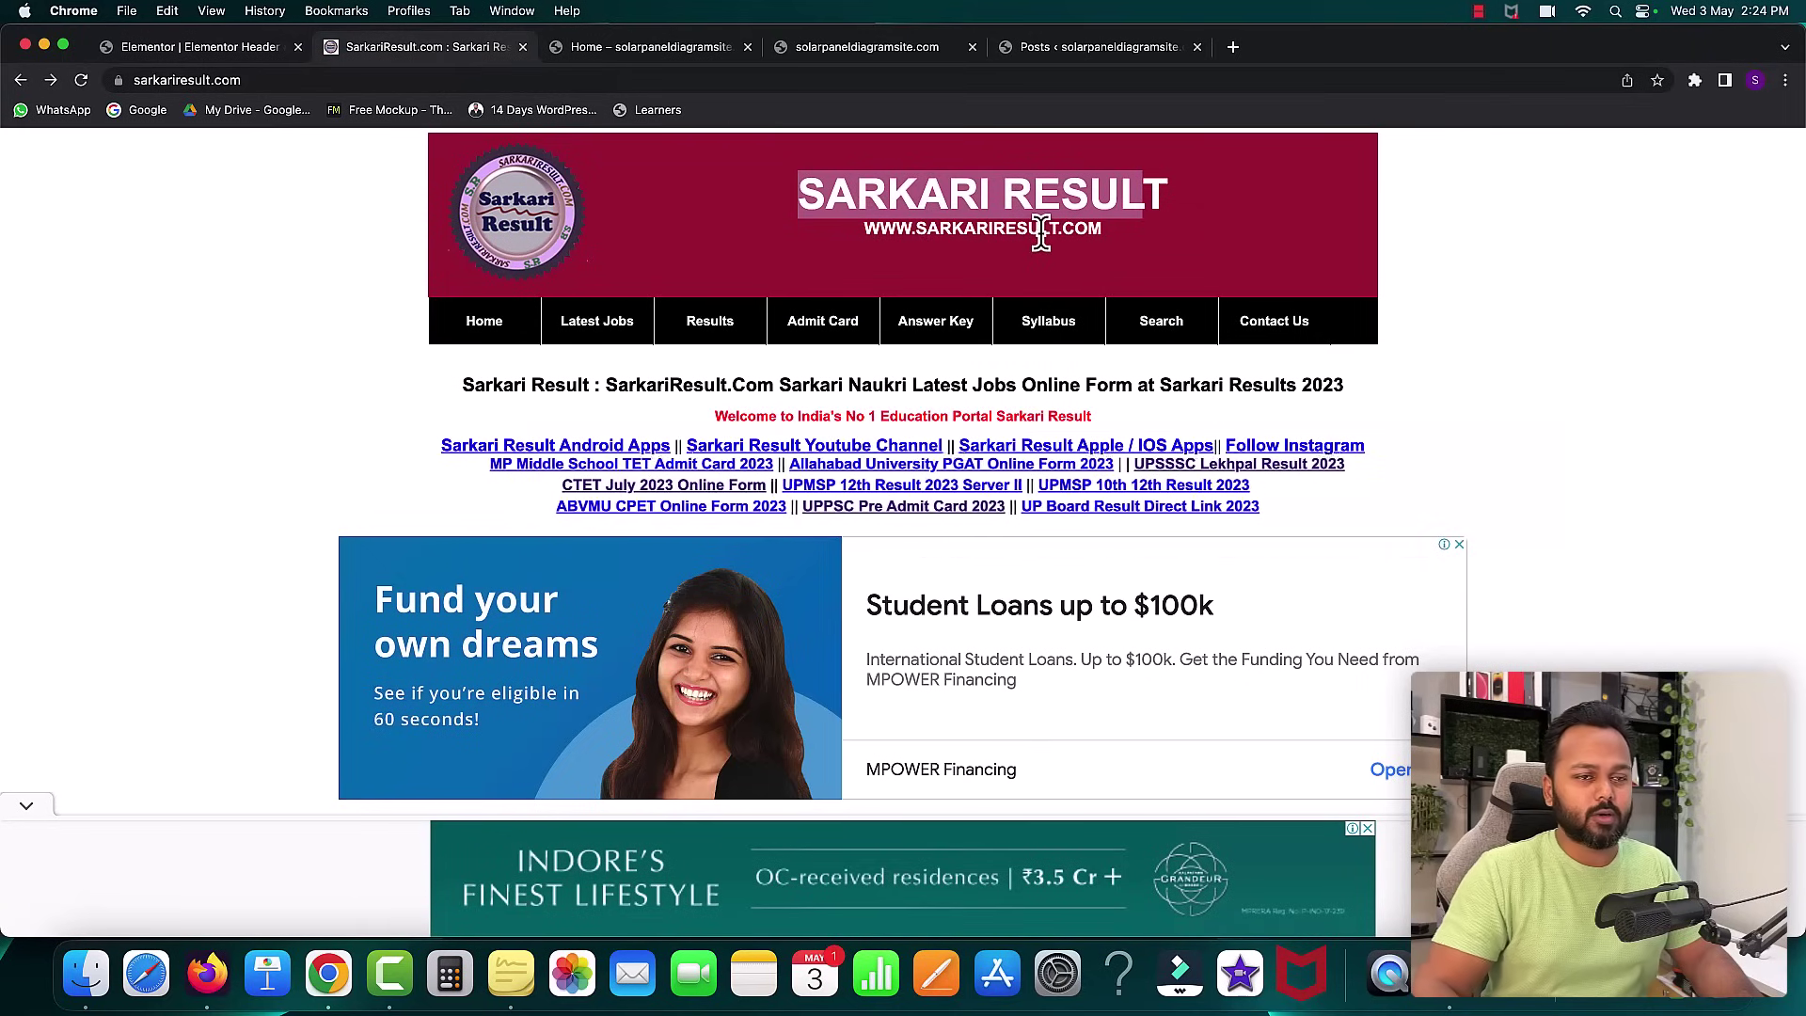
{"action": "left_click", "coordinate": [227, 53]}
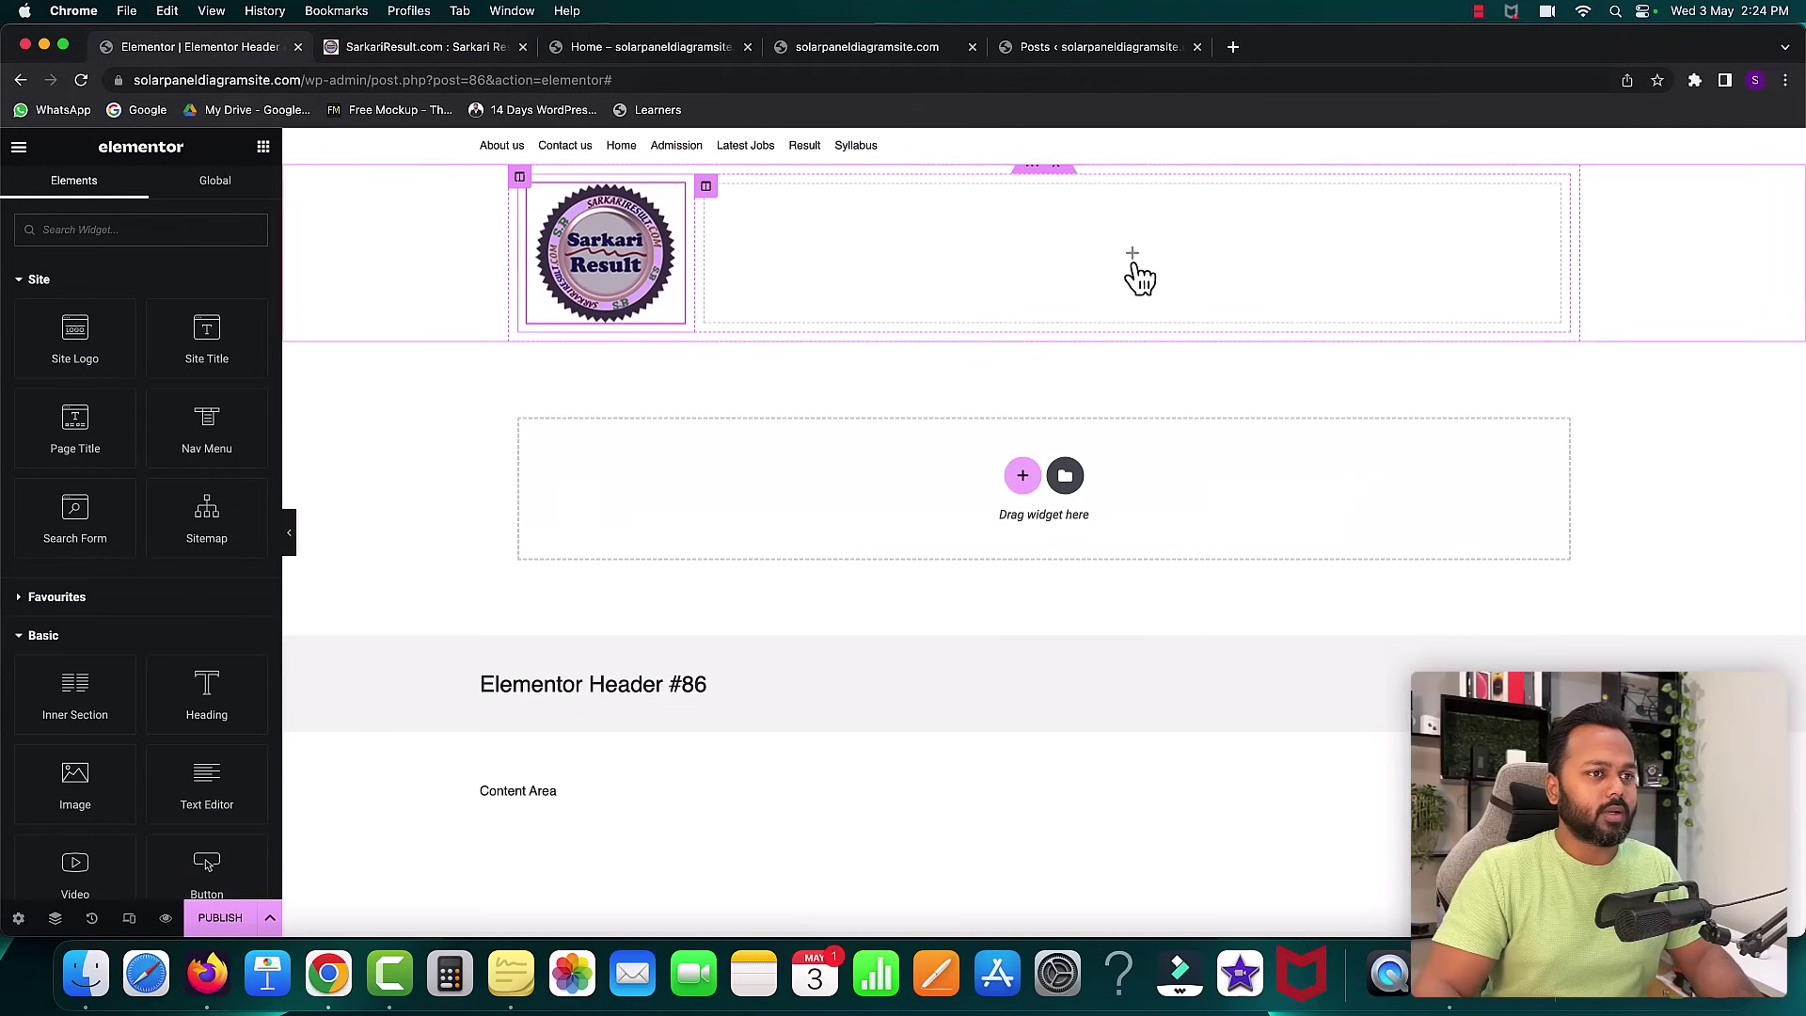
- Add a centre-aligned Heading titled 'Sarkari Result' to the right column
{"action": "left_click_drag", "start_coordinate": [193, 694], "coordinate": [959, 275]}
{"action": "left_click_drag", "start_coordinate": [178, 316], "coordinate": [19, 322]}
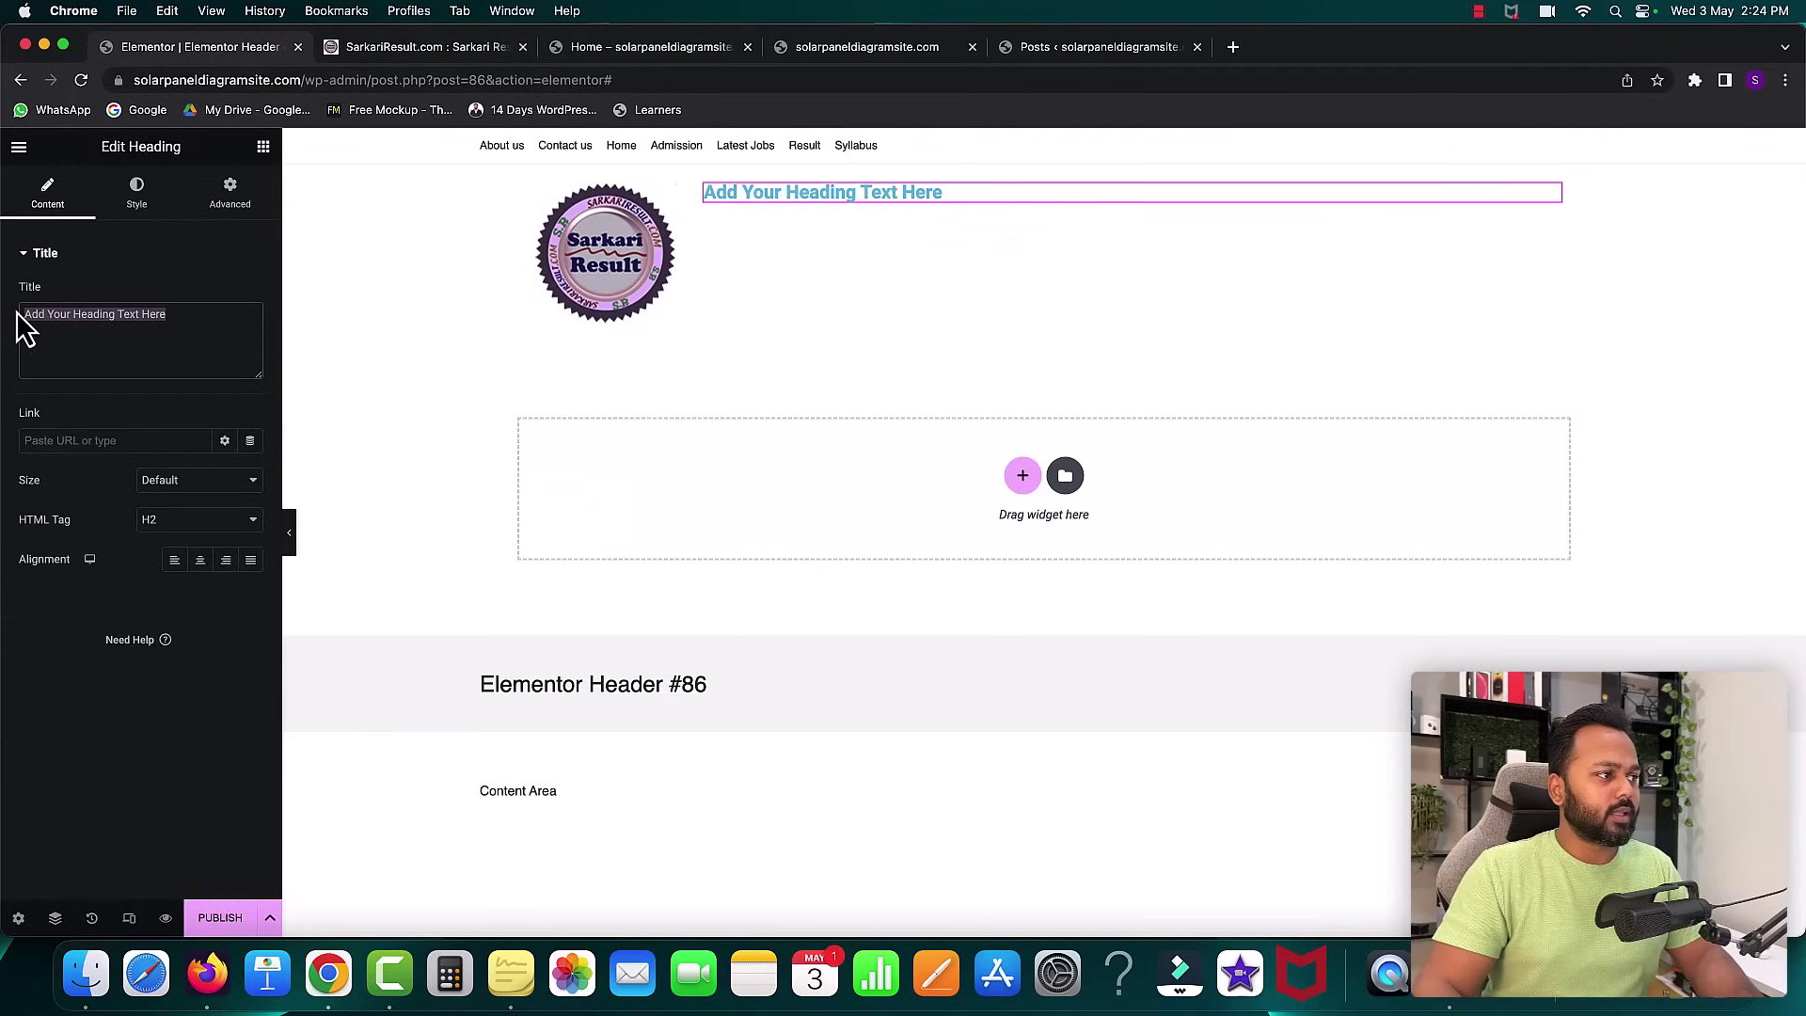
{"action": "type", "text": "Sarkari Result"}
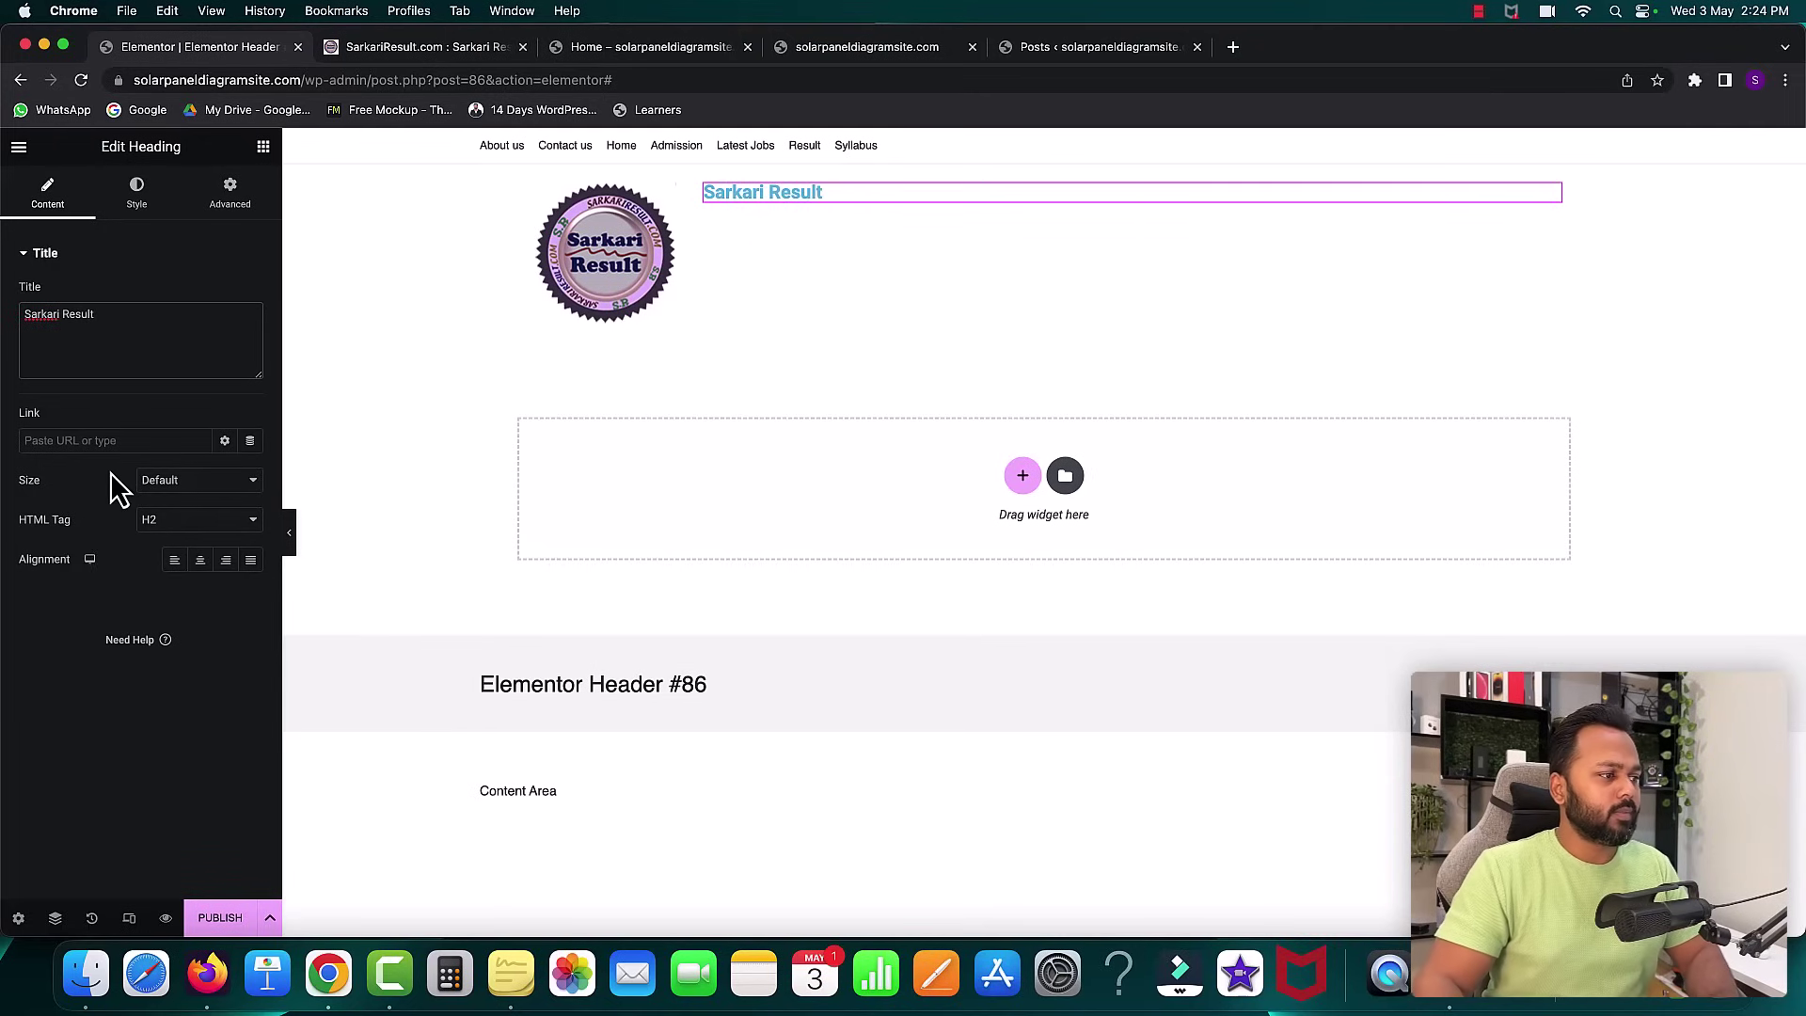
{"action": "left_click", "coordinate": [199, 560]}
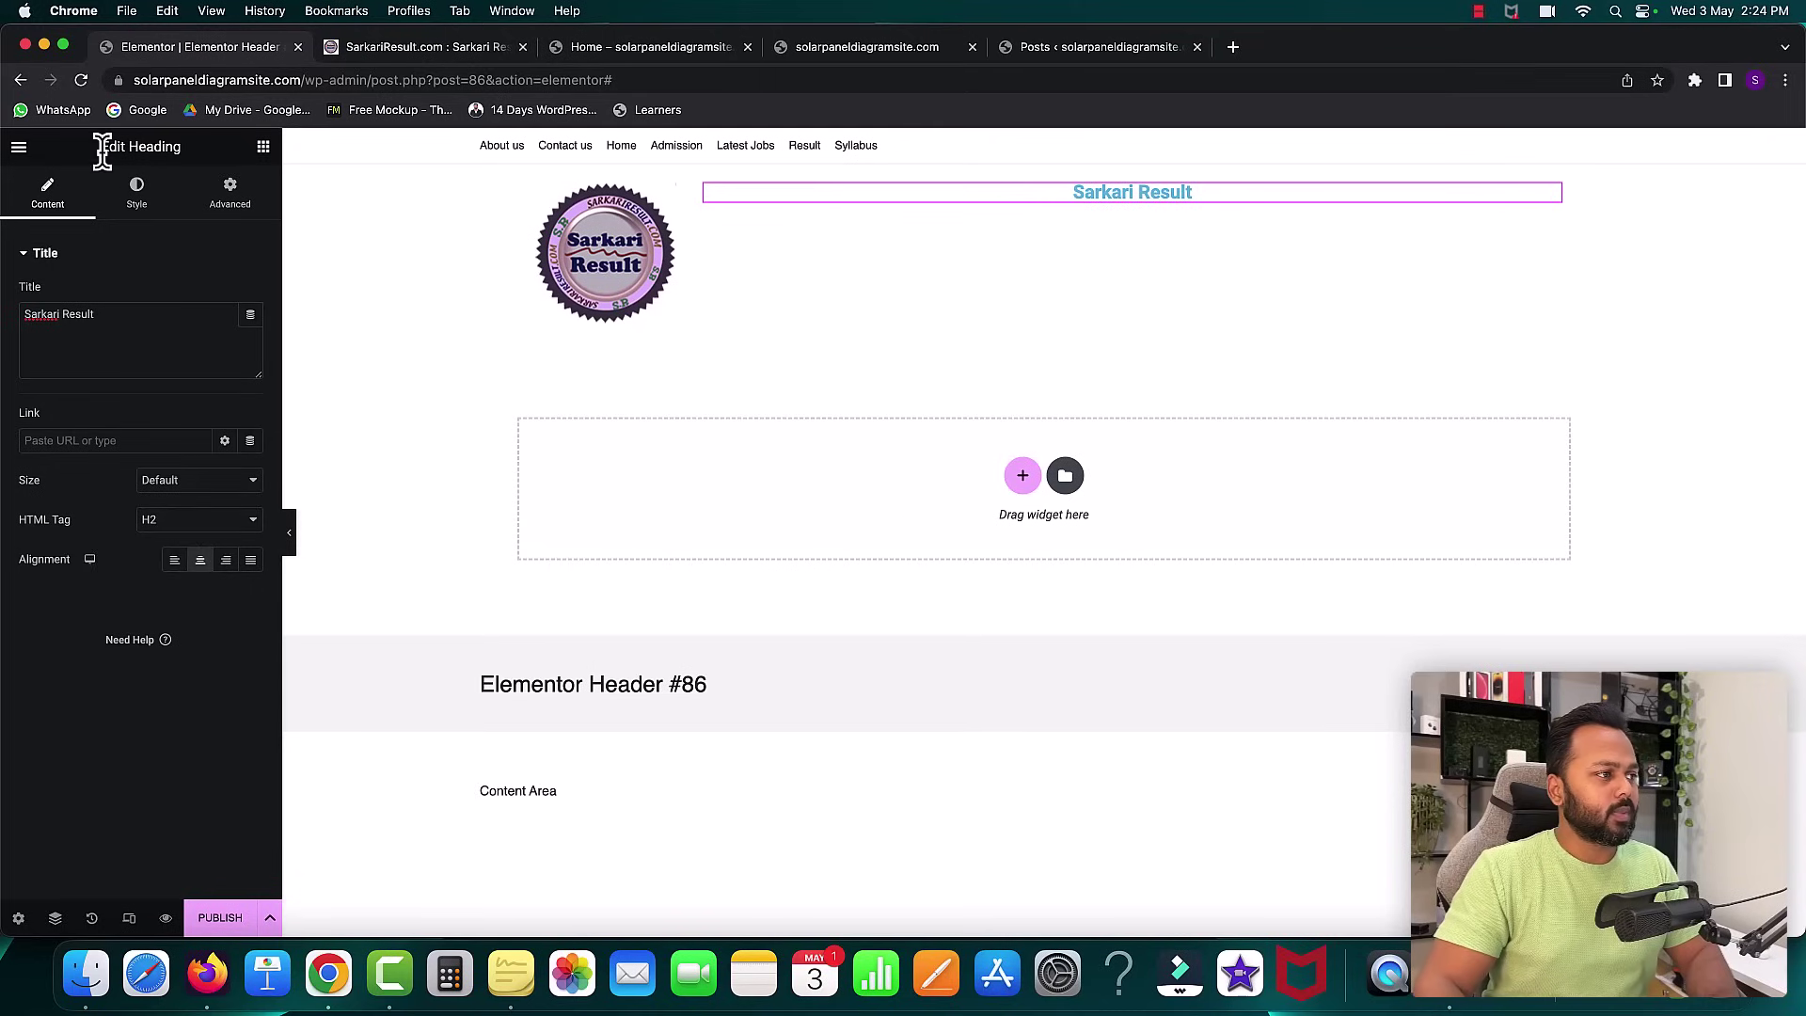
- Set the Sarkari Result heading's typography size to 60 px
{"action": "left_click", "coordinate": [142, 200]}
{"action": "left_click", "coordinate": [250, 294]}
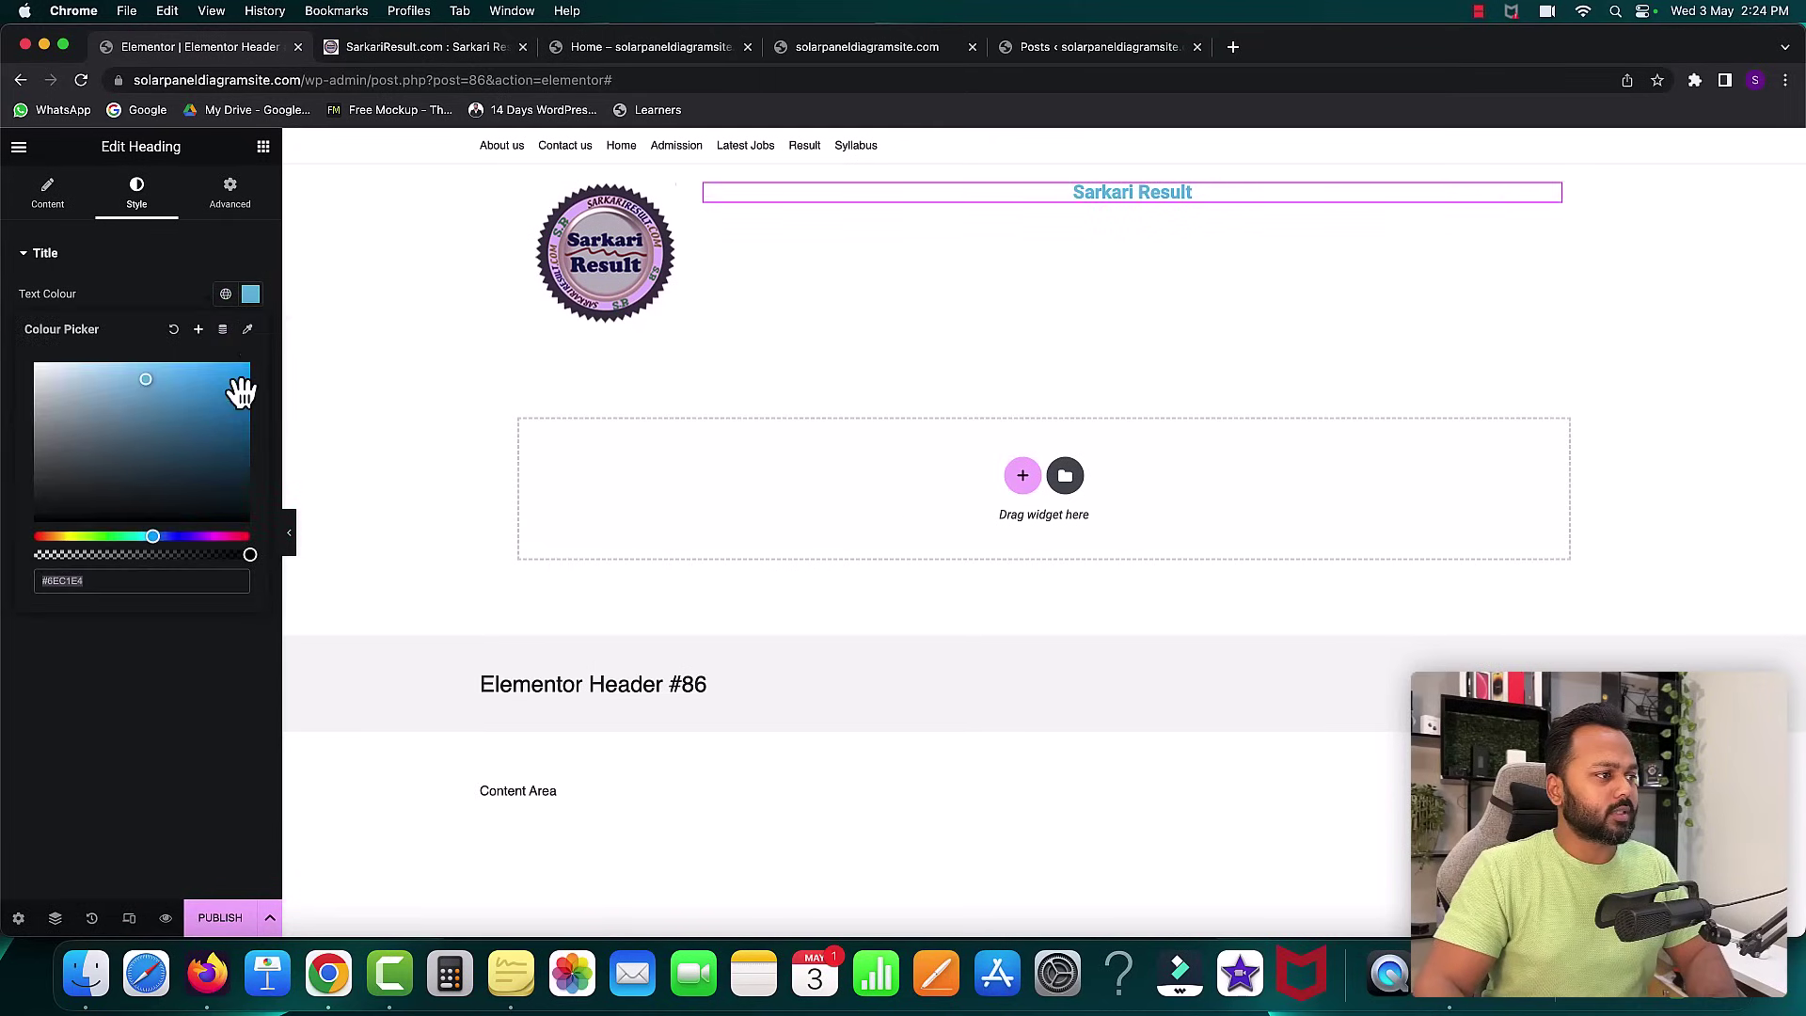
{"action": "left_click", "coordinate": [140, 281]}
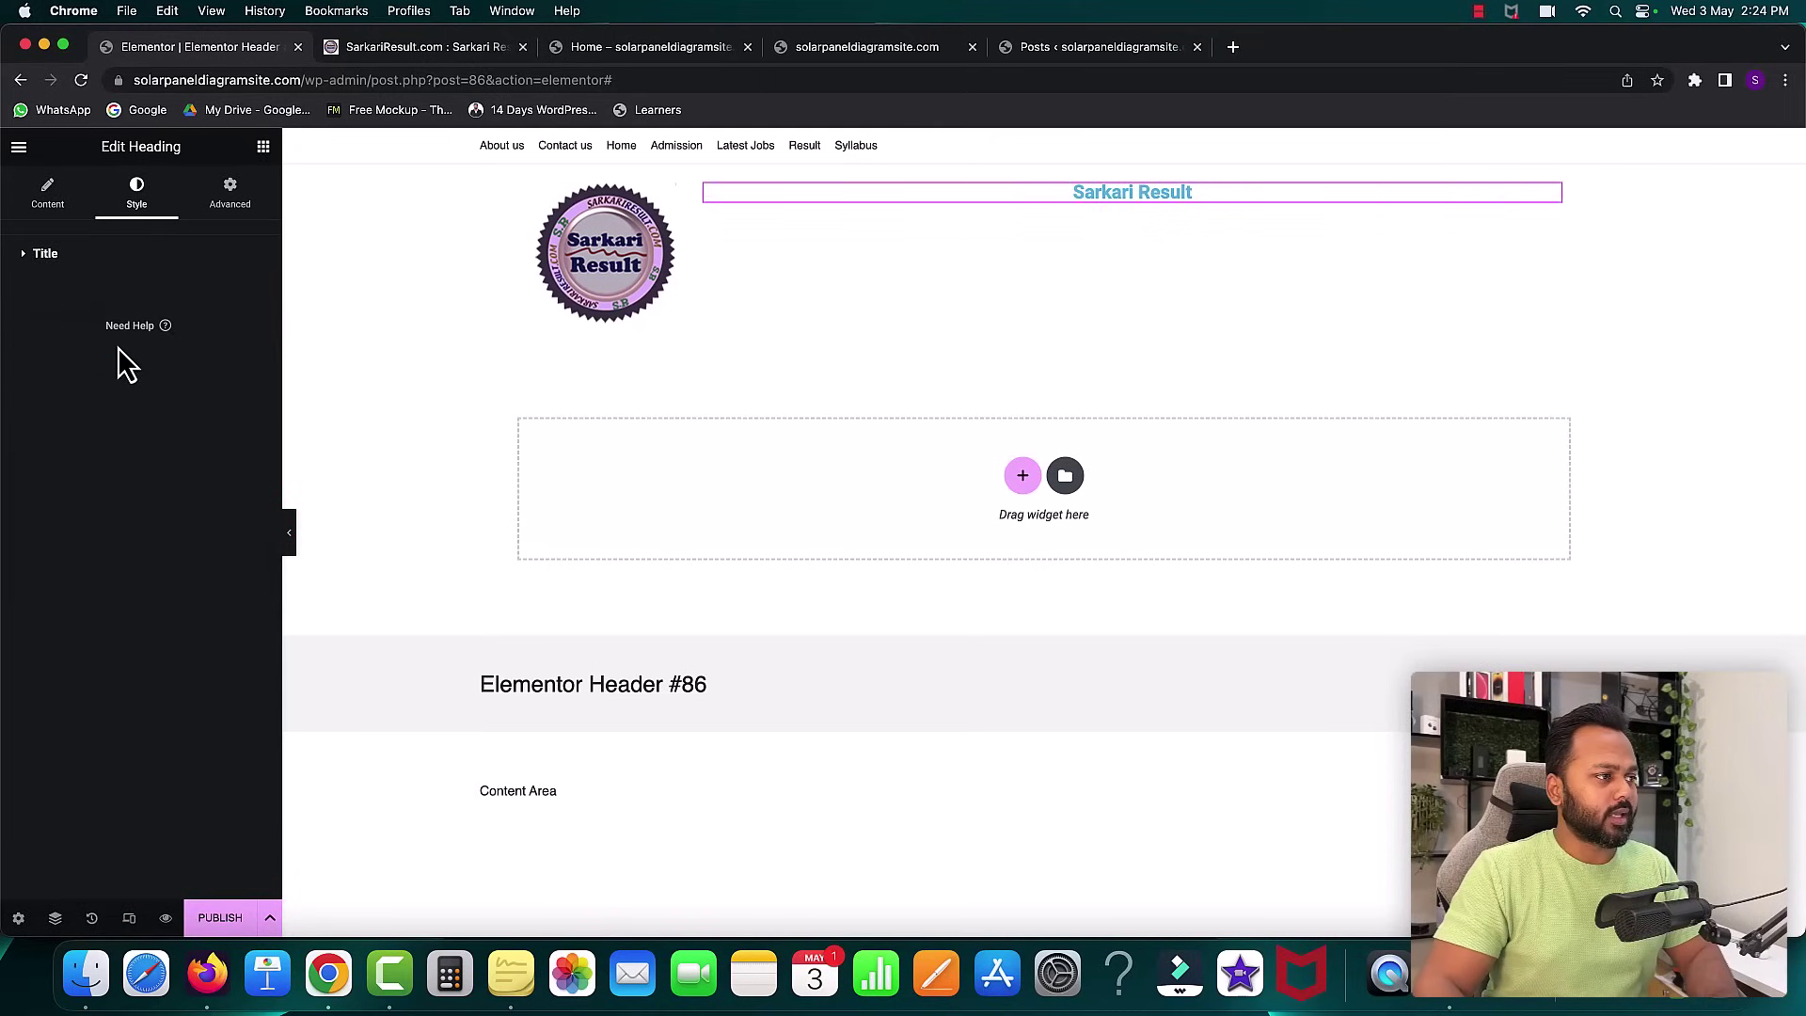
{"action": "left_click", "coordinate": [99, 267]}
{"action": "left_click", "coordinate": [249, 335]}
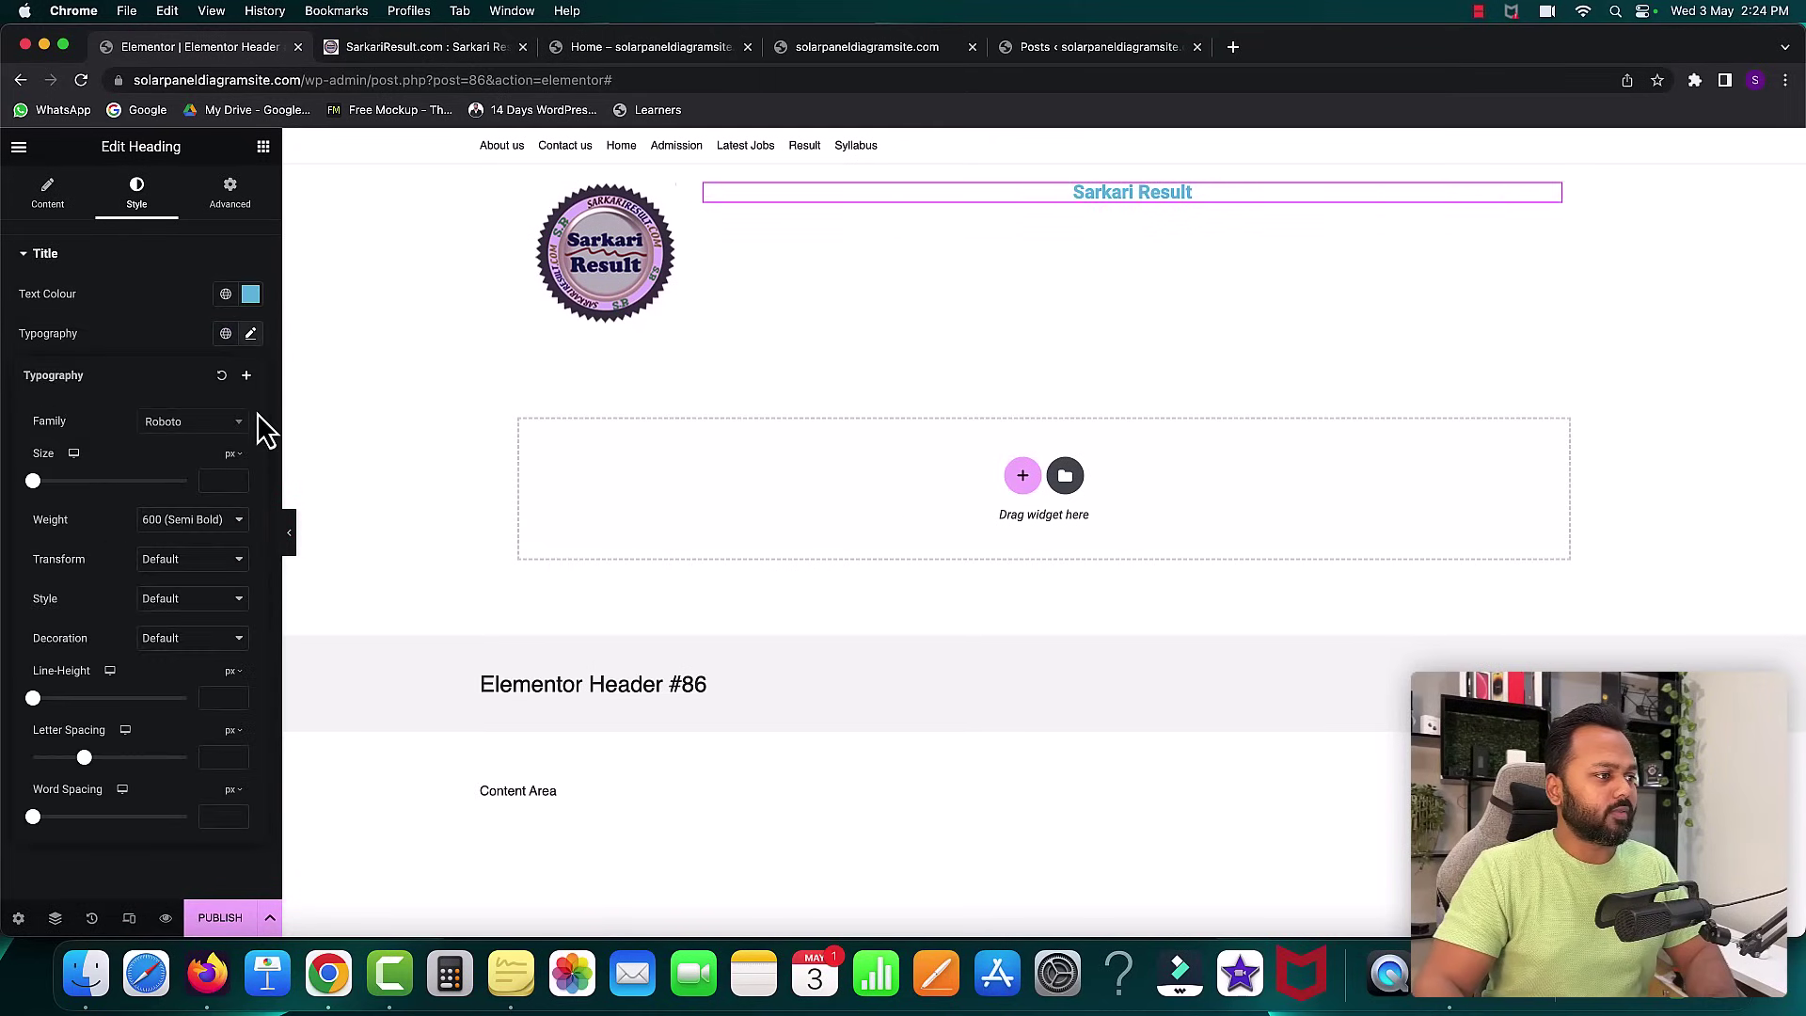
{"action": "left_click_drag", "start_coordinate": [36, 491], "coordinate": [83, 497]}
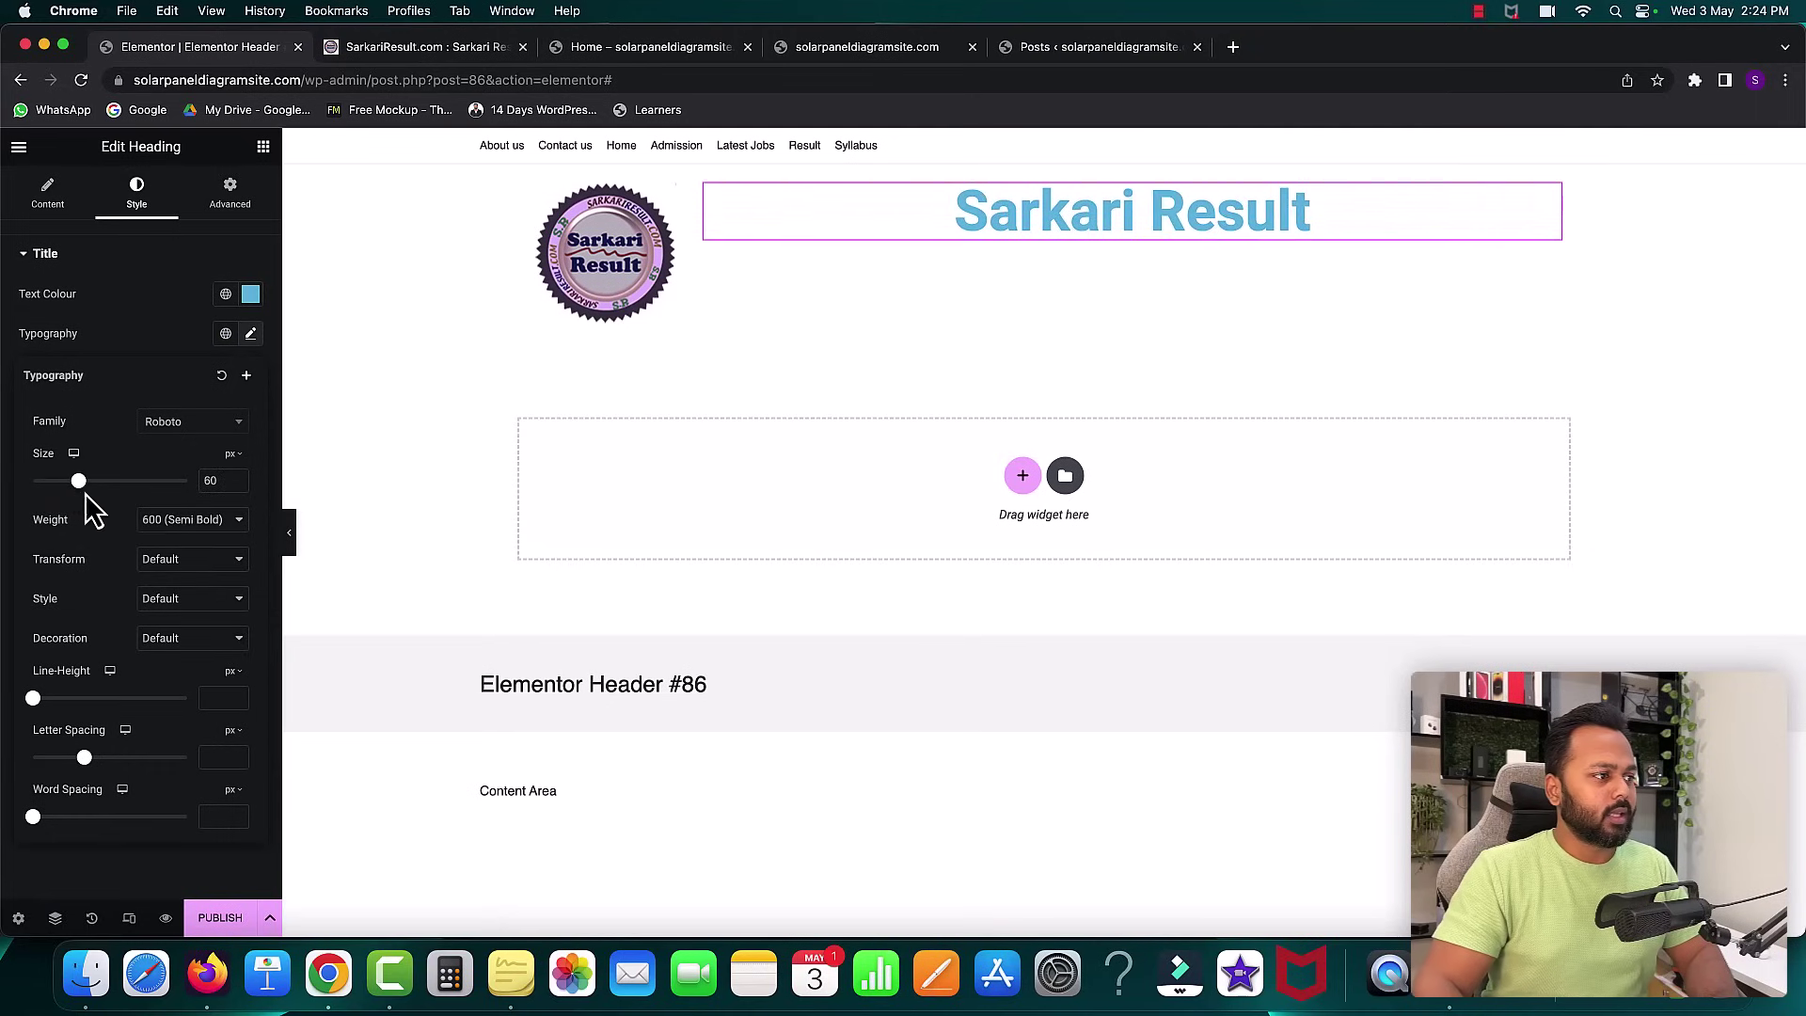
{"action": "left_click", "coordinate": [137, 324]}
- Duplicate the Sarkari Result heading and change its text to solarpaneldiagramsite.com
{"action": "right_click", "coordinate": [1017, 218]}
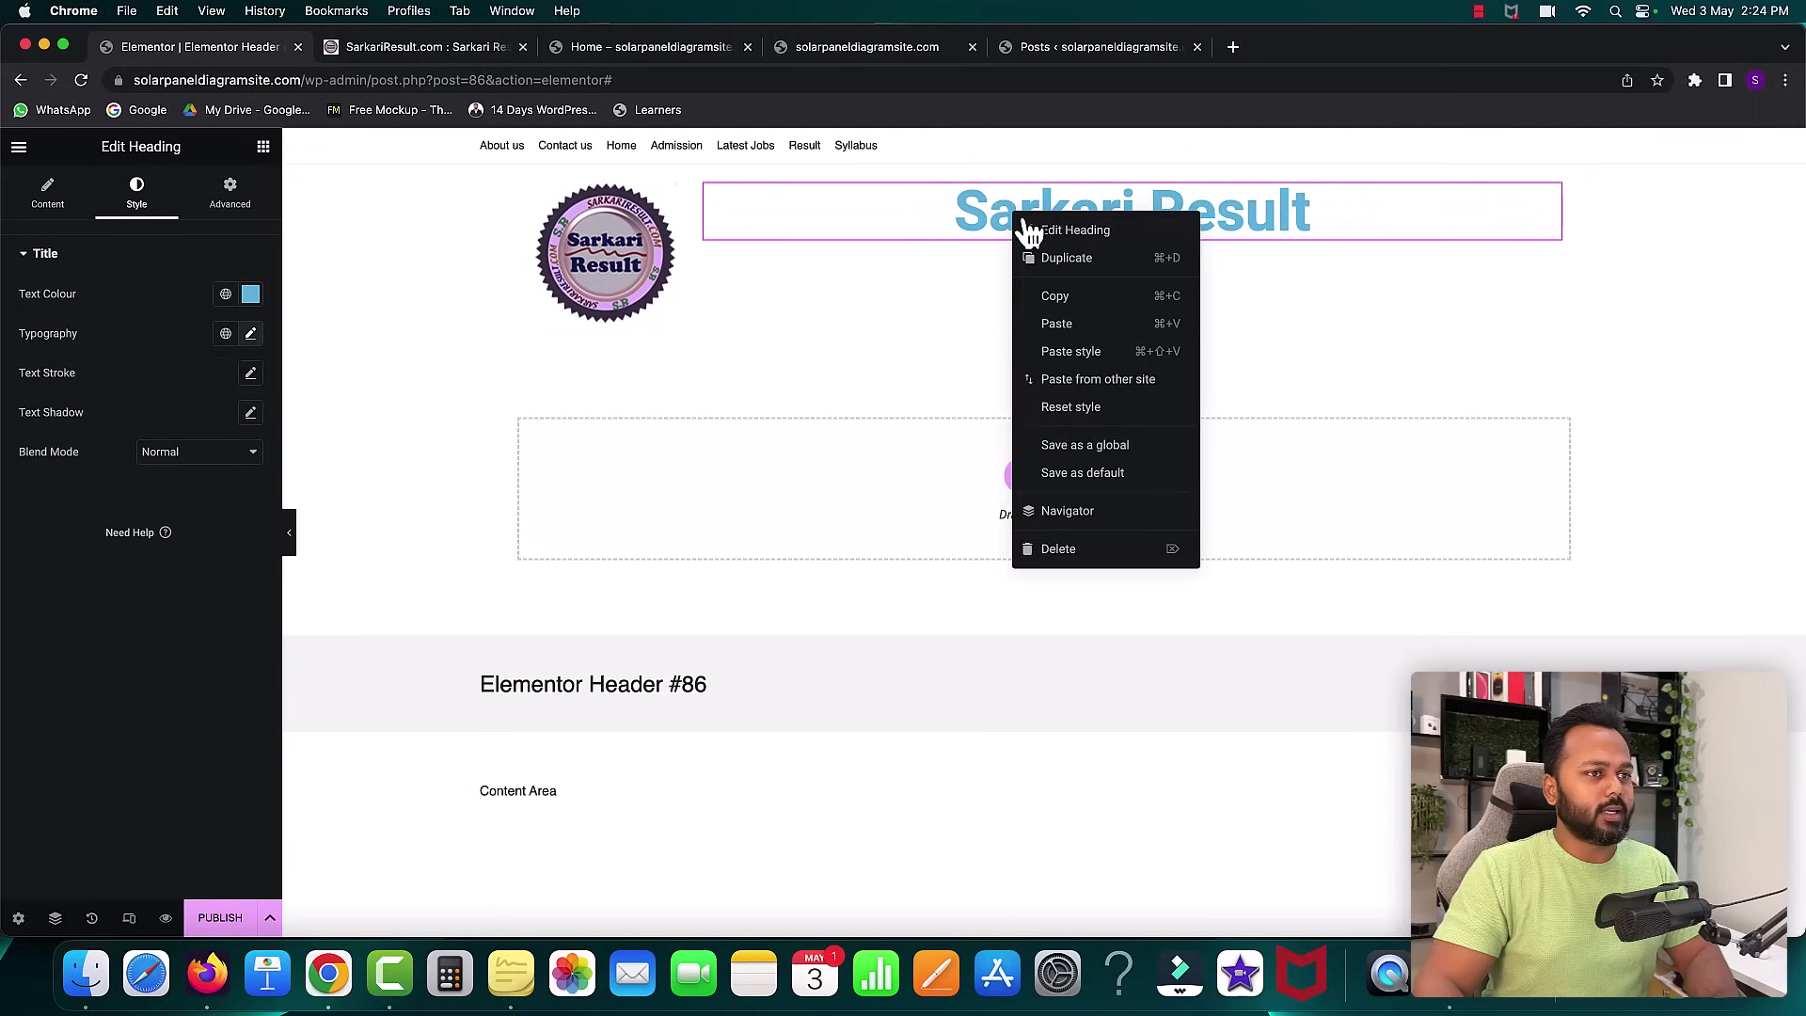
{"action": "left_click", "coordinate": [1057, 259]}
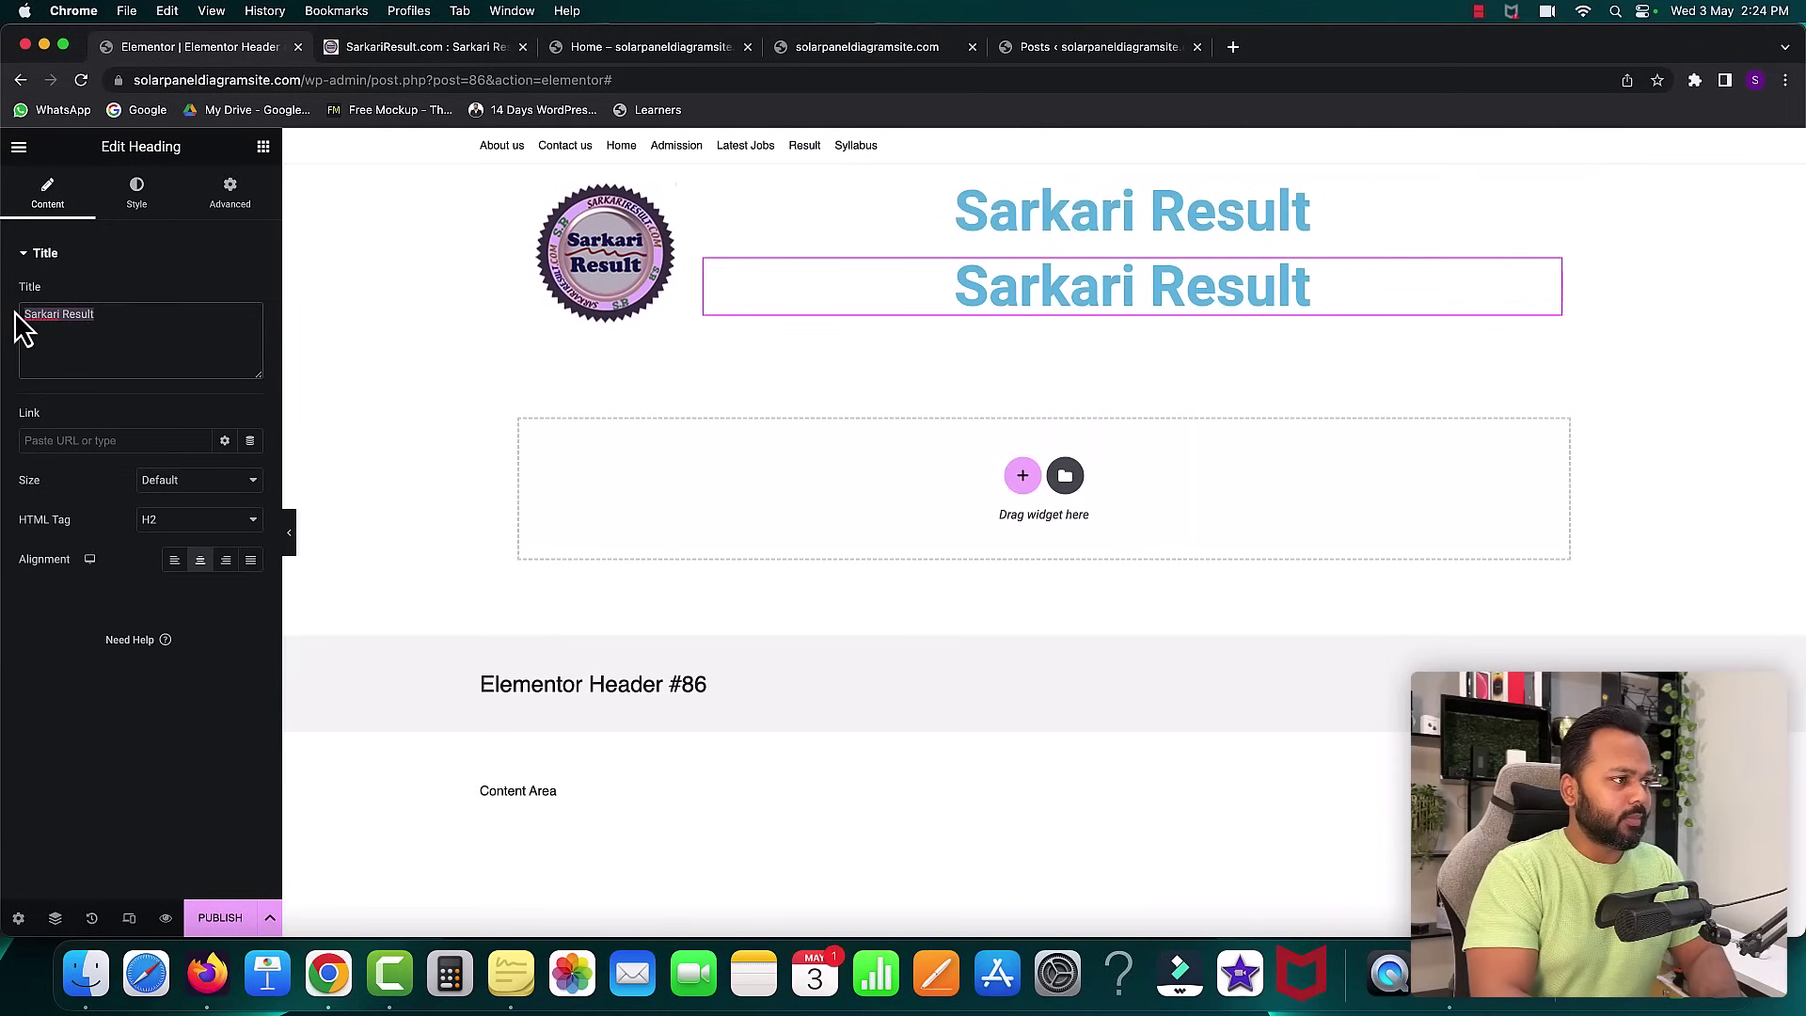
{"action": "type", "text": "sola"}
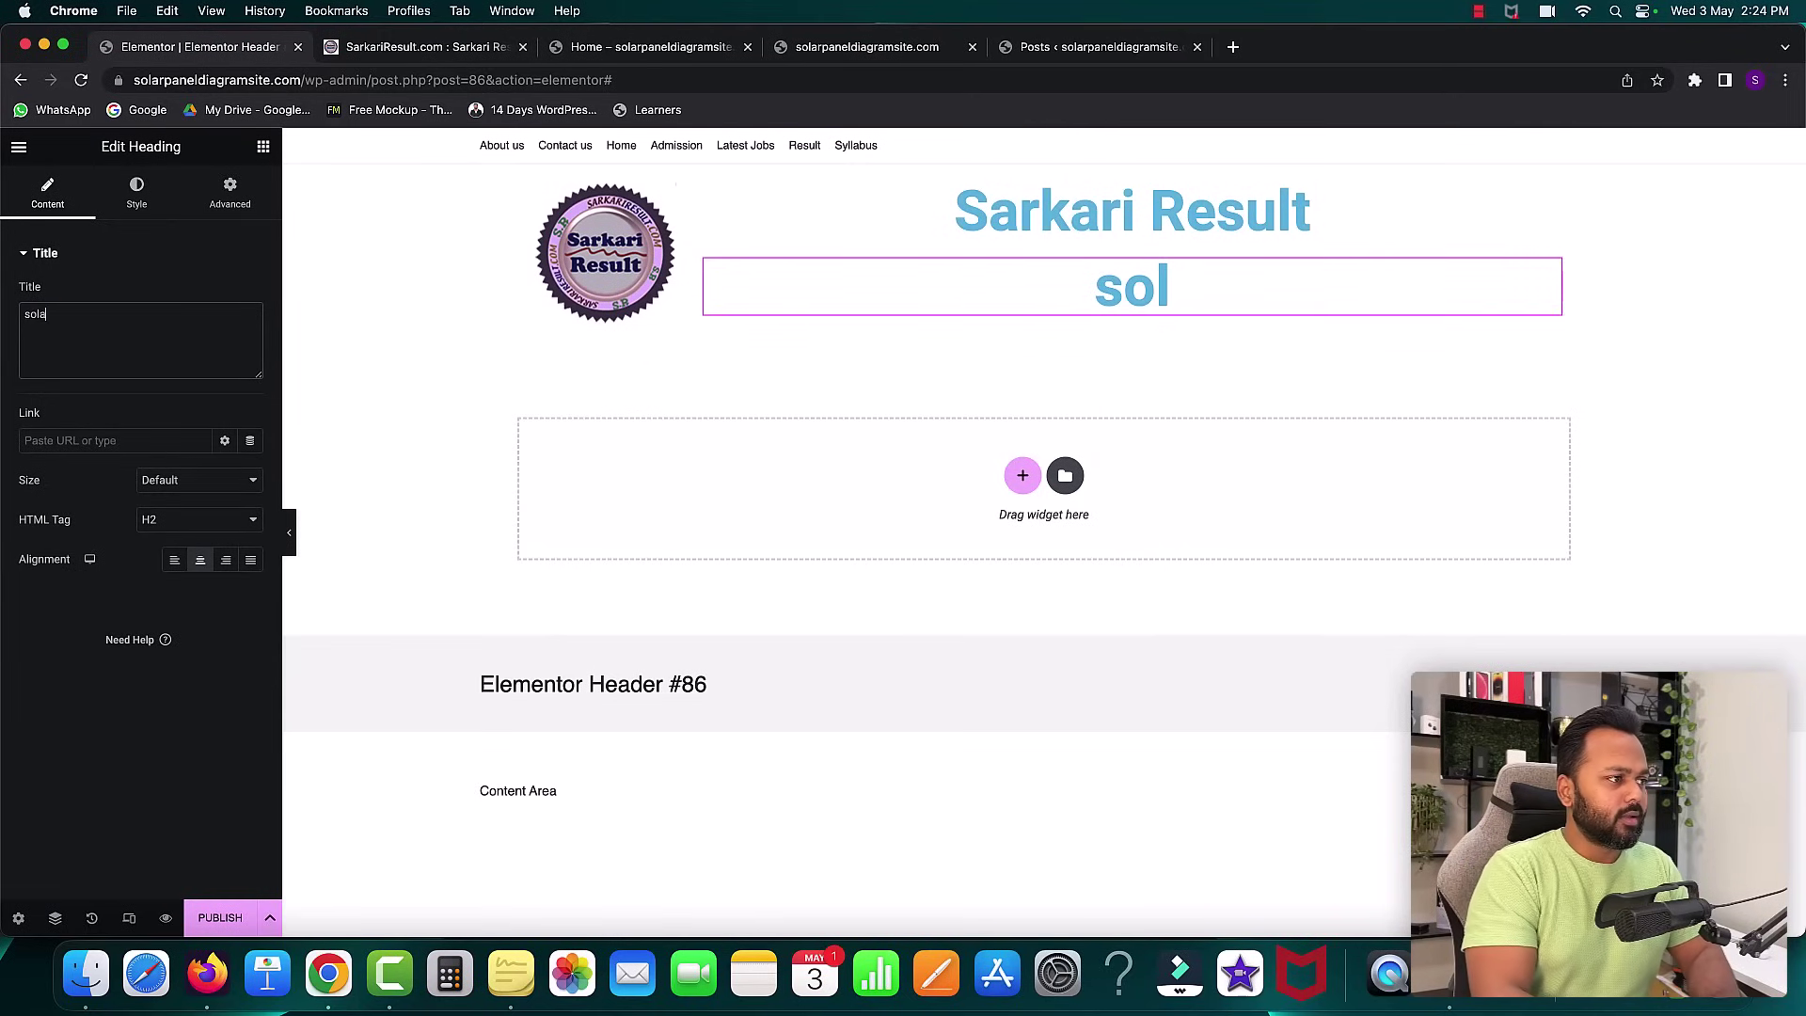
{"action": "type", "text": "rpaneldi"}
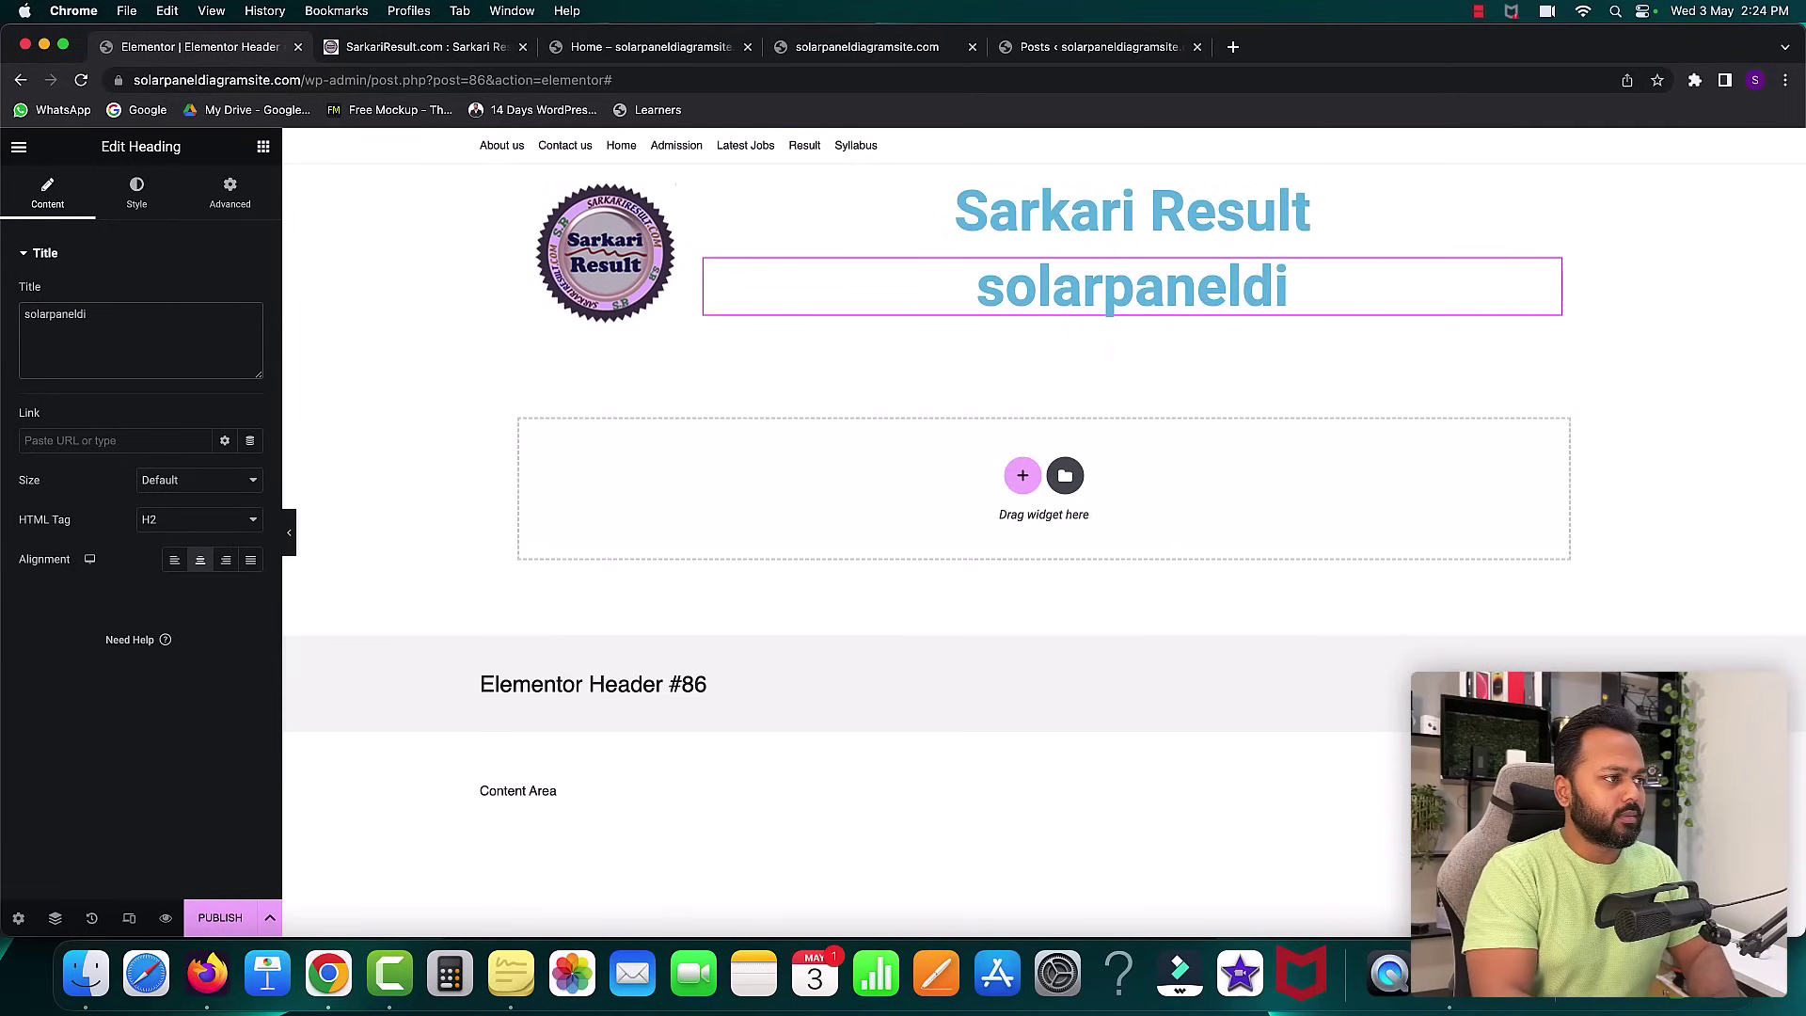
{"action": "type", "text": "agramsite.com"}
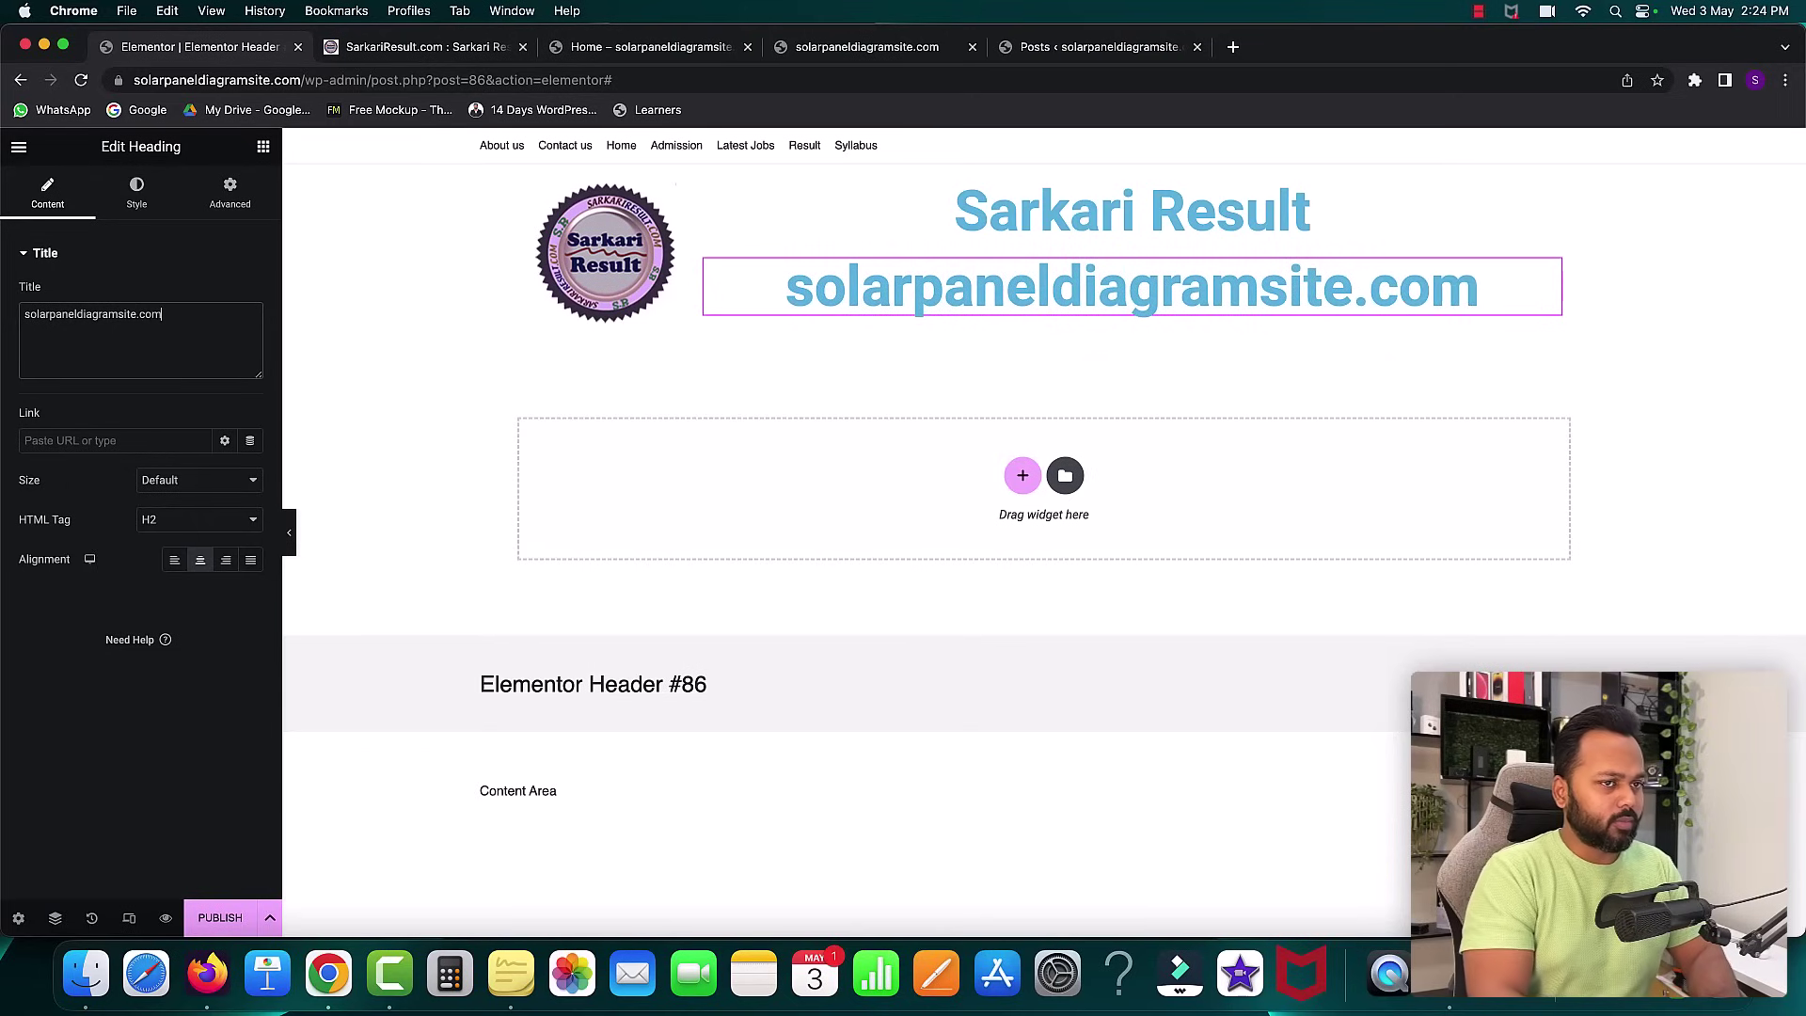
- Set the subheading to 24 px with weight 500 (Medium), then compare with the reference site
{"action": "left_click", "coordinate": [134, 193]}
{"action": "left_click", "coordinate": [252, 335]}
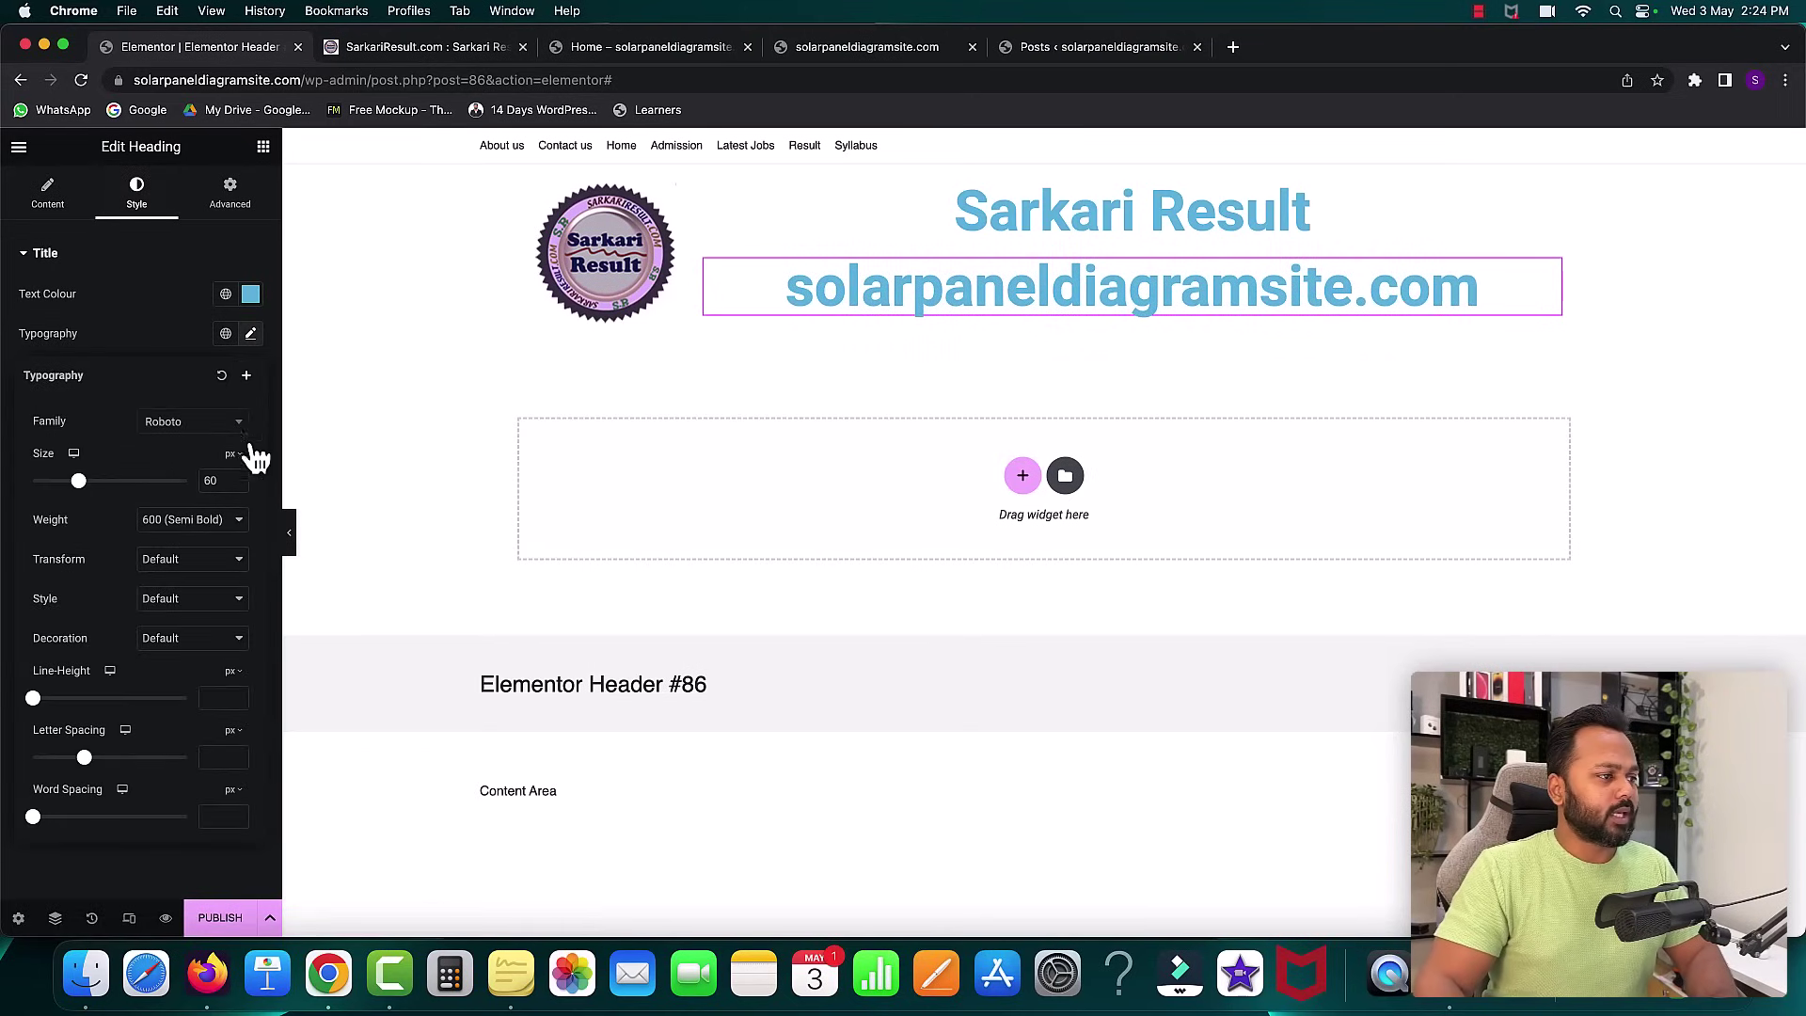
{"action": "left_click", "coordinate": [238, 486]}
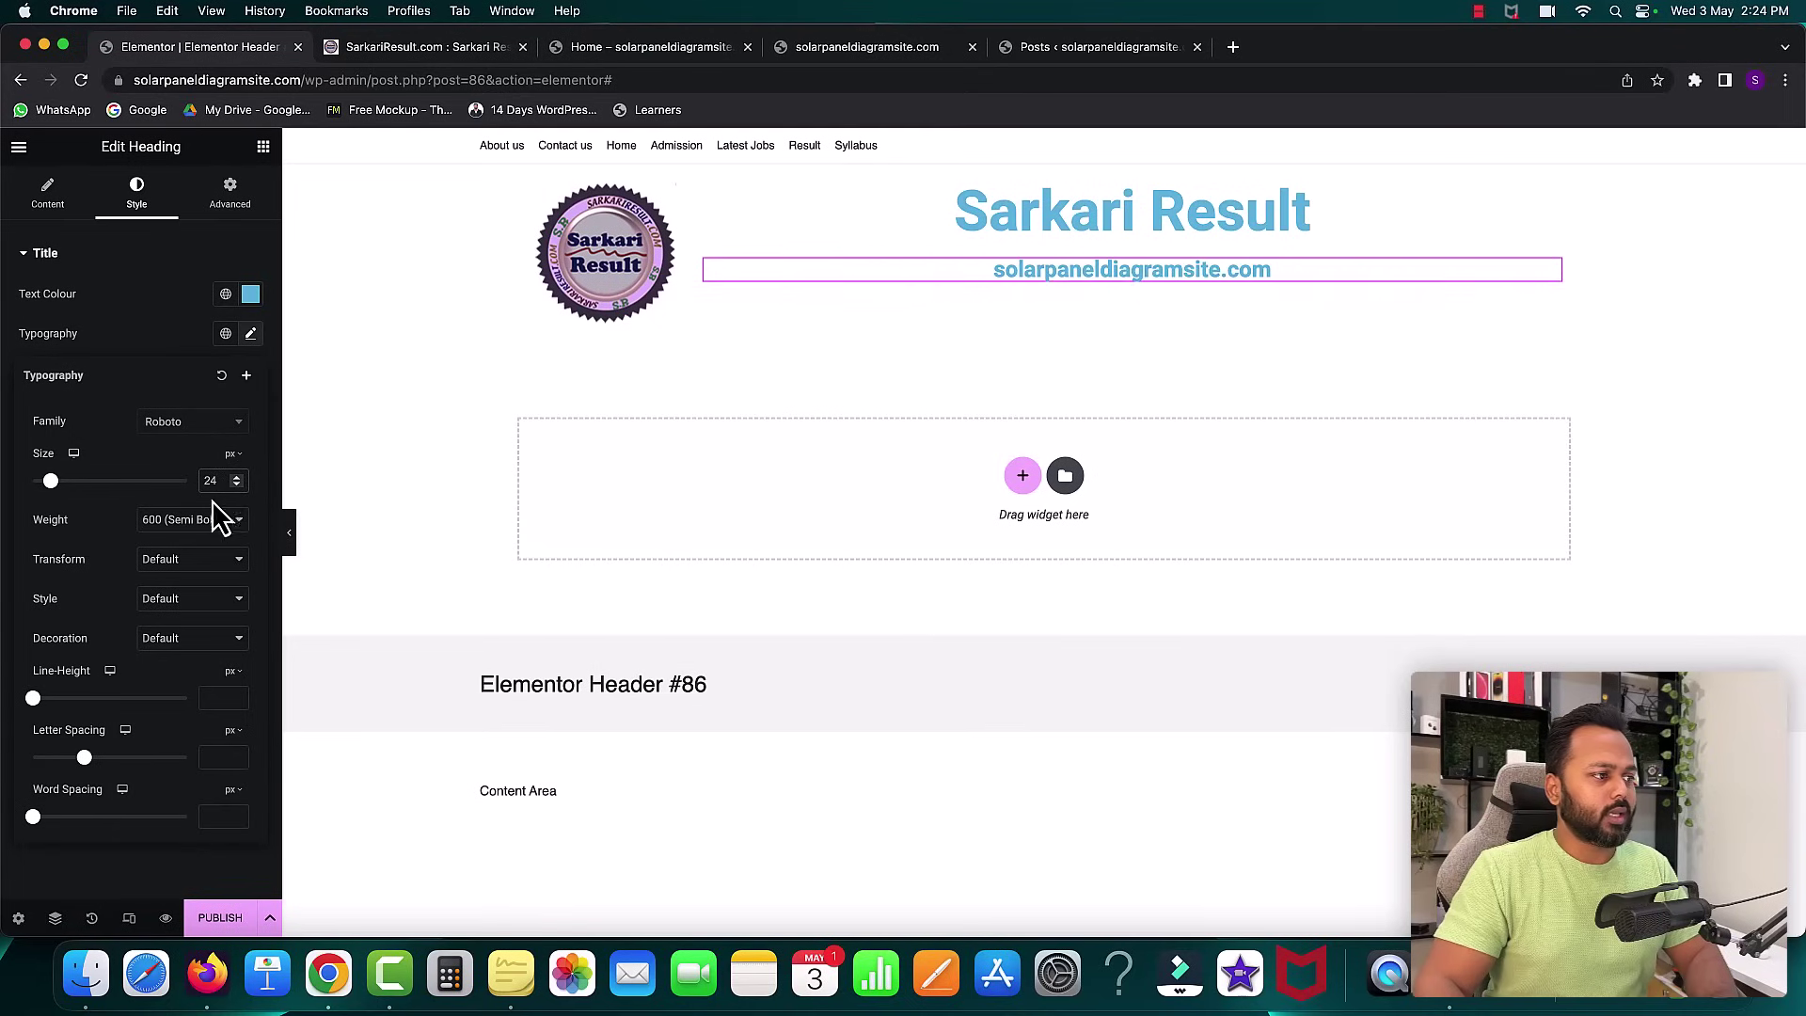
{"action": "left_click", "coordinate": [174, 527]}
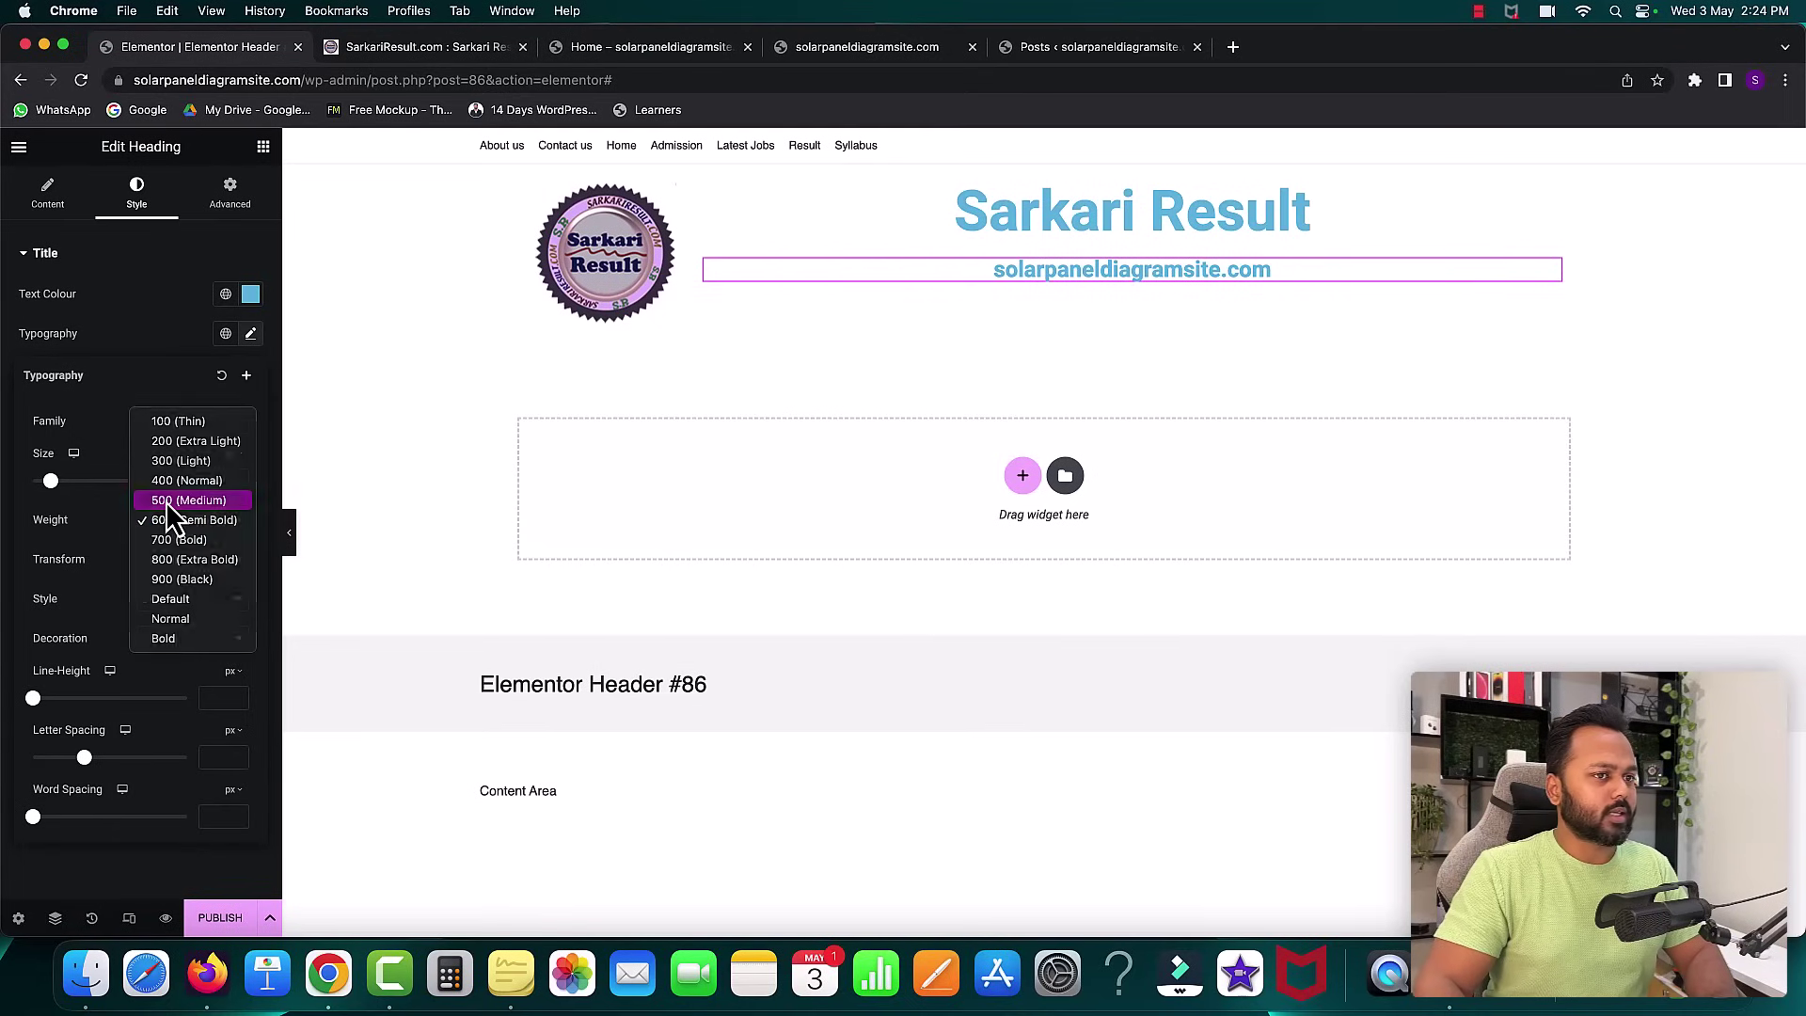
{"action": "left_click", "coordinate": [166, 500]}
{"action": "left_click", "coordinate": [158, 318]}
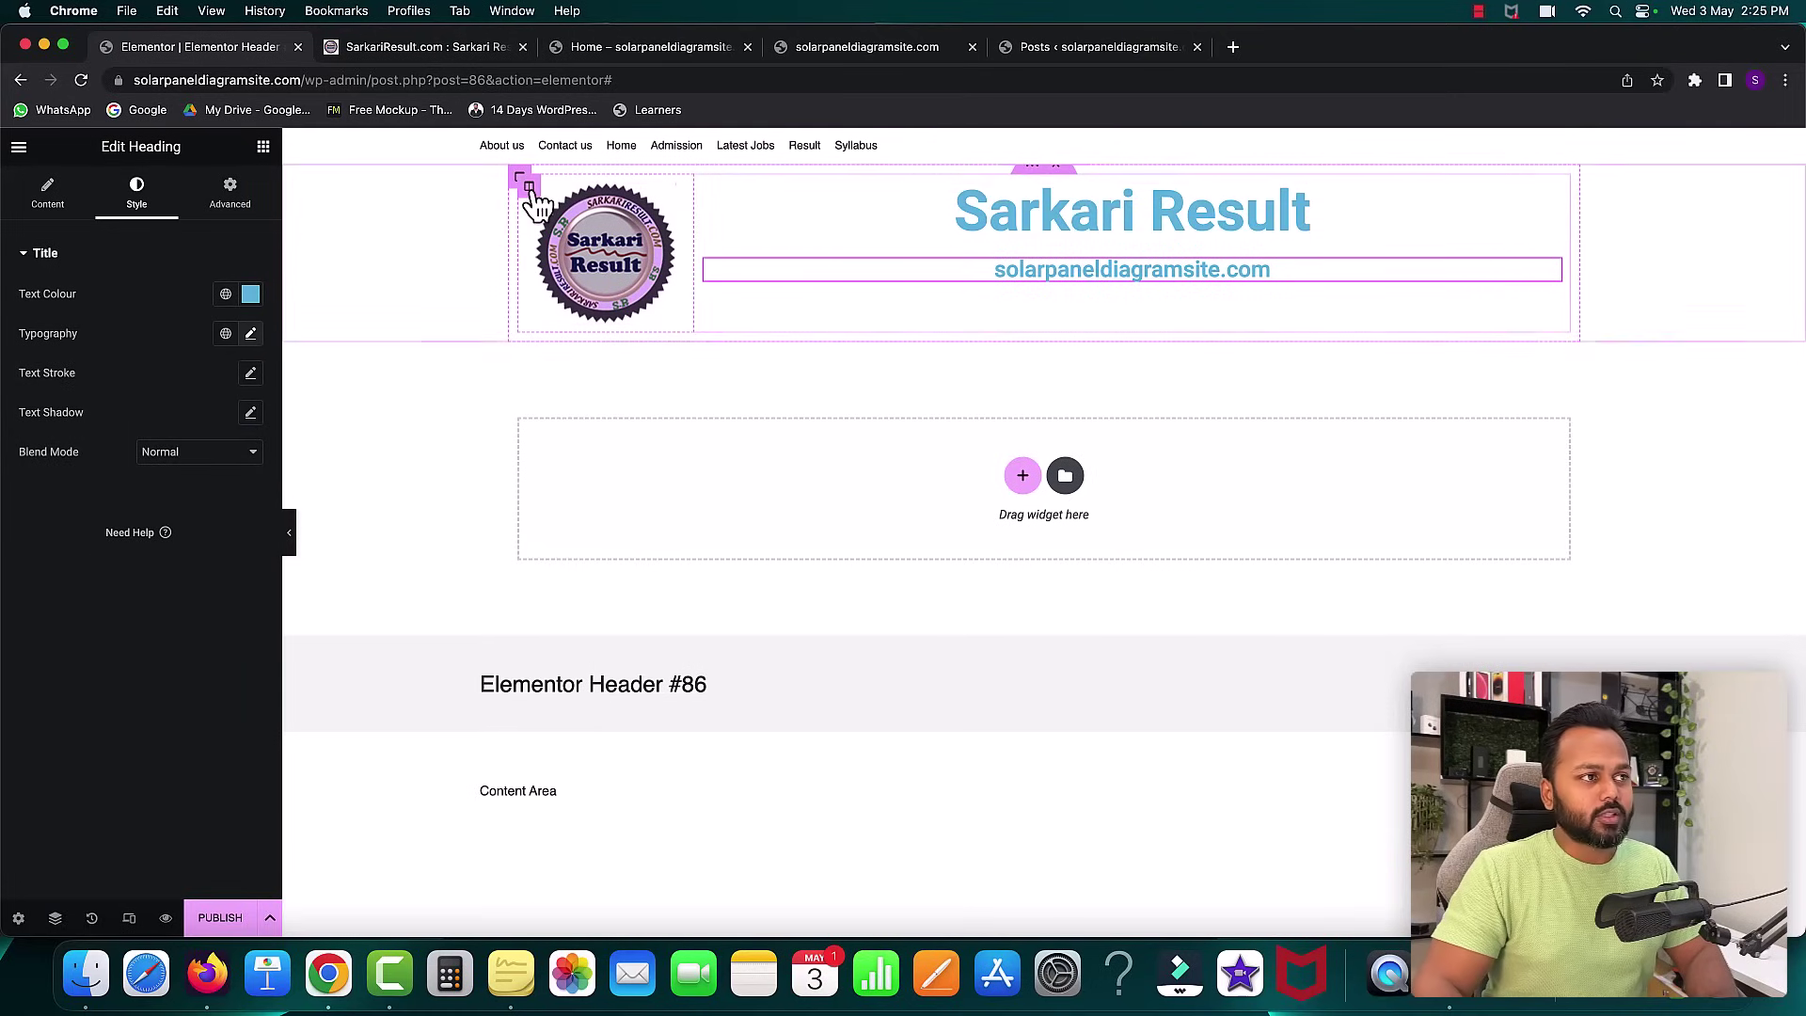
{"action": "left_click", "coordinate": [407, 48]}
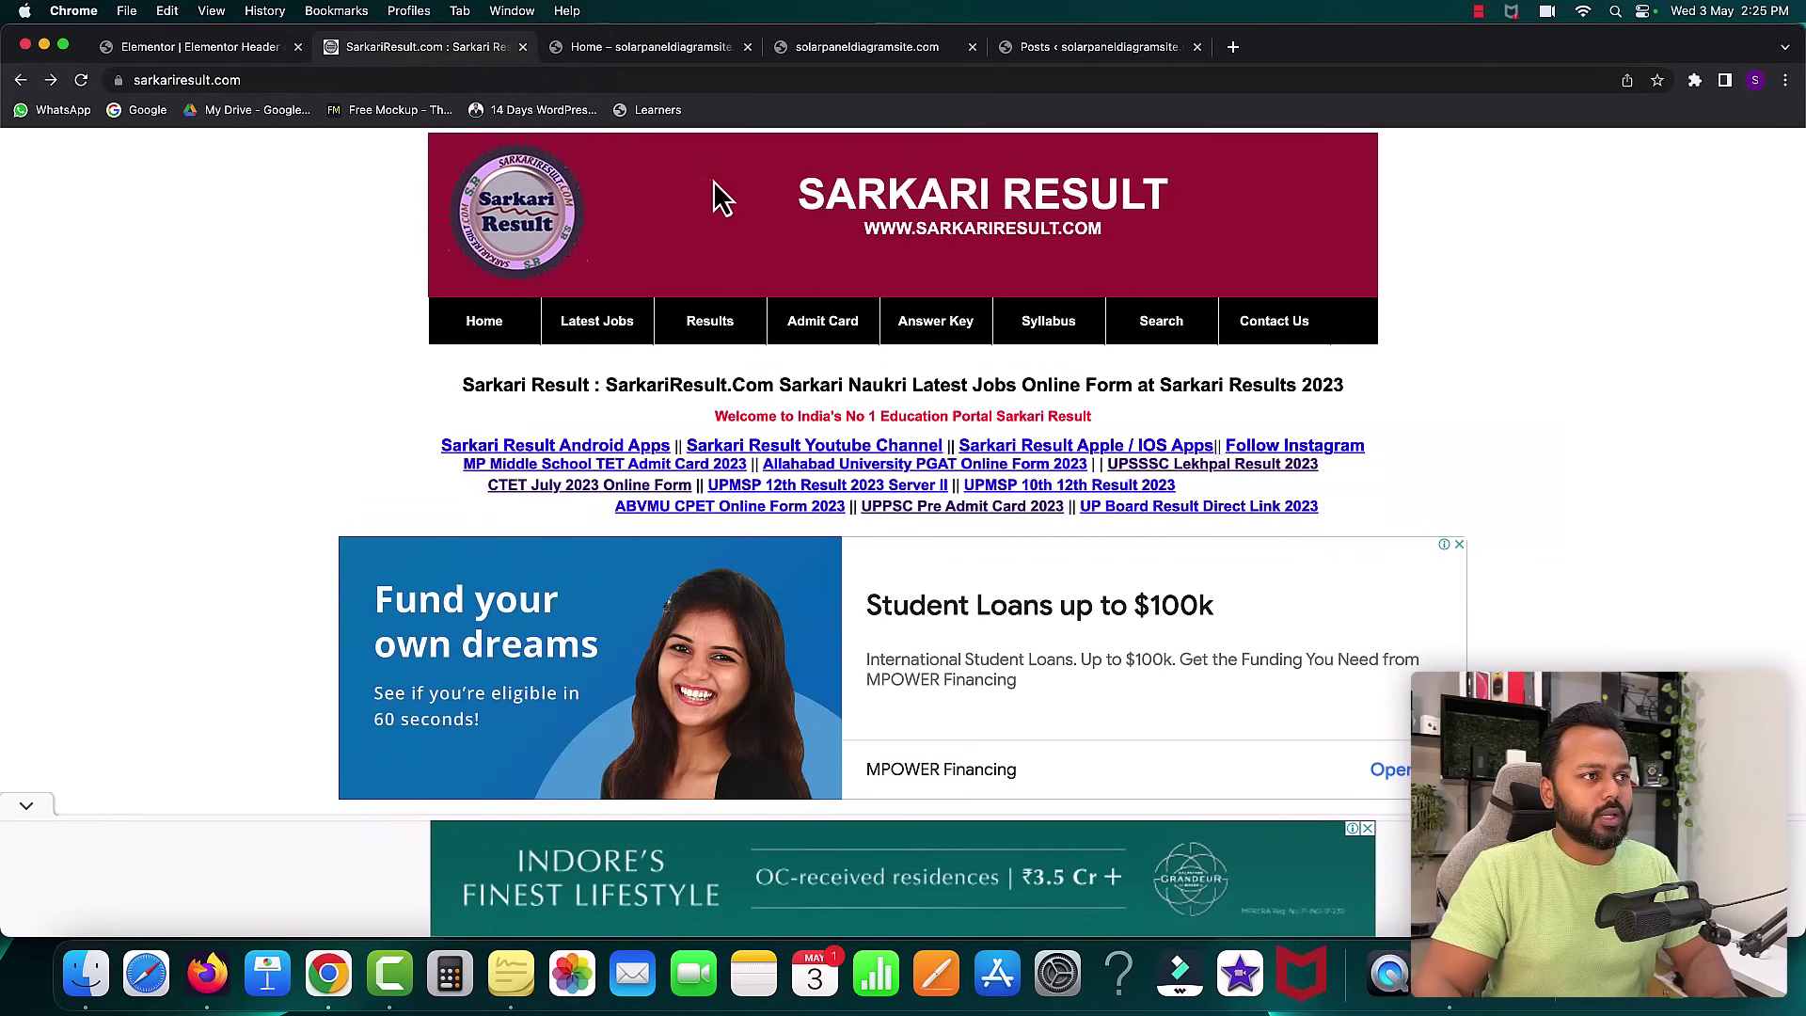
- Return to the Elementor header editor and show the Navigator tree of its structure
{"action": "left_click", "coordinate": [233, 62]}
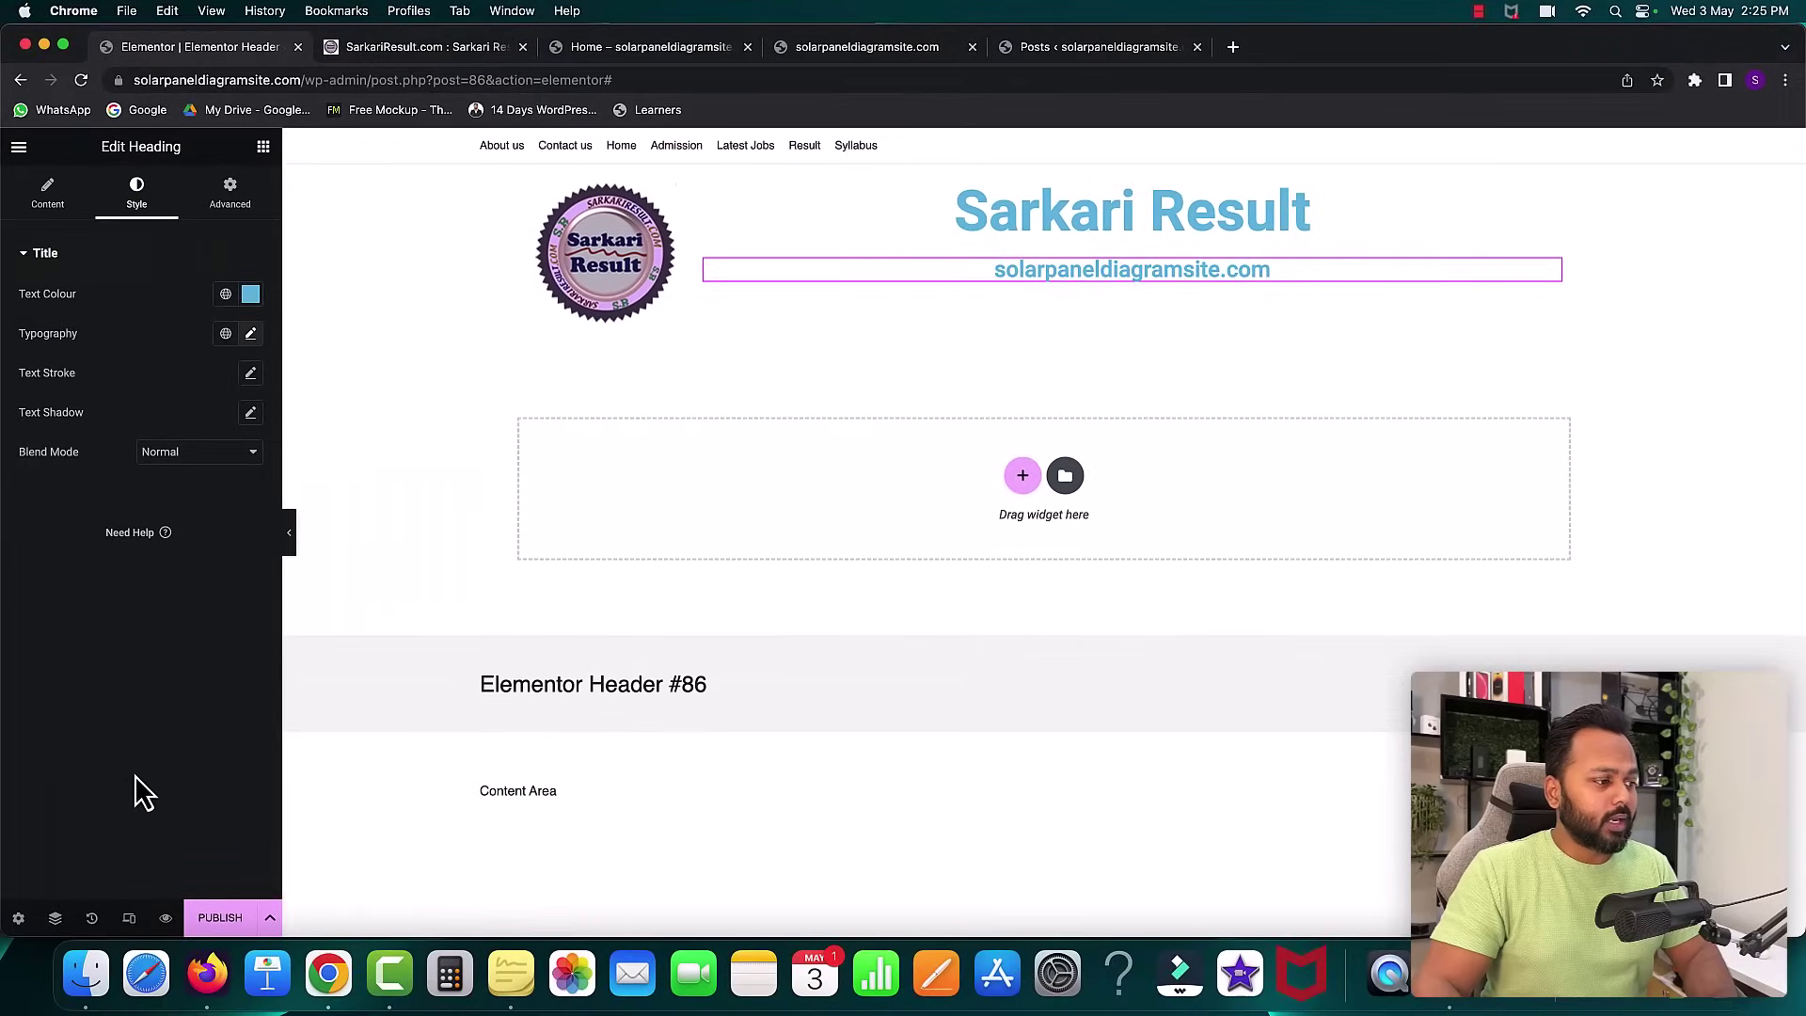
{"action": "left_click", "coordinate": [57, 922]}
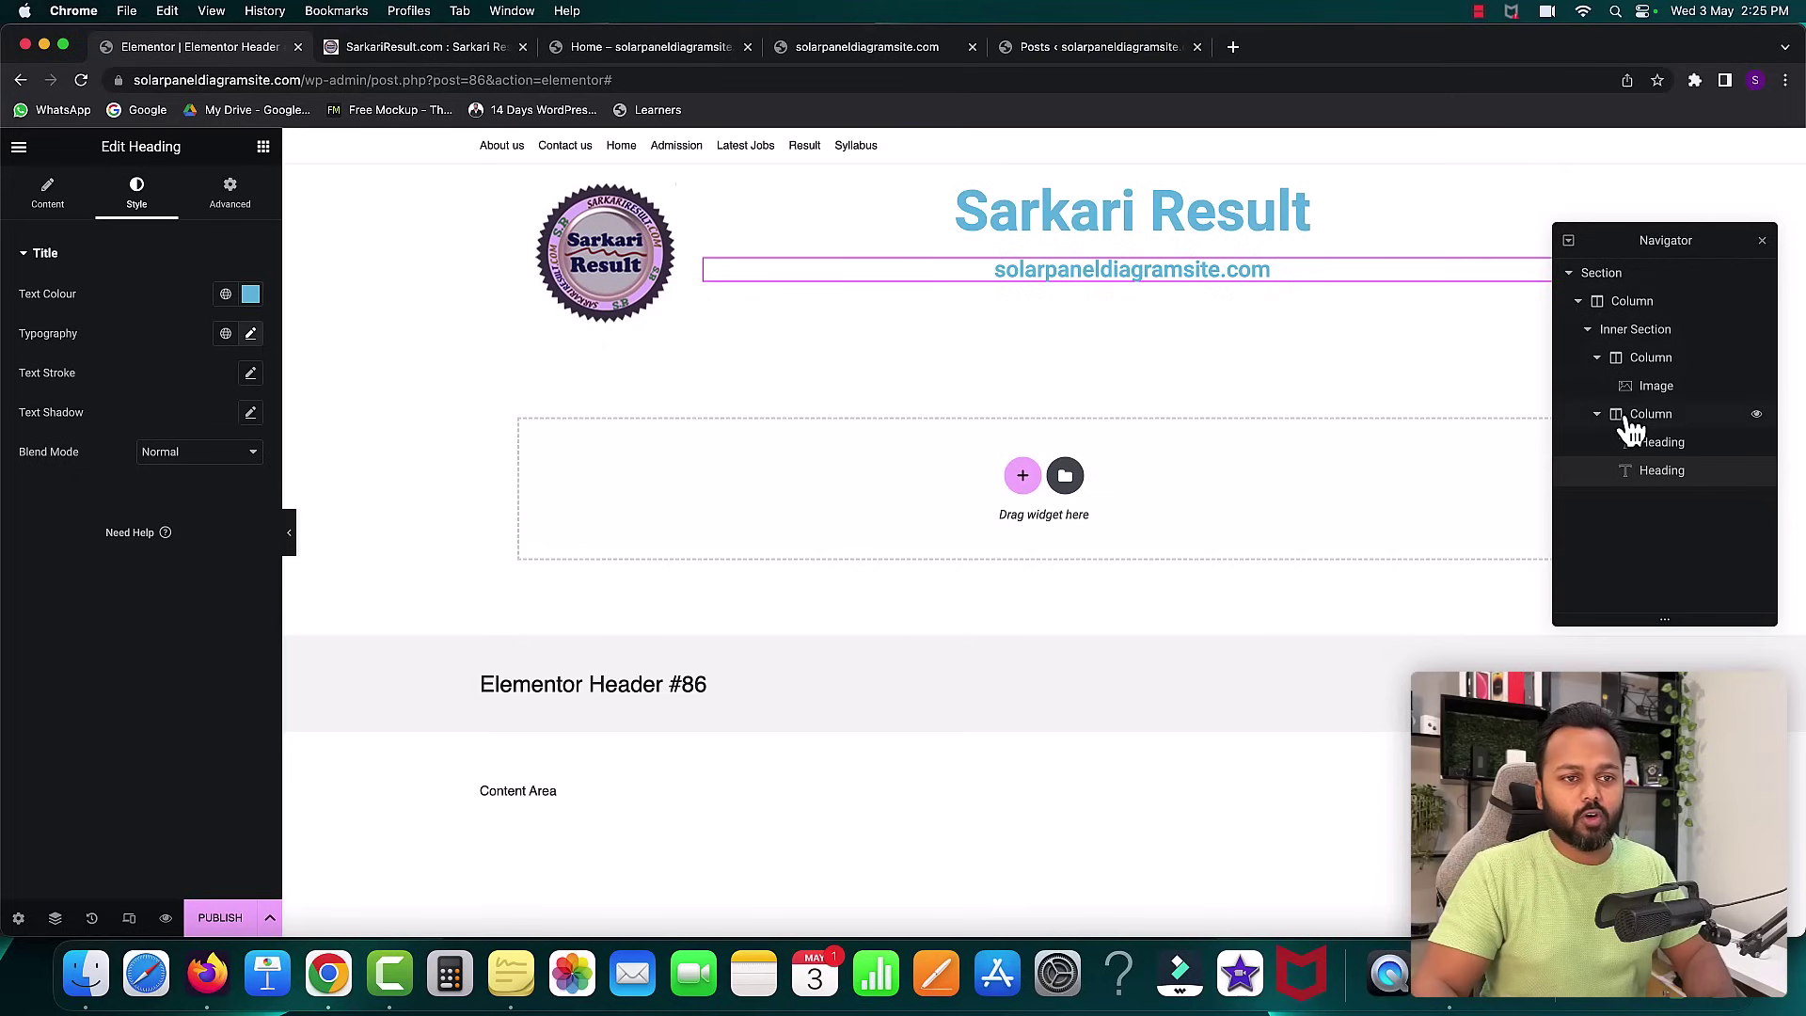
- Give the inner section a classic dark red background colour
{"action": "left_click", "coordinate": [1632, 337]}
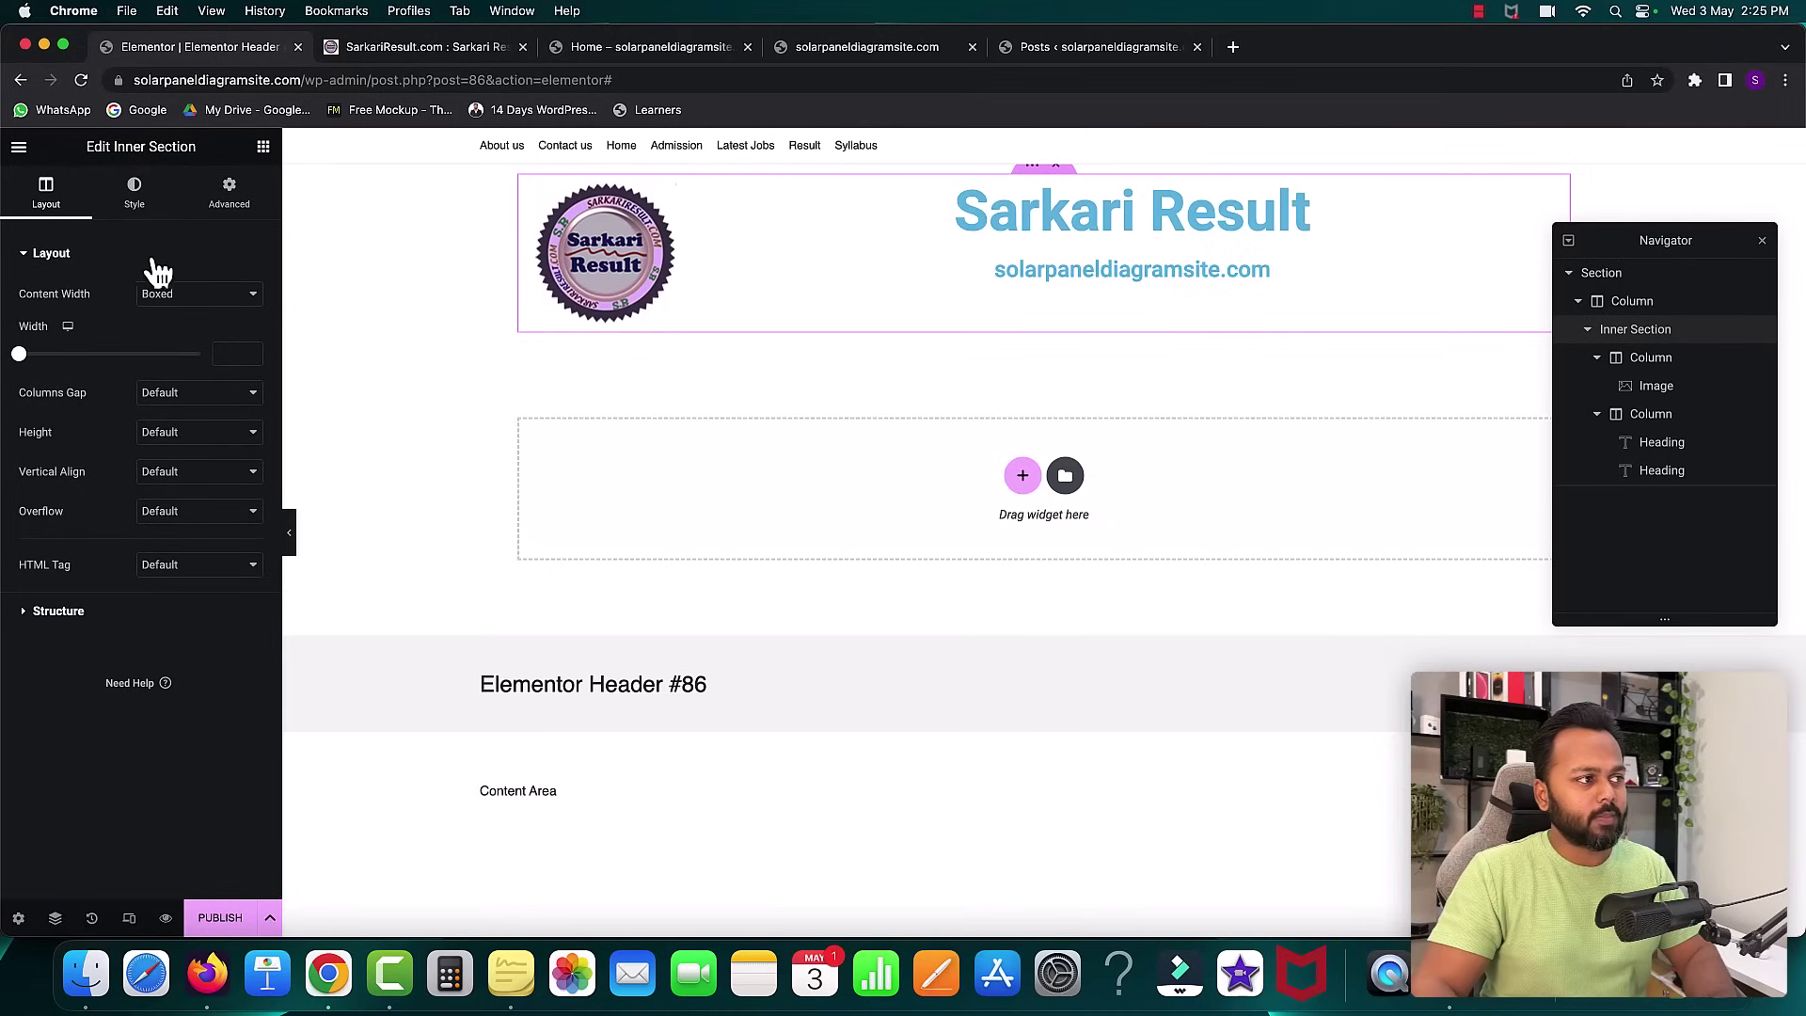
{"action": "left_click", "coordinate": [136, 193]}
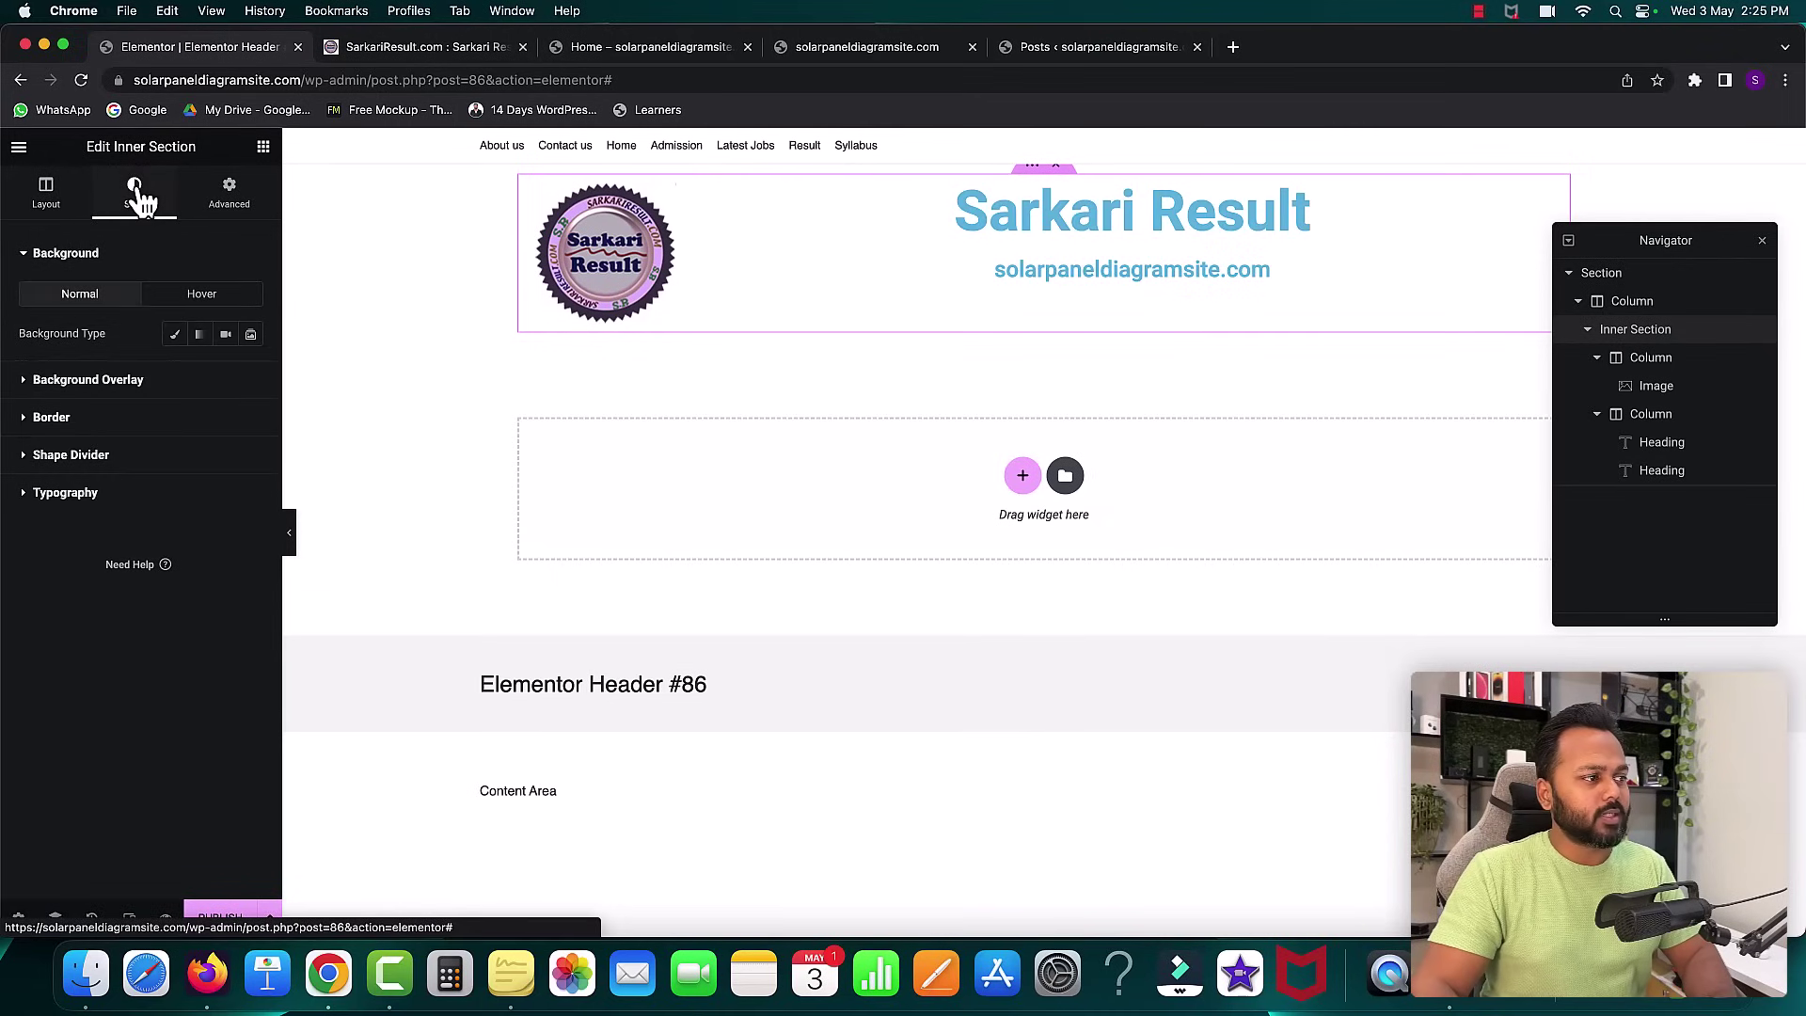
{"action": "left_click", "coordinate": [175, 334]}
{"action": "left_click", "coordinate": [249, 373]}
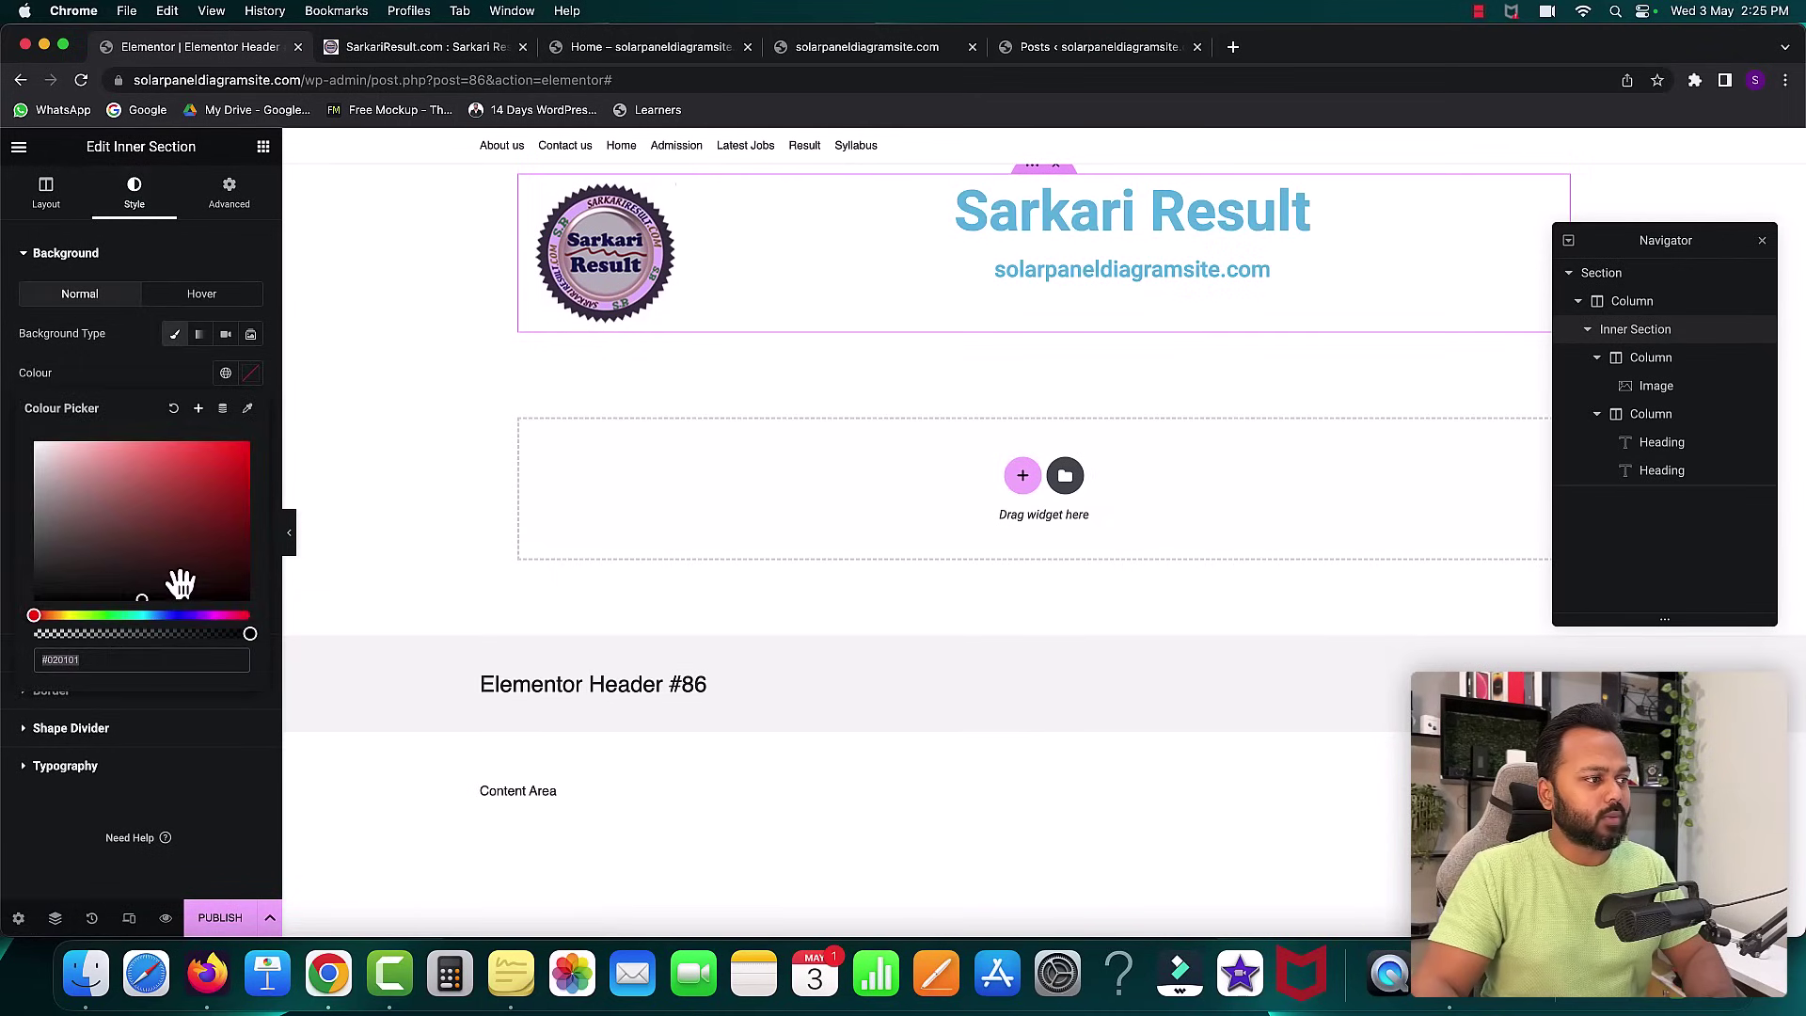
{"action": "left_click", "coordinate": [171, 533]}
{"action": "left_click_drag", "start_coordinate": [171, 533], "coordinate": [252, 517]}
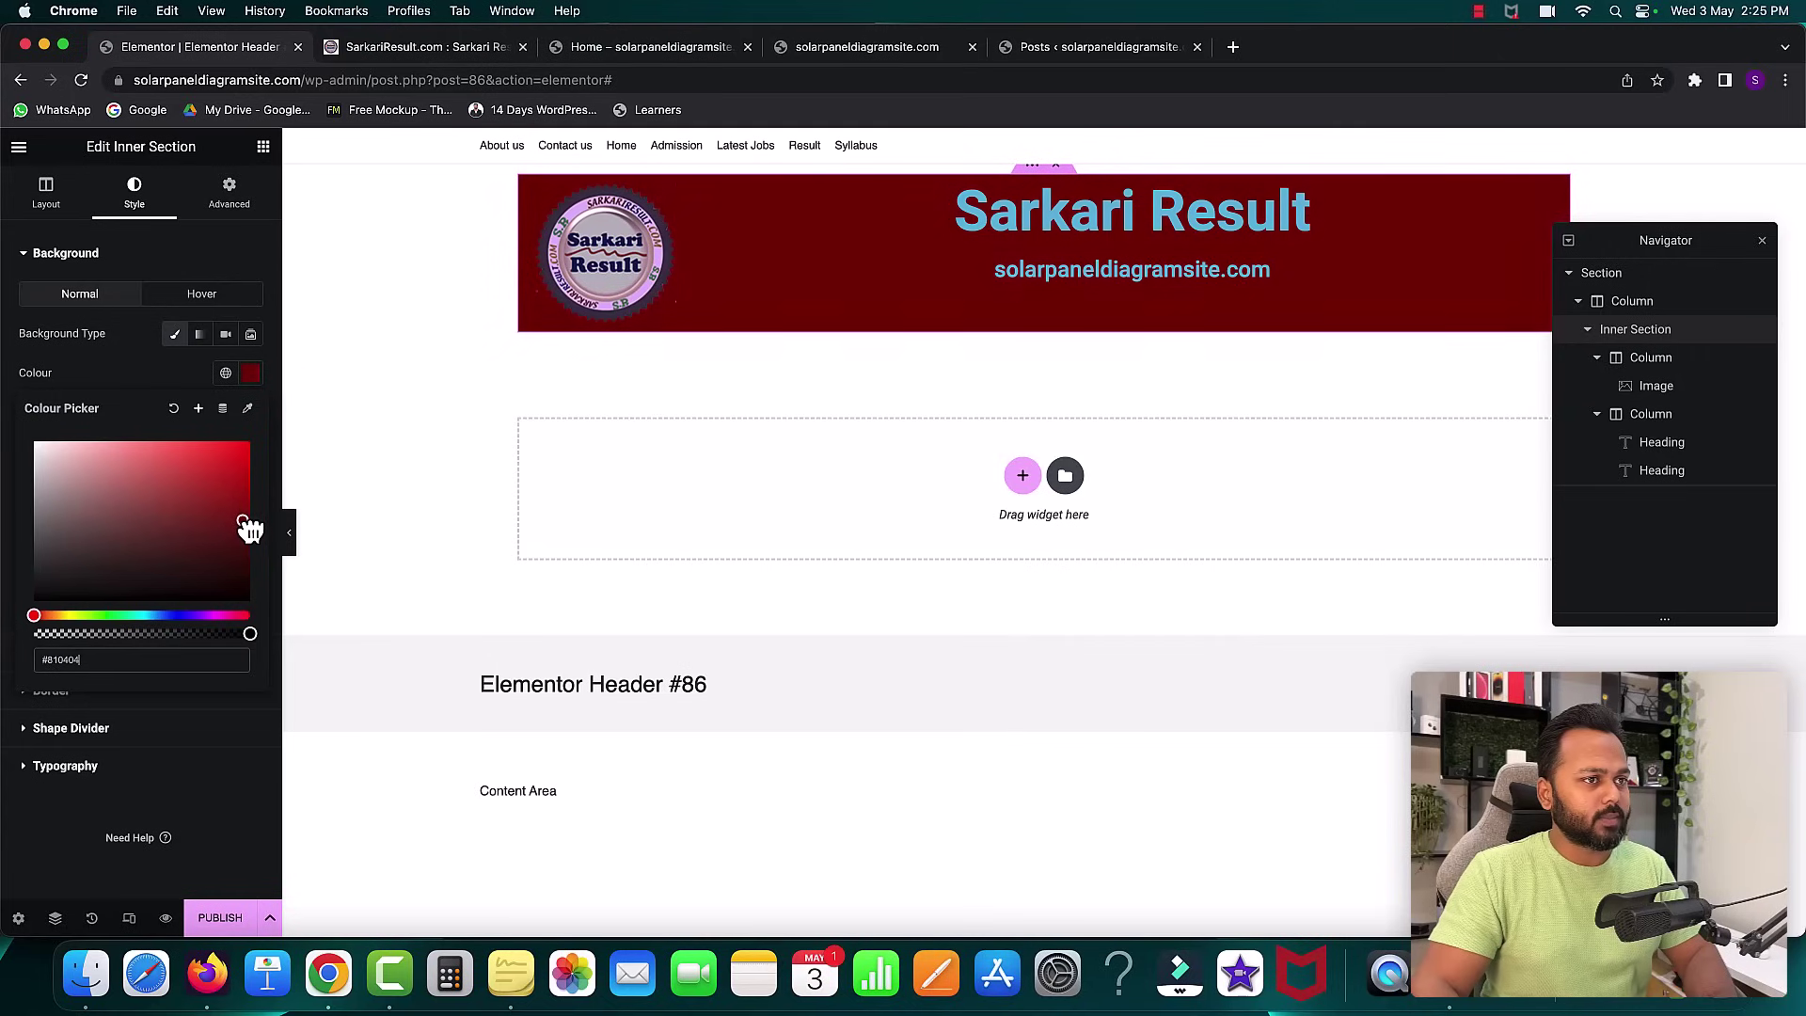
{"action": "left_click", "coordinate": [132, 380]}
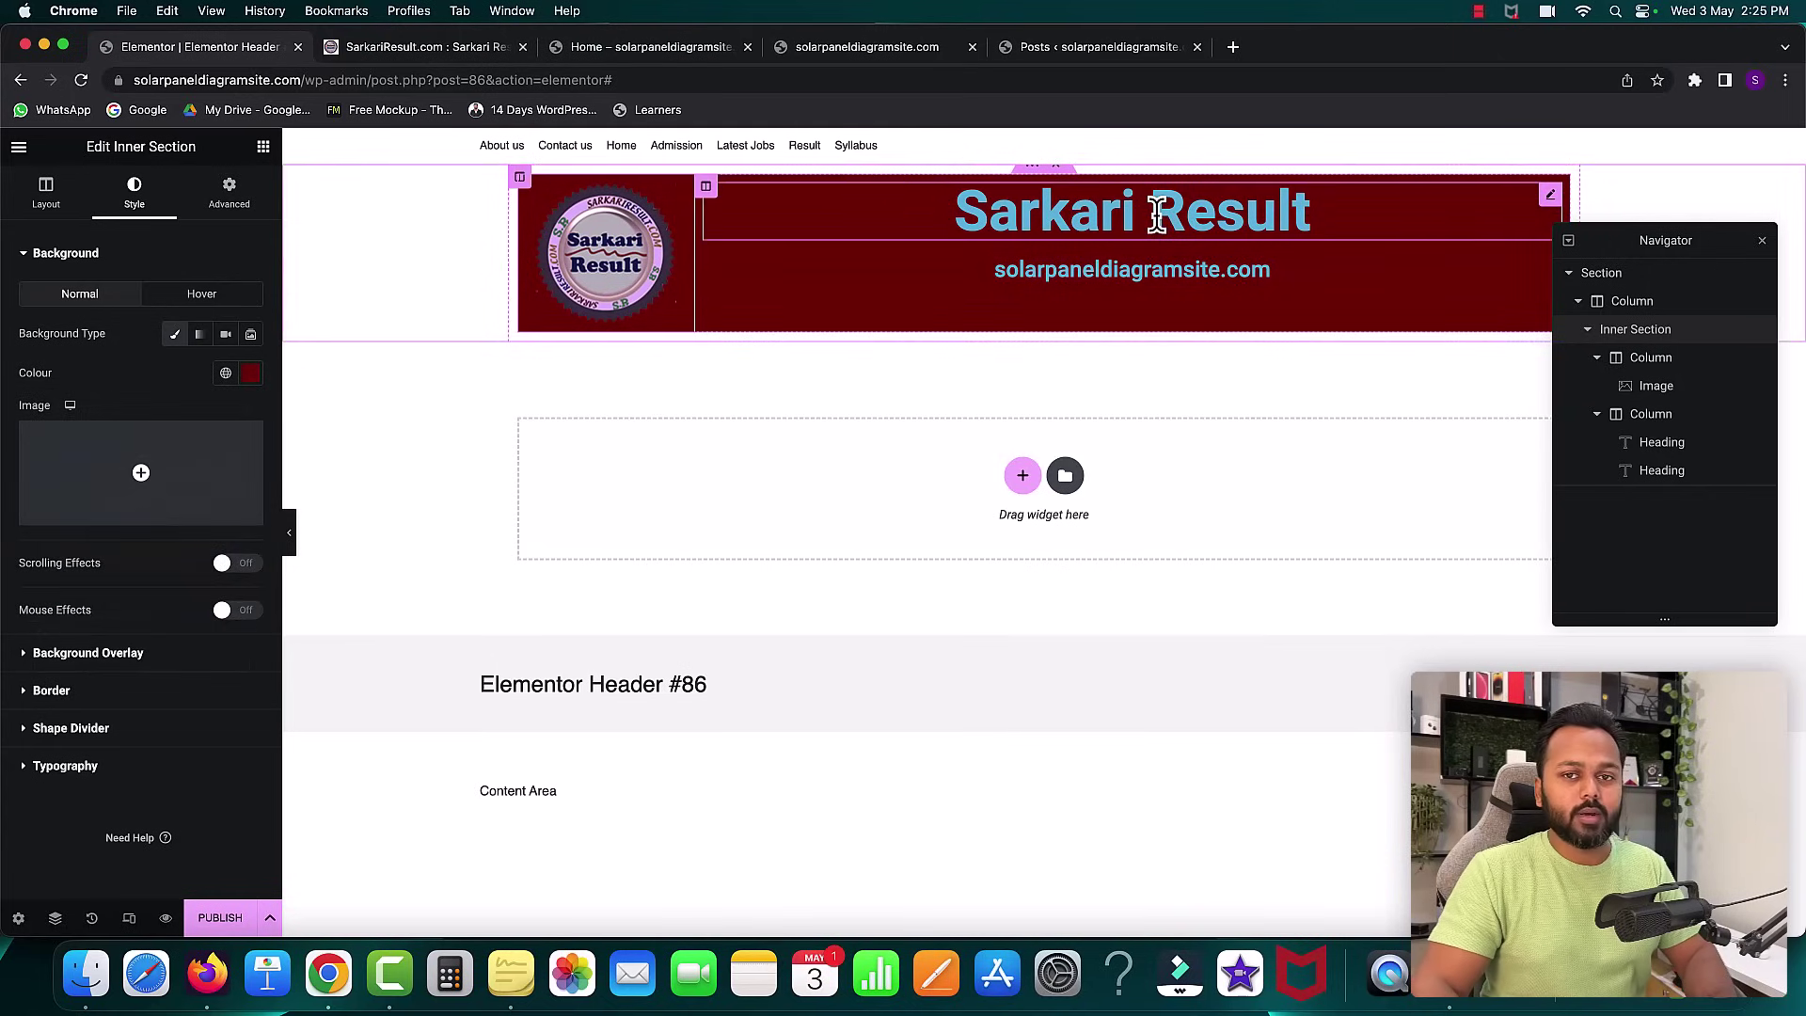
- Set both the Sarkari Result title and the solarpaneldiagramsite.com subheading text colour to white
{"action": "left_click", "coordinate": [1157, 215]}
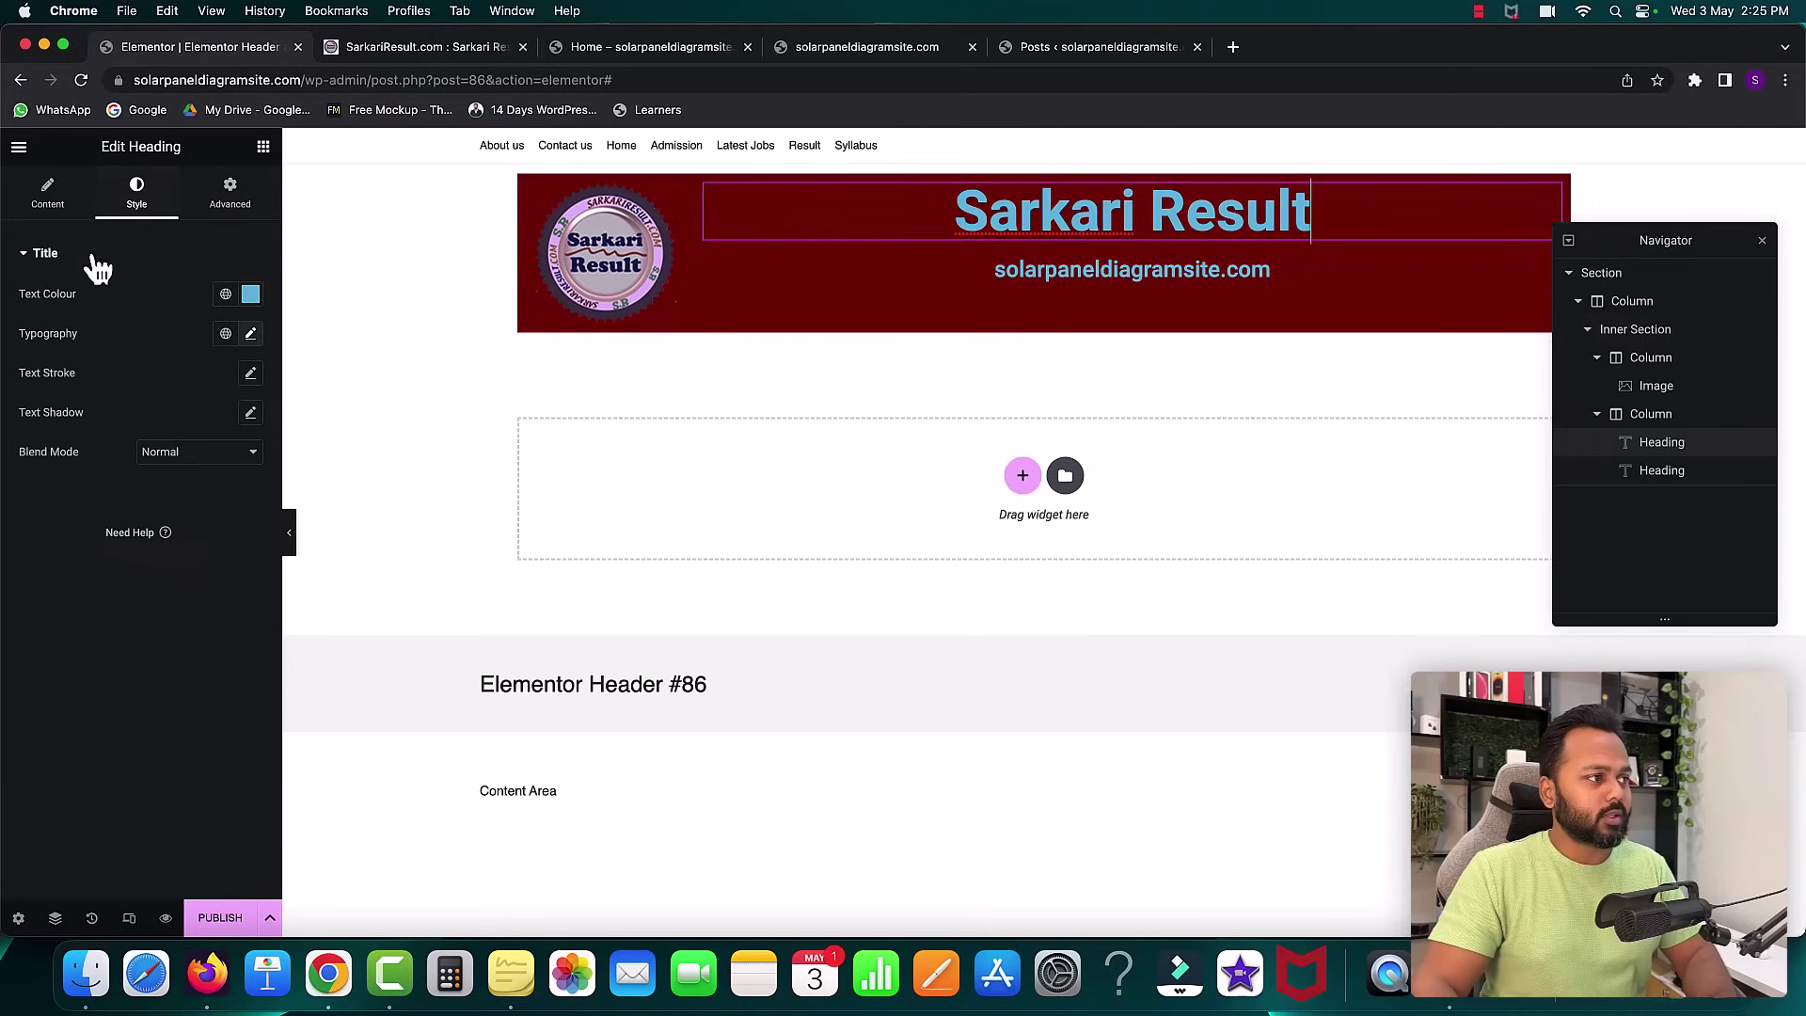
{"action": "left_click", "coordinate": [250, 293]}
{"action": "left_click_drag", "start_coordinate": [81, 383], "coordinate": [10, 348]}
{"action": "left_click", "coordinate": [120, 274]}
{"action": "left_click", "coordinate": [1141, 272]}
{"action": "left_click", "coordinate": [251, 294]}
{"action": "left_click_drag", "start_coordinate": [109, 419], "coordinate": [12, 341]}
{"action": "left_click", "coordinate": [99, 283]}
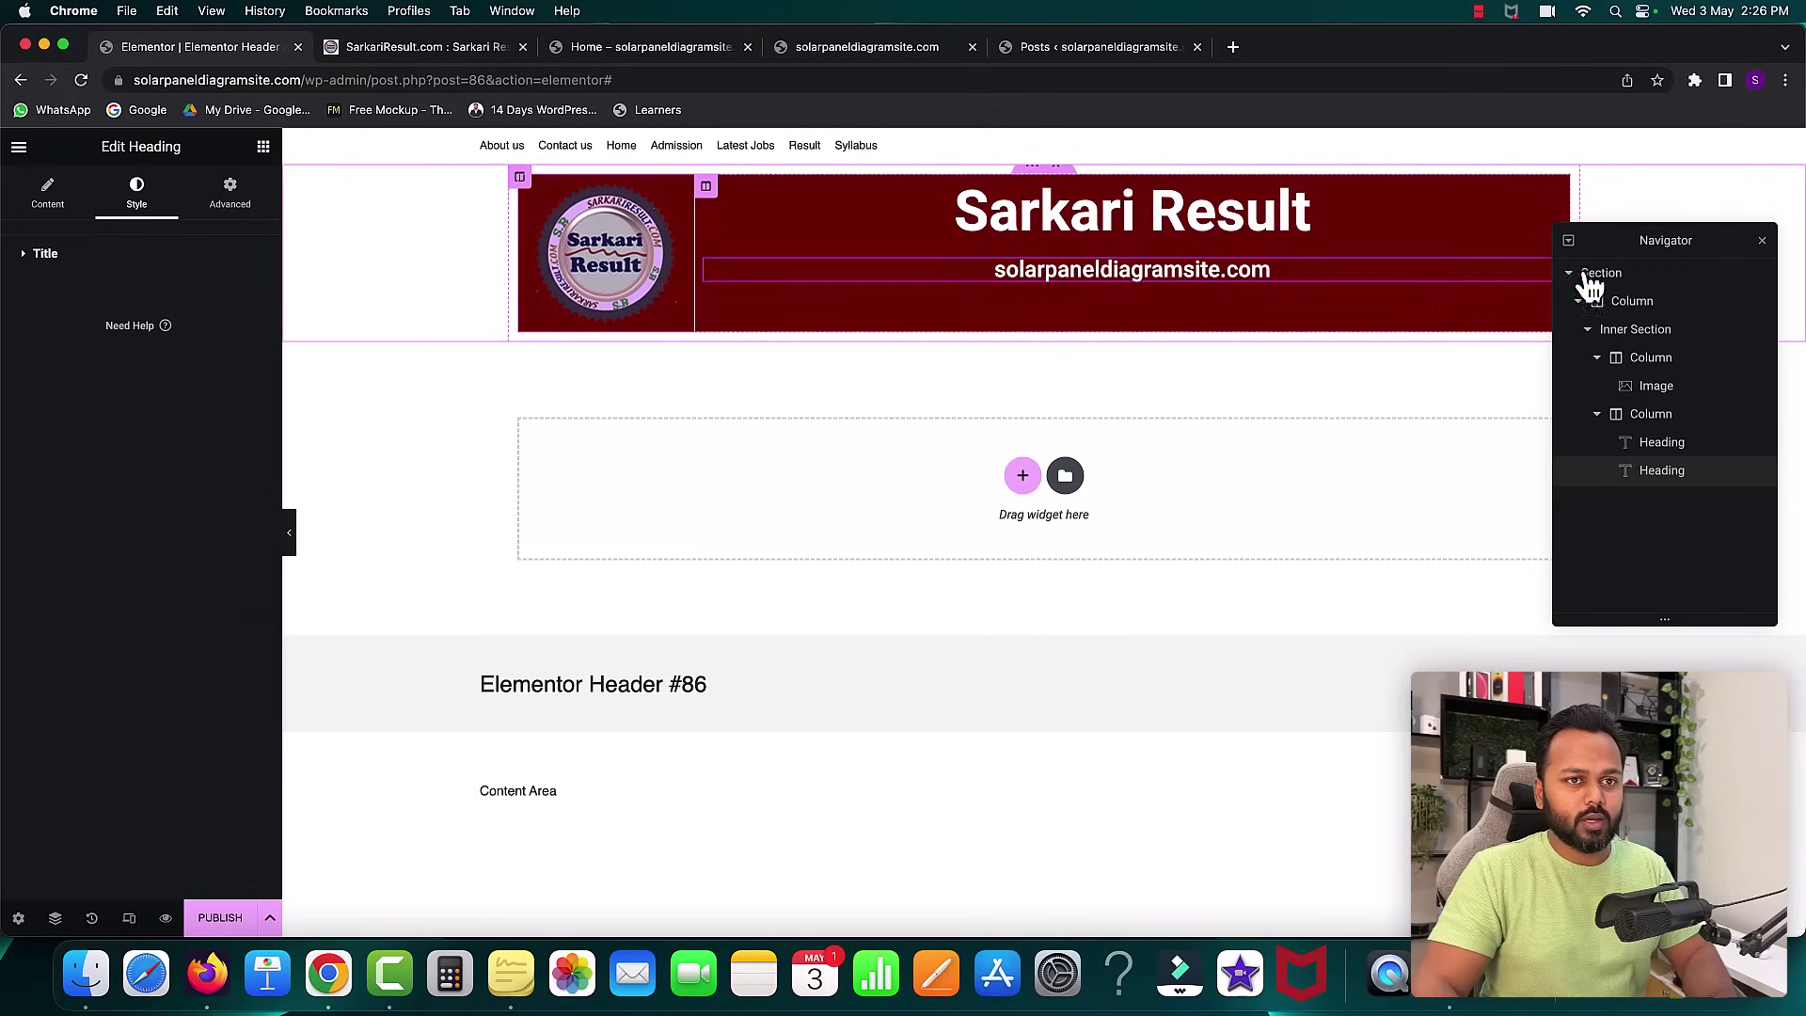
{"action": "left_click", "coordinate": [1761, 240]}
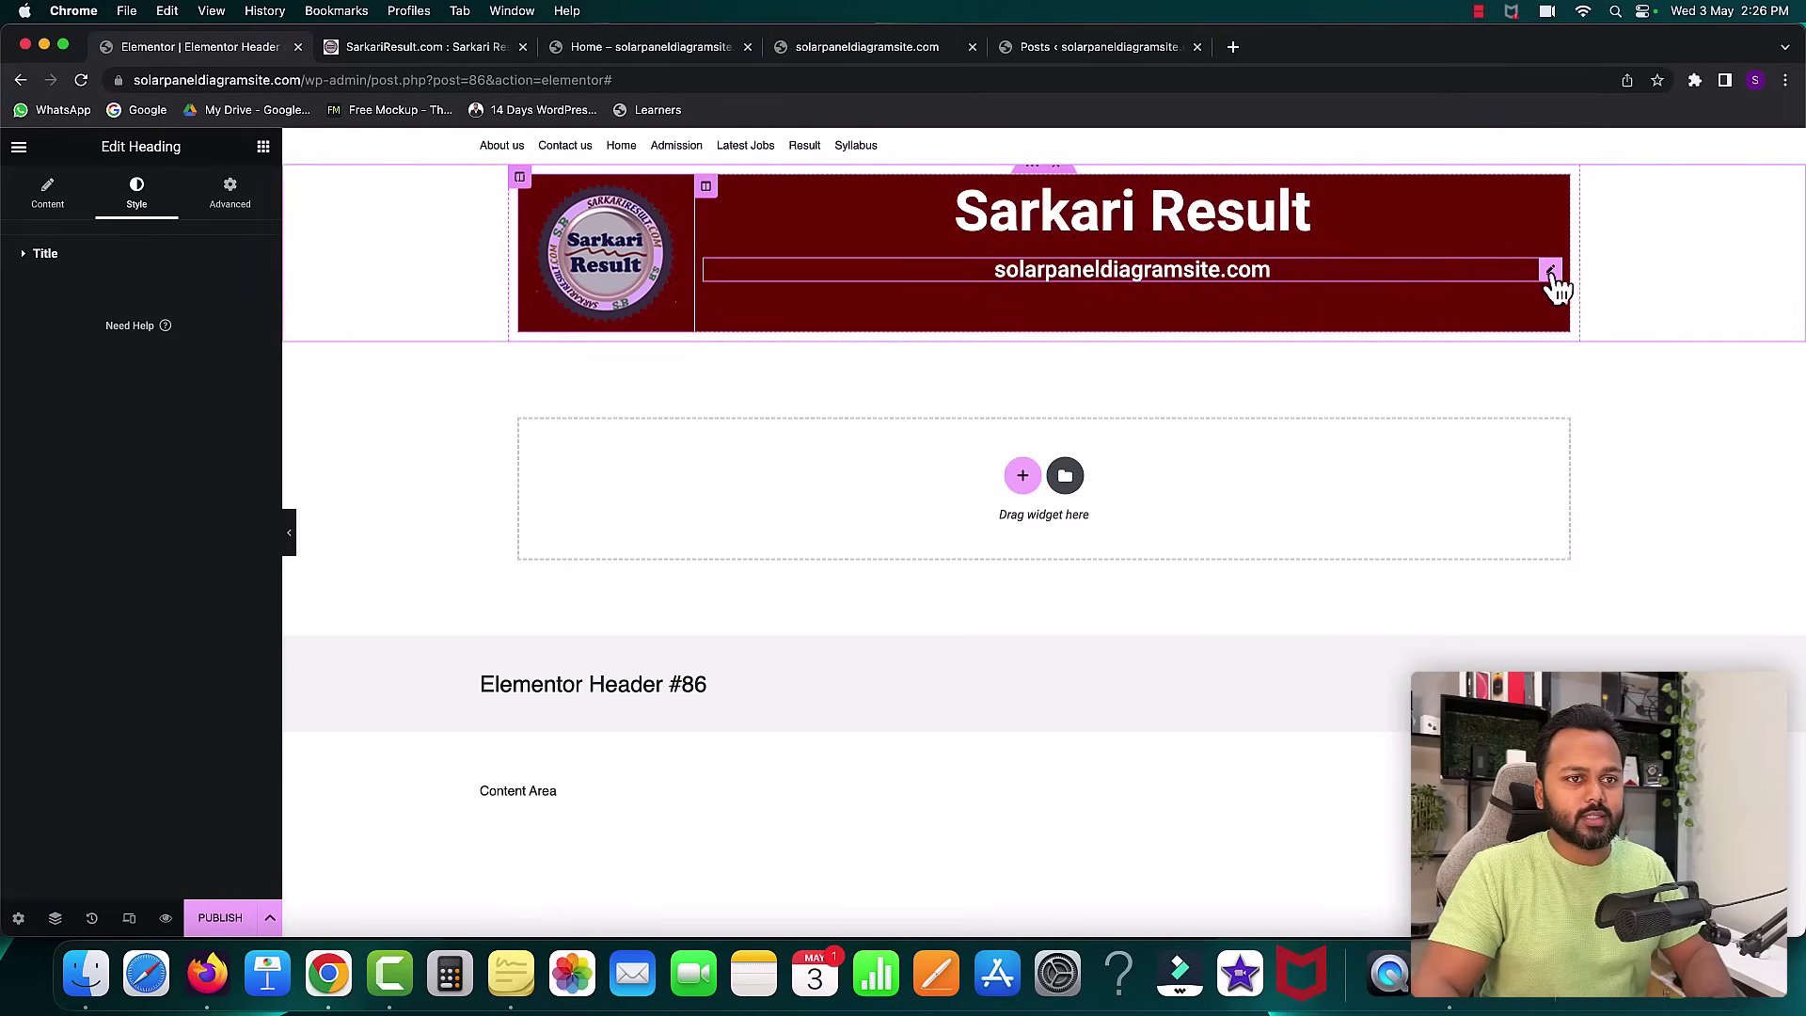
{"action": "left_click", "coordinate": [229, 195]}
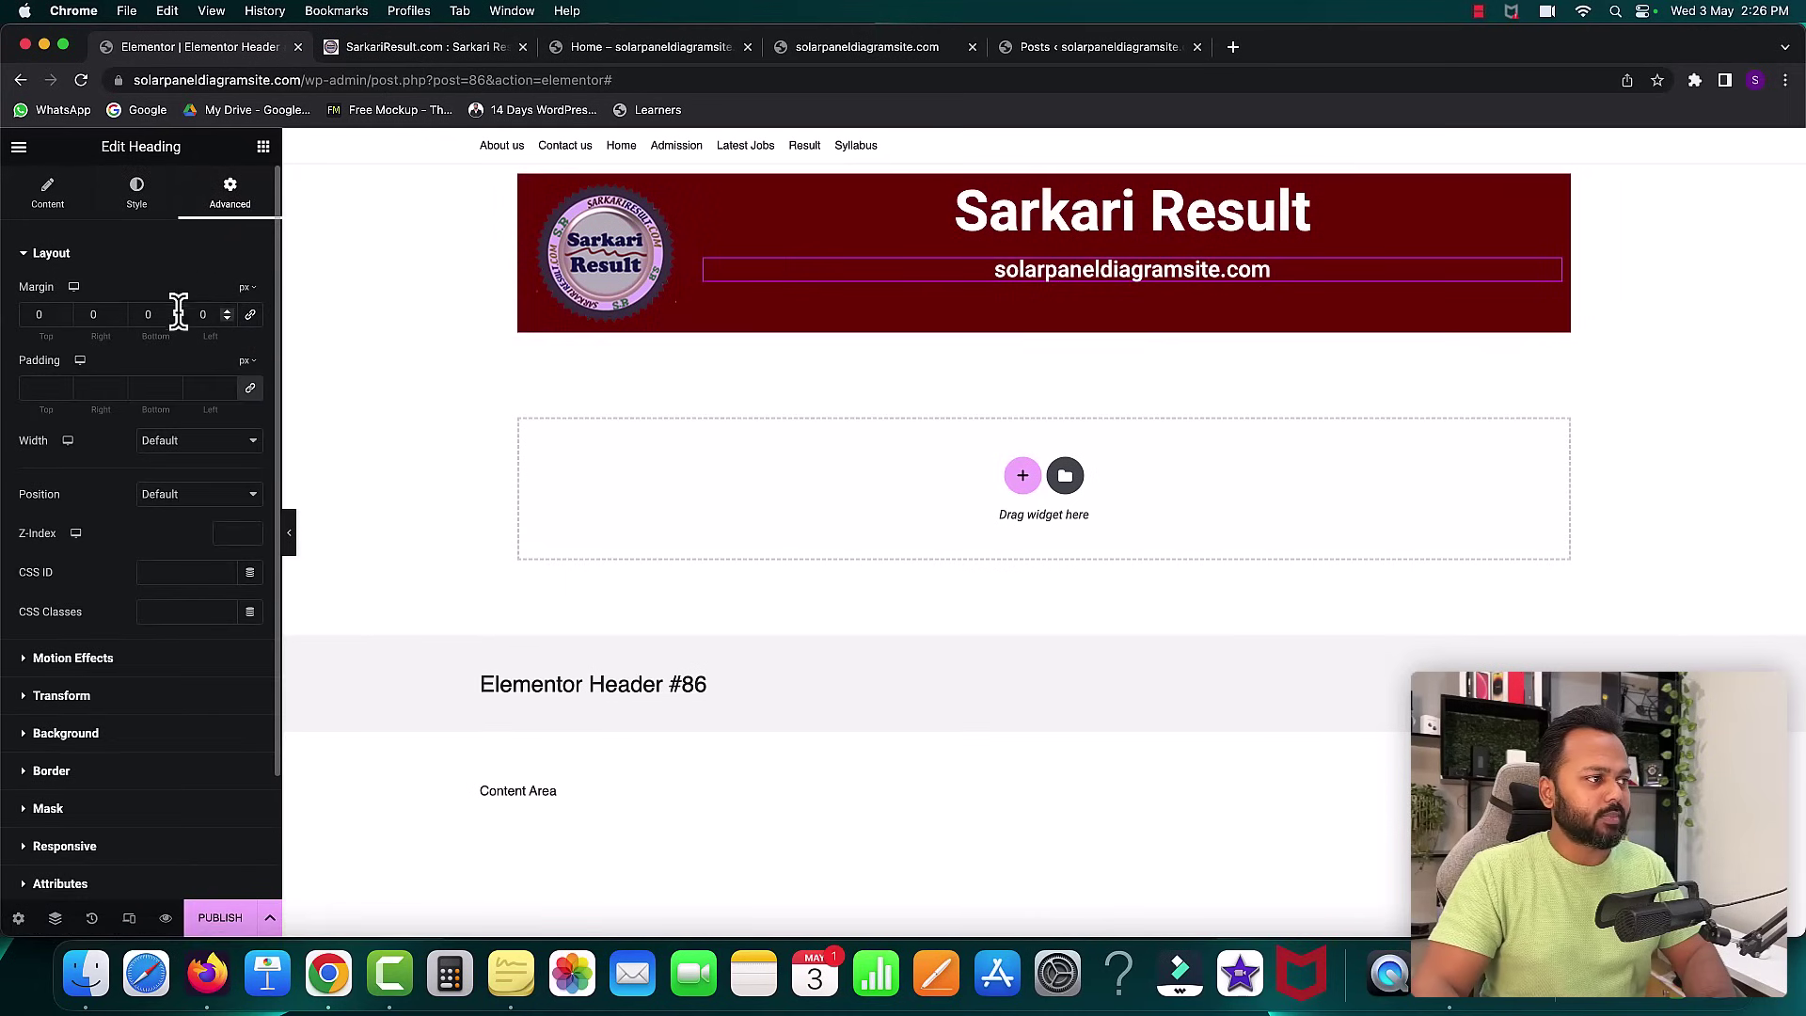
- Lower the subheading's top margin to -18 px and publish the header template
{"action": "left_click", "coordinate": [63, 318]}
{"action": "left_click", "coordinate": [63, 318]}
{"action": "left_click", "coordinate": [63, 318]}
{"action": "left_click", "coordinate": [63, 318]}
{"action": "left_click", "coordinate": [63, 318]}
{"action": "left_click", "coordinate": [63, 318]}
{"action": "left_click", "coordinate": [63, 318]}
{"action": "left_click", "coordinate": [63, 318]}
{"action": "left_click", "coordinate": [63, 318]}
{"action": "left_click", "coordinate": [63, 318]}
{"action": "left_click", "coordinate": [63, 318]}
{"action": "left_click", "coordinate": [63, 318]}
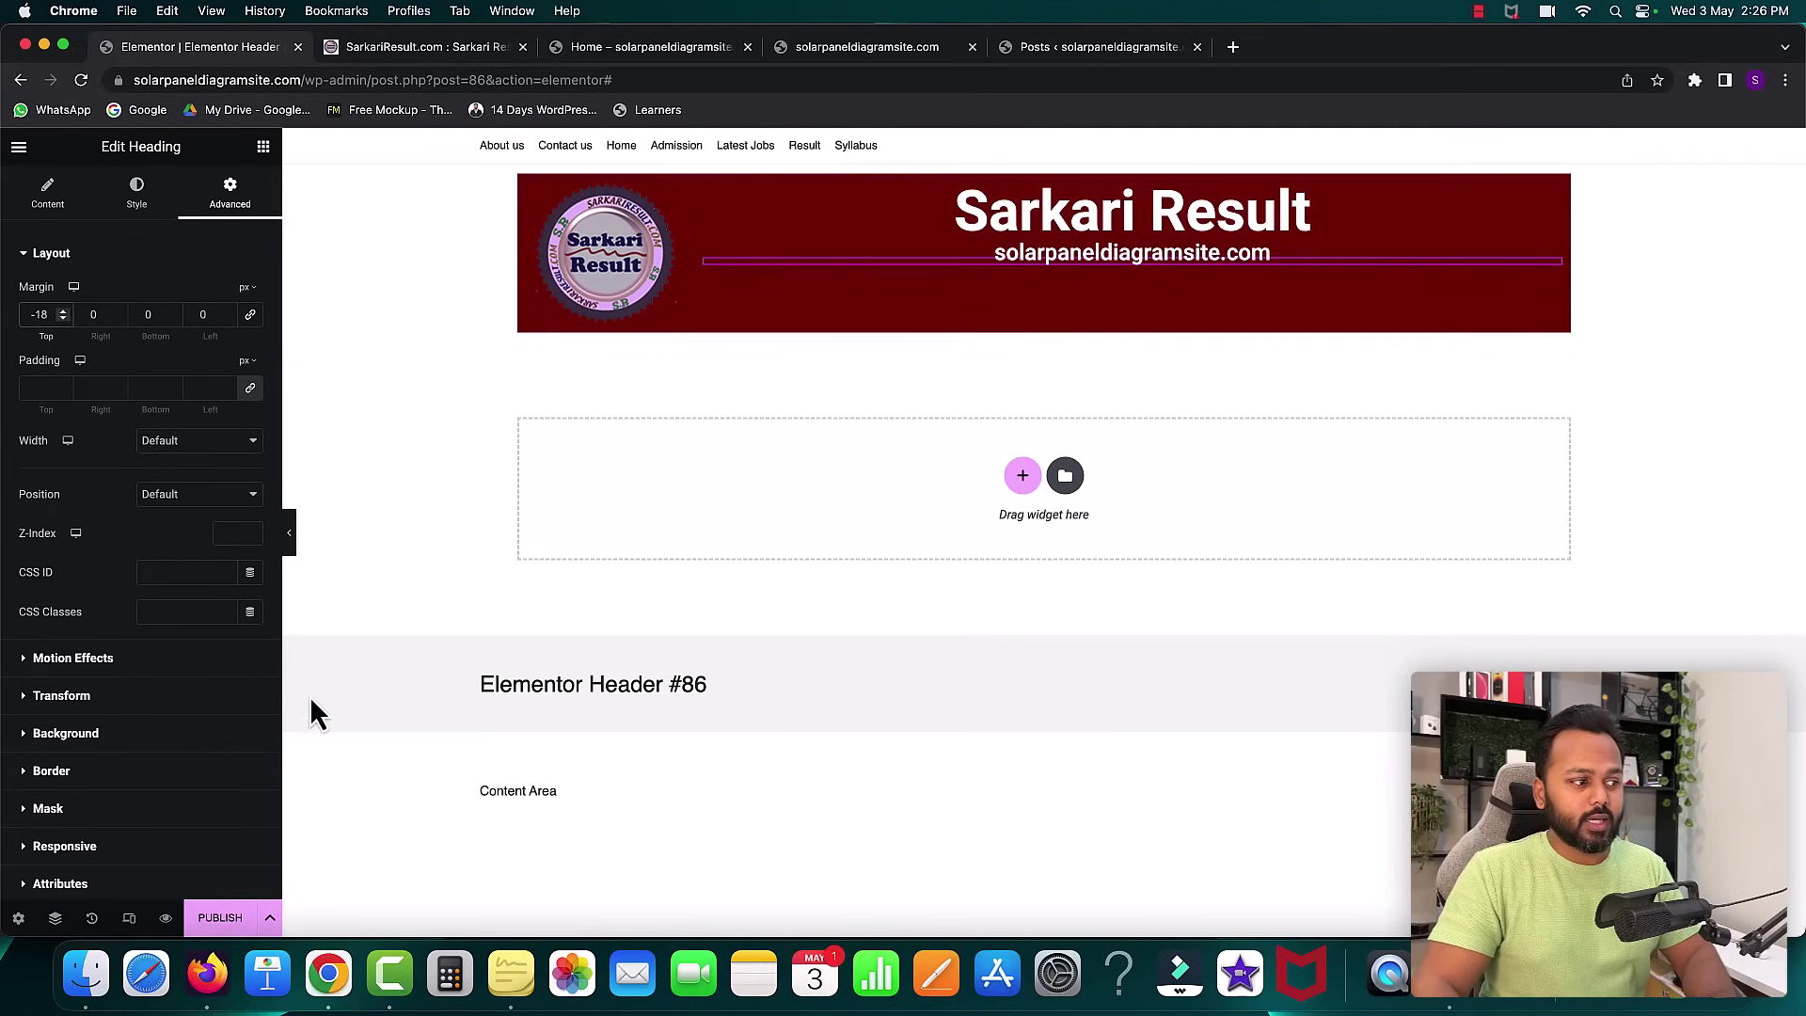
{"action": "left_click", "coordinate": [219, 918]}
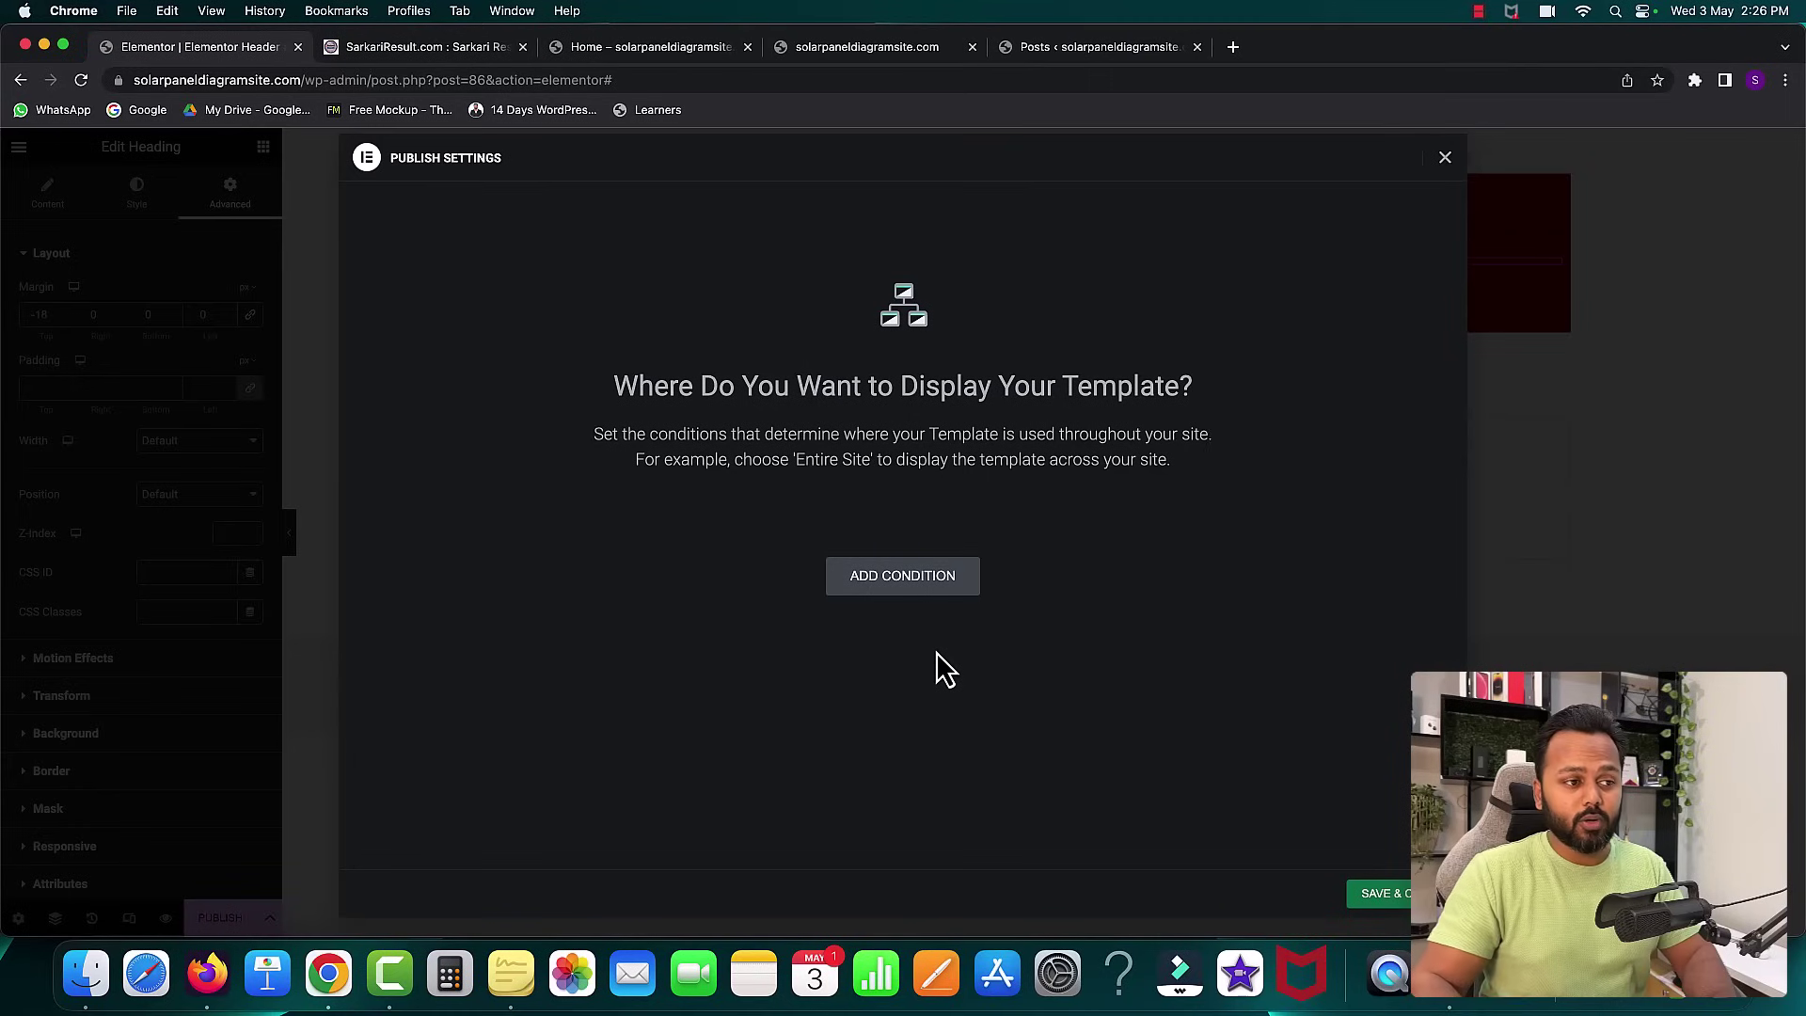
- Publish the header with an Include Entire Site condition and reload the live homepage
{"action": "left_click", "coordinate": [903, 595]}
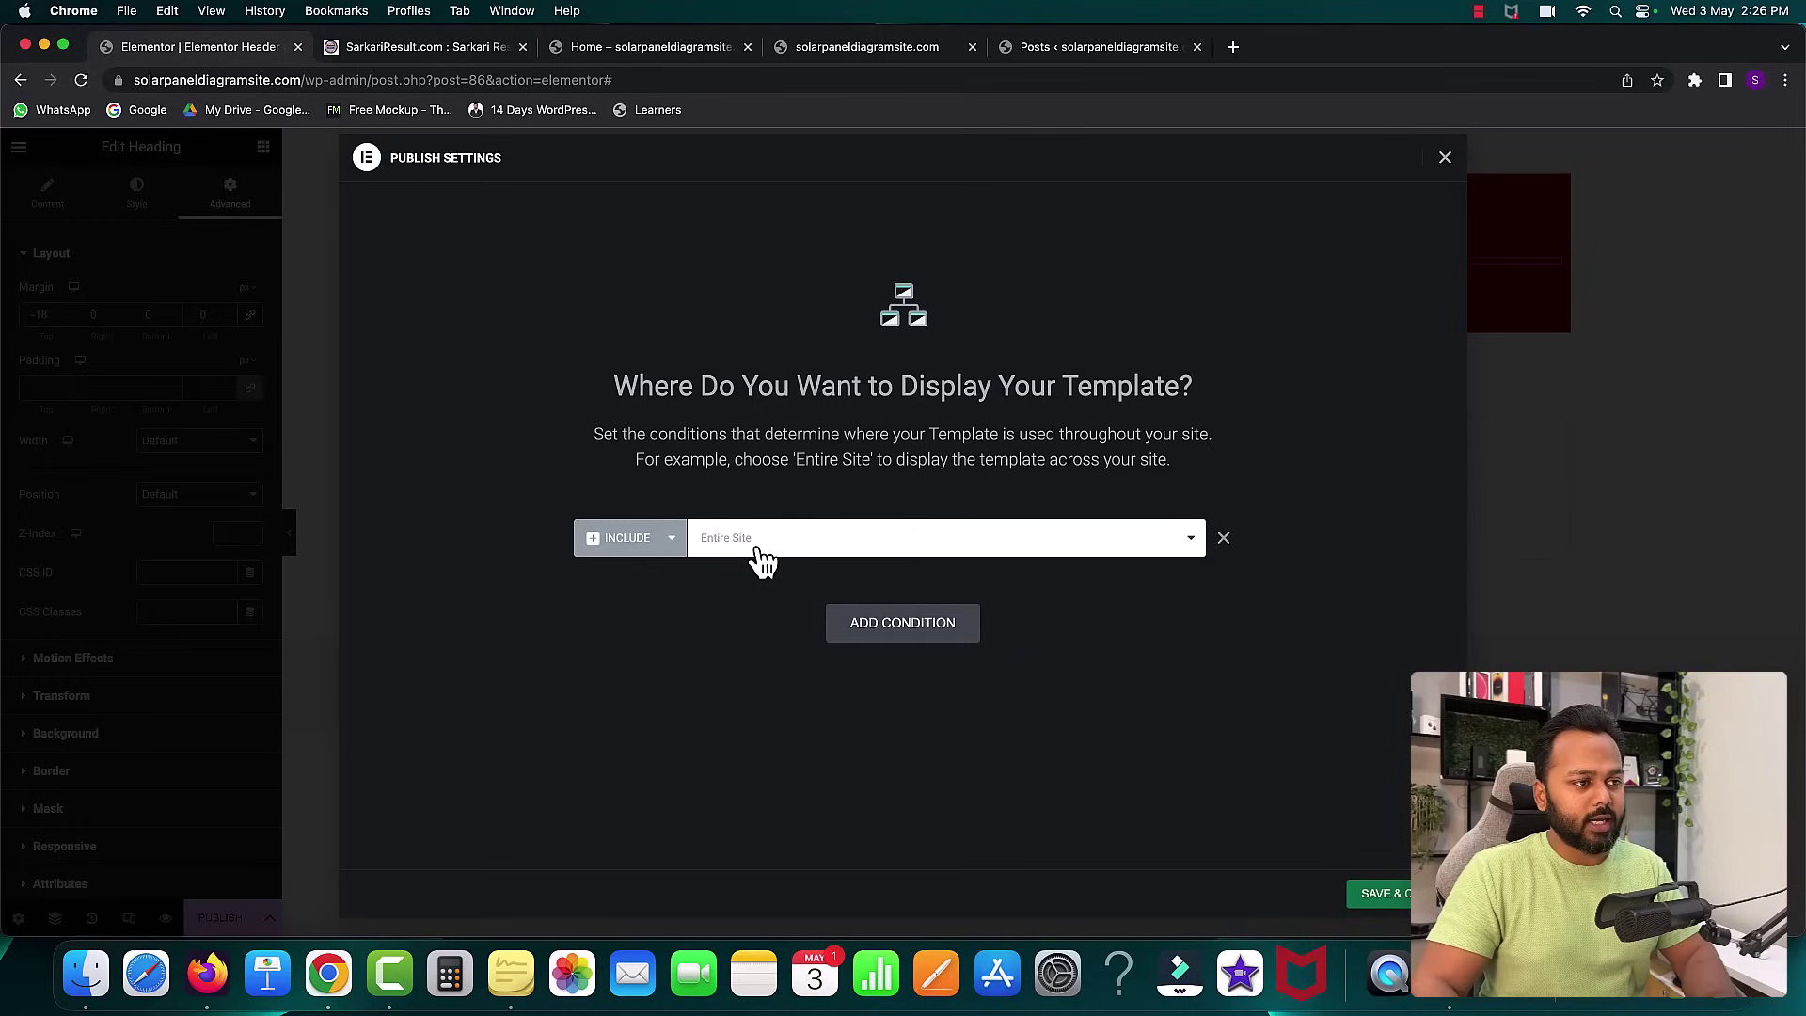
{"action": "left_click", "coordinate": [1382, 894]}
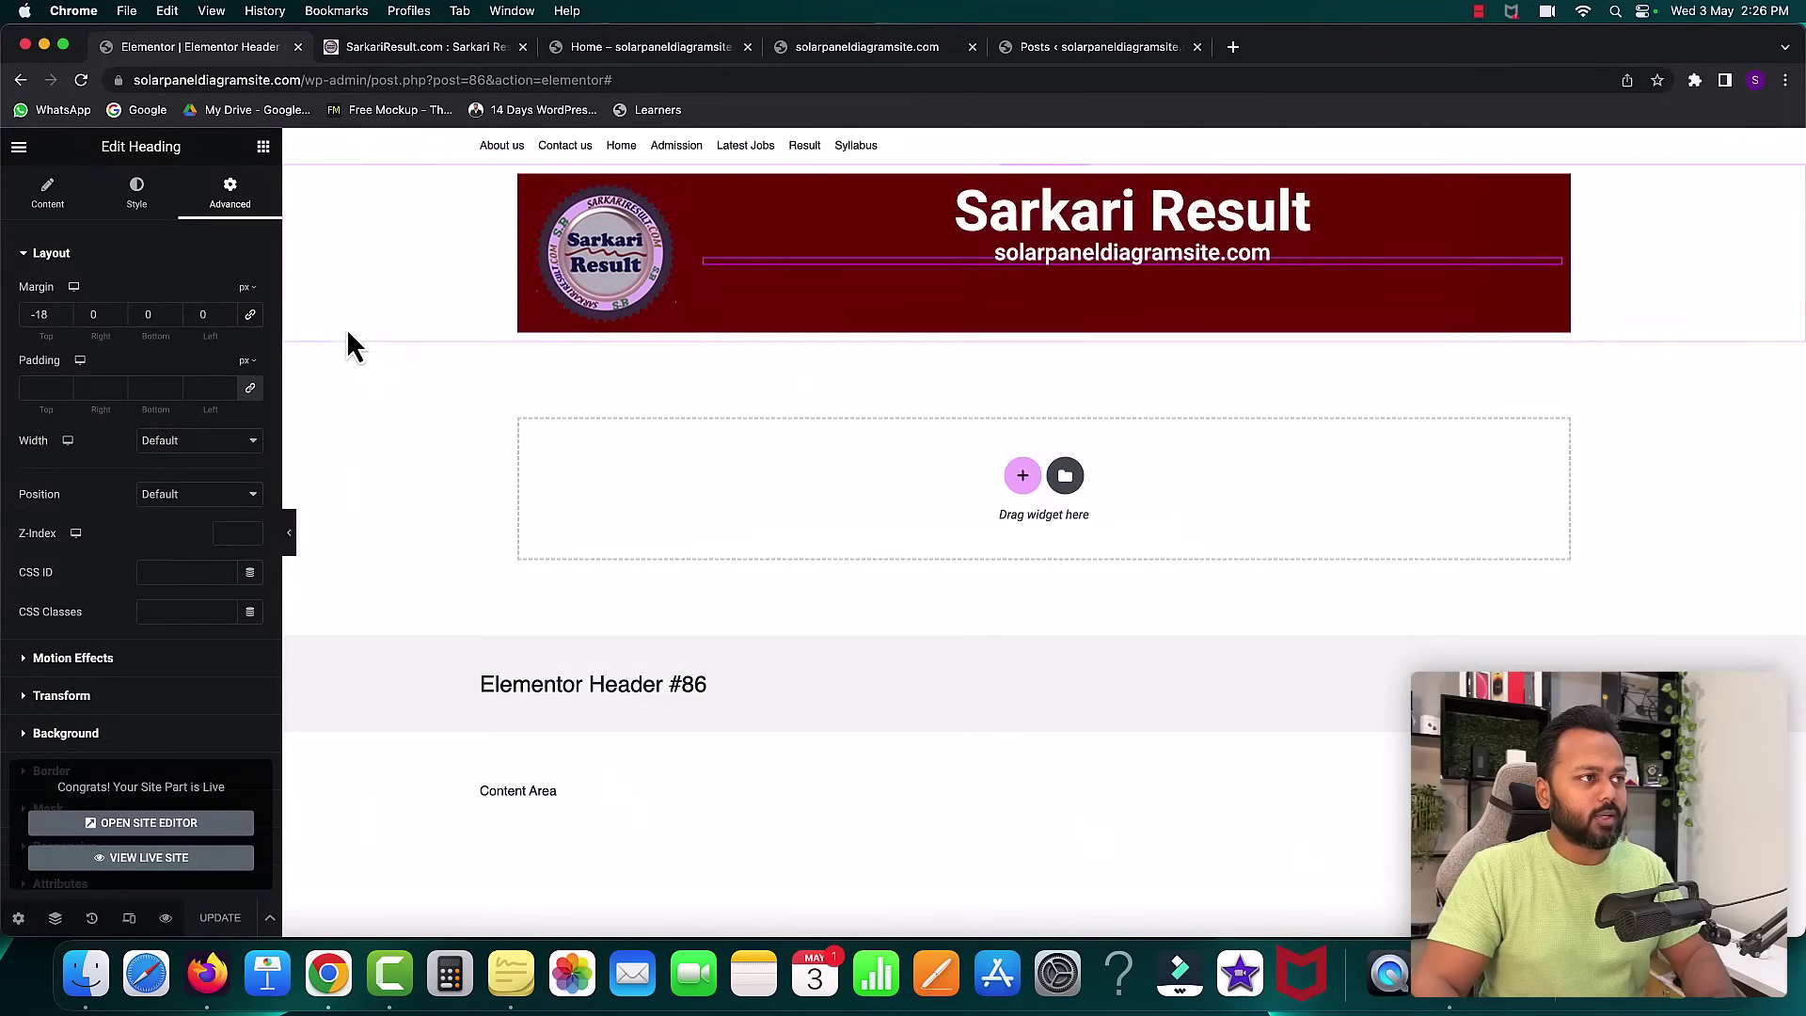
{"action": "left_click", "coordinate": [568, 49]}
{"action": "left_click", "coordinate": [81, 80]}
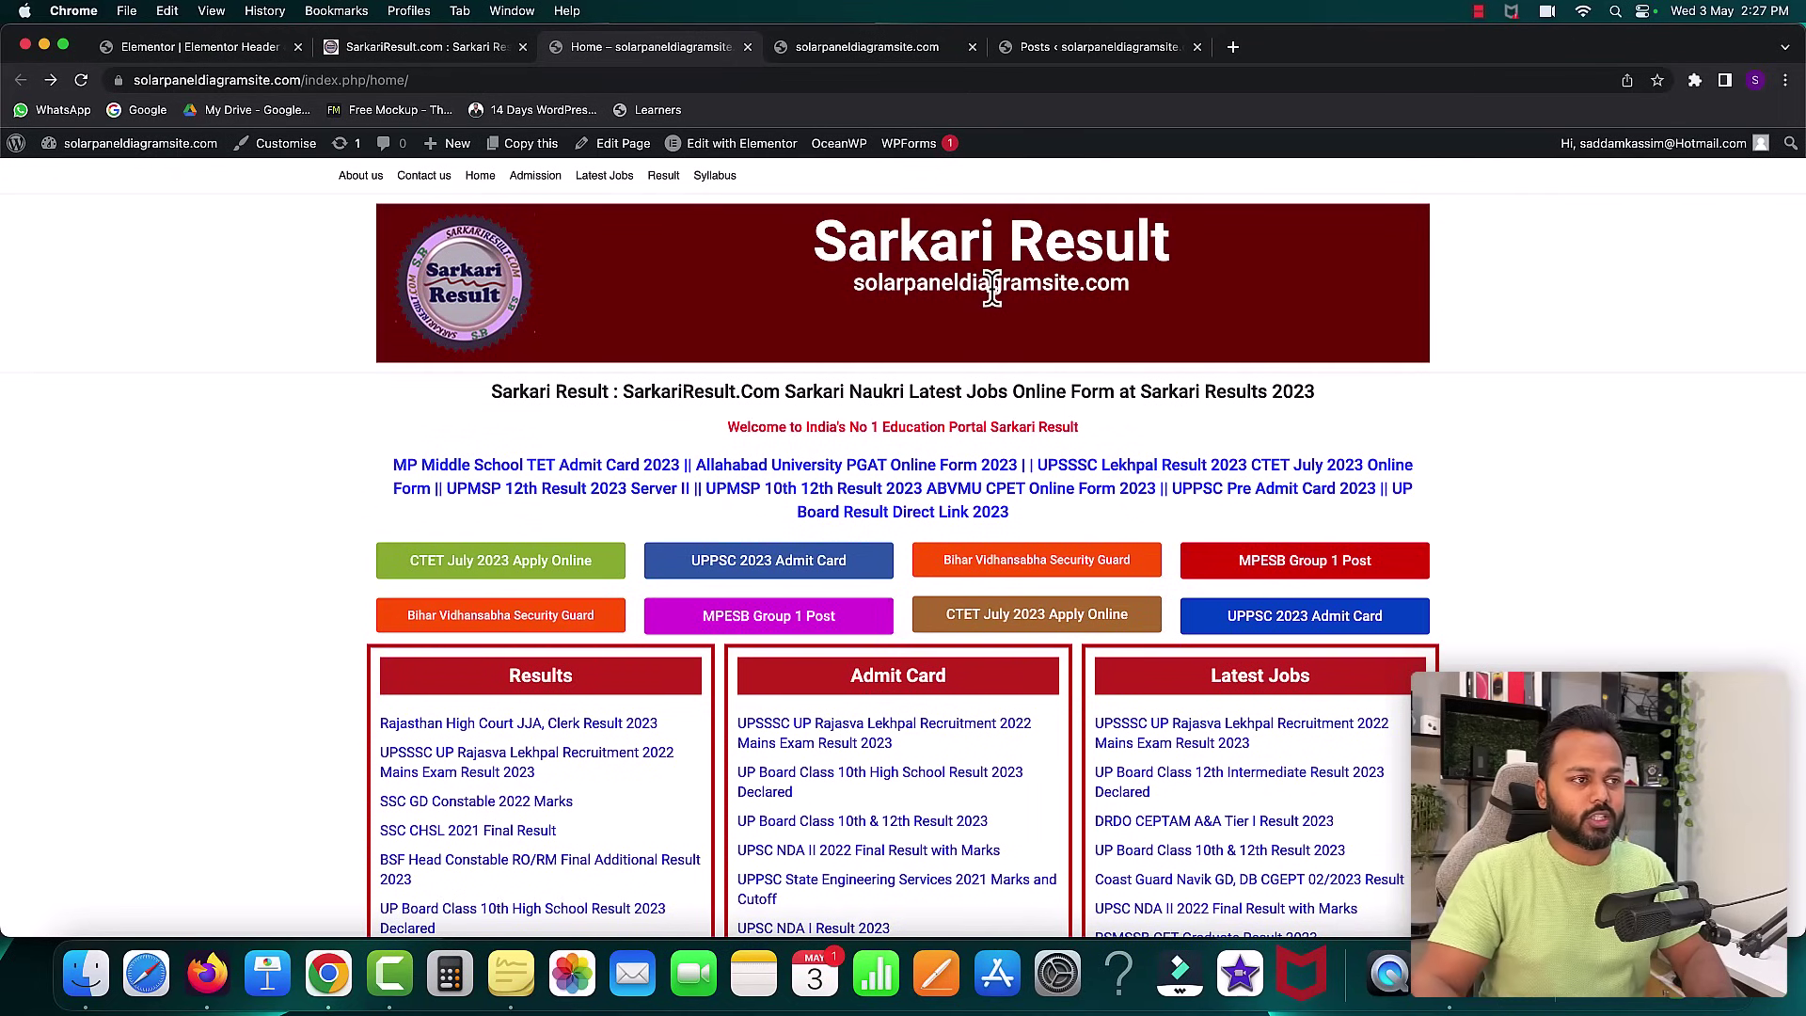
- Inspect the maroon Sarkari Result banner text on the live homepage, then return to the header editor
{"action": "left_click_drag", "start_coordinate": [850, 247], "coordinate": [1163, 303]}
{"action": "left_click", "coordinate": [1140, 287]}
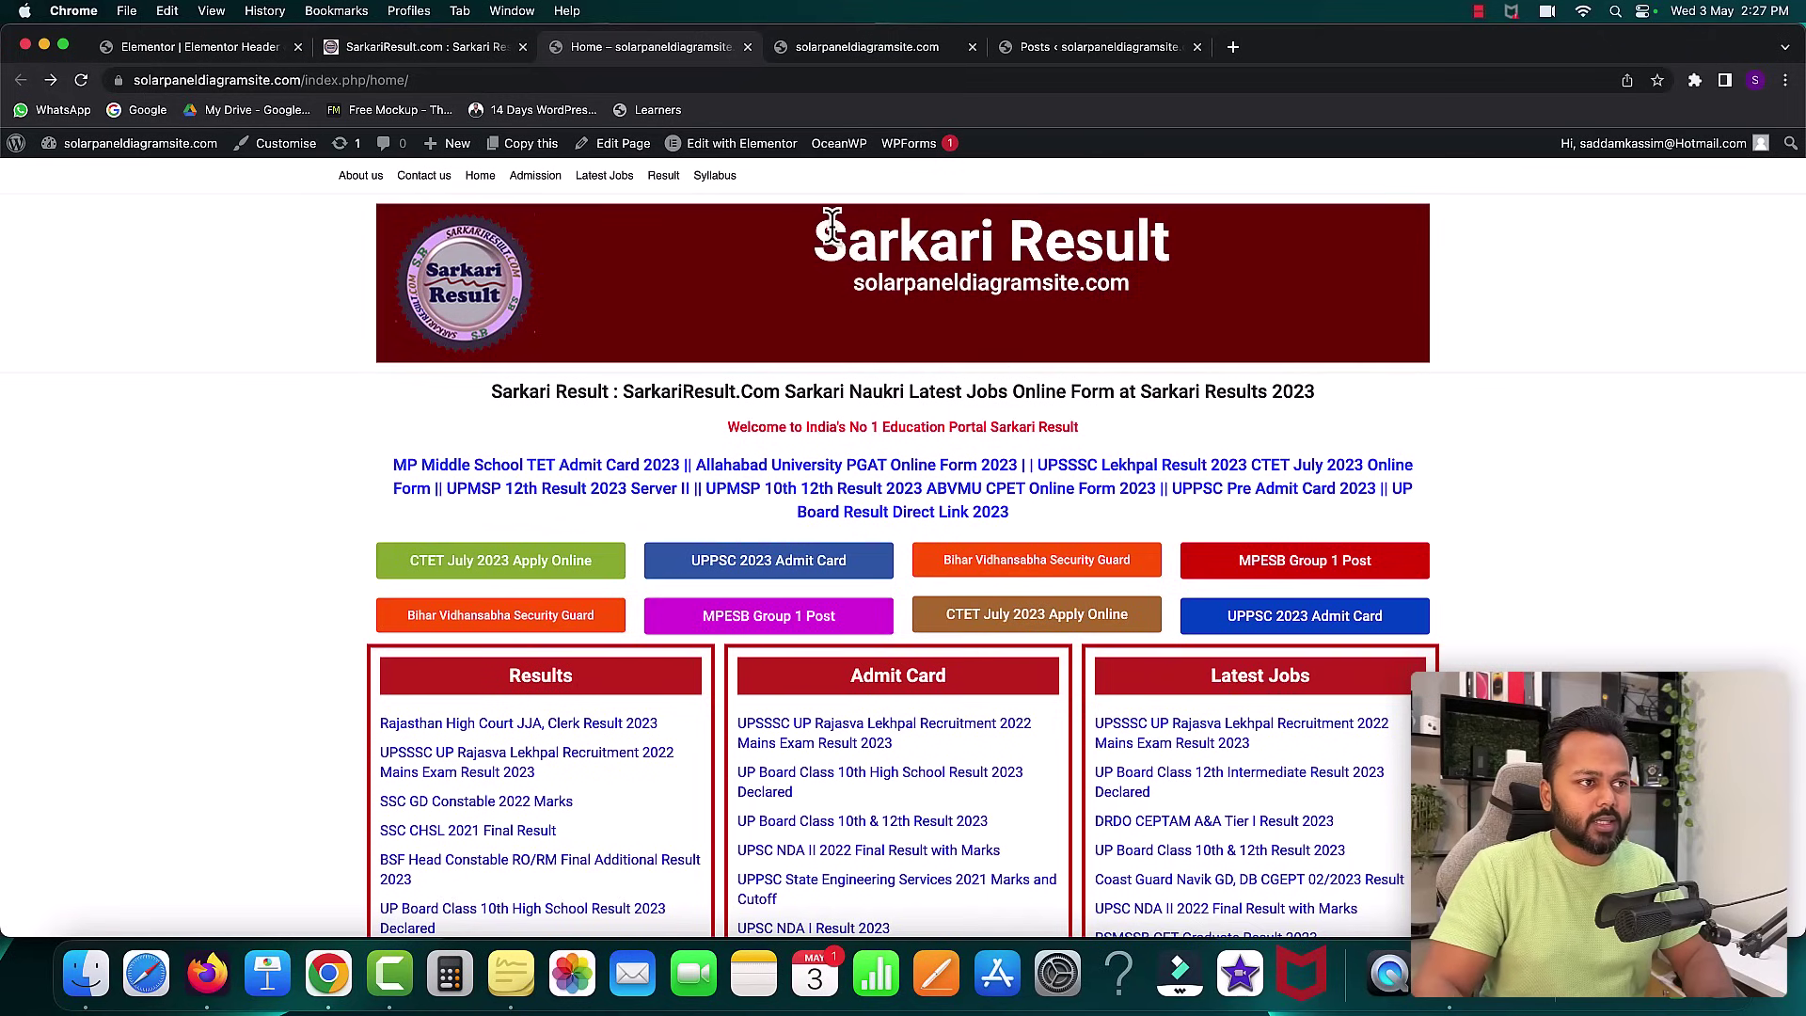
{"action": "left_click_drag", "start_coordinate": [818, 225], "coordinate": [1161, 290]}
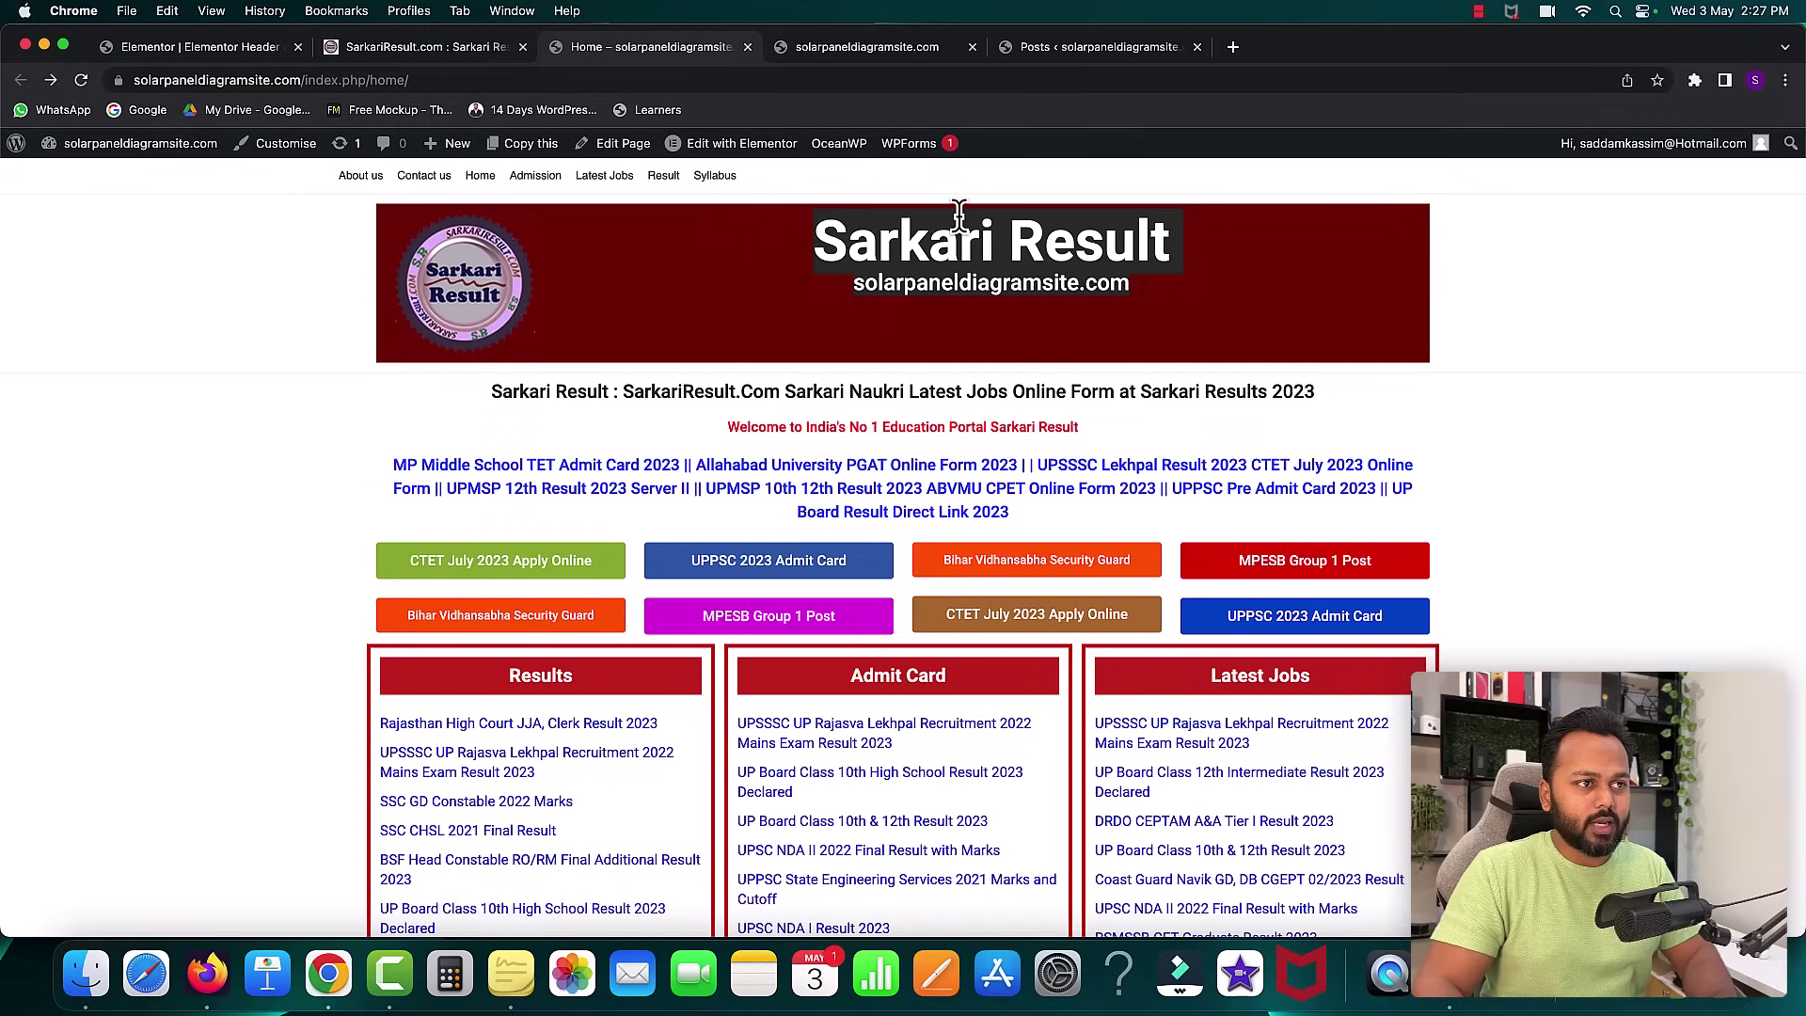
{"action": "left_click", "coordinate": [997, 344]}
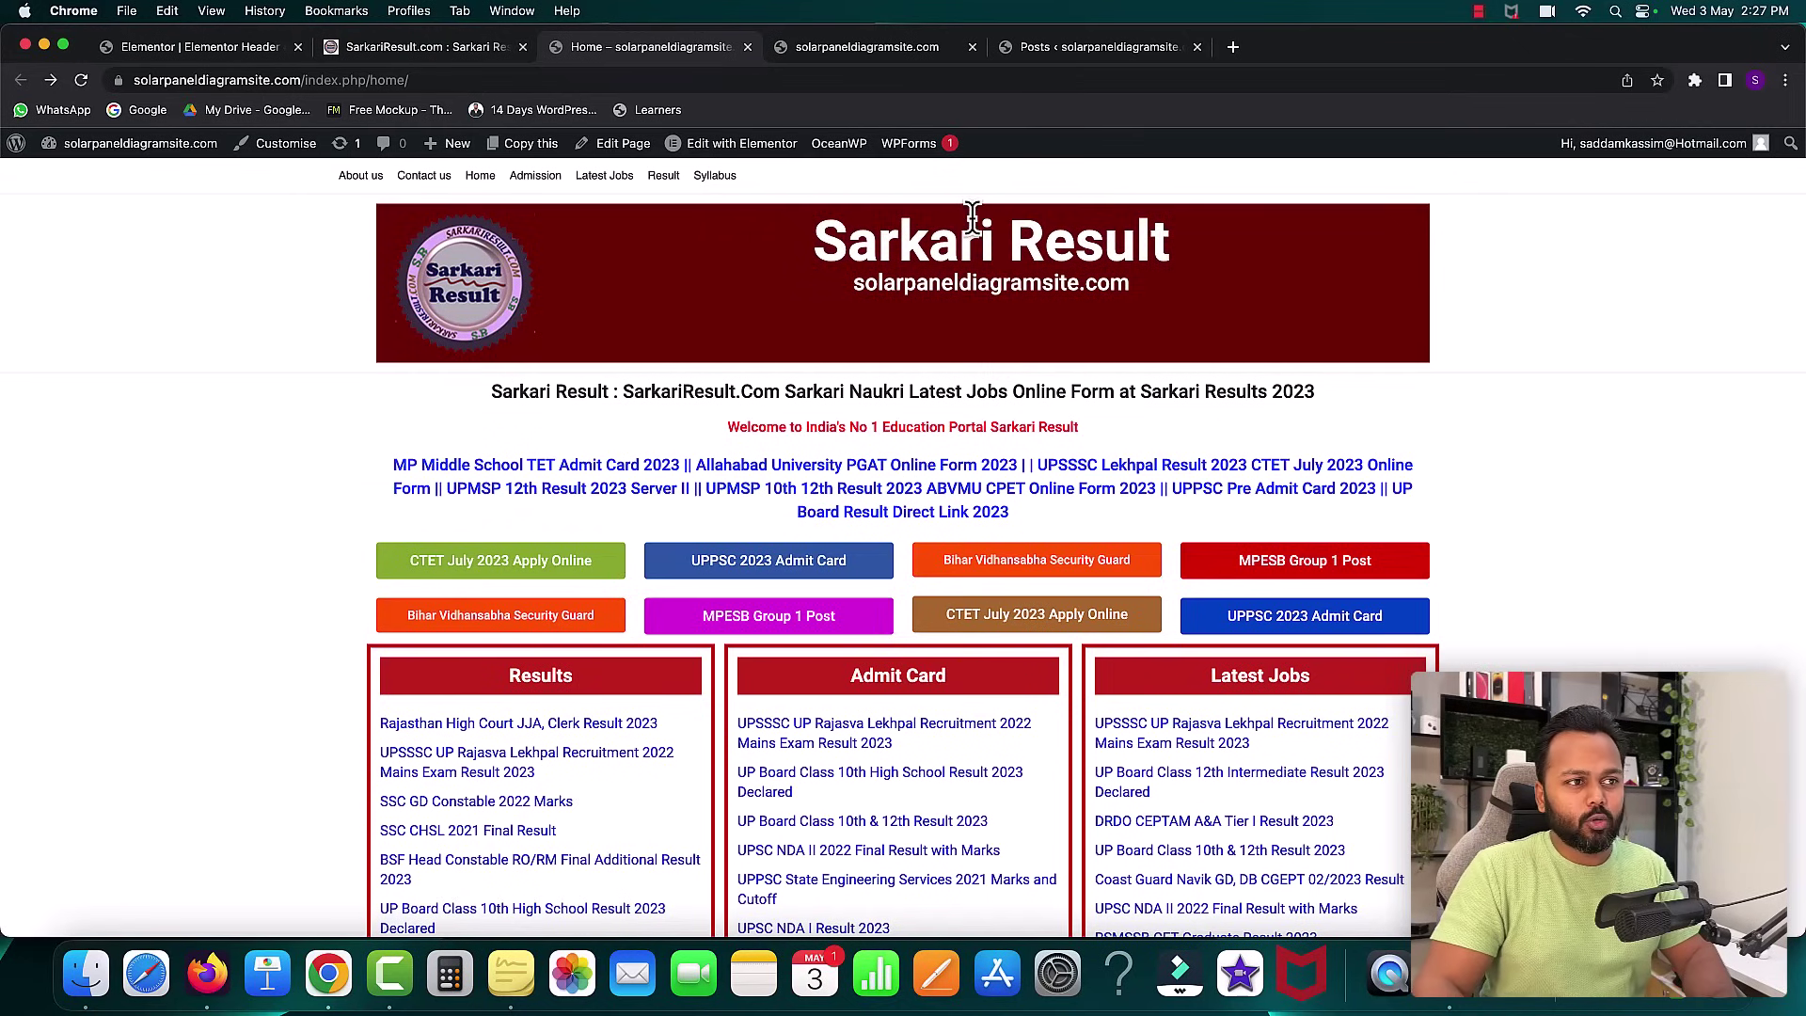
{"action": "left_click", "coordinate": [180, 47]}
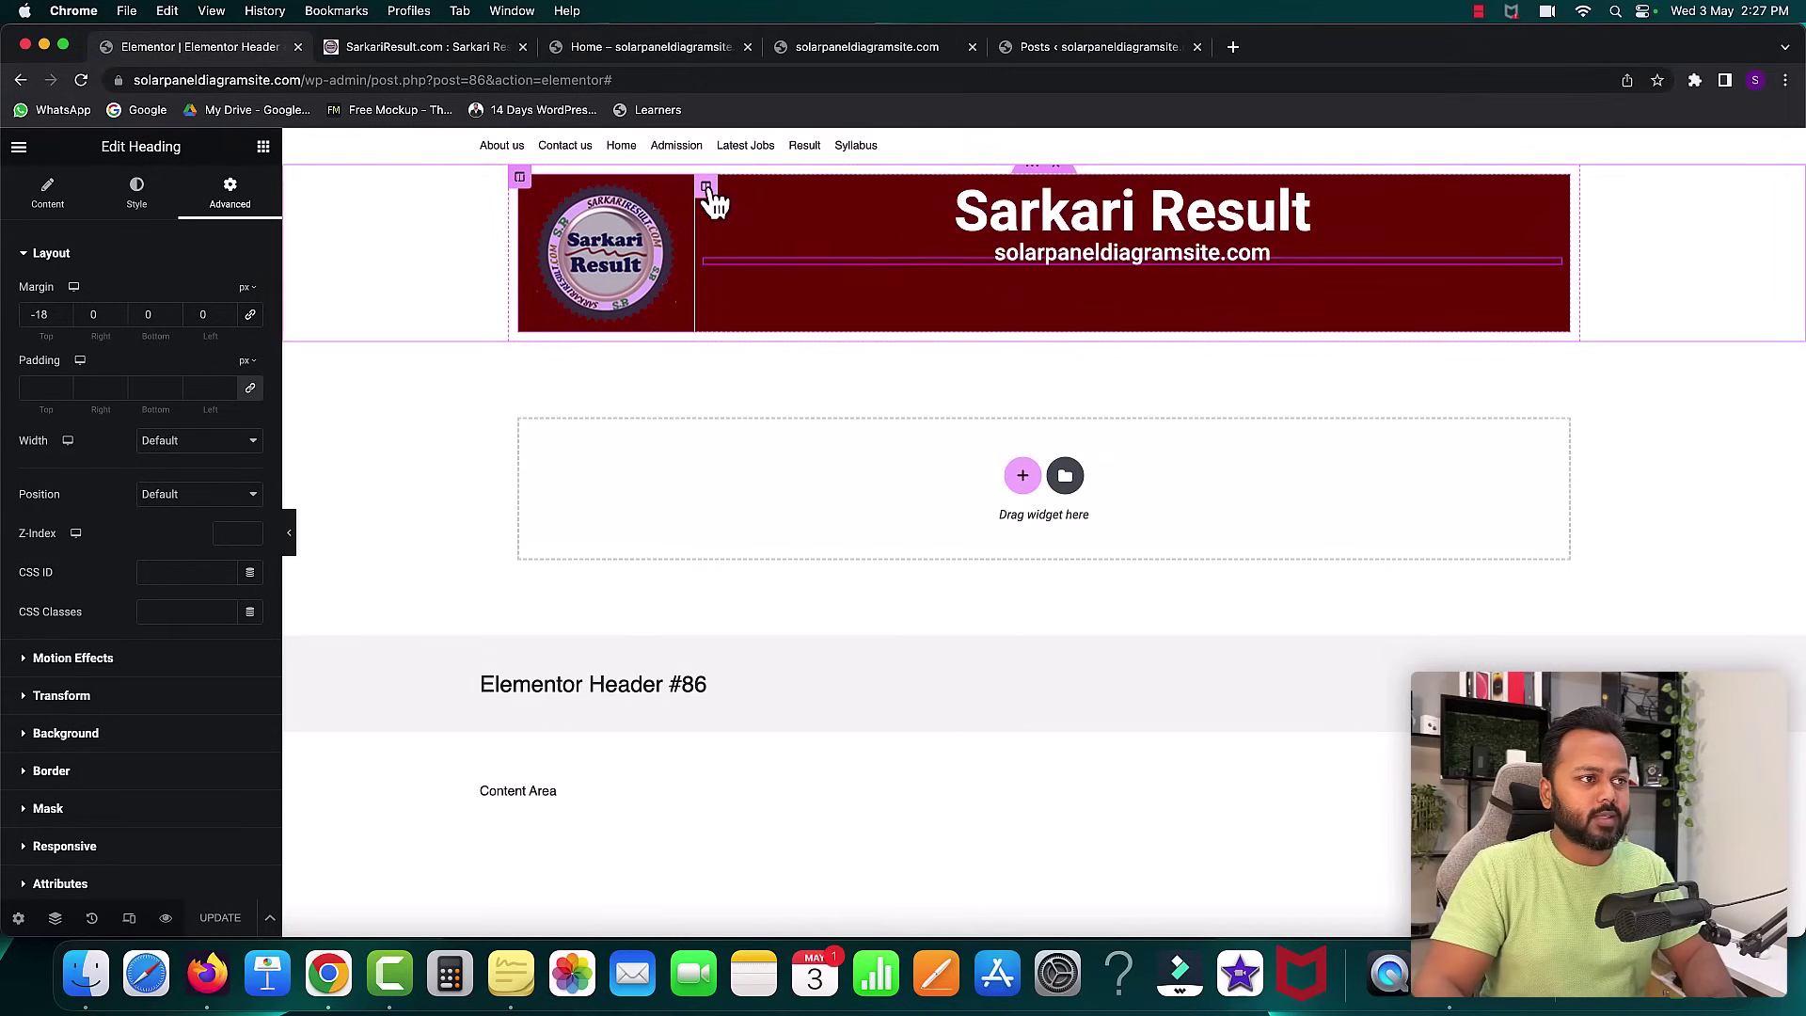
{"action": "left_click", "coordinate": [707, 187]}
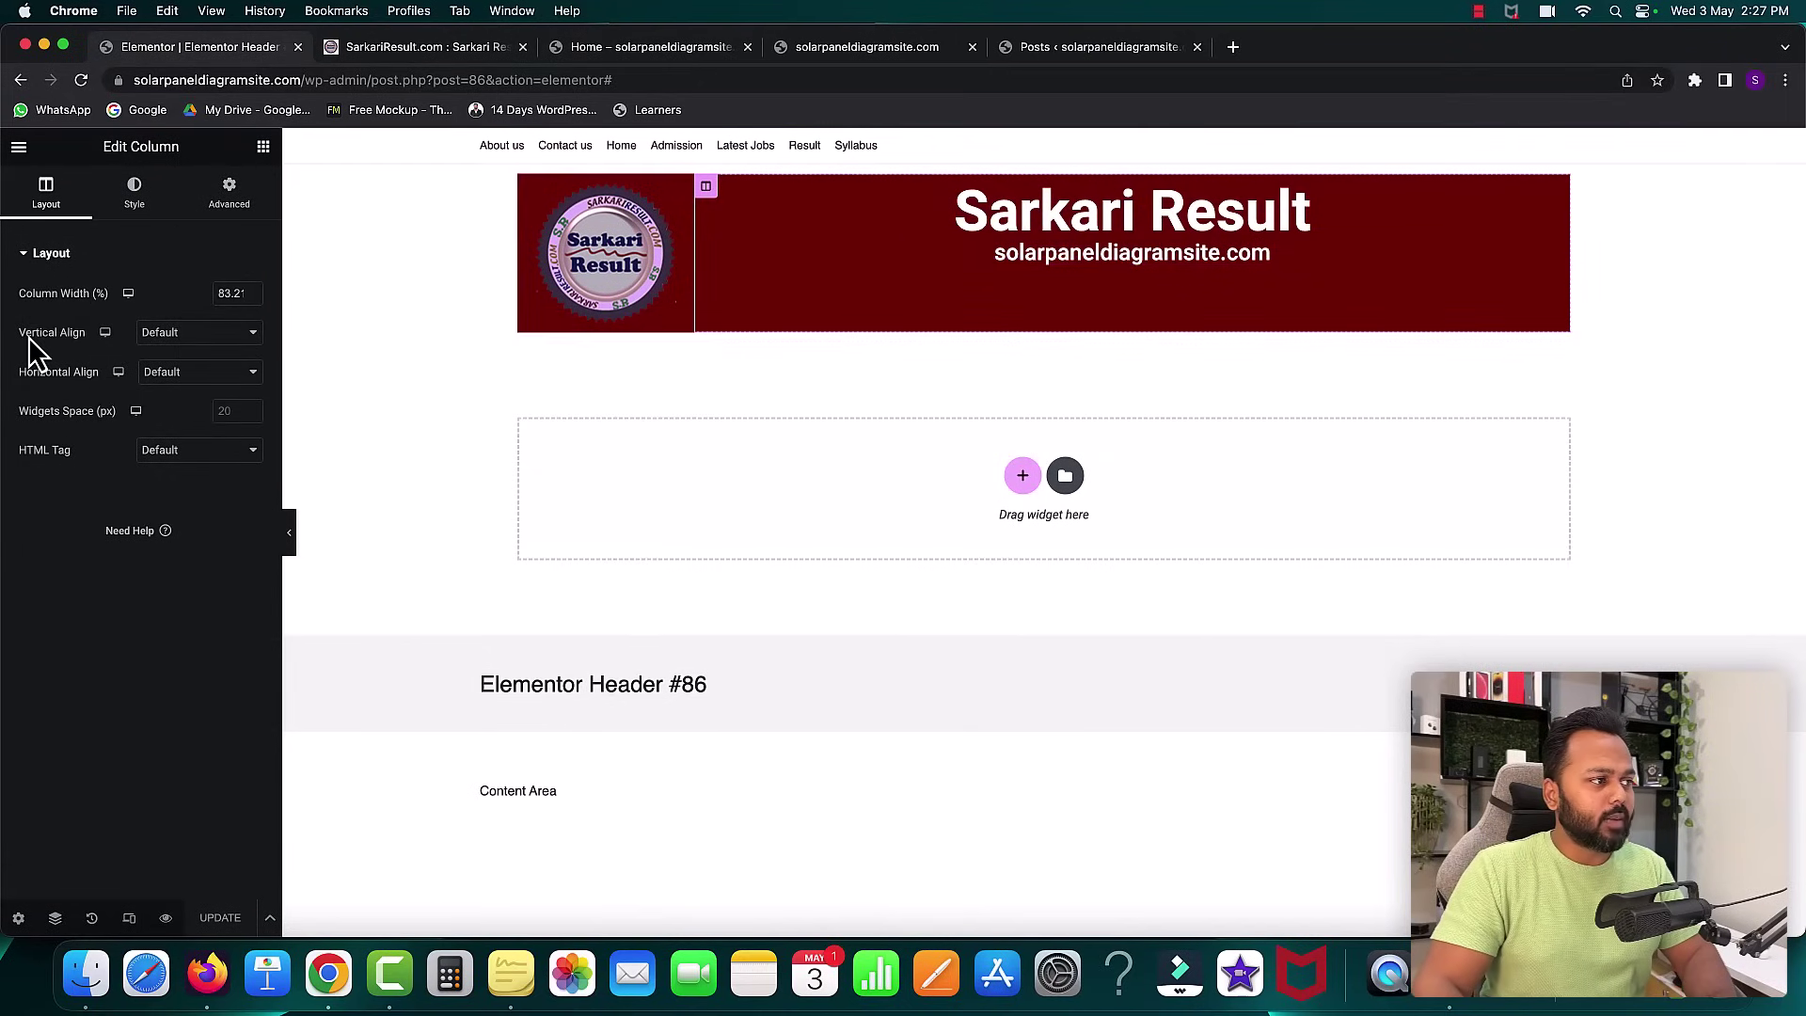
{"action": "left_click", "coordinate": [203, 336]}
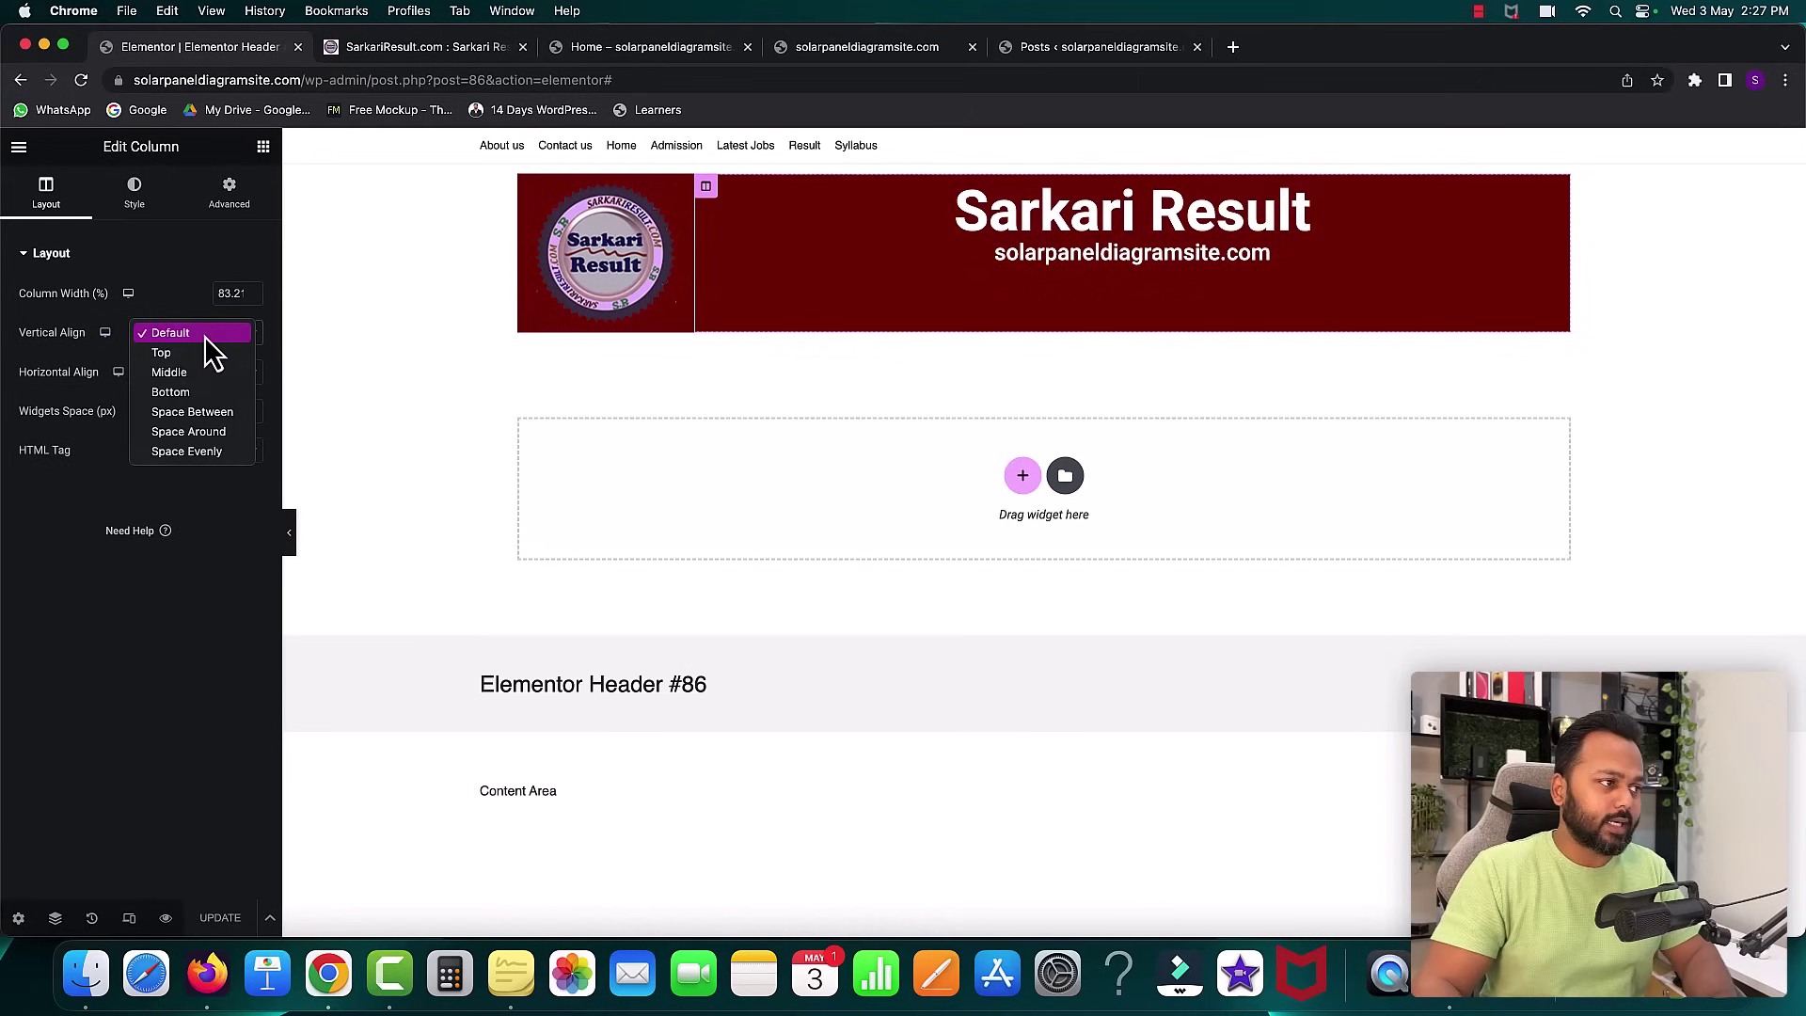
{"action": "left_click", "coordinate": [184, 372]}
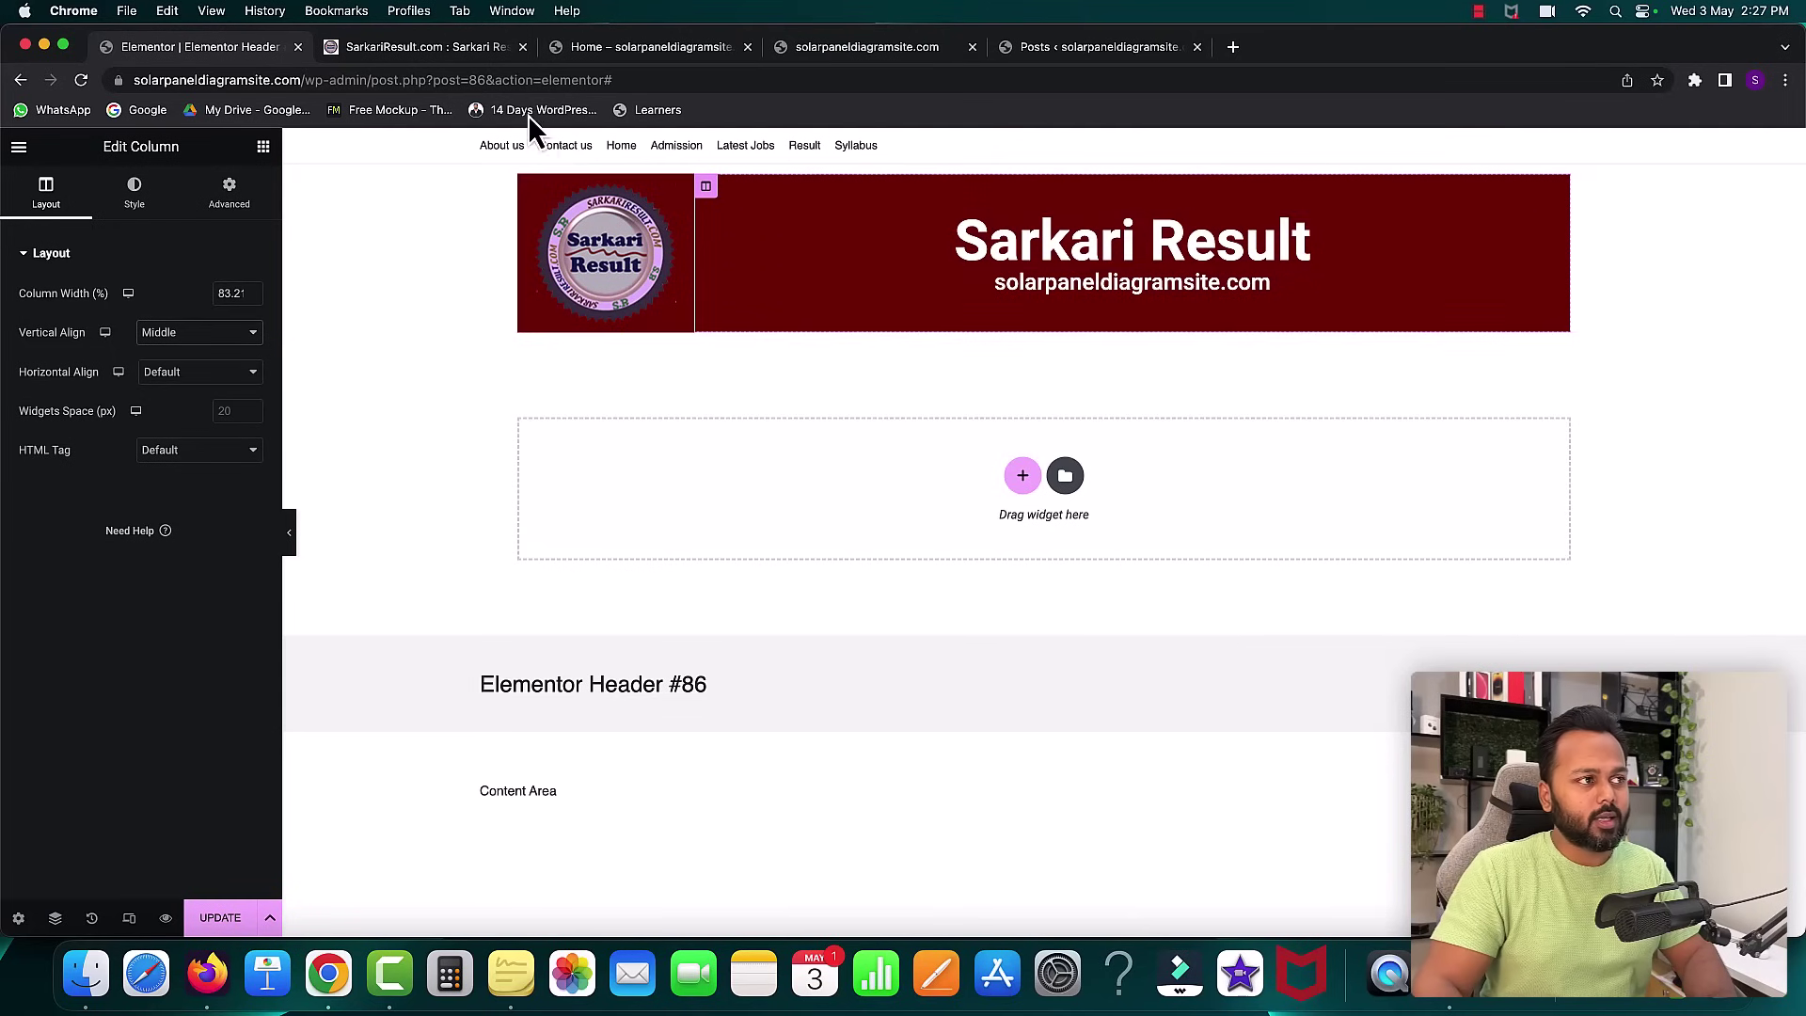
{"action": "left_click", "coordinate": [410, 52]}
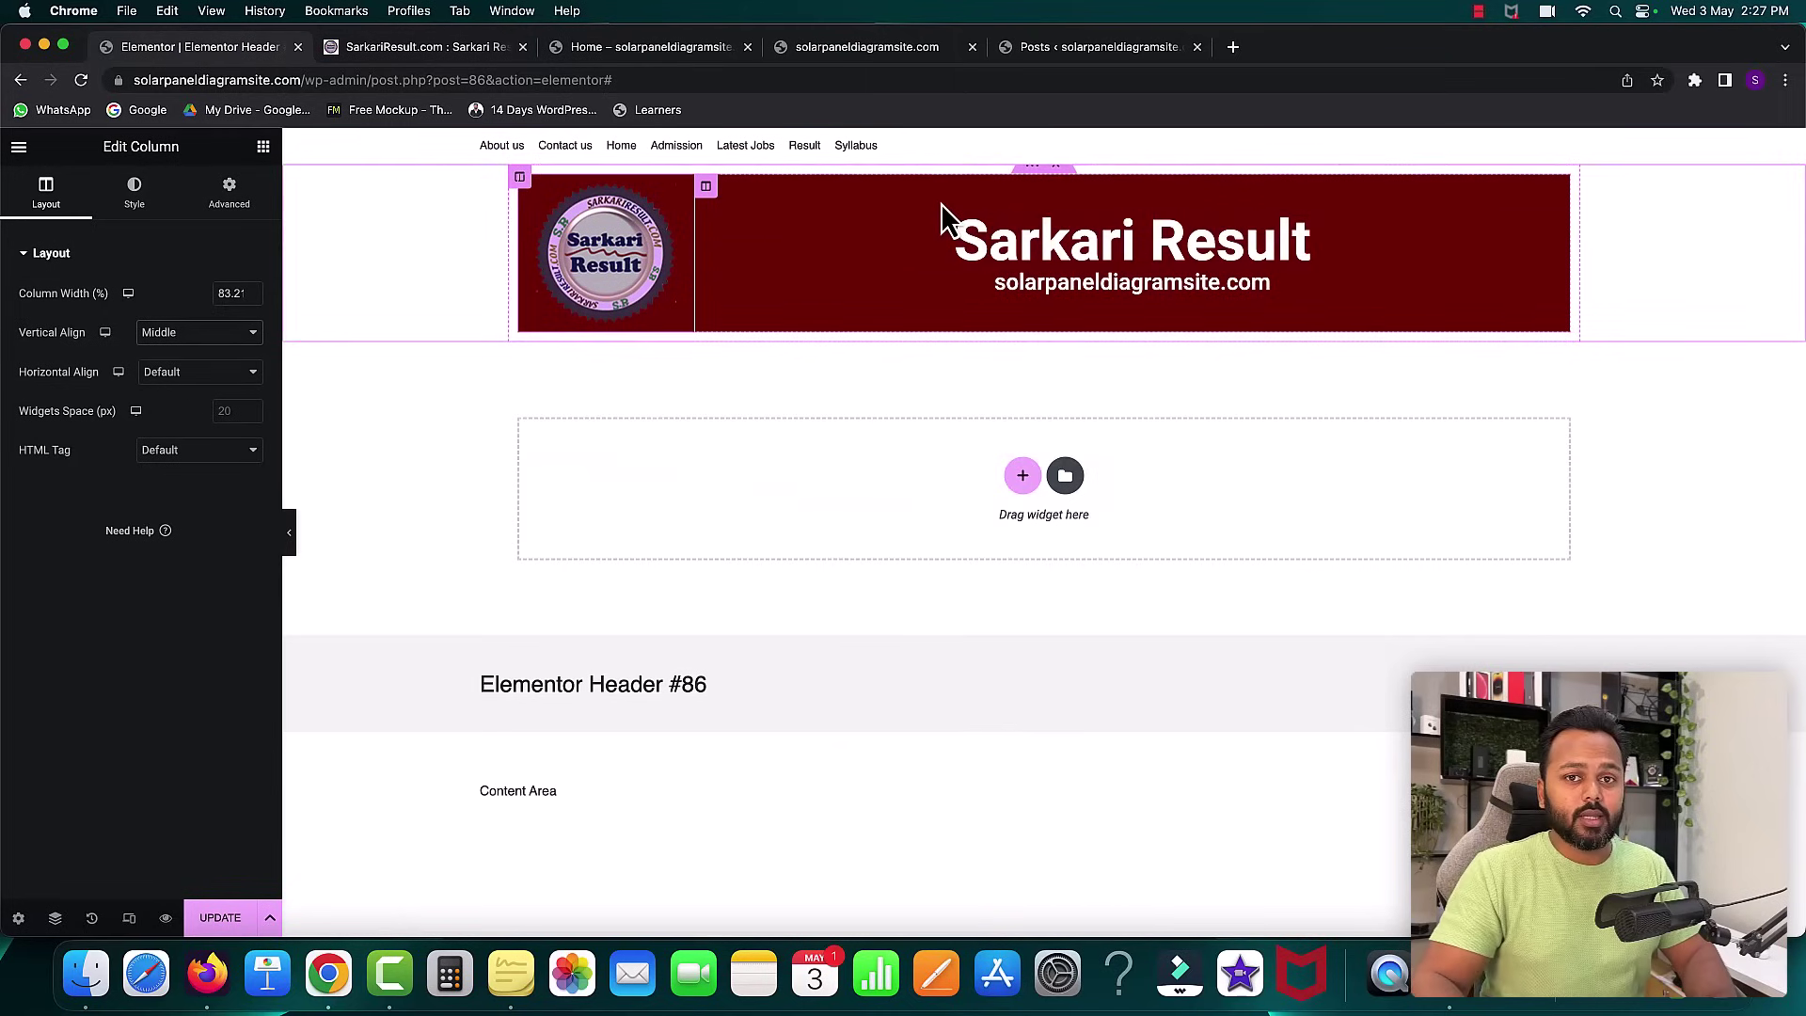
- Add an Inner Section below the header banner and delete its right column
{"action": "left_click", "coordinate": [264, 148]}
{"action": "left_click_drag", "start_coordinate": [56, 699], "coordinate": [883, 329]}
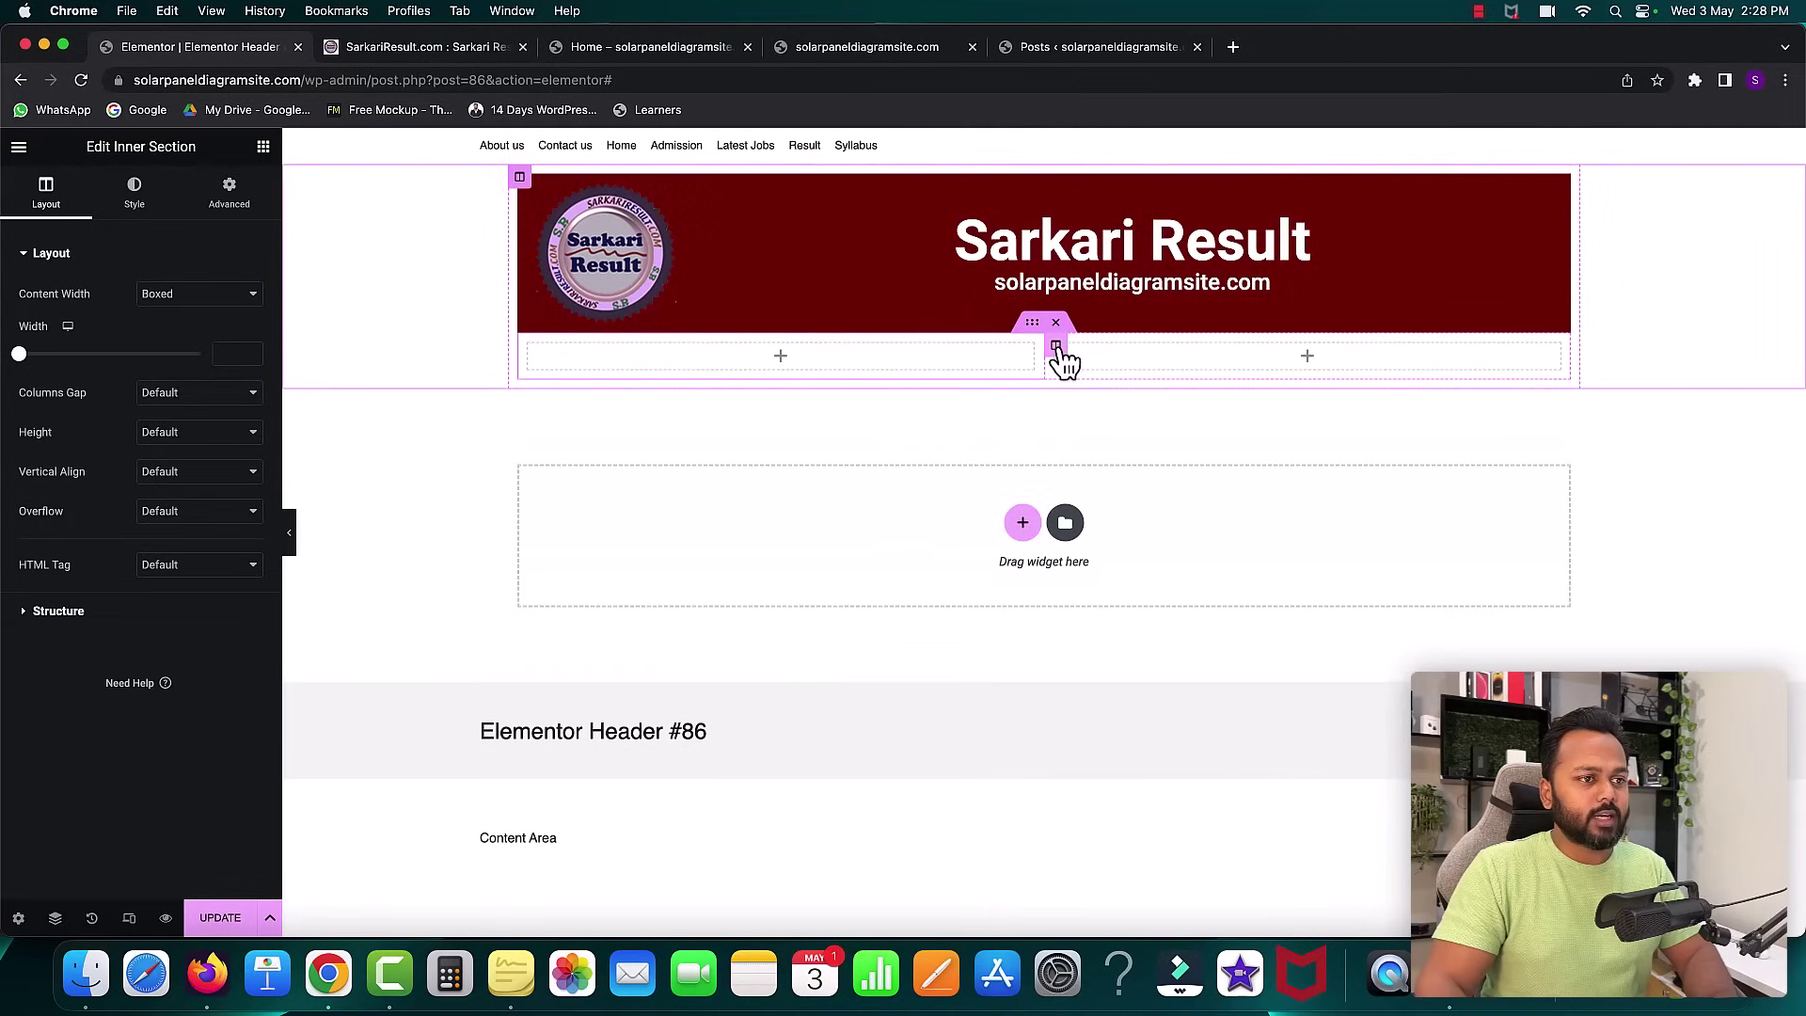
{"action": "right_click", "coordinate": [1057, 350]}
{"action": "left_click", "coordinate": [1128, 670]}
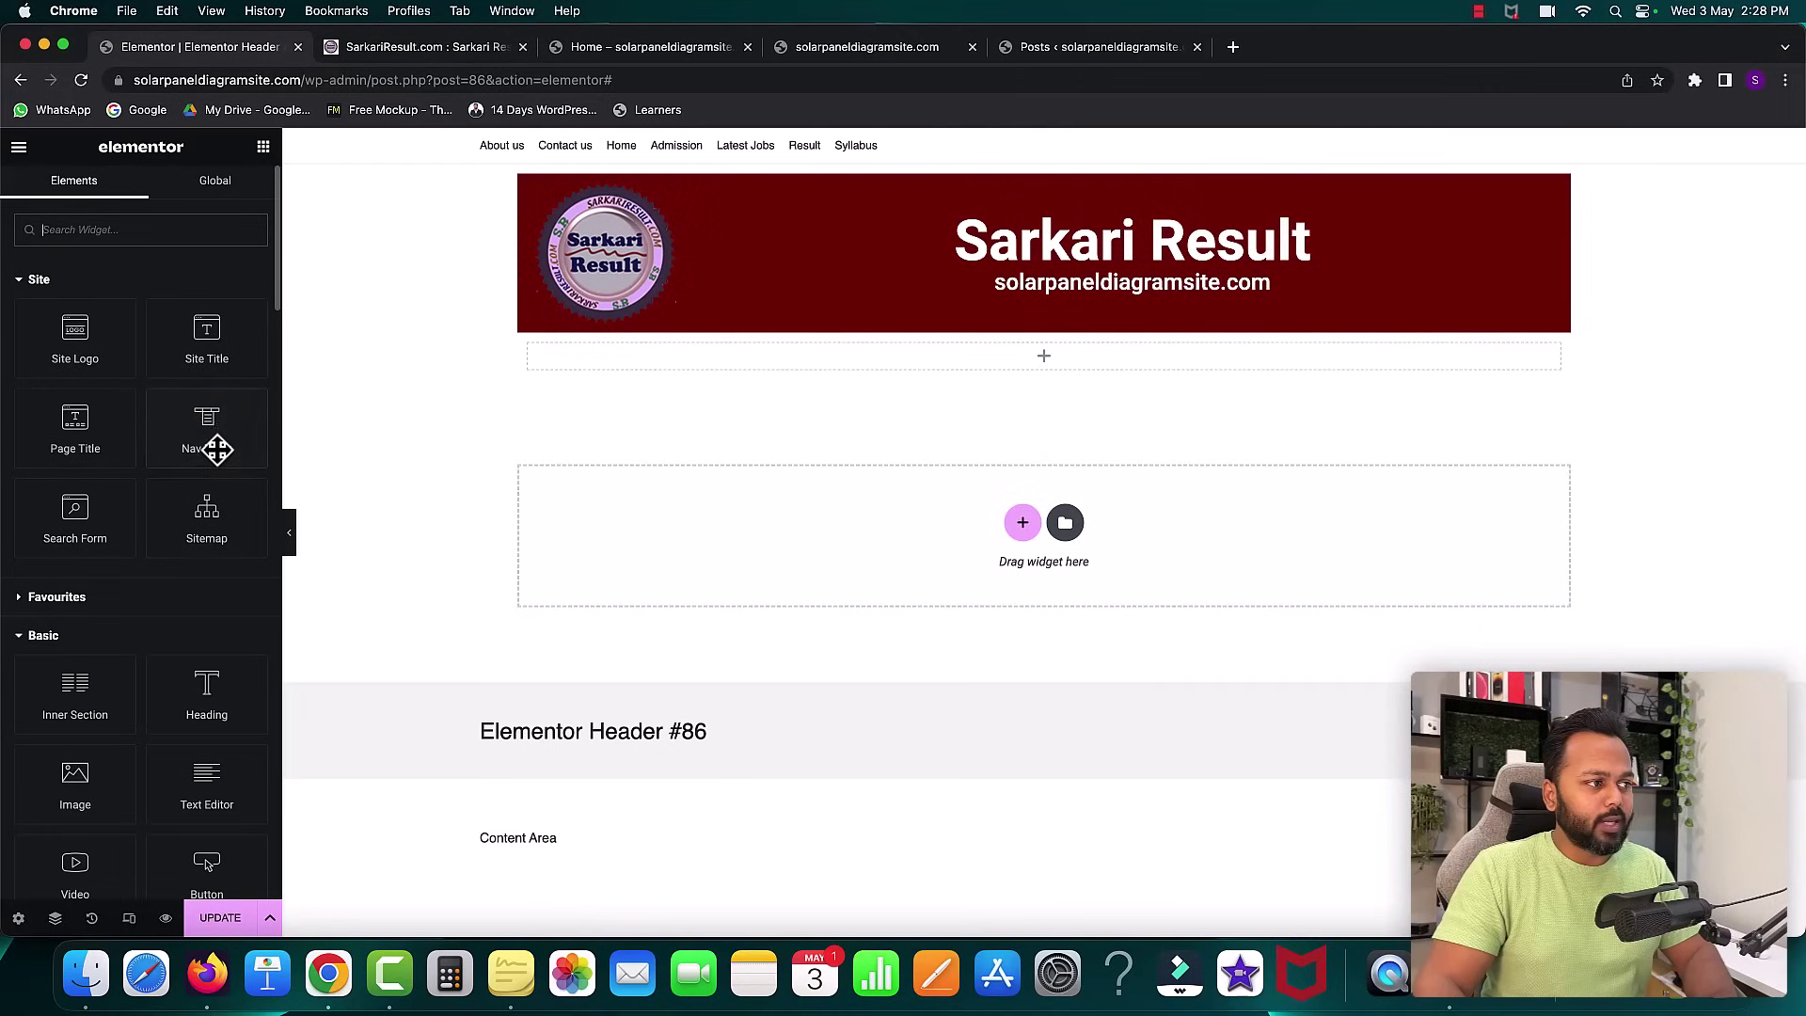
- Place a Nav Menu widget showing Main Menu in the section, comparing with the reference site
{"action": "left_click_drag", "start_coordinate": [203, 442], "coordinate": [607, 365]}
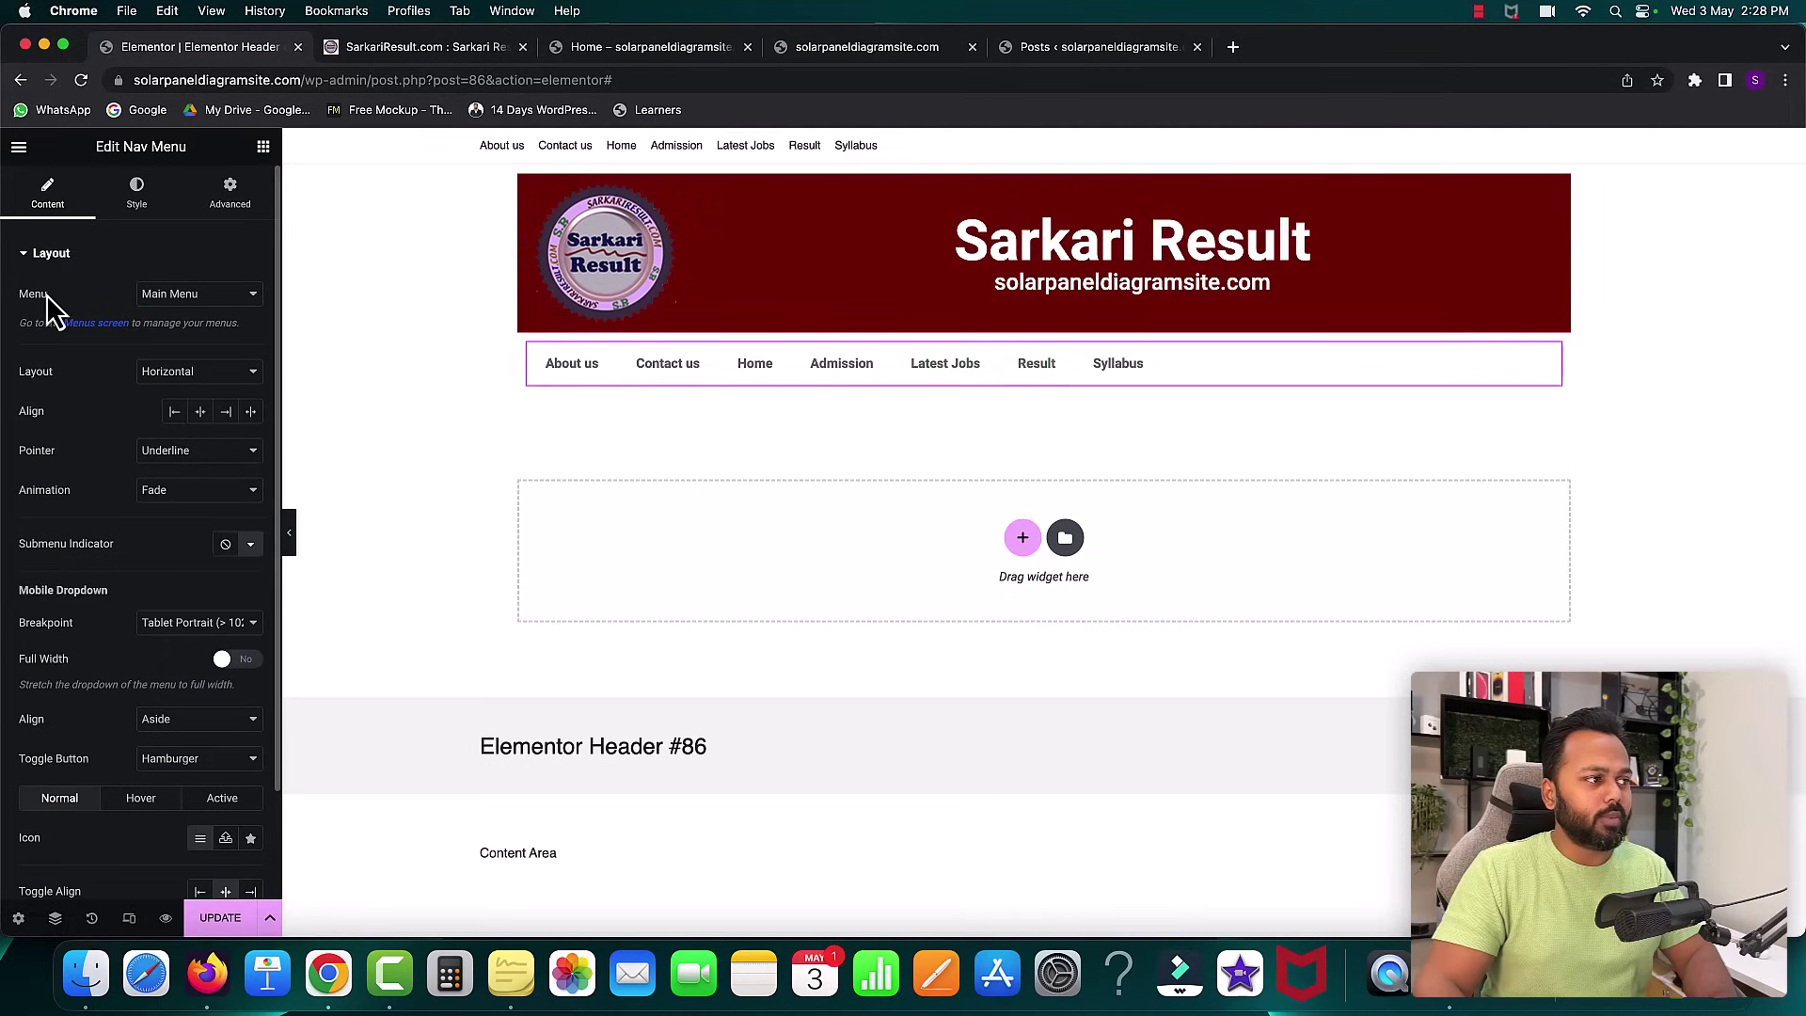
{"action": "left_click", "coordinate": [183, 302]}
{"action": "left_click", "coordinate": [183, 303]}
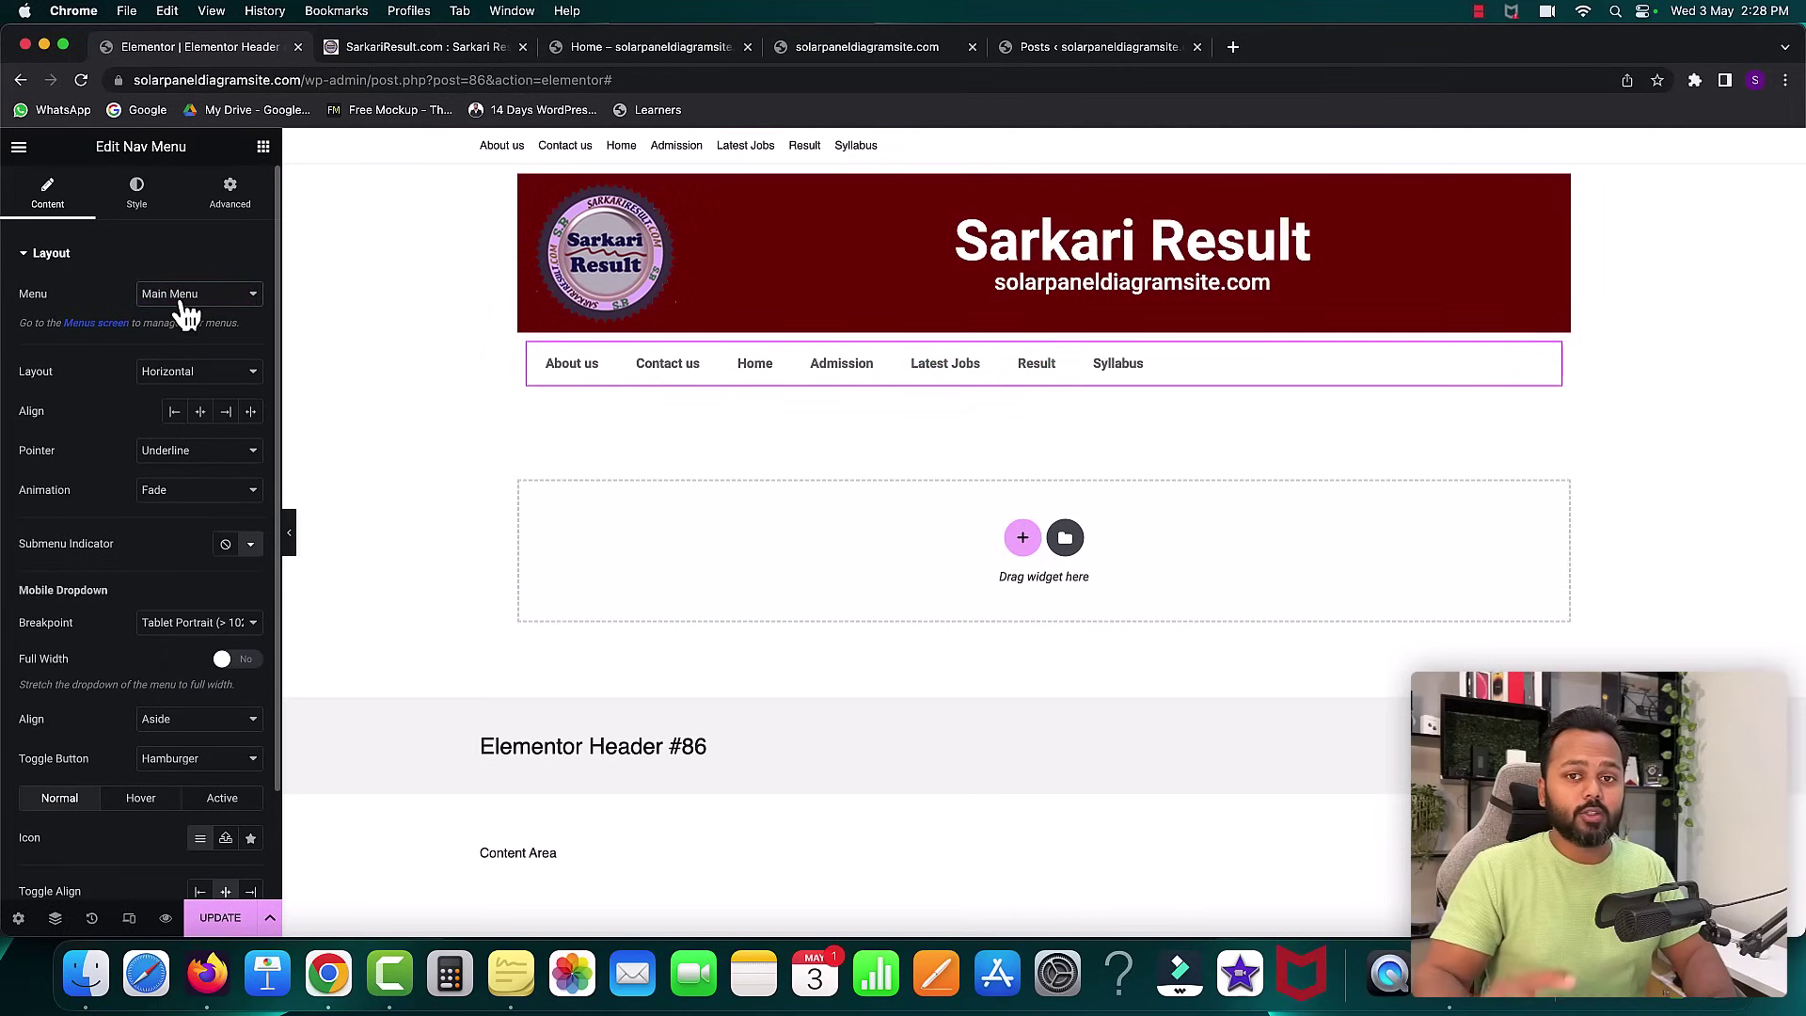
{"action": "left_click", "coordinate": [62, 254]}
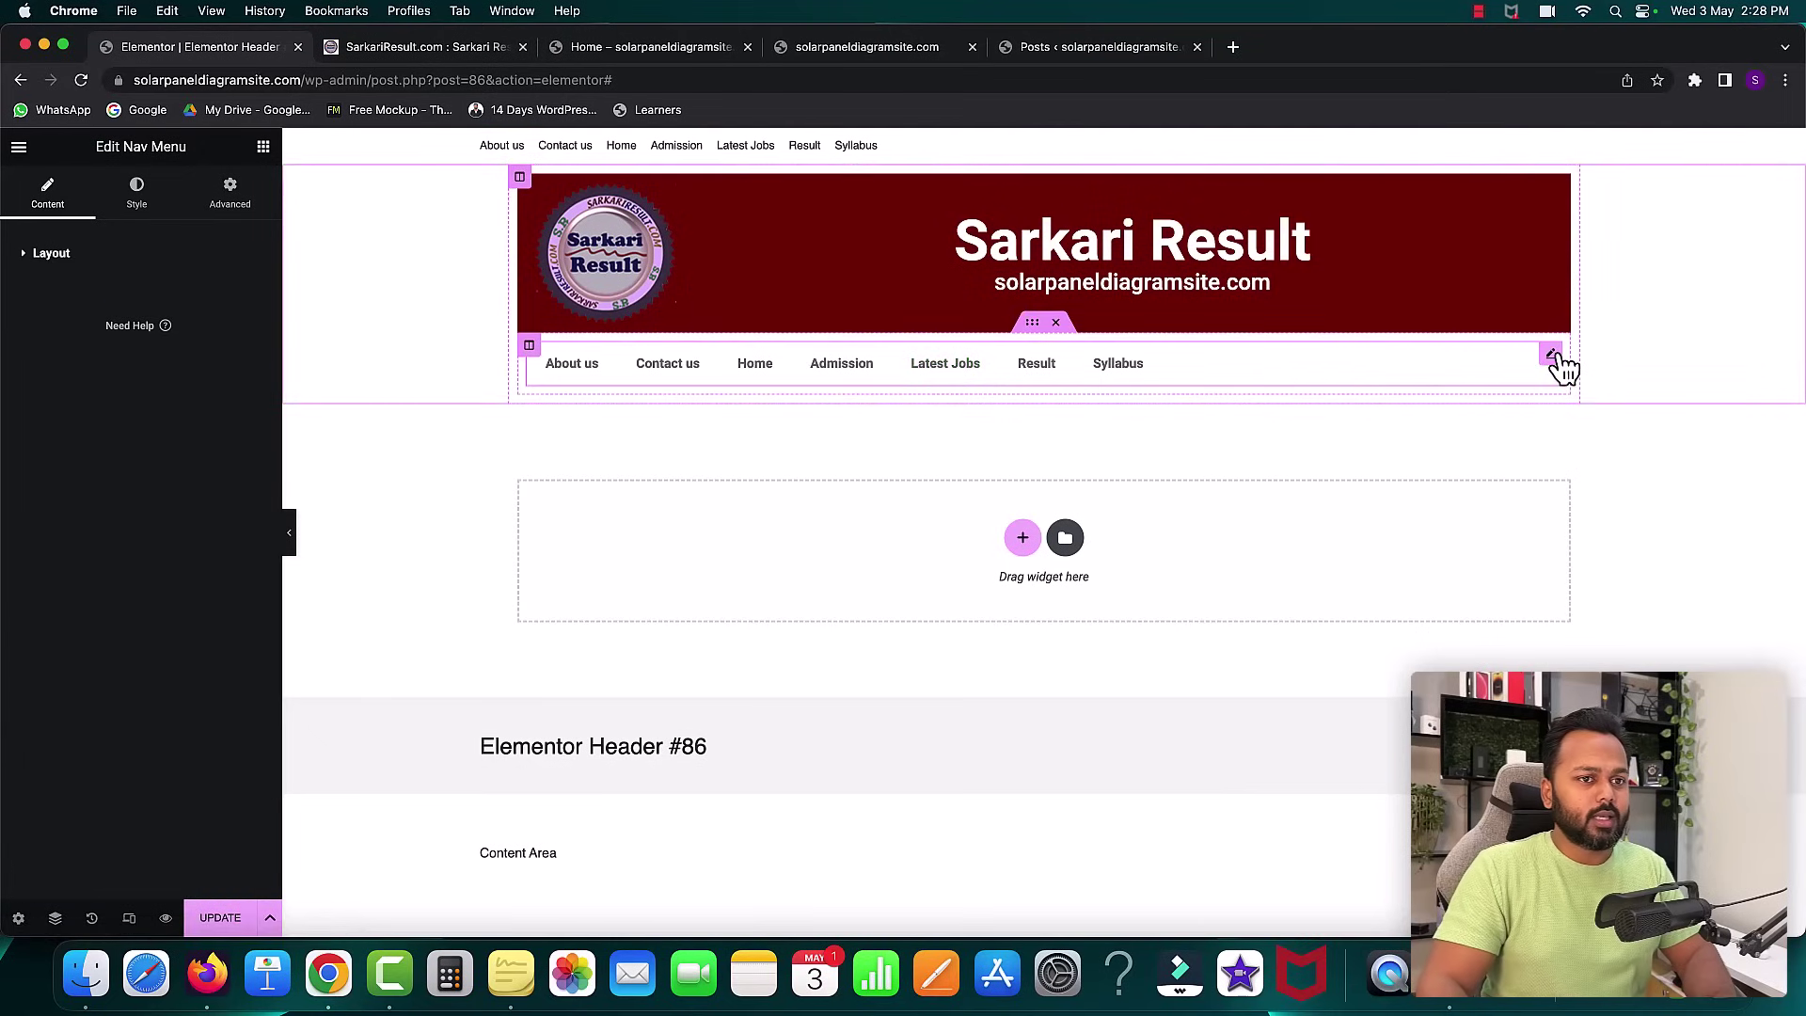
{"action": "left_click", "coordinate": [58, 256]}
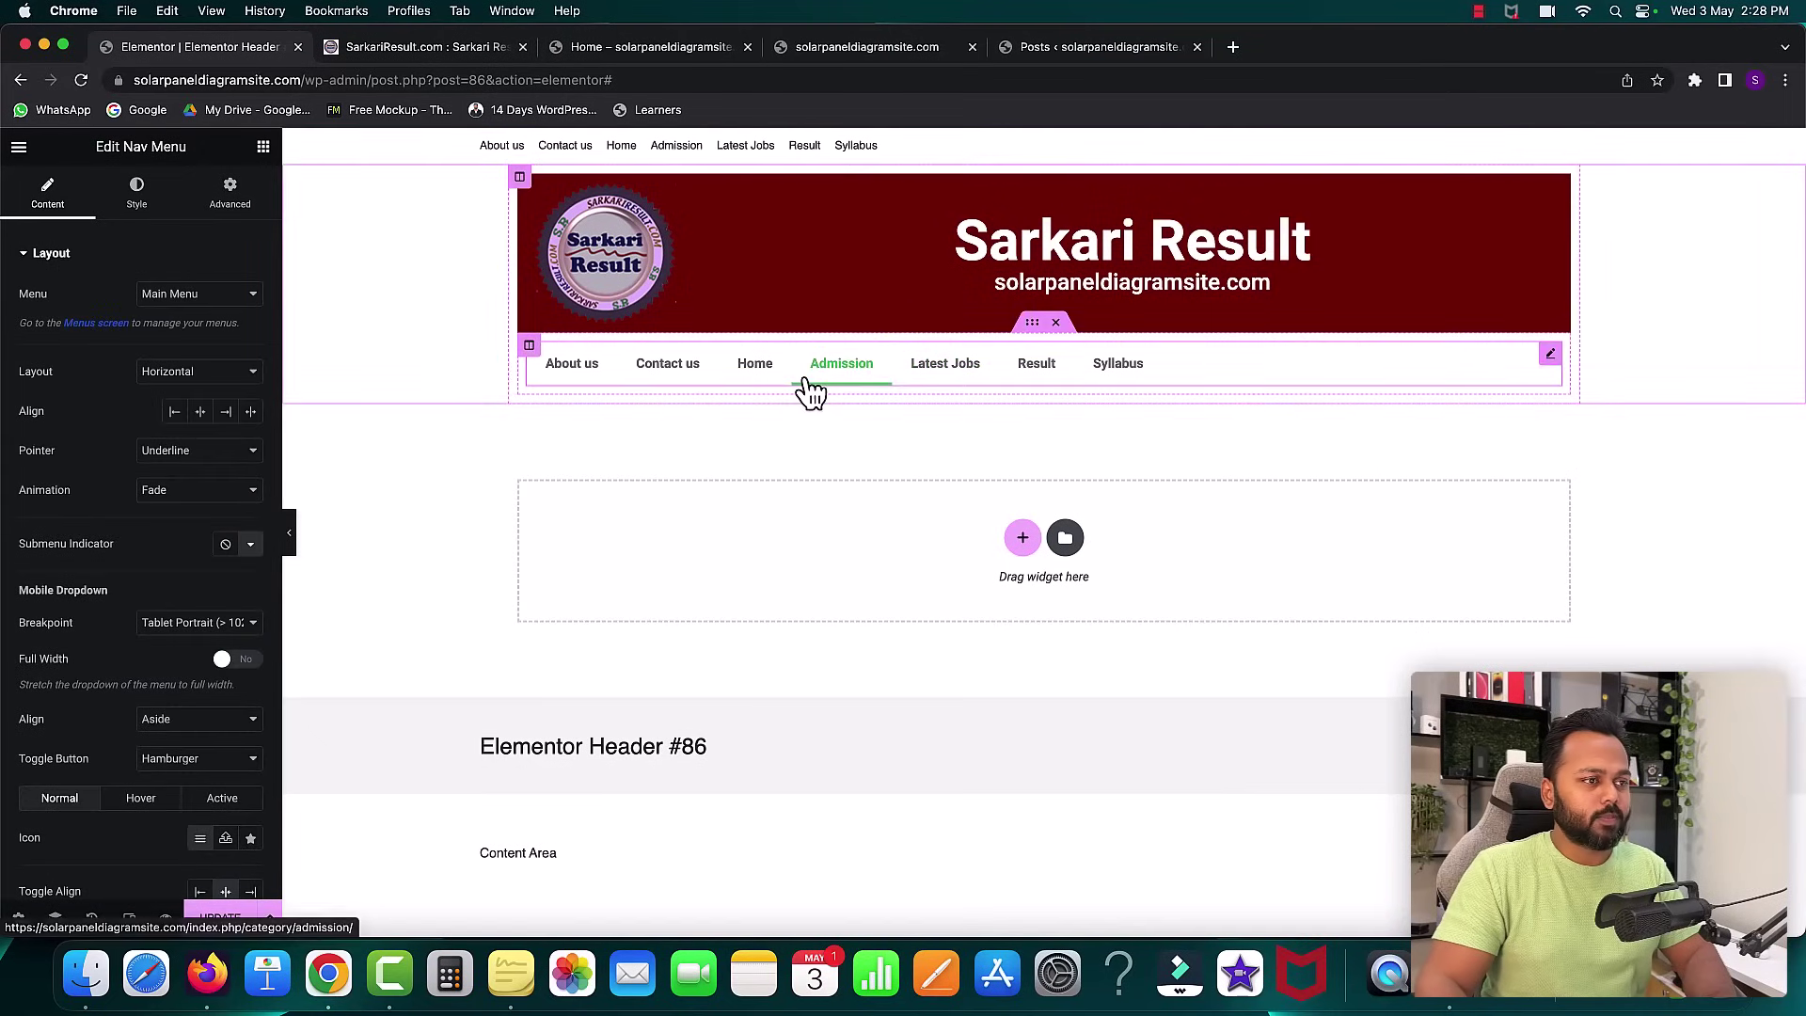
{"action": "left_click", "coordinate": [404, 51]}
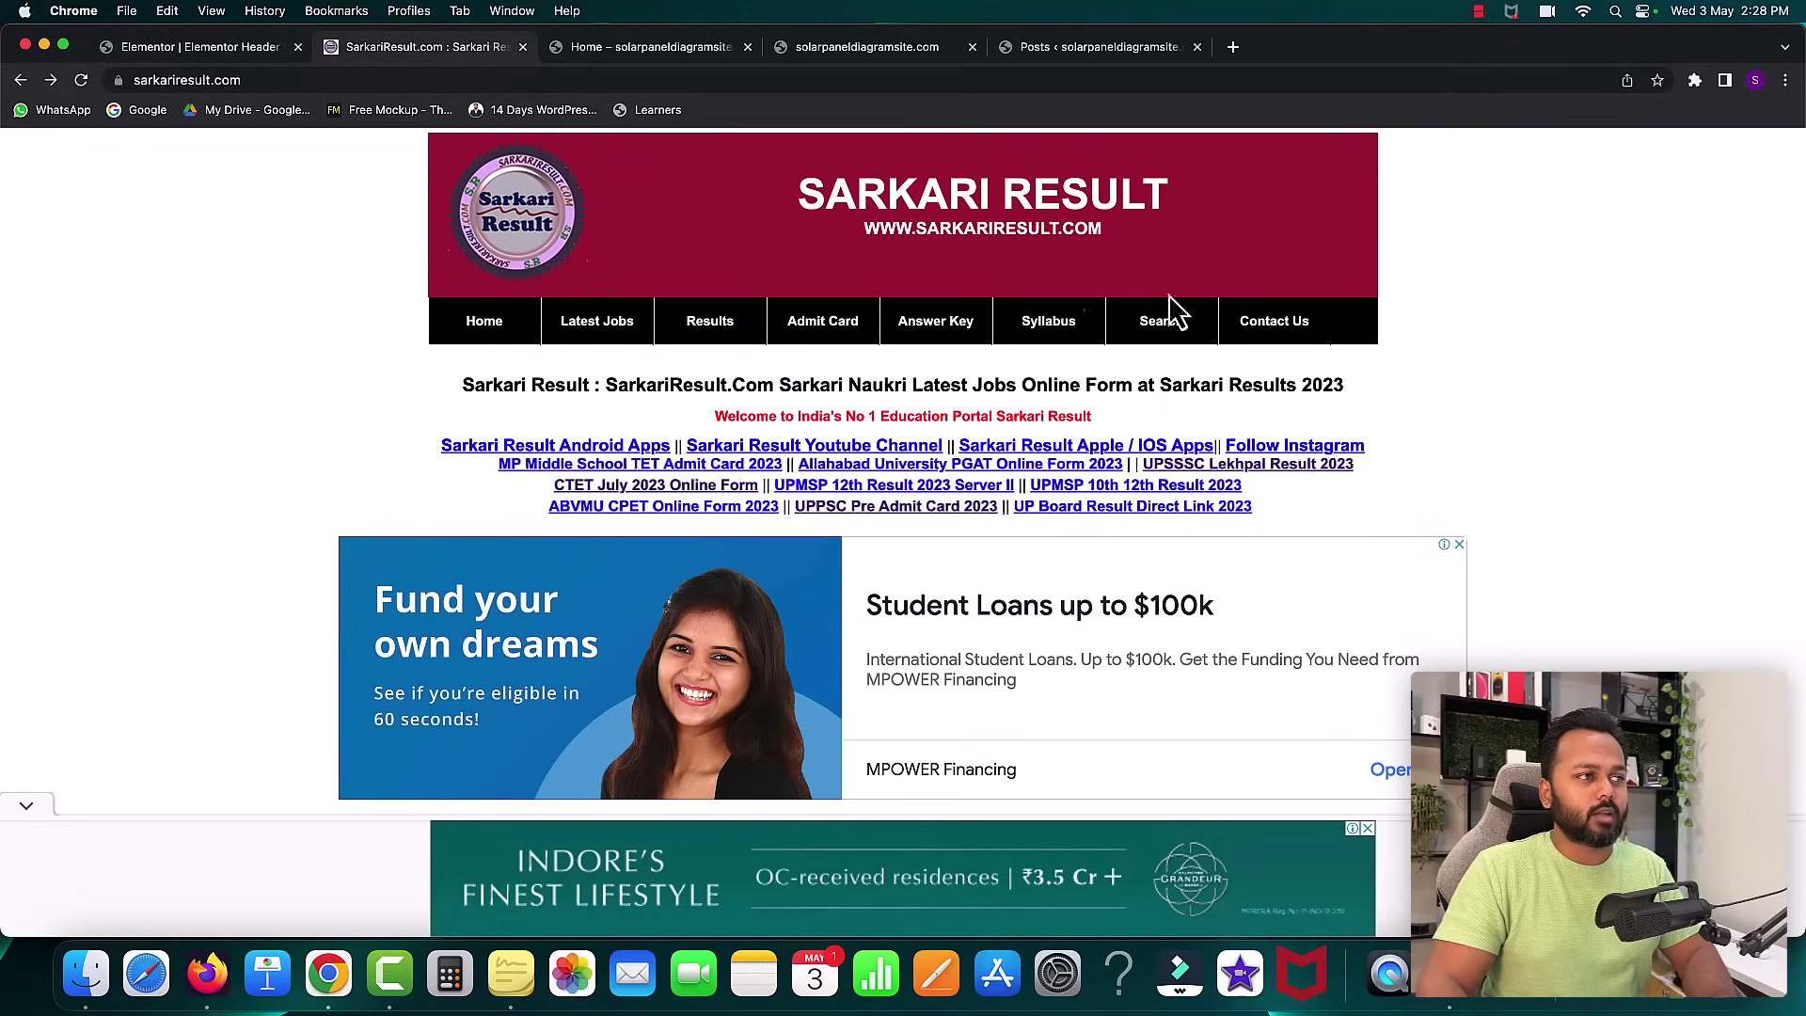
{"action": "left_click", "coordinate": [195, 51]}
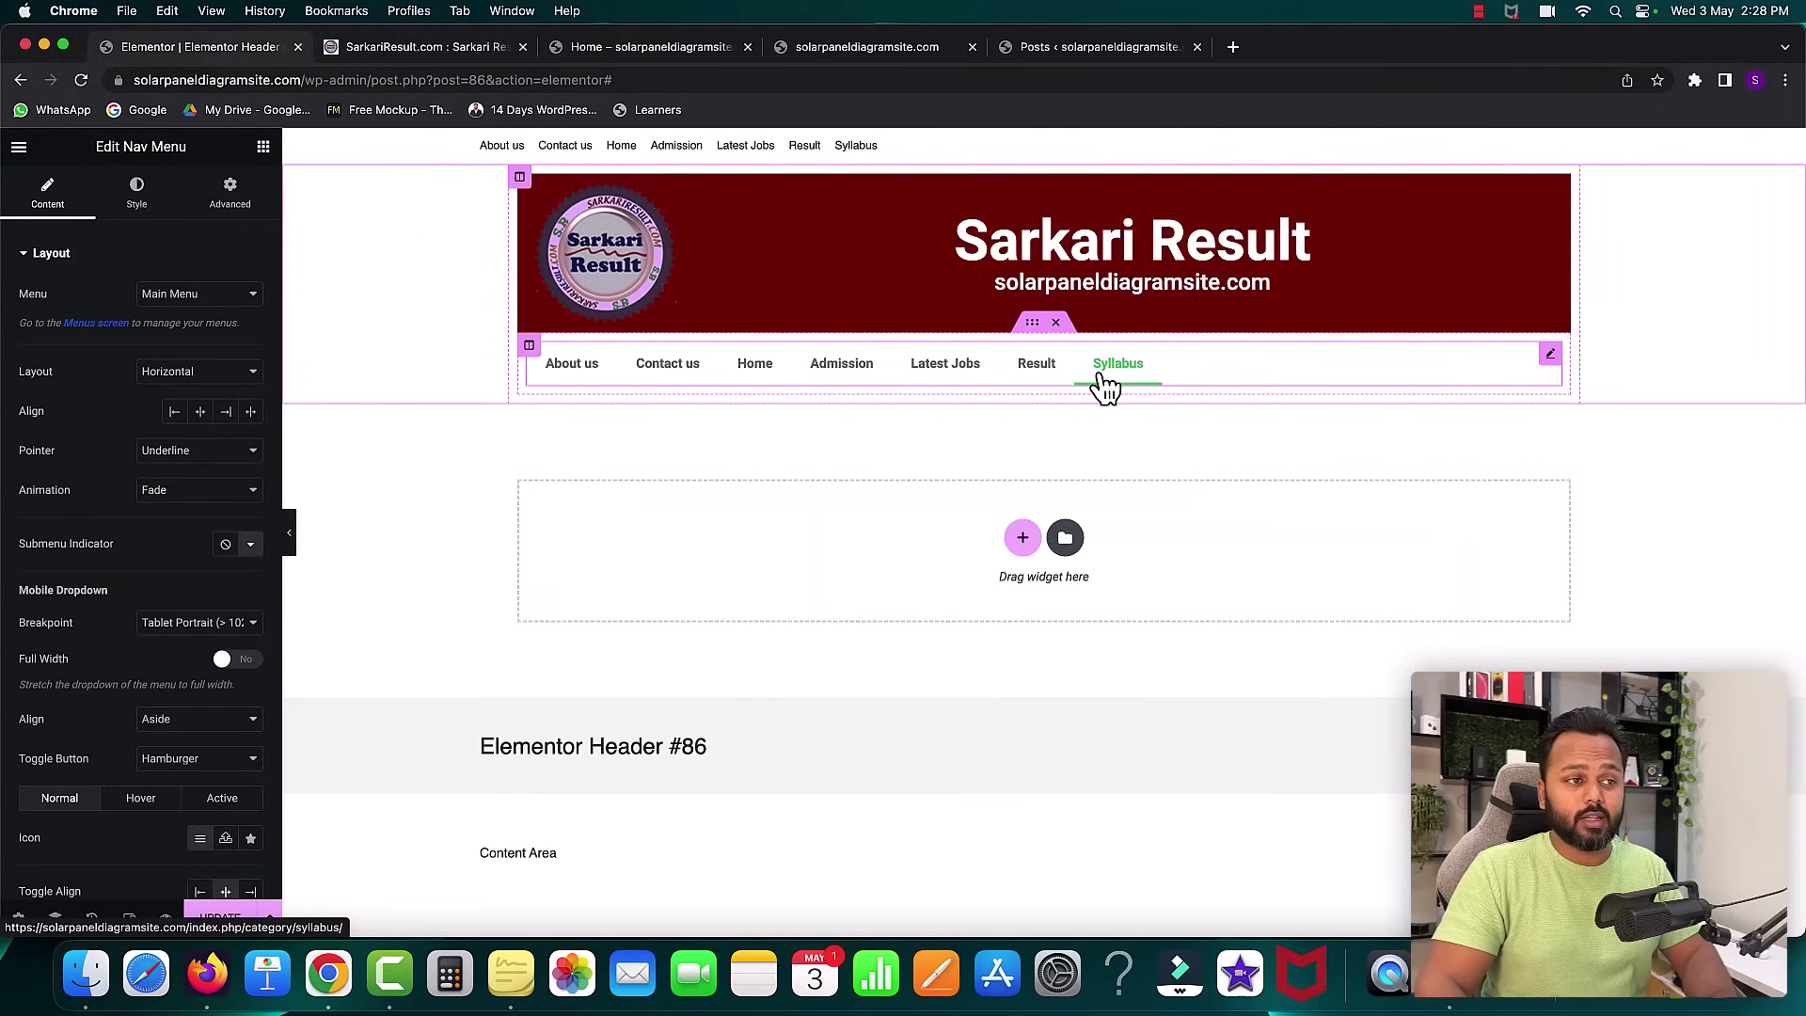
- Give the menu's Inner Section a classic #000000 black background
{"action": "left_click", "coordinate": [1032, 322]}
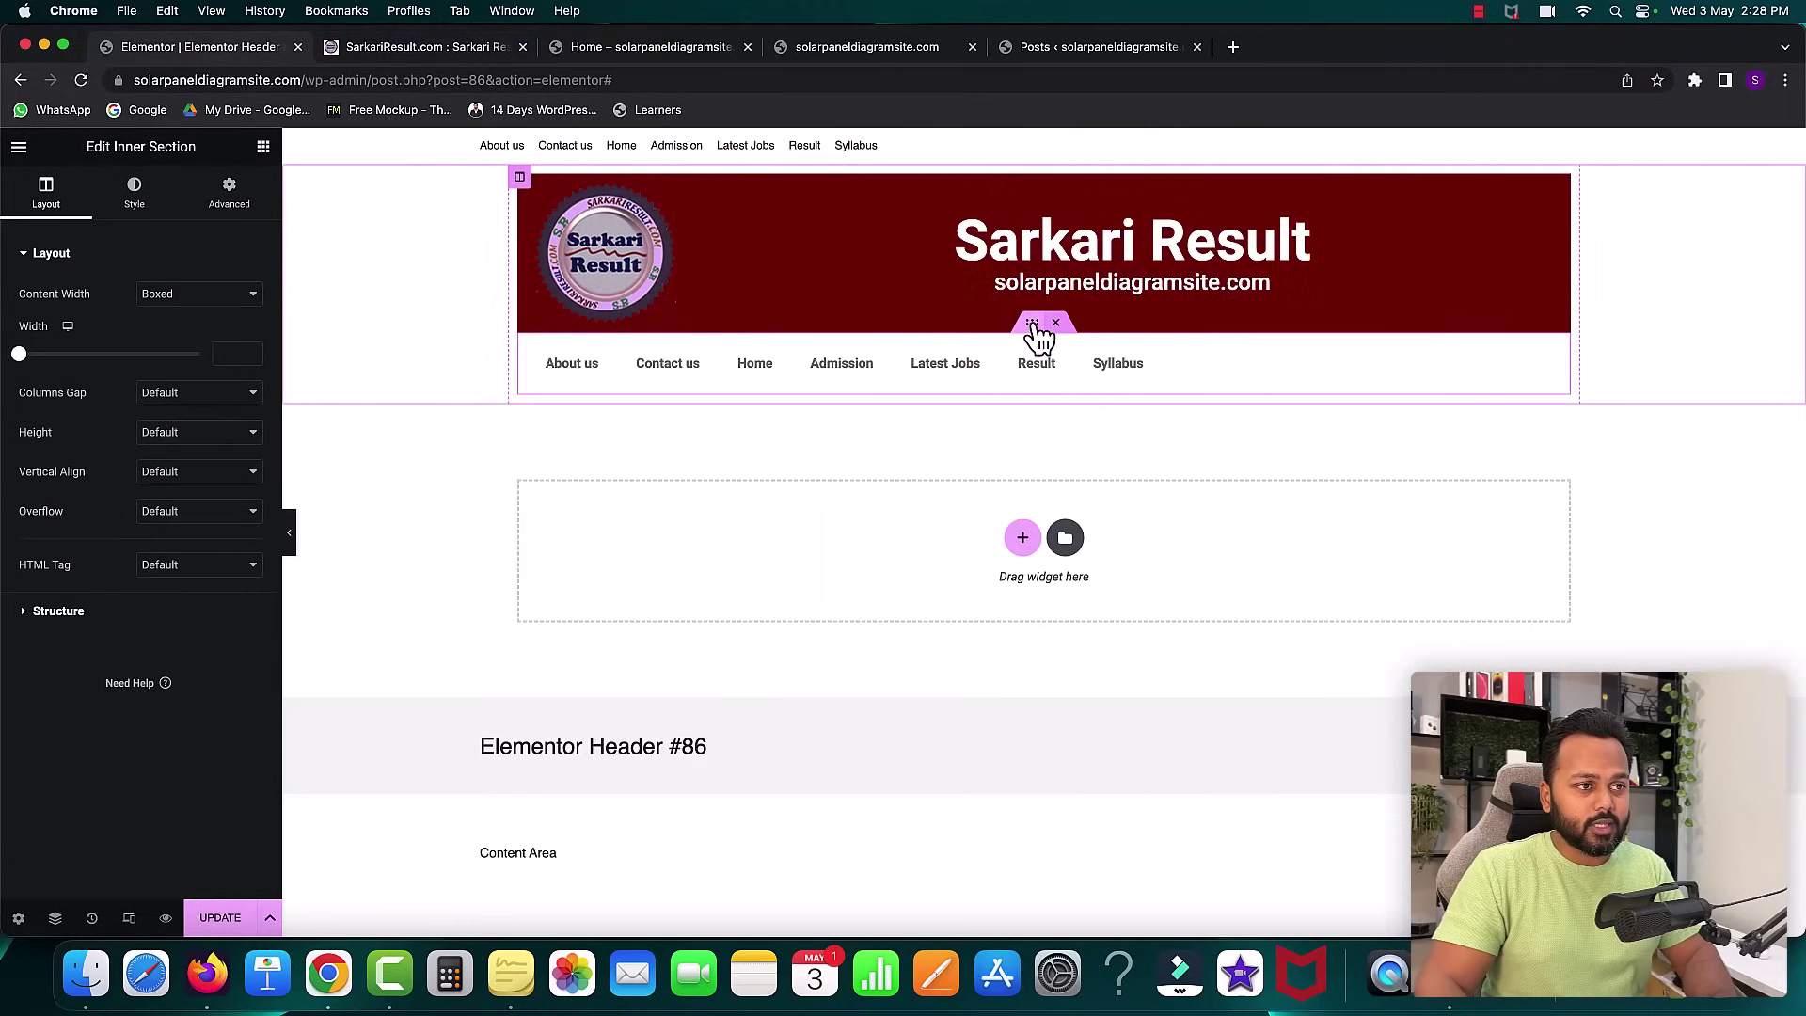
{"action": "left_click", "coordinate": [135, 191]}
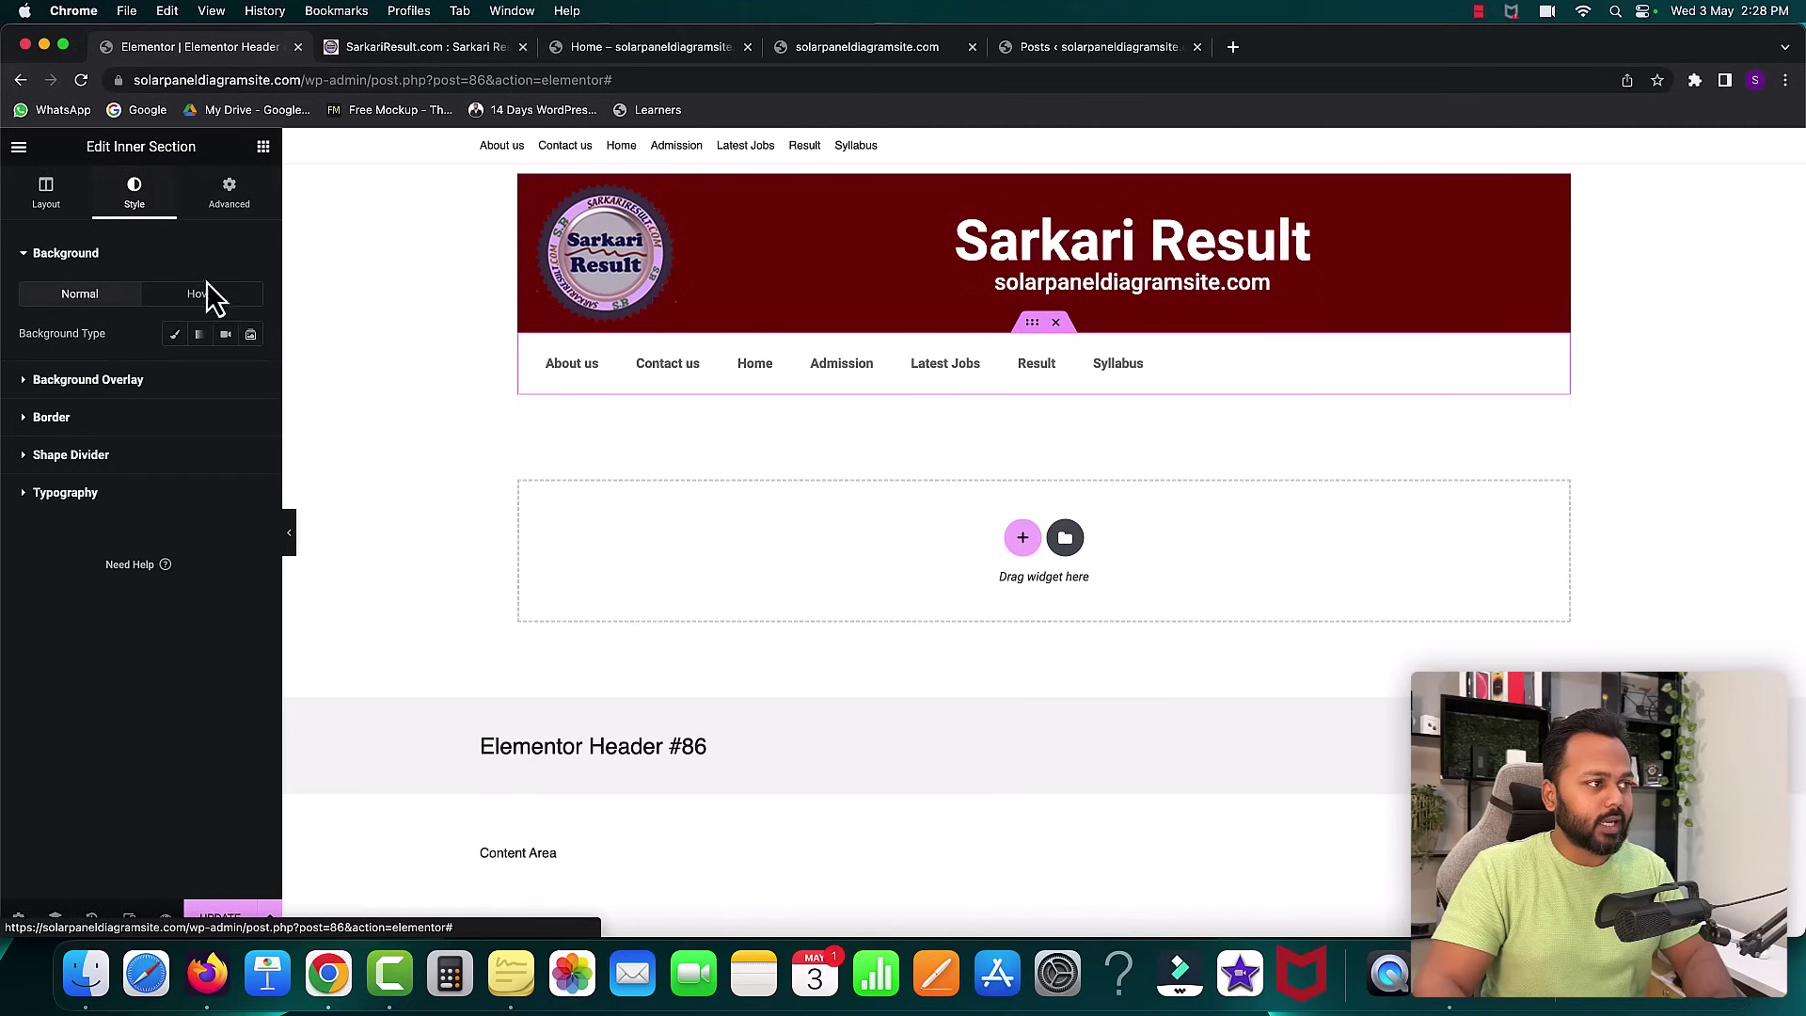
{"action": "left_click", "coordinate": [175, 335]}
{"action": "left_click", "coordinate": [250, 374]}
{"action": "left_click_drag", "start_coordinate": [160, 490], "coordinate": [11, 641]}
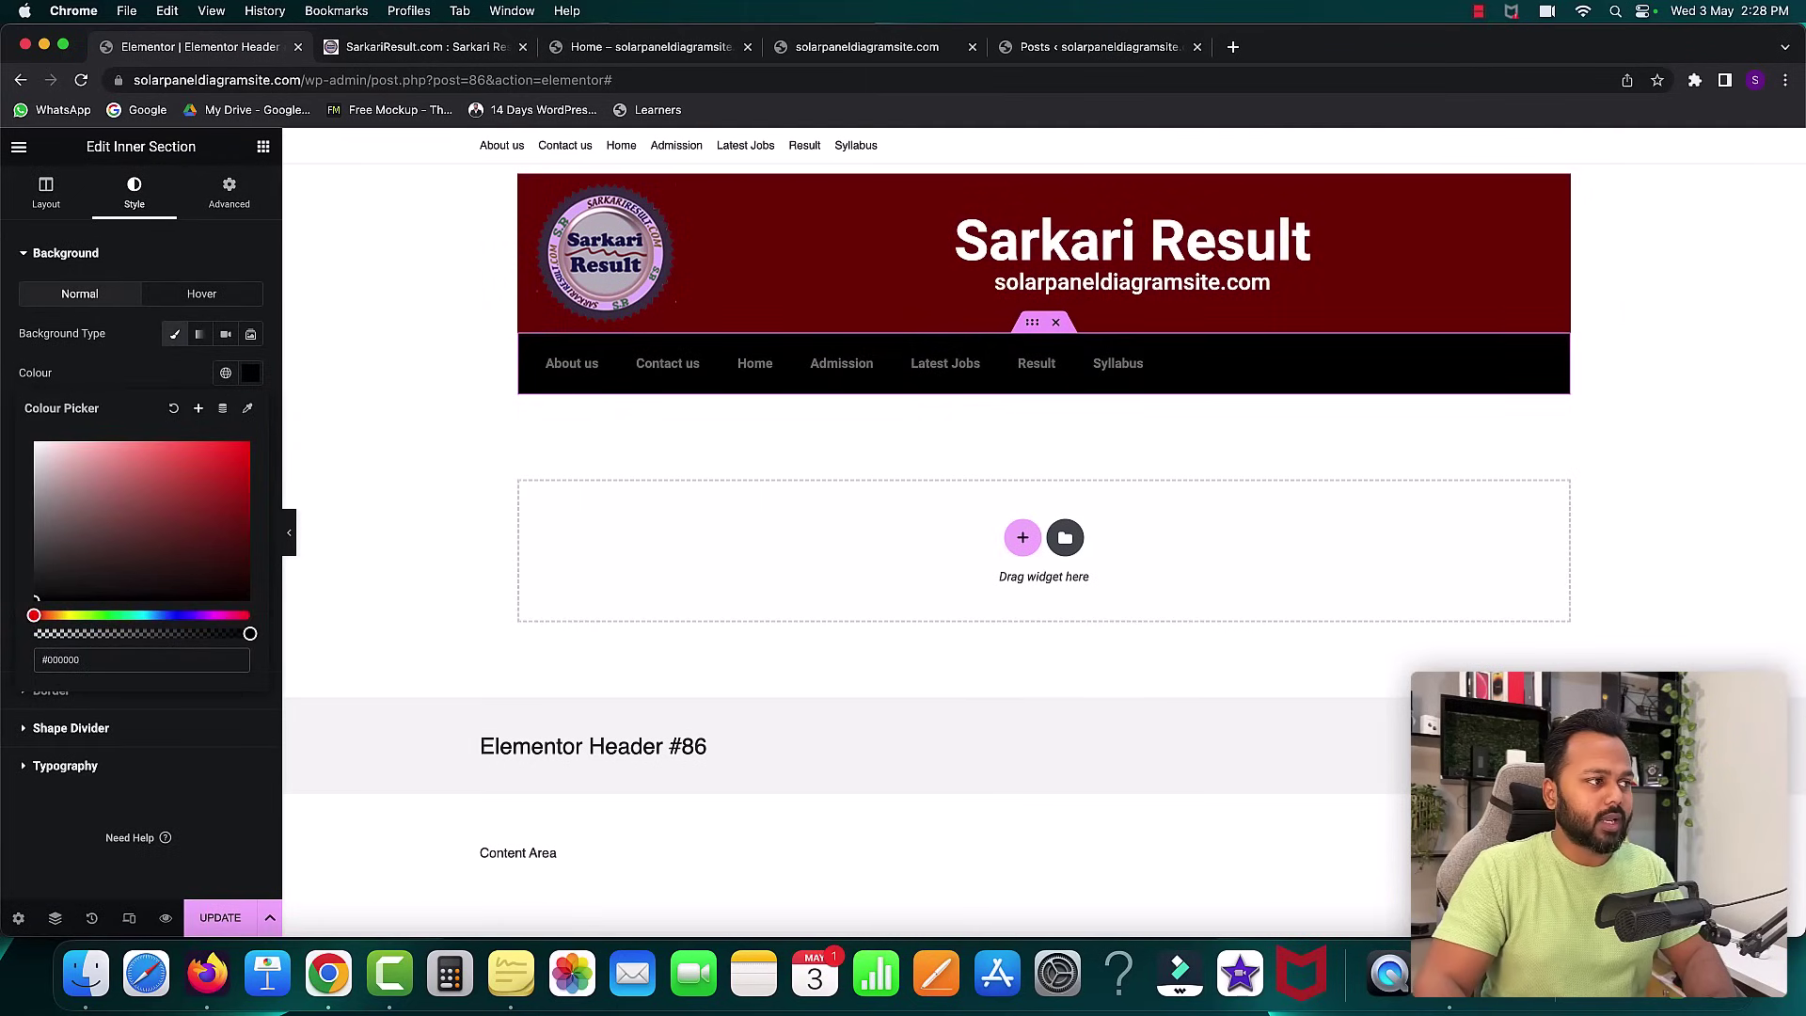
{"action": "left_click", "coordinate": [104, 380]}
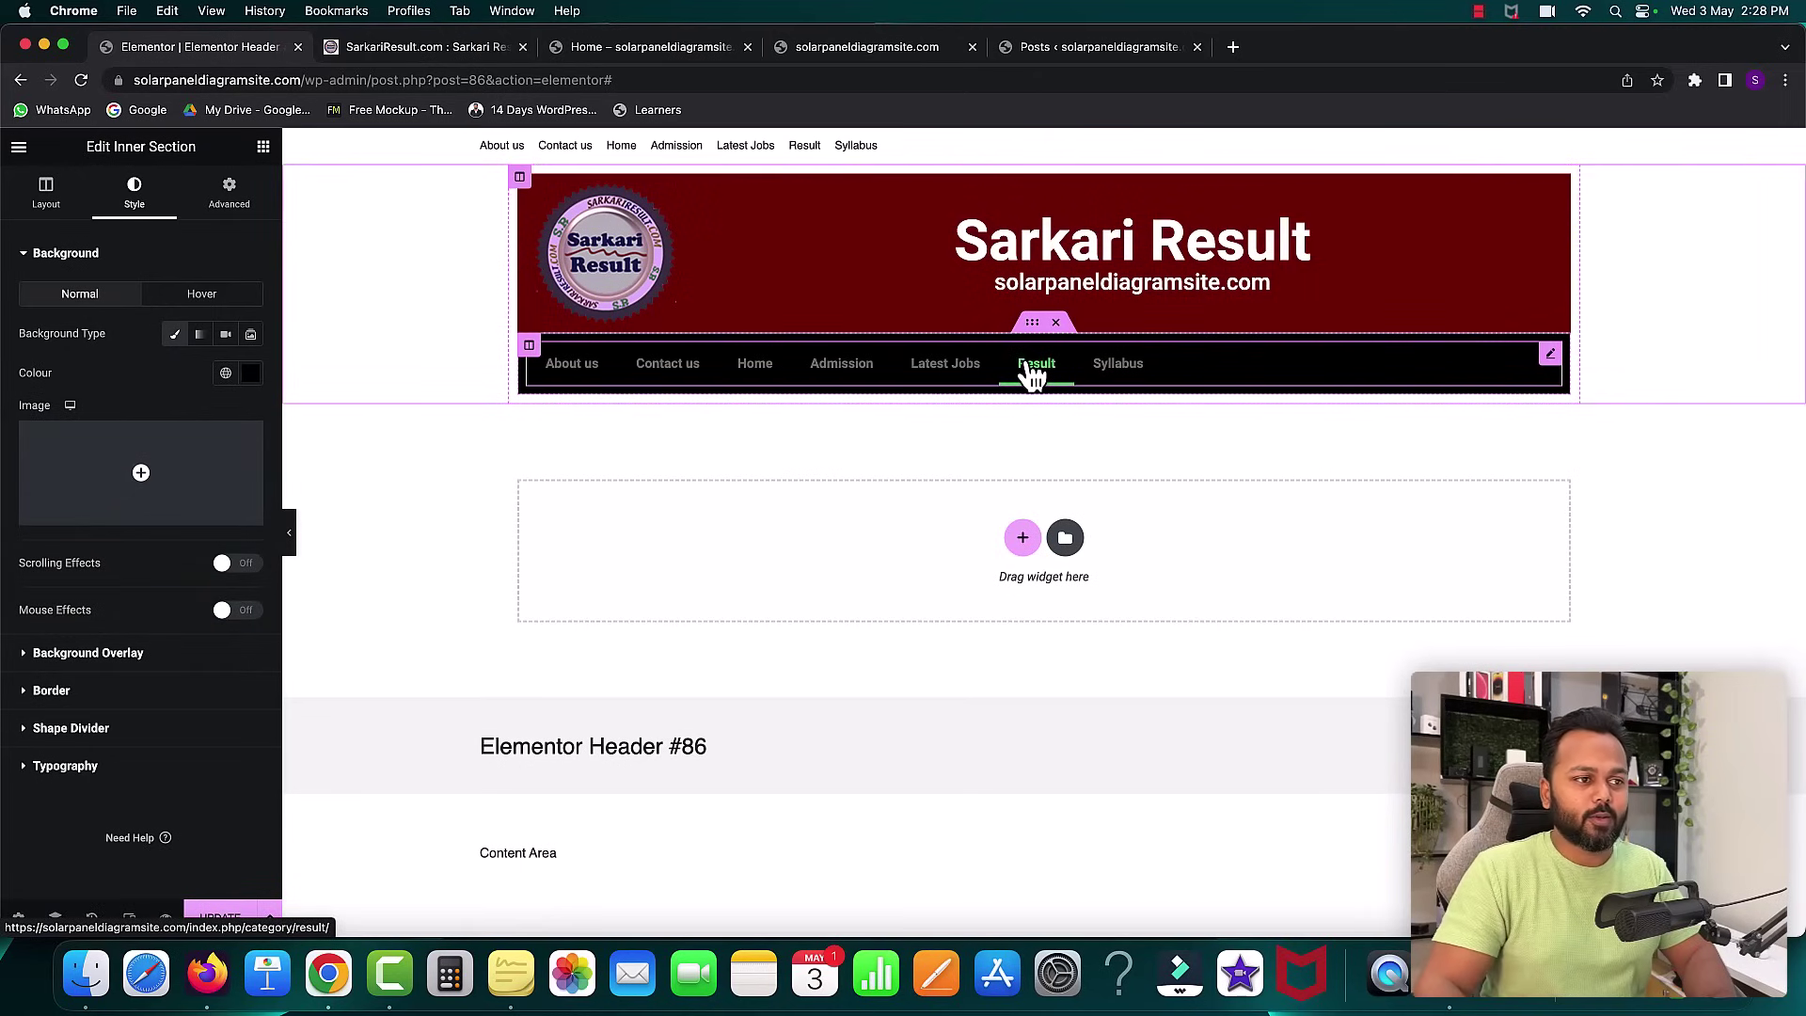
- Make the menu links white #FFFFFF, enlarge them to 16 px, and set weight 500 (Medium)
{"action": "left_click", "coordinate": [1551, 357]}
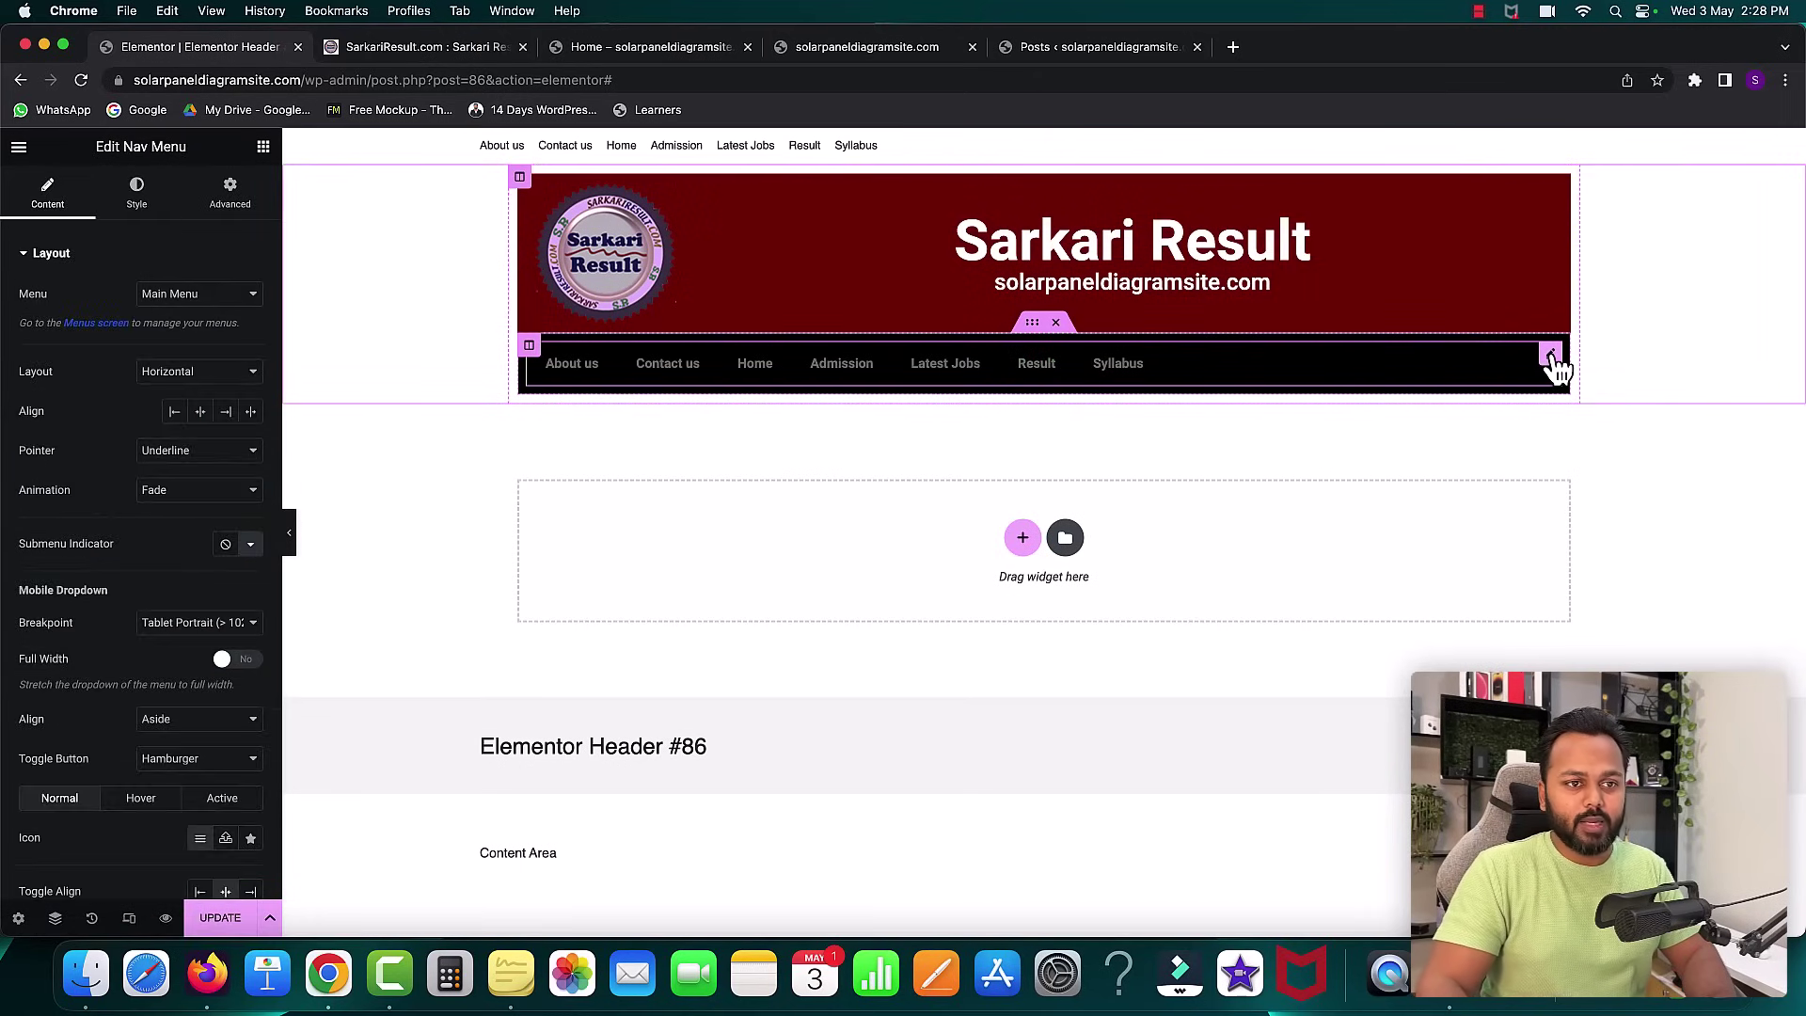
{"action": "left_click", "coordinate": [138, 199]}
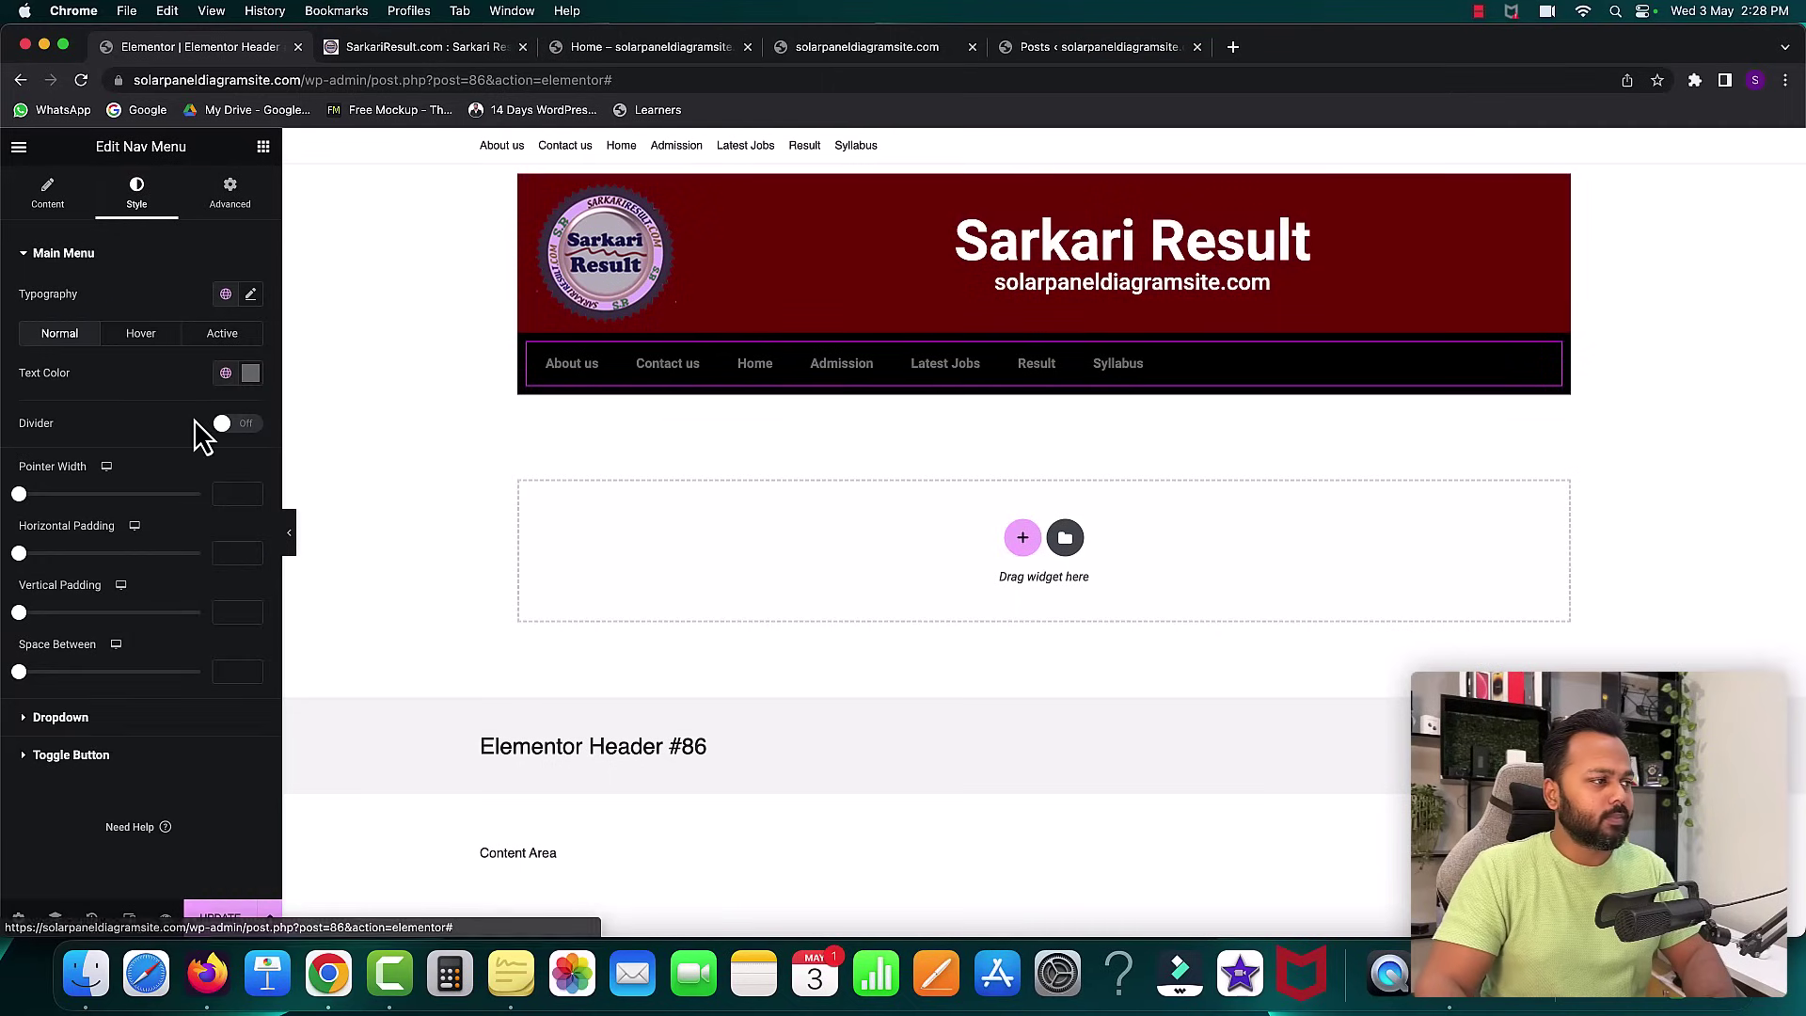
{"action": "left_click", "coordinate": [250, 386]}
{"action": "left_click_drag", "start_coordinate": [71, 455], "coordinate": [22, 411]}
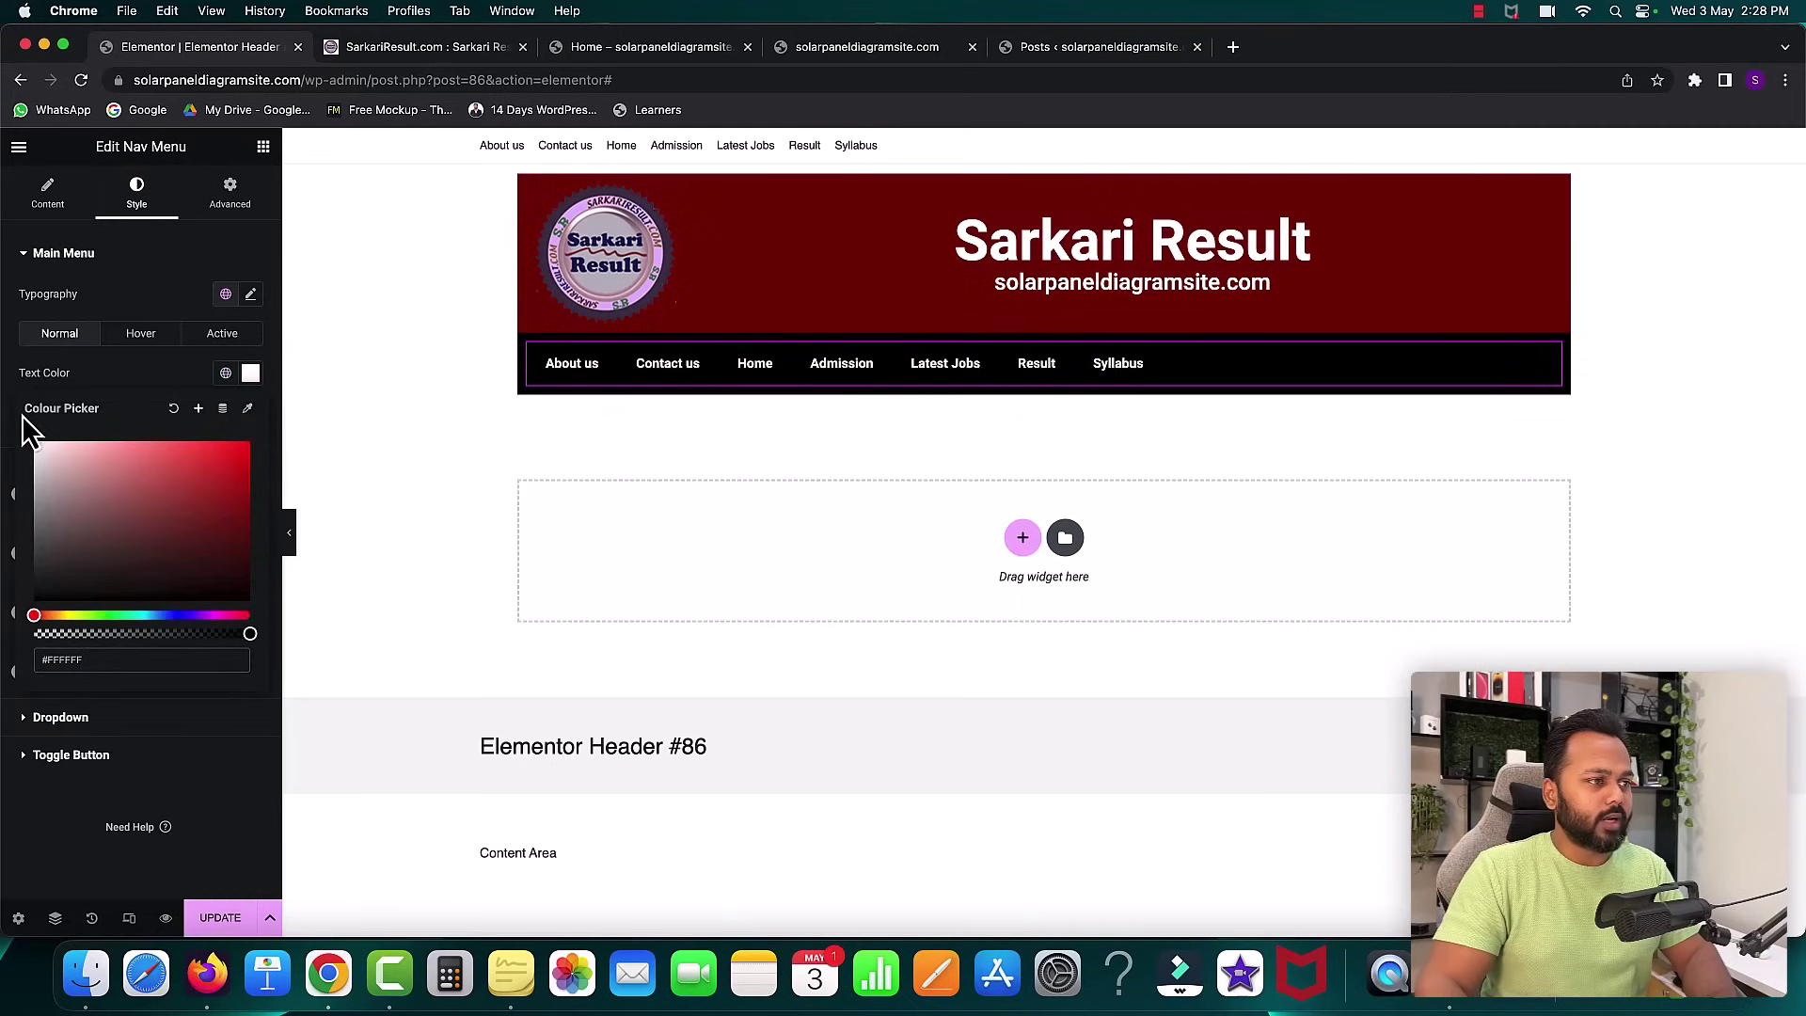
{"action": "left_click", "coordinate": [113, 372]}
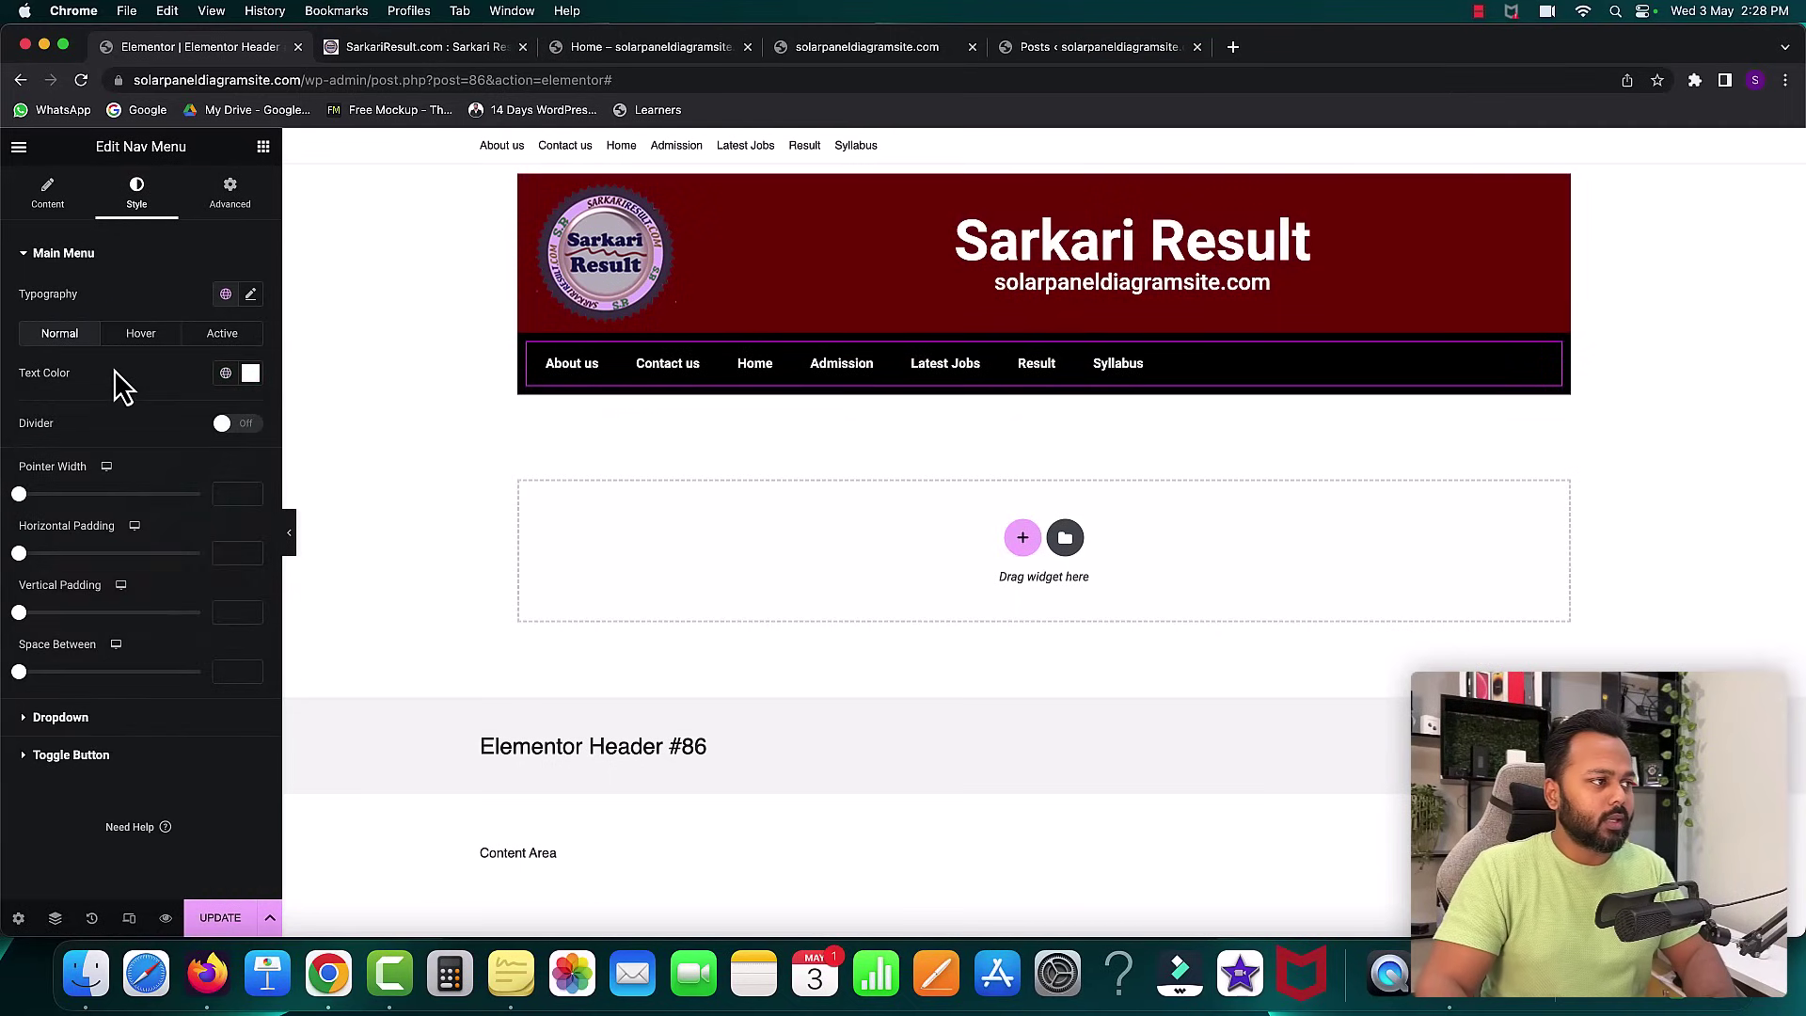
{"action": "left_click", "coordinate": [251, 295]}
{"action": "left_click_drag", "start_coordinate": [34, 442], "coordinate": [44, 442]}
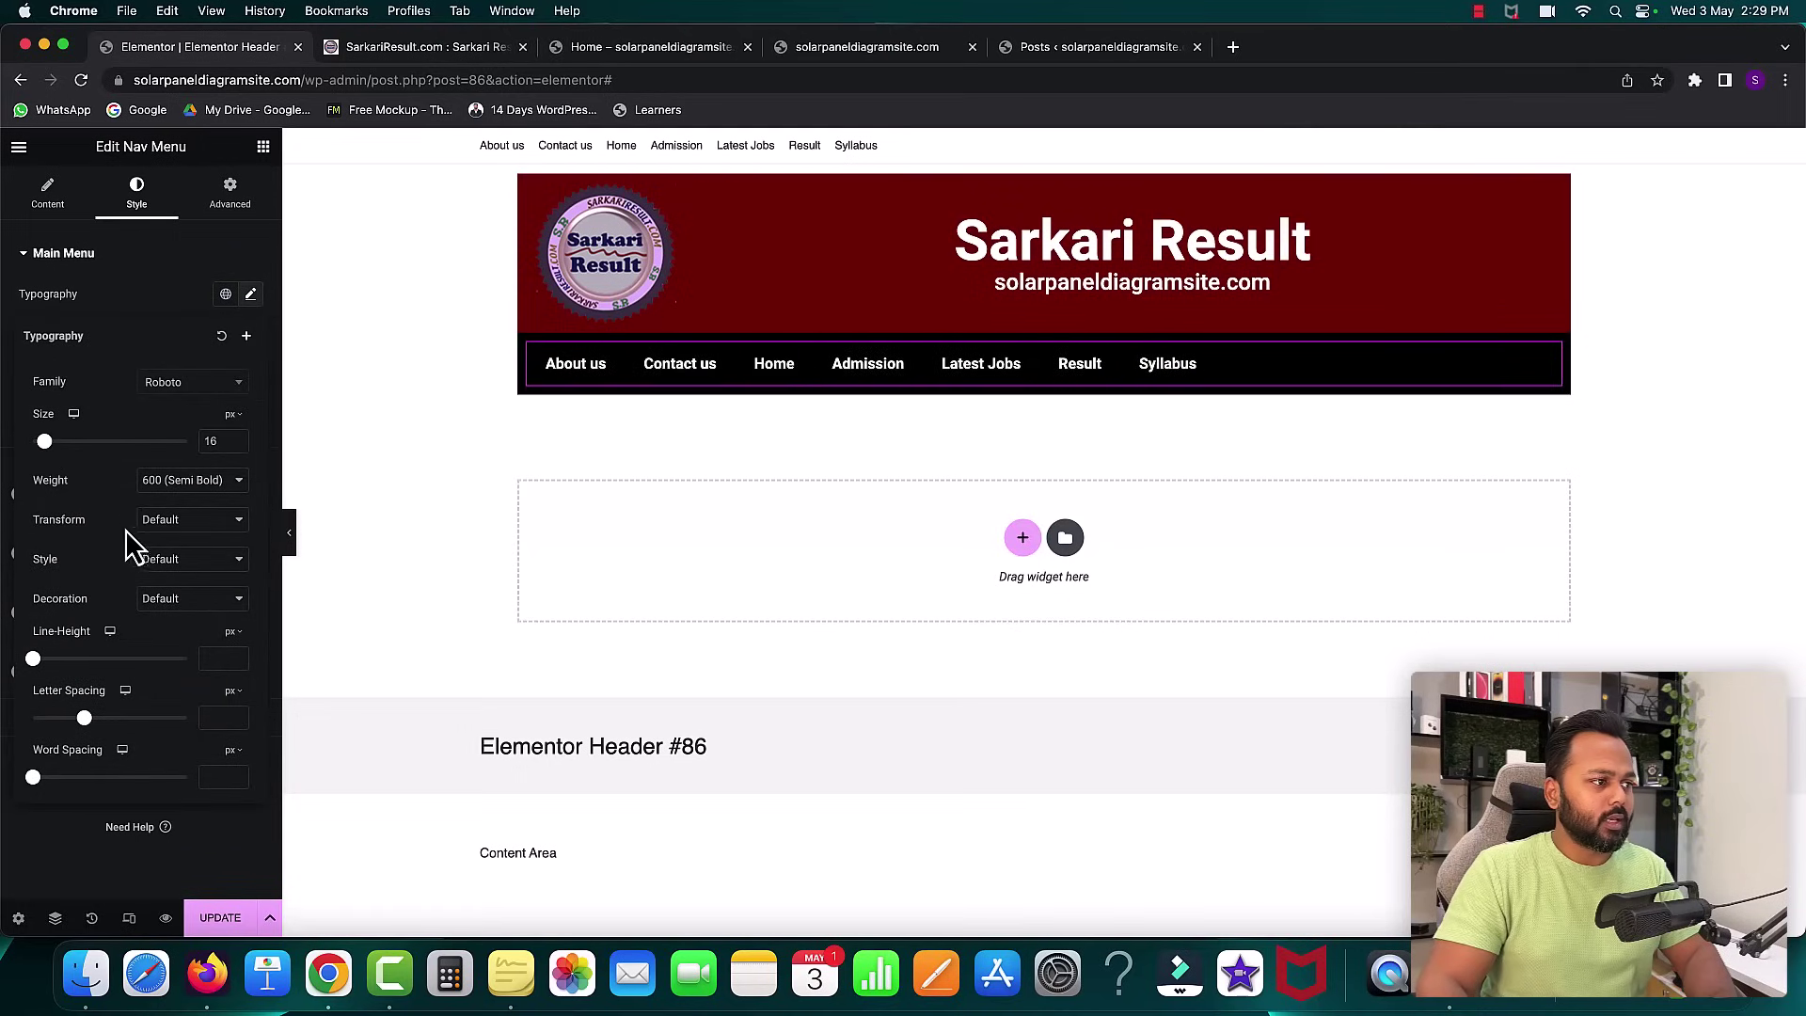
{"action": "left_click", "coordinate": [171, 479]}
{"action": "left_click", "coordinate": [172, 466]}
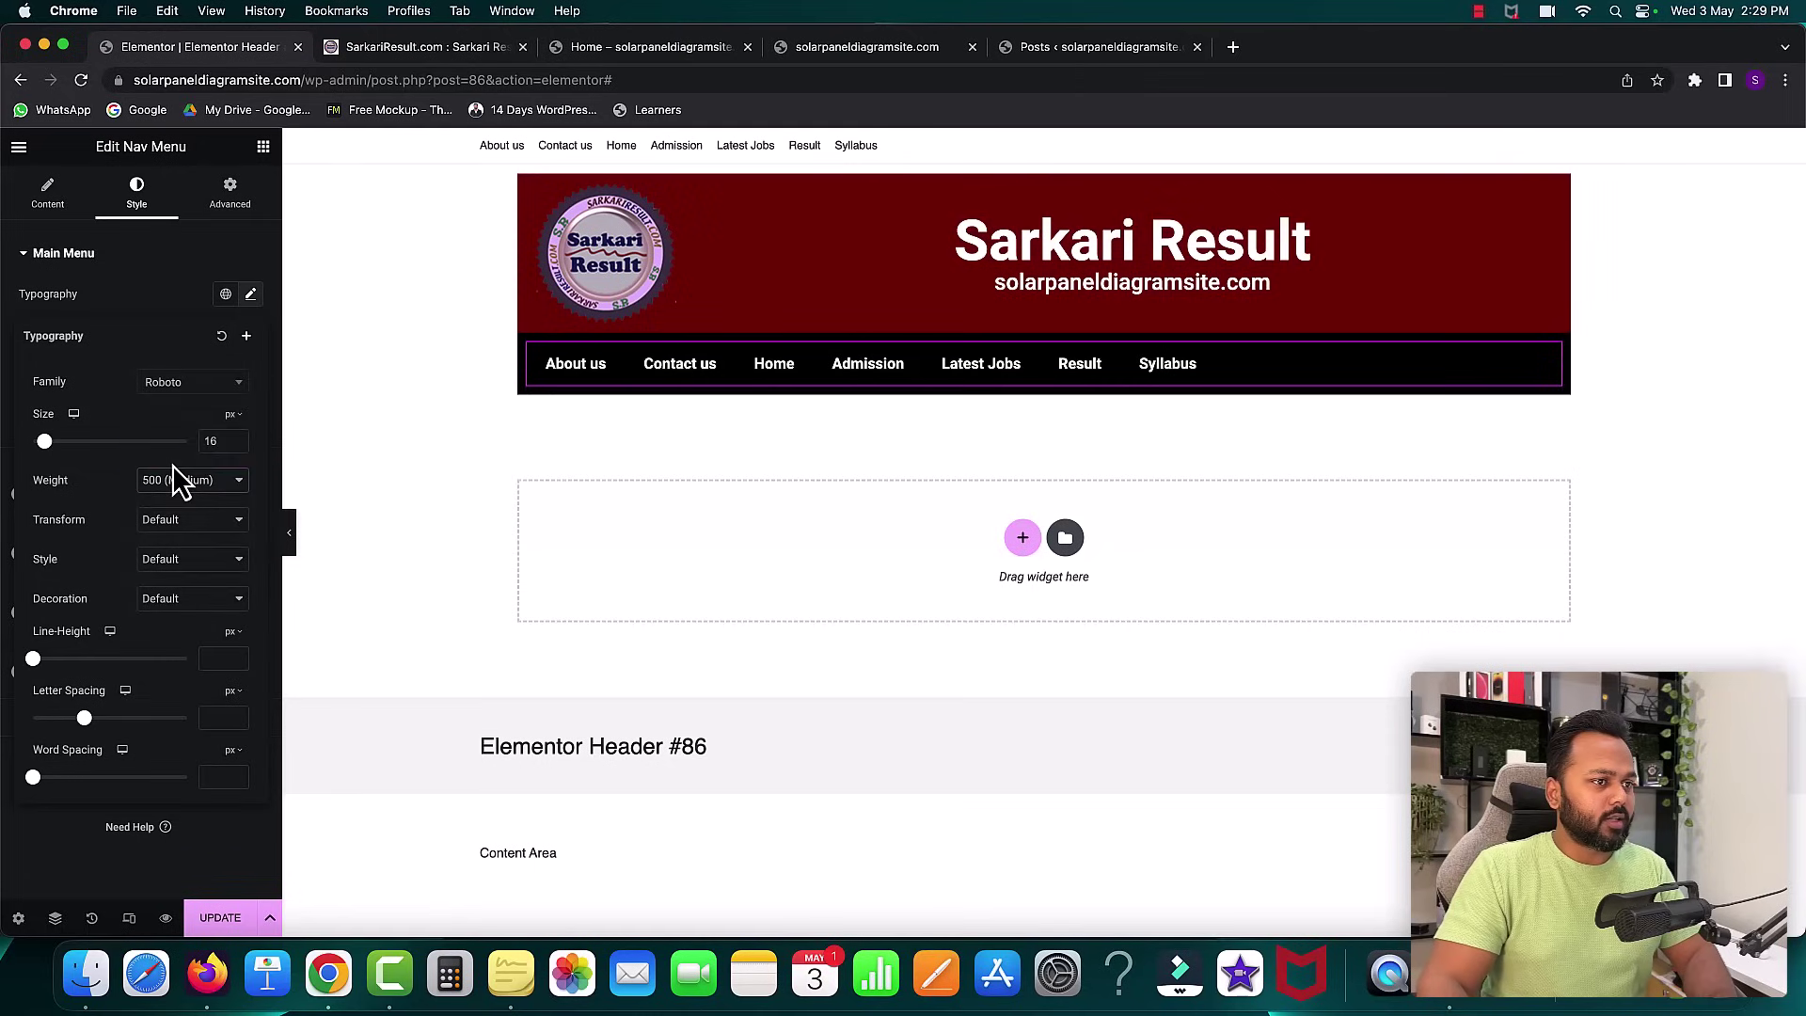
- Change the menu text weight to 400 (Normal)
{"action": "left_click", "coordinate": [172, 467]}
{"action": "left_click", "coordinate": [171, 463]}
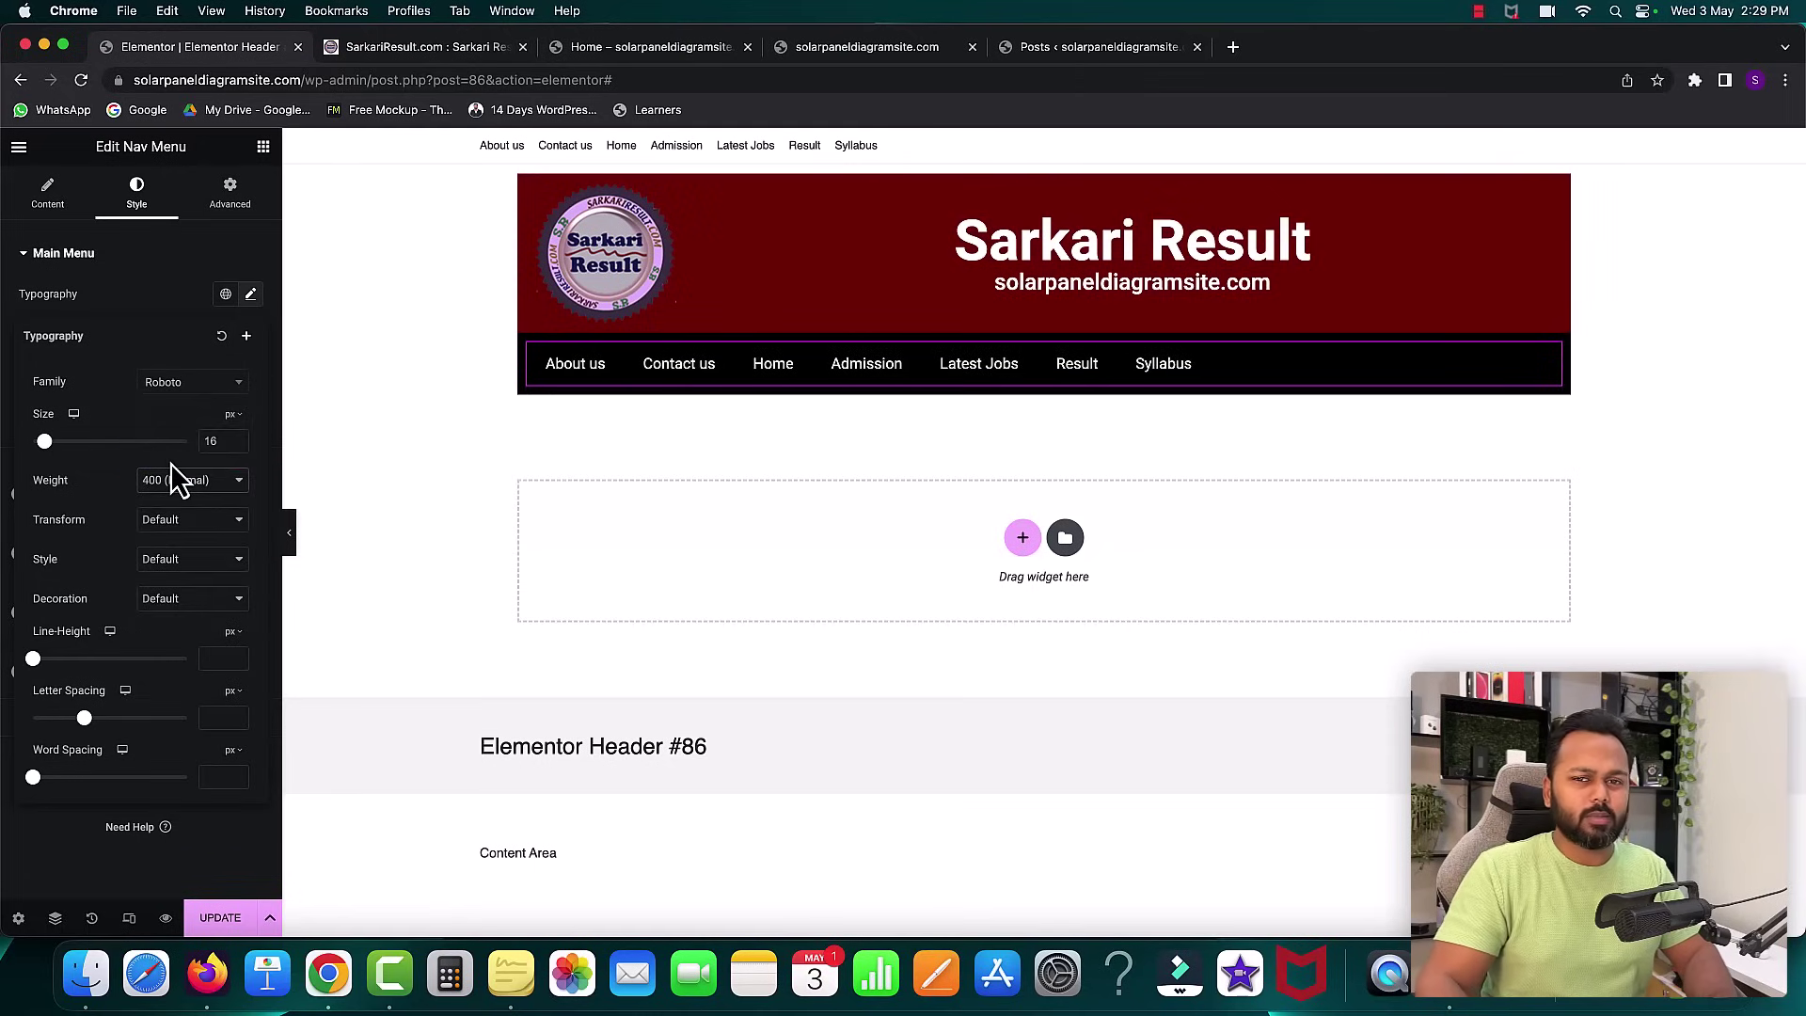
{"action": "left_click", "coordinate": [121, 297]}
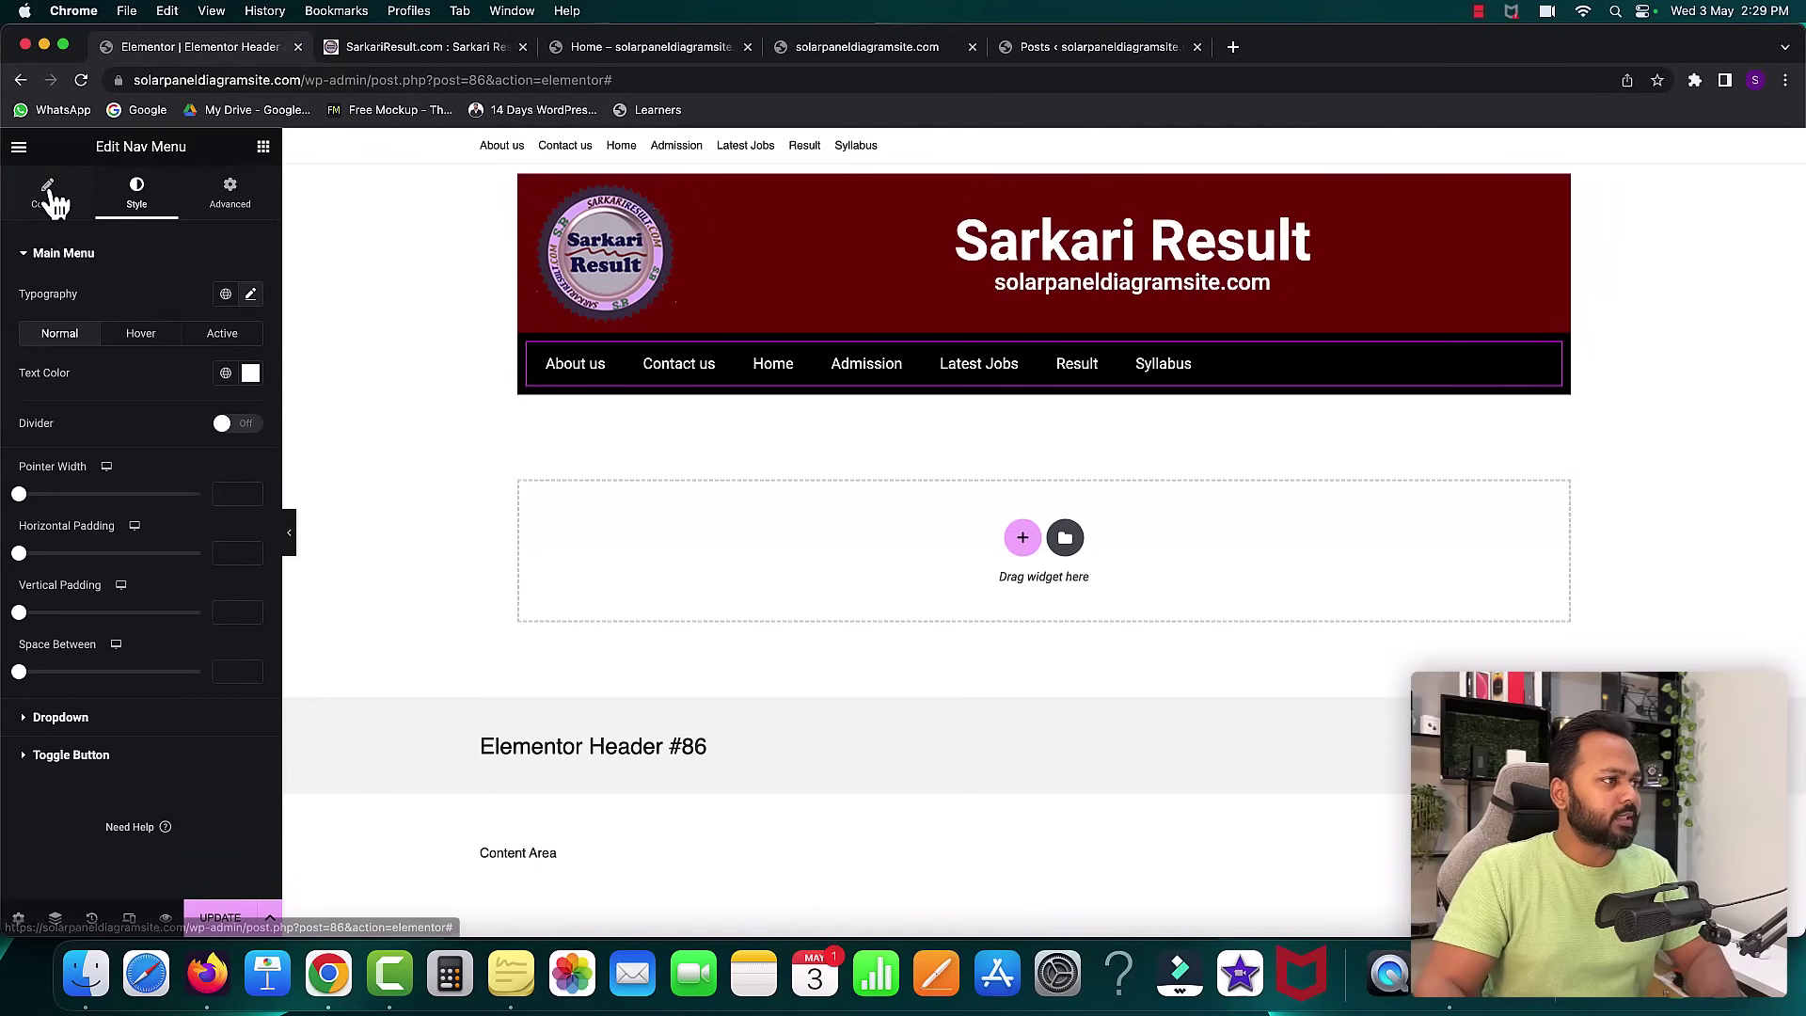
- Stretch the menu links across the bar with a Framed hover pointer and update the header
{"action": "left_click", "coordinate": [49, 194]}
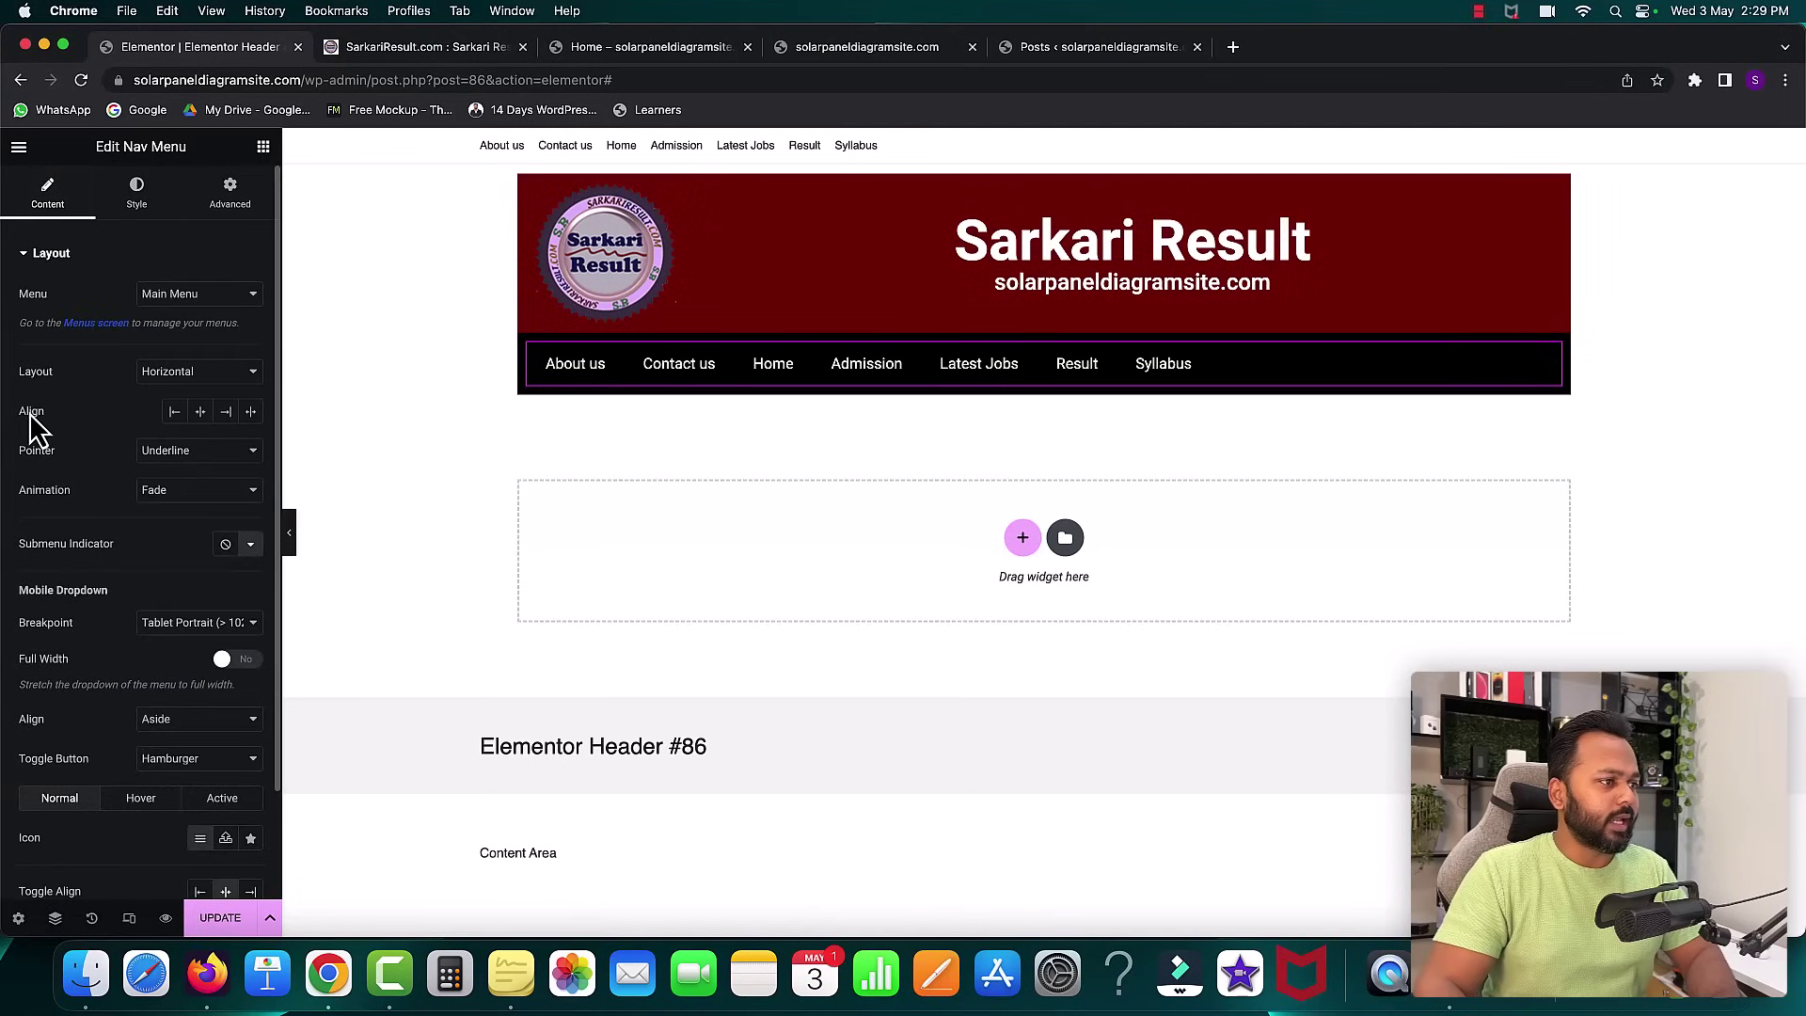
{"action": "left_click", "coordinate": [252, 413]}
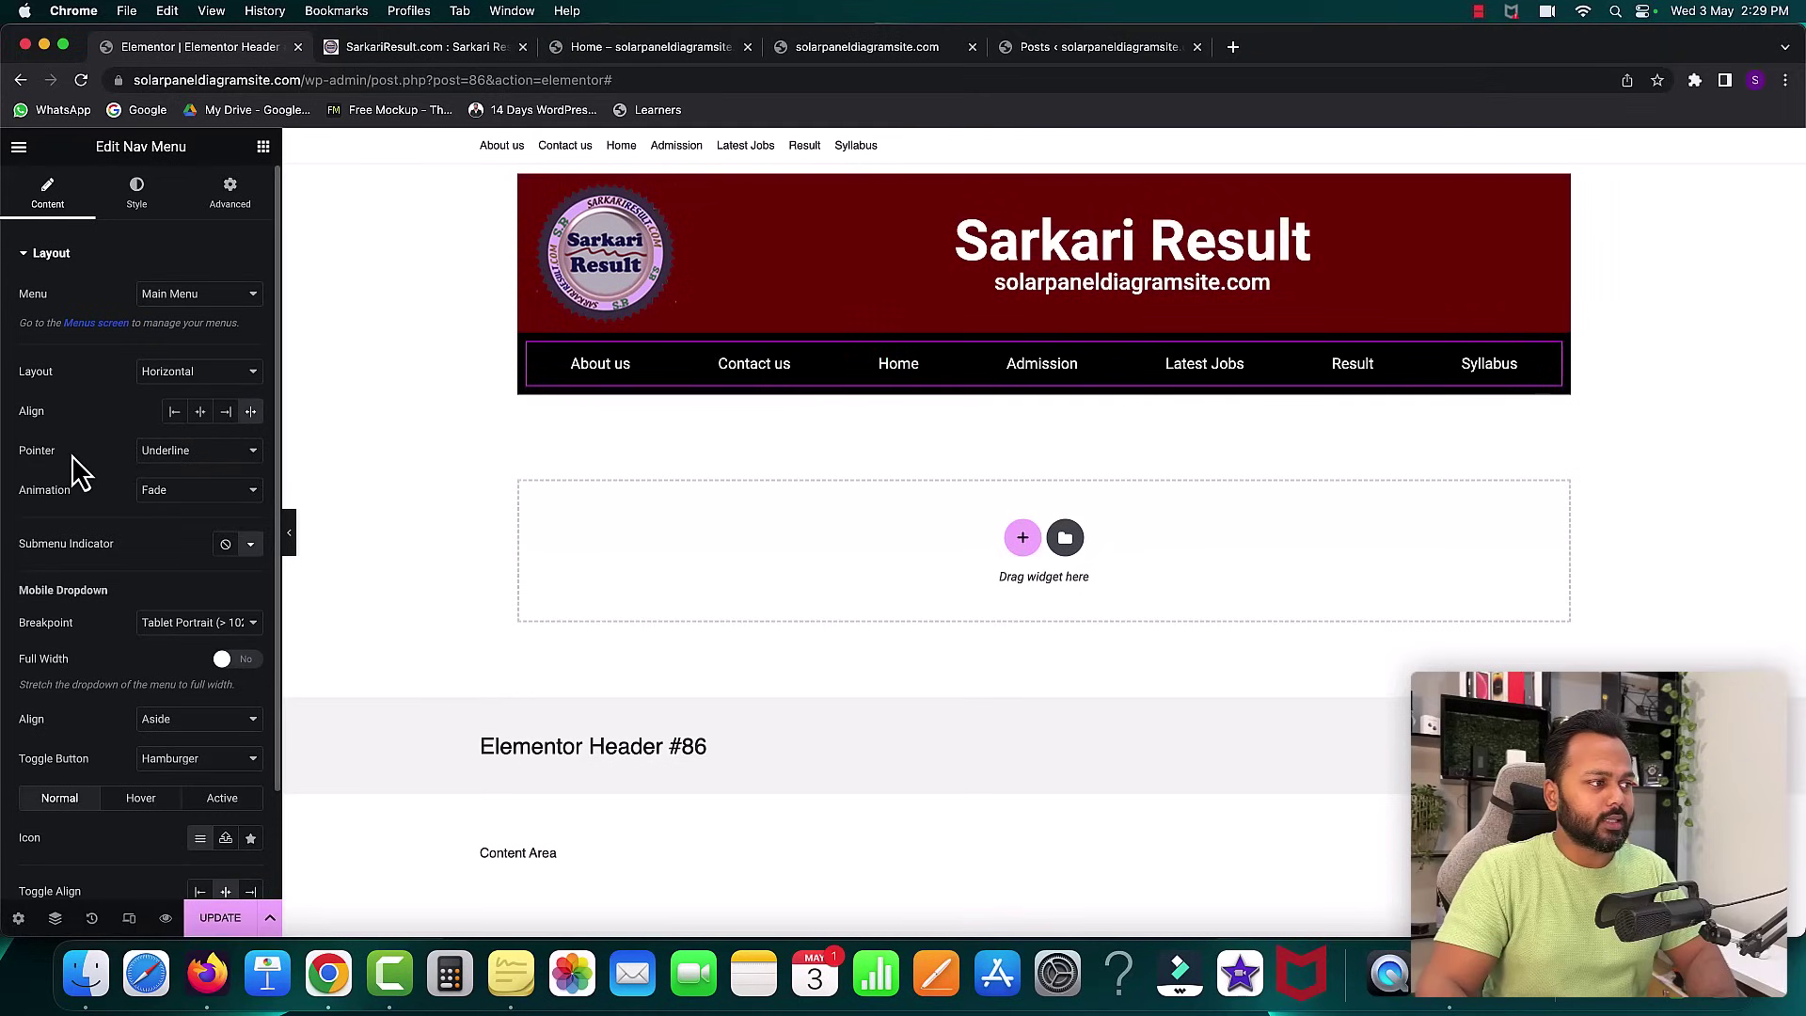
{"action": "left_click", "coordinate": [201, 453]}
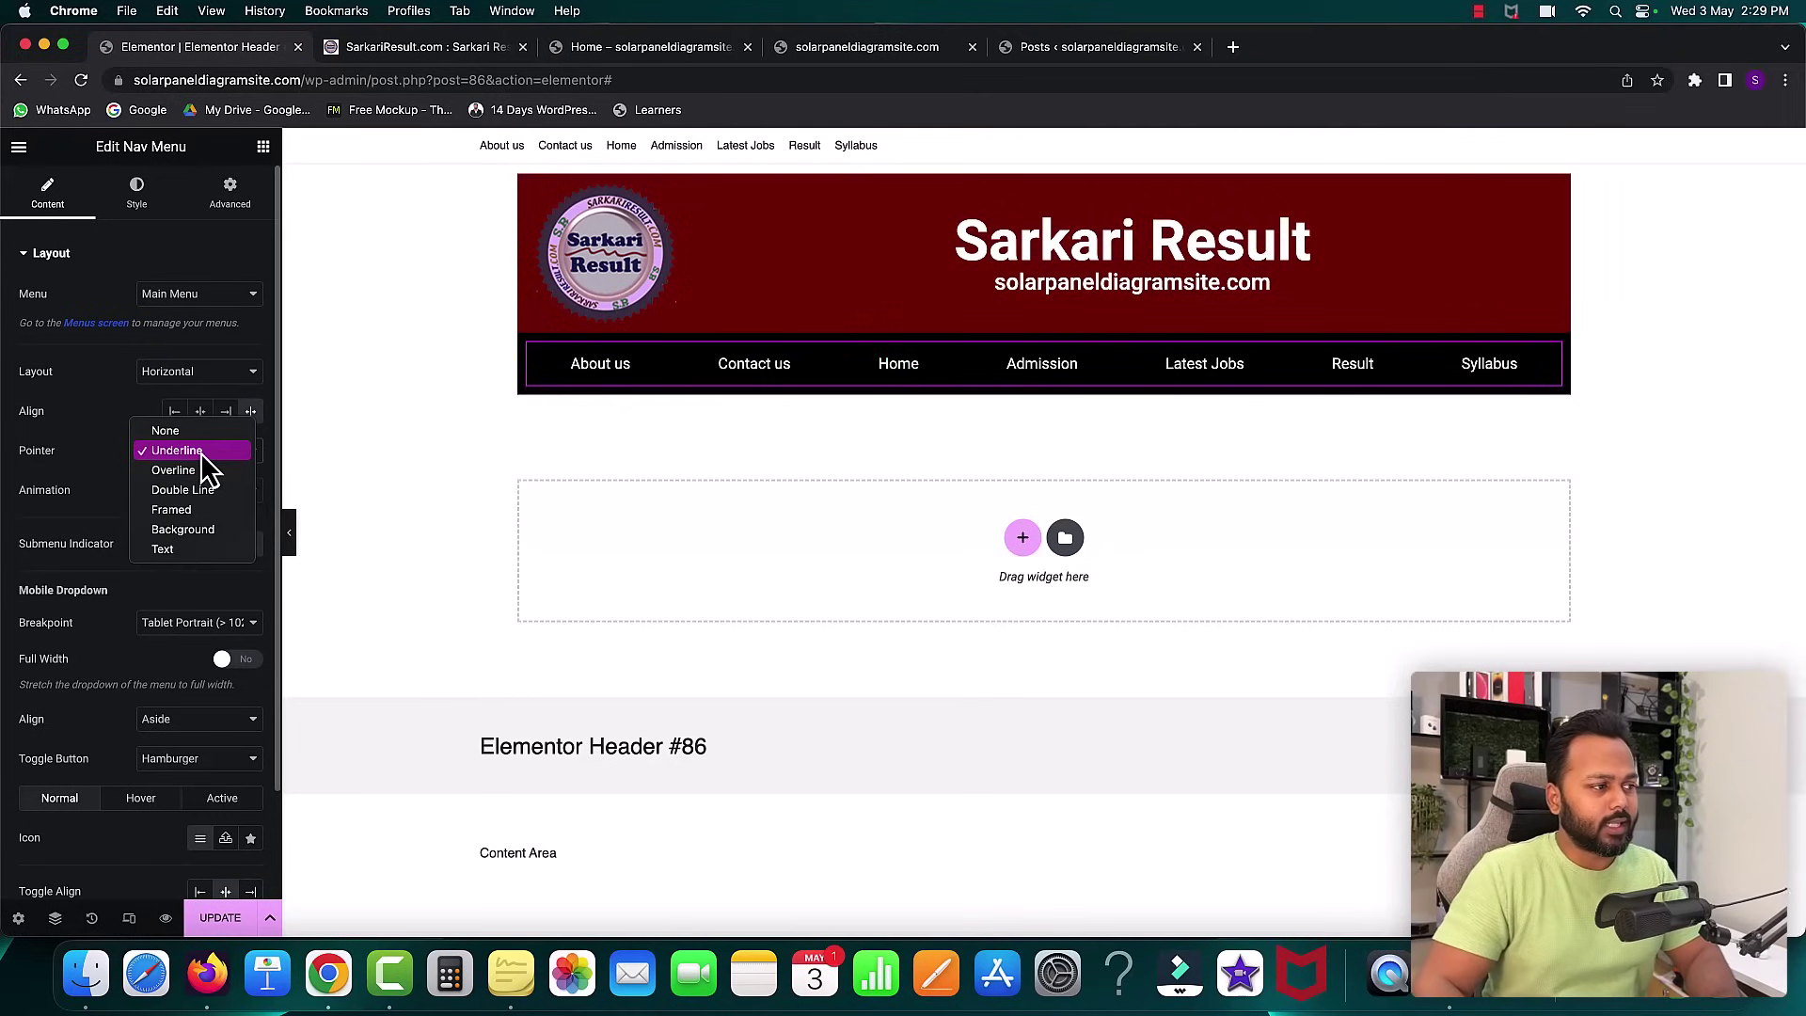
{"action": "left_click", "coordinate": [179, 510]}
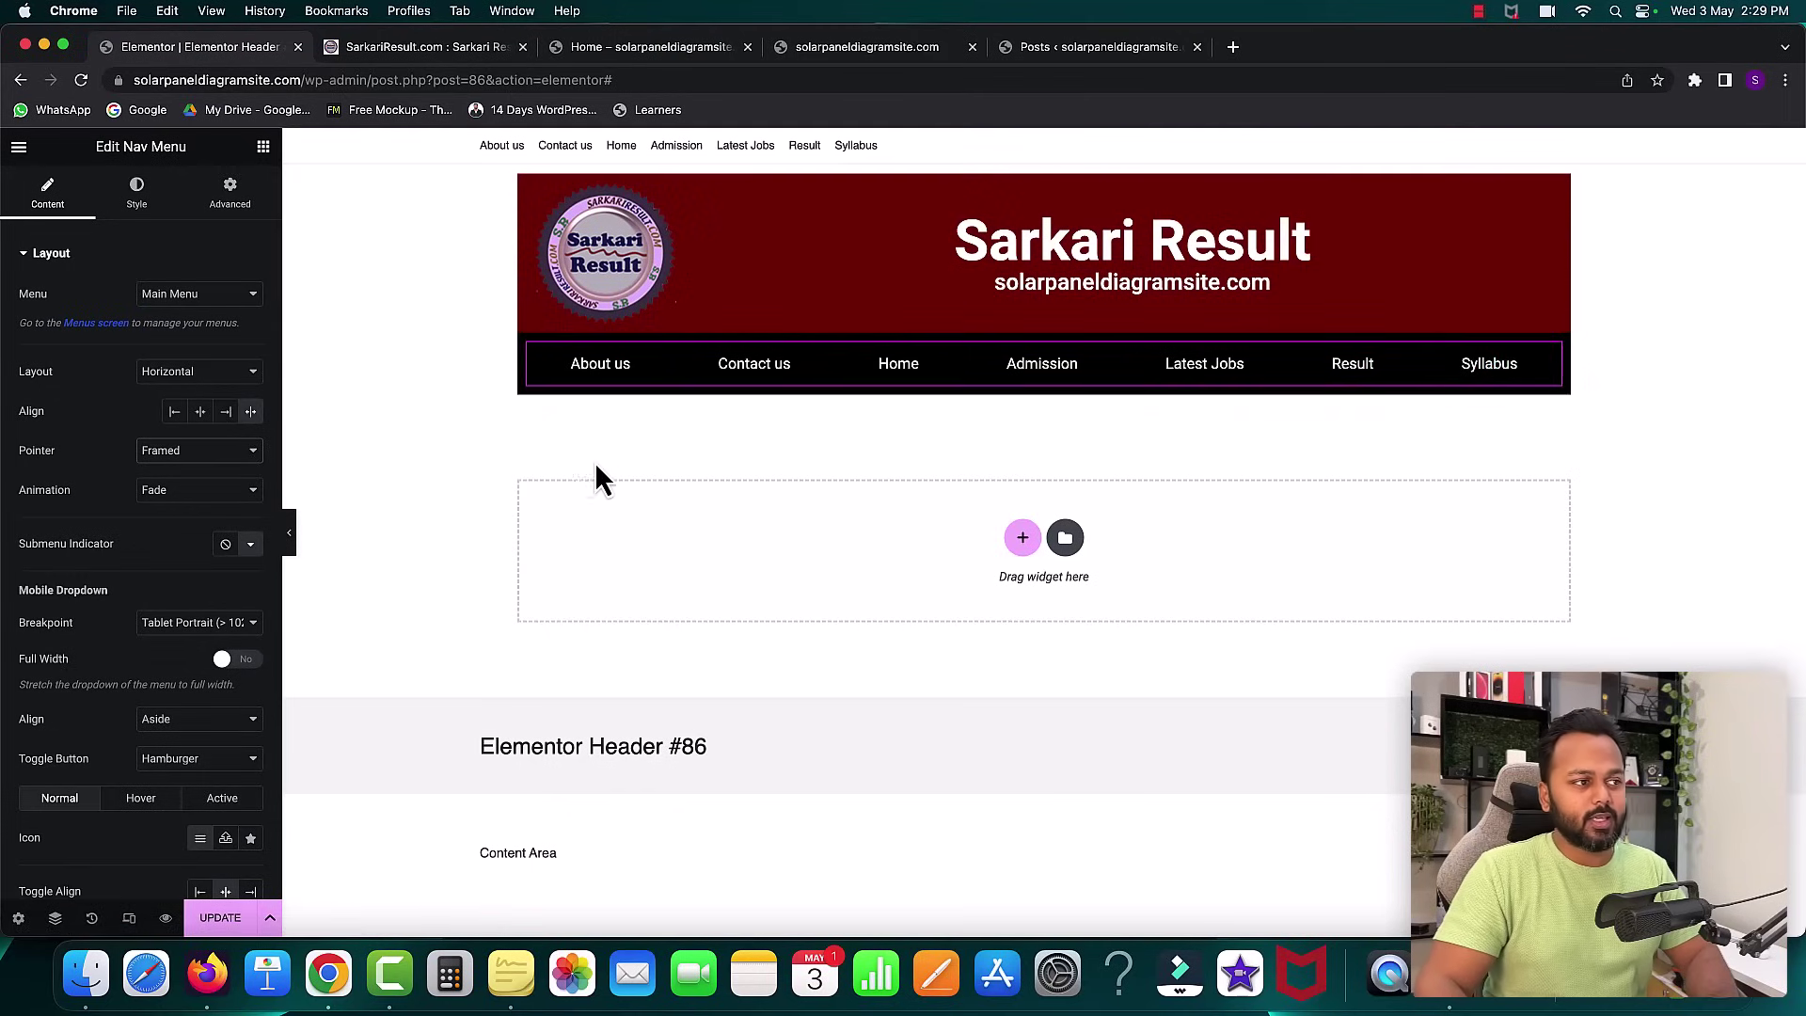
{"action": "left_click", "coordinate": [212, 920]}
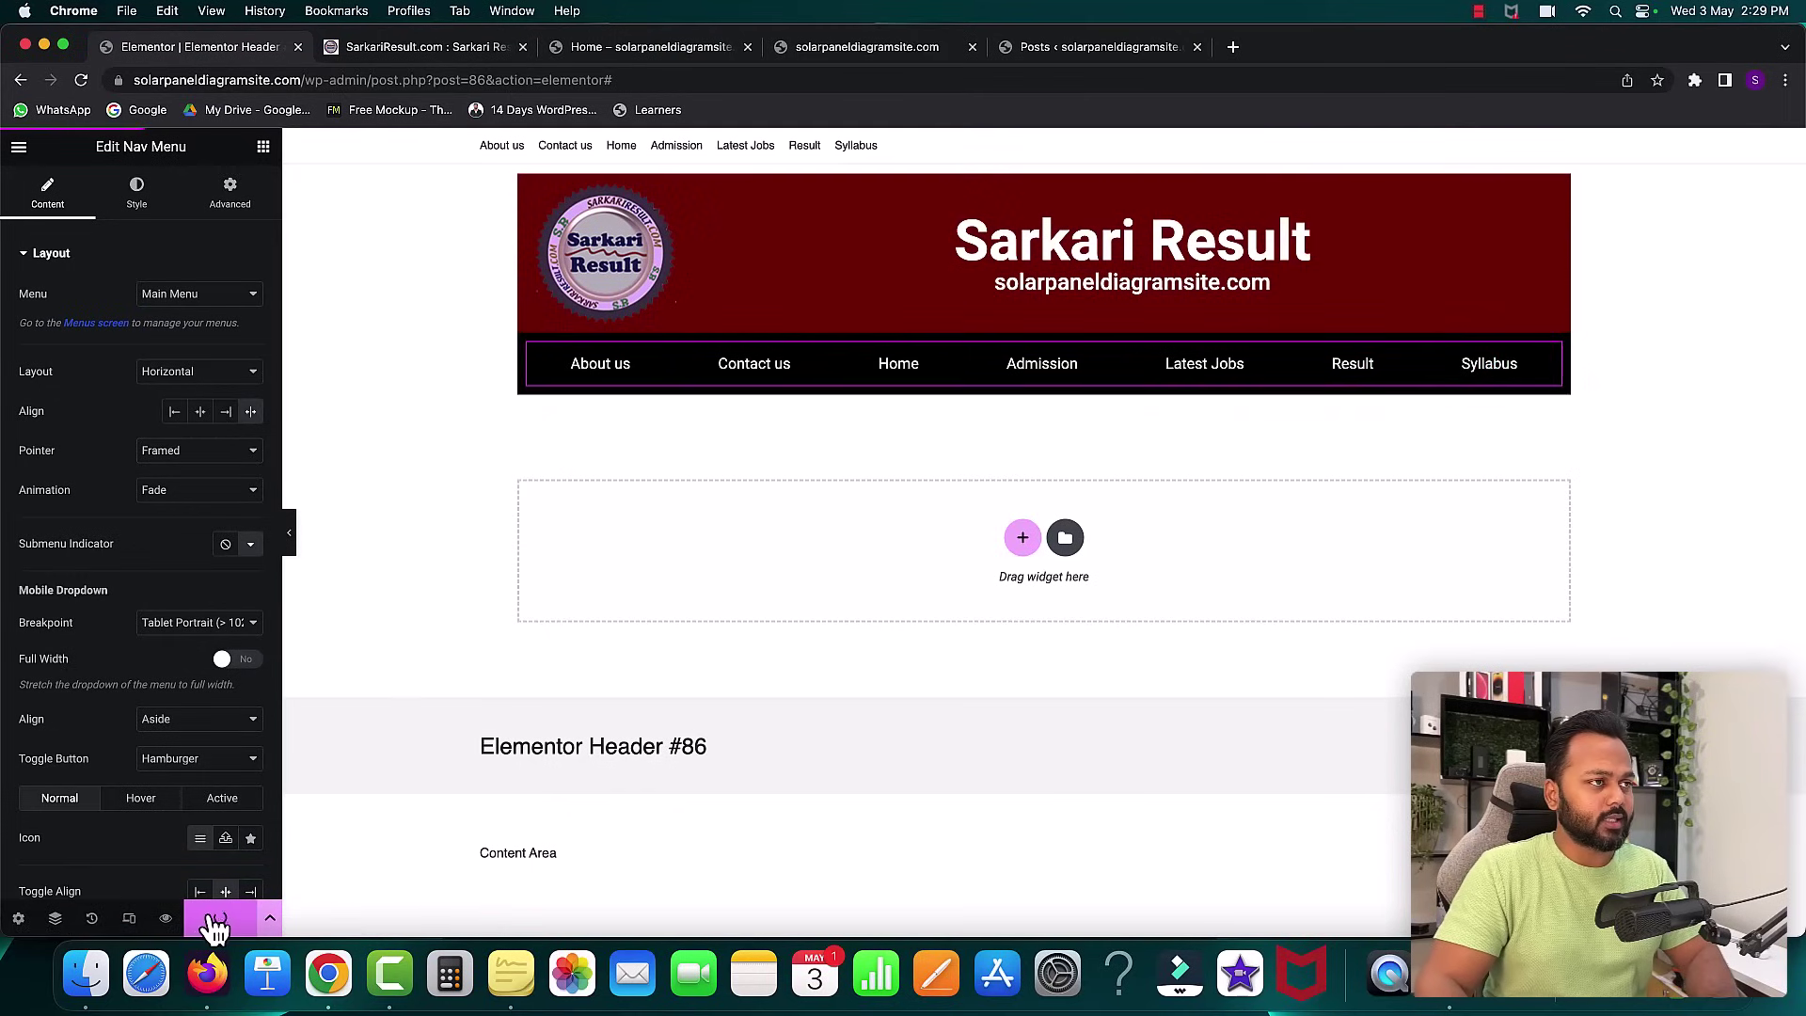
- Reload the live homepage to check the black menu bar, then return to the Header #86 editor
{"action": "left_click", "coordinate": [627, 48]}
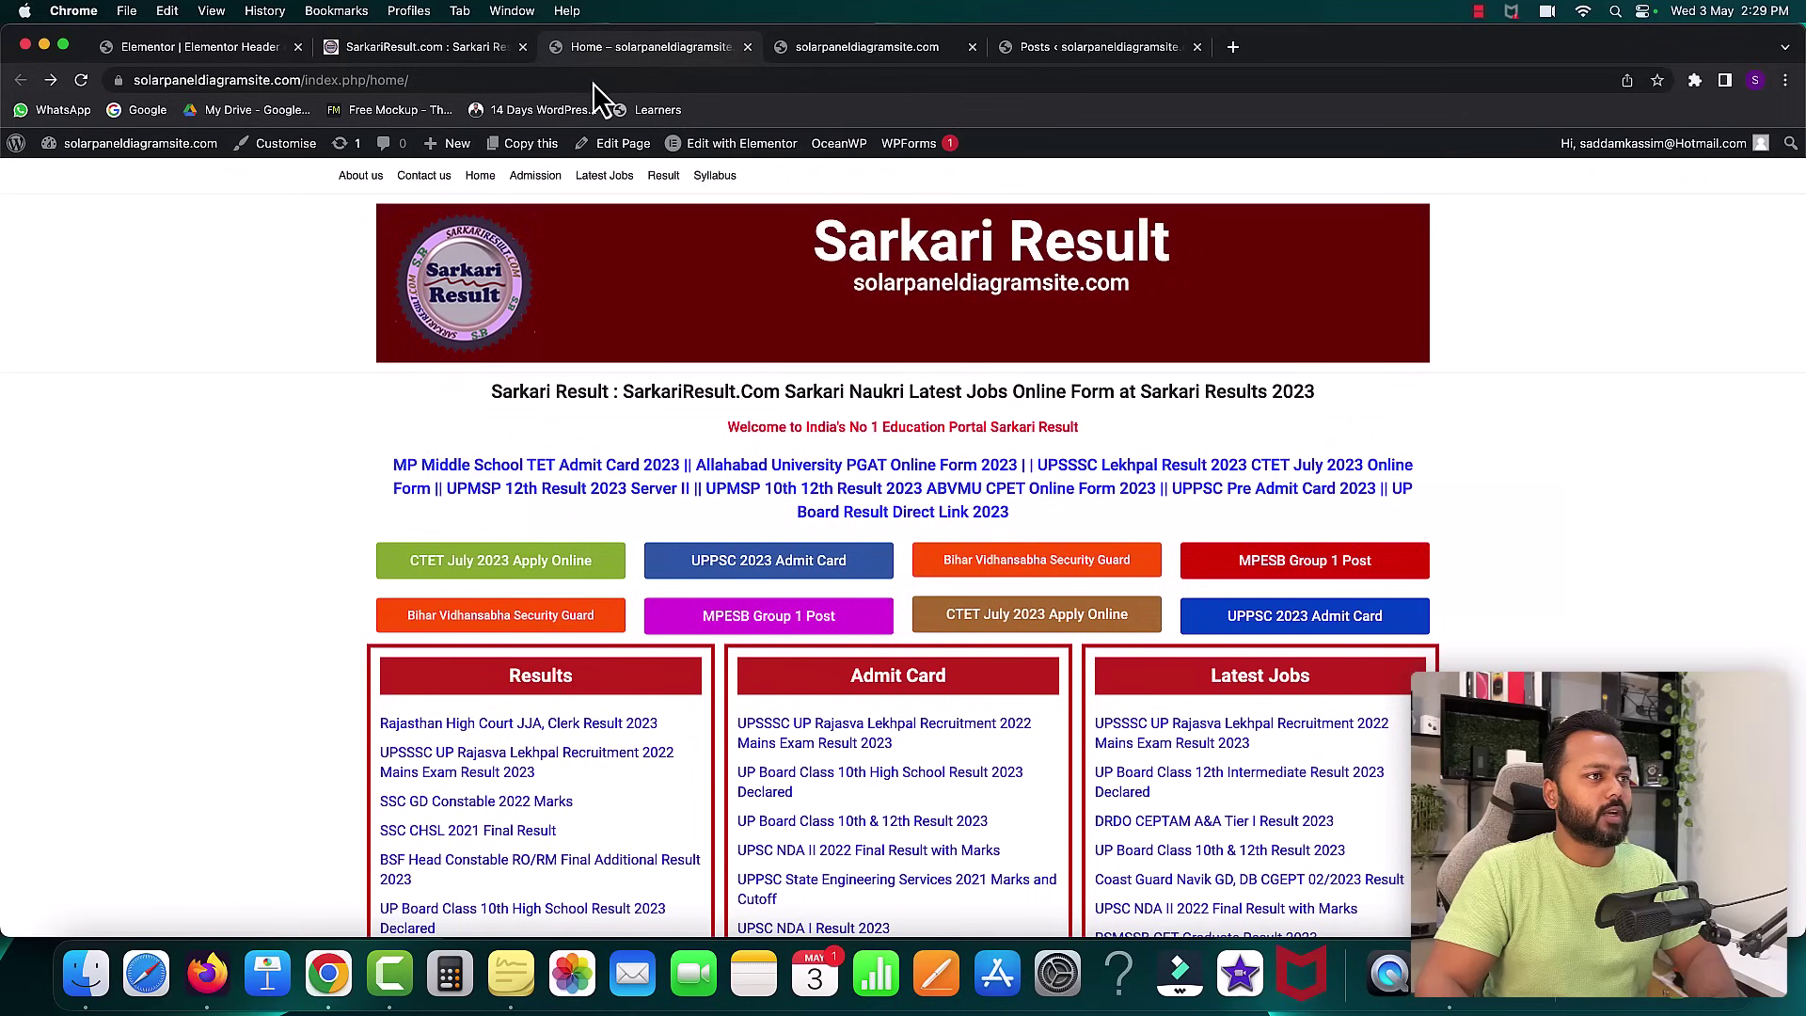
{"action": "left_click", "coordinate": [81, 79]}
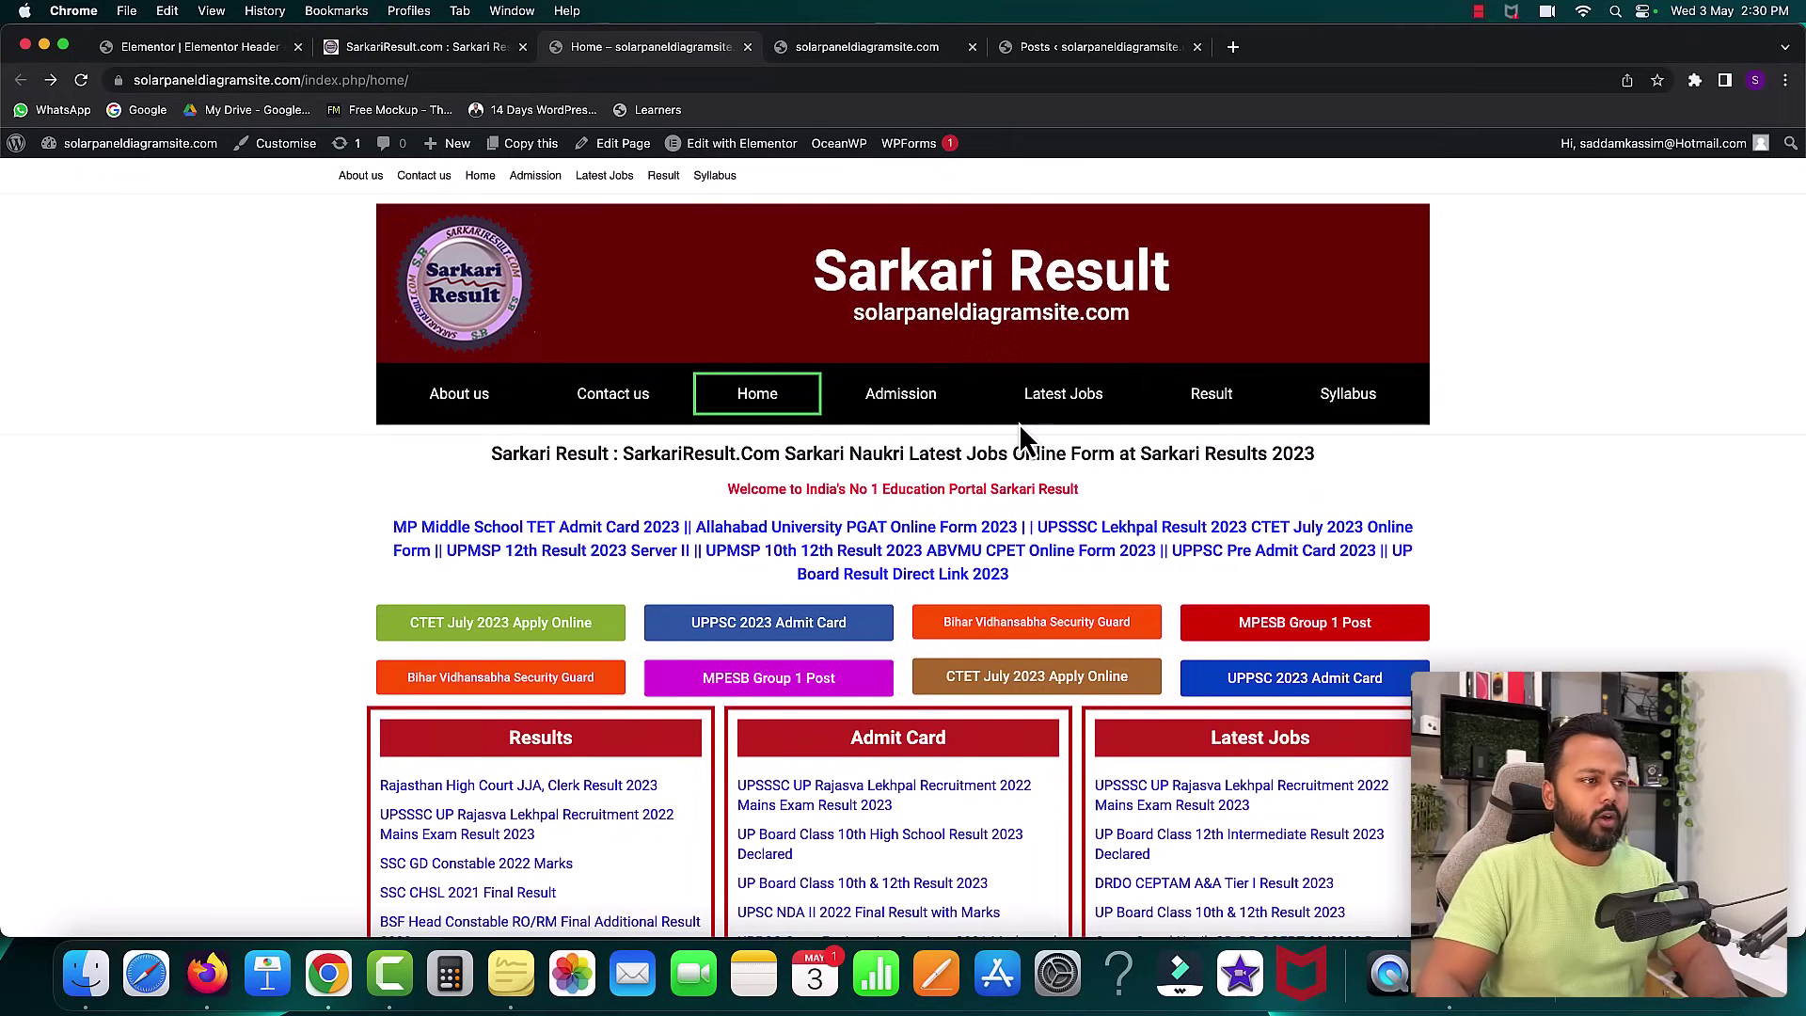
{"action": "left_click", "coordinate": [111, 41]}
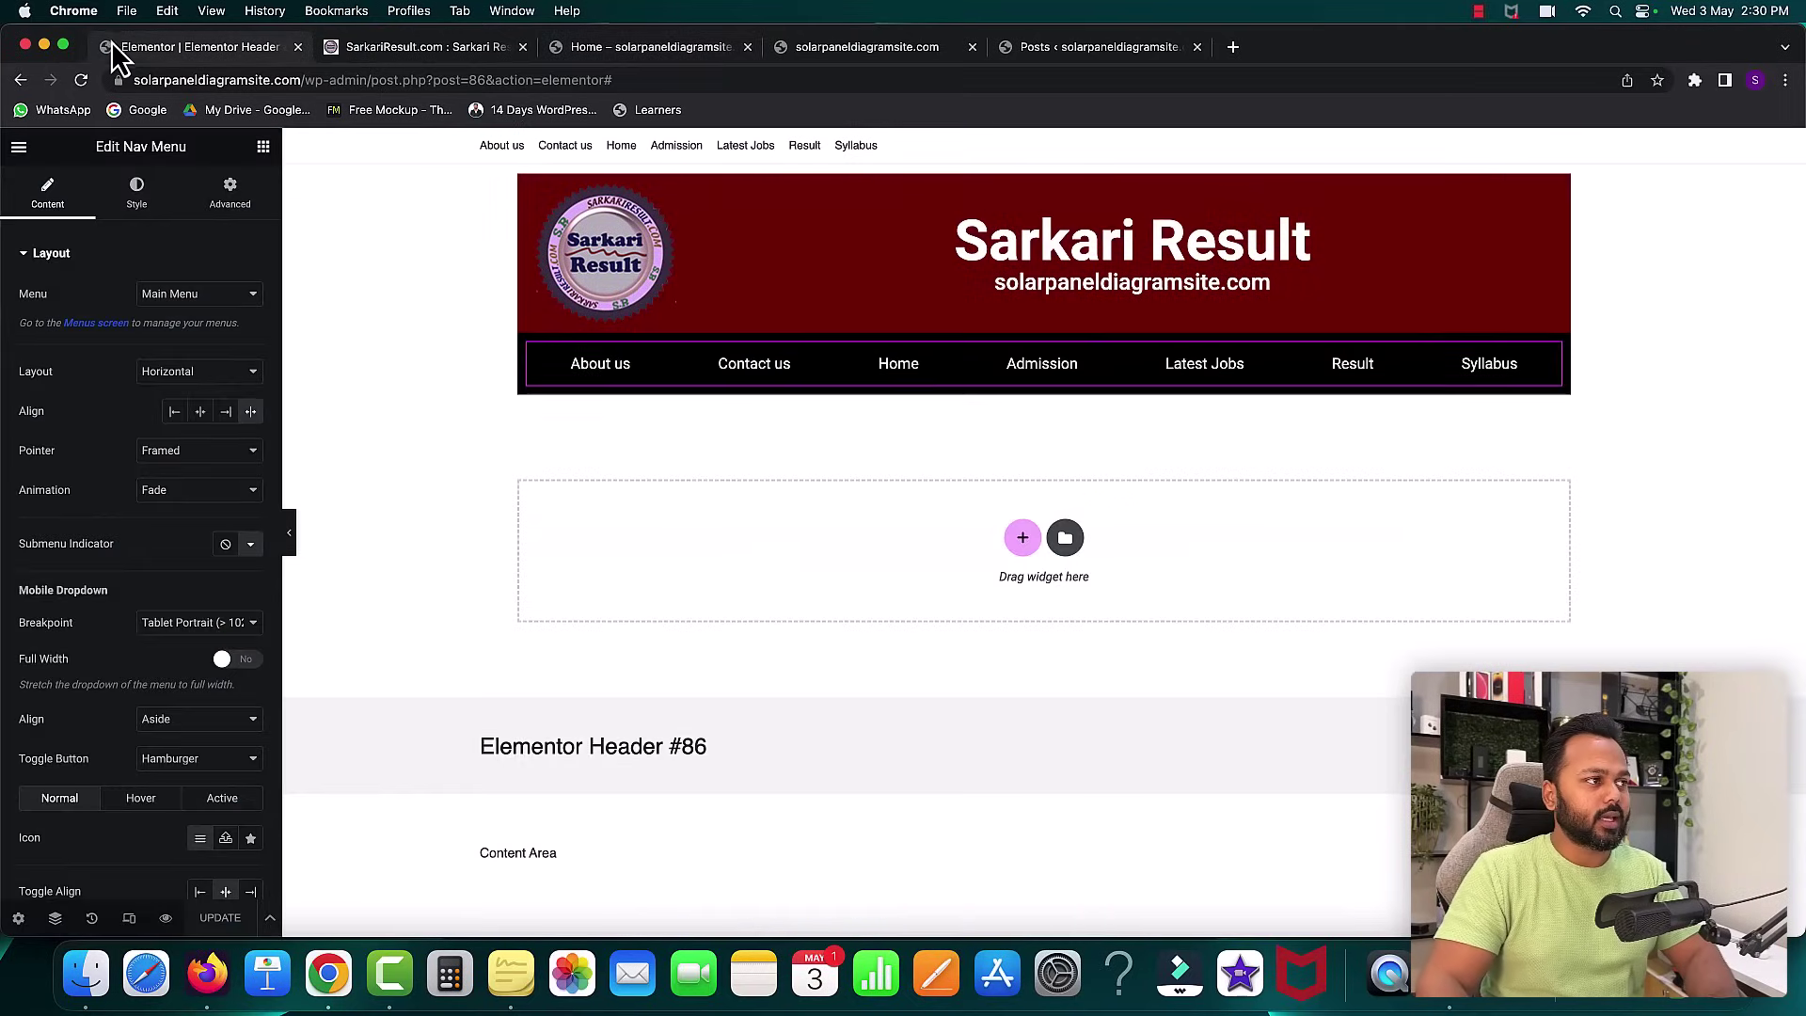
- Exit the Elementor editor and go to Appearance > Menus
{"action": "left_click", "coordinate": [18, 151]}
{"action": "left_click", "coordinate": [72, 471]}
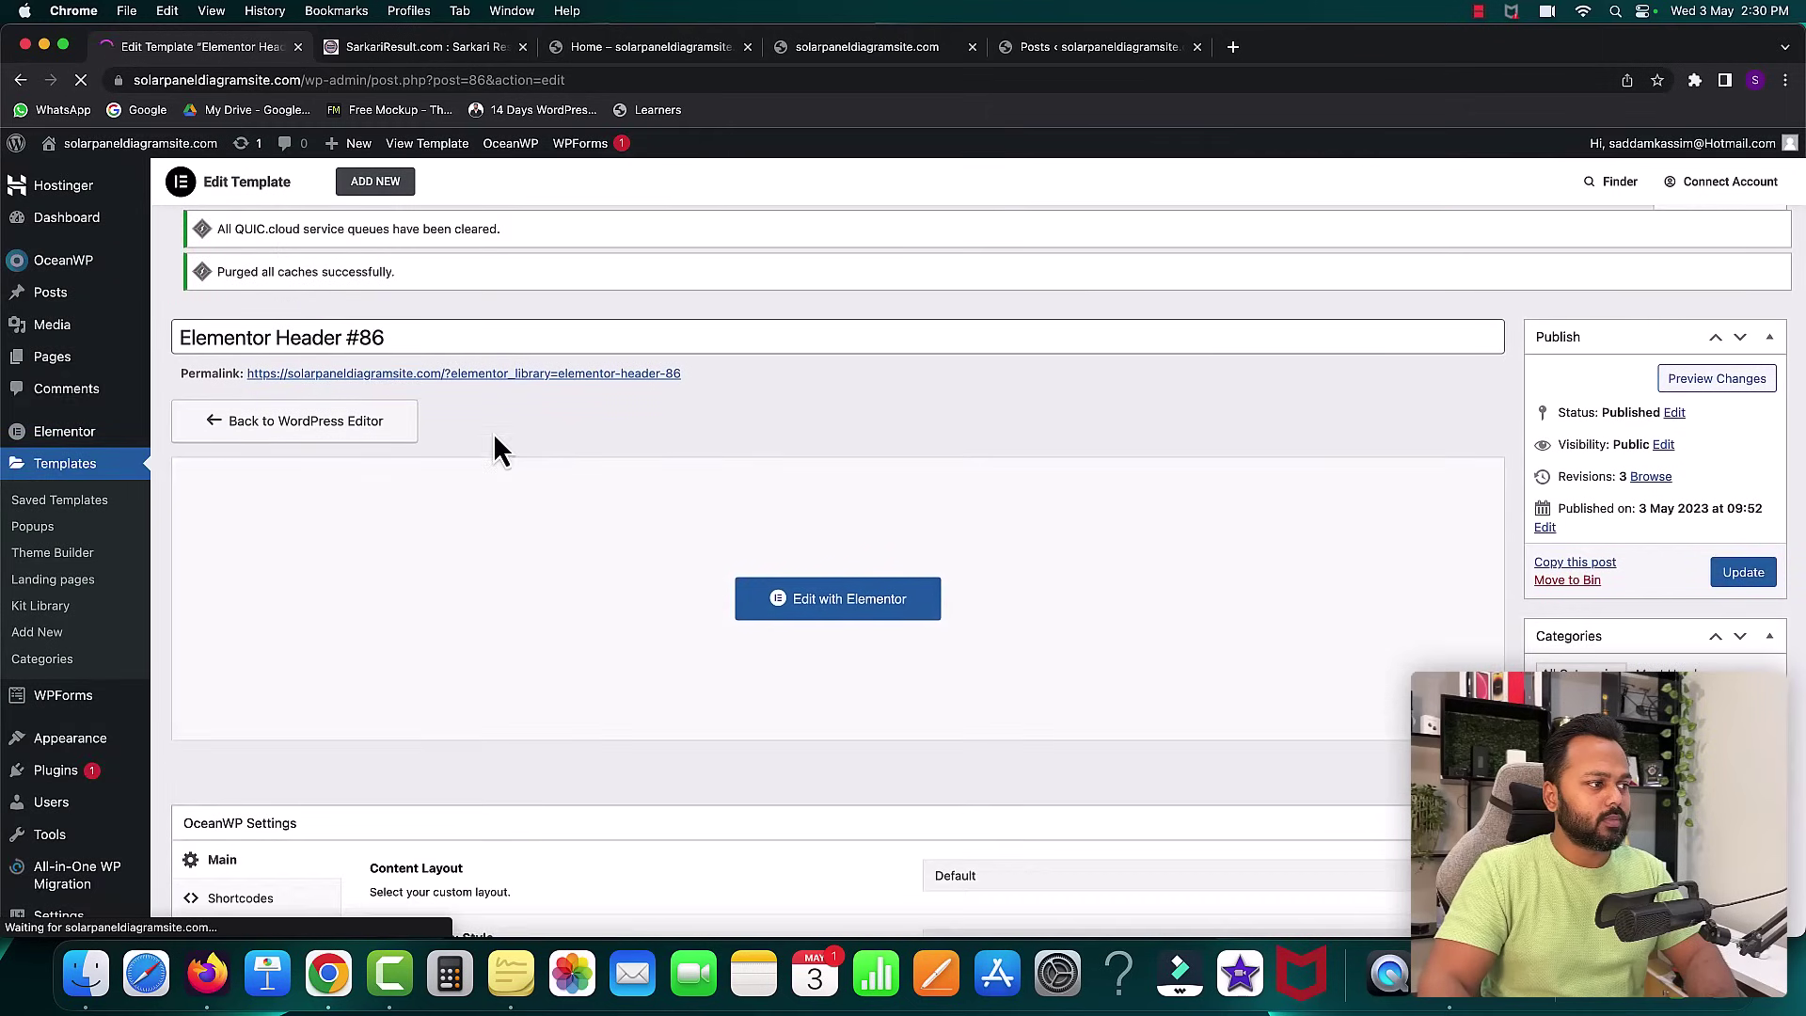
{"action": "scroll", "coordinate": [47, 508], "scroll_direction": "down", "scroll_amount": 3}
{"action": "mouse_move", "coordinate": [113, 616]}
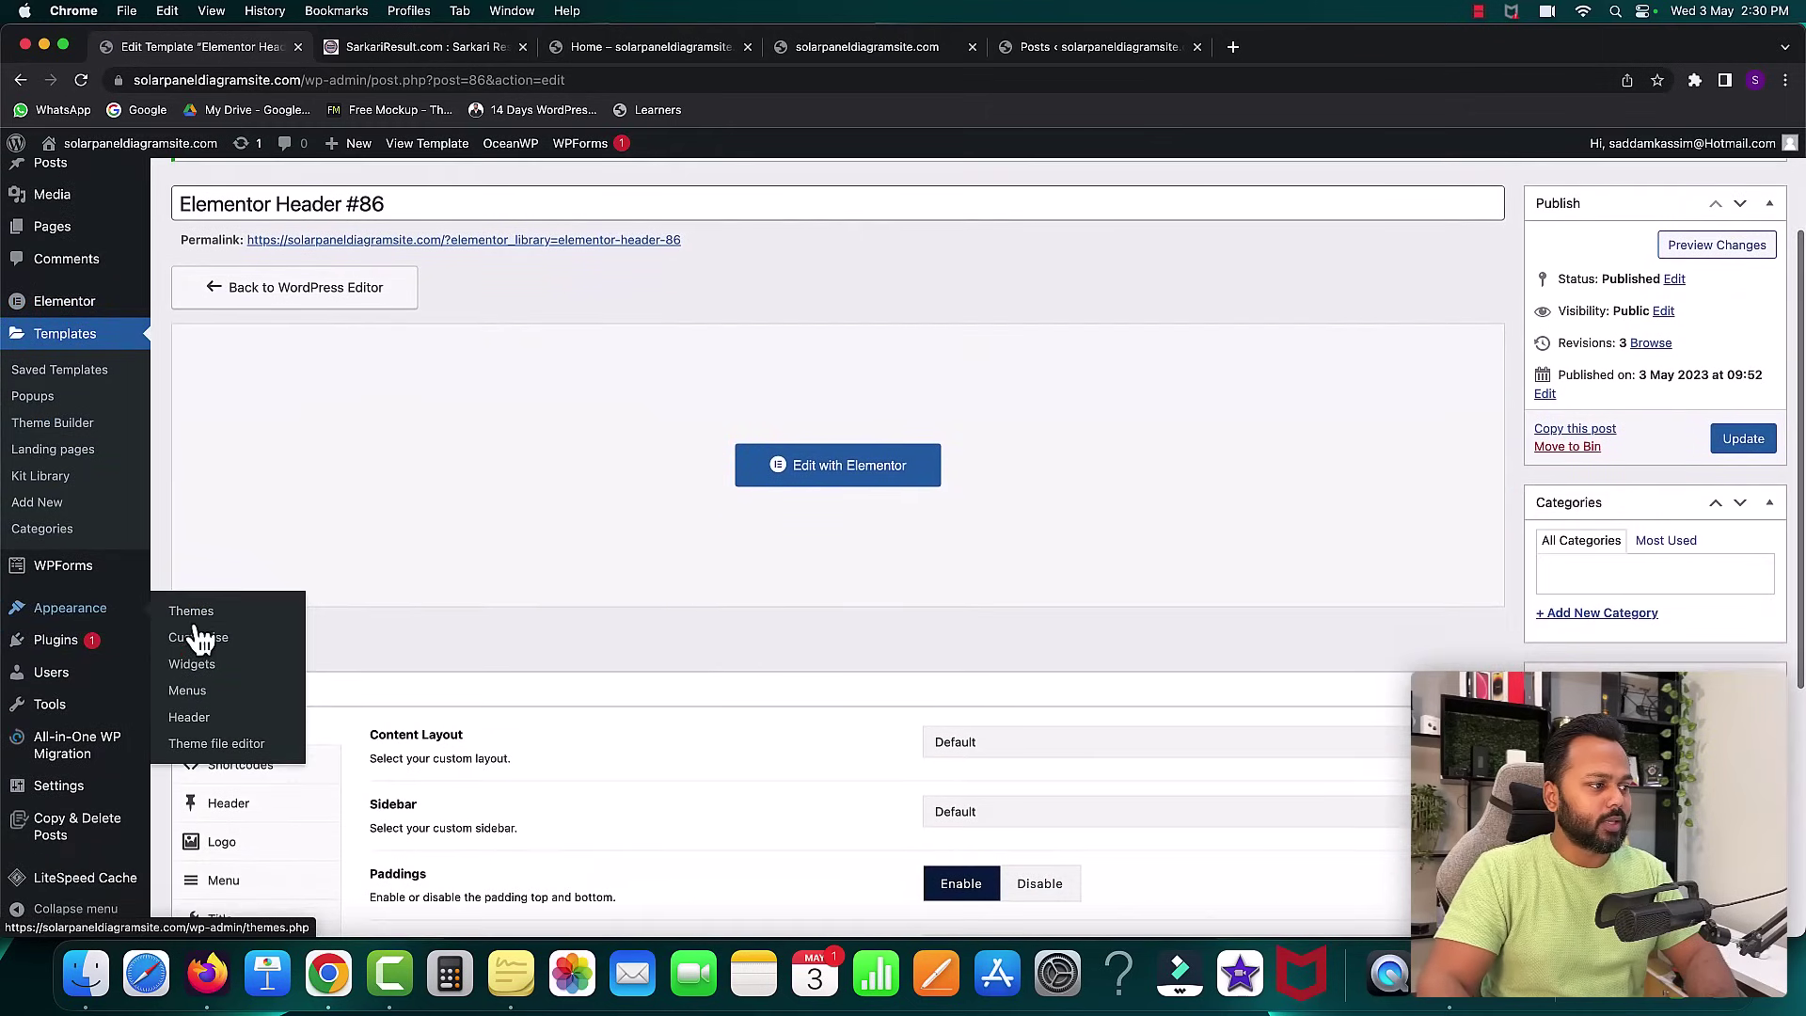
{"action": "left_click", "coordinate": [190, 692]}
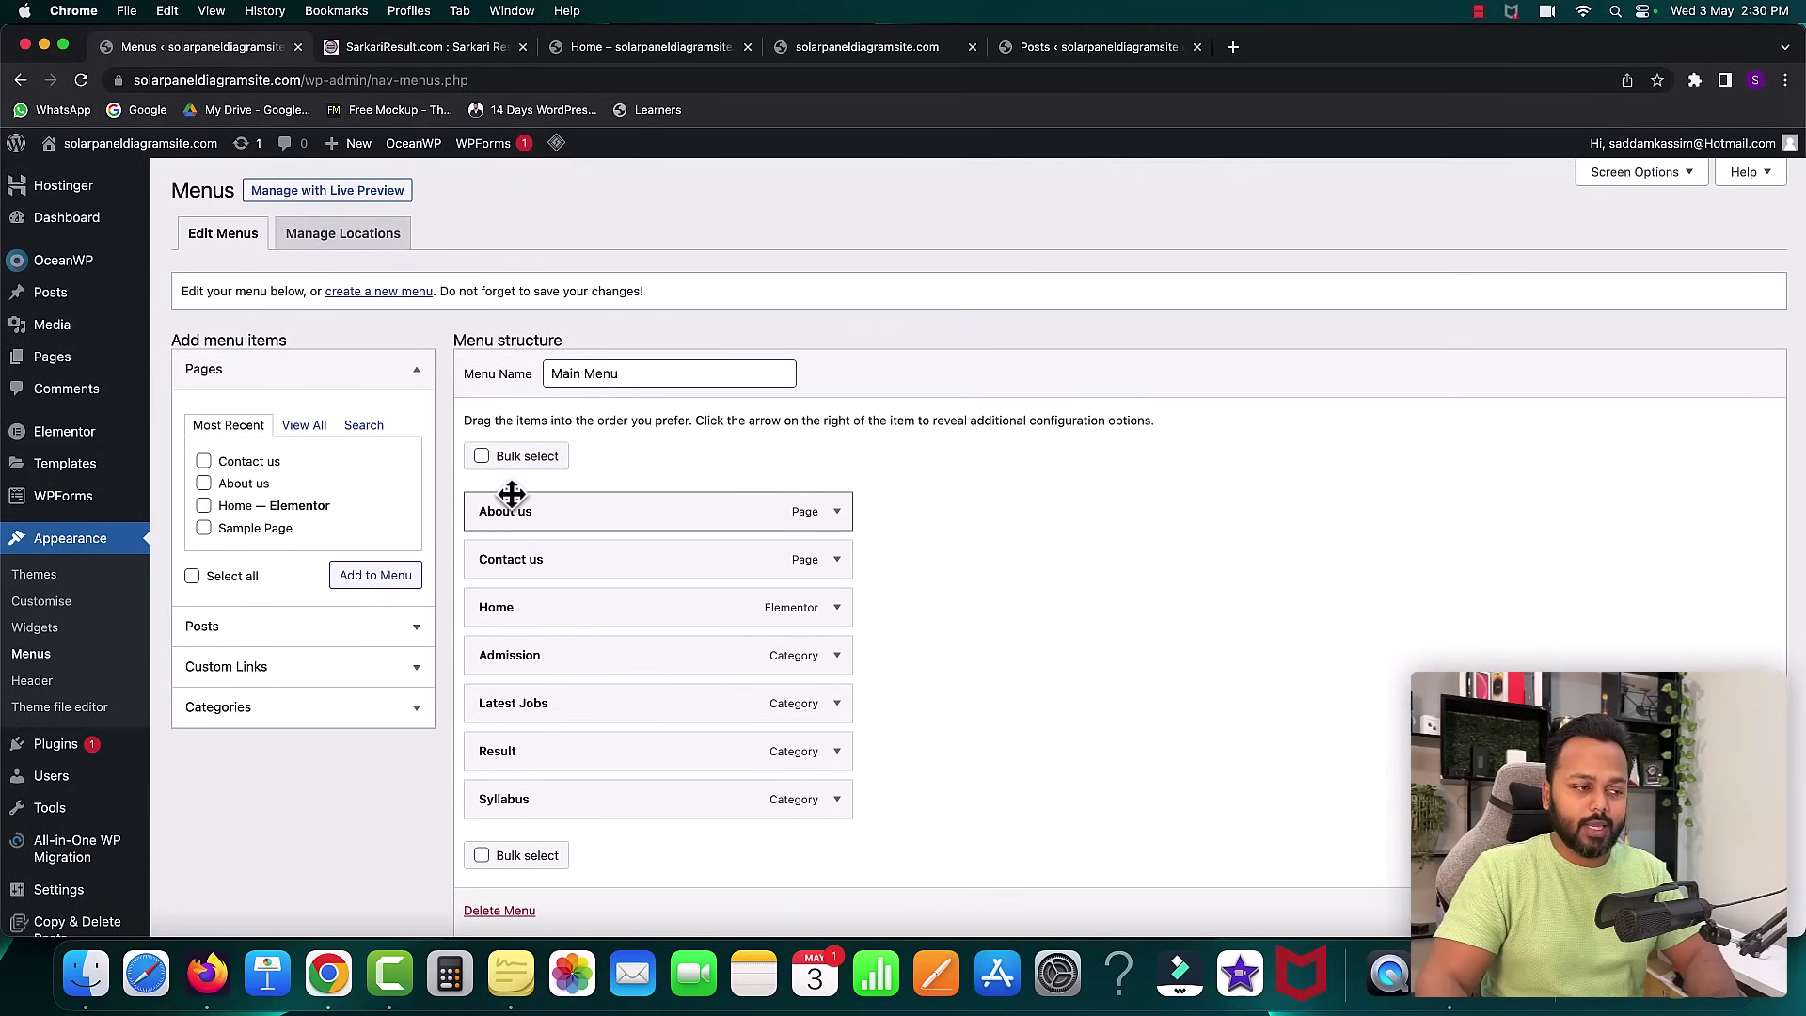
- Move Home above About us in the Main Menu, save, and check the order on the live site
{"action": "left_click_drag", "start_coordinate": [529, 617], "coordinate": [516, 504]}
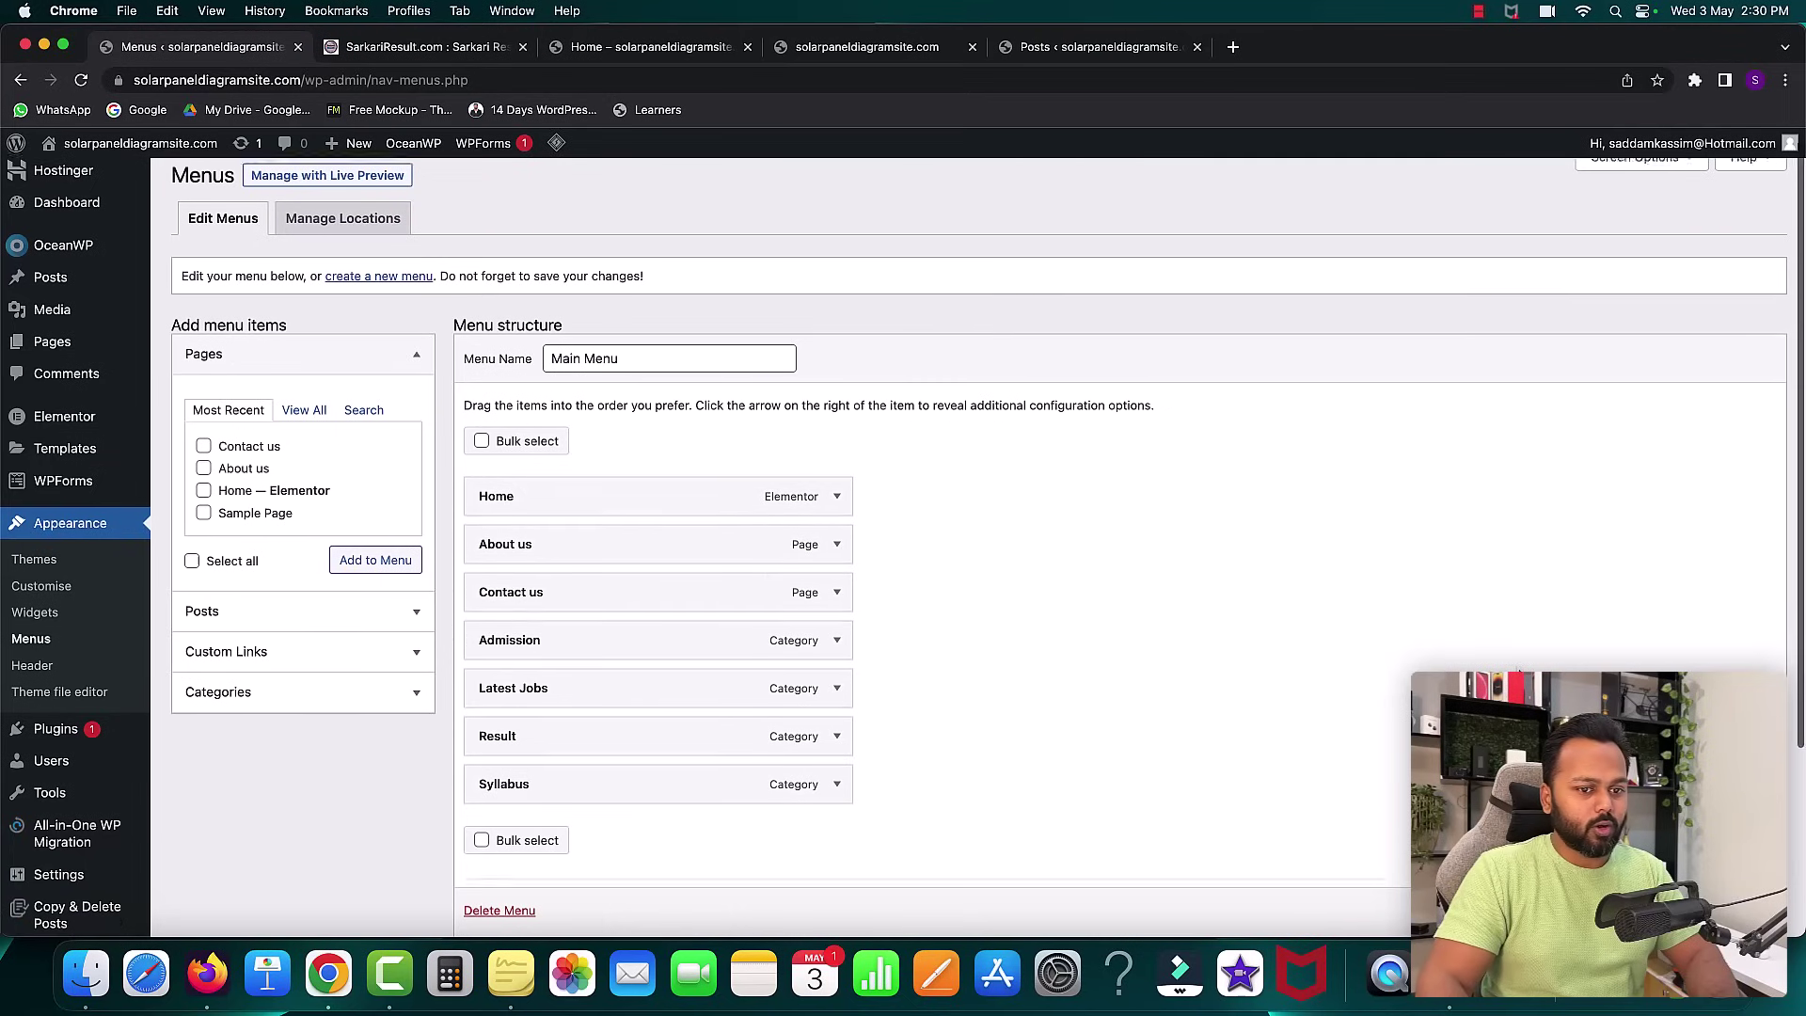
{"action": "scroll", "coordinate": [516, 504], "scroll_direction": "down", "scroll_amount": 3}
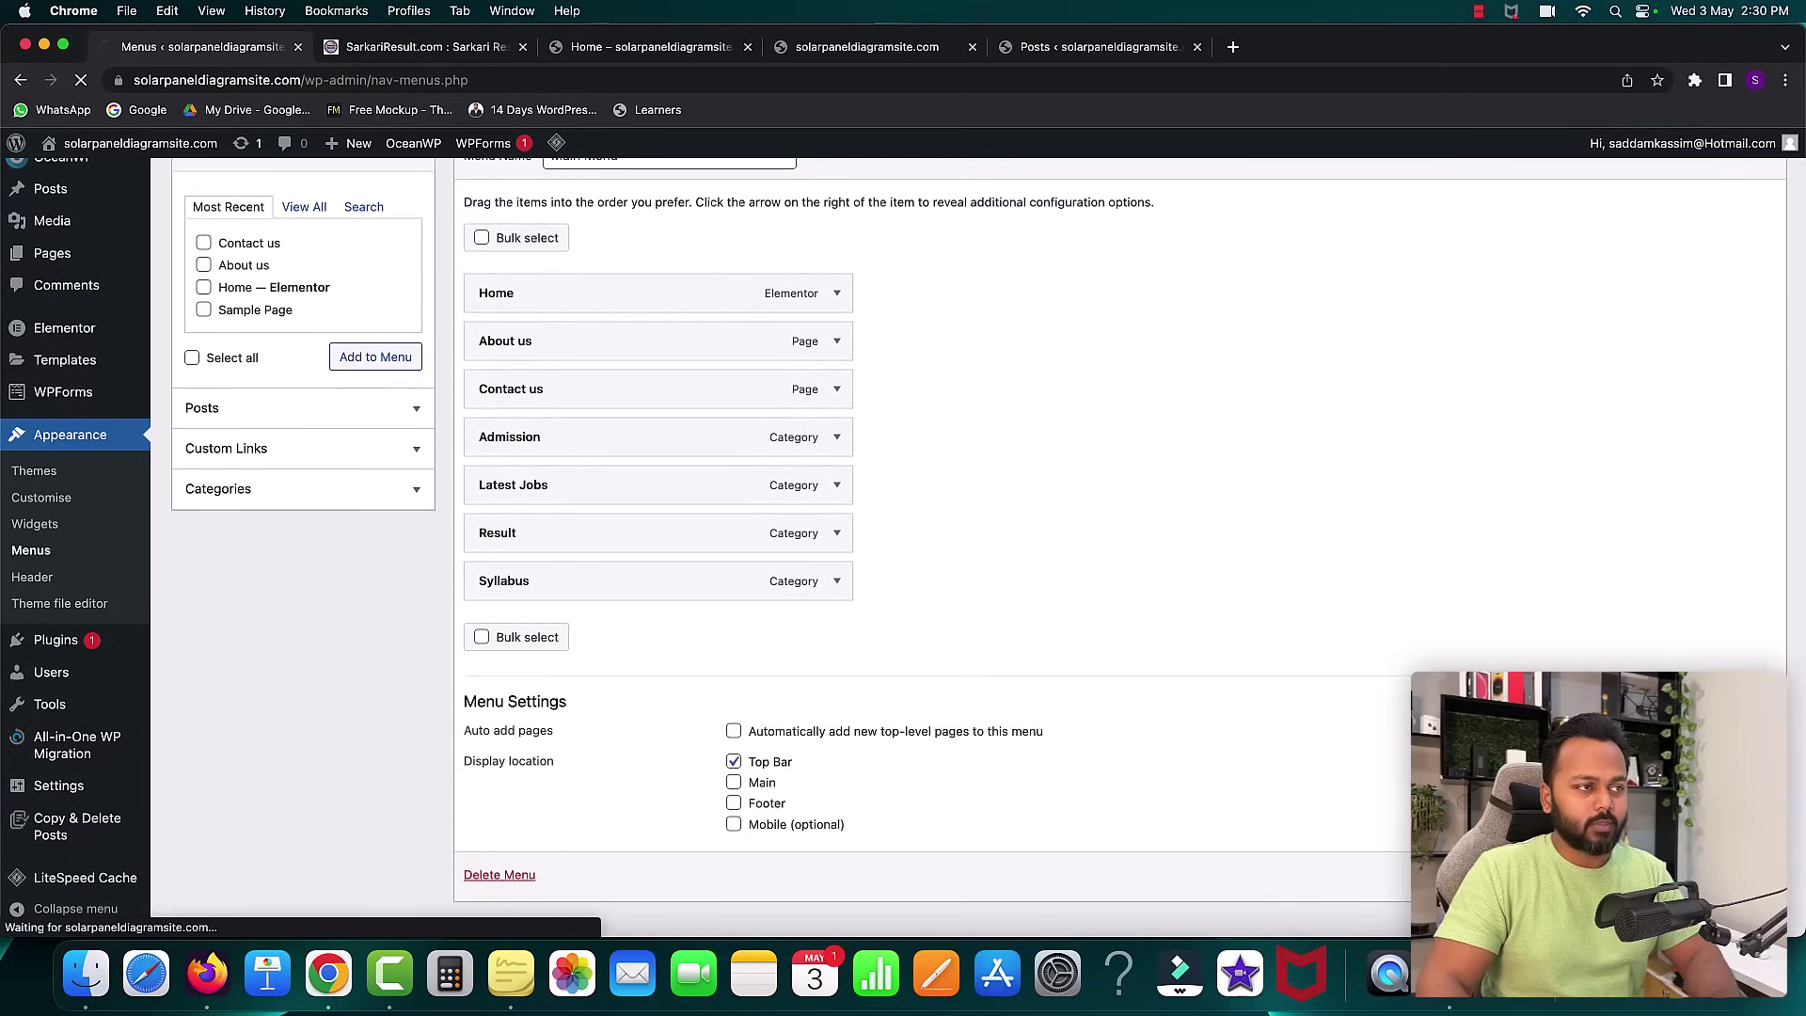
{"action": "left_click", "coordinate": [602, 185]}
{"action": "left_click", "coordinate": [617, 54]}
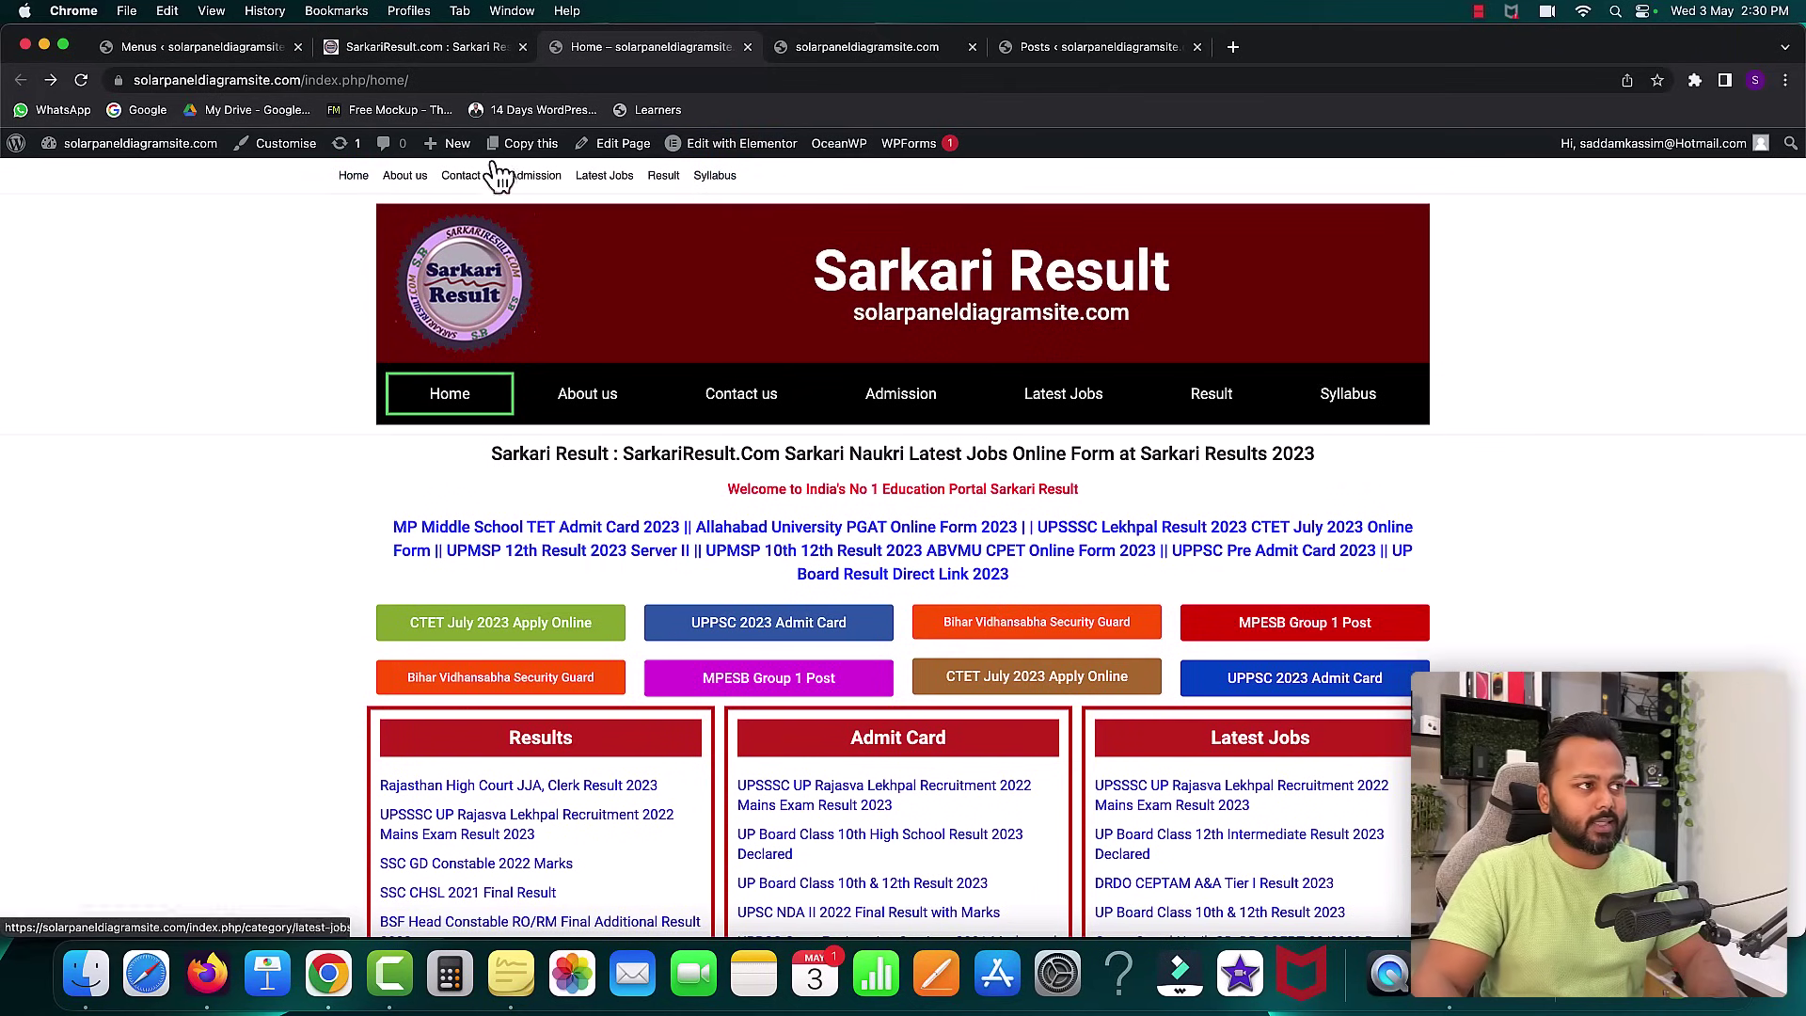
{"action": "left_click", "coordinate": [214, 47]}
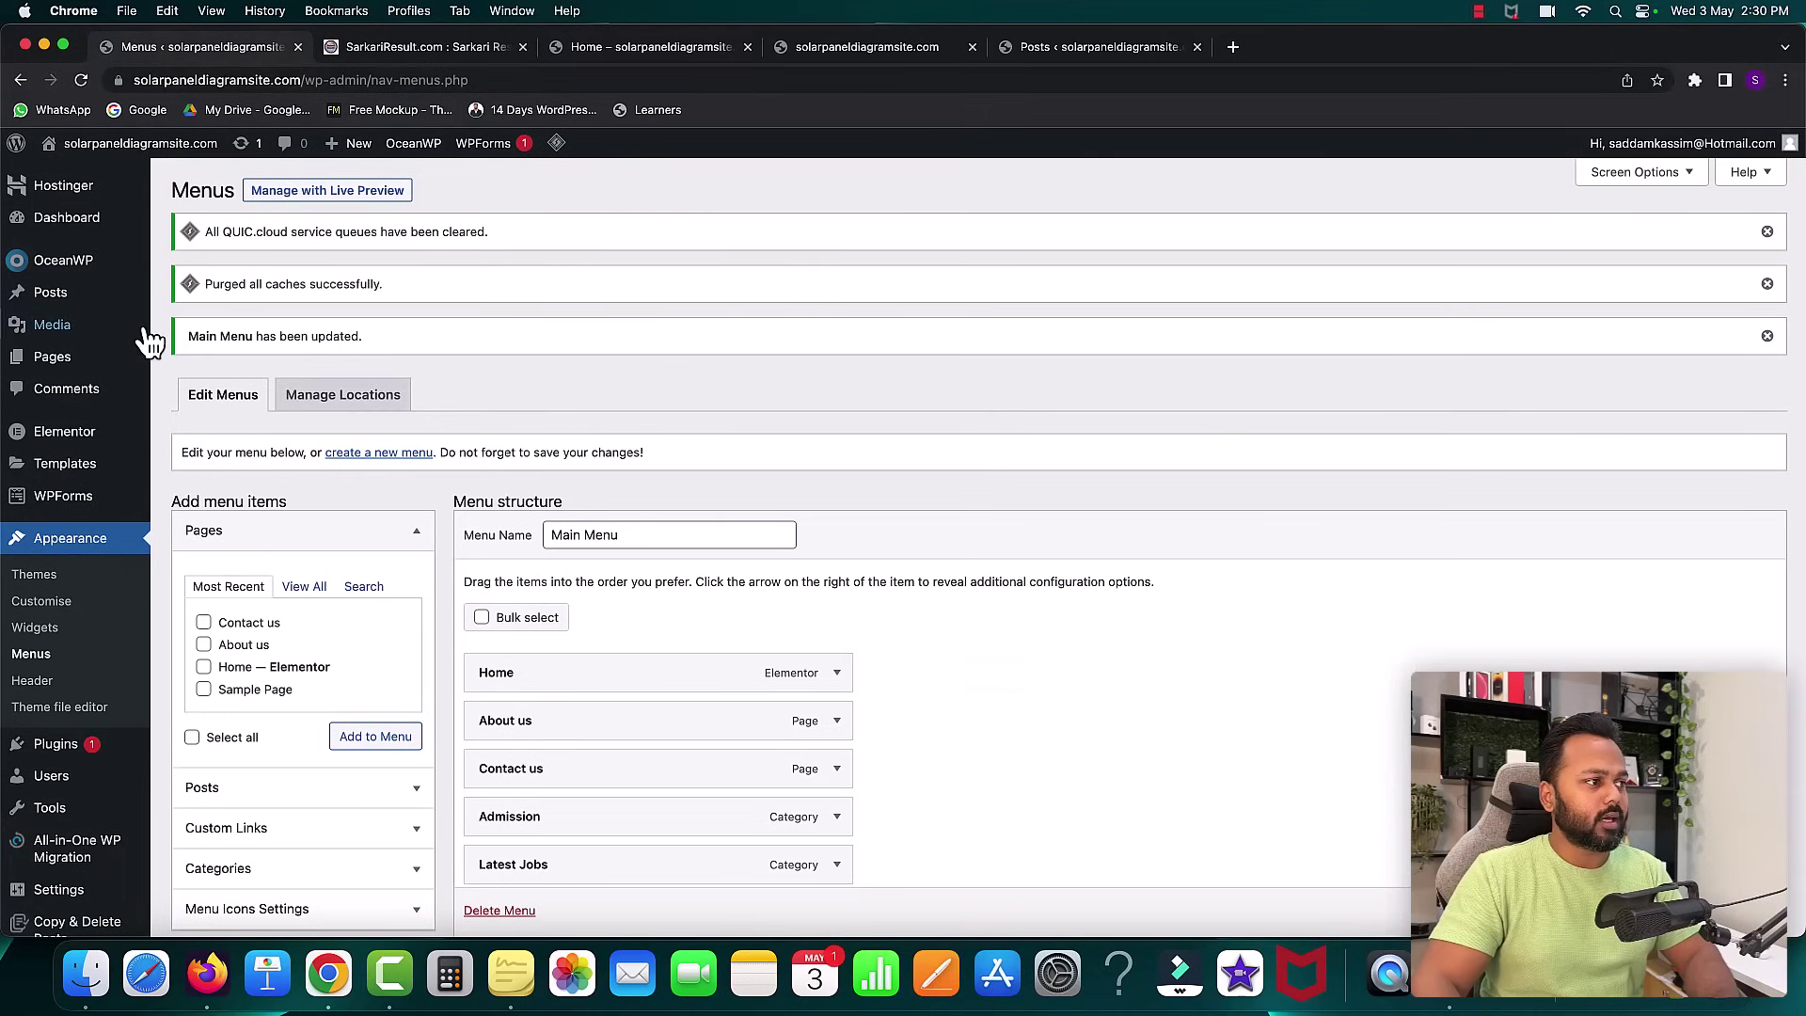
- Open the Home page for editing from All Pages
{"action": "mouse_move", "coordinate": [68, 362]}
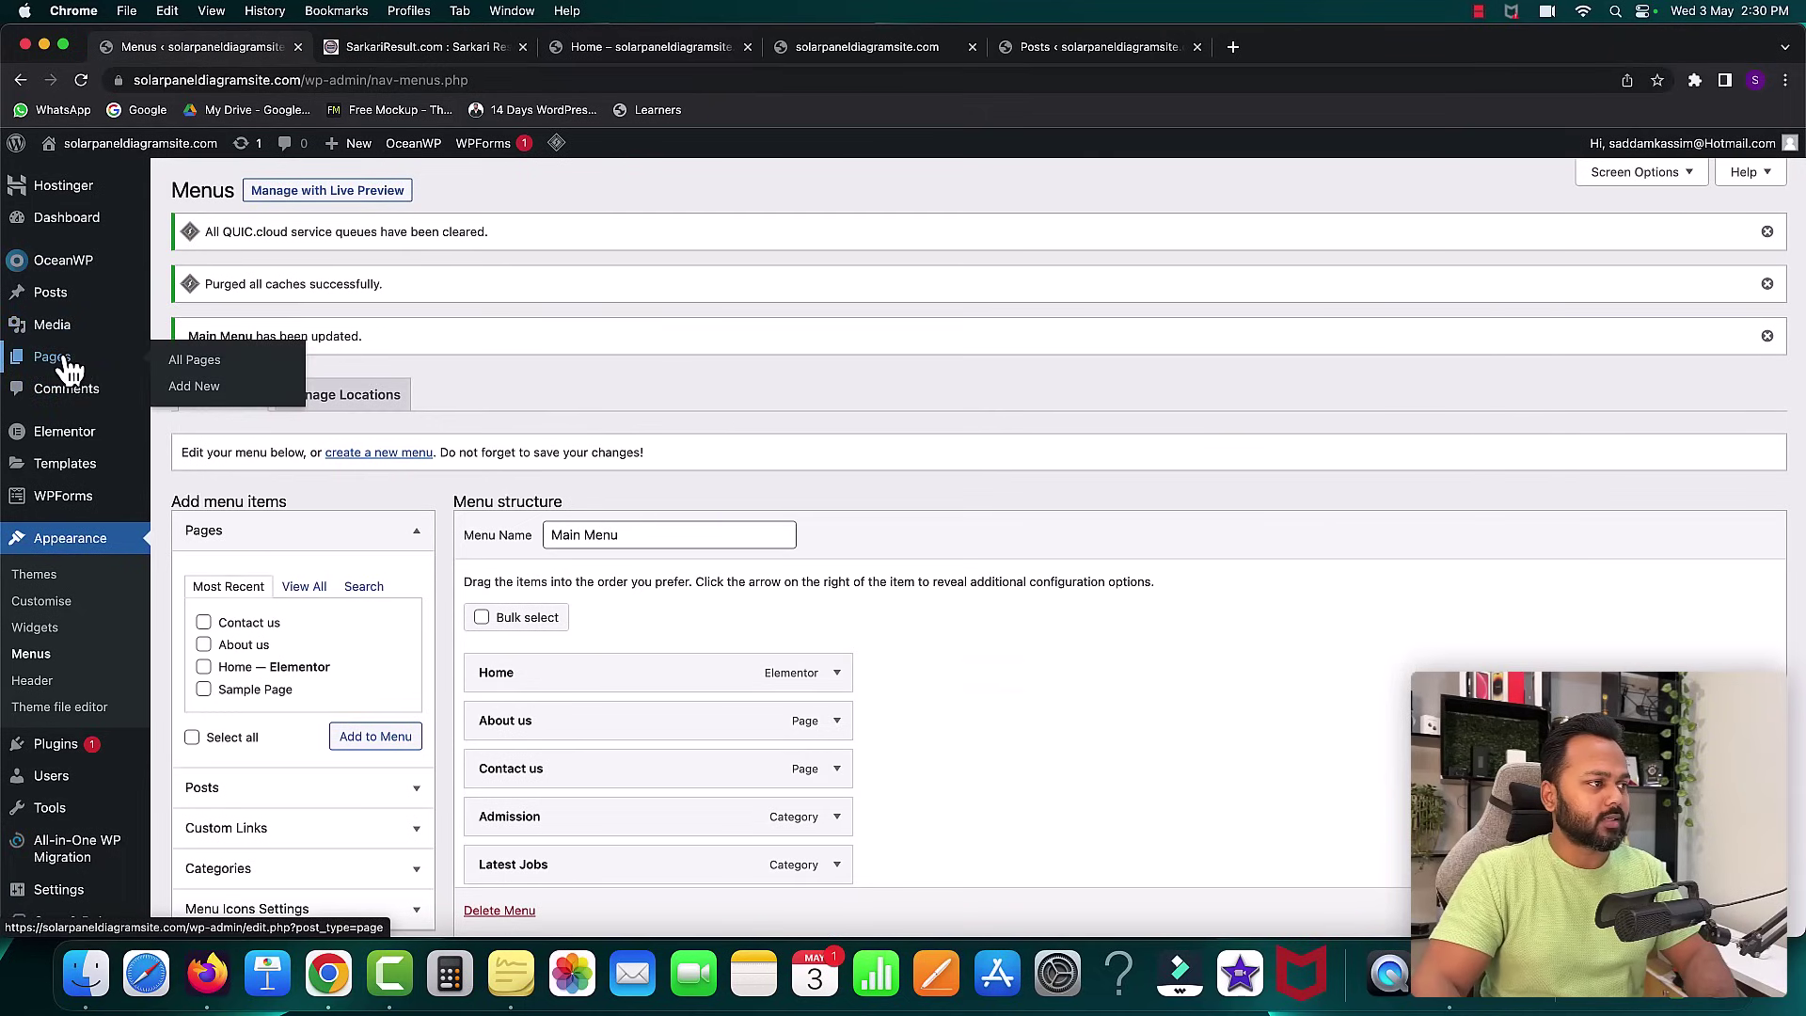
{"action": "left_click", "coordinate": [181, 363]}
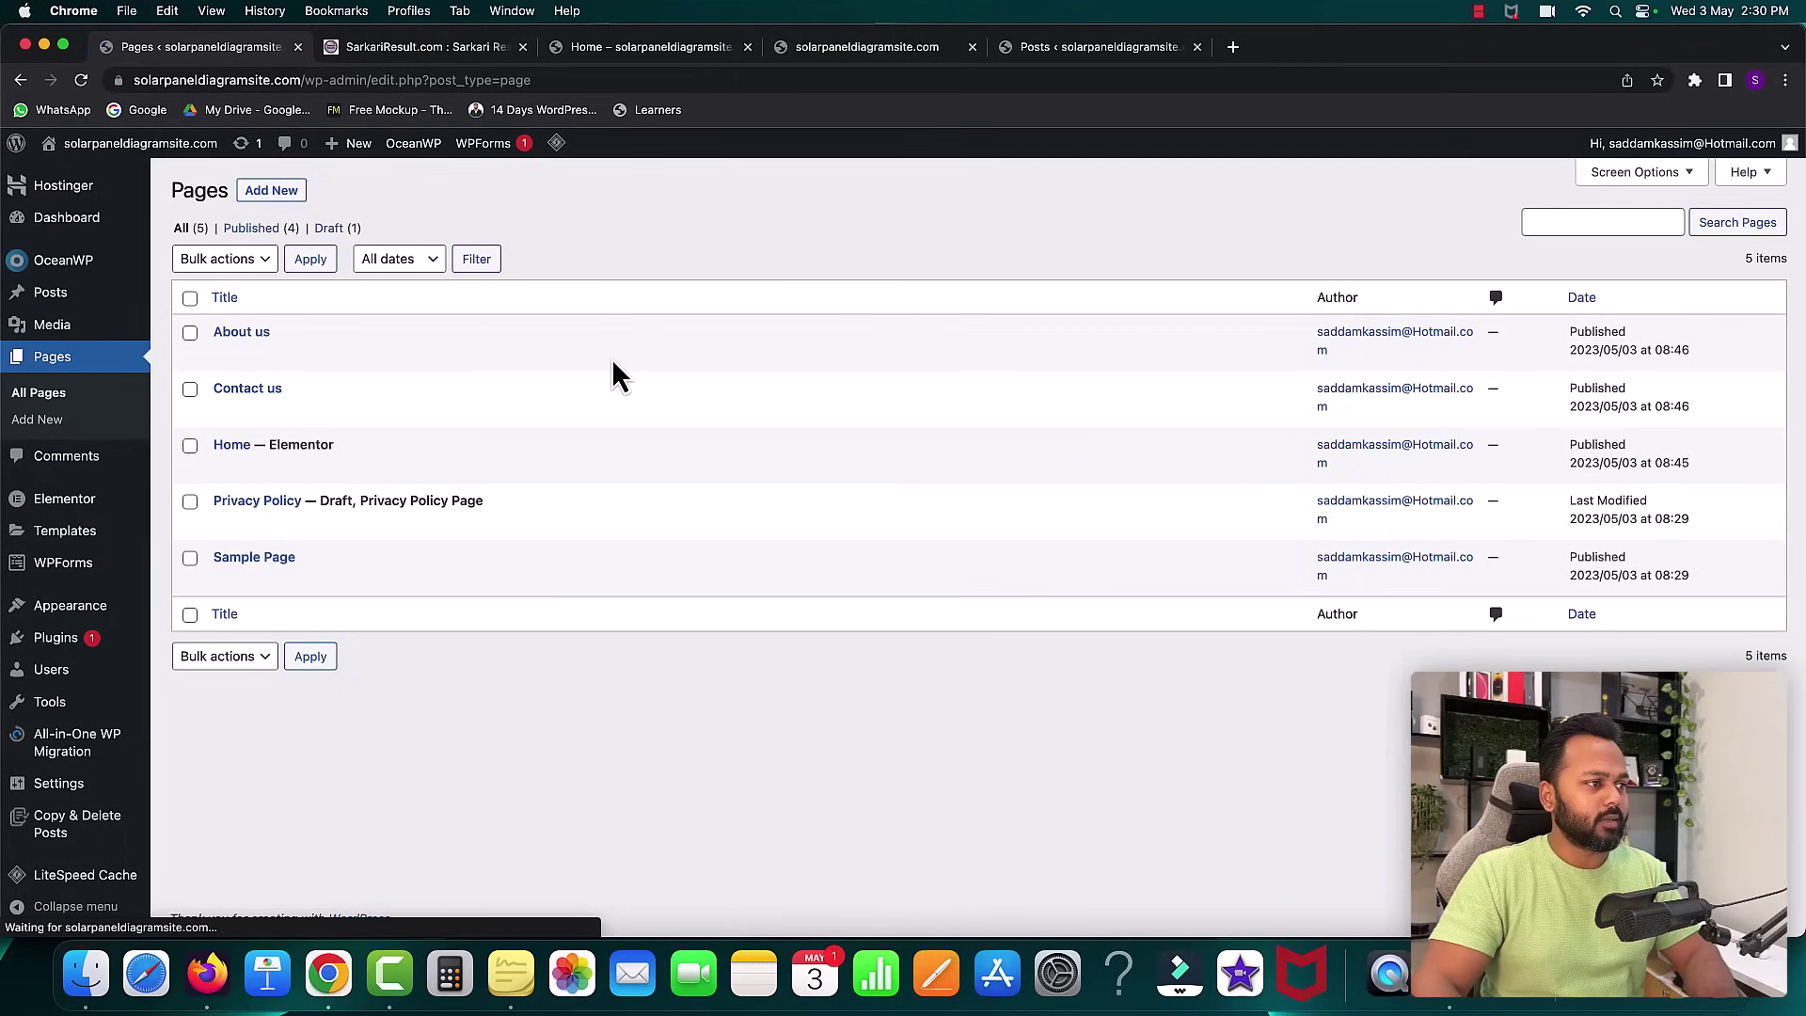
{"action": "left_click", "coordinate": [224, 468]}
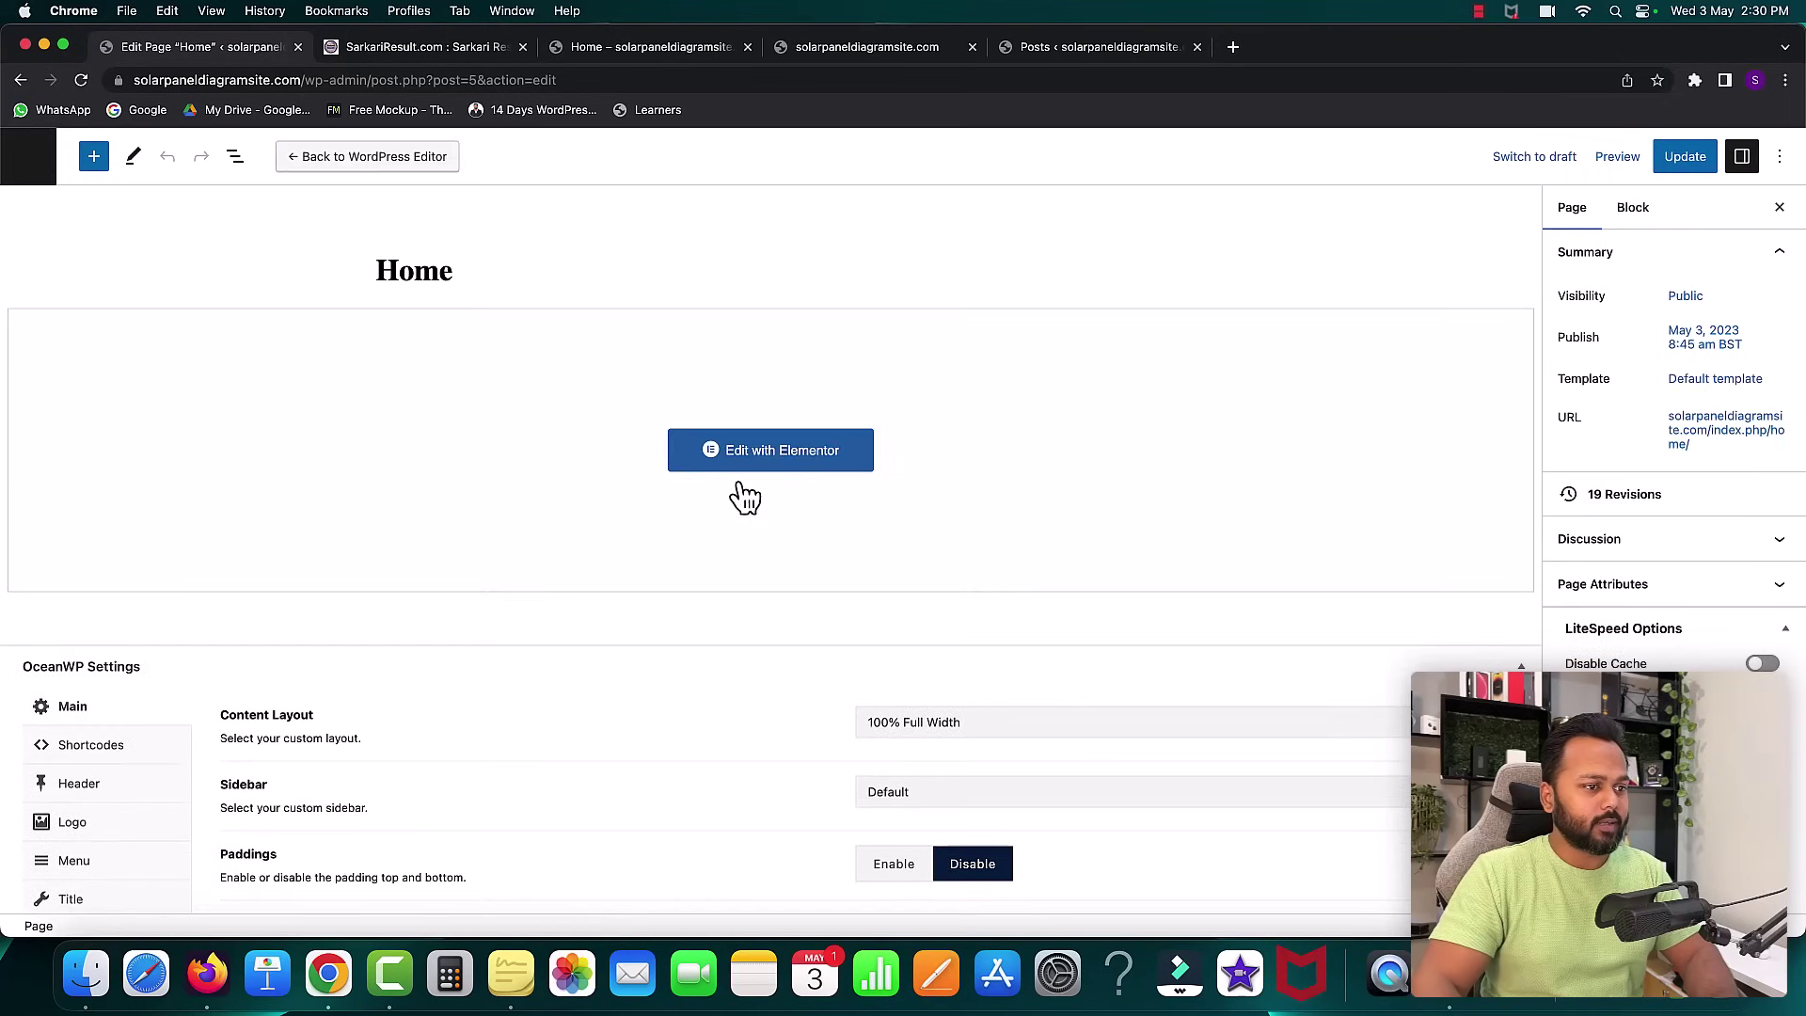
- Set OceanWP Header's Display Top Bar to Disable, update the page, and view the homepage
{"action": "scroll", "coordinate": [742, 492], "scroll_direction": "down", "scroll_amount": 2}
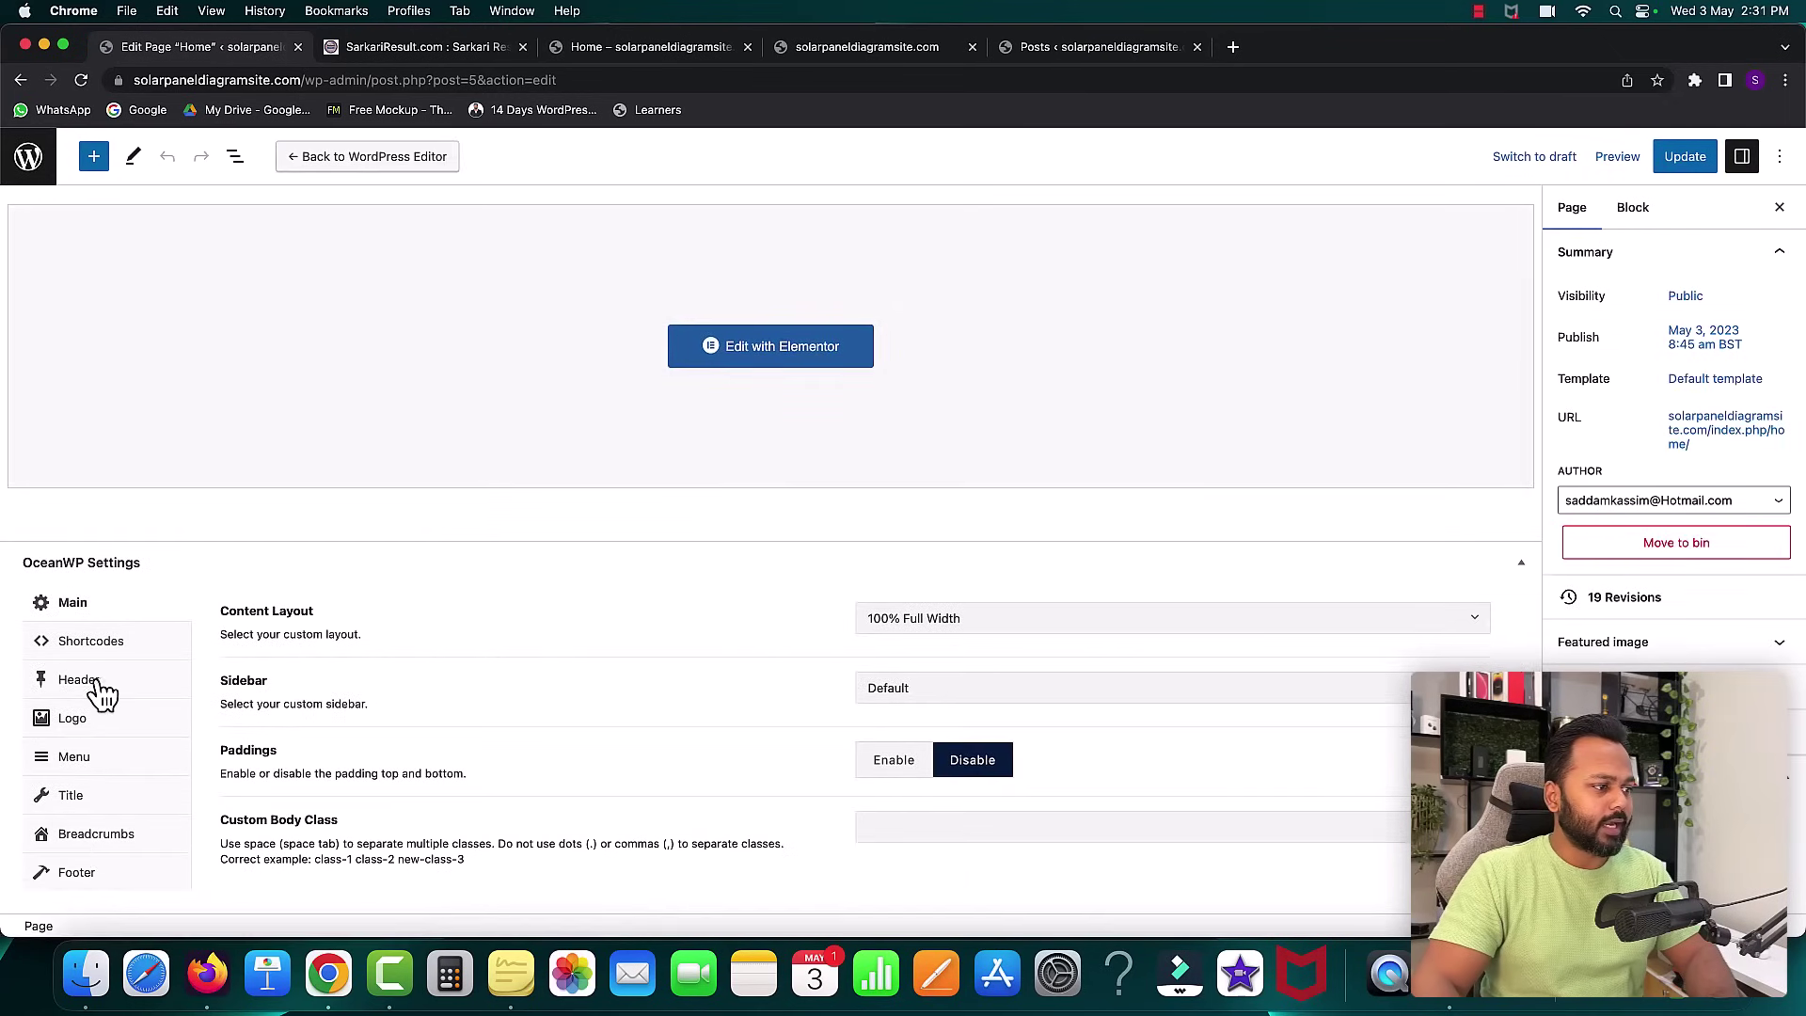
{"action": "left_click", "coordinate": [85, 686]}
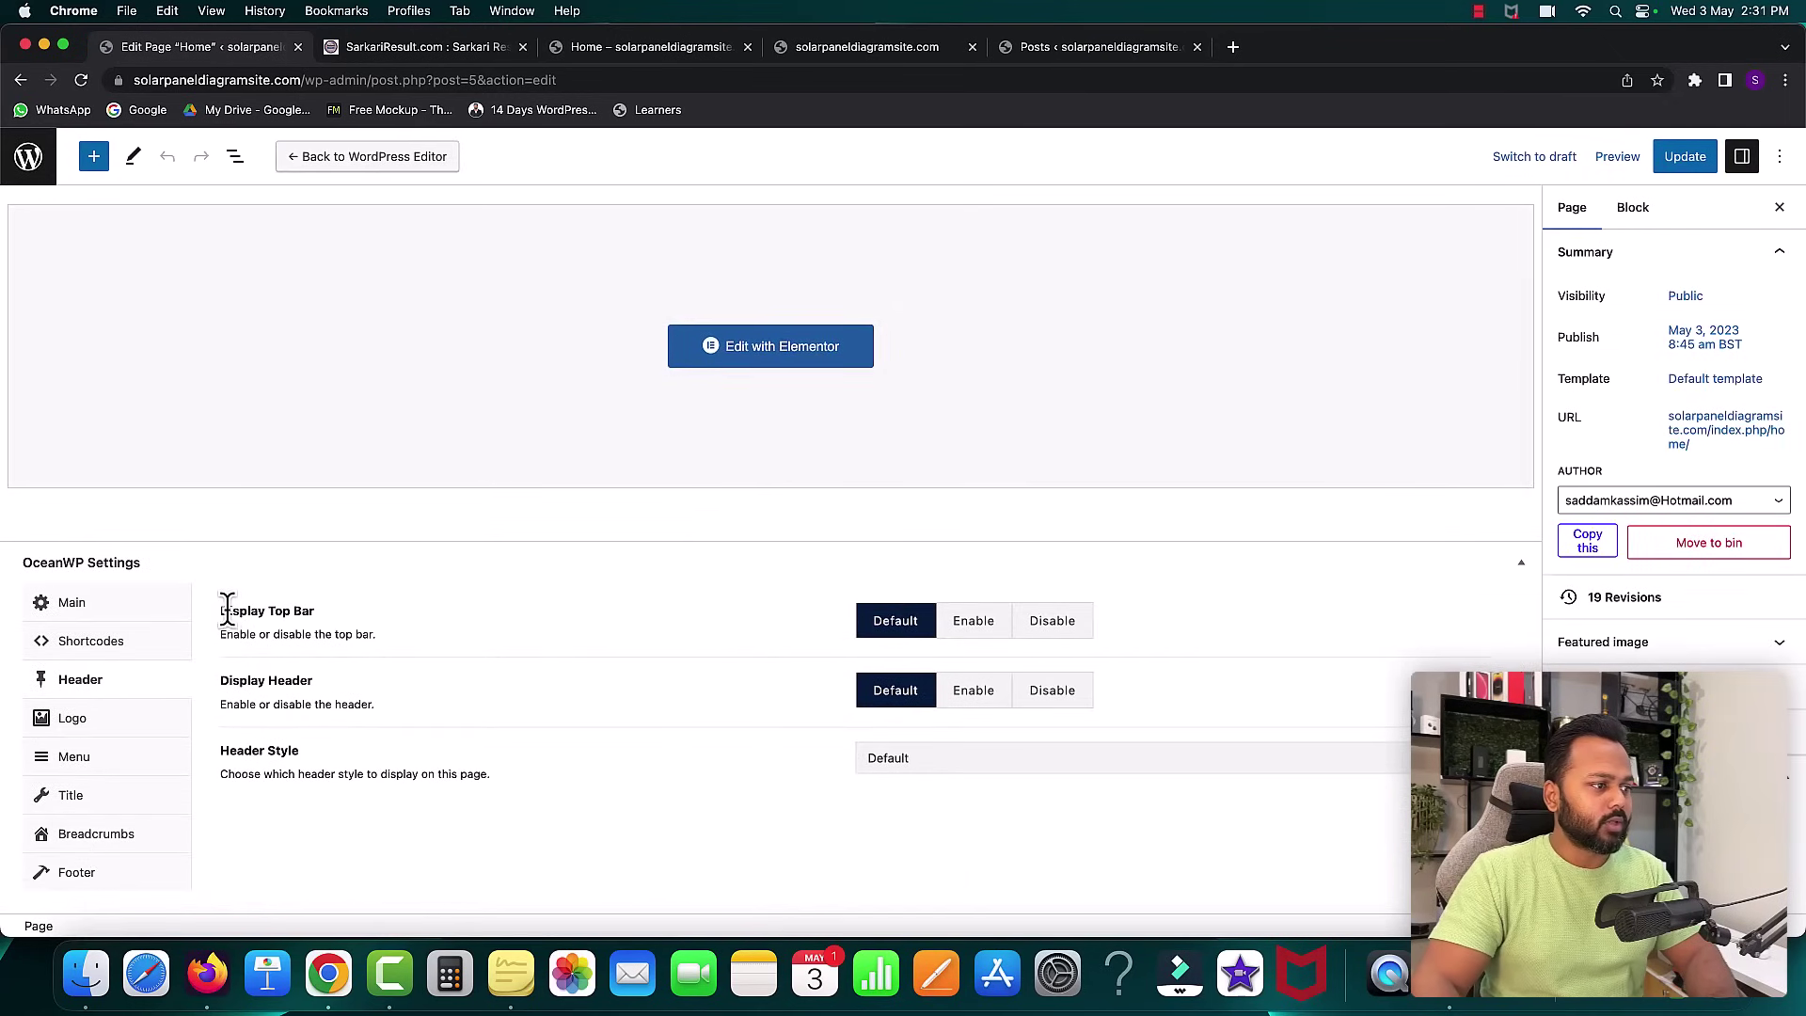
{"action": "left_click_drag", "start_coordinate": [225, 607], "coordinate": [310, 609]}
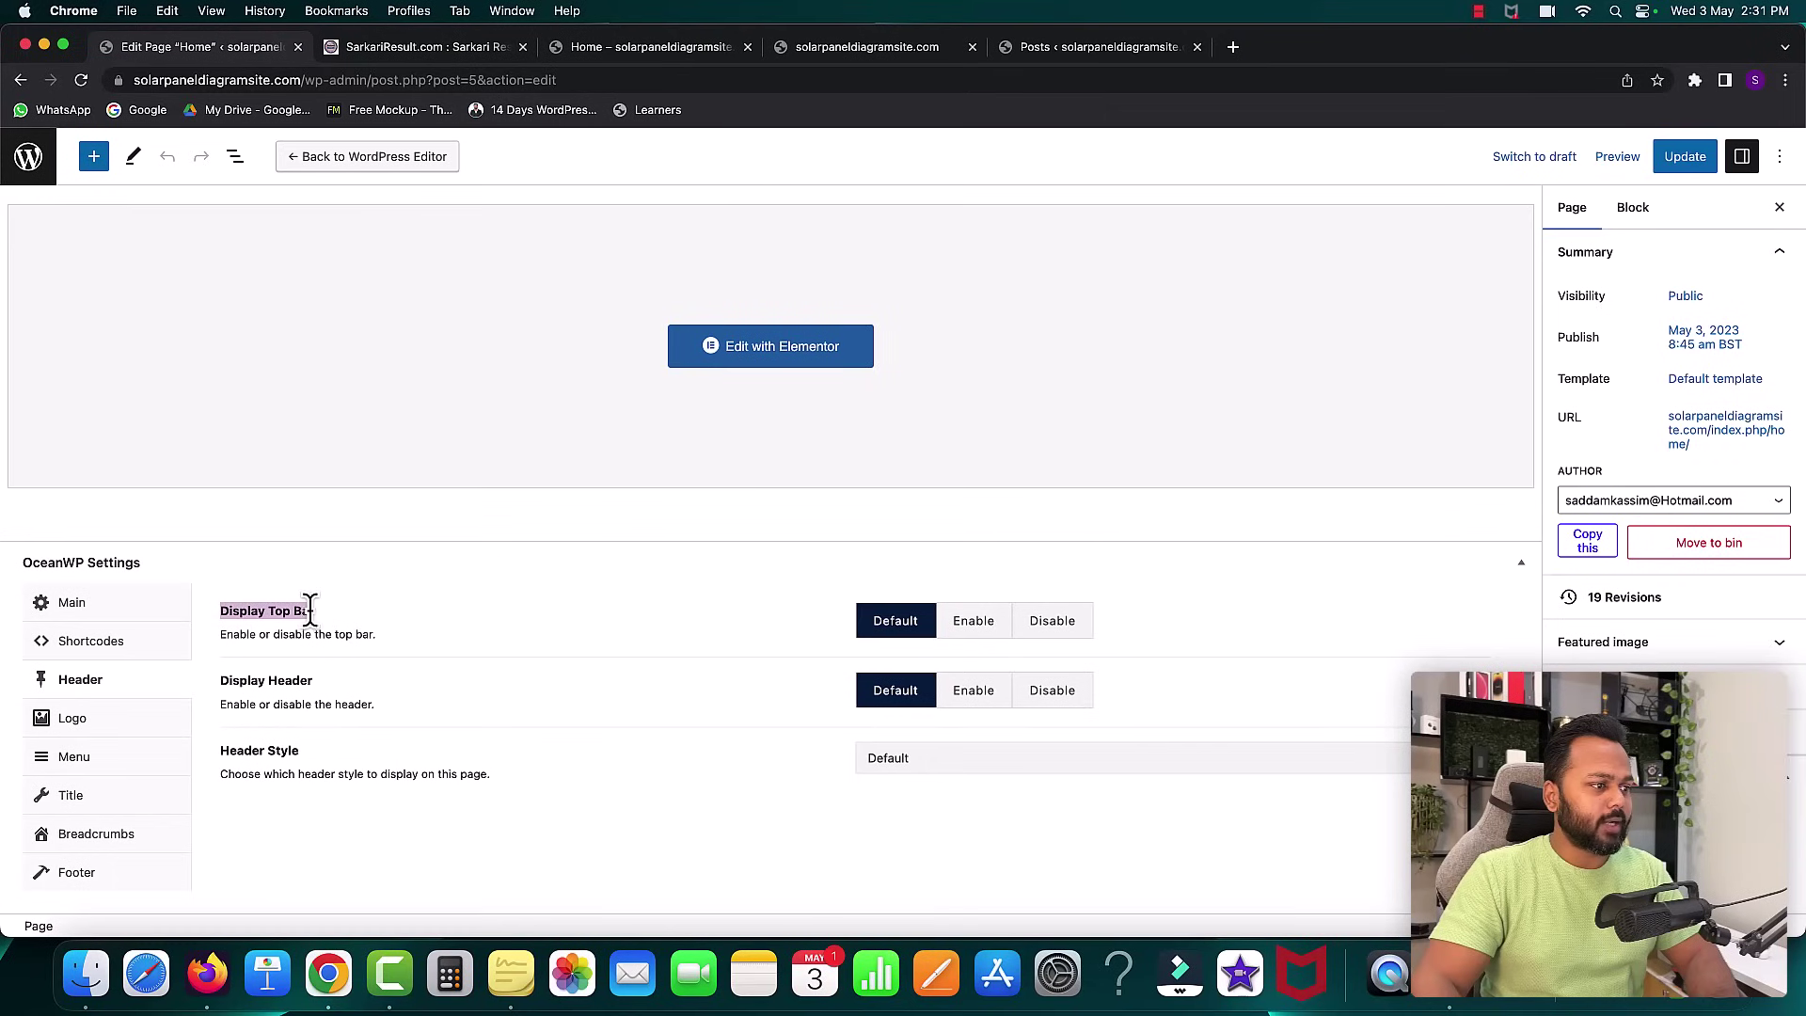
{"action": "left_click", "coordinate": [1058, 625]}
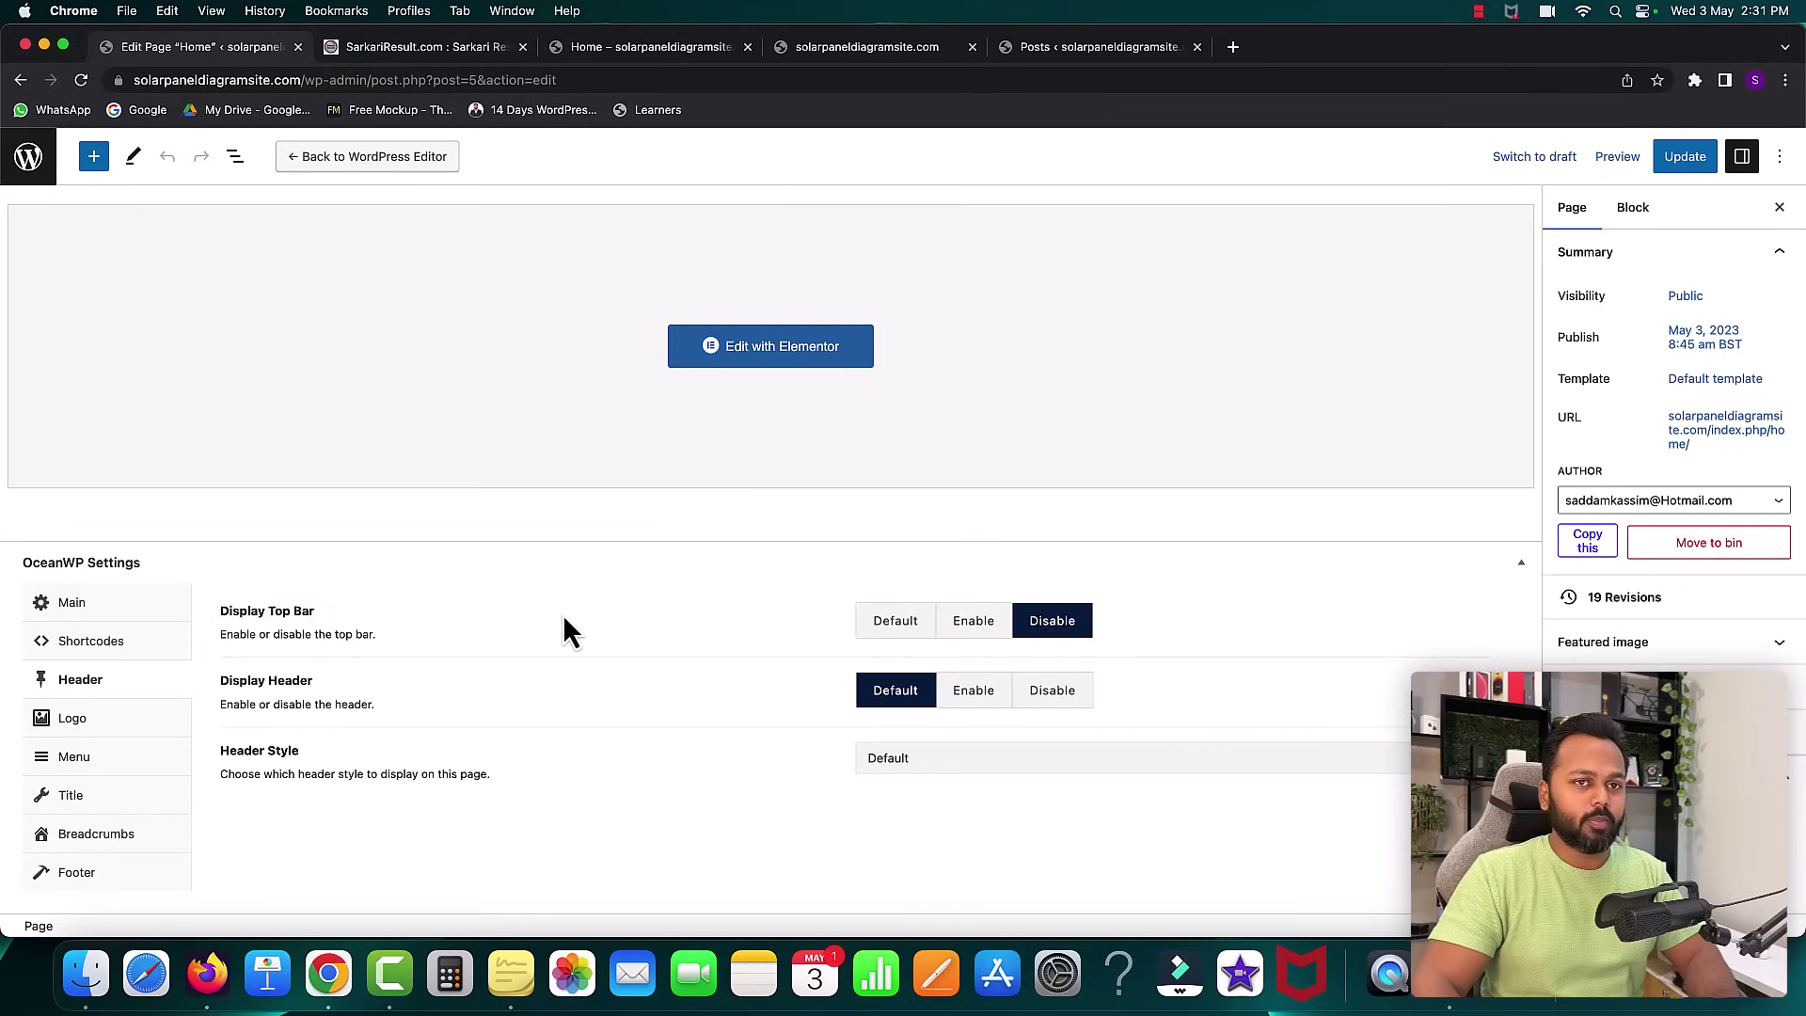
{"action": "left_click", "coordinate": [1688, 160]}
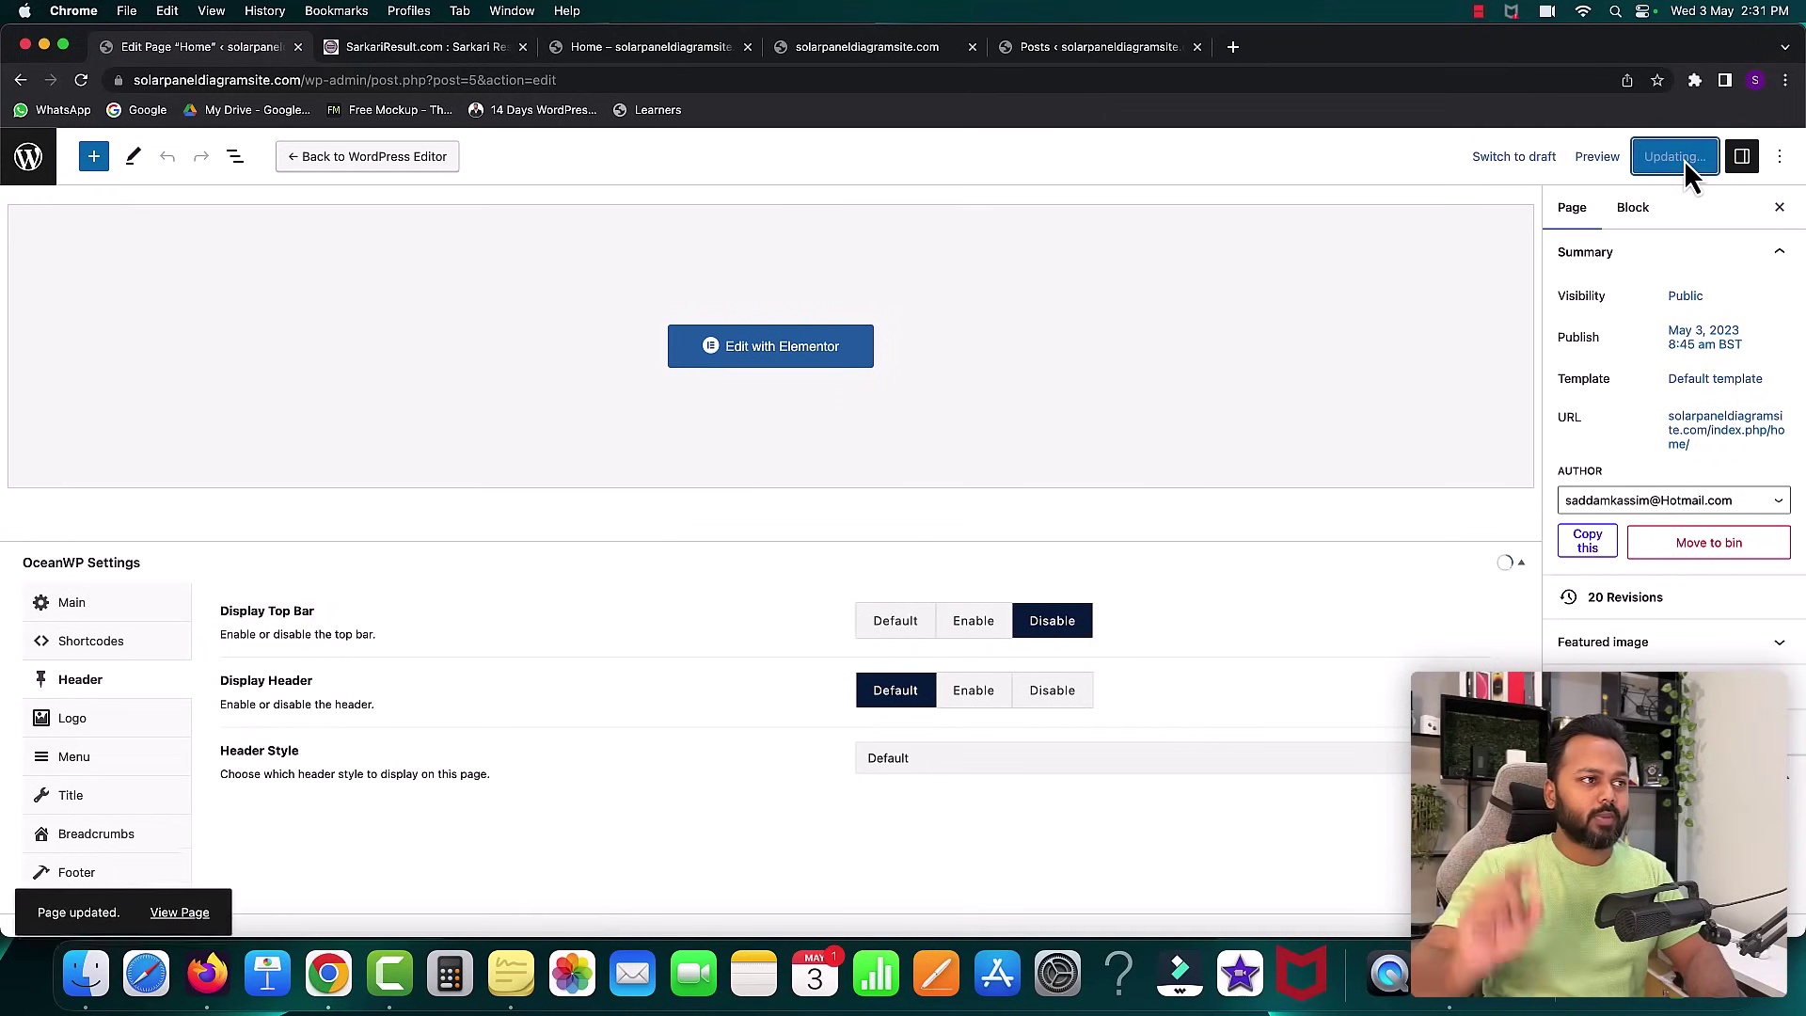
{"action": "left_click", "coordinate": [649, 49]}
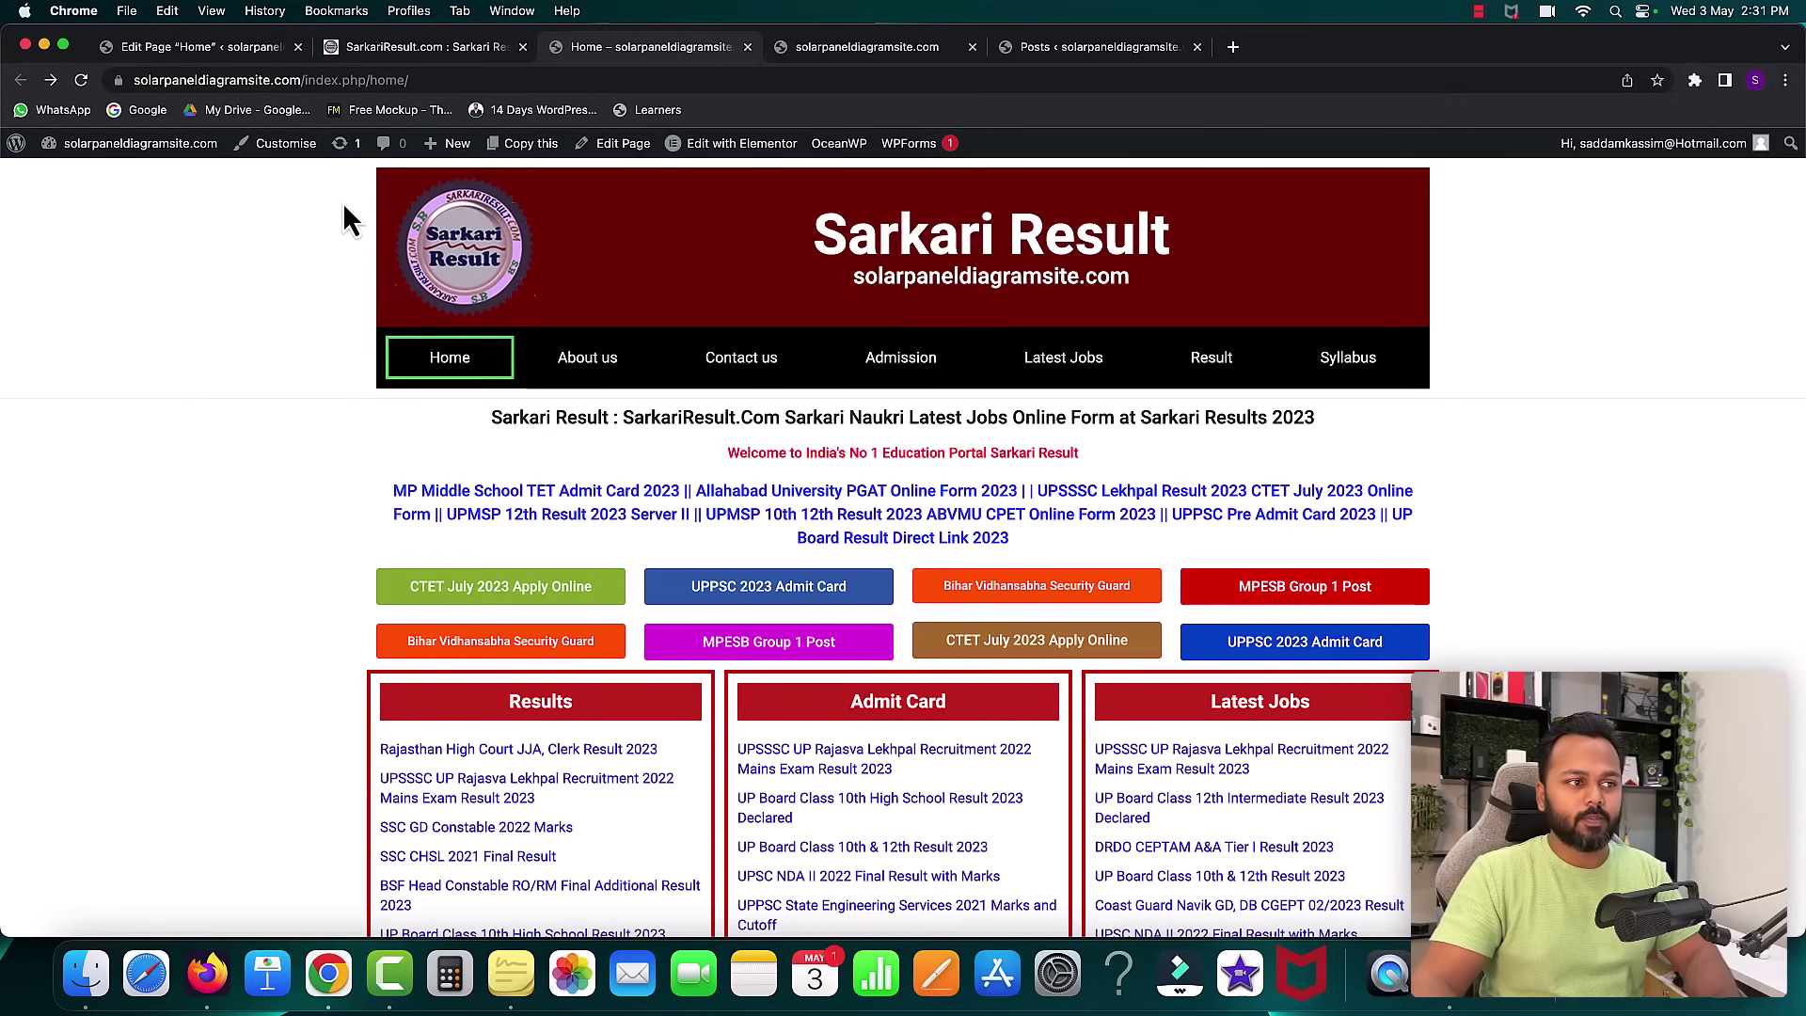
- Load the site's root address by removing /index.php/home/, then return to the Home page editor
{"action": "left_click", "coordinate": [300, 79]}
{"action": "left_click_drag", "start_coordinate": [355, 80], "coordinate": [456, 80]}
{"action": "key", "text": "BackSpace"}
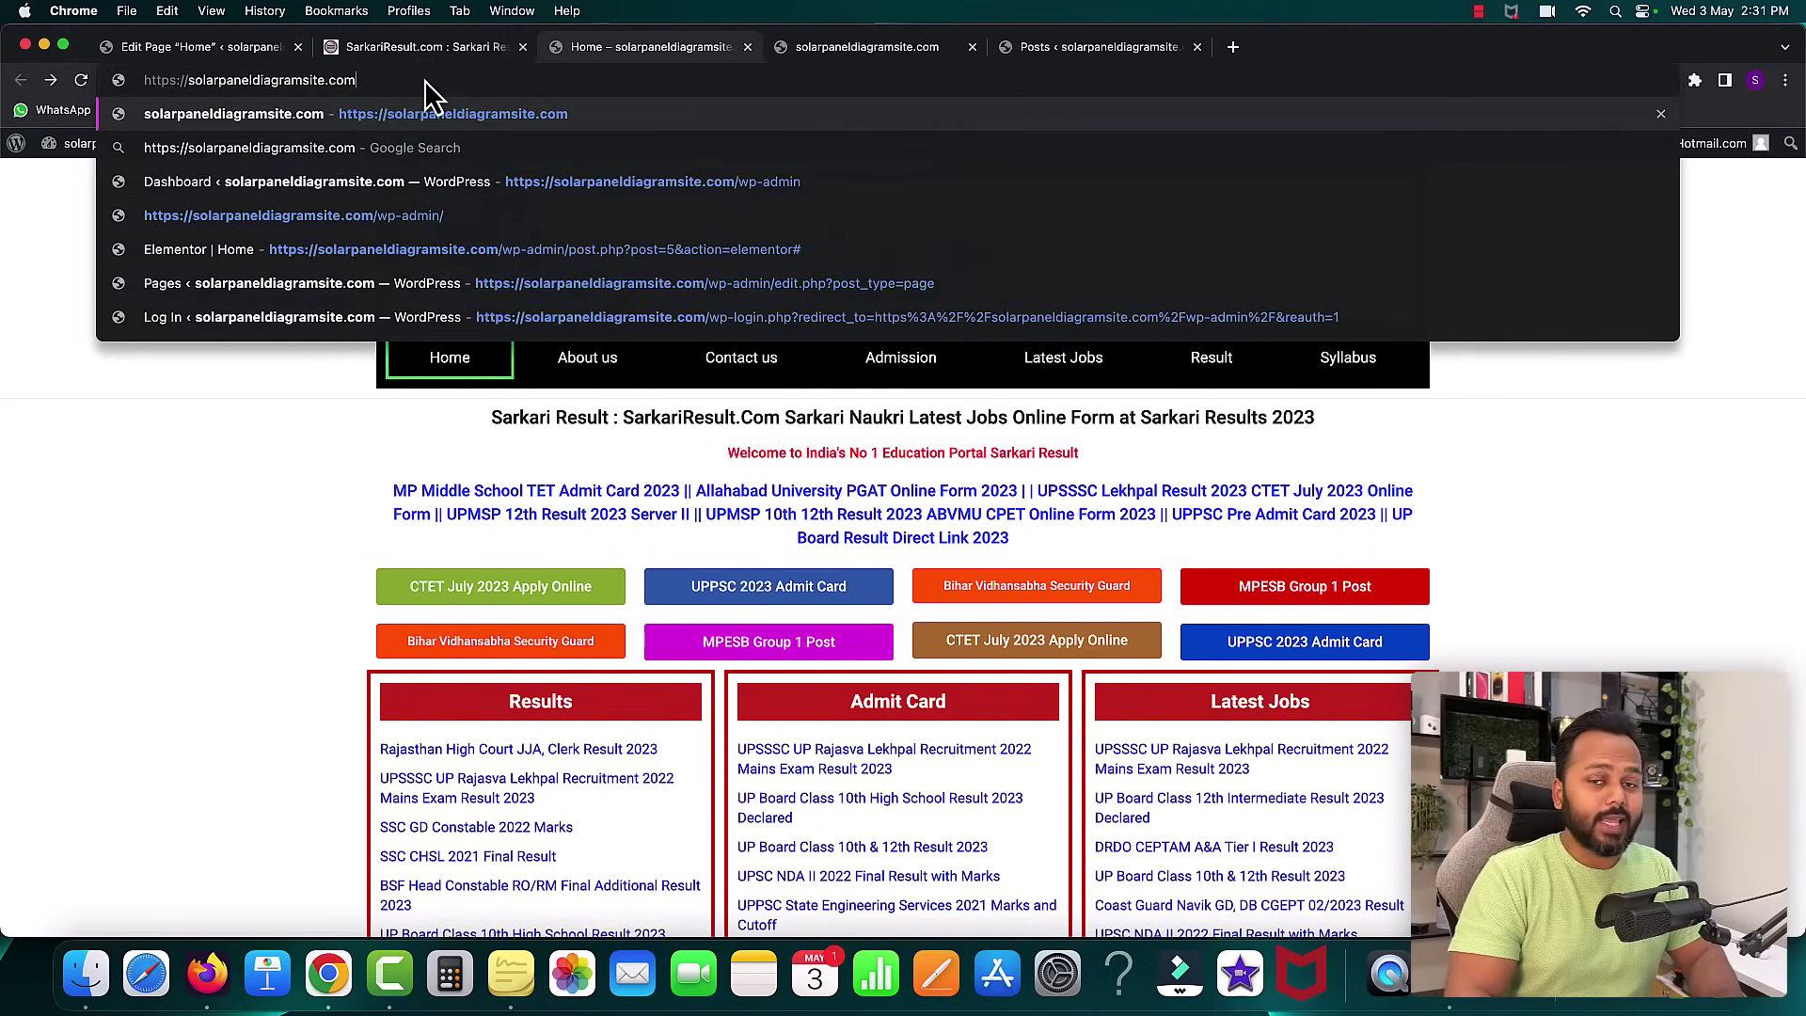
{"action": "key", "text": "Return"}
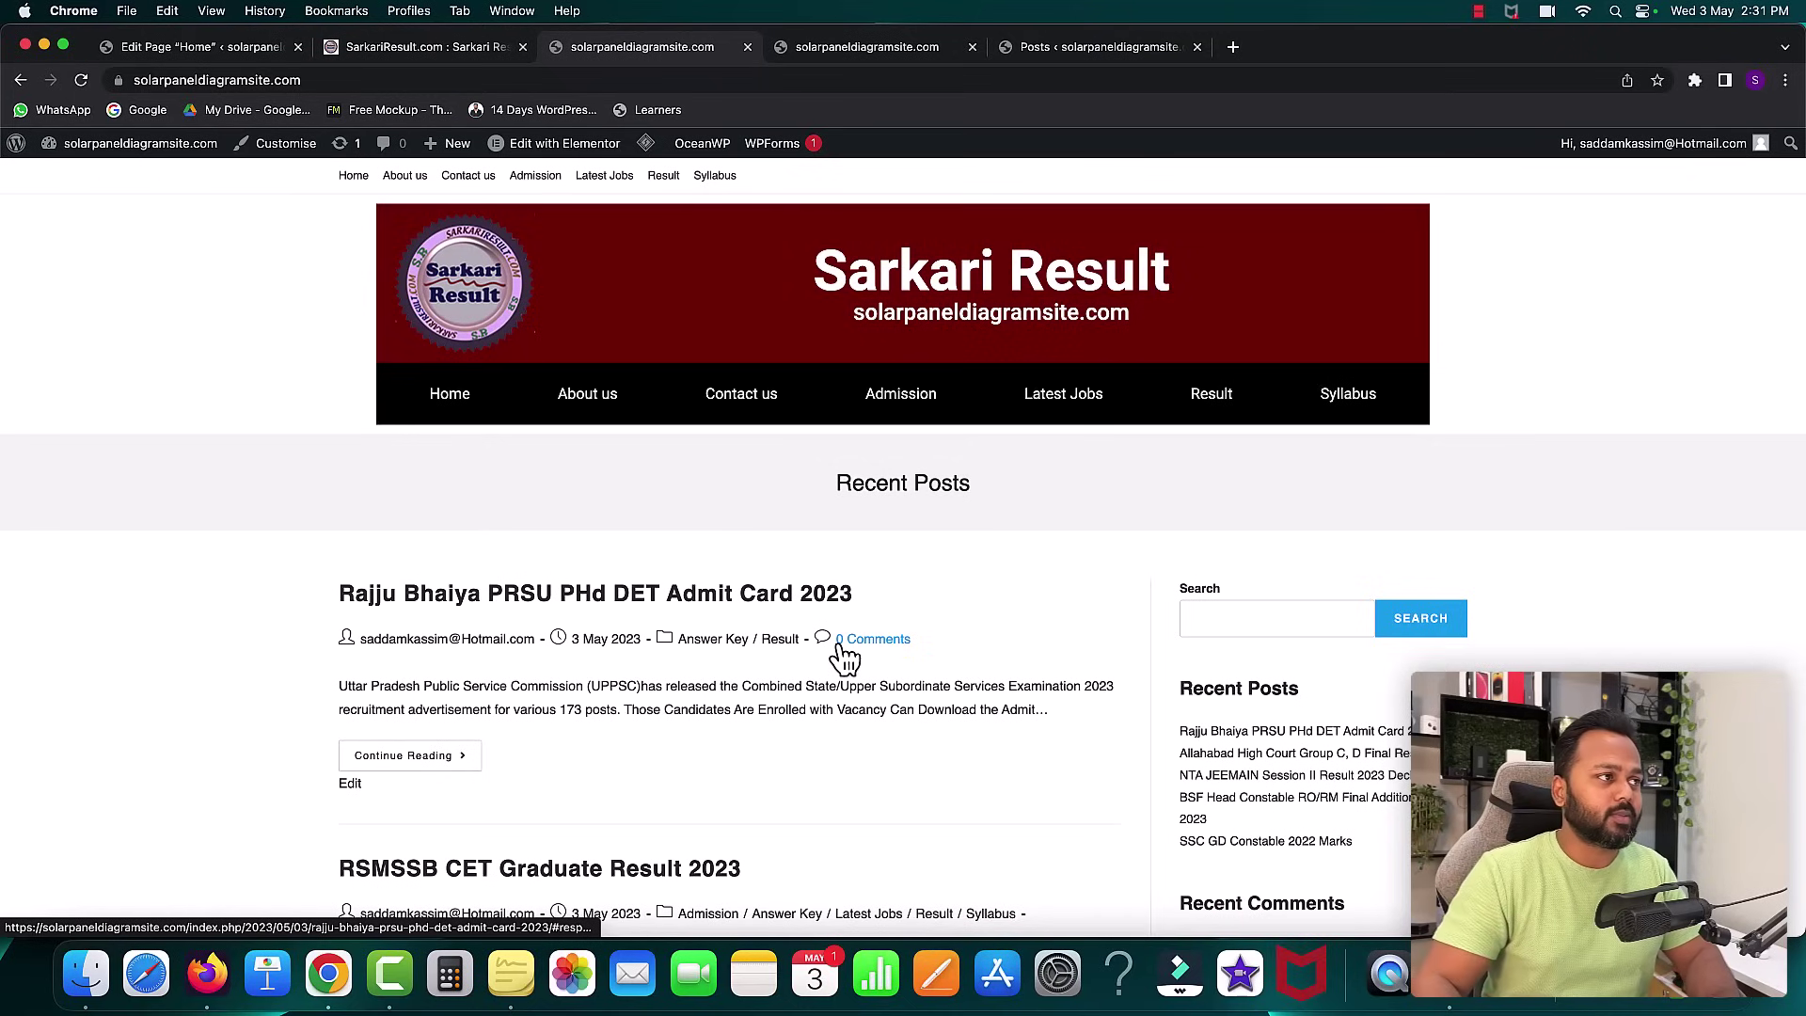
{"action": "left_click", "coordinate": [182, 52]}
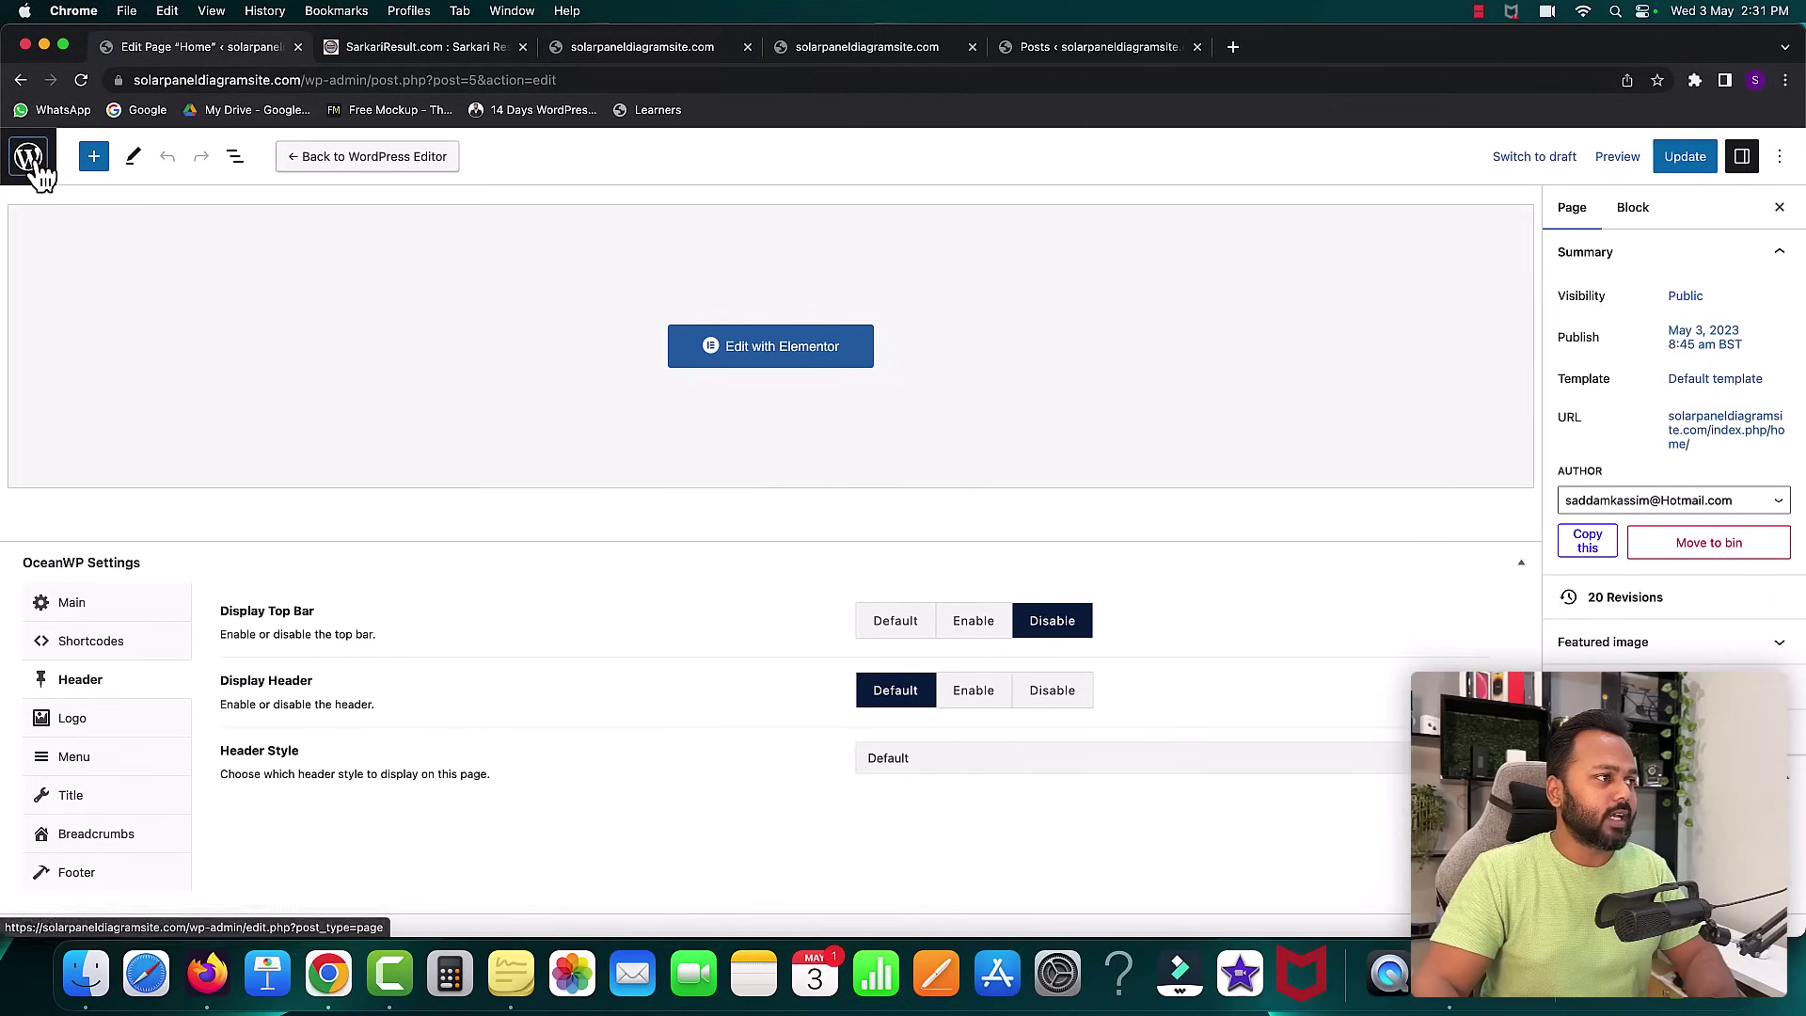
- In Reading Settings, choose a static page with Home as the homepage and save the changes
{"action": "left_click", "coordinate": [24, 161]}
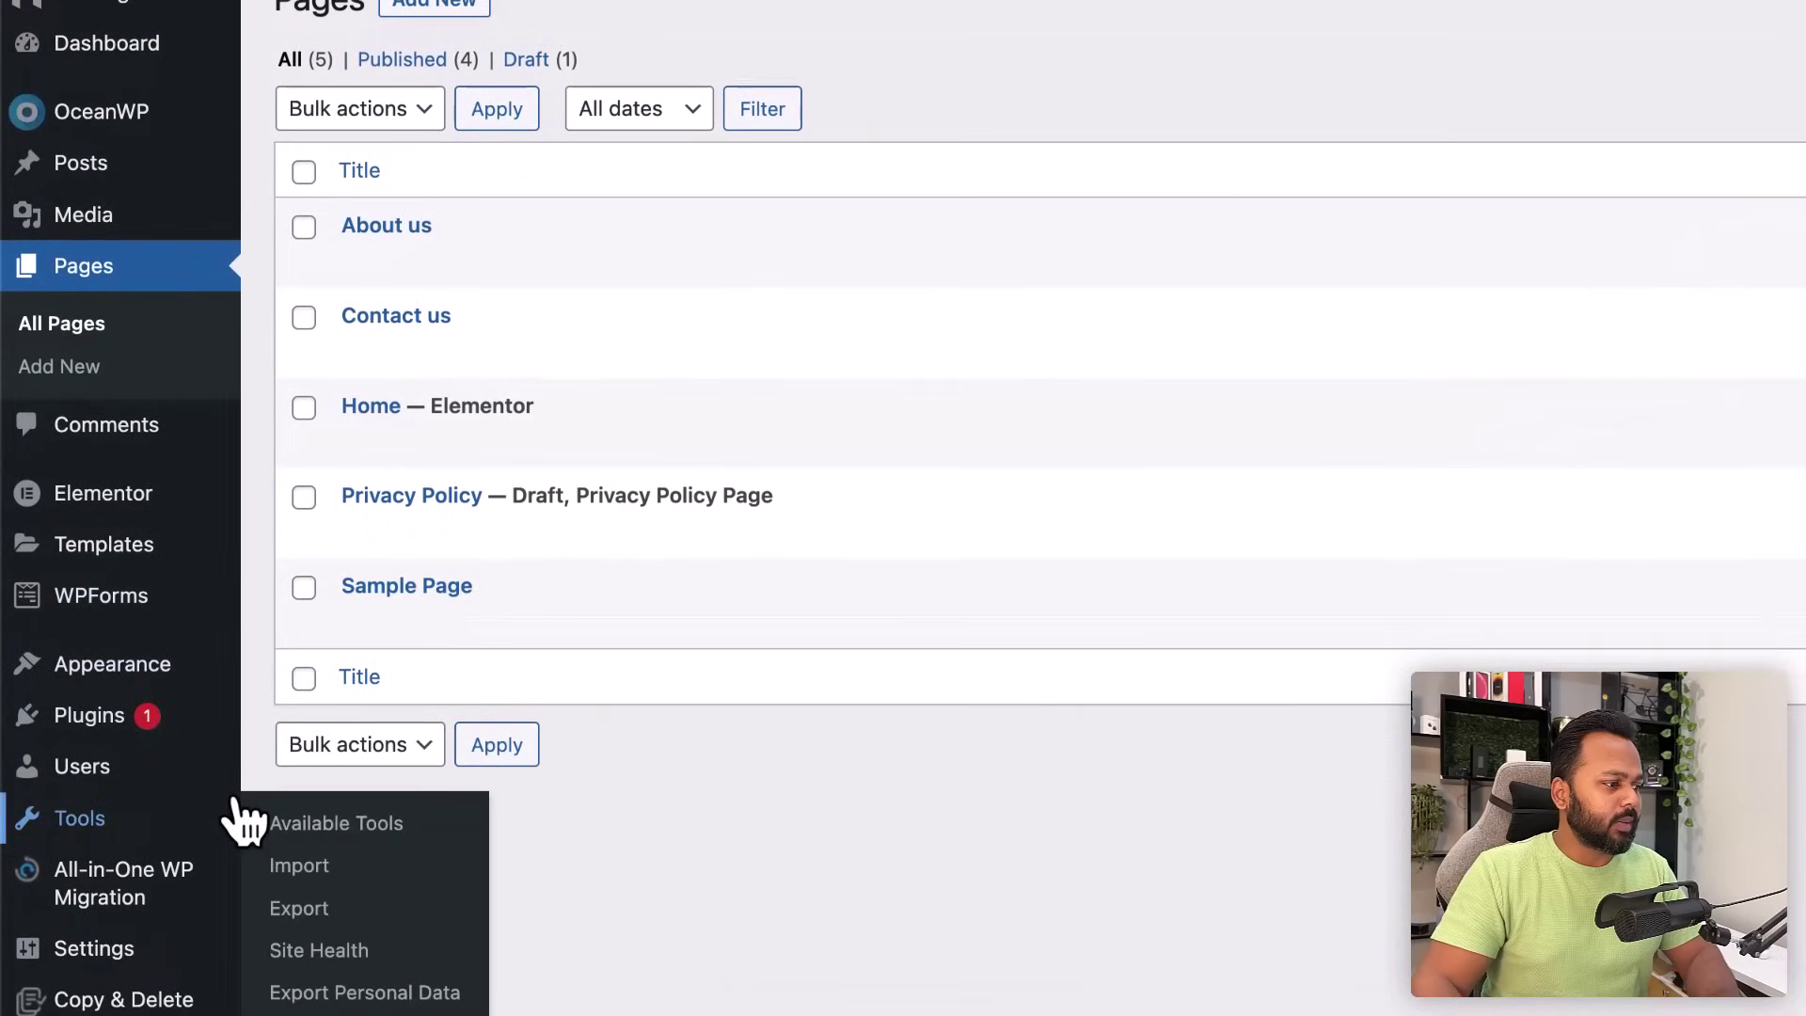
{"action": "mouse_move", "coordinate": [54, 857]}
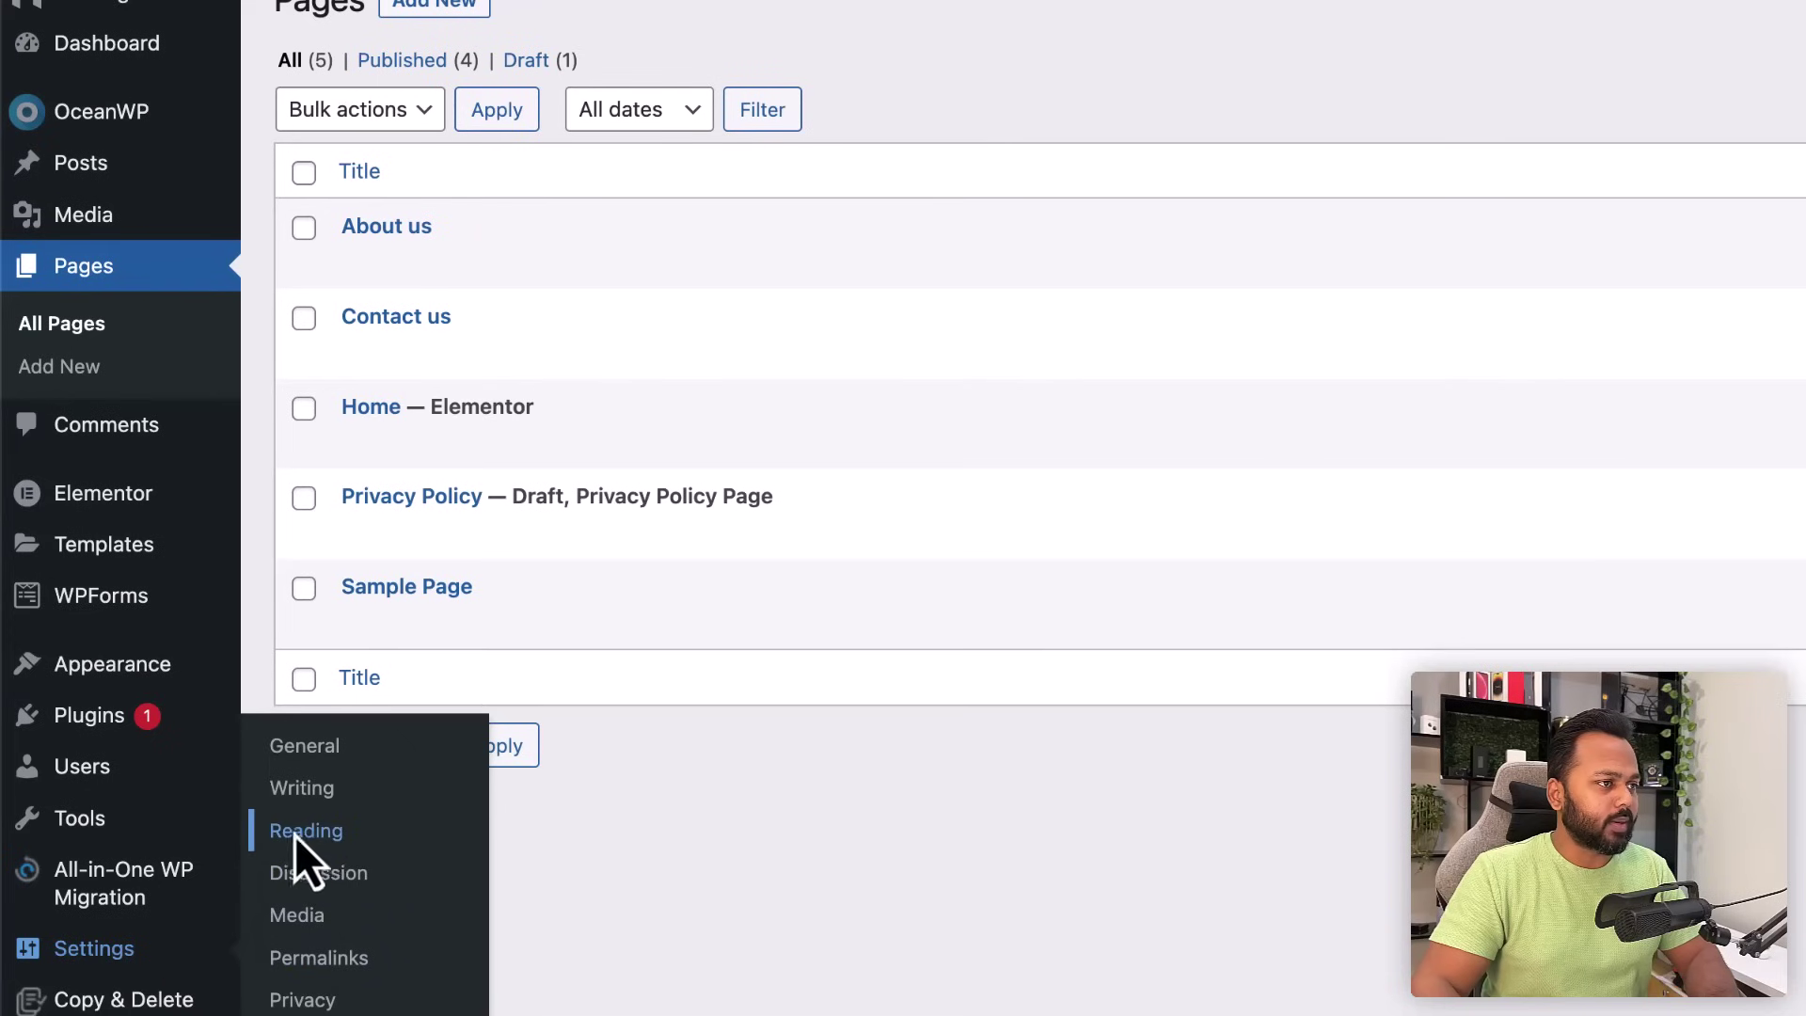
{"action": "left_click", "coordinate": [303, 832]}
{"action": "left_click_drag", "start_coordinate": [273, 85], "coordinate": [523, 83]}
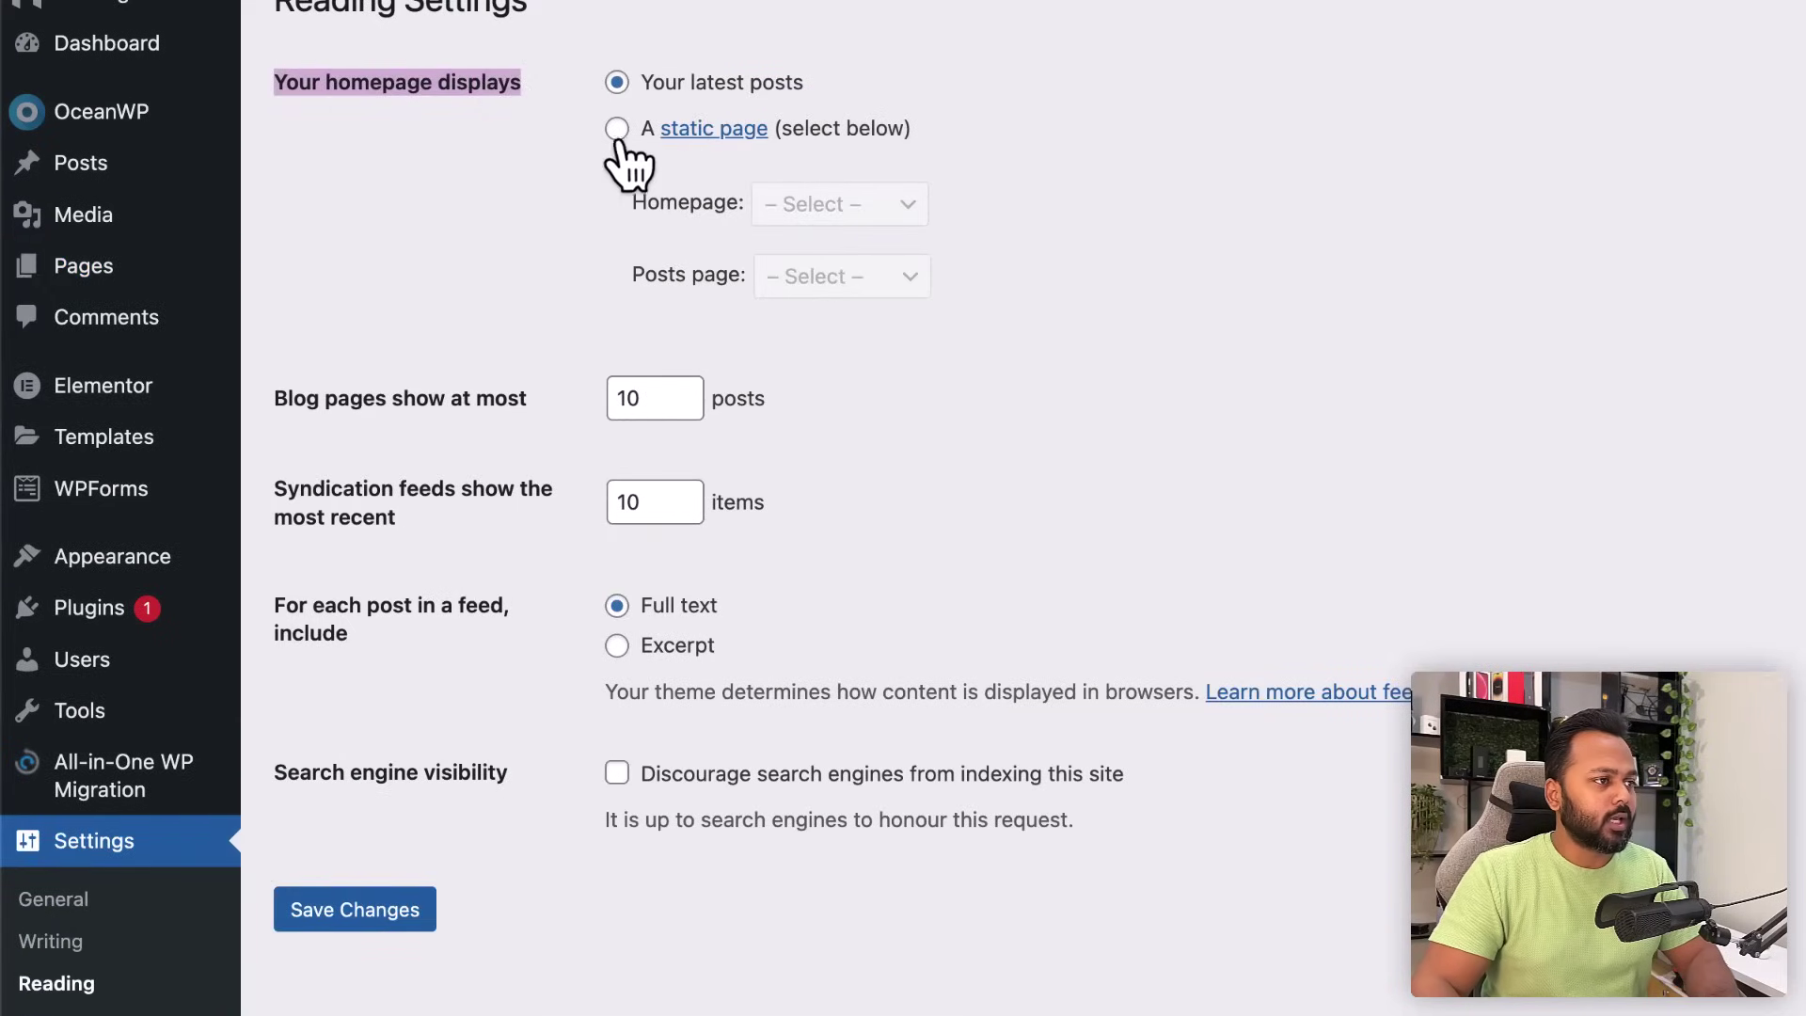
{"action": "left_click", "coordinate": [617, 132]}
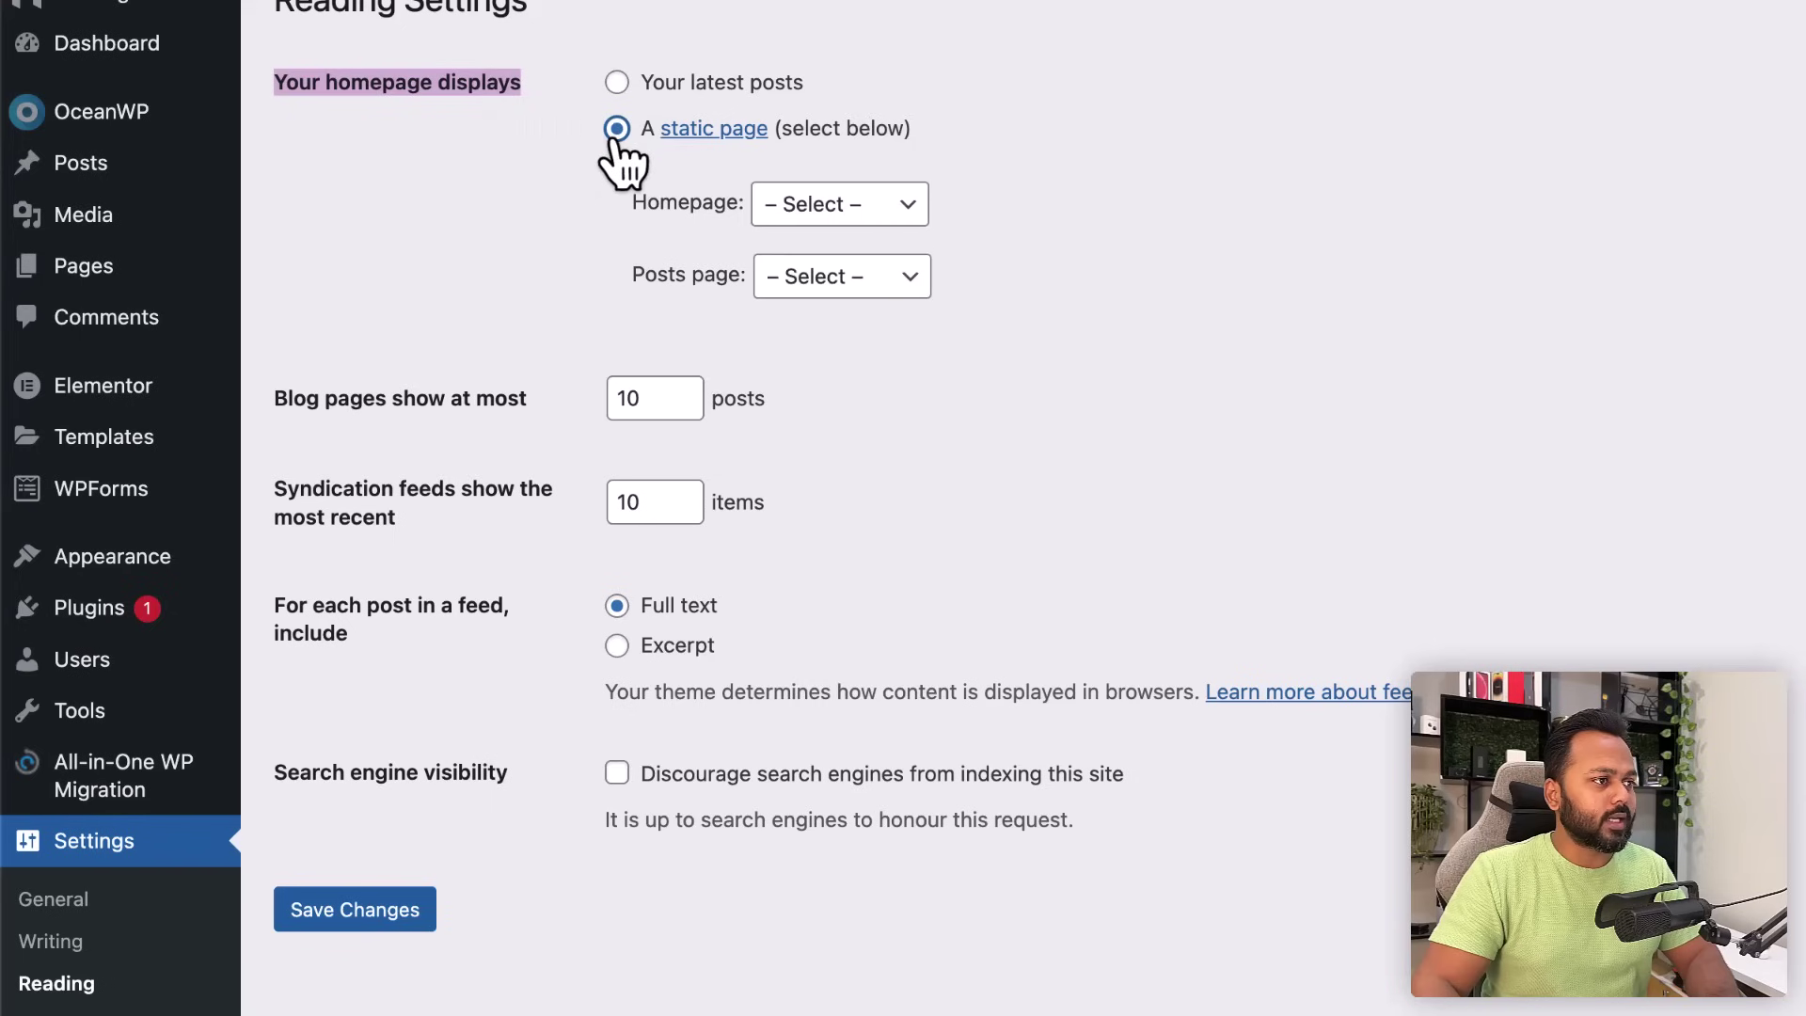
{"action": "left_click", "coordinate": [786, 214]}
{"action": "left_click", "coordinate": [826, 308]}
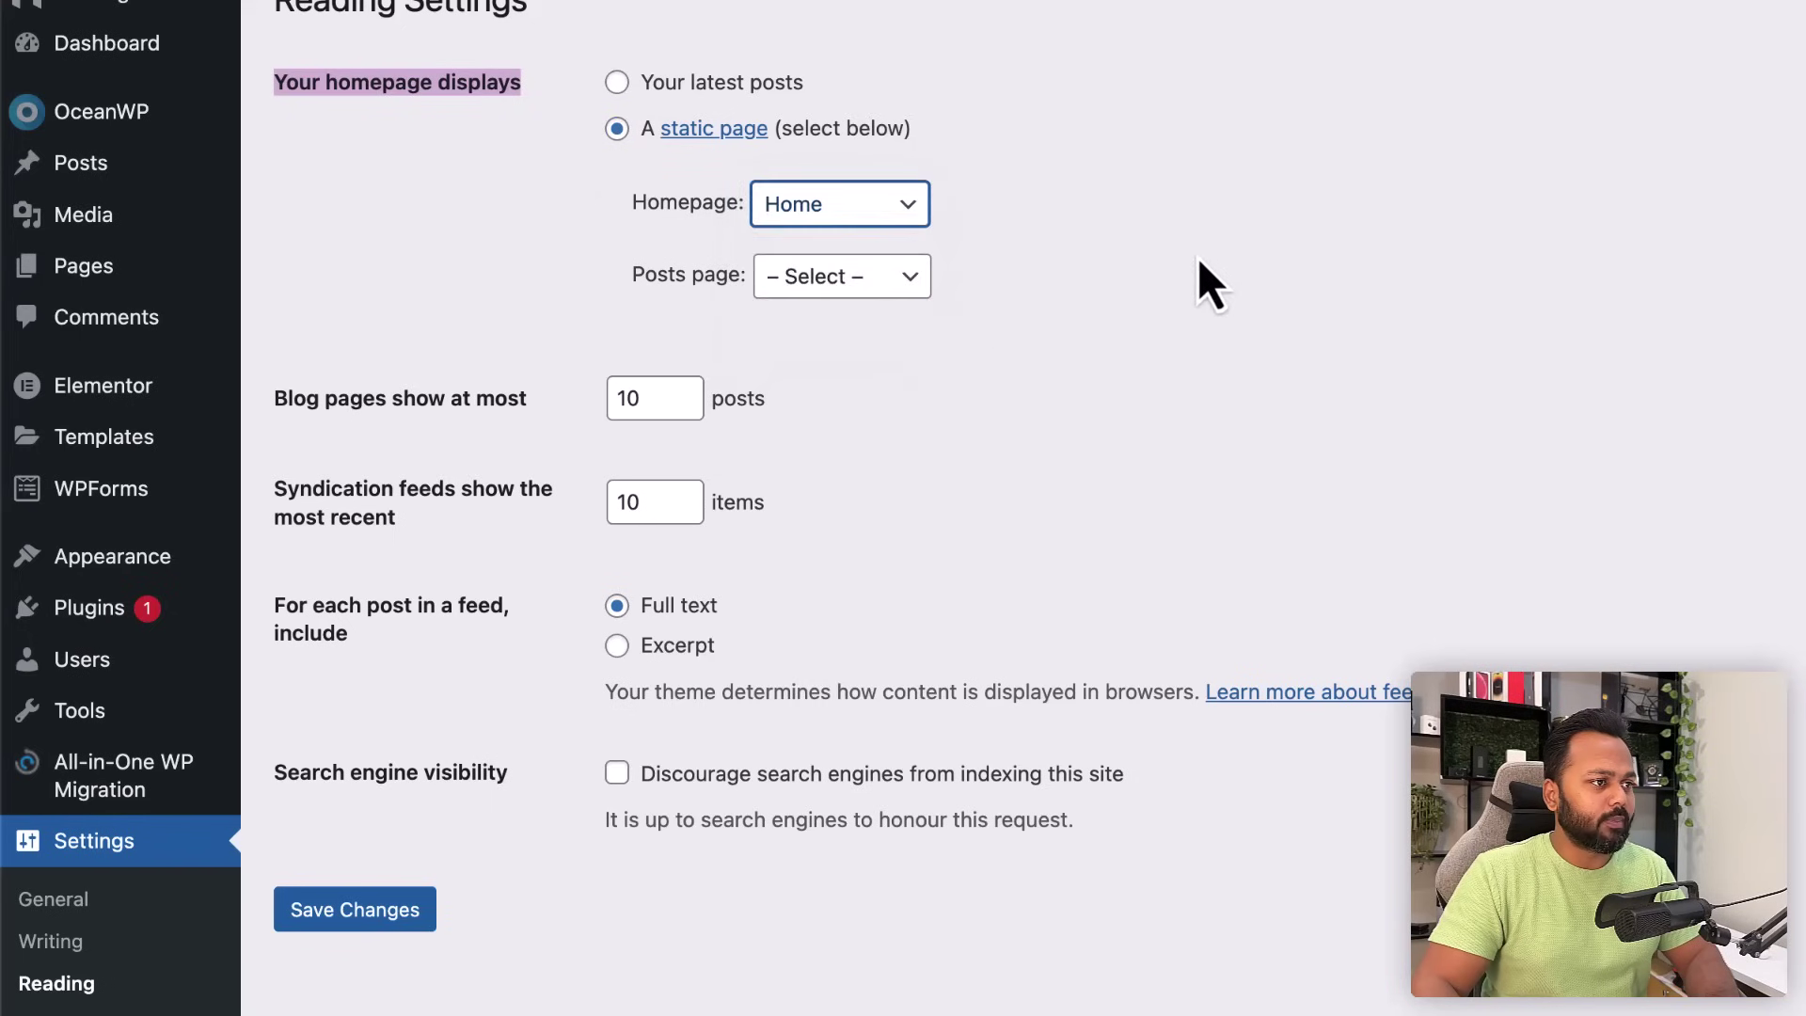
{"action": "left_click", "coordinate": [410, 917]}
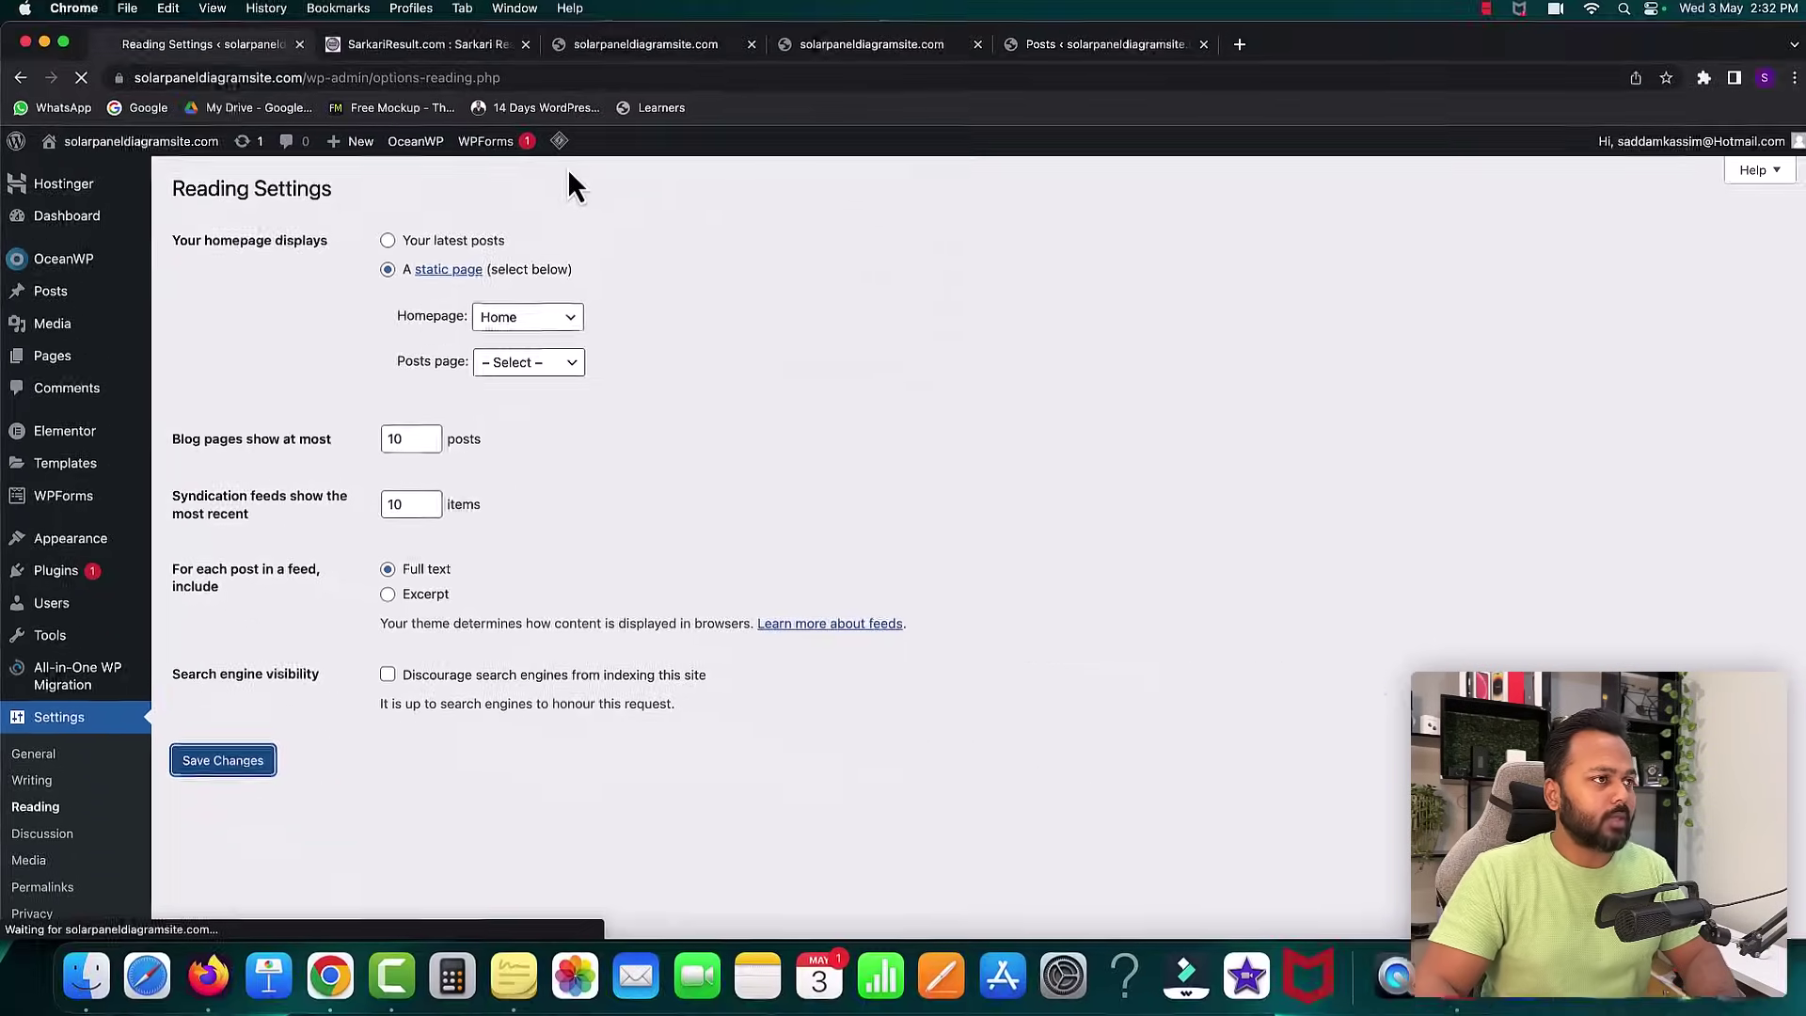
{"action": "left_click", "coordinate": [630, 42]}
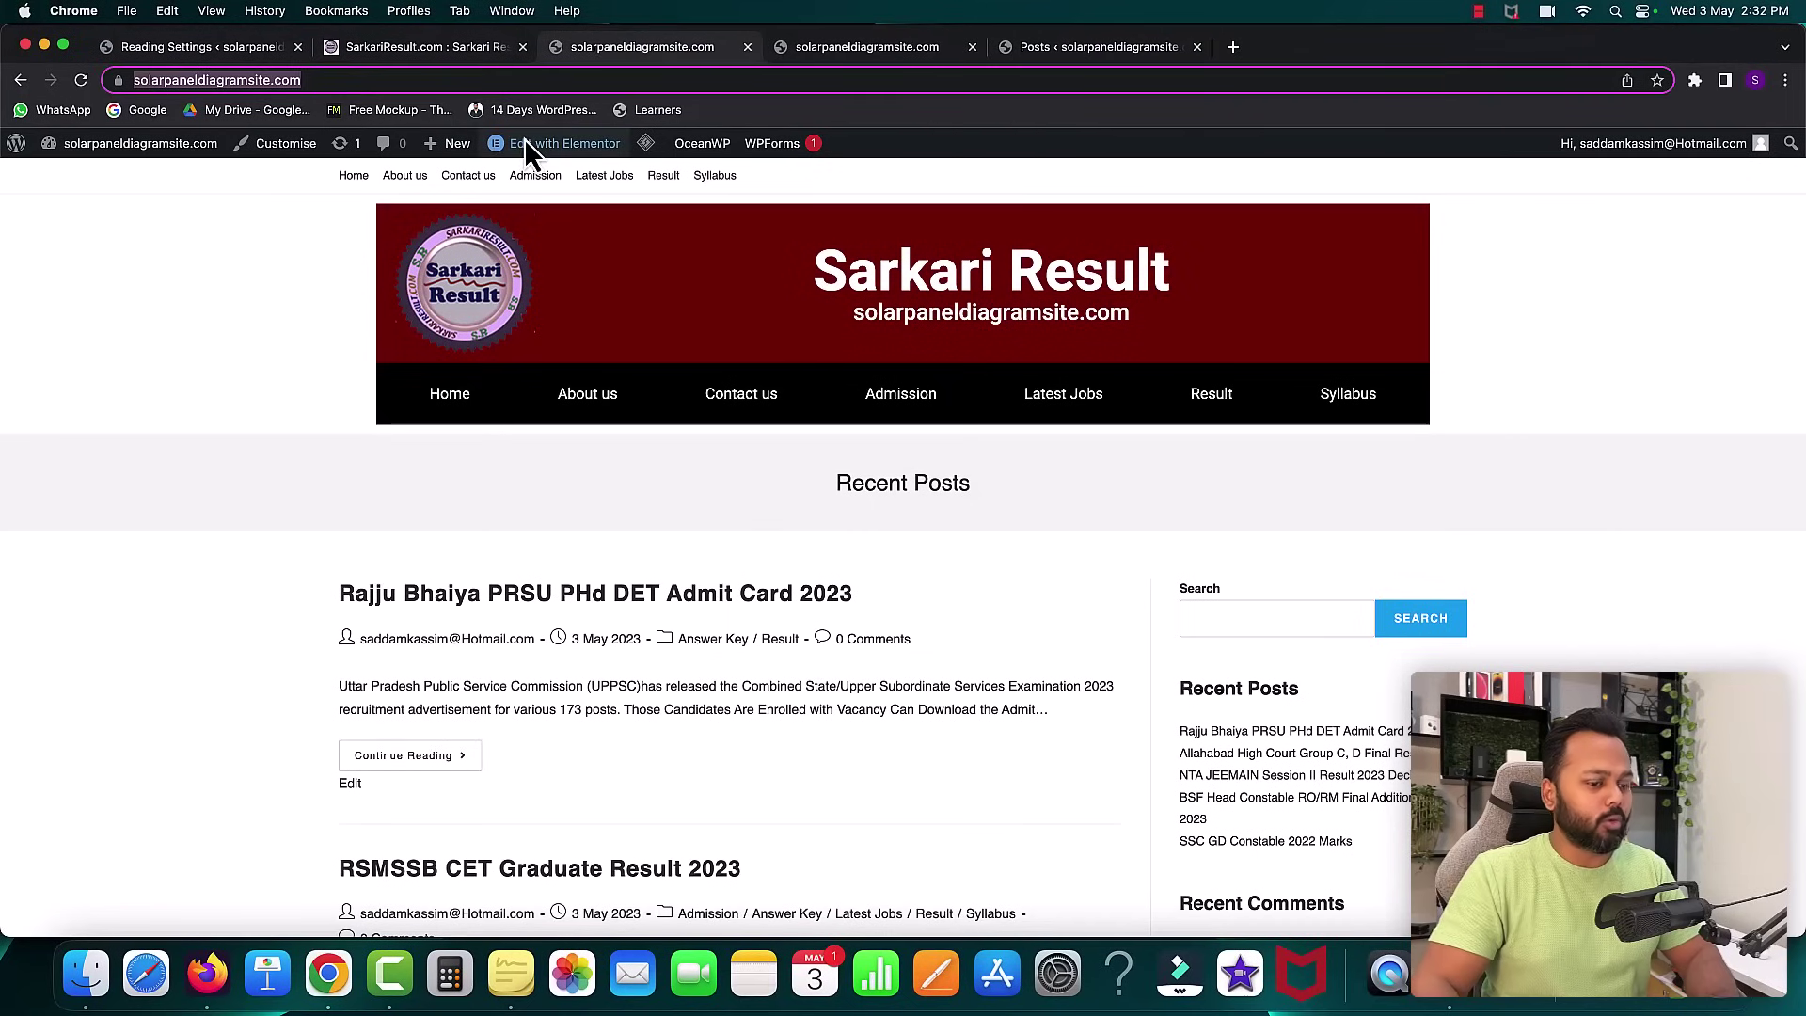
- Reload the site, purge all LiteSpeed caches, and check that the root shows the Sarkari Result Home page
{"action": "key", "text": "Return"}
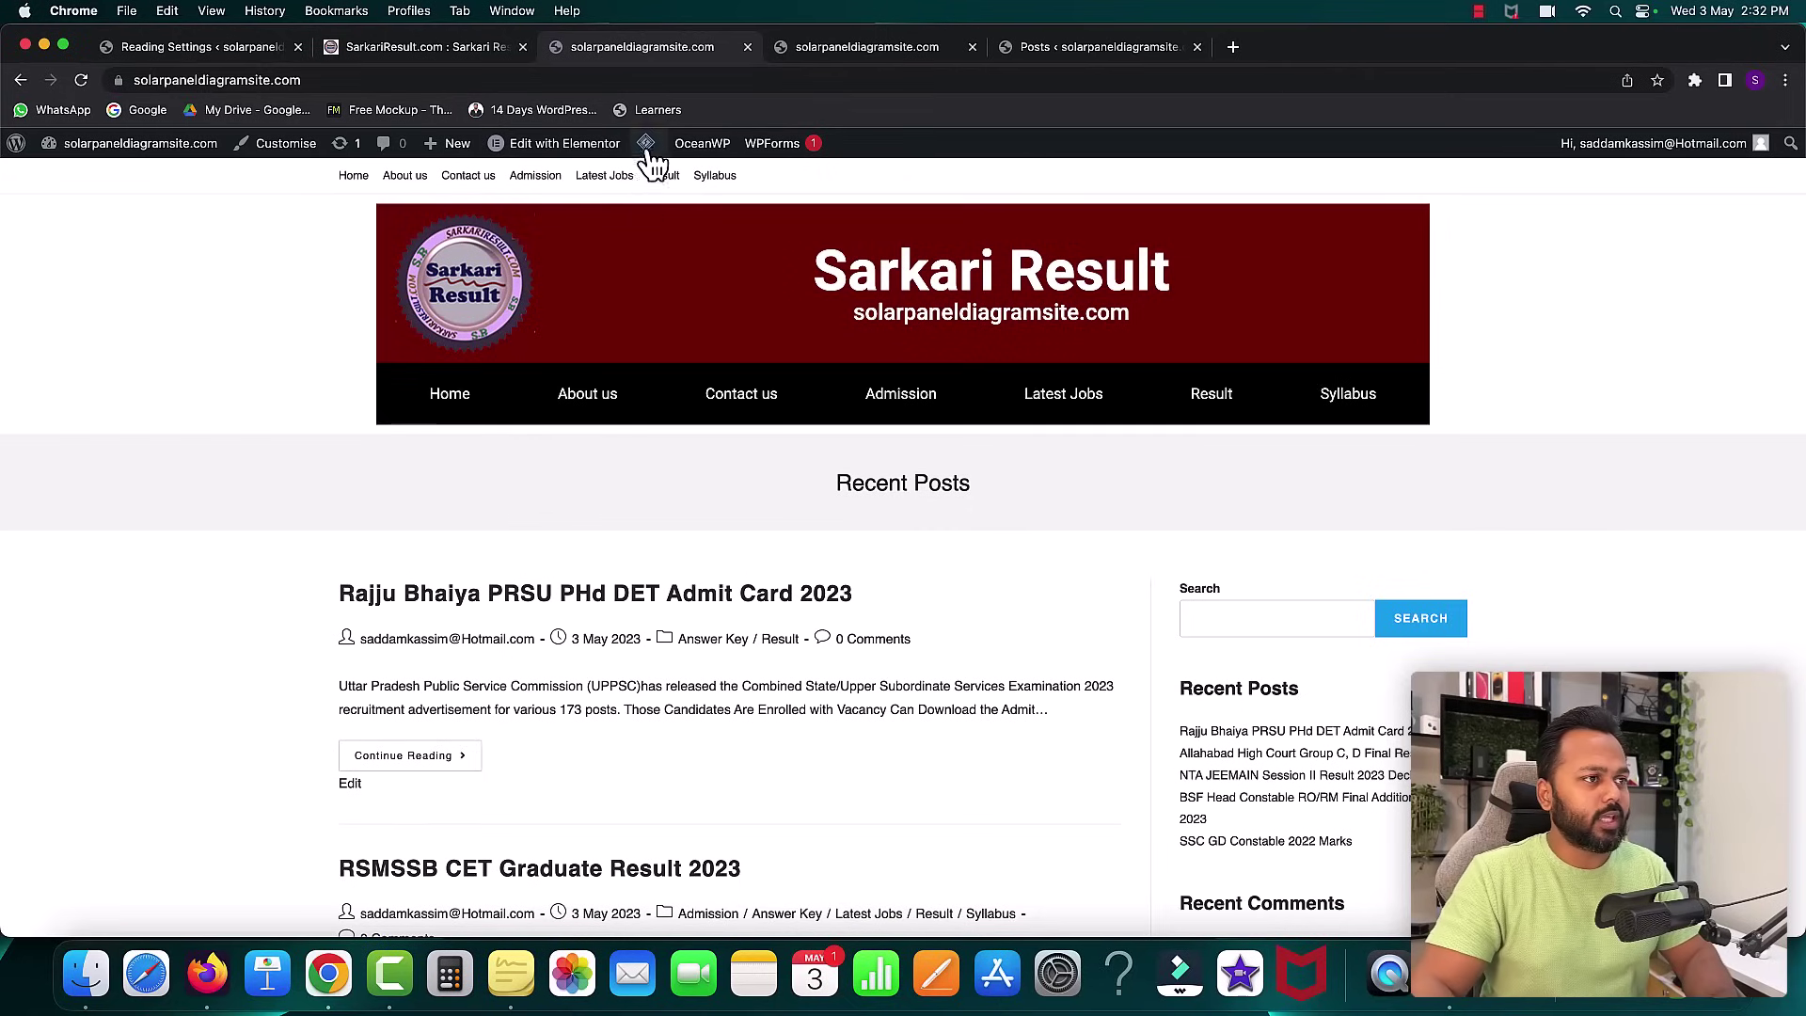
{"action": "mouse_move", "coordinate": [648, 151]}
{"action": "left_click", "coordinate": [675, 238]}
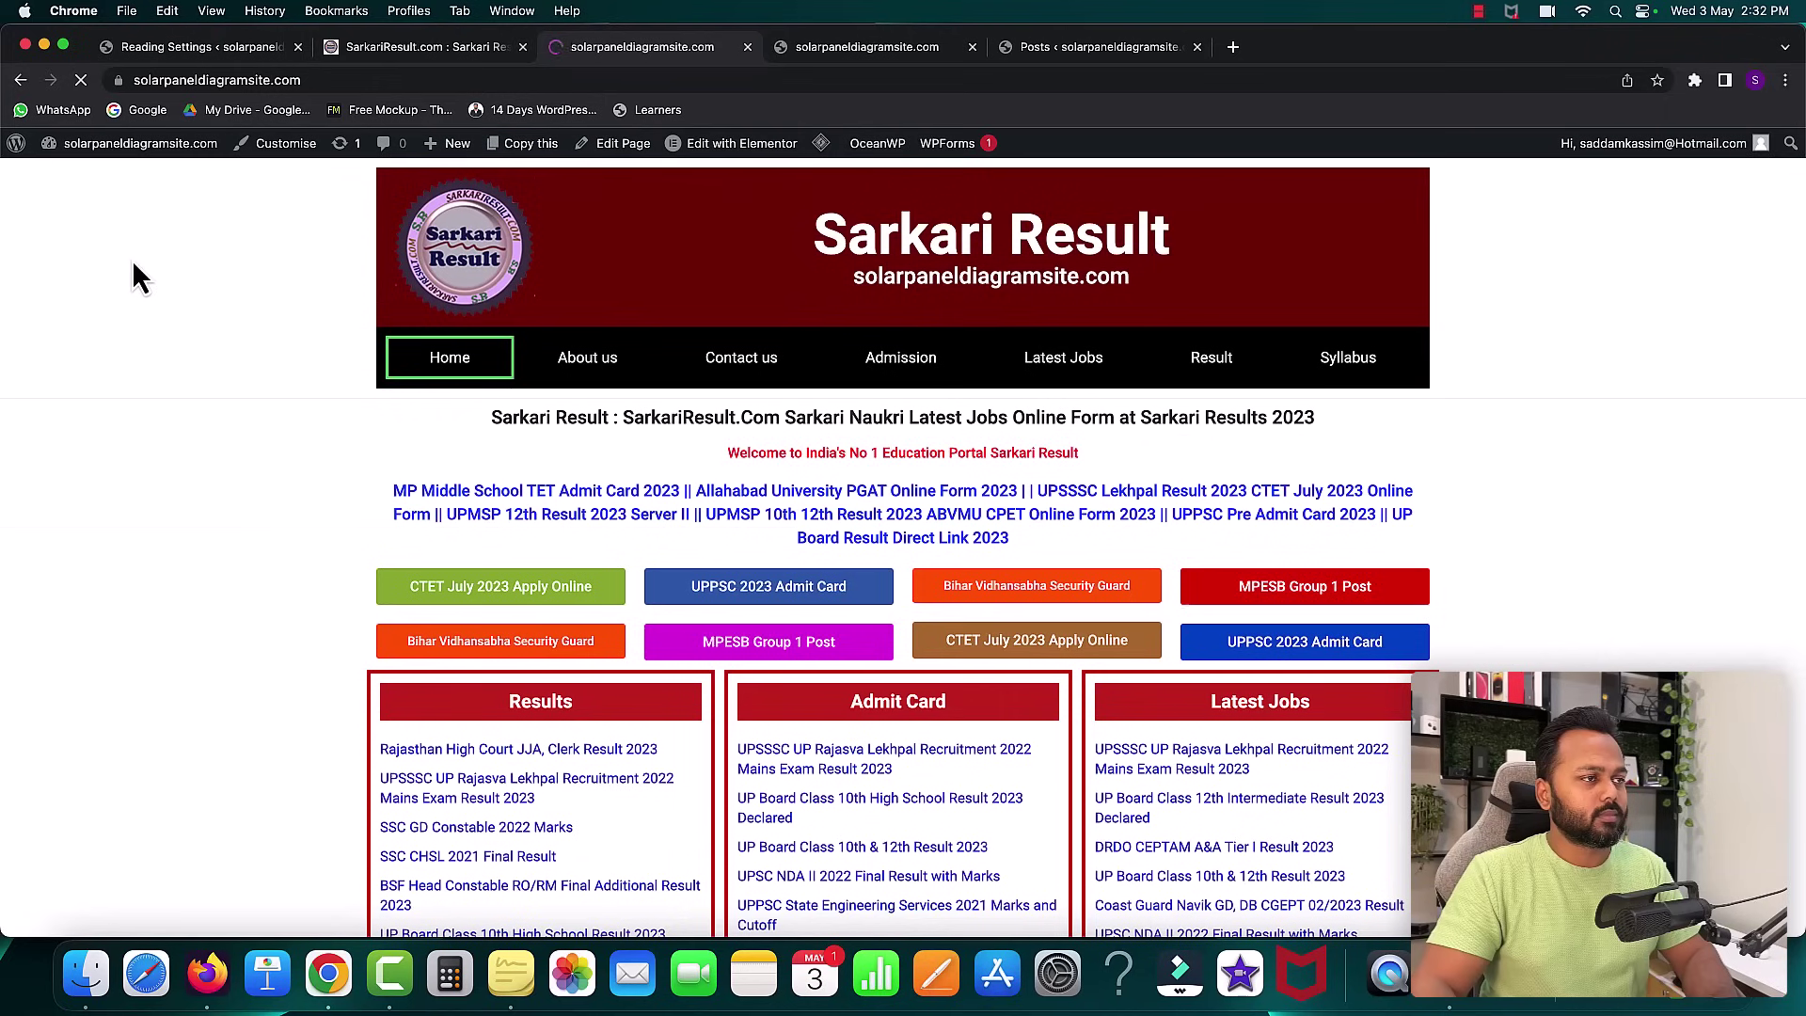
{"action": "scroll", "coordinate": [1003, 523], "scroll_direction": "down", "scroll_amount": 10}
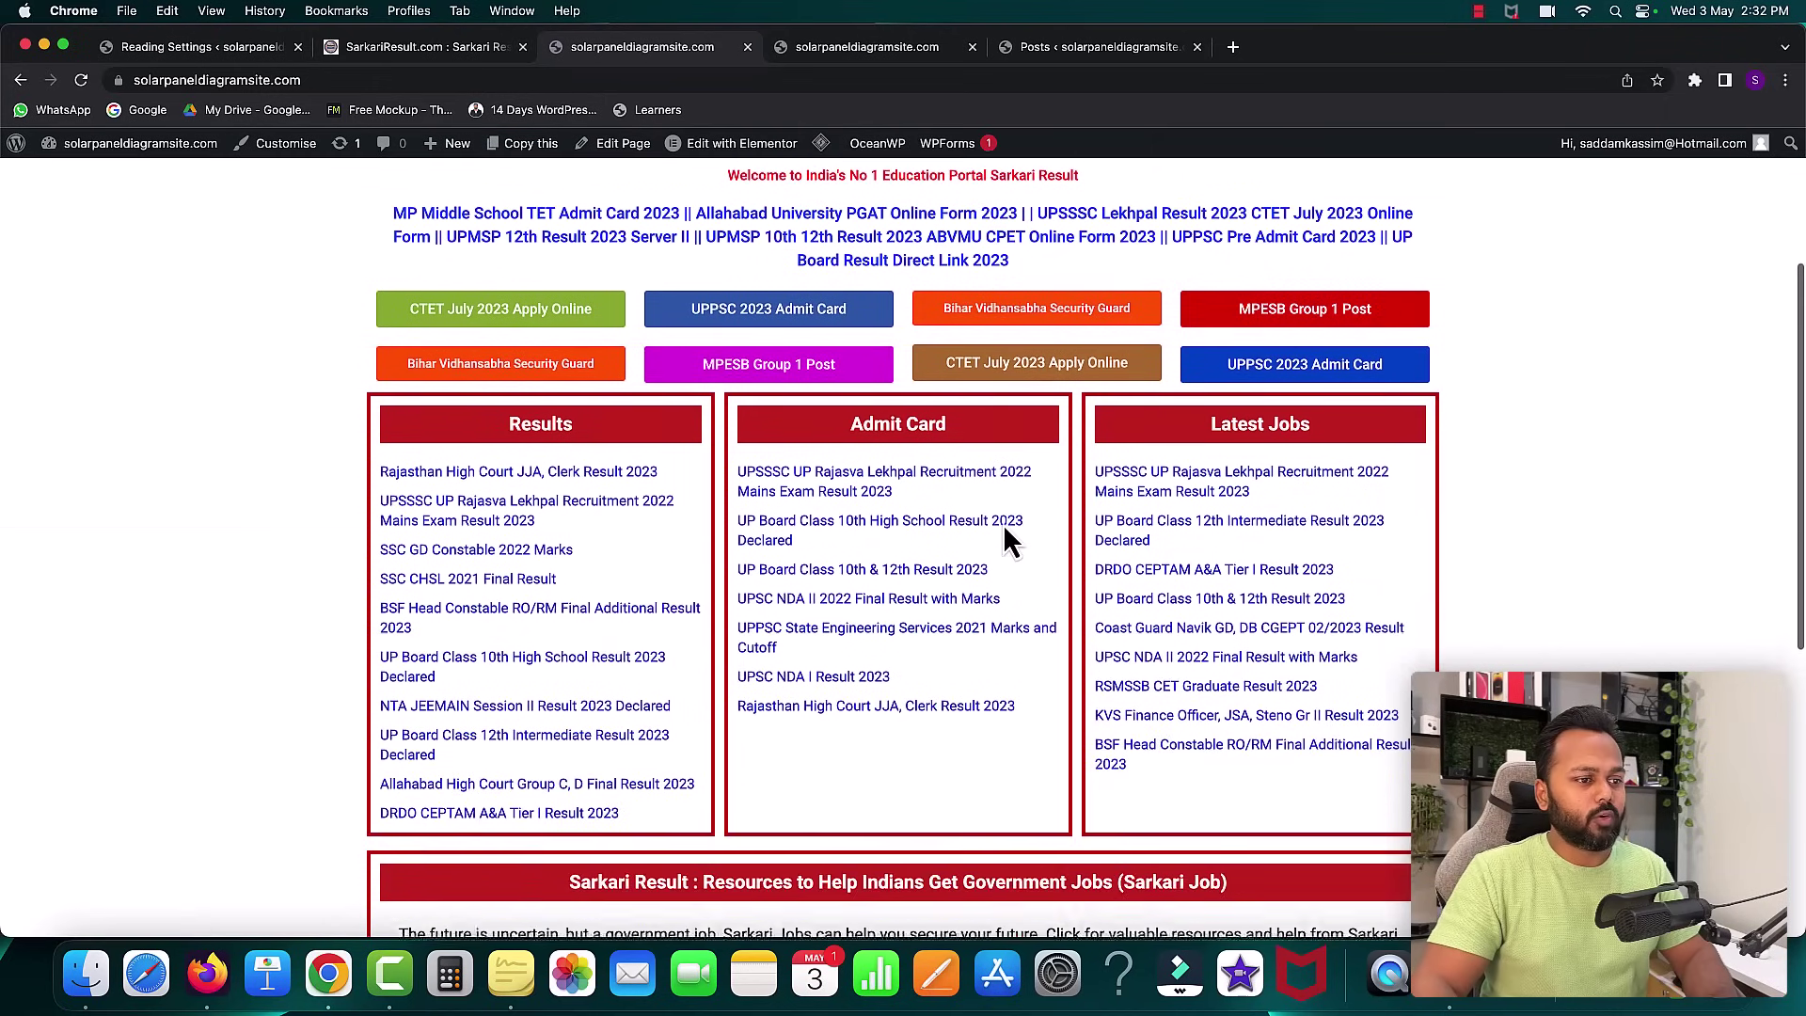
{"action": "scroll", "coordinate": [1003, 523], "scroll_direction": "up", "scroll_amount": 10}
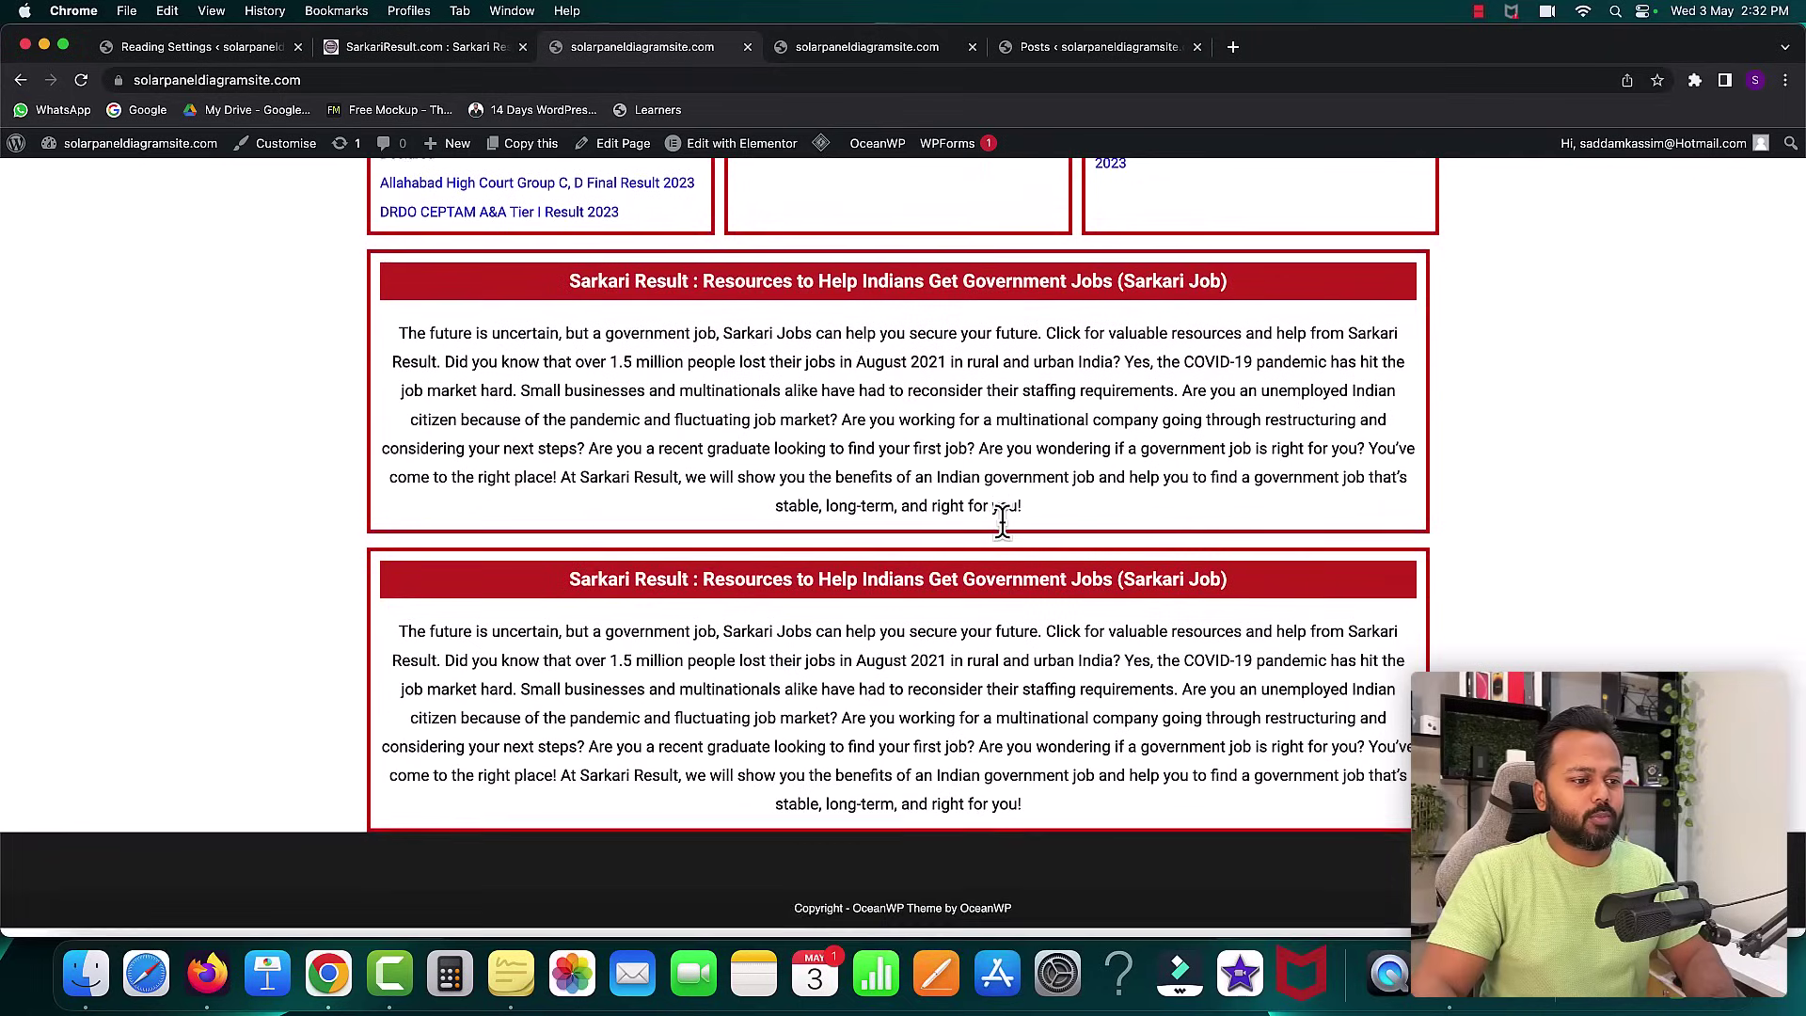
{"action": "scroll", "coordinate": [1006, 542], "scroll_direction": "up", "scroll_amount": 3}
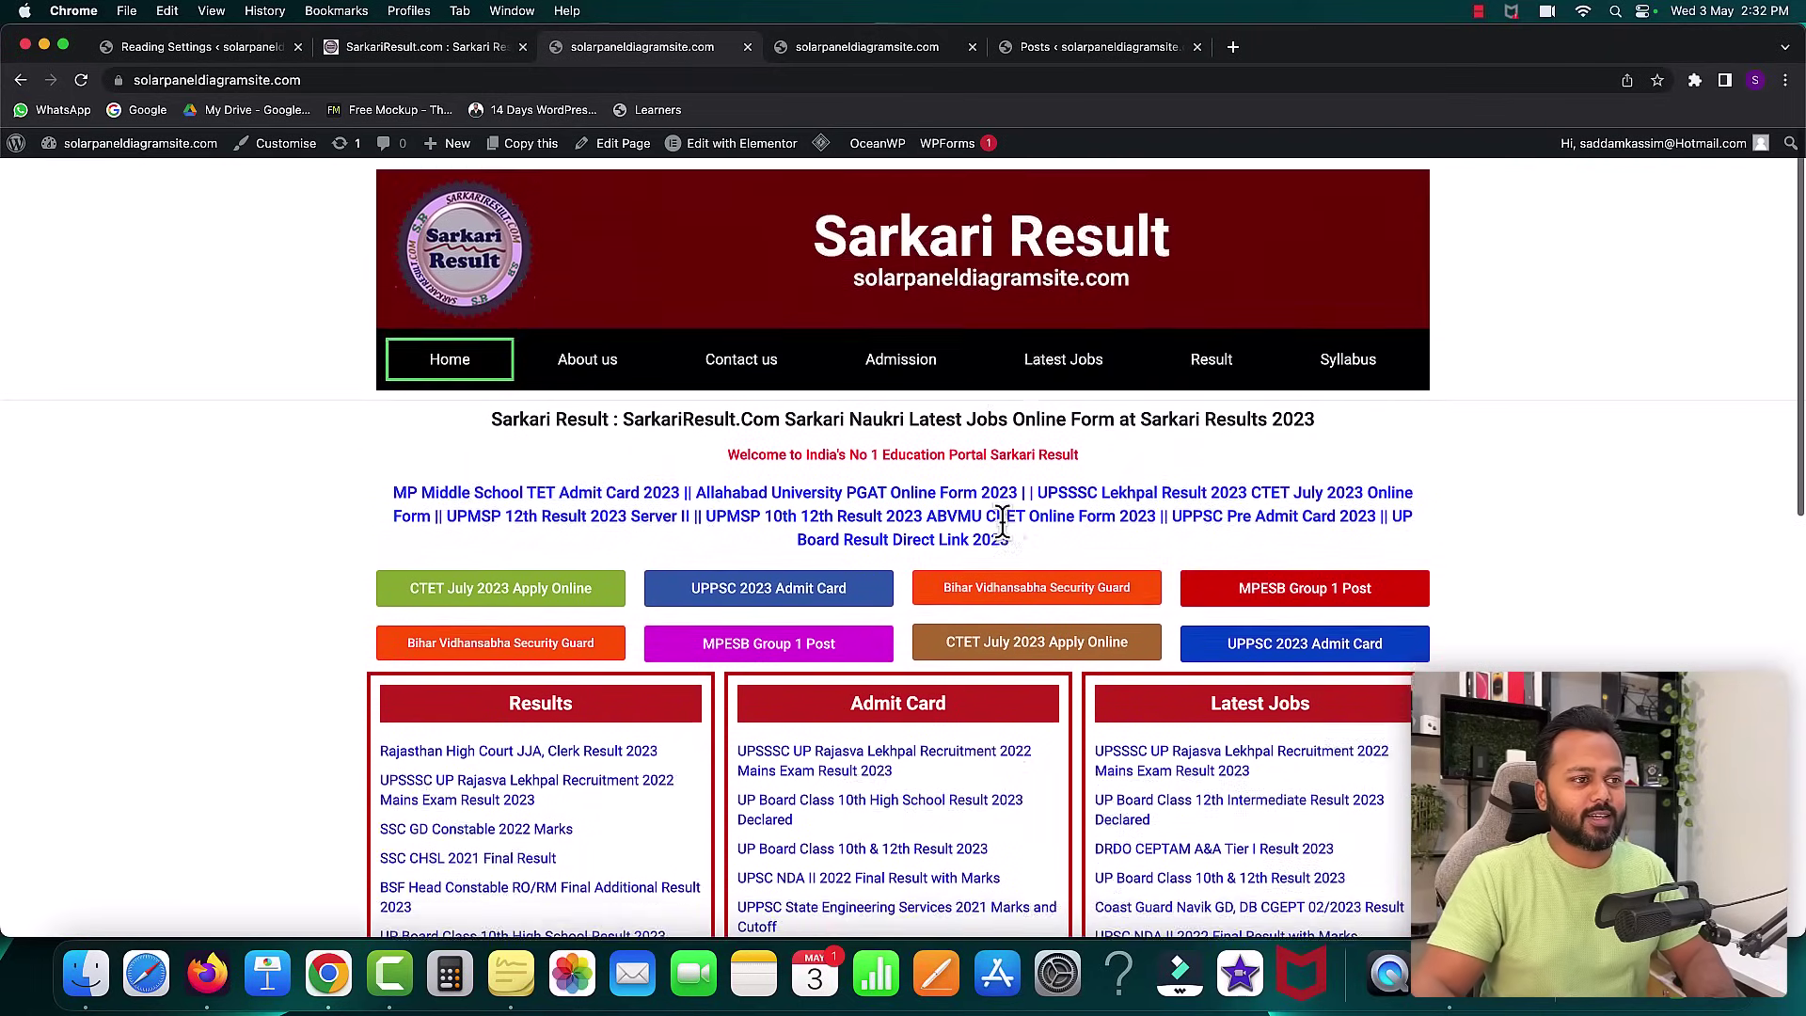